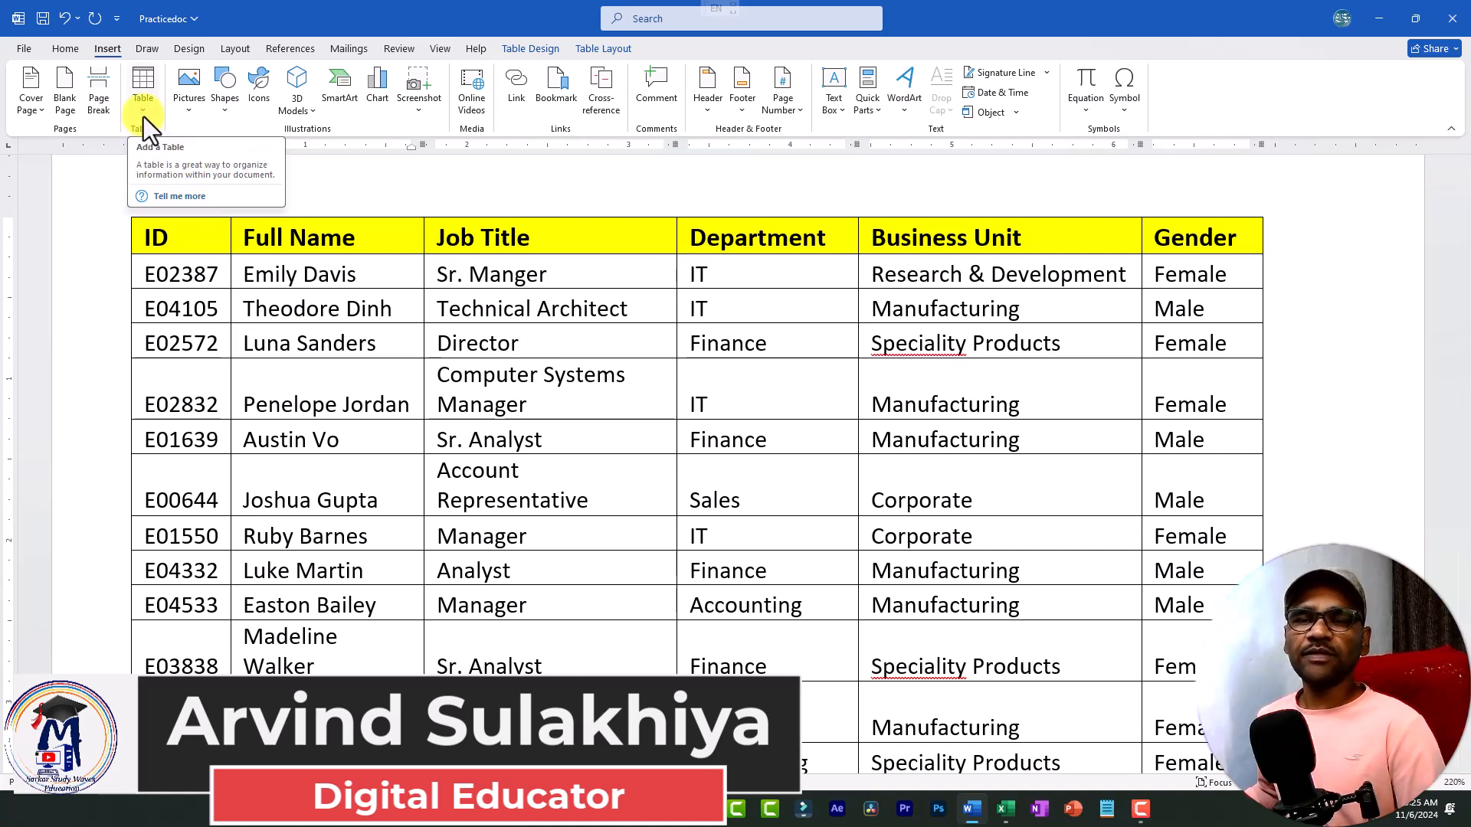
# Examine the header row, the ID column and the Full Name entries of the existing employee table.
pyautogui.click(144, 117)
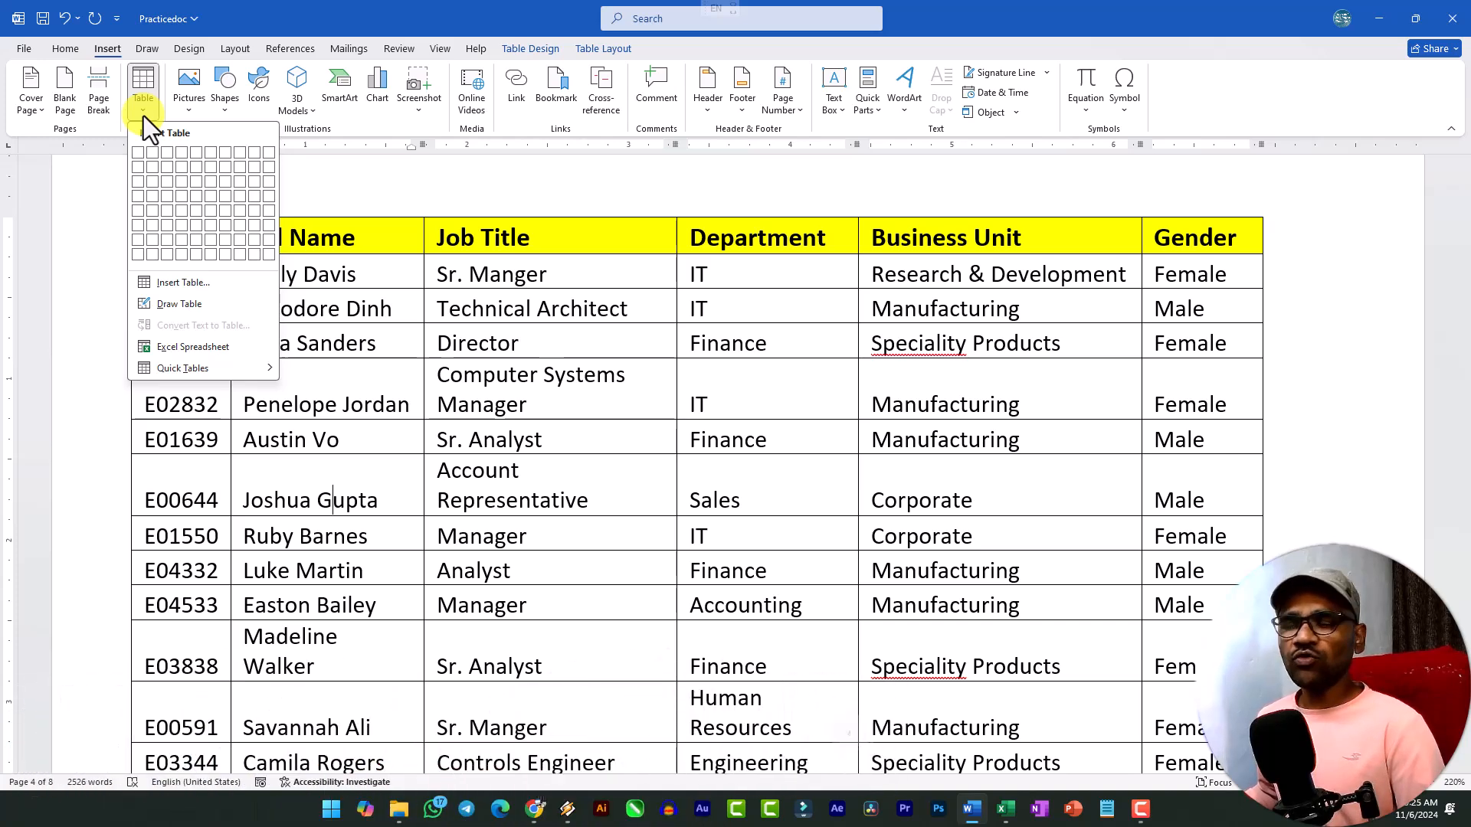
pyautogui.click(647, 437)
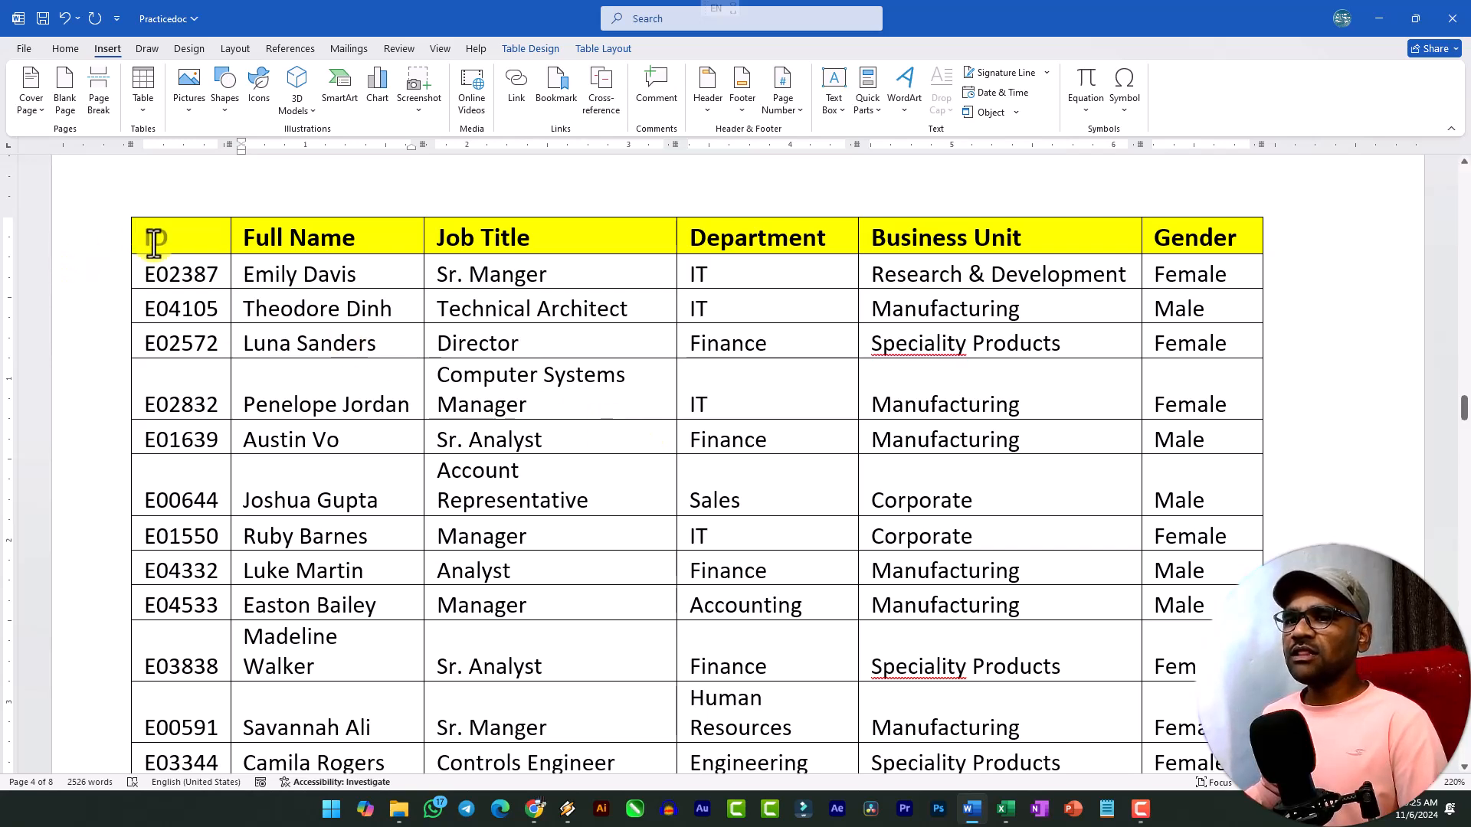
pyautogui.moveTo(144, 237); pyautogui.dragTo(1233, 239)
pyautogui.moveTo(149, 232); pyautogui.dragTo(211, 471)
pyautogui.click(263, 343)
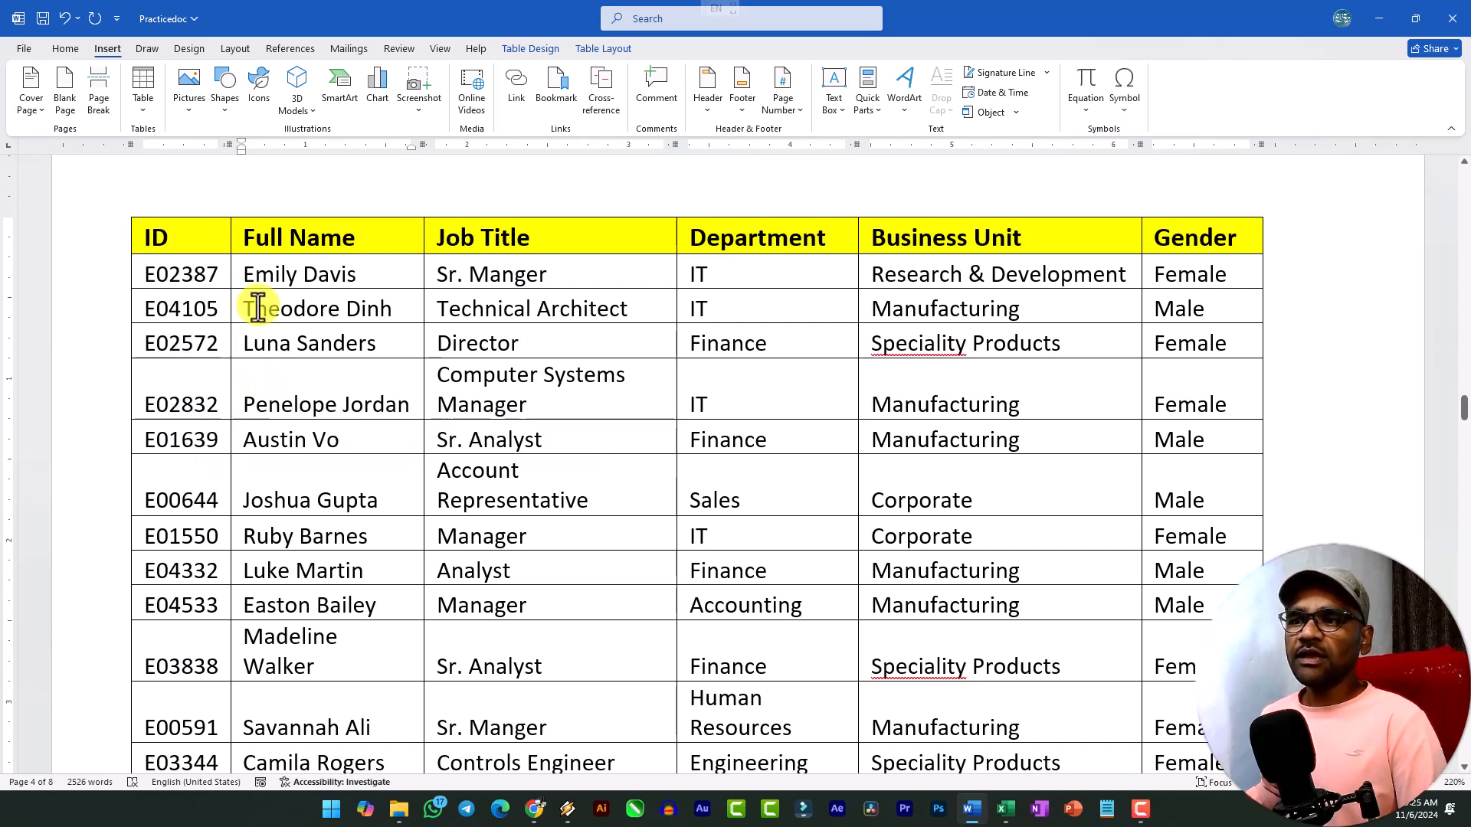
pyautogui.moveTo(246, 309); pyautogui.dragTo(384, 307)
pyautogui.click(381, 308)
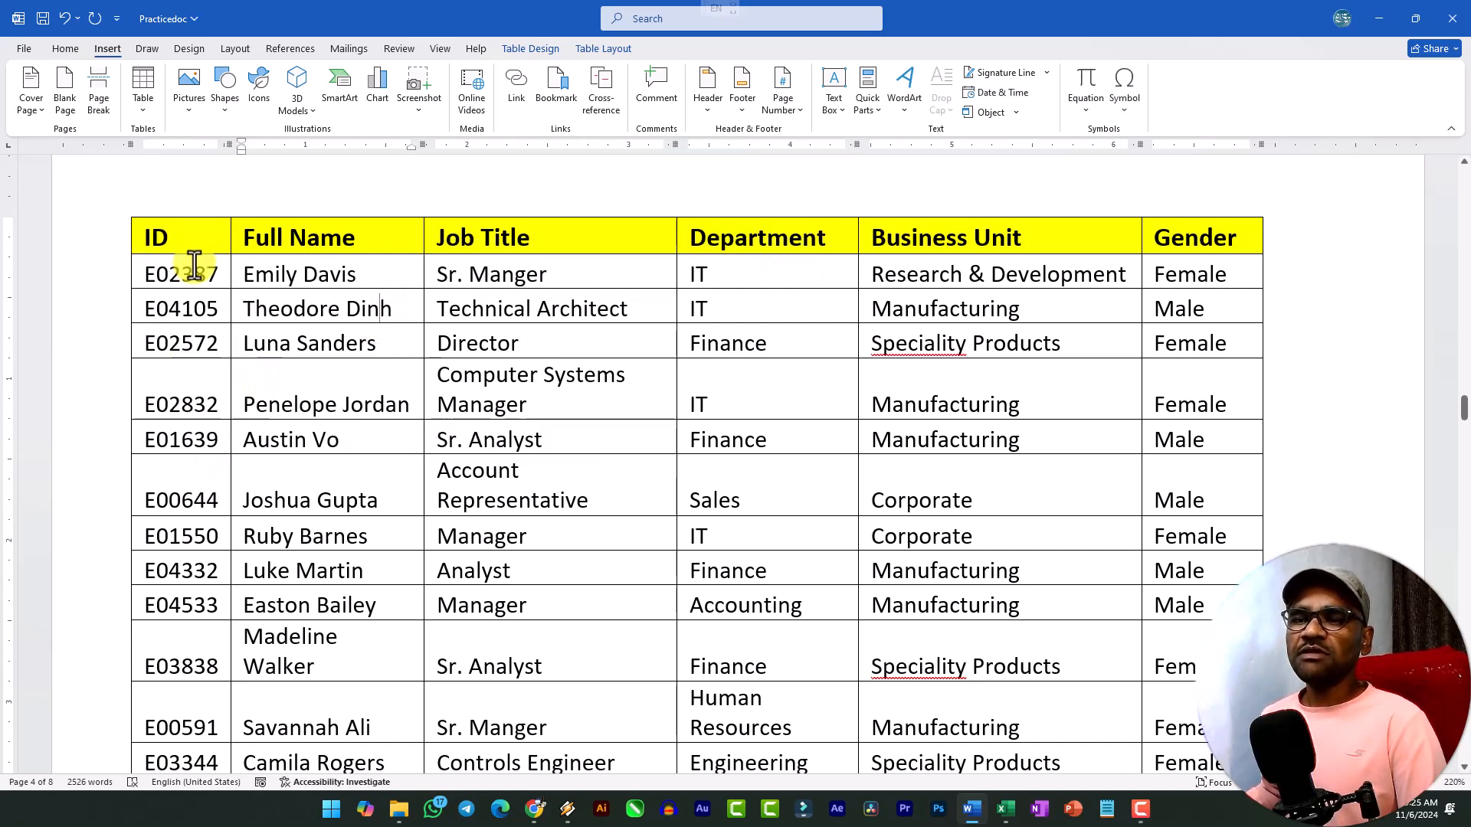
pyautogui.click(244, 307)
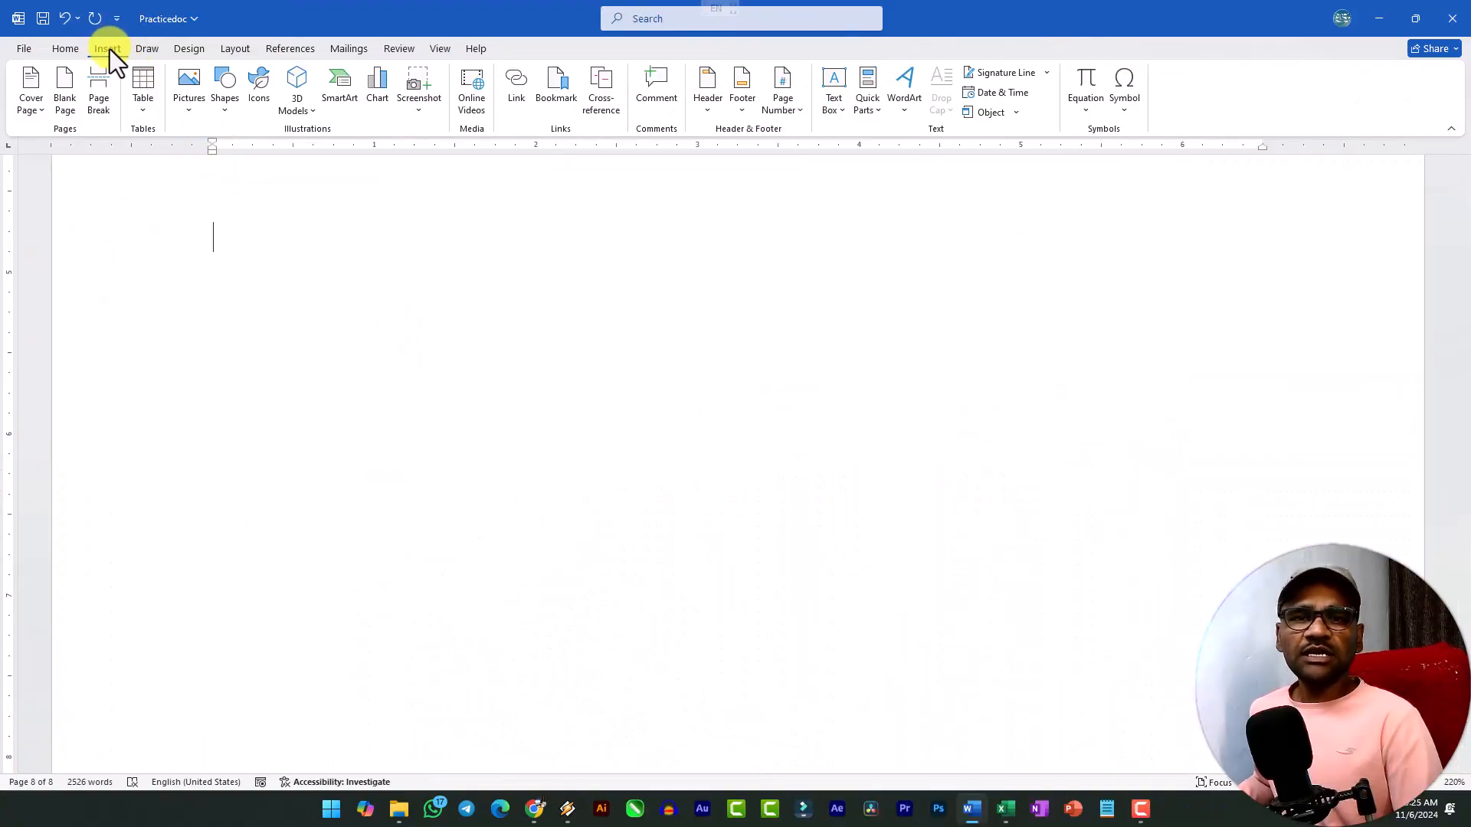
# Insert a table with four columns and three rows on the blank last page.
pyautogui.click(144, 112)
pyautogui.click(146, 113)
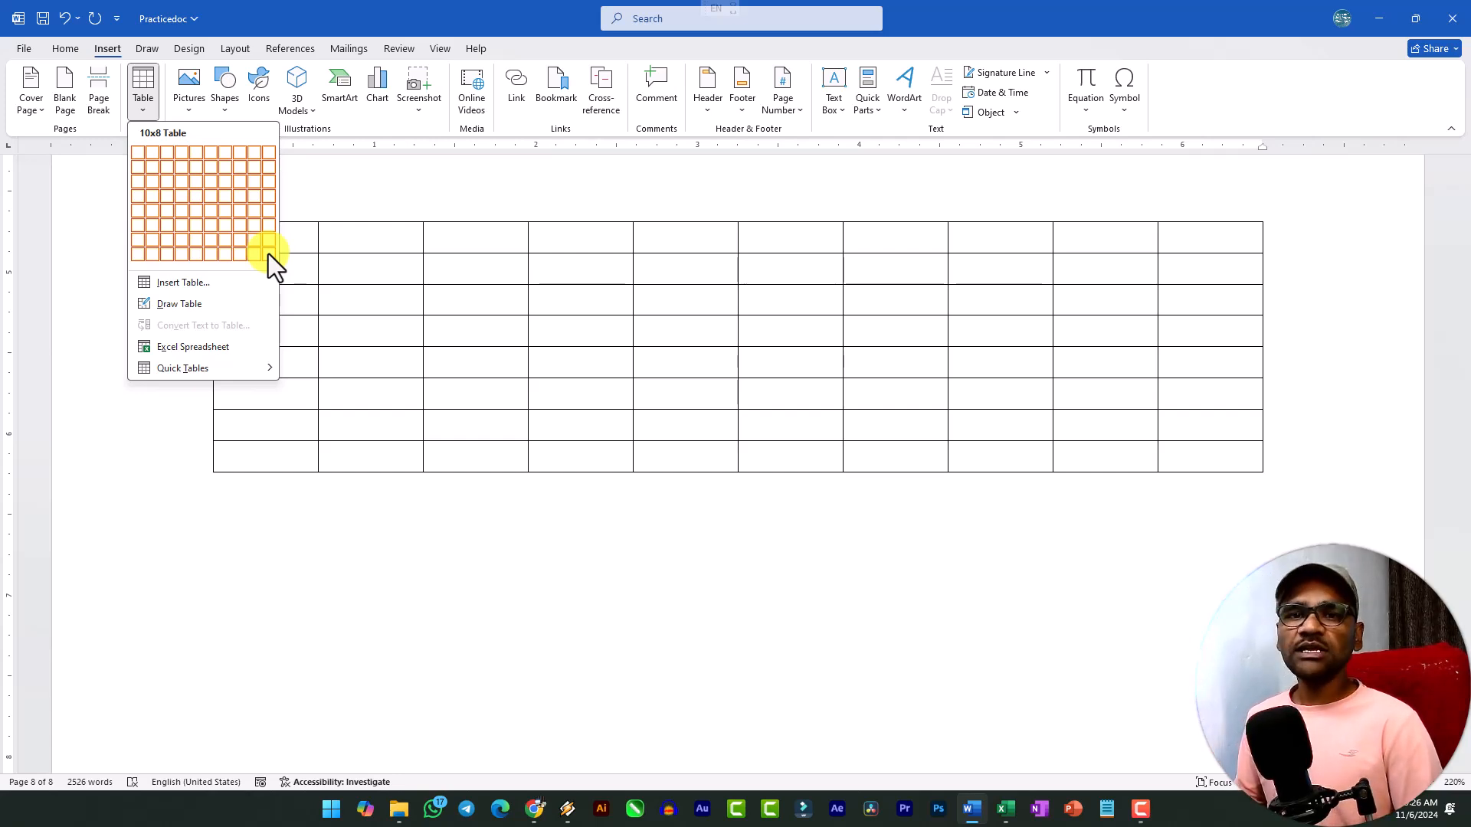
pyautogui.click(186, 183)
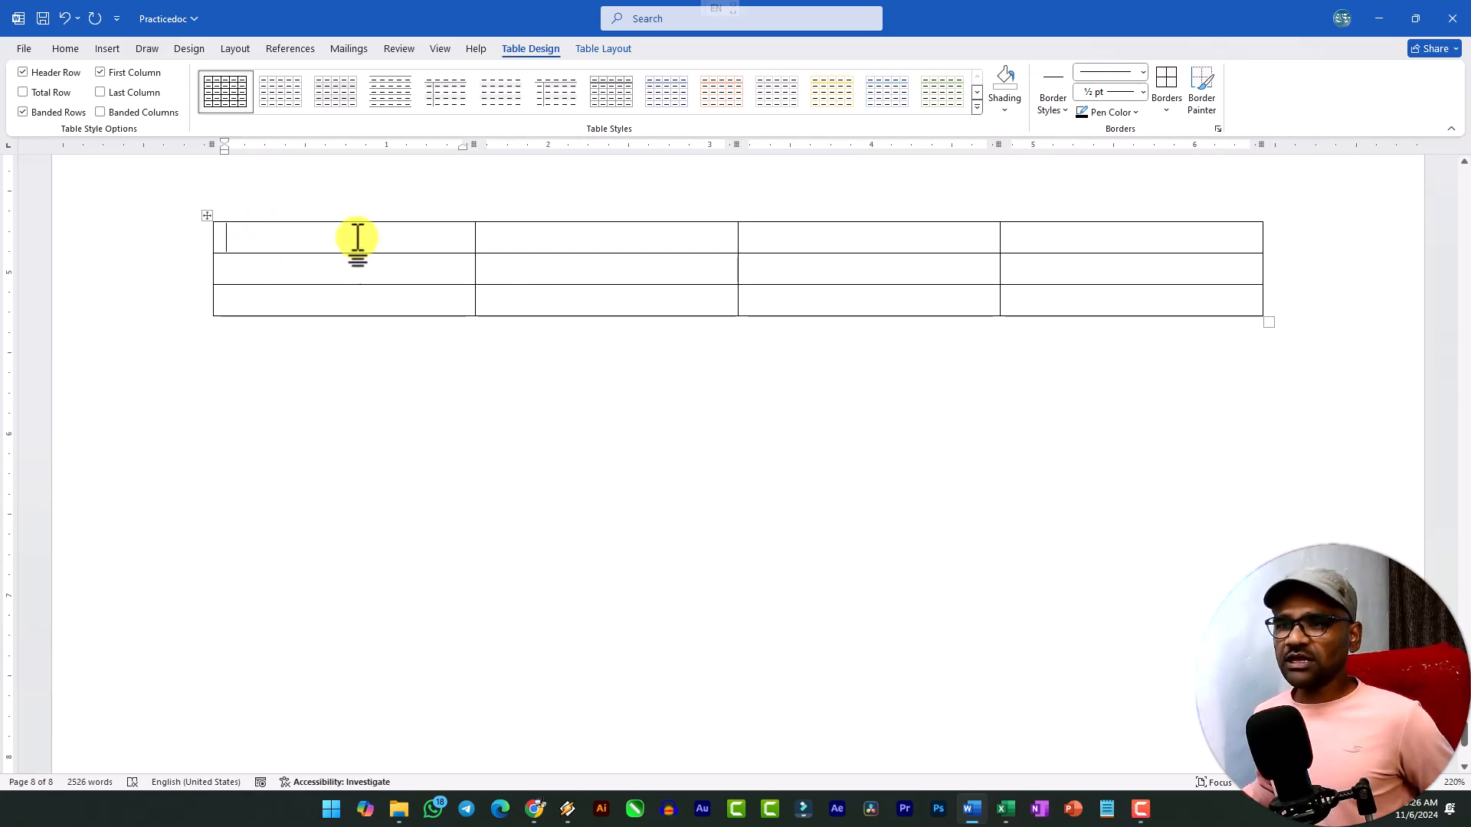
# Examine the empty table's layout, going through its first-row cells, the whole first row and the first column.
pyautogui.click(502, 236)
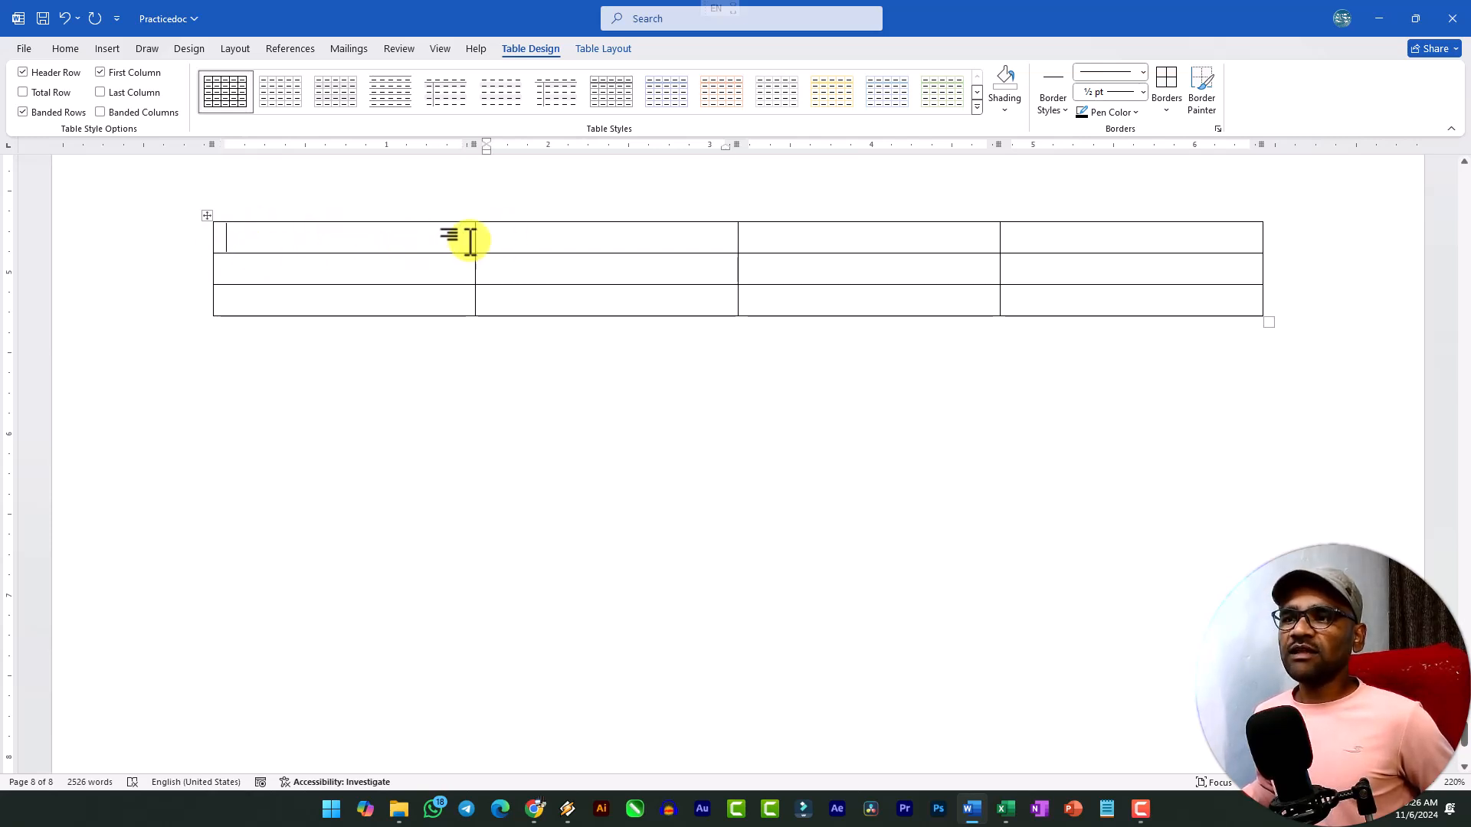
pyautogui.click(755, 239)
pyautogui.click(1068, 237)
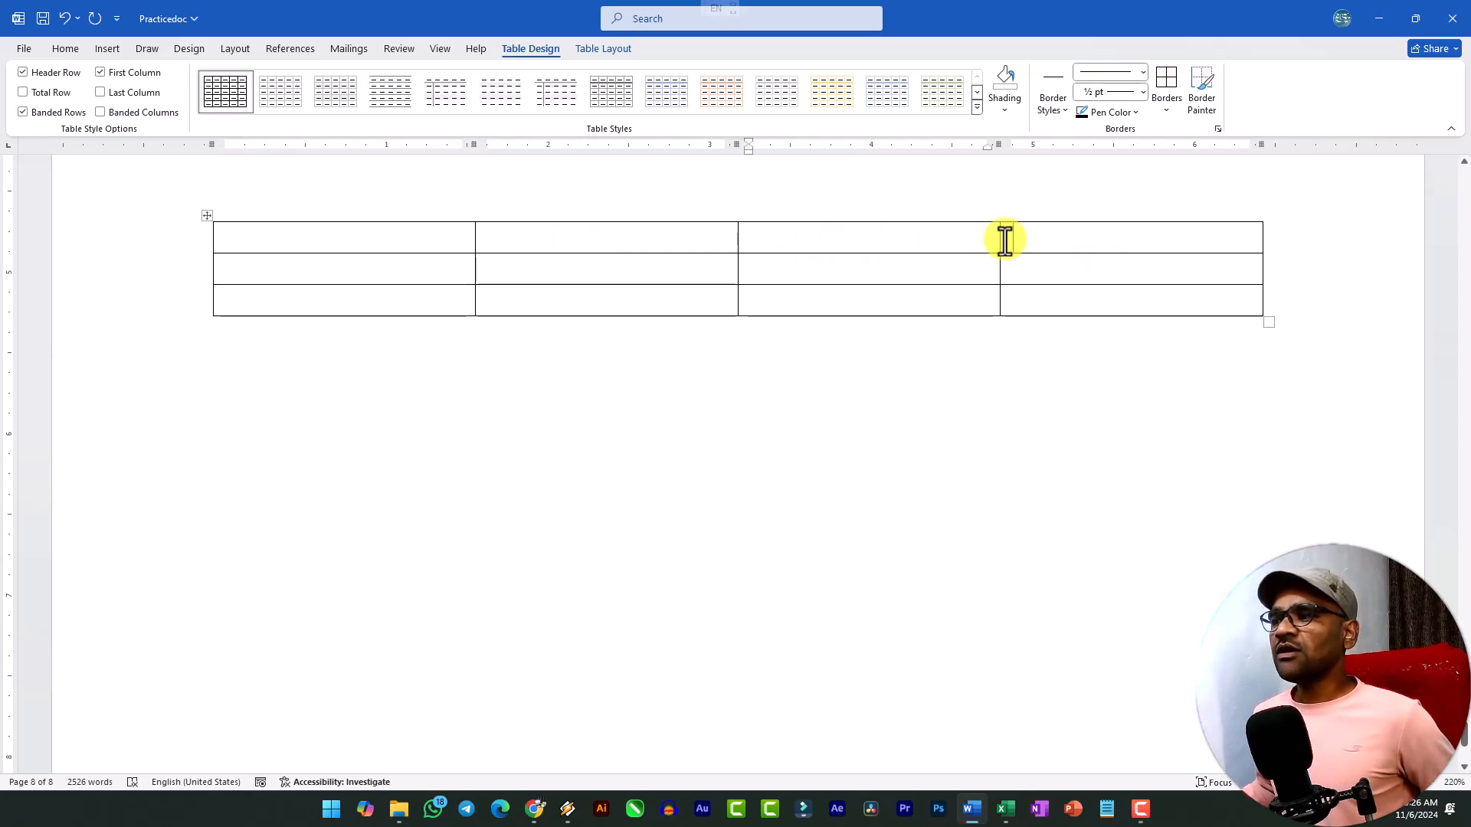
pyautogui.moveTo(216, 240); pyautogui.dragTo(1149, 237)
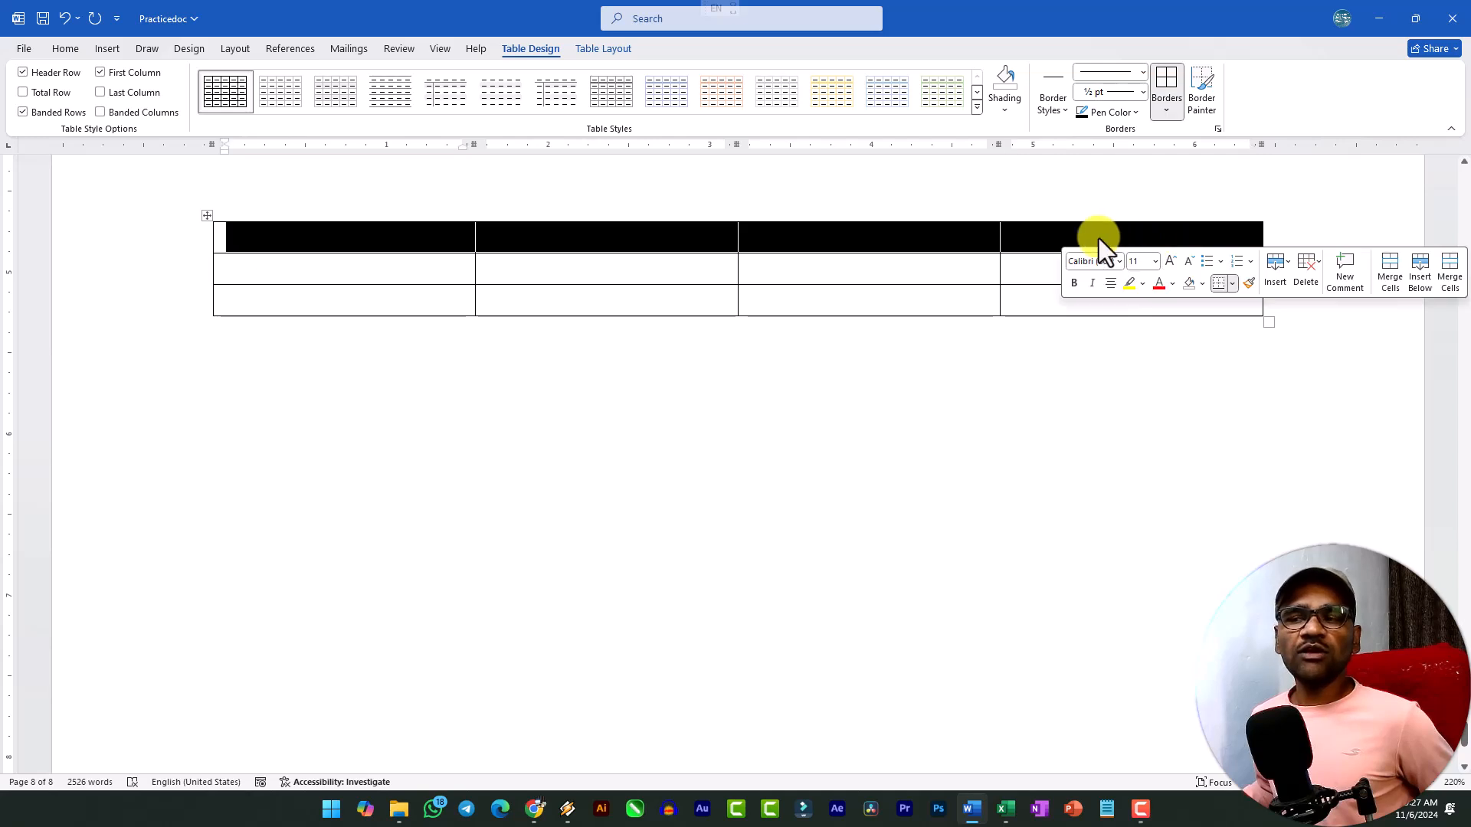
pyautogui.click(387, 236)
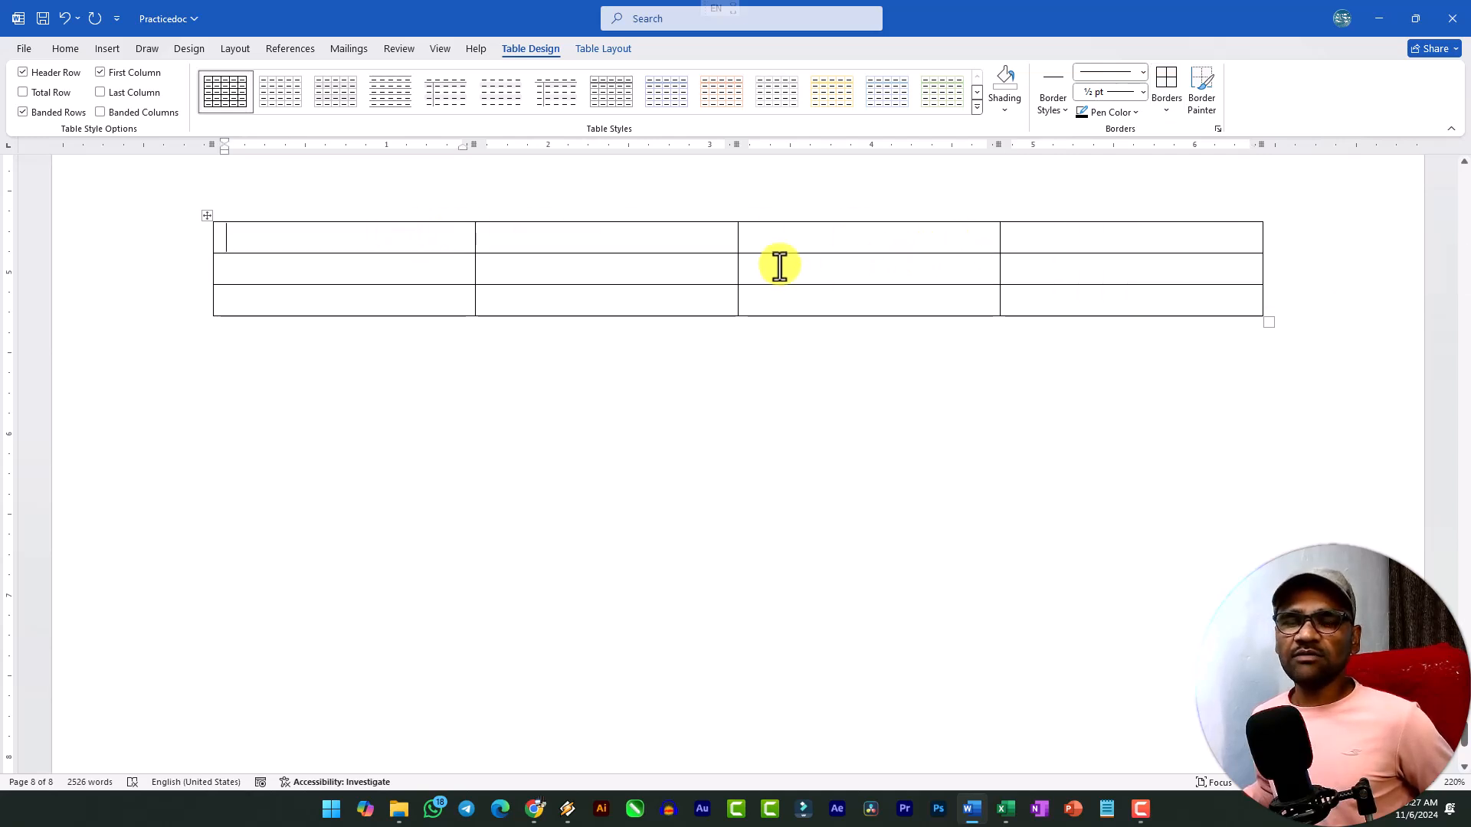
pyautogui.moveTo(351, 236); pyautogui.dragTo(360, 272)
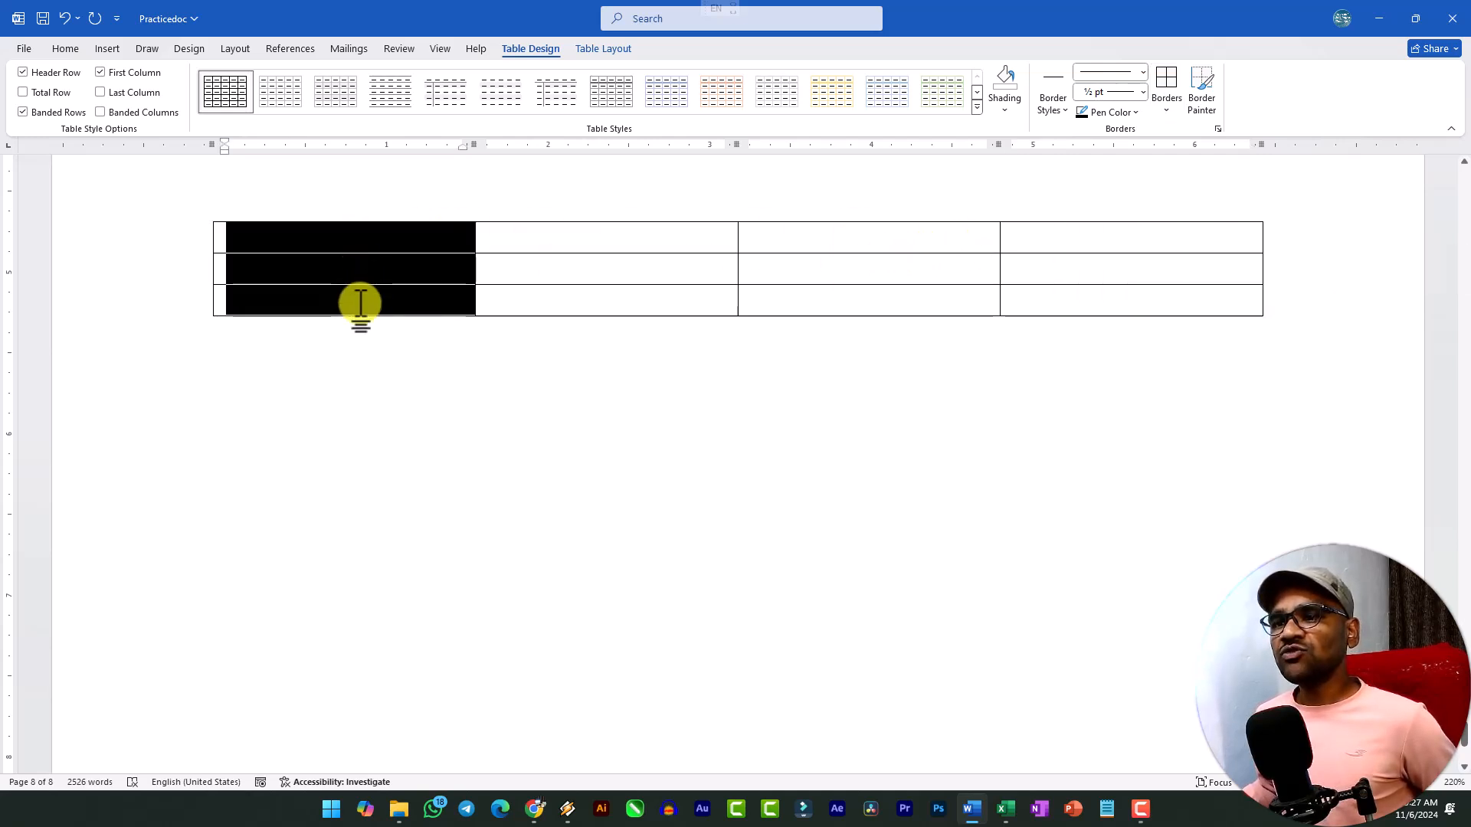
pyautogui.click(314, 256)
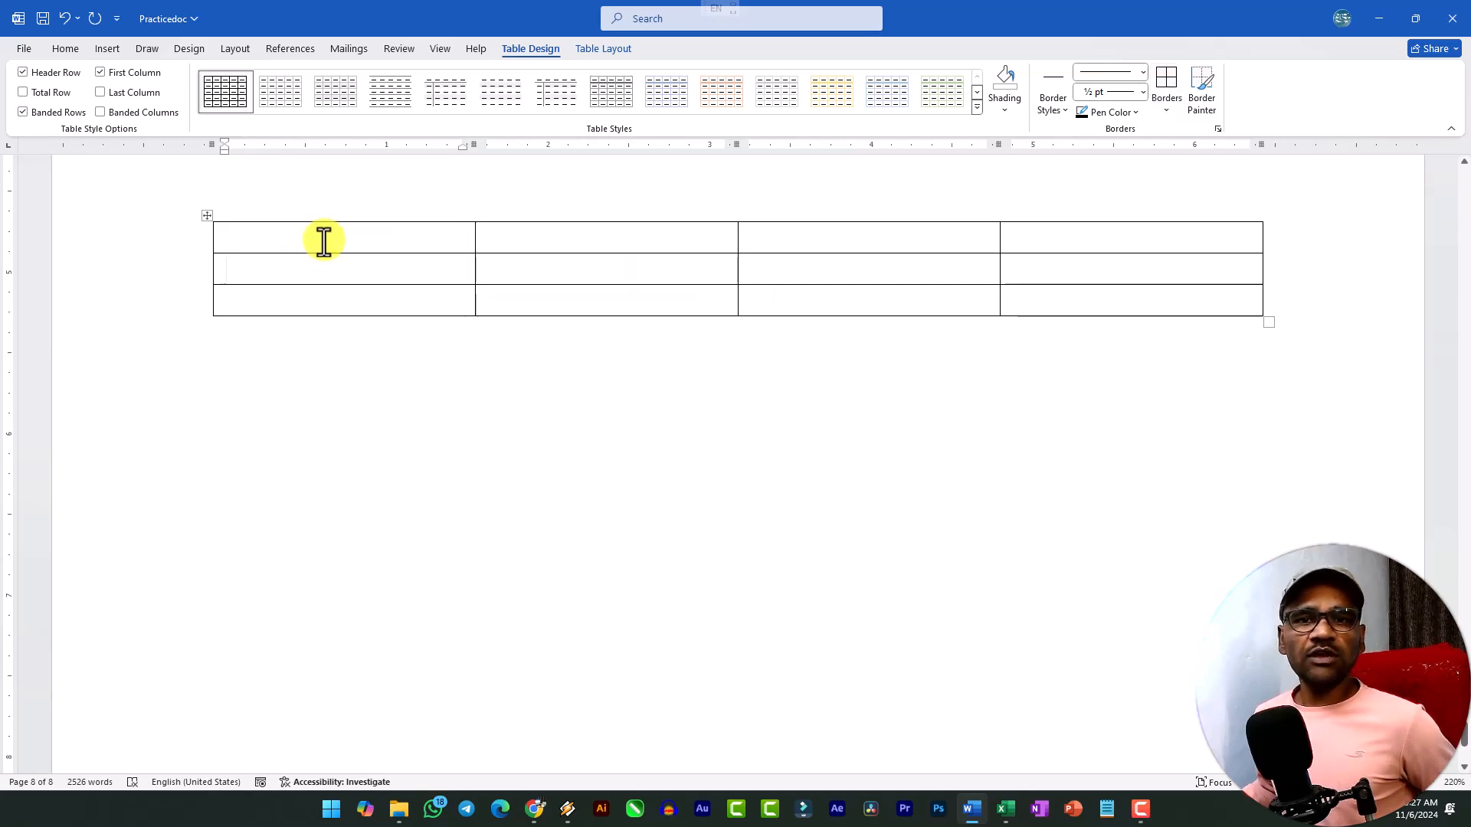
pyautogui.moveTo(322, 233); pyautogui.dragTo(324, 296)
pyautogui.click(289, 262)
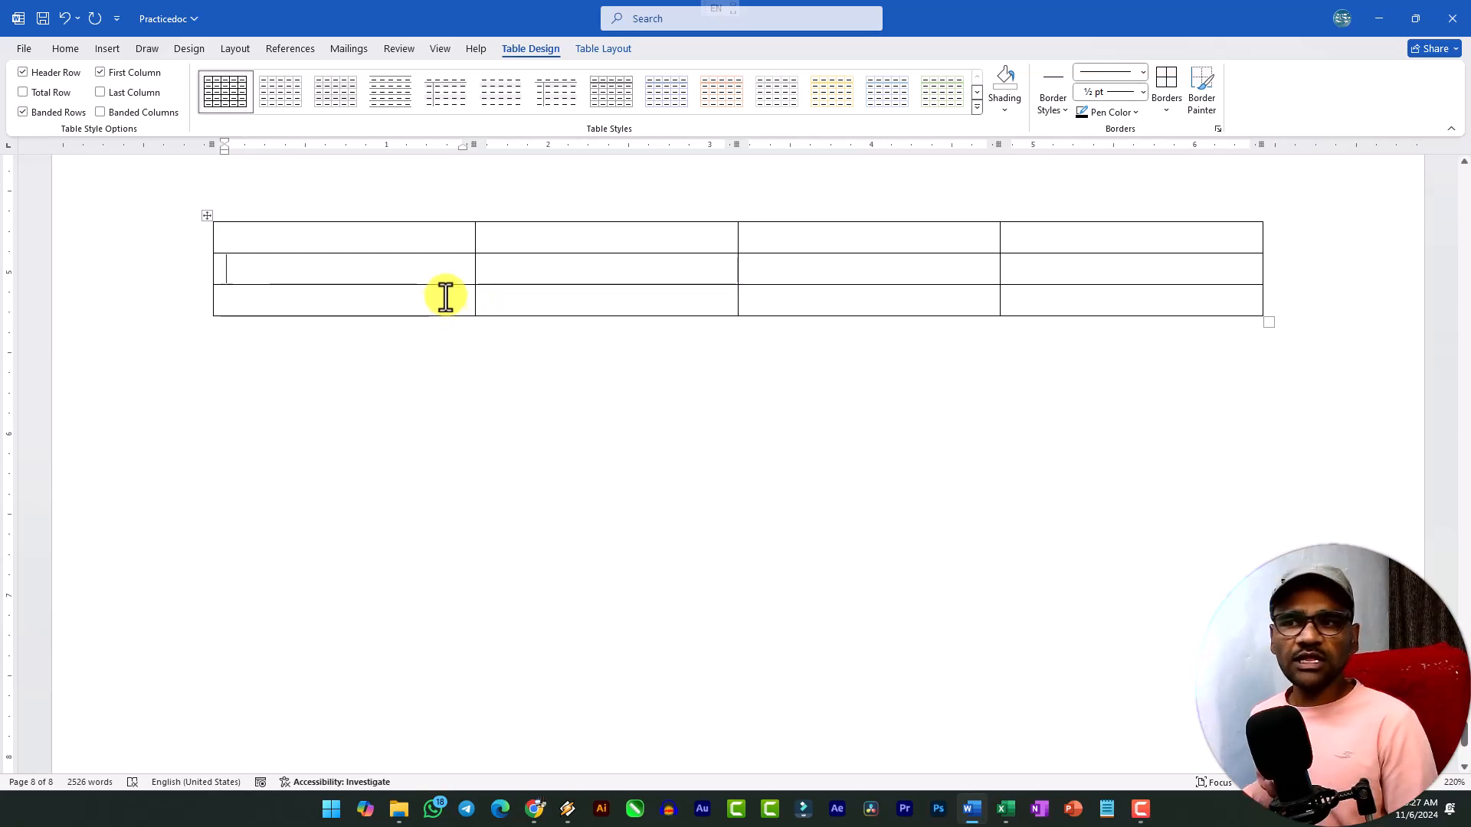
pyautogui.click(307, 241)
pyautogui.moveTo(272, 240); pyautogui.dragTo(365, 309)
pyautogui.click(359, 236)
pyautogui.click(348, 248)
pyautogui.click(254, 267)
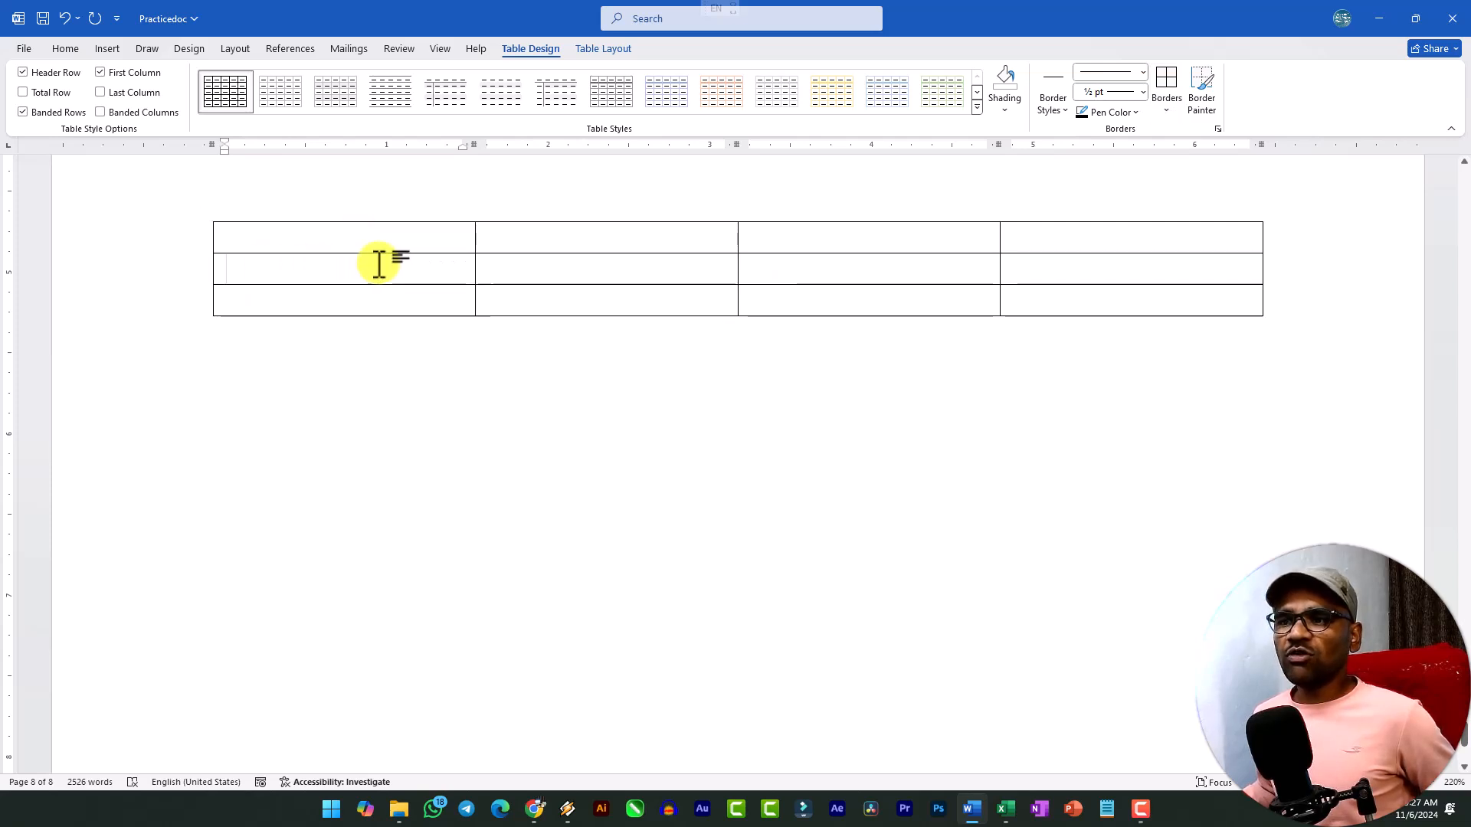
# Fill the table's first row with the headings S.no, Student Name, Address and Course.
pyautogui.click(338, 239)
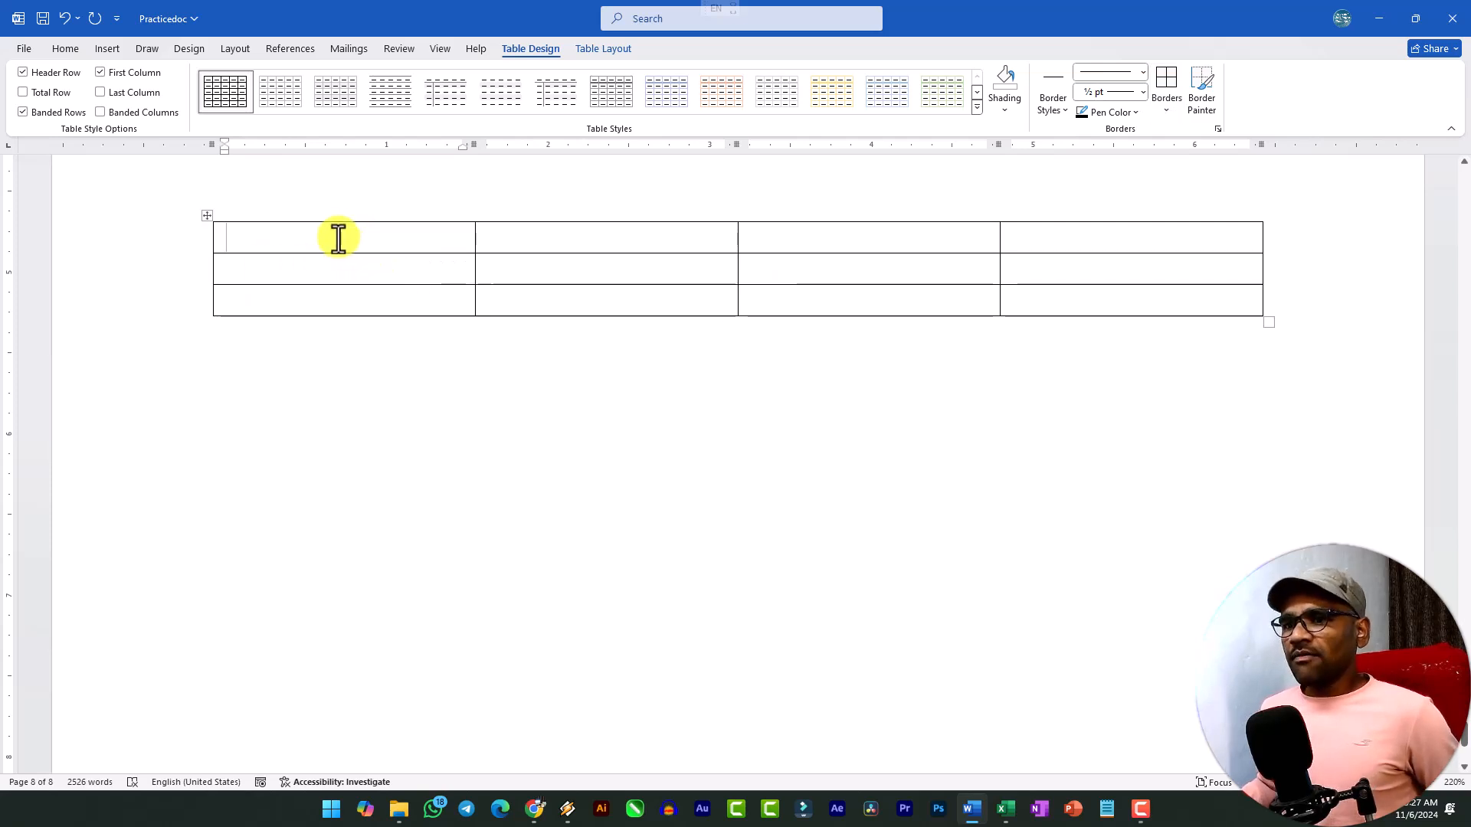
pyautogui.write('S.no')
pyautogui.press('Tab')
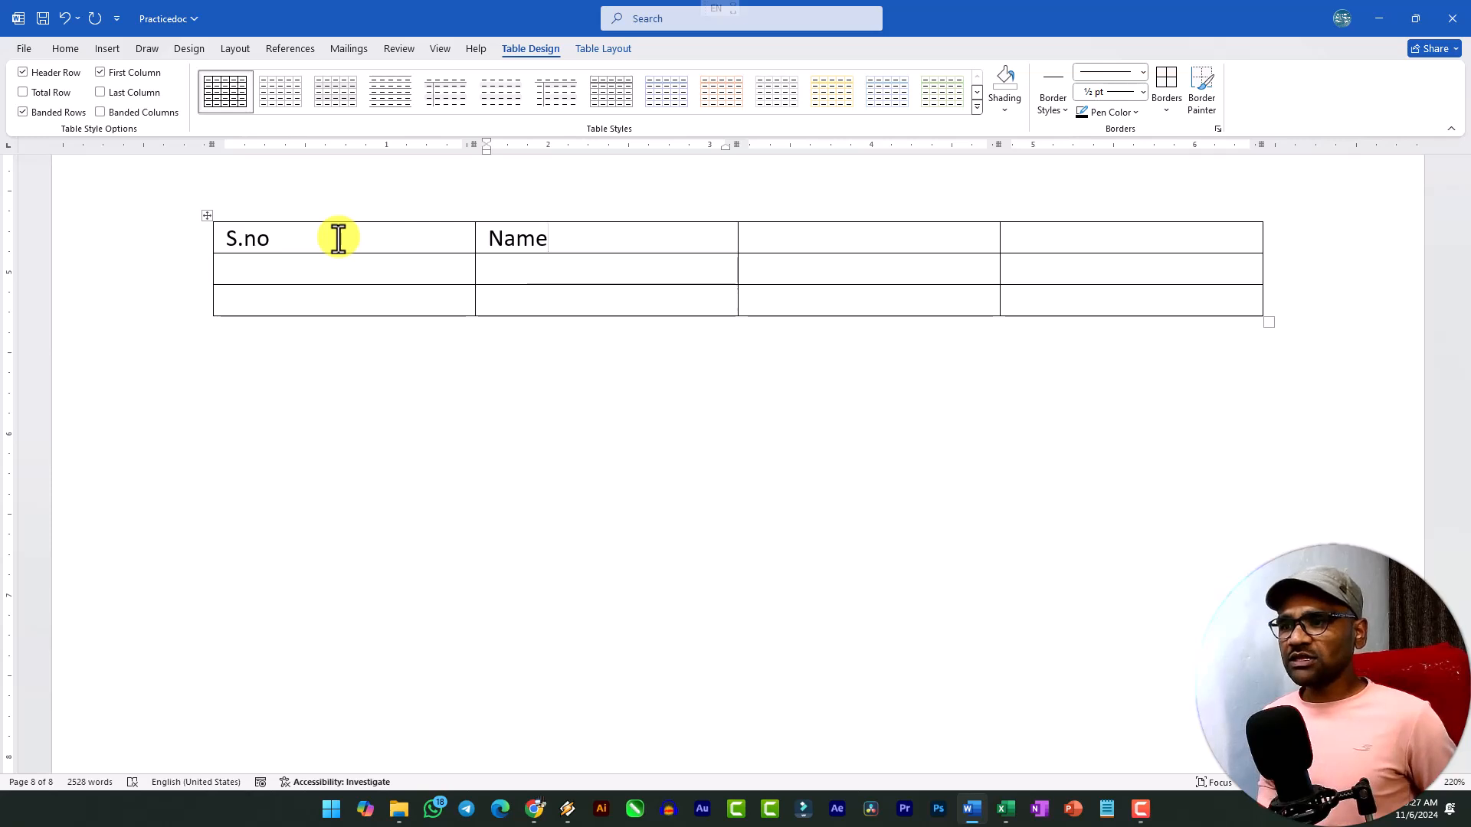
pyautogui.write('Student')
pyautogui.press('Tab')
pyautogui.write('Course')
pyautogui.press('Tab')
pyautogui.hotkey('shift', 'Tab')
pyautogui.write('Address')
pyautogui.press('Tab')
pyautogui.write('Course')
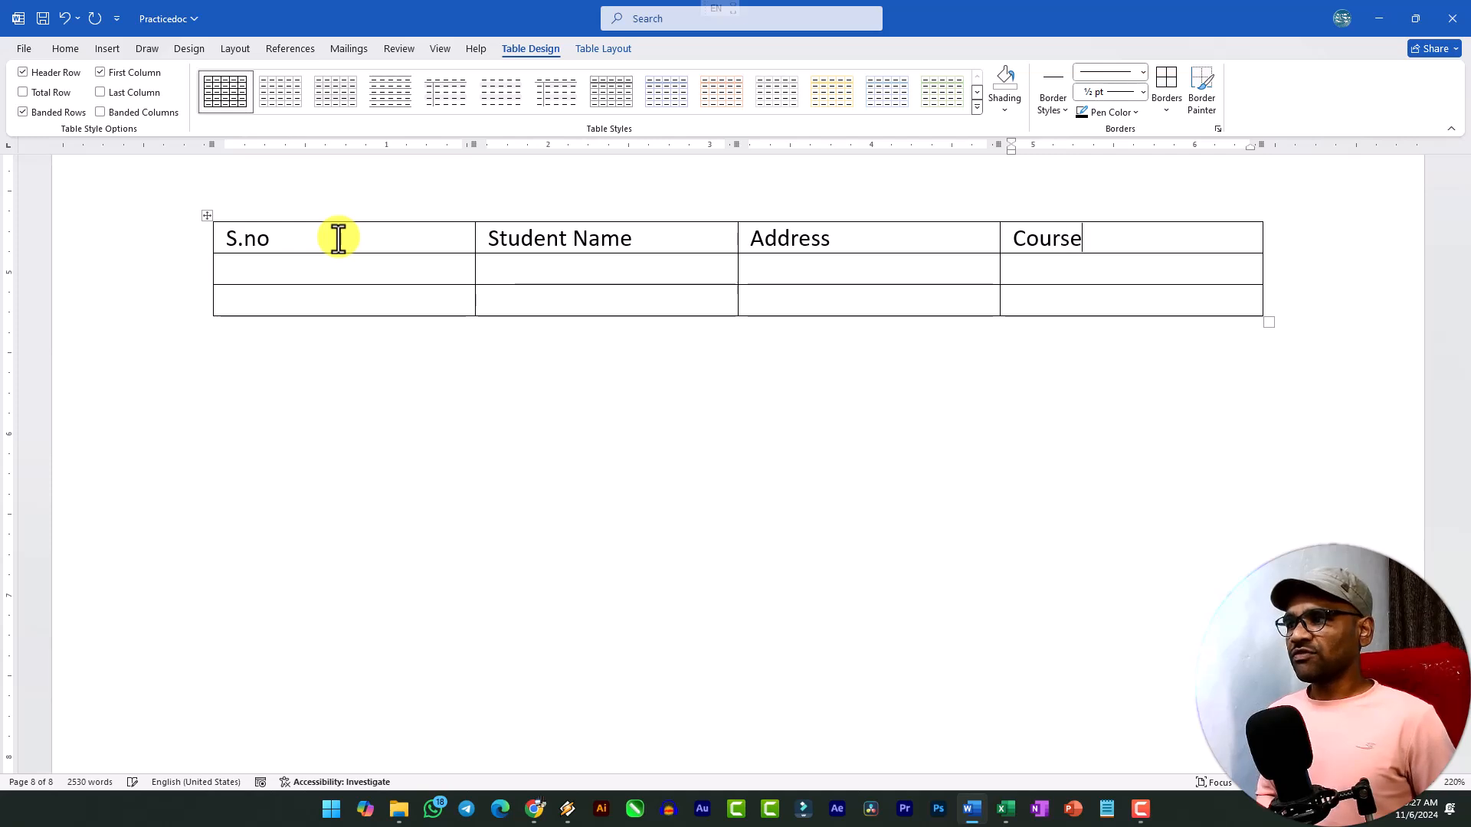
# Fill the second row with serial number 1101, the student's full name, address Chhindwara and course BCA.
pyautogui.press('Tab')
pyautogui.write('1101')
pyautogui.press('Tab')
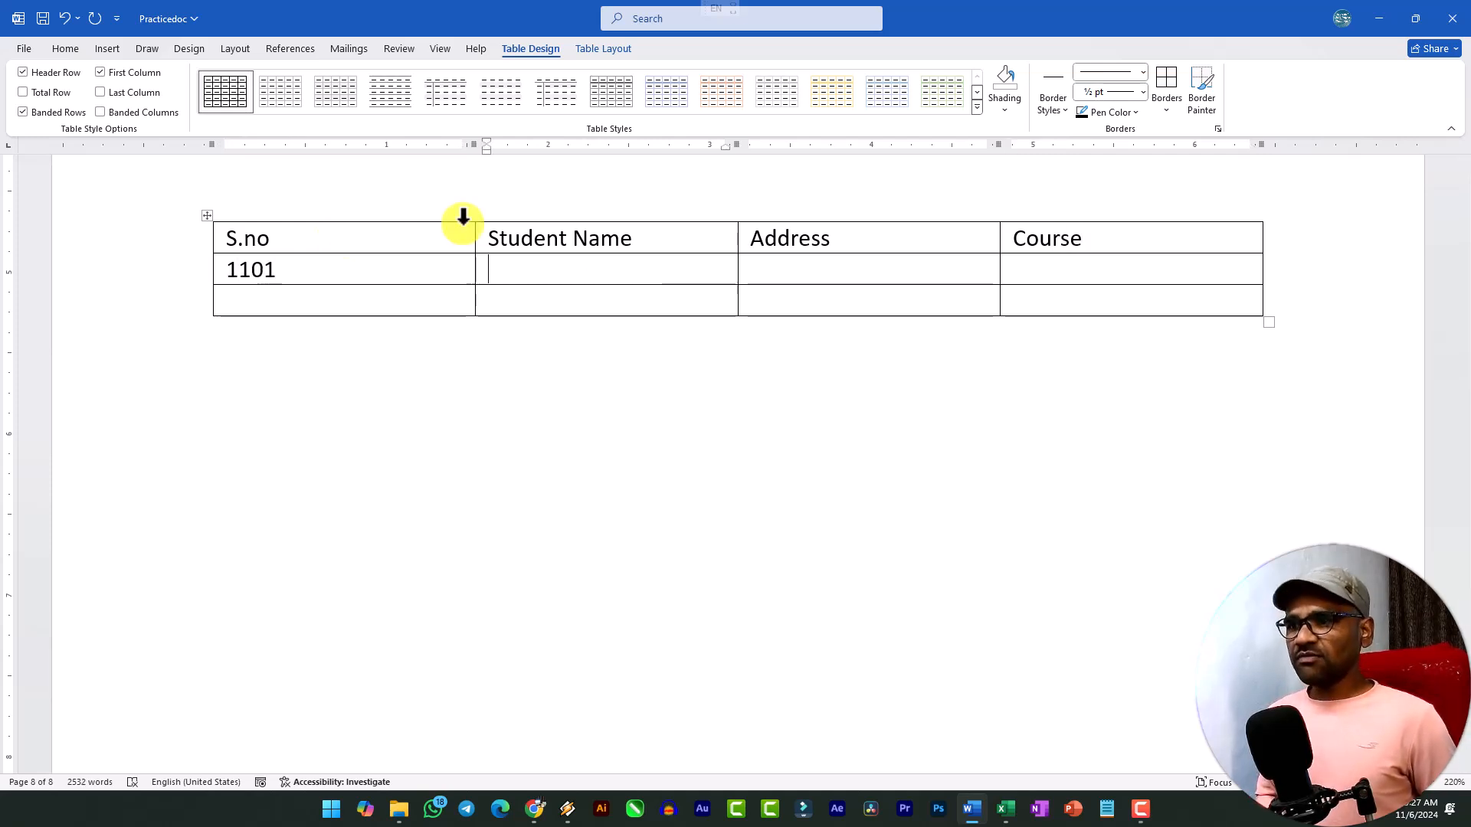
pyautogui.press('Tab')
pyautogui.write('Chhindwara')
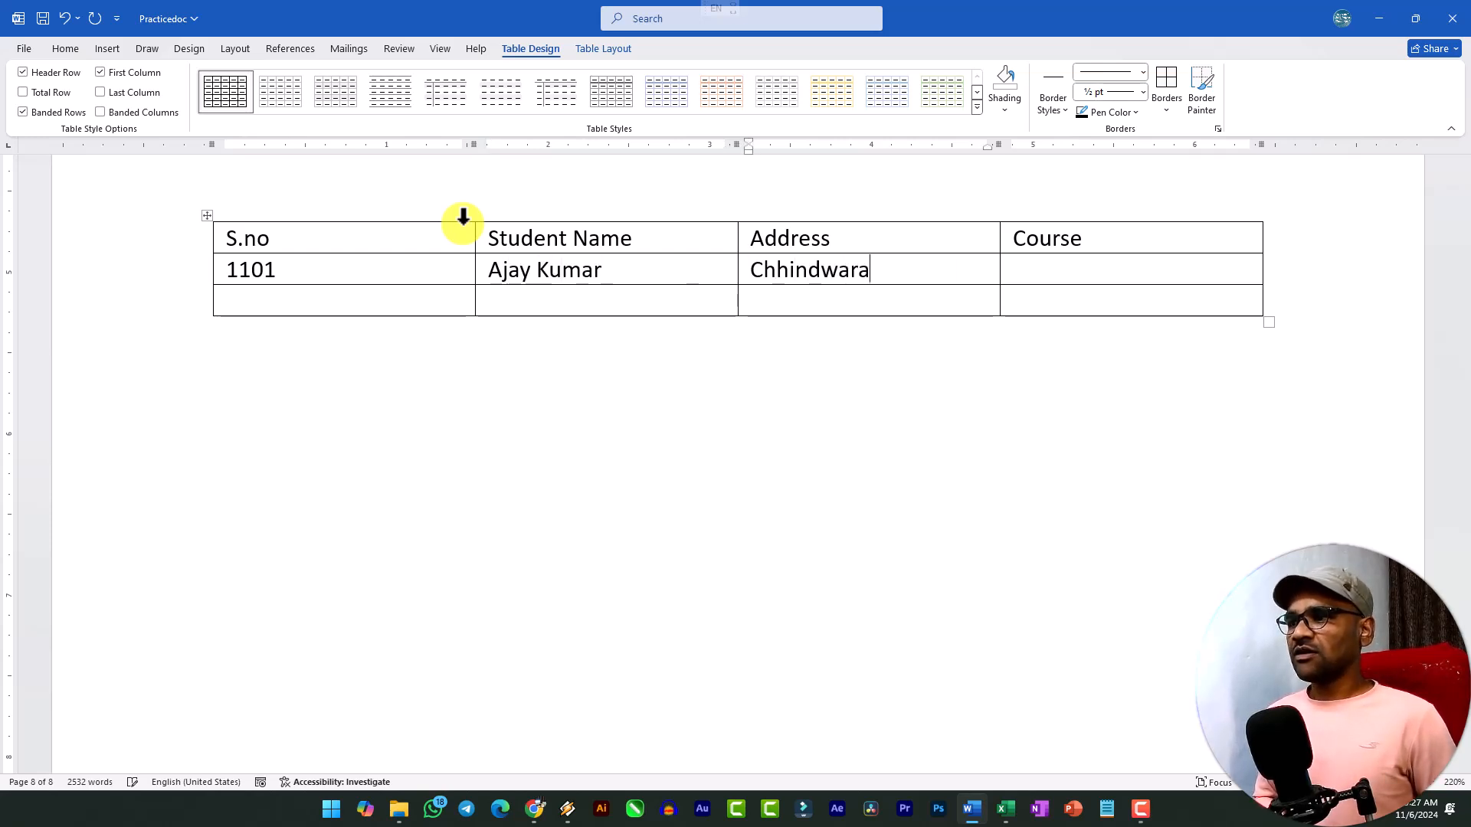
pyautogui.press('Tab')
pyautogui.write('BCA')
# Fill the third row with serial number 1102, the student's full name, address Chhindwara and course BCA.
pyautogui.press('Tab')
pyautogui.write('1102')
pyautogui.press('Tab')
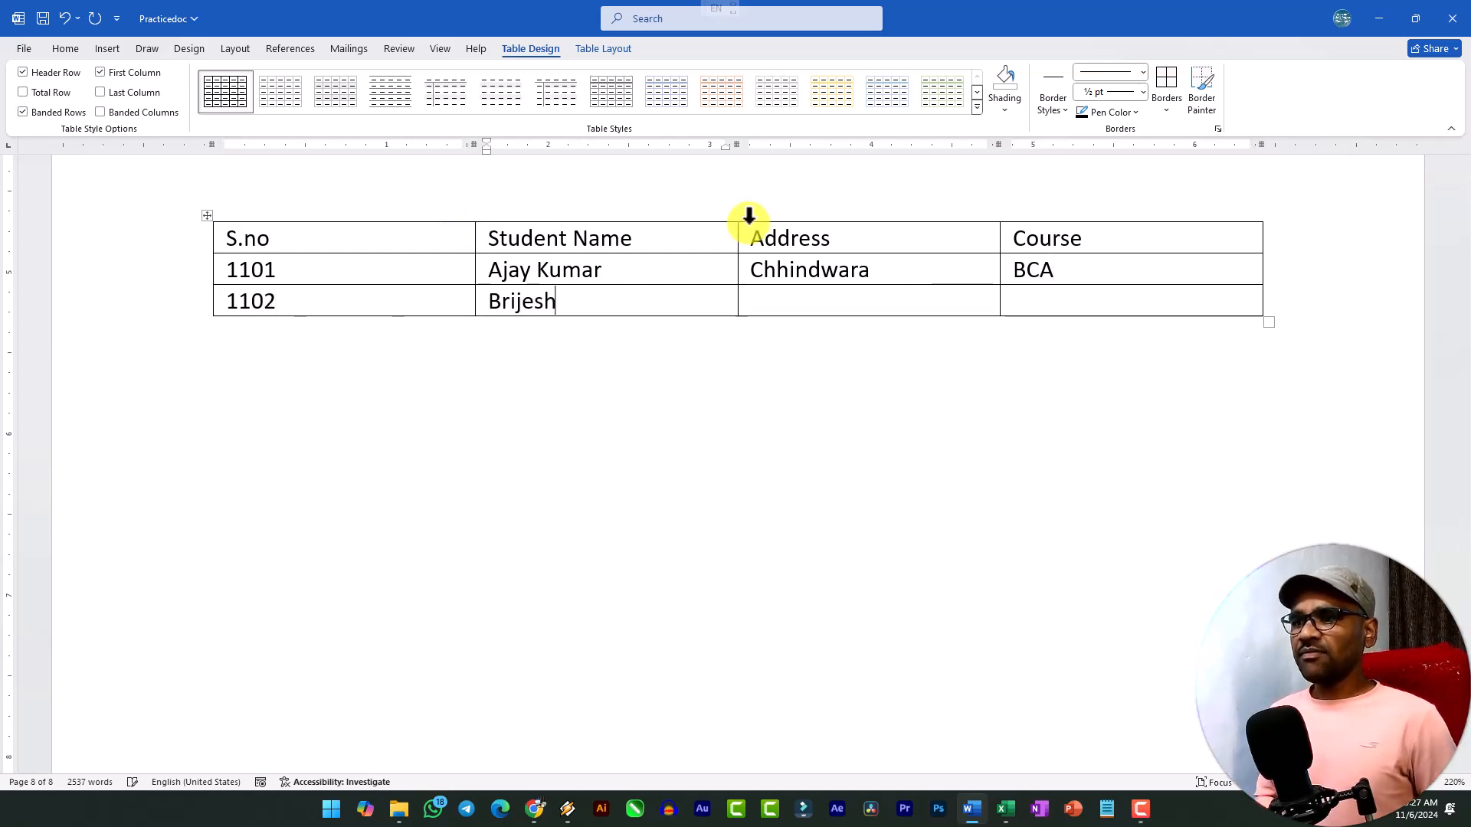
pyautogui.press('Tab')
pyautogui.write('C')
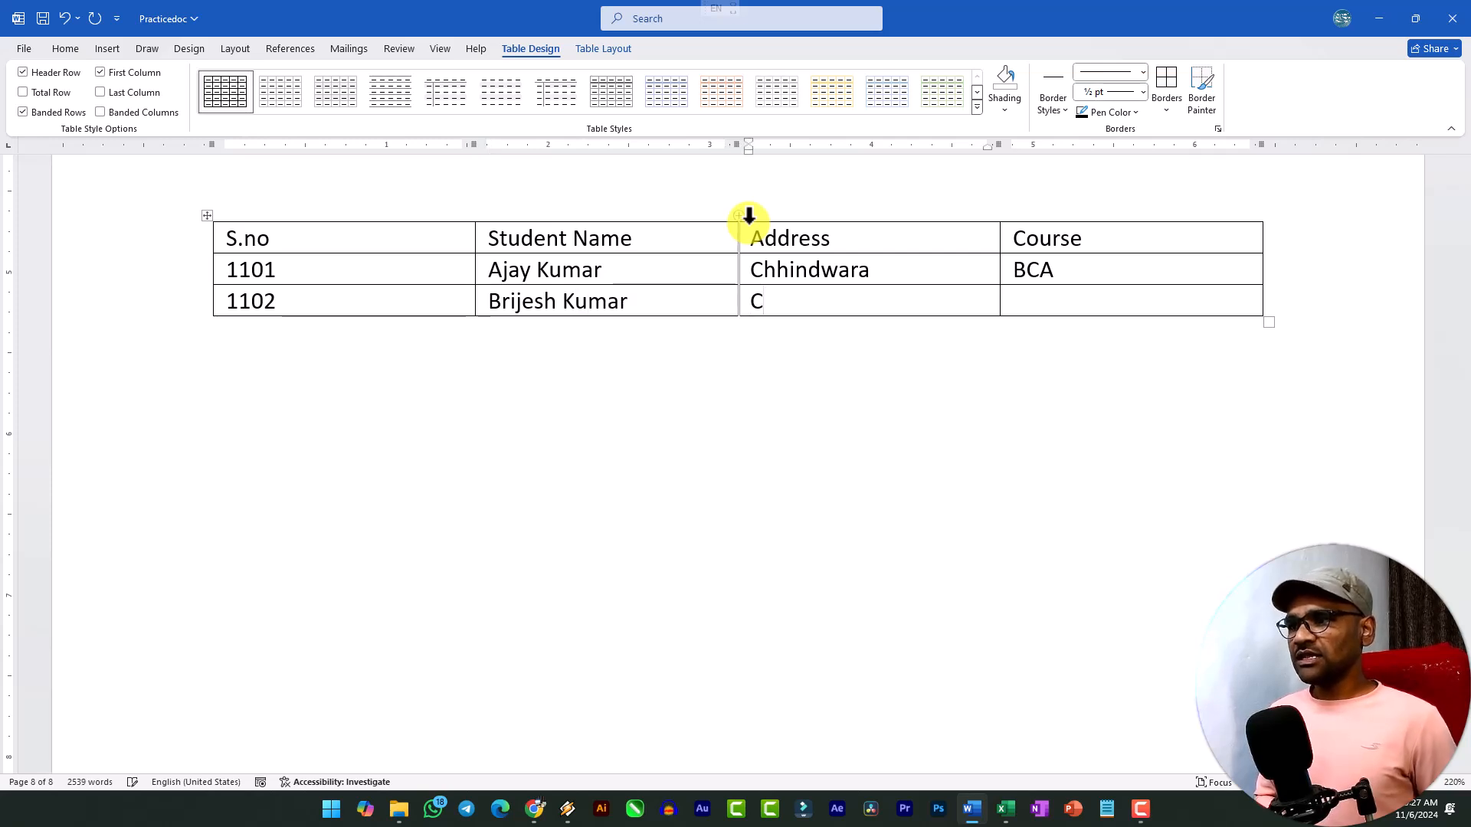
pyautogui.write('hhindwara')
pyautogui.press('Tab')
pyautogui.write('BCA')
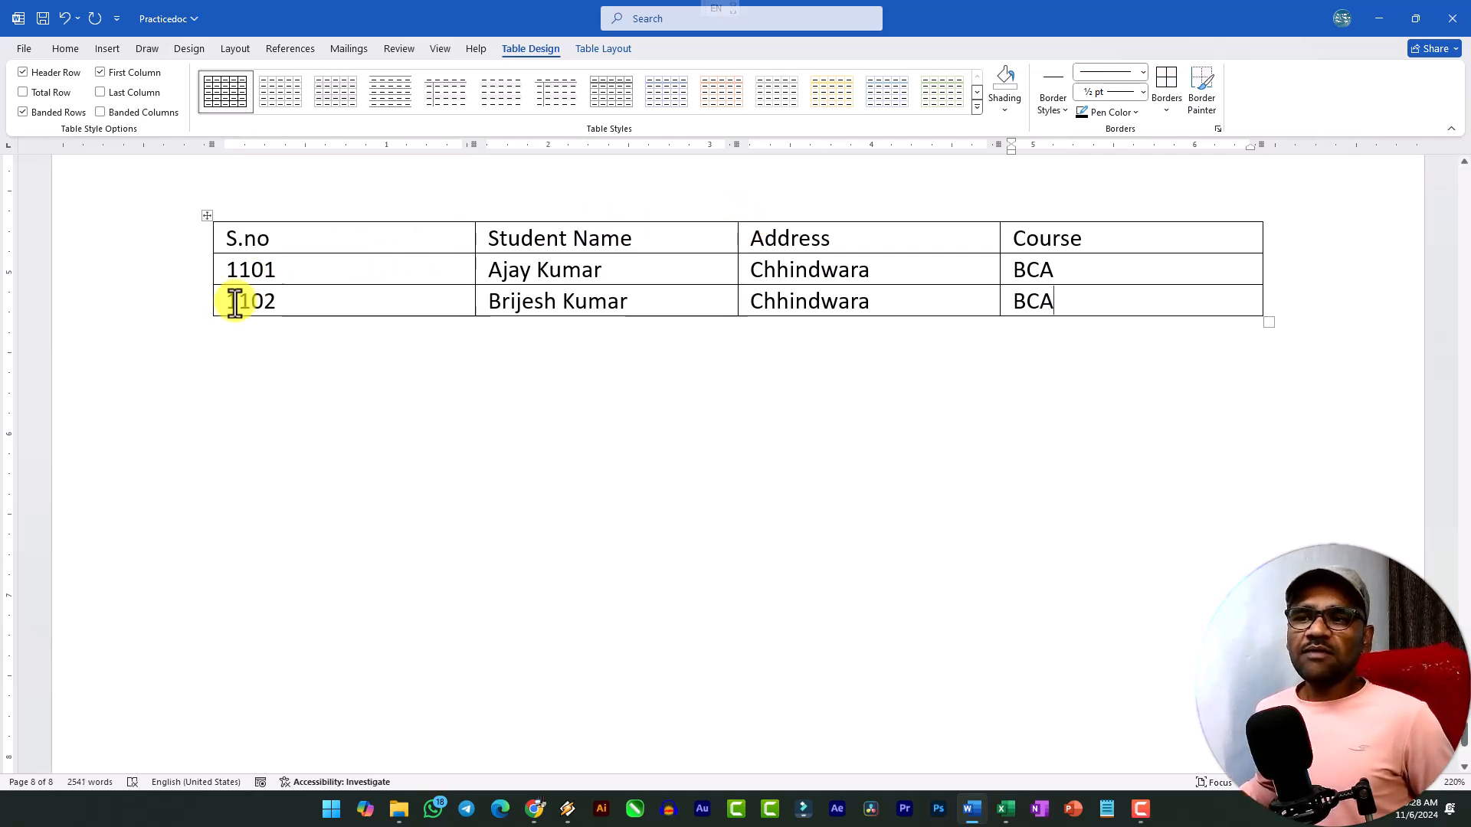
pyautogui.moveTo(249, 241); pyautogui.dragTo(1284, 240)
pyautogui.click(1220, 244)
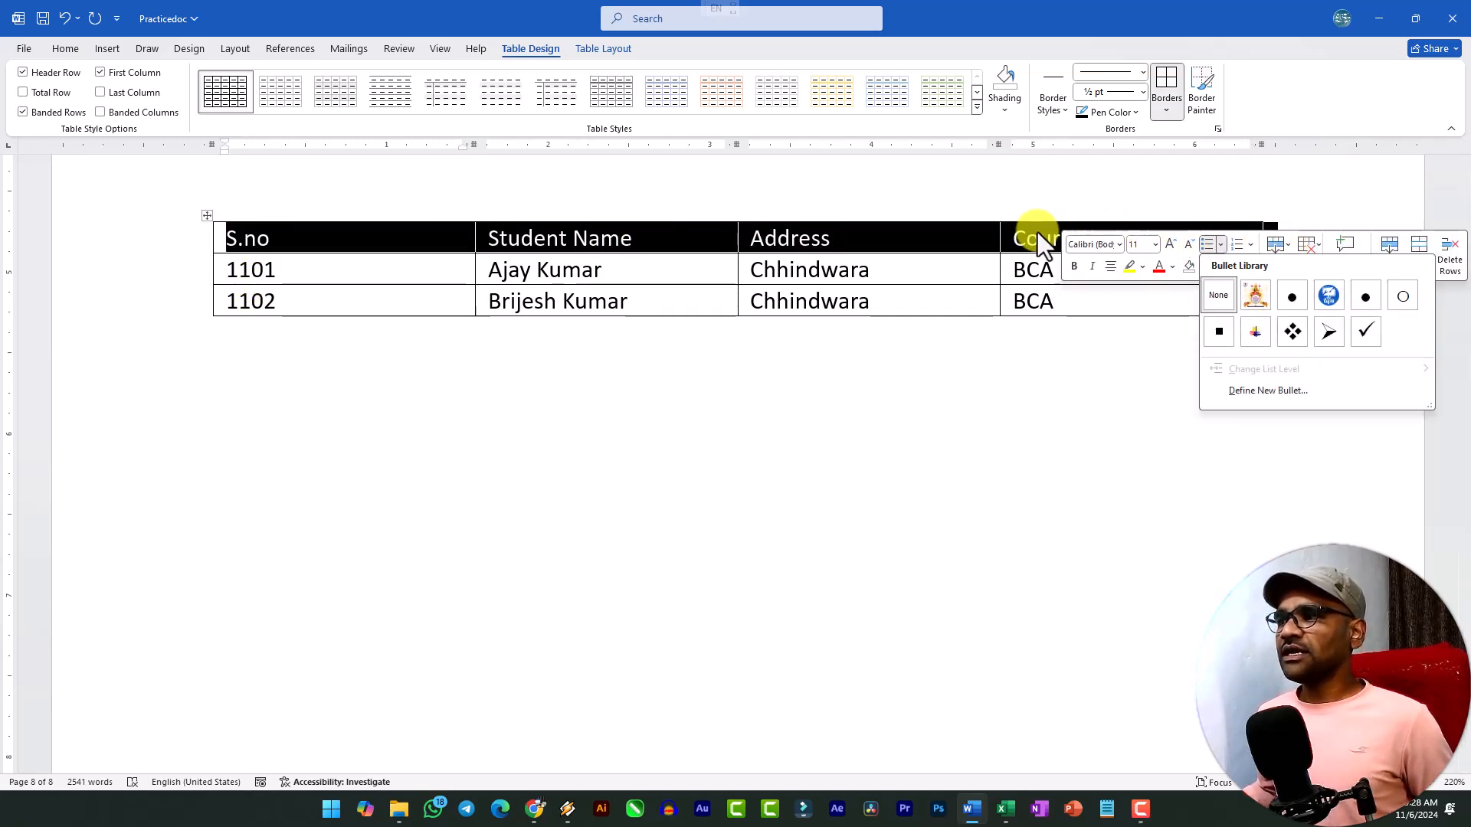
pyautogui.press('Escape')
pyautogui.click(567, 238)
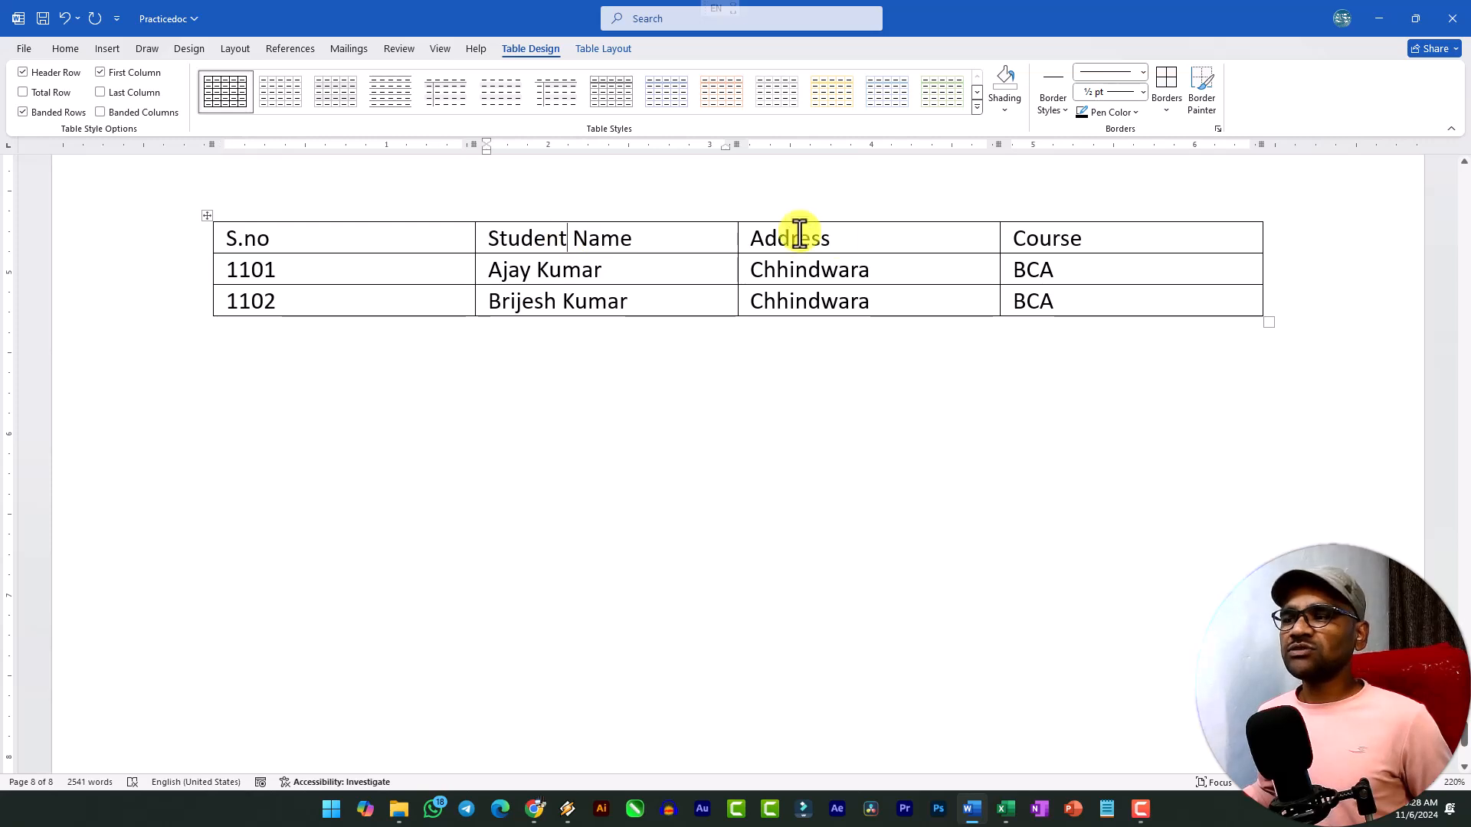
pyautogui.moveTo(221, 274); pyautogui.dragTo(288, 298)
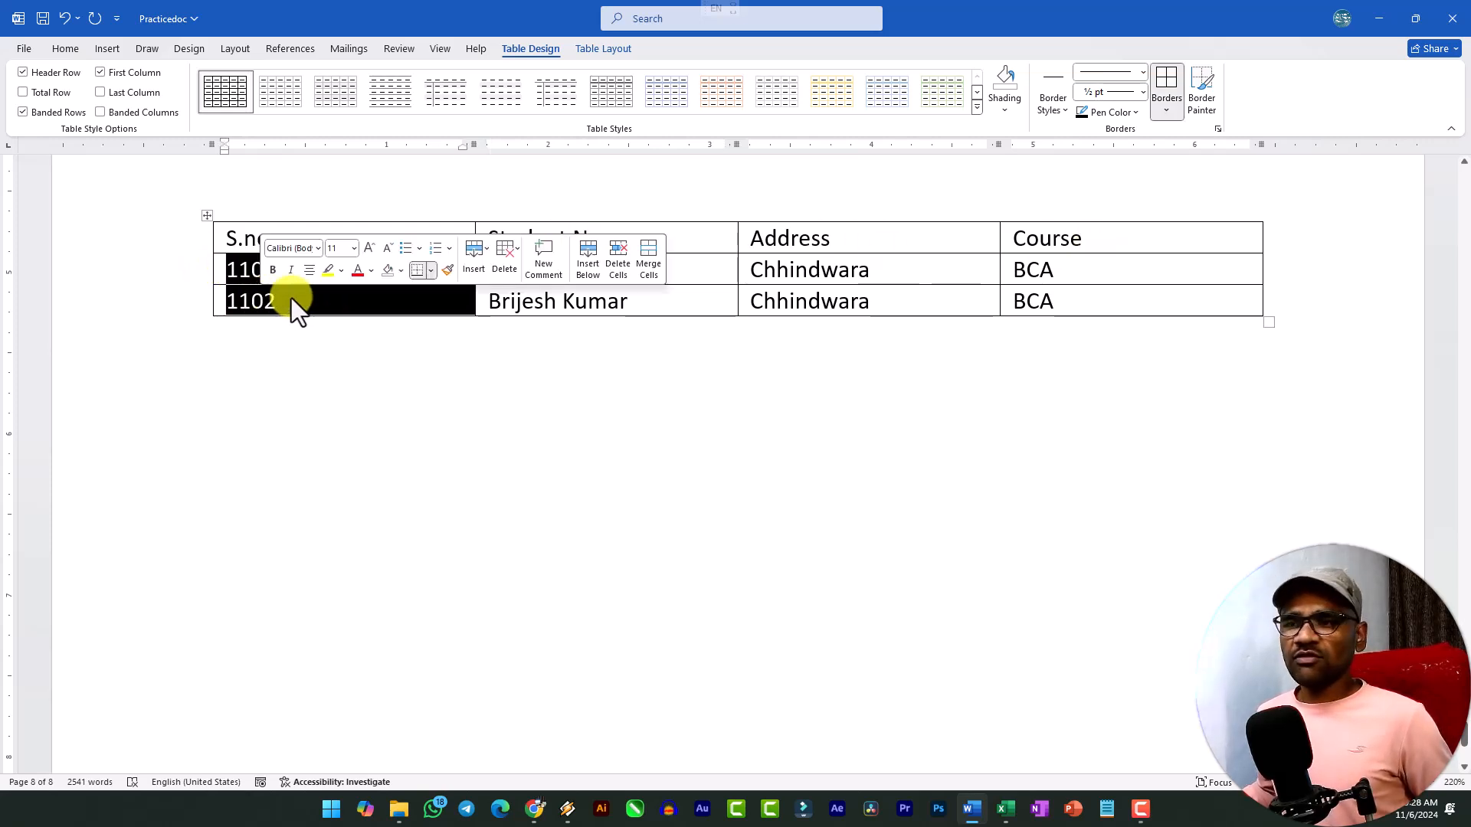
pyautogui.click(288, 297)
# Append a row to the table and fill it with 1103, the student's full name, address Bhopal and course MSC.
pyautogui.click(1131, 300)
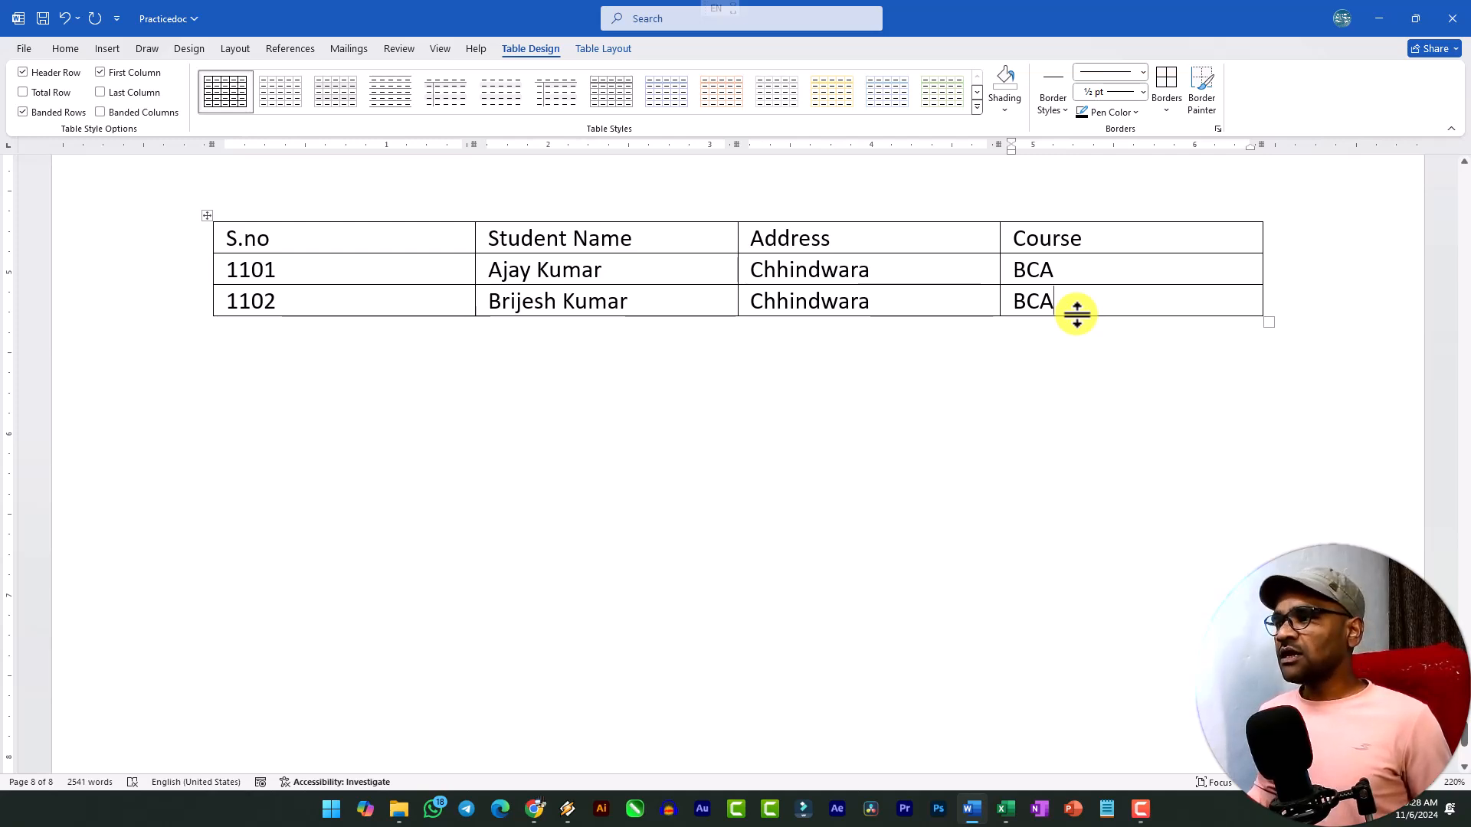
pyautogui.press('Tab')
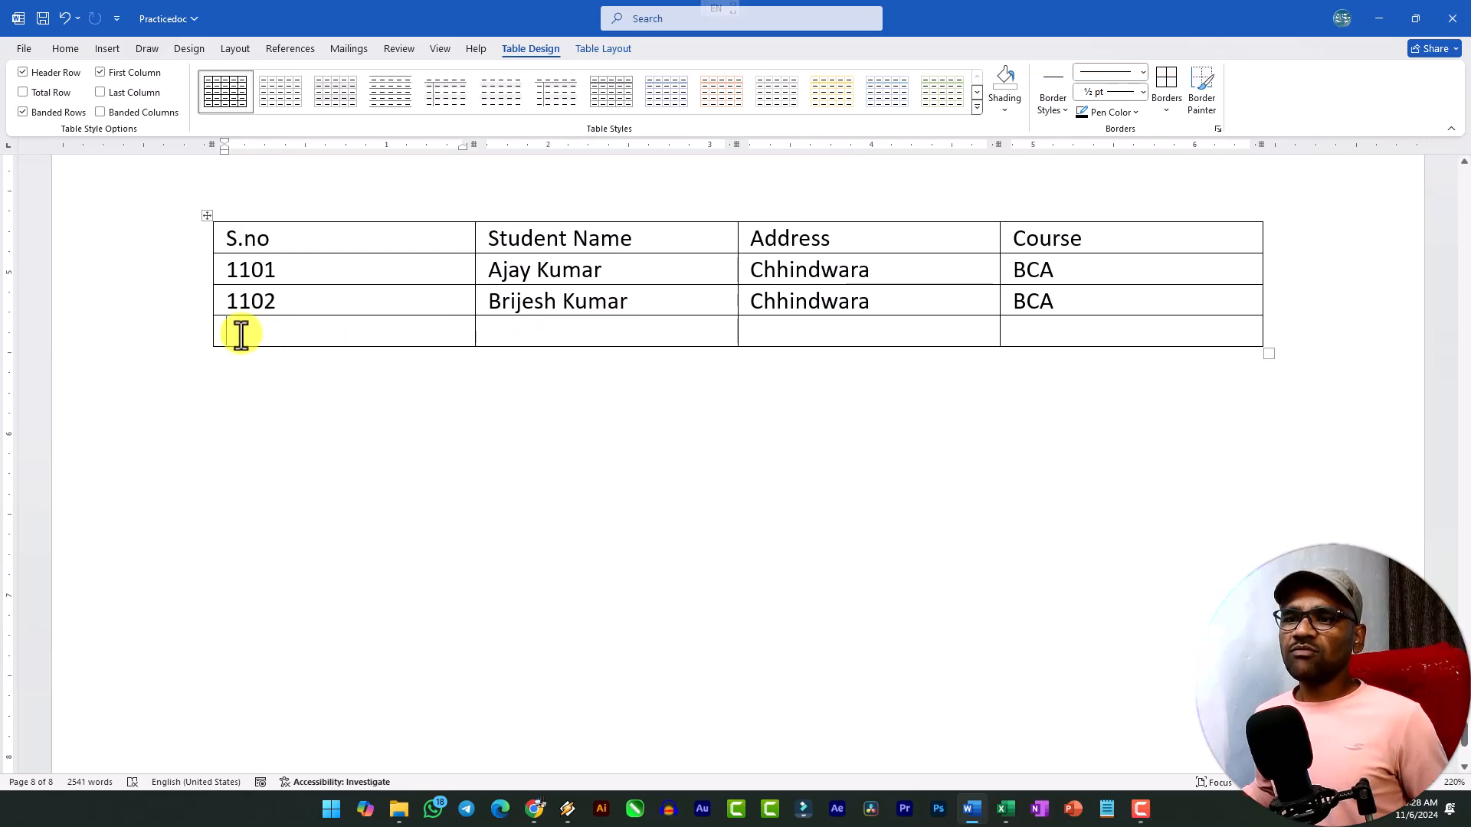
pyautogui.click(1140, 328)
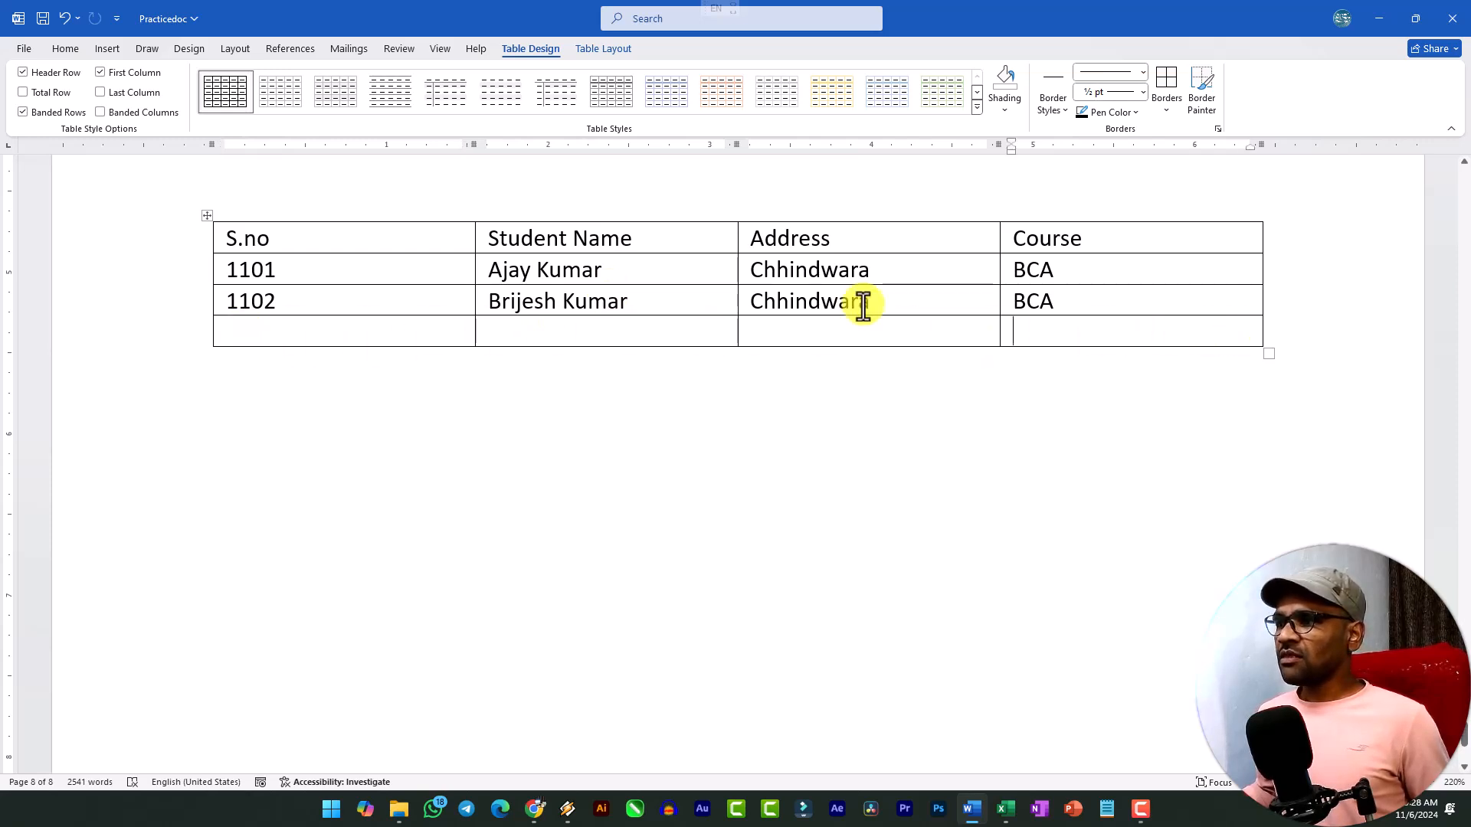
pyautogui.click(335, 328)
pyautogui.write('1')
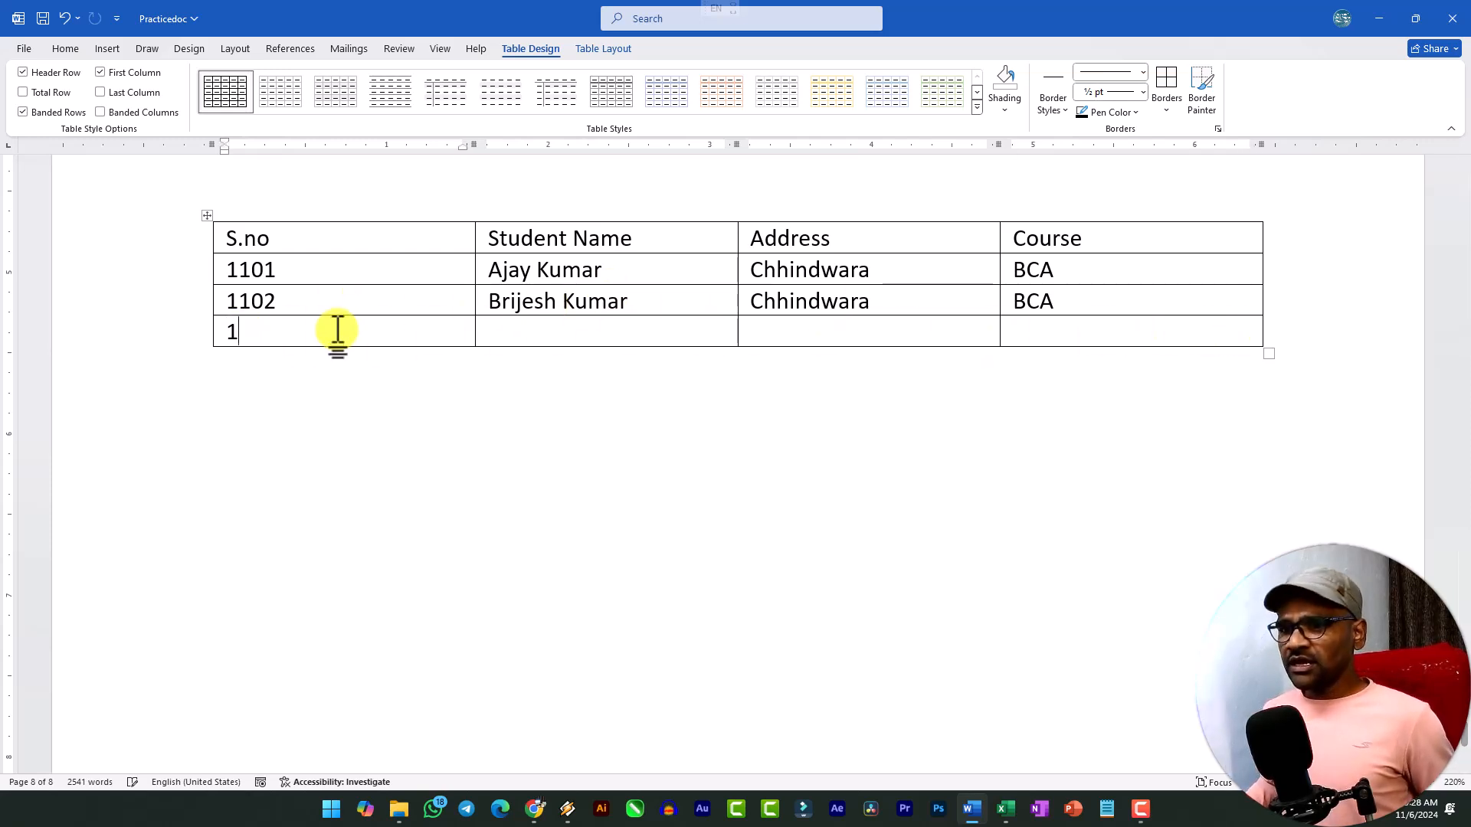
pyautogui.write('103')
pyautogui.press('Tab')
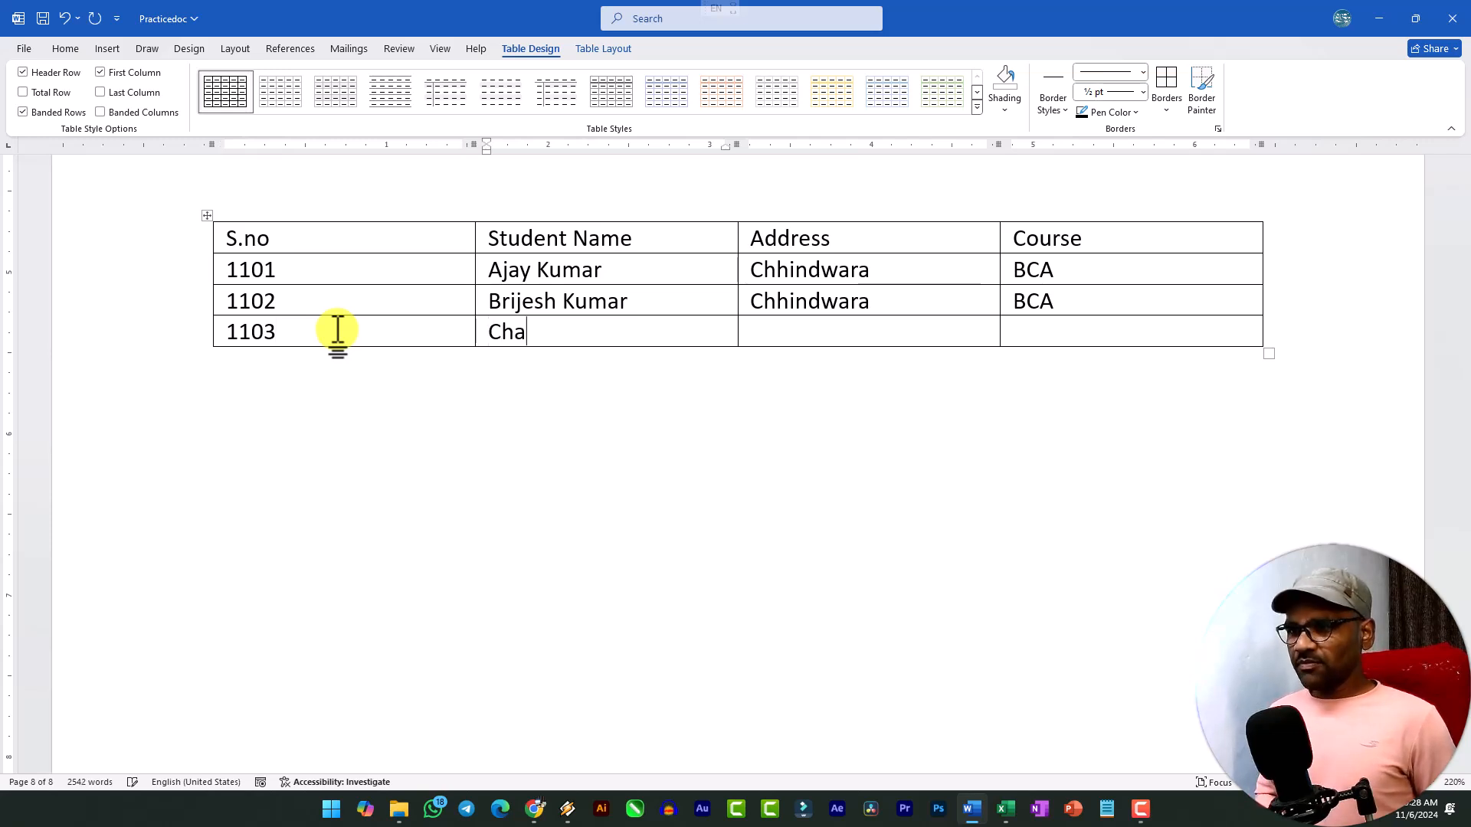
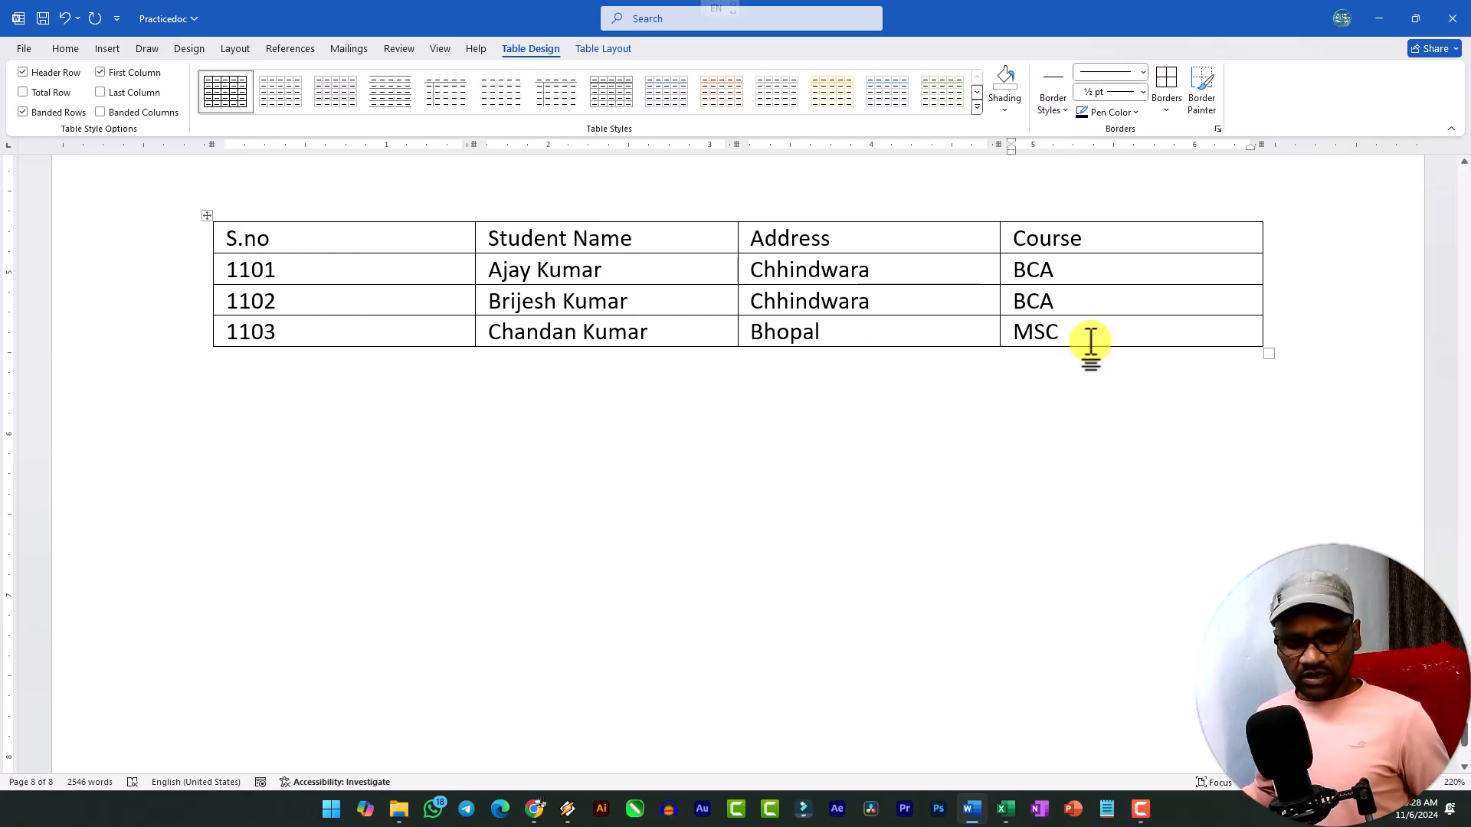
# Append another empty row below the 1103 entry.
pyautogui.press('Tab')
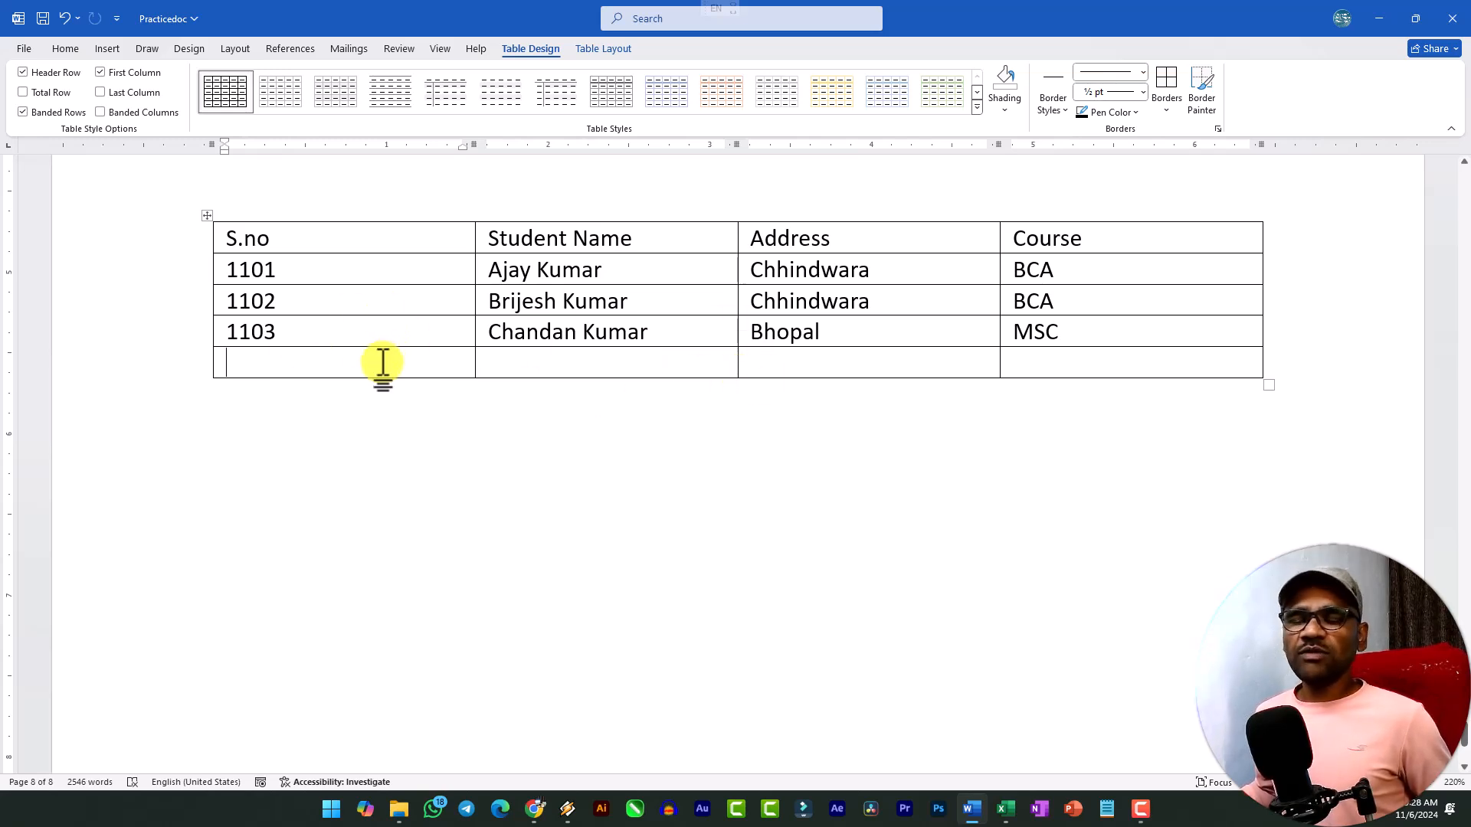
pyautogui.moveTo(283, 302); pyautogui.dragTo(210, 292)
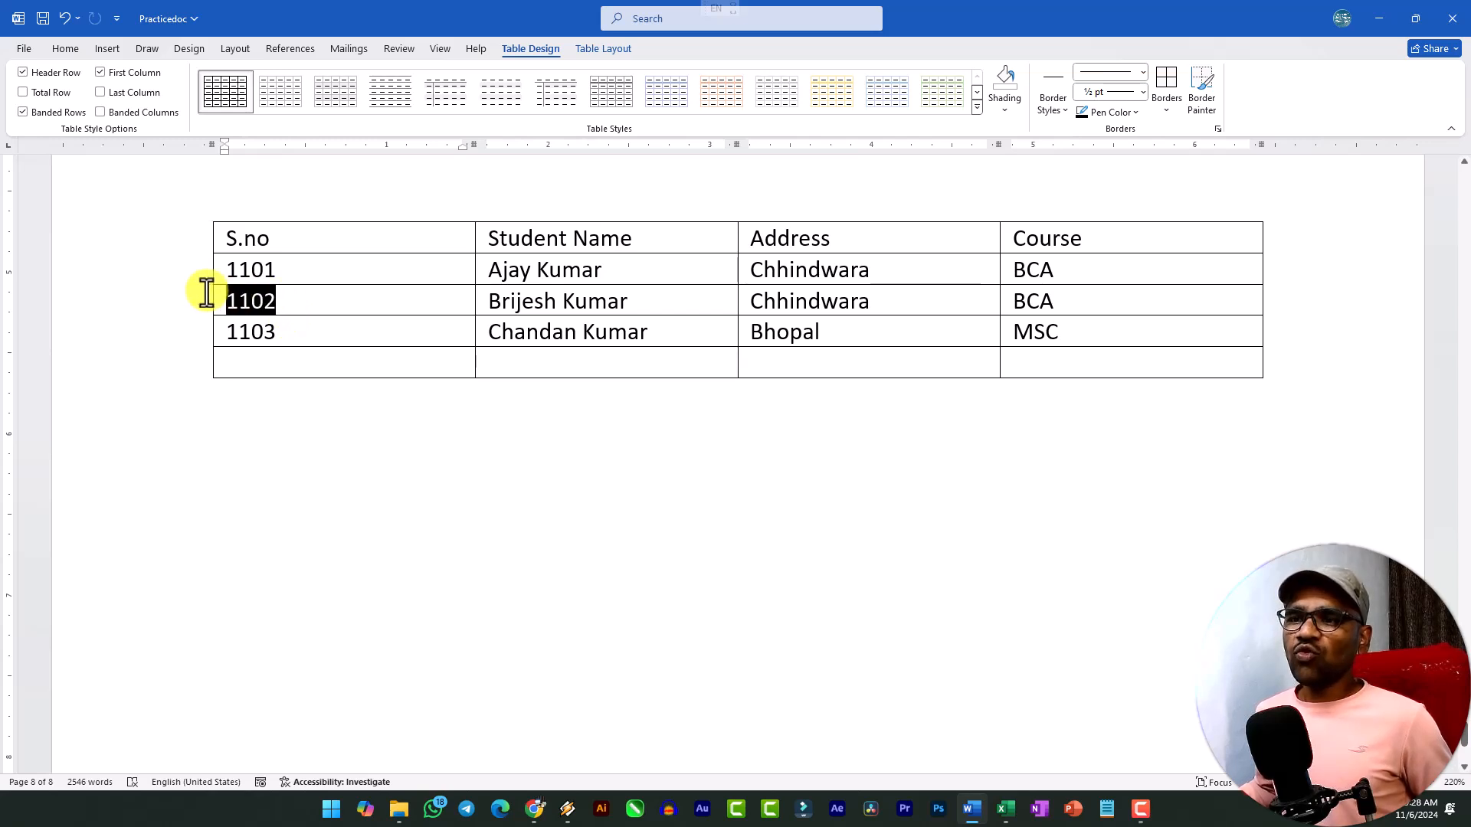
pyautogui.click(335, 306)
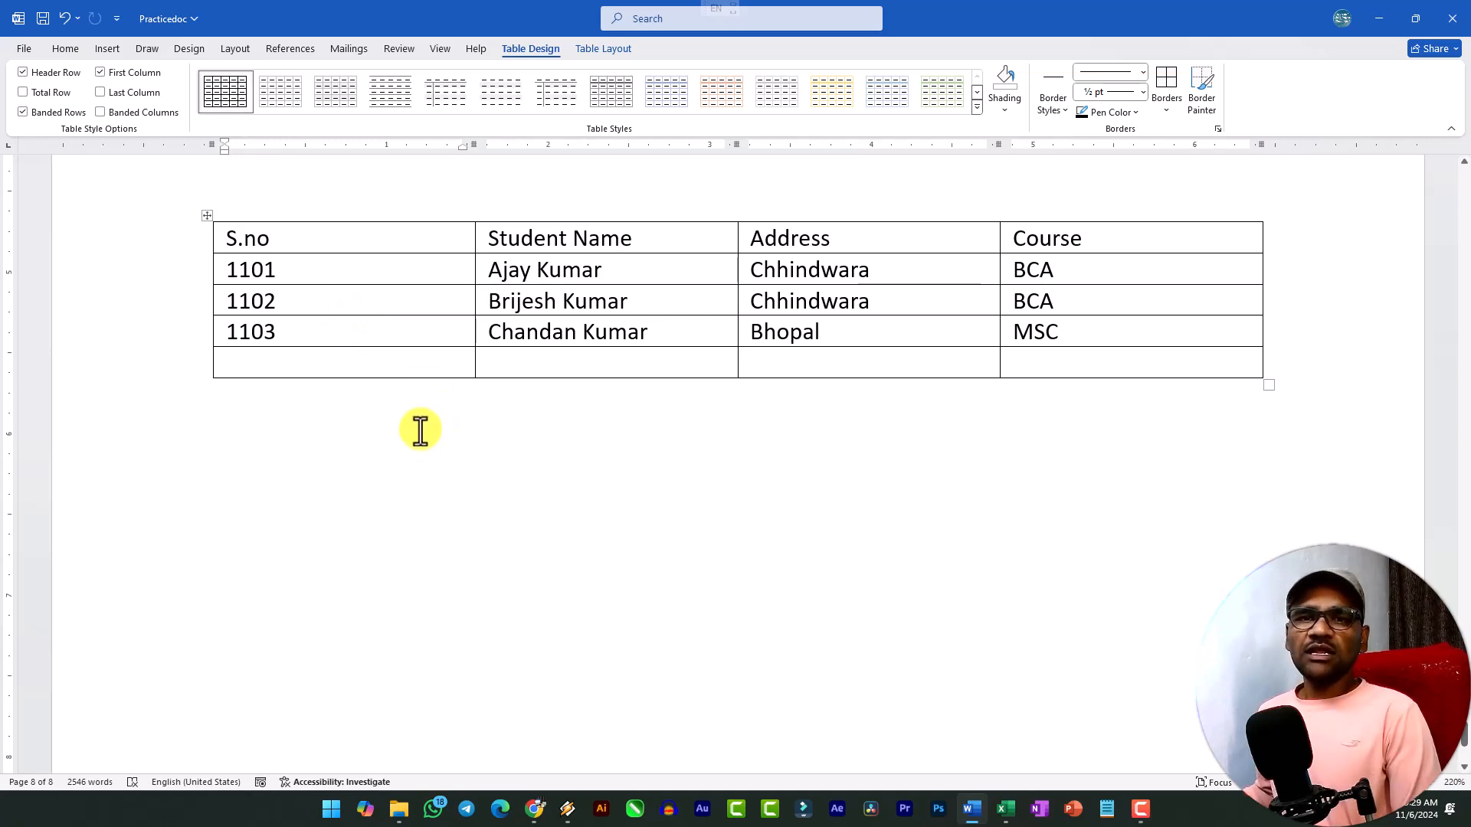
# Set up a new table of 3 columns and 5 rows below the student table.
pyautogui.click(329, 426)
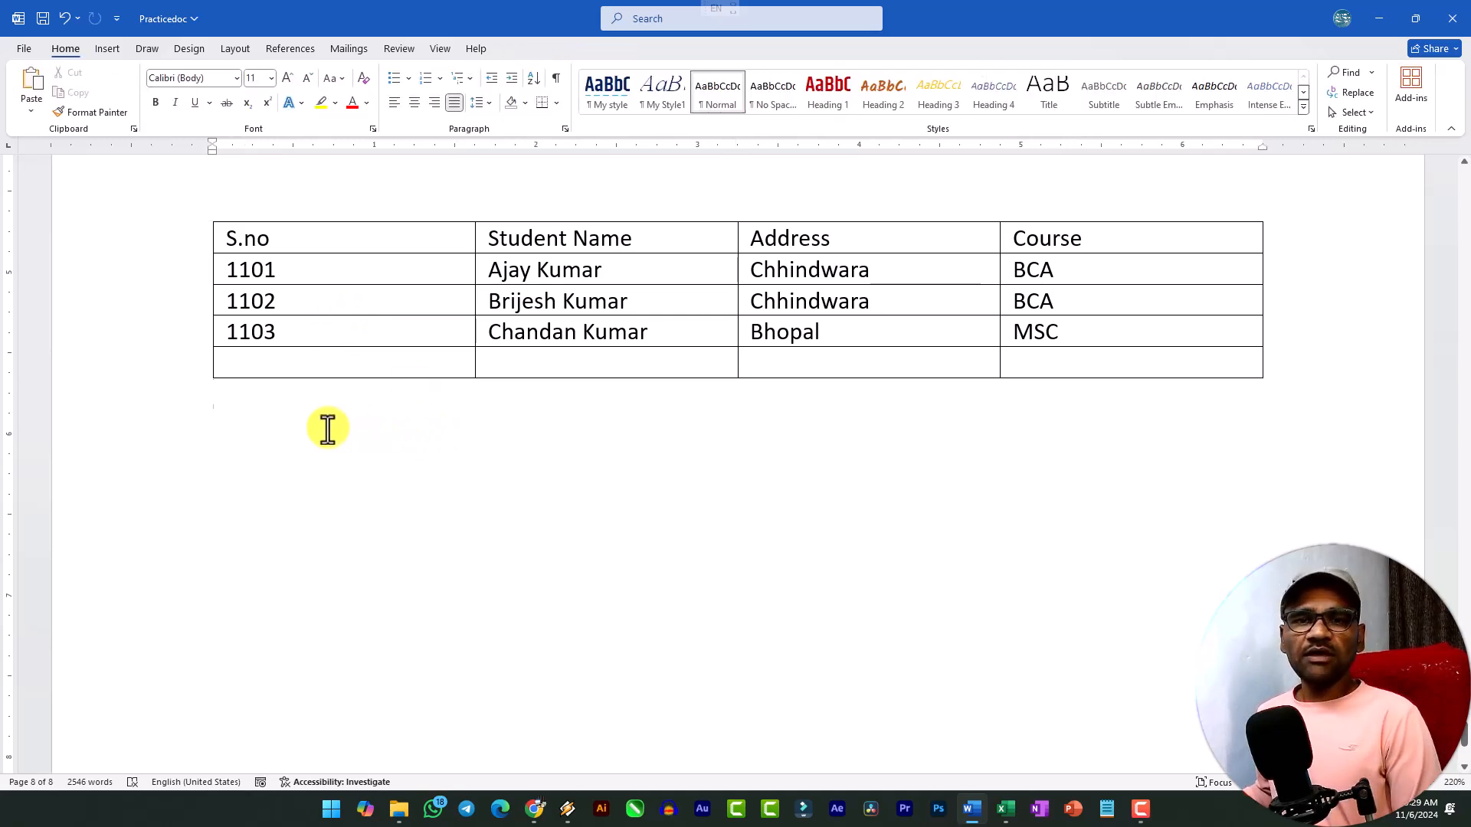
pyautogui.click(100, 46)
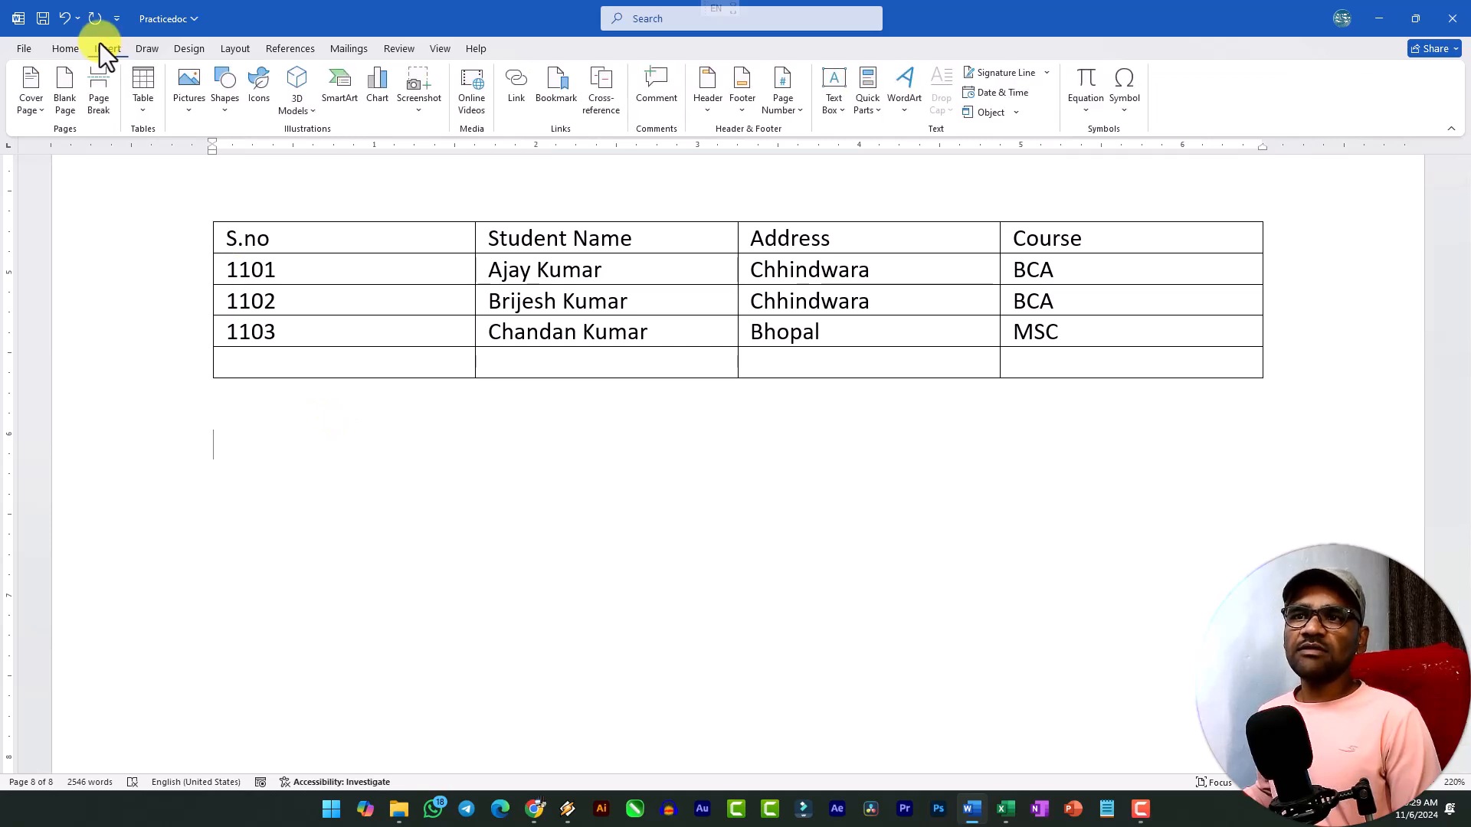
pyautogui.click(145, 112)
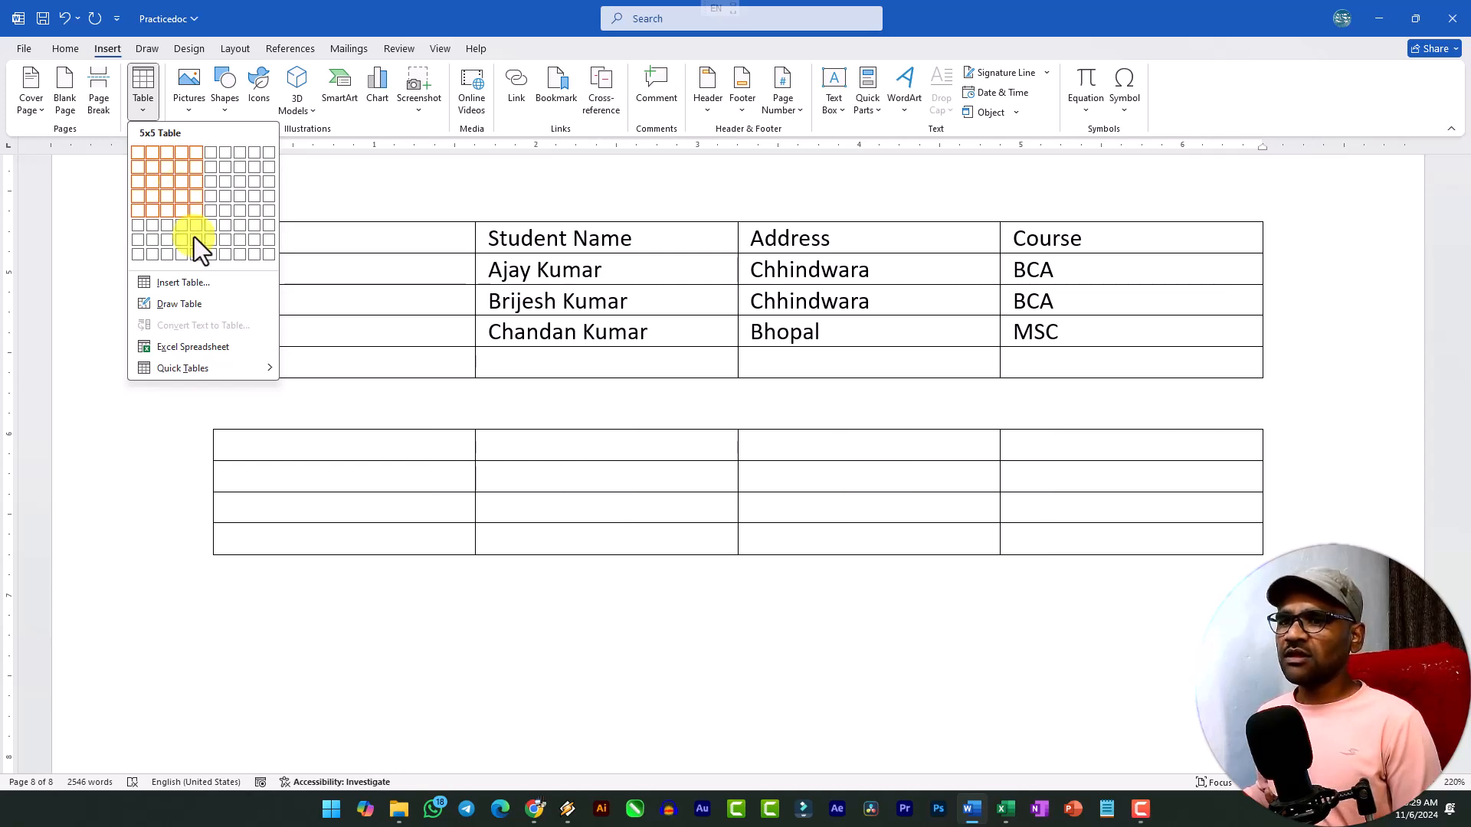
pyautogui.click(178, 288)
pyautogui.moveTo(531, 187); pyautogui.dragTo(479, 185)
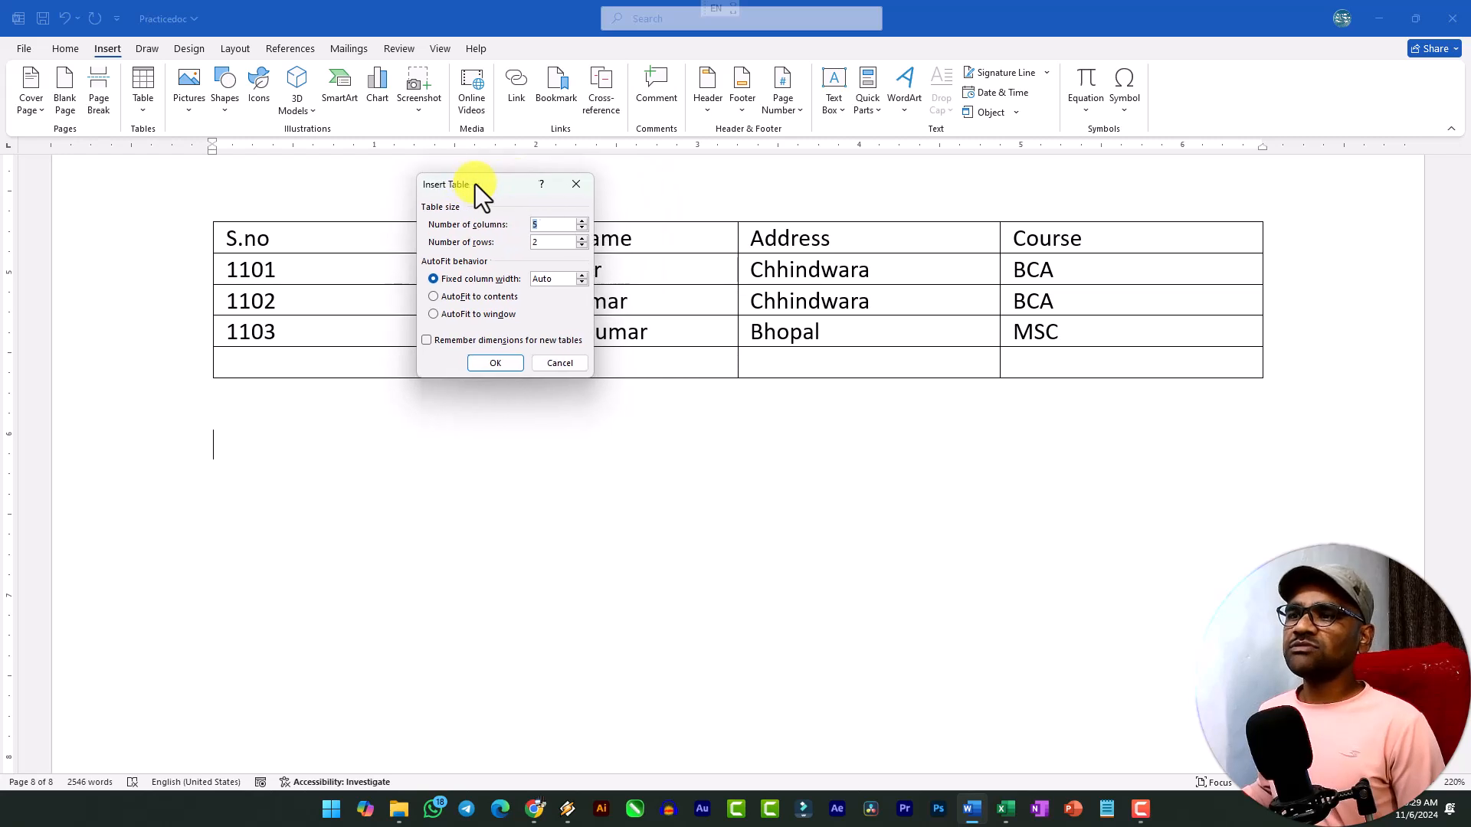
pyautogui.doubleClick(554, 224)
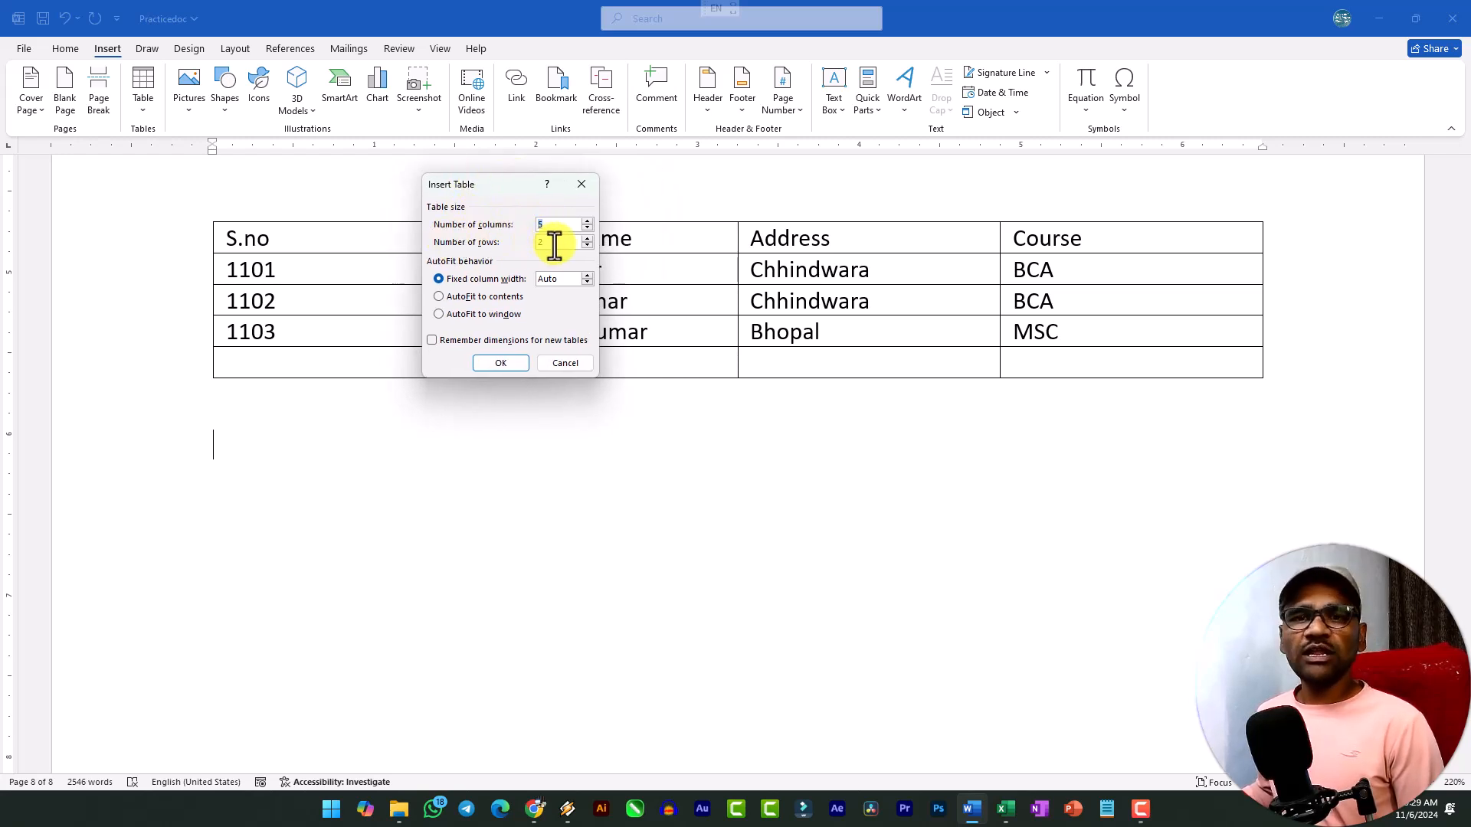
pyautogui.doubleClick(552, 242)
pyautogui.doubleClick(555, 225)
pyautogui.write('3')
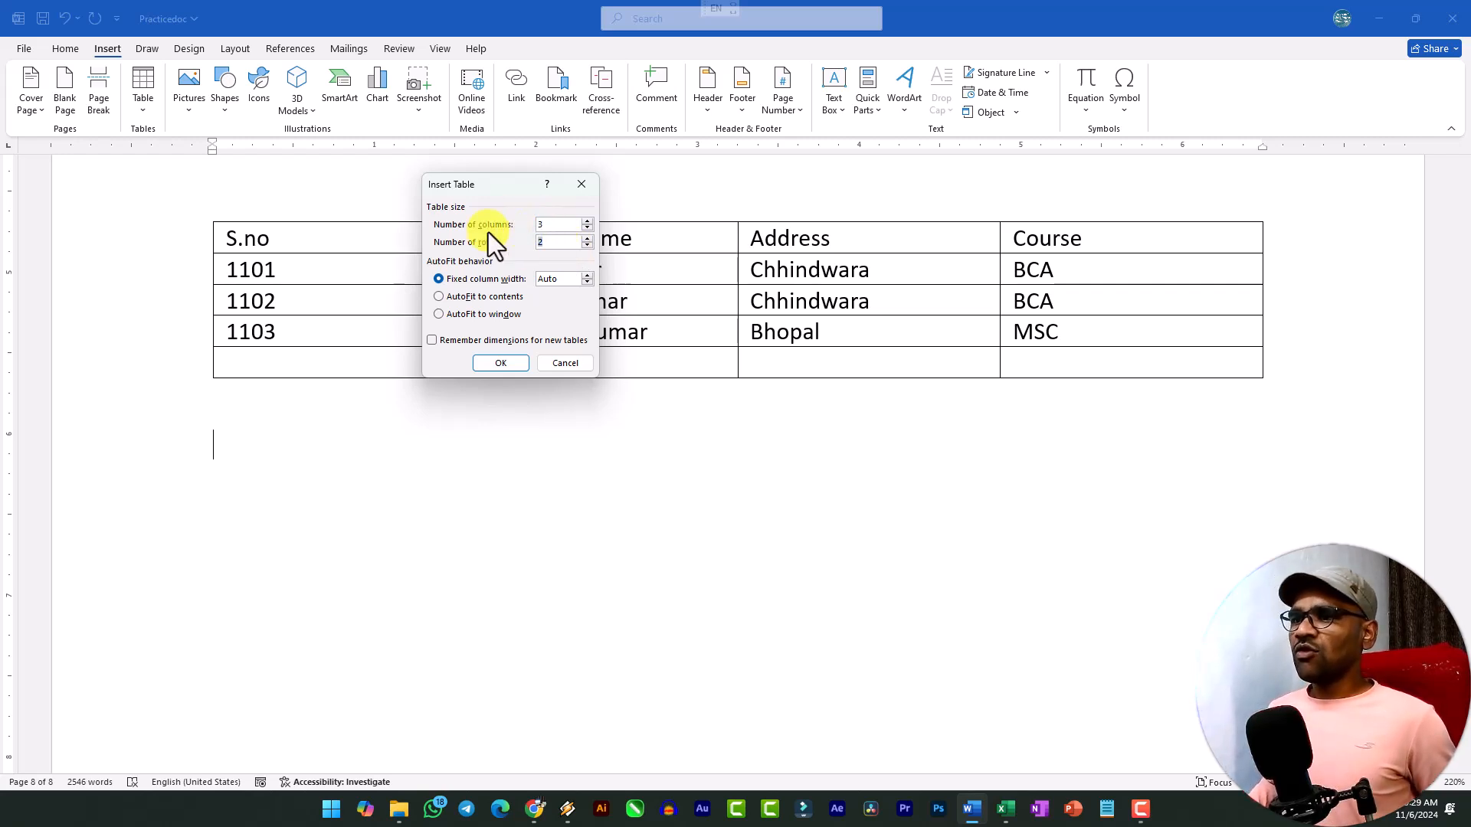
pyautogui.write('5')
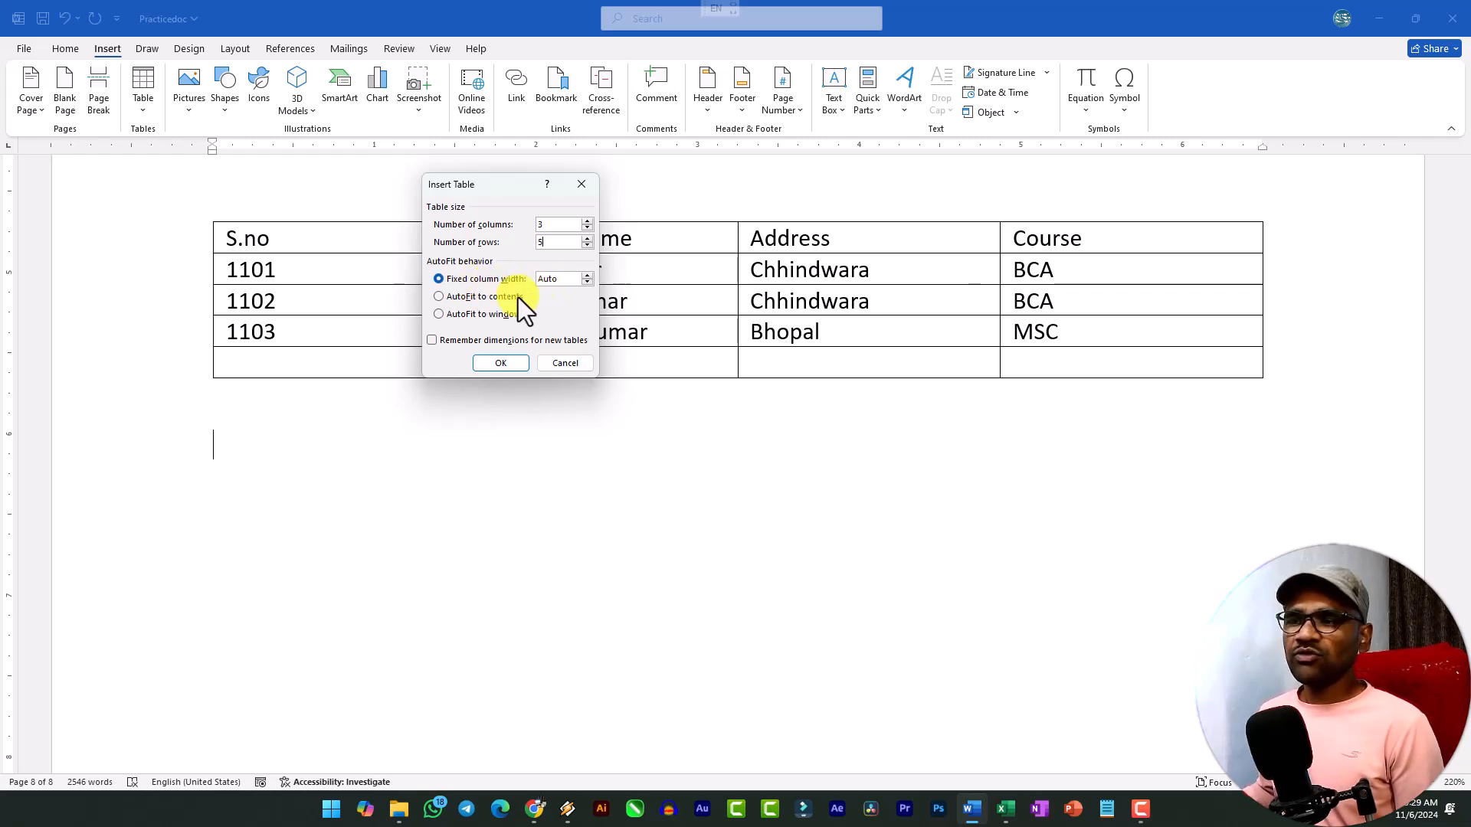
# Try the AutoFit to contents and AutoFit to window options, then insert the table with a fixed column width of Auto.
pyautogui.click(462, 301)
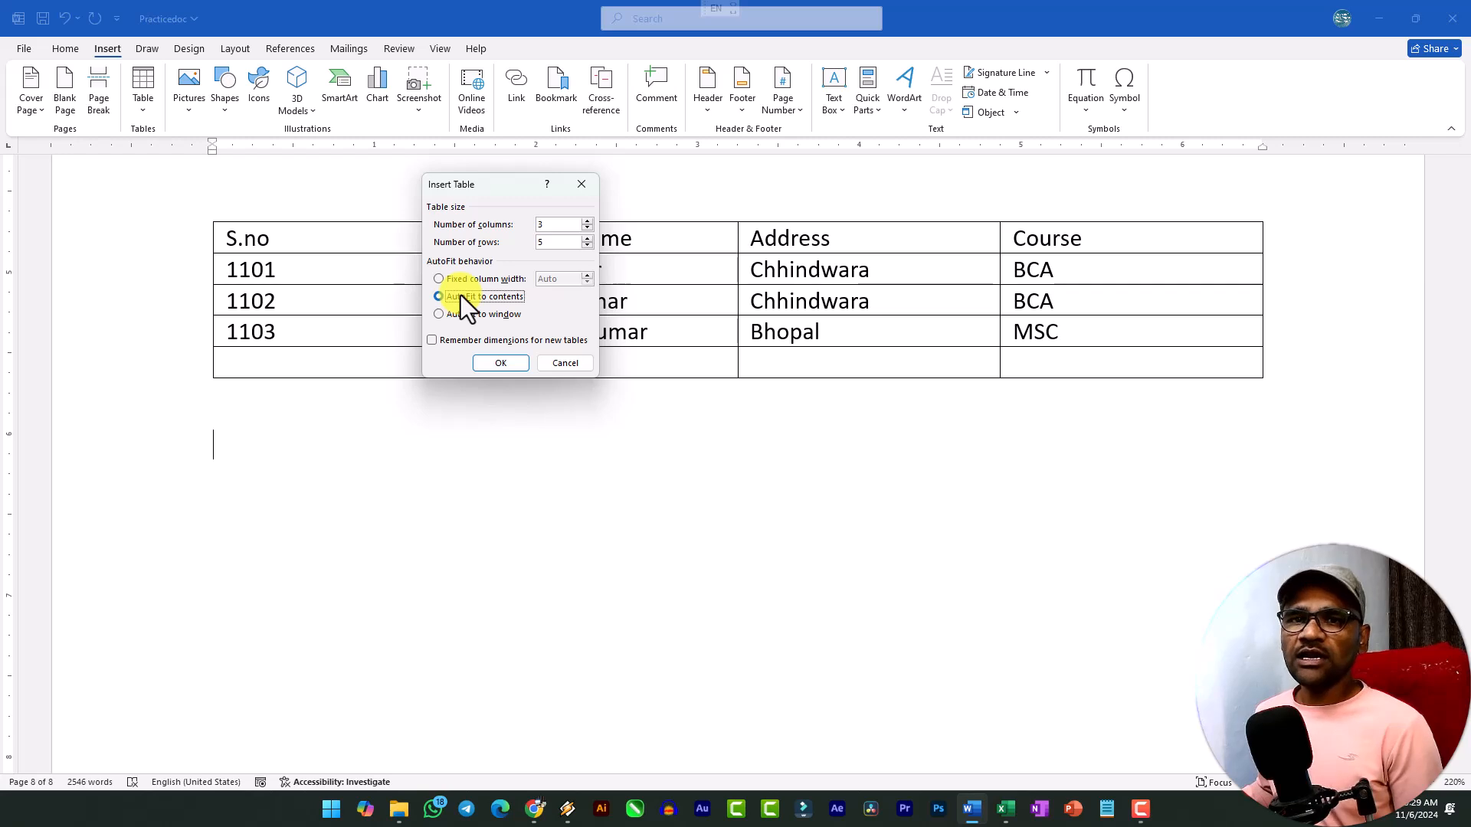
pyautogui.click(470, 316)
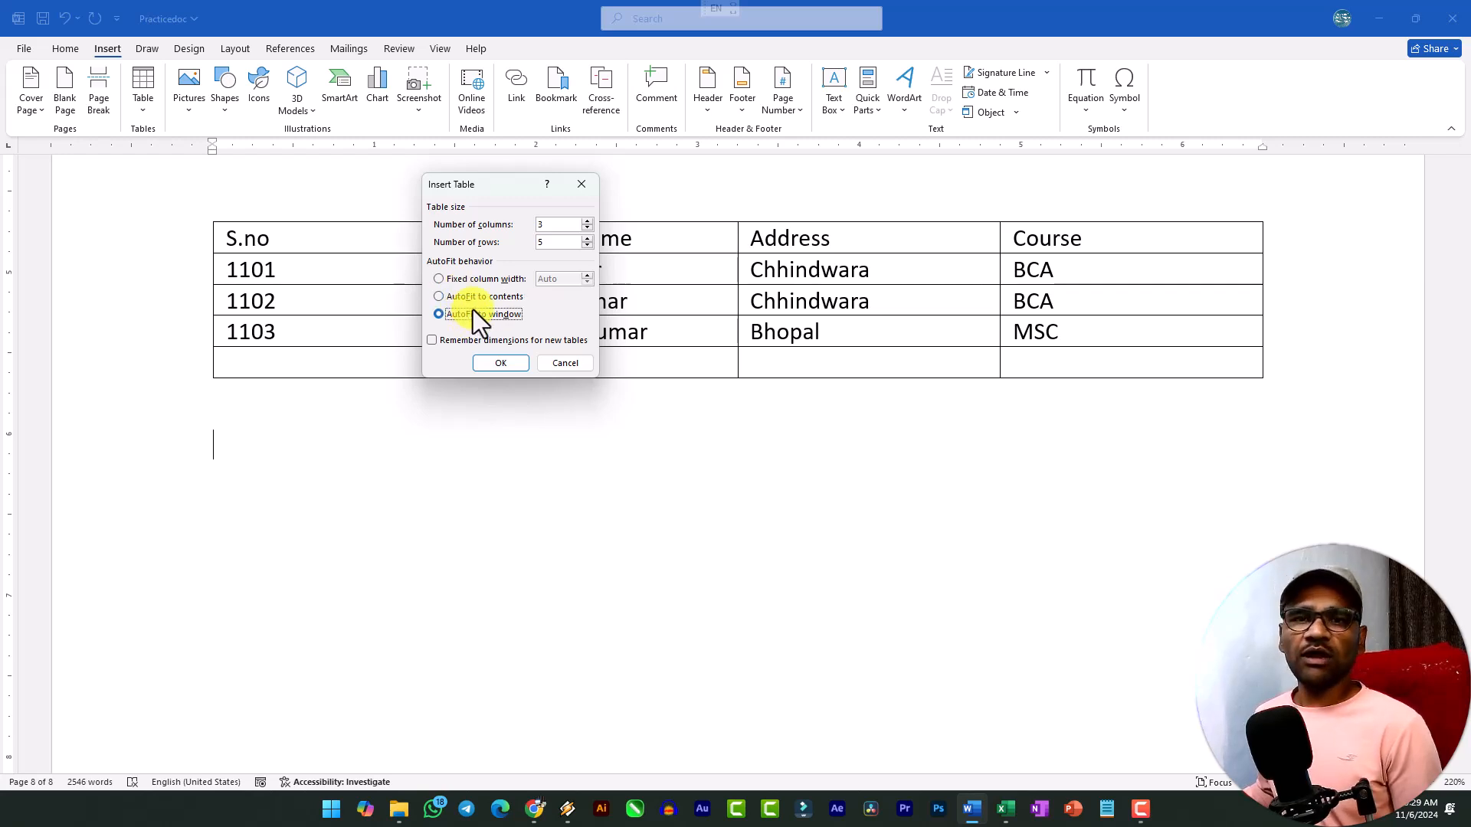
pyautogui.click(478, 281)
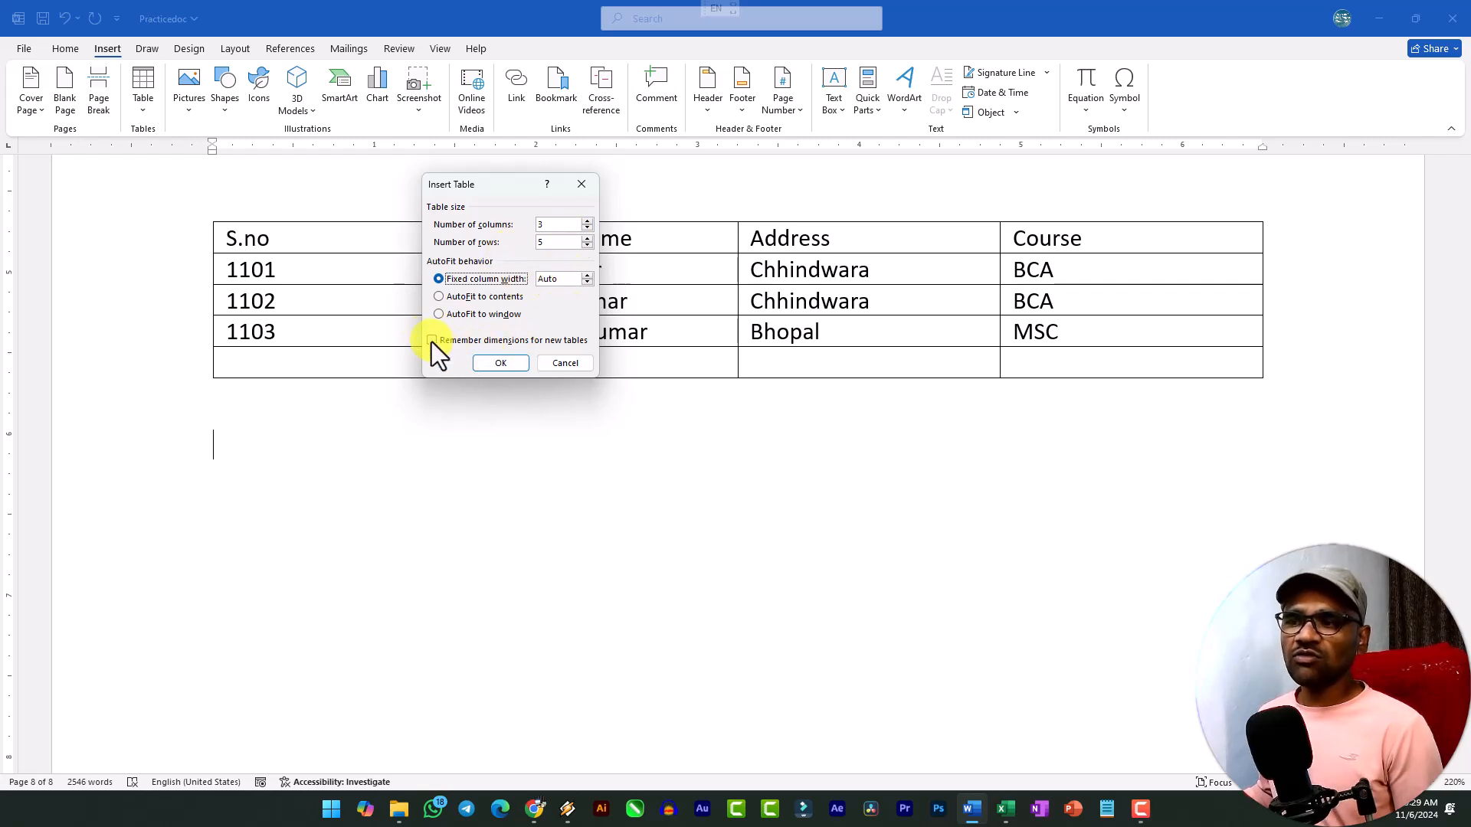
pyautogui.click(510, 364)
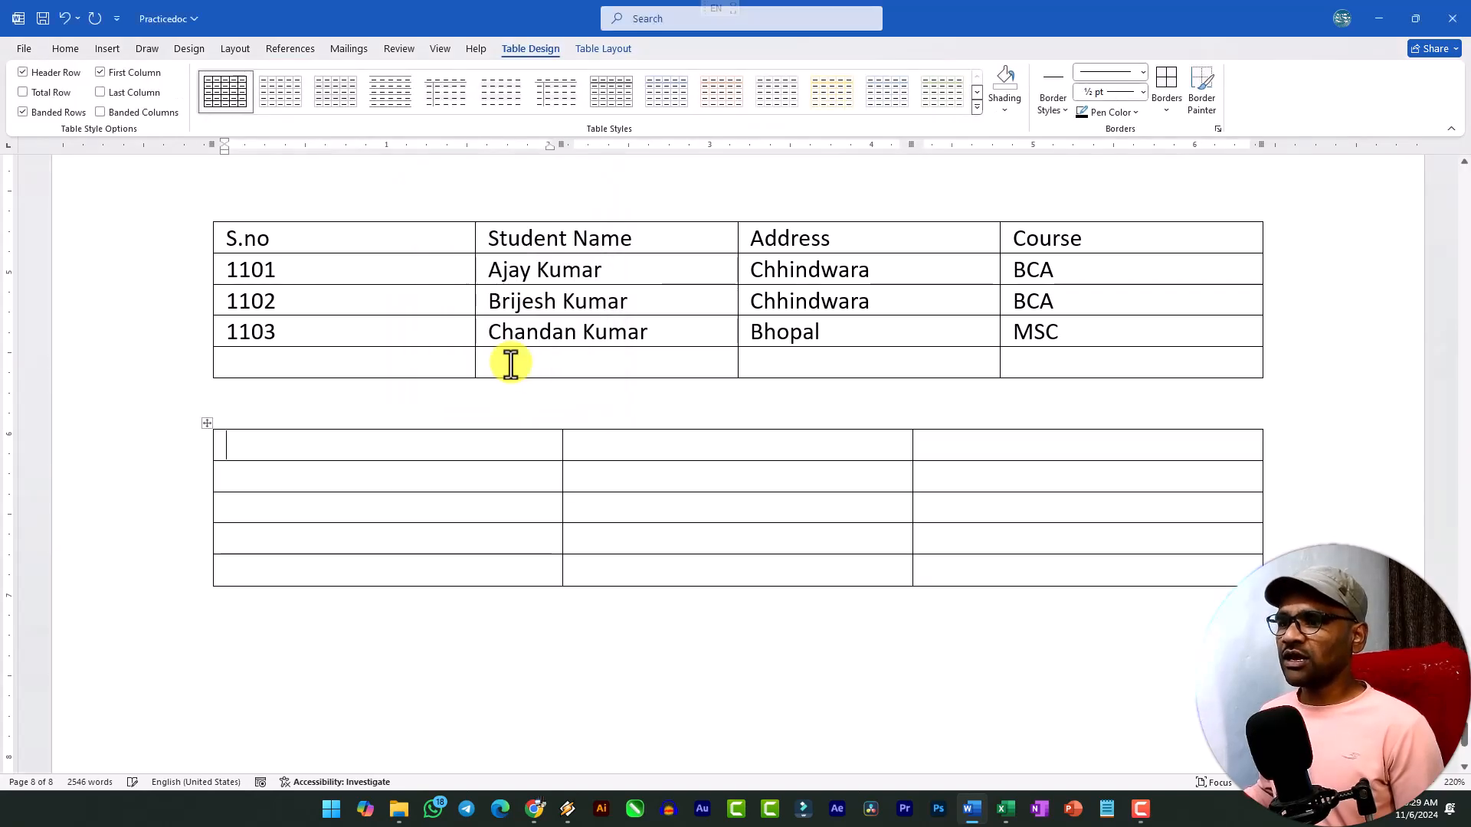
# Check the columns and rows of the new blank table by selecting them in turn.
pyautogui.moveTo(439, 443); pyautogui.dragTo(449, 570)
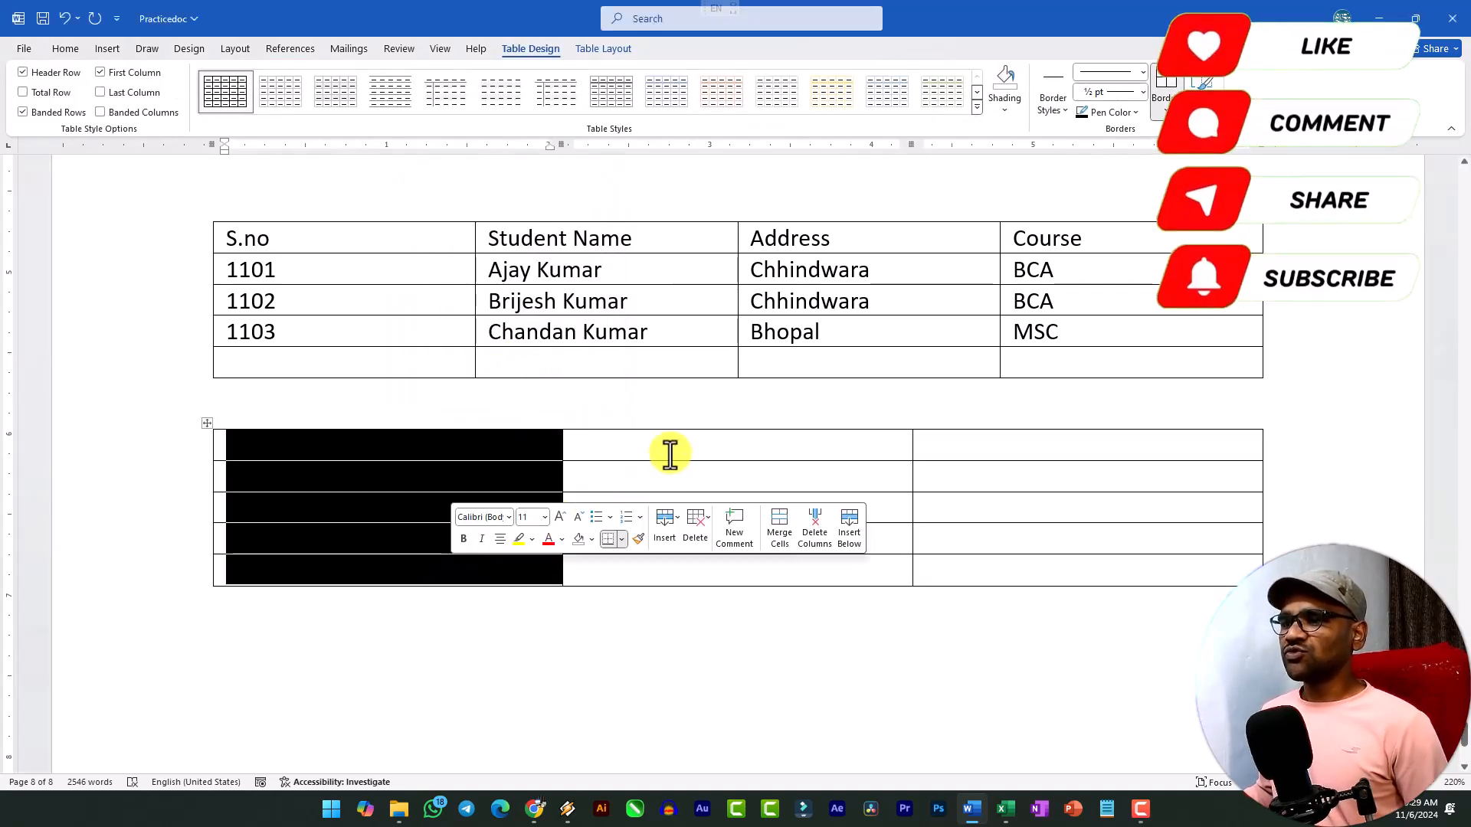
pyautogui.moveTo(668, 455); pyautogui.dragTo(670, 542)
pyautogui.moveTo(988, 460); pyautogui.dragTo(989, 549)
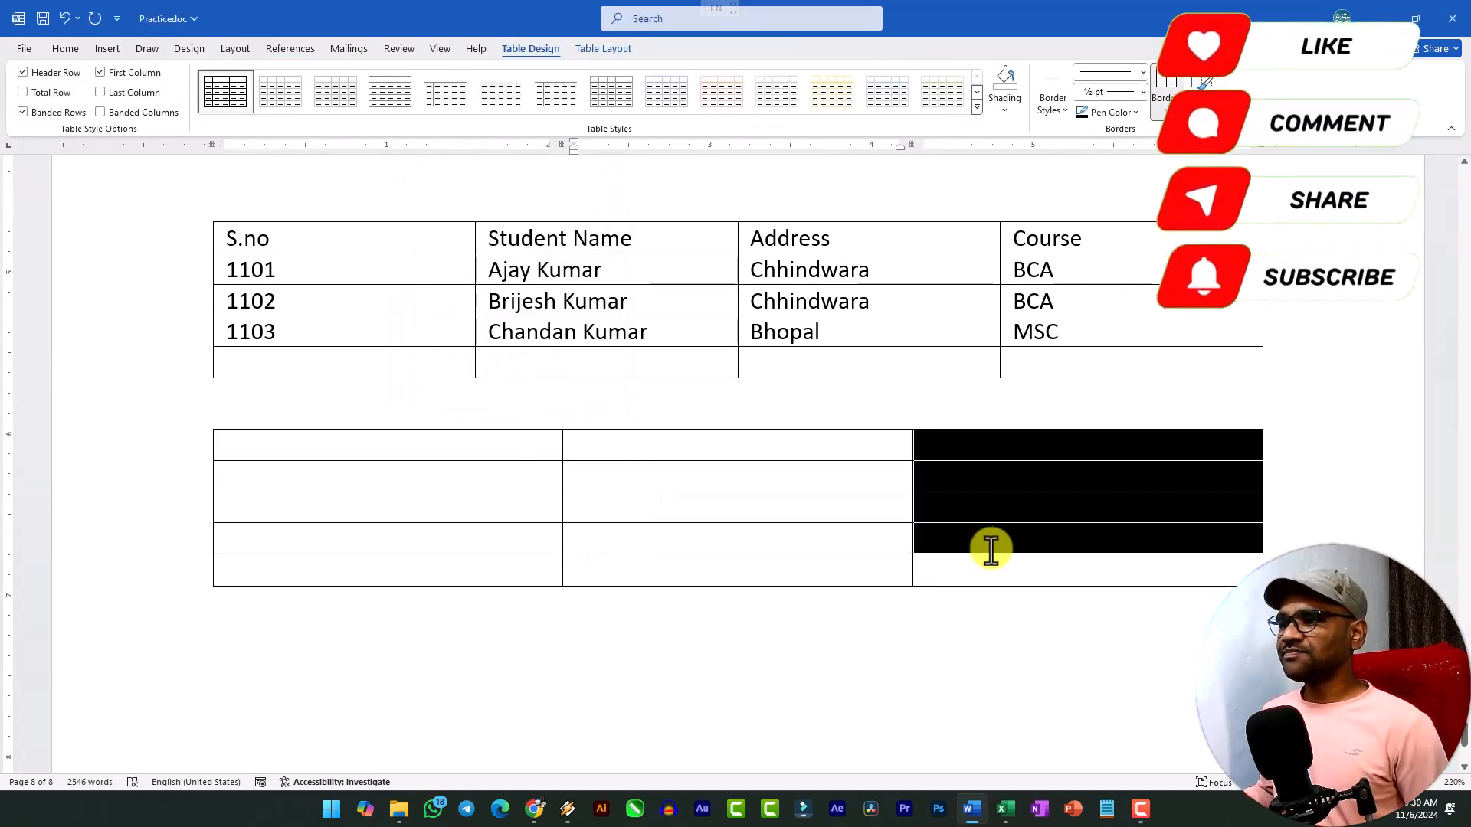
pyautogui.click(356, 512)
pyautogui.click(332, 478)
pyautogui.click(260, 436)
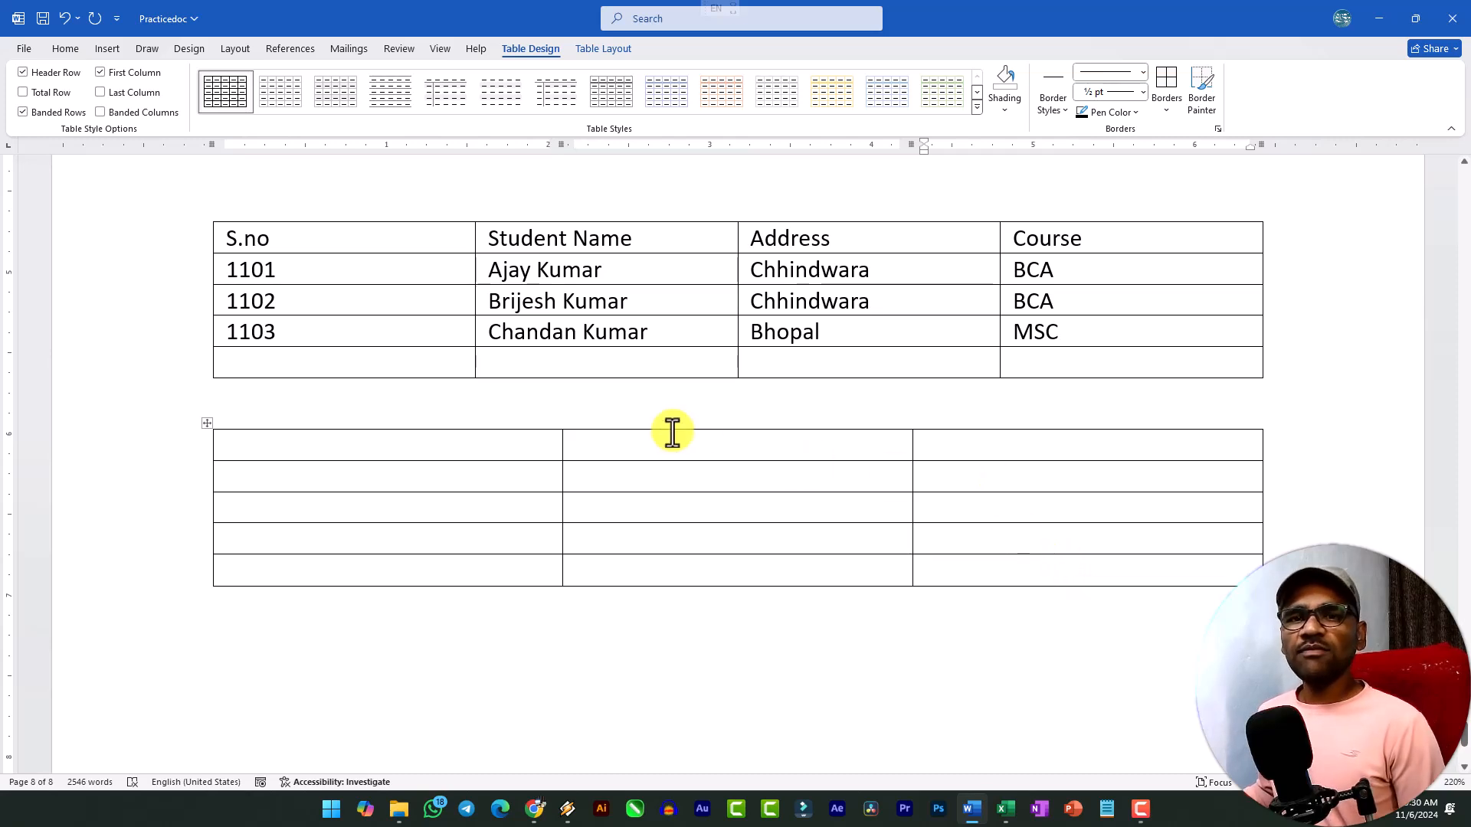
# Draw a vertical line splitting the blank table's first column and a horizontal line splitting its second row across all columns.
pyautogui.click(391, 645)
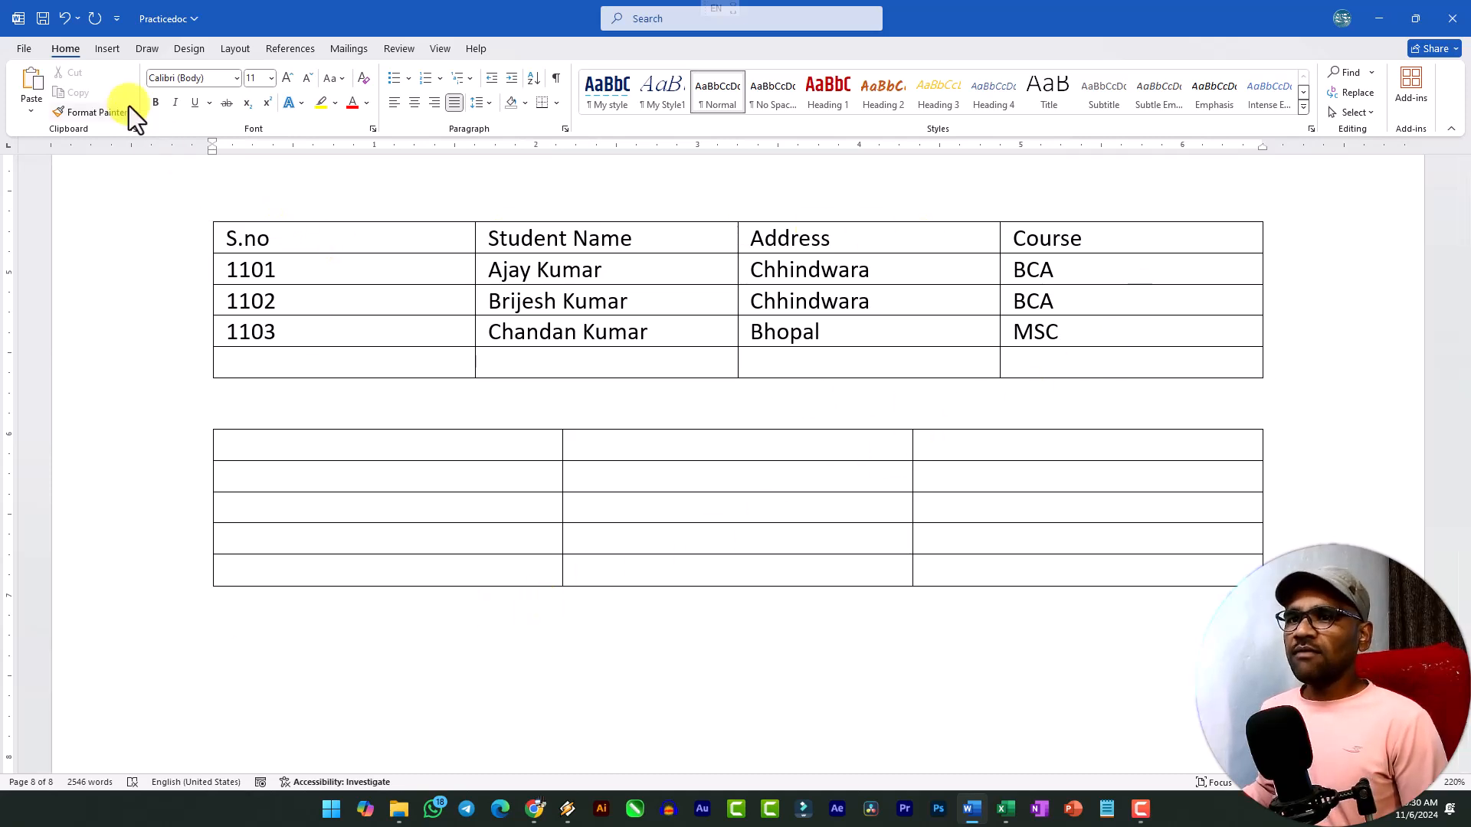
pyautogui.click(109, 48)
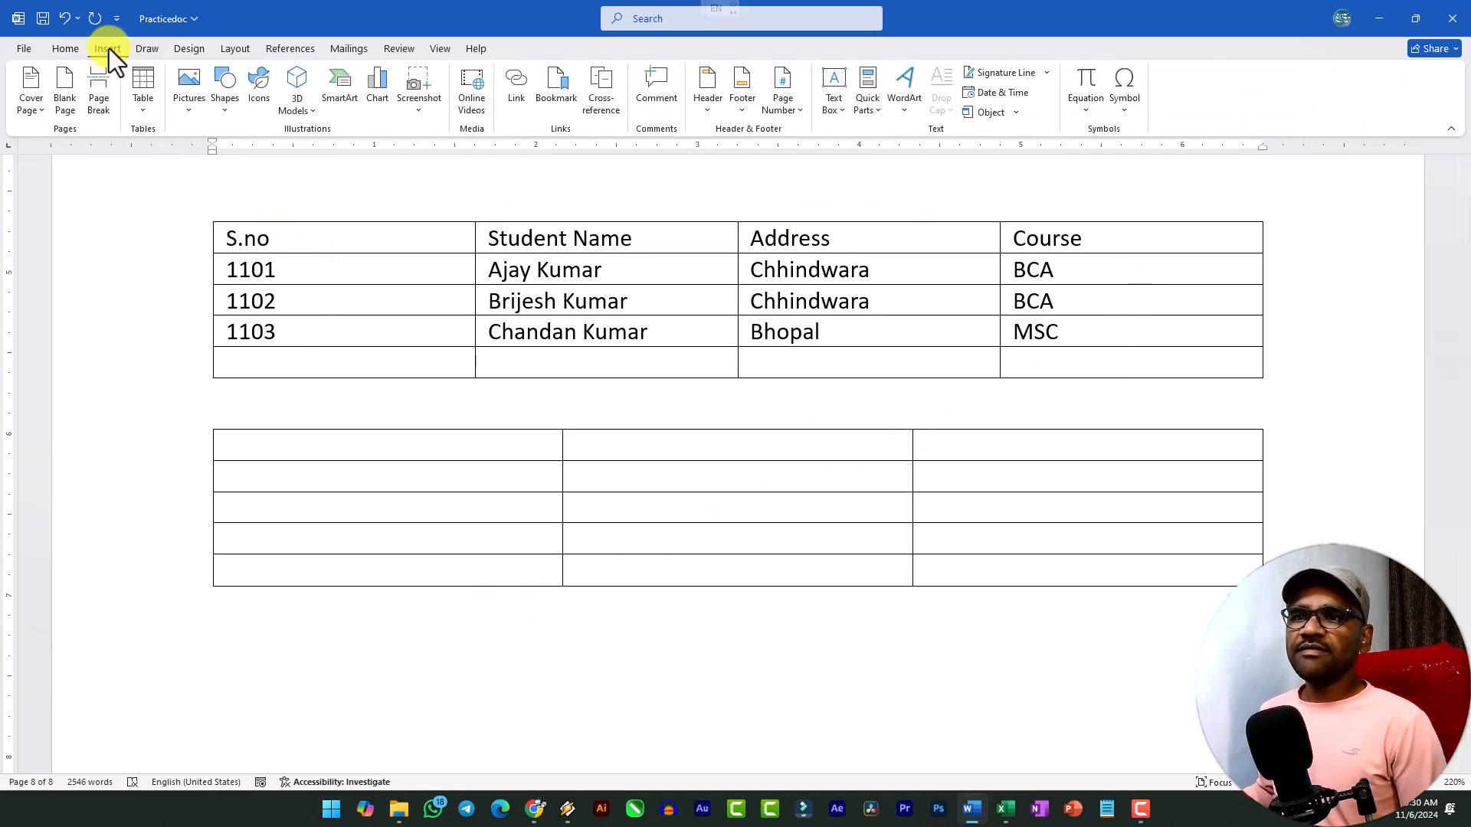
pyautogui.click(143, 111)
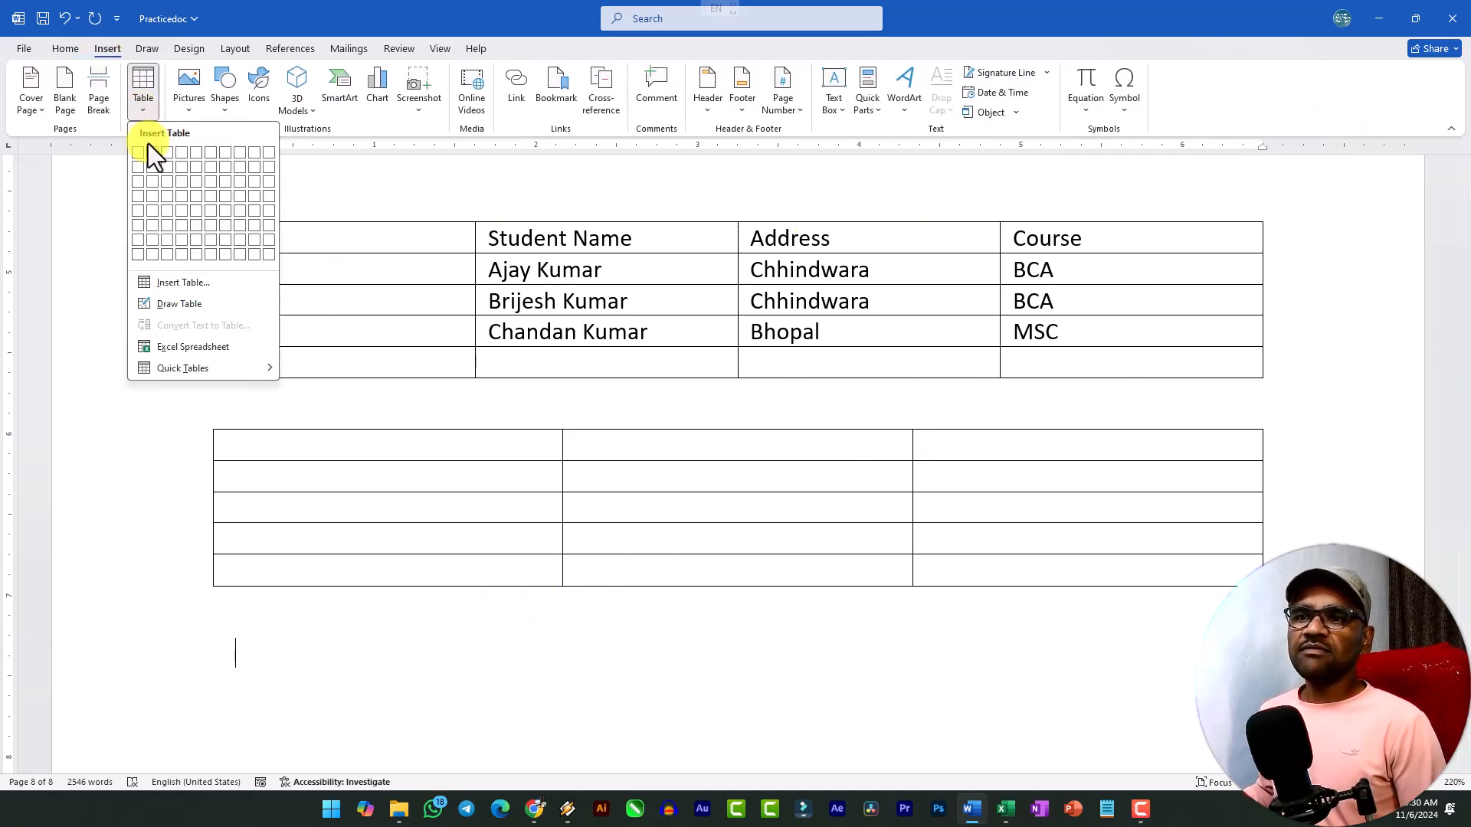
pyautogui.click(167, 306)
pyautogui.scroll(-3, 269, 302)
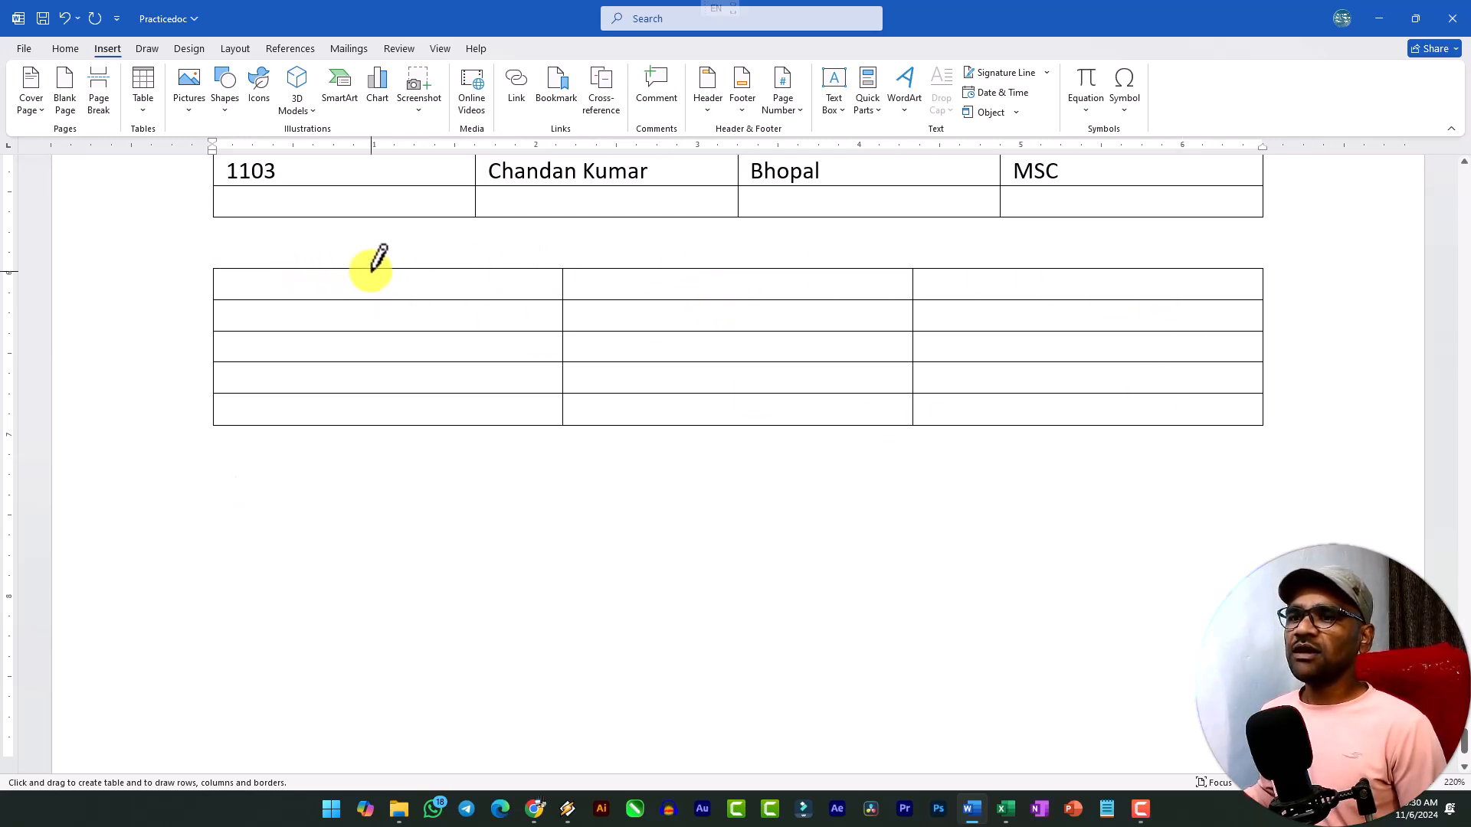
pyautogui.moveTo(373, 270); pyautogui.dragTo(370, 425)
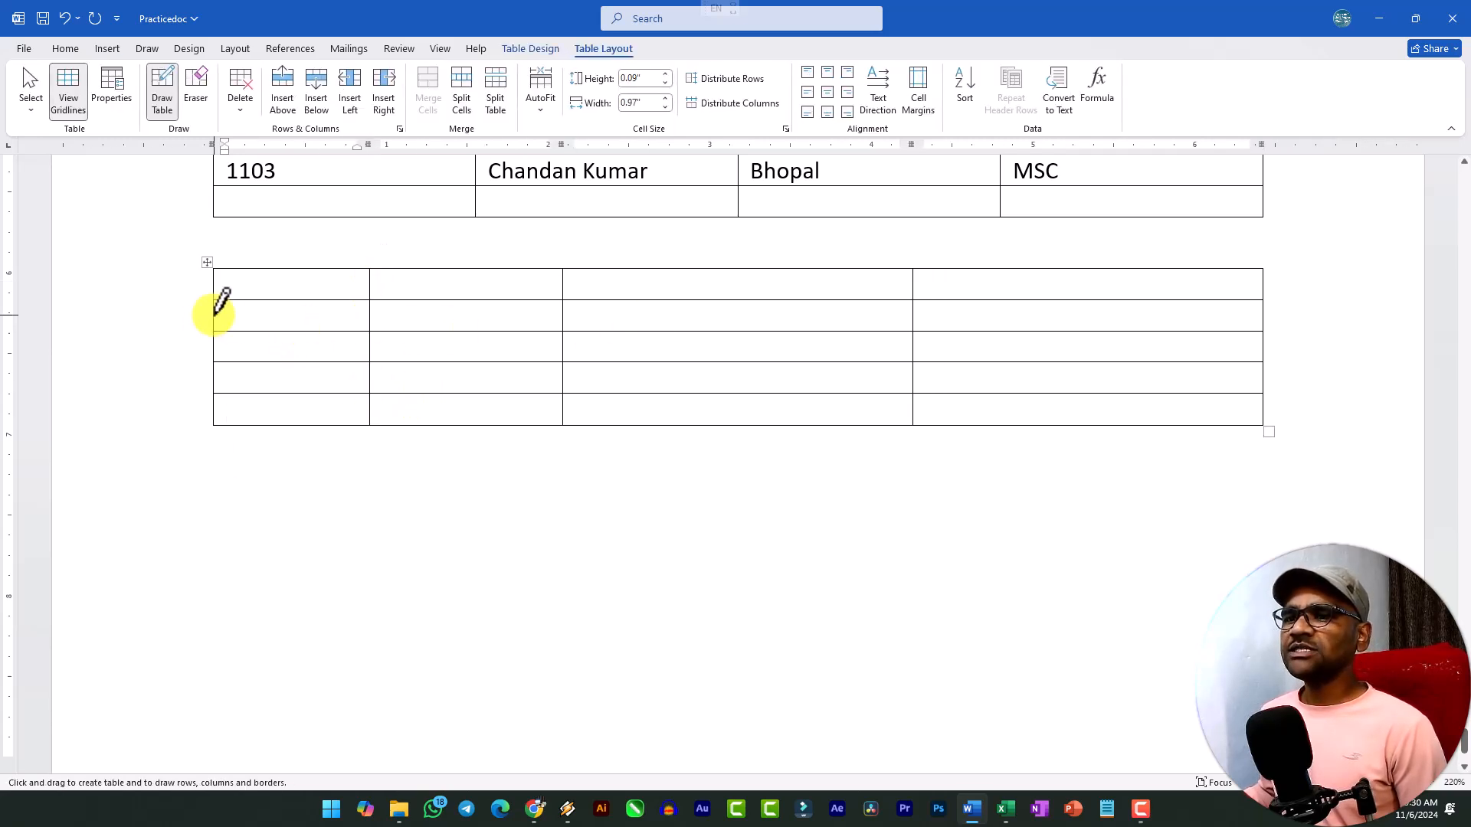
pyautogui.moveTo(216, 313); pyautogui.dragTo(503, 315)
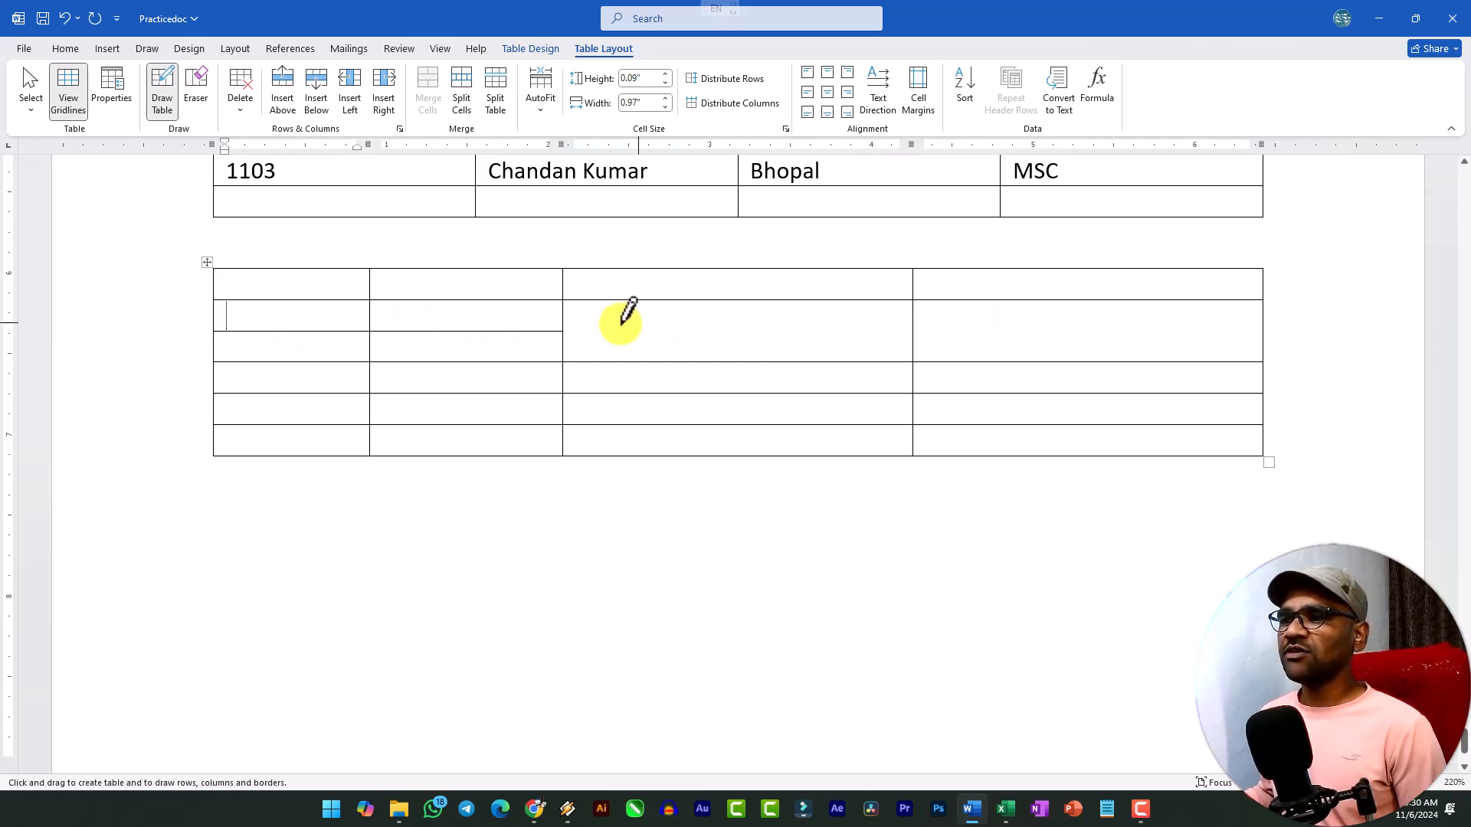
pyautogui.moveTo(565, 331); pyautogui.dragTo(1129, 331)
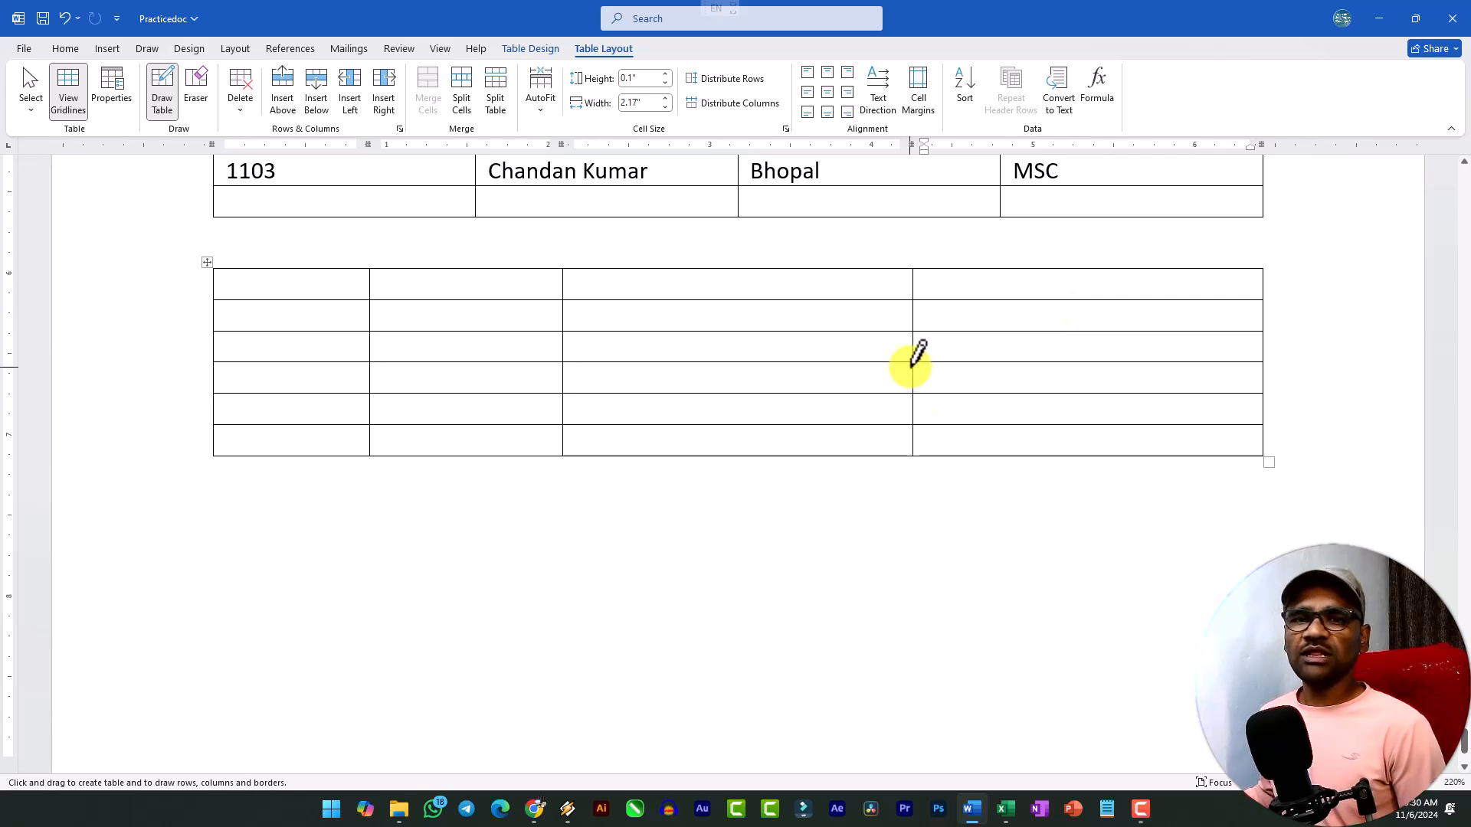
# Draw the outline of another table, about 4.47" wide and 1.54" high, below the blank table.
pyautogui.click(105, 50)
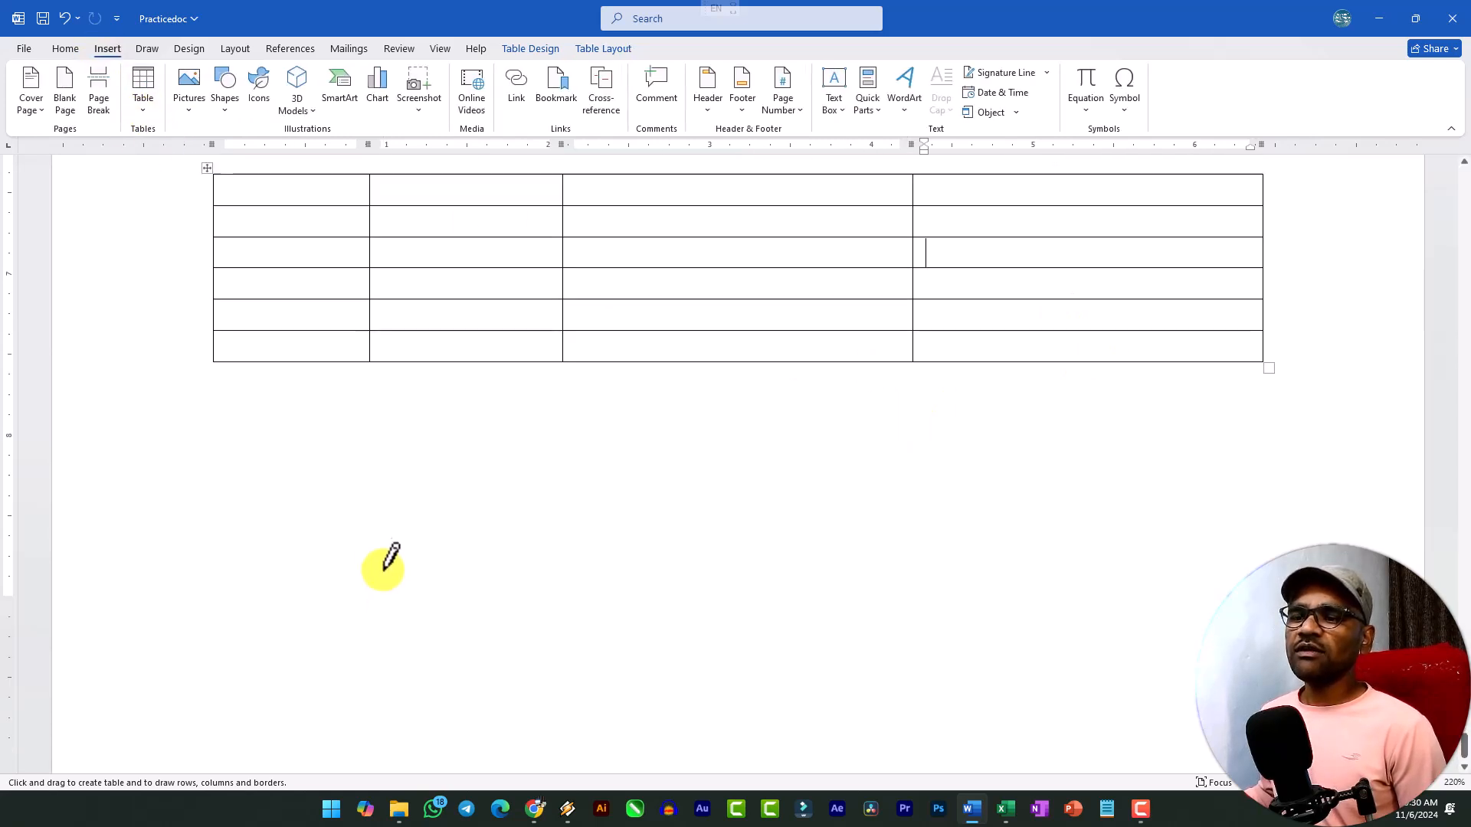
pyautogui.scroll(-3, 296, 470)
pyautogui.moveTo(217, 347)
pyautogui.mouseDown()
pyautogui.moveTo(318, 509)
pyautogui.moveTo(820, 601)
pyautogui.moveTo(976, 646)
pyautogui.mouseUp()
pyautogui.scroll(-6, 720, 536)
pyautogui.scroll(2, 381, 349)
# Draw three horizontal lines across the outlined table to divide it into four rows.
pyautogui.moveTo(224, 345); pyautogui.dragTo(847, 344)
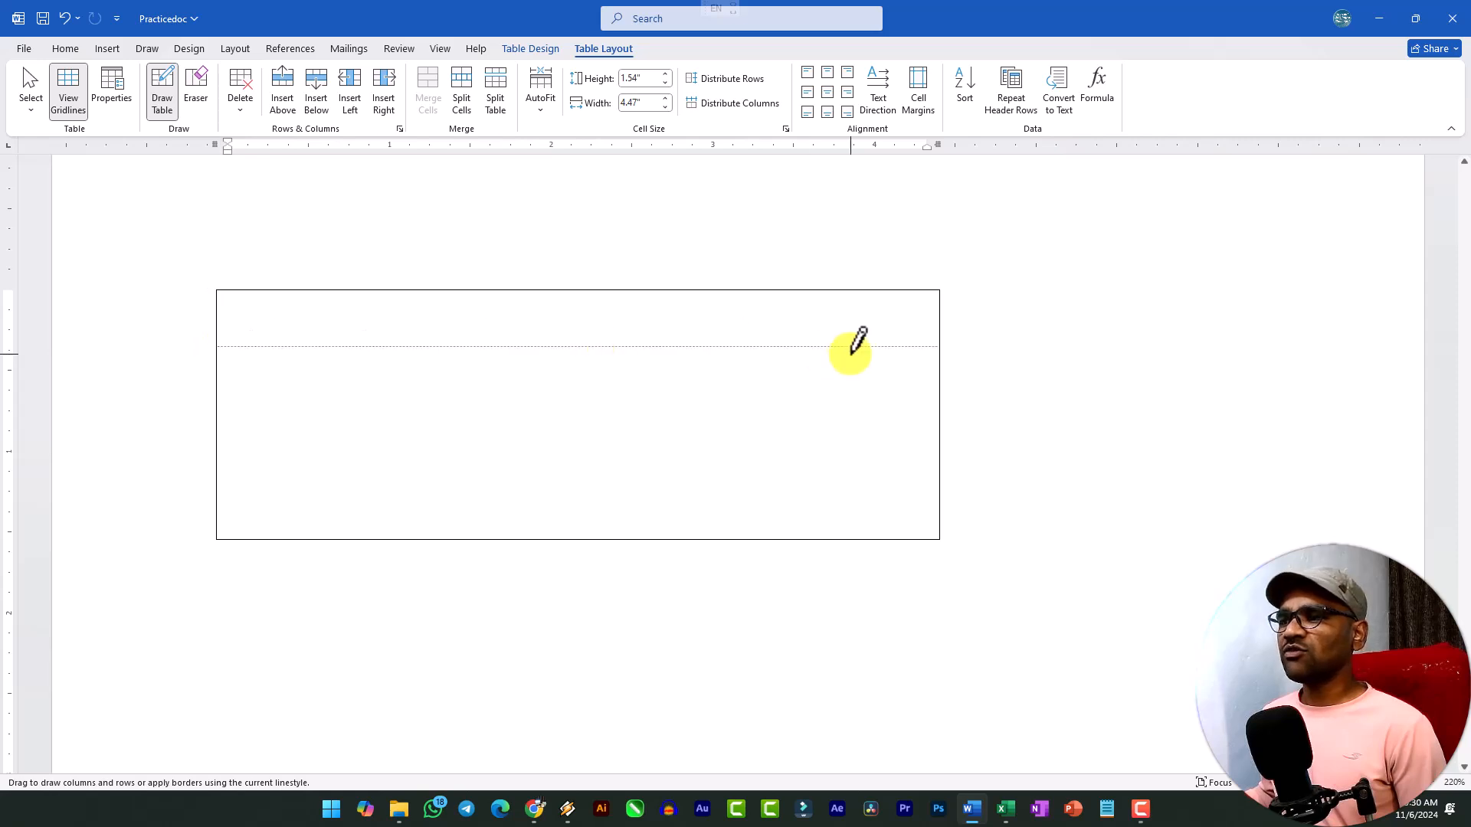
pyautogui.scroll(7, 233, 385)
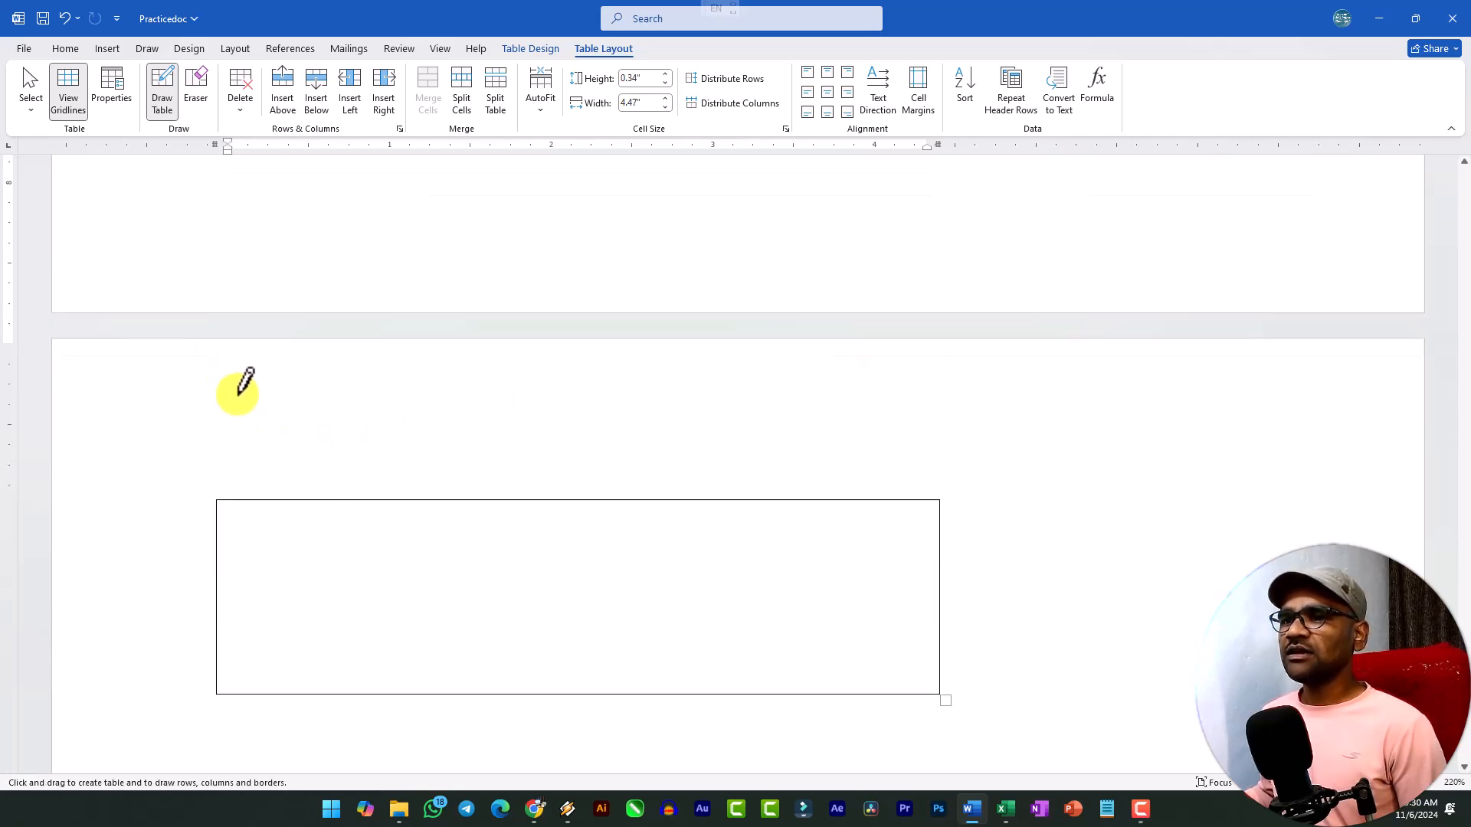
pyautogui.scroll(-5, 242, 399)
pyautogui.moveTo(229, 503); pyautogui.dragTo(789, 512)
pyautogui.scroll(4, 585, 509)
pyautogui.scroll(-4, 467, 485)
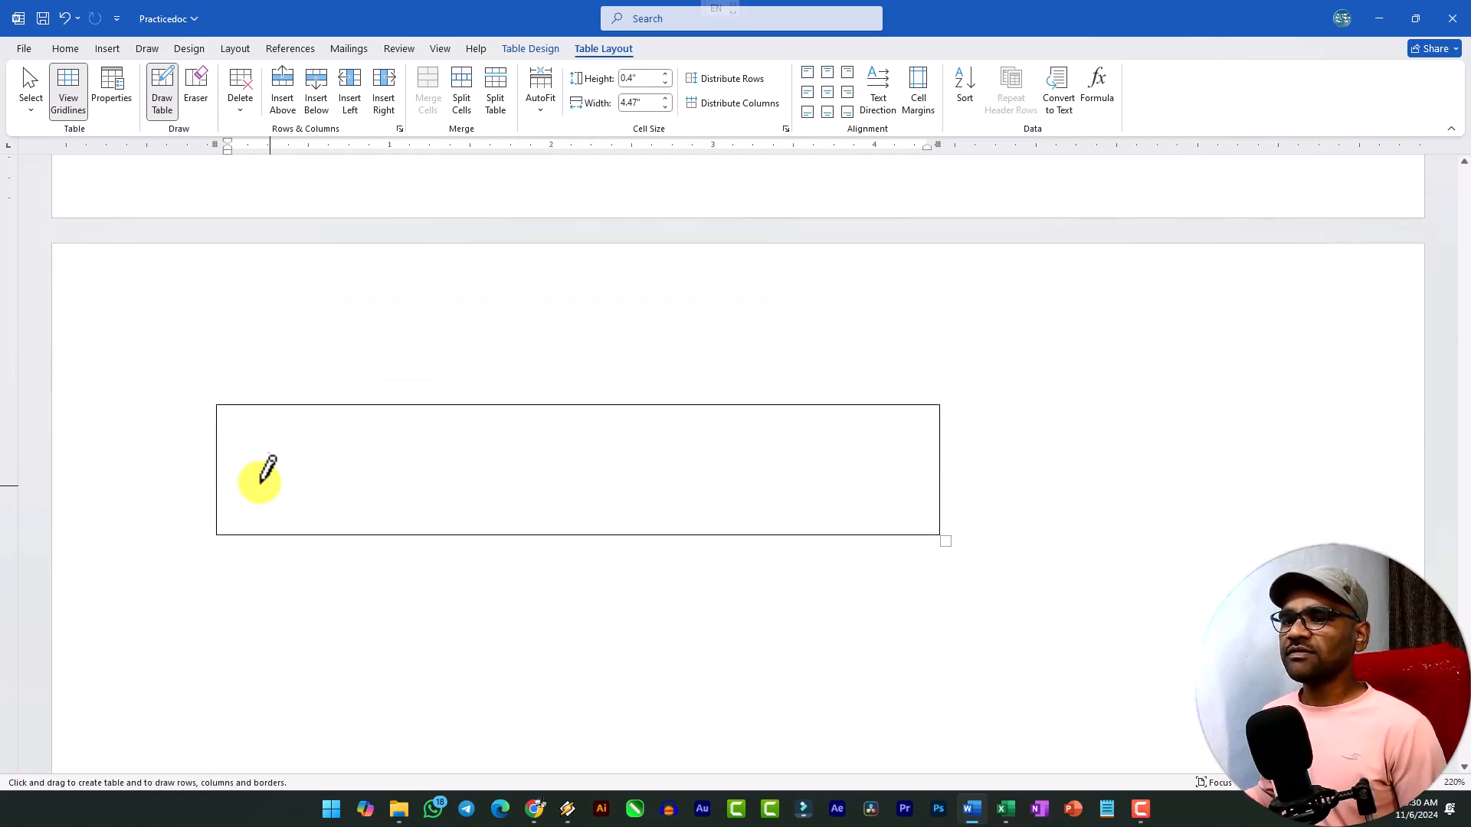
pyautogui.moveTo(216, 452); pyautogui.dragTo(834, 457)
pyautogui.scroll(4, 782, 436)
pyautogui.scroll(-5, 708, 434)
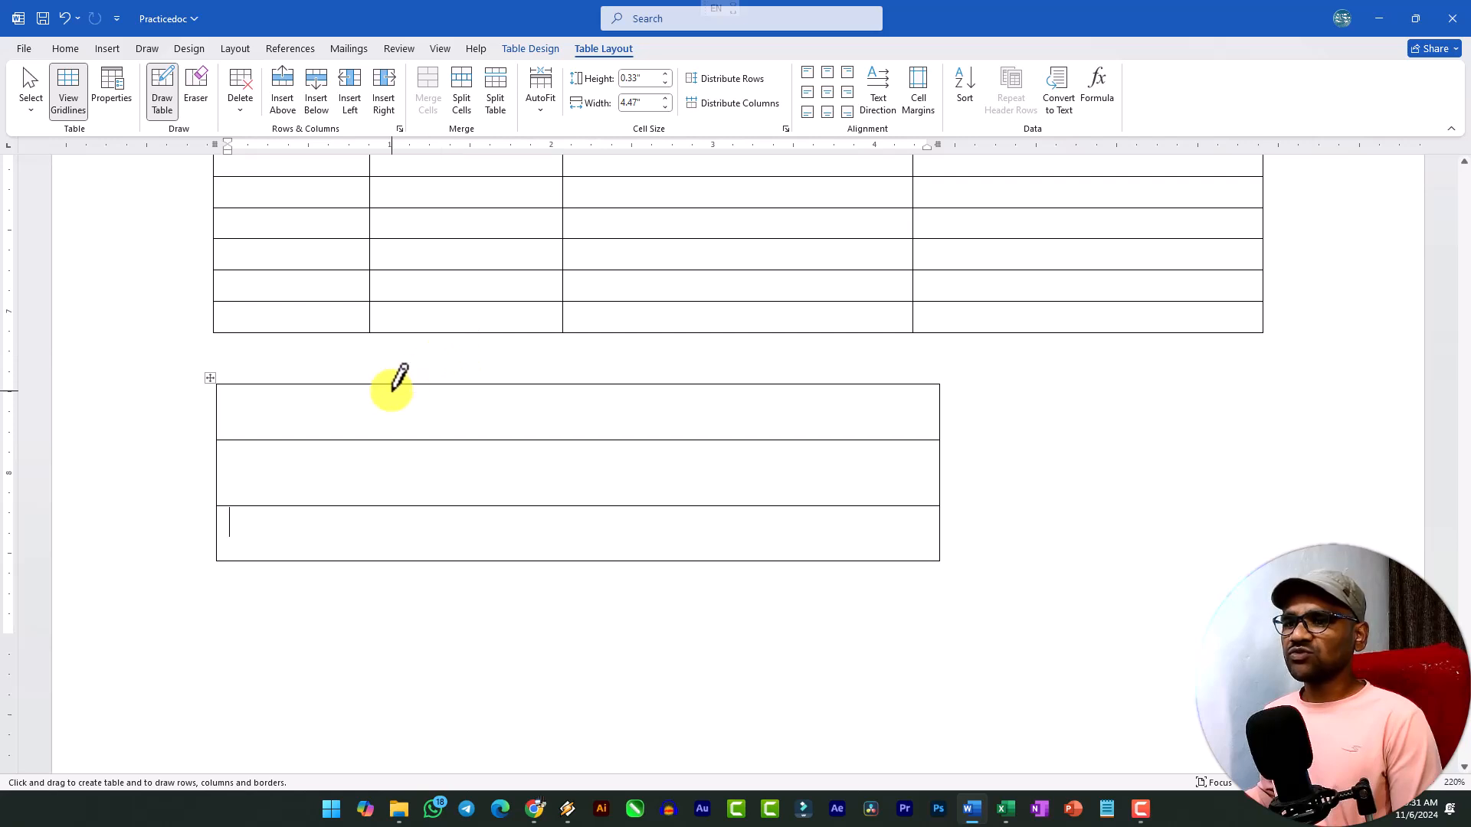
# Stop drawing and add blank lines above the four-row table to move it onto the next page.
pyautogui.scroll(-2, 393, 389)
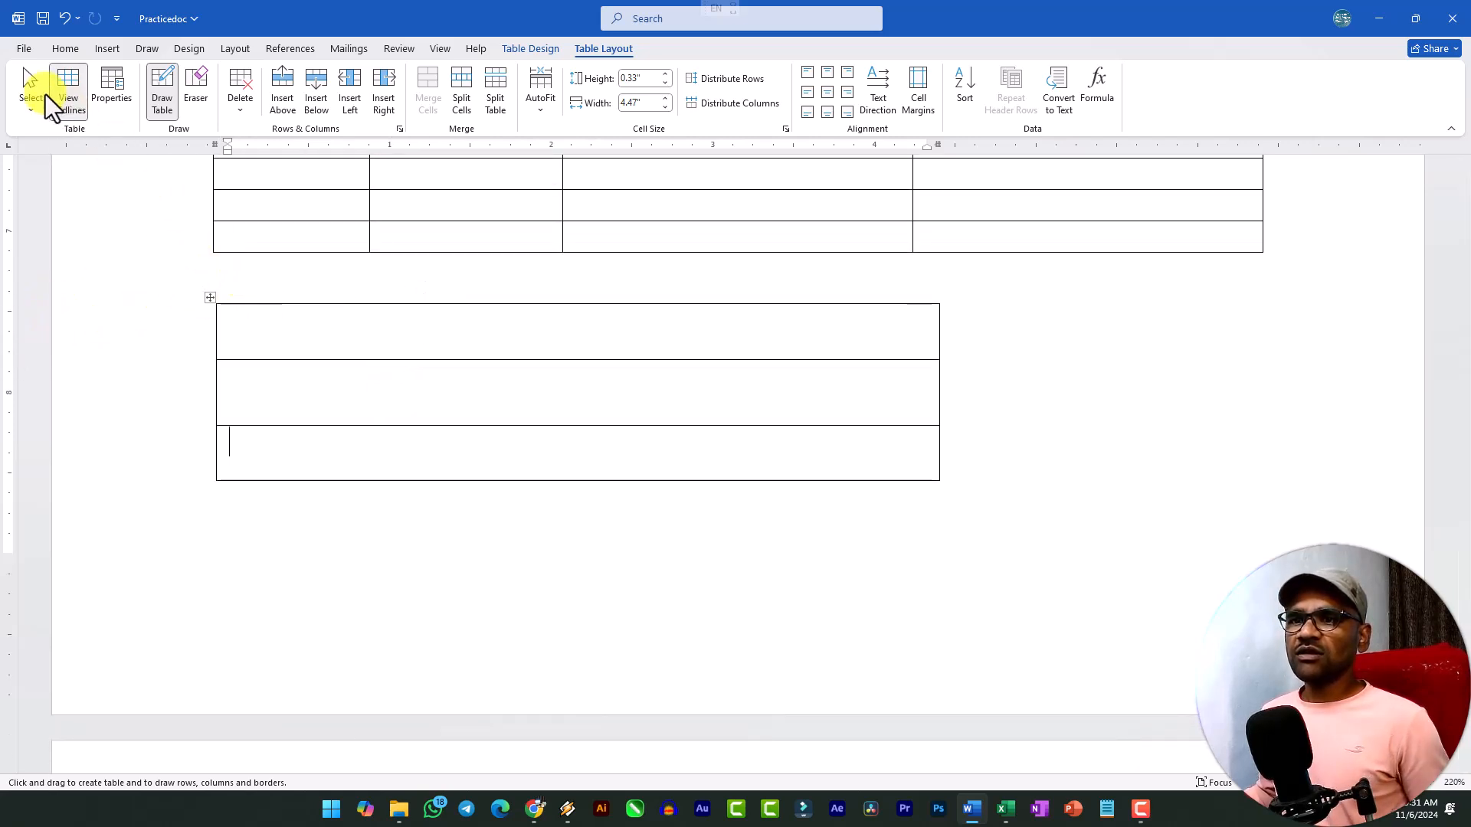
pyautogui.press('Escape')
pyautogui.click(262, 276)
pyautogui.press('Return')
pyautogui.press('Return')
pyautogui.press('Return')
pyautogui.press('Return')
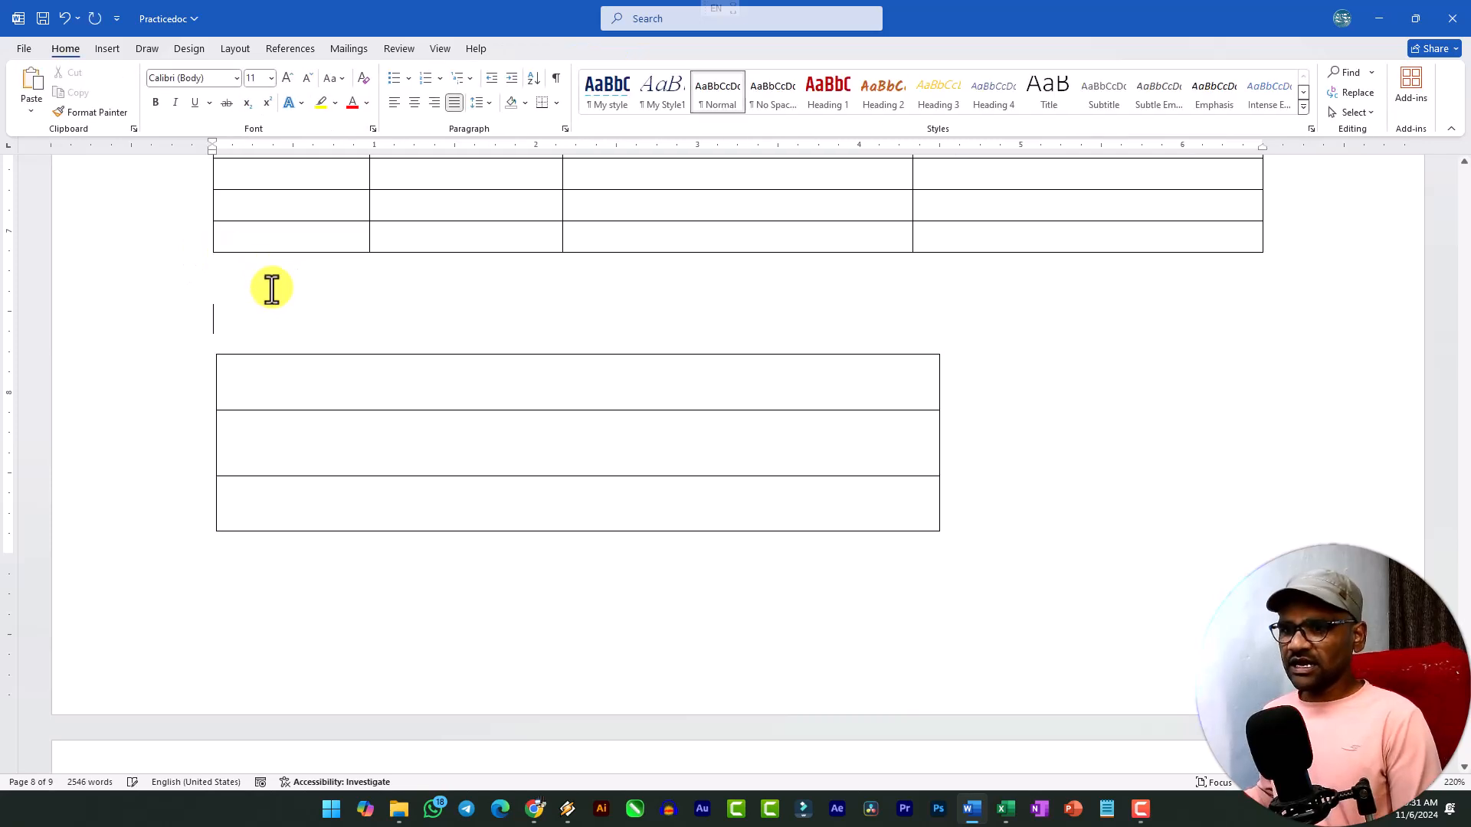
# Draw three vertical lines dividing the four-row table into four columns and a horizontal line splitting the last row's first cell.
pyautogui.scroll(-8, 279, 289)
pyautogui.click(106, 50)
pyautogui.click(135, 98)
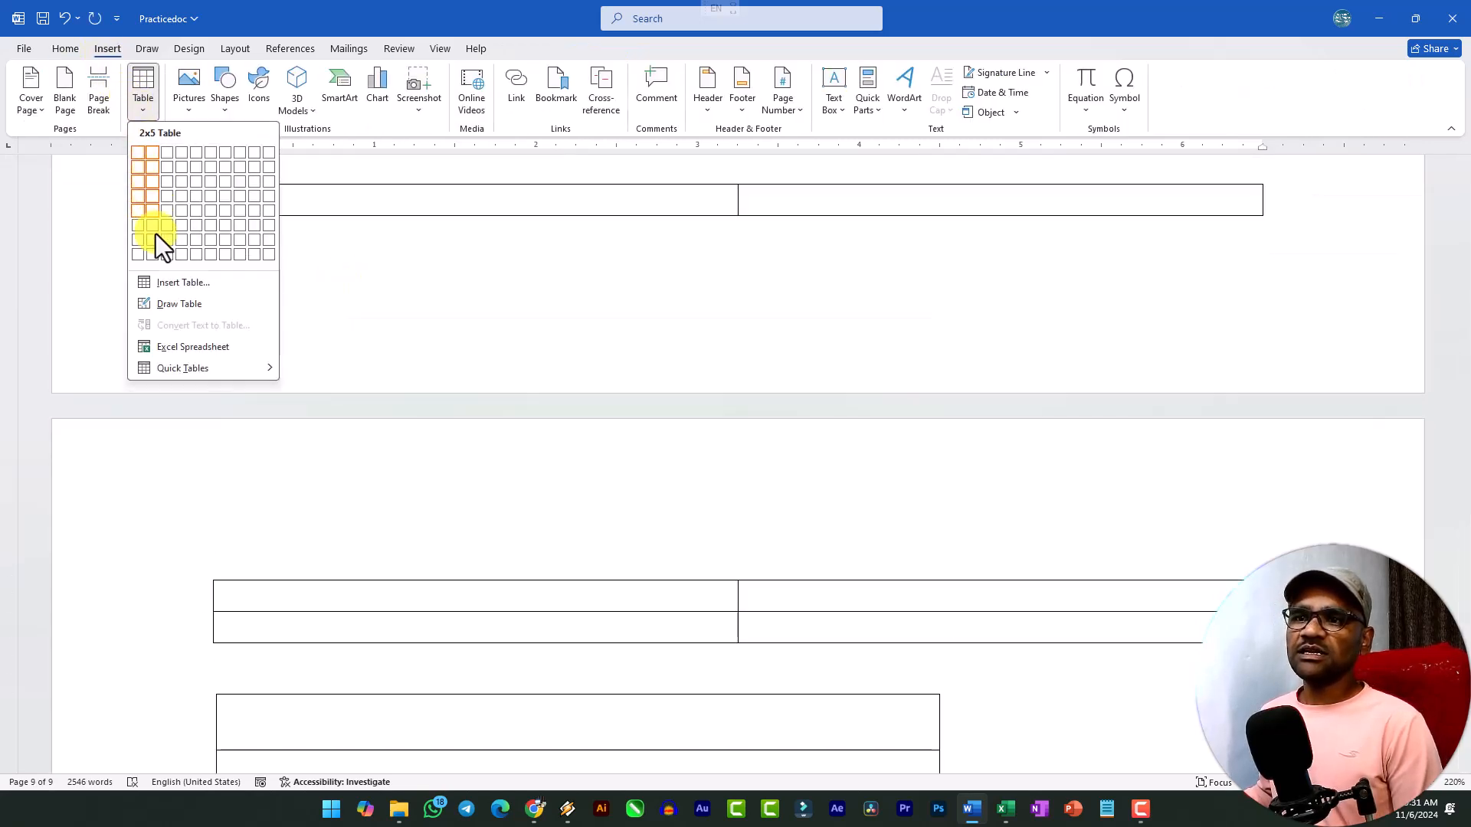
pyautogui.click(177, 305)
pyautogui.scroll(3, 383, 318)
pyautogui.moveTo(388, 338)
pyautogui.mouseDown()
pyautogui.moveTo(361, 542)
pyautogui.moveTo(378, 601)
pyautogui.mouseUp()
pyautogui.moveTo(611, 331); pyautogui.dragTo(612, 593)
pyautogui.moveTo(794, 338); pyautogui.dragTo(790, 593)
pyautogui.moveTo(222, 553); pyautogui.dragTo(387, 554)
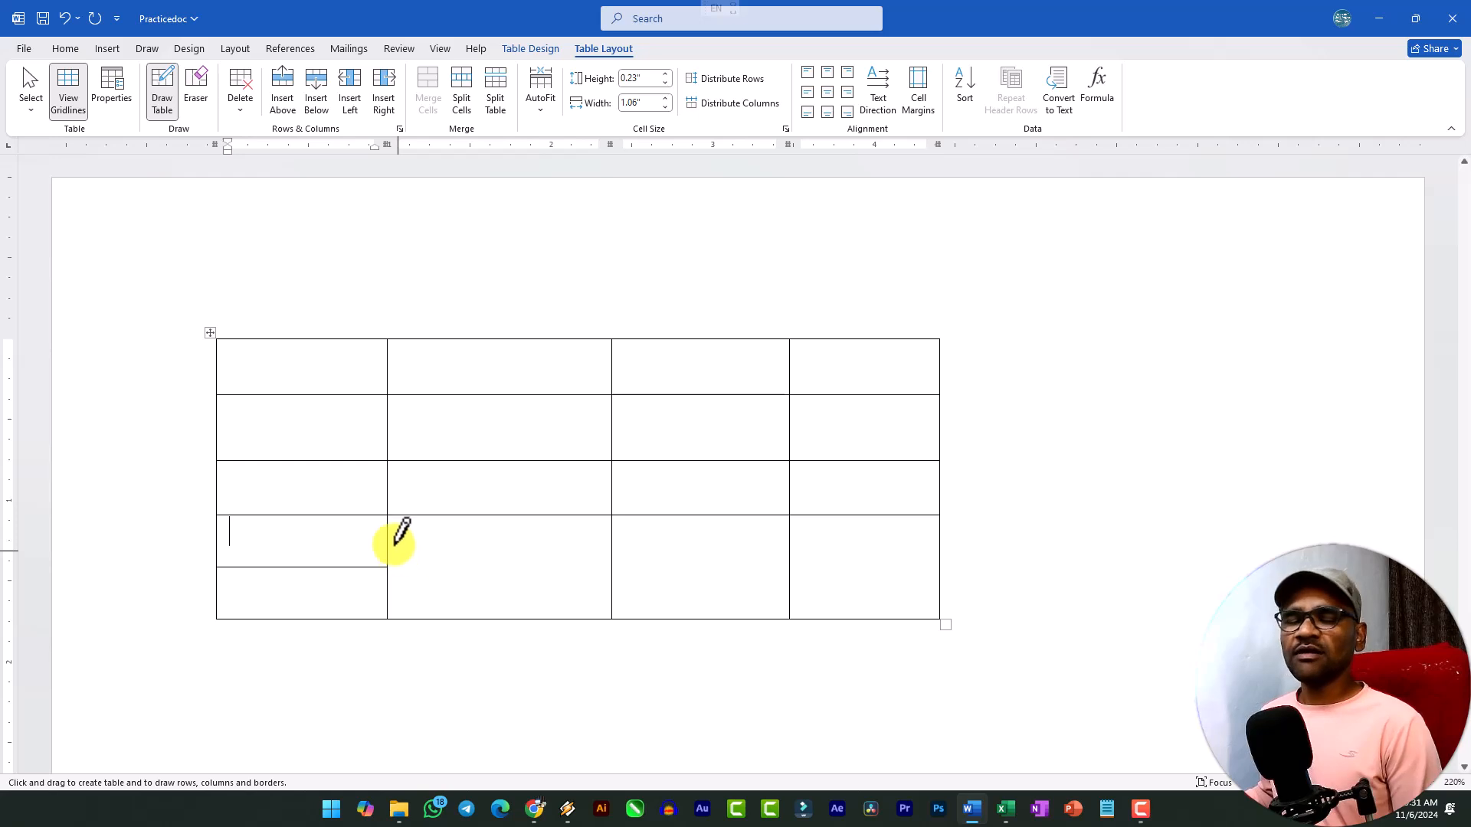
# Check the table-creation options, then examine the header row of the comma-separated list and how commas separate its column names.
pyautogui.click(96, 49)
pyautogui.click(130, 112)
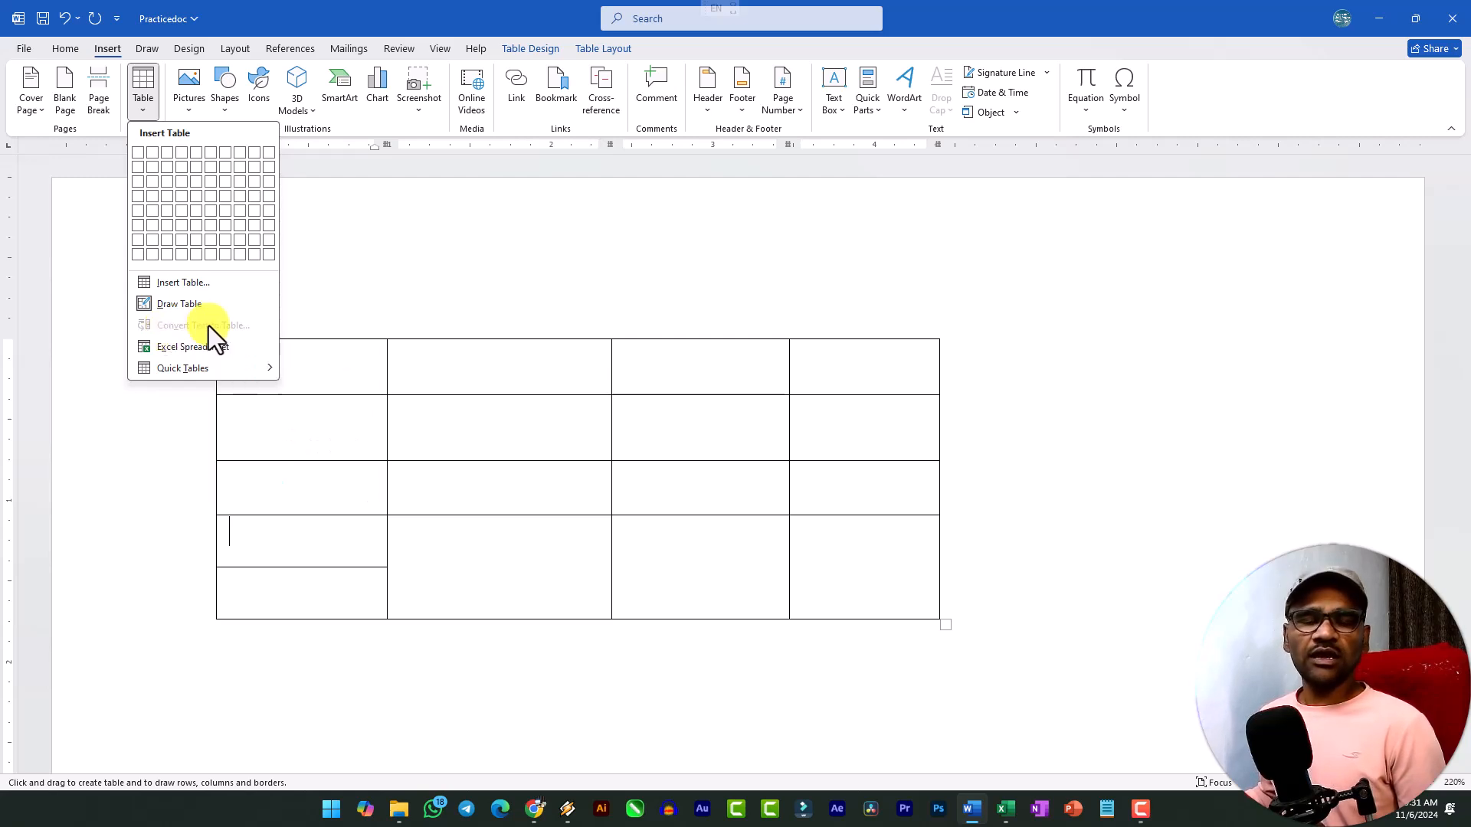
pyautogui.click(339, 685)
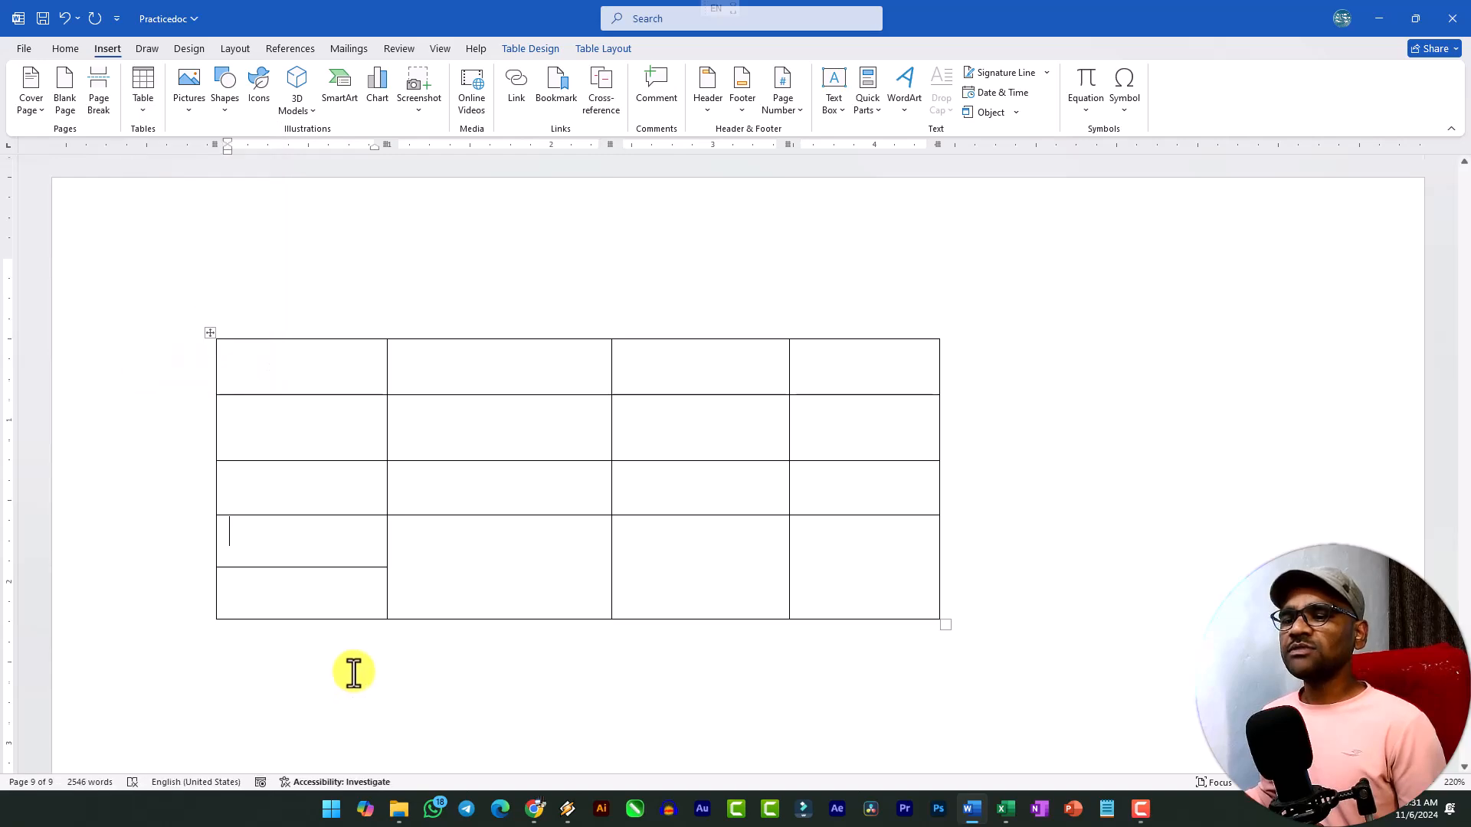
pyautogui.scroll(-8, 353, 651)
pyautogui.scroll(15, 353, 646)
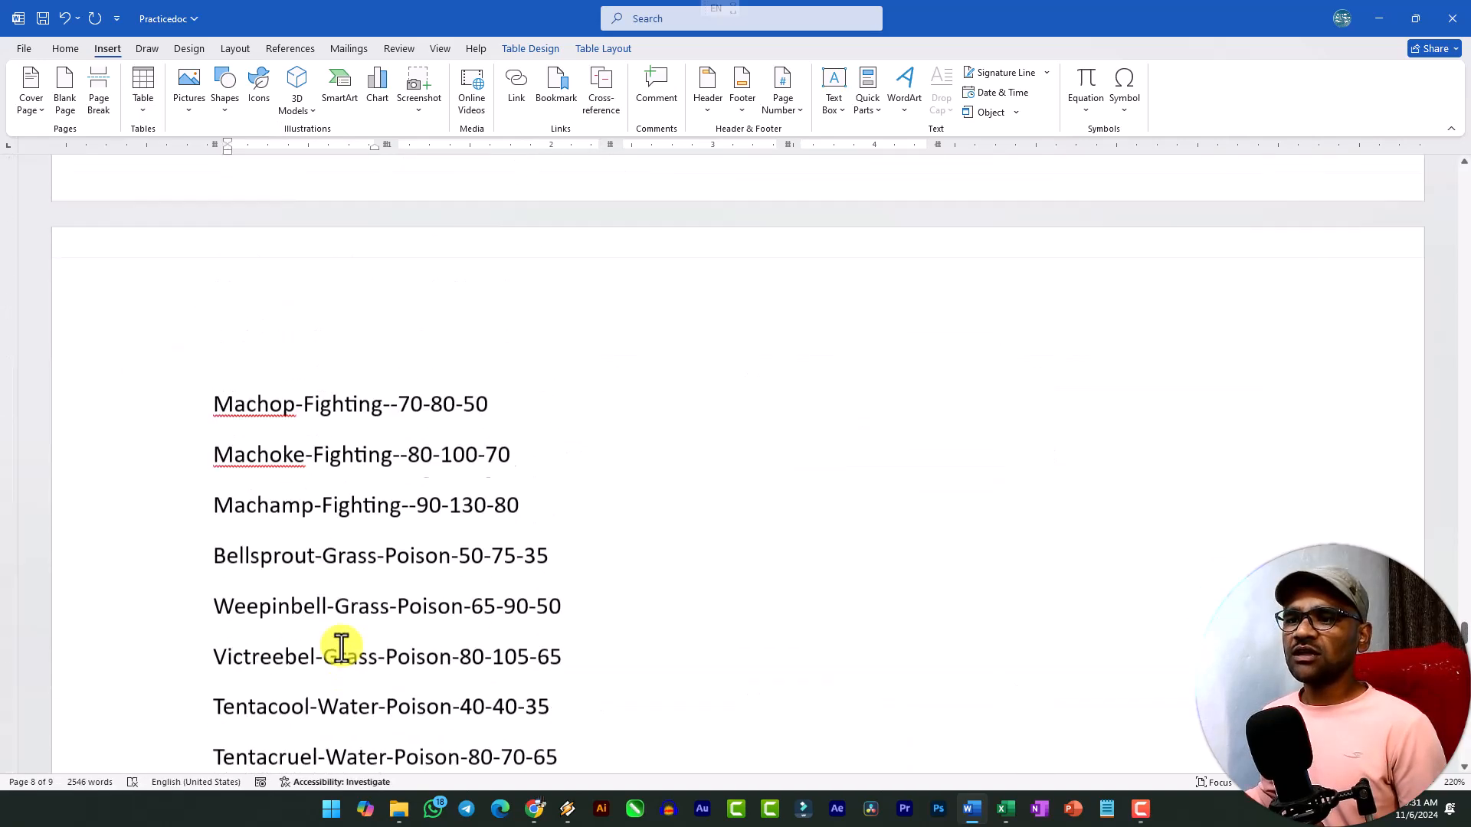
pyautogui.scroll(10, 331, 636)
pyautogui.scroll(-12, 331, 629)
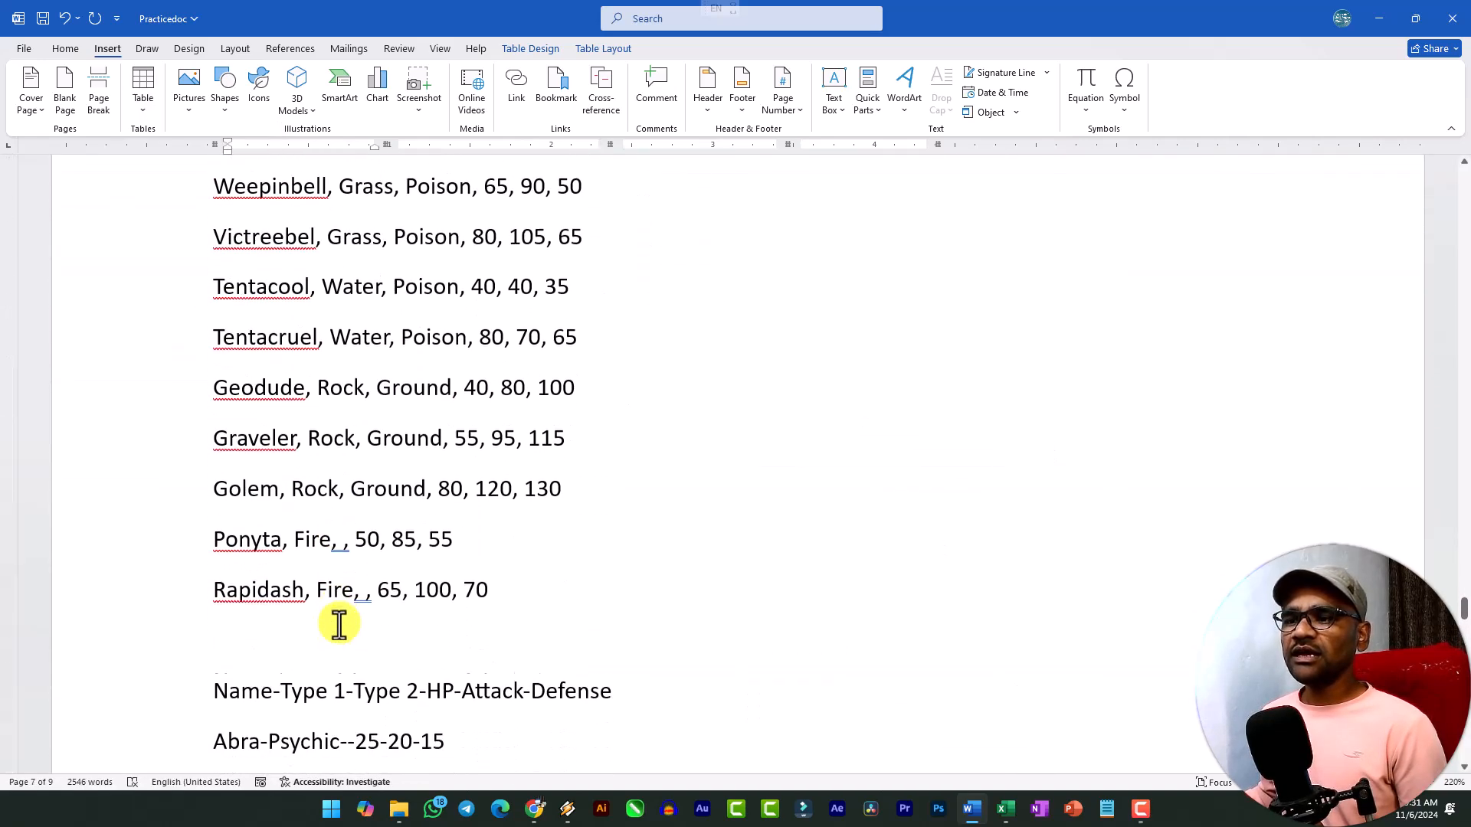
pyautogui.scroll(15, 343, 605)
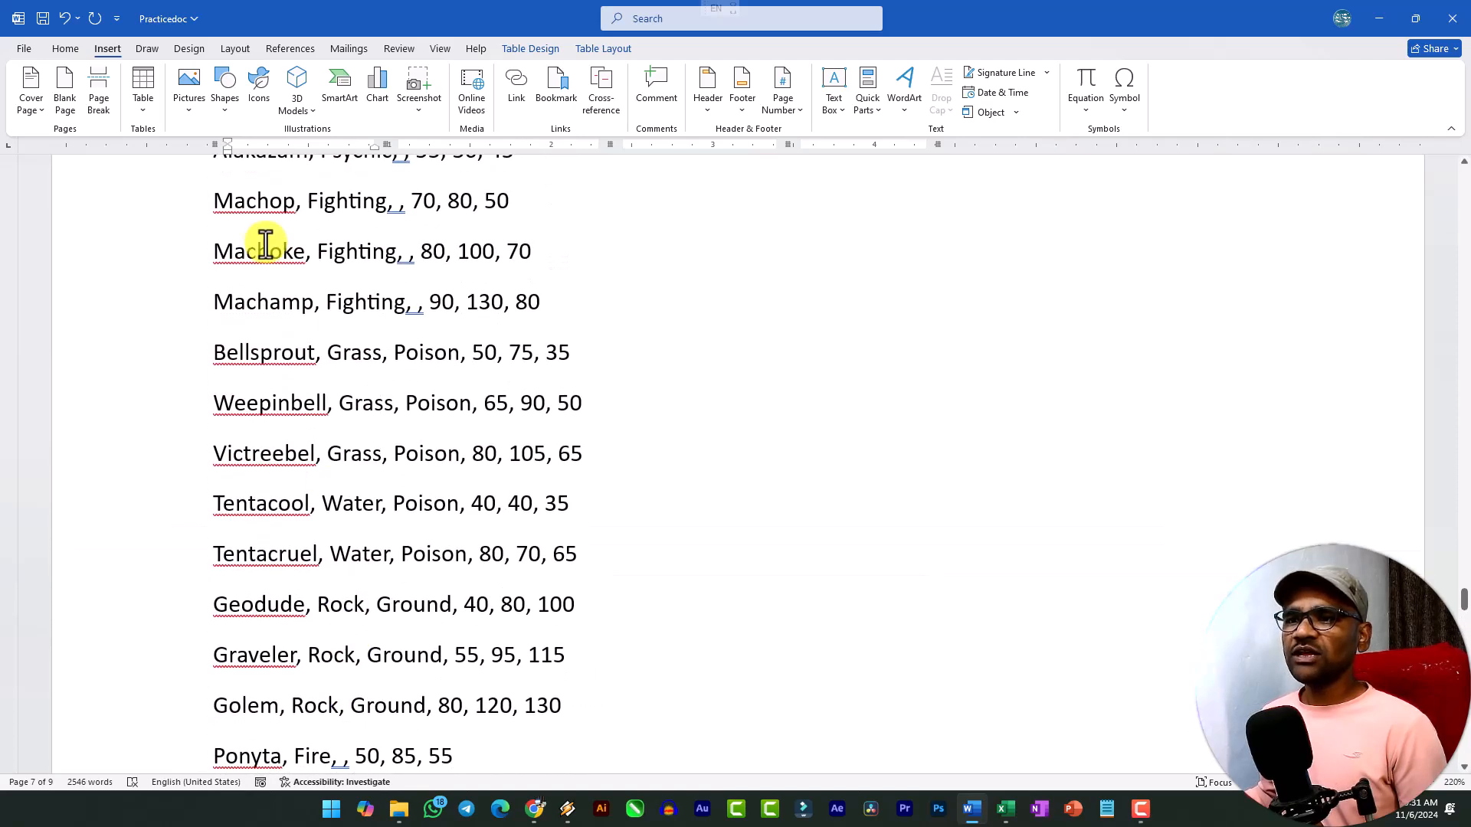
pyautogui.scroll(3, 297, 301)
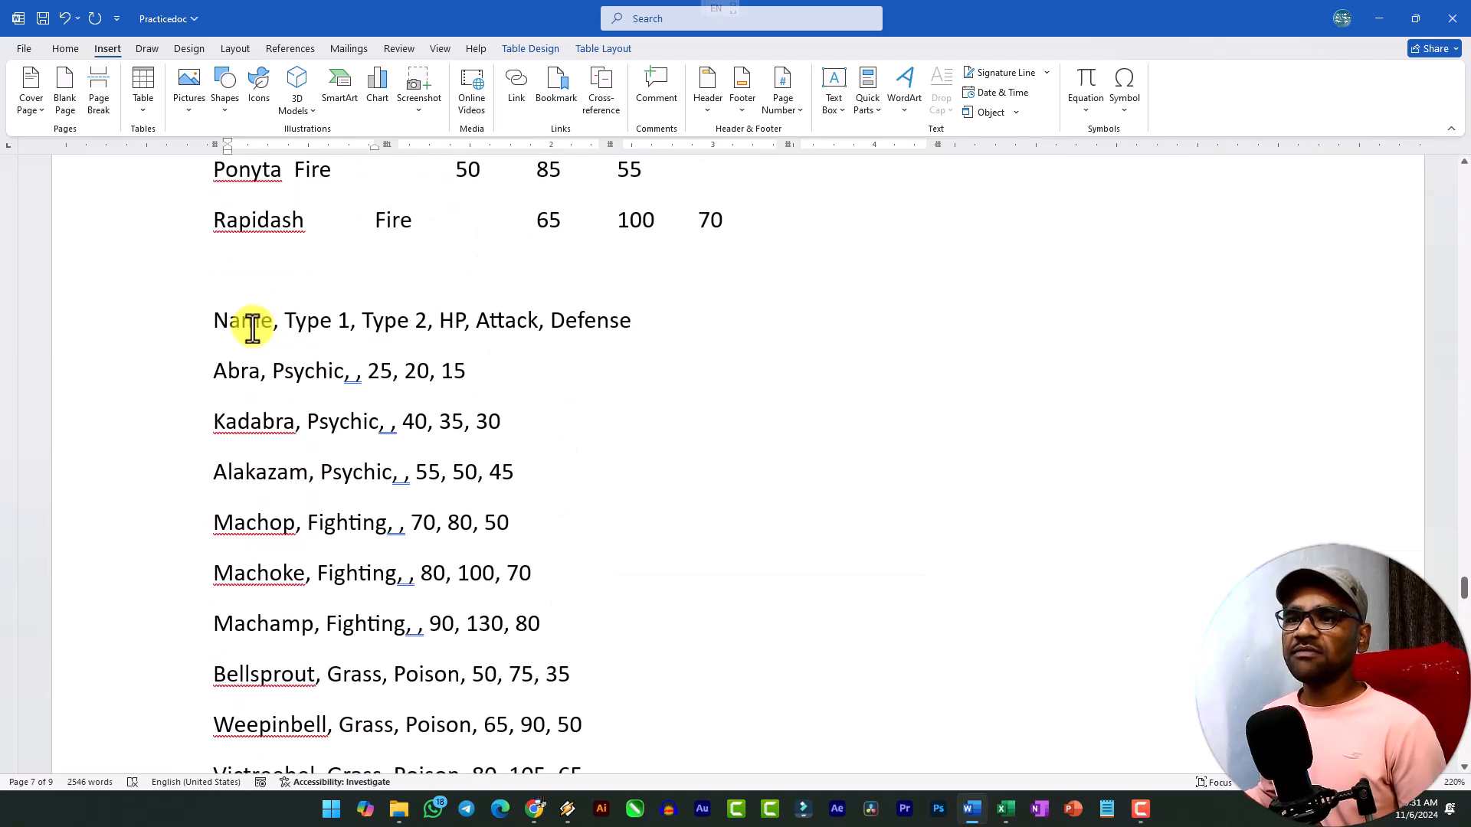
pyautogui.moveTo(212, 320); pyautogui.dragTo(426, 328)
pyautogui.click(472, 328)
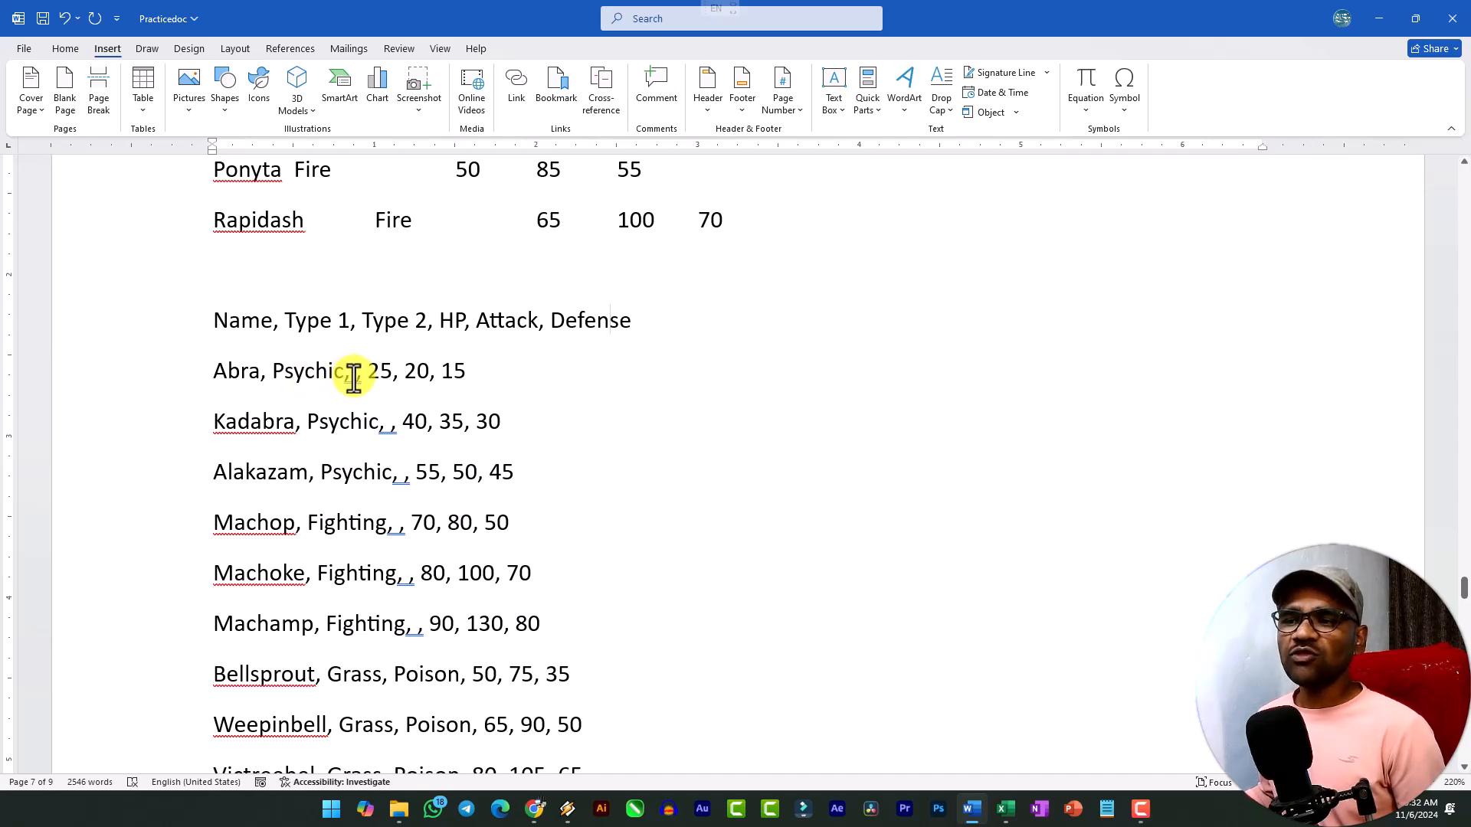
pyautogui.moveTo(353, 320); pyautogui.dragTo(426, 323)
pyautogui.click(406, 335)
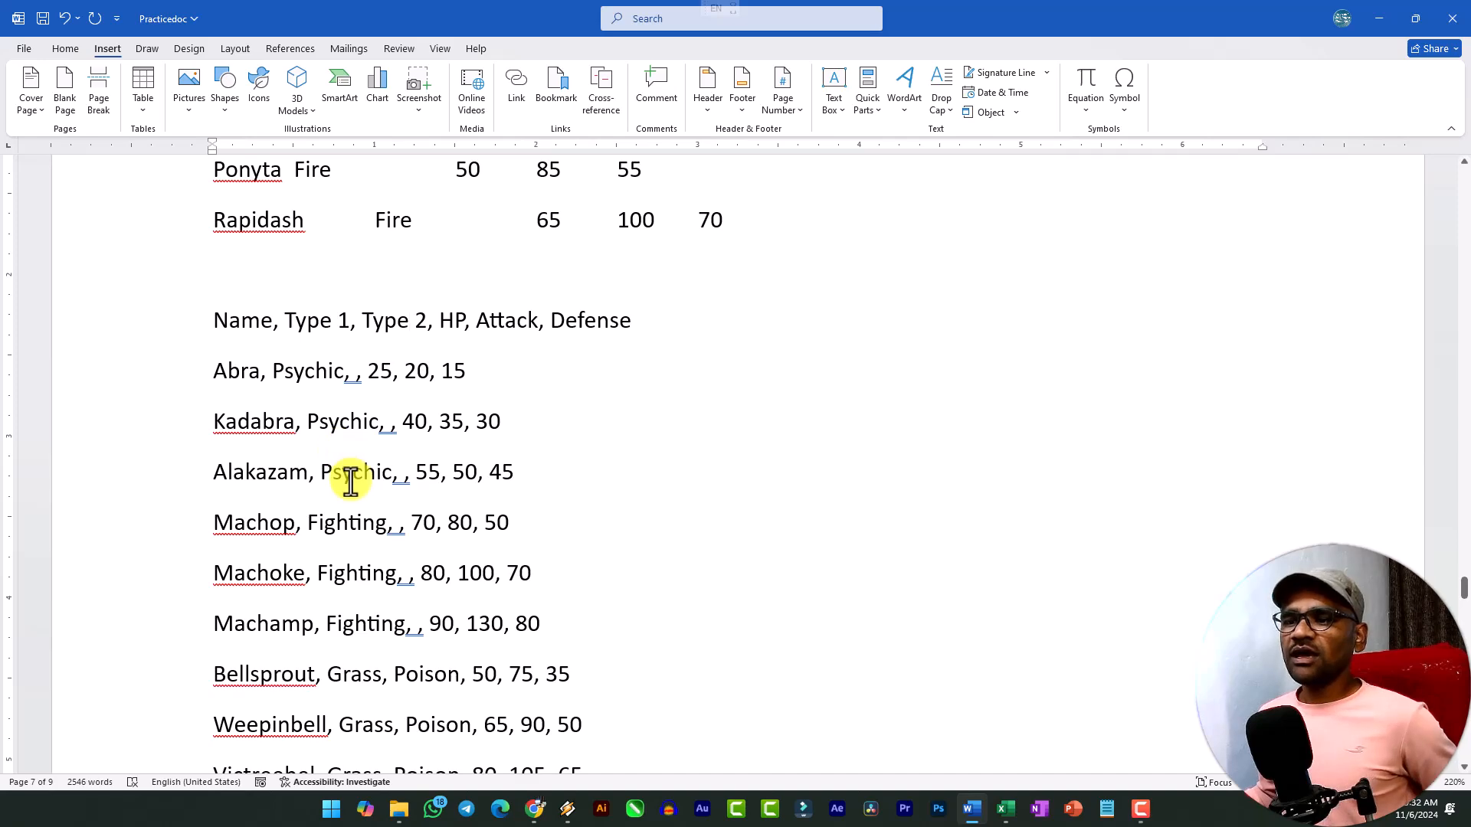
# Copy "Poison" from the Victreebel row and paste it as the missing Type 2 value in the Abra row of the comma-separated list.
pyautogui.doubleClick(350, 481)
pyautogui.click(355, 546)
pyautogui.scroll(-2, 414, 652)
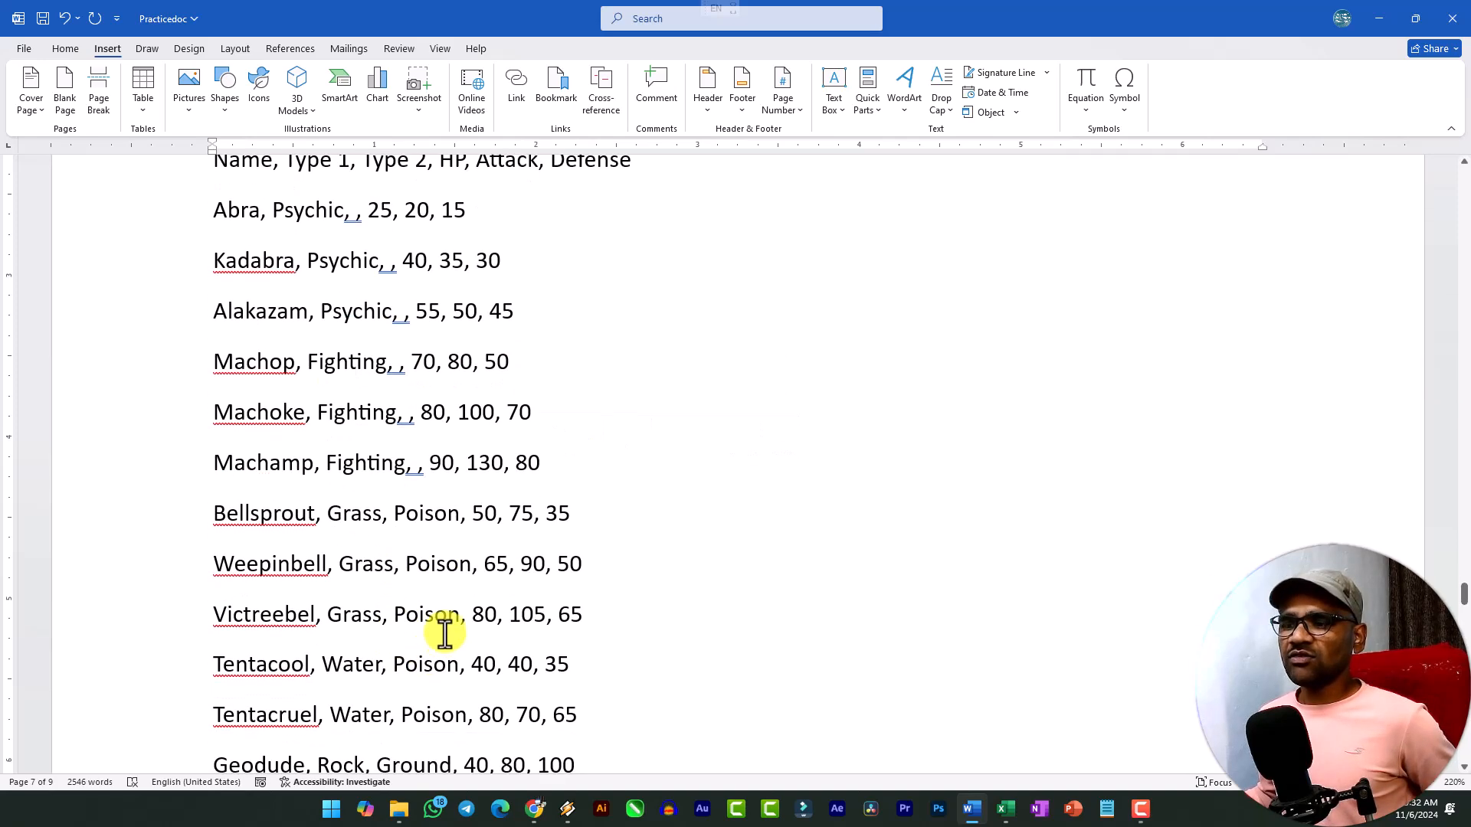
pyautogui.doubleClick(432, 618)
pyautogui.hotkey('ctrl', 'c')
pyautogui.scroll(4, 352, 536)
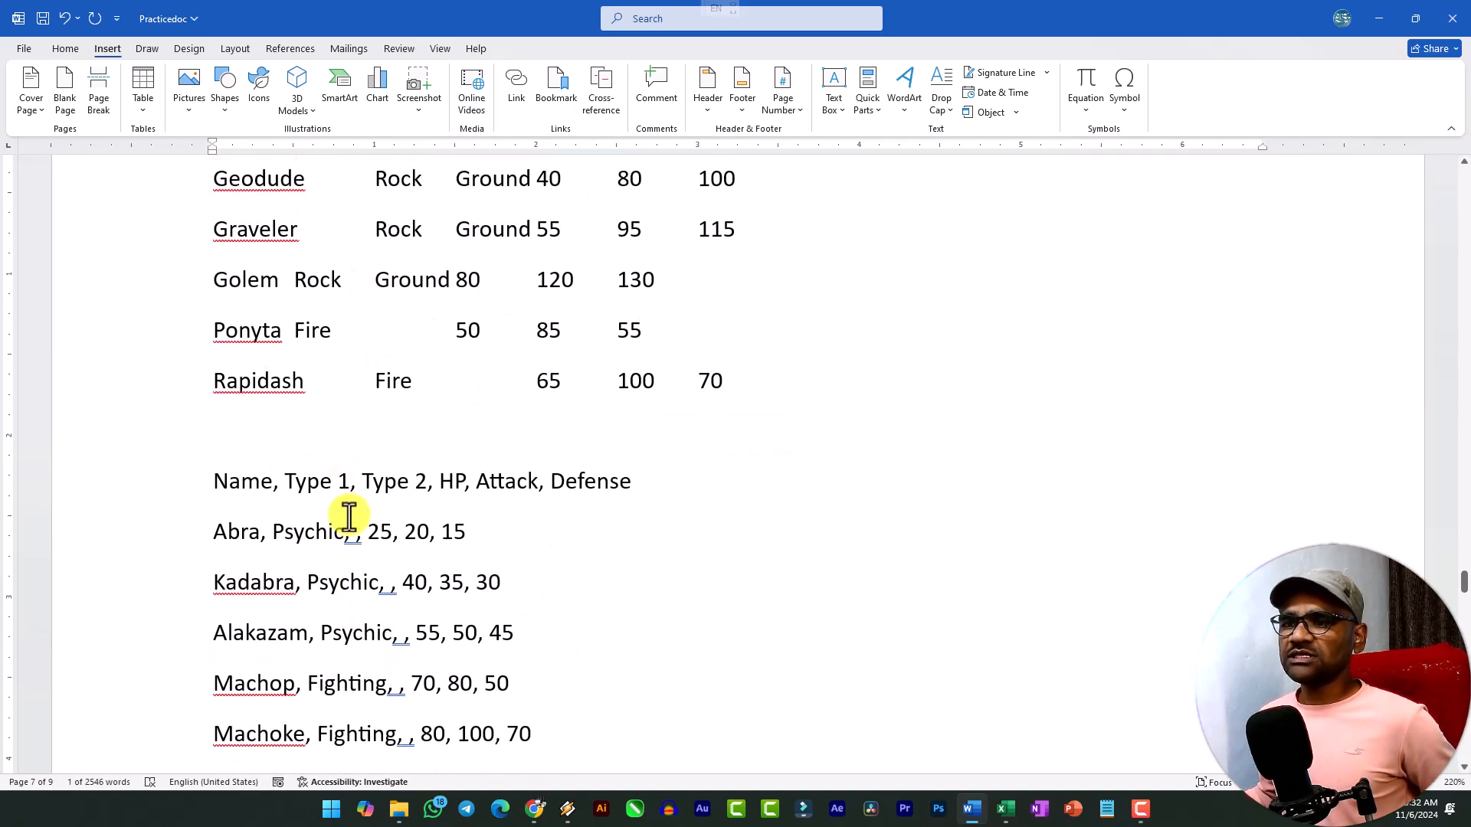
pyautogui.click(354, 540)
pyautogui.hotkey('ctrl', 'v')
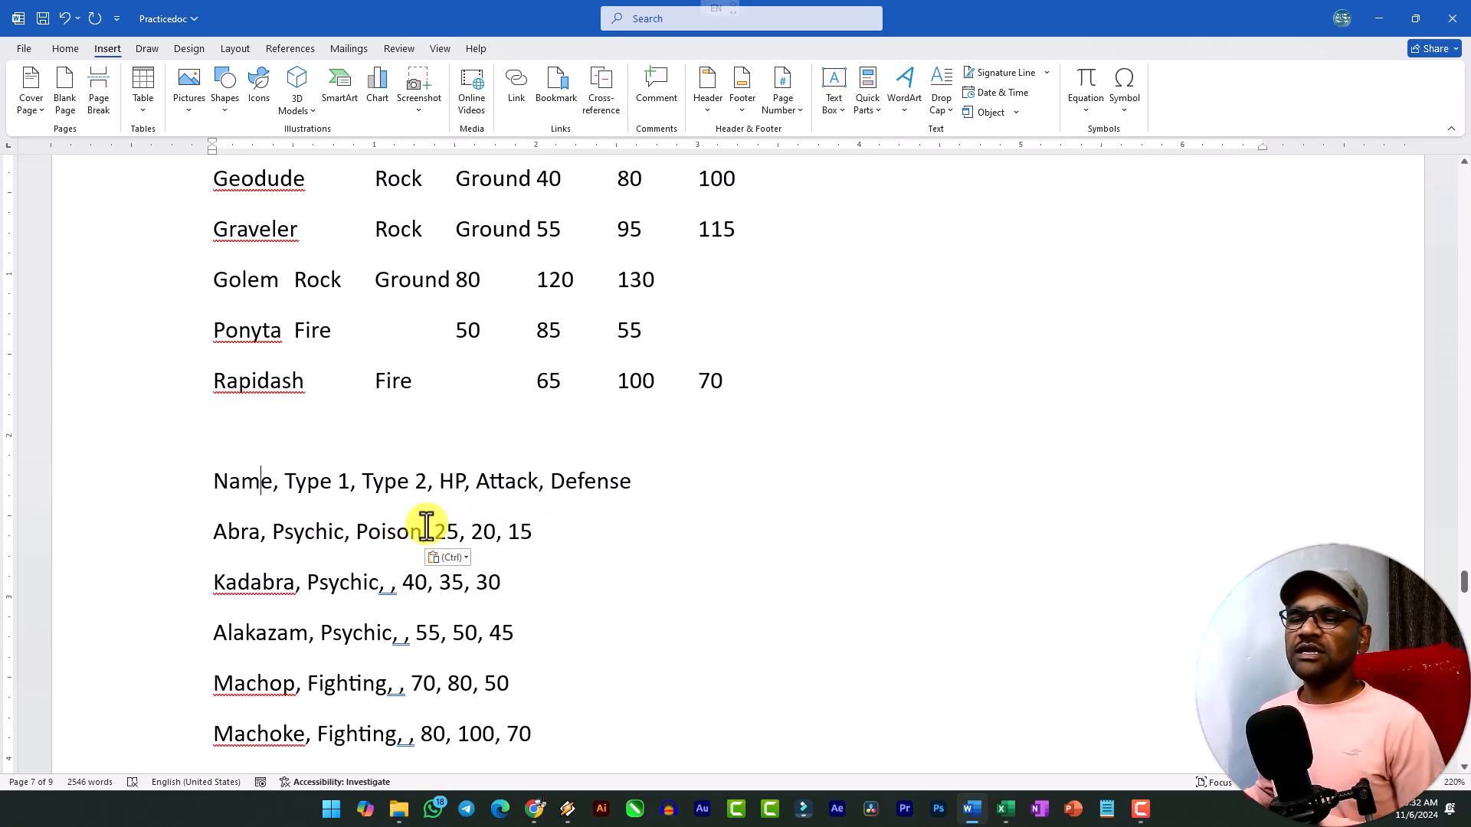
# Review the comma-separated list from its header to the Rapidash row, checking how the values match the column names.
pyautogui.keyDown('shift'); pyautogui.click(213, 481); pyautogui.keyUp('shift')
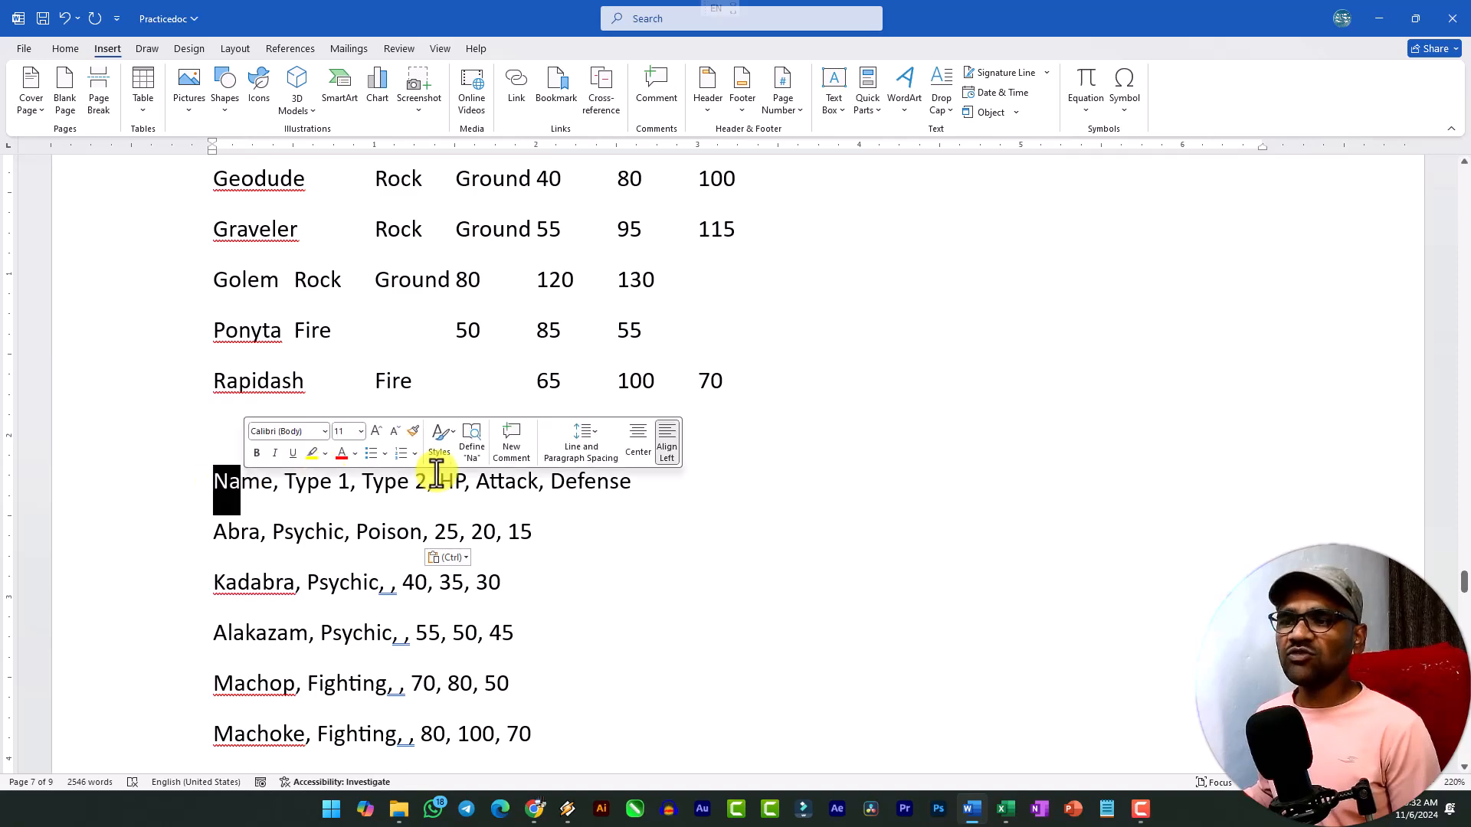
pyautogui.click(217, 540)
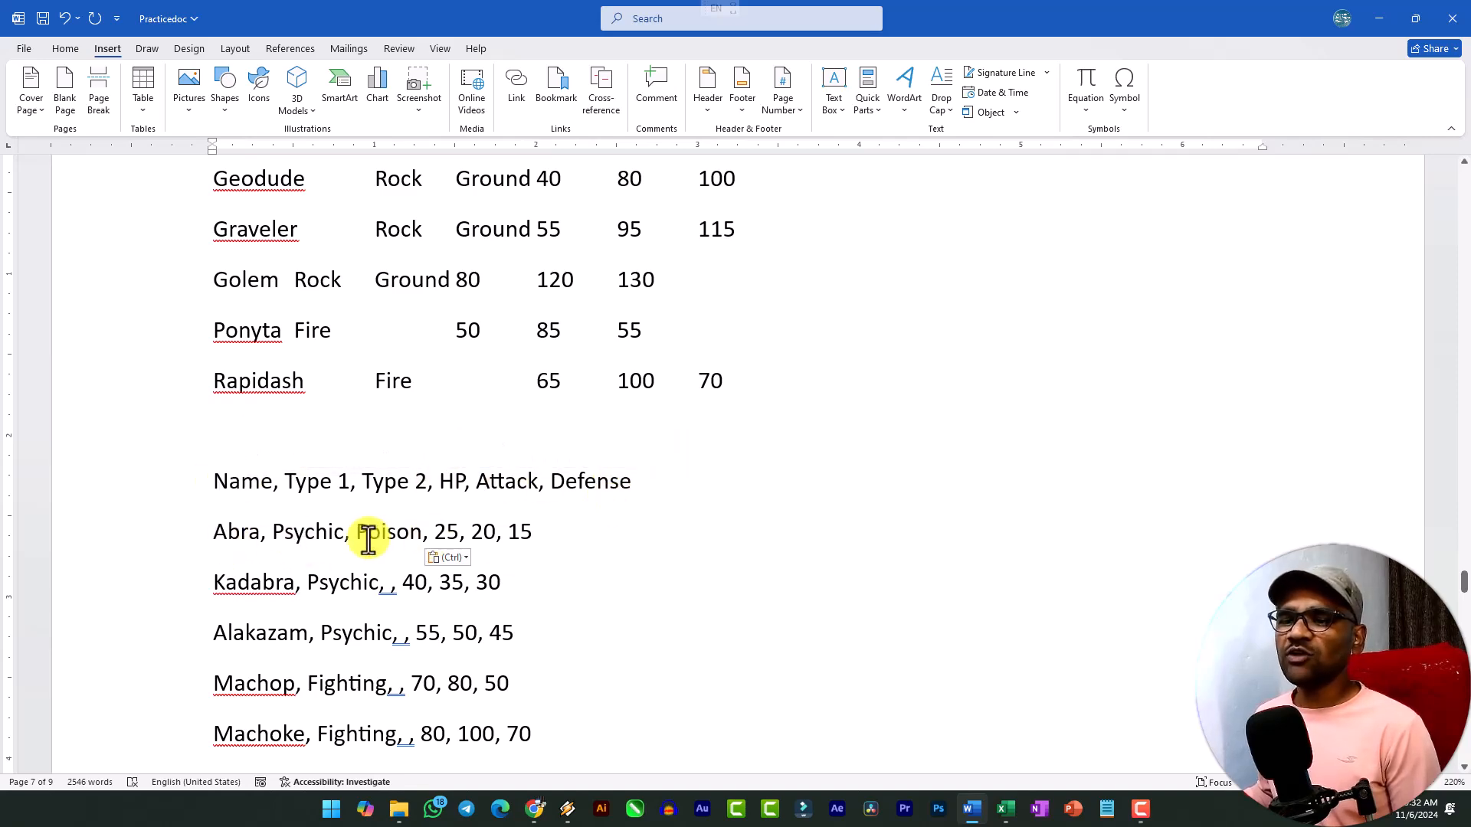
pyautogui.scroll(-5, 338, 517)
pyautogui.scroll(3, 250, 383)
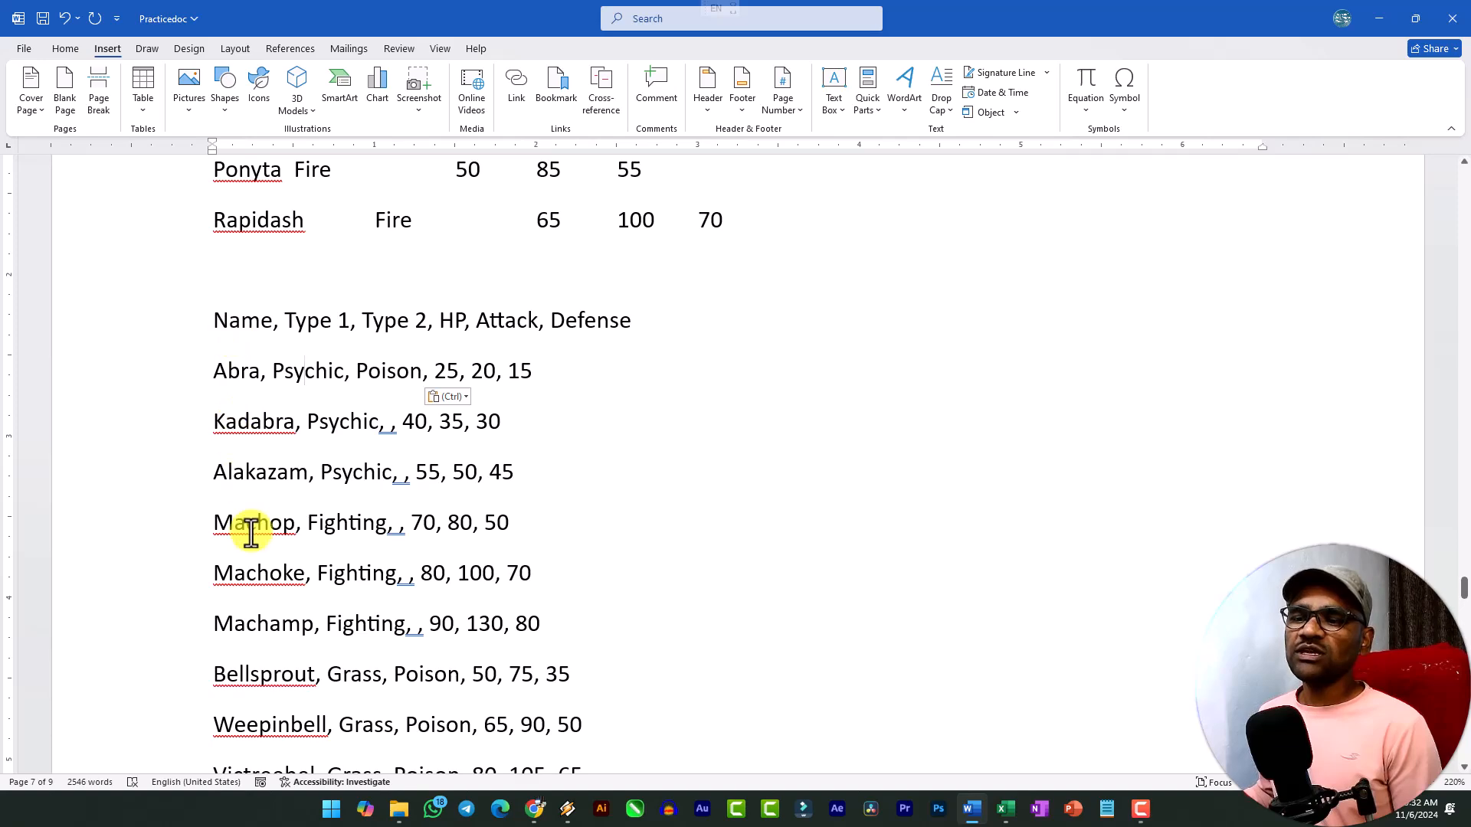
pyautogui.scroll(-8, 246, 526)
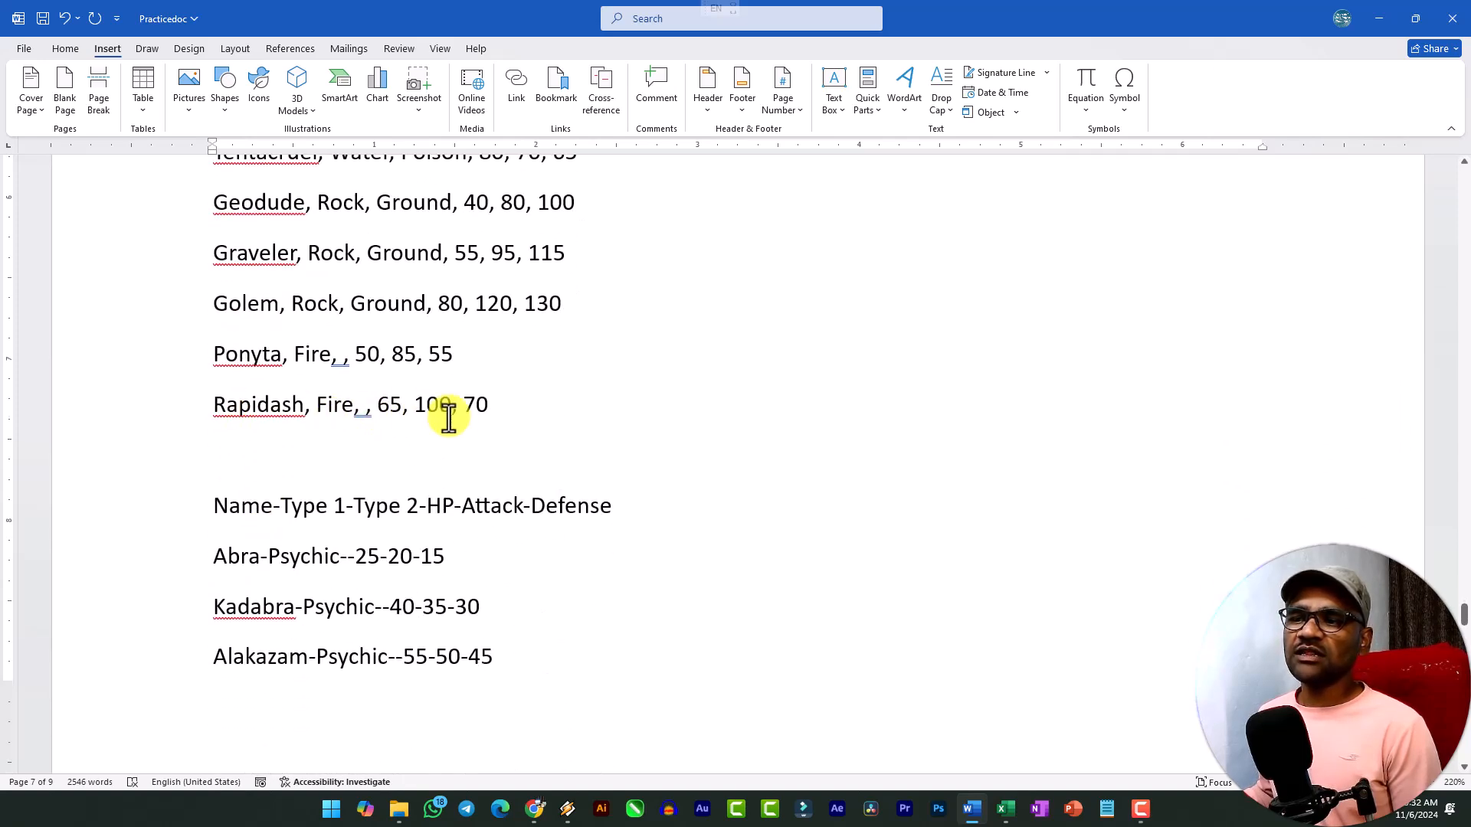
pyautogui.scroll(3, 469, 417)
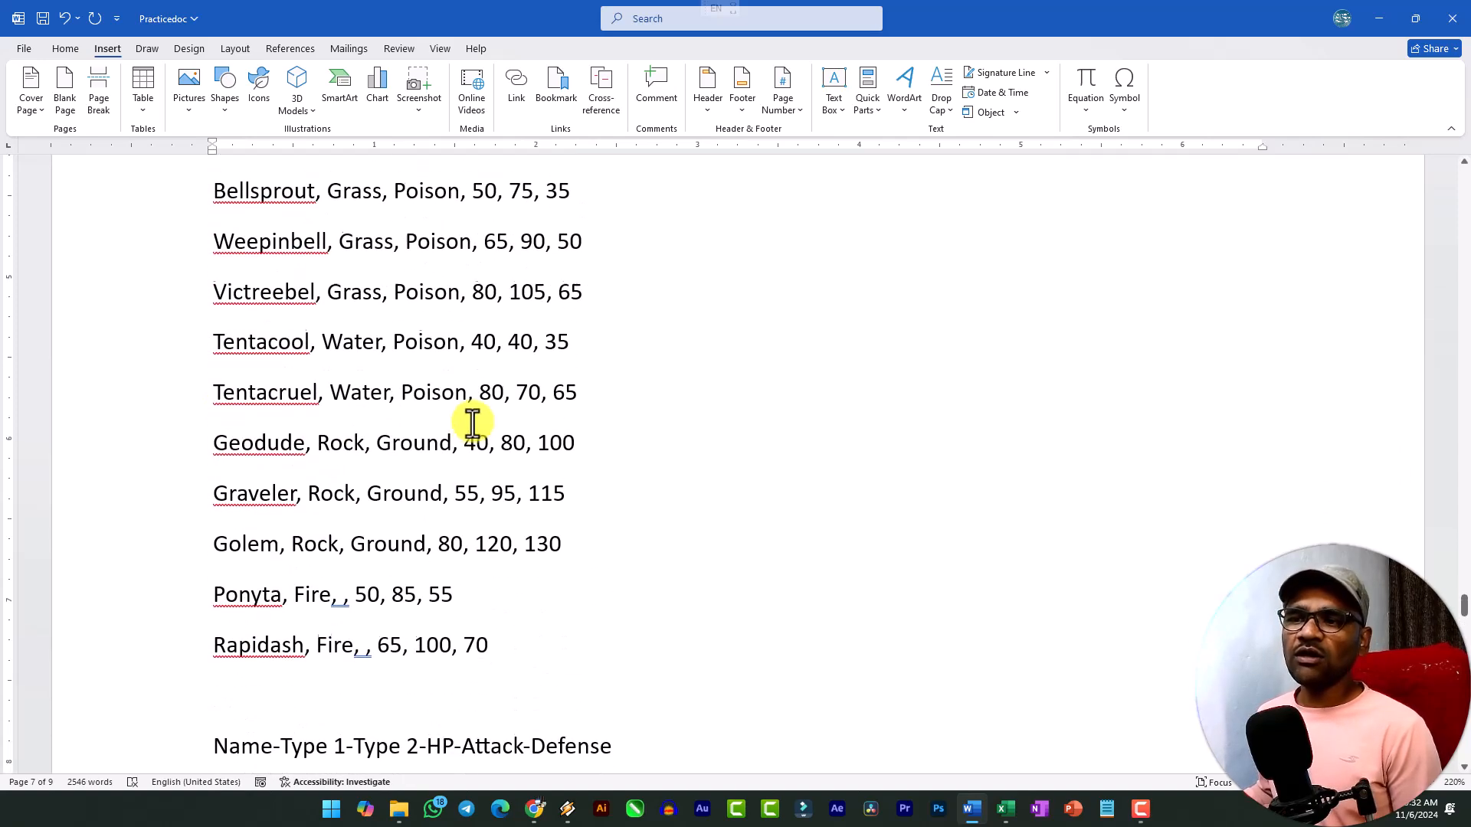
pyautogui.scroll(2, 345, 406)
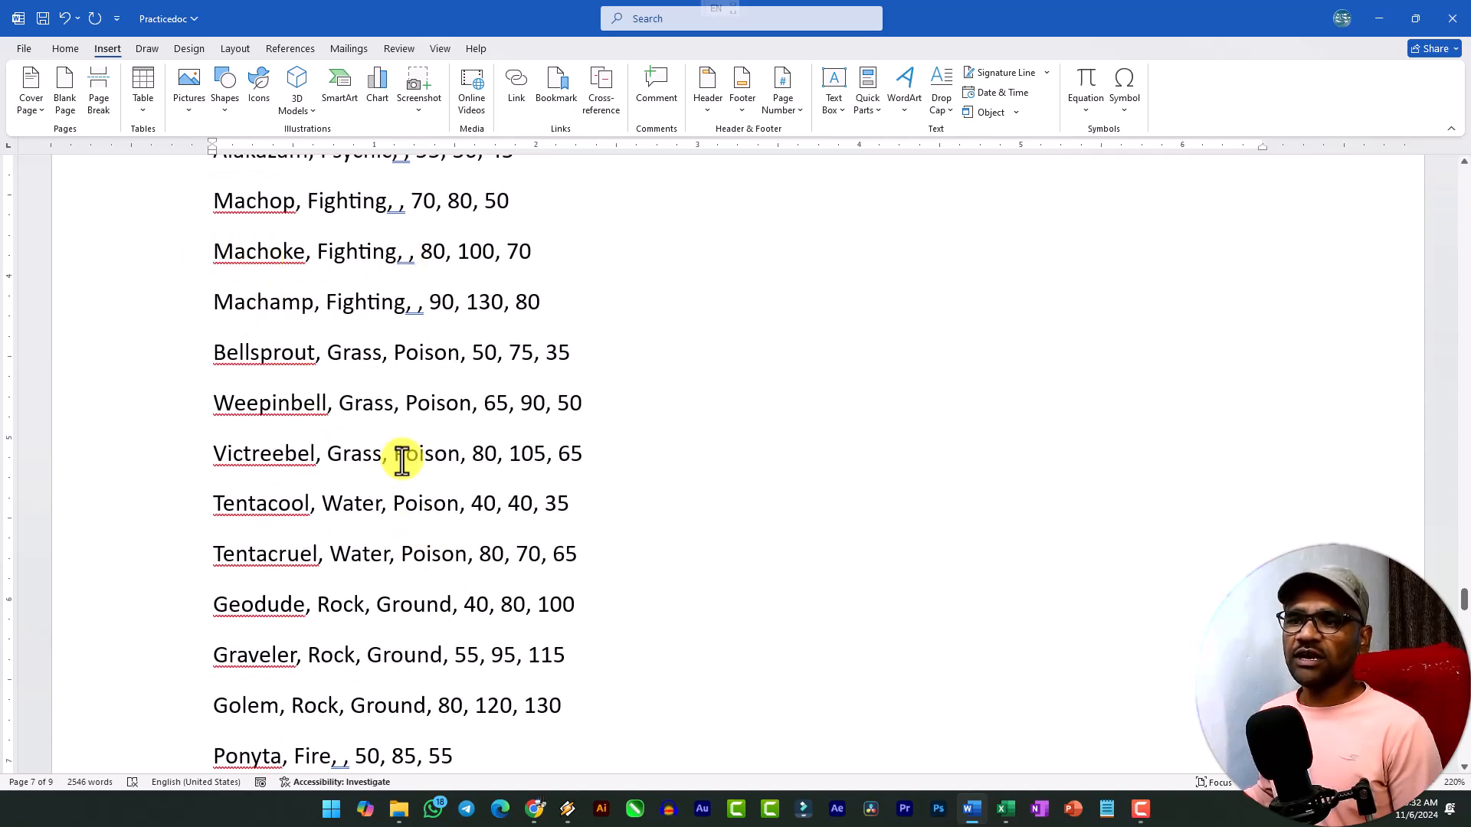
pyautogui.scroll(3, 383, 406)
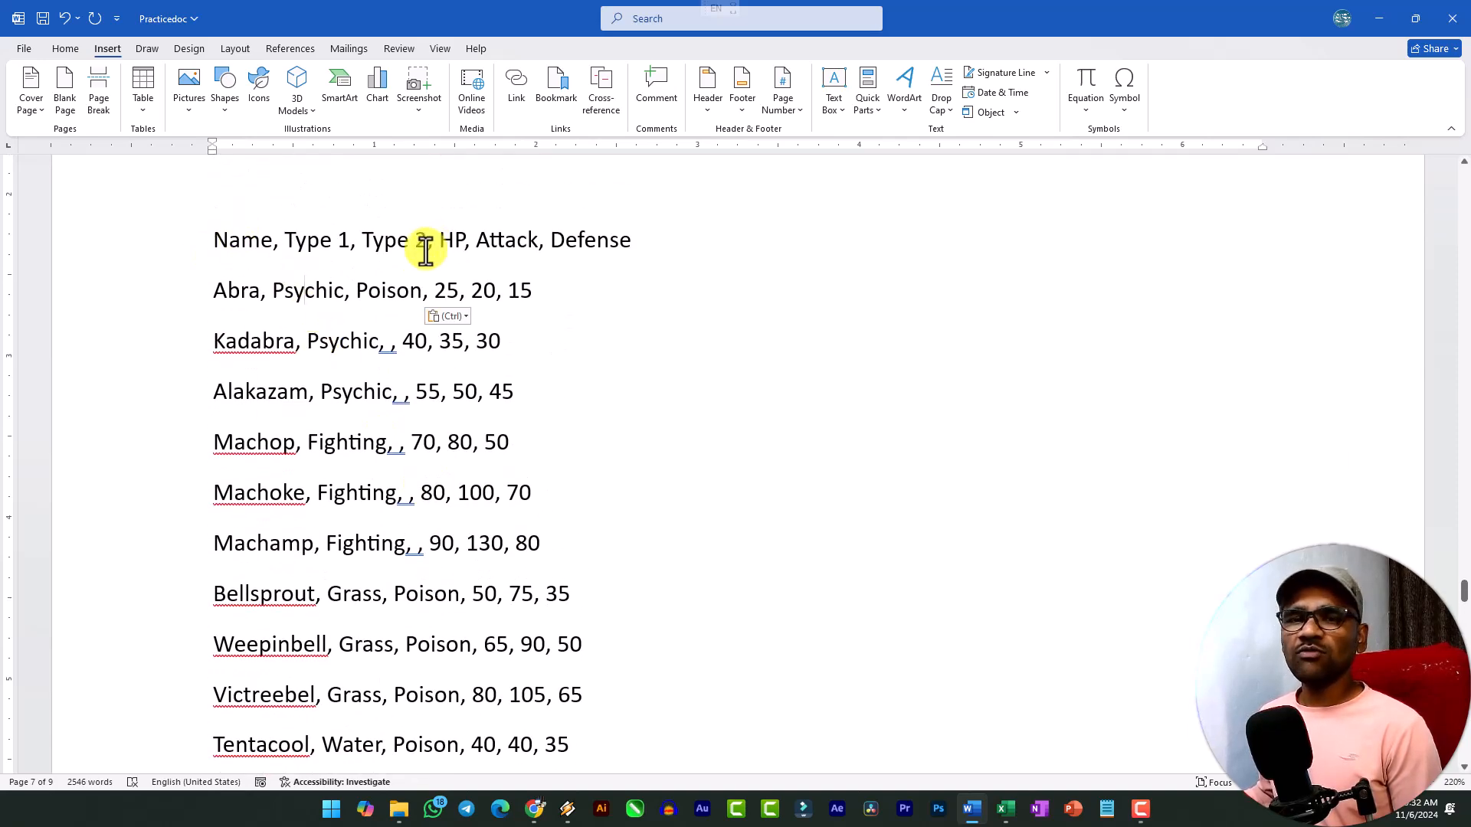
pyautogui.moveTo(213, 240); pyautogui.dragTo(414, 493)
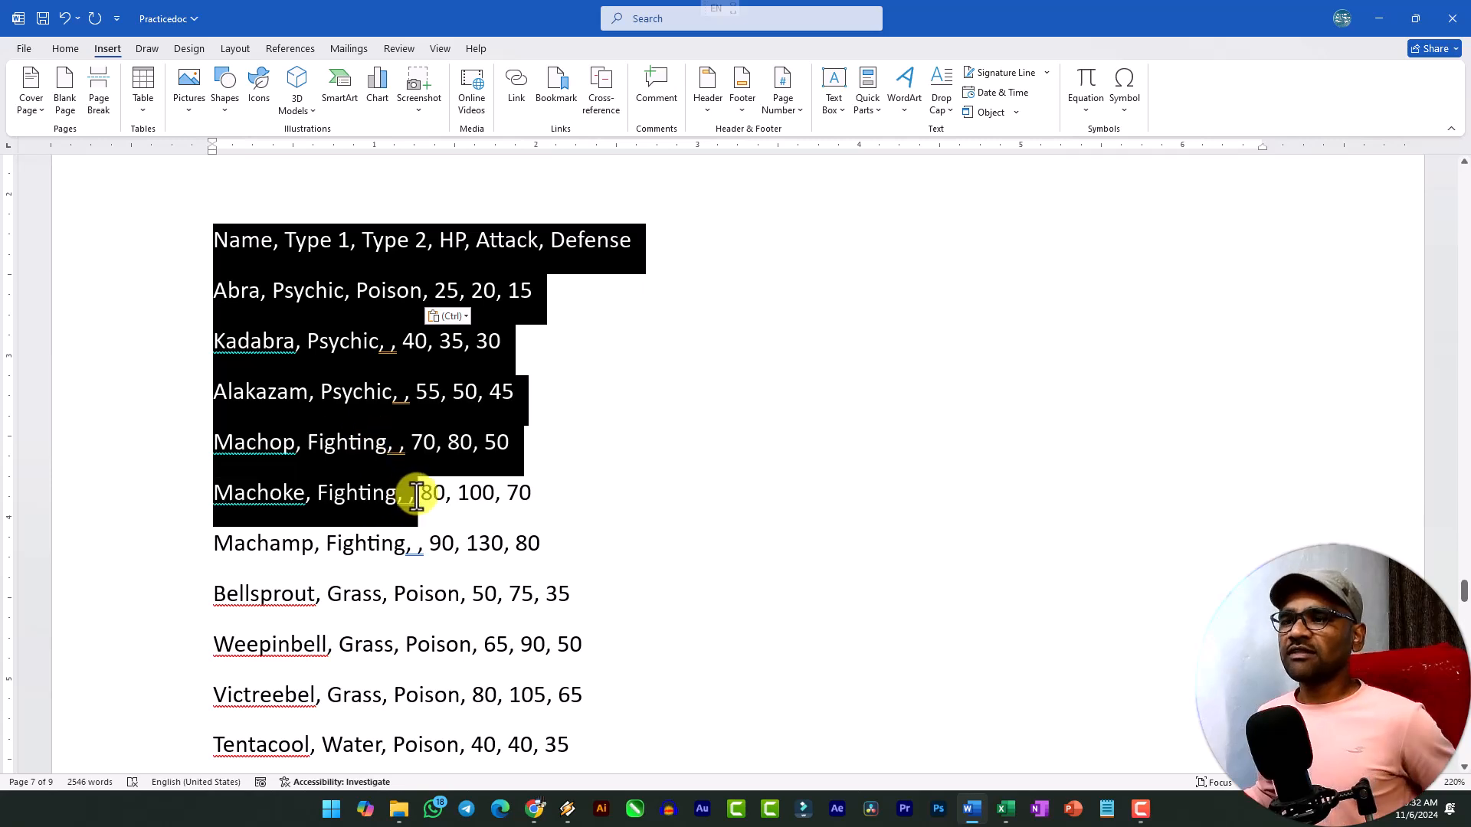
pyautogui.click(380, 347)
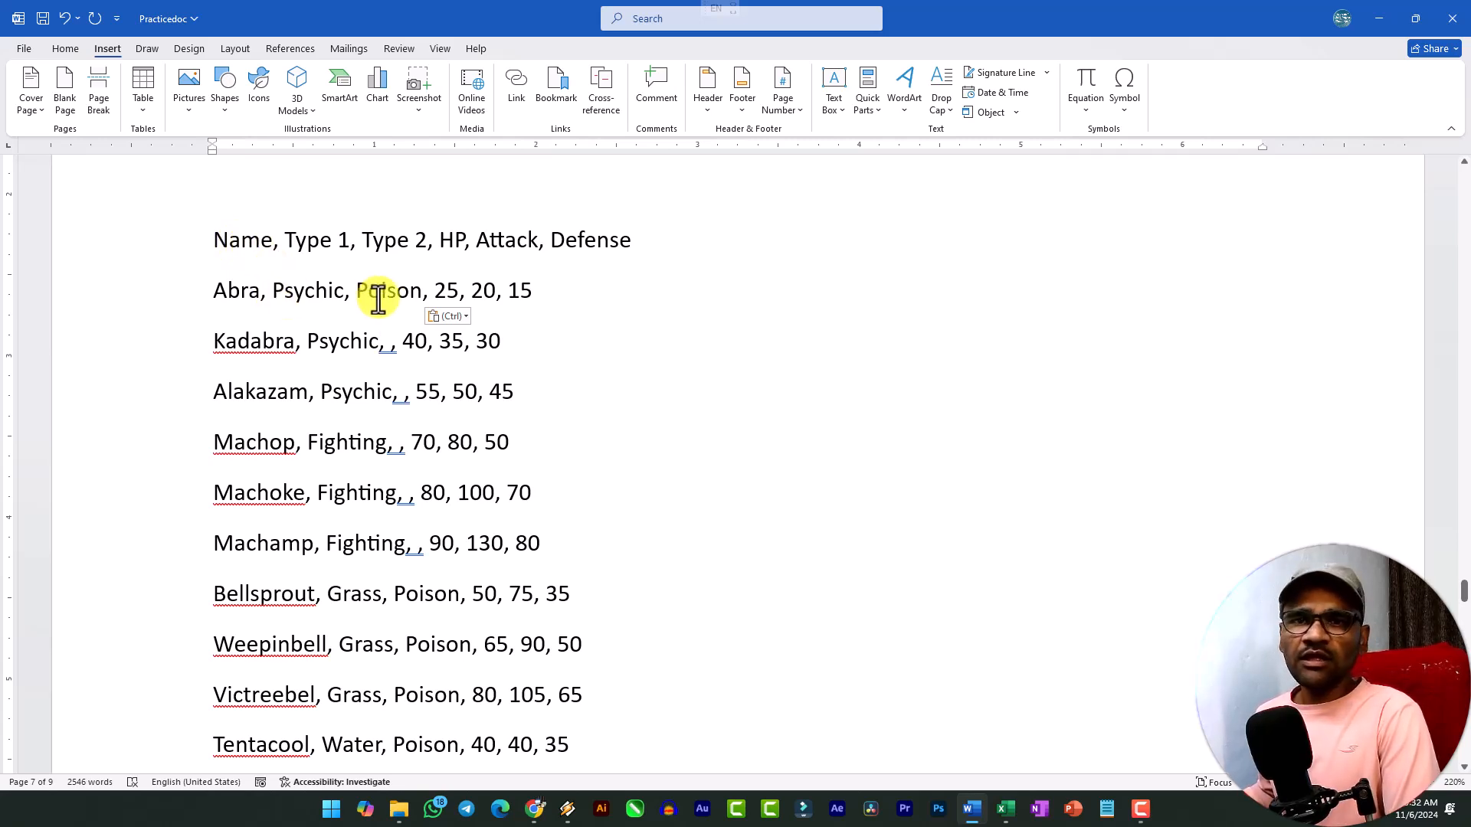
# Convert the comma-separated list, from its header through the Rapidash row, to a 6-column table with Auto fixed column width, separating text at commas.
pyautogui.moveTo(218, 242); pyautogui.dragTo(486, 692)
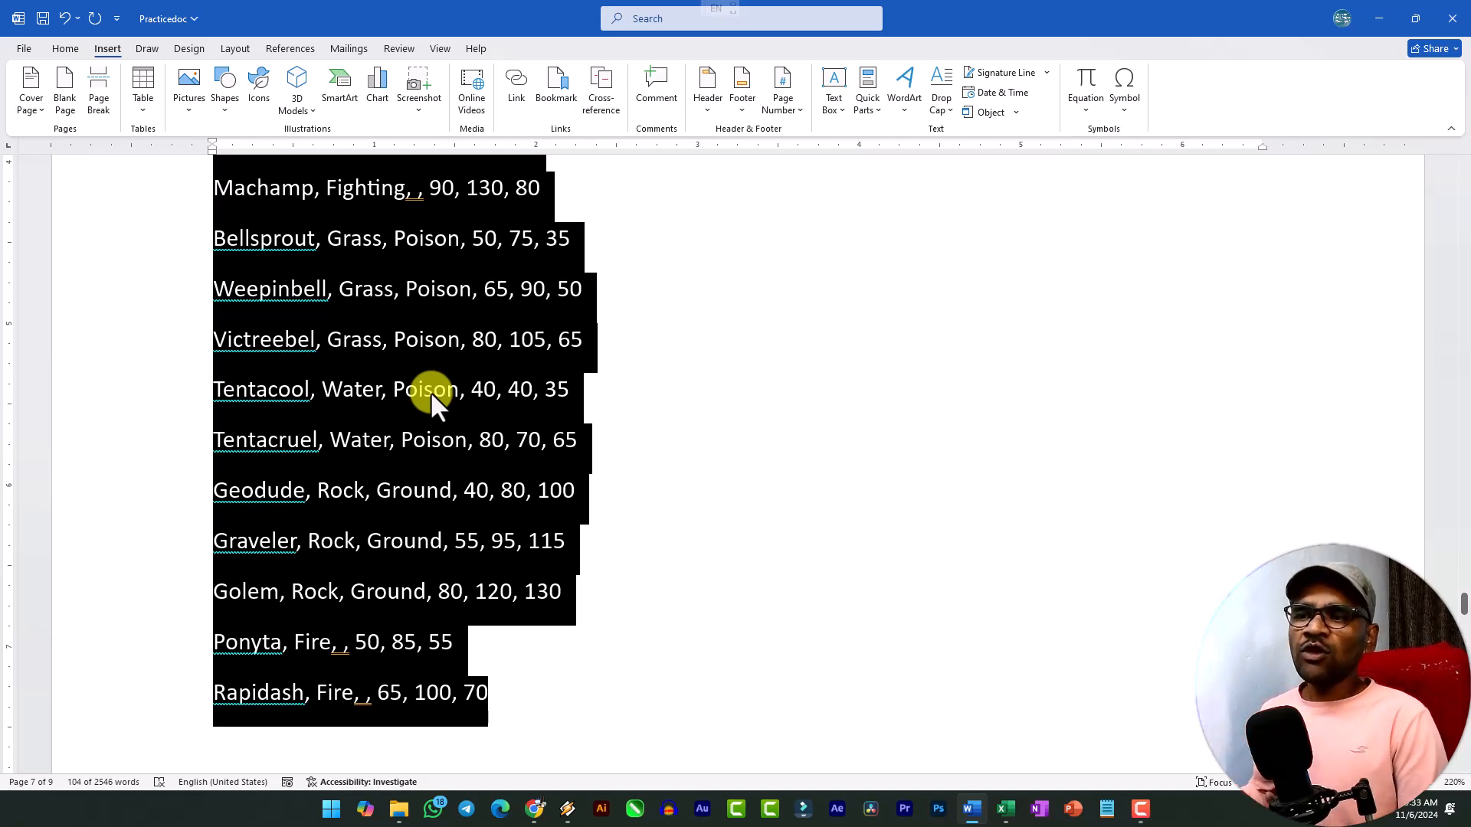
pyautogui.scroll(5, 430, 392)
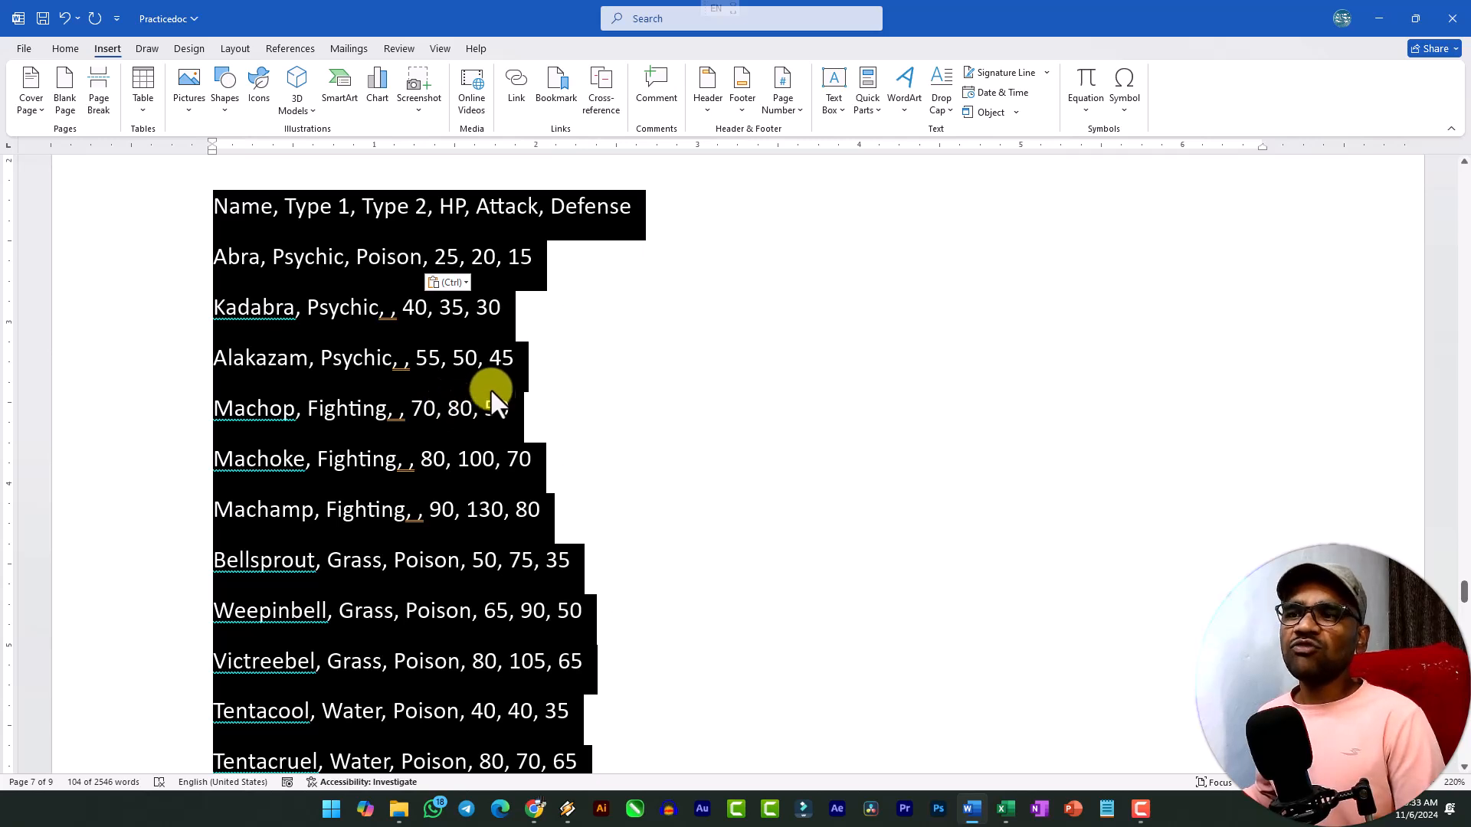
pyautogui.click(144, 108)
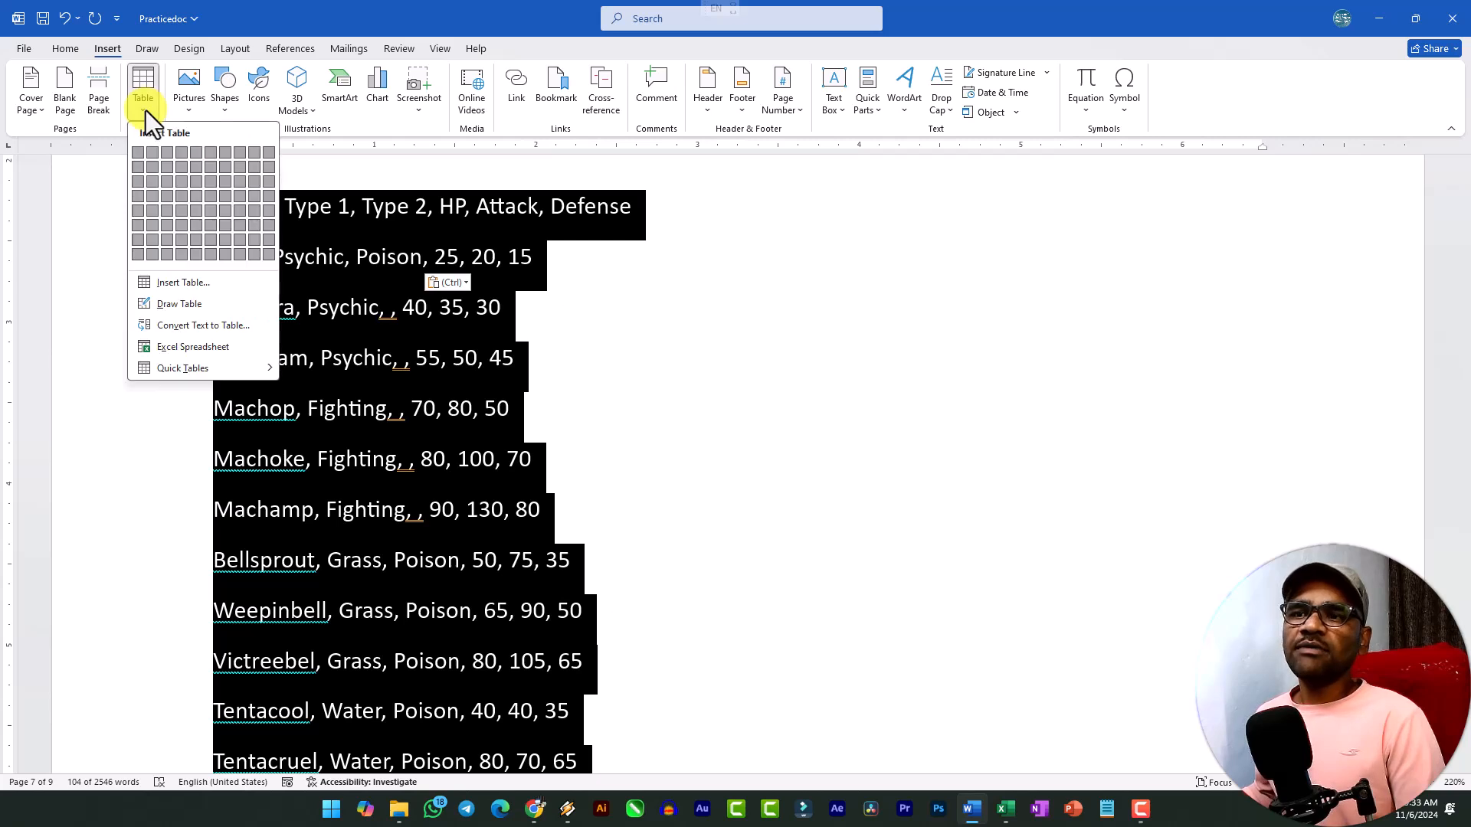
pyautogui.click(192, 330)
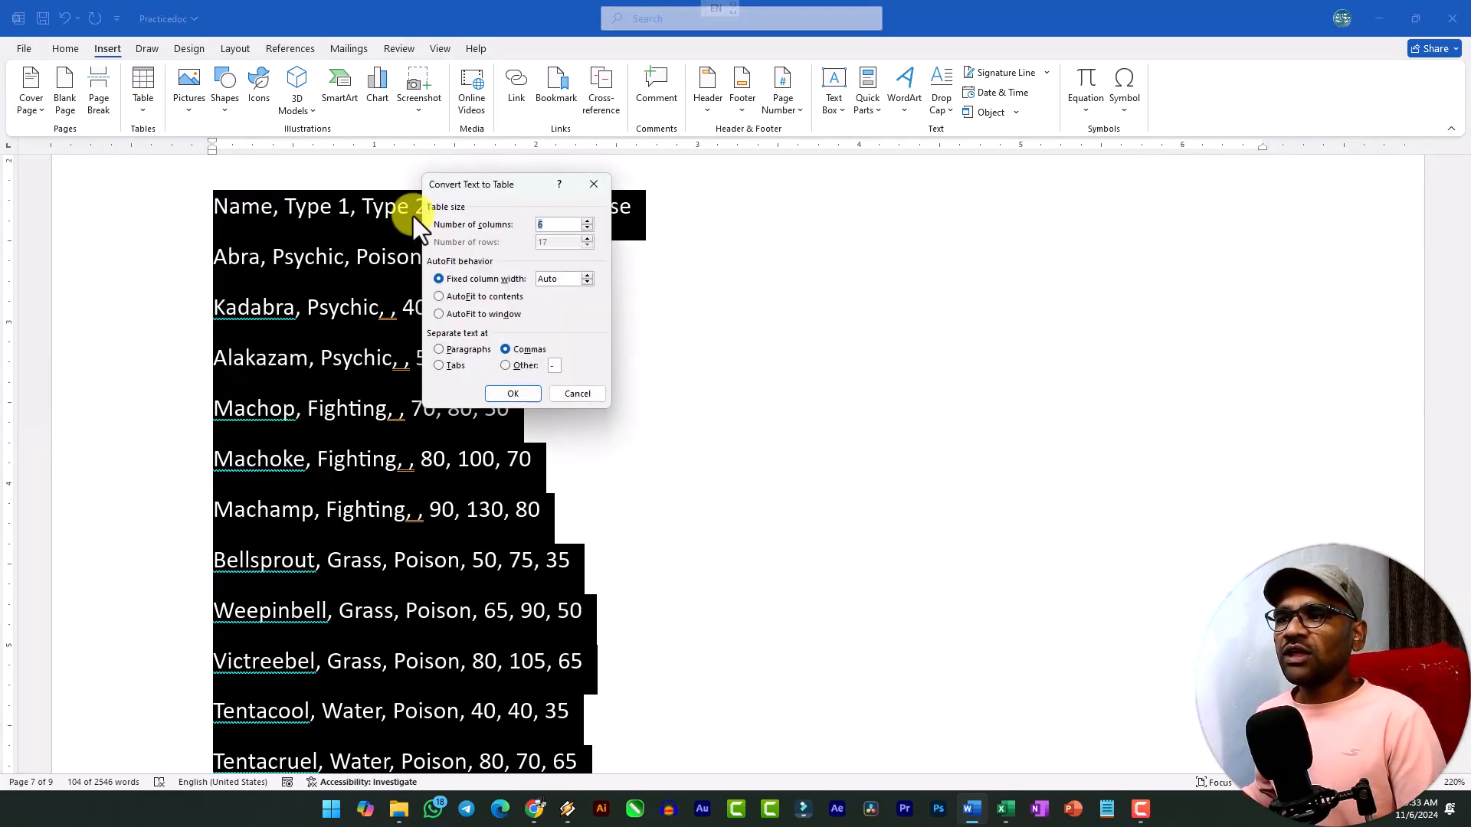
pyautogui.moveTo(499, 191); pyautogui.dragTo(774, 219)
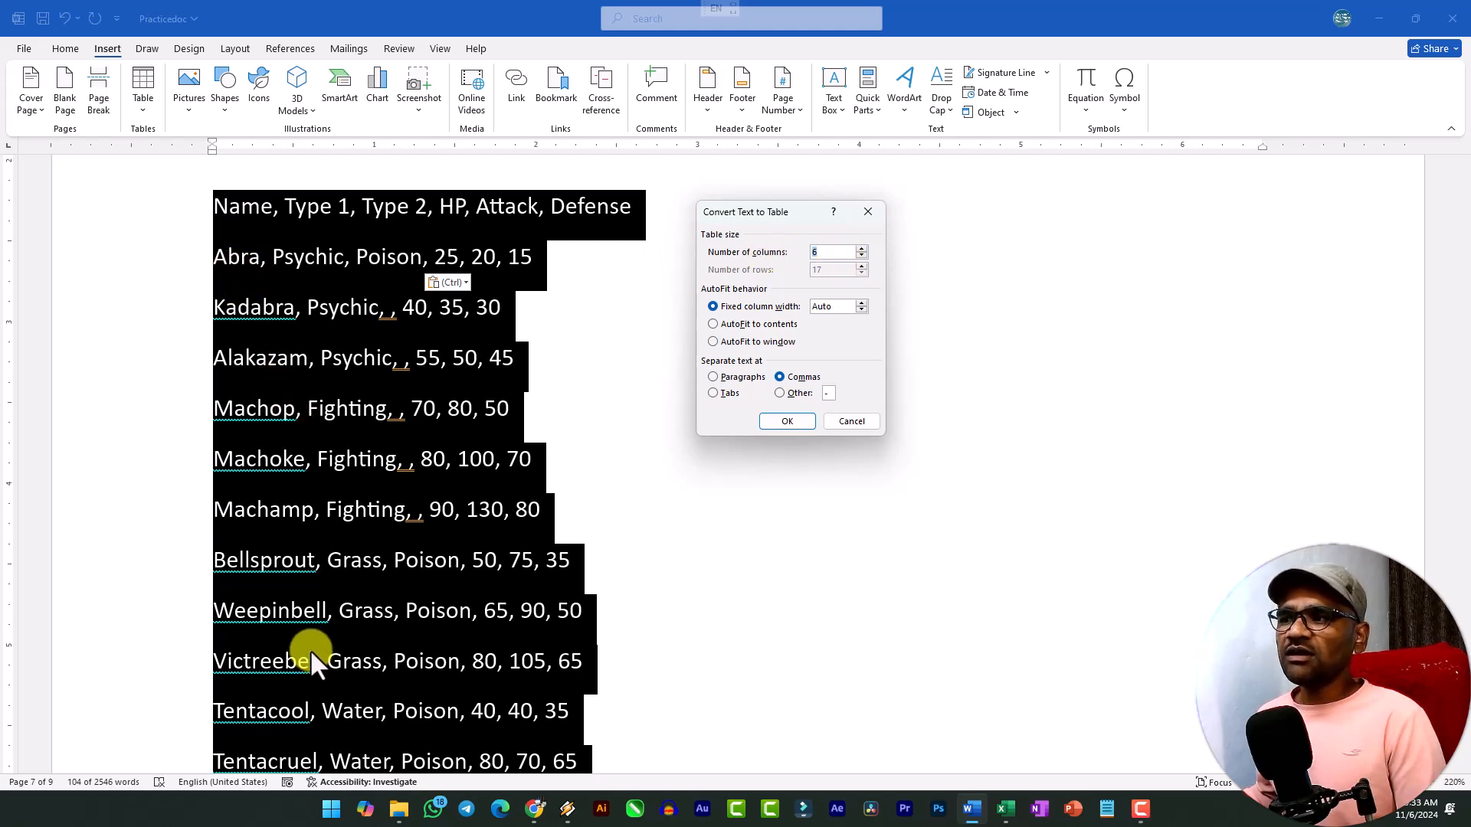
pyautogui.click(828, 252)
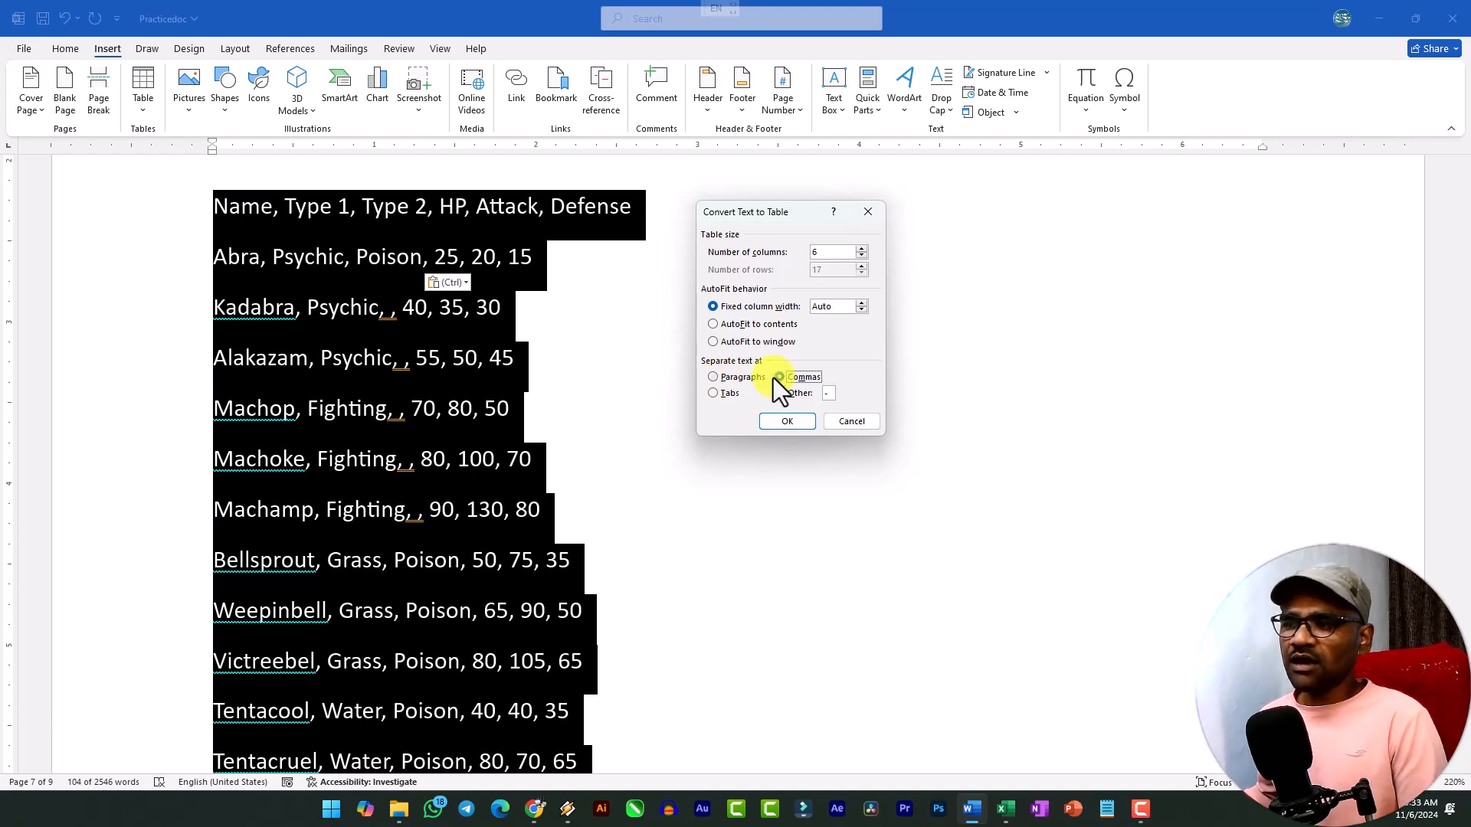
pyautogui.click(787, 421)
pyautogui.scroll(3, 595, 413)
pyautogui.scroll(-2, 329, 372)
pyautogui.scroll(2, 674, 452)
pyautogui.scroll(-2, 691, 456)
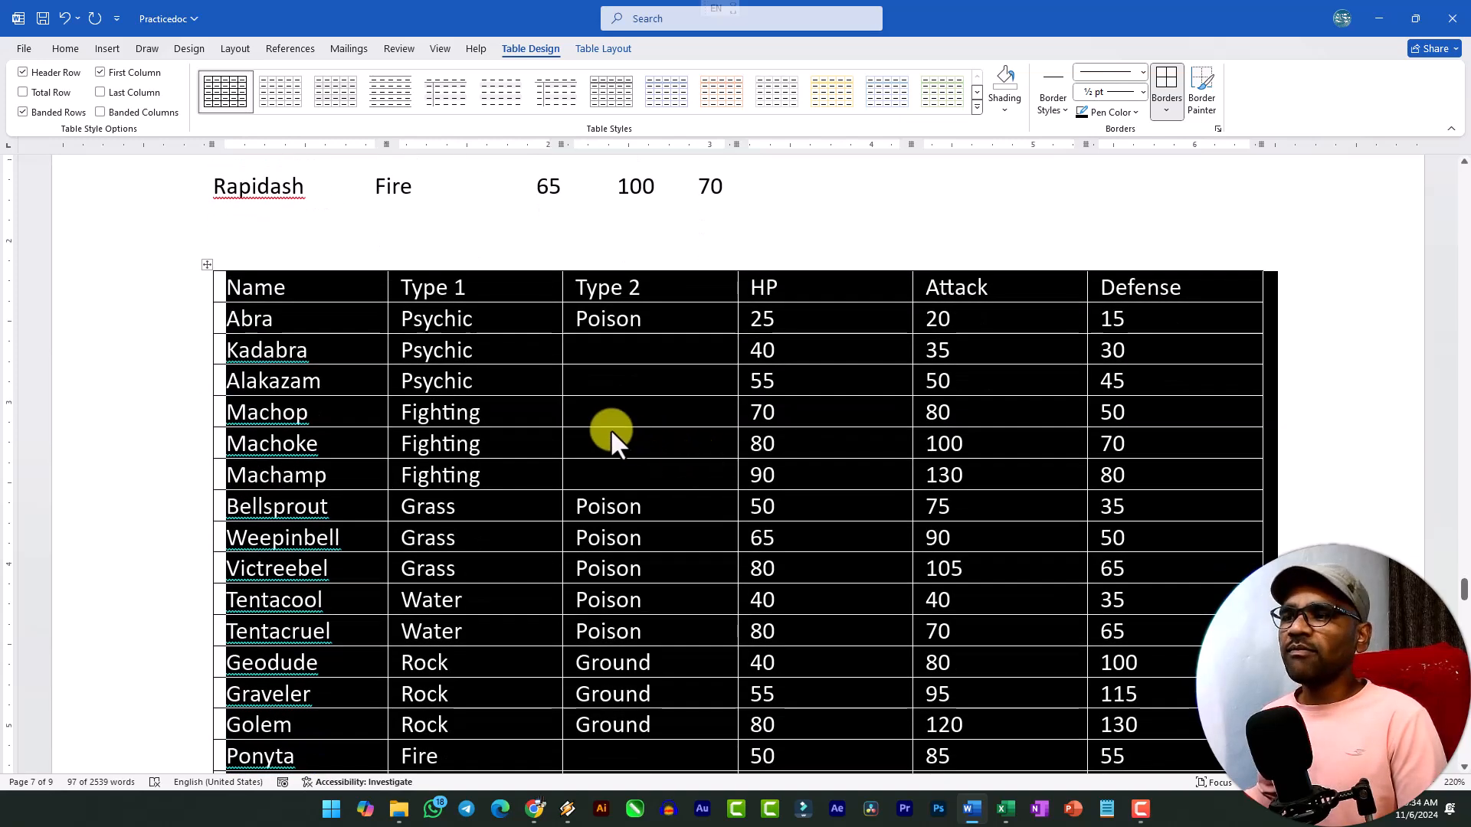
# Insert blank lines before the tab-separated list's header, below the employee table, to move the list onto the next page.
pyautogui.scroll(10, 610, 429)
pyautogui.scroll(10, 606, 427)
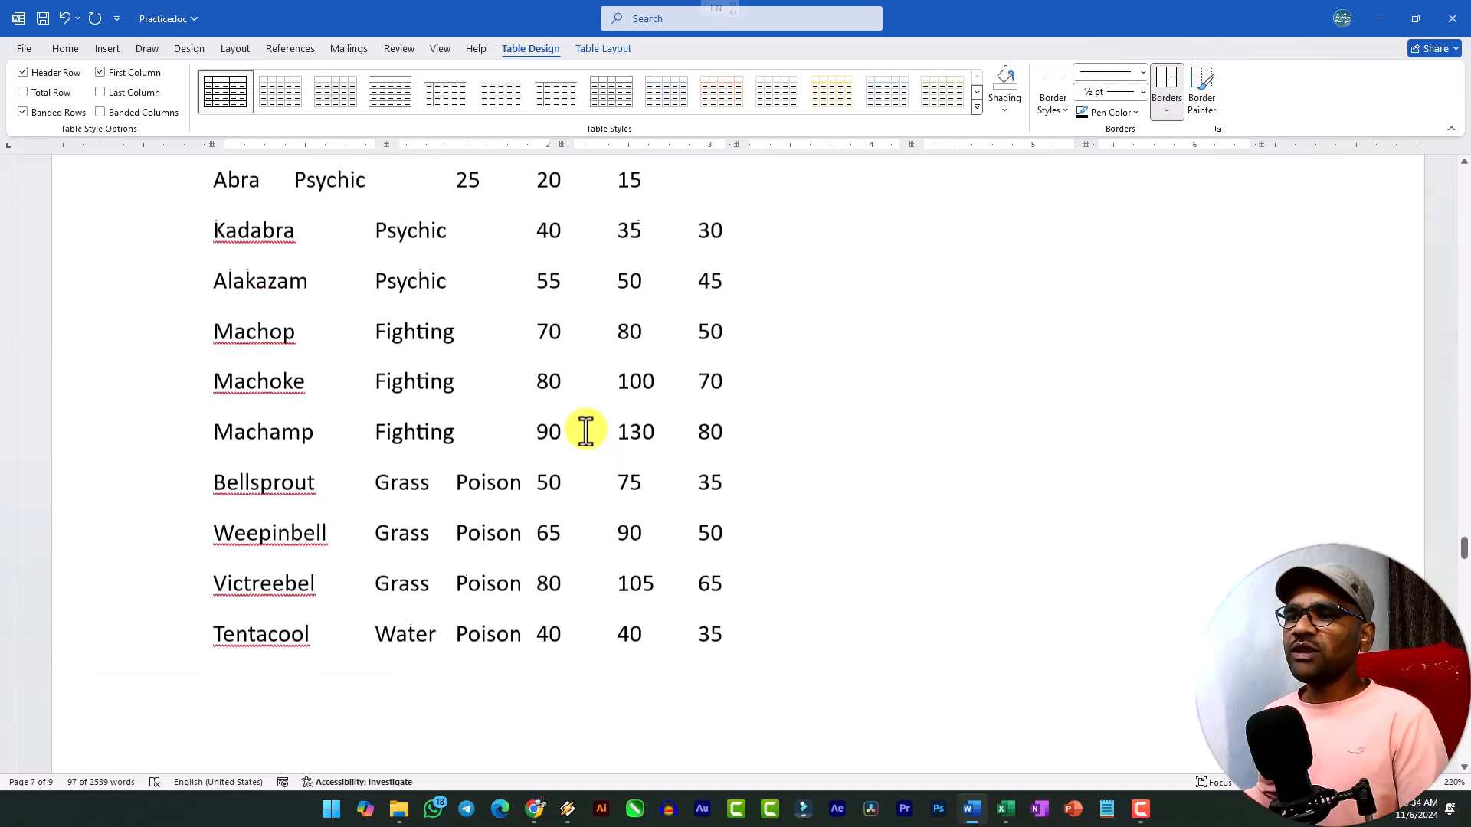
pyautogui.click(207, 458)
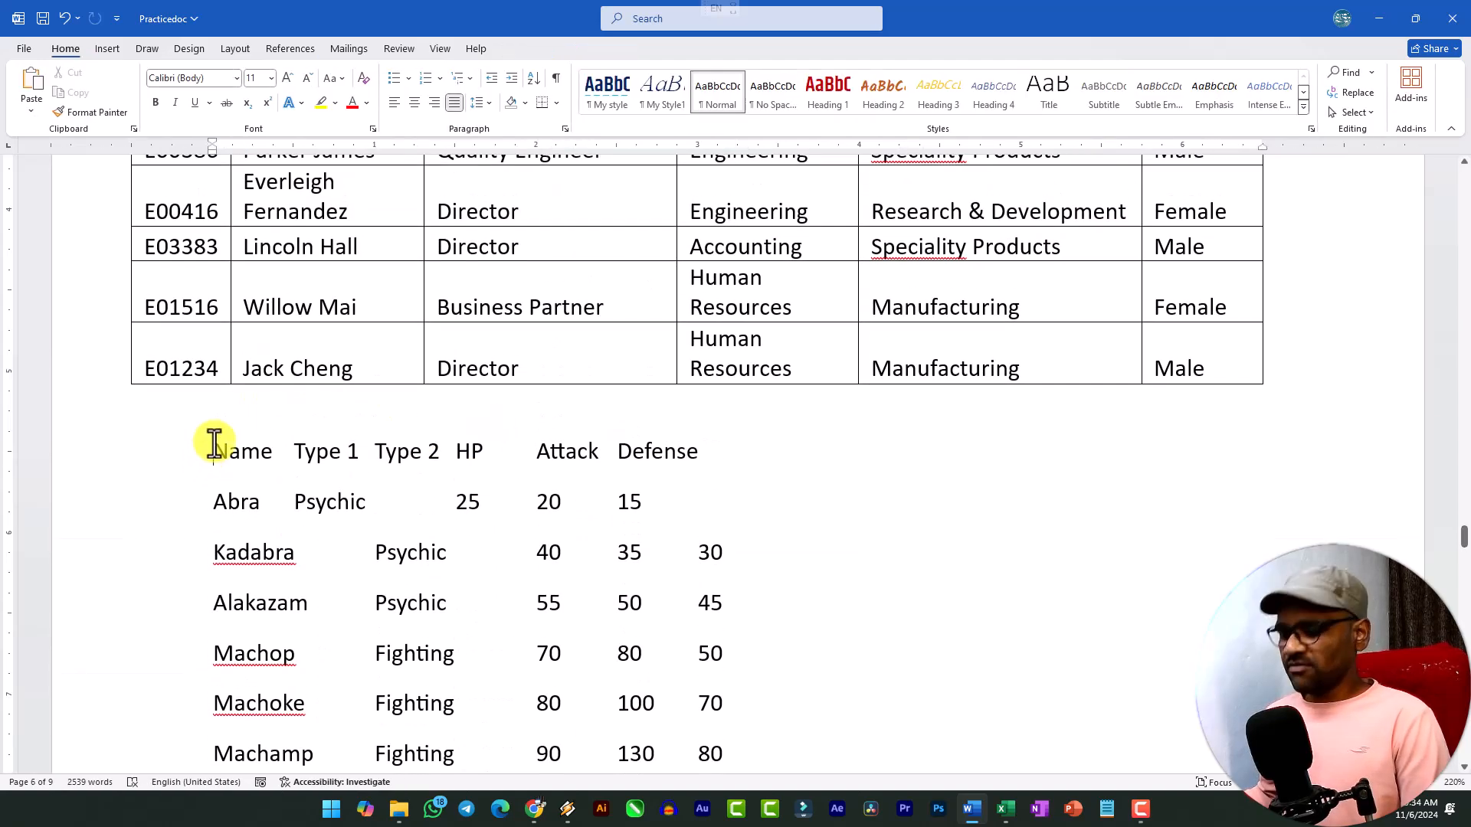
pyautogui.press('Return')
pyautogui.press('Return')
pyautogui.press('Return')
pyautogui.press('Return')
pyautogui.press('Return')
pyautogui.press('Return')
pyautogui.press('Return')
pyautogui.press('Return')
pyautogui.press('Return')
pyautogui.press('Return')
pyautogui.press('Return')
pyautogui.press('Return')
pyautogui.press('Return')
pyautogui.press('Return')
pyautogui.press('Return')
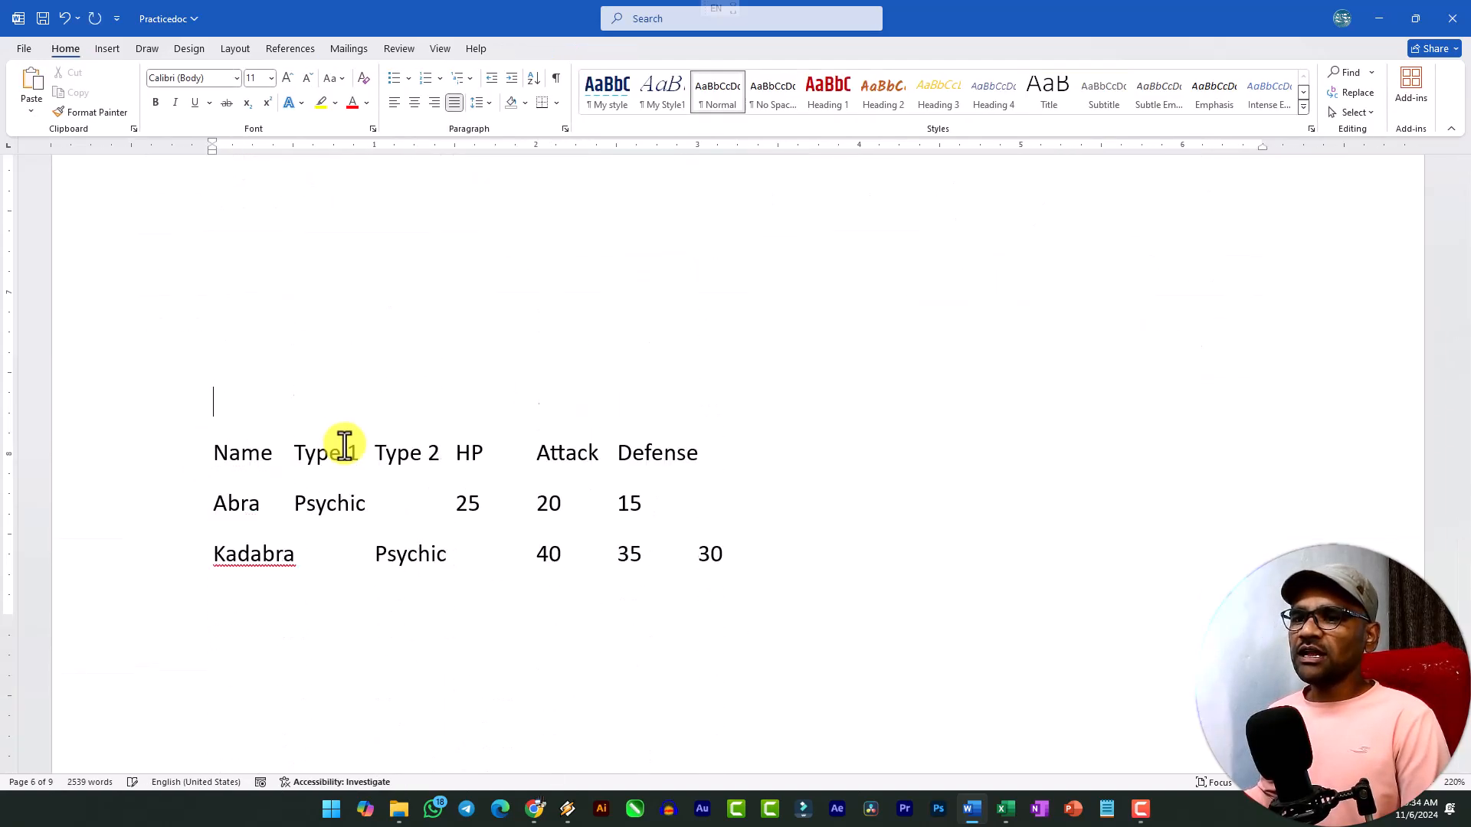
pyautogui.press('Return')
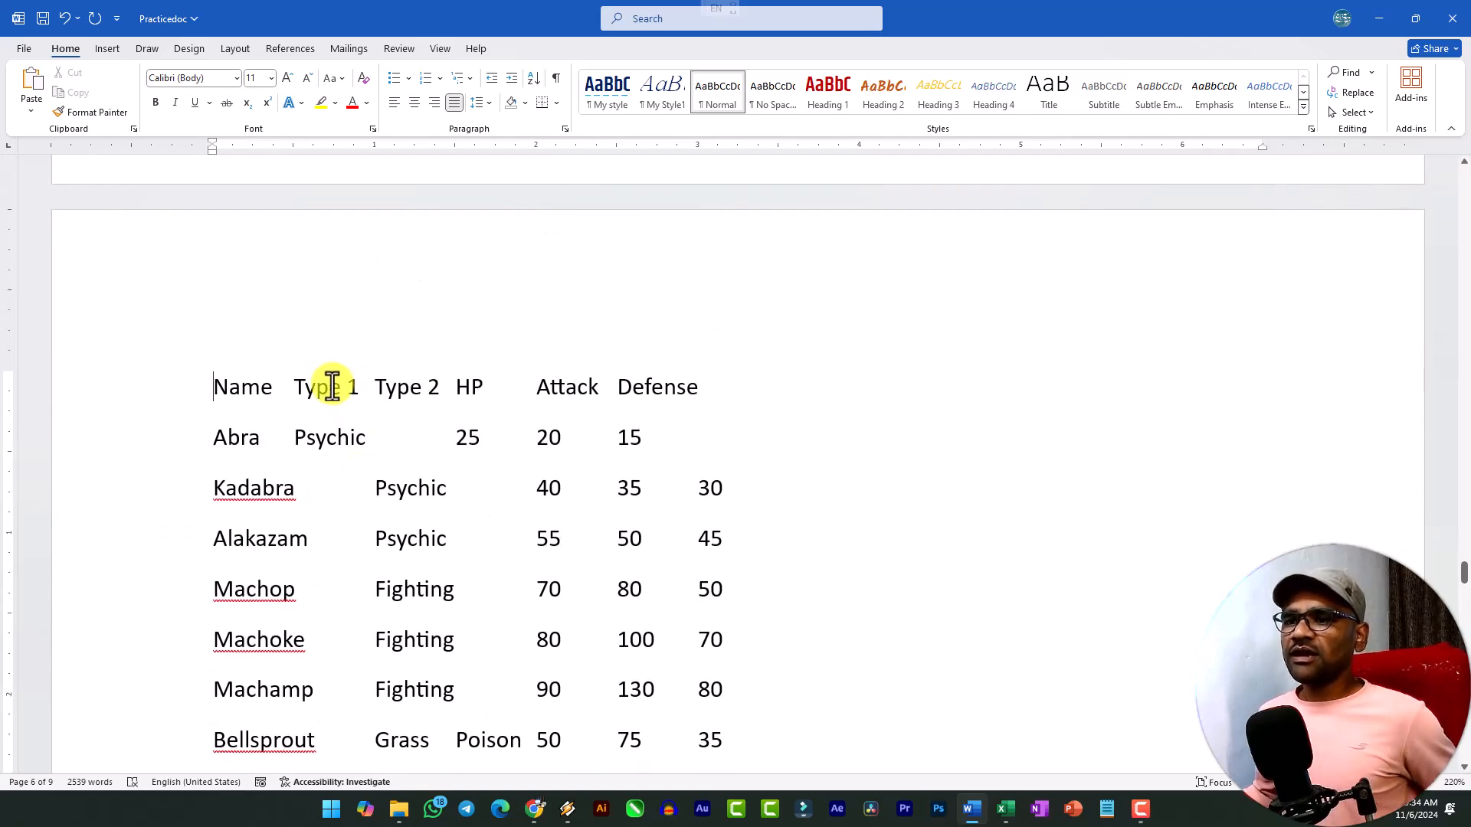
# Examine the tab-separated list from its header to the Rapidash row, checking the tab spacing between values.
pyautogui.click(297, 402)
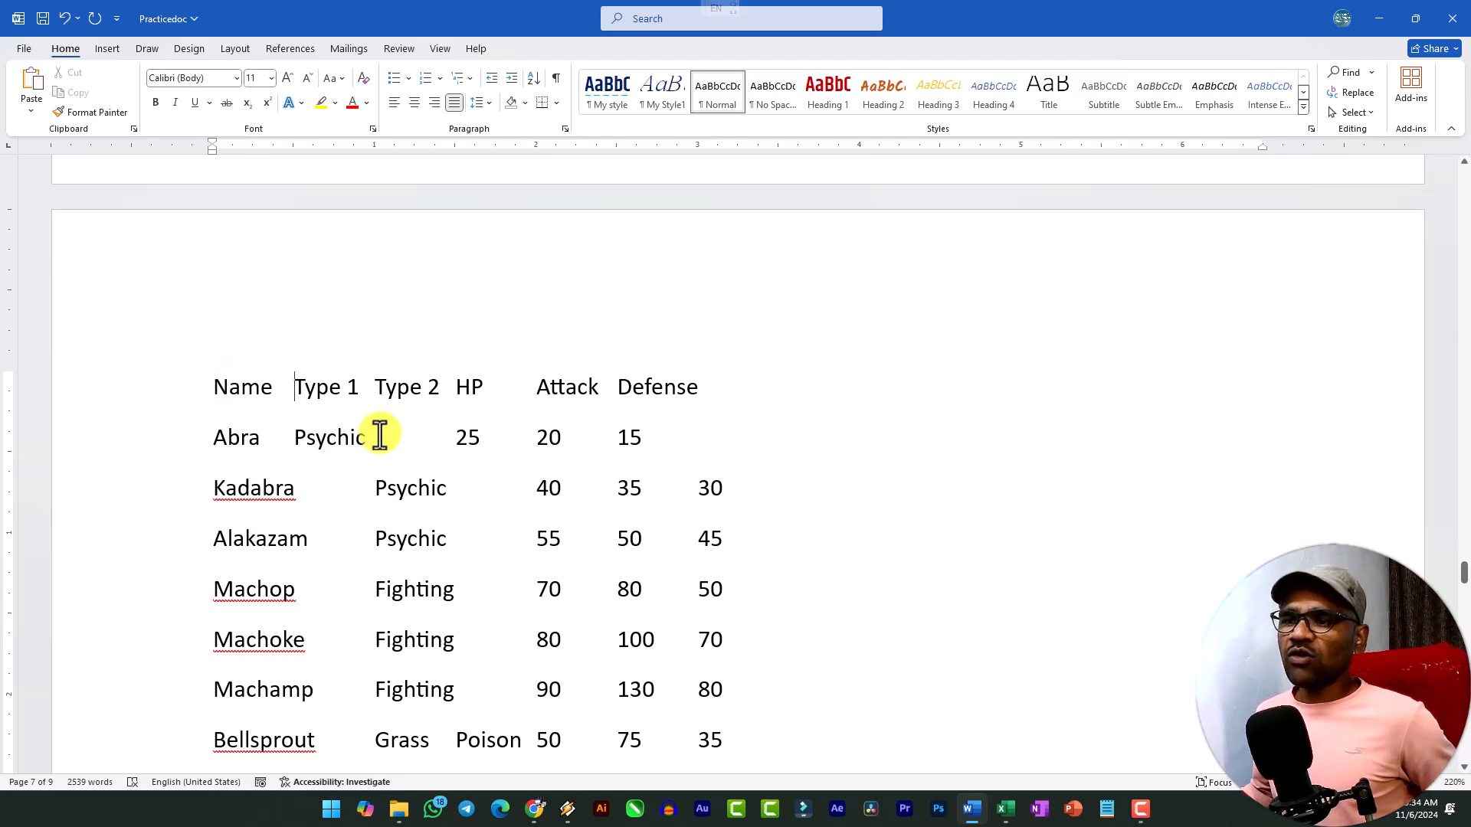
pyautogui.scroll(-10, 475, 643)
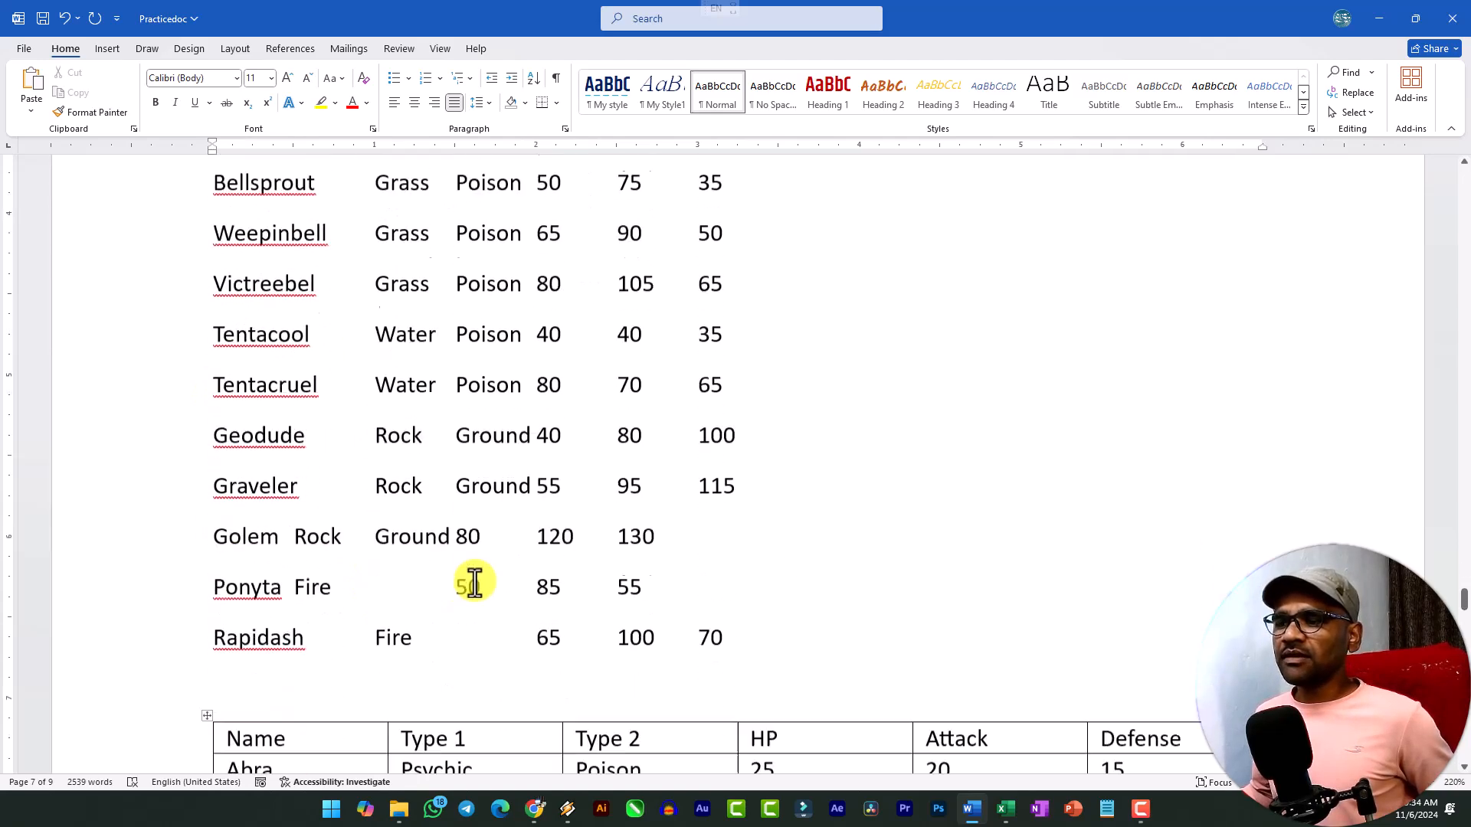
pyautogui.scroll(4, 401, 464)
pyautogui.scroll(1, 359, 414)
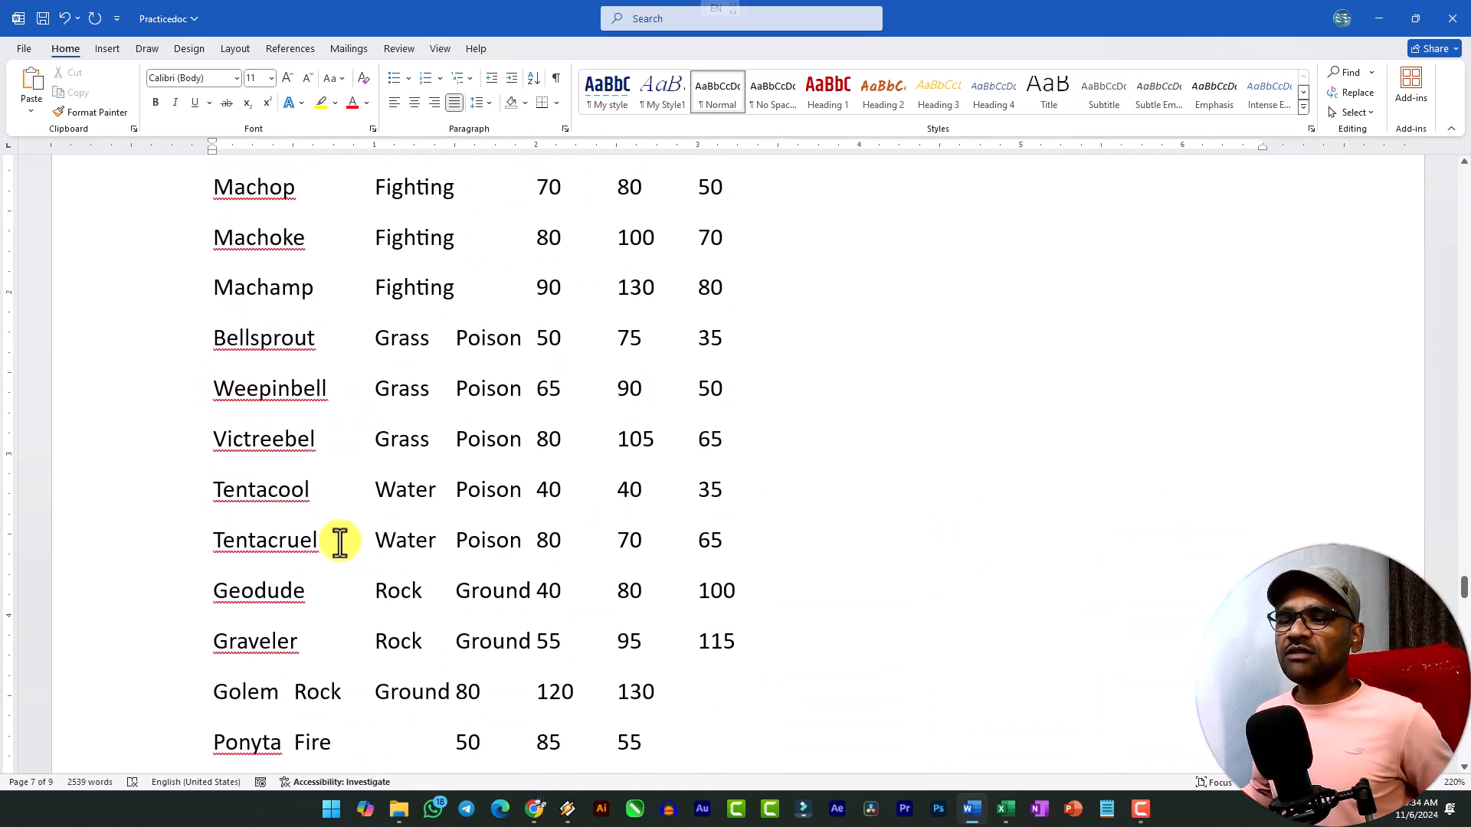
pyautogui.scroll(2, 341, 549)
pyautogui.scroll(3, 322, 329)
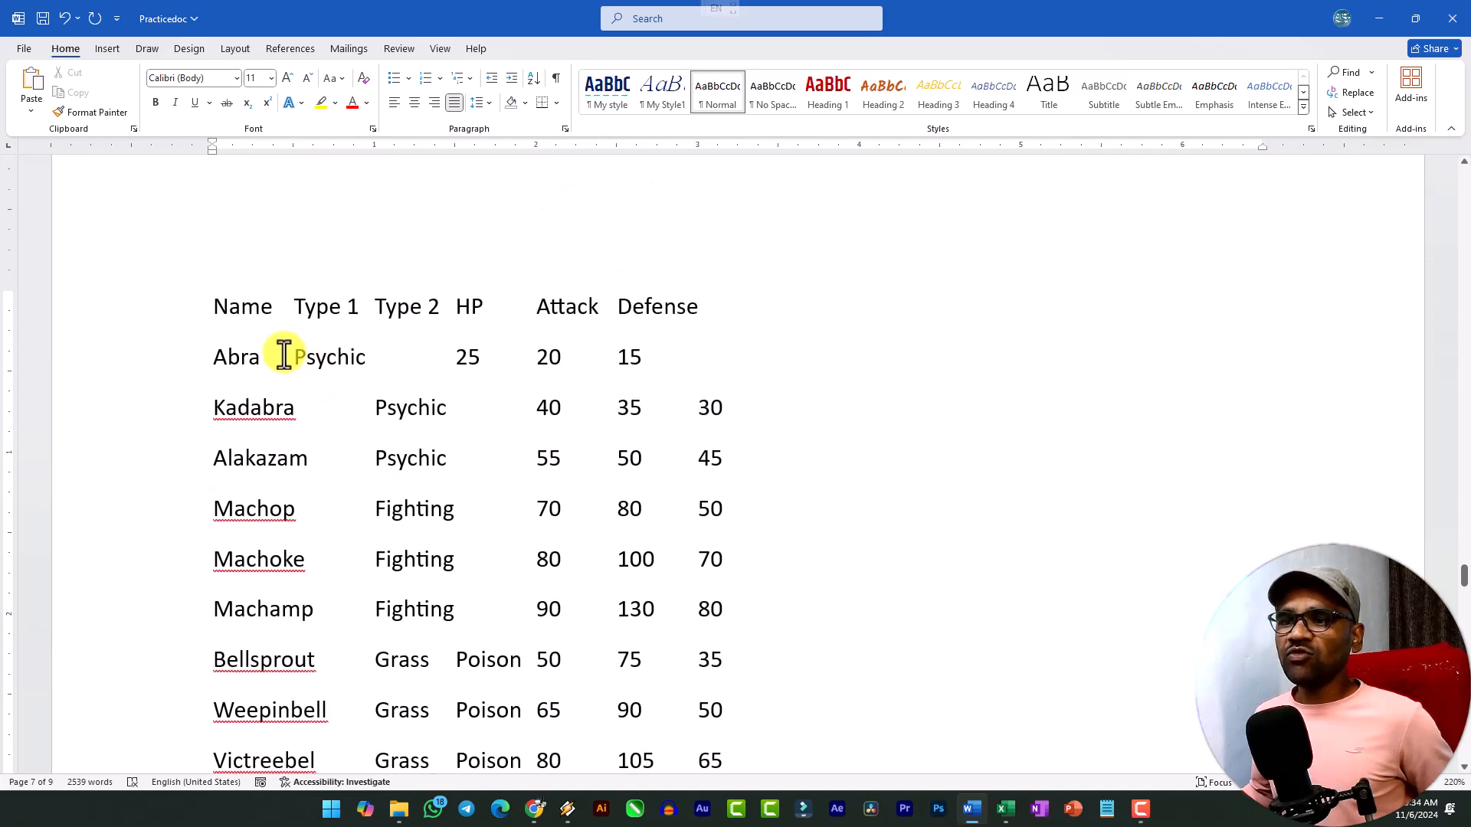
# Convert the tab-separated list, from its header through the Rapidash row, to a 6-column table with Auto fixed column width, separating text at tabs.
pyautogui.scroll(-8, 292, 388)
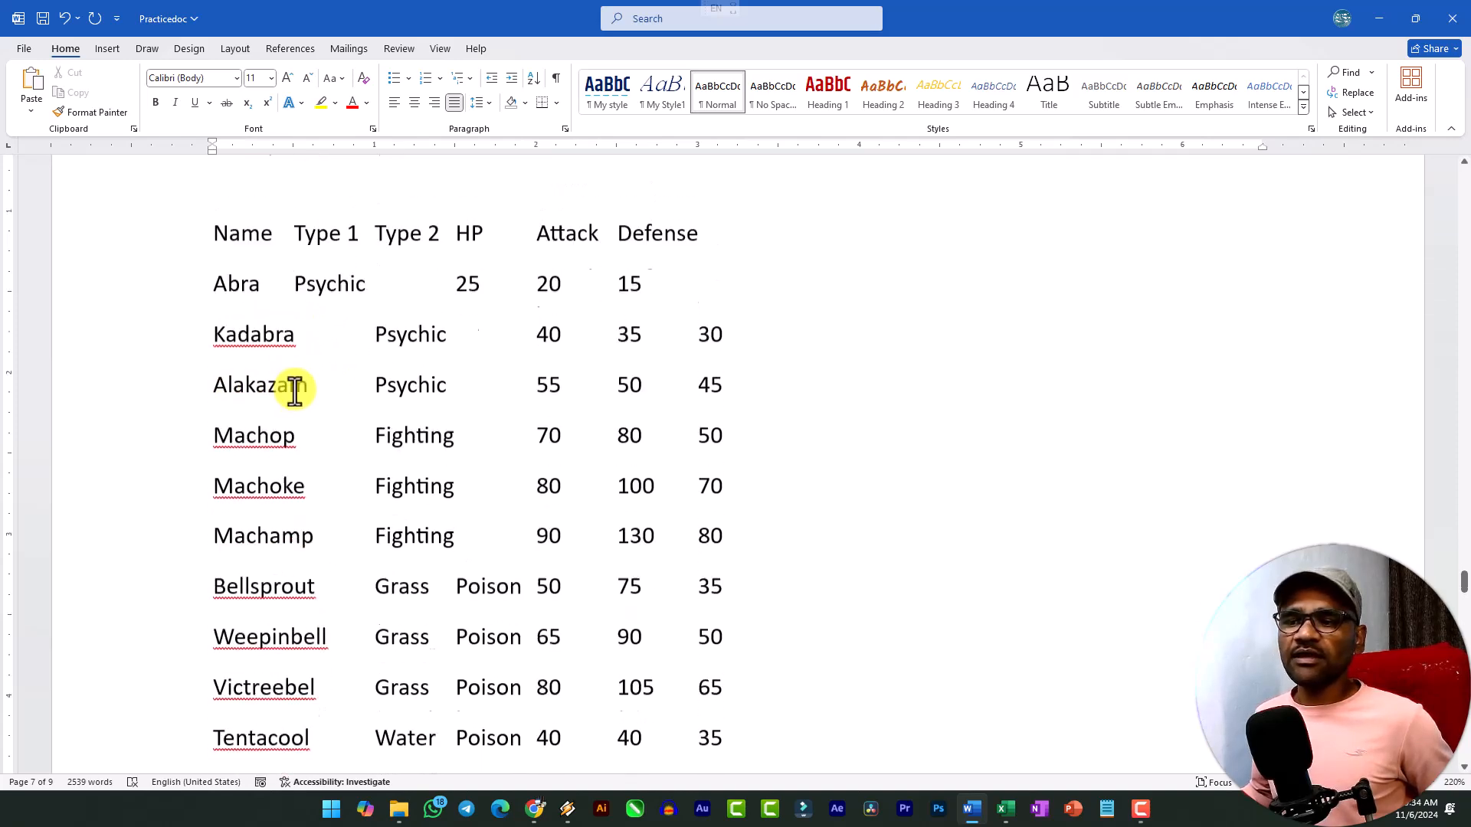
pyautogui.scroll(-2, 371, 393)
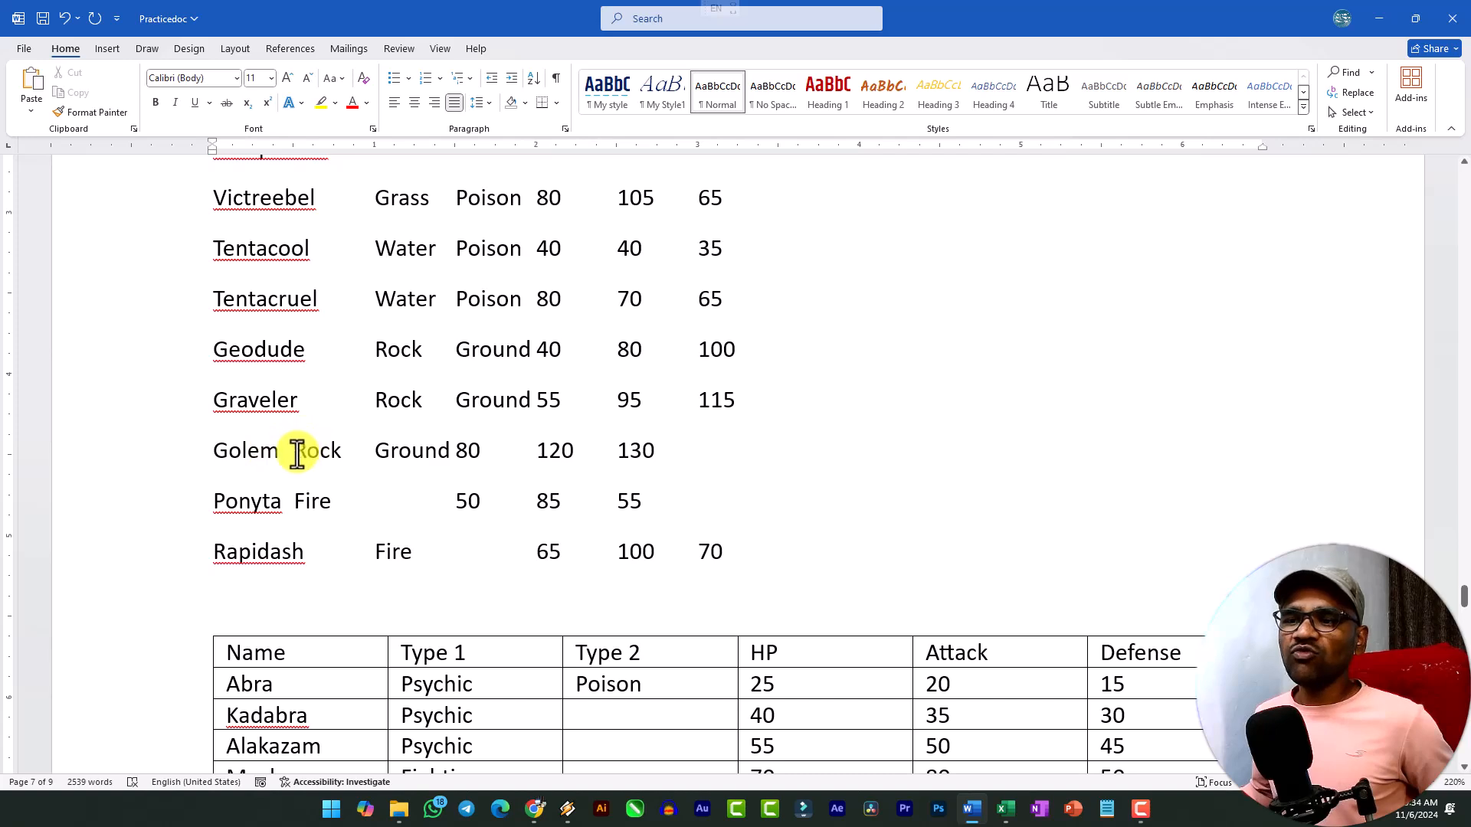
pyautogui.scroll(10, 345, 456)
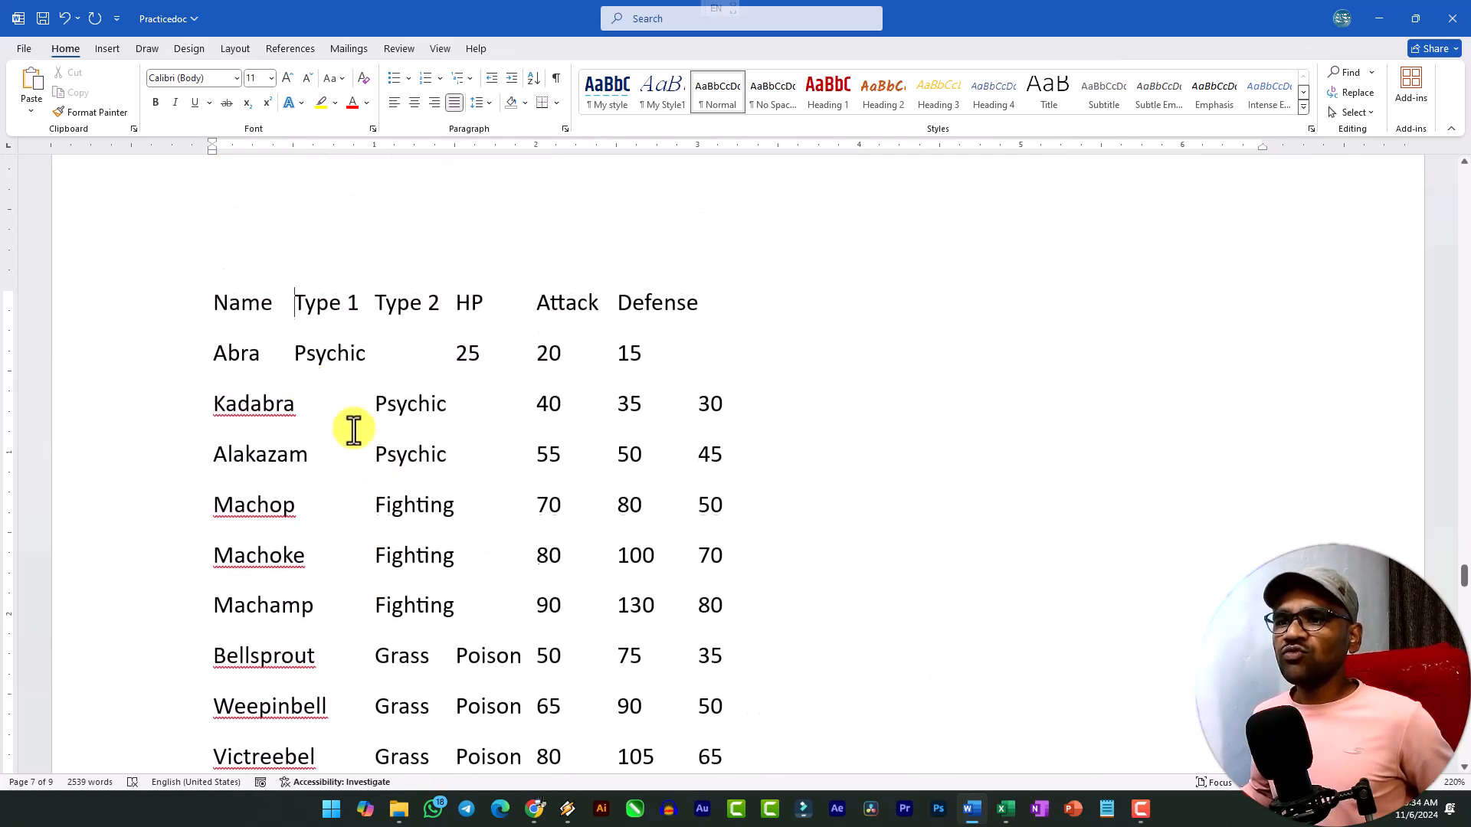
pyautogui.click(216, 309)
pyautogui.keyDown('shift'); pyautogui.click(378, 499); pyautogui.keyUp('shift')
pyautogui.scroll(-5, 414, 507)
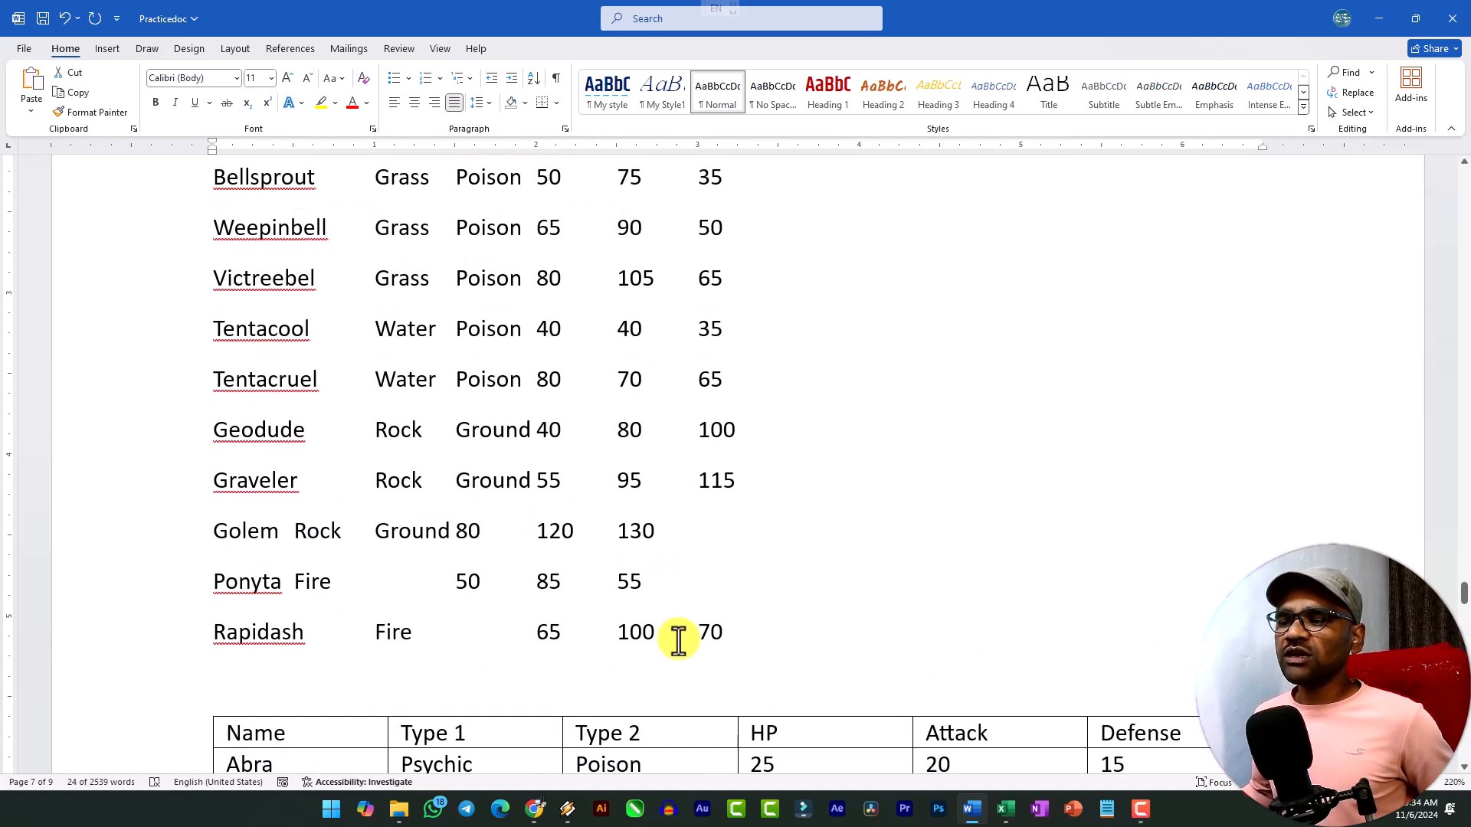
pyautogui.keyDown('shift'); pyautogui.click(721, 636); pyautogui.keyUp('shift')
pyautogui.scroll(10, 572, 577)
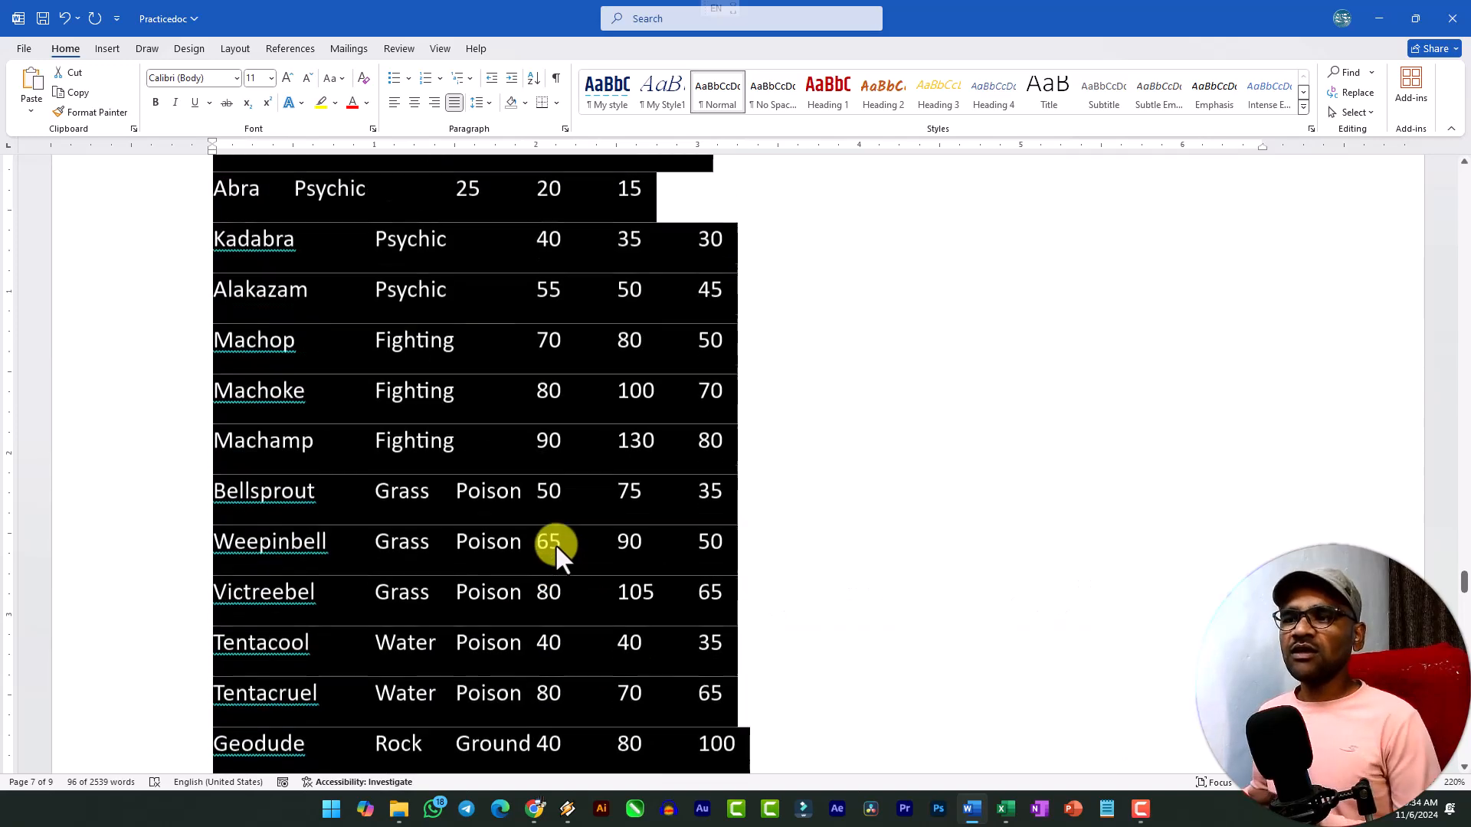
pyautogui.click(105, 51)
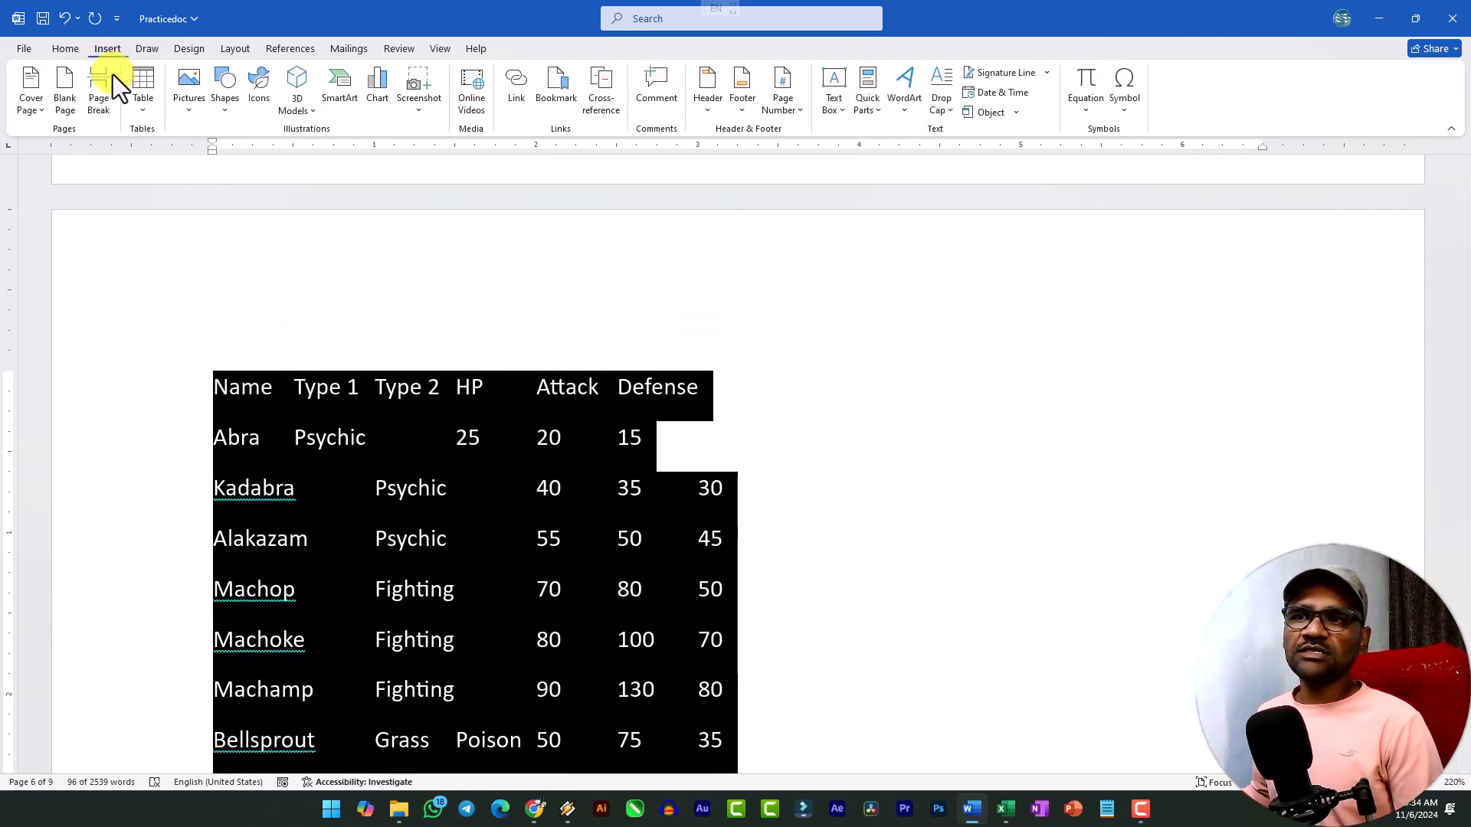
pyautogui.click(142, 113)
pyautogui.click(204, 325)
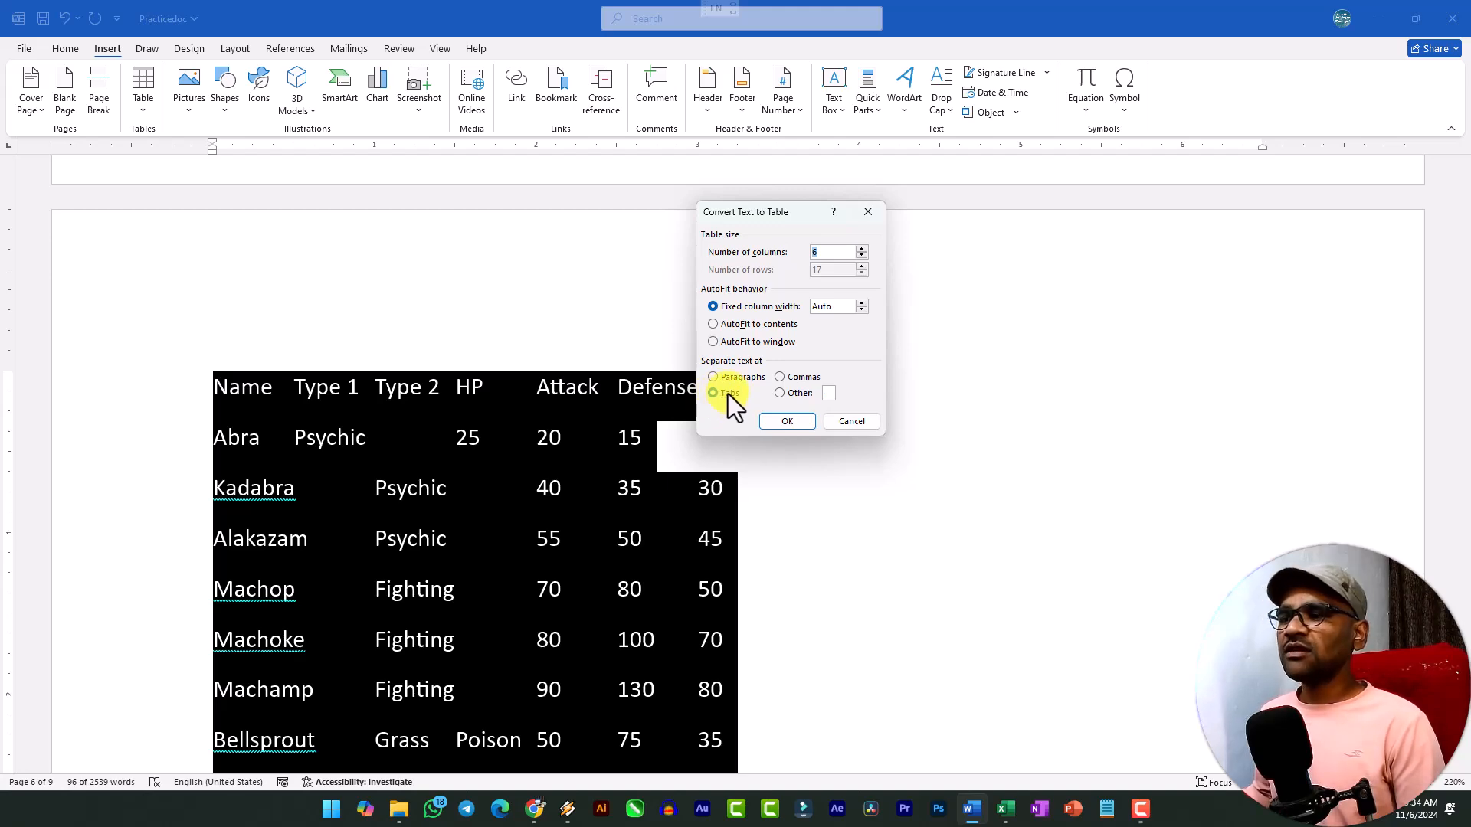
pyautogui.click(793, 422)
pyautogui.scroll(-4, 714, 457)
pyautogui.scroll(5, 714, 456)
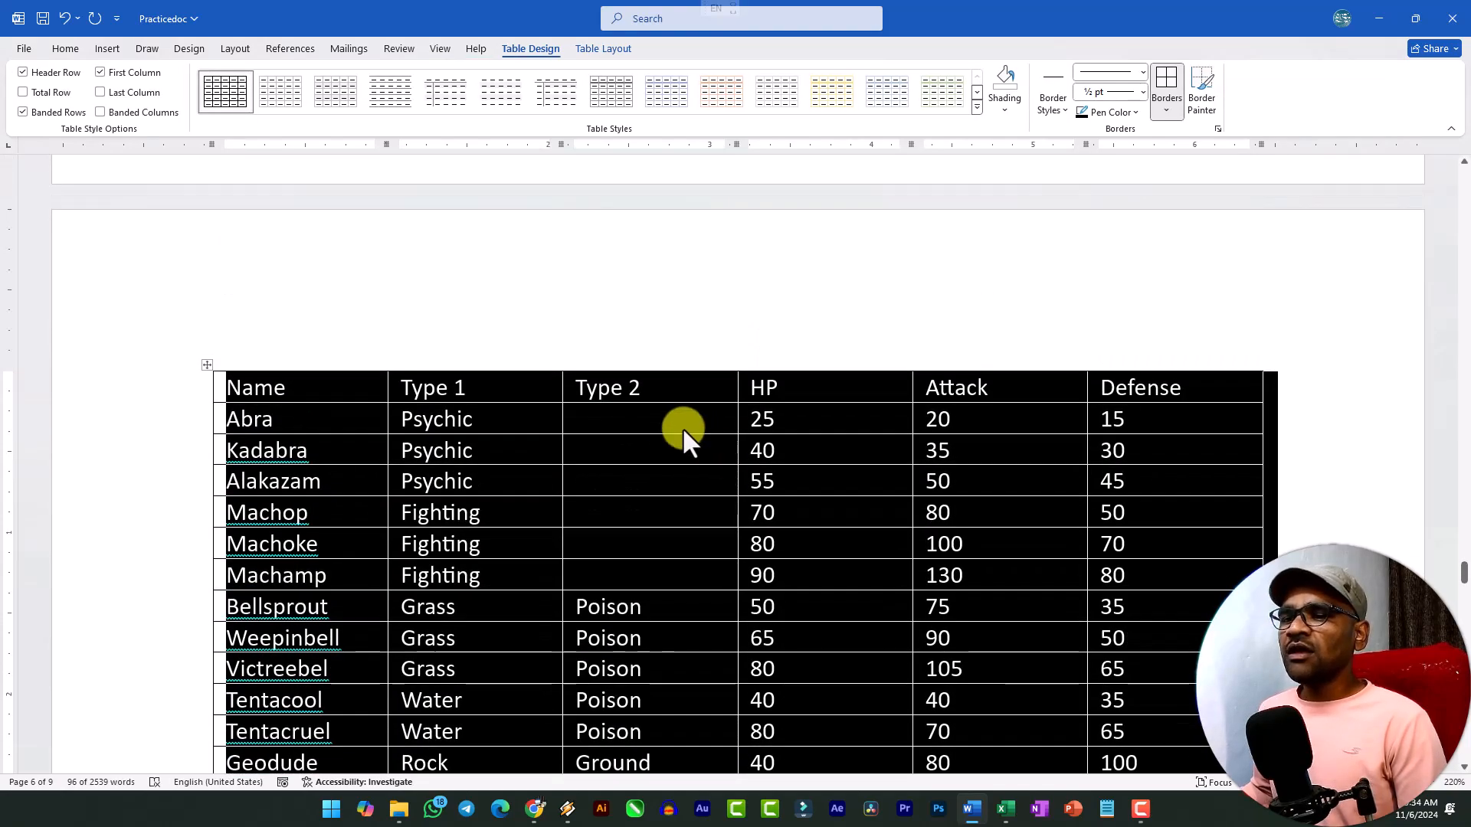
# Convert the hyphen-separated list, from its header through the Rapidash row, to a 6-column table with Auto fixed column width, separating text at "-".
pyautogui.scroll(-15, 350, 435)
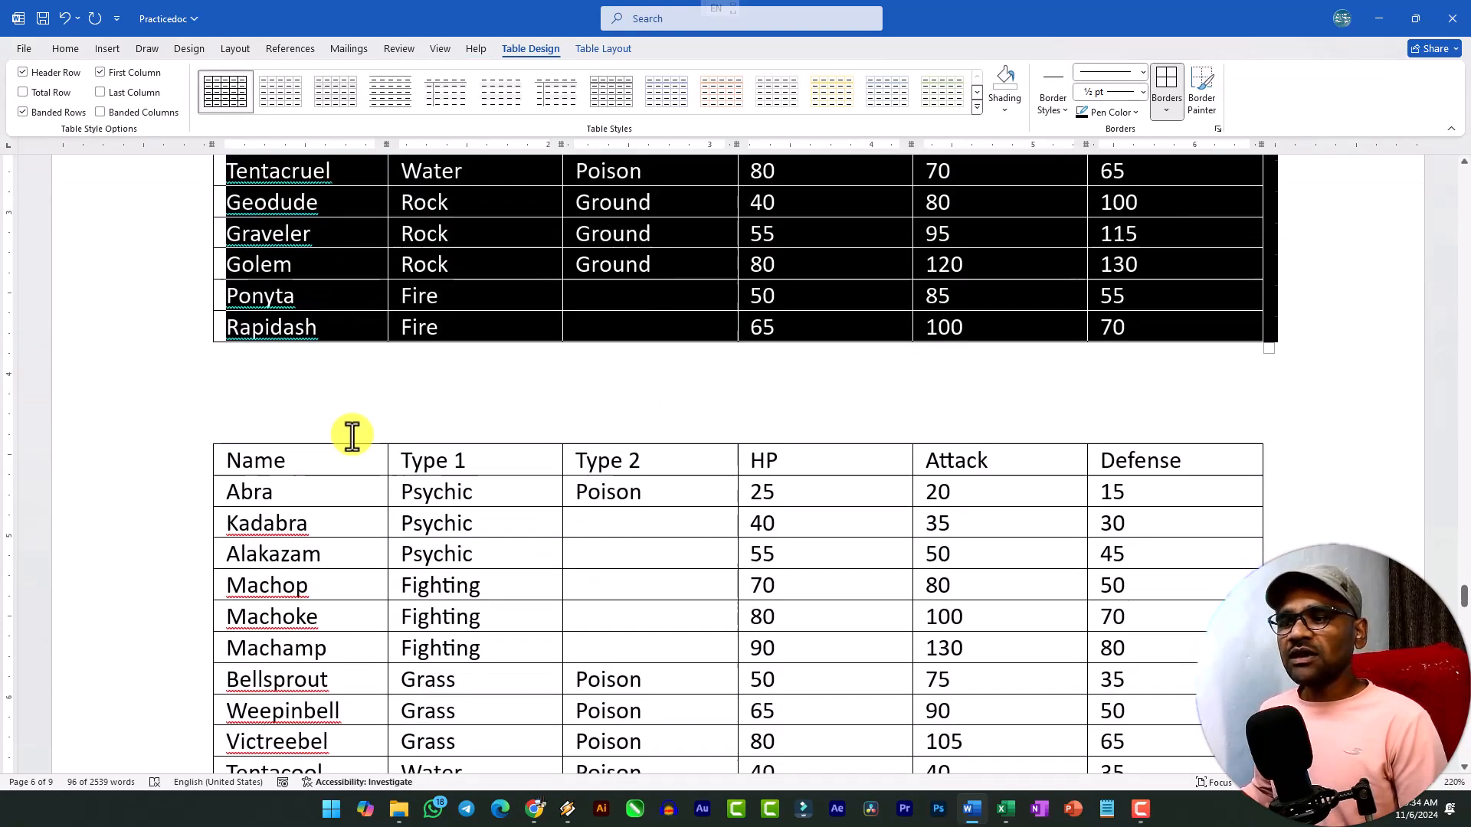
pyautogui.scroll(2, 361, 402)
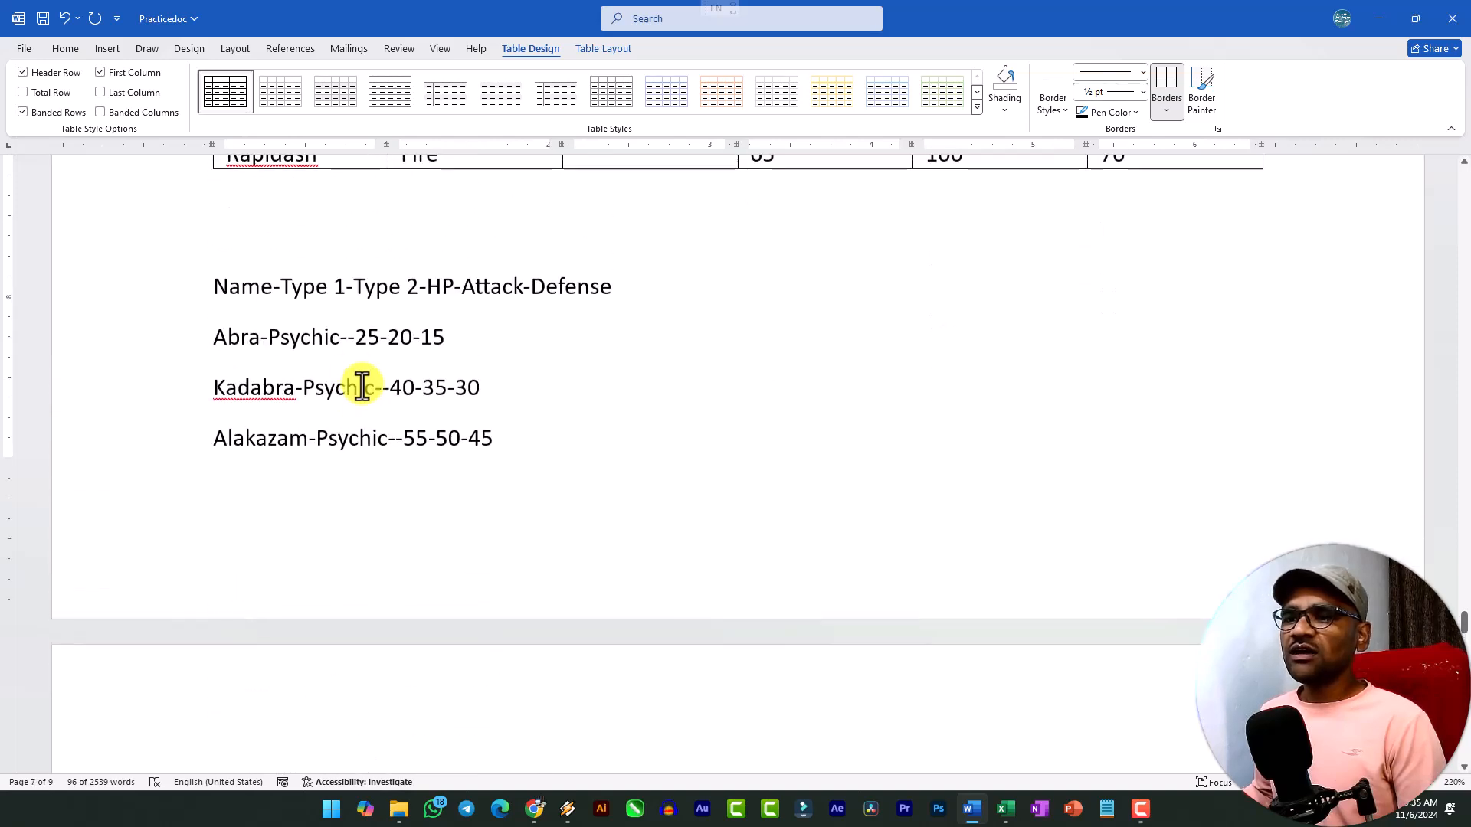
pyautogui.click(345, 339)
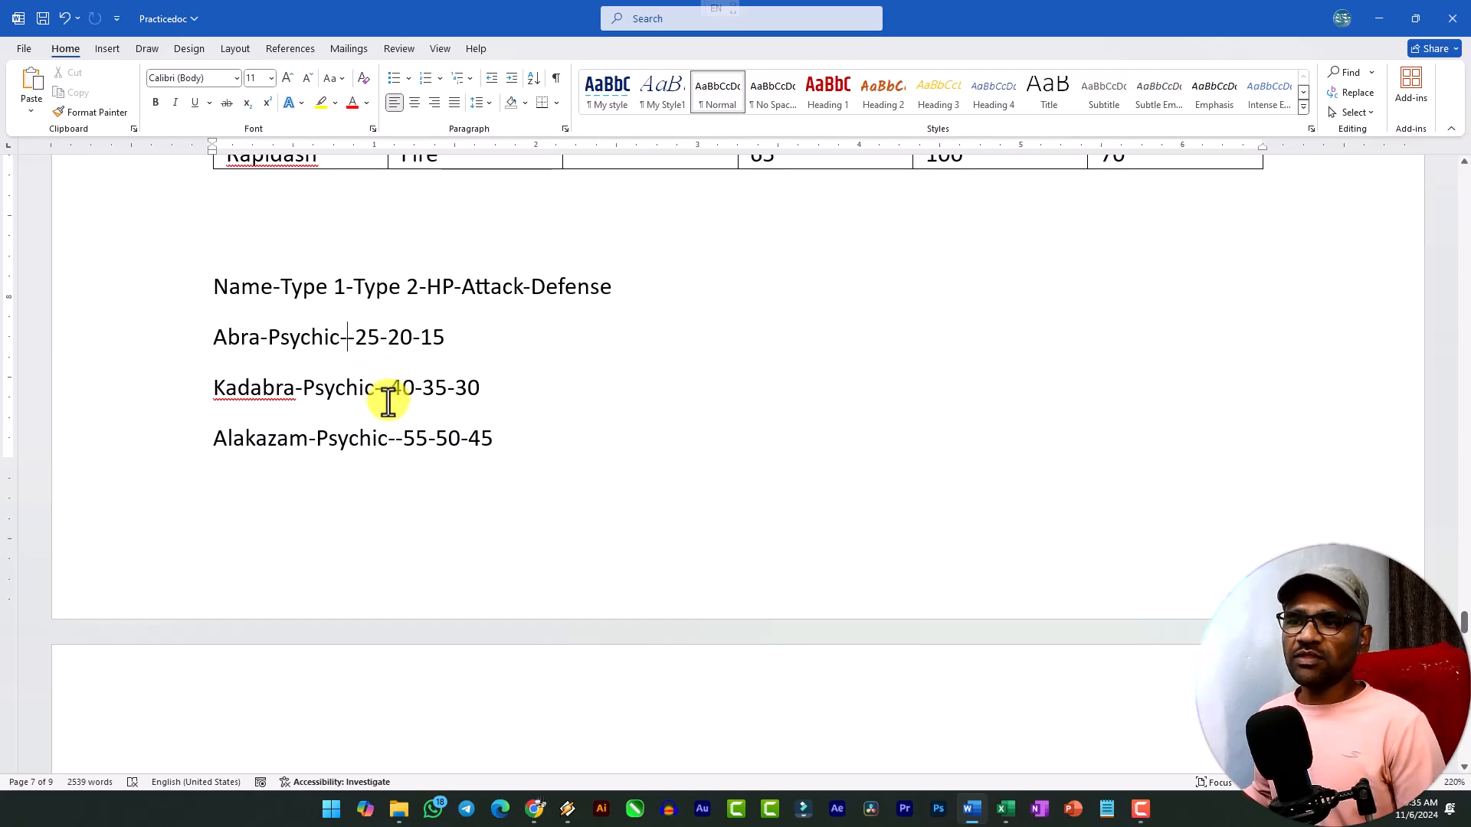
pyautogui.click(262, 342)
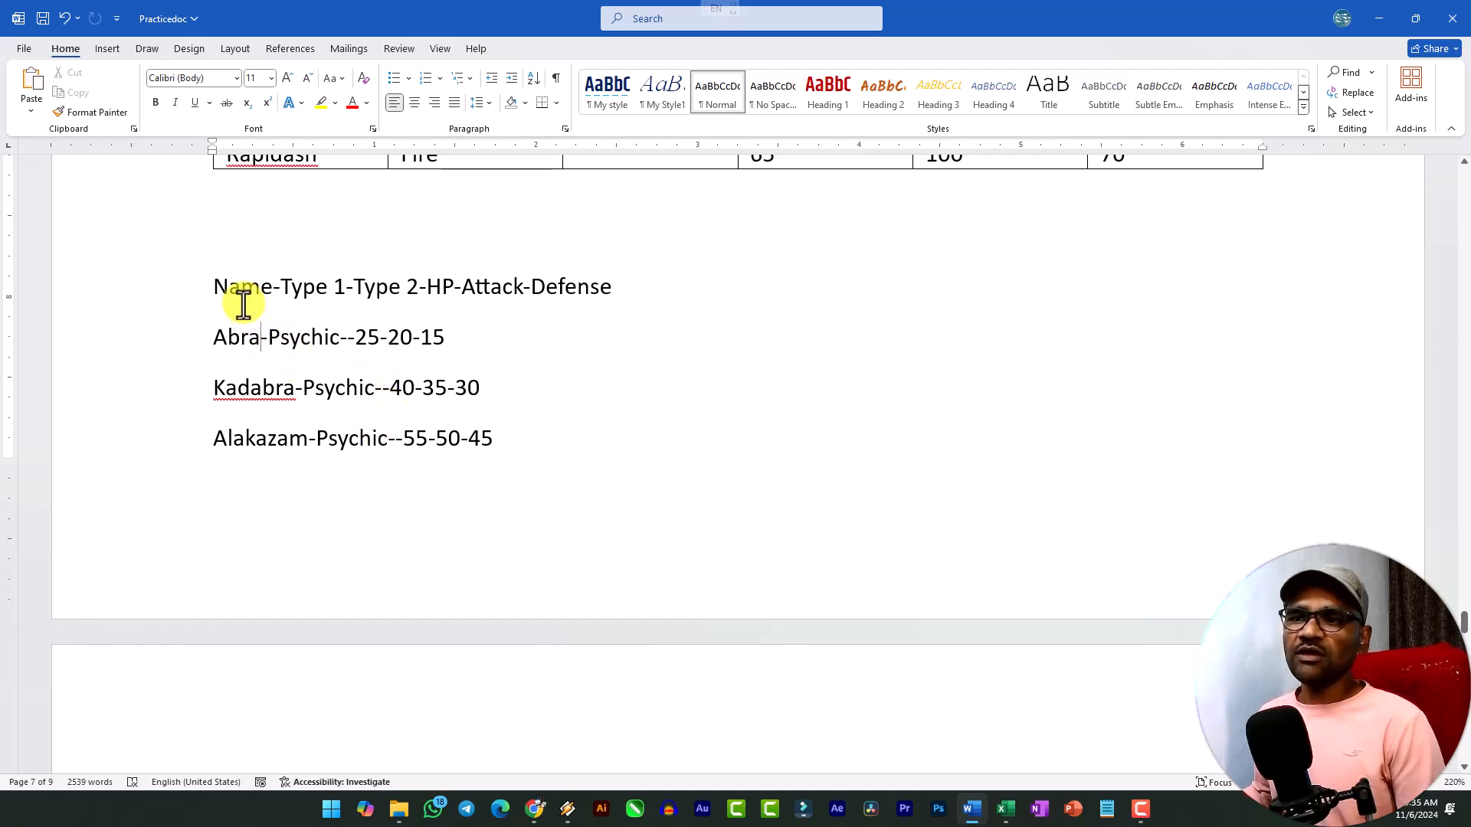
pyautogui.moveTo(214, 288); pyautogui.dragTo(416, 440)
pyautogui.scroll(-3, 512, 445)
pyautogui.scroll(-5, 536, 498)
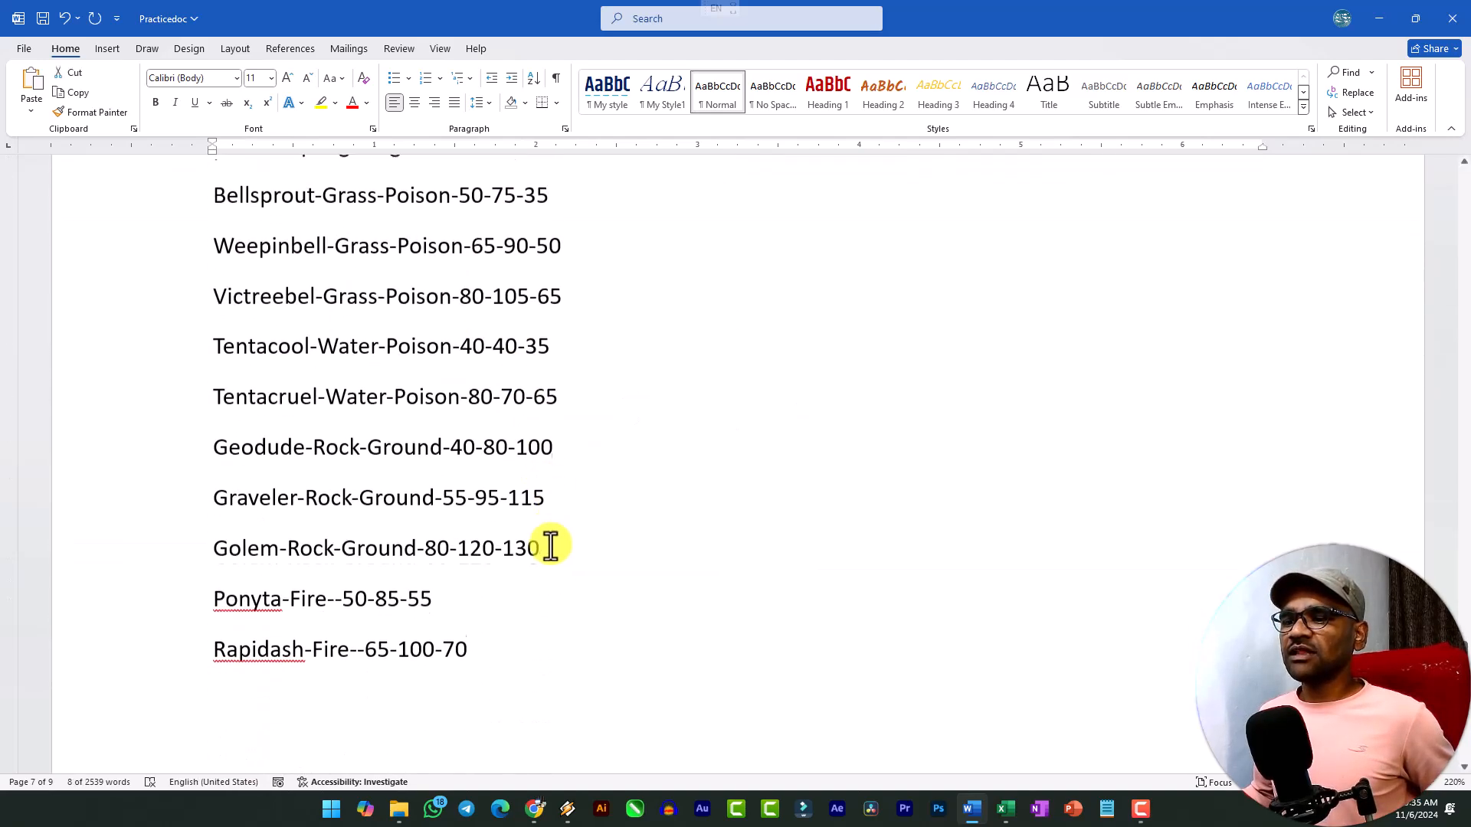
pyautogui.keyDown('shift'); pyautogui.click(469, 613); pyautogui.keyUp('shift')
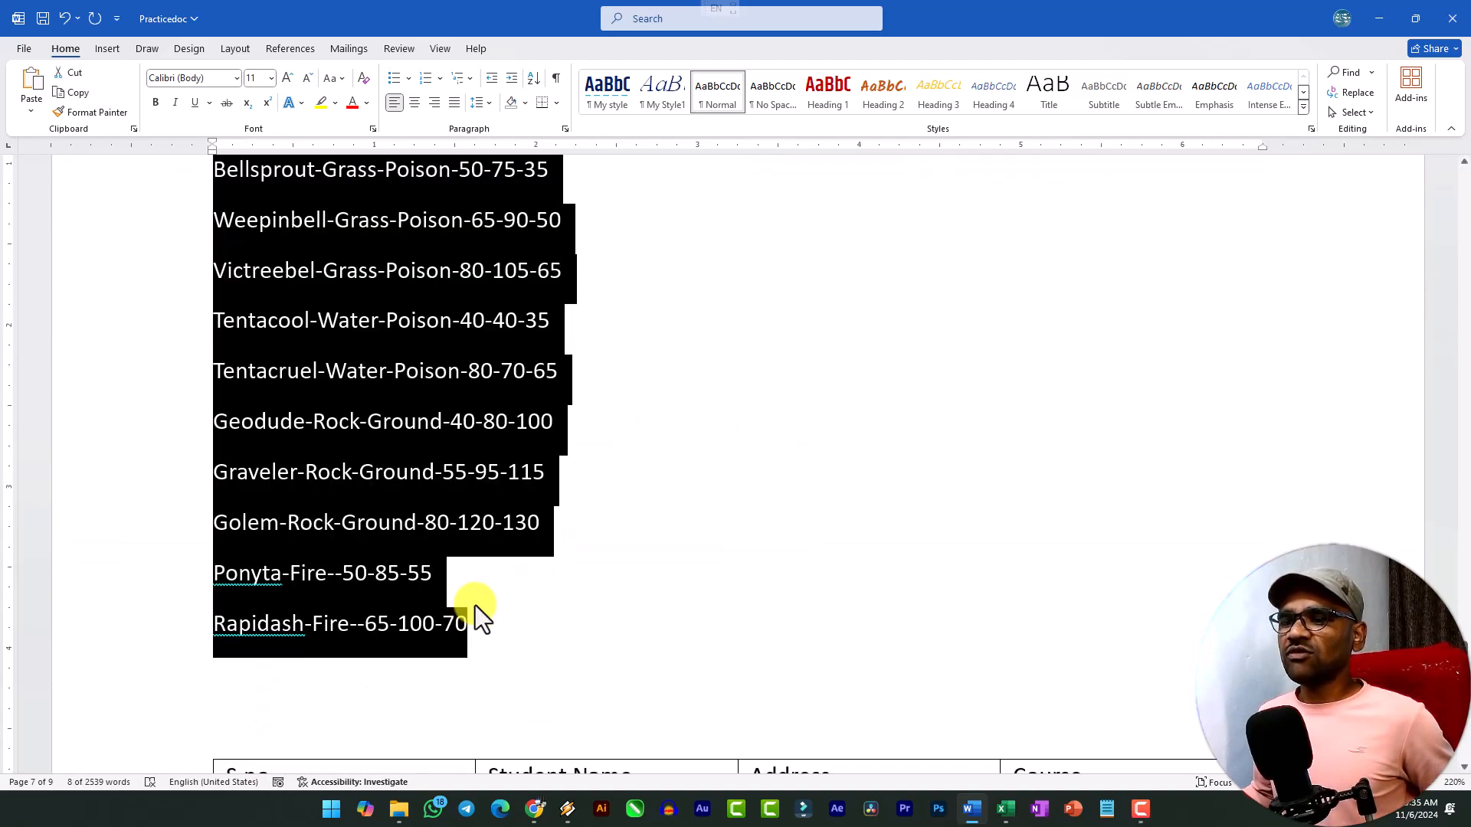
pyautogui.click(96, 48)
pyautogui.click(141, 111)
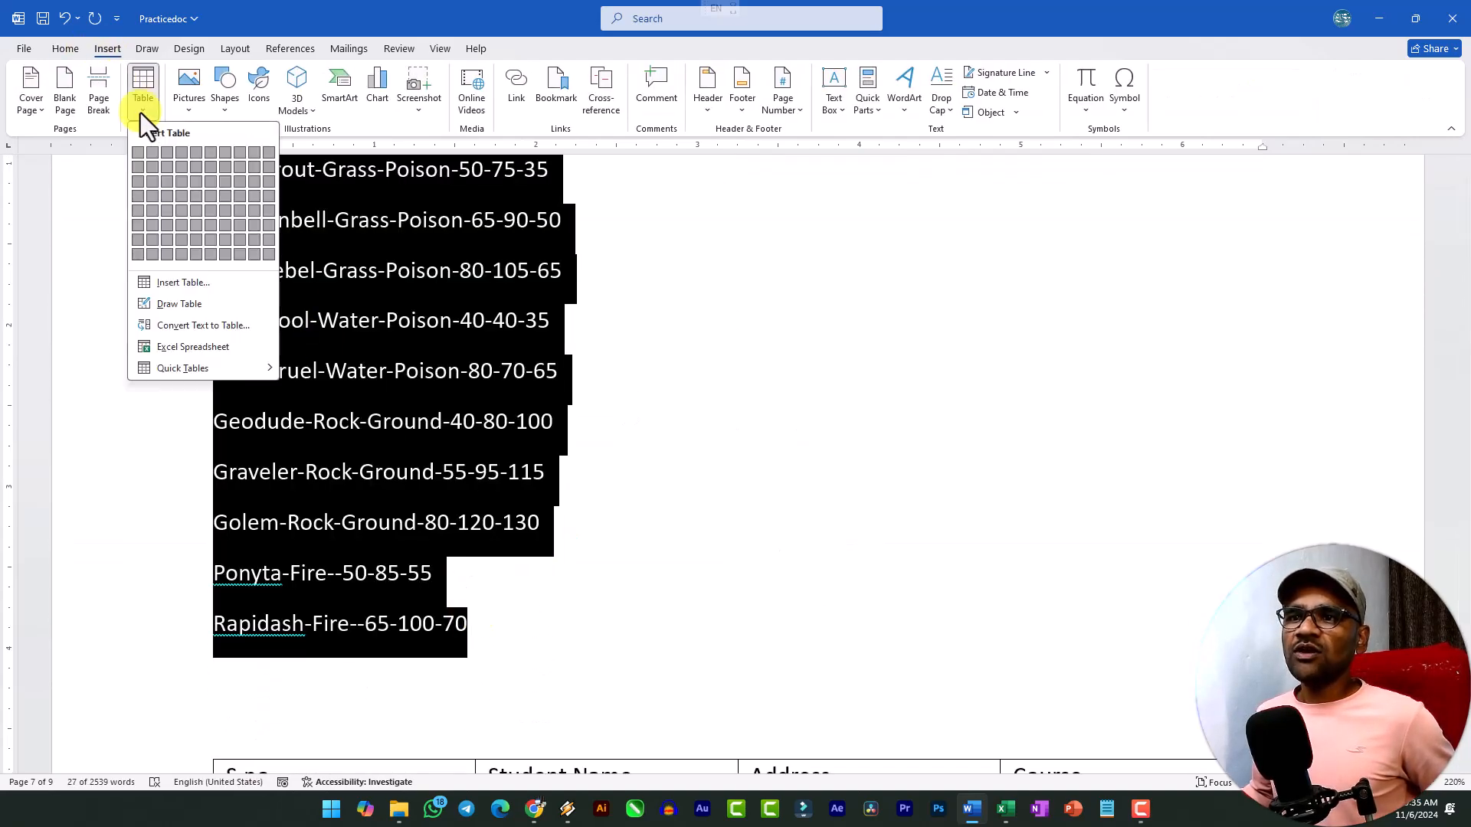
pyautogui.click(199, 326)
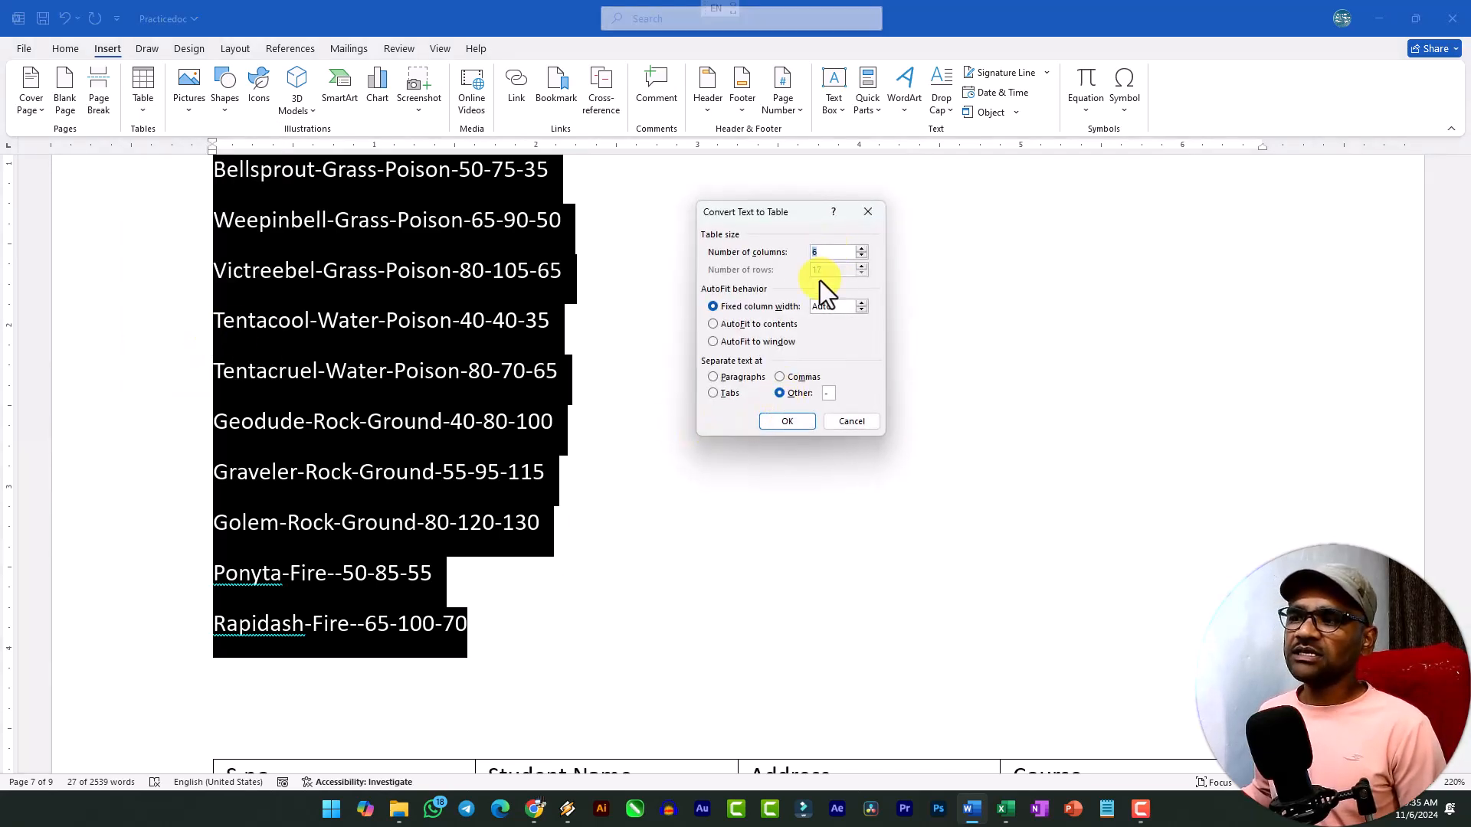
pyautogui.click(792, 397)
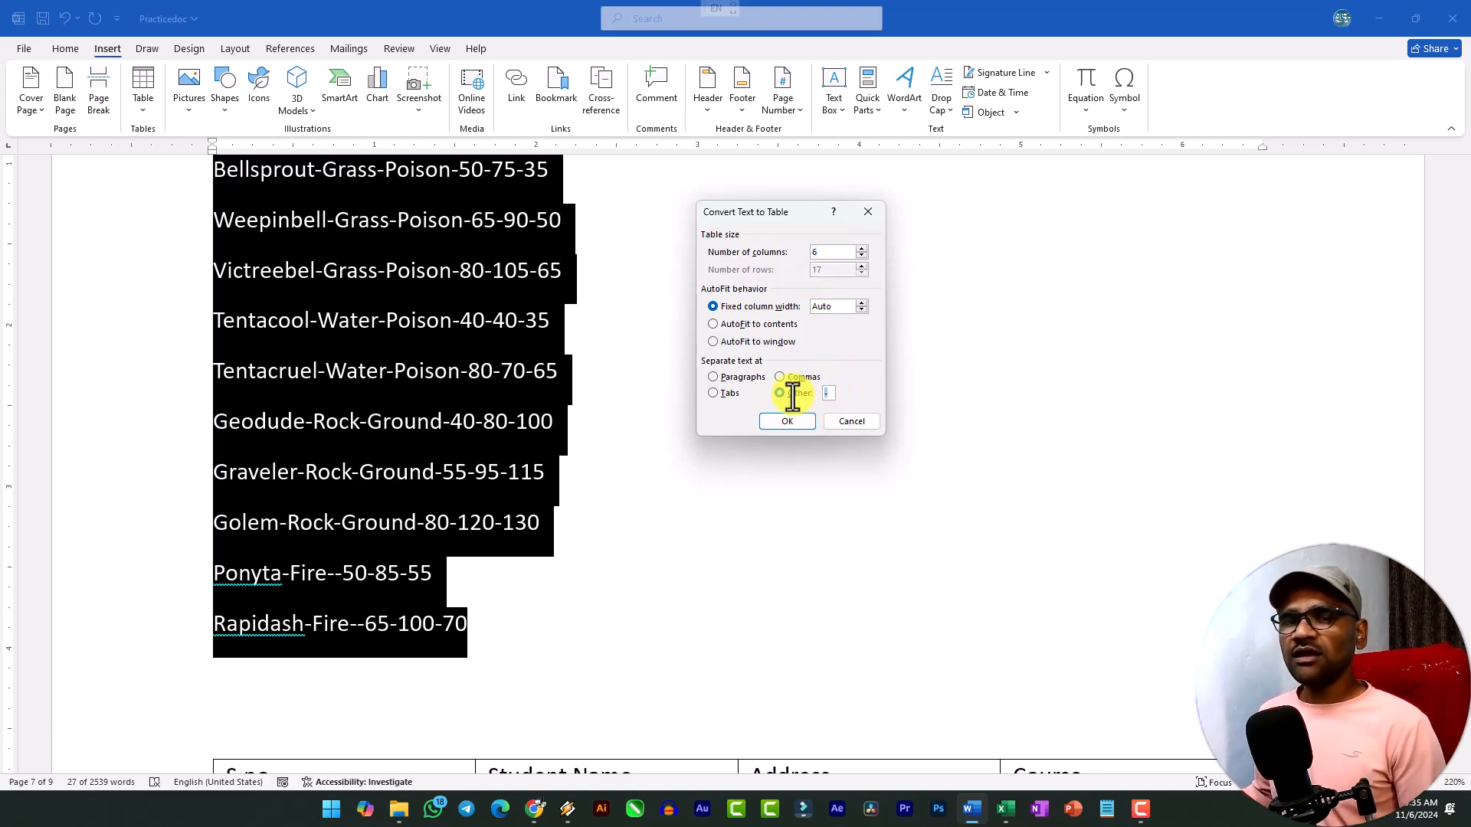
pyautogui.hotkey('ctrl', 'z')
pyautogui.hotkey('ctrl', 'z')
pyautogui.hotkey('ctrl', 'z')
pyautogui.hotkey('ctrl', 'z')
pyautogui.hotkey('ctrl', 'z')
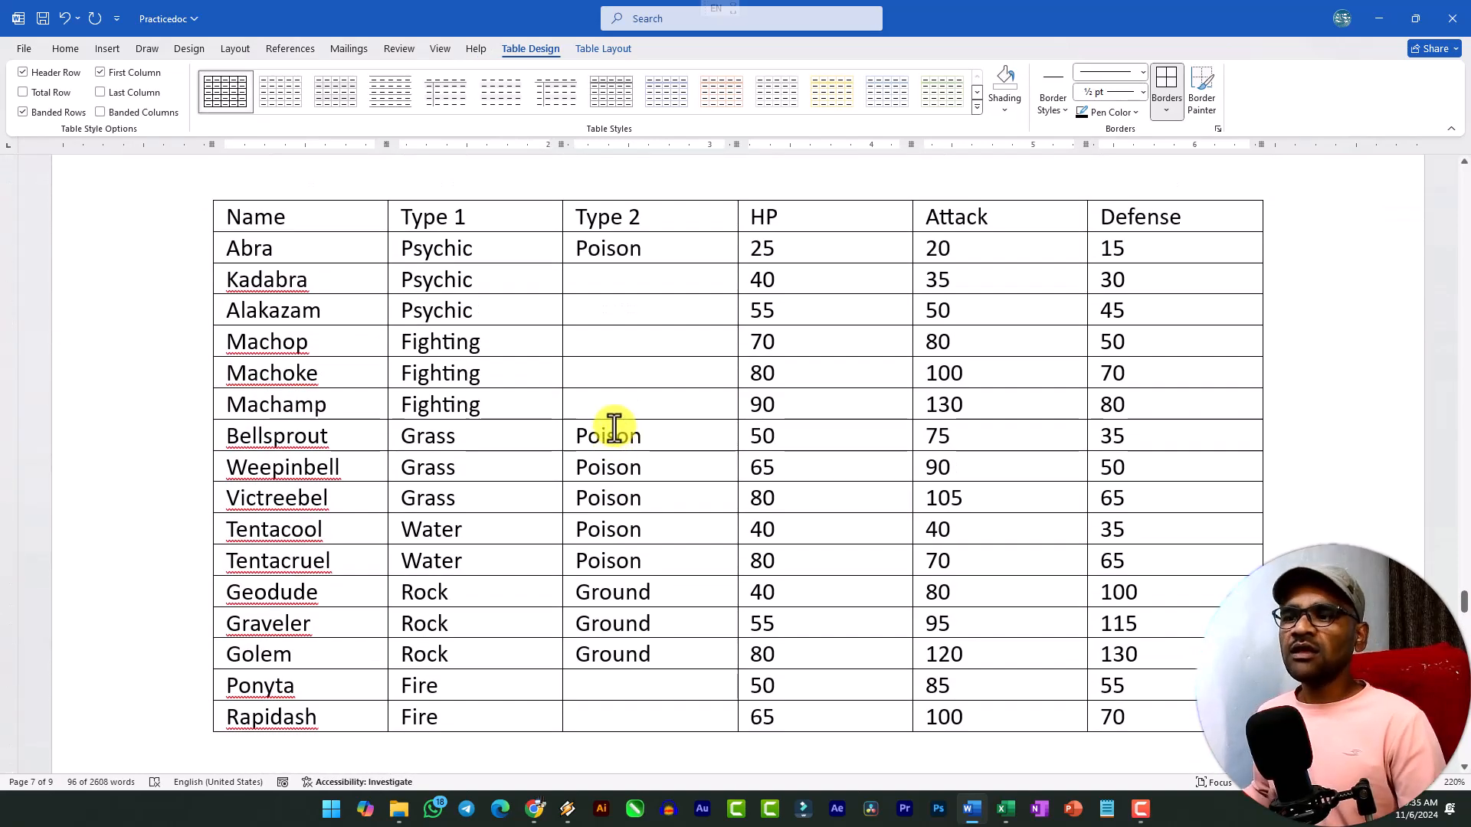
pyautogui.hotkey('ctrl', 'y')
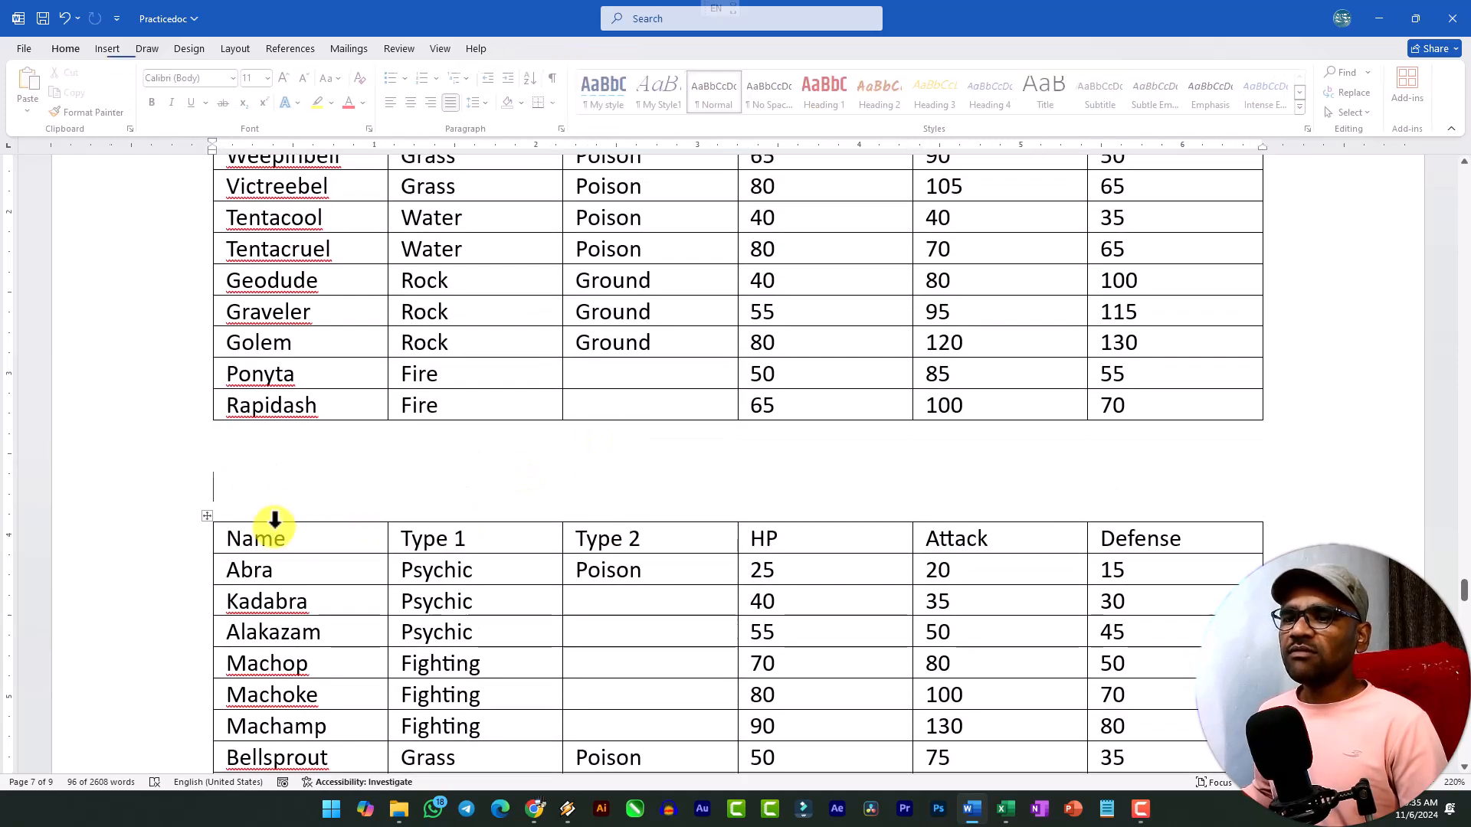
pyautogui.click(207, 519)
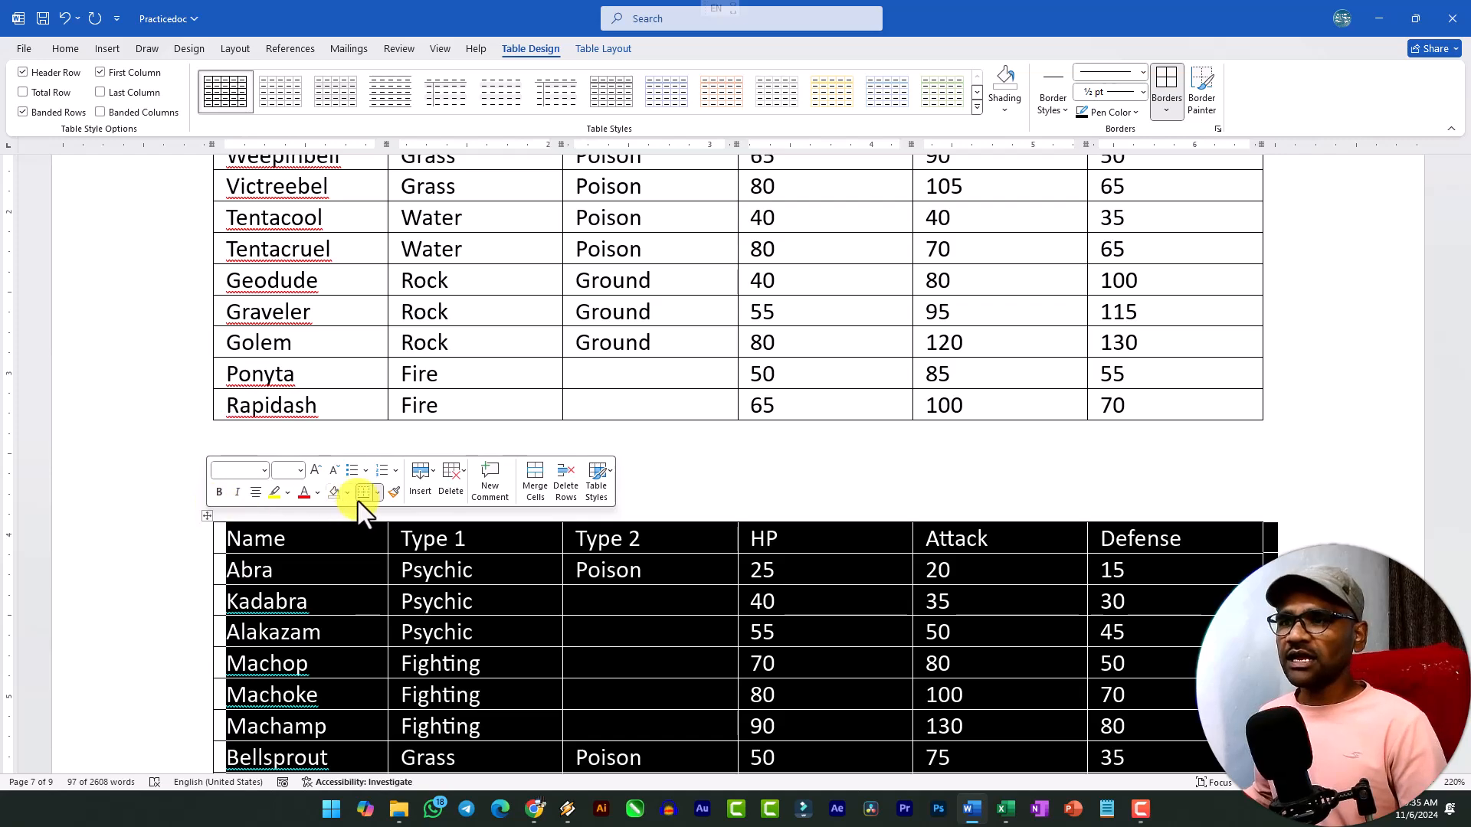
# Insert a blank Excel spreadsheet below the empty four-column table on page 8, leave its editing mode, and delete the embedded sheet.
pyautogui.scroll(-5, 417, 387)
pyautogui.press('BackSpace')
pyautogui.click(104, 48)
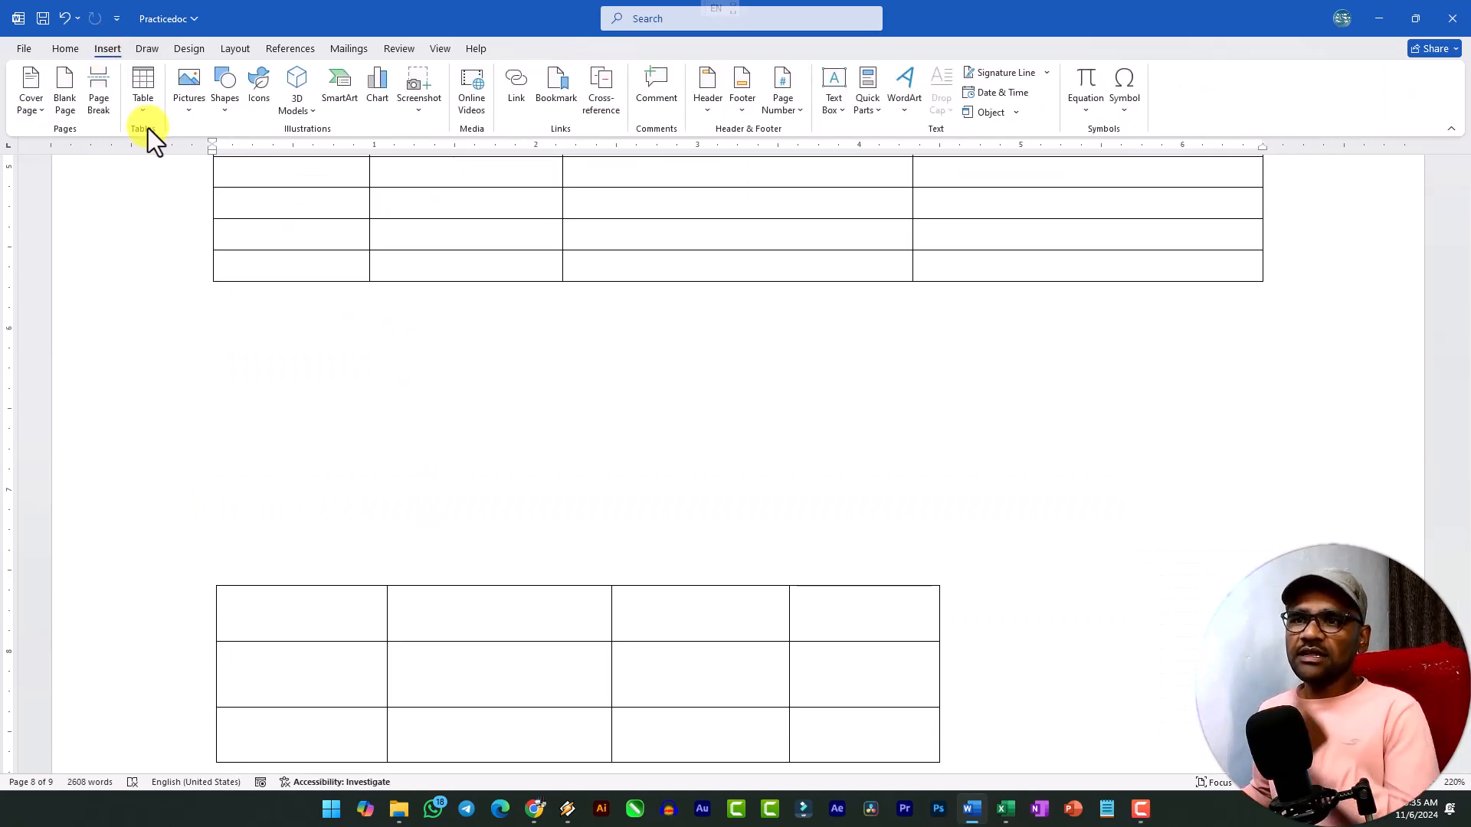
pyautogui.click(146, 104)
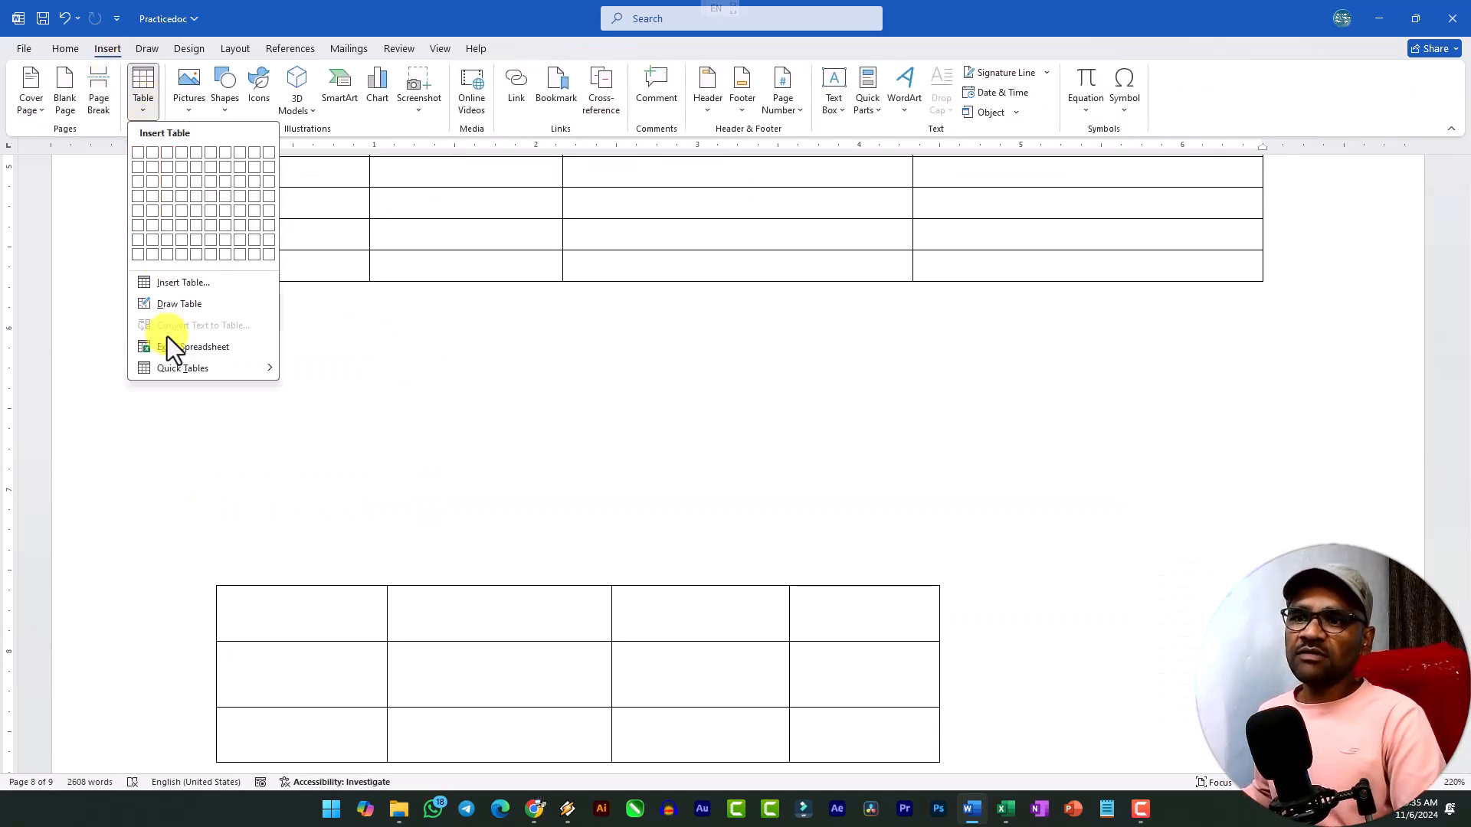
pyautogui.moveTo(182, 362)
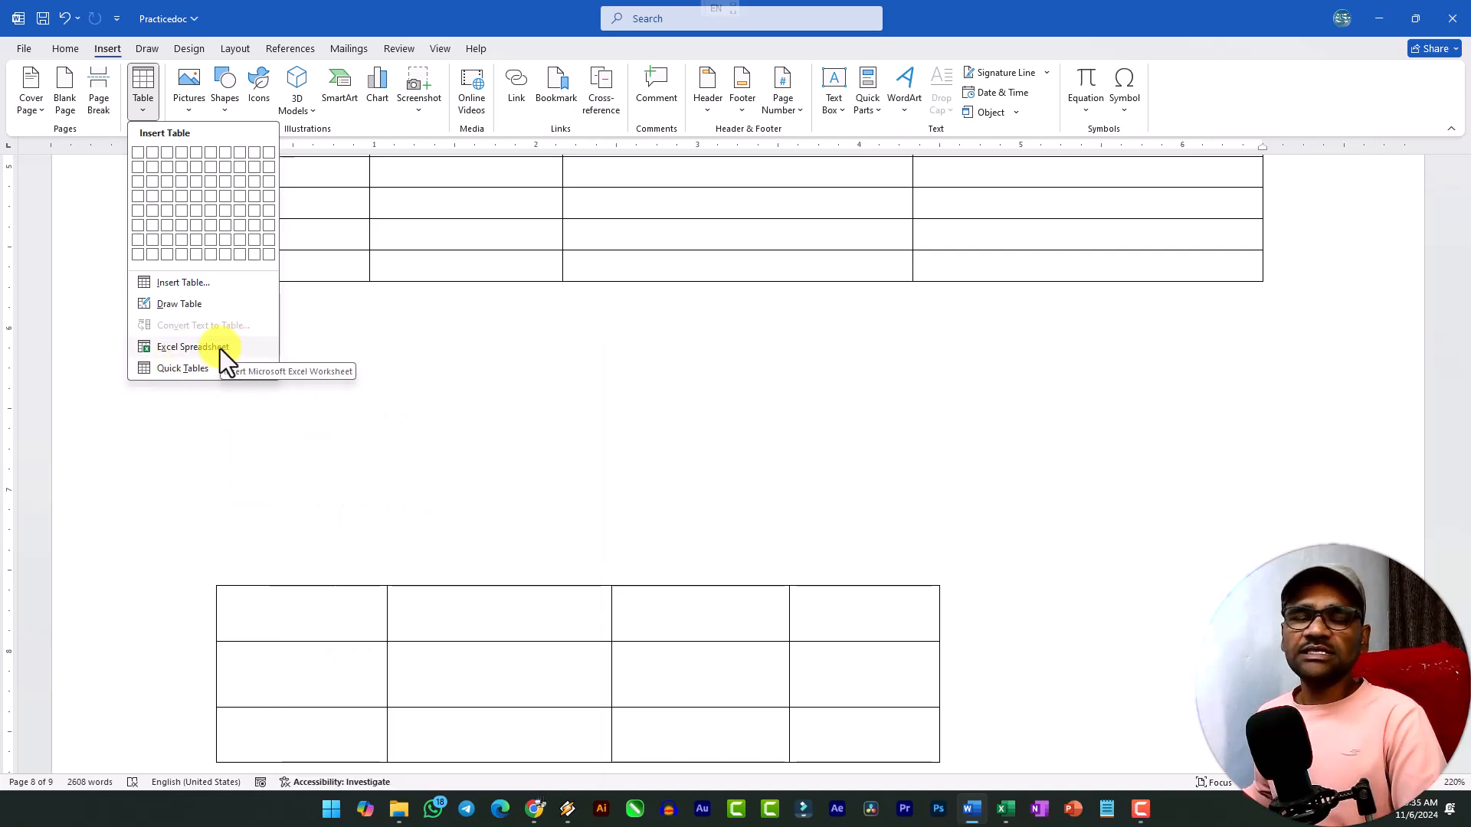
pyautogui.click(221, 349)
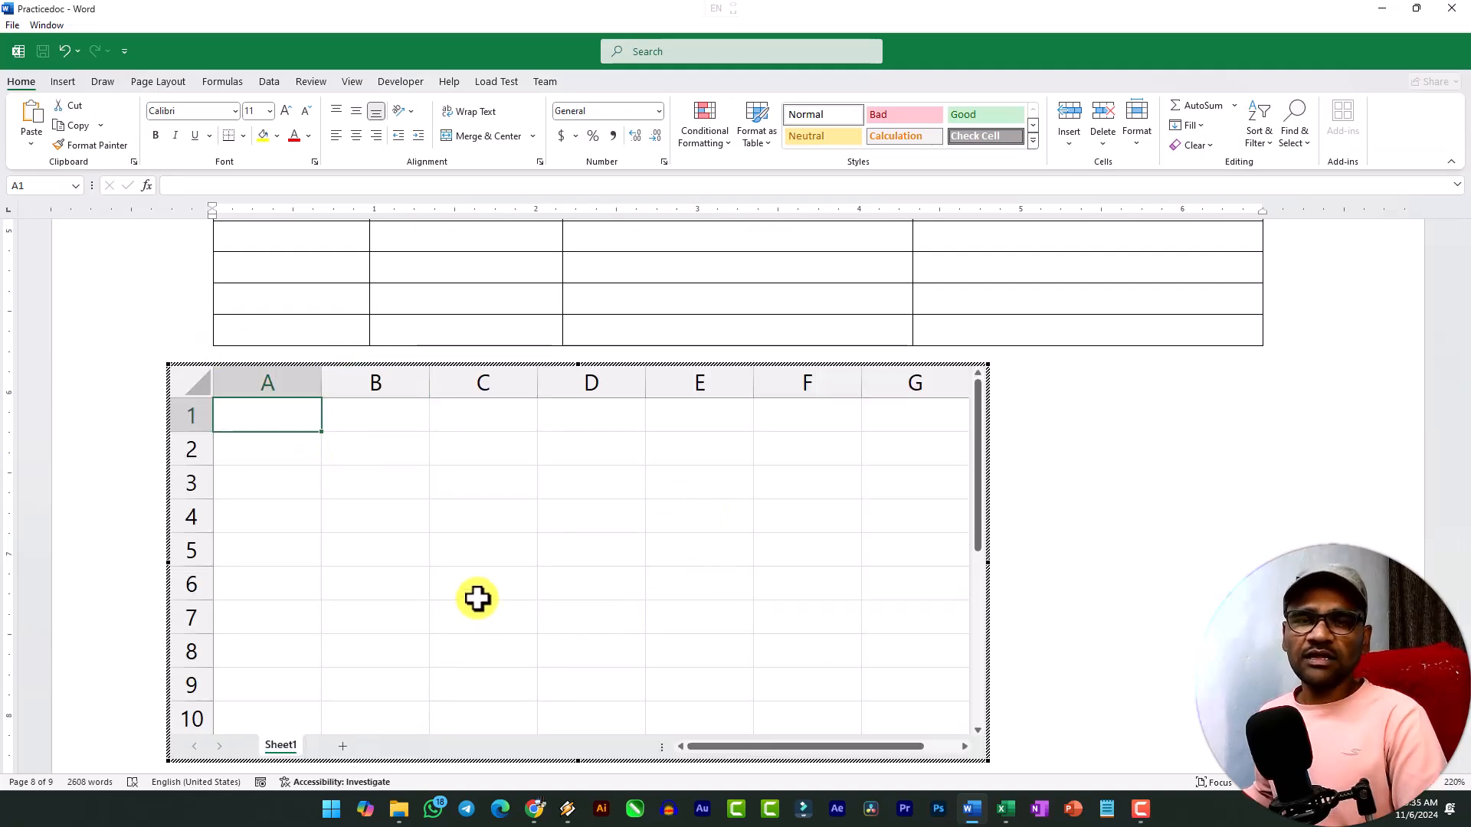
pyautogui.click(1069, 518)
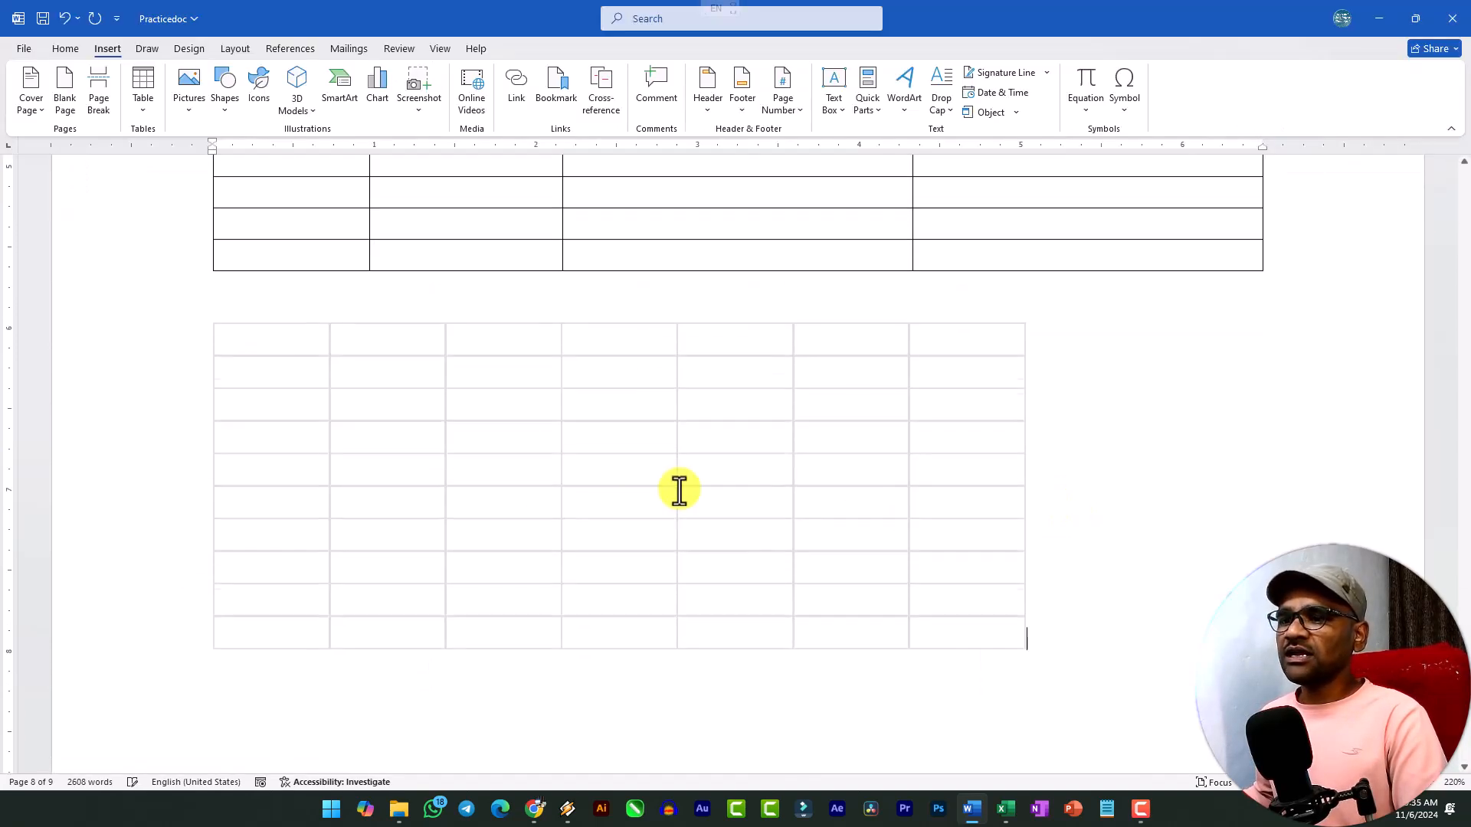
pyautogui.click(322, 373)
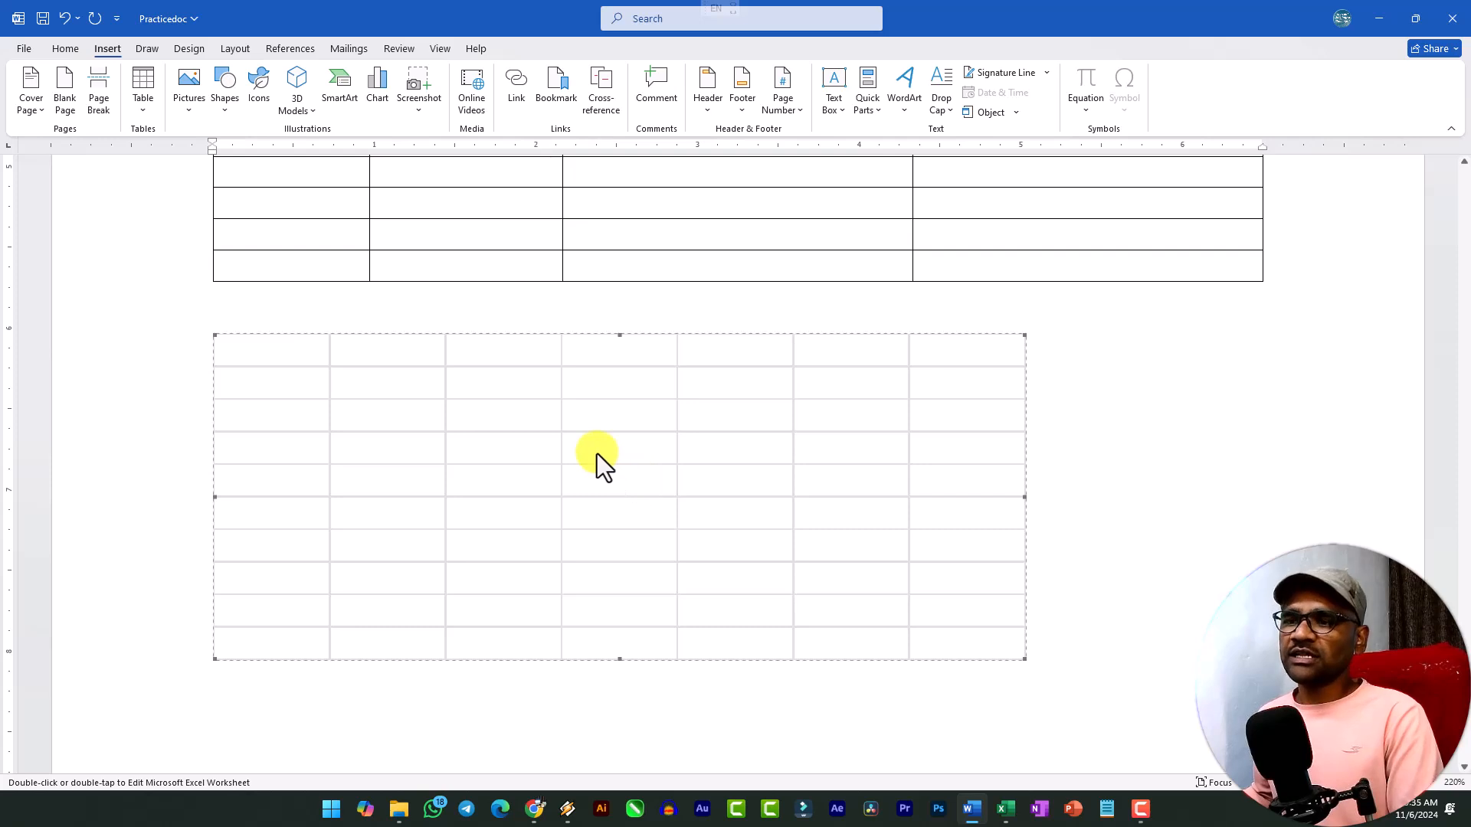
pyautogui.press('Delete')
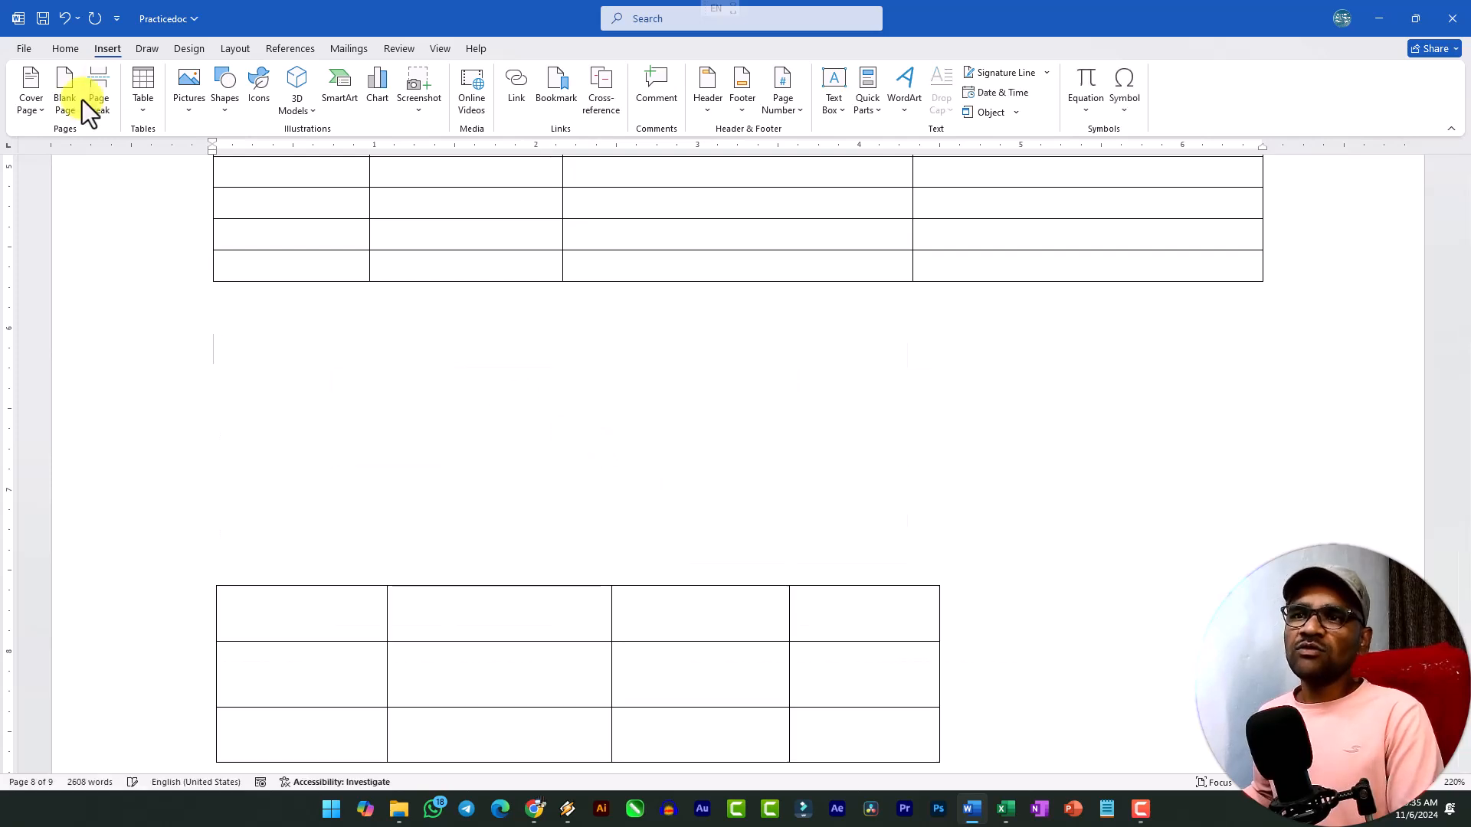
# Insert the built-in Tabular List quick table below the empty four-column table on page 8.
pyautogui.click(135, 106)
pyautogui.moveTo(208, 369)
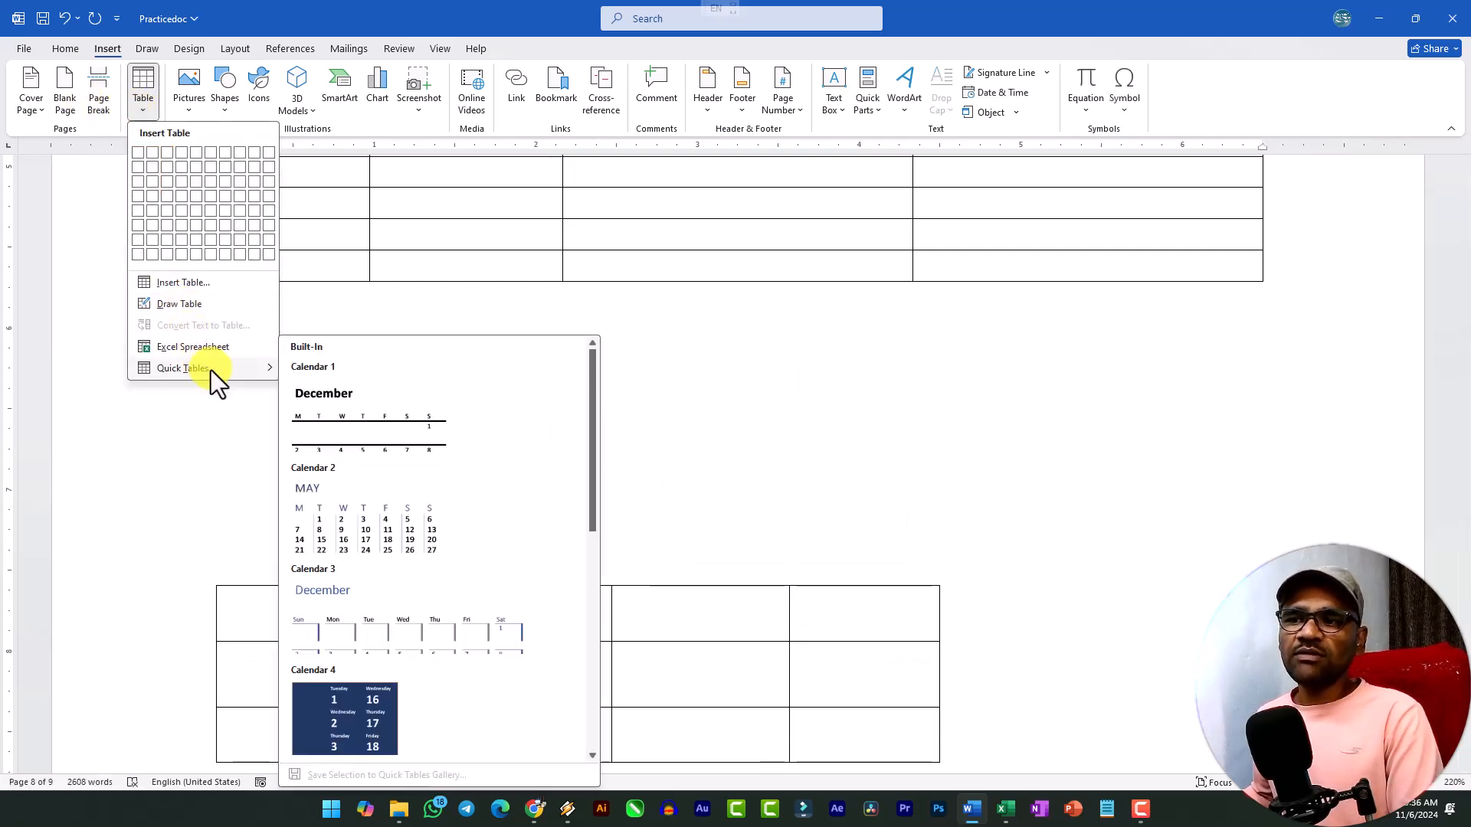
pyautogui.scroll(-10, 379, 527)
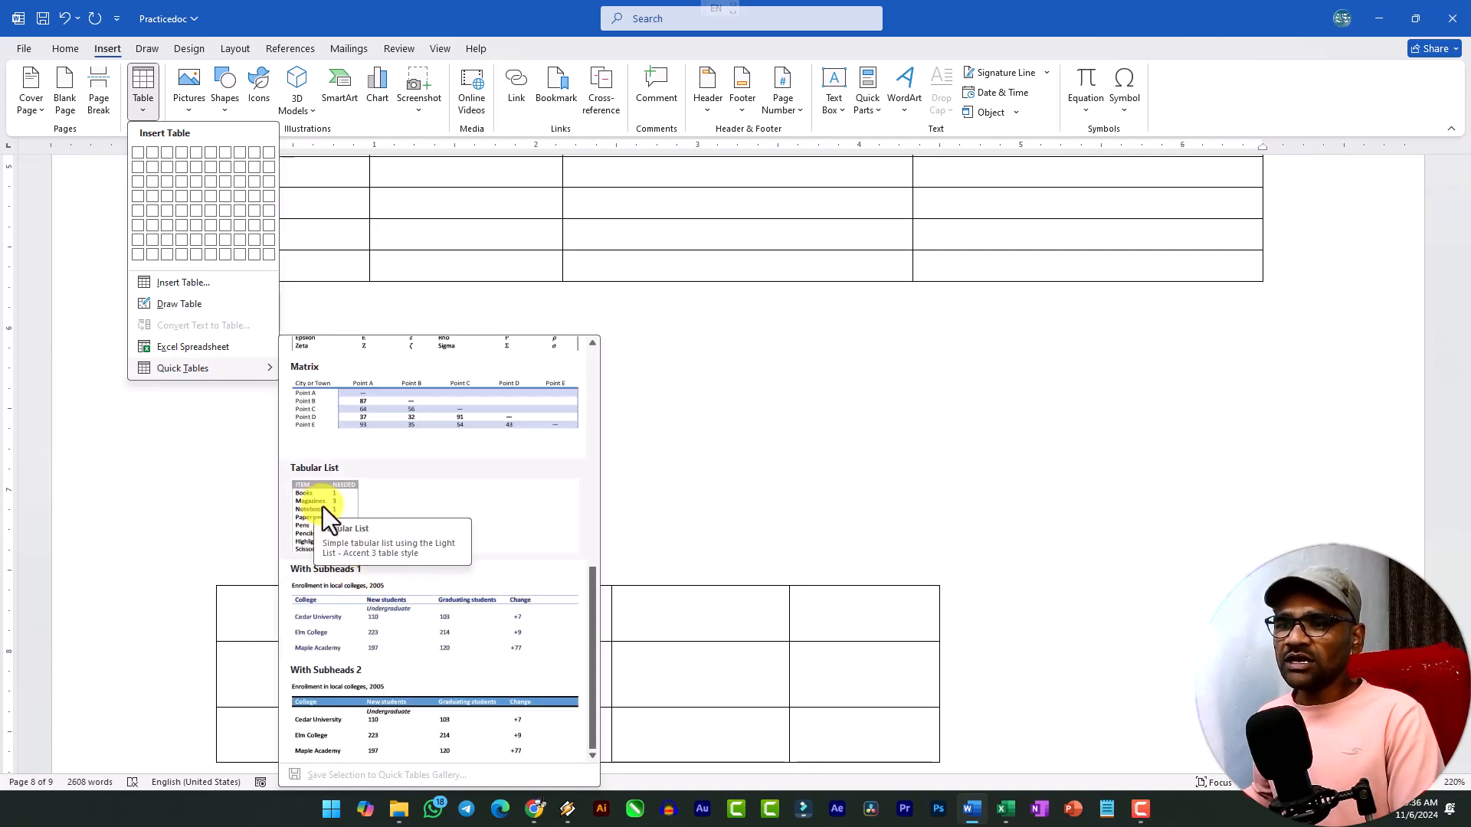
pyautogui.click(328, 509)
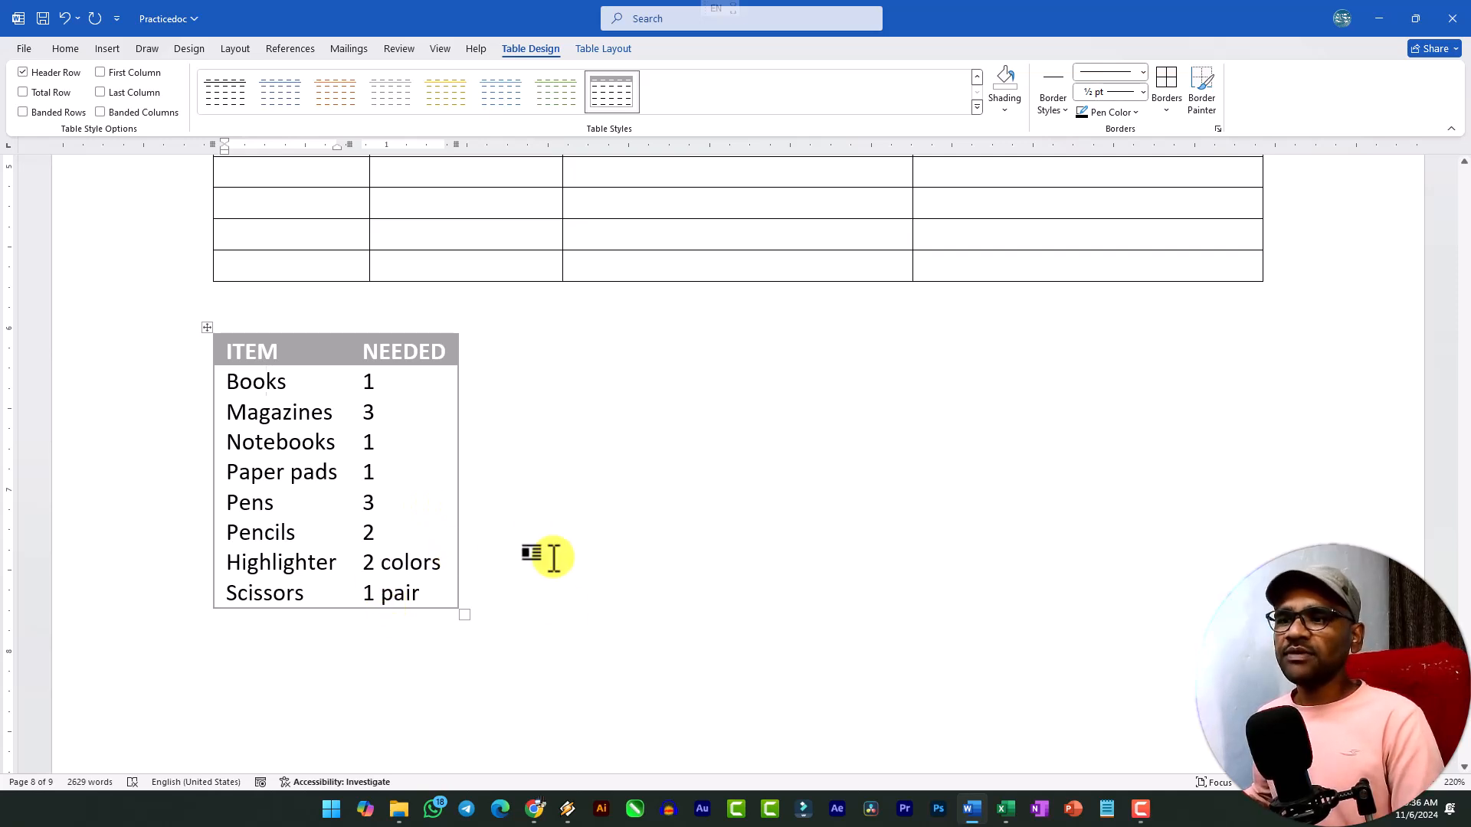
pyautogui.click(533, 625)
# Look back over the tables up to the employee table, and place the cursor in the Bellsprout row's Type 1 cell of the tab-converted table.
pyautogui.scroll(15, 378, 552)
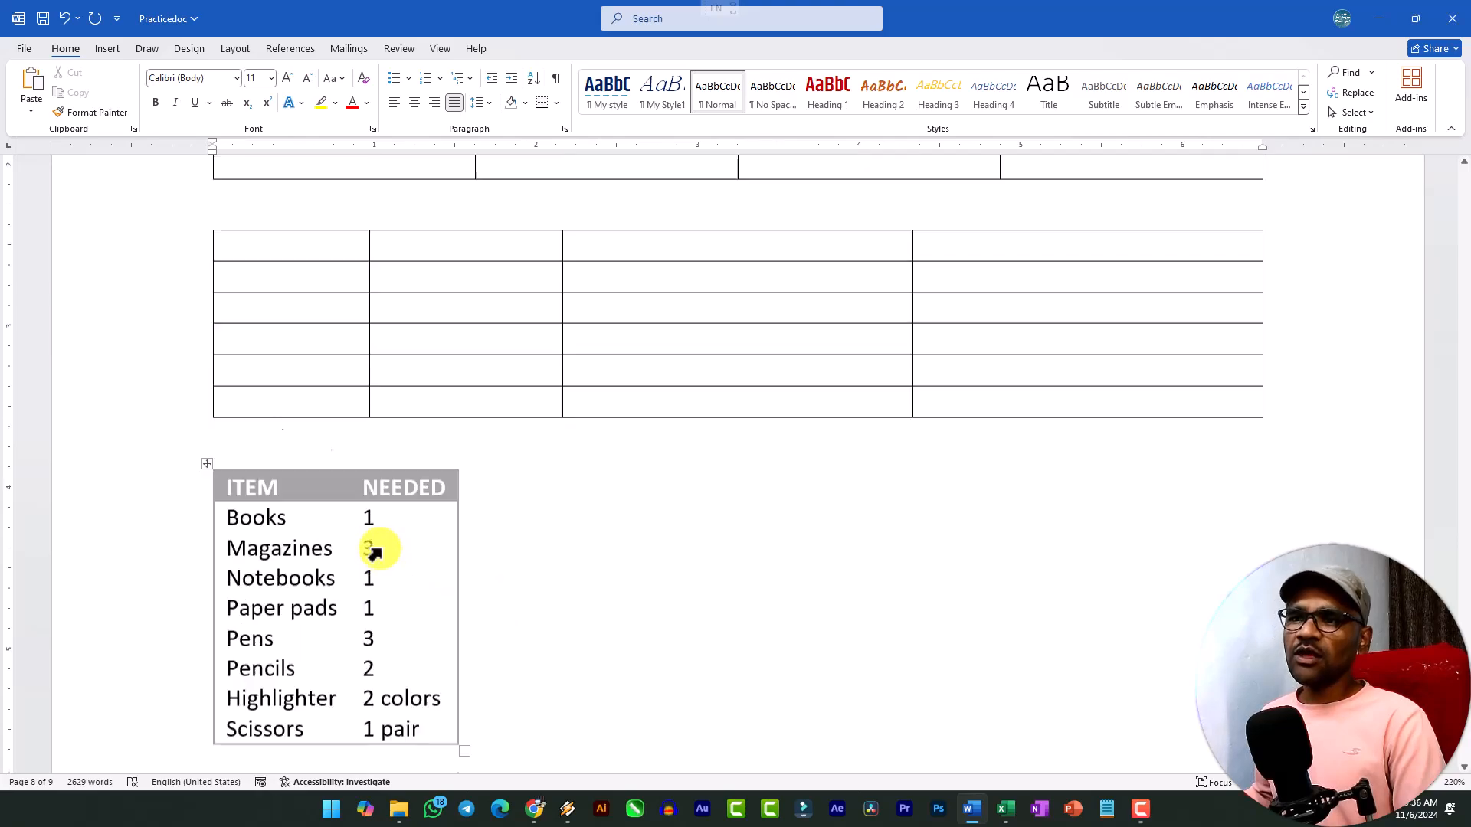
pyautogui.scroll(20, 380, 534)
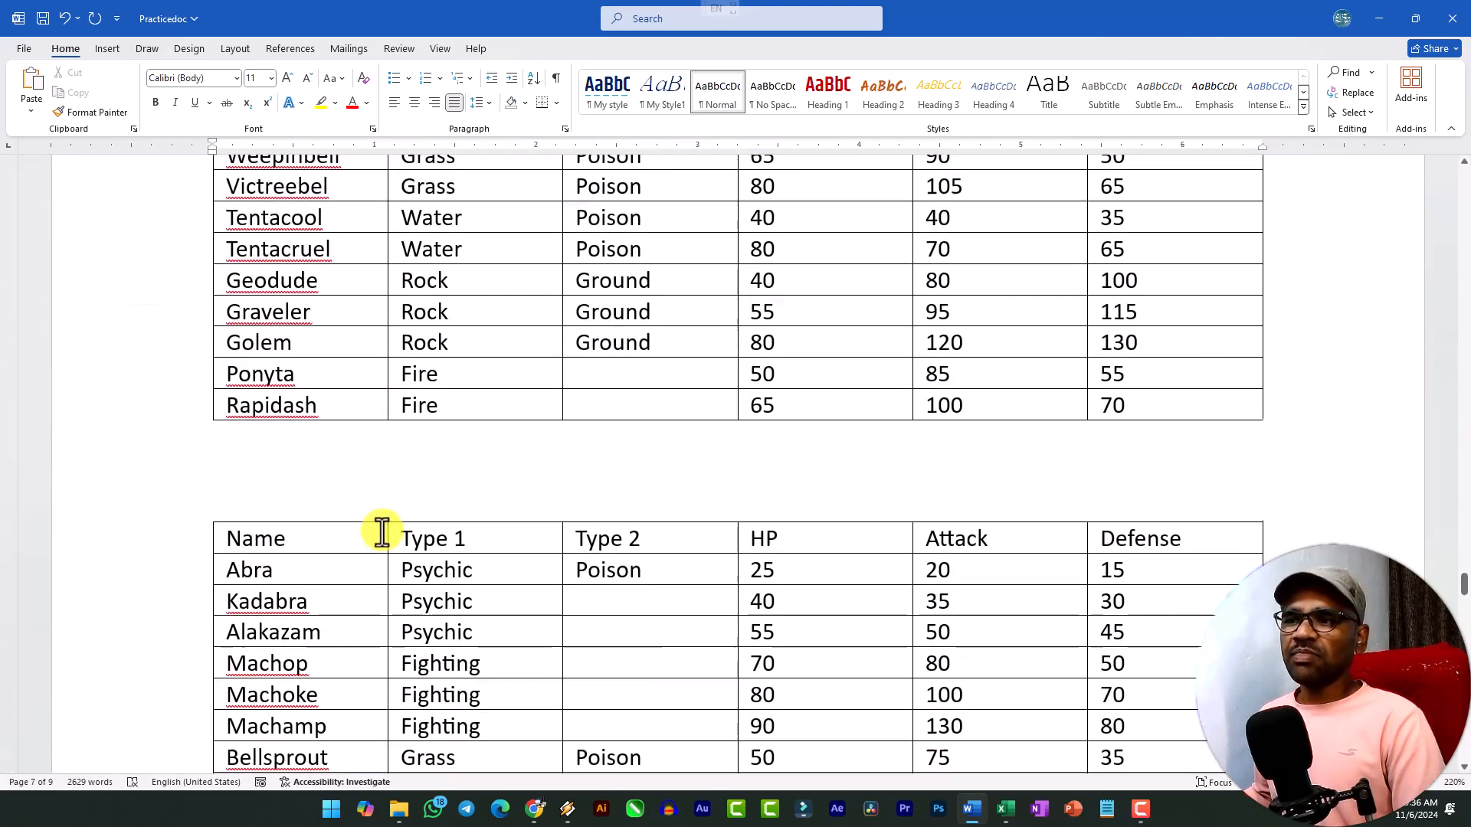
pyautogui.scroll(20, 381, 530)
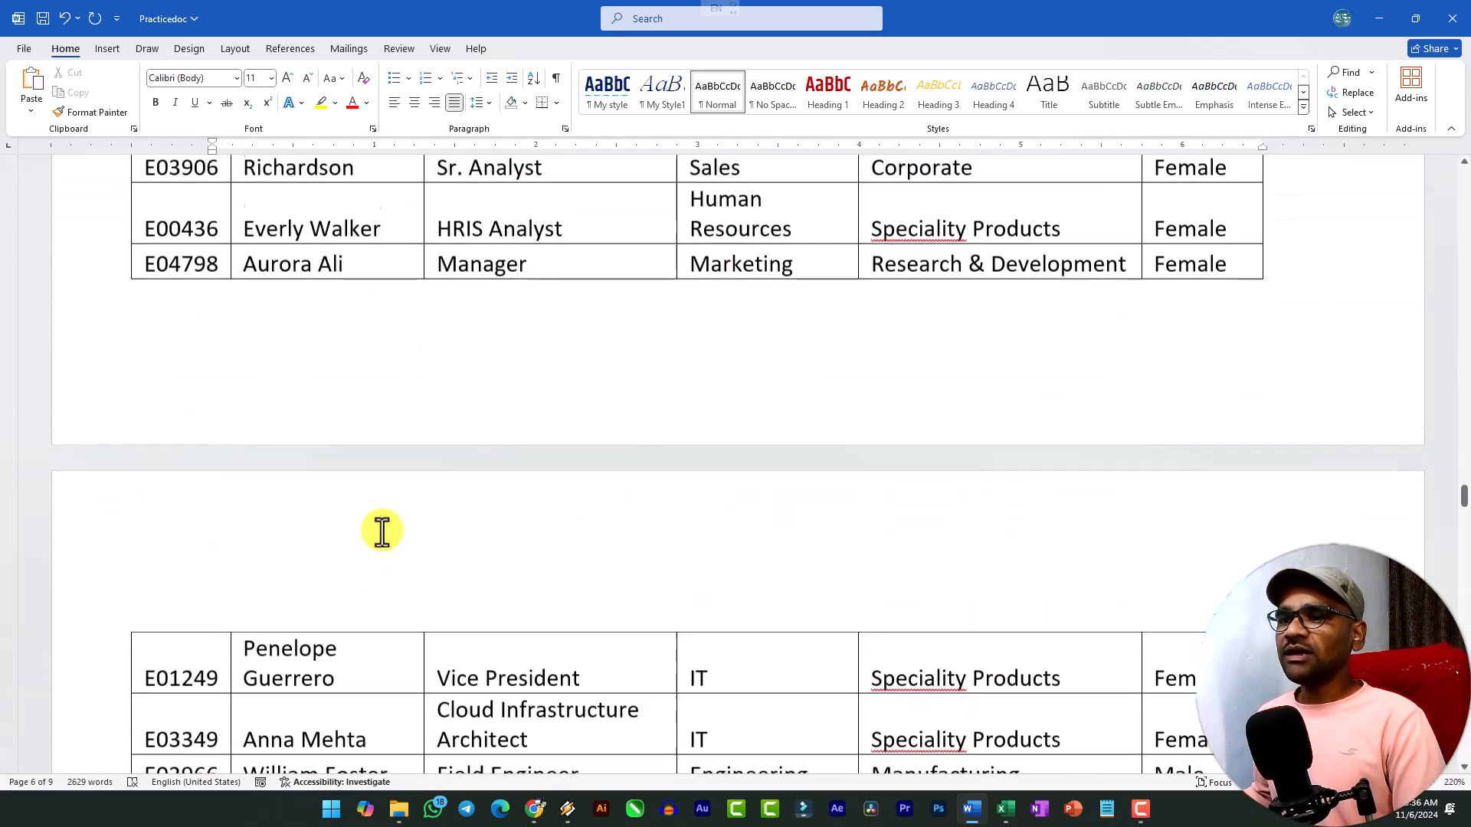
pyautogui.scroll(-20, 381, 534)
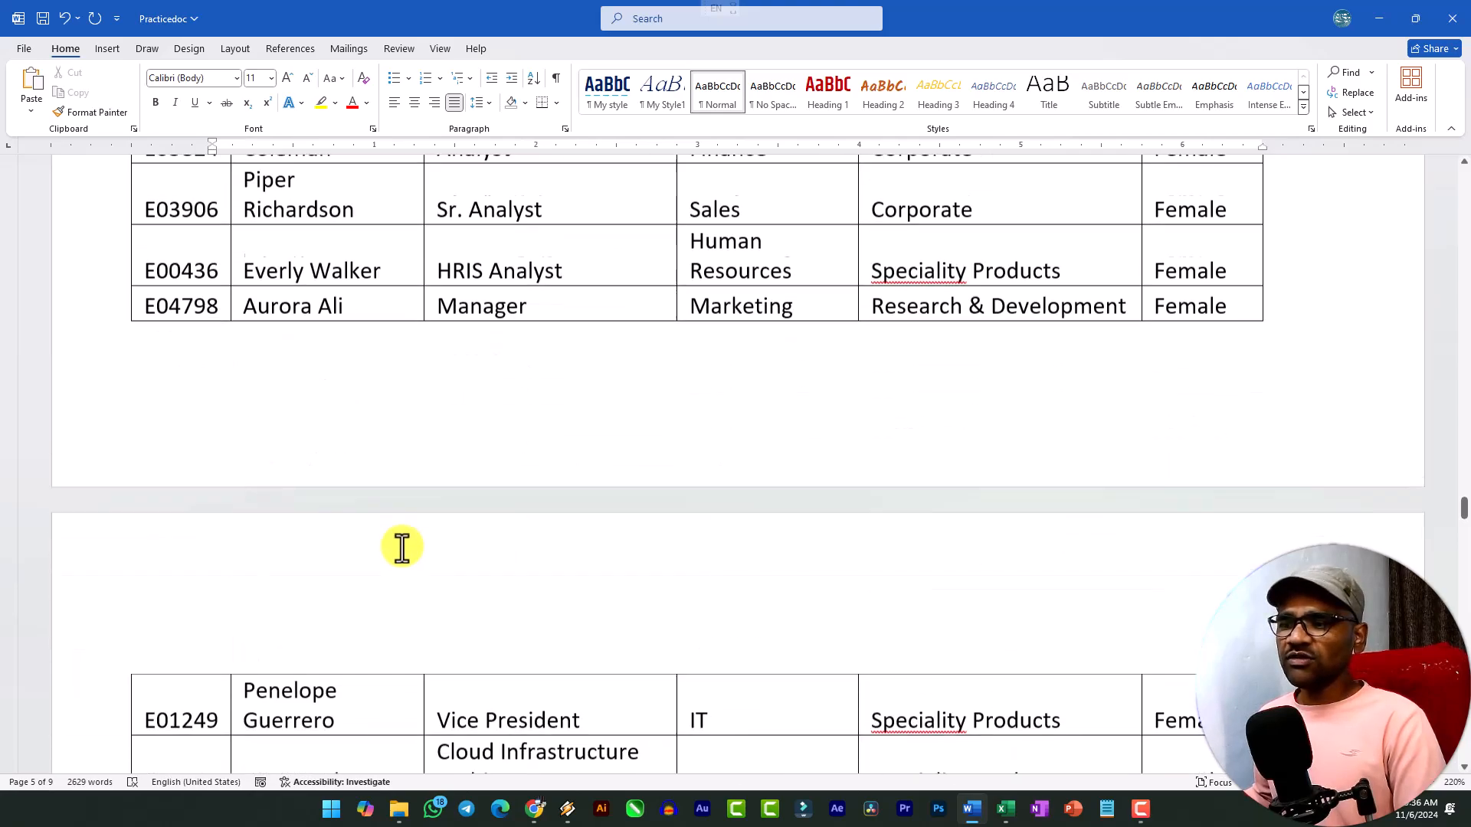
pyautogui.scroll(-3, 412, 549)
pyautogui.scroll(1, 454, 496)
pyautogui.click(536, 443)
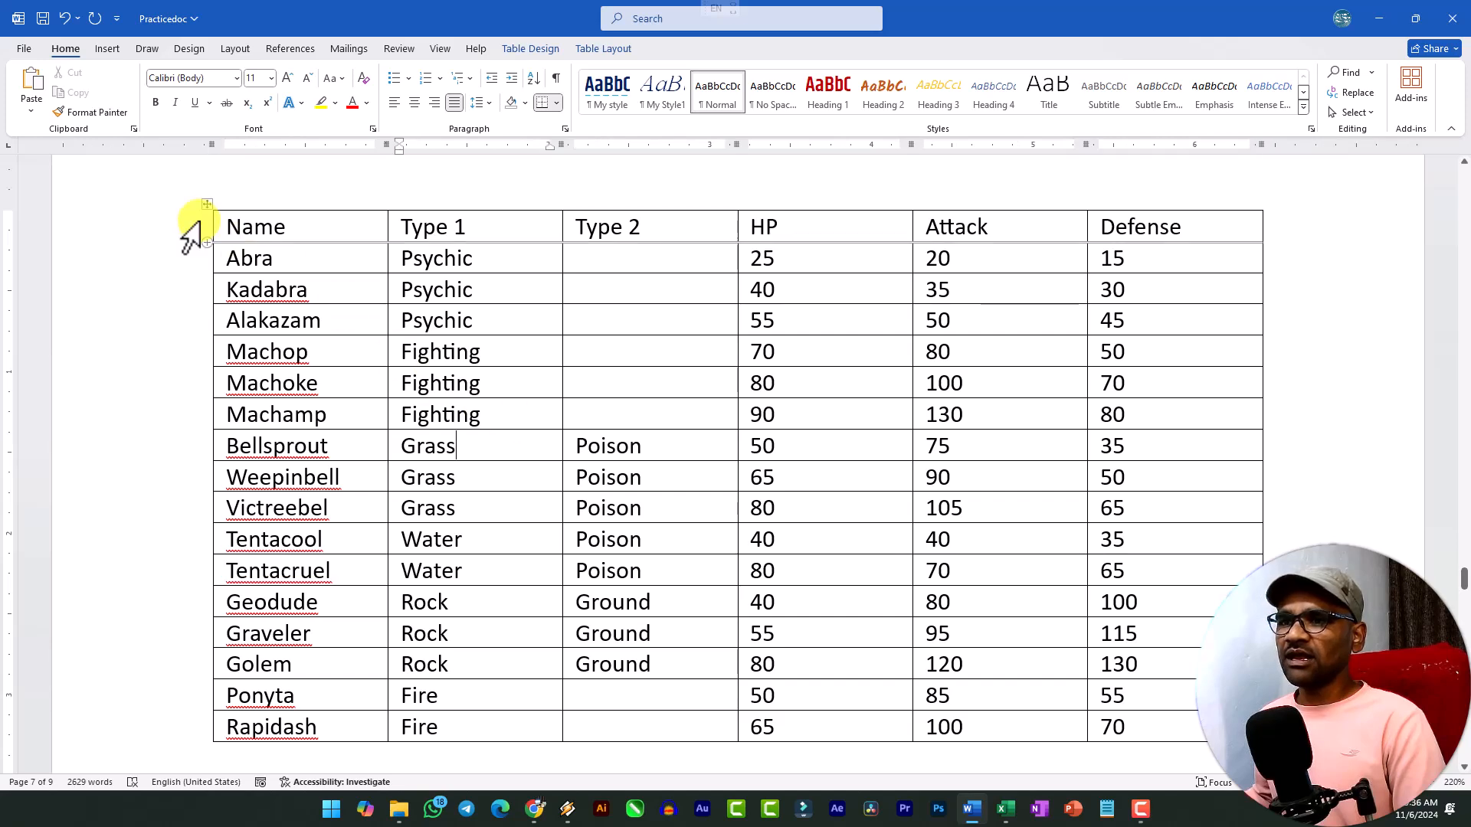
# Apply the list table style with a solid orange header row and orange row lines to the tab-converted table.
pyautogui.click(212, 203)
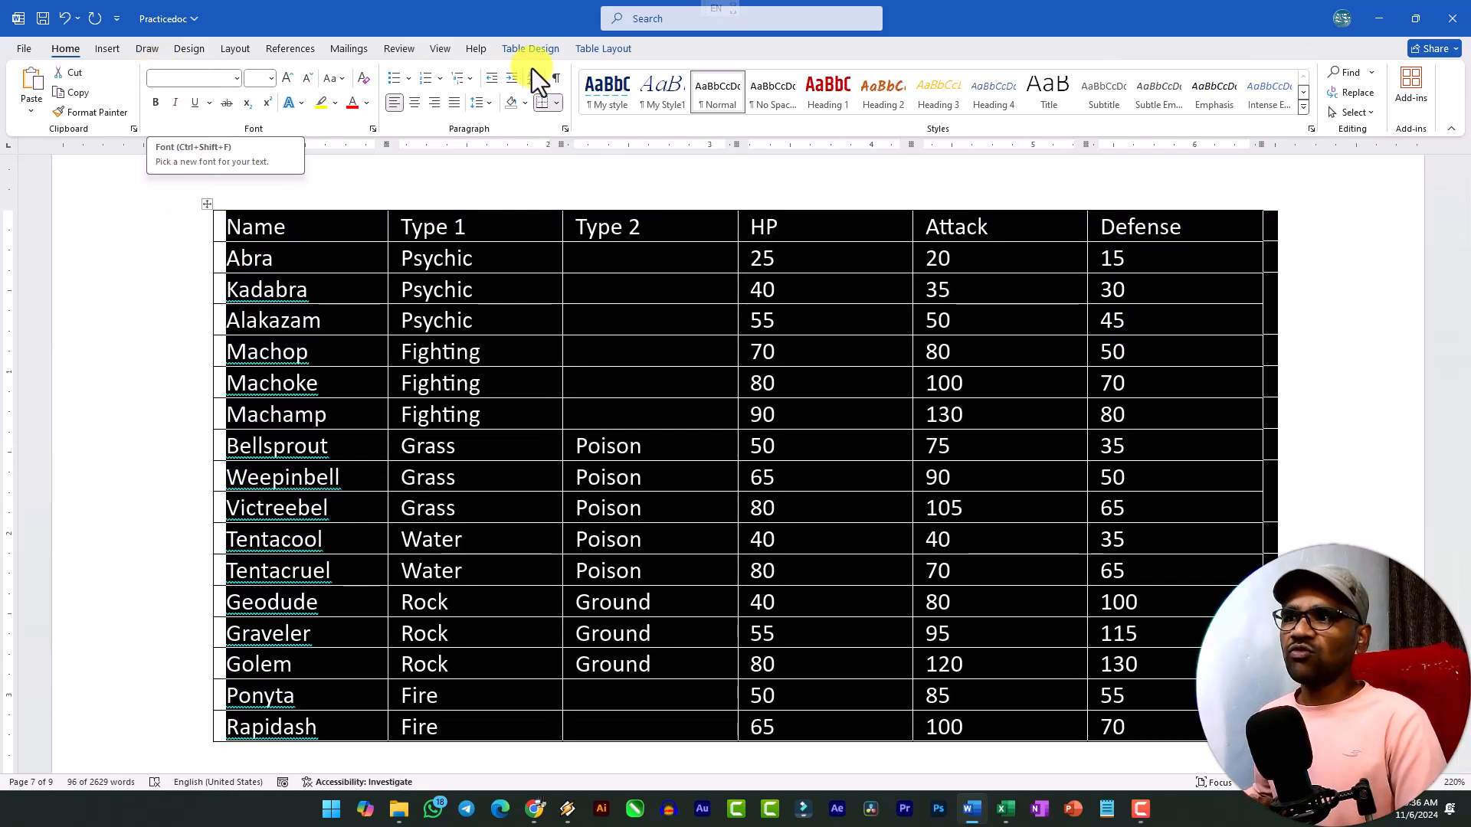
pyautogui.click(359, 295)
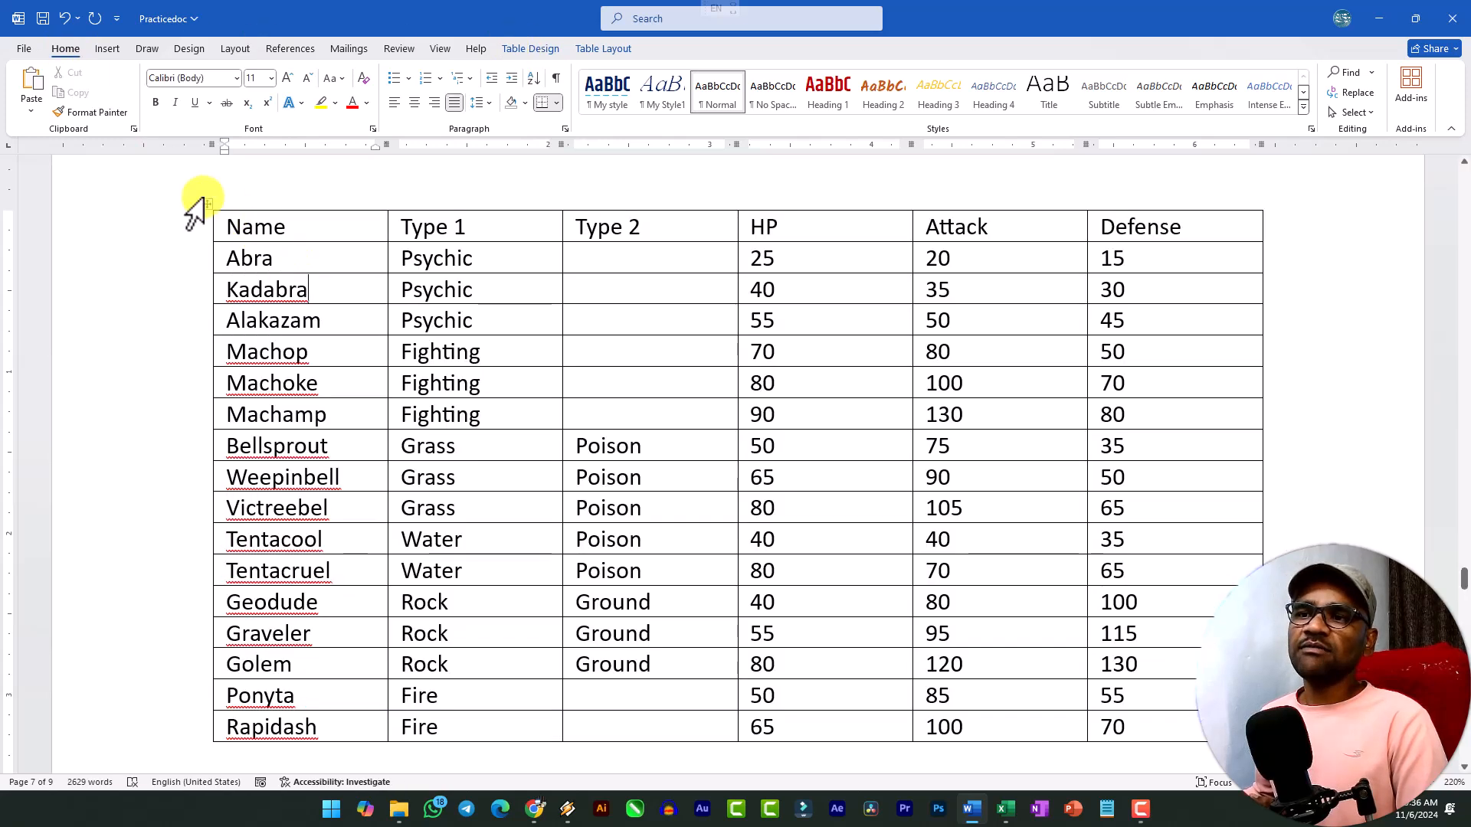
pyautogui.click(206, 202)
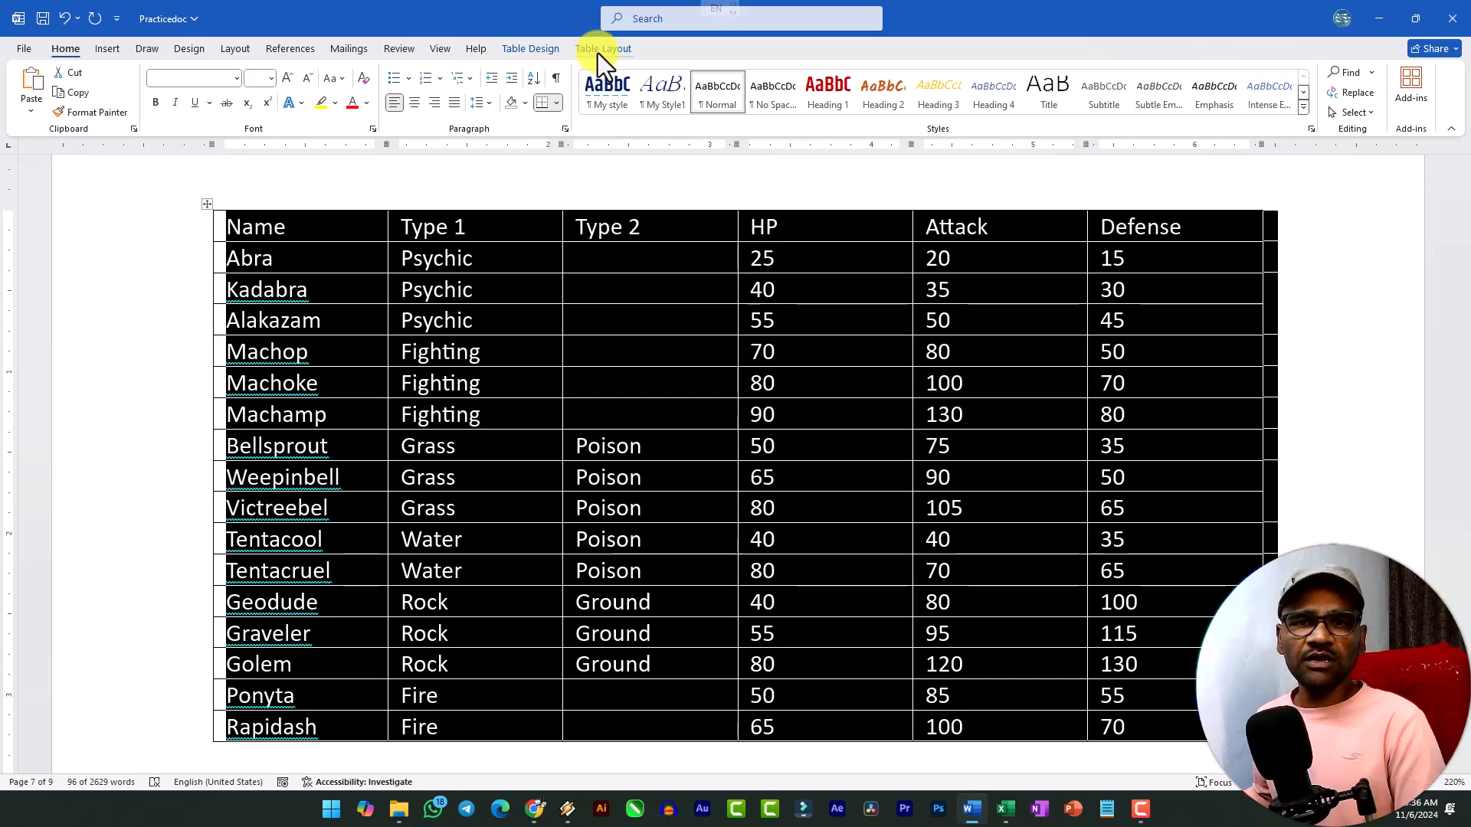
pyautogui.click(531, 50)
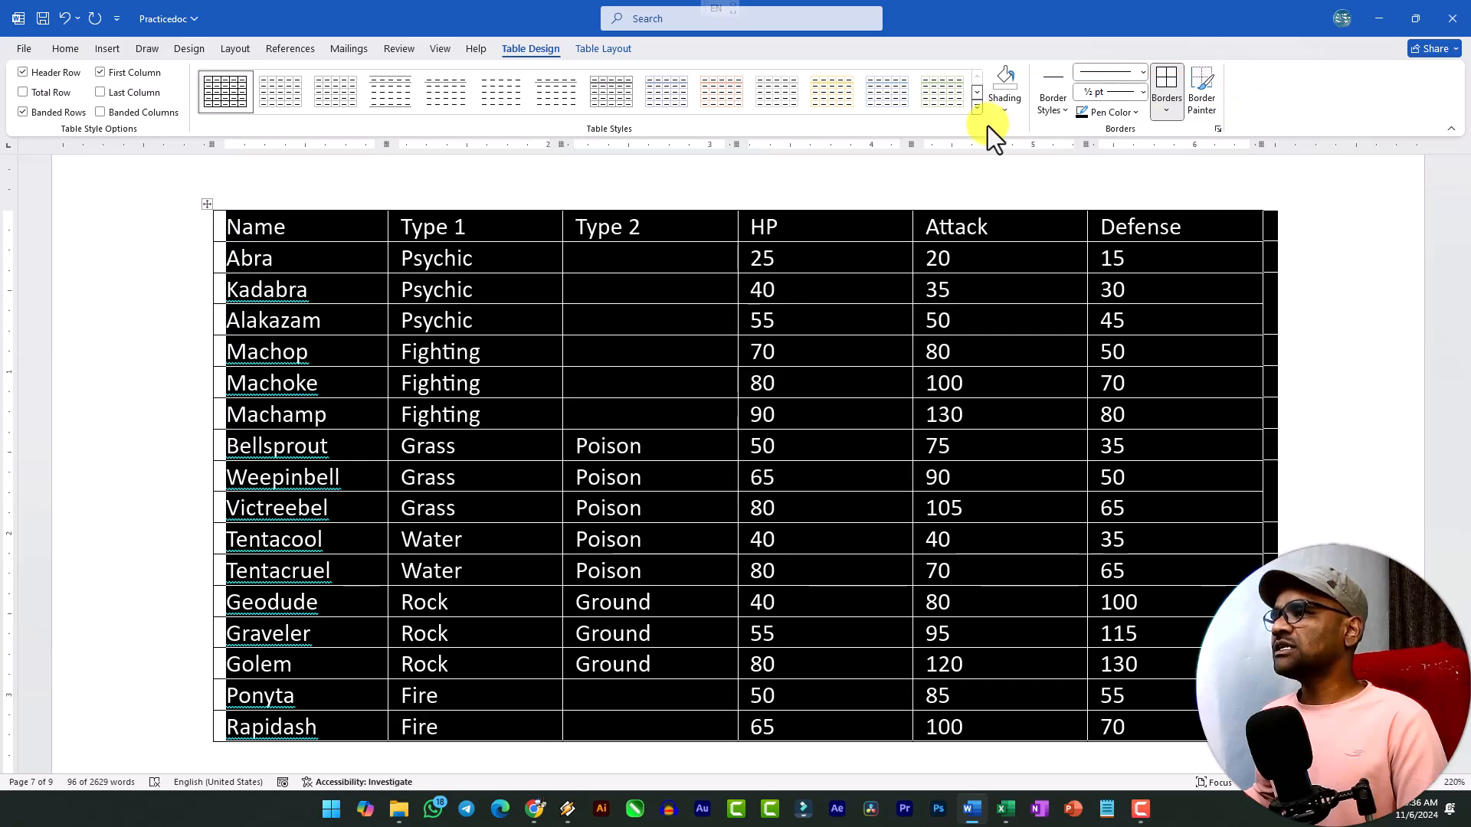
pyautogui.click(976, 108)
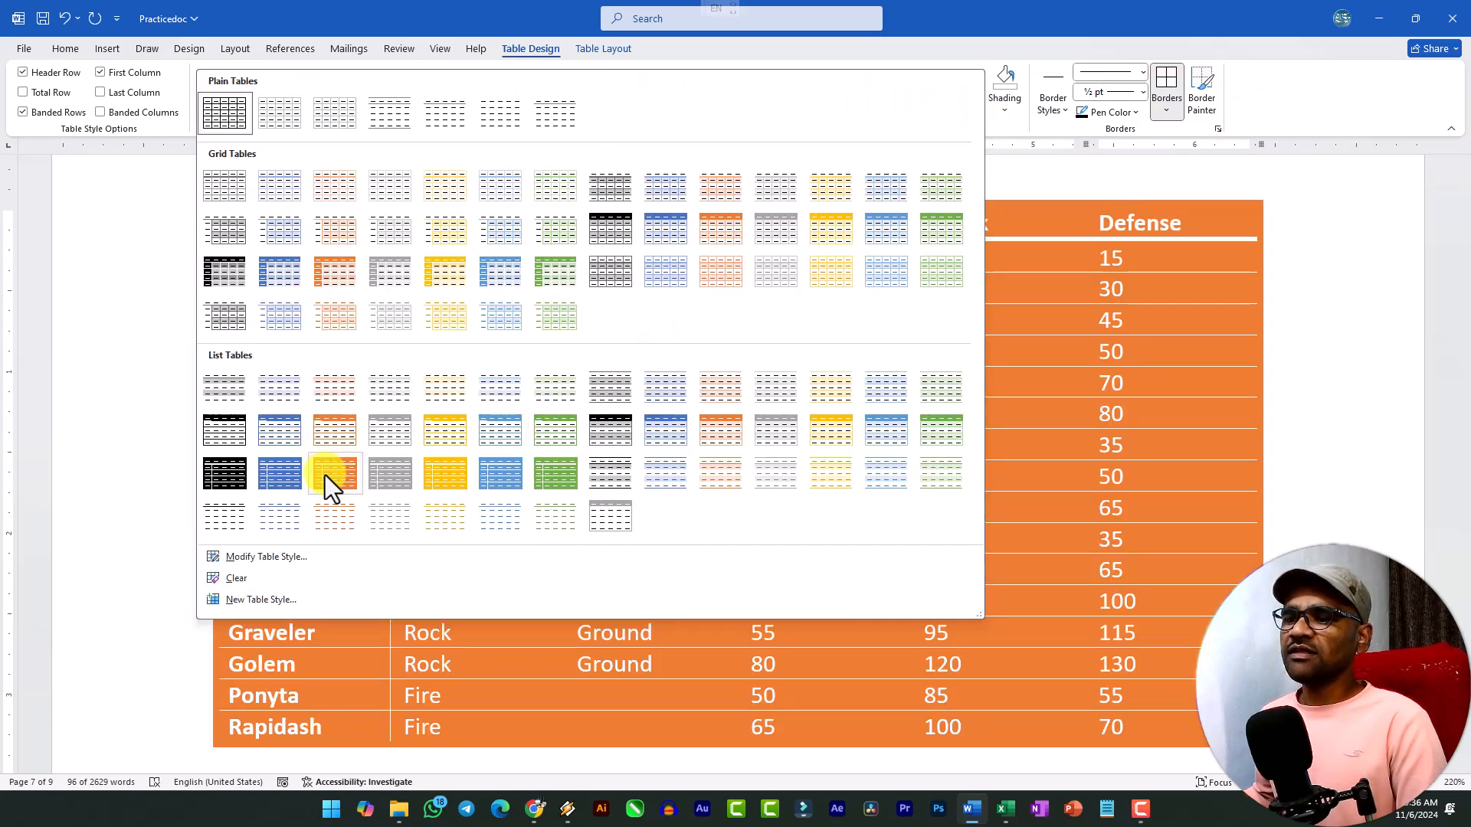
pyautogui.click(329, 435)
pyautogui.click(503, 402)
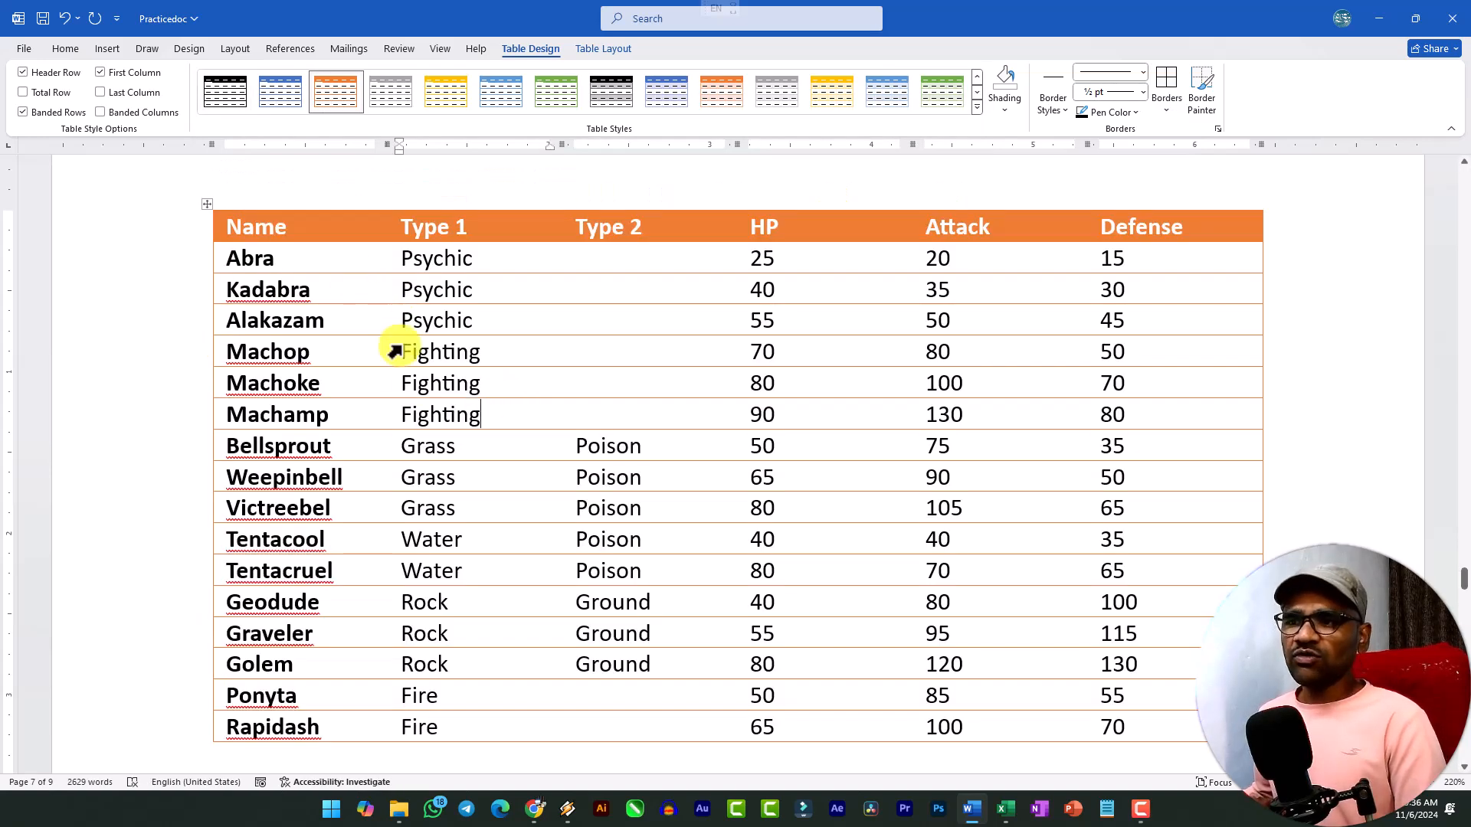
# Make the header row of the last table starting on page 7 bold with a font size of 12.
pyautogui.scroll(8, 421, 383)
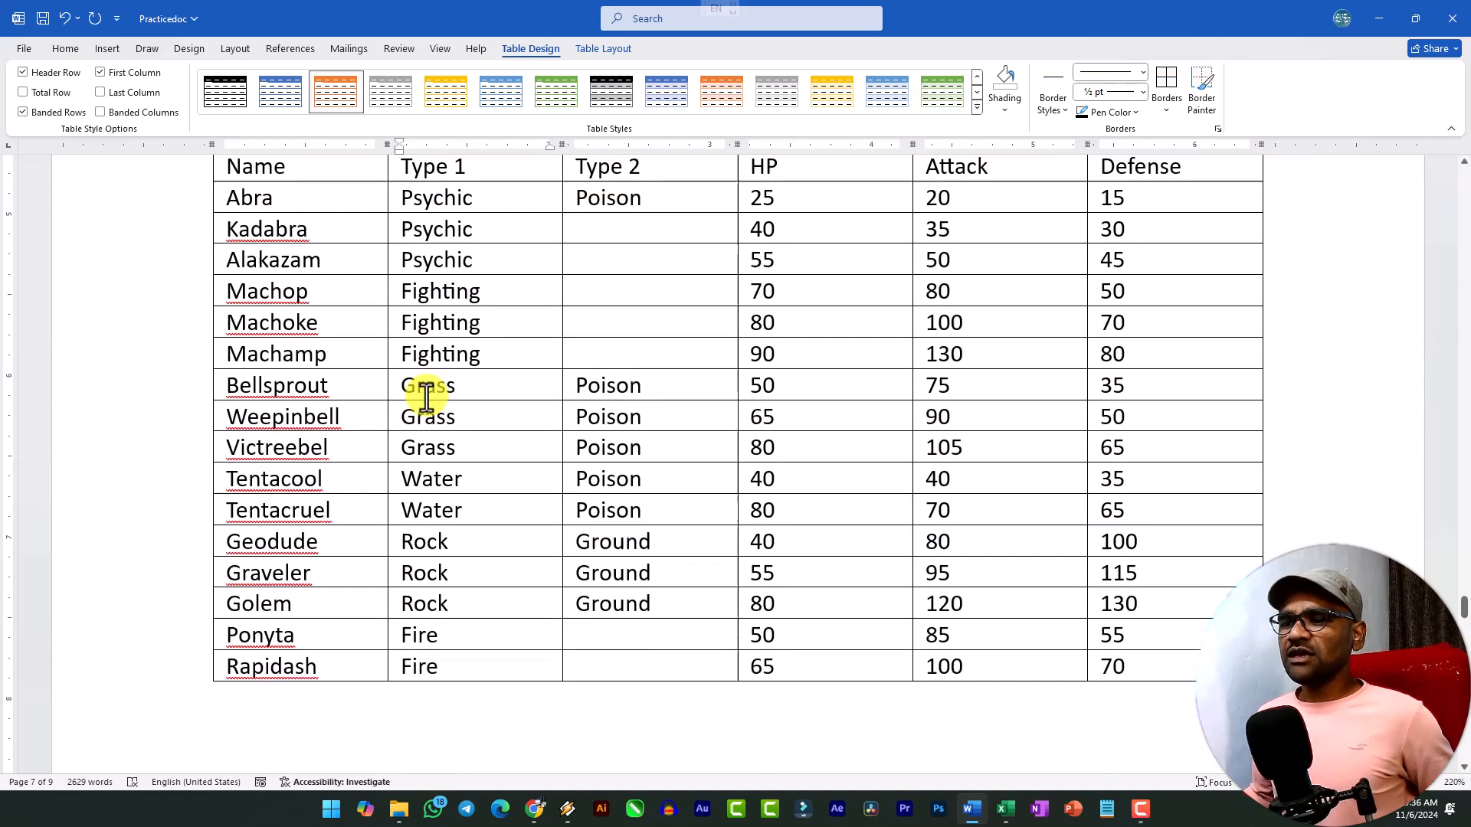
pyautogui.scroll(-4, 426, 387)
pyautogui.click(220, 454)
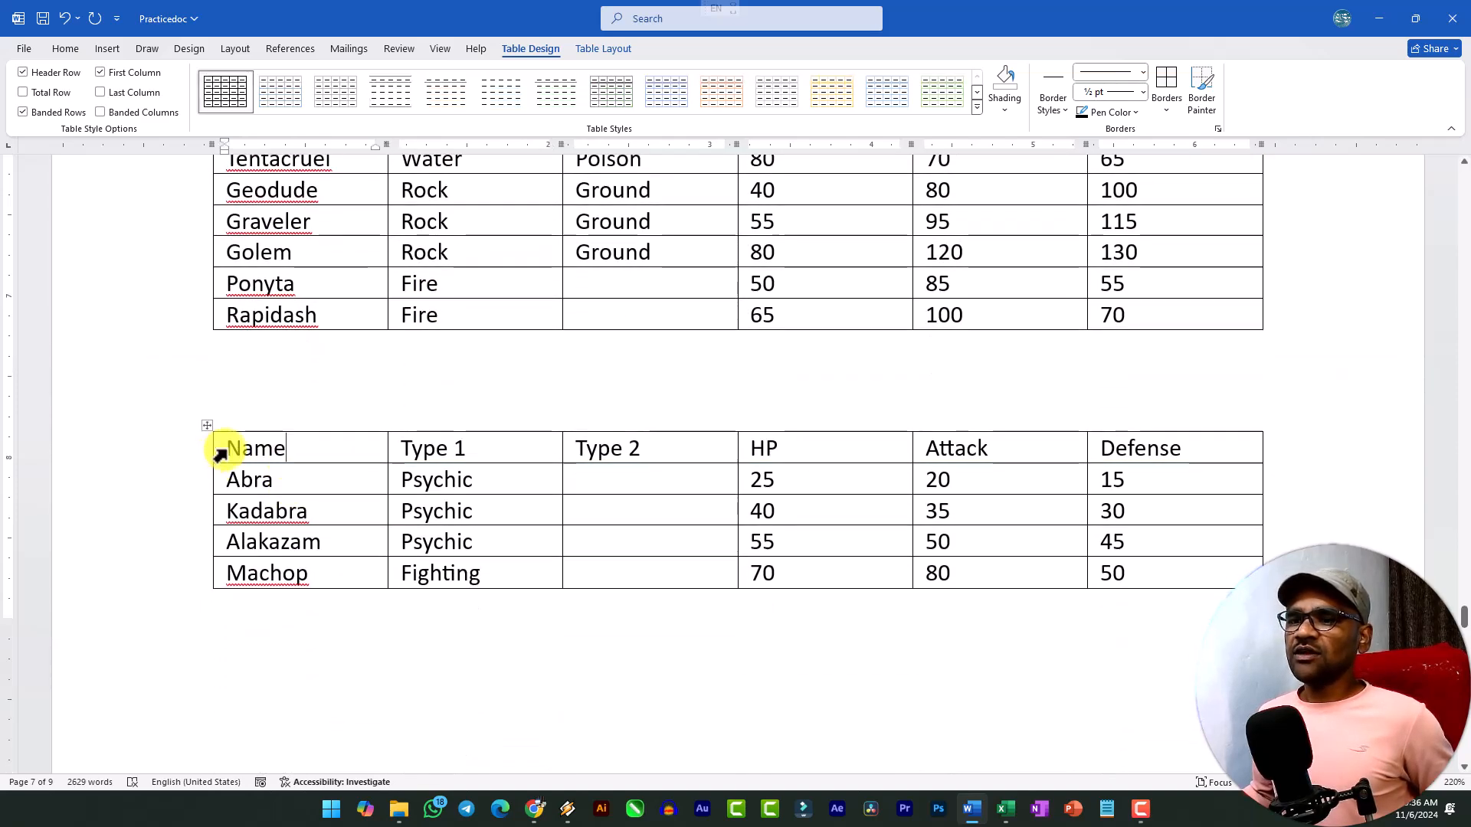
pyautogui.moveTo(233, 446); pyautogui.dragTo(1198, 443)
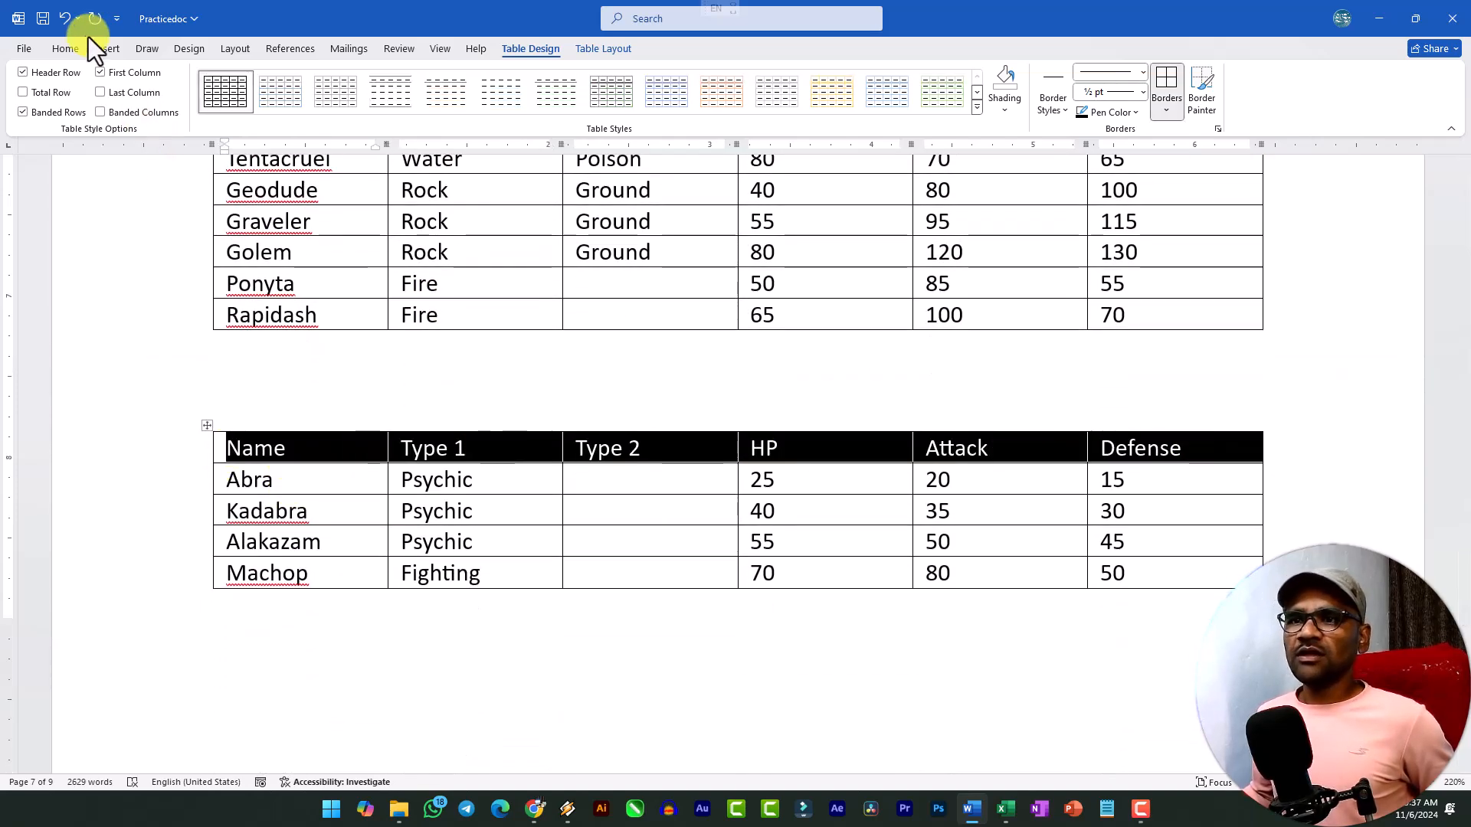
pyautogui.click(54, 48)
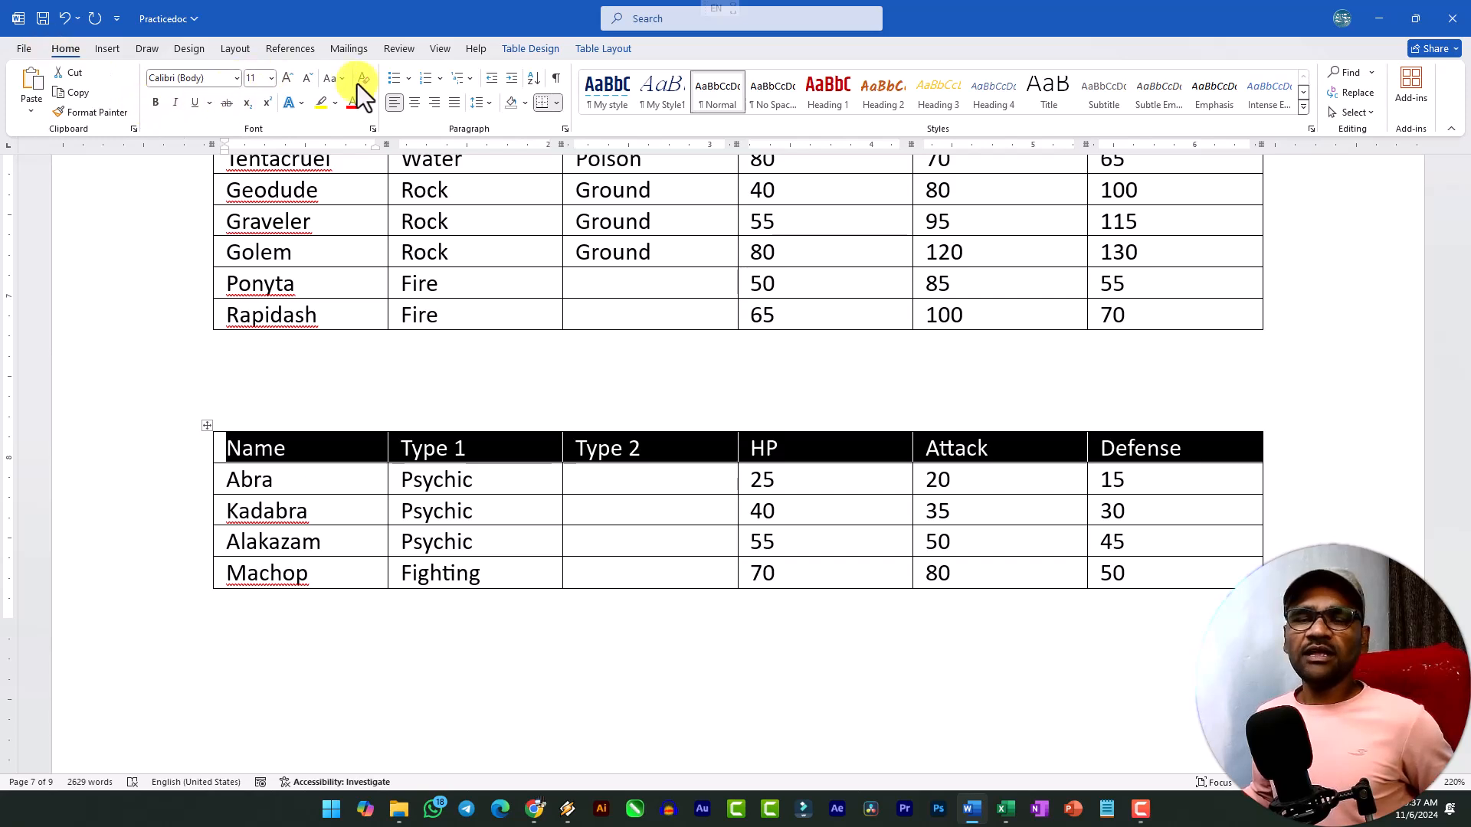
pyautogui.click(154, 103)
pyautogui.click(288, 77)
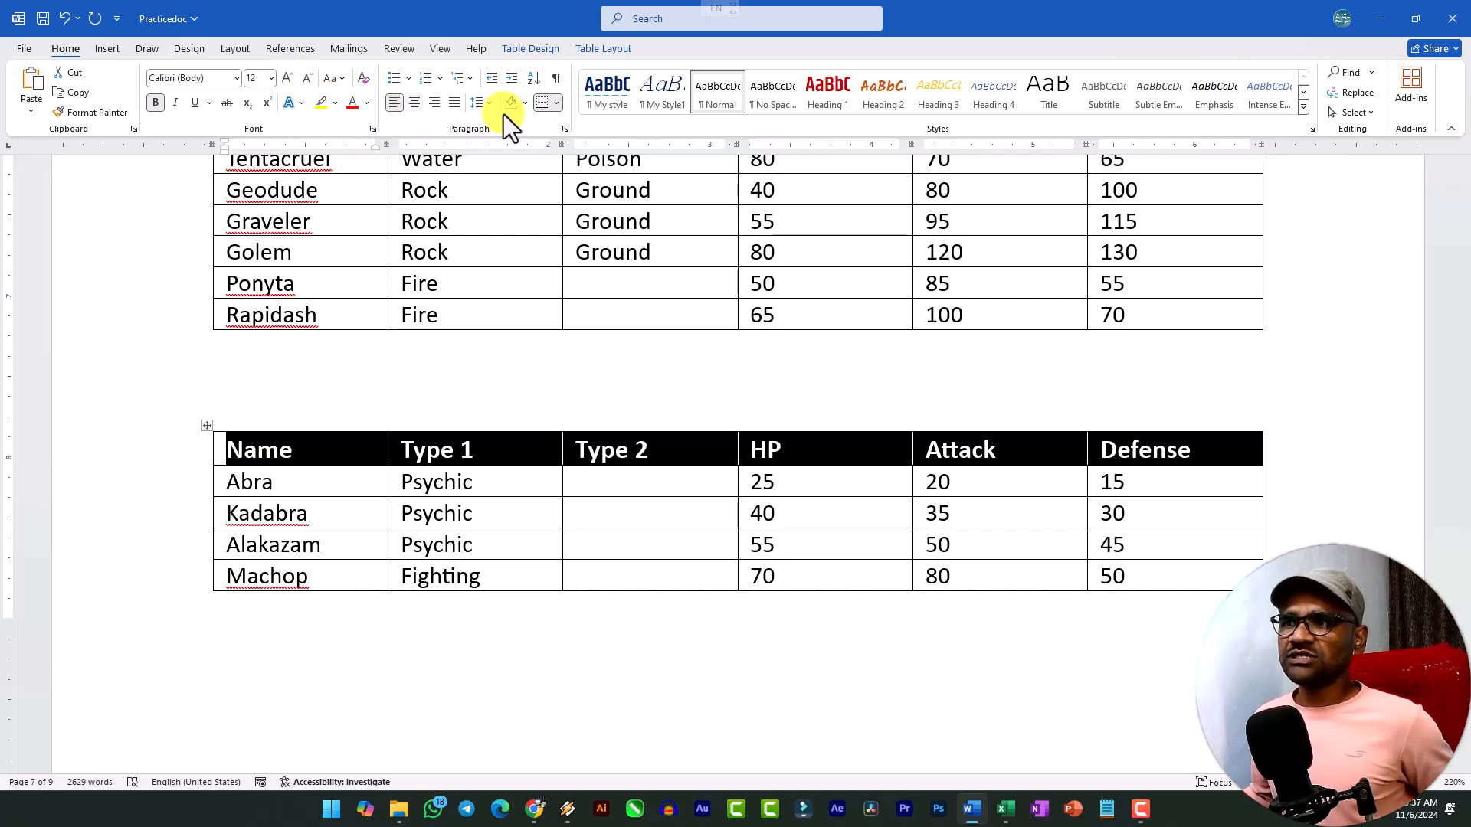
# Try yellow shading on the header row of the last table on page 7, and undo it.
pyautogui.click(528, 103)
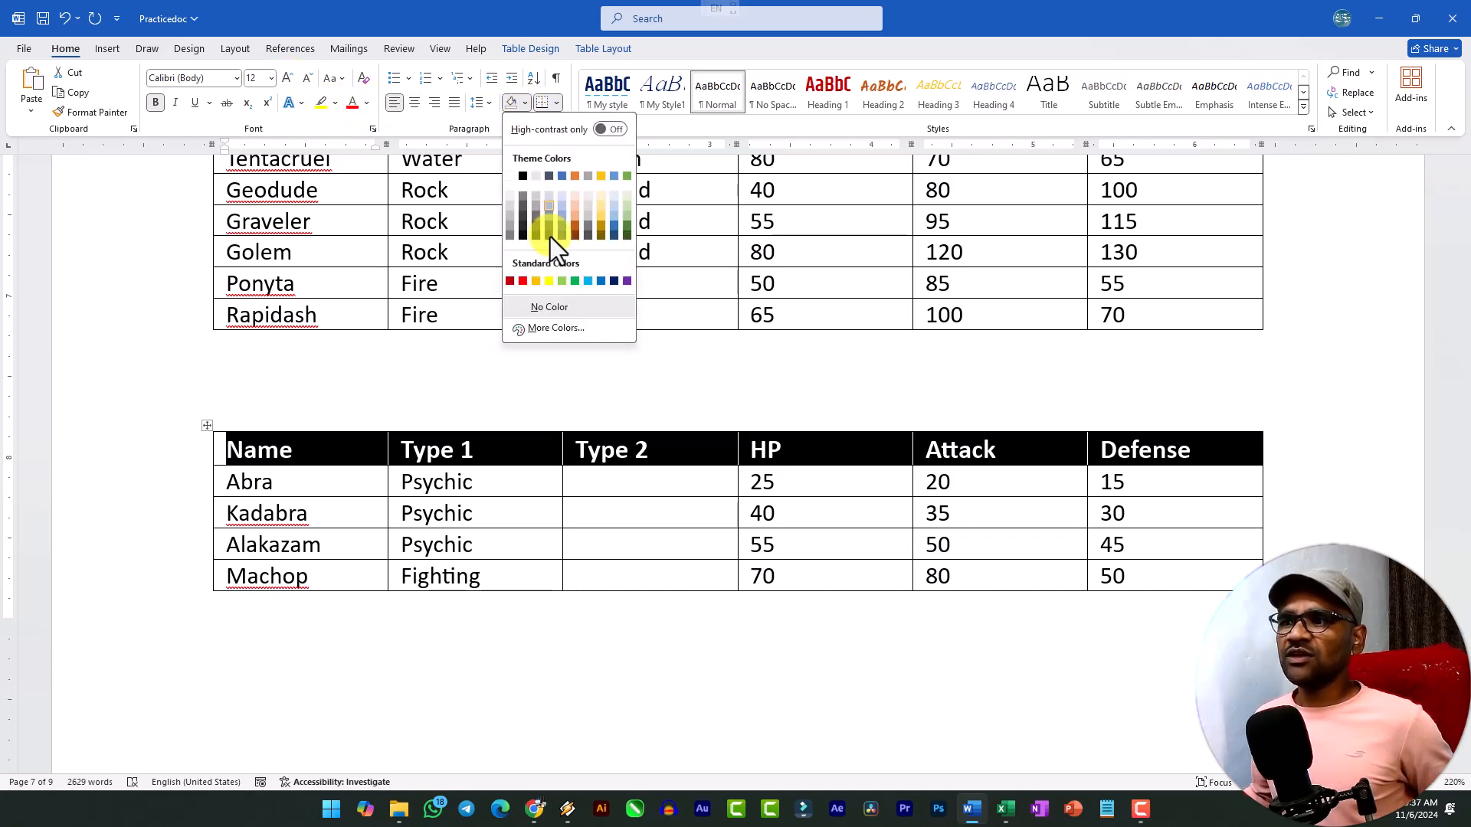
pyautogui.click(547, 282)
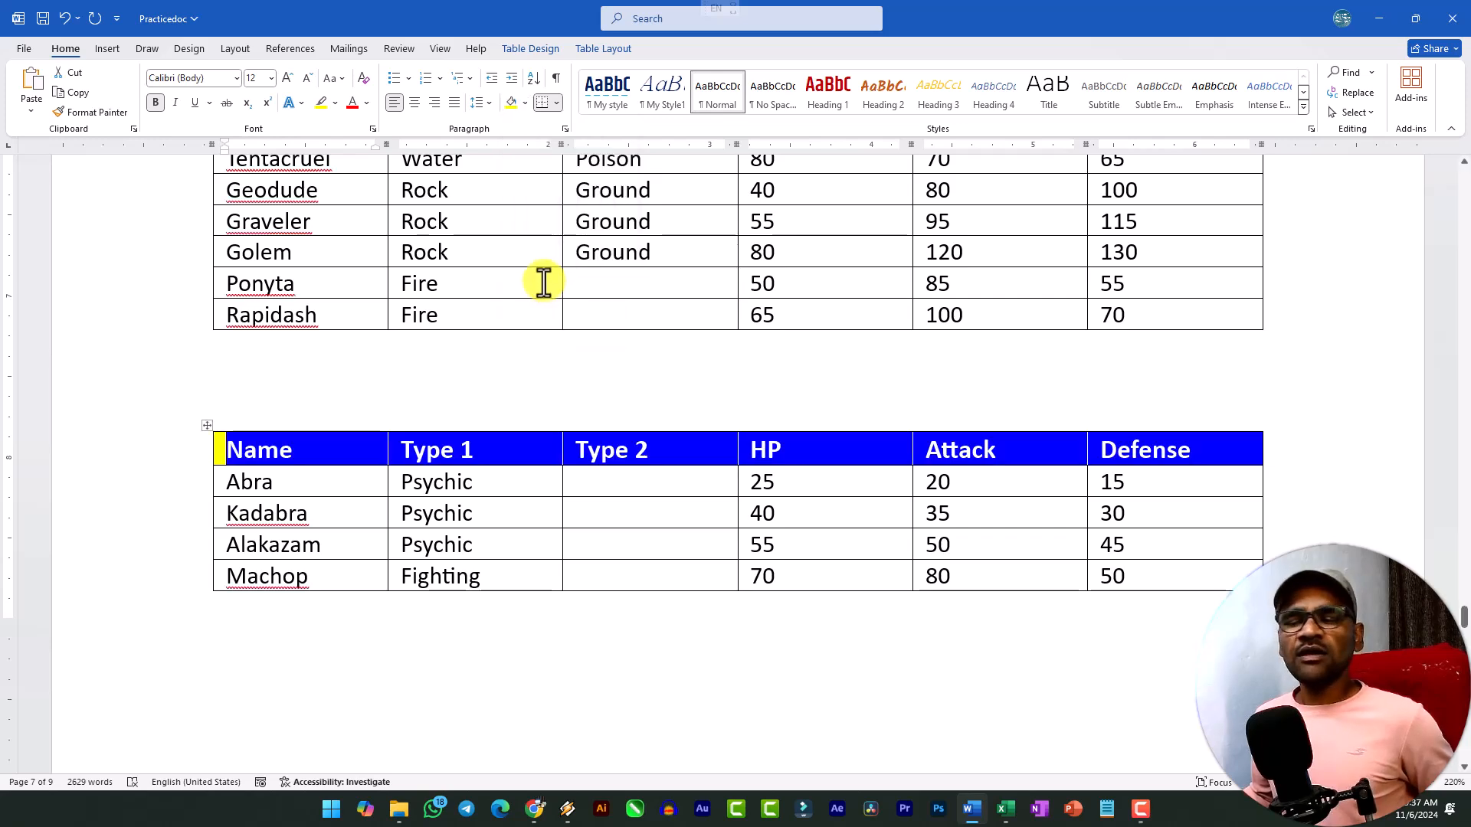
pyautogui.click(544, 282)
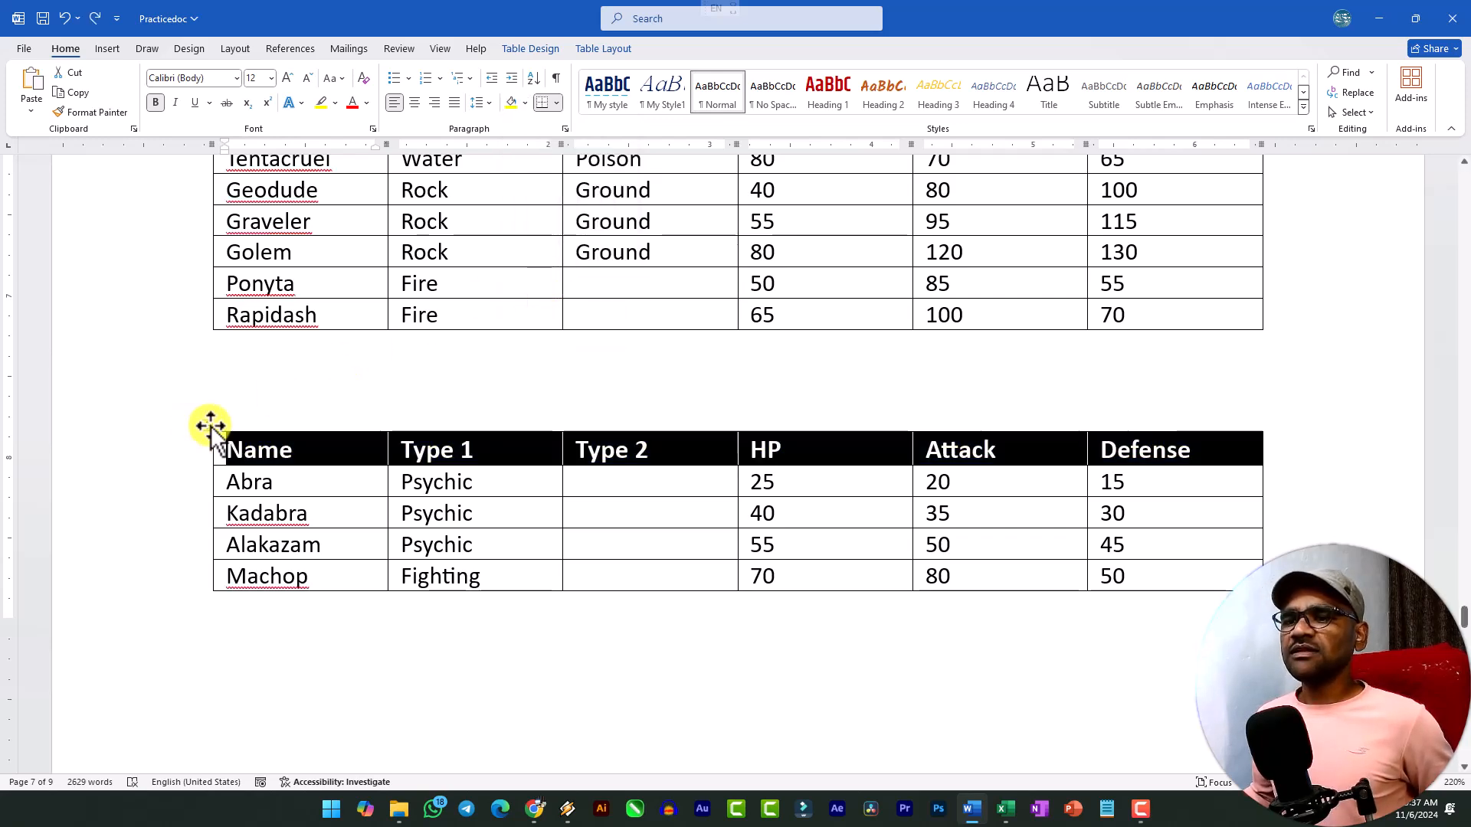
# Apply the list table style with a solid green header row and green row lines to the last table on page 7.
pyautogui.click(208, 426)
pyautogui.click(536, 49)
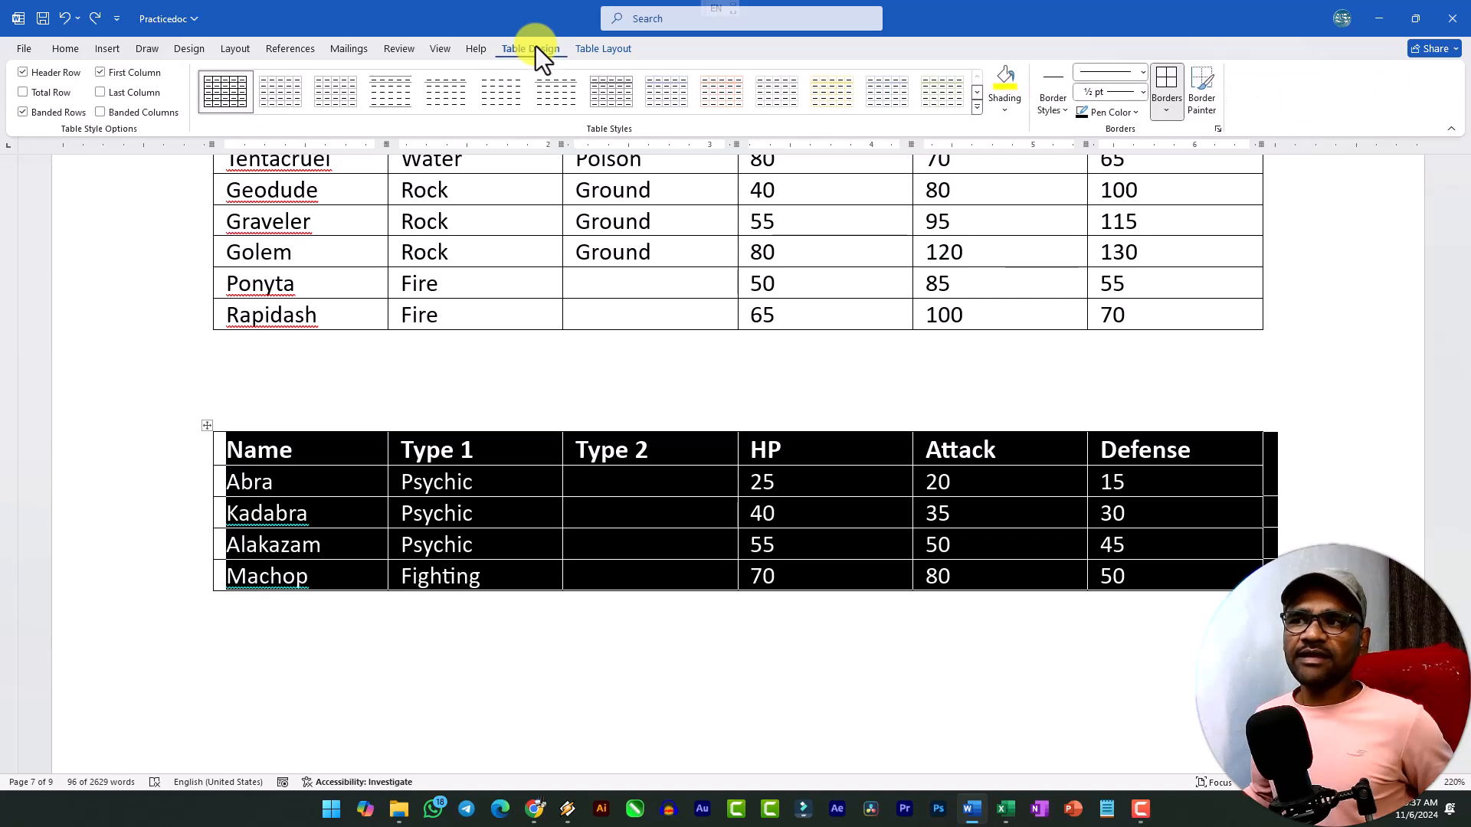
pyautogui.click(976, 109)
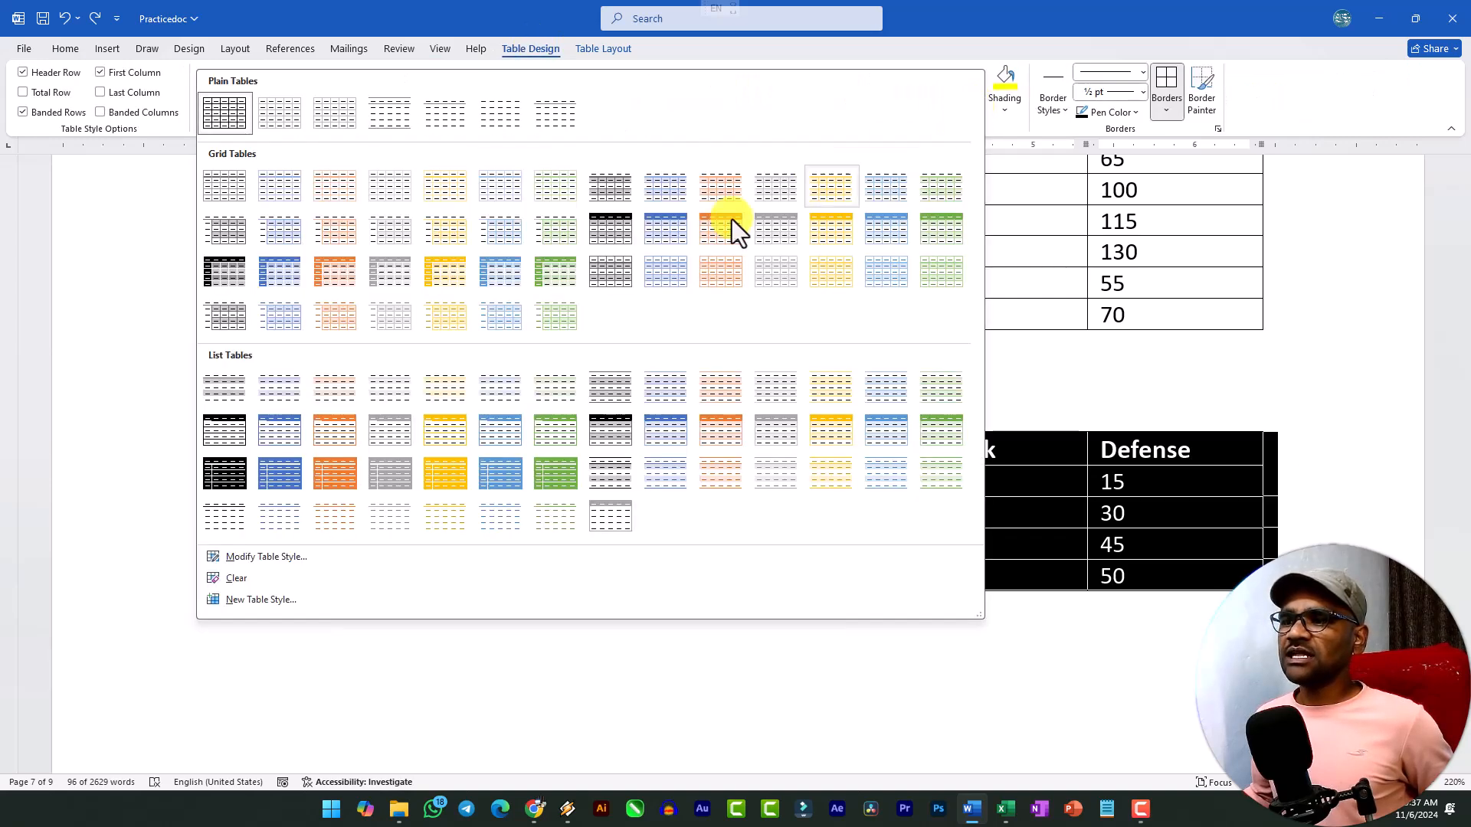
pyautogui.click(550, 442)
pyautogui.click(536, 482)
pyautogui.scroll(-10, 540, 477)
pyautogui.scroll(5, 542, 471)
pyautogui.scroll(-5, 540, 467)
pyautogui.scroll(3, 716, 466)
pyautogui.scroll(-3, 576, 450)
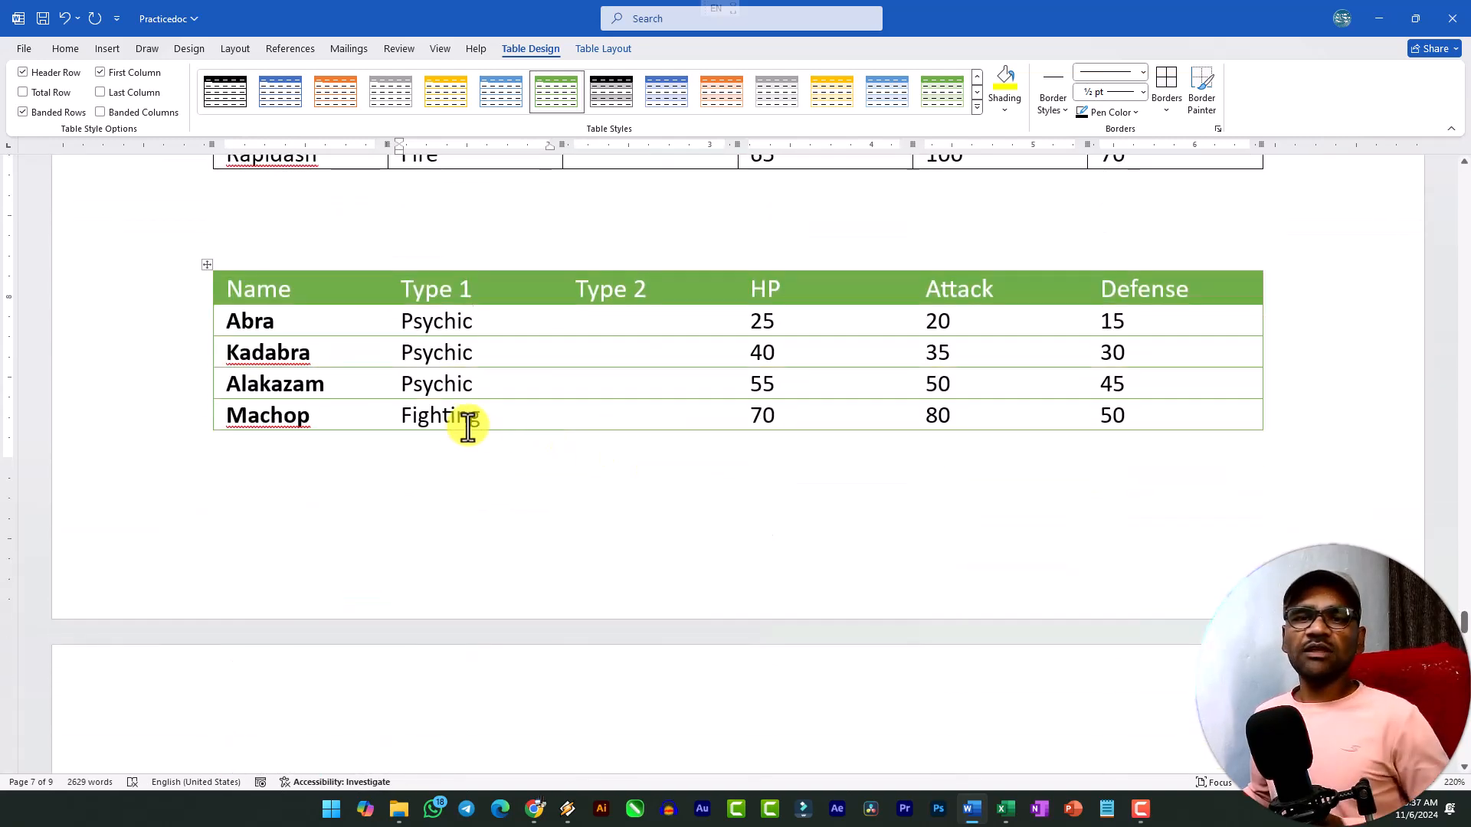
# Apply the gold list table style with light banded rows to the last table on page 7.
pyautogui.click(208, 264)
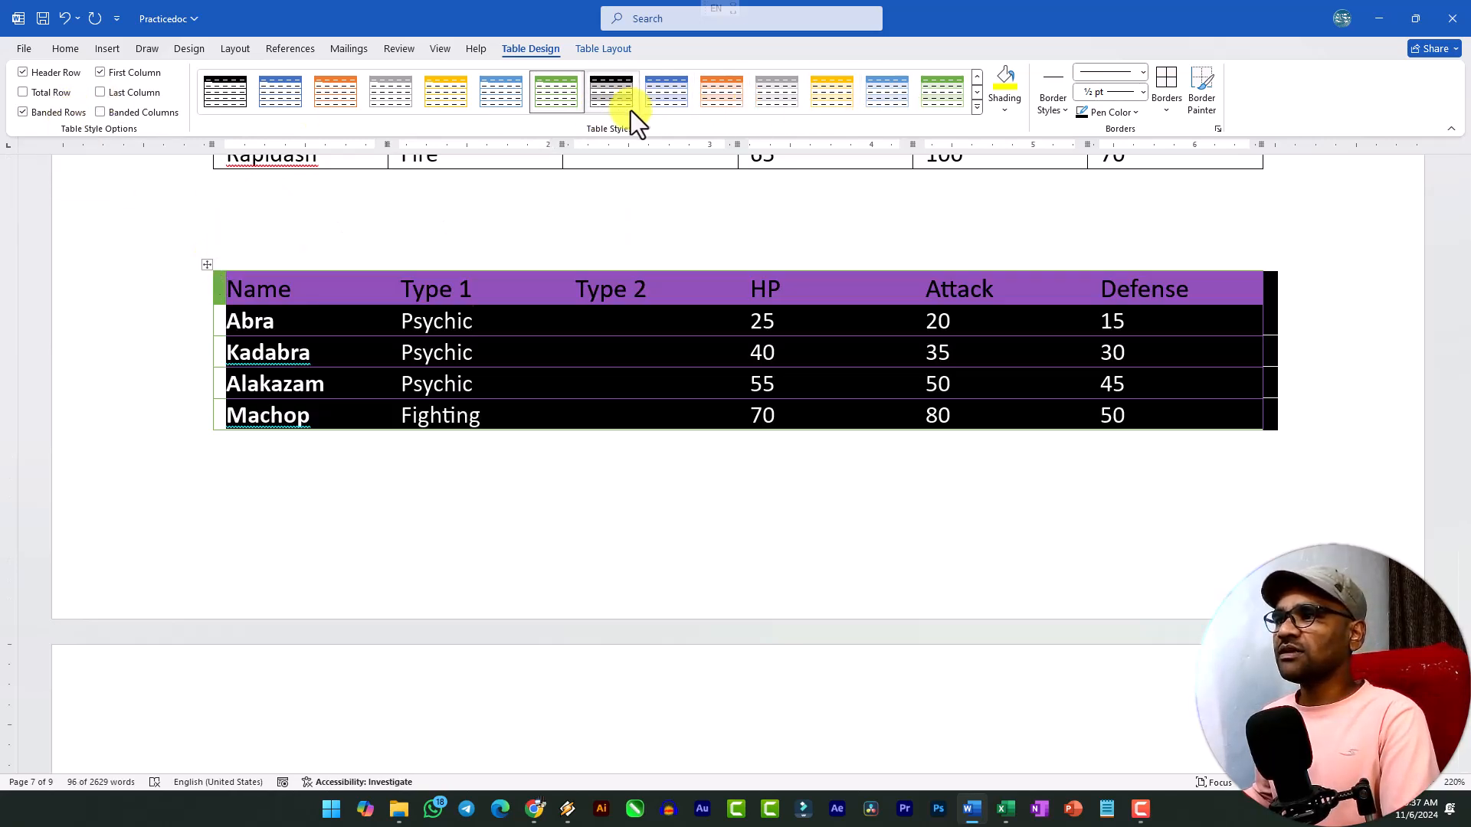
pyautogui.click(839, 99)
pyautogui.click(588, 359)
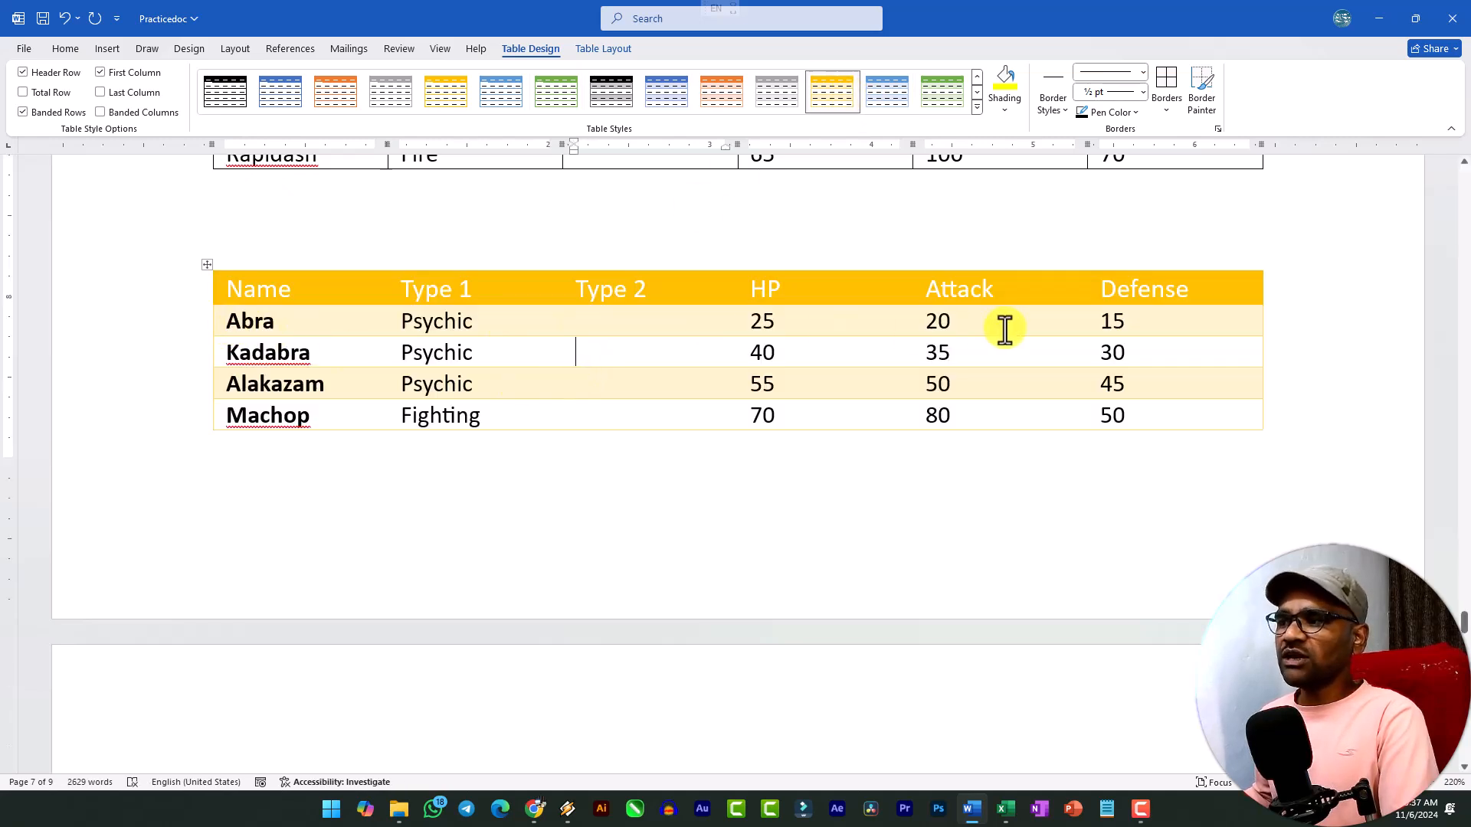
# Turn off banded rows for the whole gold table, look over its rows on both pages, and turn banded rows back on.
pyautogui.click(208, 266)
pyautogui.click(49, 113)
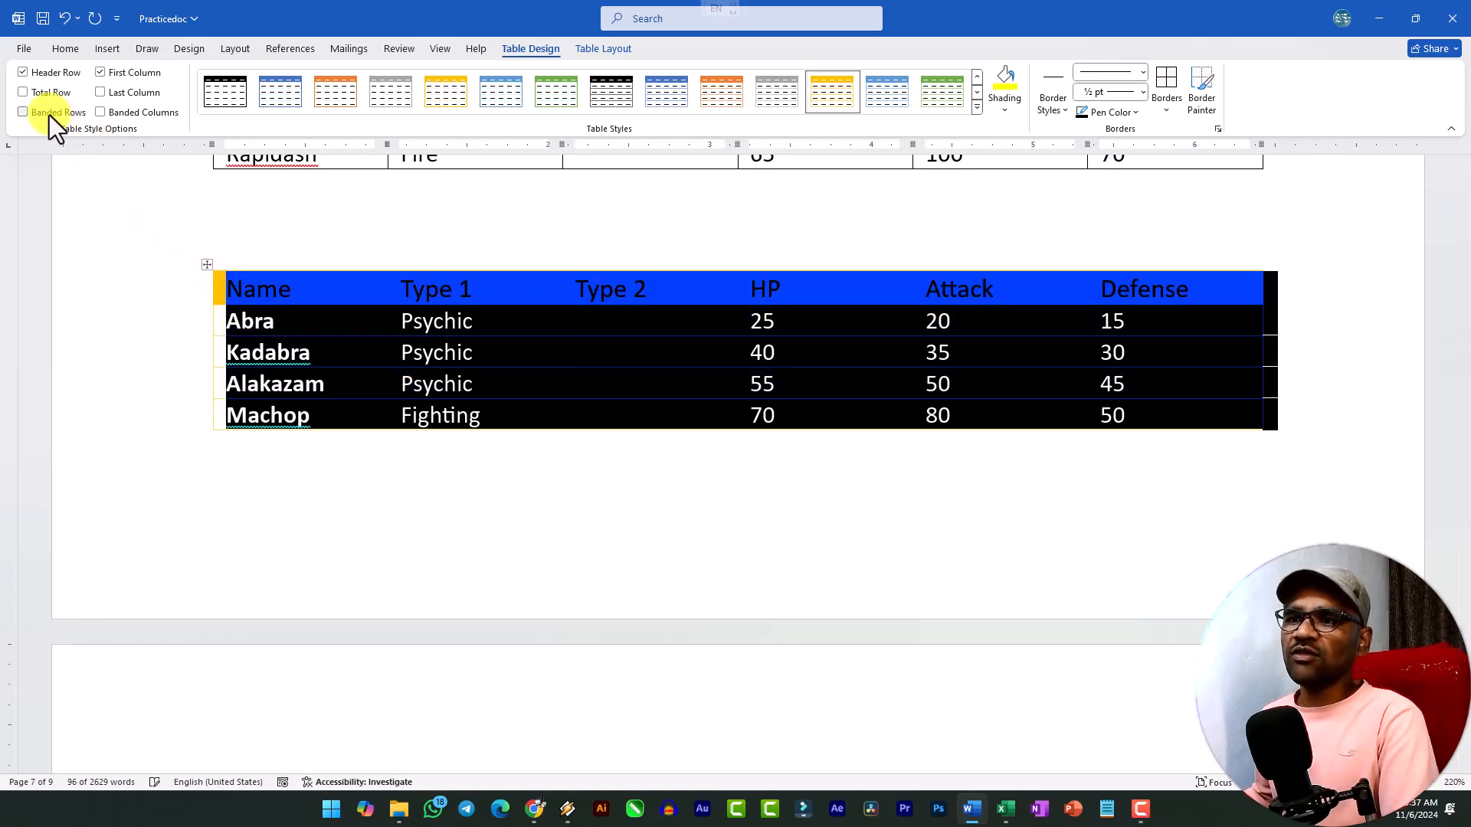
pyautogui.click(337, 348)
pyautogui.scroll(-6, 454, 401)
pyautogui.scroll(7, 457, 404)
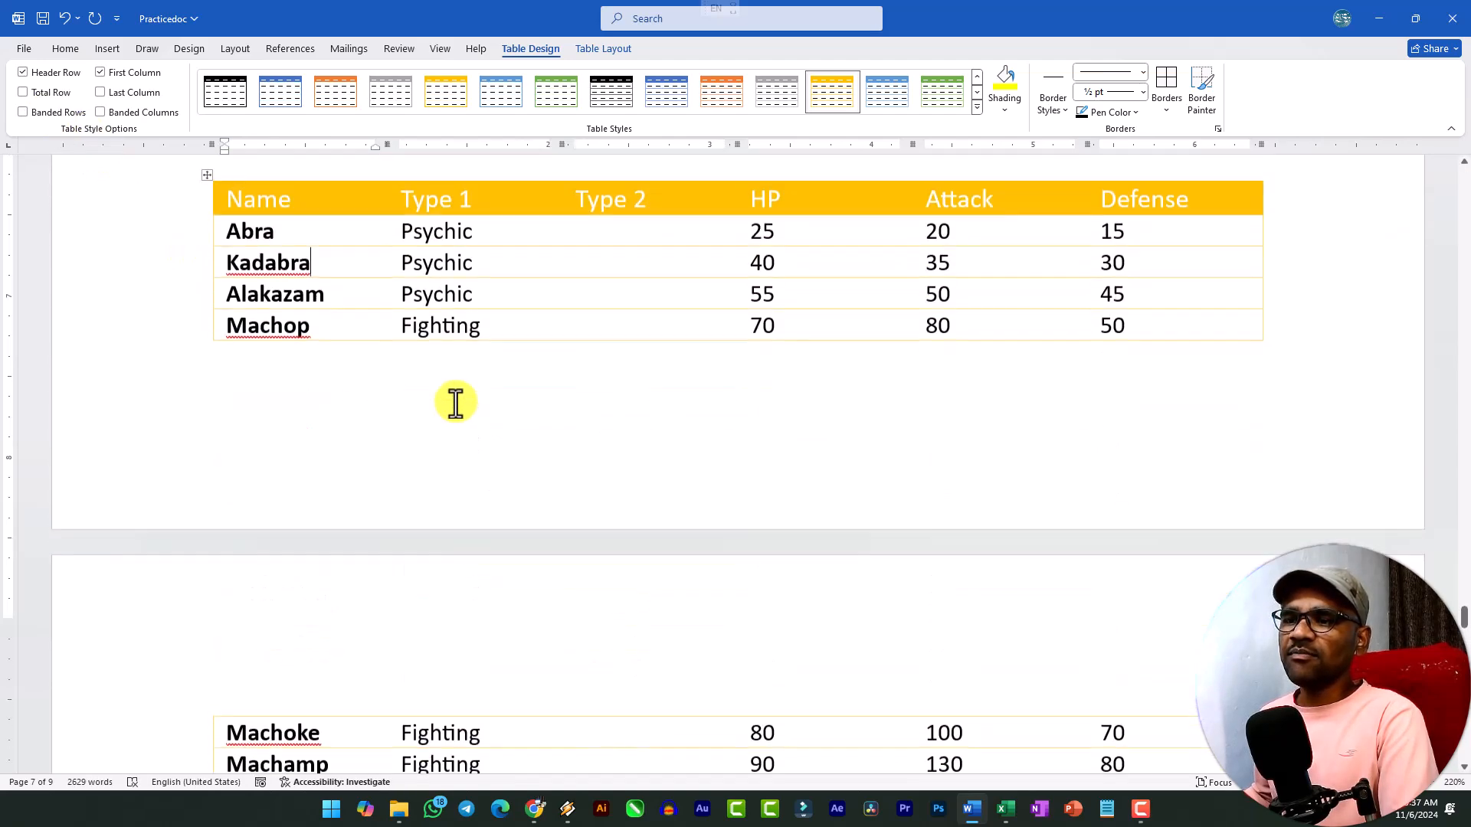
pyautogui.click(207, 425)
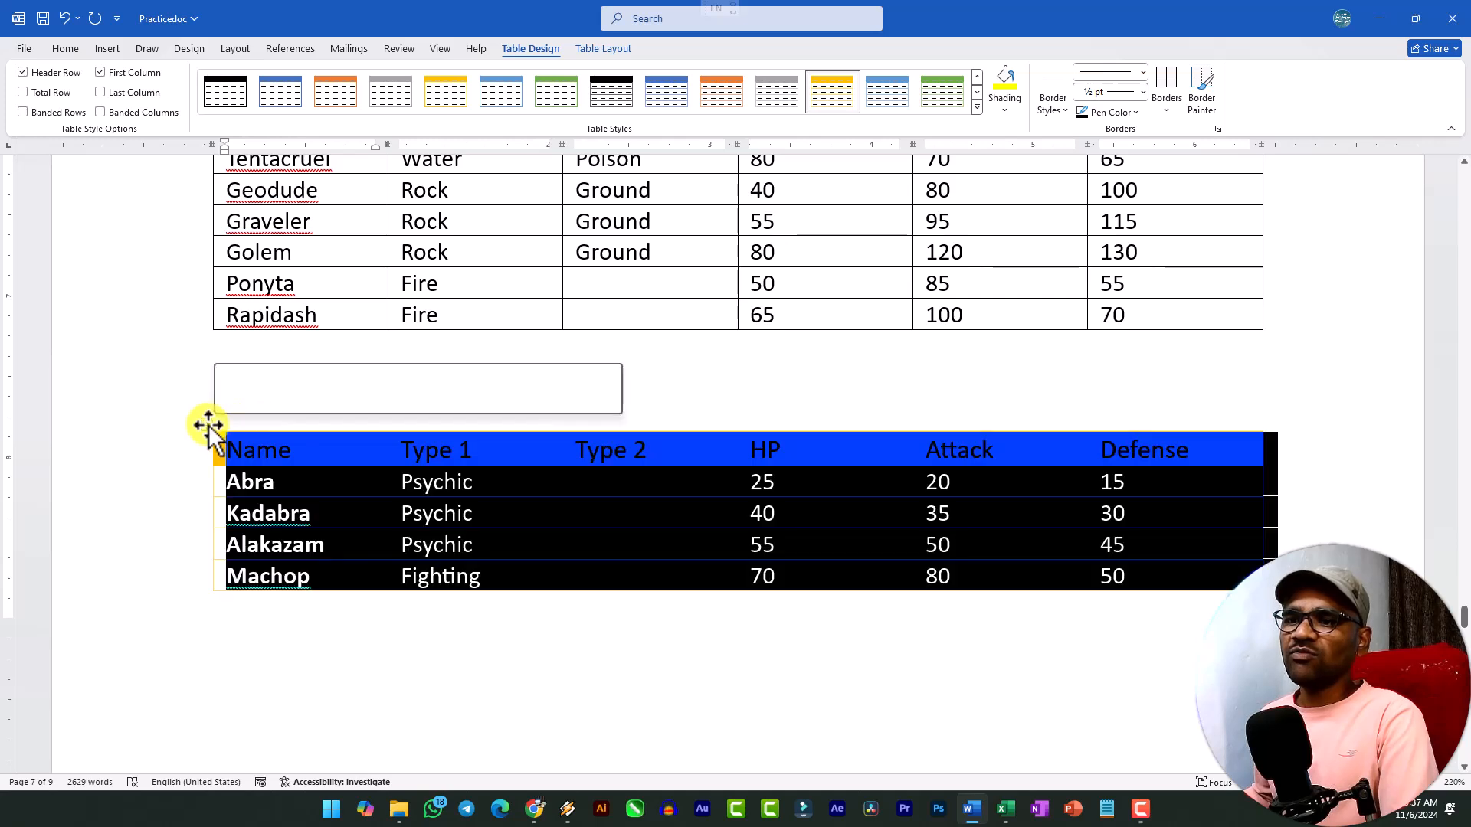
pyautogui.click(46, 113)
pyautogui.click(281, 491)
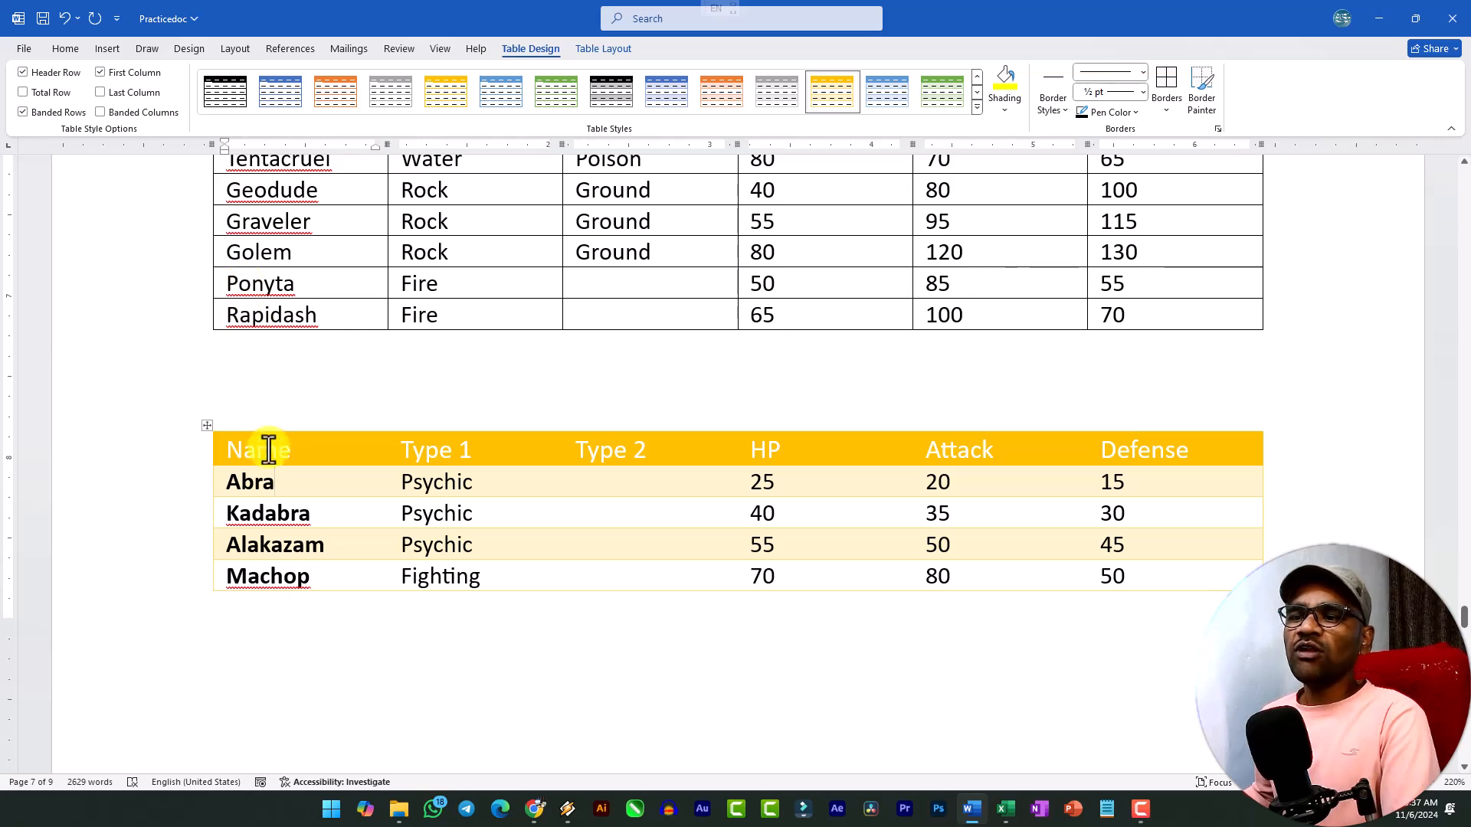
# Switch the gold table from banded rows to banded columns, and return it to banded rows.
pyautogui.click(207, 426)
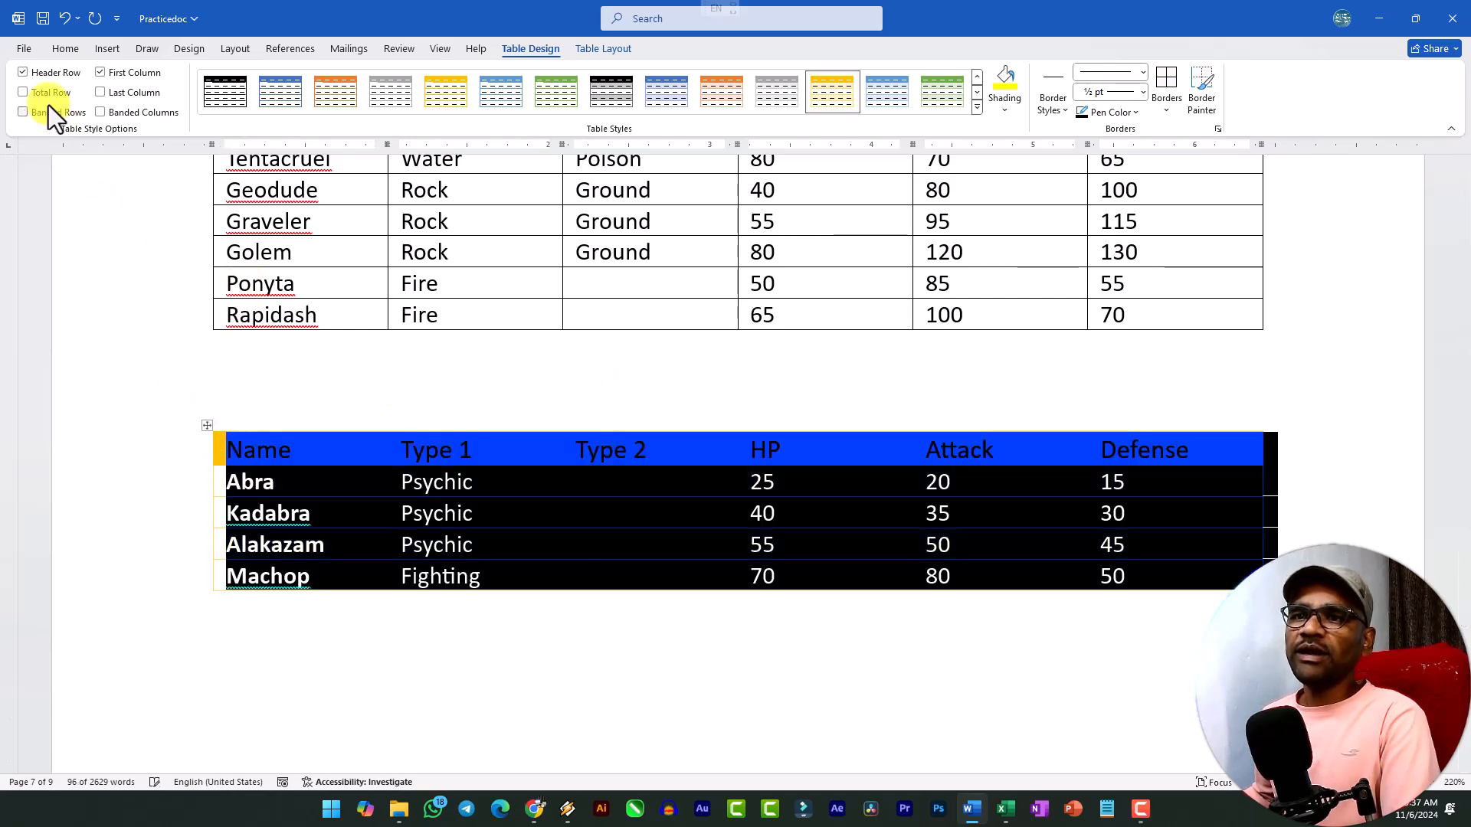
pyautogui.click(48, 110)
pyautogui.click(100, 112)
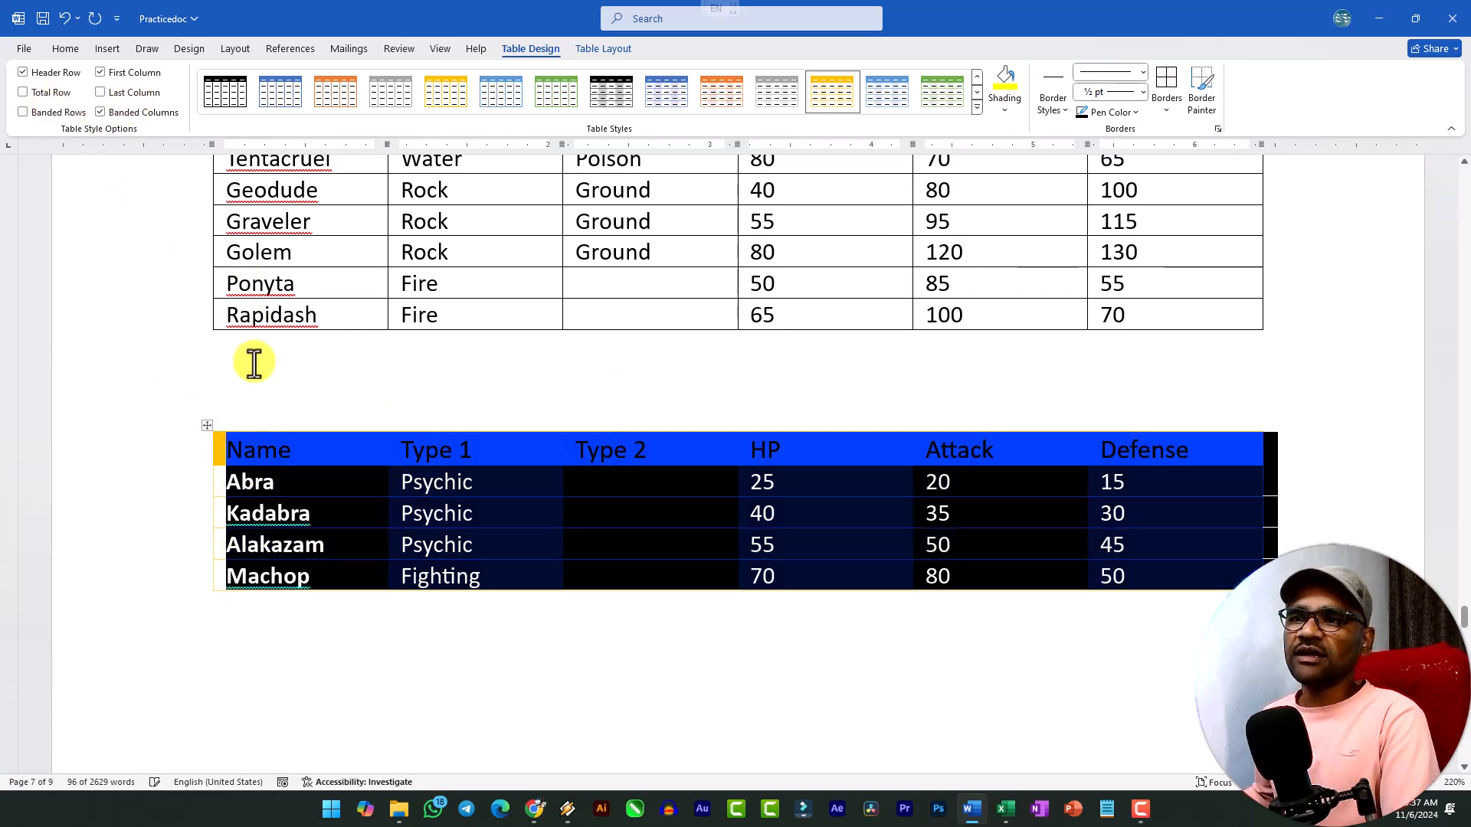
pyautogui.click(379, 532)
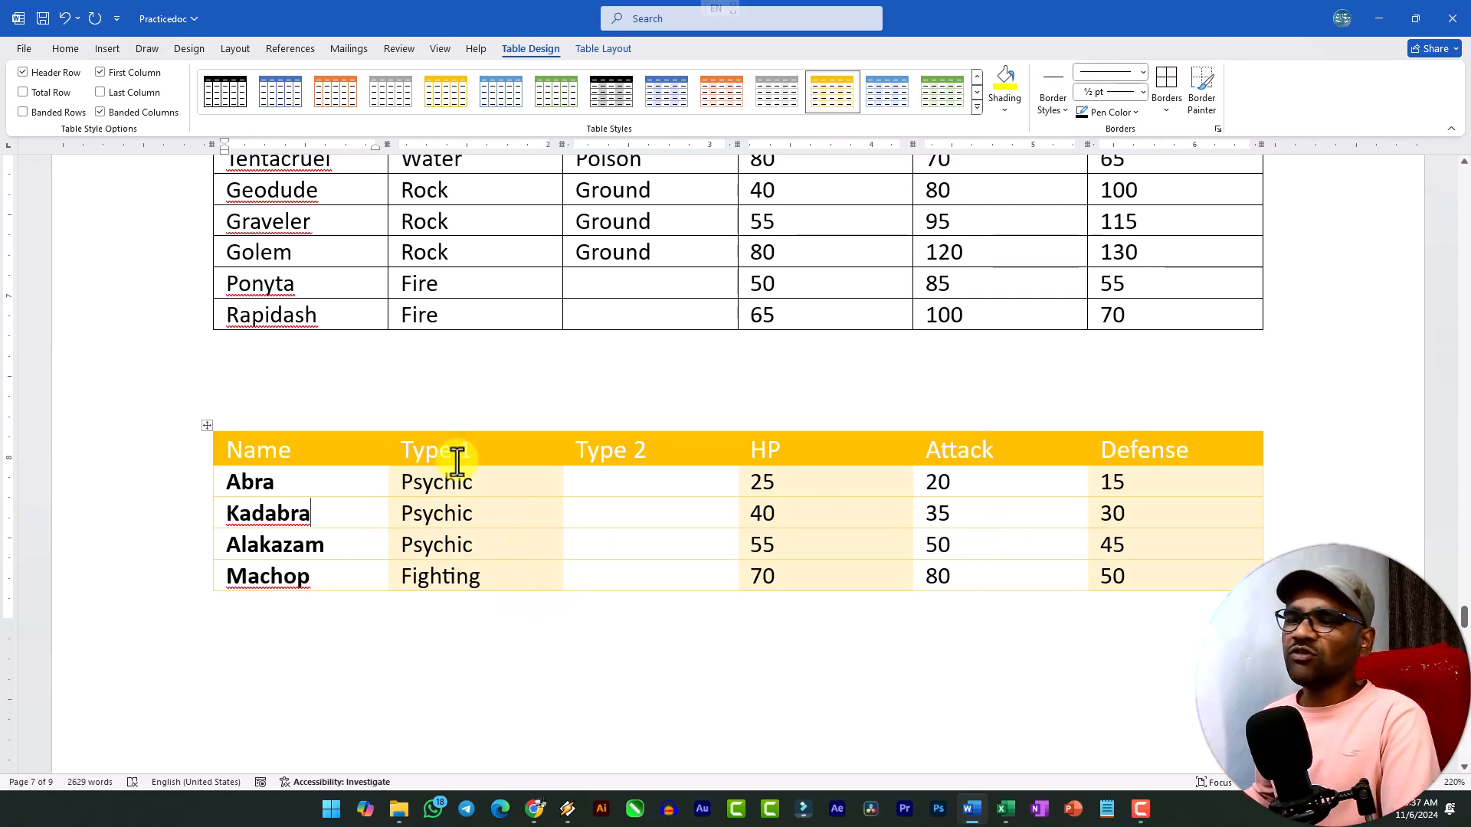
pyautogui.click(206, 427)
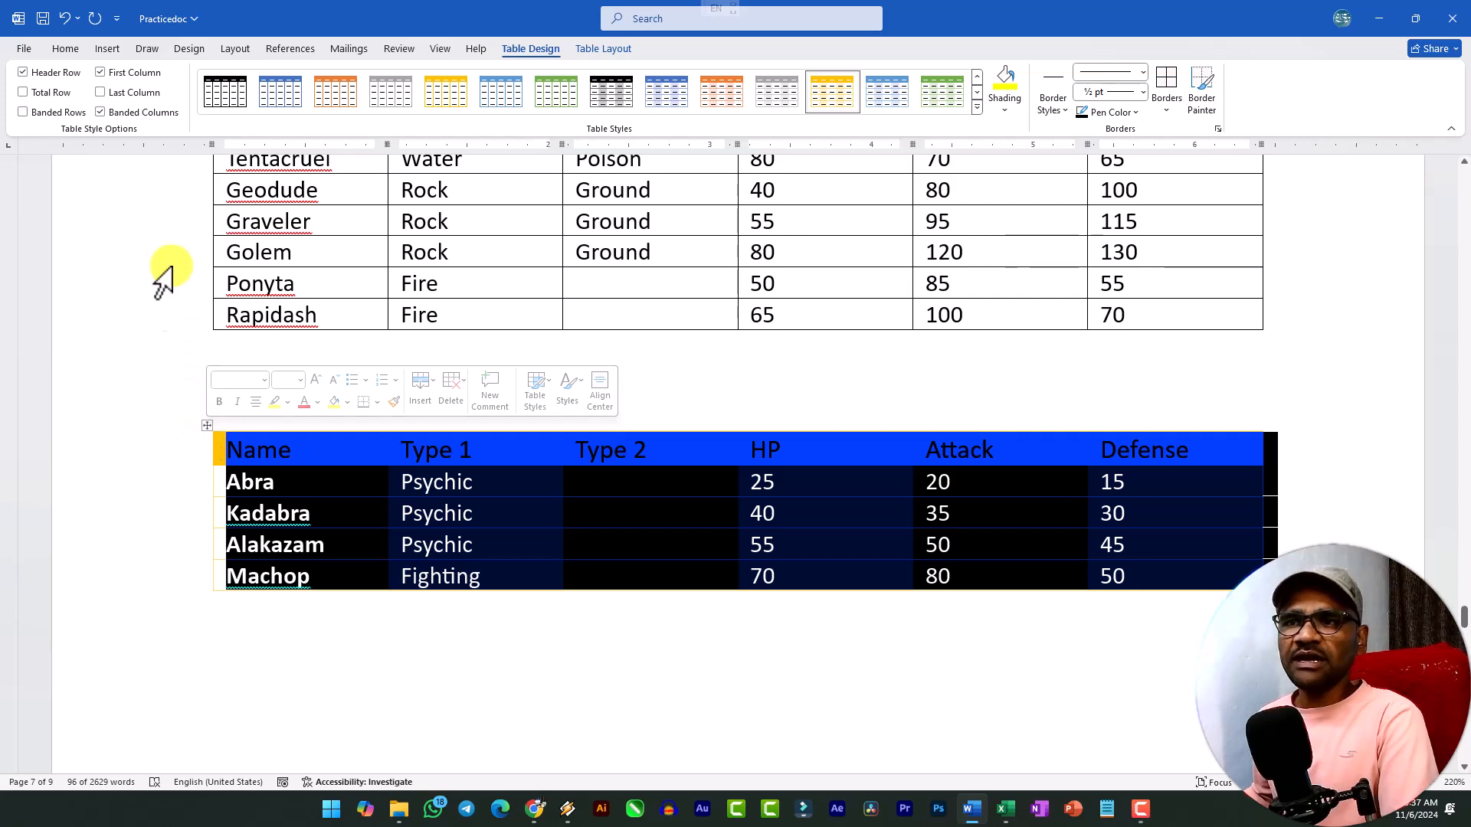
pyautogui.click(101, 114)
pyautogui.click(51, 114)
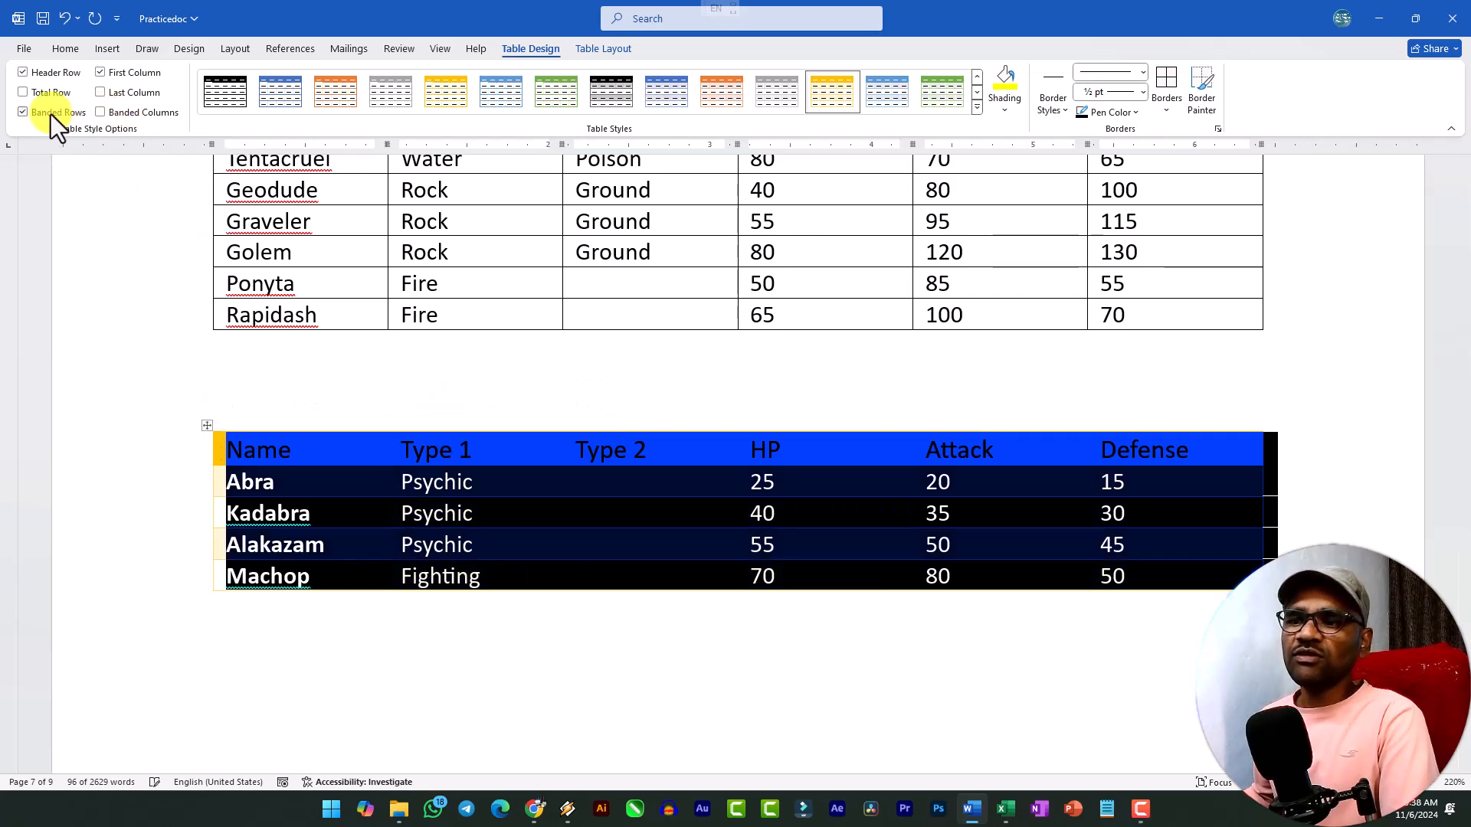
pyautogui.click(352, 509)
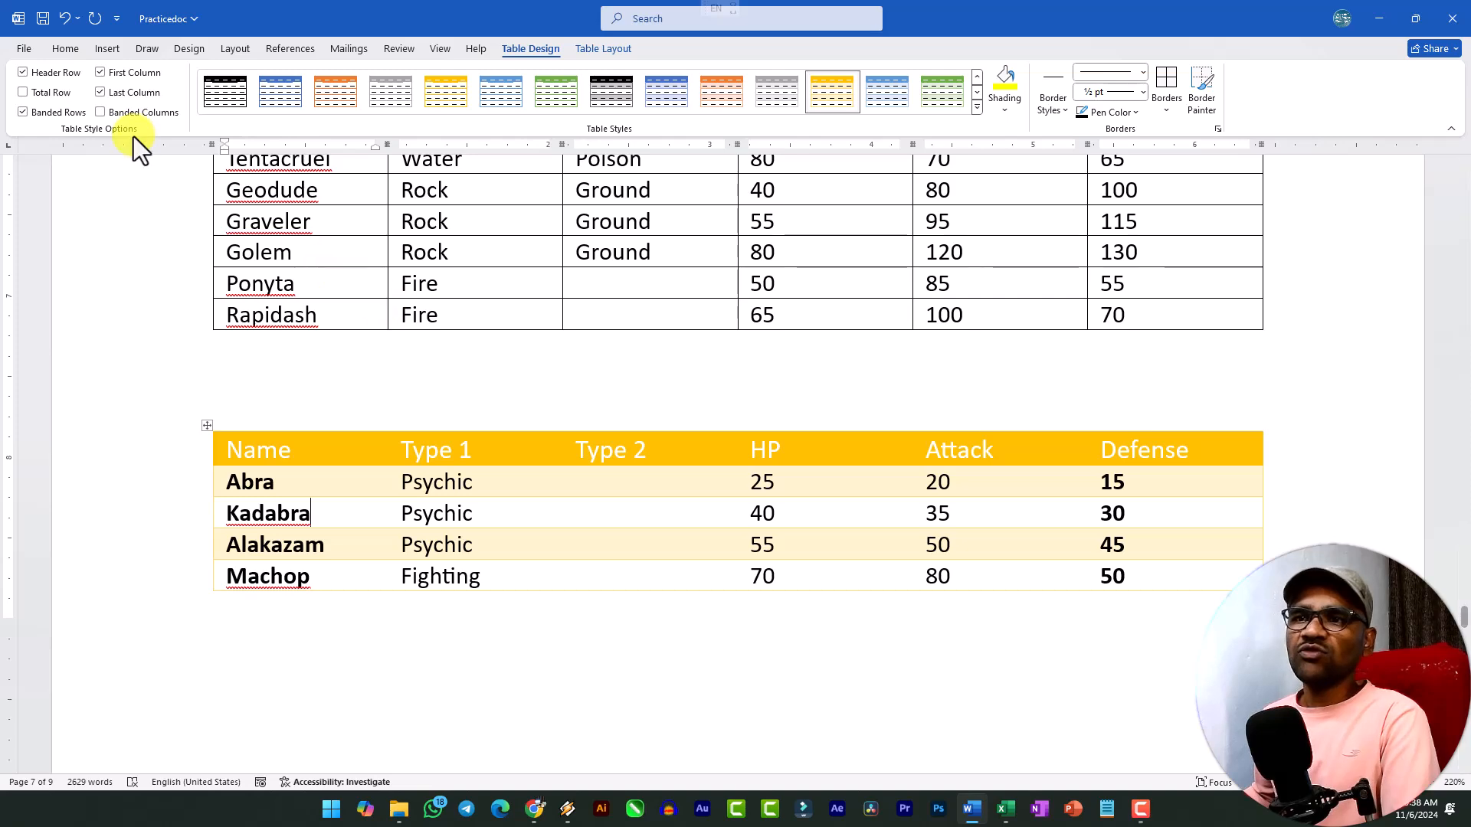
# Turn on the total row option for the gold table, look at its lower rows, and turn the option off again.
pyautogui.click(25, 94)
pyautogui.scroll(-10, 257, 502)
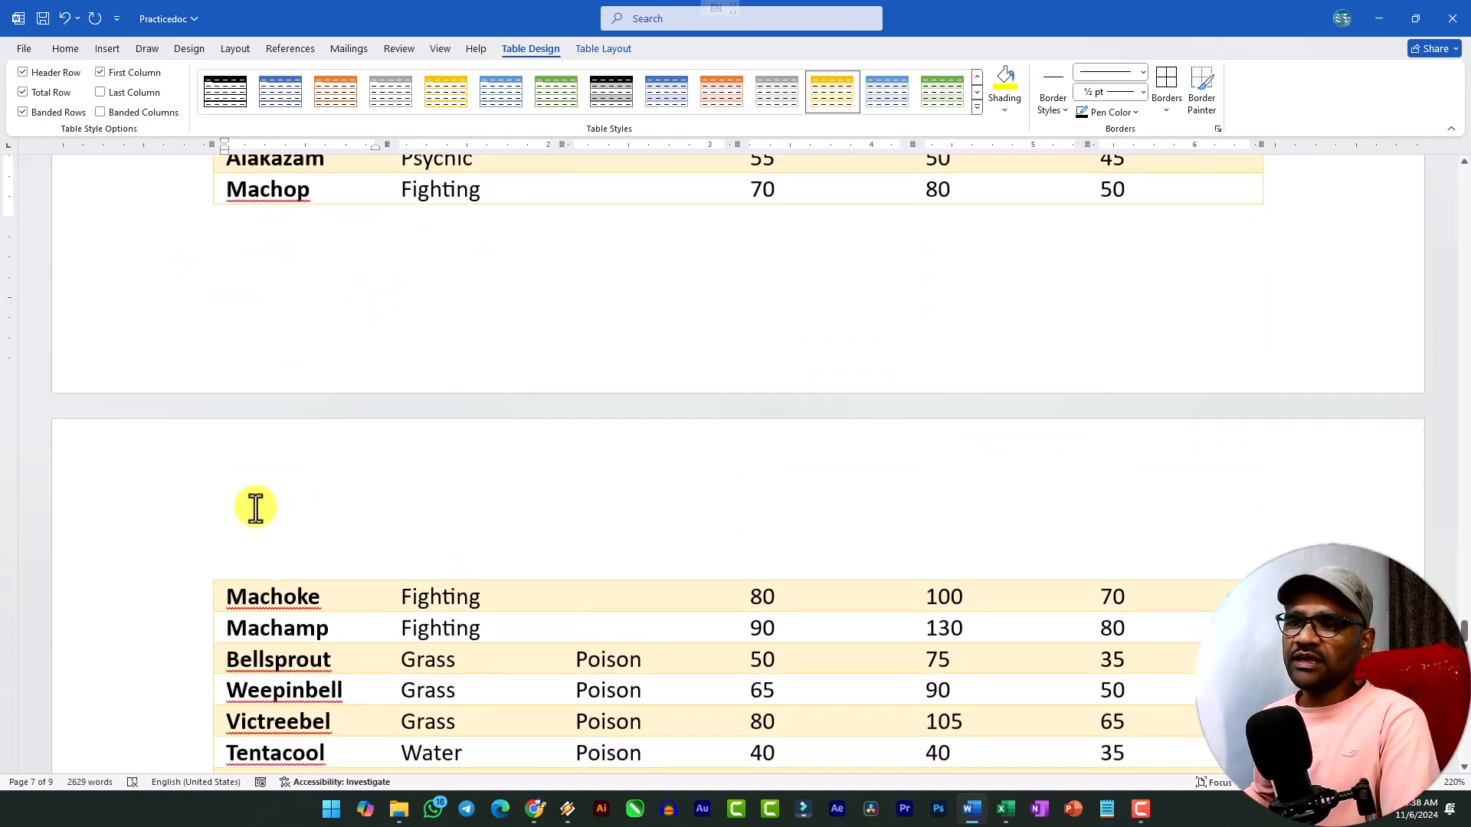
pyautogui.scroll(7, 296, 486)
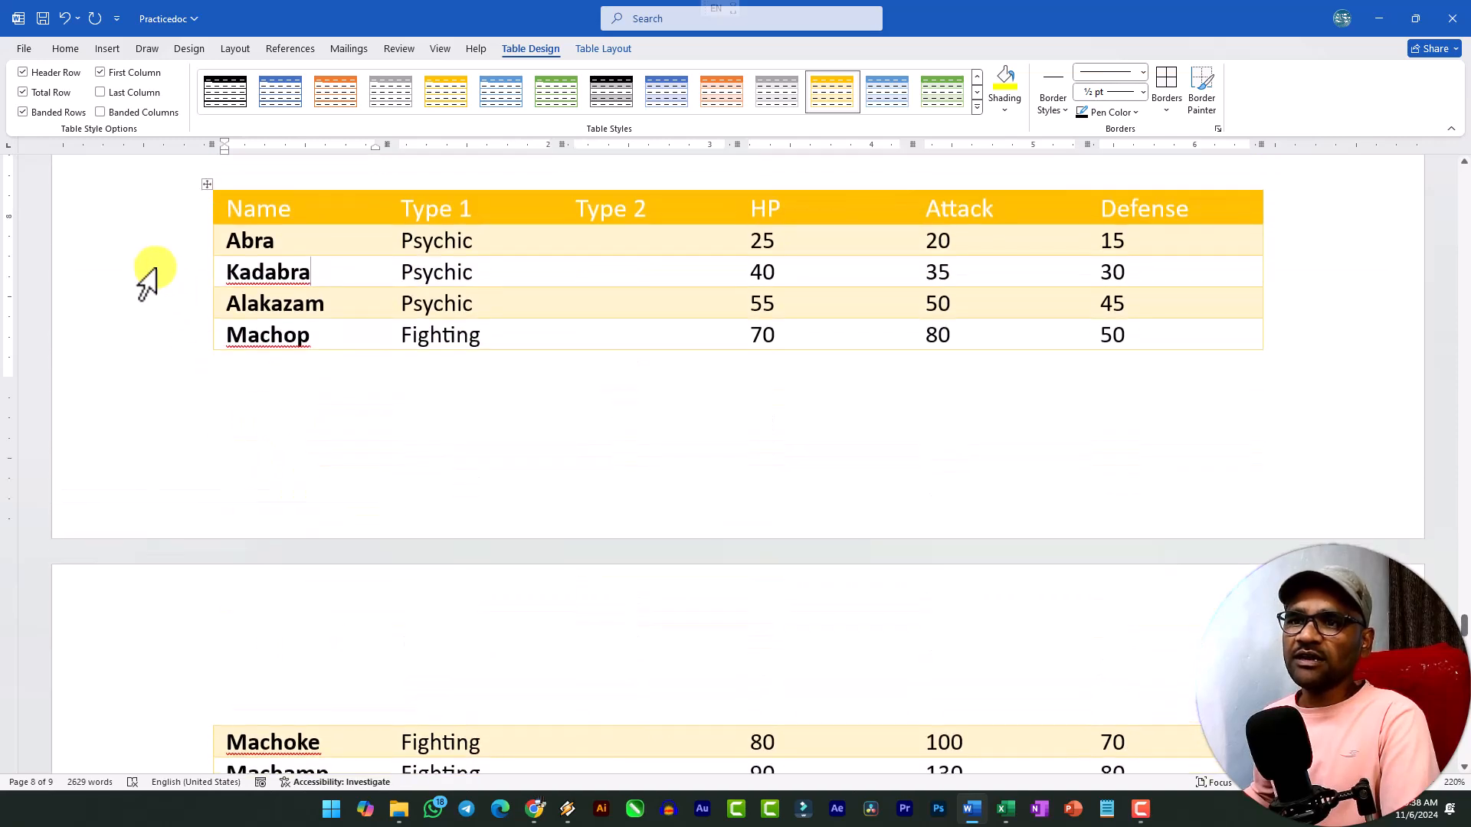
pyautogui.click(22, 93)
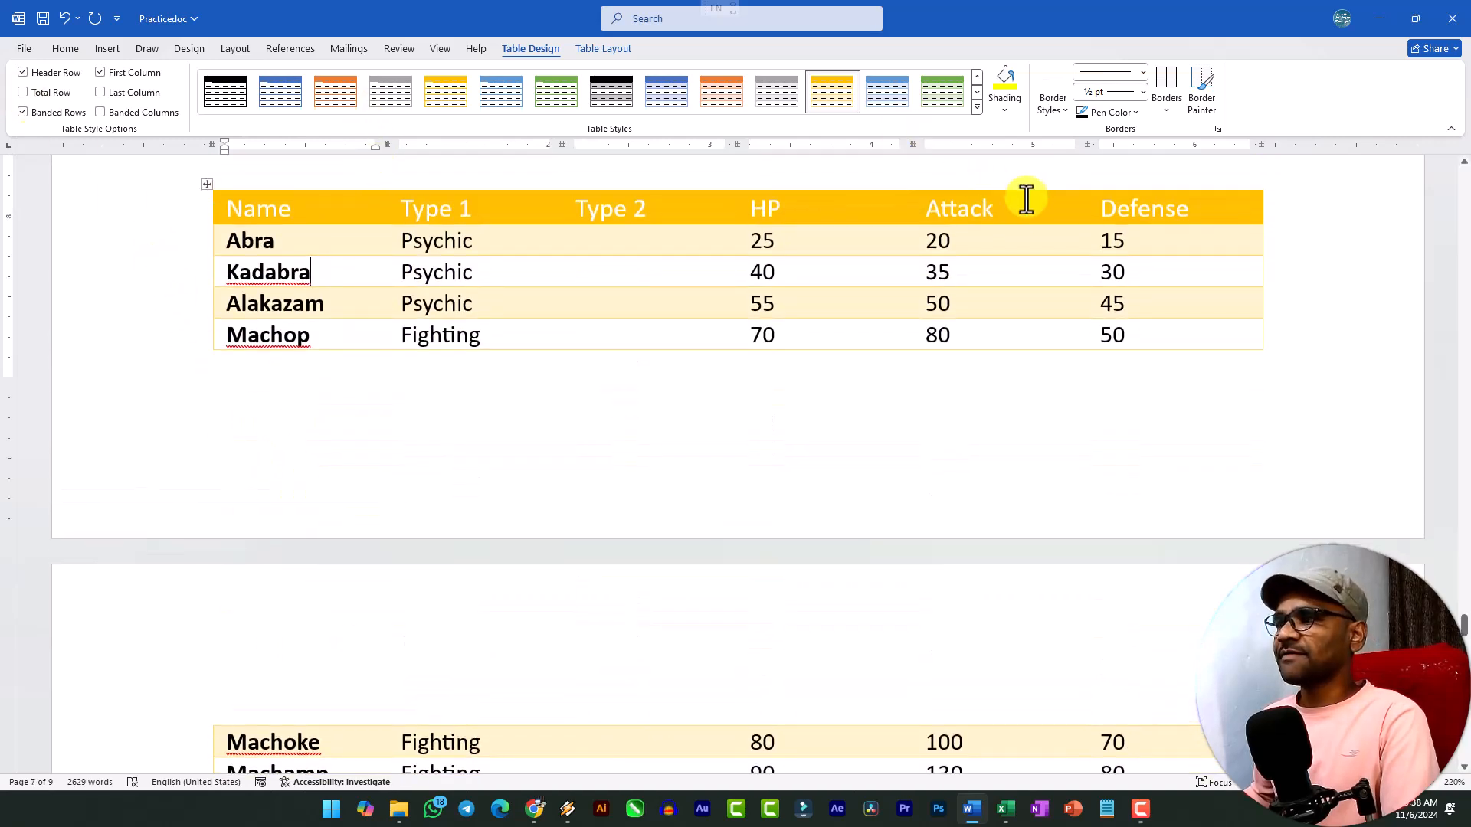
# Remove all borders from the entire gold table spanning pages 7 and 8.
pyautogui.scroll(-5, 838, 354)
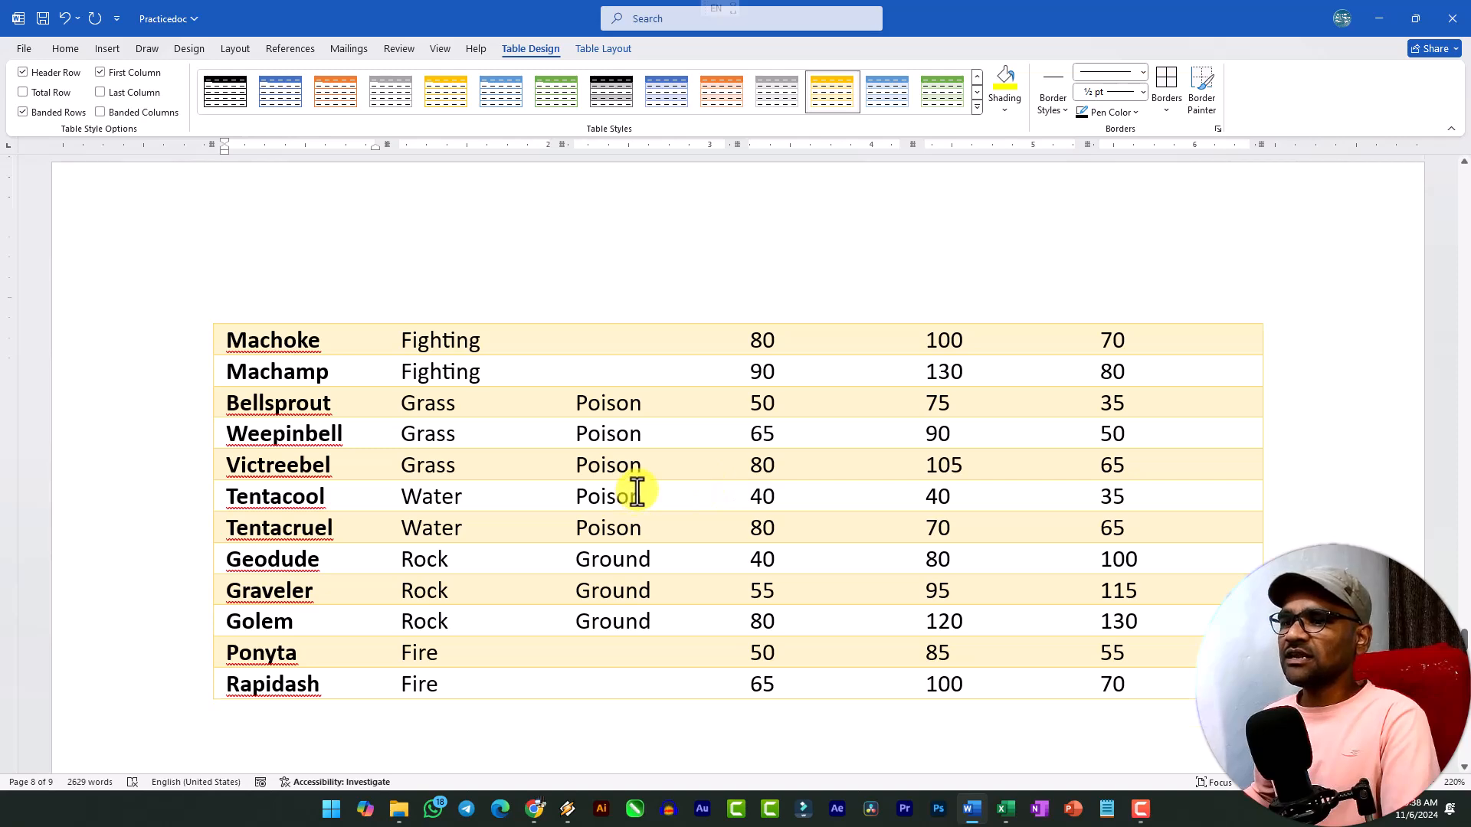
pyautogui.scroll(5, 634, 489)
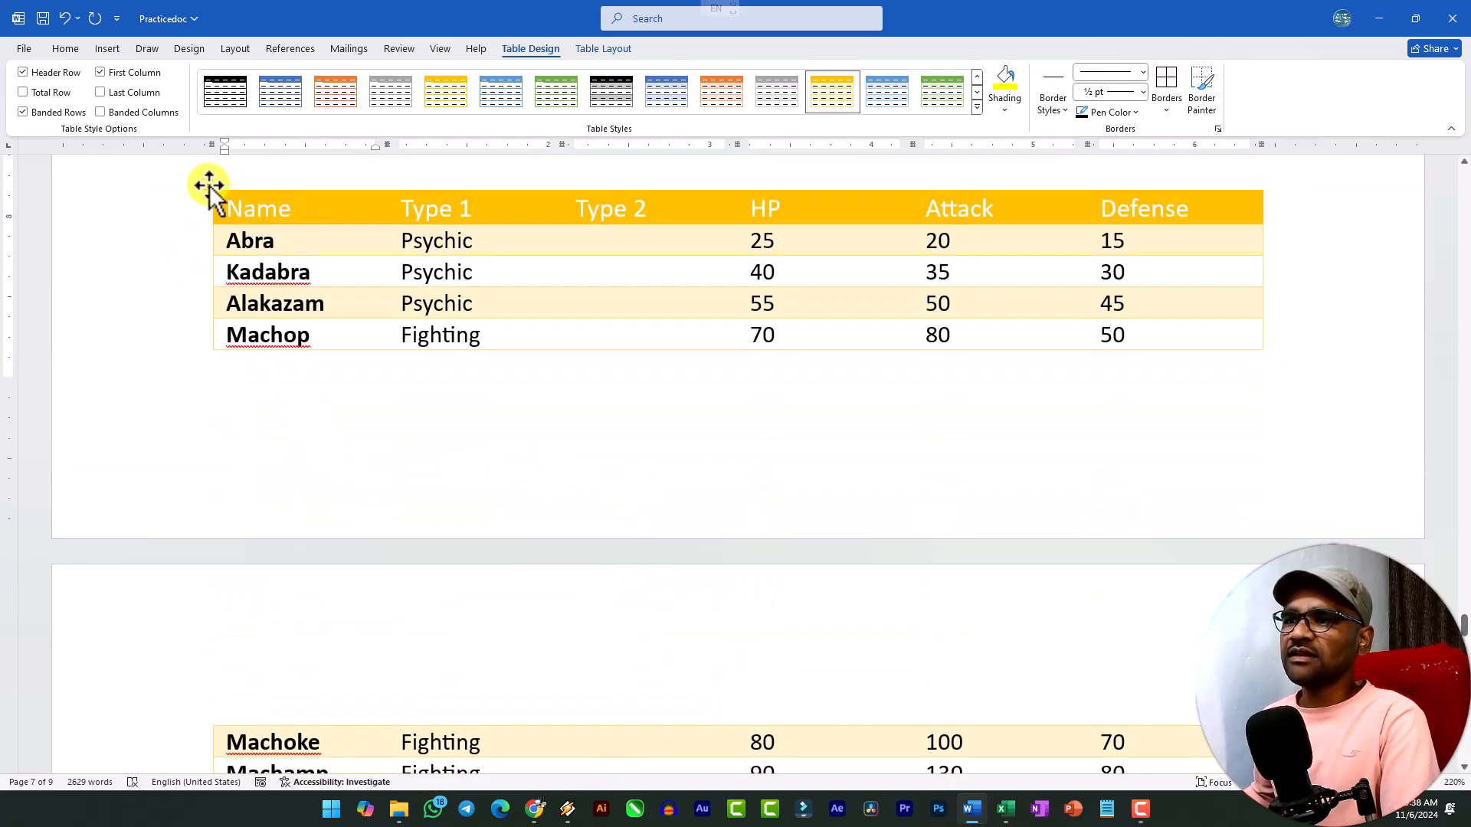
pyautogui.click(207, 184)
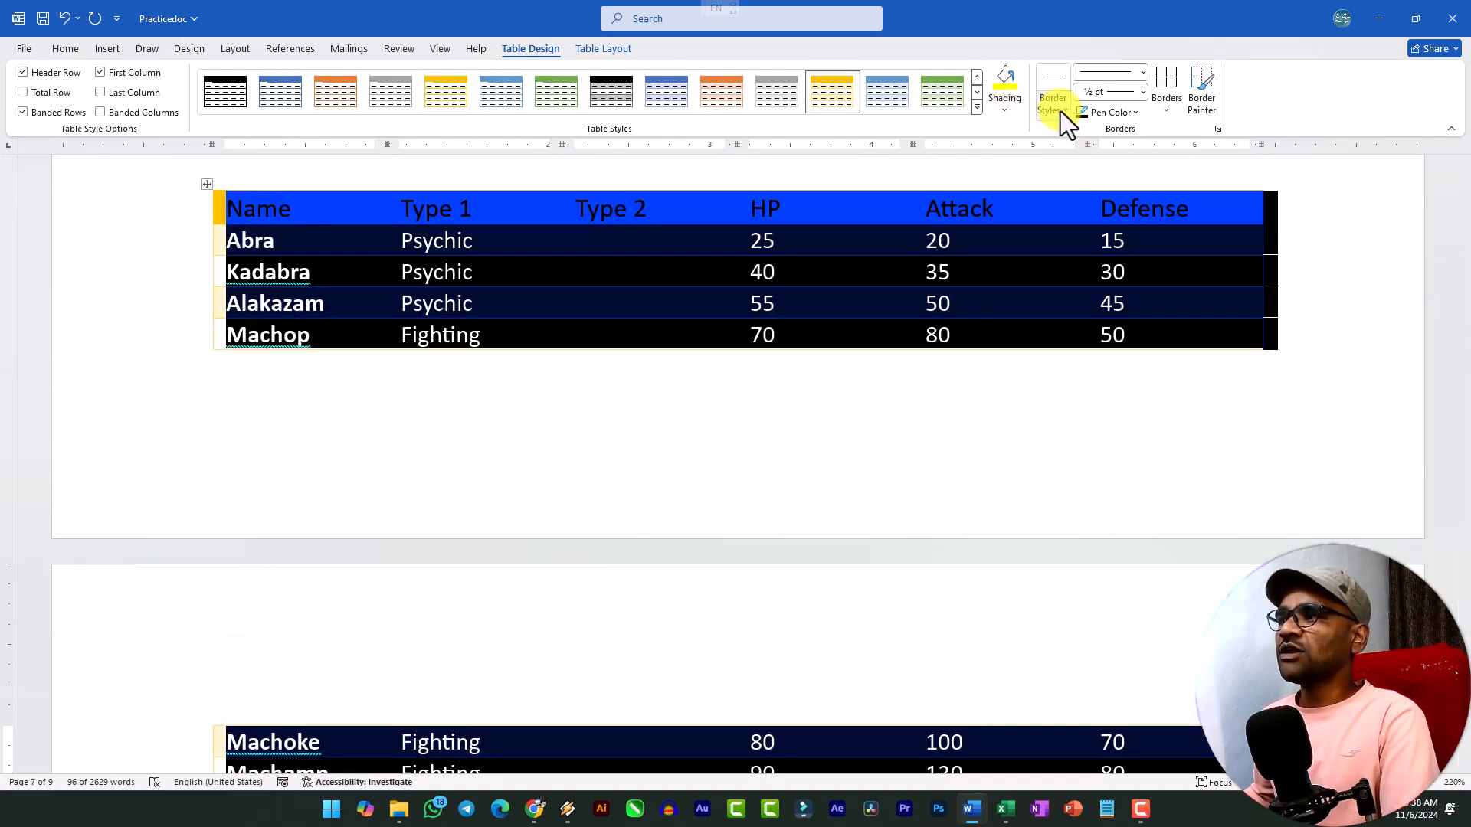
pyautogui.click(1164, 112)
pyautogui.click(1193, 224)
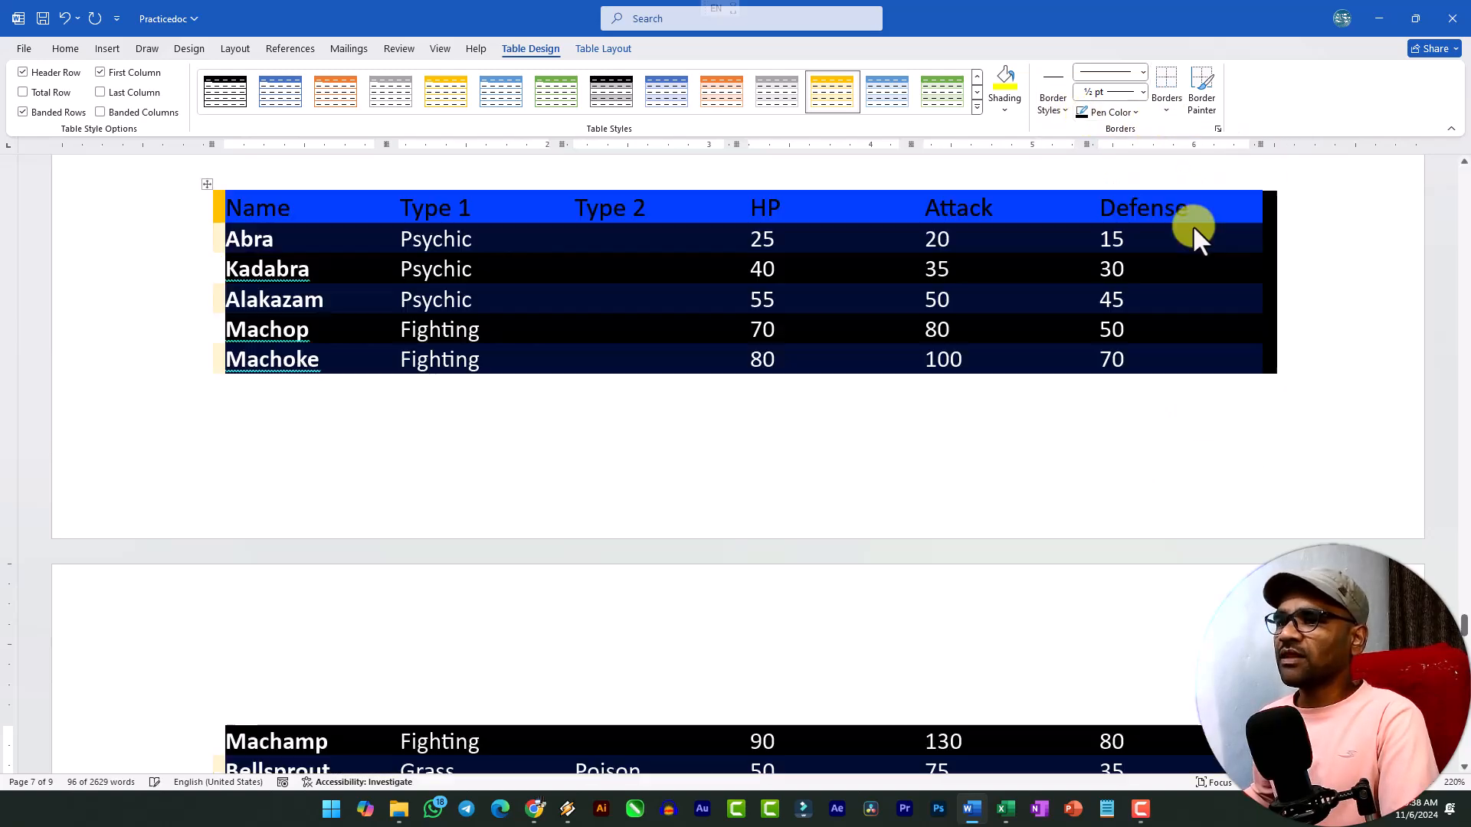
# Show the gridlines of the borderless gold table.
pyautogui.click(490, 301)
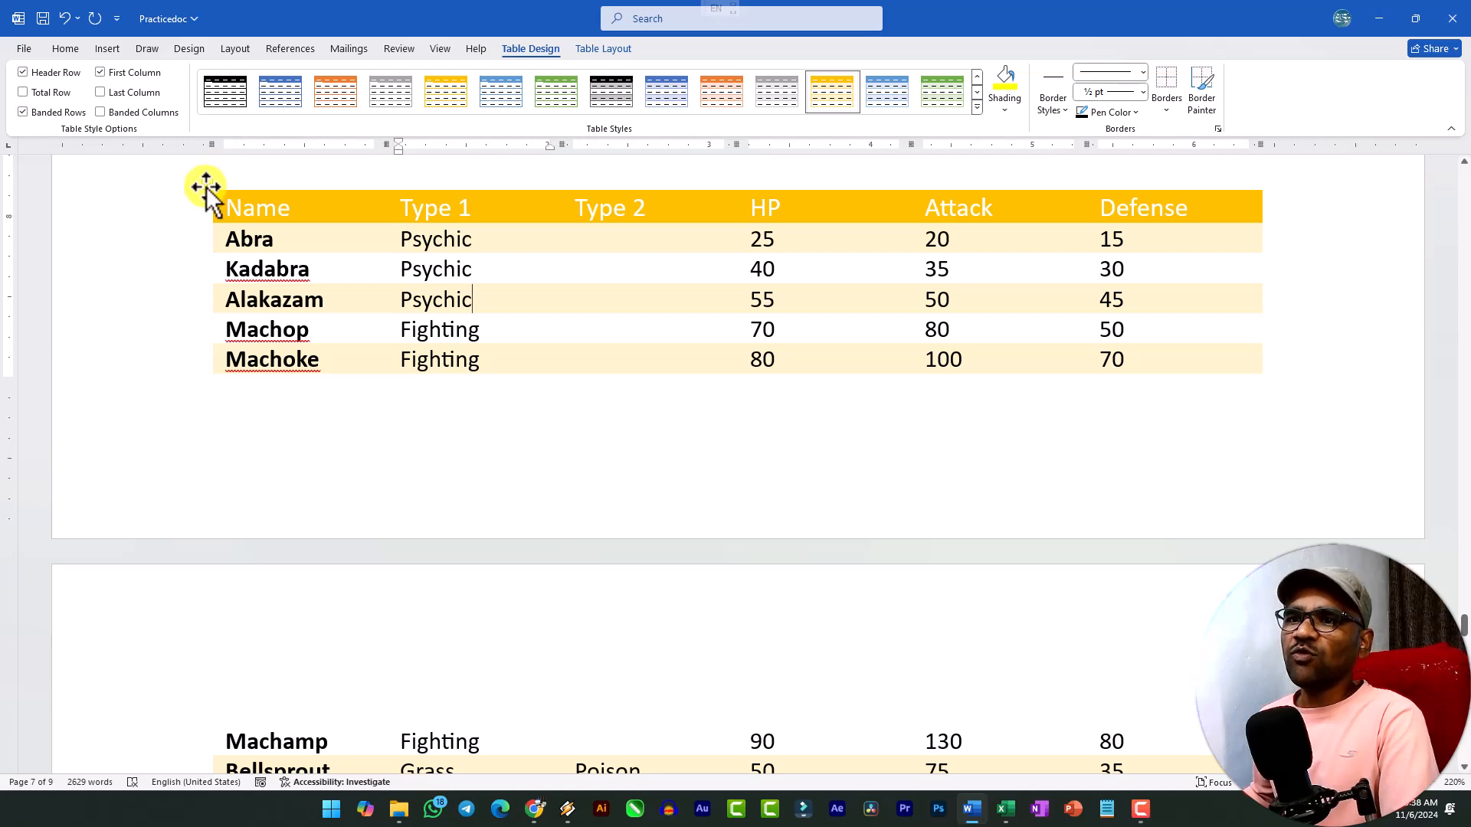
pyautogui.click(207, 186)
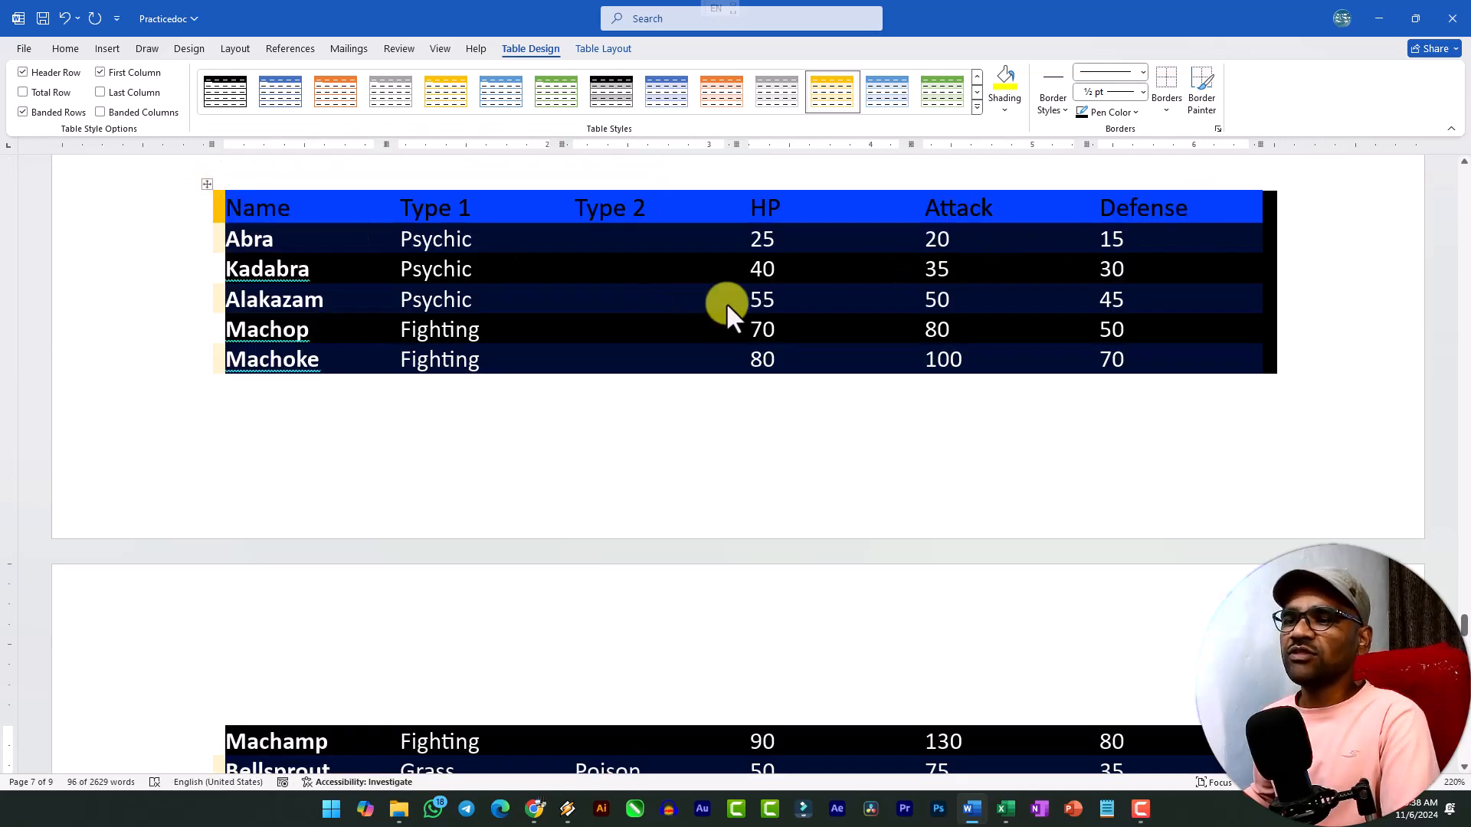
pyautogui.click(616, 51)
pyautogui.click(77, 90)
pyautogui.click(443, 269)
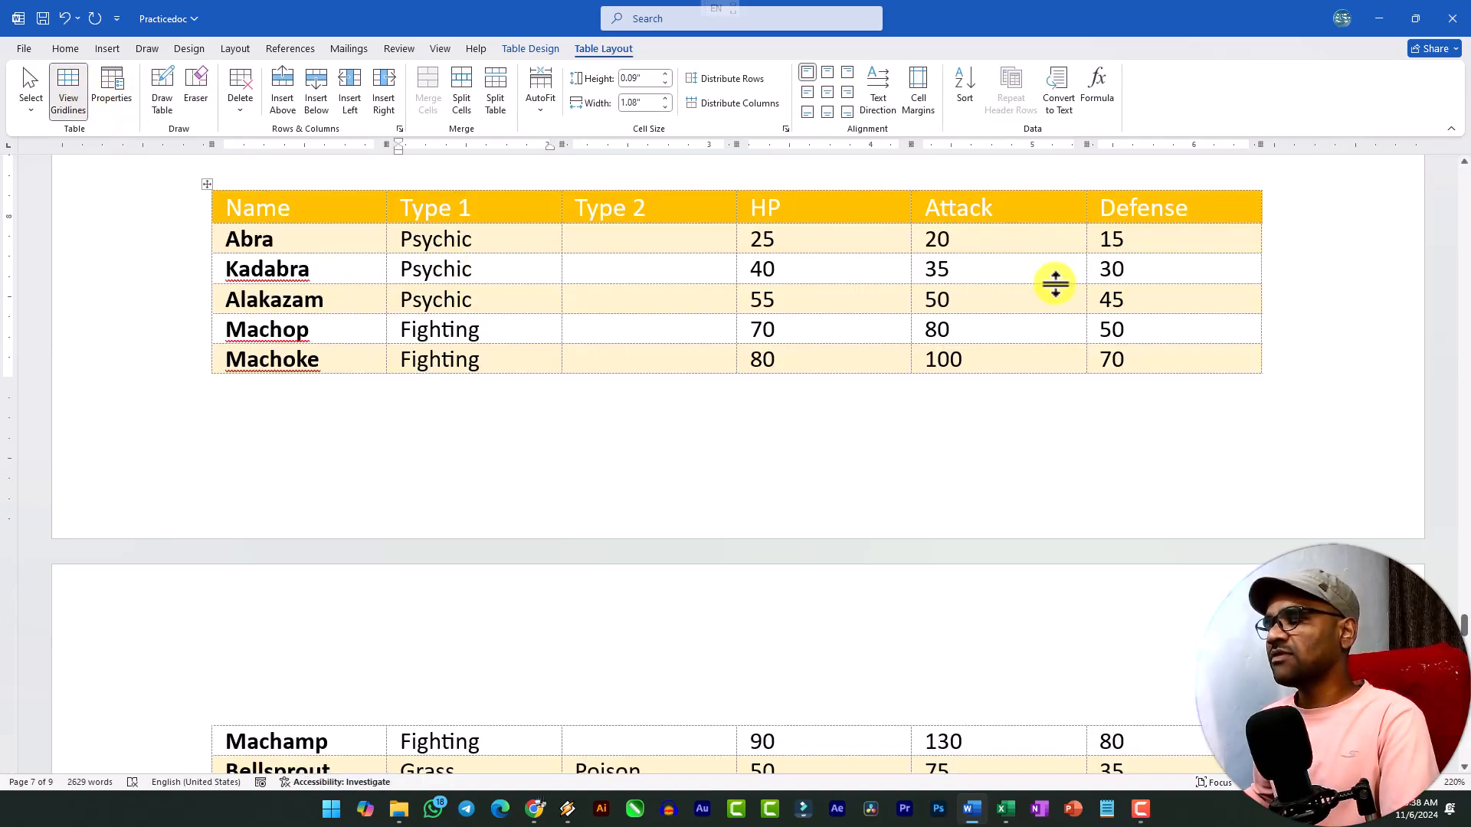
# Select the whole gold table and hide its gridlines again.
pyautogui.scroll(5, 612, 291)
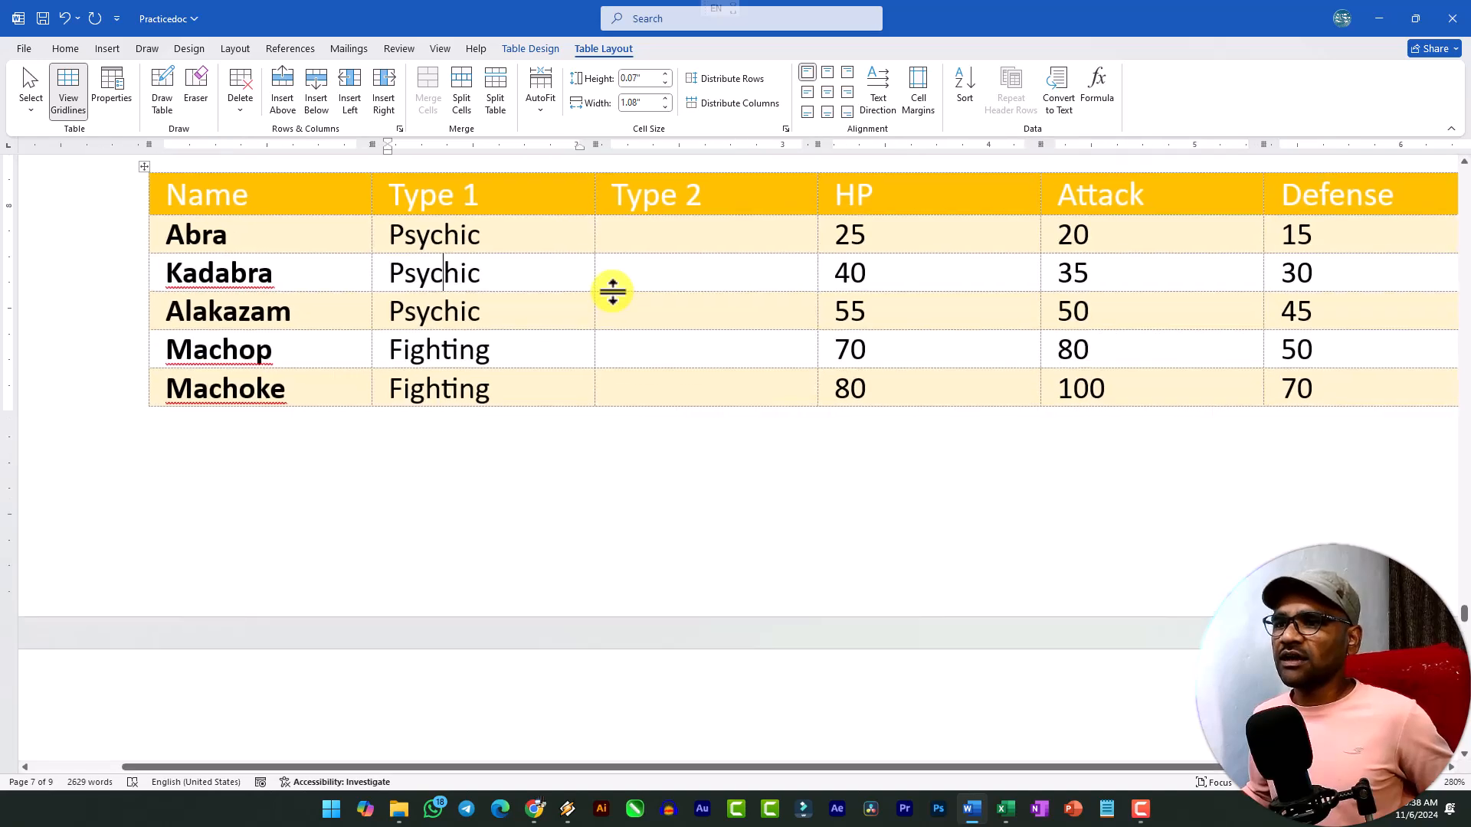
pyautogui.click(153, 170)
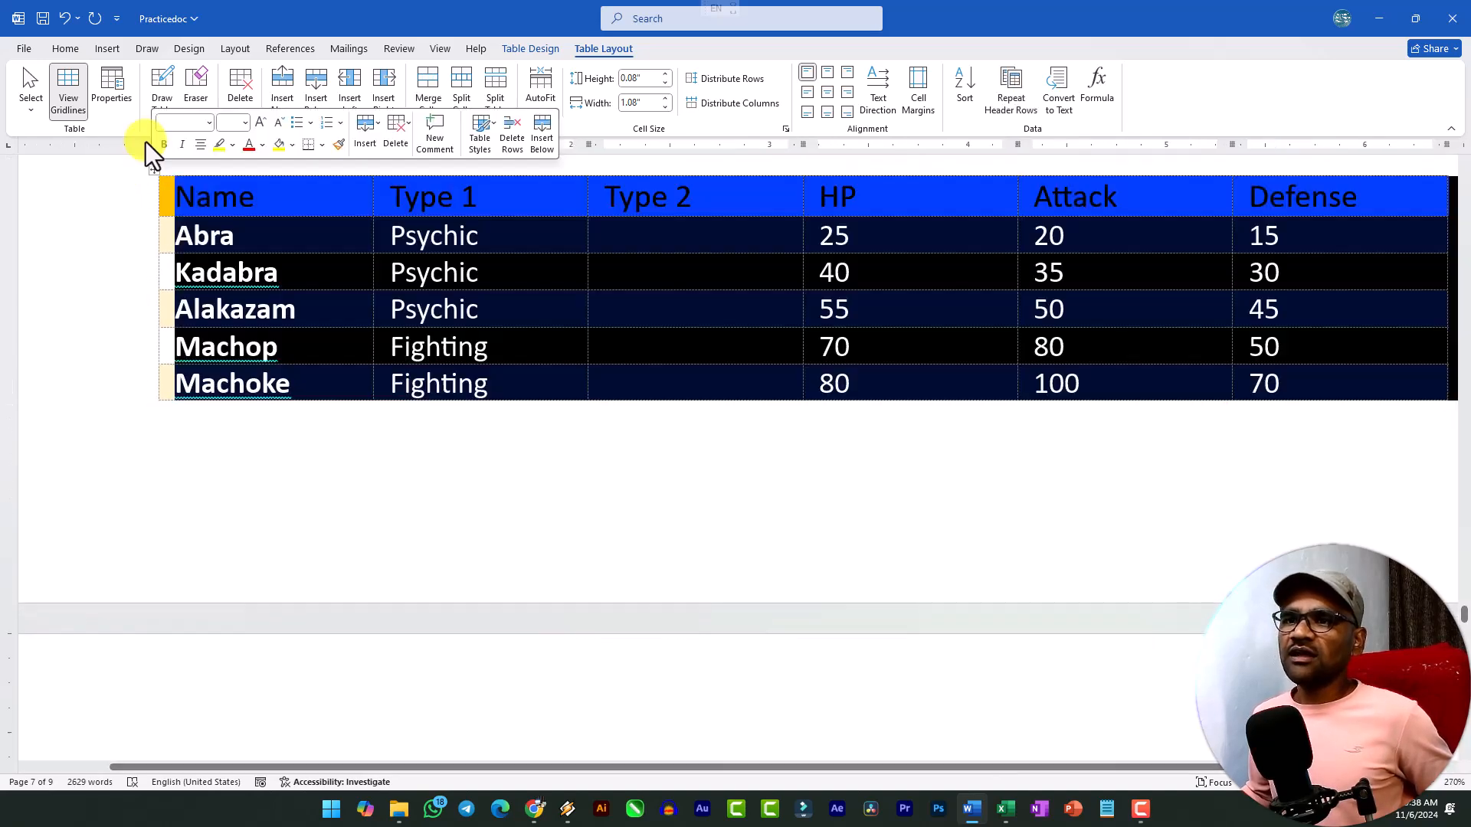
pyautogui.click(68, 95)
pyautogui.click(405, 309)
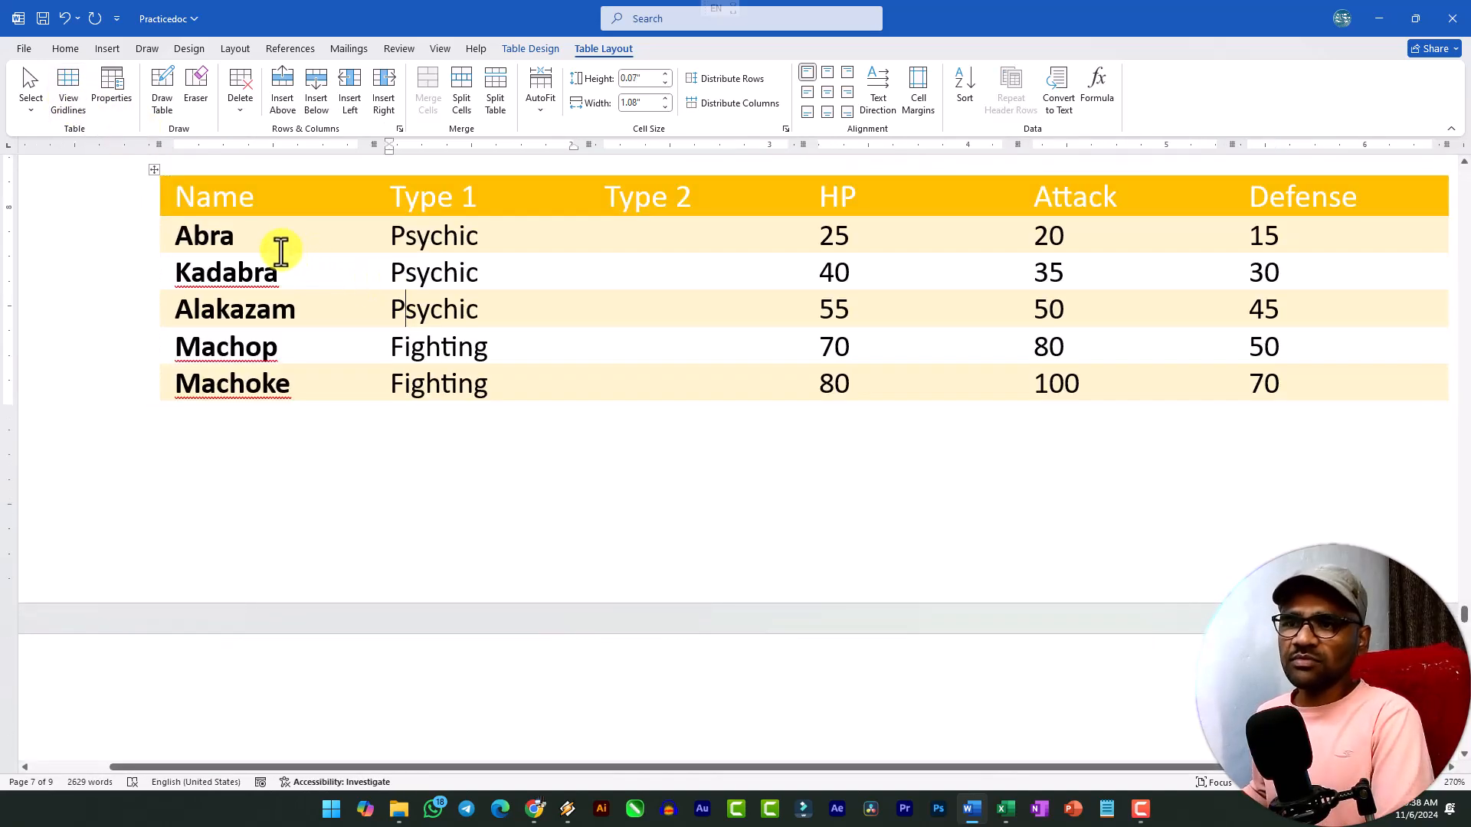
pyautogui.click(151, 169)
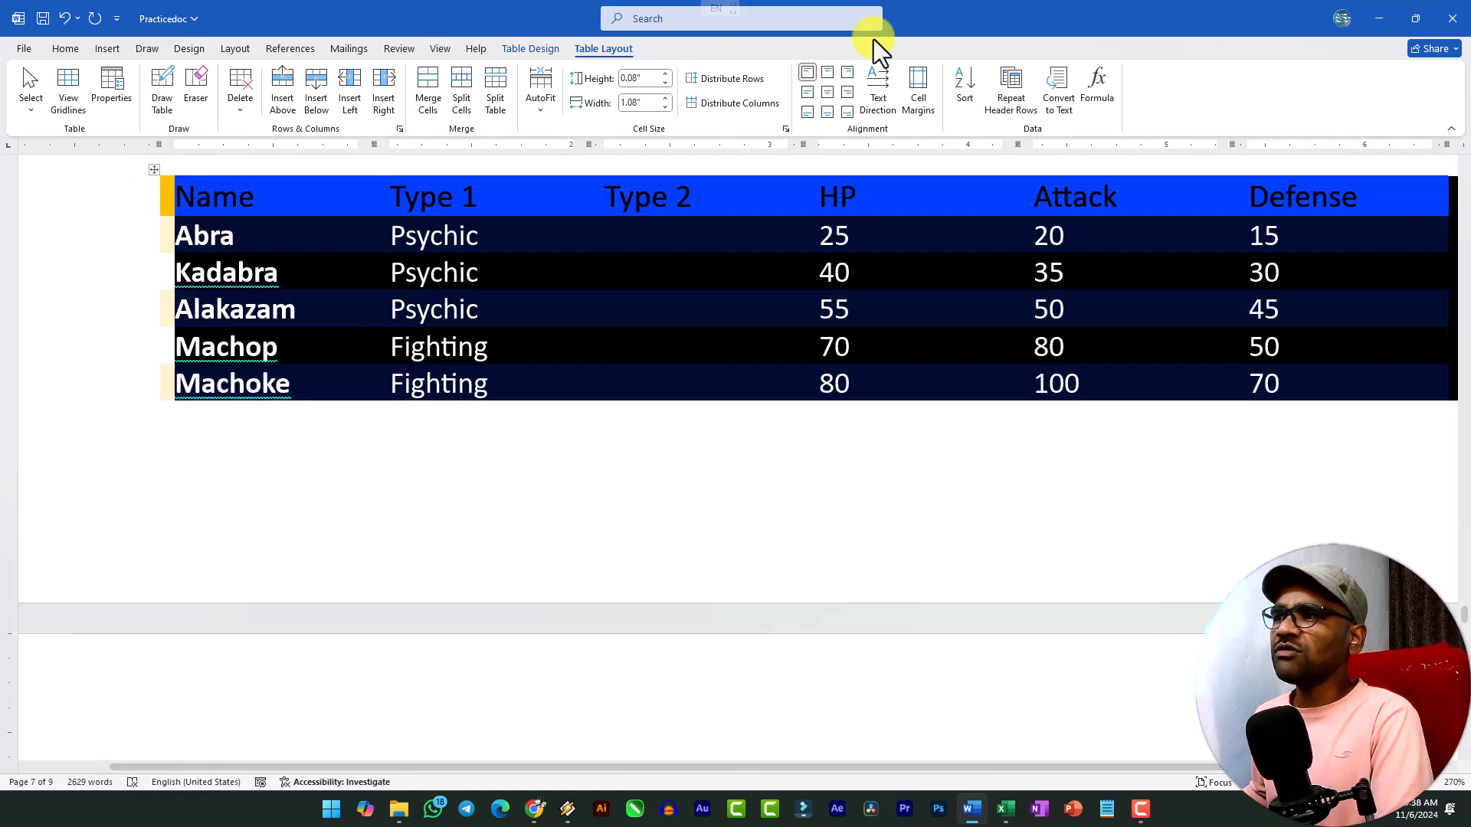
pyautogui.click(531, 50)
pyautogui.click(606, 48)
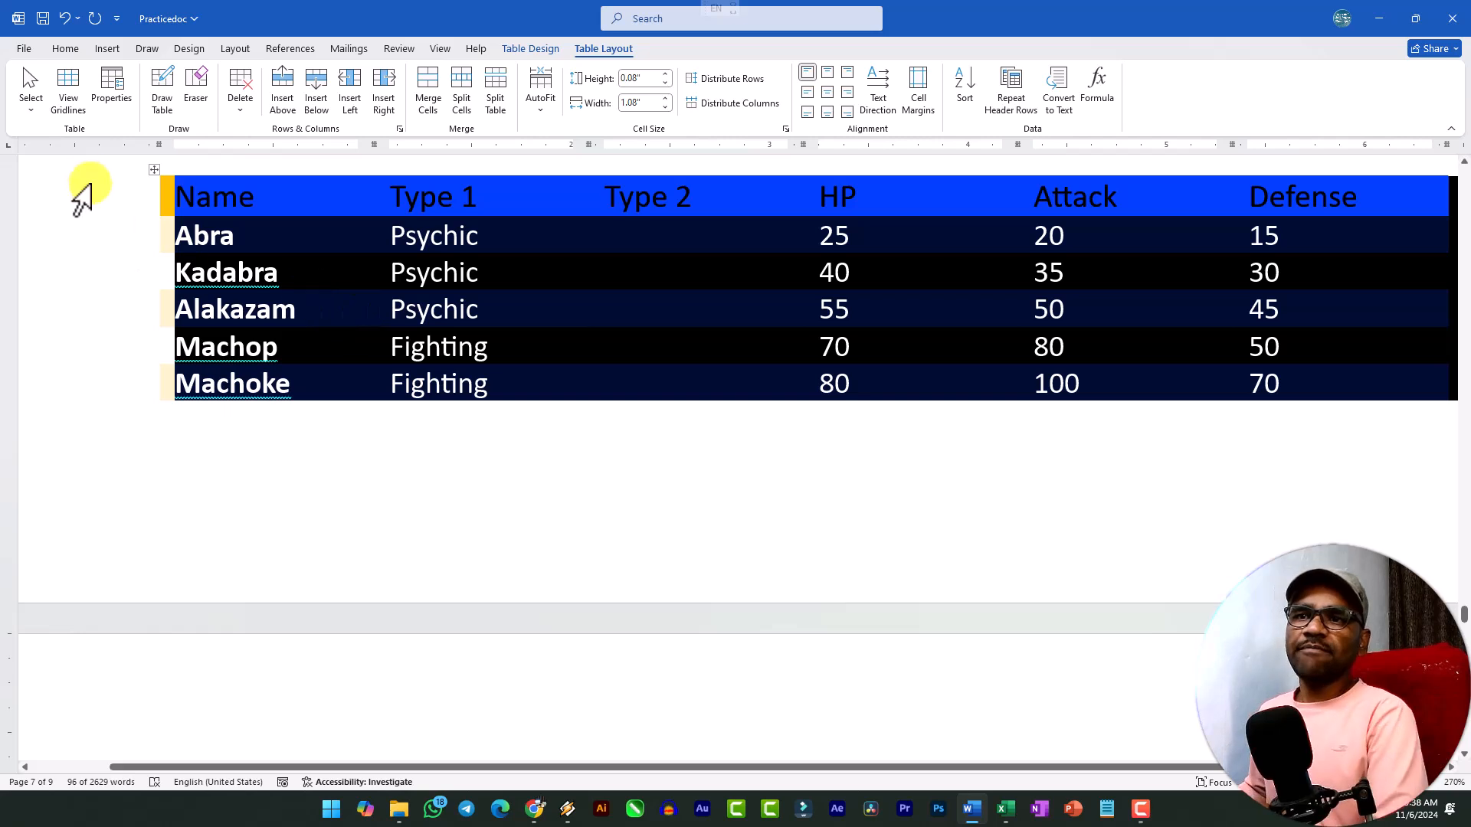
pyautogui.click(34, 106)
pyautogui.click(347, 312)
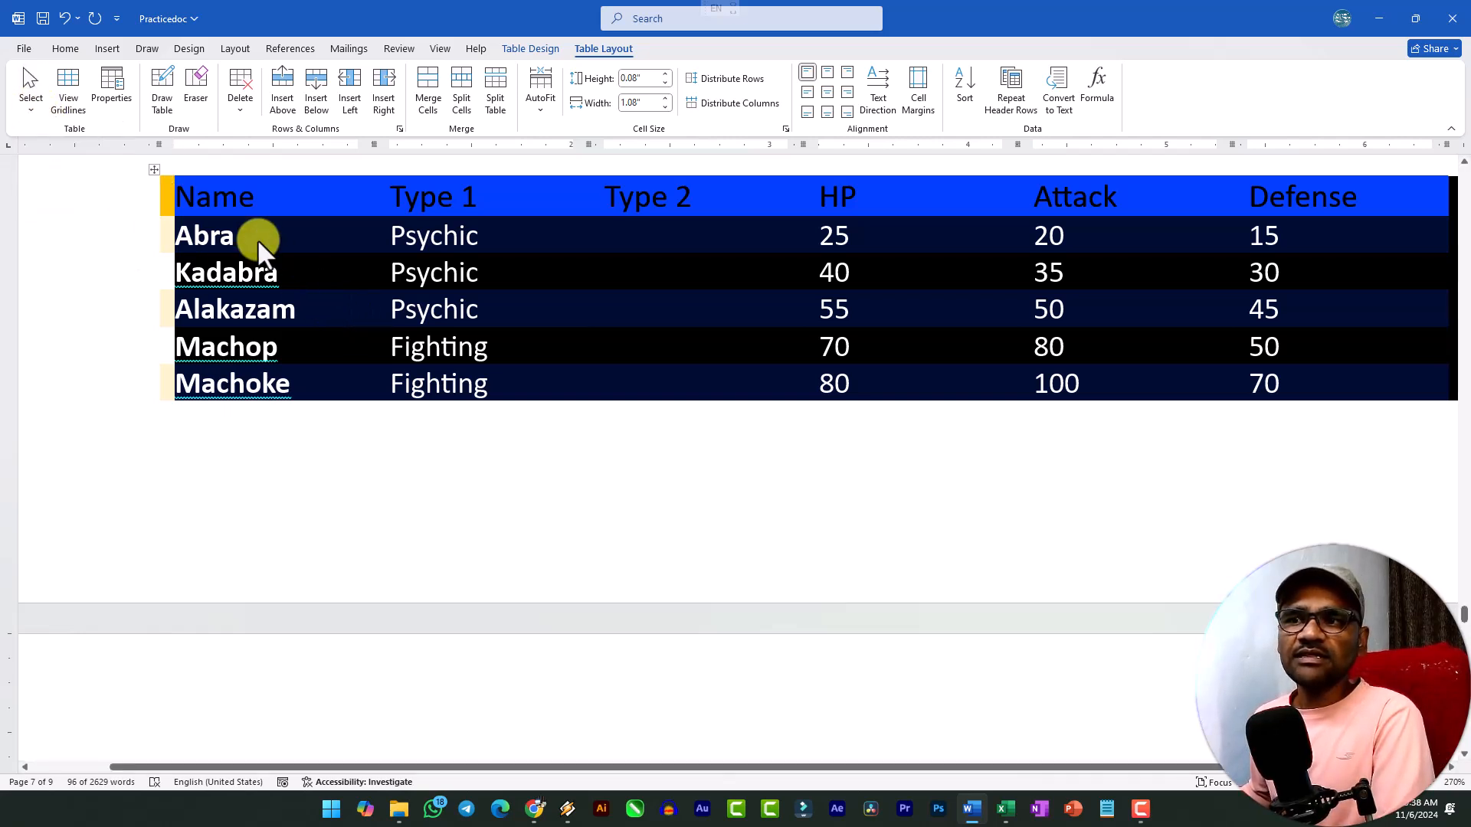
# Use the Select command on the gold table to select the Abra cell, its entire row, and the whole table in turn.
pyautogui.click(259, 241)
pyautogui.click(43, 98)
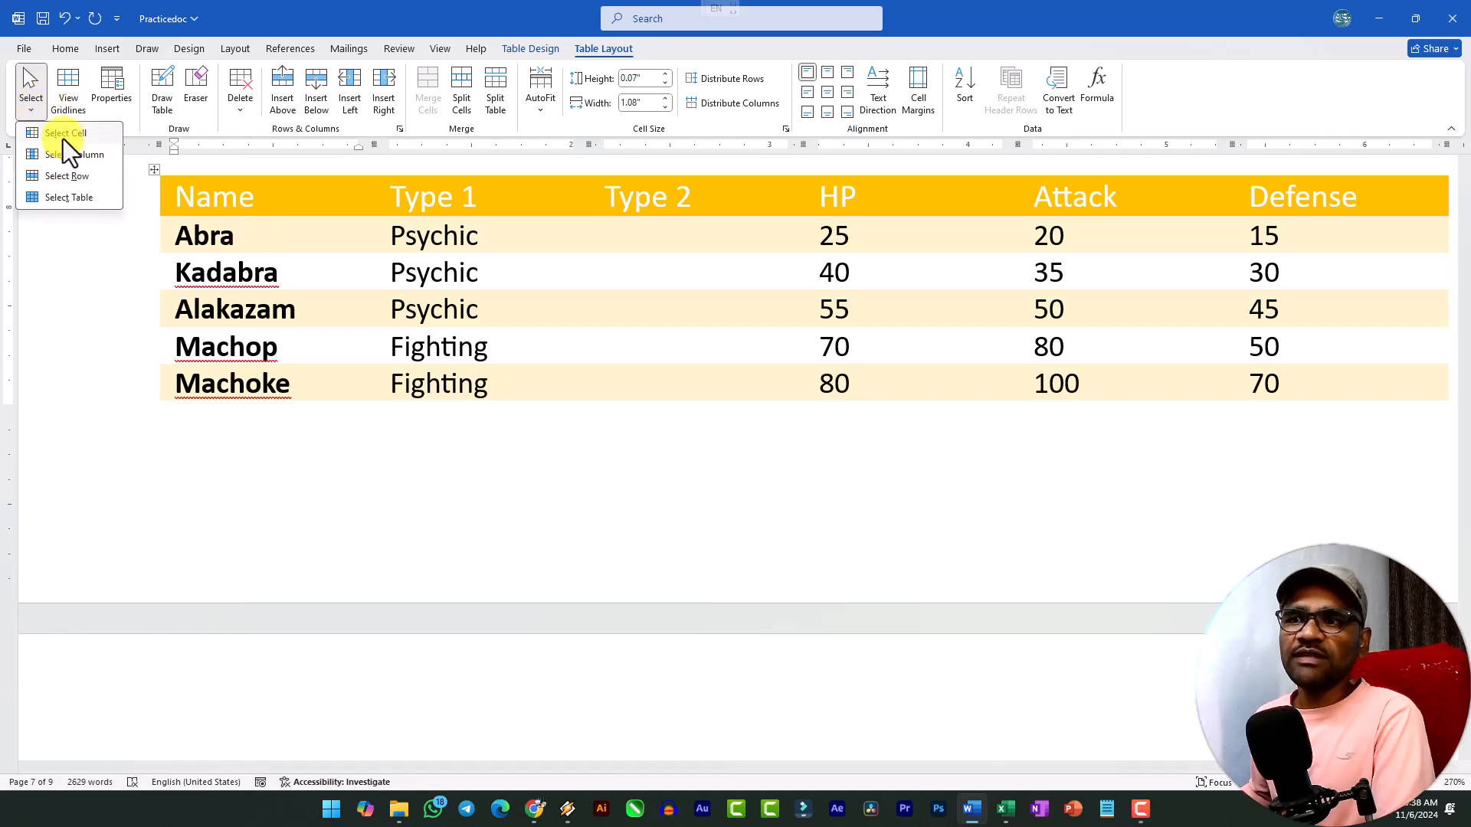
pyautogui.click(63, 136)
pyautogui.click(45, 109)
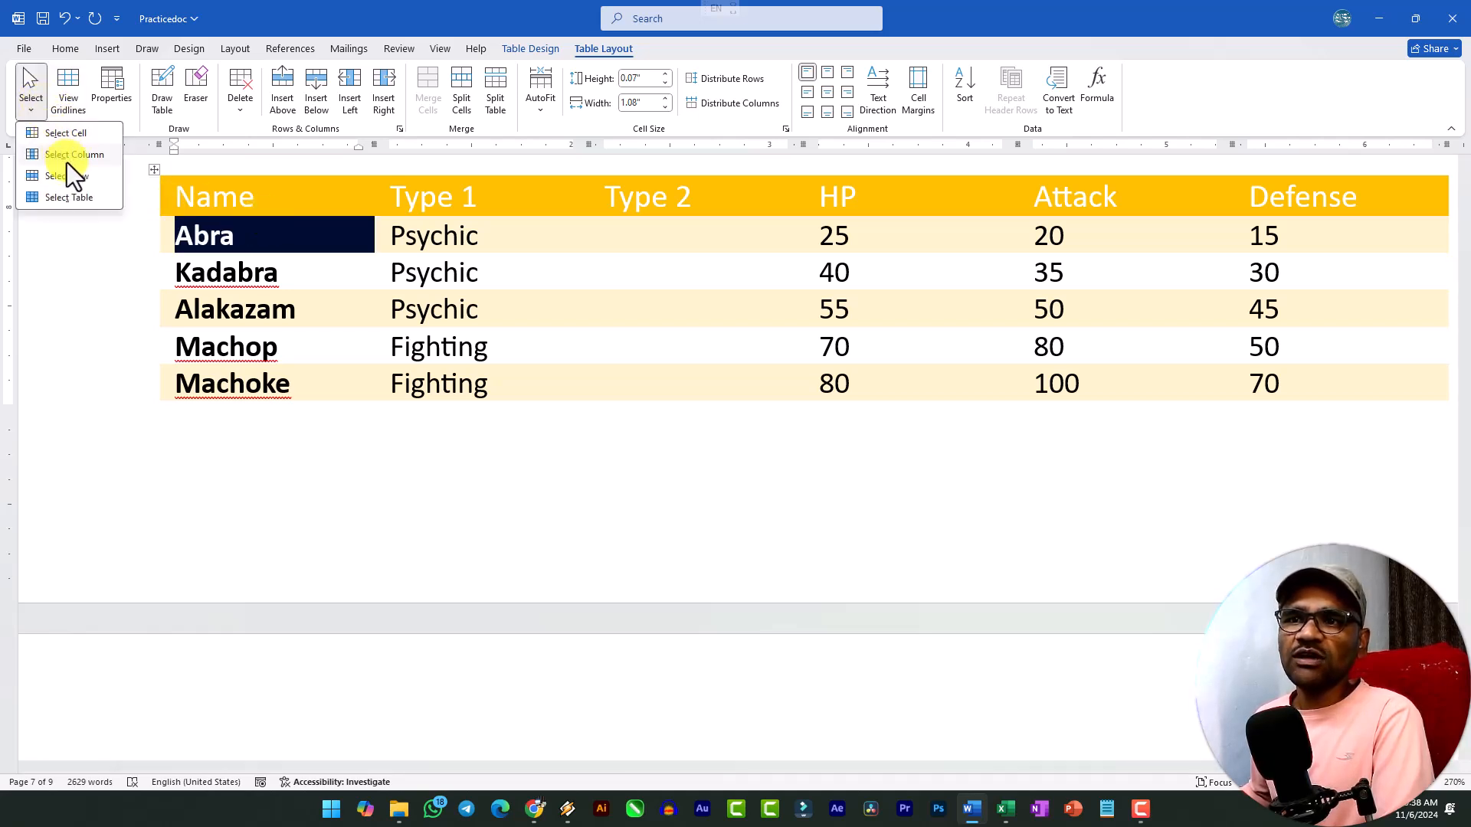
pyautogui.click(72, 176)
pyautogui.click(31, 101)
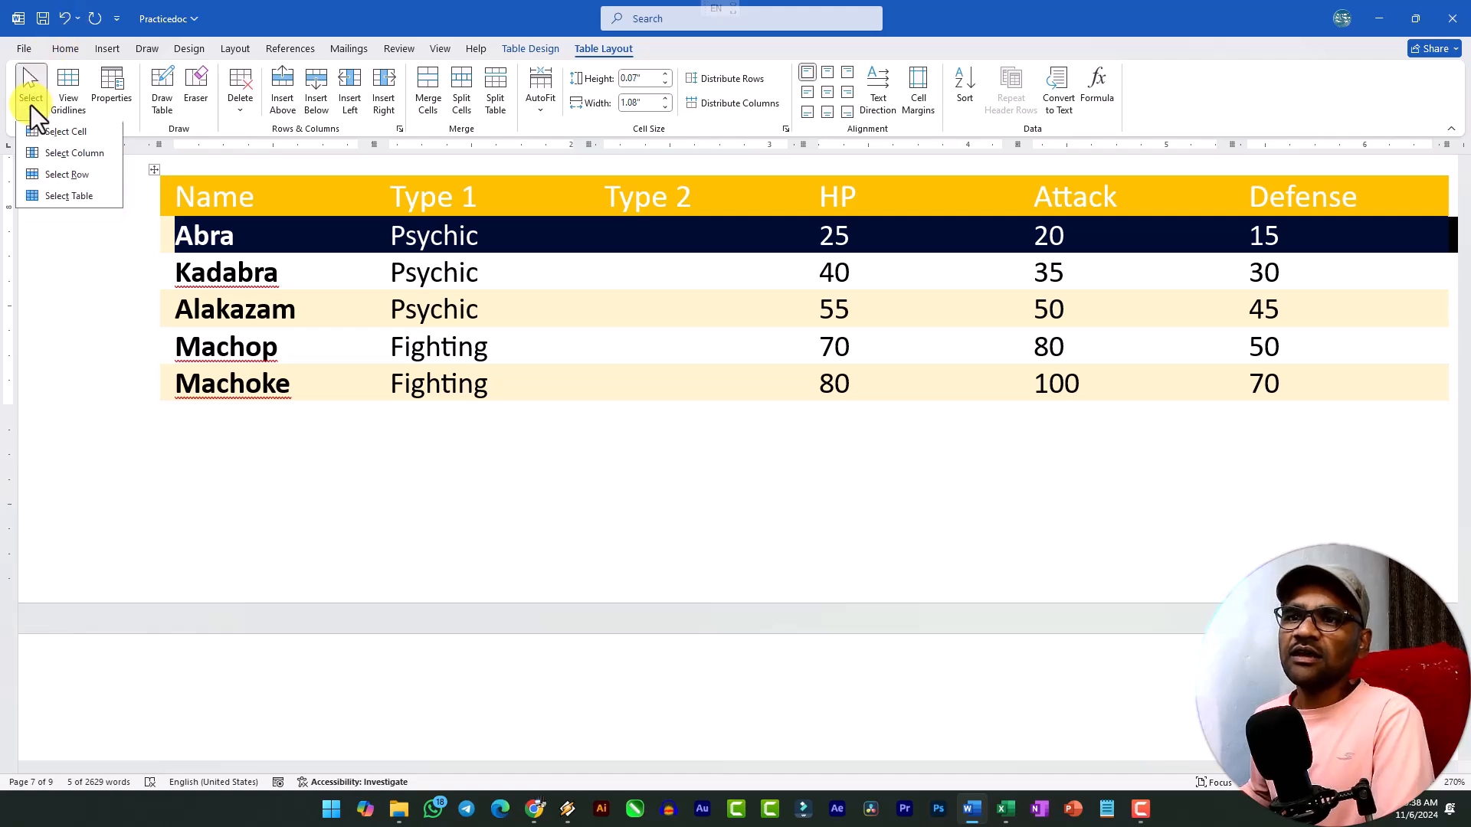
pyautogui.click(68, 195)
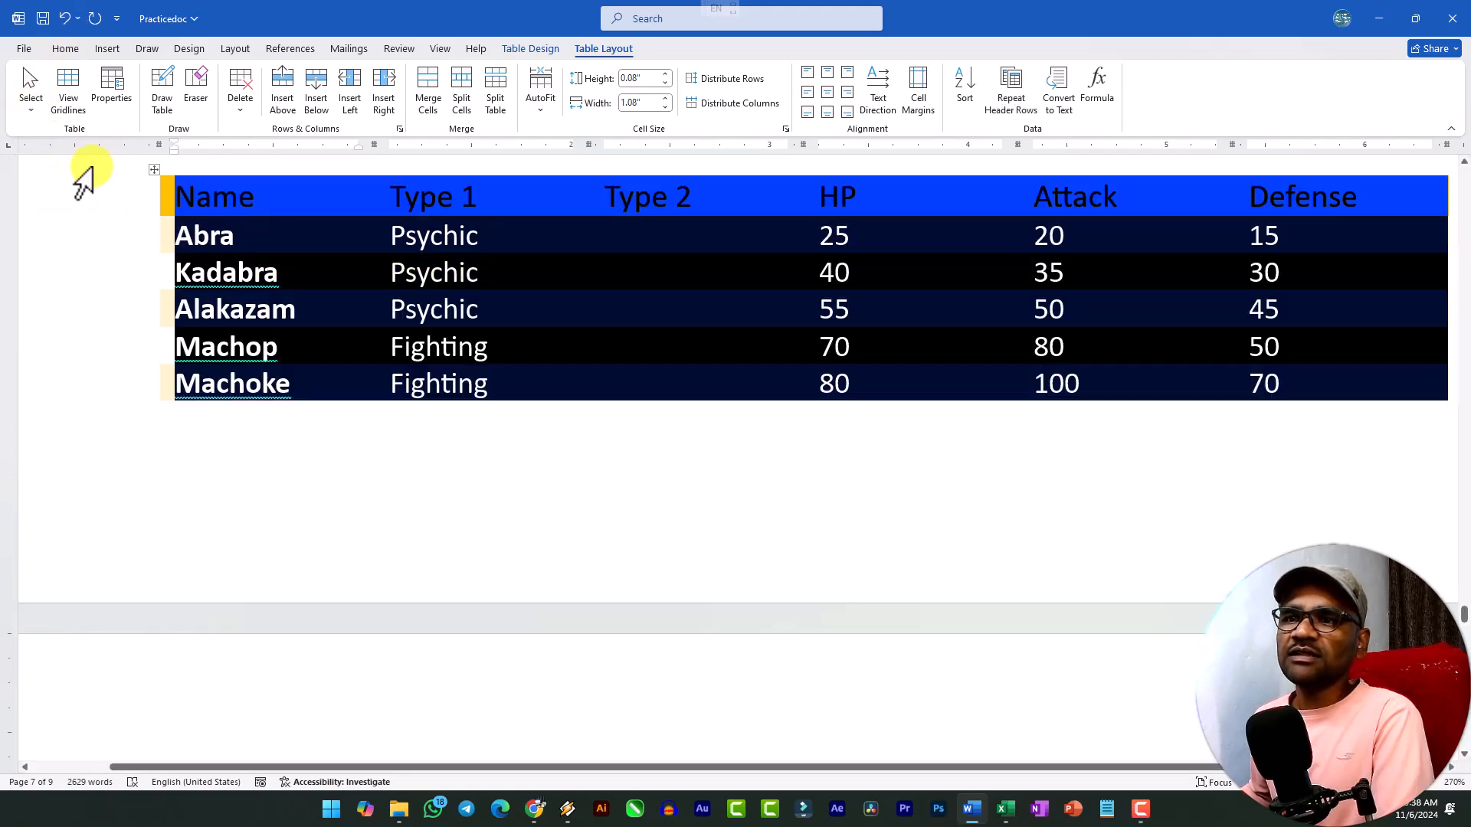
pyautogui.click(33, 112)
pyautogui.click(86, 195)
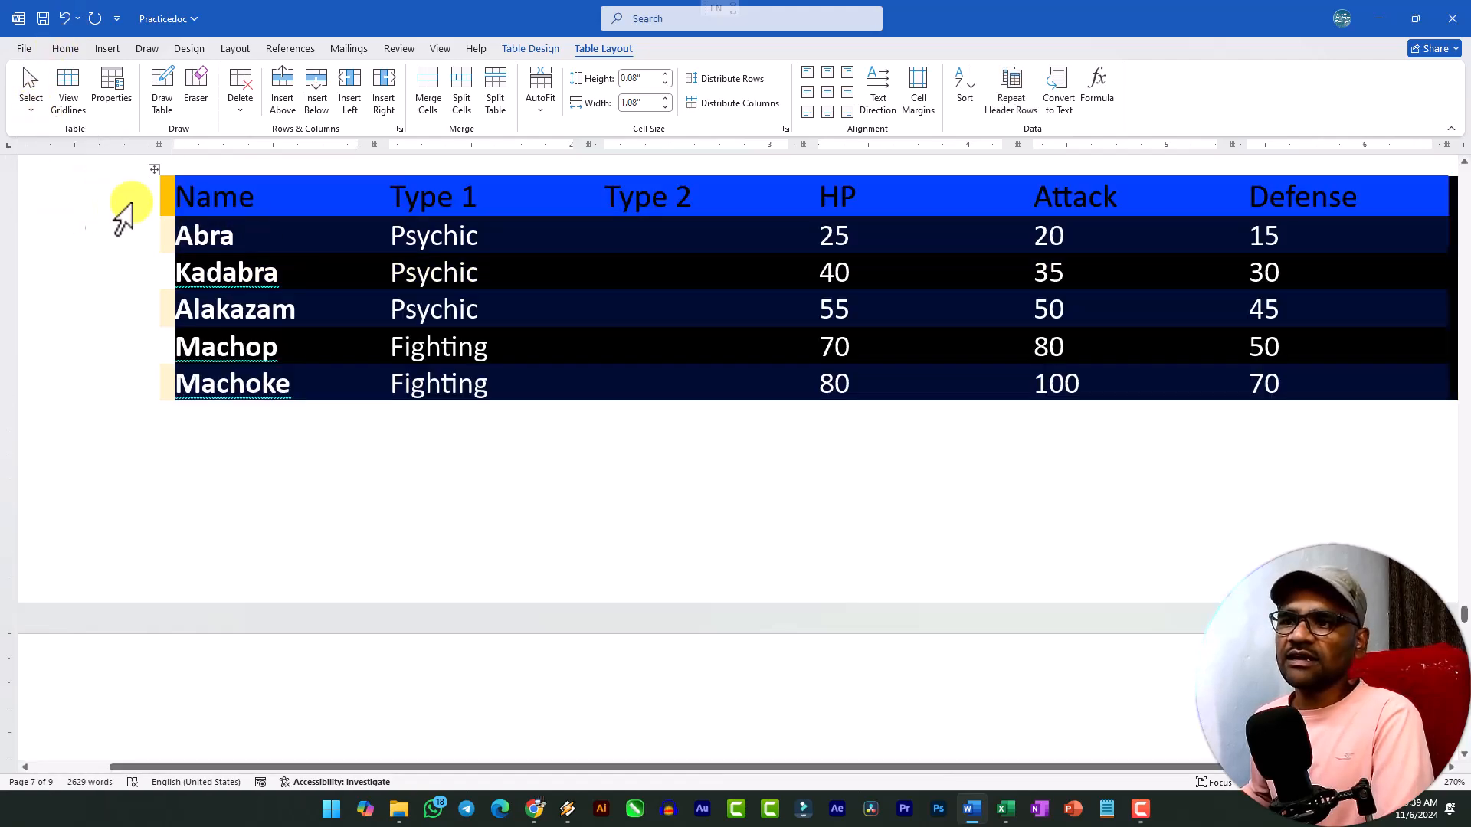
# Select a block of cells starting at the Name header, clear that selection, and select the entire gold table.
pyautogui.click(305, 270)
pyautogui.click(207, 260)
pyautogui.moveTo(175, 199); pyautogui.dragTo(659, 323)
pyautogui.click(332, 275)
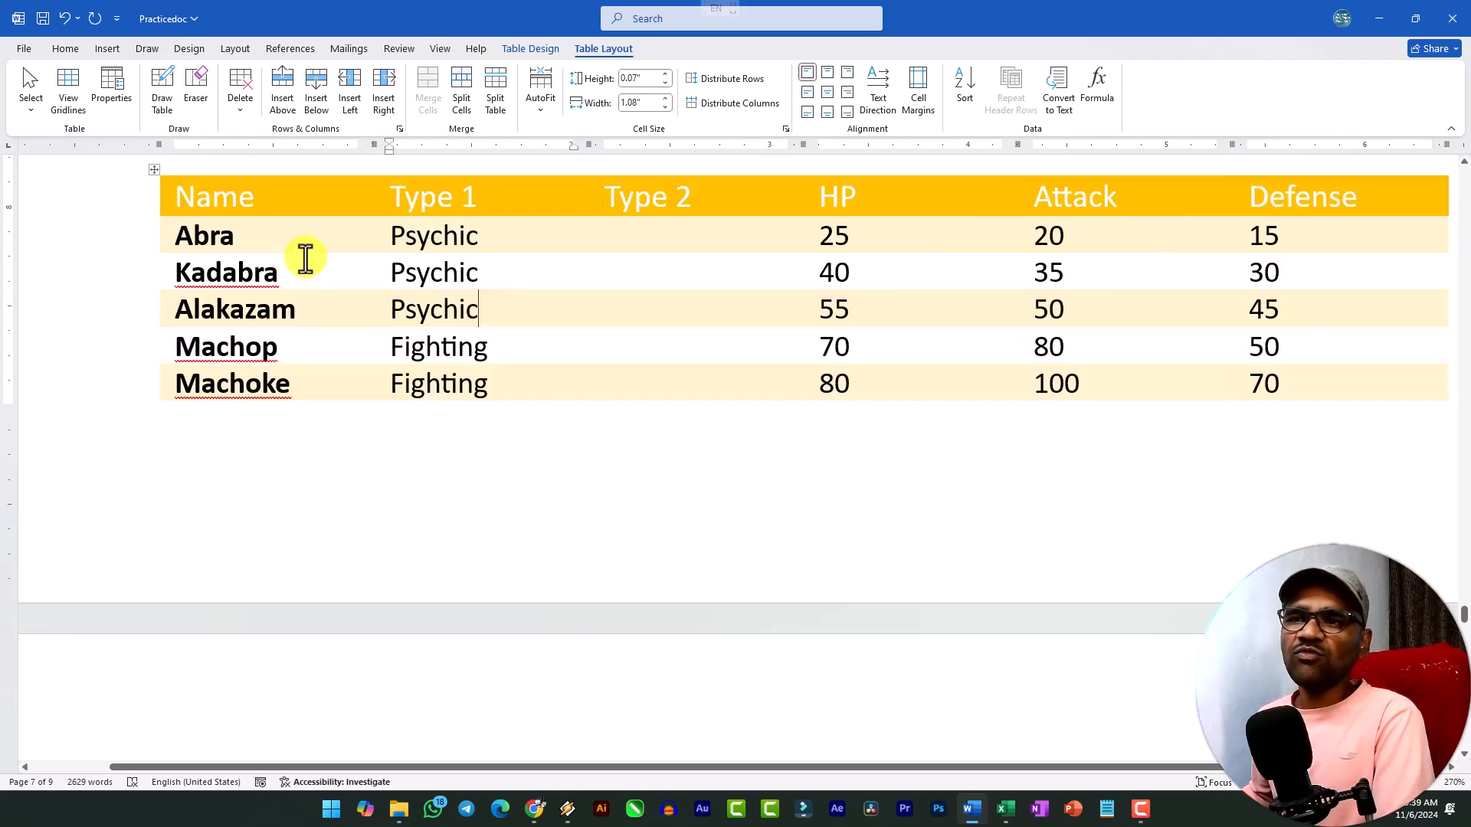
pyautogui.click(154, 170)
pyautogui.click(249, 251)
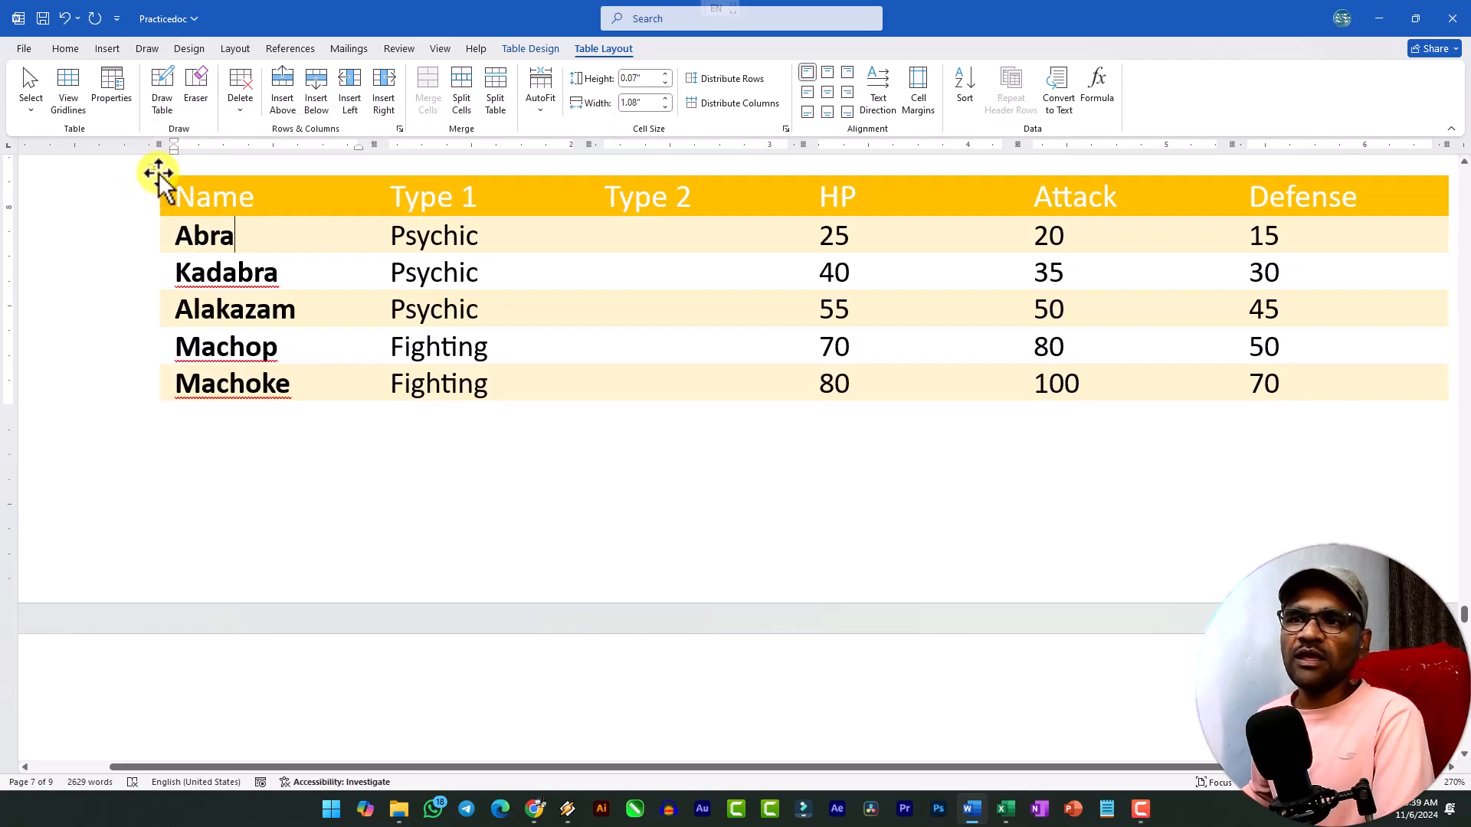
pyautogui.click(157, 170)
# Insert sample paragraphs with =rand() on a new line above the ITEM/NEEDED table on page 8.
pyautogui.keyDown('ctrl'); pyautogui.scroll(-8, 421, 385); pyautogui.keyUp('ctrl')
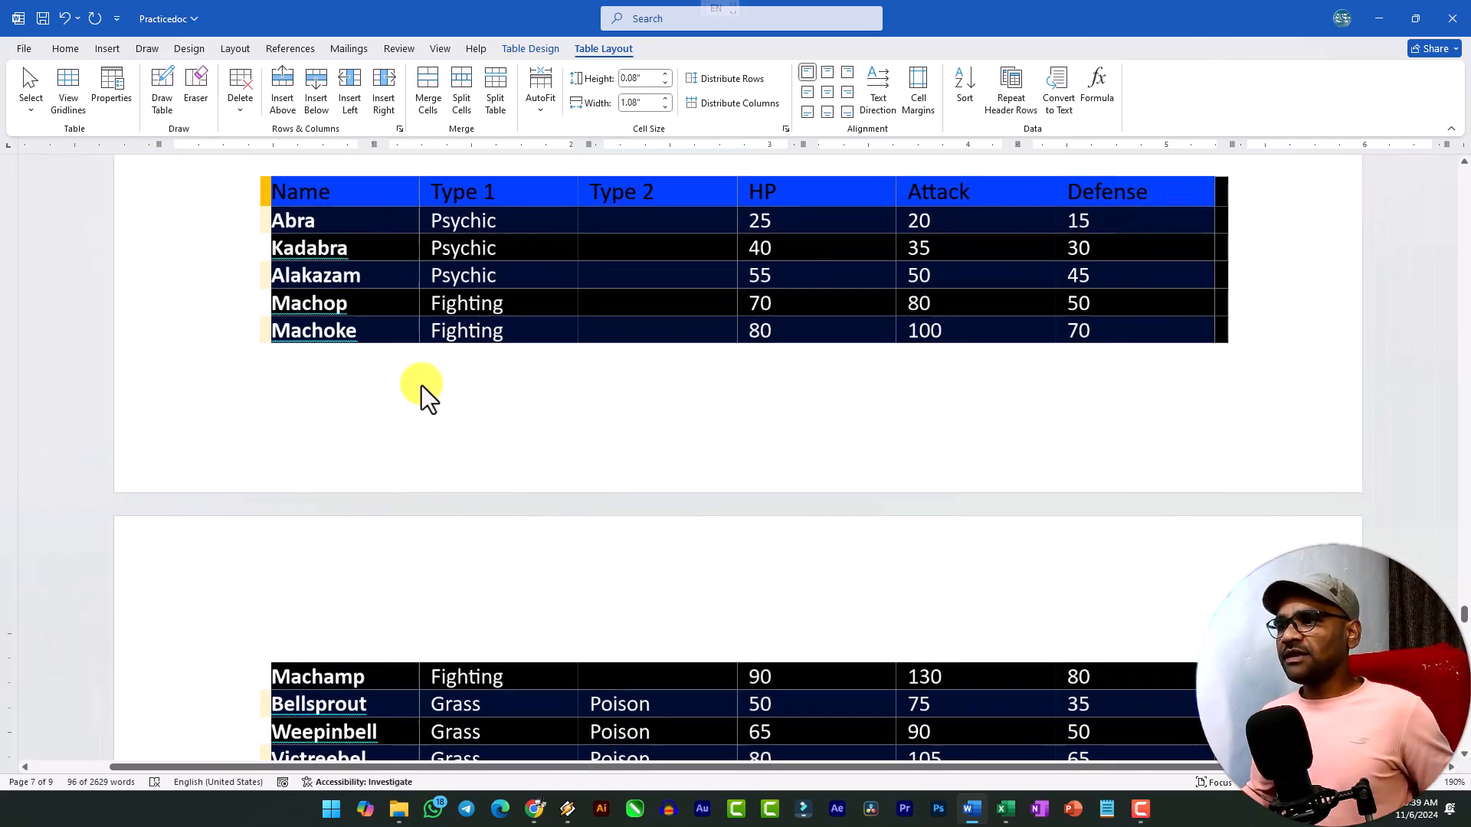
pyautogui.keyDown('ctrl'); pyautogui.scroll(-6, 422, 384); pyautogui.keyUp('ctrl')
pyautogui.click(542, 389)
pyautogui.moveTo(436, 325); pyautogui.dragTo(564, 694)
pyautogui.scroll(-12, 491, 321)
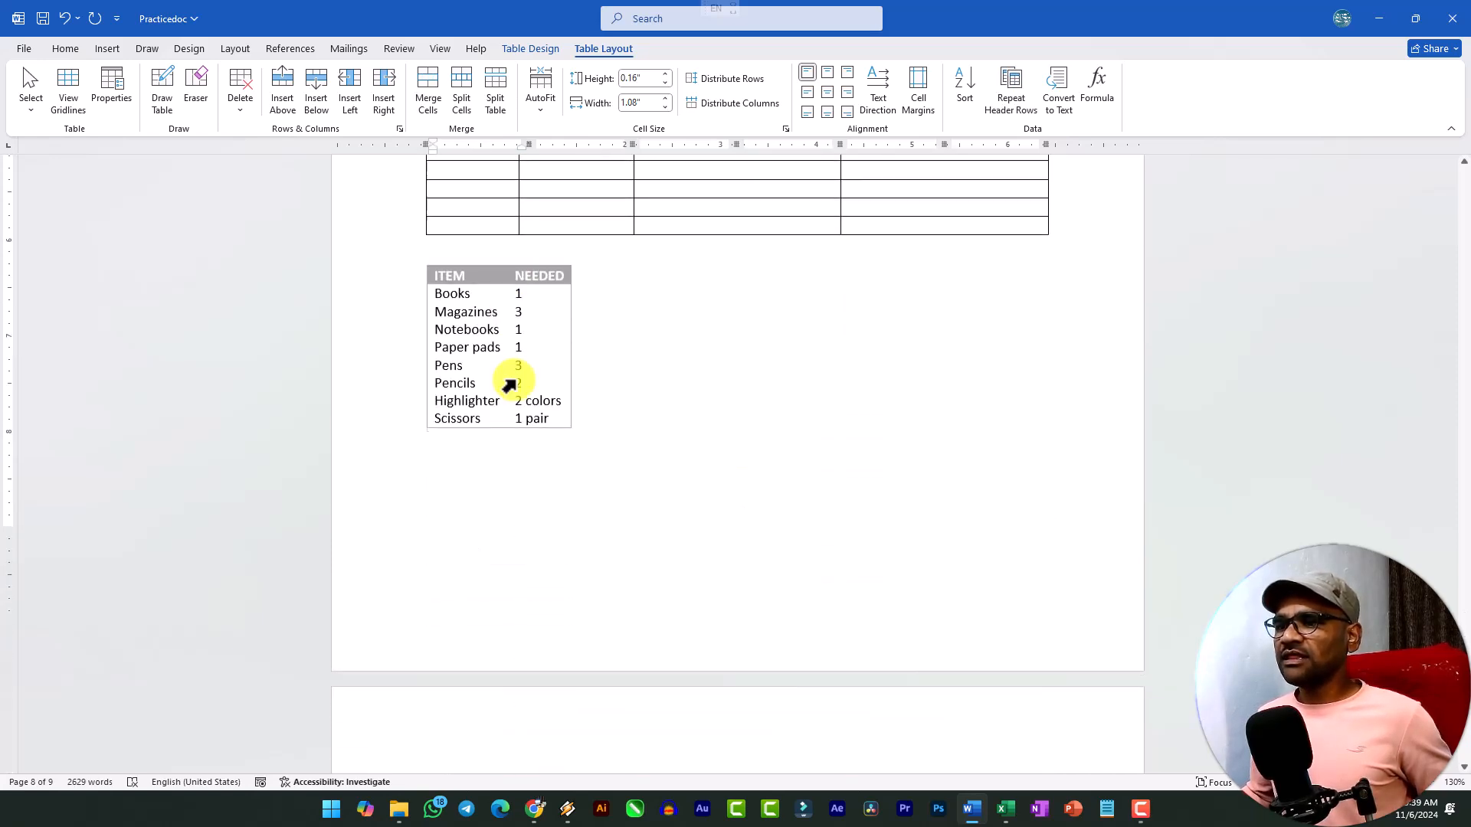
pyautogui.keyDown('ctrl'); pyautogui.scroll(6, 509, 381); pyautogui.keyUp('ctrl')
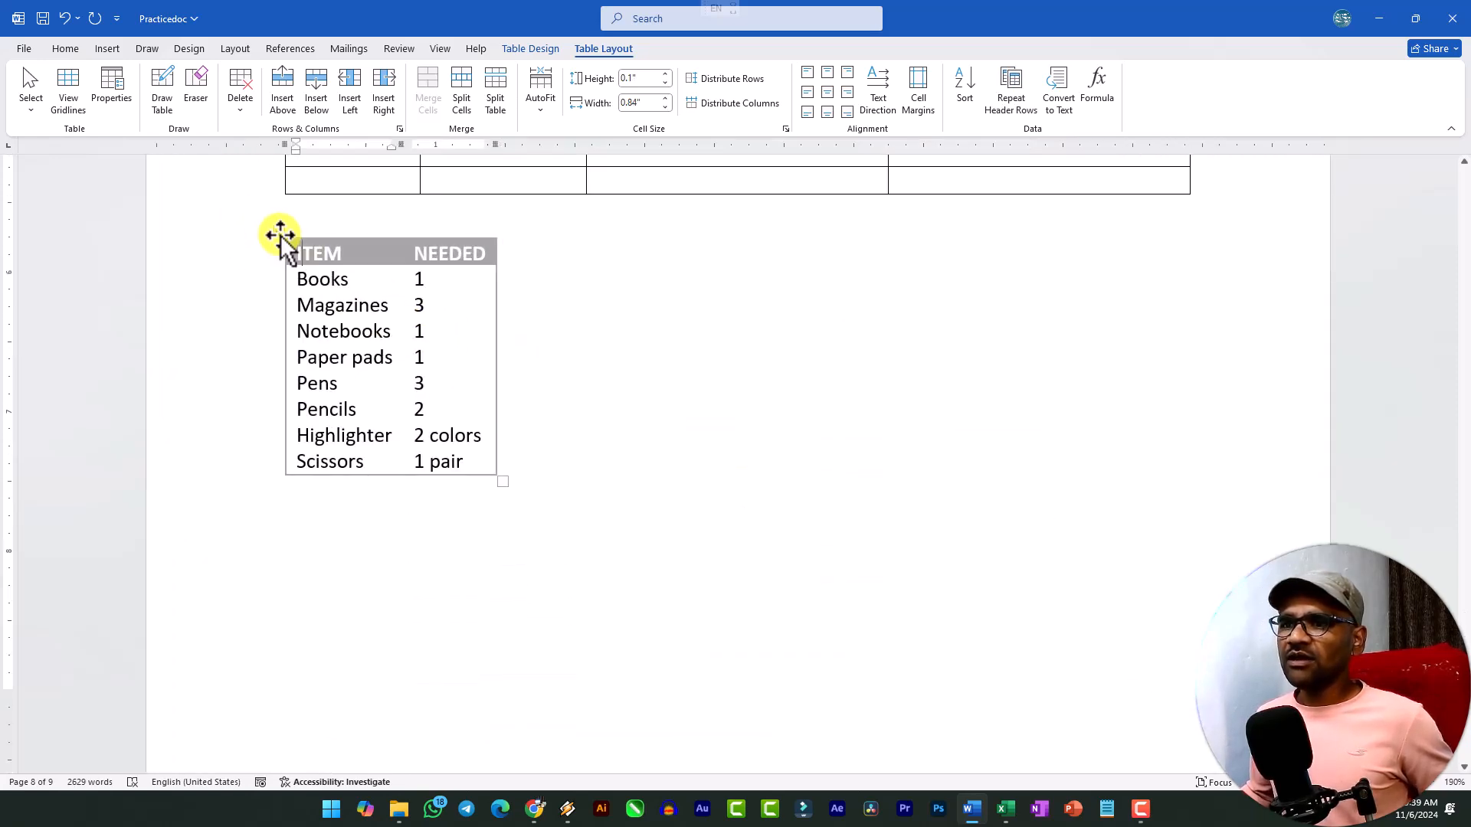
pyautogui.click(288, 245)
pyautogui.click(311, 230)
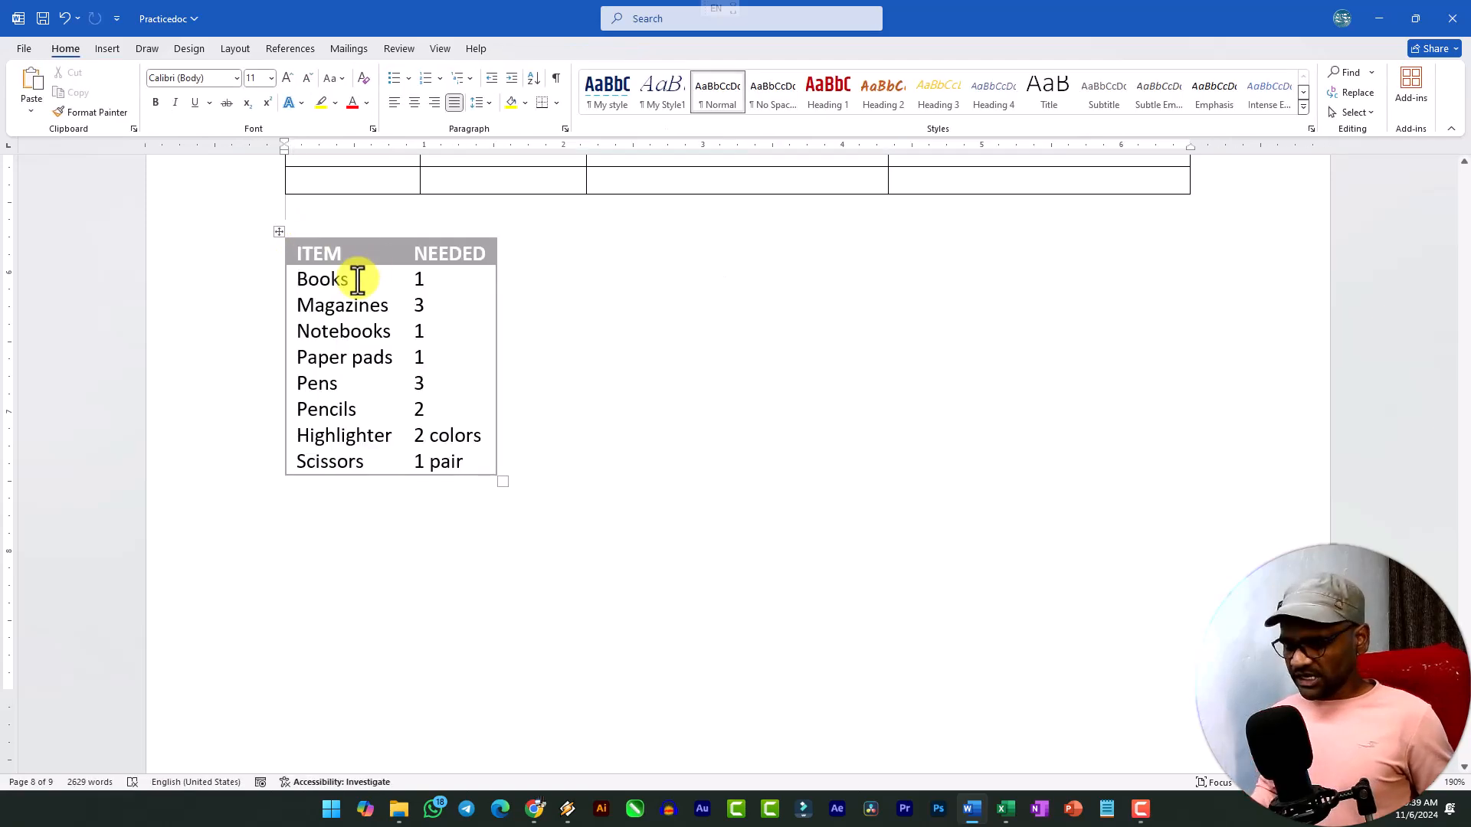
pyautogui.press('Return')
pyautogui.write('=rand()')
pyautogui.press('Return')
pyautogui.scroll(-3, 406, 552)
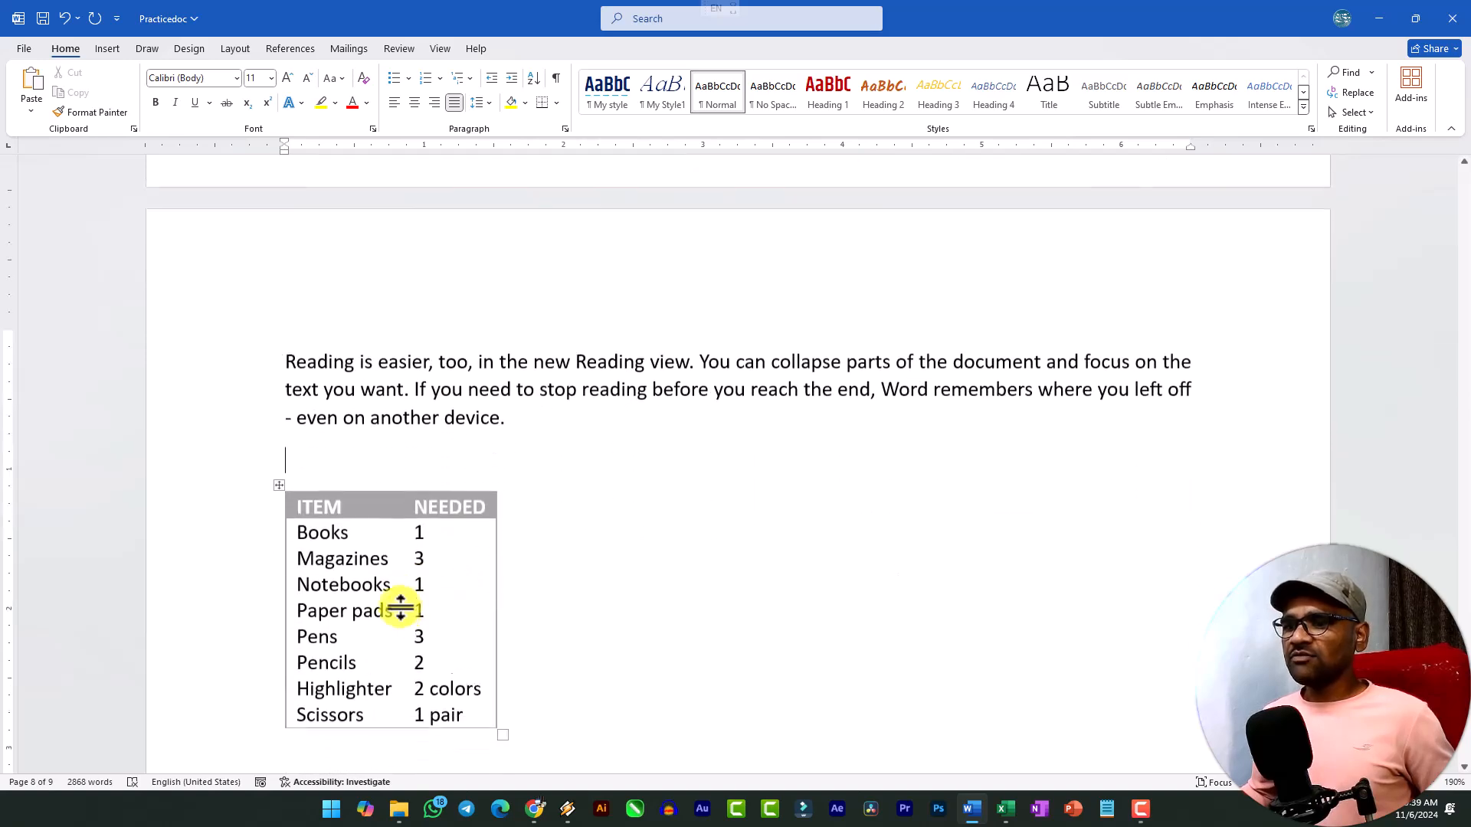
# Move the ITEM/NEEDED table between the "Themes and styles" and "Save time in Word" paragraphs.
pyautogui.click(285, 466)
pyautogui.hotkey('ctrl', 'c')
pyautogui.press('BackSpace')
pyautogui.scroll(5, 738, 453)
pyautogui.hotkey('ctrl', 'v')
pyautogui.scroll(-2, 799, 328)
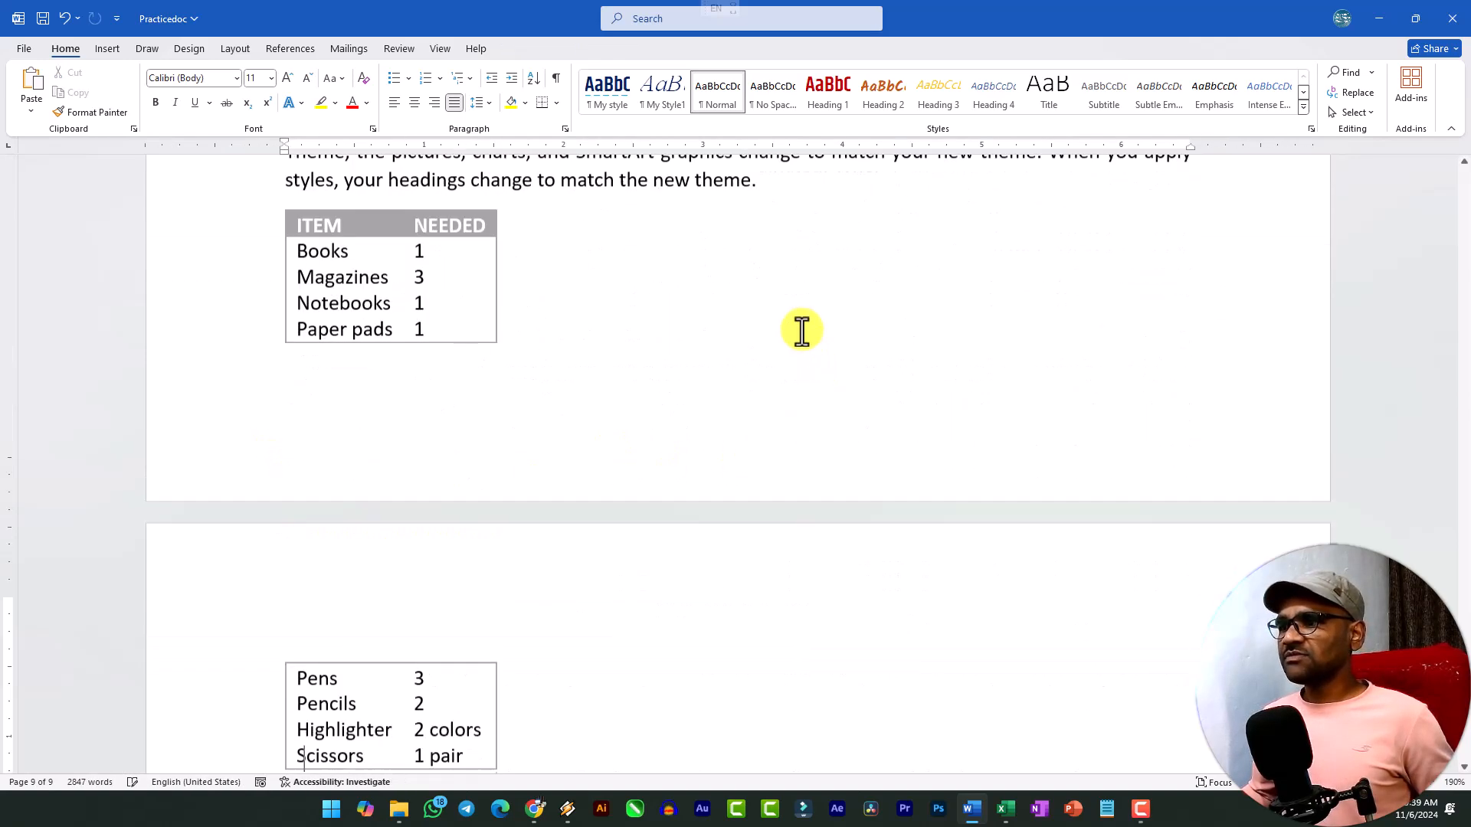
# Add blank lines before the "Video provides" paragraph to bring the whole ITEM/NEEDED table onto one page.
pyautogui.scroll(4, 769, 447)
pyautogui.scroll(-4, 393, 498)
pyautogui.scroll(6, 391, 429)
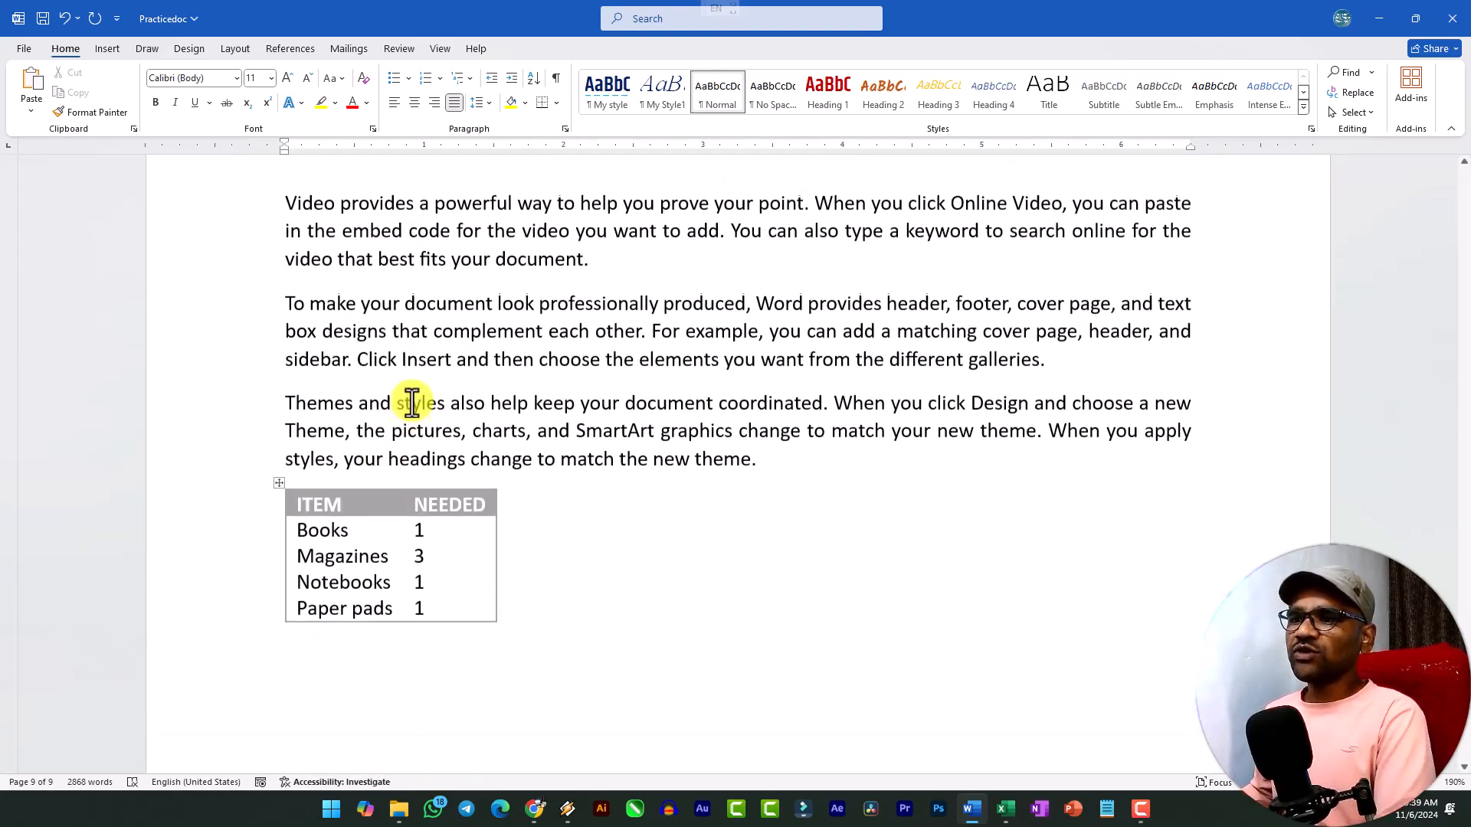
pyautogui.scroll(-6, 450, 404)
pyautogui.press('Return')
pyautogui.press('Return')
pyautogui.press('Return')
pyautogui.press('Return')
pyautogui.press('Return')
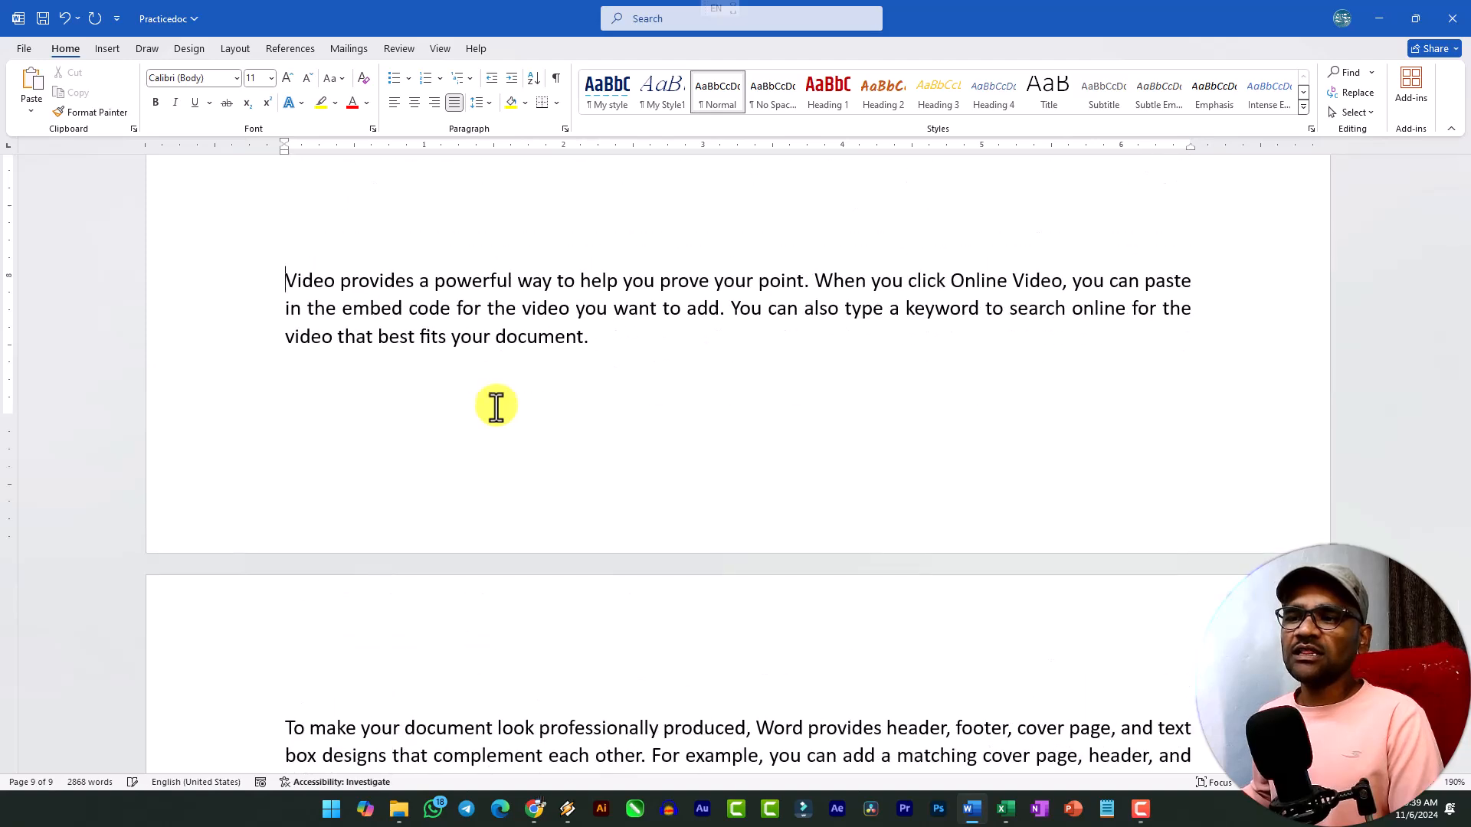
pyautogui.scroll(-6, 496, 407)
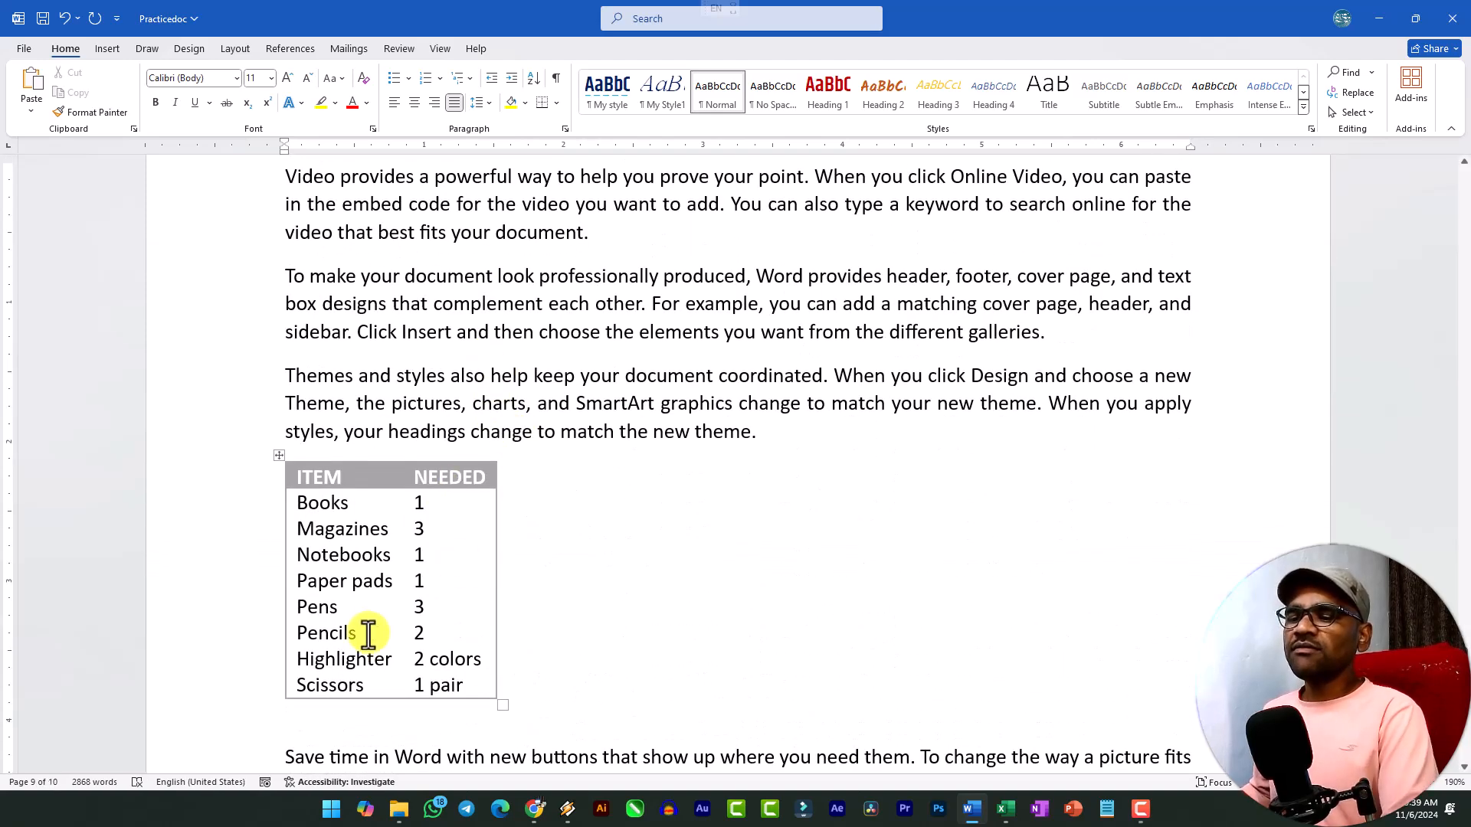
# Set the ITEM/NEEDED table's alignment to Center and its text wrapping to Around in the table properties.
pyautogui.click(277, 457)
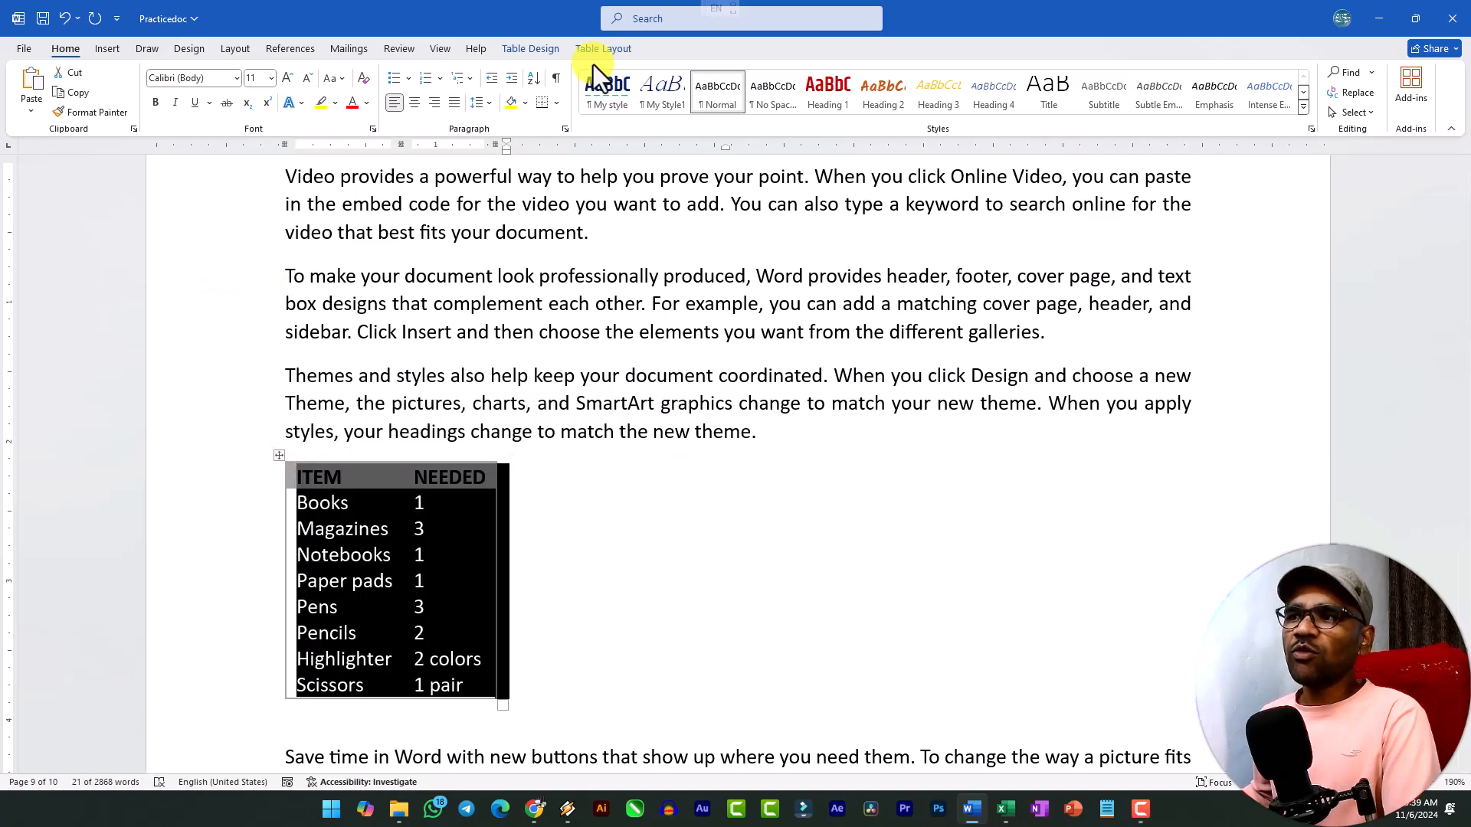
pyautogui.click(605, 49)
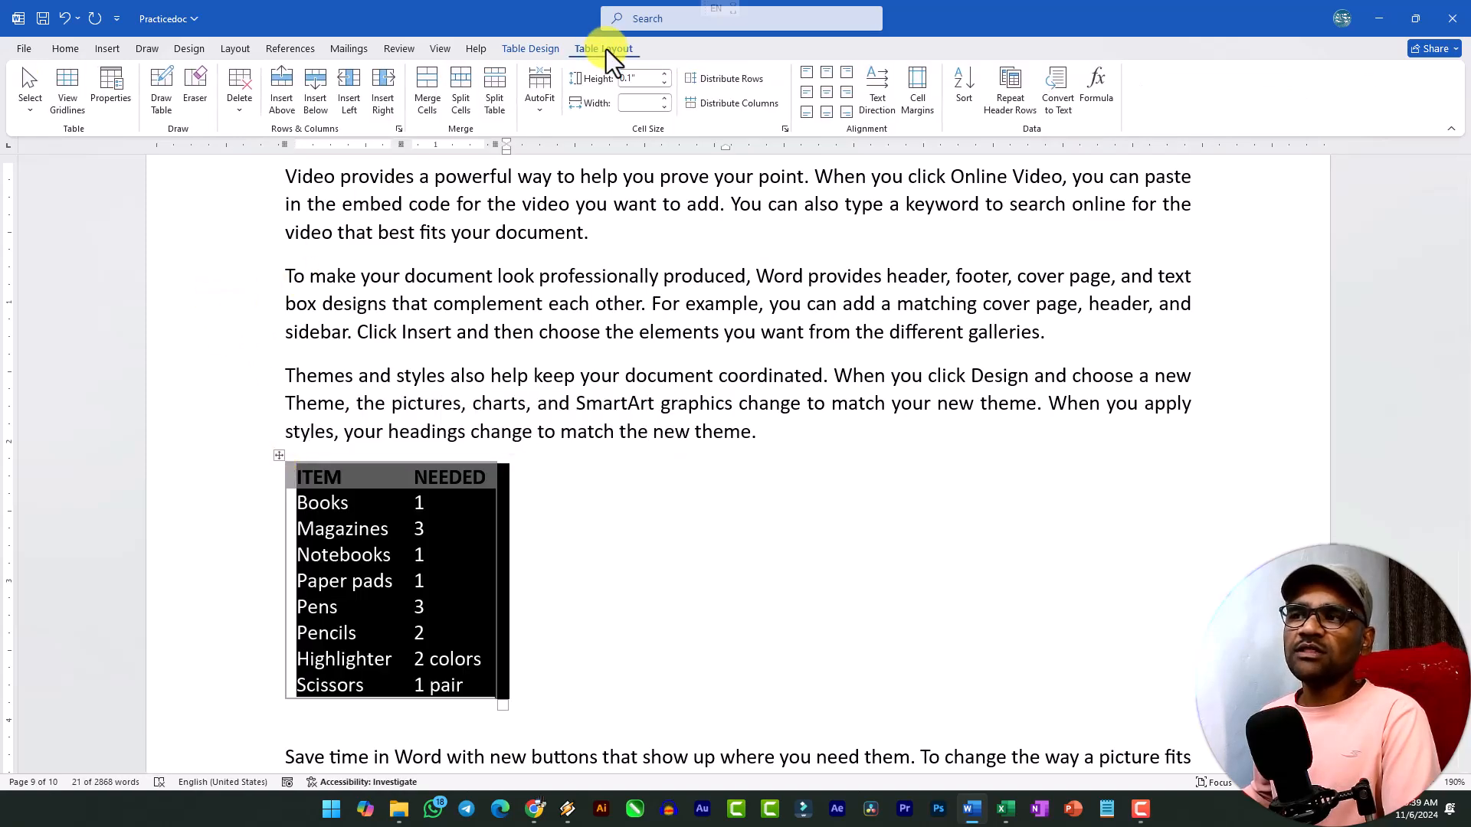
pyautogui.click(109, 97)
pyautogui.moveTo(677, 226); pyautogui.dragTo(697, 170)
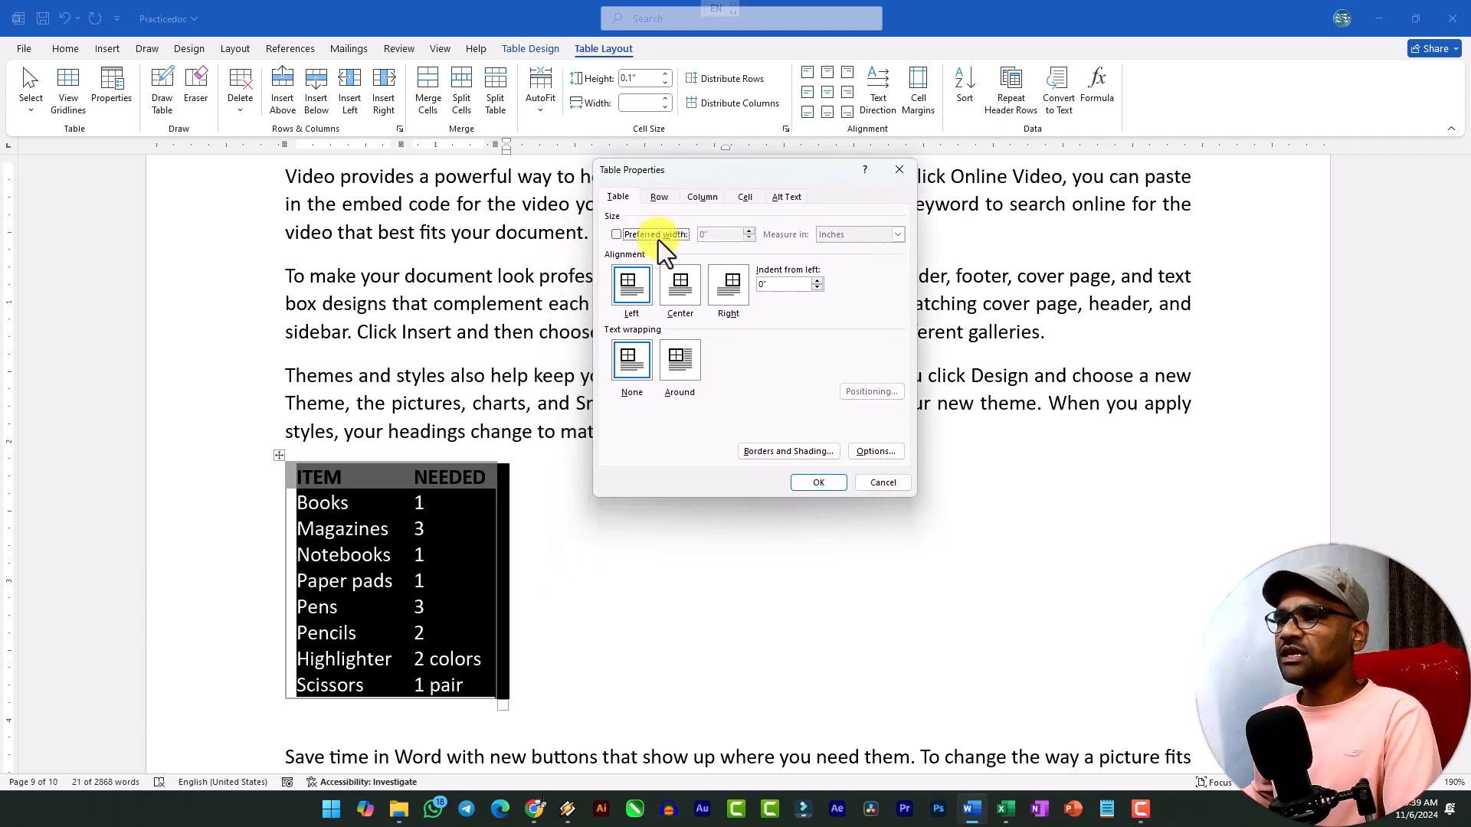
pyautogui.click(688, 286)
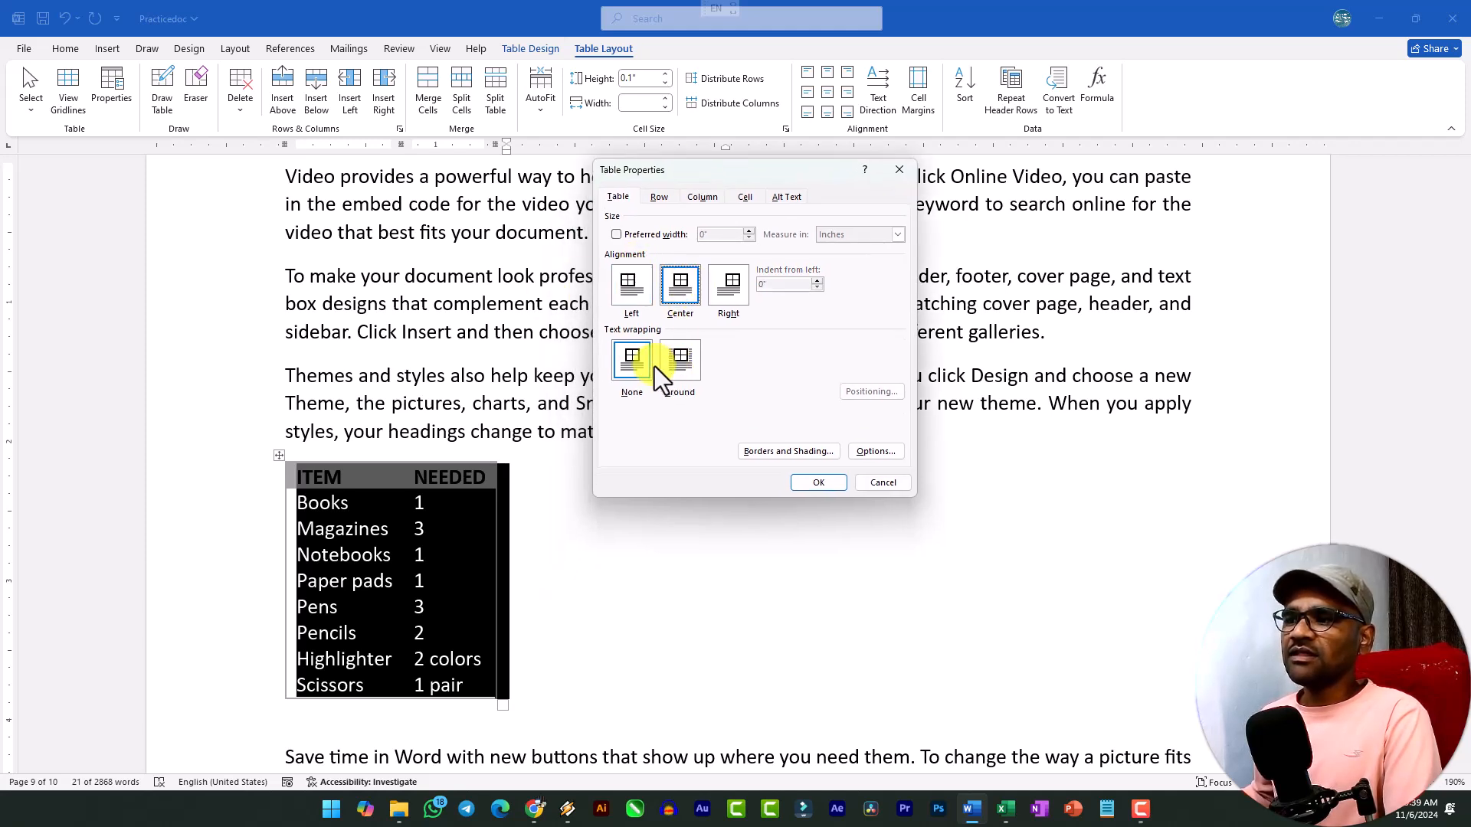
pyautogui.click(633, 362)
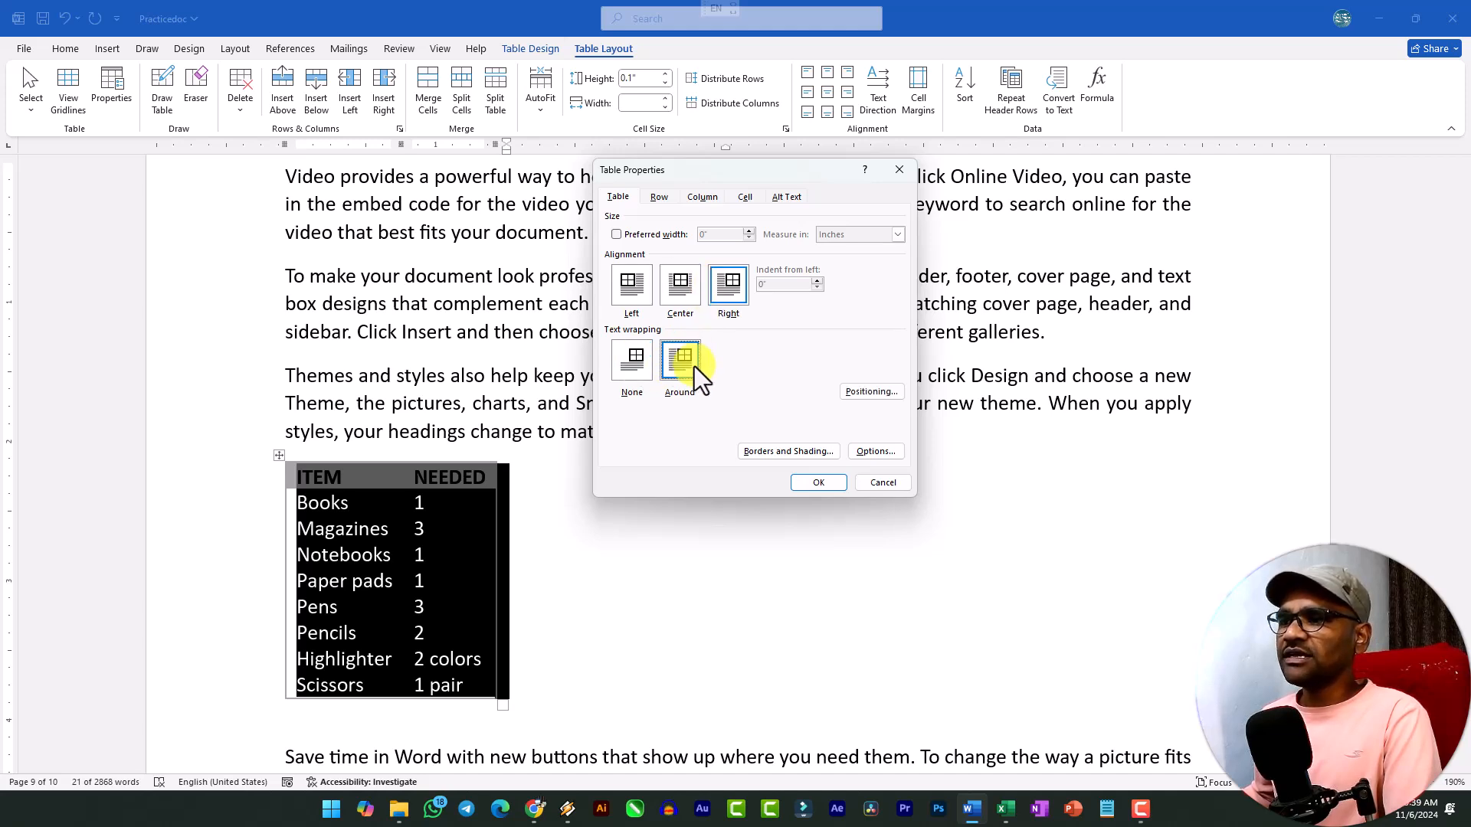
pyautogui.click(682, 289)
pyautogui.click(816, 483)
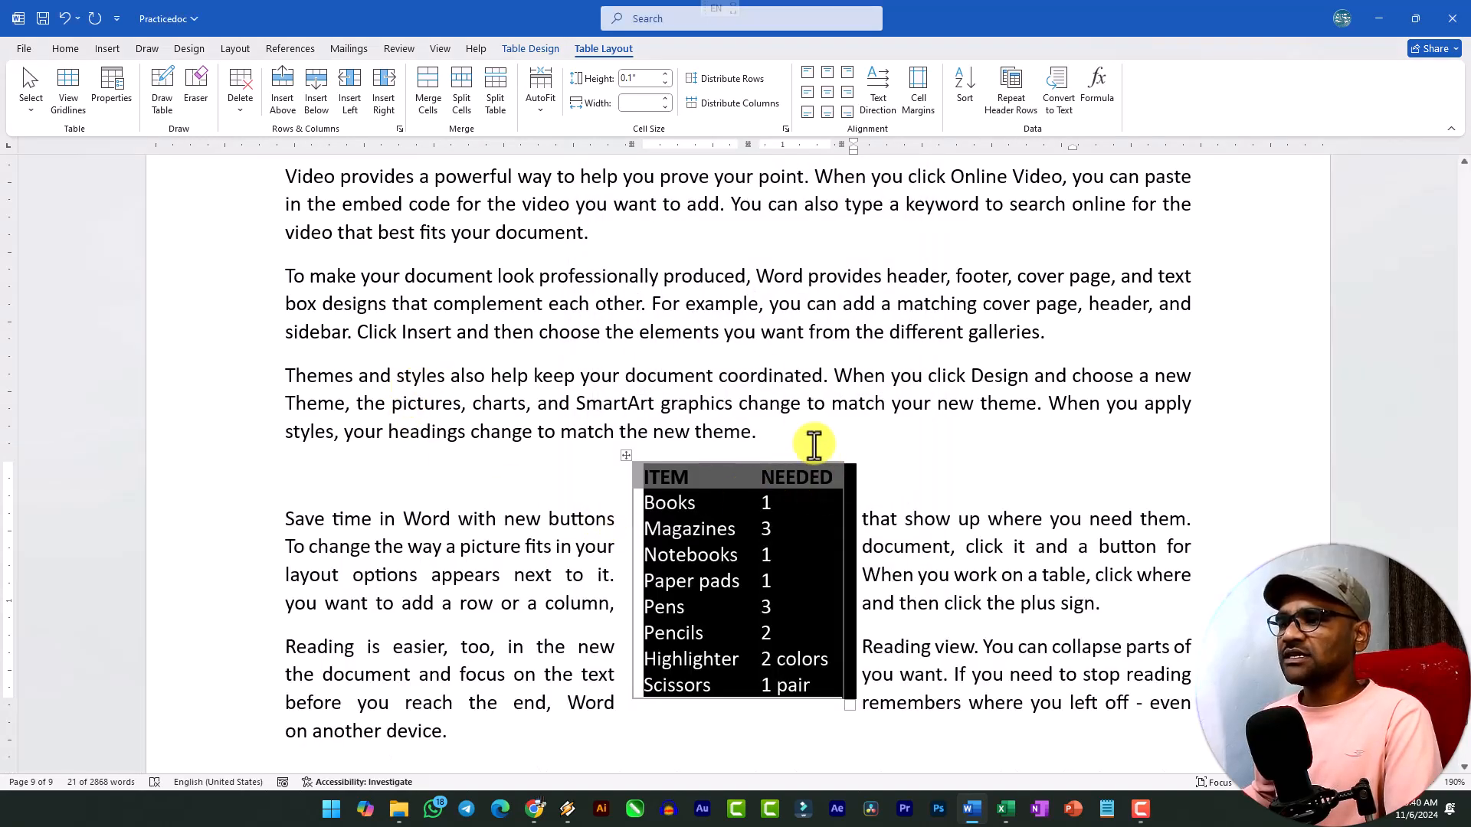
# Move the ITEM/NEEDED table up into the "To make your document" paragraph, near the start of its lines.
pyautogui.click(813, 443)
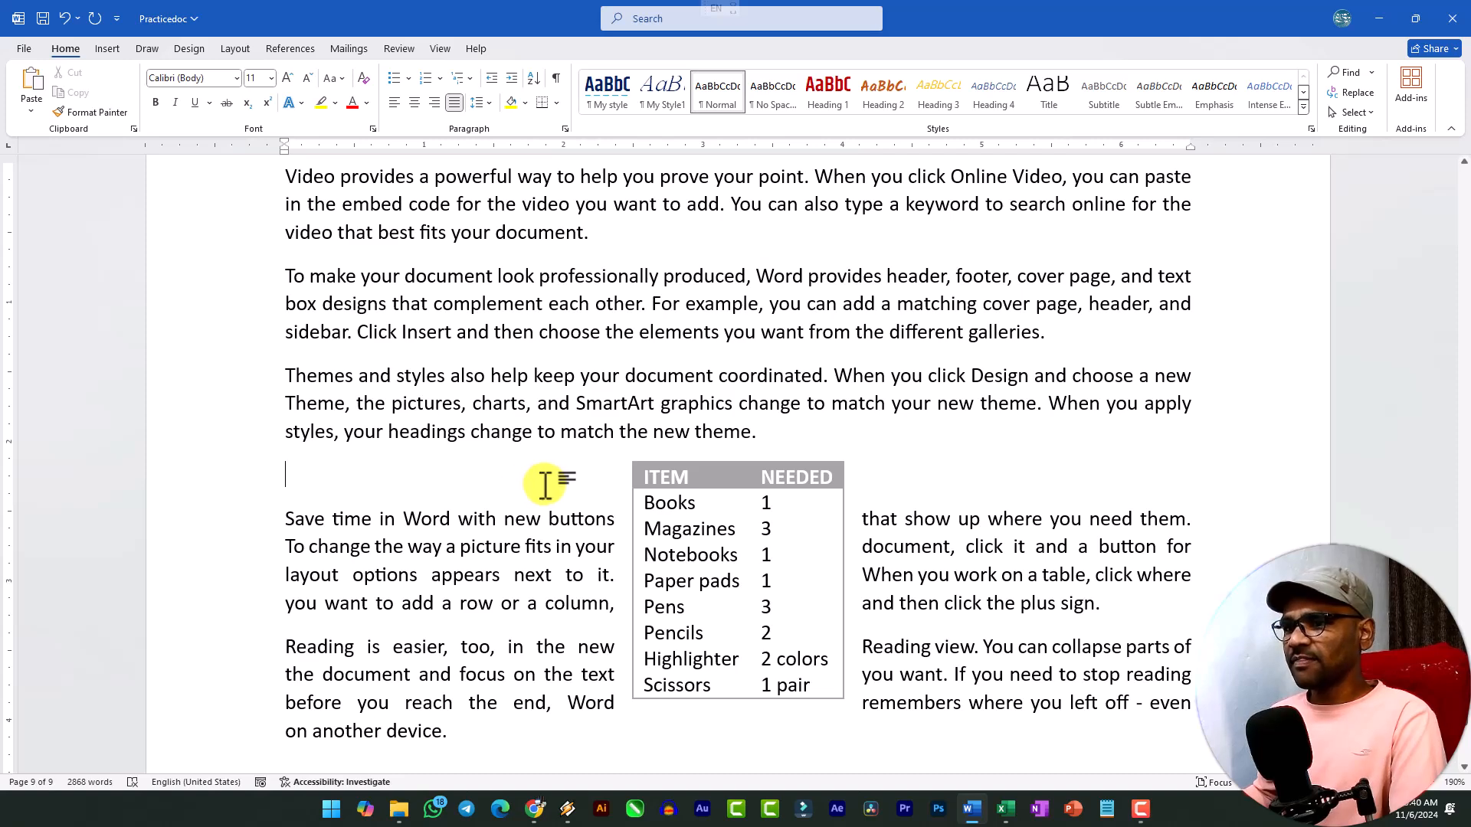
pyautogui.moveTo(623, 457); pyautogui.dragTo(378, 305)
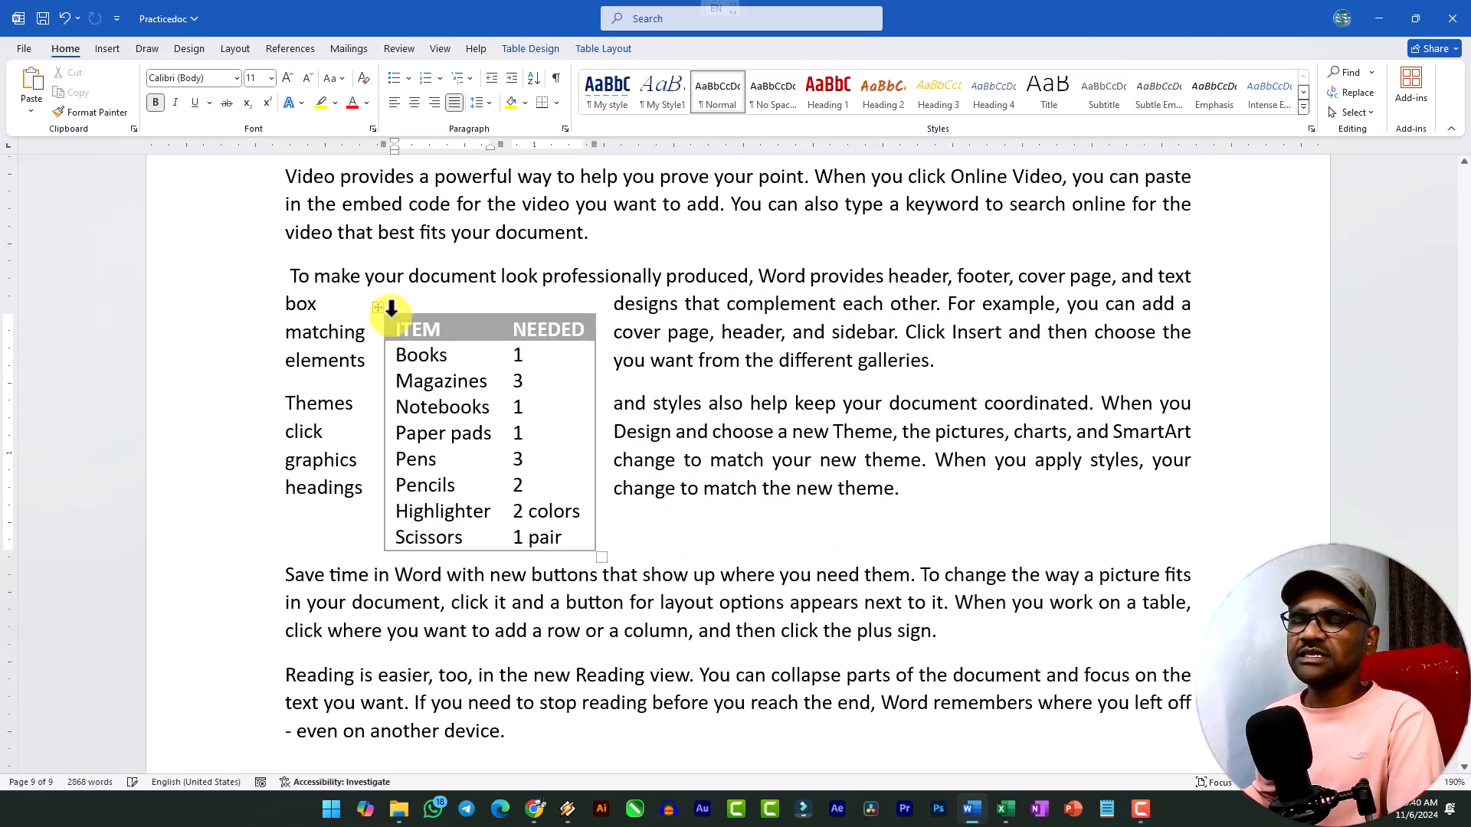
# Review the Row, Column, Cell and Alt Text settings and the Borders and Shading options for the ITEM/NEEDED table without changing anything.
pyautogui.click(611, 48)
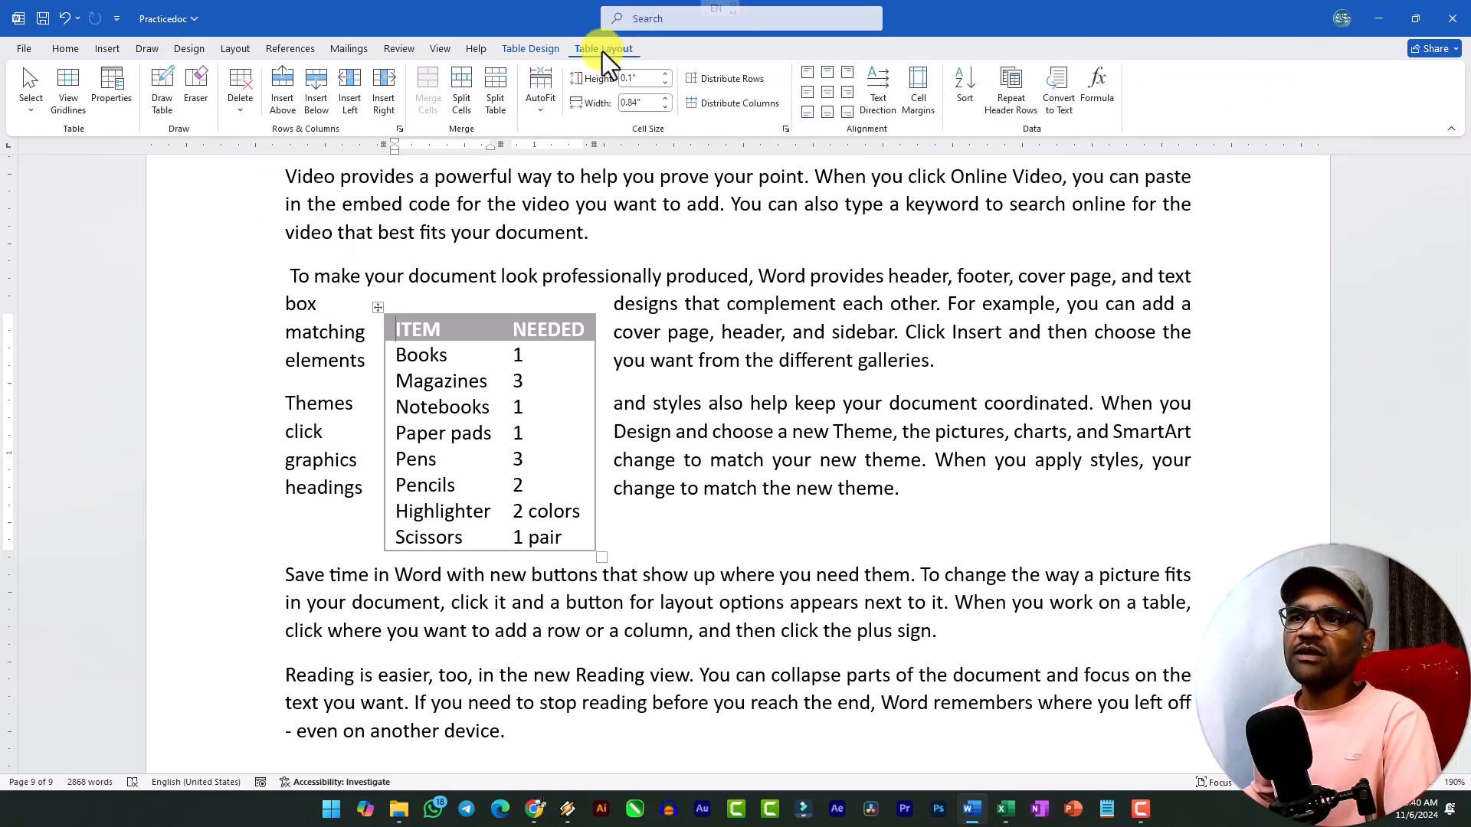
pyautogui.click(111, 96)
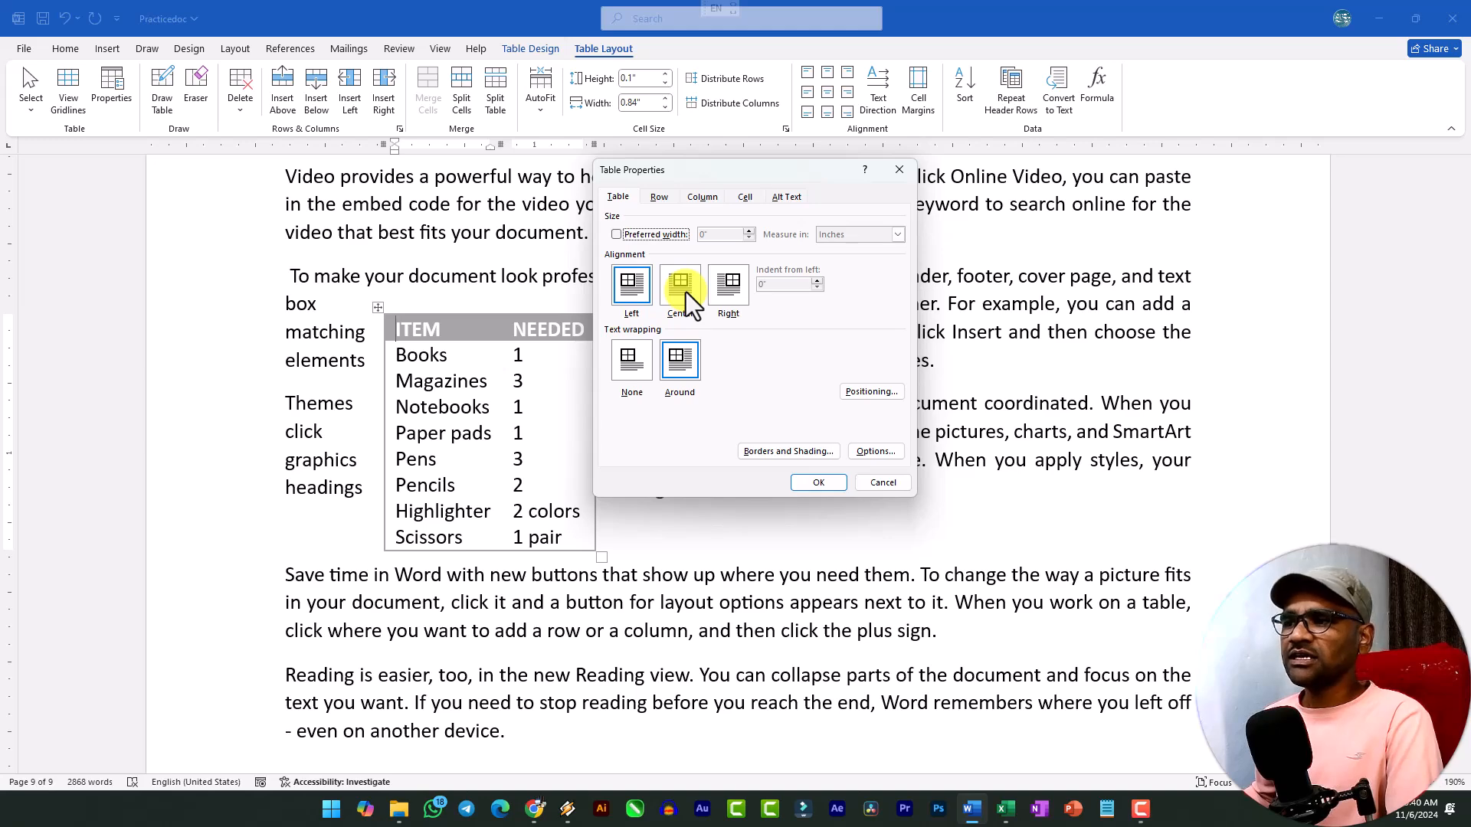
pyautogui.click(659, 198)
pyautogui.click(705, 197)
pyautogui.click(746, 197)
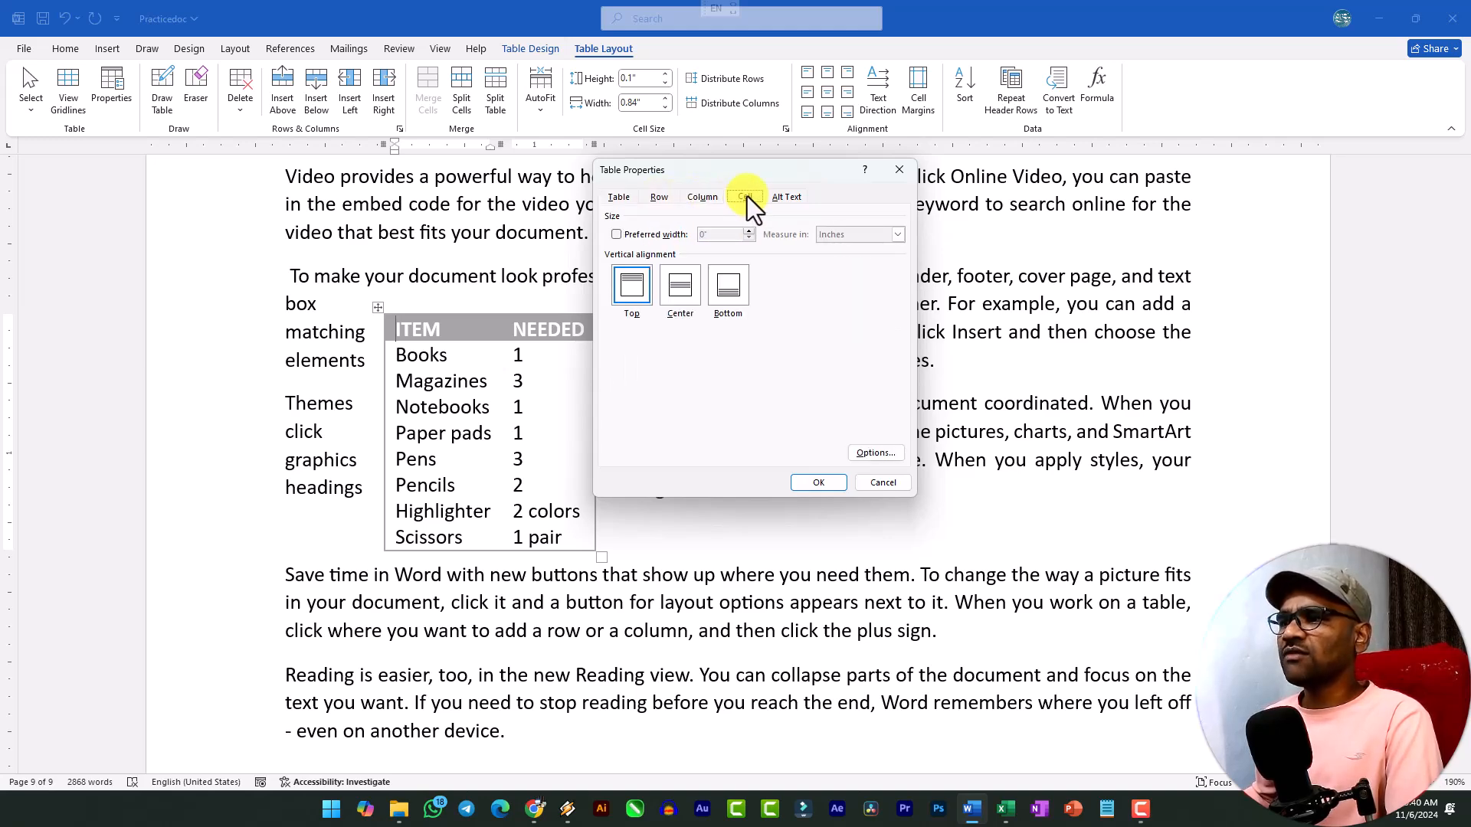
pyautogui.click(789, 197)
pyautogui.click(618, 198)
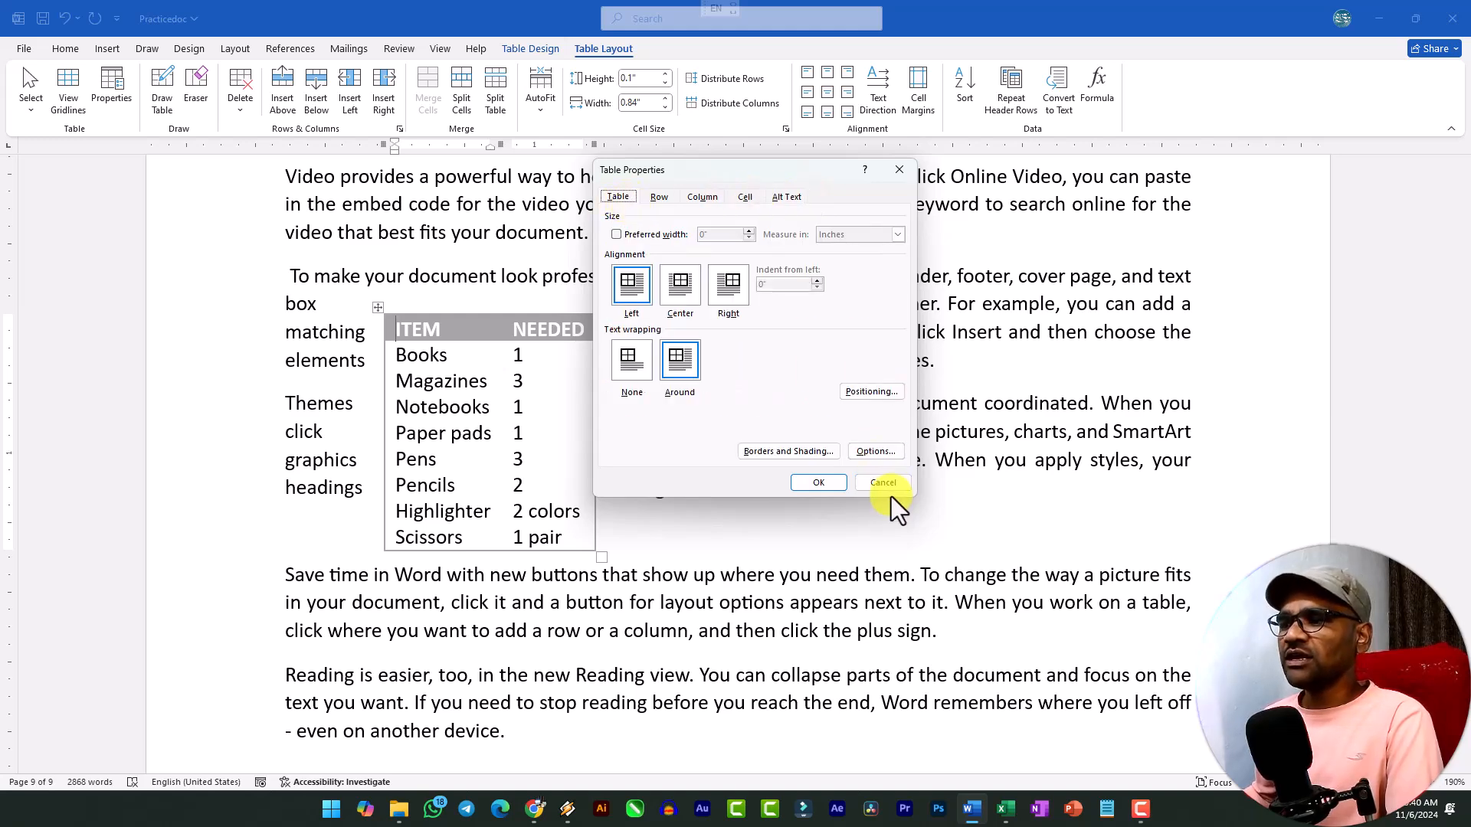
pyautogui.click(797, 452)
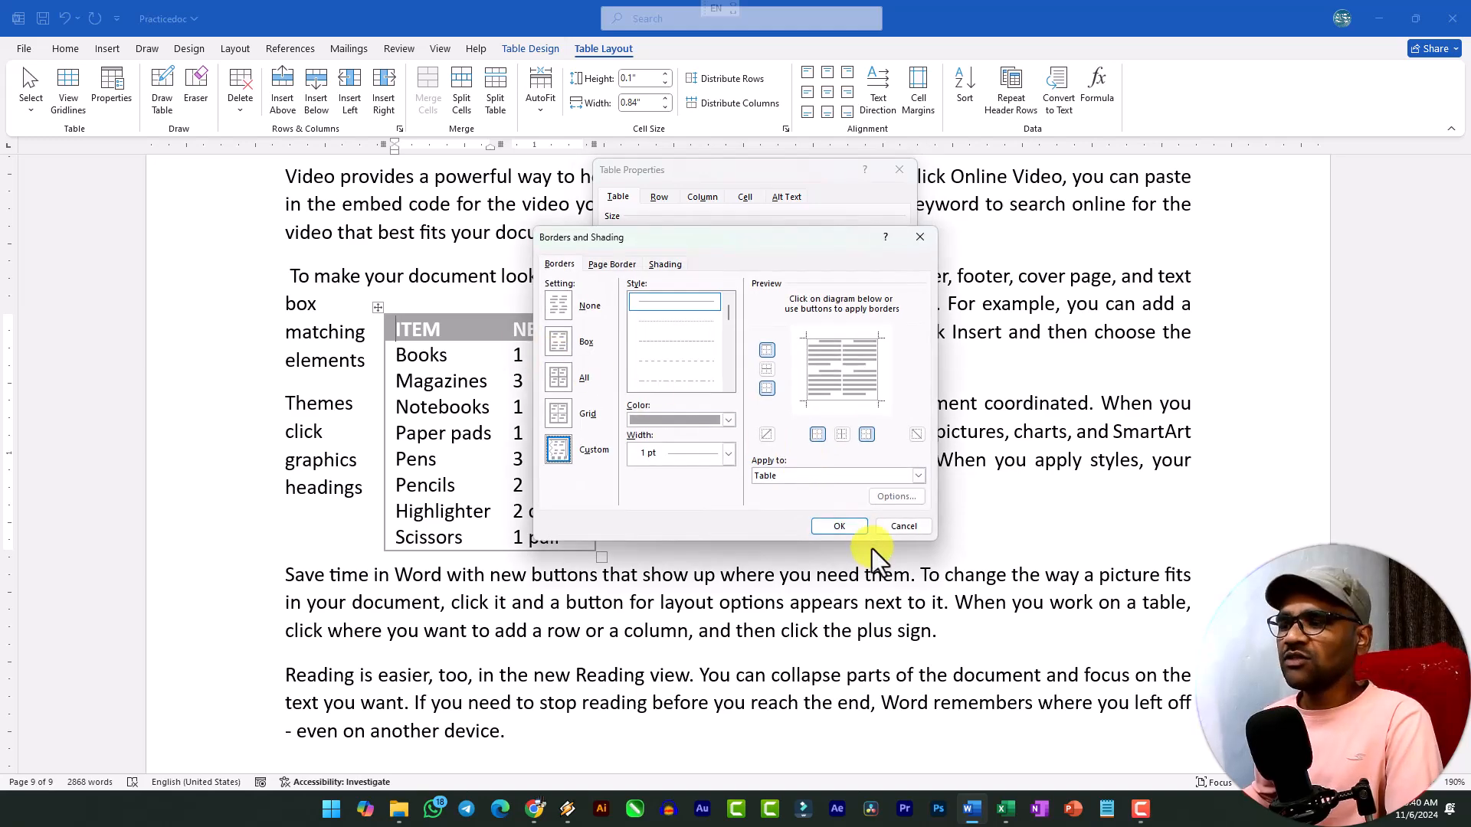
pyautogui.click(894, 534)
pyautogui.click(879, 487)
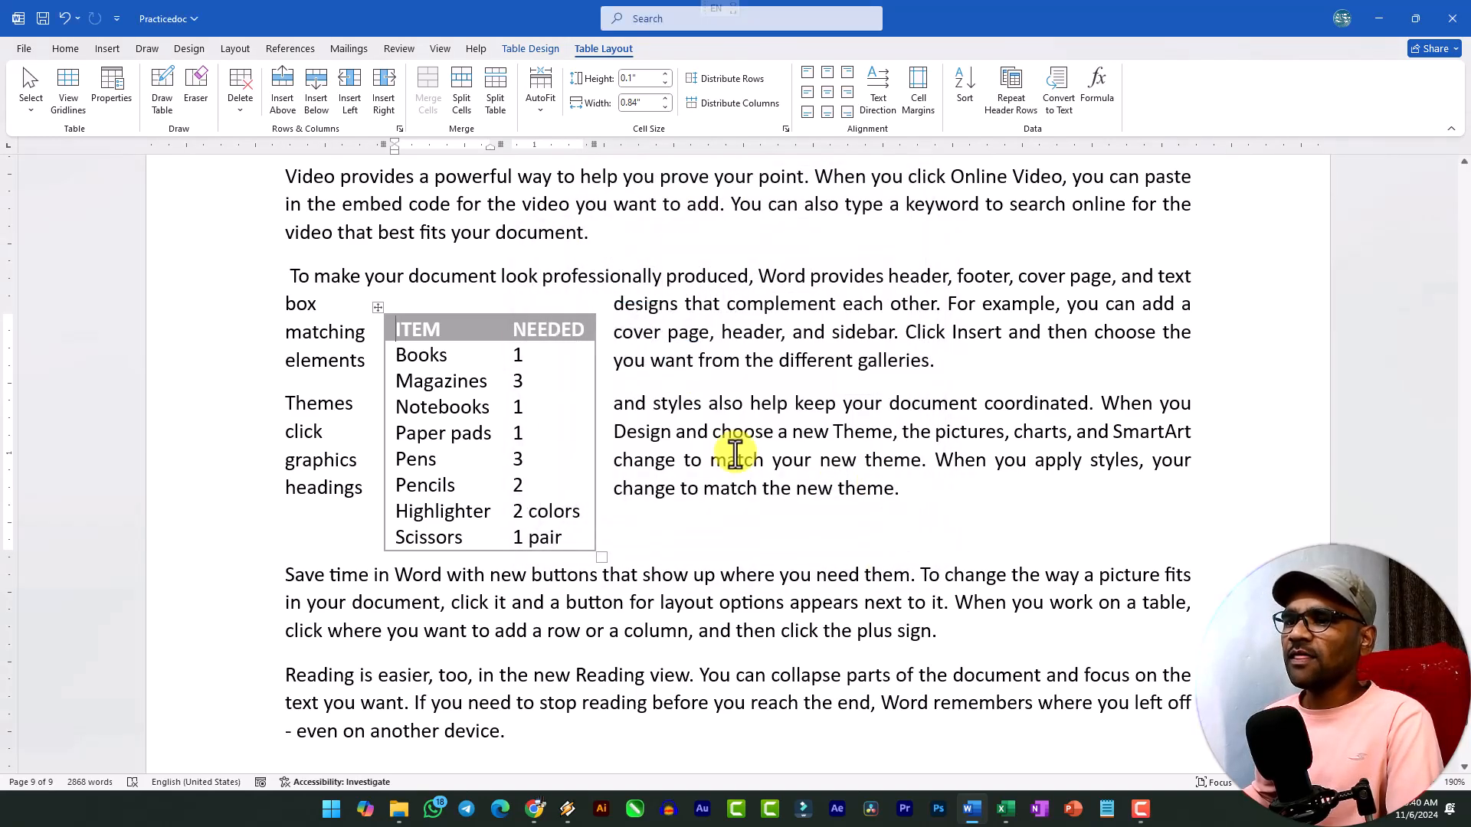
# Move the ITEM/NEEDED table to the right margin beside the "To make your document" and "Themes and styles" paragraphs.
pyautogui.moveTo(379, 306); pyautogui.dragTo(970, 249)
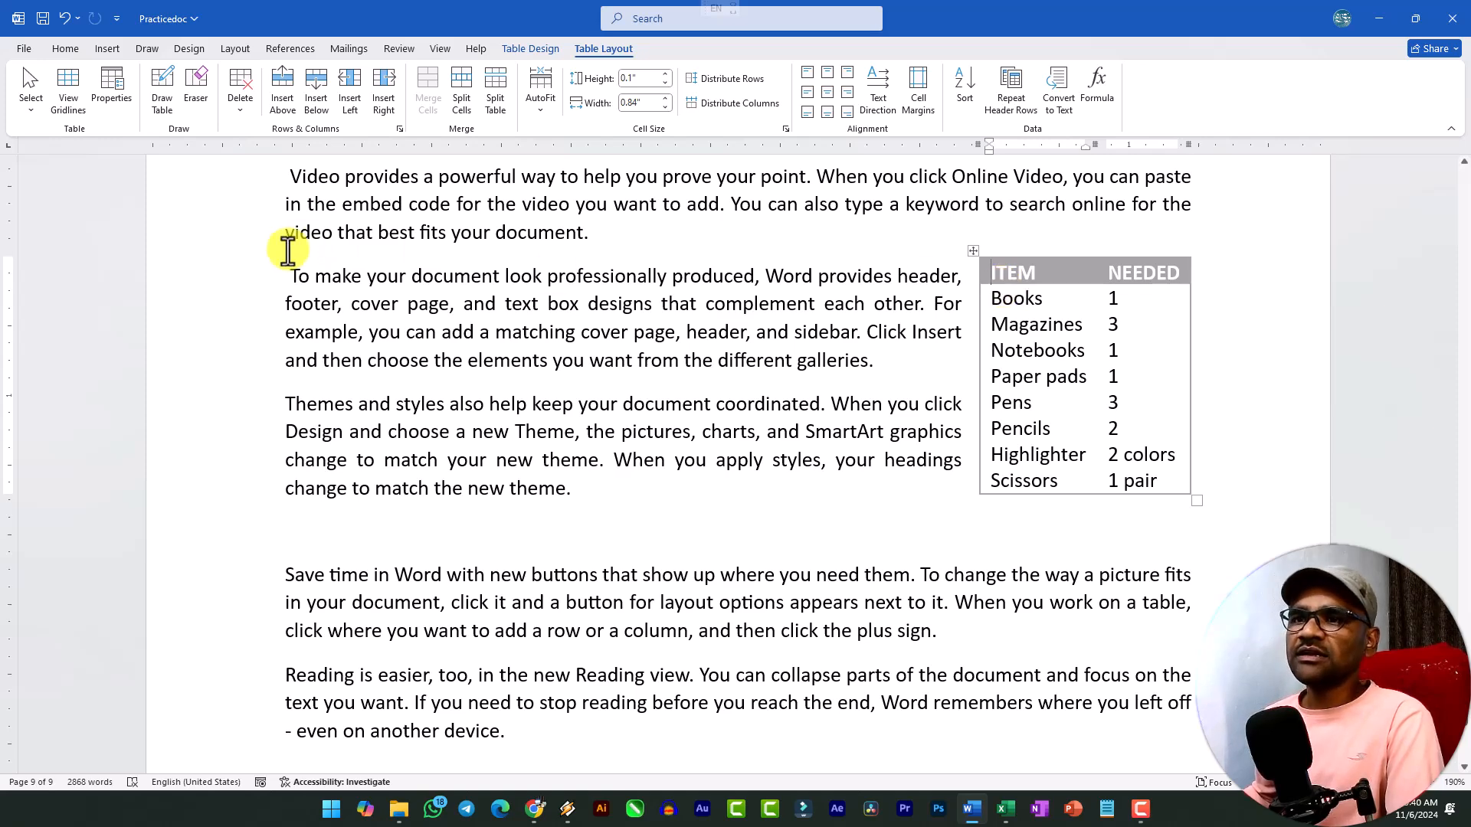
pyautogui.click(576, 496)
# Draw a vertical line through the first column's top two rows and a horizontal line across the third column's second cell in the empty table.
pyautogui.scroll(10, 682, 505)
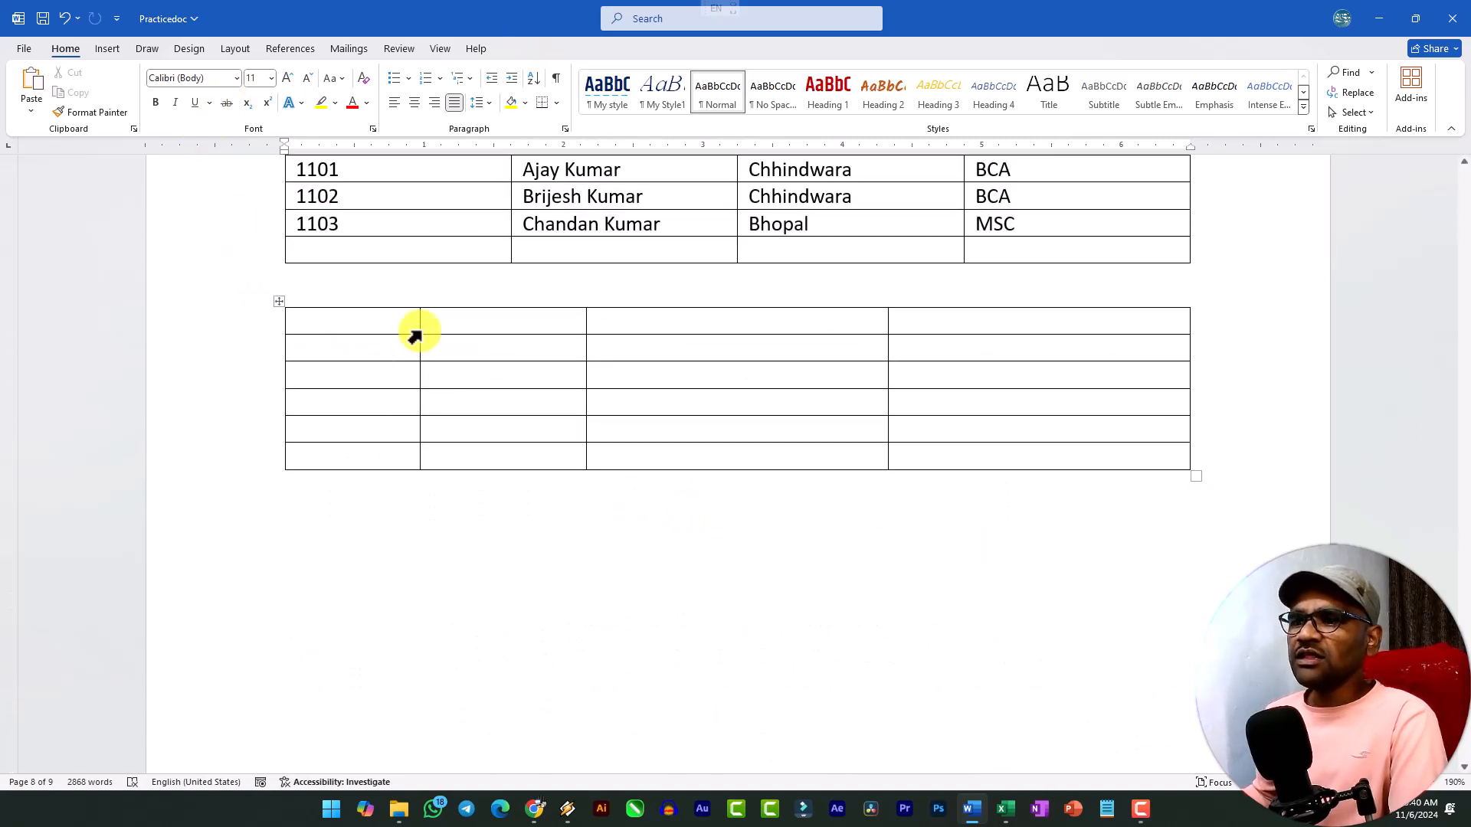
pyautogui.scroll(-8, 391, 325)
pyautogui.scroll(5, 626, 459)
pyautogui.scroll(5, 626, 458)
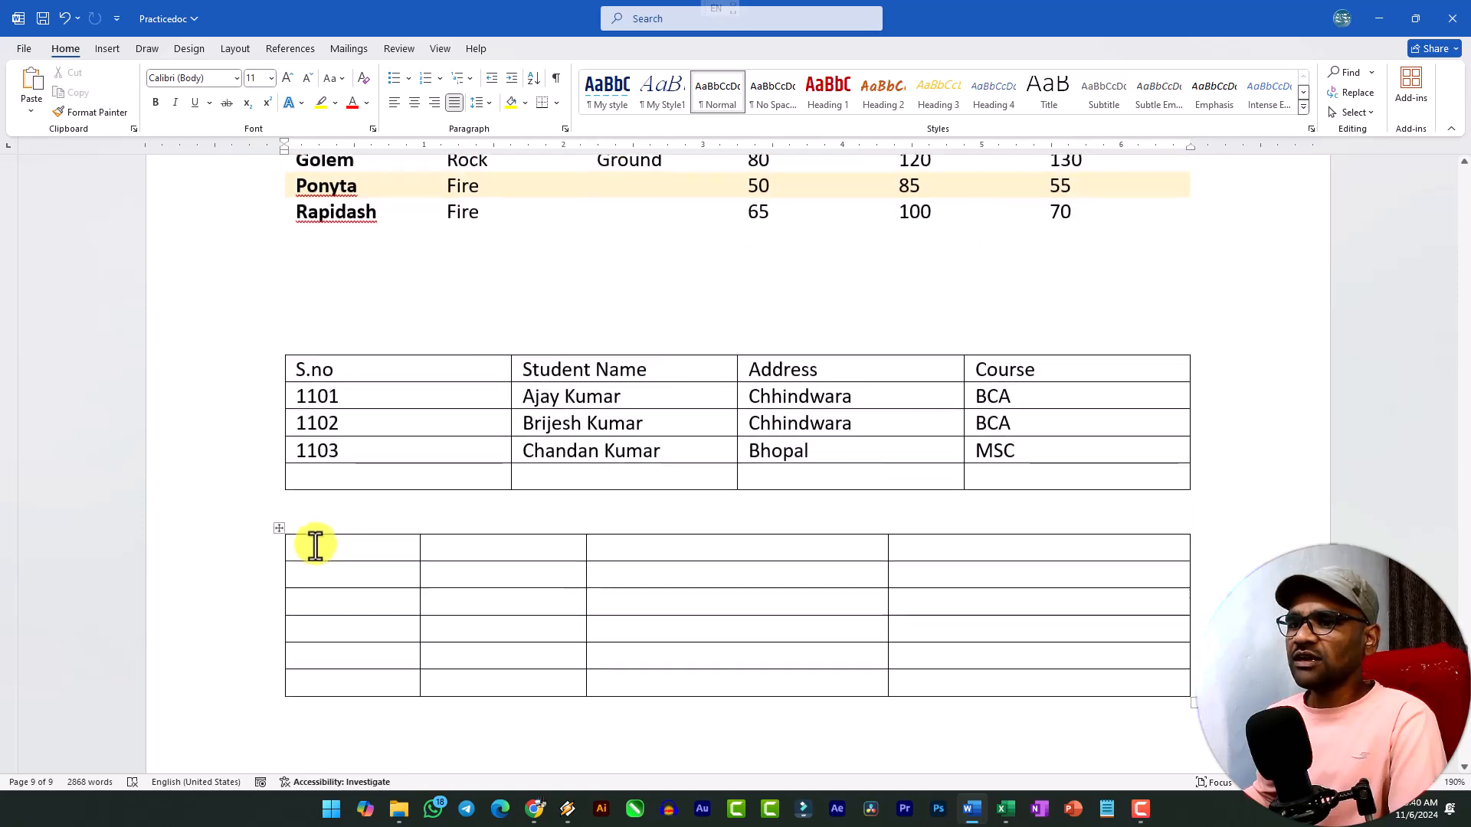
pyautogui.click(322, 558)
pyautogui.click(613, 46)
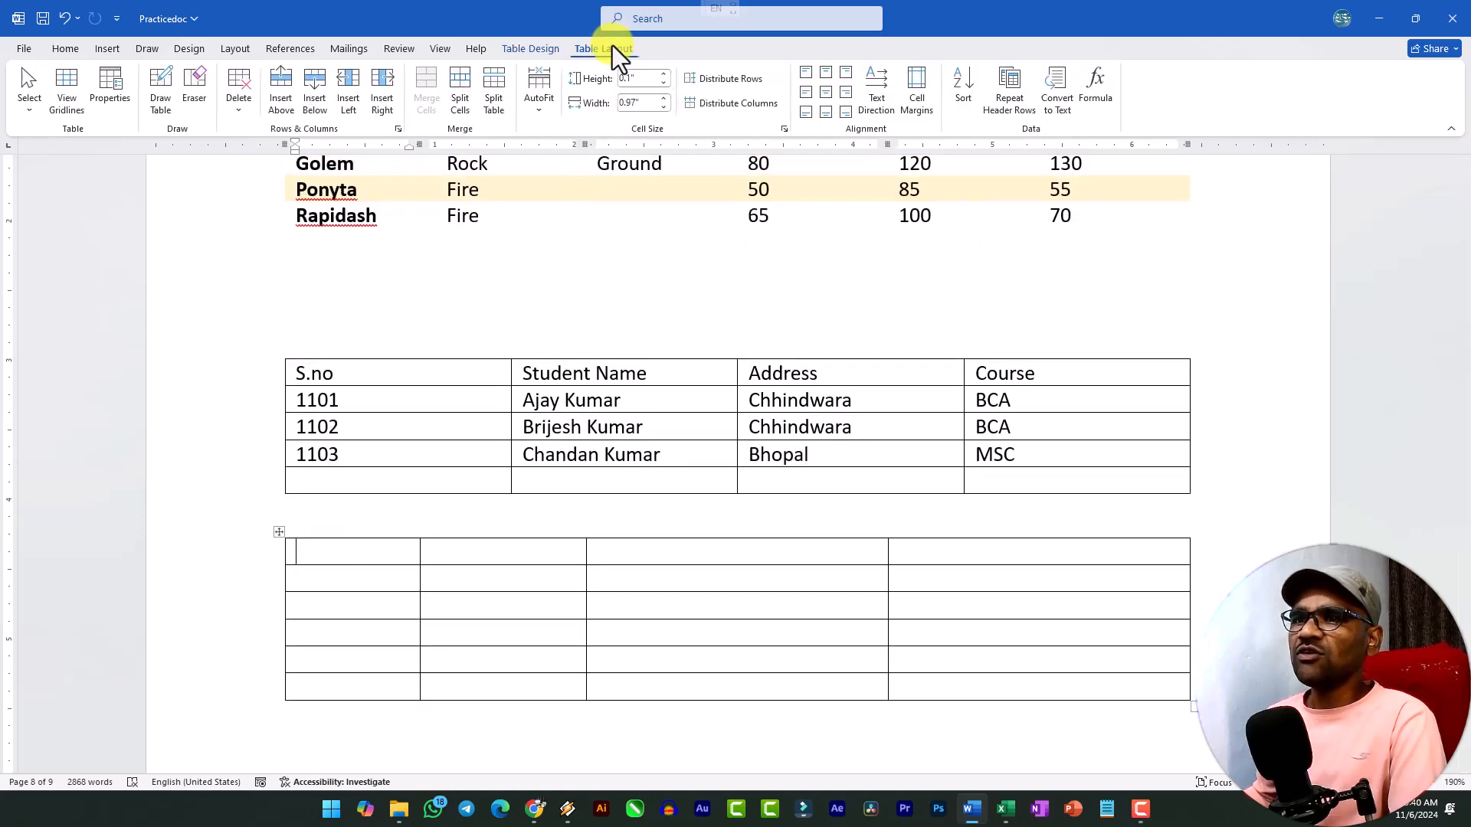
pyautogui.click(159, 95)
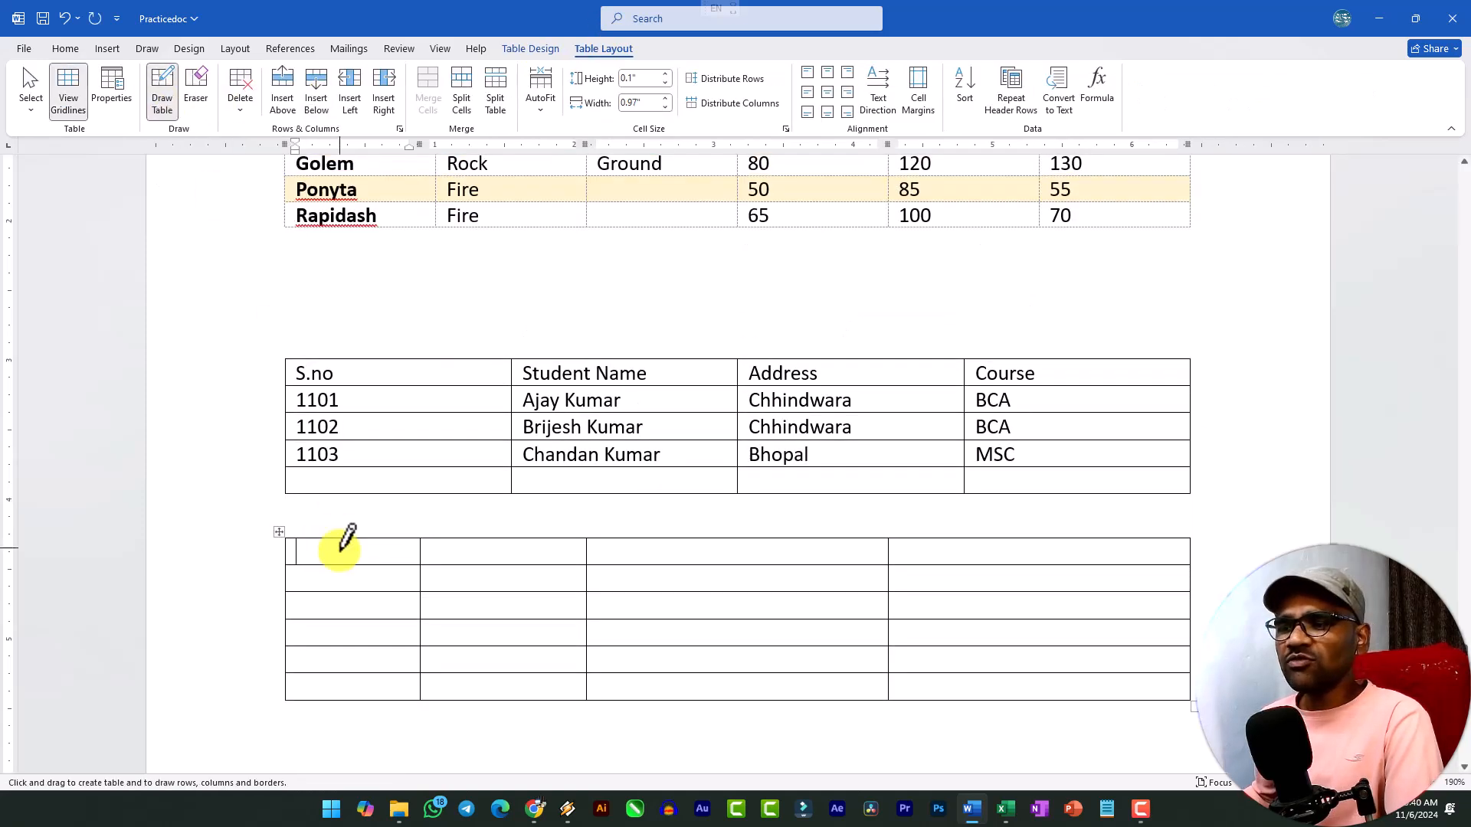
pyautogui.moveTo(344, 539); pyautogui.dragTo(345, 591)
pyautogui.moveTo(587, 579); pyautogui.dragTo(881, 580)
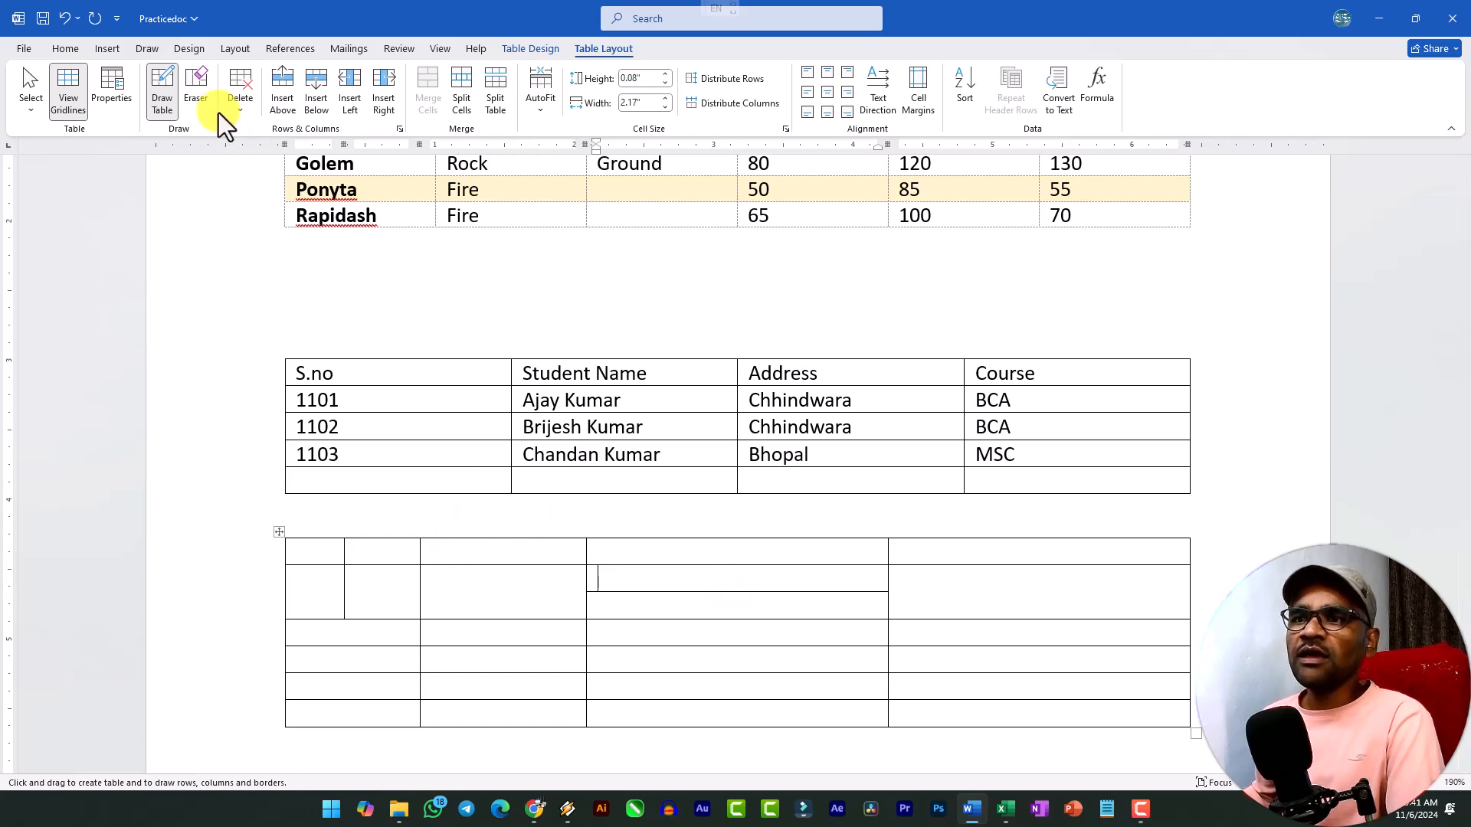
# Erase the drawn partitions and the border between the first two cells in the empty table's second row.
pyautogui.moveTo(361, 605)
pyautogui.mouseDown()
pyautogui.moveTo(345, 590)
pyautogui.moveTo(351, 558)
pyautogui.mouseUp()
pyautogui.click(672, 592)
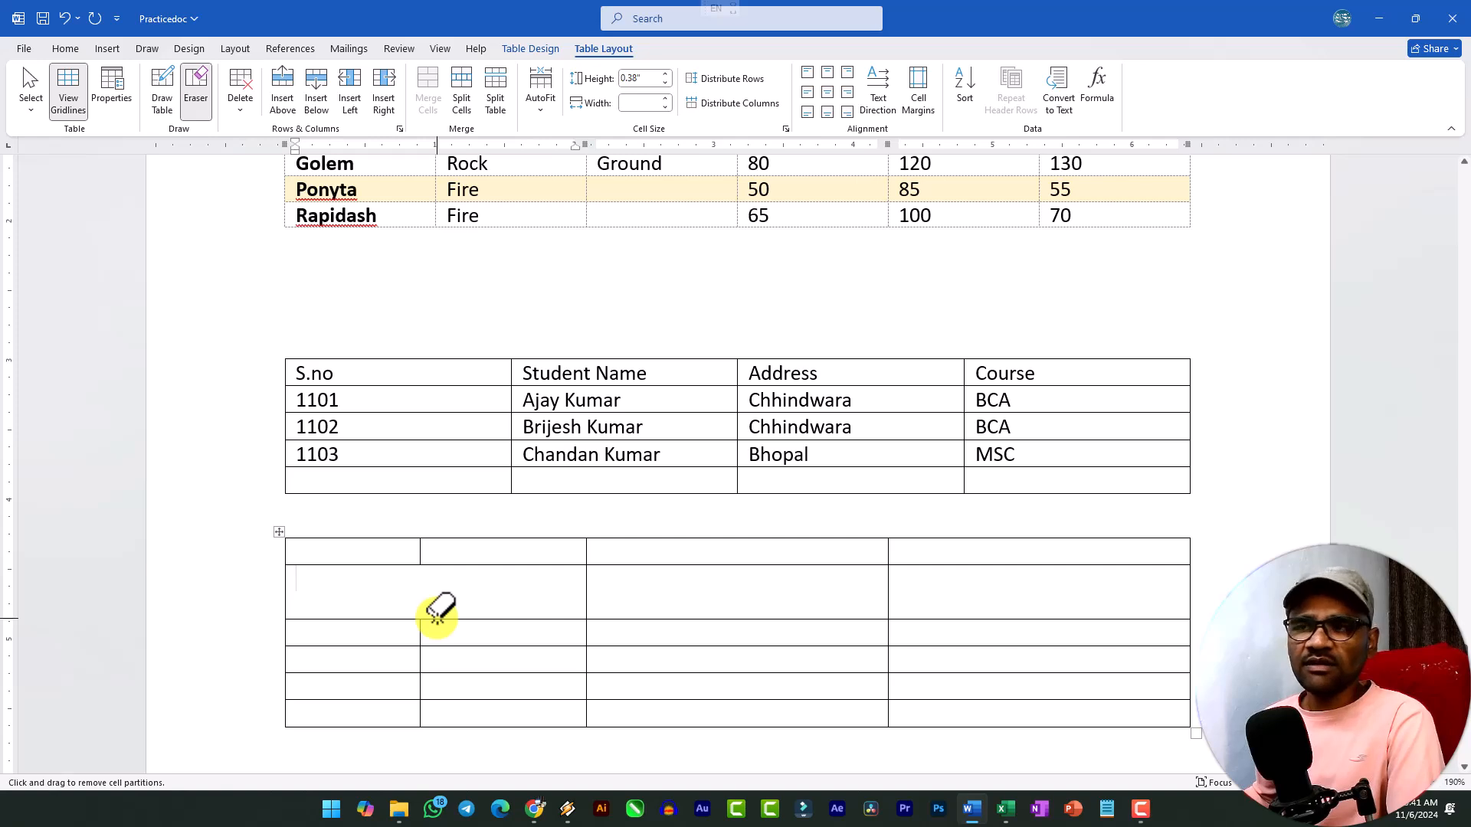
pyautogui.scroll(-3, 437, 605)
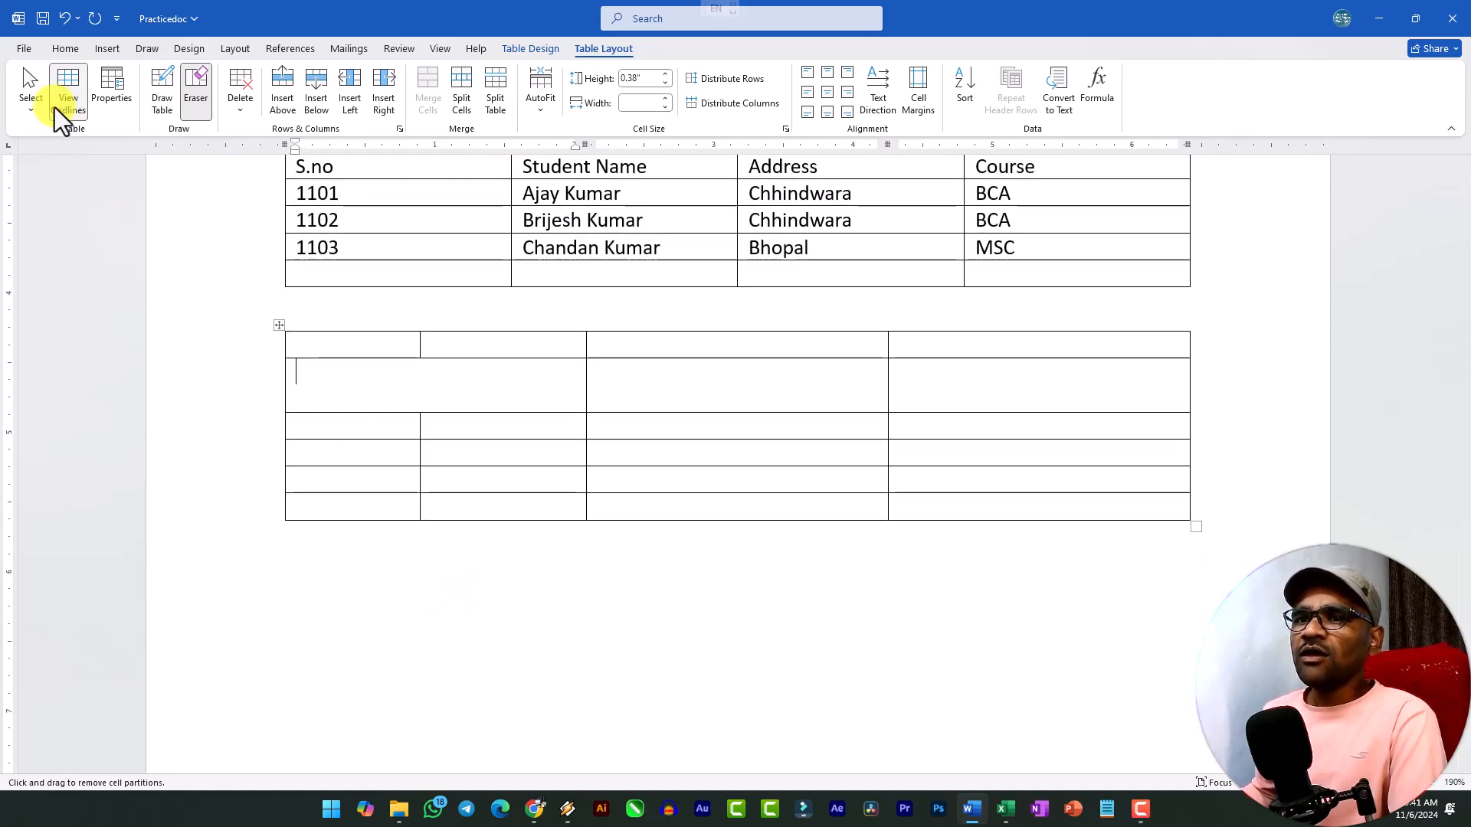
# Select the merged cell in the empty table's second row, and clear the selection again.
pyautogui.click(30, 99)
pyautogui.scroll(5, 466, 384)
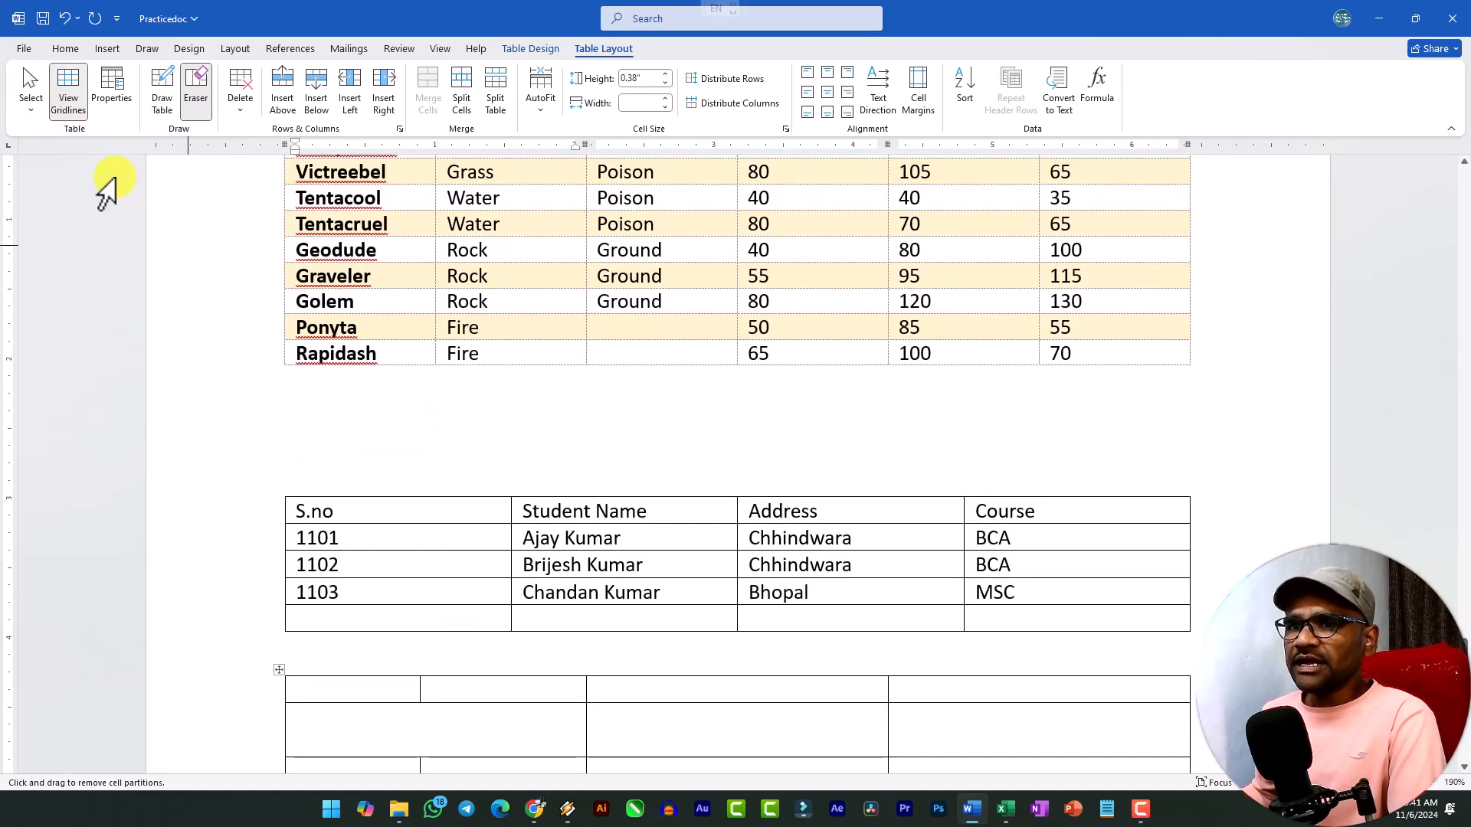
pyautogui.click(35, 81)
pyautogui.click(88, 136)
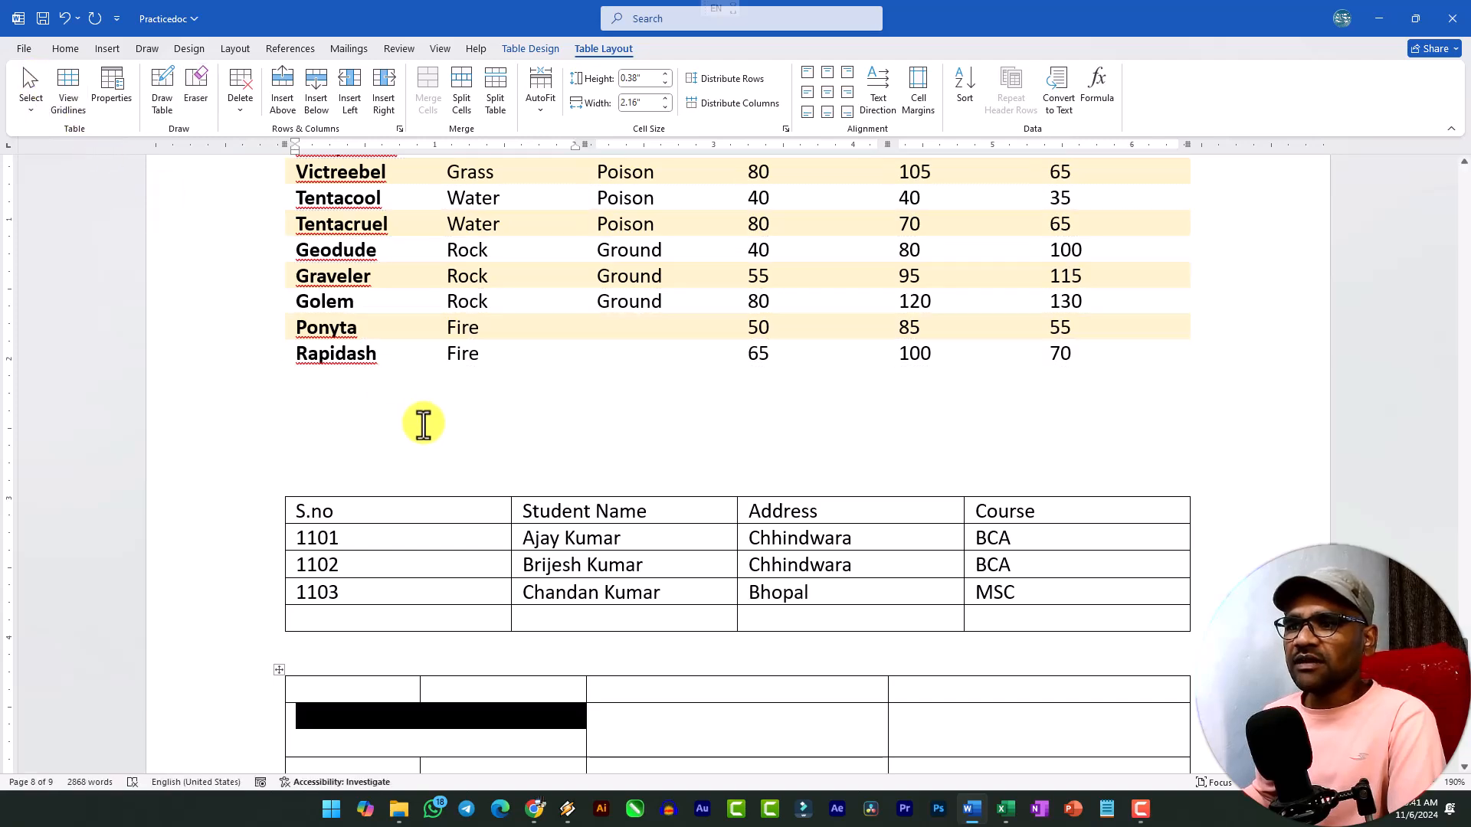
pyautogui.click(420, 421)
pyautogui.scroll(5, 423, 429)
pyautogui.click(425, 437)
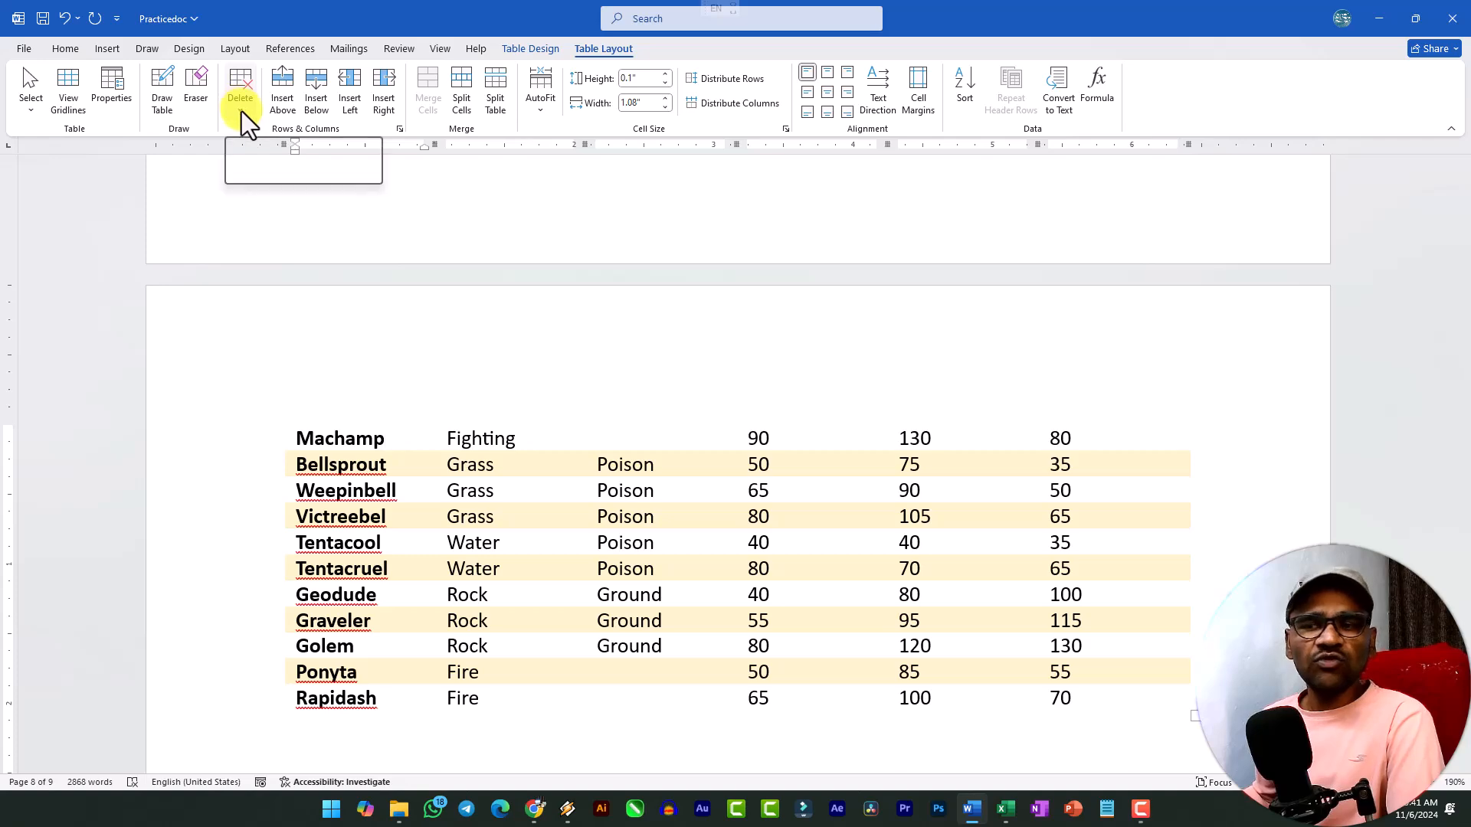
# Delete the second row of the empty table below the student table.
pyautogui.scroll(-6, 536, 538)
pyautogui.moveTo(319, 522); pyautogui.dragTo(1045, 515)
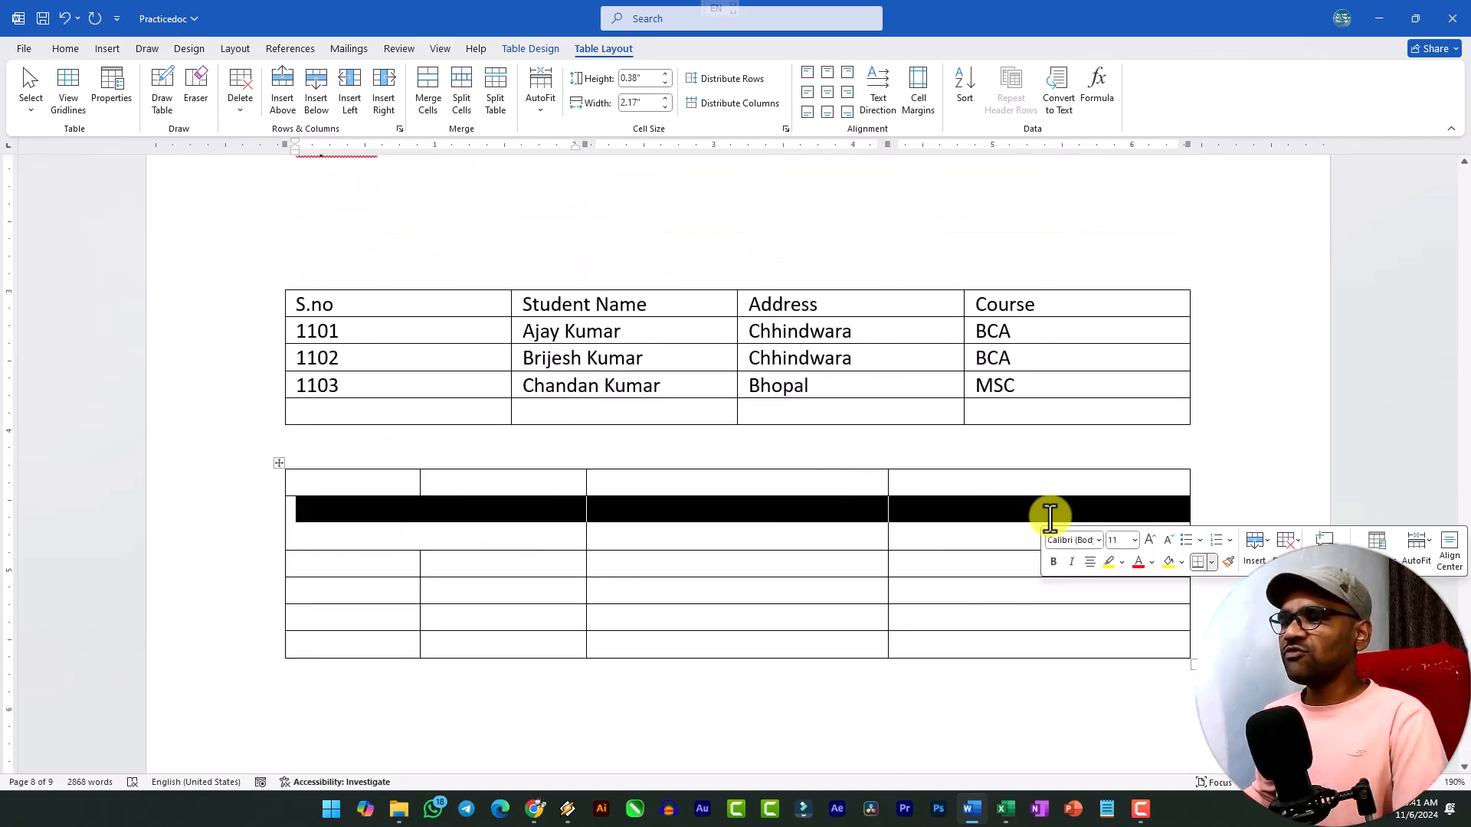
pyautogui.click(244, 111)
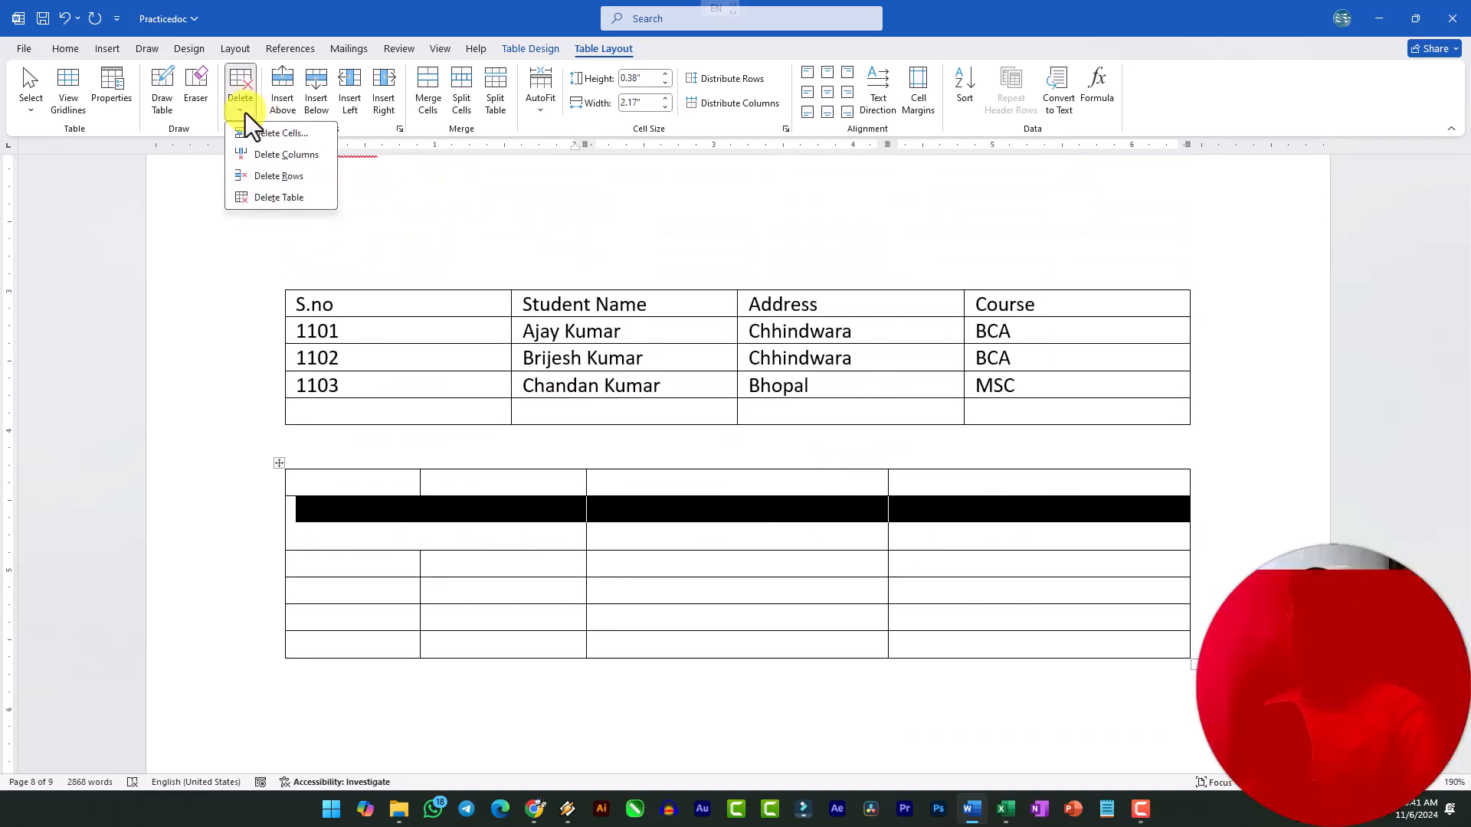
pyautogui.click(283, 178)
# Delete the first column of the empty table below the student table.
pyautogui.moveTo(393, 485); pyautogui.dragTo(375, 518)
pyautogui.click(374, 490)
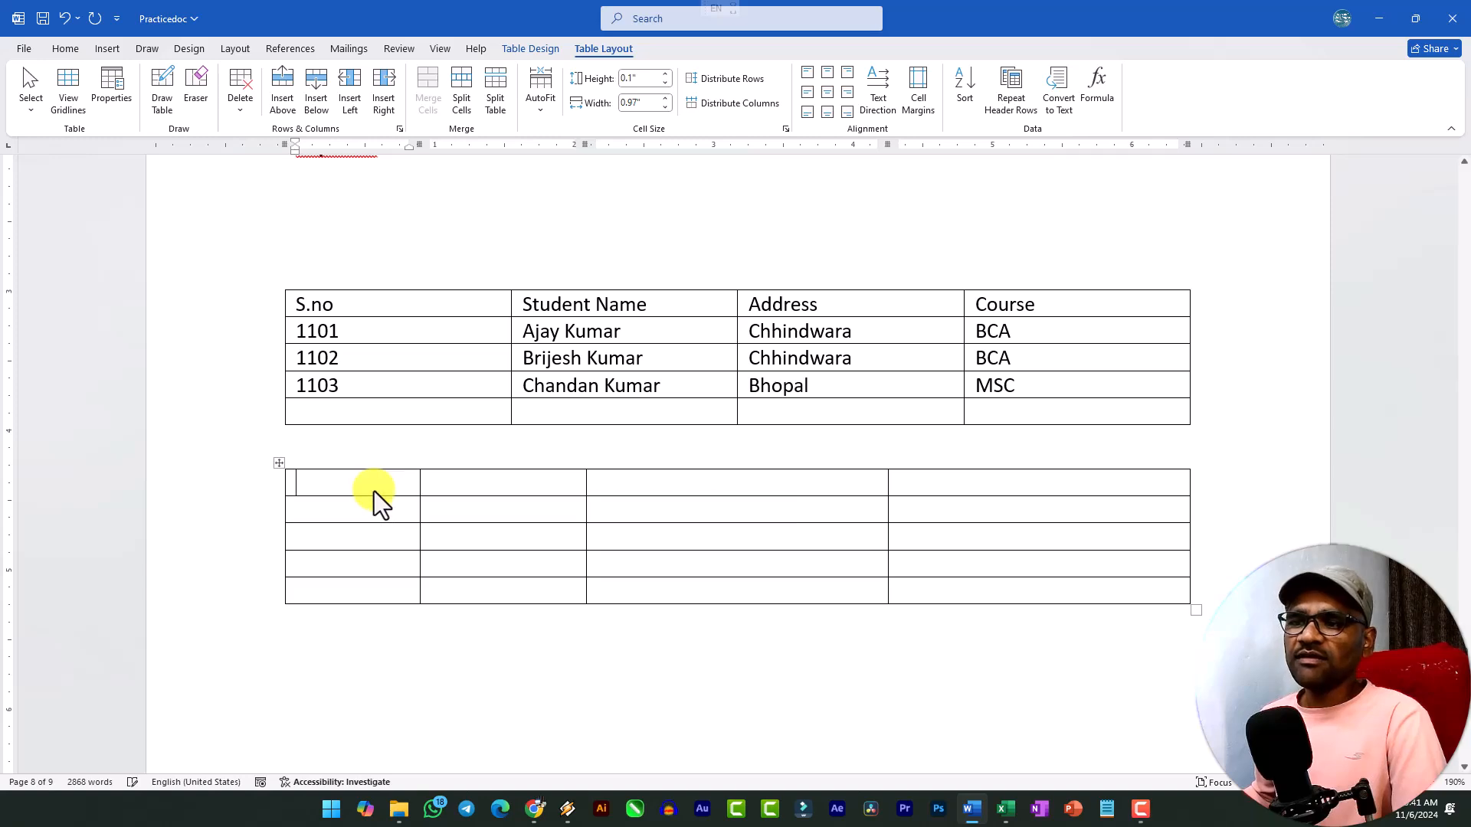
pyautogui.click(244, 112)
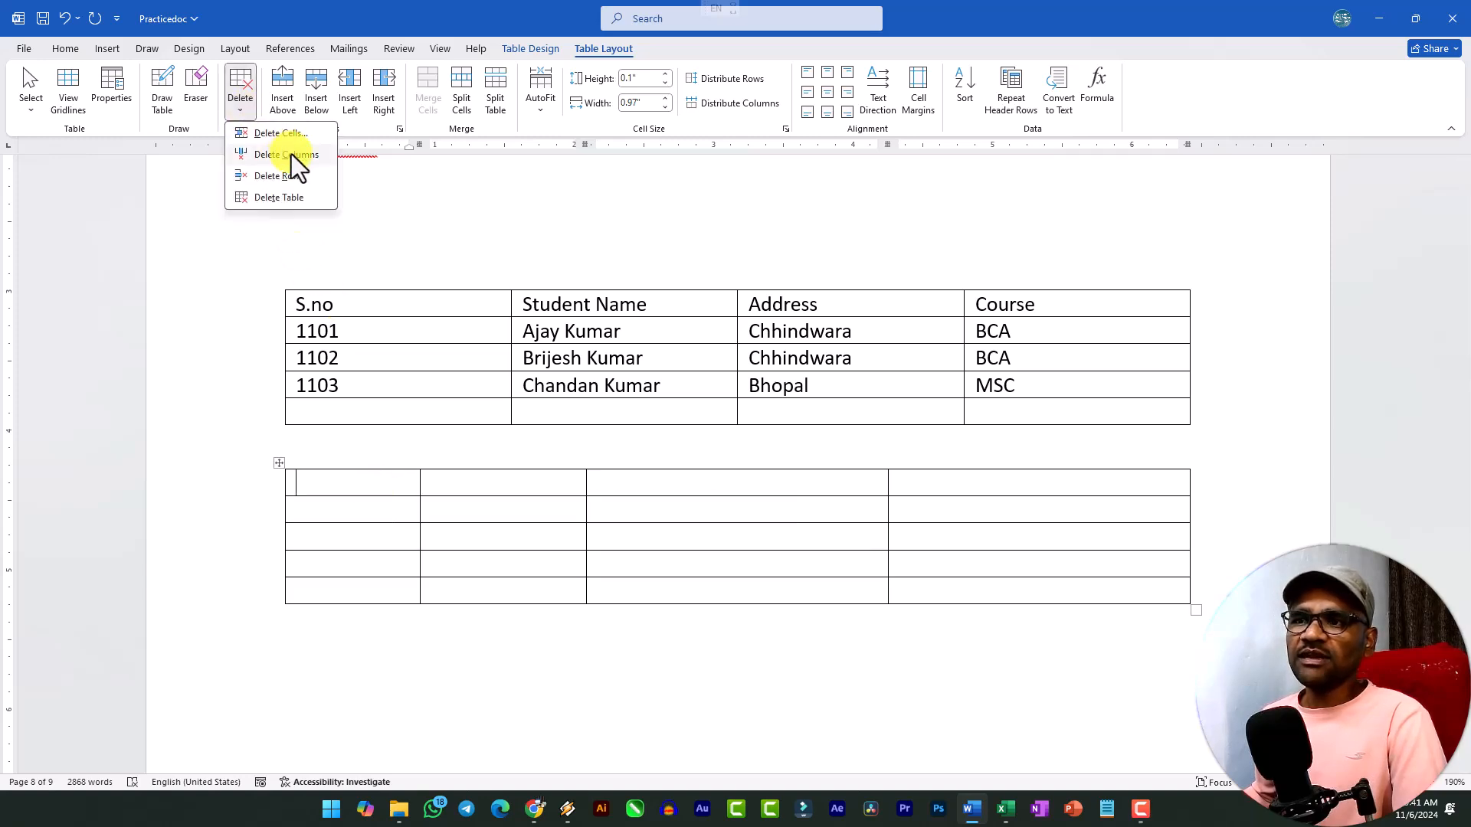
pyautogui.click(289, 156)
pyautogui.scroll(3, 463, 444)
pyautogui.scroll(-5, 503, 460)
# Delete the first student's name cell with the Shift cells left option, and undo the deletion.
pyautogui.click(245, 111)
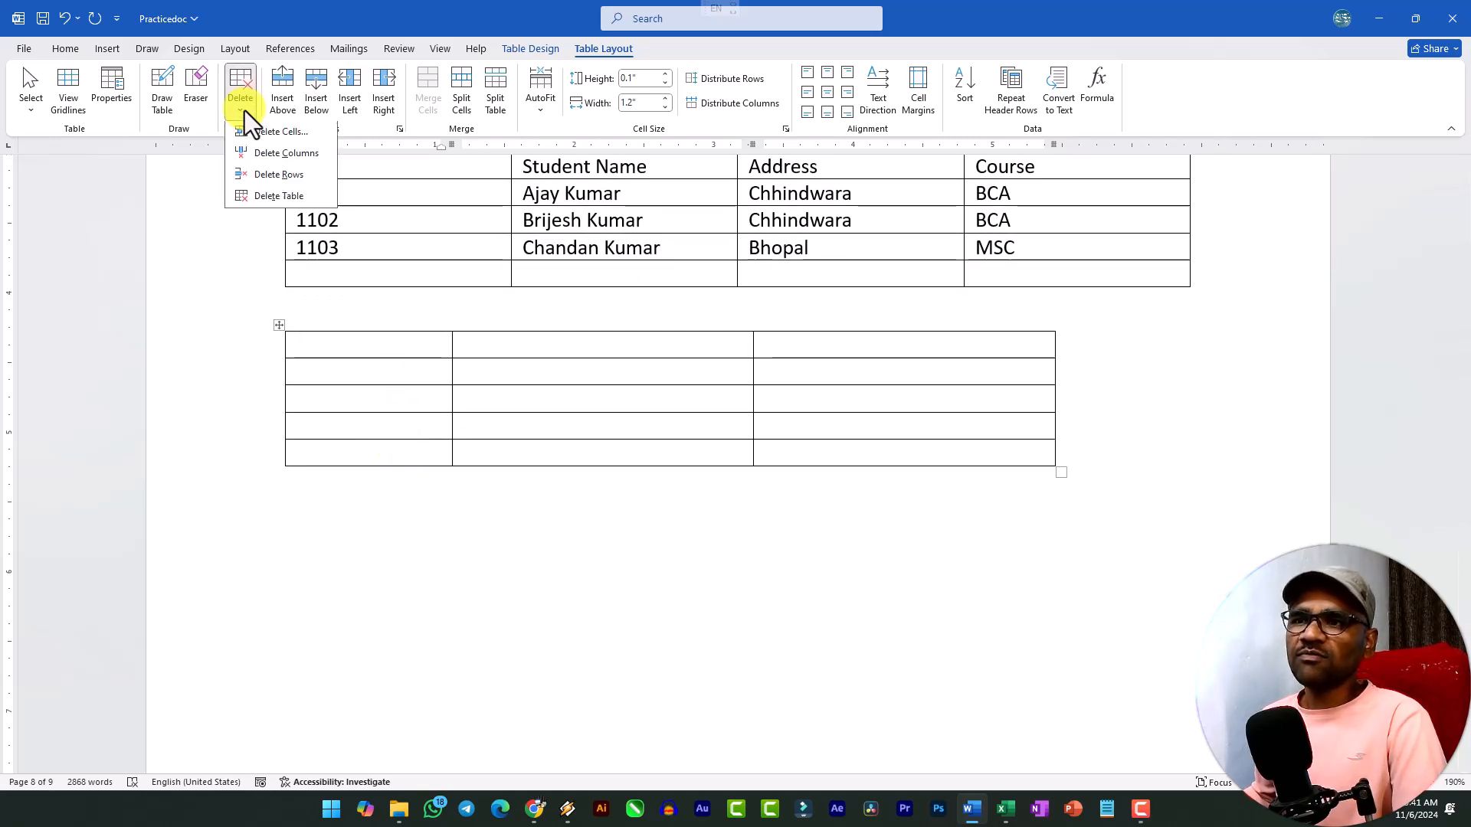
pyautogui.scroll(3, 559, 337)
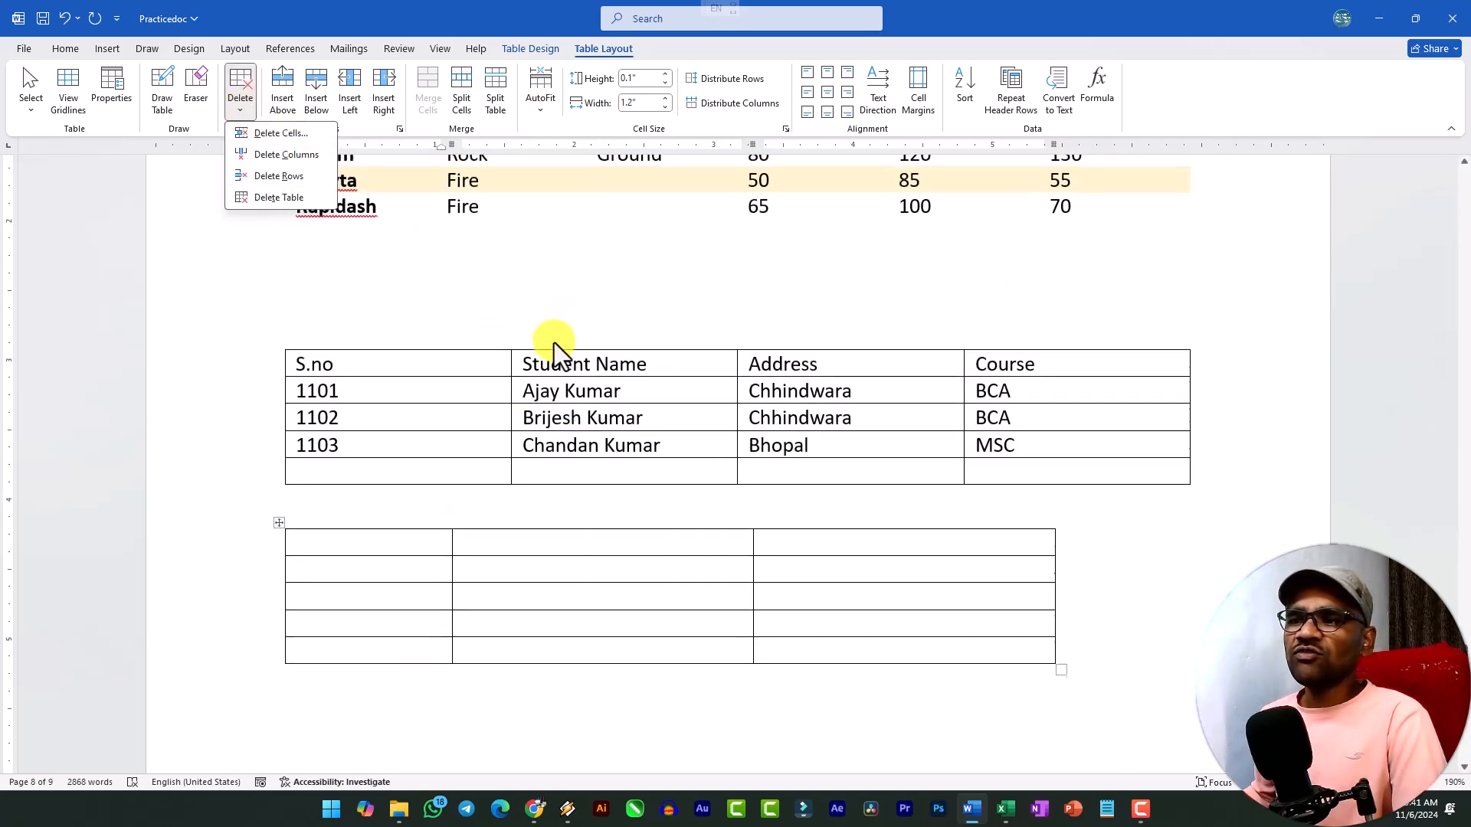
pyautogui.click(527, 406)
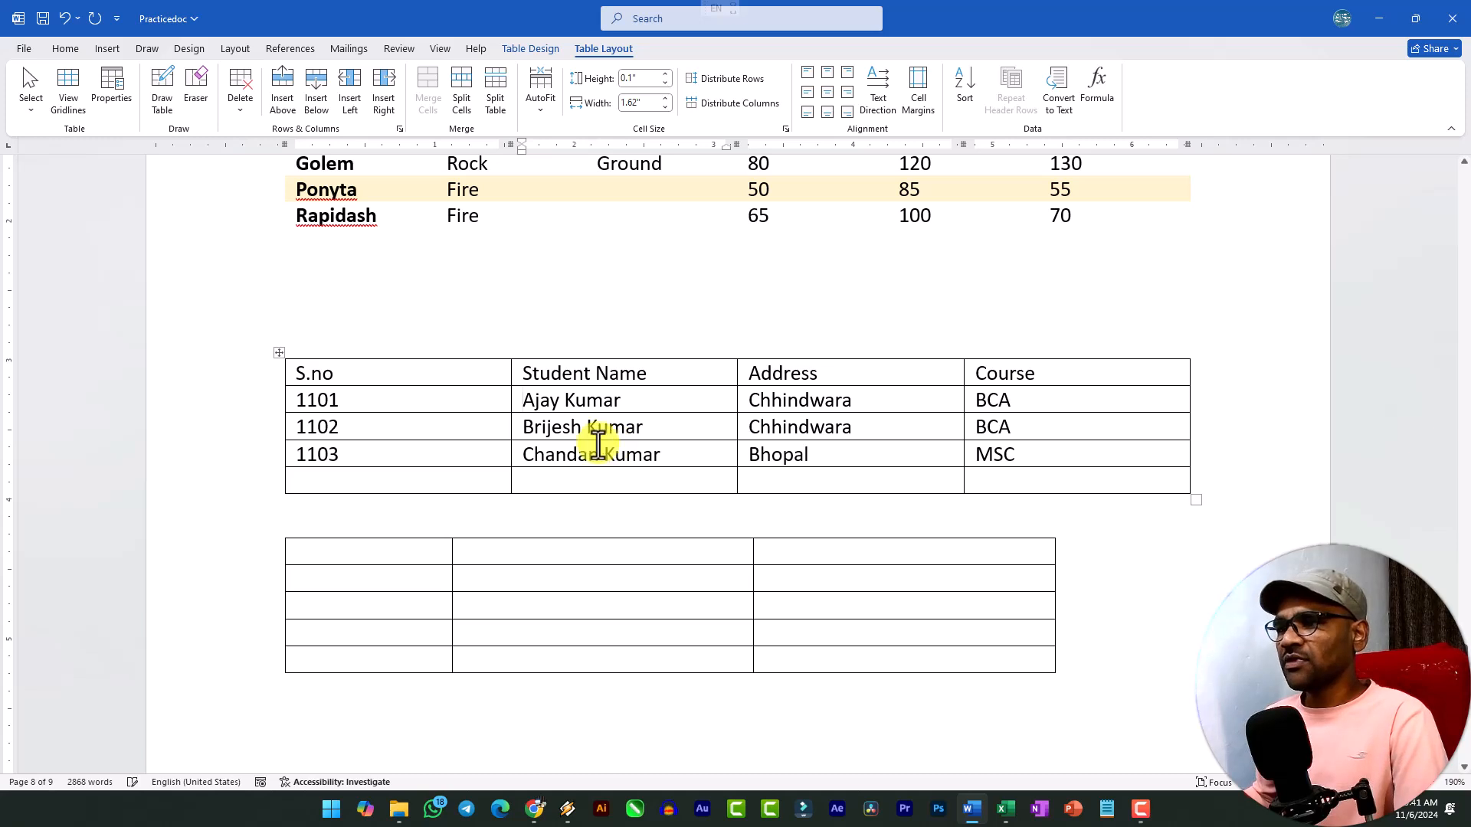
pyautogui.moveTo(525, 399); pyautogui.dragTo(614, 400)
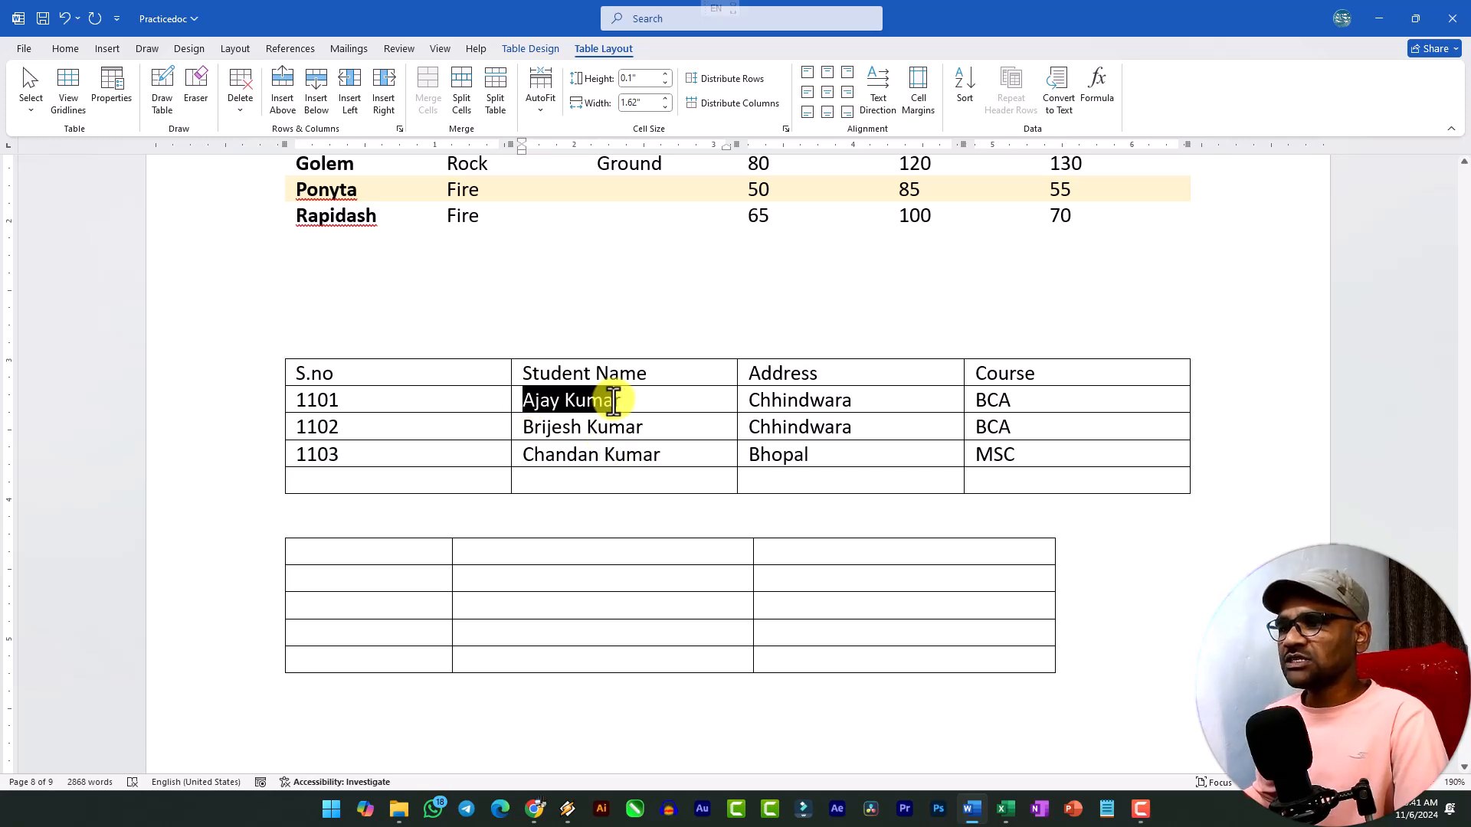
pyautogui.click(240, 107)
pyautogui.click(276, 134)
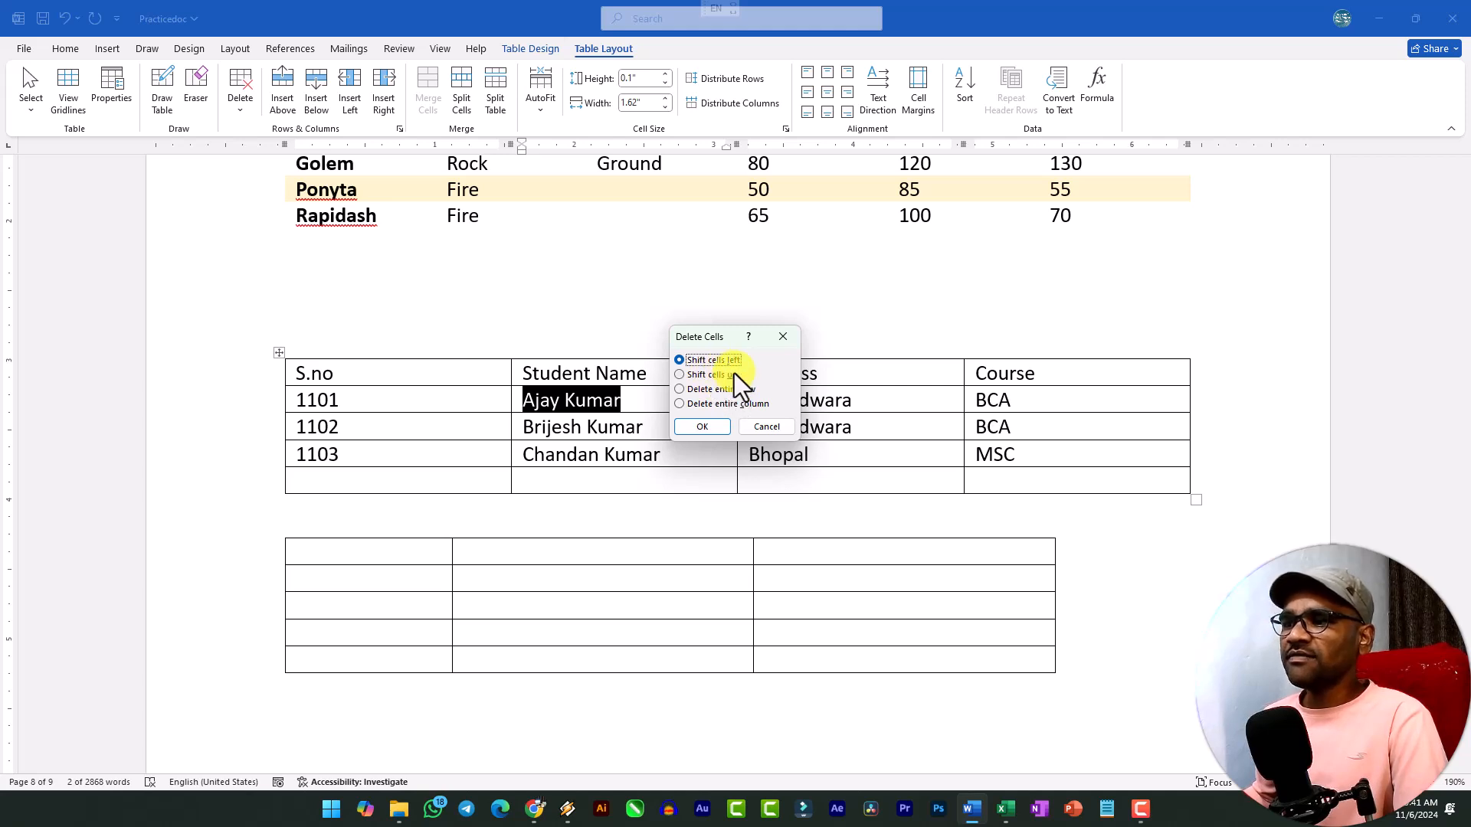
pyautogui.click(716, 426)
pyautogui.click(537, 400)
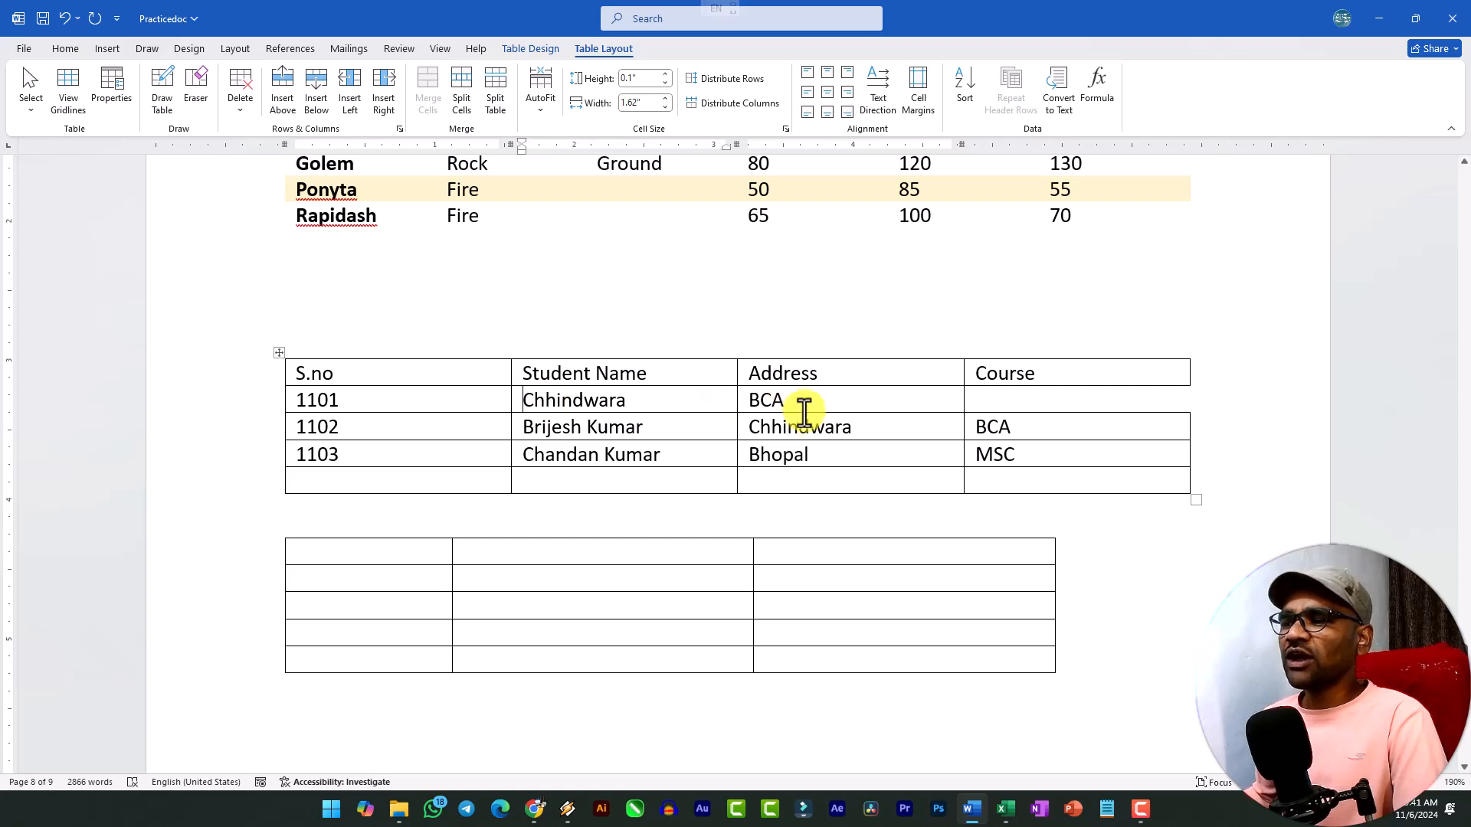
pyautogui.hotkey('ctrl', 'z')
# Delete the first student's name cell with the Shift cells up option, and undo the deletion.
pyautogui.click(242, 113)
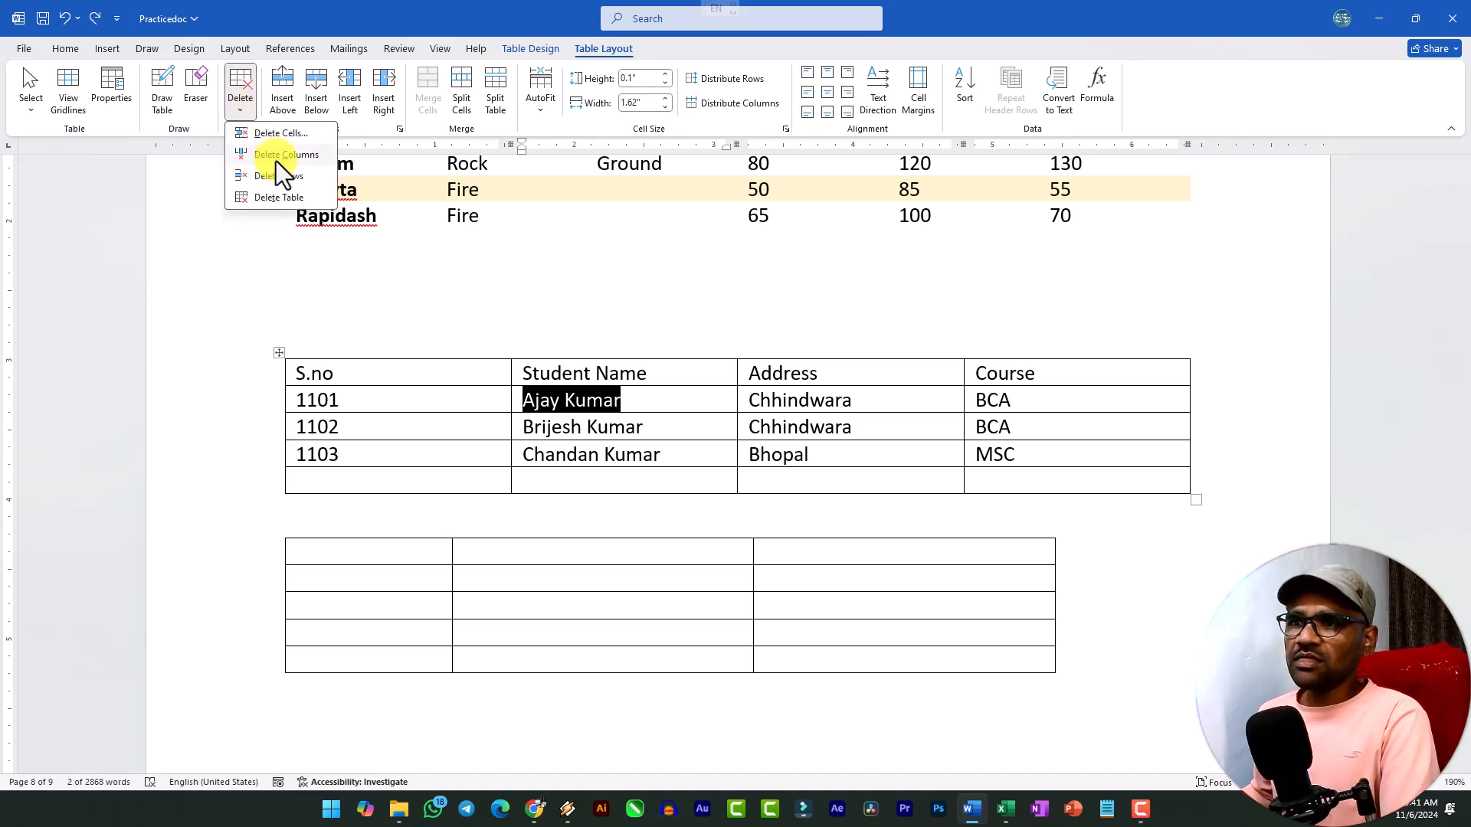
pyautogui.click(281, 134)
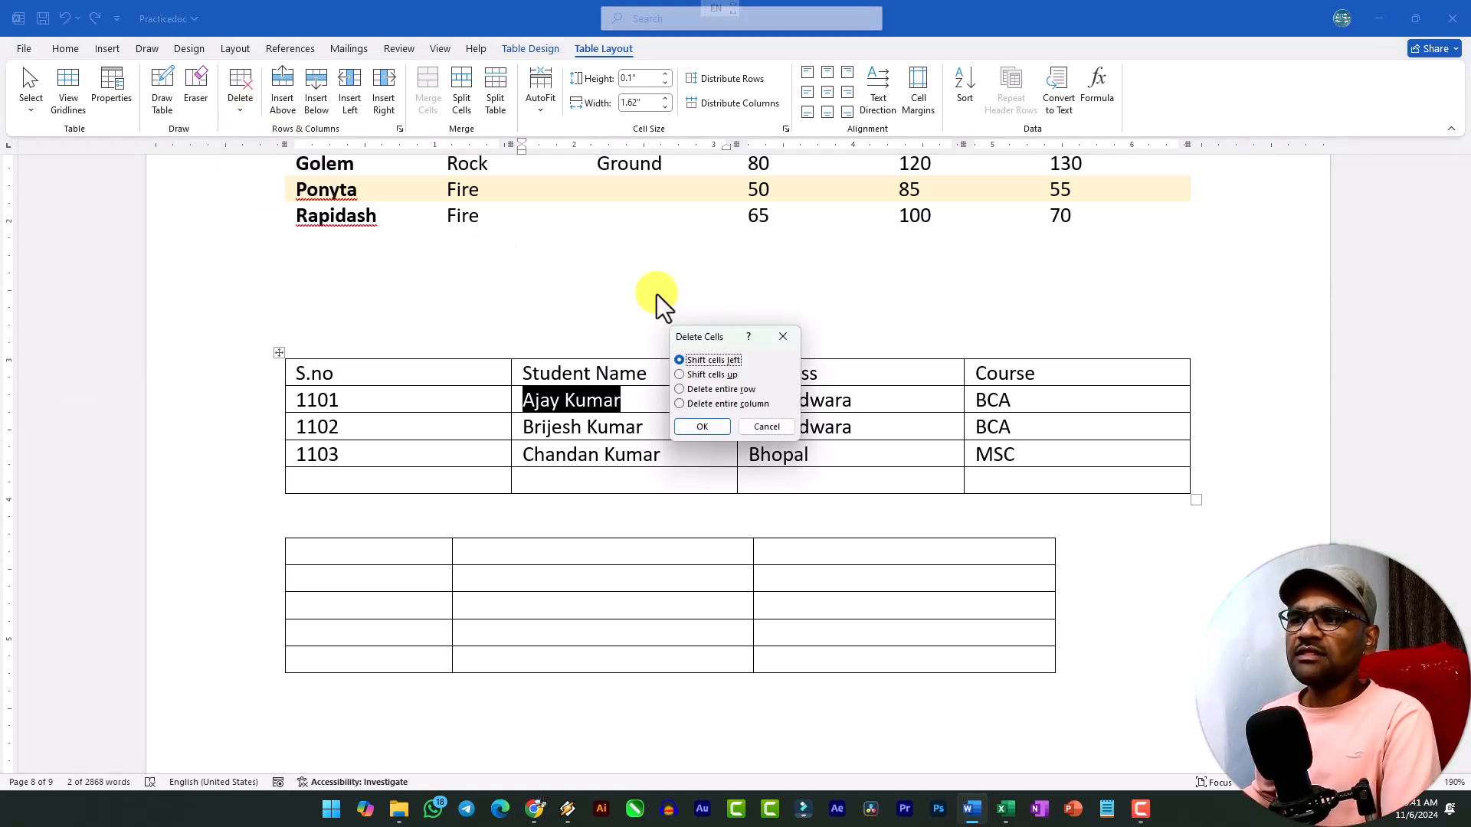
pyautogui.click(723, 378)
pyautogui.click(702, 427)
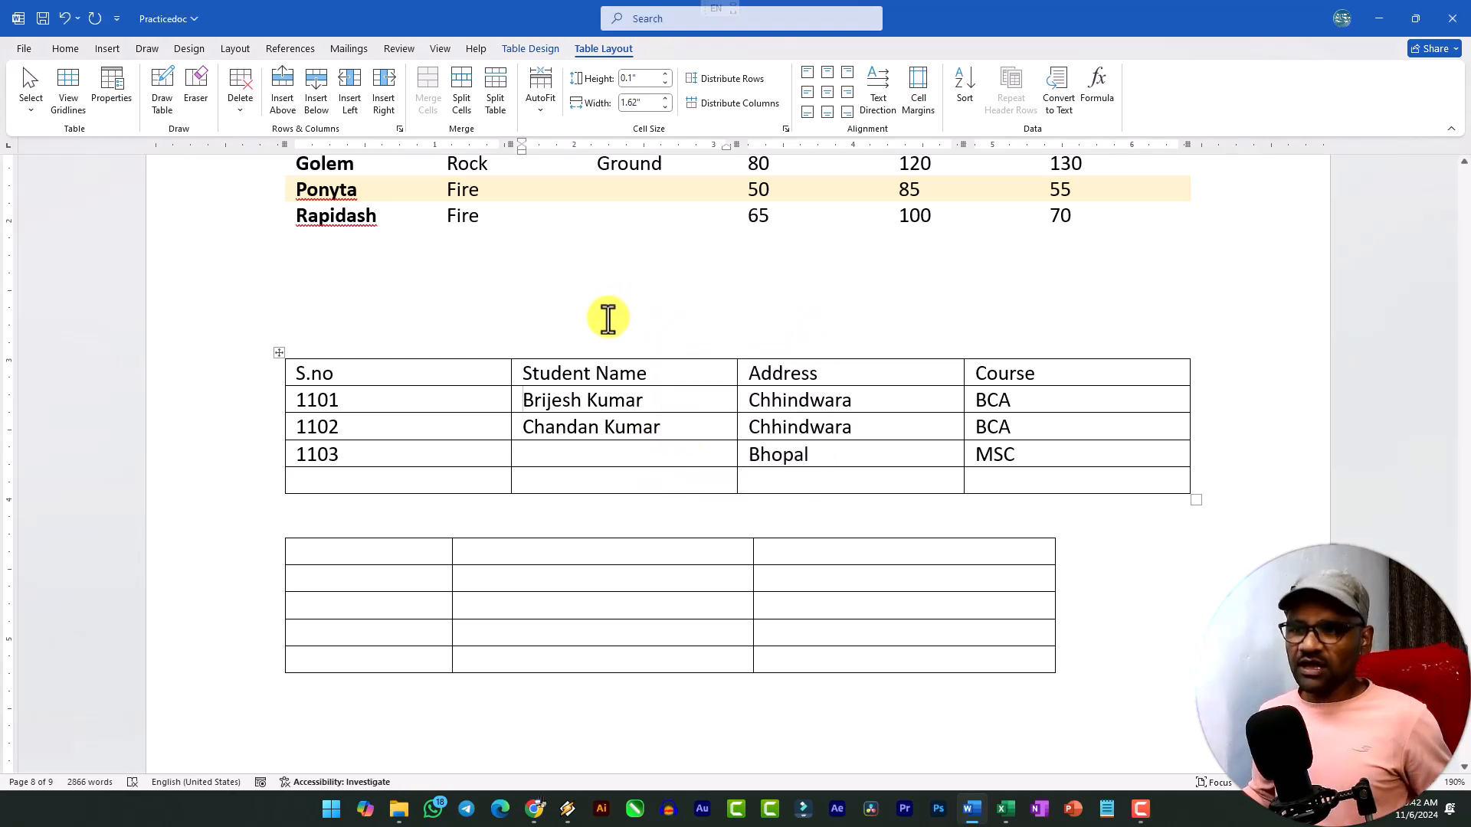
pyautogui.hotkey('ctrl', 'z')
# Delete the entire empty table below the student table.
pyautogui.click(241, 107)
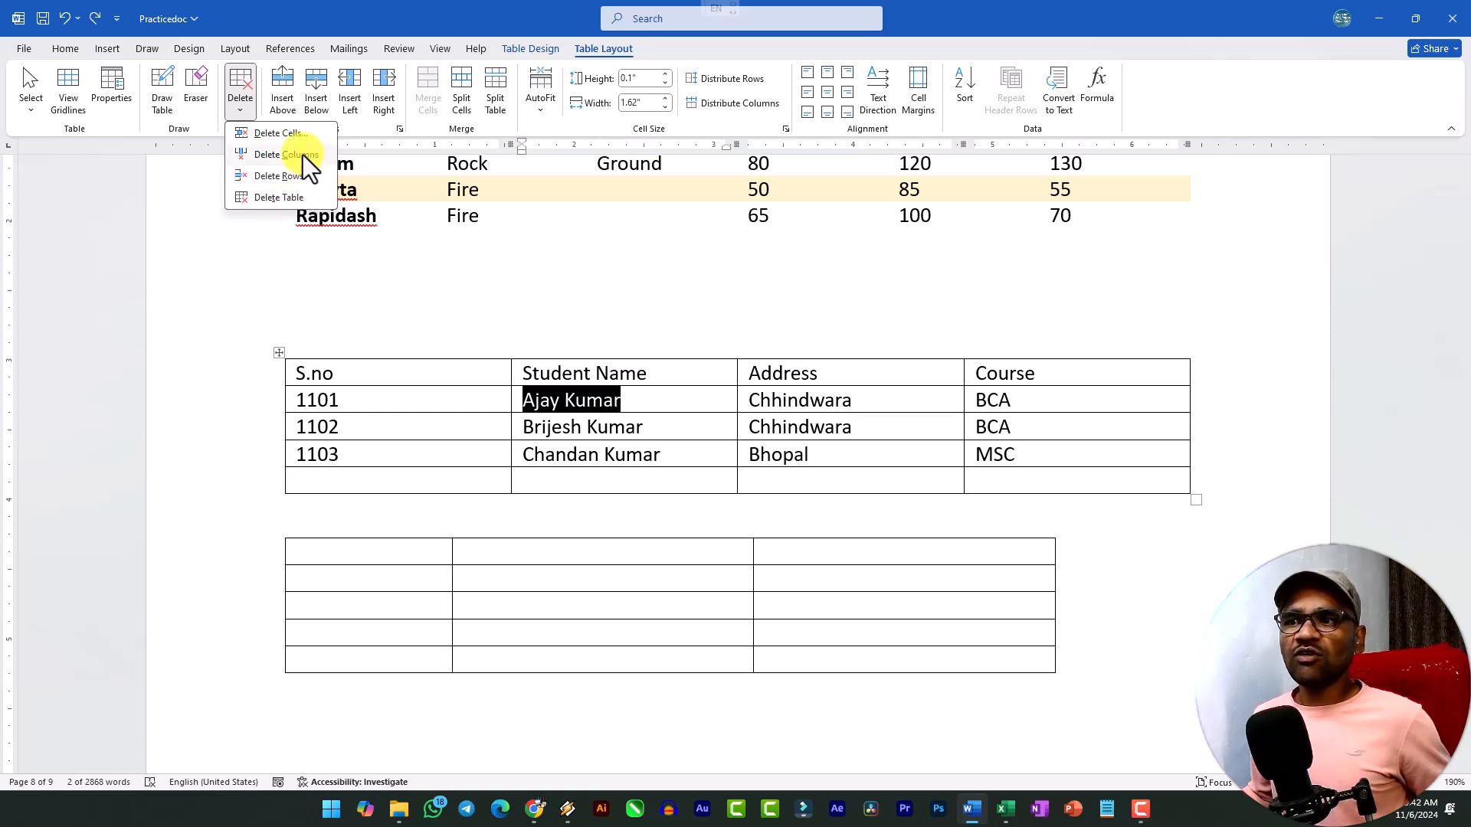
pyautogui.click(325, 552)
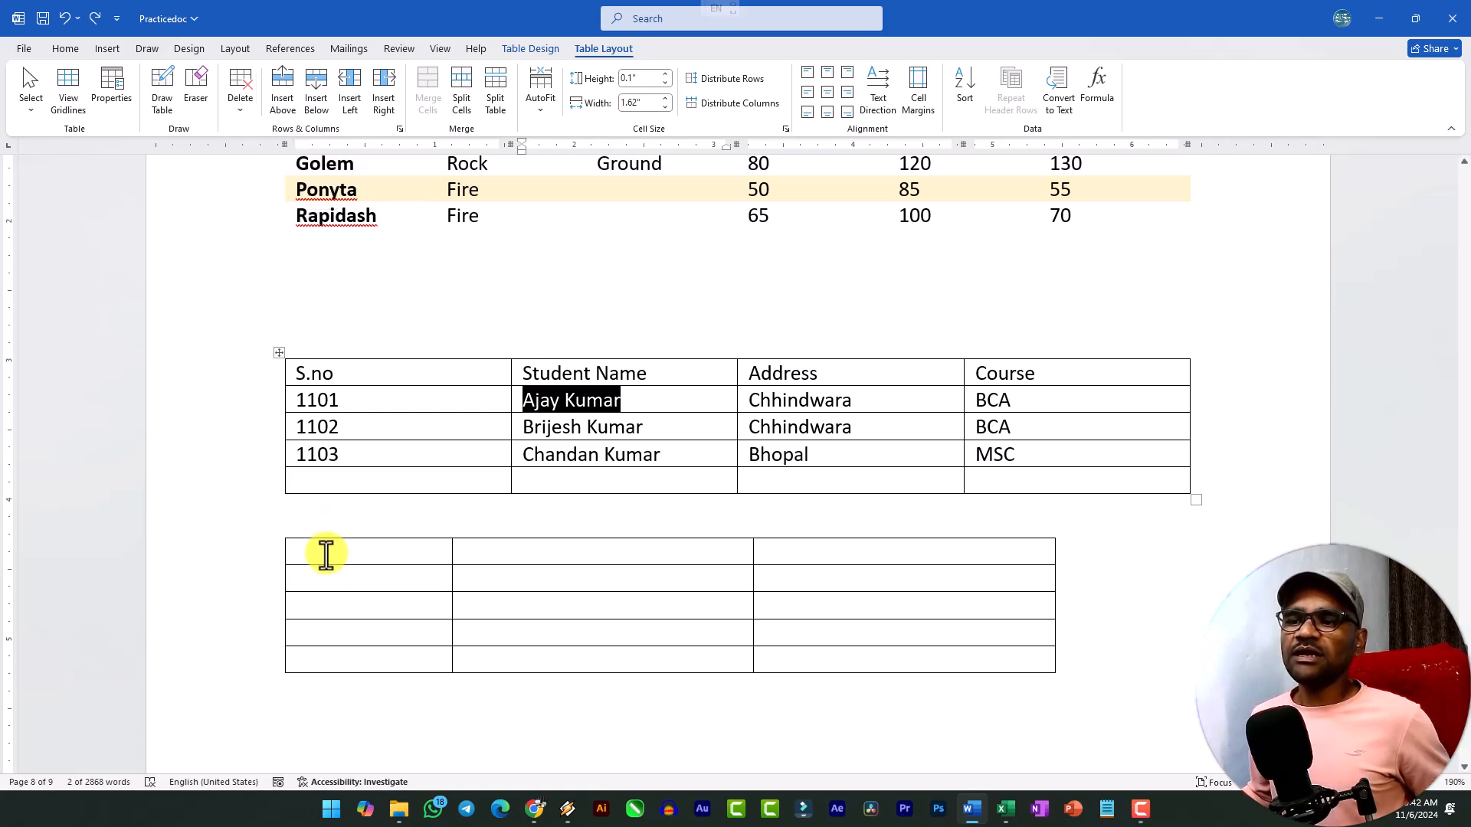
pyautogui.click(325, 551)
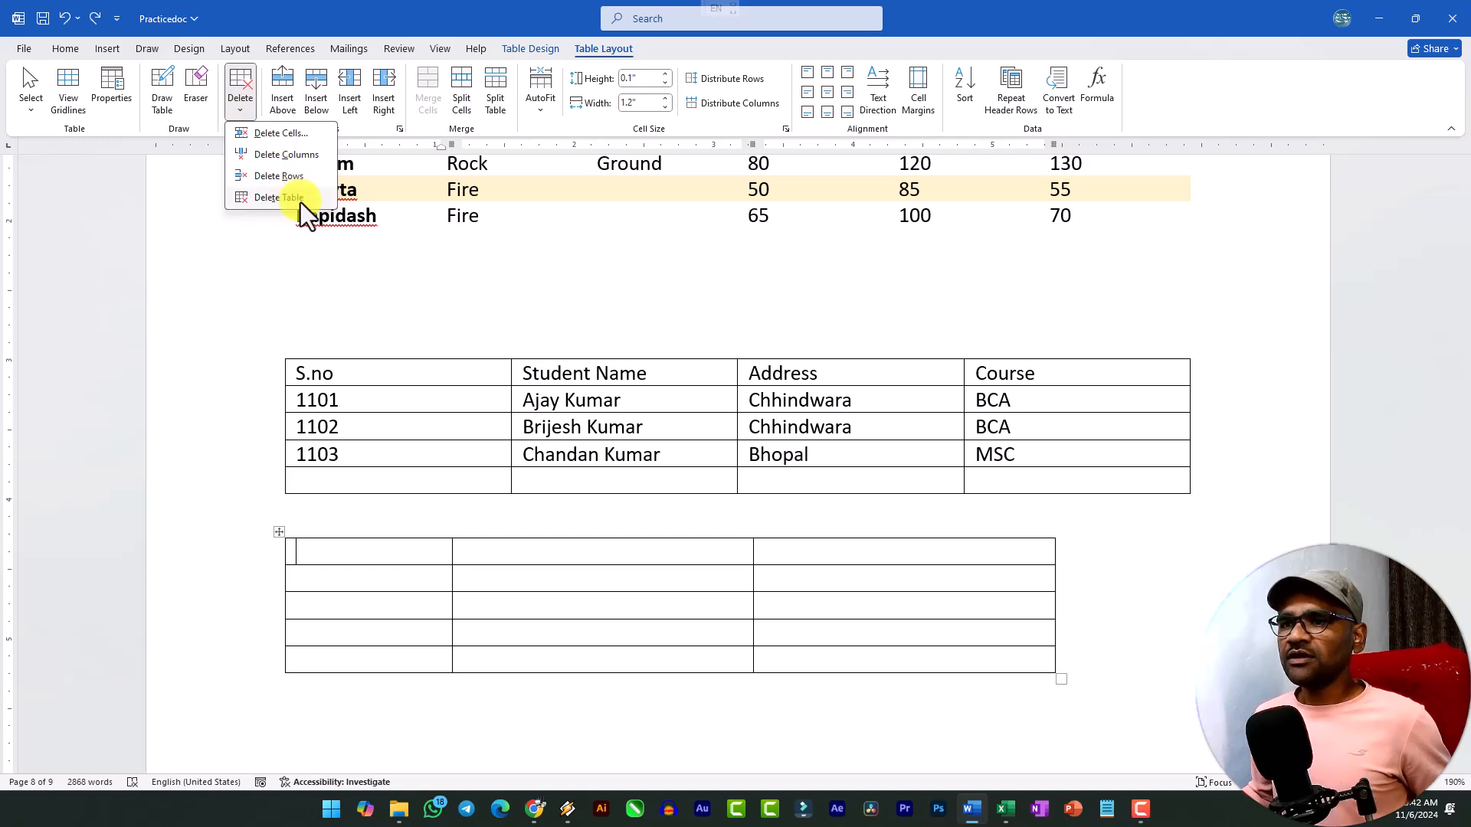
pyautogui.click(300, 197)
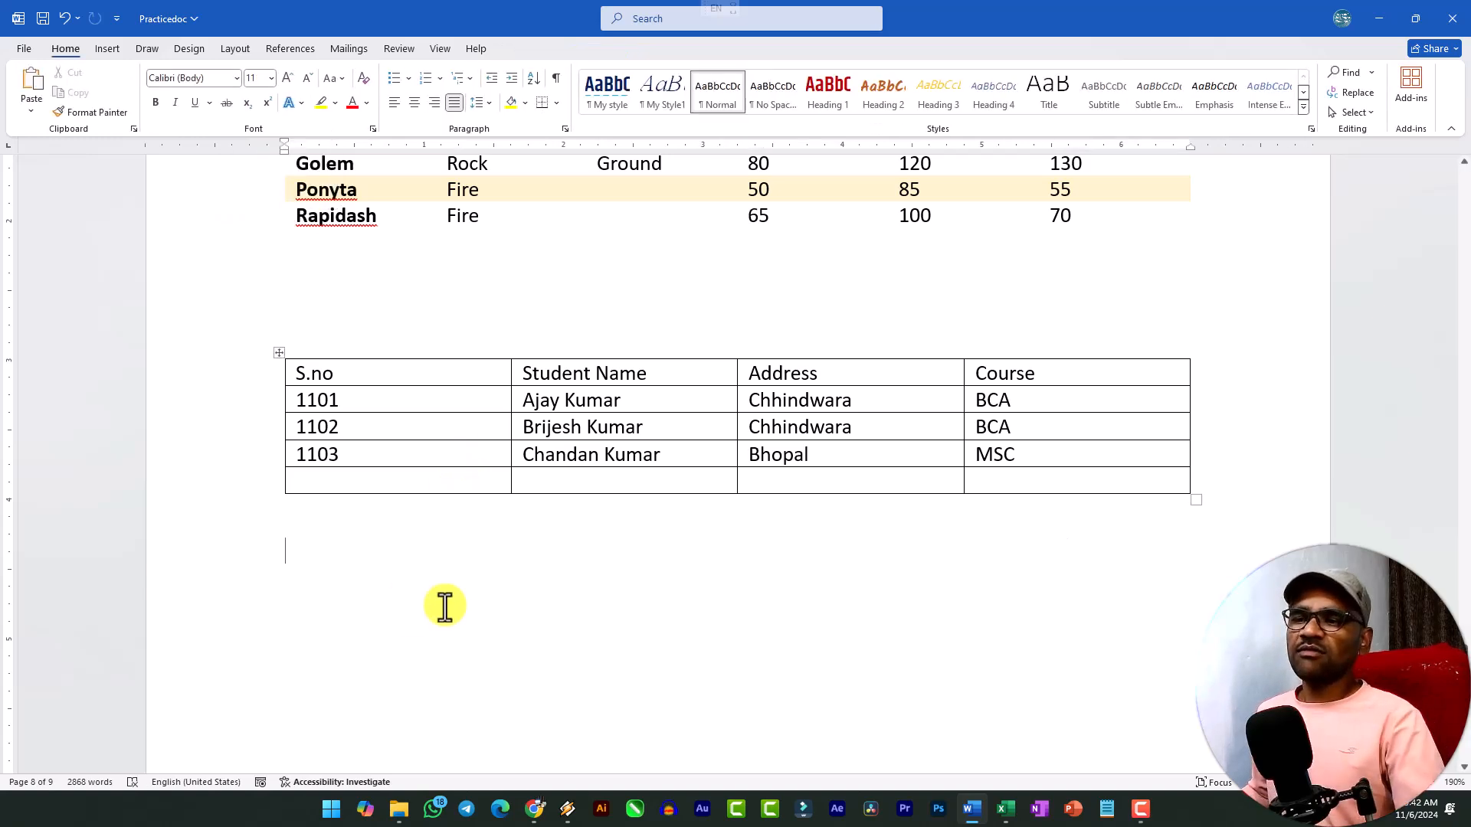
pyautogui.scroll(4, 498, 513)
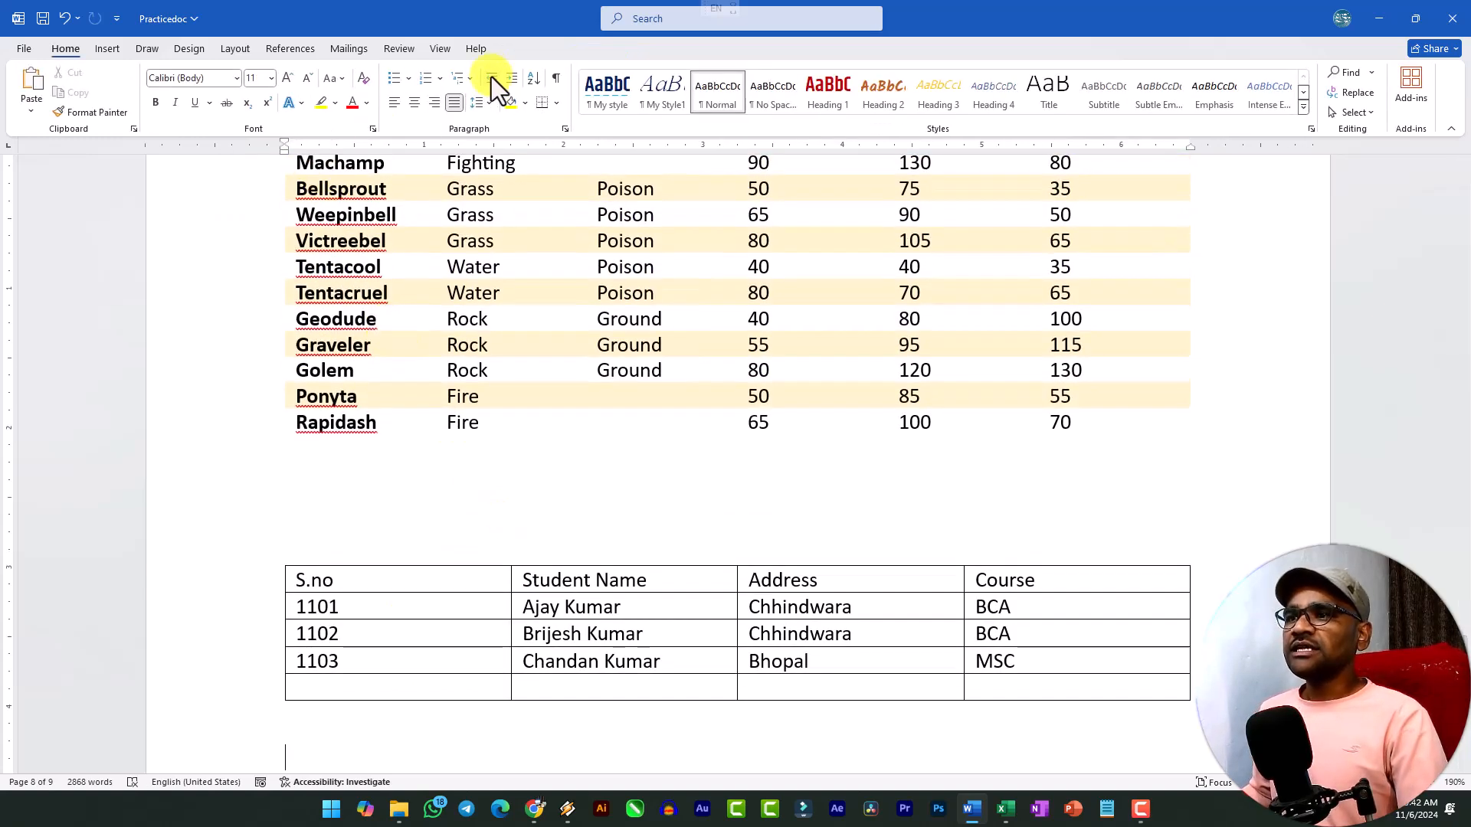
# Insert a blank row above the second student's row in the student table.
pyautogui.click(492, 634)
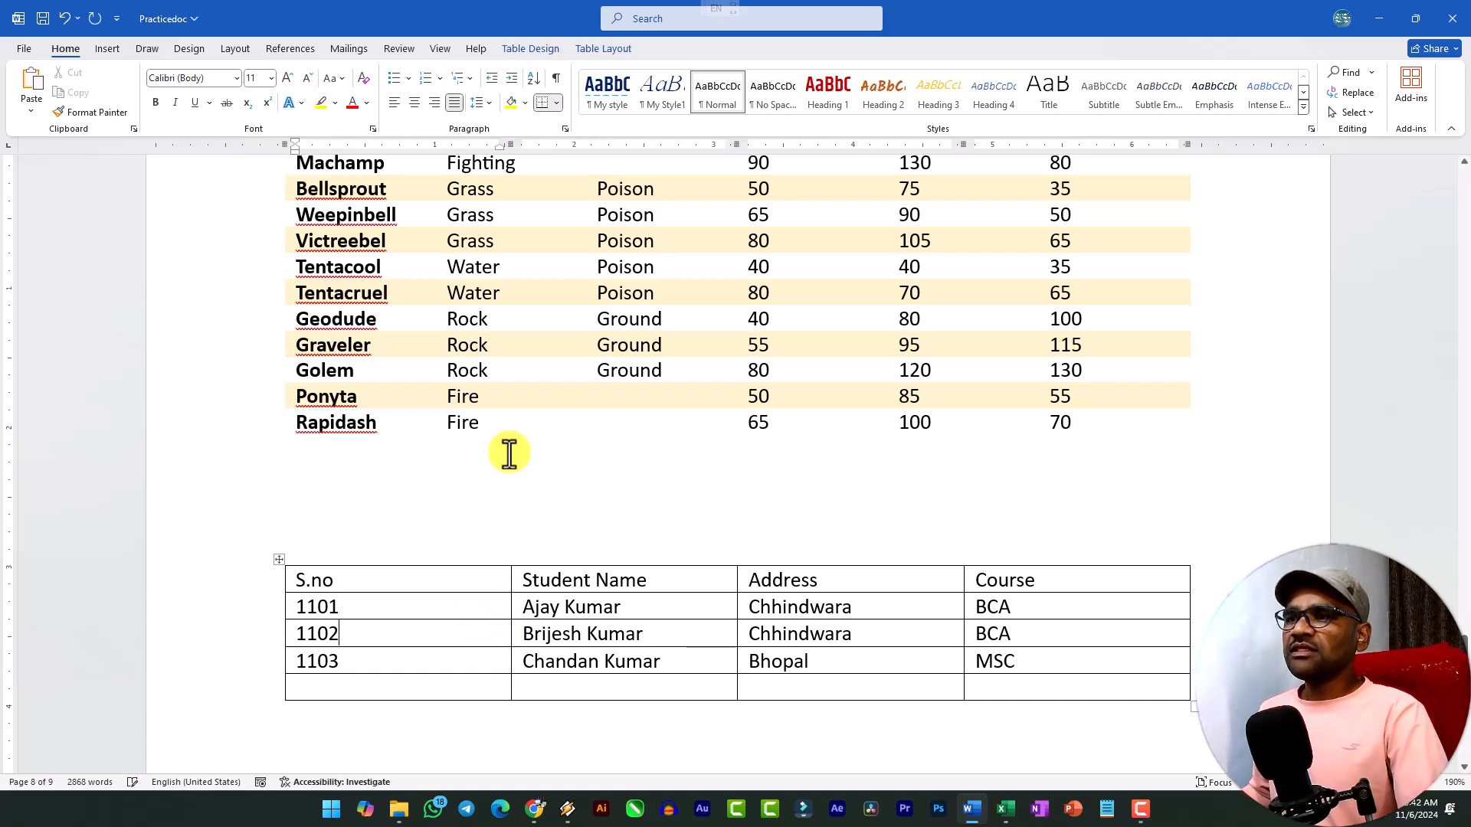
pyautogui.click(599, 51)
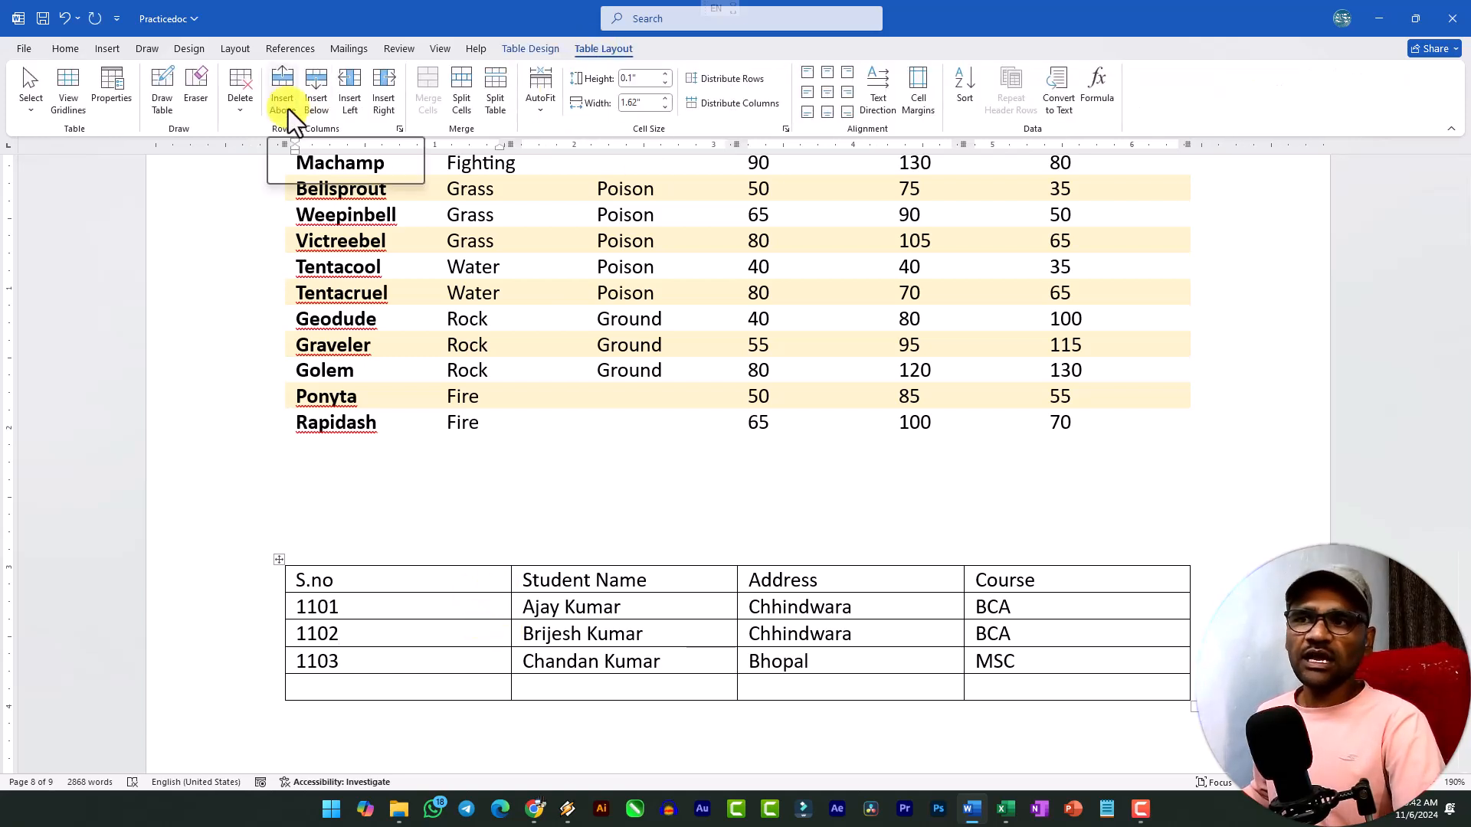
pyautogui.click(444, 616)
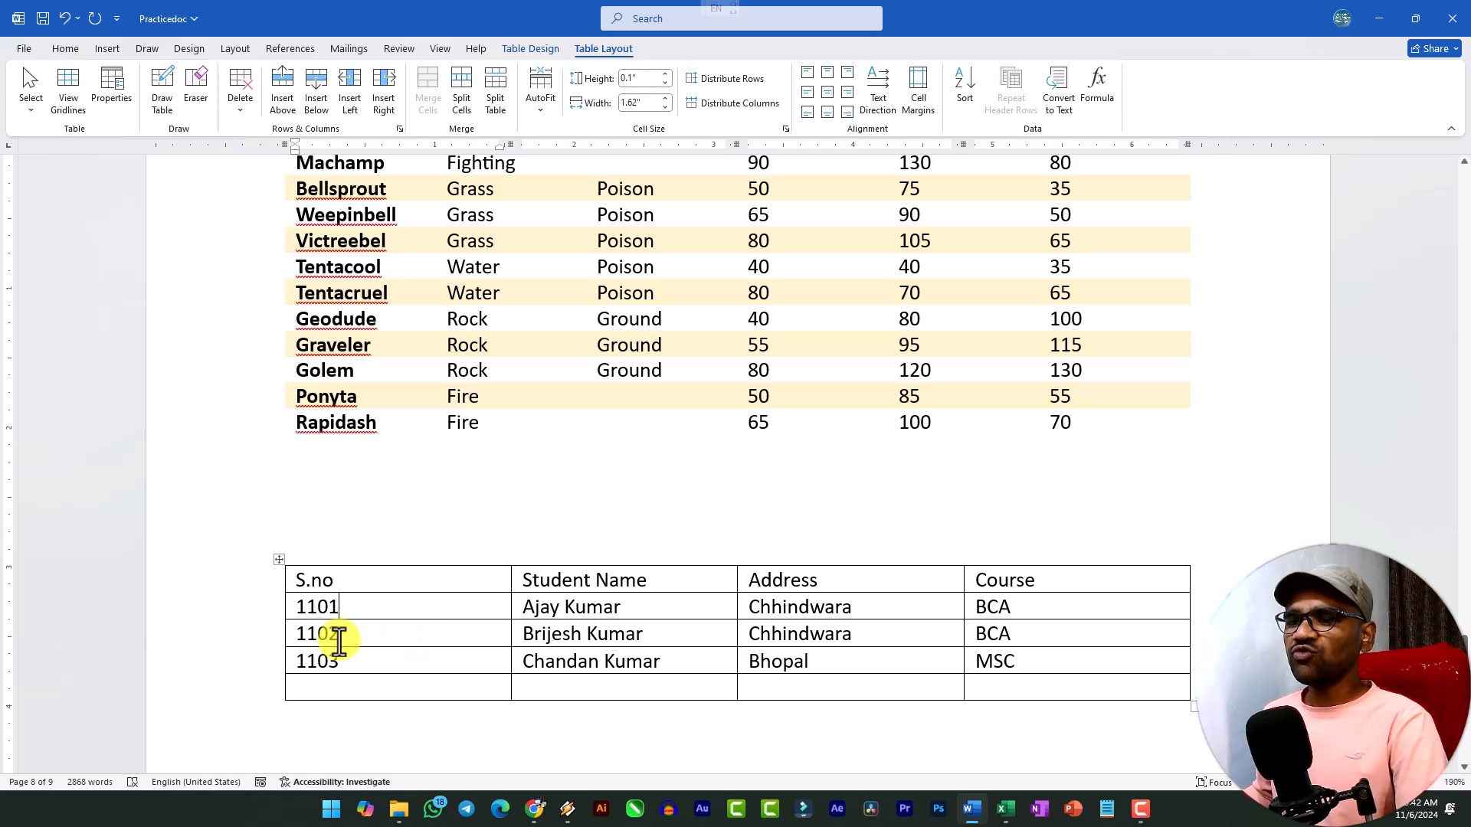
pyautogui.scroll(-3, 375, 621)
pyautogui.keyDown('ctrl'); pyautogui.scroll(4, 383, 463); pyautogui.keyUp('ctrl')
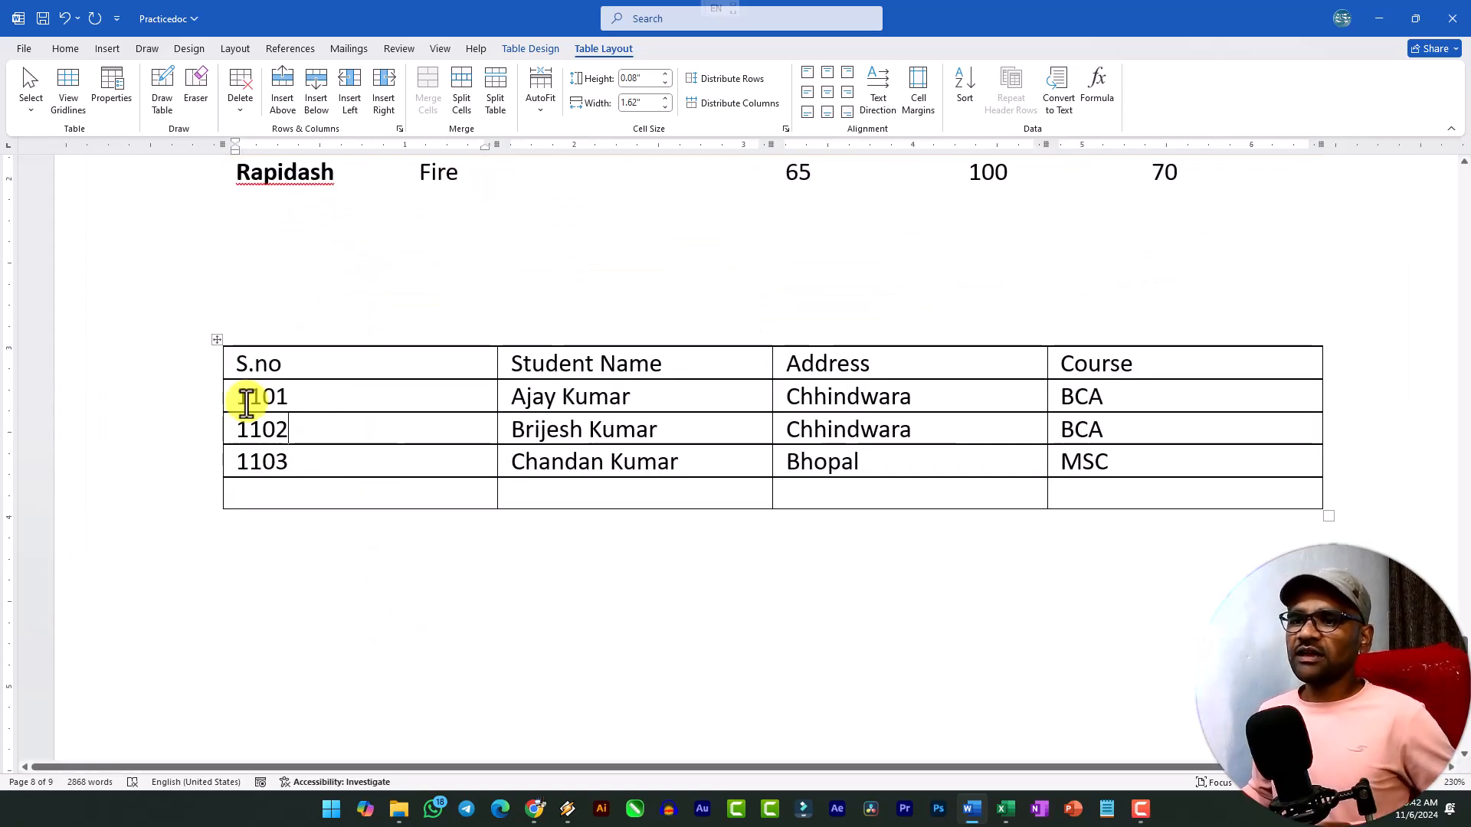
pyautogui.moveTo(237, 428); pyautogui.dragTo(329, 414)
pyautogui.click(315, 428)
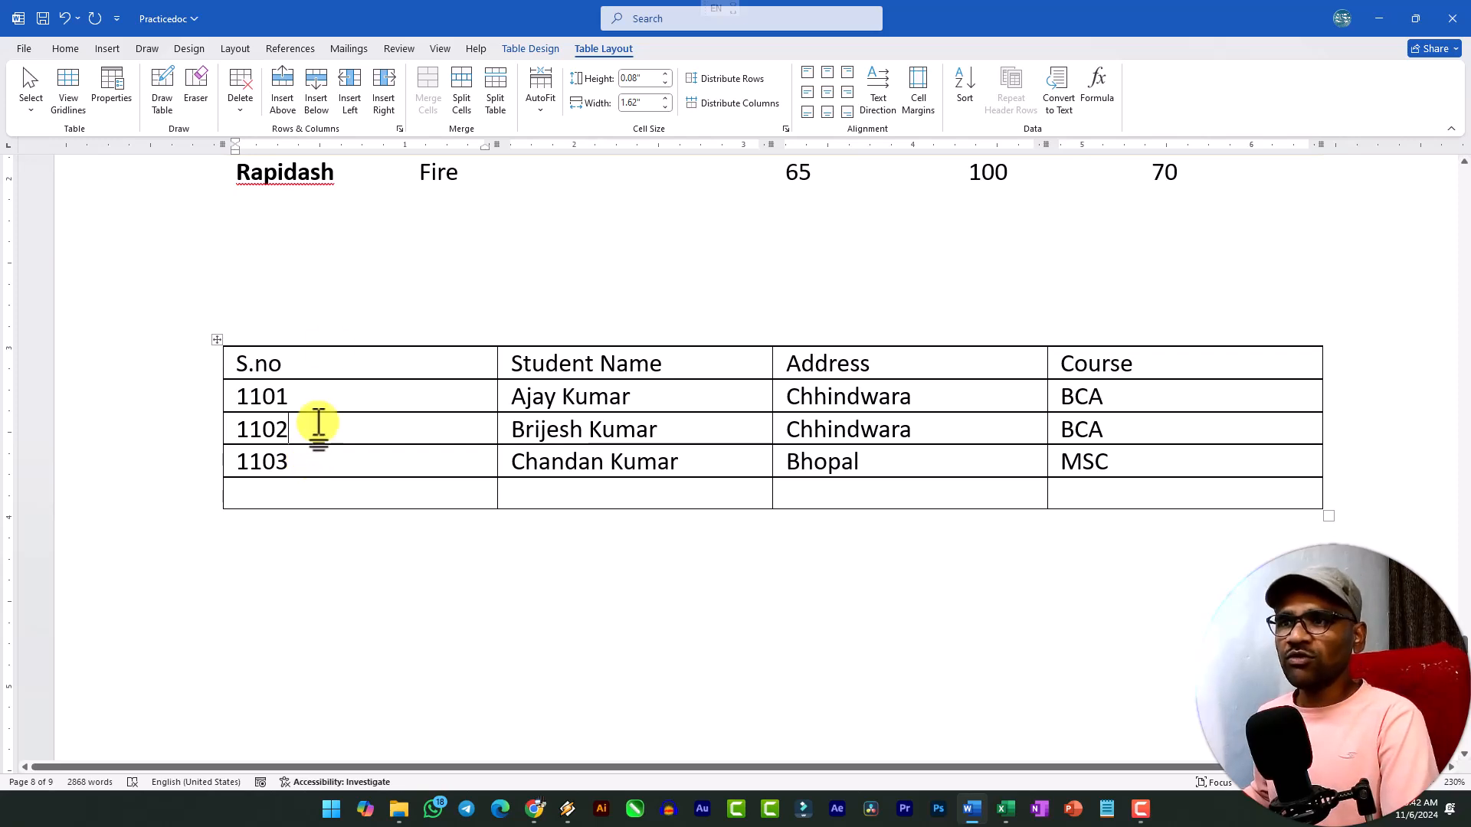
pyautogui.click(294, 98)
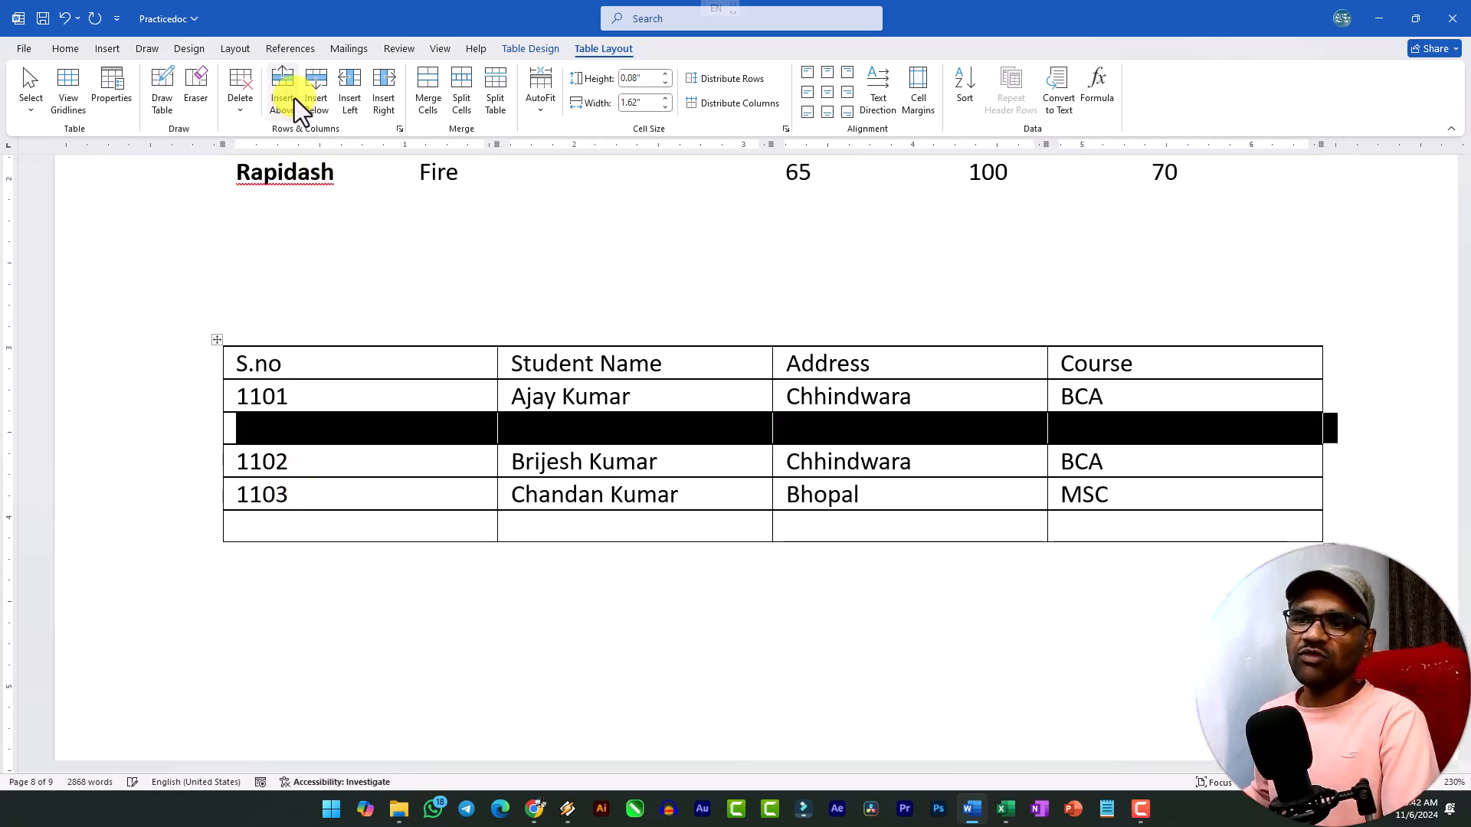
# Insert a blank row below the second student's row.
pyautogui.click(322, 469)
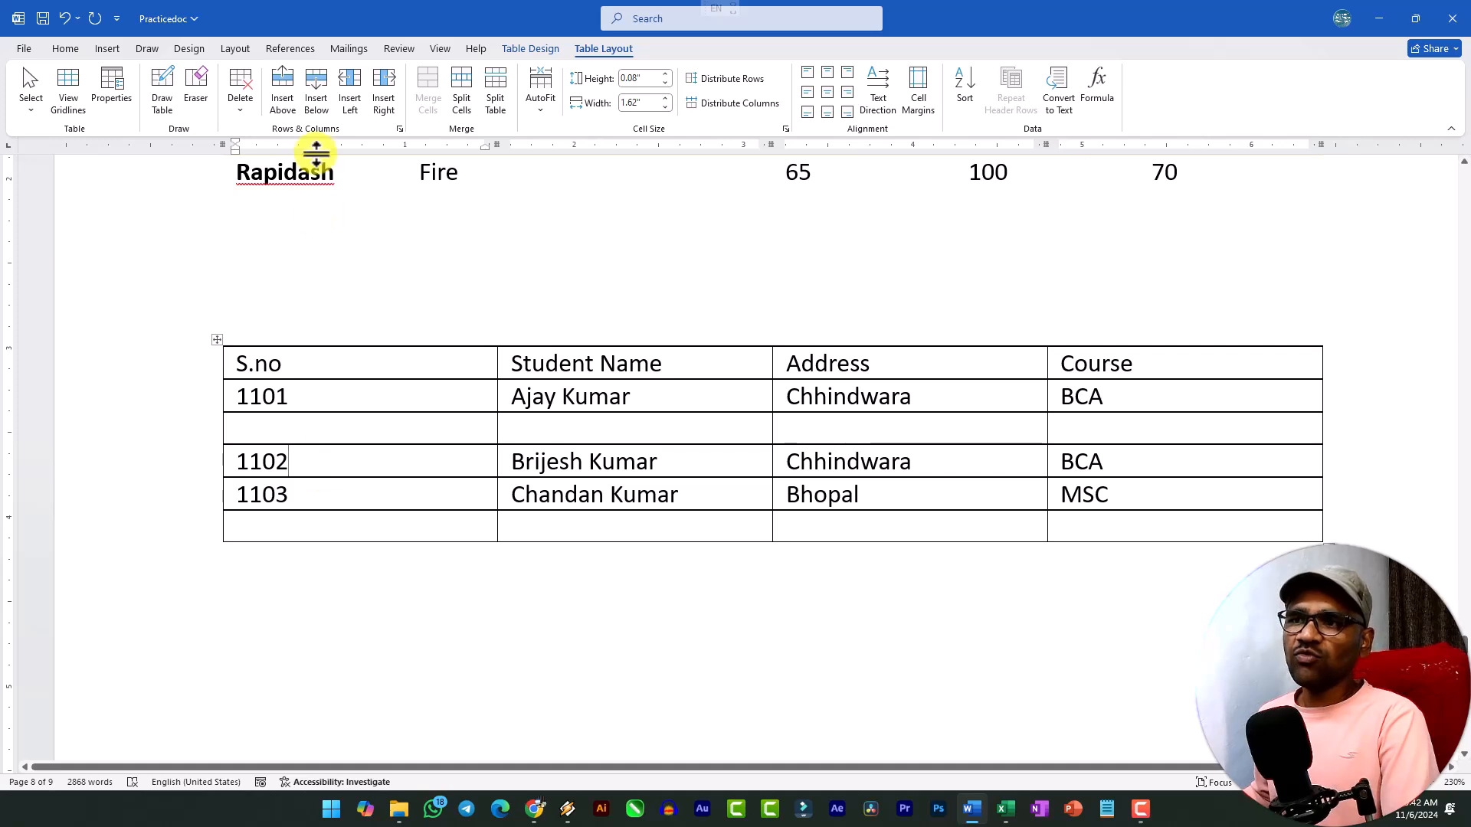
pyautogui.click(317, 100)
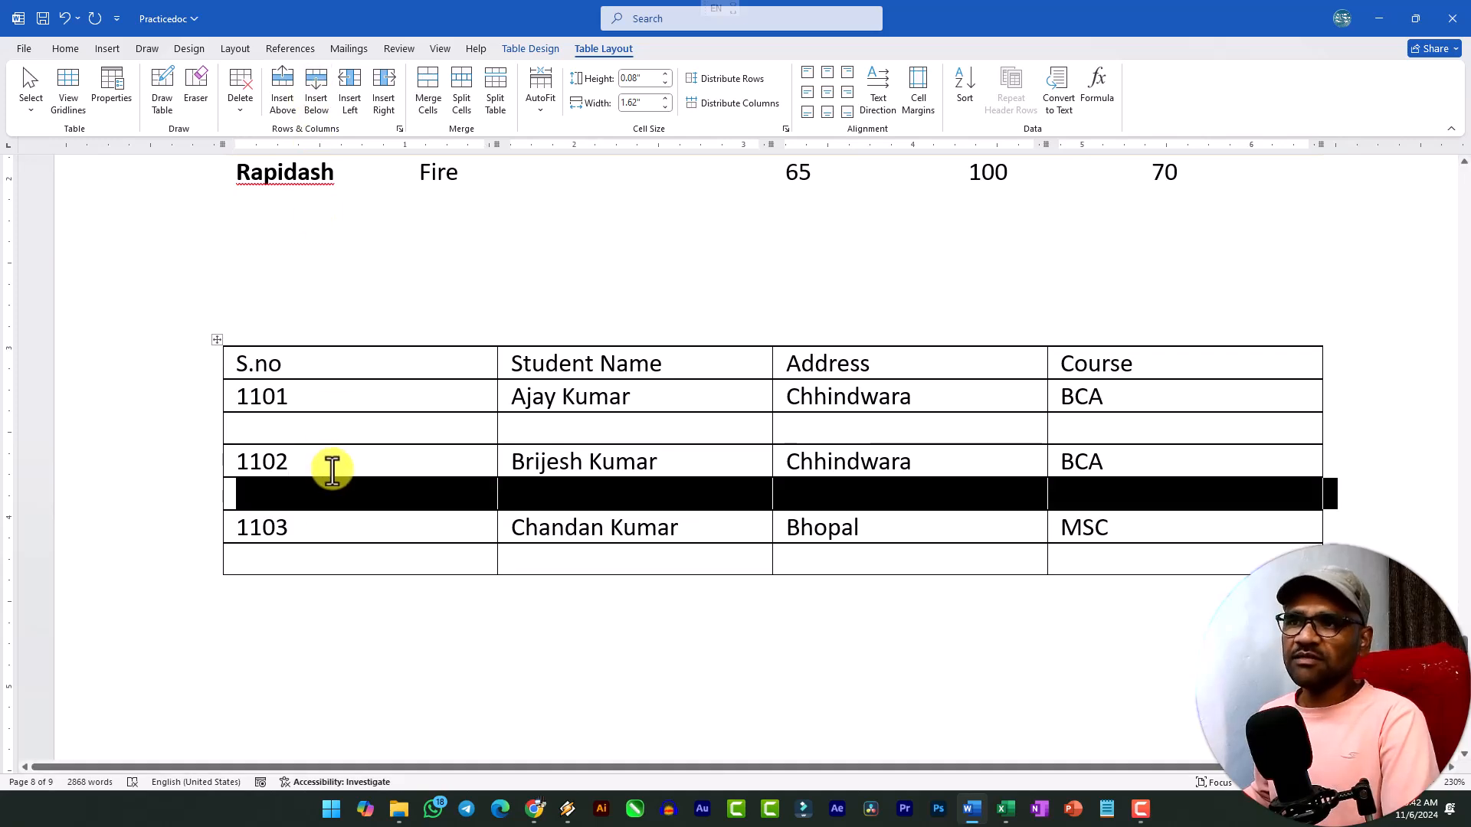
pyautogui.click(340, 494)
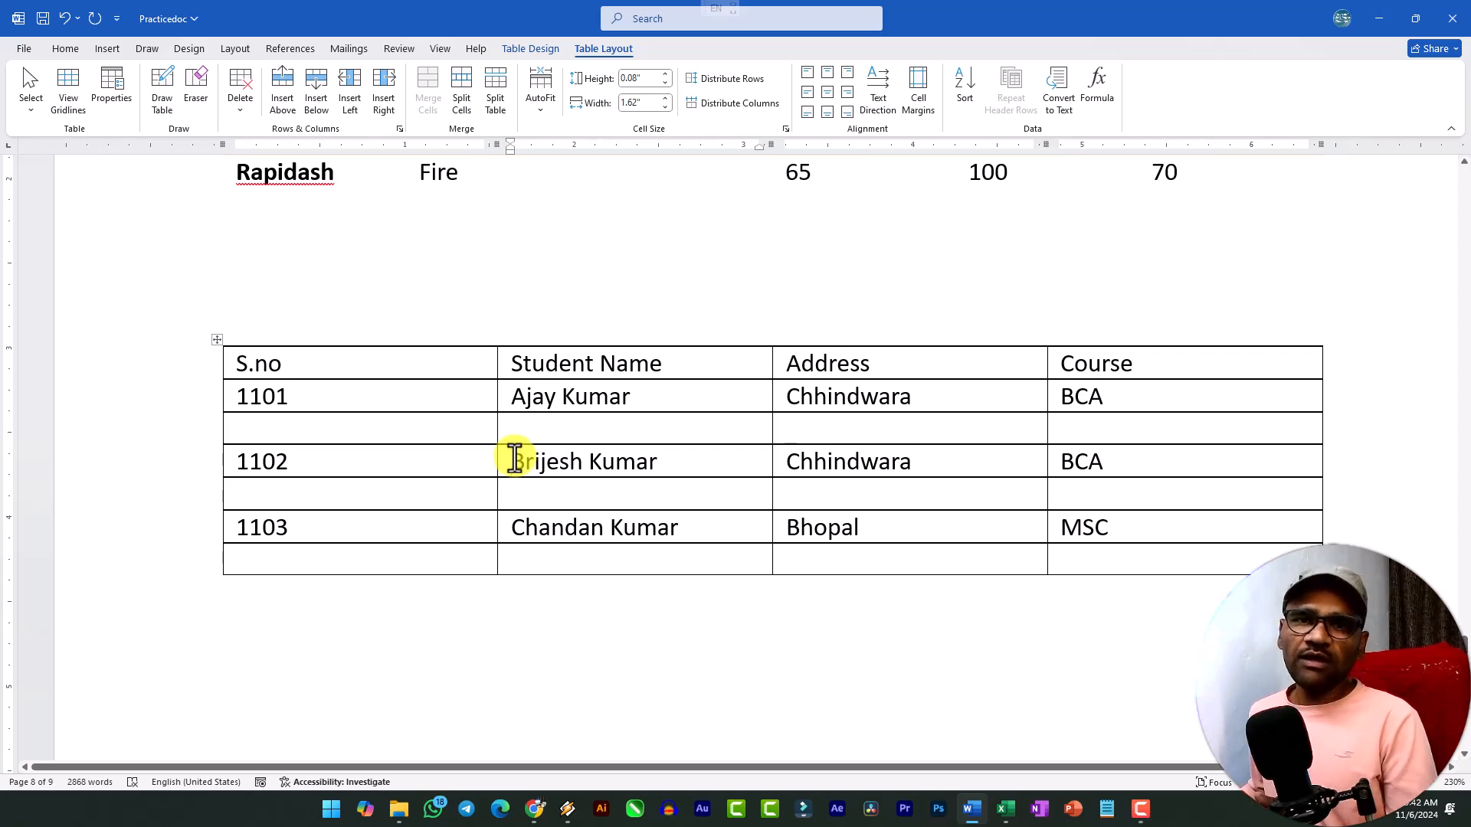
# Insert a blank column to the left of the Student Name column, and undo the insertion.
pyautogui.click(353, 89)
pyautogui.click(561, 370)
pyautogui.click(524, 471)
pyautogui.hotkey('ctrl', 'z')
# Insert a blank column to the right of the Address column, and undo the insertion.
pyautogui.click(820, 427)
pyautogui.click(382, 107)
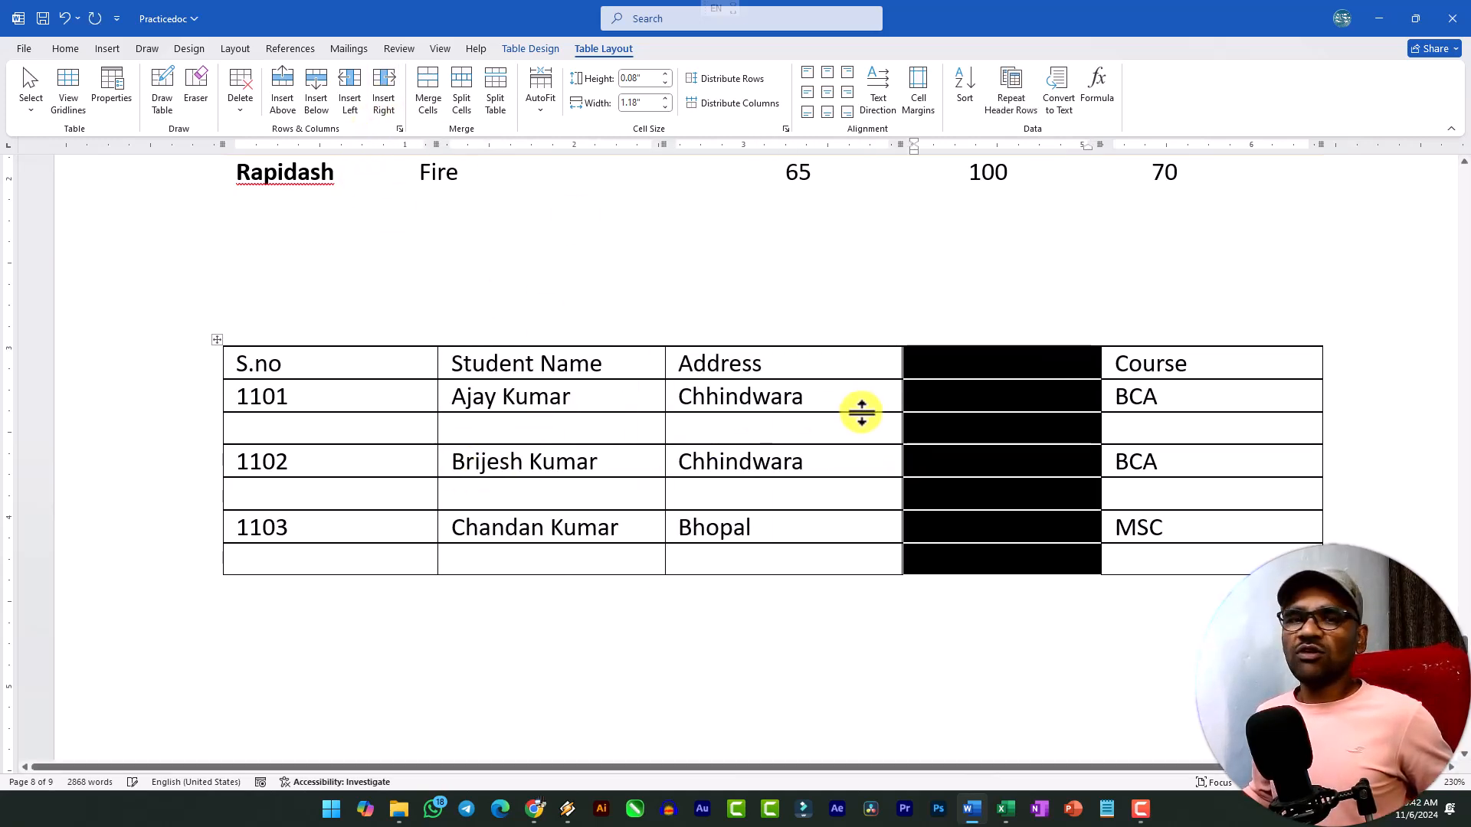
pyautogui.hotkey('ctrl', 'z')
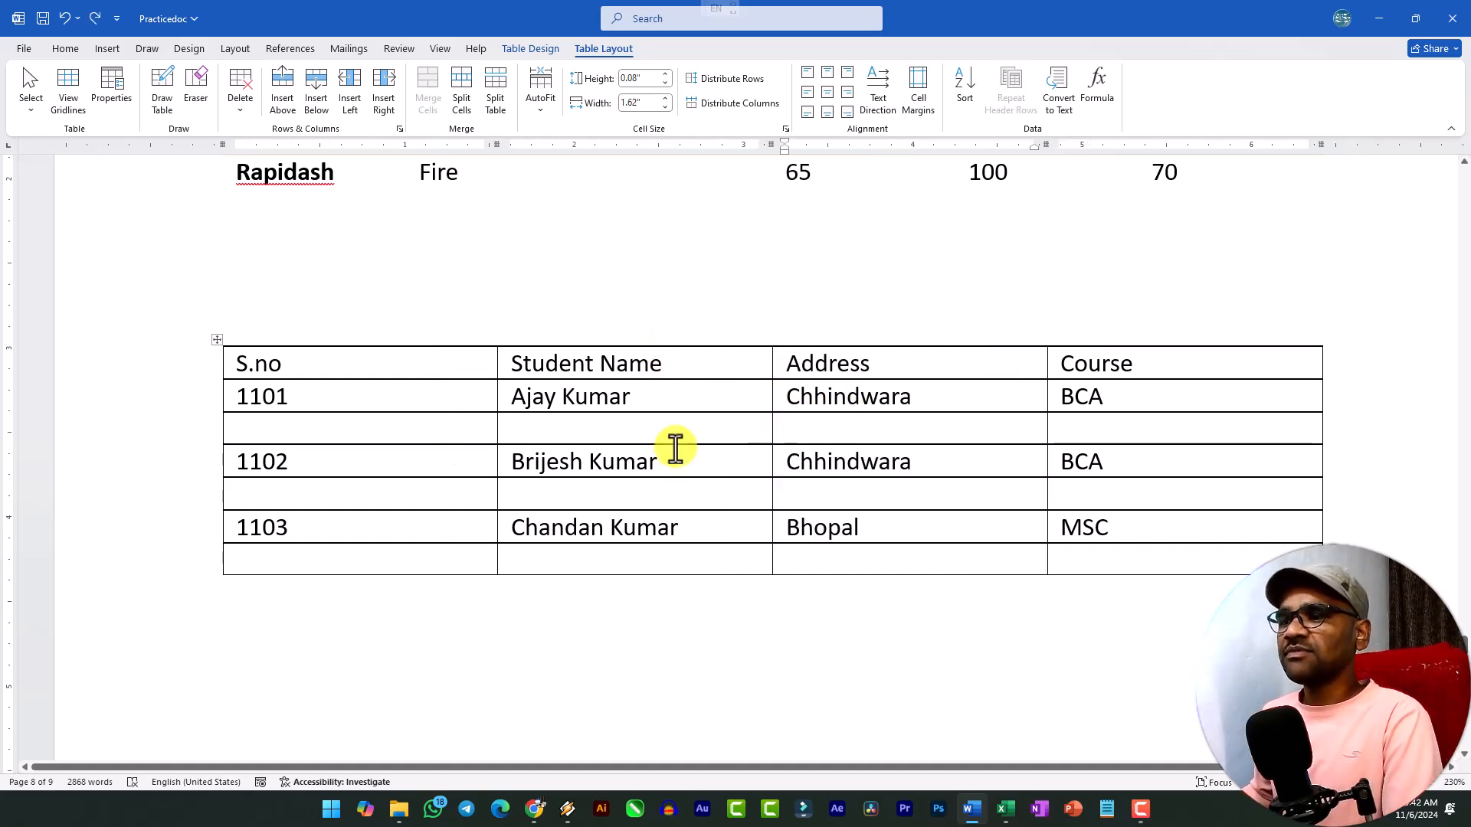
# Insert a blank row above the header row of the student table.
pyautogui.scroll(2, 545, 413)
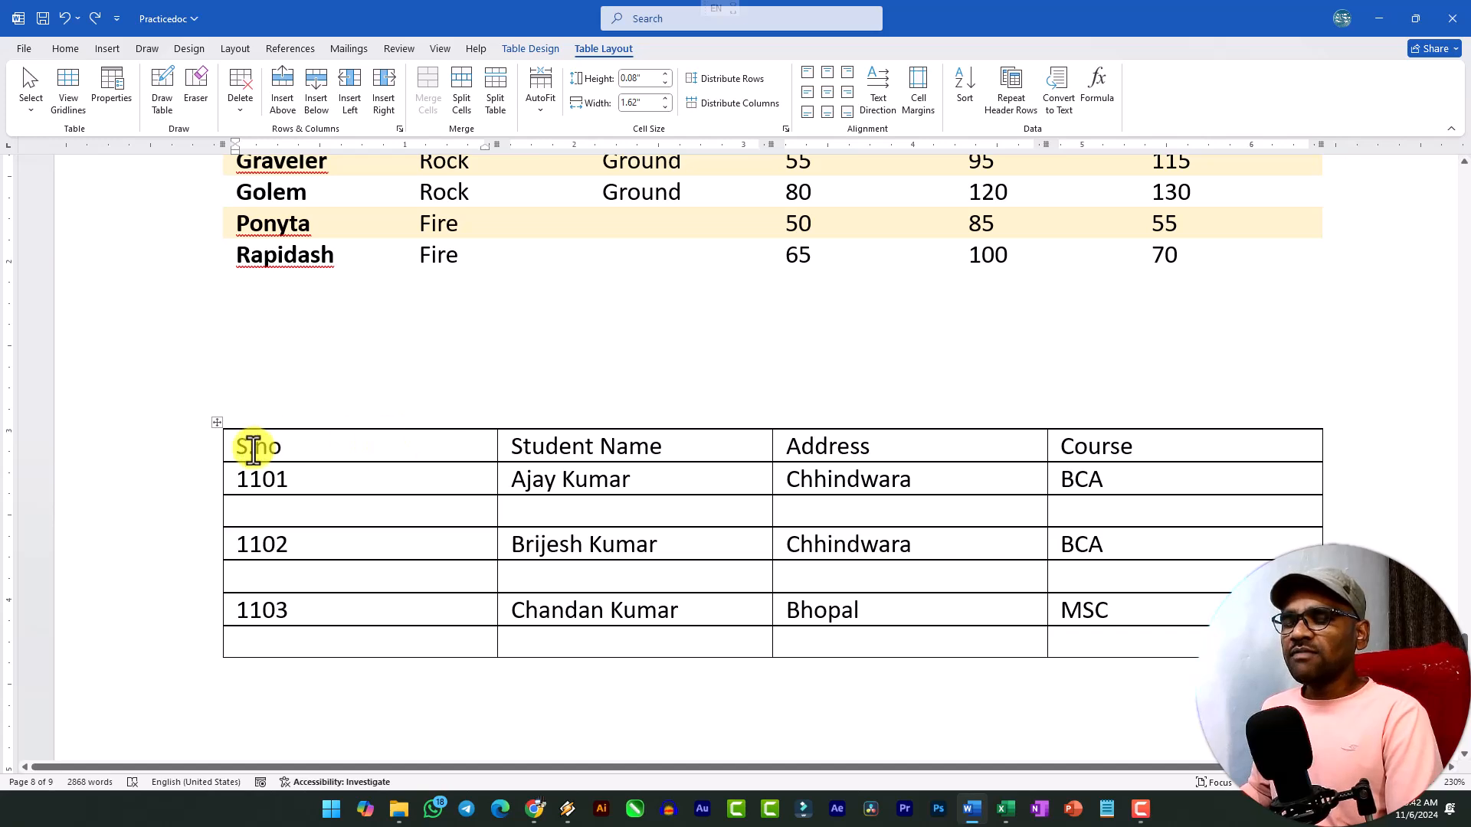
pyautogui.moveTo(242, 449); pyautogui.dragTo(322, 450)
pyautogui.click(328, 452)
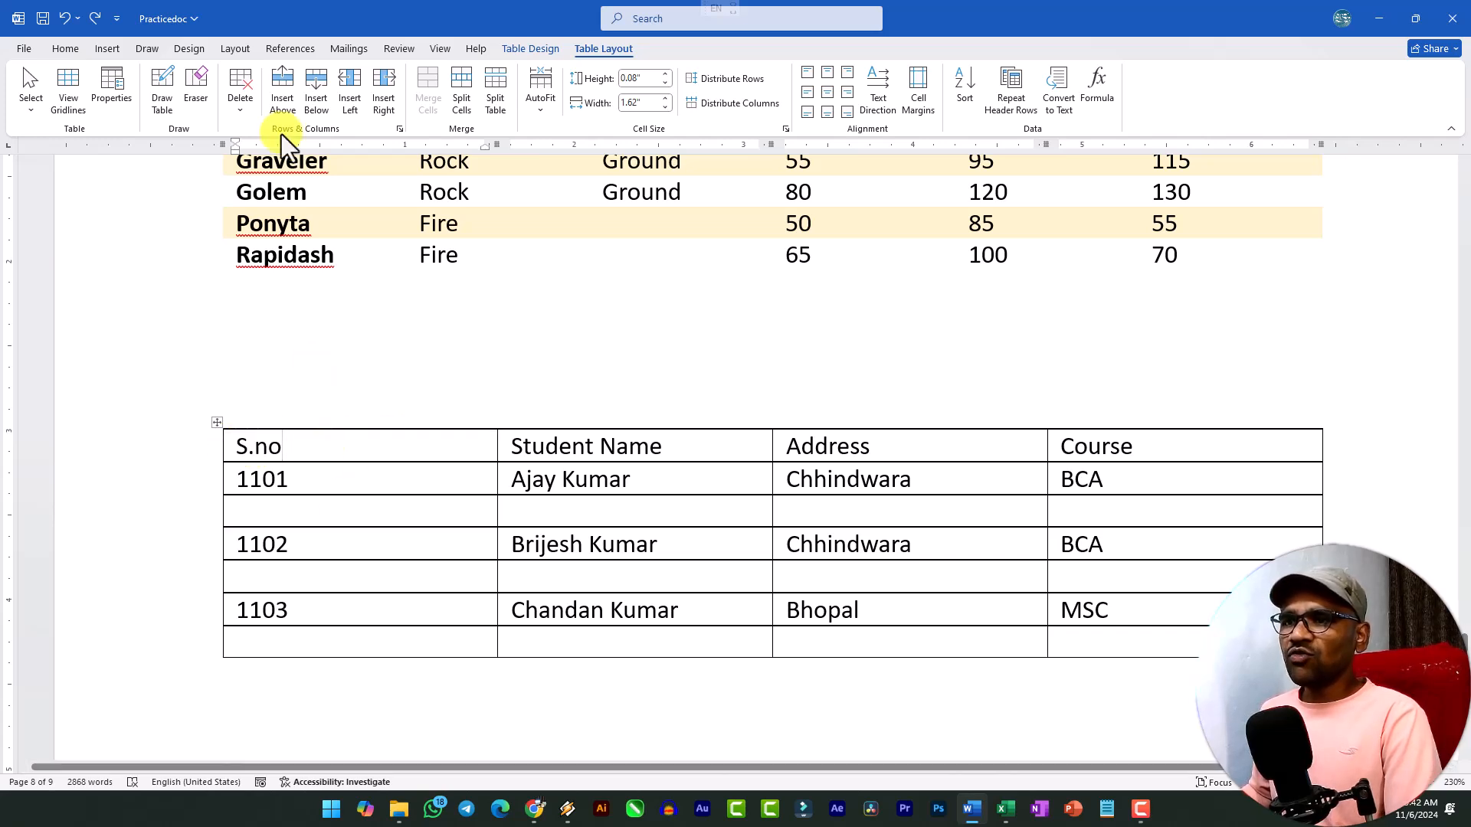
pyautogui.click(284, 86)
pyautogui.click(386, 448)
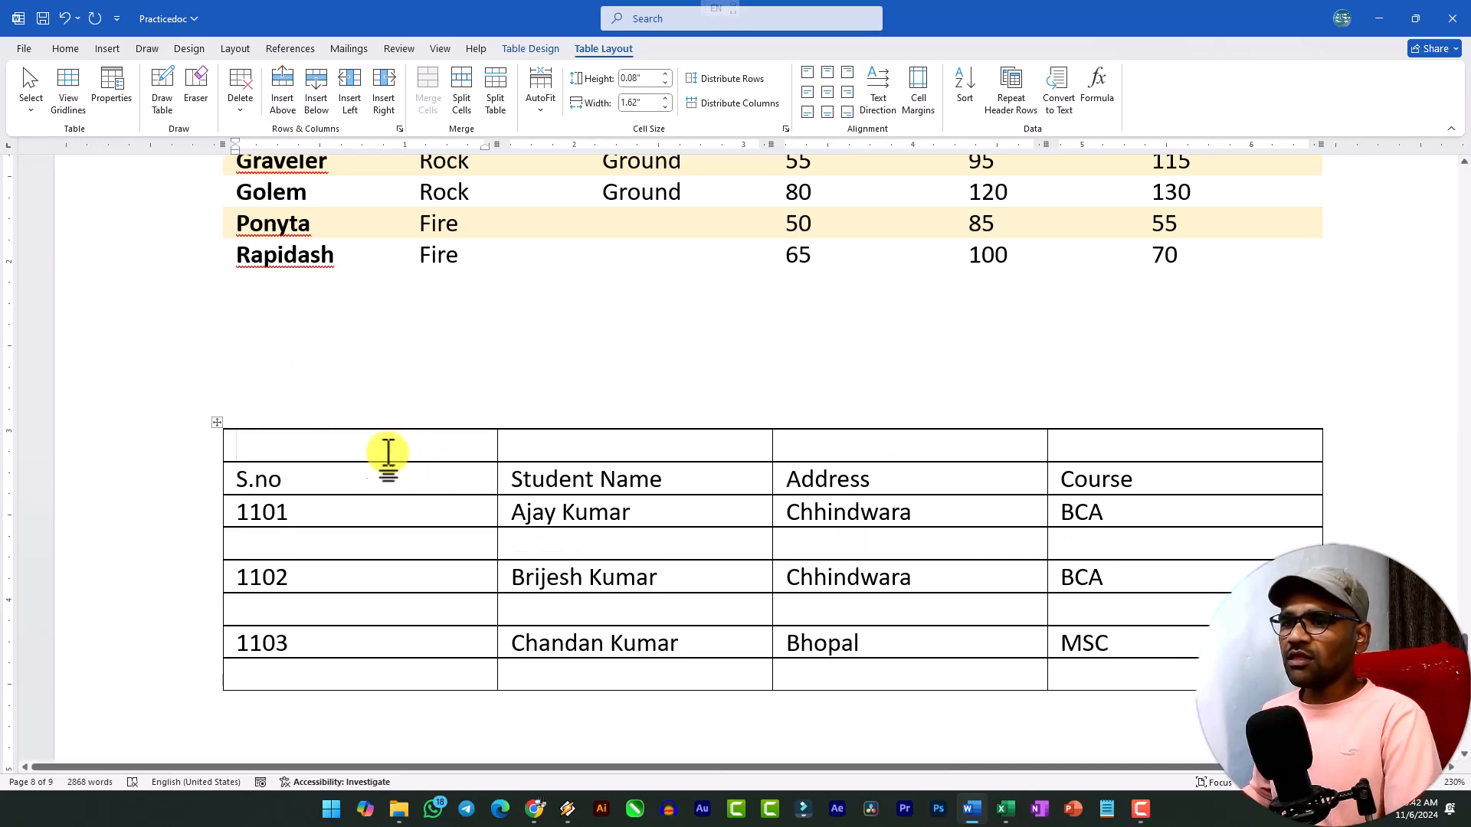
# Merge the blank top row's four cells into one and enter the title "College Student Information" in it.
pyautogui.moveTo(396, 449); pyautogui.dragTo(1079, 448)
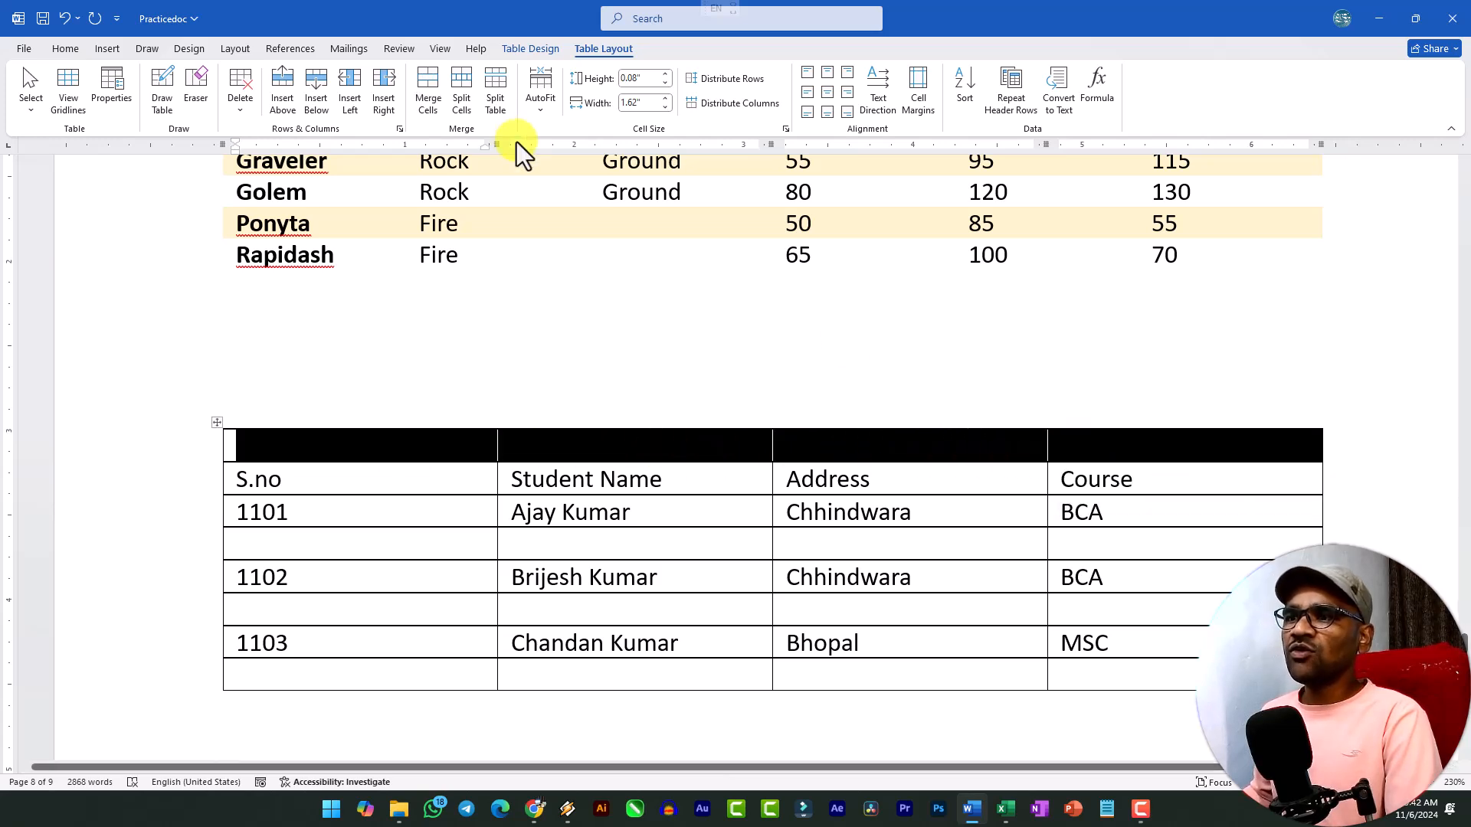
pyautogui.click(425, 103)
pyautogui.click(524, 455)
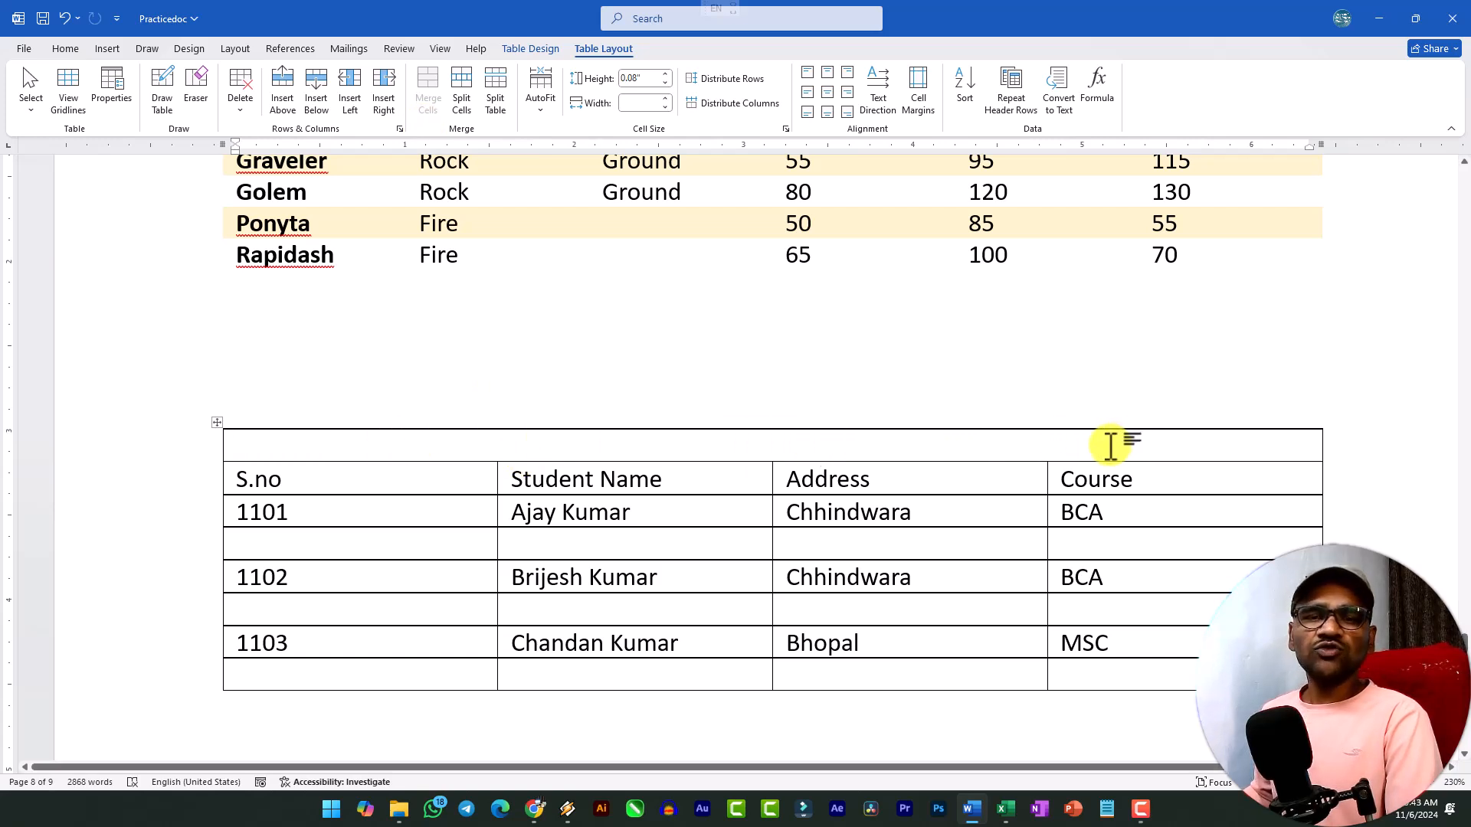
pyautogui.write('Student Information')
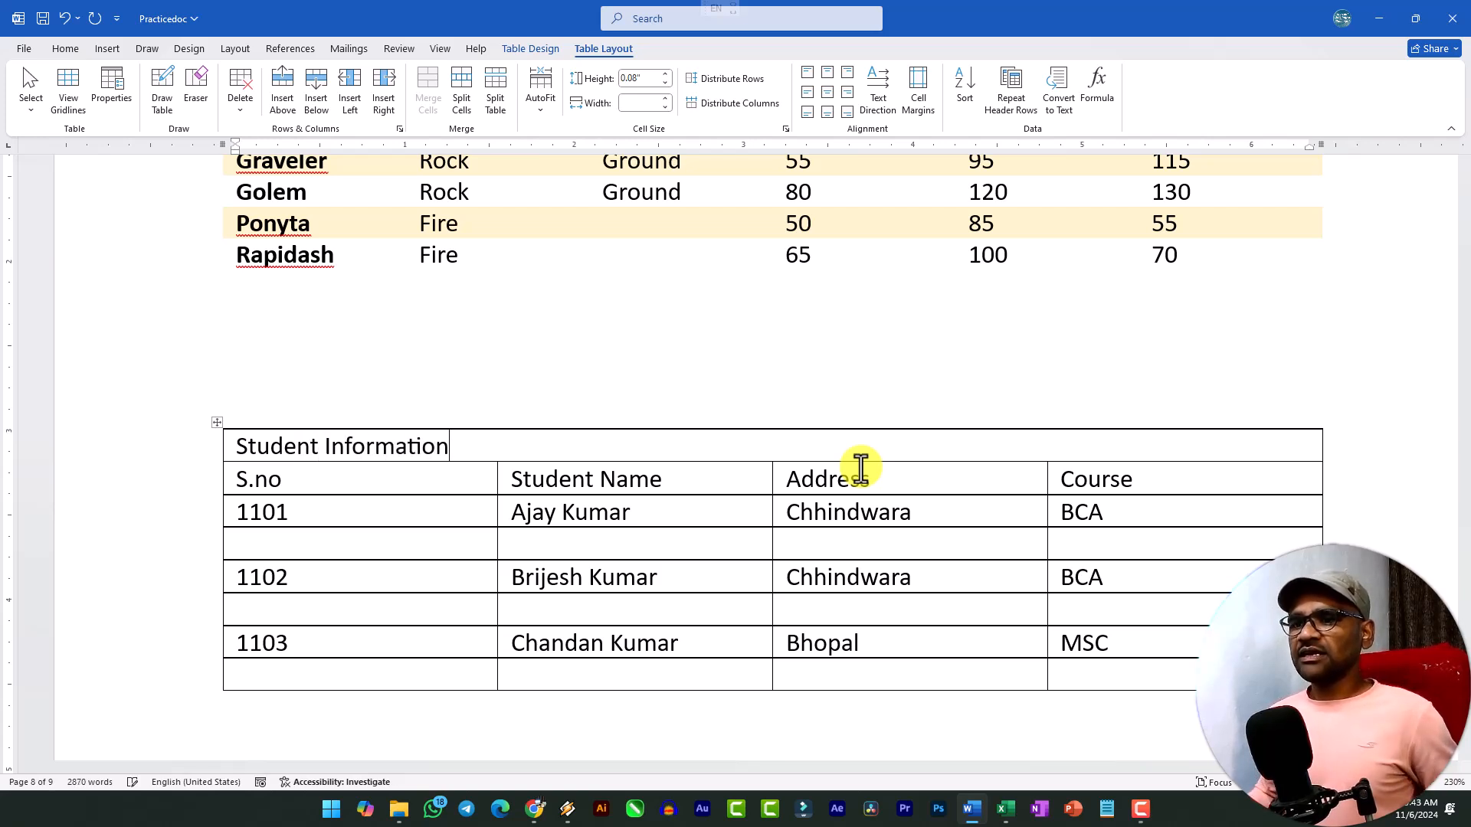
pyautogui.write('College')
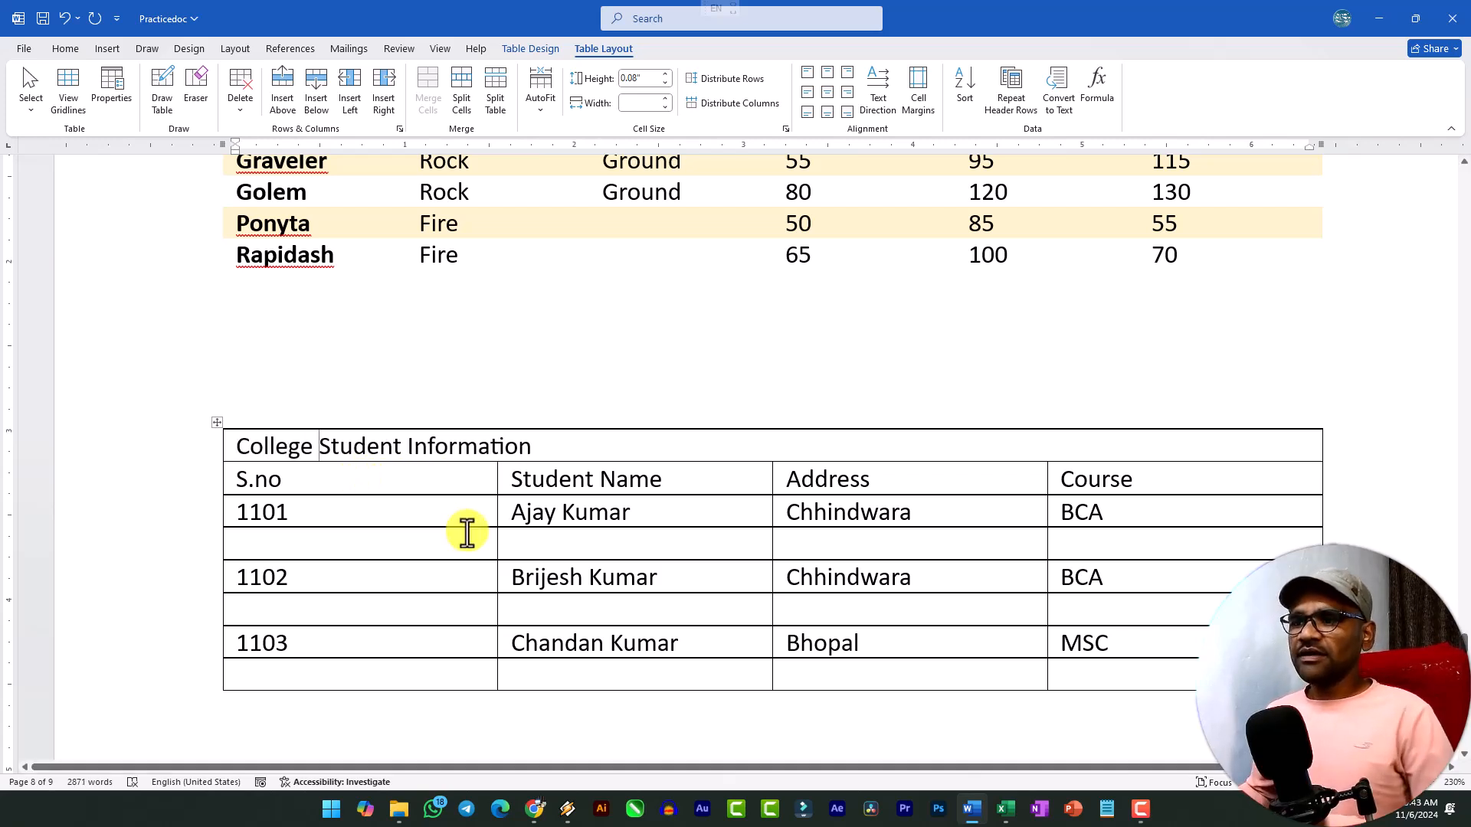
# Format the table title "College Student Information" as bold, 16 pt, centered and red.
pyautogui.moveTo(534, 446); pyautogui.dragTo(225, 446)
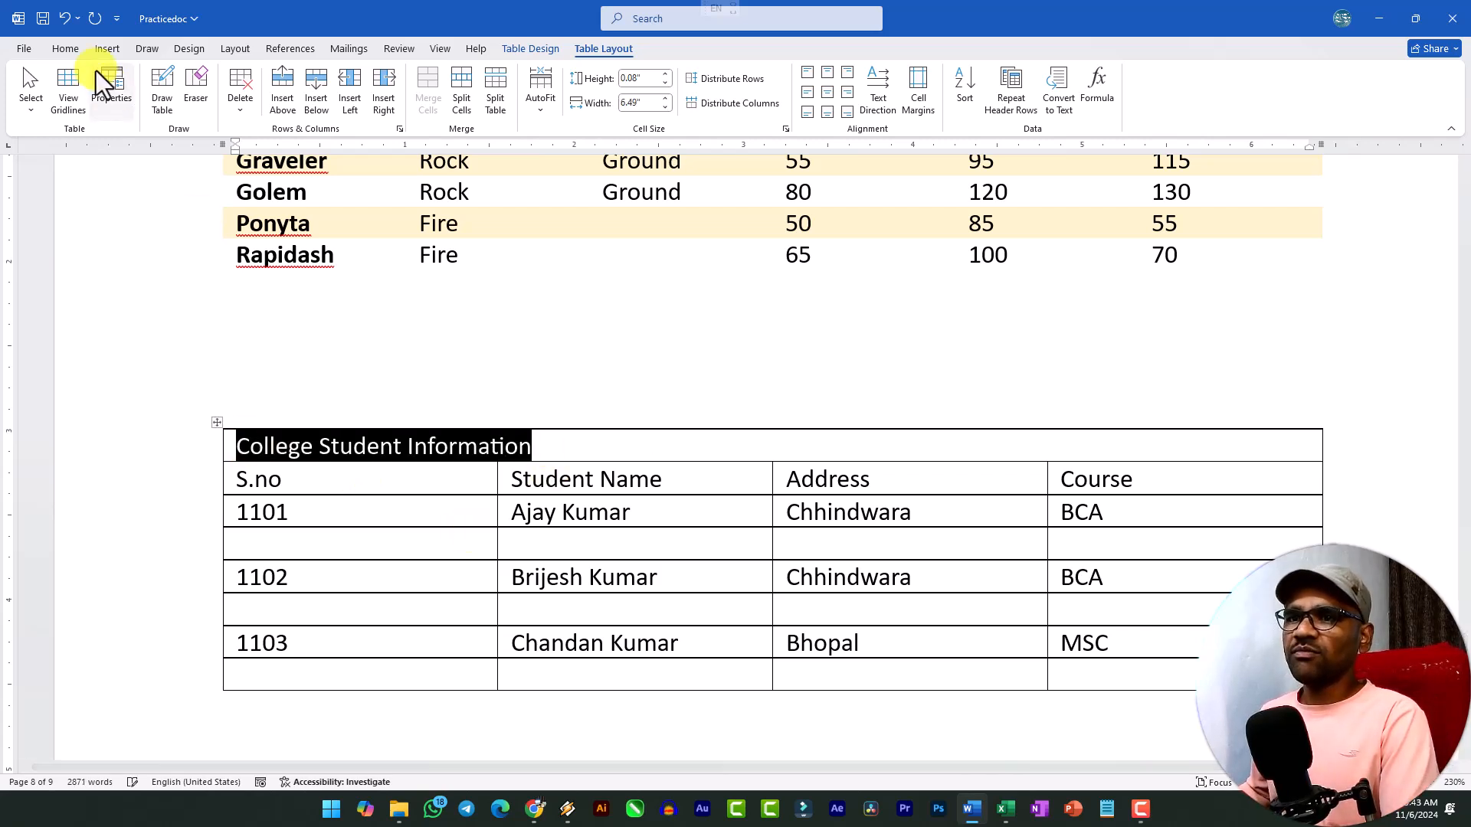
pyautogui.click(65, 51)
pyautogui.click(156, 101)
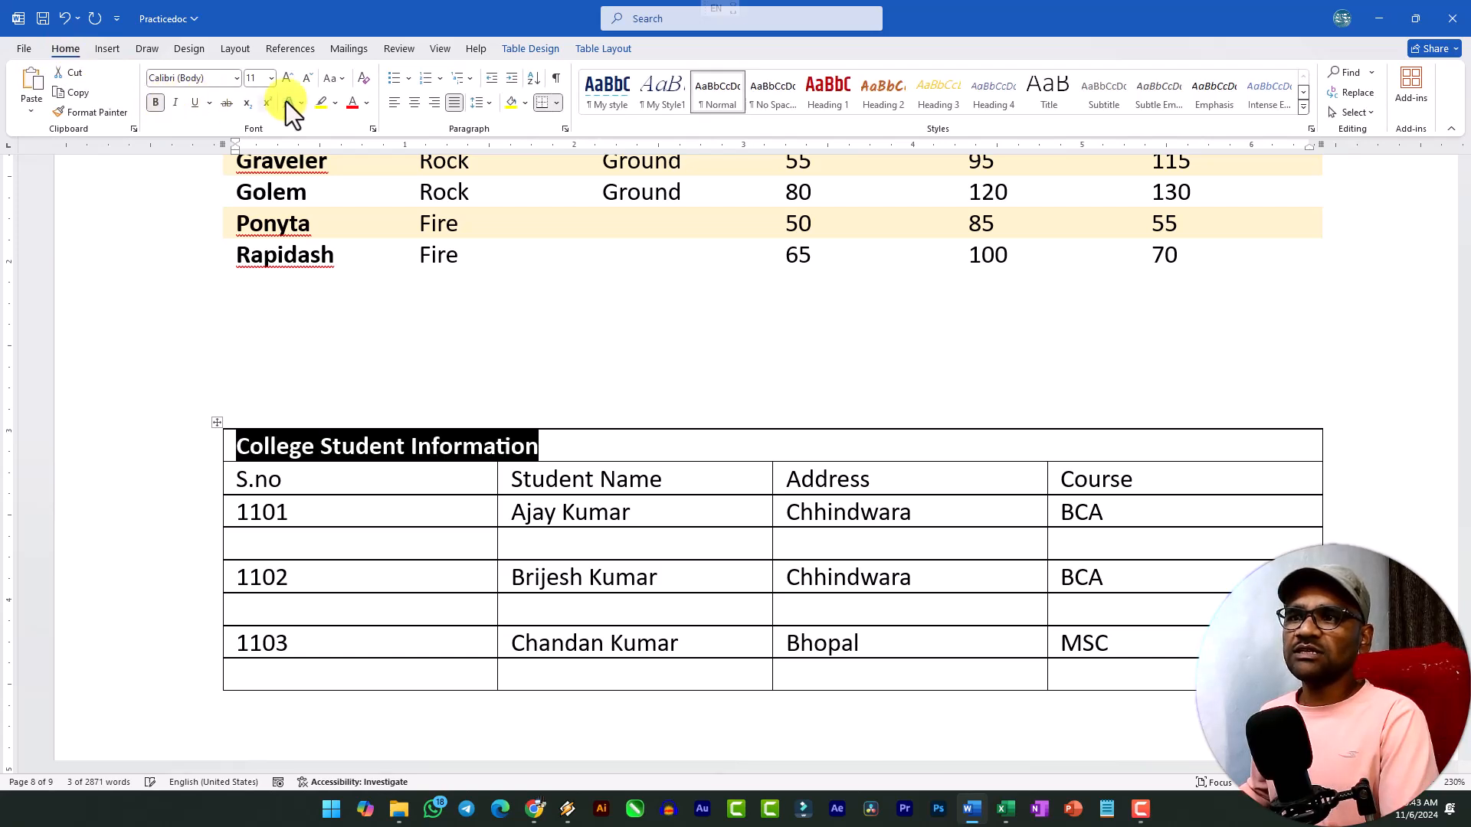
pyautogui.click(287, 77)
pyautogui.click(287, 77)
pyautogui.click(288, 78)
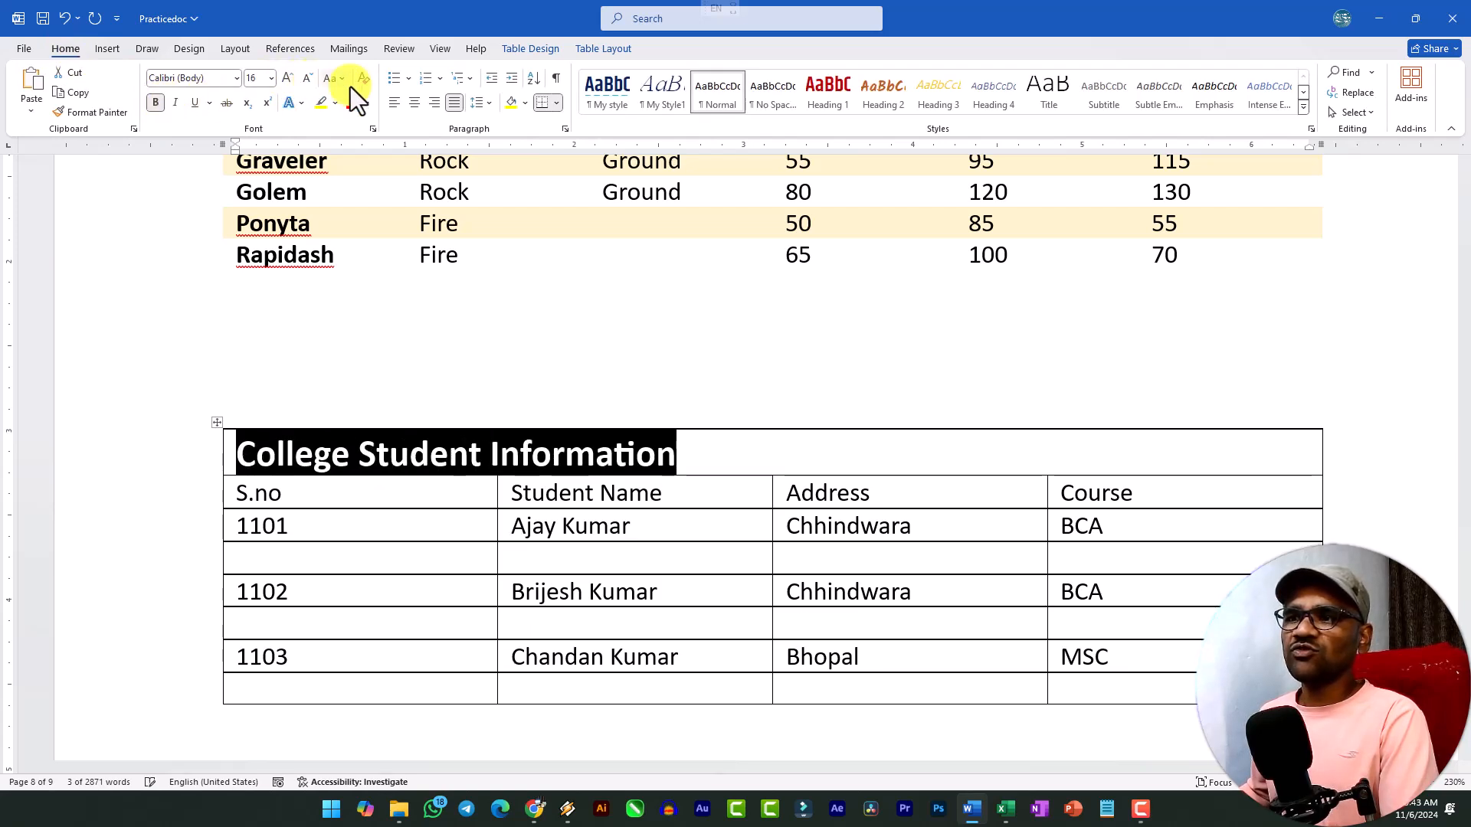
pyautogui.click(414, 102)
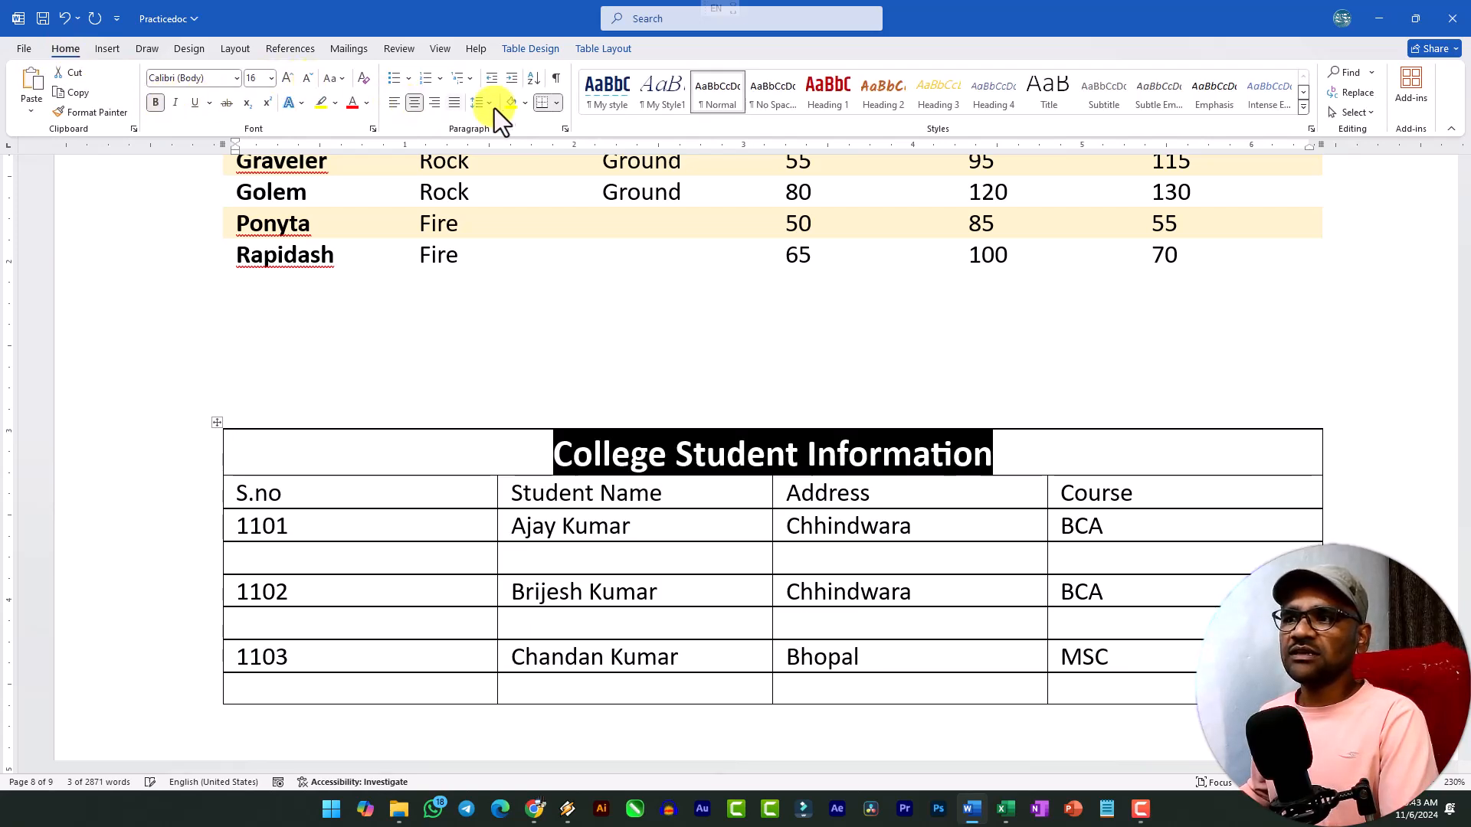
pyautogui.click(360, 106)
pyautogui.click(683, 470)
# Merge the four cells of the empty last row of the student table into one cell.
pyautogui.scroll(-1, 749, 459)
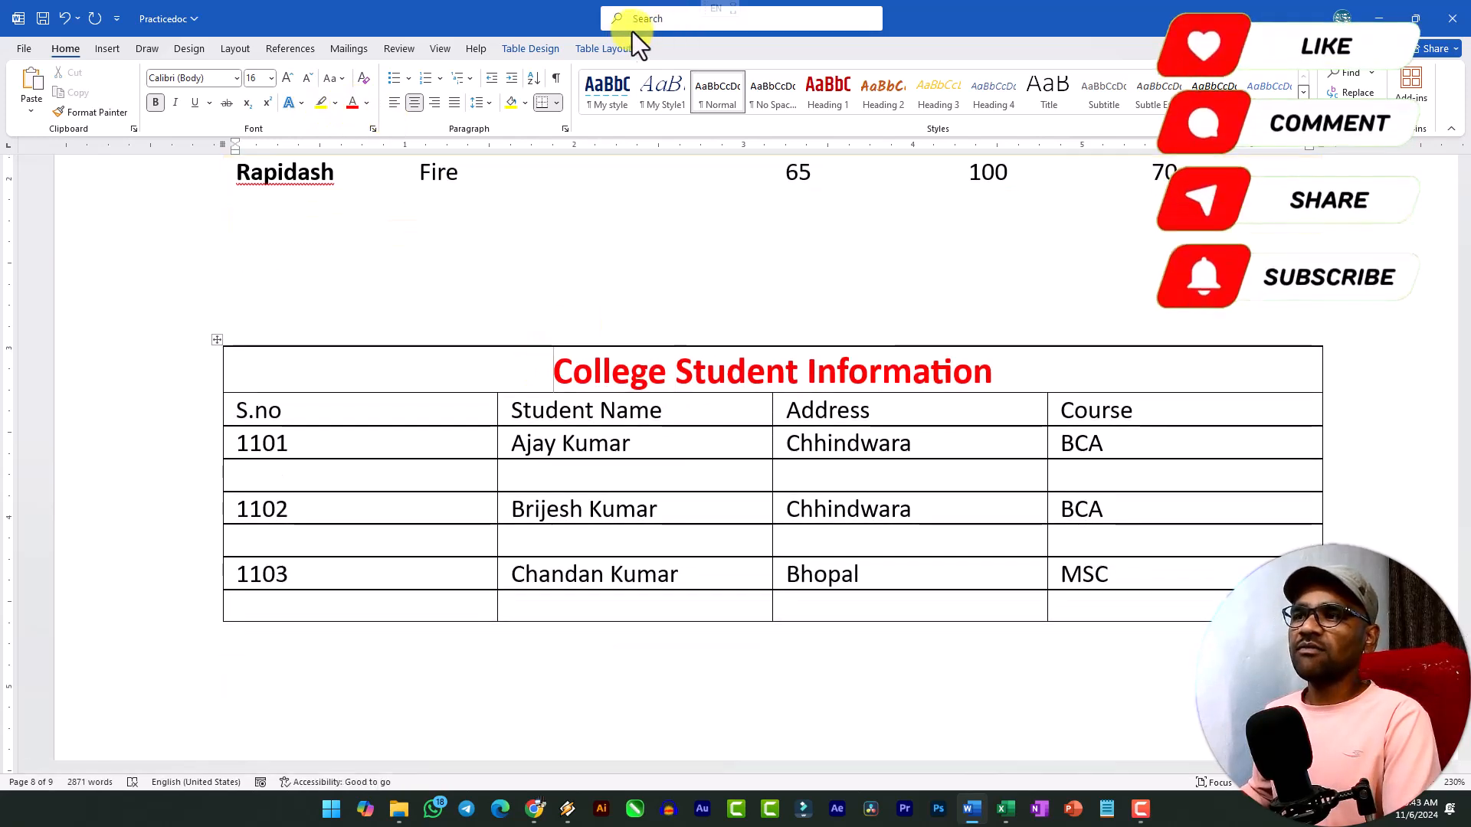
pyautogui.click(609, 52)
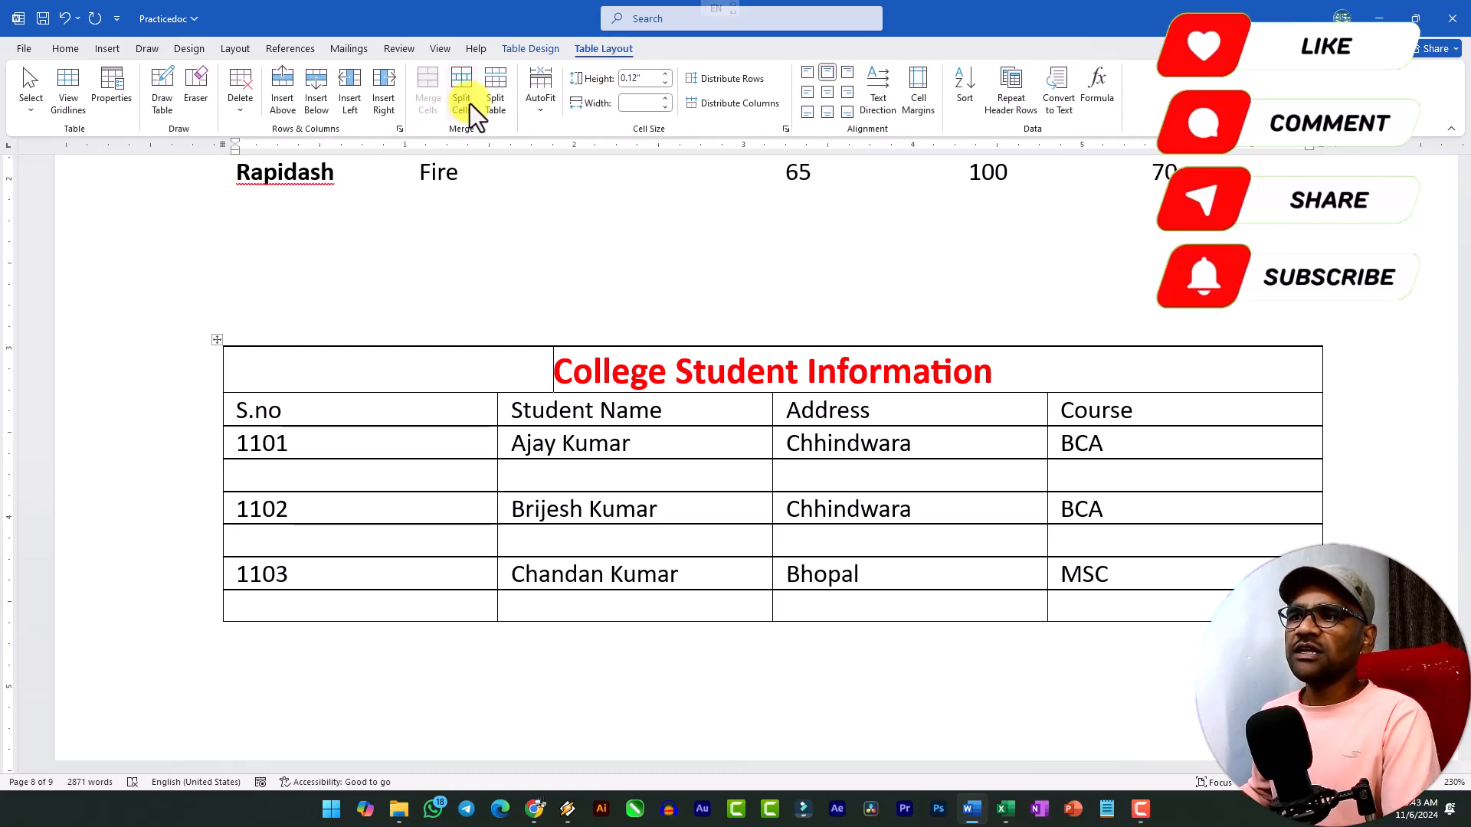
pyautogui.moveTo(447, 610); pyautogui.dragTo(1132, 613)
pyautogui.scroll(-2, 881, 544)
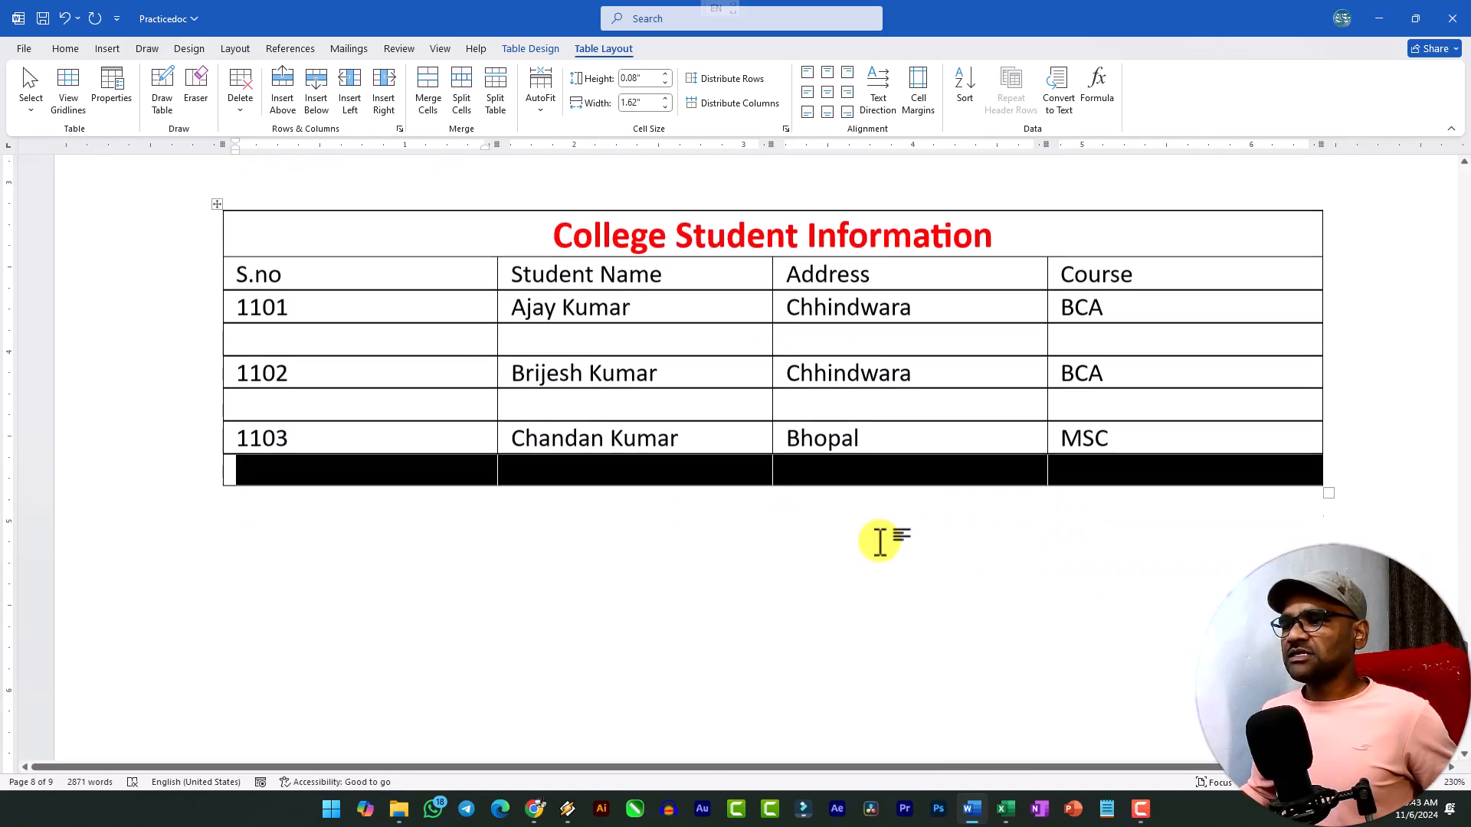
pyautogui.scroll(2, 1163, 469)
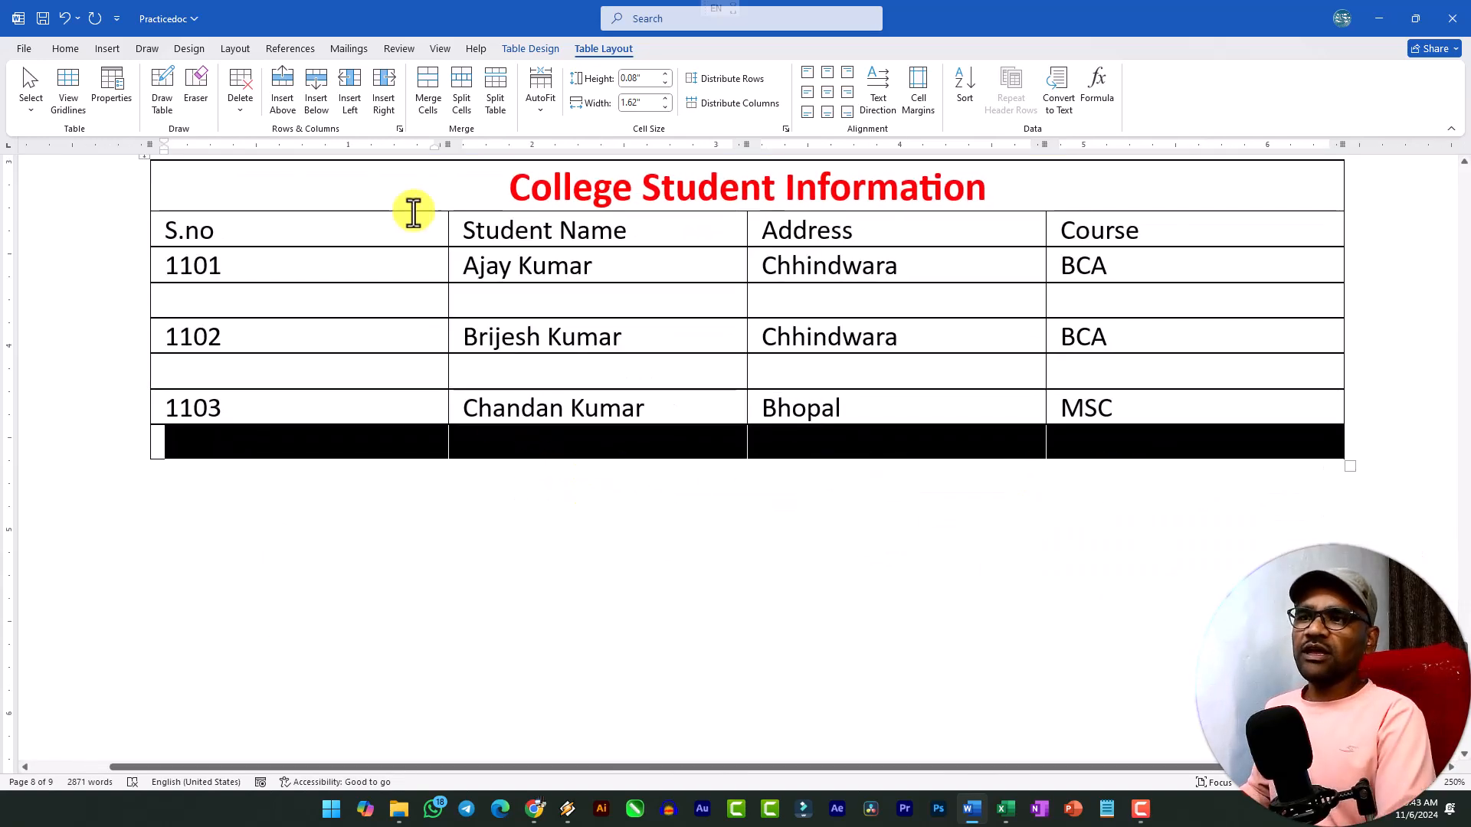
pyautogui.click(431, 103)
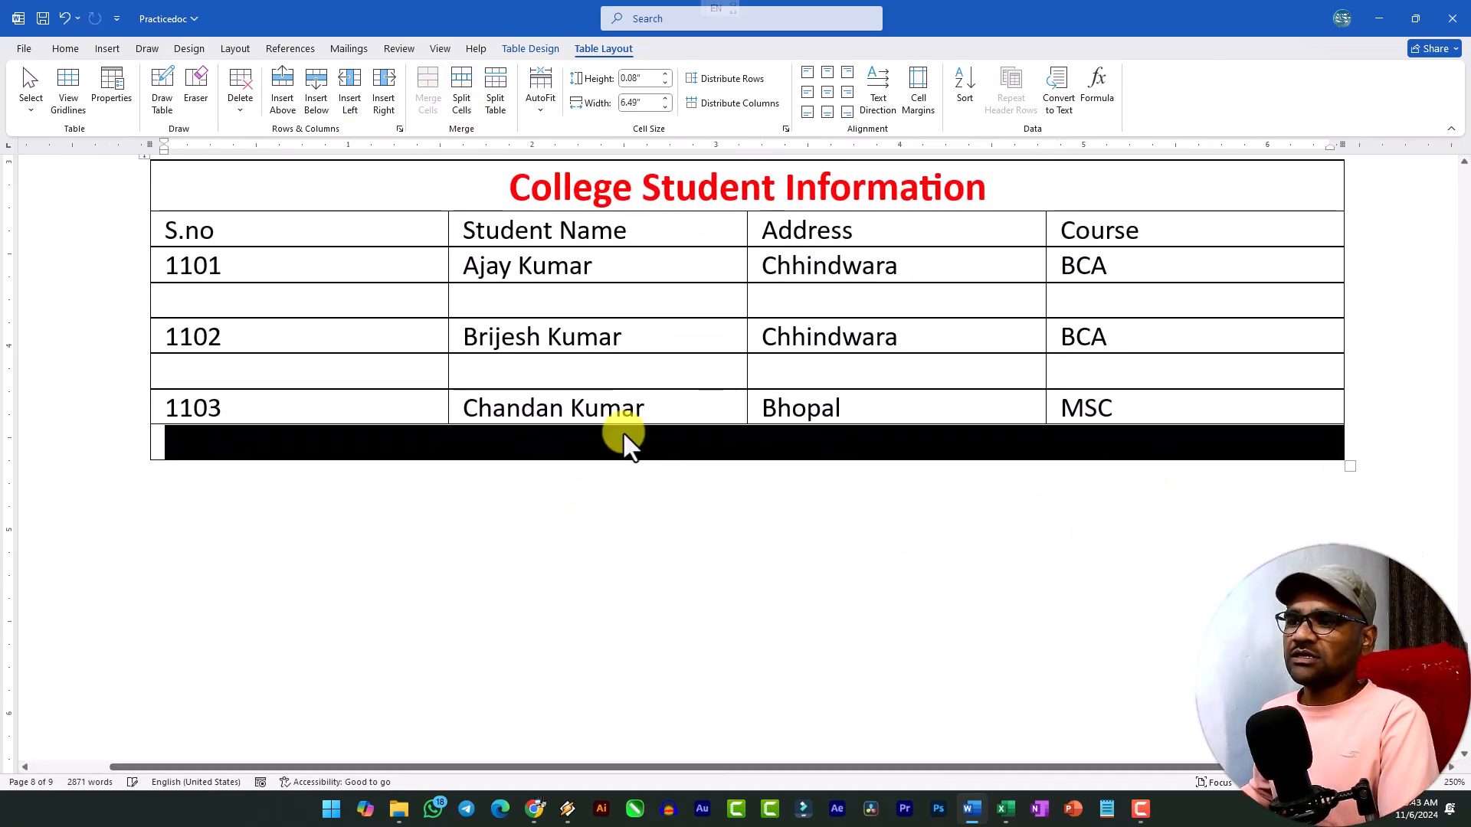
pyautogui.click(576, 441)
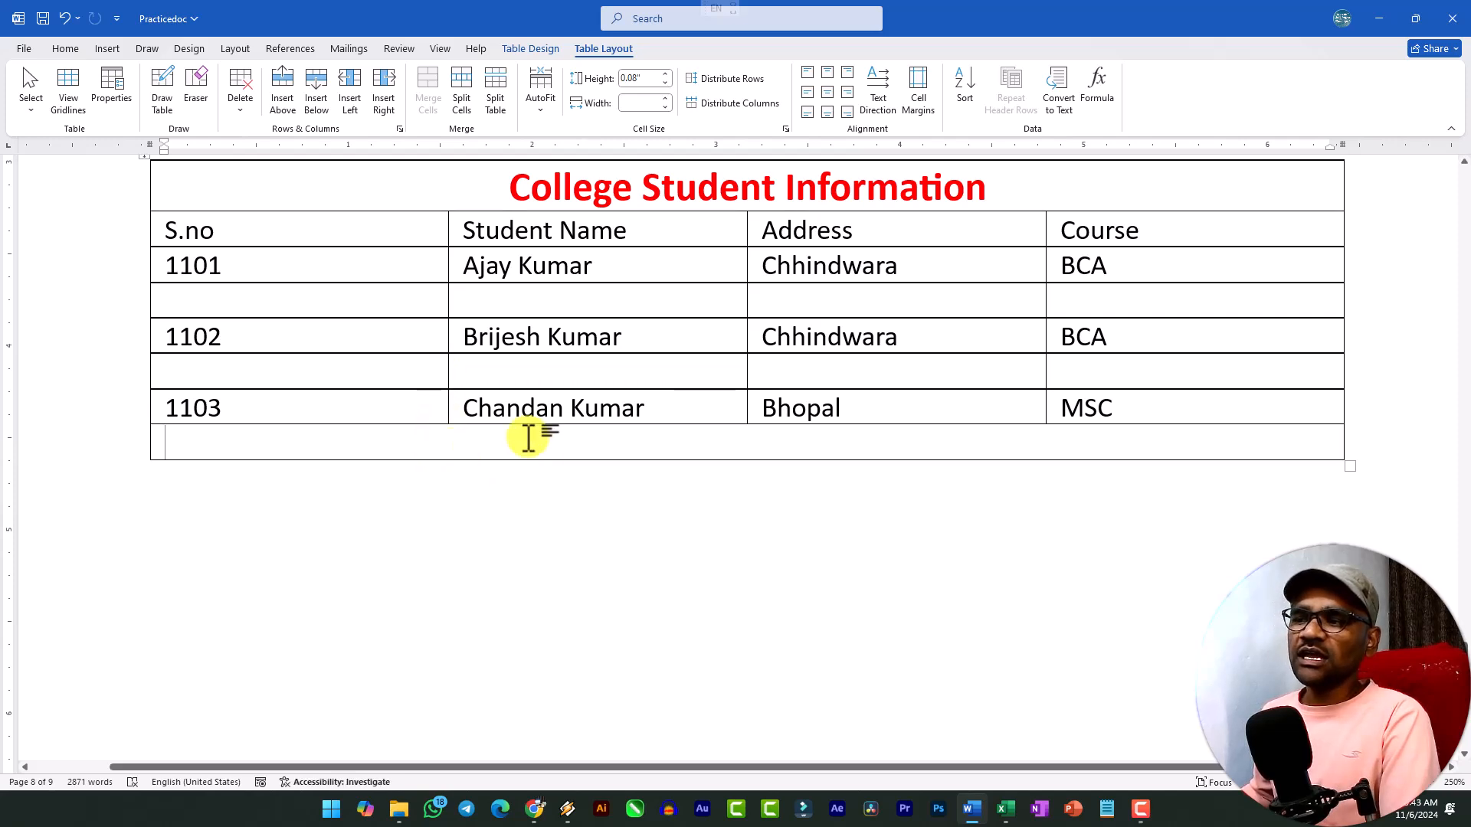
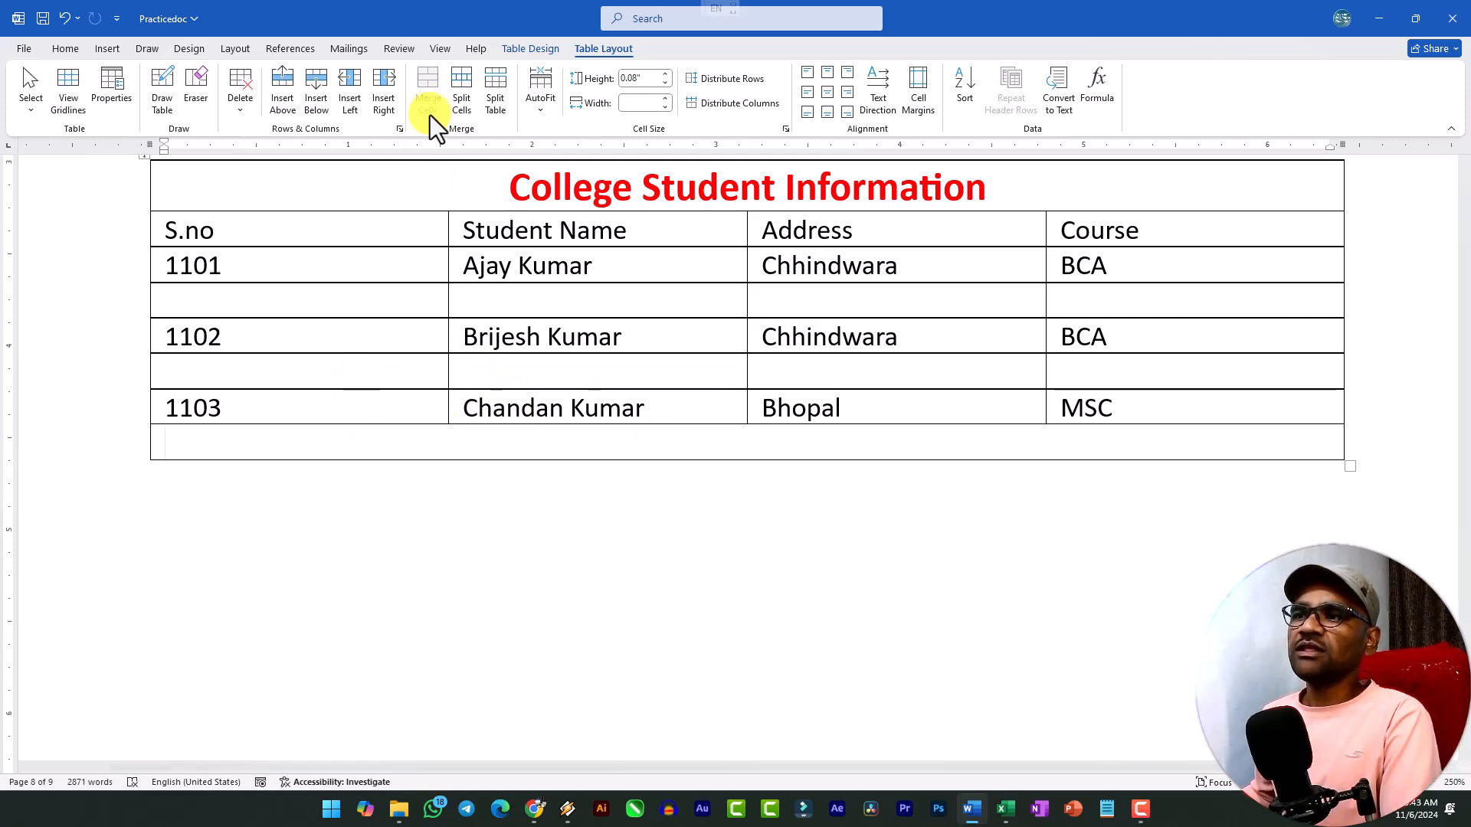
# Split the merged last row of the student table into 4 columns and 1 row.
pyautogui.click(456, 95)
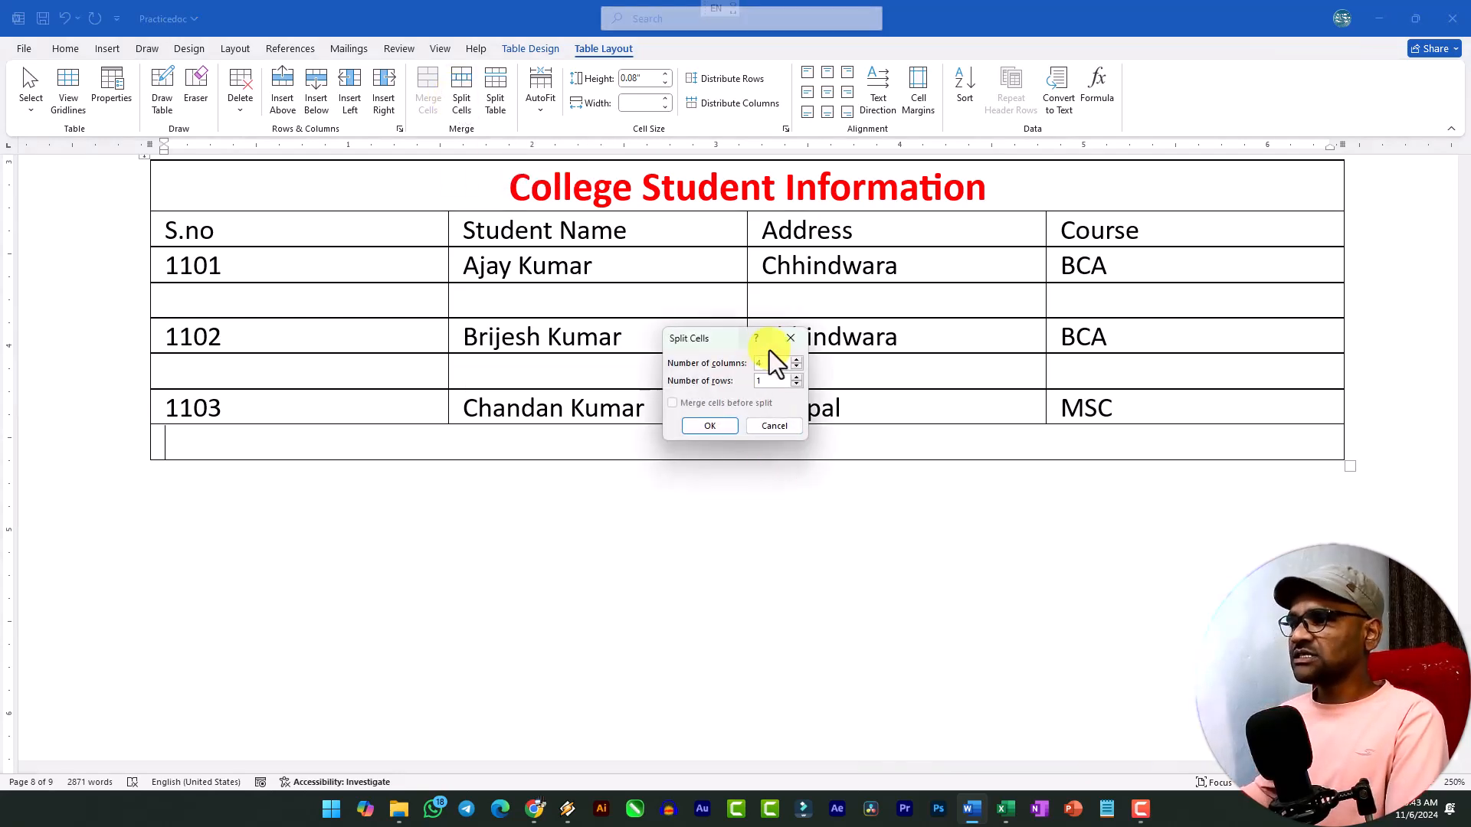
pyautogui.write('4')
pyautogui.click(726, 434)
pyautogui.click(716, 446)
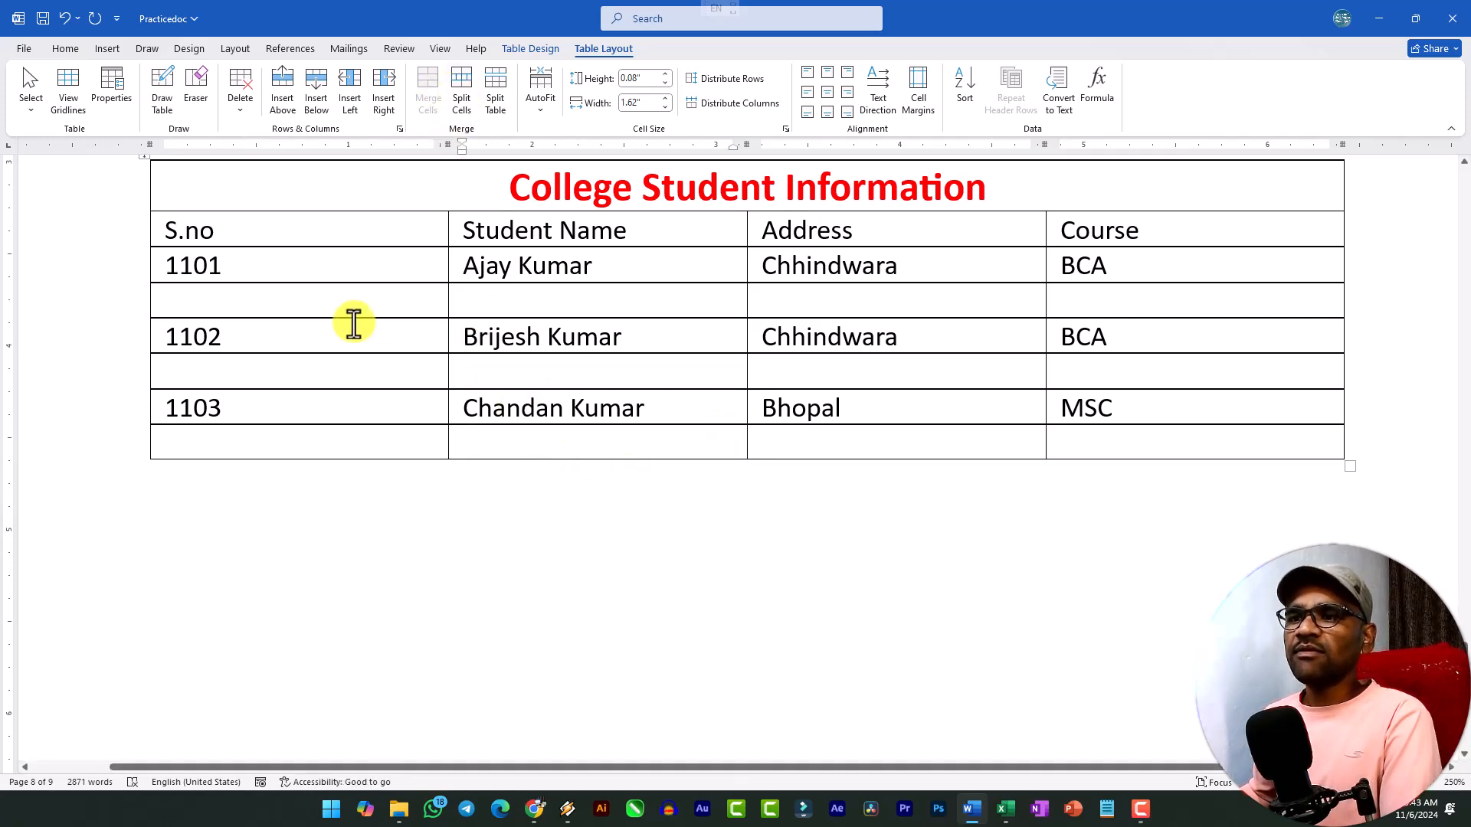
# Try splitting the student table at the blank row below 1101, and undo the split.
pyautogui.click(457, 308)
pyautogui.click(466, 312)
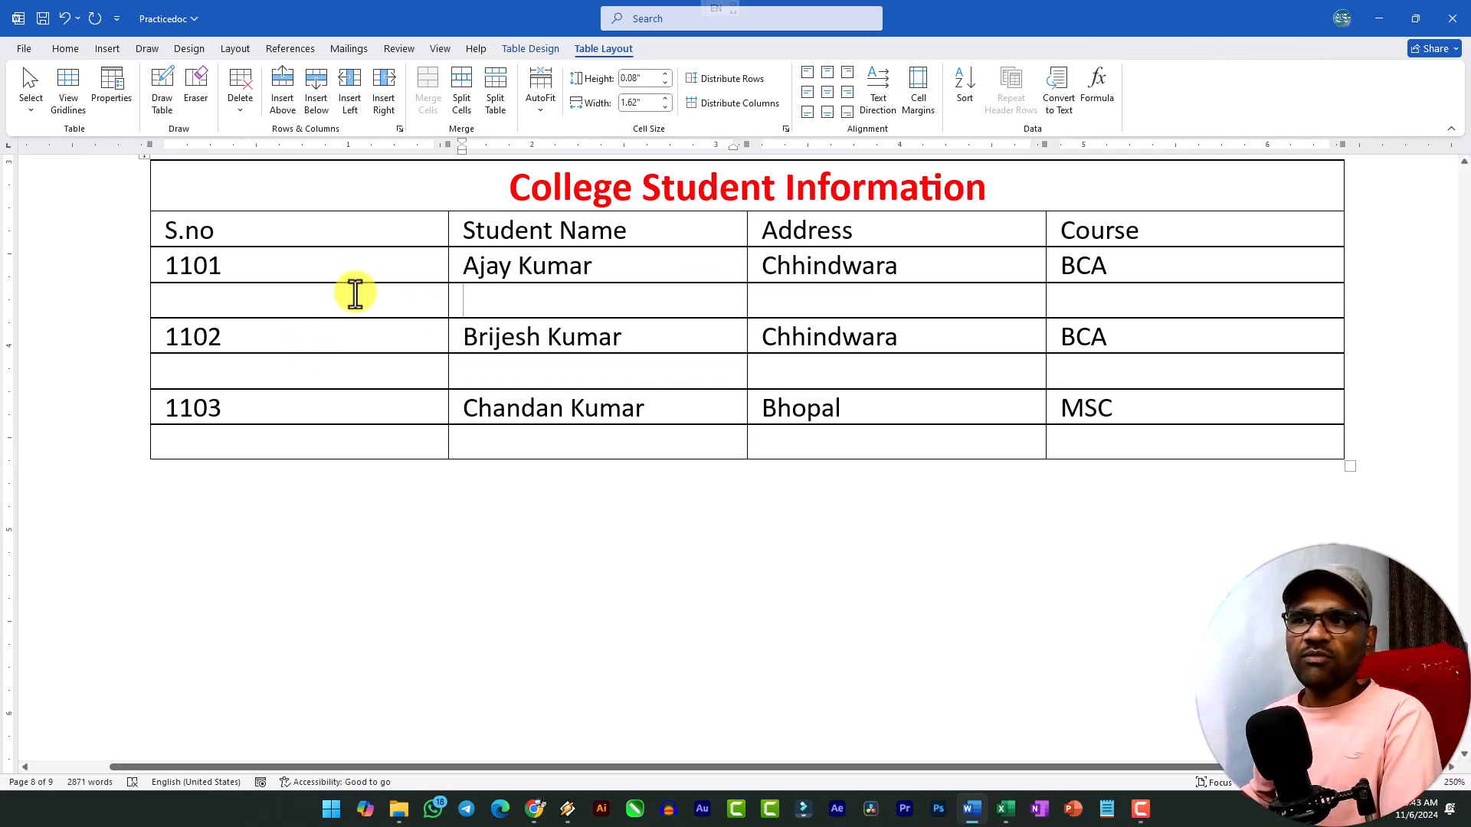
pyautogui.click(494, 100)
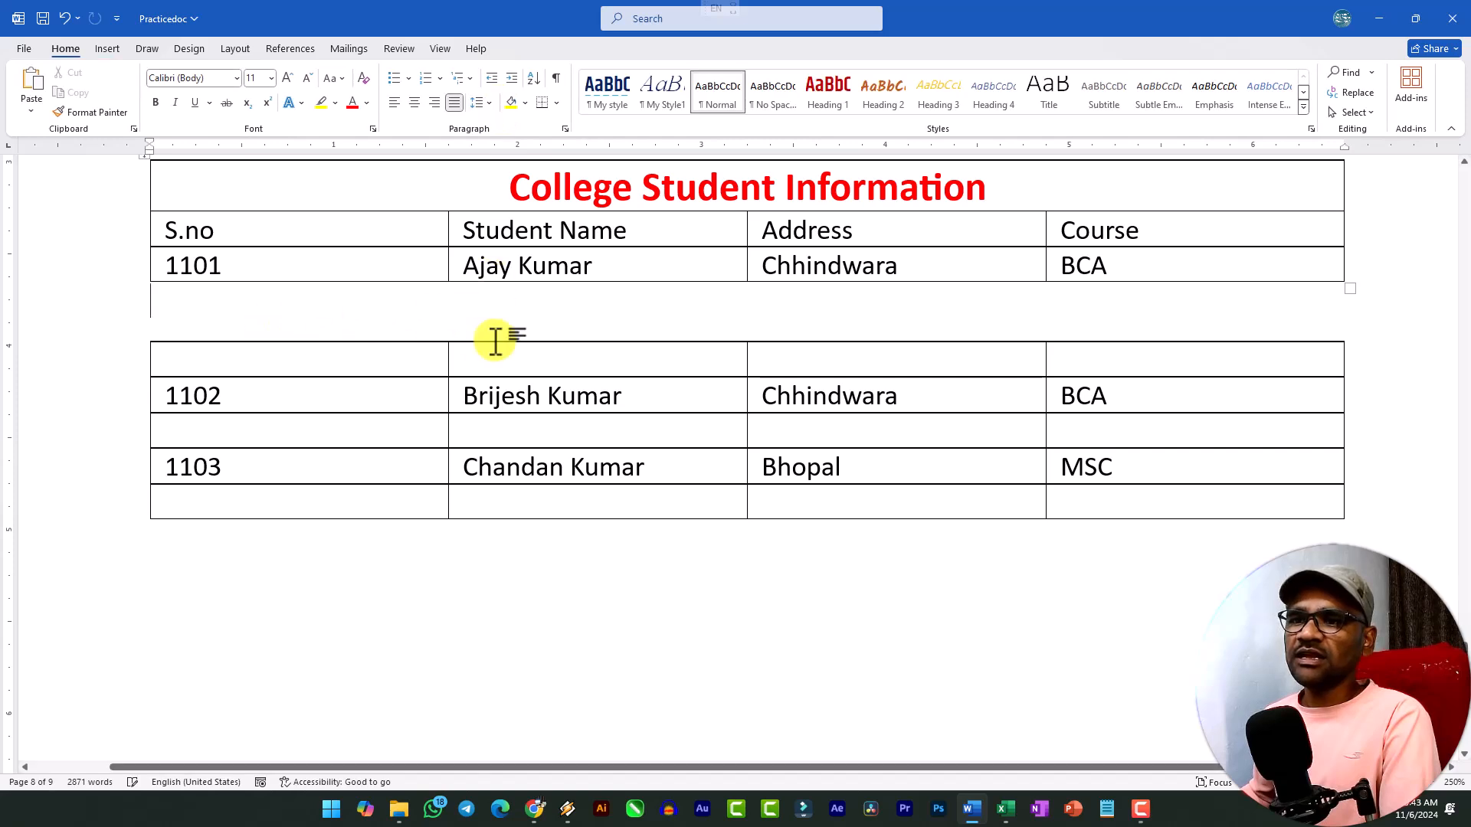
pyautogui.hotkey('ctrl', 'z')
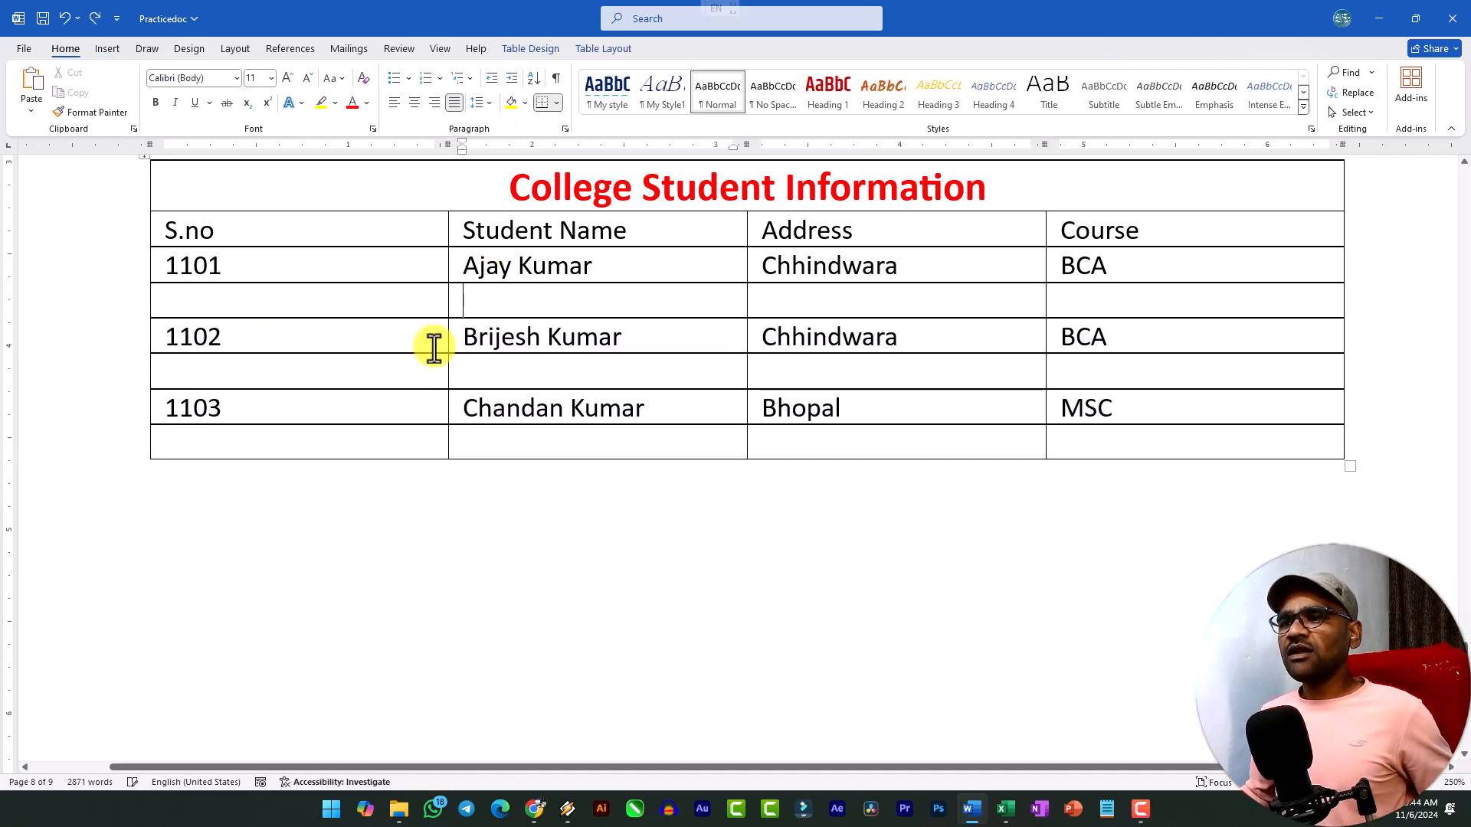
# AutoFit the whole student table to its contents.
pyautogui.click(605, 51)
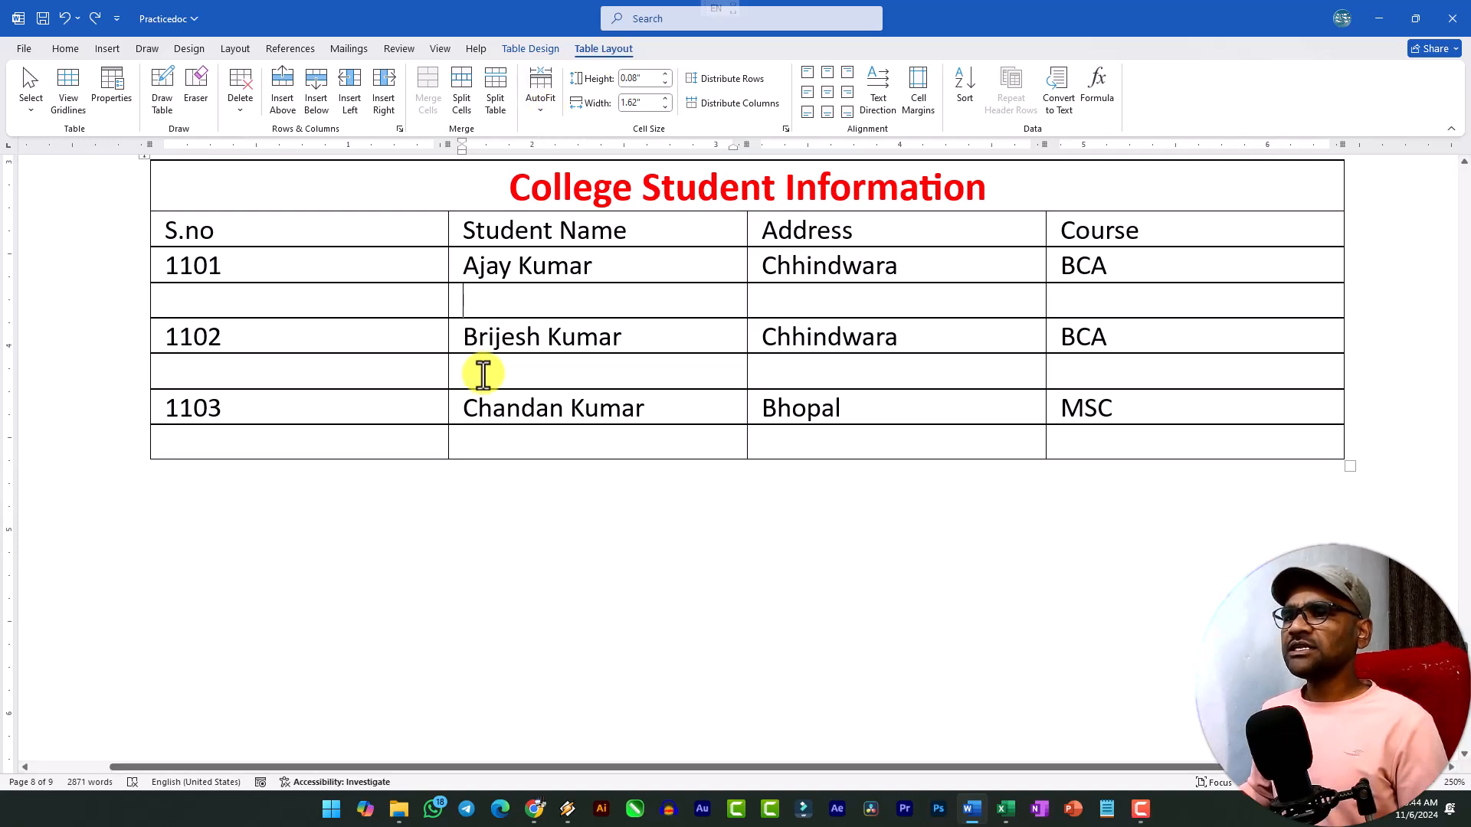
pyautogui.scroll(2, 368, 364)
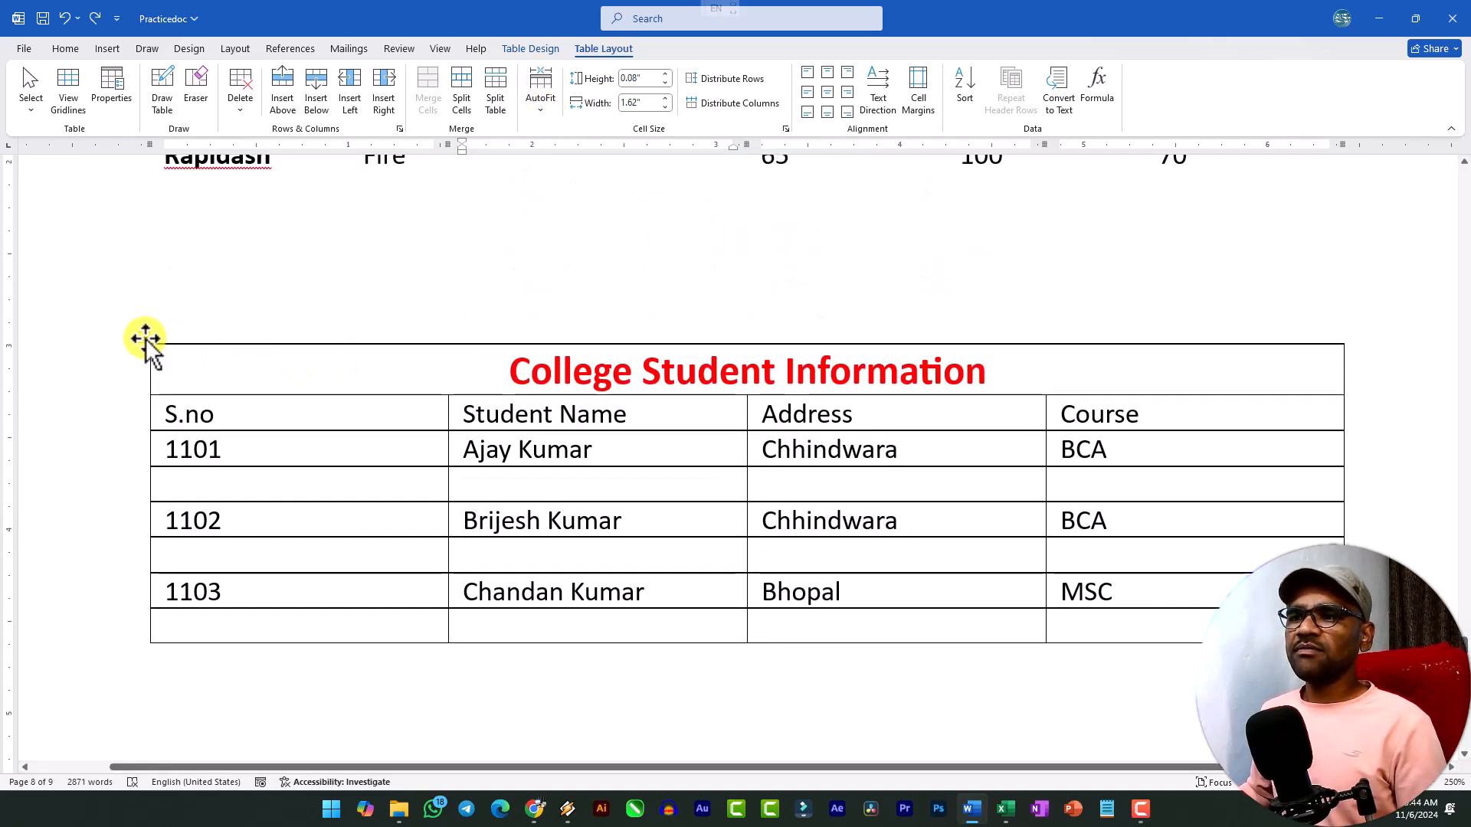
pyautogui.click(145, 337)
pyautogui.click(540, 88)
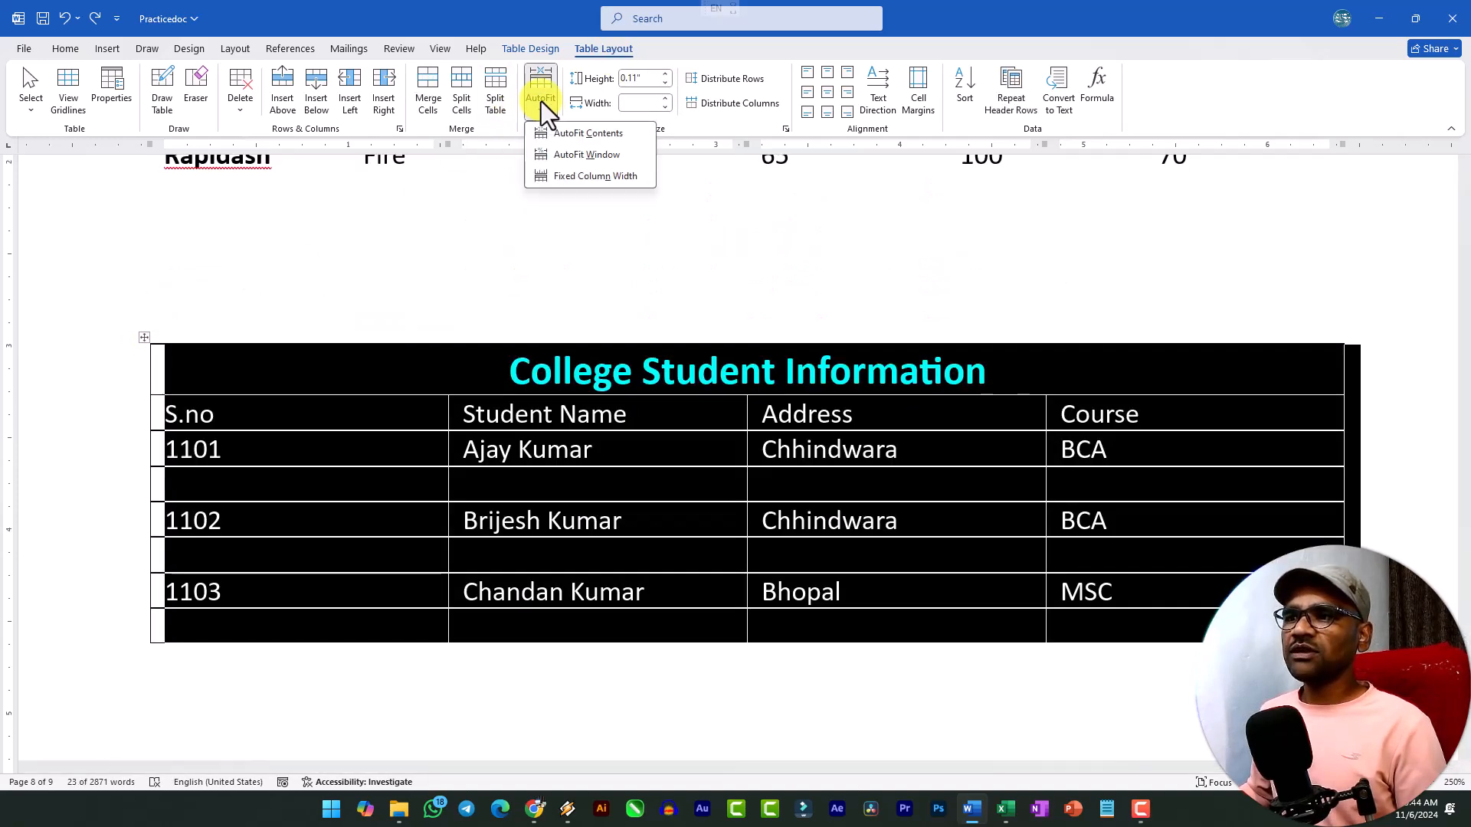
pyautogui.click(579, 135)
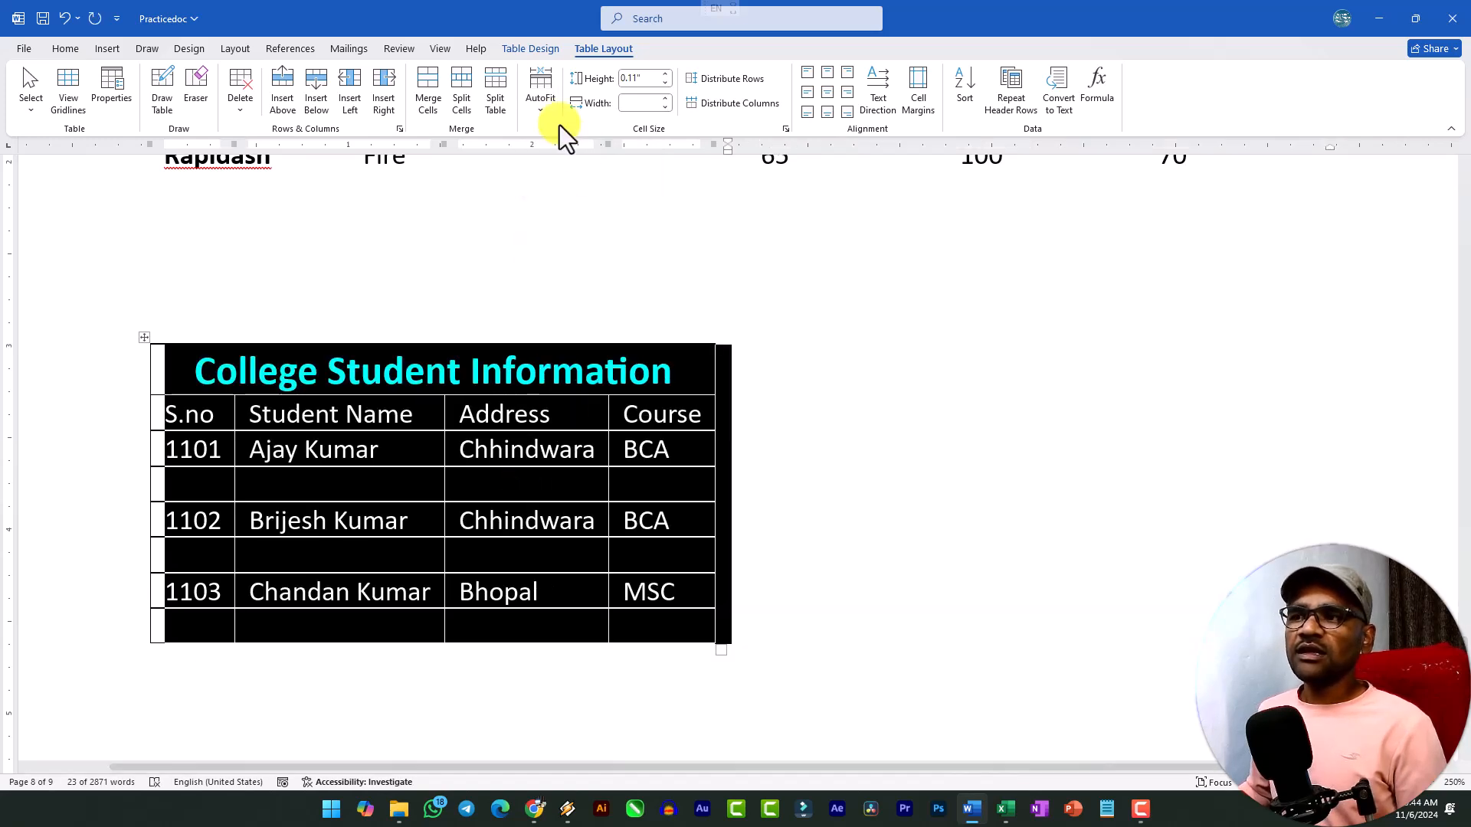
# AutoFit the student table to the window and set it to fixed column width.
pyautogui.click(550, 112)
pyautogui.click(576, 142)
pyautogui.click(531, 103)
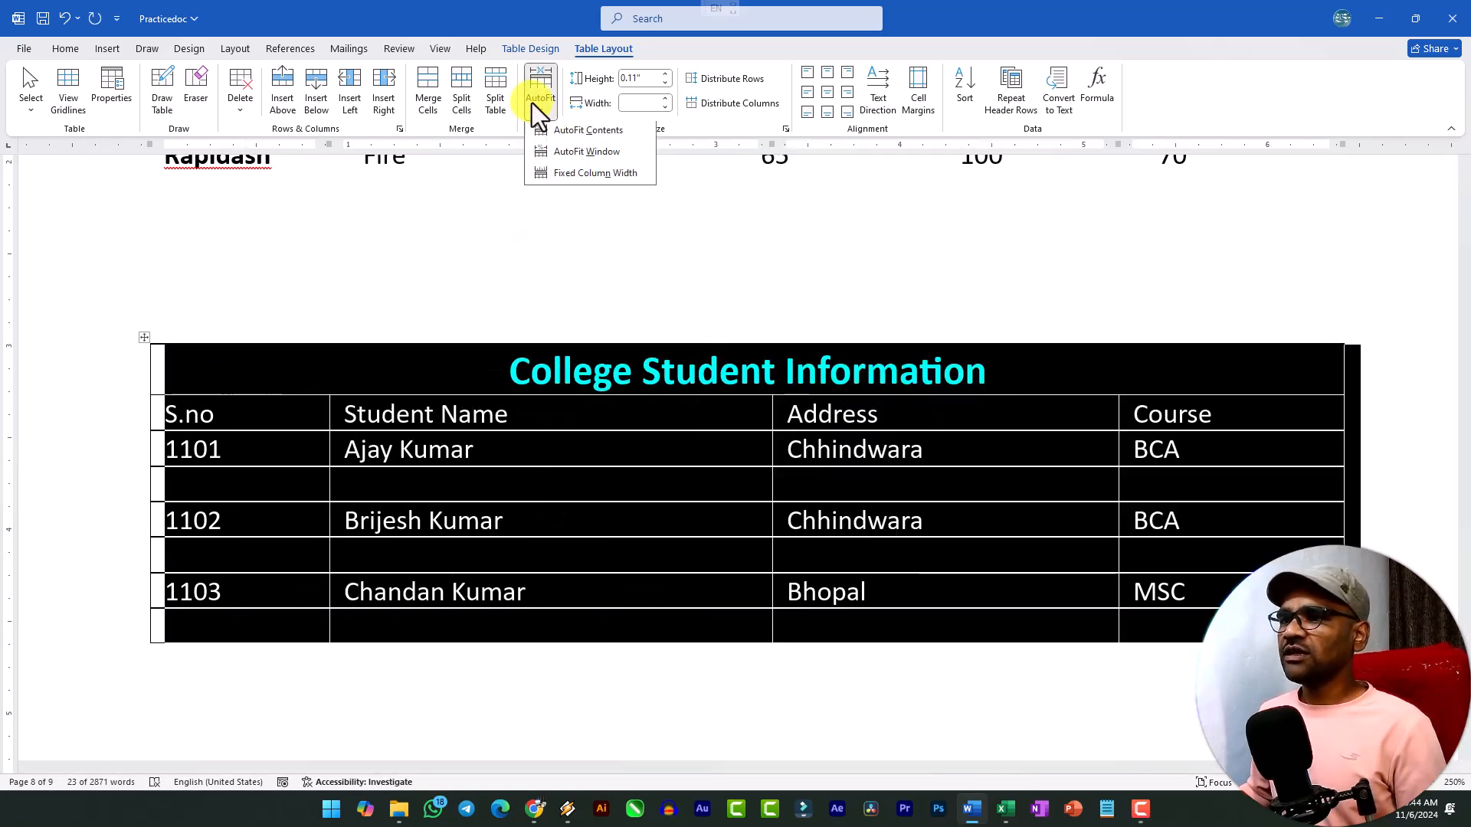
pyautogui.click(590, 178)
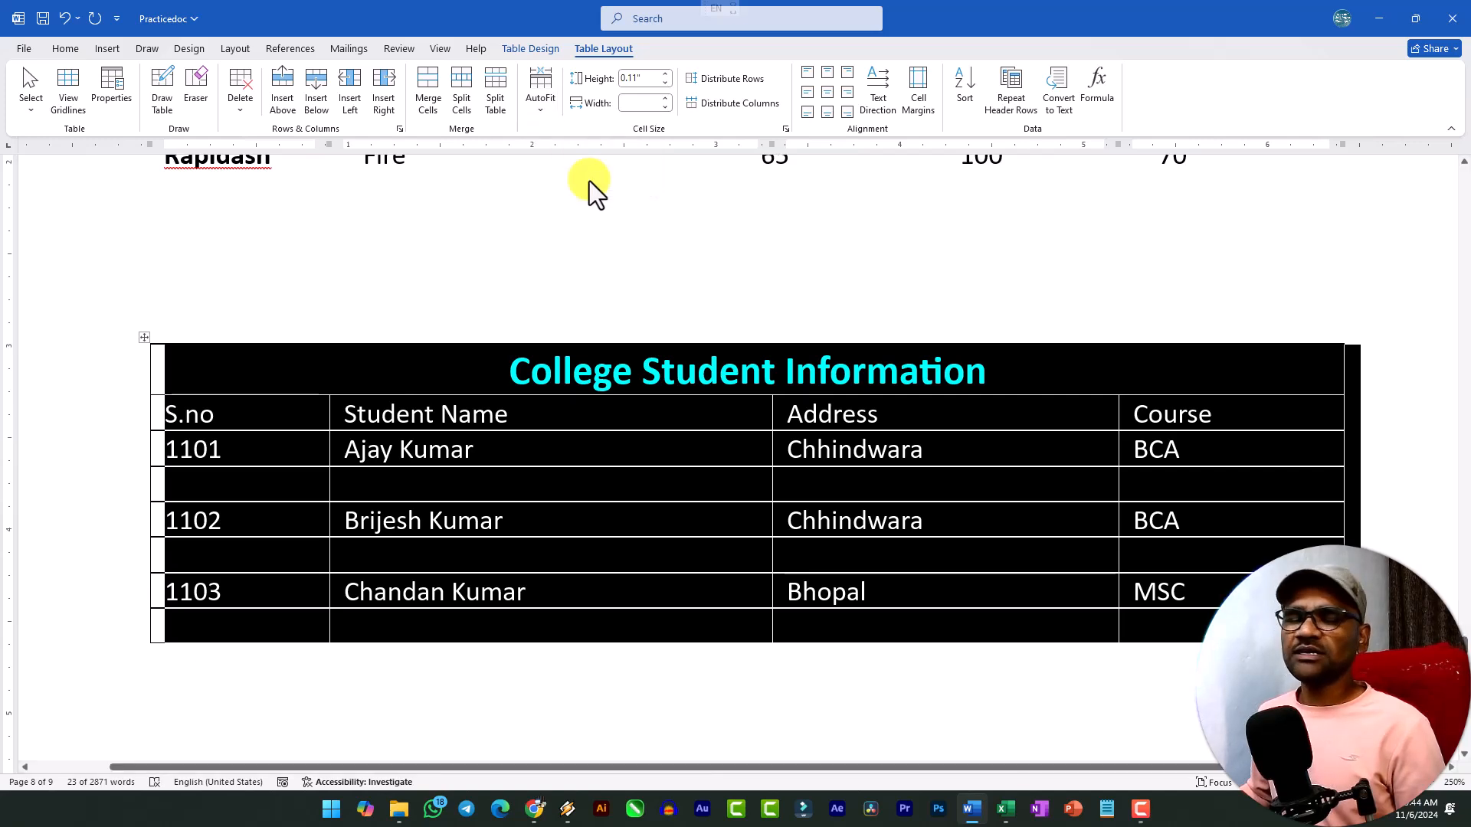
pyautogui.click(591, 462)
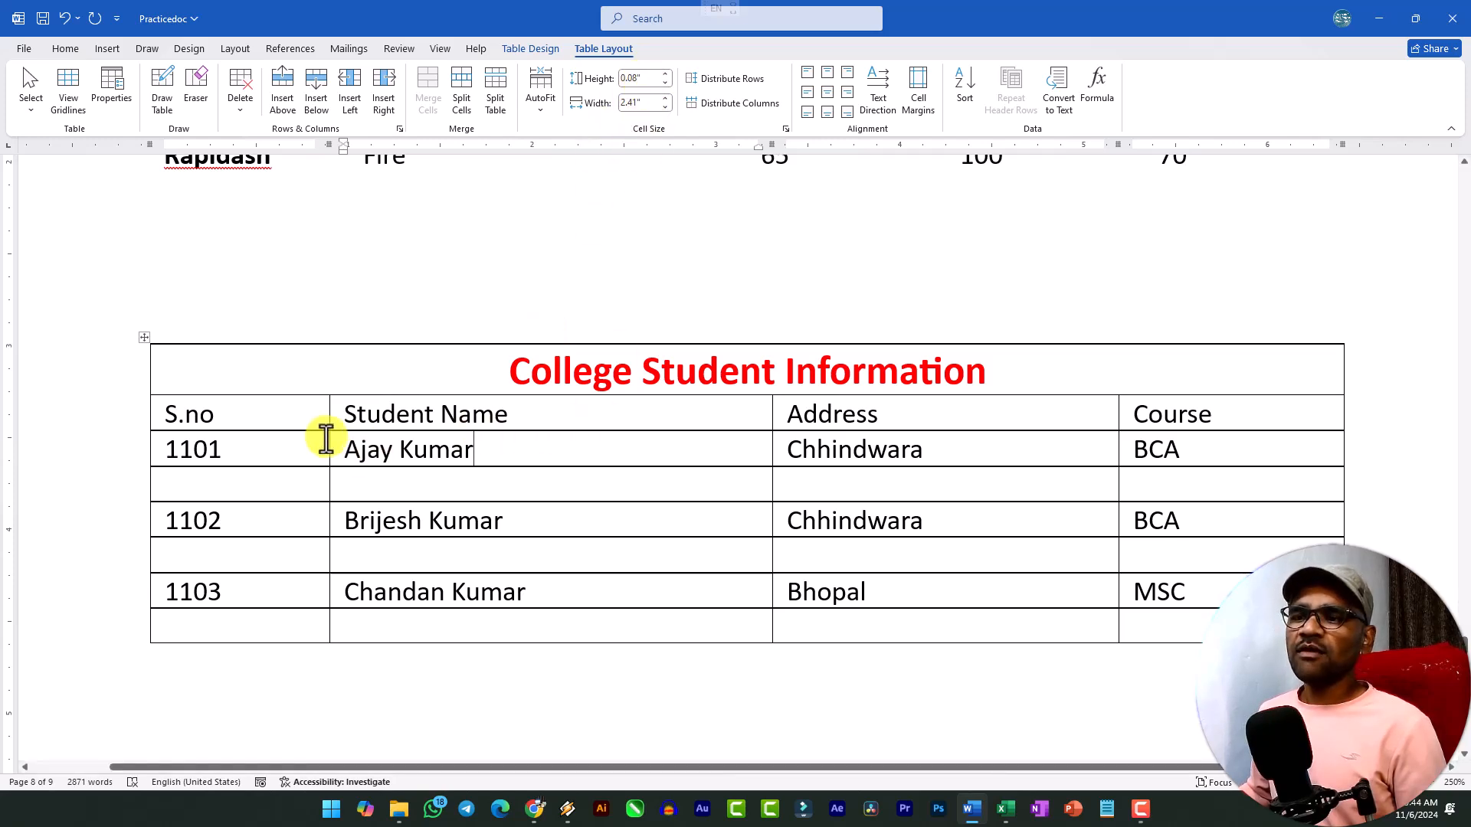
# Narrow the S.no column, and distribute all columns of the student table evenly.
pyautogui.moveTo(328, 438); pyautogui.dragTo(263, 438)
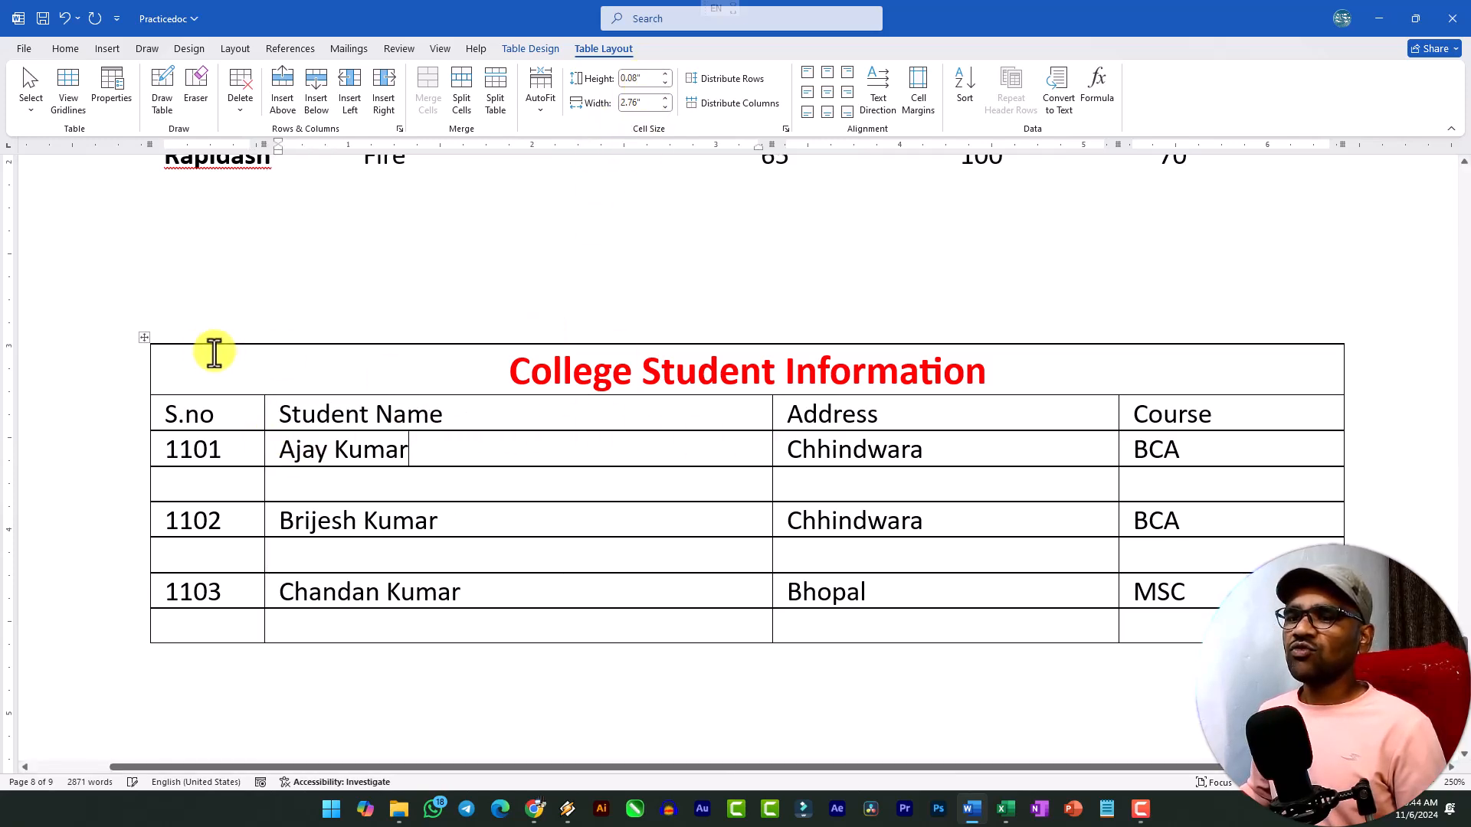
pyautogui.click(143, 341)
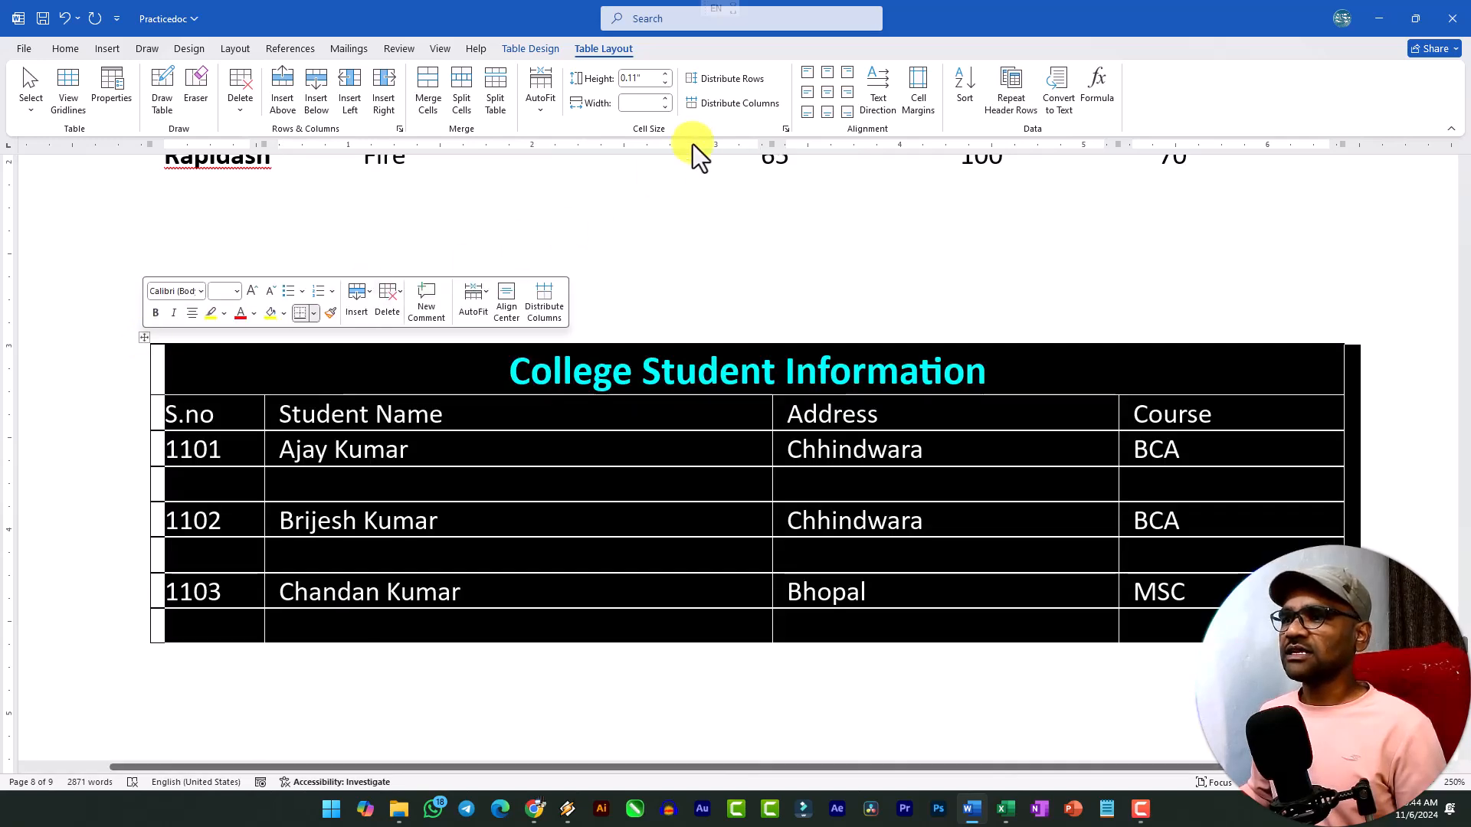
pyautogui.click(740, 105)
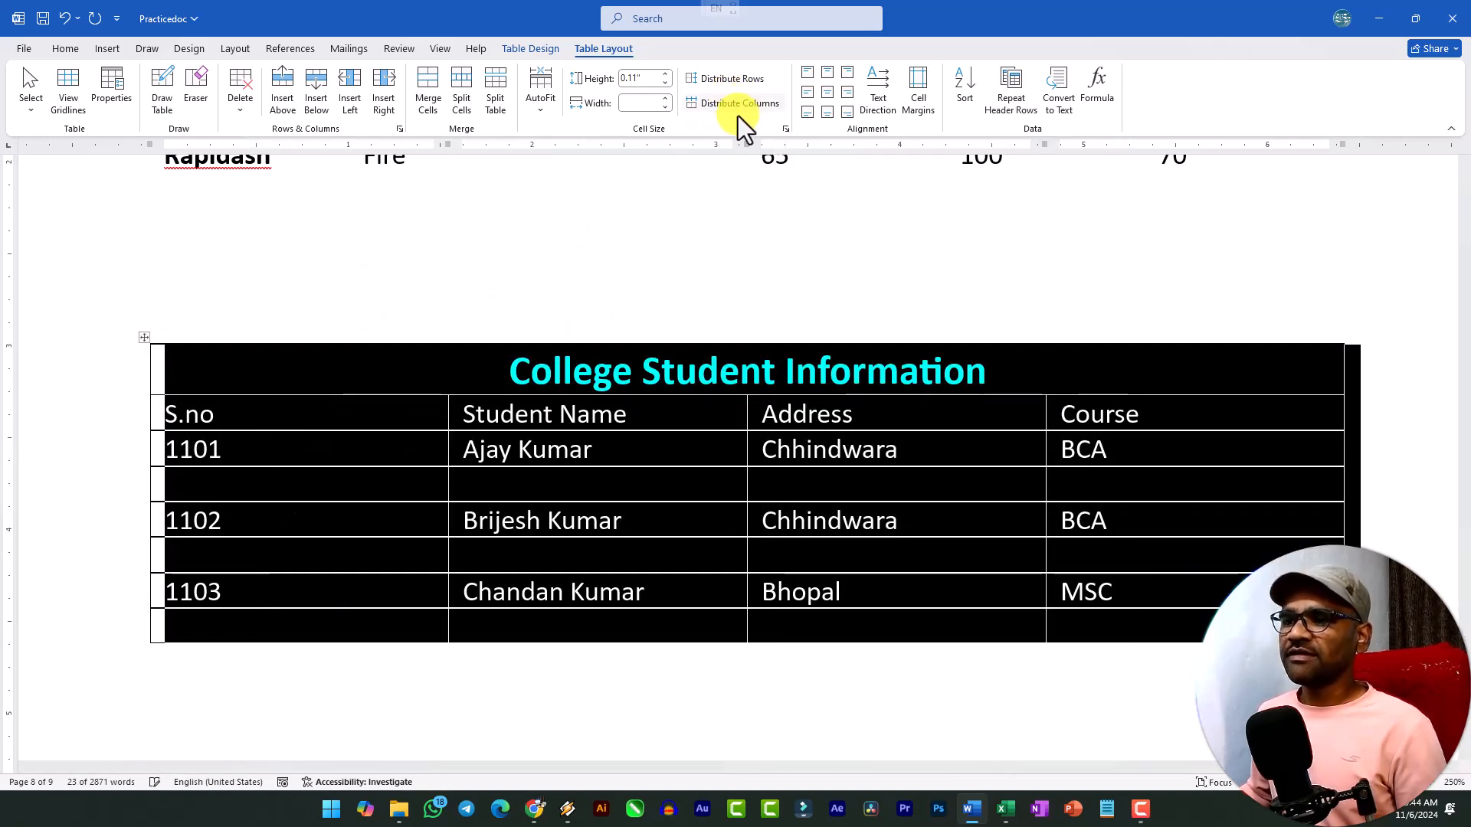
# Enlarge the blank row below 1101 to about 0.59" high, and distribute all rows of the student table evenly.
pyautogui.click(330, 513)
pyautogui.click(332, 498)
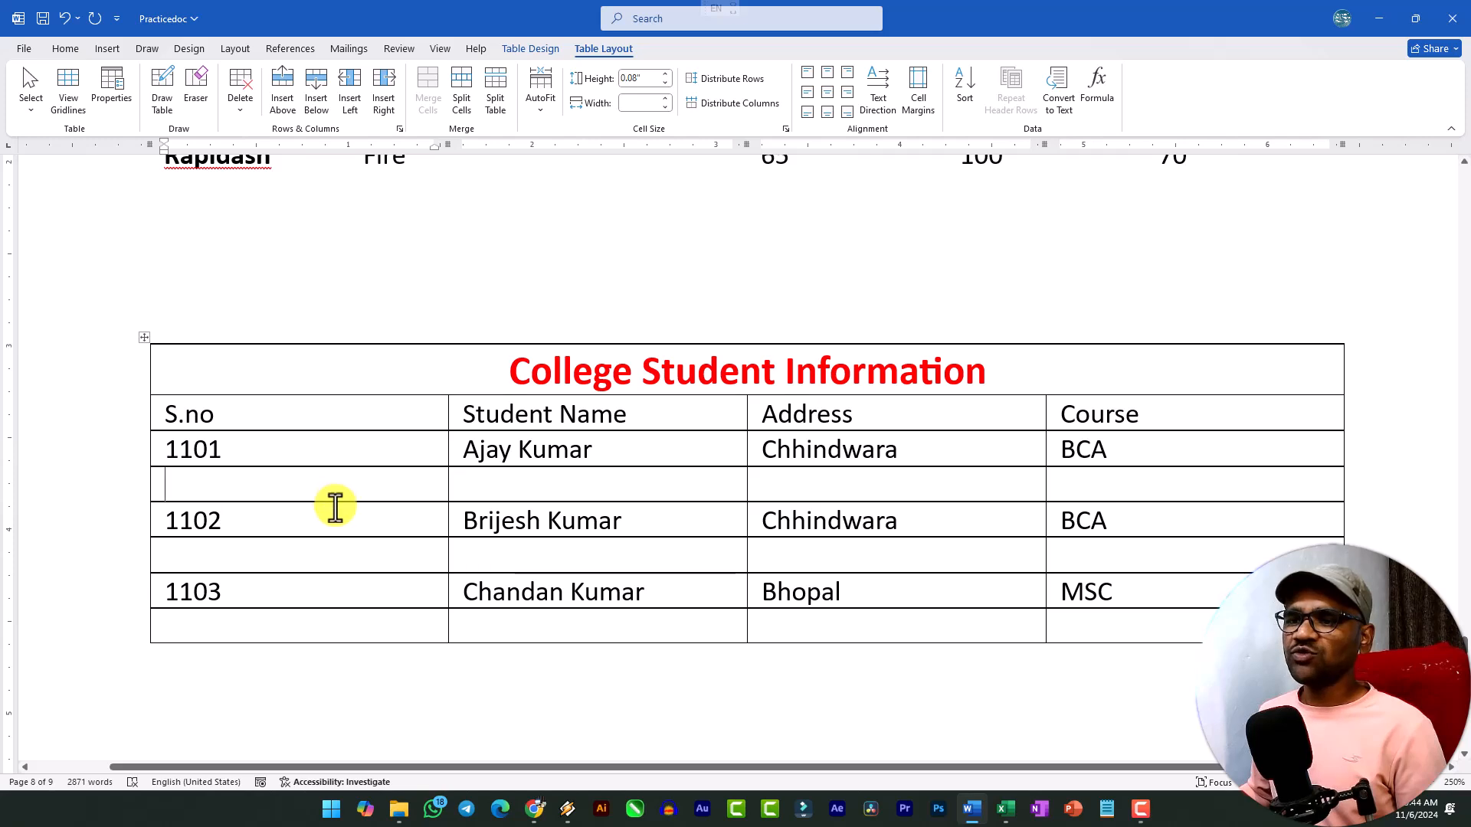
pyautogui.moveTo(338, 503); pyautogui.dragTo(335, 574)
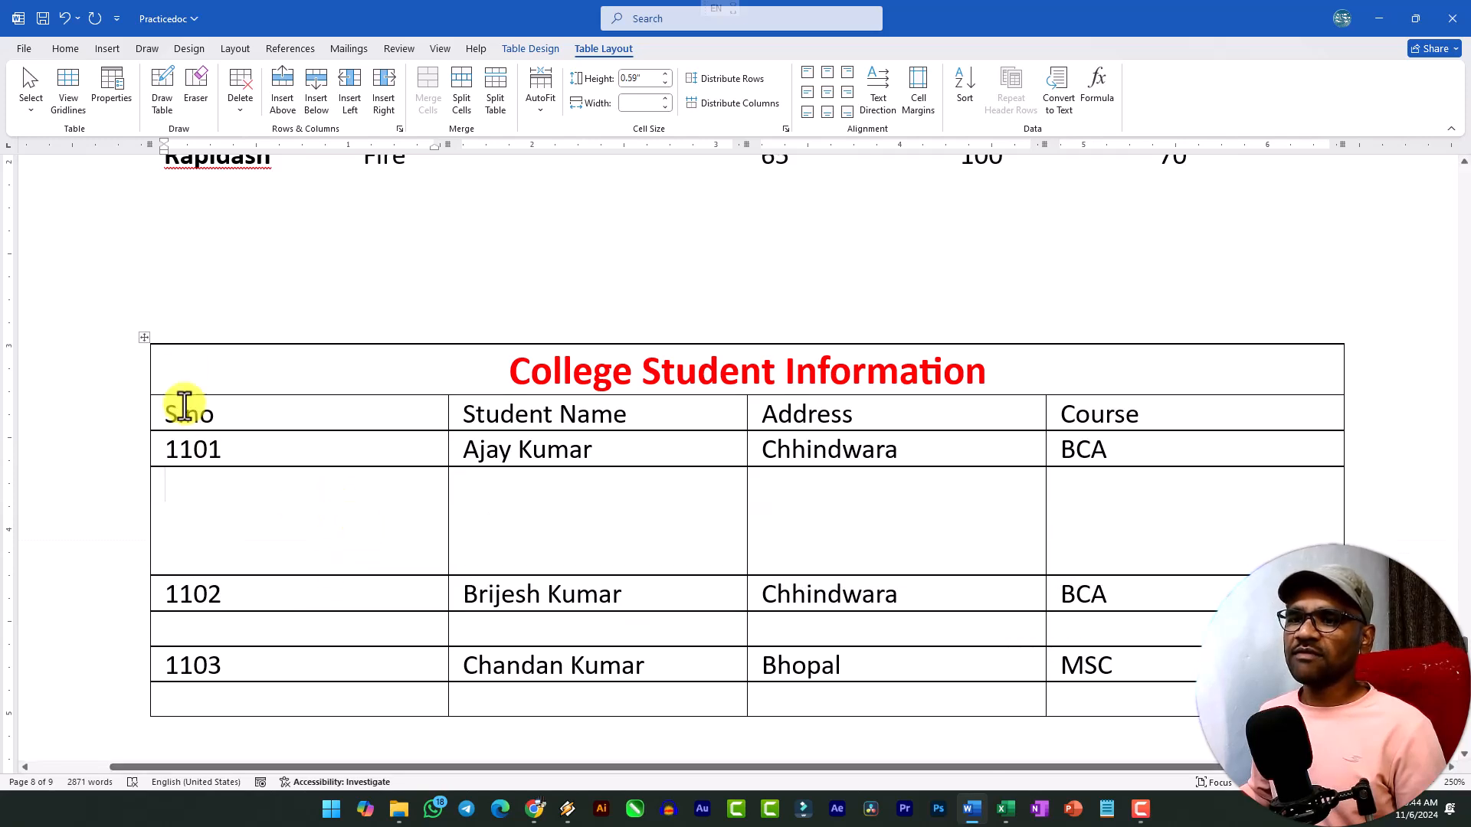
pyautogui.click(146, 339)
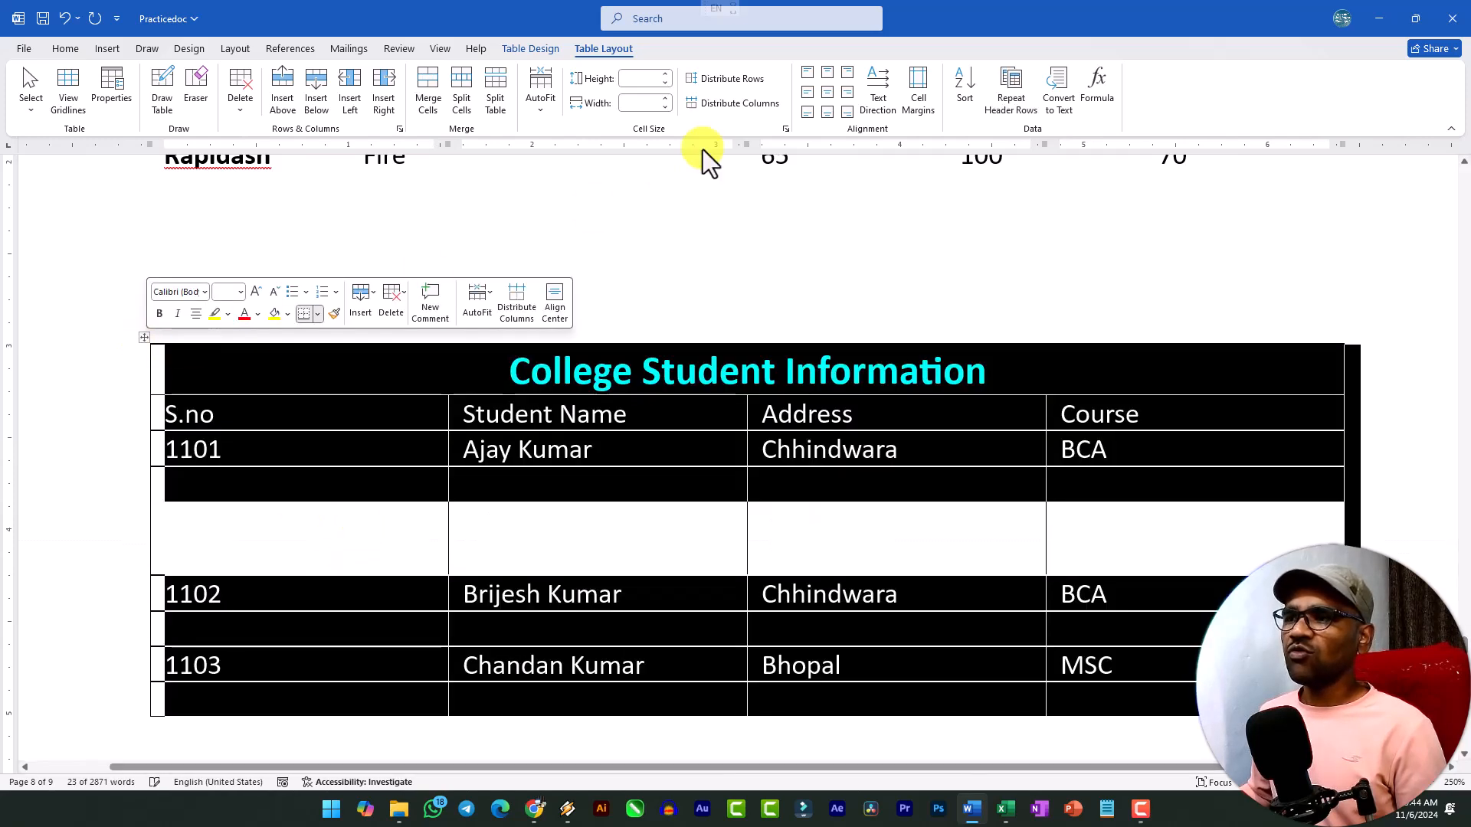
pyautogui.click(732, 79)
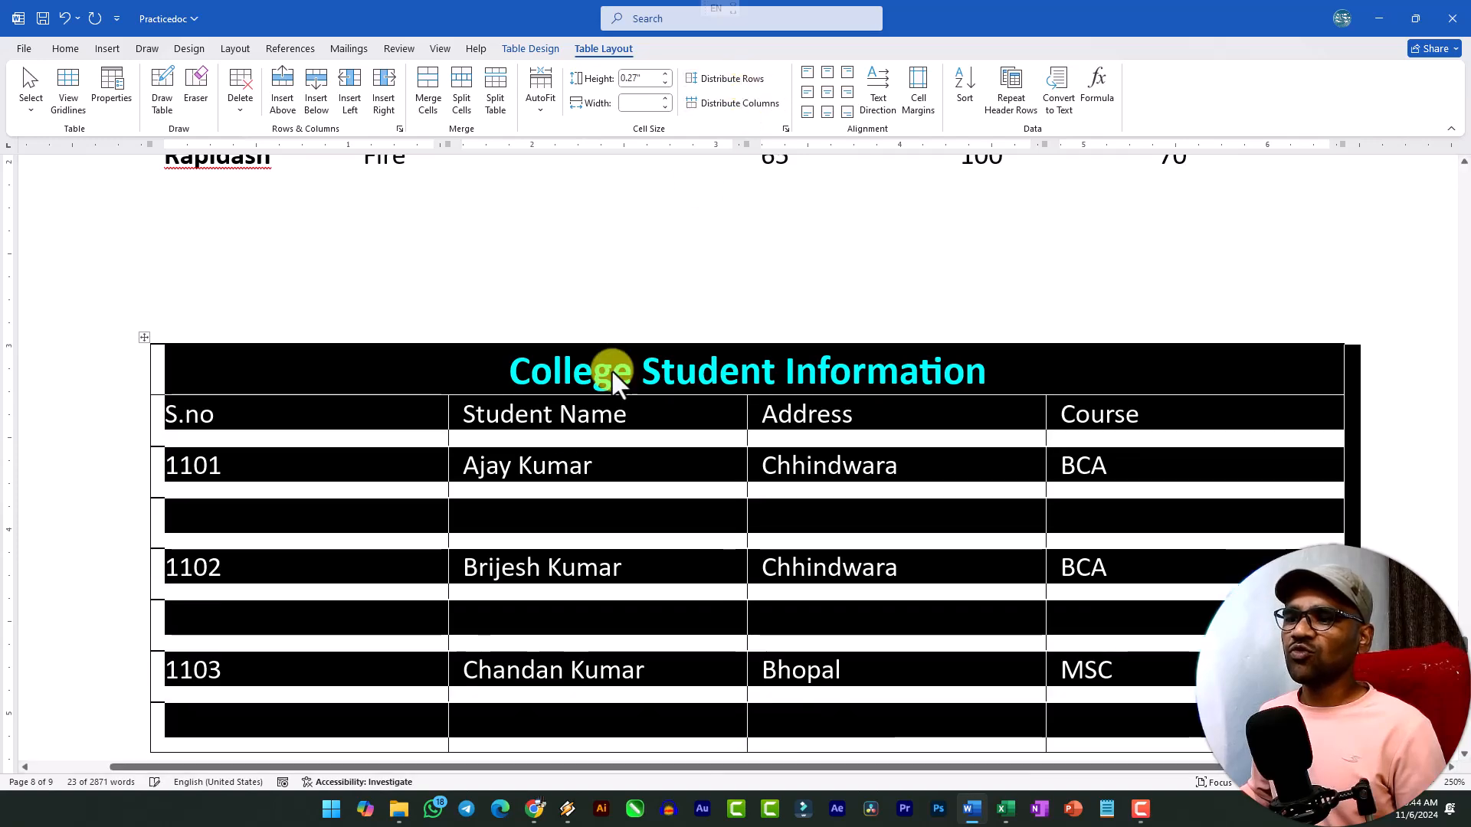
pyautogui.click(486, 465)
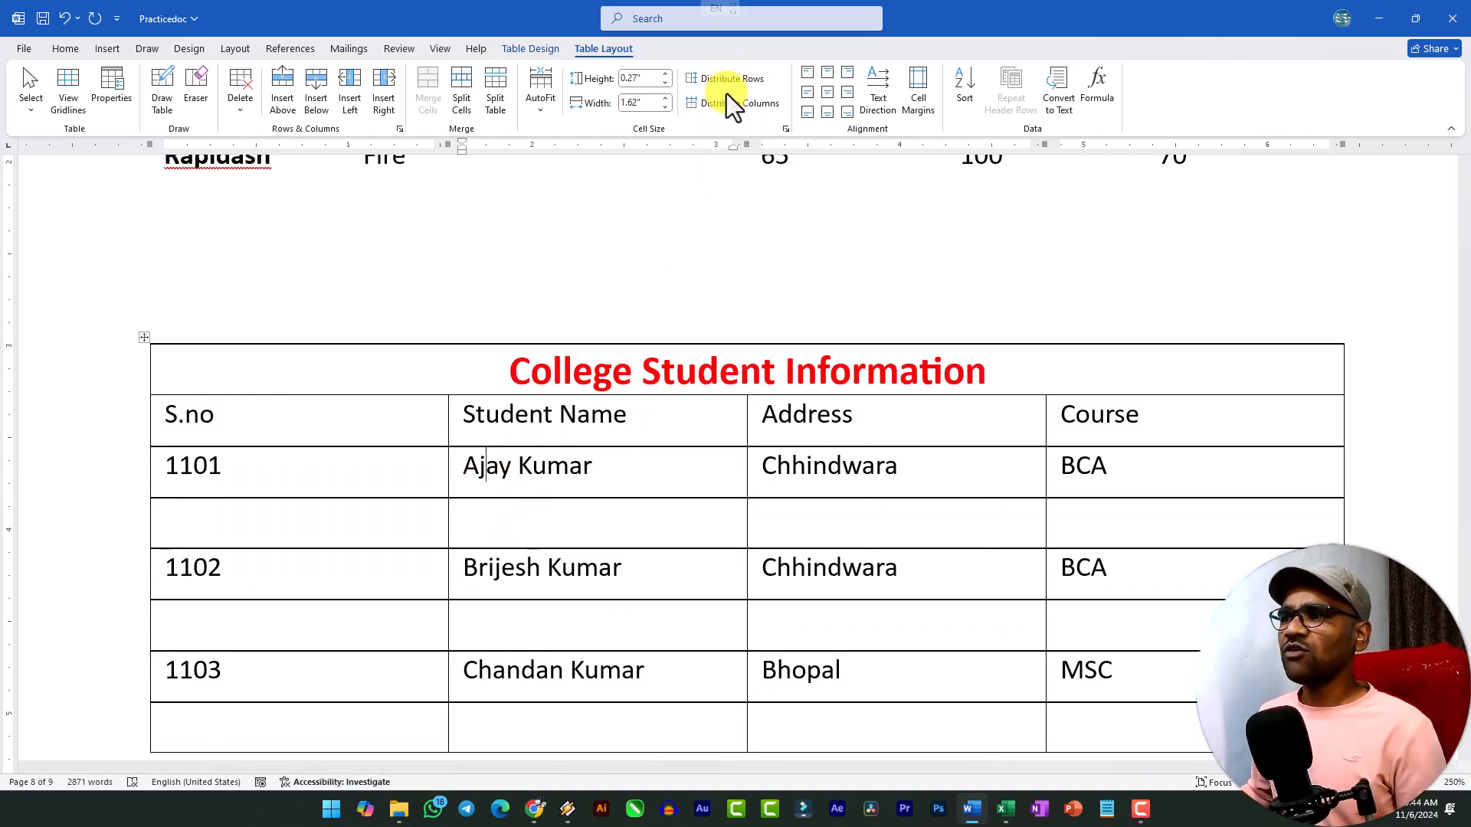
pyautogui.click(662, 489)
# Increase the height of the 1102 and 1101 rows to about 0.45" each.
pyautogui.scroll(-2, 507, 463)
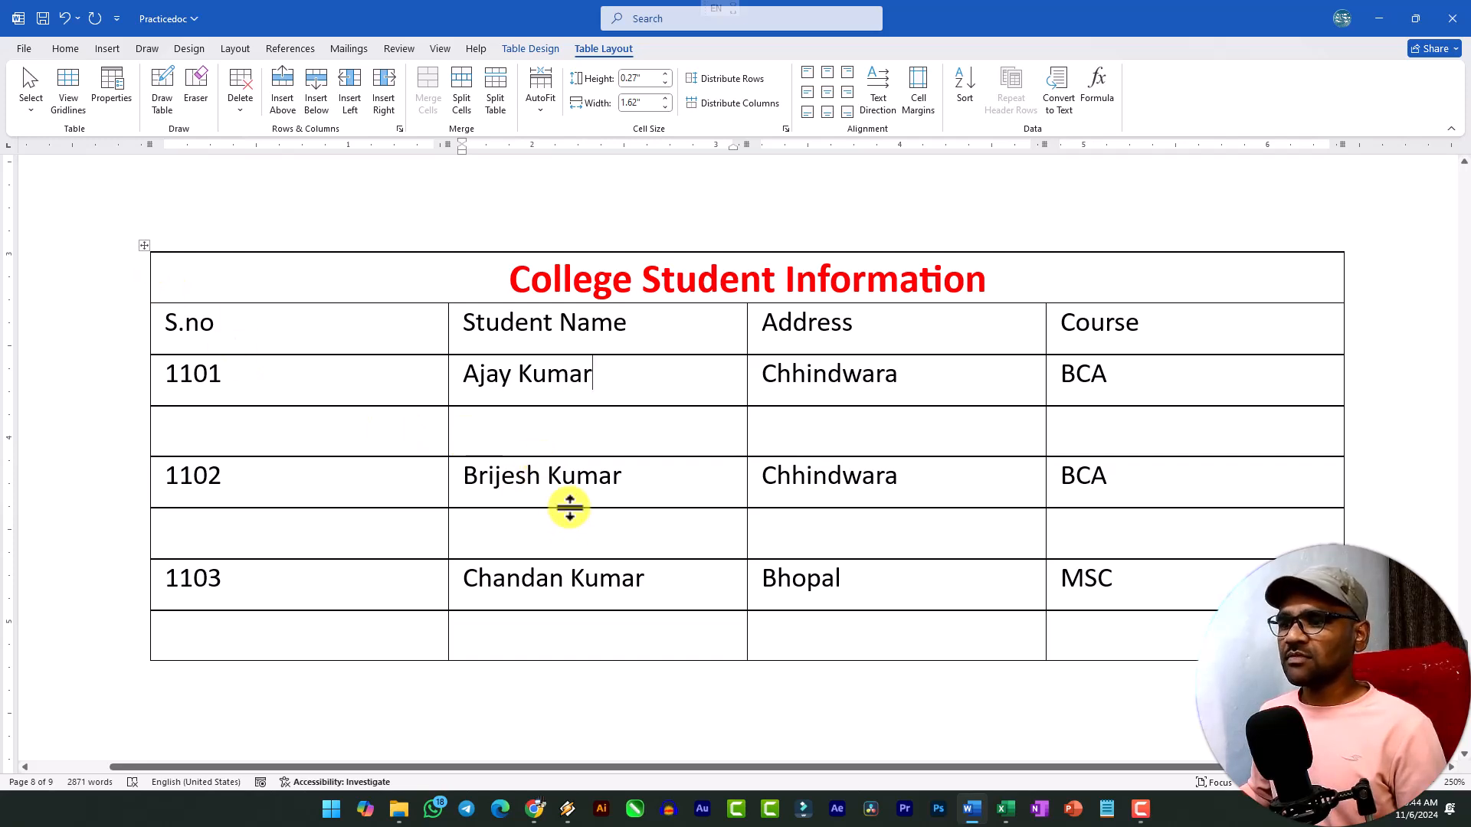
pyautogui.moveTo(571, 520); pyautogui.dragTo(571, 554)
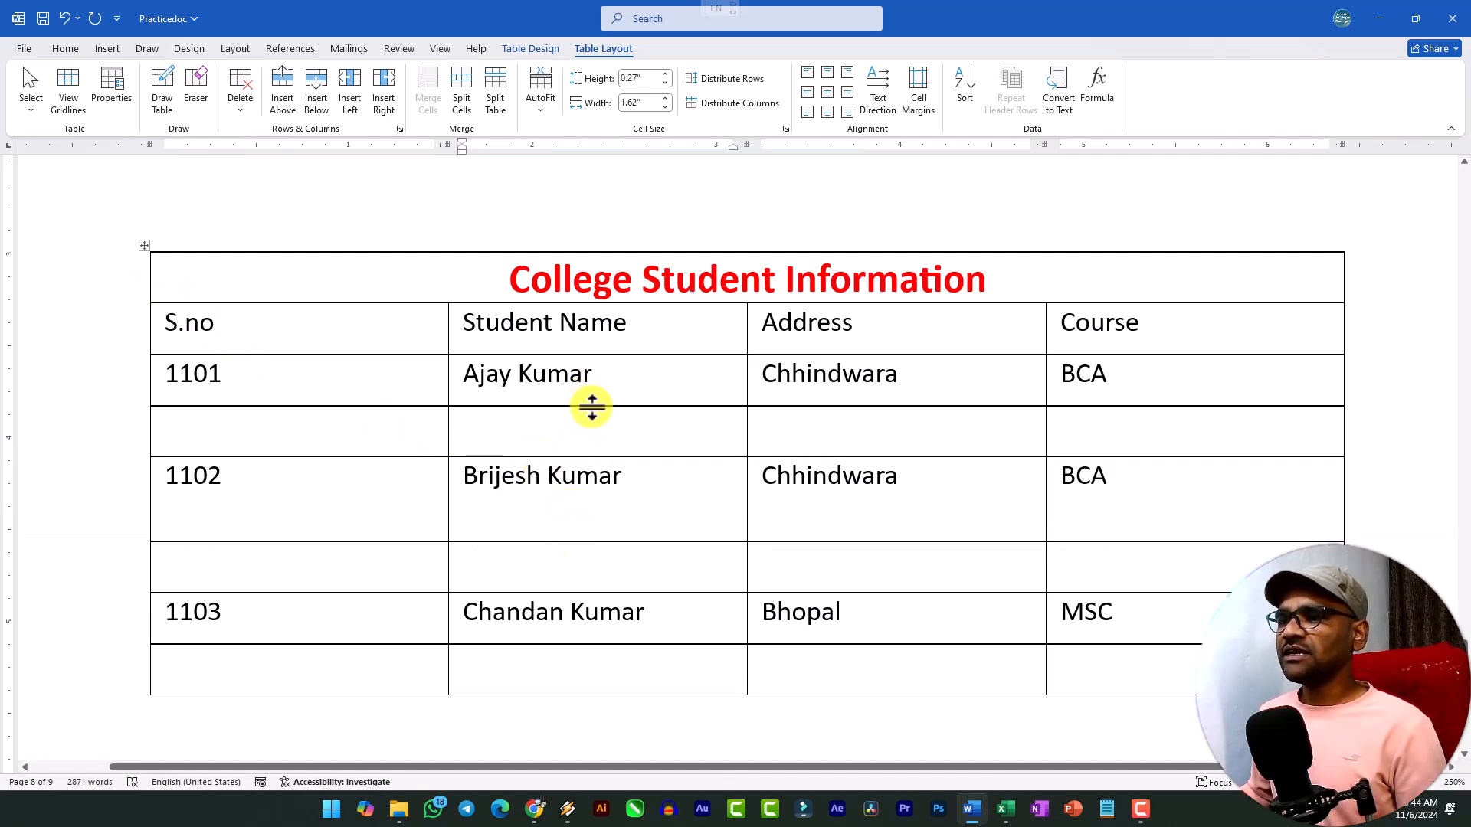
pyautogui.moveTo(593, 406); pyautogui.dragTo(592, 439)
pyautogui.click(145, 246)
pyautogui.click(544, 420)
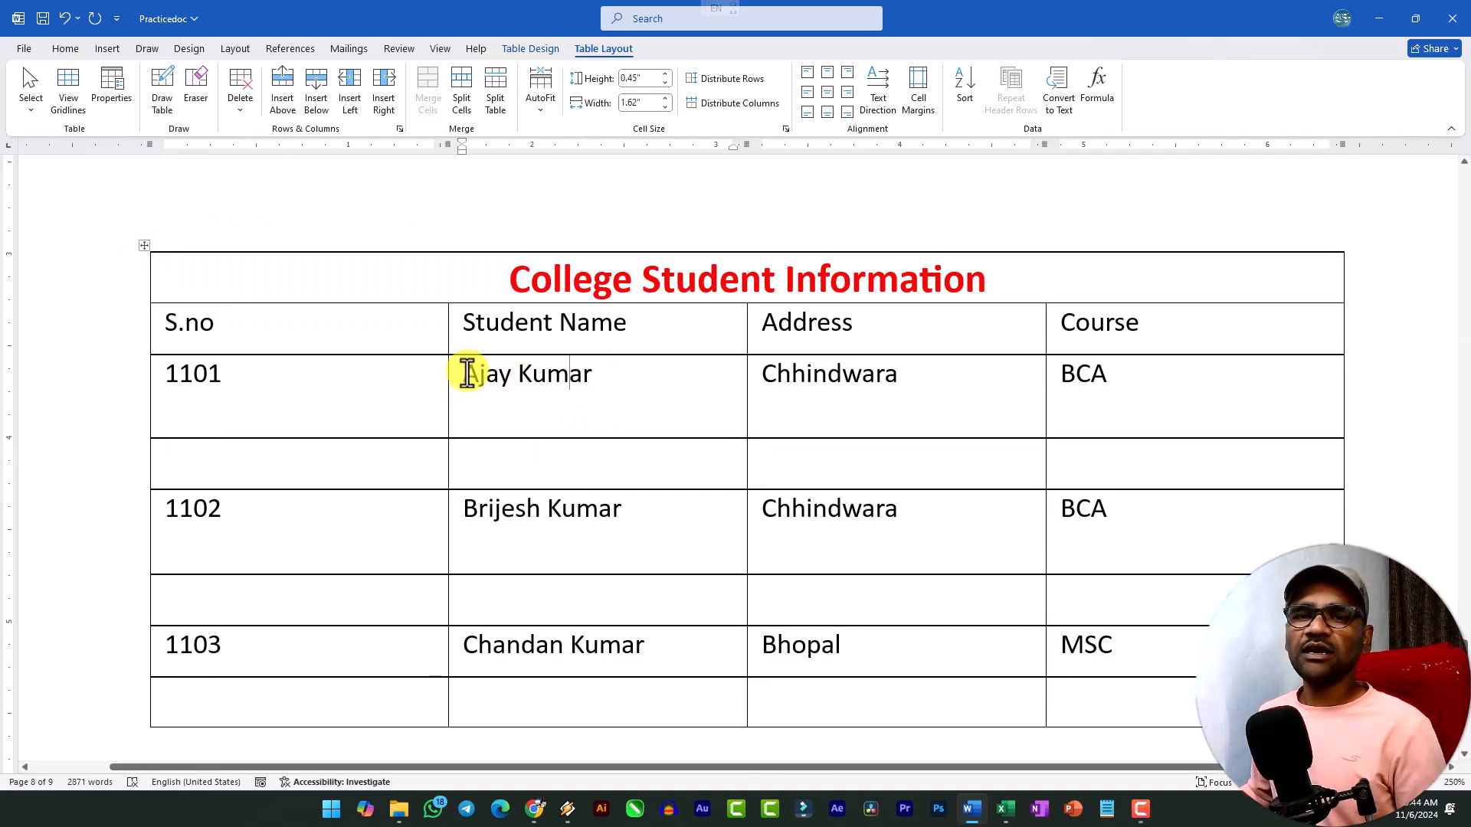
# Center the text of the whole student table horizontally and vertically within its cells.
pyautogui.click(144, 246)
pyautogui.click(826, 93)
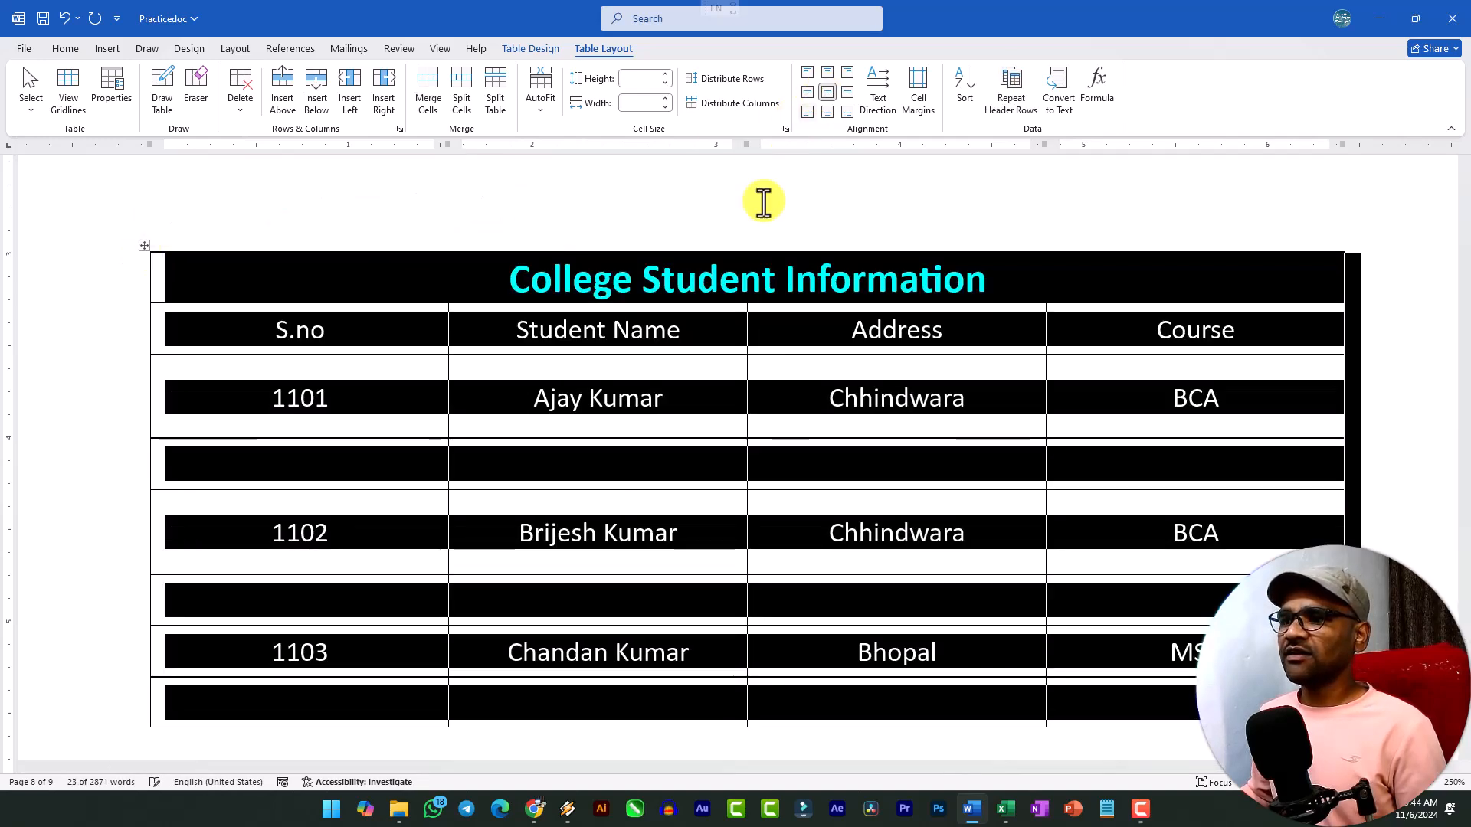
pyautogui.click(585, 369)
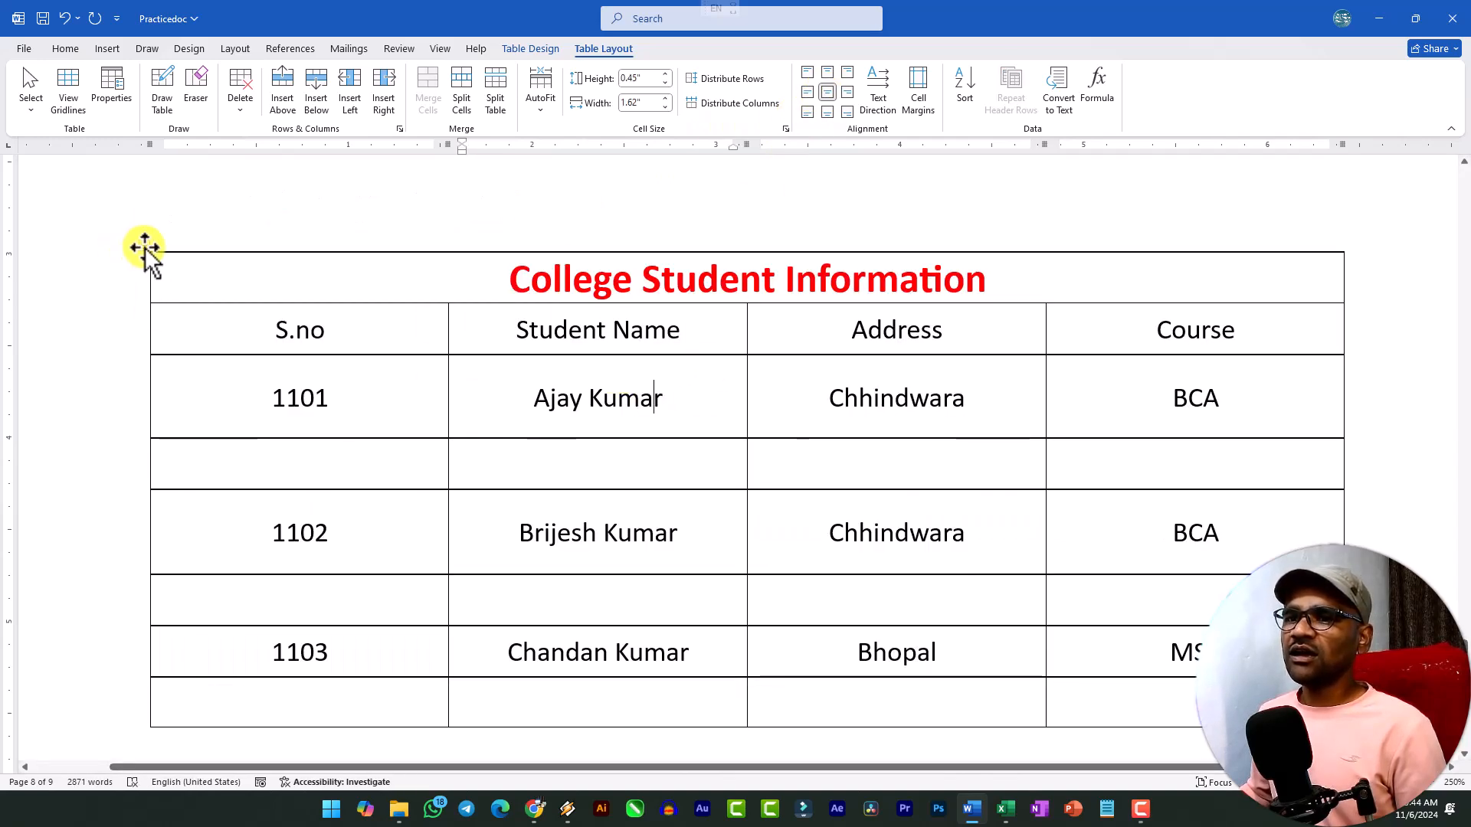
# Try center-left, center-right, bottom-center and top-left cell alignment on the whole table, and restore centered alignment.
pyautogui.click(144, 246)
pyautogui.click(807, 92)
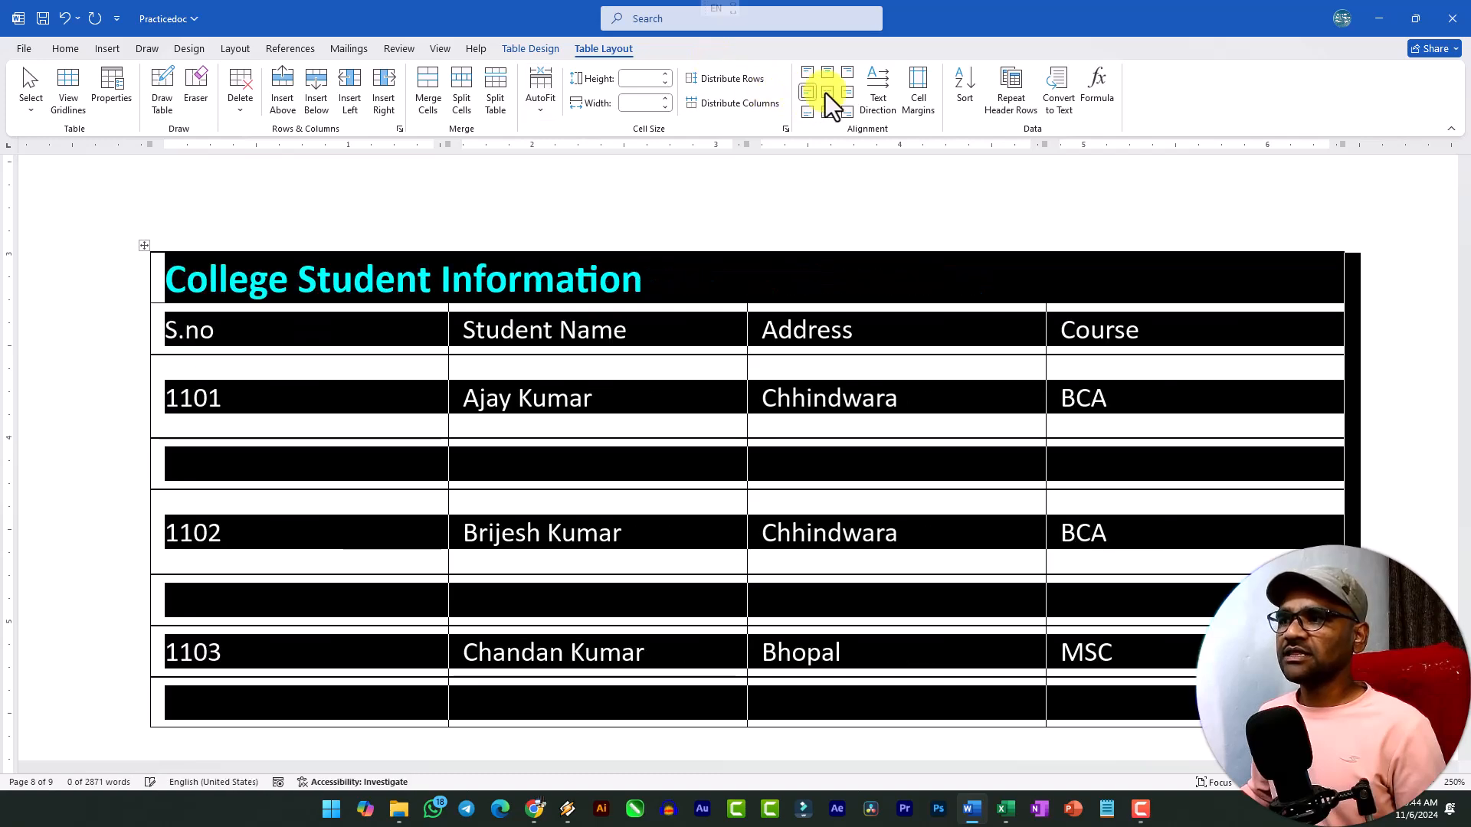
pyautogui.click(847, 92)
pyautogui.click(827, 112)
pyautogui.click(810, 72)
pyautogui.click(826, 92)
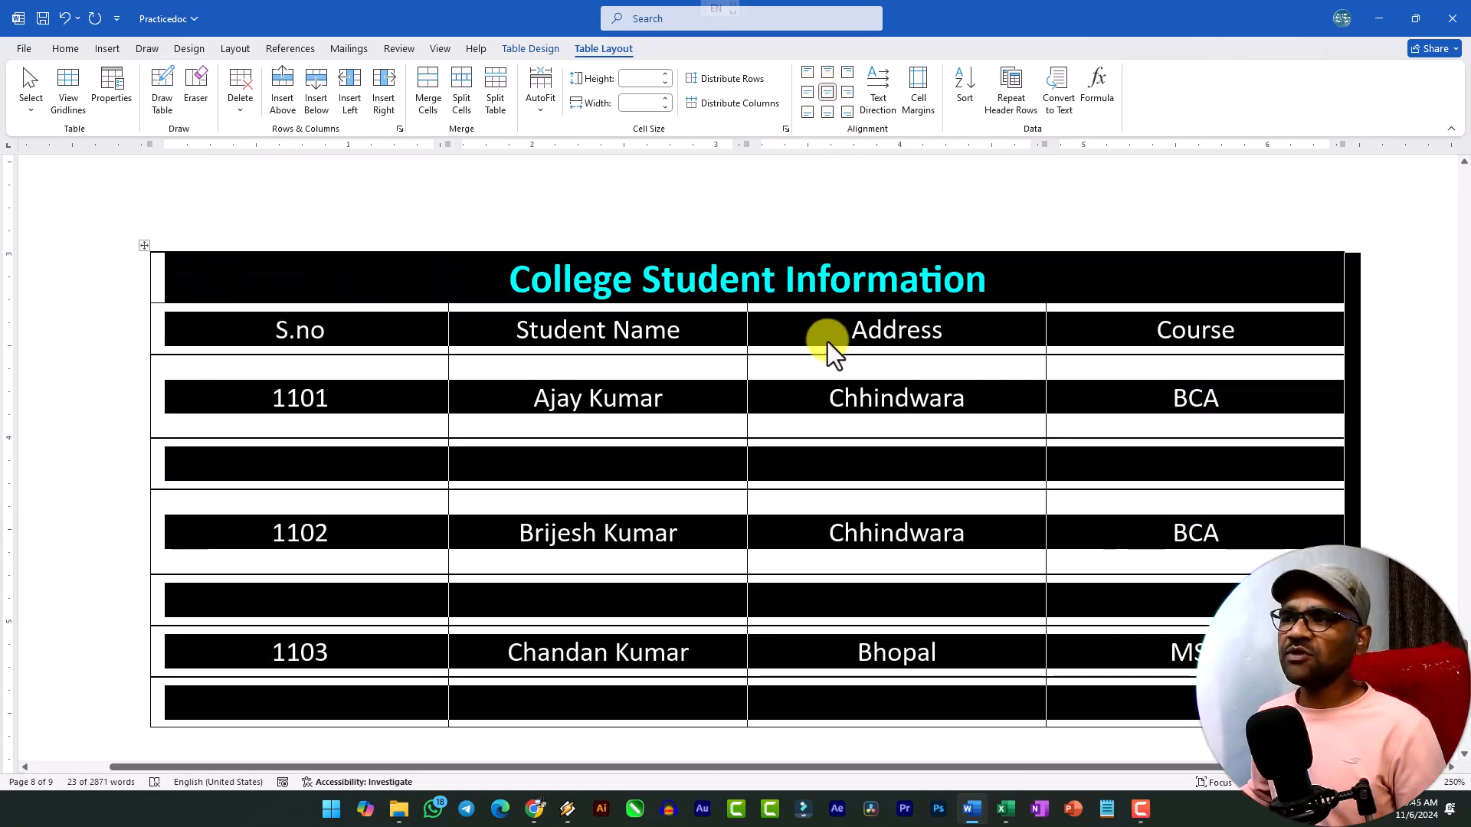
pyautogui.click(651, 428)
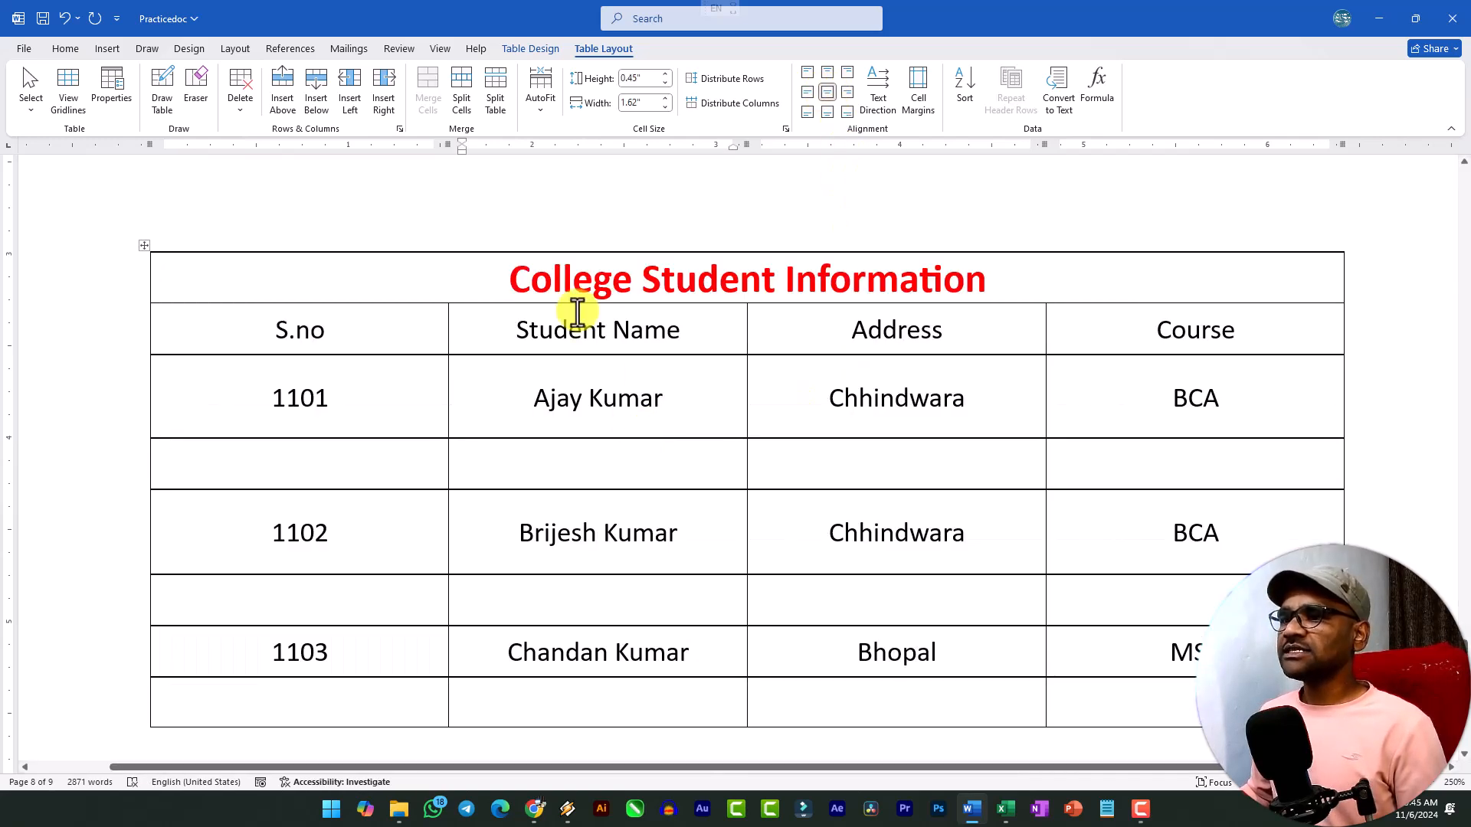
# Cycle the text direction of the header row's cells through the vertical orientations and back to horizontal.
pyautogui.moveTo(252, 328); pyautogui.dragTo(1162, 335)
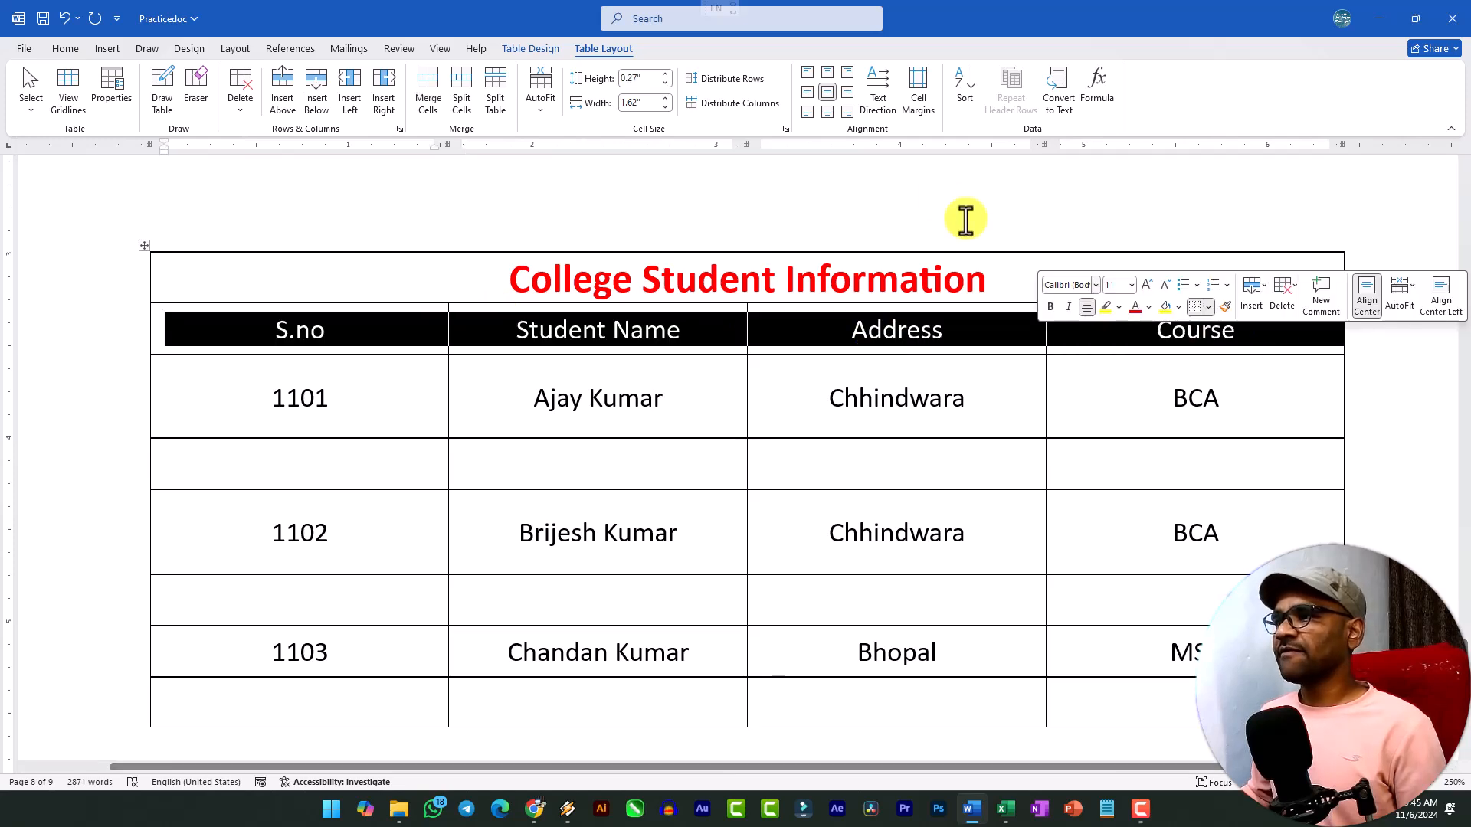
pyautogui.click(873, 90)
pyautogui.click(874, 90)
pyautogui.click(873, 90)
pyautogui.click(874, 90)
pyautogui.click(873, 90)
pyautogui.click(873, 91)
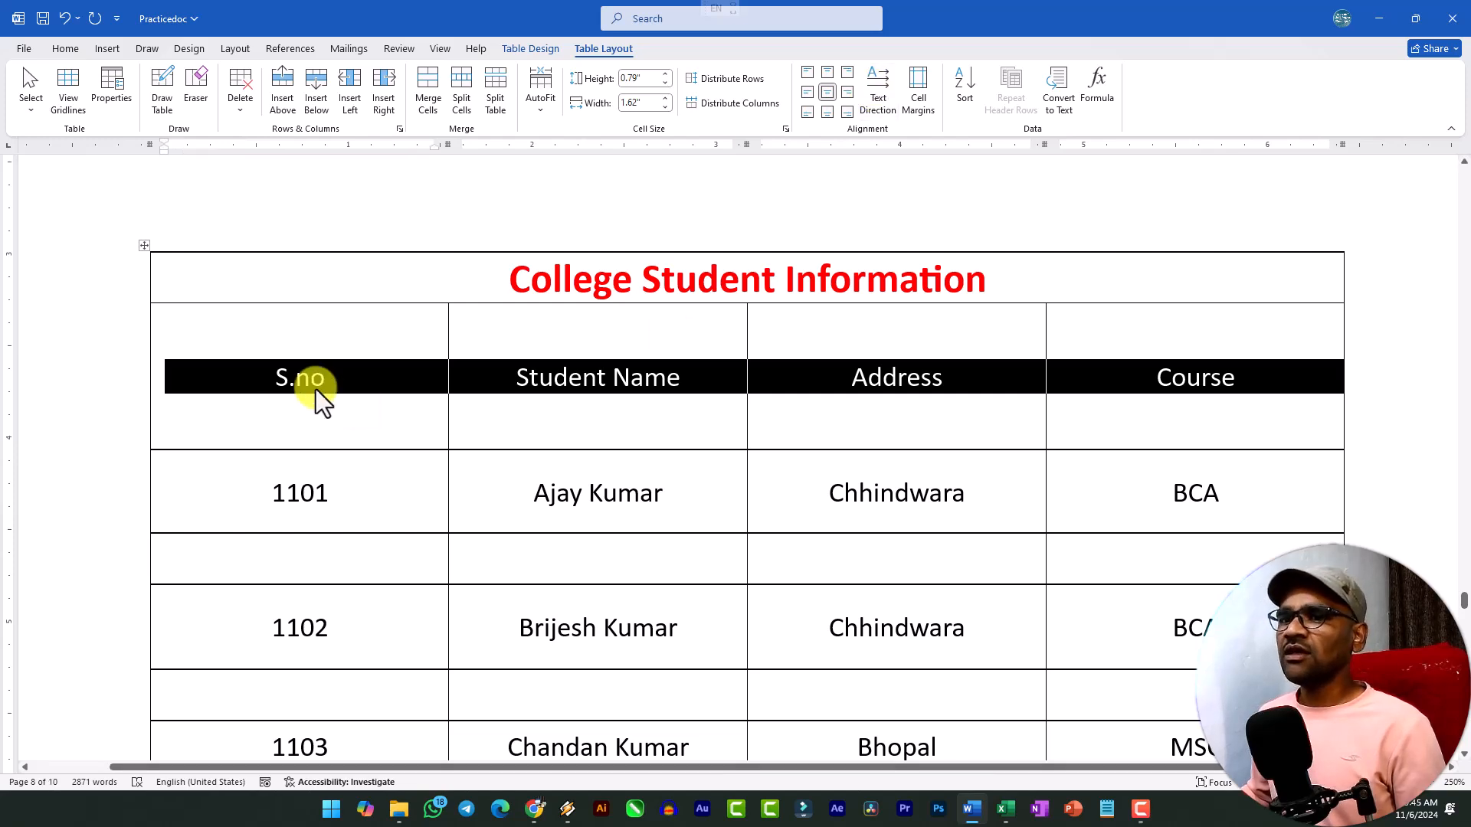
# AutoFit the whole student table to its contents, and AutoFit it to the window width.
pyautogui.click(144, 250)
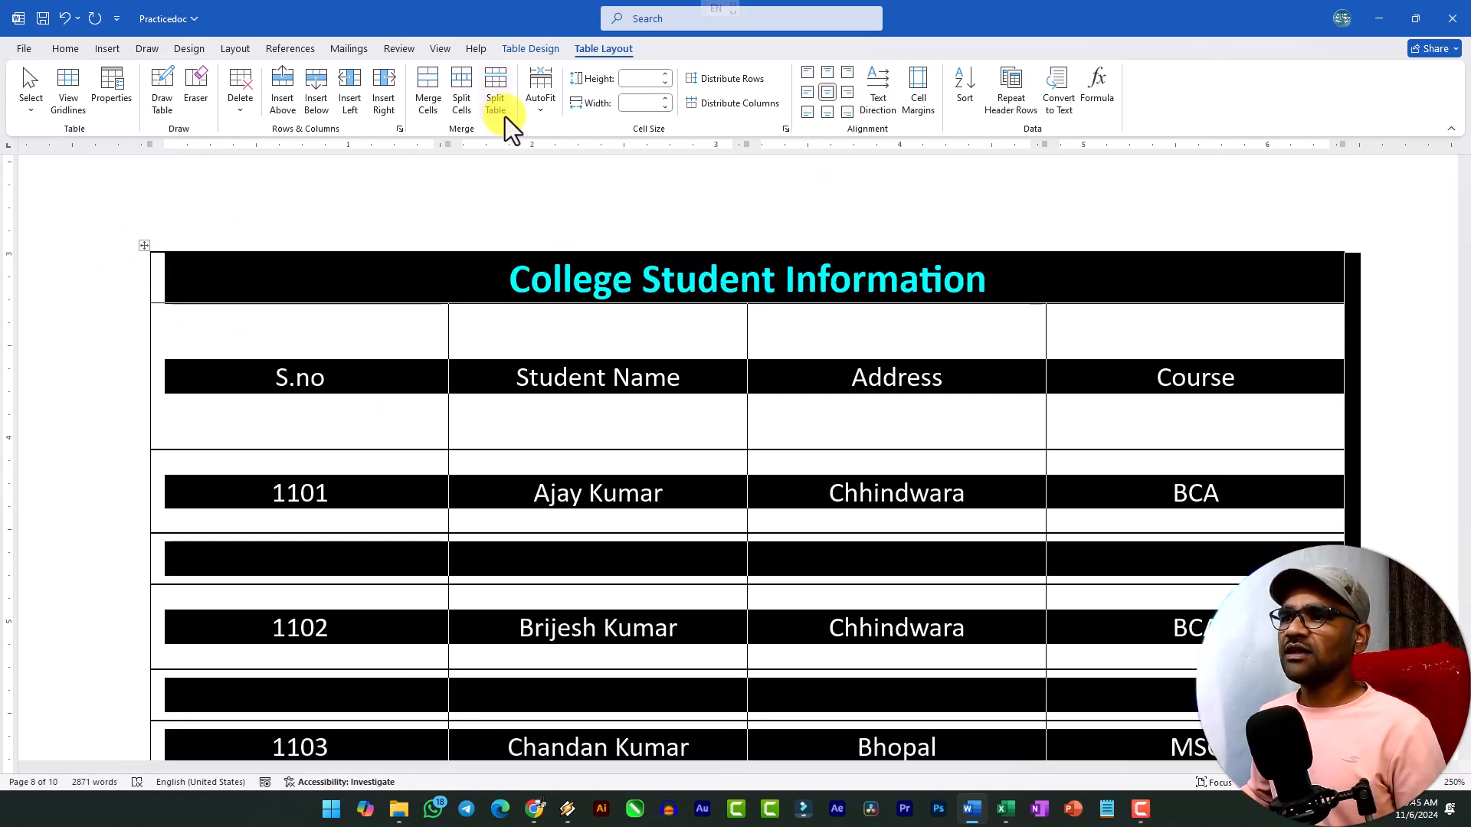
pyautogui.click(531, 112)
pyautogui.click(585, 138)
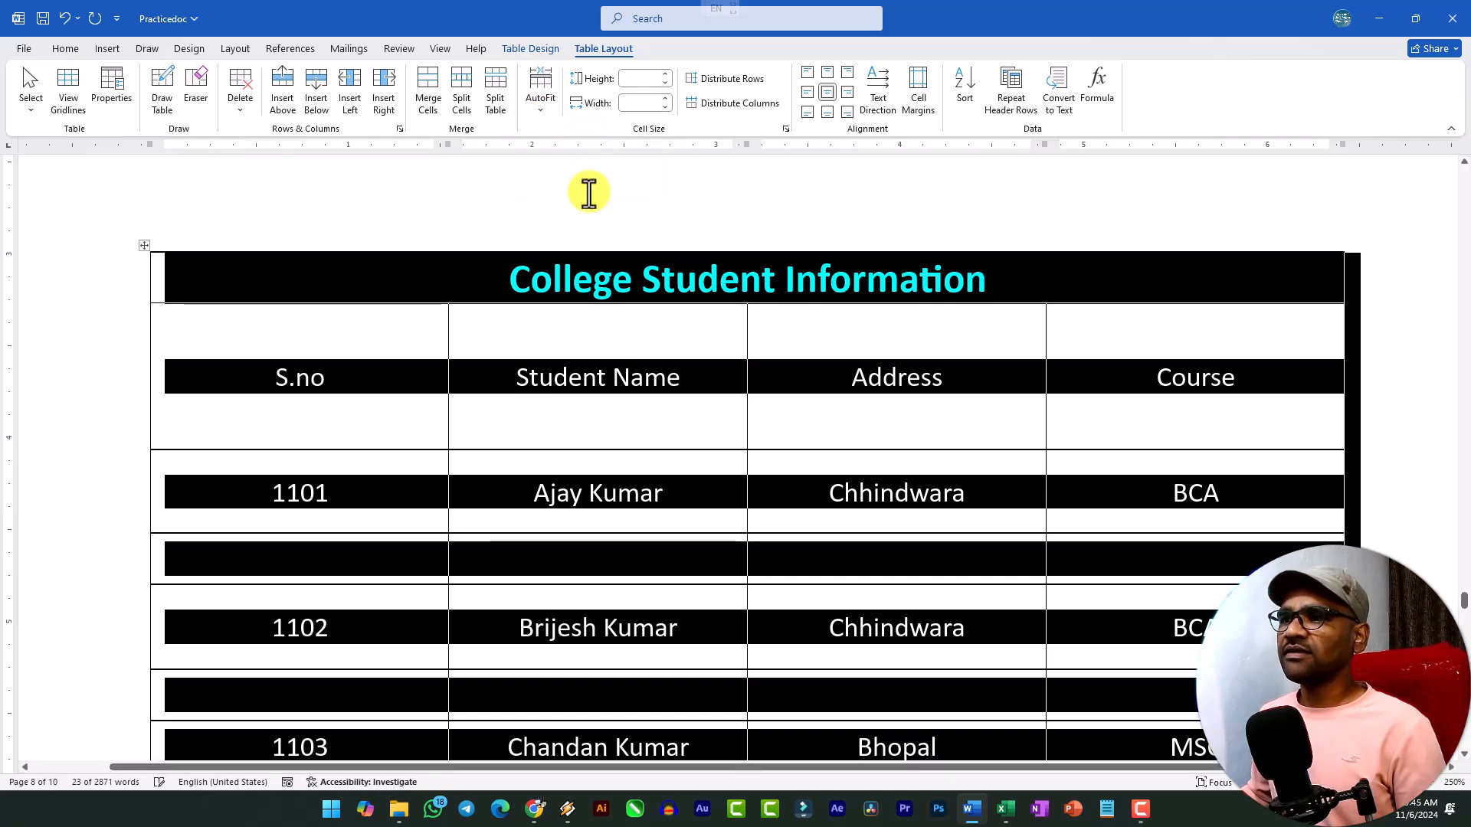
pyautogui.click(541, 113)
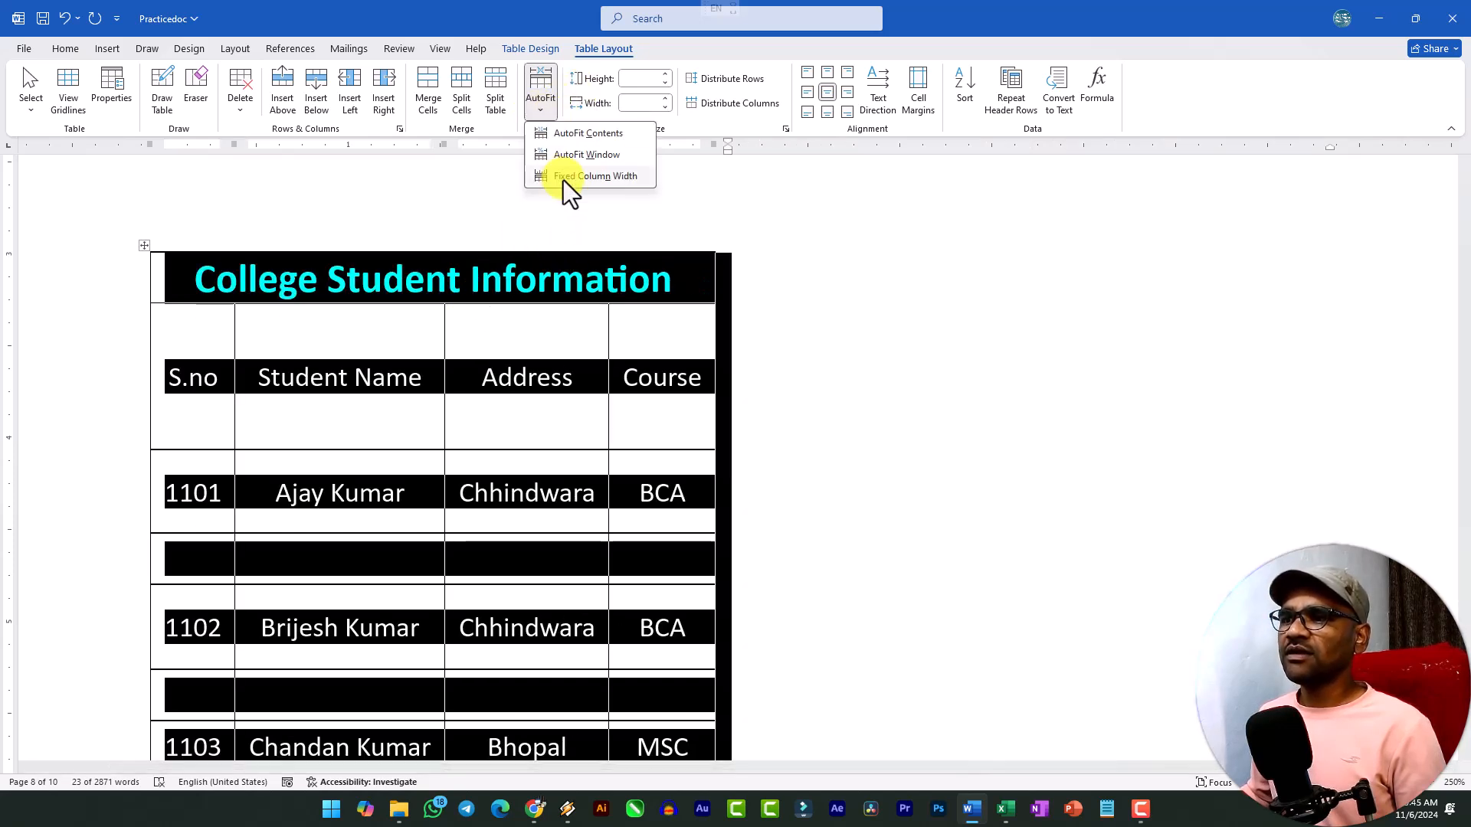
pyautogui.click(580, 160)
pyautogui.click(647, 431)
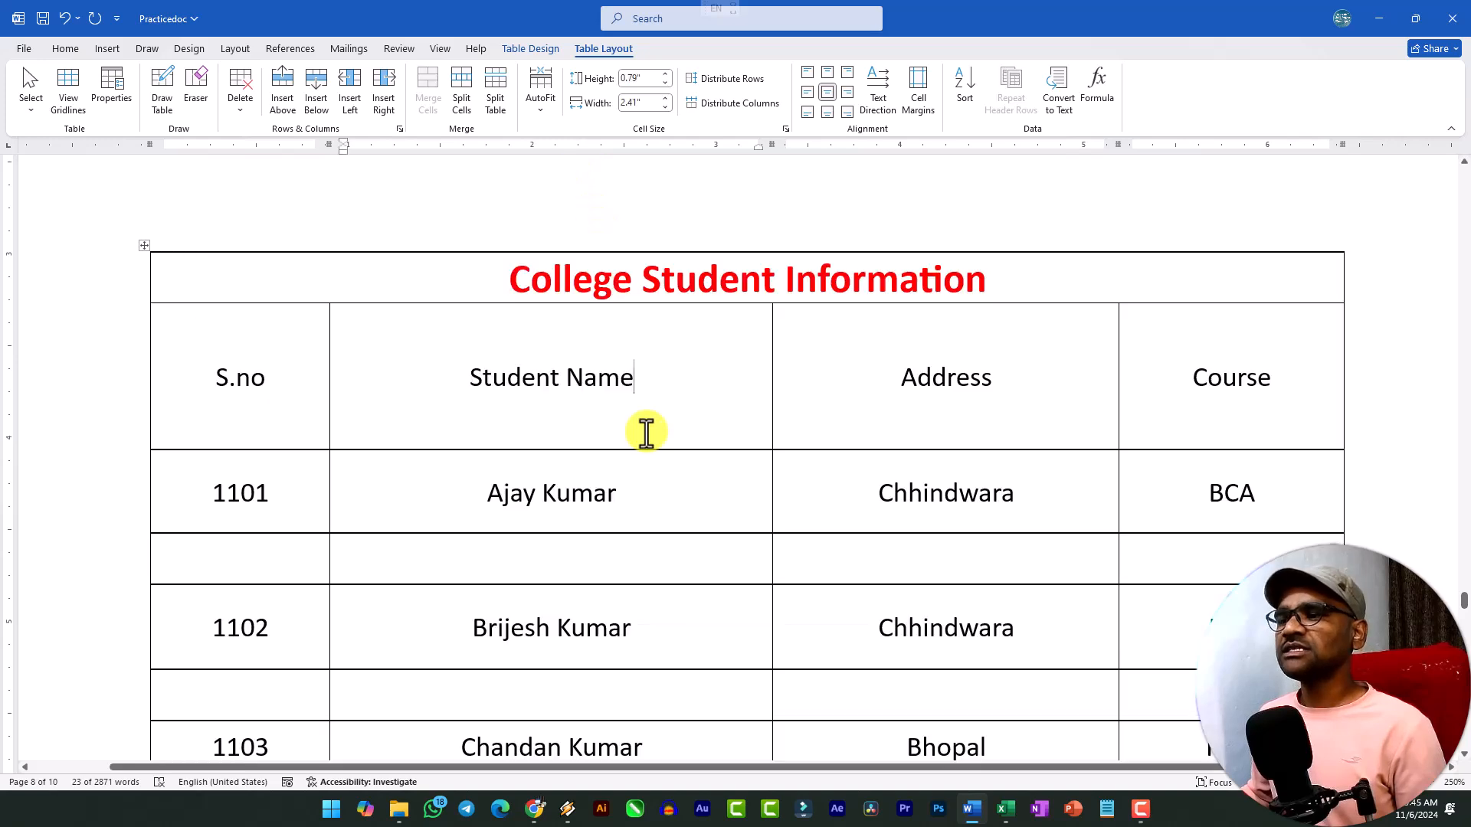
pyautogui.scroll(-5, 607, 430)
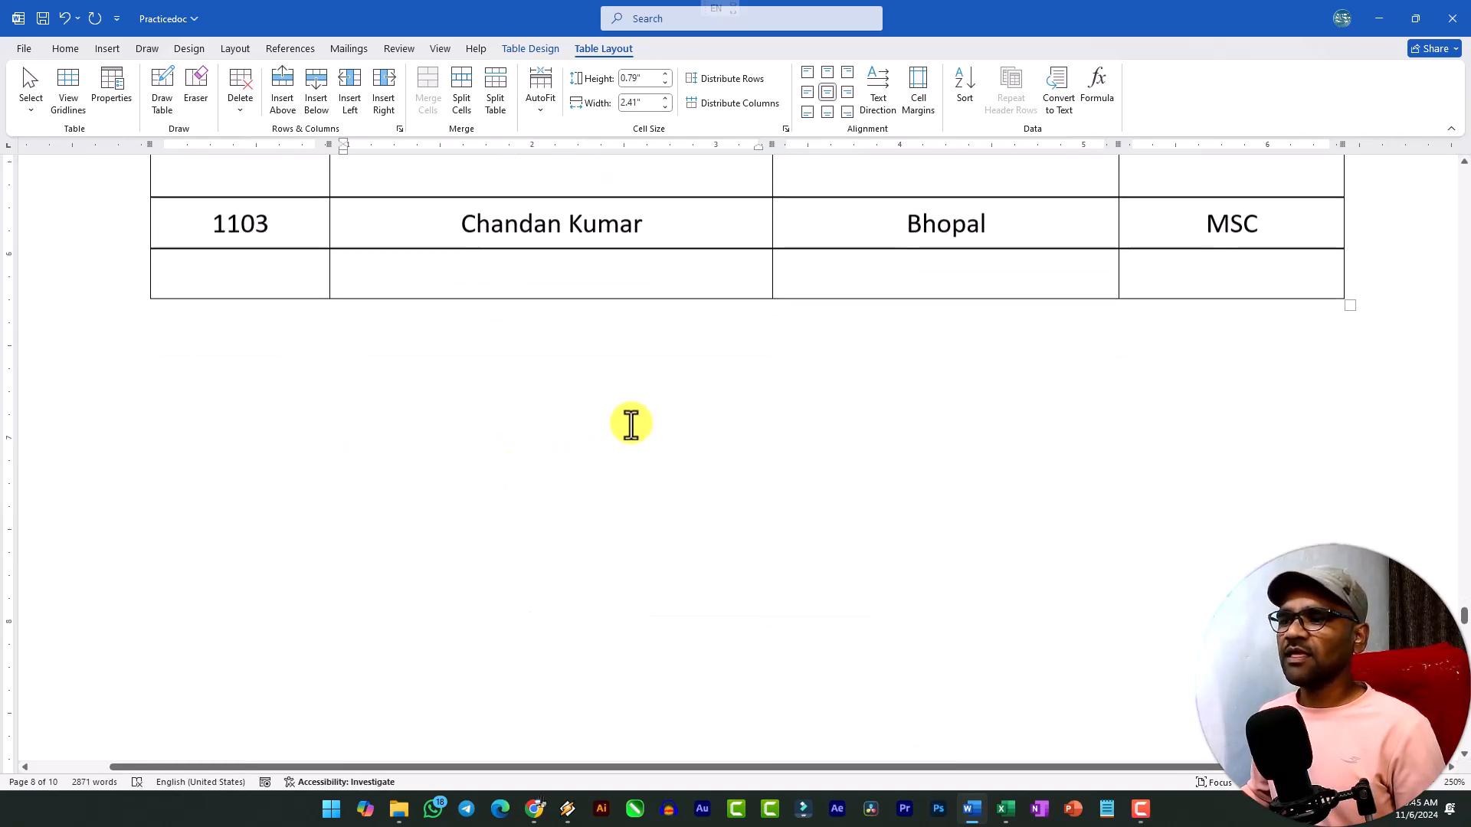
# Try a default top cell margin of 0.03" on the whole student table, and undo it.
pyautogui.scroll(5, 688, 324)
pyautogui.scroll(3, 675, 348)
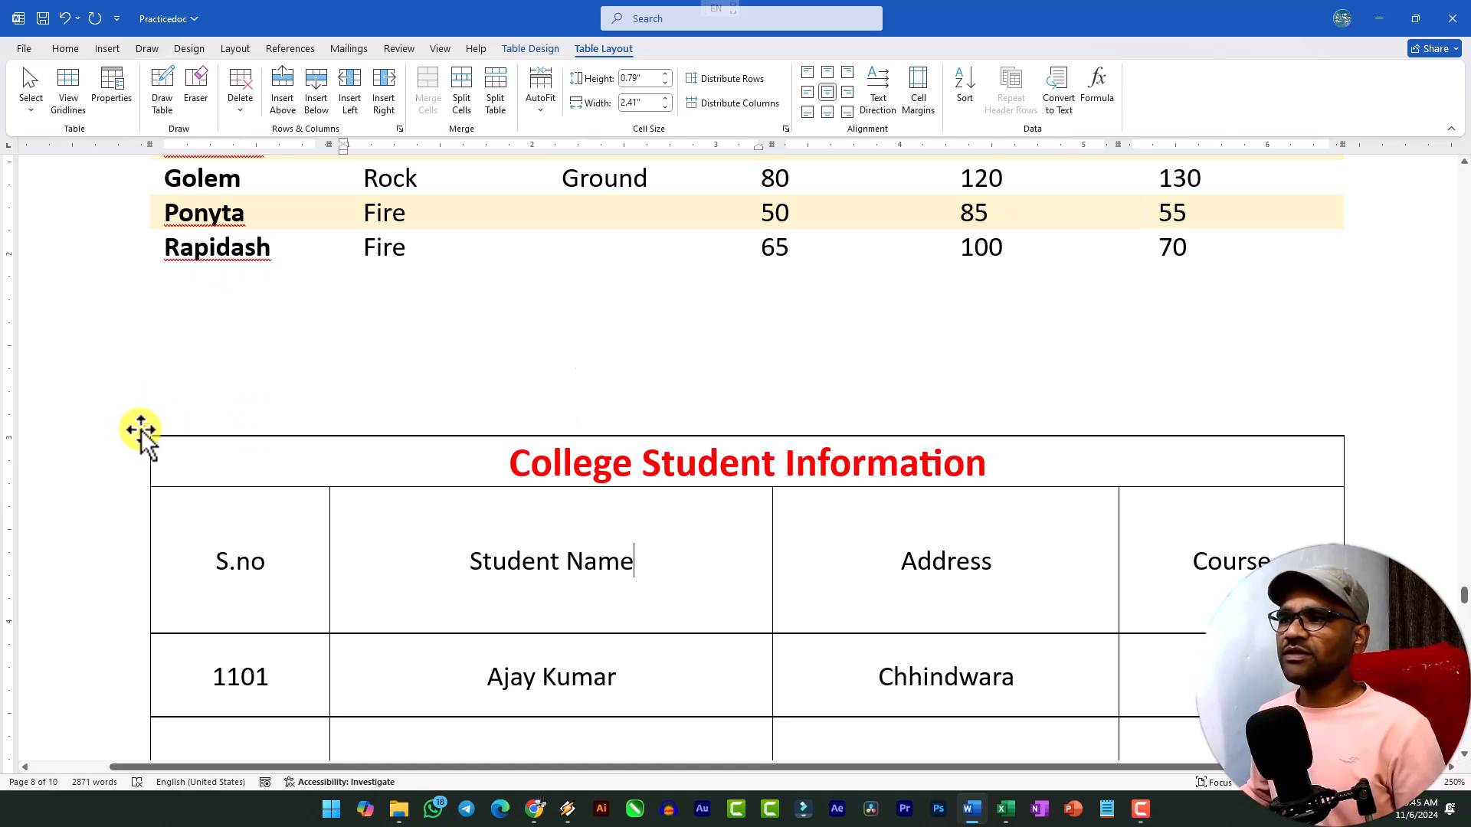
pyautogui.click(141, 430)
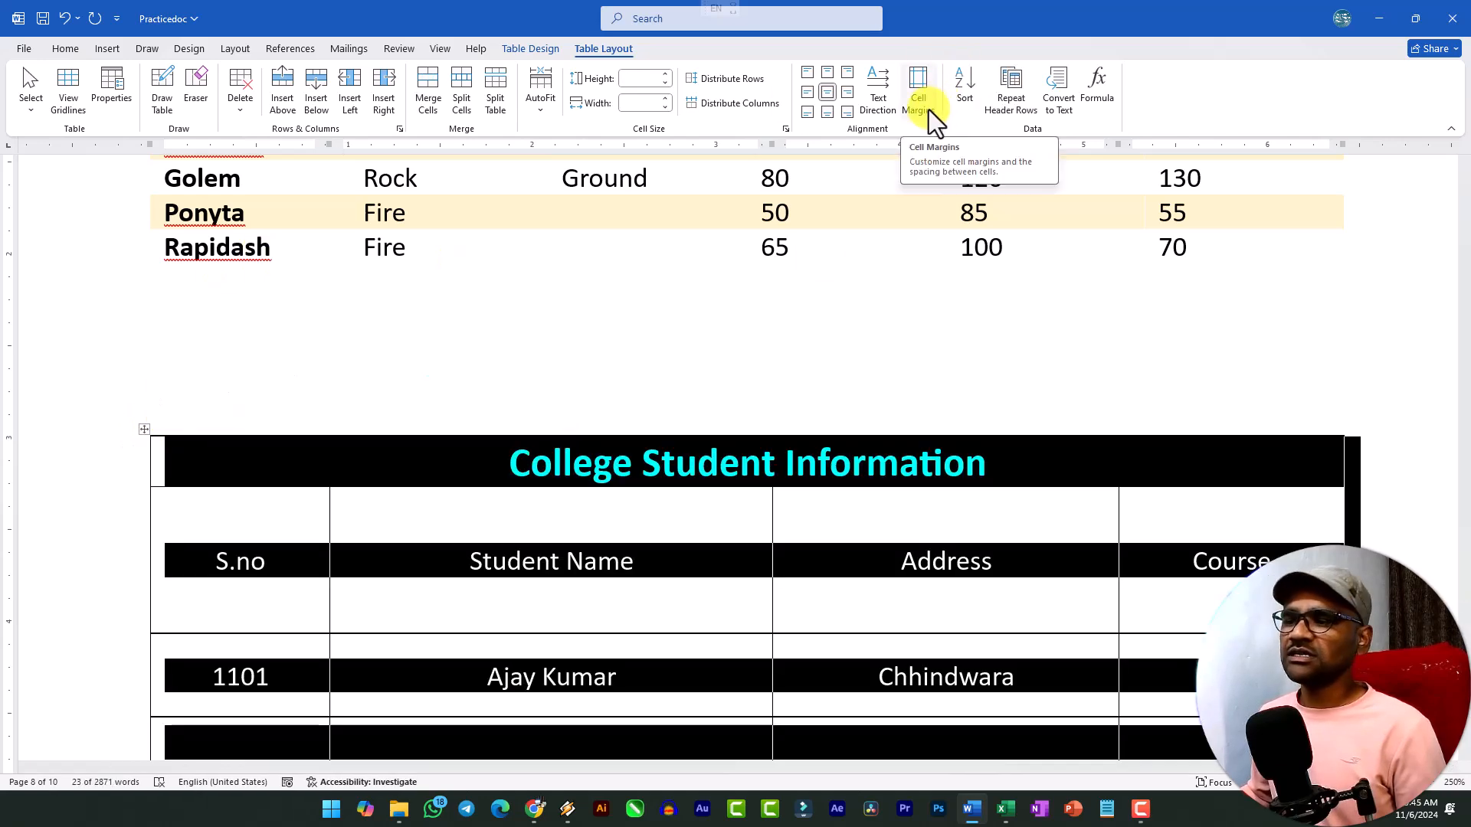
pyautogui.click(633, 532)
pyautogui.scroll(-3, 585, 503)
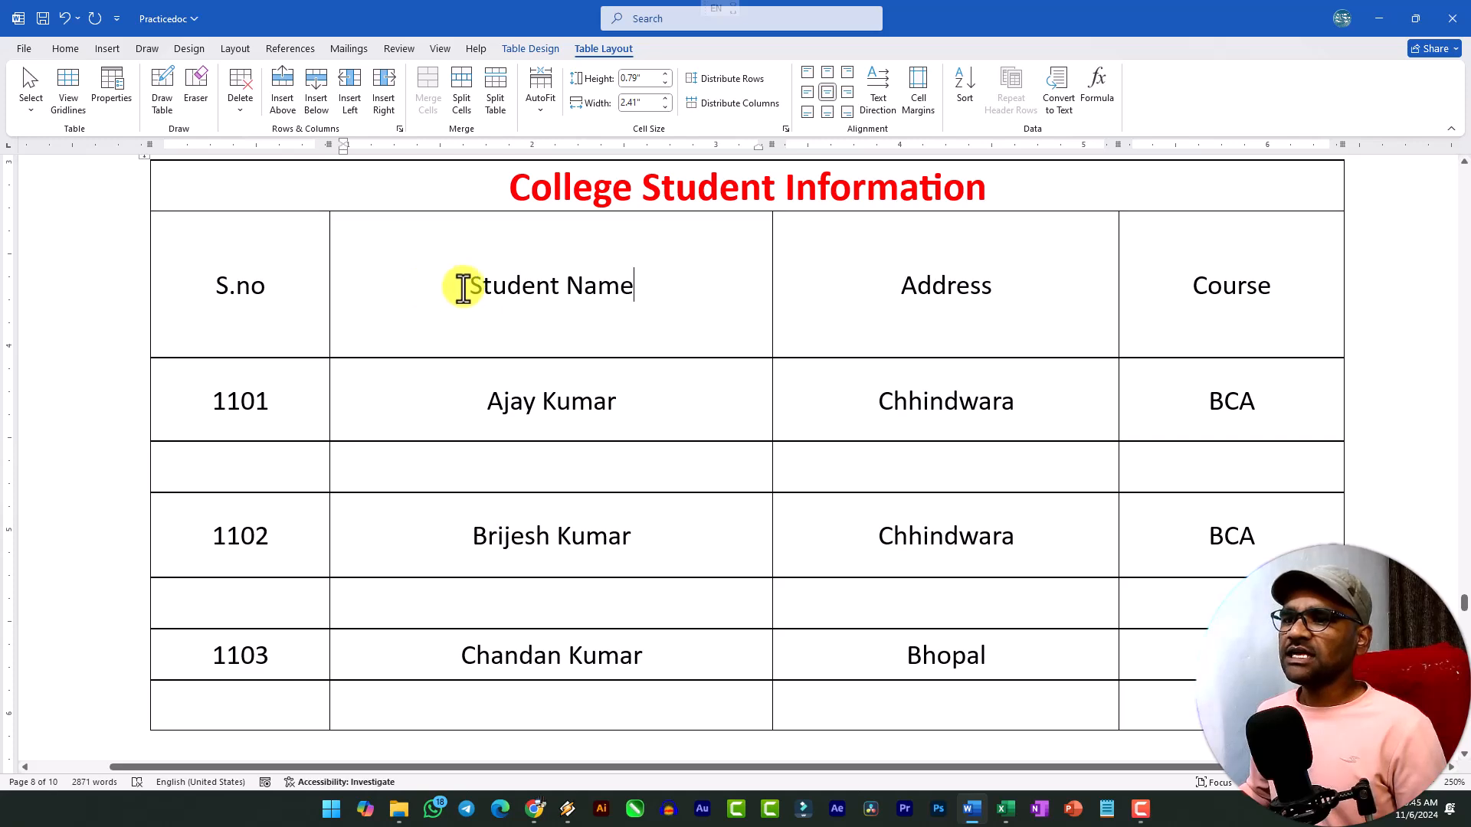
pyautogui.scroll(1, 191, 217)
pyautogui.click(147, 245)
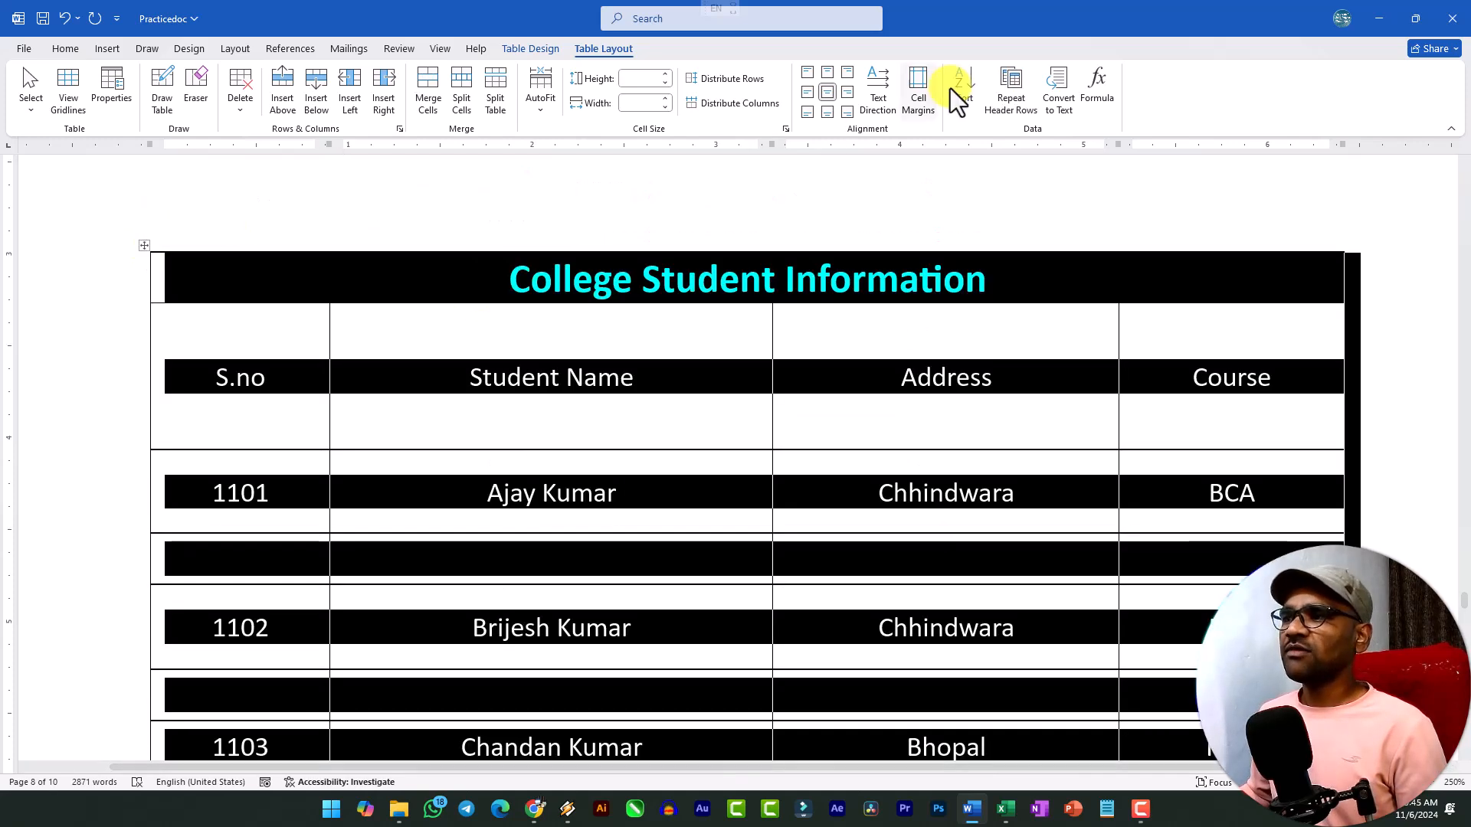
pyautogui.click(922, 94)
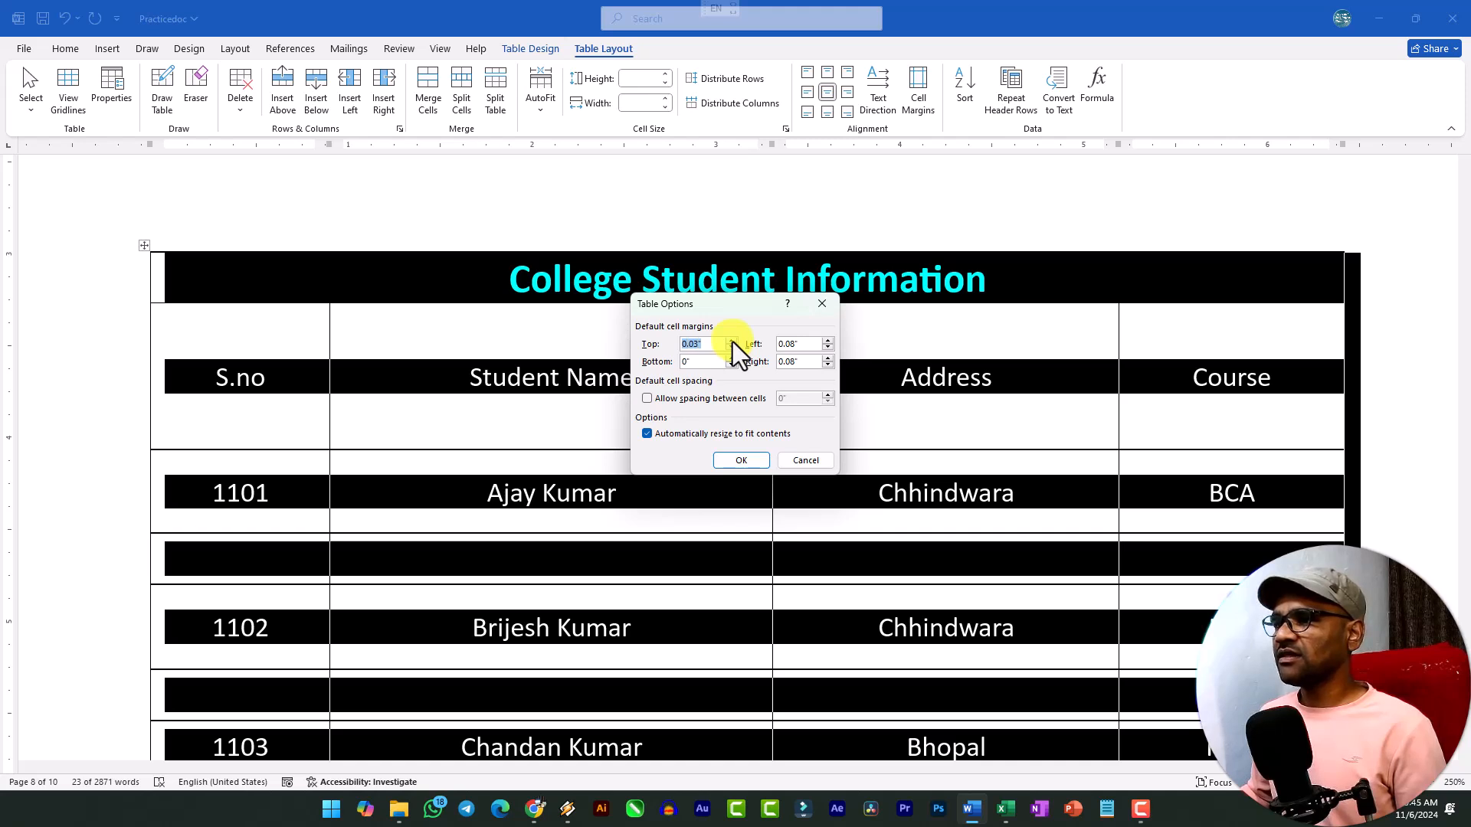
pyautogui.click(751, 460)
pyautogui.click(659, 448)
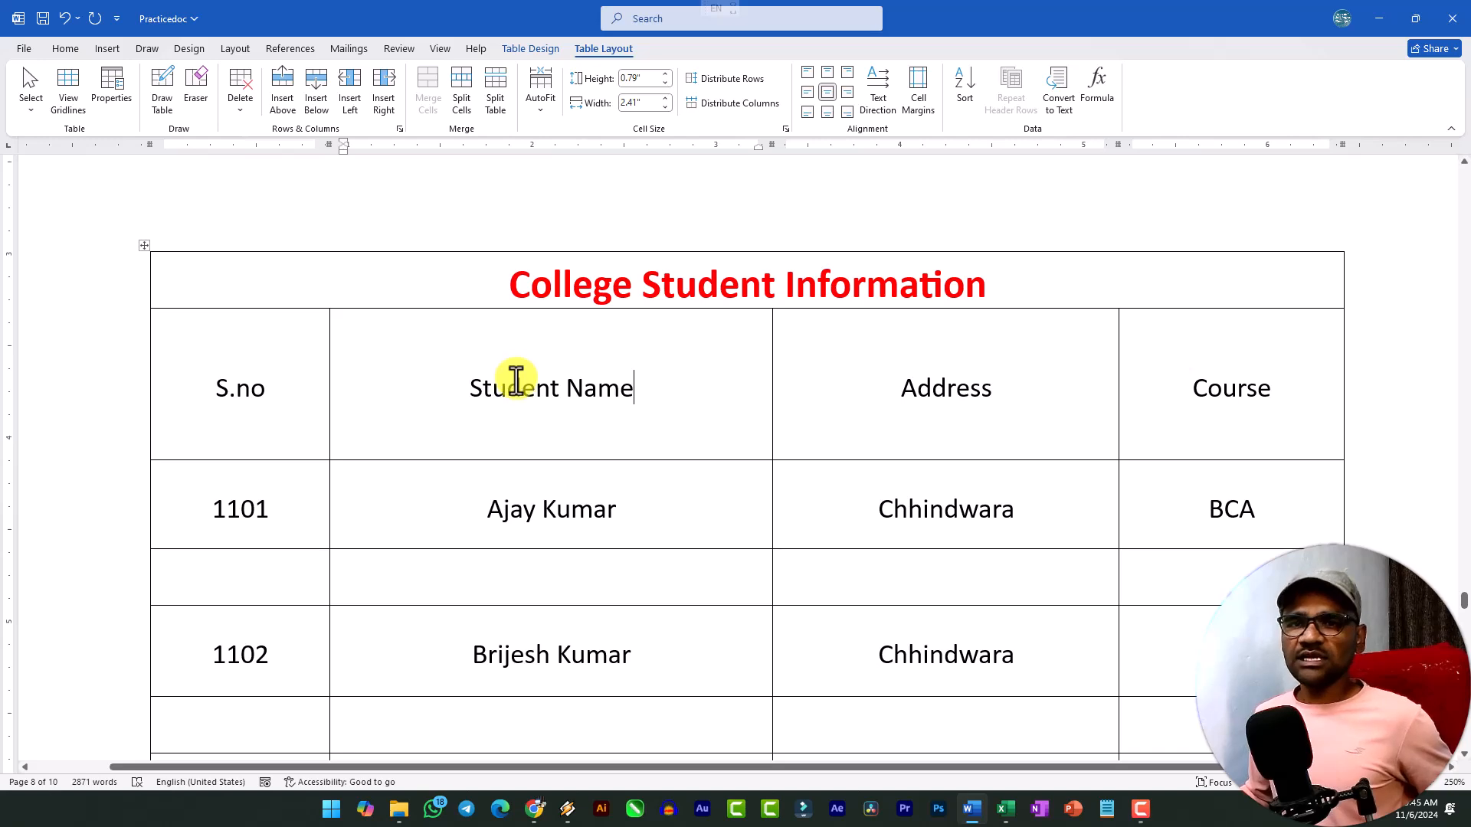
pyautogui.hotkey('ctrl', 'z')
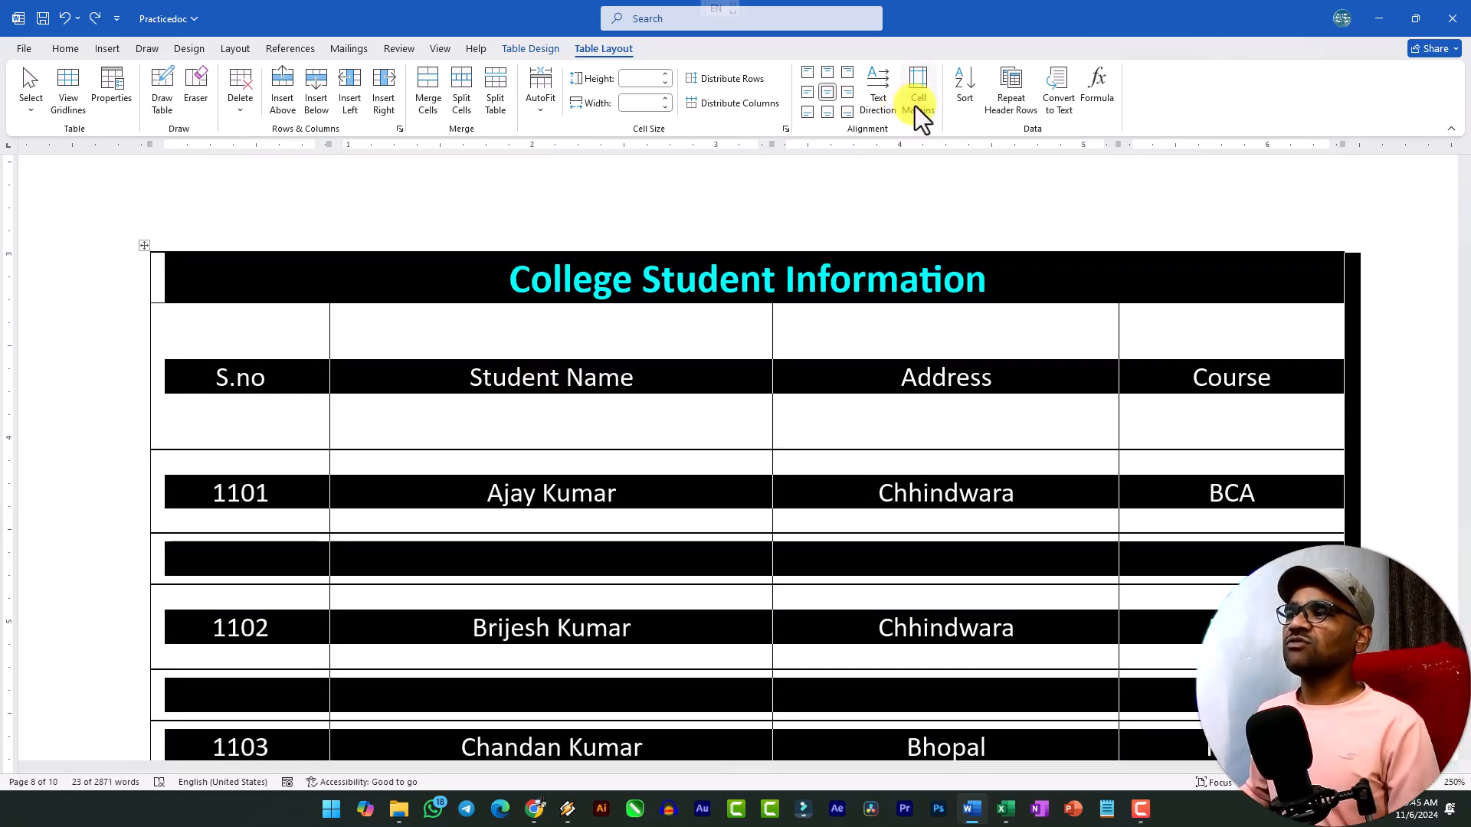
pyautogui.click(749, 410)
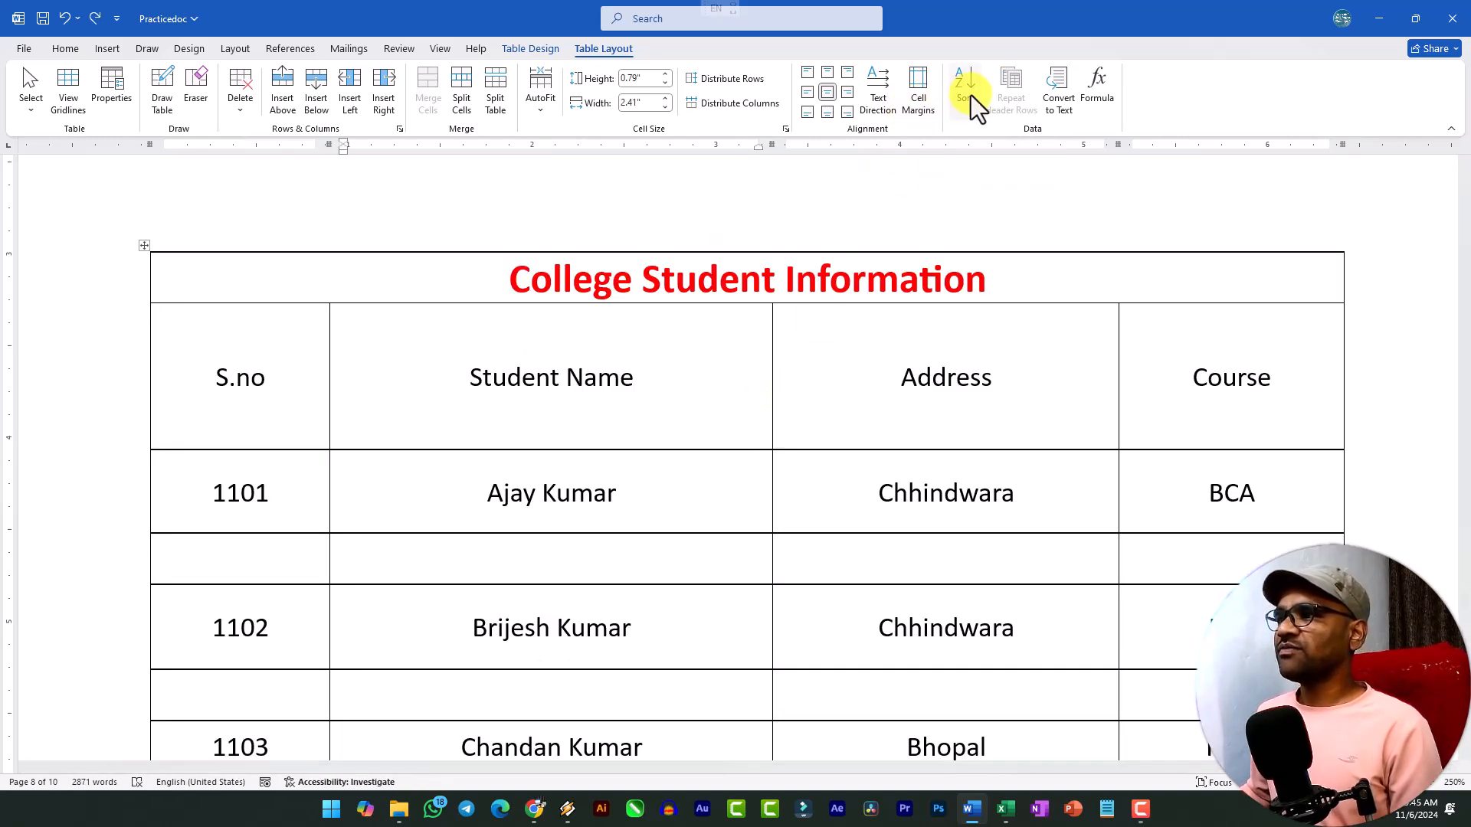
# Insert blank lines above the orange-header table of names and types to push it onto the next page.
pyautogui.scroll(10, 700, 499)
pyautogui.scroll(-5, 689, 510)
pyautogui.scroll(10, 674, 510)
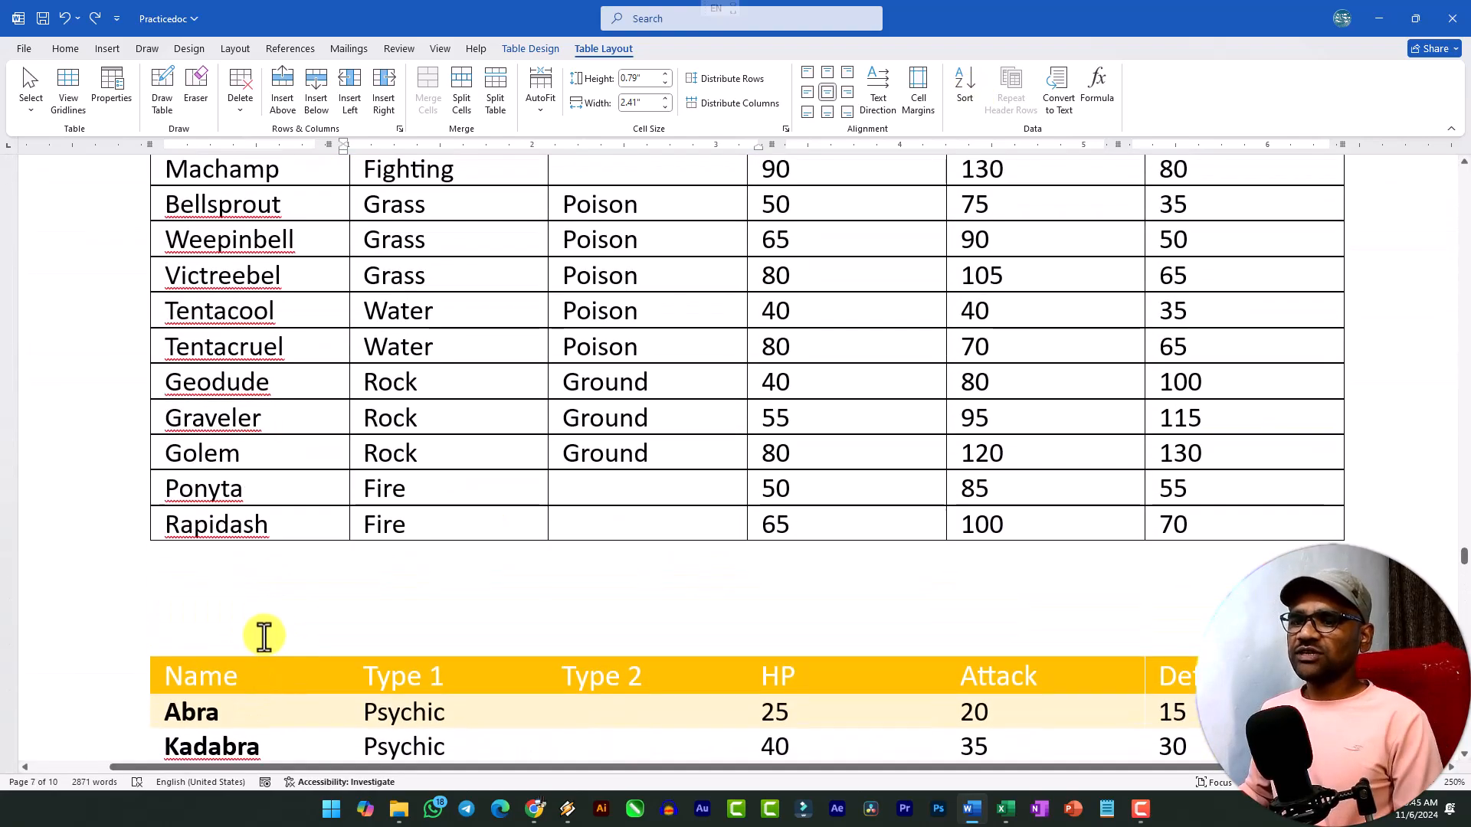
pyautogui.click(264, 628)
pyautogui.press('Return')
pyautogui.press('Return')
pyautogui.press('Return')
pyautogui.press('Return')
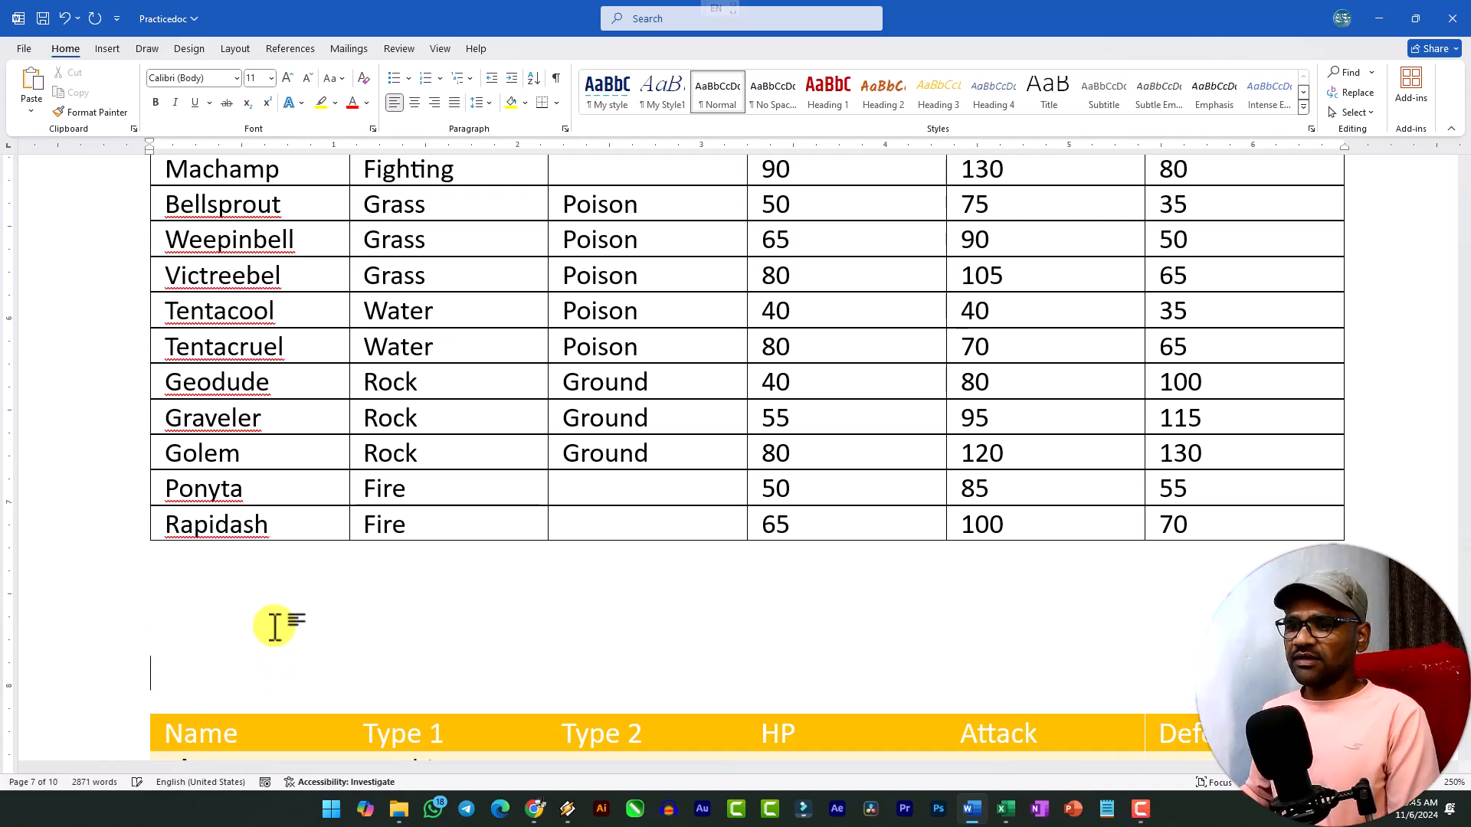
pyautogui.scroll(-10, 451, 618)
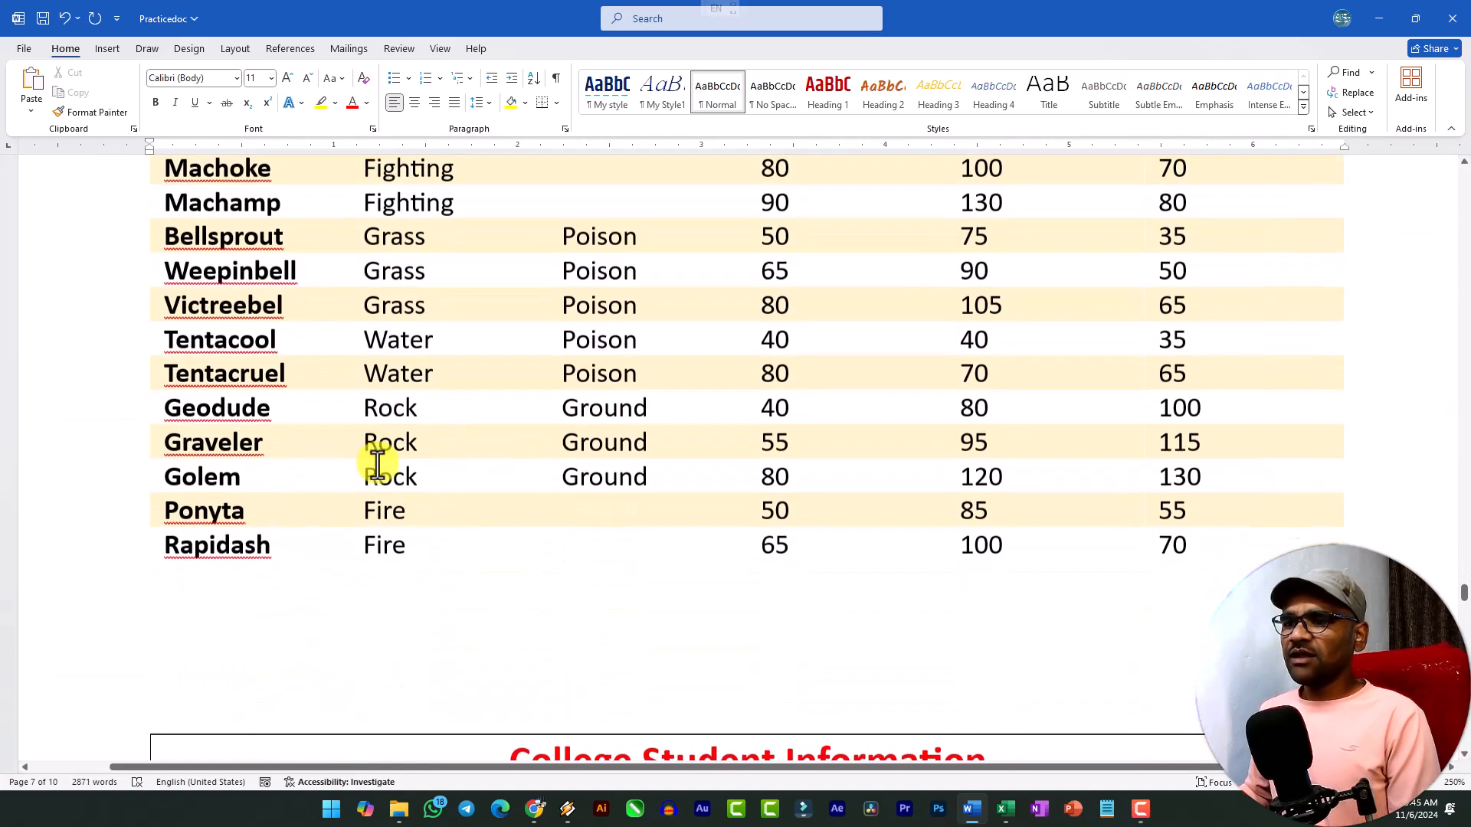
pyautogui.scroll(-1, 306, 307)
pyautogui.scroll(4, 214, 299)
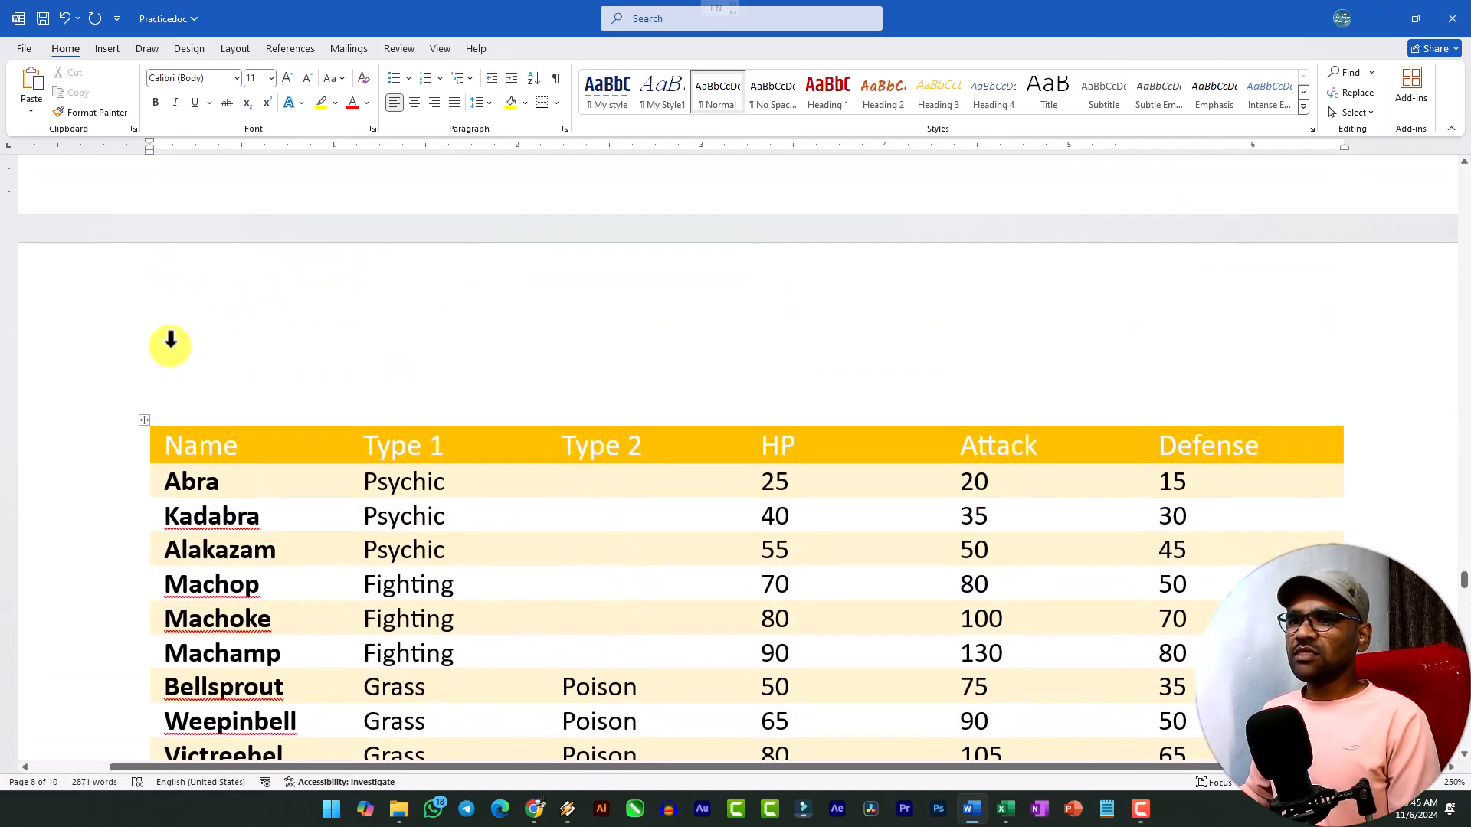
# Sort the whole orange-header table by Name as text in ascending order, treating its first row as a header.
pyautogui.moveTo(138, 419); pyautogui.dragTo(144, 335)
pyautogui.scroll(-4, 205, 525)
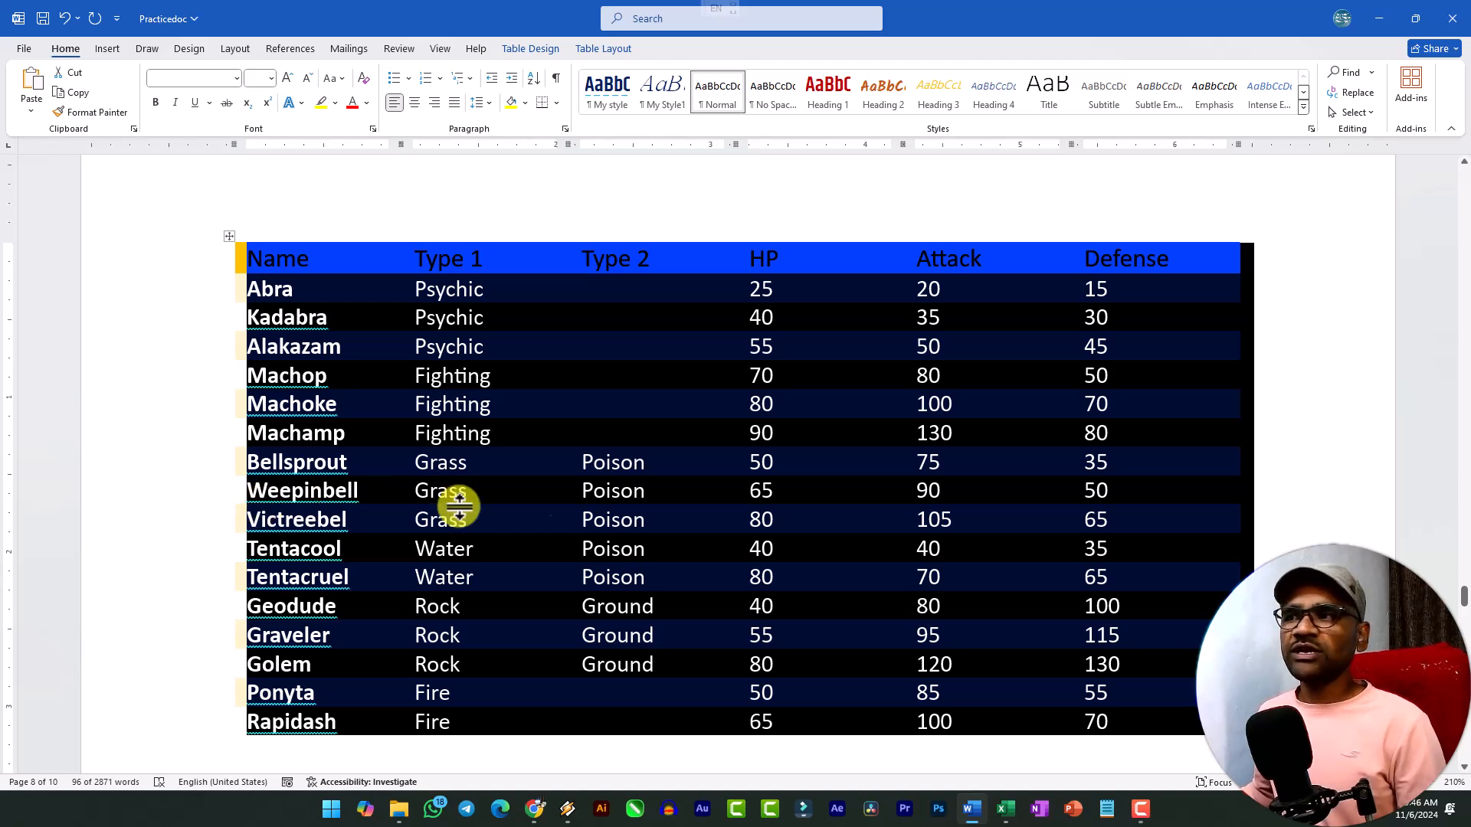
pyautogui.click(621, 50)
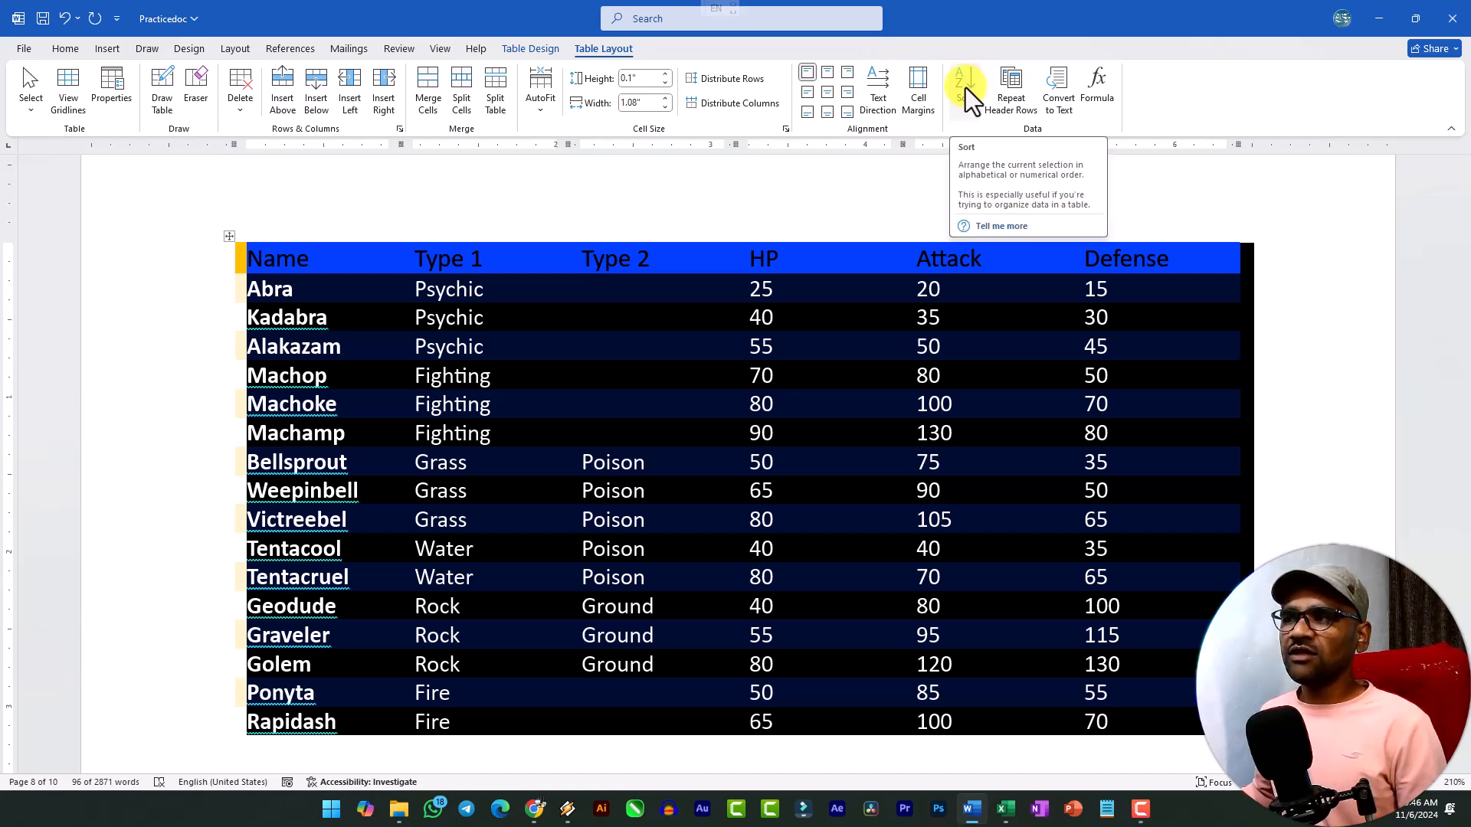
pyautogui.click(965, 87)
pyautogui.moveTo(697, 256); pyautogui.dragTo(629, 208)
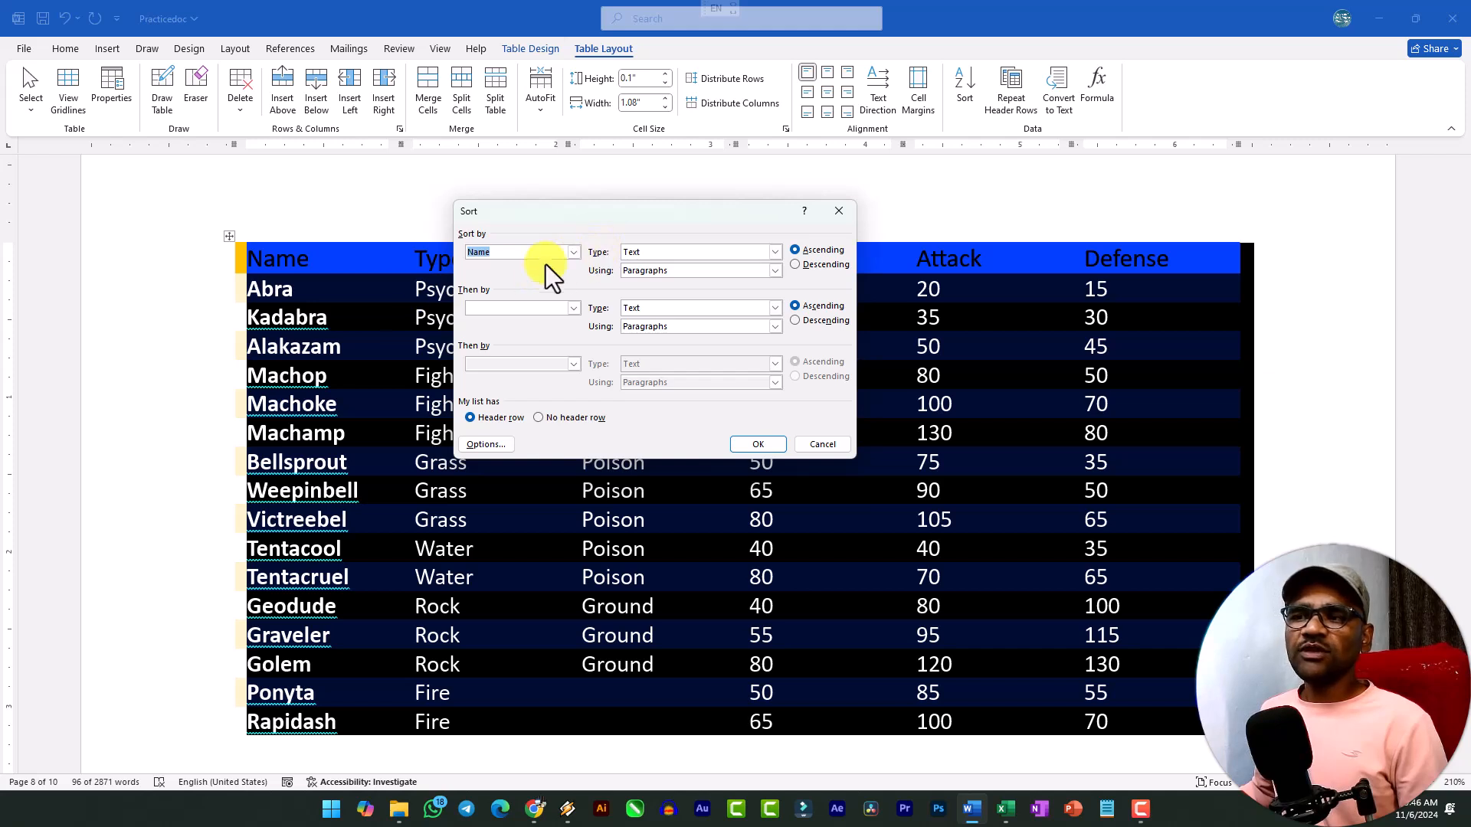
pyautogui.moveTo(585, 218); pyautogui.dragTo(565, 357)
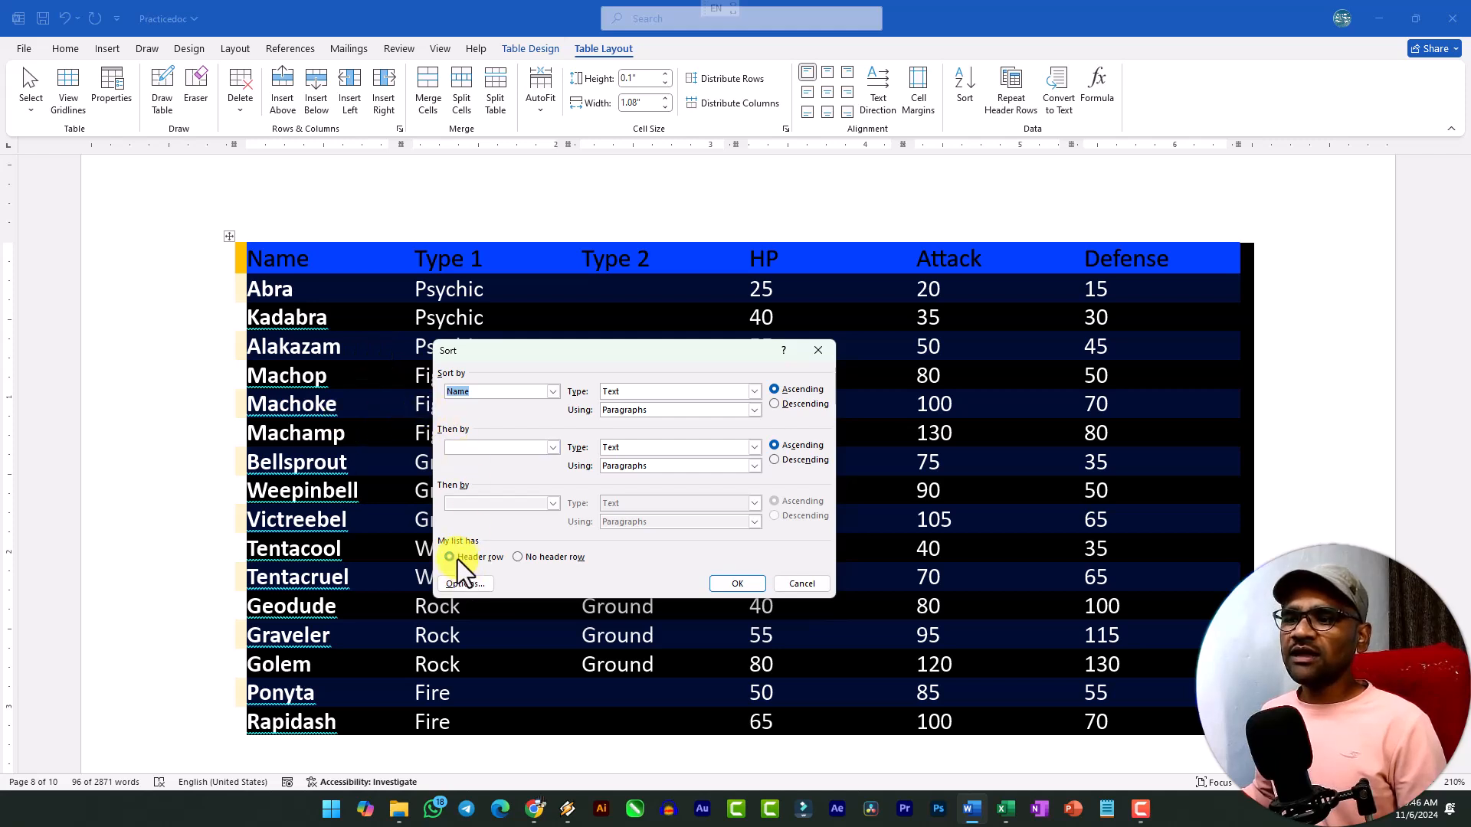
pyautogui.click(483, 559)
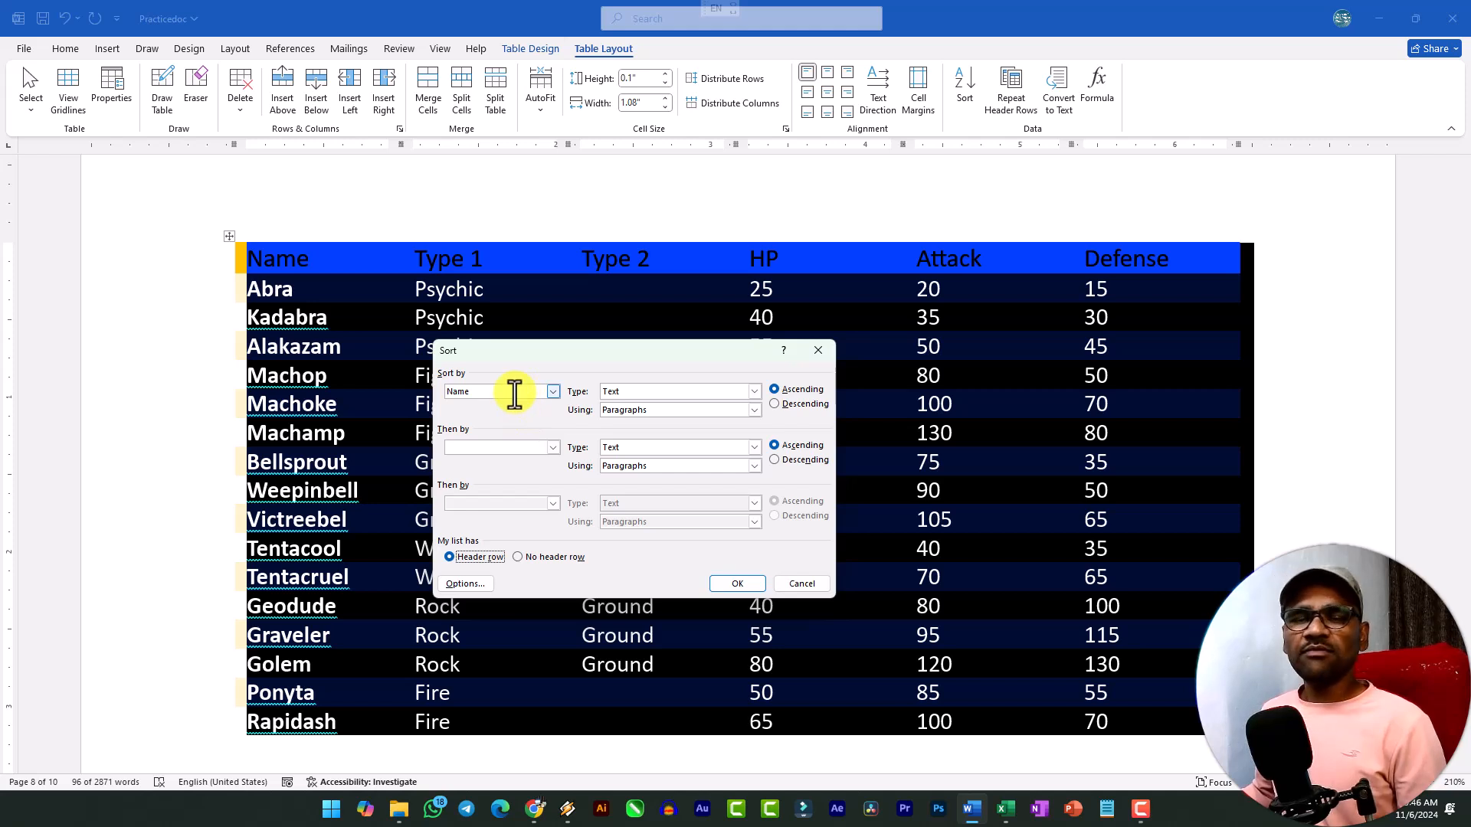
pyautogui.click(551, 392)
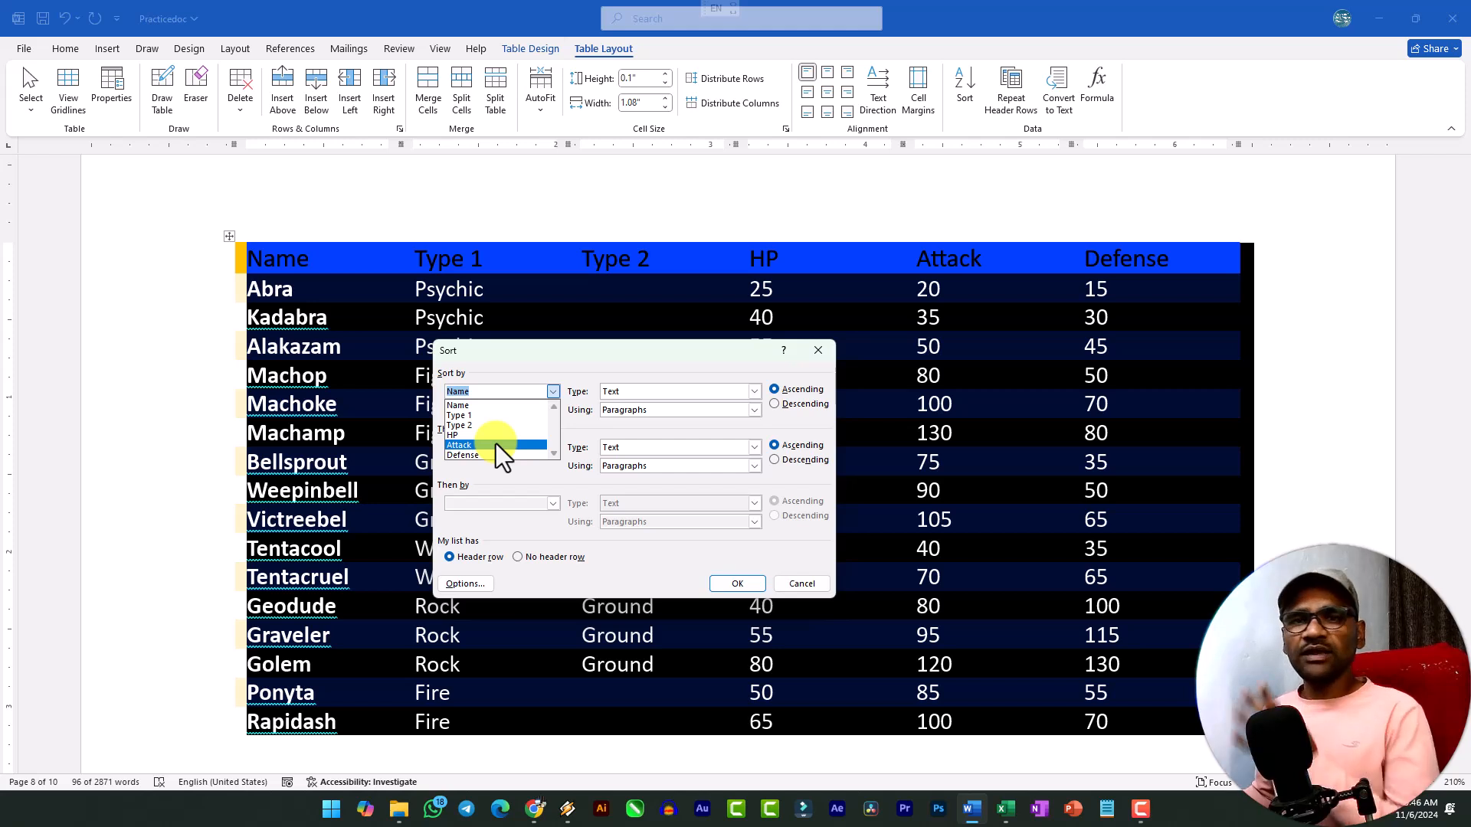
pyautogui.click(481, 406)
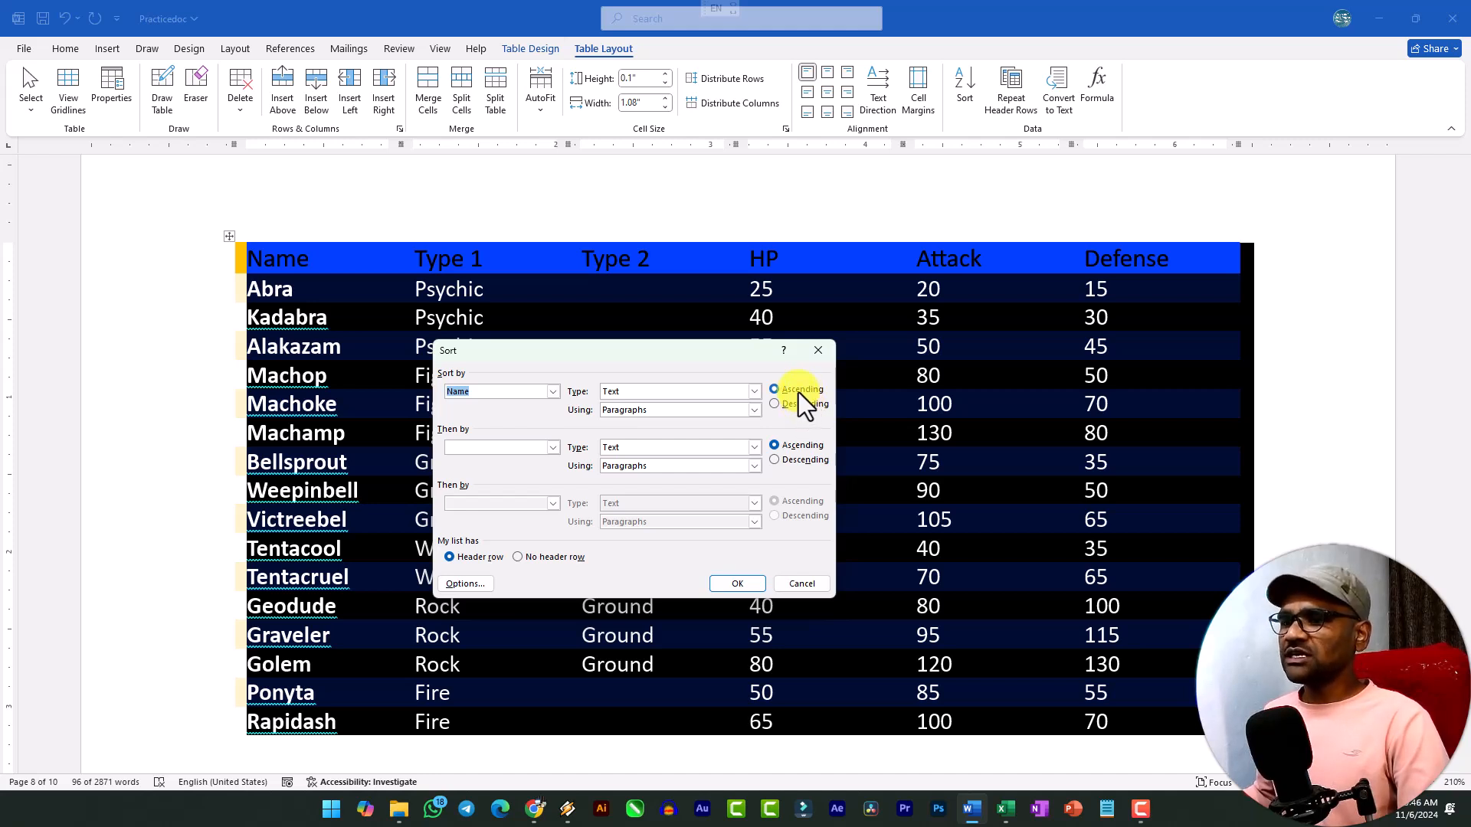
pyautogui.click(747, 586)
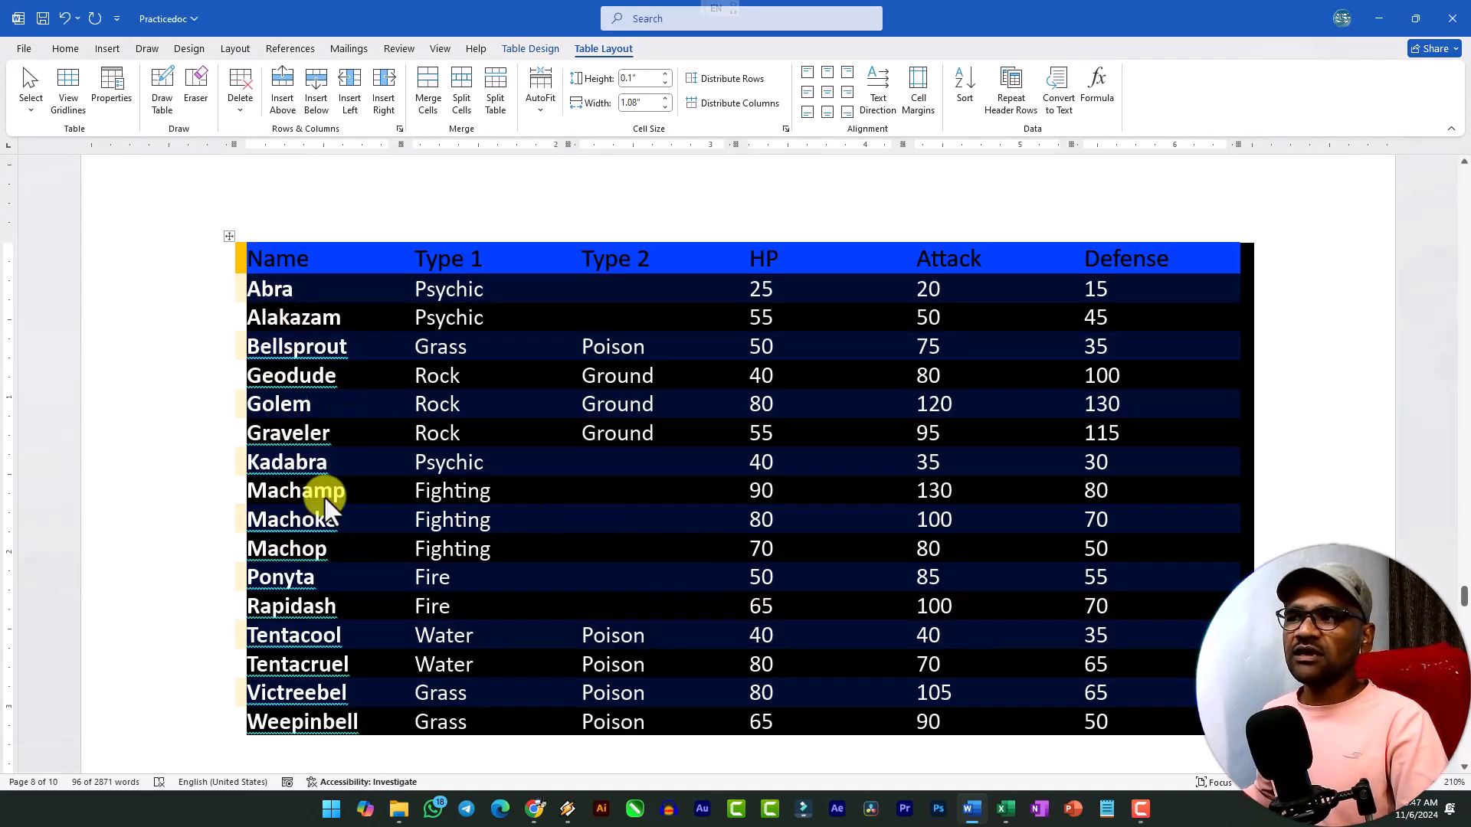
# Sort the orange-header table by Name in descending order.
pyautogui.click(960, 84)
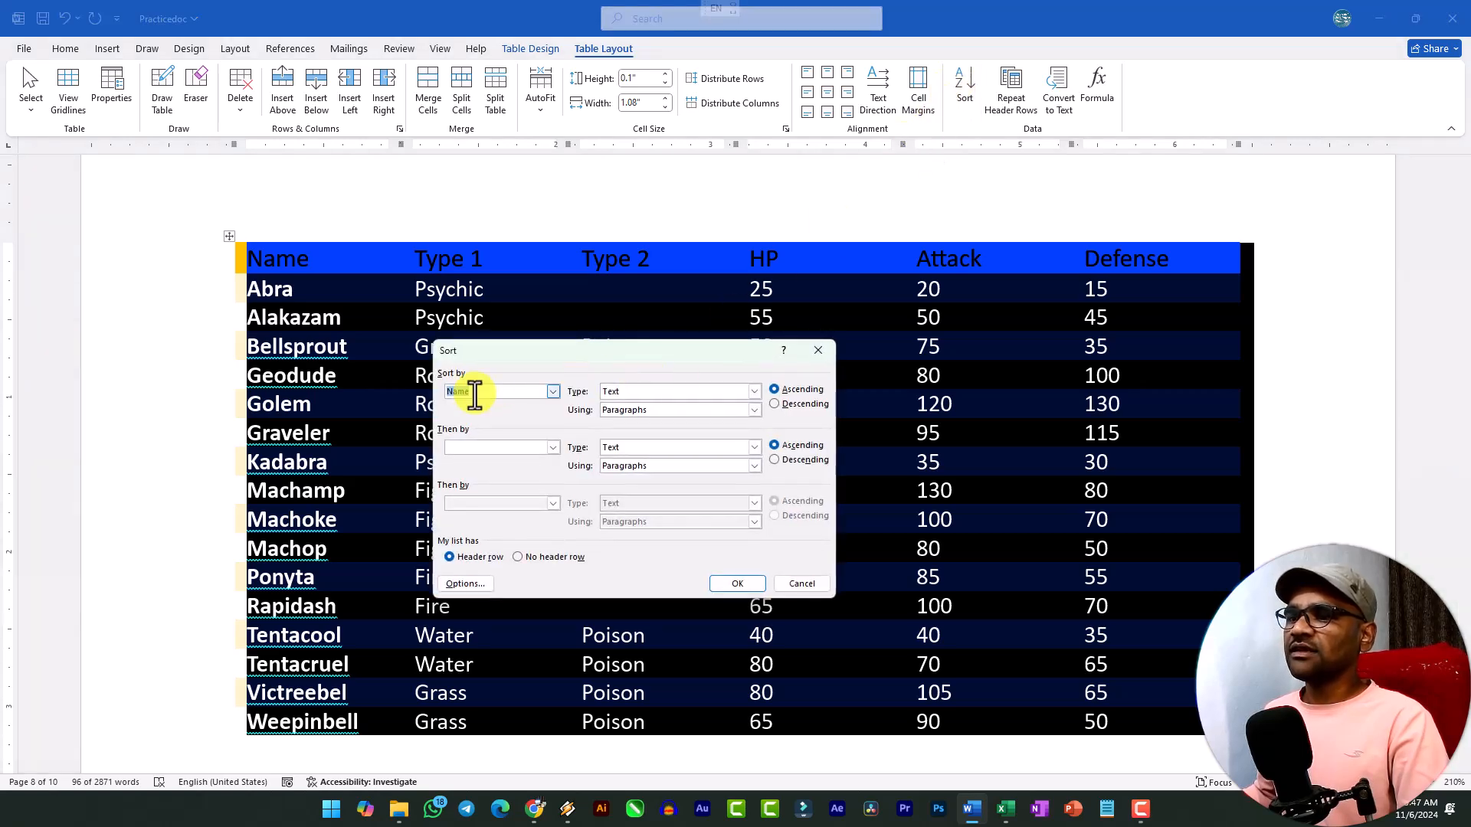
pyautogui.click(789, 403)
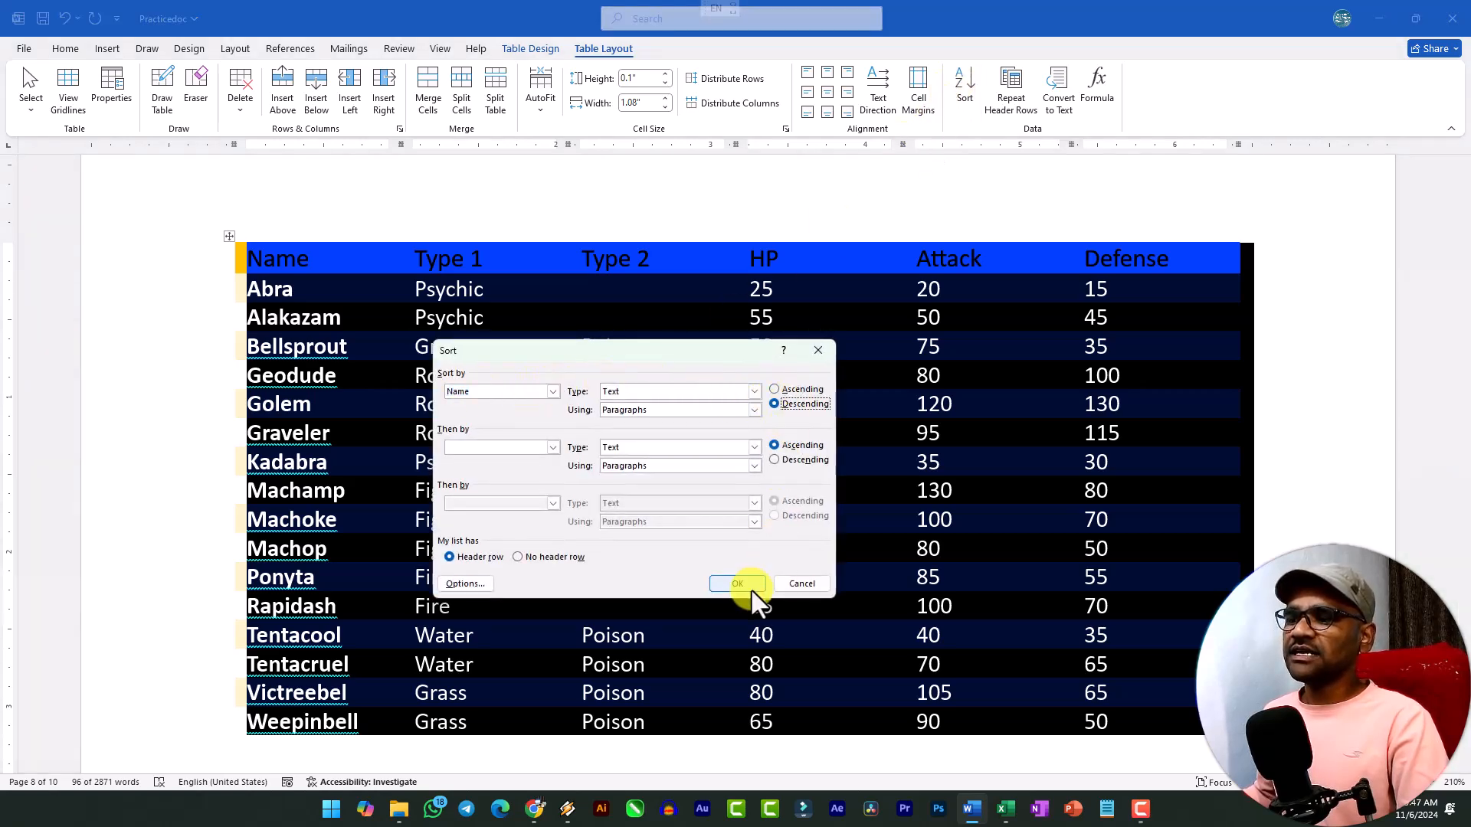
pyautogui.click(737, 583)
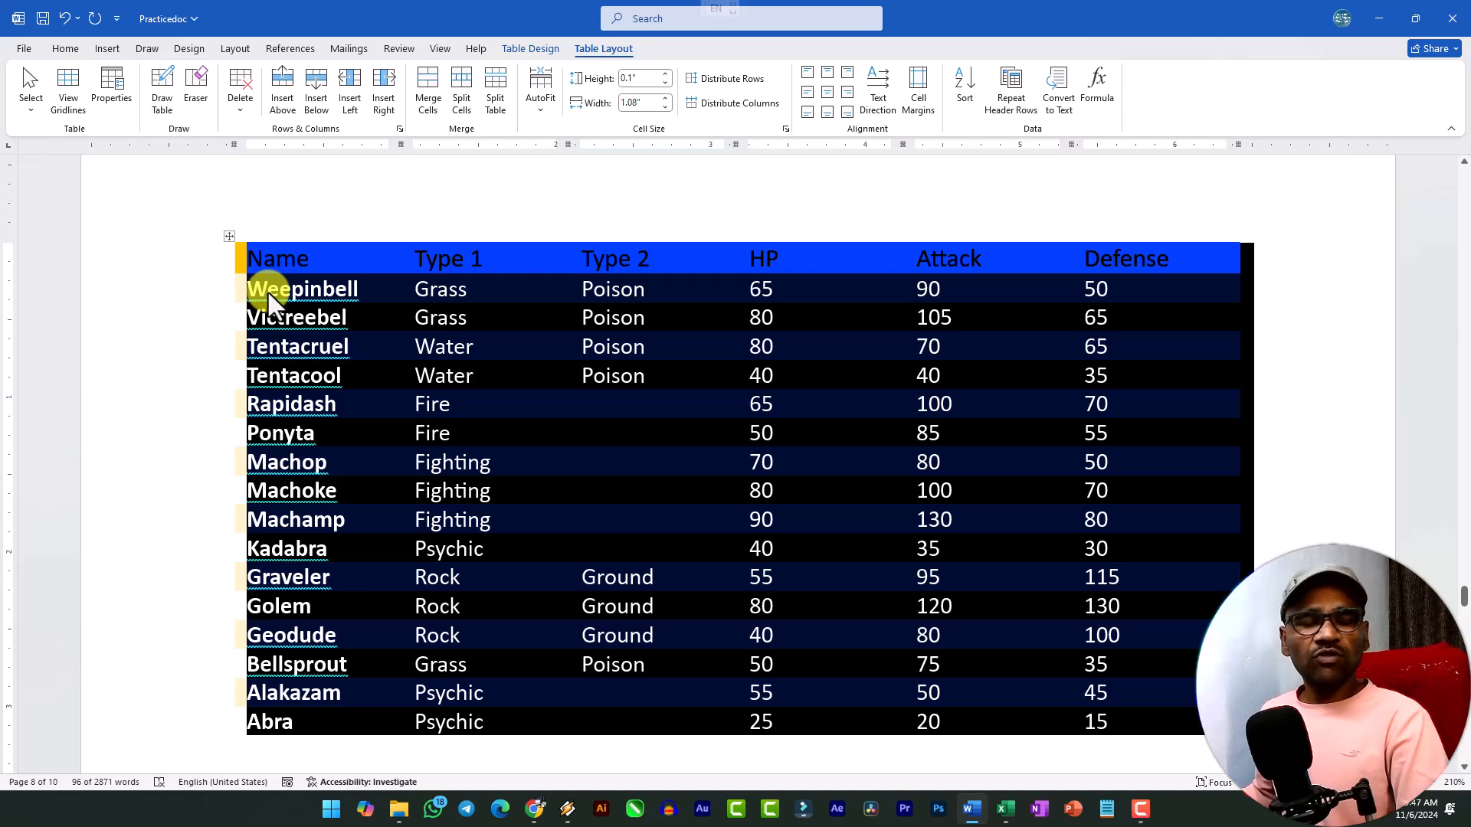
# Sort the orange-header table by Type 1 in ascending order.
pyautogui.scroll(-3, 311, 494)
pyautogui.scroll(4, 323, 517)
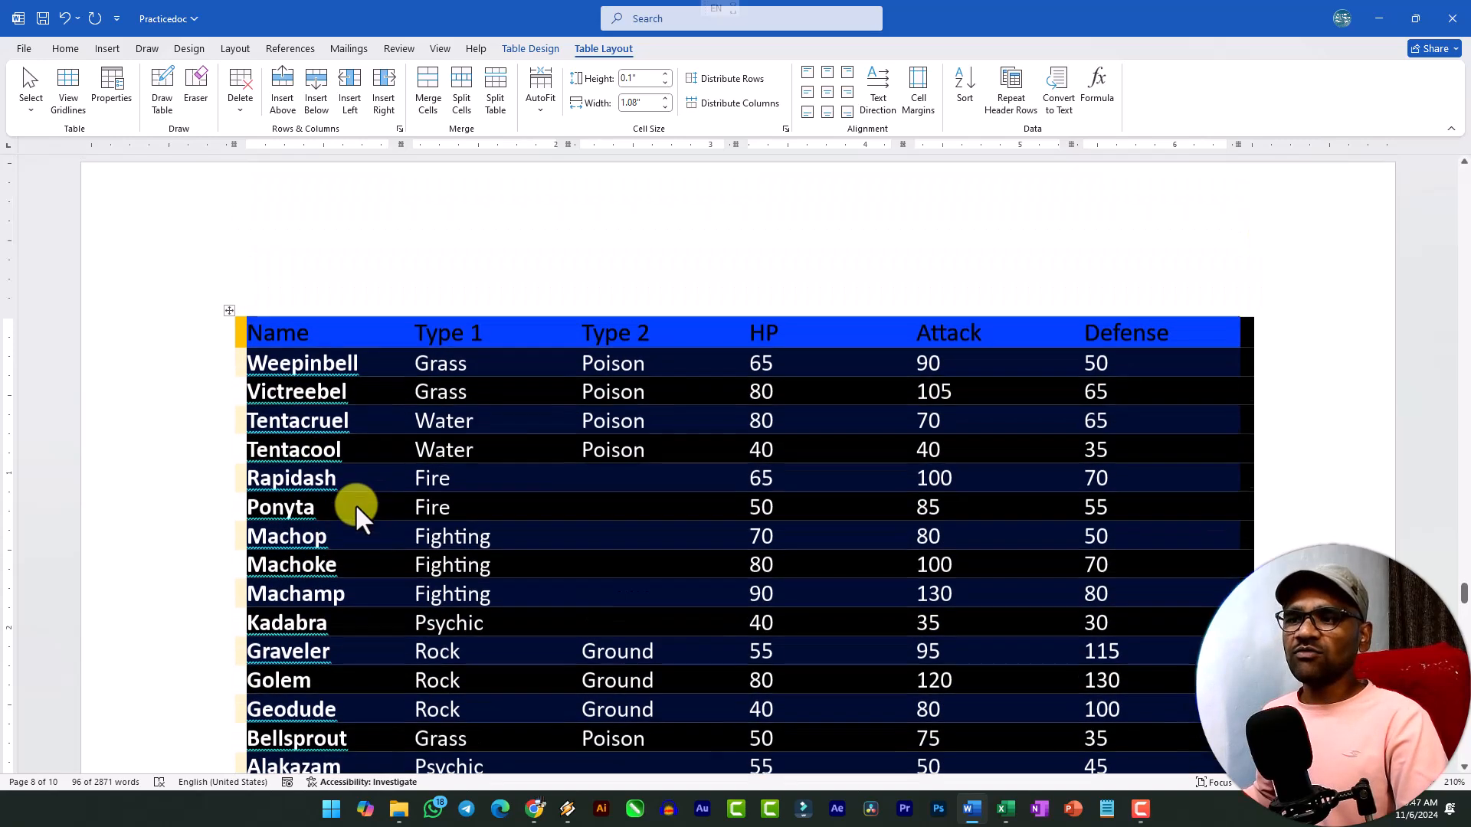
pyautogui.click(970, 96)
pyautogui.click(555, 393)
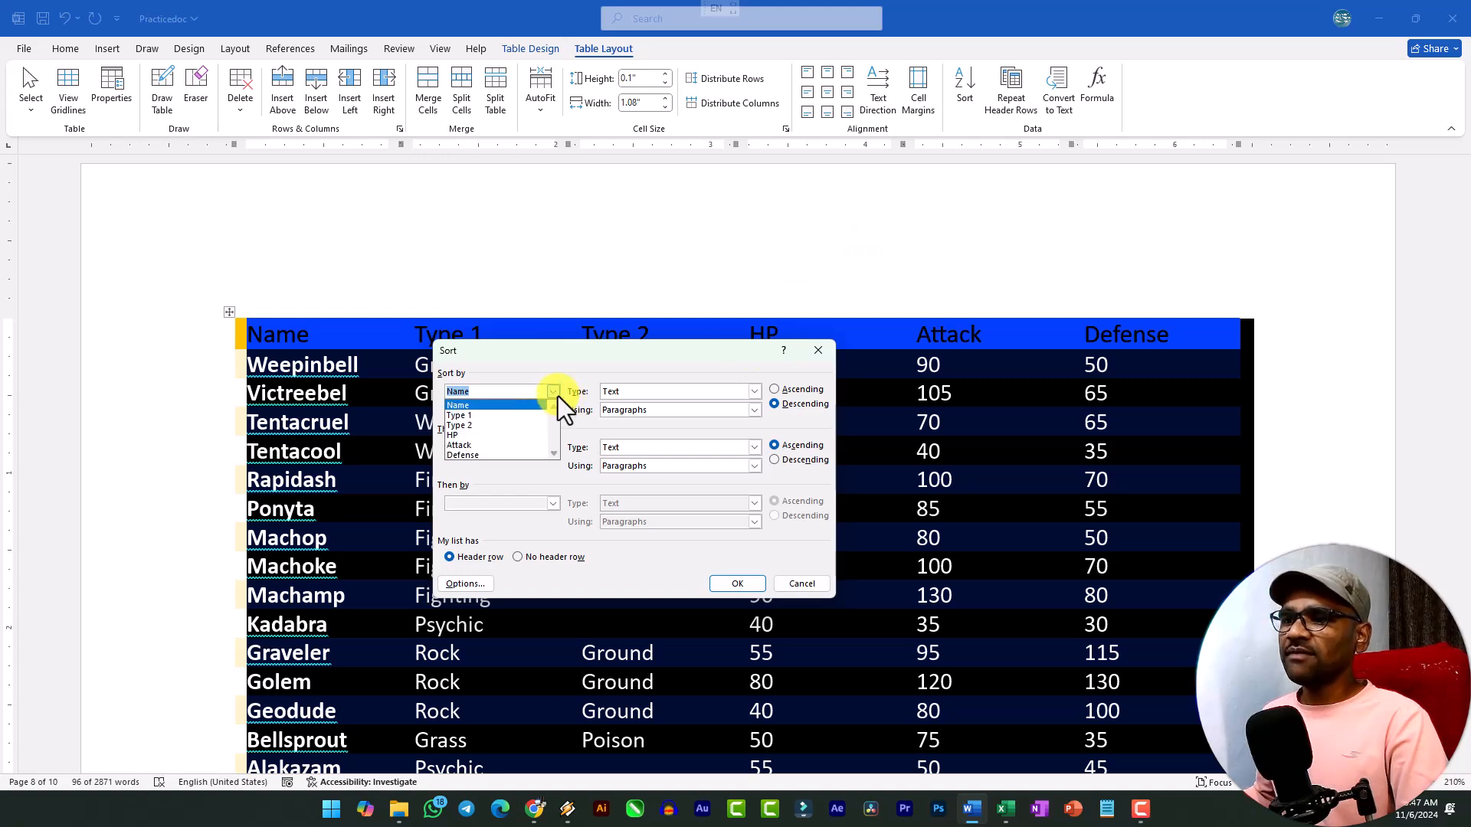
pyautogui.click(501, 418)
pyautogui.click(786, 390)
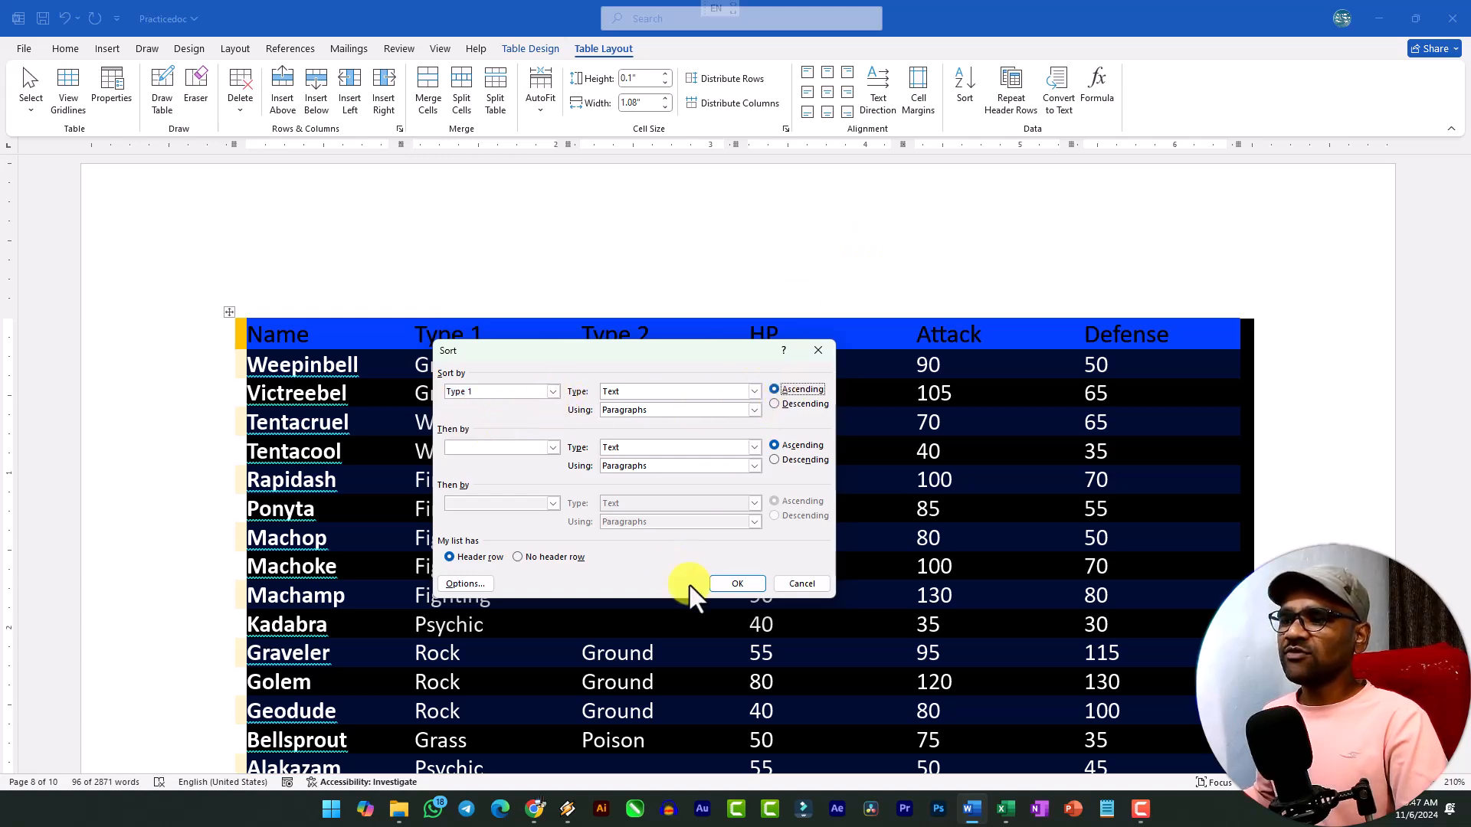
pyautogui.click(731, 584)
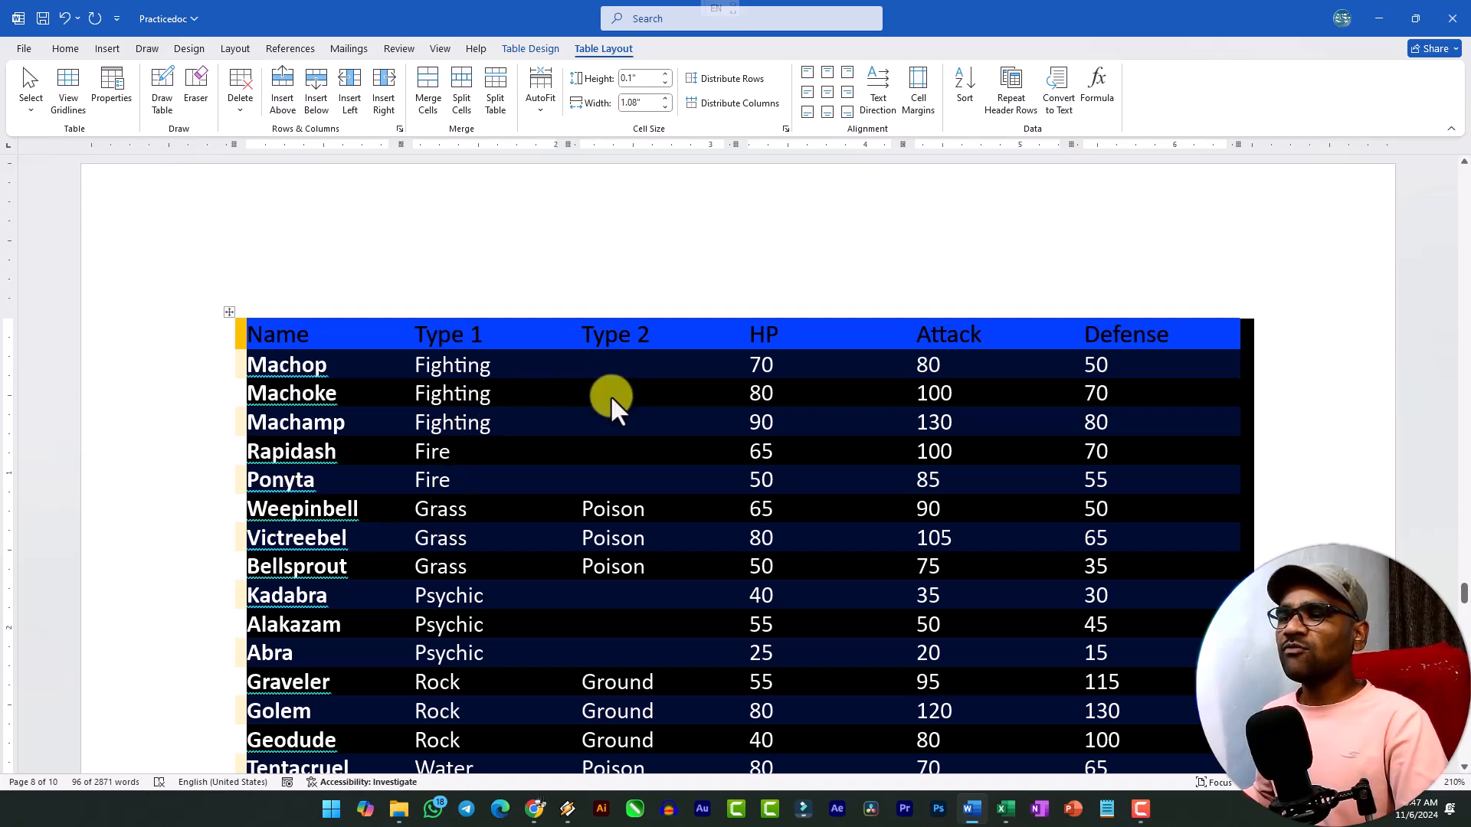
# Sort the orange-header table by Type 1 with Name as the second sort level, both ascending.
pyautogui.click(967, 94)
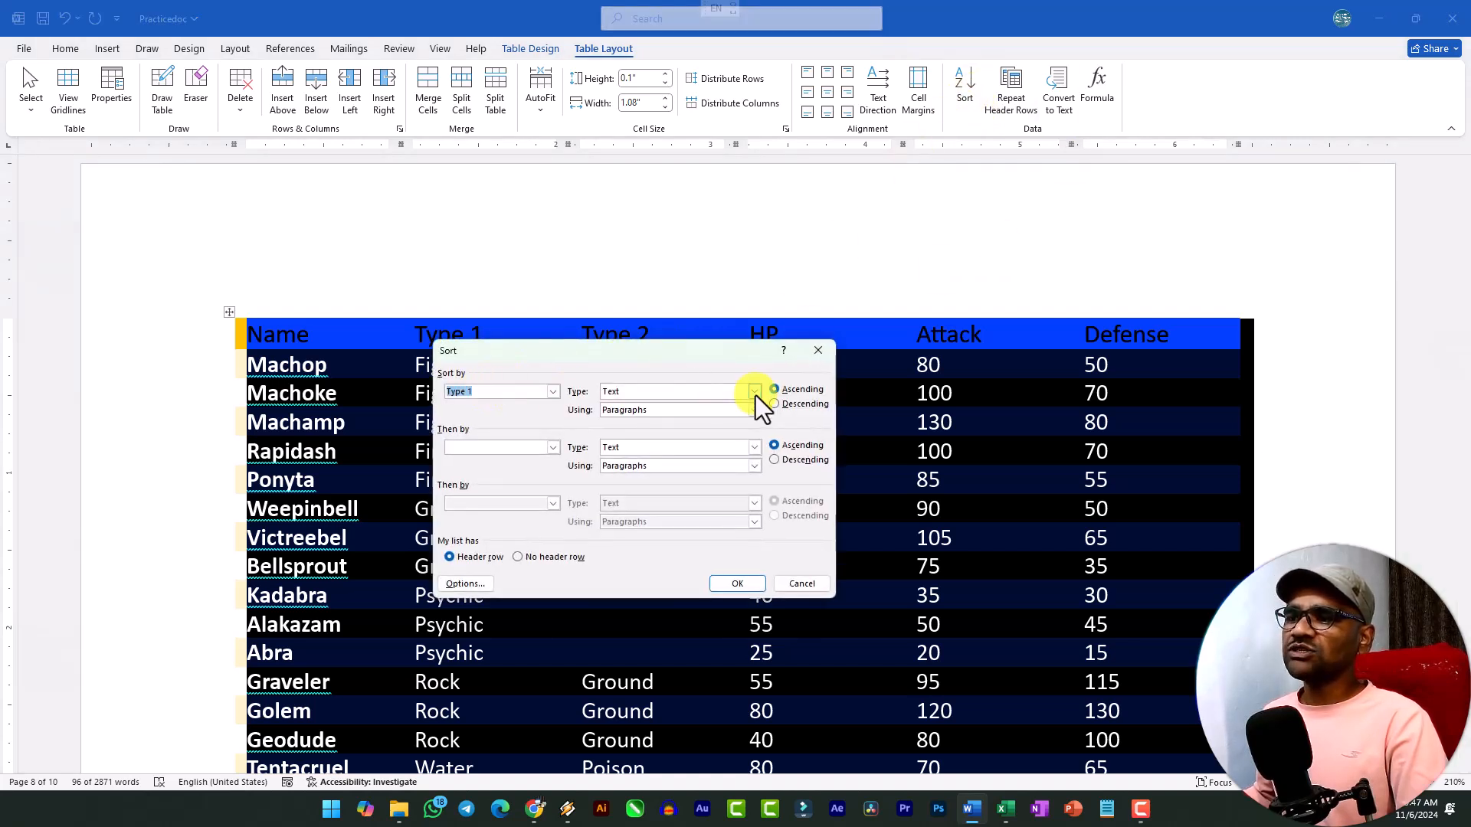
pyautogui.click(554, 446)
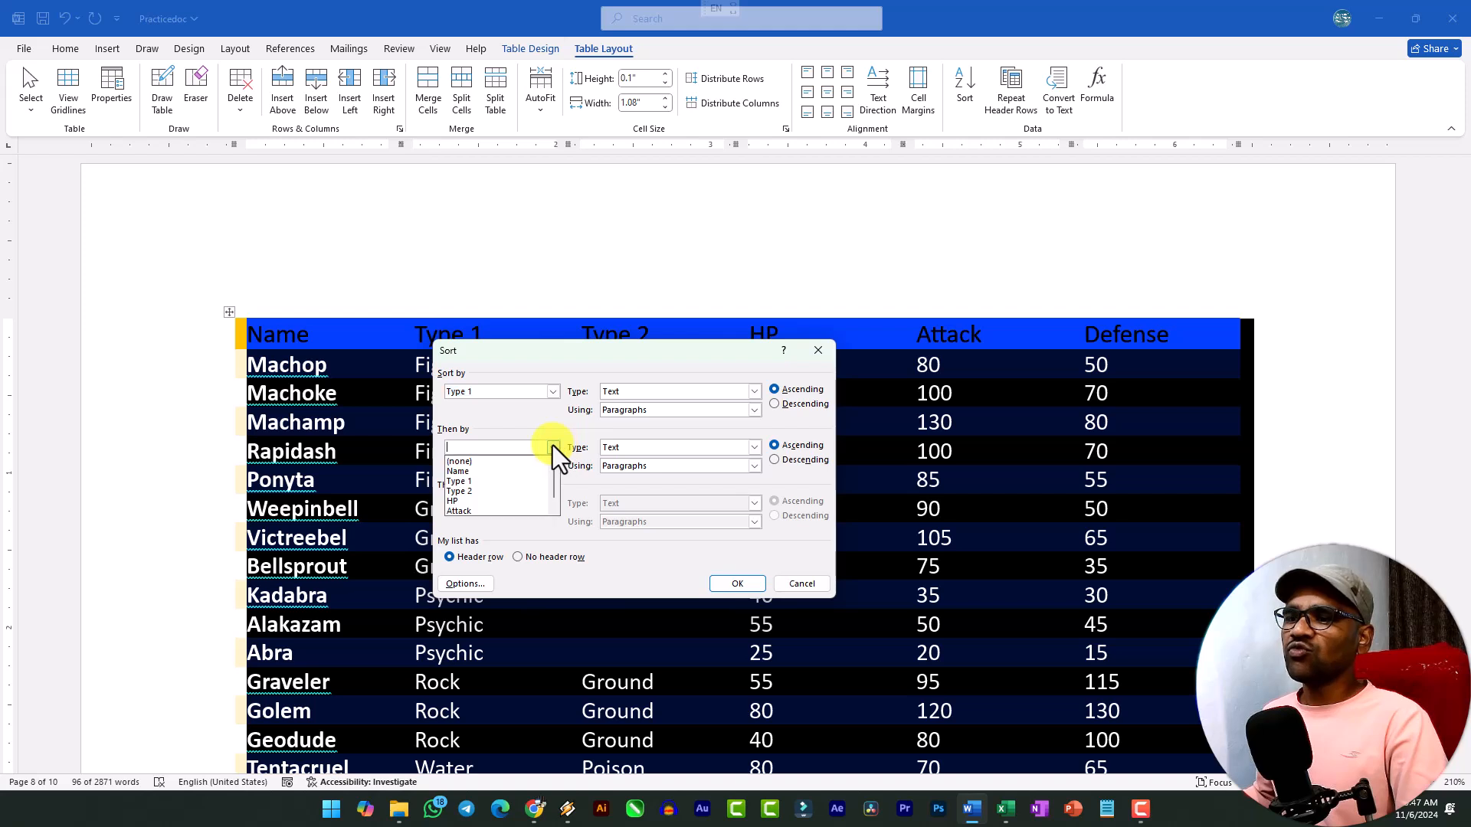
pyautogui.click(509, 473)
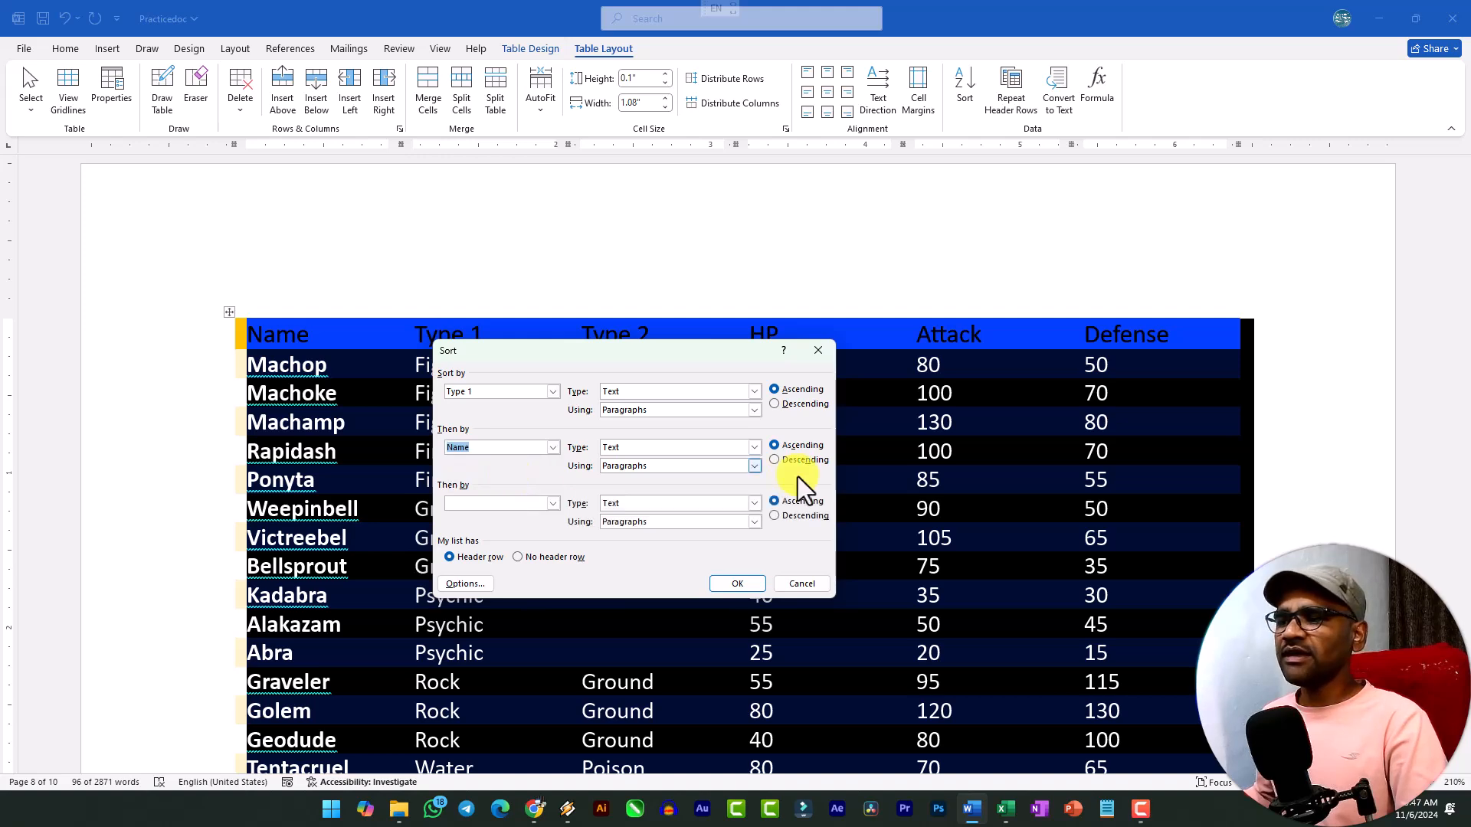
pyautogui.click(737, 583)
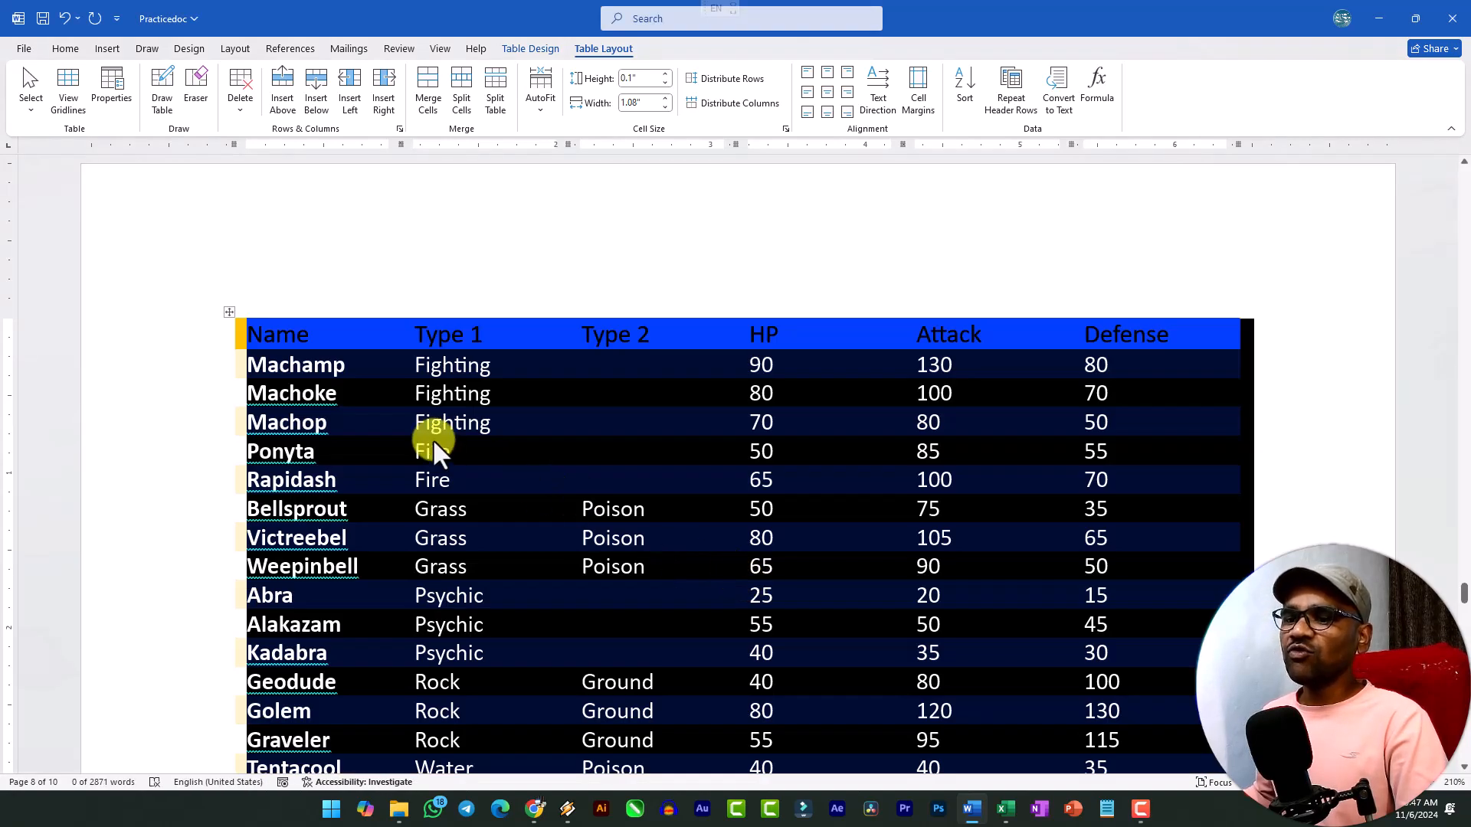
# Sort the orange-header table by Name with Type 1 as the second sort level, both ascending.
pyautogui.click(980, 99)
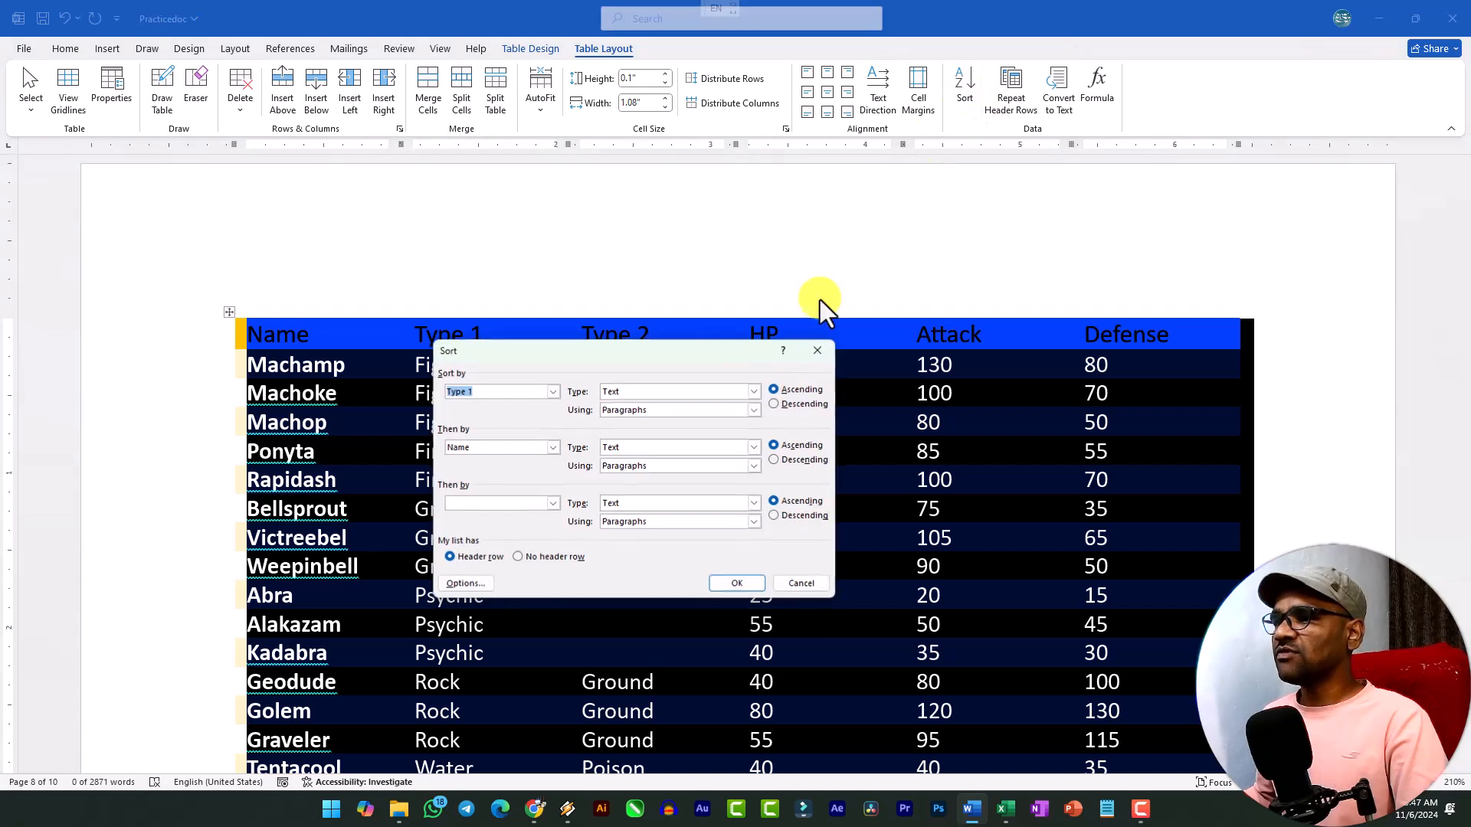
pyautogui.click(554, 391)
pyautogui.click(508, 406)
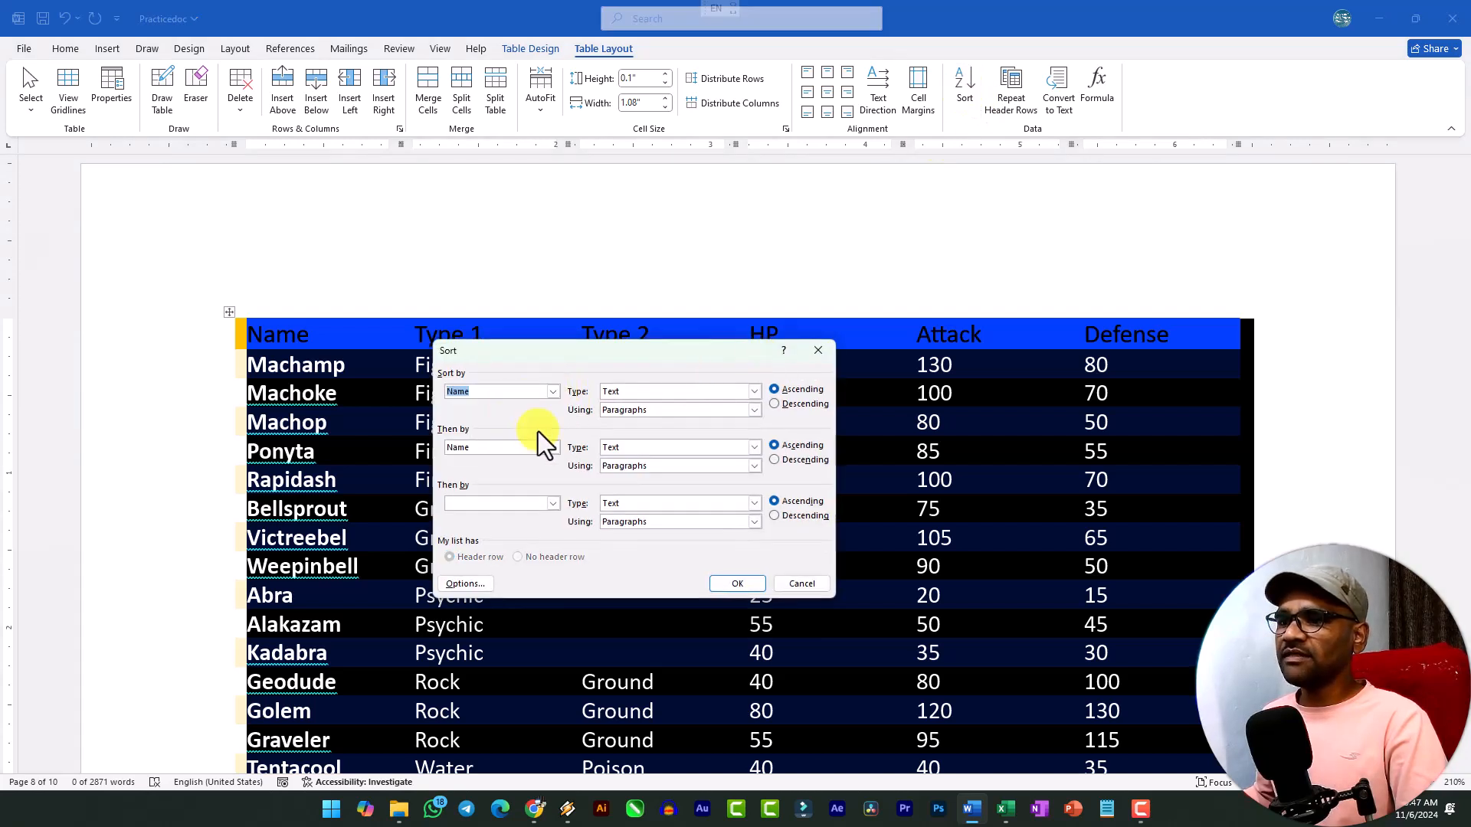
pyautogui.click(553, 450)
pyautogui.click(485, 480)
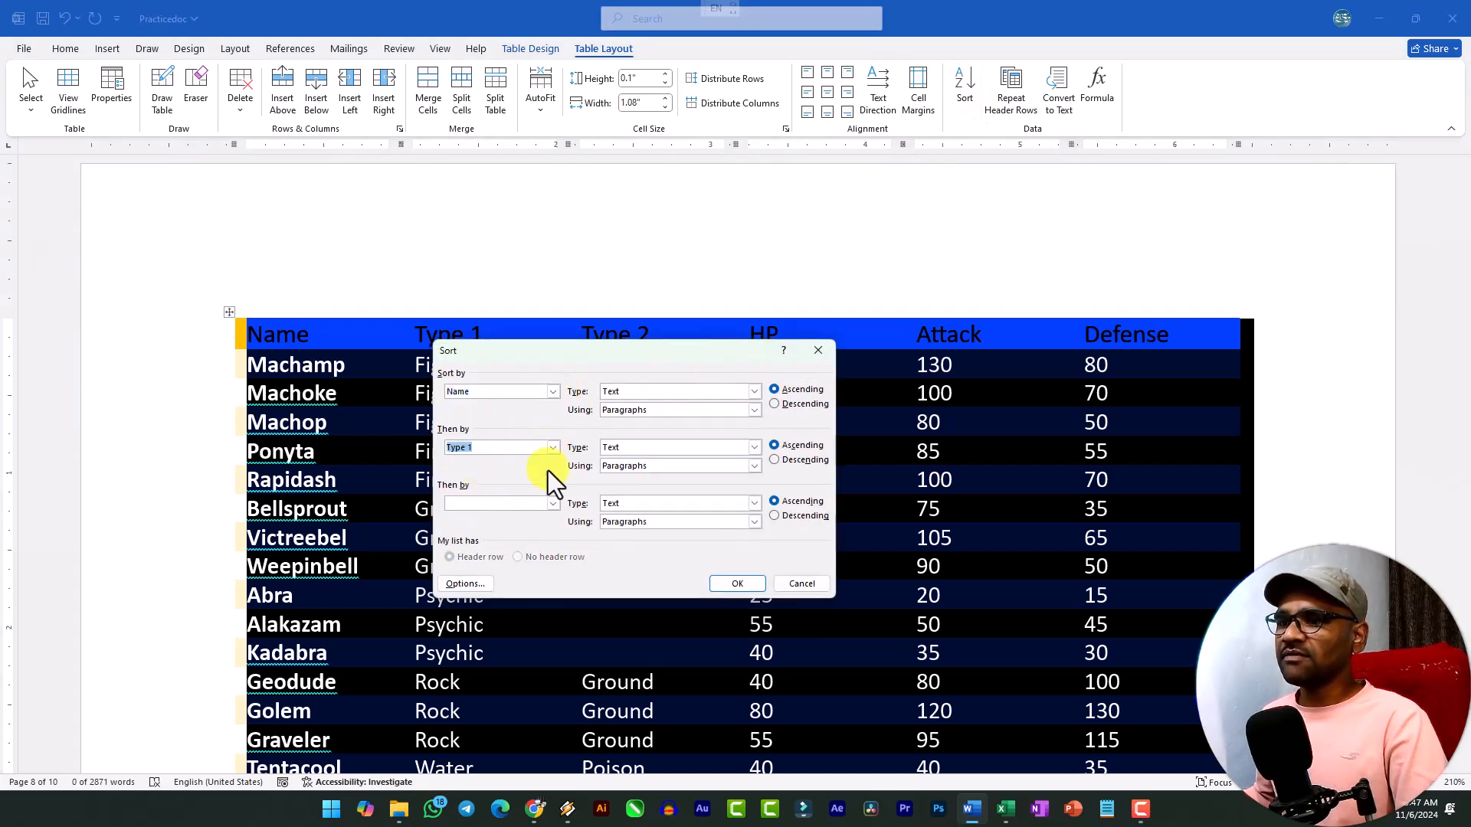
pyautogui.click(737, 584)
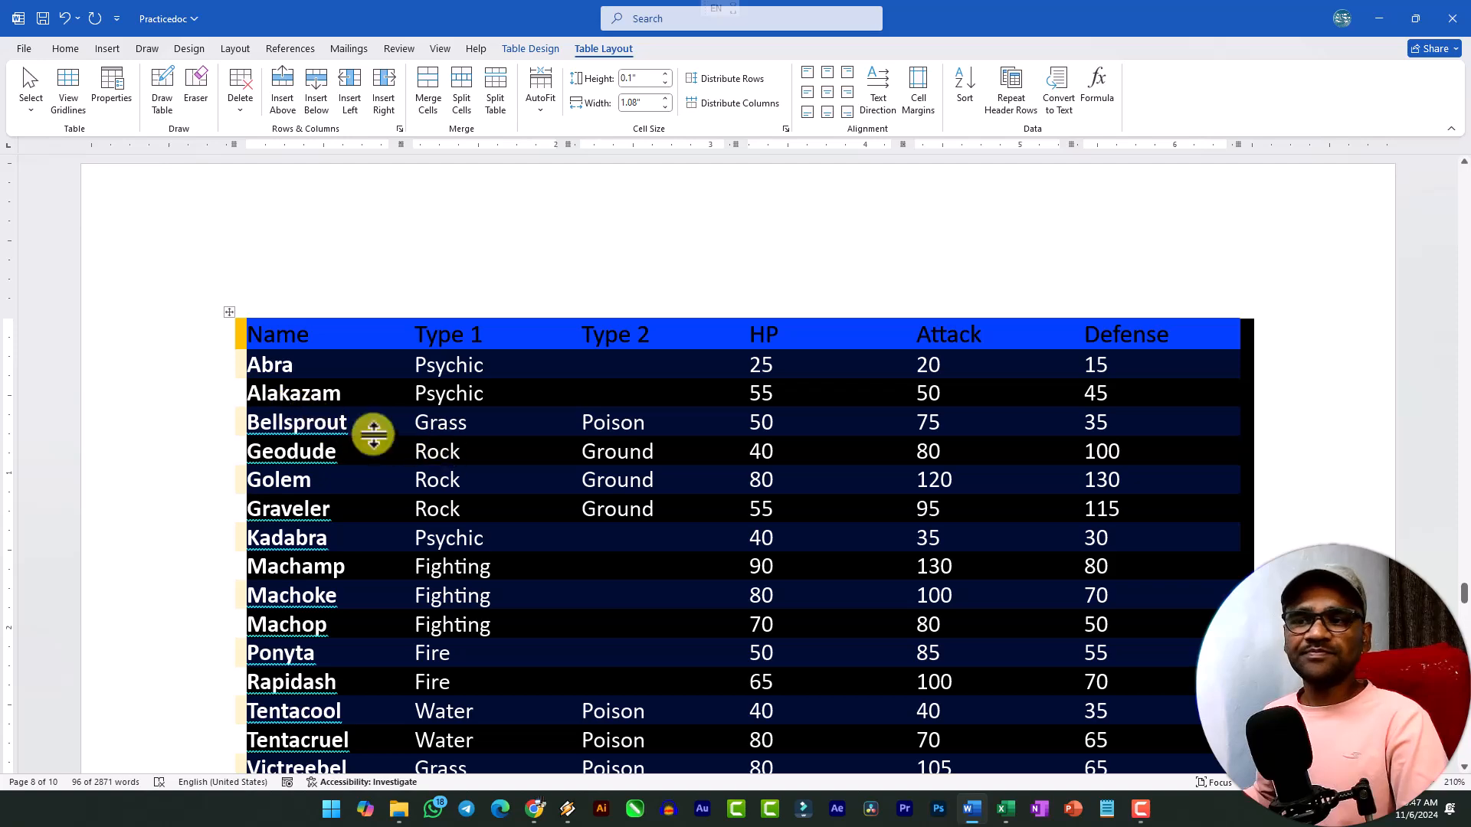
pyautogui.scroll(-3, 457, 545)
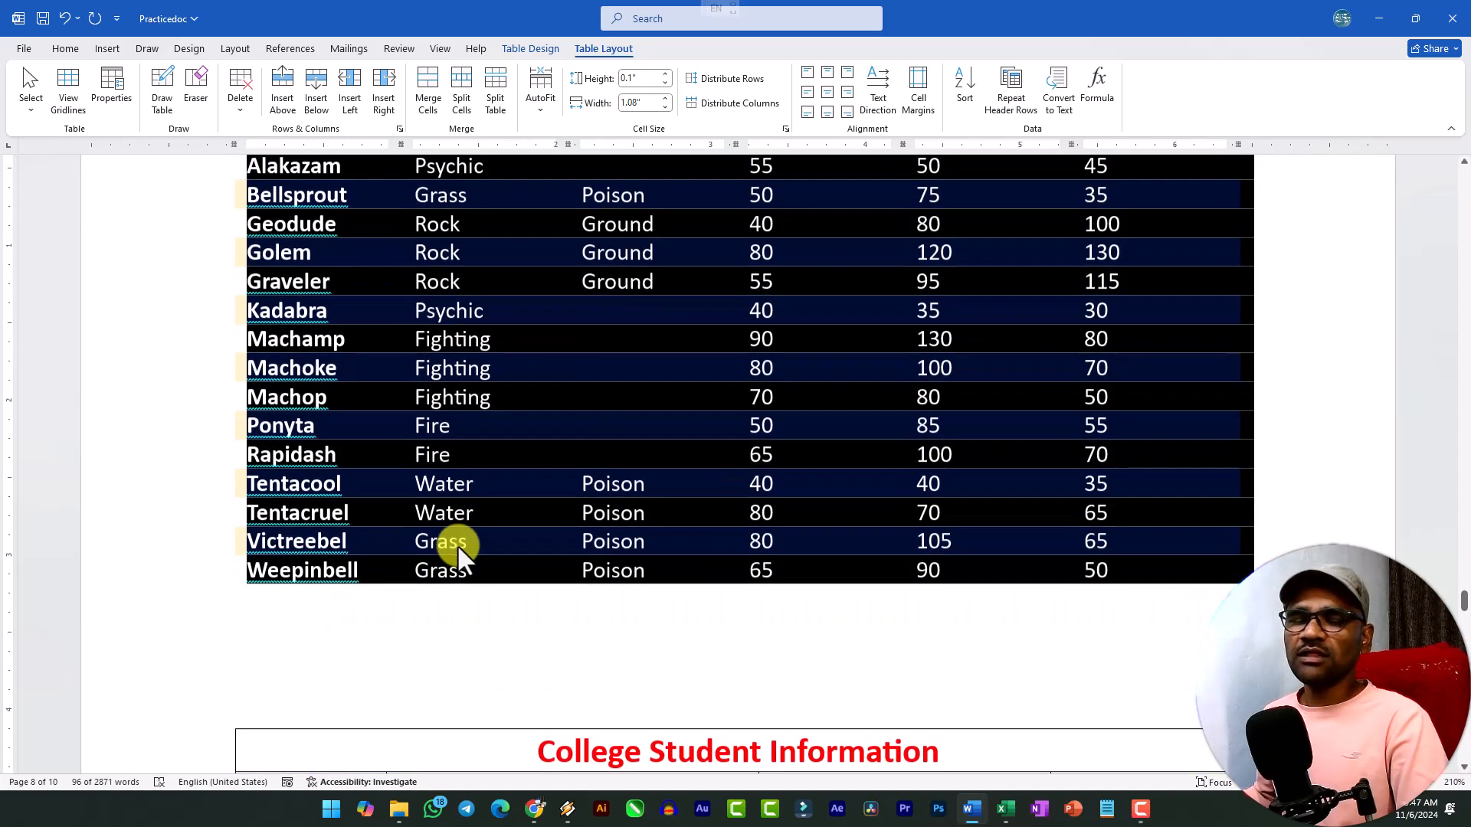
pyautogui.scroll(2, 458, 542)
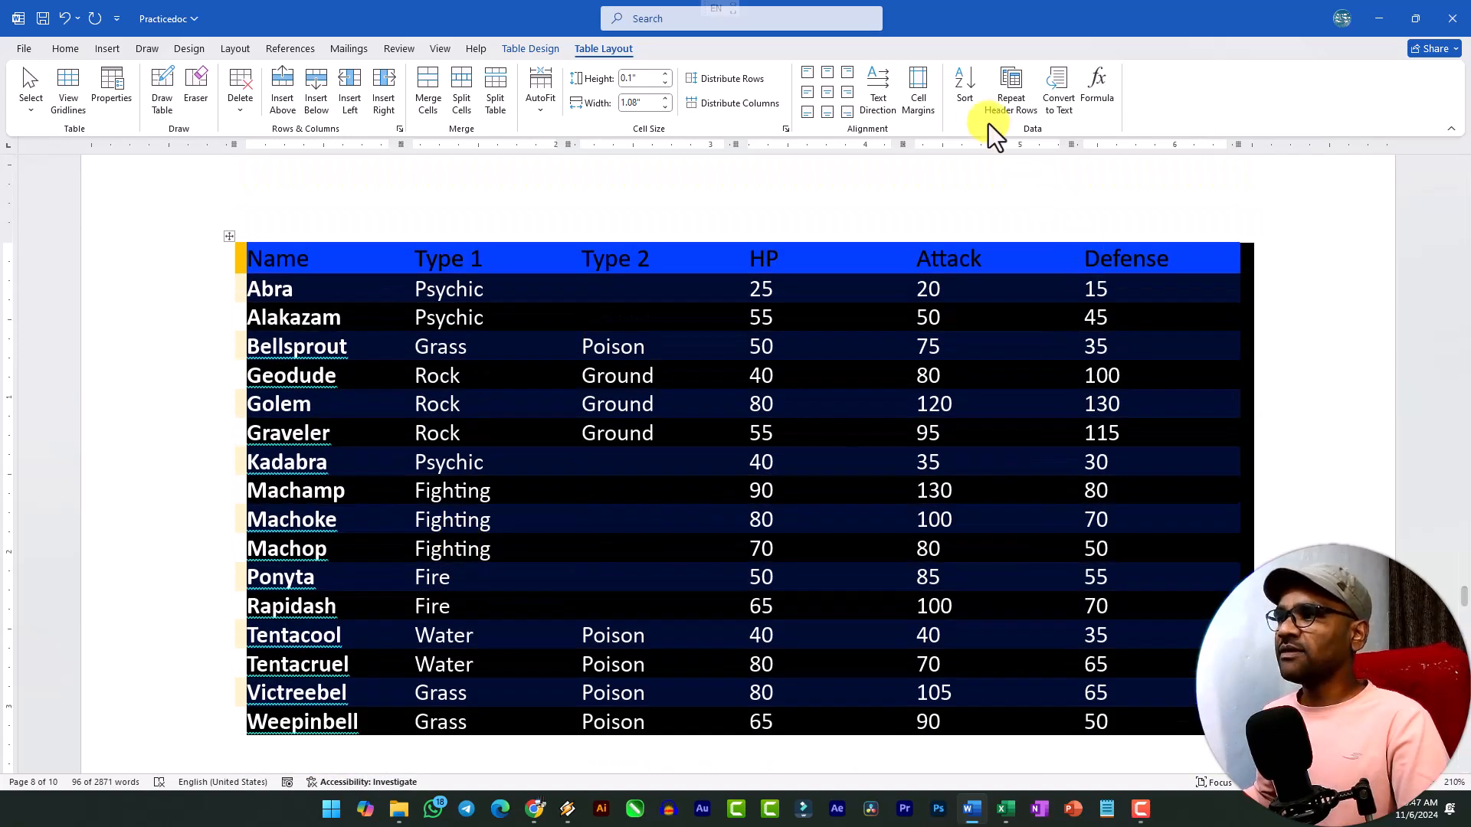
pyautogui.click(964, 98)
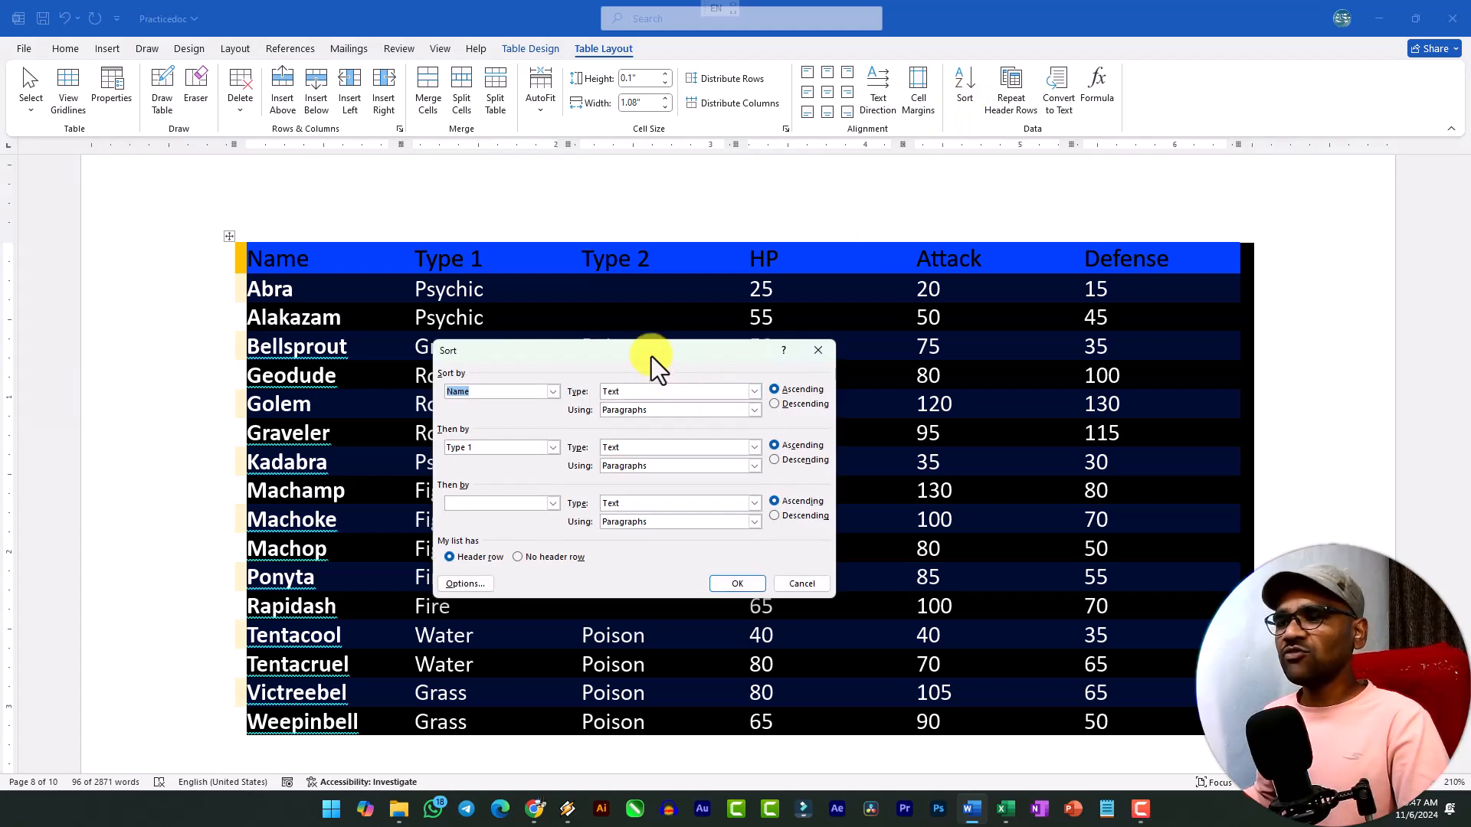
pyautogui.moveTo(651, 358); pyautogui.dragTo(649, 291)
pyautogui.click(542, 382)
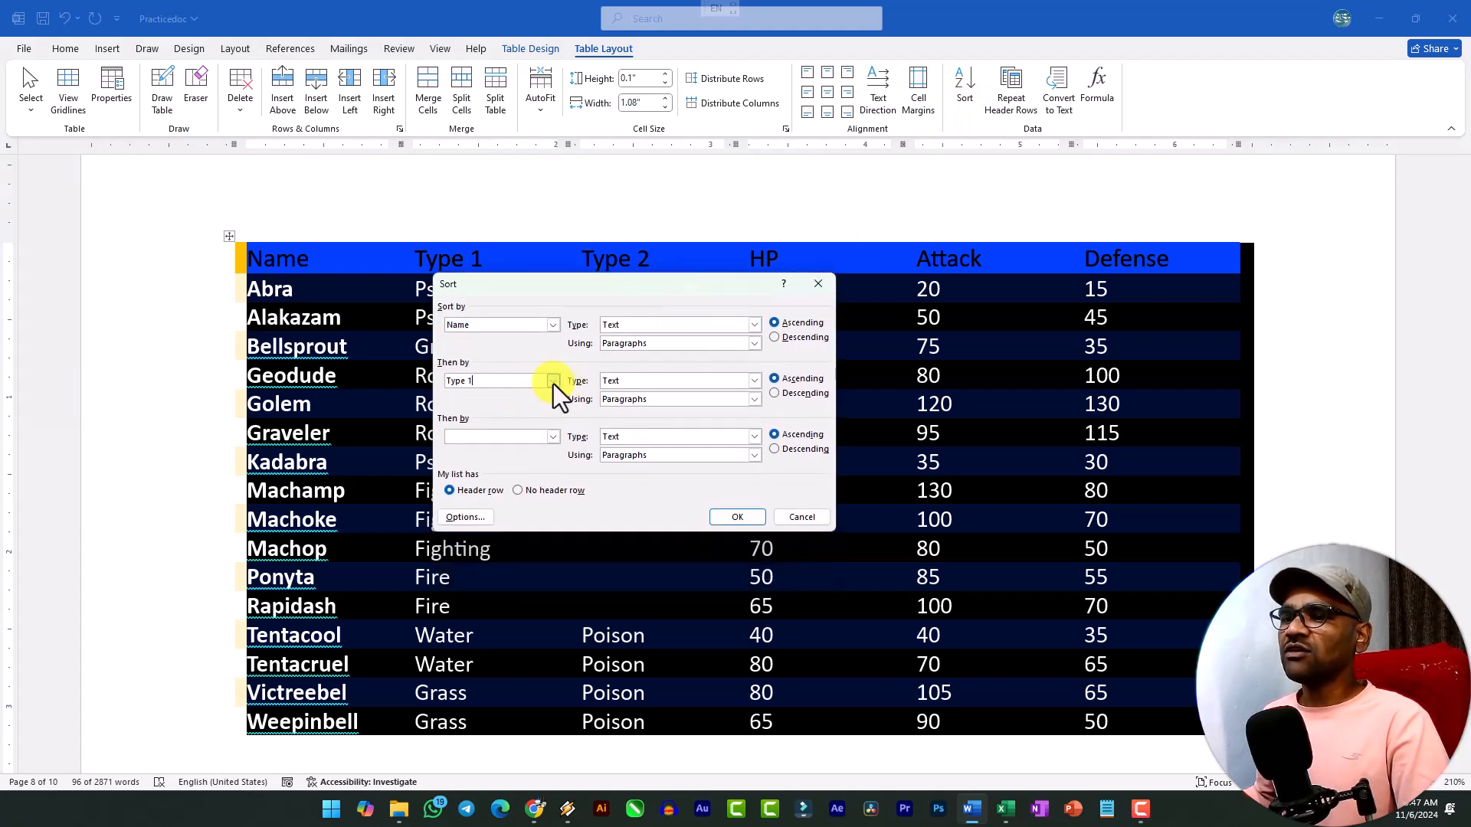
pyautogui.click(553, 381)
pyautogui.click(496, 400)
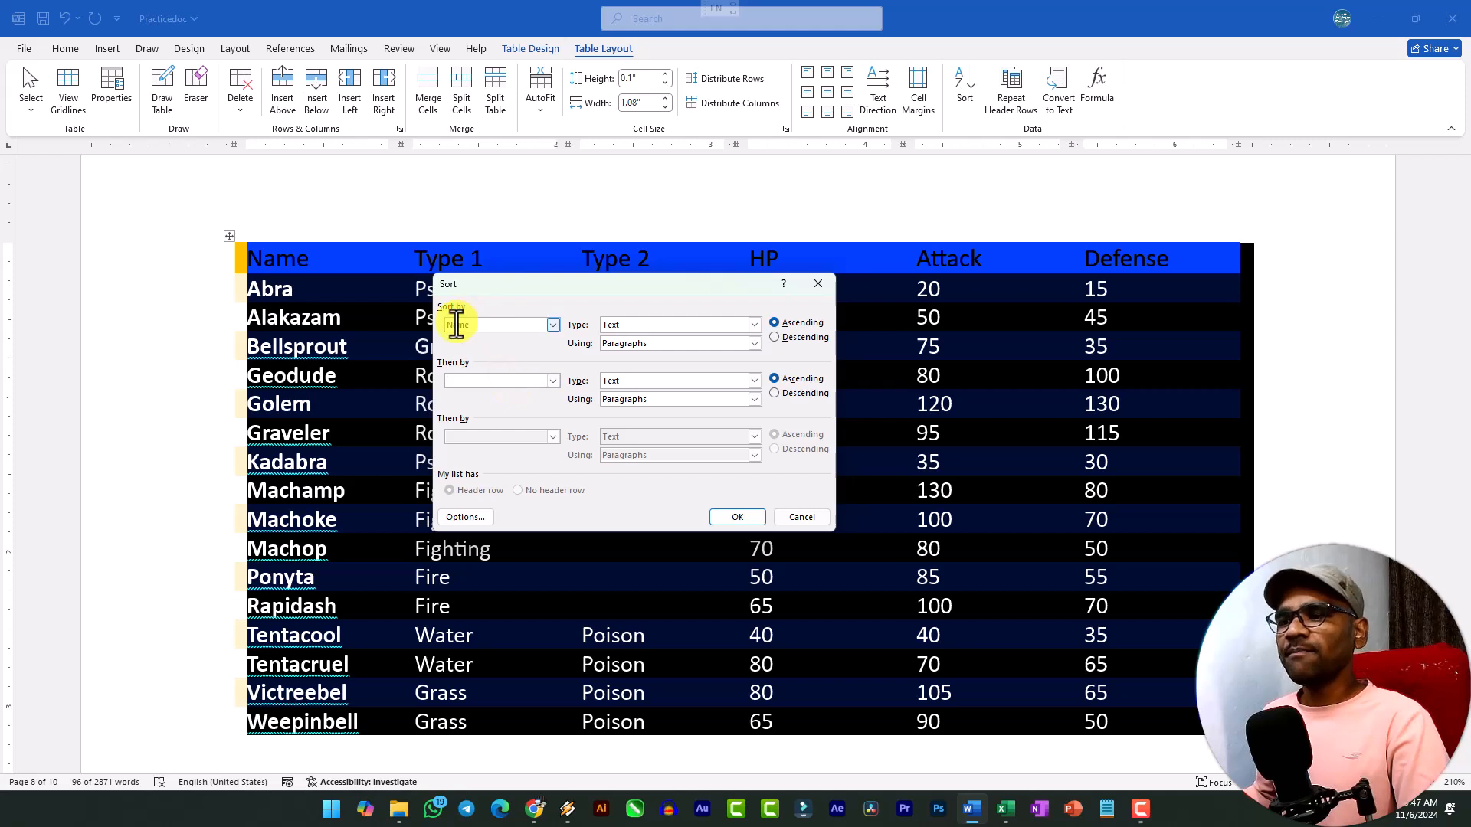
pyautogui.moveTo(613, 287); pyautogui.dragTo(669, 332)
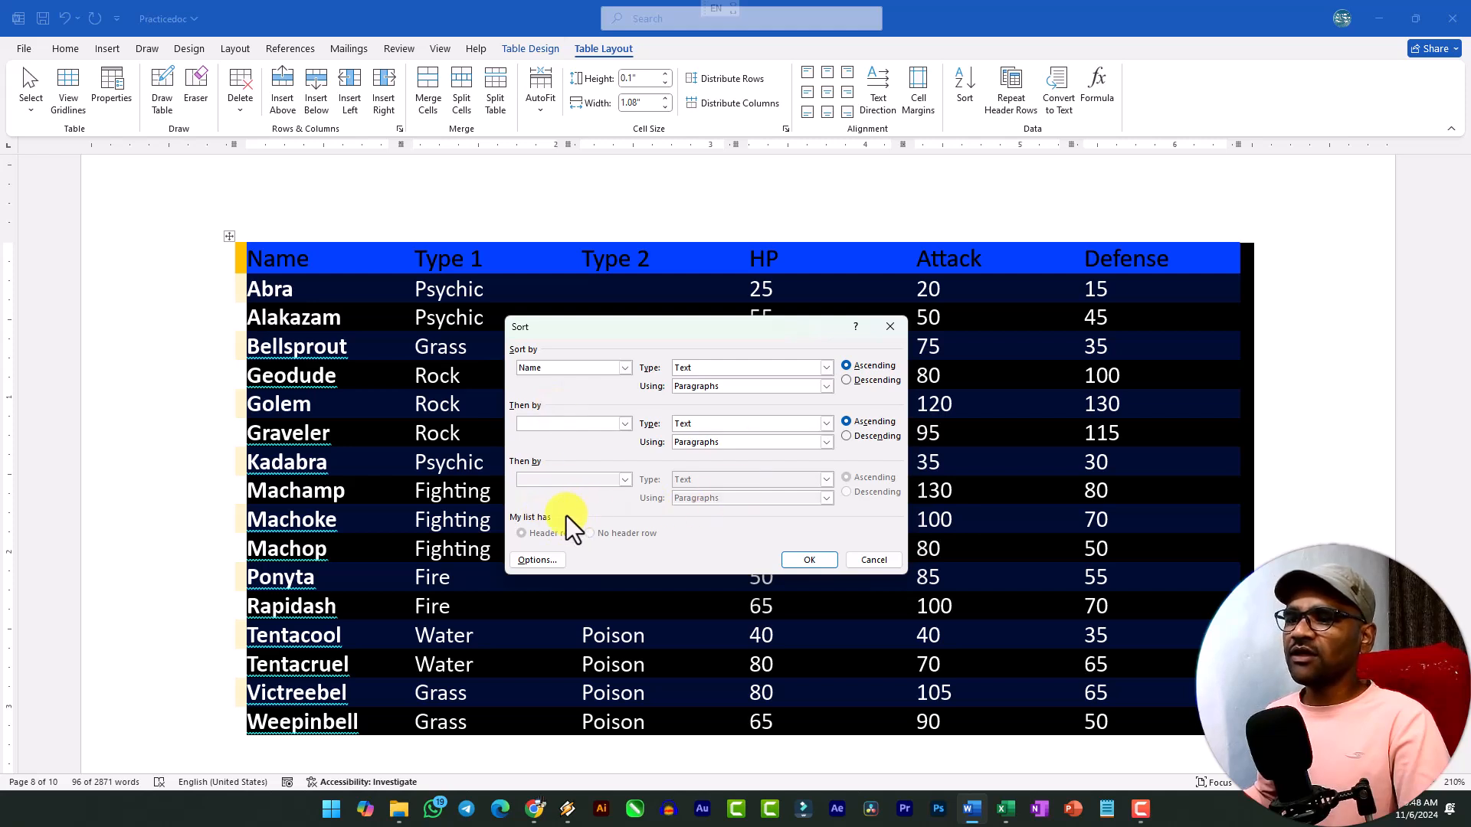
pyautogui.click(874, 560)
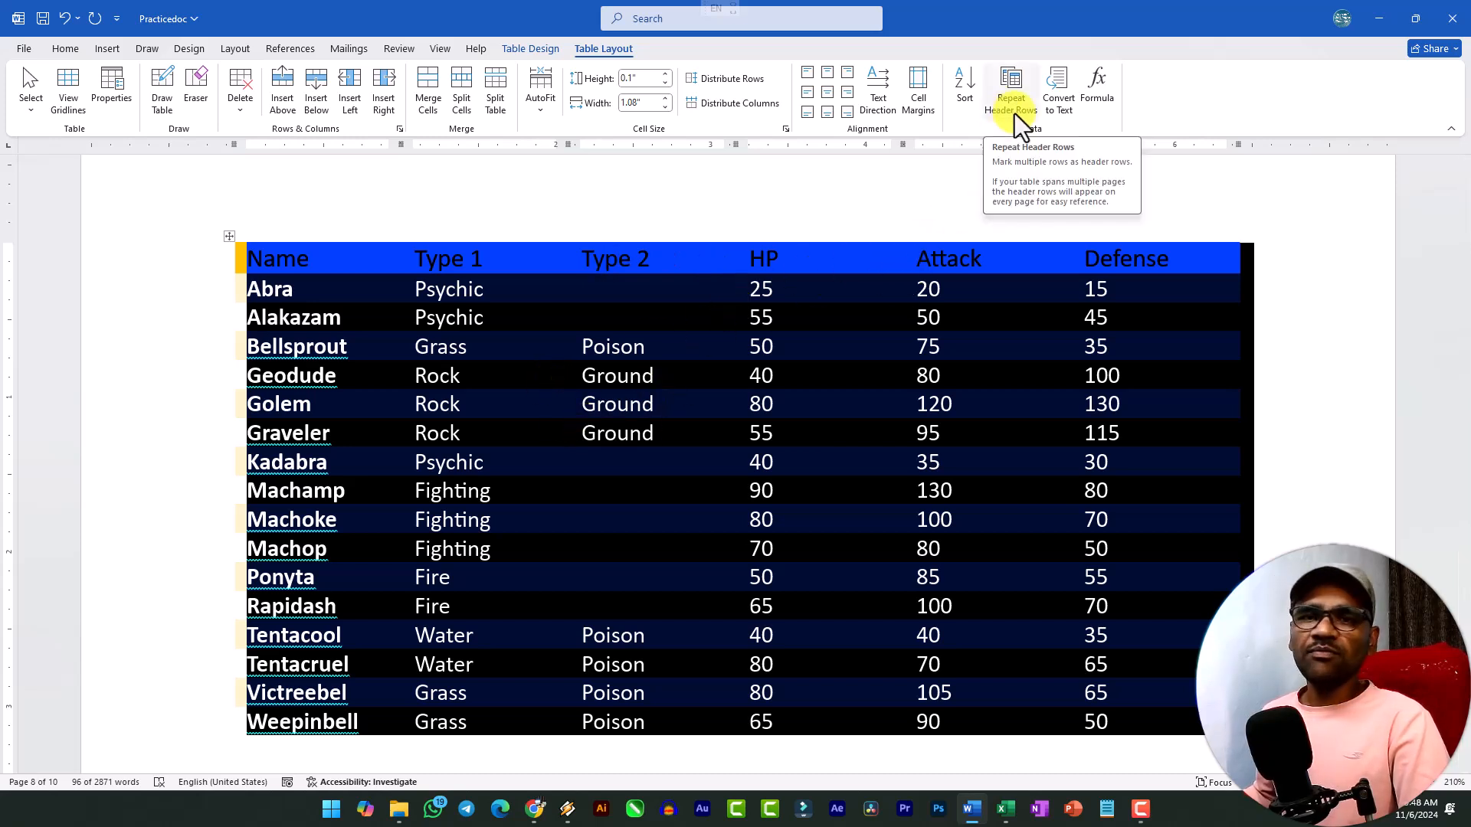
# Look over the multi-page employee table with the yellow header row and check the tops of its continuation pages for headings.
pyautogui.click(596, 316)
pyautogui.scroll(10, 597, 326)
pyautogui.scroll(20, 600, 334)
pyautogui.scroll(20, 589, 322)
pyautogui.scroll(12, 529, 290)
pyautogui.scroll(-3, 513, 292)
pyautogui.scroll(2, 322, 367)
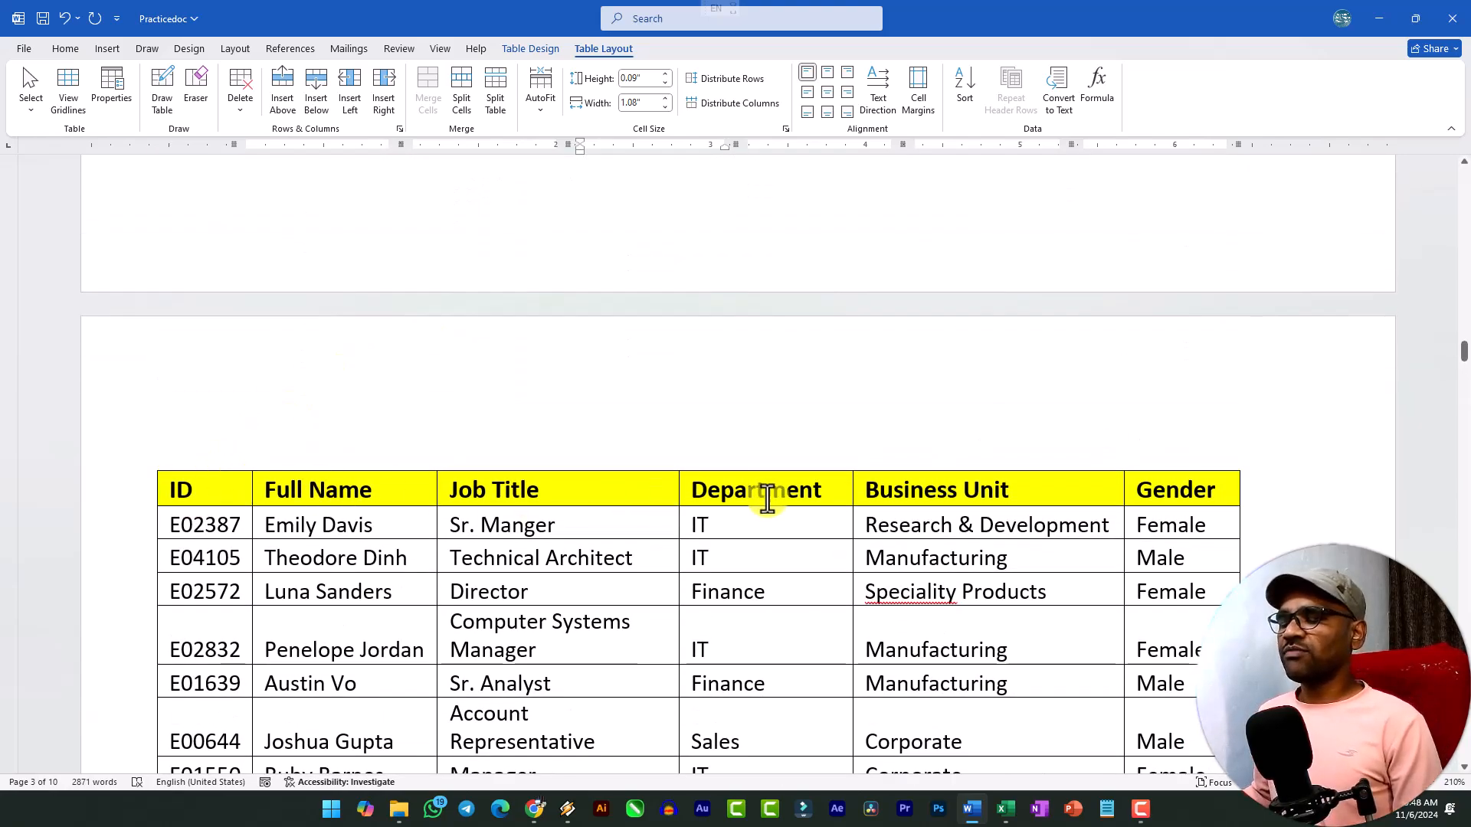
pyautogui.scroll(-4, 788, 486)
pyautogui.scroll(-6, 559, 414)
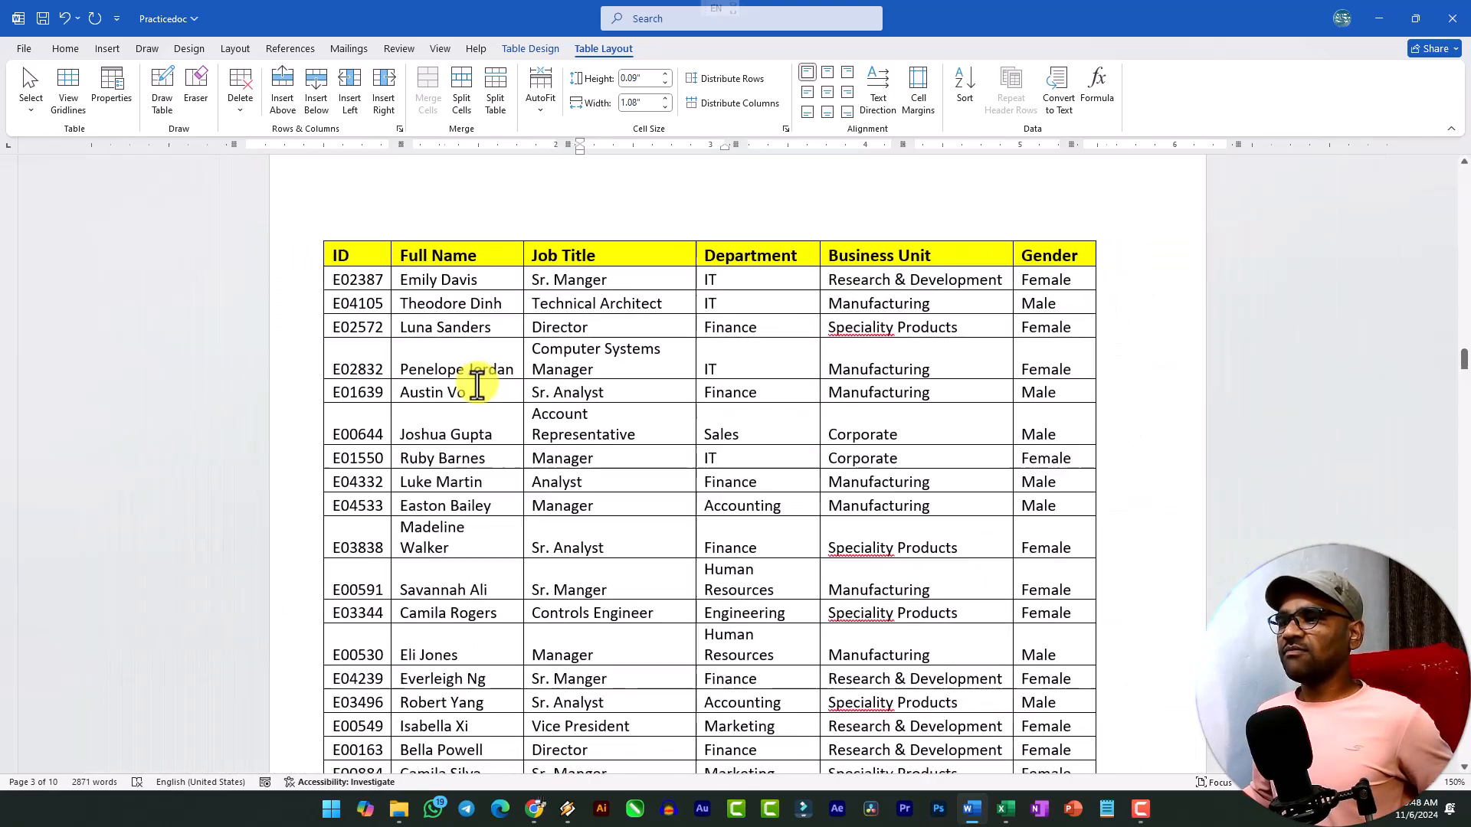
pyautogui.scroll(-5, 477, 385)
pyautogui.scroll(-3, 958, 360)
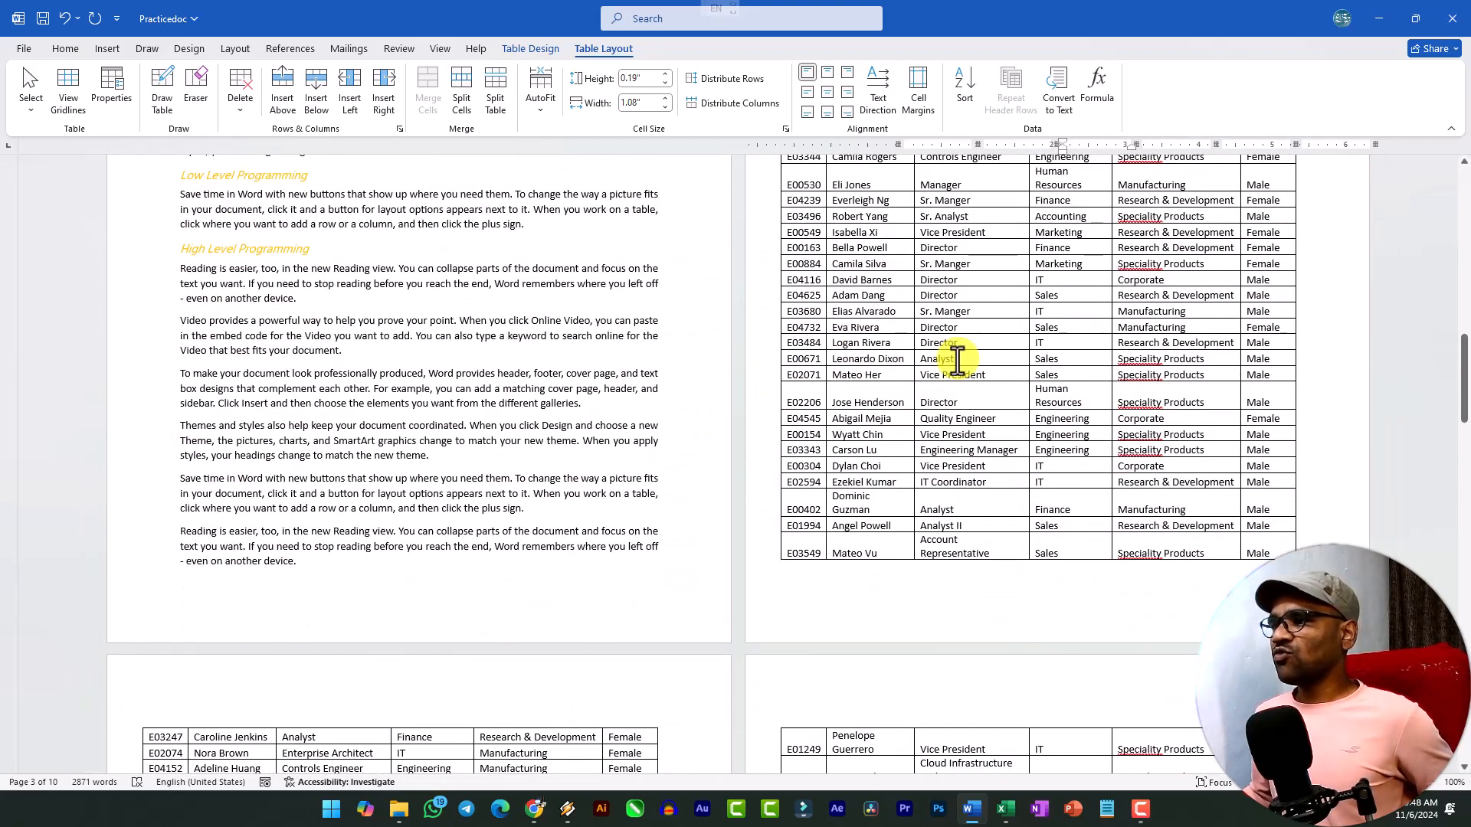
pyautogui.scroll(-3, 961, 362)
pyautogui.scroll(-3, 354, 531)
pyautogui.scroll(-3, 844, 384)
pyautogui.scroll(4, 702, 390)
pyautogui.scroll(6, 98, 325)
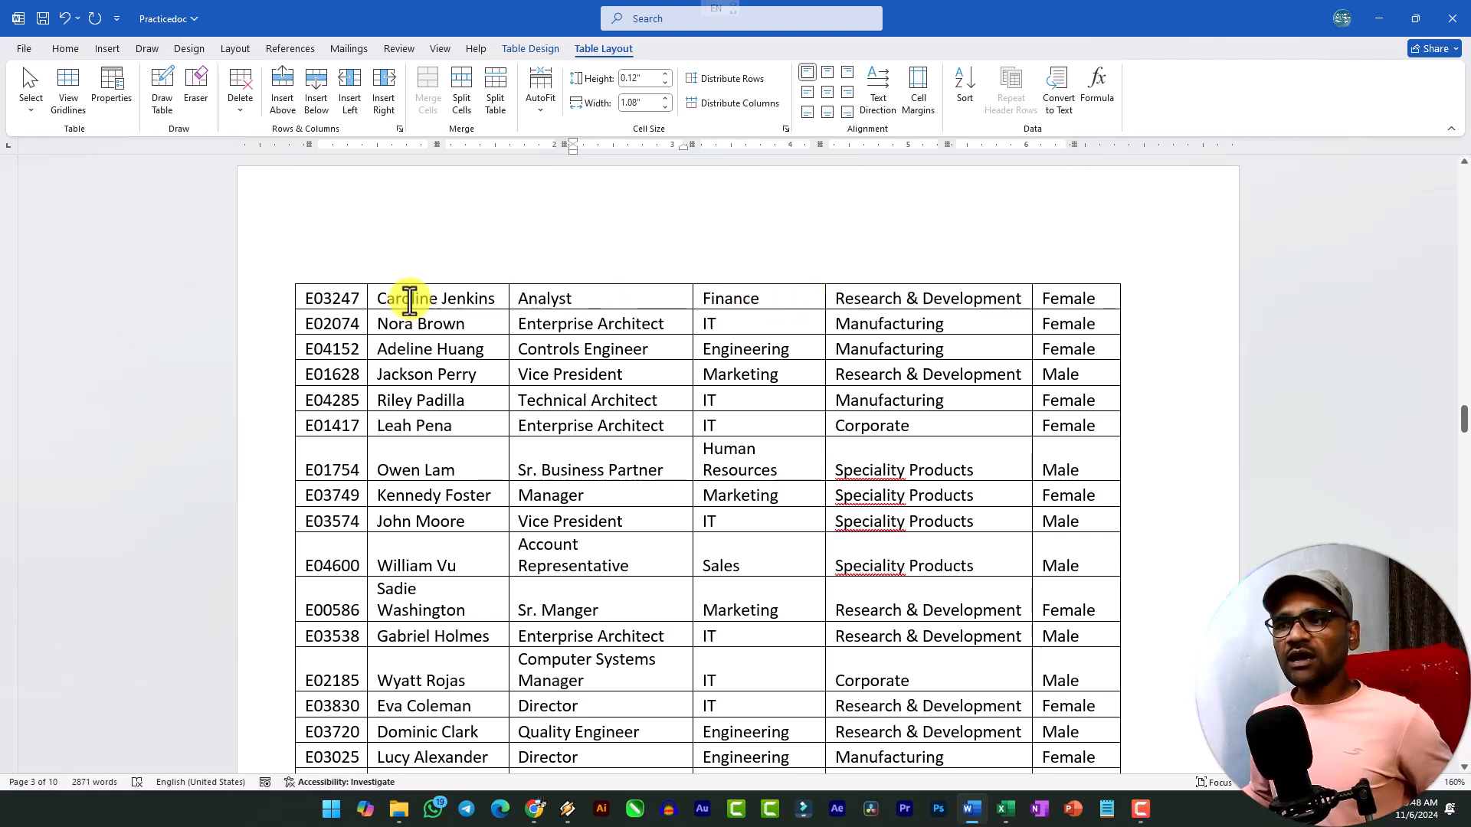
pyautogui.scroll(5, 1080, 475)
pyautogui.scroll(10, 996, 460)
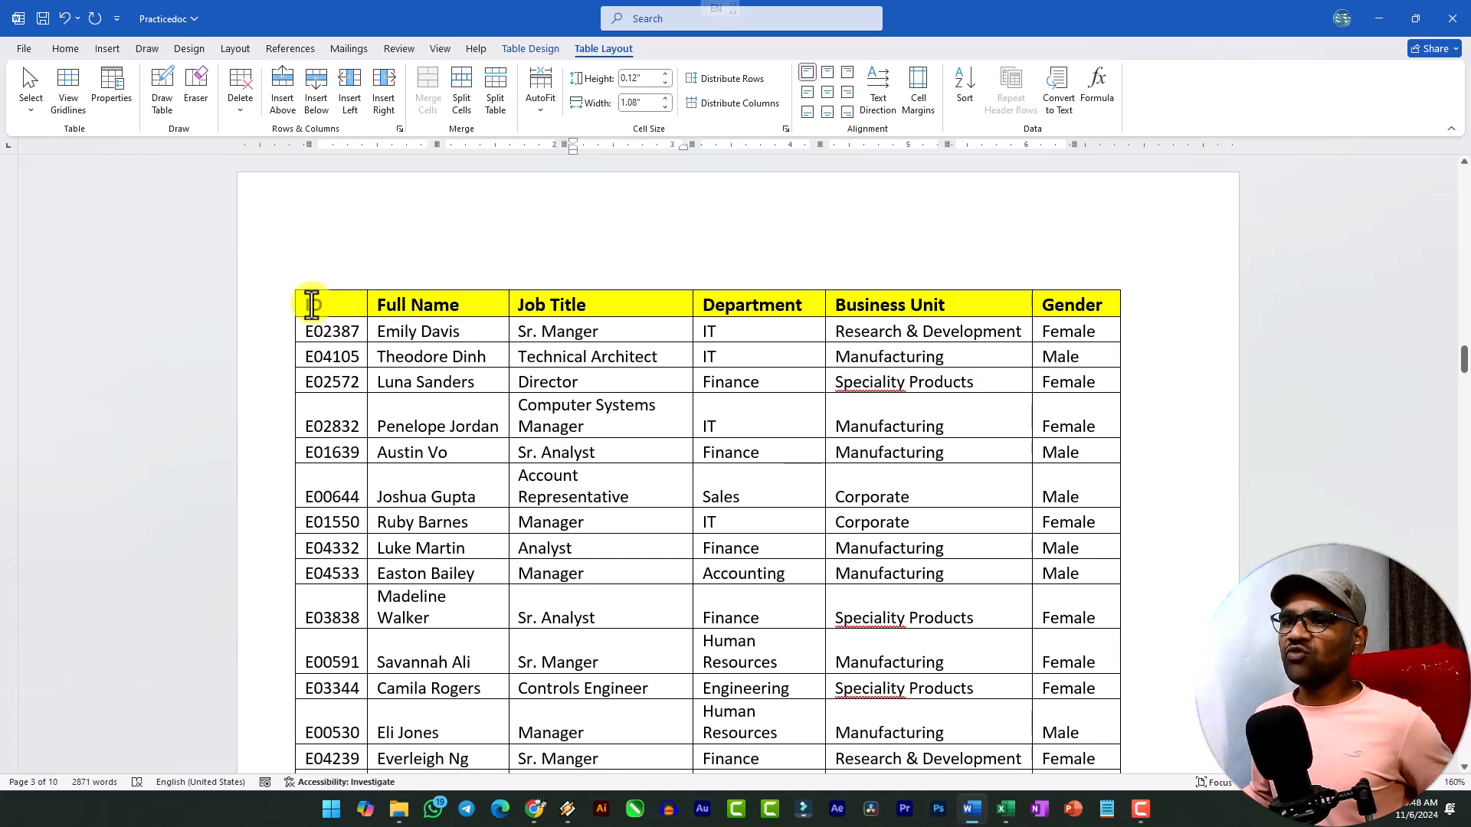
# Make the yellow header row of the employee table repeat on every page and check the following pages.
pyautogui.moveTo(309, 302); pyautogui.dragTo(1045, 305)
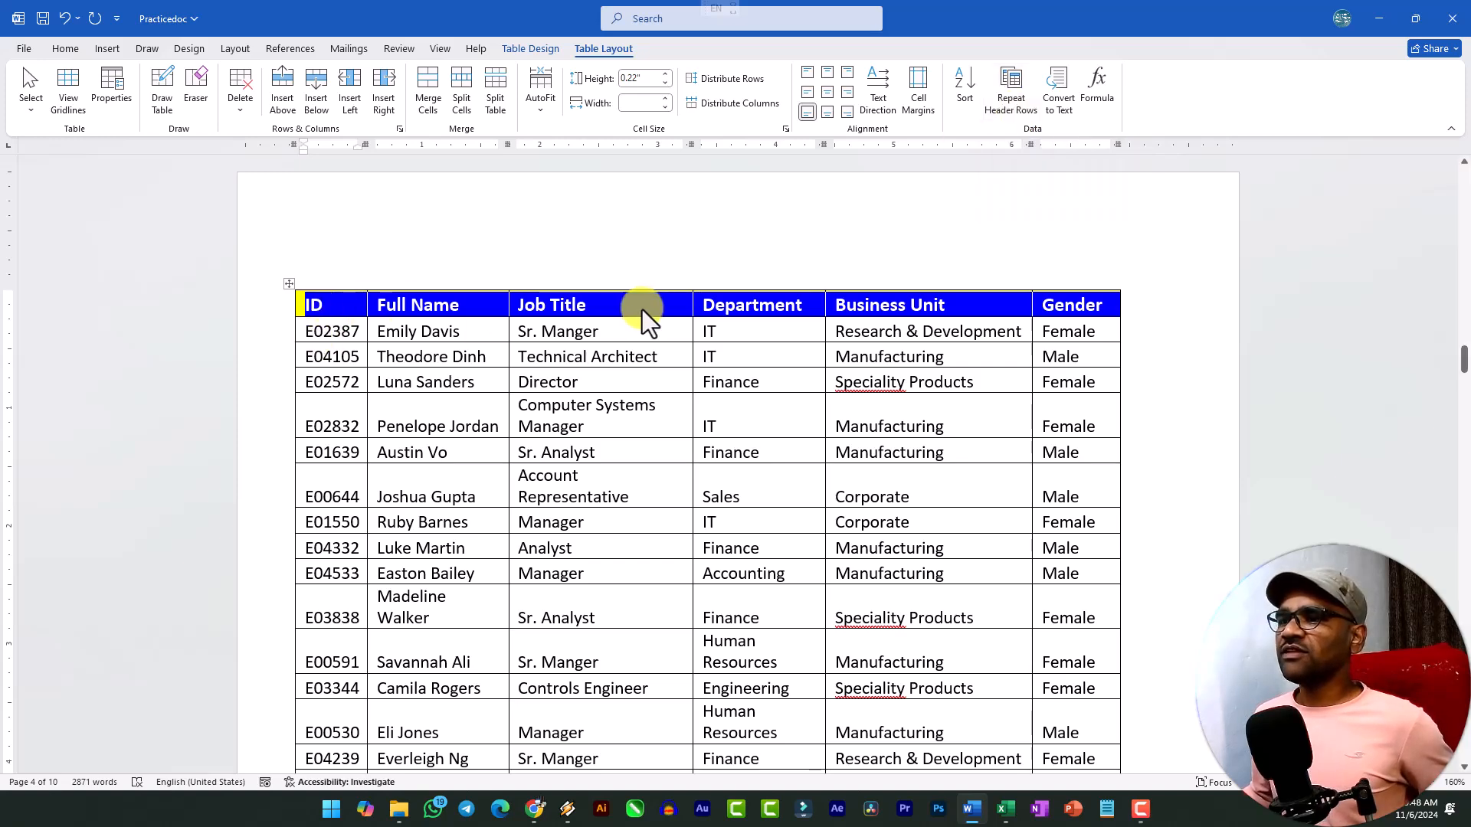
pyautogui.click(1009, 102)
pyautogui.scroll(-5, 726, 394)
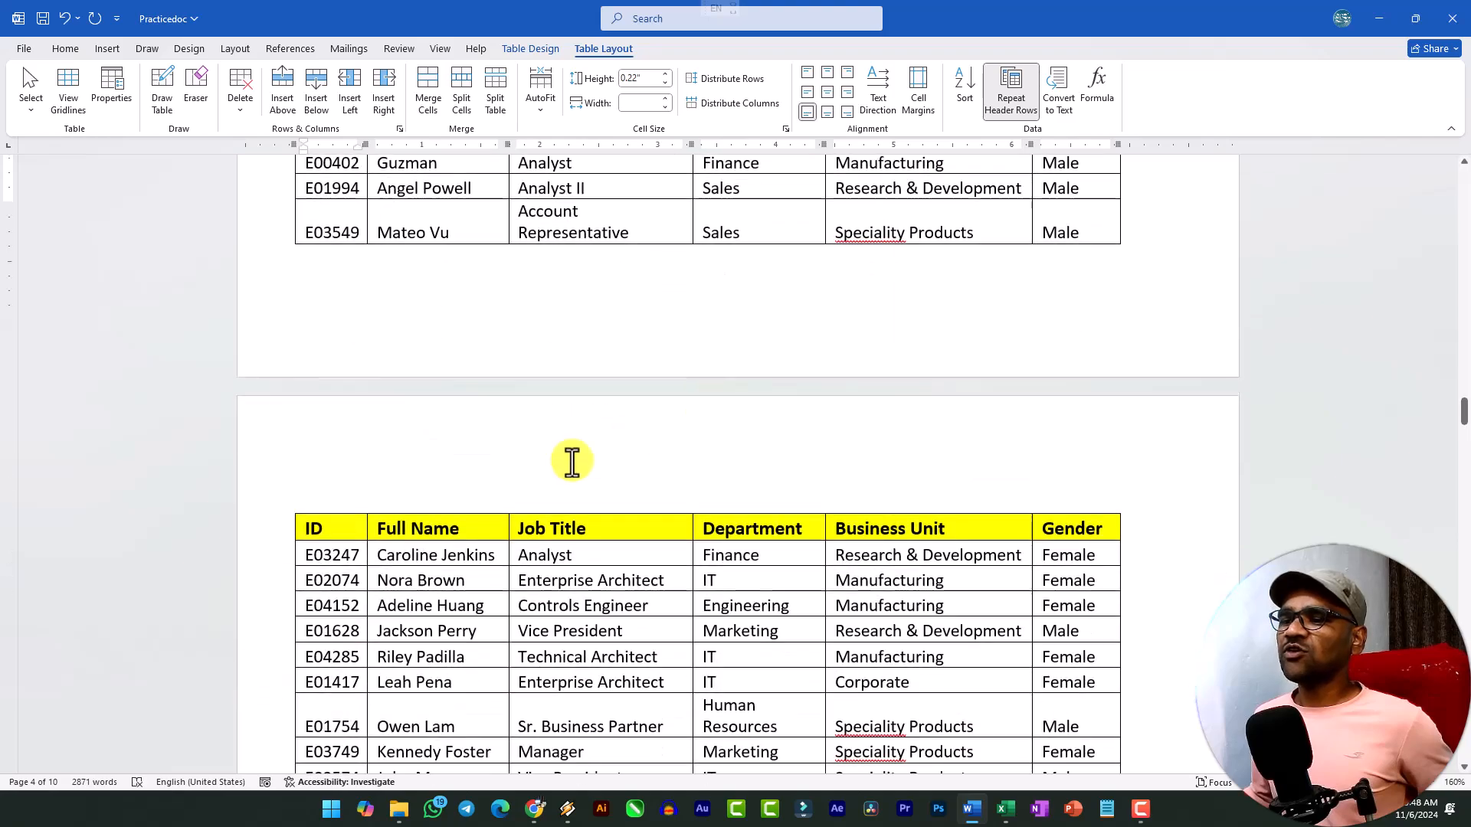
pyautogui.scroll(-15, 597, 486)
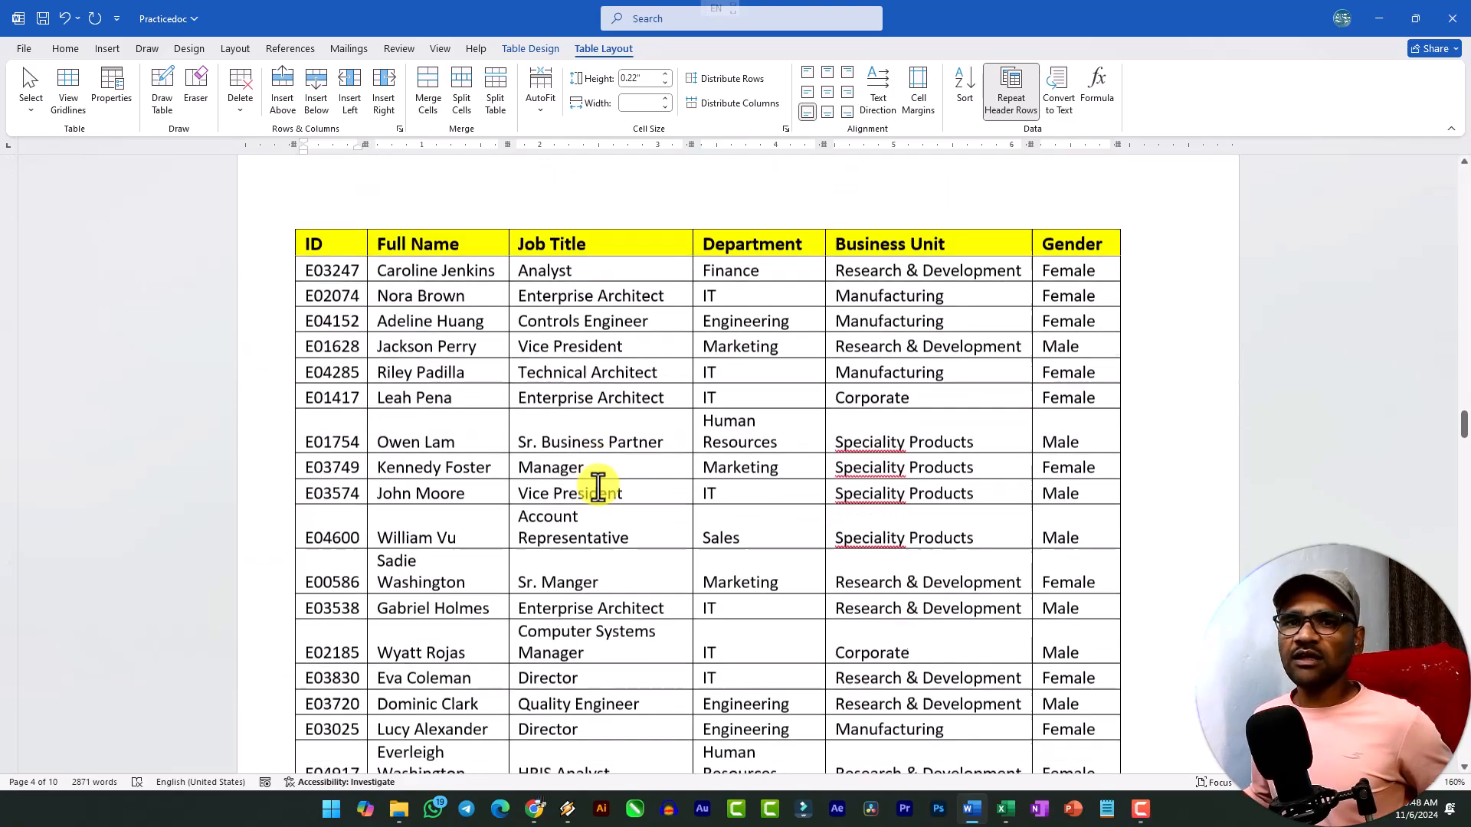
pyautogui.scroll(-15, 629, 479)
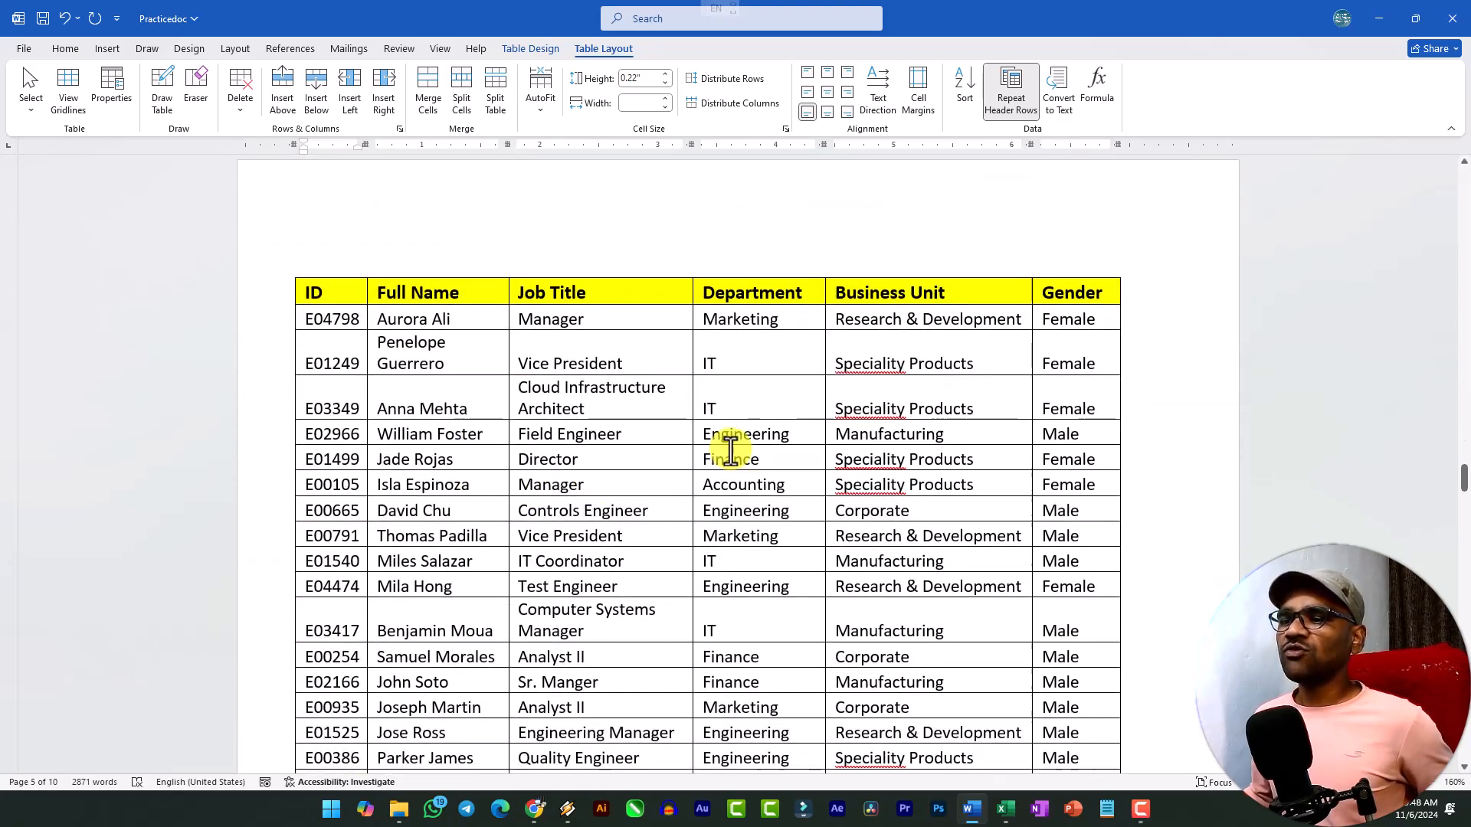
pyautogui.scroll(12, 811, 395)
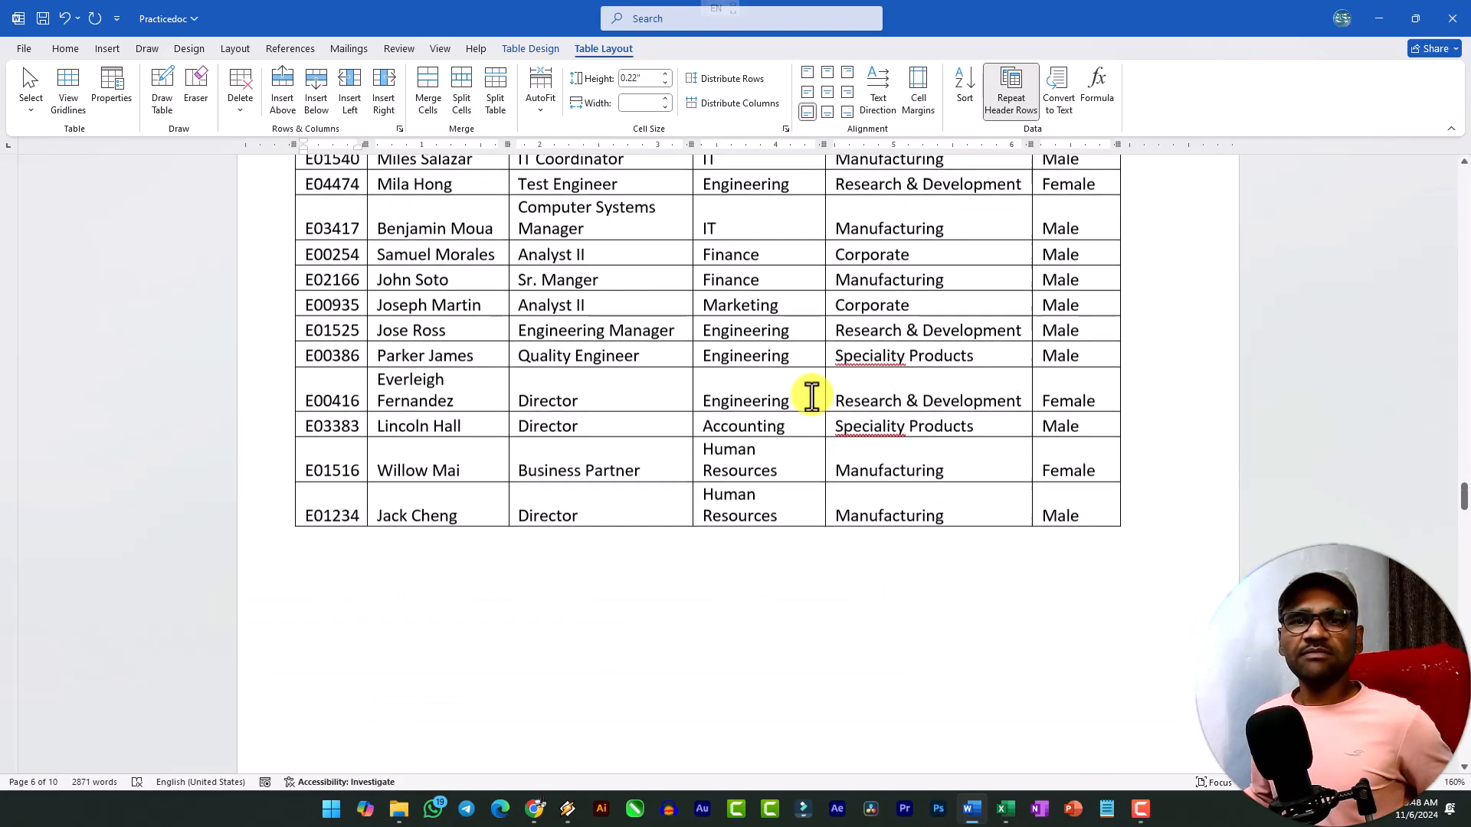
pyautogui.scroll(-5, 816, 397)
pyautogui.scroll(20, 816, 397)
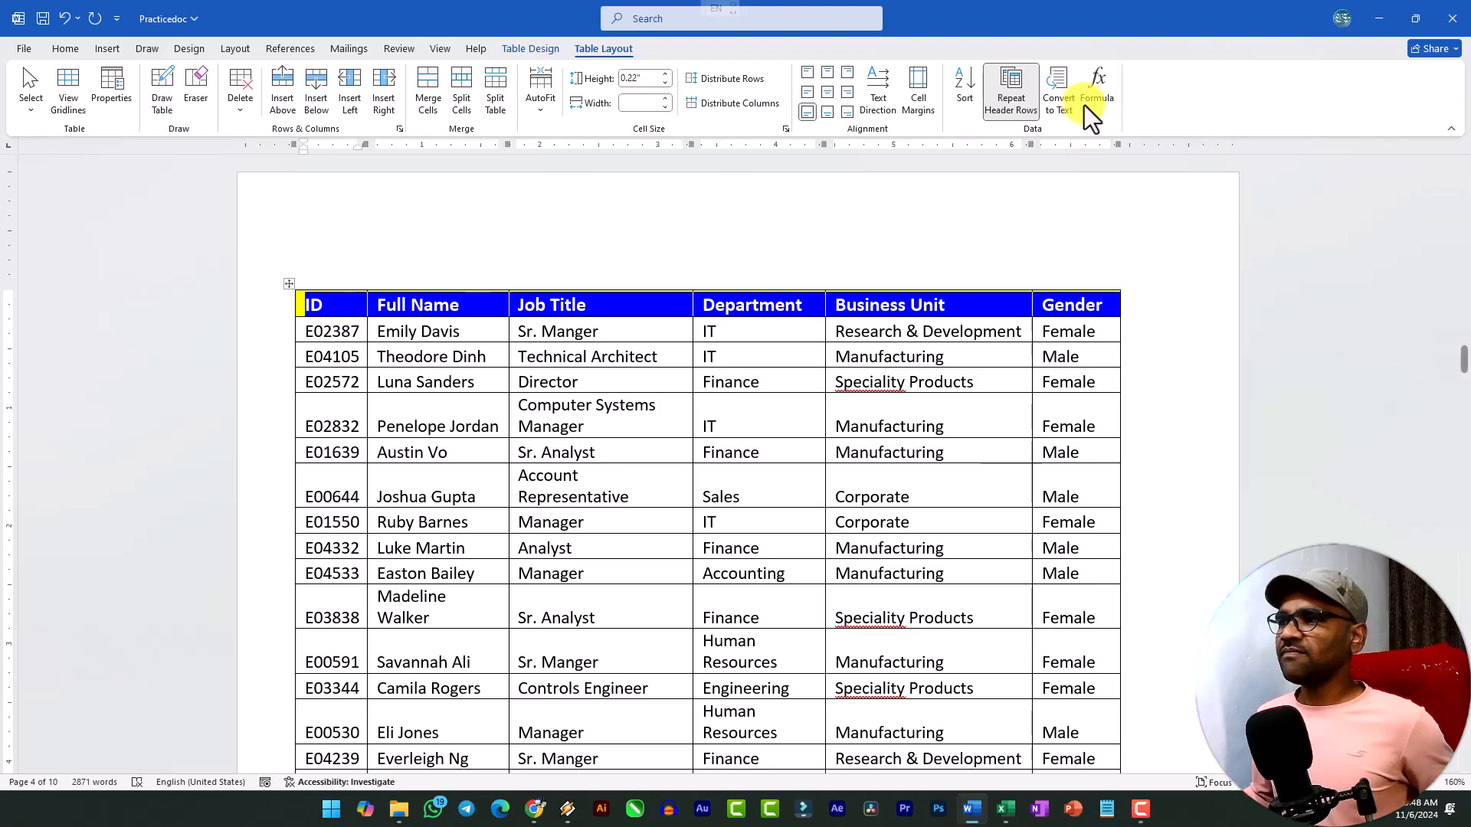
# Turn off the repeating header row for the employee table.
pyautogui.scroll(-12, 716, 371)
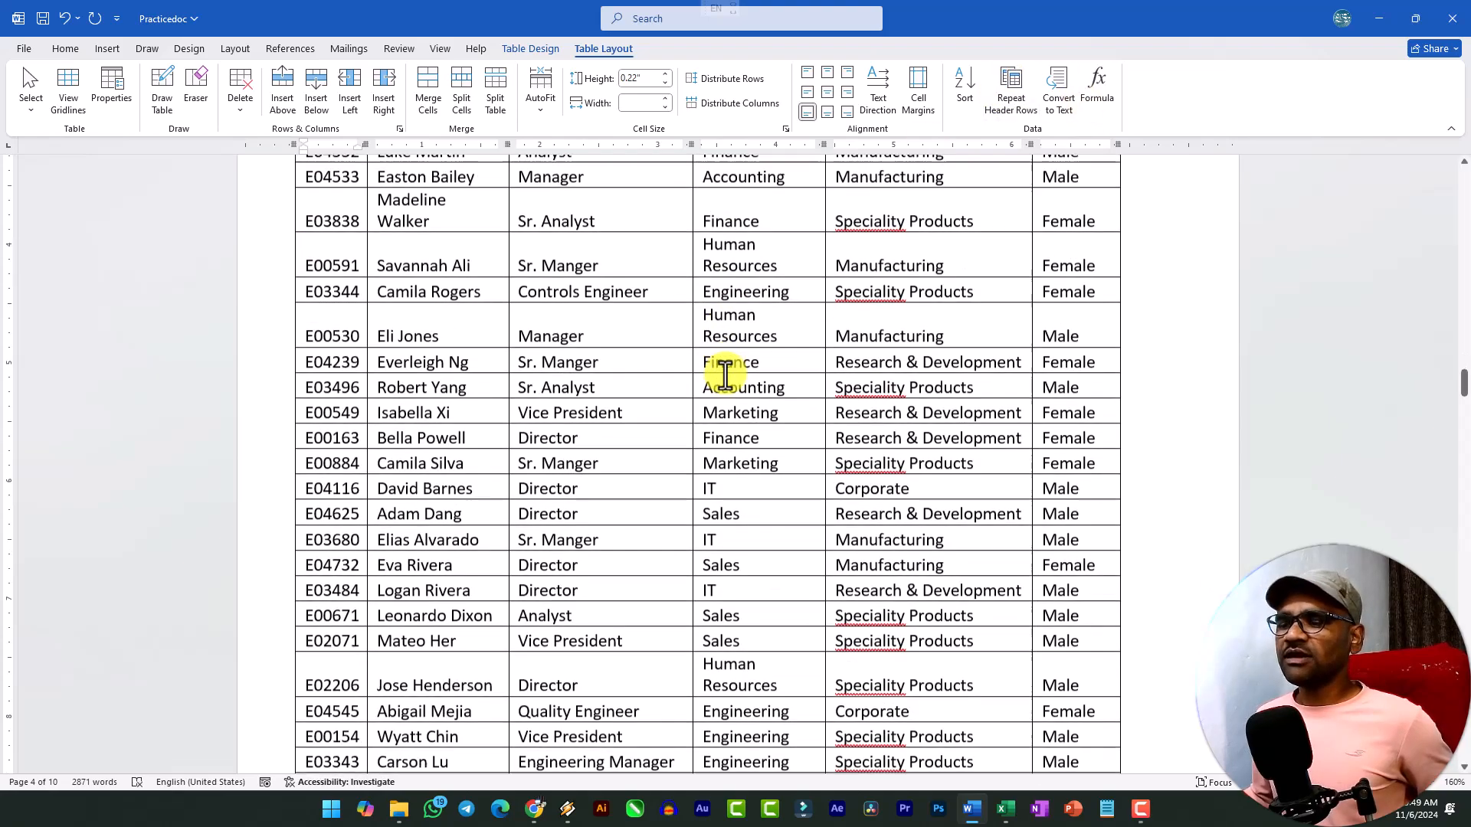
pyautogui.scroll(12, 744, 574)
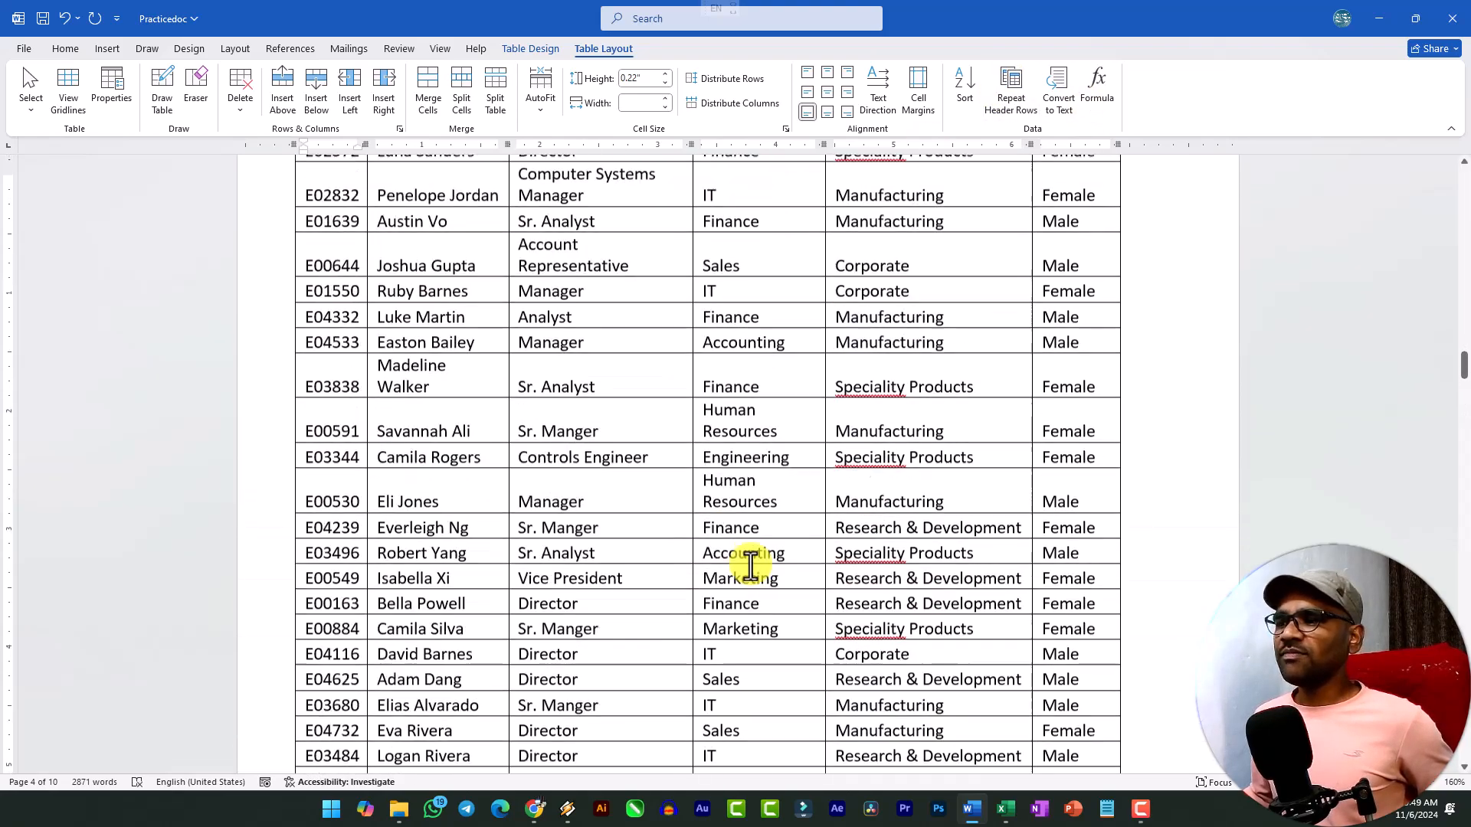
pyautogui.scroll(3, 1068, 174)
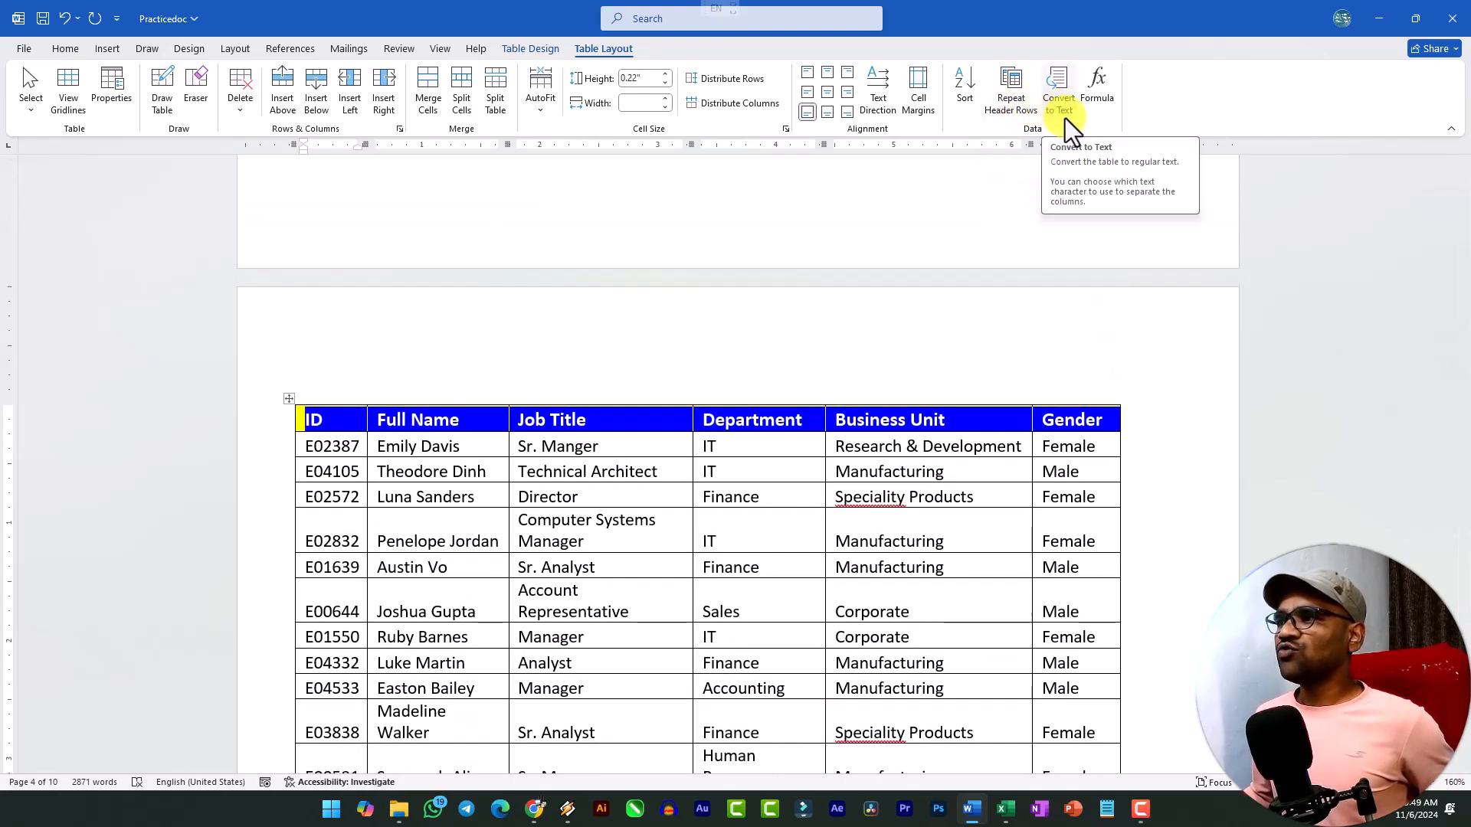
# Convert the orange-header table to plain text with commas separating the columns.
pyautogui.scroll(-15, 996, 247)
pyautogui.scroll(-20, 889, 458)
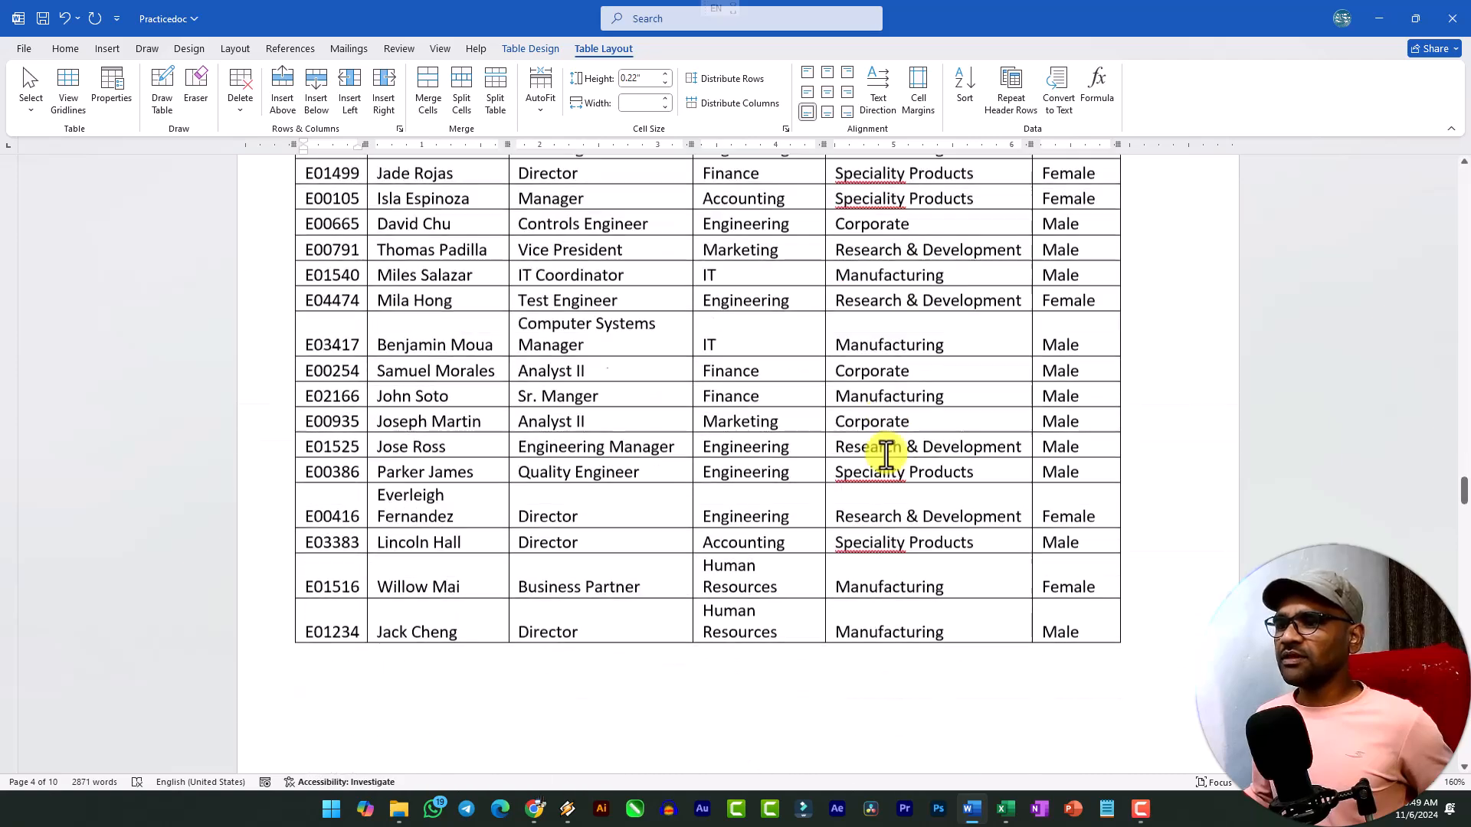
pyautogui.scroll(-4, 879, 458)
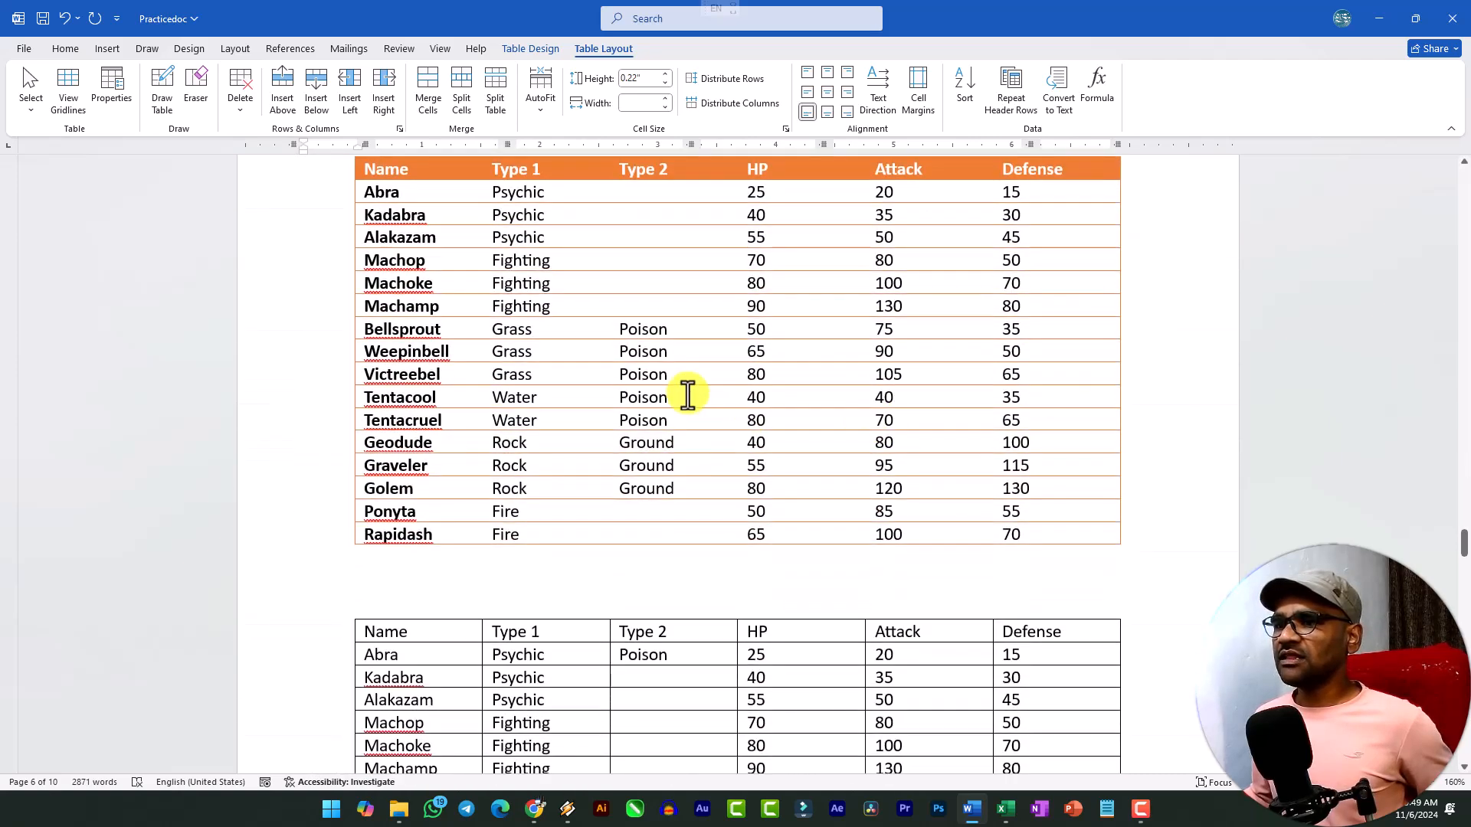
pyautogui.click(688, 394)
pyautogui.scroll(1, 448, 261)
pyautogui.scroll(-3, 470, 273)
pyautogui.scroll(4, 475, 278)
pyautogui.click(349, 265)
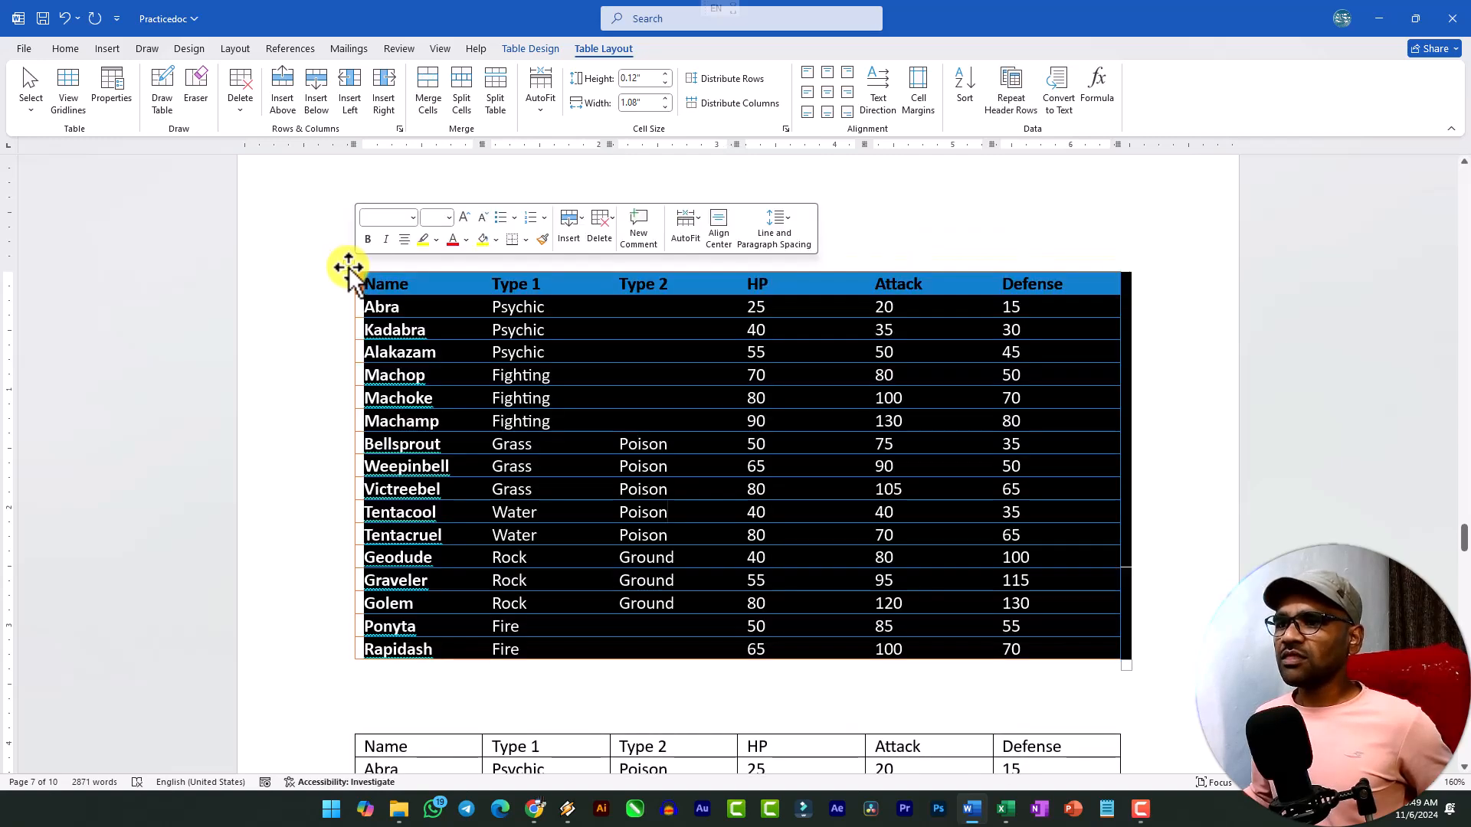
pyautogui.click(1061, 101)
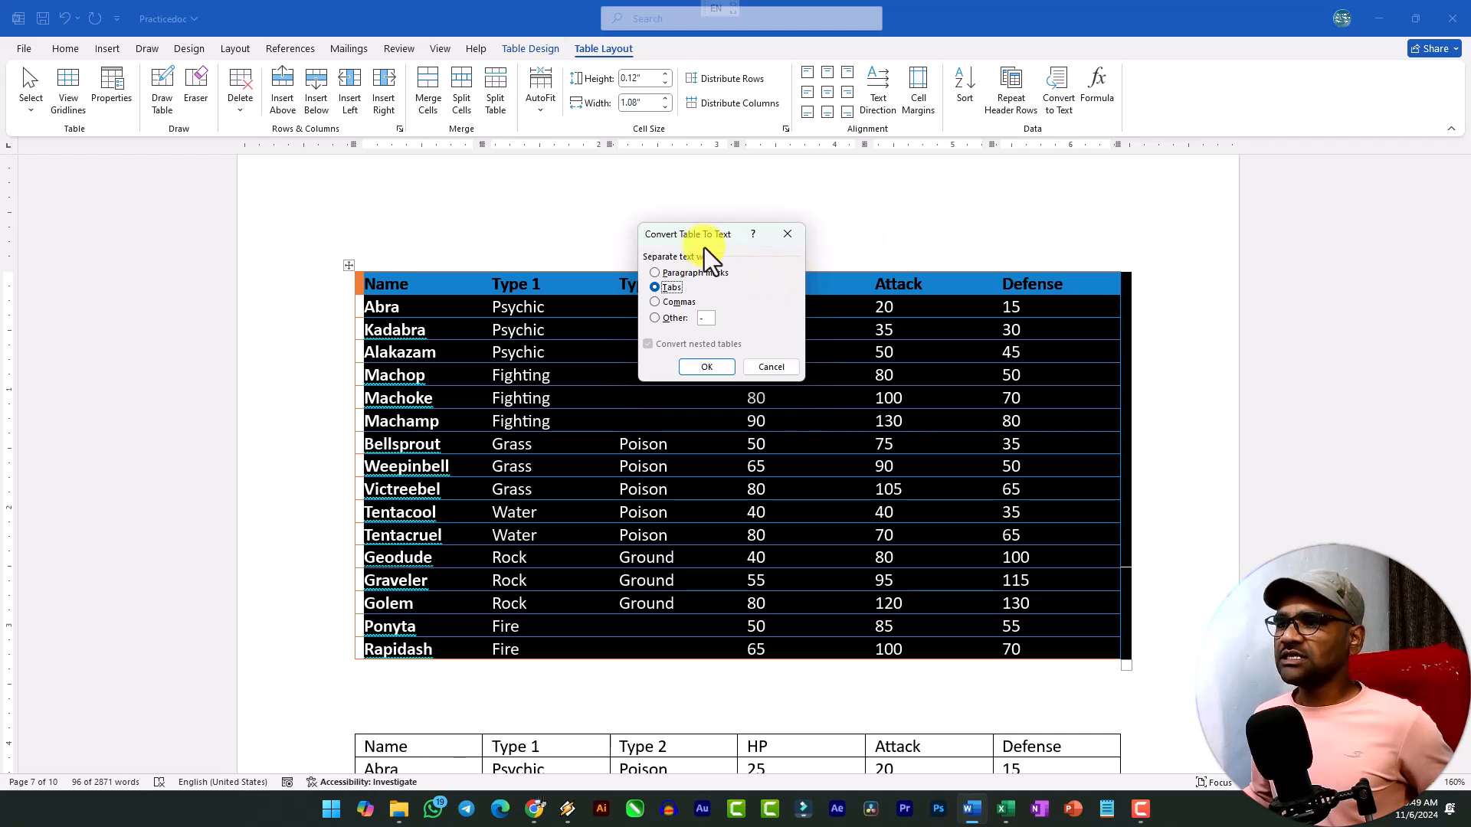
pyautogui.moveTo(702, 232); pyautogui.dragTo(683, 197)
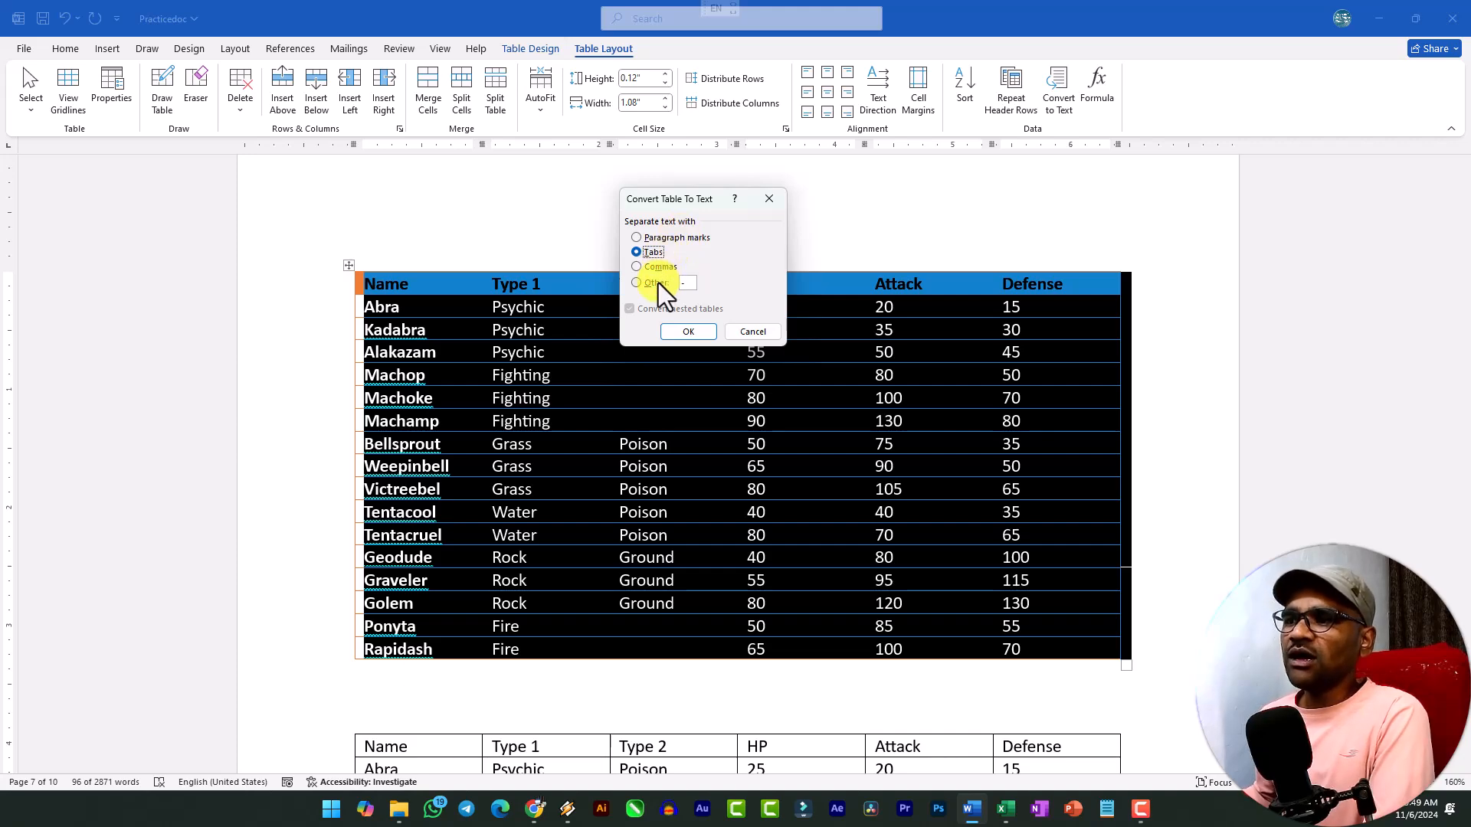
pyautogui.click(687, 334)
pyautogui.click(440, 291)
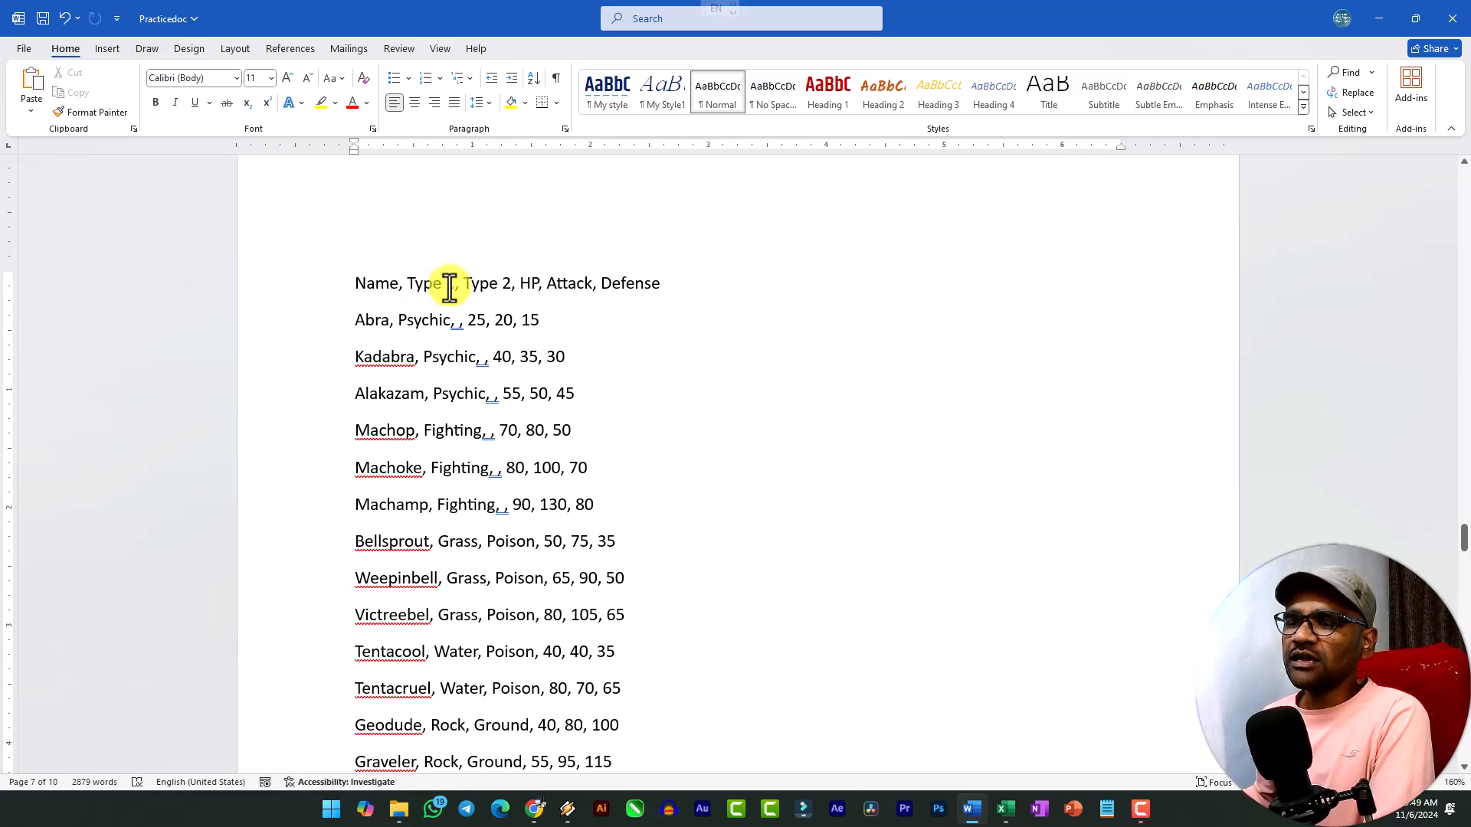
pyautogui.scroll(-3, 529, 479)
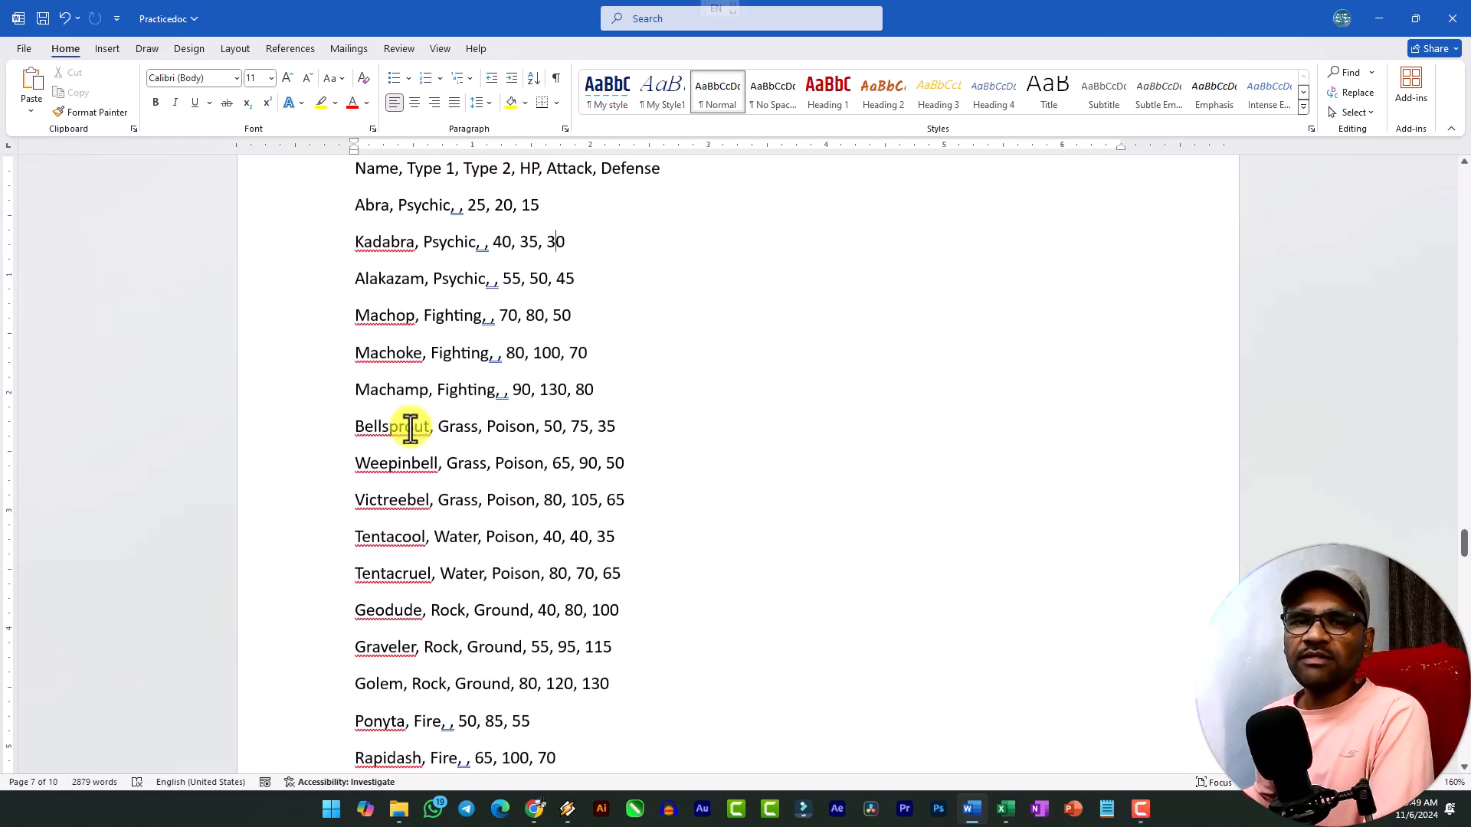
# Undo the conversion of the orange-header table to text.
pyautogui.click(111, 50)
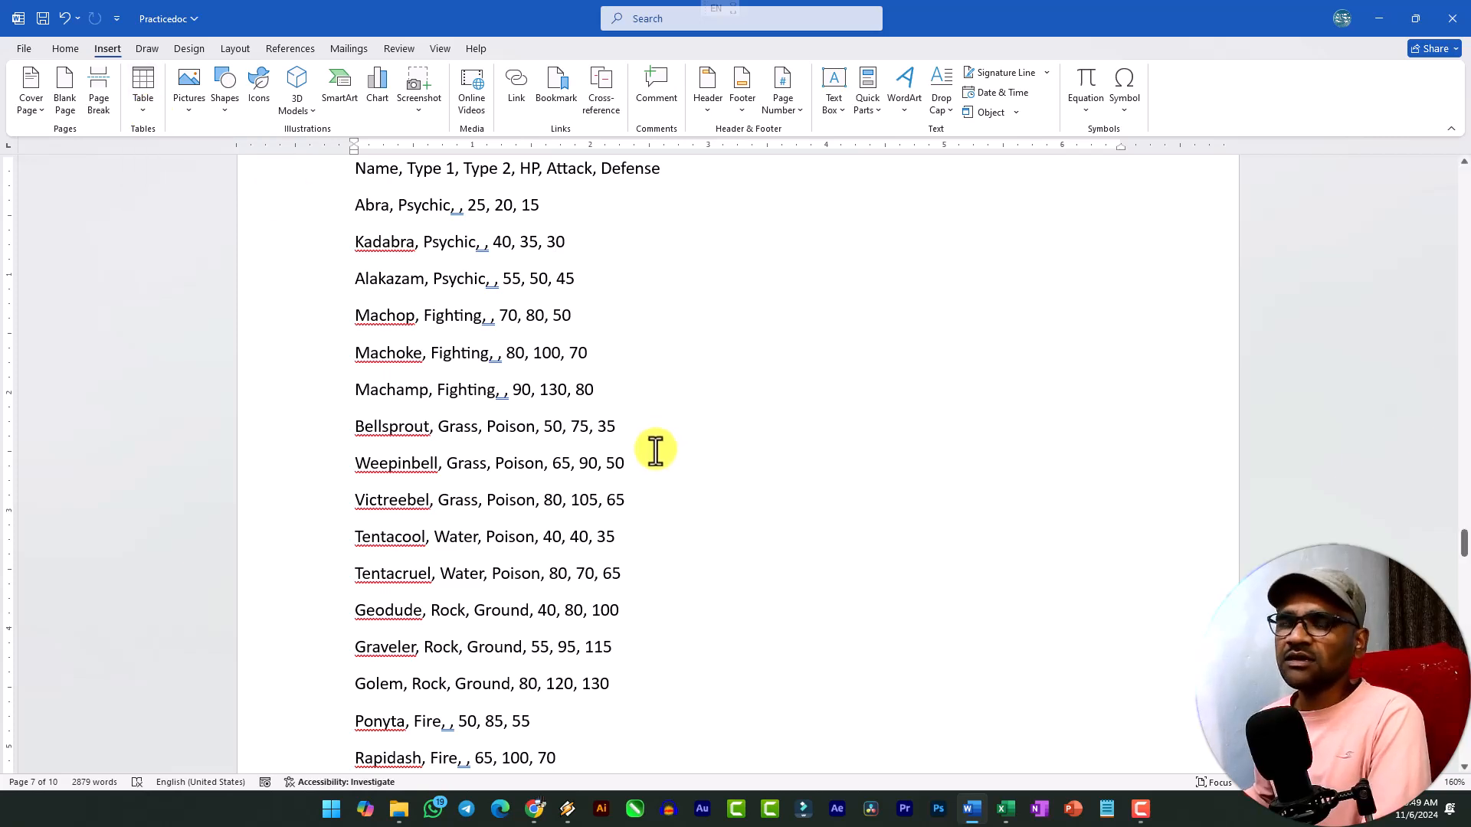
pyautogui.scroll(2, 639, 421)
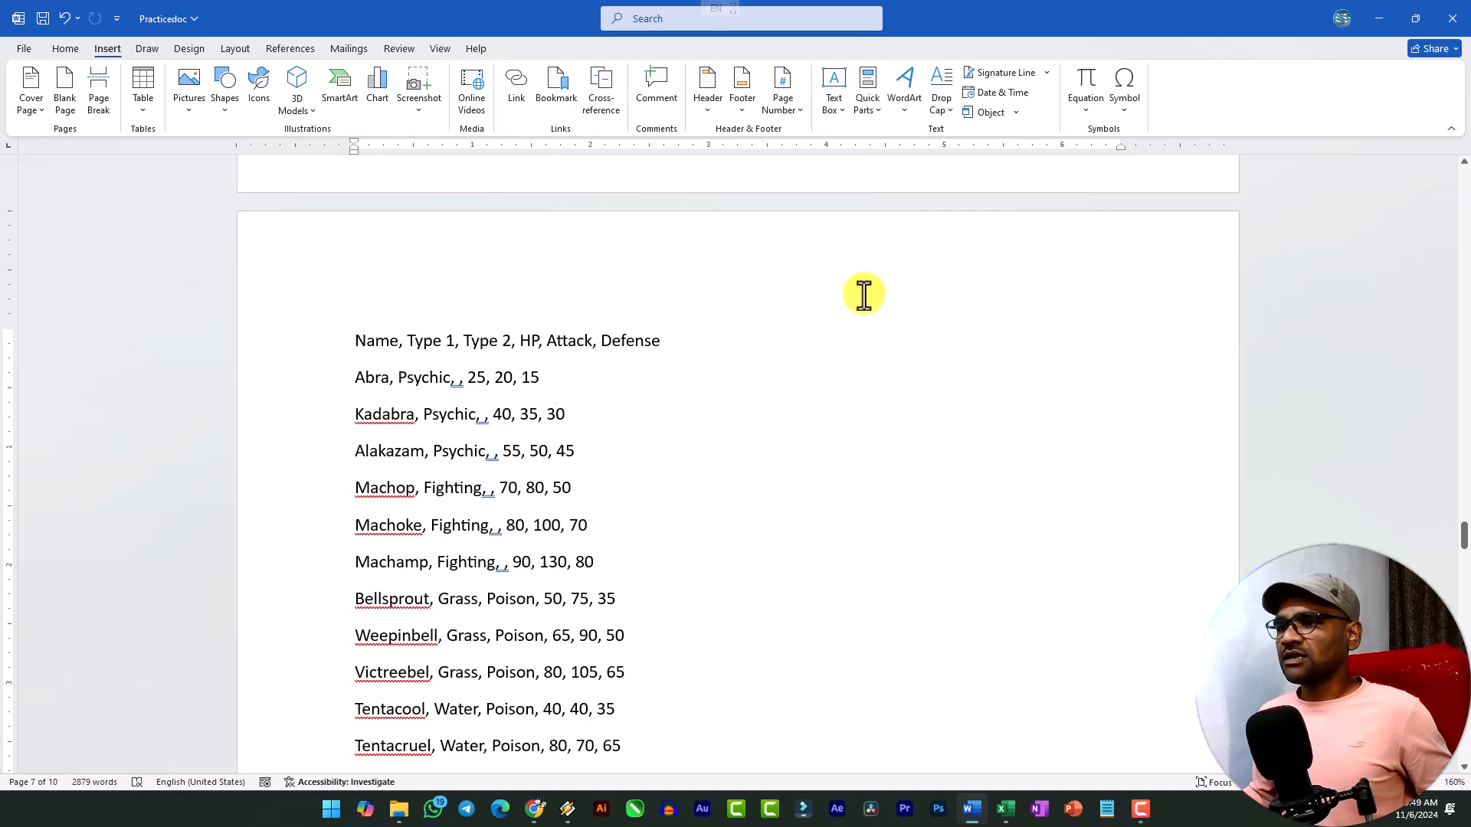
pyautogui.hotkey('ctrl', 'z')
# Add an empty row below the Rapidash row at the end of the plain black-bordered table.
pyautogui.scroll(-7, 722, 461)
pyautogui.click(1052, 537)
pyautogui.press('Tab')
pyautogui.scroll(2, 861, 312)
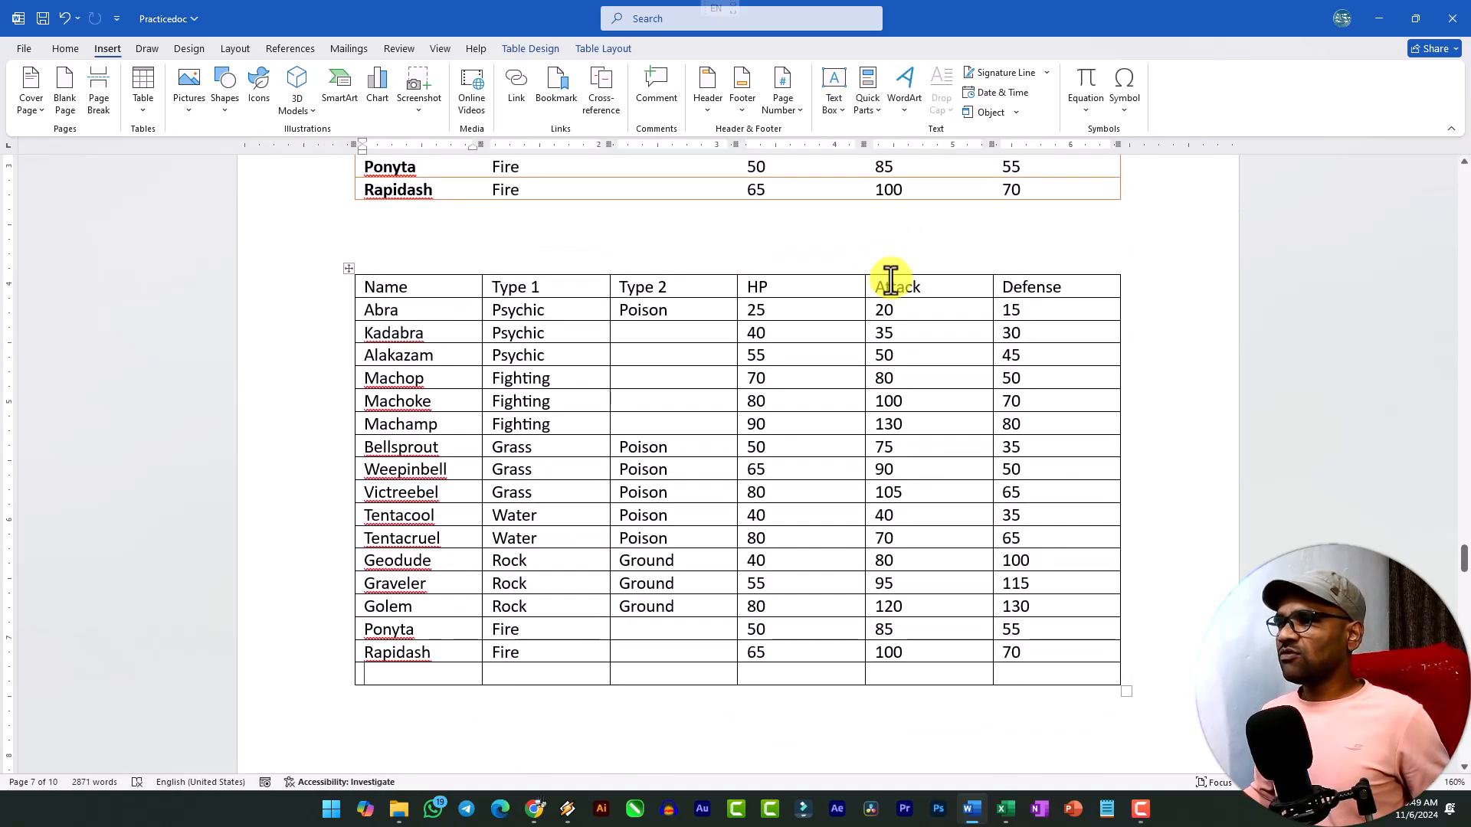
pyautogui.scroll(-2, 1063, 535)
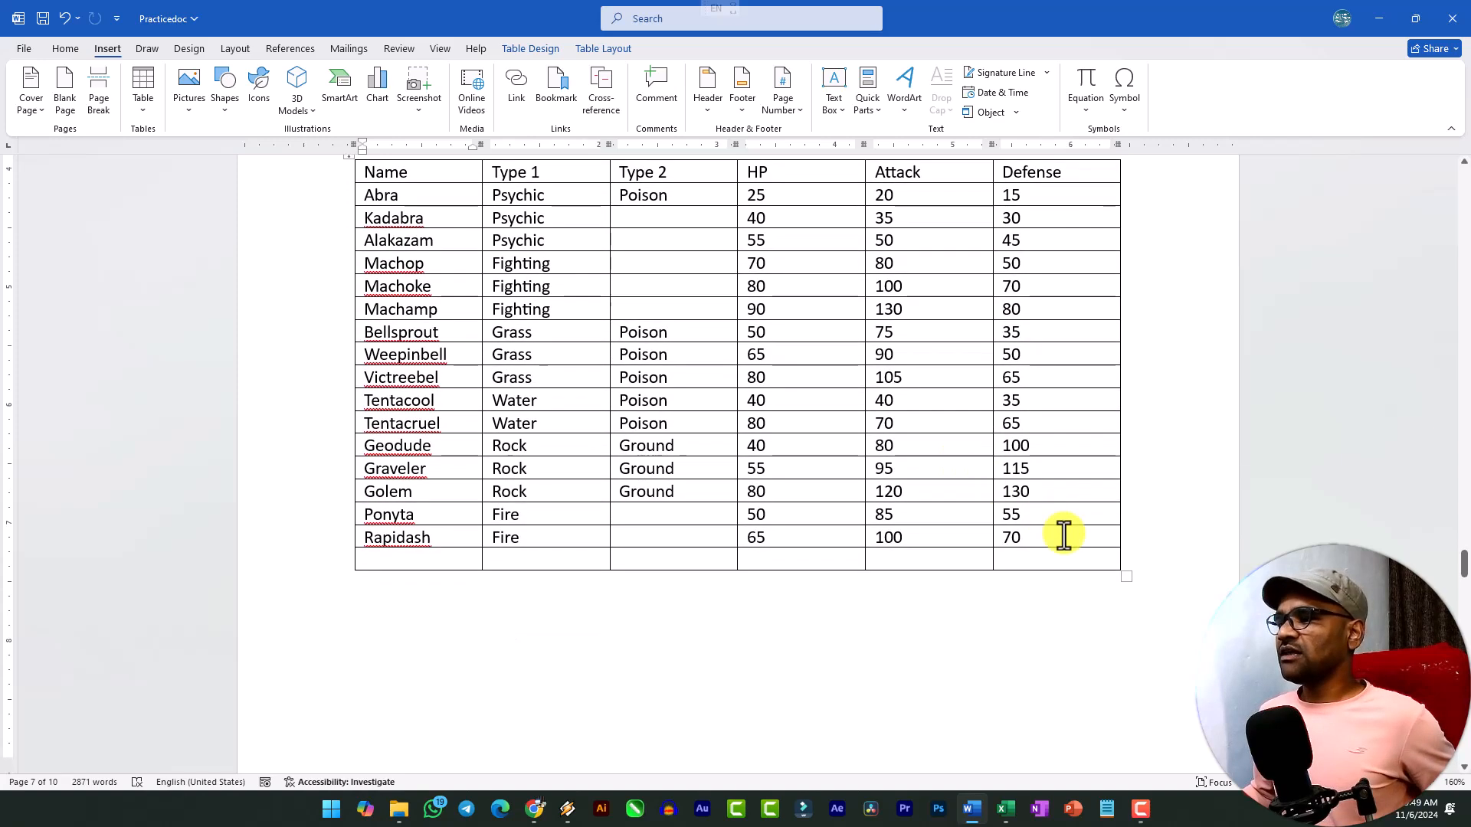
pyautogui.scroll(-3, 1064, 534)
pyautogui.scroll(3, 1066, 422)
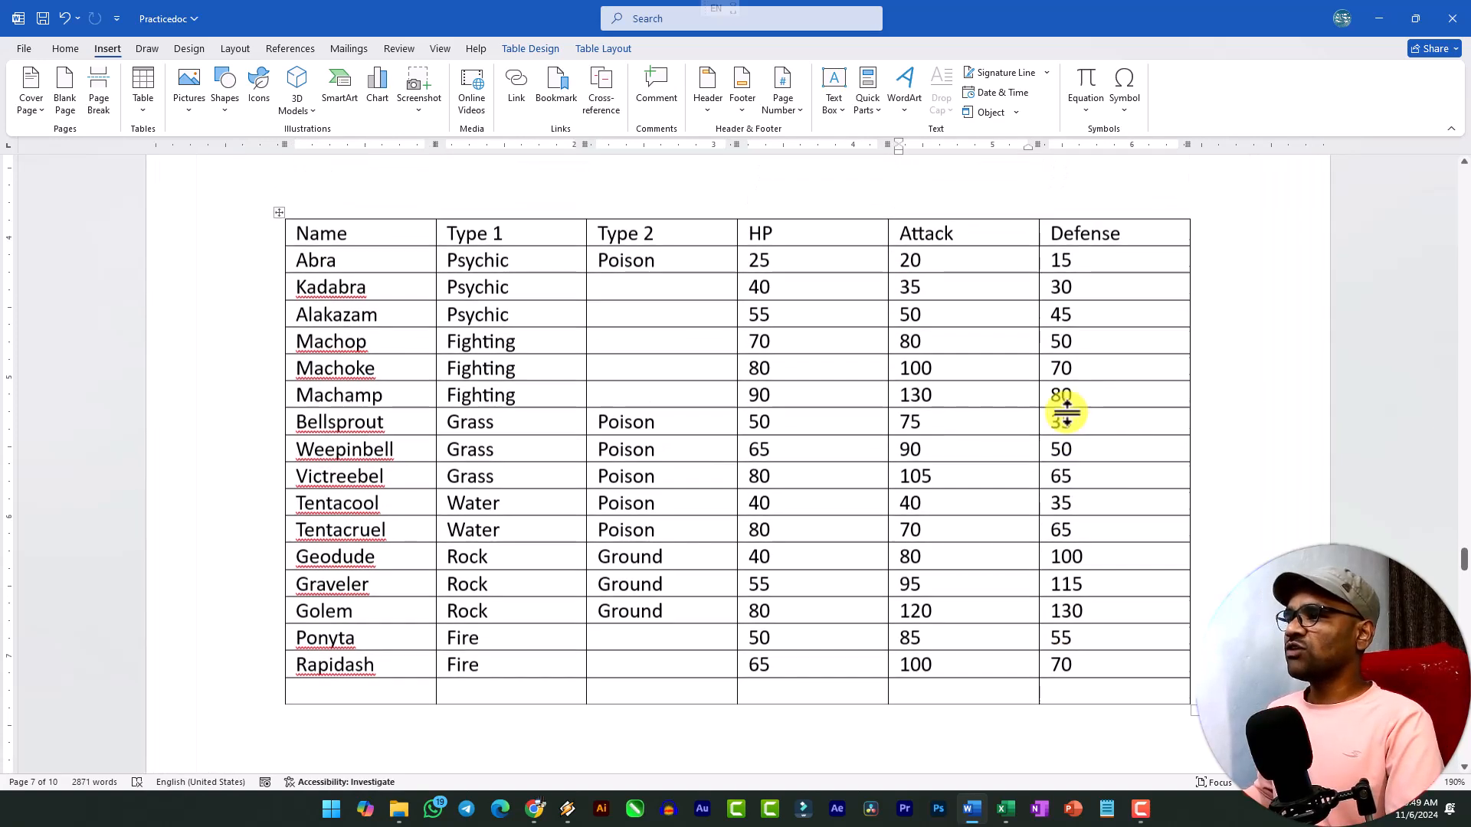
pyautogui.scroll(-3, 1097, 558)
pyautogui.scroll(3, 806, 504)
pyautogui.scroll(3, 1110, 574)
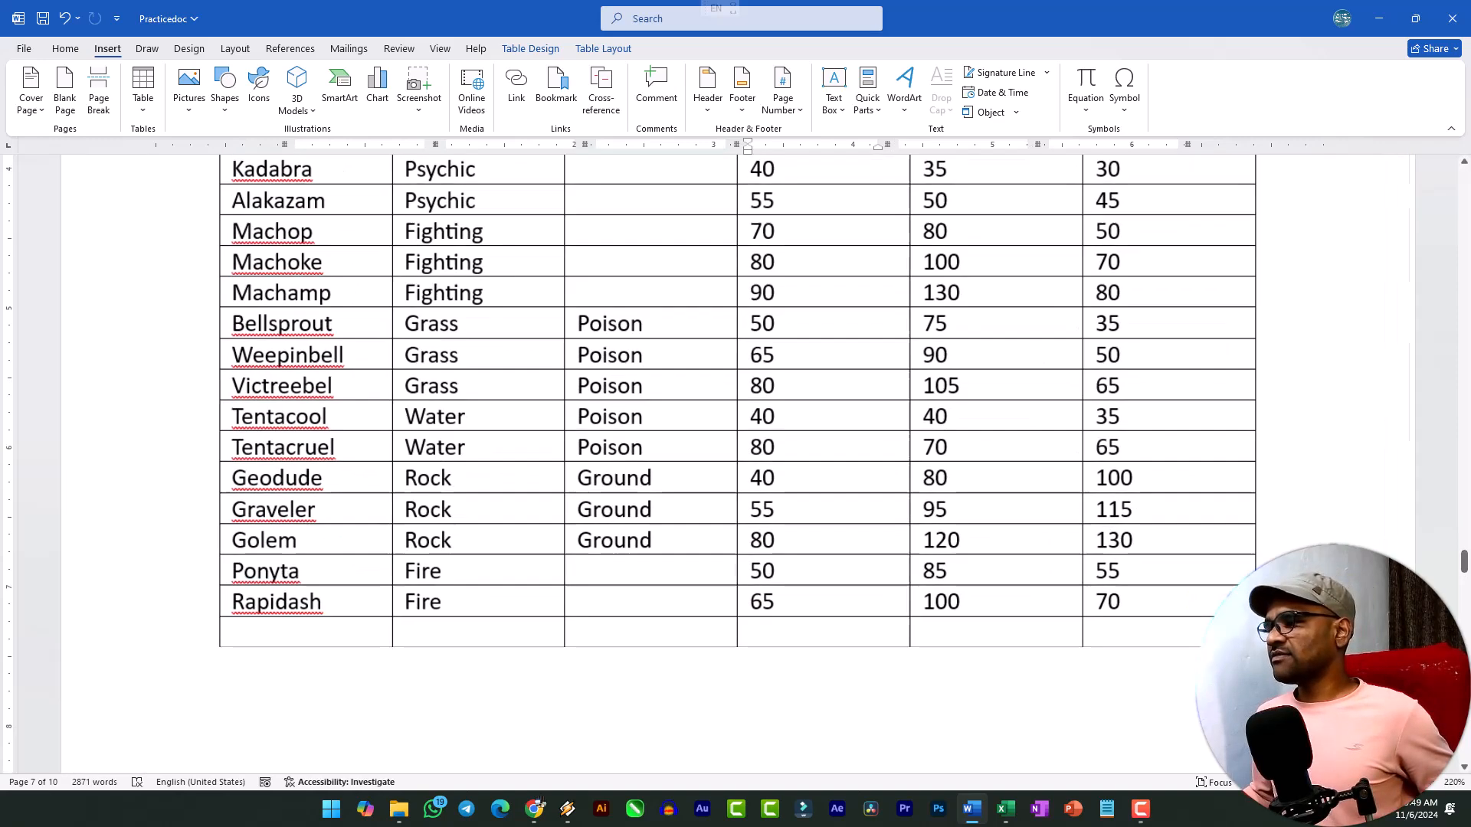
pyautogui.scroll(-2, 1067, 647)
pyautogui.scroll(6, 1031, 617)
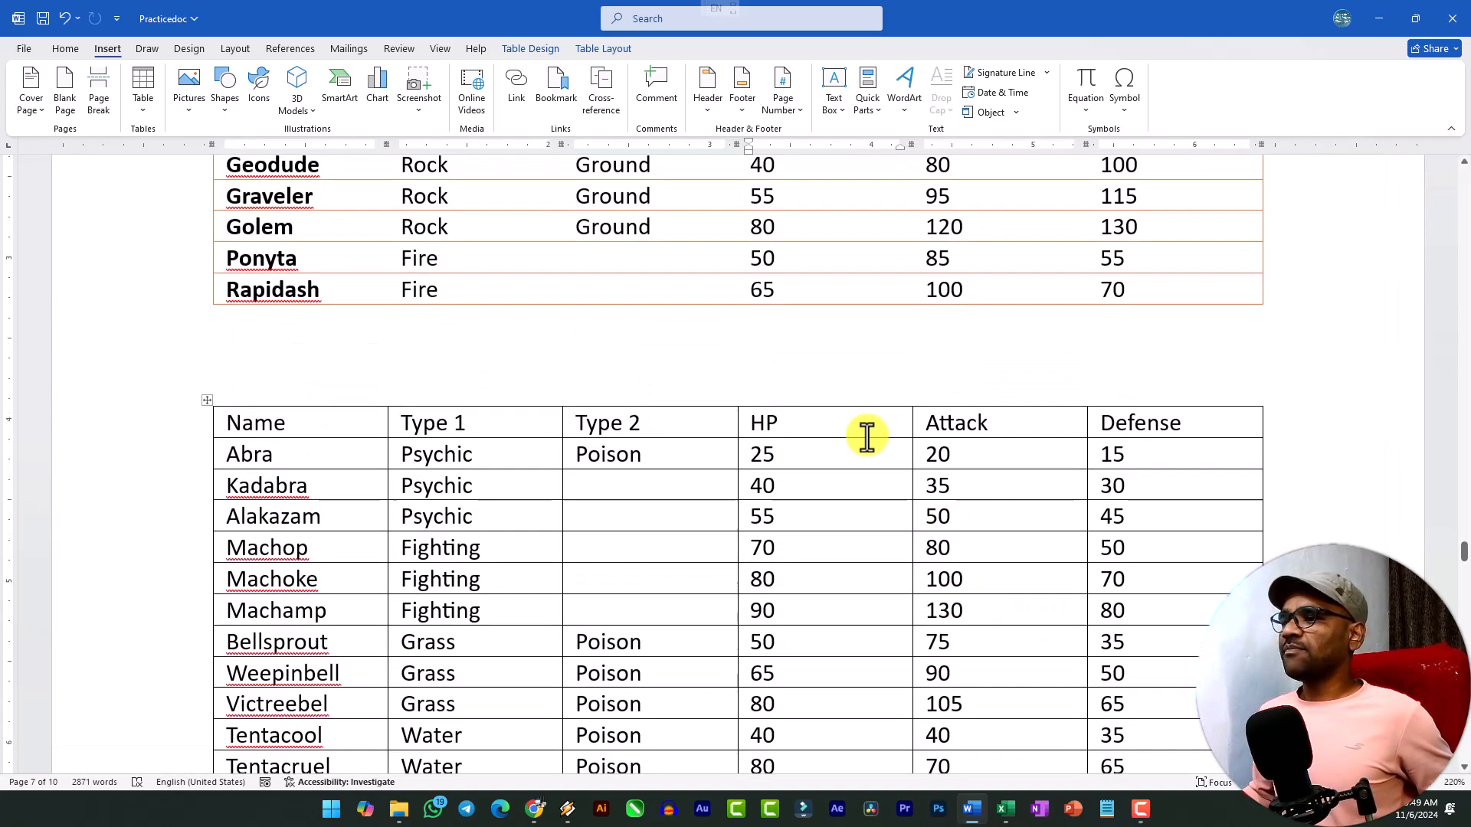
# Total the HP column in the empty last row of the black-bordered table with the formula =SUM(ABOVE).
pyautogui.scroll(-7, 781, 429)
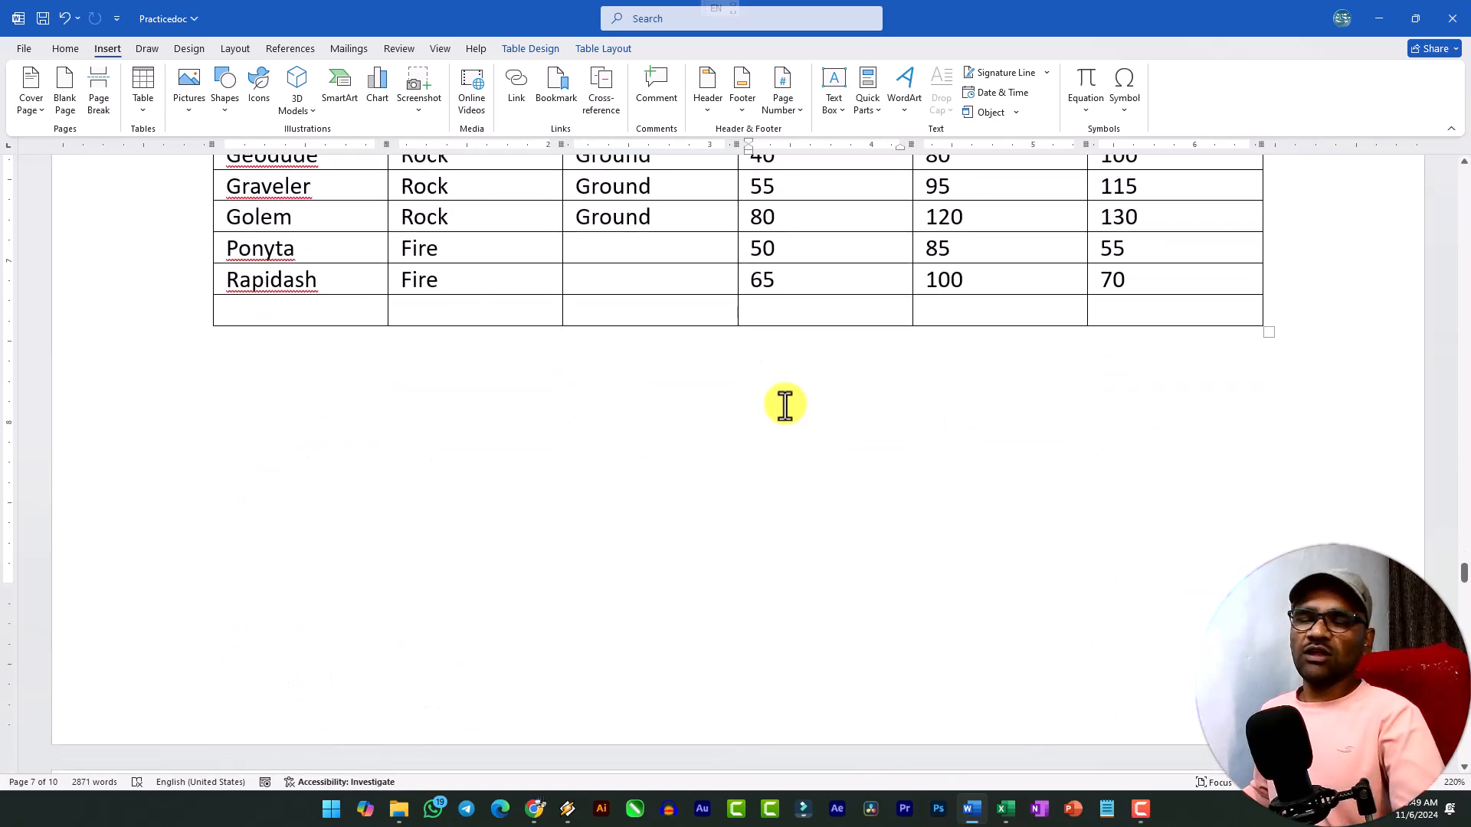
pyautogui.click(787, 306)
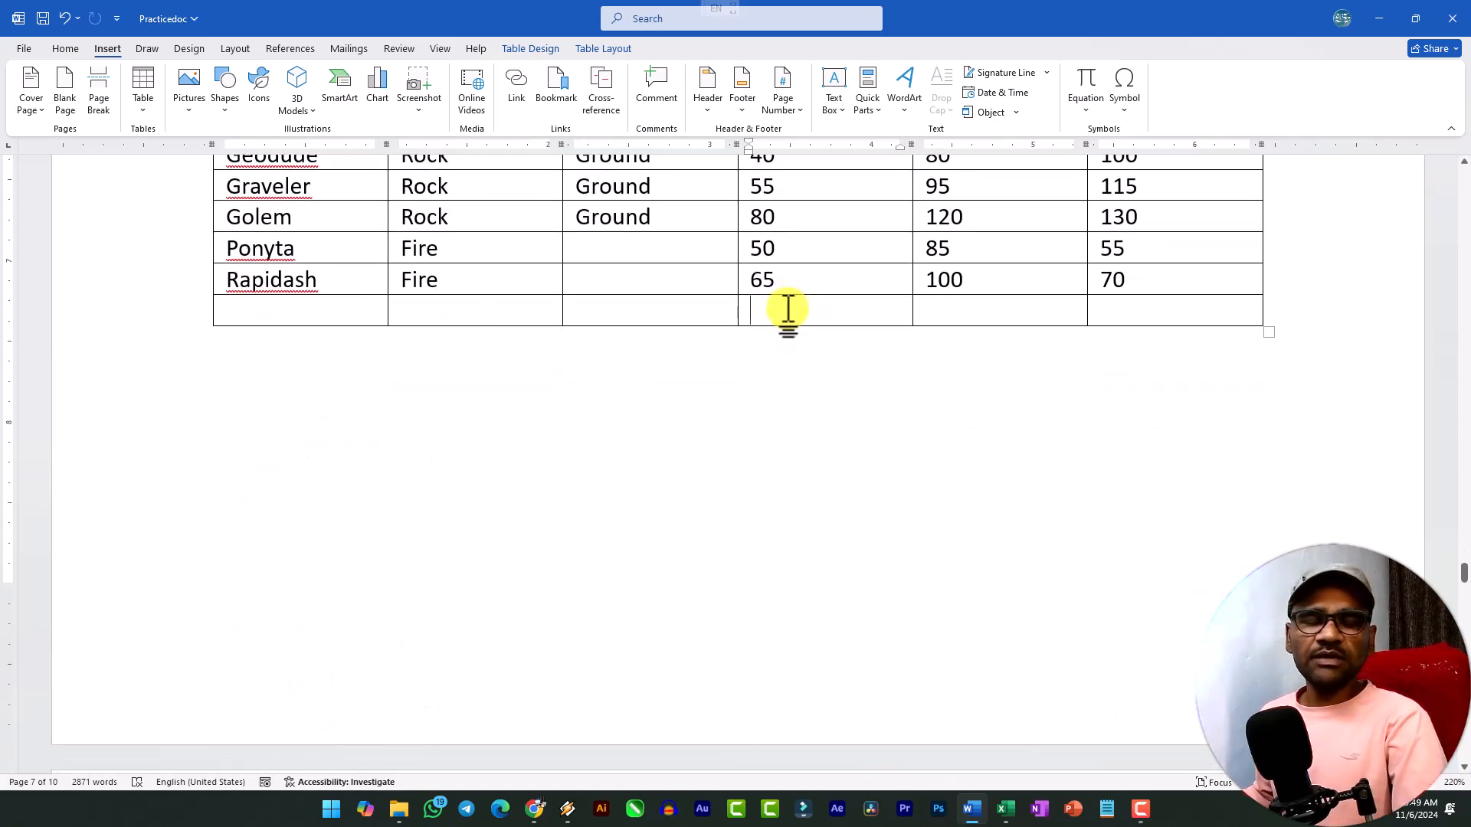
pyautogui.scroll(3, 791, 296)
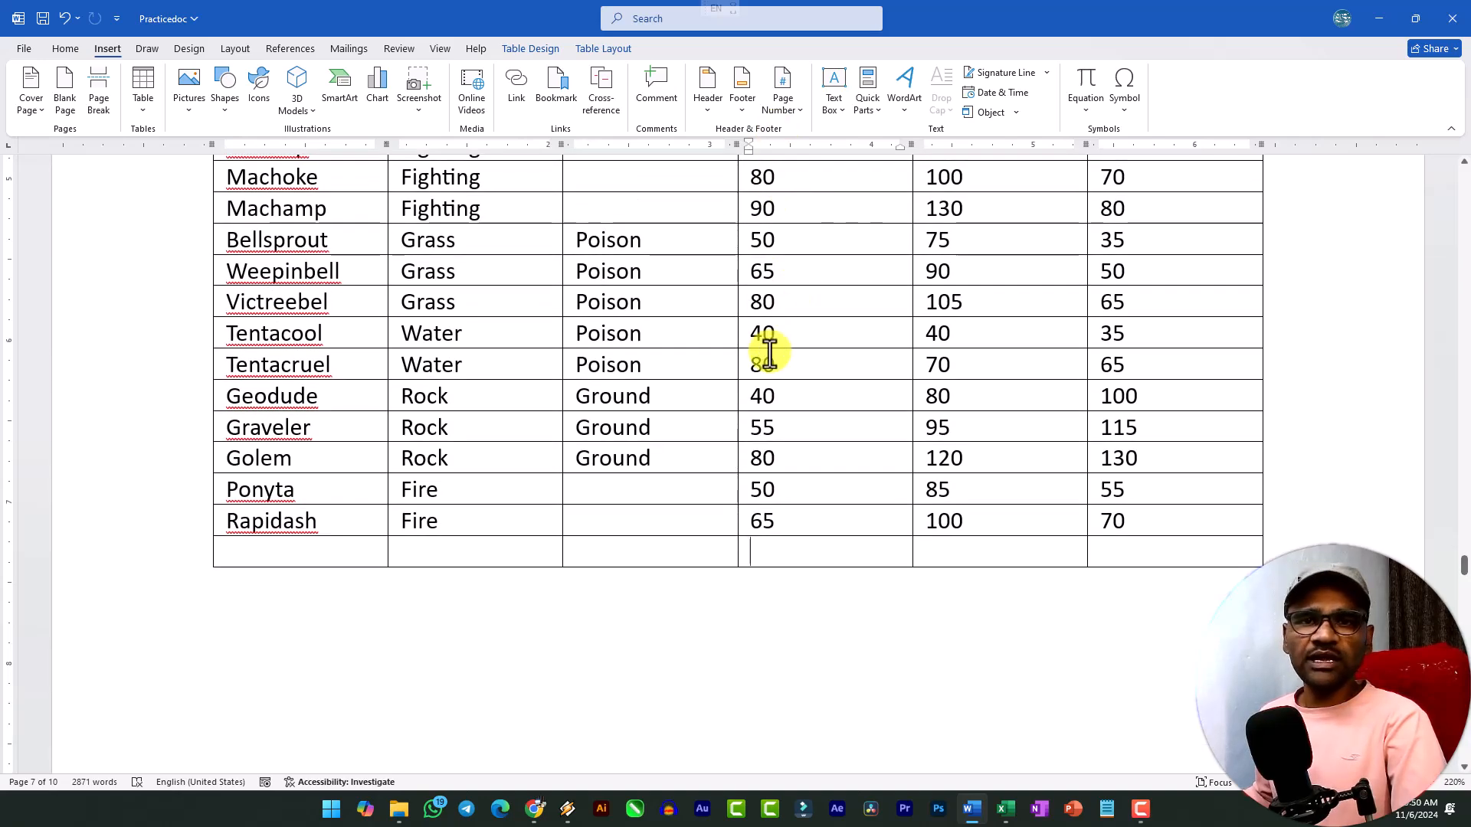
pyautogui.click(604, 49)
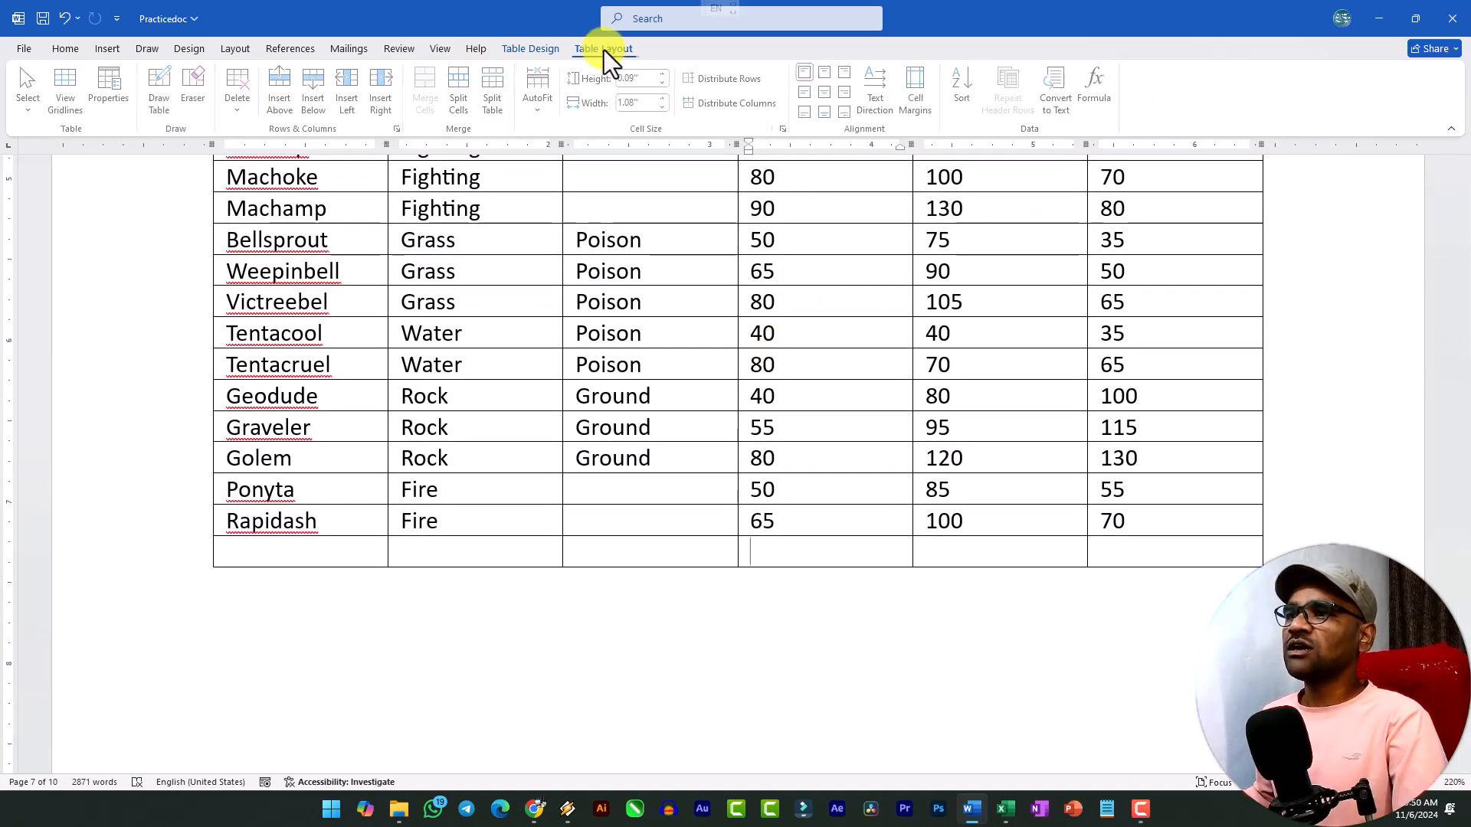
pyautogui.click(1096, 93)
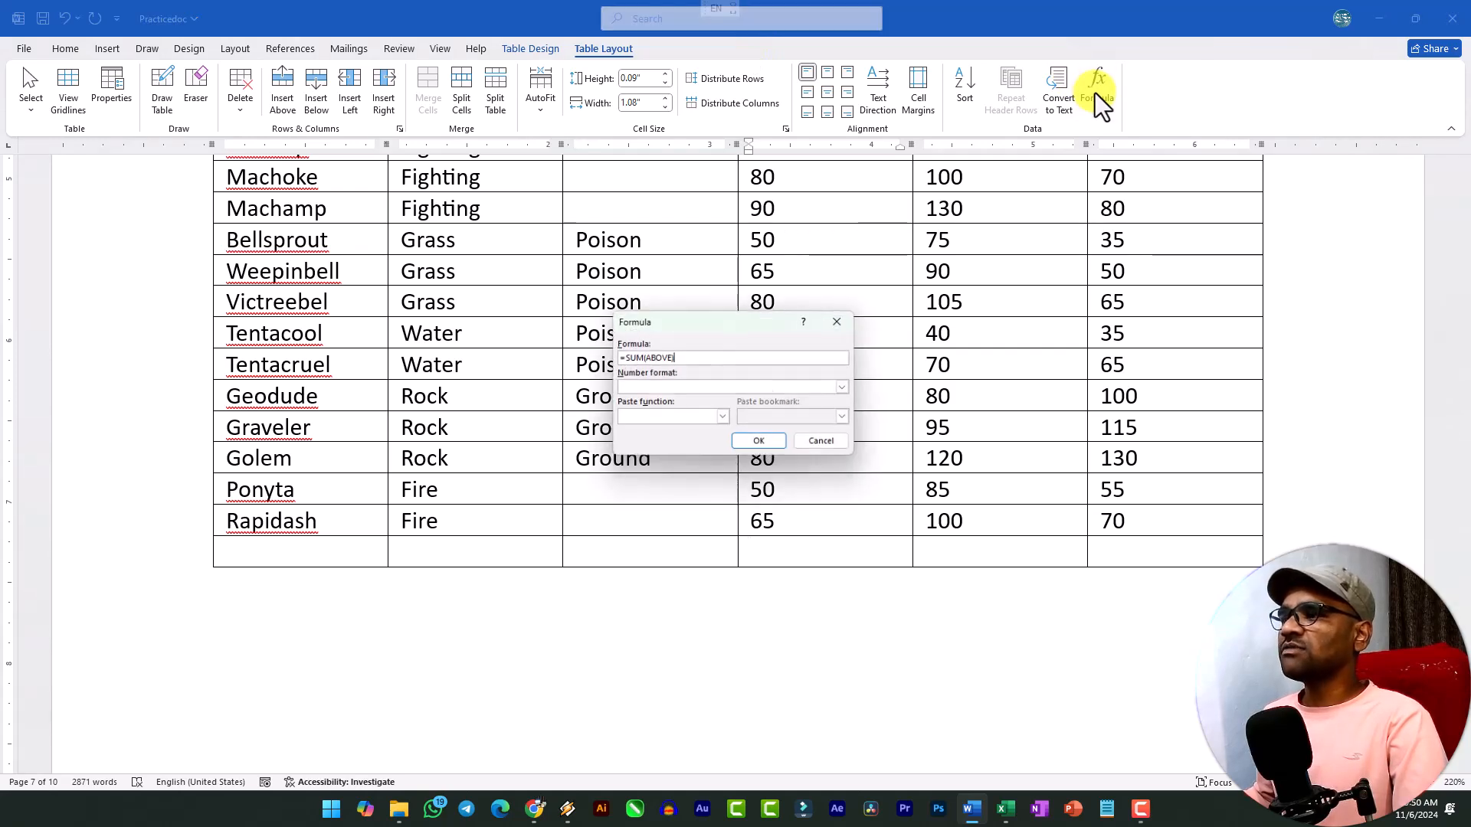
pyautogui.moveTo(706, 334); pyautogui.dragTo(549, 210)
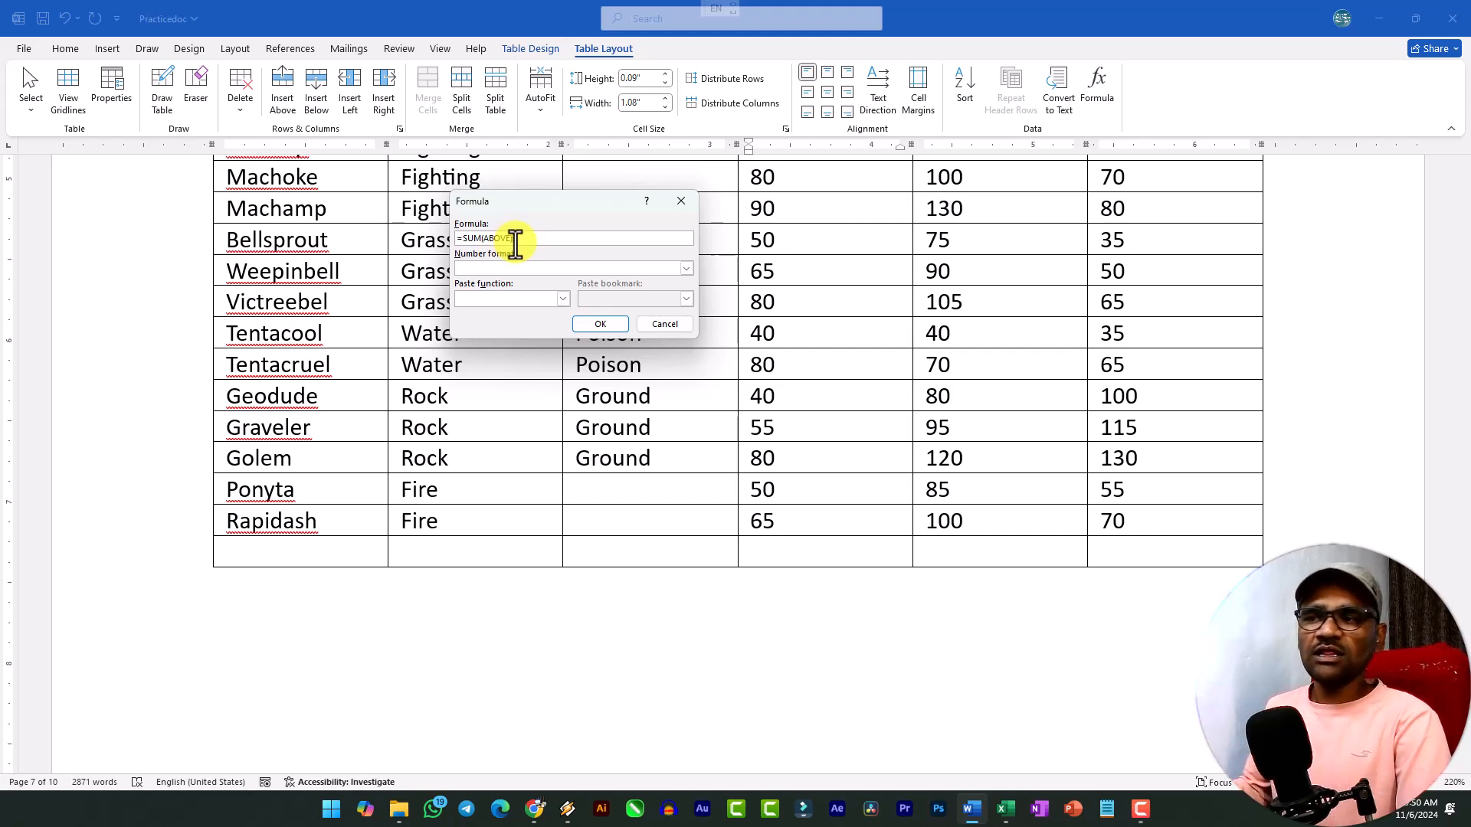
pyautogui.click(600, 324)
pyautogui.scroll(3, 755, 562)
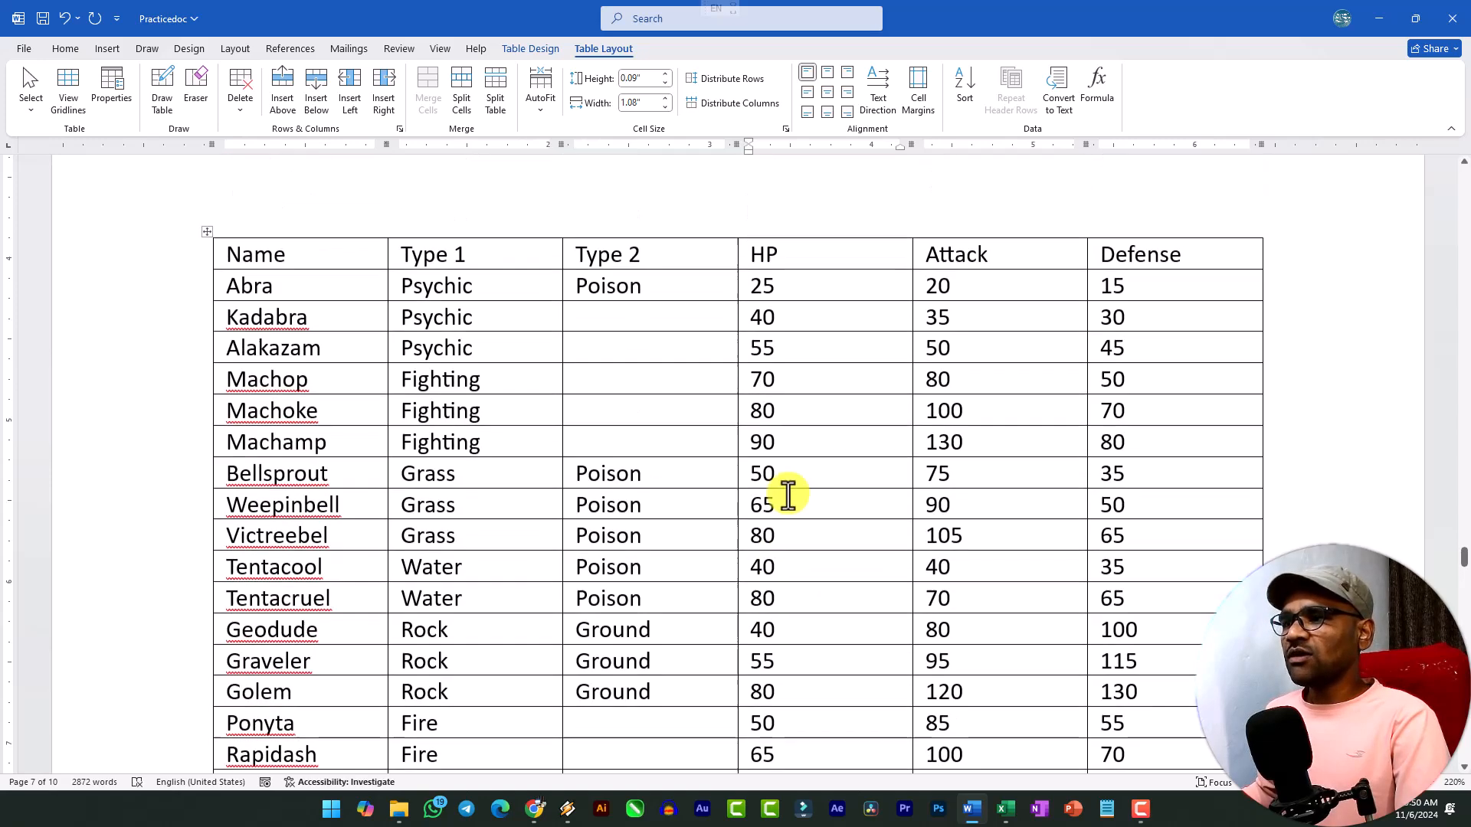
# Total the Attack column in the table's last row with the formula =SUM(ABOVE).
pyautogui.scroll(-4, 808, 380)
pyautogui.click(994, 485)
pyautogui.click(1104, 90)
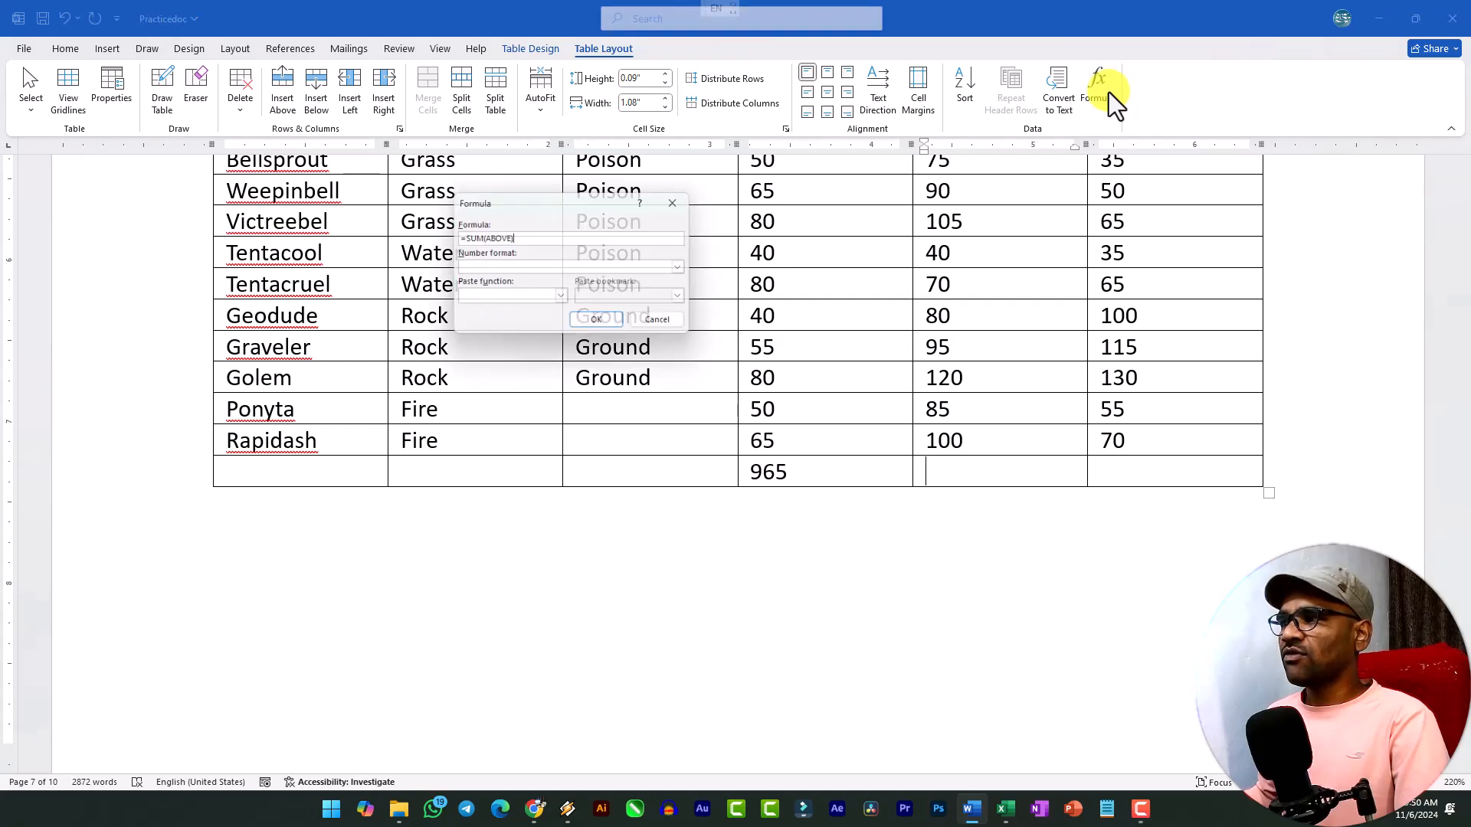
pyautogui.click(598, 324)
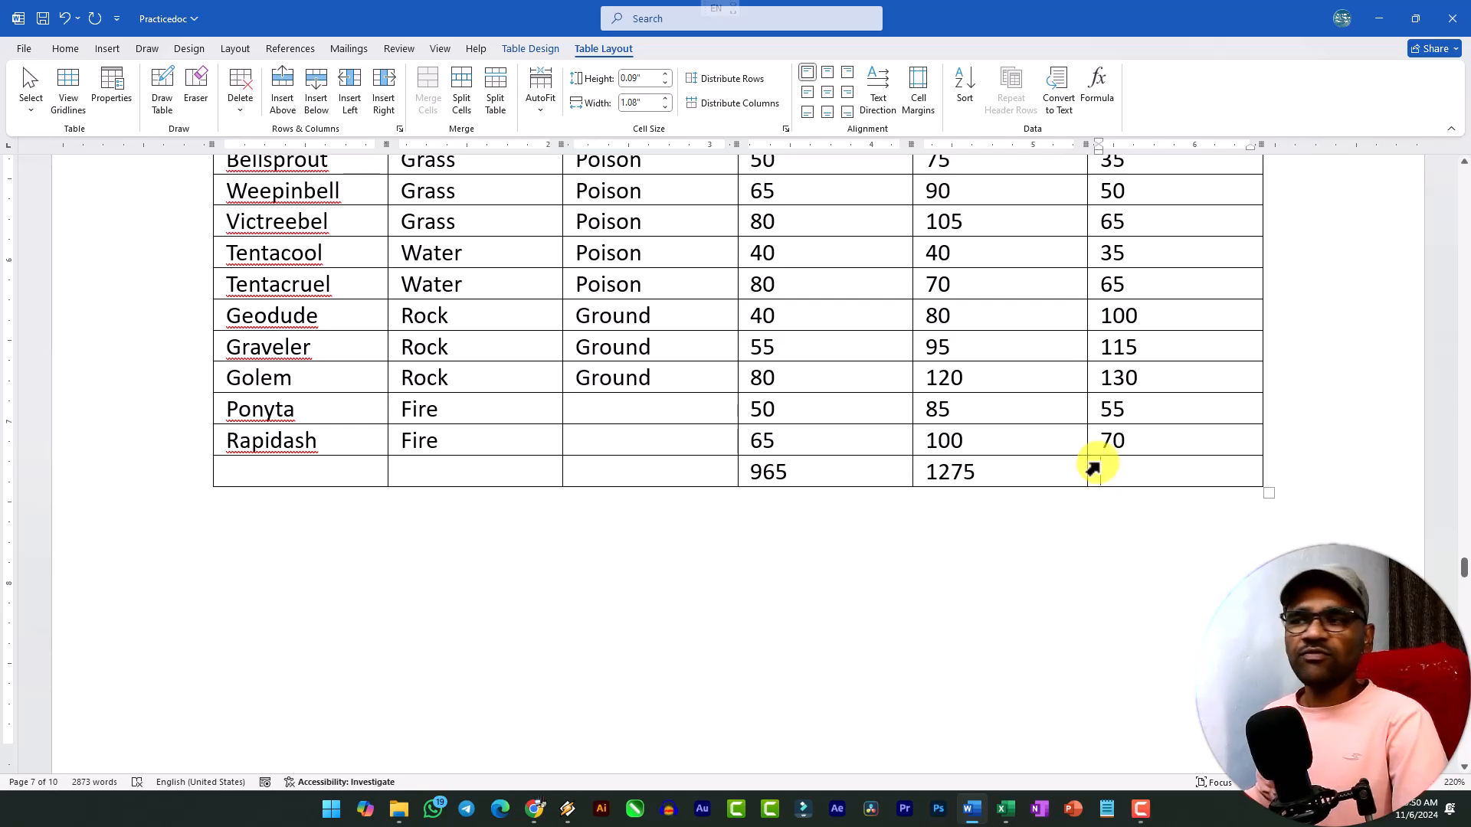
# Total the Defense column in the table's last row with the formula =SUM(ABOVE).
pyautogui.click(1099, 92)
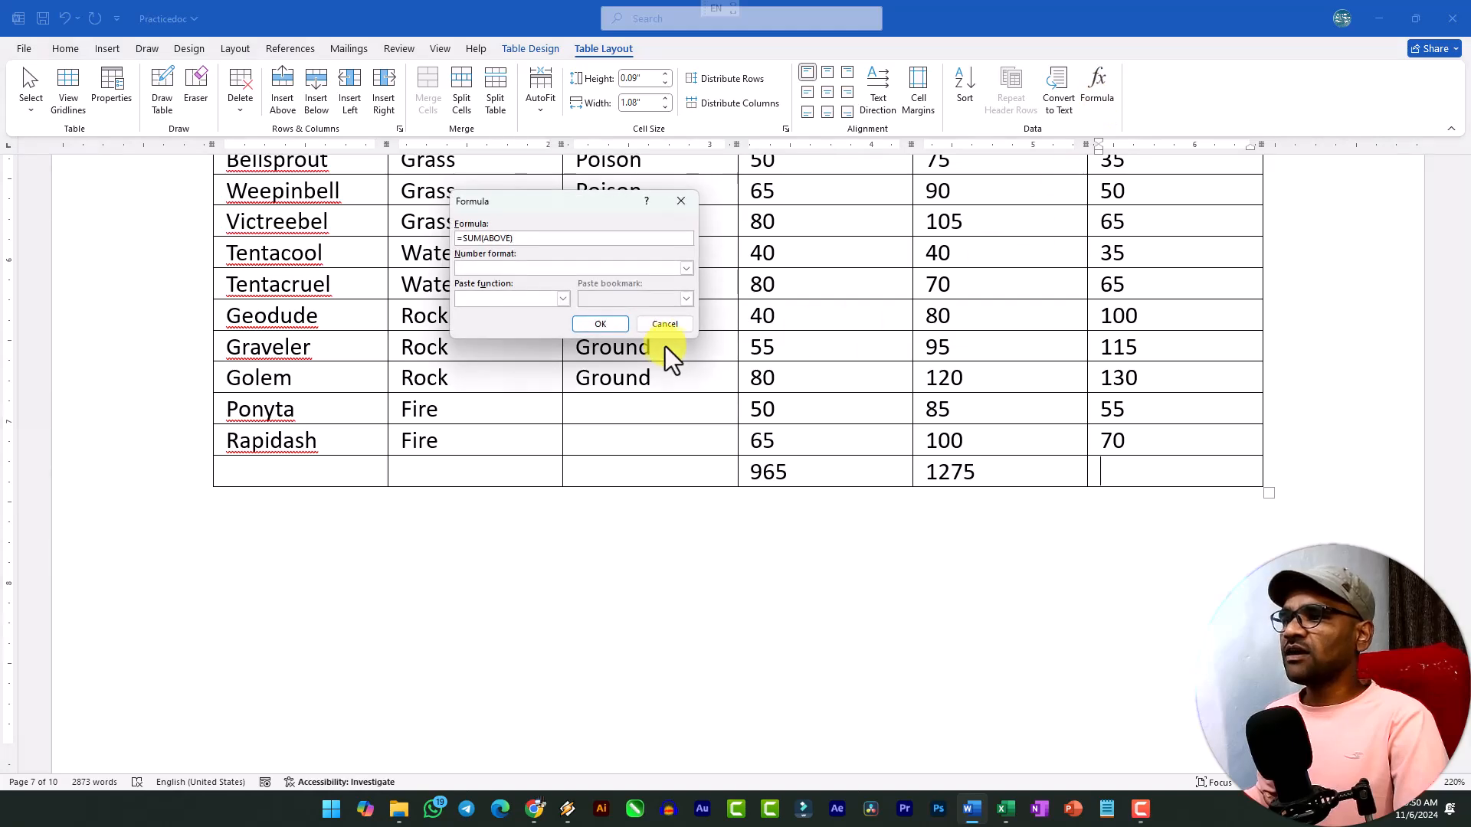
pyautogui.click(613, 324)
pyautogui.scroll(5, 598, 429)
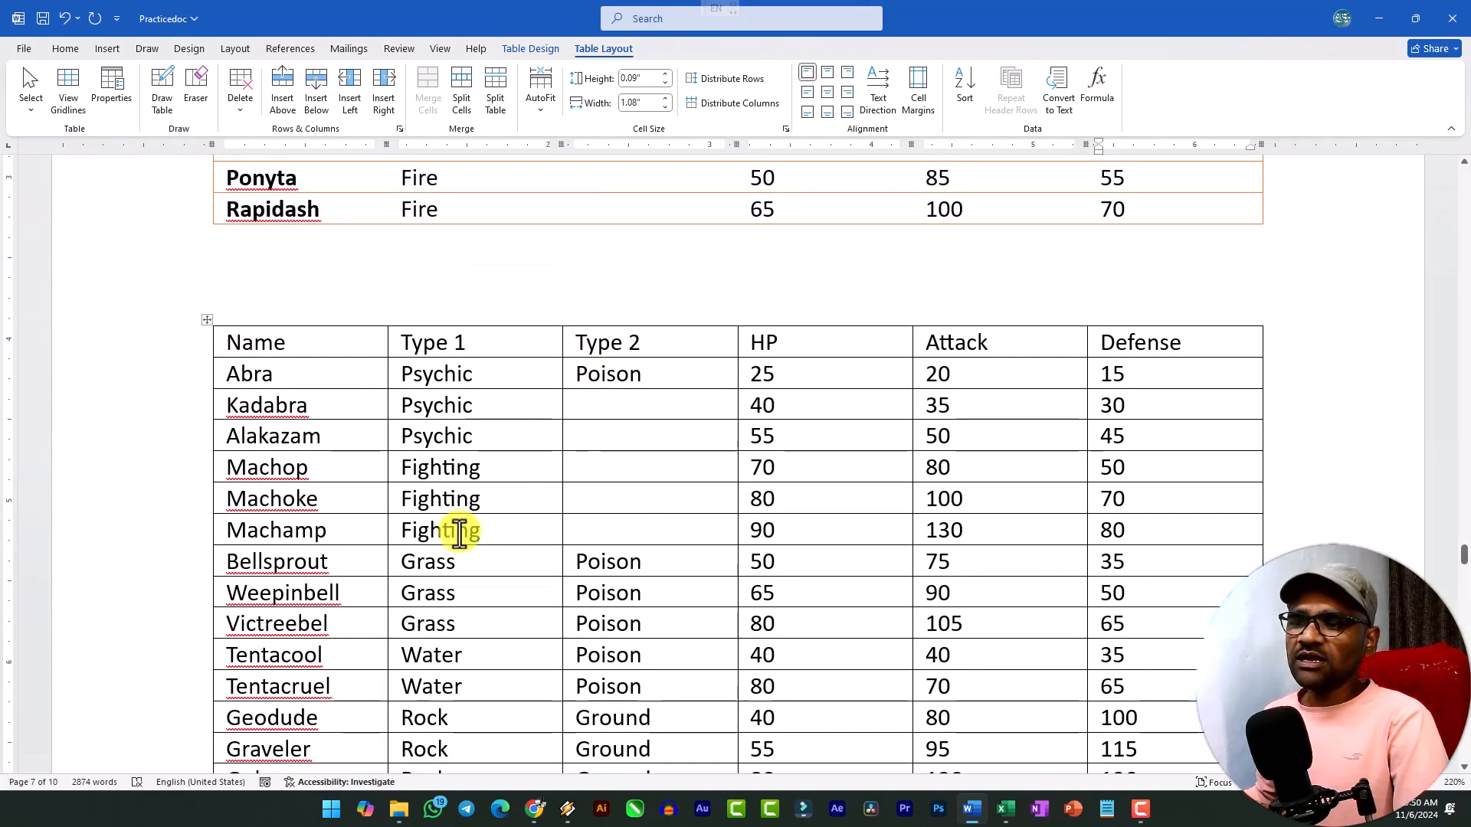
pyautogui.scroll(-5, 459, 534)
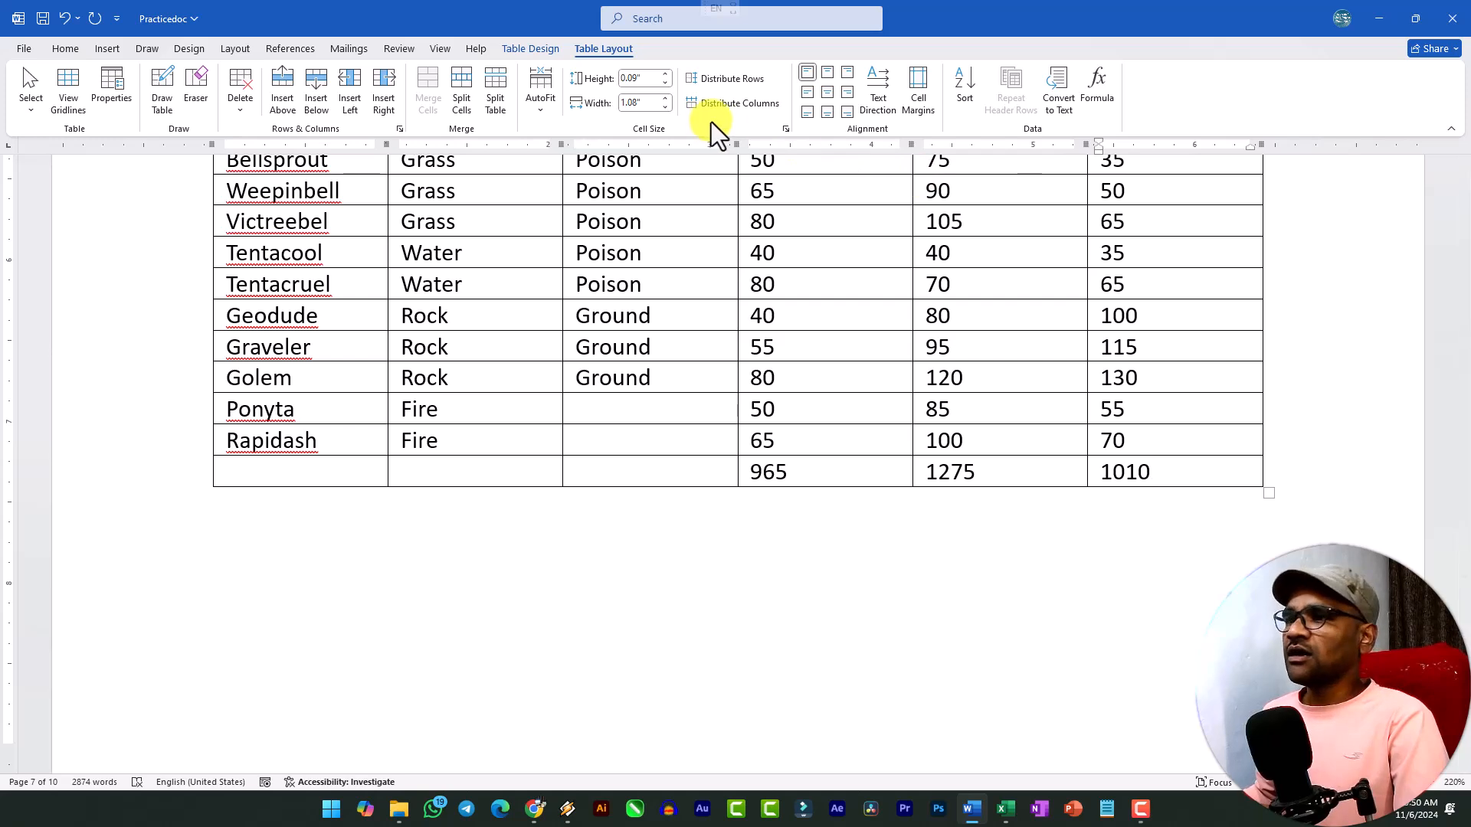
# Shrink the whole black-bordered table proportionally to about 4.4 inches wide.
pyautogui.click(540, 47)
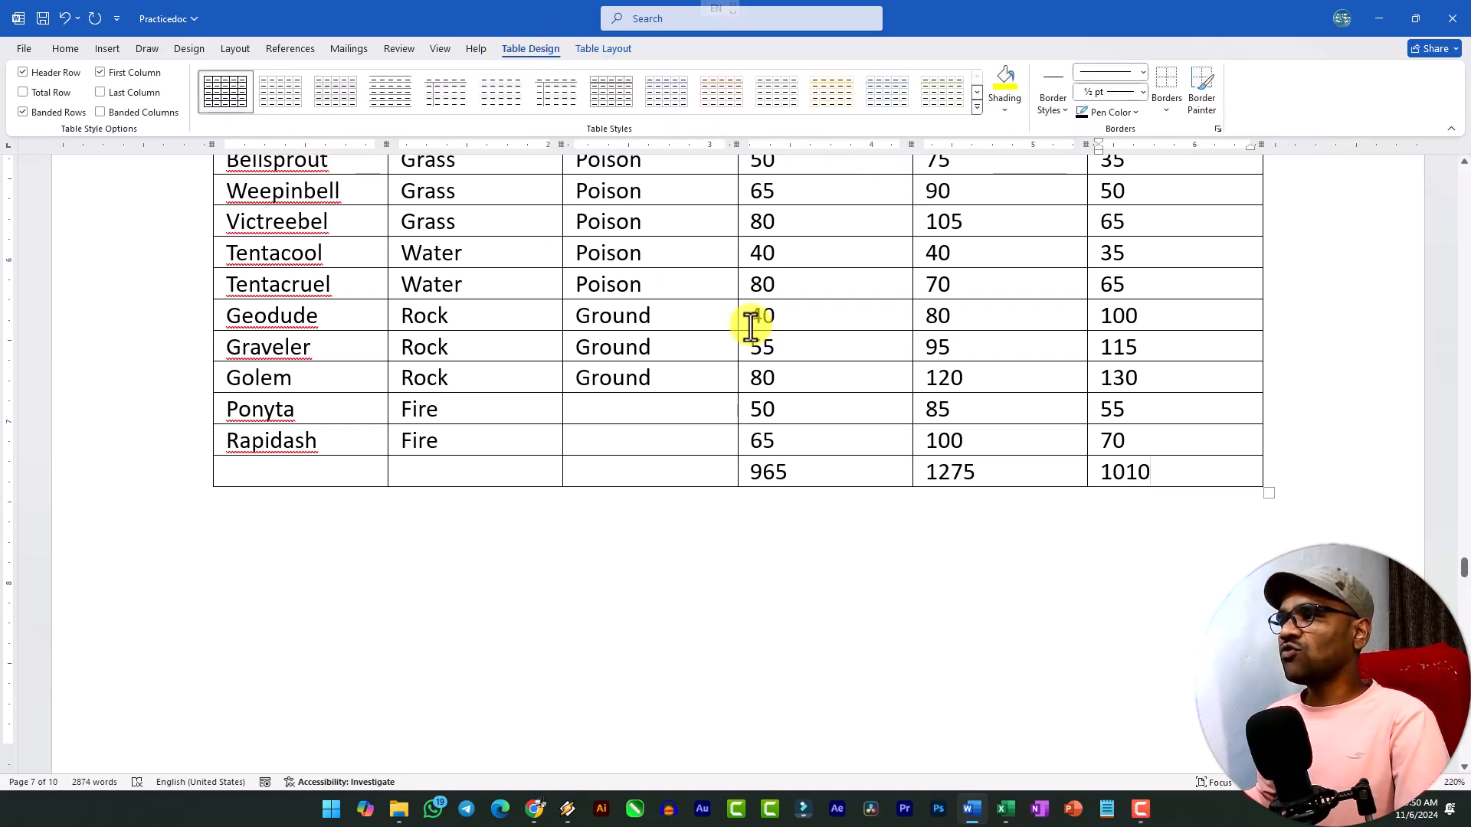
pyautogui.scroll(7, 512, 360)
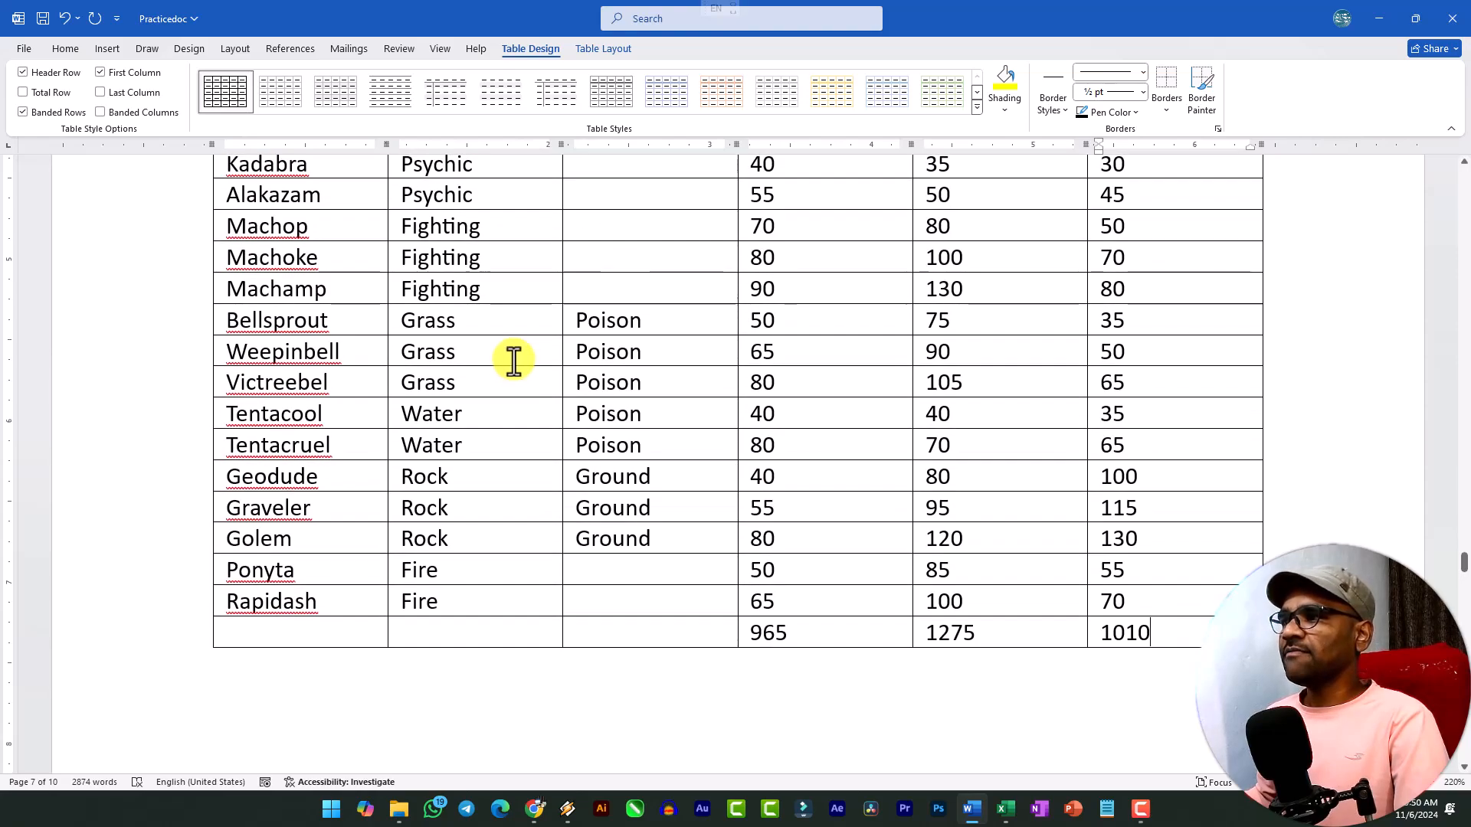
pyautogui.scroll(1, 558, 371)
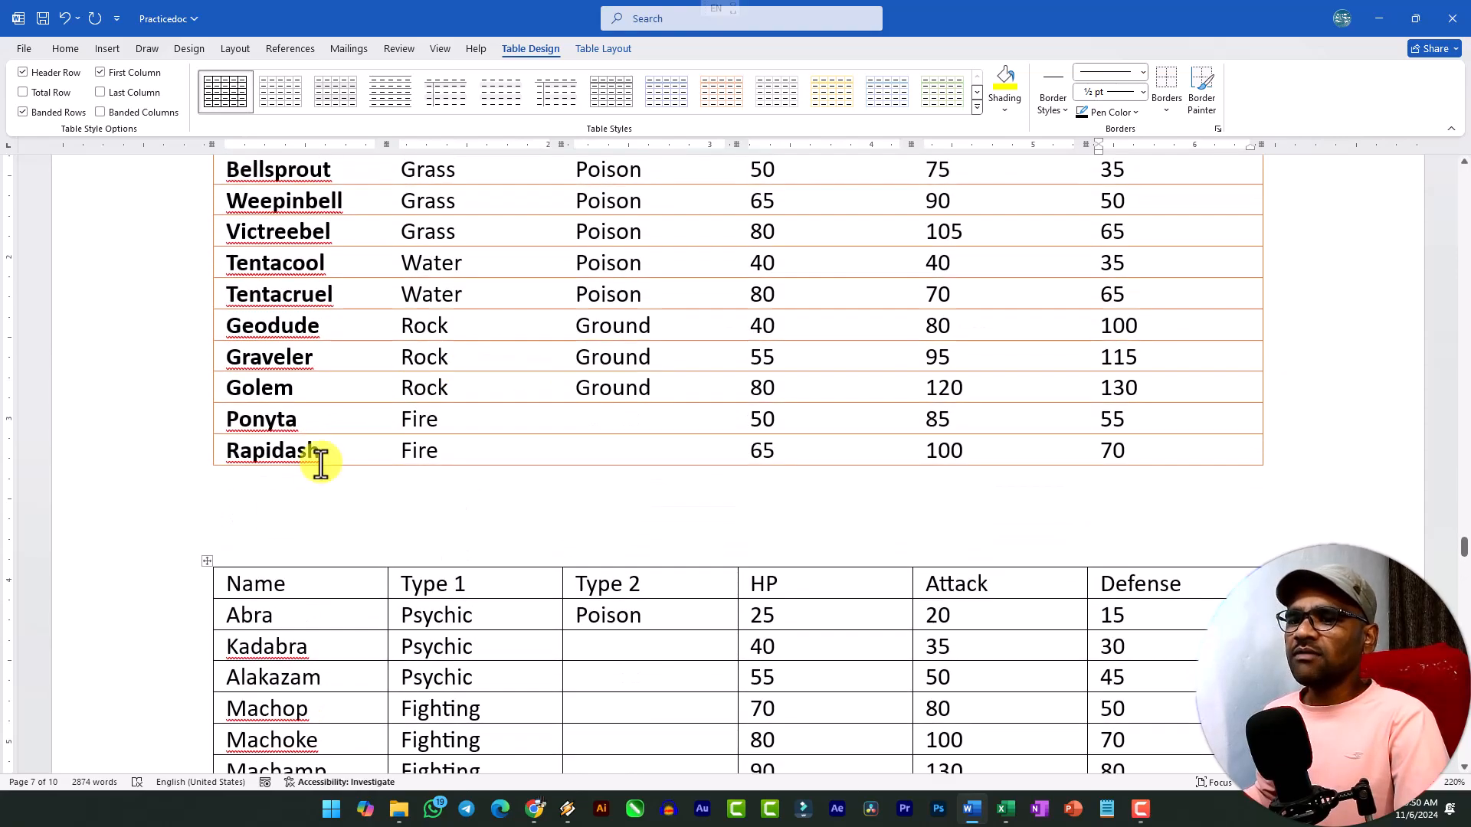
pyautogui.click(207, 561)
pyautogui.scroll(-8, 326, 514)
pyautogui.scroll(5, 204, 293)
pyautogui.scroll(-3, 726, 419)
pyautogui.click(725, 419)
pyautogui.scroll(-3, 726, 419)
pyautogui.moveTo(1269, 412); pyautogui.dragTo(920, 338)
pyautogui.scroll(-5, 1131, 586)
pyautogui.scroll(6, 912, 338)
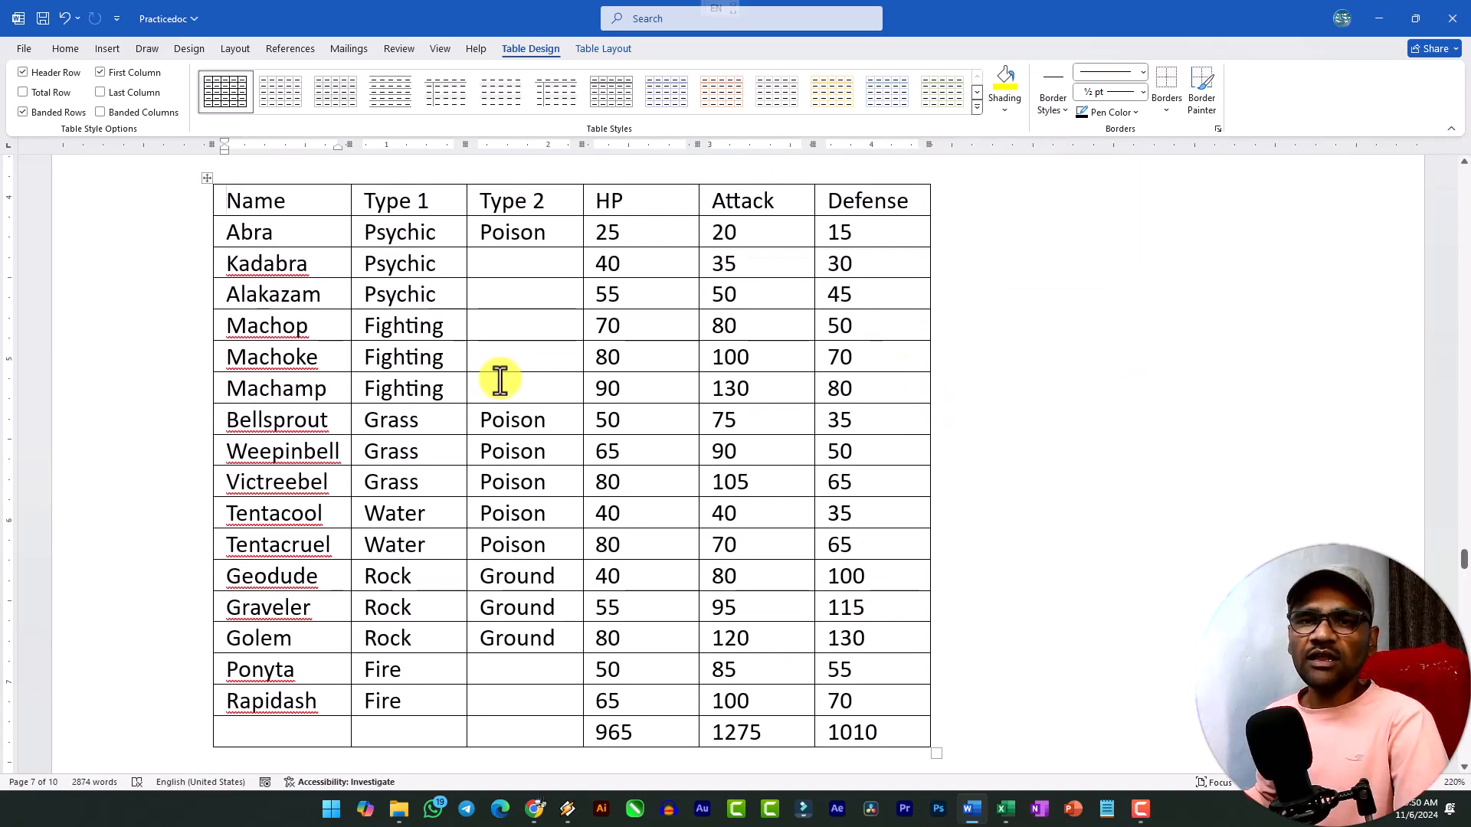
# Select the whole resized table and look over its rows together with the available table layout tools.
pyautogui.scroll(3, 276, 312)
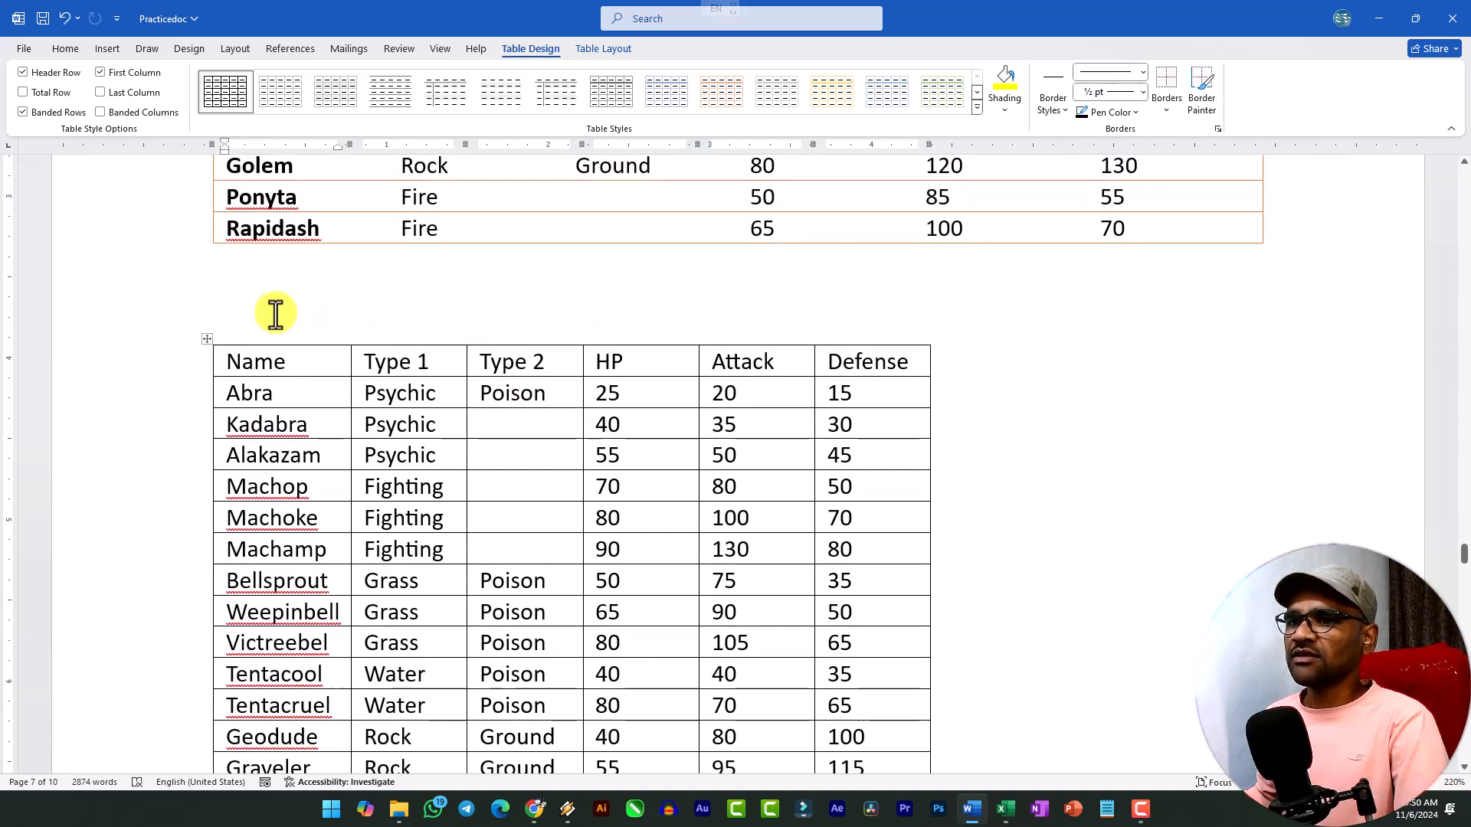
pyautogui.click(207, 339)
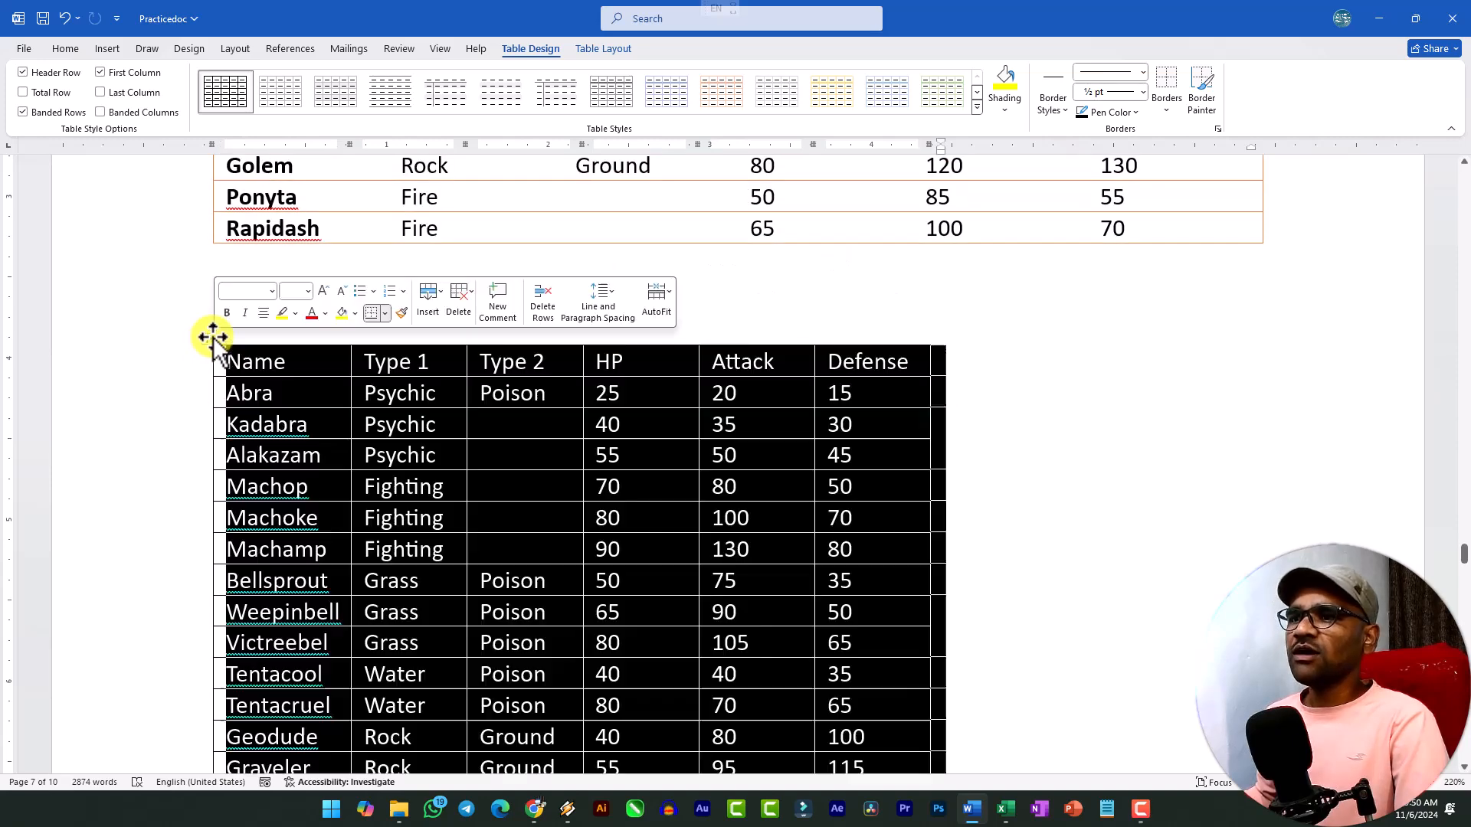
pyautogui.click(603, 48)
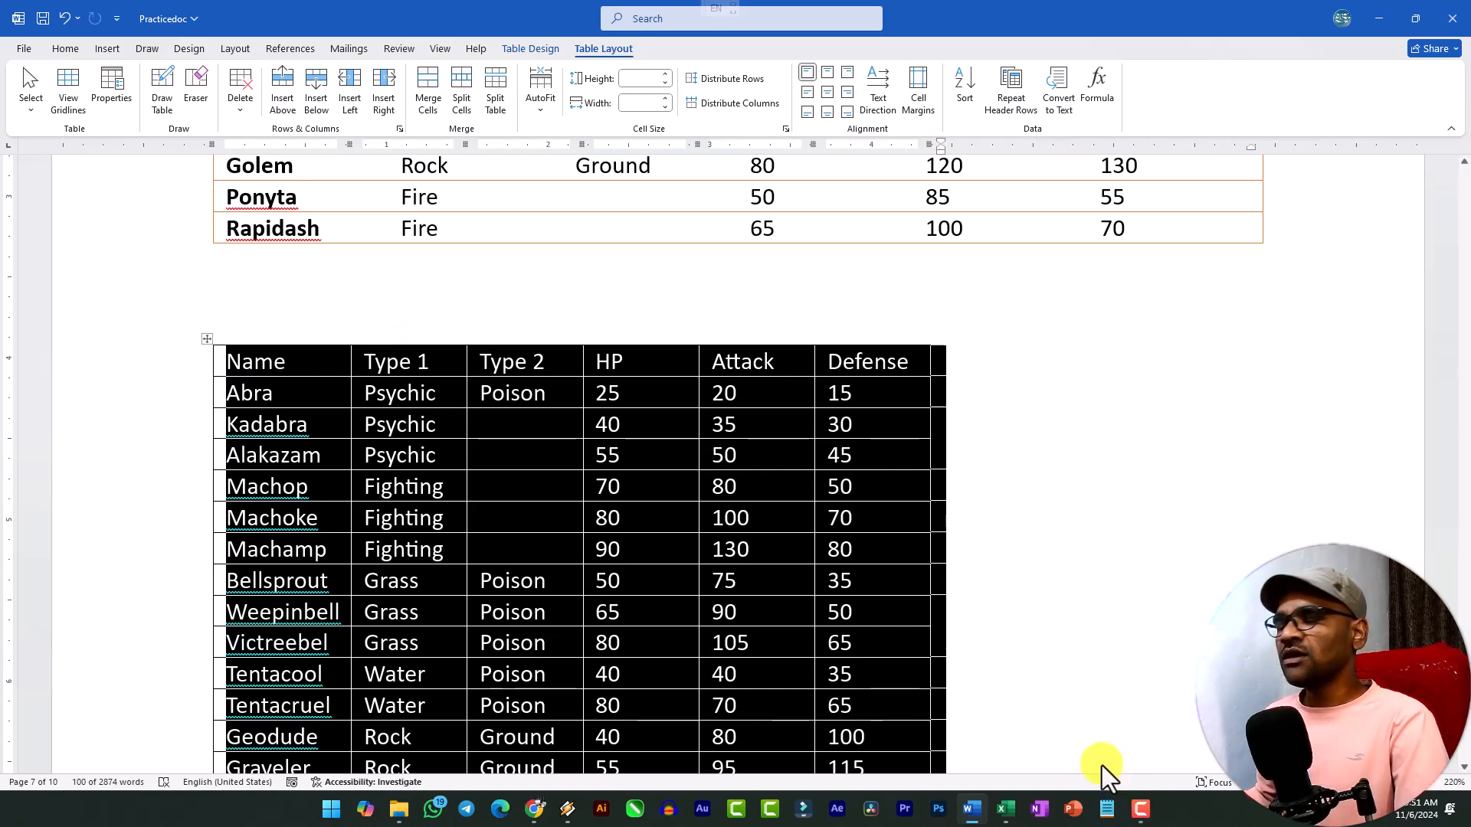
pyautogui.scroll(-3, 625, 591)
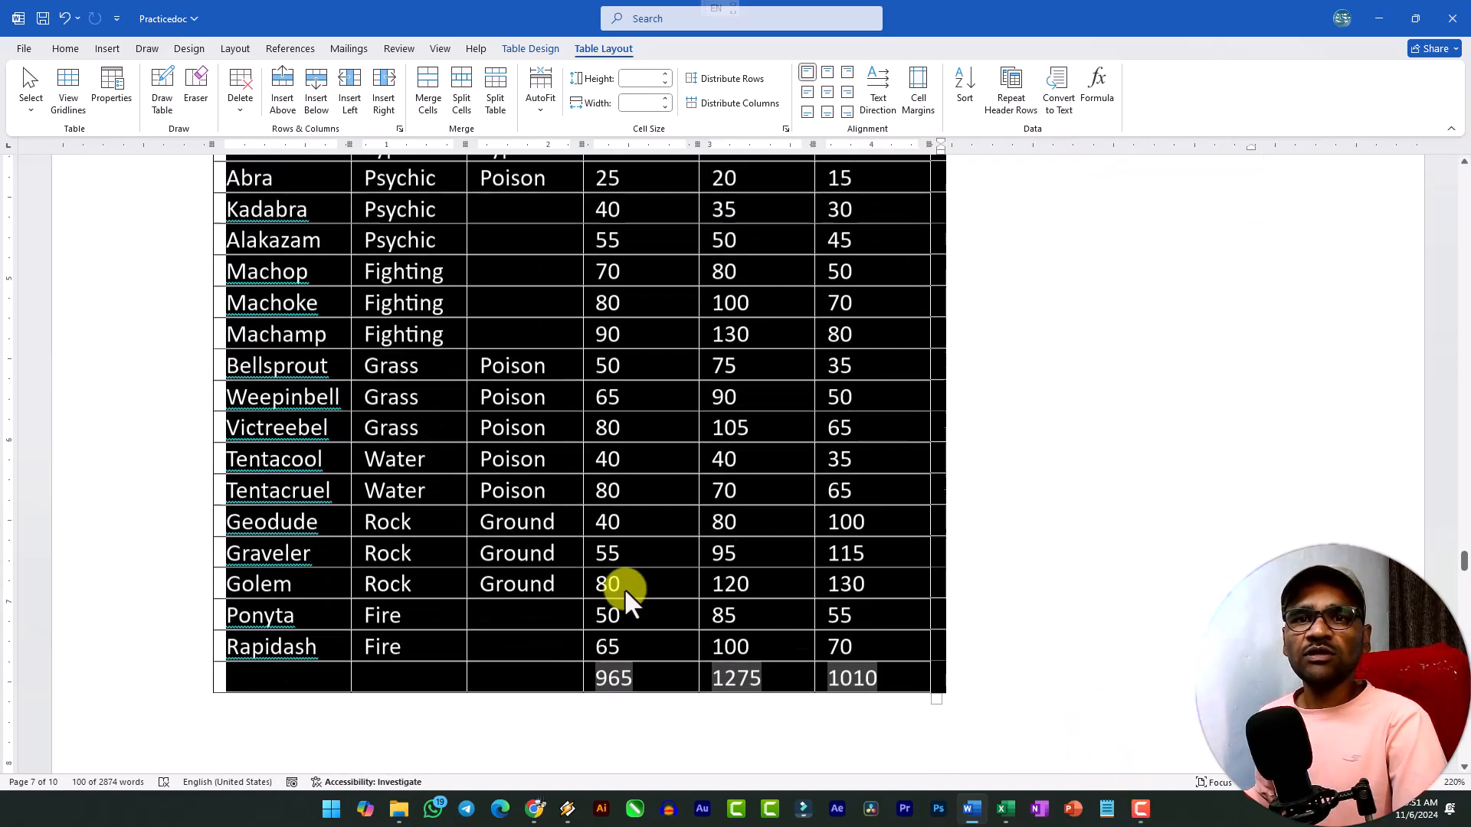
pyautogui.scroll(3, 652, 575)
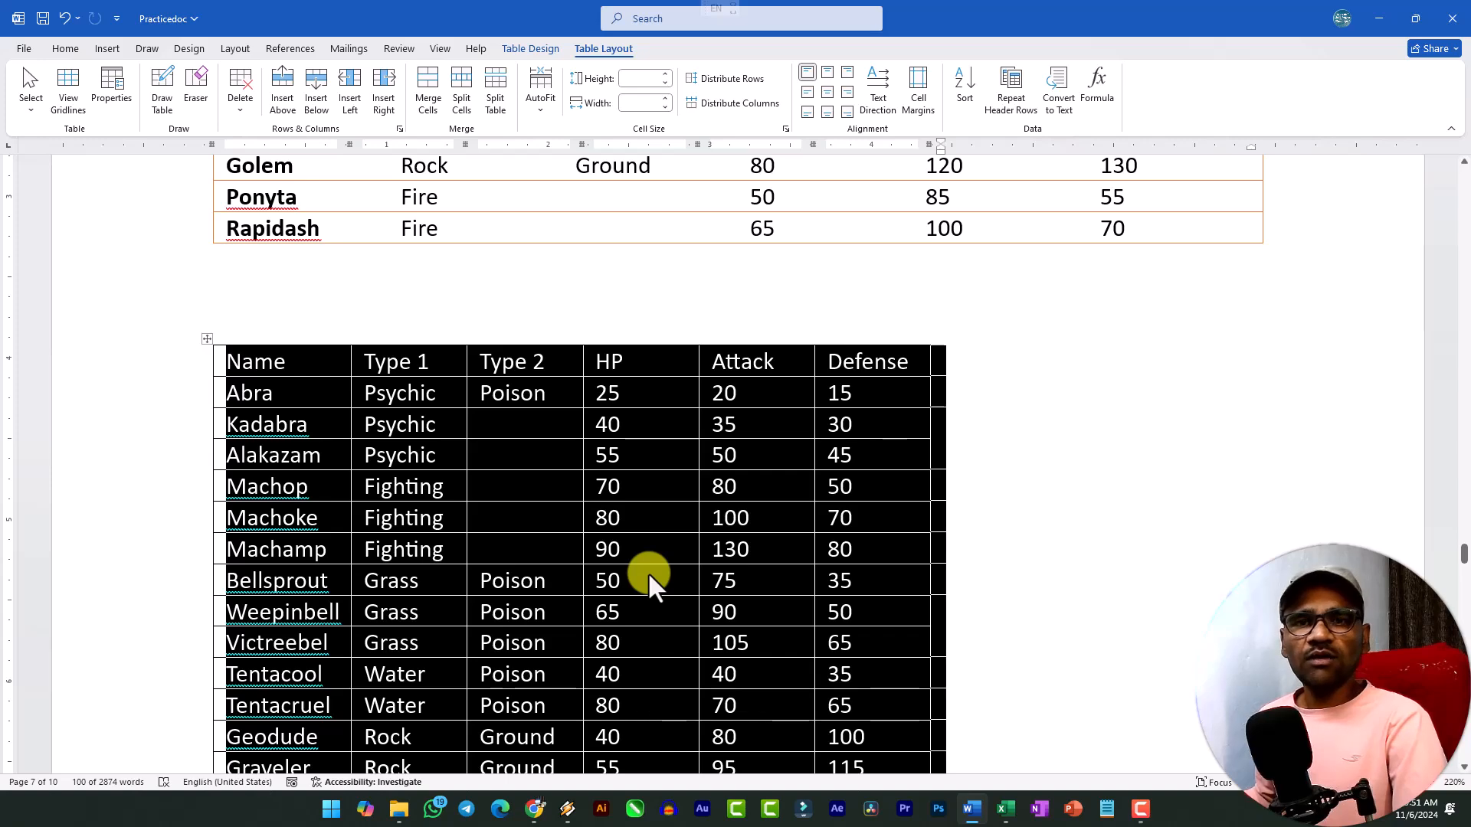
pyautogui.scroll(-3, 516, 486)
pyautogui.scroll(2, 426, 388)
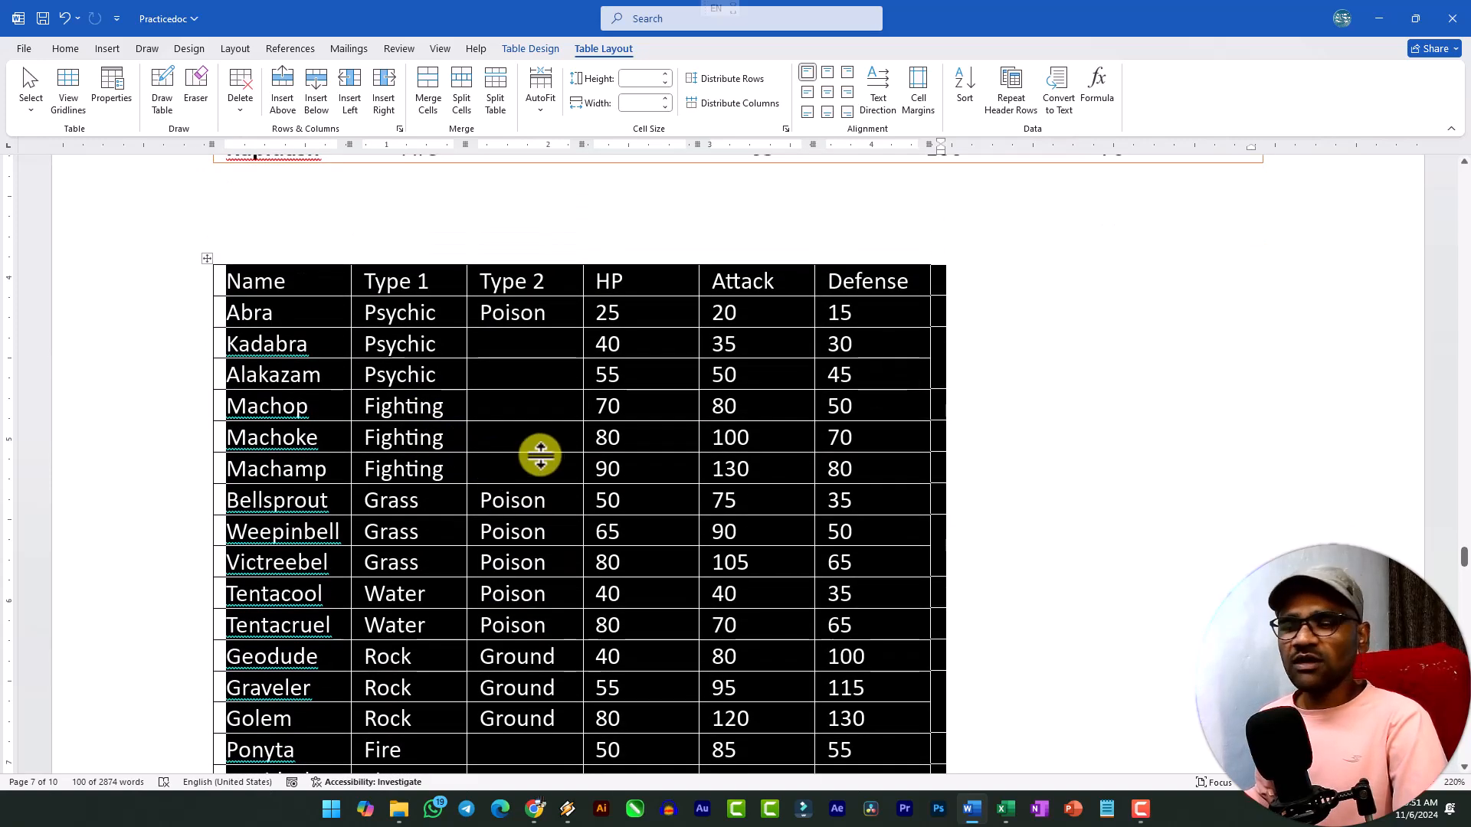
pyautogui.scroll(-3, 564, 463)
pyautogui.scroll(5, 600, 470)
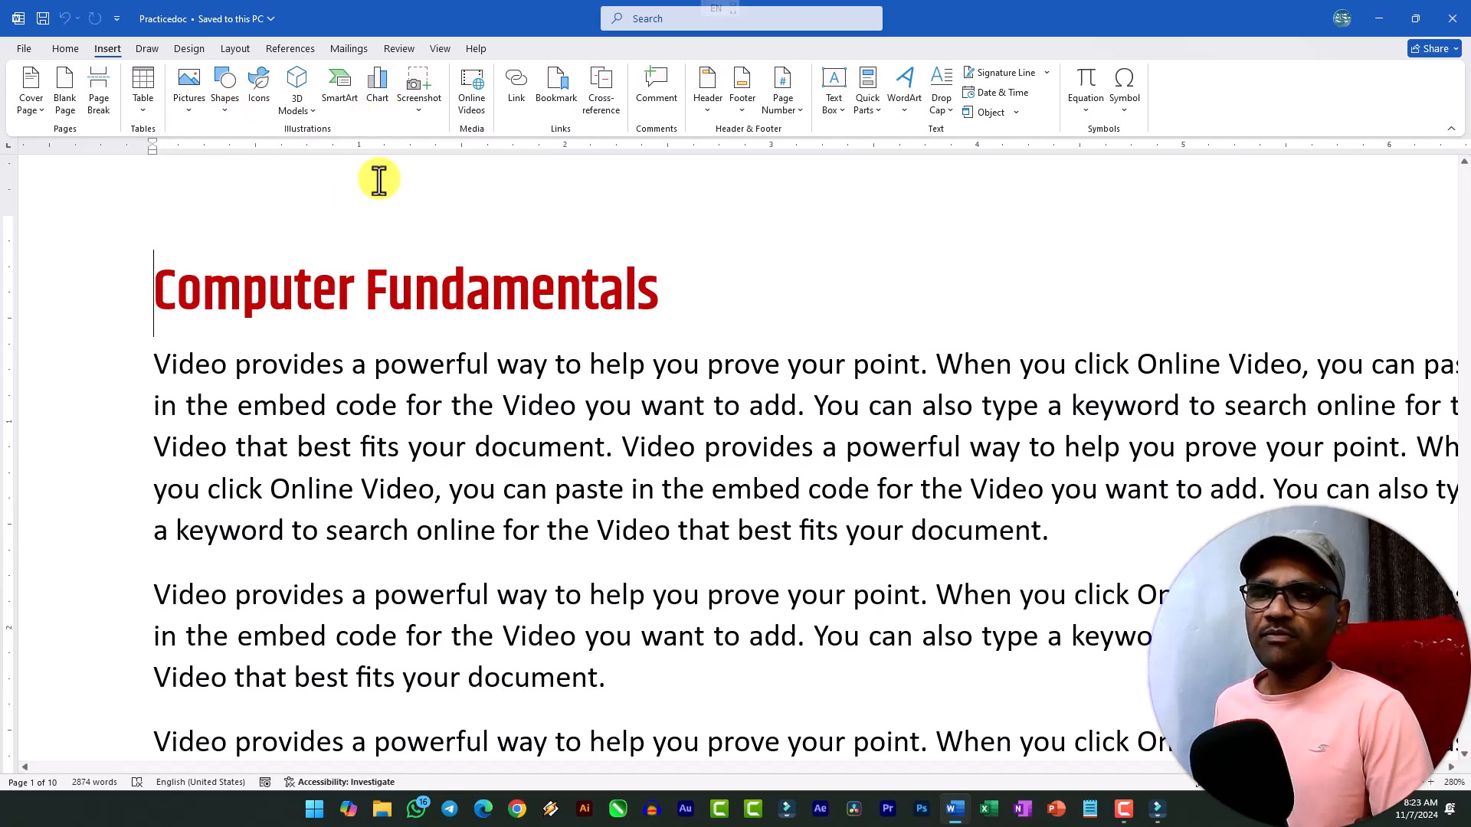
# Look through the document's opening text under Computer Fundamentals and Hardware, zoomed out to 210%.
pyautogui.scroll(-3, 412, 291)
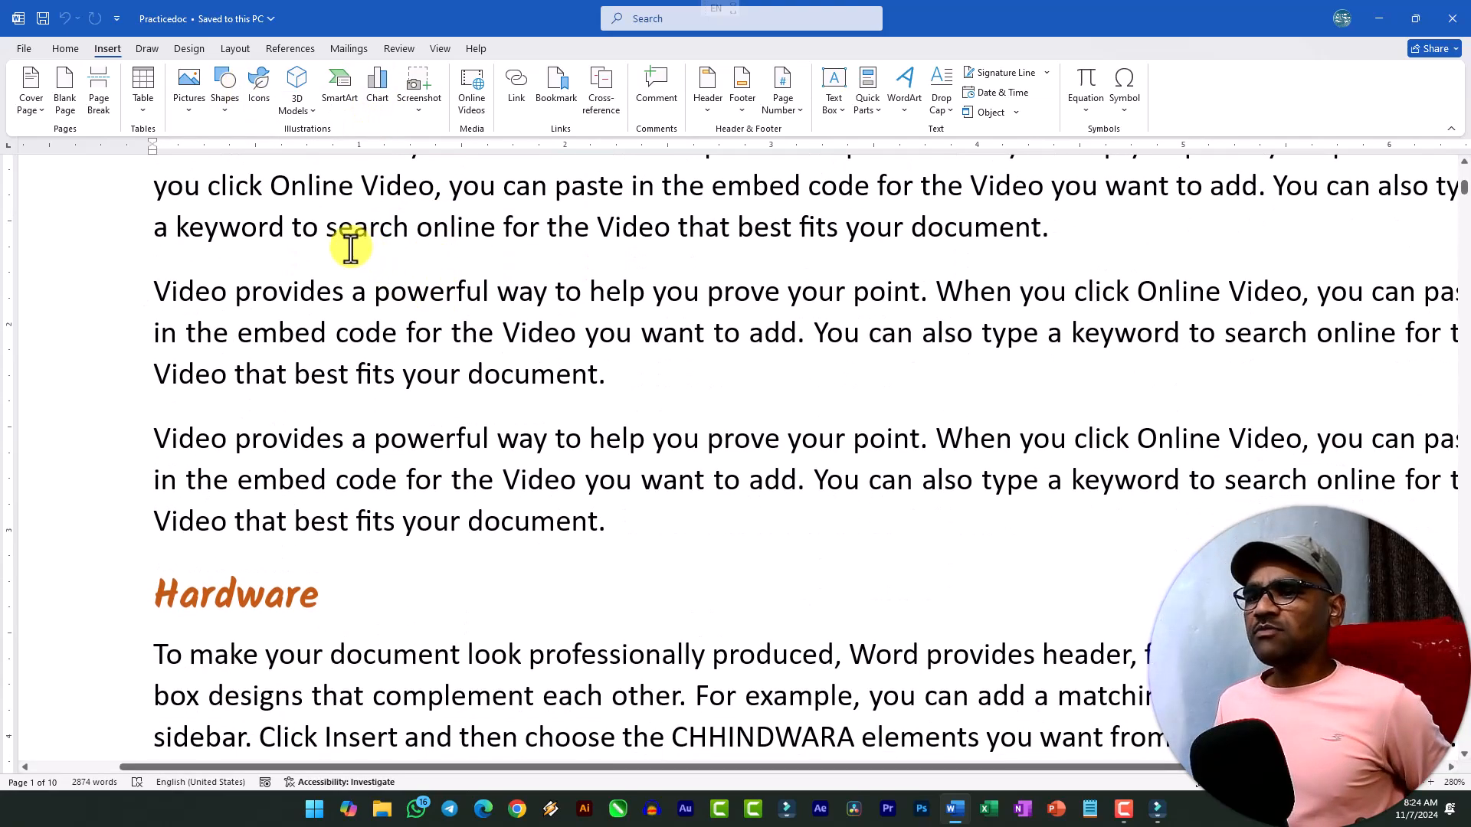
pyautogui.keyDown('ctrl'); pyautogui.scroll(-3, 349, 245); pyautogui.keyUp('ctrl')
pyautogui.keyDown('ctrl'); pyautogui.scroll(1, 348, 268); pyautogui.keyUp('ctrl')
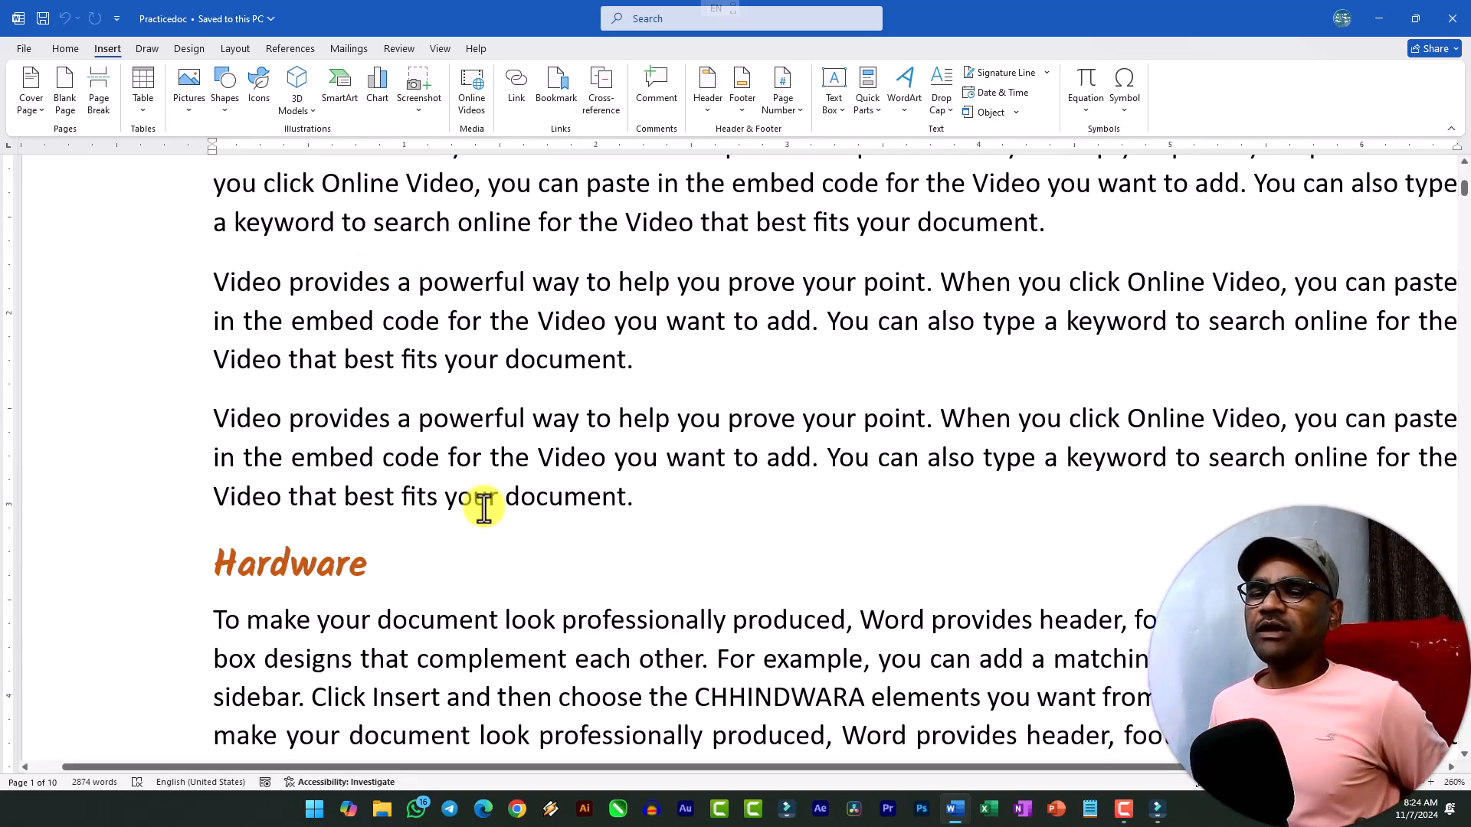
pyautogui.keyDown('ctrl'); pyautogui.scroll(-3, 639, 442); pyautogui.keyUp('ctrl')
pyautogui.keyDown('ctrl'); pyautogui.scroll(2, 639, 442); pyautogui.keyUp('ctrl')
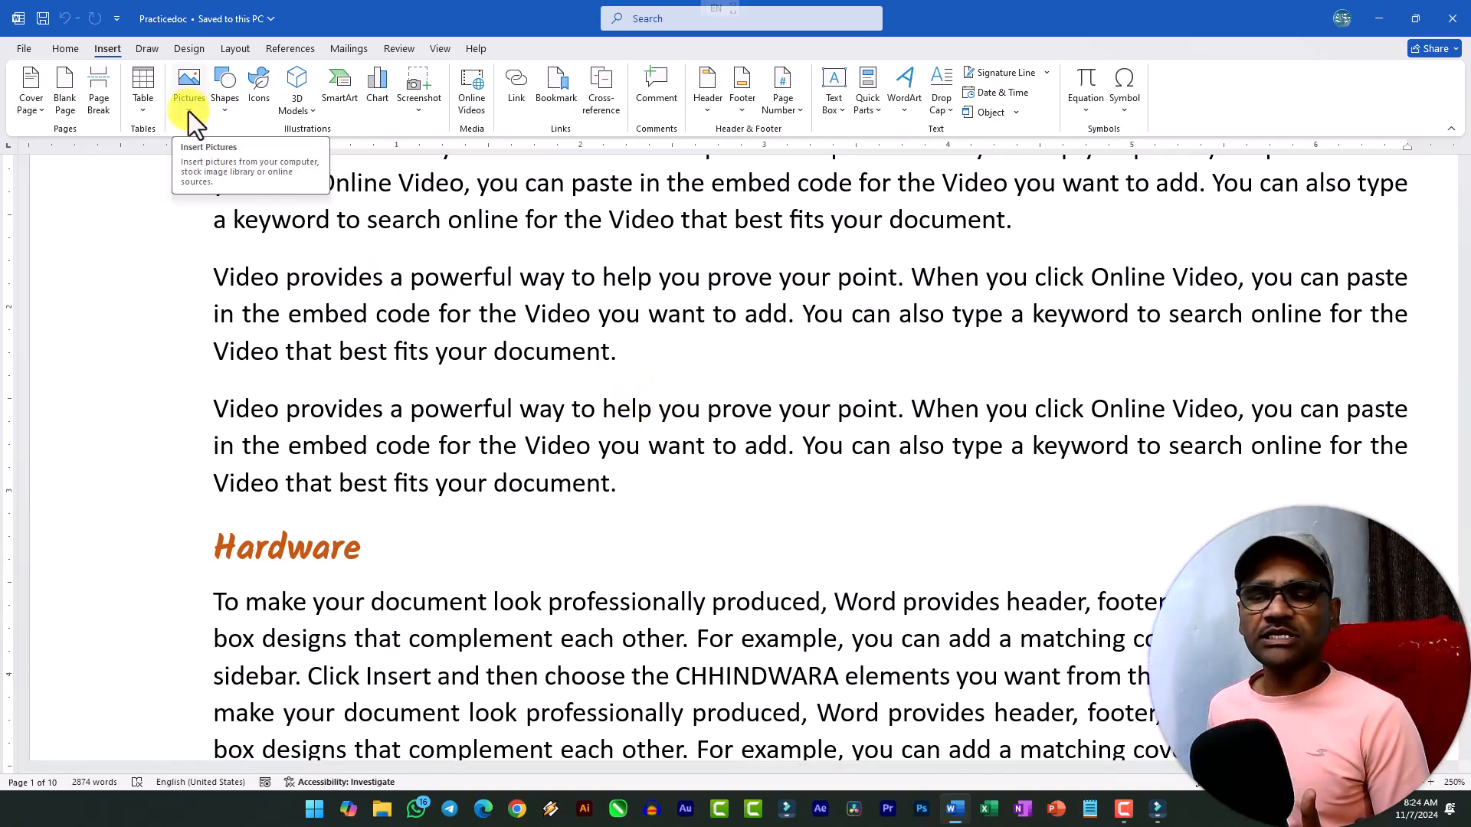
pyautogui.keyDown('ctrl'); pyautogui.scroll(-3, 428, 444); pyautogui.keyUp('ctrl')
pyautogui.keyDown('ctrl'); pyautogui.scroll(-1, 430, 445); pyautogui.keyUp('ctrl')
pyautogui.scroll(4, 506, 419)
pyautogui.scroll(-2, 353, 406)
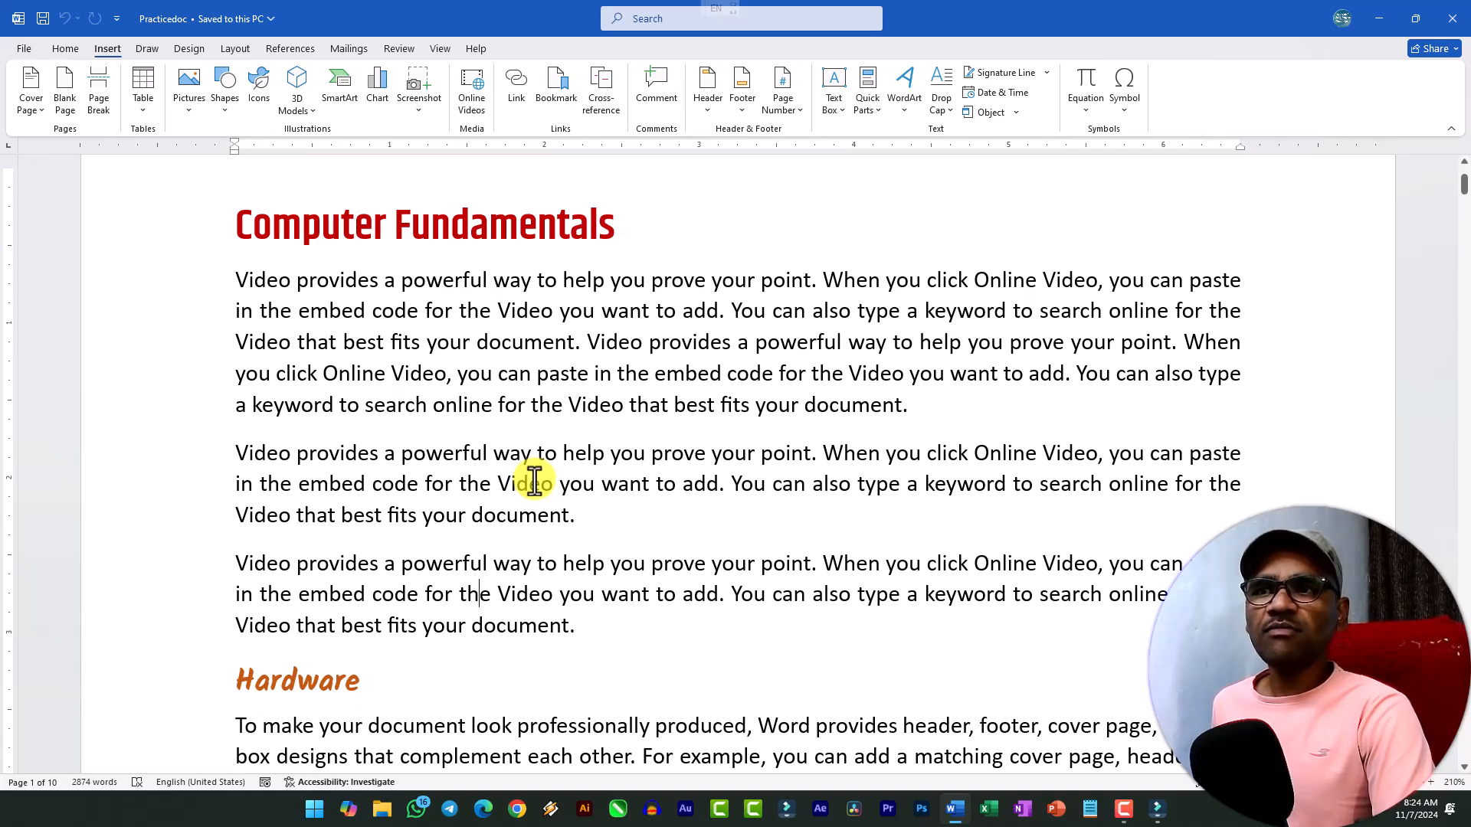
# Start inserting a picture from this device and select the FOC image in the first row of the Downloads folder.
pyautogui.click(188, 112)
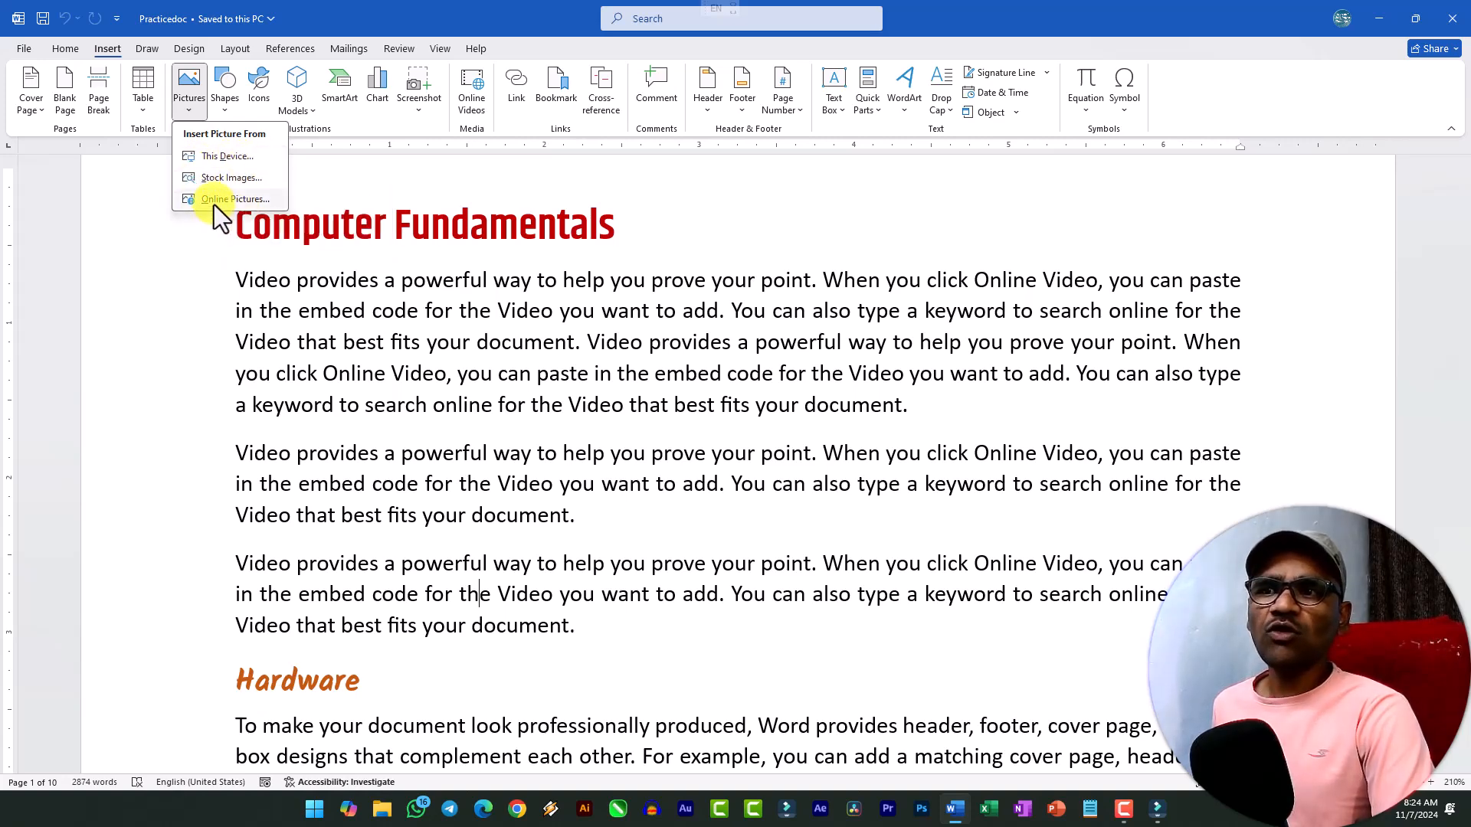
pyautogui.click(217, 159)
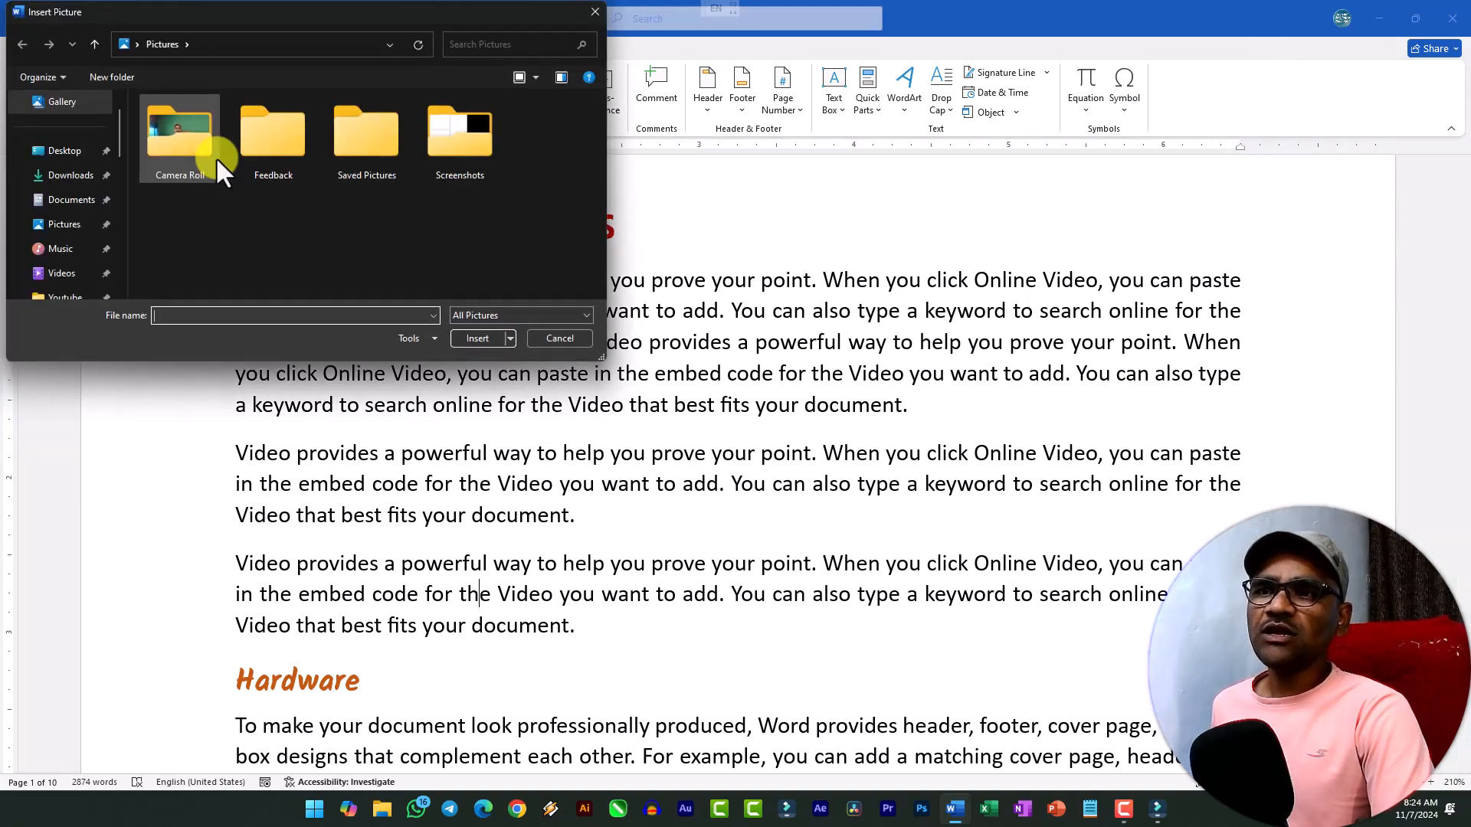
pyautogui.moveTo(91, 10); pyautogui.dragTo(241, 37)
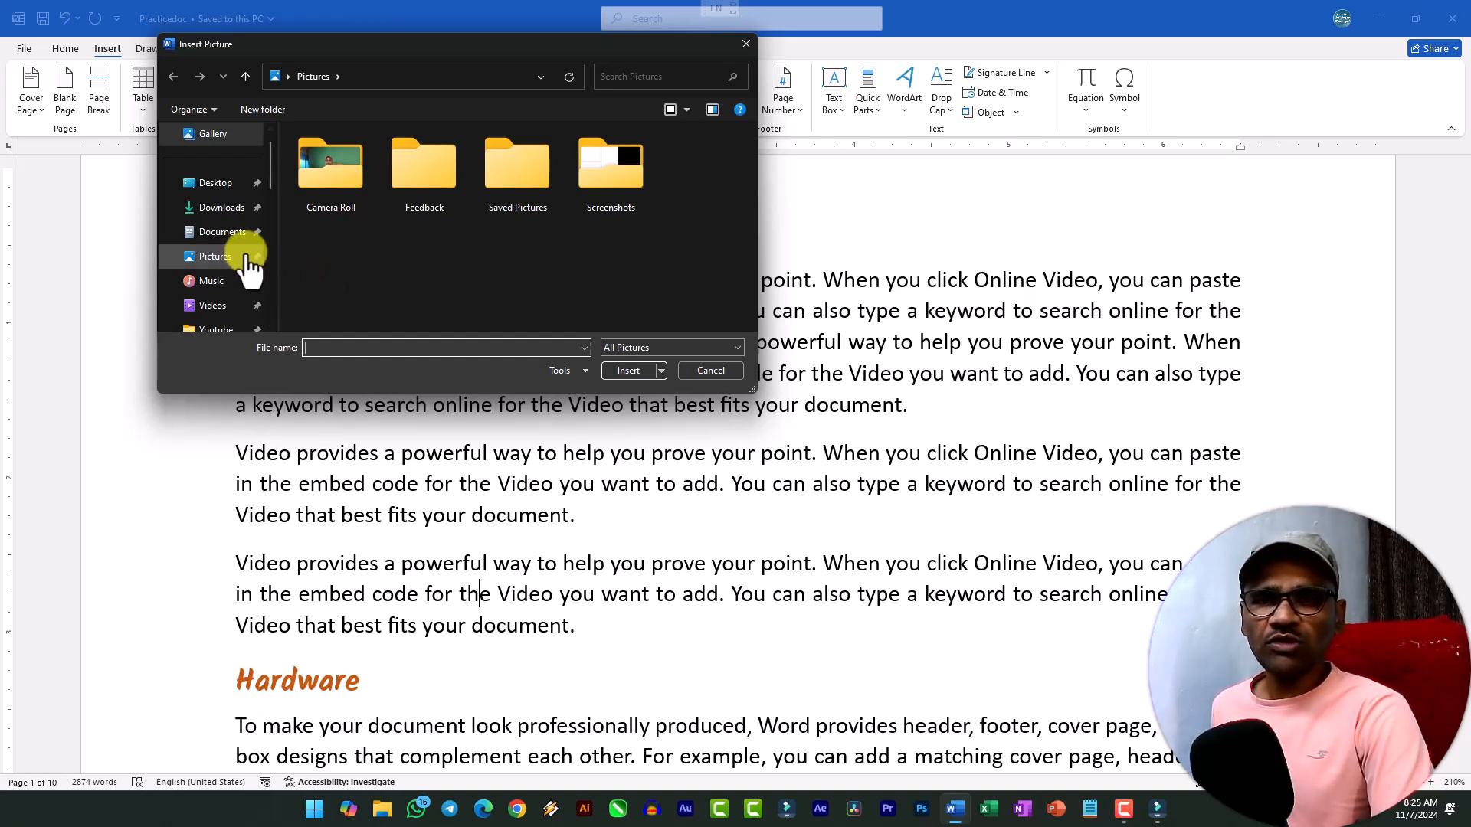
pyautogui.click(228, 210)
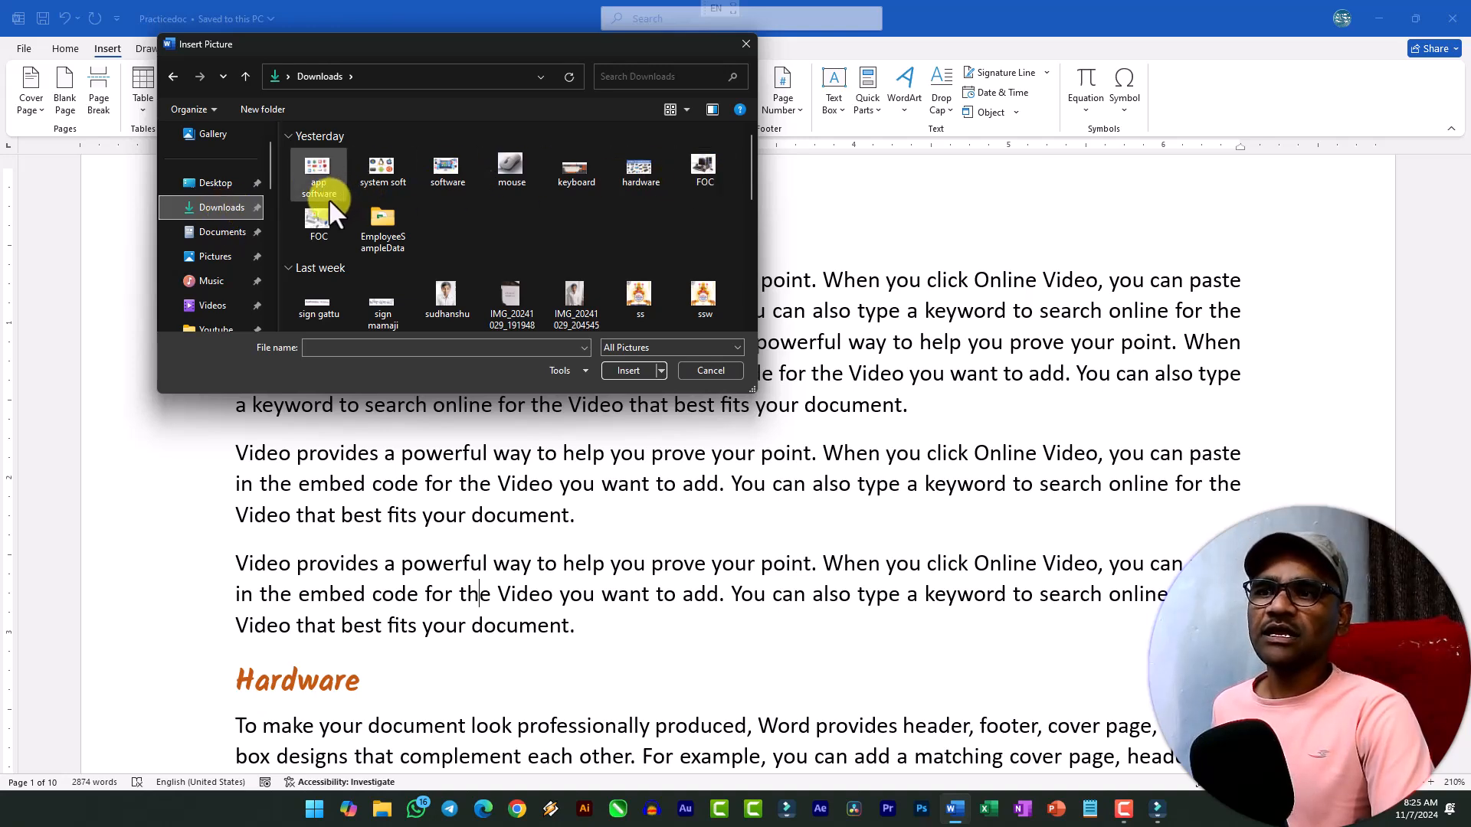
pyautogui.click(705, 171)
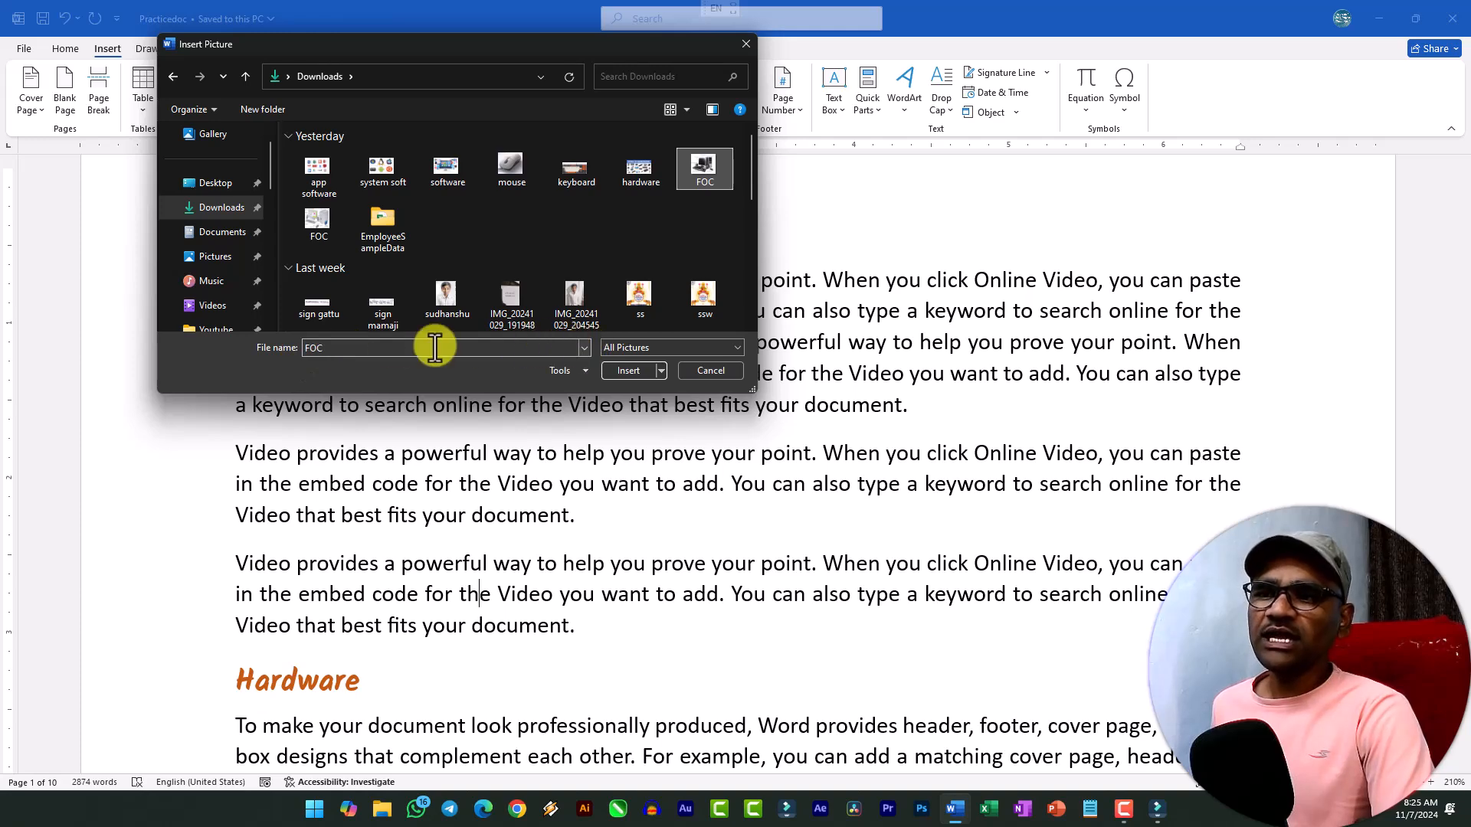
# Set the file type filter for the picture being inserted to All Files.
pyautogui.click(702, 346)
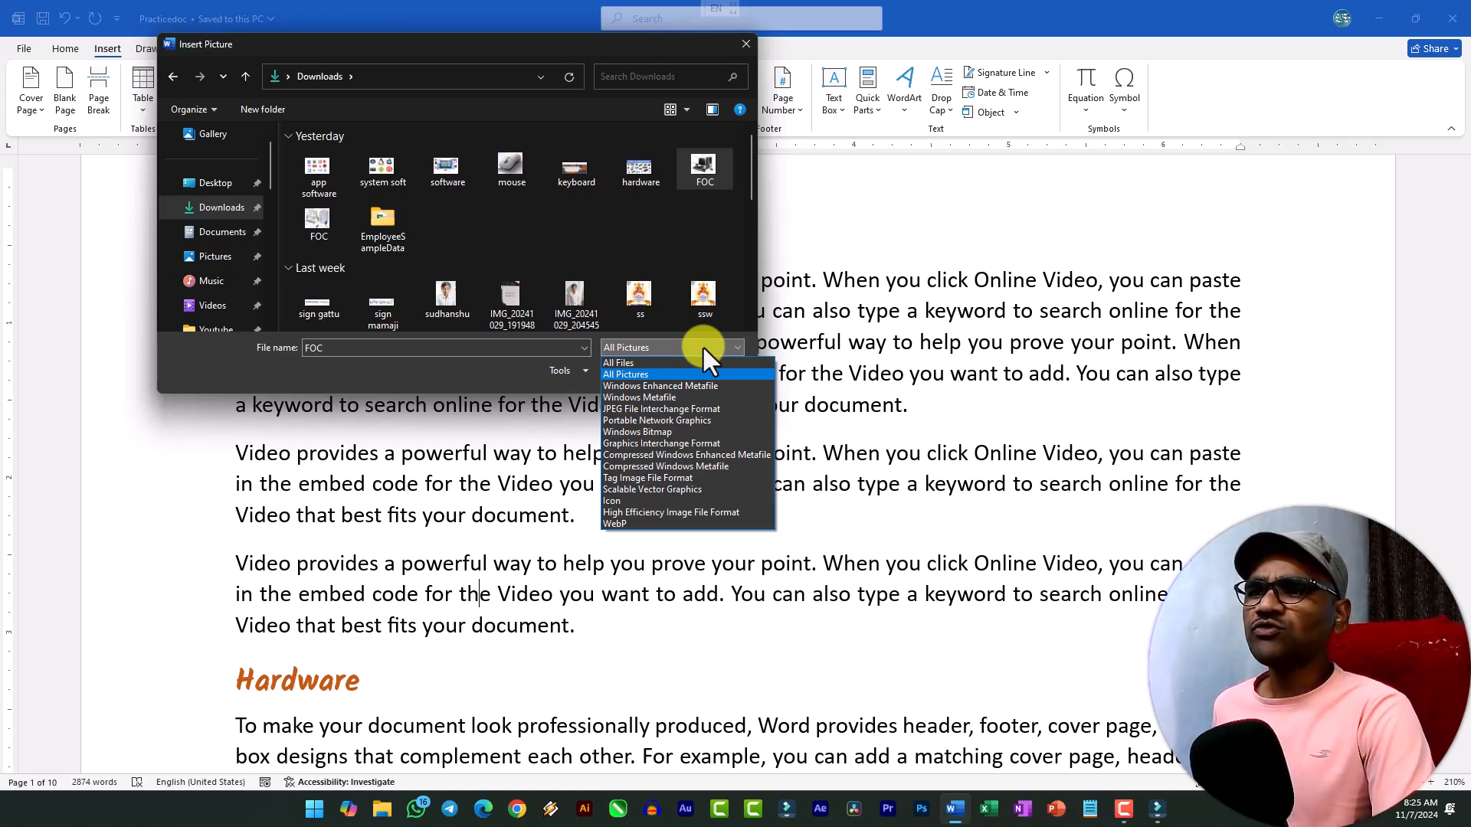
pyautogui.click(702, 346)
pyautogui.click(702, 347)
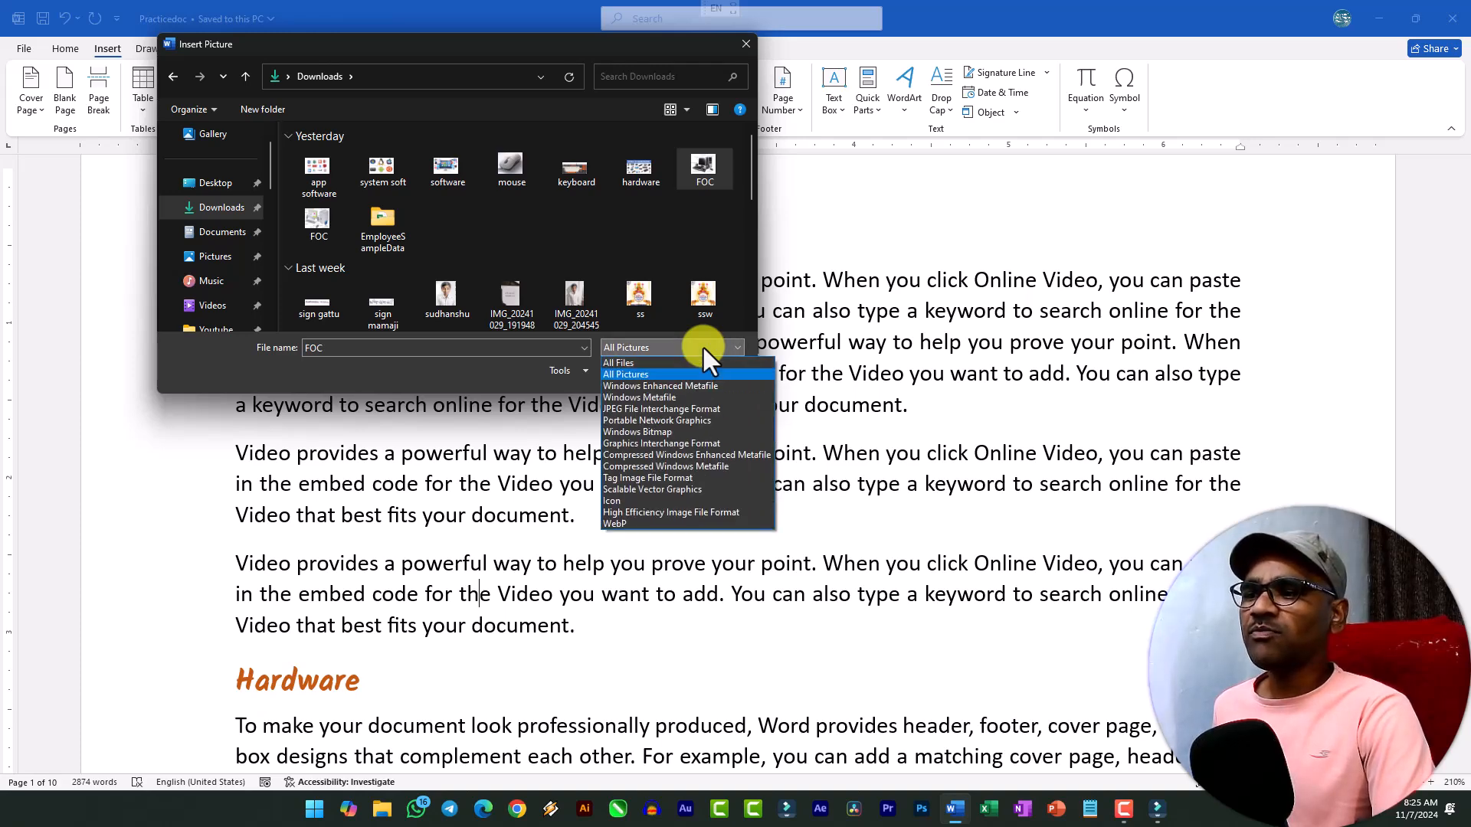
pyautogui.click(631, 363)
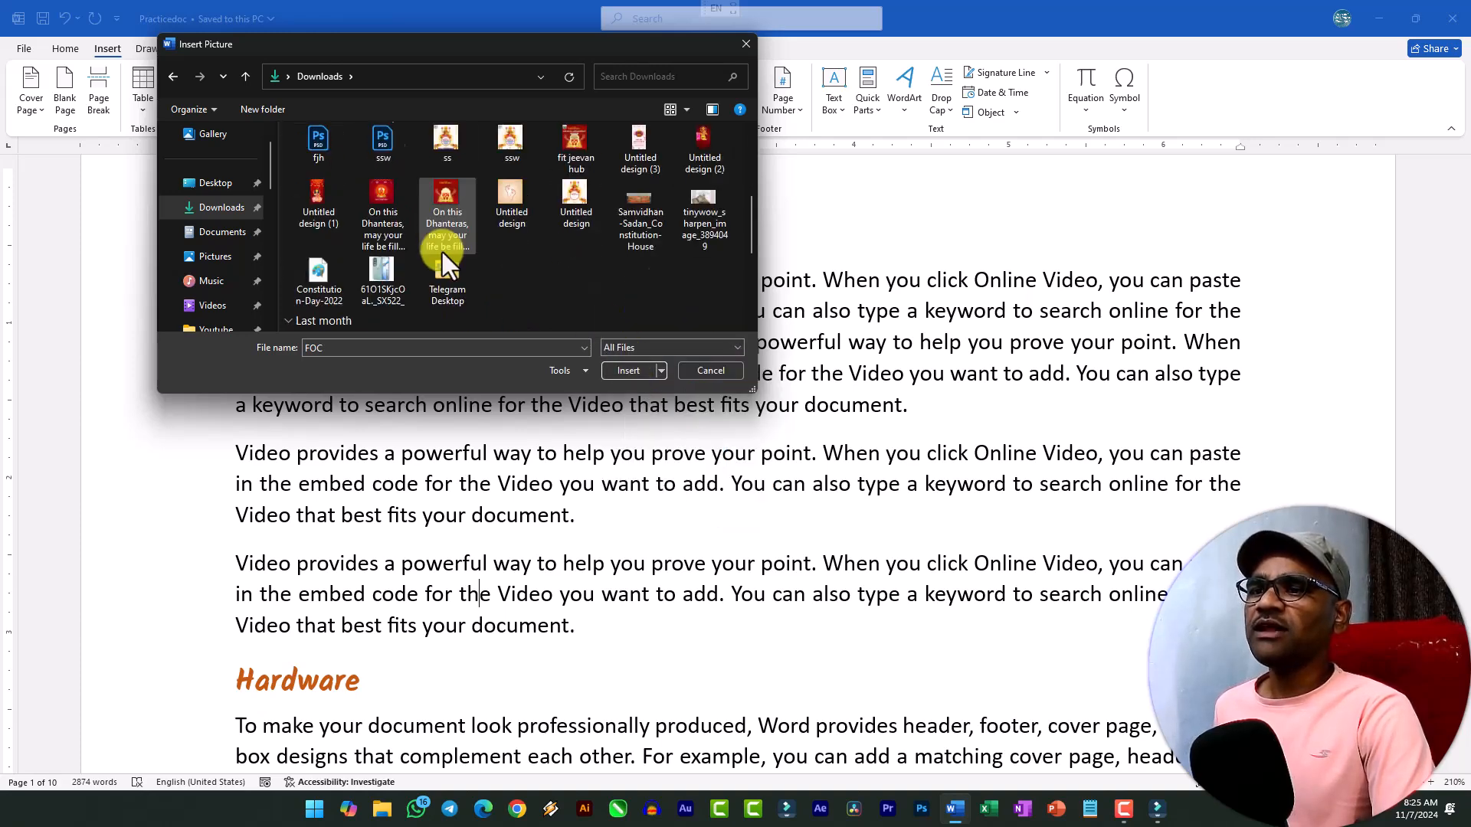
# Limit the file list to All Pictures and insert the FOC computer picture from Downloads into the third paragraph.
pyautogui.click(649, 347)
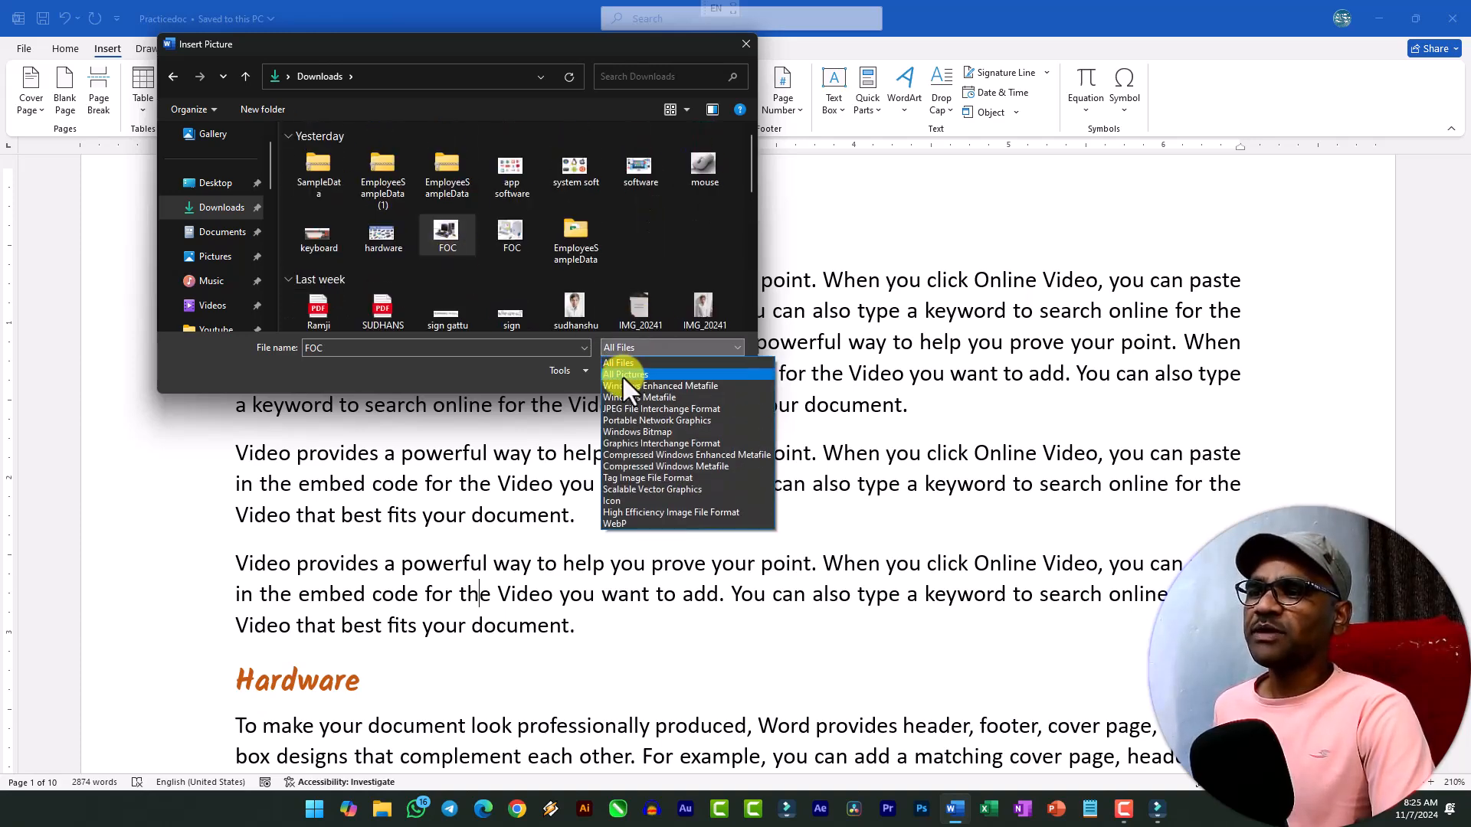
pyautogui.click(624, 375)
pyautogui.click(701, 161)
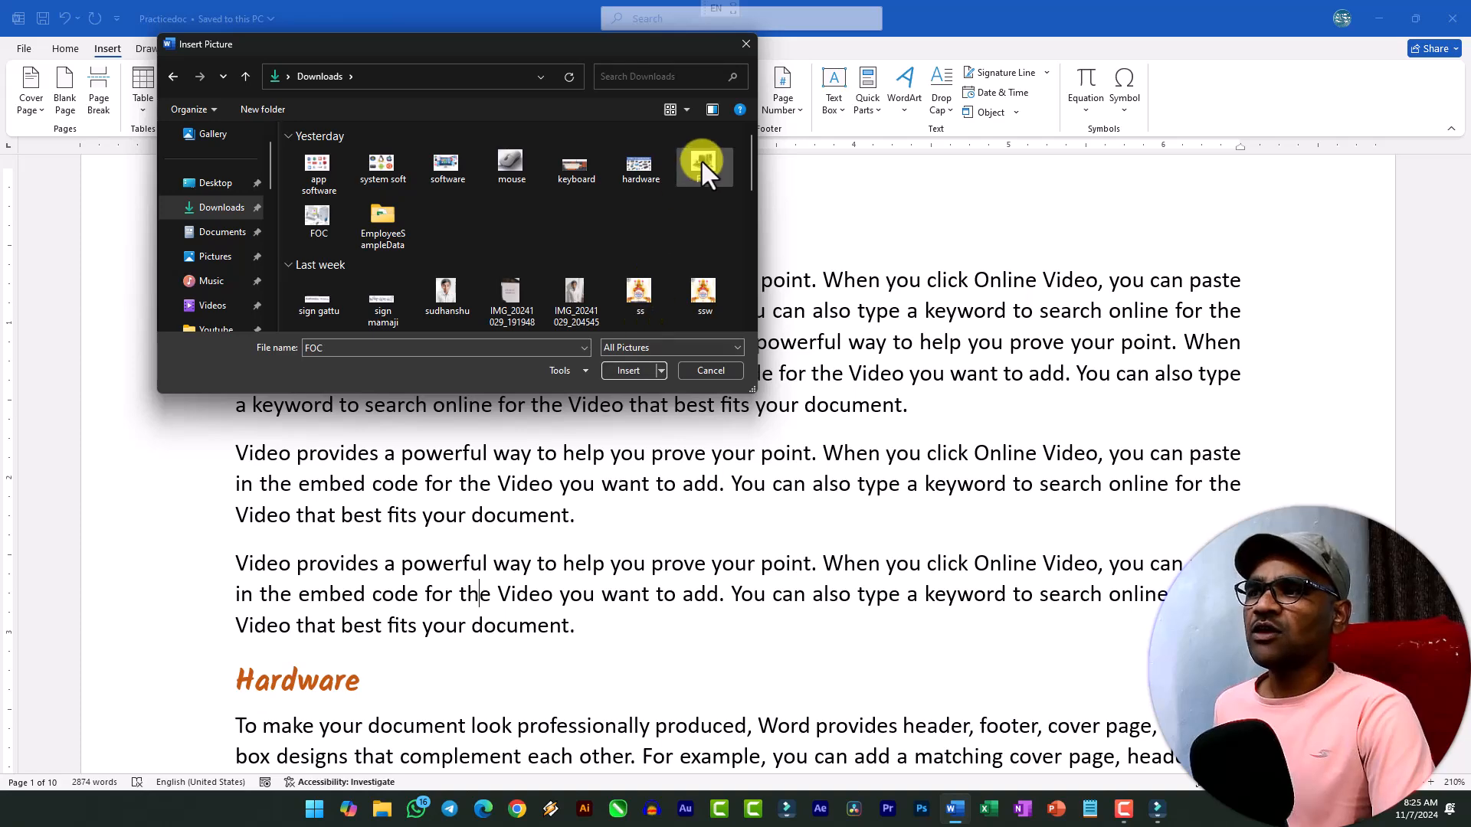
pyautogui.click(633, 371)
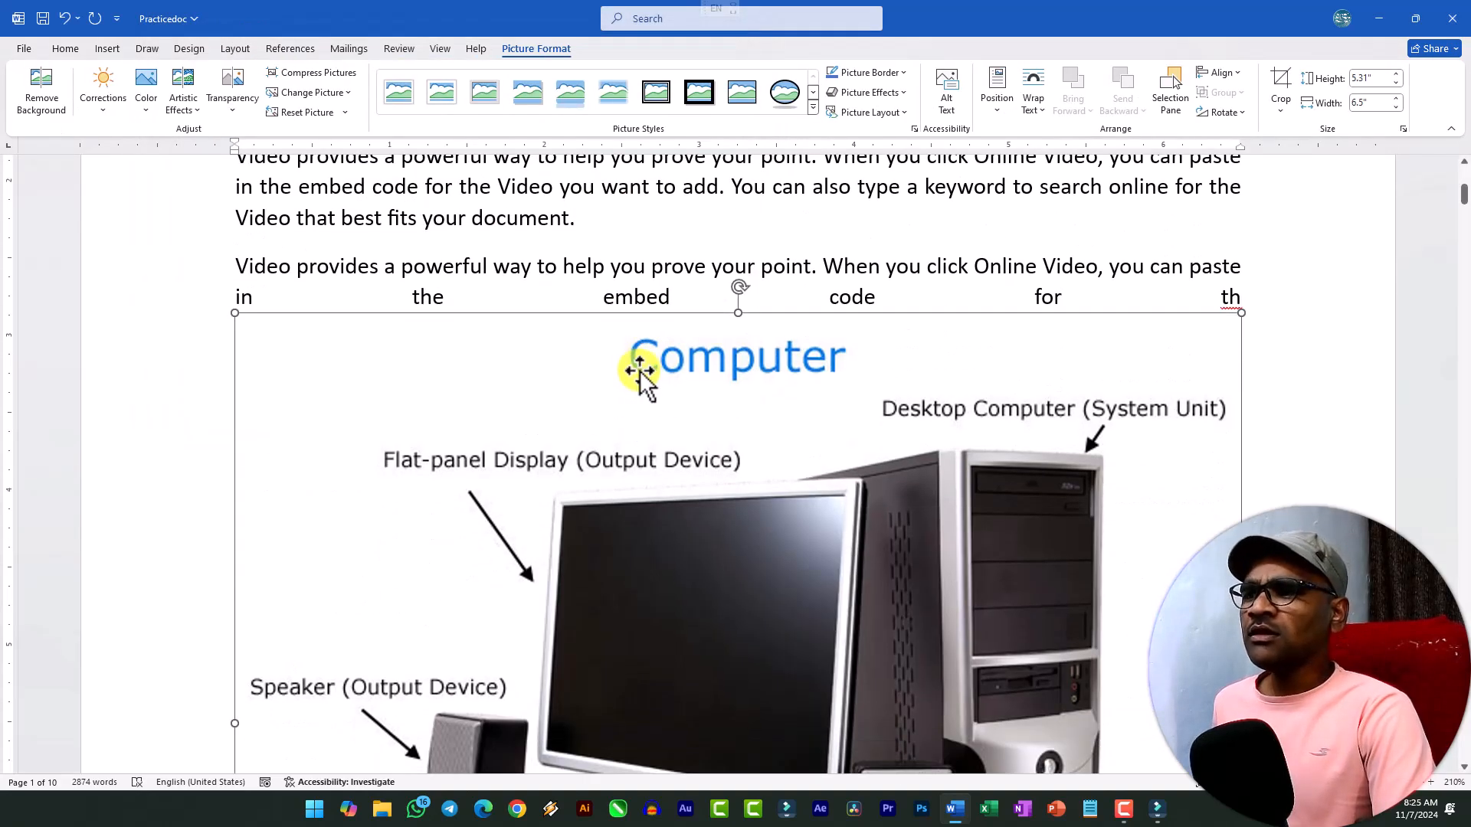
# Look over the inserted Computer picture and the text around it, with the page zoomed out to 130%.
pyautogui.scroll(-3, 633, 420)
pyautogui.scroll(8, 633, 420)
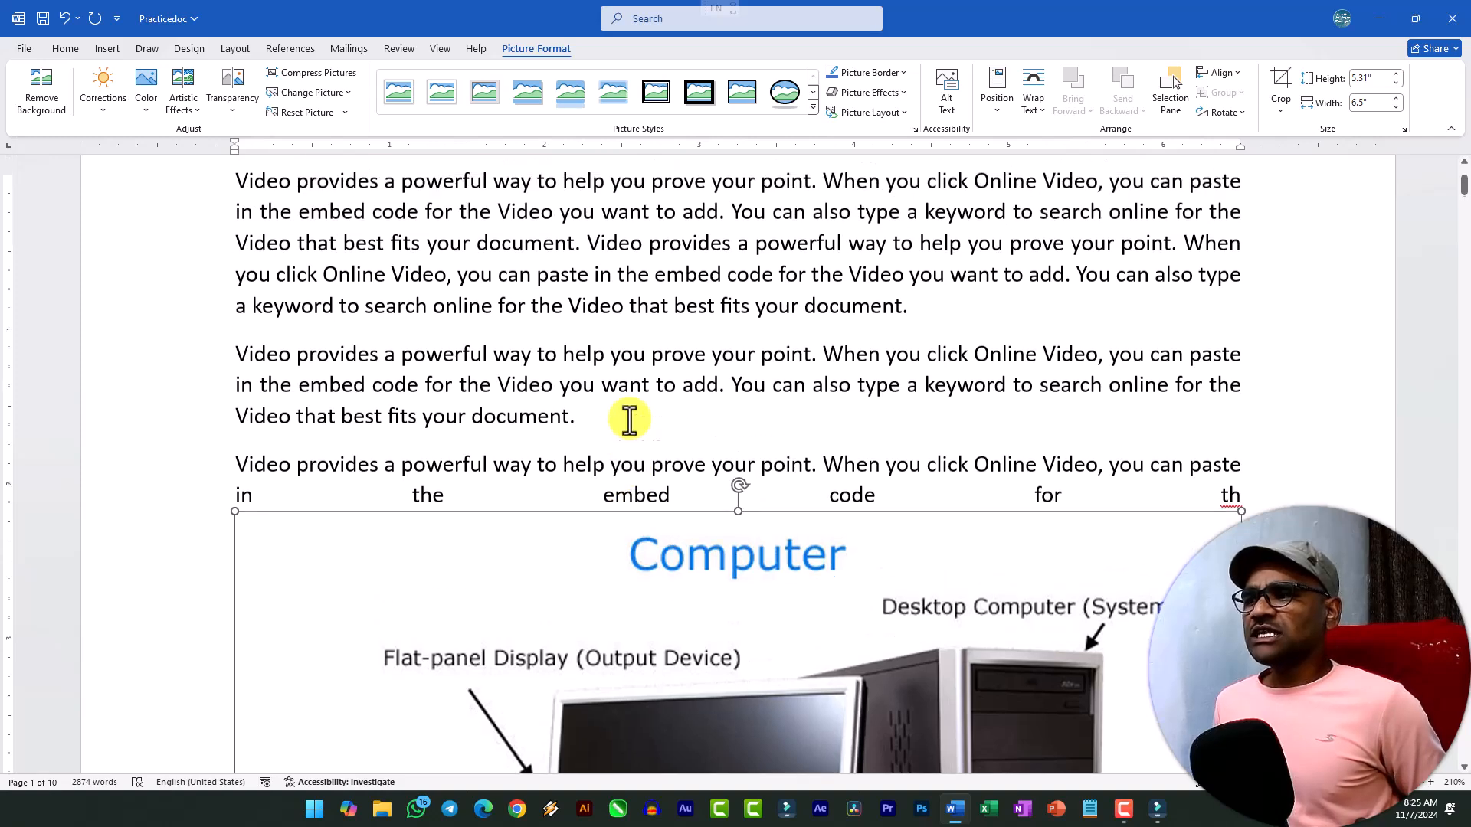
pyautogui.scroll(-5, 630, 420)
pyautogui.scroll(-8, 630, 417)
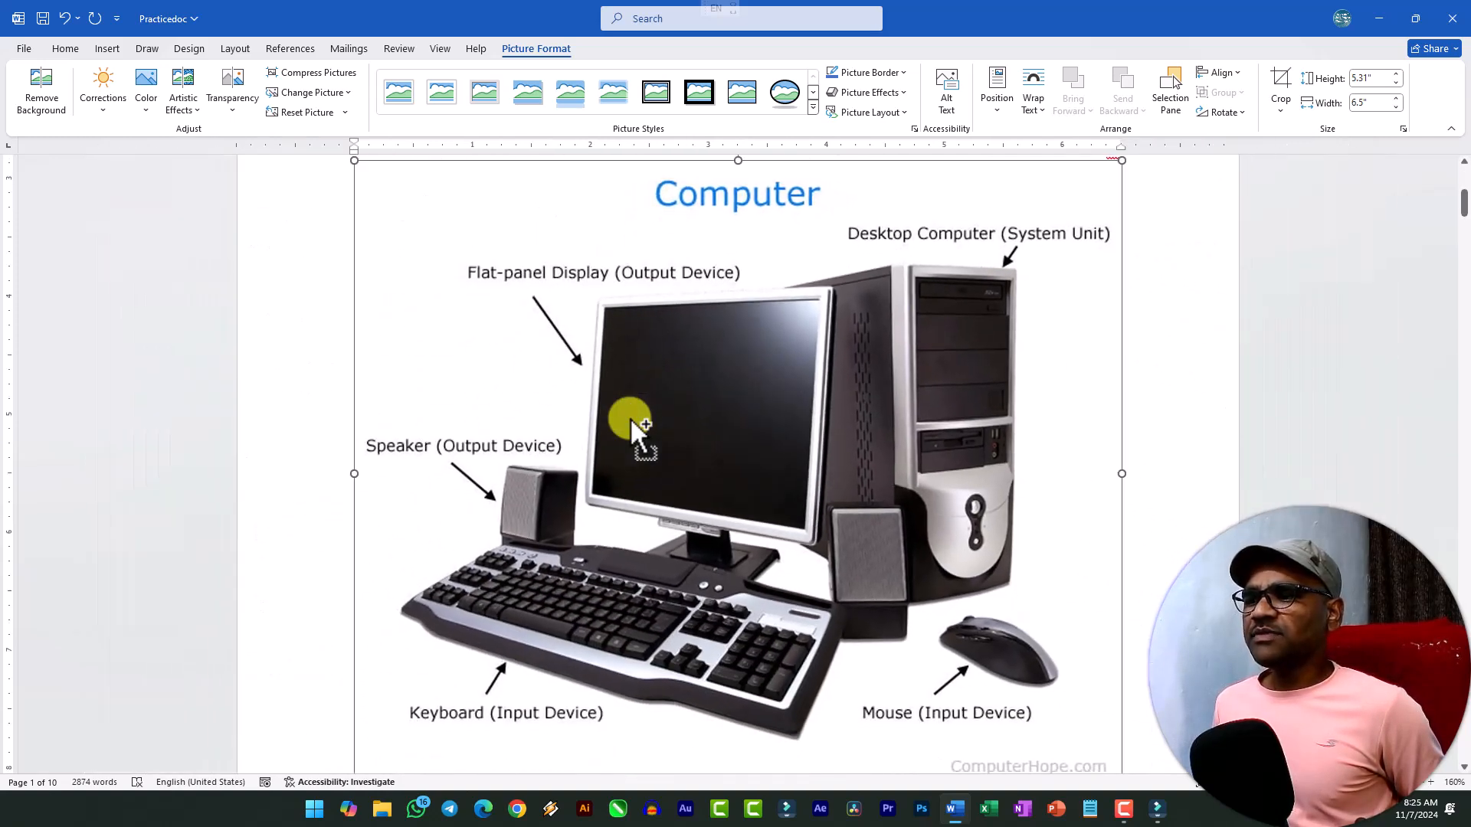
pyautogui.scroll(4, 766, 544)
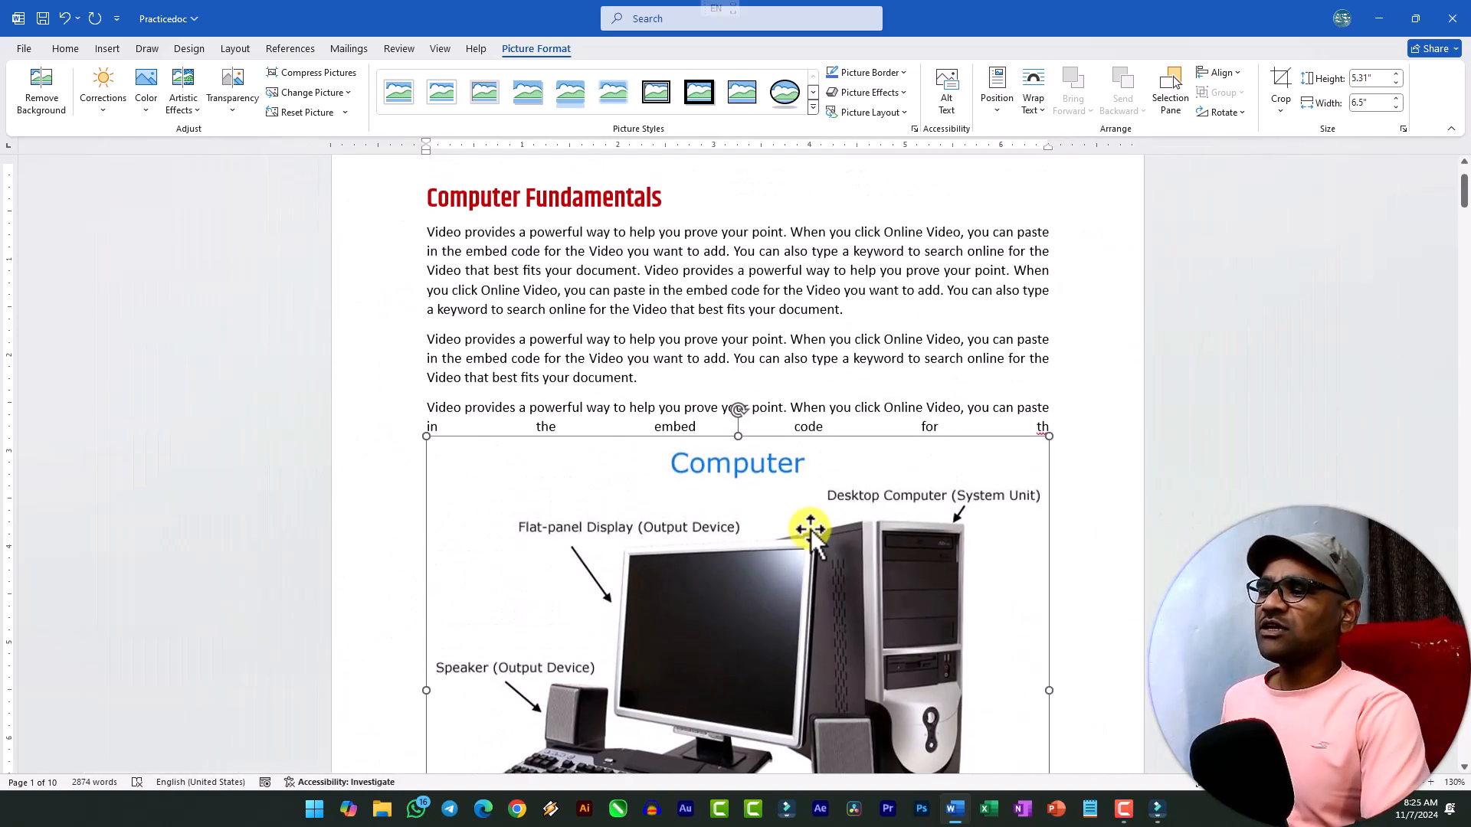
pyautogui.scroll(-4, 881, 467)
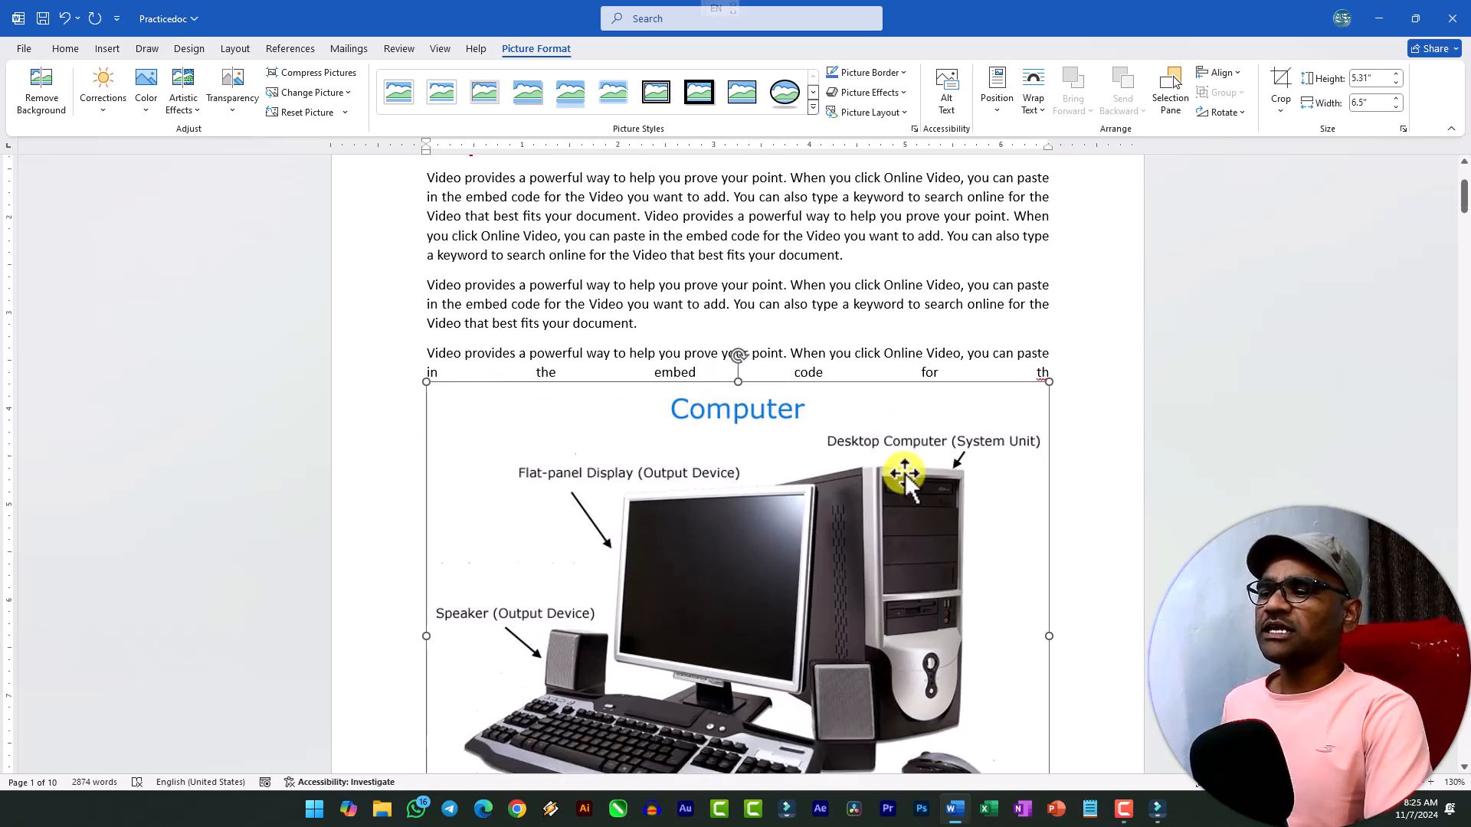
pyautogui.scroll(2, 856, 464)
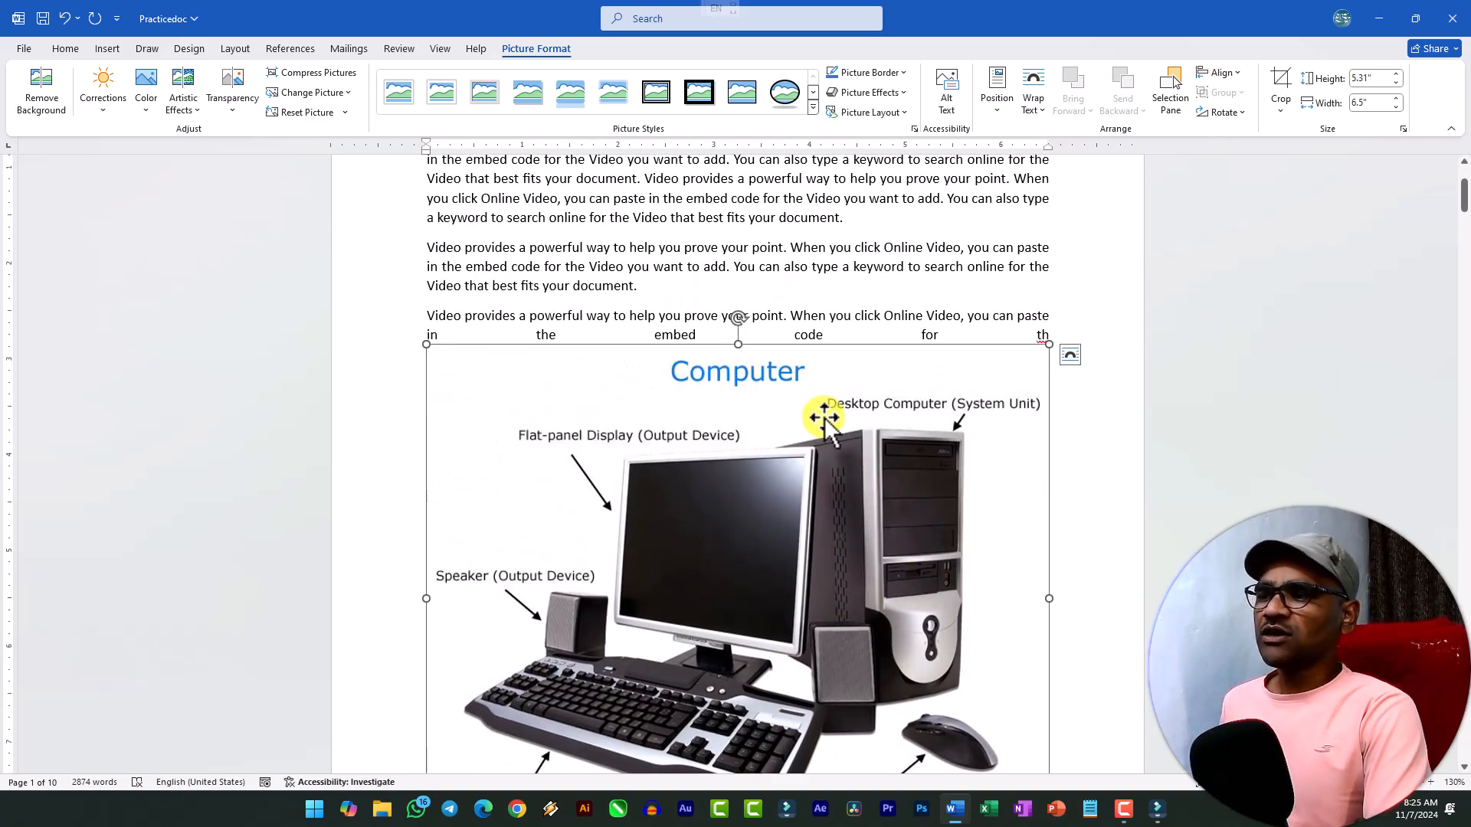
pyautogui.scroll(-3, 985, 540)
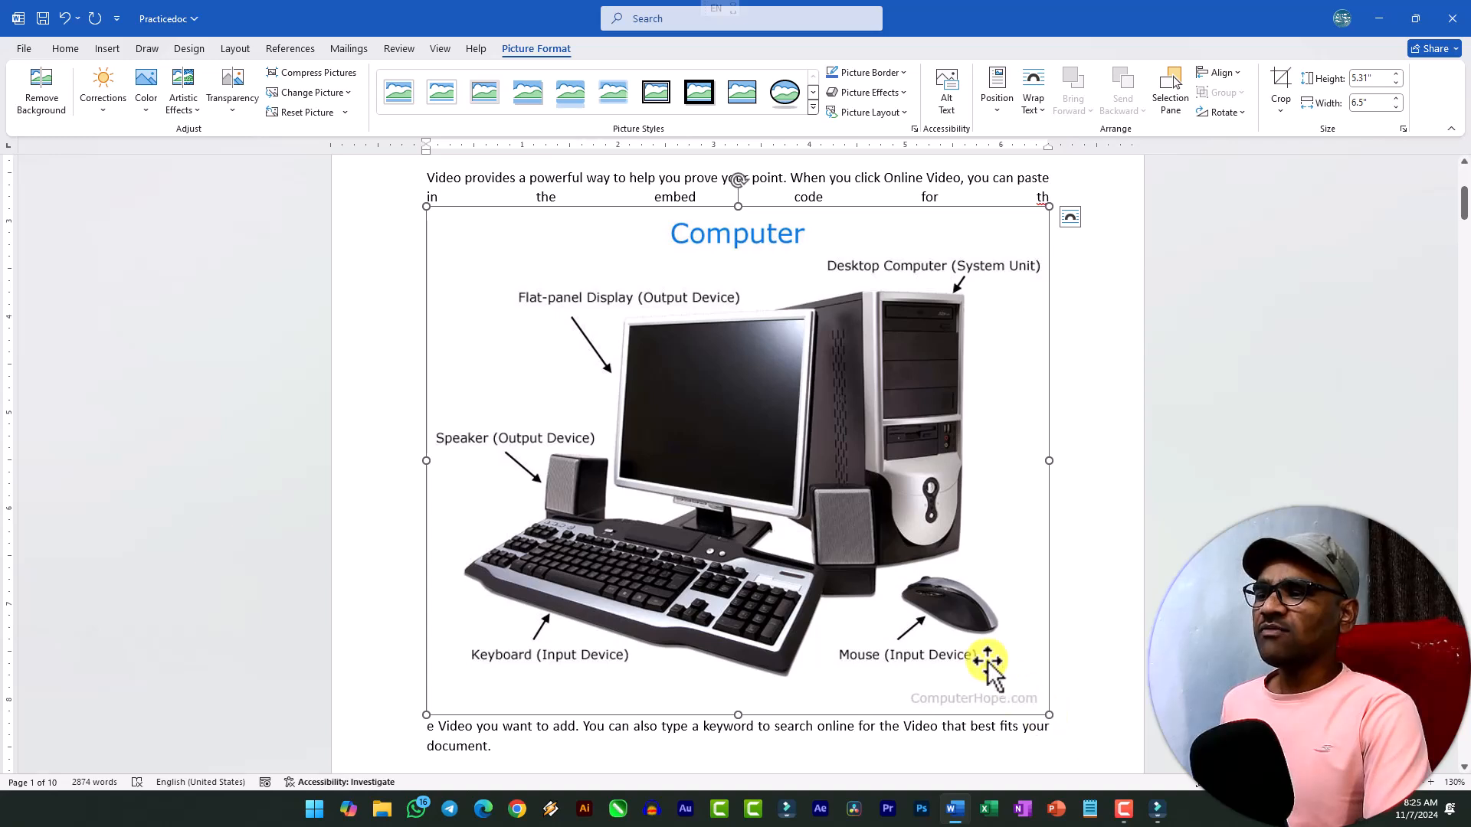
# Crop the ComputerHope.com watermark strip off the lower edge of the Computer picture.
pyautogui.scroll(2, 987, 625)
pyautogui.click(1279, 90)
pyautogui.scroll(-2, 914, 681)
pyautogui.moveTo(738, 715); pyautogui.dragTo(758, 680)
pyautogui.click(1139, 601)
pyautogui.scroll(3, 975, 595)
pyautogui.click(942, 559)
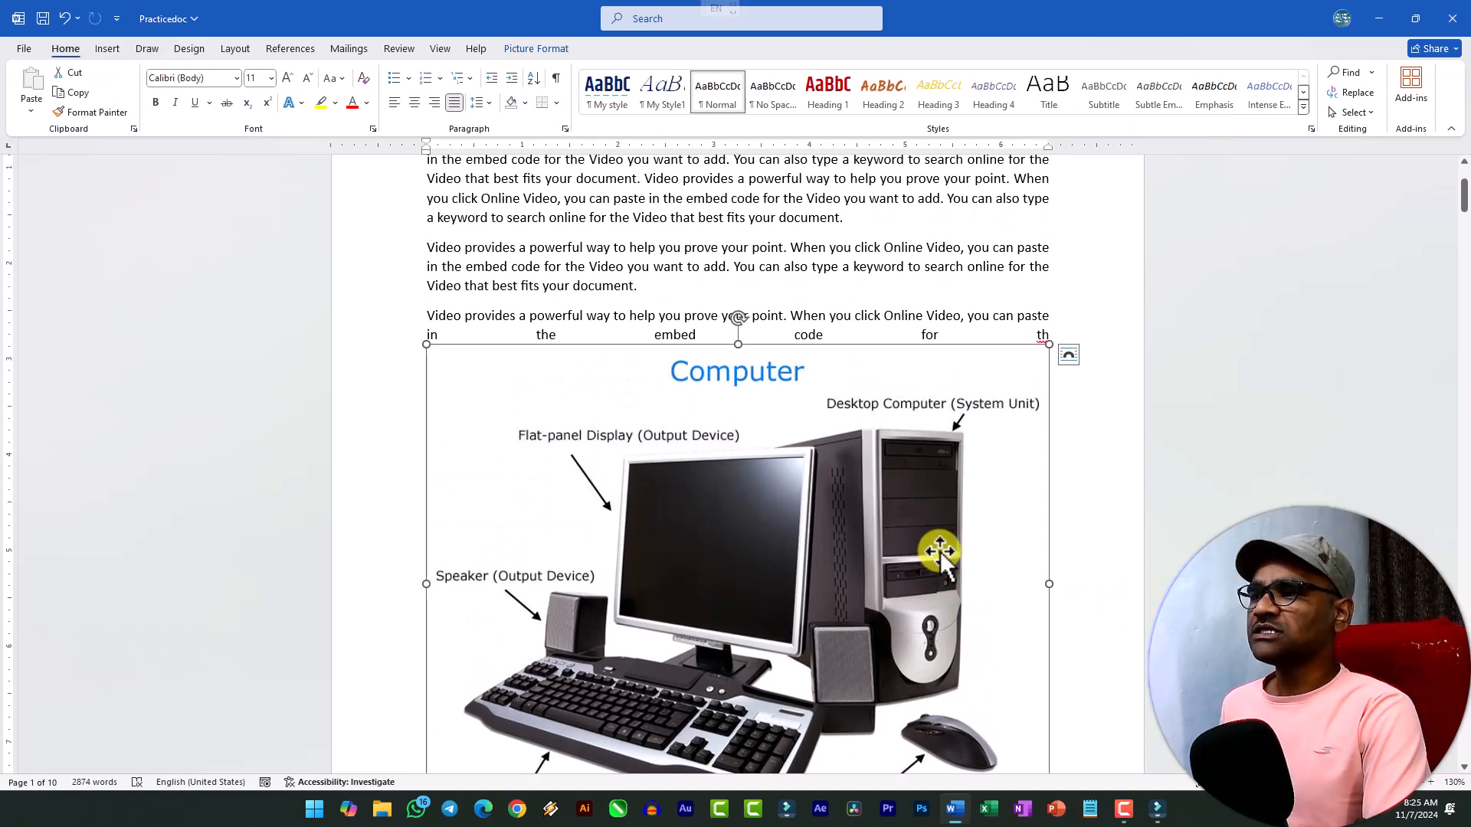
# Shrink the cropped Computer picture proportionally to about 3" wide and 2.31" high.
pyautogui.scroll(-2, 676, 513)
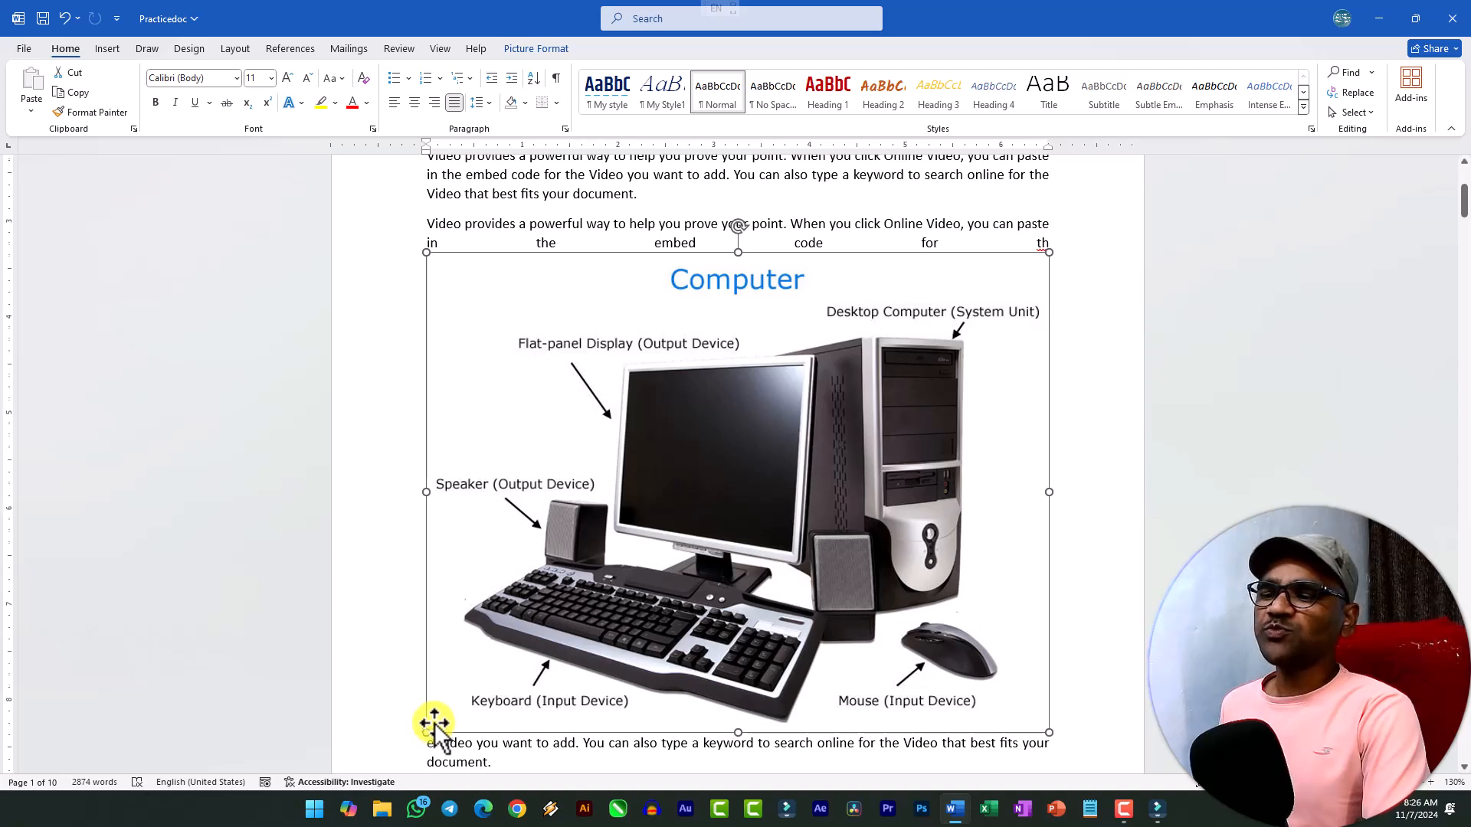
pyautogui.scroll(-1, 430, 717)
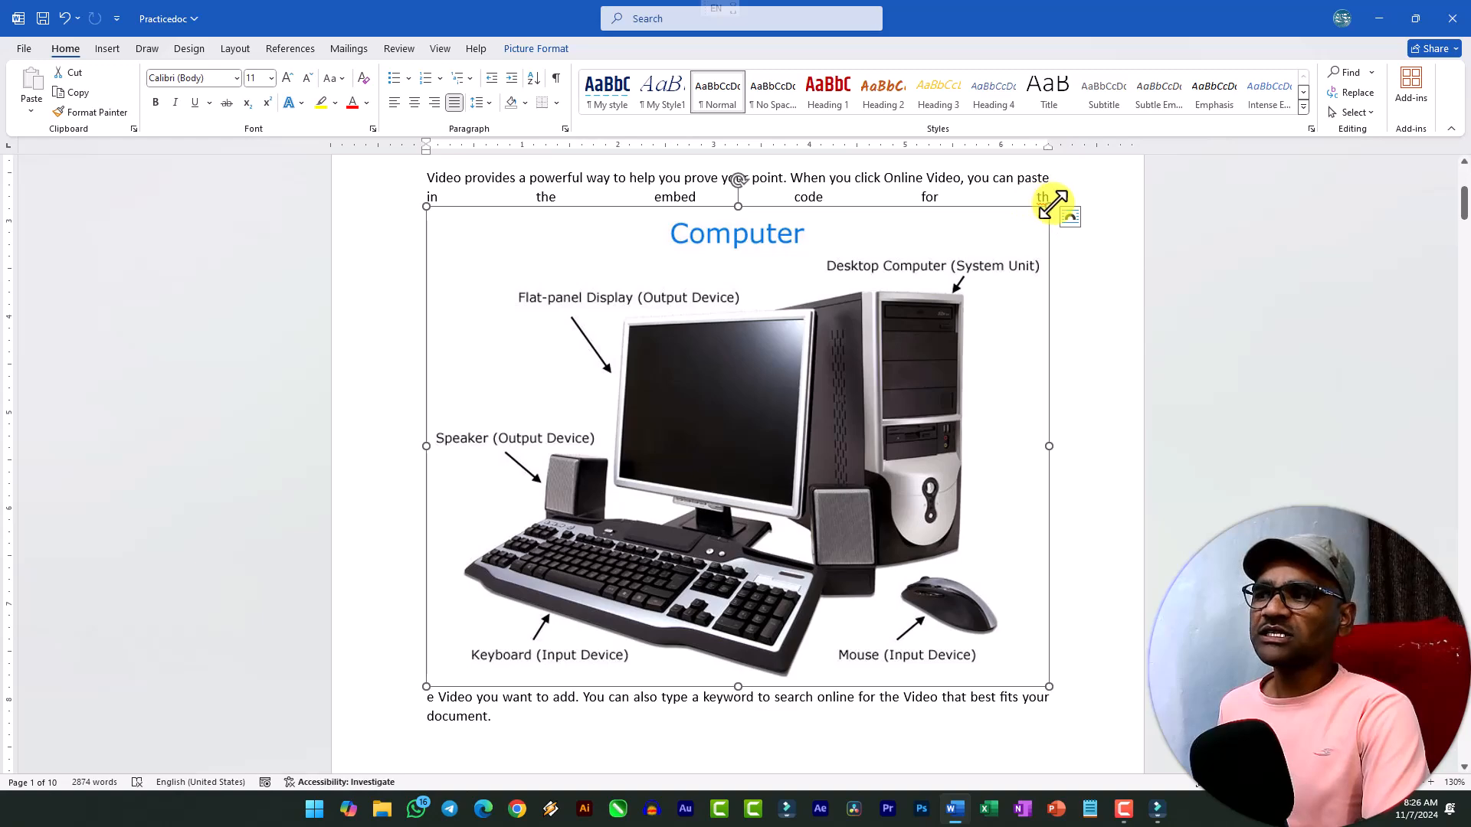
pyautogui.moveTo(1050, 205); pyautogui.dragTo(660, 391)
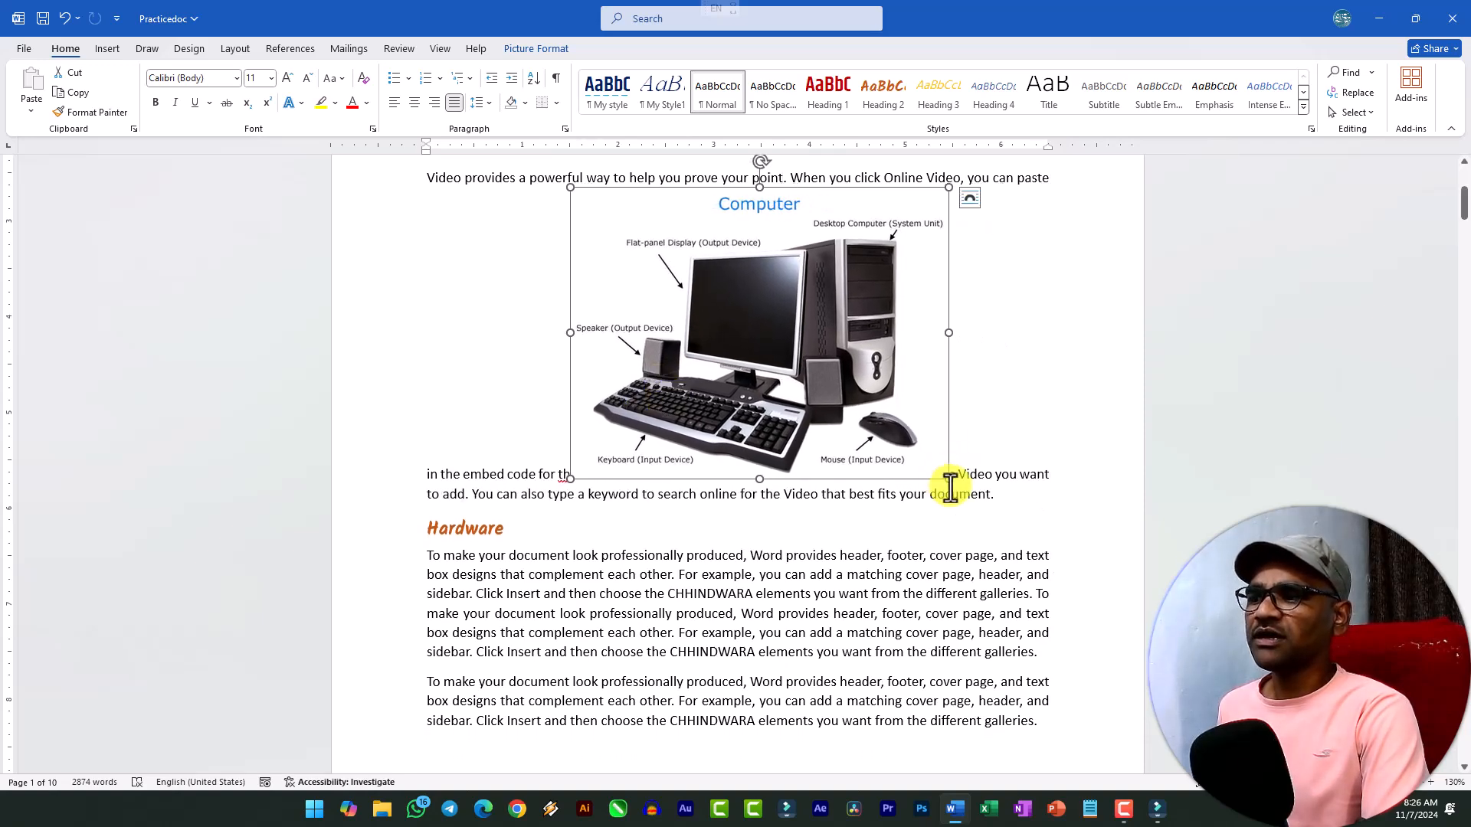
pyautogui.moveTo(947, 479); pyautogui.dragTo(858, 407)
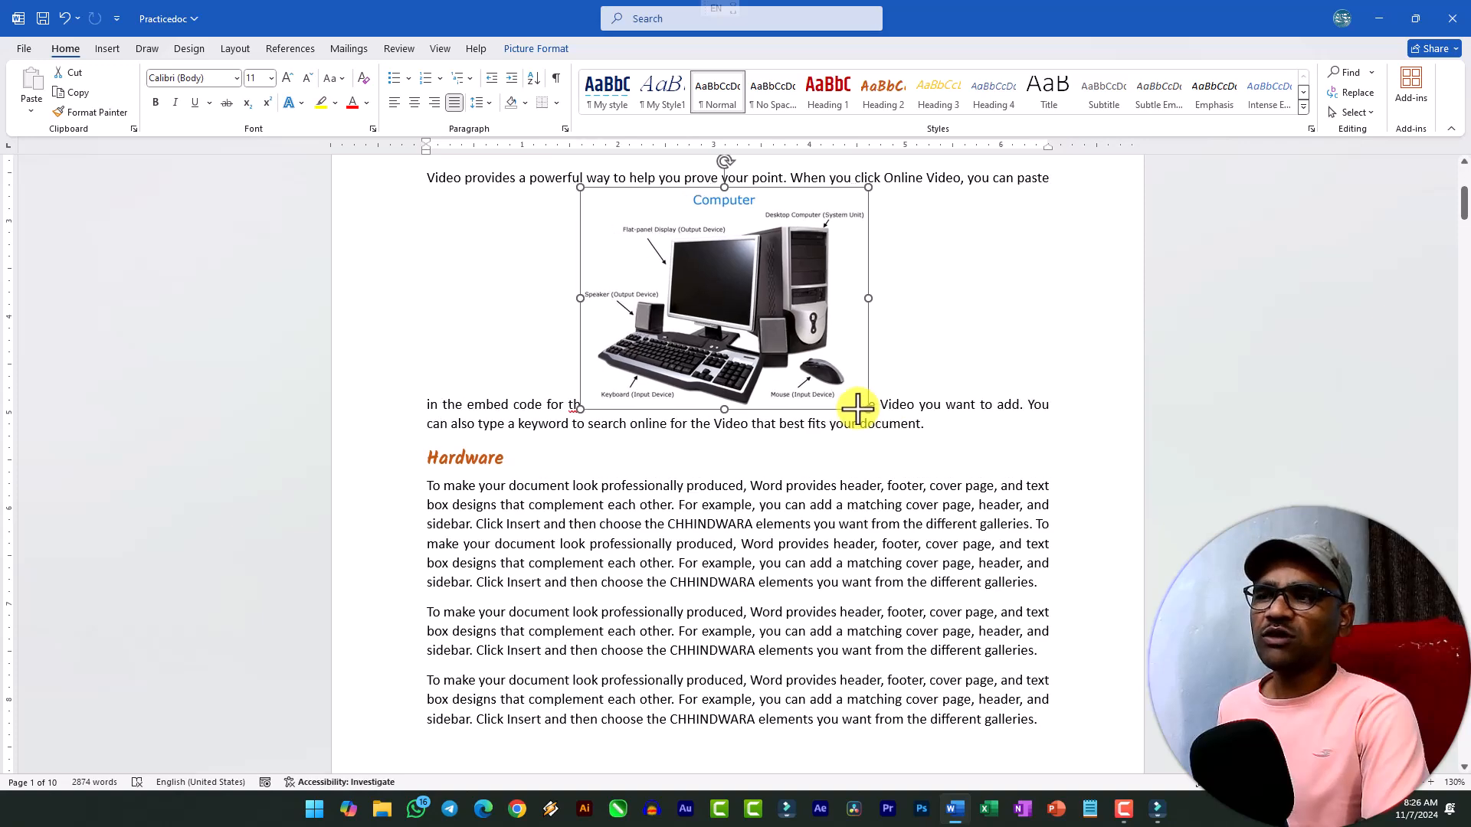
# Set the picture's text wrapping to Square and move it beside the first Computer Fundamentals paragraph, against the right margin.
pyautogui.scroll(3, 728, 318)
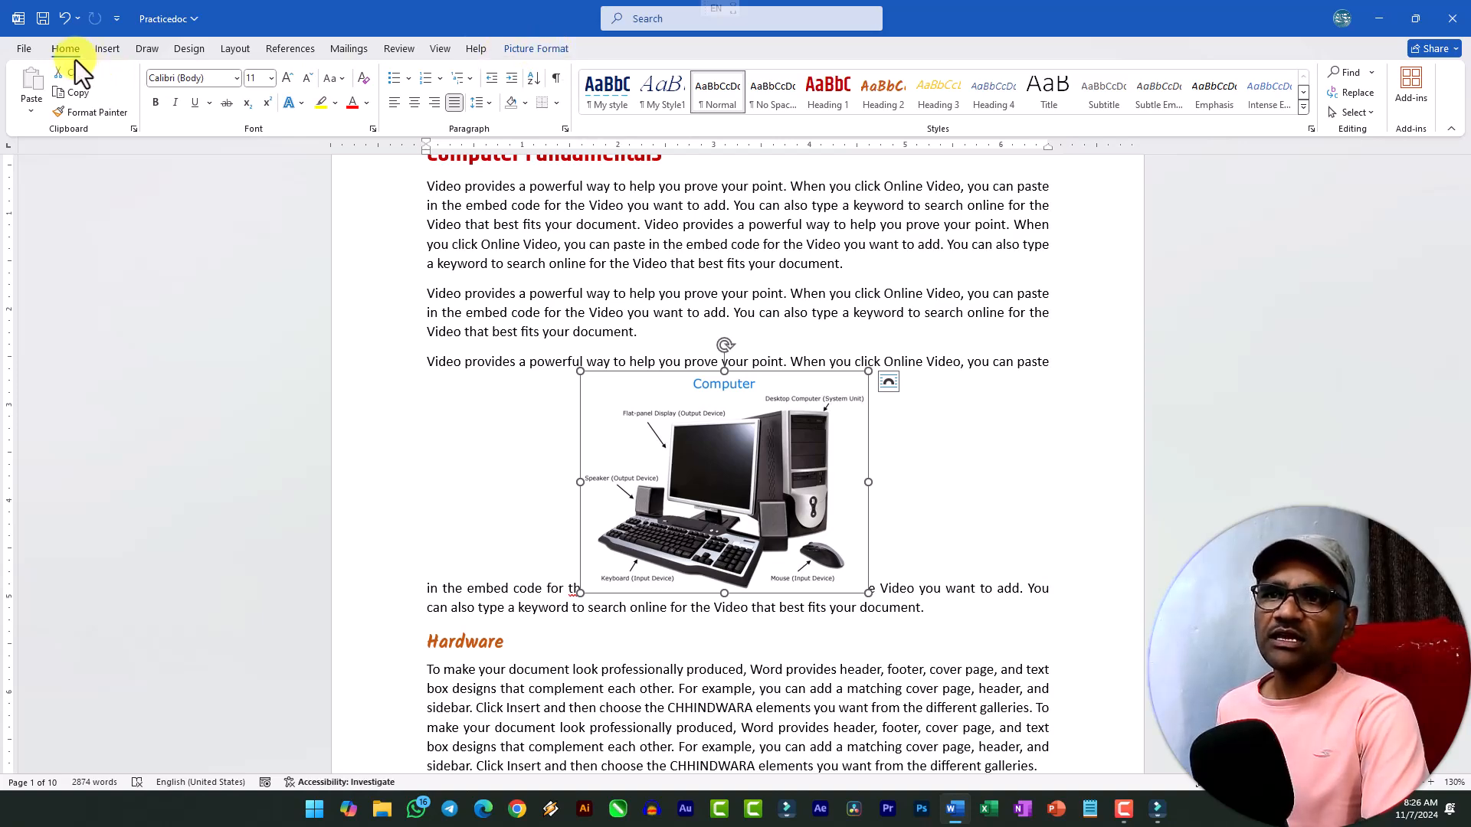
pyautogui.click(526, 48)
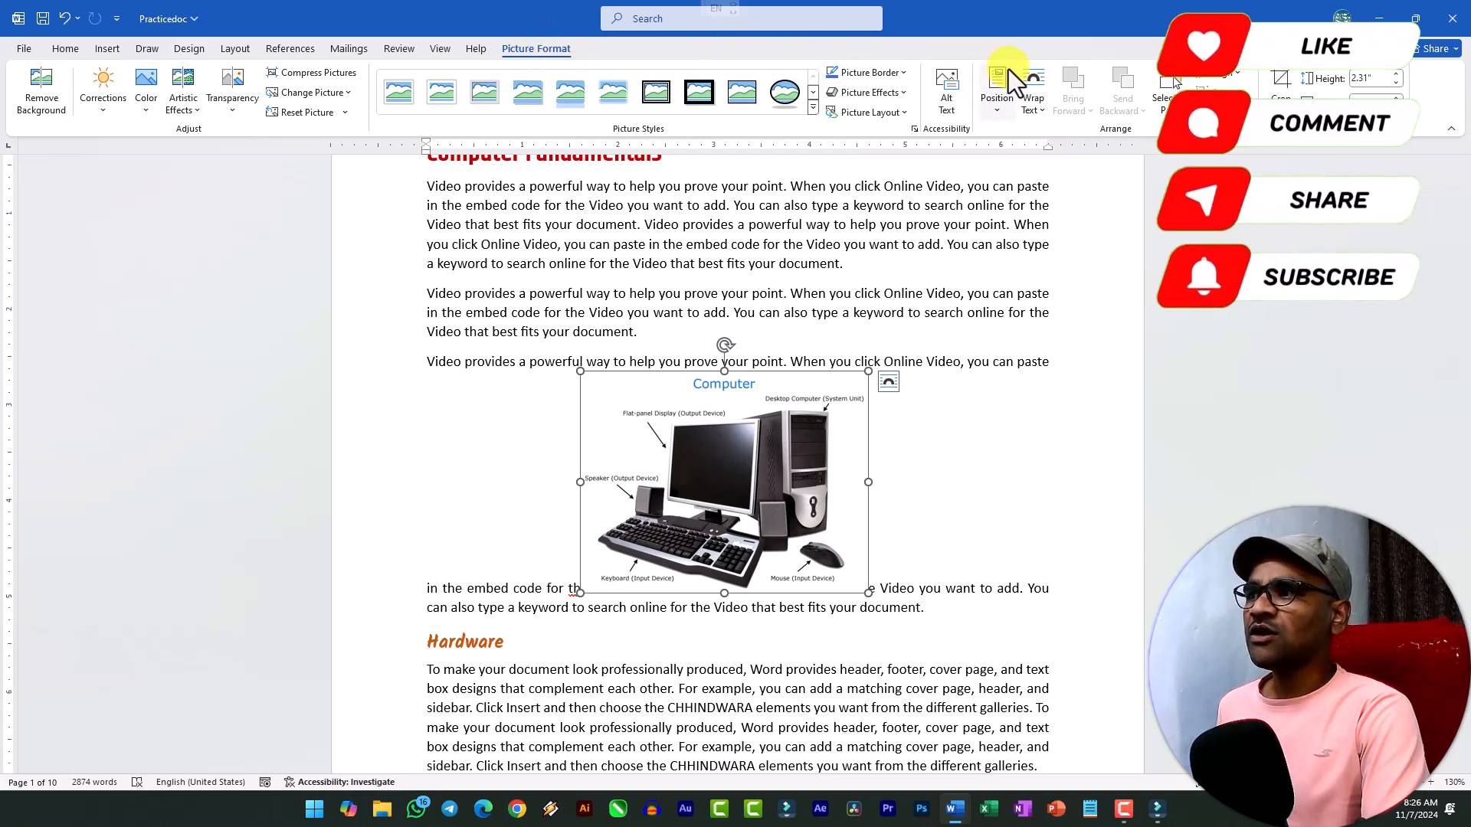
pyautogui.click(1043, 109)
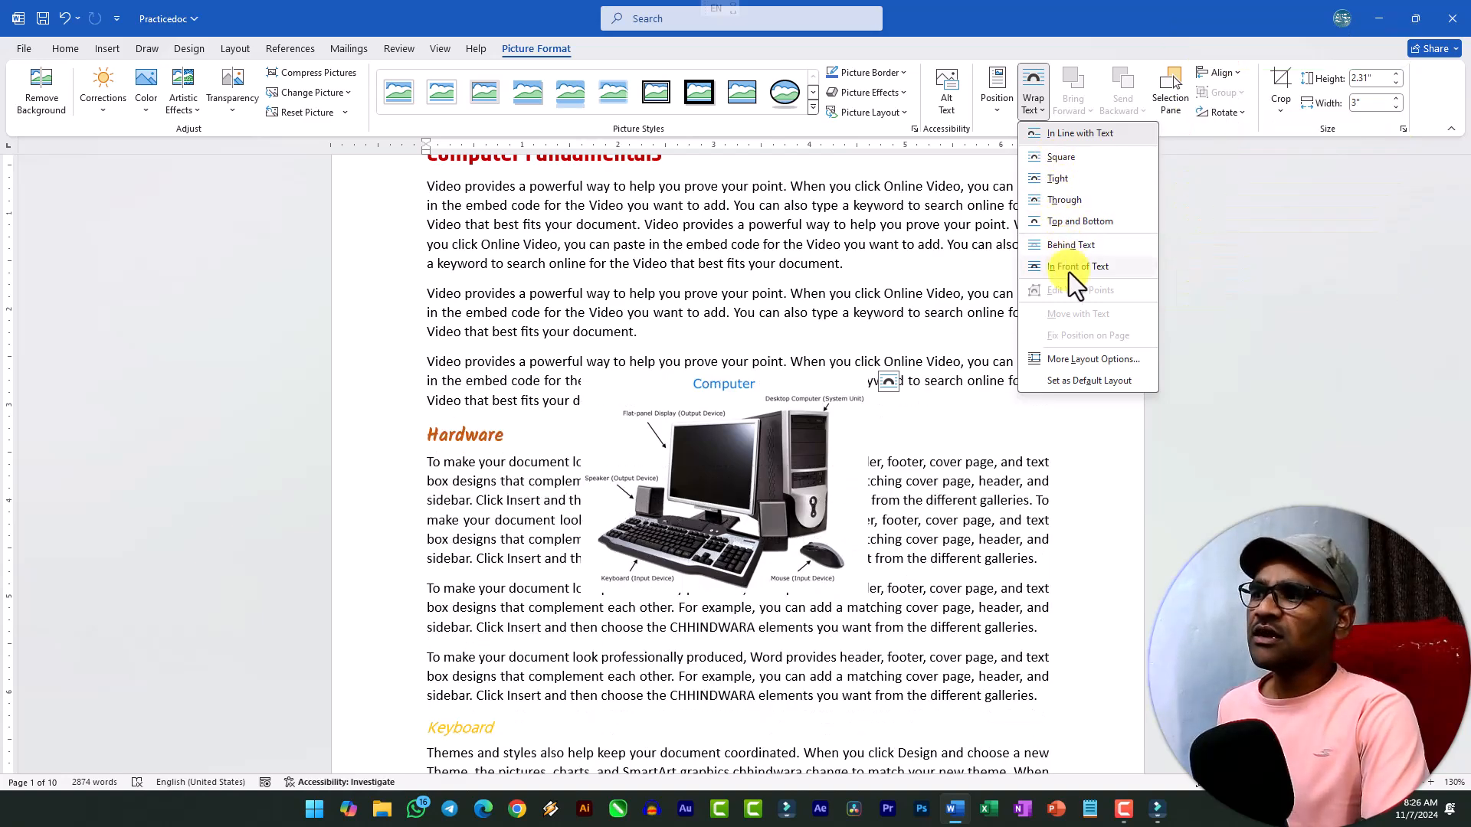
pyautogui.click(1059, 159)
pyautogui.moveTo(794, 425); pyautogui.dragTo(933, 380)
pyautogui.scroll(1, 924, 324)
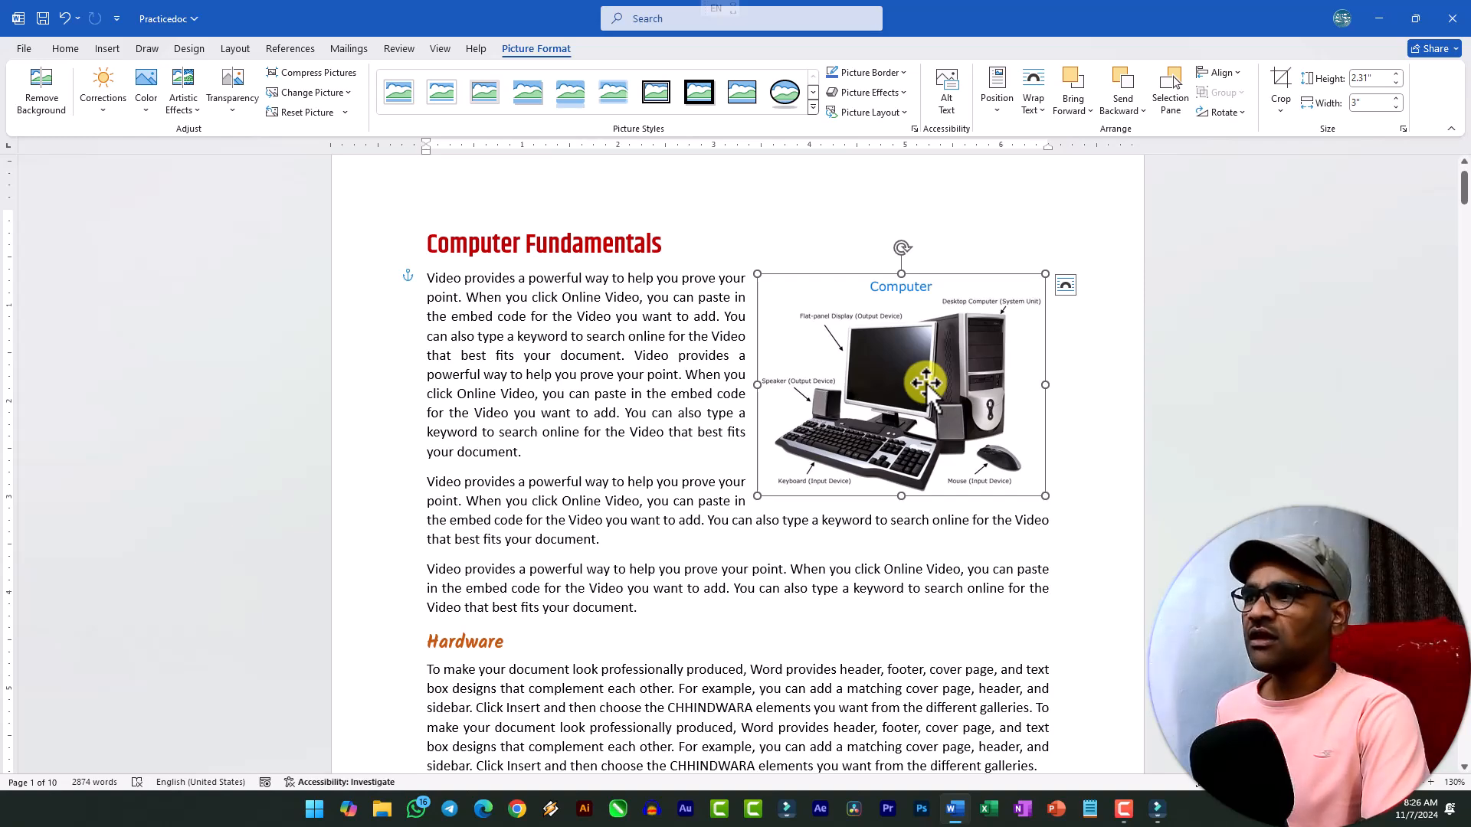
# Review the available Position and Wrap Text options for the Computer picture without changing them.
pyautogui.click(1001, 115)
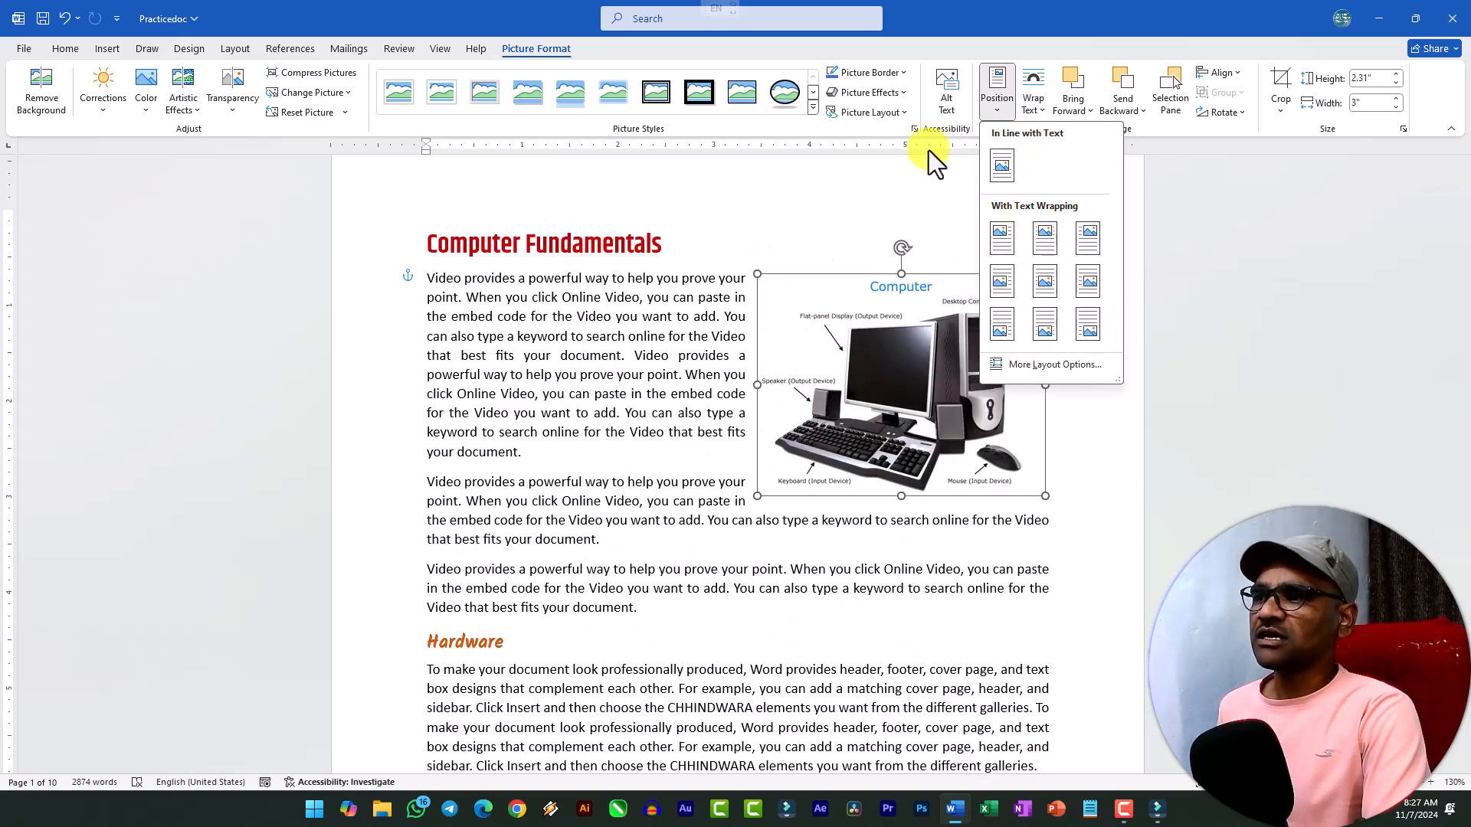
pyautogui.click(907, 343)
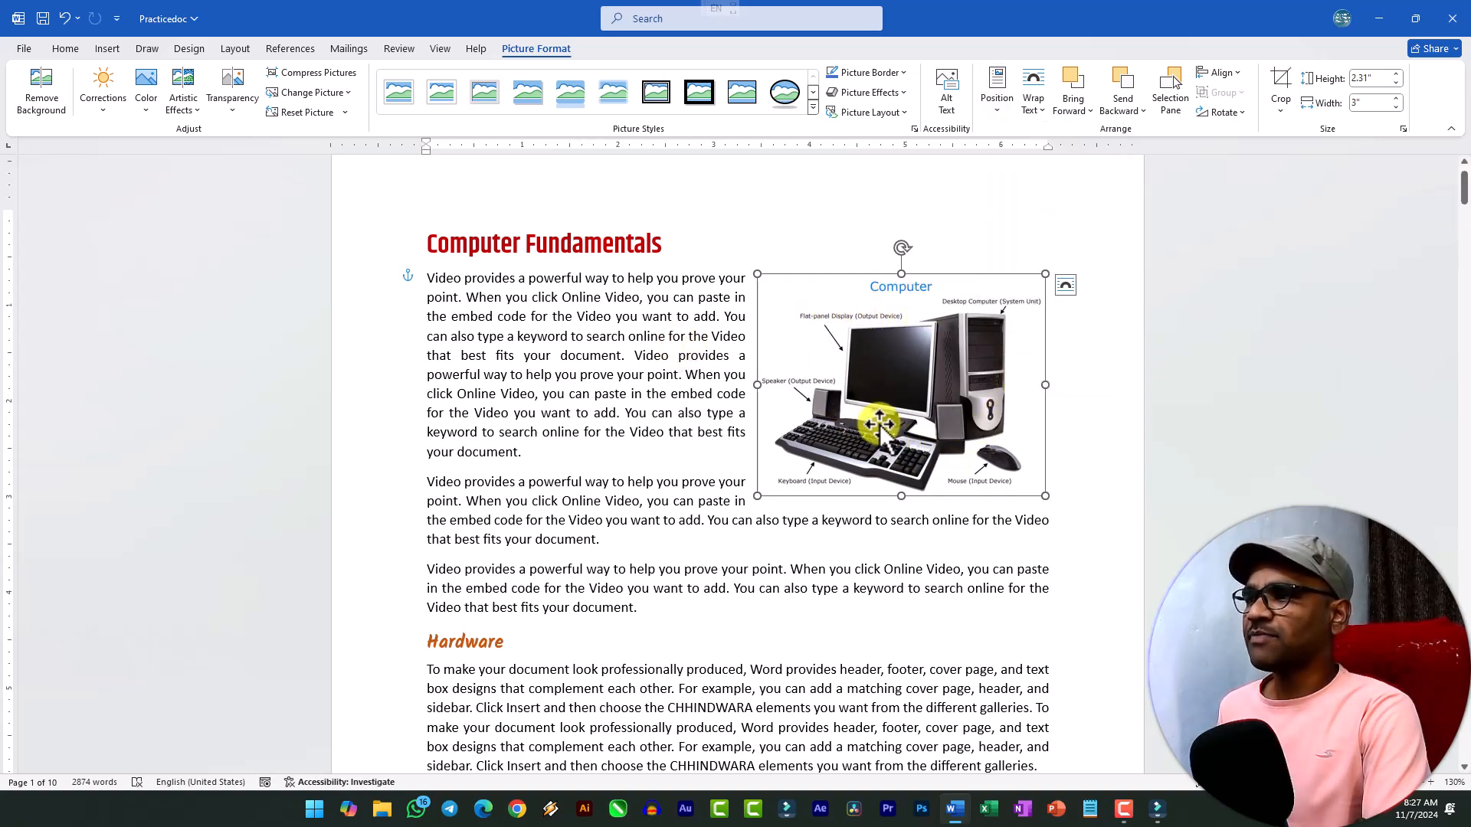
pyautogui.click(1033, 114)
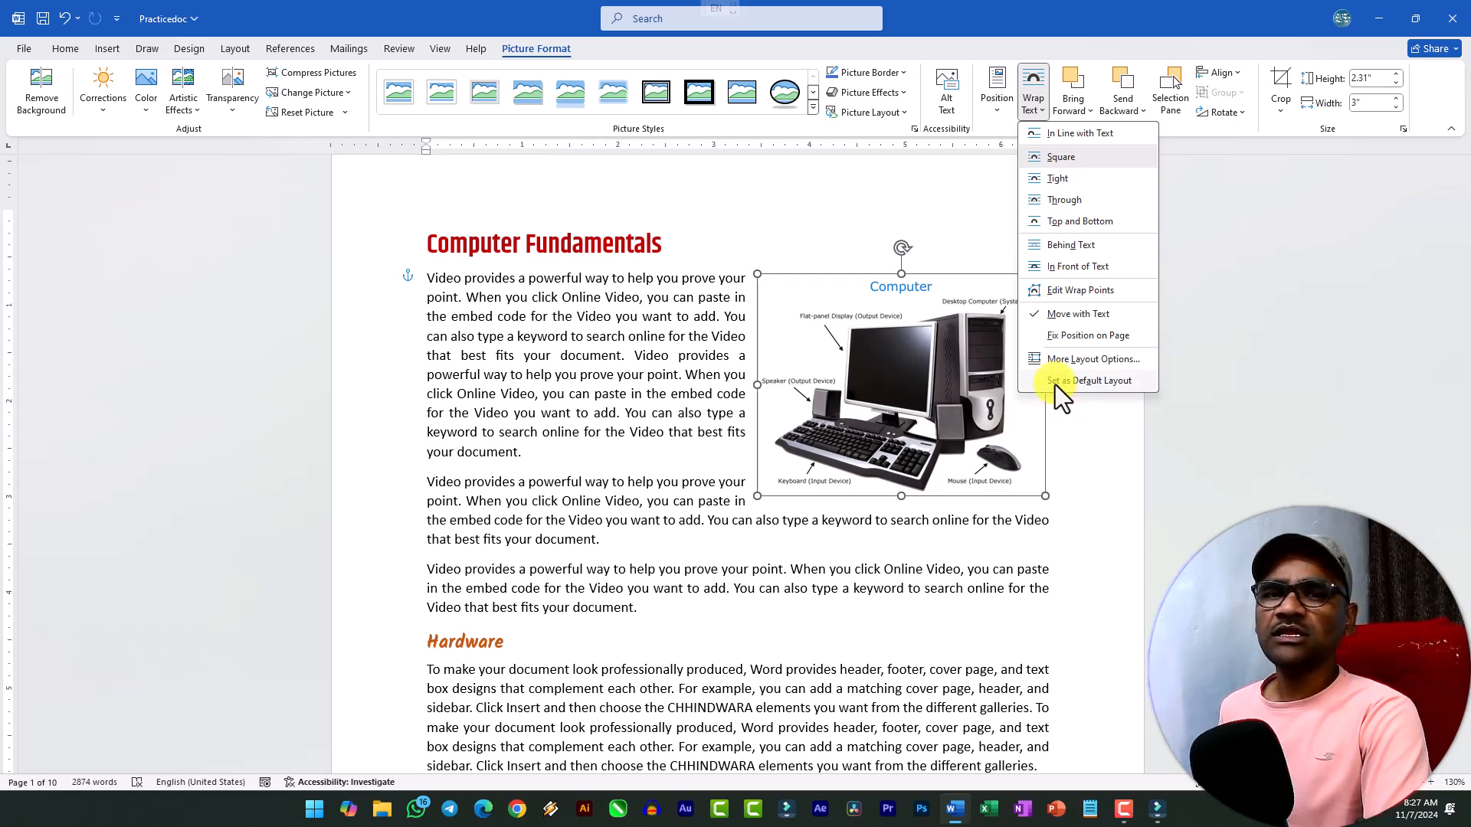
pyautogui.click(690, 387)
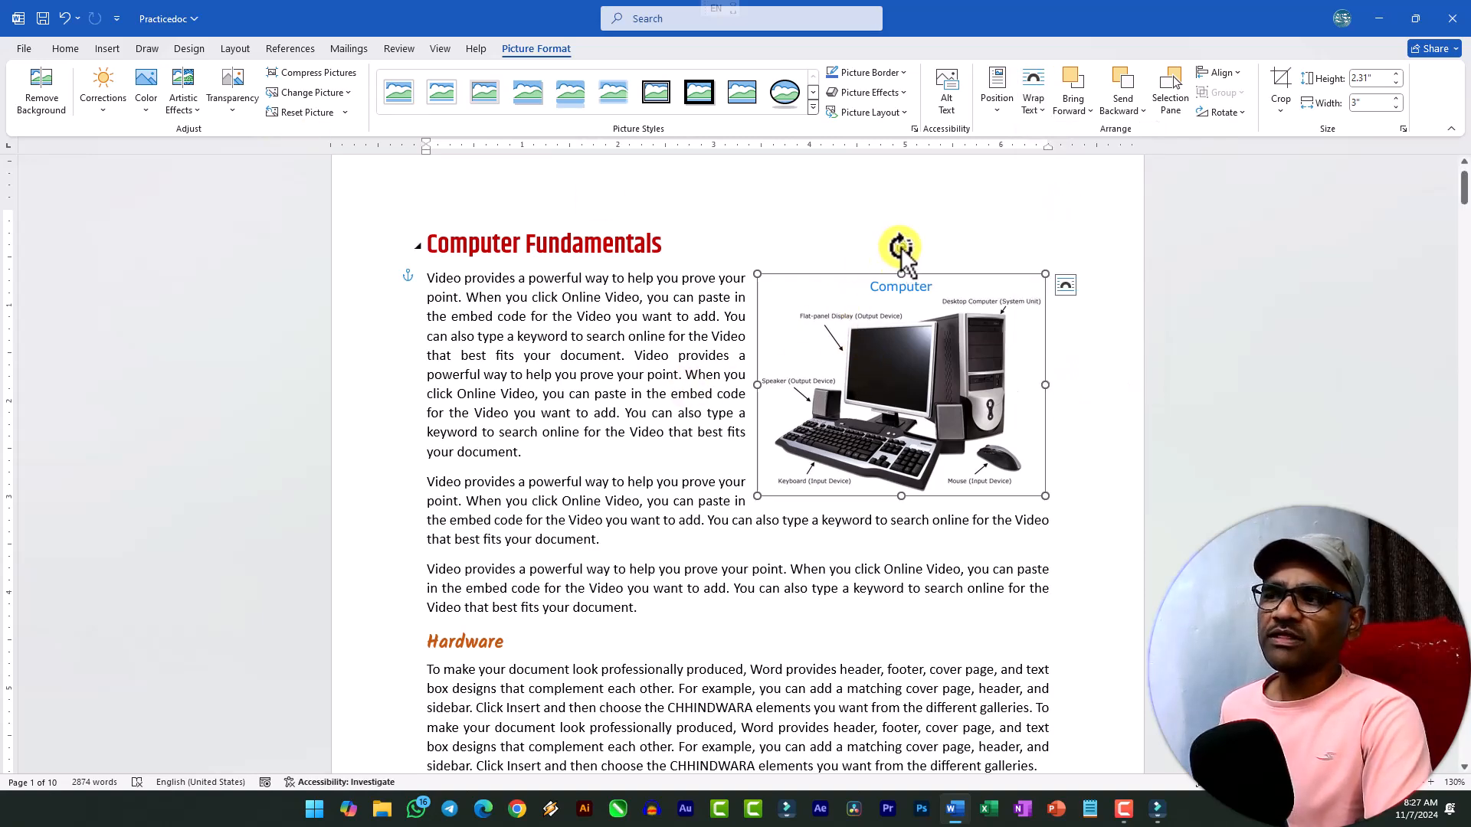
# Try rotating the Computer picture clockwise, then demonstrate undoing, redoing and again undoing the rotation.
pyautogui.moveTo(901, 247); pyautogui.dragTo(1005, 276)
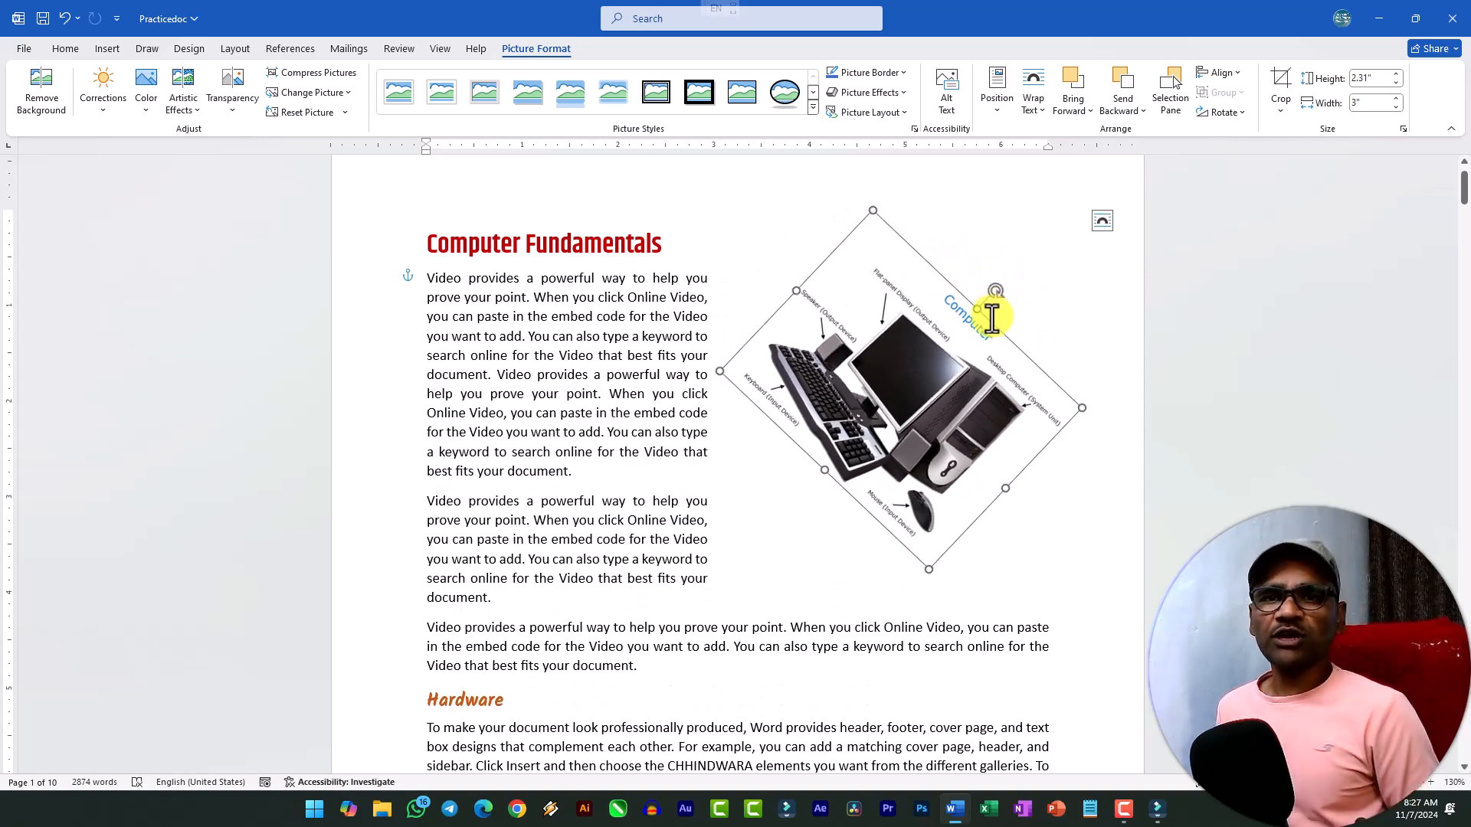
pyautogui.hotkey('ctrl', 'z')
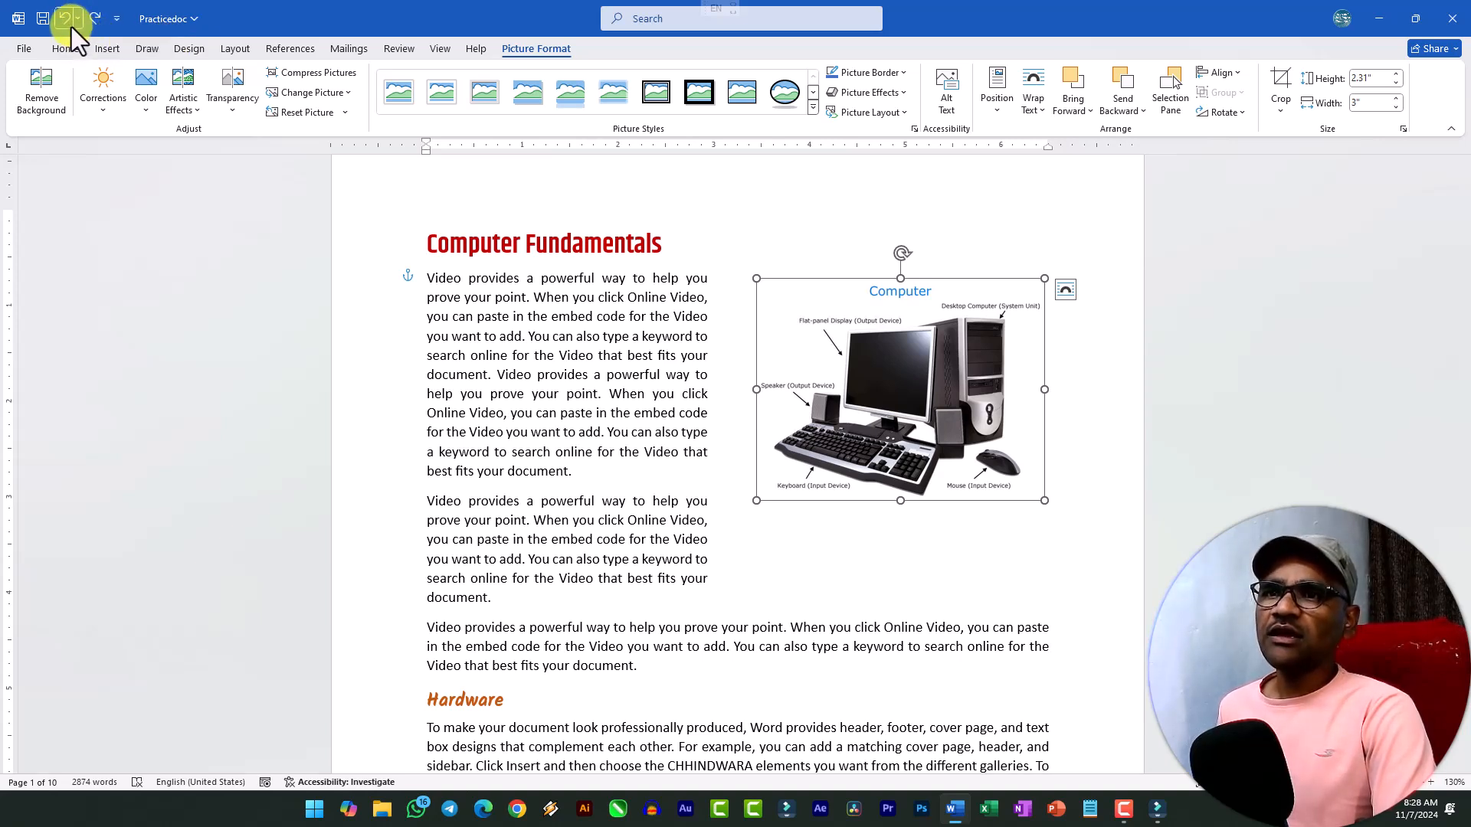
pyautogui.click(92, 19)
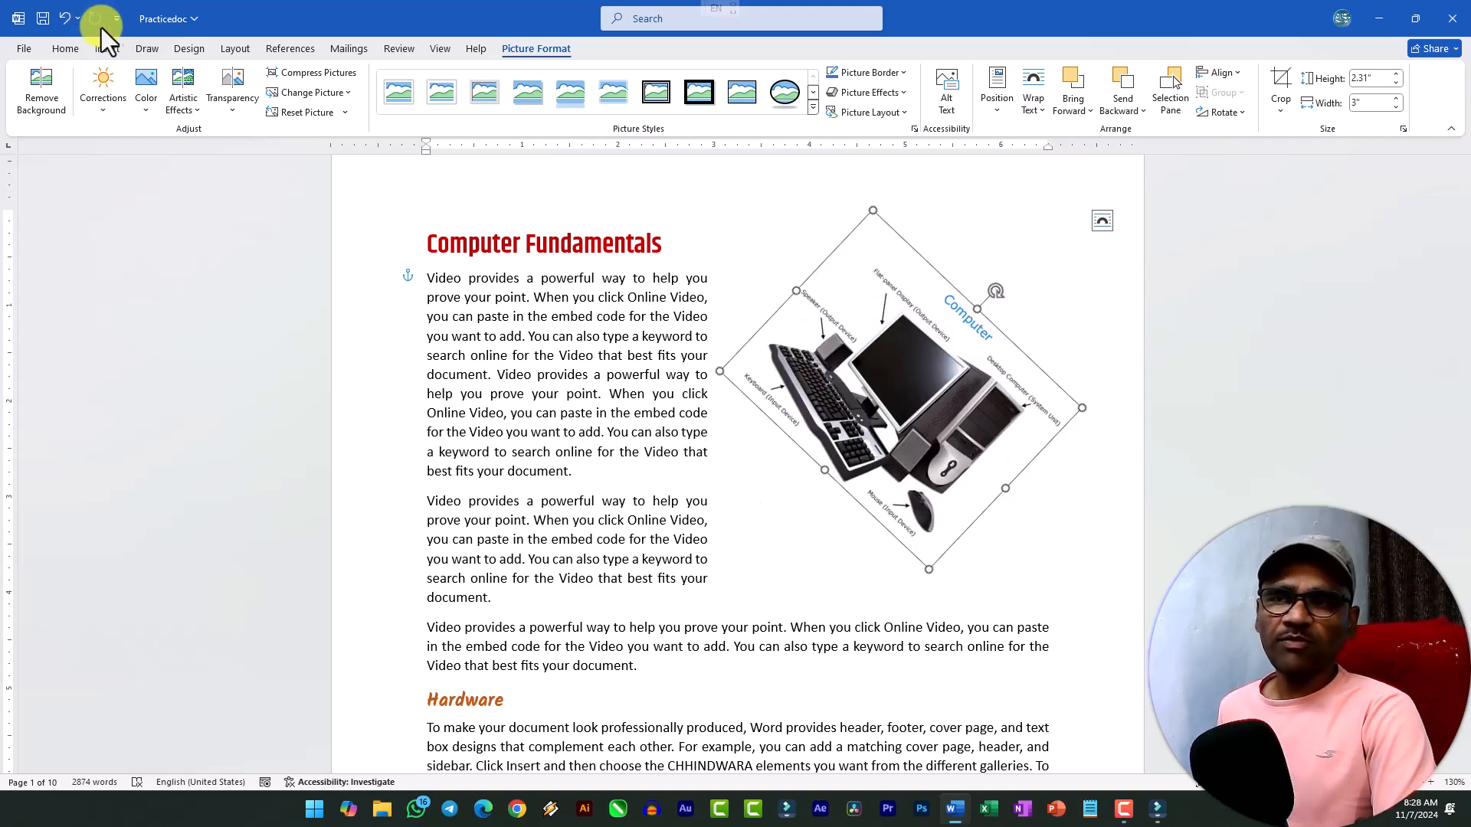
pyautogui.click(63, 20)
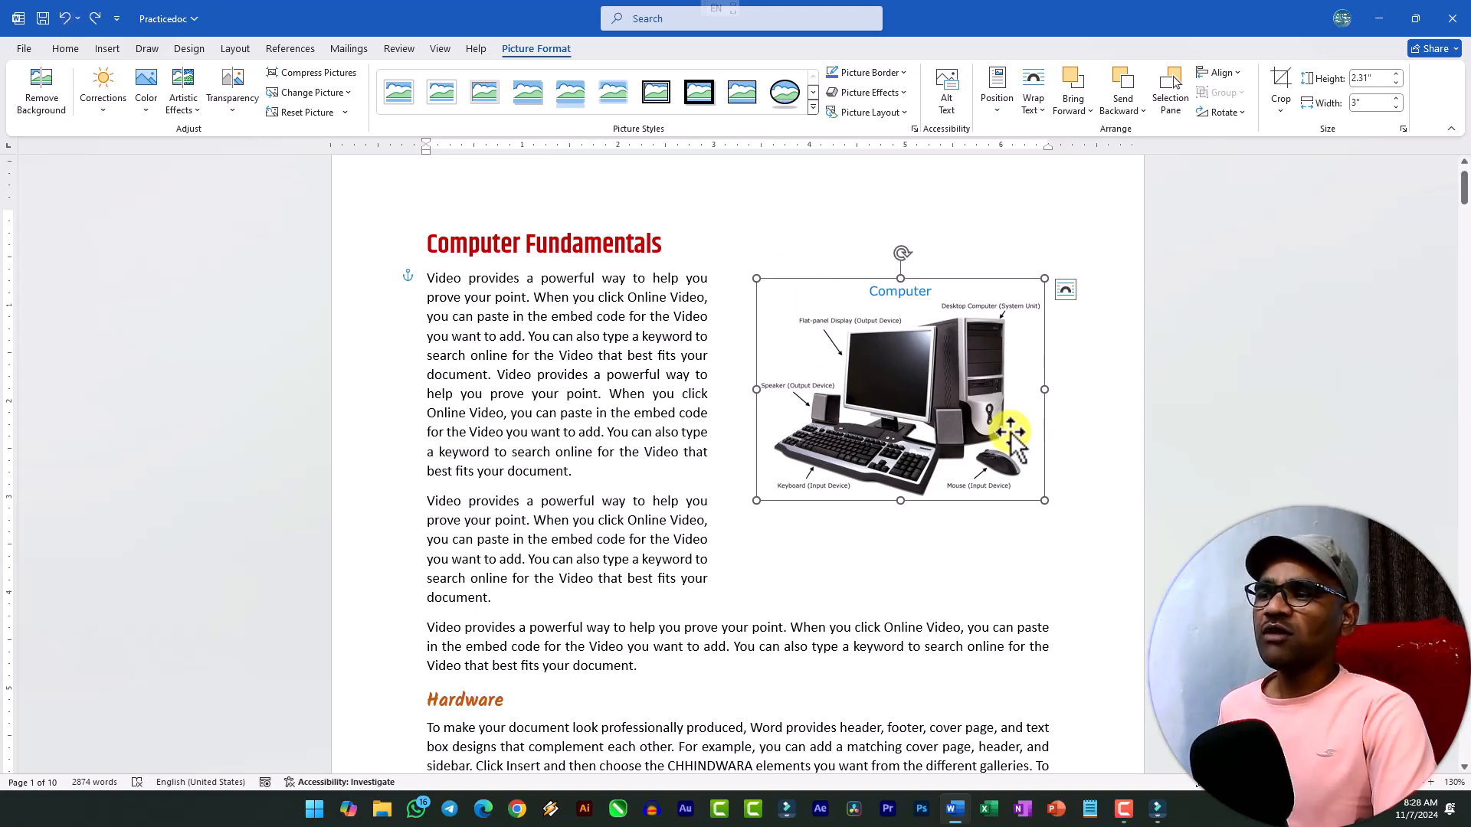
# Reposition the Computer picture slightly inward from the right margin, just below the level of the Computer Fundamentals heading.
pyautogui.moveTo(900, 435); pyautogui.dragTo(856, 429)
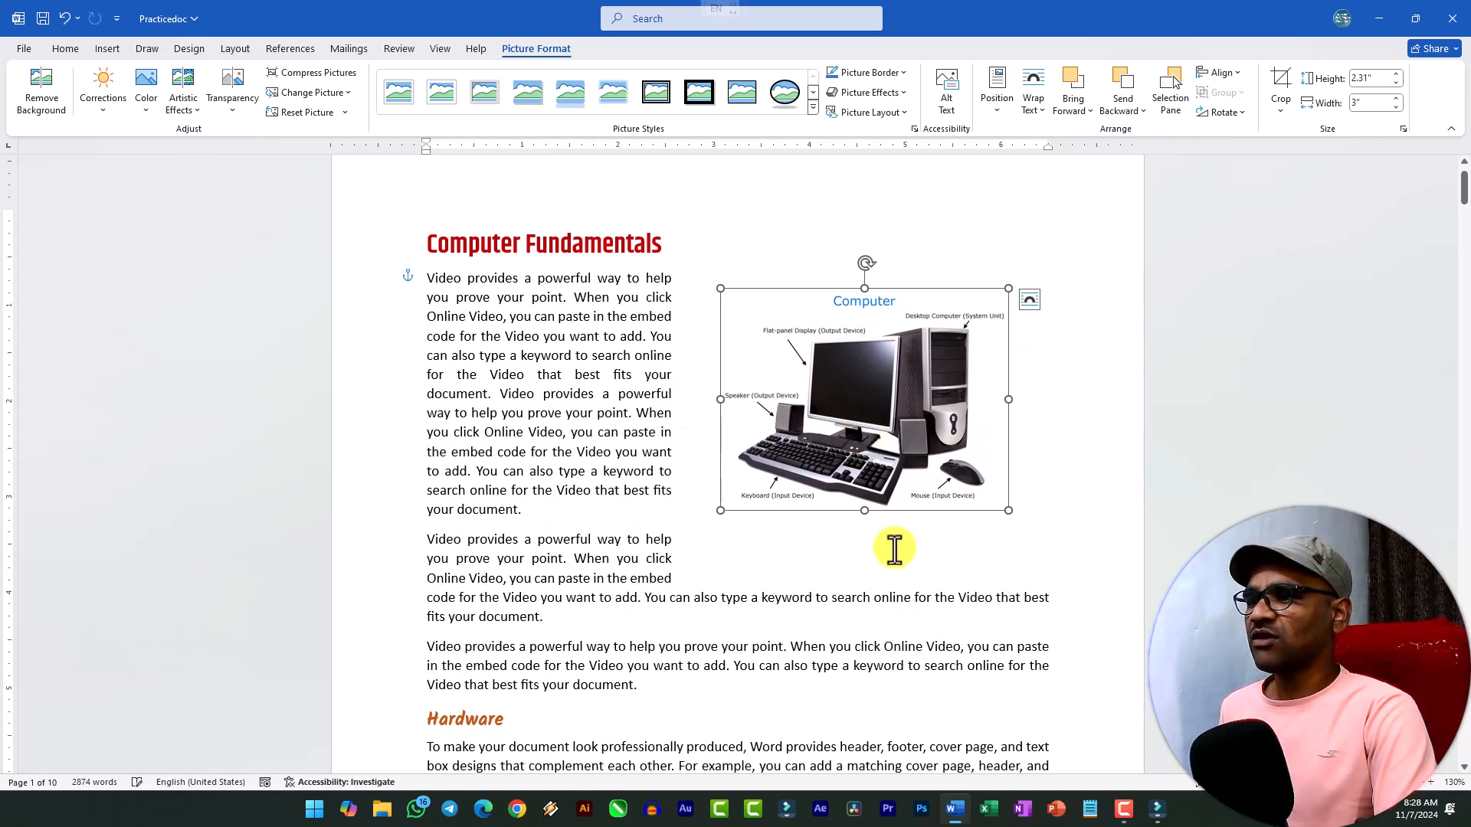
pyautogui.click(890, 548)
pyautogui.press('Delete')
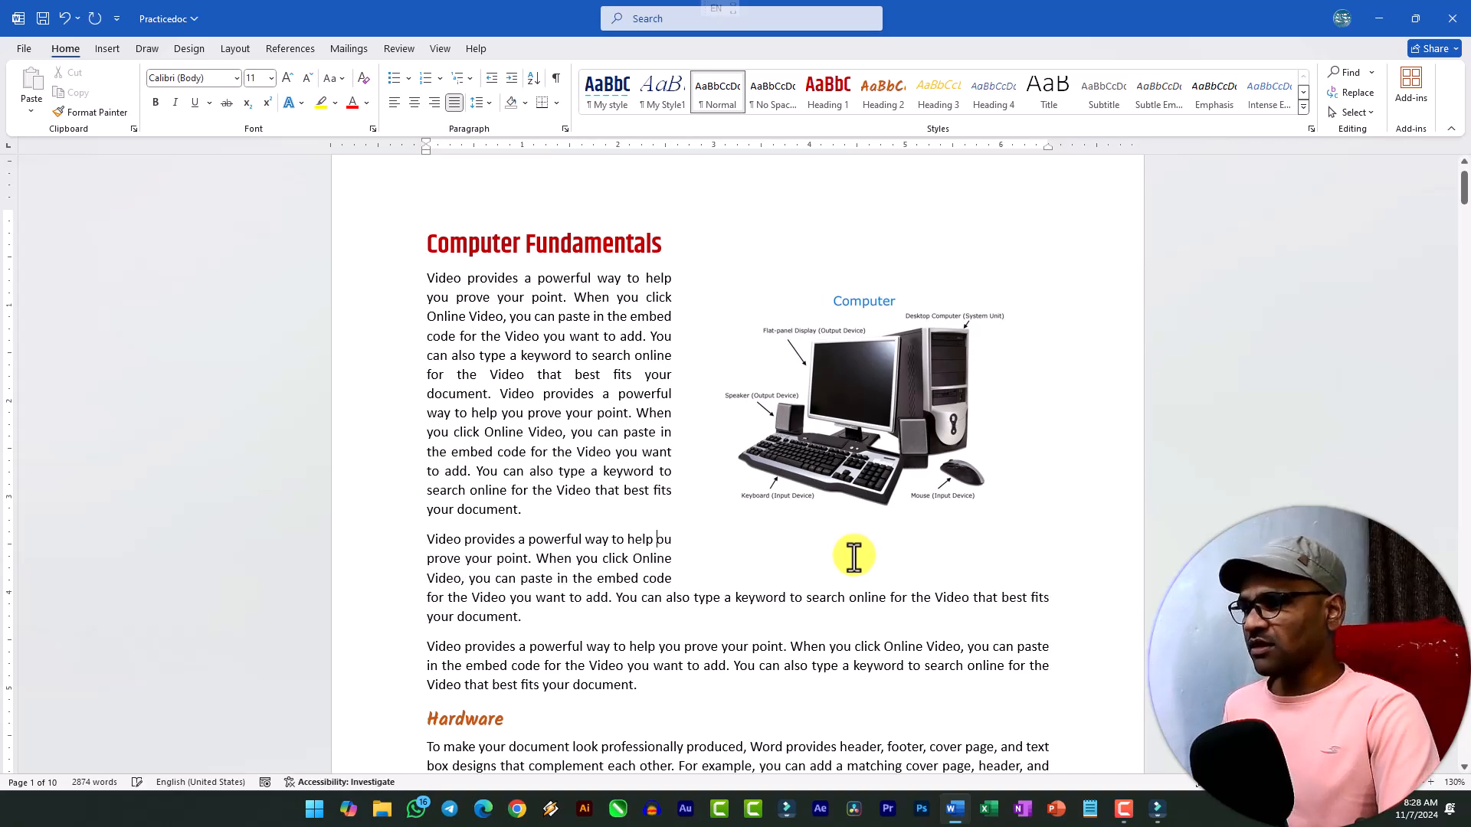
pyautogui.hotkey('ctrl', 'z')
pyautogui.click(850, 375)
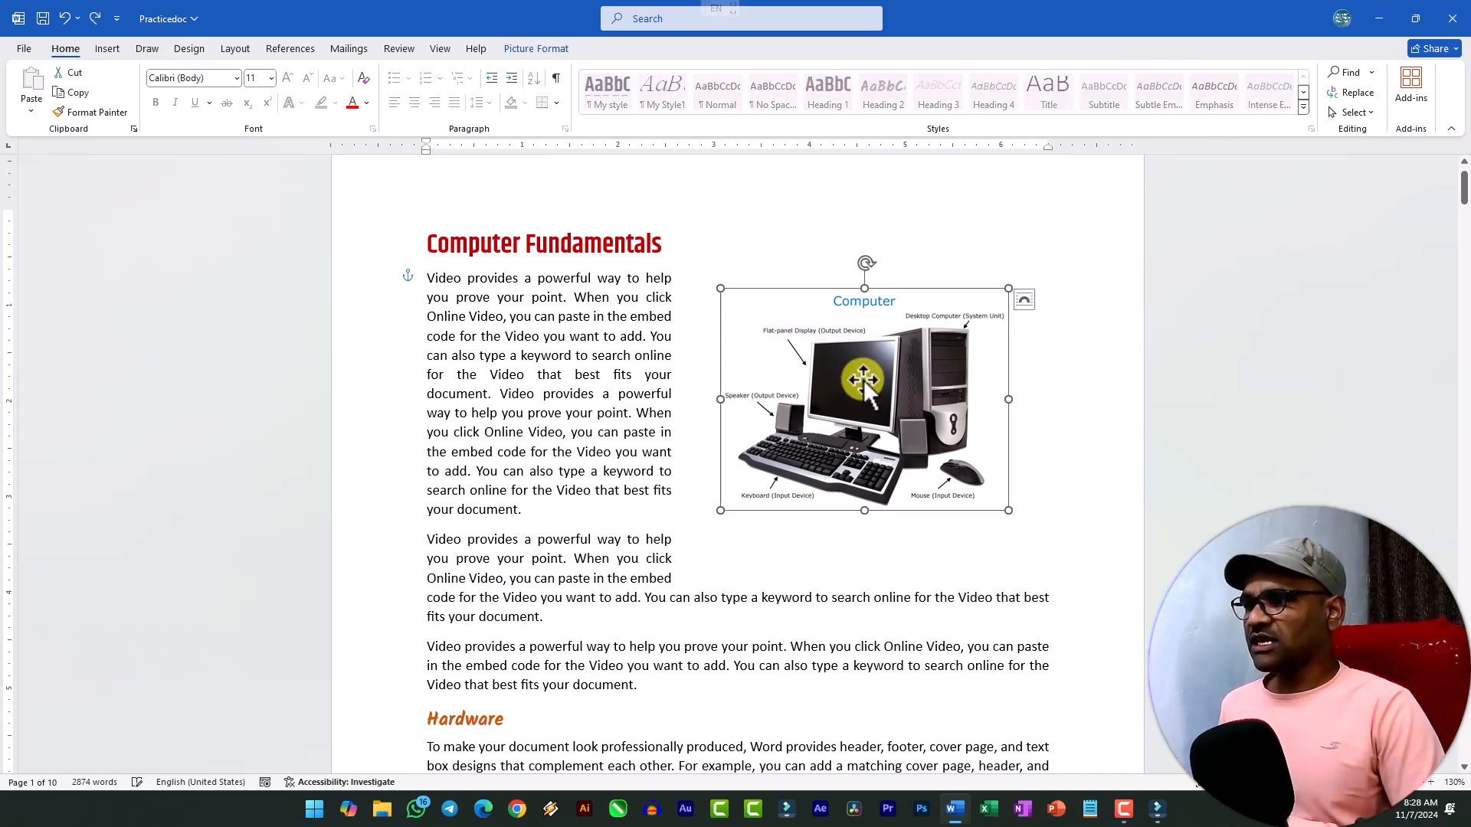
pyautogui.moveTo(892, 354); pyautogui.dragTo(906, 331)
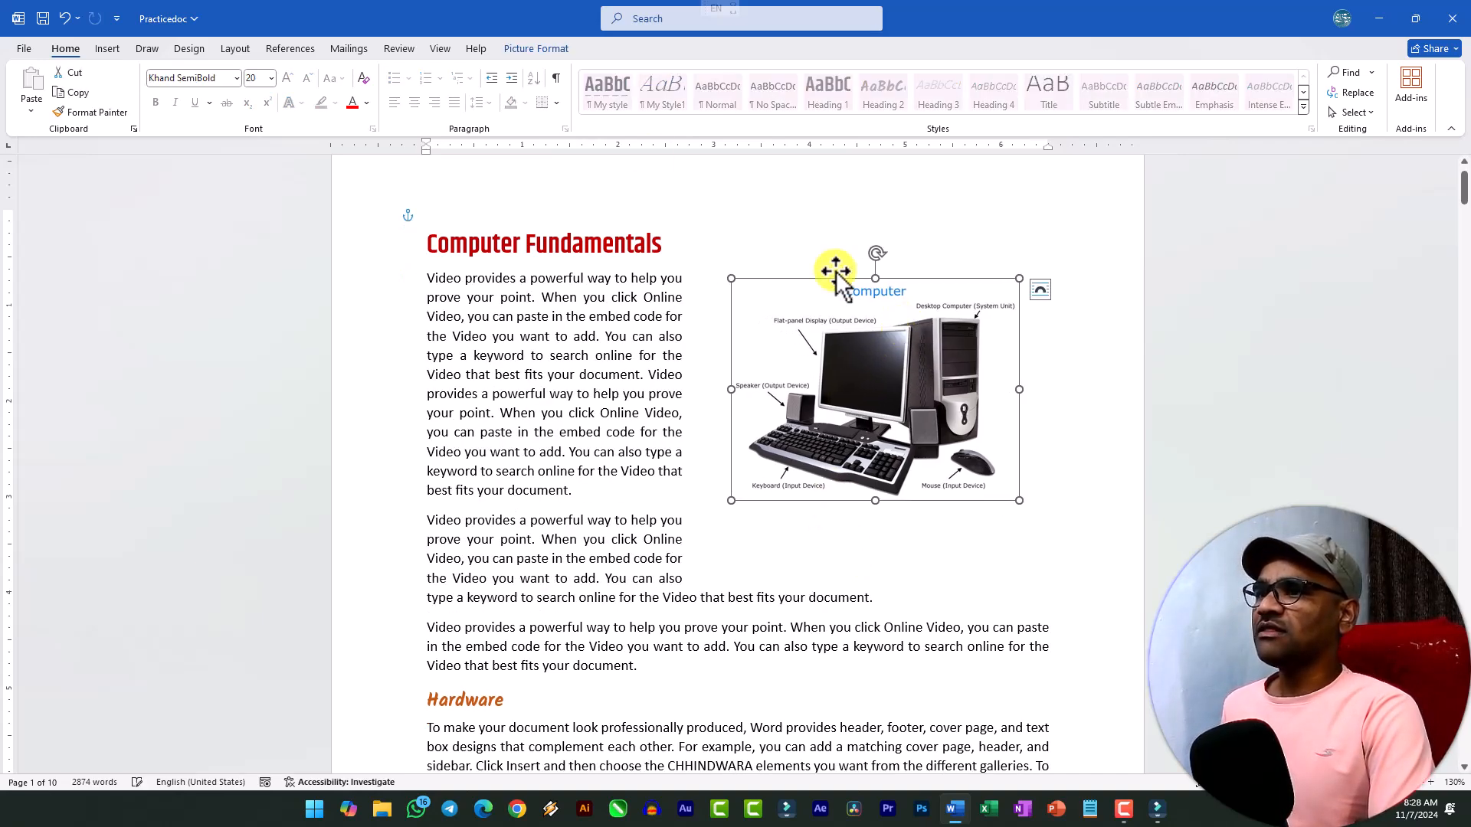
# Add an empty paragraph directly below the Hardware heading.
pyautogui.click(526, 49)
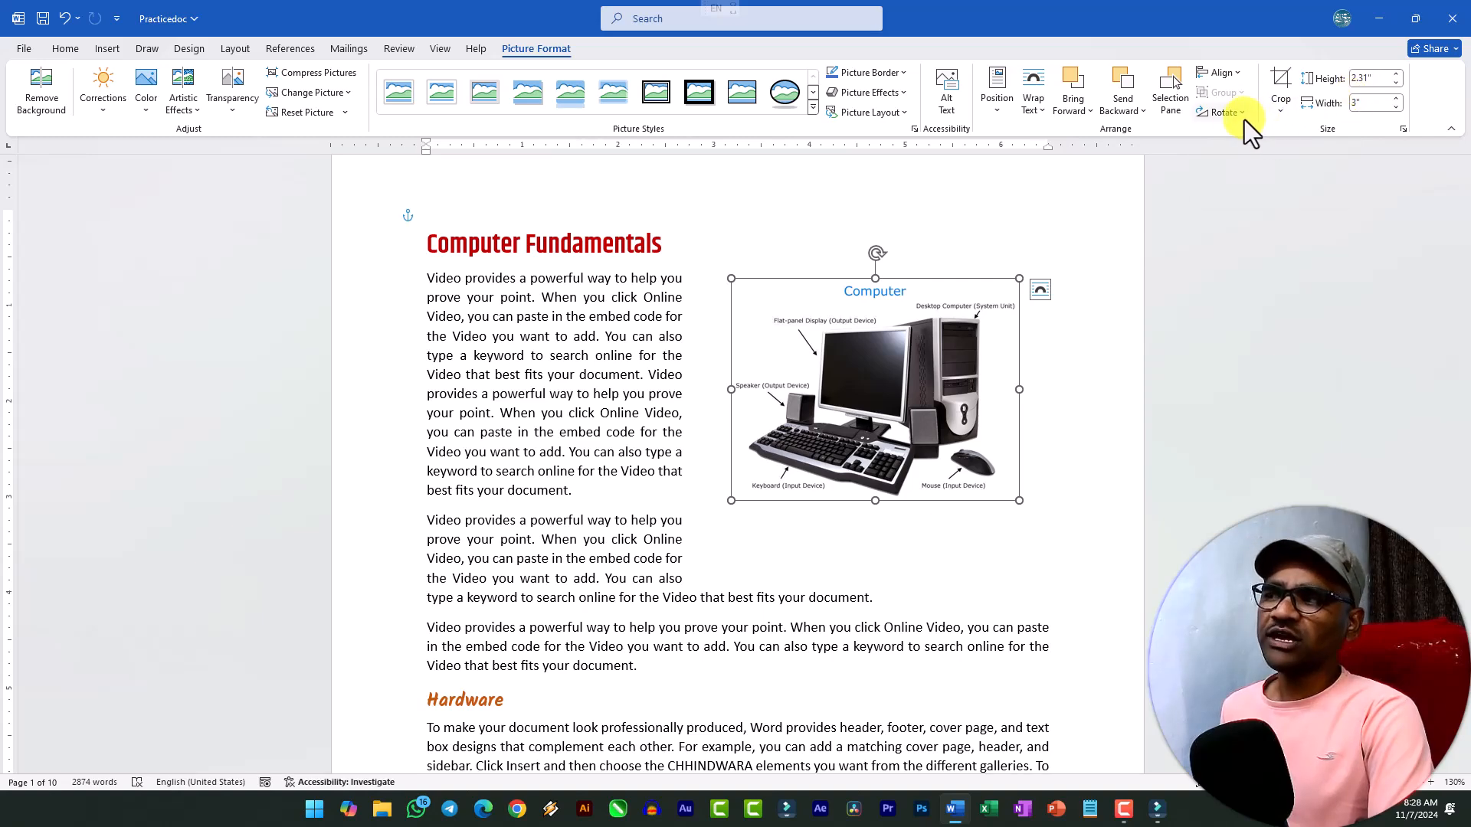
pyautogui.scroll(-9, 668, 337)
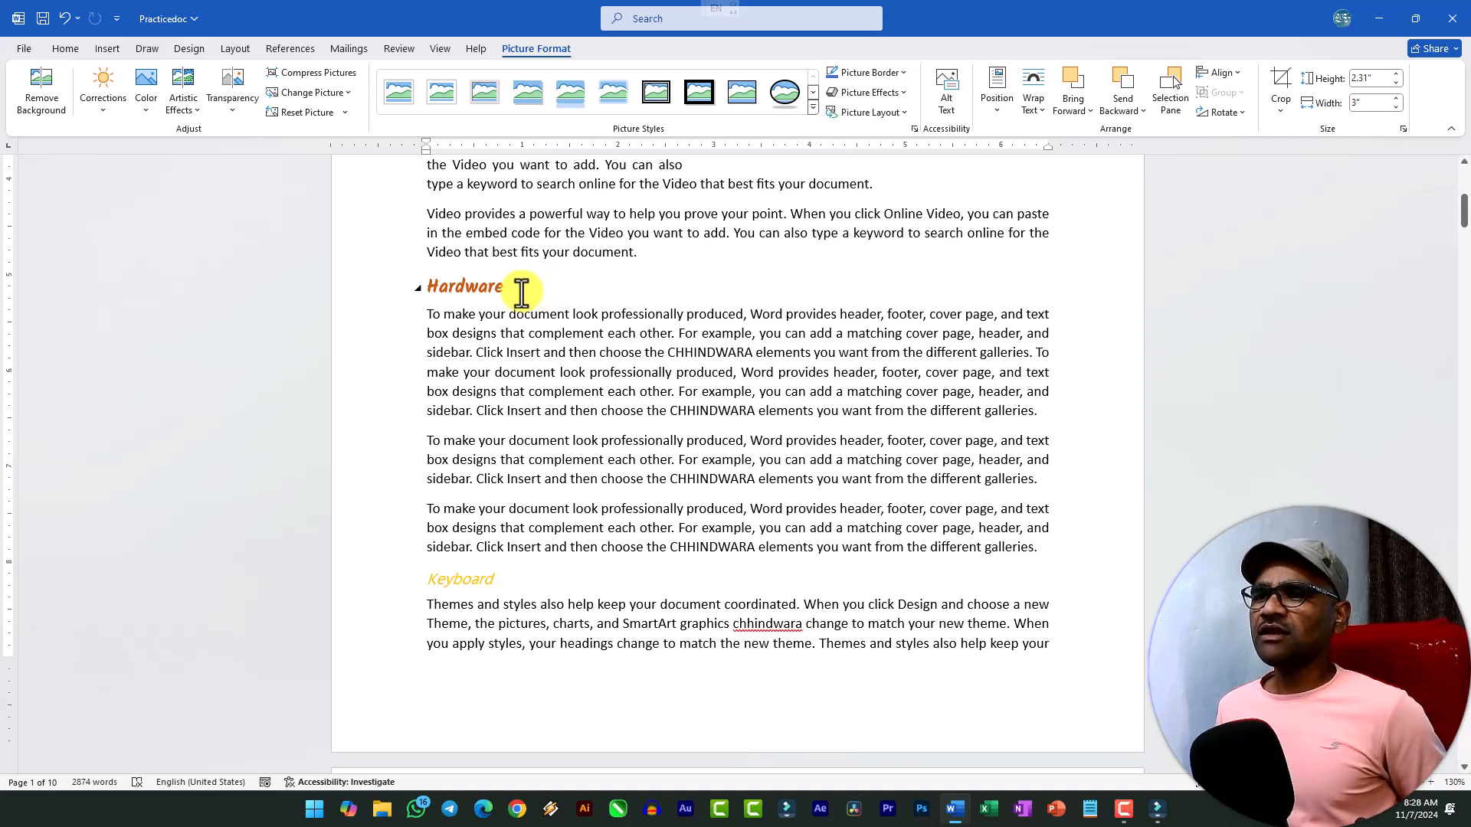
pyautogui.click(517, 289)
pyautogui.press('Return')
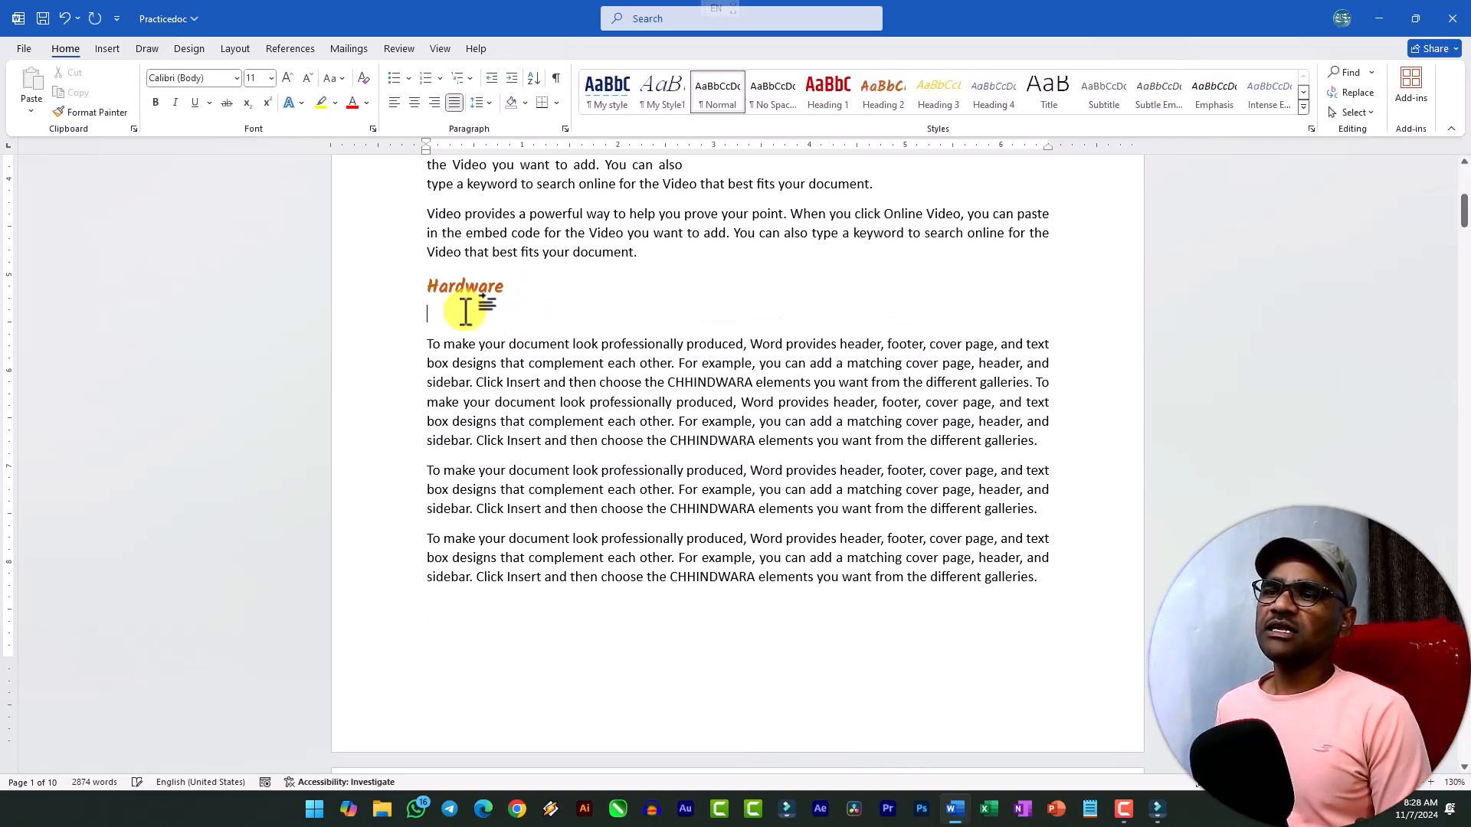
# Insert the picture file named hardware from the device's Downloads folder into the empty paragraph below the Hardware heading.
pyautogui.click(105, 50)
pyautogui.click(187, 85)
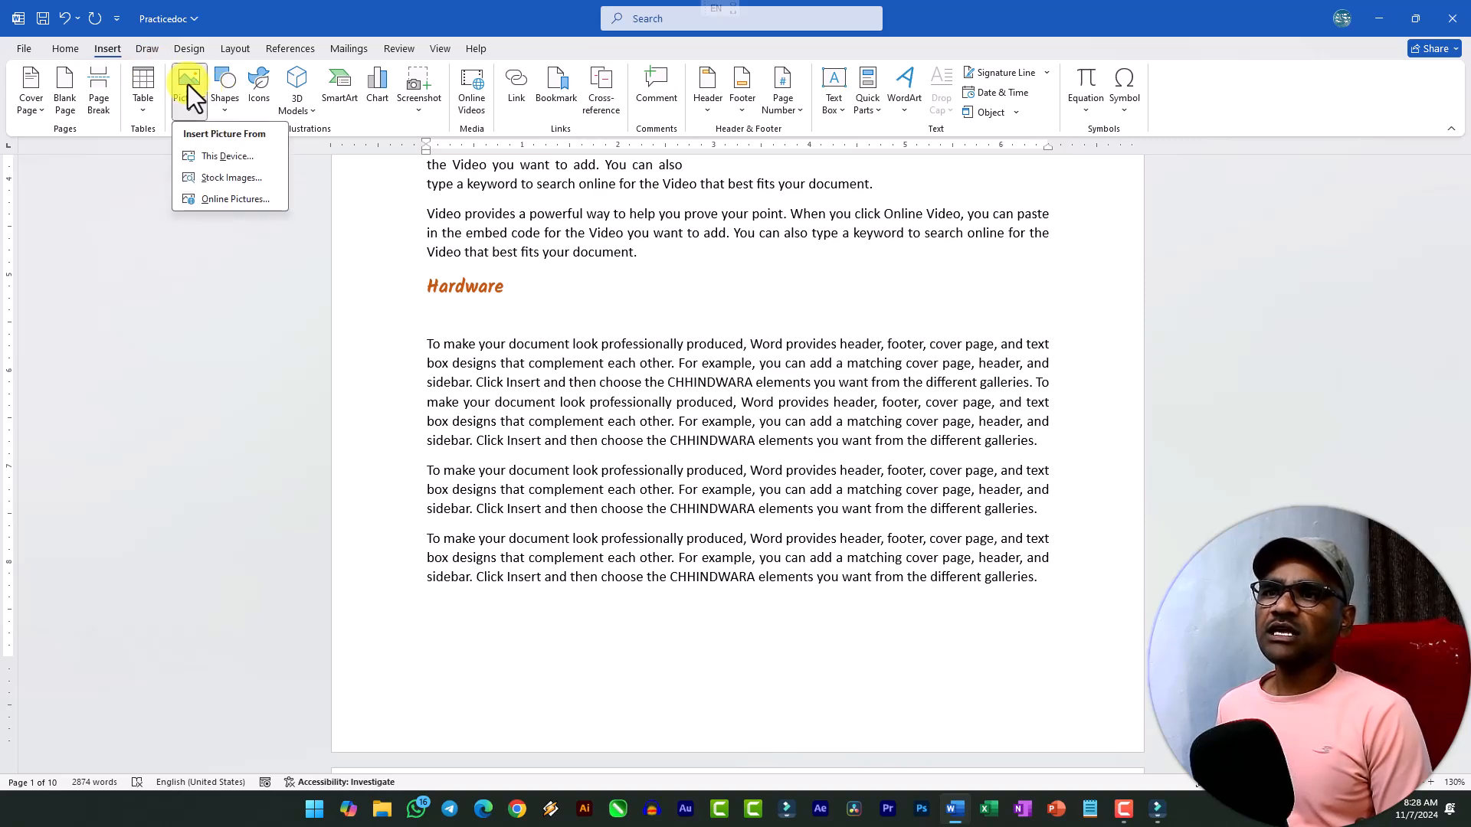
pyautogui.click(223, 157)
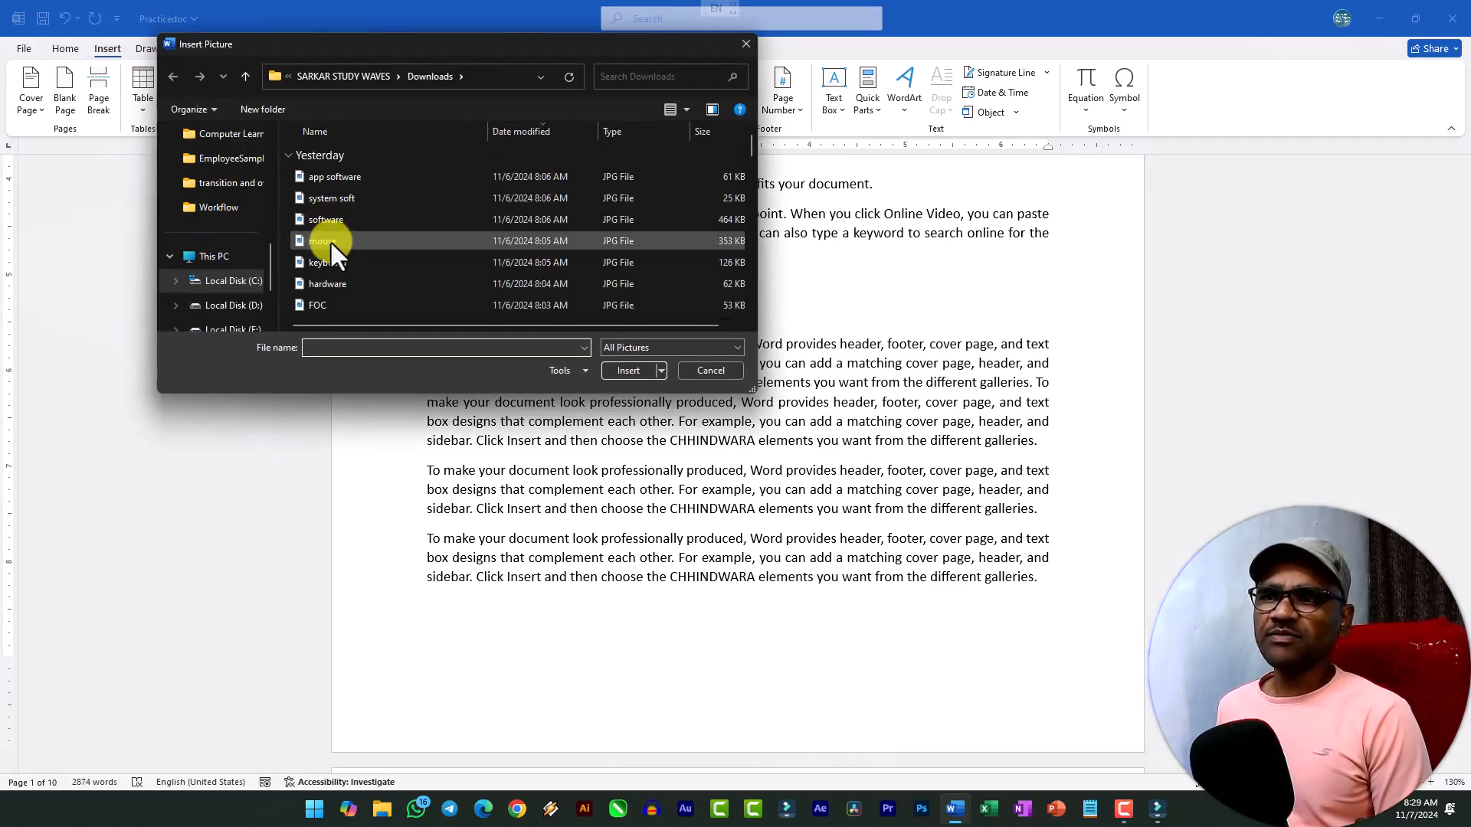
pyautogui.doubleClick(333, 290)
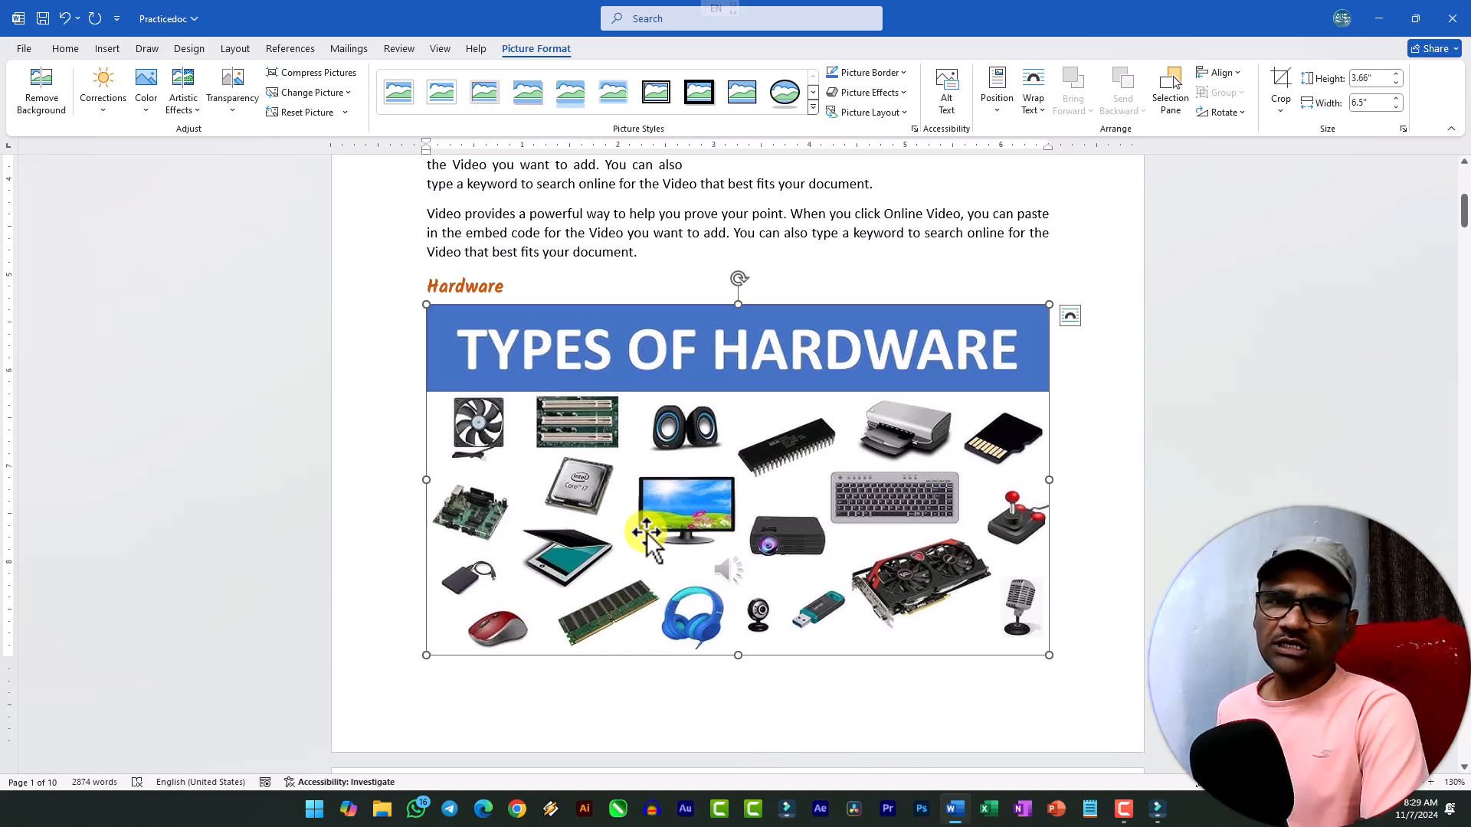
# Crop the TYPES OF HARDWARE title banner off the upper edge of the hardware picture.
pyautogui.click(1275, 79)
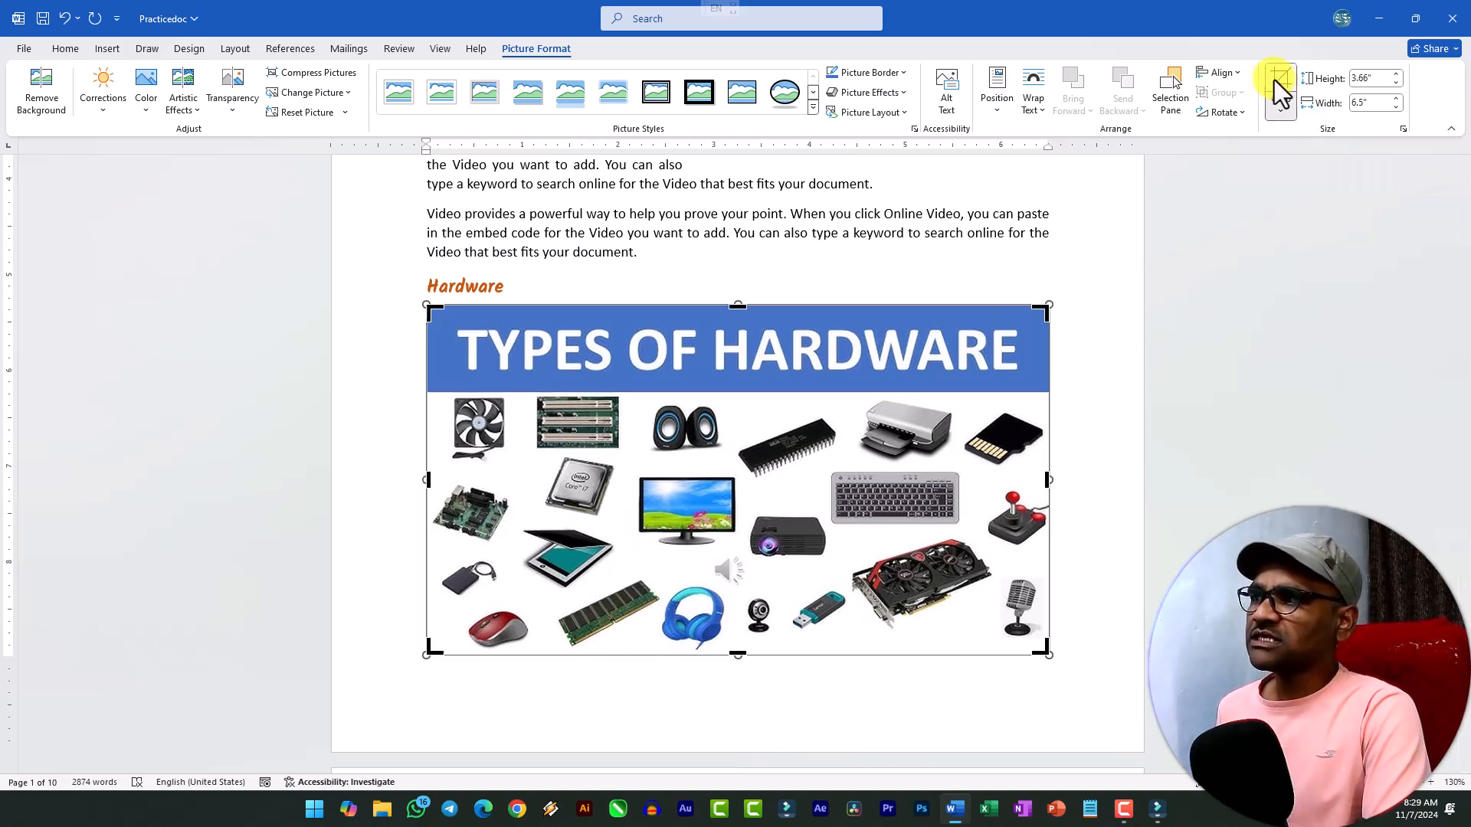
pyautogui.moveTo(736, 306); pyautogui.dragTo(737, 396)
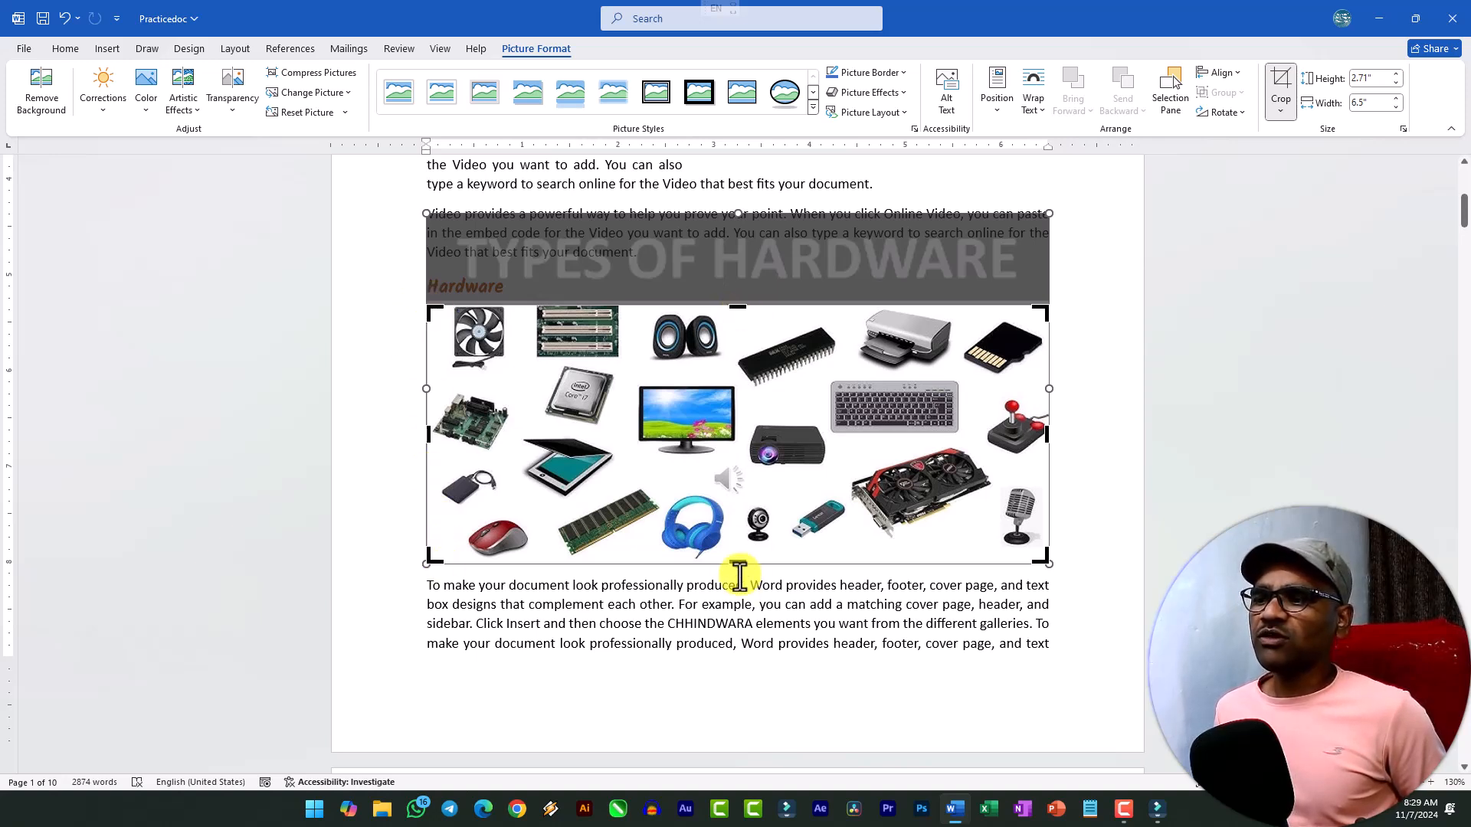
pyautogui.moveTo(744, 305); pyautogui.dragTo(742, 305)
pyautogui.click(1090, 365)
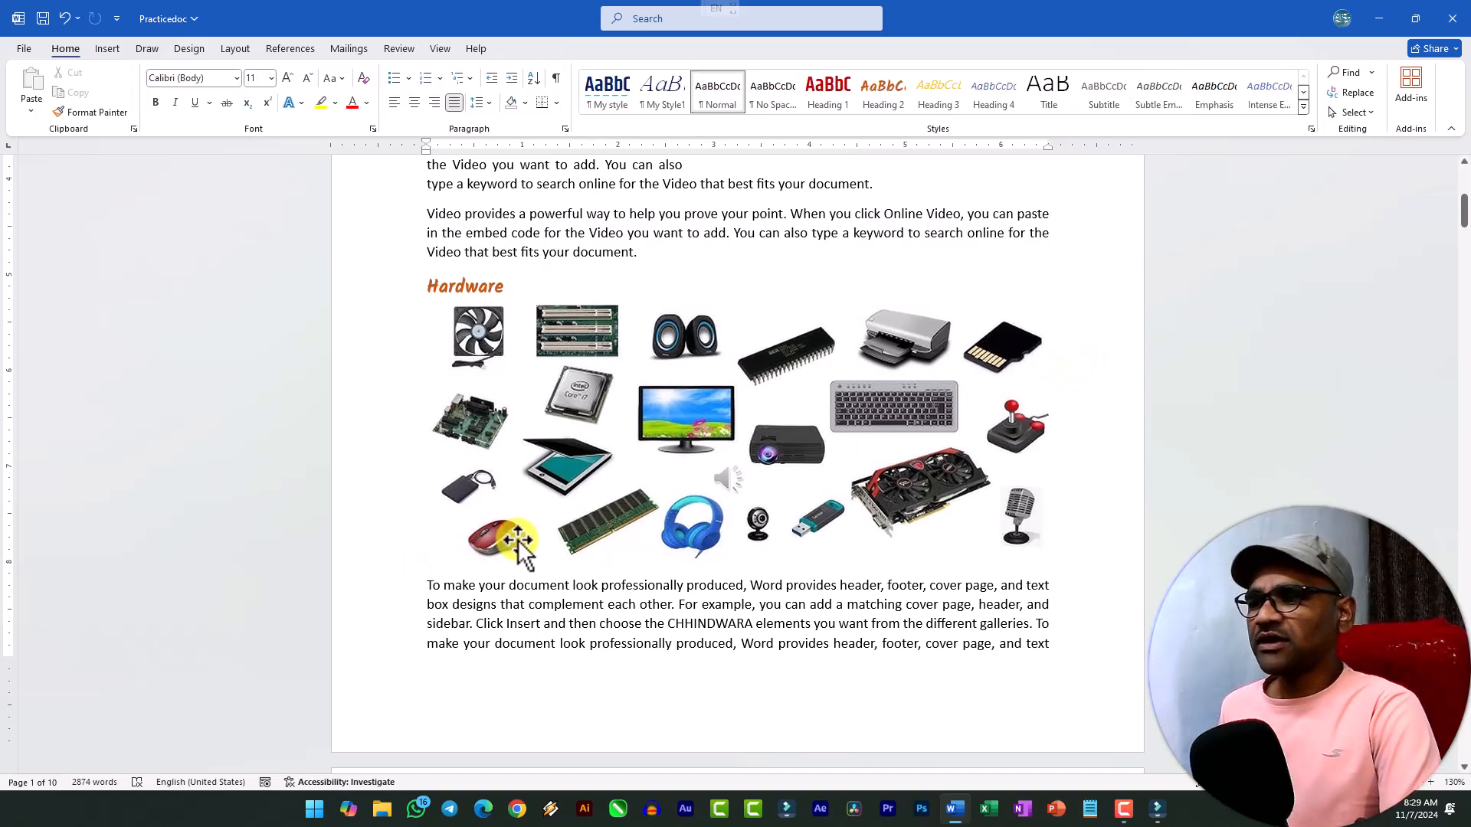
# Scale the hardware picture down proportionally to about 4.37 inches wide and make the text wrap around it.
pyautogui.click(712, 471)
pyautogui.moveTo(1049, 565); pyautogui.dragTo(846, 476)
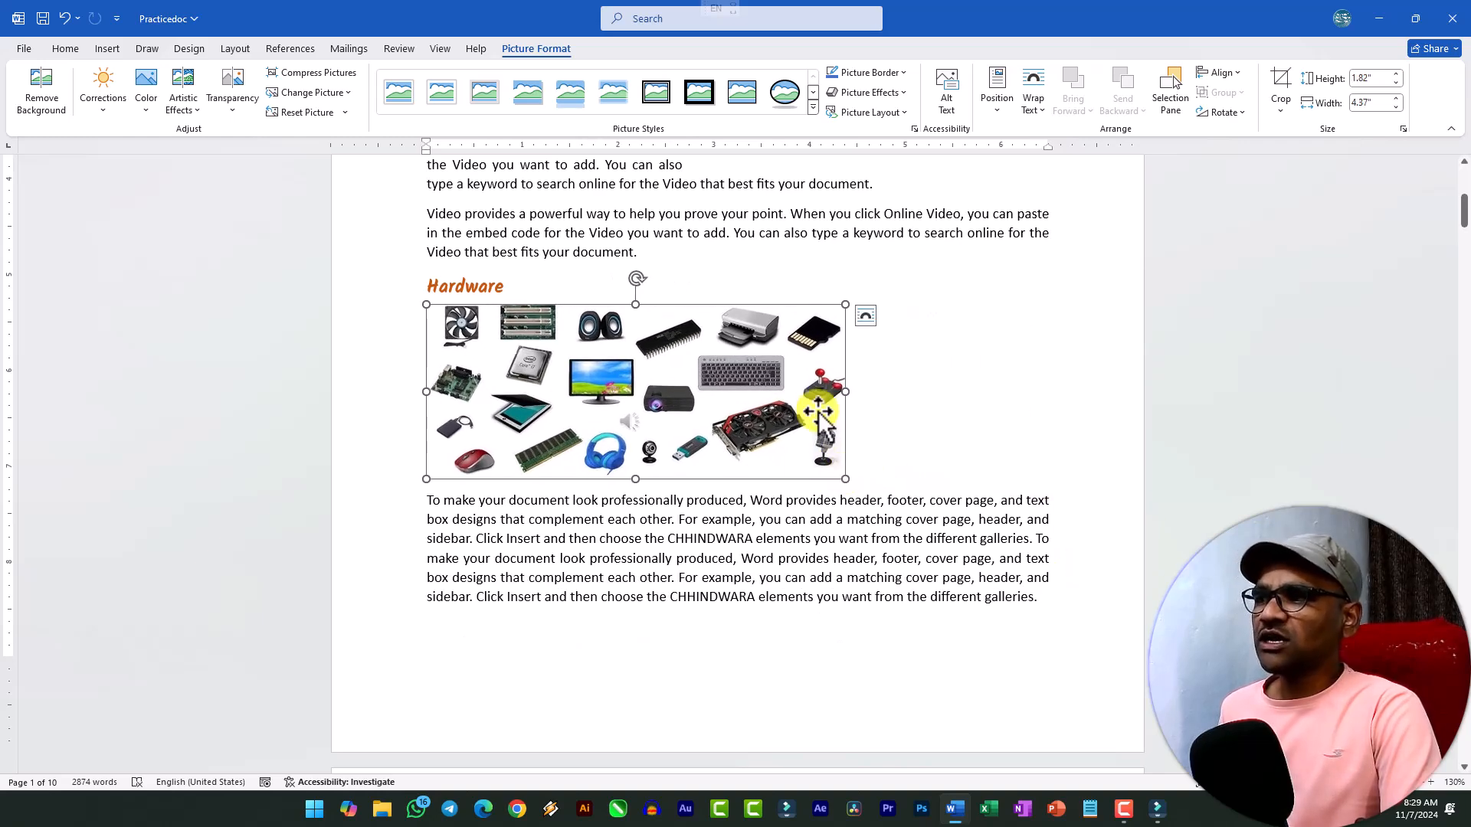
pyautogui.click(1036, 111)
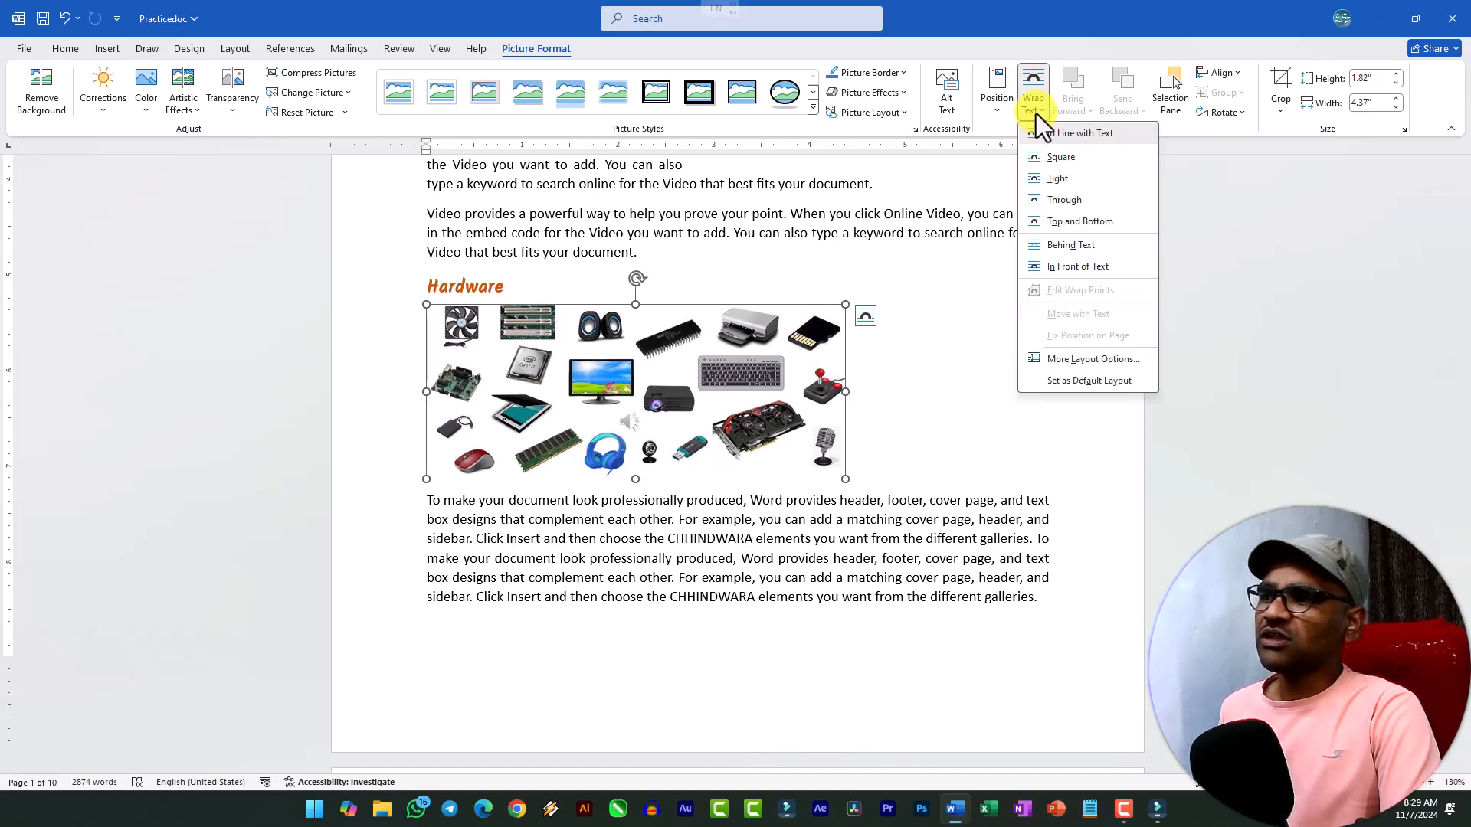
pyautogui.click(1040, 167)
# Move the hardware picture to the right margin level with the Hardware heading, and delete the empty paragraph below that heading.
pyautogui.moveTo(764, 357); pyautogui.dragTo(967, 365)
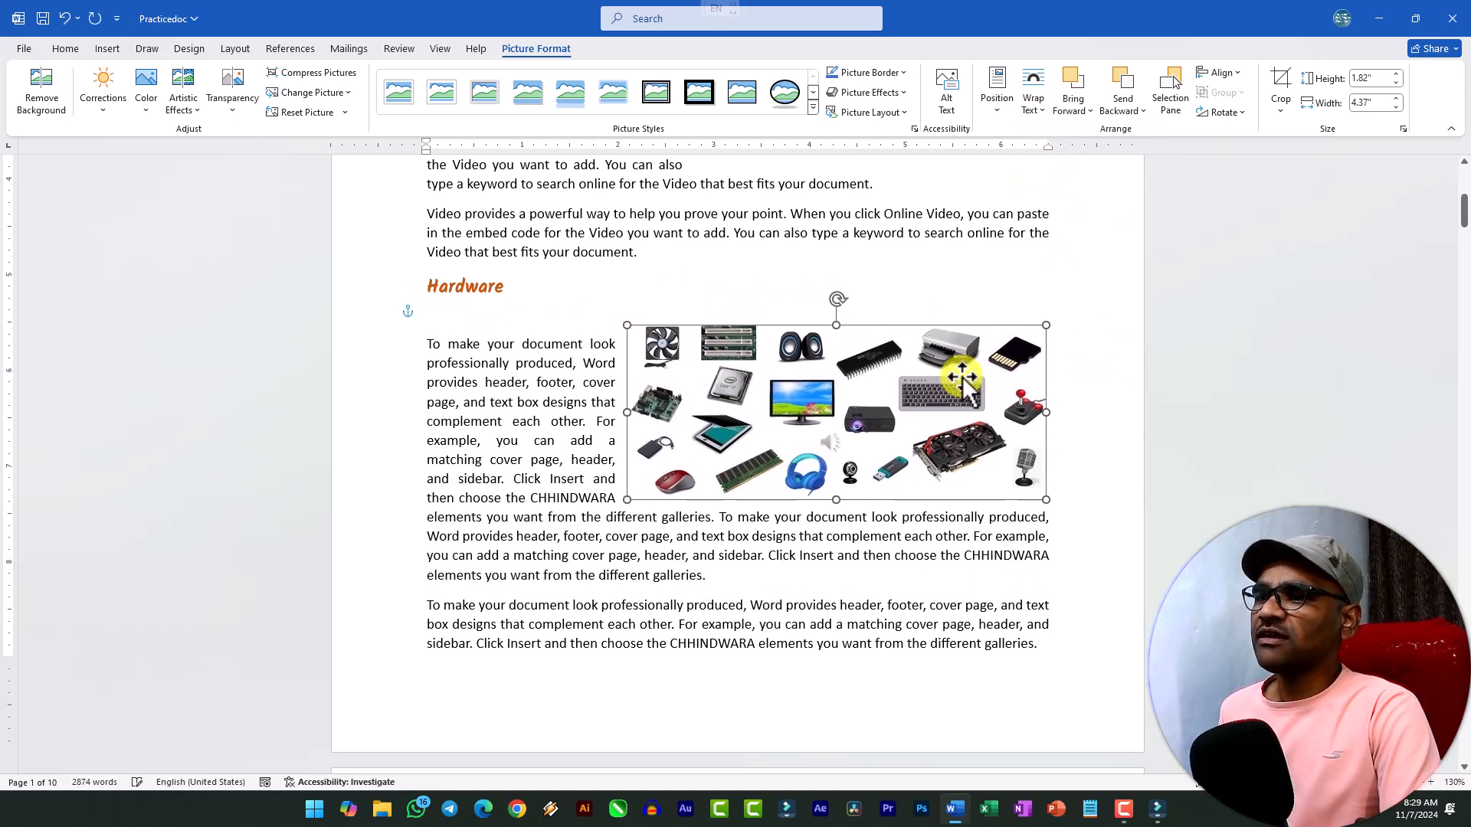
pyautogui.click(469, 314)
pyautogui.press('BackSpace')
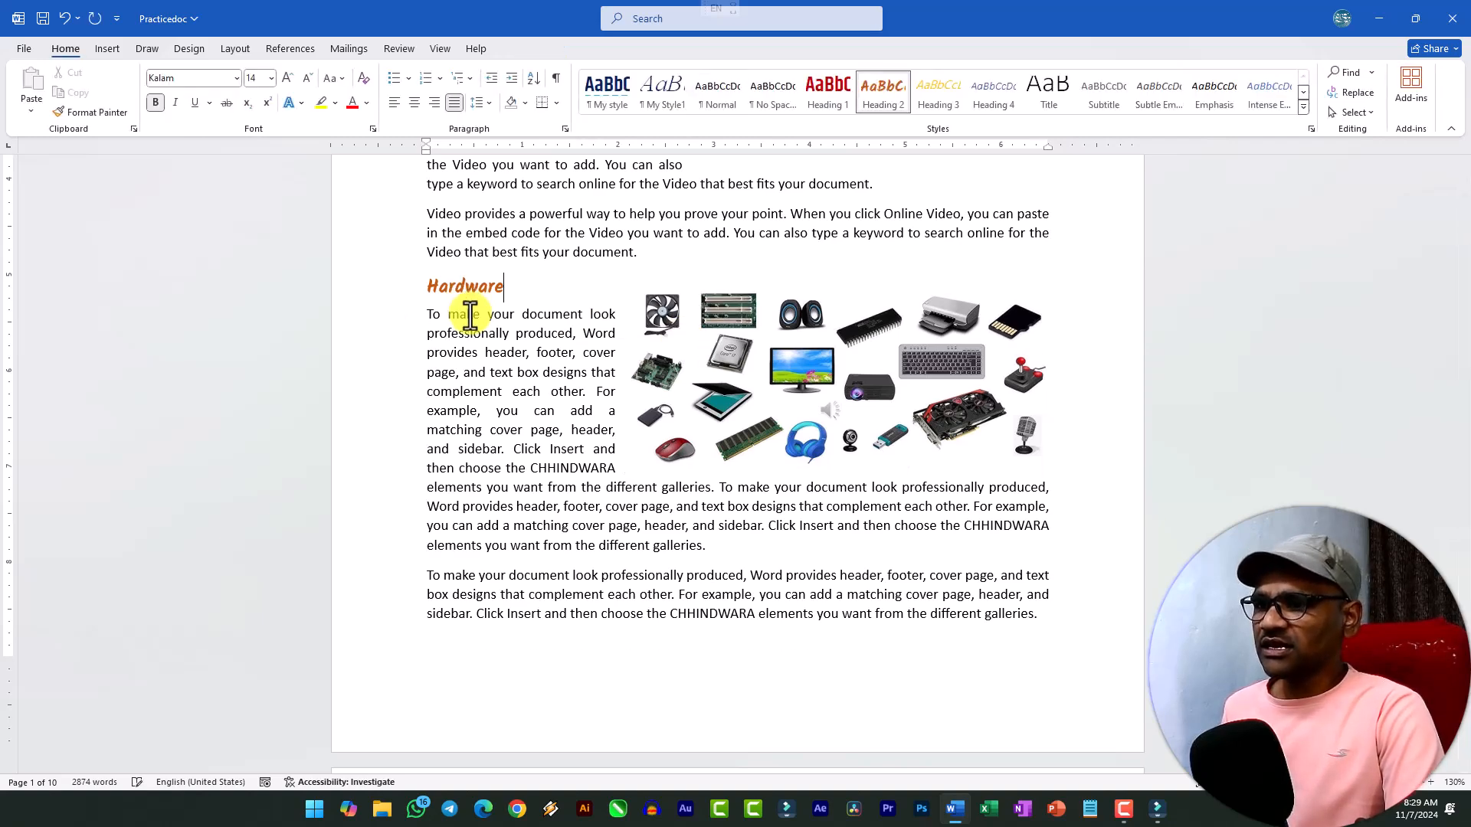
pyautogui.moveTo(770, 371); pyautogui.dragTo(779, 352)
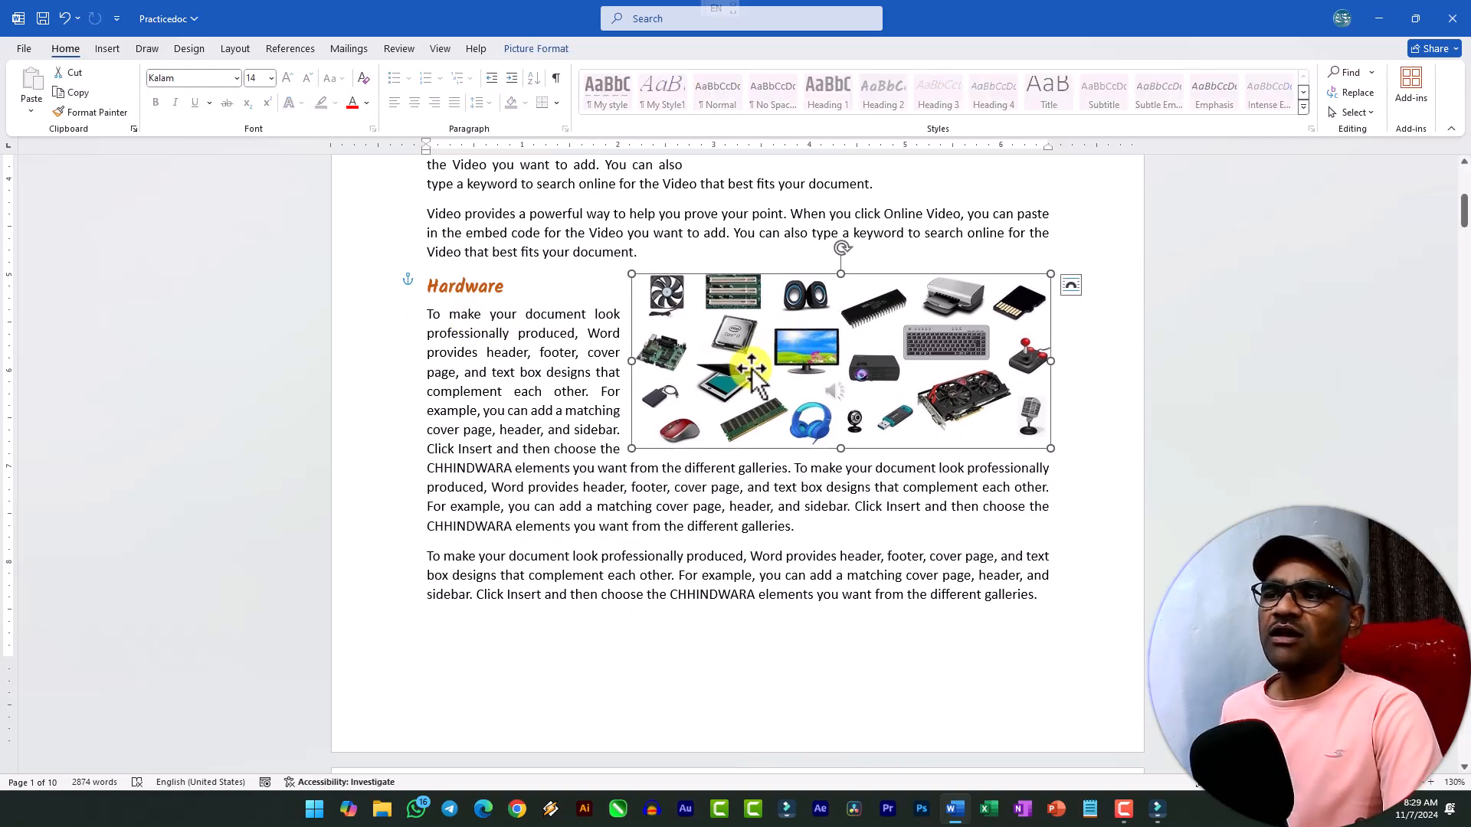
# In crop mode, shrink the Computer picture's underlying image vertically so its lower edge meets the existing crop frame.
pyautogui.scroll(6, 739, 383)
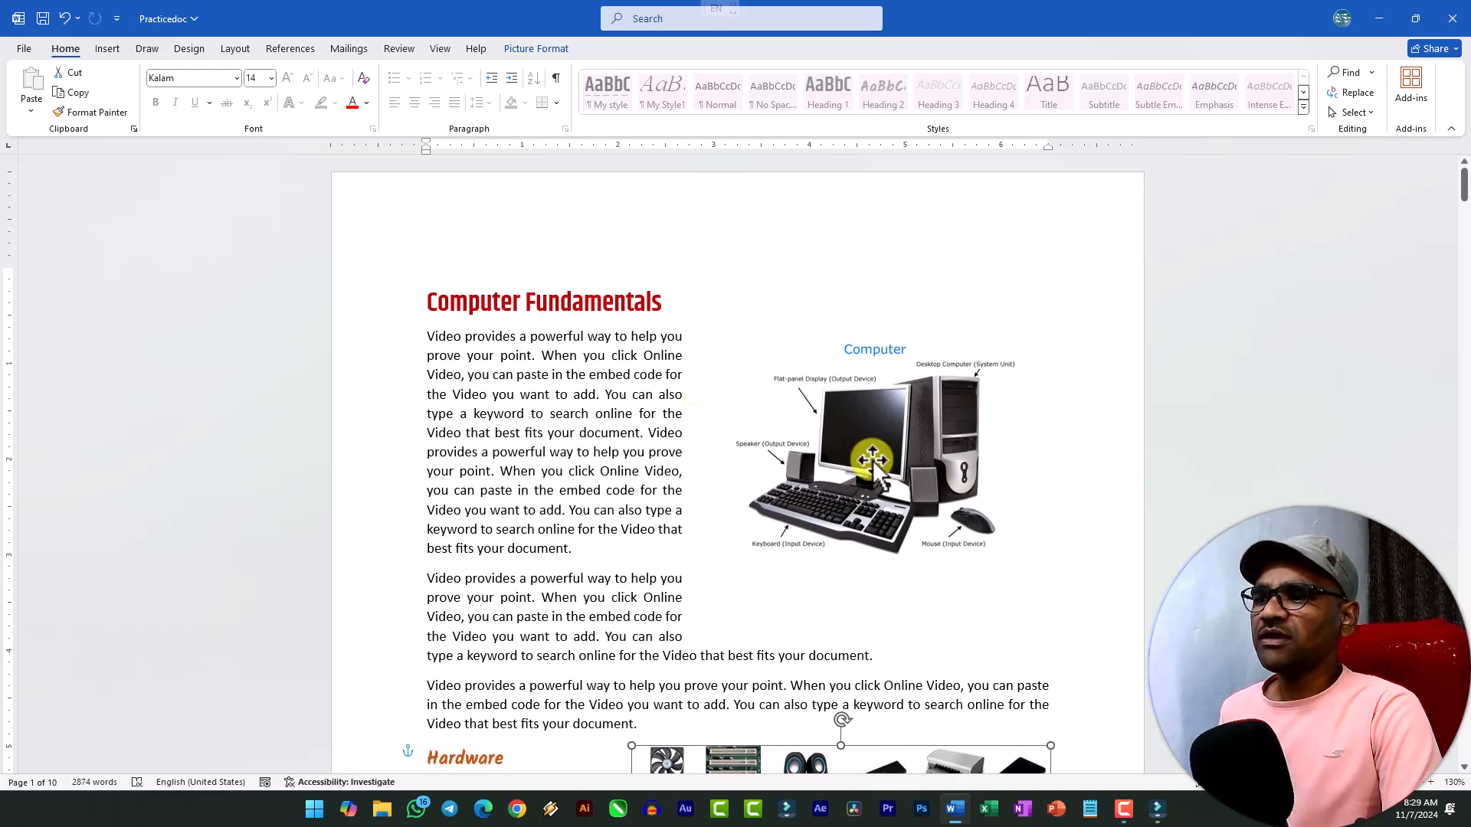
pyautogui.click(863, 452)
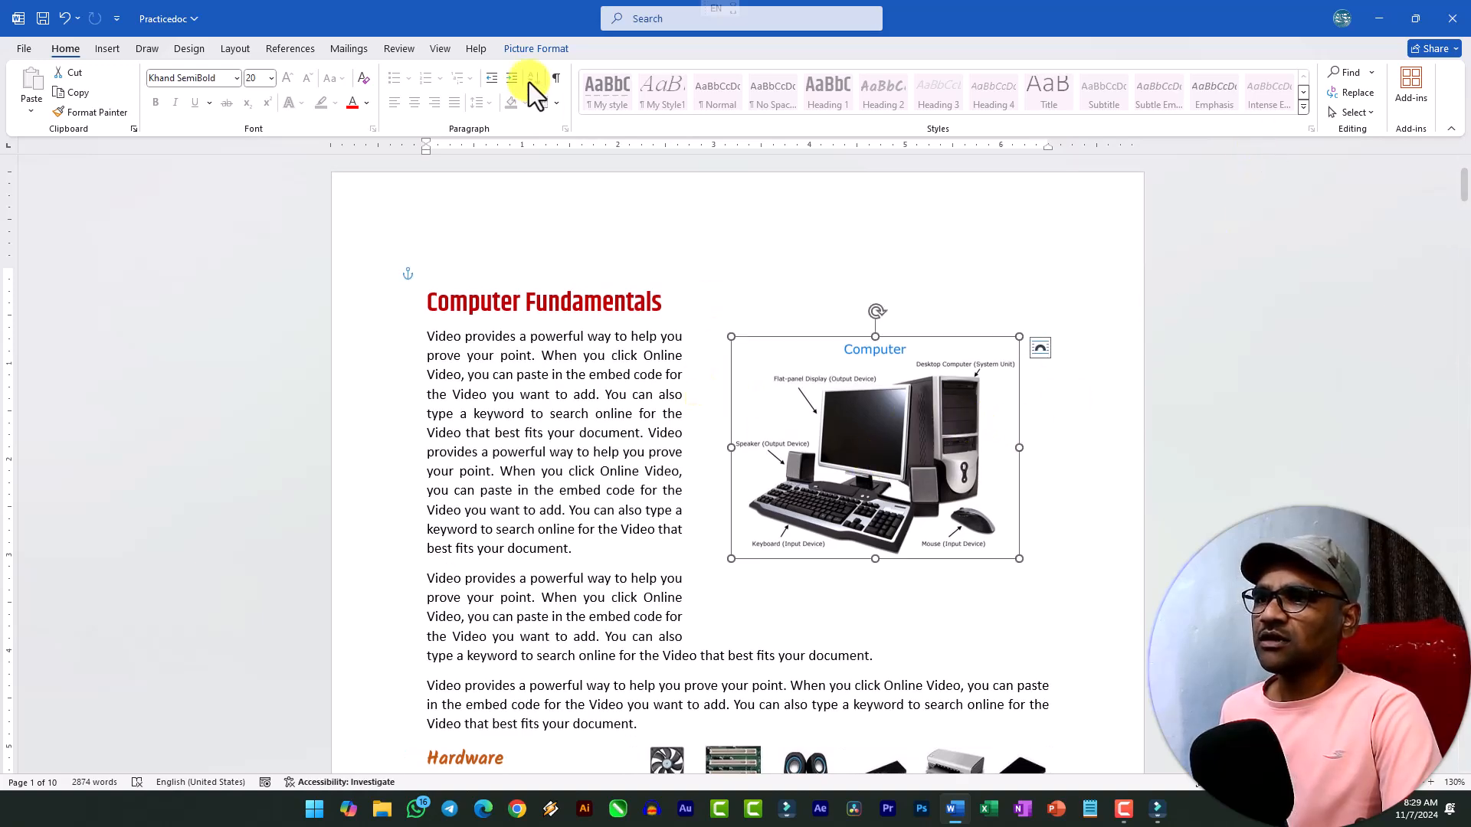
pyautogui.click(536, 49)
pyautogui.click(1290, 89)
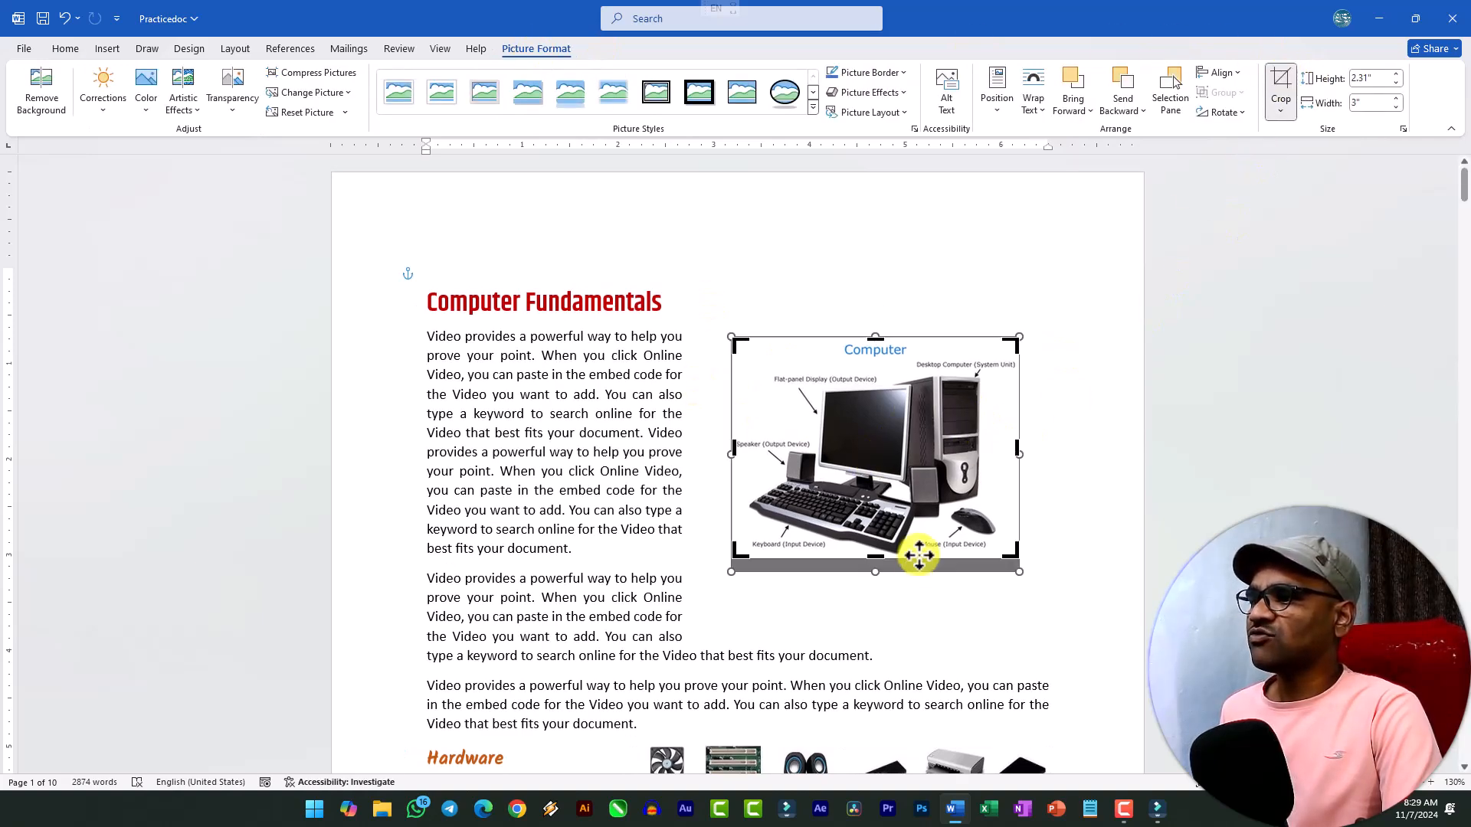
pyautogui.moveTo(874, 573); pyautogui.dragTo(875, 558)
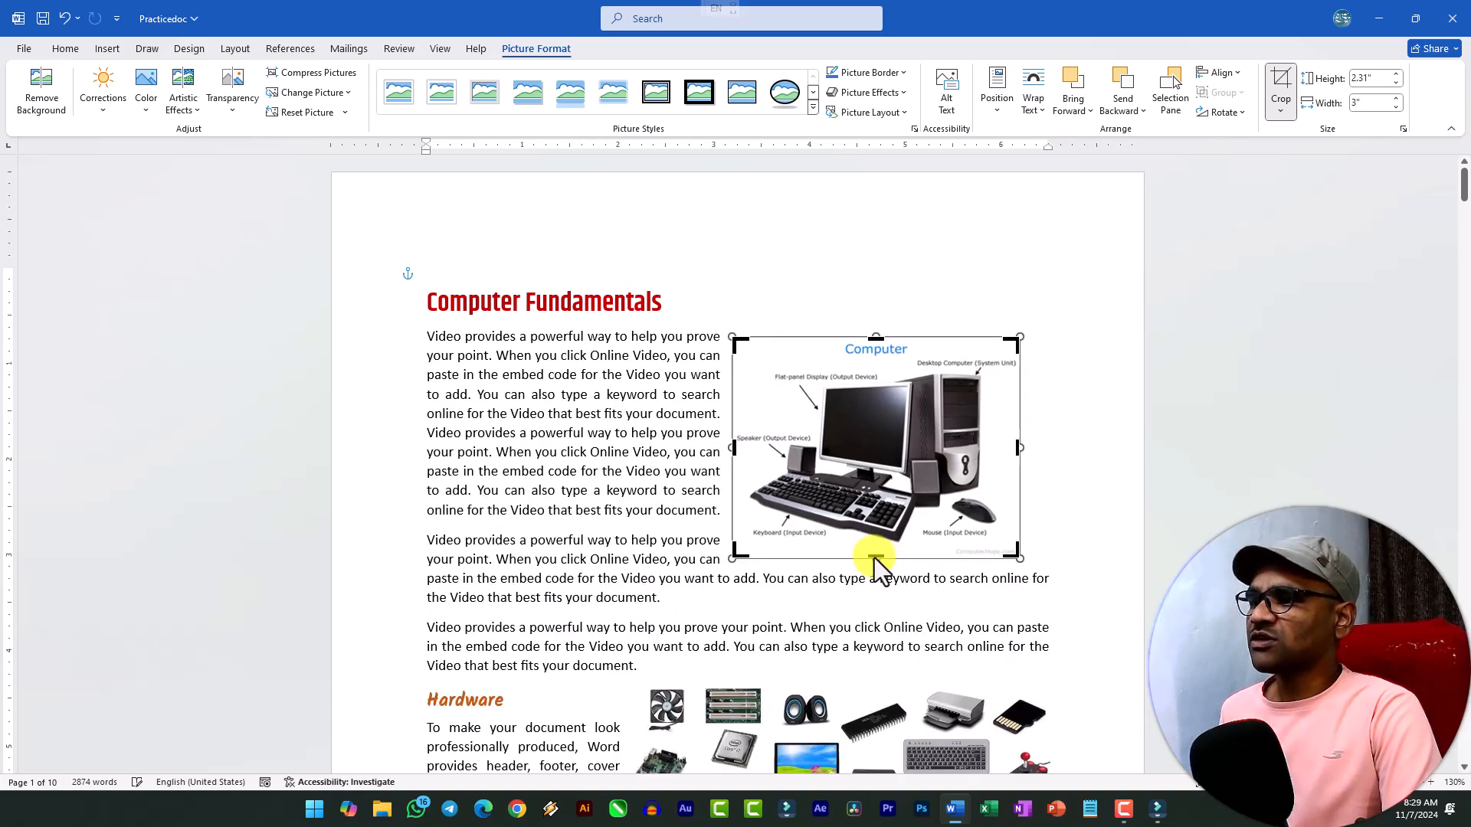
pyautogui.click(1001, 582)
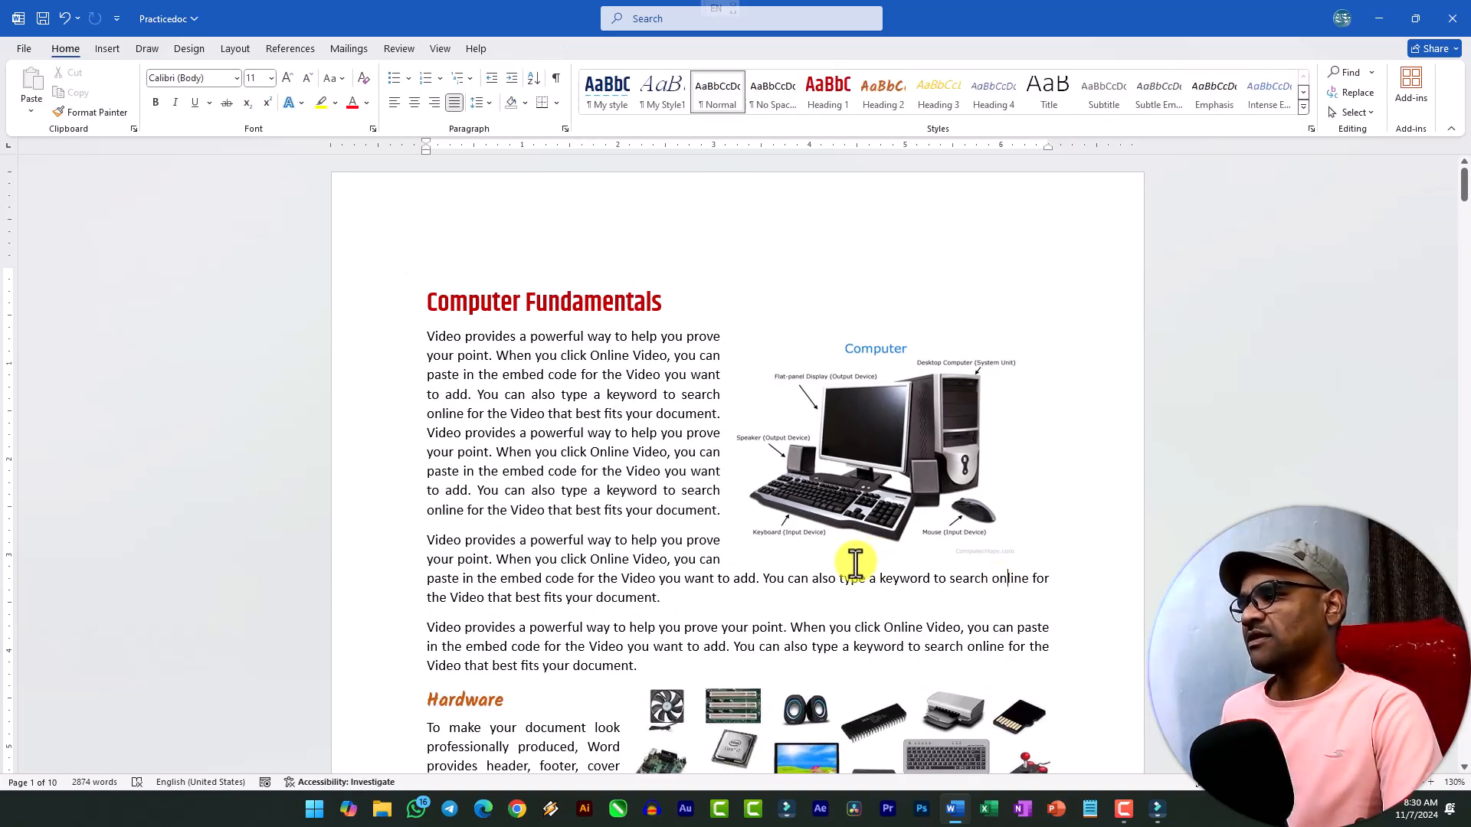
# Crop the watermark strip off the lower edge of the Computer picture, leaving it about 2.18 inches high.
pyautogui.click(922, 527)
pyautogui.click(1279, 93)
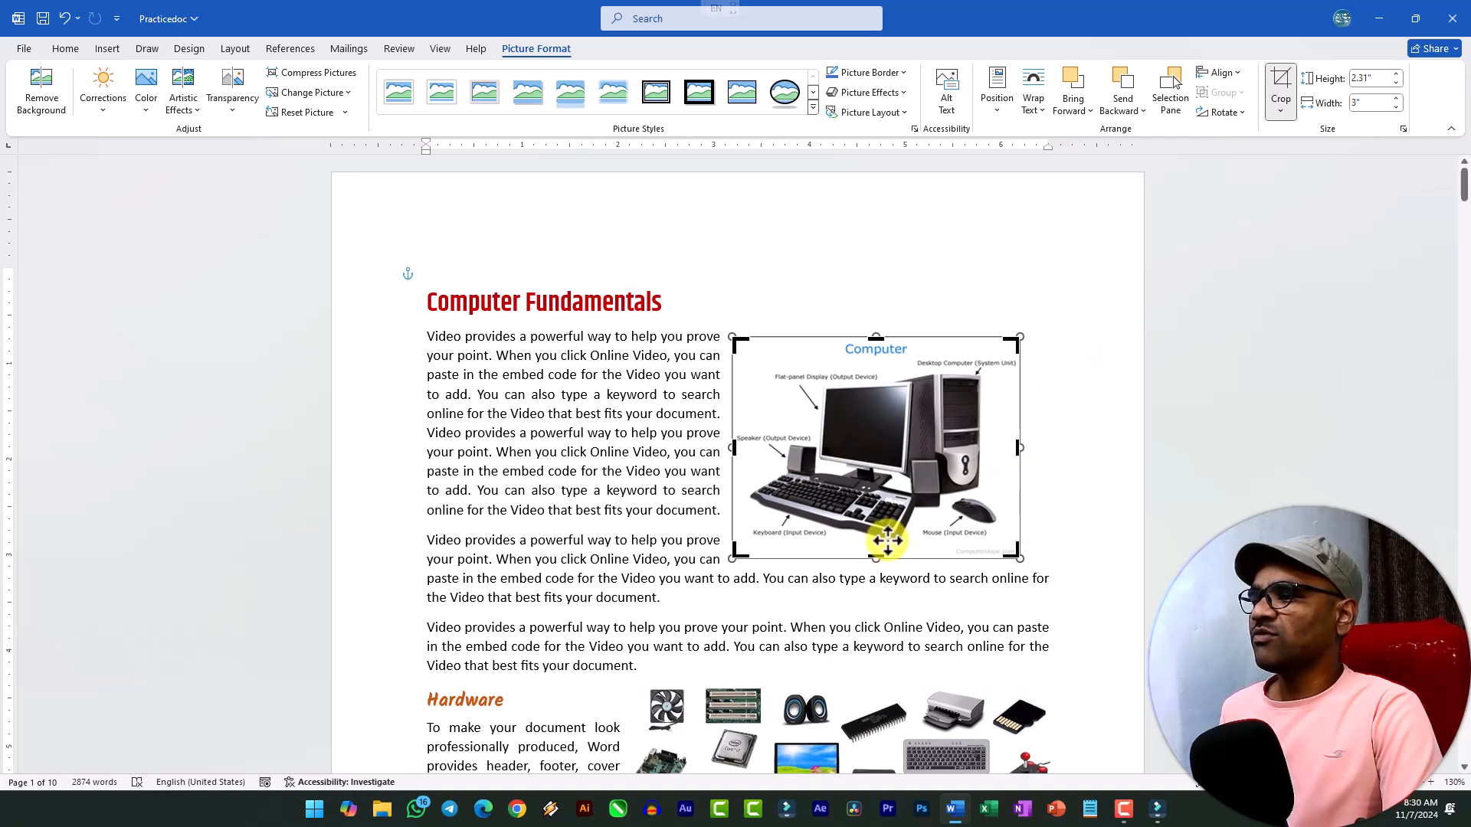
pyautogui.moveTo(876, 557); pyautogui.dragTo(875, 542)
pyautogui.click(934, 594)
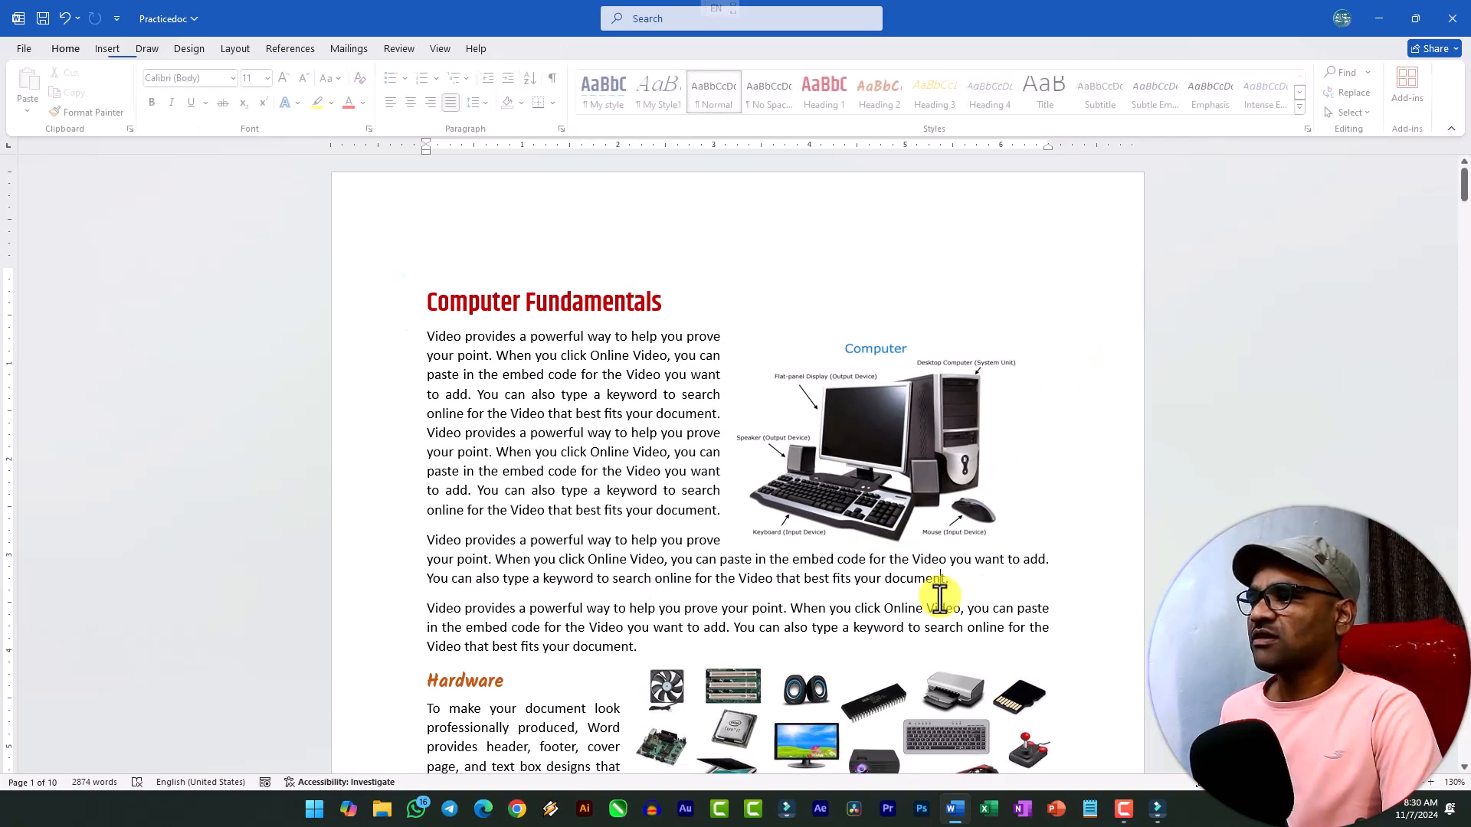
# Add a black border around the Computer picture.
pyautogui.click(842, 441)
pyautogui.click(538, 49)
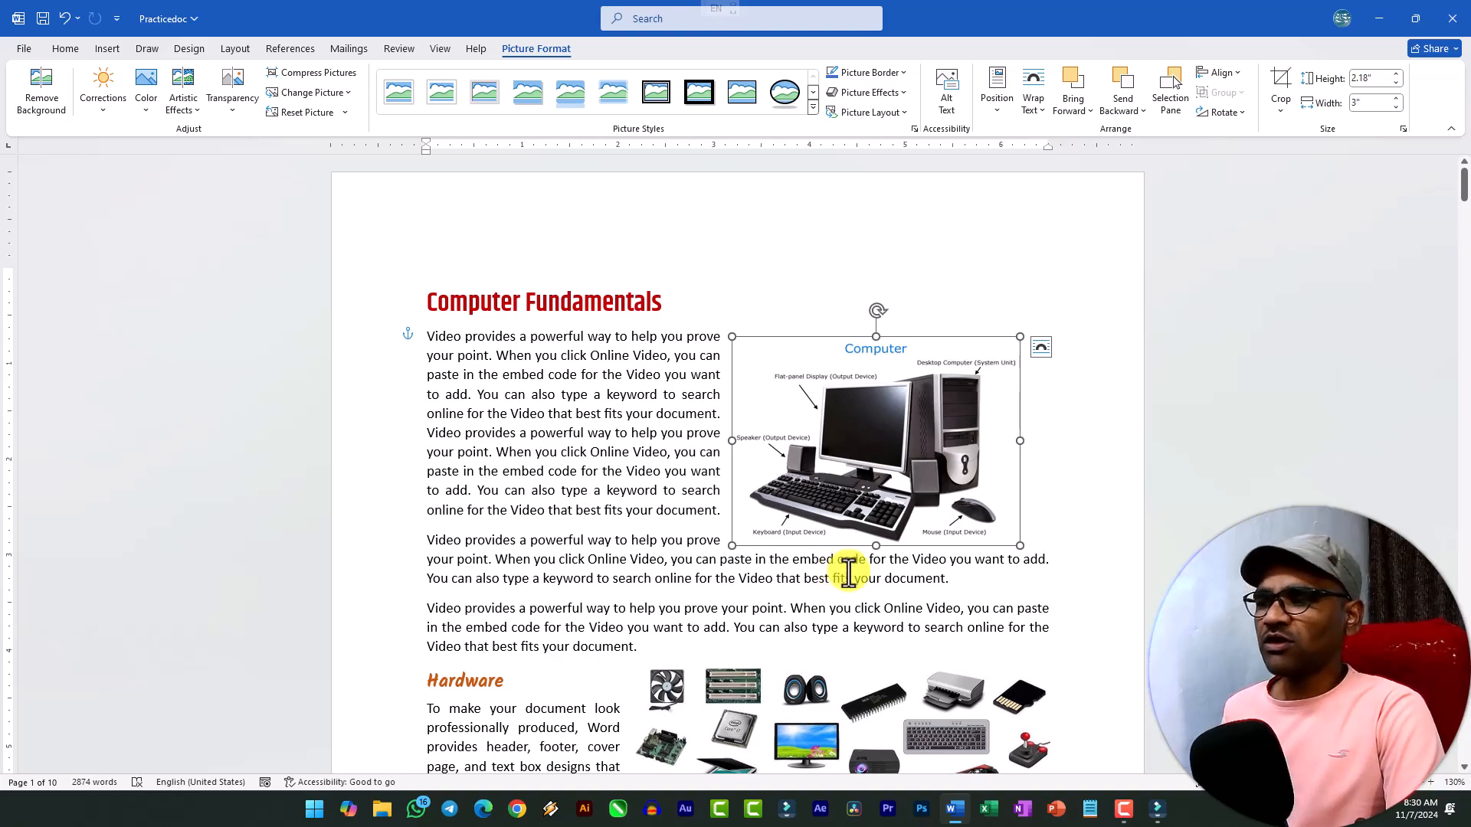
pyautogui.scroll(6, 1130, 549)
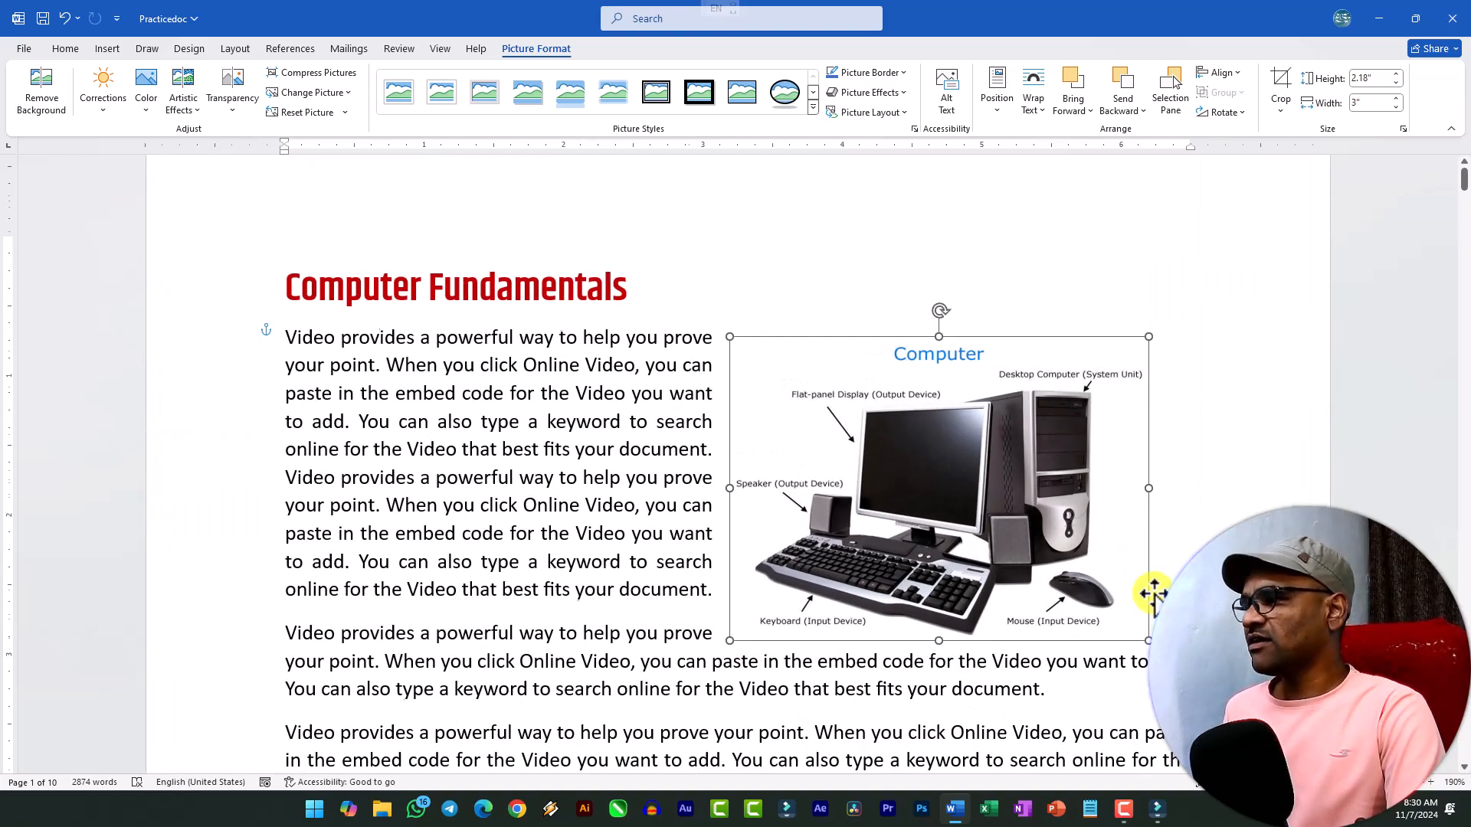
pyautogui.scroll(-4, 978, 217)
pyautogui.scroll(3, 978, 217)
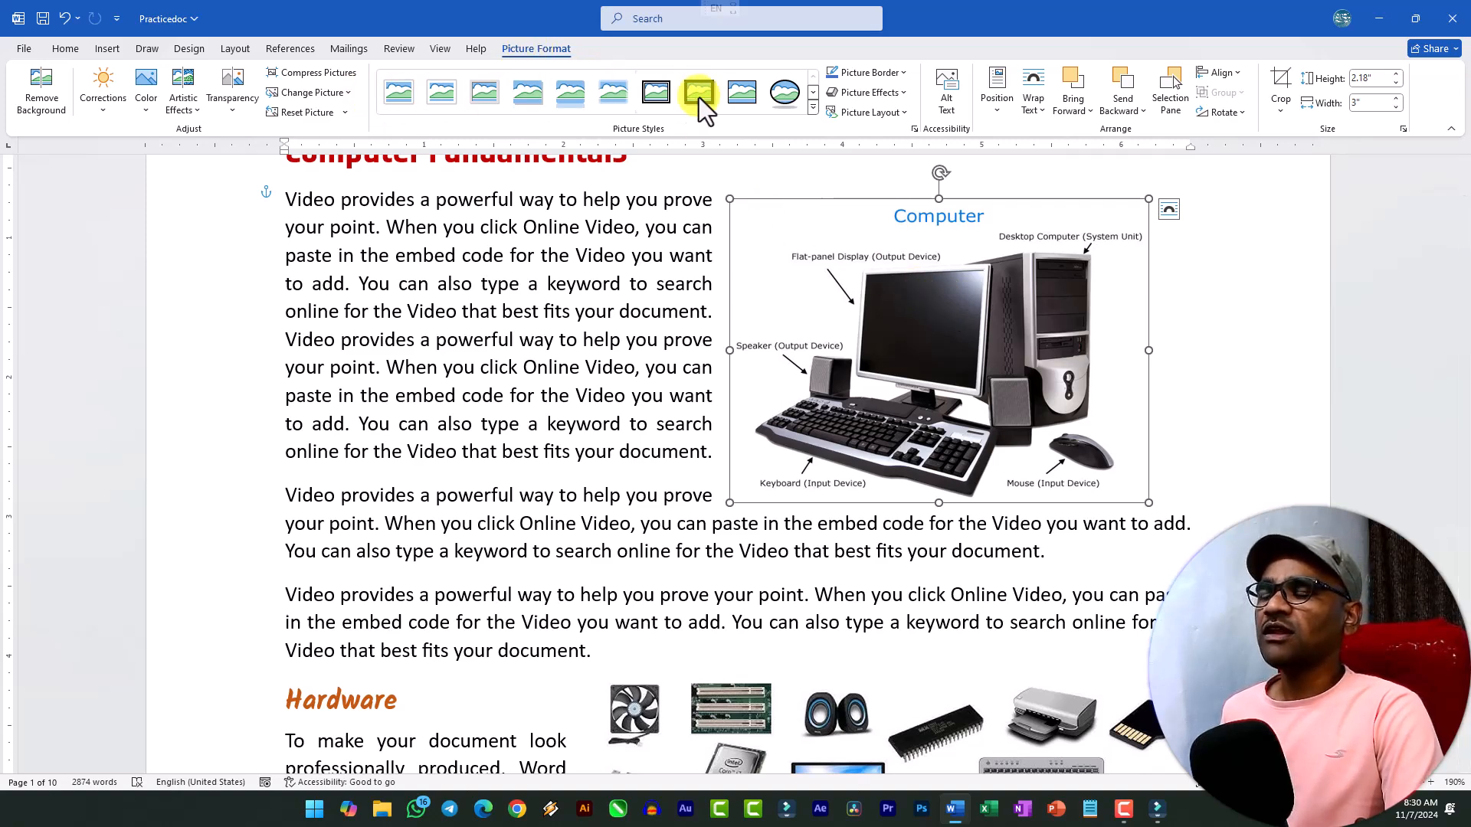
pyautogui.click(905, 74)
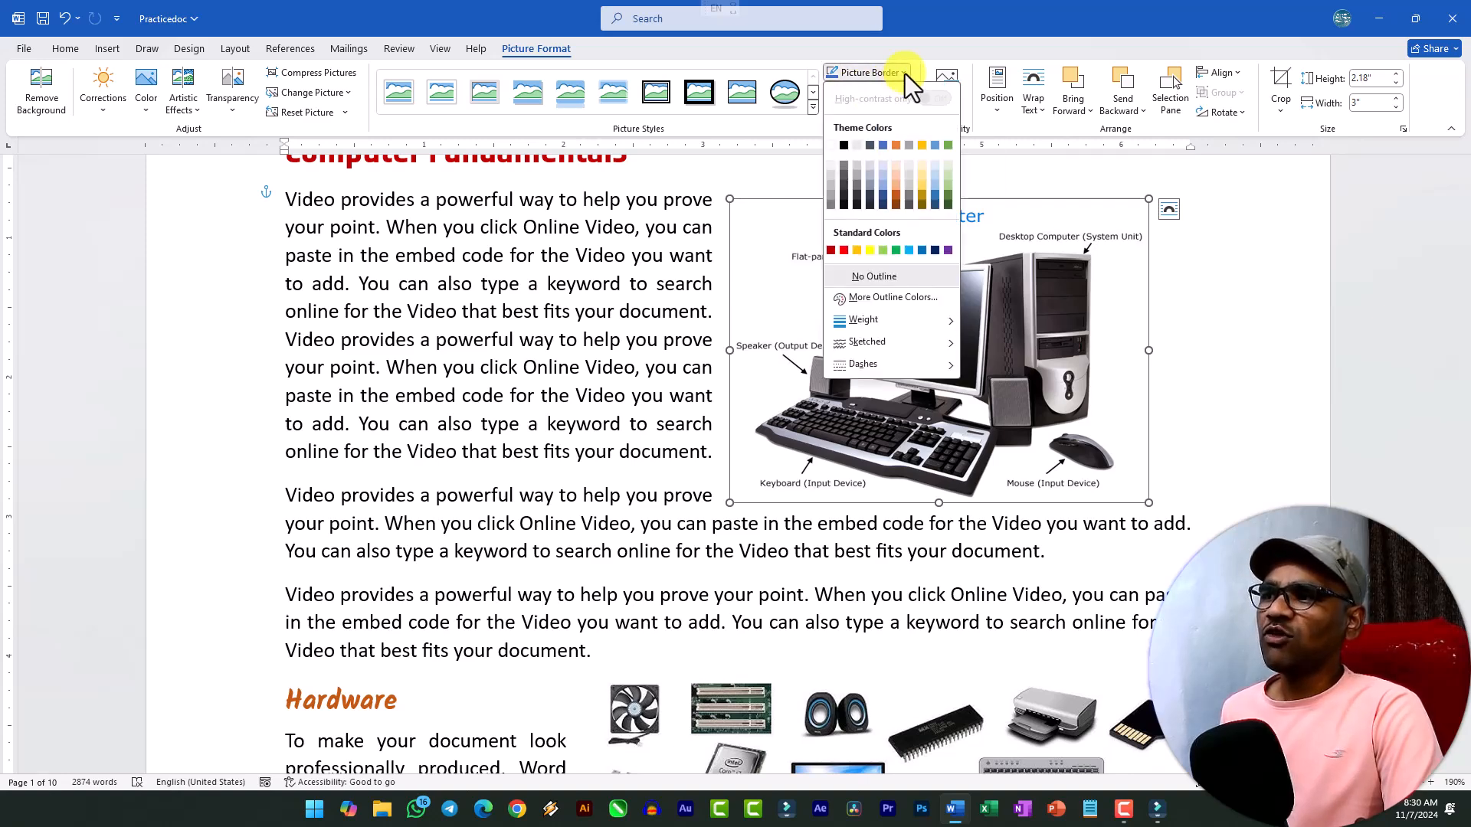
pyautogui.click(844, 146)
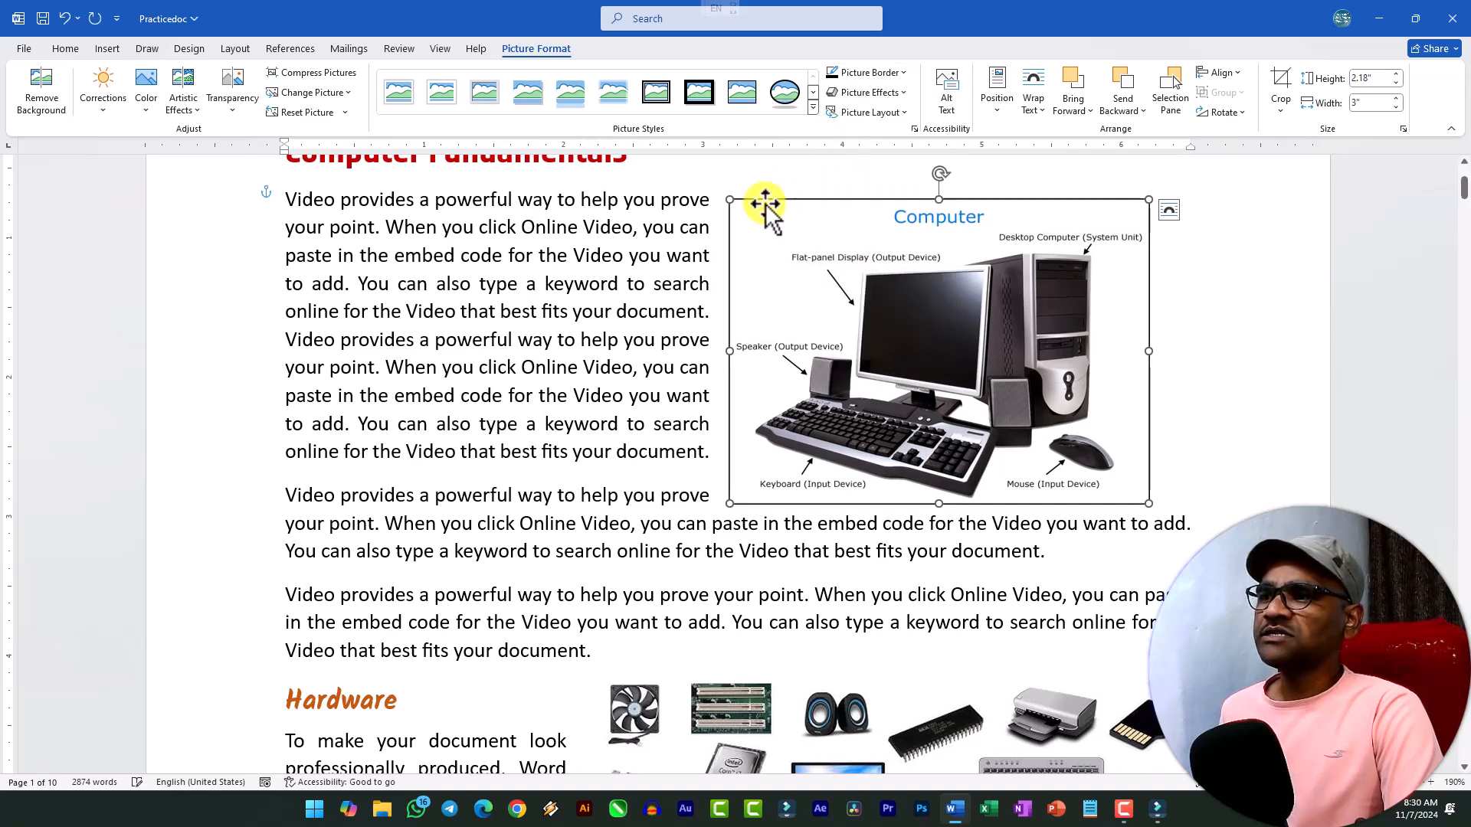
pyautogui.click(917, 550)
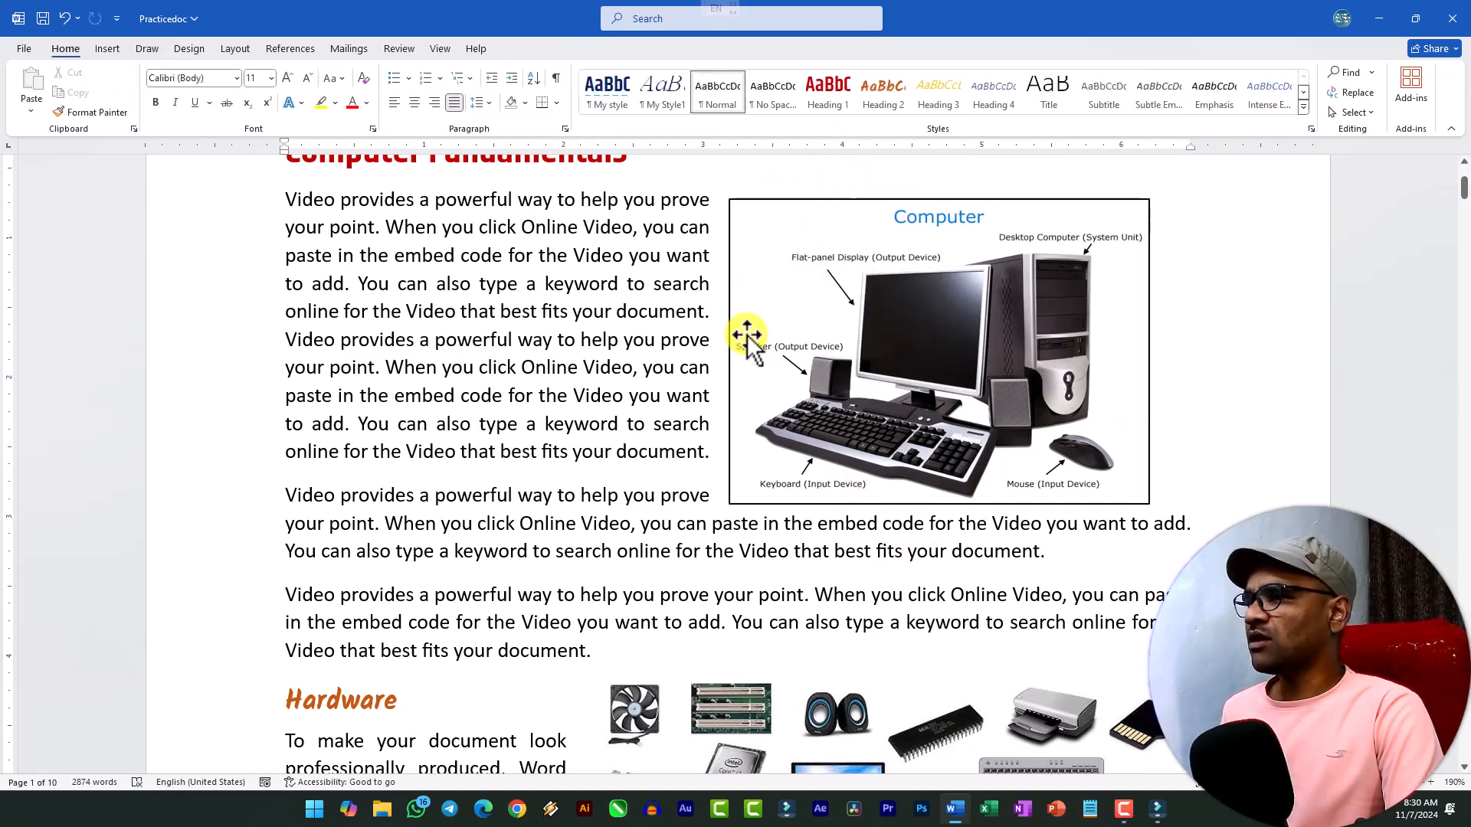
# Apply a yellow glow effect from the second row of glow variations to the Computer picture.
pyautogui.click(848, 342)
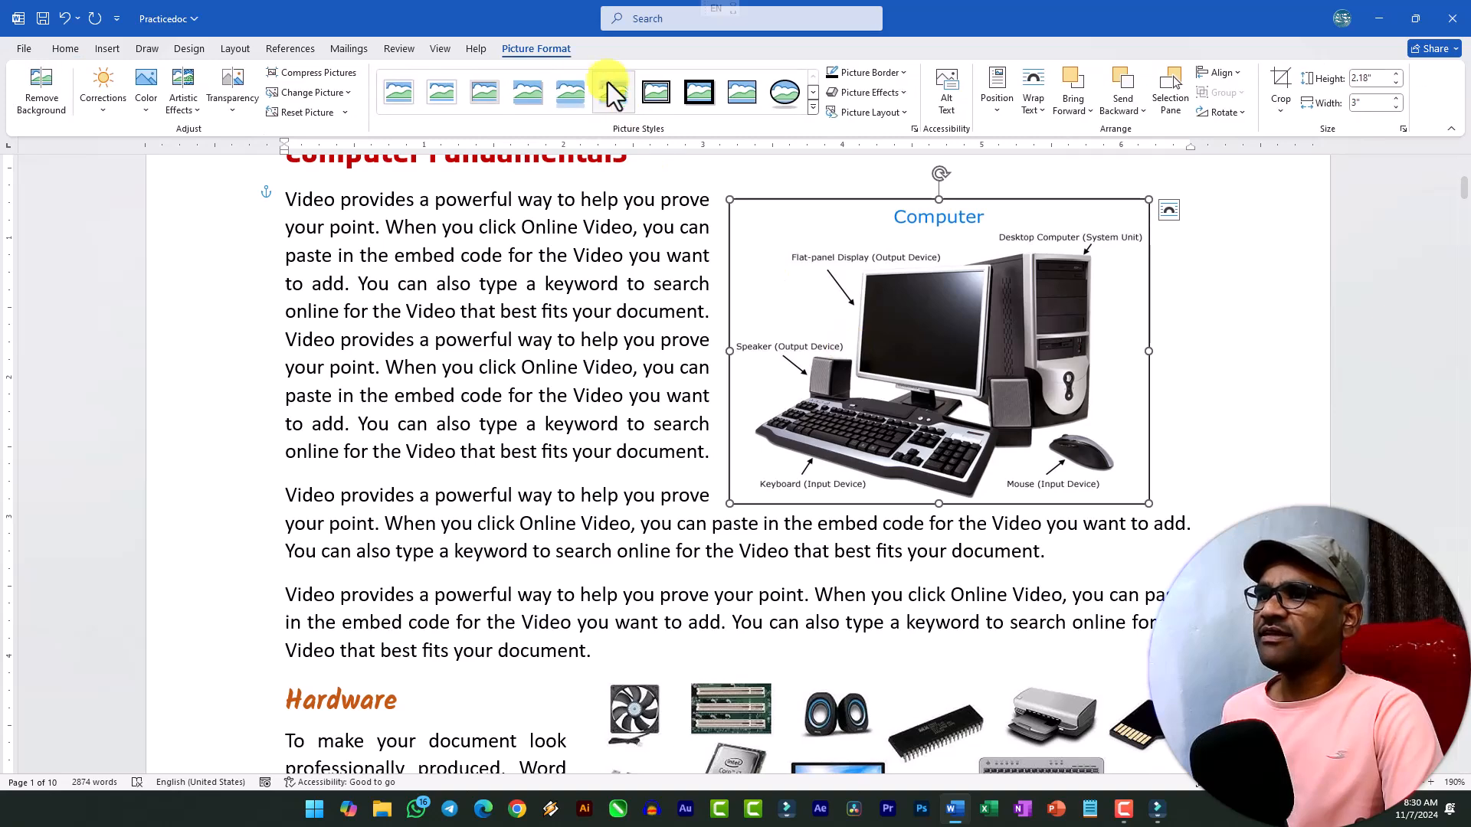
pyautogui.click(903, 95)
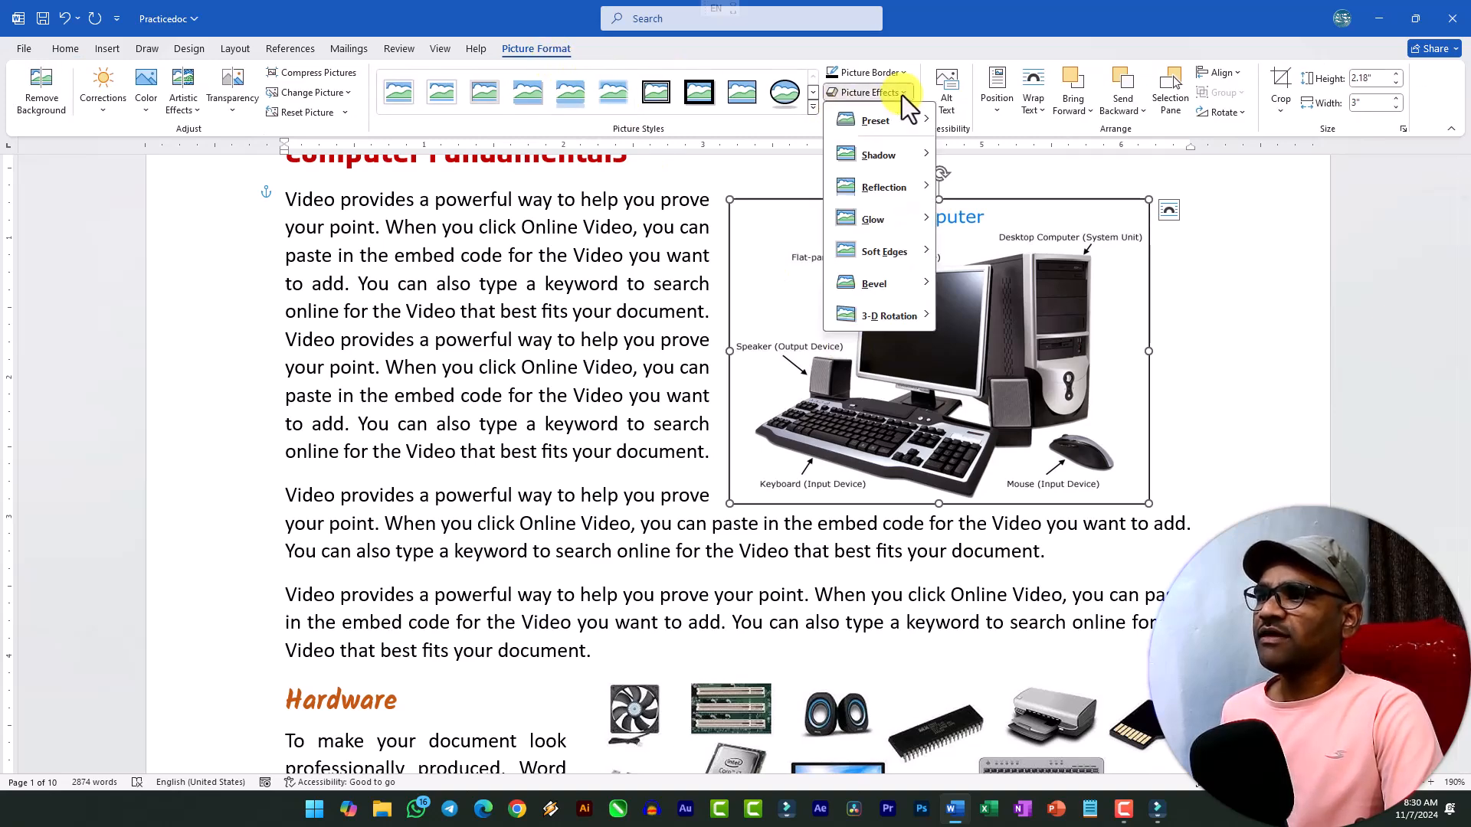
pyautogui.moveTo(915, 218)
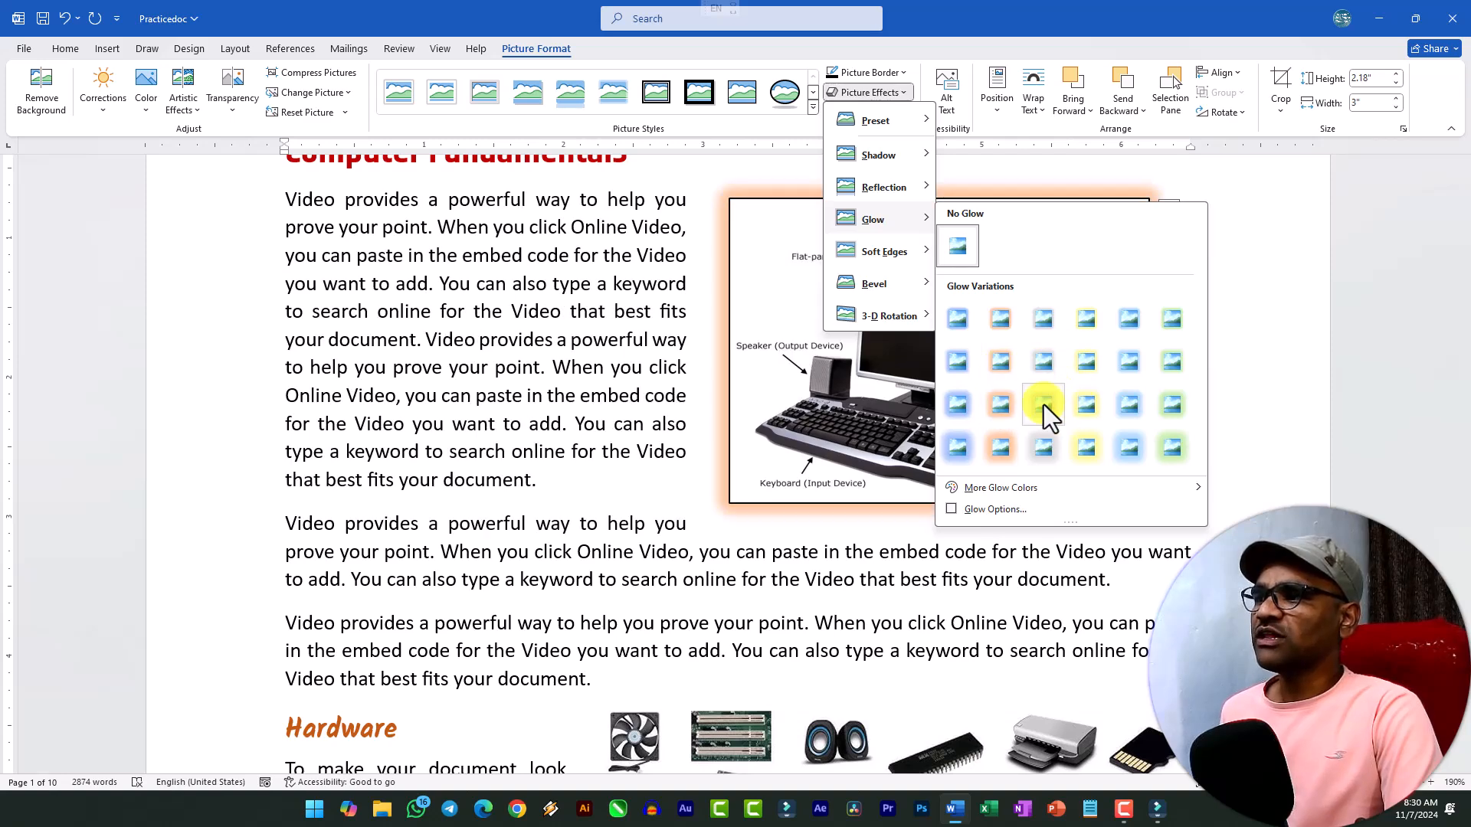
pyautogui.click(1086, 369)
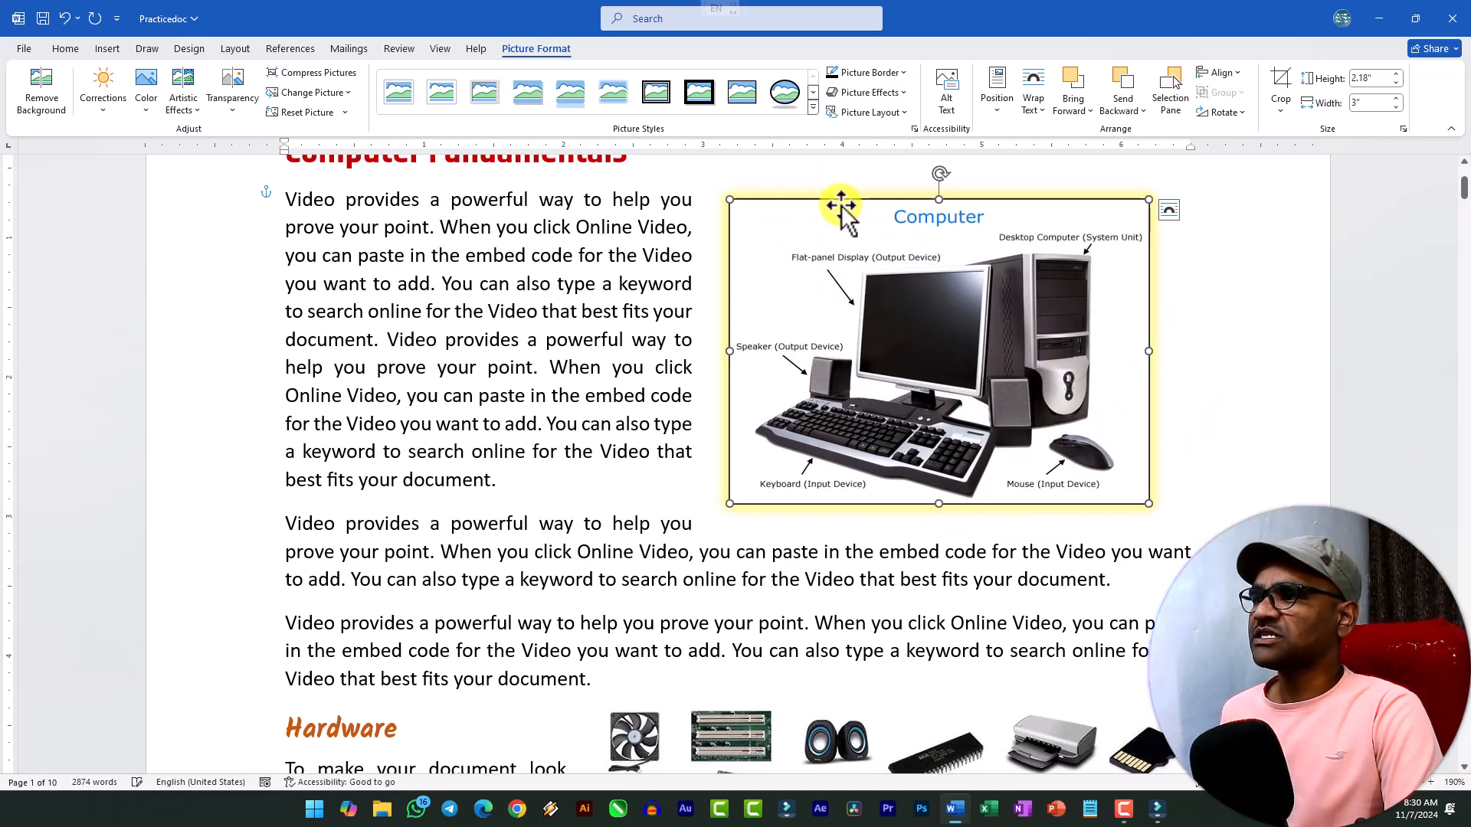
# Review the available picture layouts and the alt text settings for the Computer picture without changing them.
pyautogui.click(905, 119)
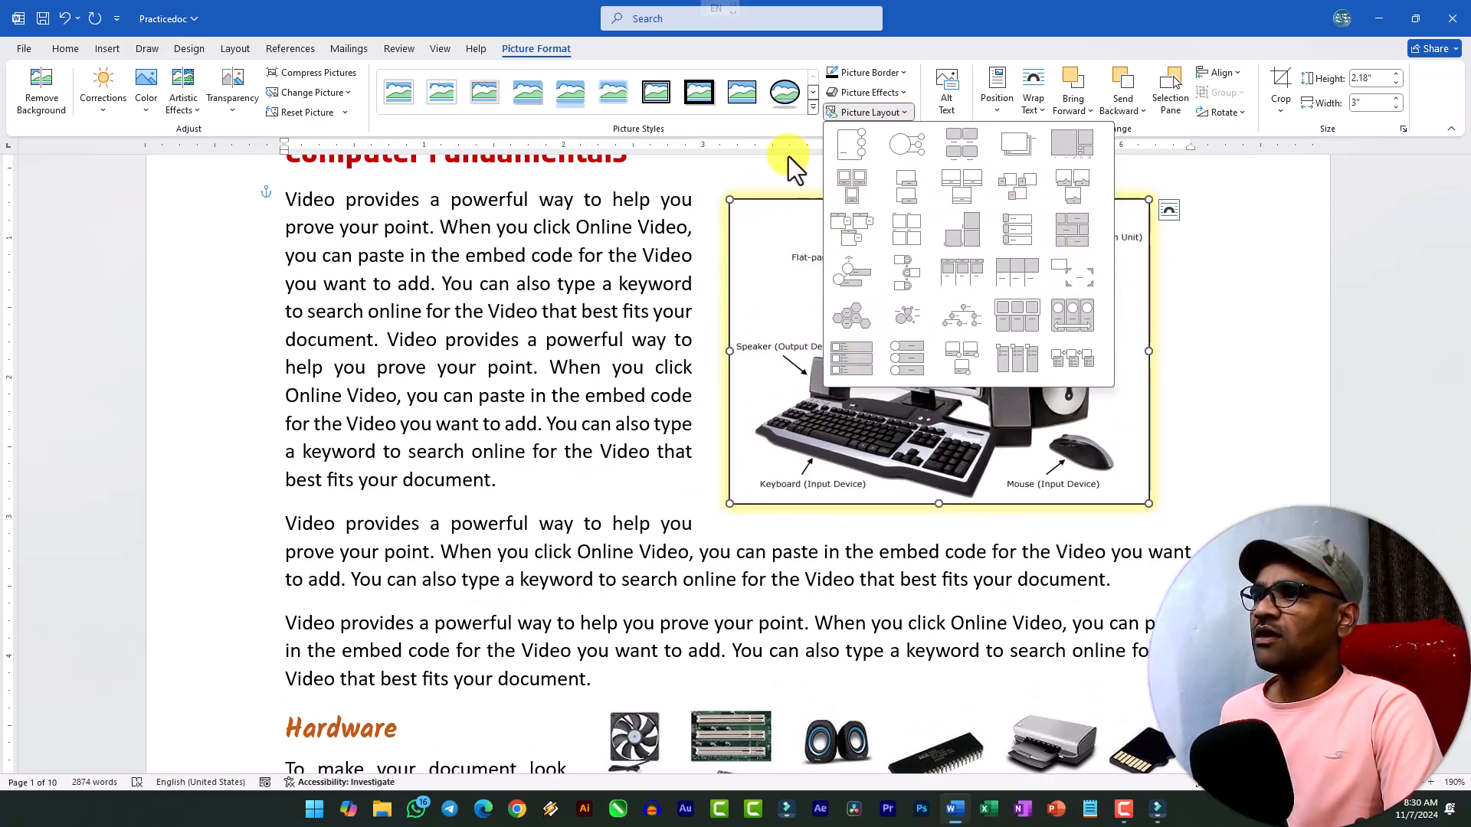
pyautogui.click(773, 128)
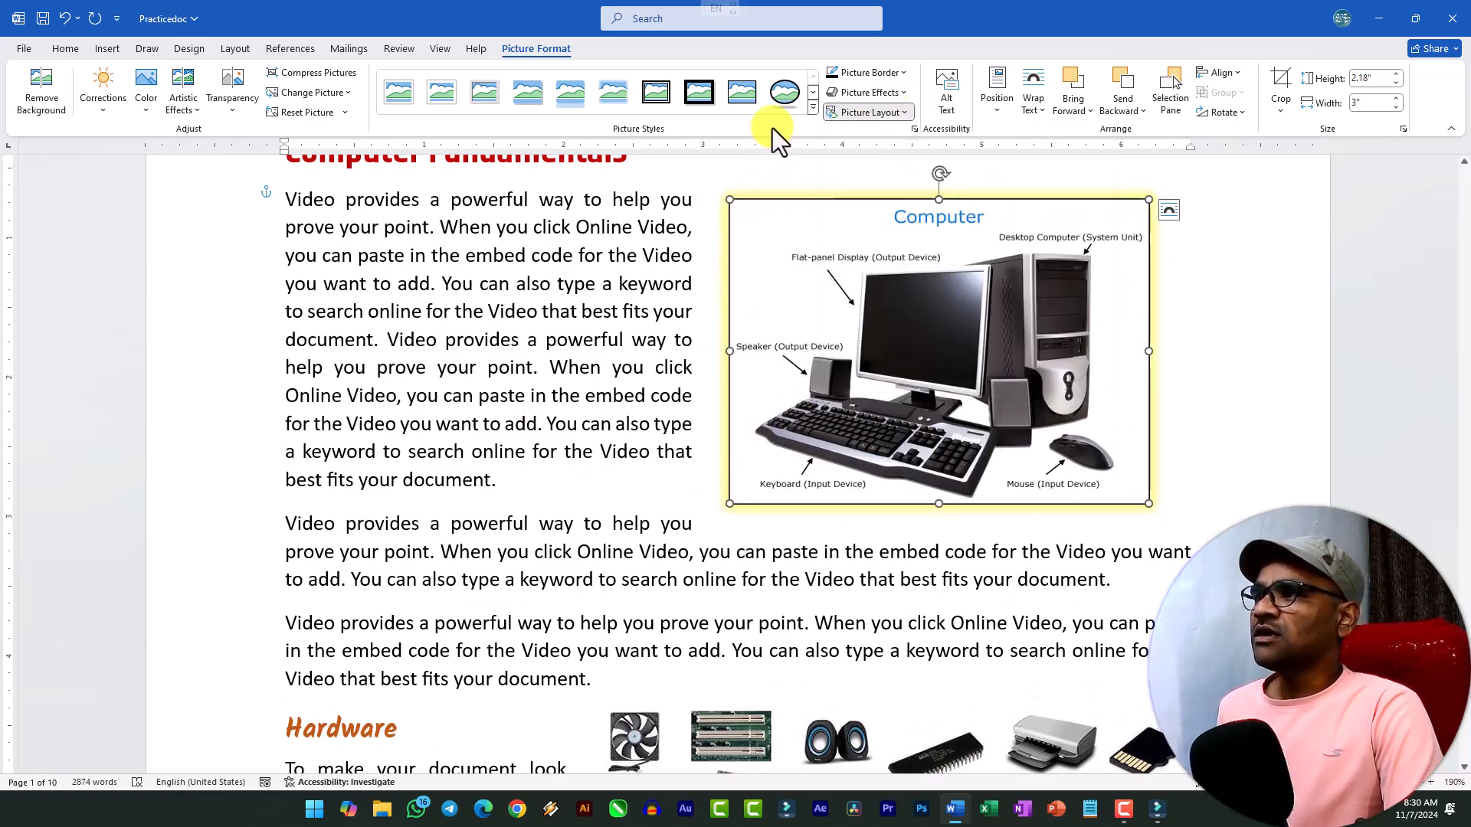
pyautogui.click(954, 84)
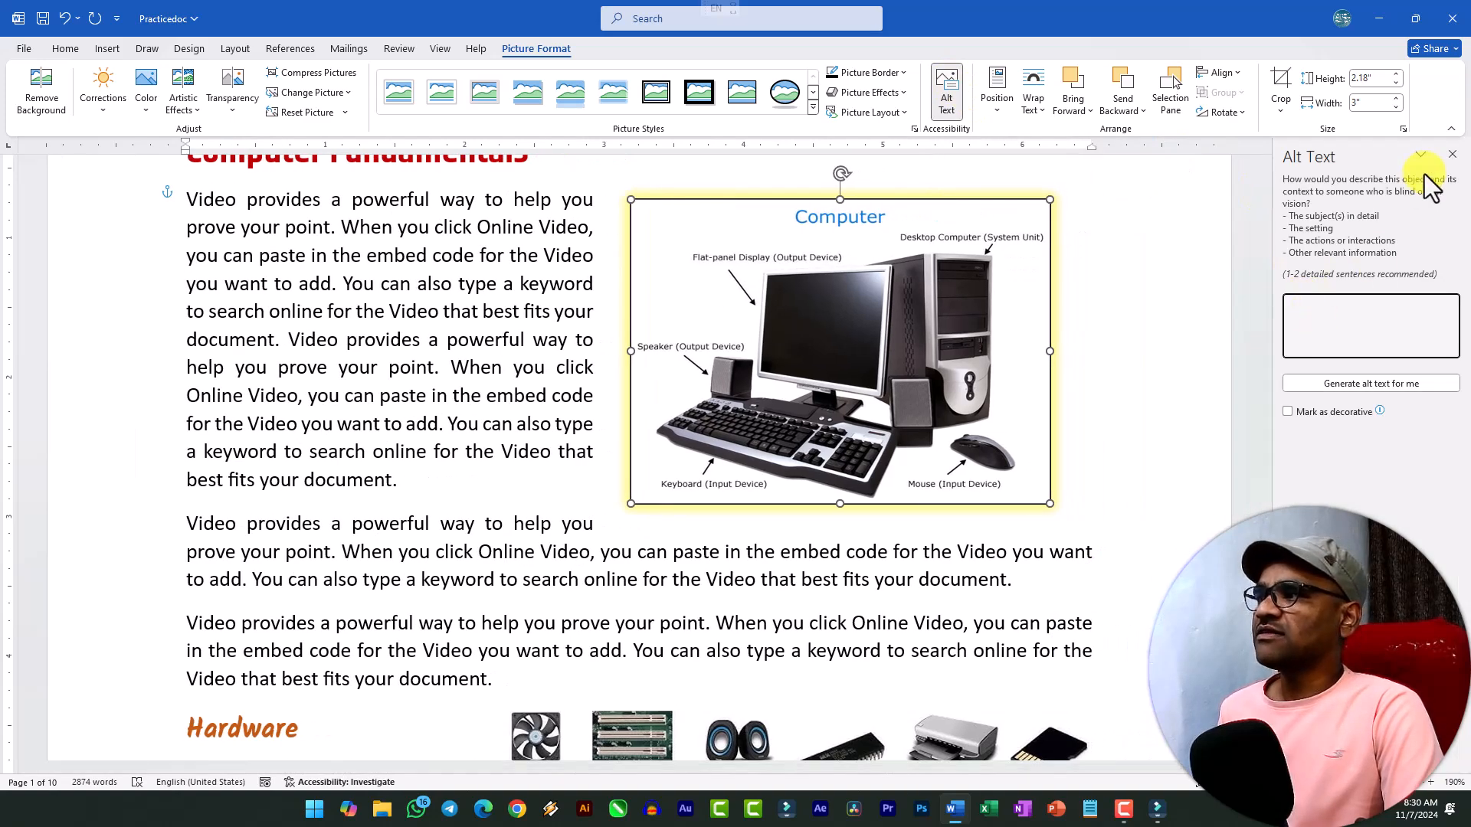
pyautogui.click(1452, 156)
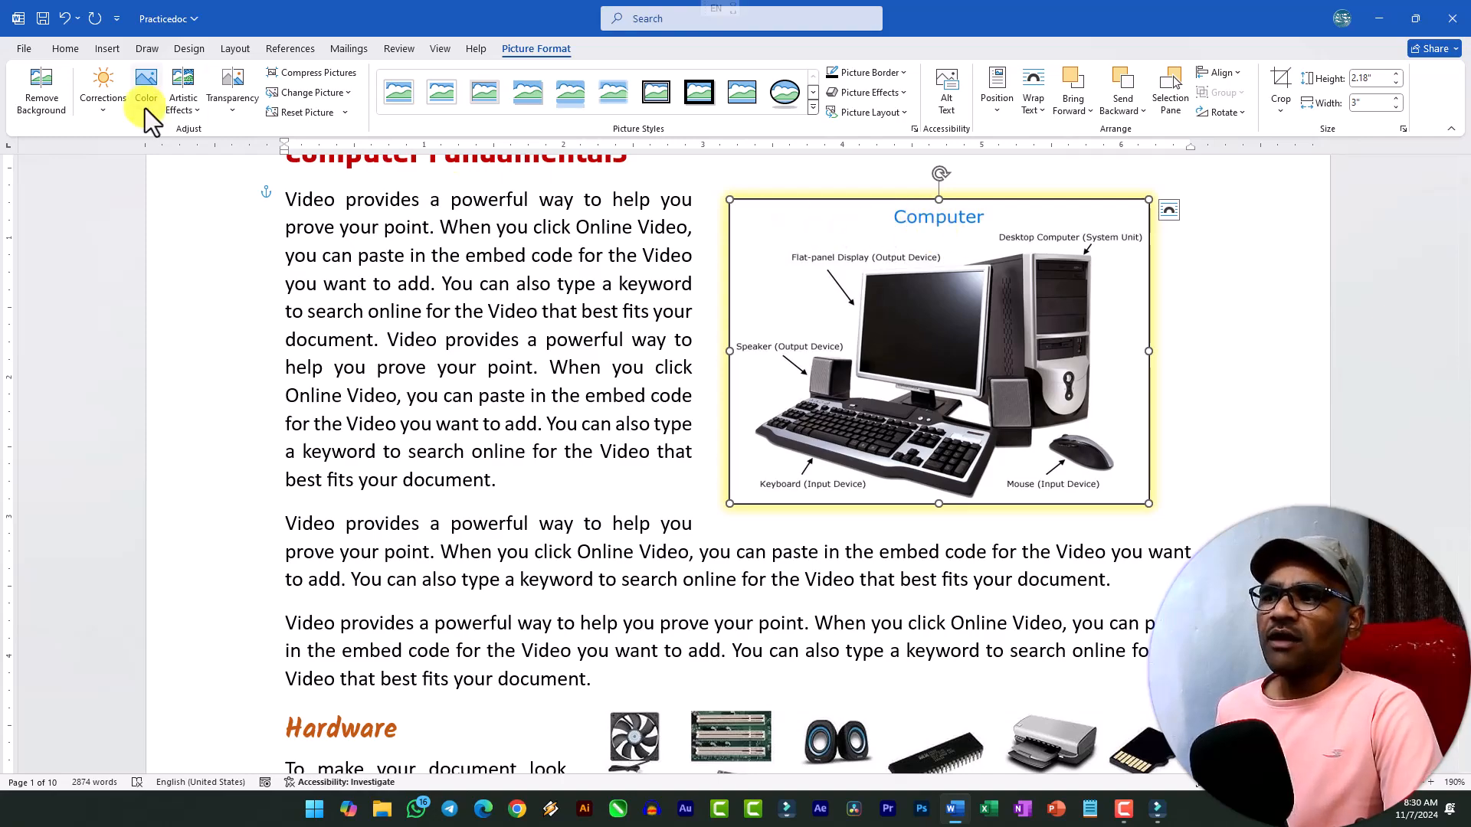
# Insert the picture file keyboard from this device's Downloads folder at the end of the Keyboard heading.
pyautogui.scroll(-1, 230, 230)
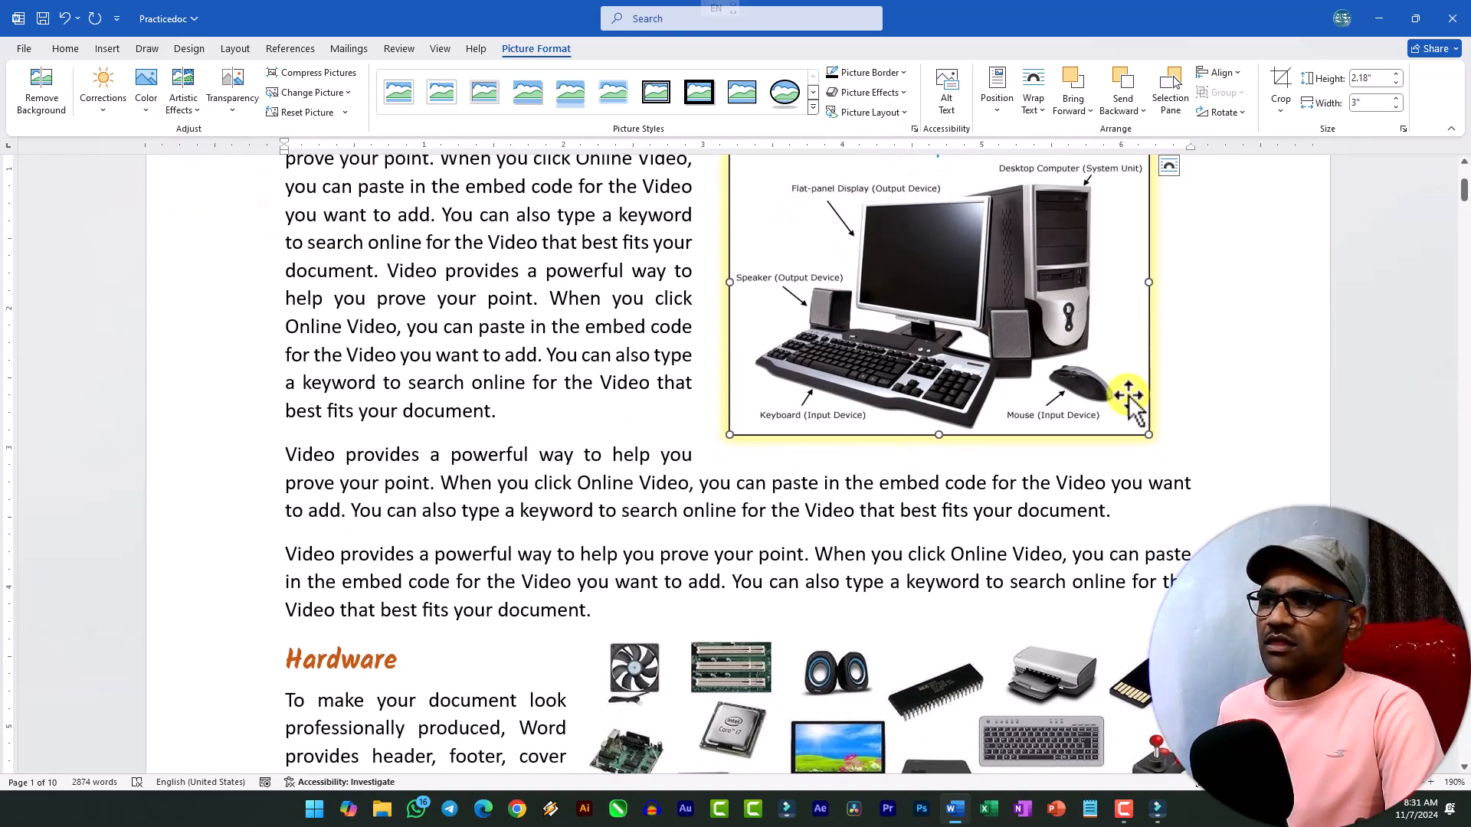
pyautogui.scroll(-5, 1088, 414)
pyautogui.scroll(1, 328, 215)
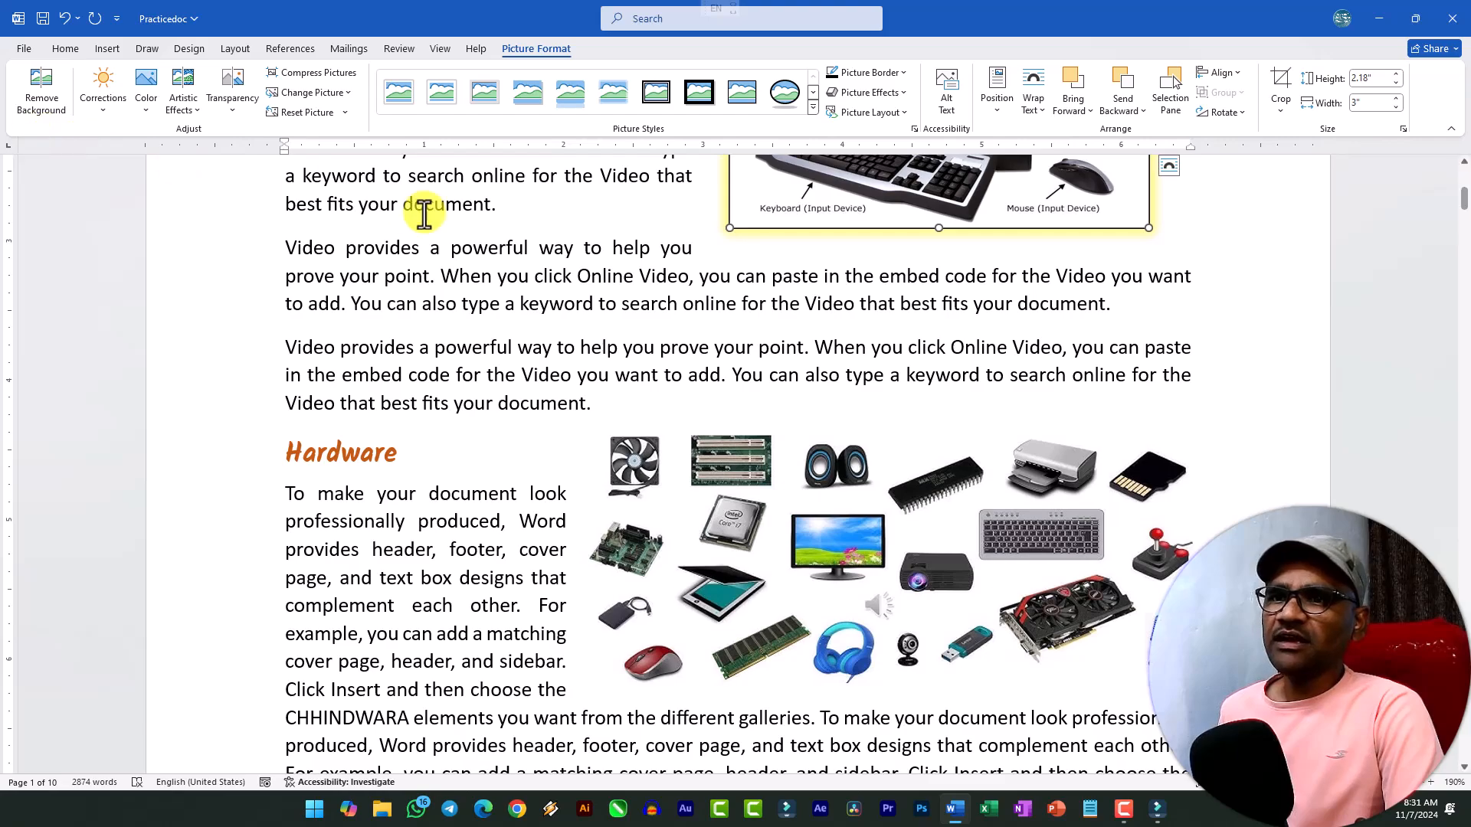
pyautogui.scroll(3, 516, 289)
pyautogui.scroll(-10, 526, 328)
pyautogui.scroll(-5, 580, 383)
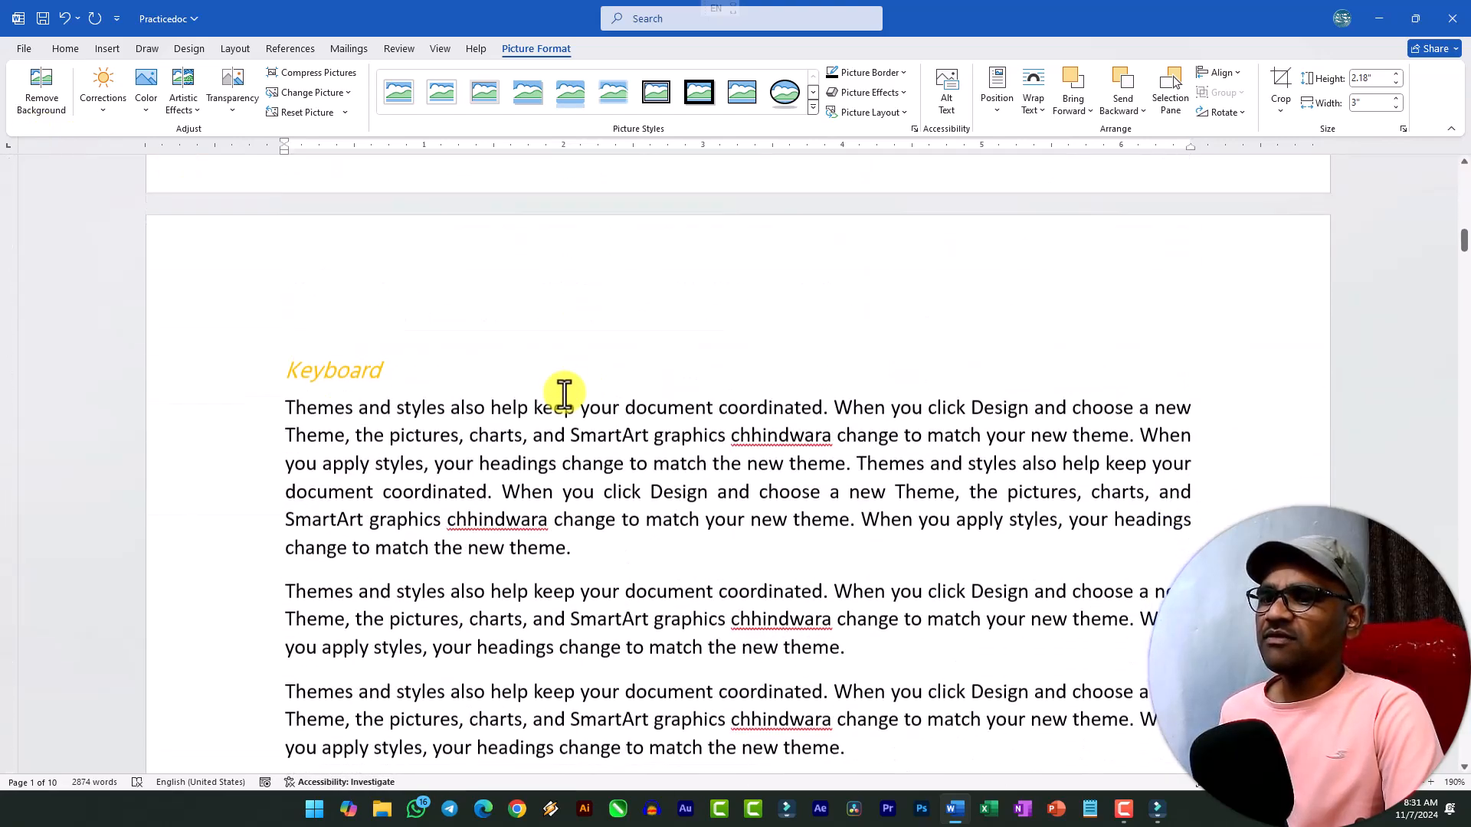
pyautogui.click(412, 299)
pyautogui.press('Return')
pyautogui.press('BackSpace')
pyautogui.click(106, 49)
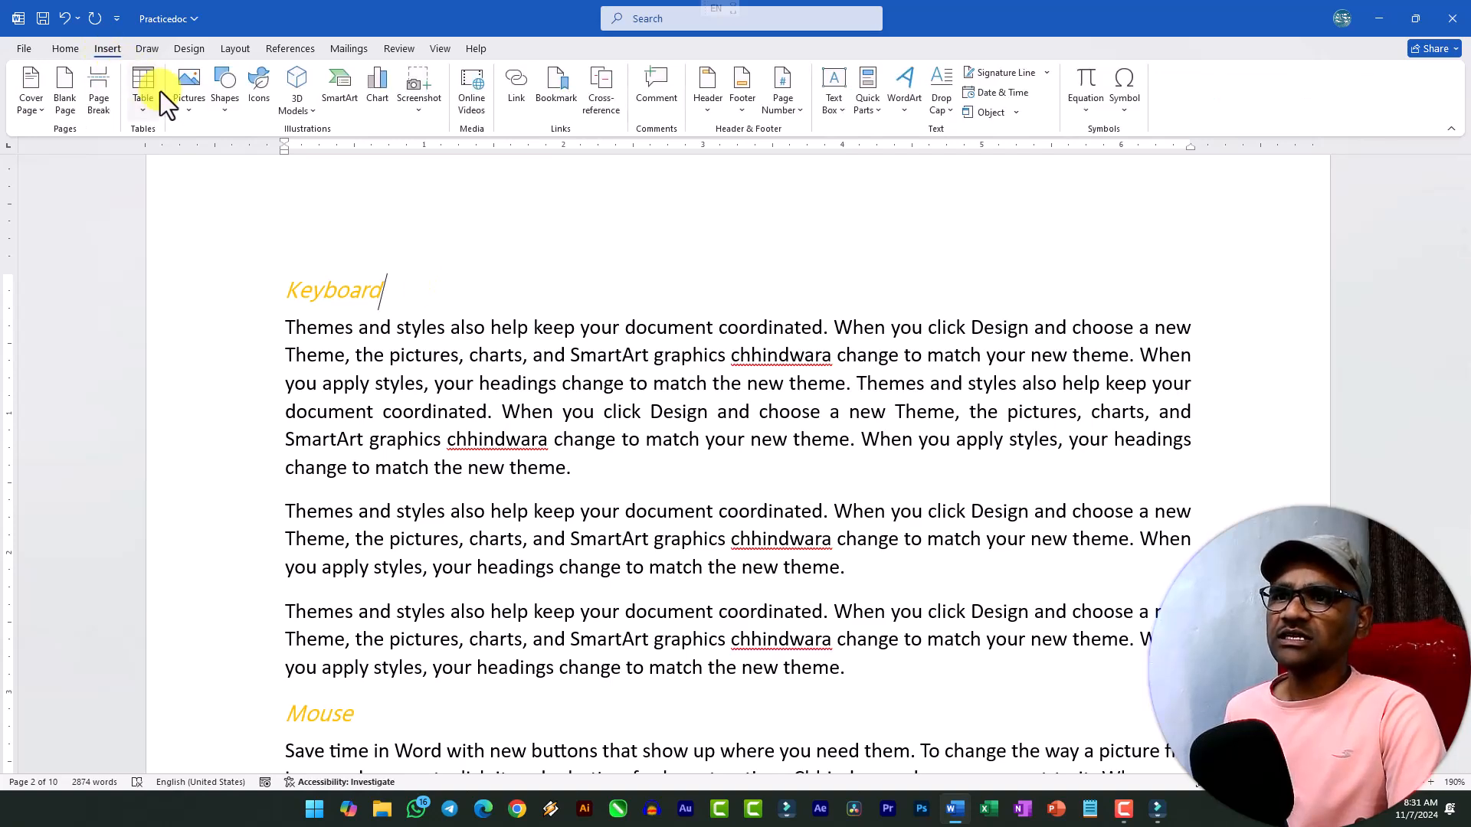
pyautogui.click(189, 88)
pyautogui.click(230, 158)
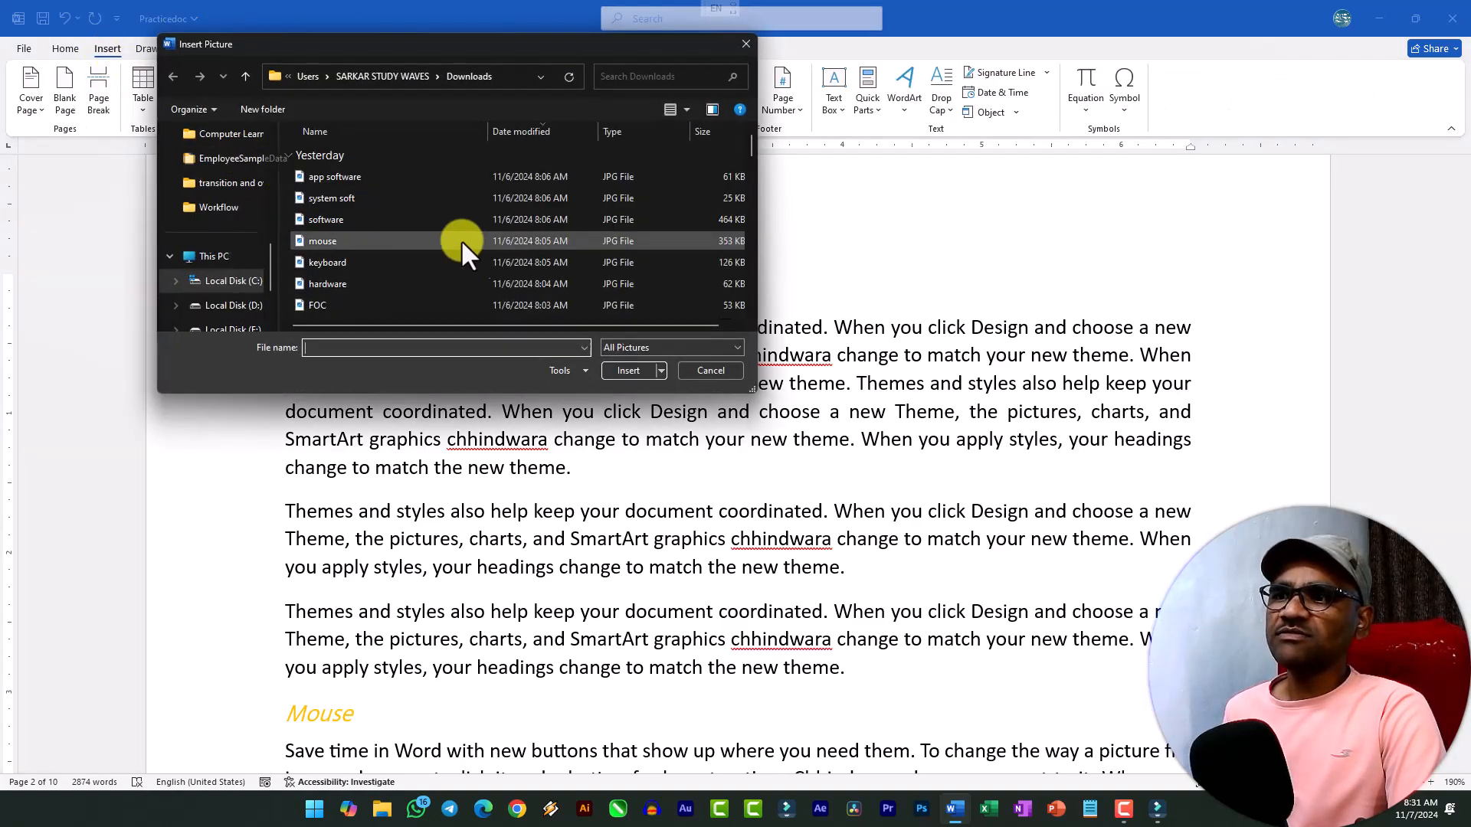
pyautogui.doubleClick(326, 264)
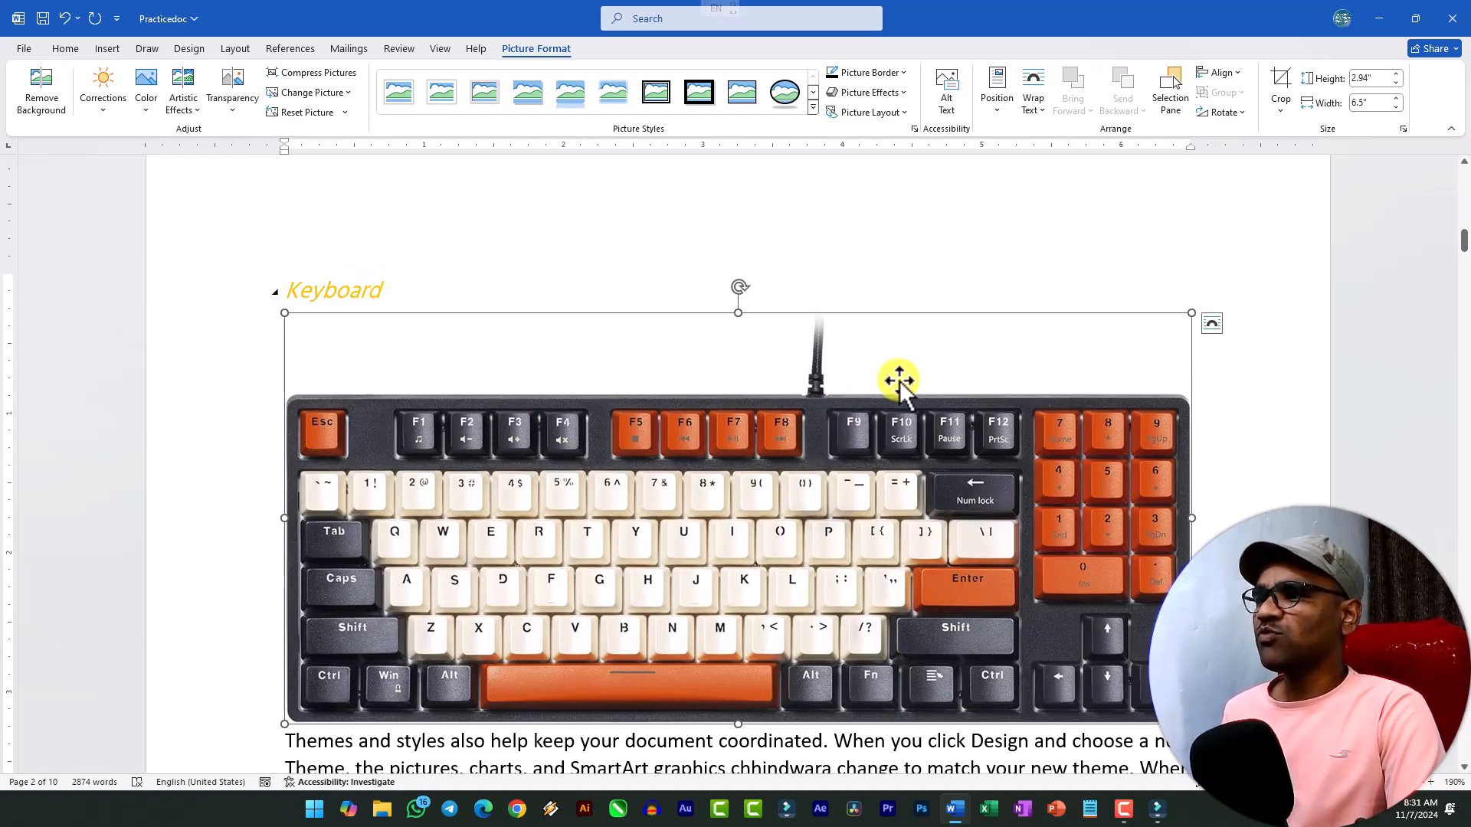
# Crop the cable strip off the keyboard picture's upper edge, then scale the picture down to about 6.42 by 2.34 inches.
pyautogui.click(1280, 81)
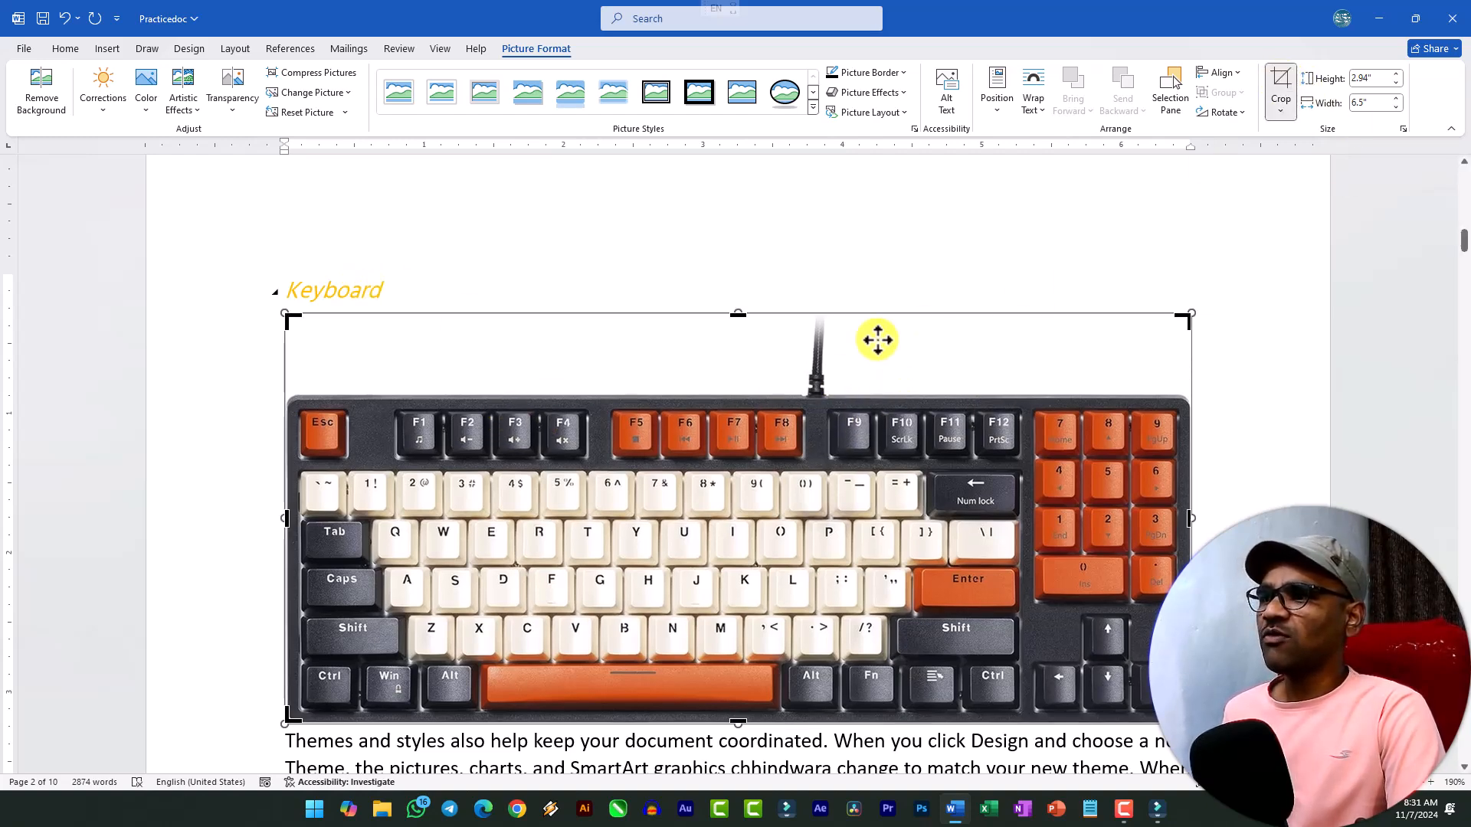
pyautogui.moveTo(740, 311); pyautogui.dragTo(742, 394)
pyautogui.click(1251, 413)
pyautogui.click(587, 520)
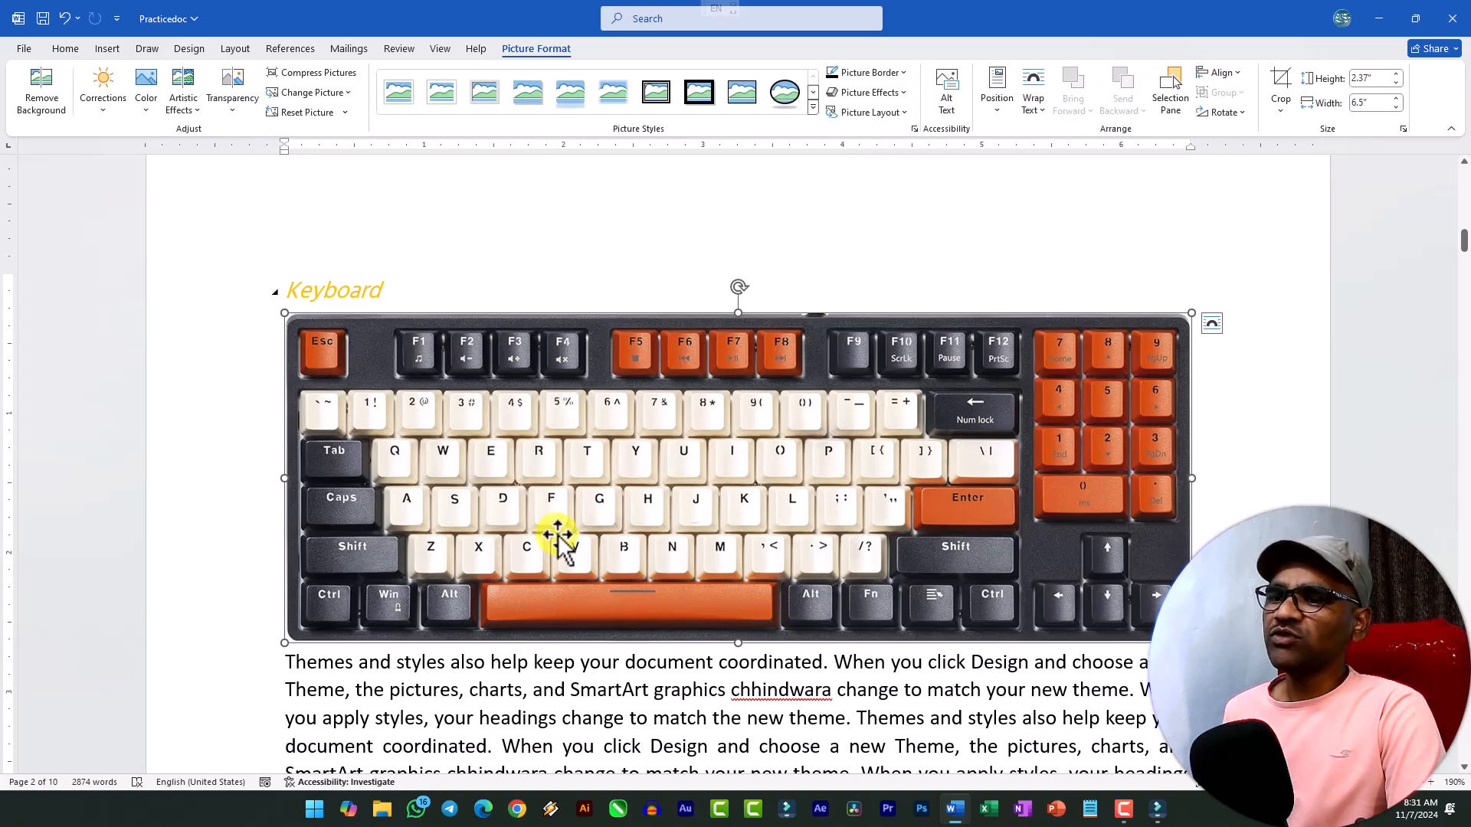
pyautogui.moveTo(1192, 642)
pyautogui.mouseDown()
pyautogui.moveTo(1044, 558)
pyautogui.moveTo(1142, 595)
pyautogui.moveTo(1181, 639)
pyautogui.mouseUp()
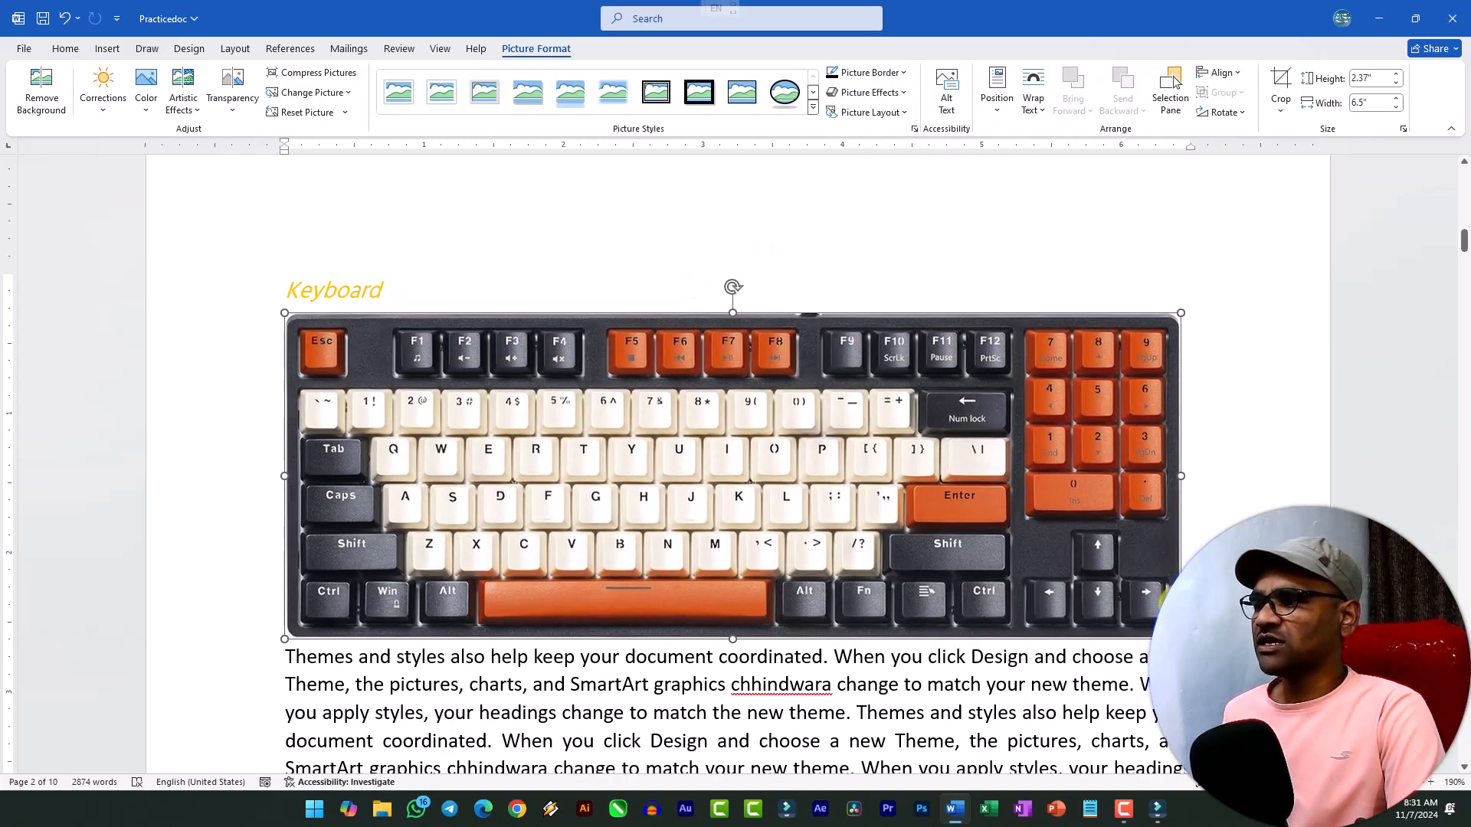
# Insert the picture file mouse from this device's Downloads folder at the end of the Mouse heading.
pyautogui.scroll(-8, 585, 574)
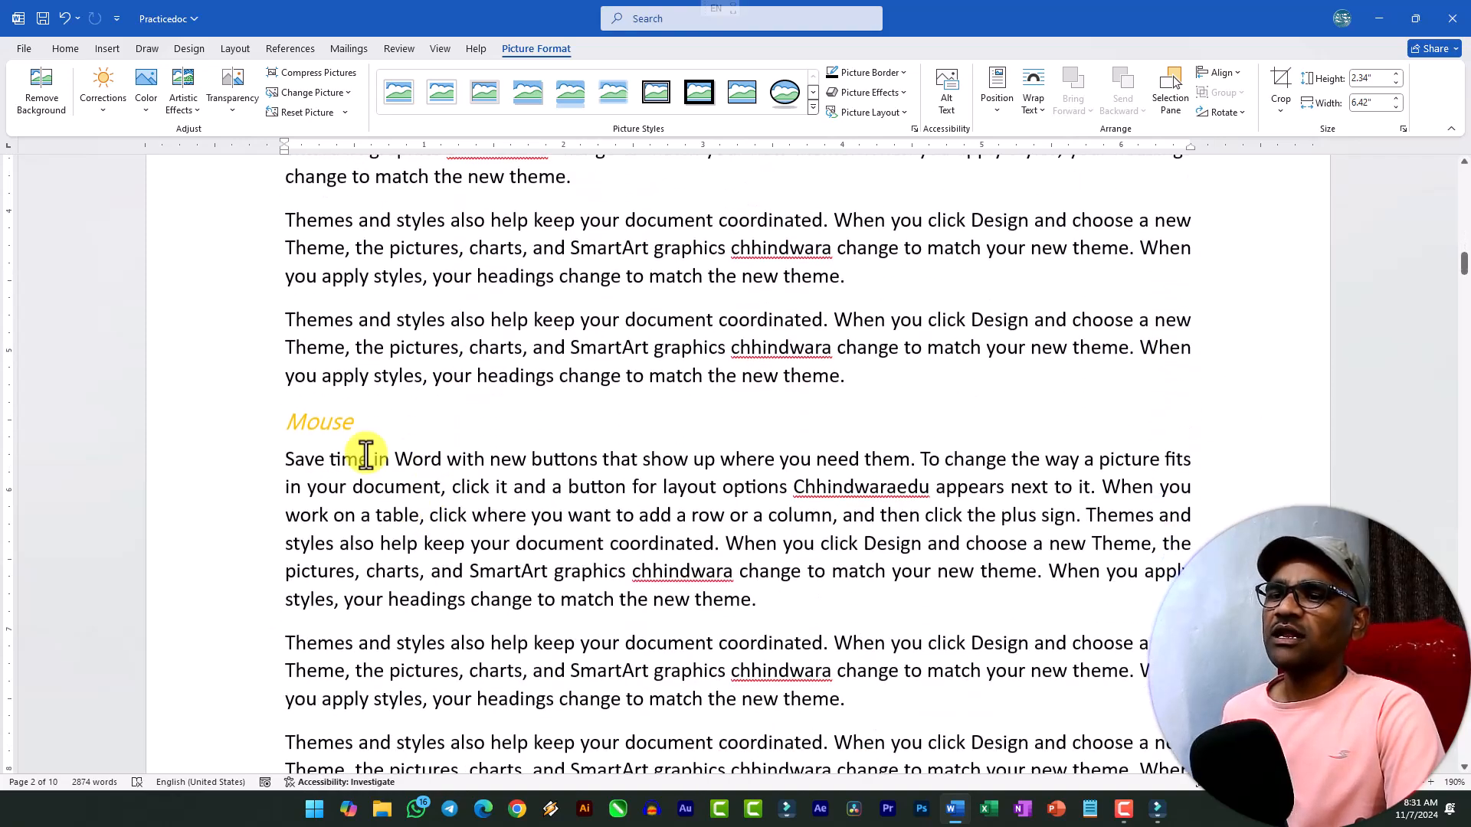
pyautogui.click(368, 426)
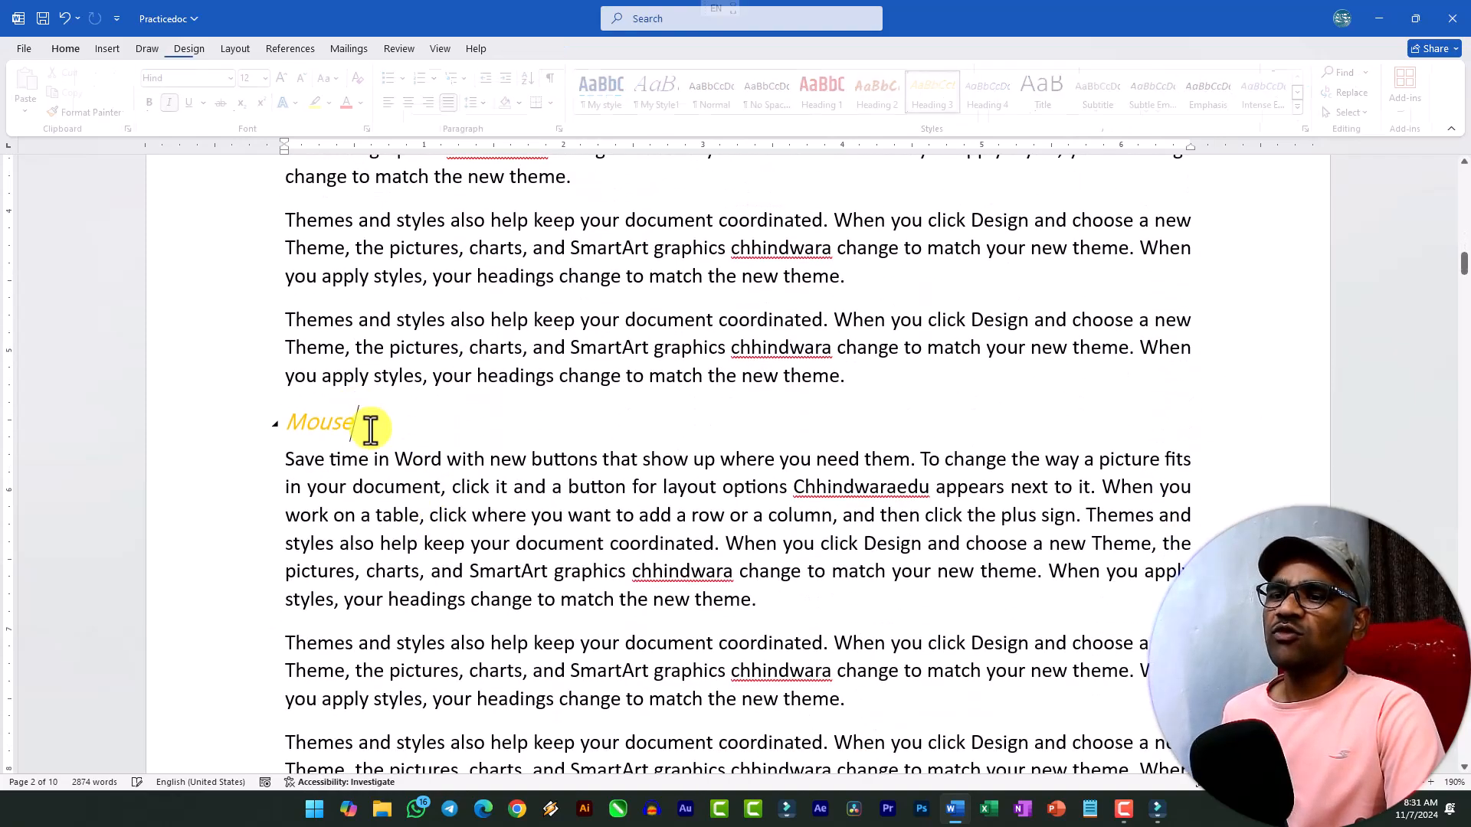
pyautogui.click(108, 49)
pyautogui.click(186, 76)
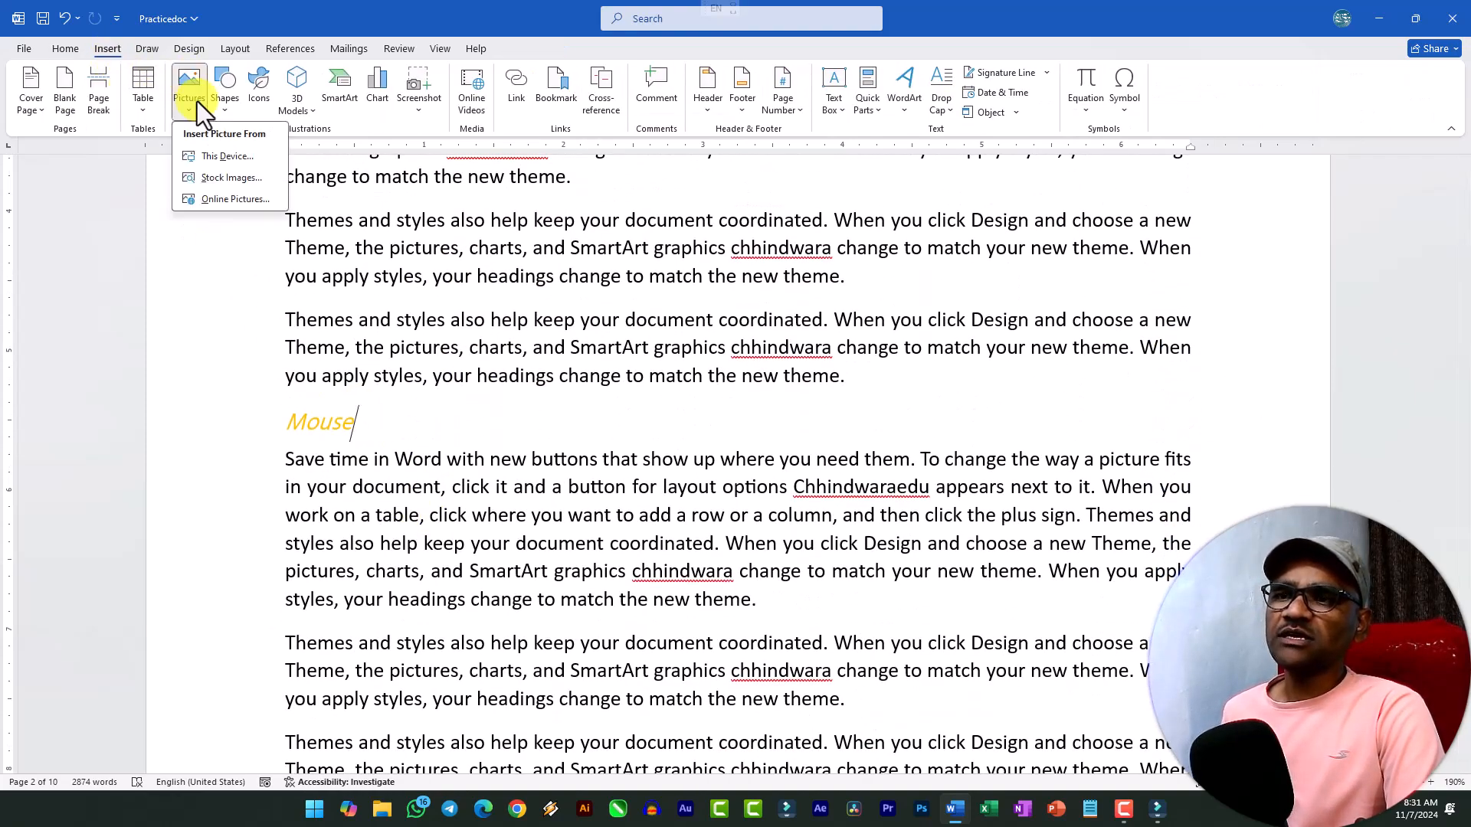
pyautogui.click(222, 158)
pyautogui.doubleClick(325, 242)
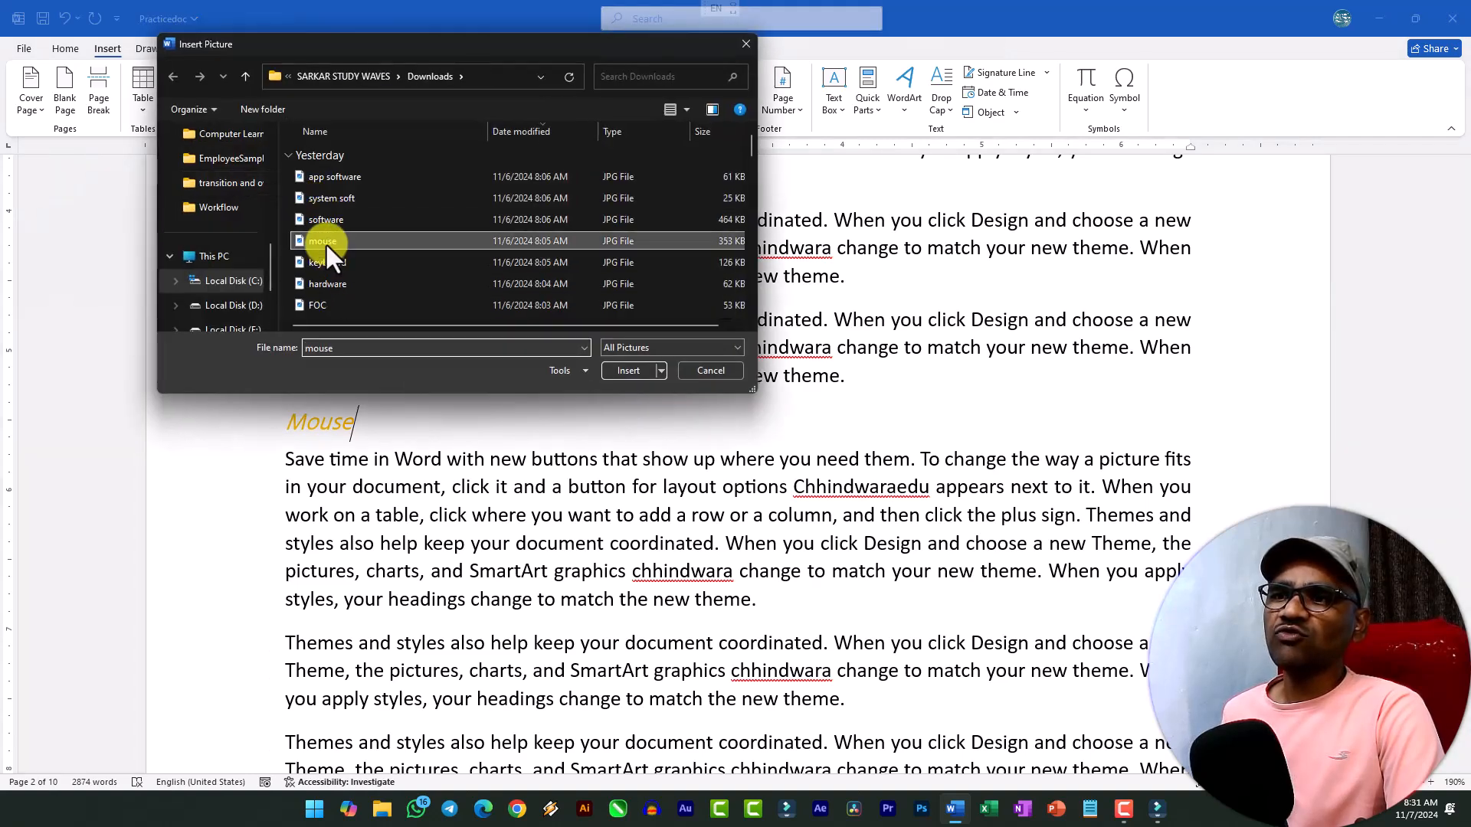
# Apply the Brightness 0% (Normal), Contrast +20% correction to the mouse picture.
pyautogui.scroll(-4, 596, 448)
pyautogui.scroll(5, 595, 448)
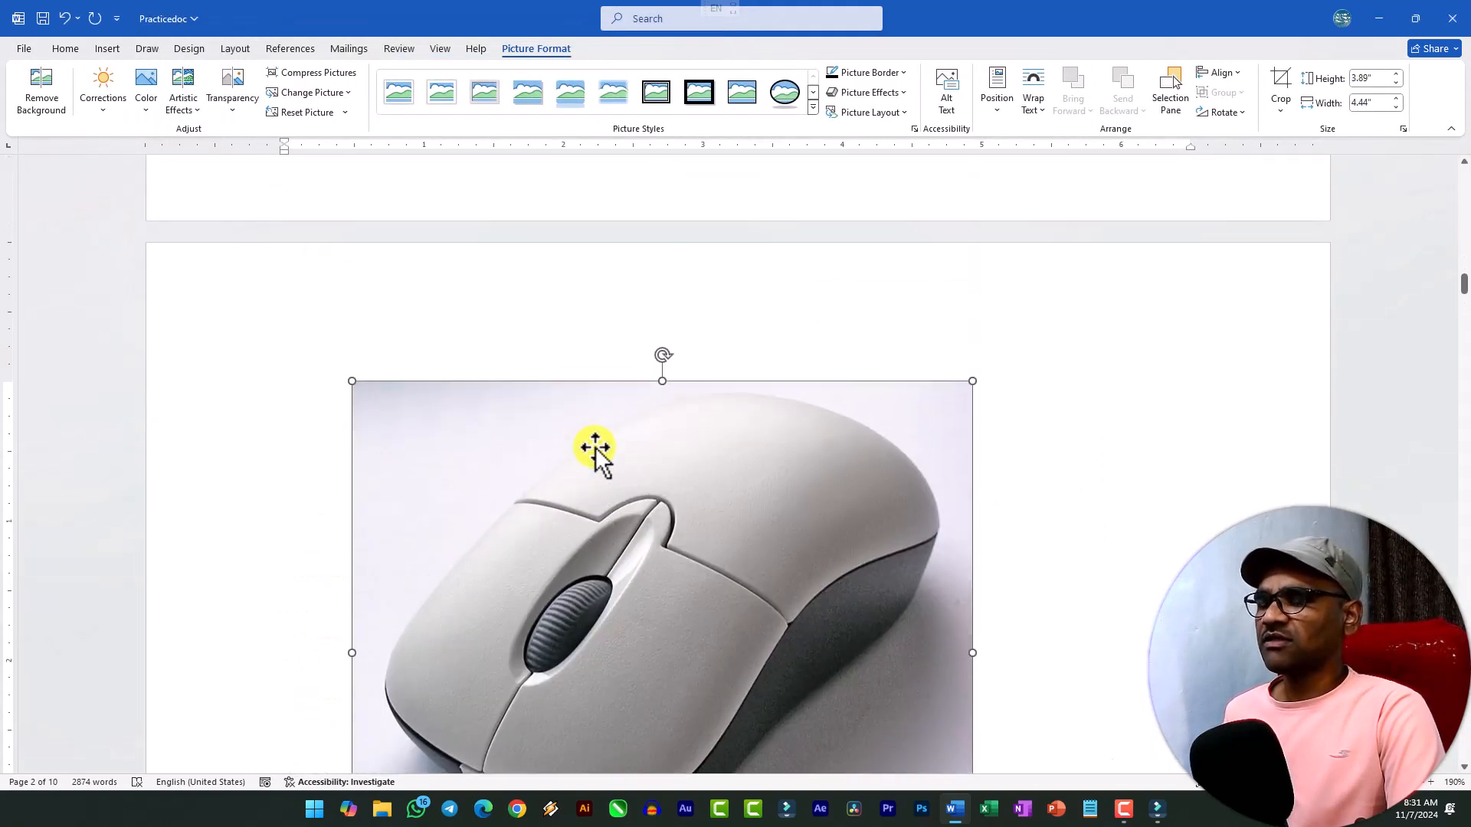
pyautogui.scroll(-7, 595, 447)
pyautogui.scroll(5, 842, 536)
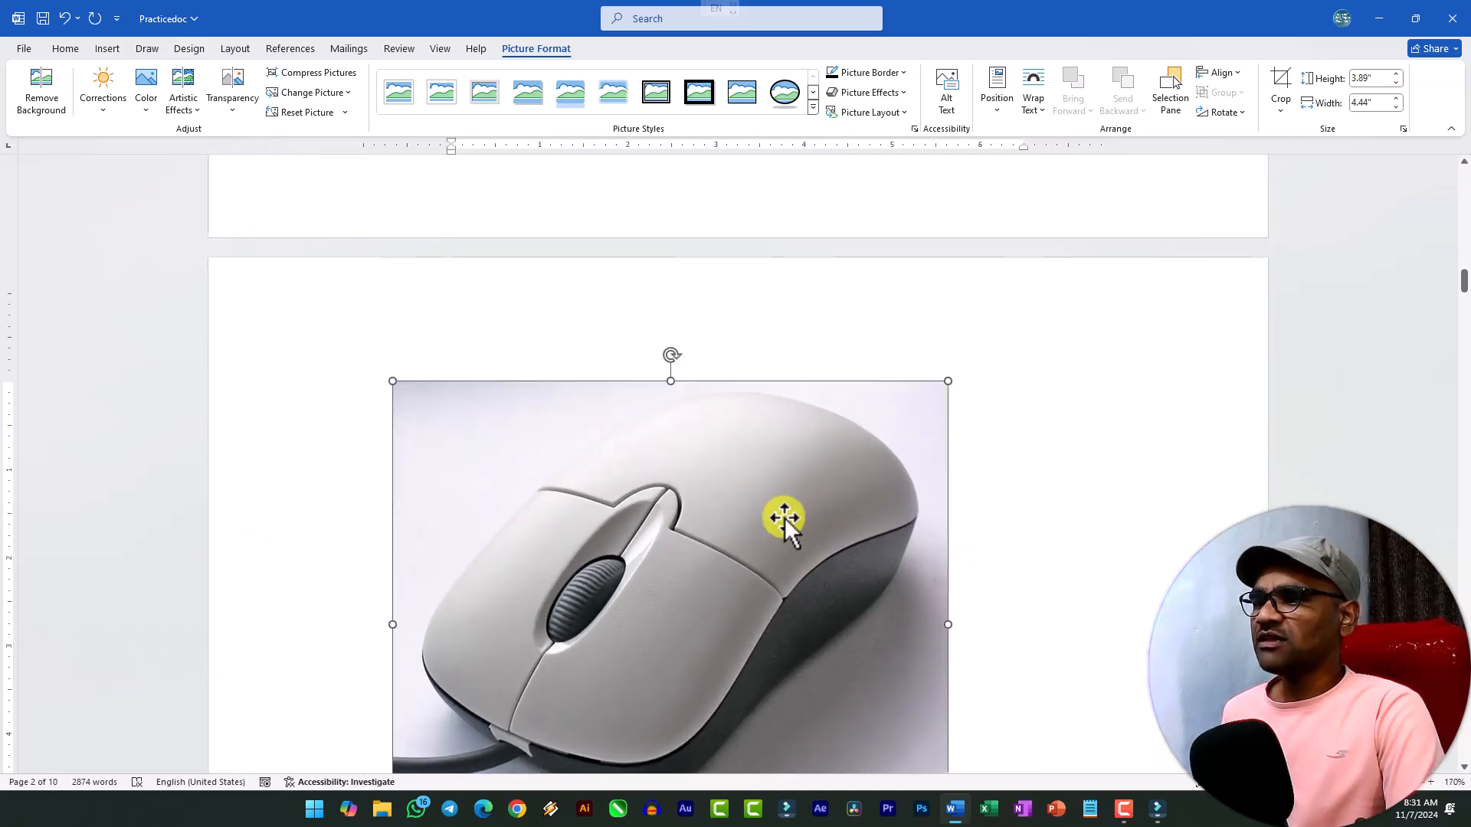
pyautogui.scroll(-2, 728, 490)
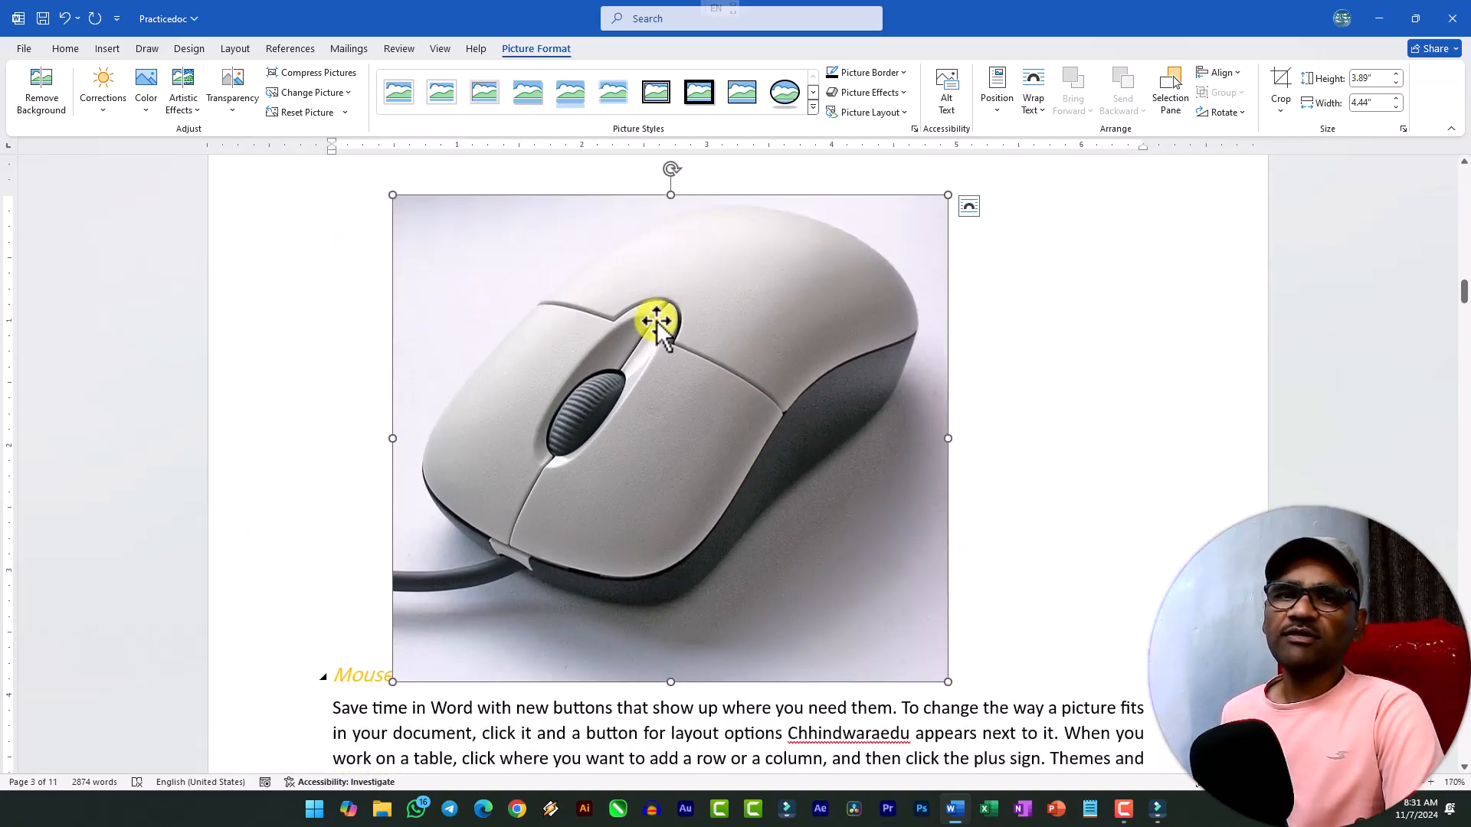
pyautogui.click(106, 107)
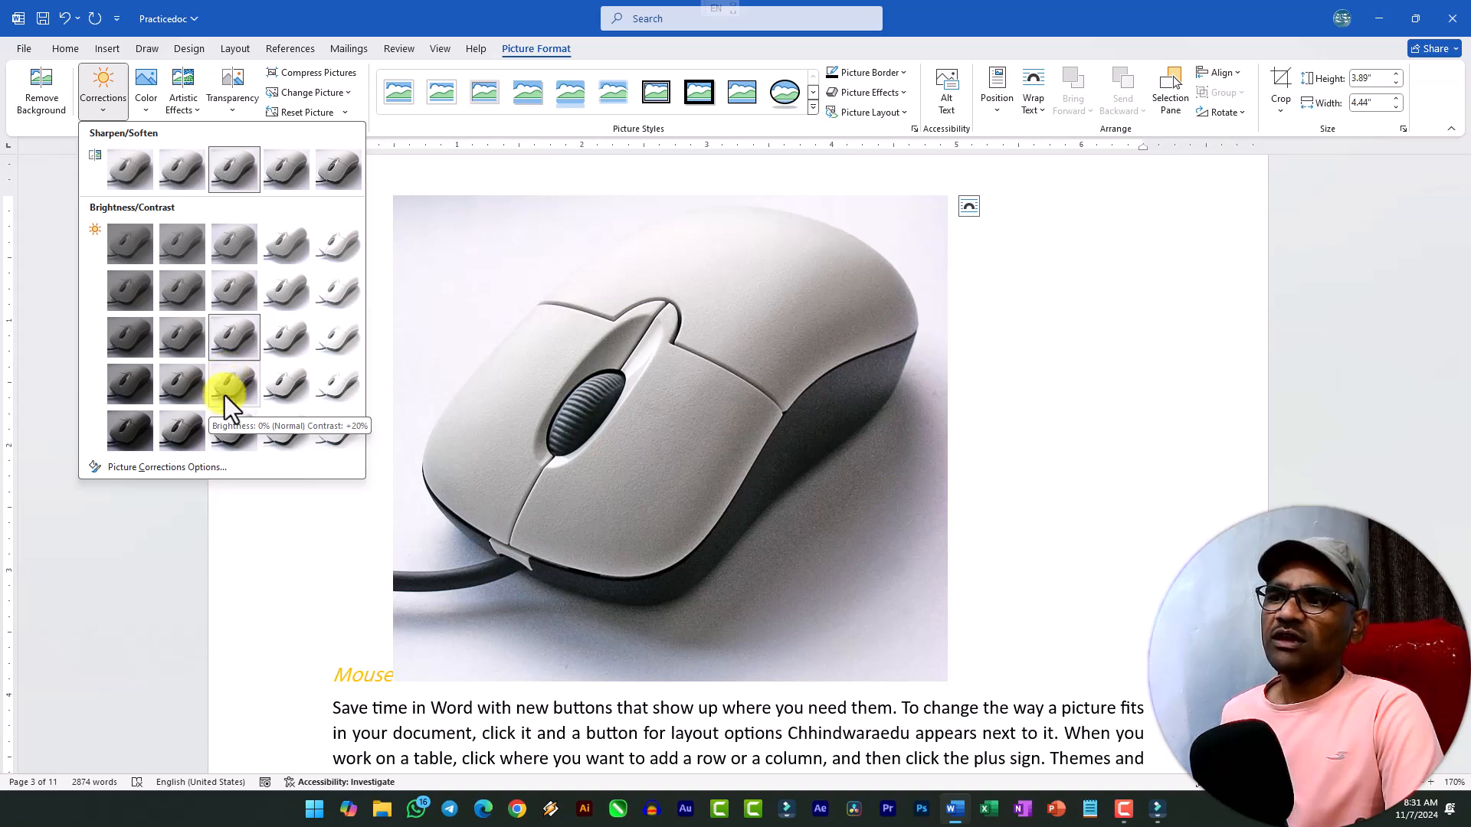
pyautogui.click(223, 394)
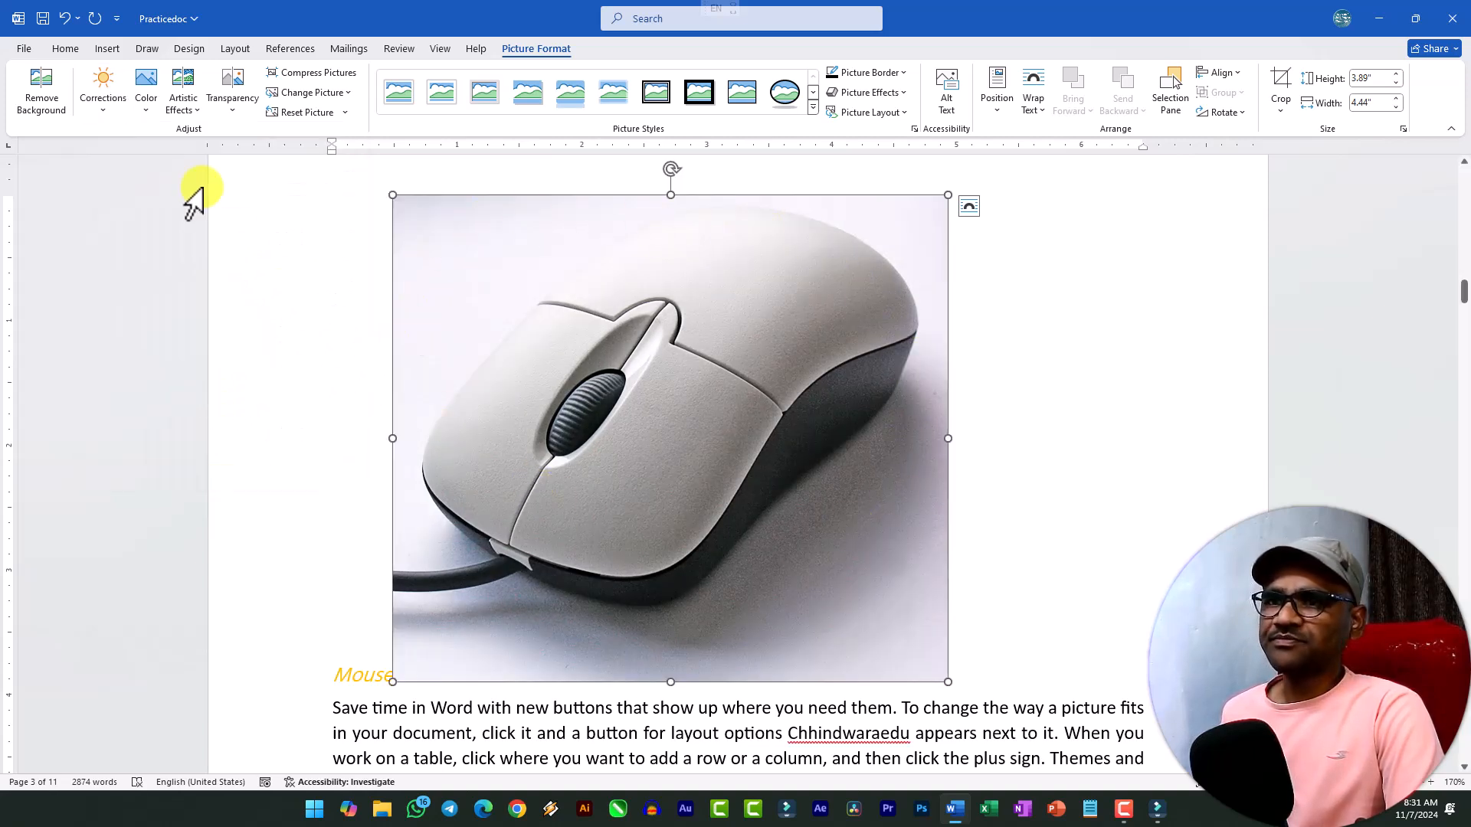
# Open the colour saturation, tone and recolor choices for the mouse picture.
pyautogui.click(150, 108)
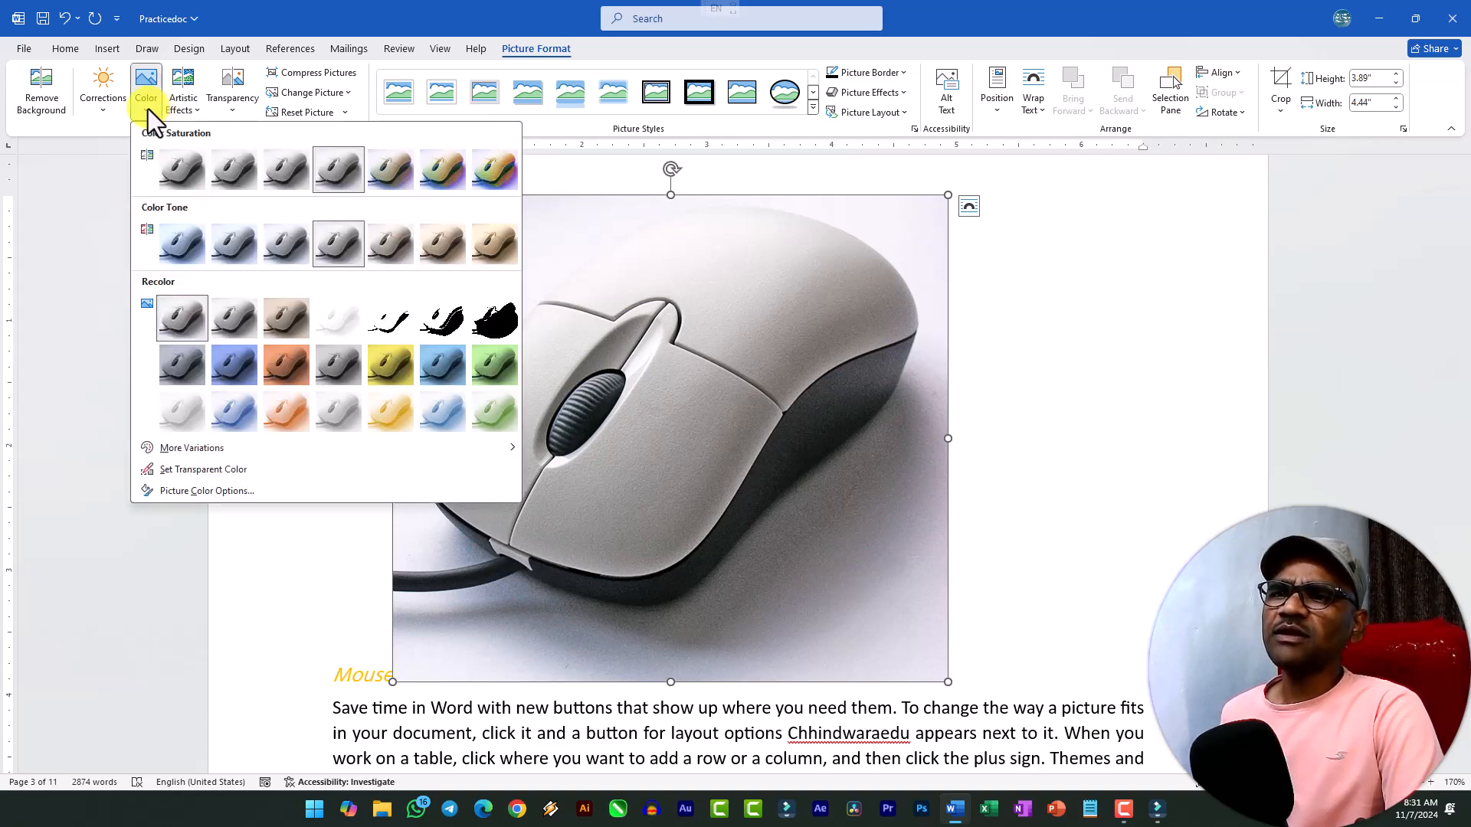
pyautogui.click(106, 113)
pyautogui.click(154, 108)
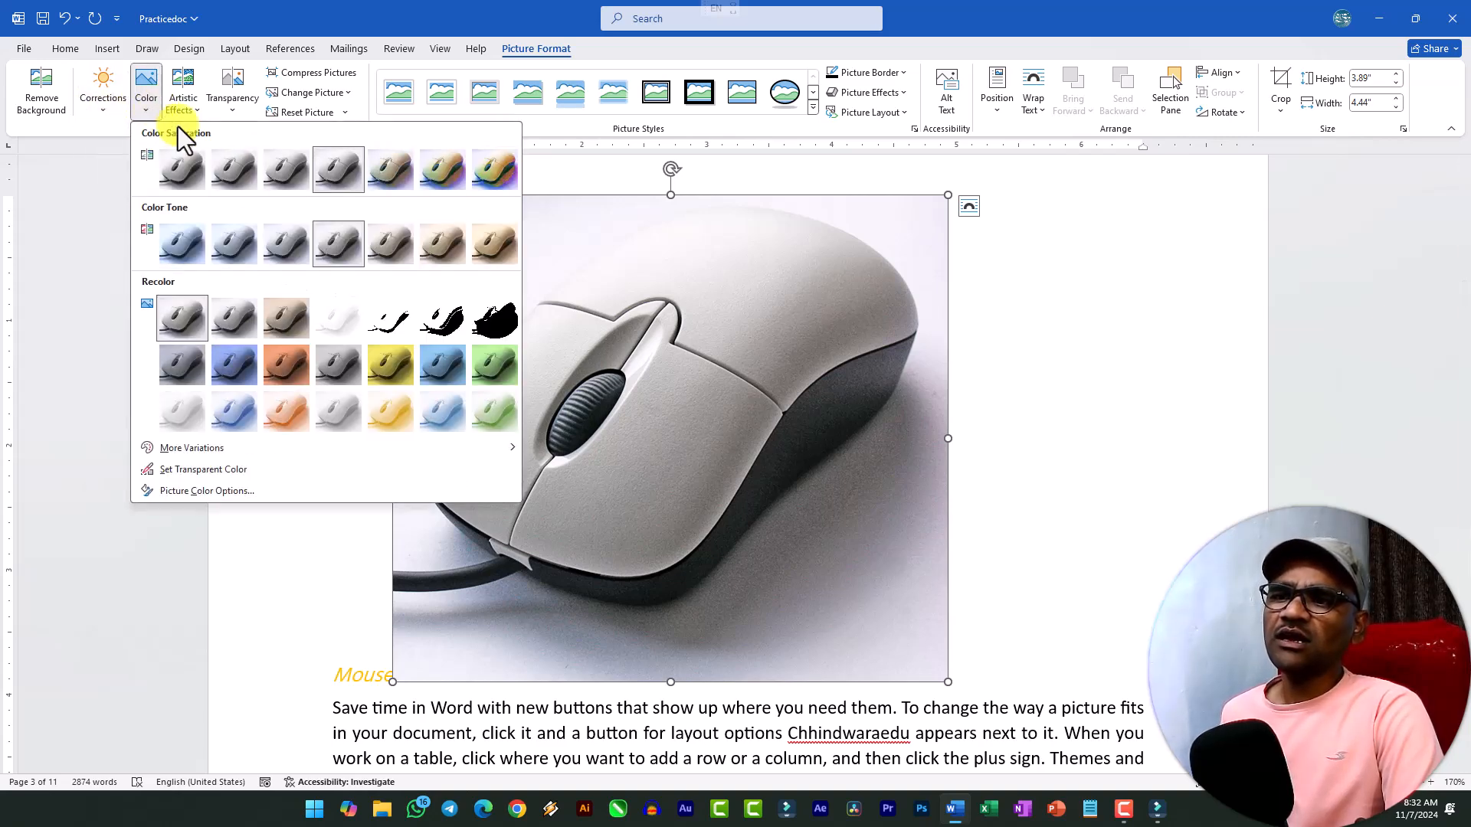
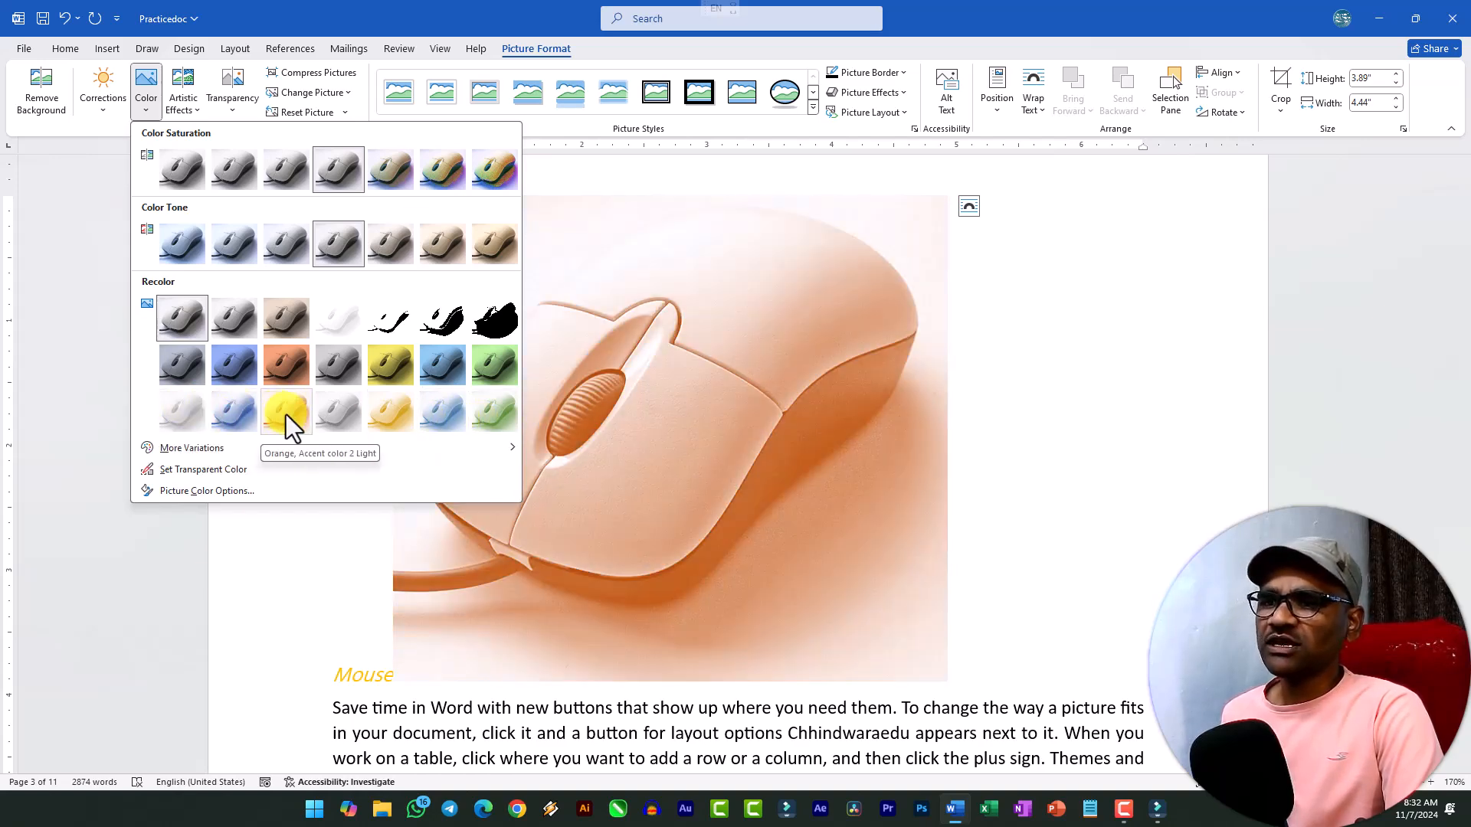
# Recolor the mouse picture with Orange, Accent color 2 Light, and replace that with the dark blue accent variation.
pyautogui.click(286, 414)
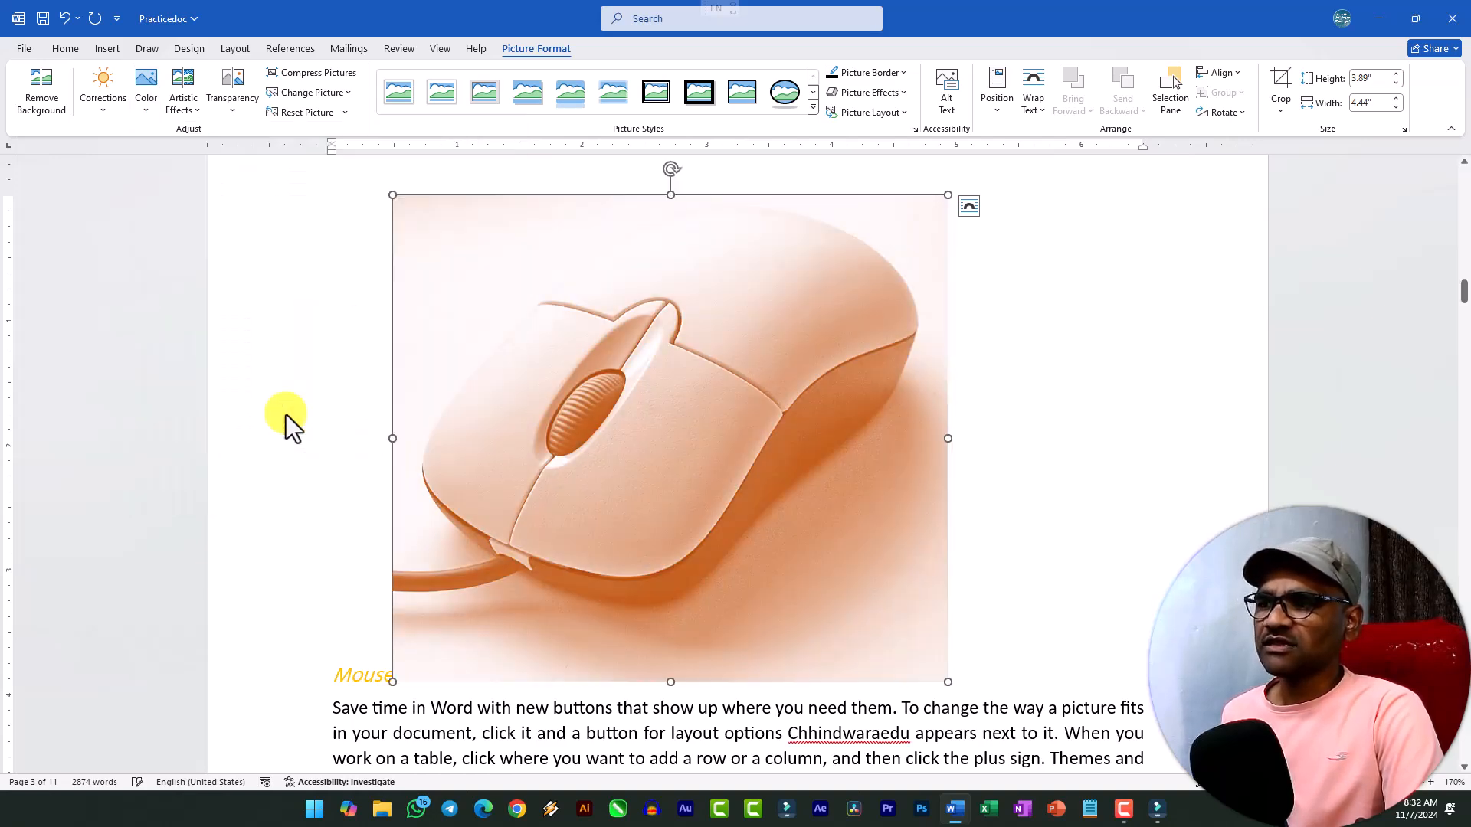
pyautogui.click(144, 96)
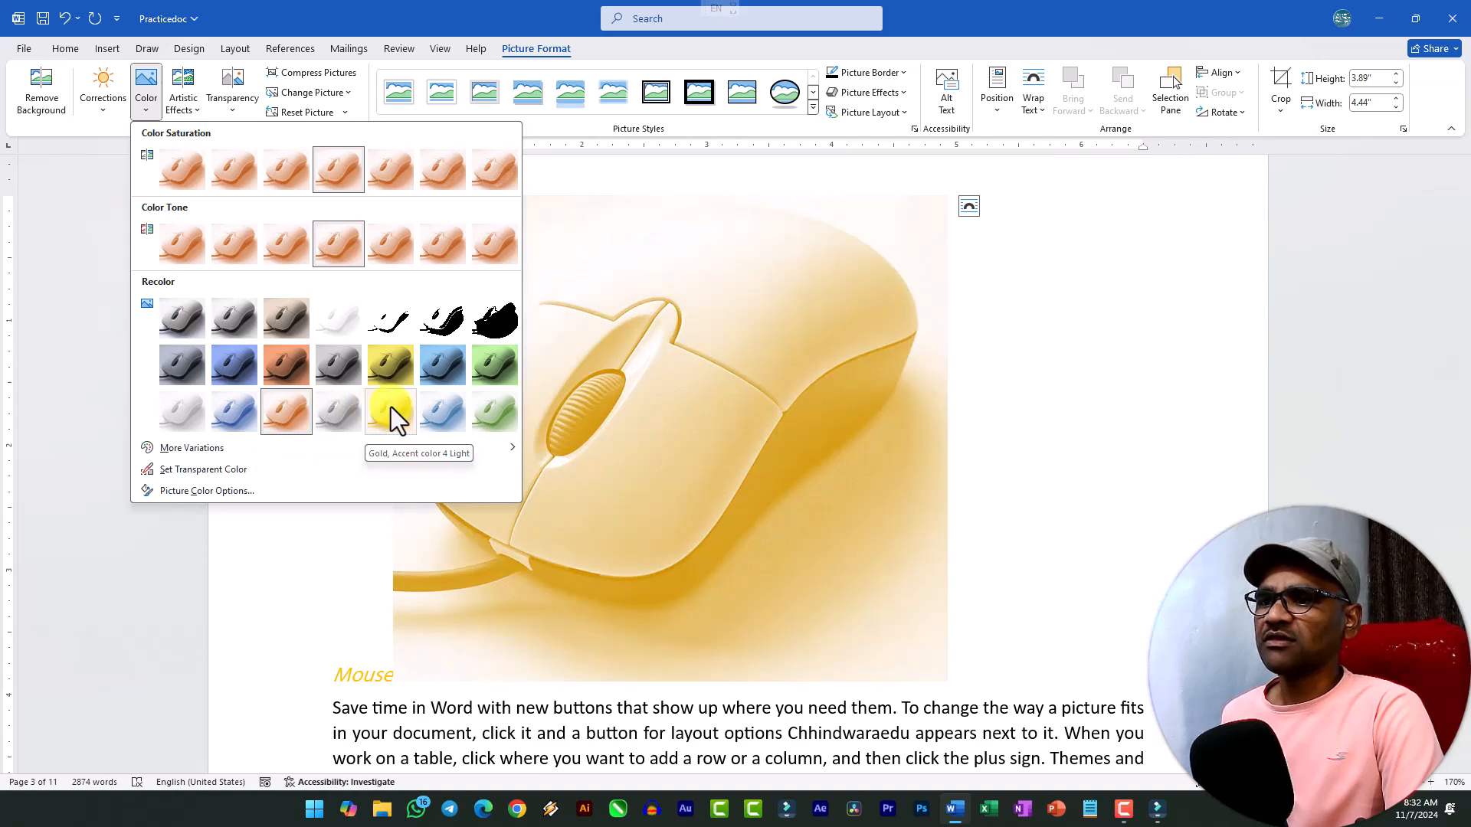
pyautogui.click(435, 374)
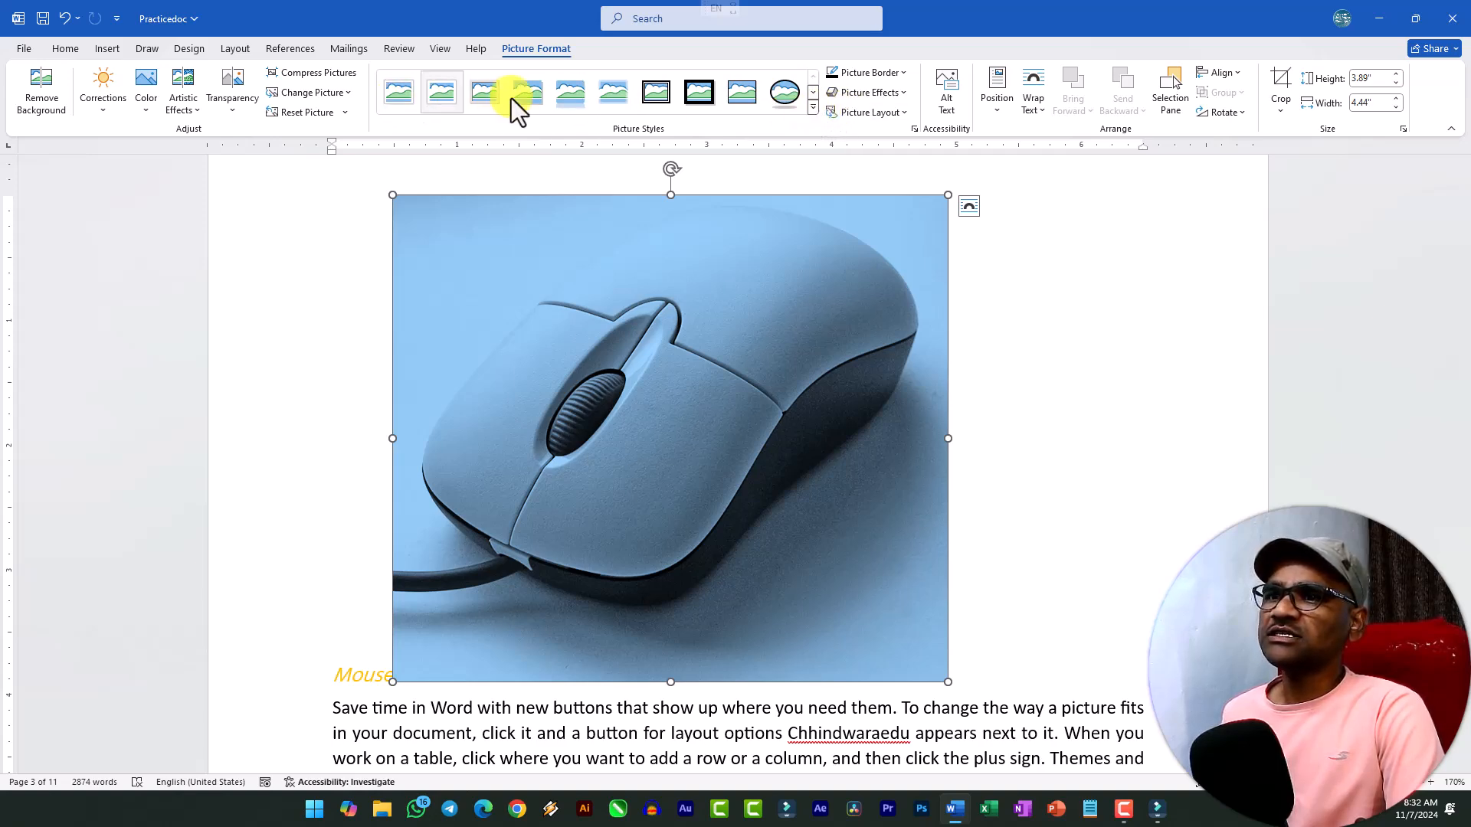
# Apply the Bevel Perspective style to the mouse picture and make the text wrap around it.
pyautogui.click(815, 106)
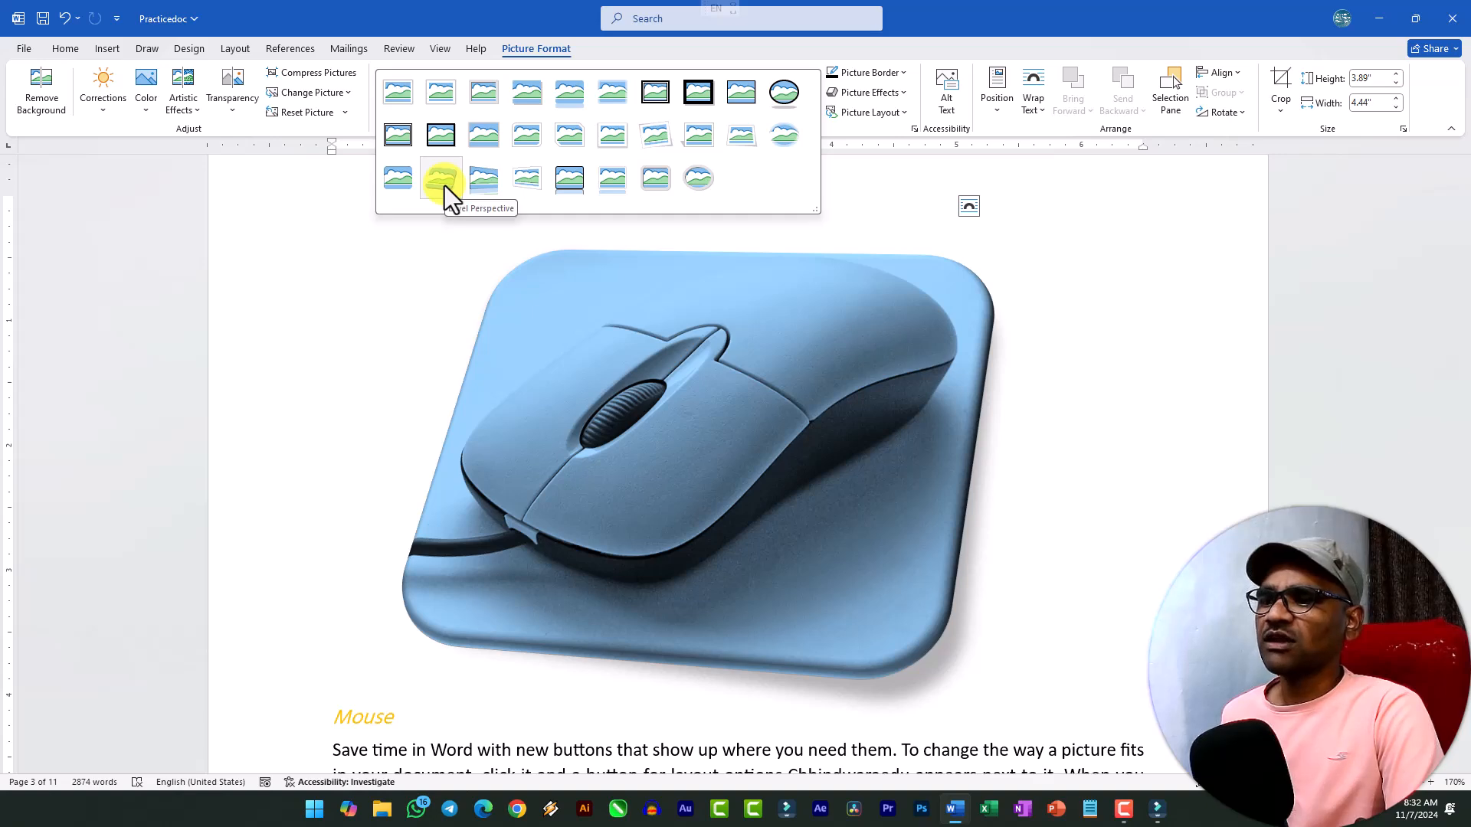
pyautogui.click(443, 182)
pyautogui.click(1029, 109)
pyautogui.click(1045, 164)
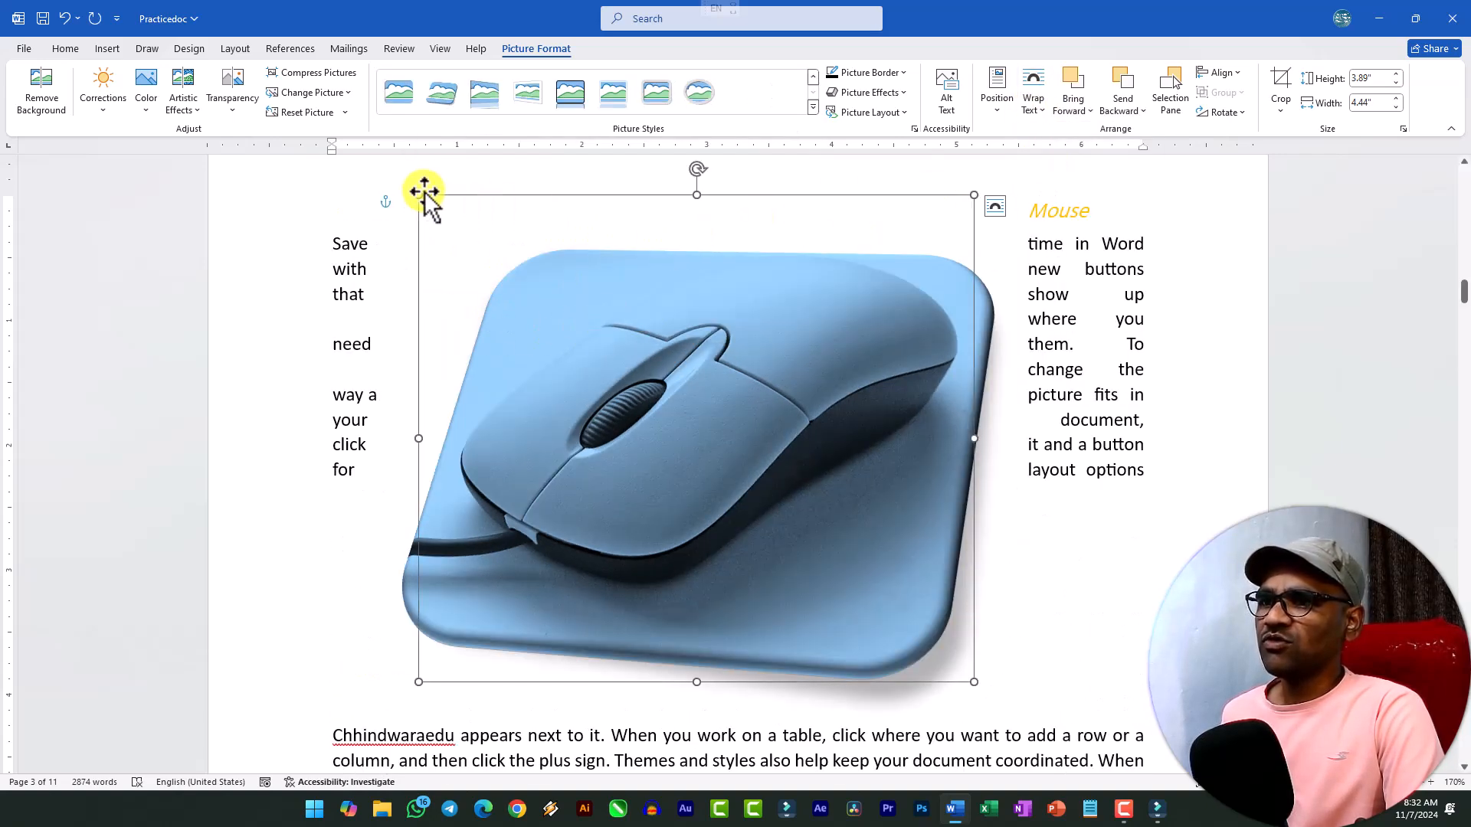
# Scale the mouse picture down to about 3.23 by 2.83 inches and place it at the left margin below the Mouse heading.
pyautogui.moveTo(419, 195); pyautogui.dragTo(723, 329)
pyautogui.scroll(1, 866, 424)
pyautogui.scroll(3, 865, 425)
pyautogui.moveTo(841, 582); pyautogui.dragTo(599, 548)
pyautogui.scroll(-3, 609, 498)
pyautogui.click(847, 431)
pyautogui.click(624, 358)
pyautogui.scroll(2, 619, 361)
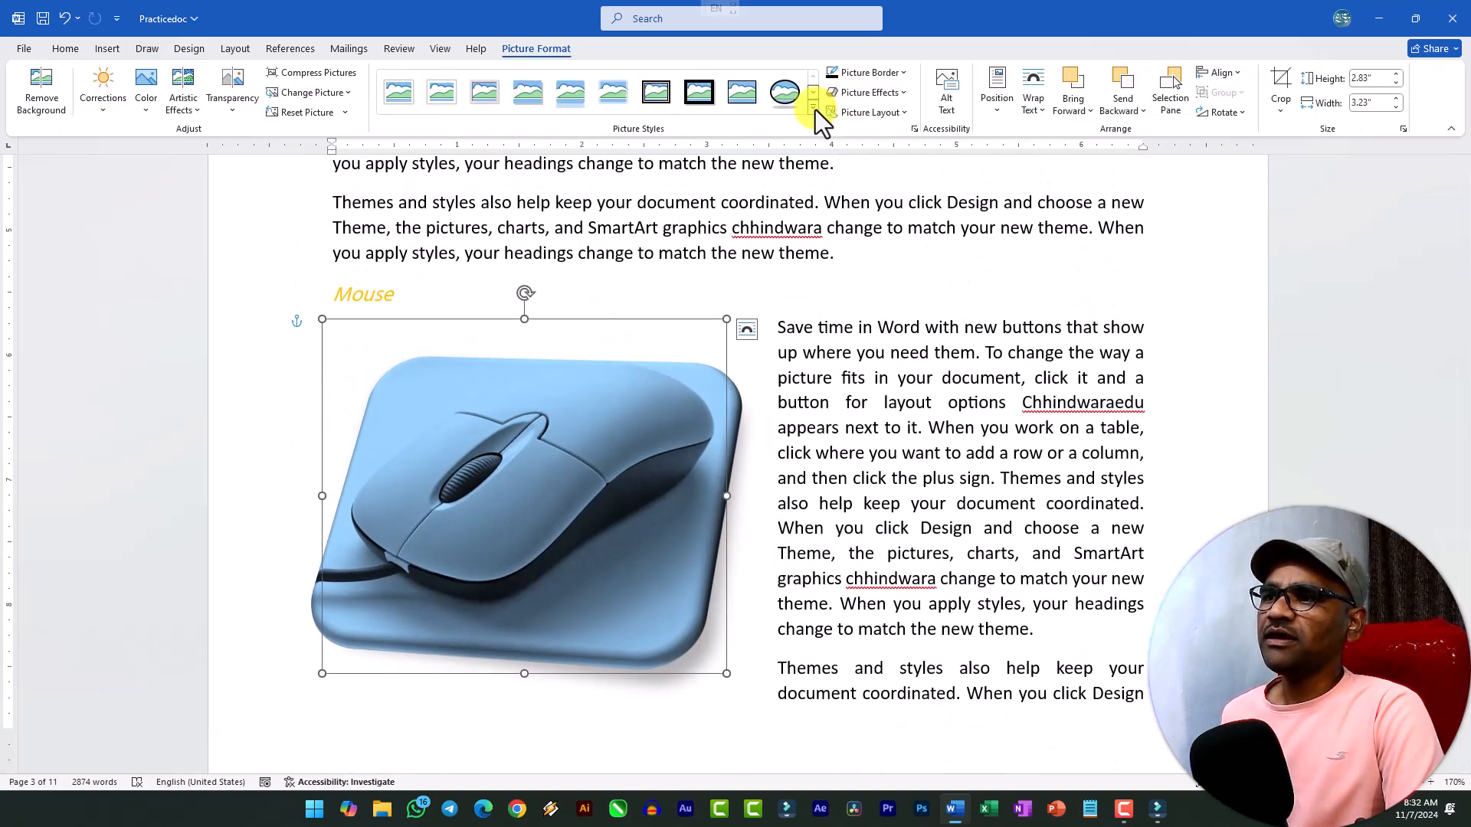
pyautogui.click(813, 109)
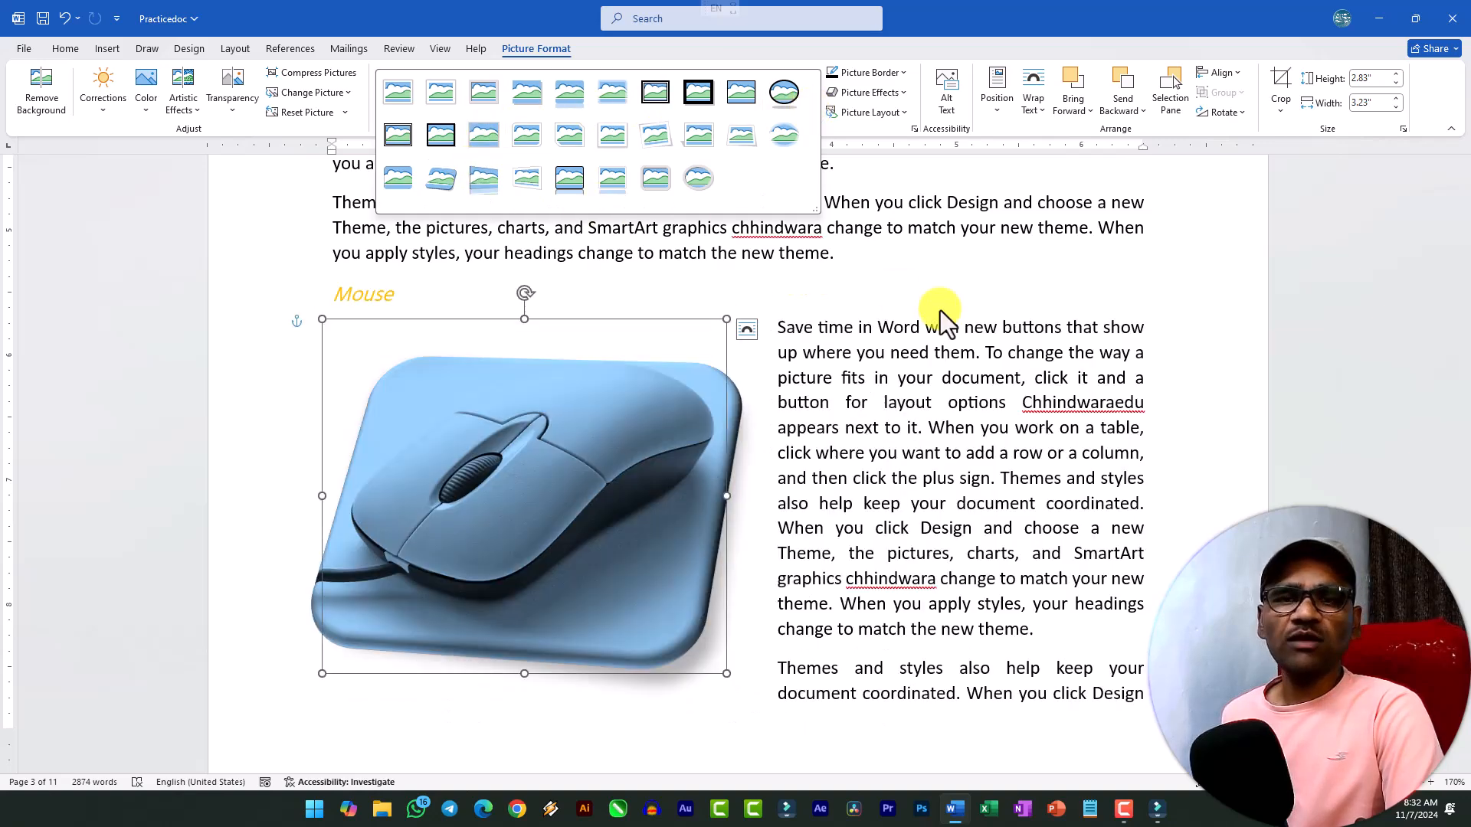
pyautogui.click(1131, 270)
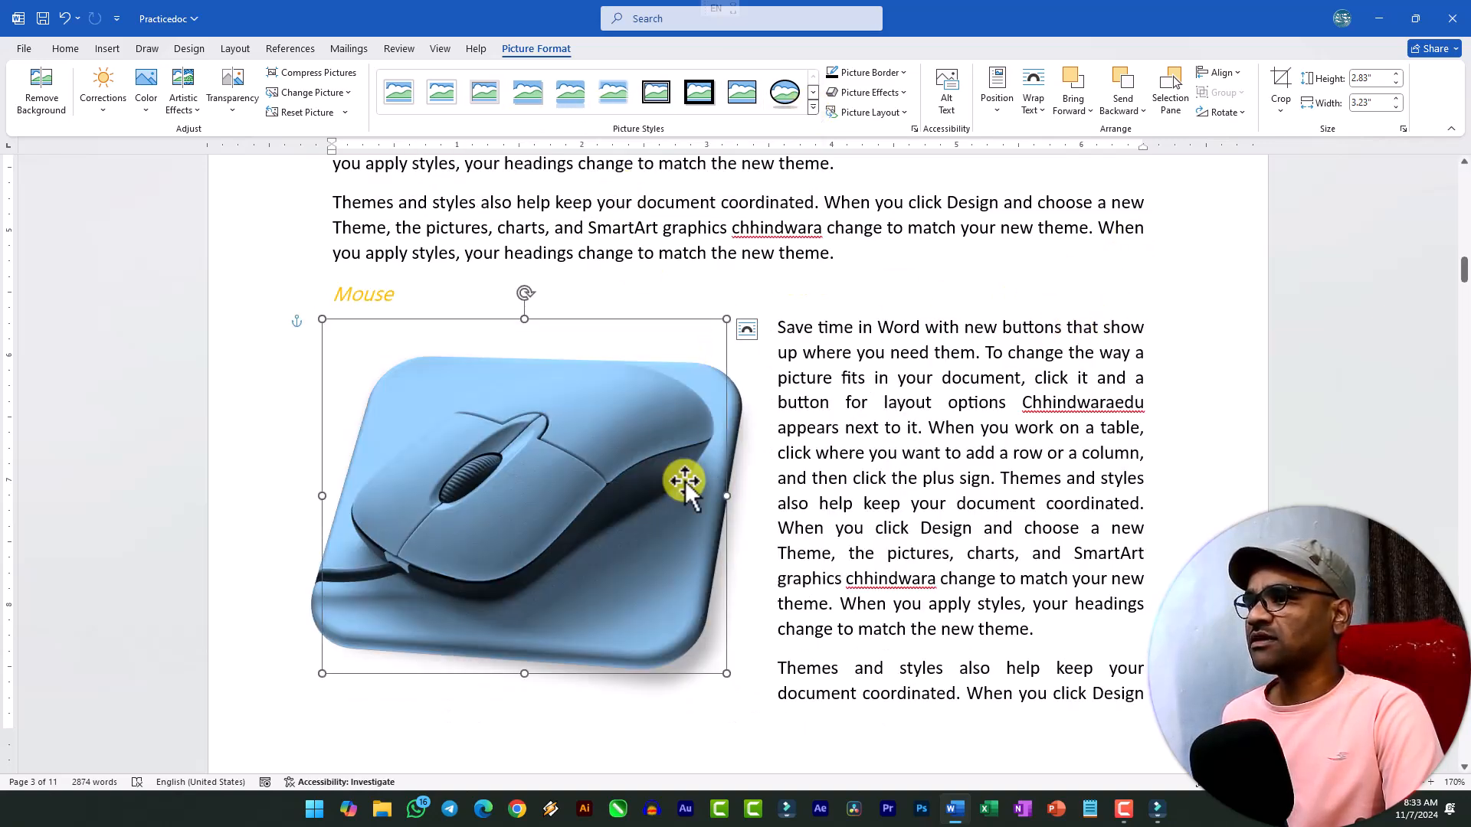
# Try cropping the mouse picture to a partial circle shape from the basic shapes, and undo the crop.
pyautogui.click(1279, 112)
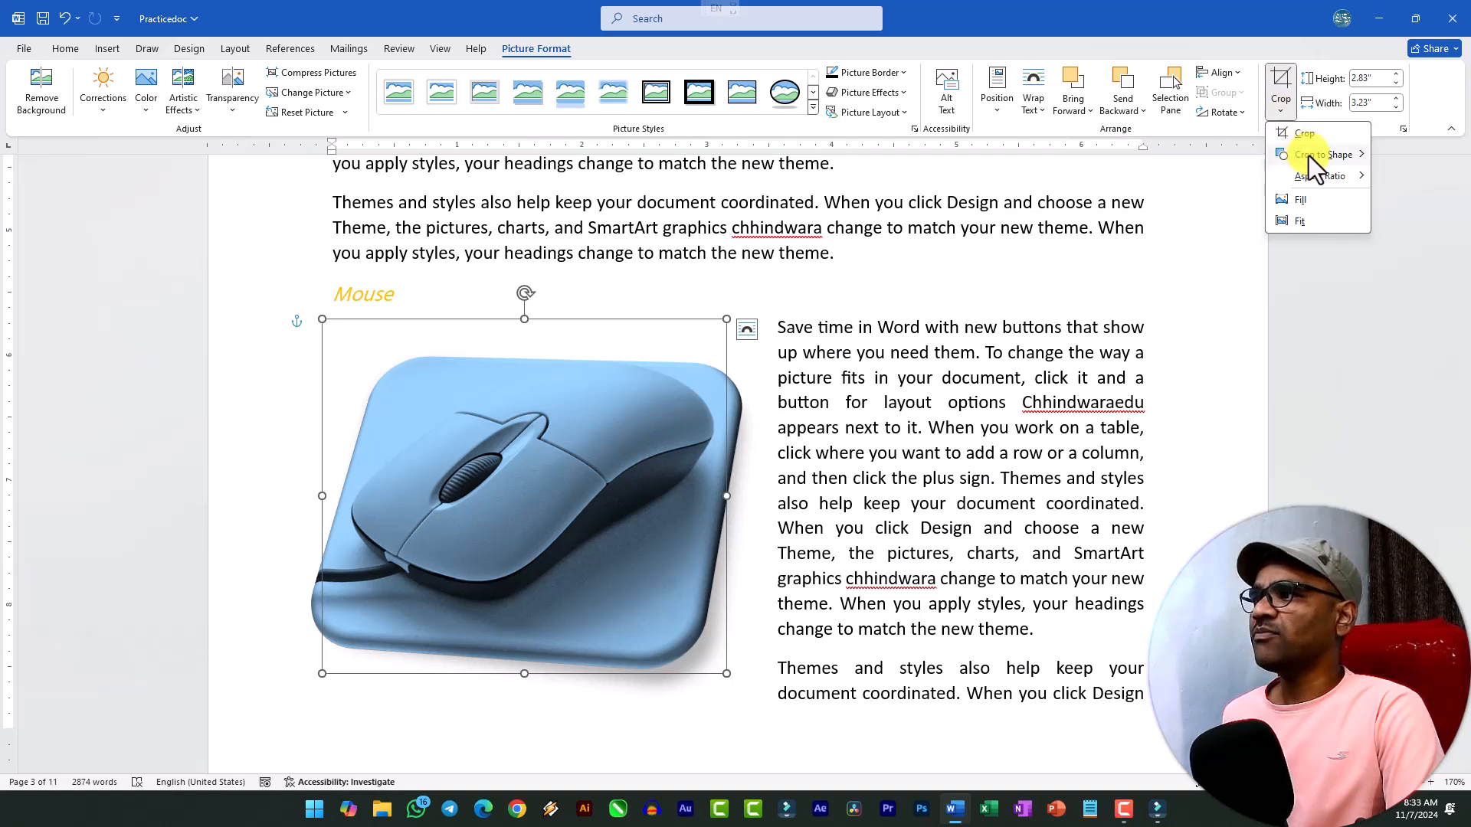
pyautogui.moveTo(1294, 158)
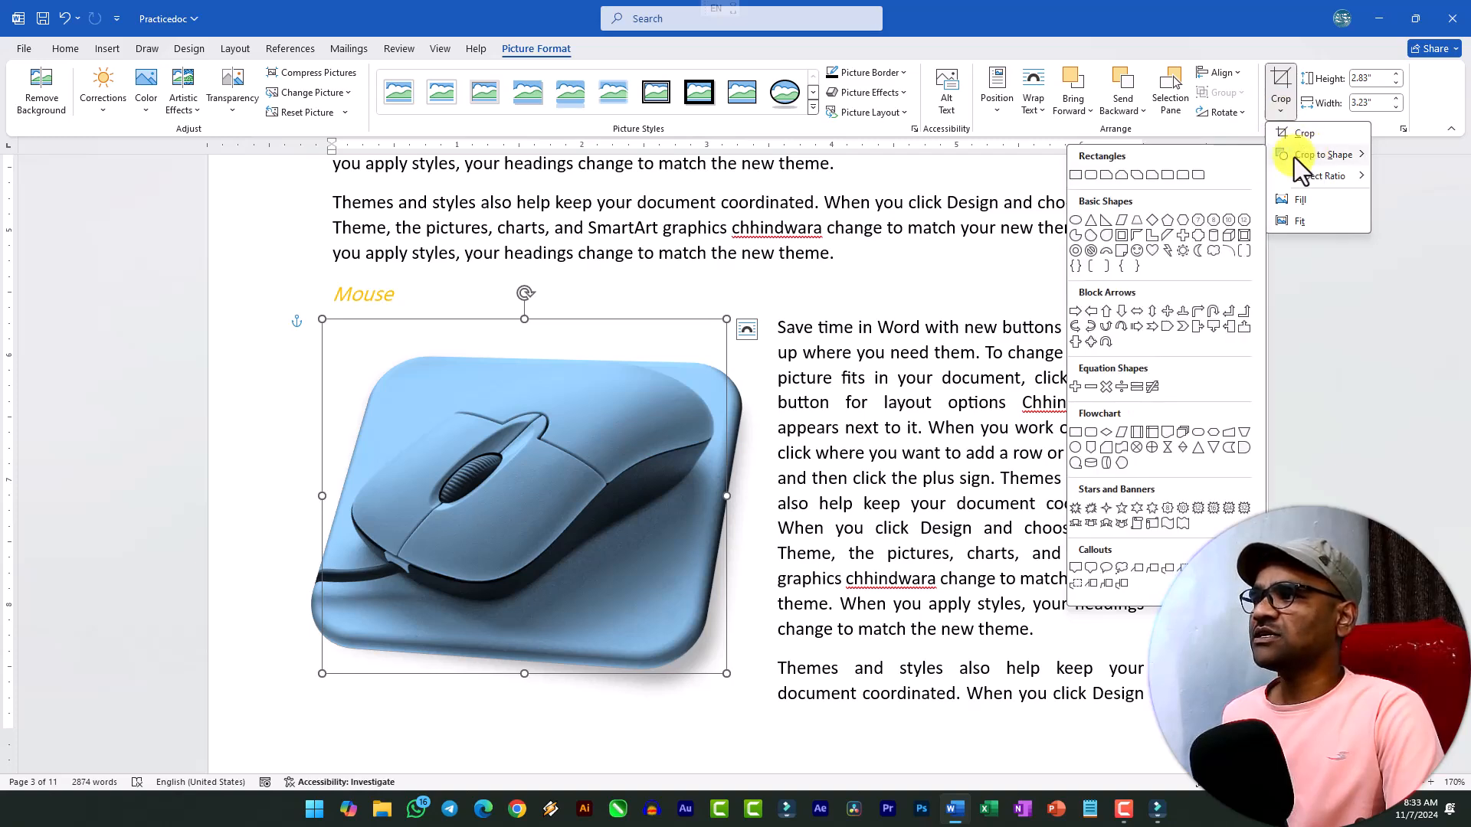
pyautogui.click(1075, 237)
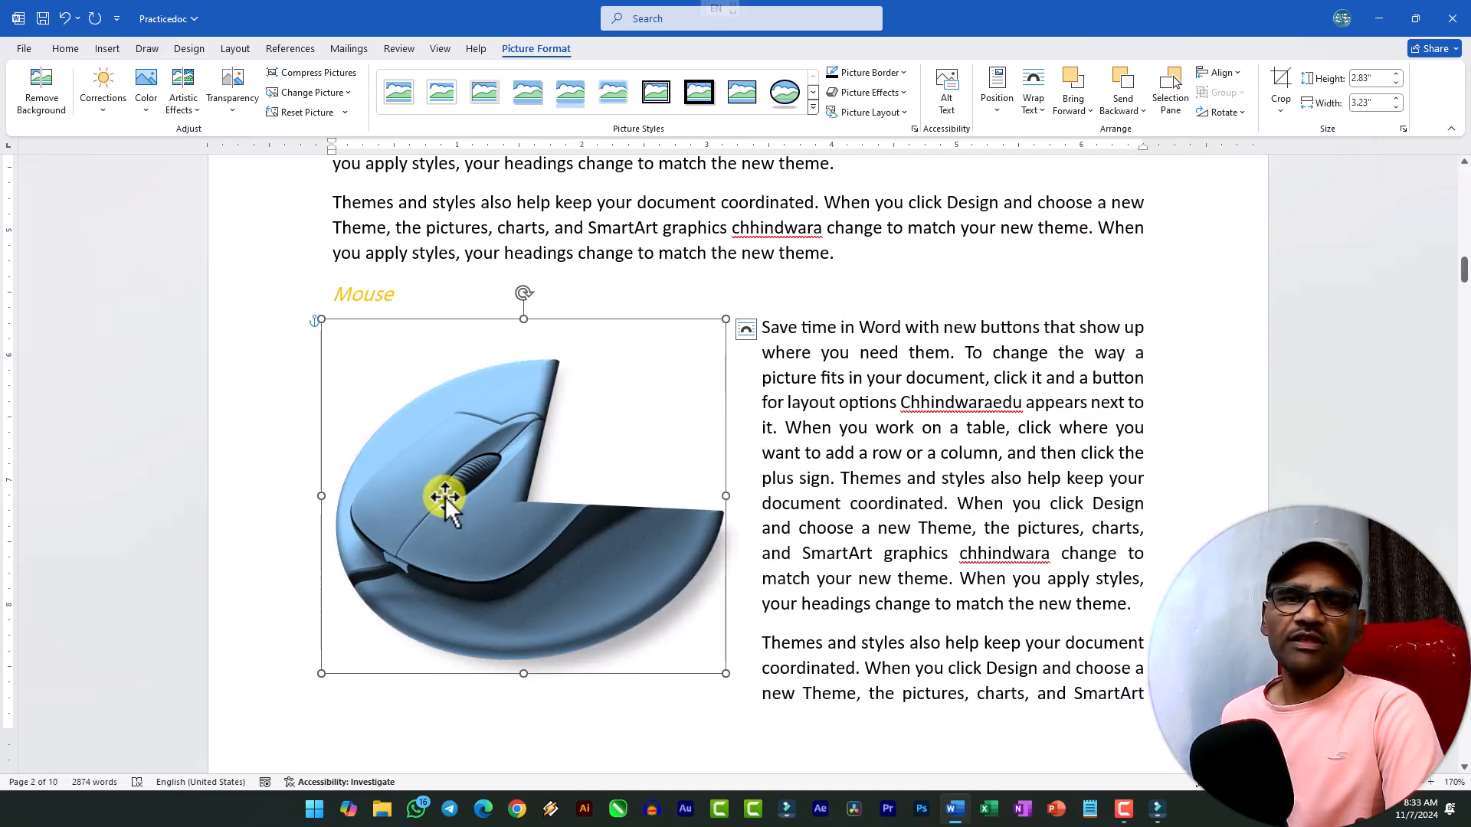
pyautogui.click(66, 19)
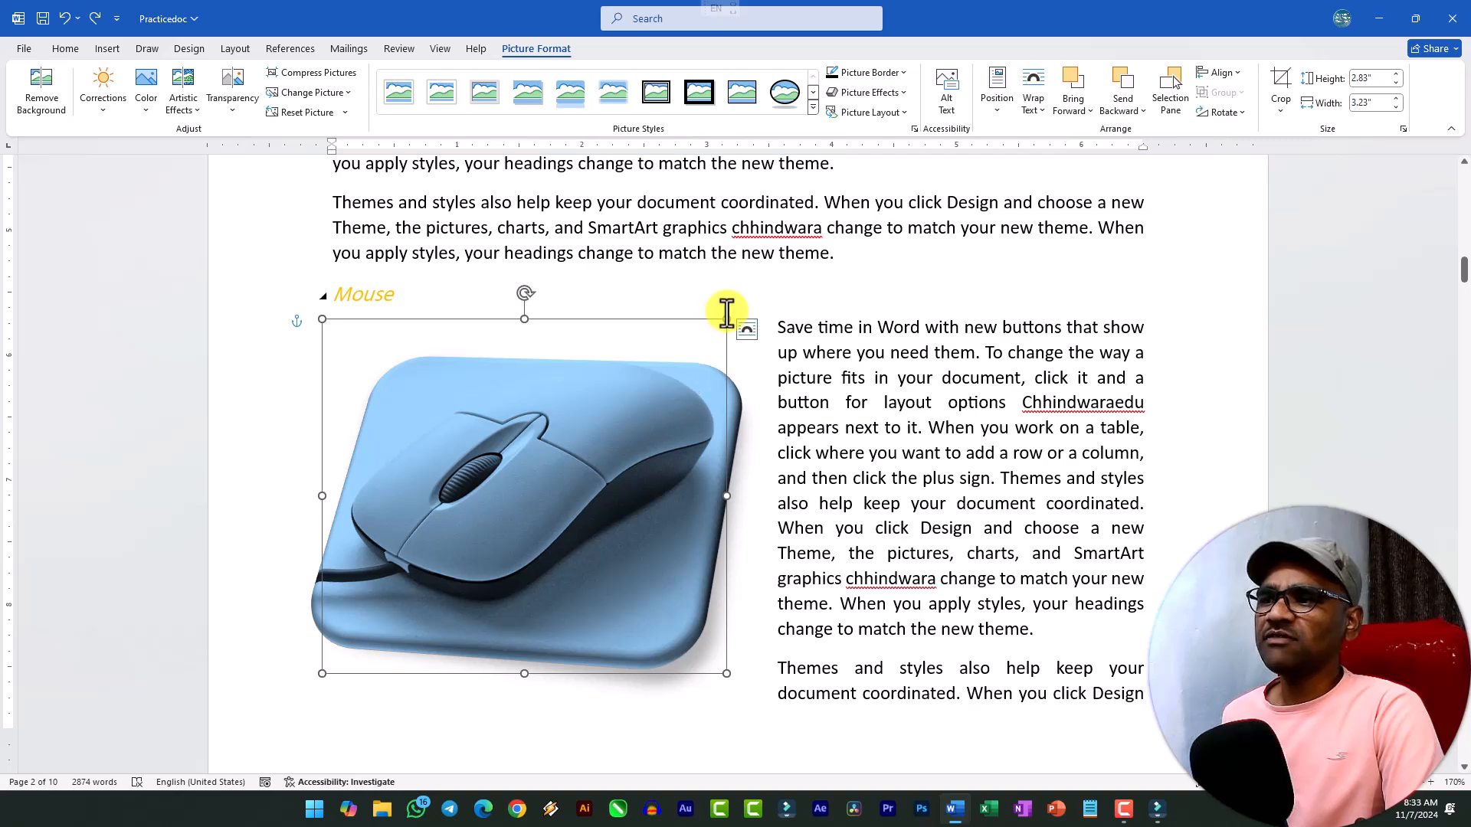
# Enlarge the mouse picture slightly to about 3.27 by 2.86 inches and show the Selection pane.
pyautogui.moveTo(720, 326); pyautogui.dragTo(725, 321)
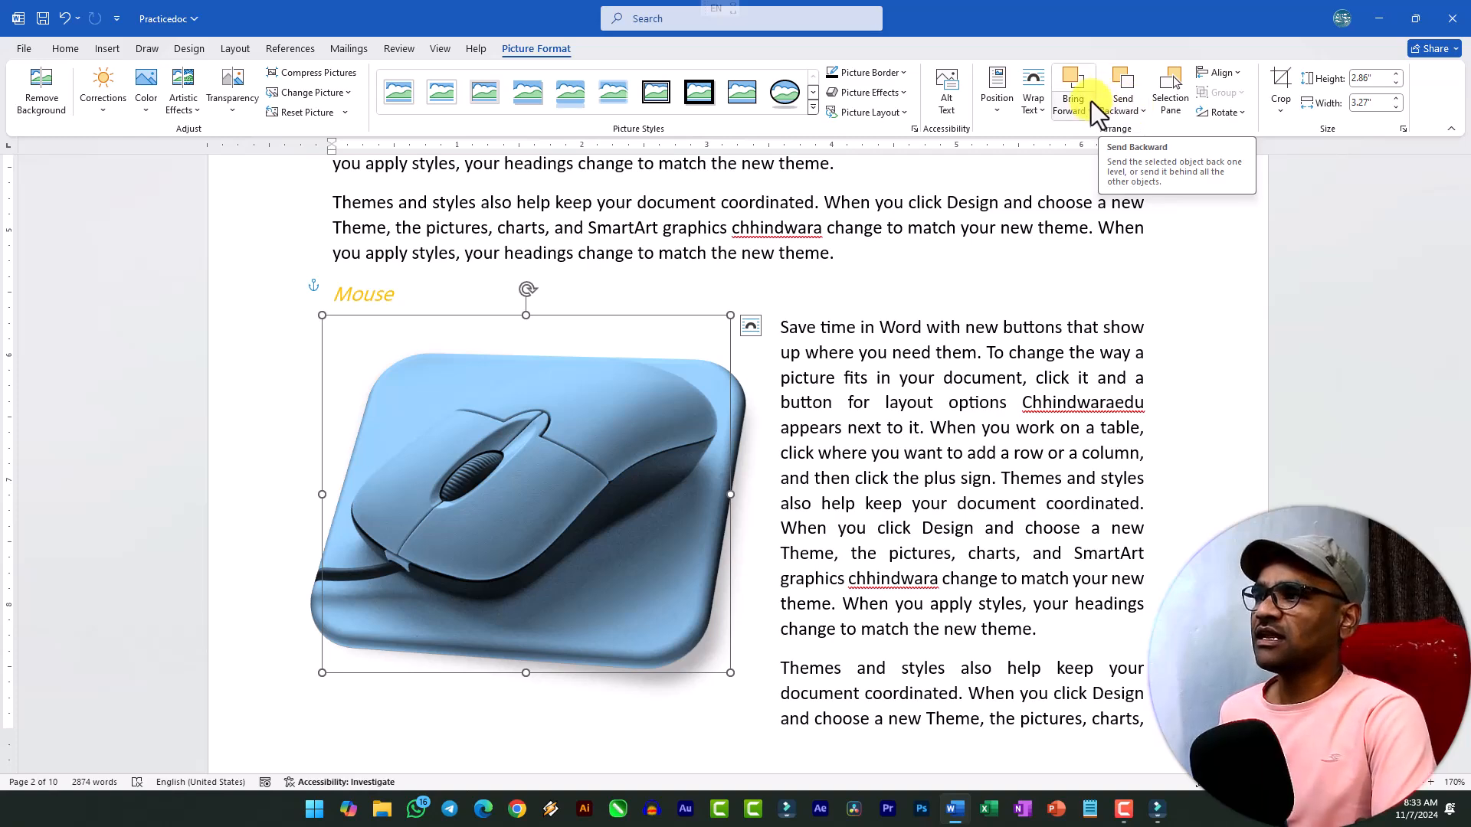
pyautogui.click(1170, 96)
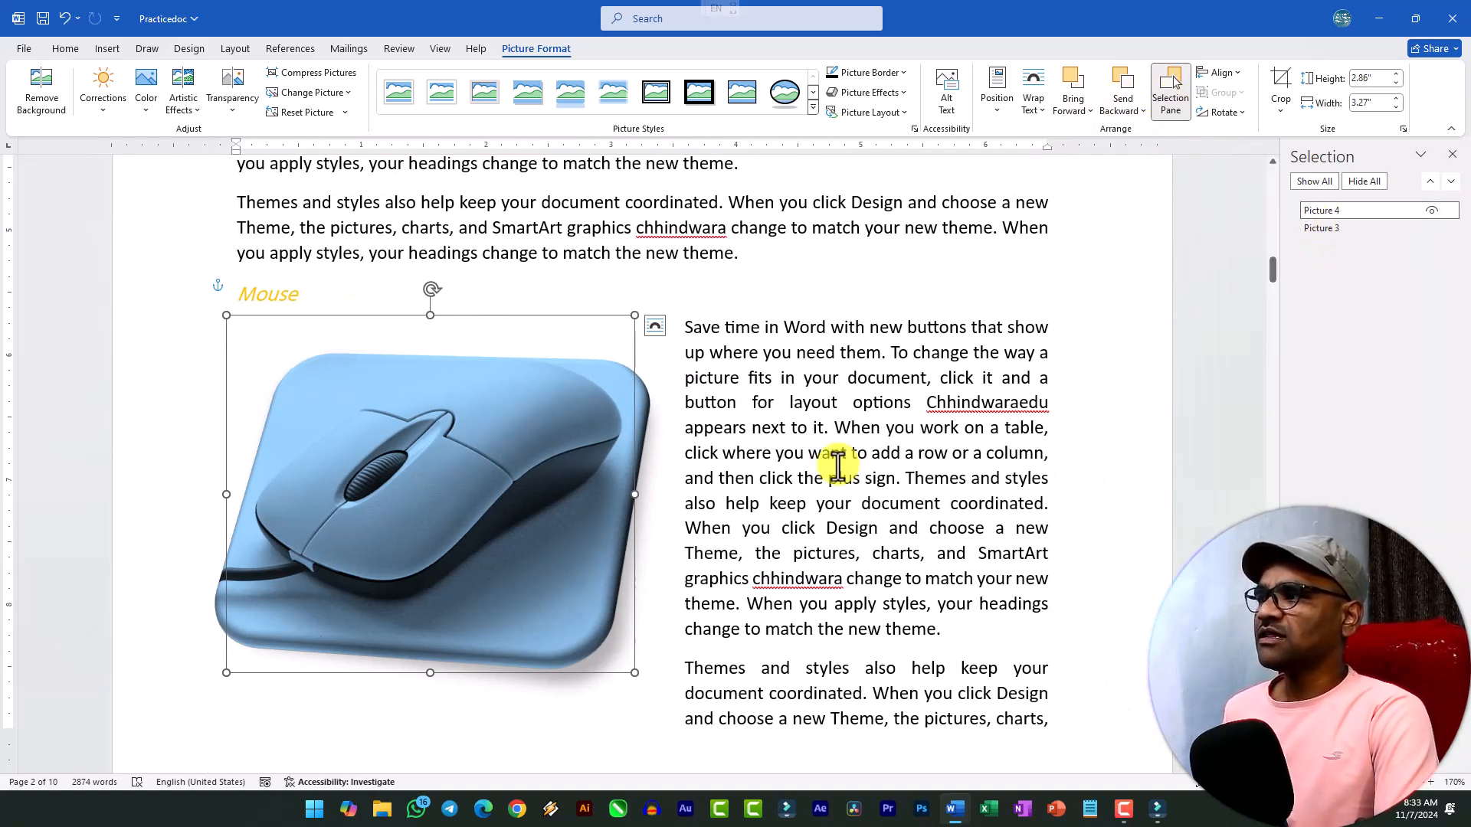
# Select Picture 3 and Picture 4 in turn from the Selection pane to check which document picture each entry refers to.
pyautogui.click(771, 475)
pyautogui.click(1332, 227)
pyautogui.click(1333, 227)
pyautogui.click(1337, 226)
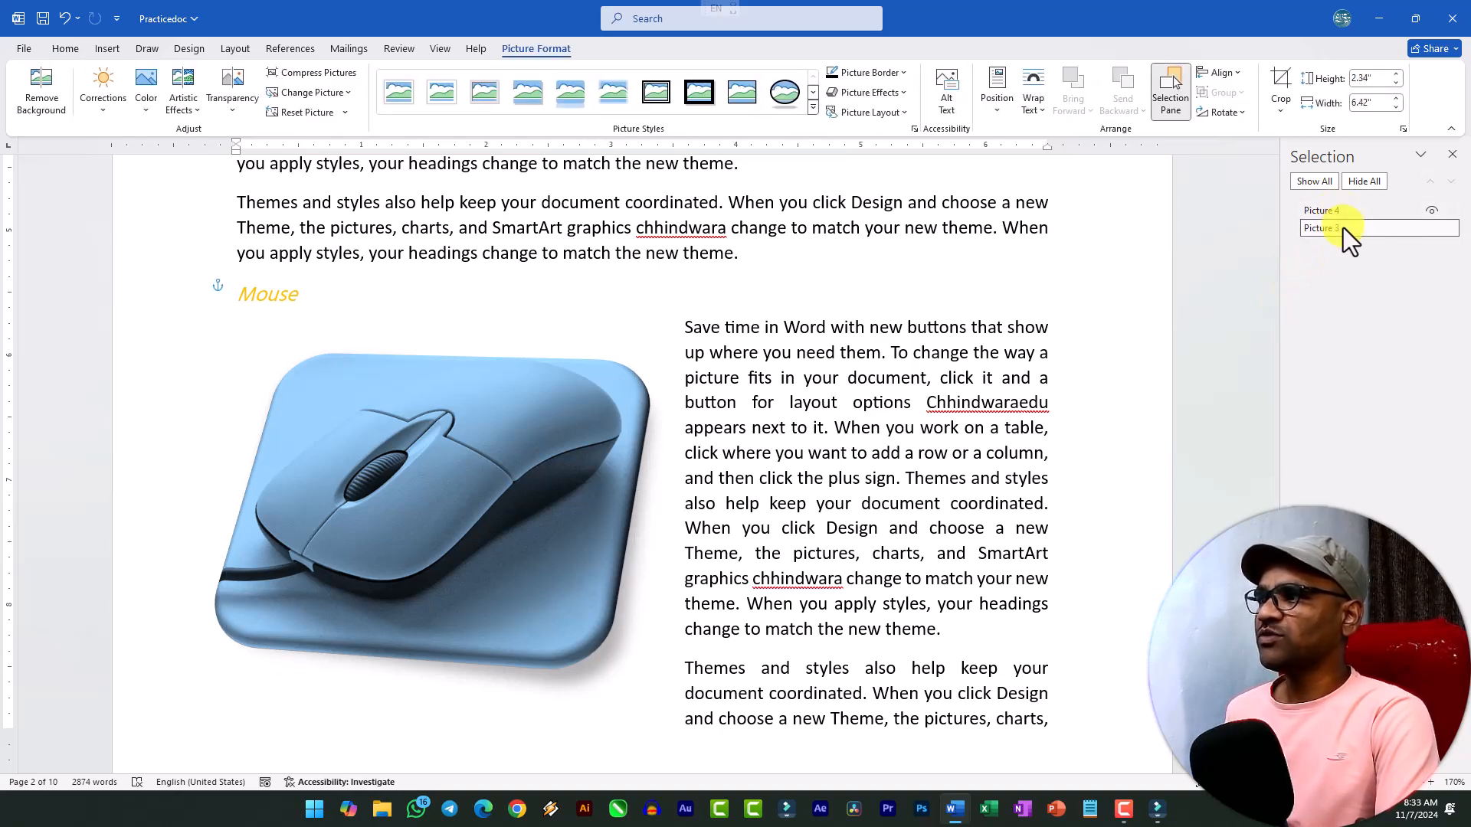
pyautogui.click(1339, 205)
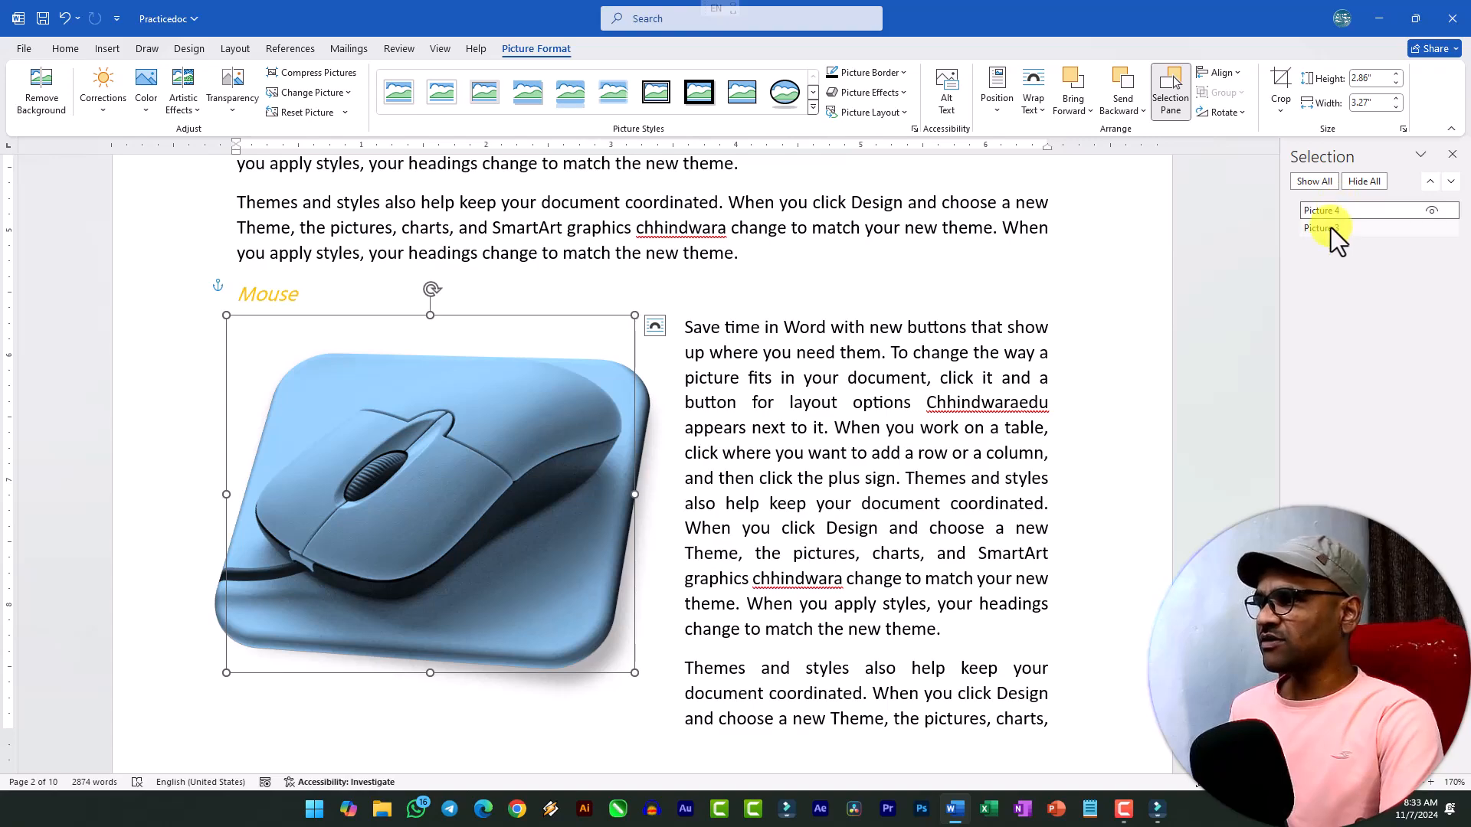
pyautogui.click(1331, 227)
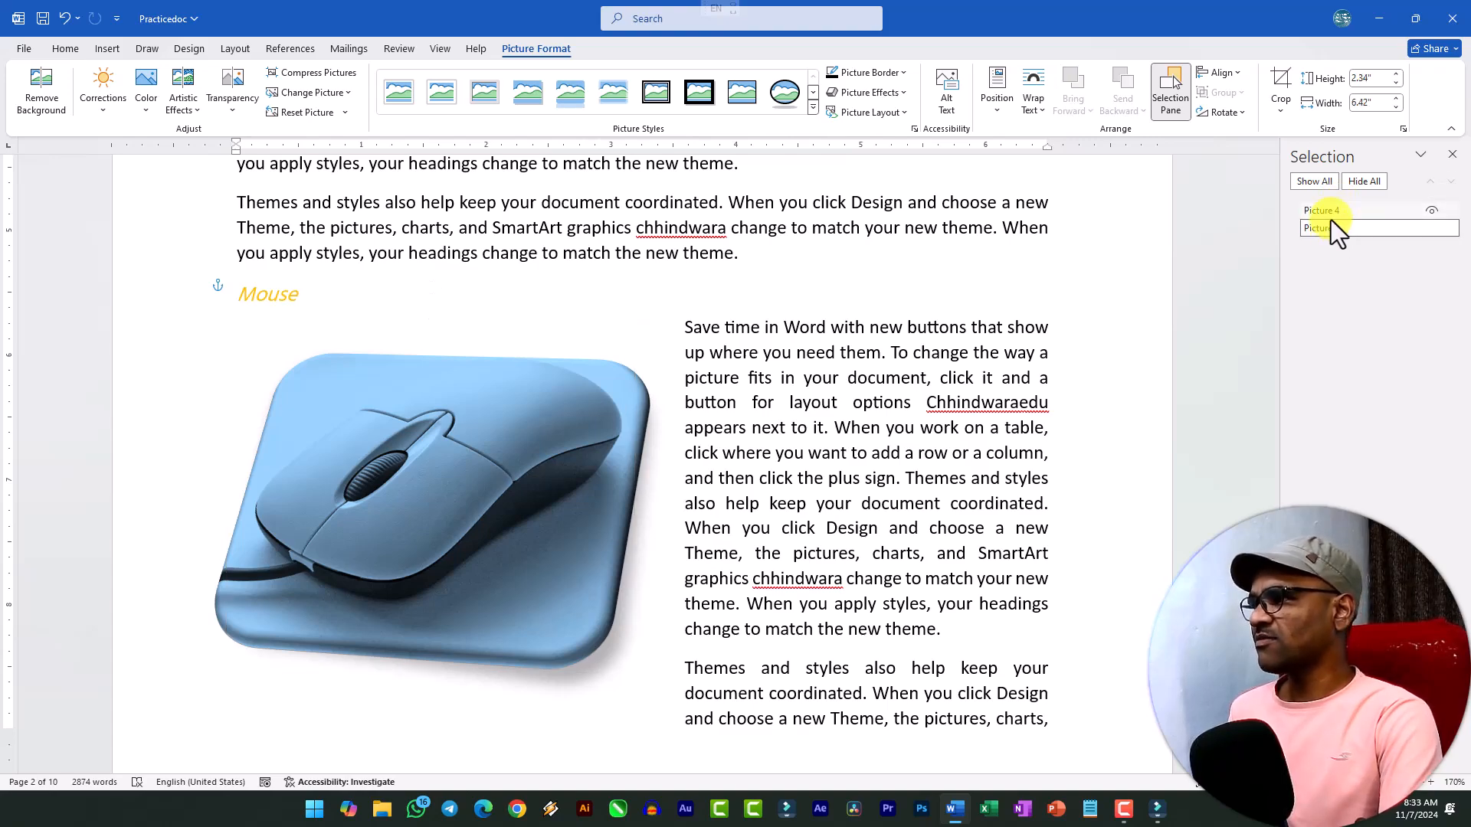
pyautogui.scroll(8, 1004, 322)
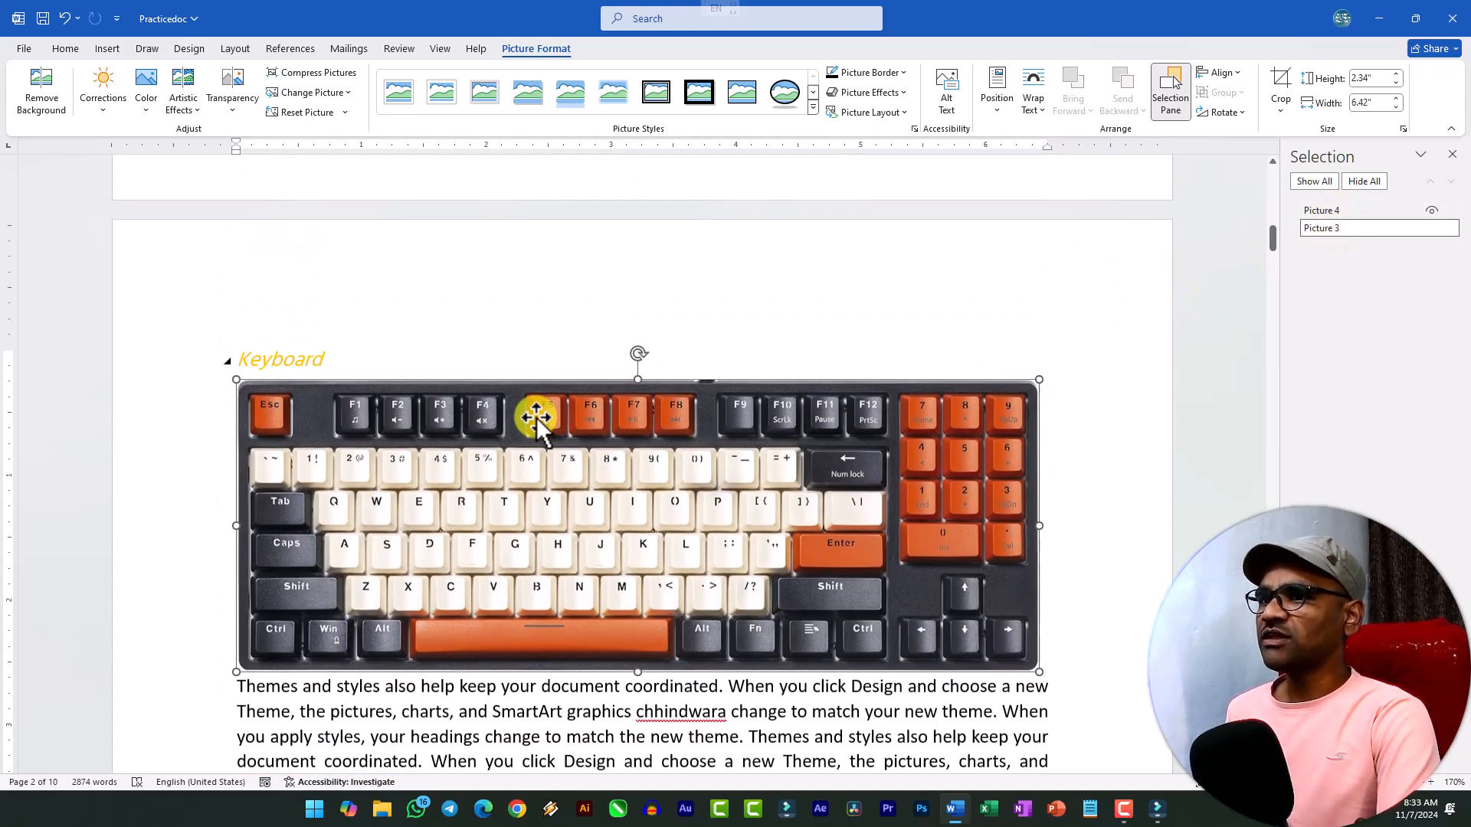
pyautogui.scroll(-10, 532, 460)
pyautogui.click(601, 555)
pyautogui.click(788, 476)
# Insert the picture file software from Downloads on a new line under the Software heading and scale it down to about 5.94 by 3.96 inches.
pyautogui.scroll(-10, 752, 440)
pyautogui.click(367, 396)
pyautogui.press('Return')
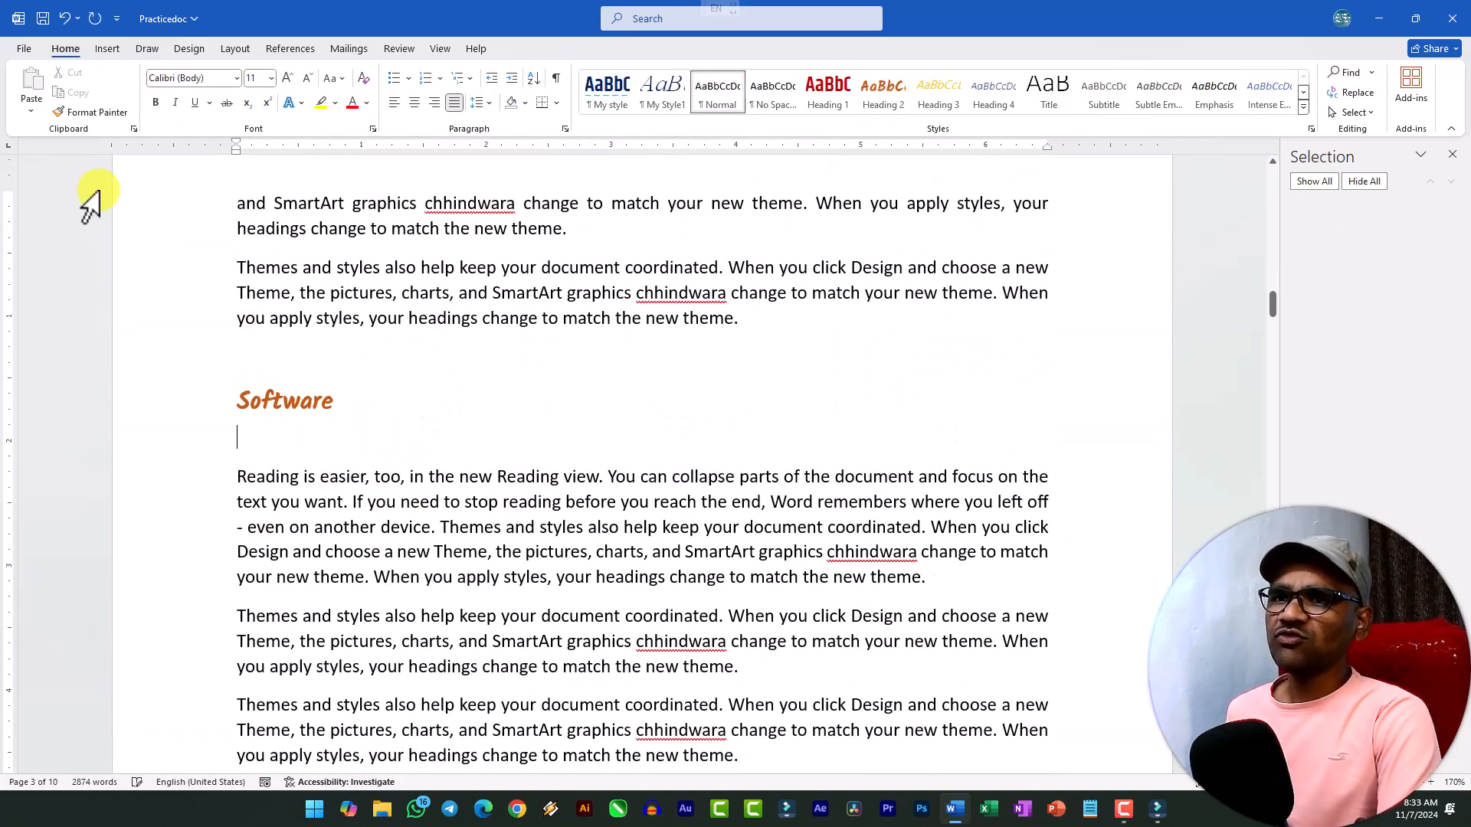
pyautogui.click(115, 54)
pyautogui.click(187, 80)
pyautogui.click(231, 147)
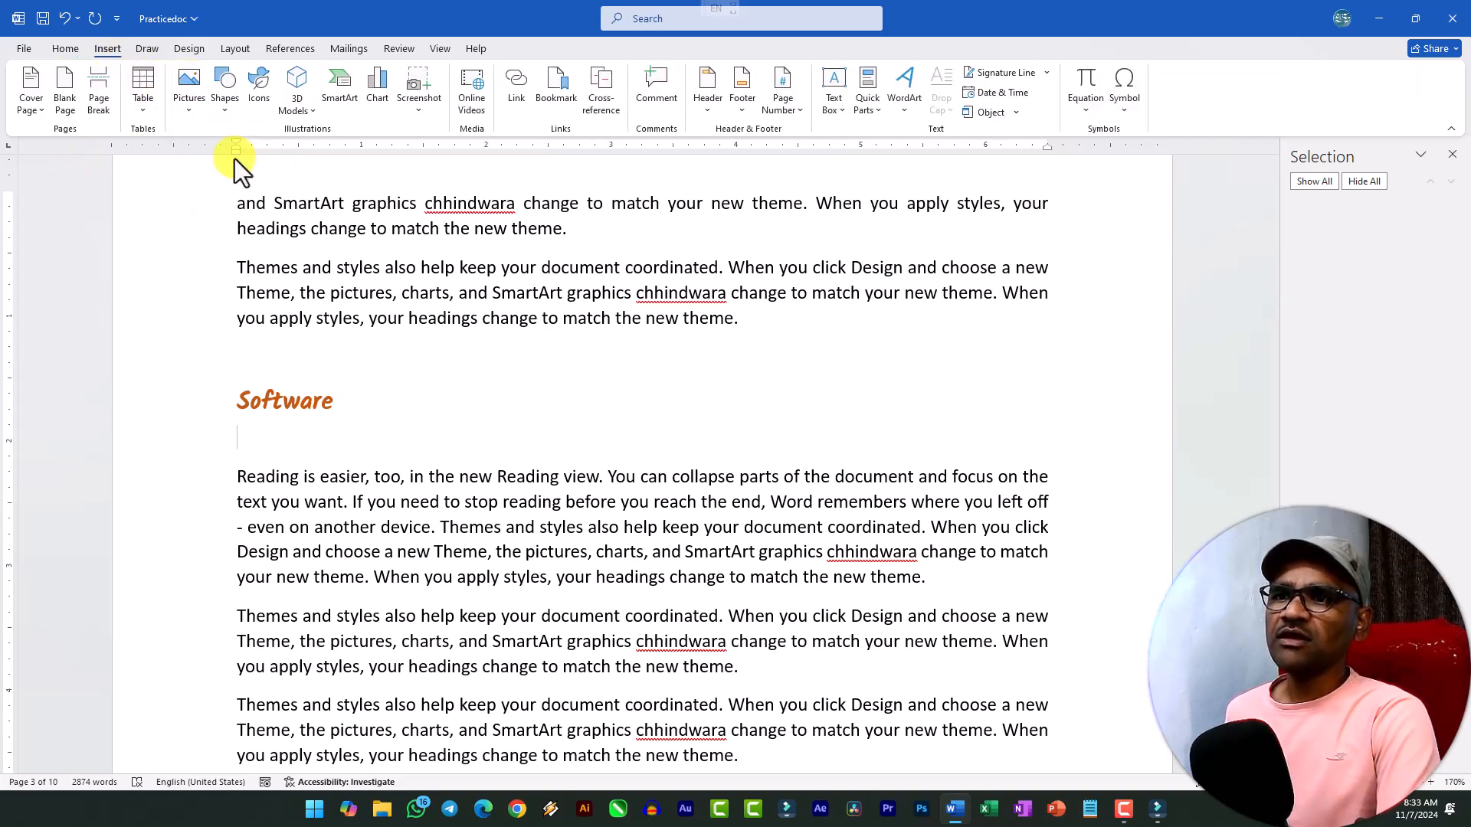
pyautogui.doubleClick(334, 222)
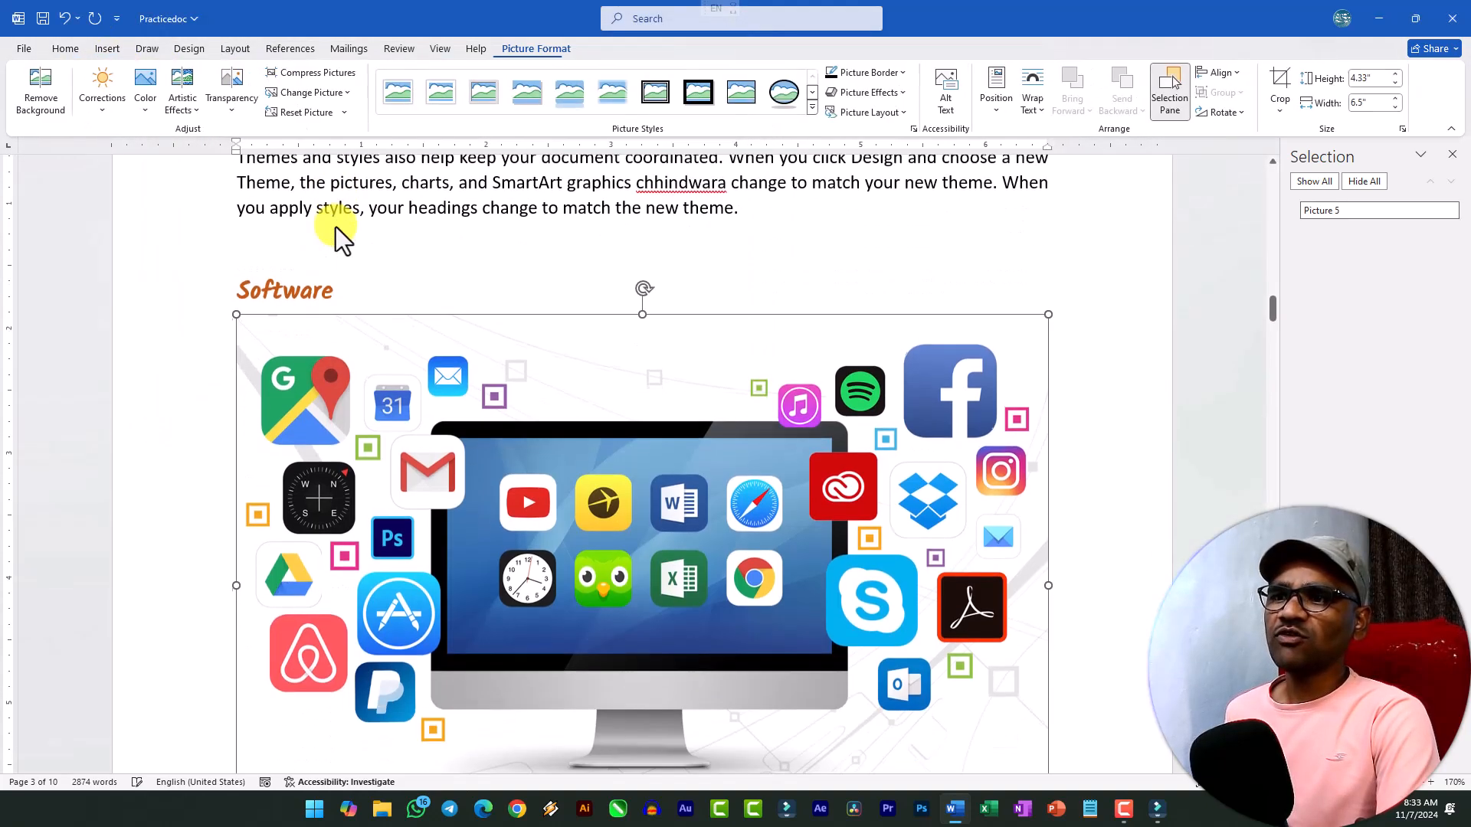
pyautogui.scroll(-3, 1061, 700)
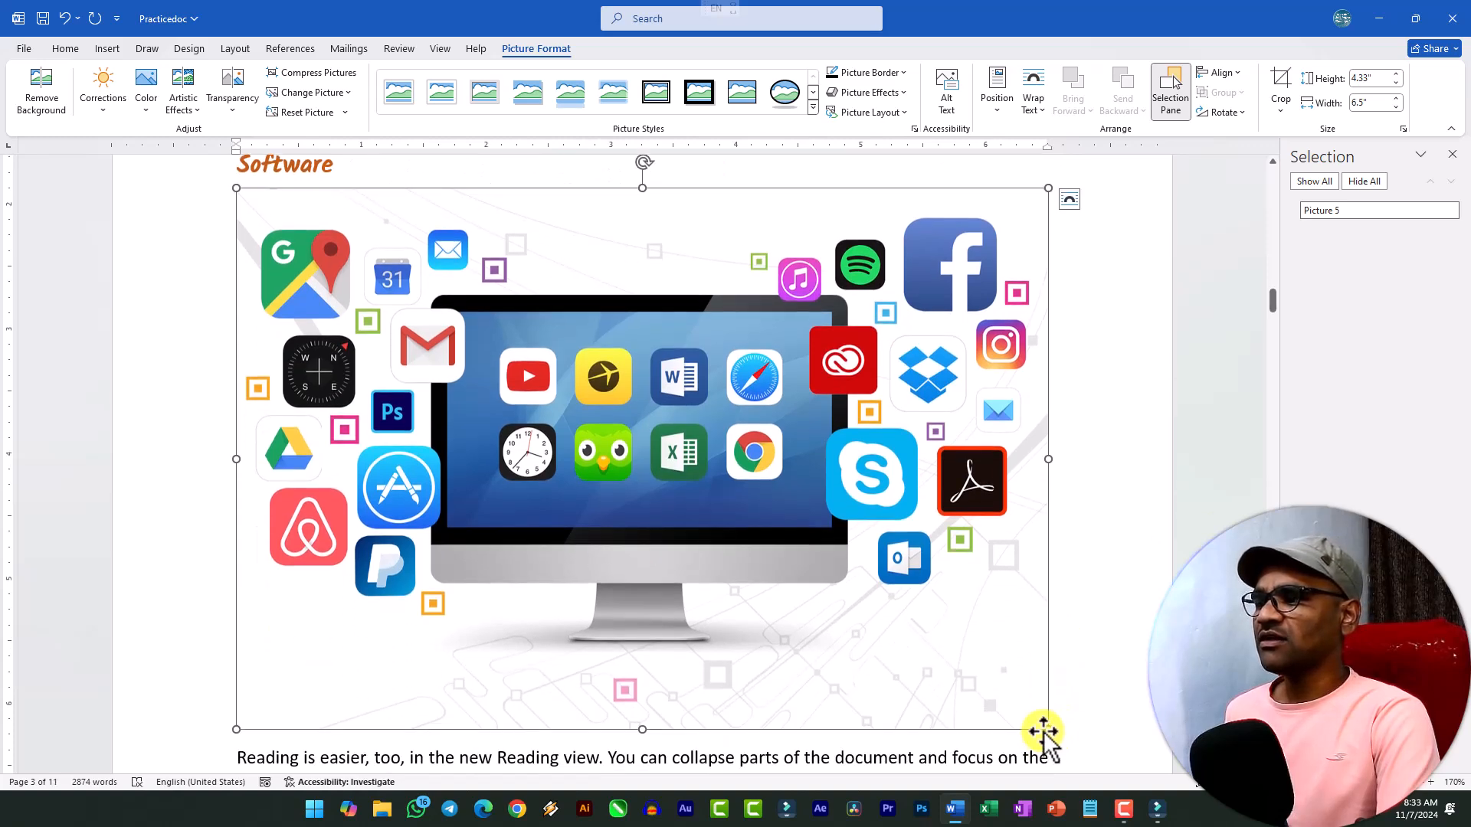
pyautogui.moveTo(1042, 728); pyautogui.dragTo(978, 683)
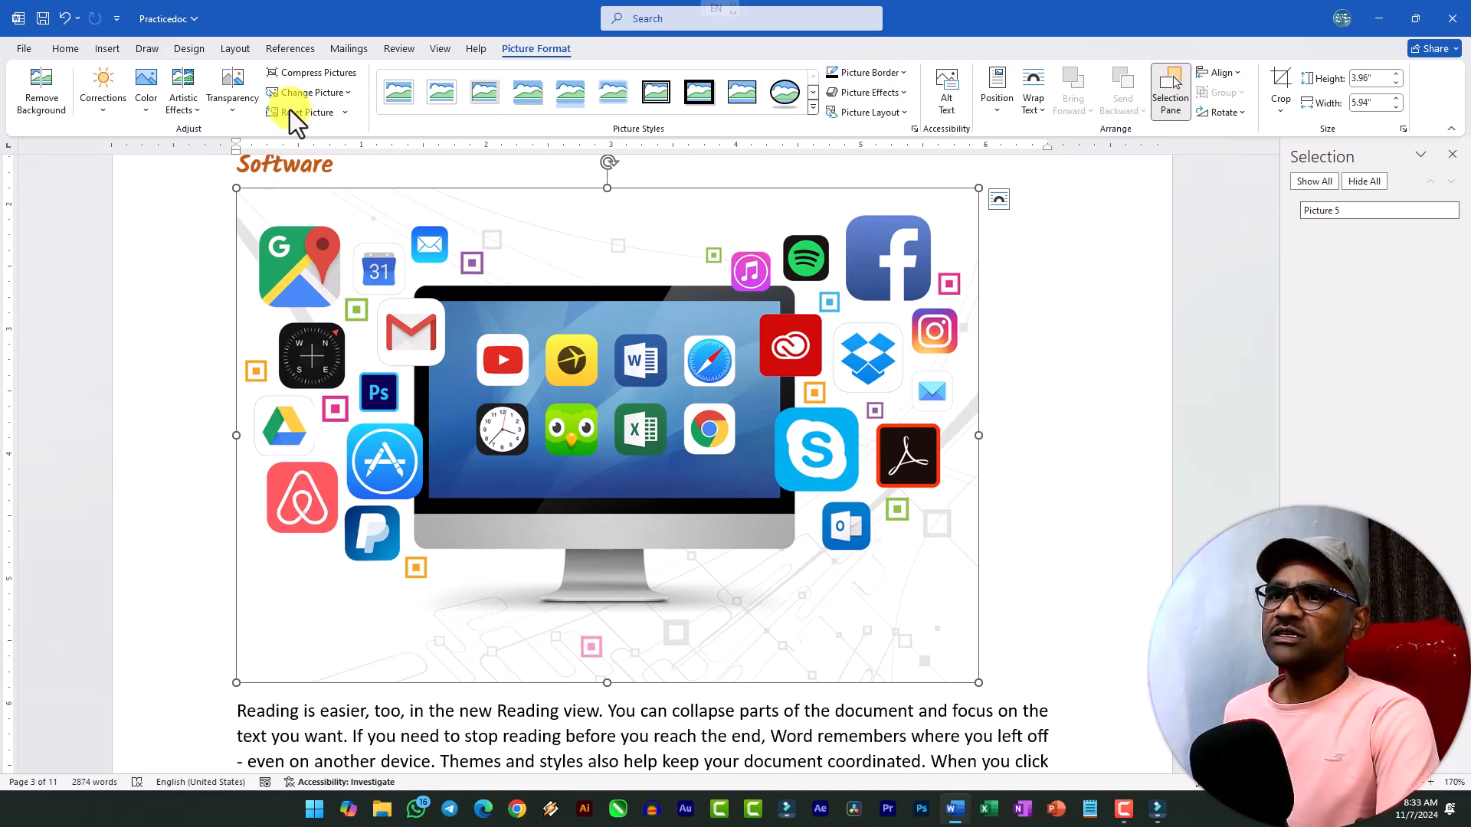
# Preview the artistic effects and transparency levels available for the software picture.
pyautogui.click(186, 103)
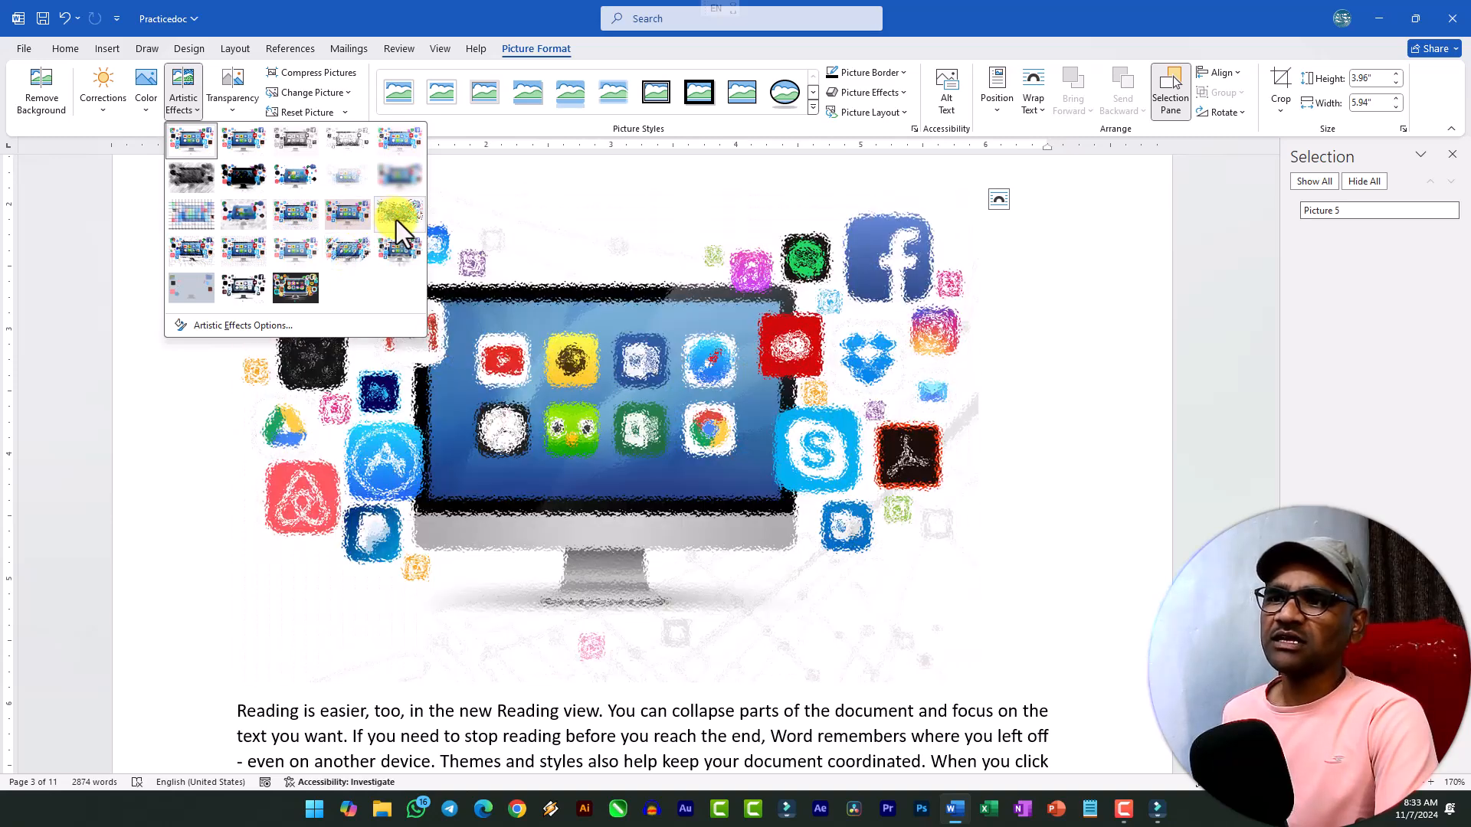
pyautogui.click(238, 114)
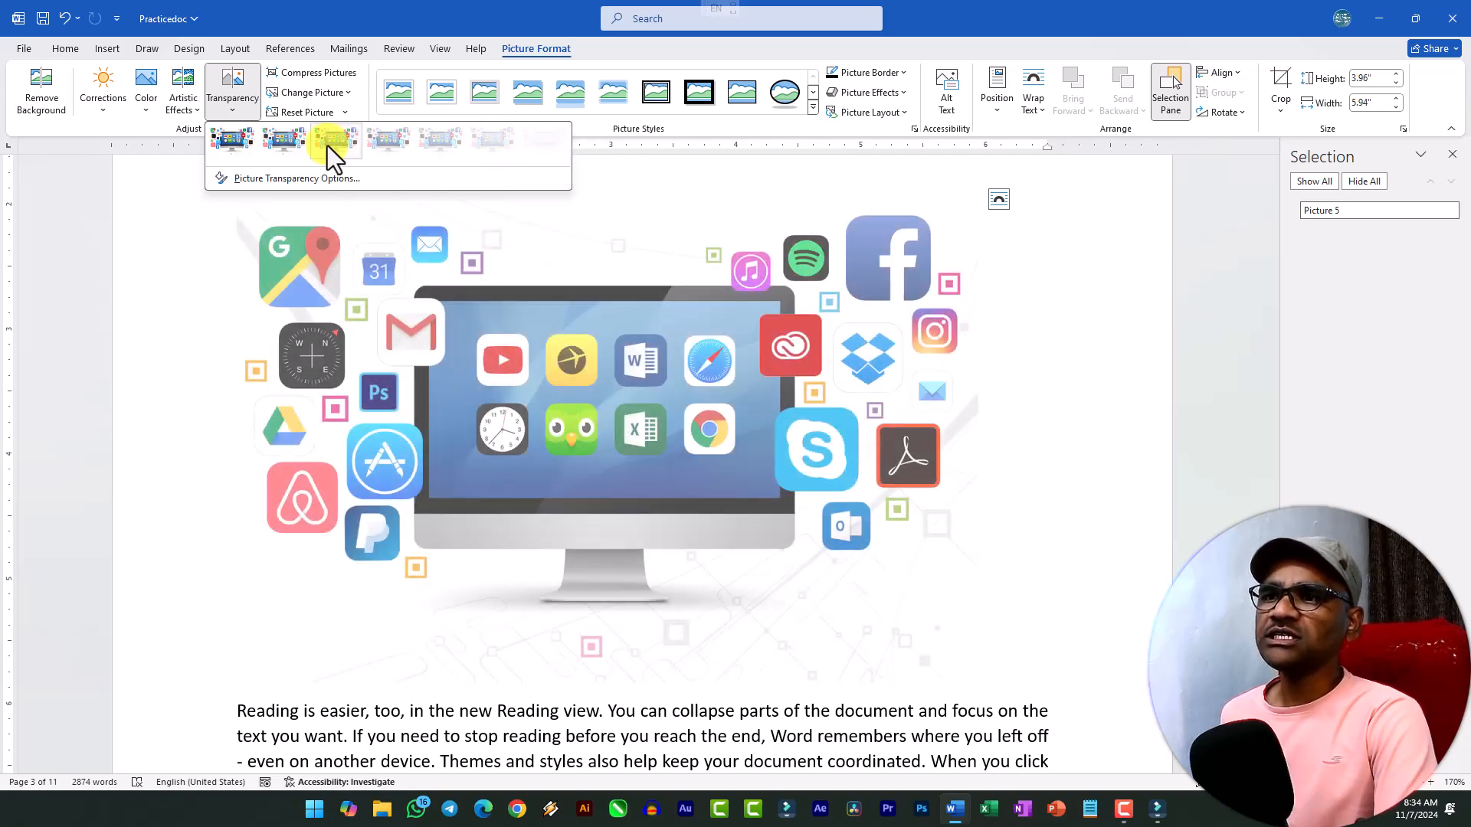
pyautogui.click(337, 115)
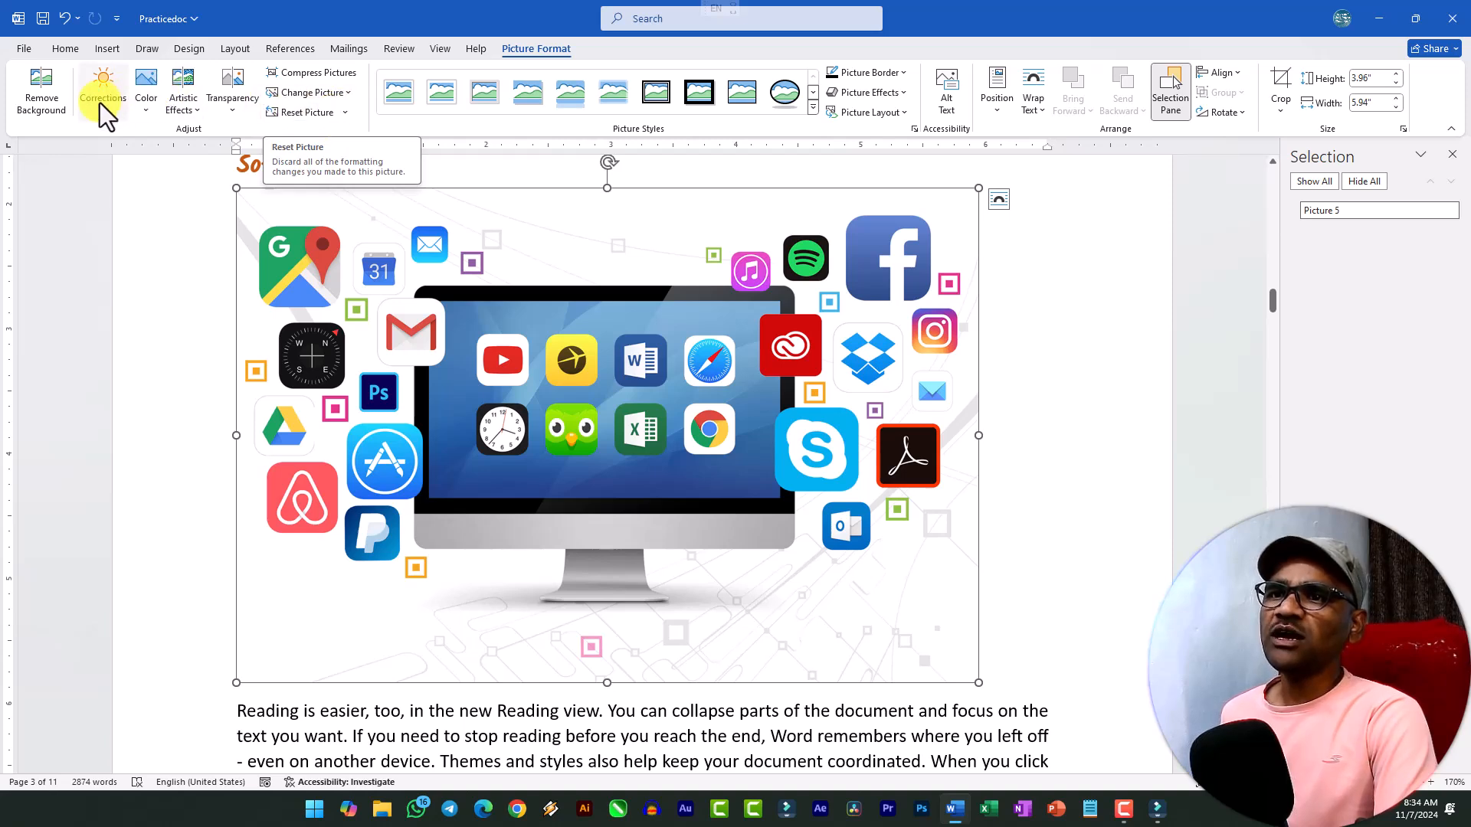
# Try replacing the software picture with the file system soft from this device's Downloads folder, and undo the replacement.
pyautogui.click(345, 95)
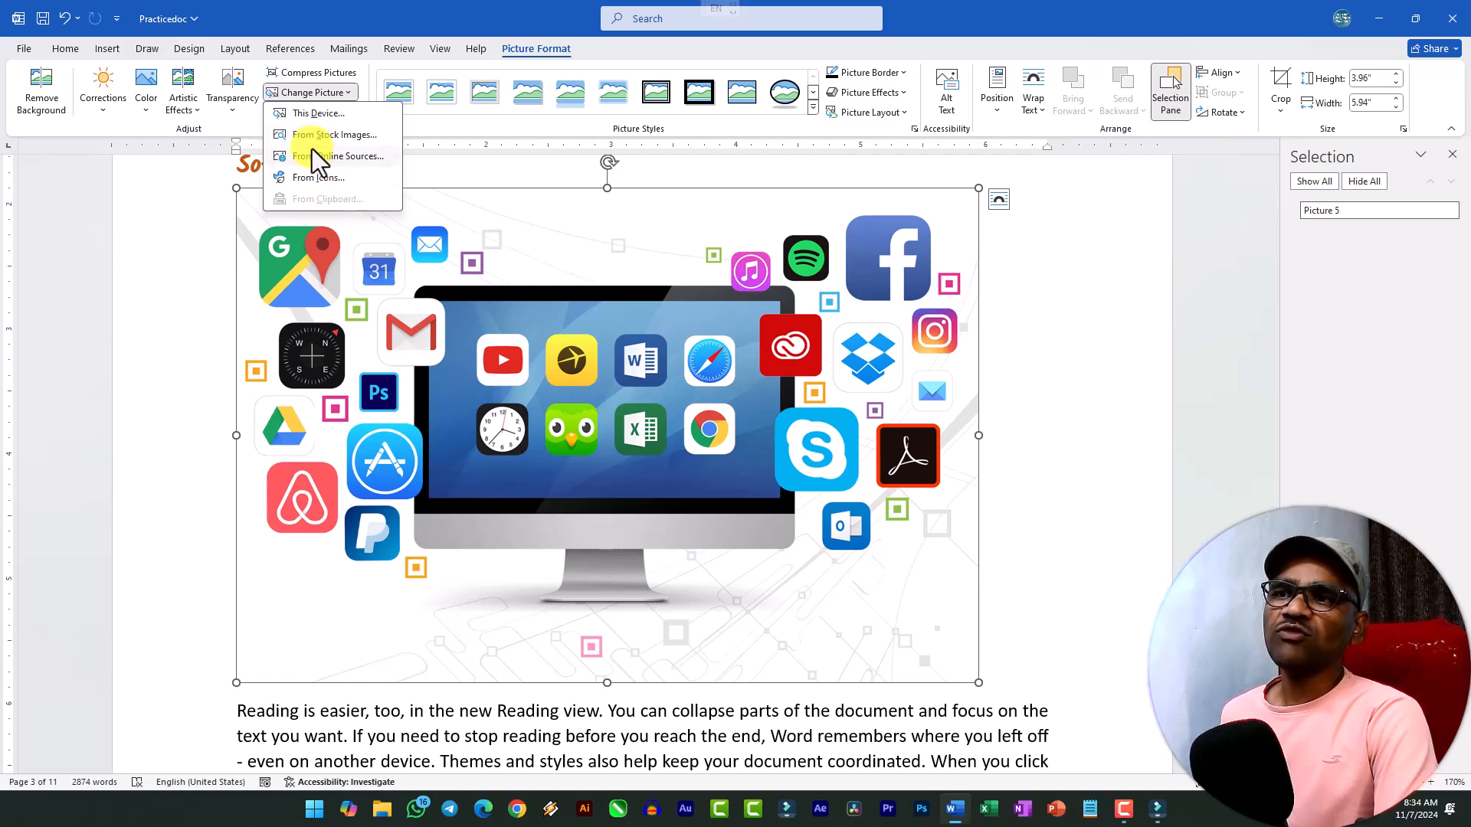
pyautogui.click(312, 114)
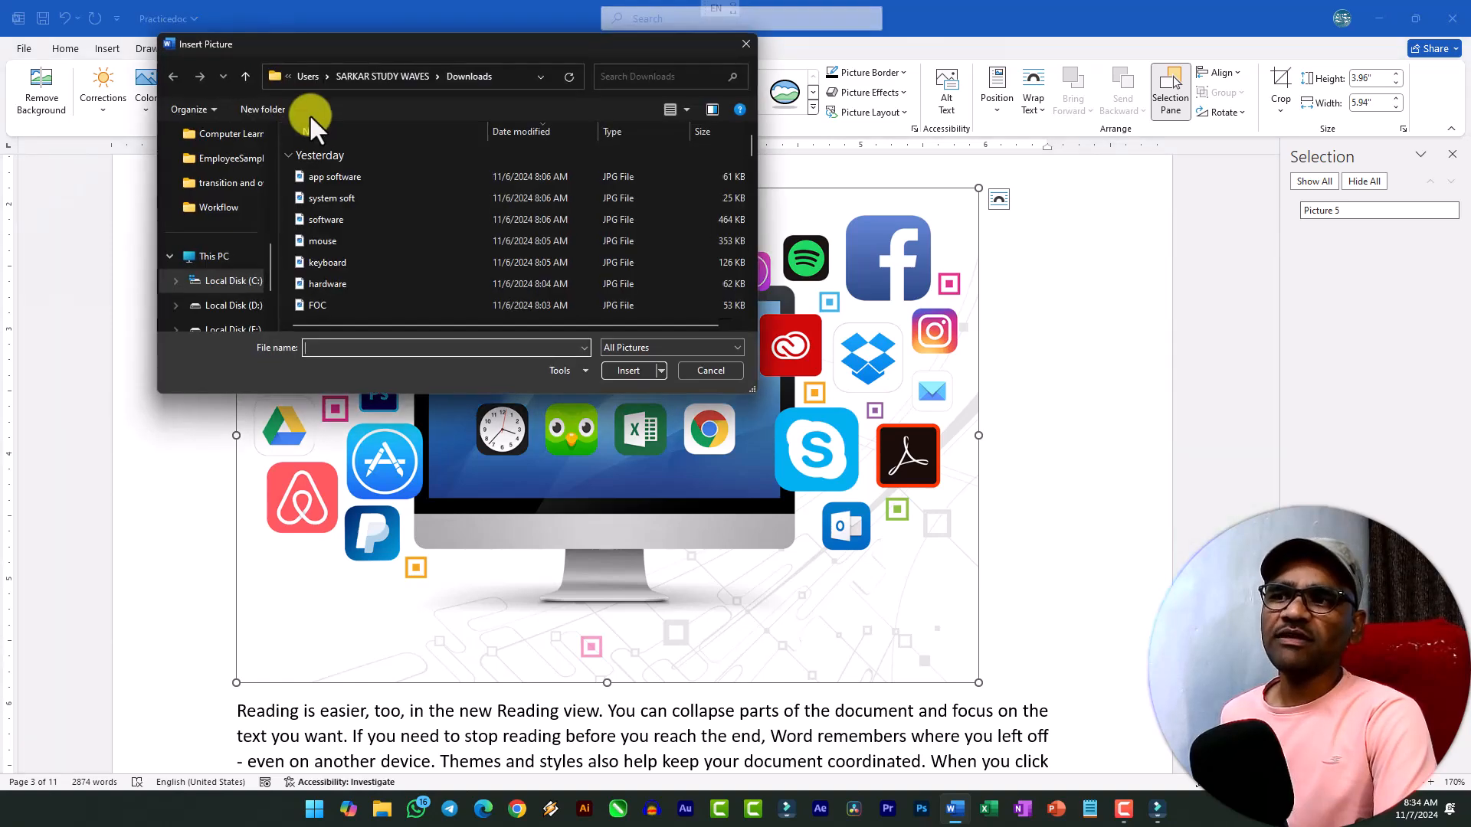
pyautogui.click(331, 195)
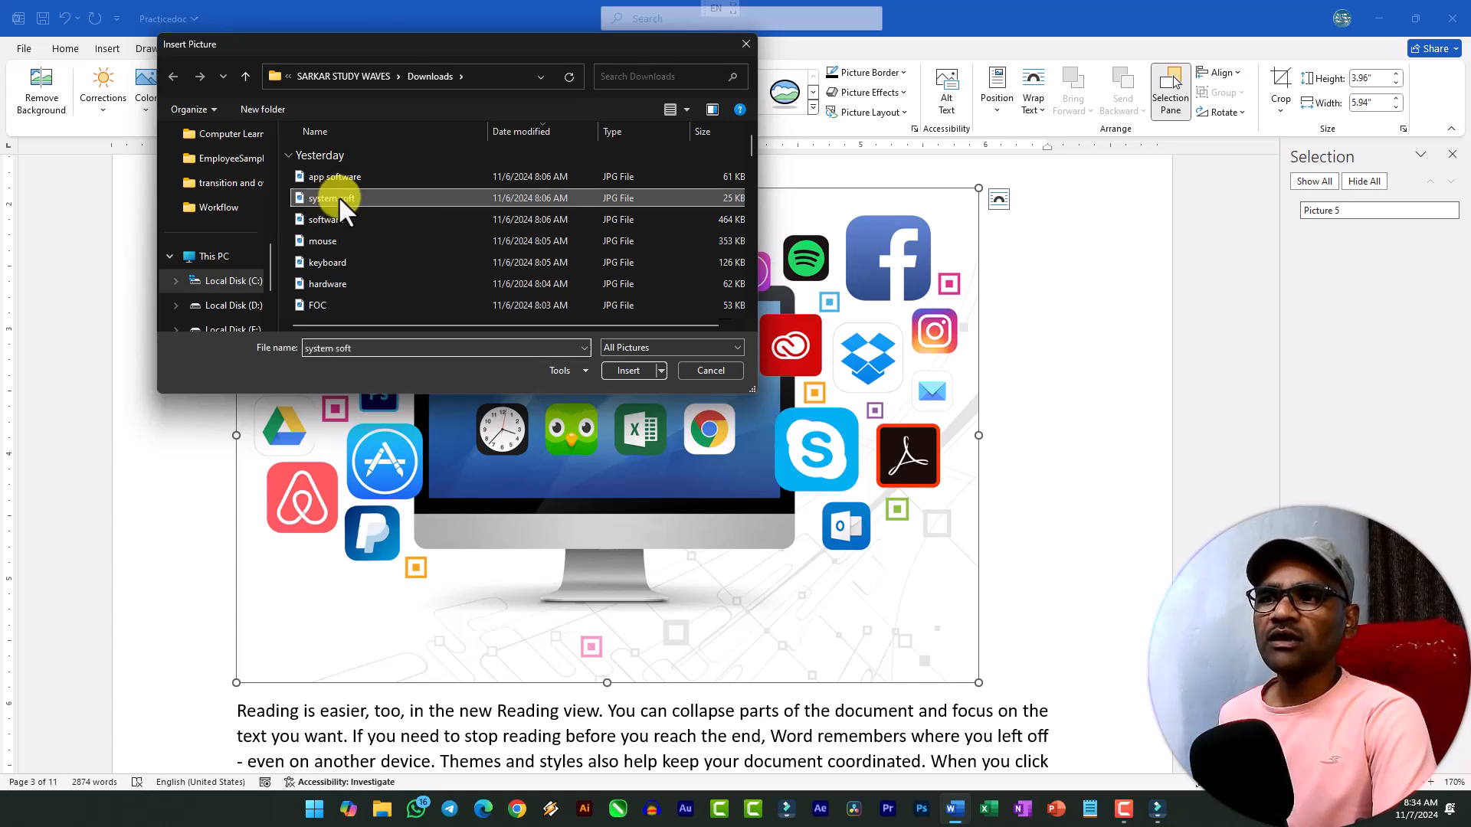
pyautogui.doubleClick(339, 196)
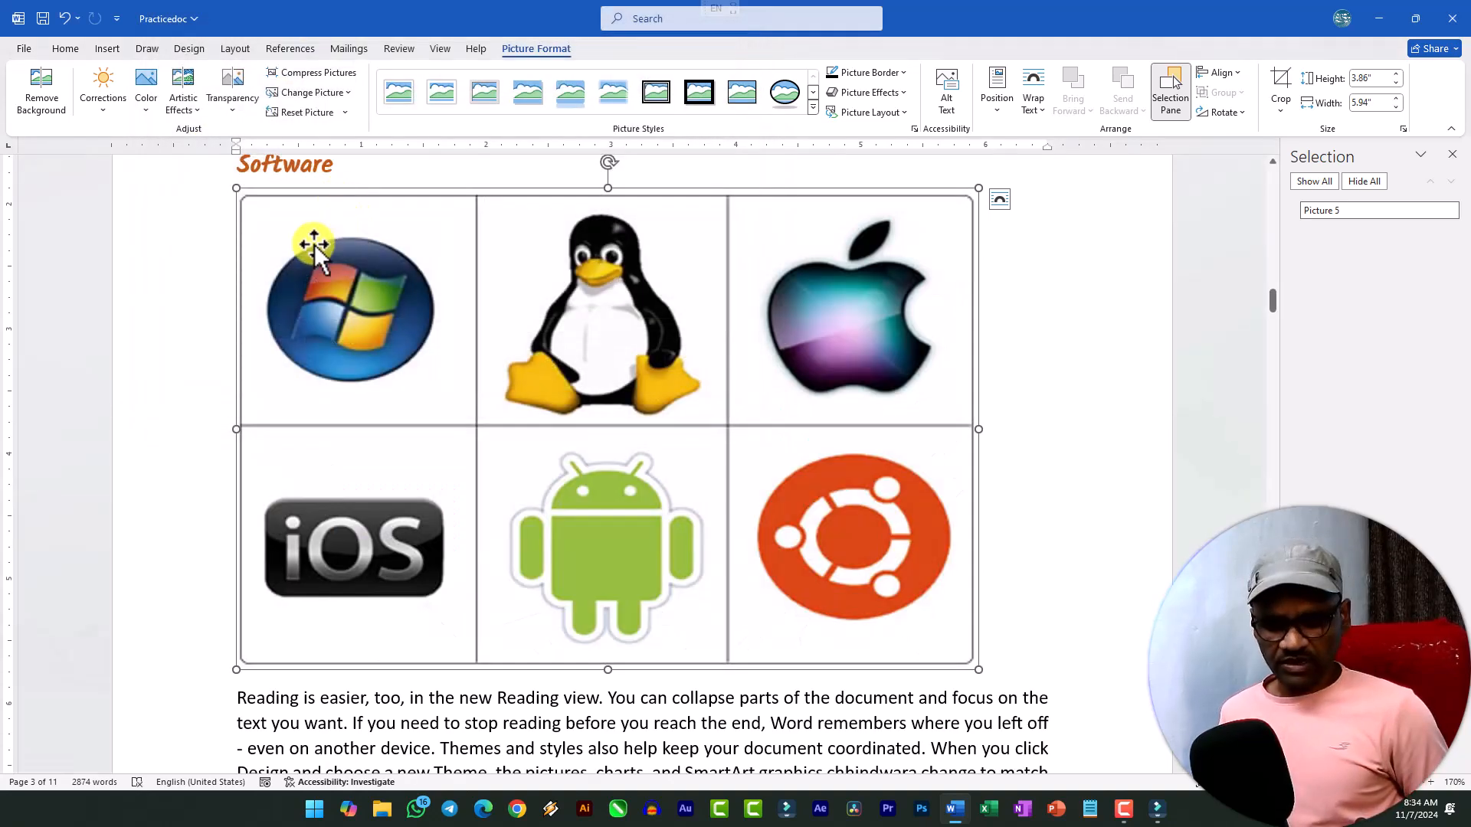
pyautogui.hotkey('ctrl', 'z')
# Review the software picture's text wrapping choices, then open its Format Picture options and inspect the Shadow and Reflection settings.
pyautogui.rightClick(327, 222)
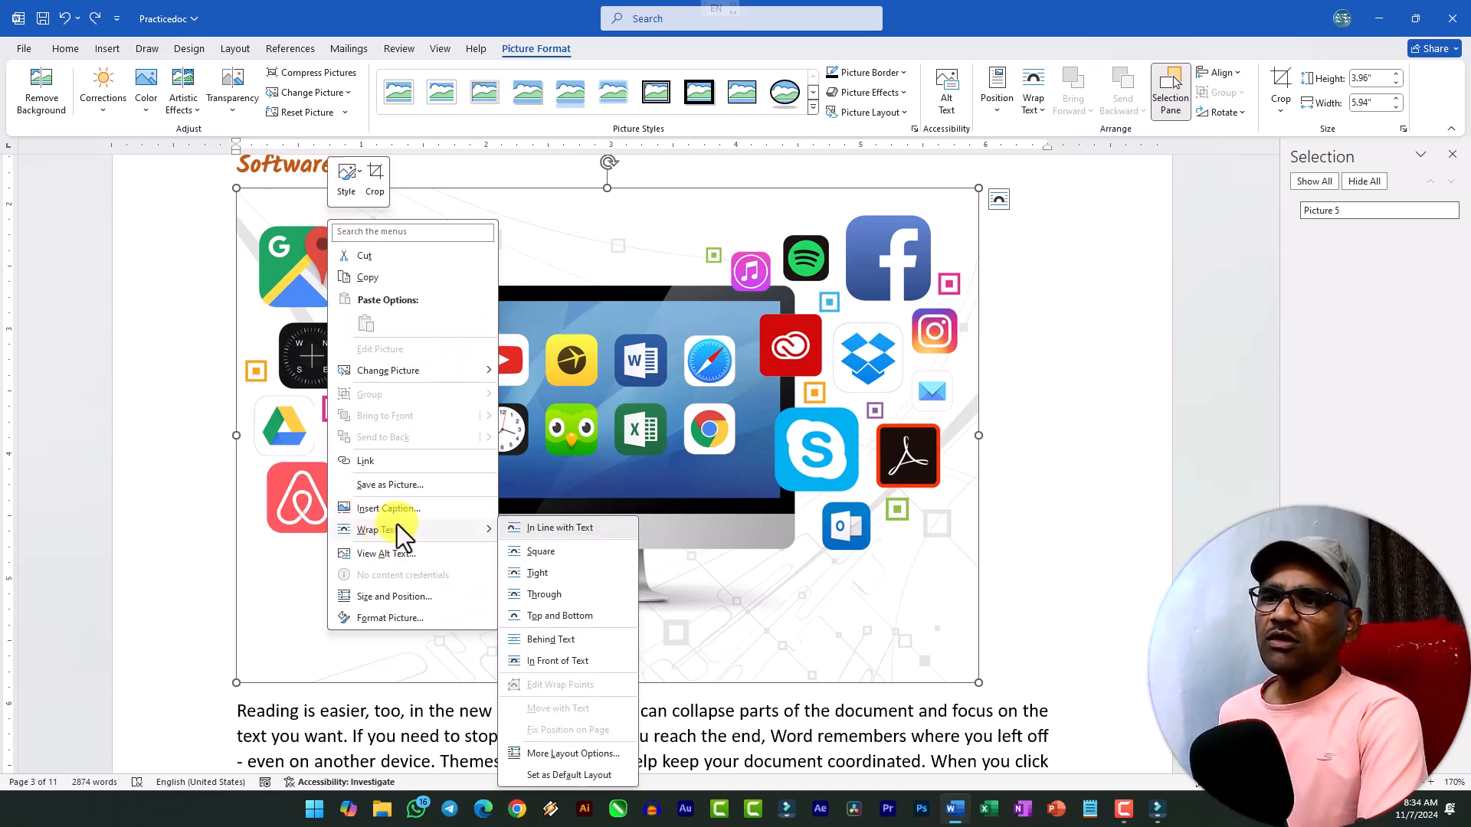
pyautogui.moveTo(403, 368)
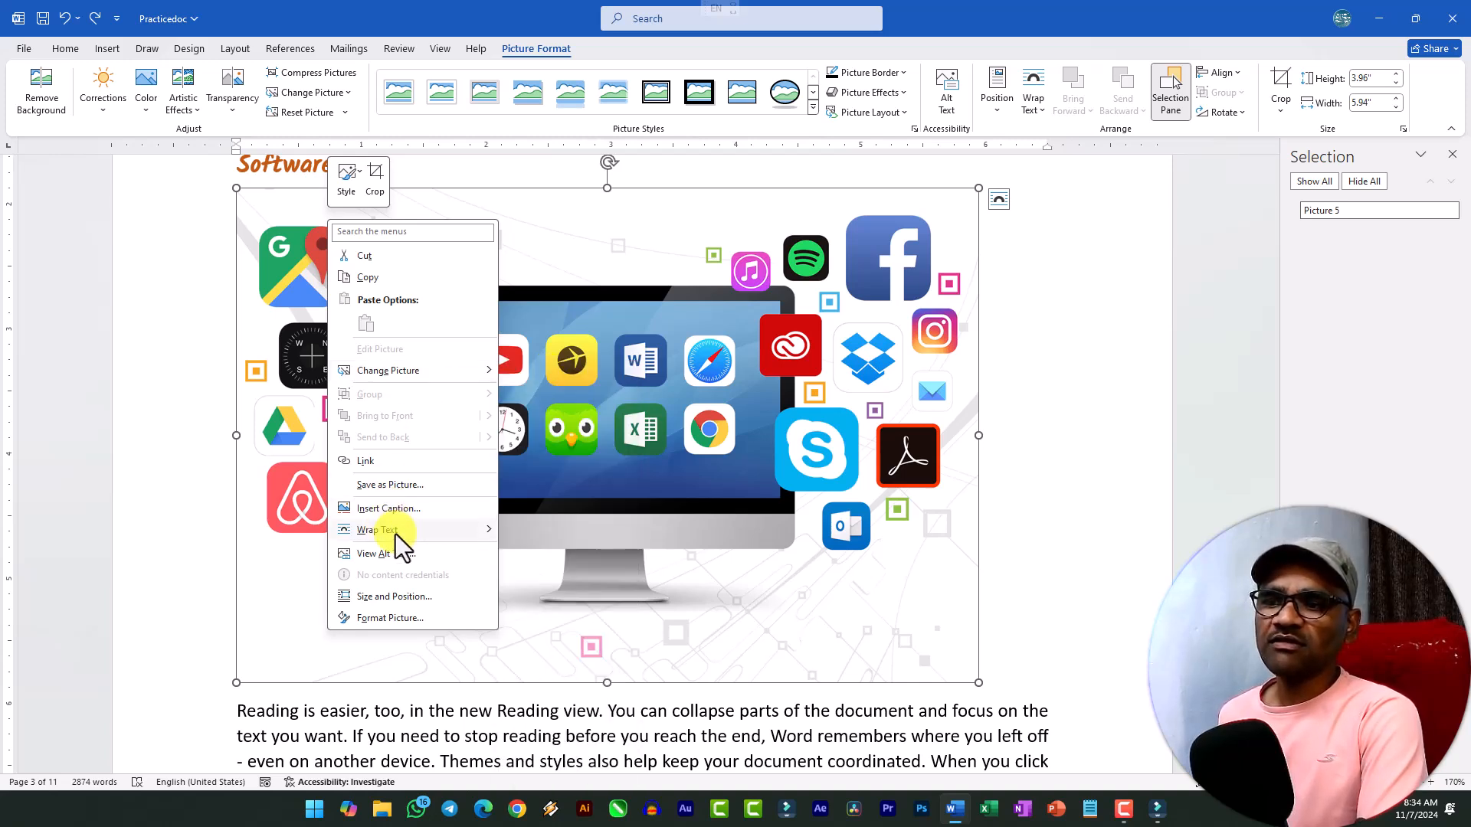
pyautogui.moveTo(395, 535)
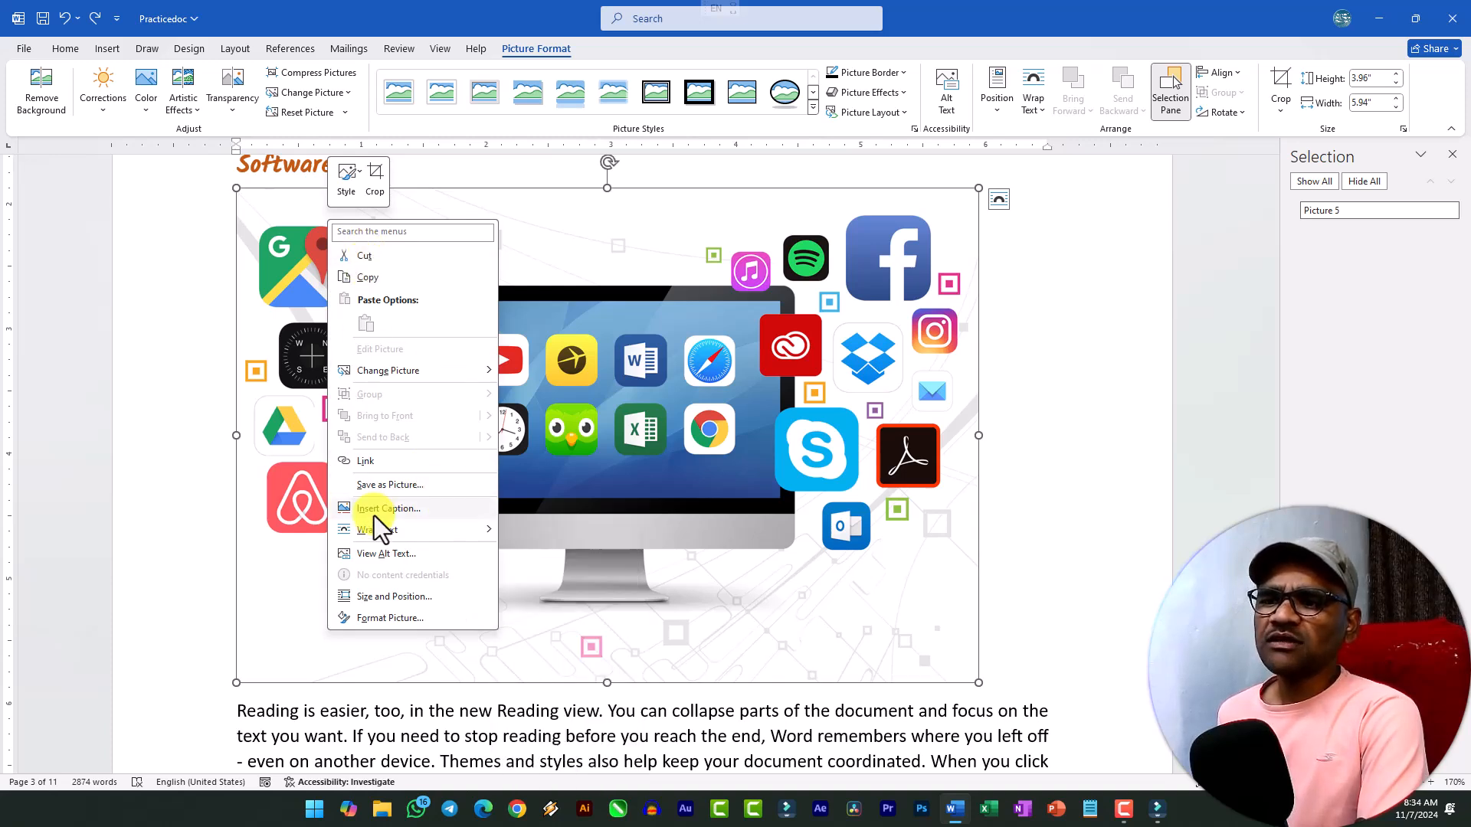
pyautogui.click(384, 625)
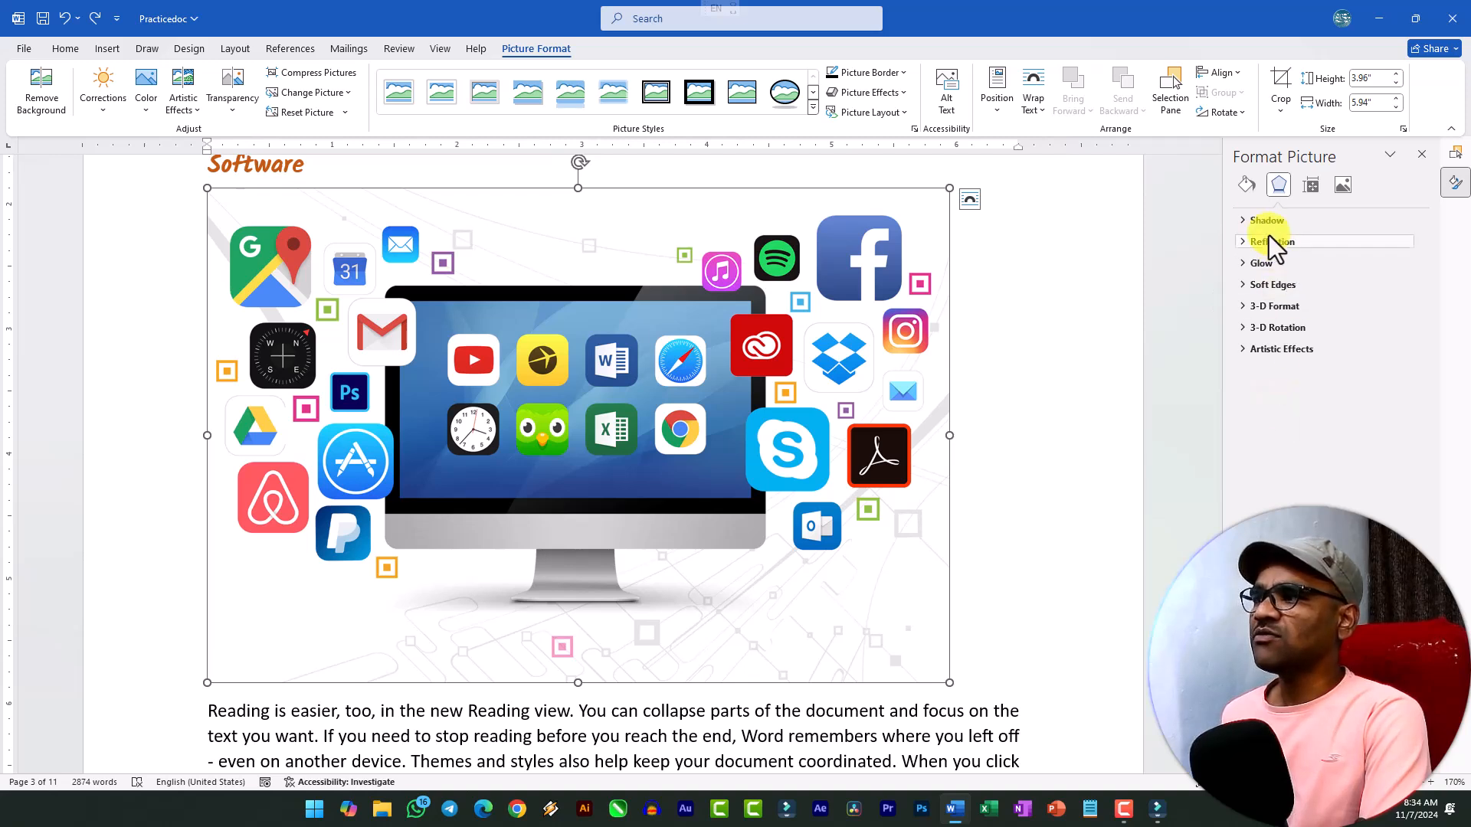
pyautogui.click(1244, 223)
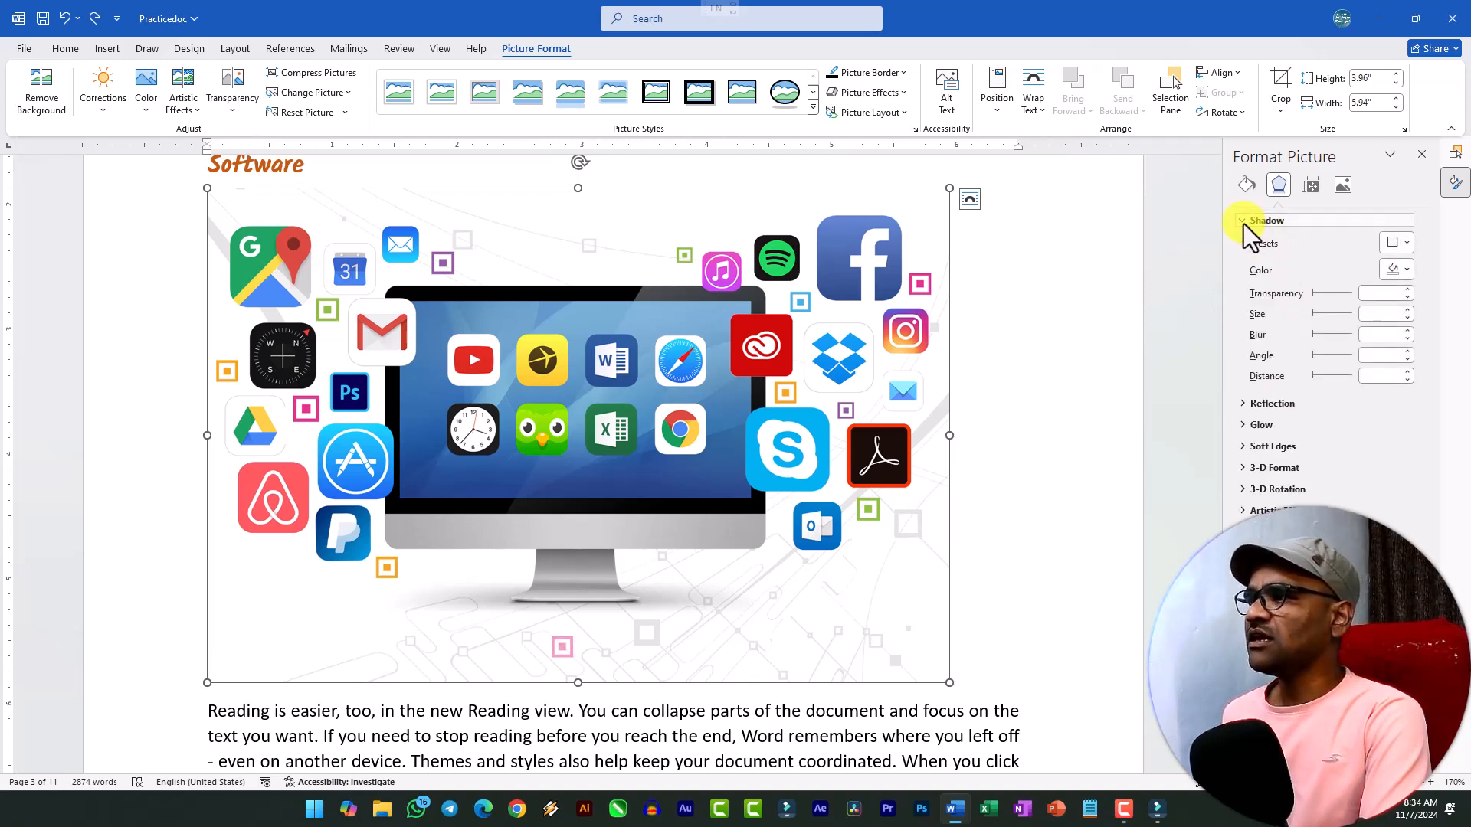
pyautogui.click(1243, 222)
pyautogui.click(1243, 244)
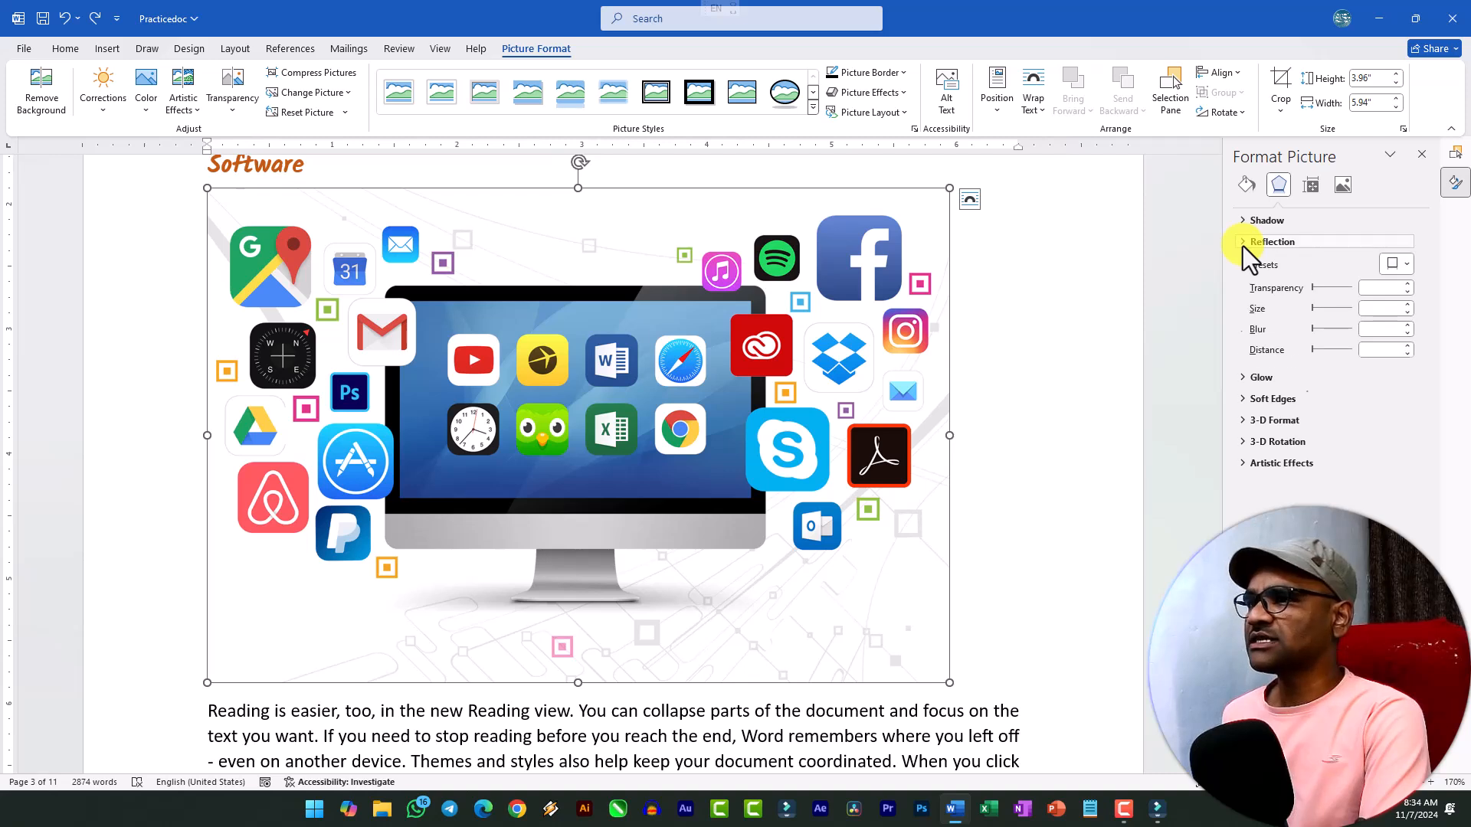
pyautogui.click(1242, 244)
# Look through the picture effect categories, including the reflection variations, and close the Format Picture options.
pyautogui.click(903, 96)
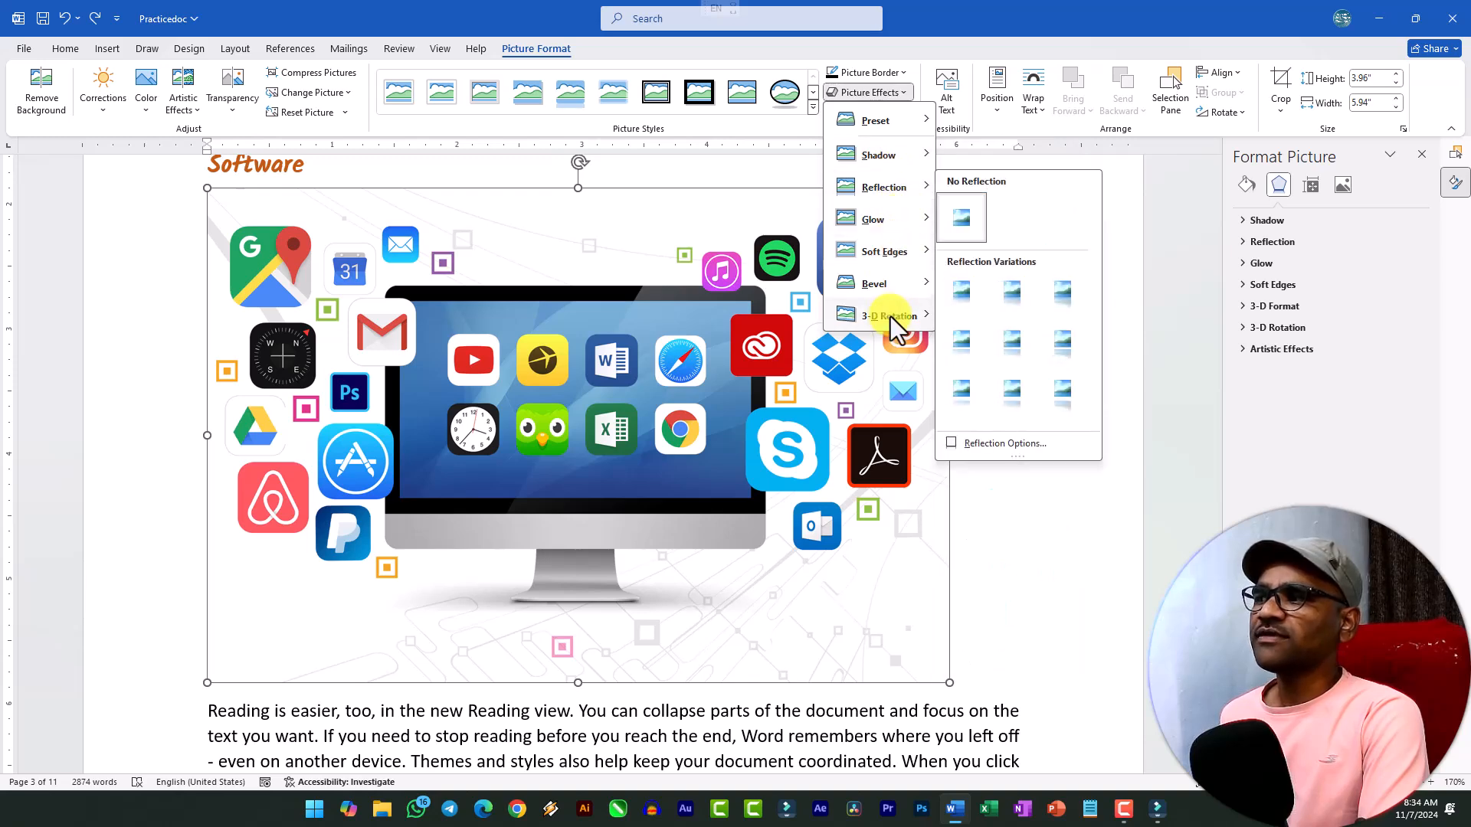
pyautogui.click(1420, 154)
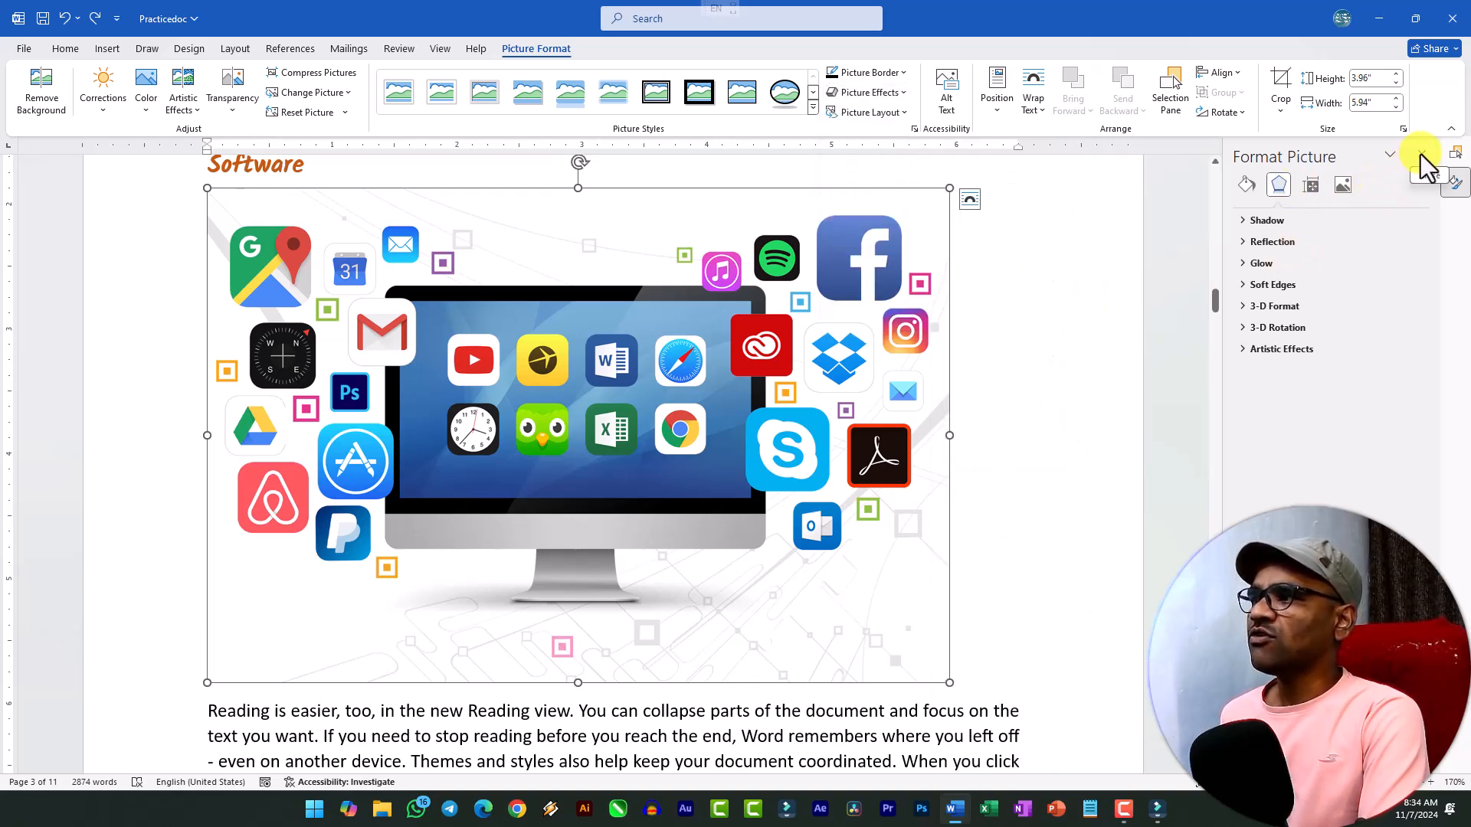
pyautogui.click(1422, 154)
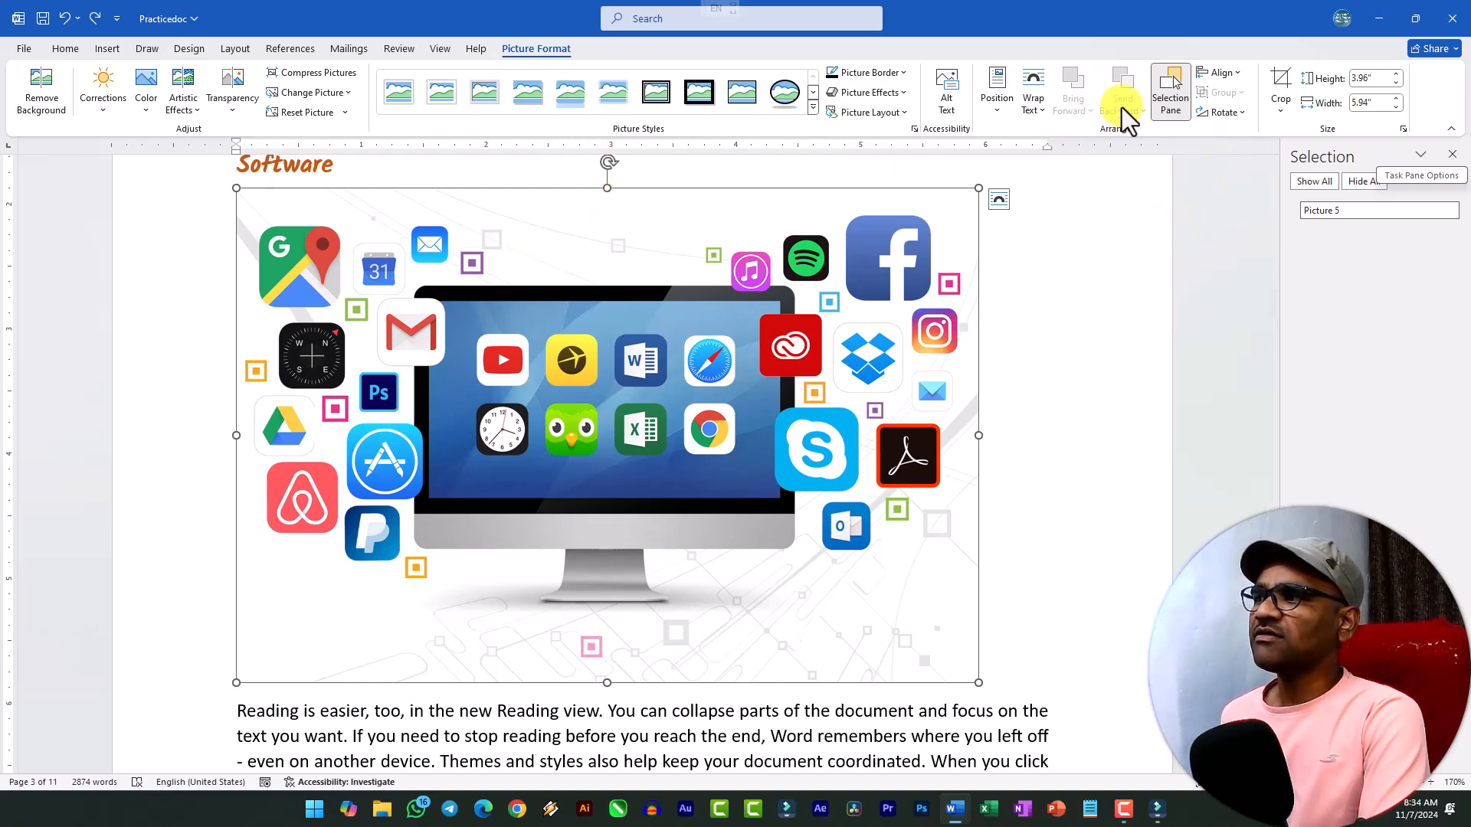
# Preview flipping the software picture vertically and look over the alignment options, then deselect the picture.
pyautogui.click(1232, 113)
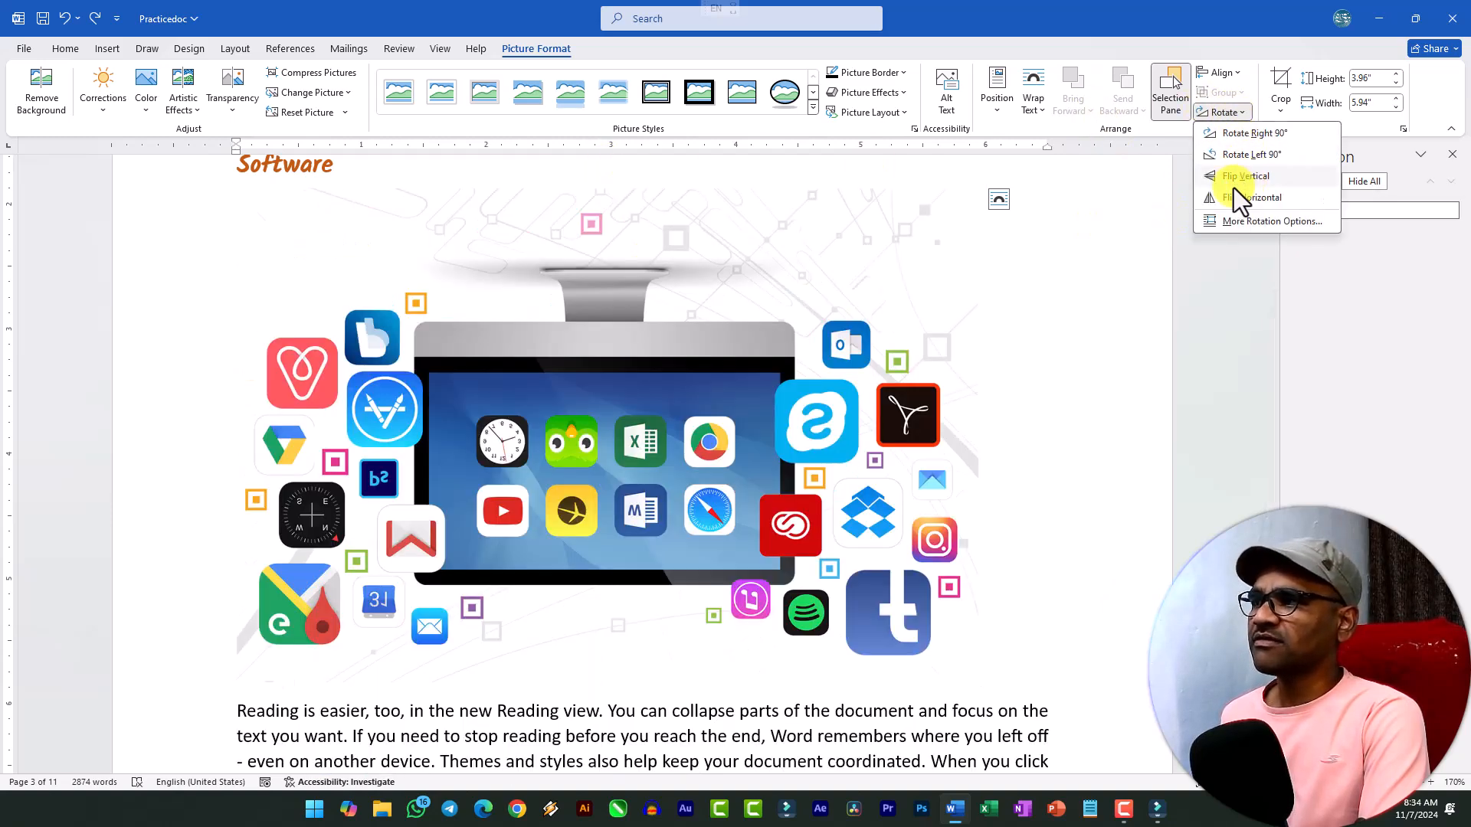
pyautogui.click(970, 420)
pyautogui.click(1230, 76)
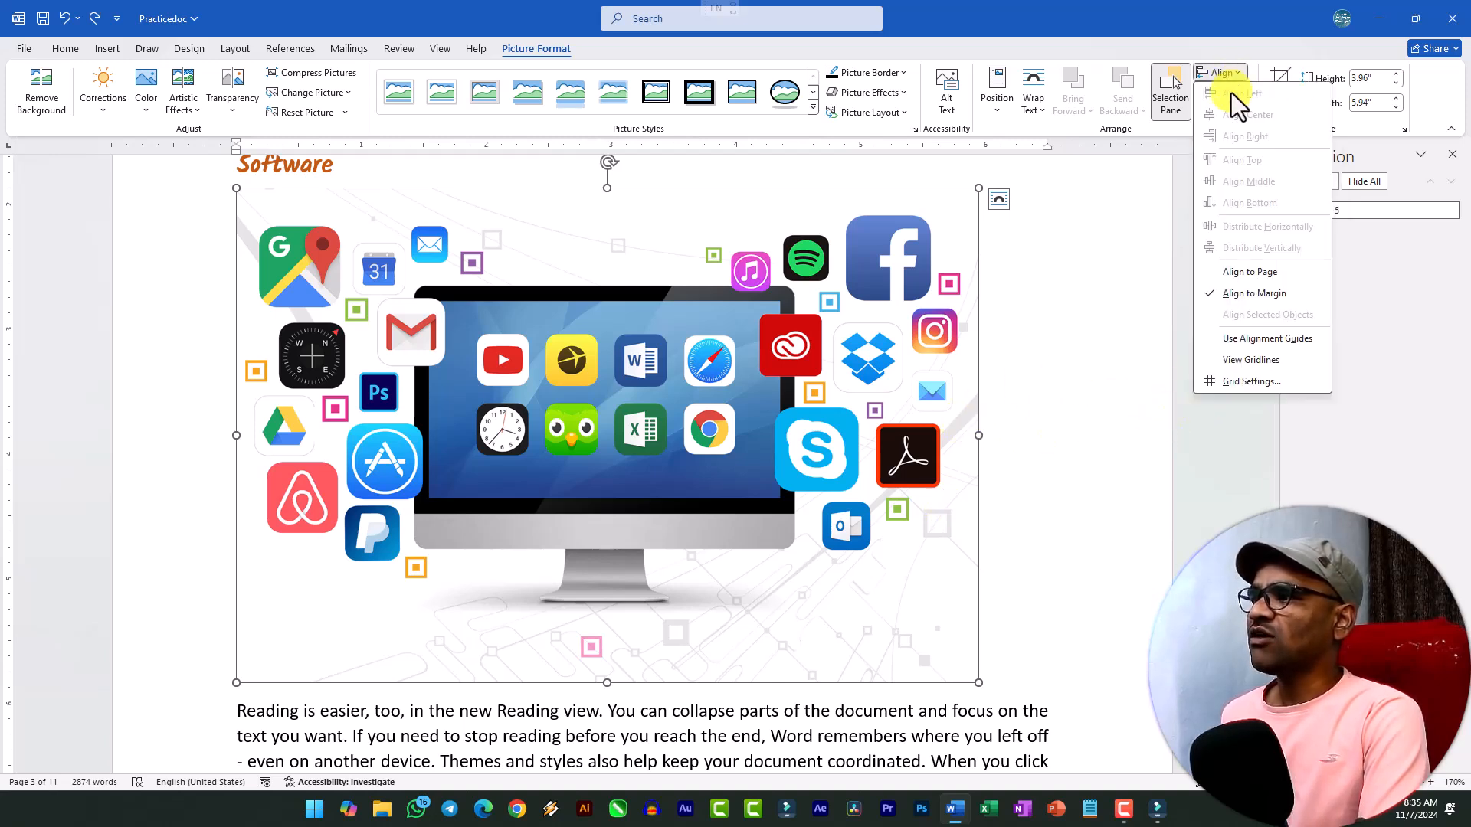
pyautogui.click(884, 452)
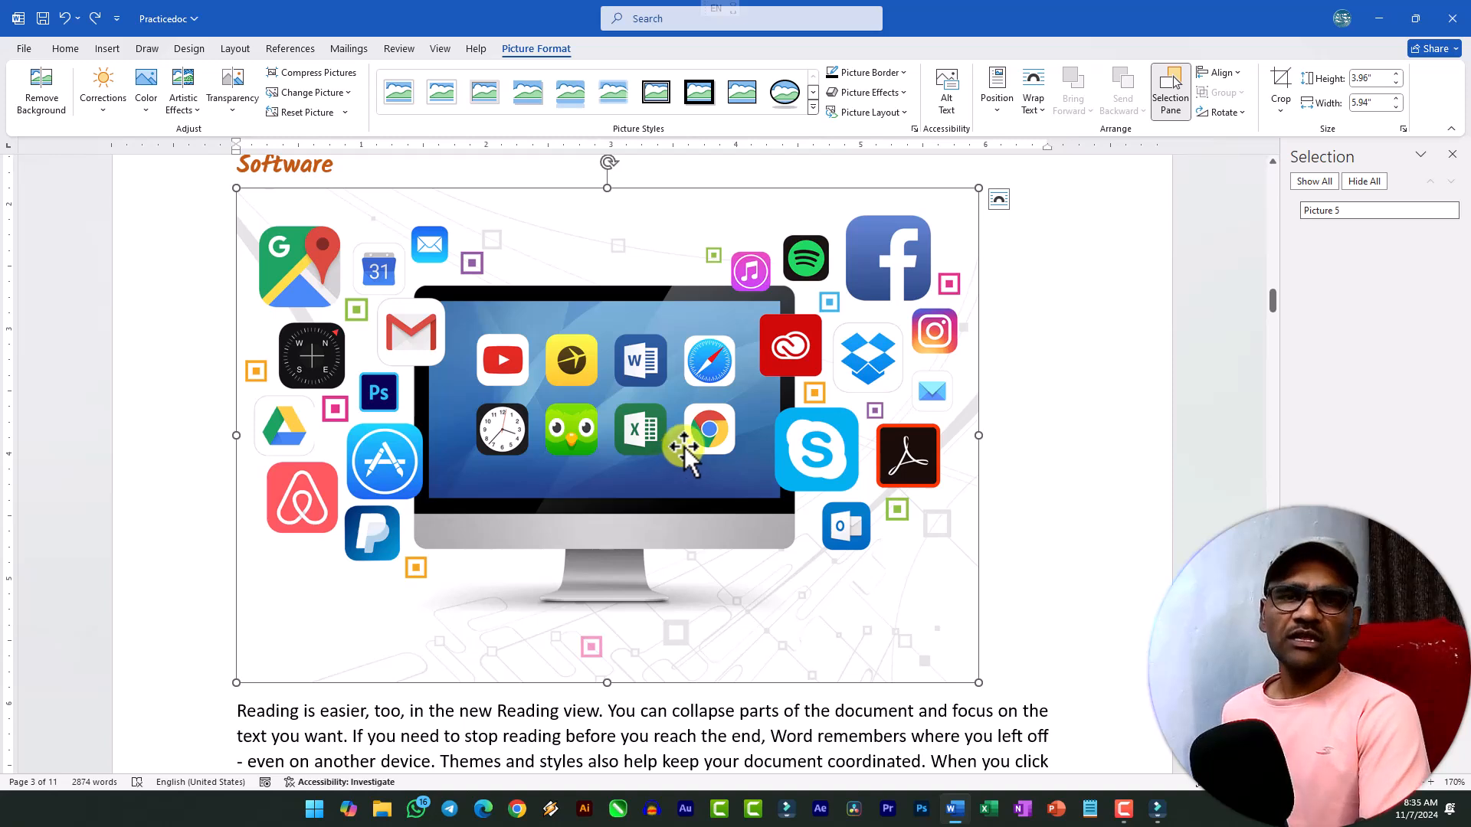
pyautogui.click(1226, 72)
pyautogui.click(1231, 76)
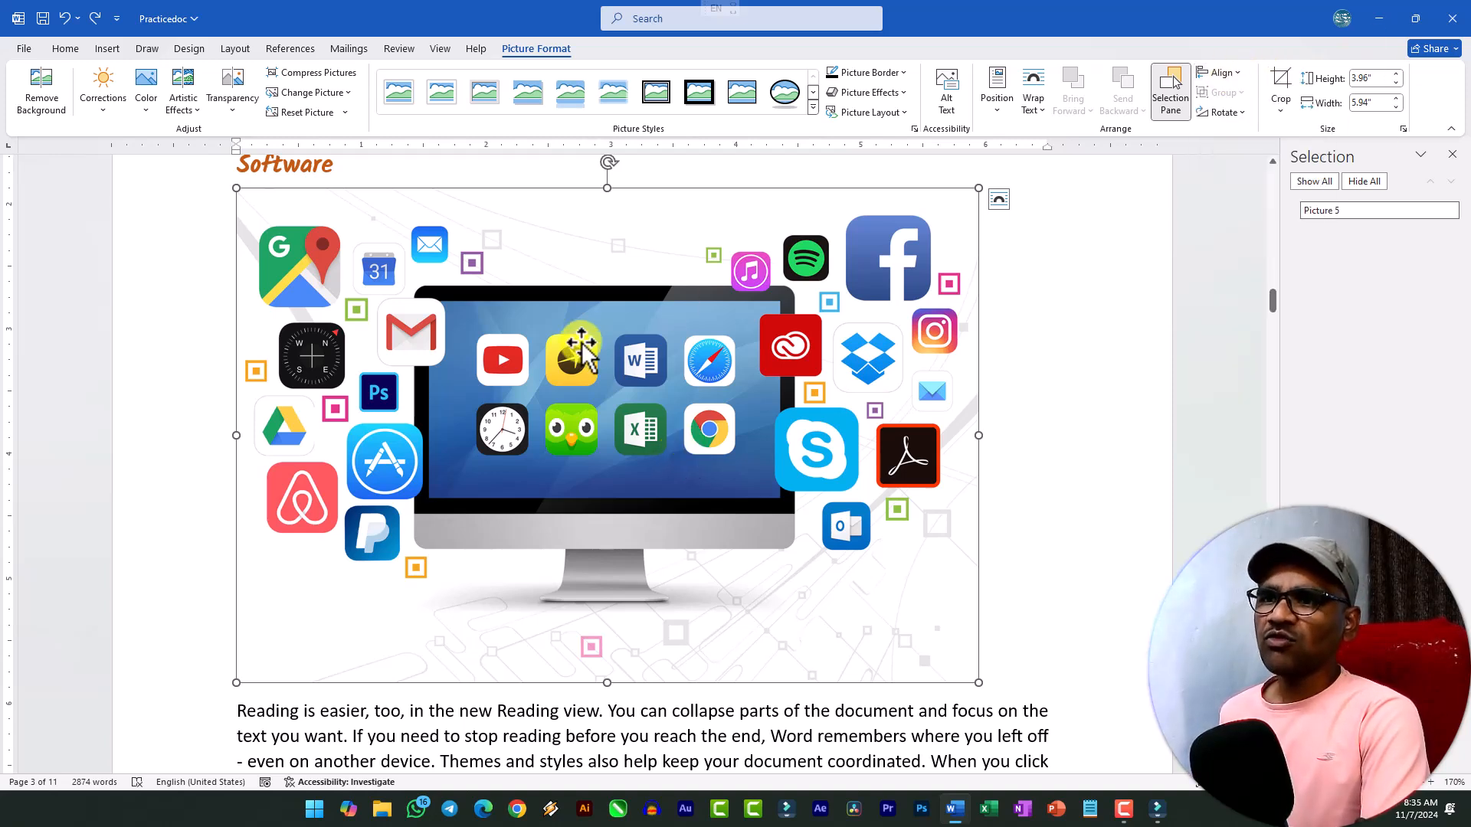
pyautogui.click(1104, 541)
# Open the stock image library for a picture under the Programming heading and search it for programming.
pyautogui.scroll(-4, 545, 591)
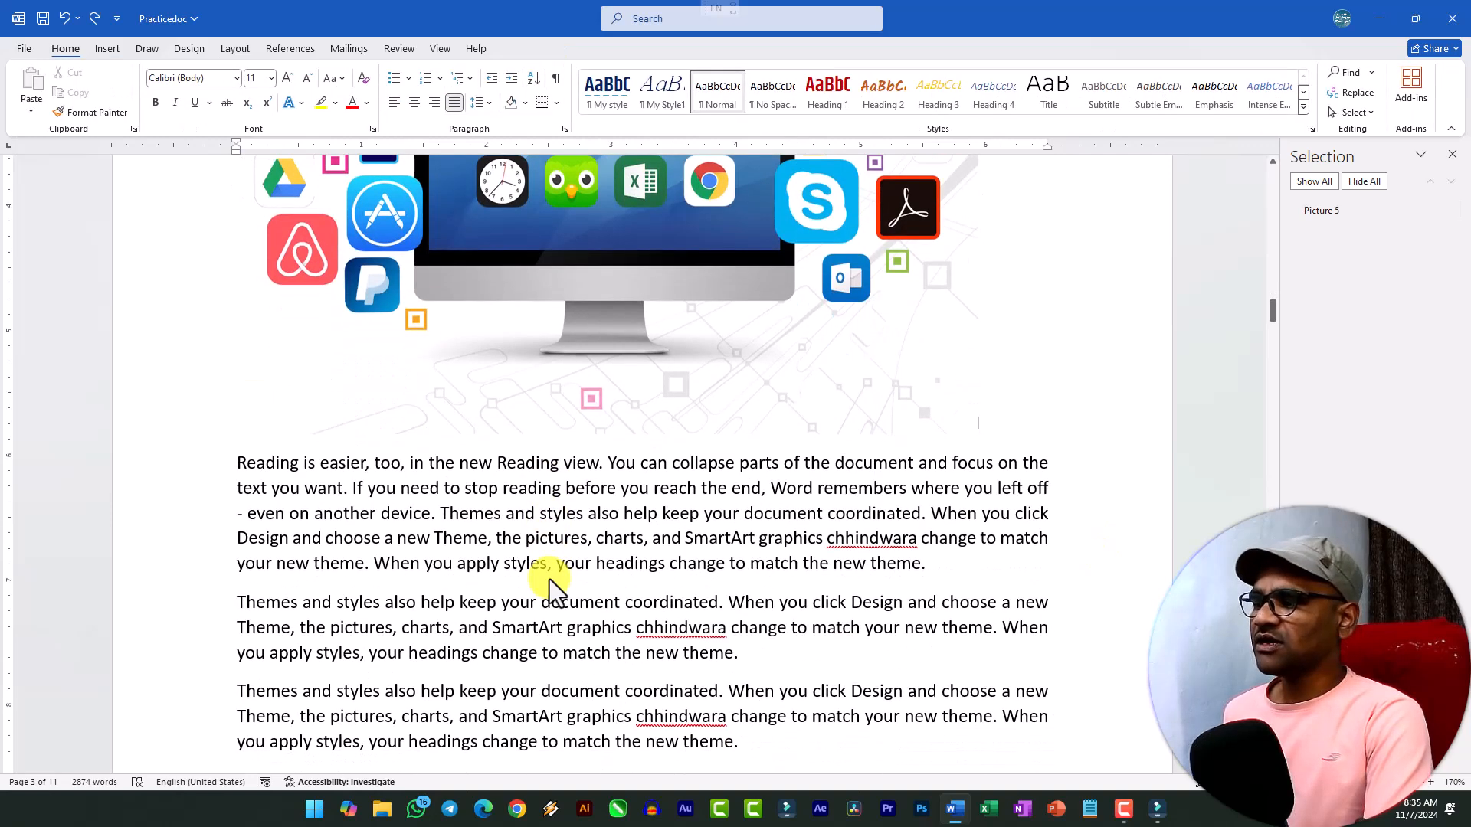
pyautogui.scroll(3, 600, 552)
pyautogui.scroll(1, 599, 551)
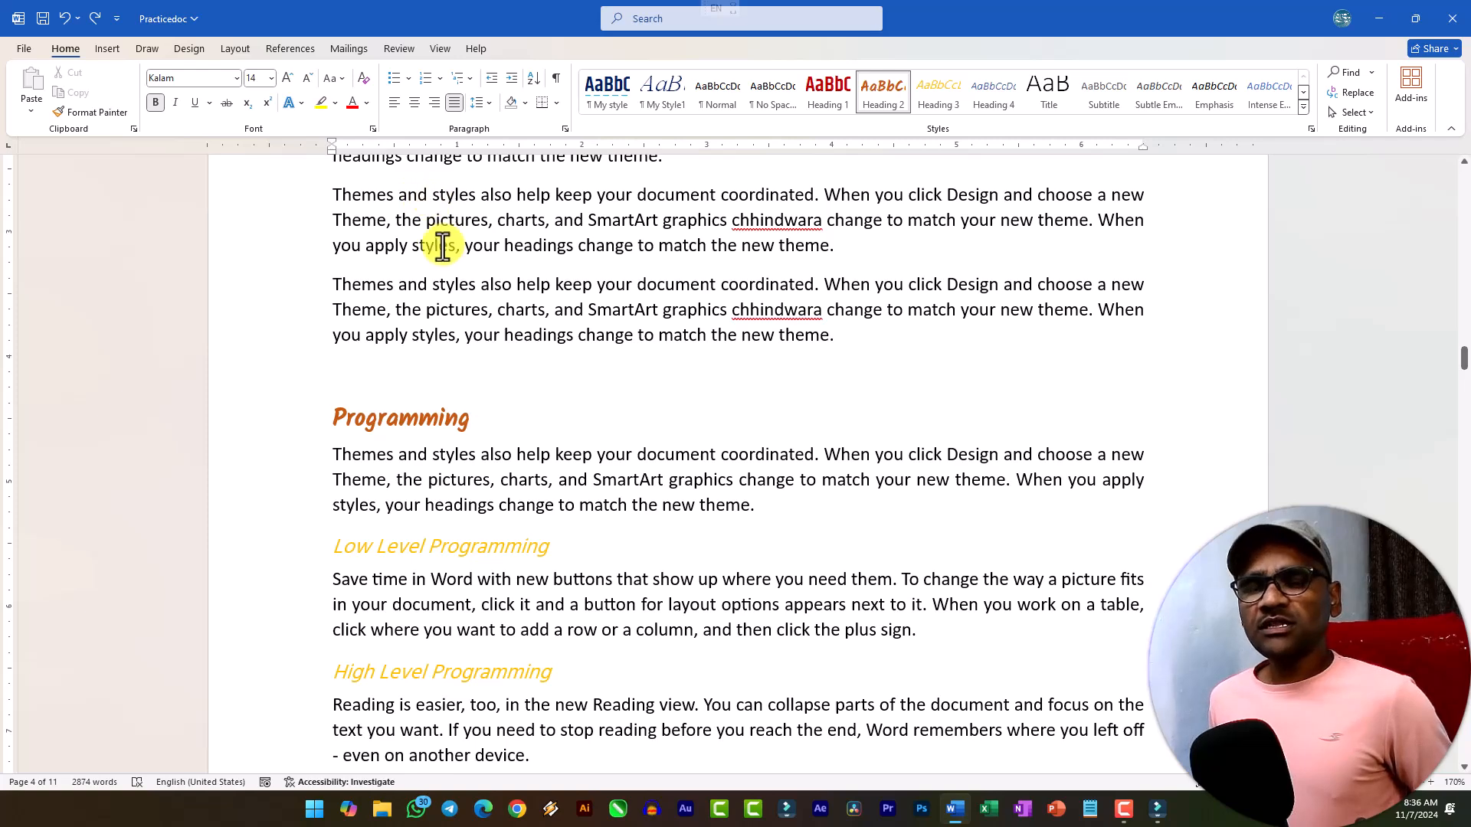
pyautogui.click(99, 47)
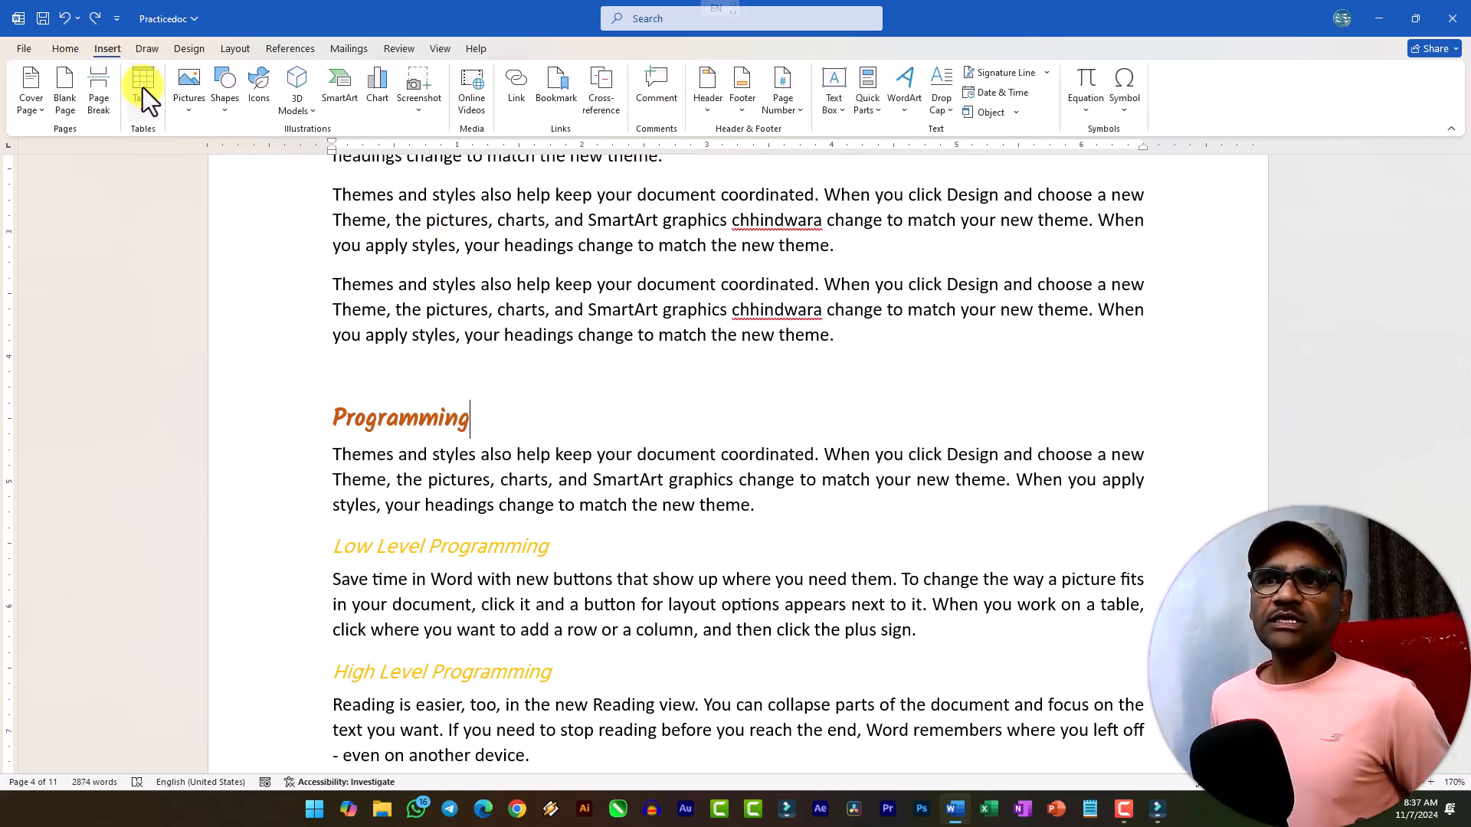
pyautogui.click(196, 107)
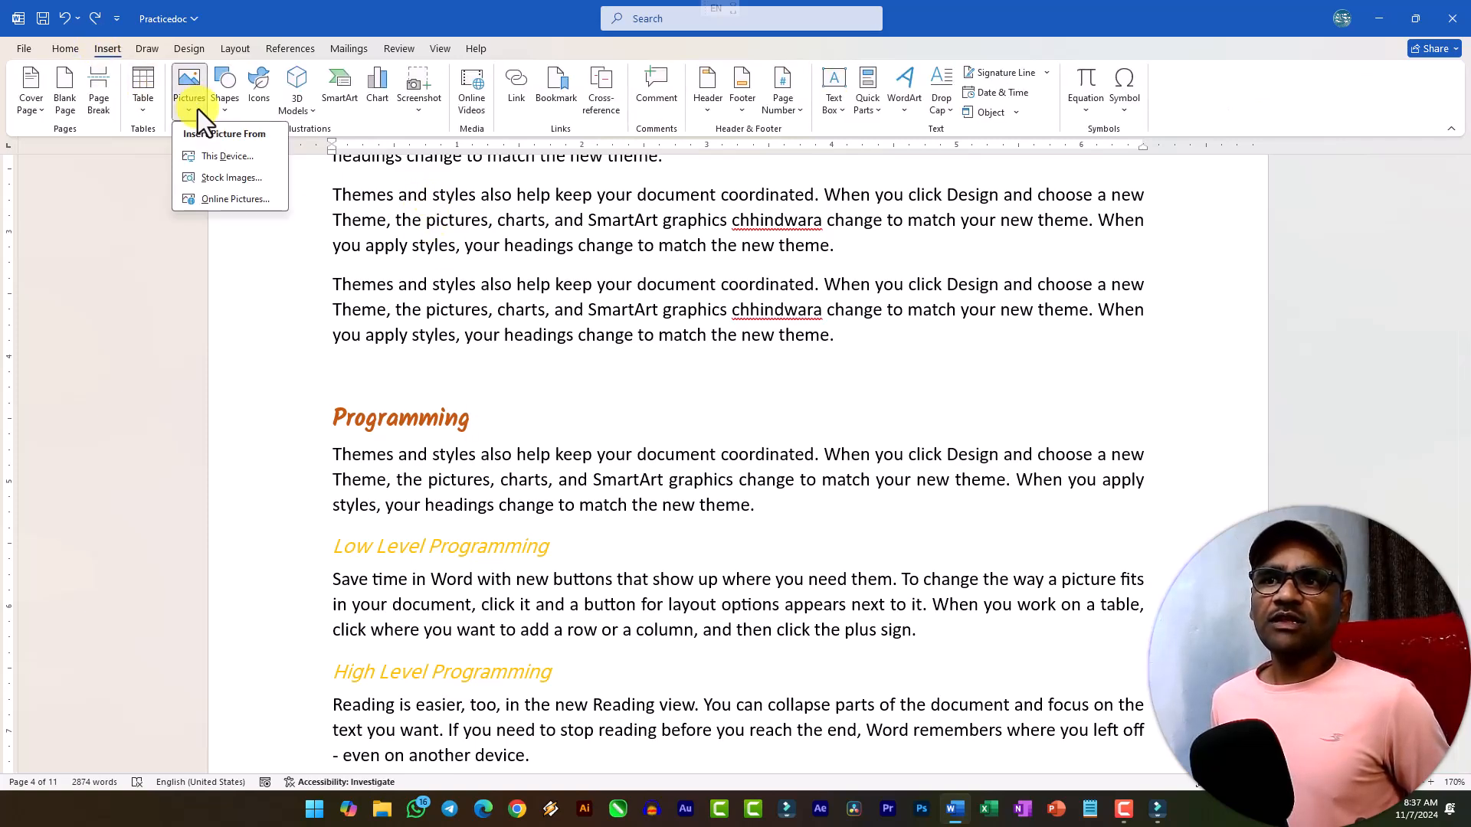
pyautogui.click(227, 181)
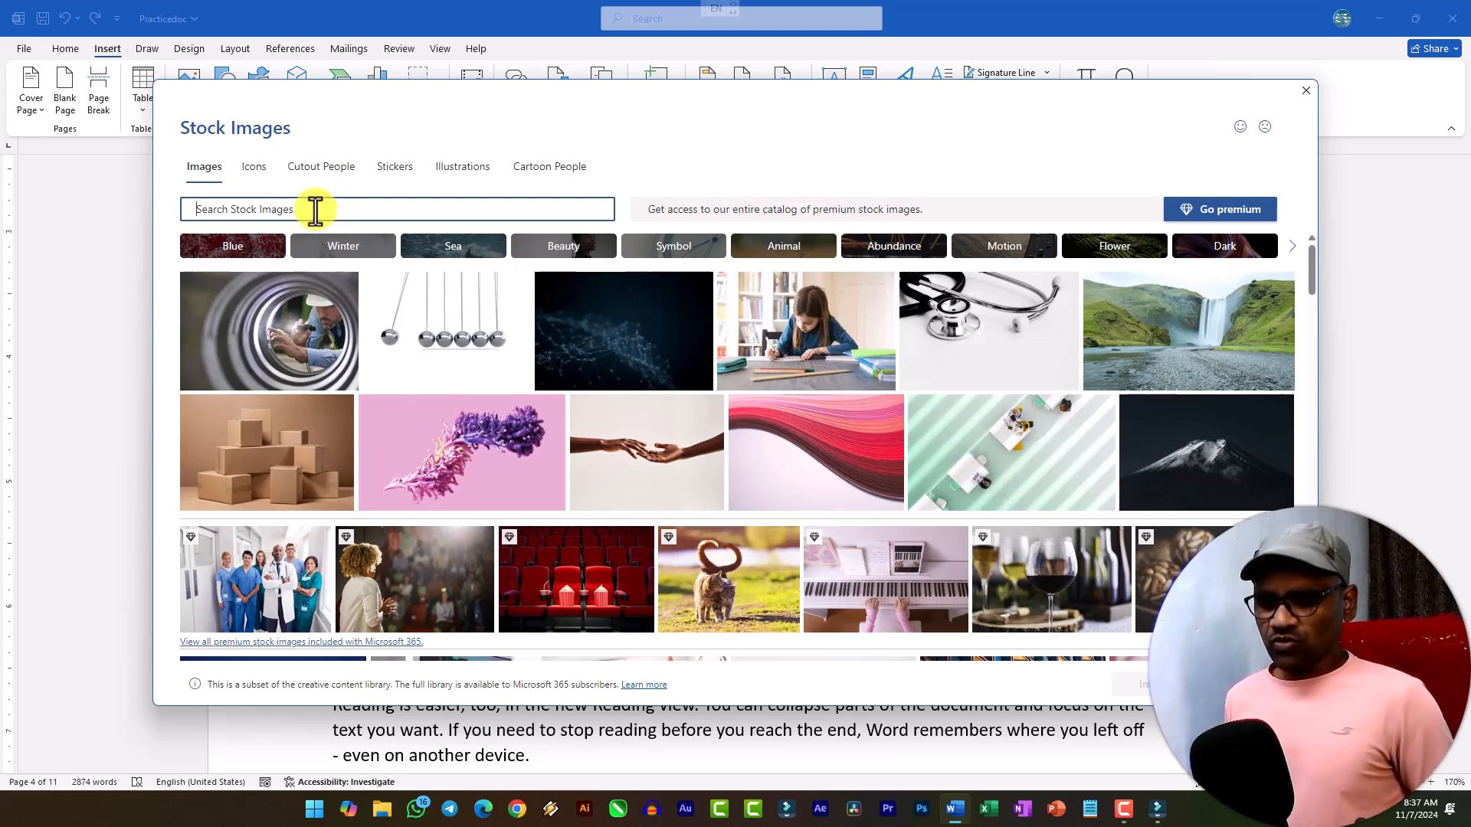
pyautogui.write('programming')
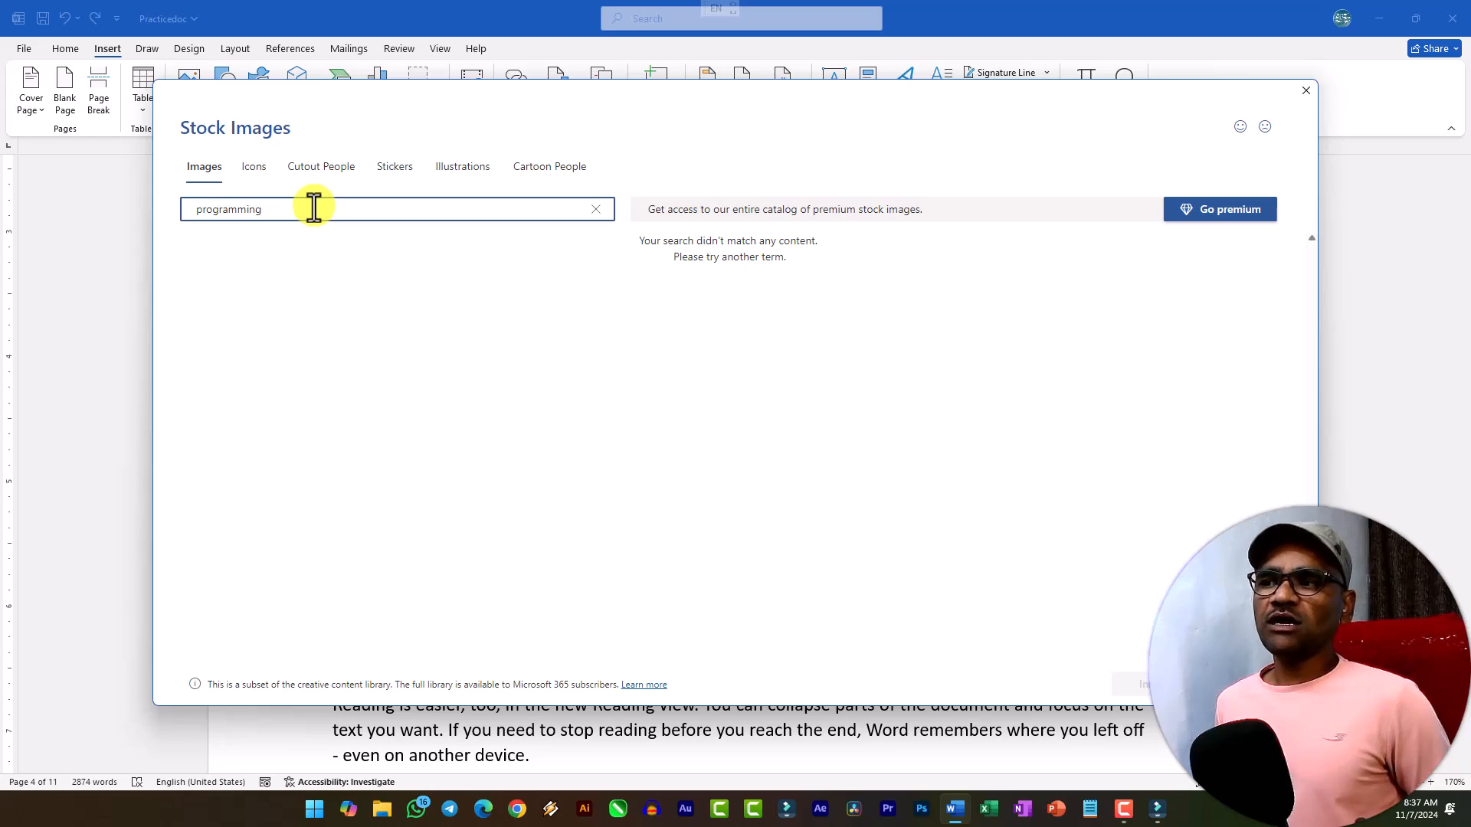
# Clear the stock image search and search for computer instead.
pyautogui.moveTo(309, 207); pyautogui.dragTo(132, 190)
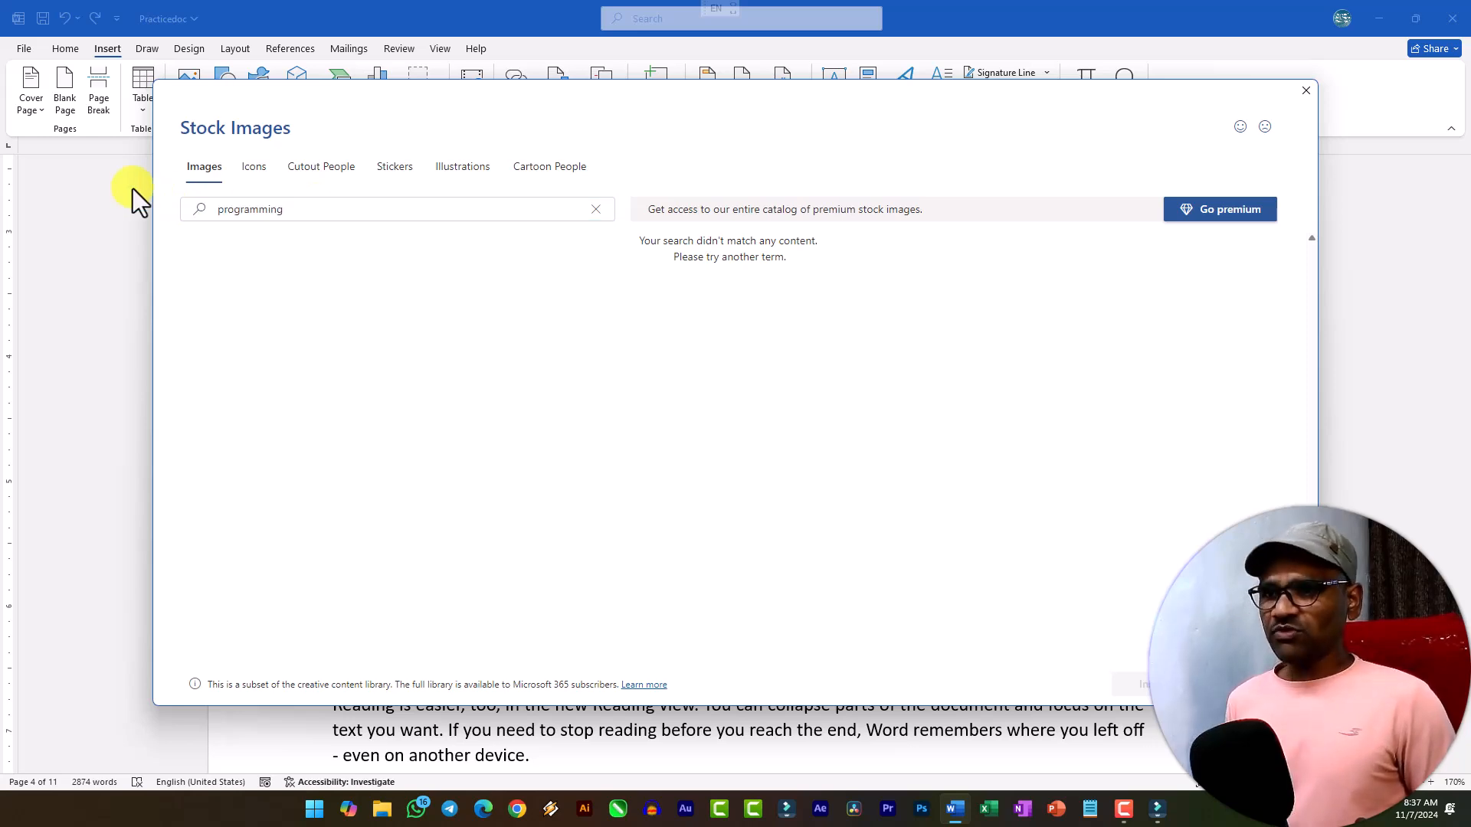
pyautogui.click(322, 213)
pyautogui.click(321, 213)
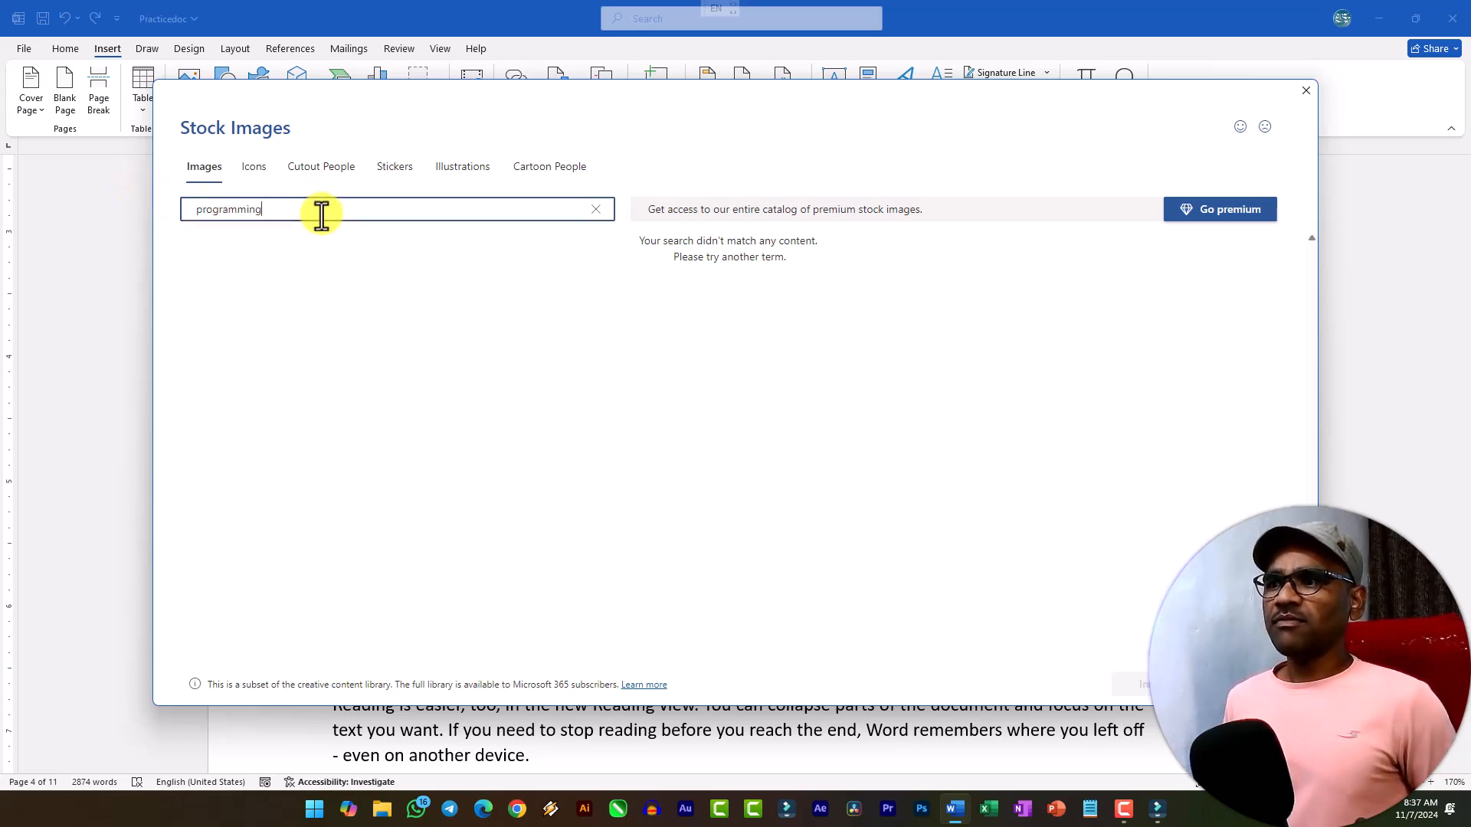
pyautogui.click(596, 210)
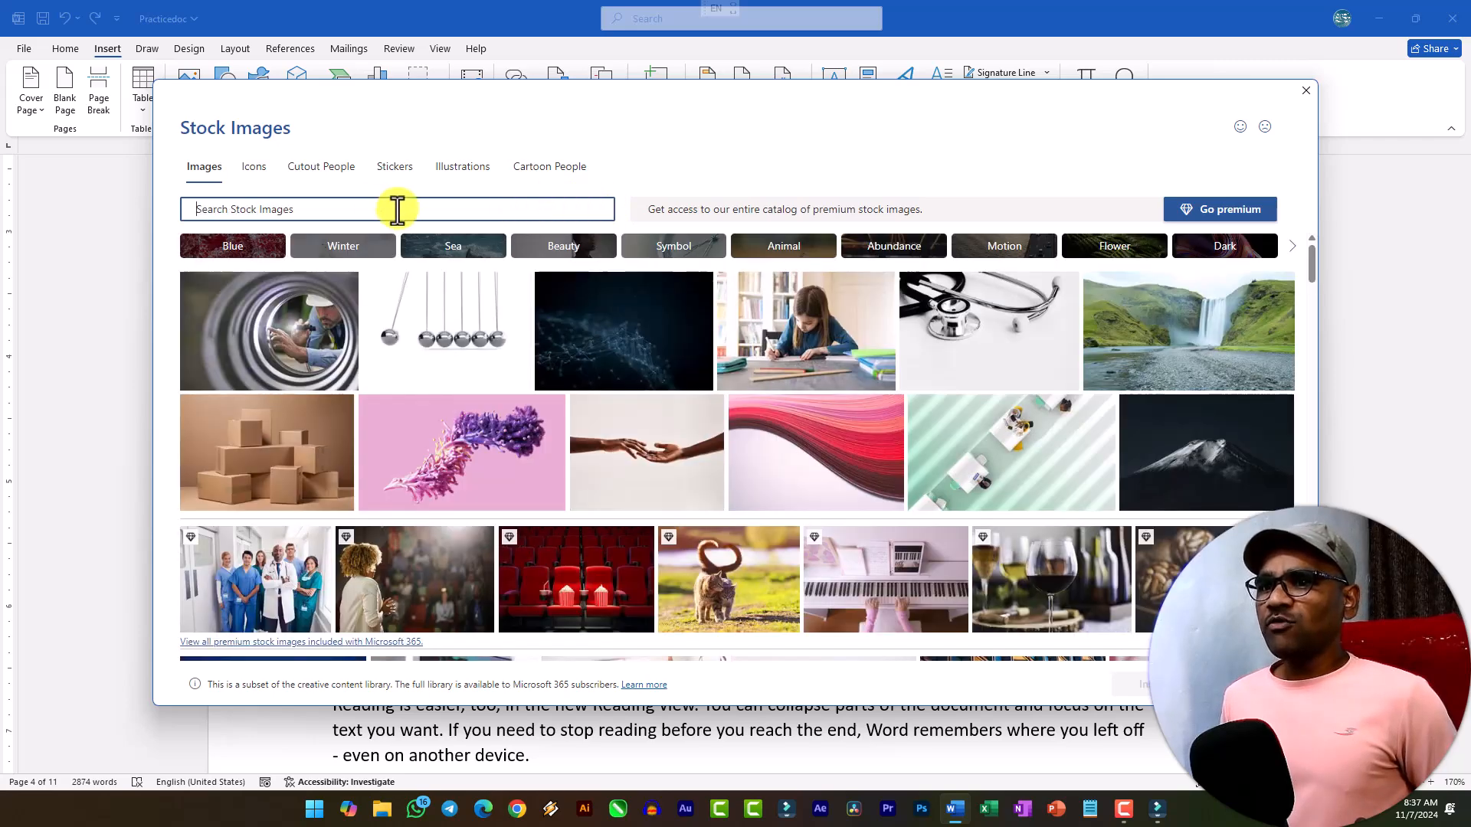
pyautogui.write('computer')
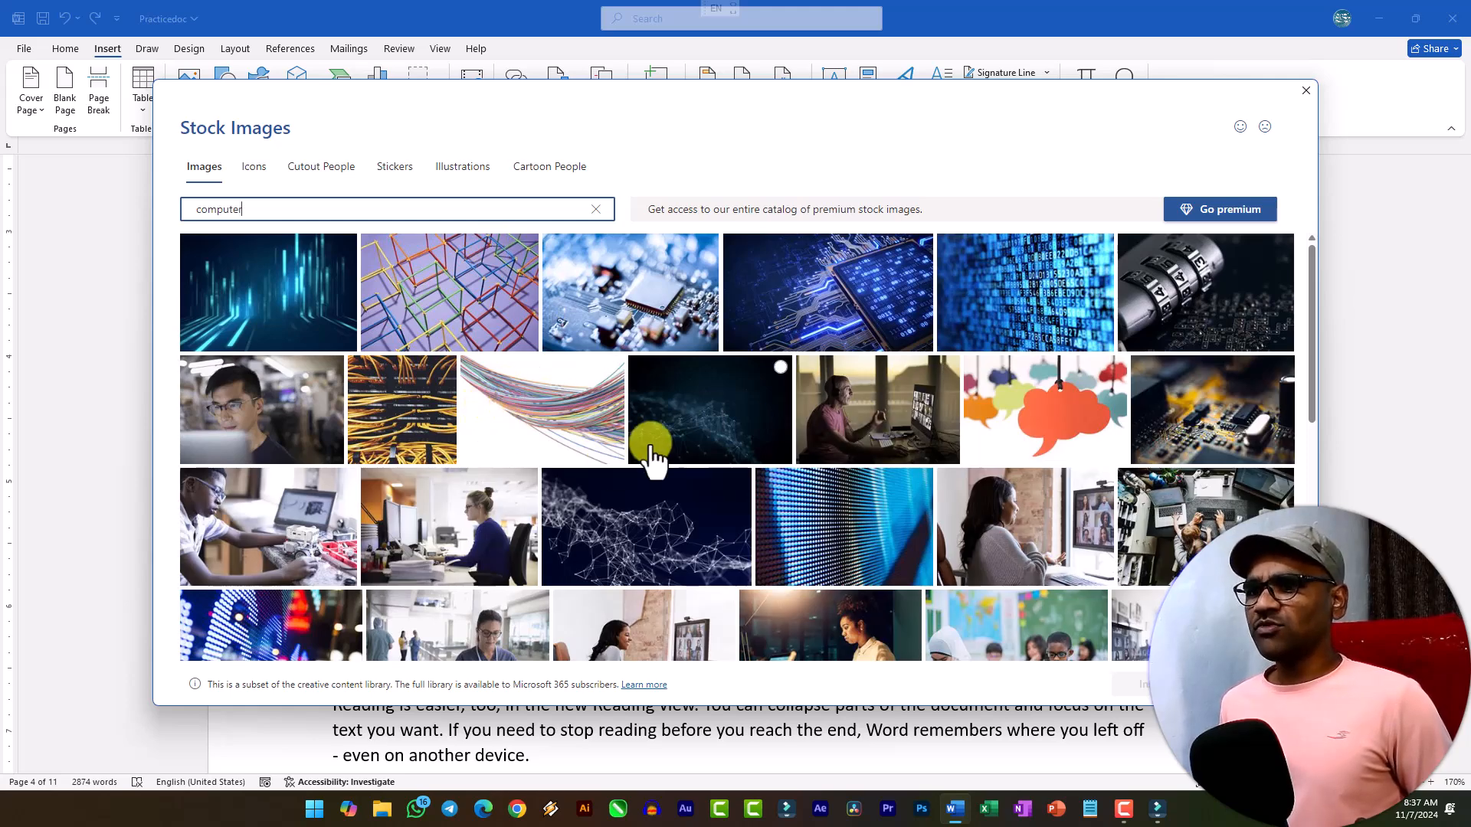
# Insert the stock photo of a man in a blue shirt at a desktop monitor and scale it down to about 5.87 by 3.3 inches.
pyautogui.scroll(-2, 996, 529)
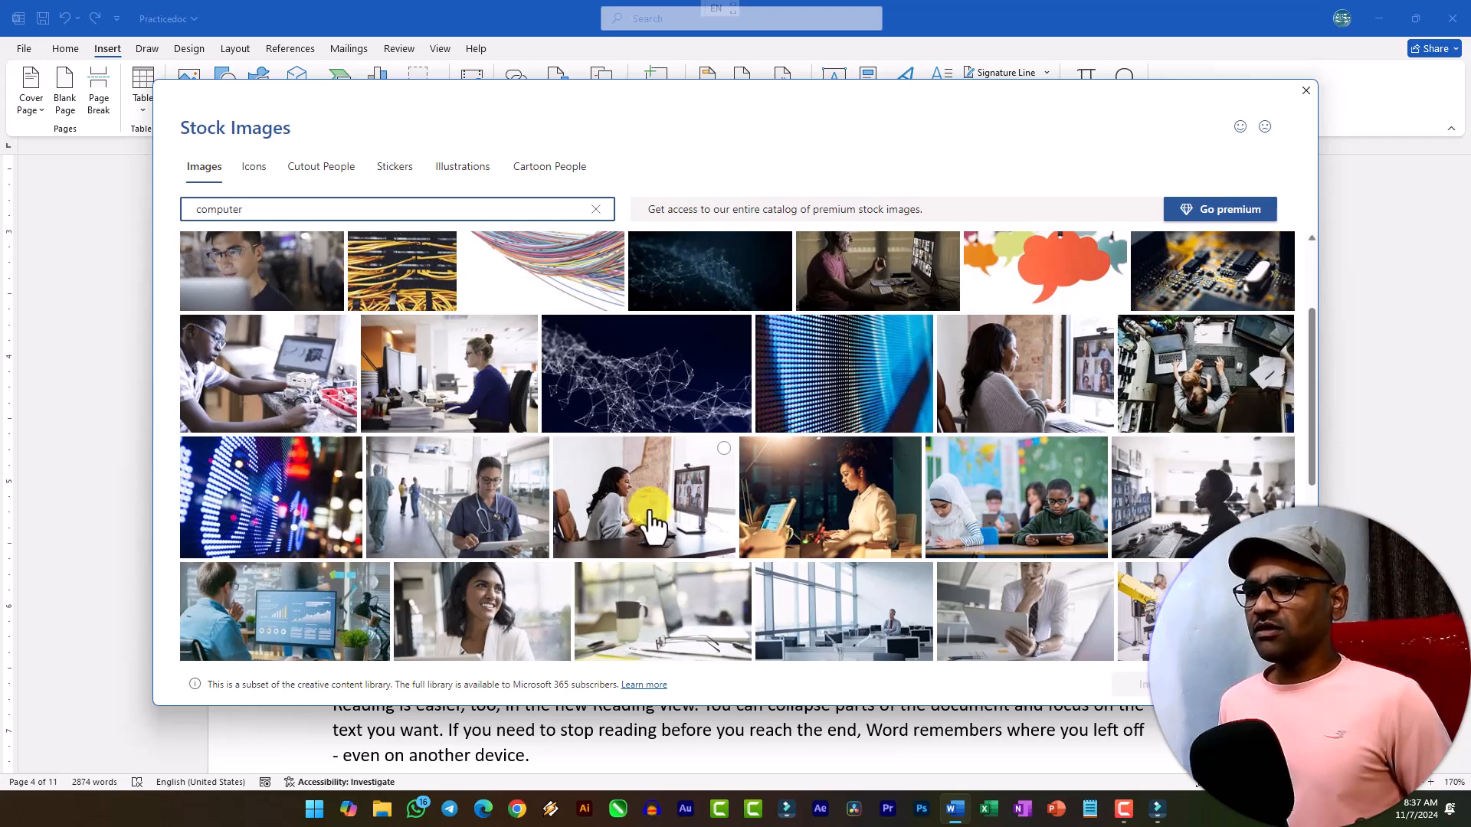
pyautogui.click(219, 646)
pyautogui.scroll(-2, 222, 644)
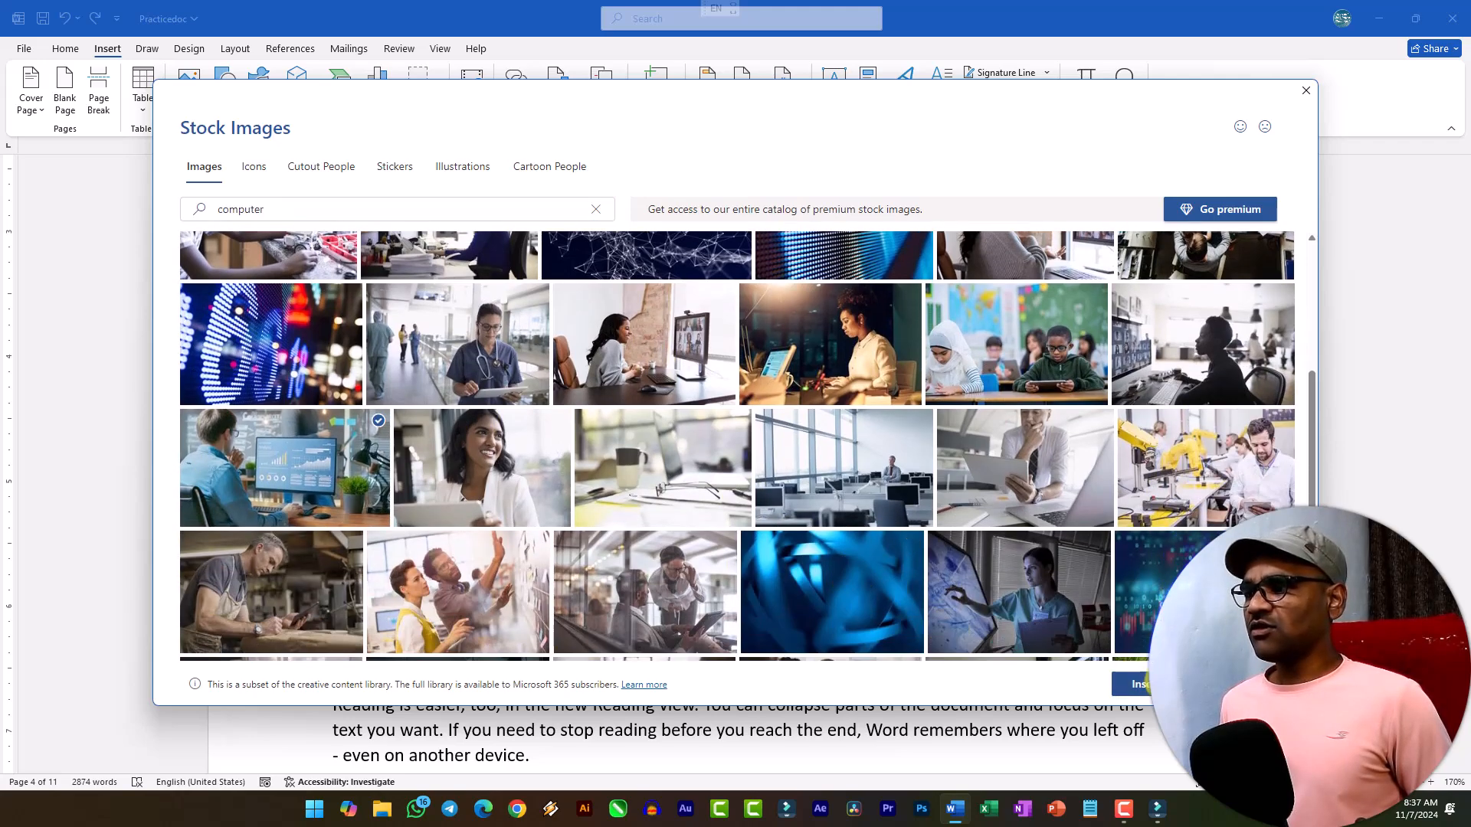
pyautogui.click(1130, 684)
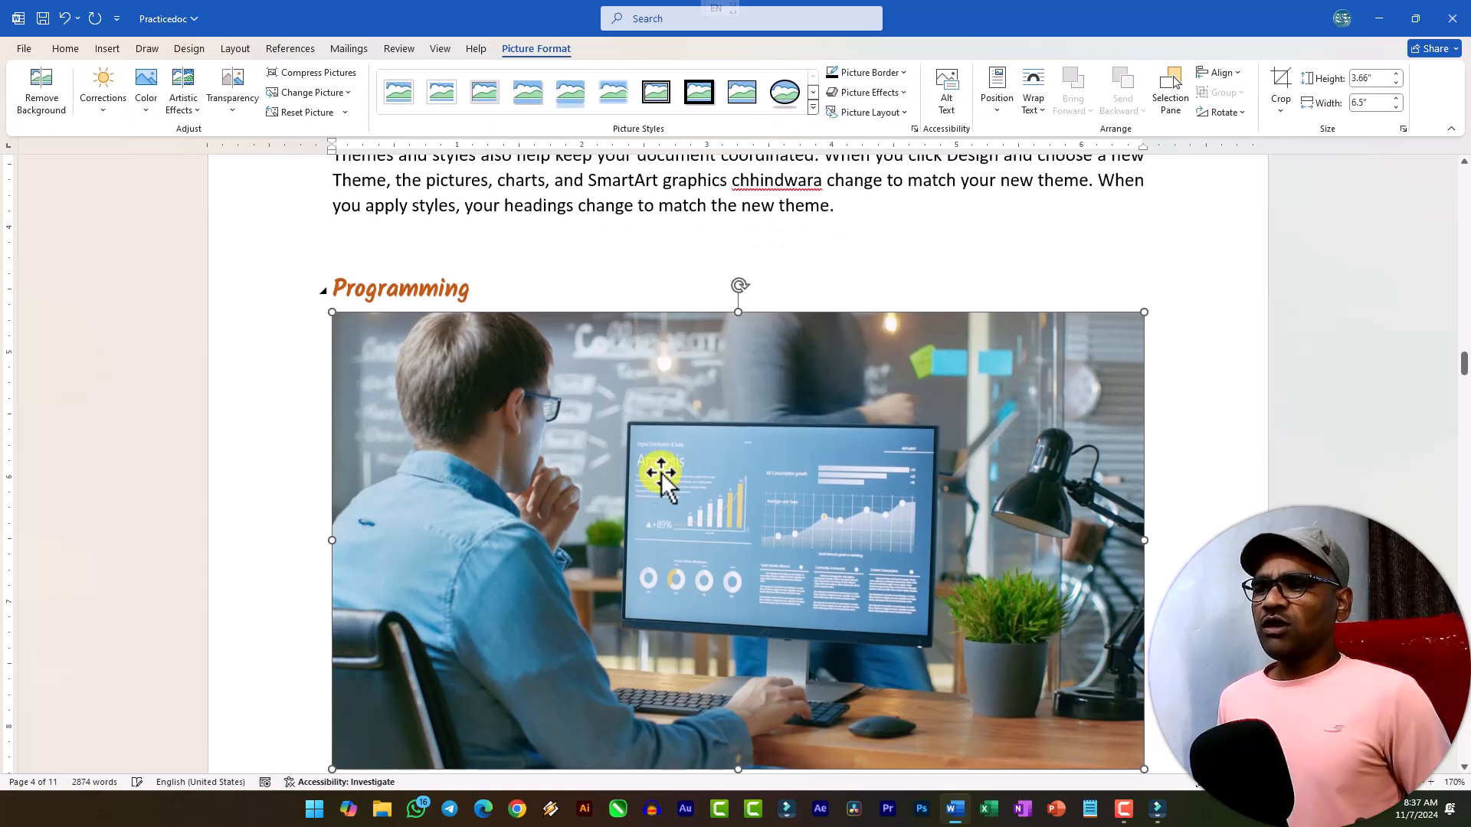
pyautogui.scroll(-1, 664, 471)
pyautogui.moveTo(1142, 705); pyautogui.dragTo(1065, 645)
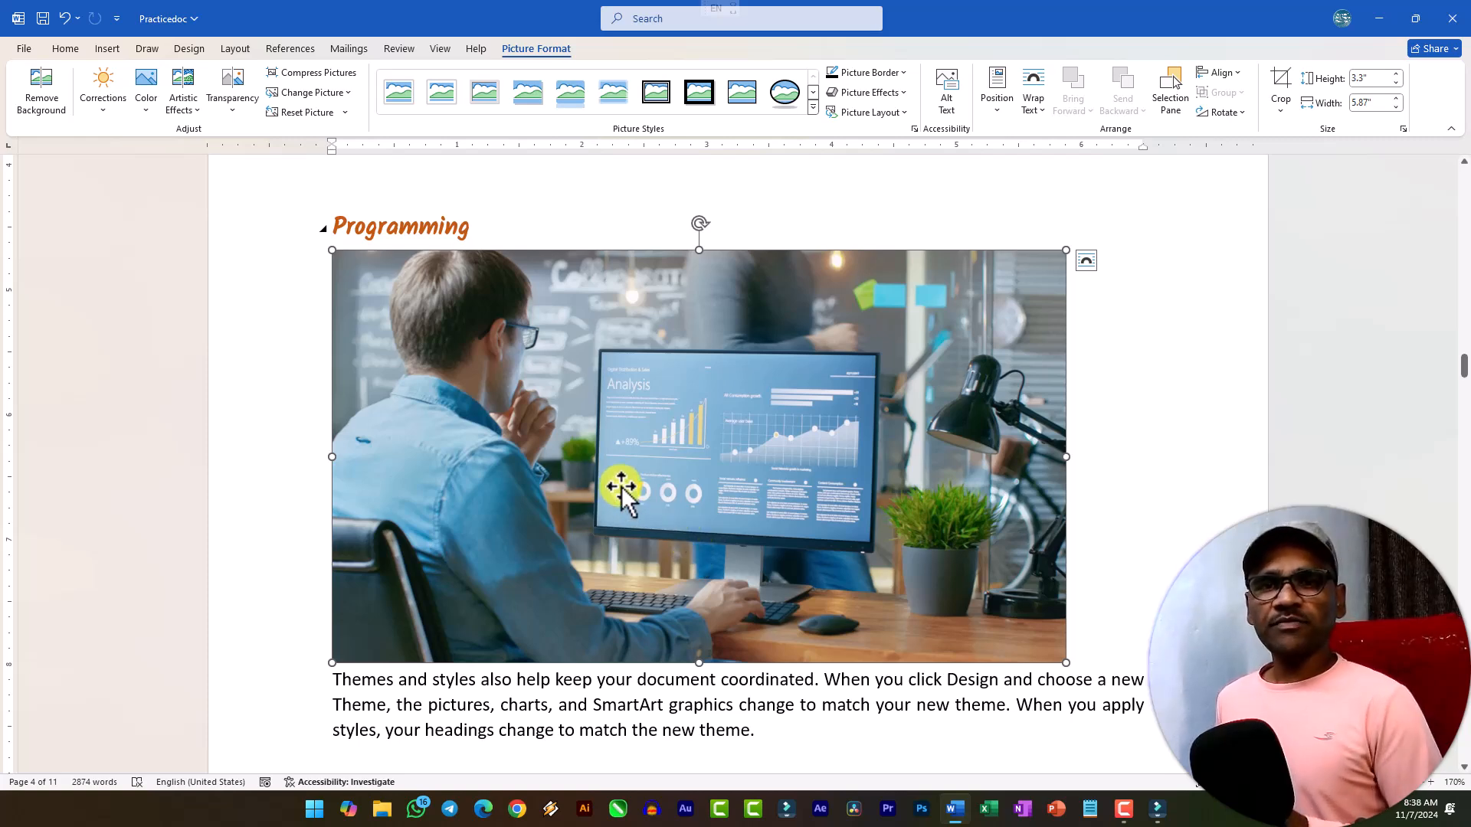
# Add an empty line under the Low Level Programming heading and search the online pictures for programming.
pyautogui.scroll(-10, 861, 509)
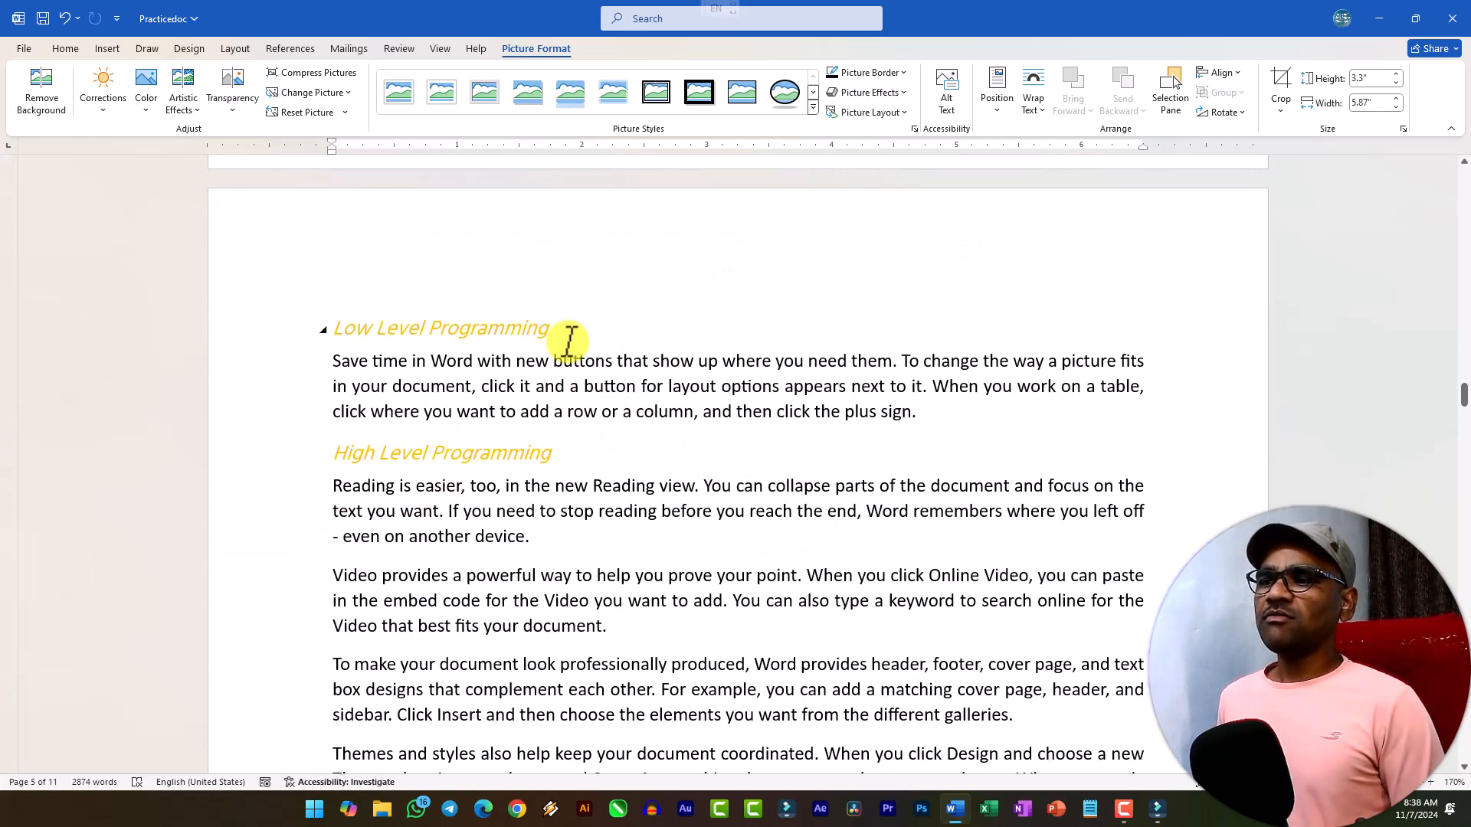
pyautogui.click(571, 337)
pyautogui.press('Return')
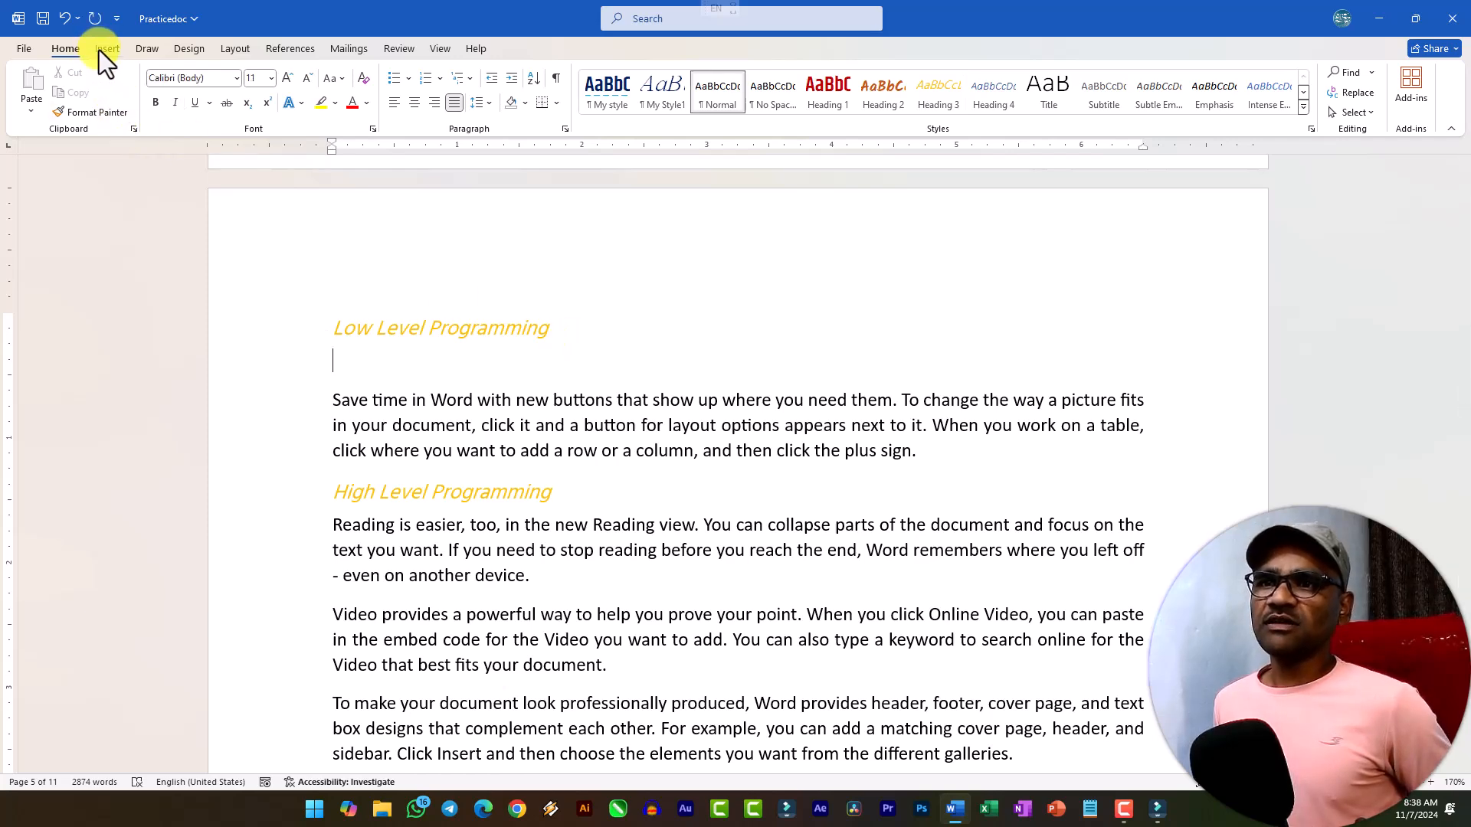
pyautogui.click(101, 49)
pyautogui.click(190, 96)
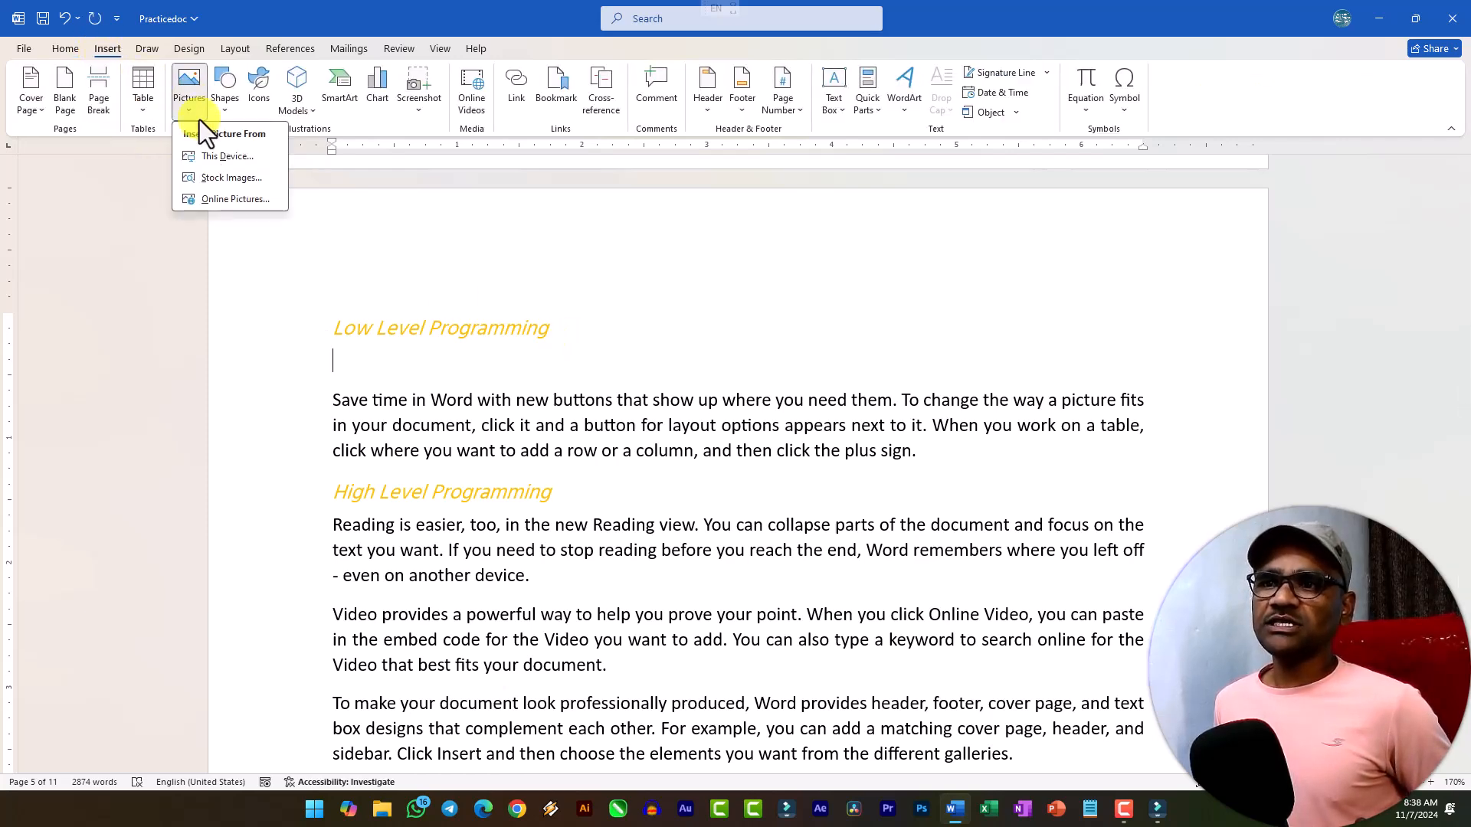
pyautogui.click(235, 200)
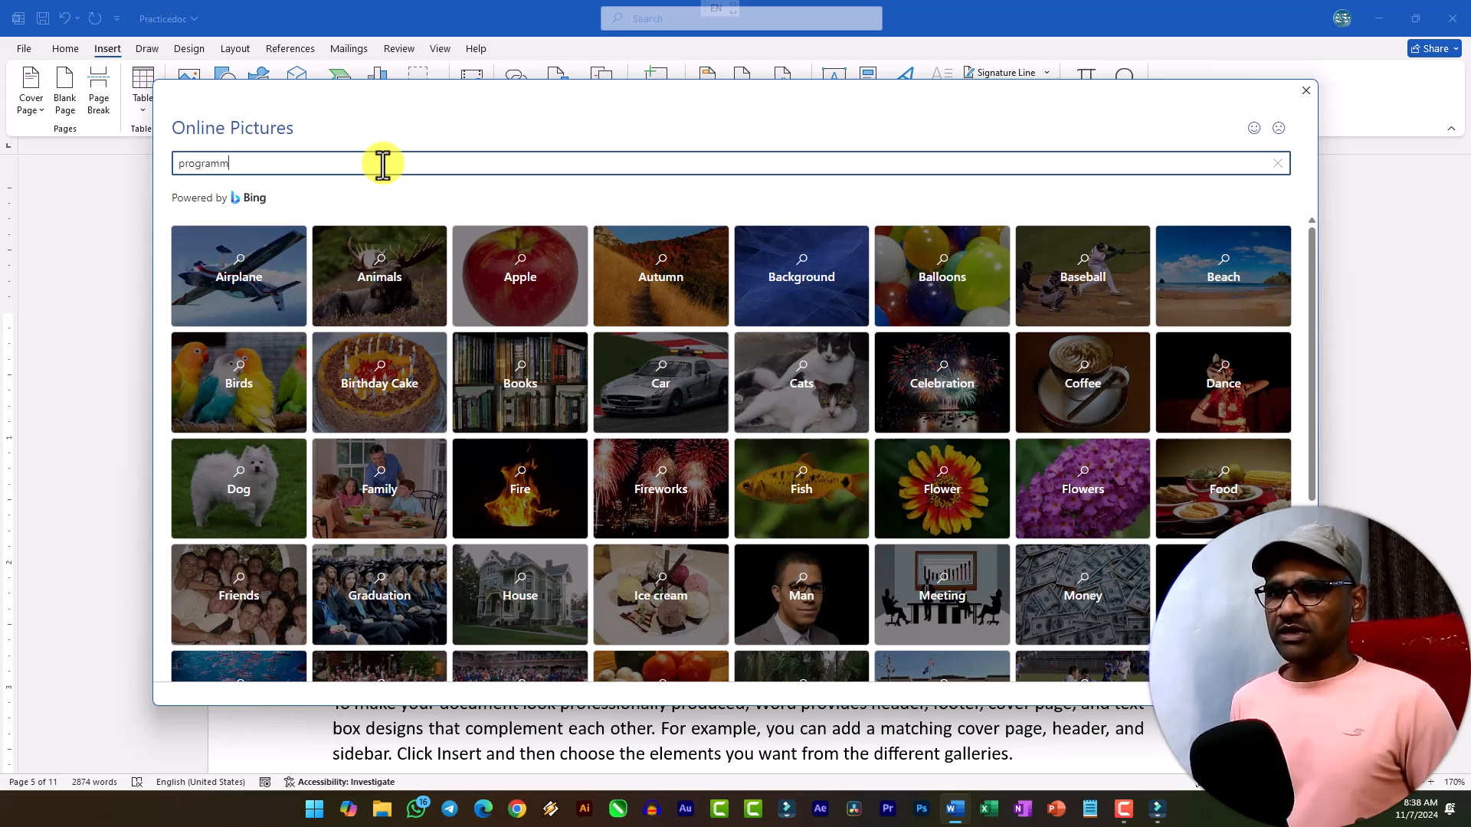
pyautogui.press('Return')
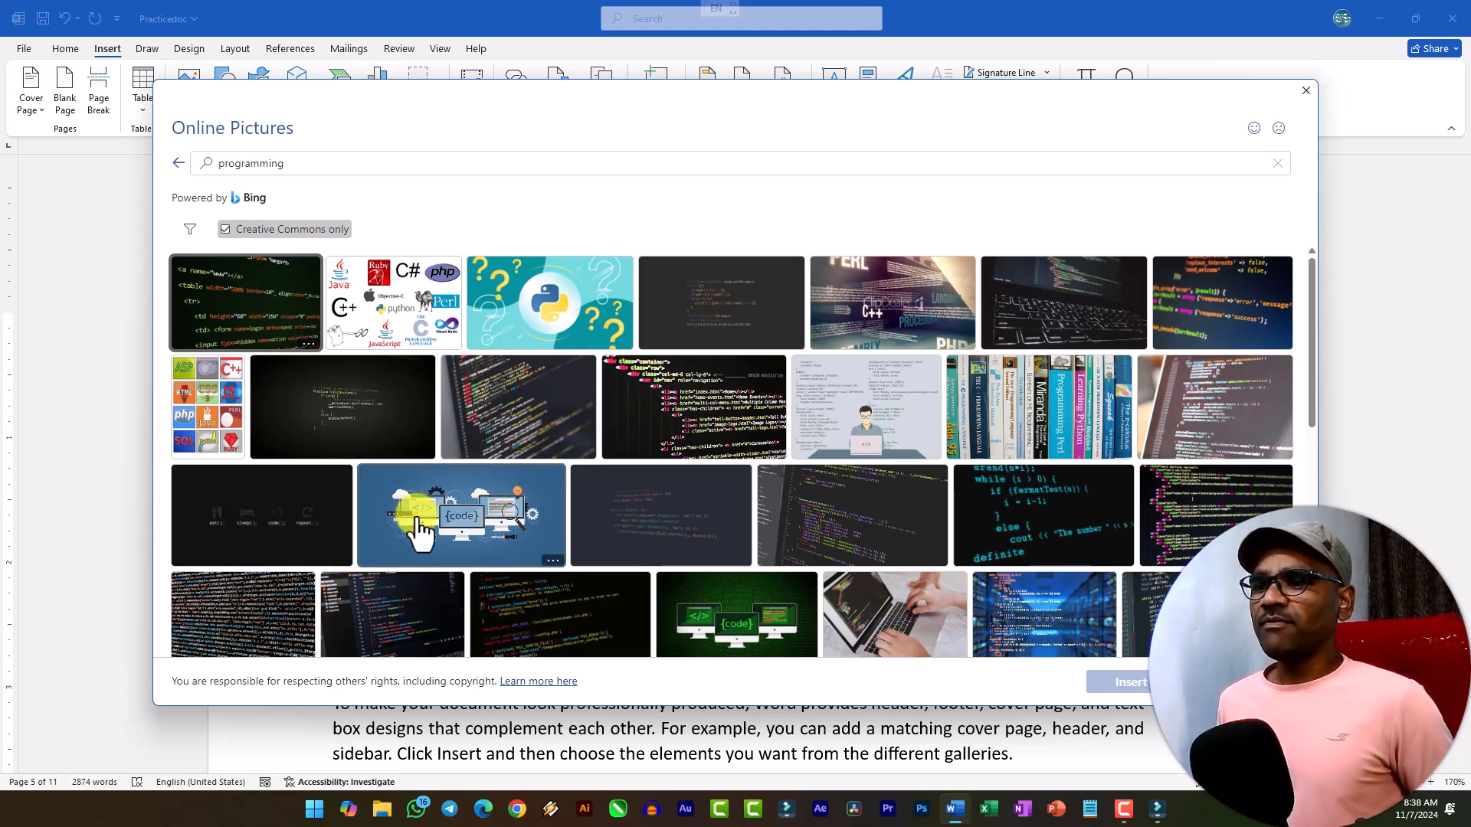
# Insert the online picture showing the programming language logos on the new line under the Low Level Programming heading.
pyautogui.click(413, 317)
pyautogui.click(1142, 679)
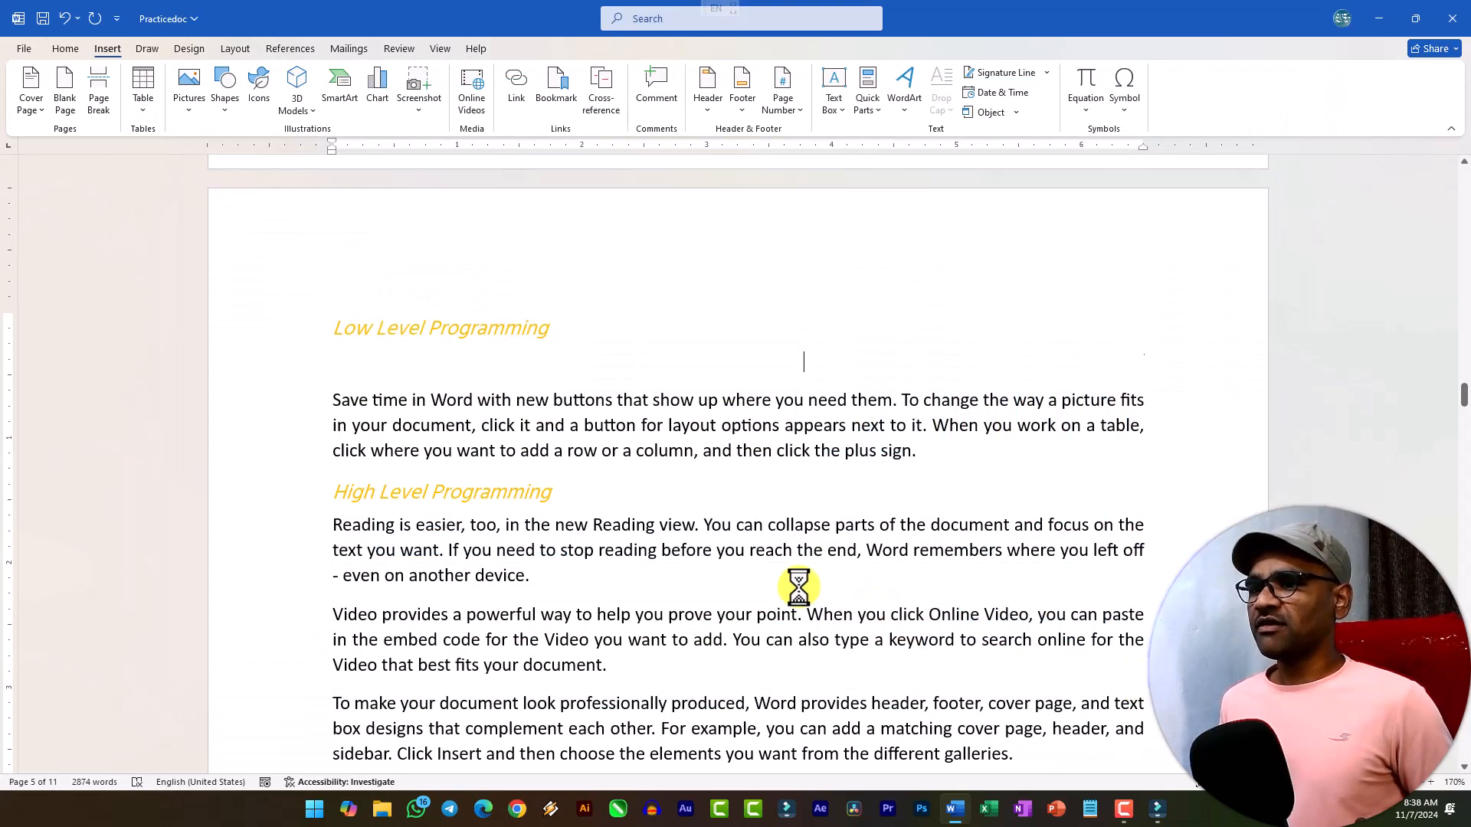
pyautogui.scroll(-1, 549, 446)
pyautogui.press('Delete')
pyautogui.scroll(-3, 650, 435)
pyautogui.click(740, 446)
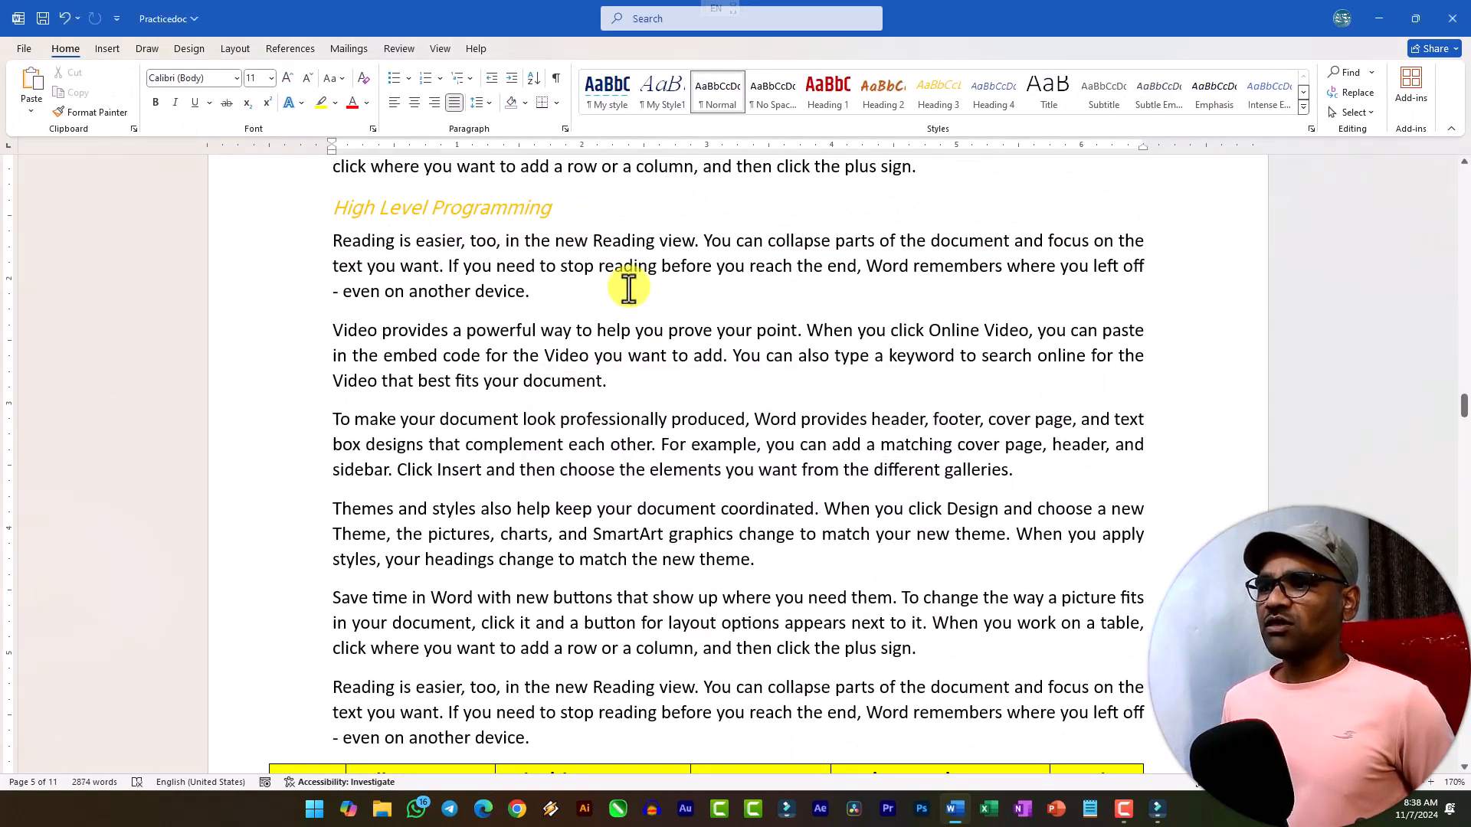
pyautogui.click(574, 217)
pyautogui.hotkey('ctrl', 'v')
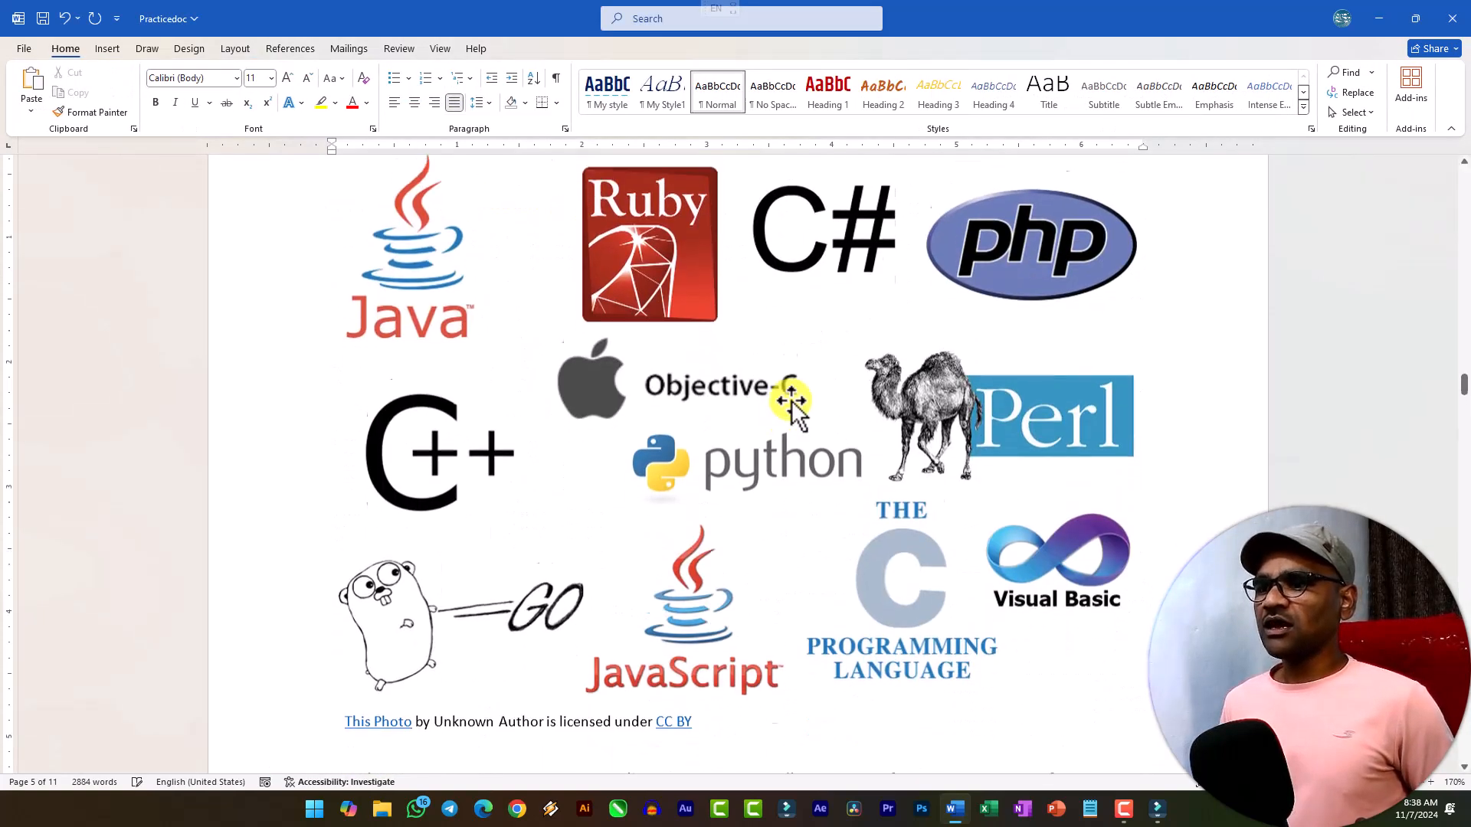
# Select the programming language logos picture under the High Level Programming heading and try cropping it.
pyautogui.scroll(3, 754, 406)
pyautogui.scroll(-4, 750, 406)
pyautogui.scroll(5, 751, 406)
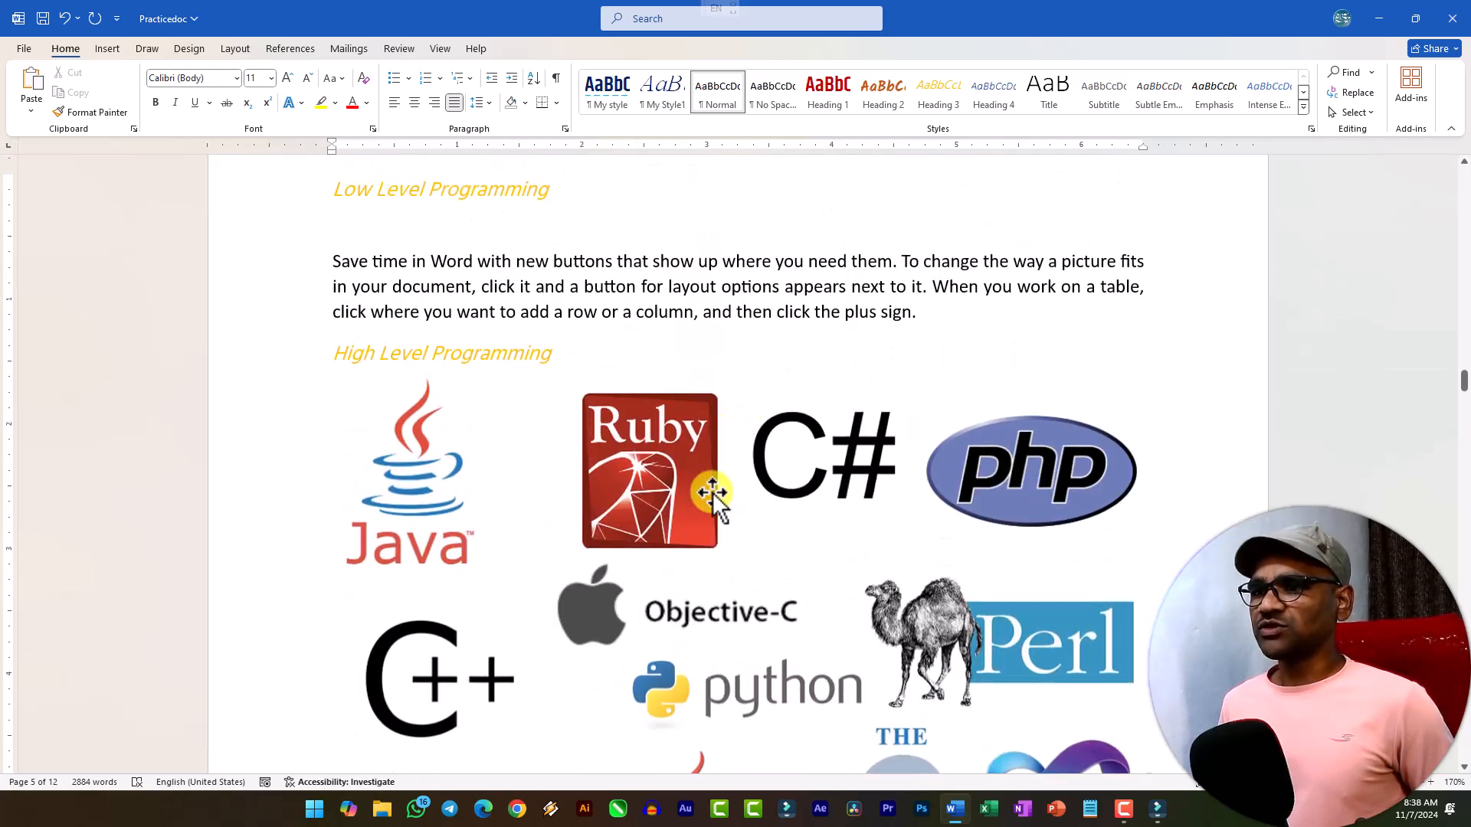
pyautogui.click(711, 492)
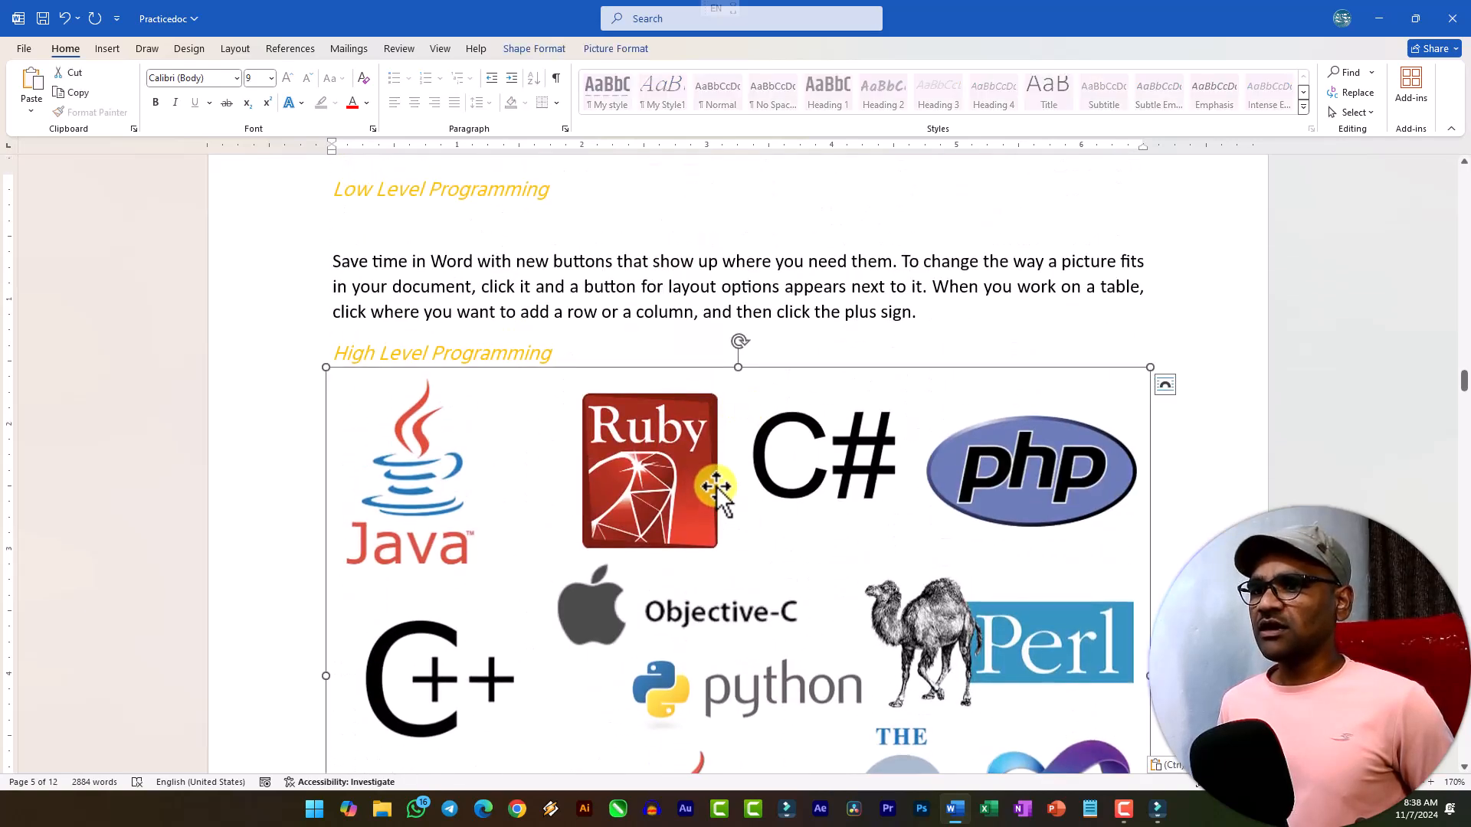
pyautogui.click(606, 47)
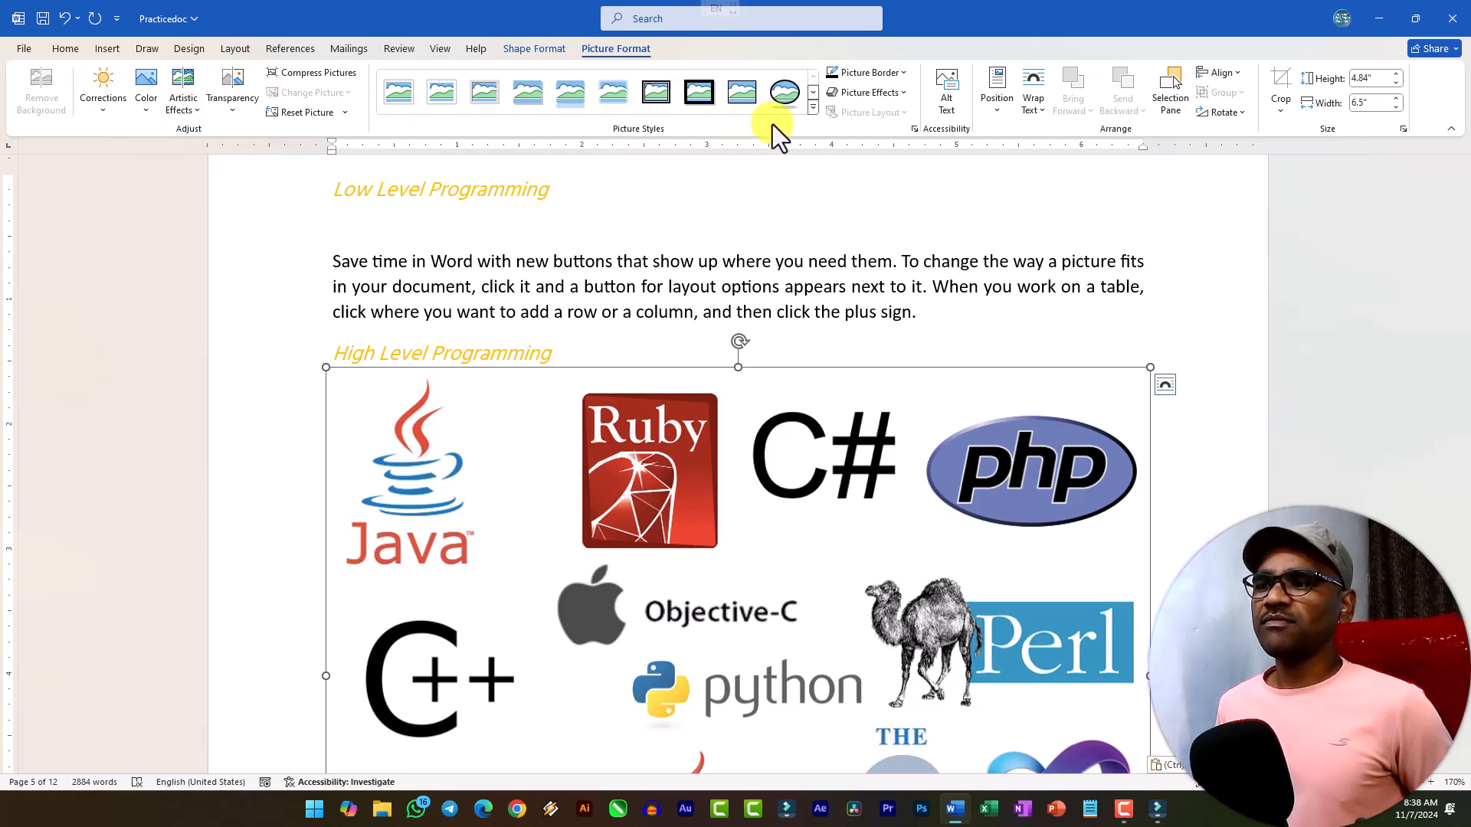
pyautogui.click(1282, 105)
pyautogui.click(936, 393)
pyautogui.click(879, 286)
pyautogui.click(887, 420)
pyautogui.click(1284, 103)
pyautogui.moveTo(1308, 157)
pyautogui.click(1091, 177)
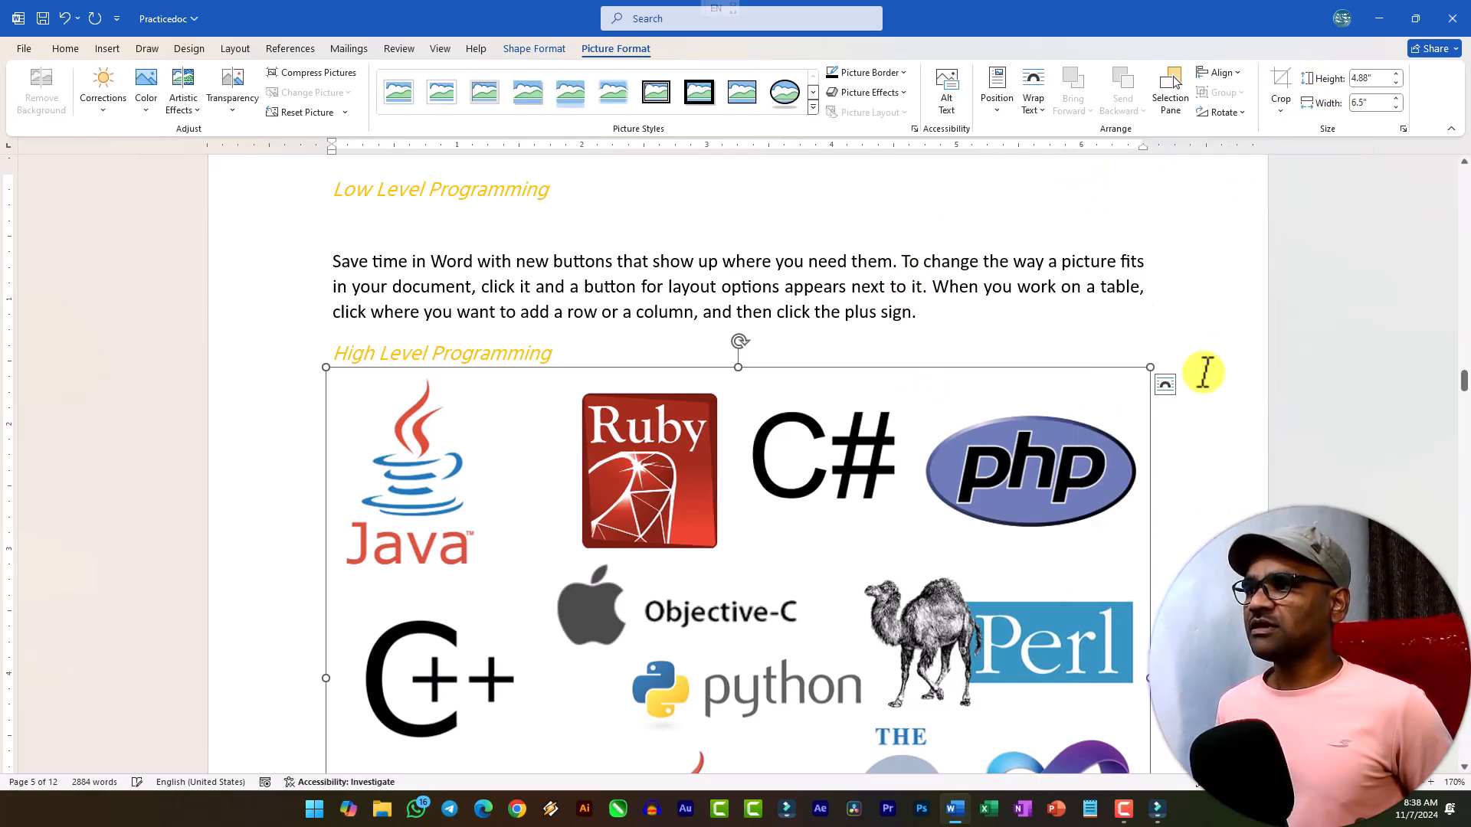
# Apply a light bevelled frame style with a shadow to the programming logos picture and shift it slightly below the High Level Programming heading.
pyautogui.scroll(-3, 1027, 426)
pyautogui.scroll(4, 817, 371)
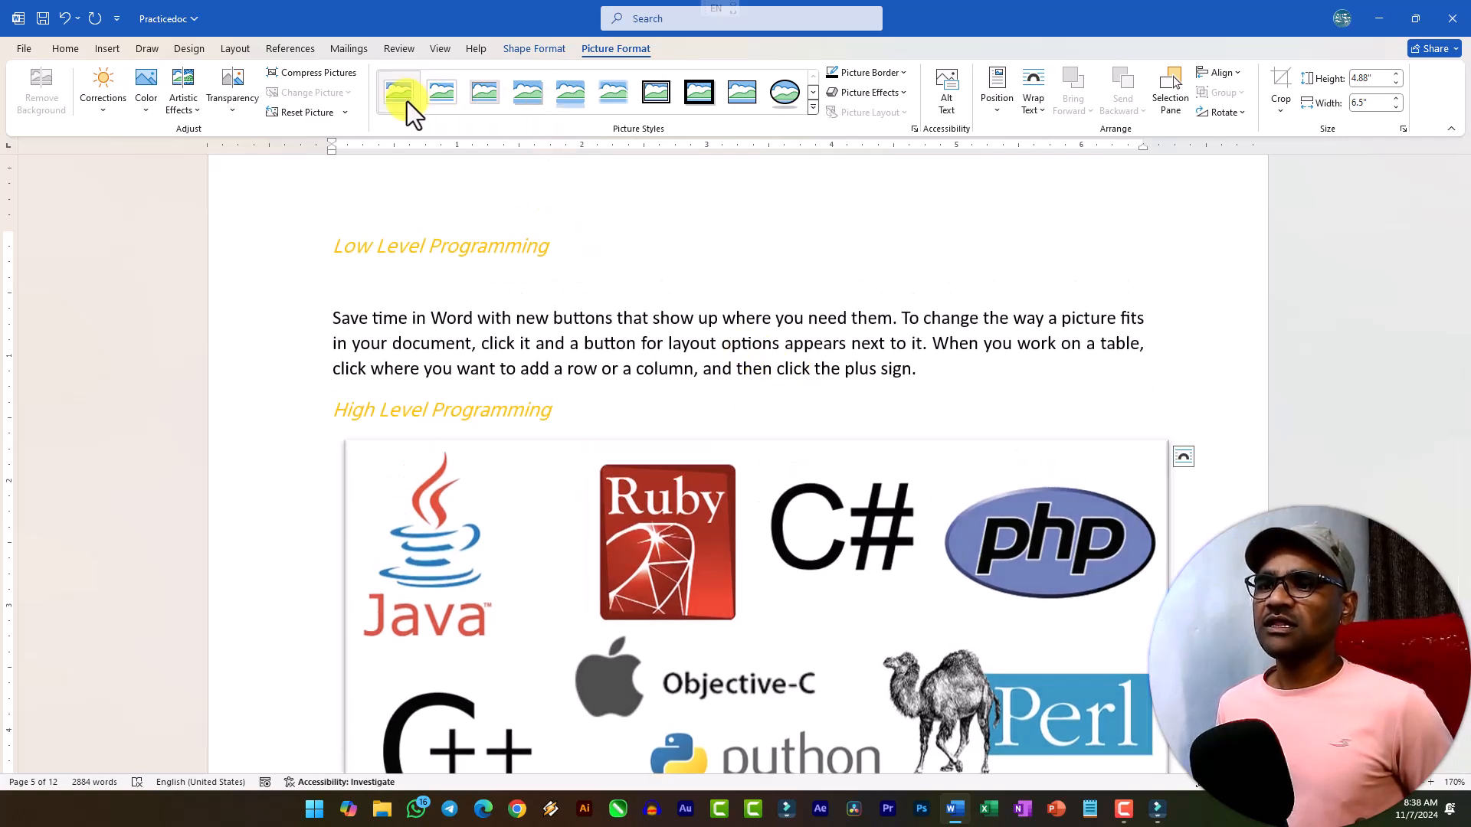
pyautogui.click(738, 295)
# Look over the available sources for inserting a picture.
pyautogui.click(108, 52)
pyautogui.click(189, 106)
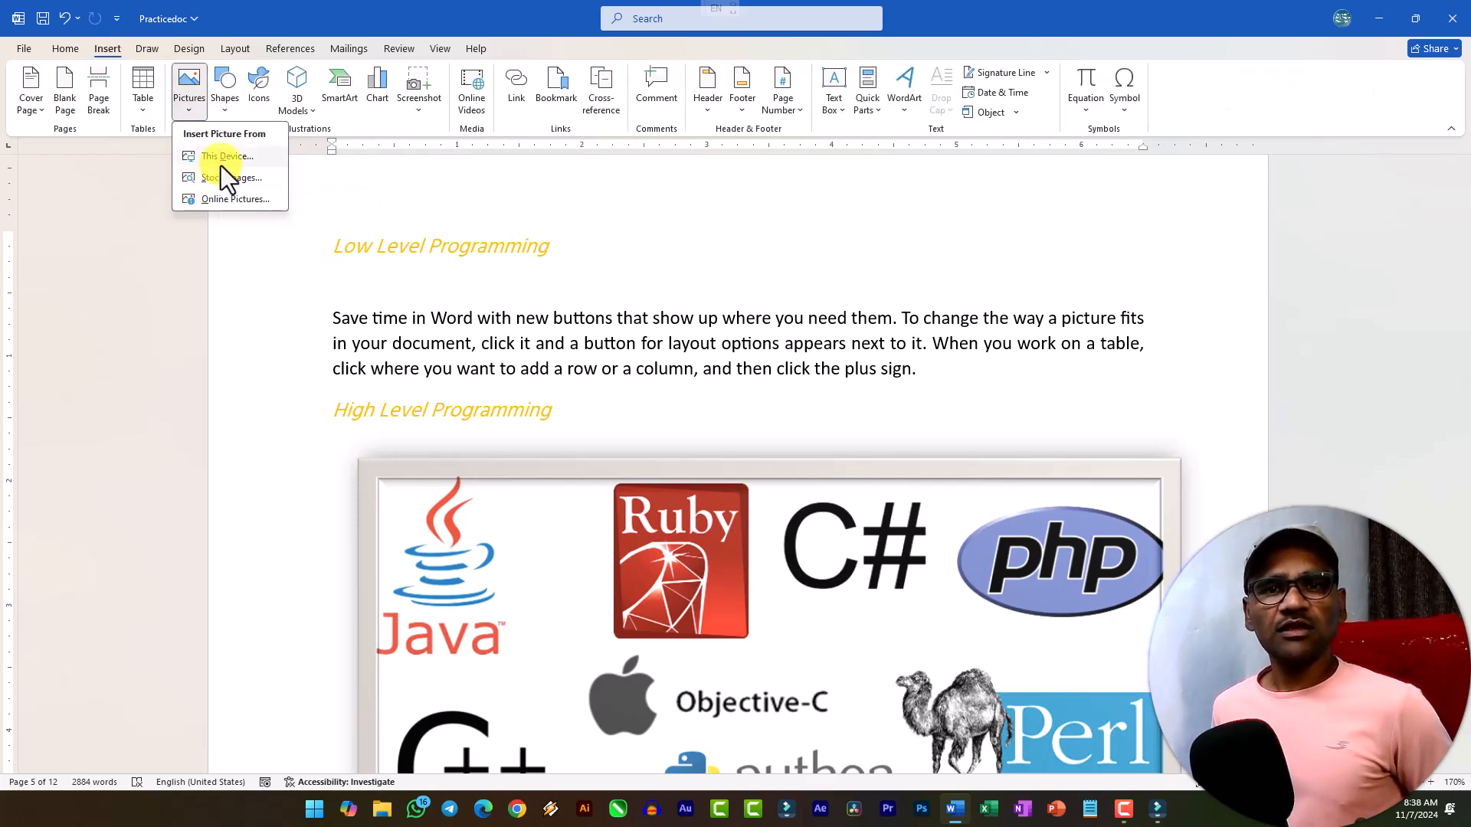
pyautogui.click(612, 392)
# Delete the This Photo licence attribution text box beneath the programming logos picture.
pyautogui.scroll(-5, 583, 360)
pyautogui.rightClick(521, 267)
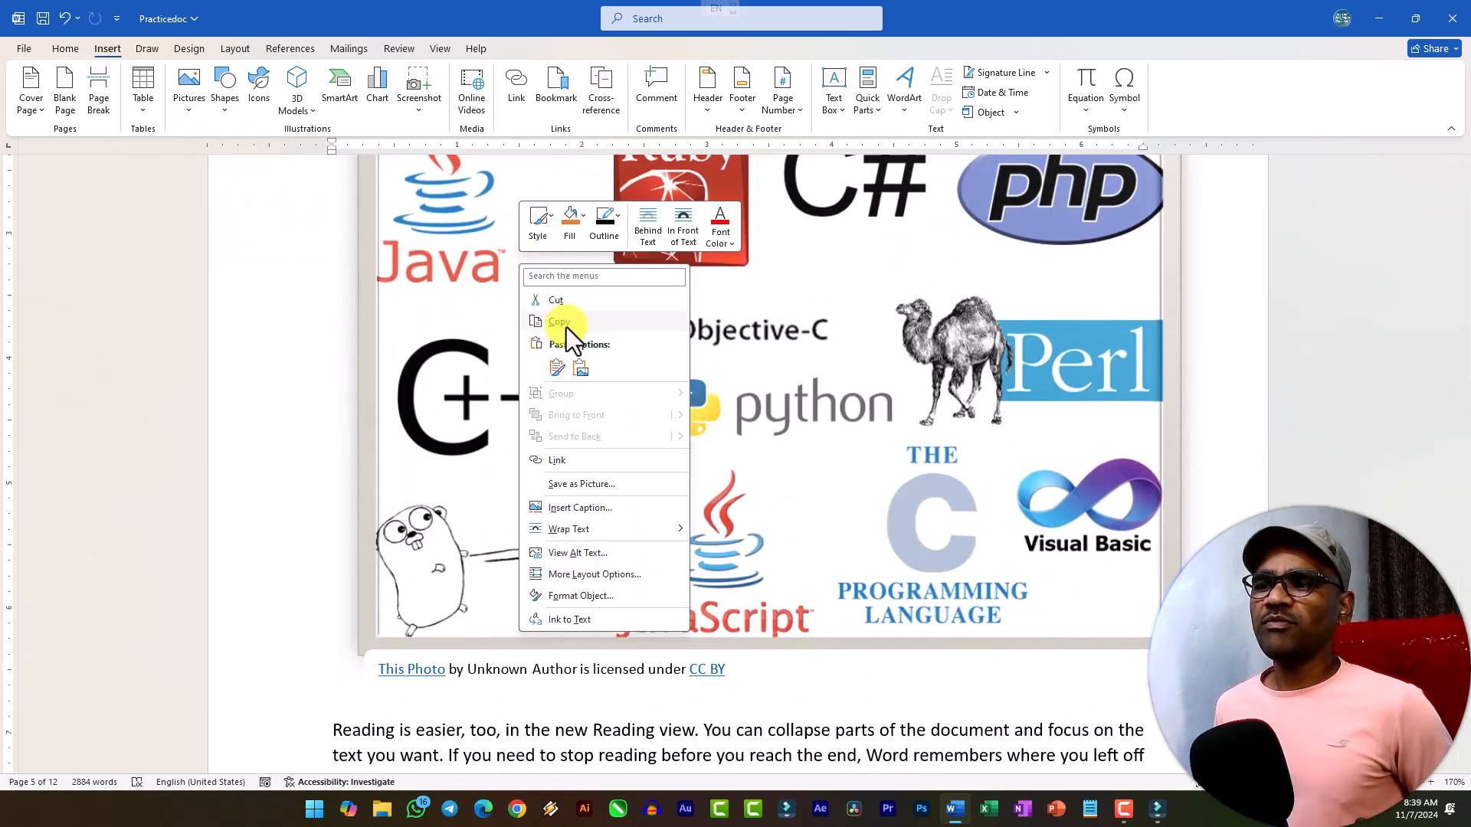
pyautogui.click(464, 264)
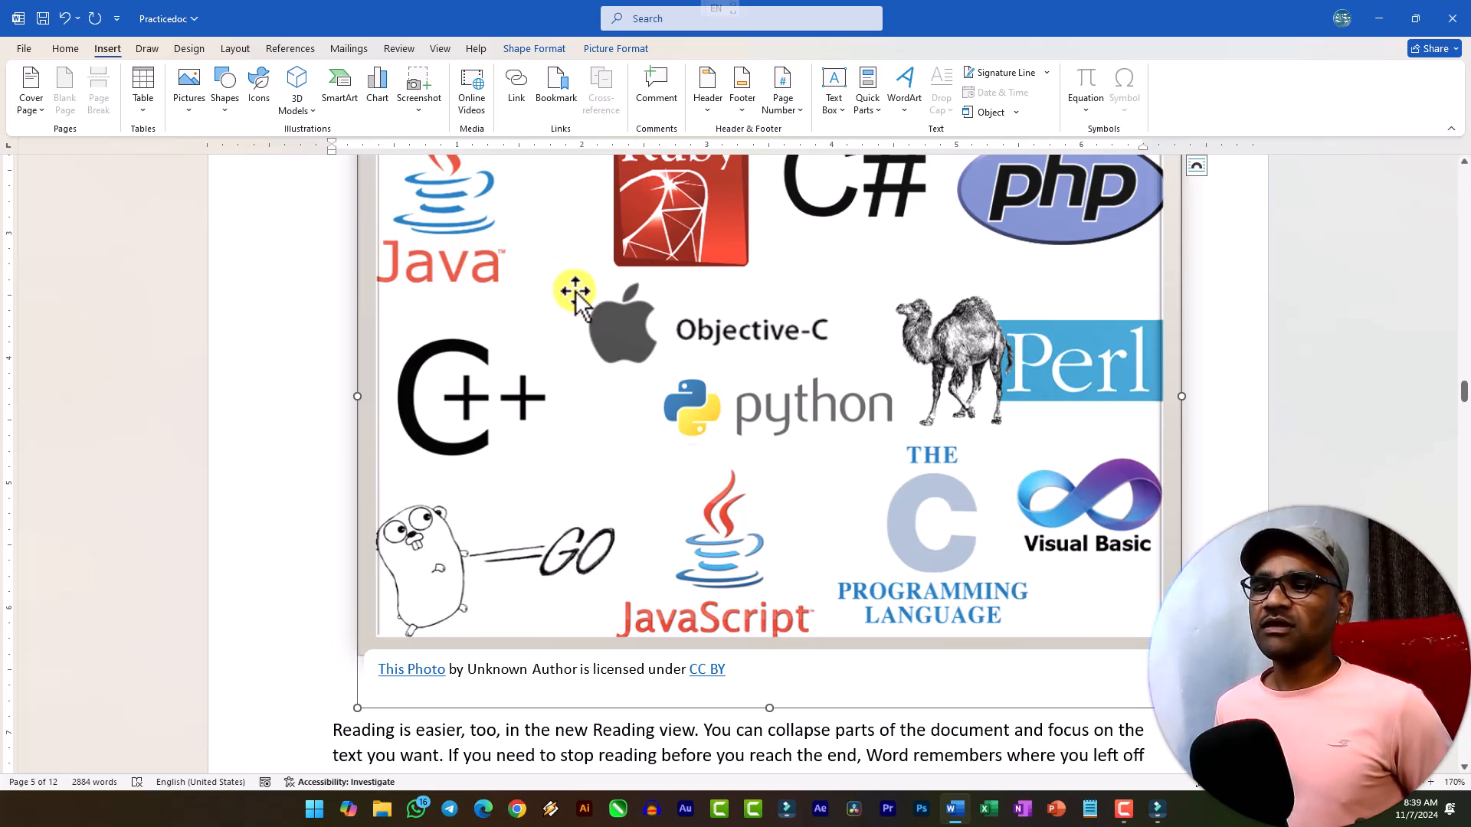
pyautogui.click(1003, 666)
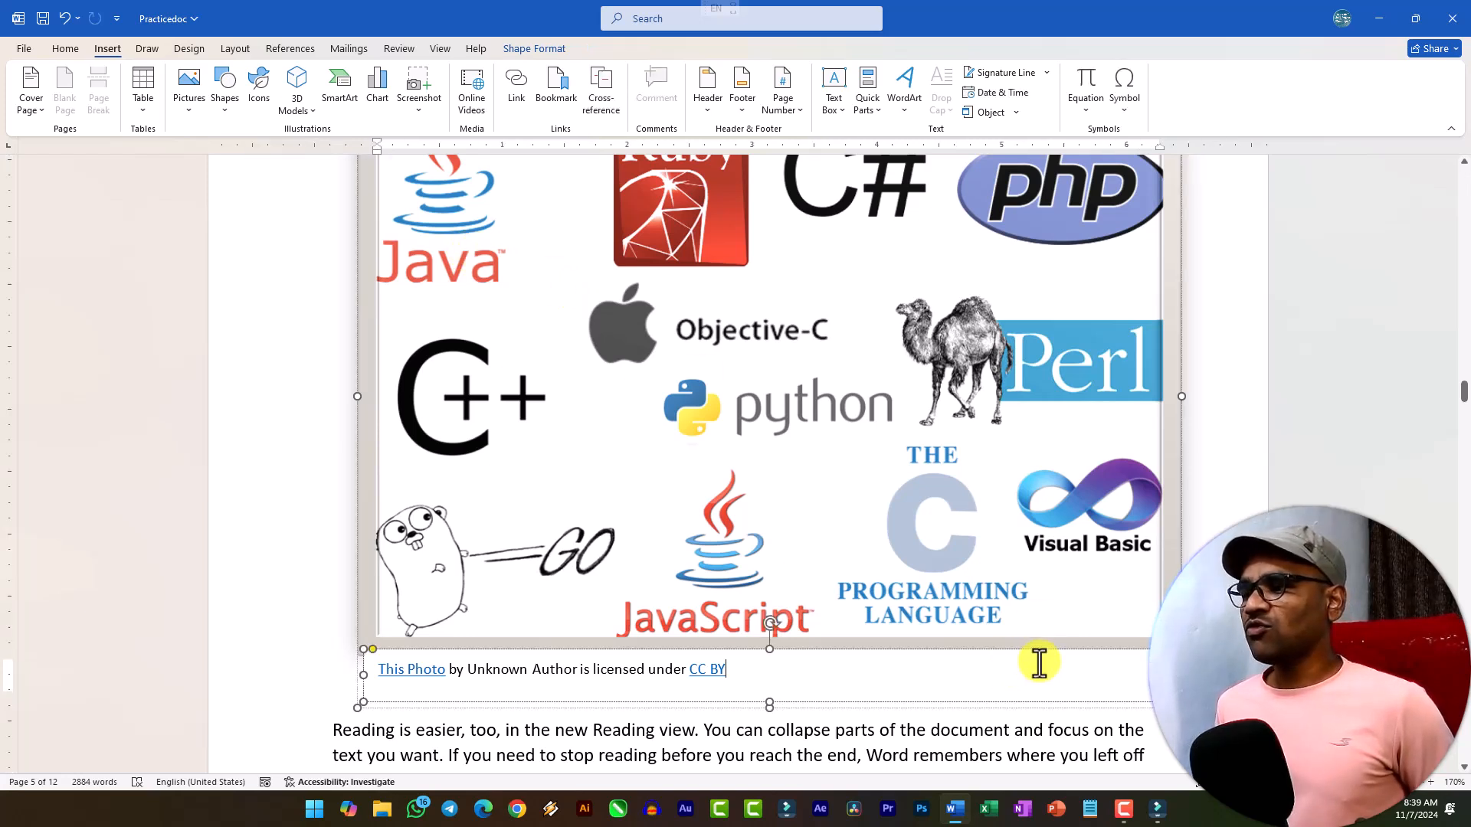
pyautogui.click(1142, 650)
pyautogui.press('Delete')
pyautogui.click(686, 737)
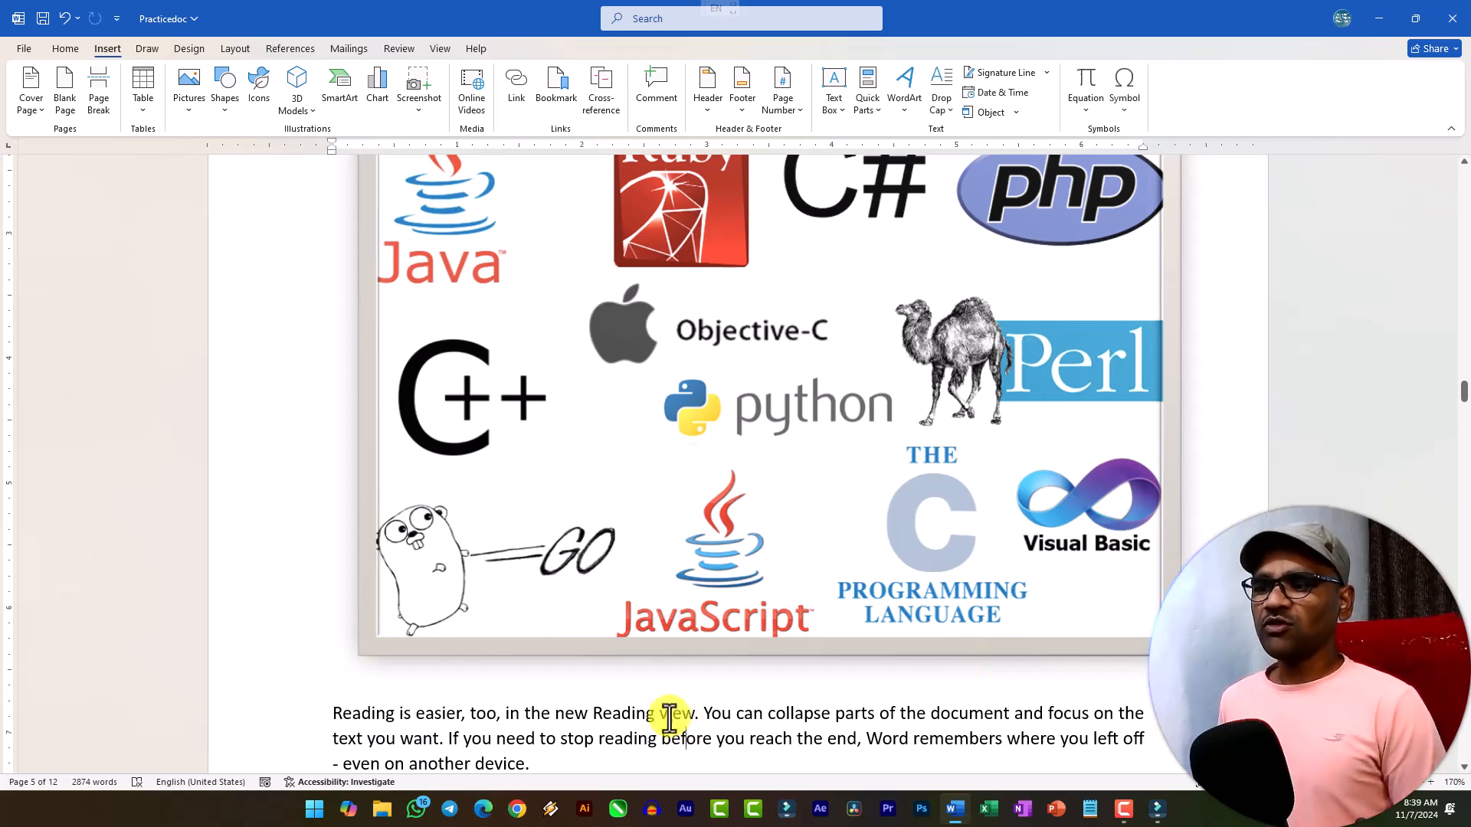
pyautogui.scroll(7, 657, 526)
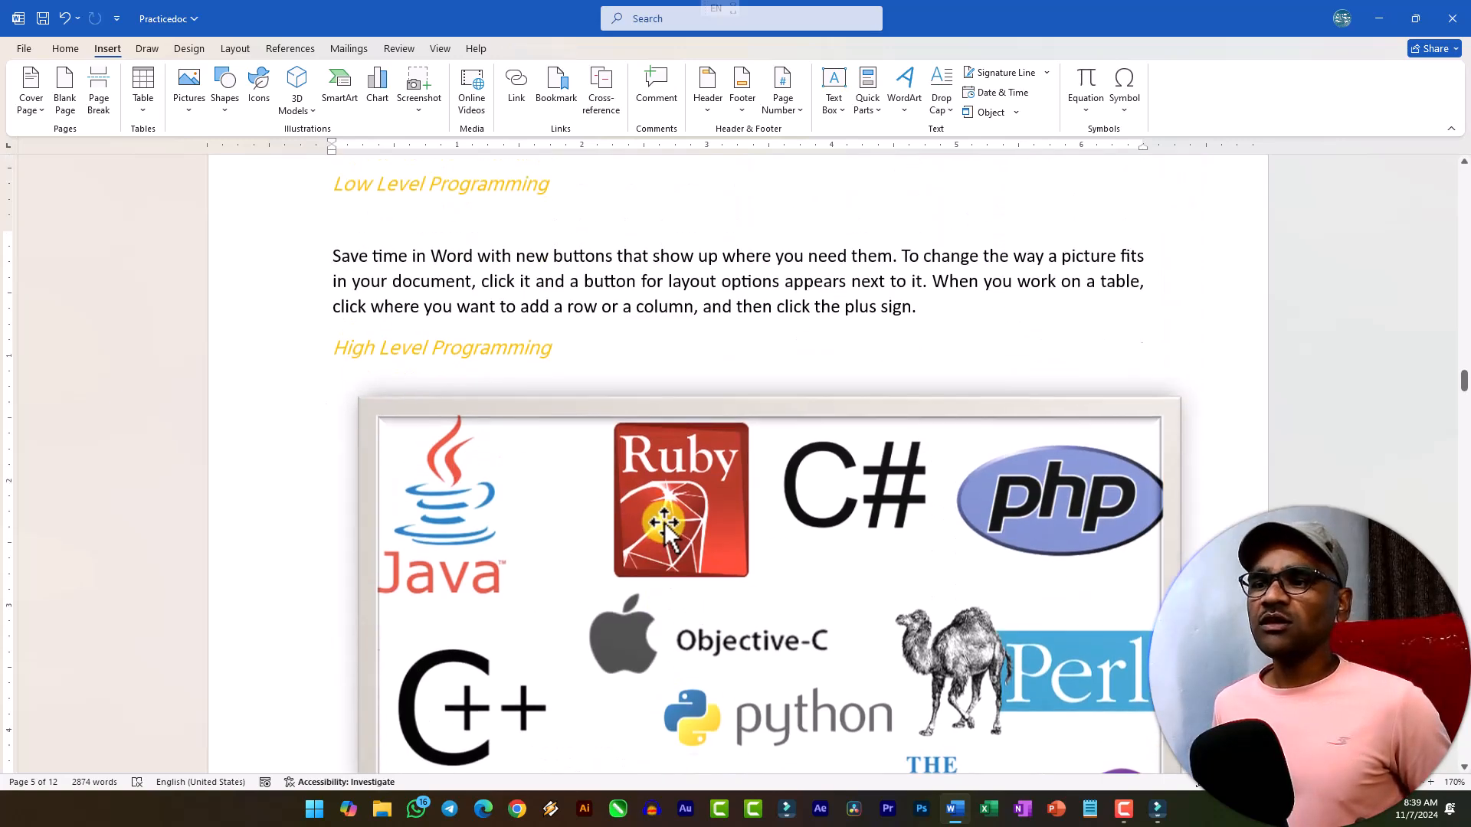
pyautogui.scroll(6, 657, 526)
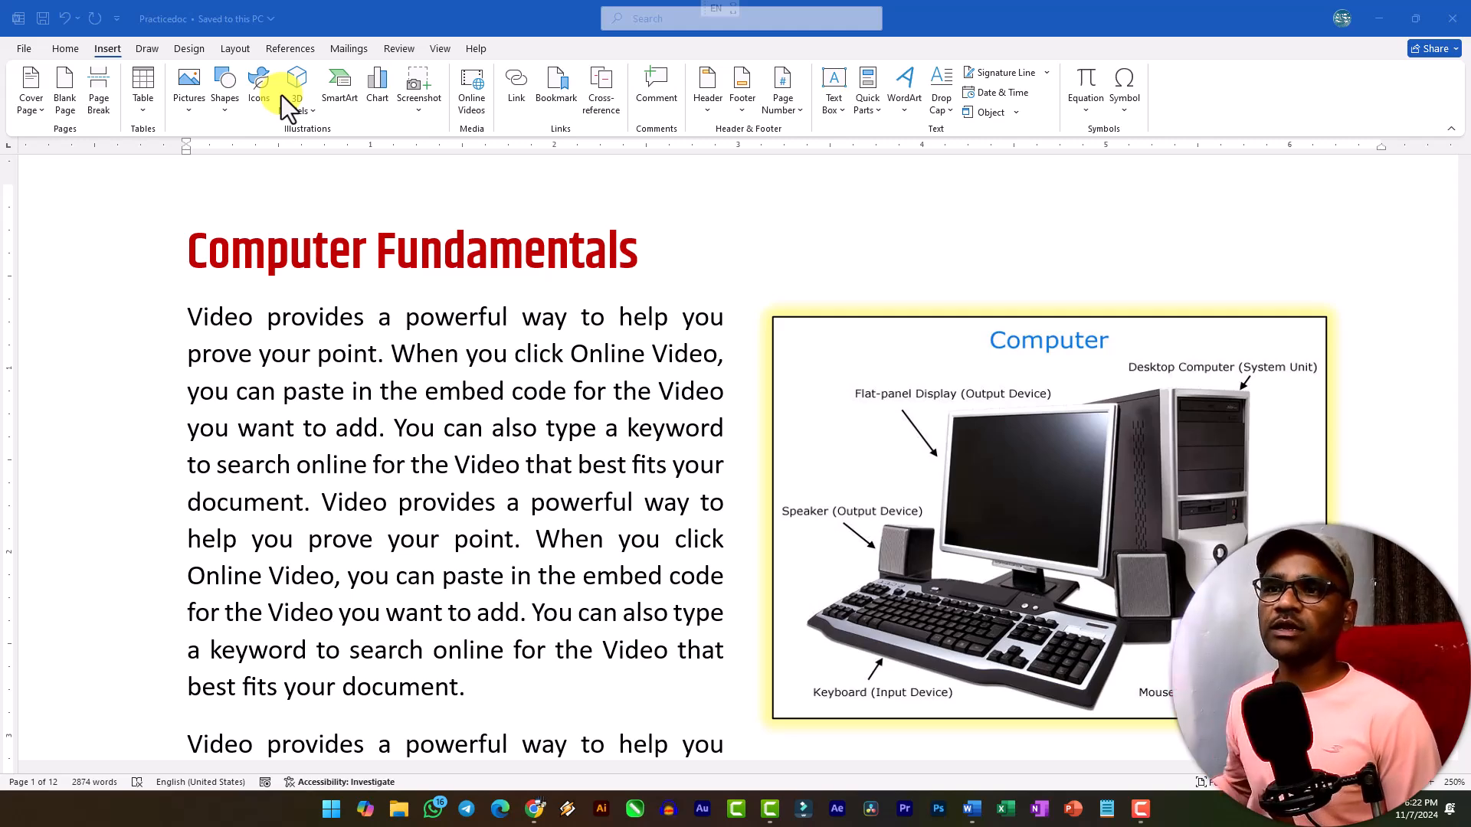
# Look through the categories of shapes available for insertion.
pyautogui.click(228, 113)
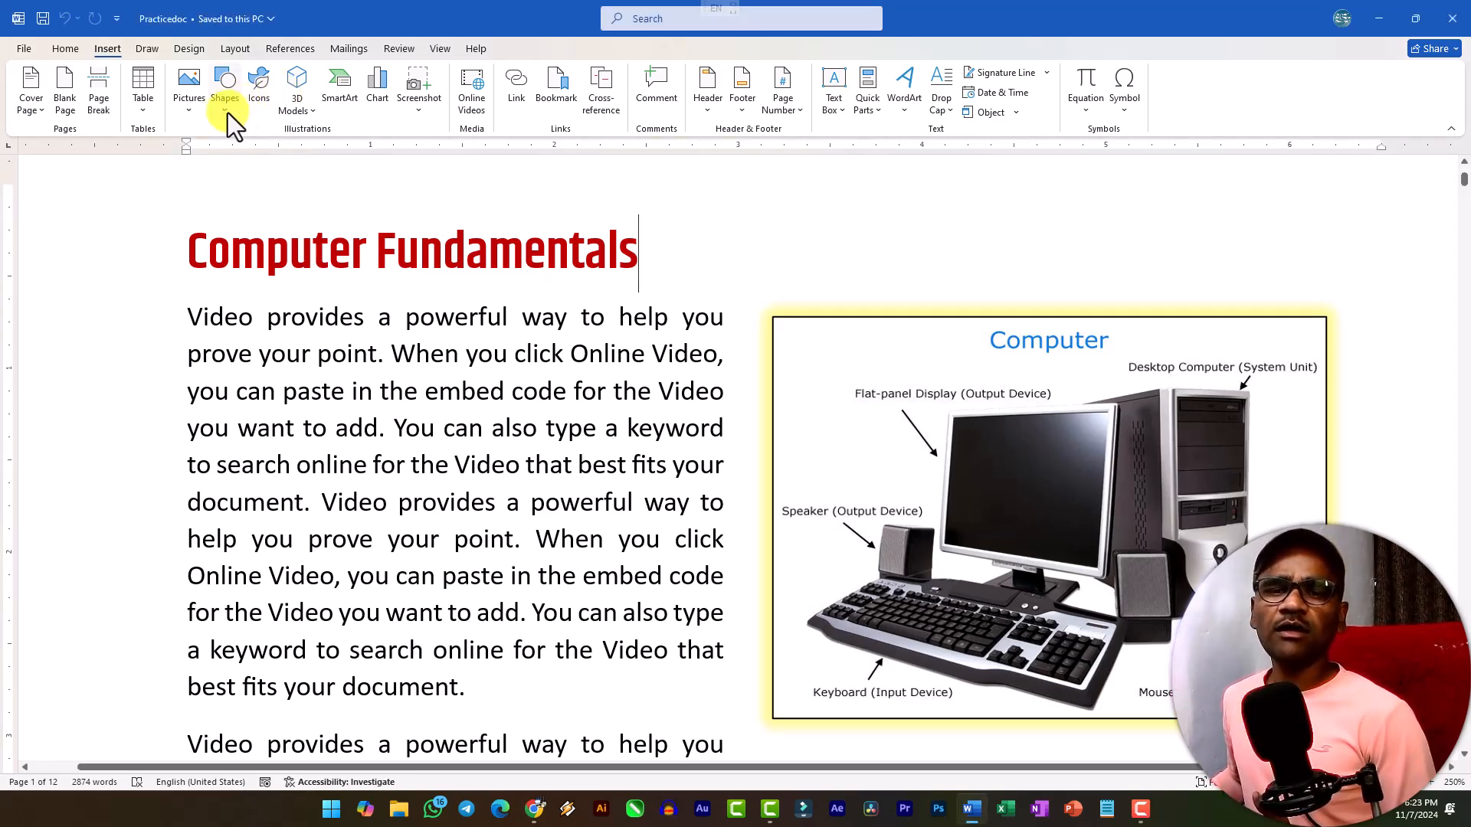
pyautogui.click(228, 113)
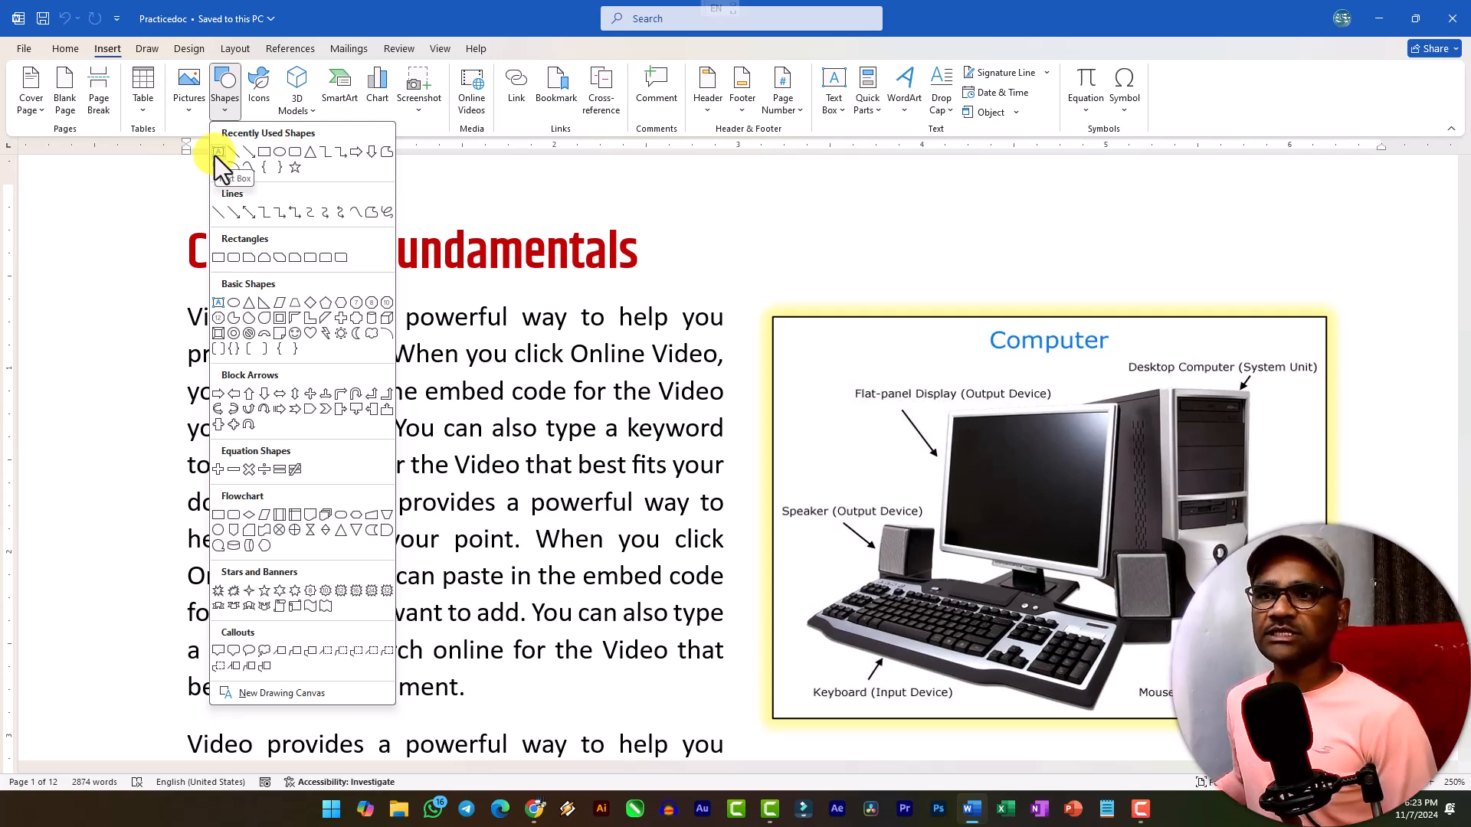
pyautogui.click(420, 355)
# Add an empty line after the first Computer Fundamentals paragraph and draw a text box there, about 2.93 inches wide and 1.01 inches high.
pyautogui.scroll(-3, 536, 490)
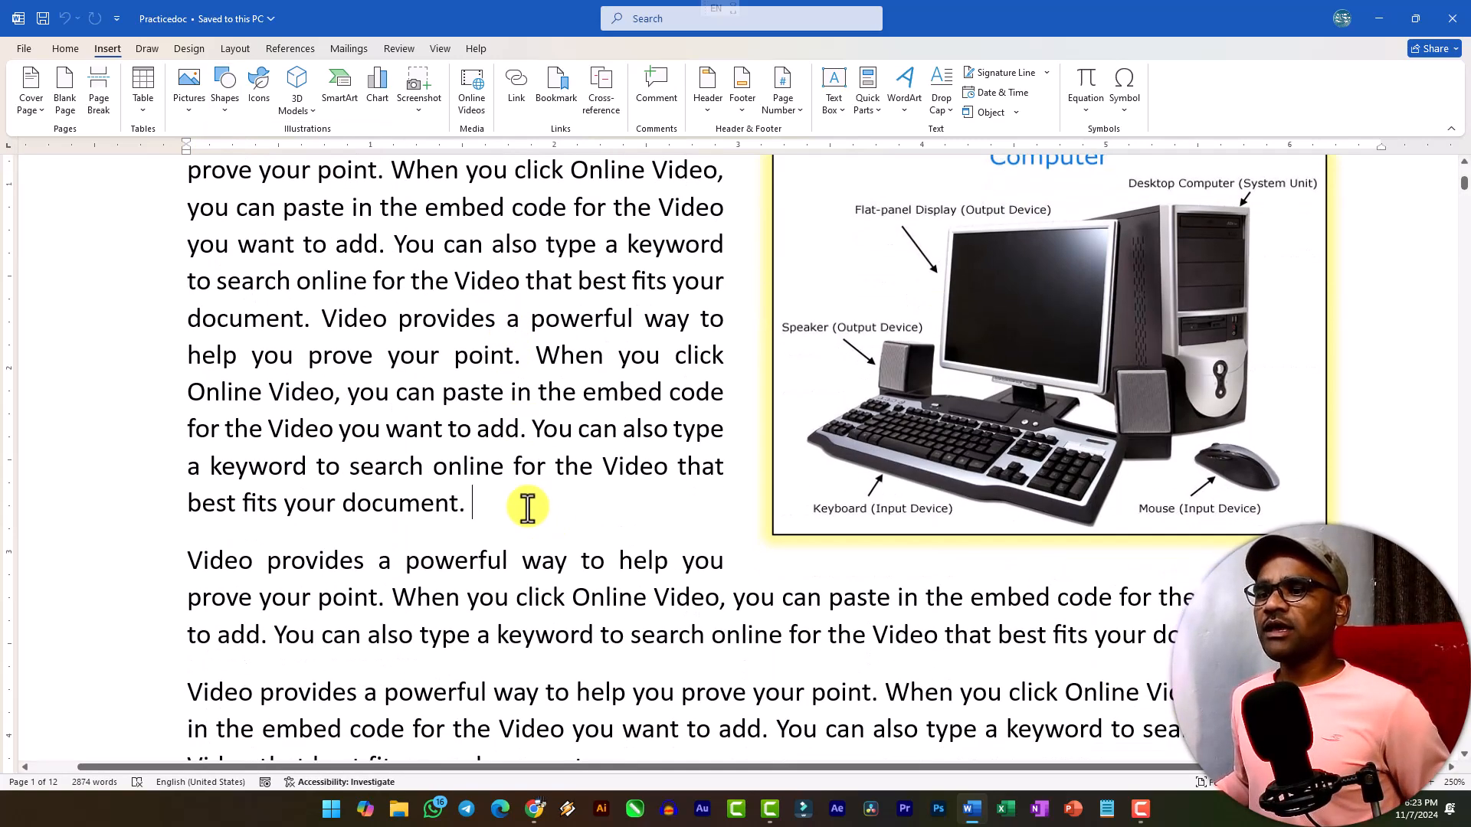
pyautogui.press('Return')
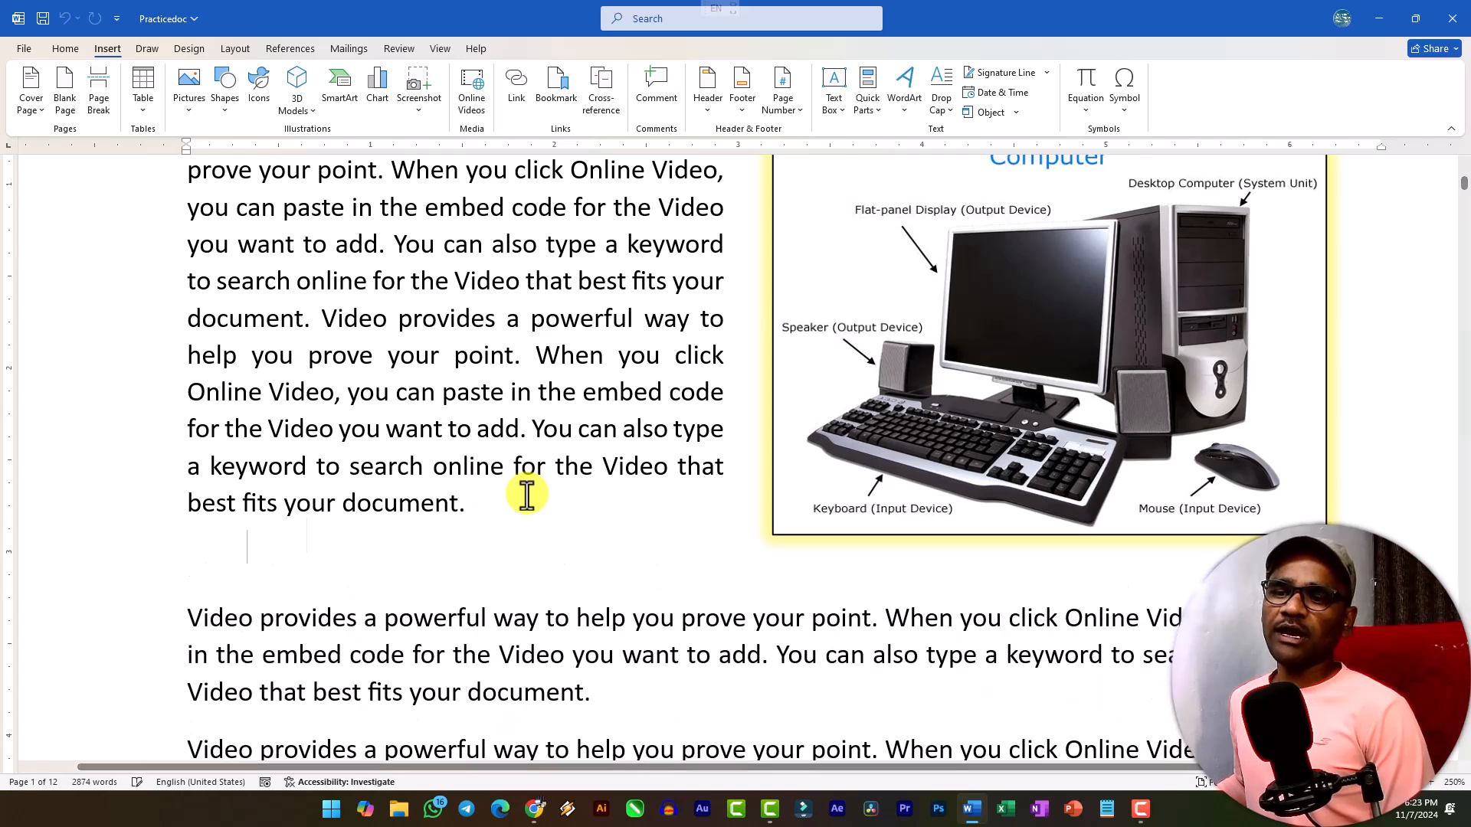
pyautogui.click(220, 115)
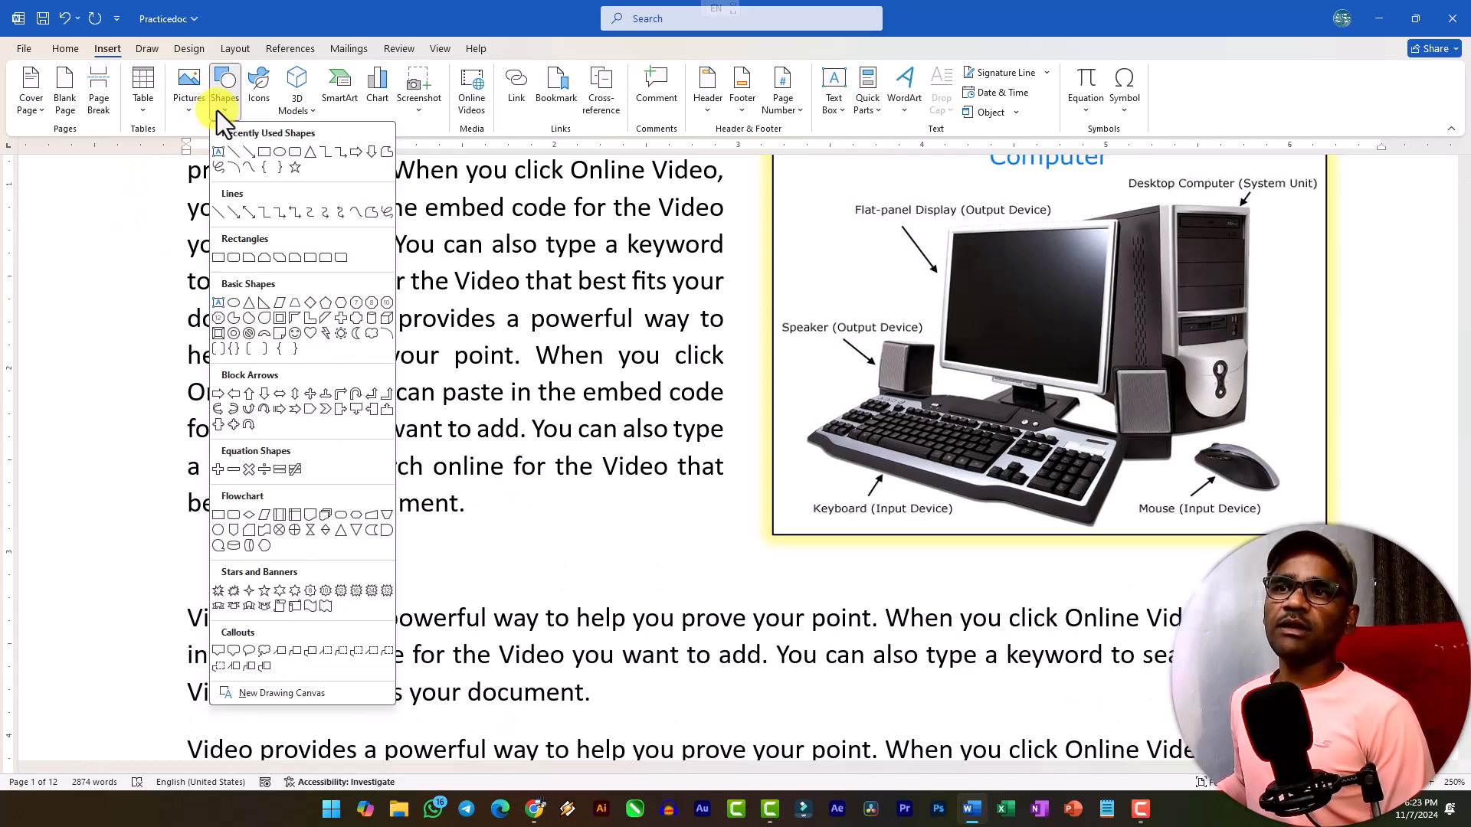
pyautogui.click(223, 152)
pyautogui.moveTo(193, 528); pyautogui.dragTo(722, 588)
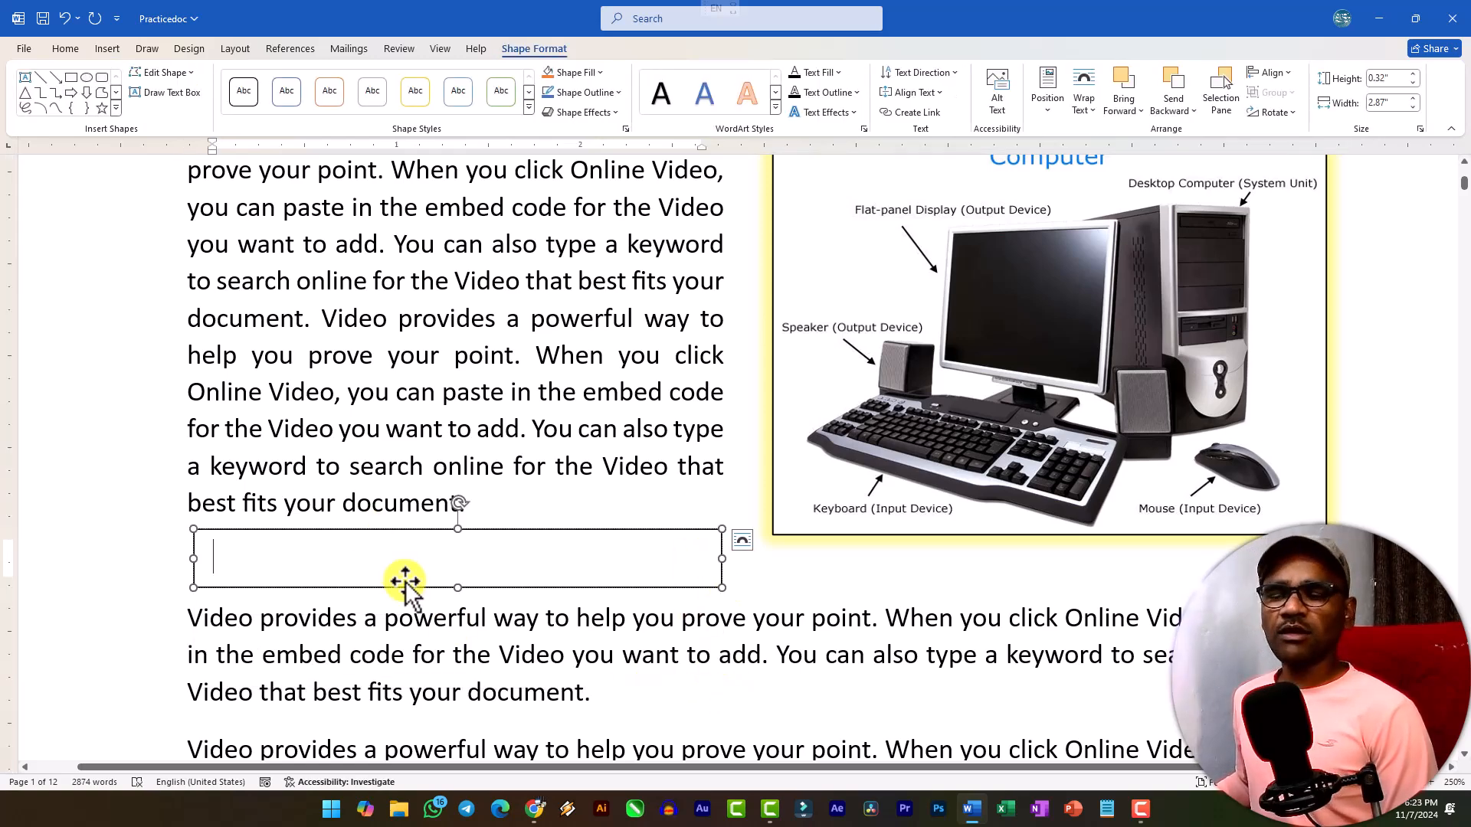
pyautogui.moveTo(460, 589); pyautogui.dragTo(459, 714)
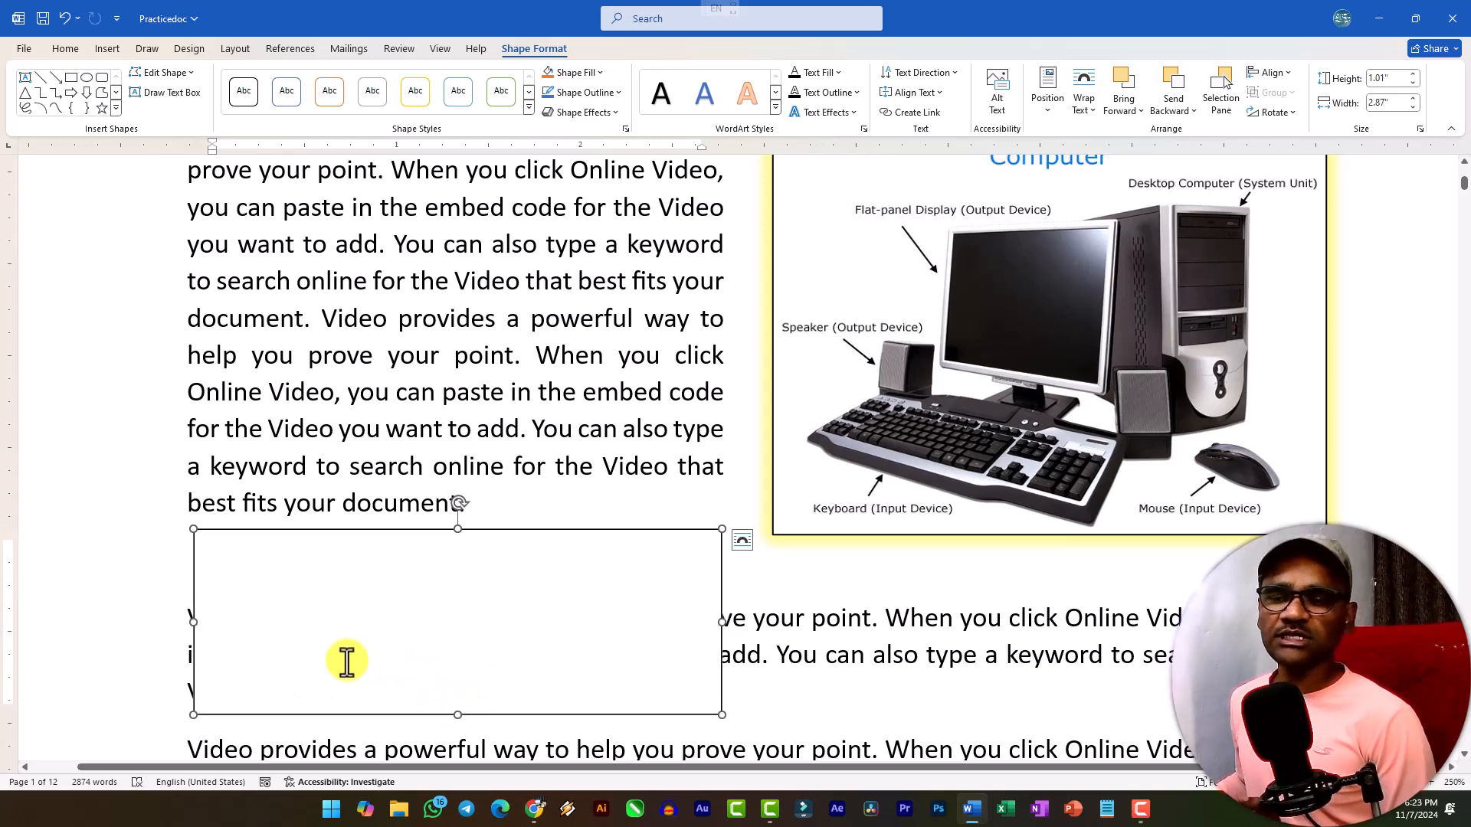
pyautogui.moveTo(194, 622); pyautogui.dragTo(183, 622)
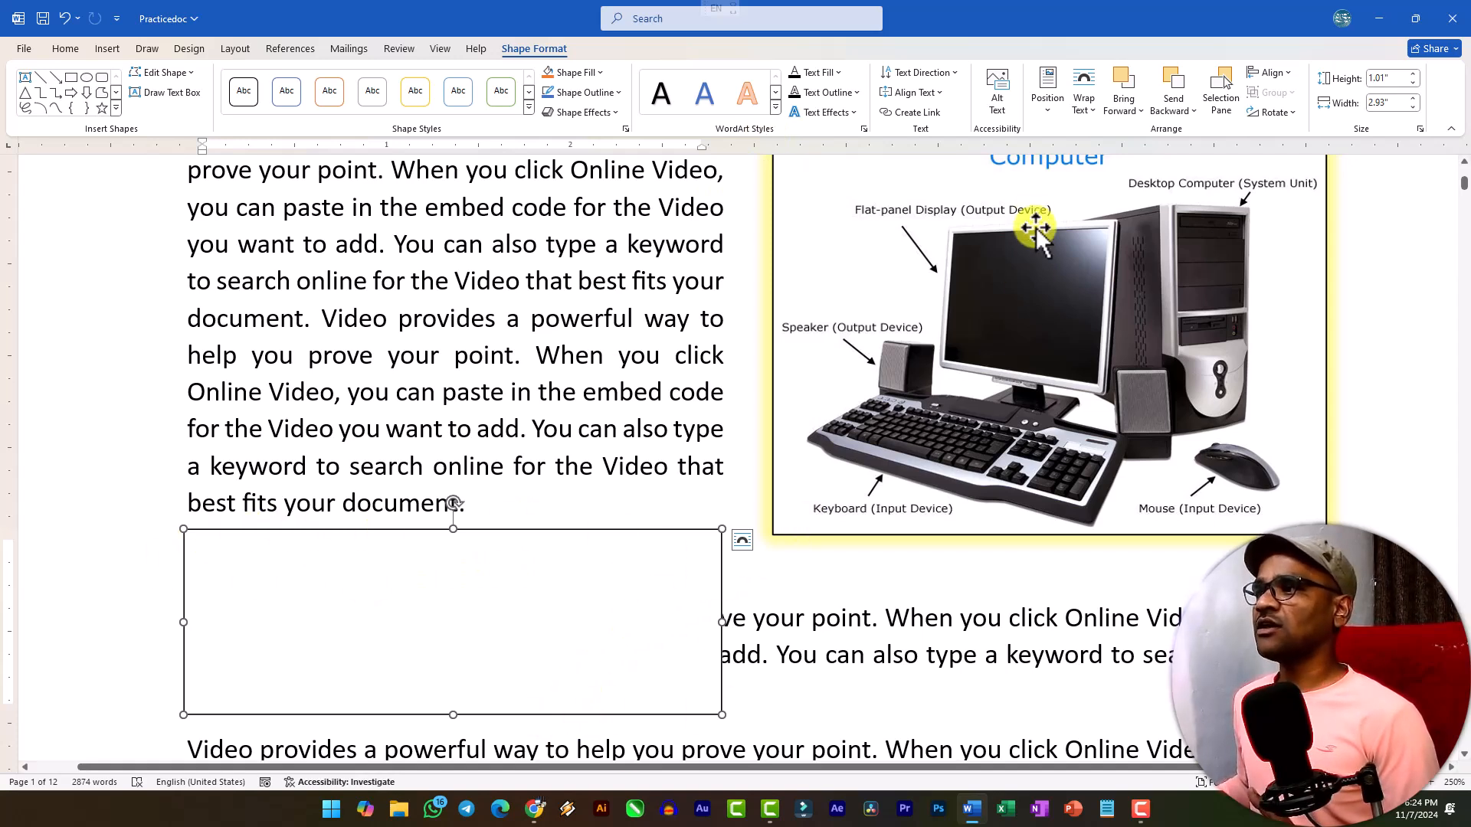
# Set the text box's wrapping to Square and move it up between the lines of the first paragraph, beside the computer picture.
pyautogui.click(1086, 112)
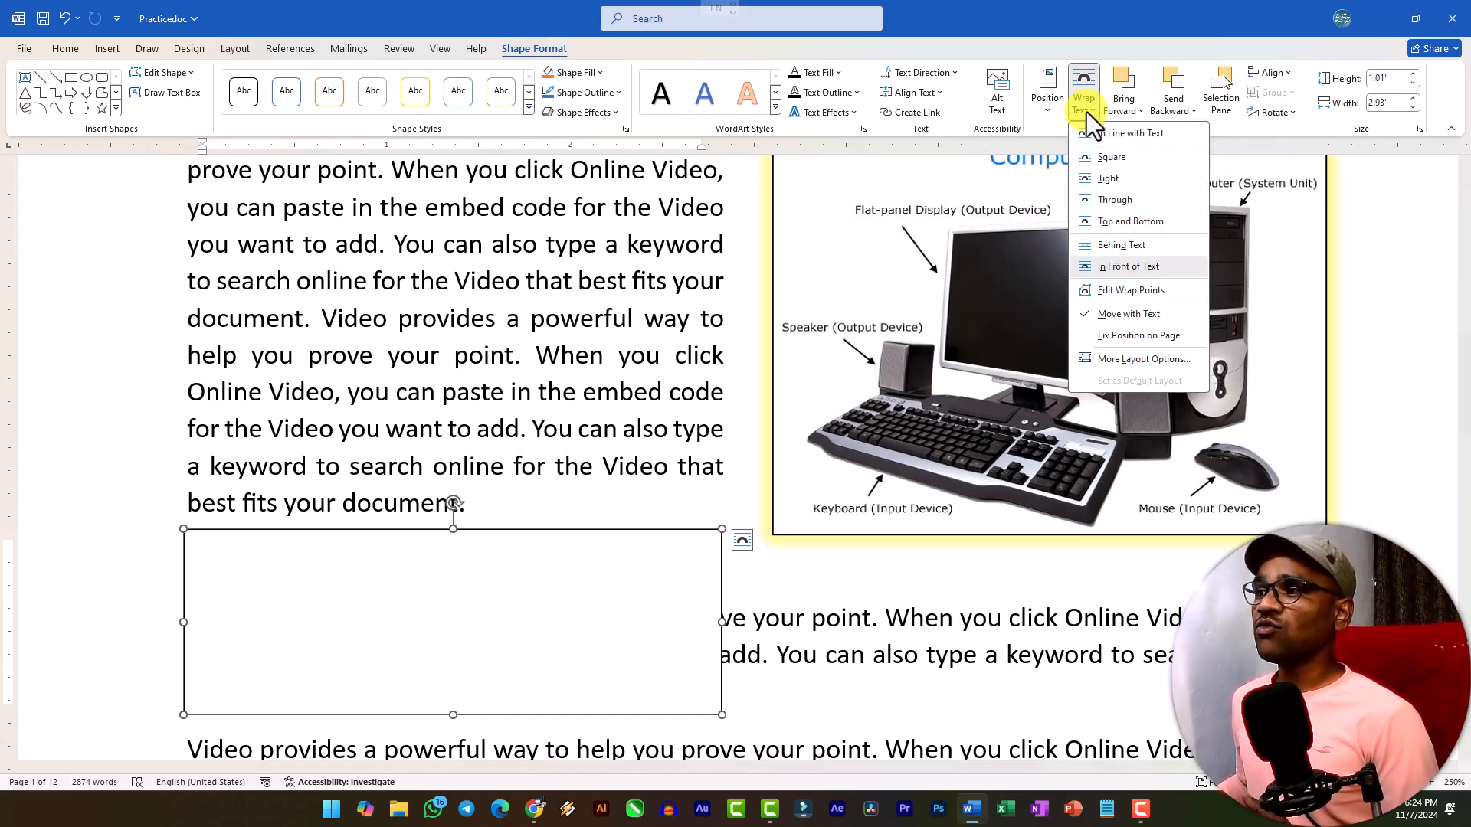
pyautogui.click(1107, 157)
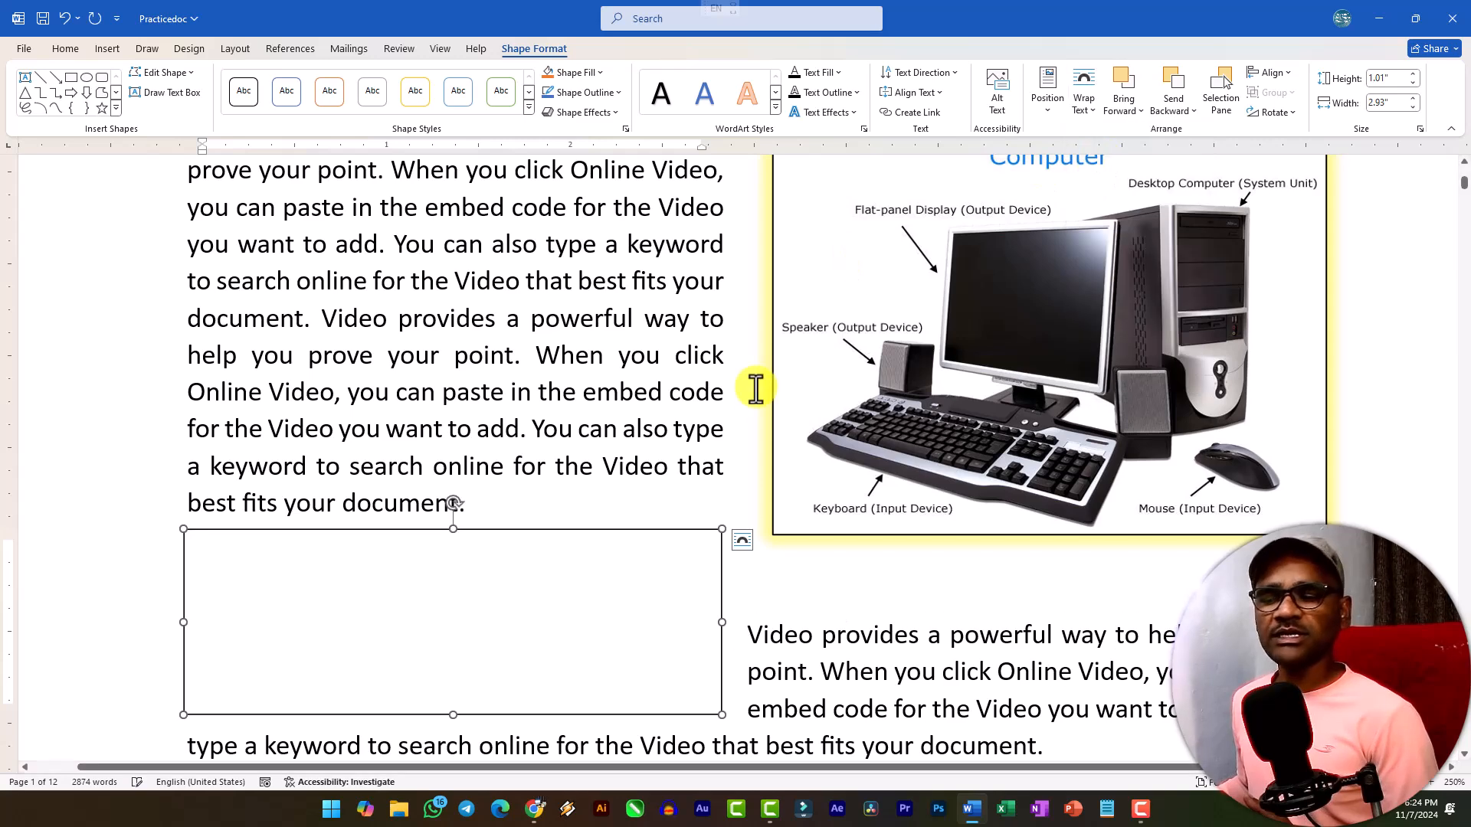
pyautogui.scroll(-3, 536, 532)
pyautogui.scroll(2, 646, 470)
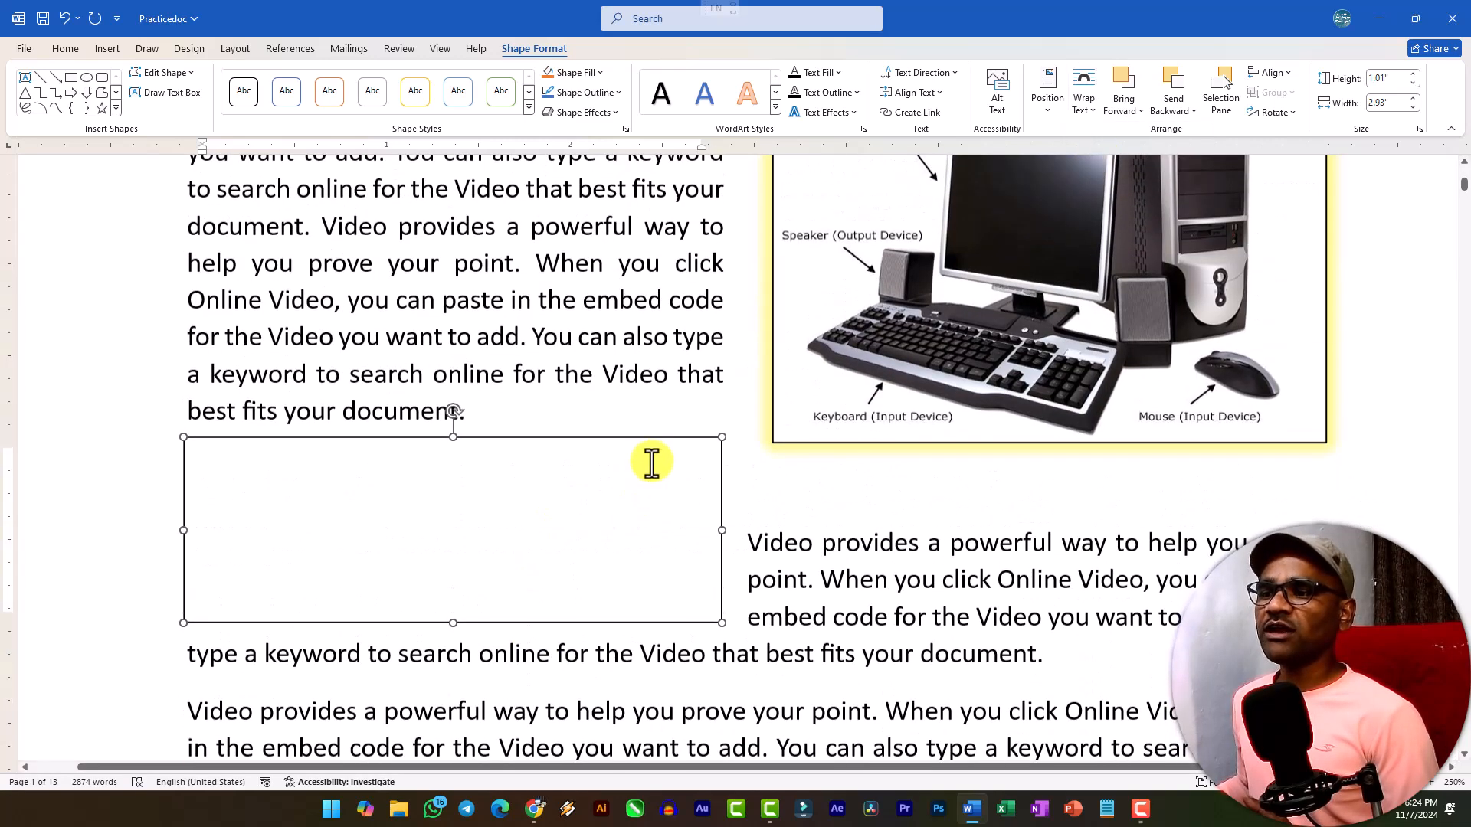
pyautogui.moveTo(656, 449); pyautogui.dragTo(664, 217)
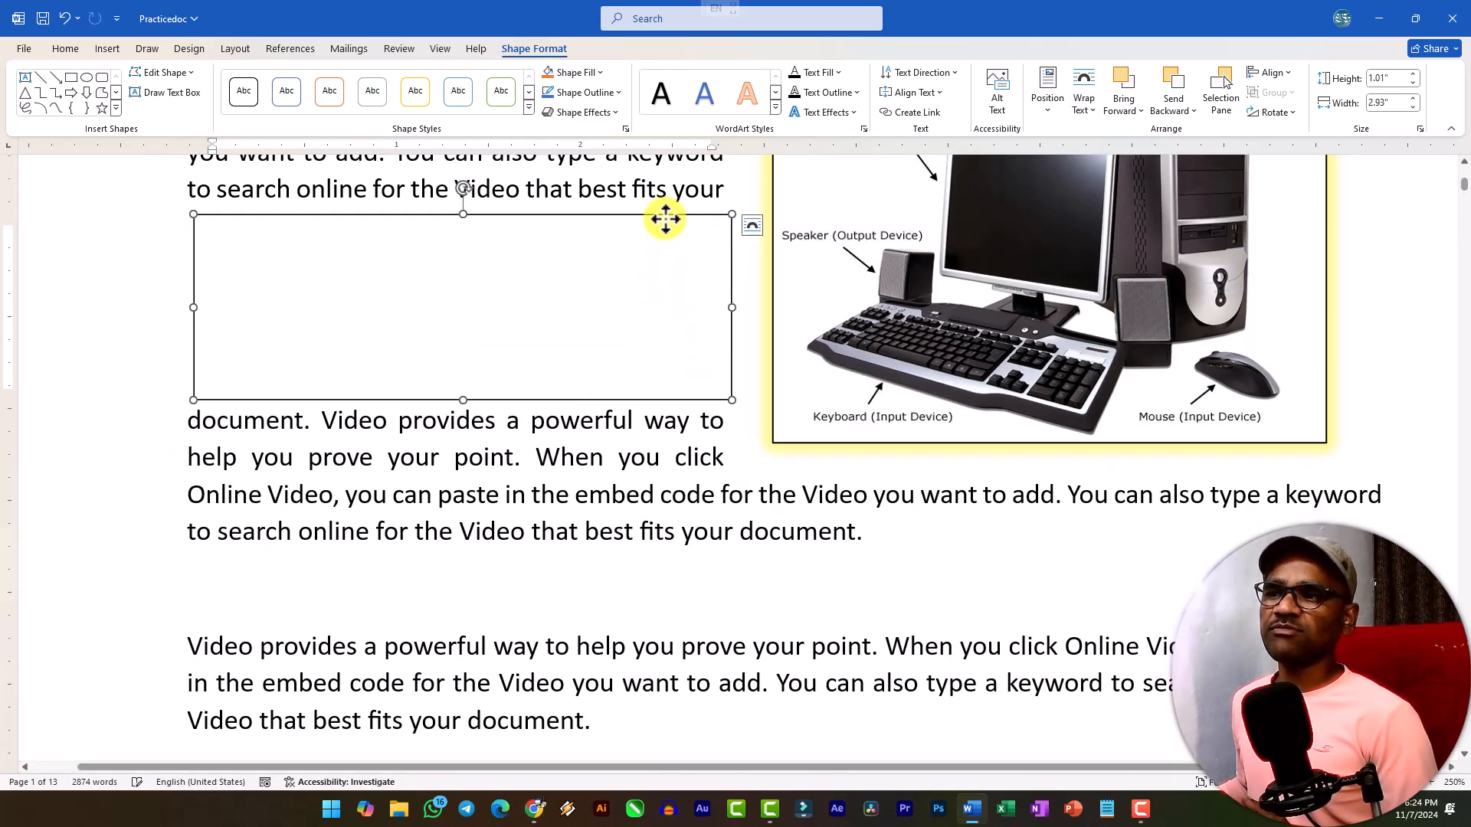
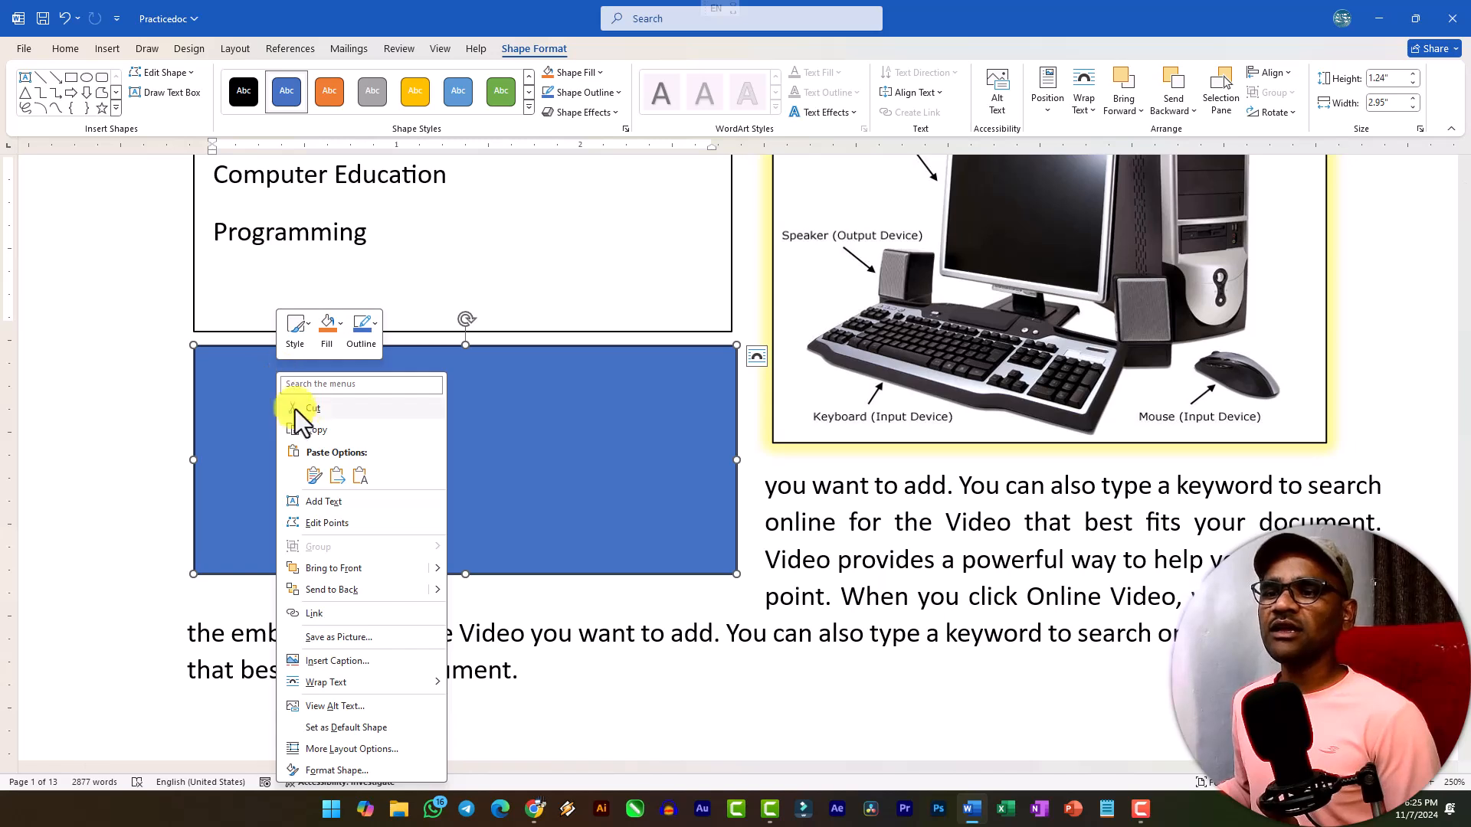
# Add the text Computer Education inside the blue rectangle beside the computer picture.
pyautogui.click(317, 503)
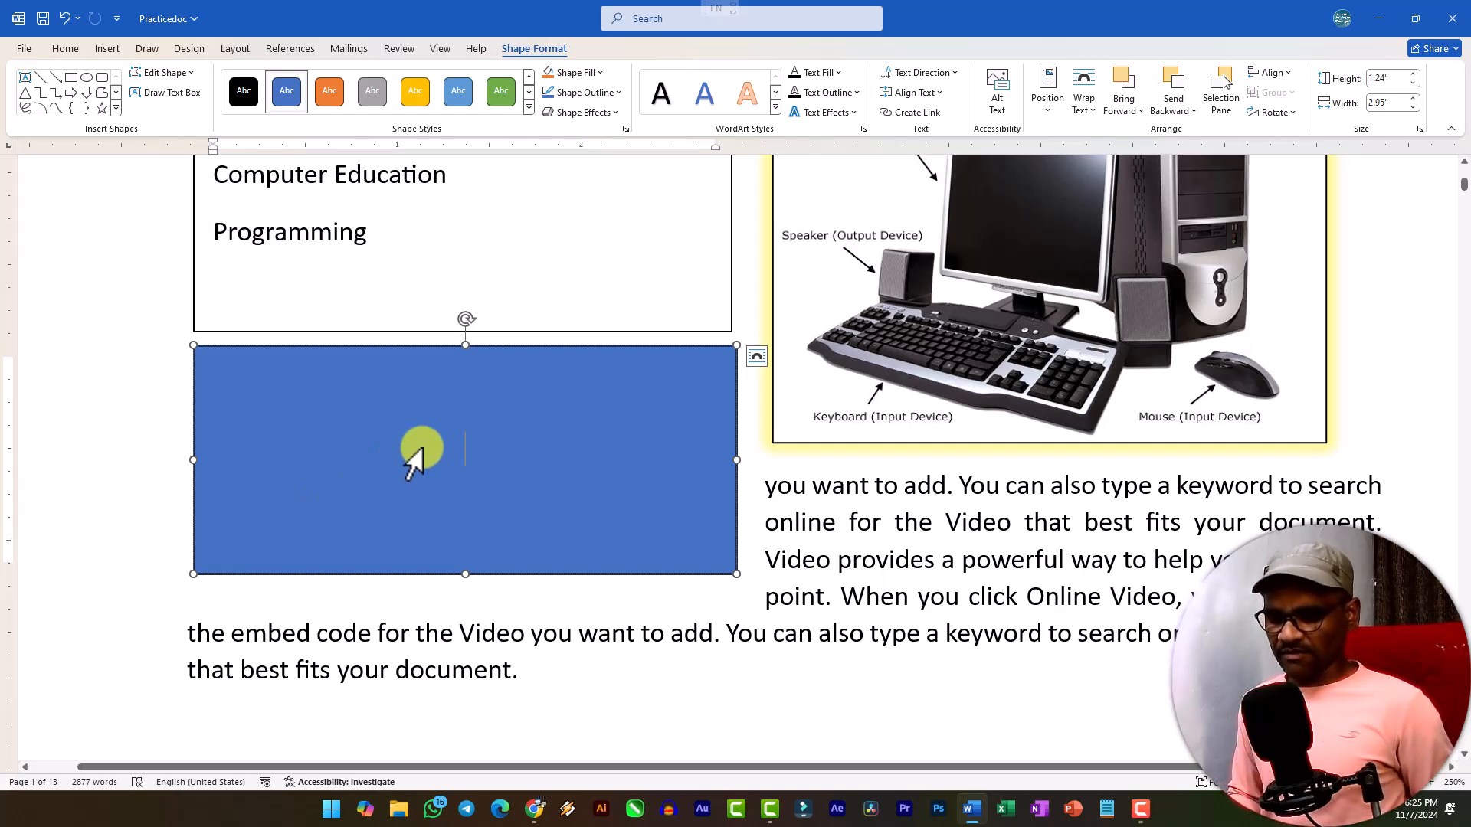
pyautogui.write('Computer Education')
# Make the Computer Education text in the blue rectangle bold and set its font size to 20.
pyautogui.hotkey('ctrl', 'a')
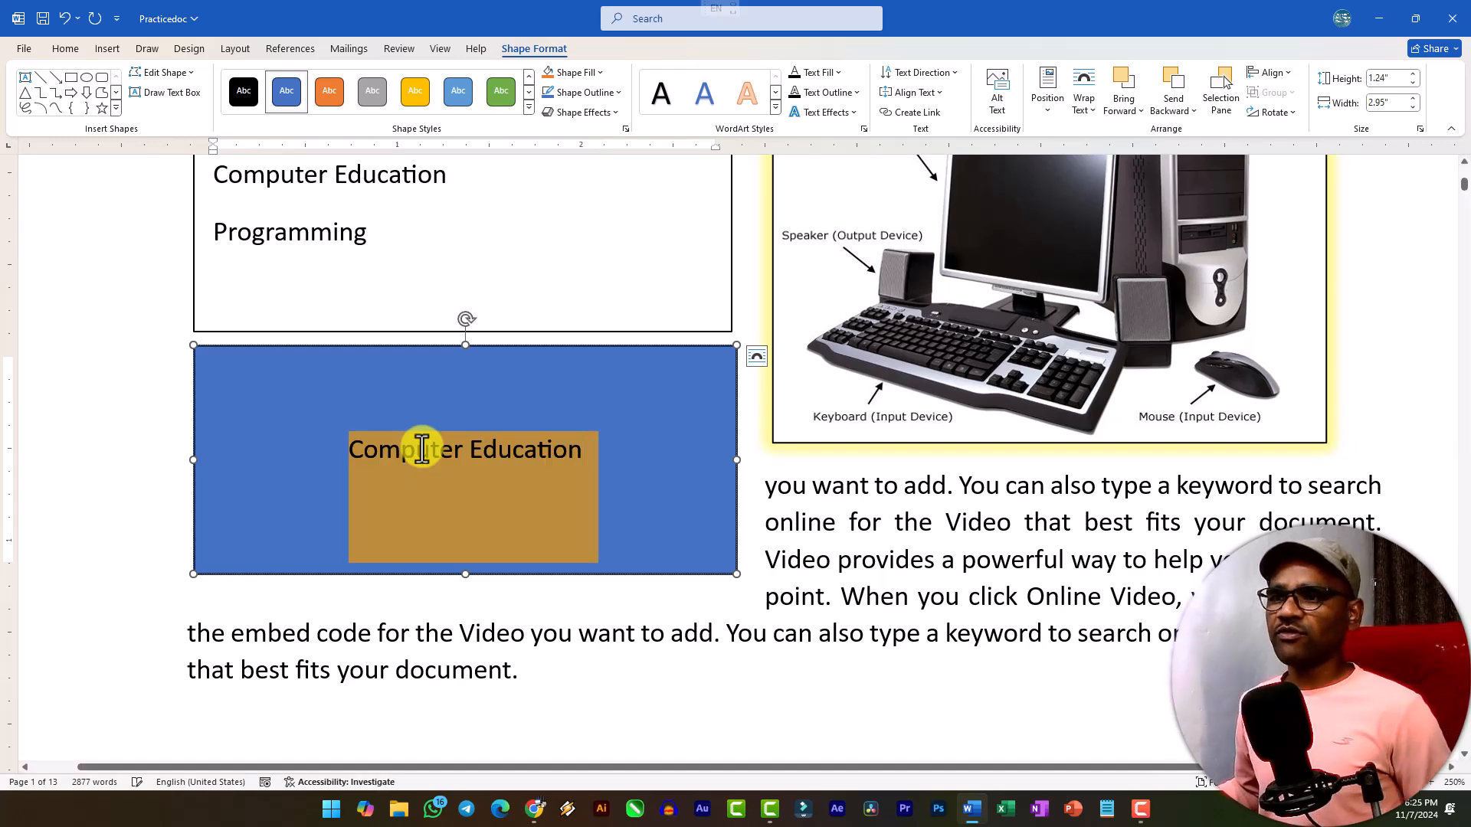
pyautogui.click(66, 49)
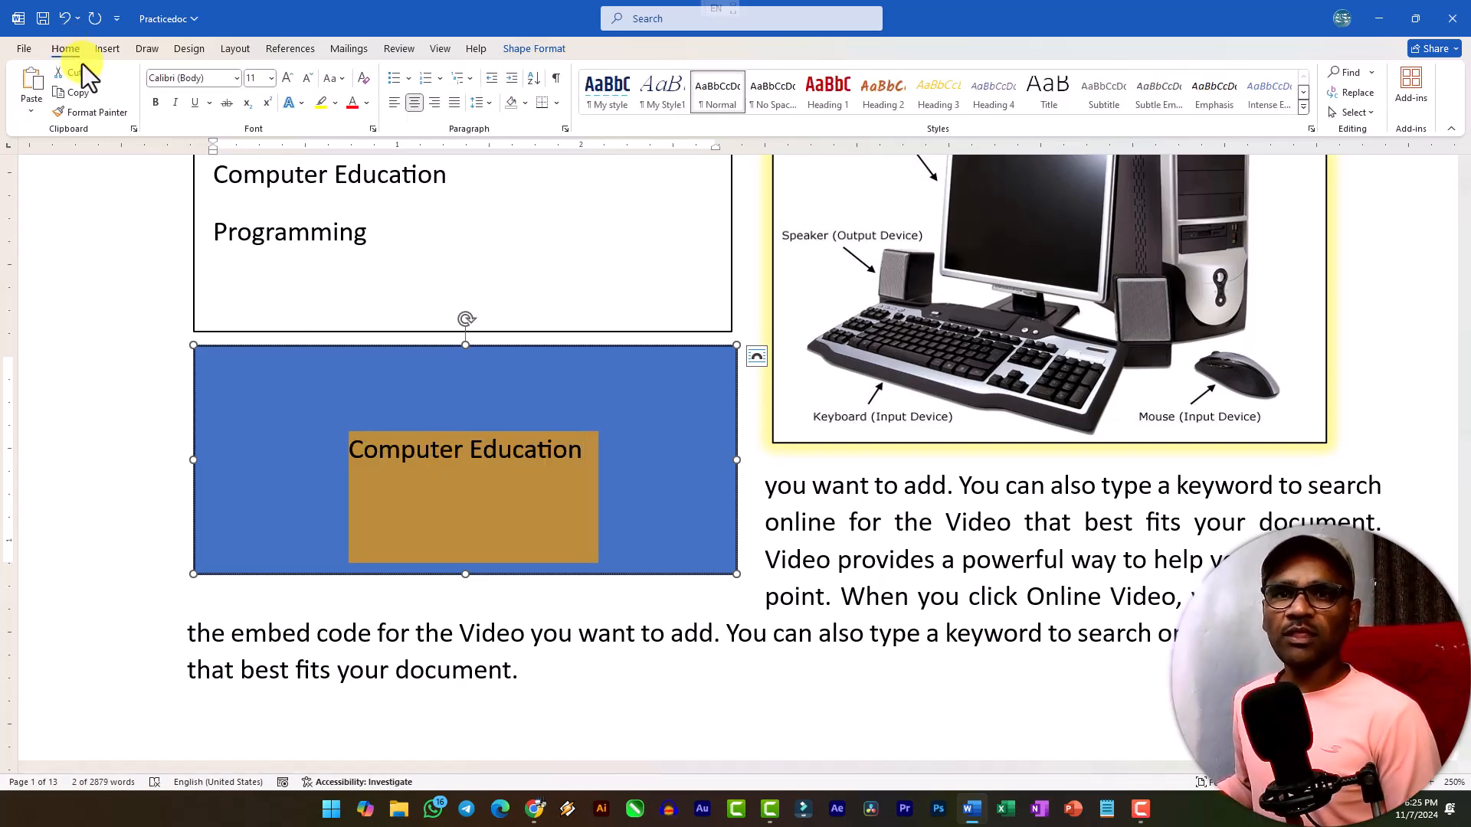
pyautogui.click(156, 104)
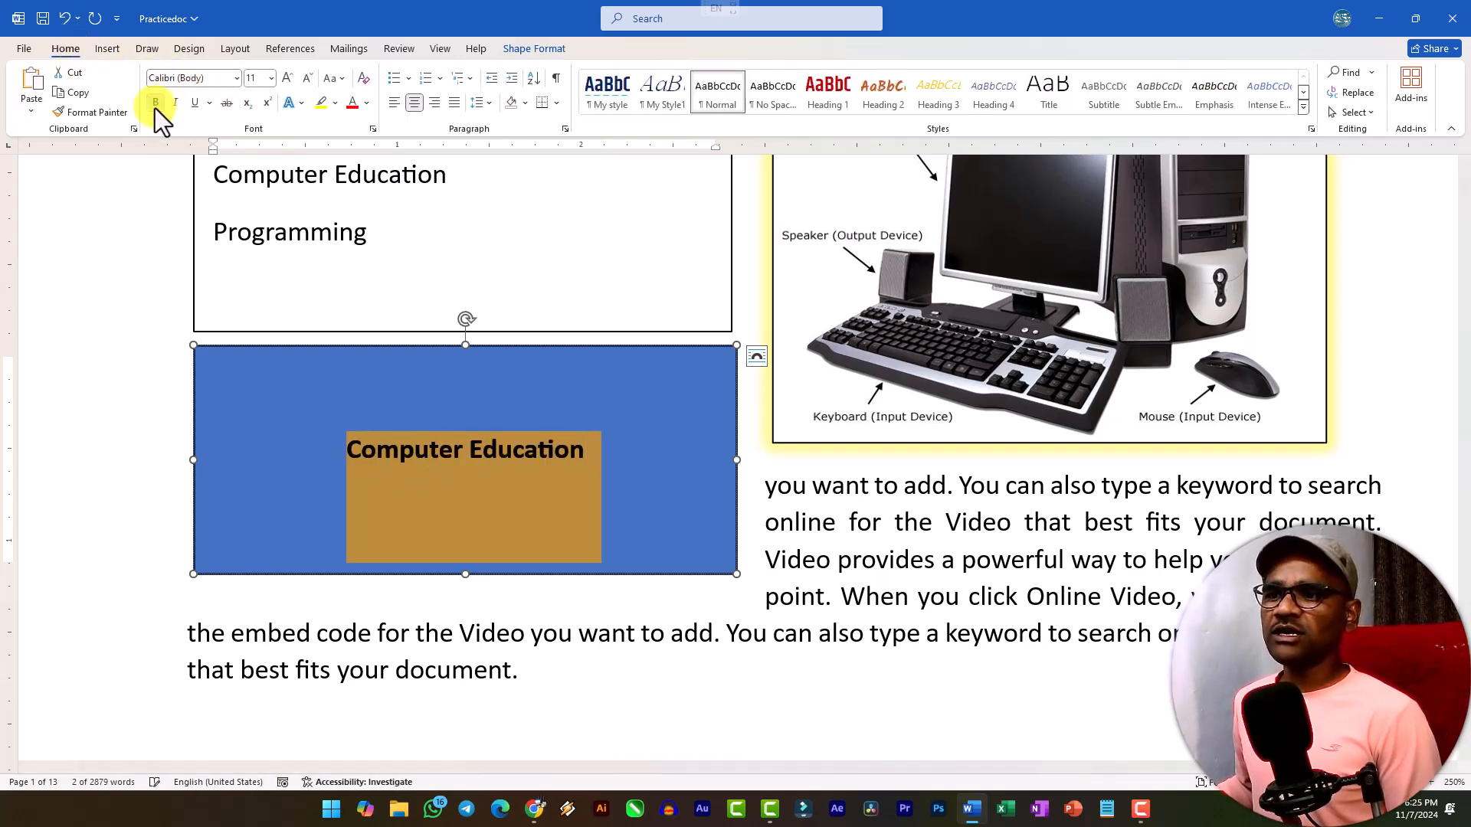
pyautogui.click(288, 78)
pyautogui.click(288, 79)
pyautogui.click(288, 78)
pyautogui.click(289, 79)
pyautogui.click(288, 78)
pyautogui.click(290, 76)
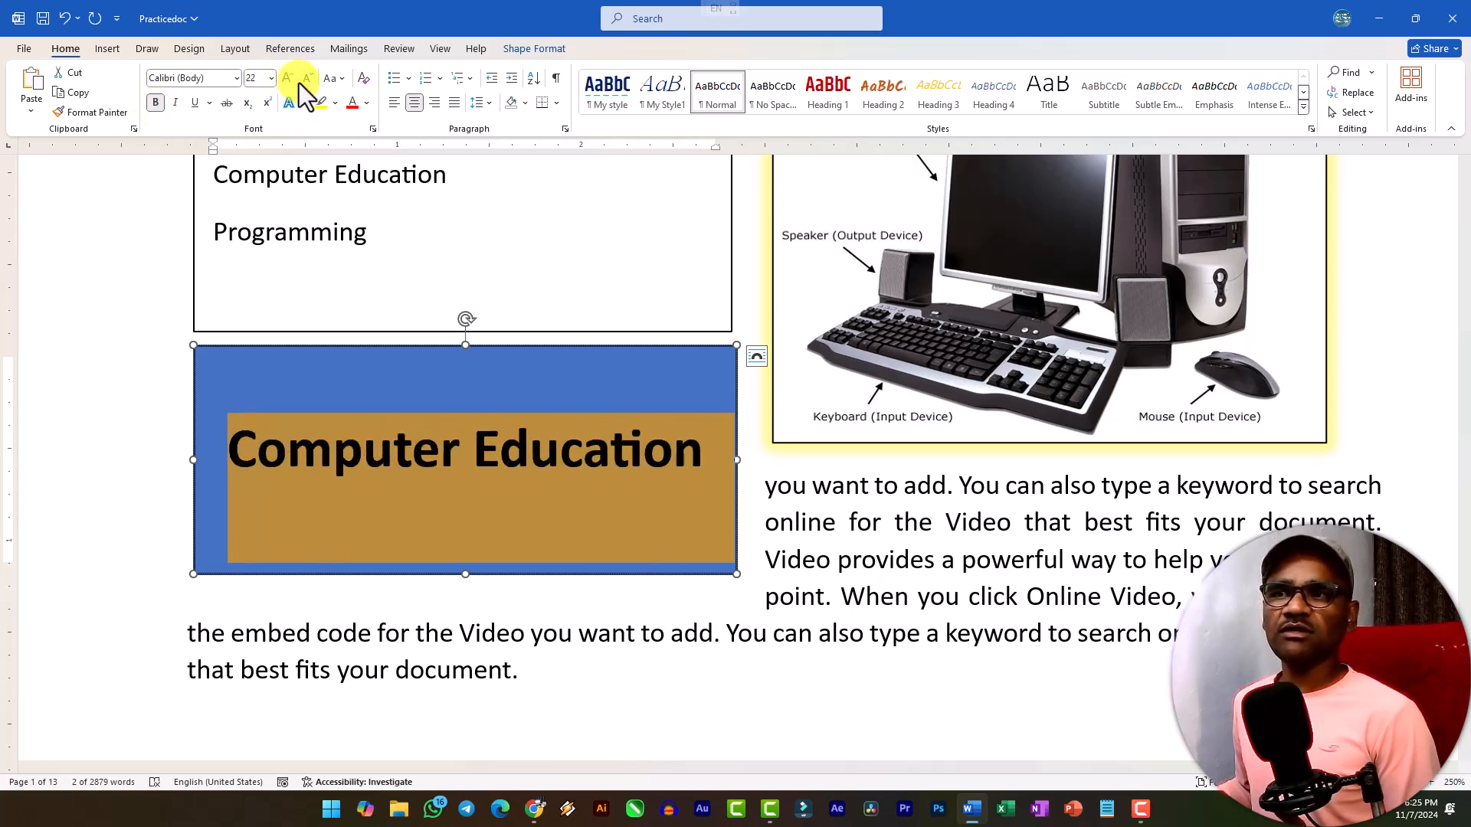
pyautogui.click(307, 78)
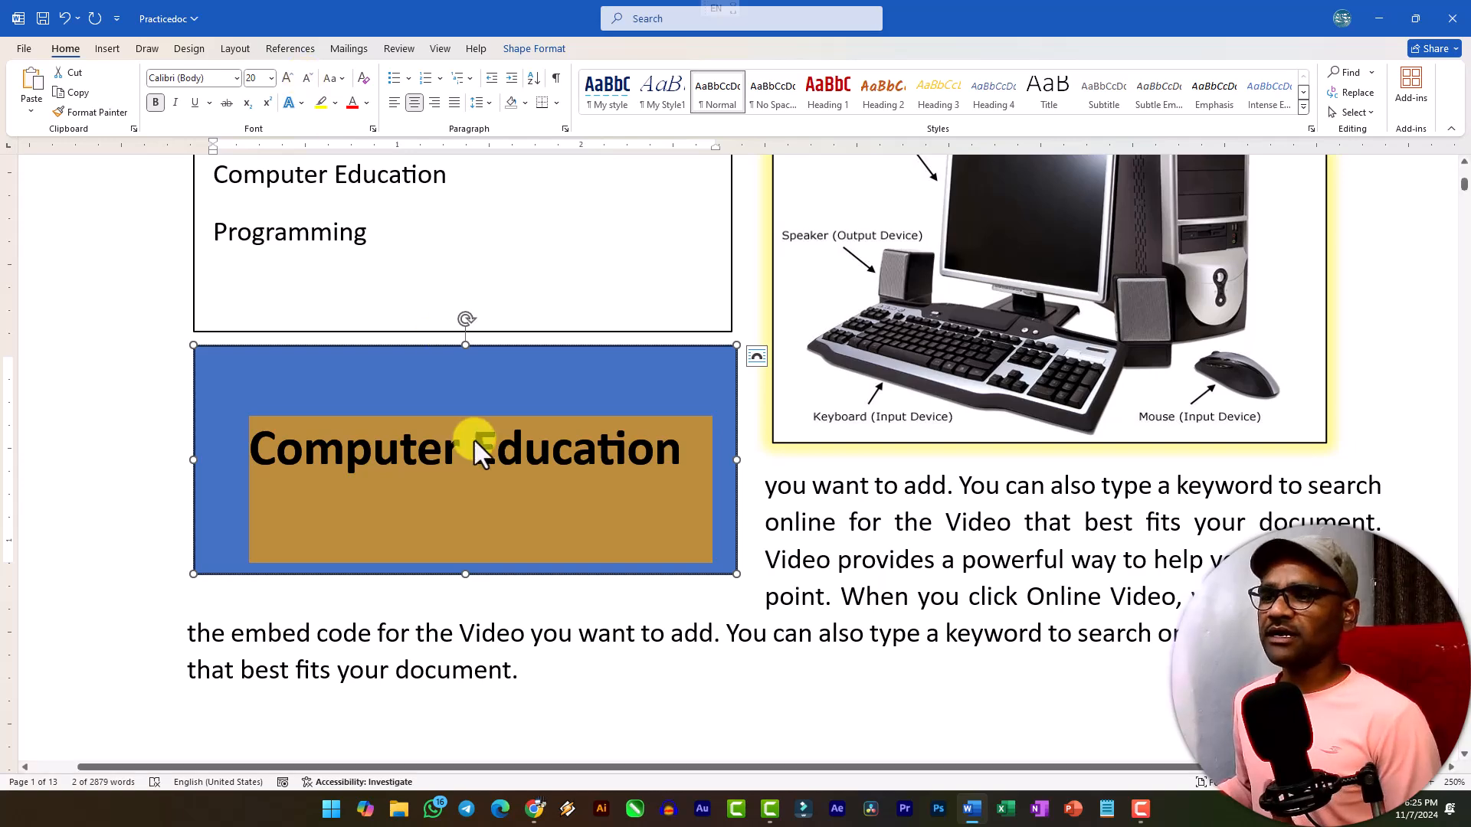
pyautogui.click(864, 597)
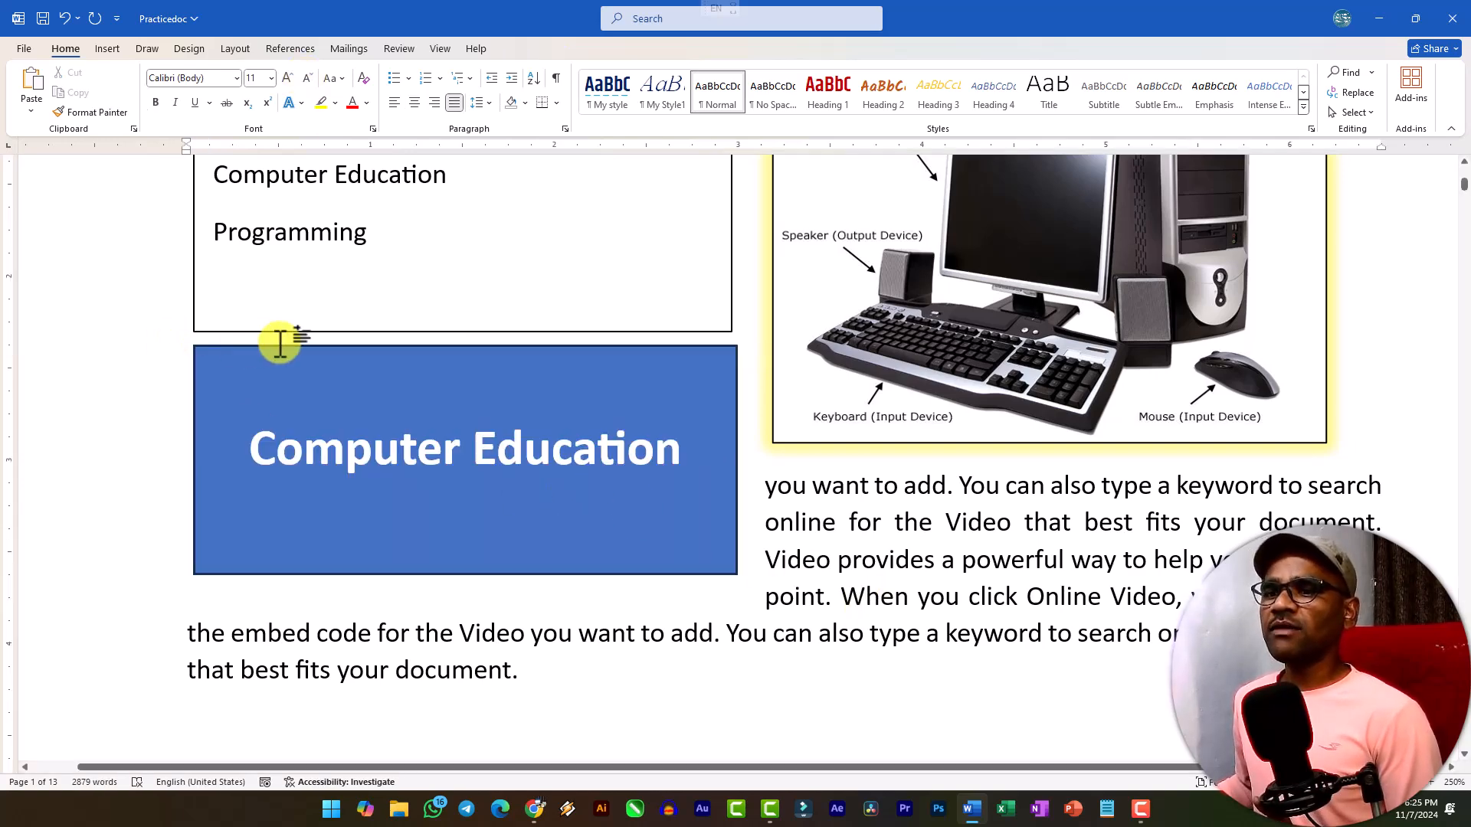
# Draw a rectangle with snipped diagonal corners, about 2.4 inches wide and 1.18 inches high, below the first paragraph.
pyautogui.scroll(-3, 532, 590)
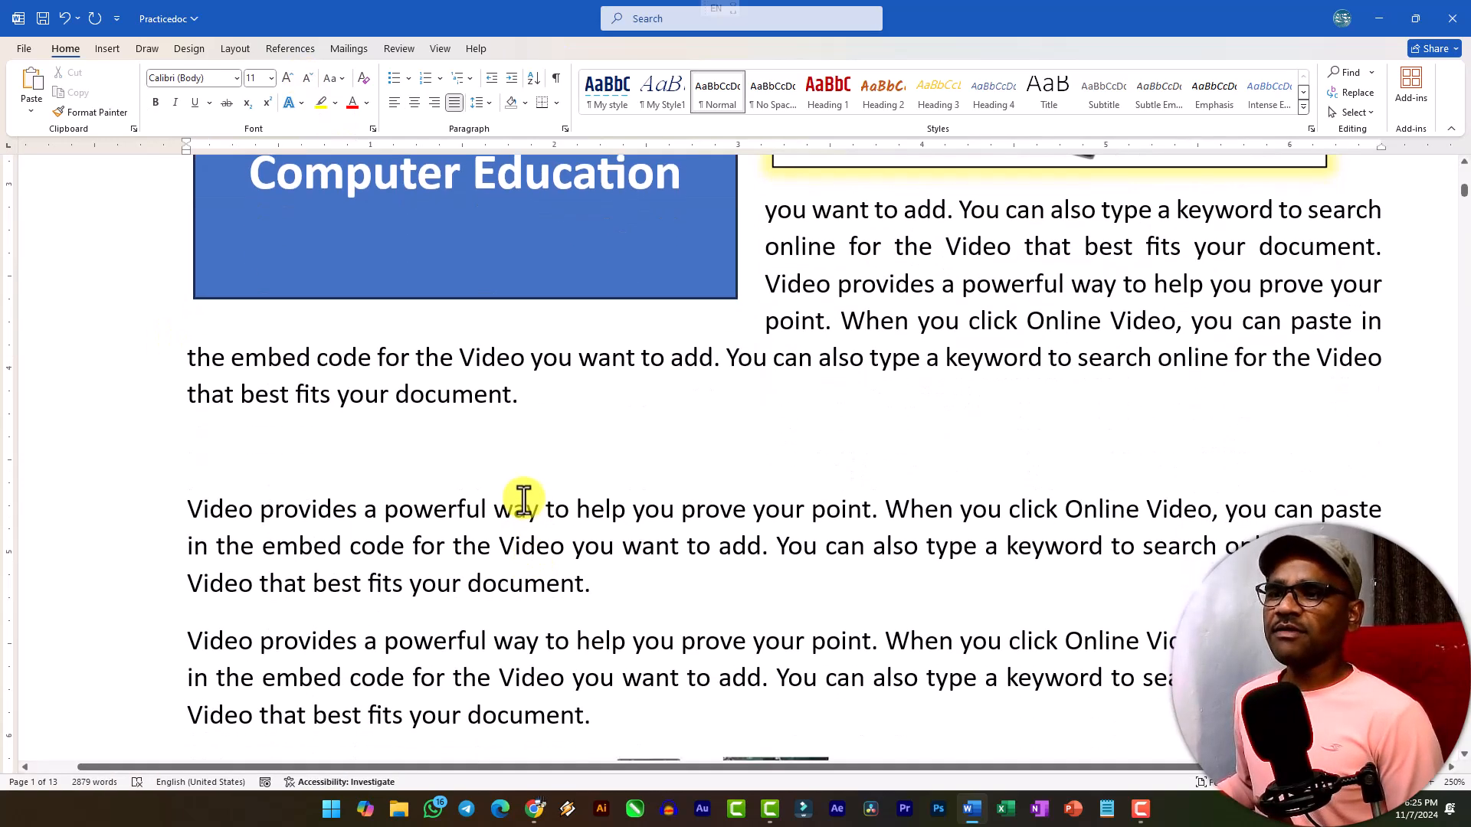
pyautogui.click(96, 51)
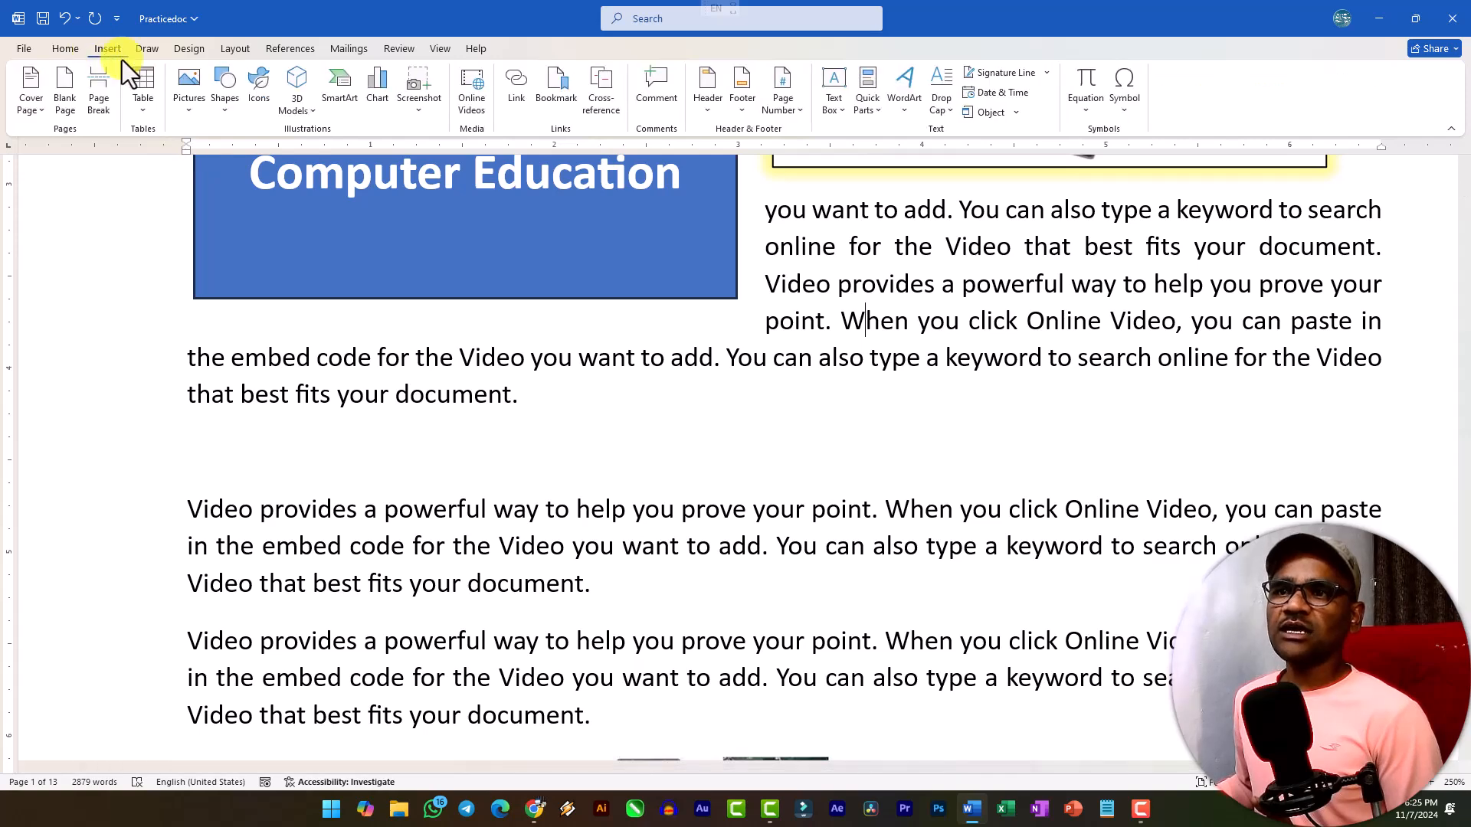
pyautogui.click(237, 111)
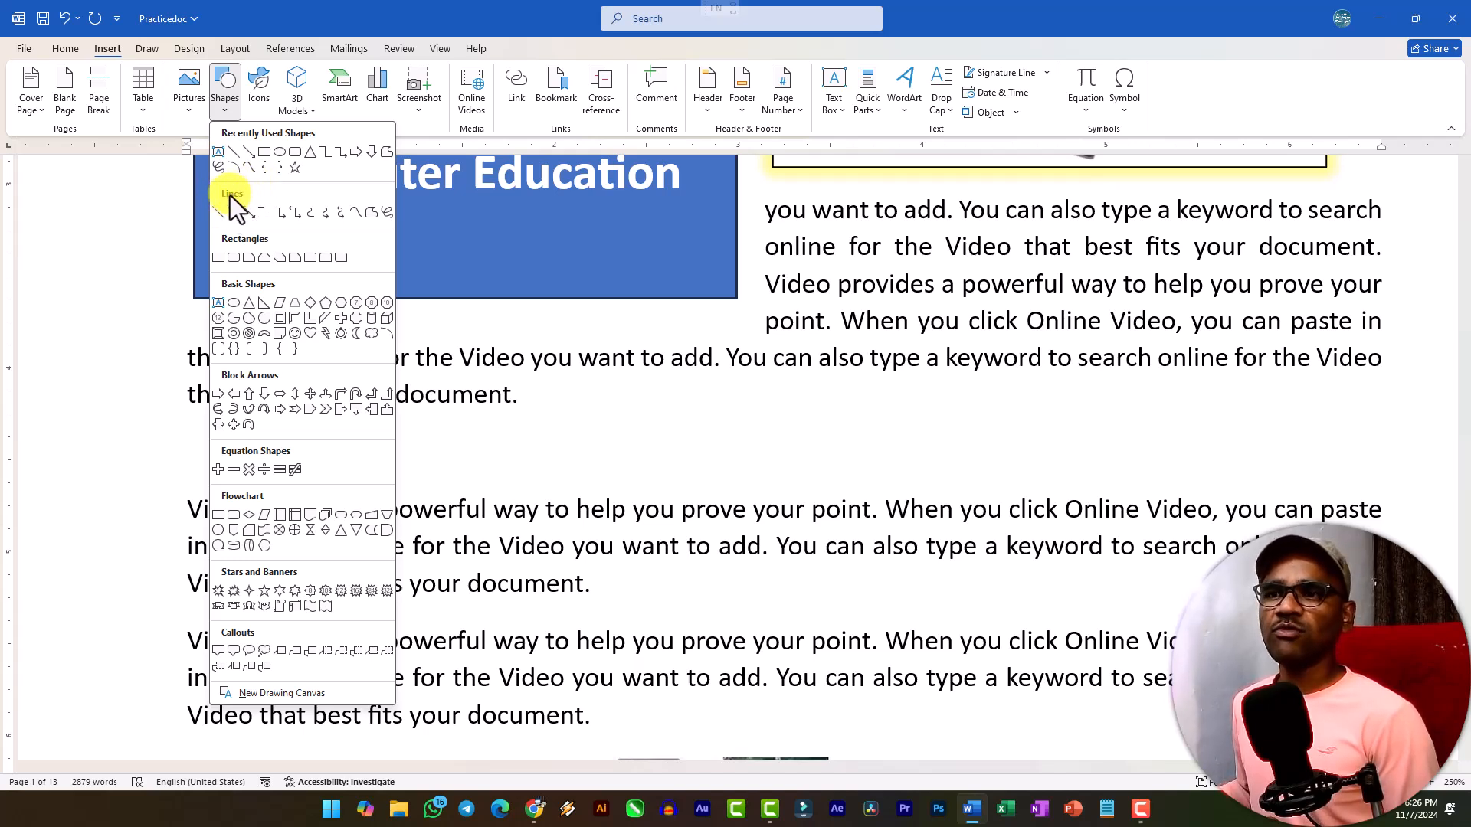
pyautogui.click(273, 260)
pyautogui.scroll(-3, 252, 230)
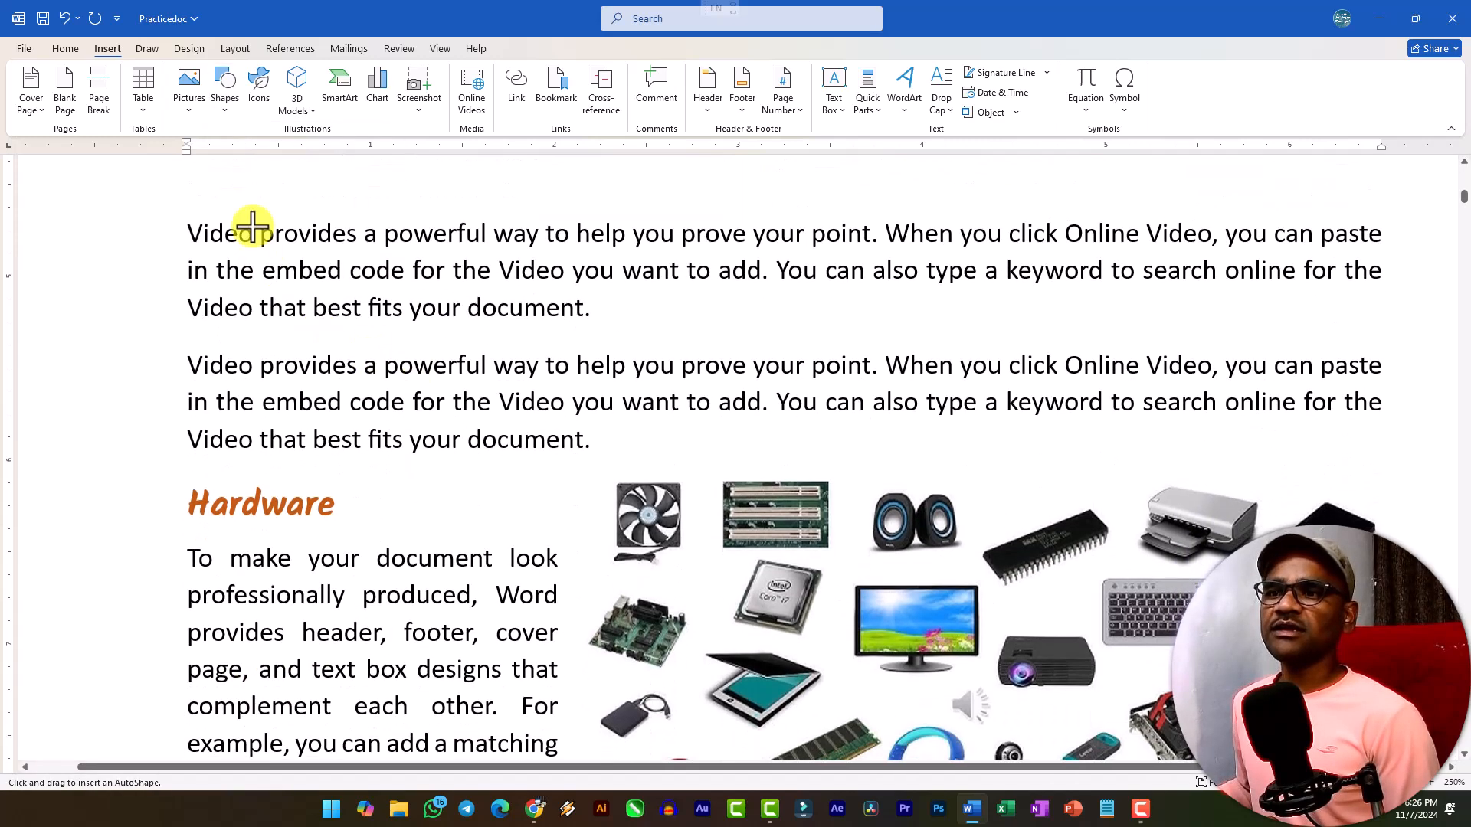
pyautogui.scroll(2, 326, 322)
pyautogui.moveTo(255, 297)
pyautogui.mouseDown()
pyautogui.moveTo(335, 367)
pyautogui.moveTo(693, 520)
pyautogui.mouseUp()
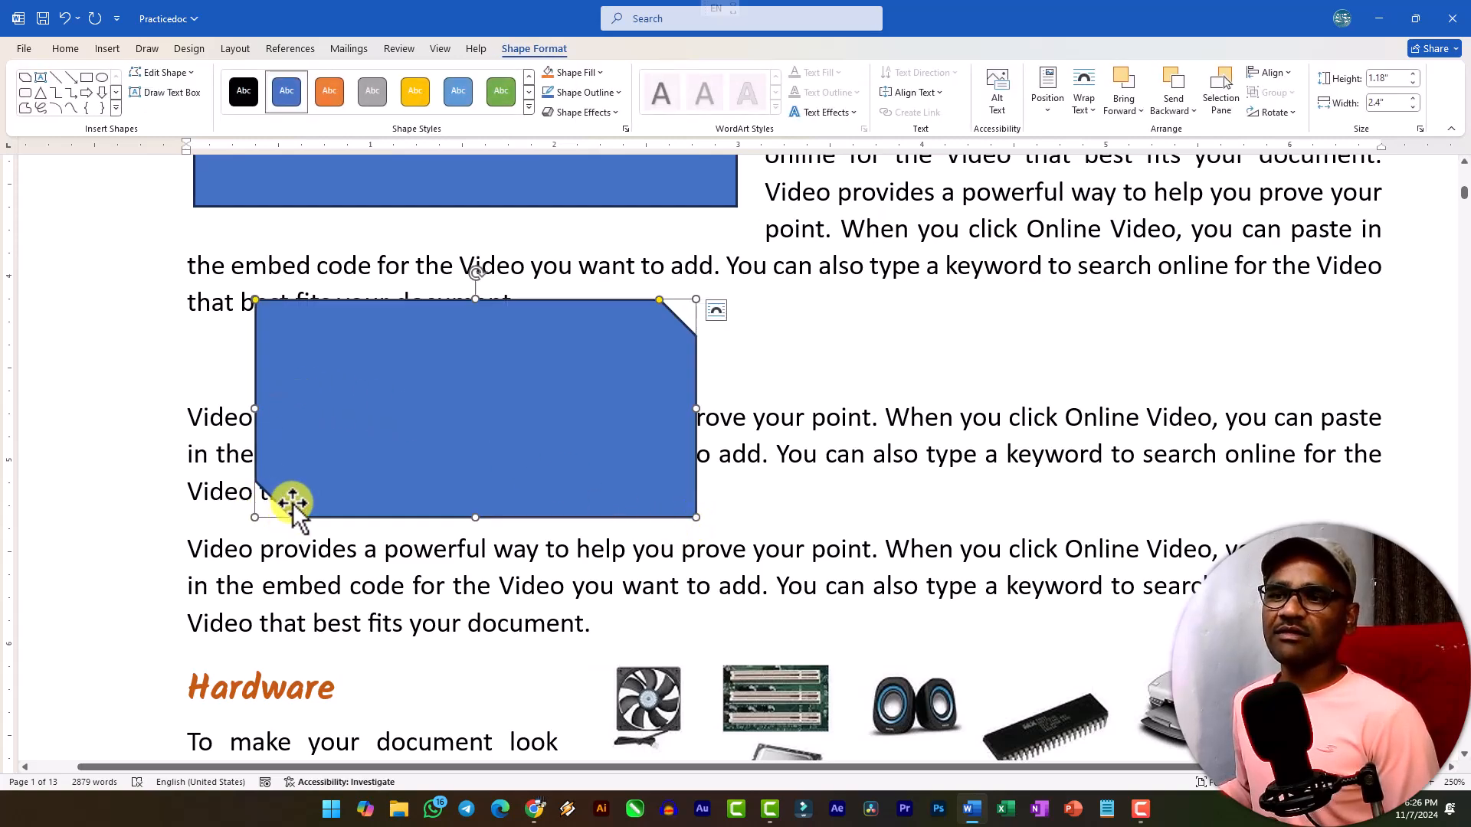
pyautogui.scroll(2, 421, 462)
pyautogui.scroll(-2, 460, 463)
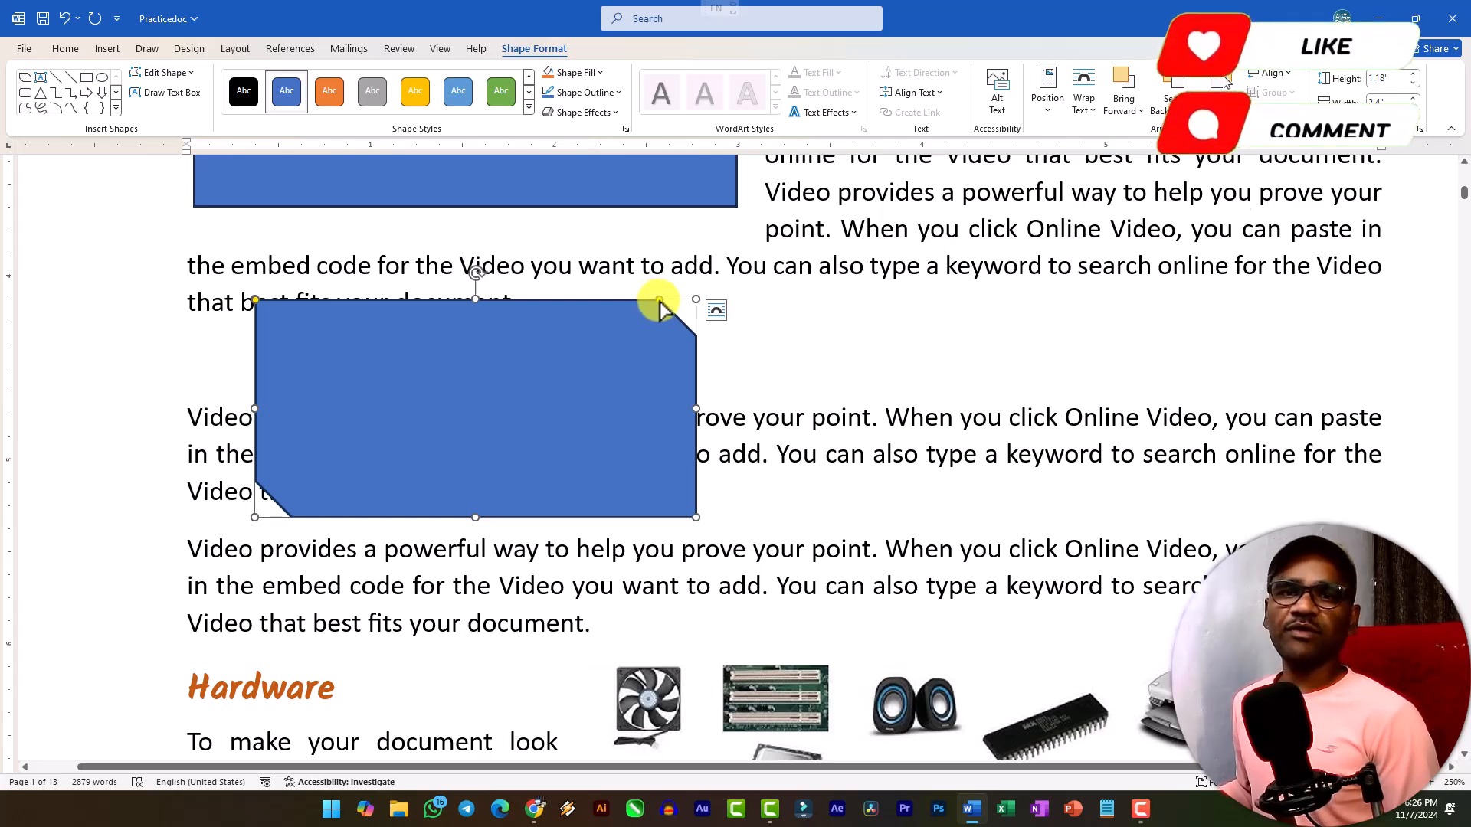
# Enlarge both pairs of diagonal corner snips on the new rectangle to their maximum so it forms a hexagon.
pyautogui.moveTo(656, 300); pyautogui.dragTo(551, 332)
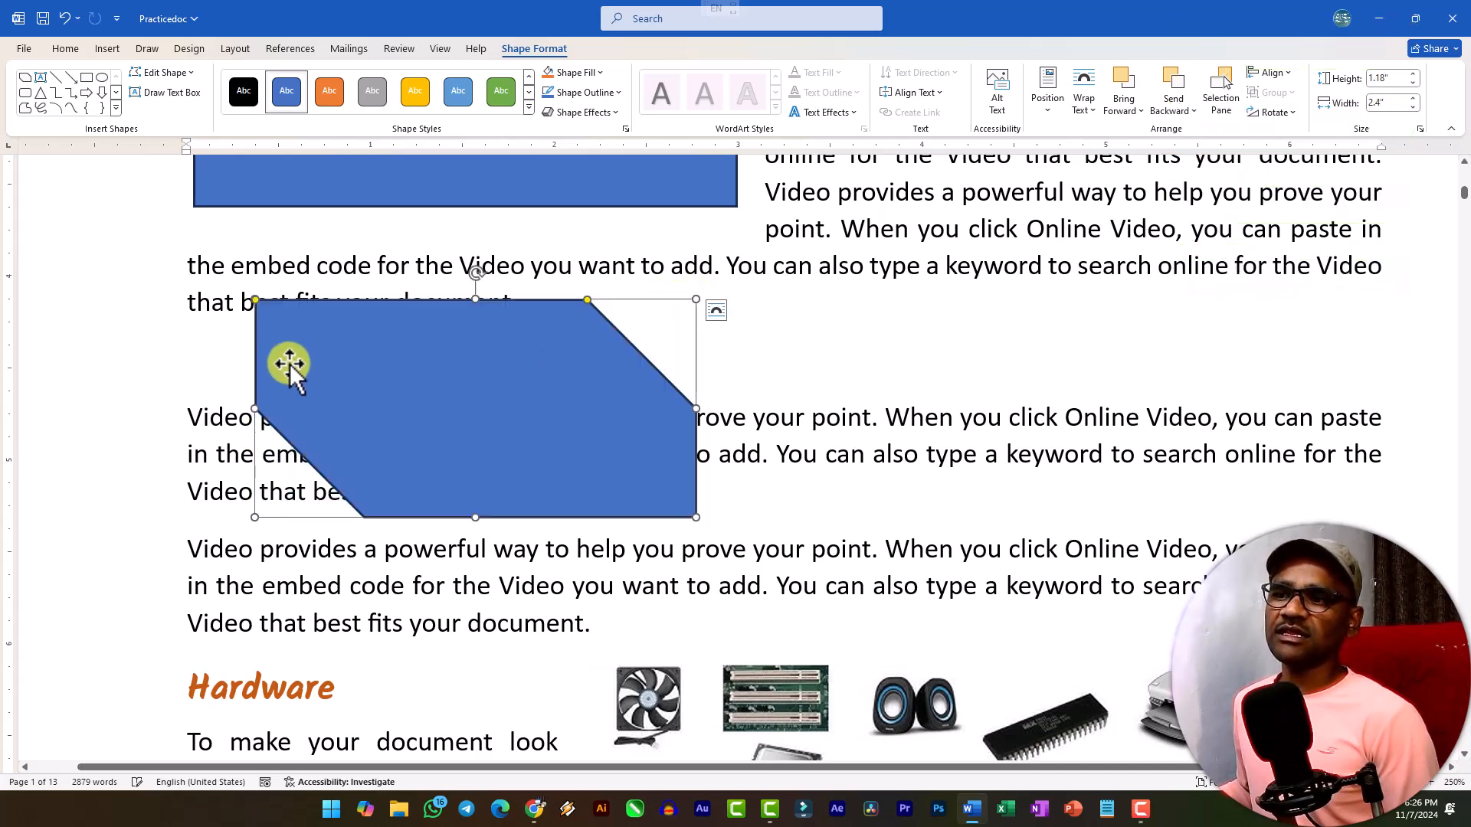
pyautogui.moveTo(255, 301); pyautogui.dragTo(404, 376)
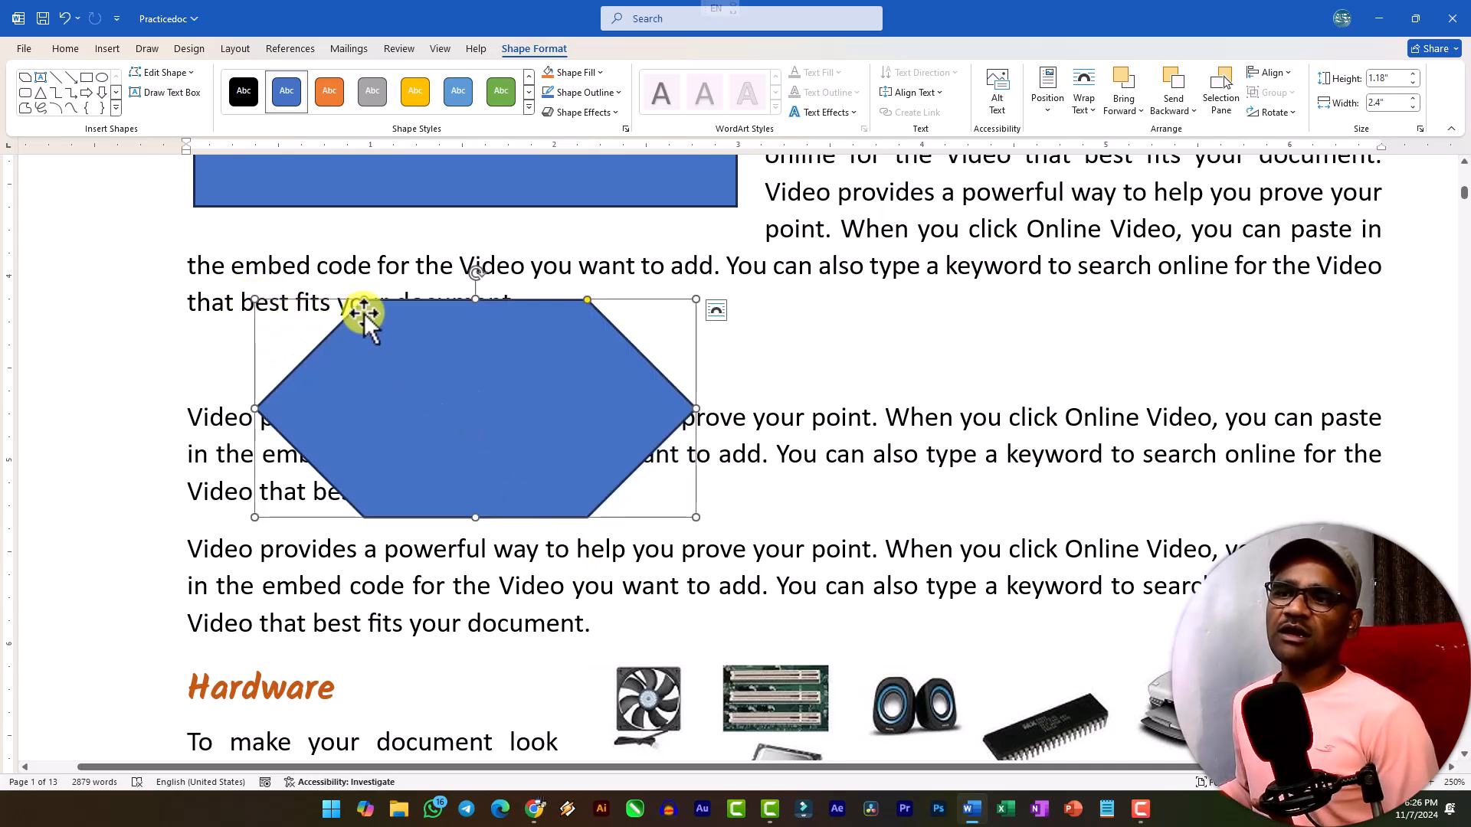
pyautogui.moveTo(364, 301); pyautogui.dragTo(399, 303)
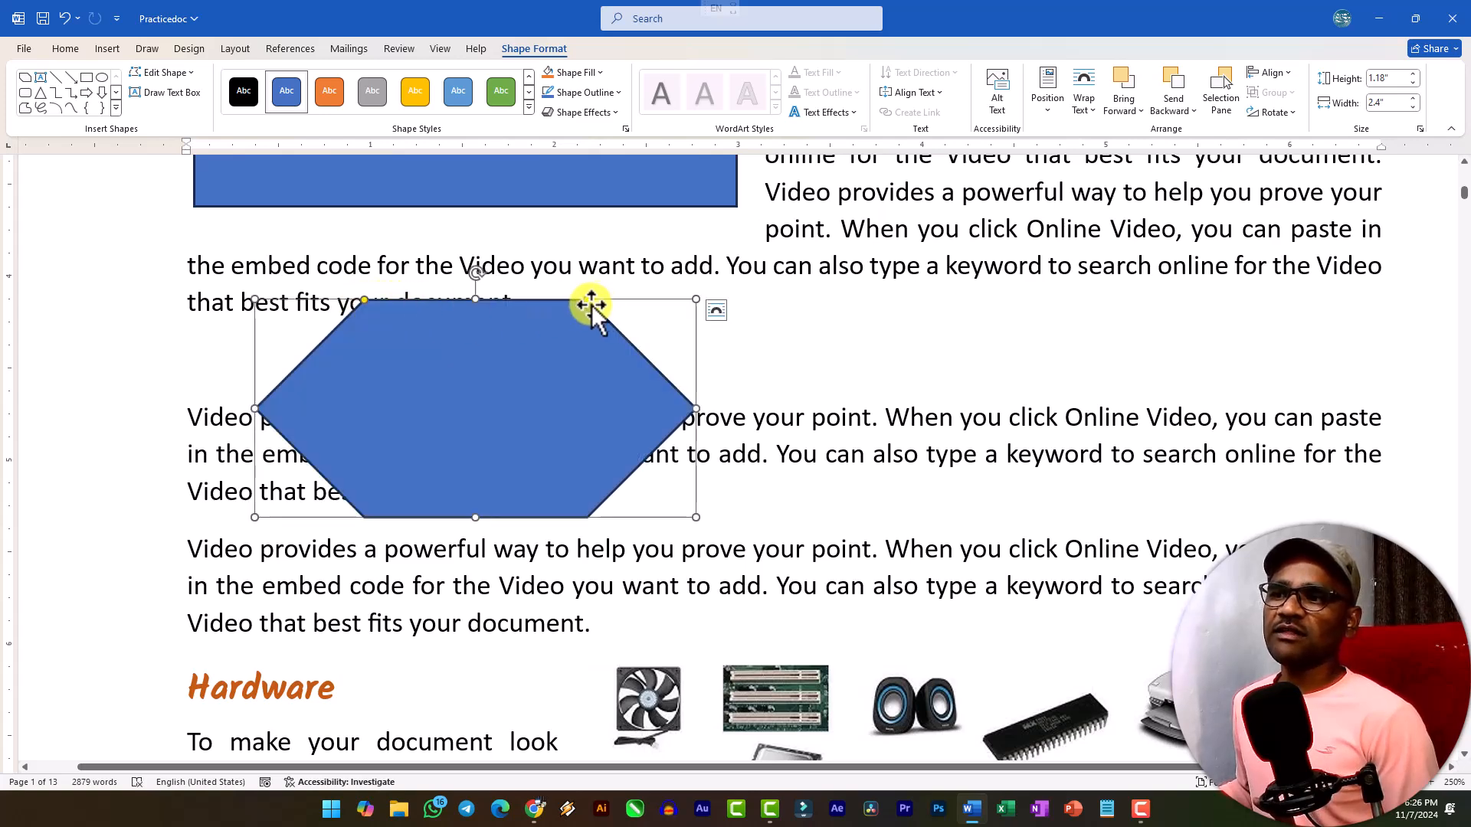
pyautogui.moveTo(587, 302); pyautogui.dragTo(458, 355)
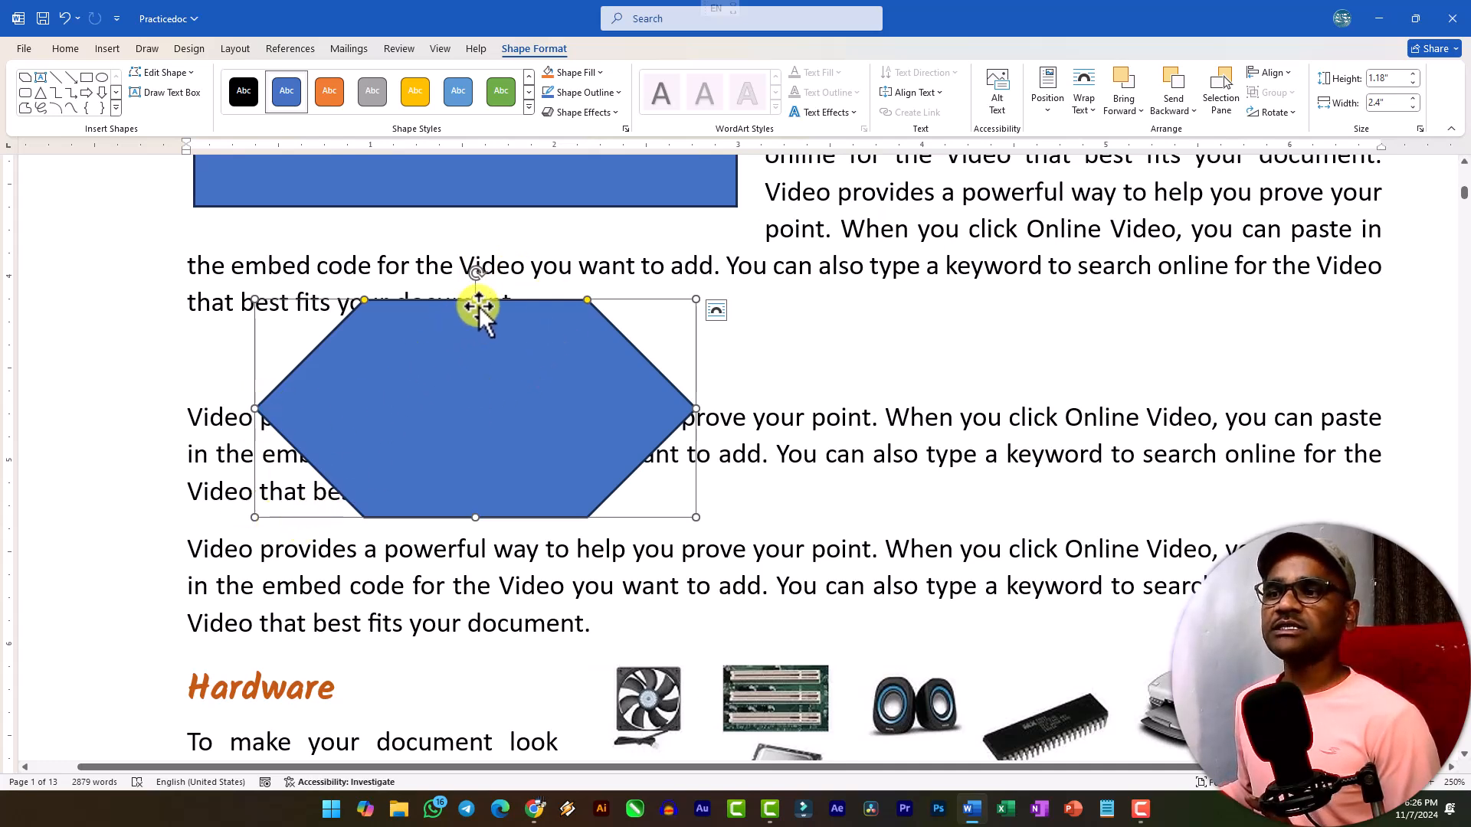
pyautogui.scroll(-2, 517, 376)
pyautogui.scroll(3, 535, 389)
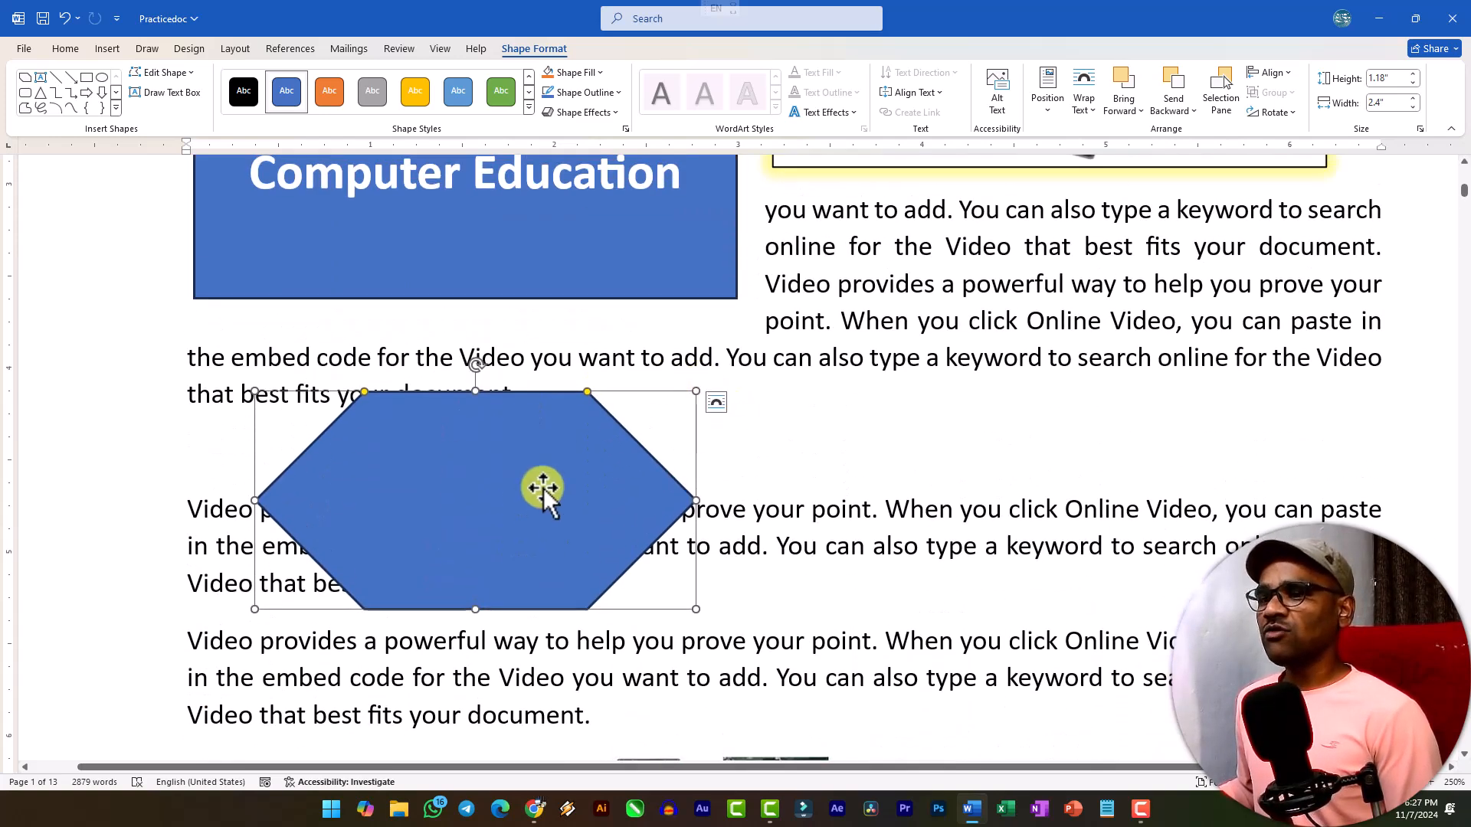
# Delete the hexagon-like snipped rectangle below the first paragraph.
pyautogui.click(895, 475)
pyautogui.click(467, 394)
pyautogui.press('Delete')
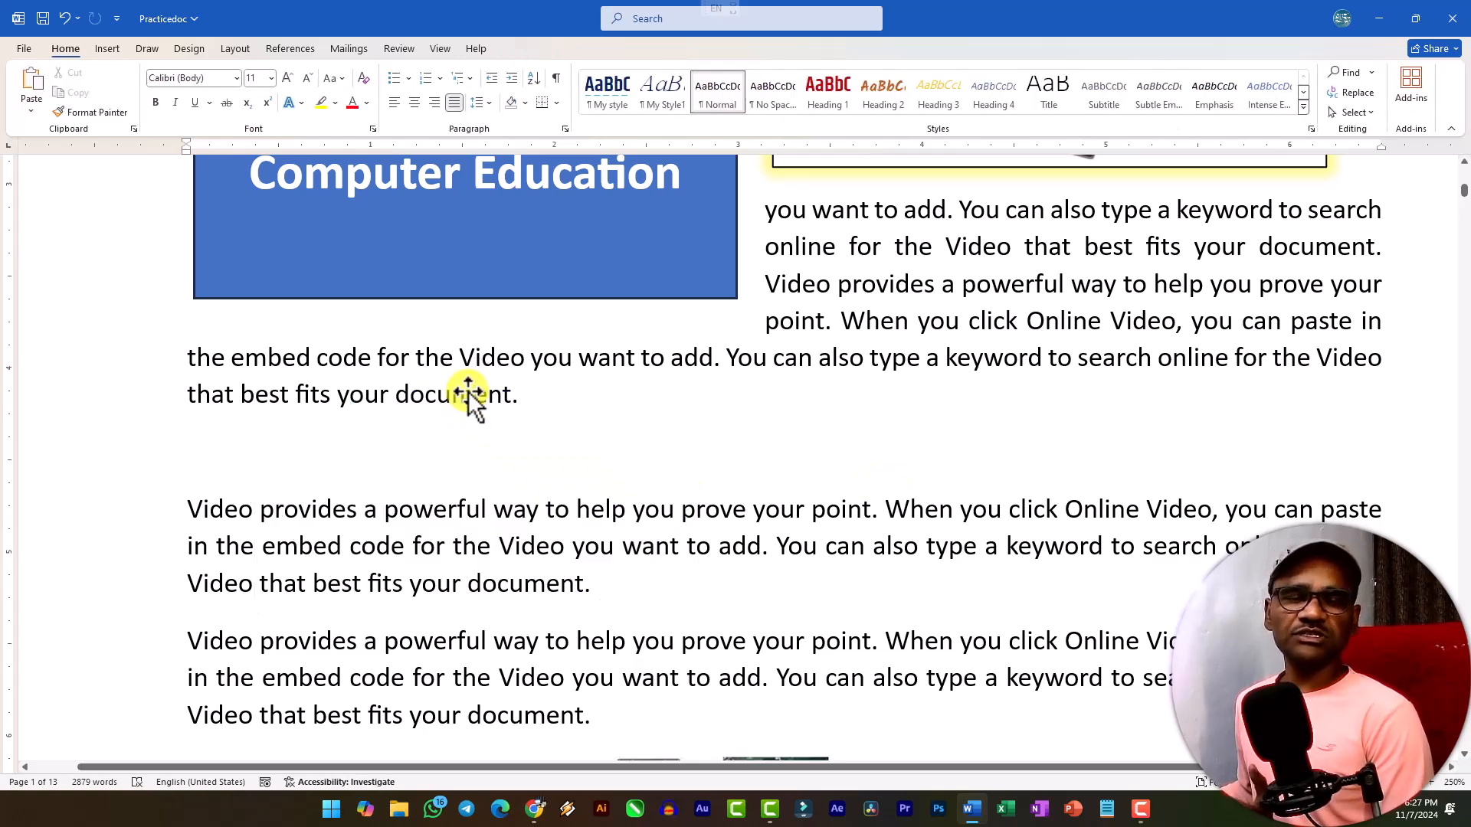
# Draw a right block arrow about 1.64 inches wide and 0.97 inches high below the first paragraph, and undo it.
pyautogui.click(105, 52)
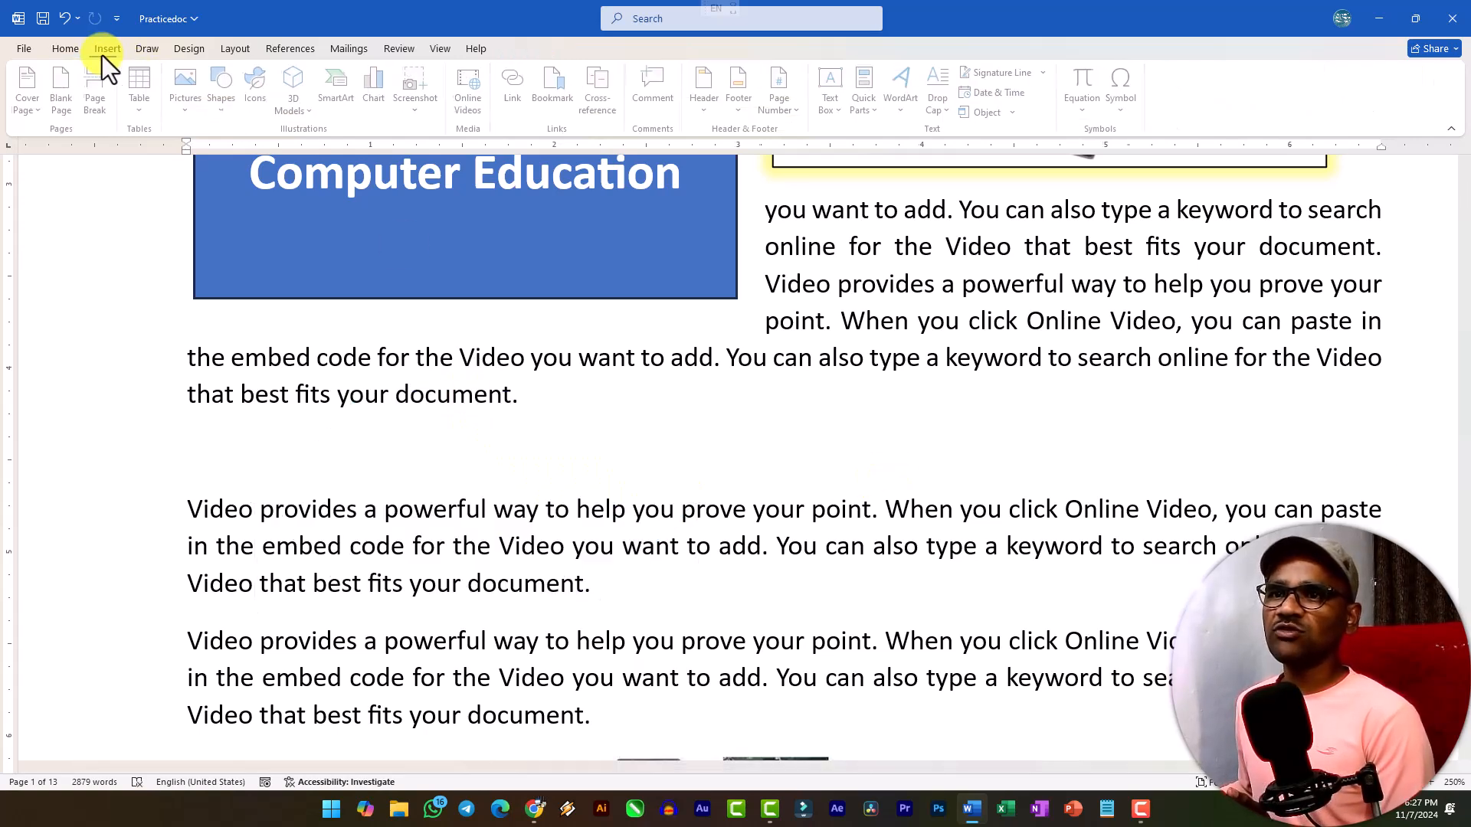
pyautogui.click(225, 99)
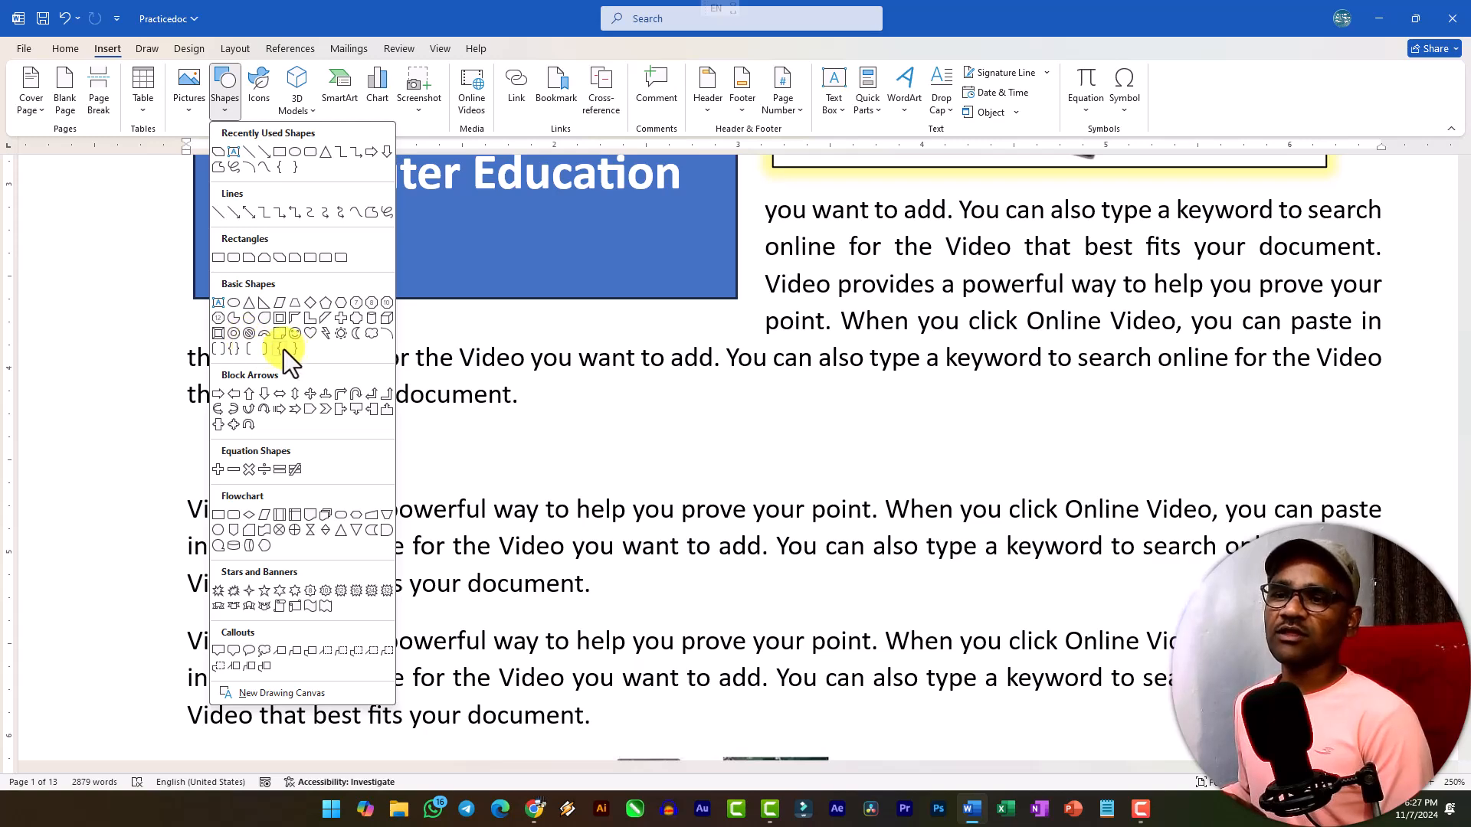
pyautogui.click(223, 397)
pyautogui.moveTo(345, 397); pyautogui.dragTo(646, 574)
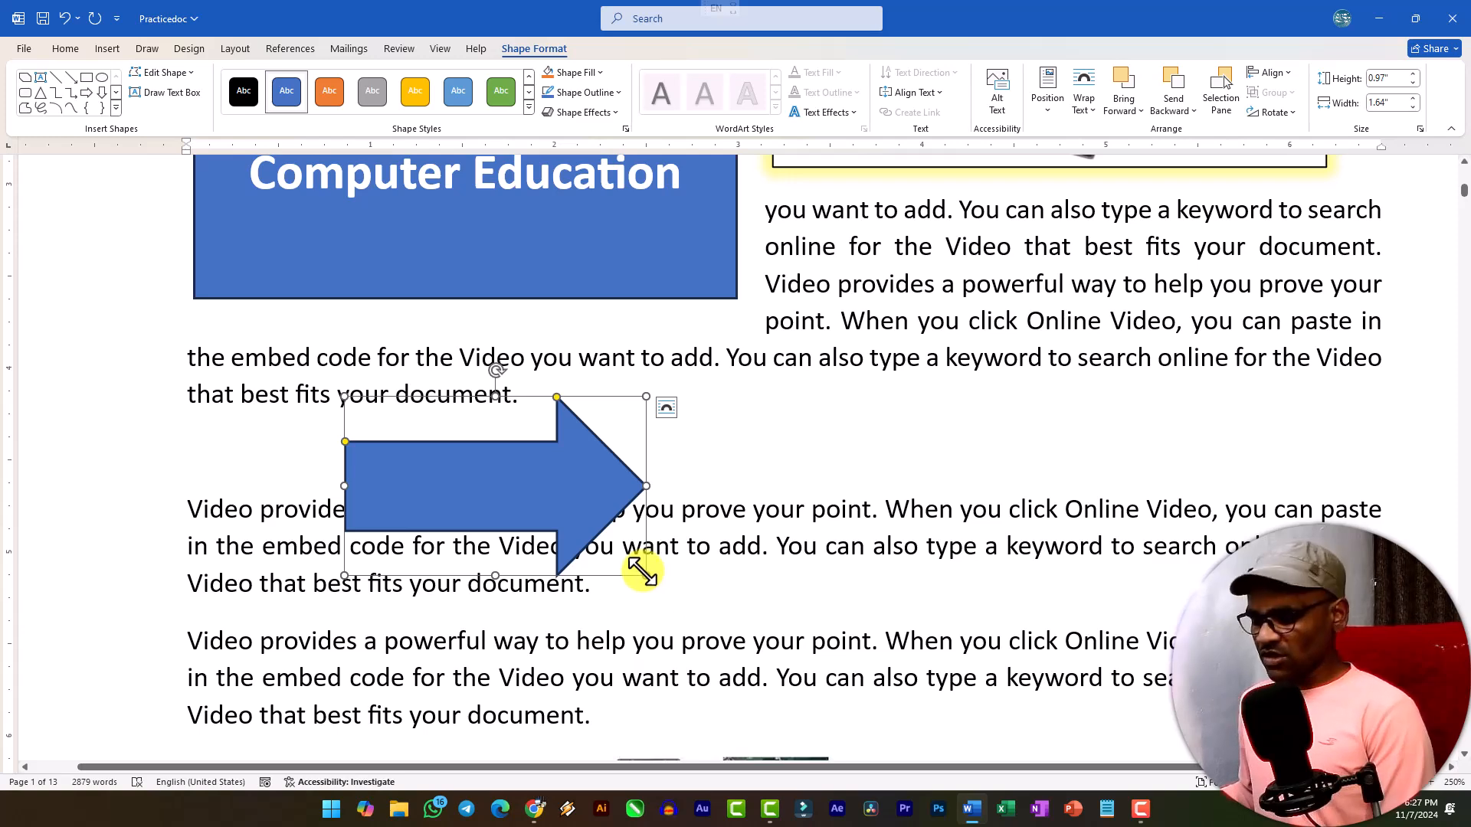
pyautogui.hotkey('ctrl', 'z')
# Draw an up block arrow about 1.4 by 1.4 inches in the empty space below page 2's last Themes paragraph and slightly shorten its head.
pyautogui.click(104, 48)
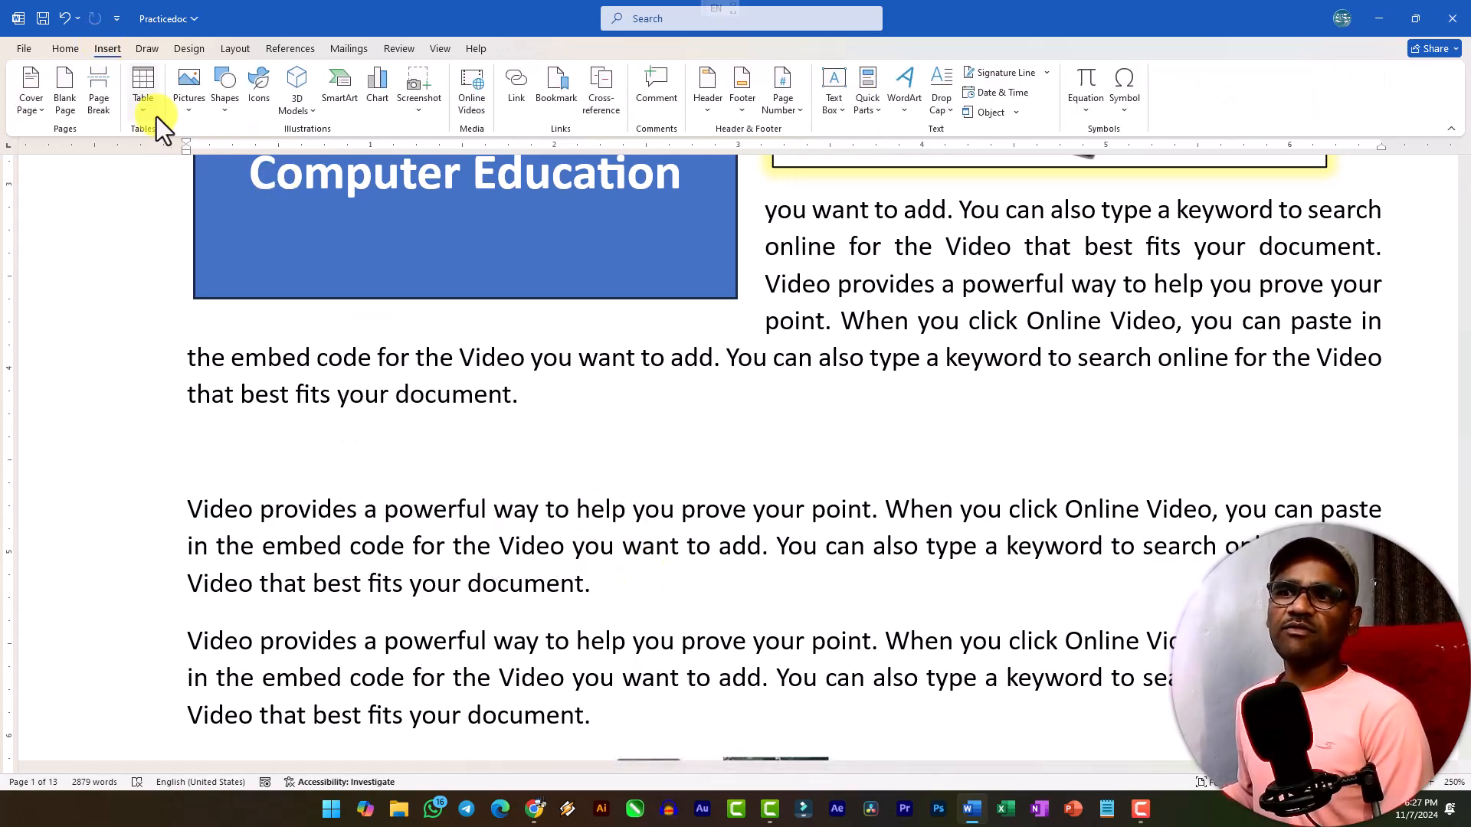
pyautogui.click(189, 99)
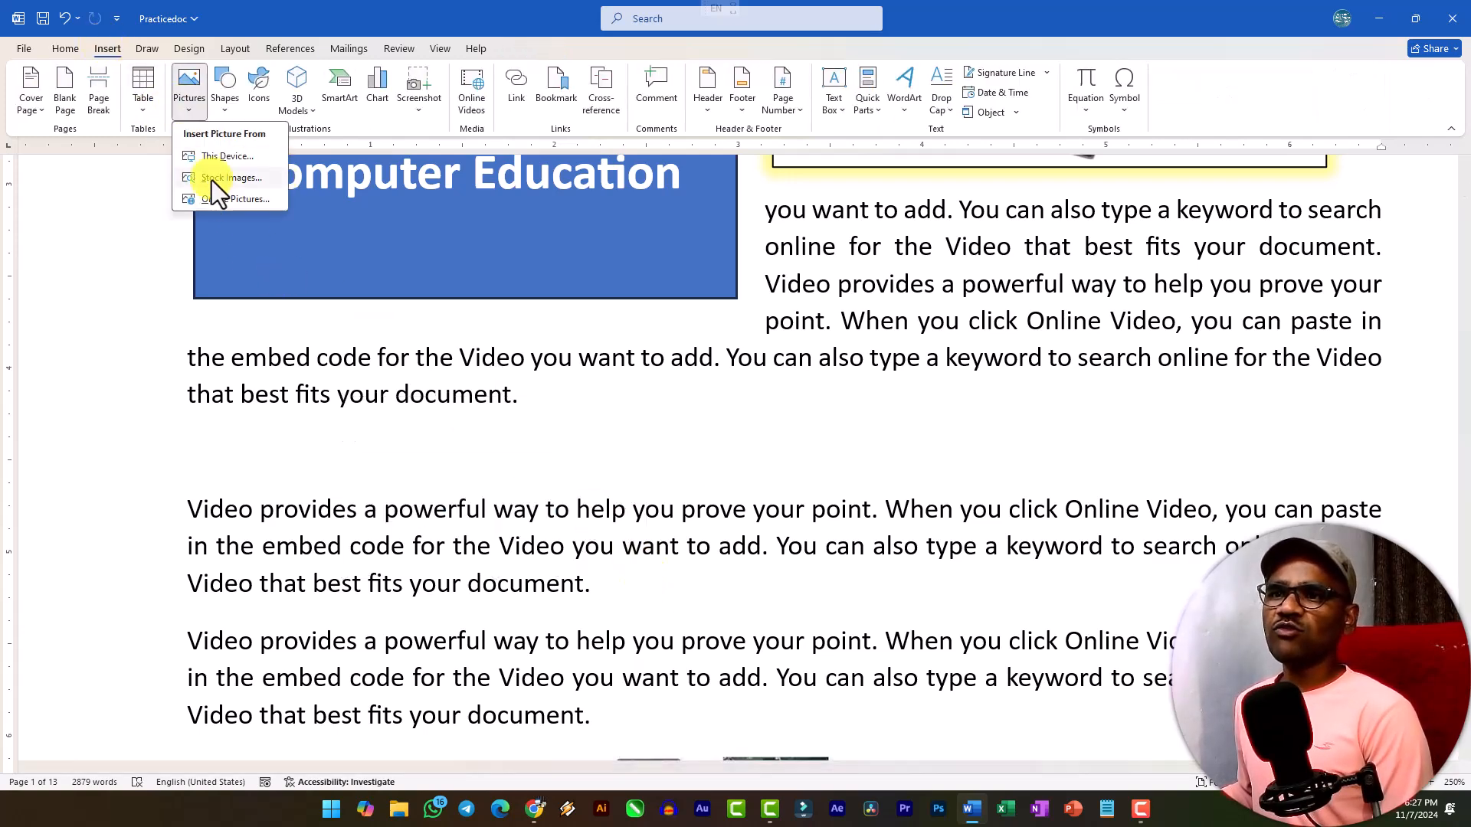
pyautogui.click(225, 107)
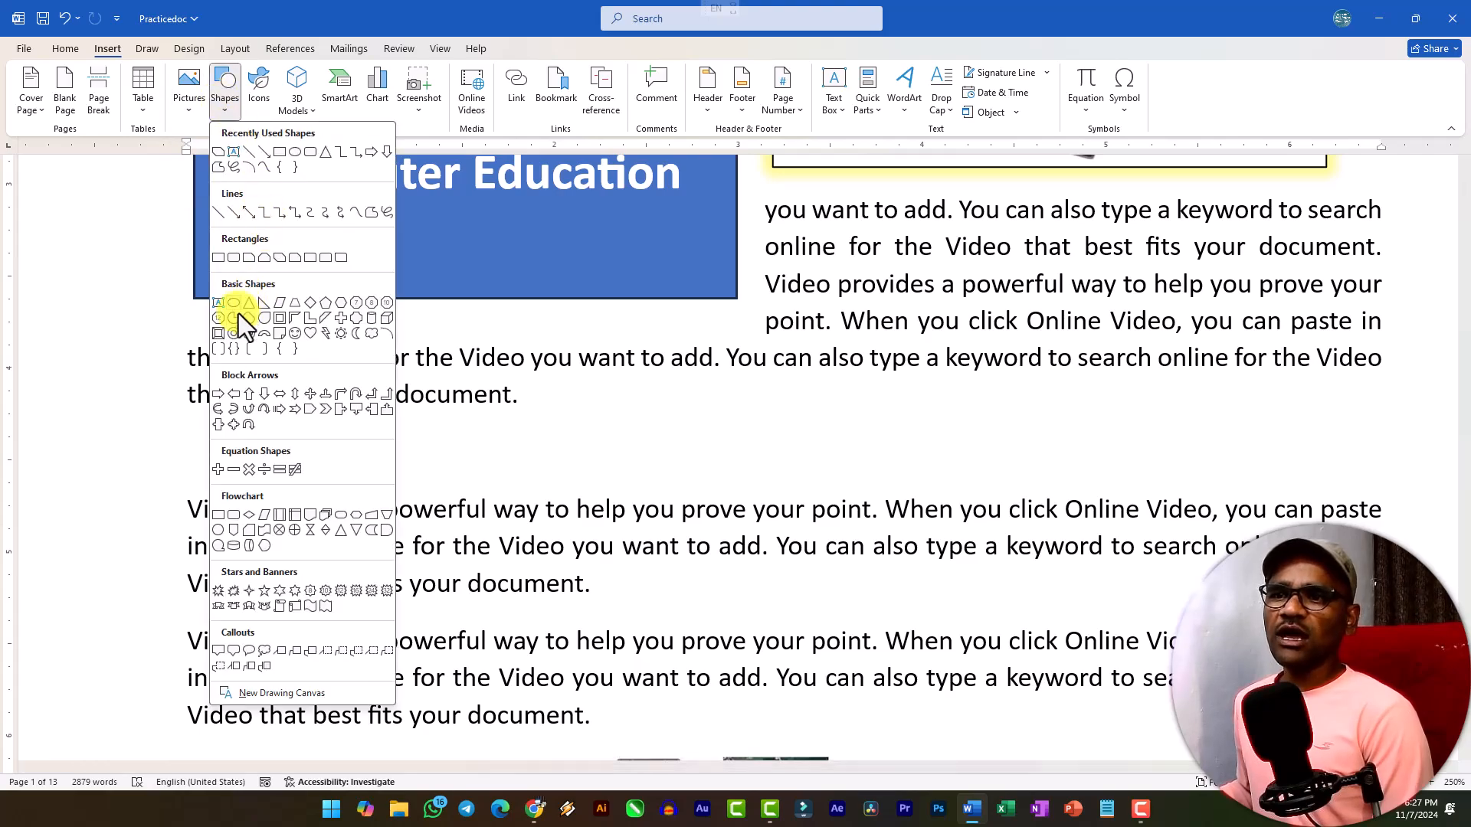
pyautogui.click(241, 399)
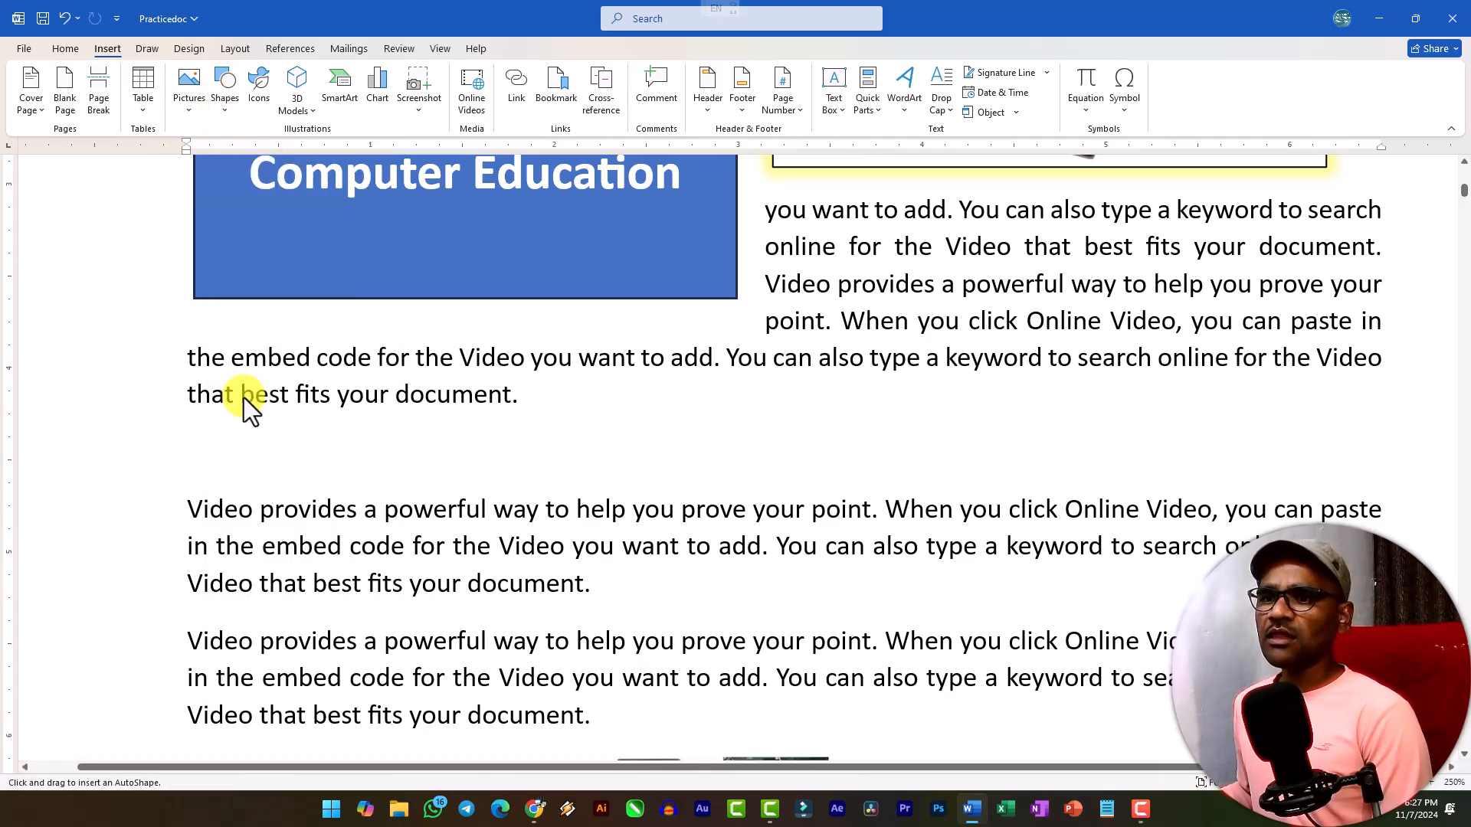
pyautogui.scroll(-15, 492, 431)
pyautogui.scroll(-5, 493, 427)
pyautogui.scroll(3, 492, 427)
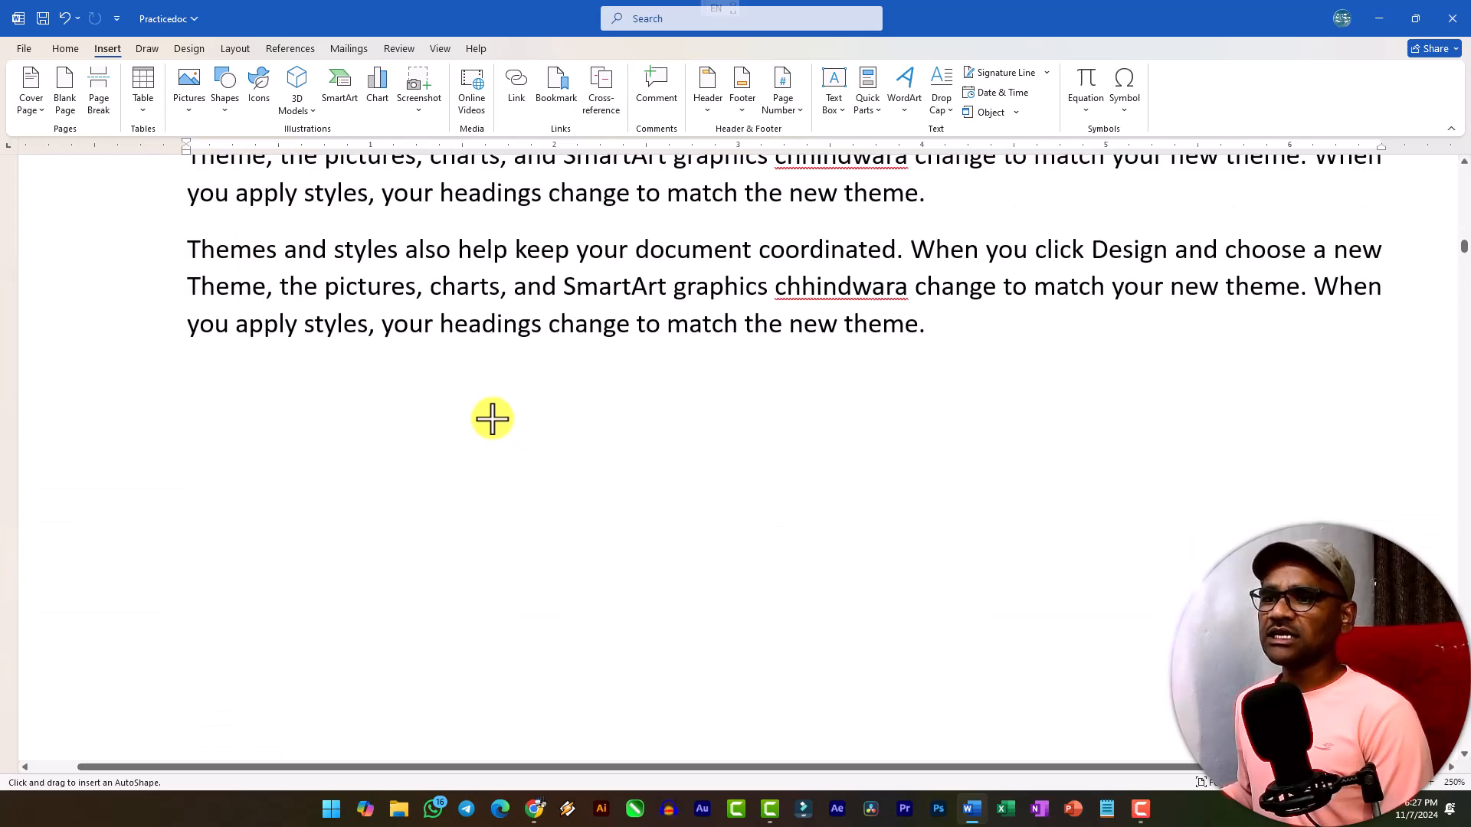
pyautogui.moveTo(413, 377); pyautogui.dragTo(485, 493)
pyautogui.moveTo(520, 538); pyautogui.dragTo(670, 633)
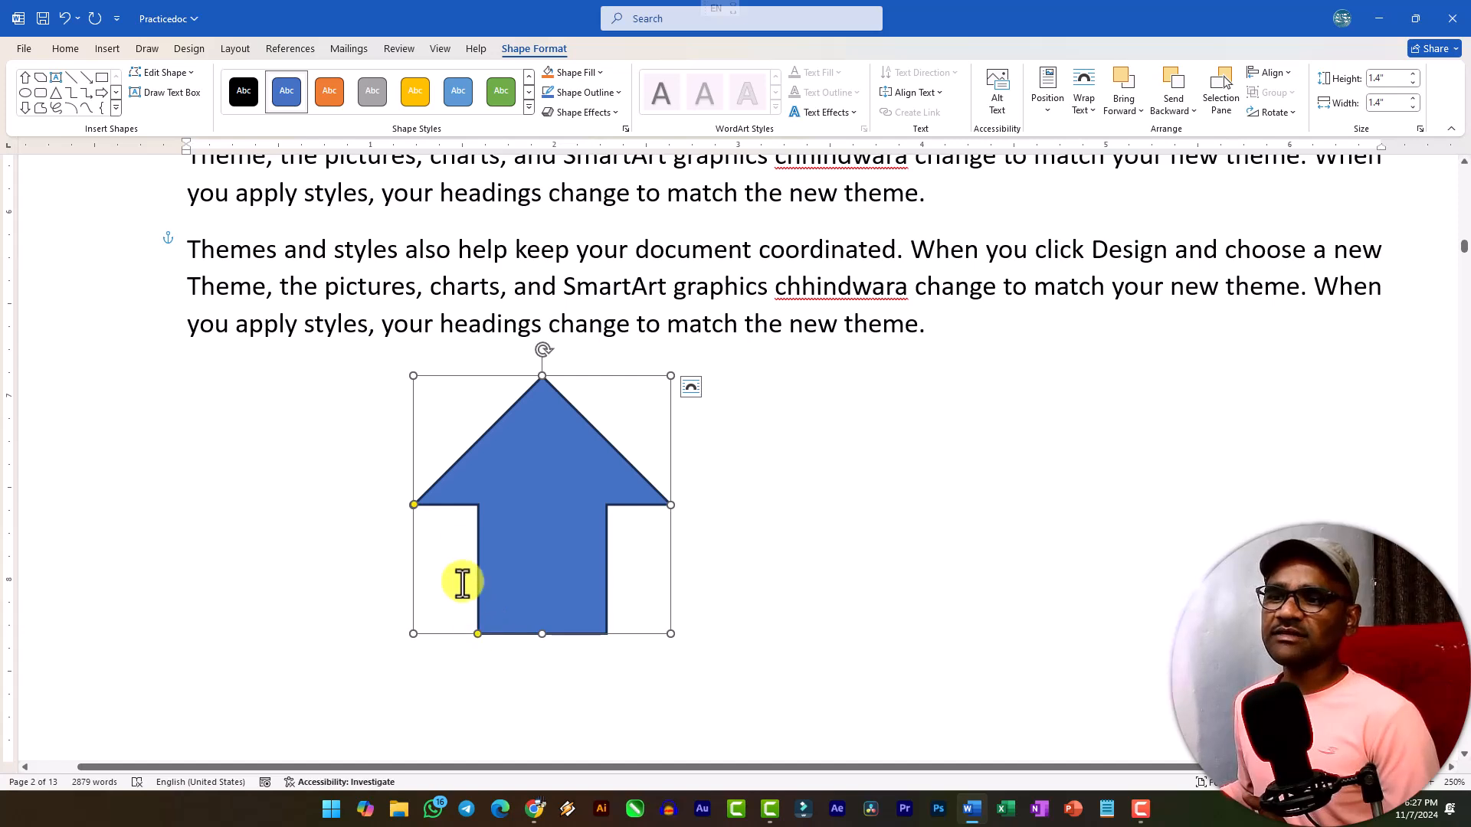
pyautogui.moveTo(416, 500); pyautogui.dragTo(499, 497)
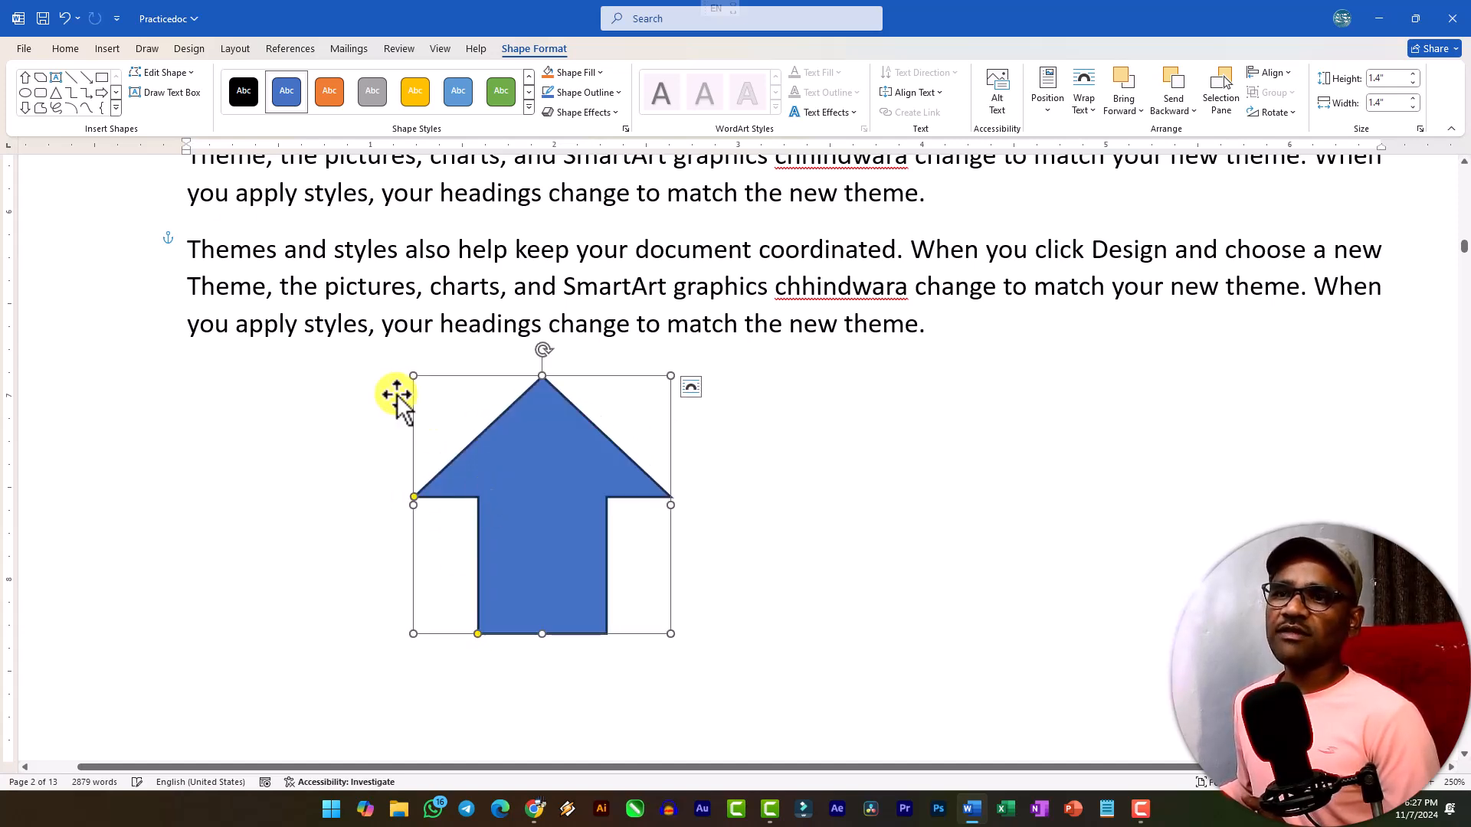
# Change the up arrow's shape to an isosceles triangle and undo the change.
pyautogui.click(187, 77)
pyautogui.moveTo(203, 99)
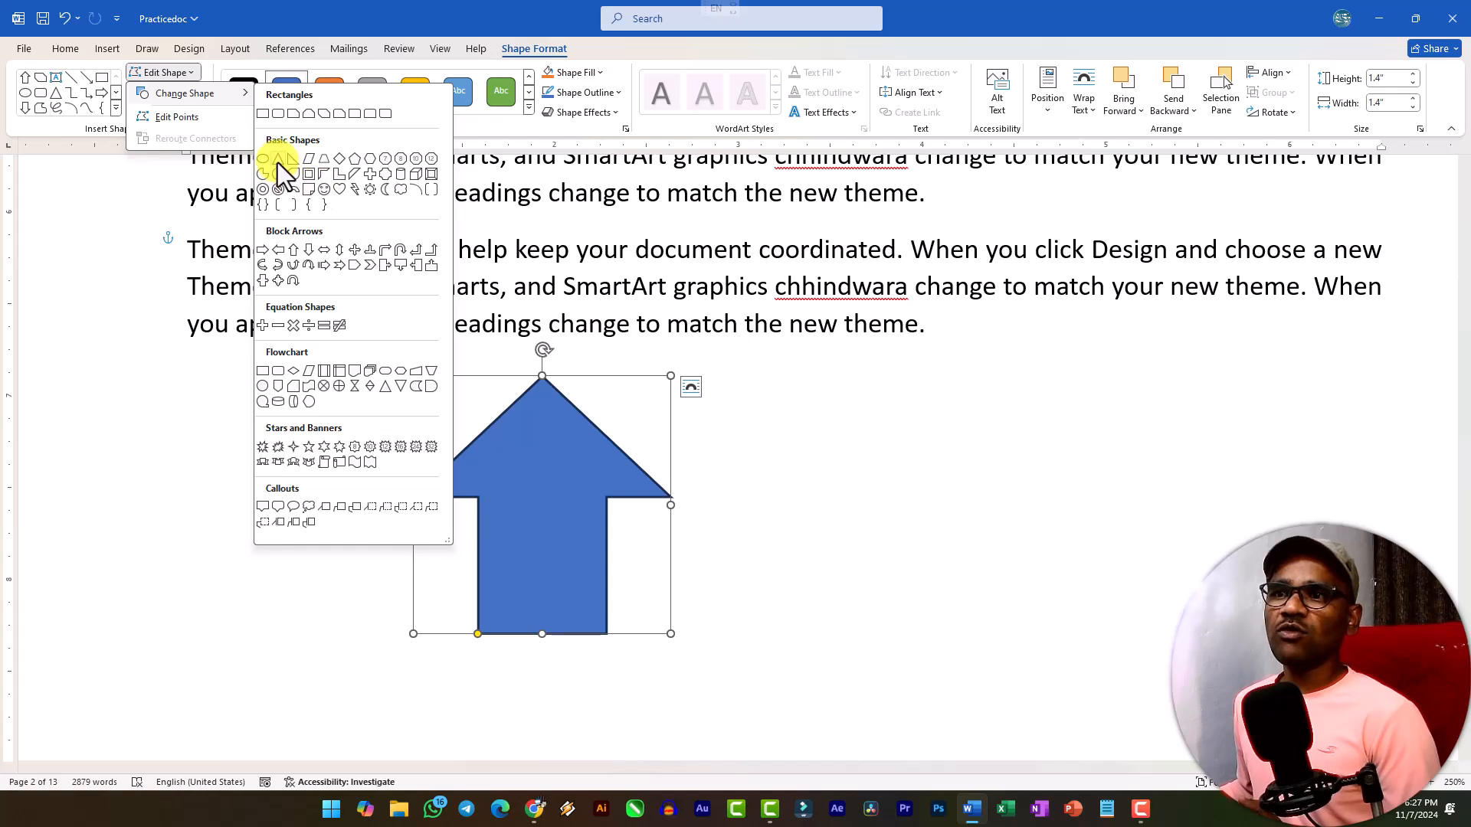
pyautogui.click(277, 161)
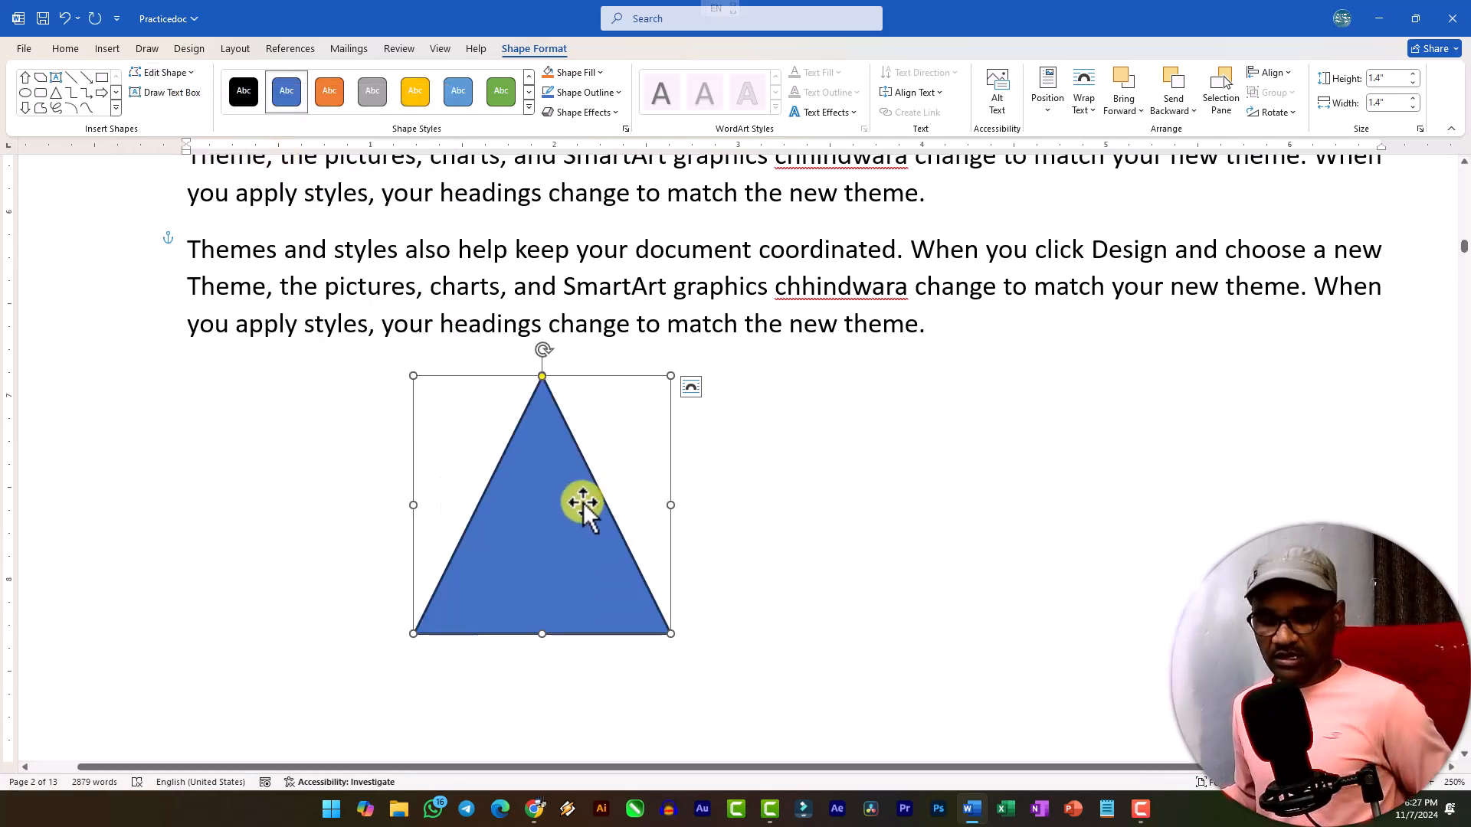
pyautogui.hotkey('ctrl', 'z')
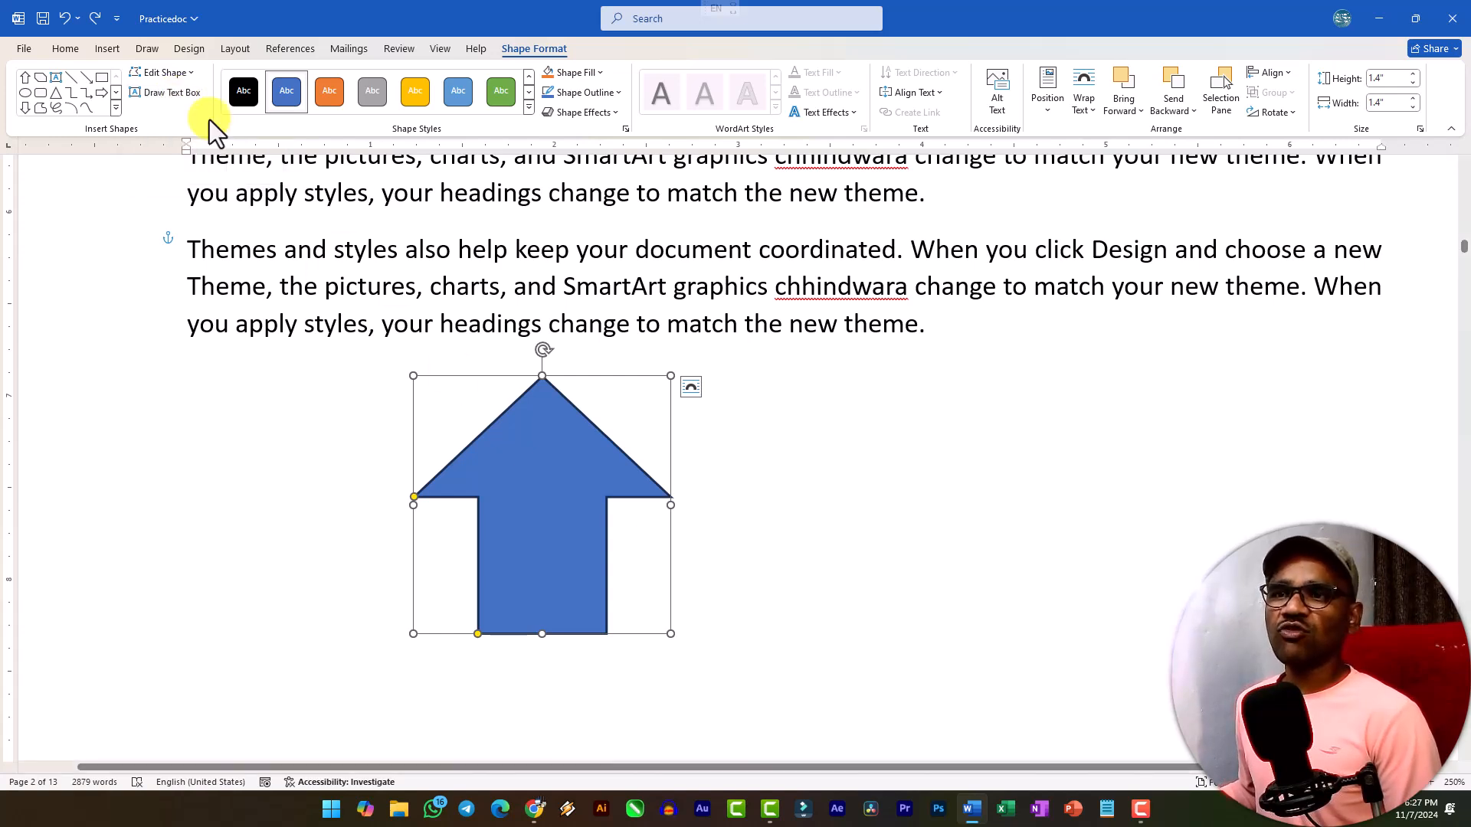
# Draw a smiley face about 1.48 inches wide and 1.46 inches high beside the up arrow and move it slightly closer to the arrow.
pyautogui.click(115, 111)
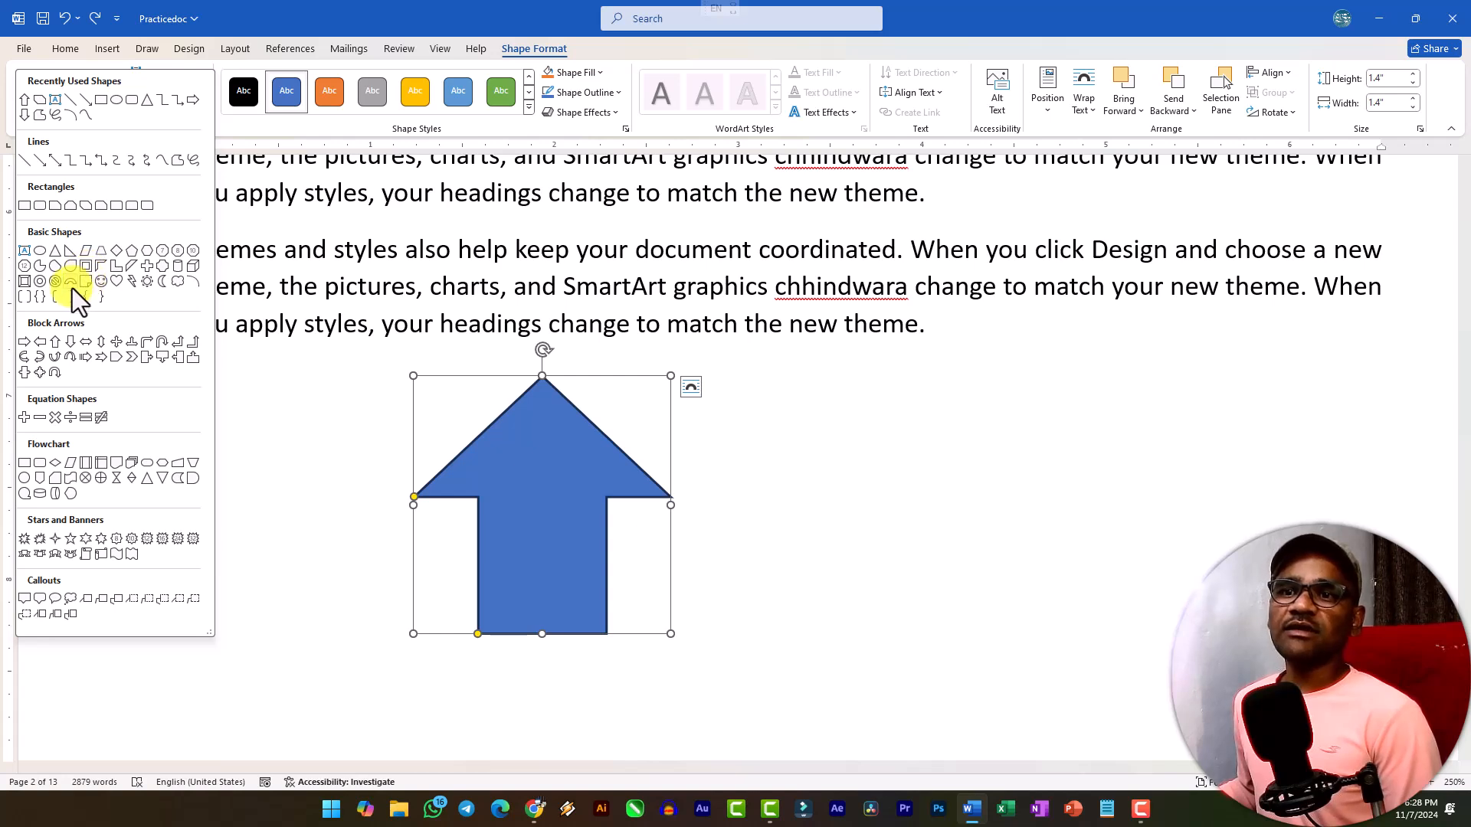
pyautogui.click(101, 280)
pyautogui.moveTo(748, 379)
pyautogui.mouseDown()
pyautogui.moveTo(1002, 601)
pyautogui.moveTo(1020, 649)
pyautogui.mouseUp()
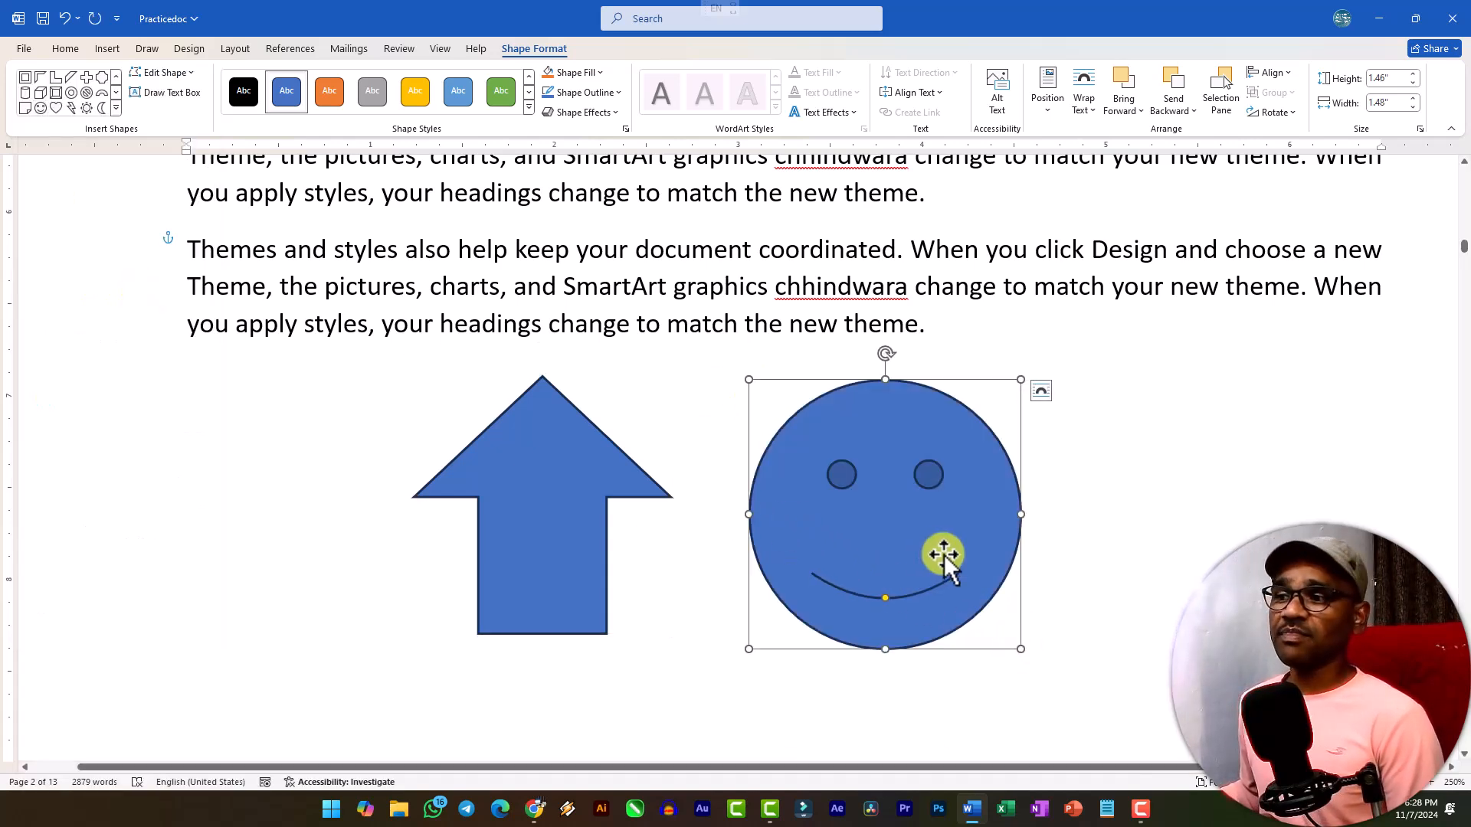
pyautogui.moveTo(805, 499); pyautogui.dragTo(764, 490)
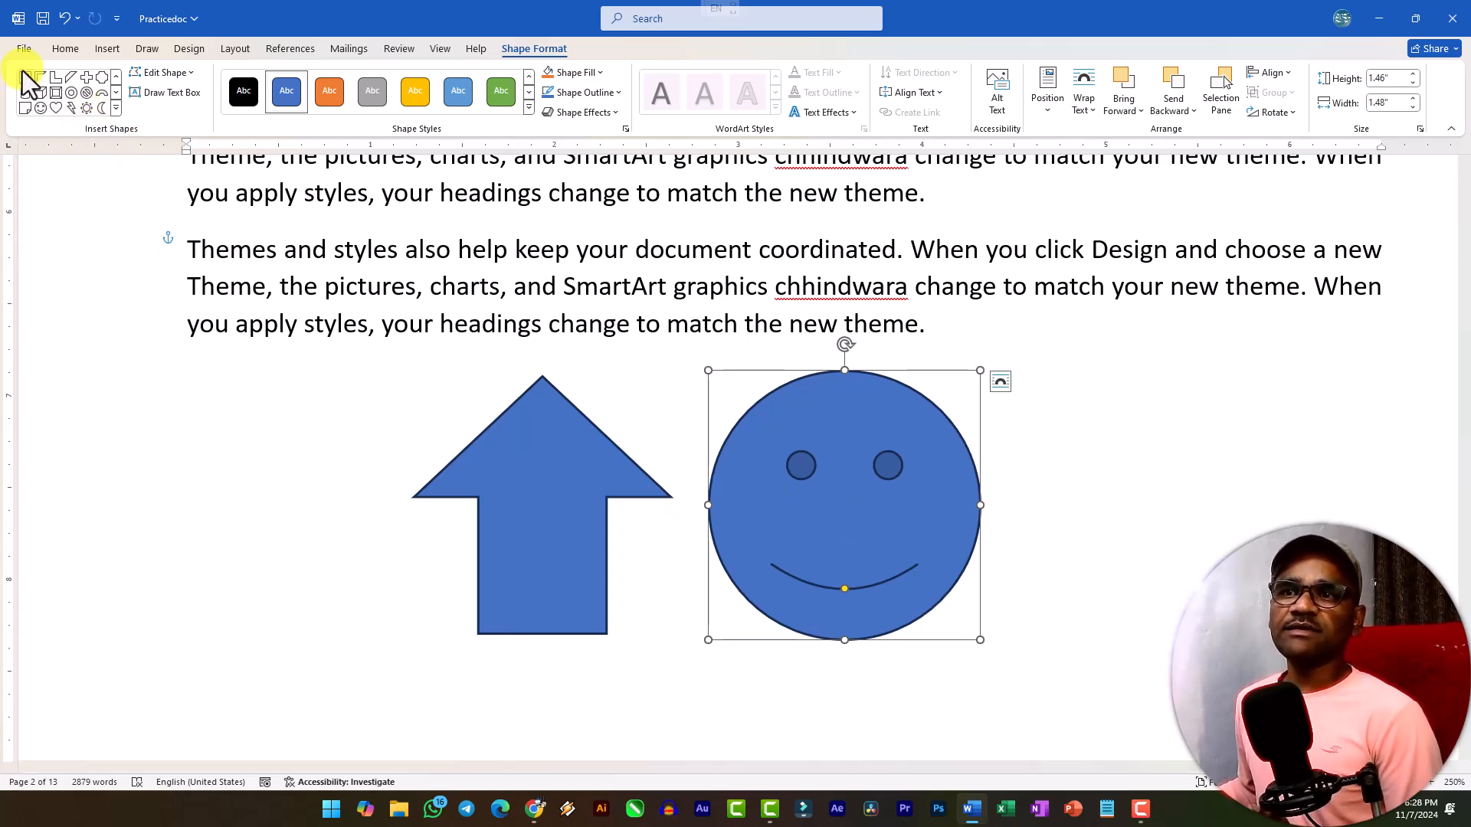
# Apply the orange gradient-look theme style to the up arrow.
pyautogui.click(562, 403)
pyautogui.click(527, 109)
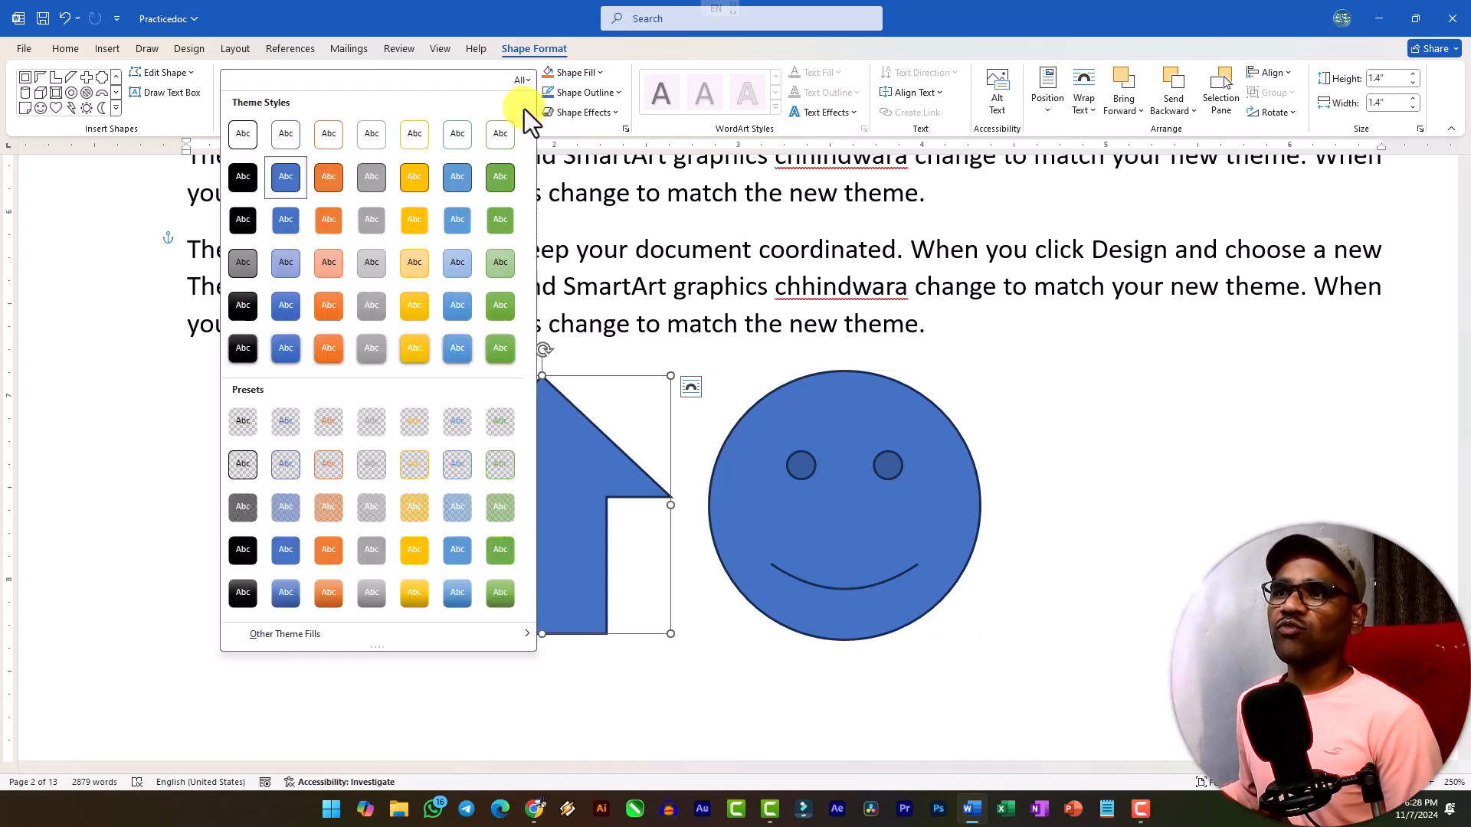
pyautogui.click(329, 309)
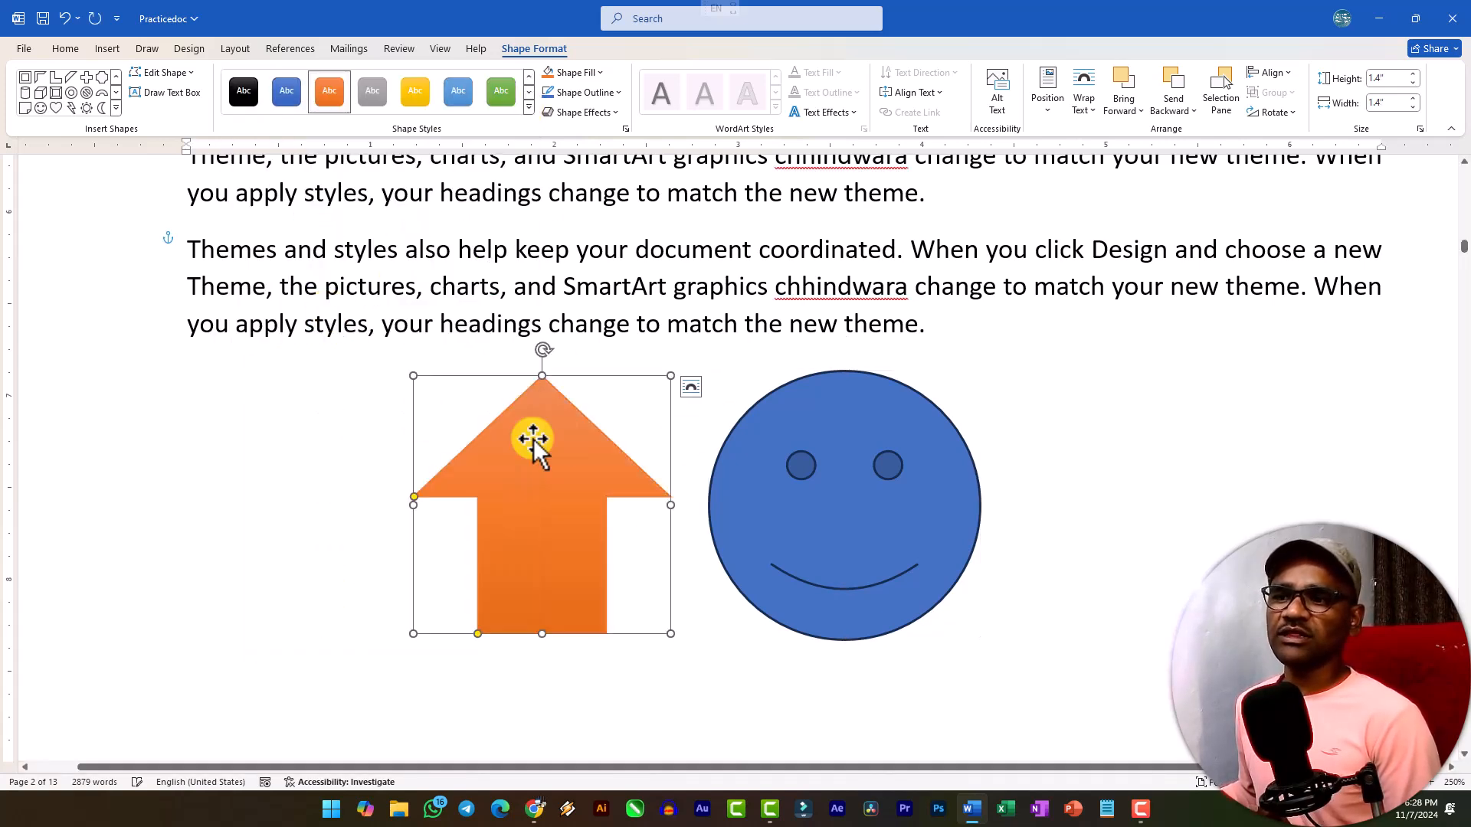
# Fill the up arrow with the "mouse" picture from the Downloads folder.
pyautogui.click(586, 76)
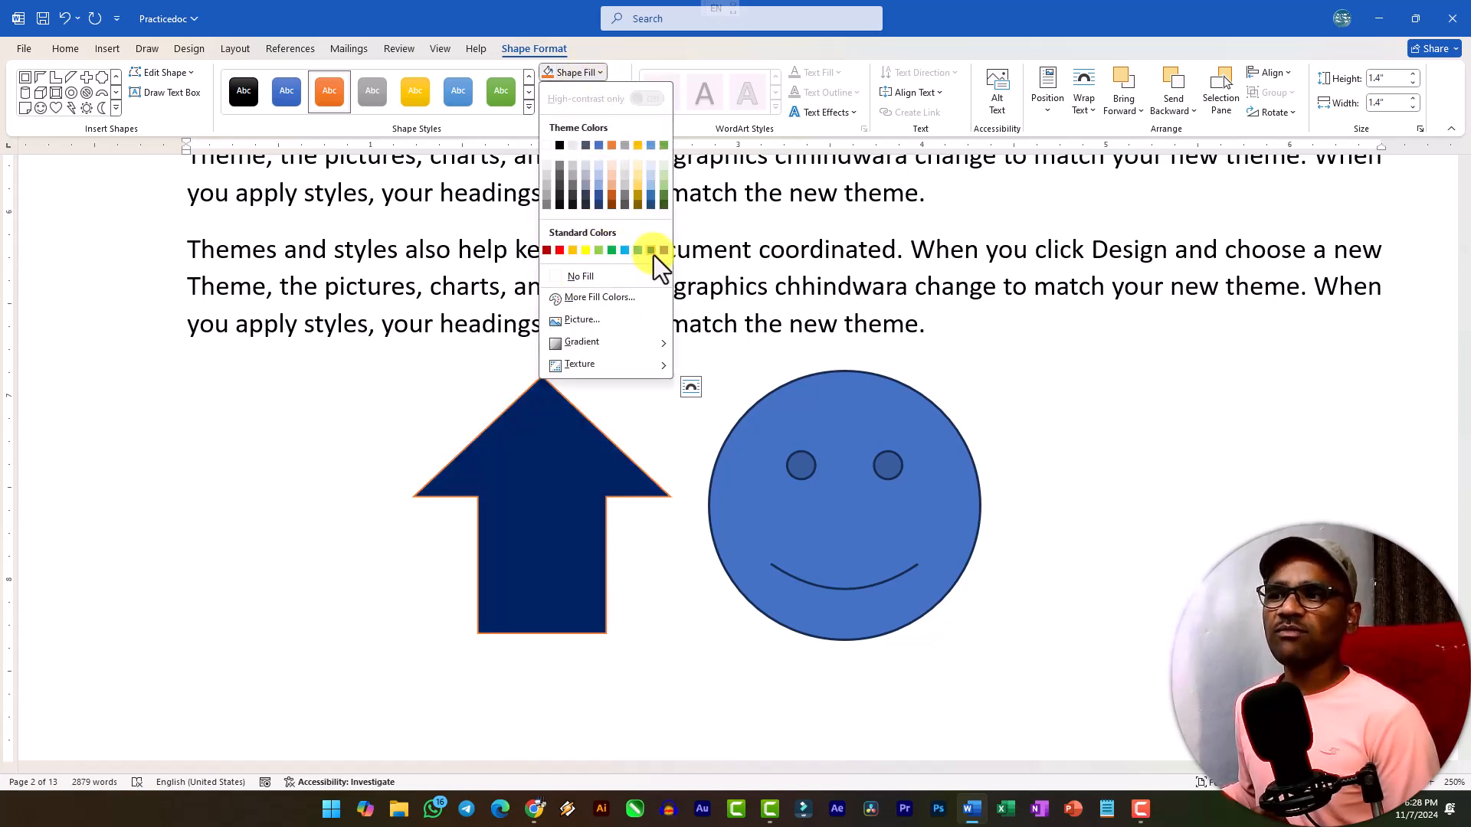
pyautogui.click(590, 320)
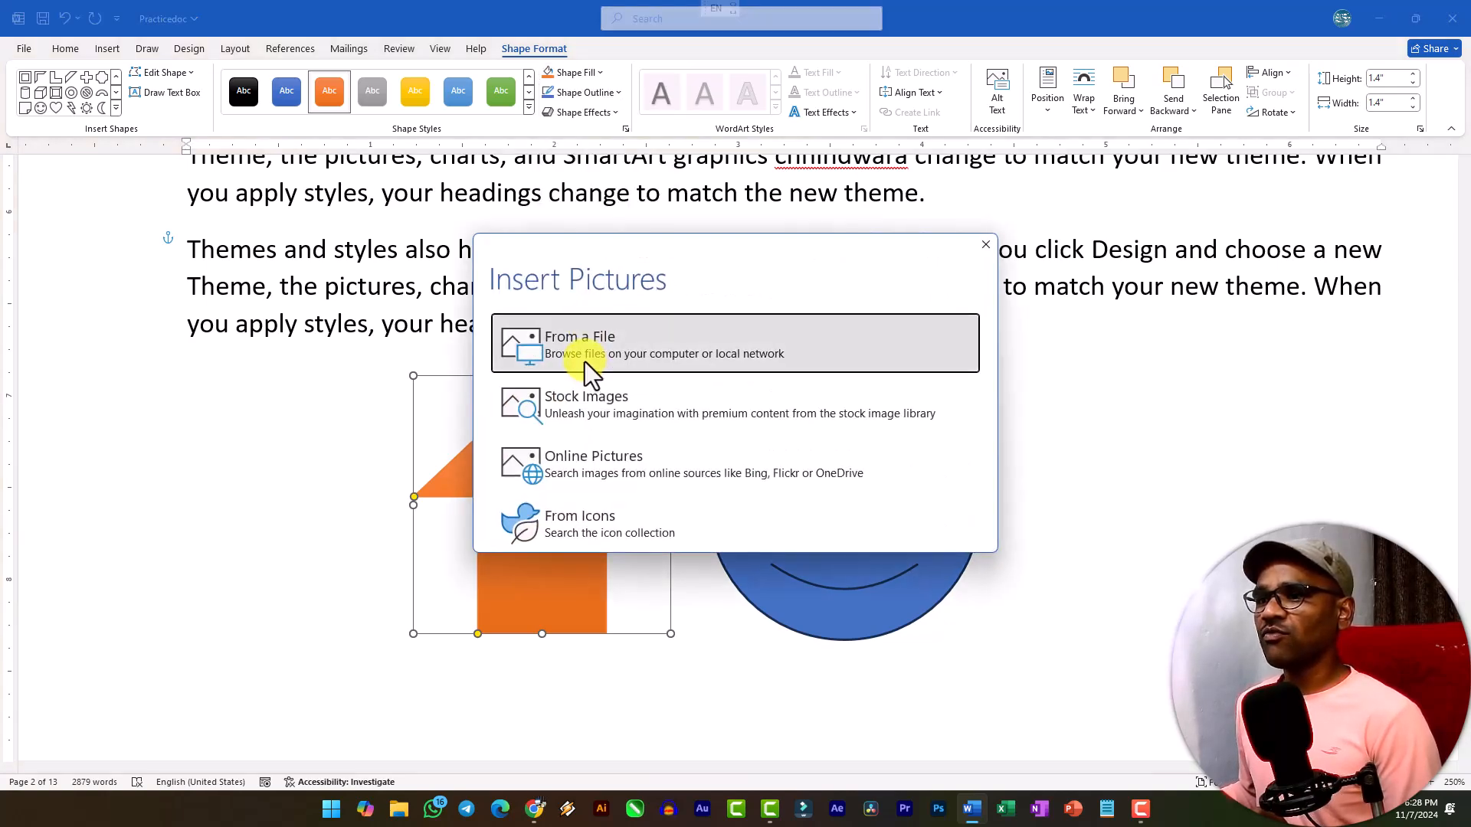
pyautogui.click(585, 361)
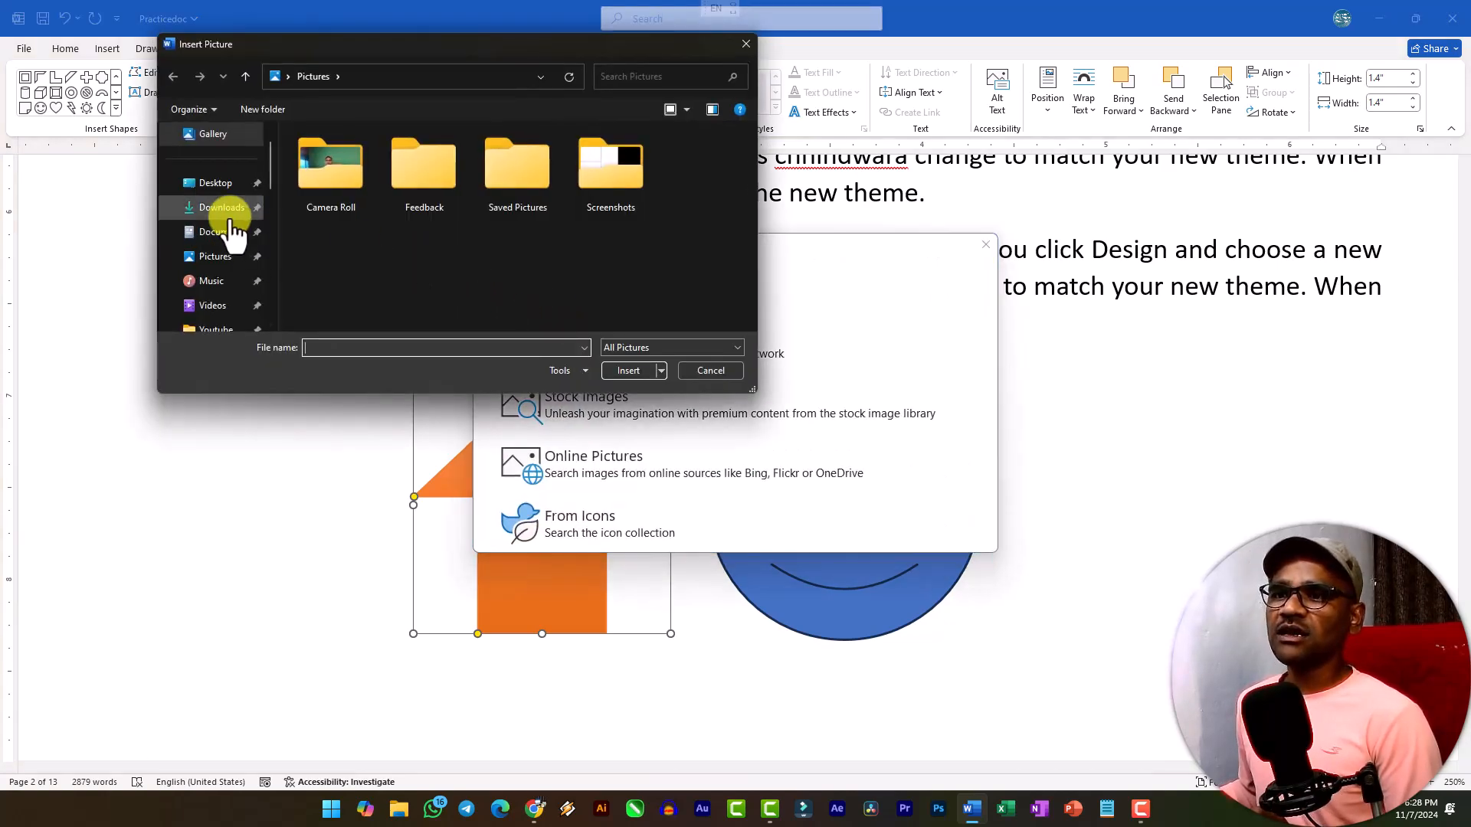
pyautogui.click(230, 213)
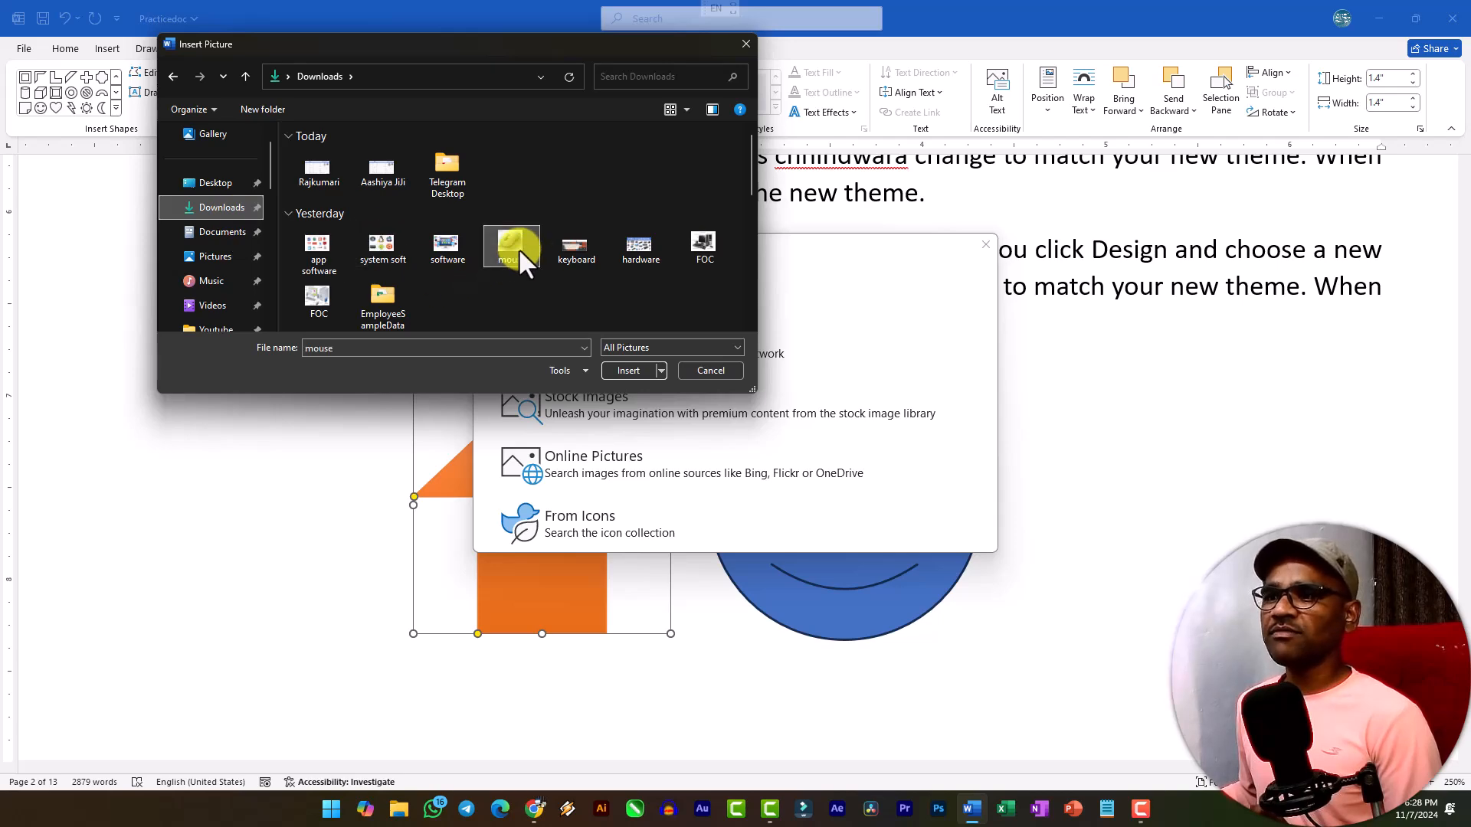
pyautogui.doubleClick(518, 248)
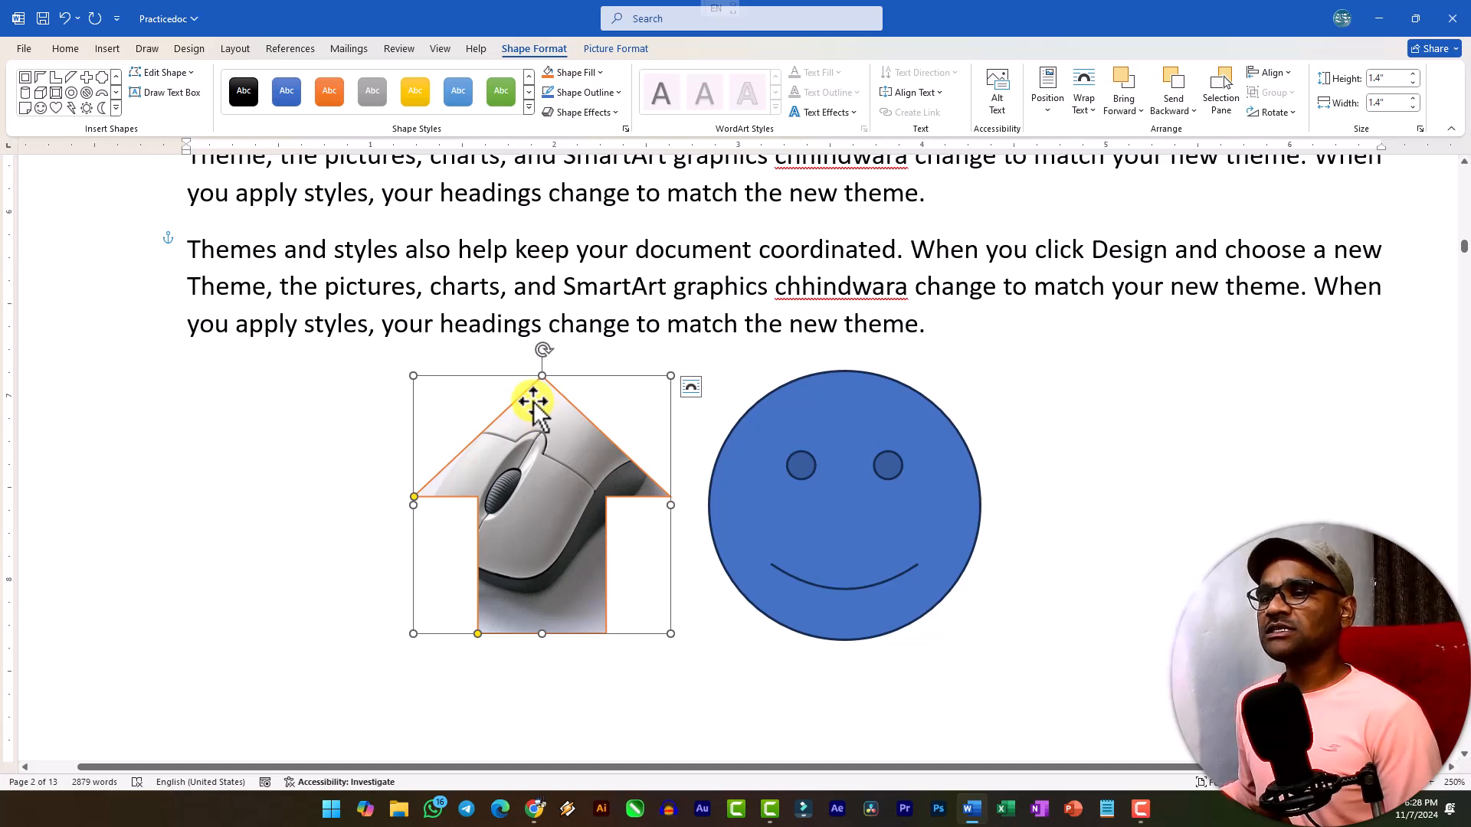
pyautogui.click(599, 75)
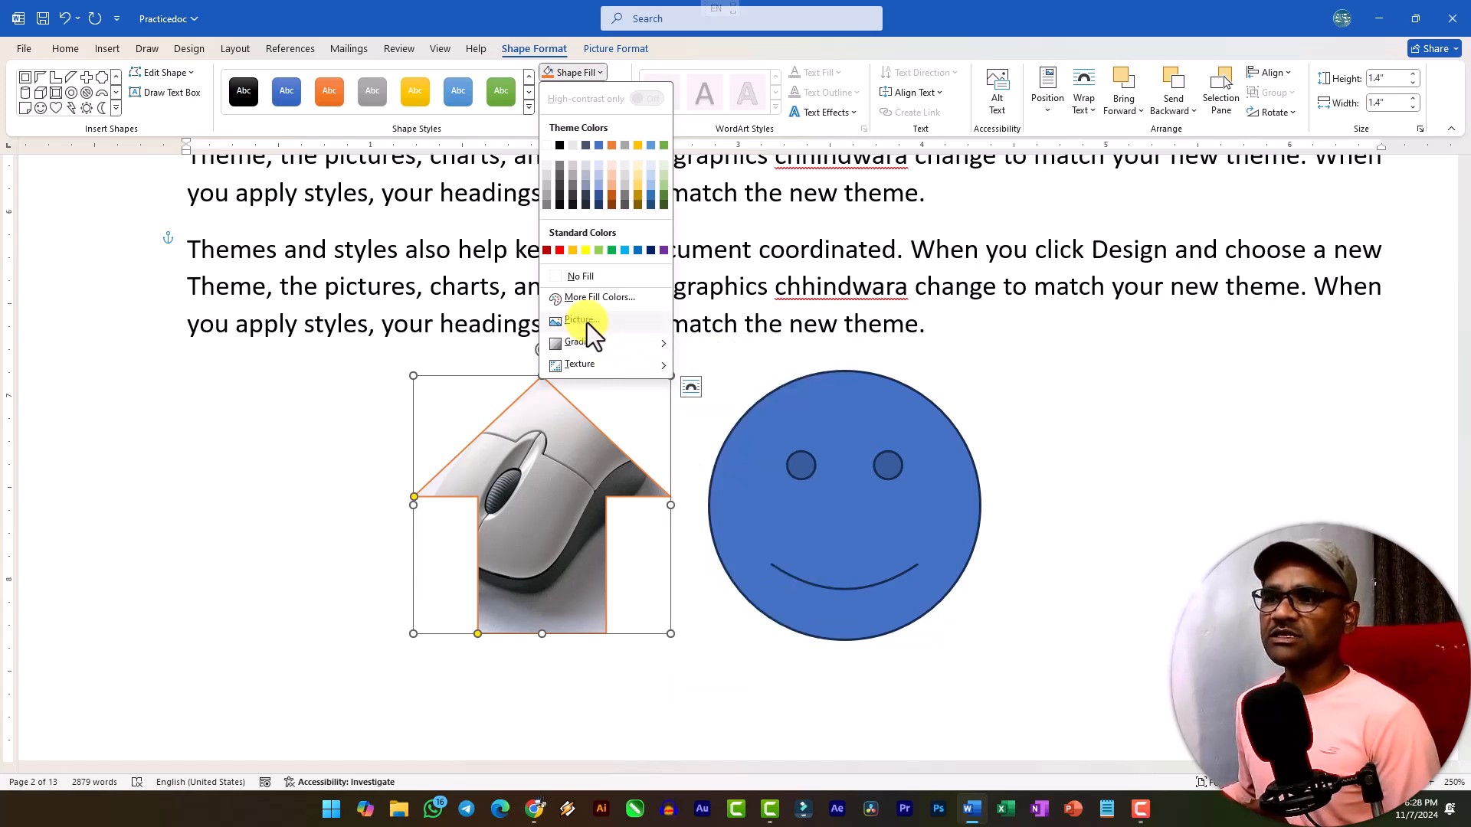
pyautogui.moveTo(580, 344)
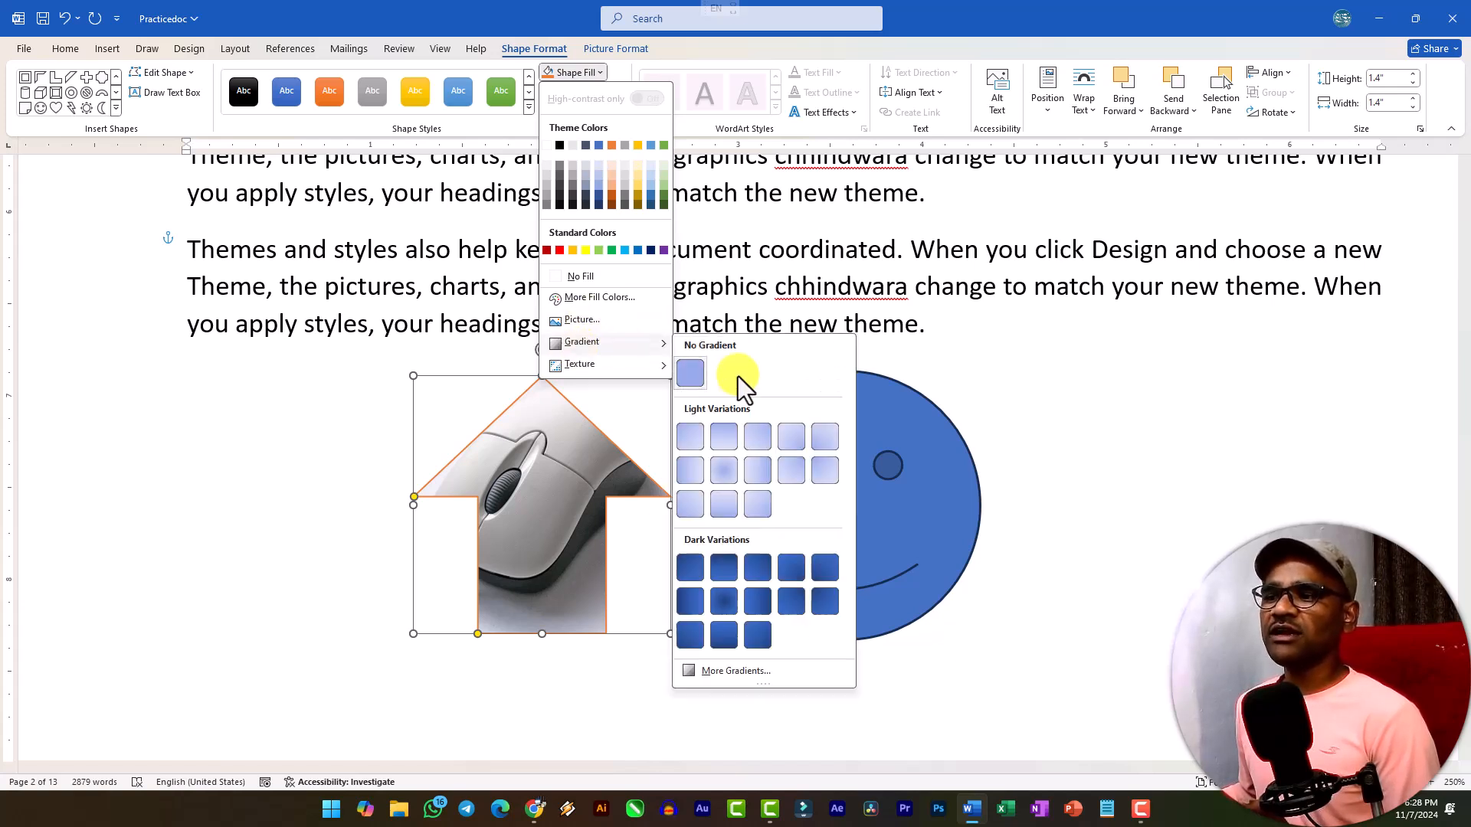
pyautogui.moveTo(589, 367)
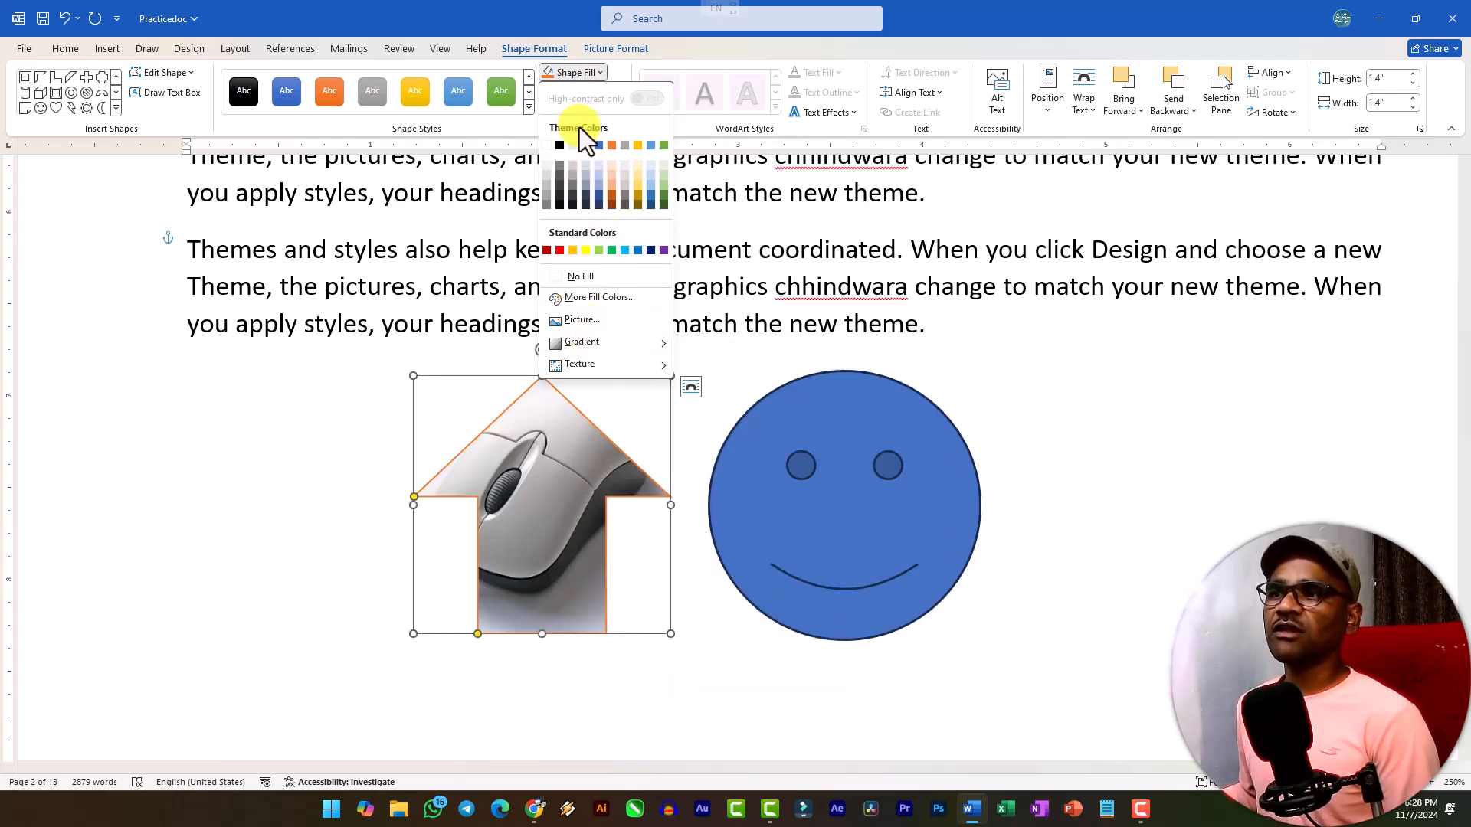
pyautogui.click(596, 72)
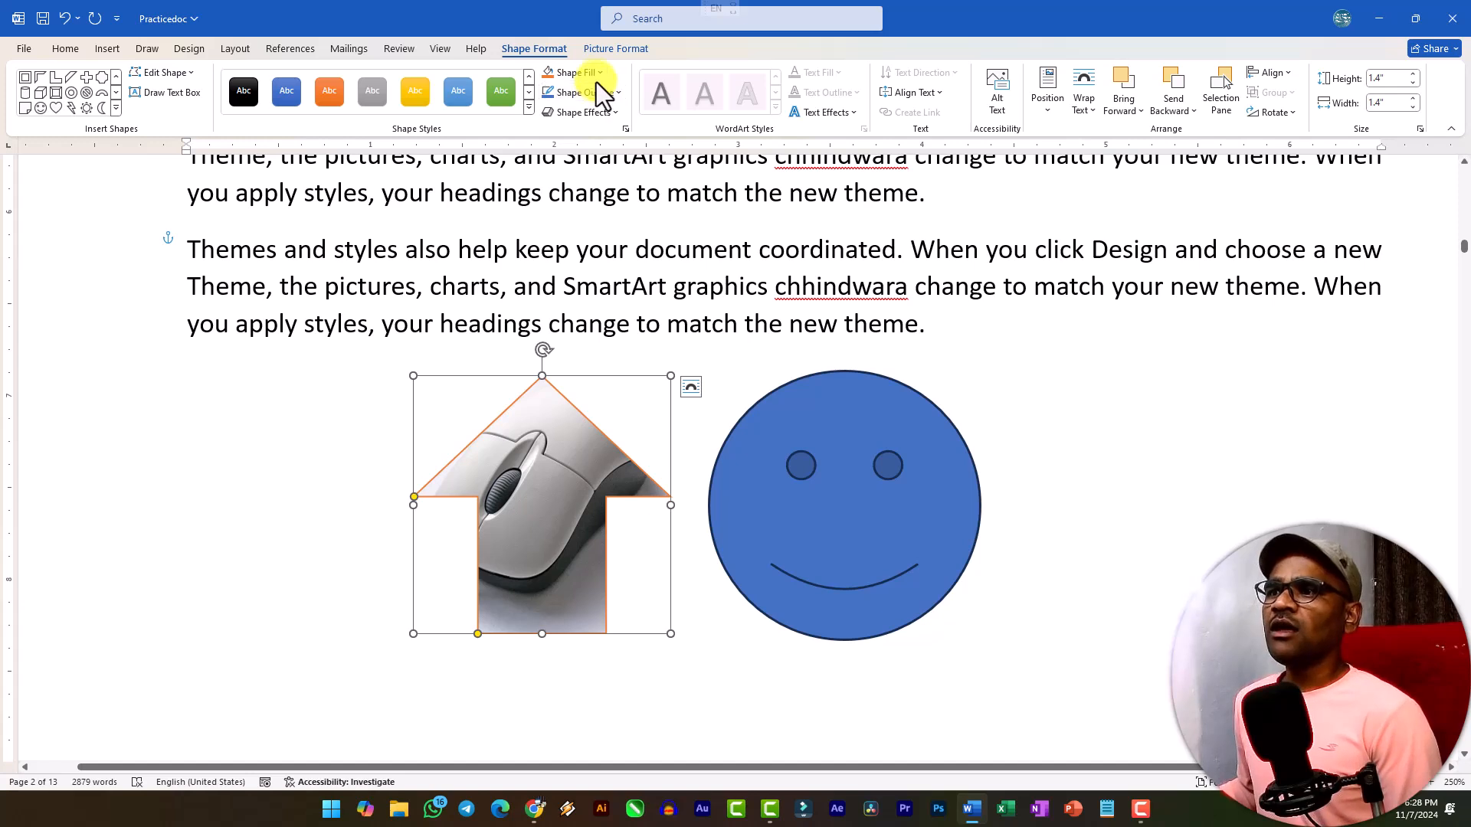
# Thicken the orange outline of the picture-filled up arrow with a heavier line weight.
pyautogui.click(594, 94)
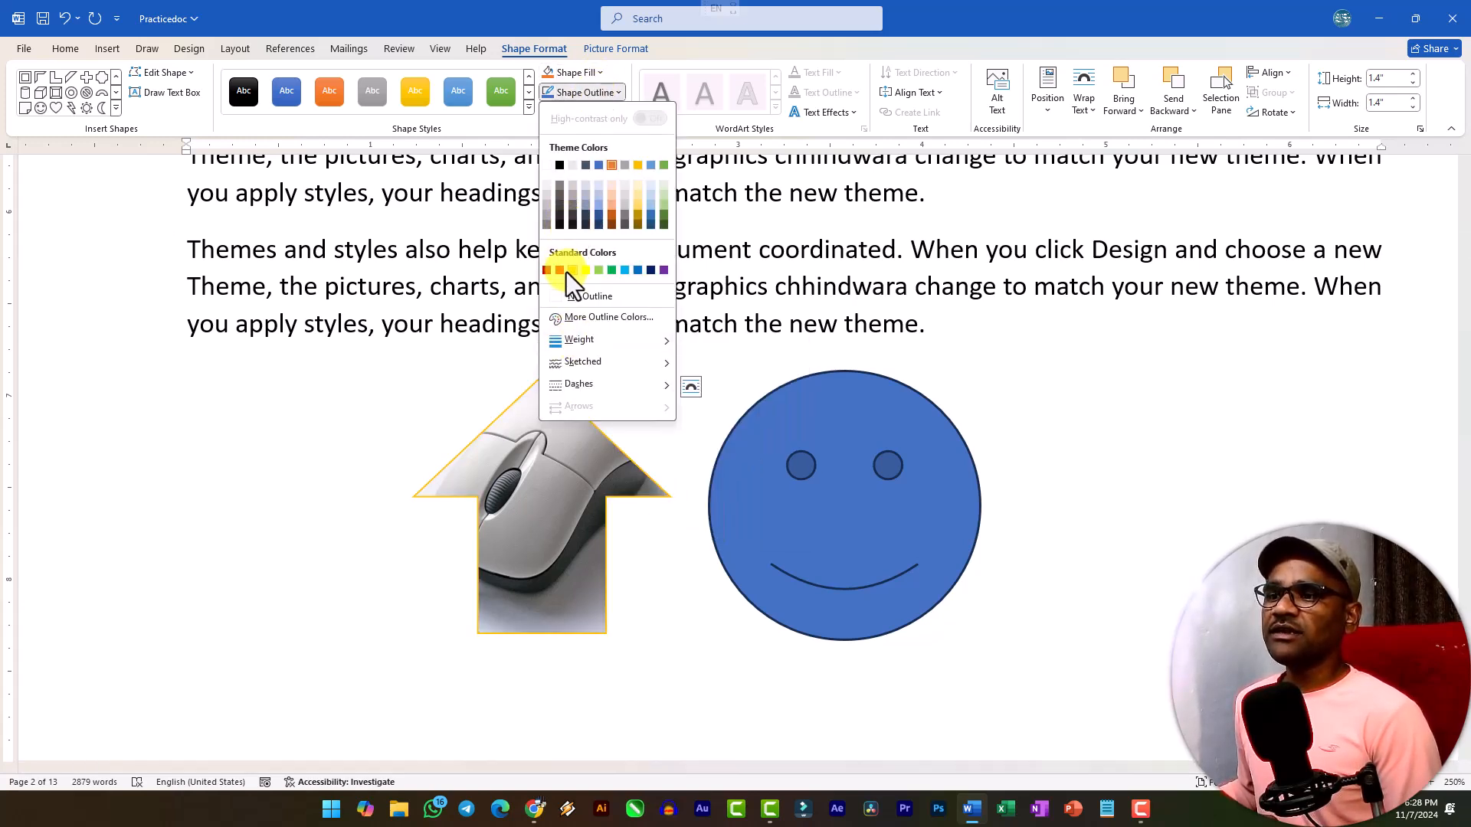
pyautogui.moveTo(622, 343)
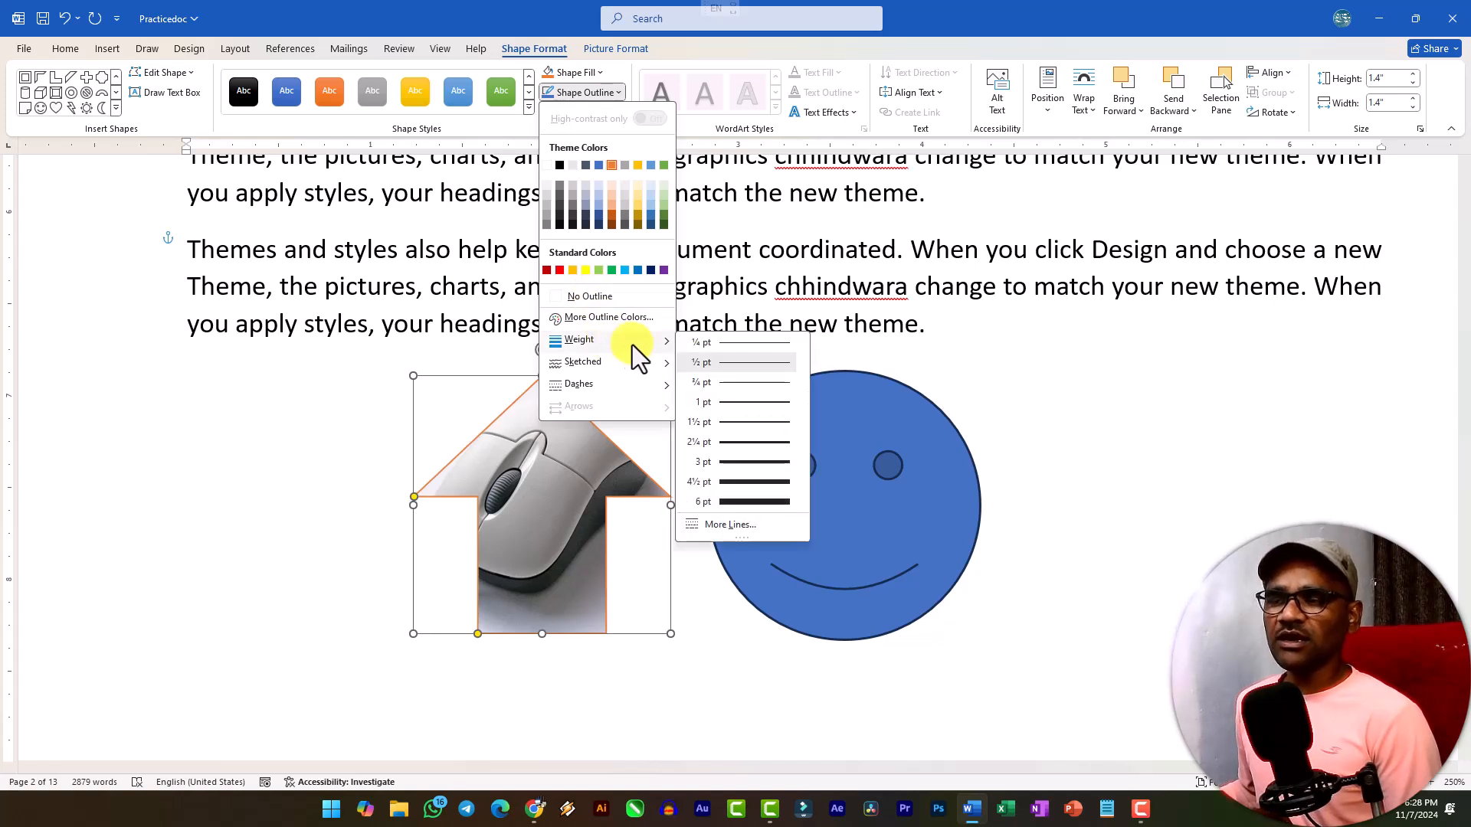
pyautogui.click(756, 461)
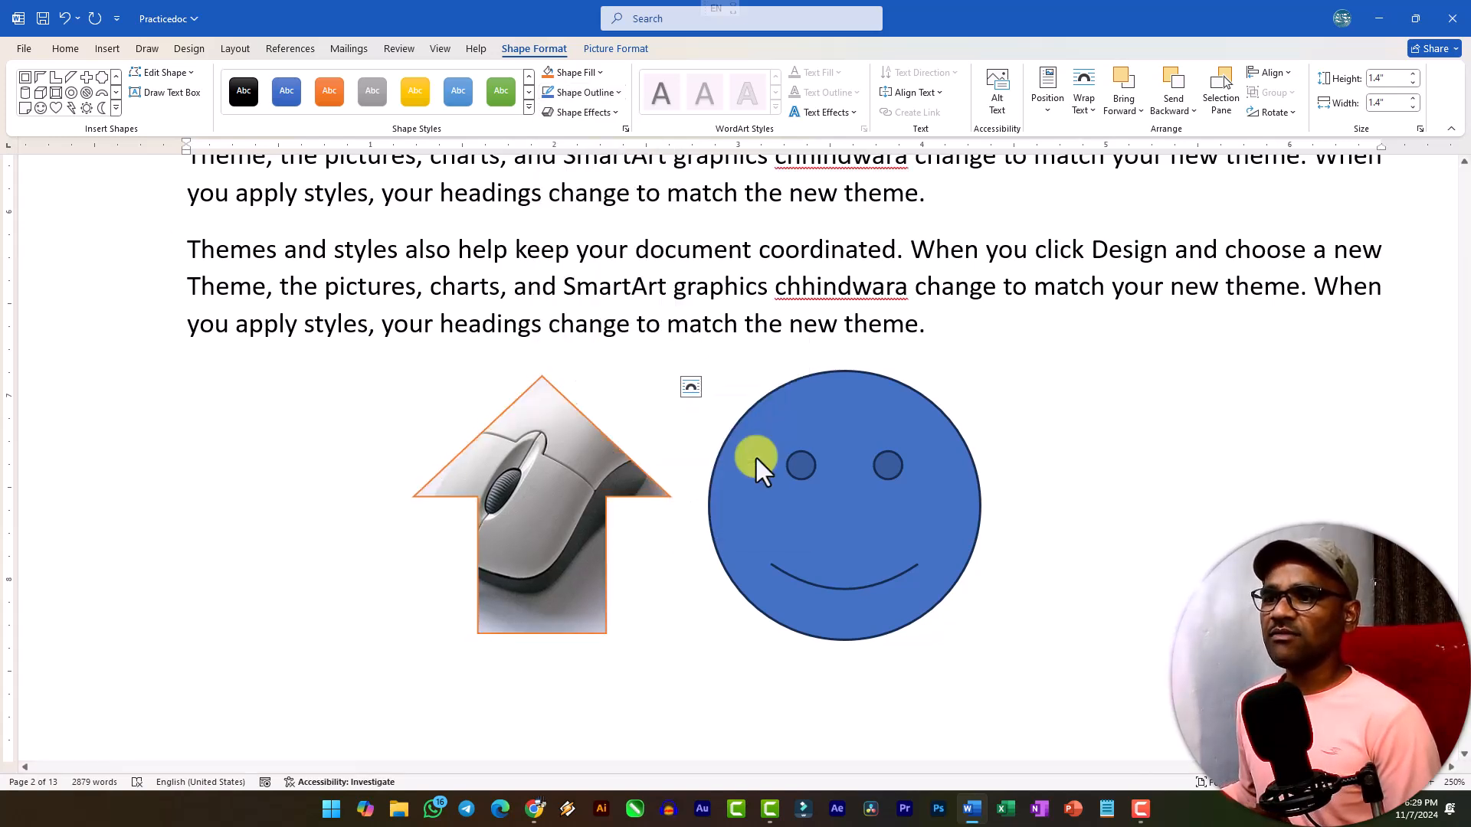
# Examine the outline settings and the preset and glow shape effects available for the picture-filled up arrow.
pyautogui.click(578, 94)
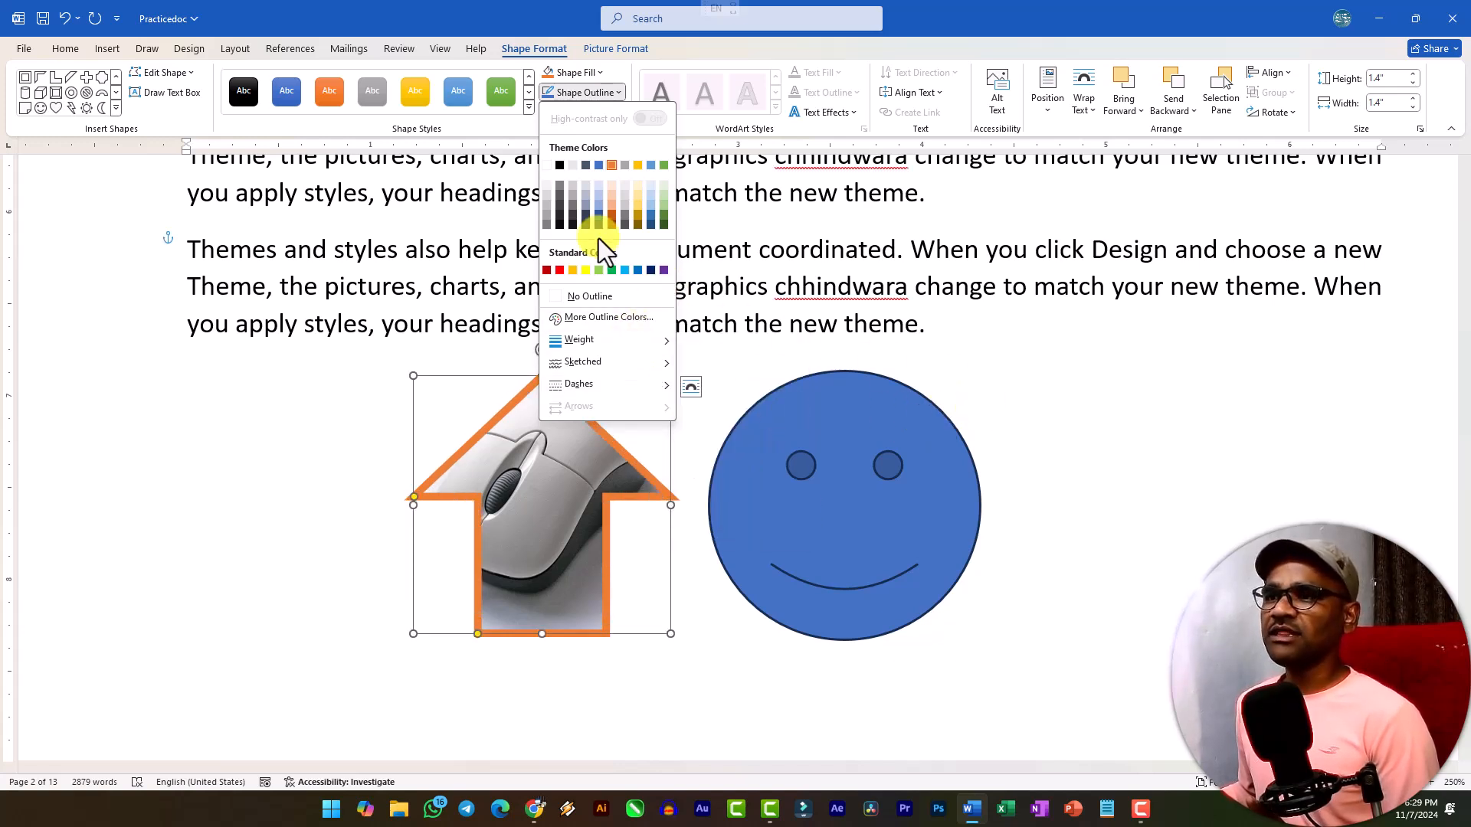
pyautogui.click(599, 86)
pyautogui.click(599, 89)
pyautogui.click(595, 105)
pyautogui.click(594, 117)
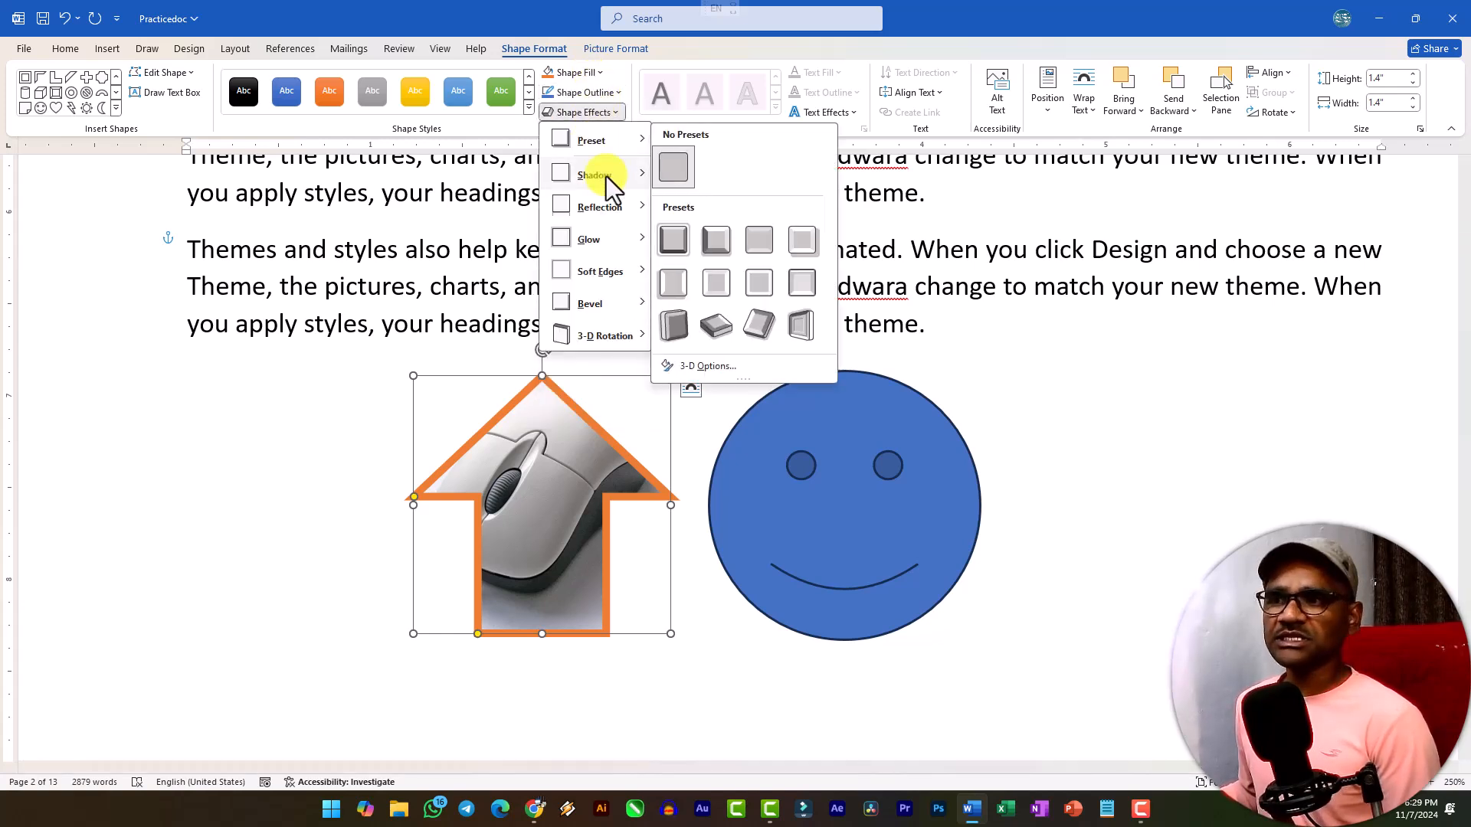
pyautogui.moveTo(613, 240)
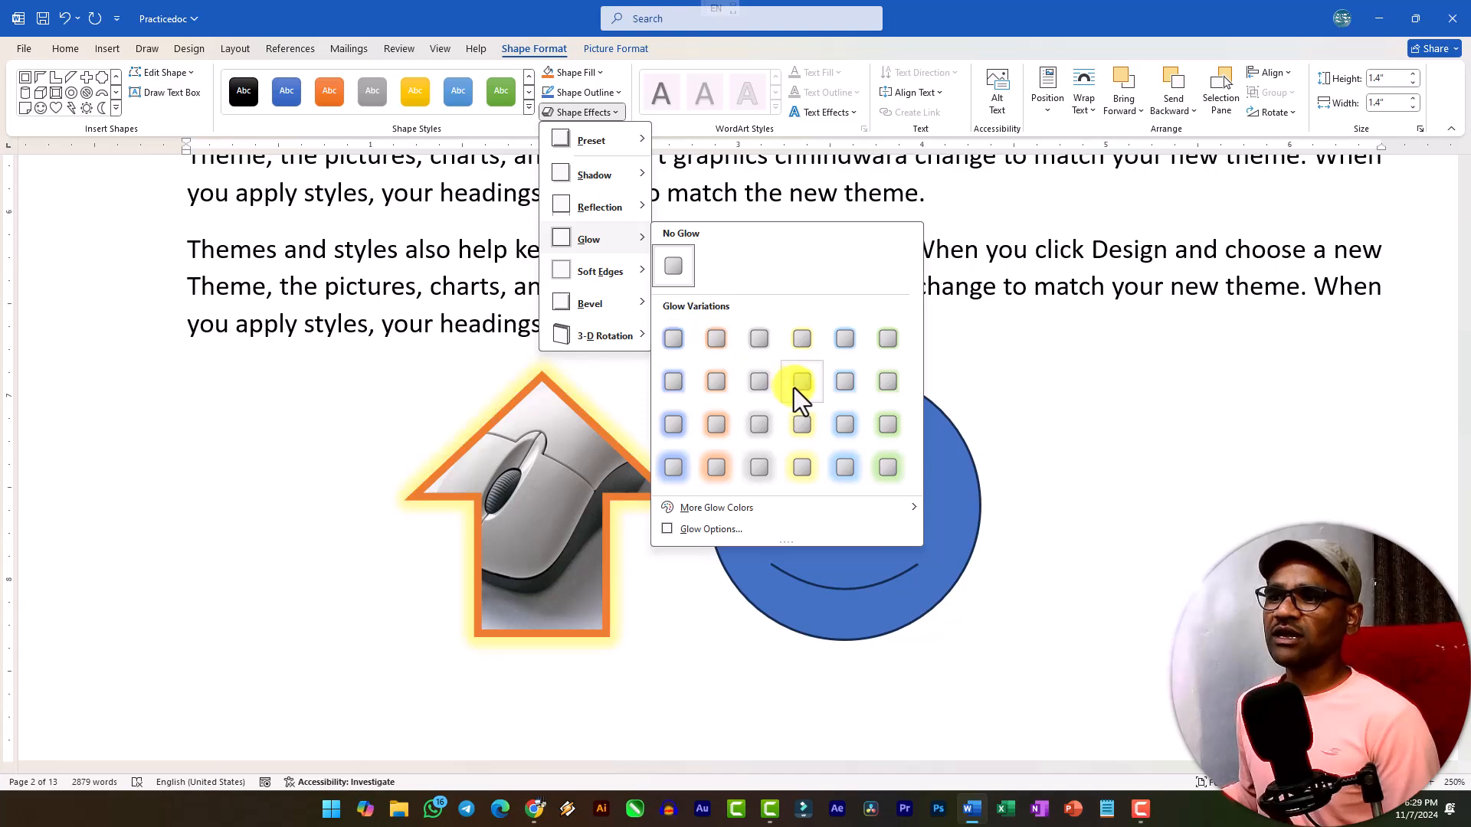
pyautogui.click(616, 93)
# Select the Computer Education rectangle on page 1 and preview the WordArt styles, text fills, text outlines and glow effects for its text.
pyautogui.click(552, 463)
pyautogui.scroll(10, 558, 366)
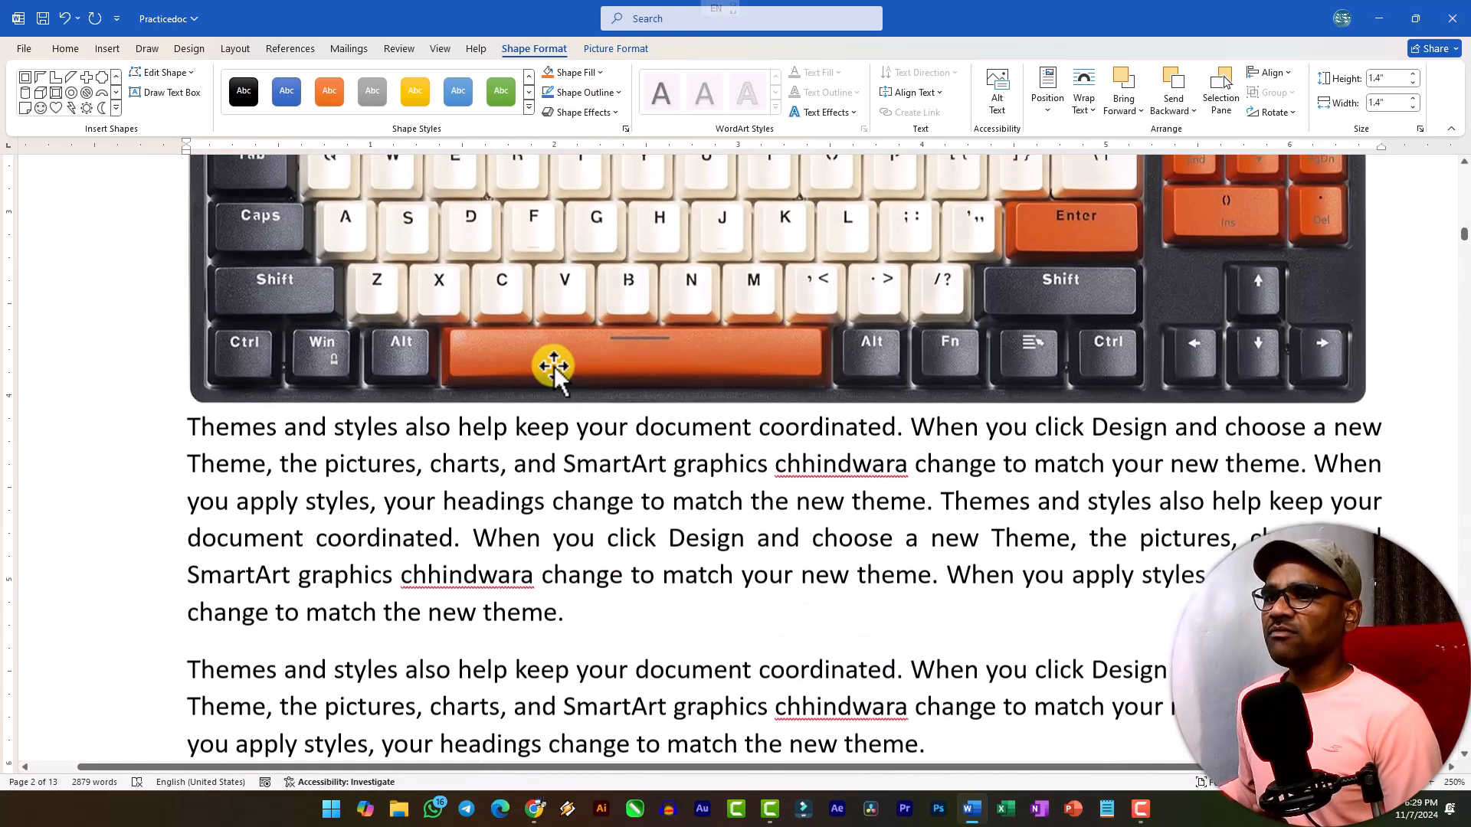
pyautogui.scroll(15, 535, 365)
pyautogui.scroll(-4, 450, 332)
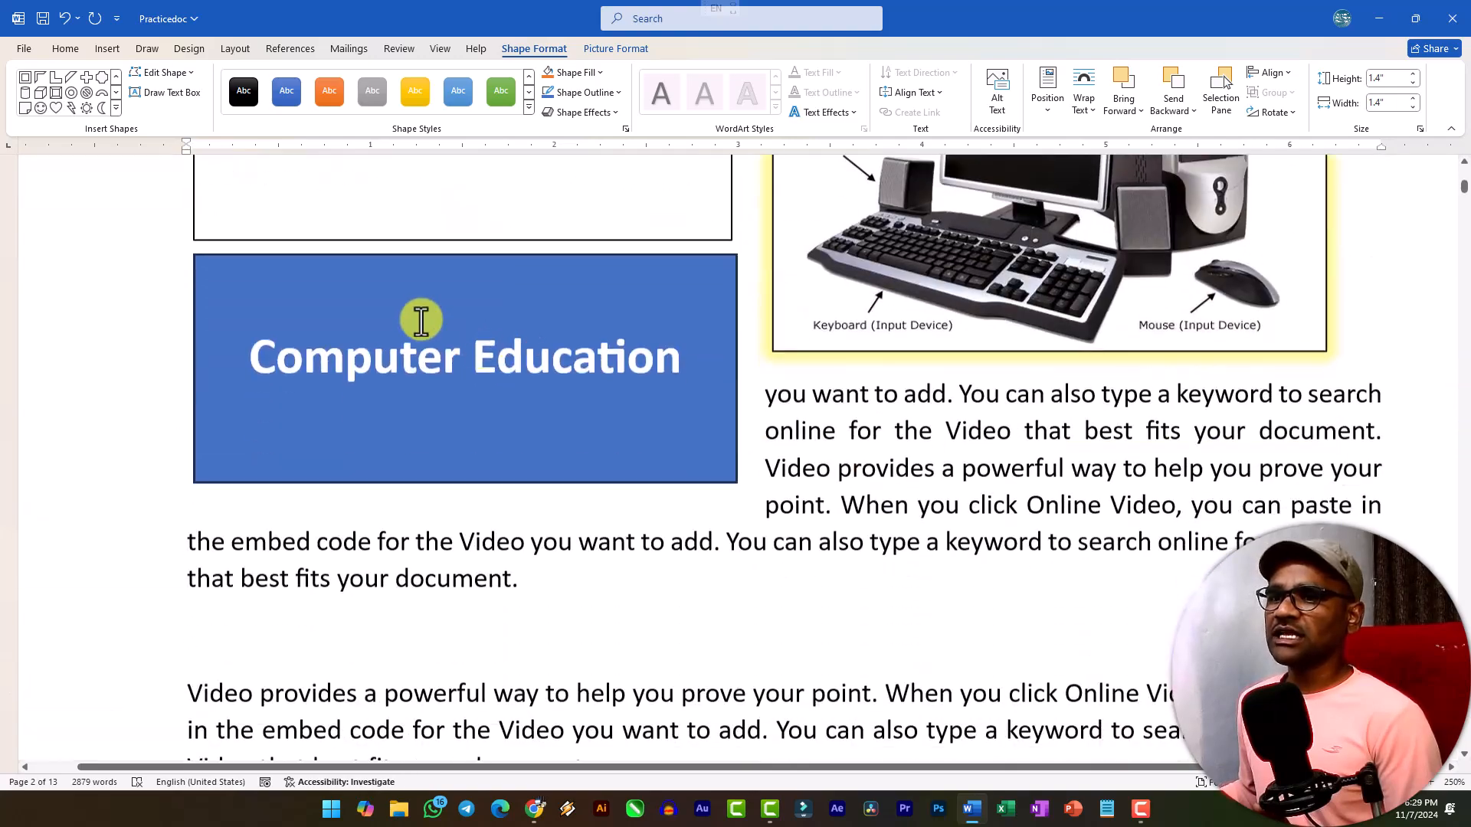
pyautogui.click(302, 253)
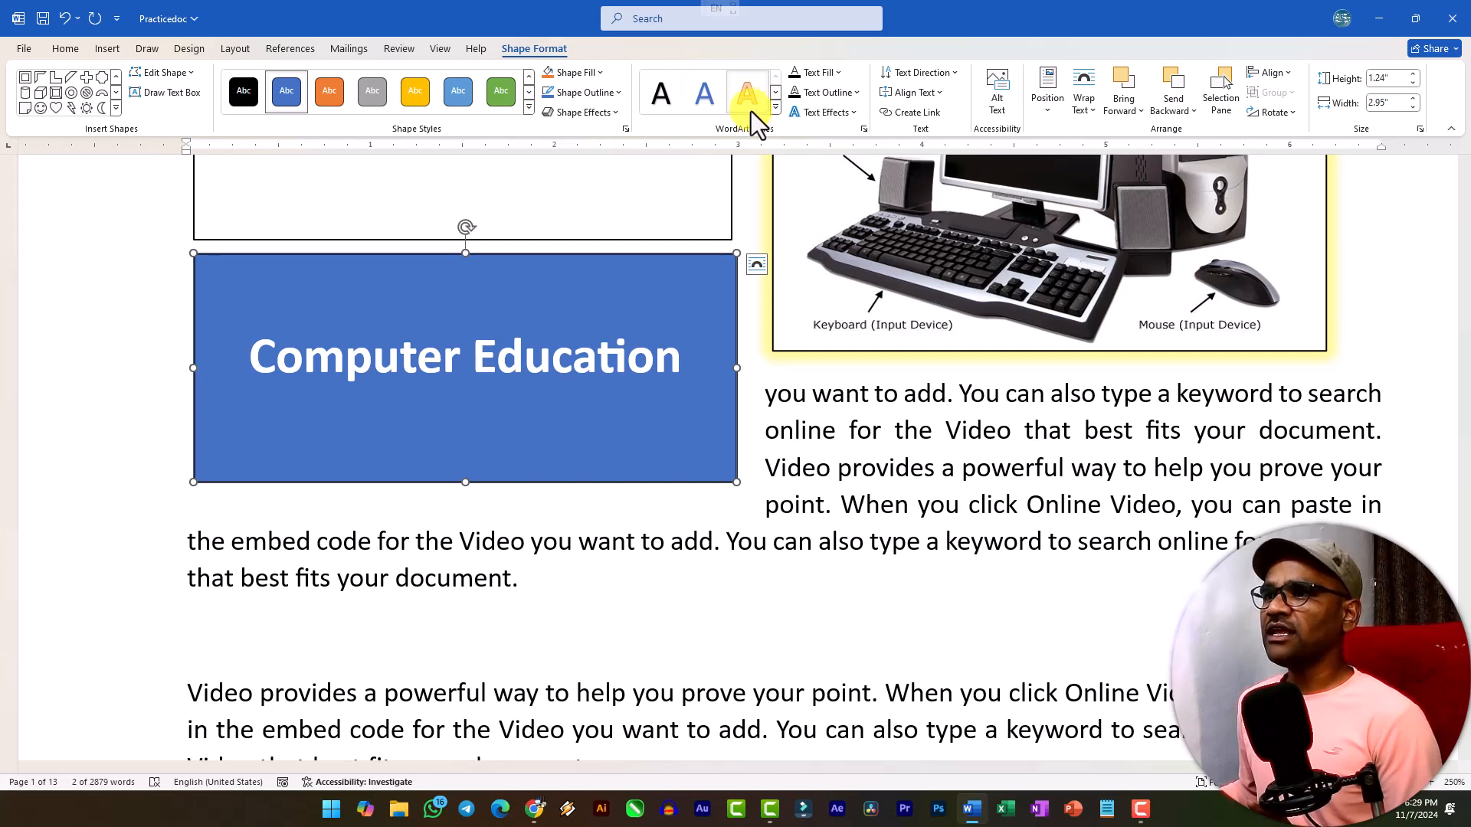
pyautogui.click(777, 109)
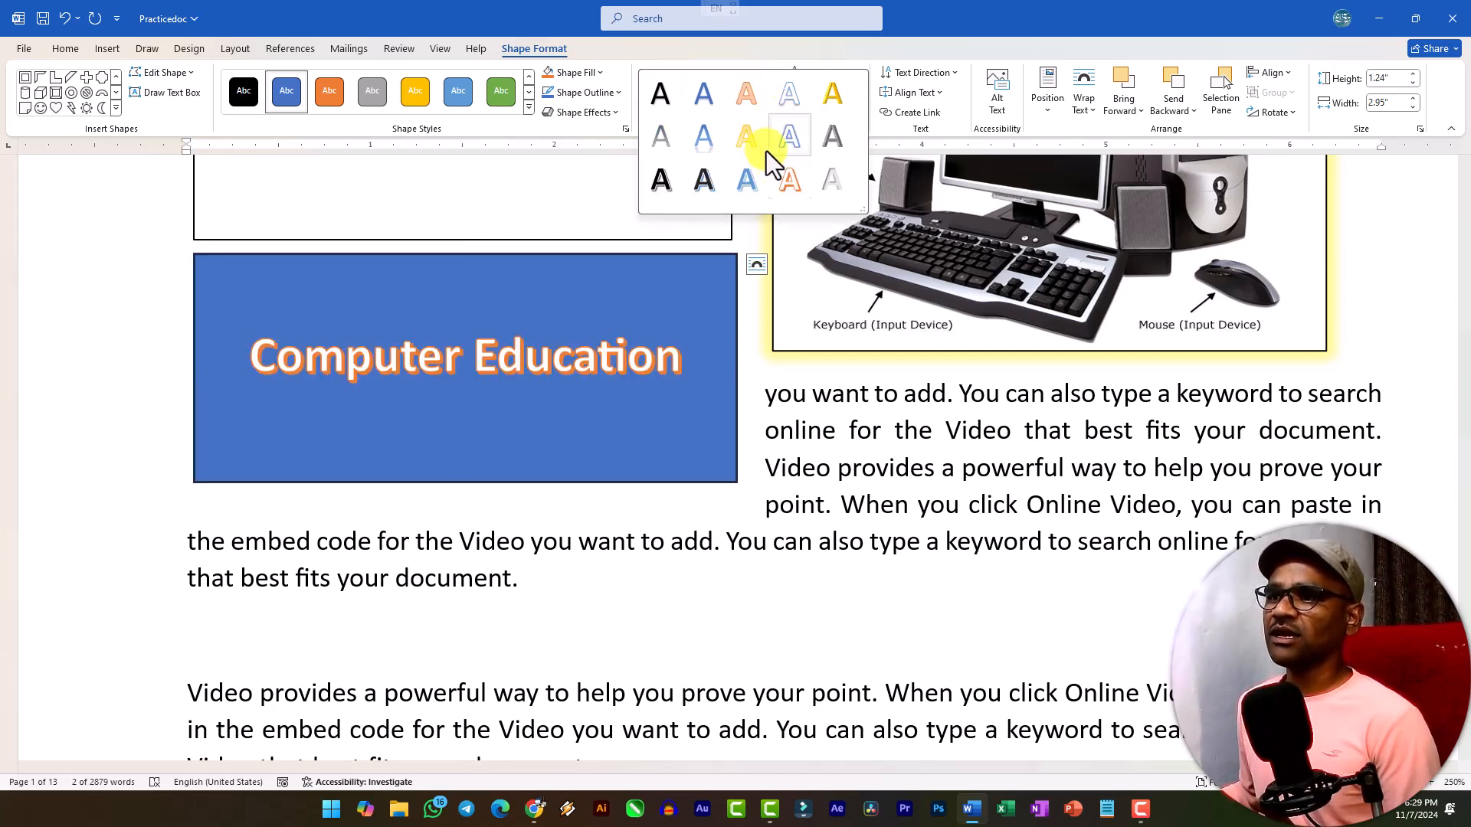
pyautogui.click(869, 64)
pyautogui.click(843, 75)
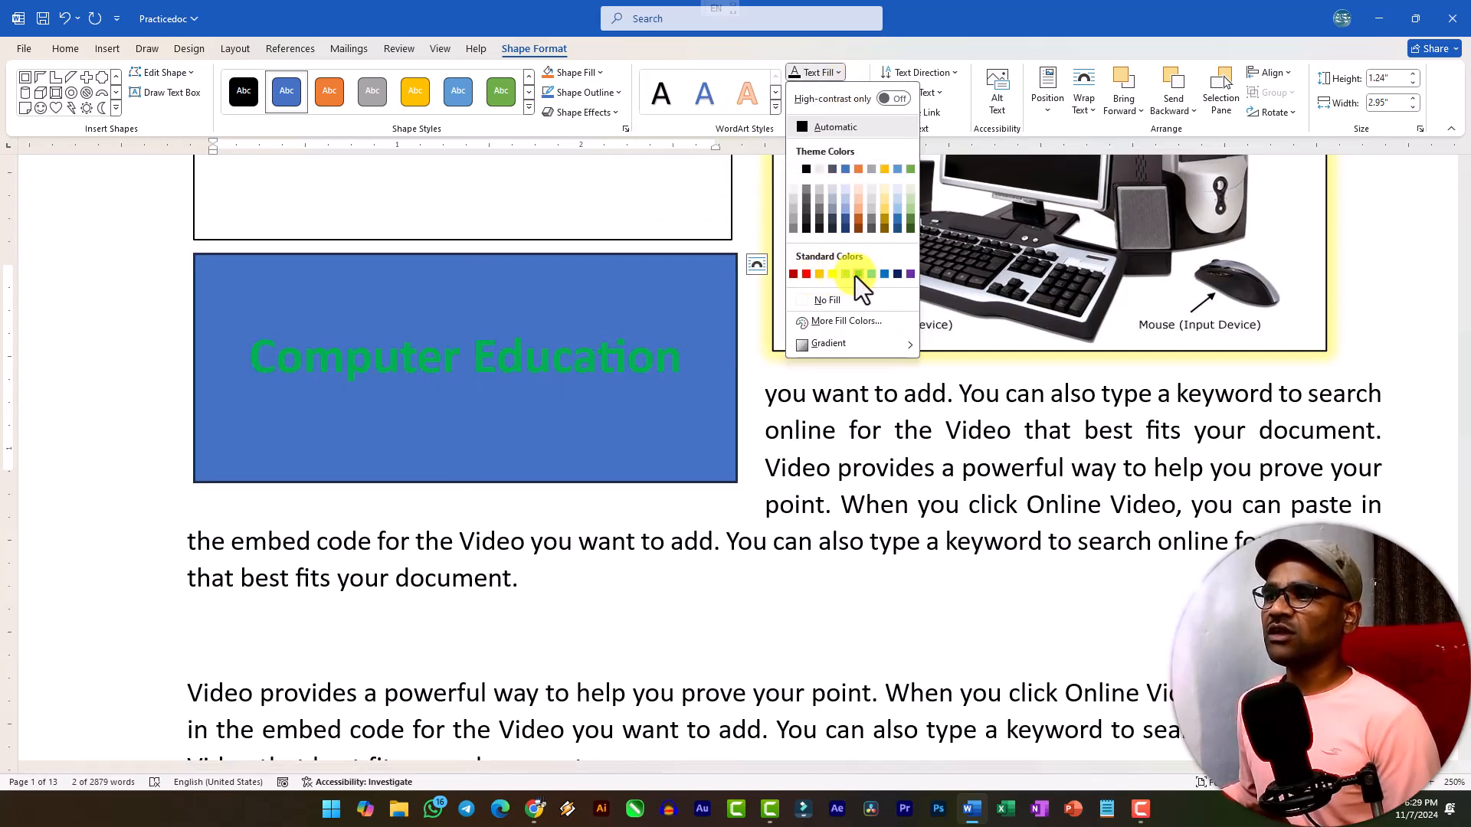
pyautogui.click(839, 94)
pyautogui.click(839, 94)
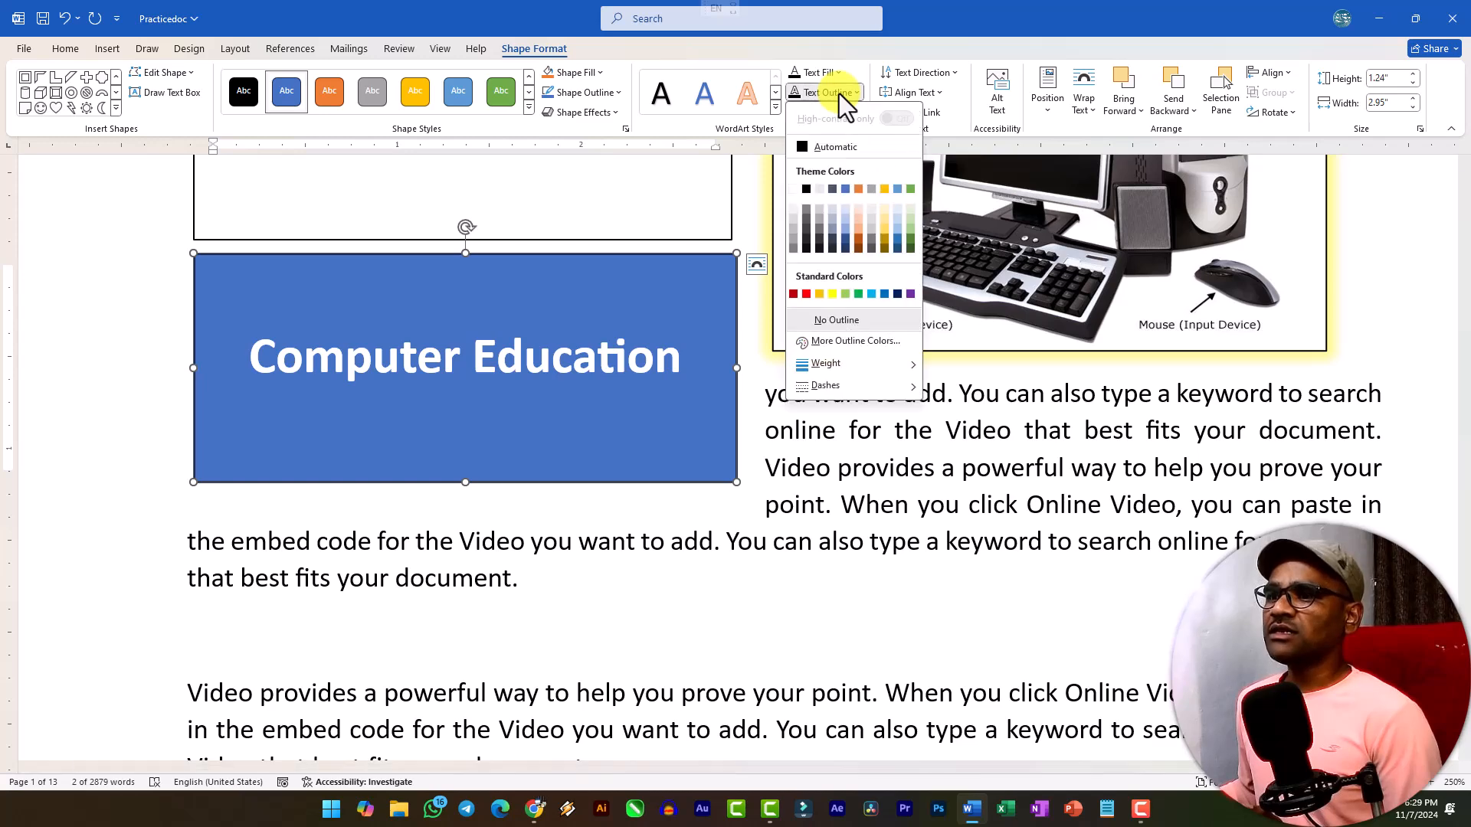
pyautogui.click(854, 93)
pyautogui.click(843, 112)
pyautogui.moveTo(861, 205)
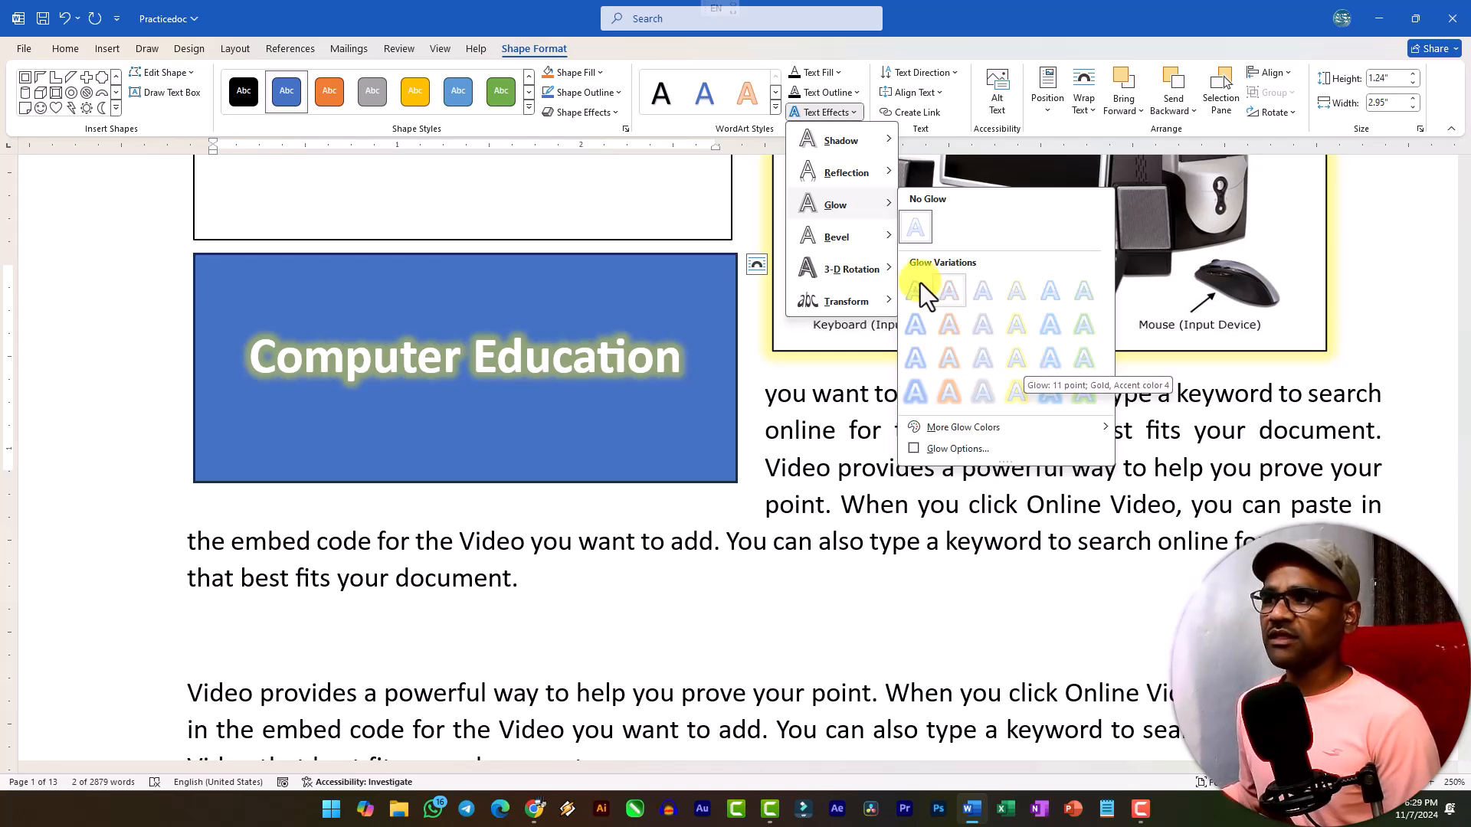
pyautogui.click(856, 113)
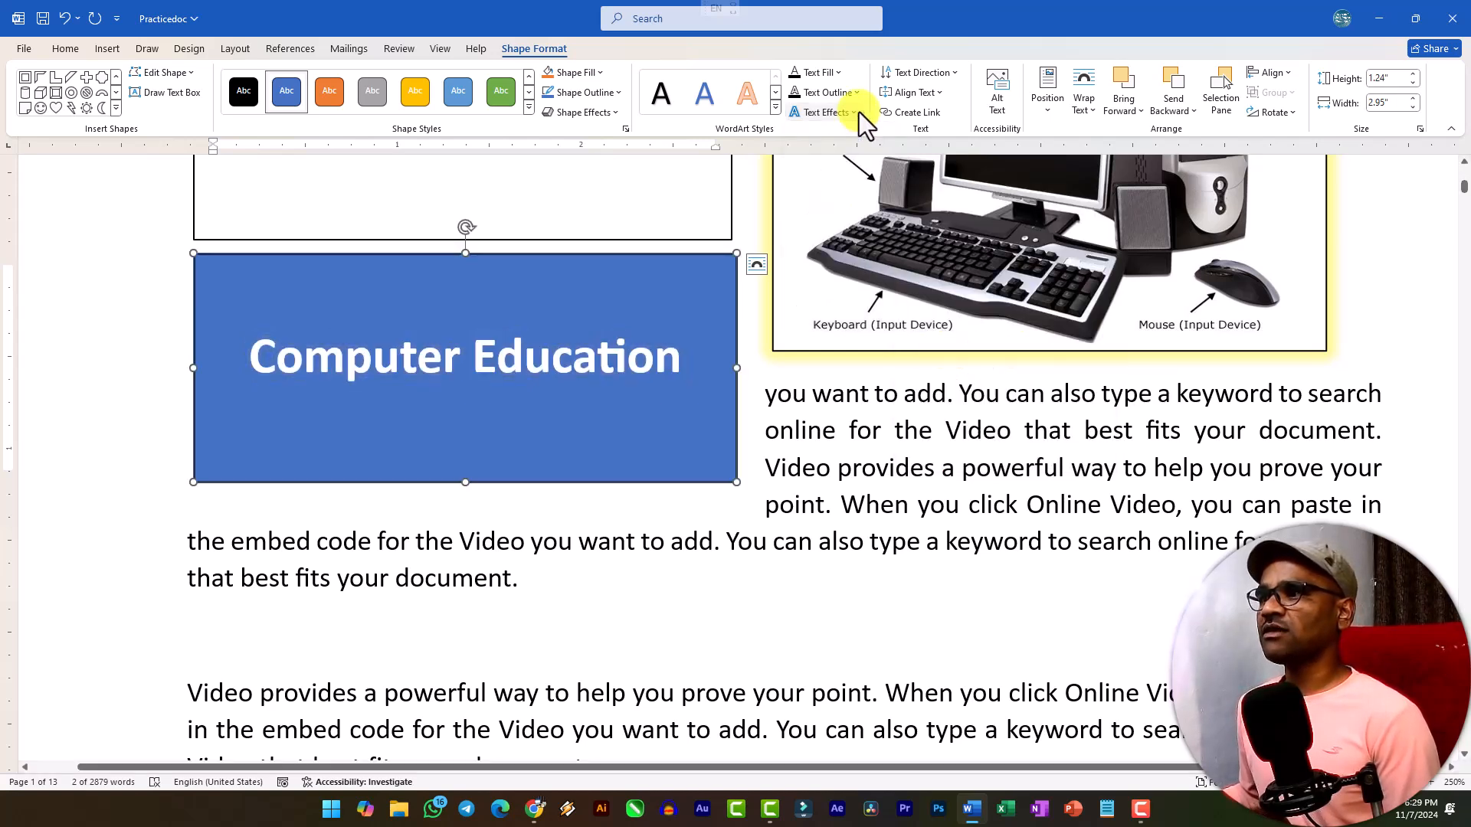
# Rotate the Computer Education rectangle's text 90° and set it back to horizontal.
pyautogui.click(935, 74)
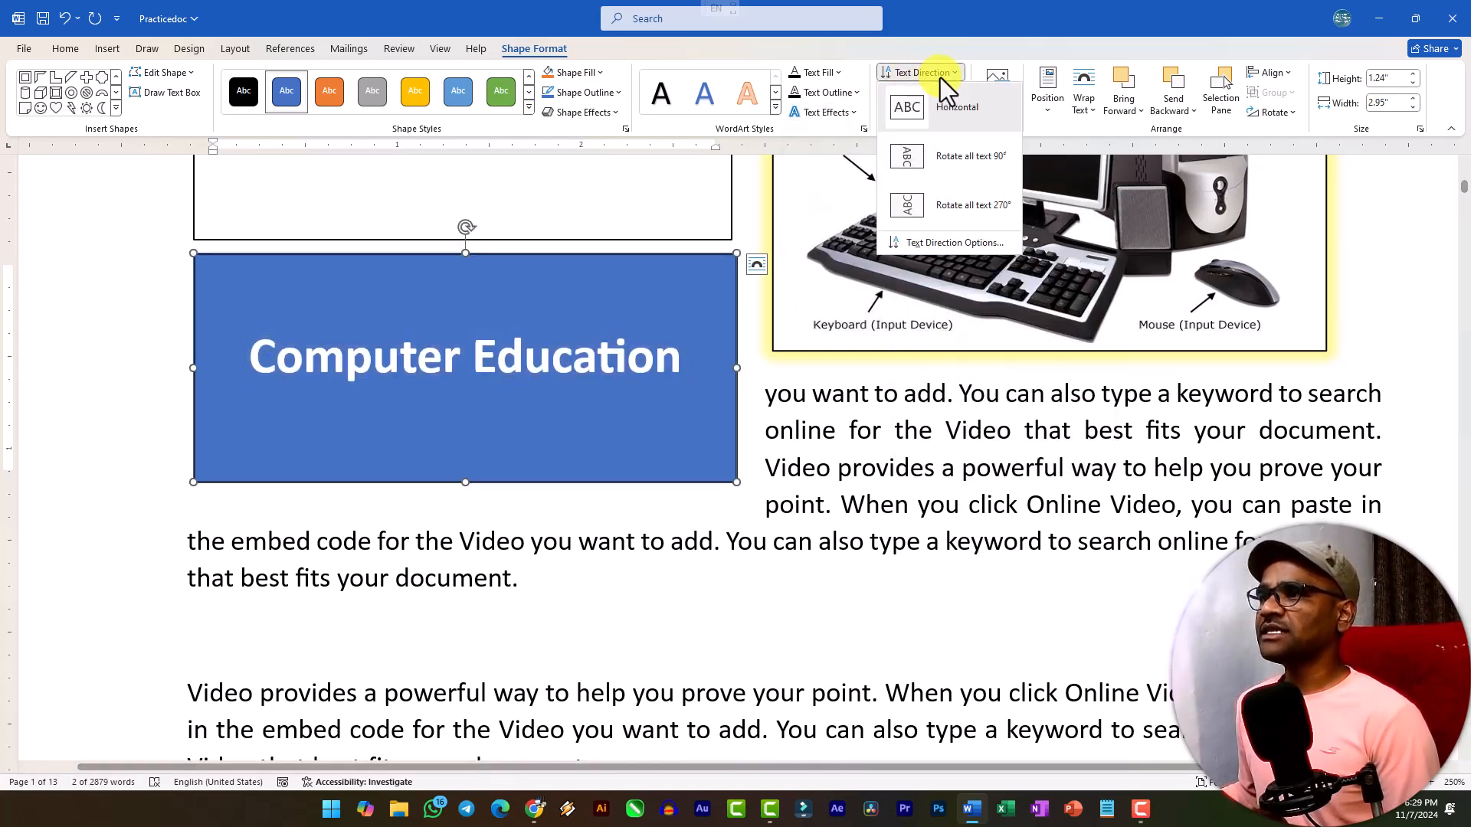
pyautogui.click(944, 163)
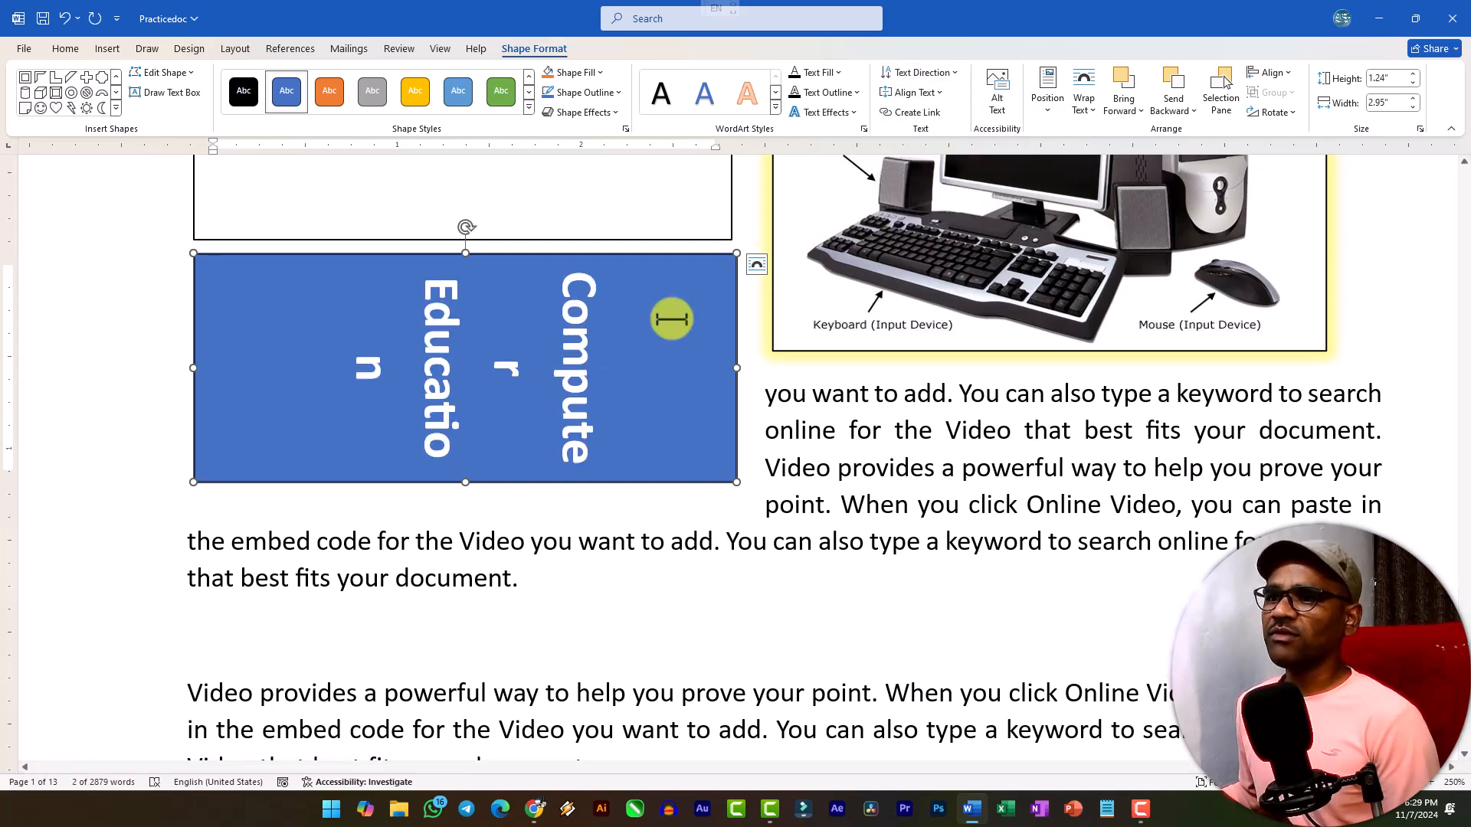
pyautogui.click(925, 76)
pyautogui.click(930, 112)
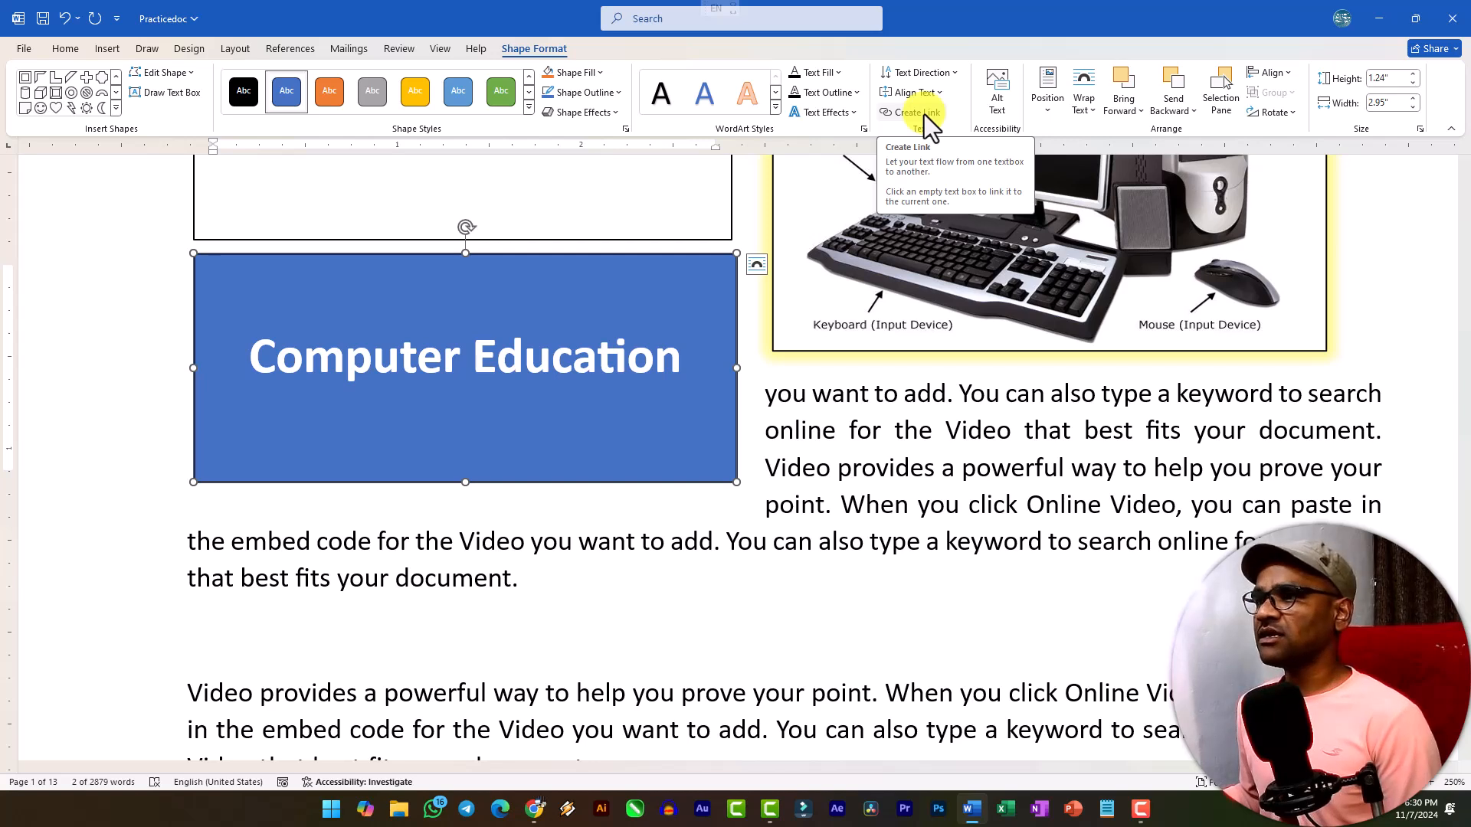
# Align the Computer Education text to the top of its rectangle and return it to middle alignment.
pyautogui.click(925, 91)
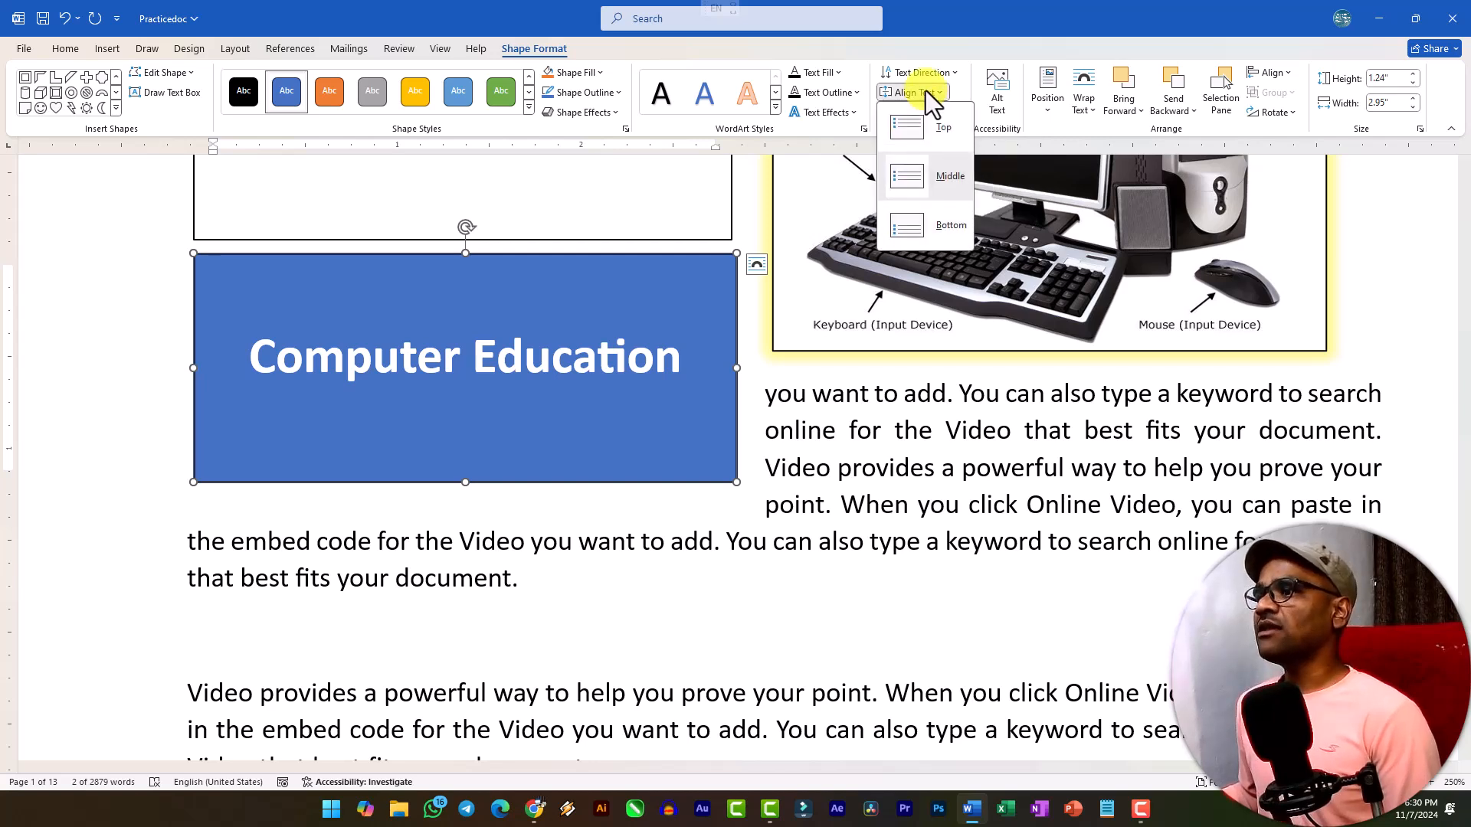
pyautogui.click(932, 130)
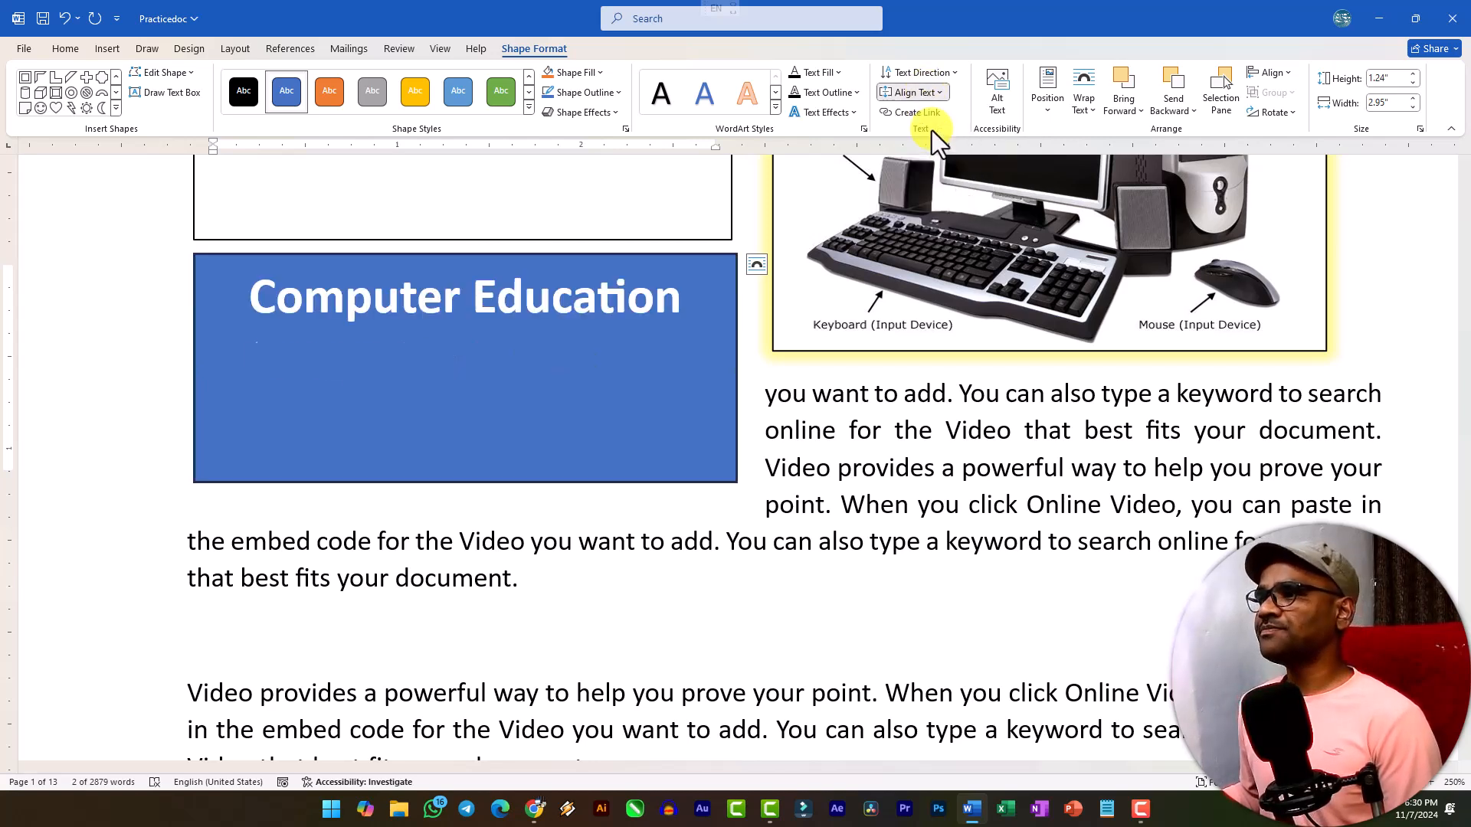
pyautogui.click(939, 95)
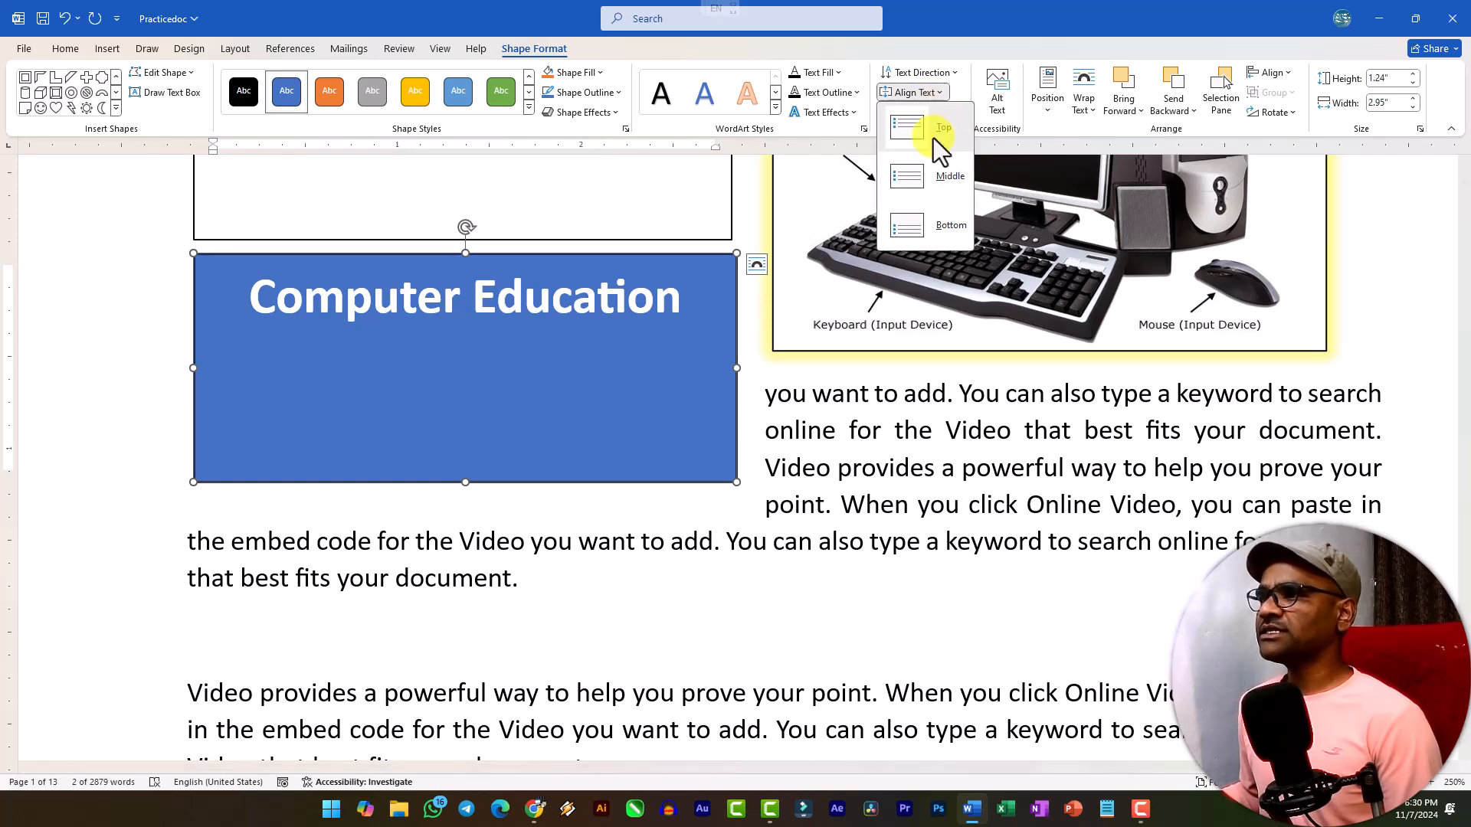
pyautogui.click(934, 179)
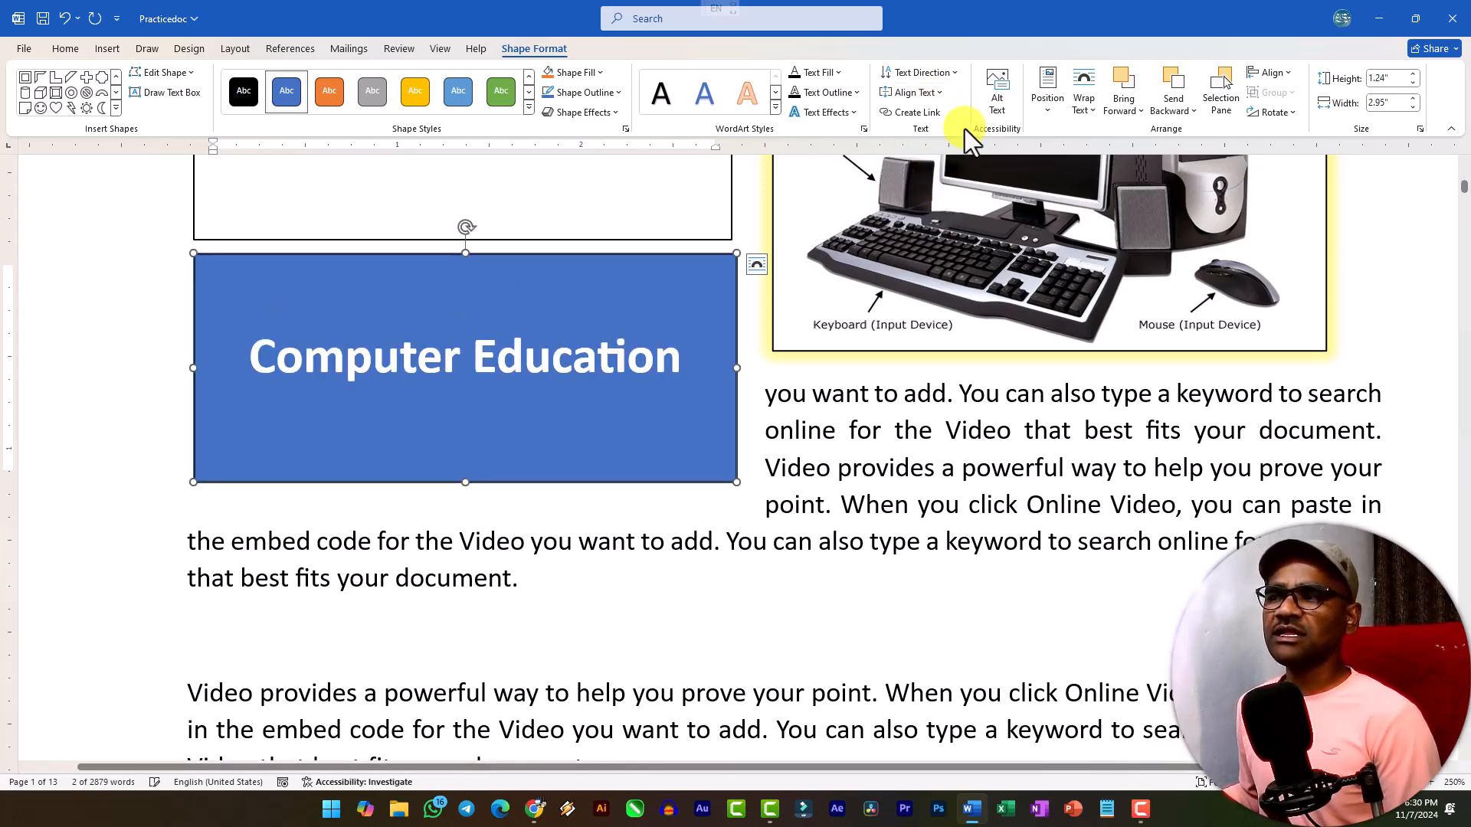
pyautogui.click(1045, 111)
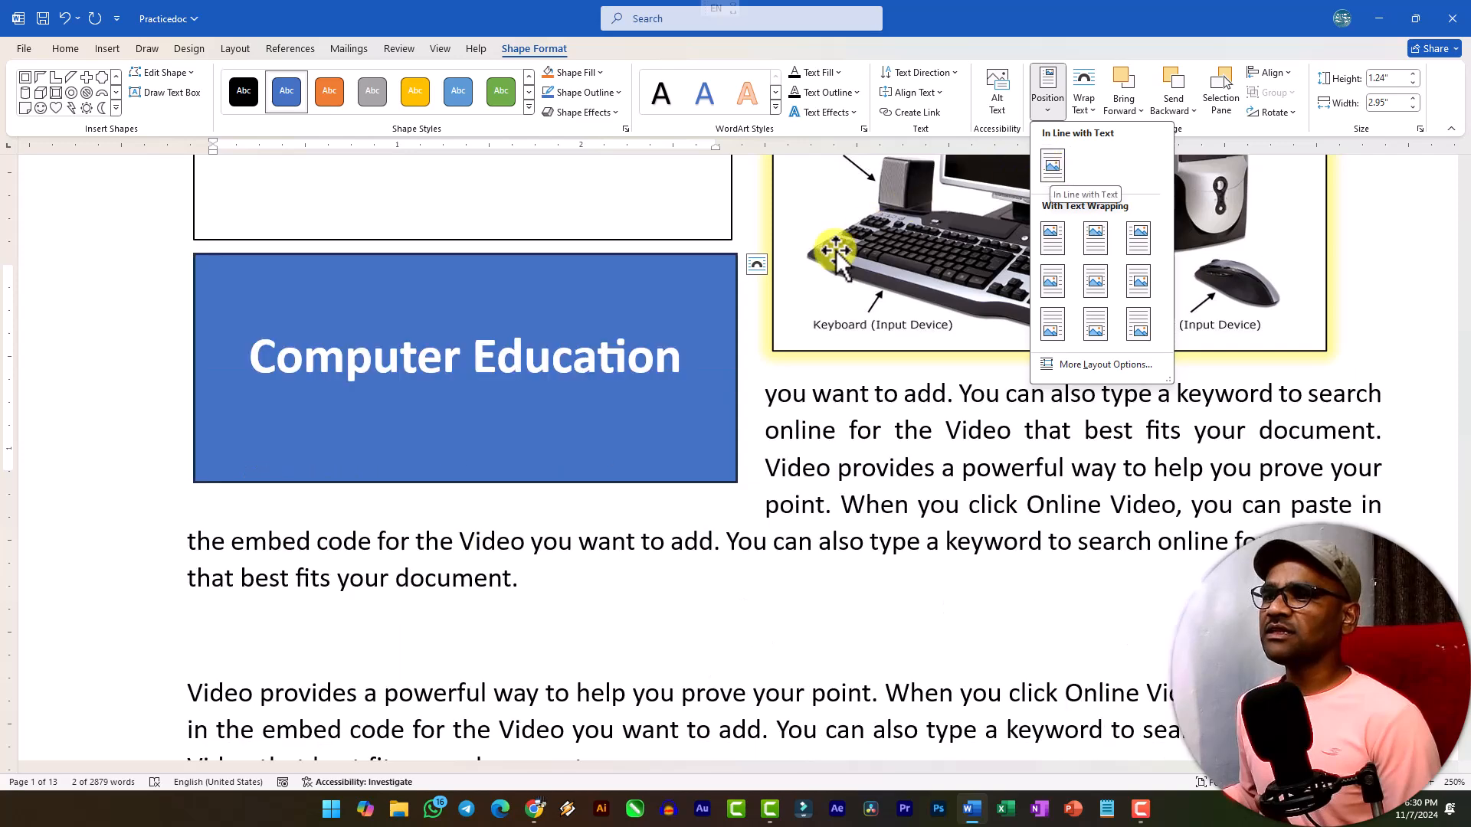
pyautogui.click(1096, 109)
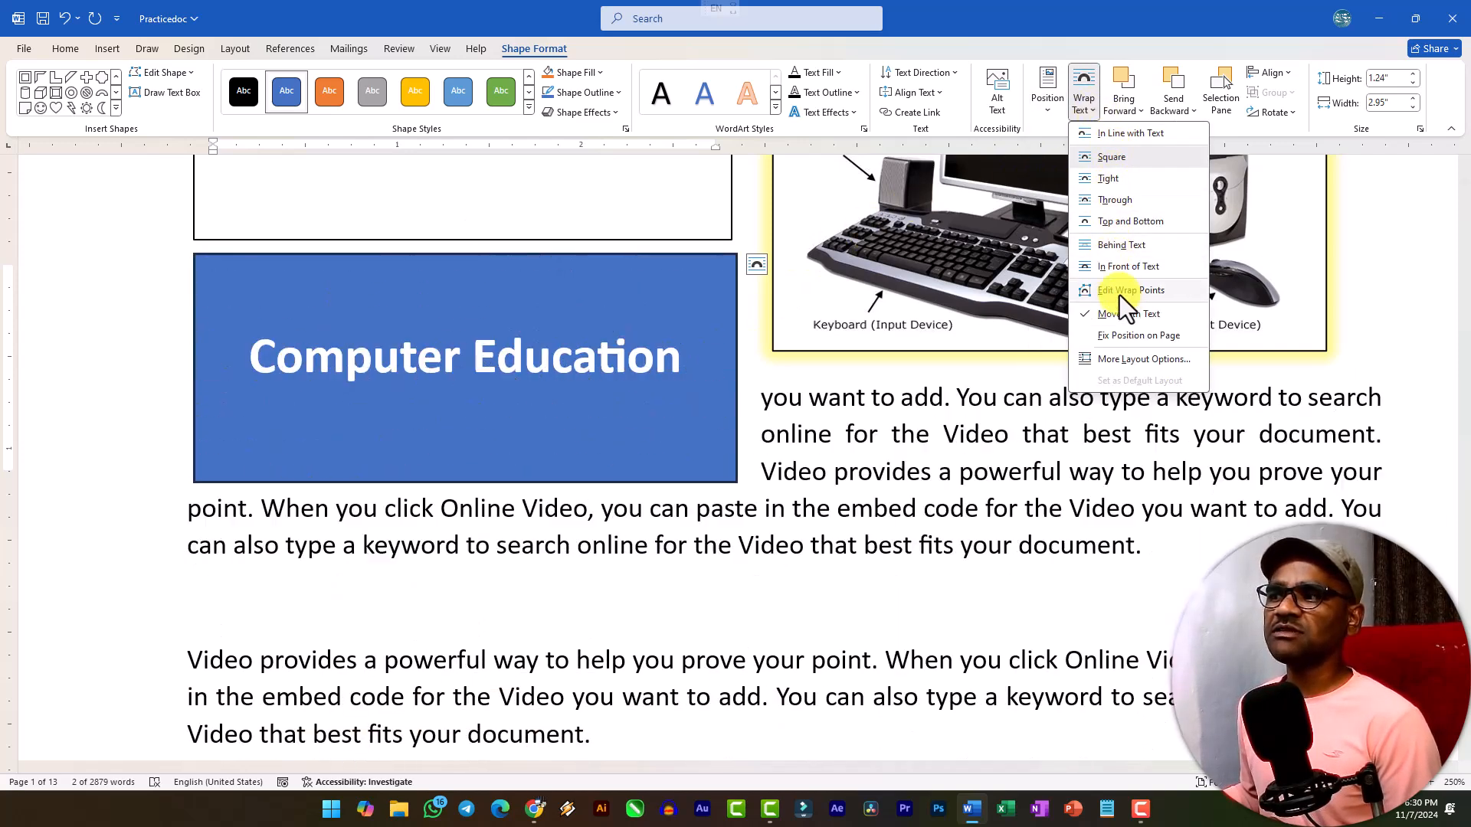
pyautogui.click(1088, 114)
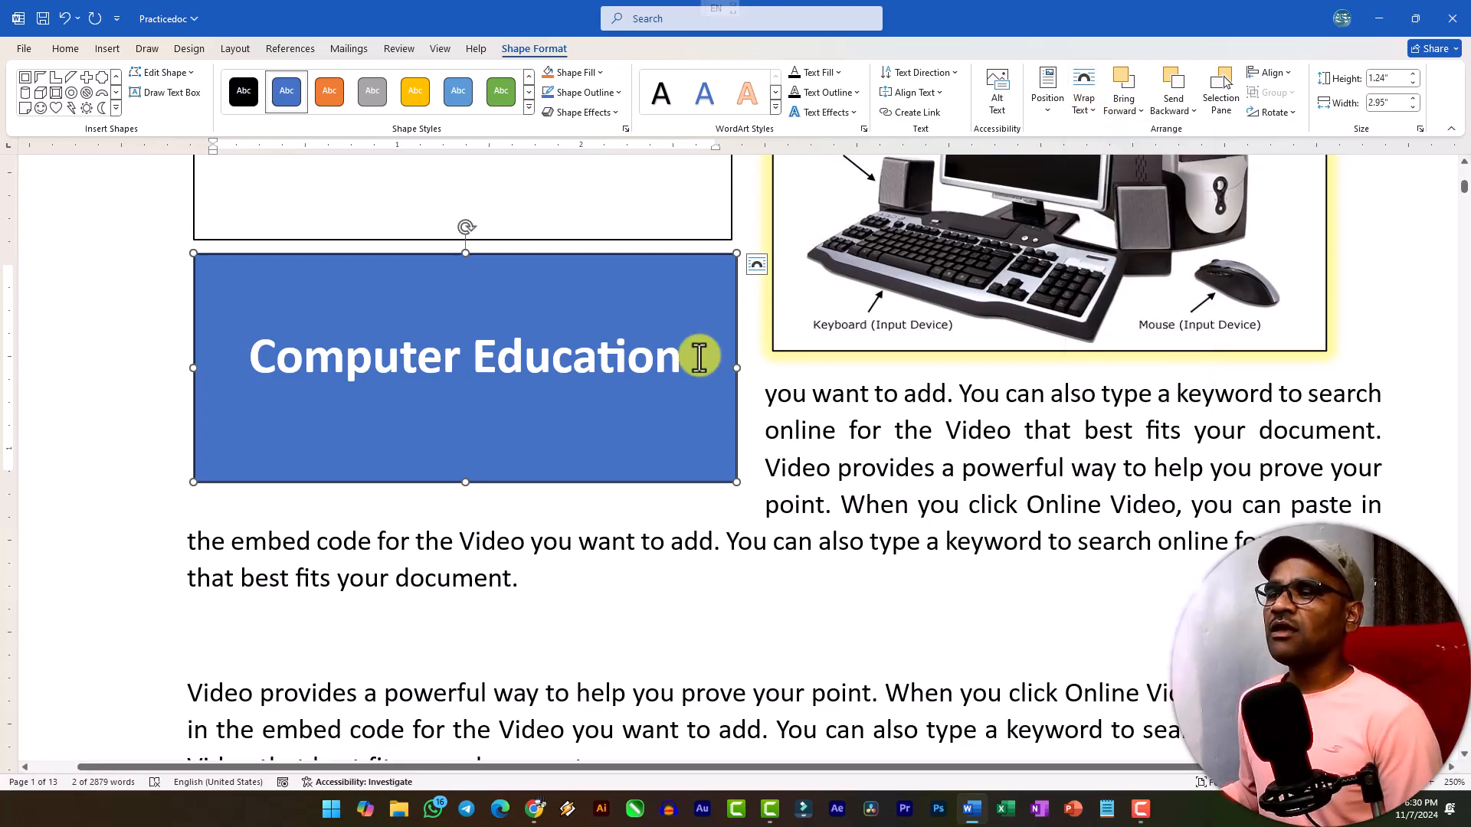
# Move the blue smiley face on page 2 so it overlaps the picture-filled up arrow.
pyautogui.scroll(-15, 695, 353)
pyautogui.scroll(-5, 691, 363)
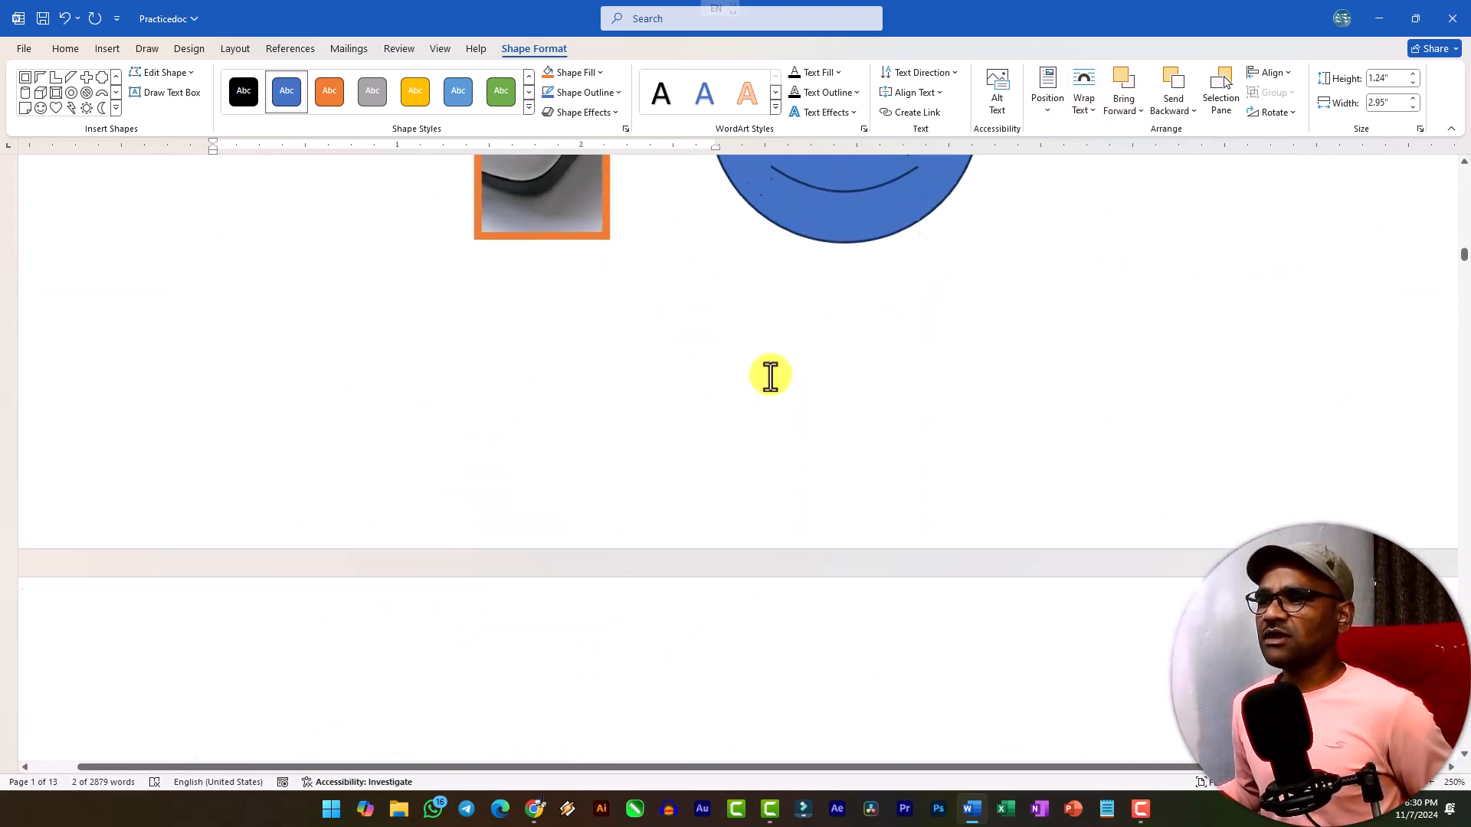
pyautogui.scroll(4, 821, 414)
pyautogui.click(823, 415)
pyautogui.moveTo(866, 403); pyautogui.dragTo(615, 417)
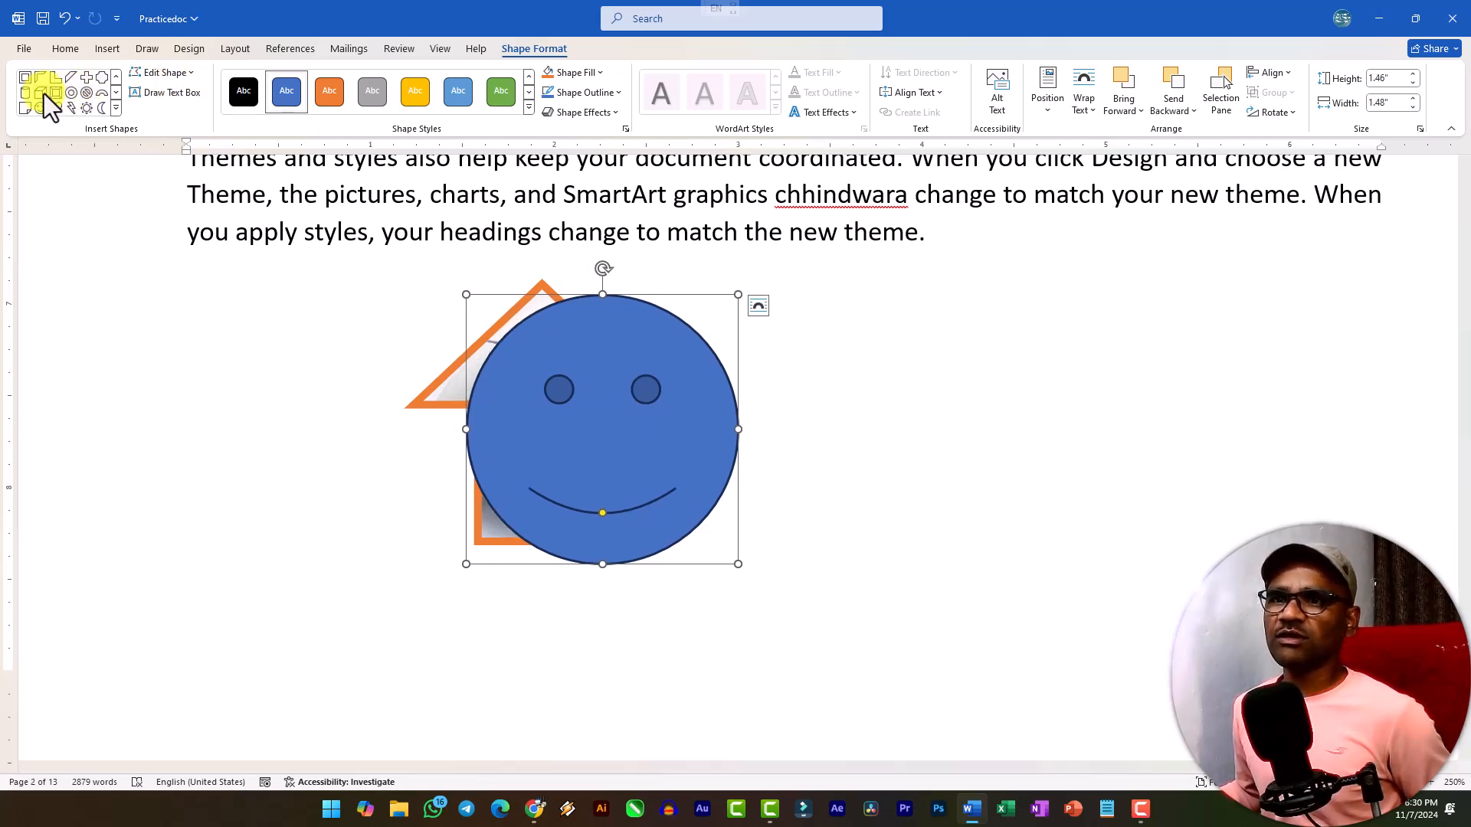
# Draw a cross about 1.55" high and 1.6" wide over the smiley face and apply the gold shape style.
pyautogui.click(86, 76)
pyautogui.moveTo(556, 278); pyautogui.dragTo(850, 564)
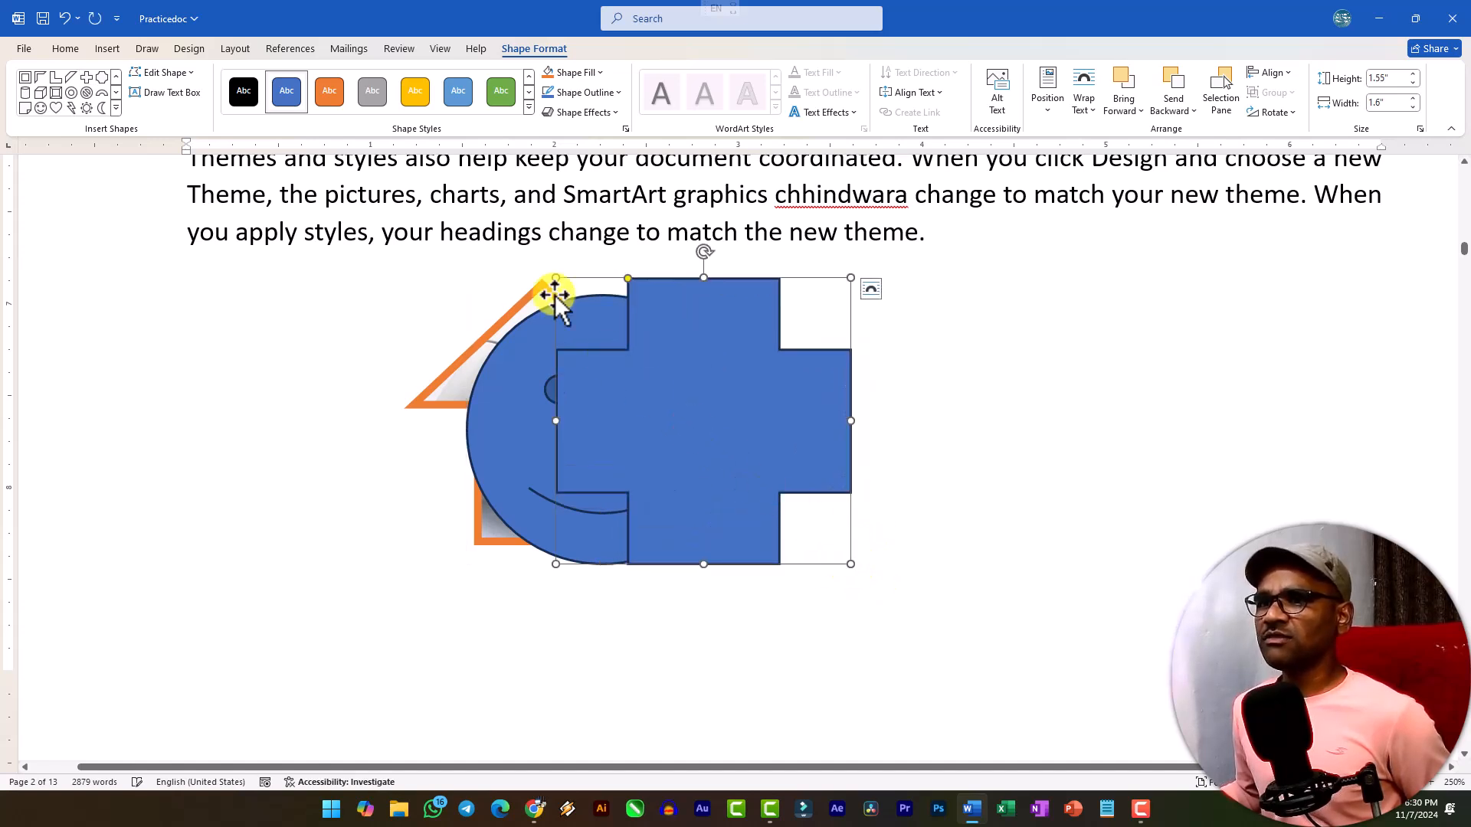
pyautogui.click(408, 101)
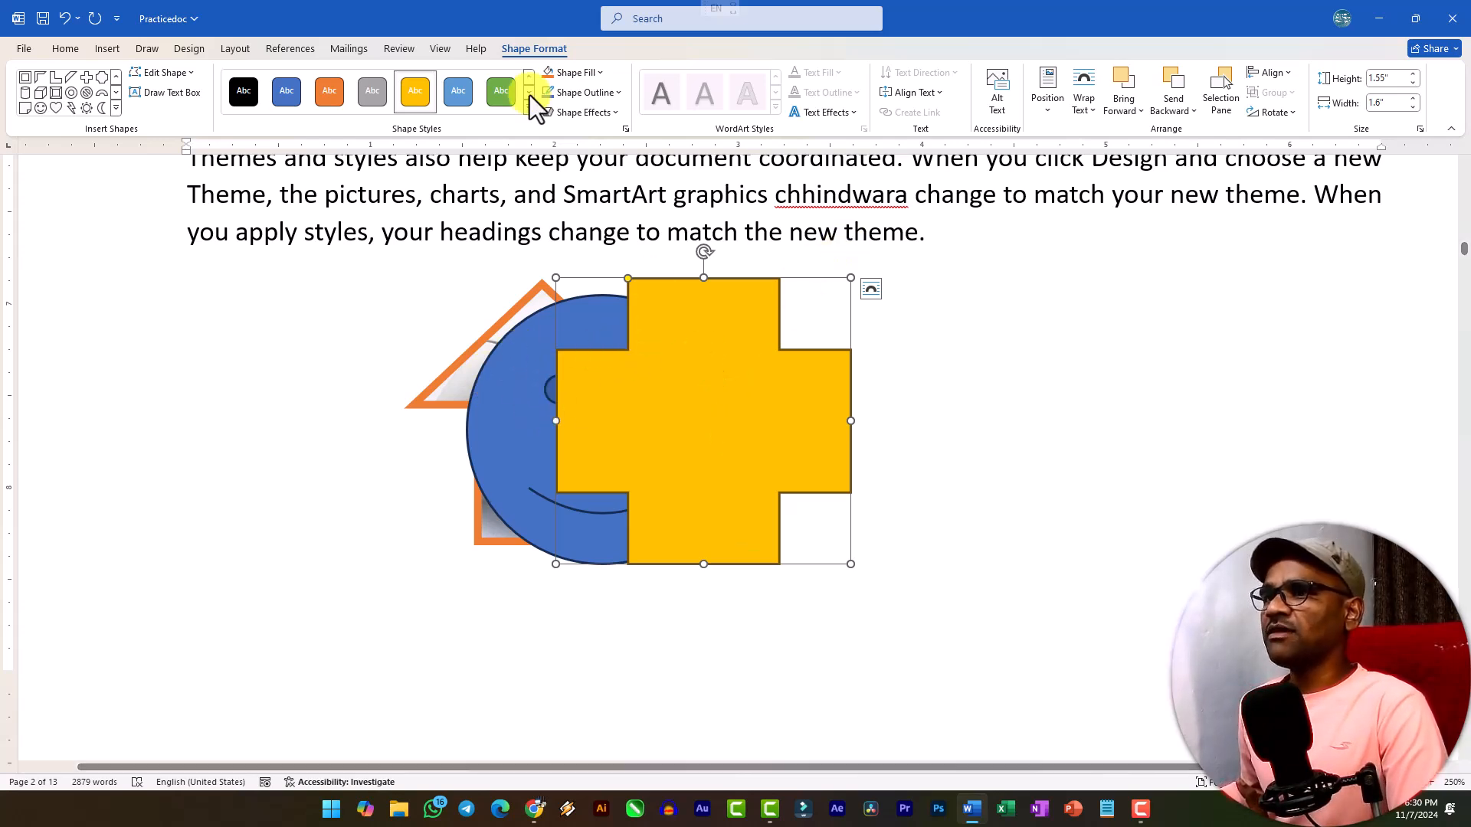
# Send the gold cross to the back of the overlapping shapes and bring it to the front again.
pyautogui.click(1167, 112)
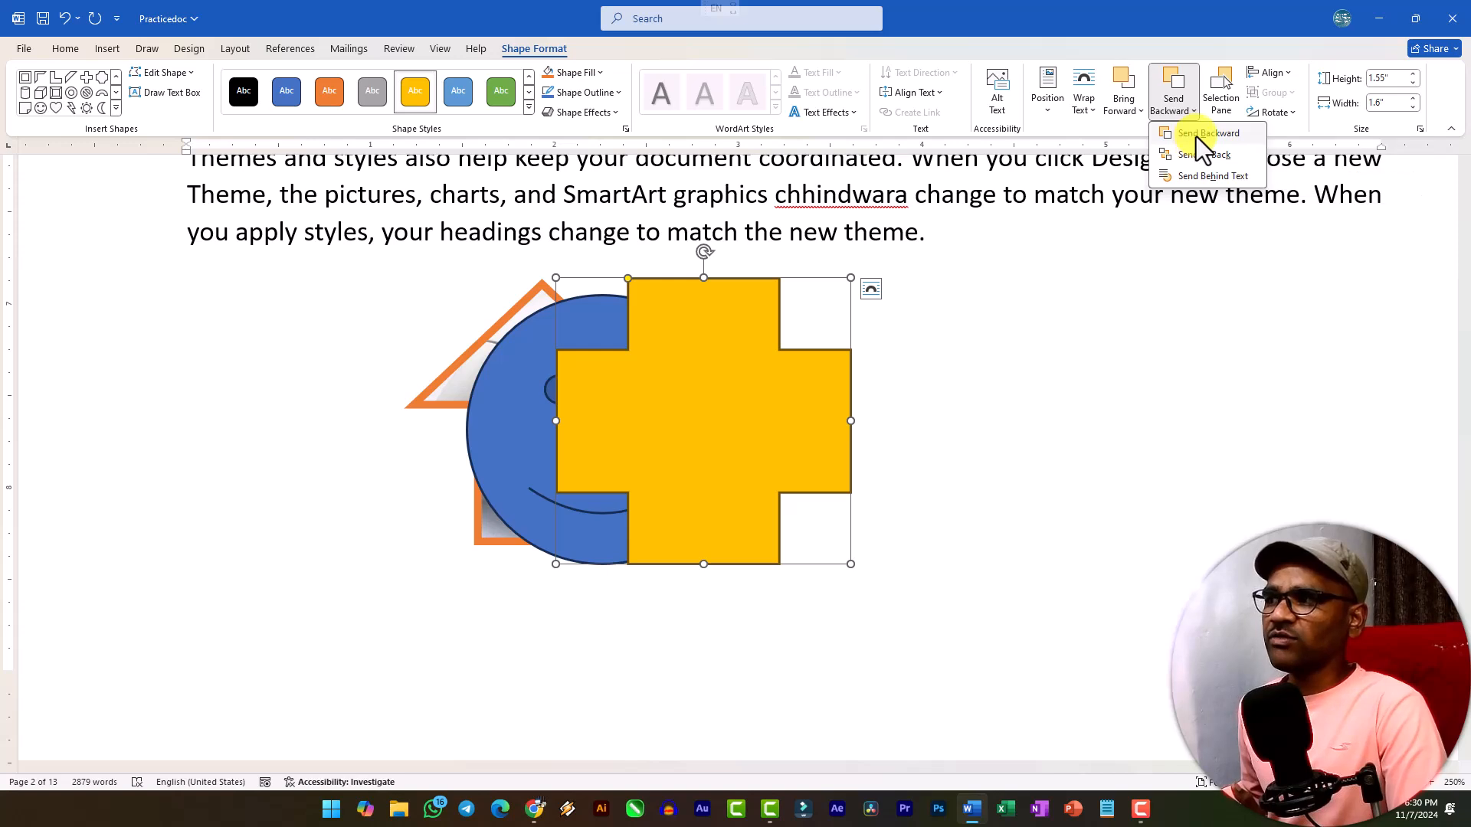
pyautogui.click(1199, 156)
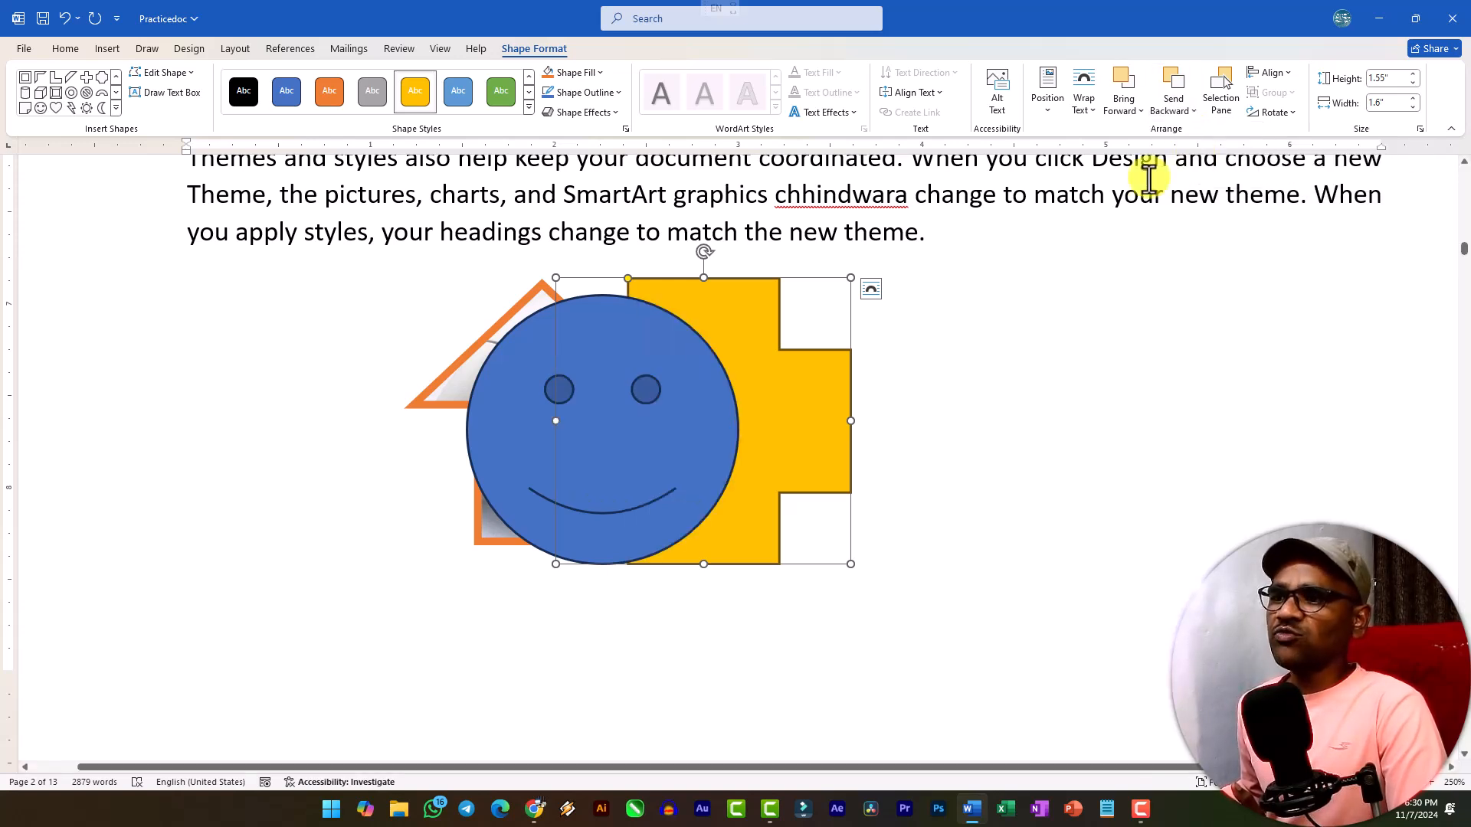
pyautogui.click(1121, 111)
pyautogui.click(1153, 154)
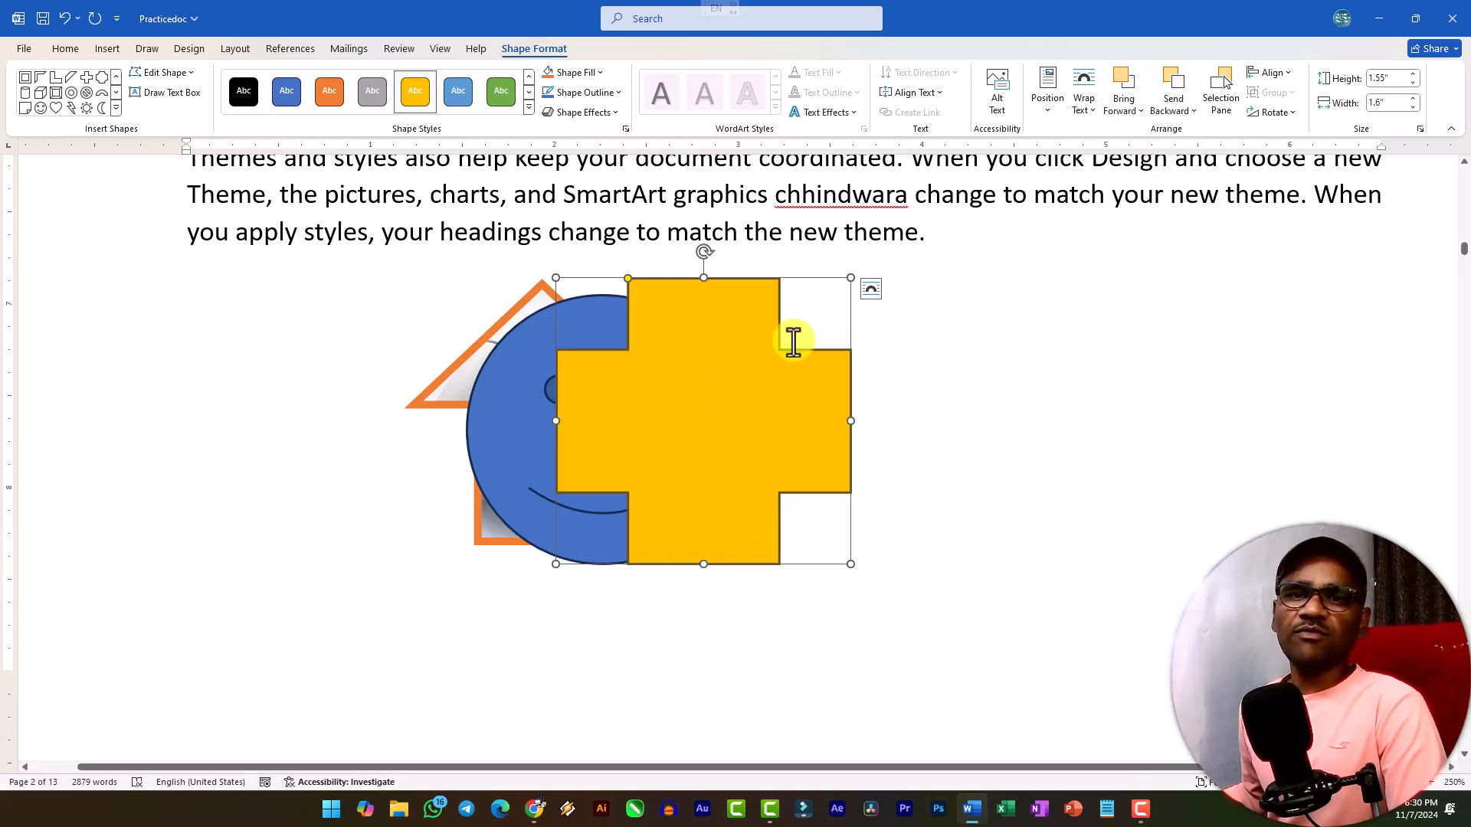
pyautogui.click(1122, 115)
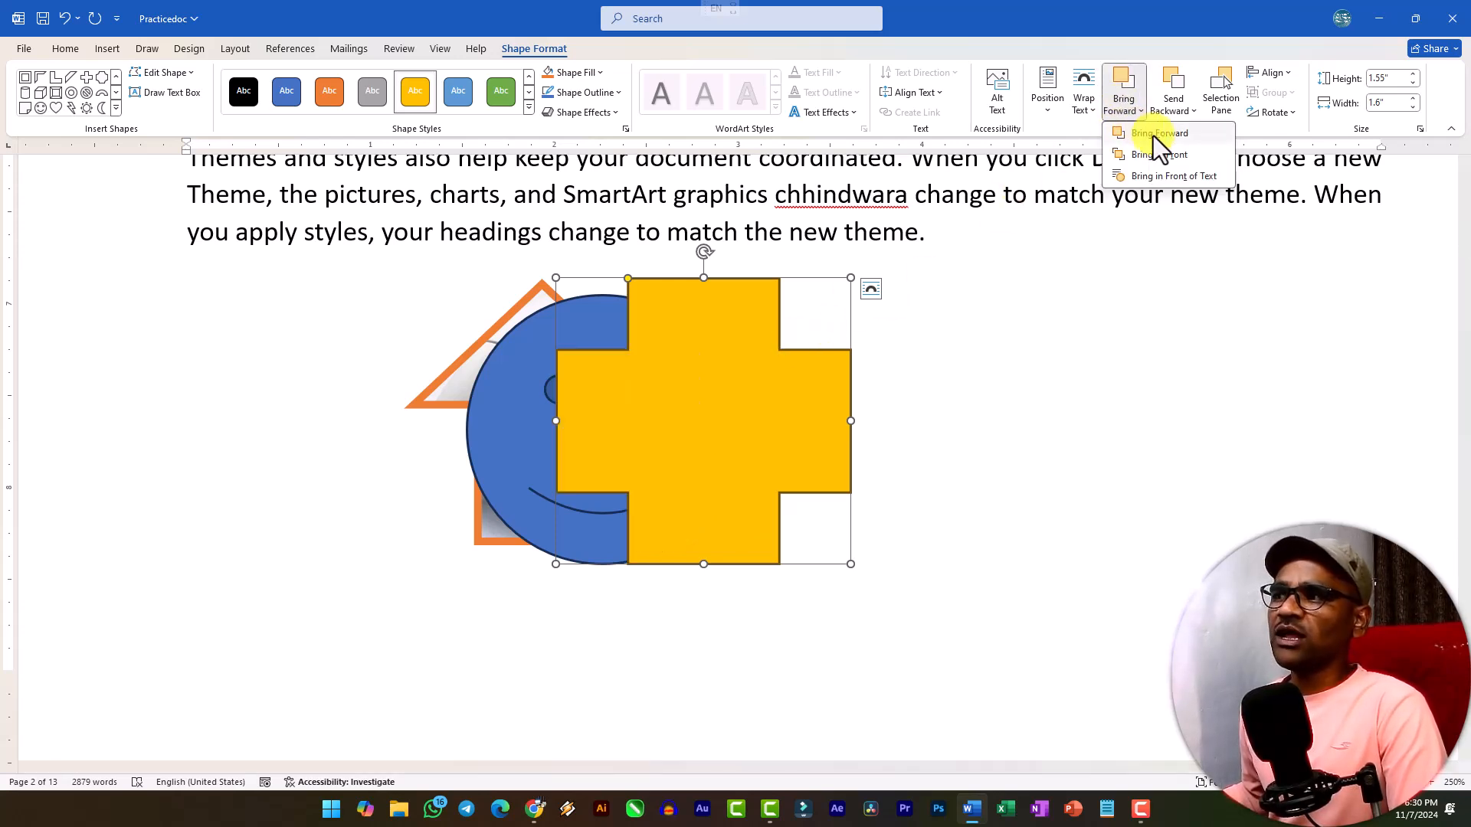
pyautogui.click(1183, 117)
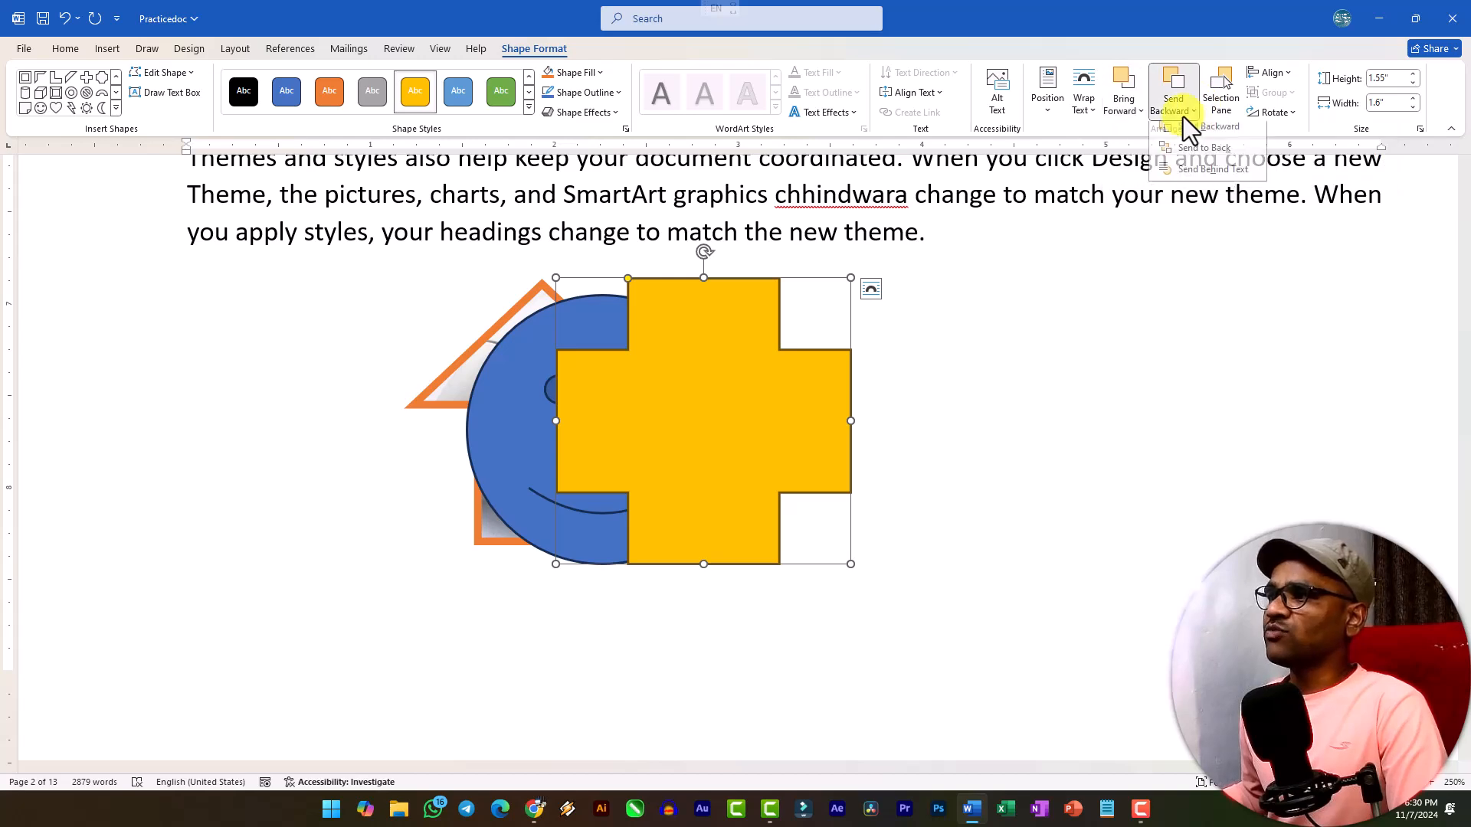
pyautogui.click(1183, 117)
pyautogui.click(1016, 449)
# Show the Selection pane, select the cross, smiley face and up arrow together, and shift them slightly to the left.
pyautogui.click(713, 415)
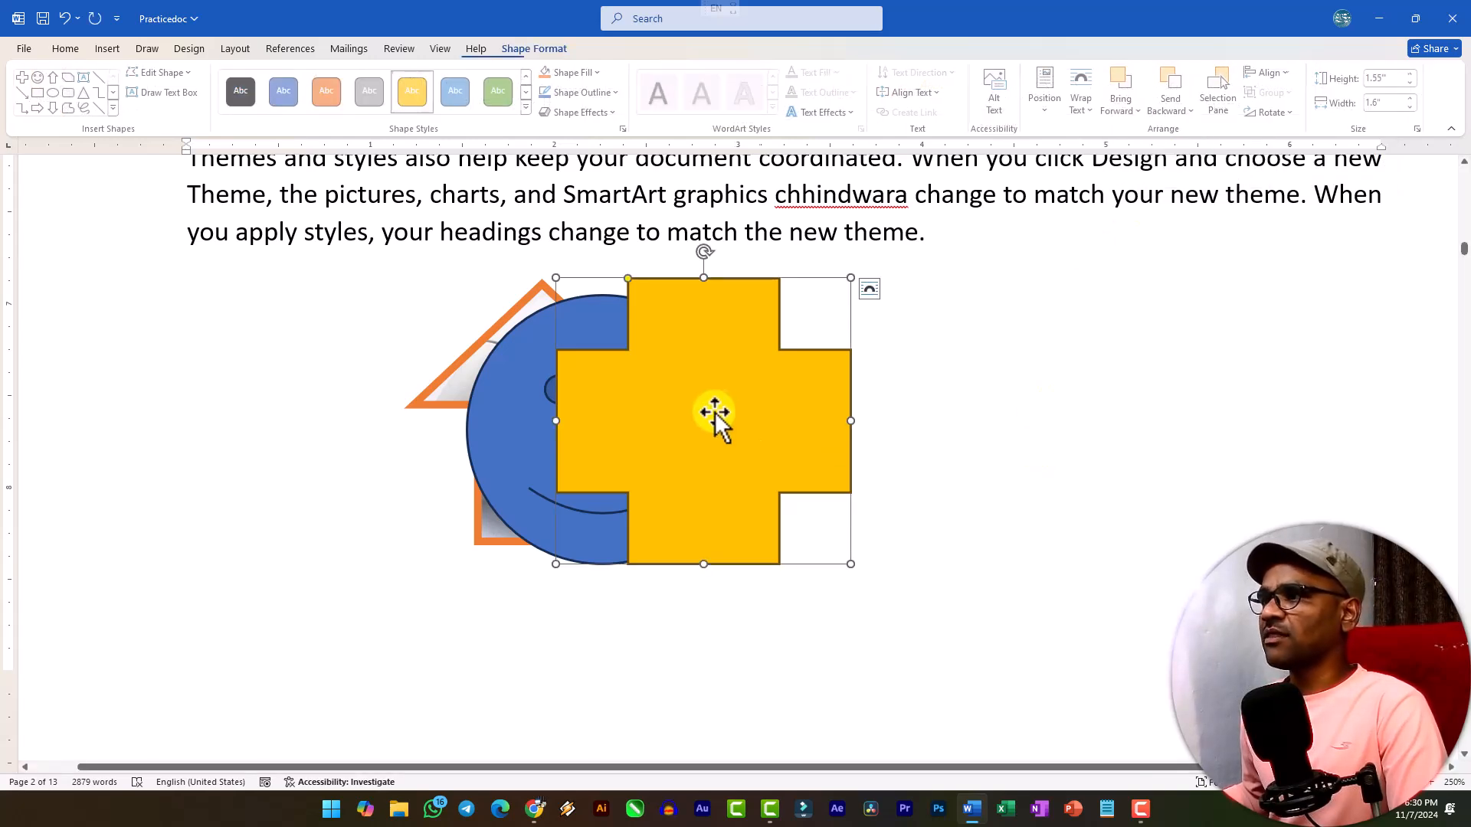
pyautogui.click(1229, 108)
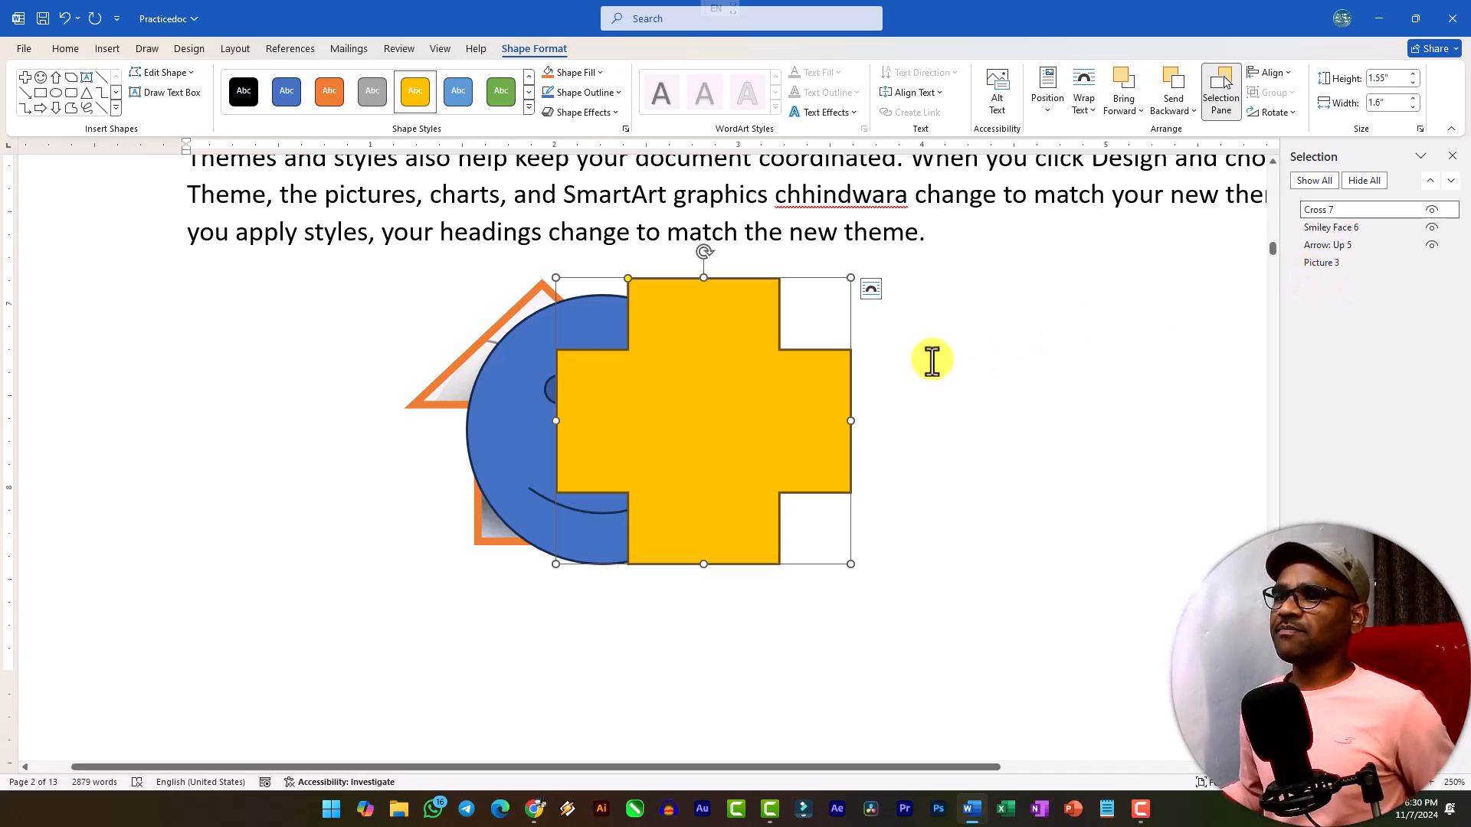
pyautogui.keyDown('ctrl'); pyautogui.click(1333, 227); pyautogui.keyUp('ctrl')
pyautogui.keyDown('ctrl'); pyautogui.click(1334, 247); pyautogui.keyUp('ctrl')
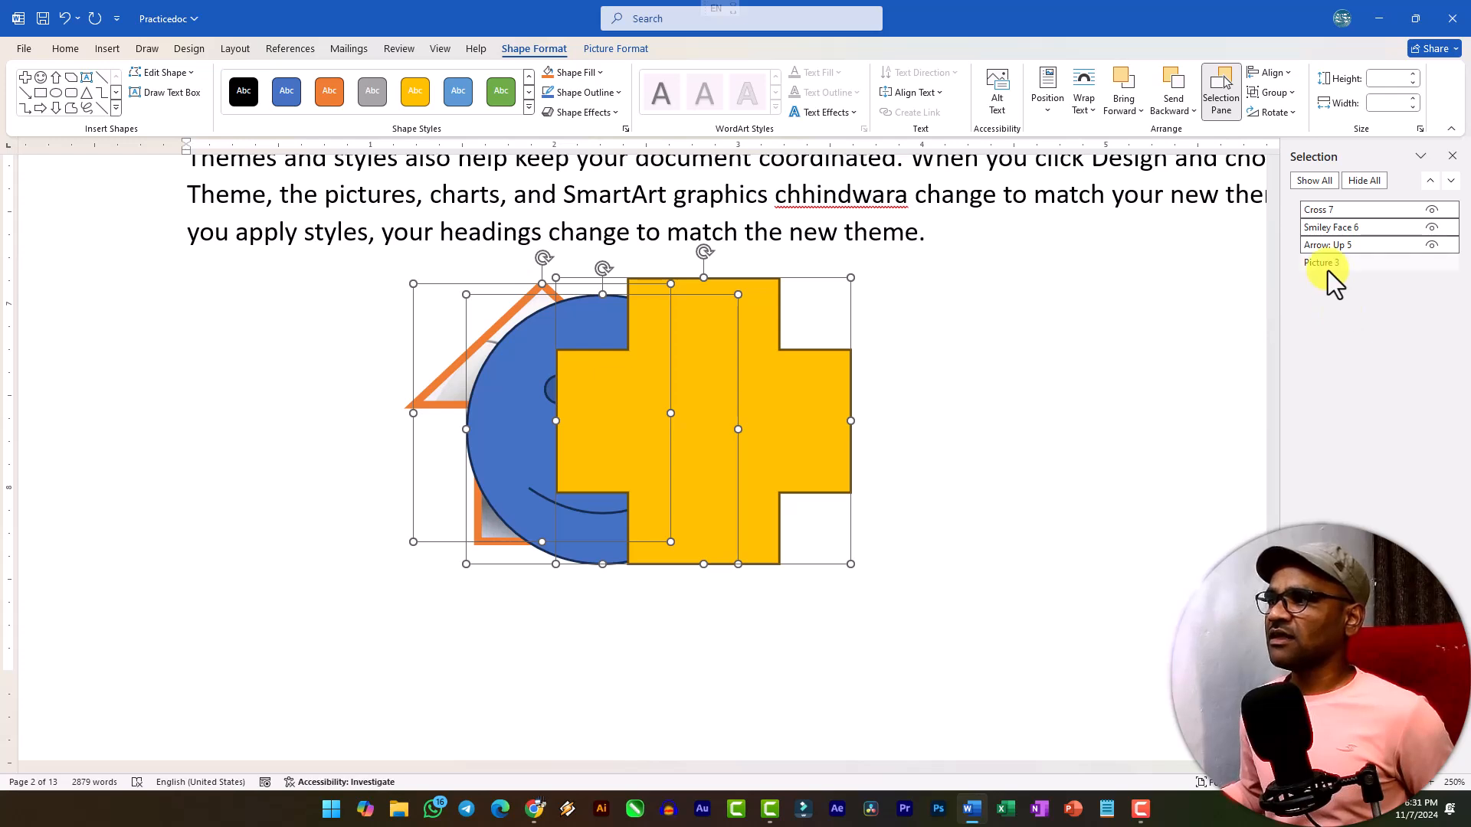
pyautogui.moveTo(683, 337); pyautogui.dragTo(621, 328)
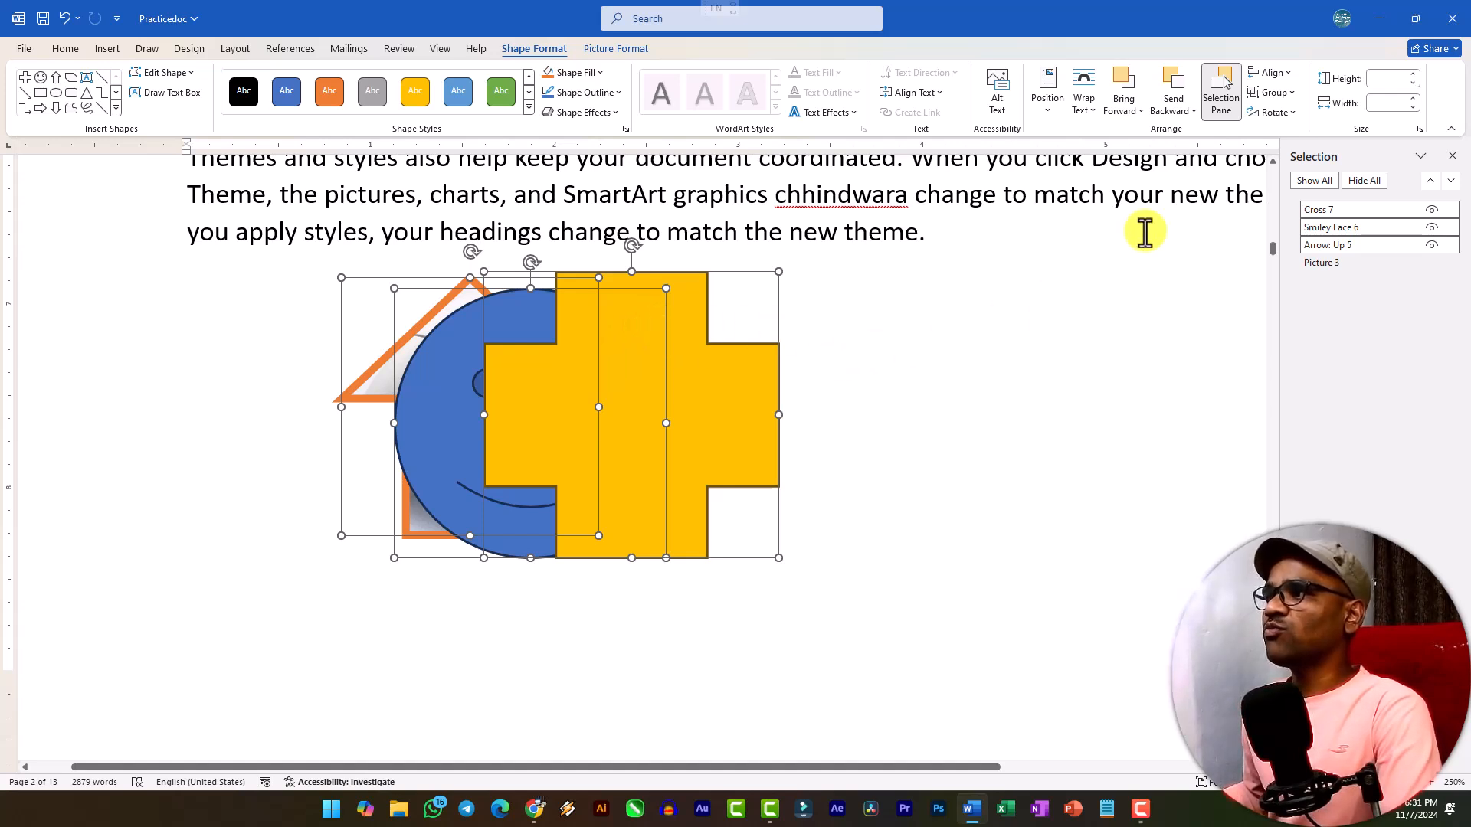
# Group the cross, smiley face and up arrow into one object and ungroup them.
pyautogui.click(1290, 94)
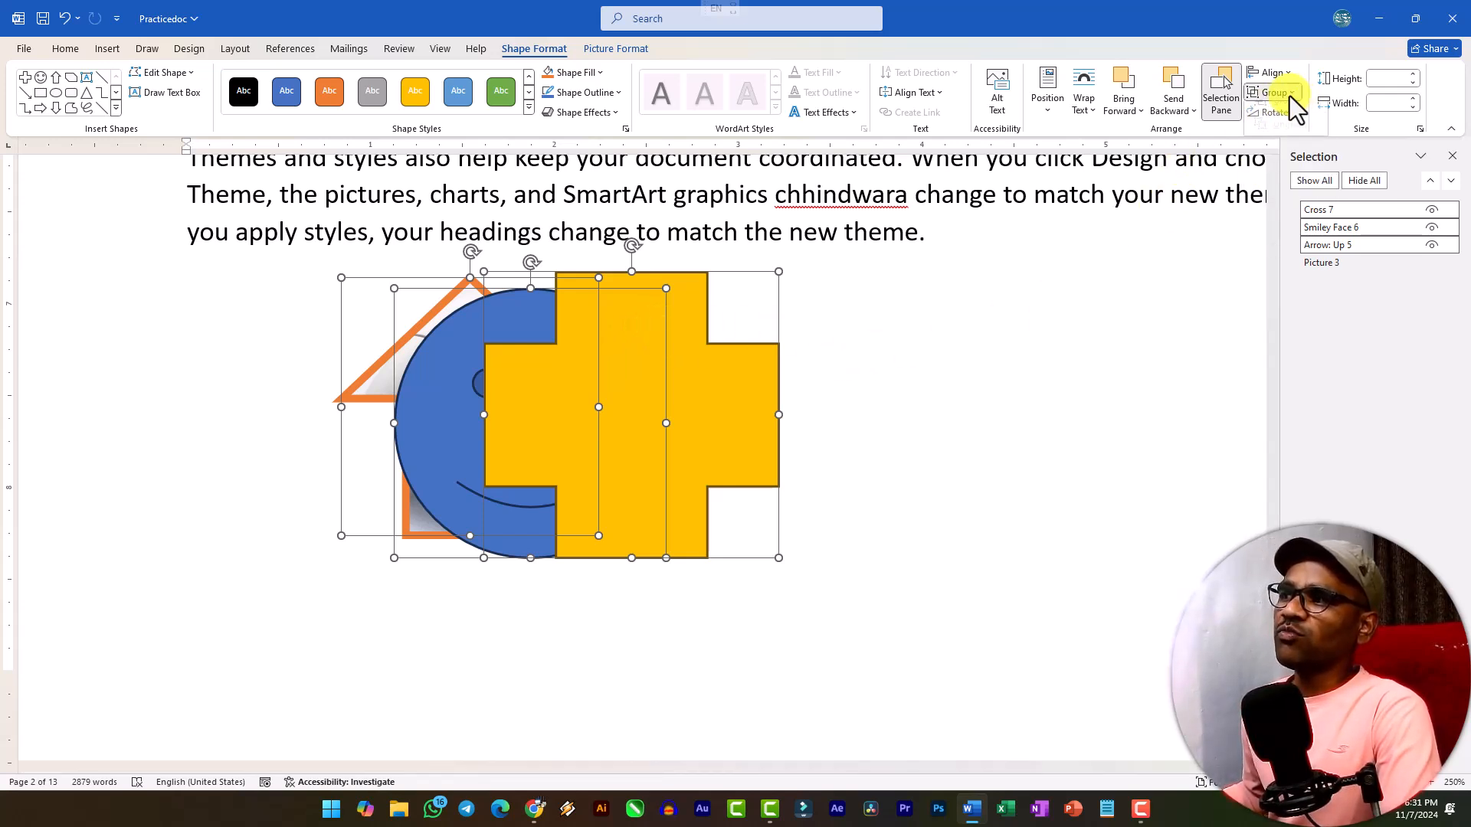
pyautogui.click(1285, 112)
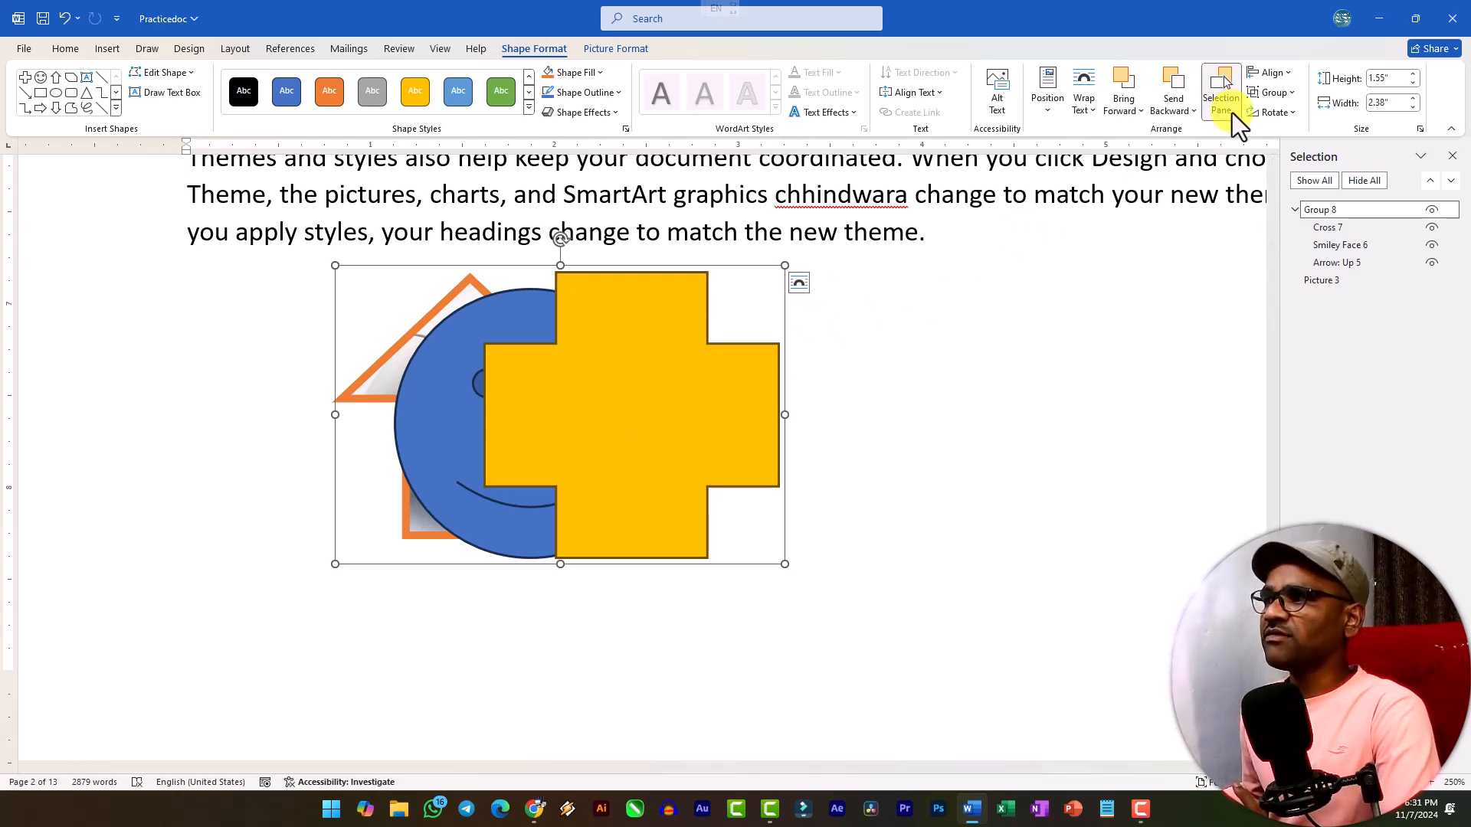
pyautogui.click(1276, 92)
pyautogui.click(1289, 137)
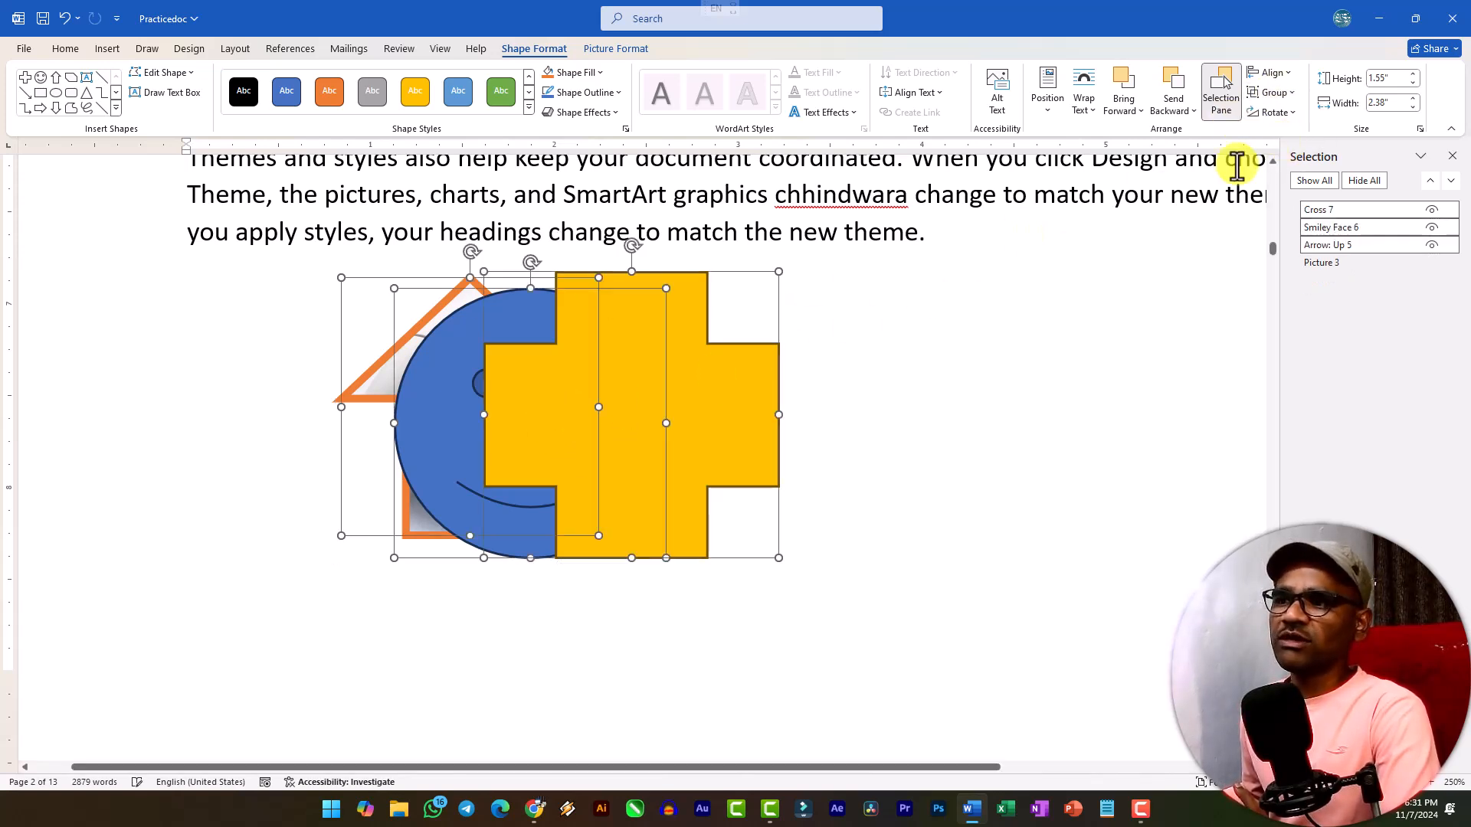
# Reselect the cross, smiley face and up arrow directly on the page, group them once more, and ungroup them.
pyautogui.click(797, 445)
pyautogui.click(729, 437)
pyautogui.keyDown('shift'); pyautogui.click(447, 421); pyautogui.keyUp('shift')
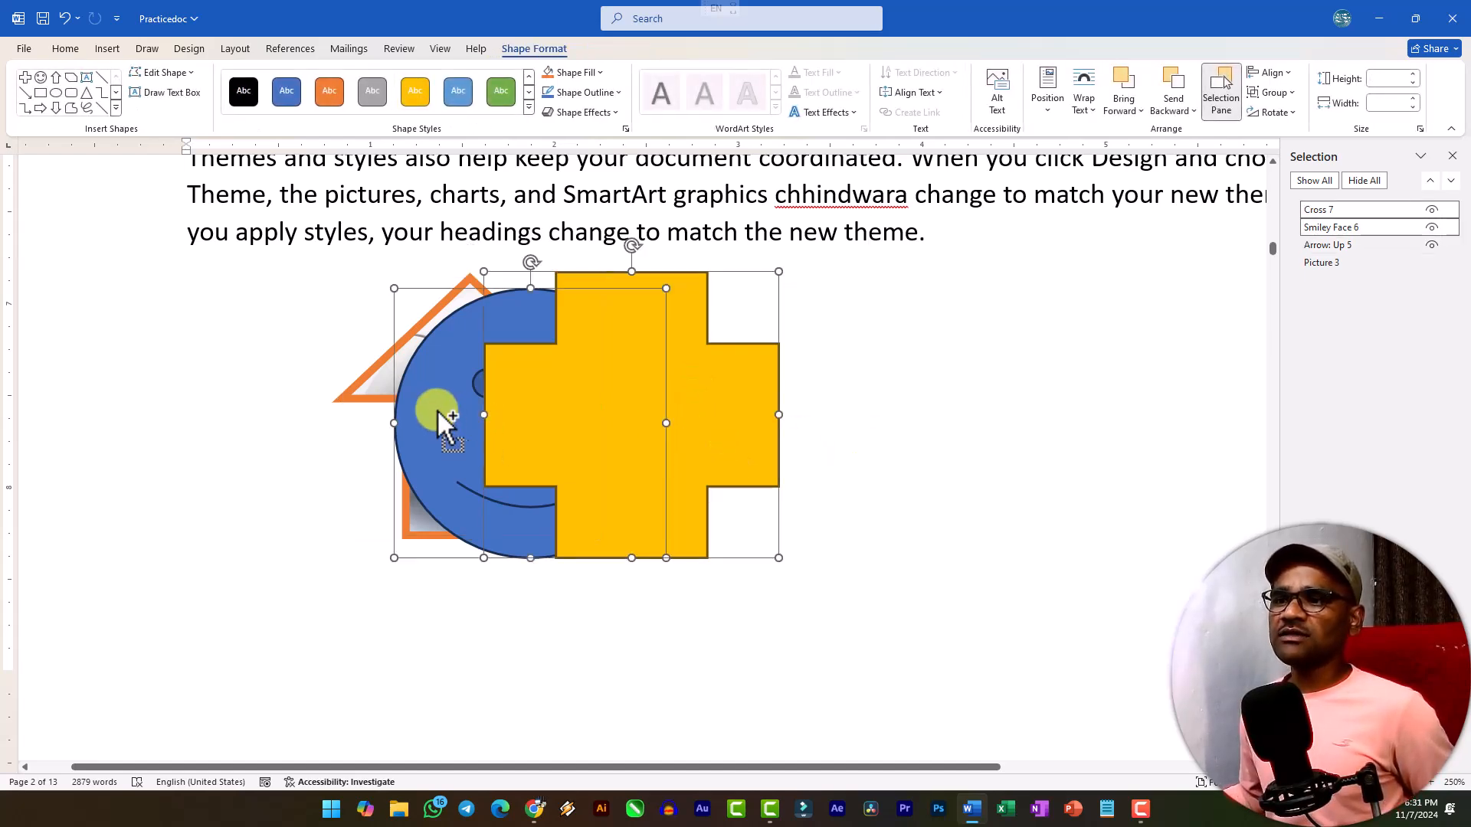
pyautogui.keyDown('shift'); pyautogui.click(387, 372); pyautogui.keyUp('shift')
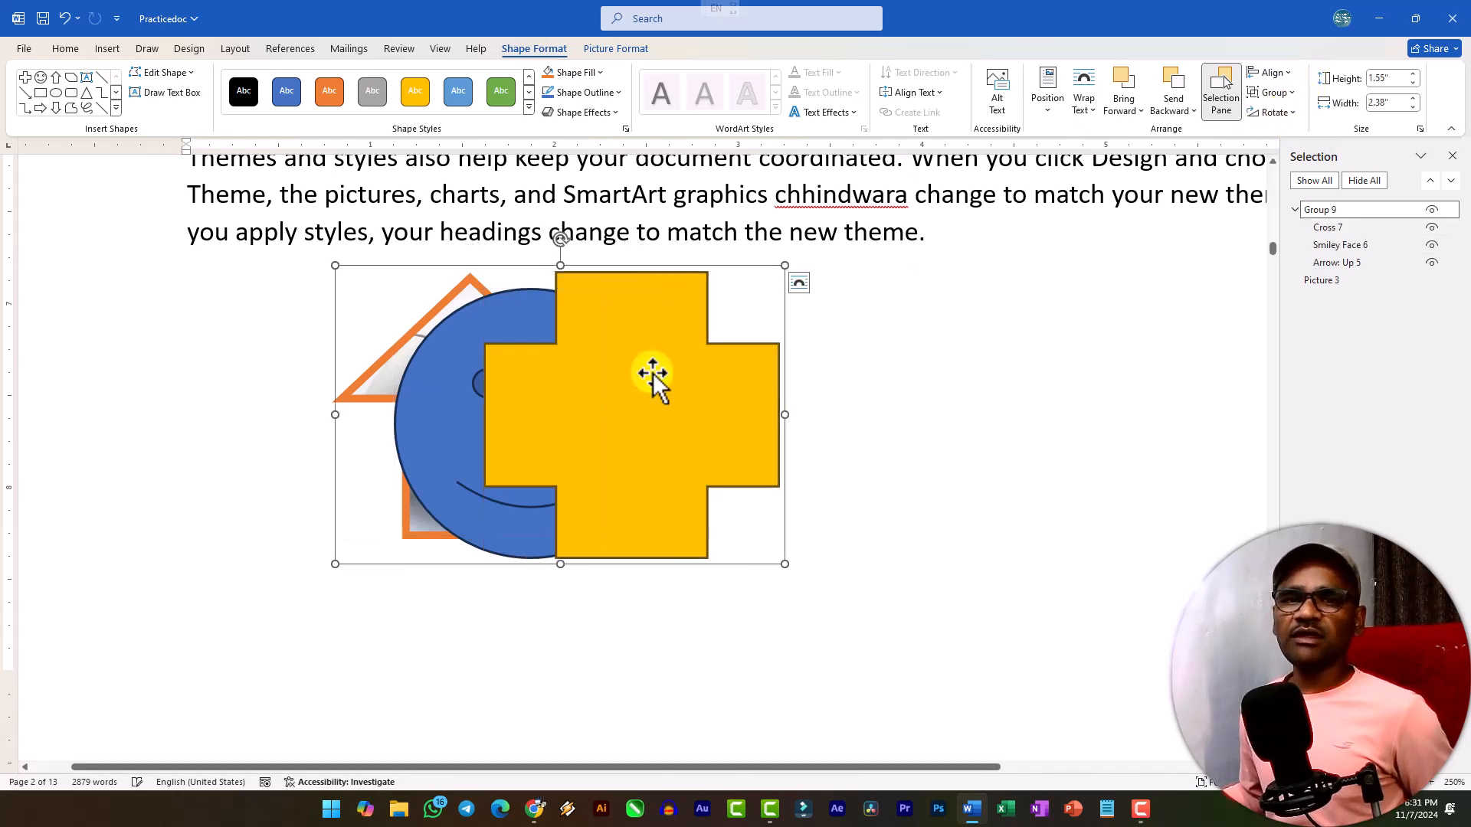
pyautogui.click(1278, 98)
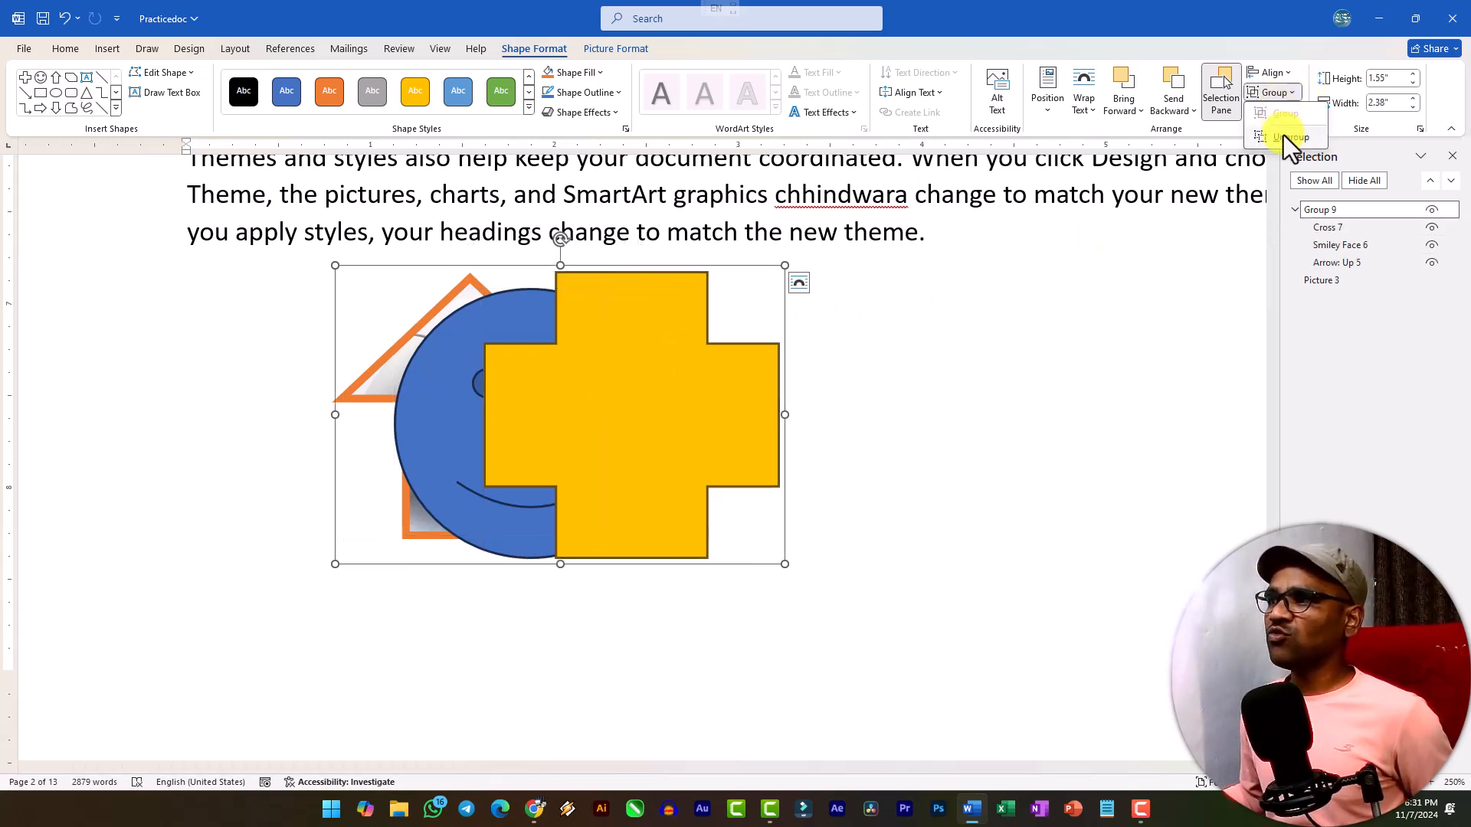
pyautogui.click(1284, 135)
# Try aligning the three selected shapes with Align Center.
pyautogui.click(1285, 76)
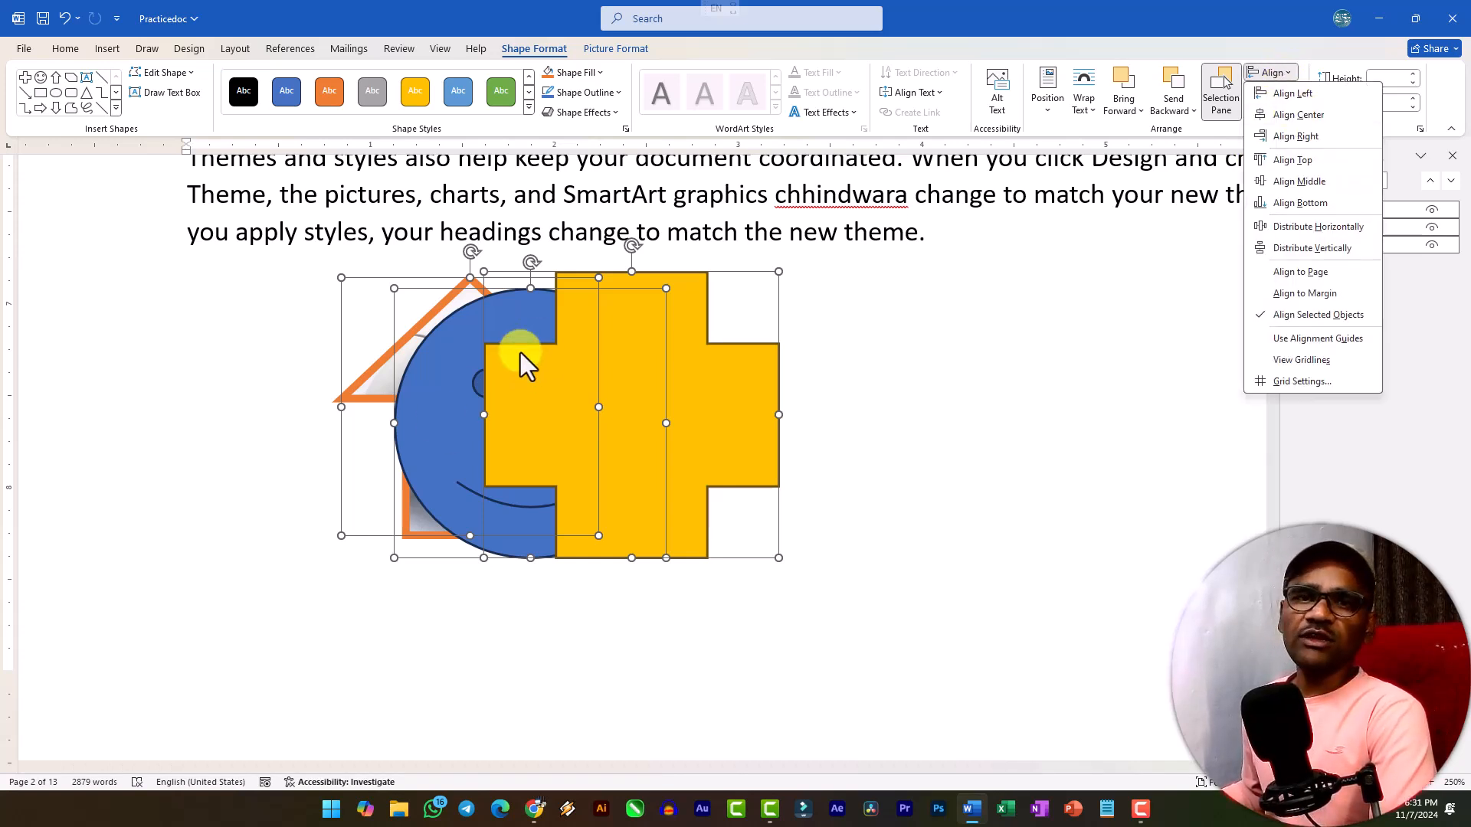
pyautogui.click(1301, 119)
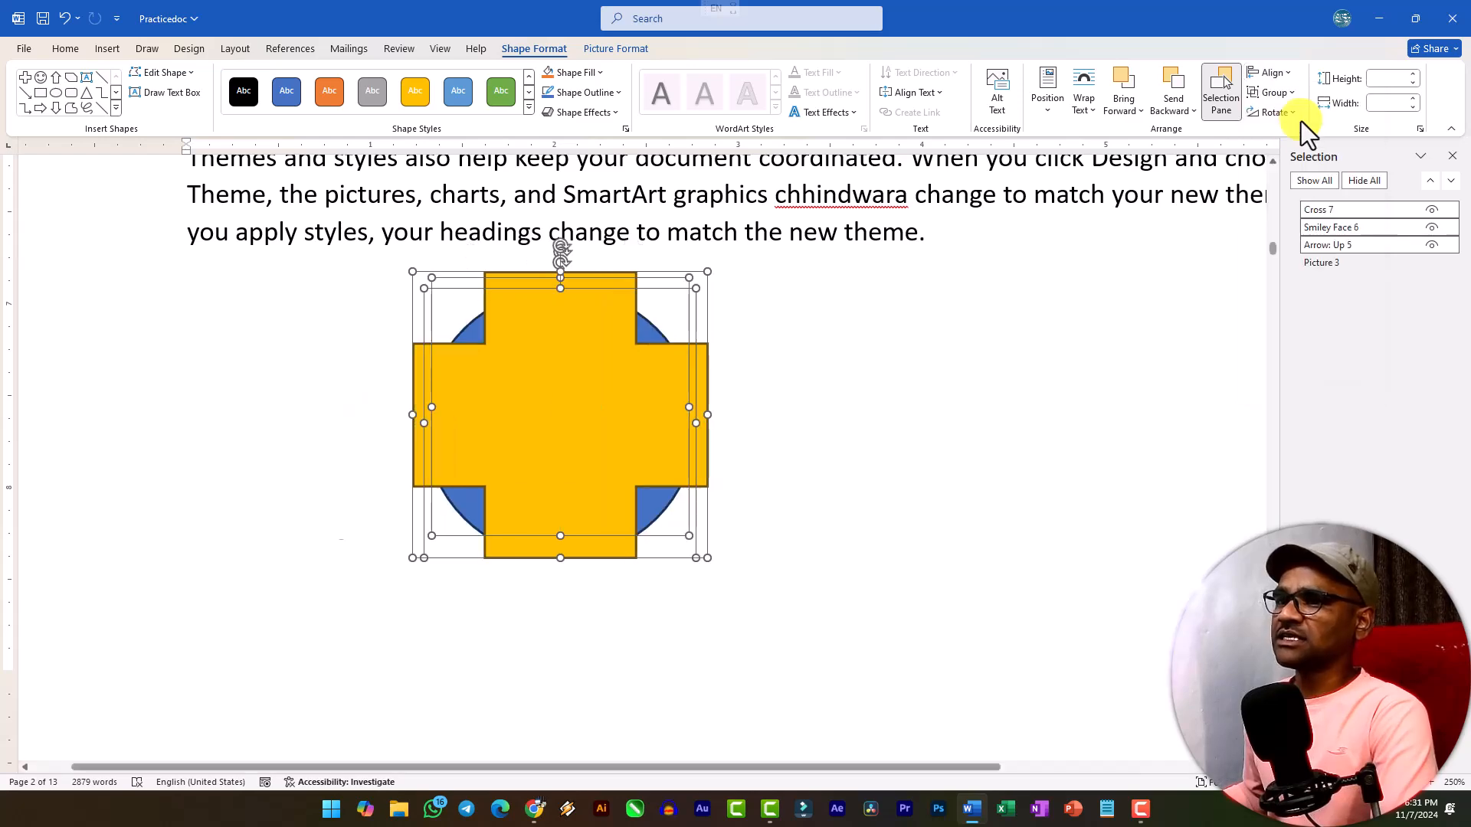
# Move the gold cross and the smiley face downward so the shapes are staggered, and align all three shapes with Align Middle.
pyautogui.moveTo(513, 481); pyautogui.dragTo(693, 602)
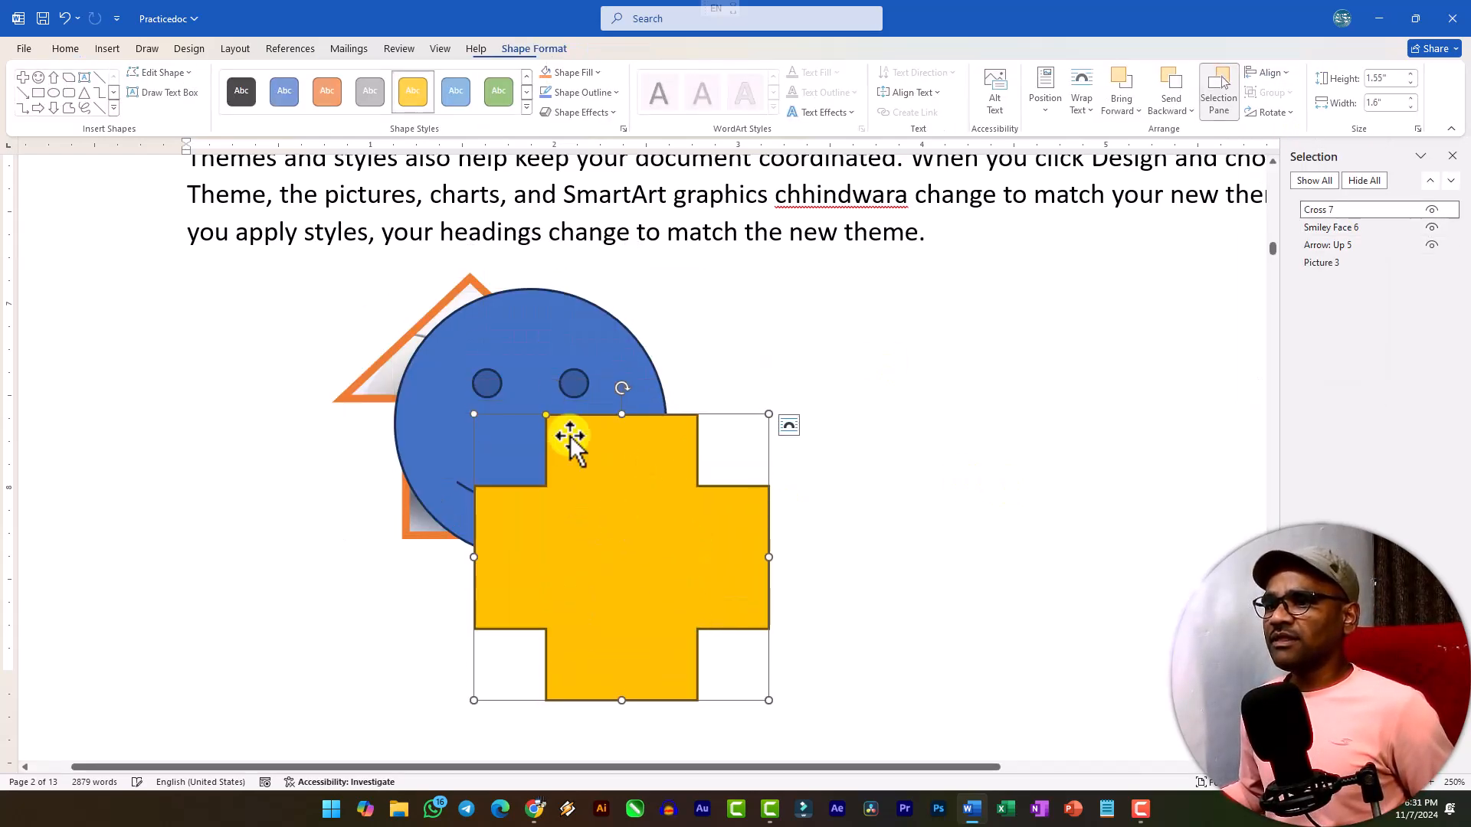
pyautogui.moveTo(571, 383); pyautogui.dragTo(566, 422)
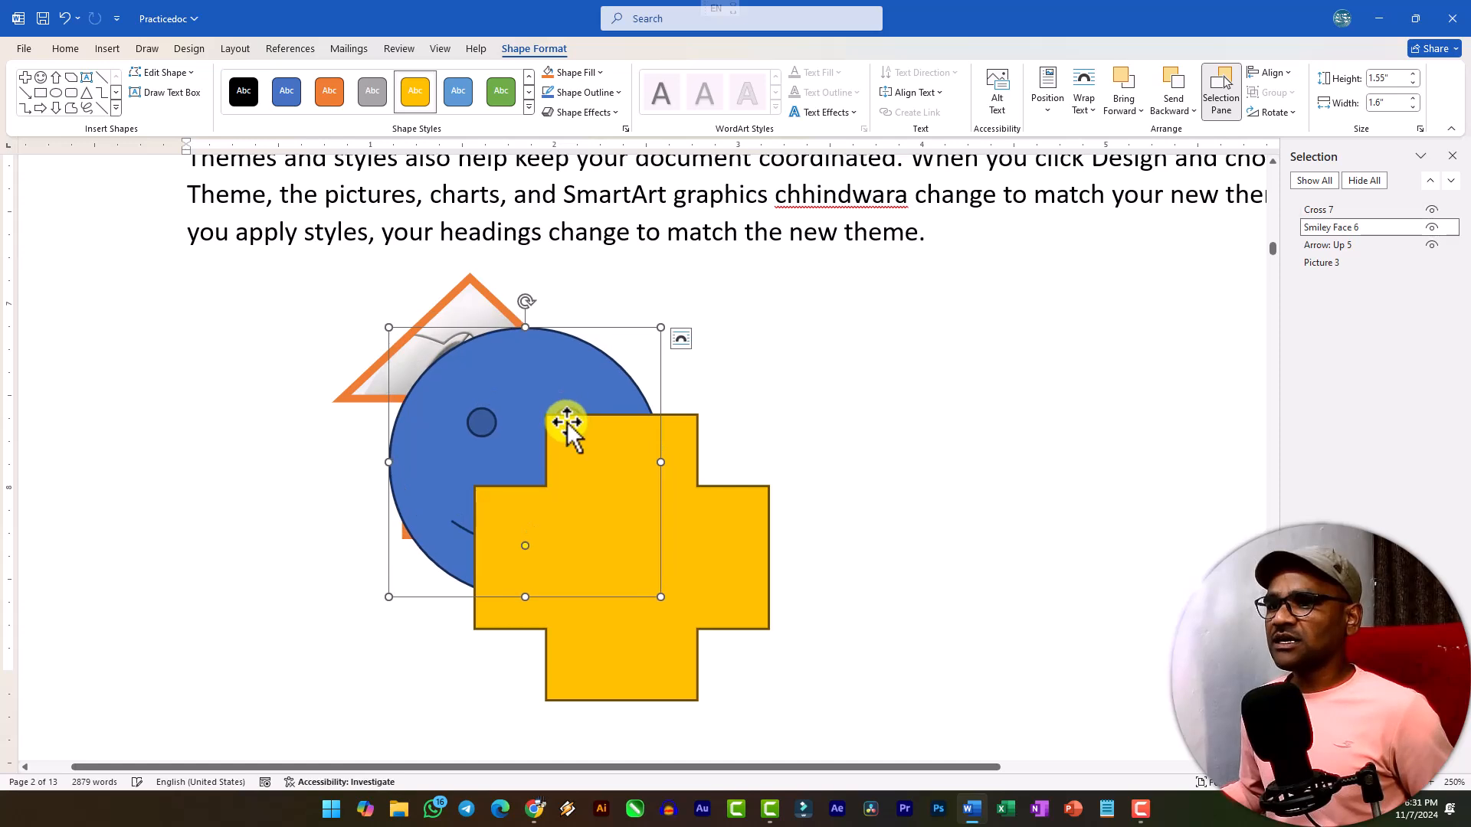
pyautogui.keyDown('shift'); pyautogui.click(469, 323); pyautogui.keyUp('shift')
pyautogui.keyDown('shift'); pyautogui.click(693, 535); pyautogui.keyUp('shift')
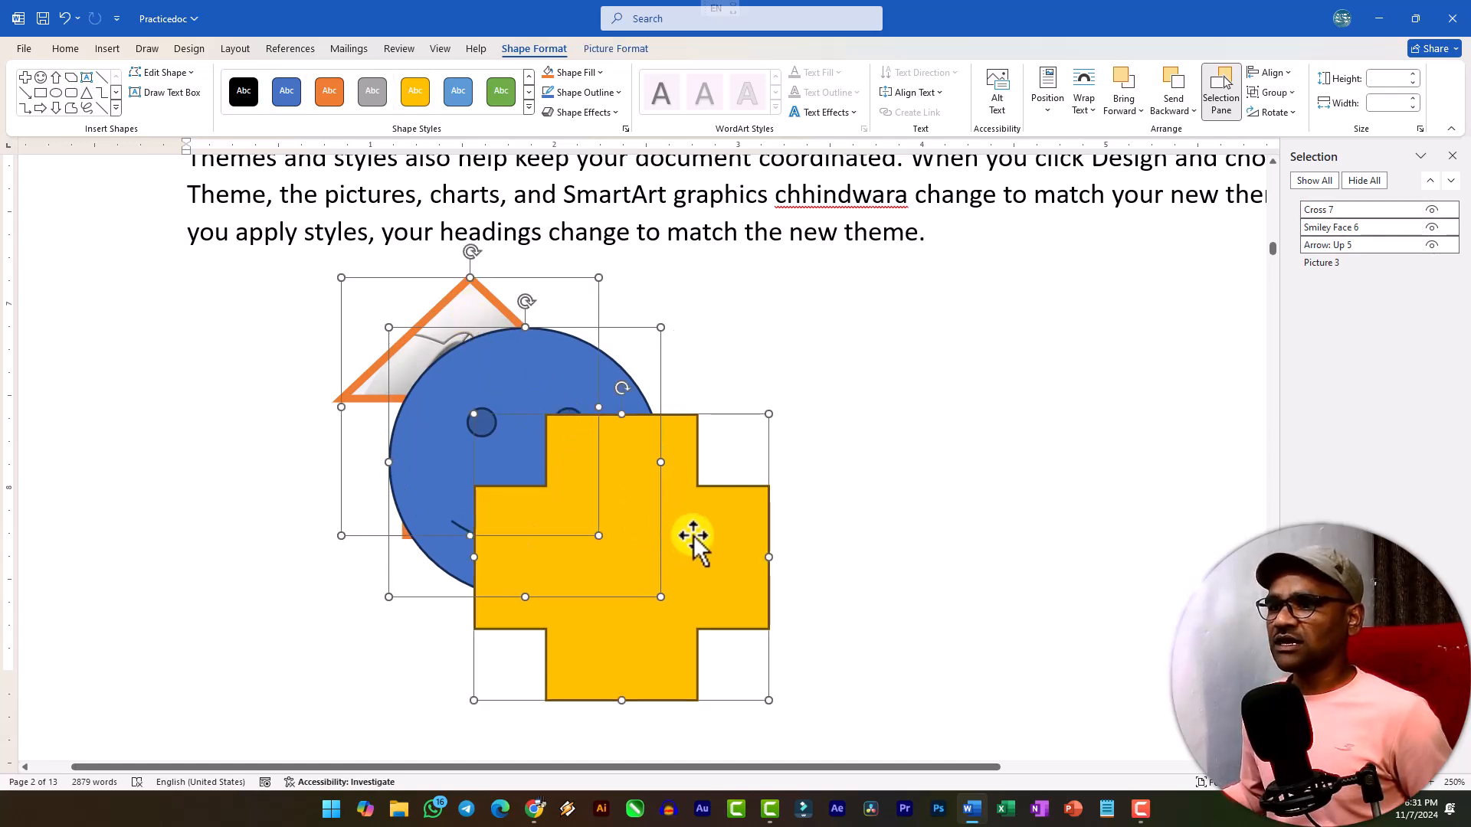
pyautogui.click(1273, 73)
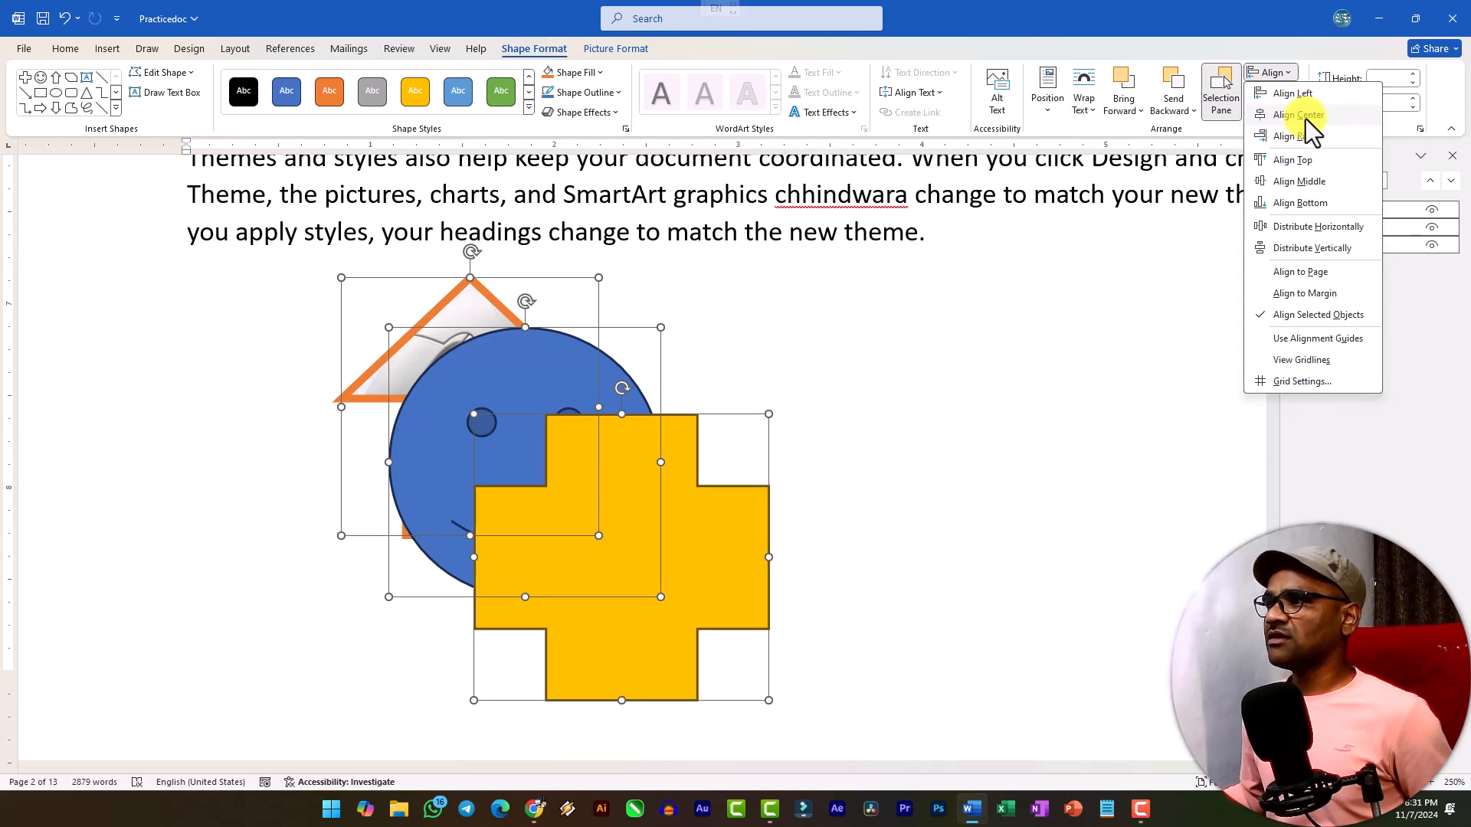
pyautogui.click(1314, 184)
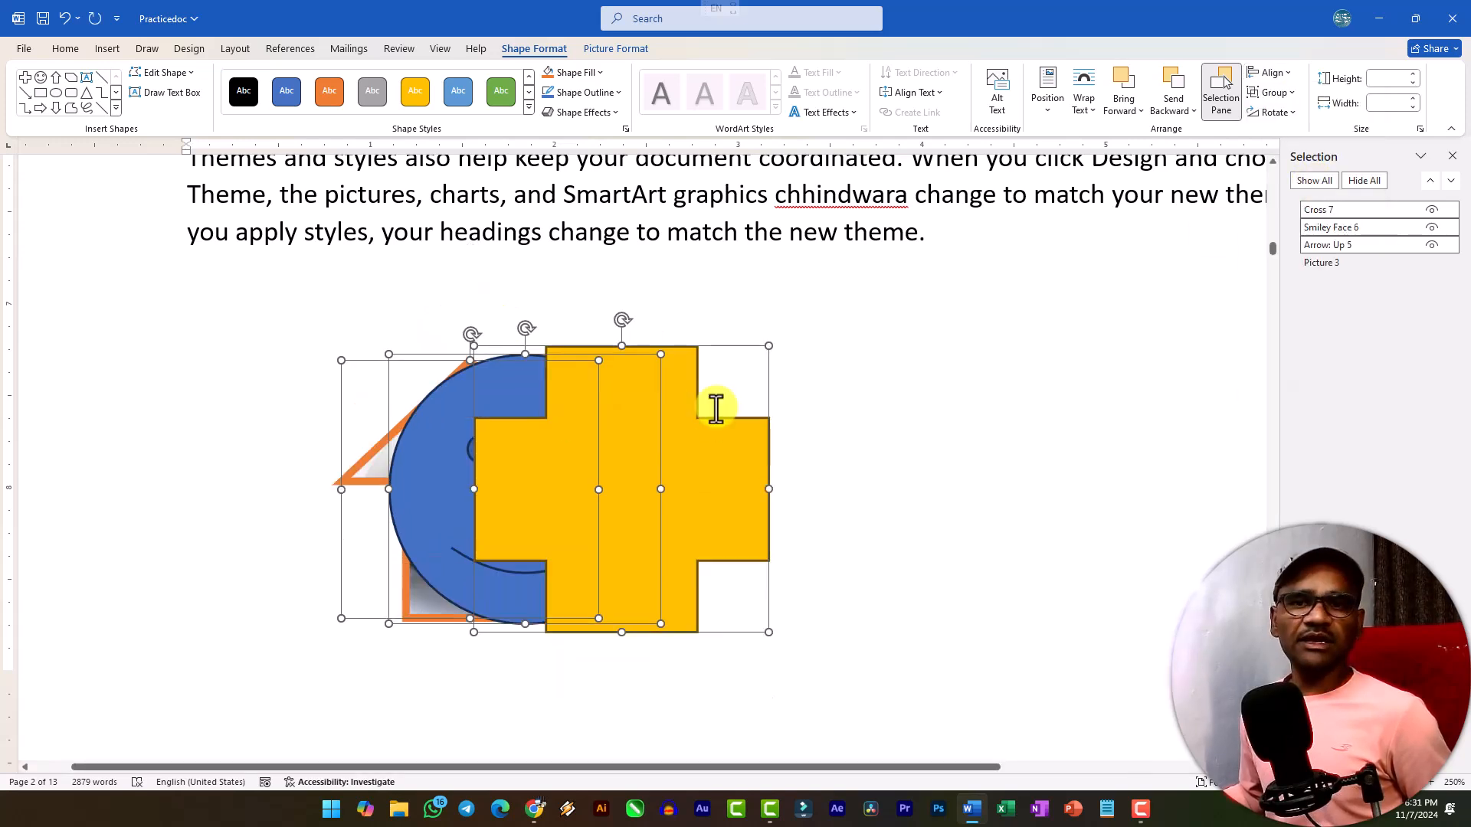
# Apply Align Center to the three shapes, undo it, and review the available alignment options.
pyautogui.click(1271, 73)
pyautogui.click(1298, 116)
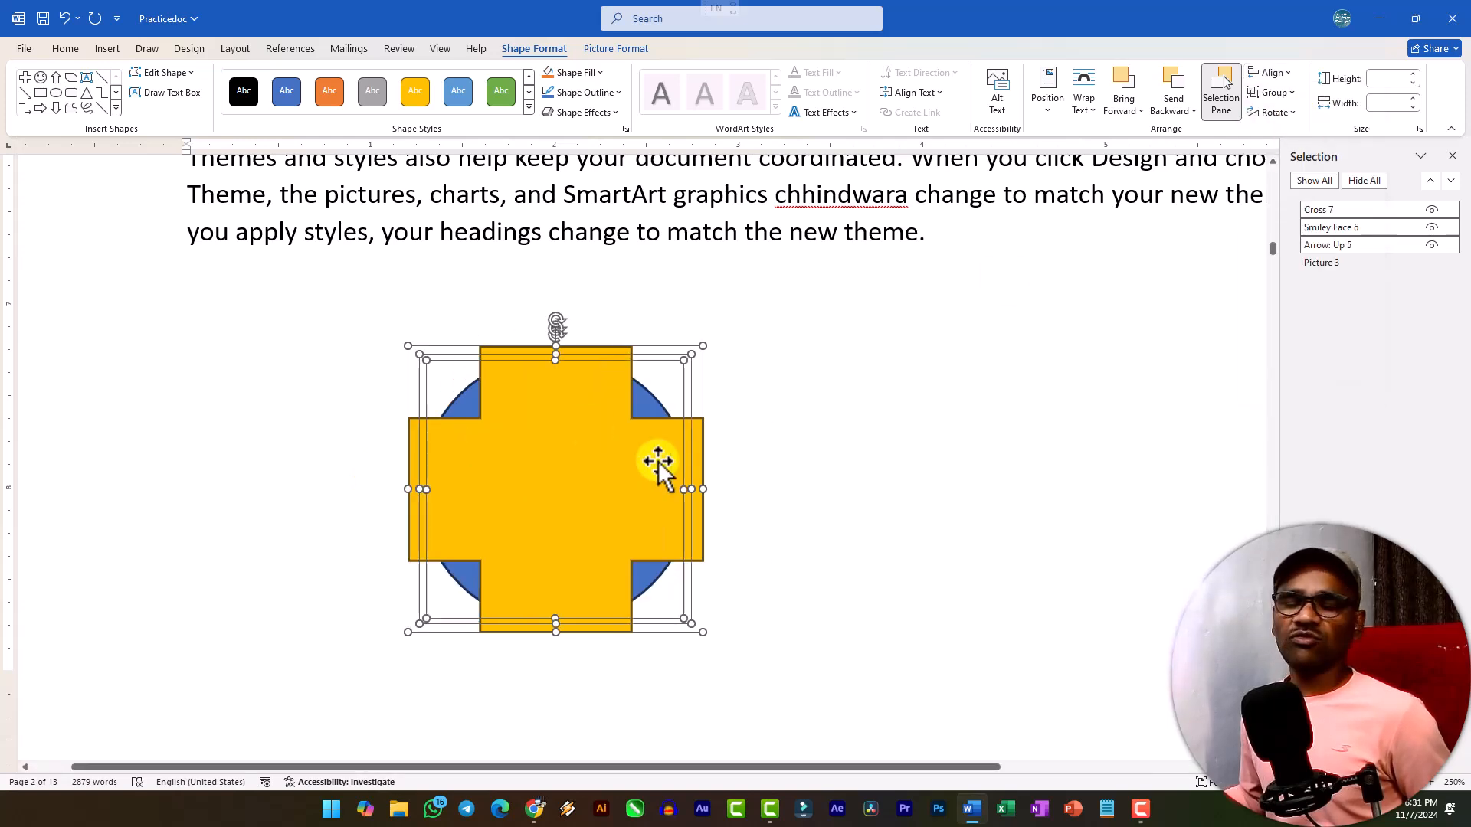
pyautogui.hotkey('ctrl', 'z')
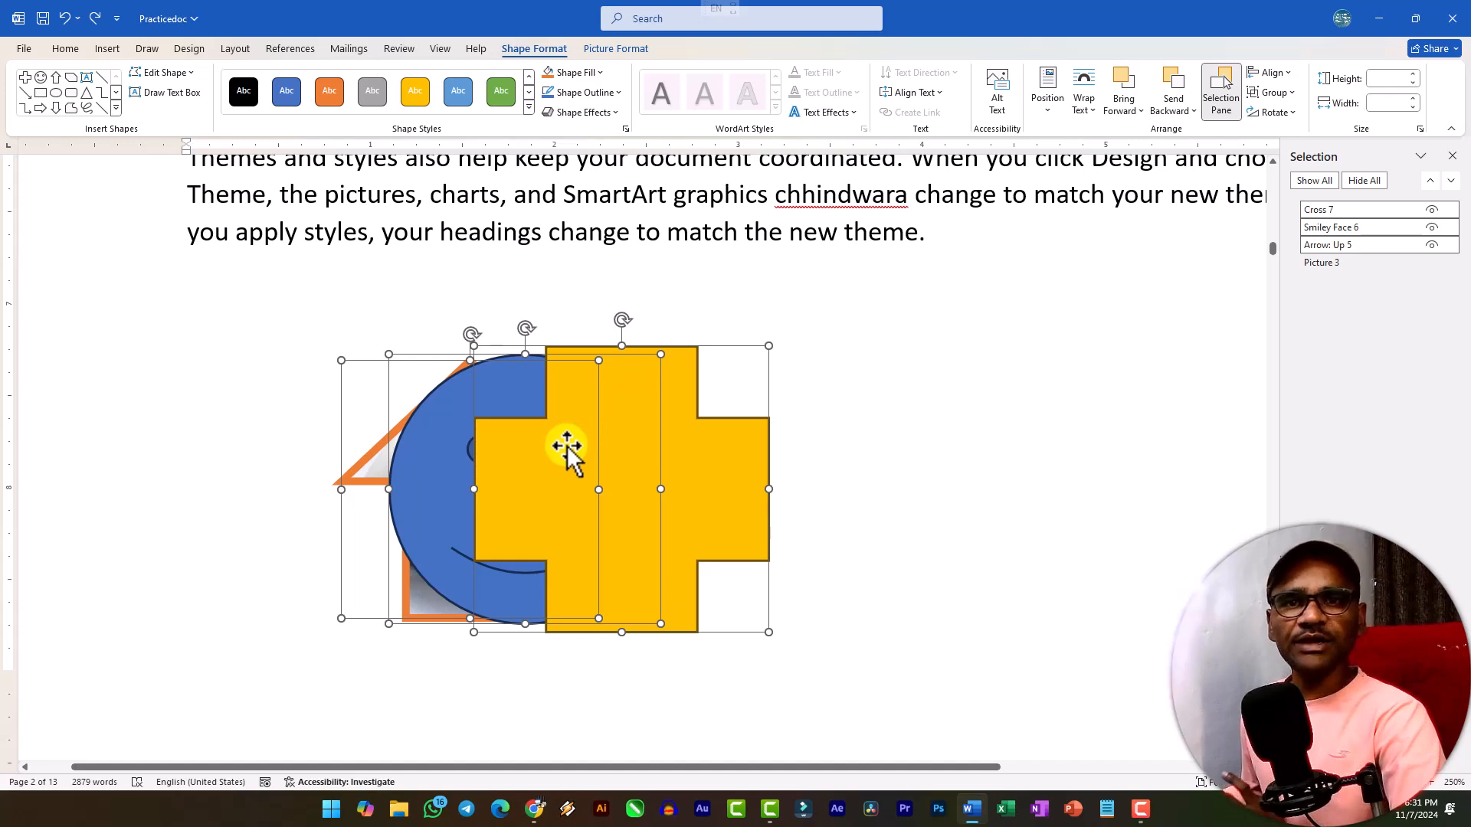
pyautogui.click(1284, 77)
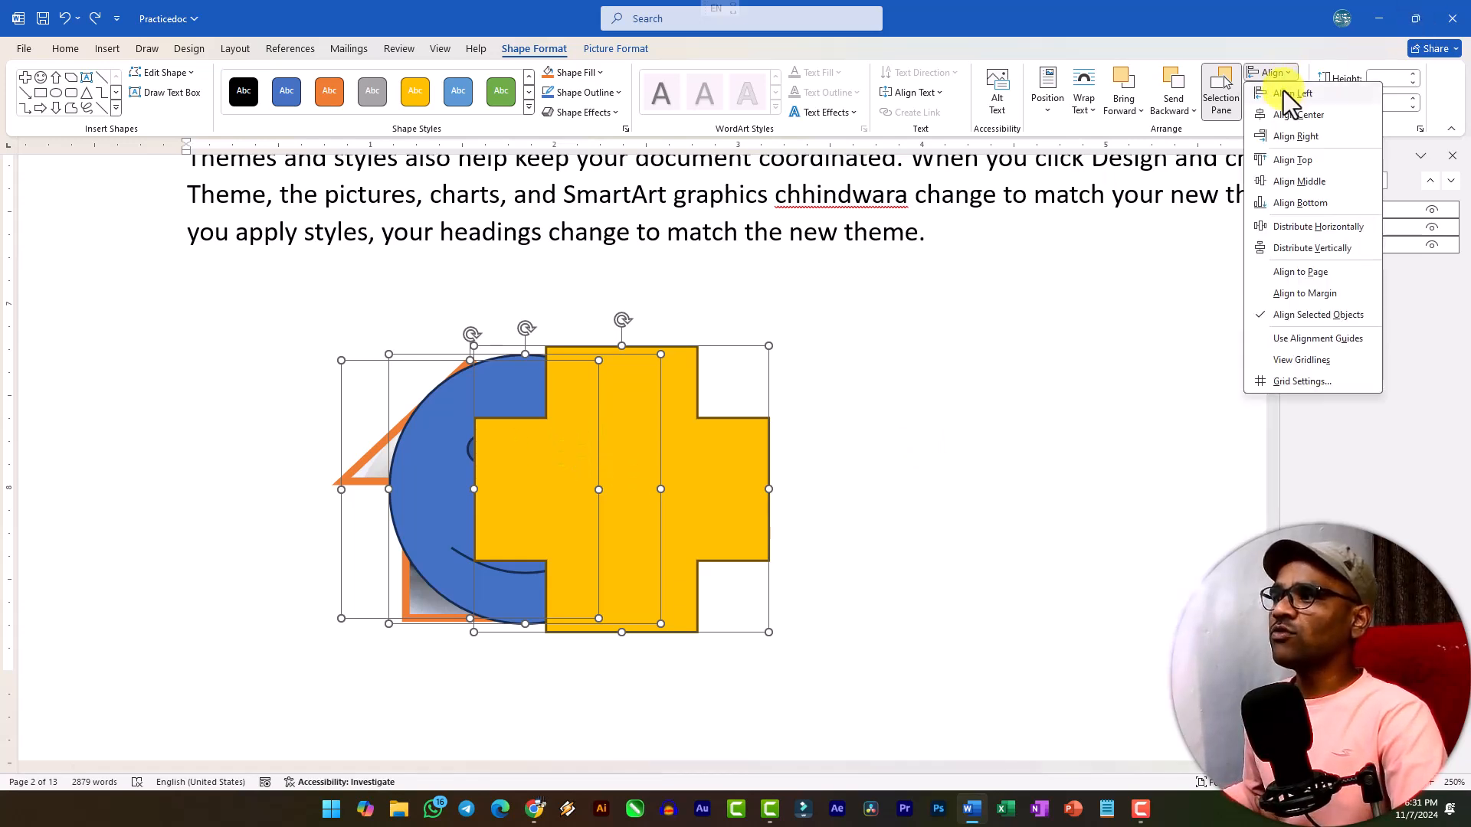
pyautogui.click(1290, 80)
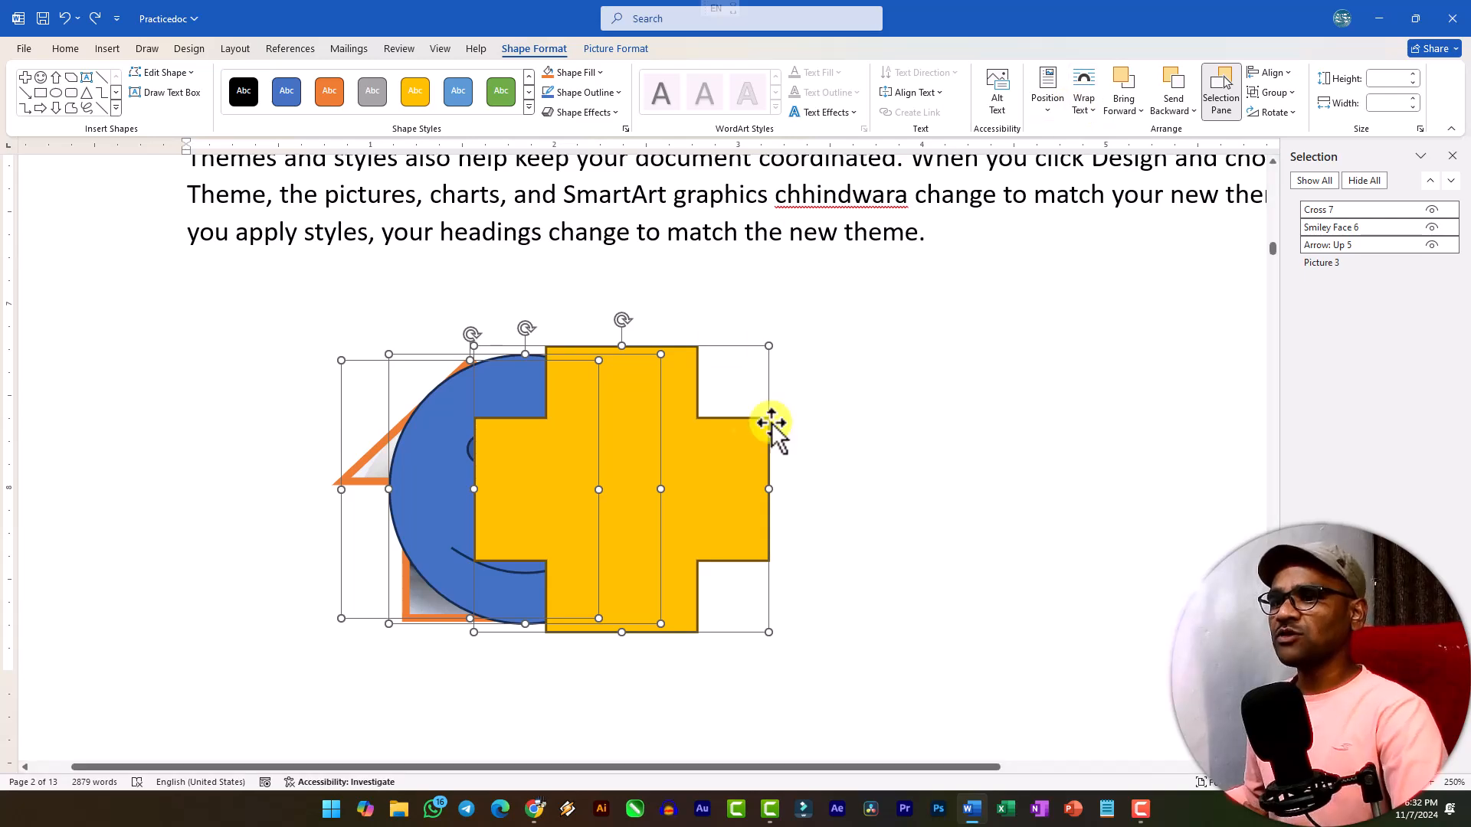
# Select the gold cross and smiley face together and review the grouping and ordering options offered for them.
pyautogui.click(895, 446)
pyautogui.click(705, 453)
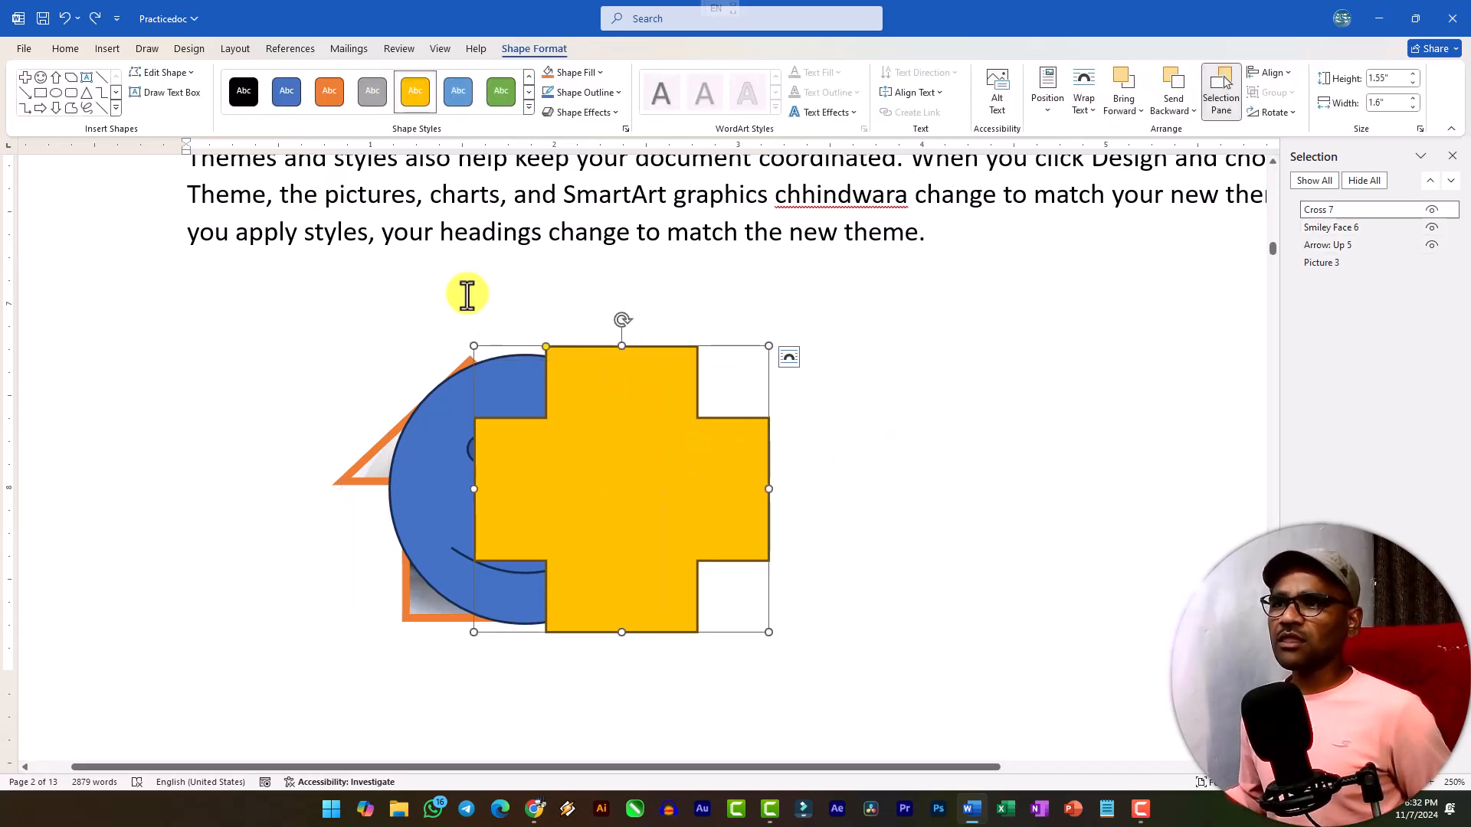
pyautogui.keyDown('ctrl'); pyautogui.click(425, 435); pyautogui.keyUp('ctrl')
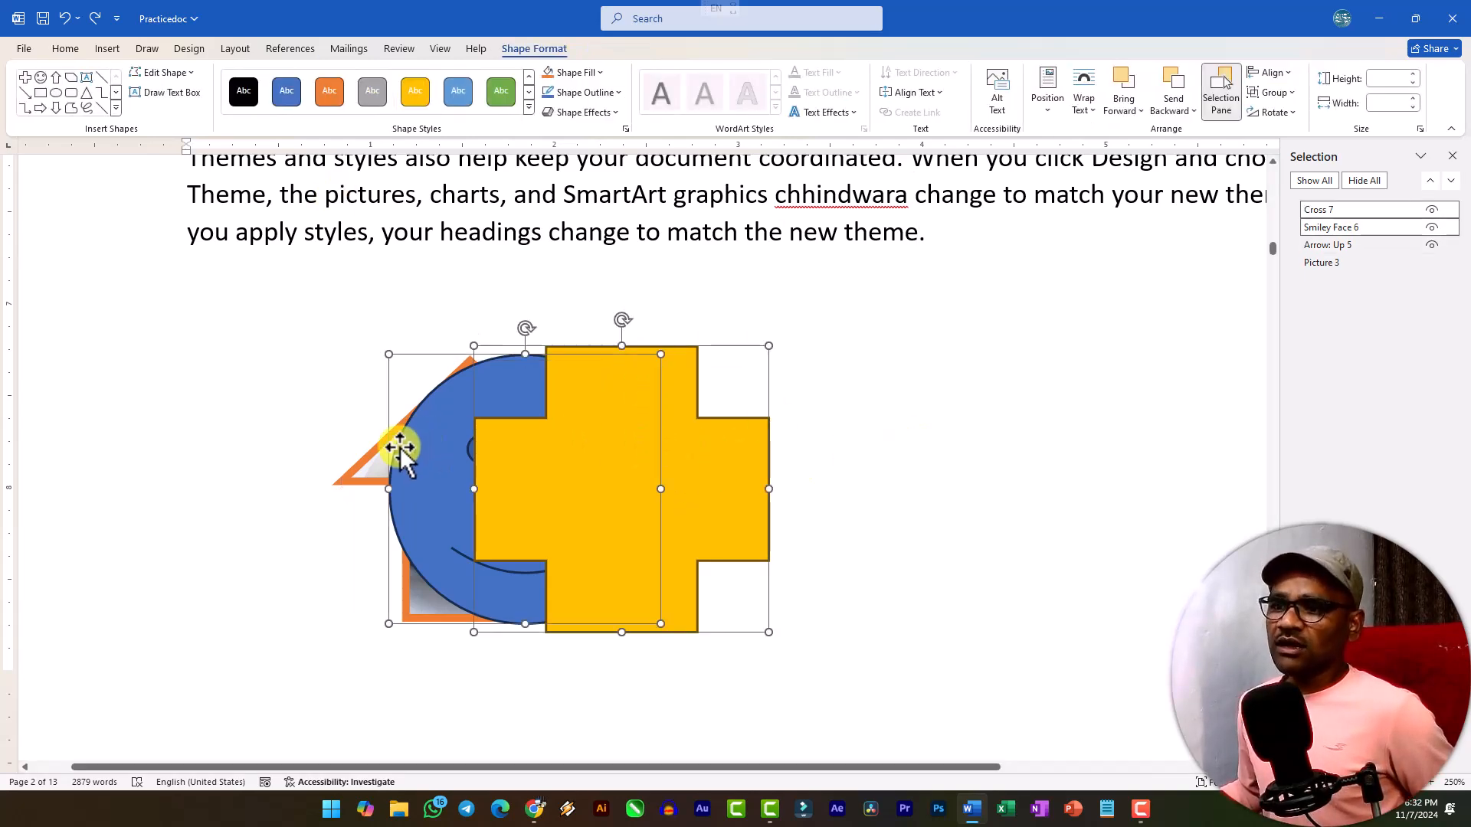
pyautogui.rightClick(587, 436)
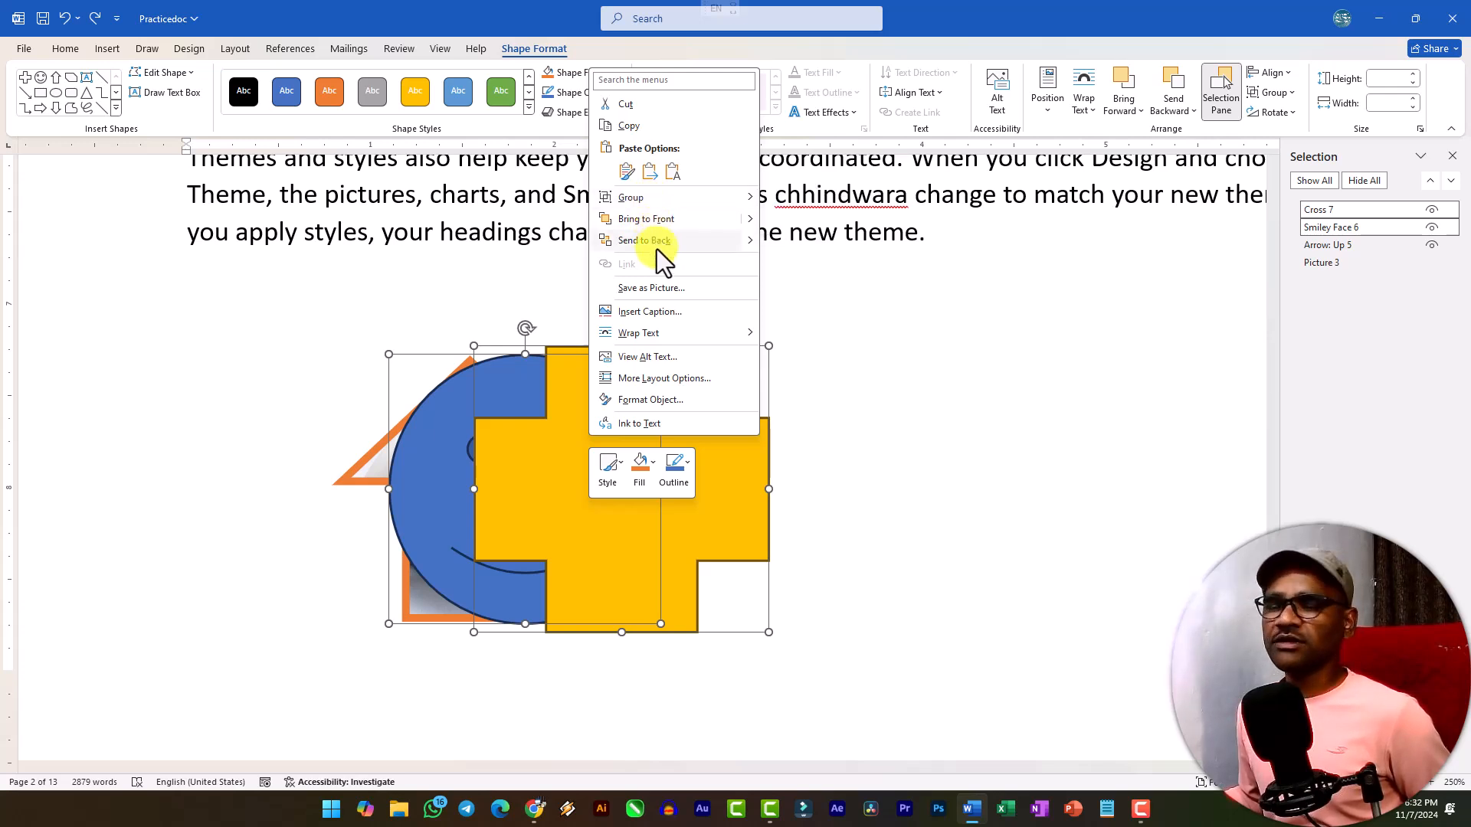
pyautogui.click(951, 330)
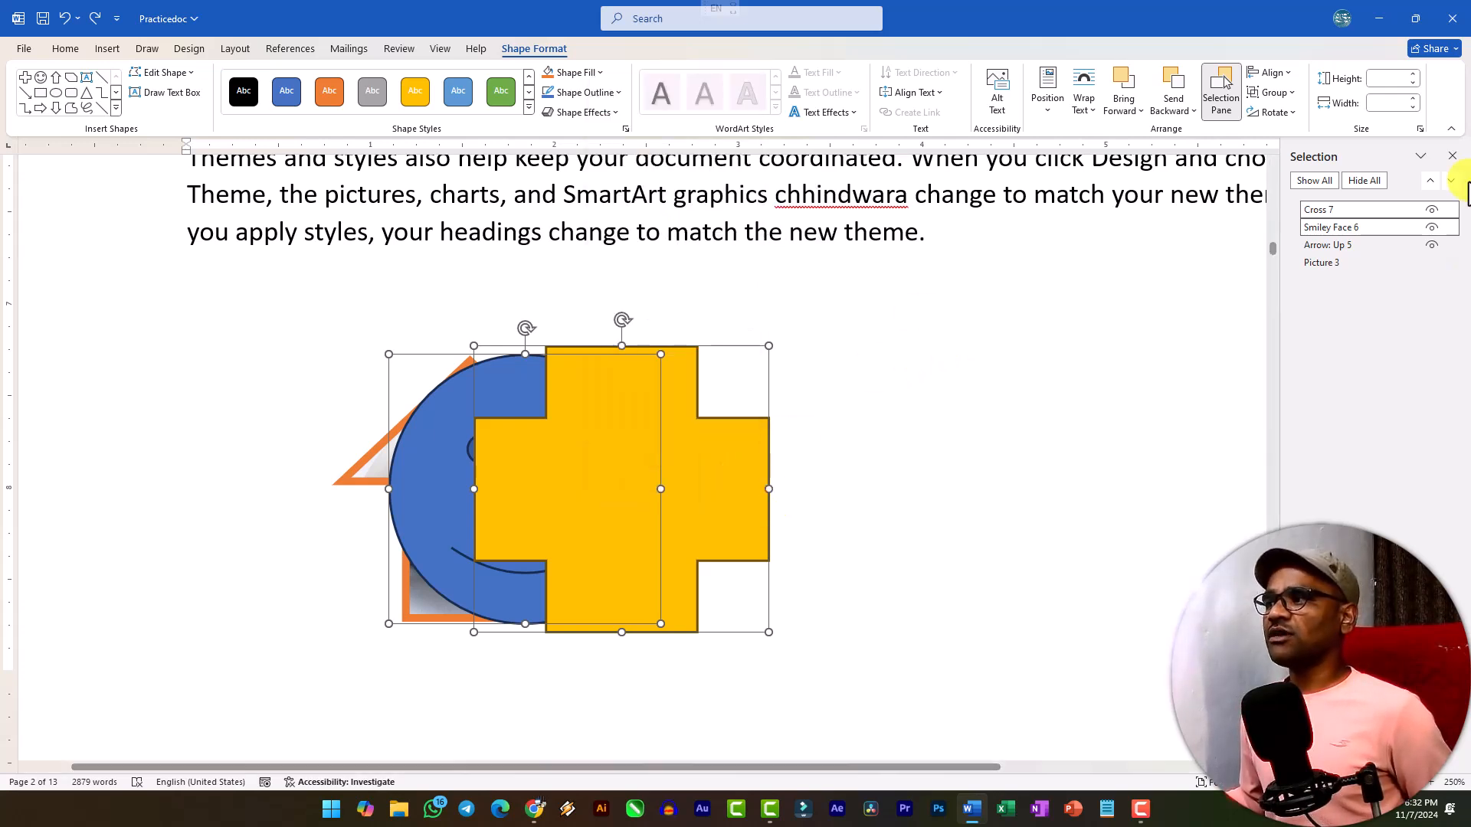
# Close the Selection pane, select only the gold cross, and show the commands for inserting objects.
pyautogui.click(1453, 155)
pyautogui.click(853, 493)
pyautogui.click(659, 473)
pyautogui.click(108, 52)
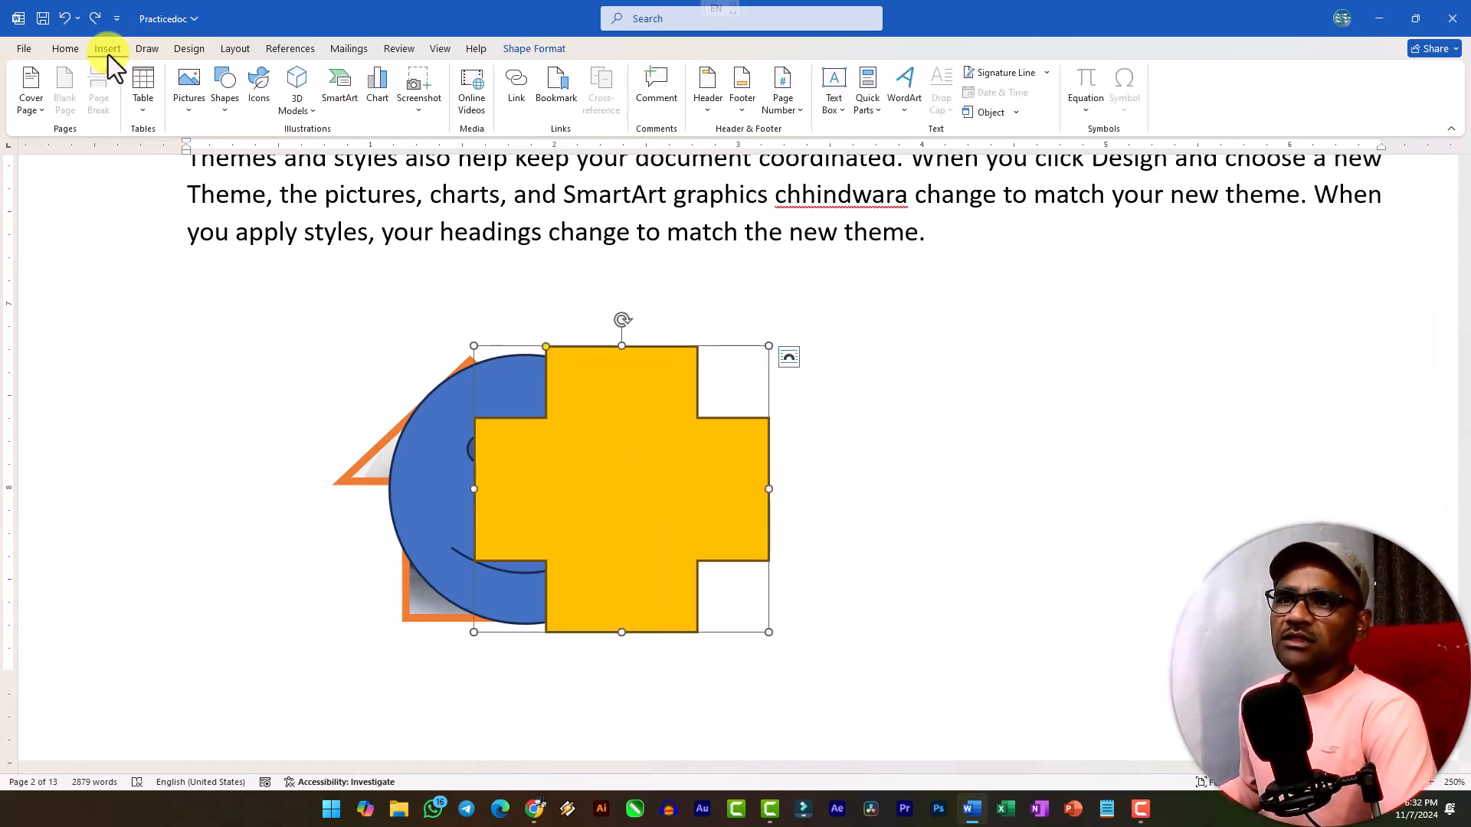
# Deselect the gold cross and place the insertion point on a blank page near the end of the document.
pyautogui.scroll(-10, 408, 331)
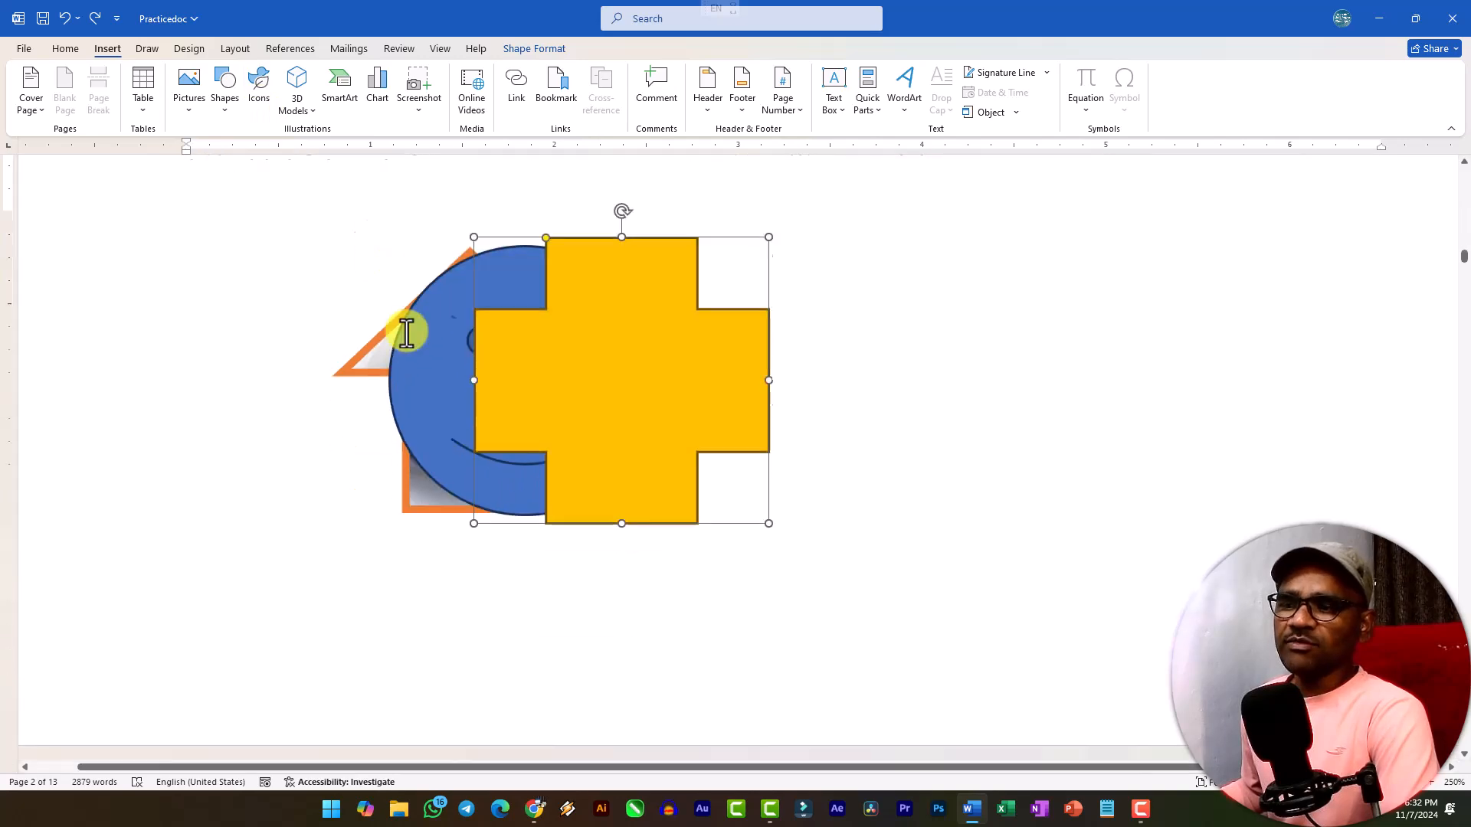
pyautogui.scroll(10, 423, 341)
pyautogui.scroll(-5, 421, 338)
pyautogui.scroll(5, 430, 341)
pyautogui.press('Escape')
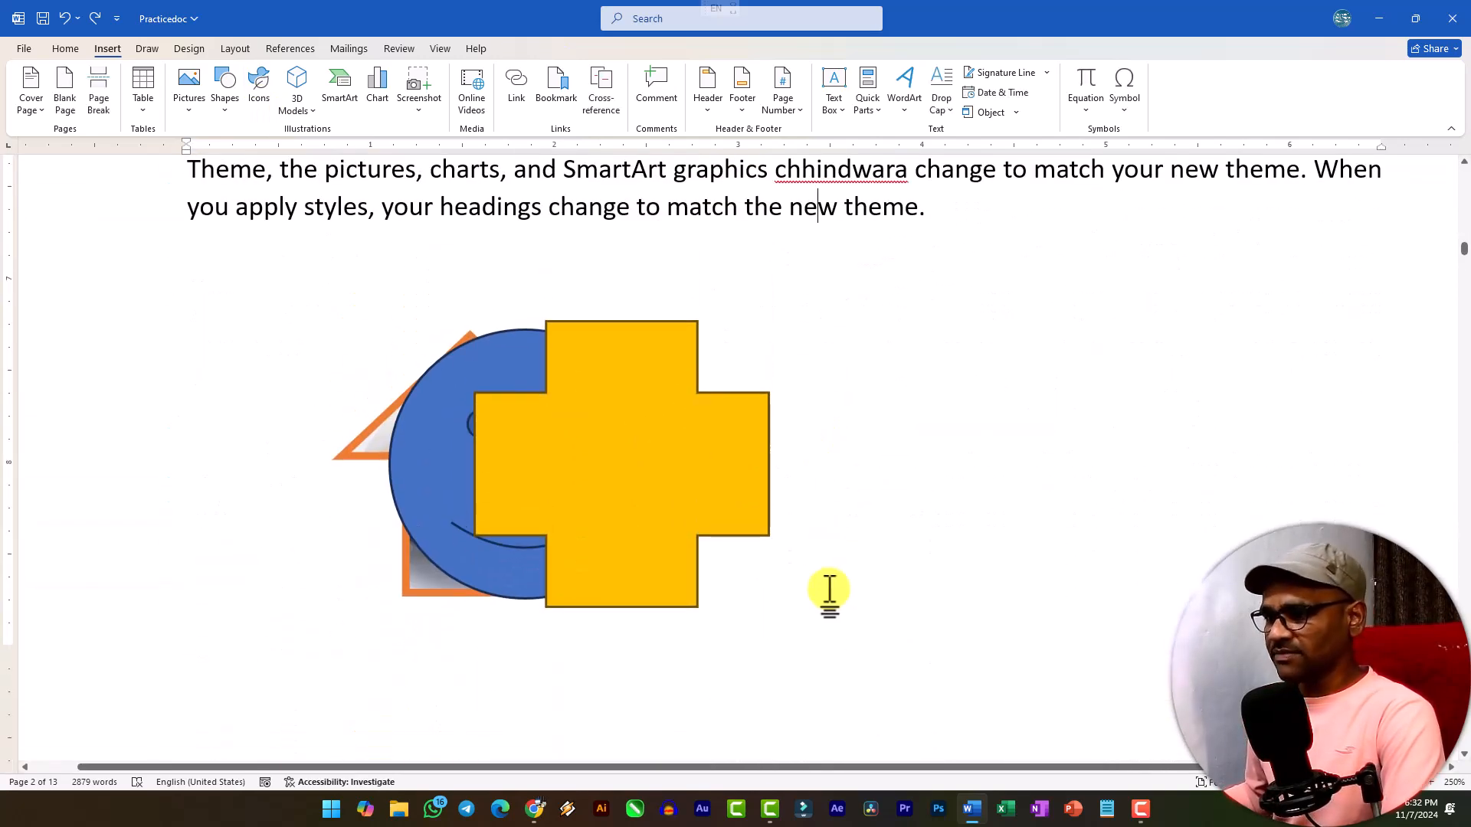
pyautogui.scroll(4, 714, 435)
pyautogui.click(940, 593)
pyautogui.press('Return')
pyautogui.scroll(-15, 325, 368)
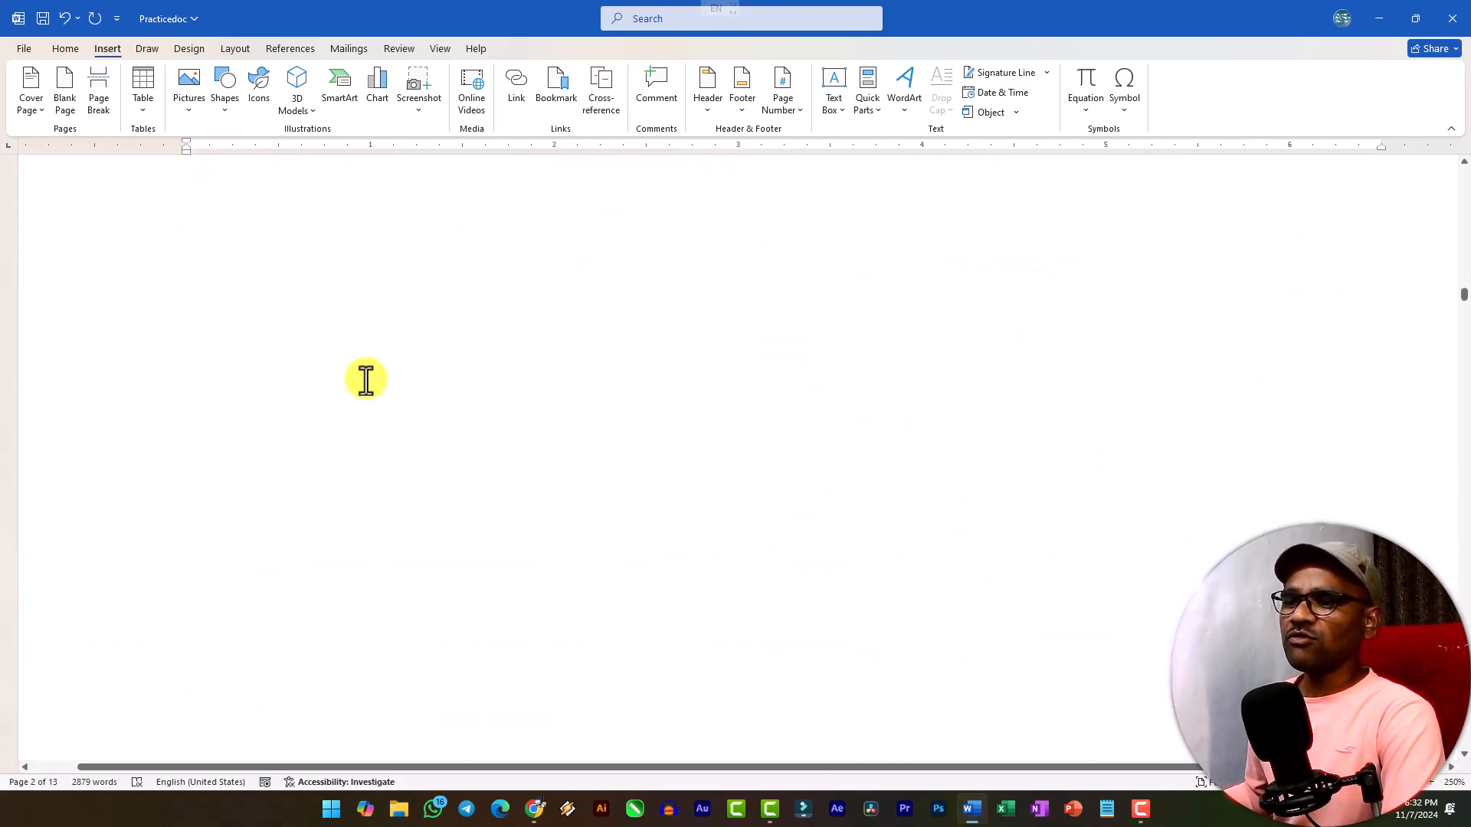
pyautogui.scroll(-20, 383, 375)
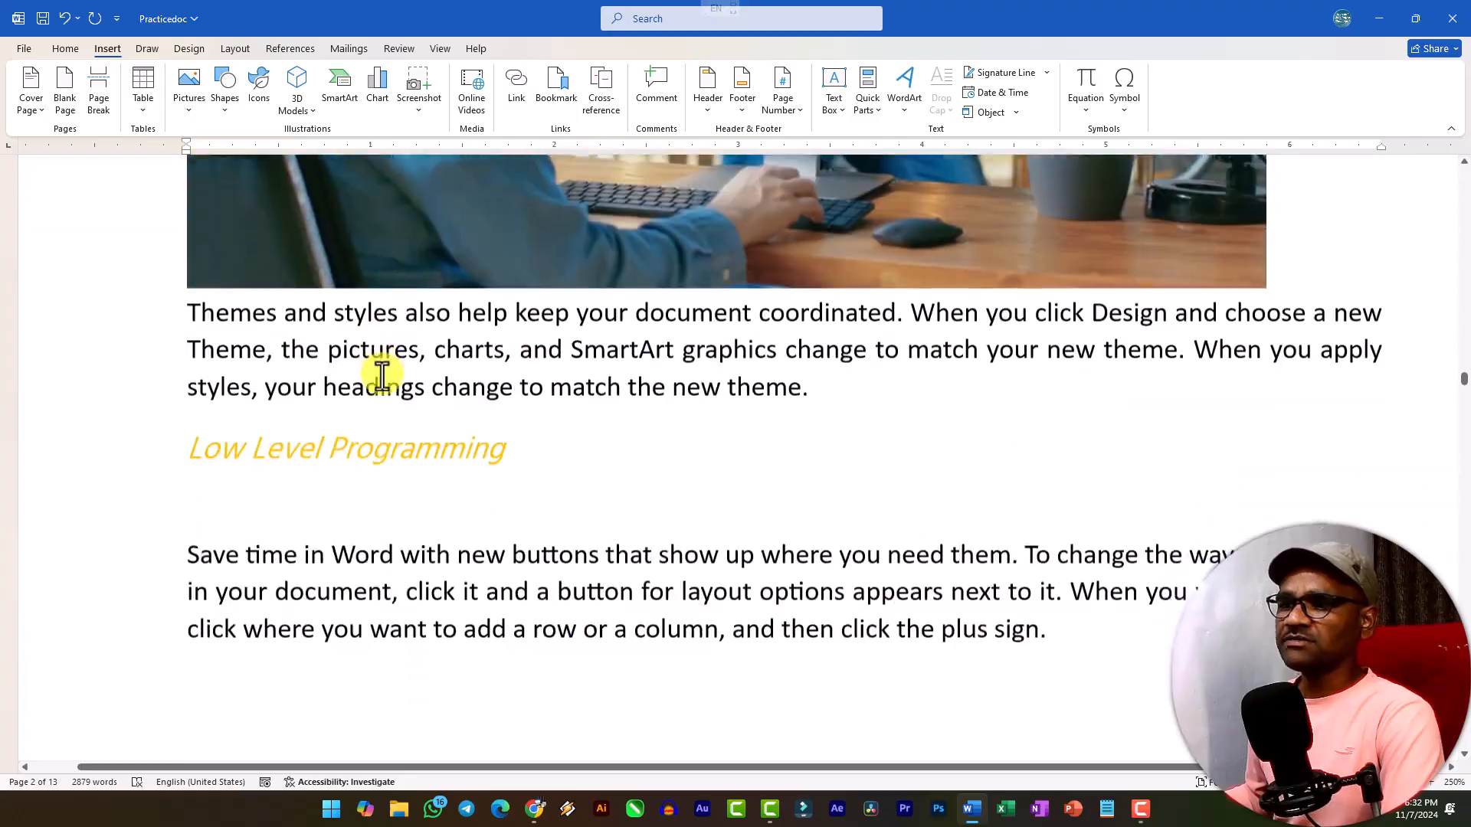
pyautogui.scroll(-20, 384, 375)
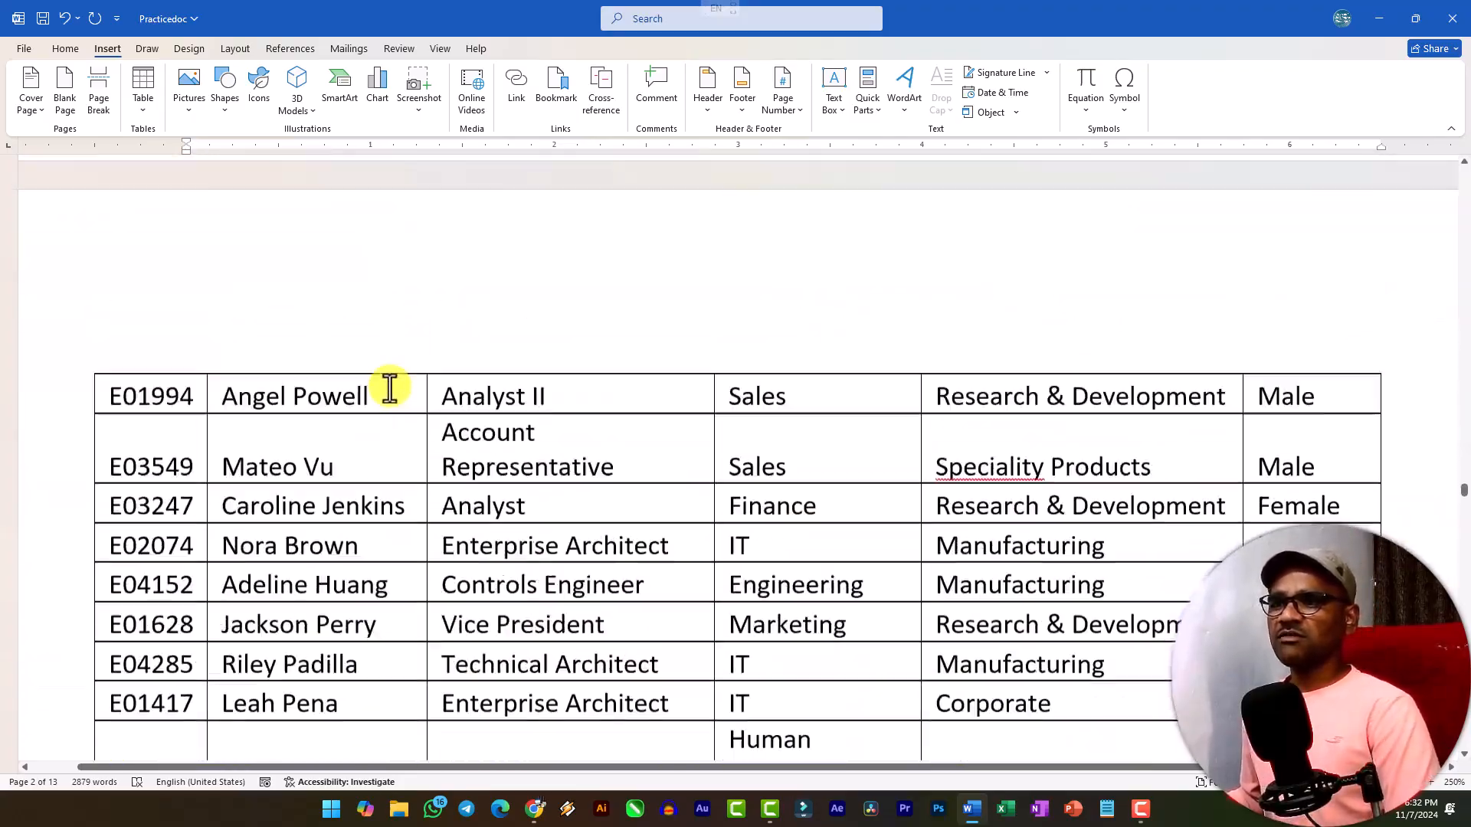
pyautogui.scroll(-20, 392, 387)
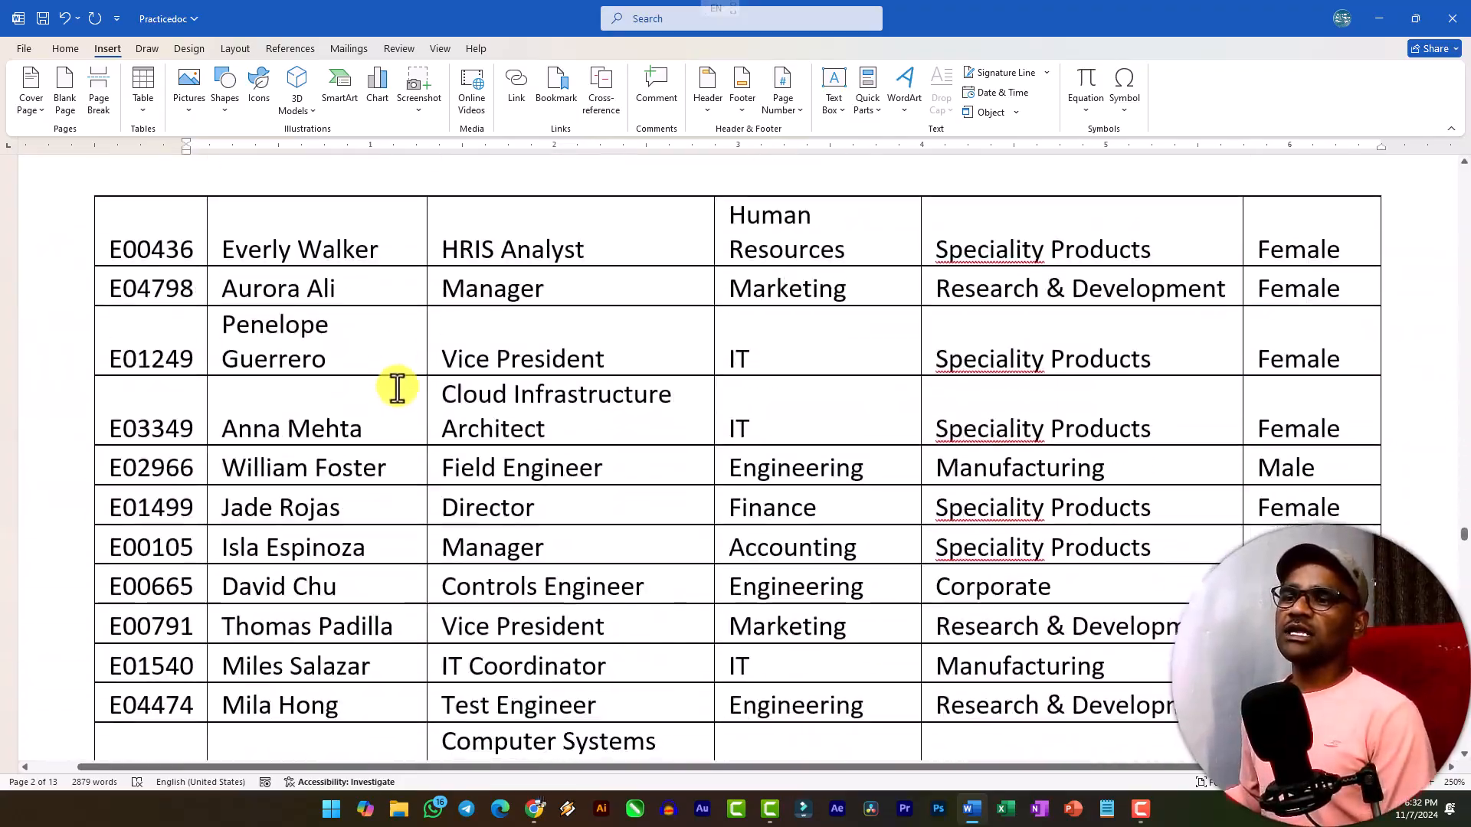
pyautogui.scroll(-20, 391, 383)
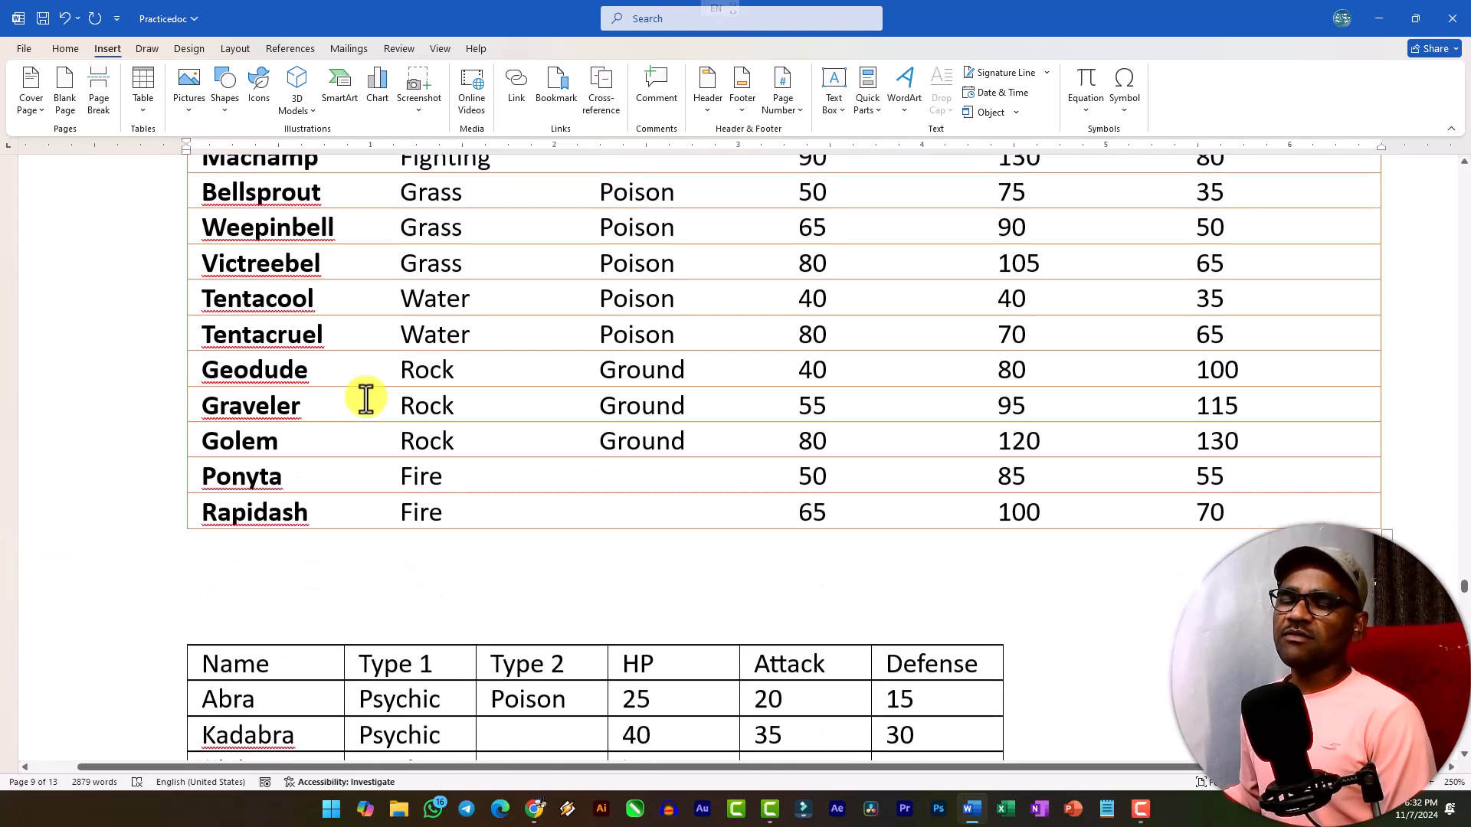
pyautogui.scroll(-15, 371, 396)
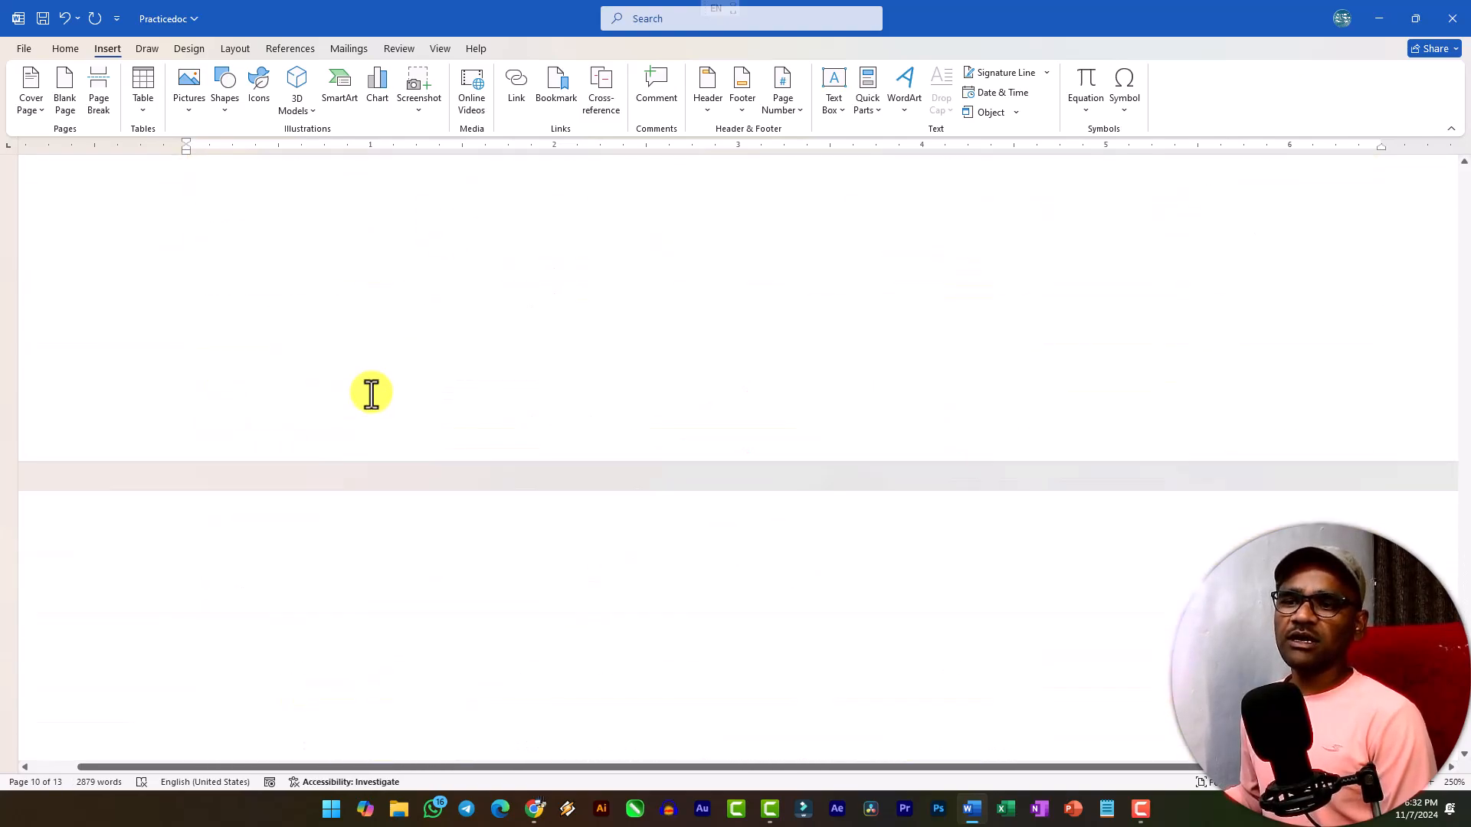
pyautogui.click(354, 462)
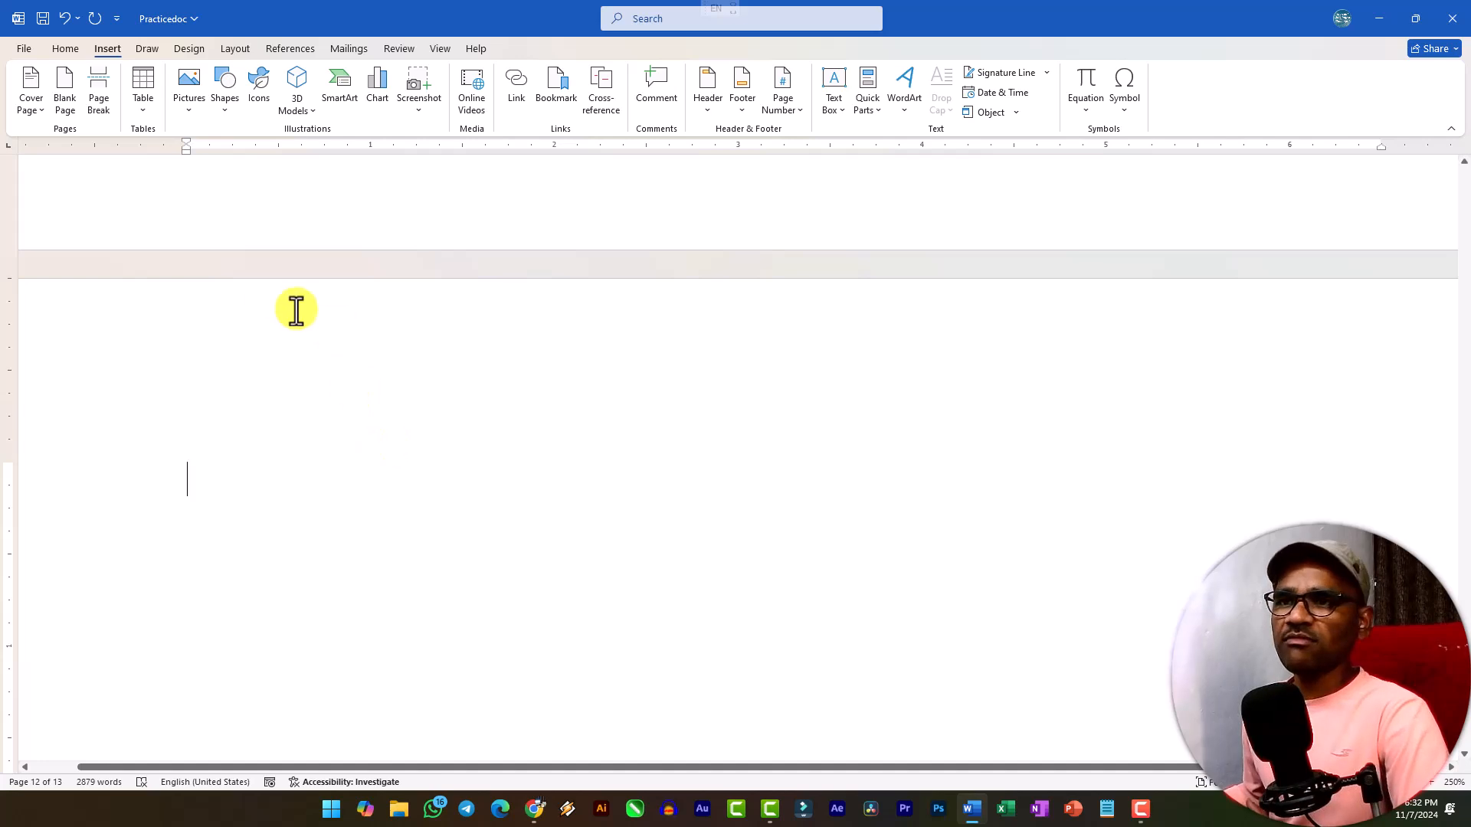
# Insert a new drawing canvas at the insertion point on the blank page.
pyautogui.click(224, 101)
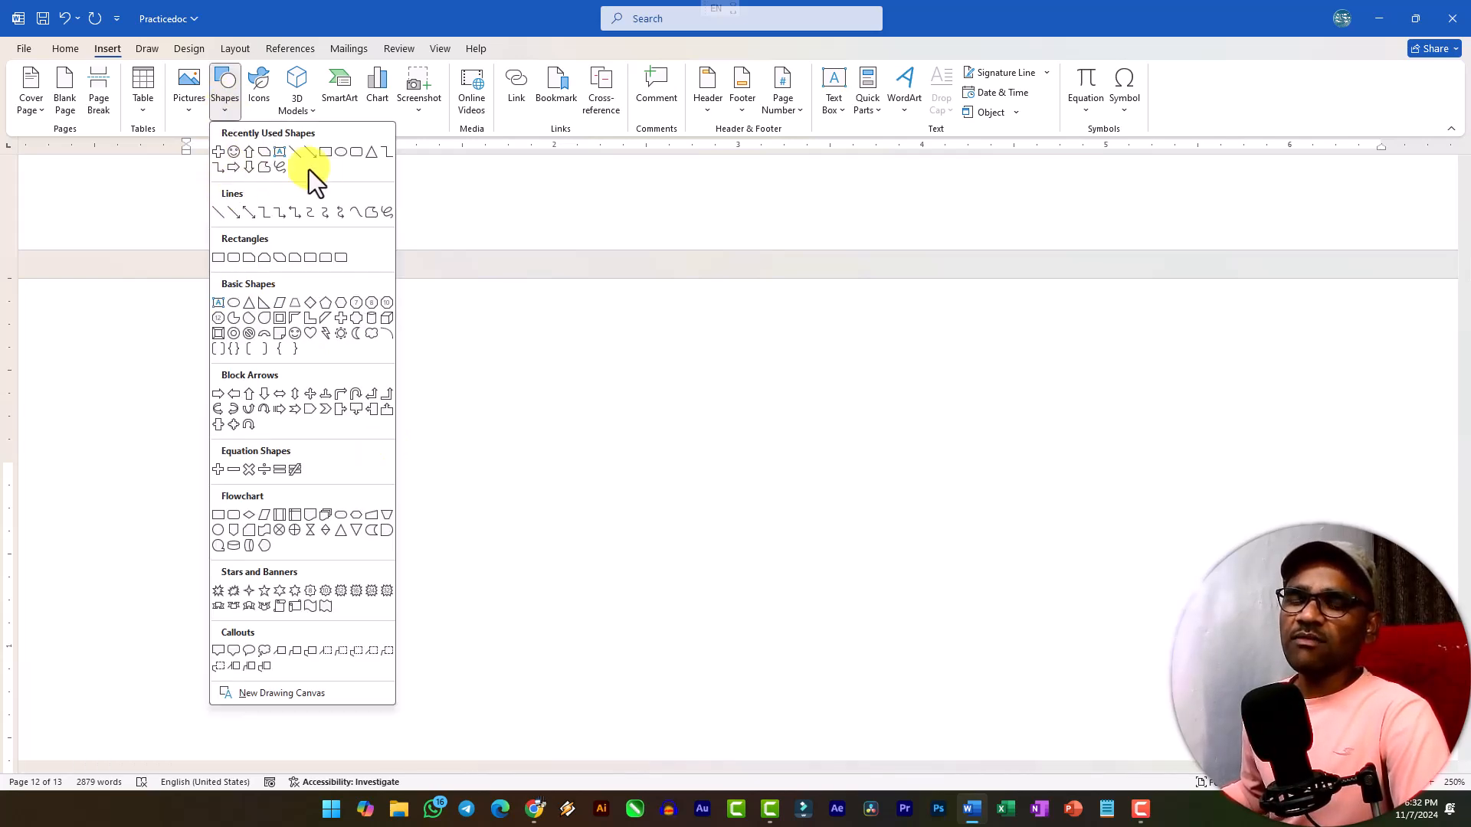
pyautogui.click(268, 697)
pyautogui.scroll(-3, 311, 585)
pyautogui.scroll(1, 338, 513)
pyautogui.scroll(-4, 335, 518)
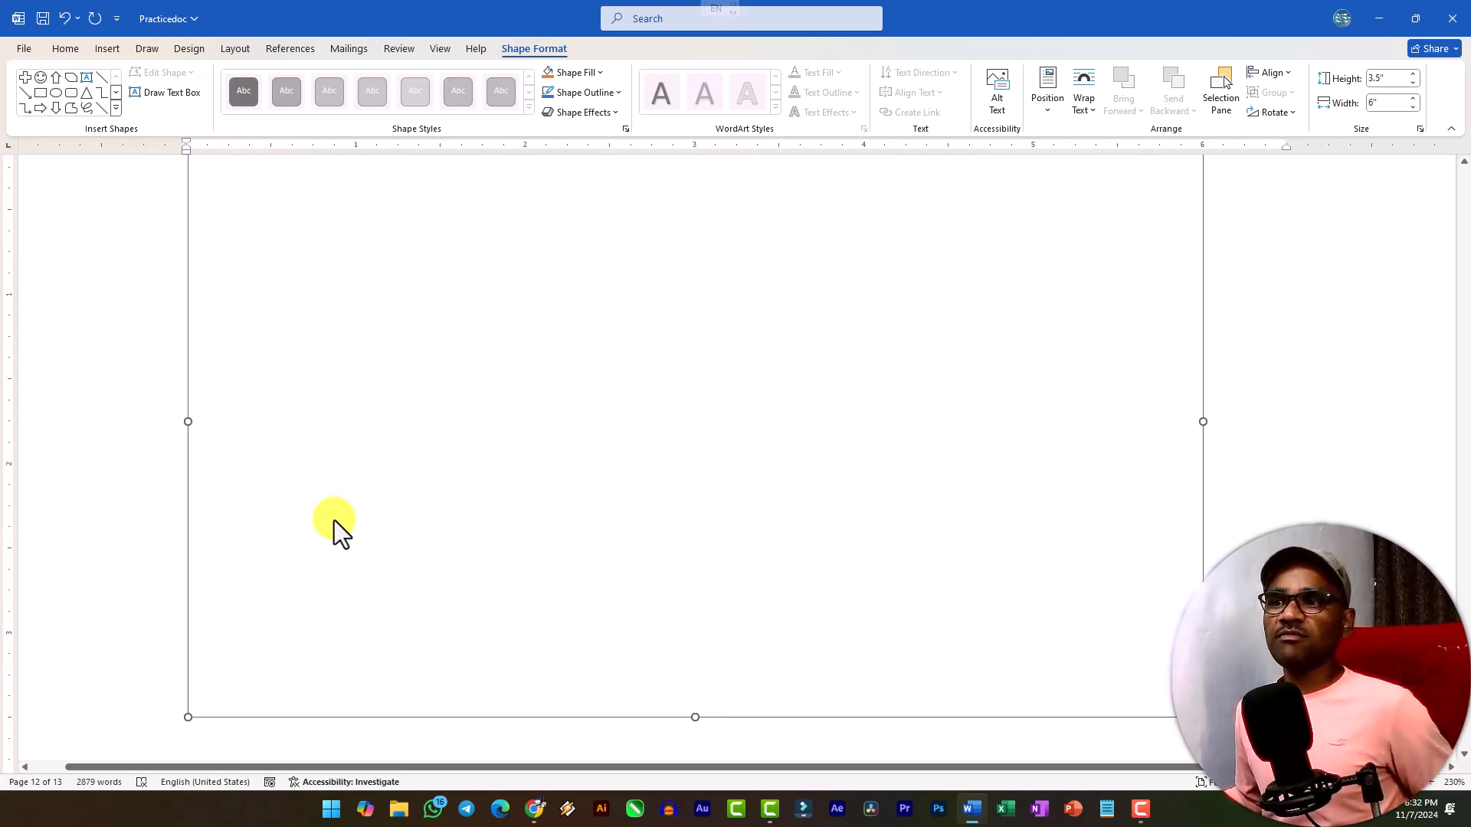
pyautogui.scroll(2, 351, 523)
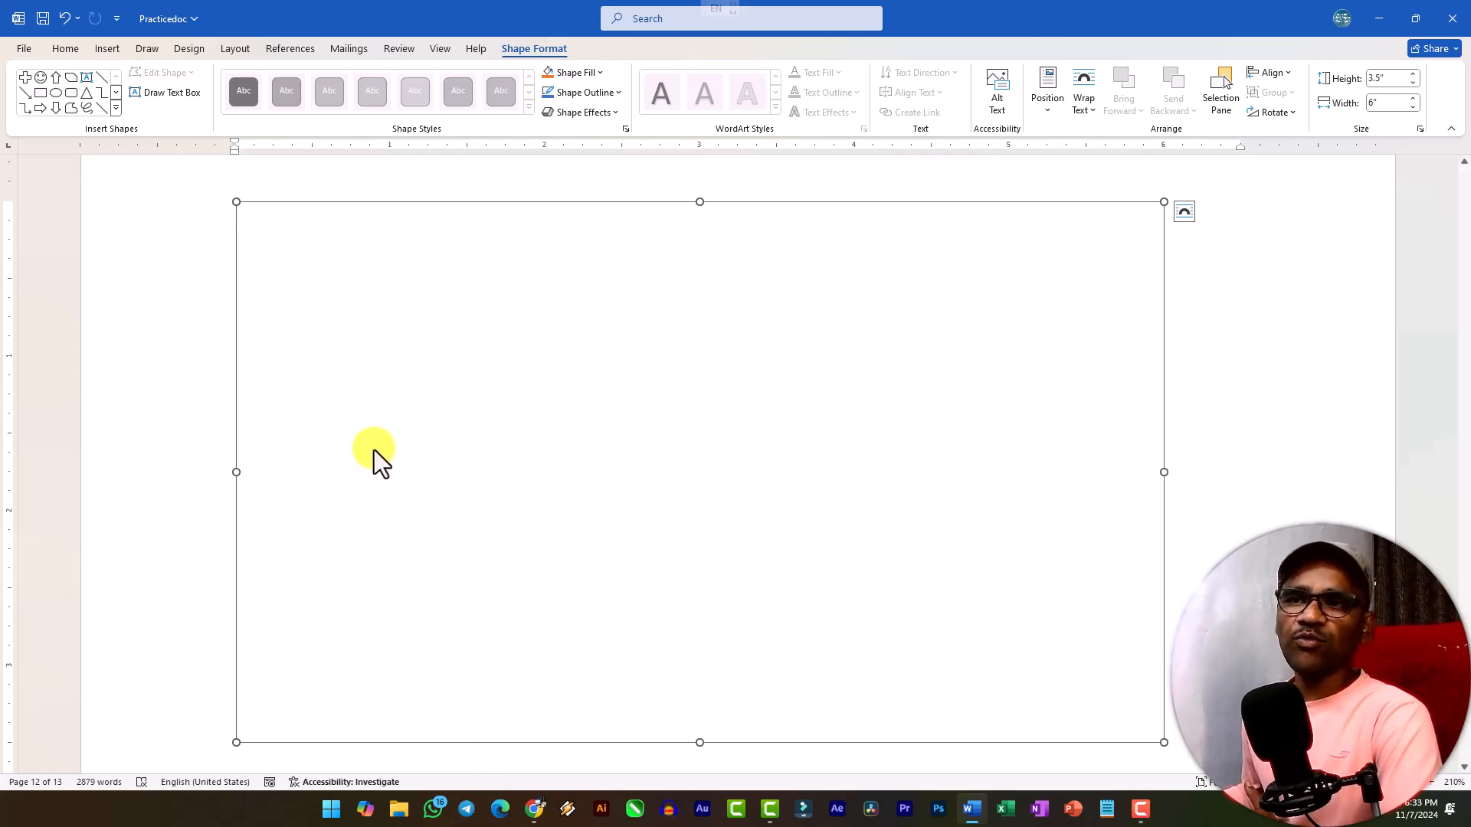
# Draw an oval about 1.56" wide and 0.52" high near the top centre of the drawing canvas.
pyautogui.click(99, 50)
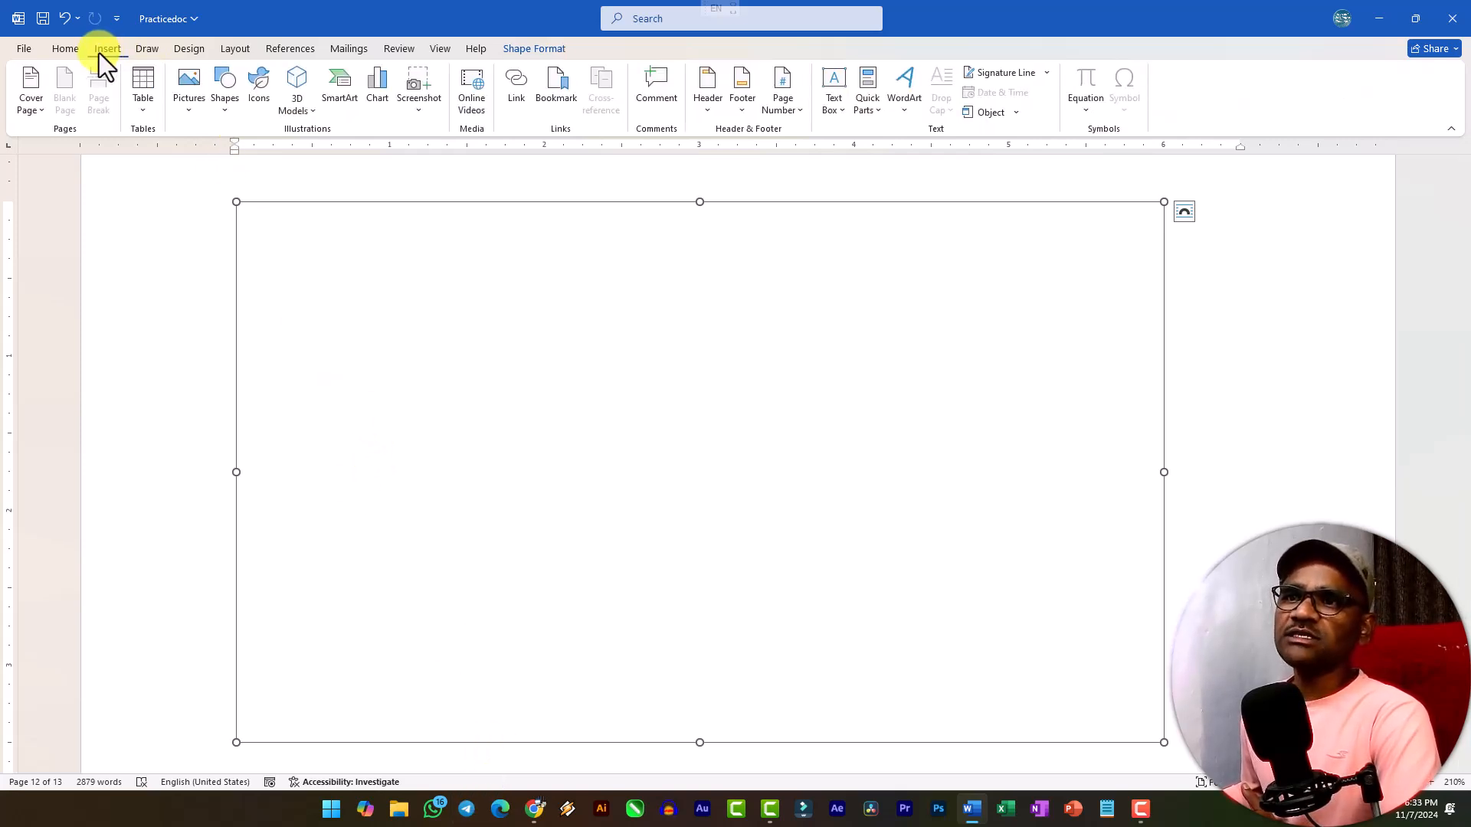
pyautogui.click(229, 112)
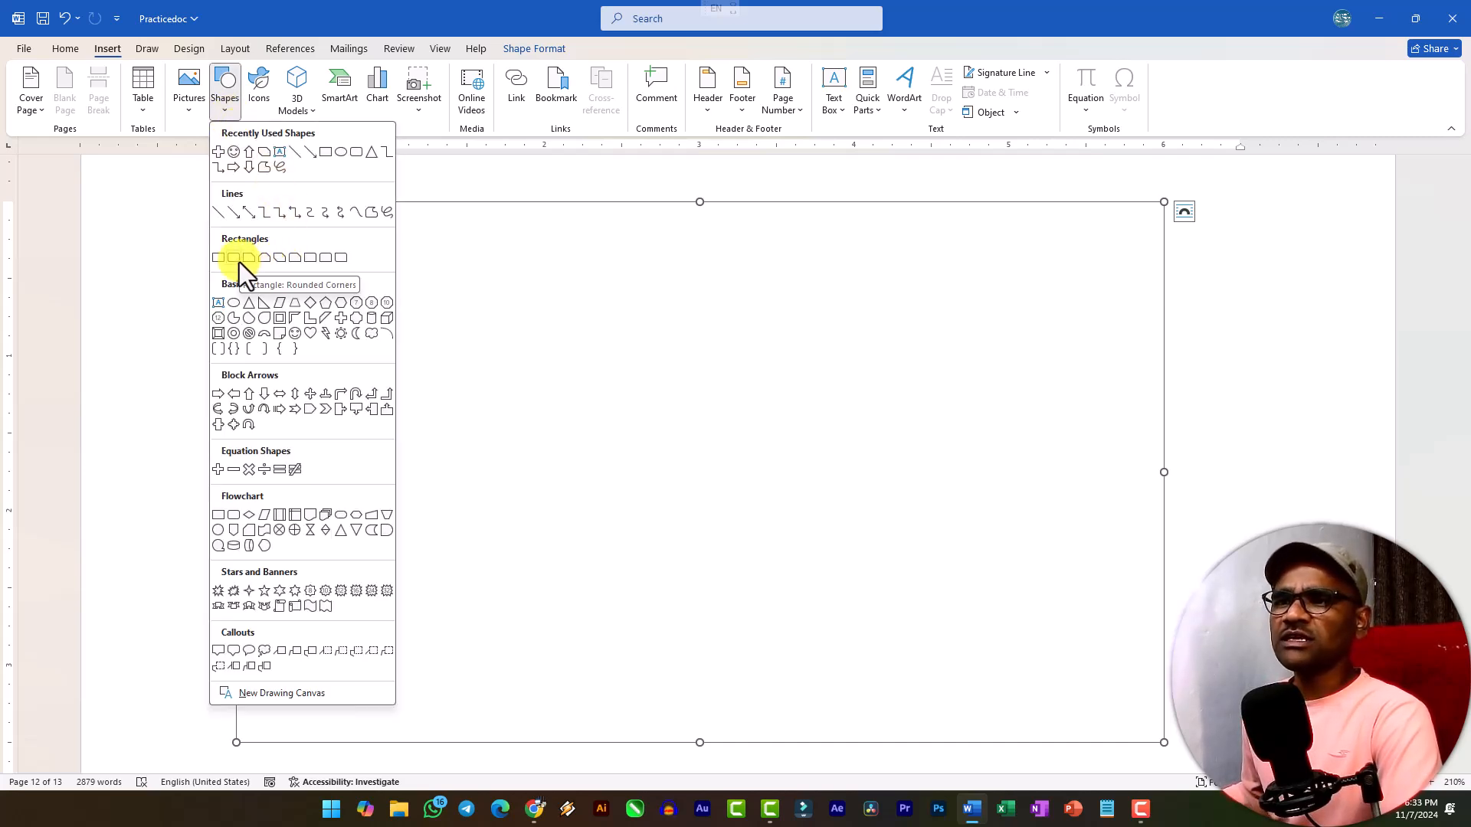
pyautogui.click(235, 304)
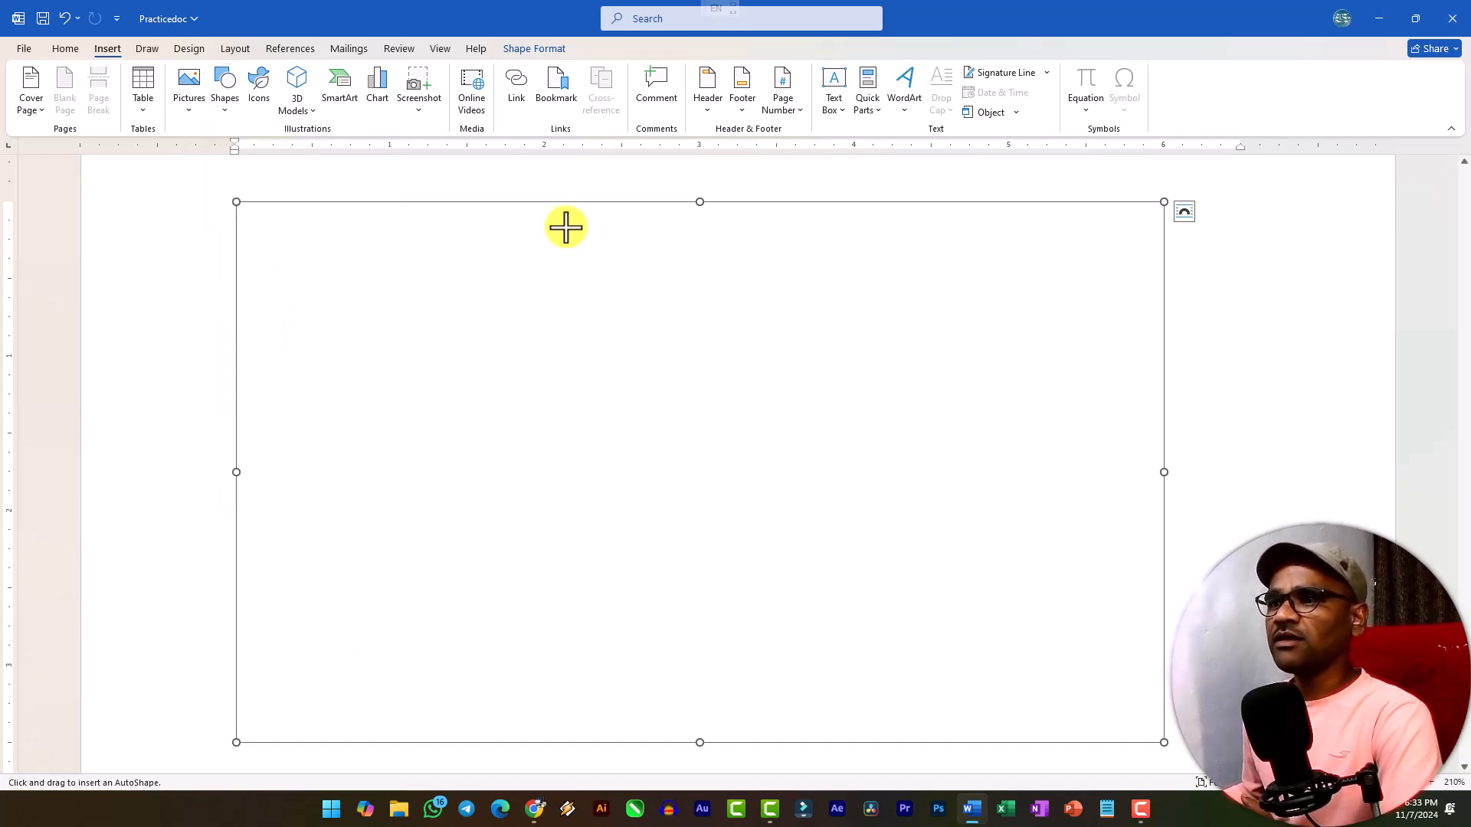
pyautogui.moveTo(566, 216); pyautogui.dragTo(807, 295)
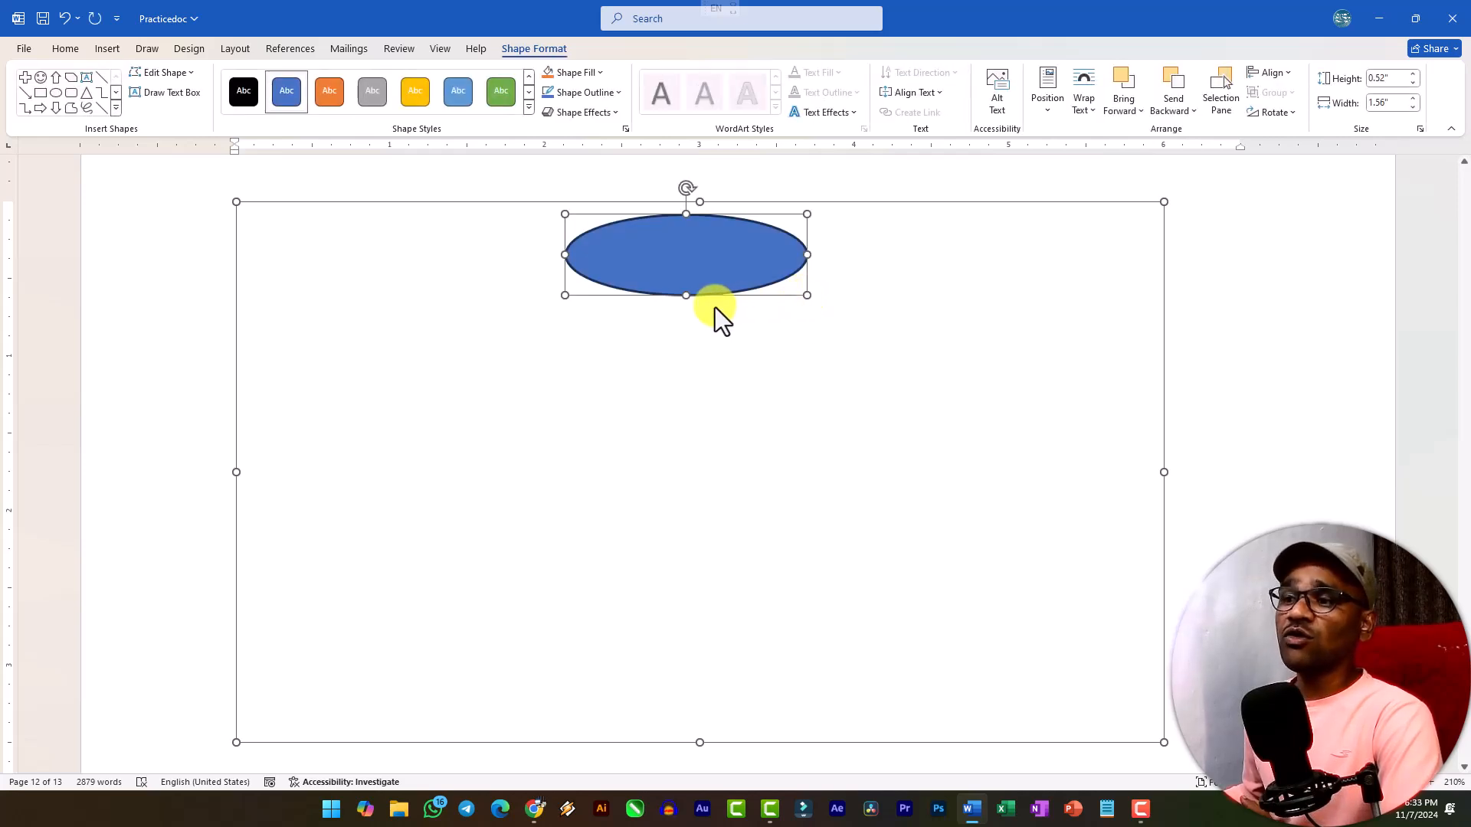
pyautogui.click(117, 107)
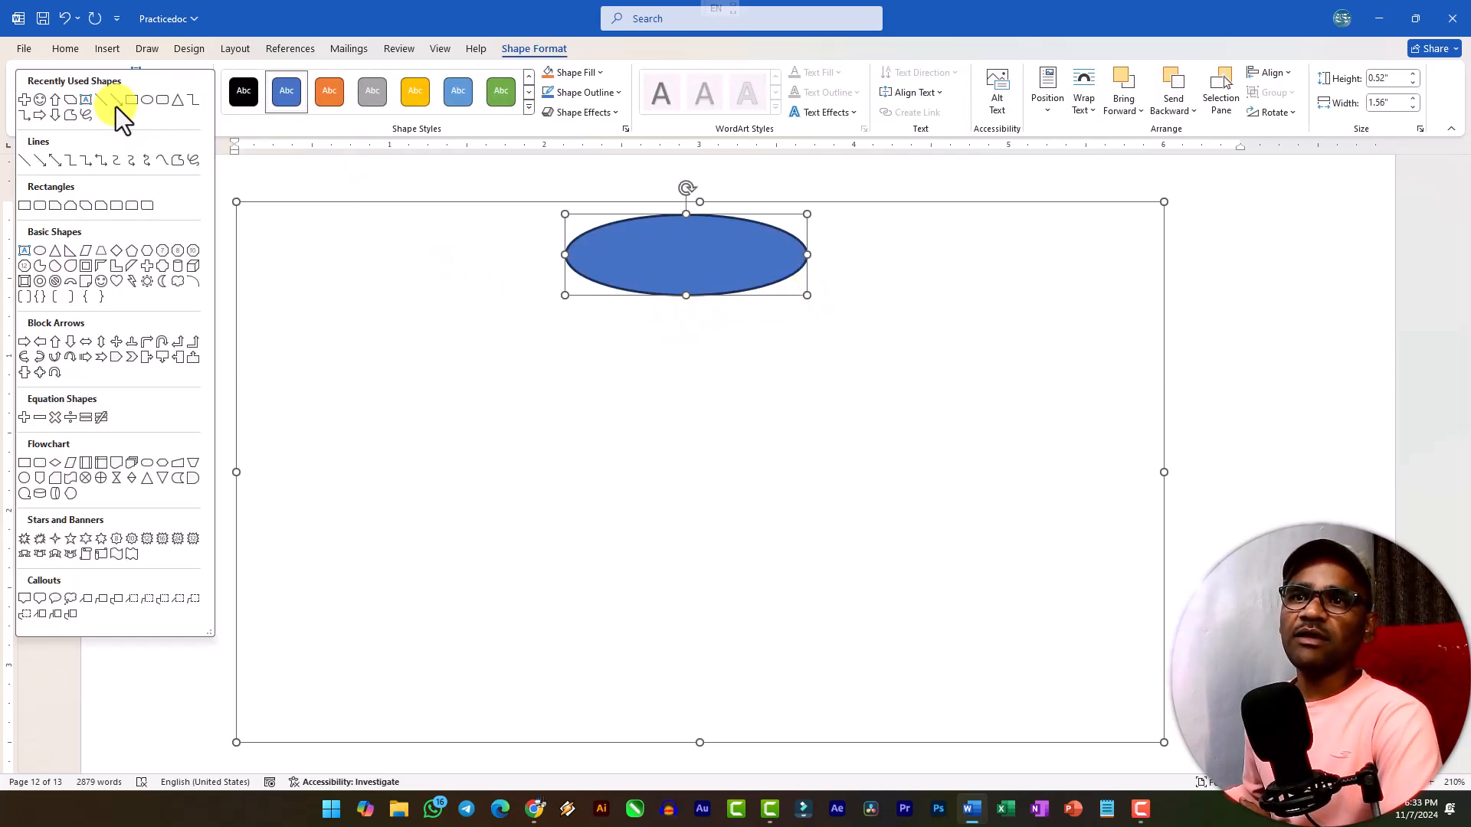
pyautogui.click(30, 208)
pyautogui.moveTo(565, 318); pyautogui.dragTo(807, 397)
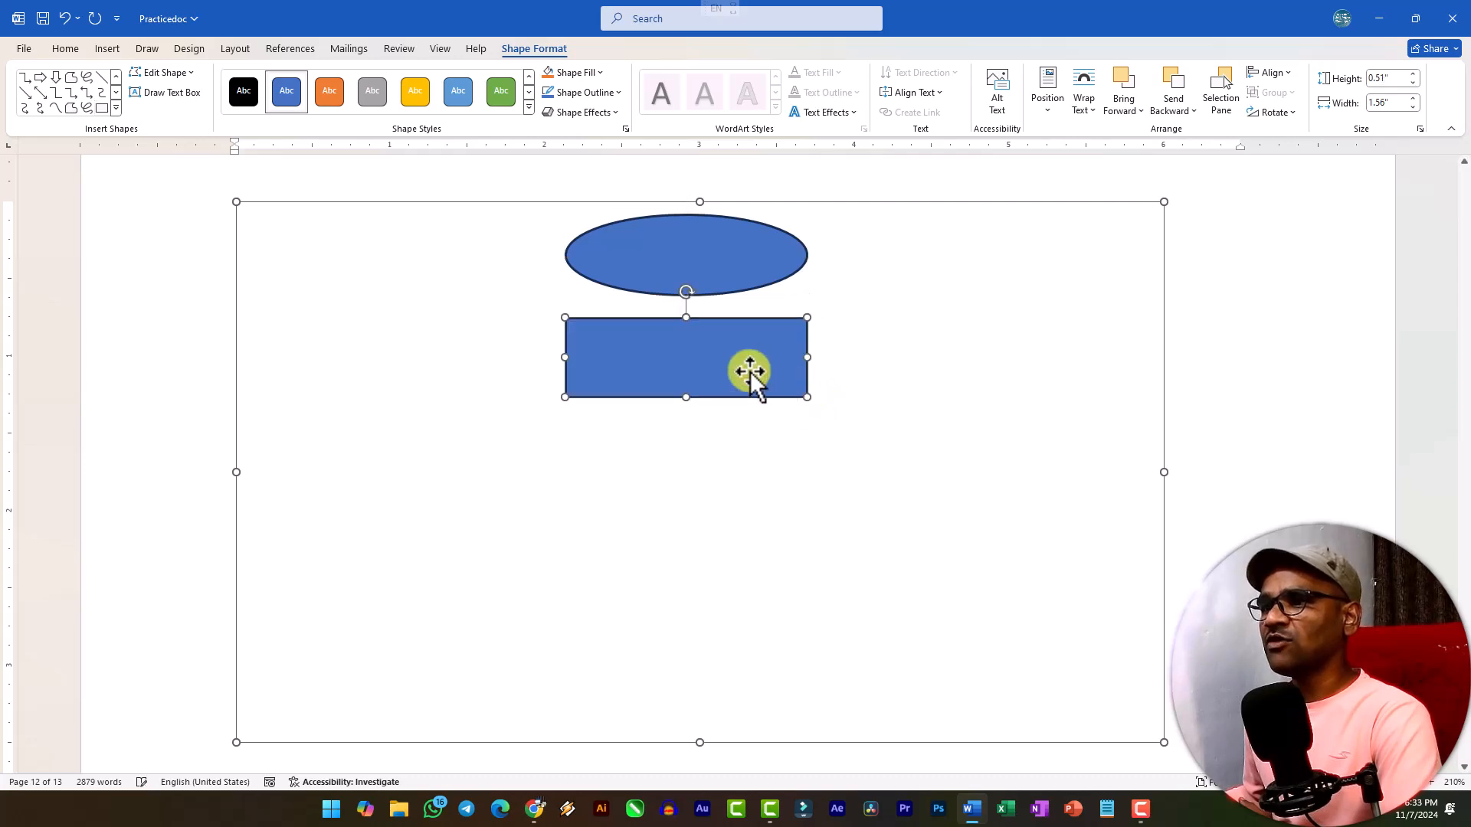
pyautogui.press('Delete')
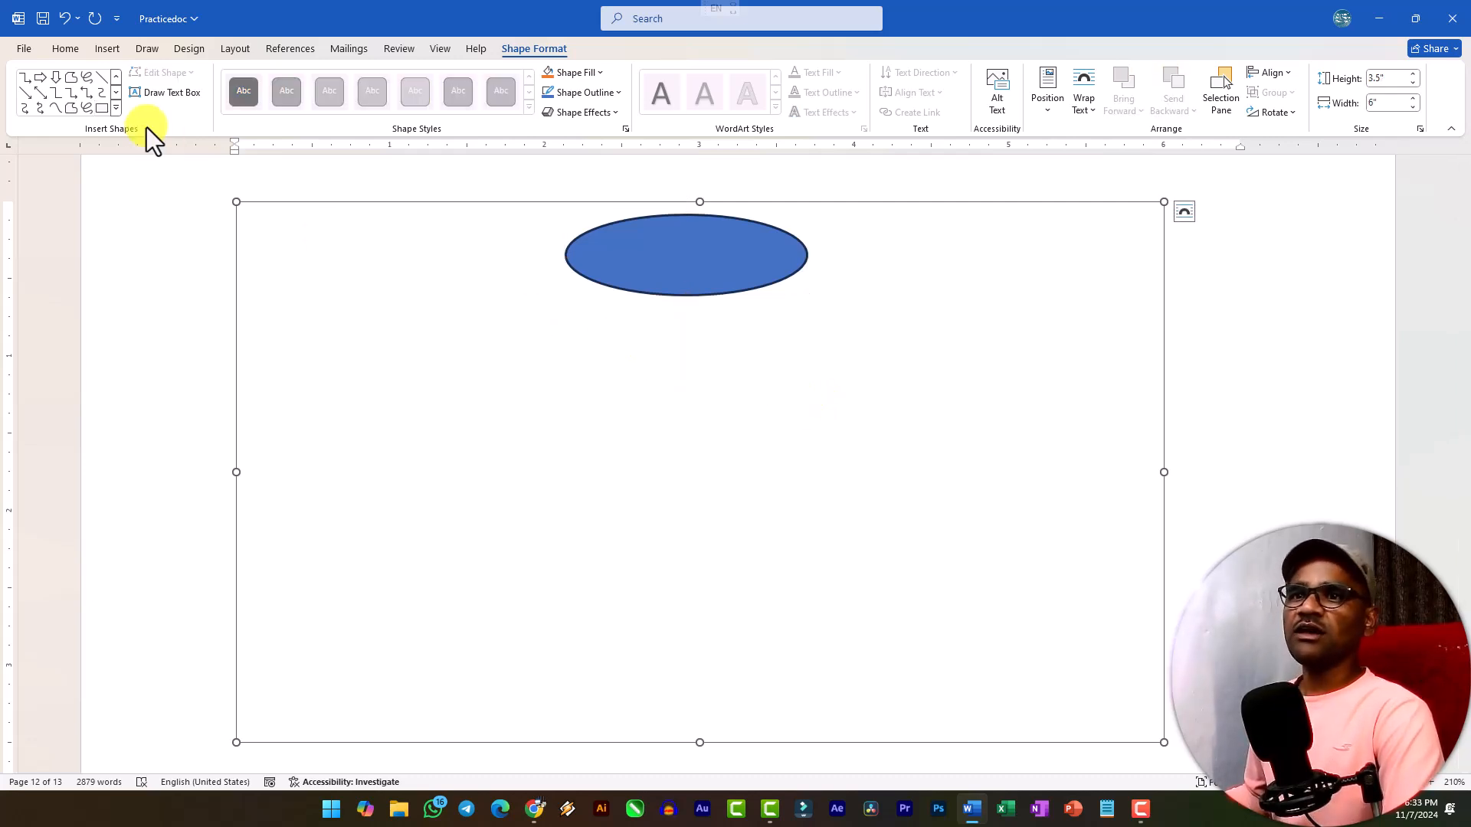
# Draw a parallelogram about 1.51" wide and 0.43" high beneath the oval in the canvas.
pyautogui.click(116, 108)
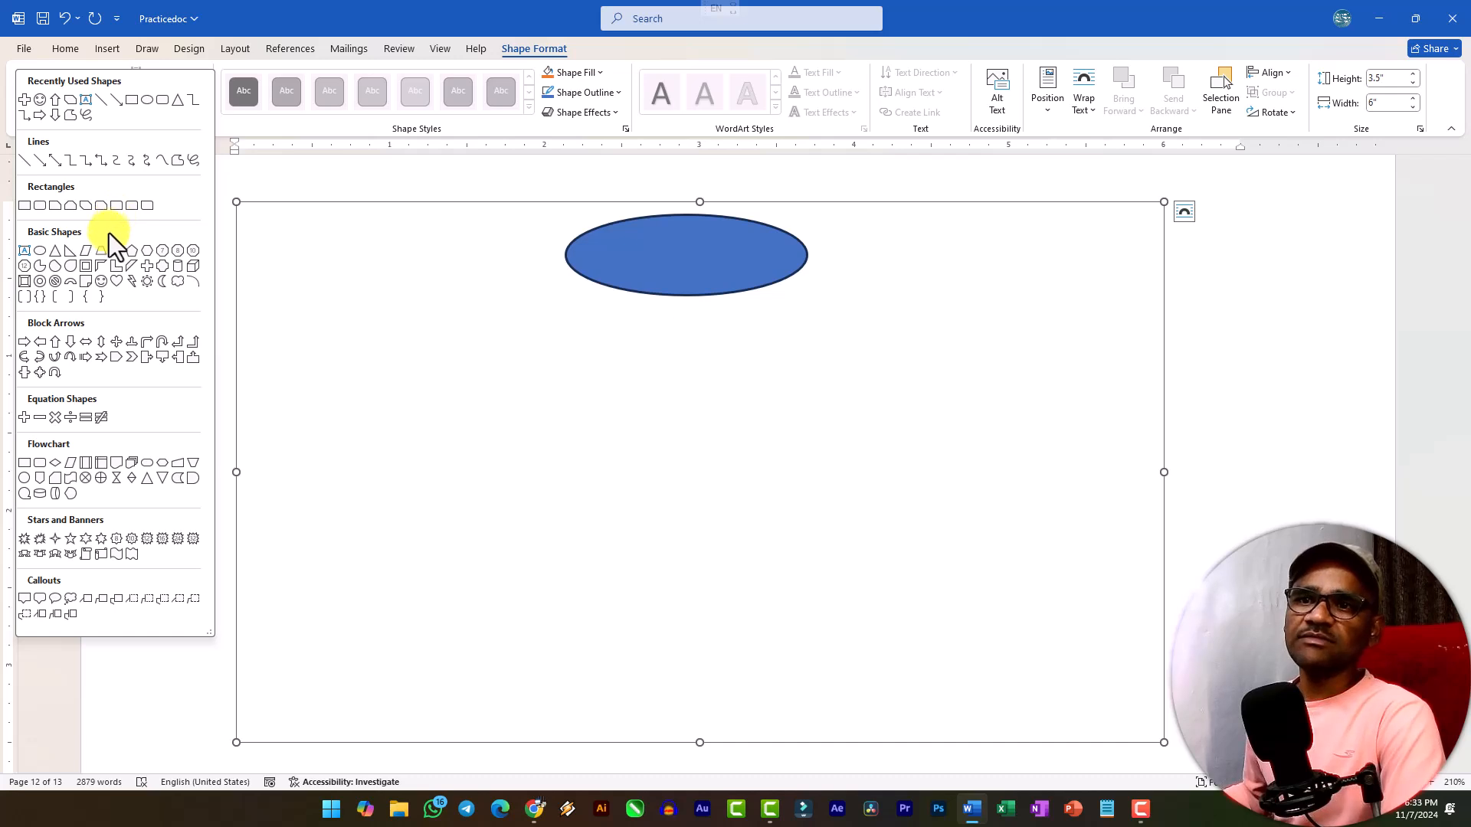
pyautogui.click(86, 252)
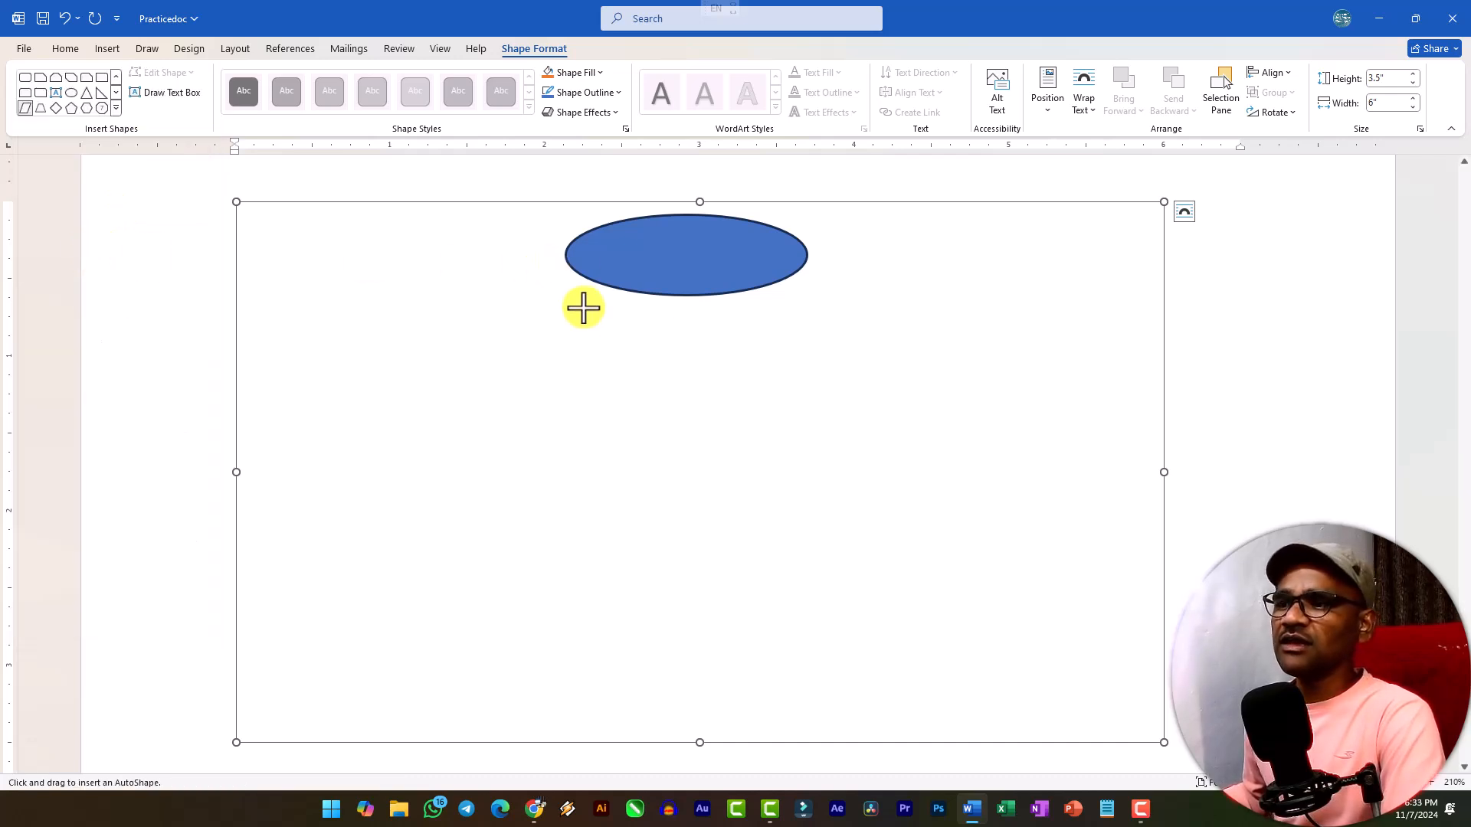
pyautogui.moveTo(566, 332); pyautogui.dragTo(699, 348)
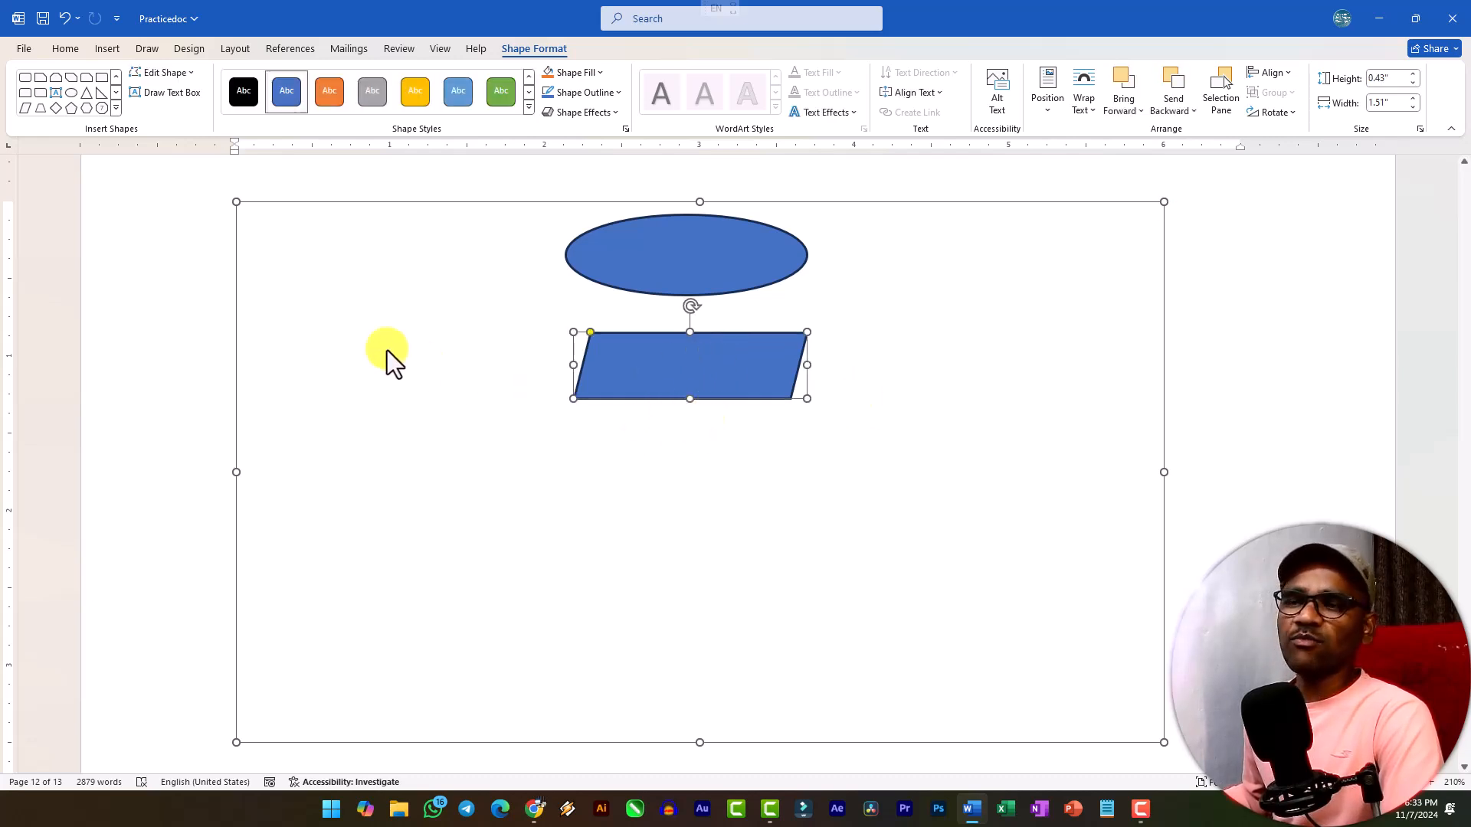
# Draw a rectangle about 1.46" wide and 0.39" high beneath the parallelogram.
pyautogui.click(114, 108)
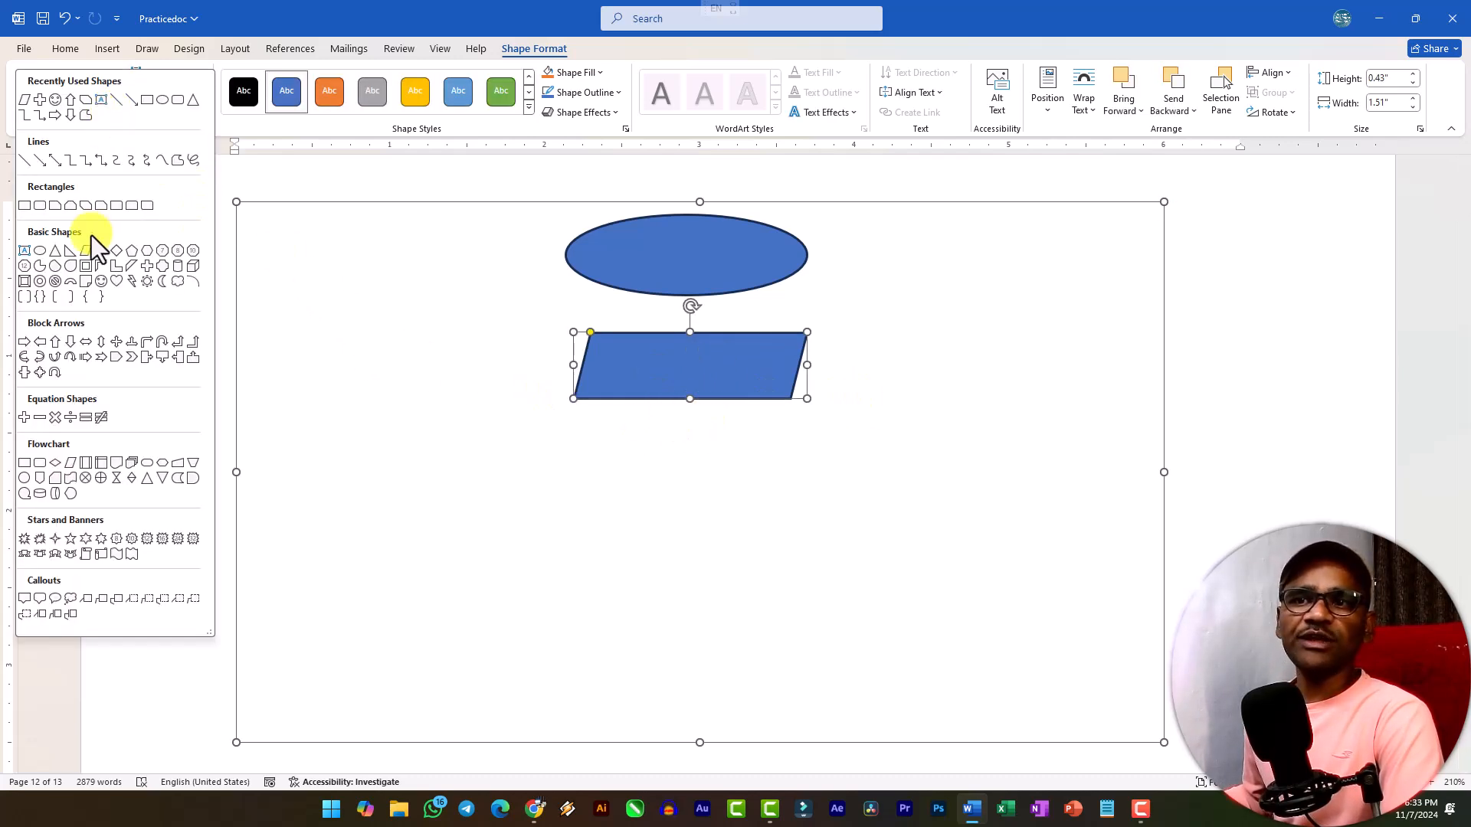
pyautogui.click(26, 207)
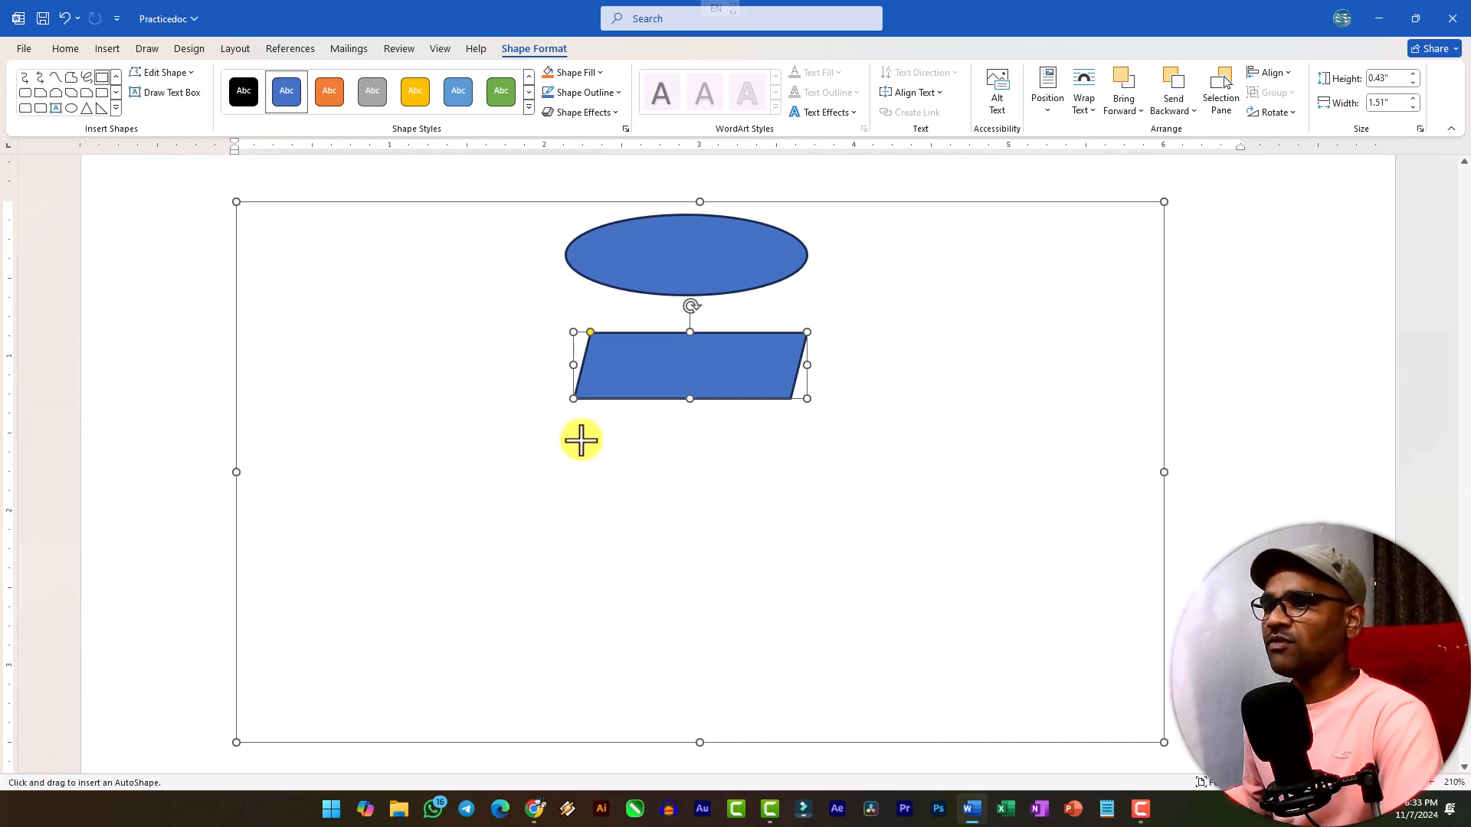
pyautogui.moveTo(570, 438); pyautogui.dragTo(794, 496)
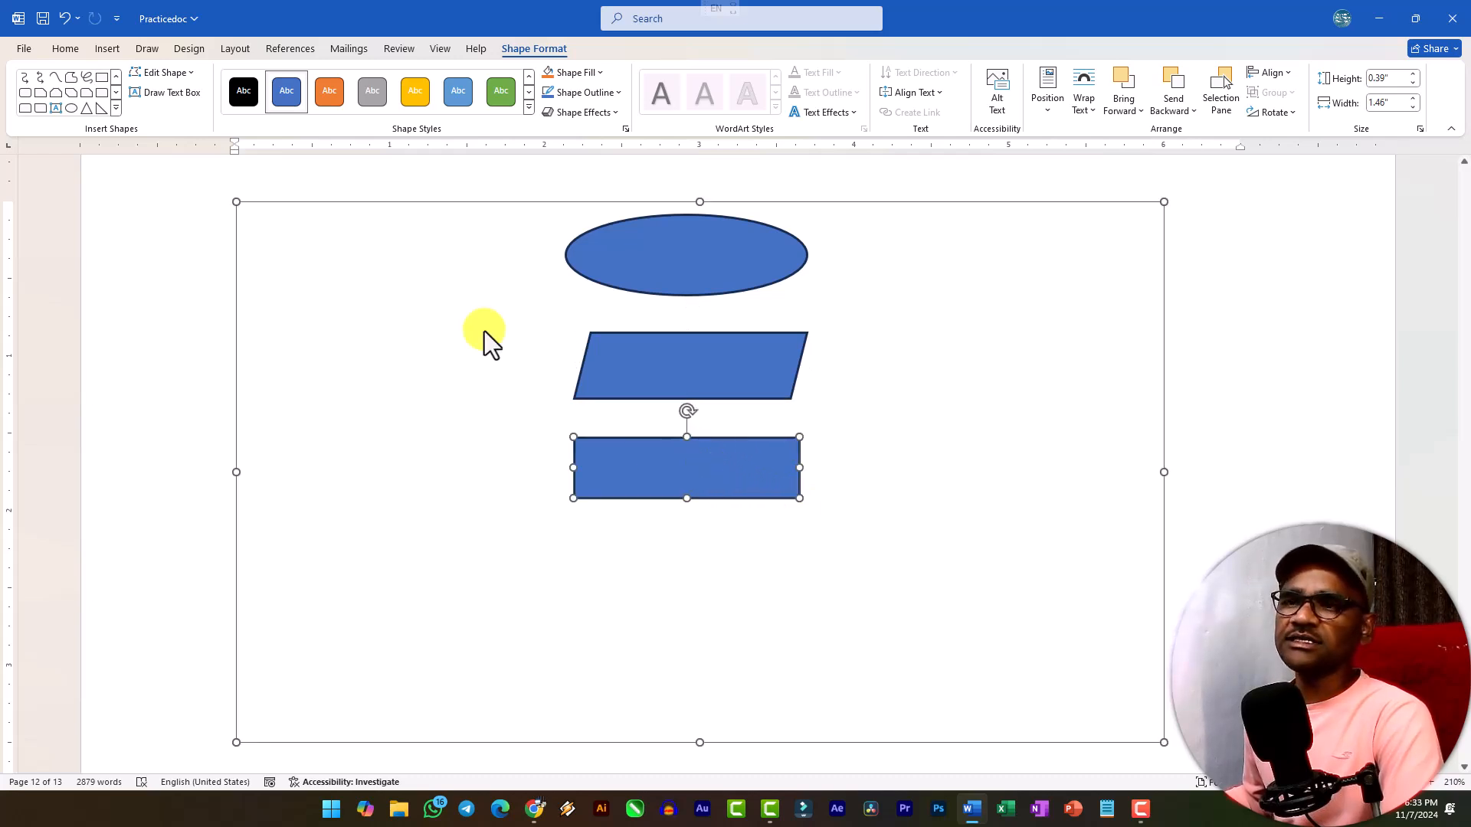
# Draw a diamond about 1.2" wide and 1.04" high beneath the rectangle.
pyautogui.click(115, 109)
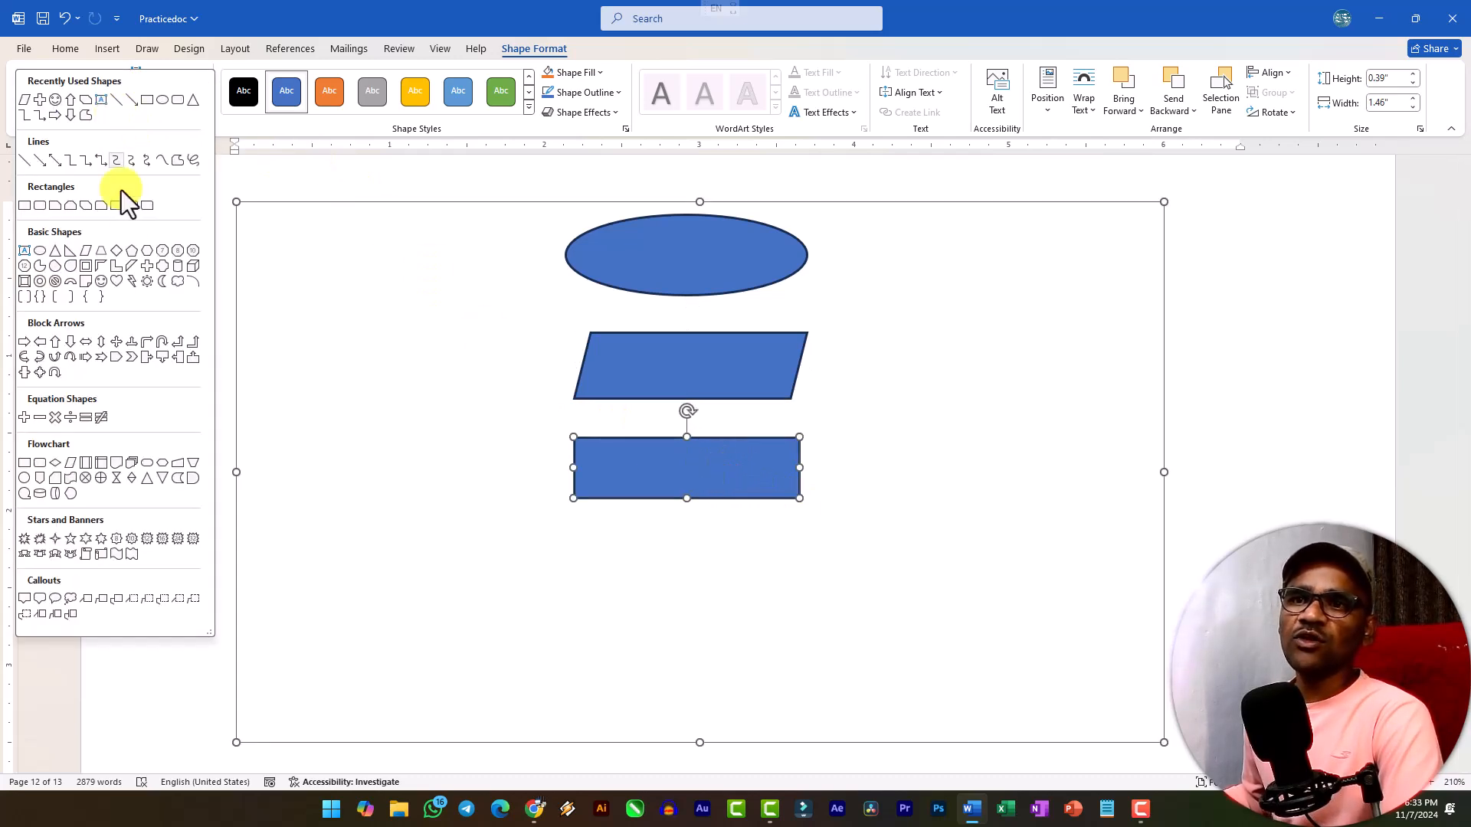
pyautogui.click(116, 255)
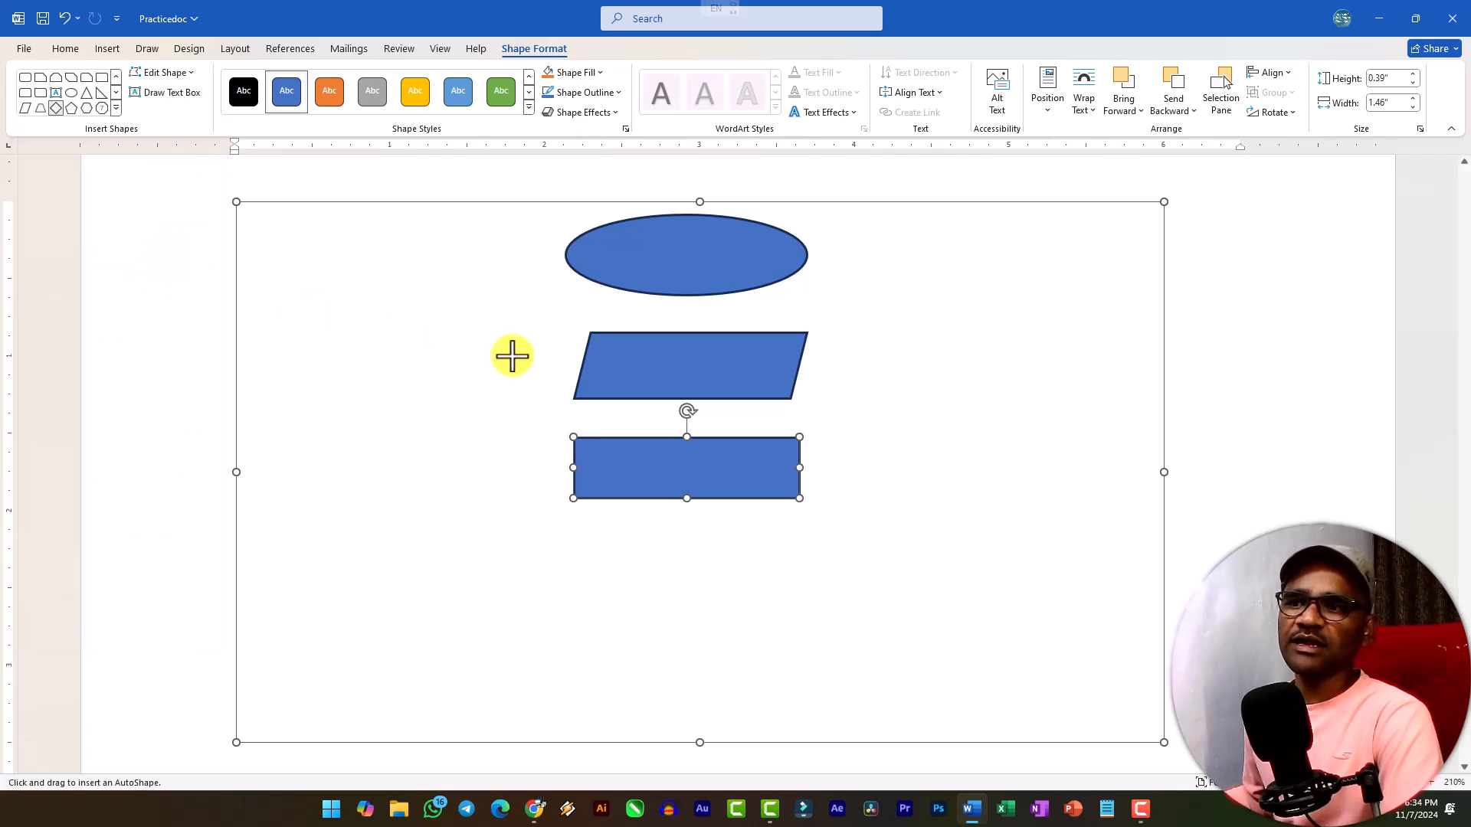
pyautogui.scroll(-3, 584, 325)
pyautogui.scroll(1, 611, 352)
pyautogui.moveTo(591, 371)
pyautogui.mouseDown()
pyautogui.moveTo(723, 515)
pyautogui.moveTo(777, 531)
pyautogui.mouseUp()
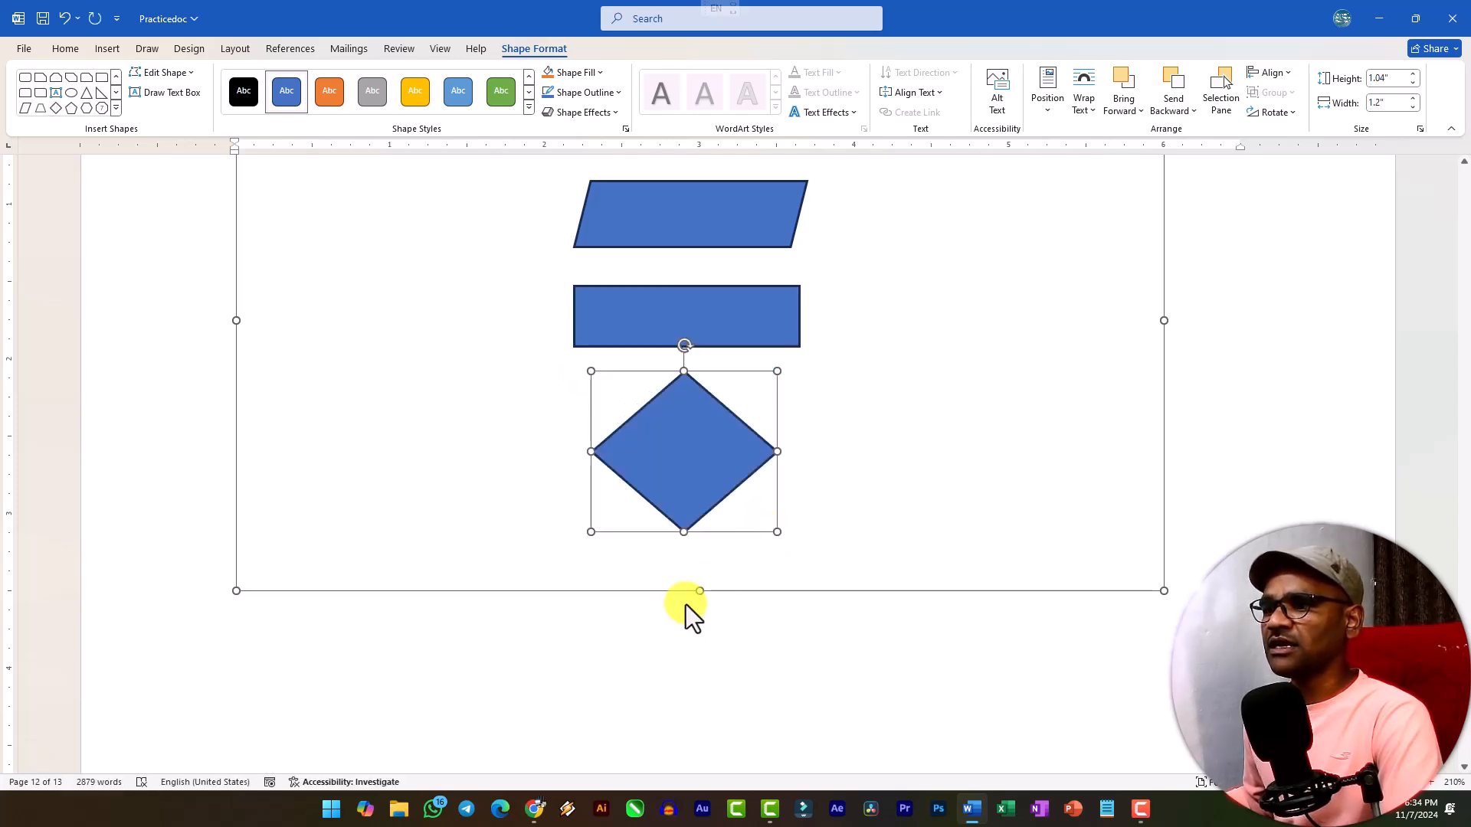
# Extend the drawing canvas downward to make room for more shapes below the diamond.
pyautogui.moveTo(702, 590); pyautogui.dragTo(702, 713)
pyautogui.scroll(-3, 697, 585)
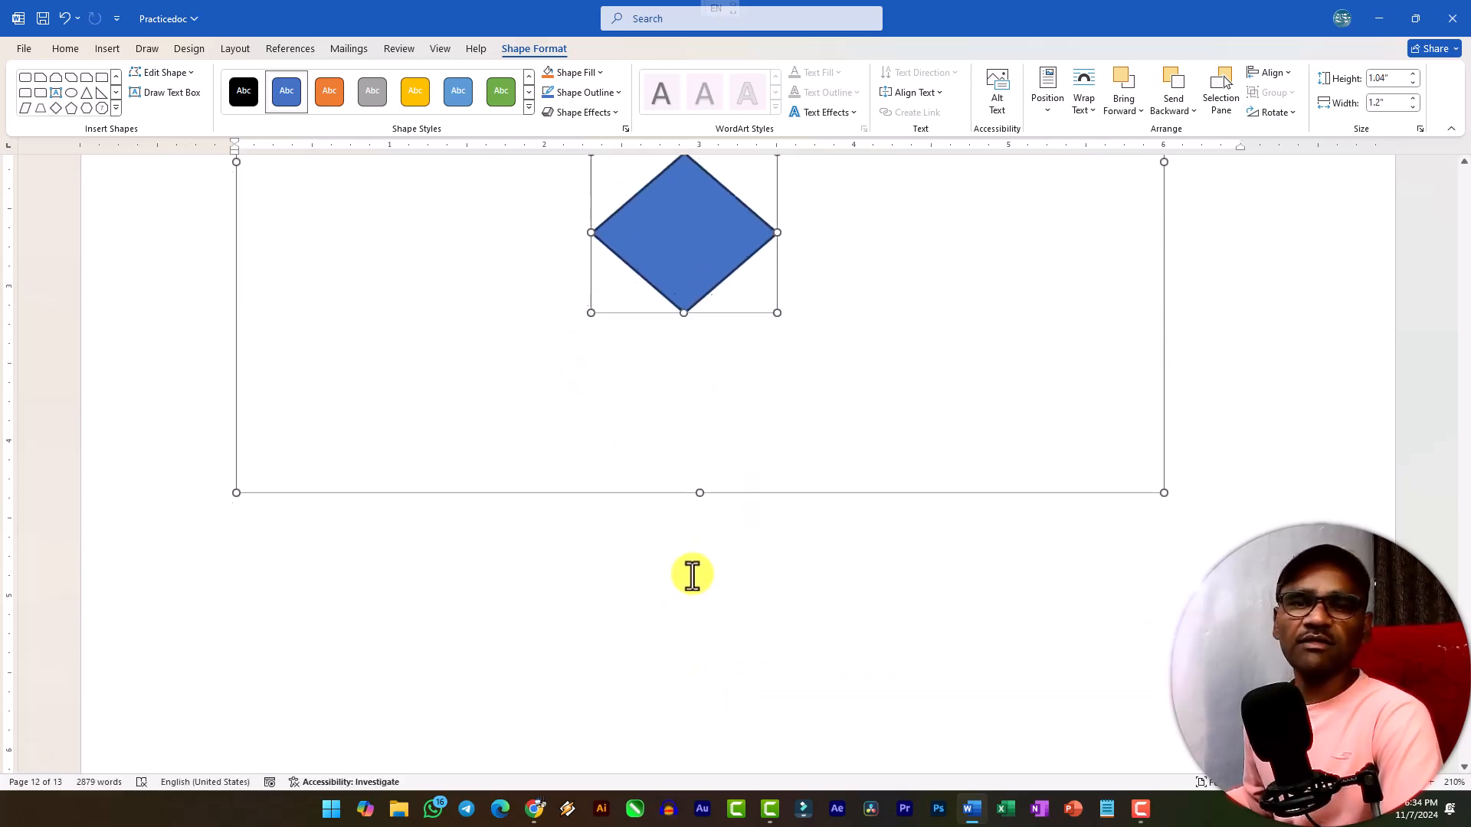
pyautogui.moveTo(696, 484); pyautogui.dragTo(714, 636)
pyautogui.scroll(3, 721, 460)
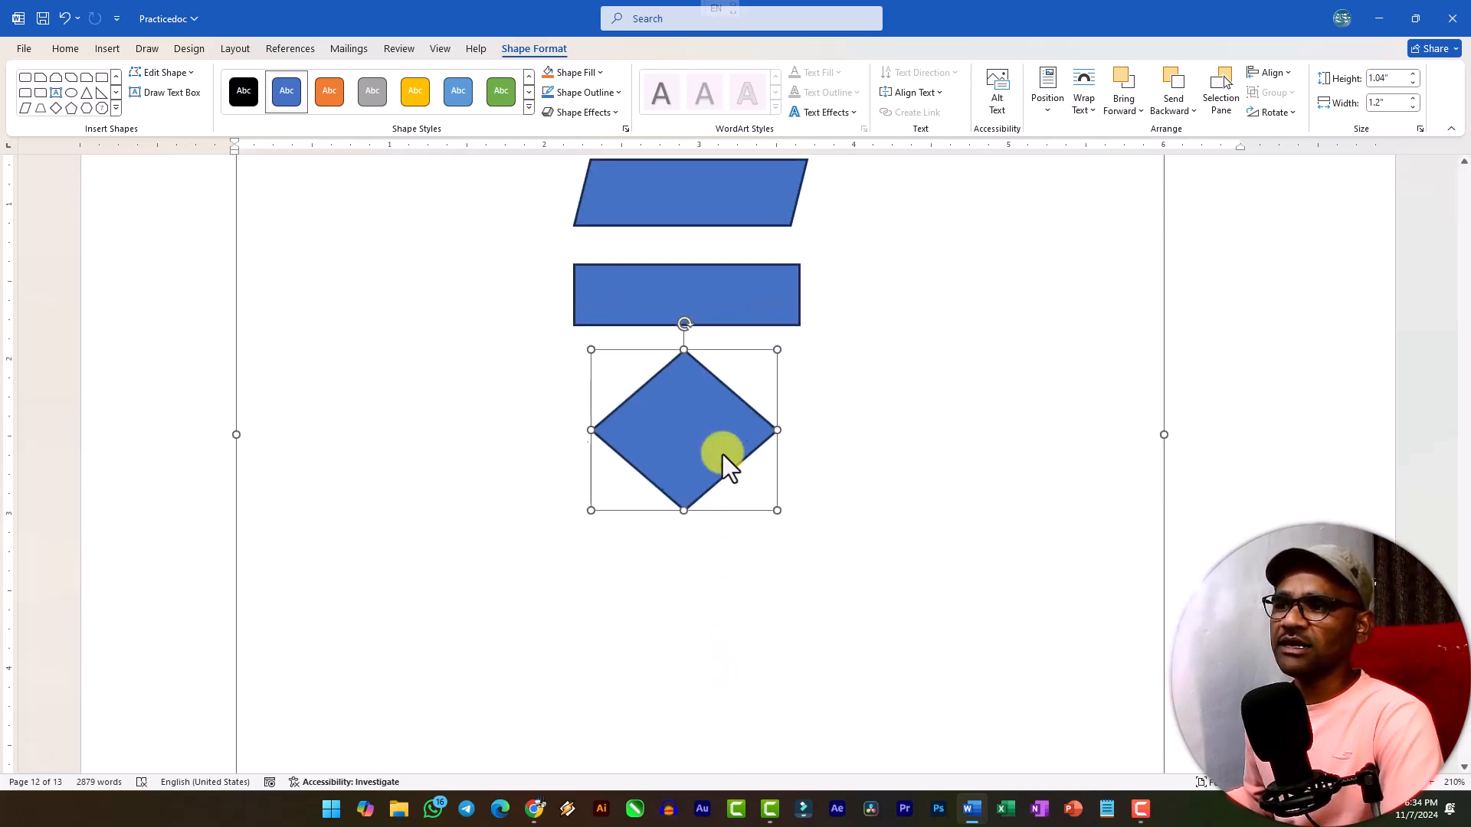
# Examine the flowchart's shape order by selecting the parallelogram, rectangle and diamond one after another.
pyautogui.click(740, 482)
pyautogui.click(700, 463)
pyautogui.scroll(2, 697, 417)
pyautogui.scroll(-1, 728, 490)
pyautogui.click(697, 387)
pyautogui.click(685, 316)
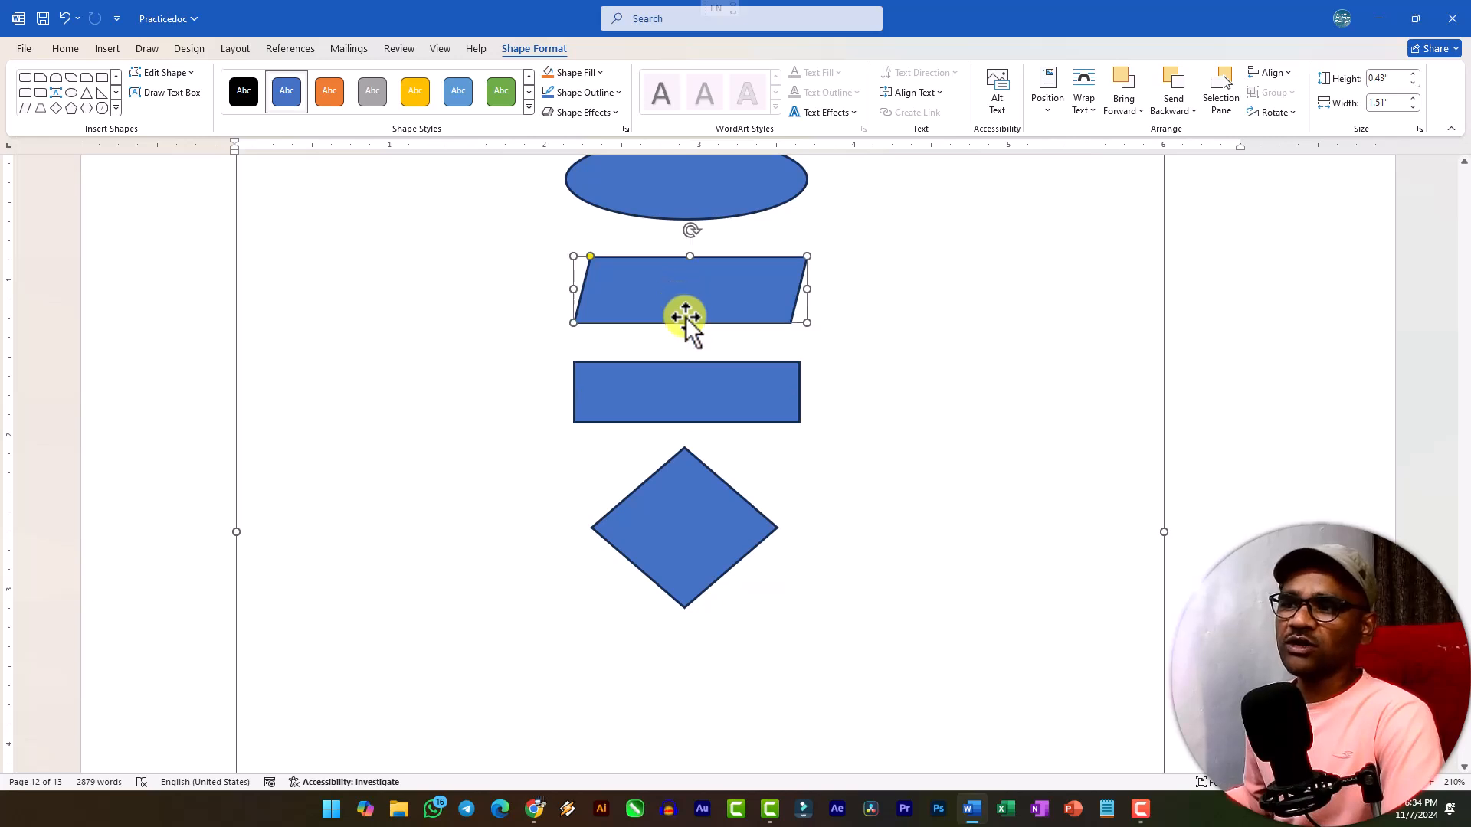
pyautogui.click(697, 411)
pyautogui.click(696, 519)
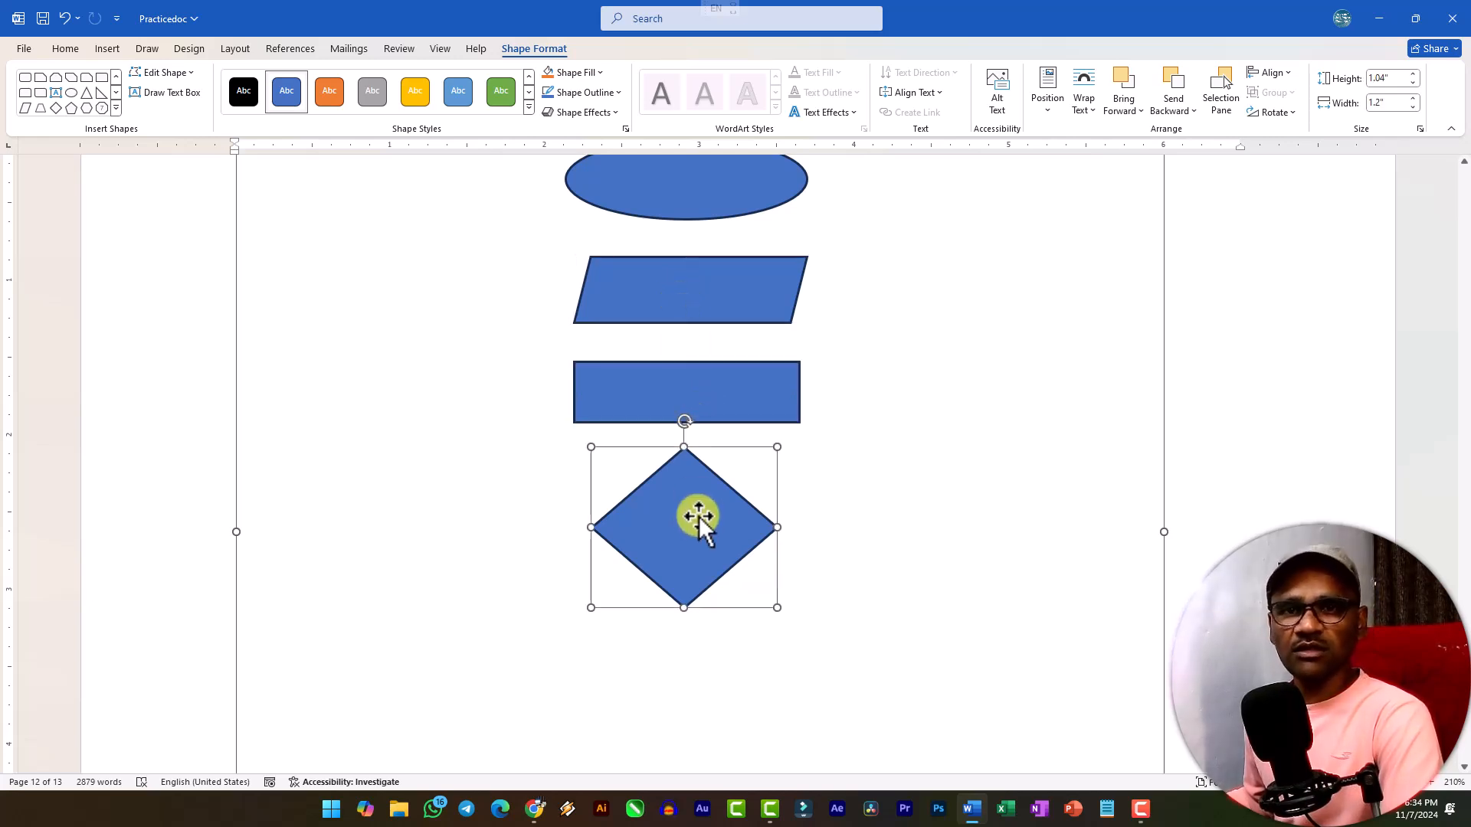
# Draw a second parallelogram about 1.51" wide and 0.42" high beneath the diamond.
pyautogui.scroll(-3, 690, 475)
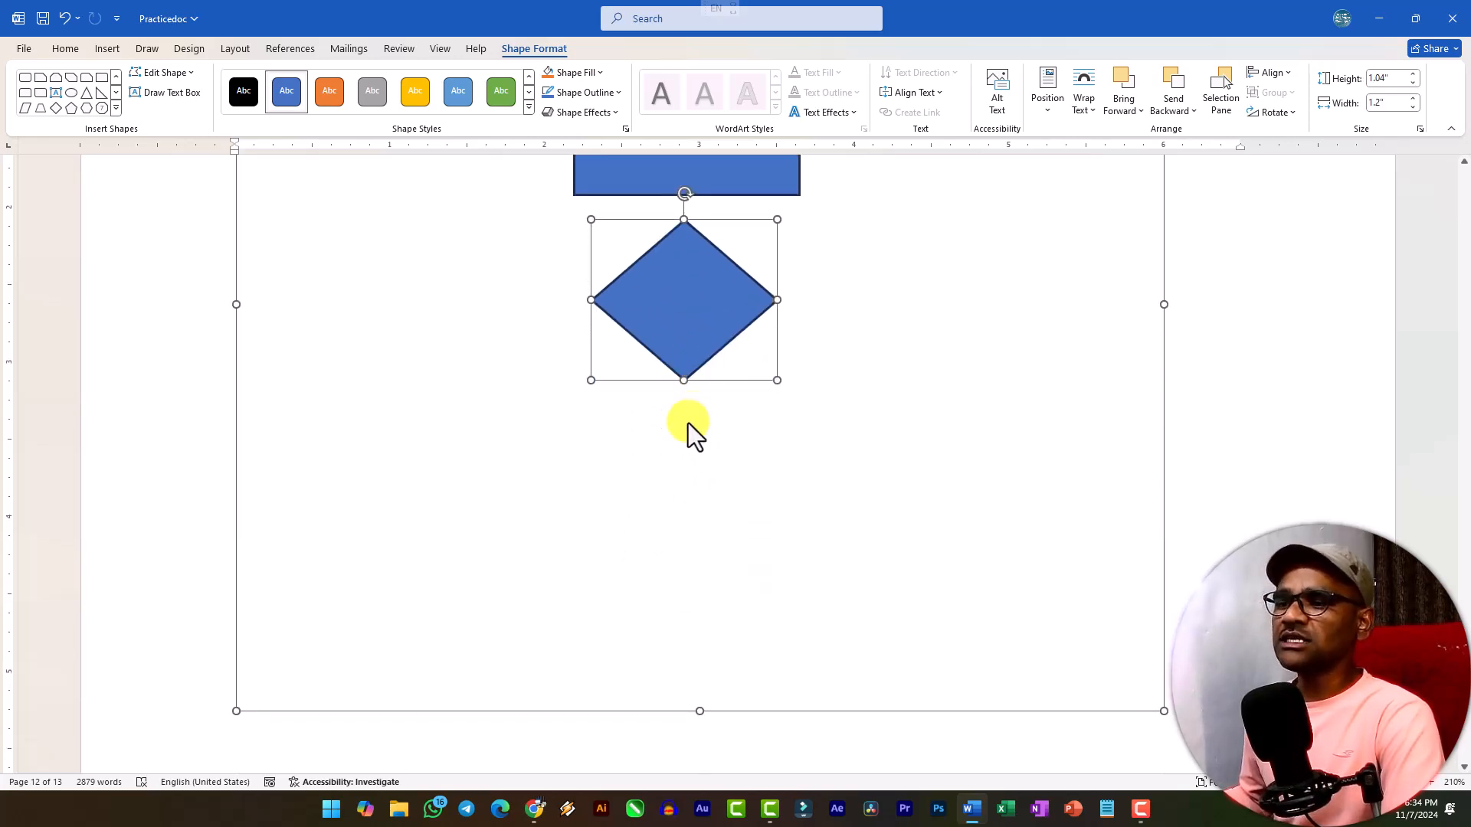
pyautogui.click(29, 109)
pyautogui.moveTo(576, 416); pyautogui.dragTo(801, 482)
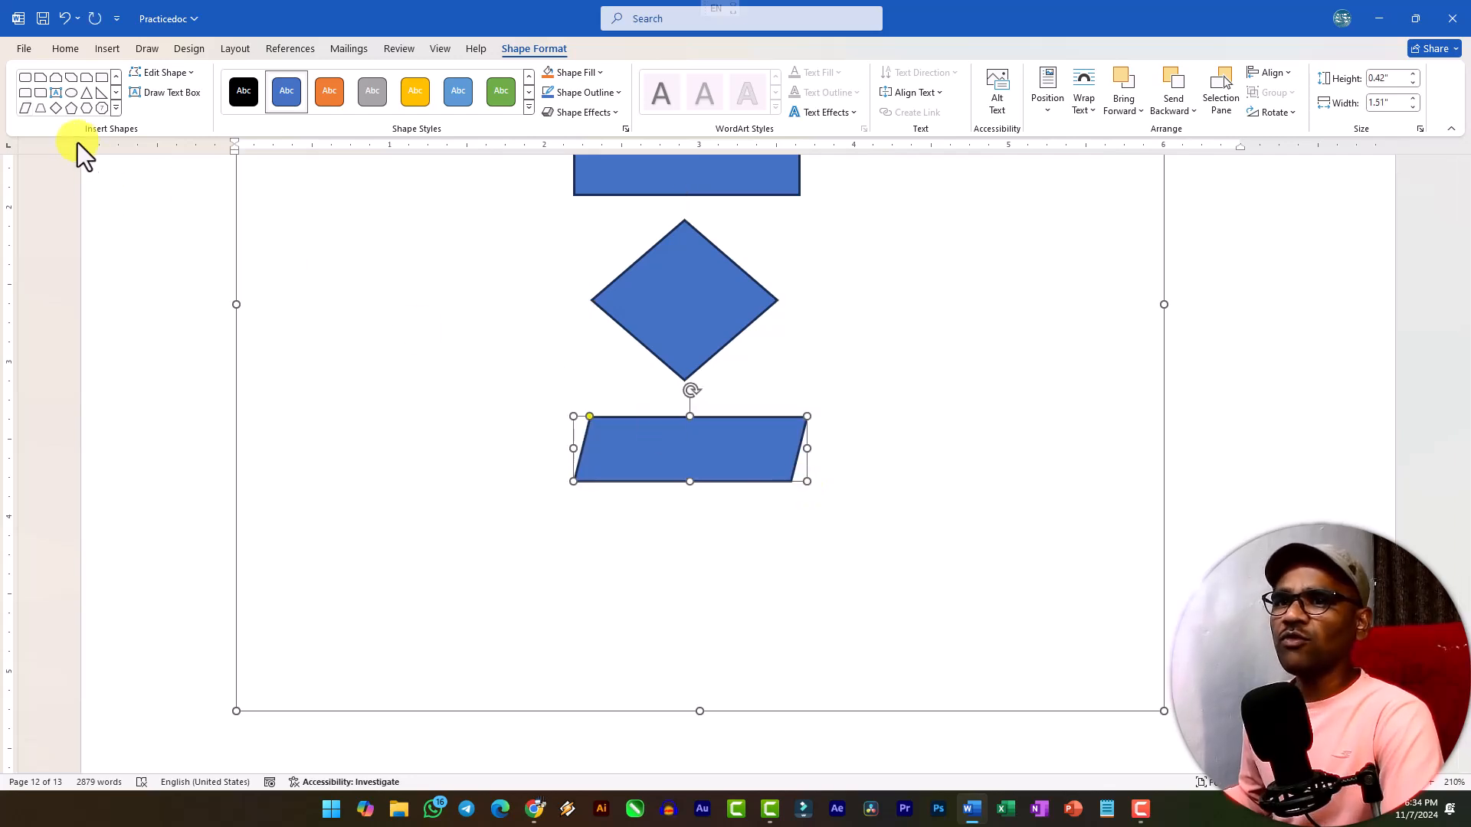
# Draw an oval about 1.4" wide and 0.65" high beneath the second parallelogram to end the flowchart.
pyautogui.click(71, 93)
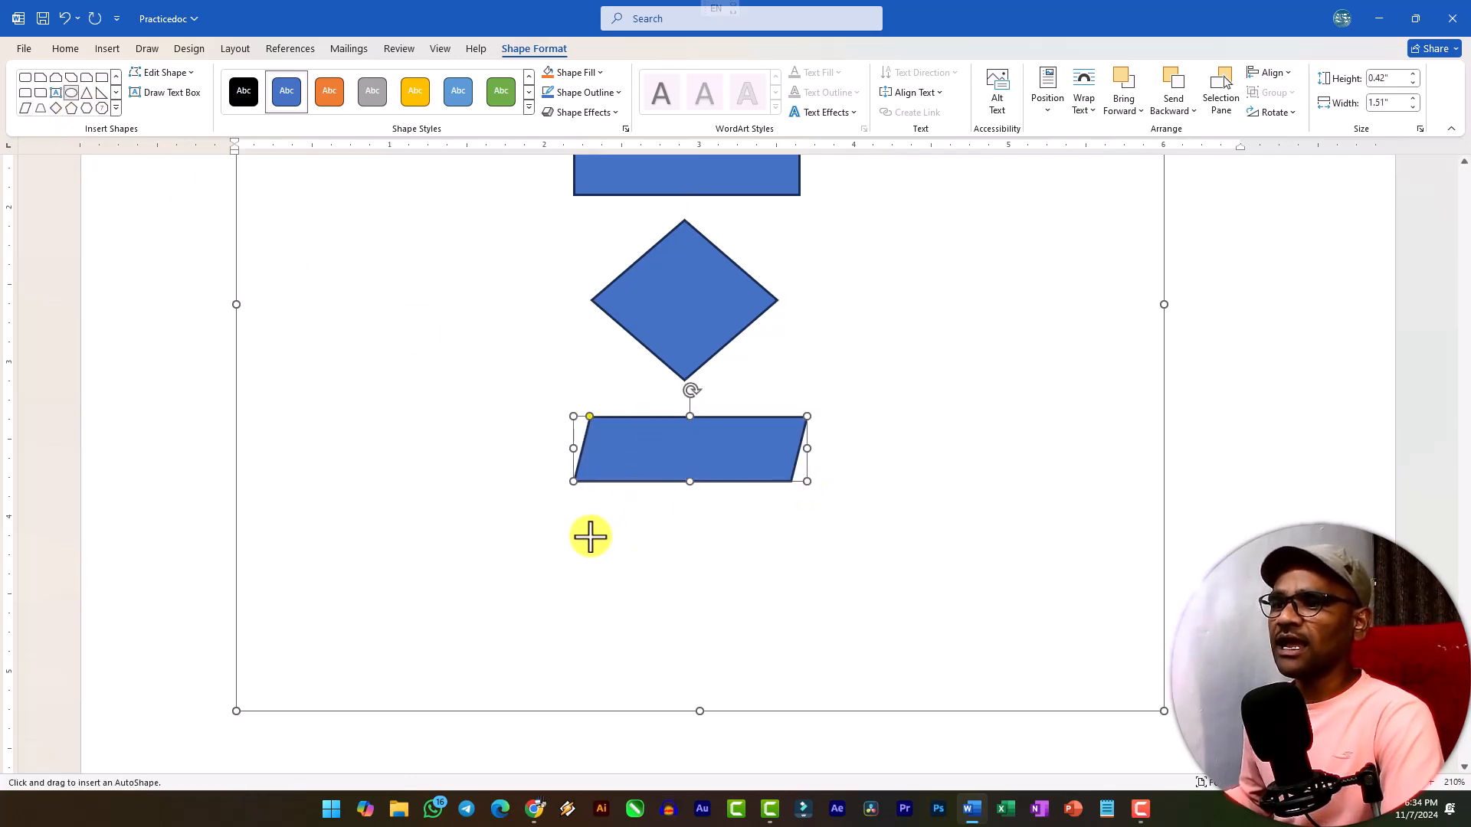
pyautogui.moveTo(577, 546); pyautogui.dragTo(795, 648)
pyautogui.scroll(-2, 797, 598)
pyautogui.scroll(-1, 720, 506)
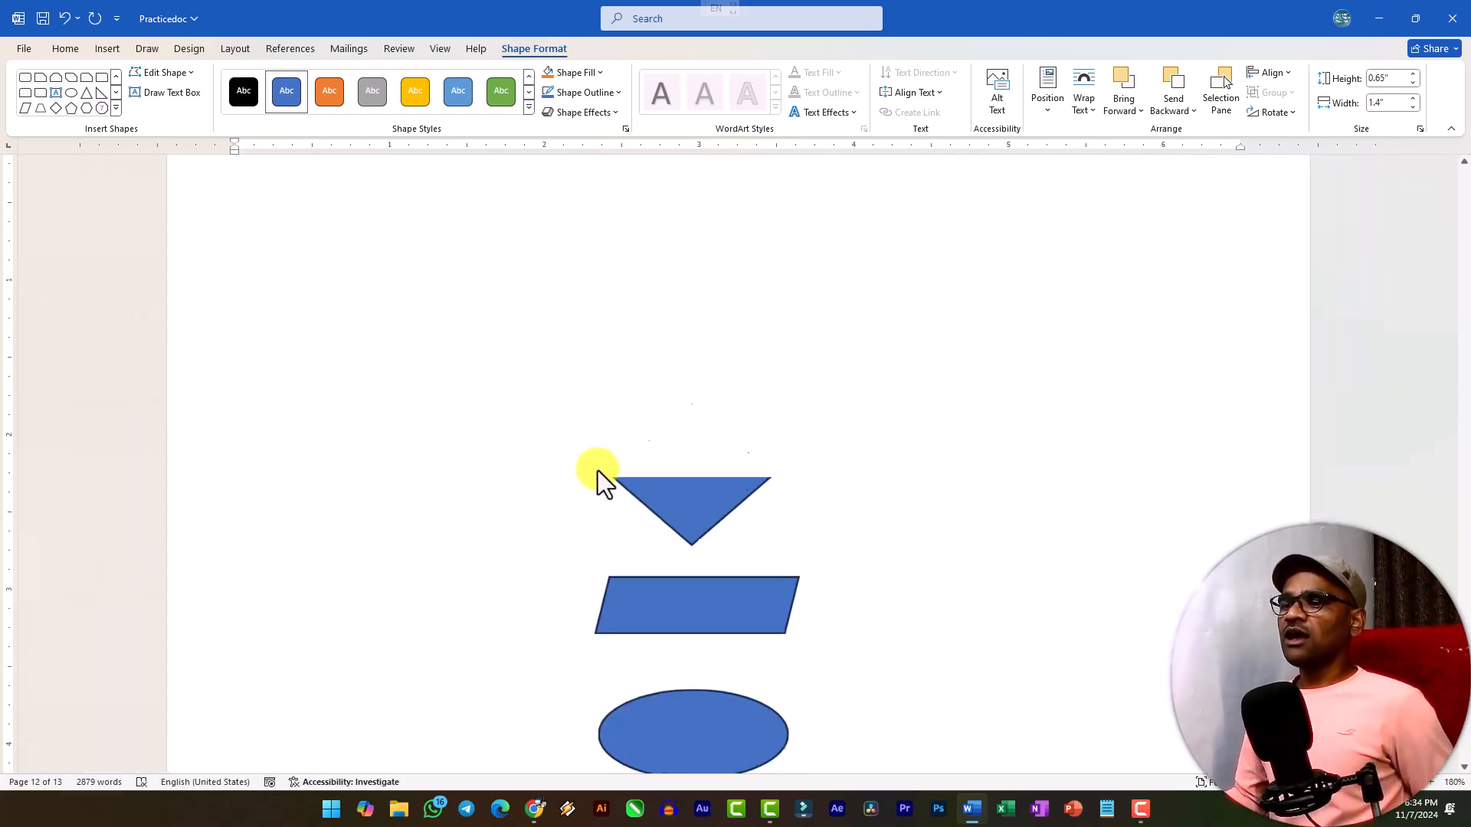
pyautogui.scroll(-3, 712, 510)
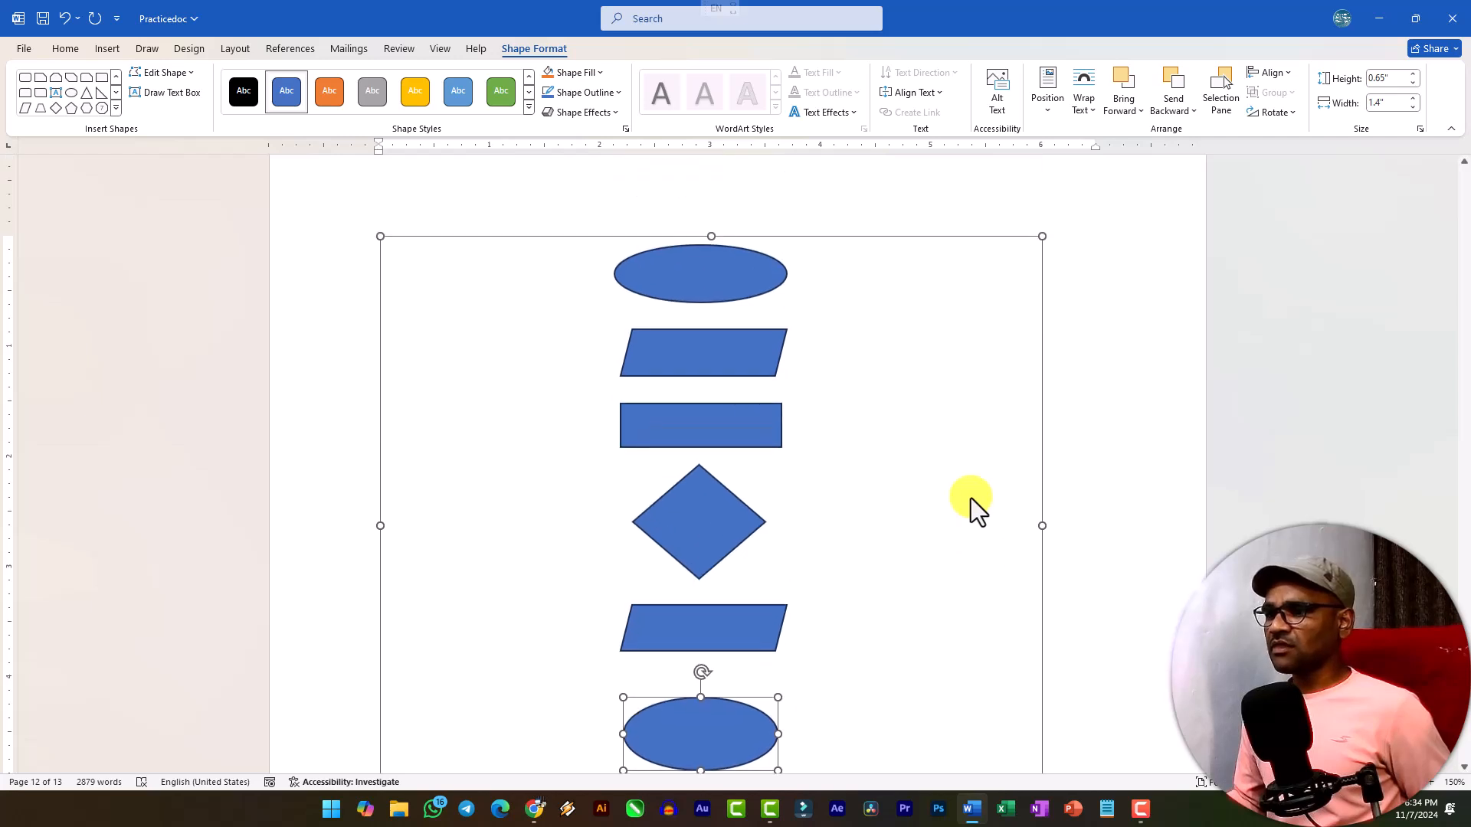
# Apply Tight text wrapping to the entire drawing canvas that holds the flowchart.
pyautogui.click(719, 334)
pyautogui.click(705, 283)
pyautogui.click(694, 234)
pyautogui.click(857, 341)
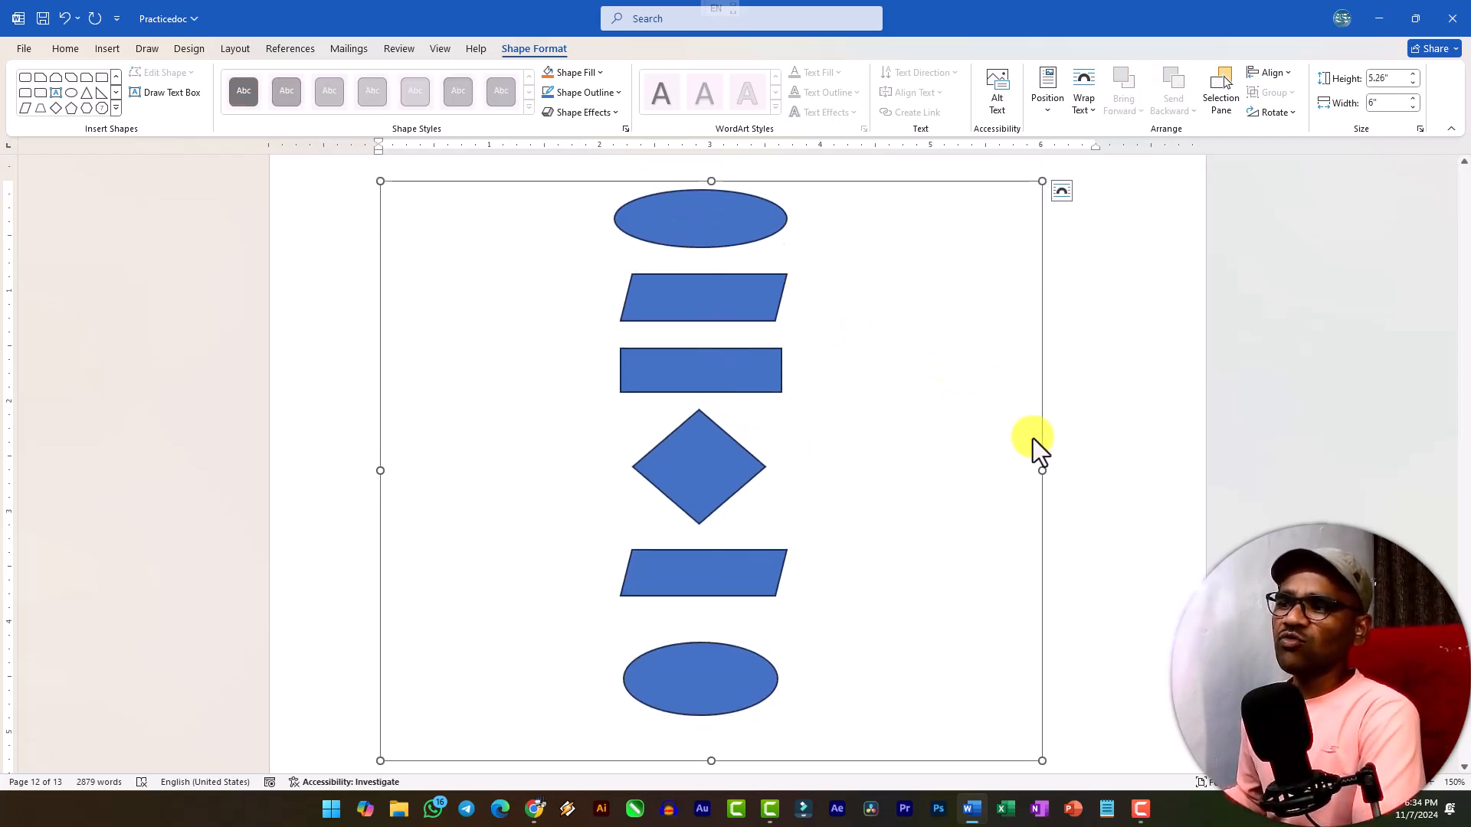
pyautogui.click(1062, 192)
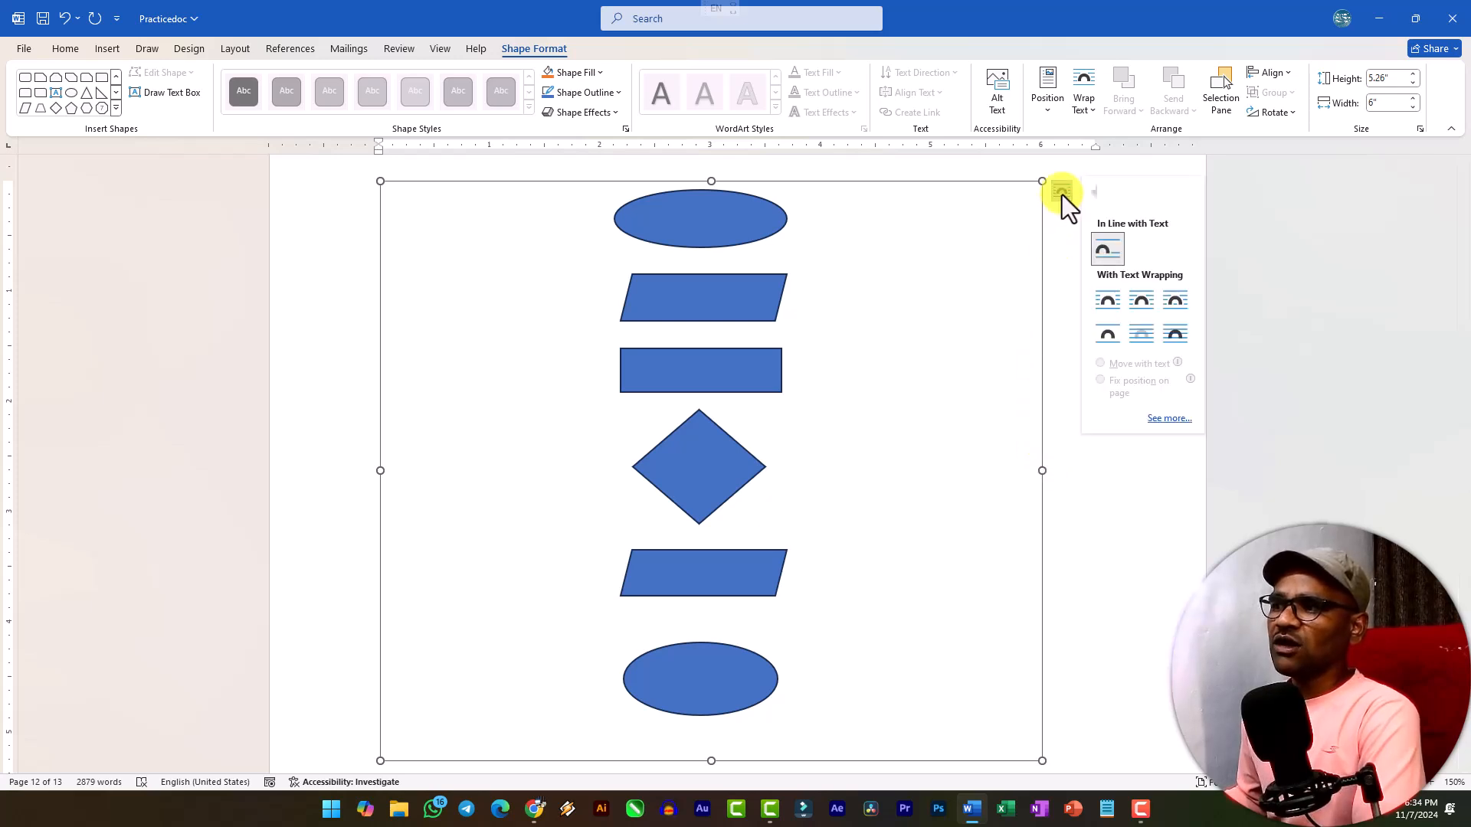
pyautogui.click(1138, 307)
# Move the drawing canvas to the page's left edge near the top so the body text wraps beside and below it.
pyautogui.moveTo(1041, 391)
pyautogui.mouseDown()
pyautogui.moveTo(831, 398)
pyautogui.moveTo(1080, 414)
pyautogui.moveTo(1028, 394)
pyautogui.moveTo(1020, 422)
pyautogui.mouseUp()
pyautogui.scroll(-6, 657, 394)
pyautogui.moveTo(903, 486)
pyautogui.mouseDown()
pyautogui.moveTo(903, 683)
pyautogui.moveTo(772, 648)
pyautogui.moveTo(674, 361)
pyautogui.mouseUp()
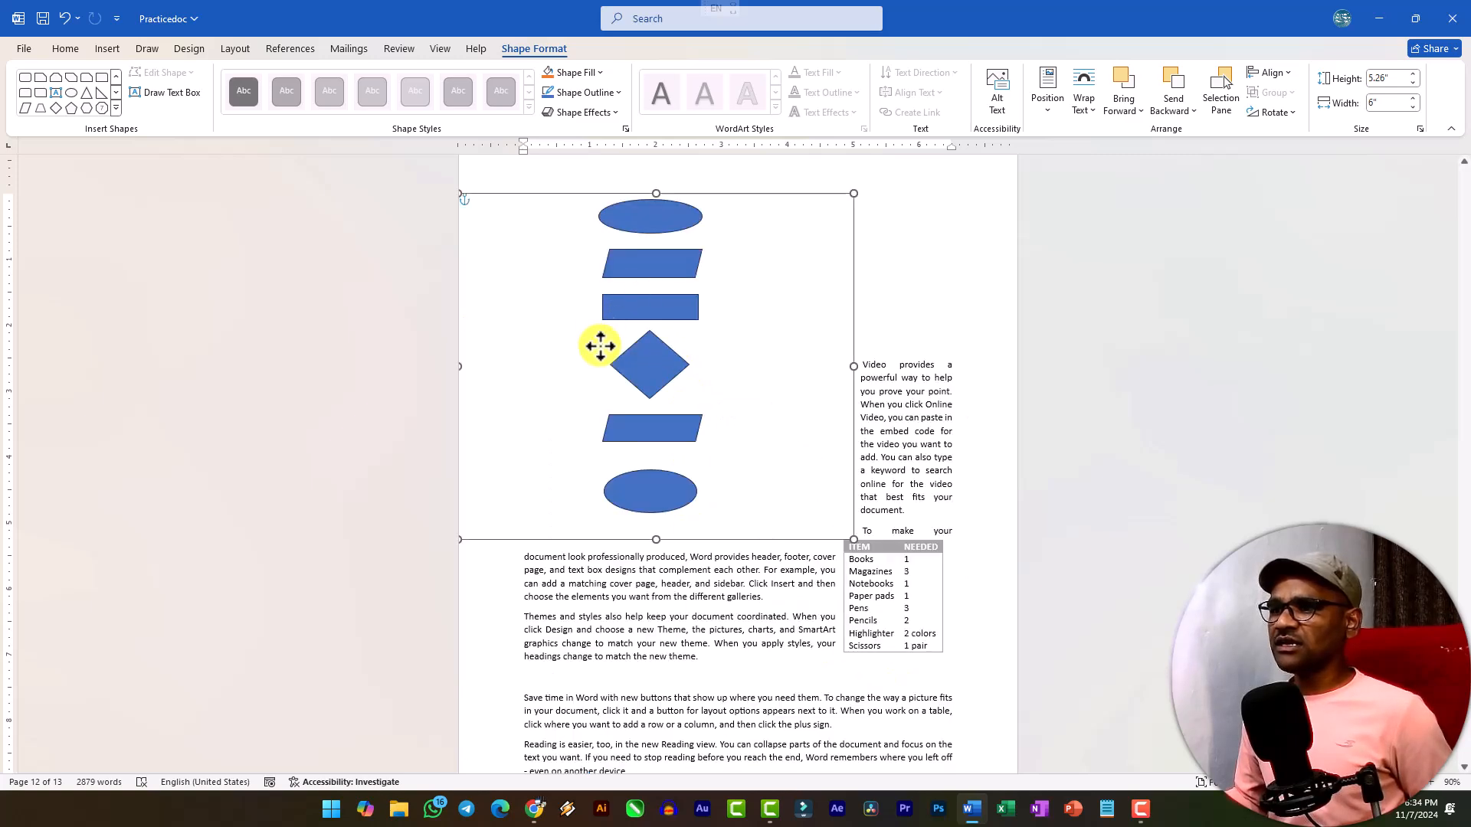
pyautogui.scroll(-4, 647, 420)
pyautogui.scroll(-5, 648, 413)
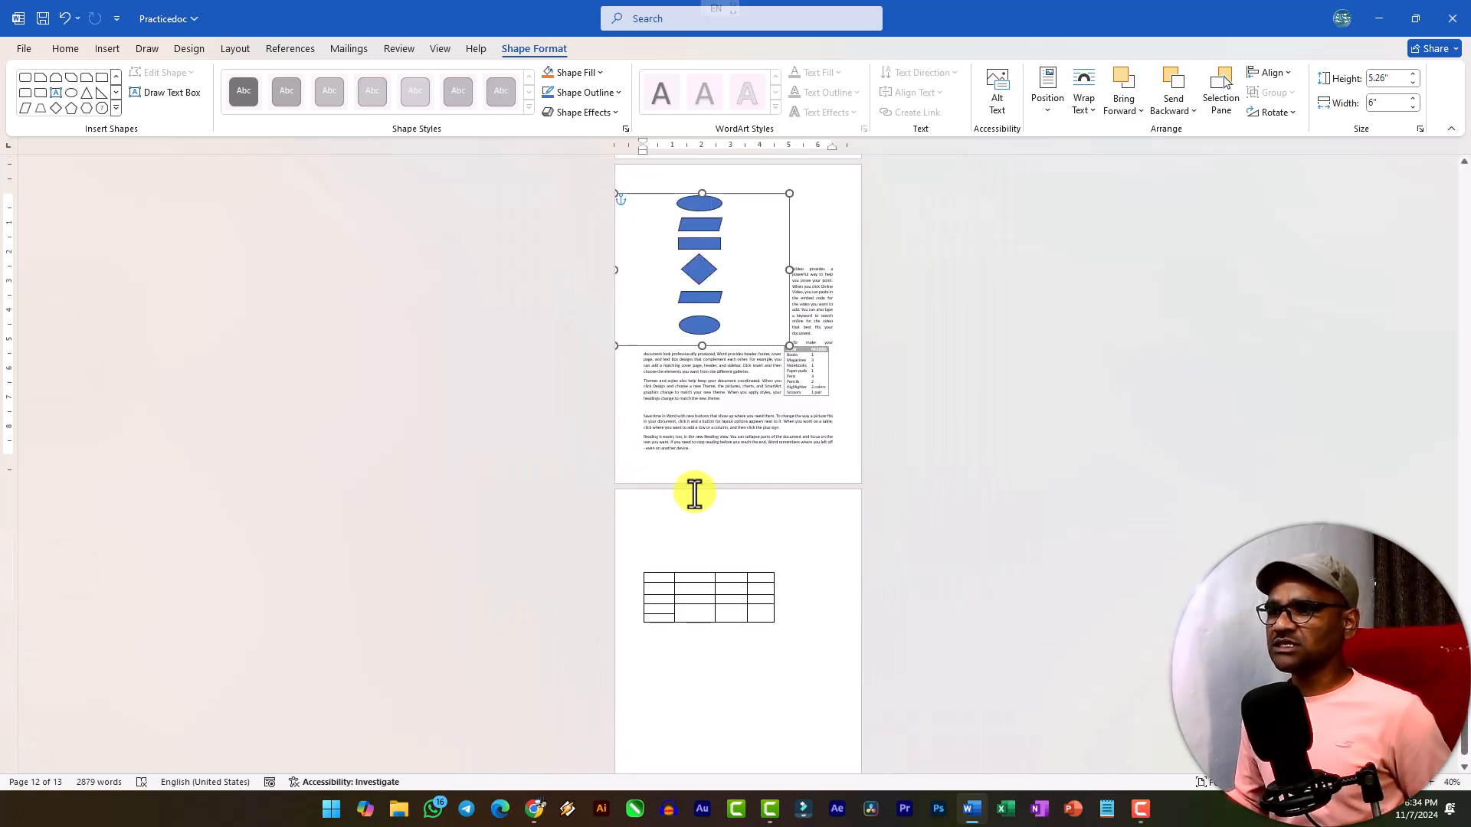
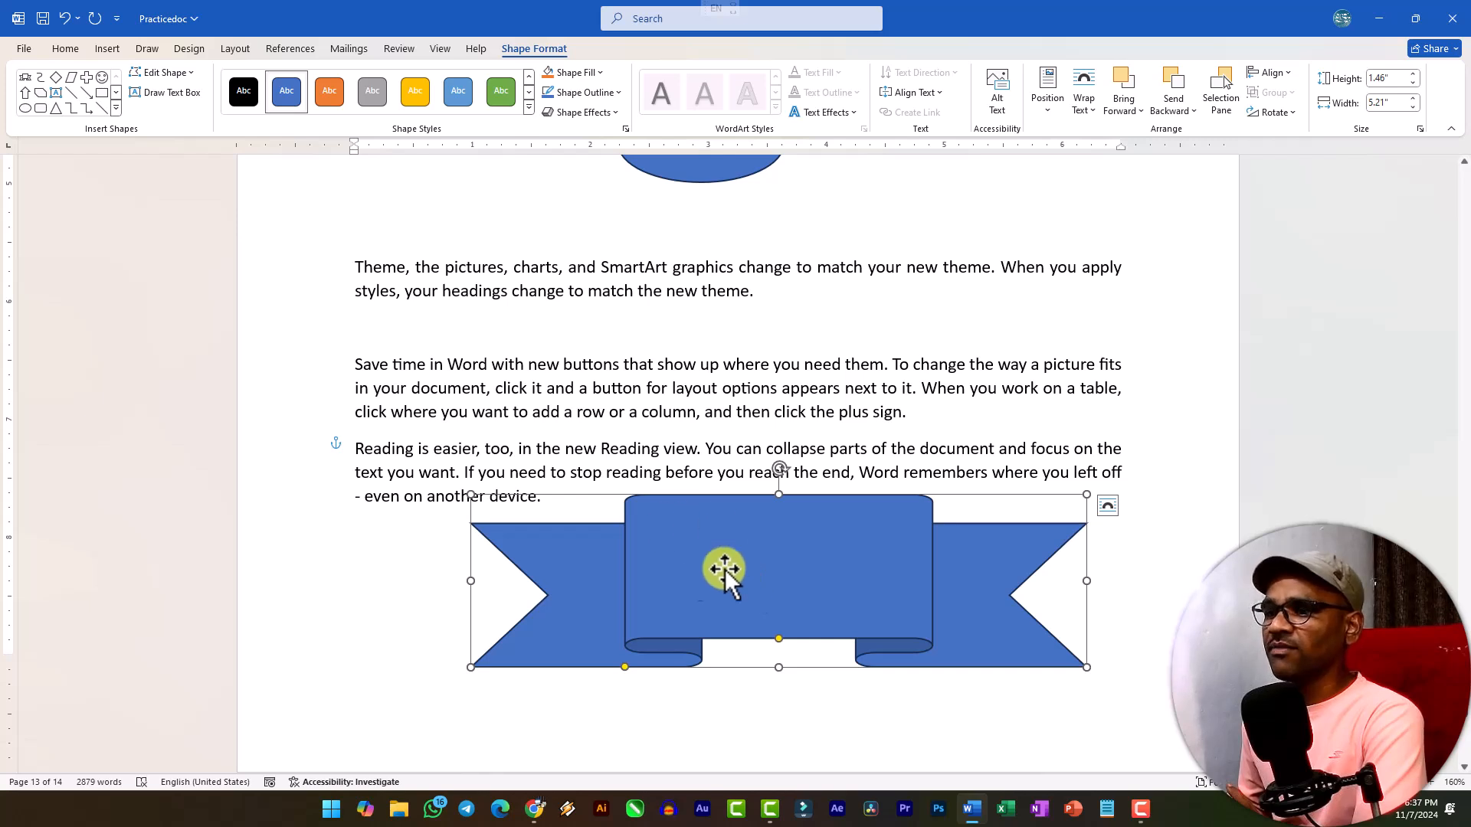
# Add the text "SSW" inside the ribbon banner shape.
pyautogui.rightClick(709, 549)
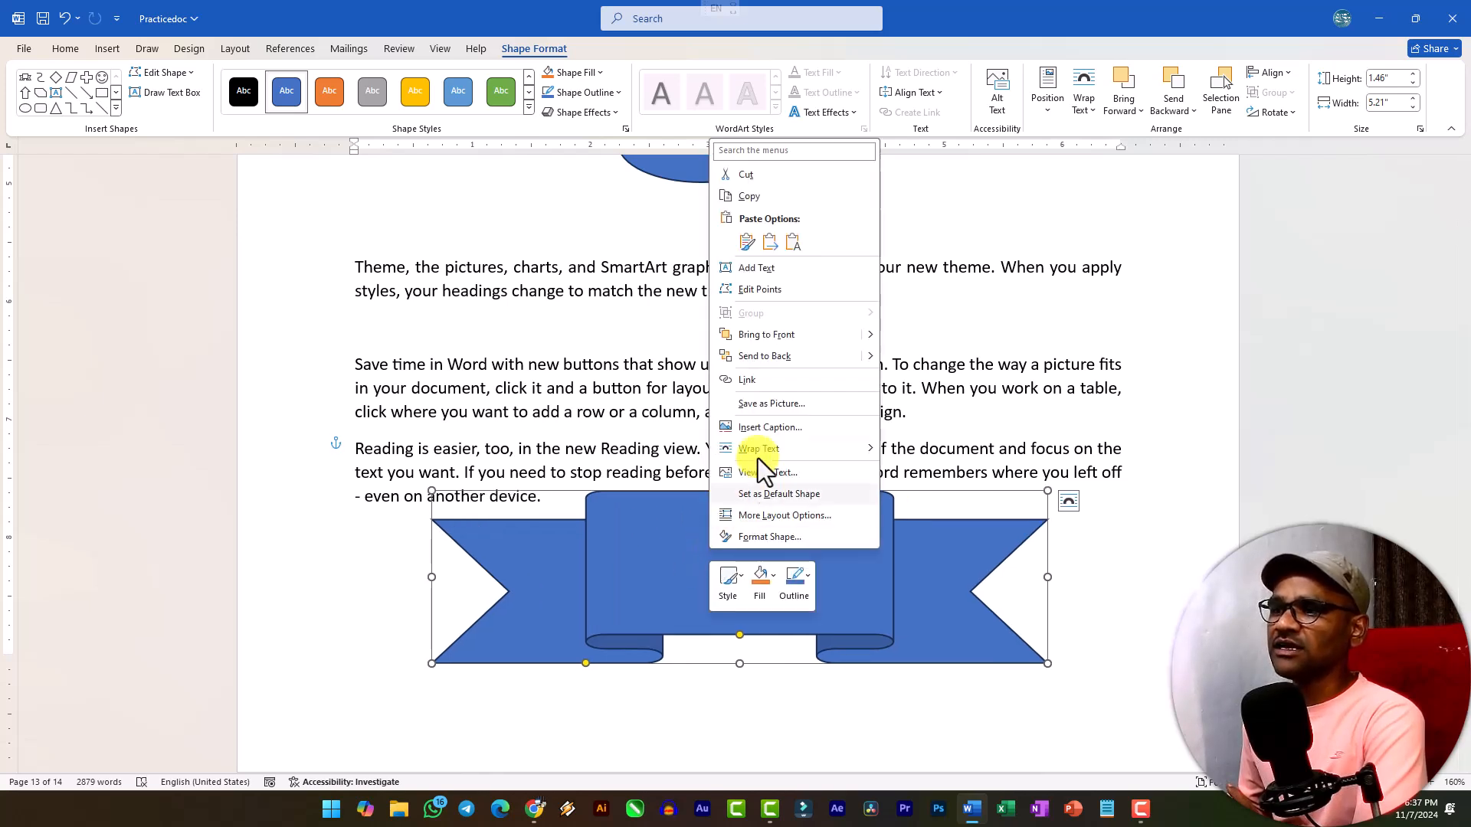
pyautogui.click(759, 268)
pyautogui.write('SS')
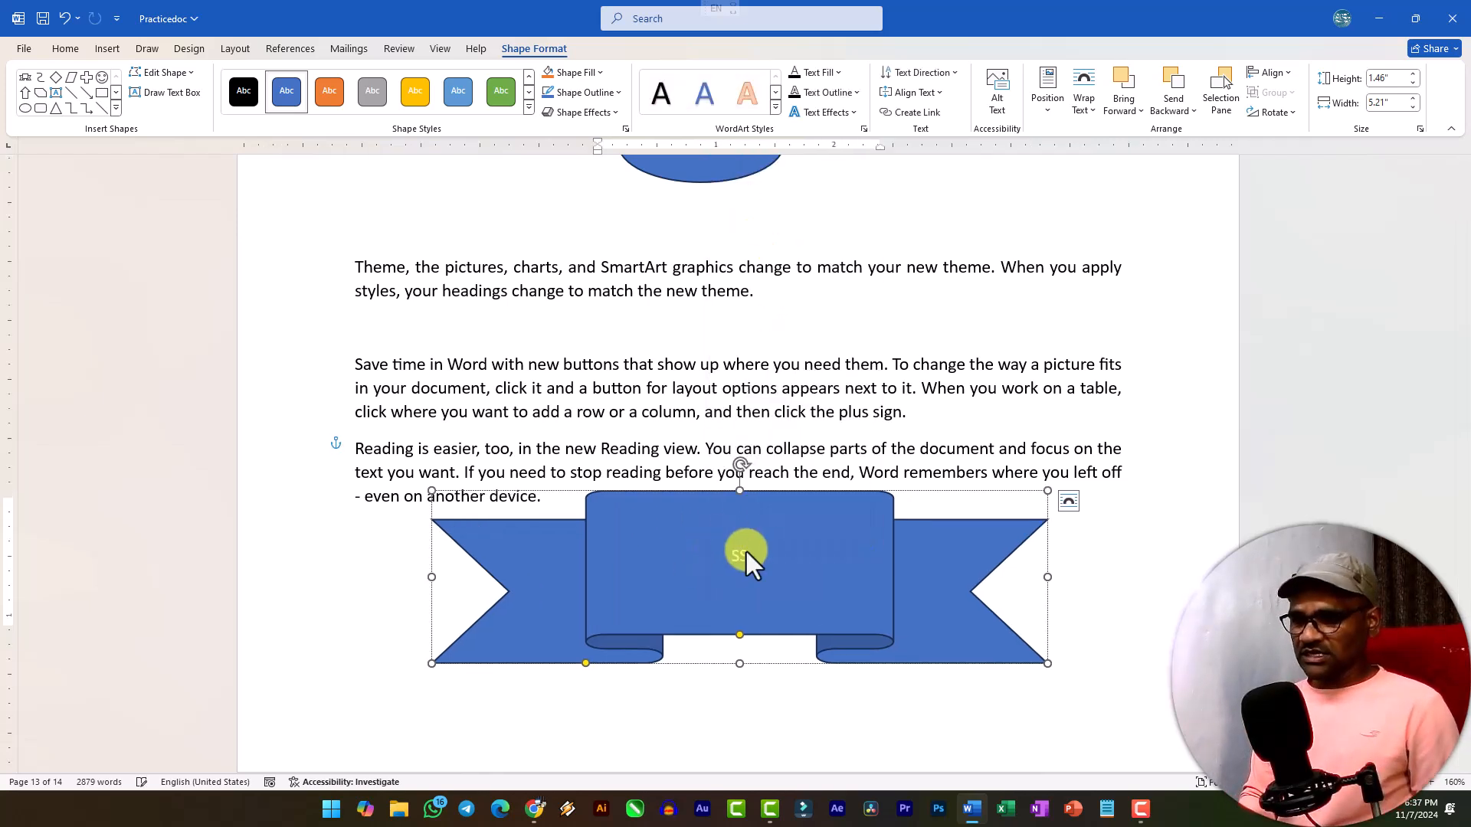
# Enlarge the banner's SSW text until it fills most of the ribbon's center panel.
pyautogui.hotkey('ctrl', 'a')
pyautogui.hotkey('ctrl', 'shift', '.')
pyautogui.hotkey('ctrl', 'shift', '.')
pyautogui.hotkey('ctrl', 'shift', '.')
pyautogui.hotkey('ctrl', 'shift', '.')
pyautogui.hotkey('ctrl', 'shift', '.')
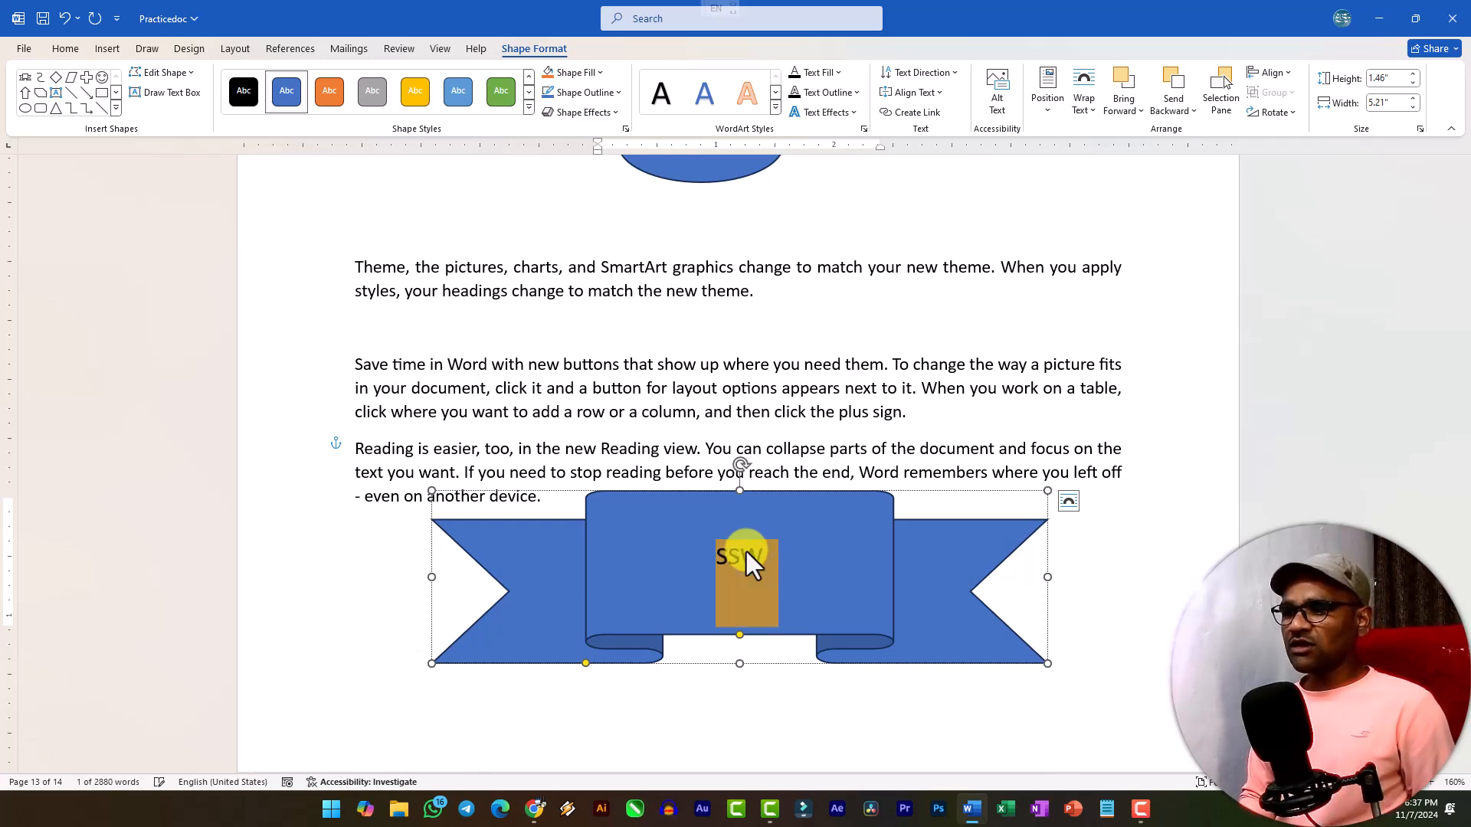
pyautogui.hotkey('ctrl', 'shift', '.')
pyautogui.hotkey('ctrl', 'shift', '.')
pyautogui.hotkey('ctrl', 'shift', '.')
pyautogui.hotkey('ctrl', 'shift', '.')
pyautogui.hotkey('ctrl', 'shift', '.')
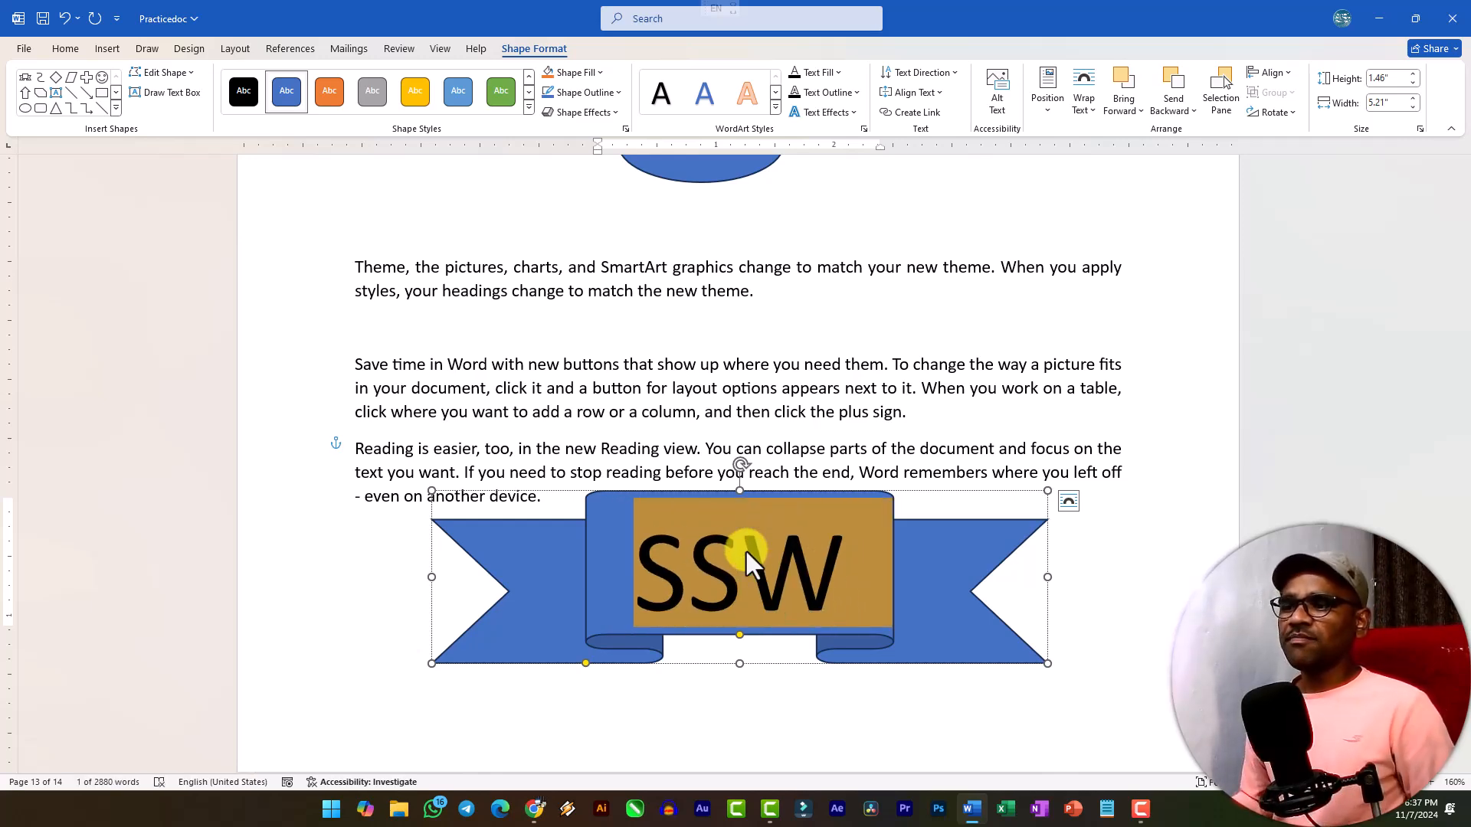
pyautogui.click(791, 541)
pyautogui.click(837, 422)
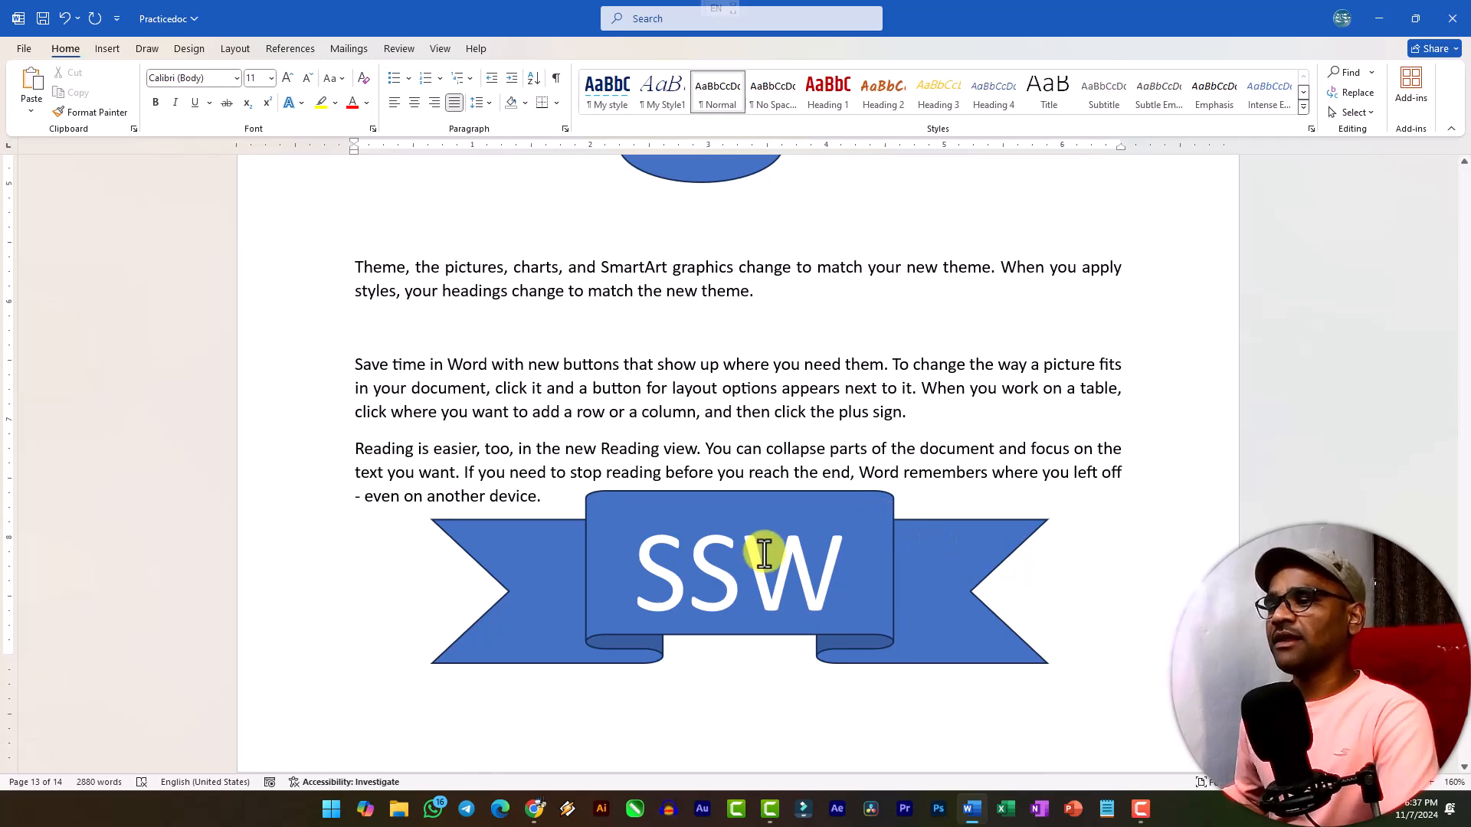
# Widen the SSW ribbon banner on both sides to about 6.71", extending it across the text width.
pyautogui.click(495, 572)
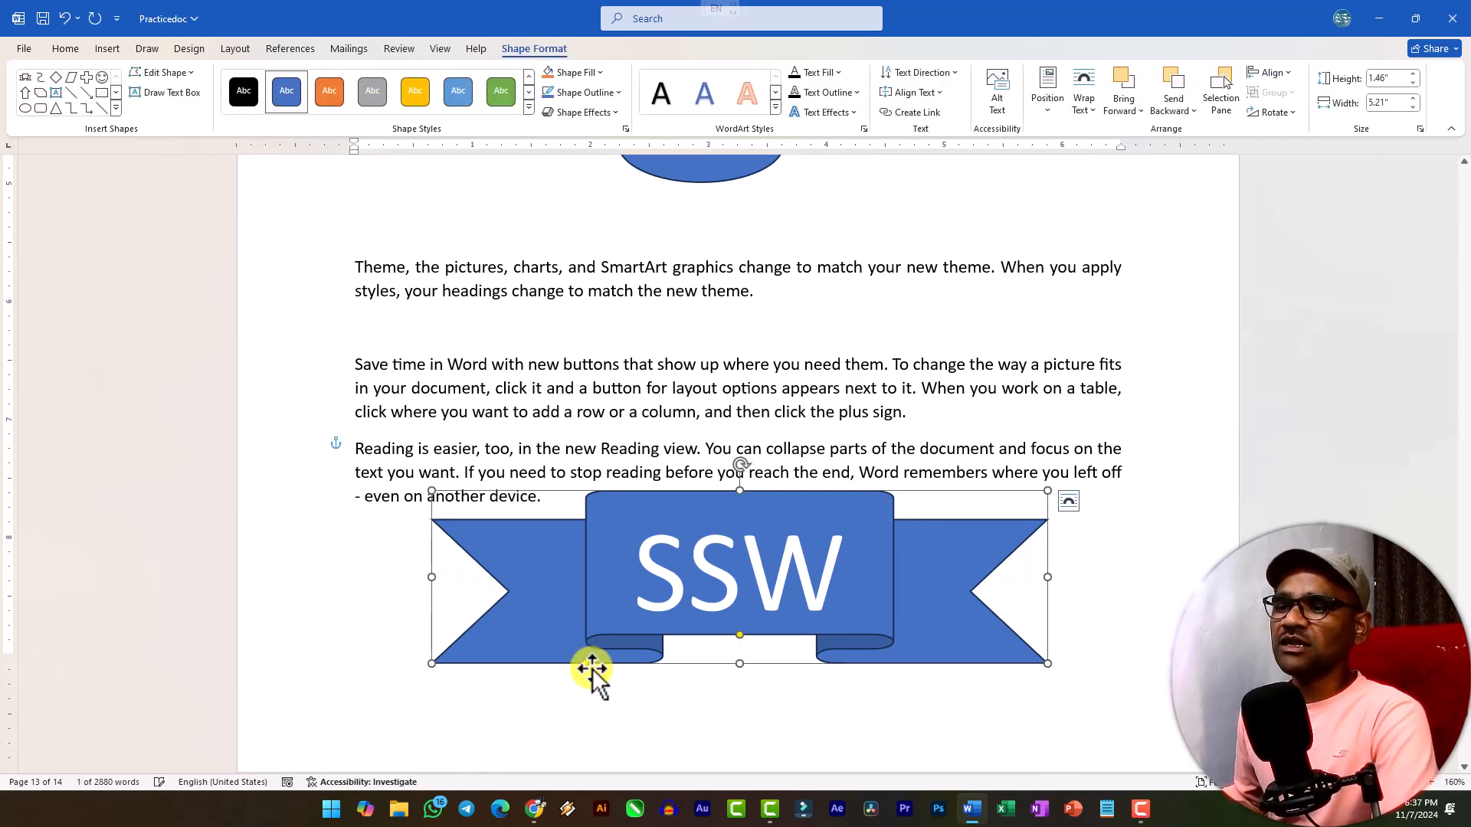
pyautogui.moveTo(587, 665)
pyautogui.mouseDown()
pyautogui.moveTo(559, 674)
pyautogui.moveTo(738, 682)
pyautogui.moveTo(587, 681)
pyautogui.mouseUp()
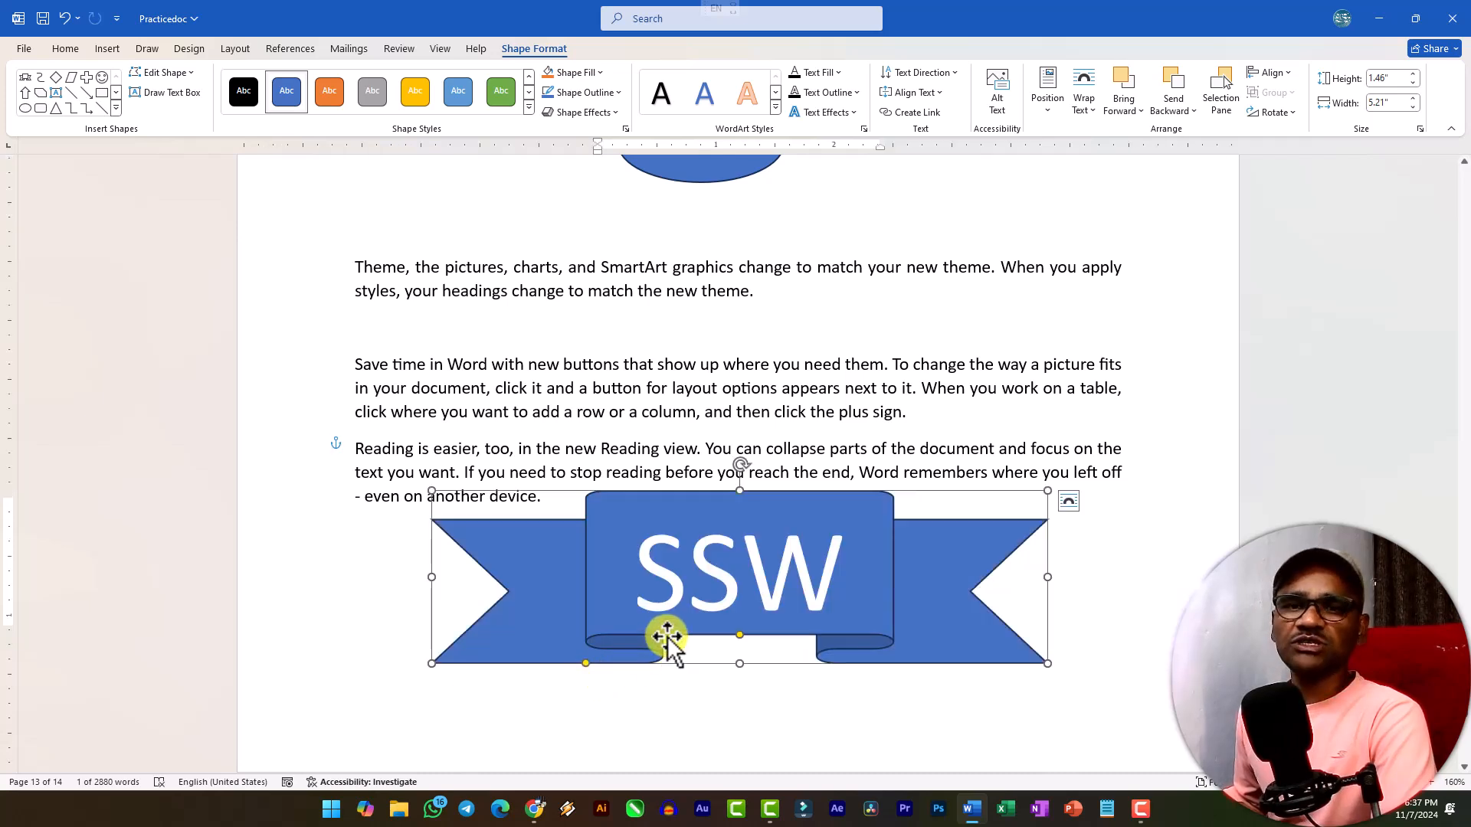
pyautogui.moveTo(1049, 578); pyautogui.dragTo(1115, 579)
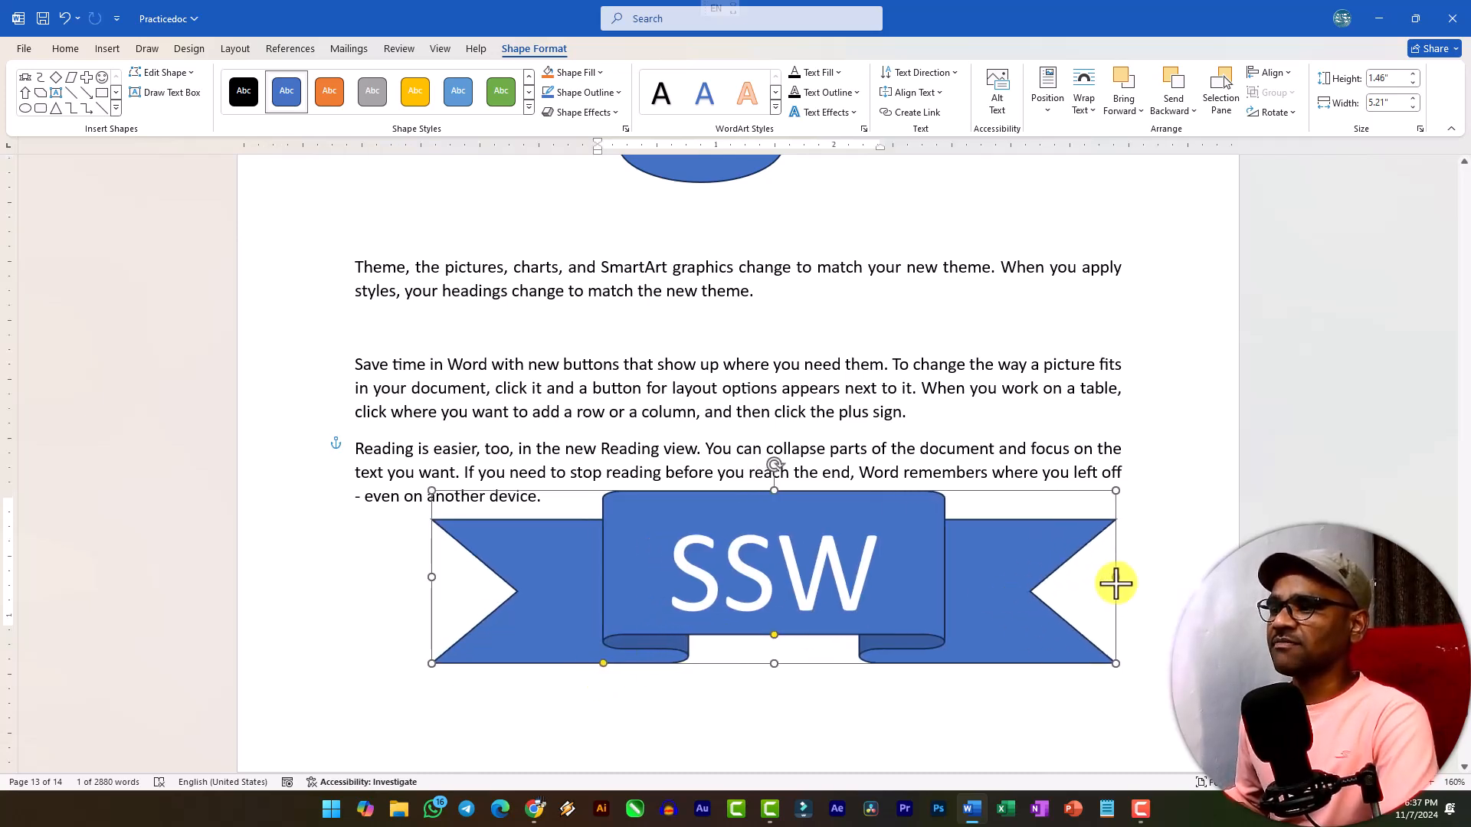
pyautogui.moveTo(431, 578); pyautogui.dragTo(323, 578)
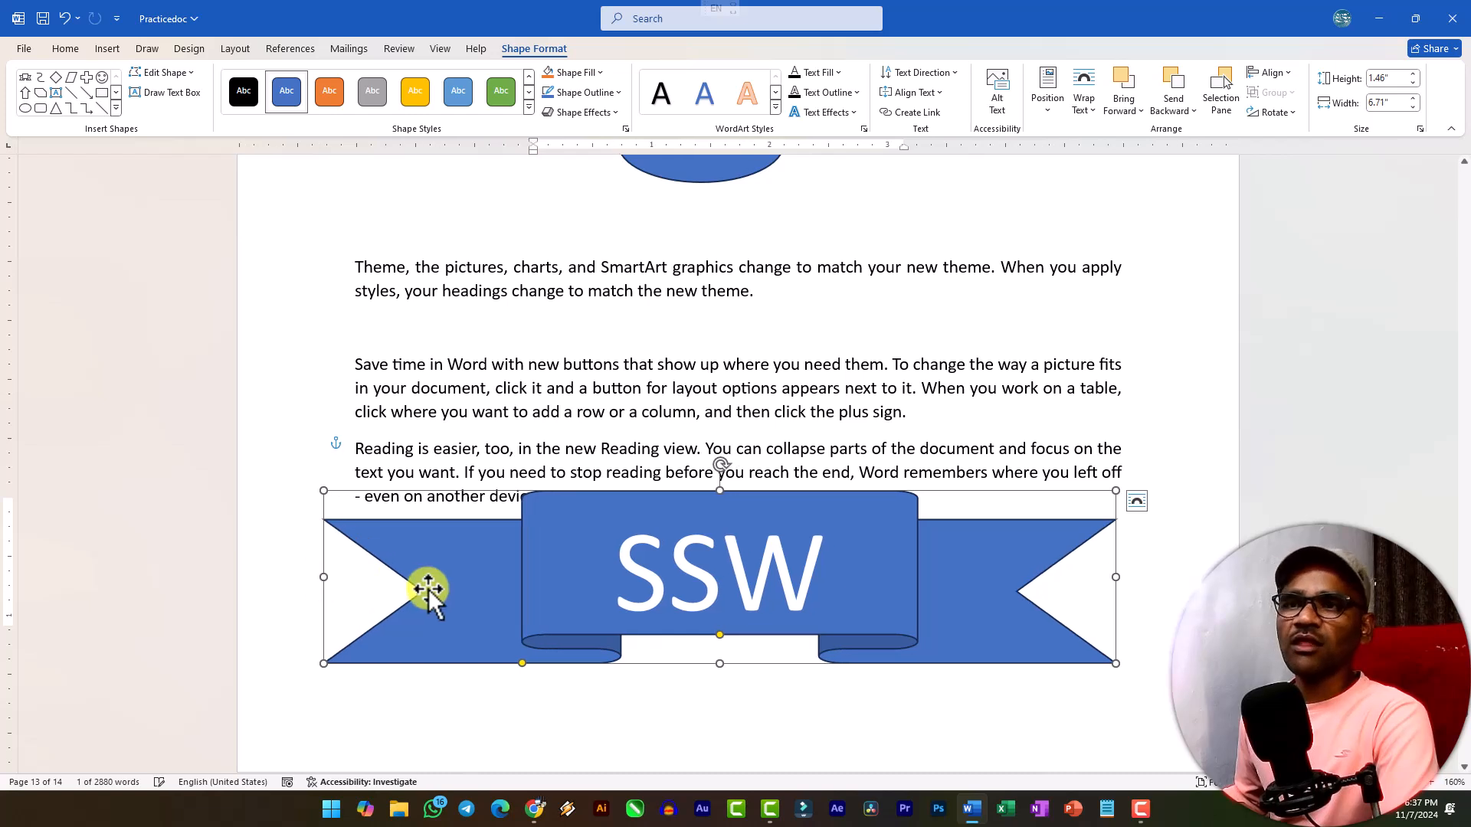
# Insert the curved right-pointing arrow icon from the stock icons at the end of the "Themes and styles" paragraph on page 6.
pyautogui.click(106, 51)
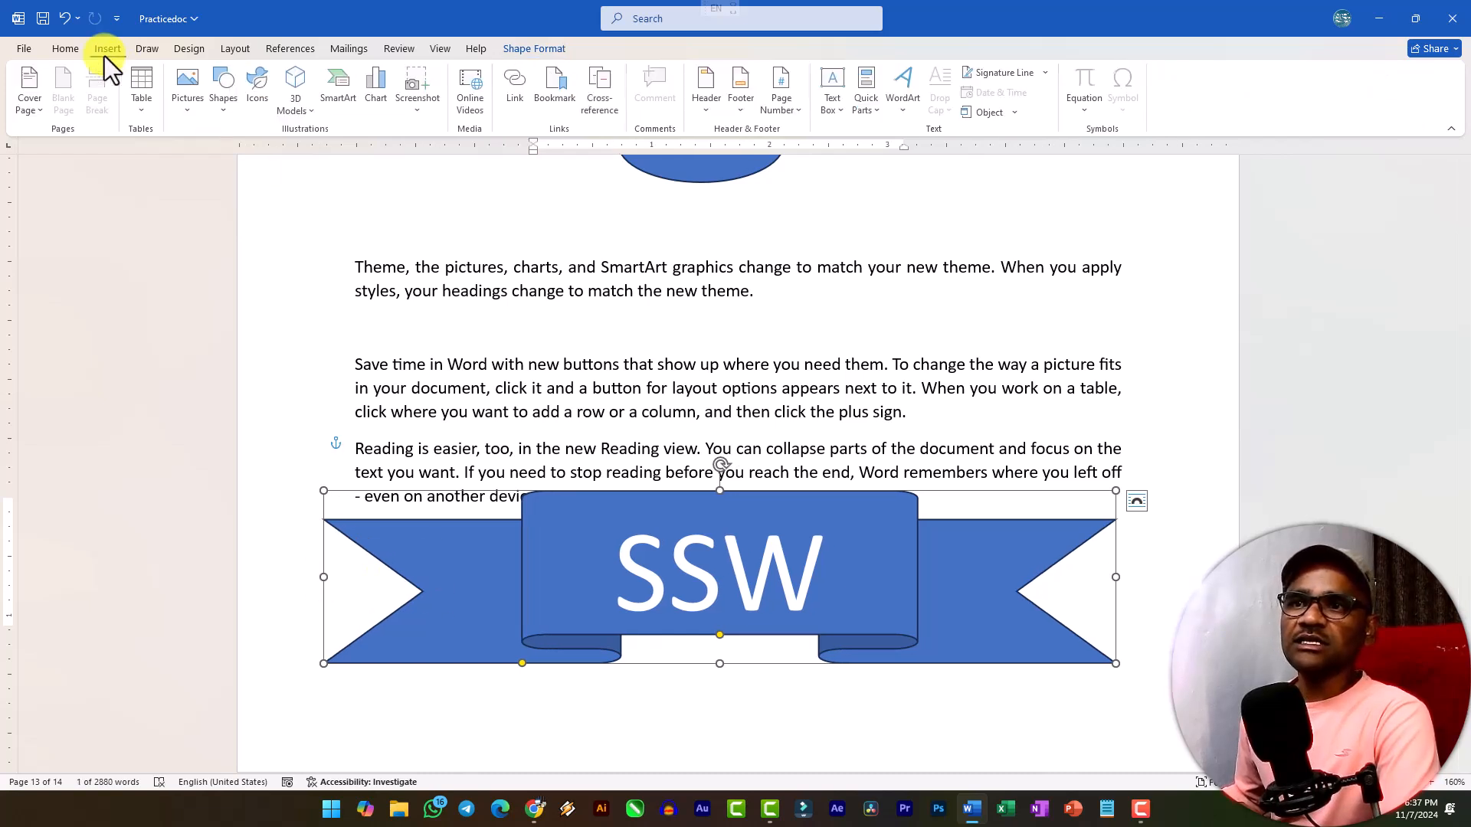
pyautogui.click(227, 119)
pyautogui.click(227, 115)
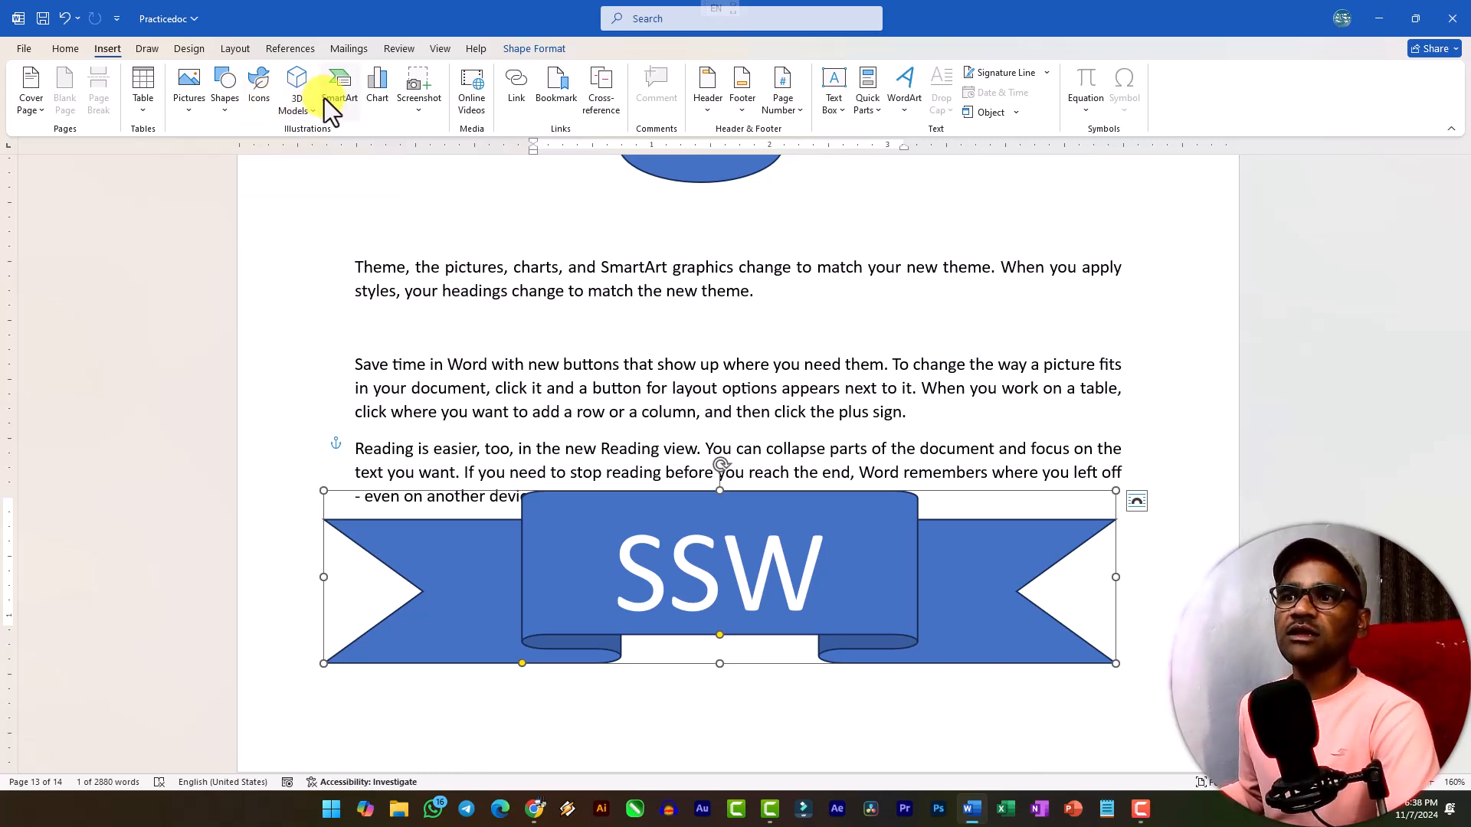
pyautogui.scroll(15, 648, 277)
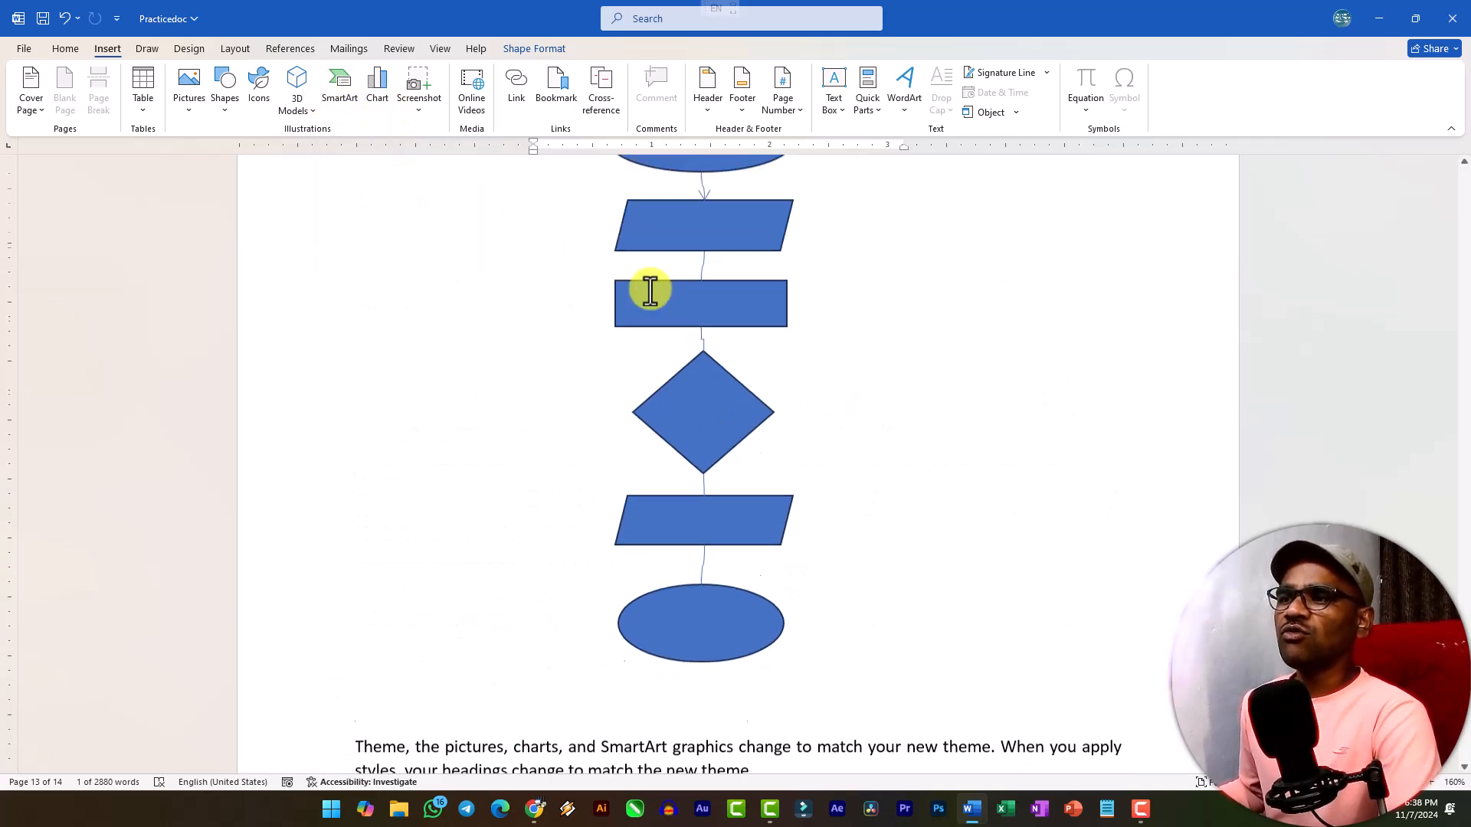
pyautogui.scroll(10, 652, 293)
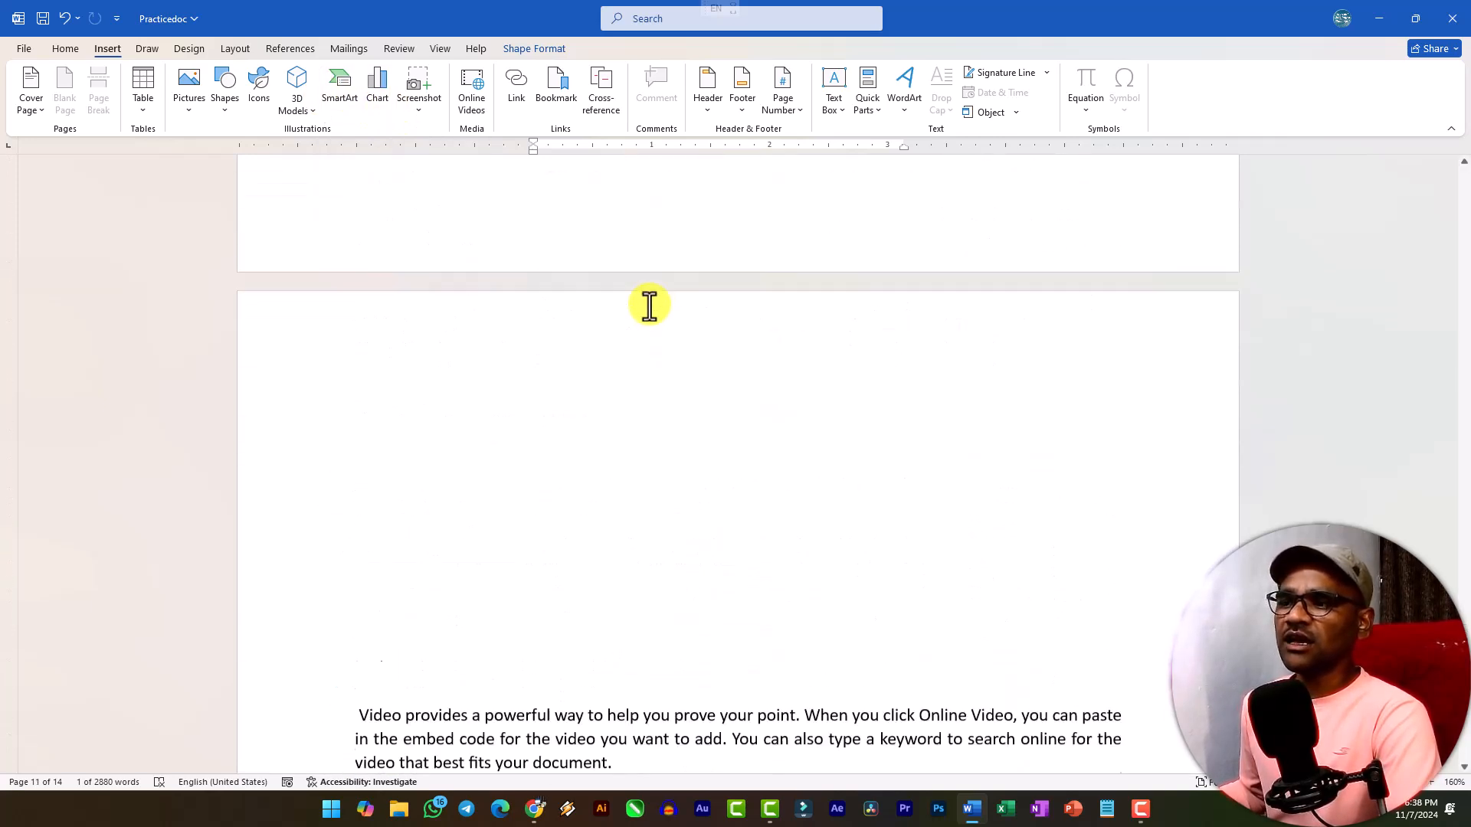
pyautogui.scroll(10, 690, 340)
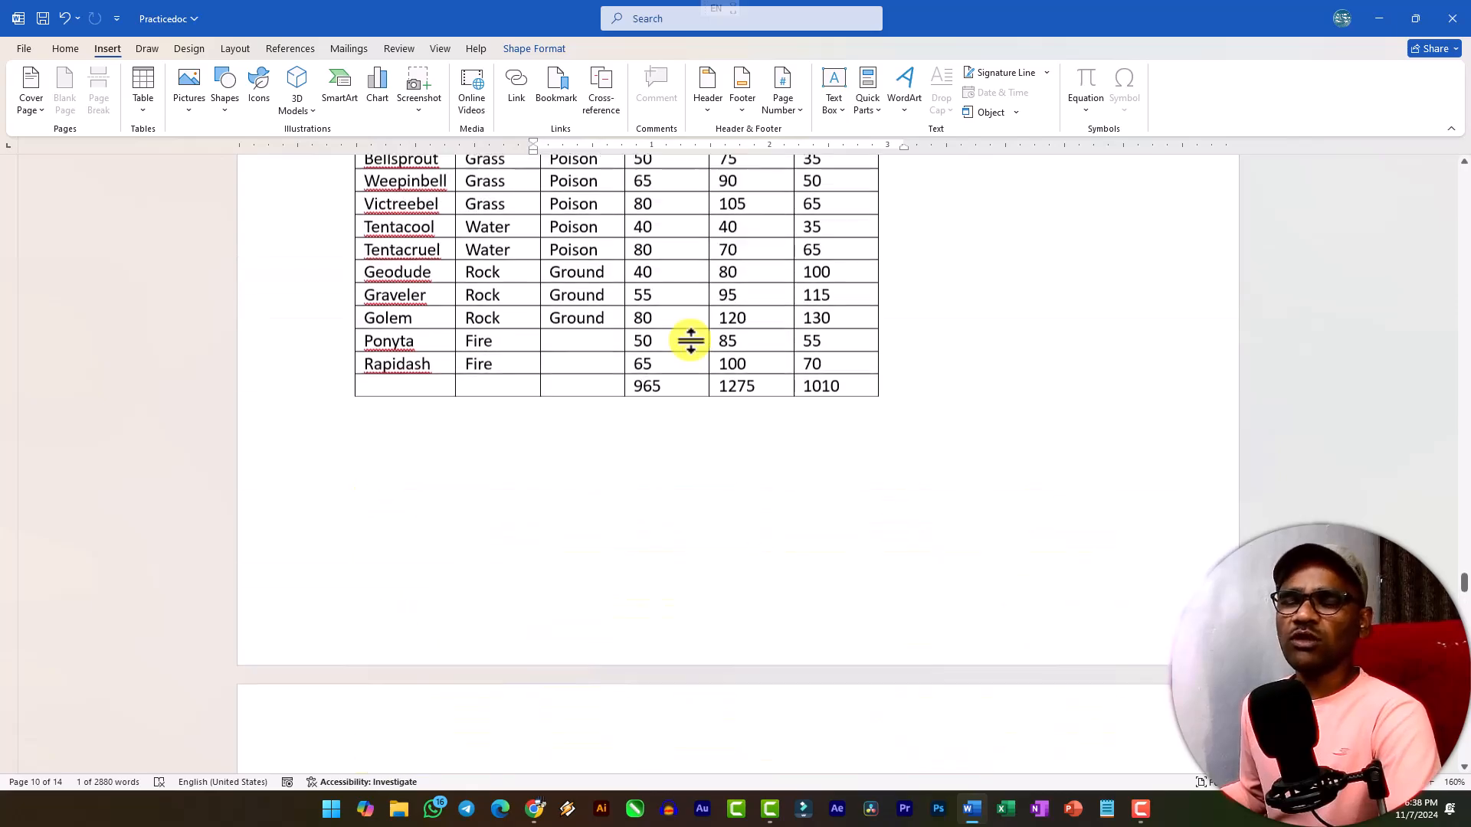
pyautogui.scroll(10, 685, 368)
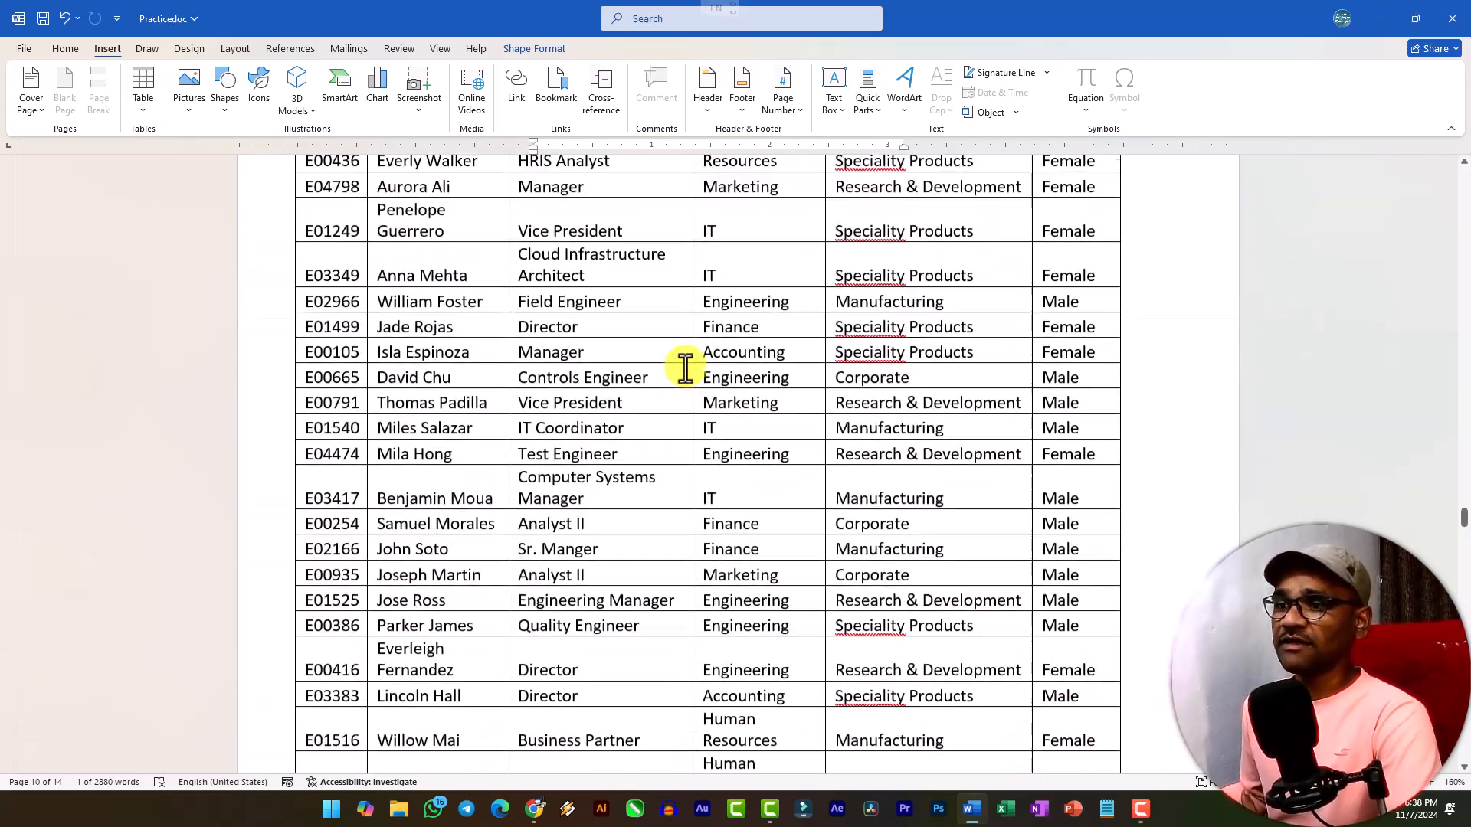
pyautogui.scroll(10, 685, 368)
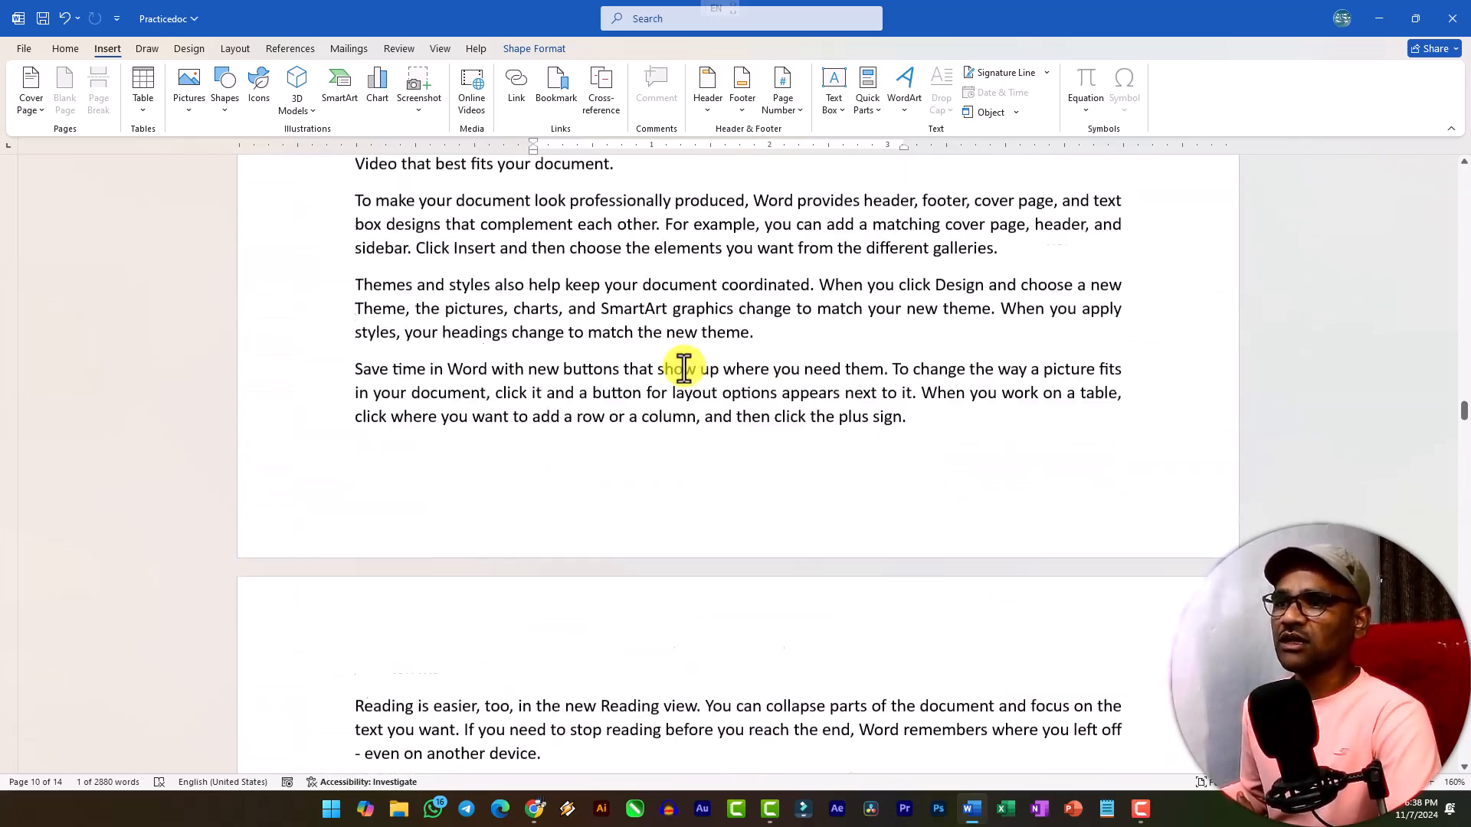
pyautogui.scroll(-6, 688, 337)
pyautogui.click(774, 308)
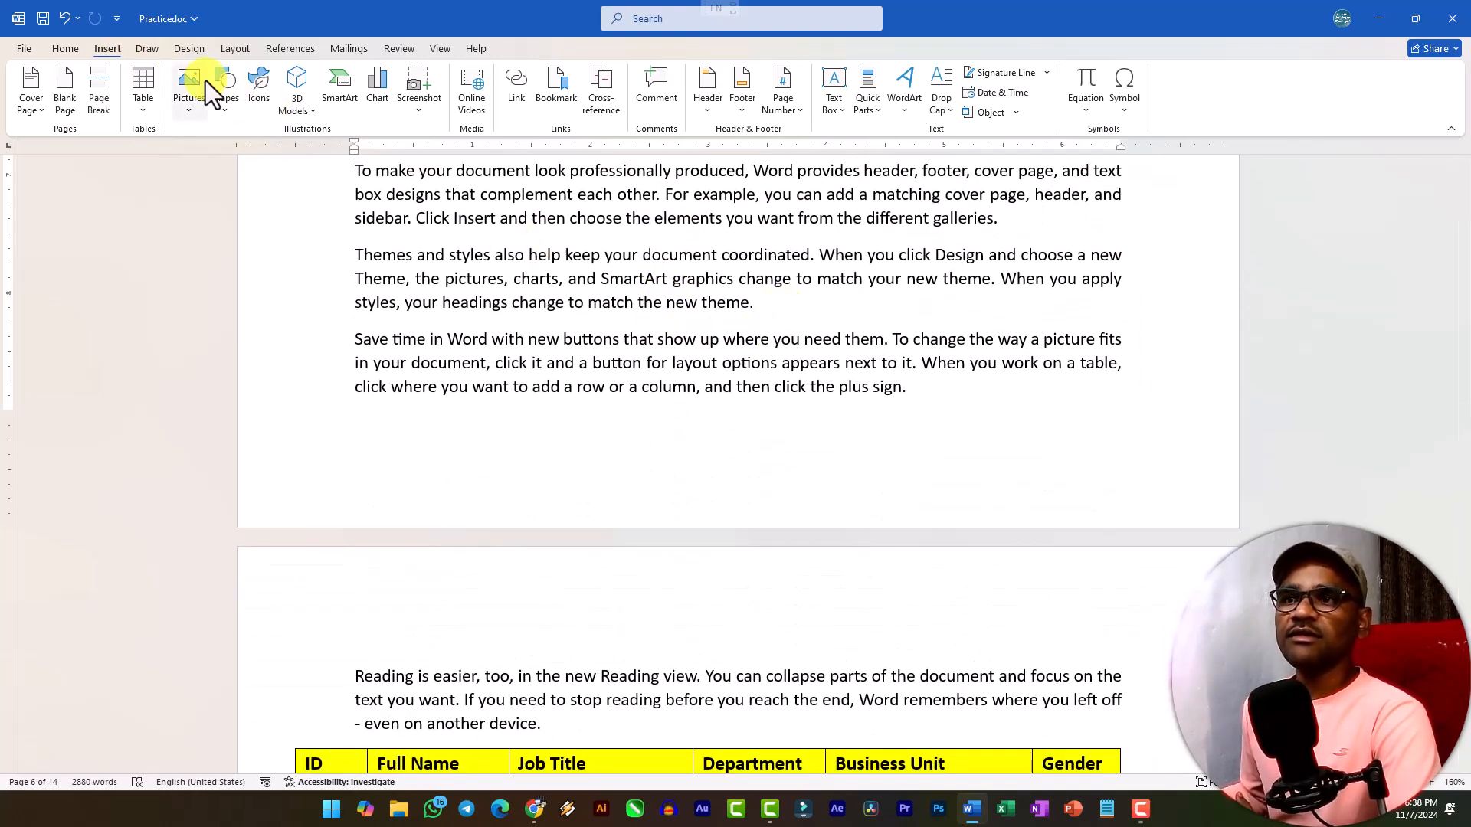
pyautogui.click(259, 90)
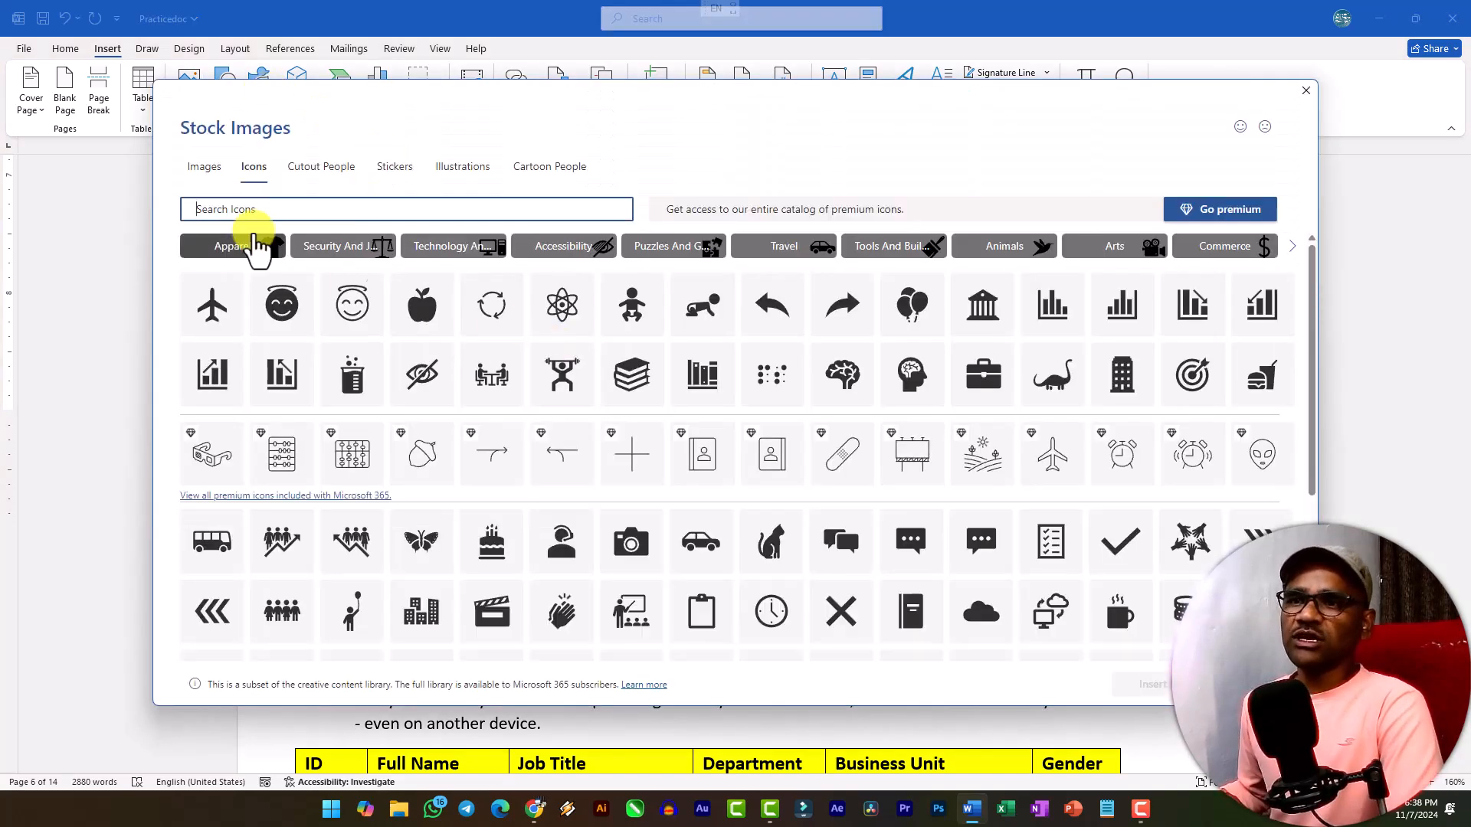
pyautogui.click(210, 174)
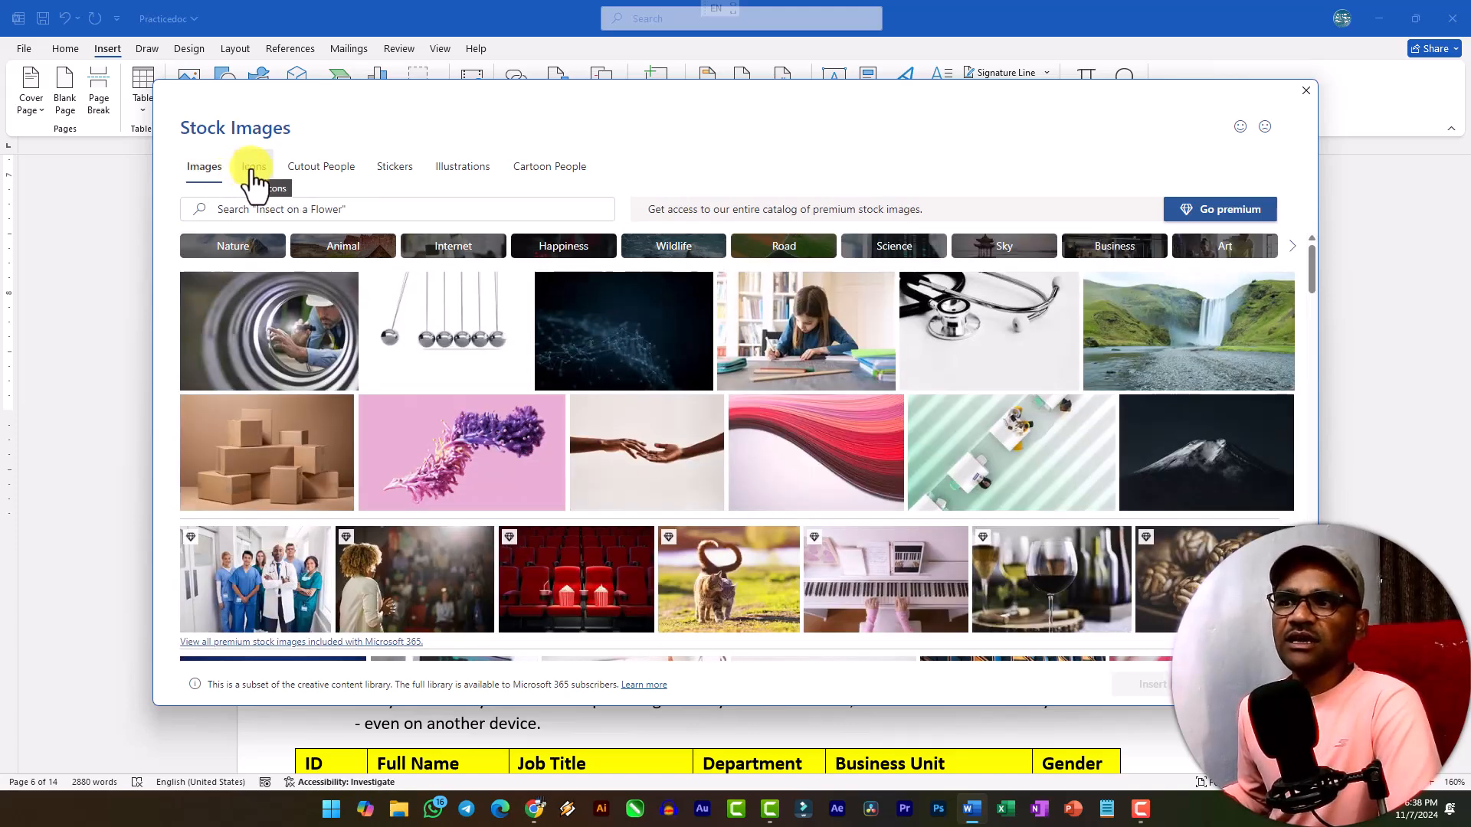
pyautogui.click(252, 167)
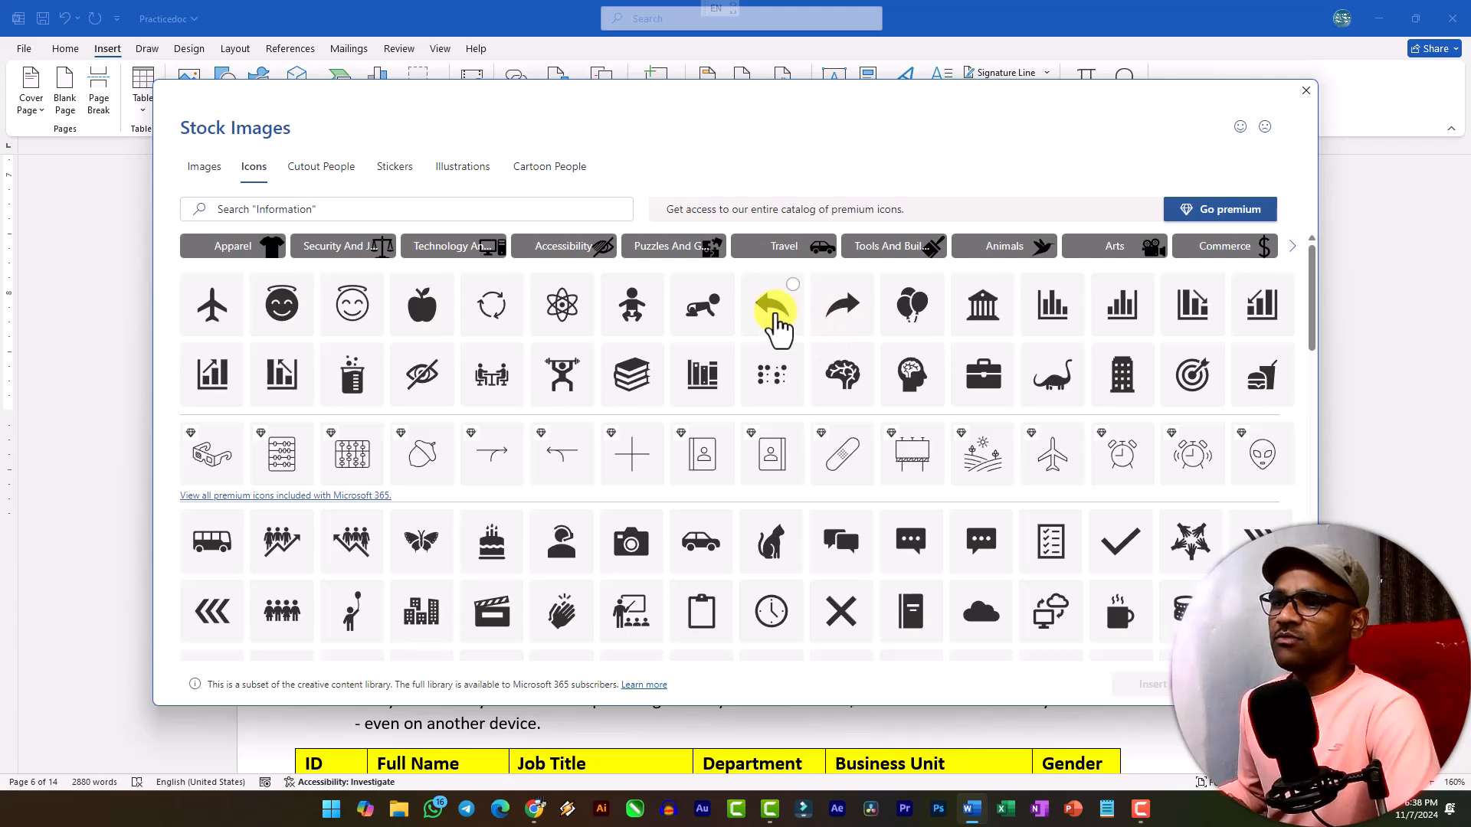
pyautogui.click(863, 287)
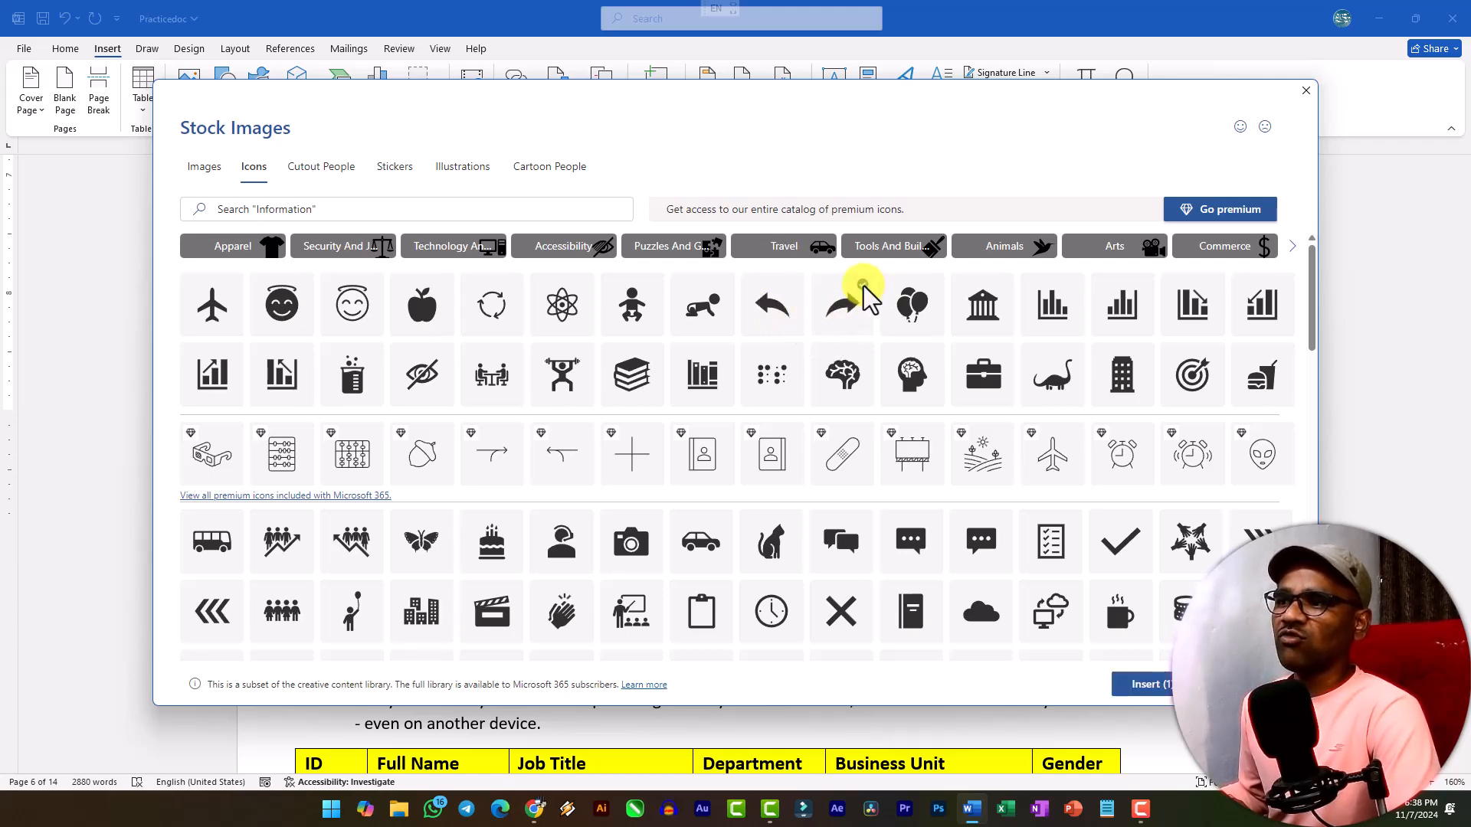
pyautogui.click(1150, 687)
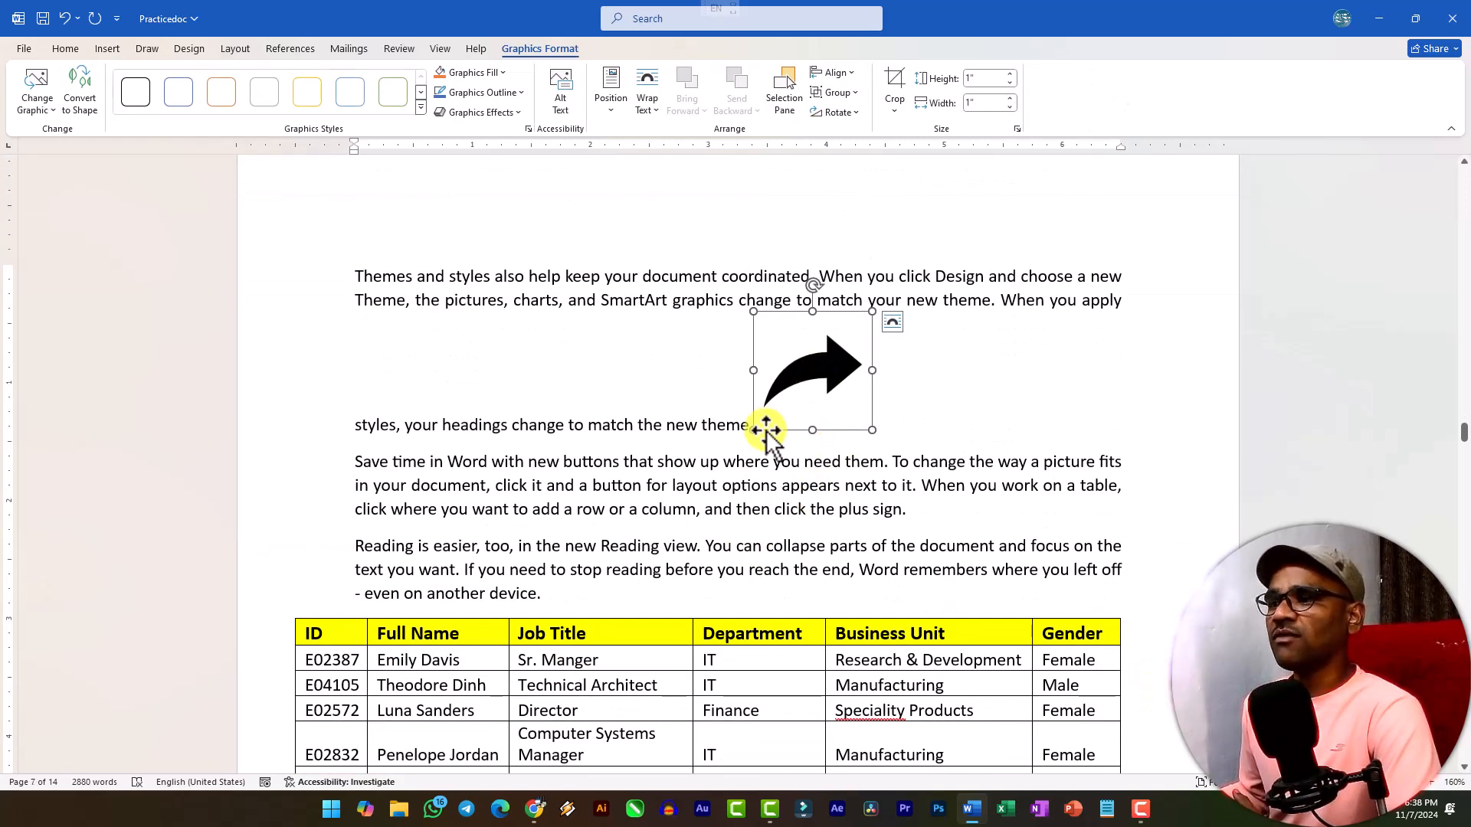
# Enlarge the arrow icon proportionally to about 1.68" by 1.68".
pyautogui.moveTo(753, 428); pyautogui.dragTo(673, 494)
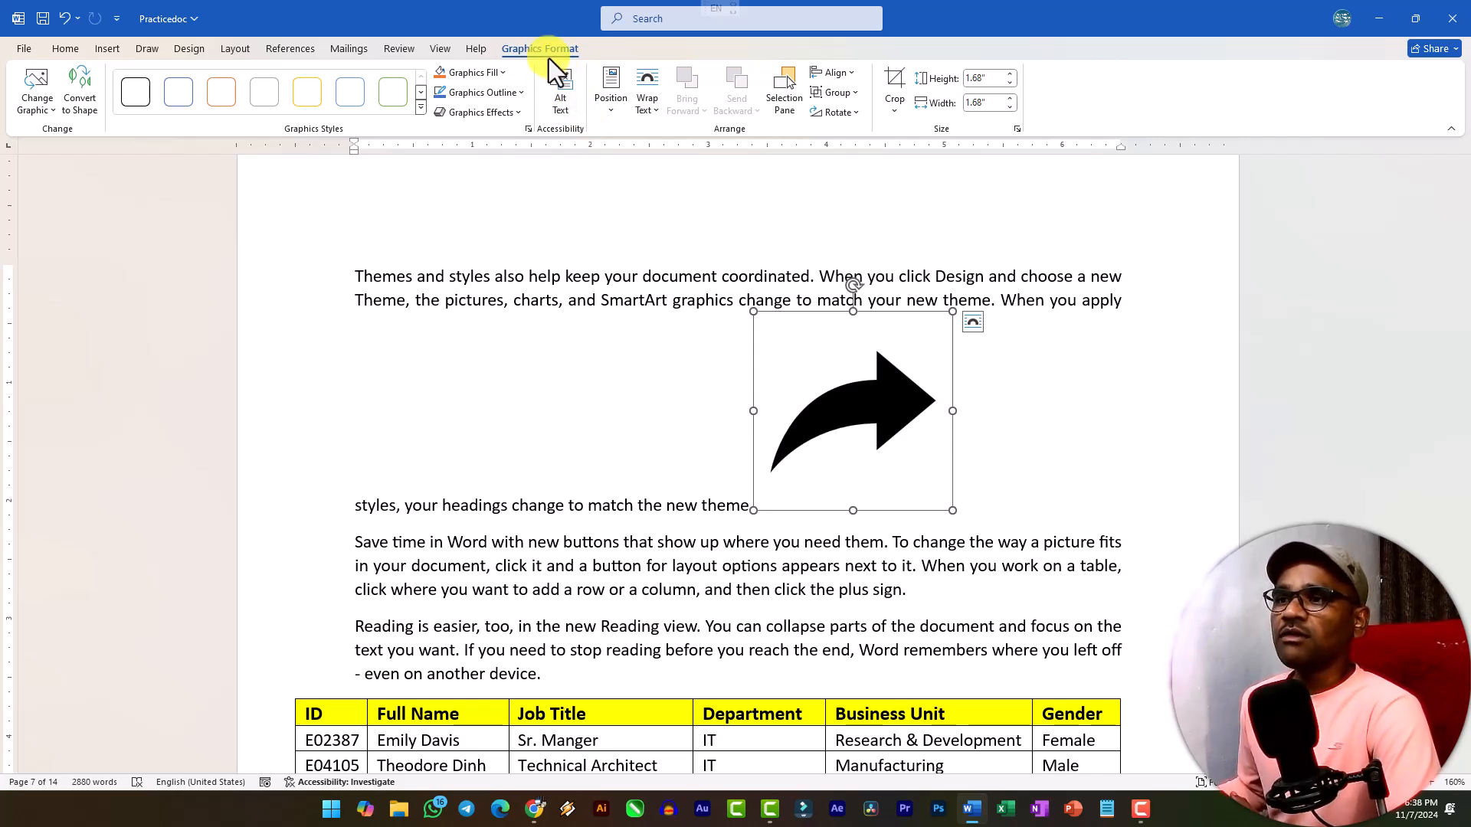
pyautogui.click(52, 110)
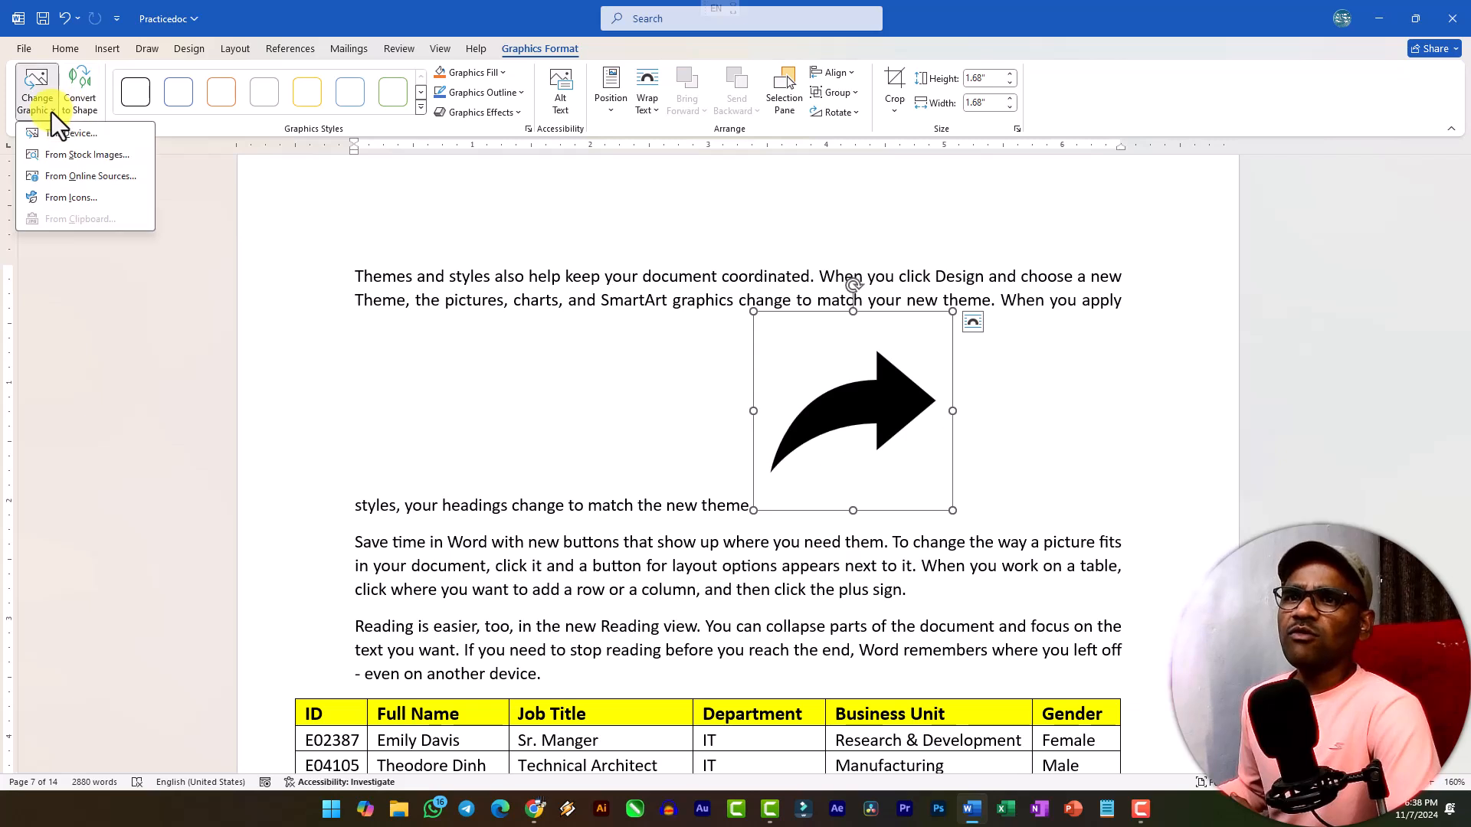
pyautogui.click(52, 112)
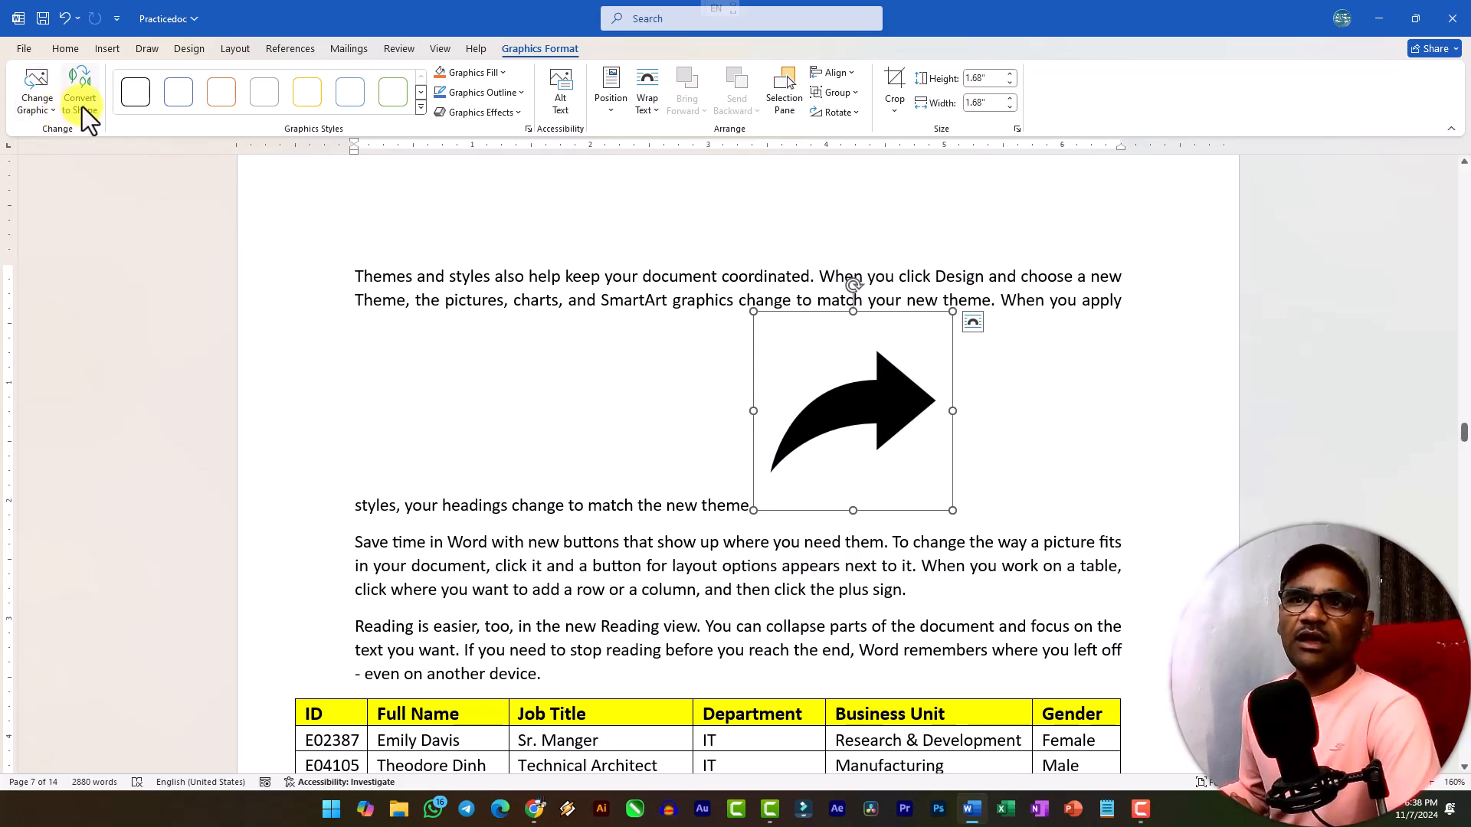
# Apply the orange outline graphics style to the arrow icon and fill it with red.
pyautogui.click(179, 100)
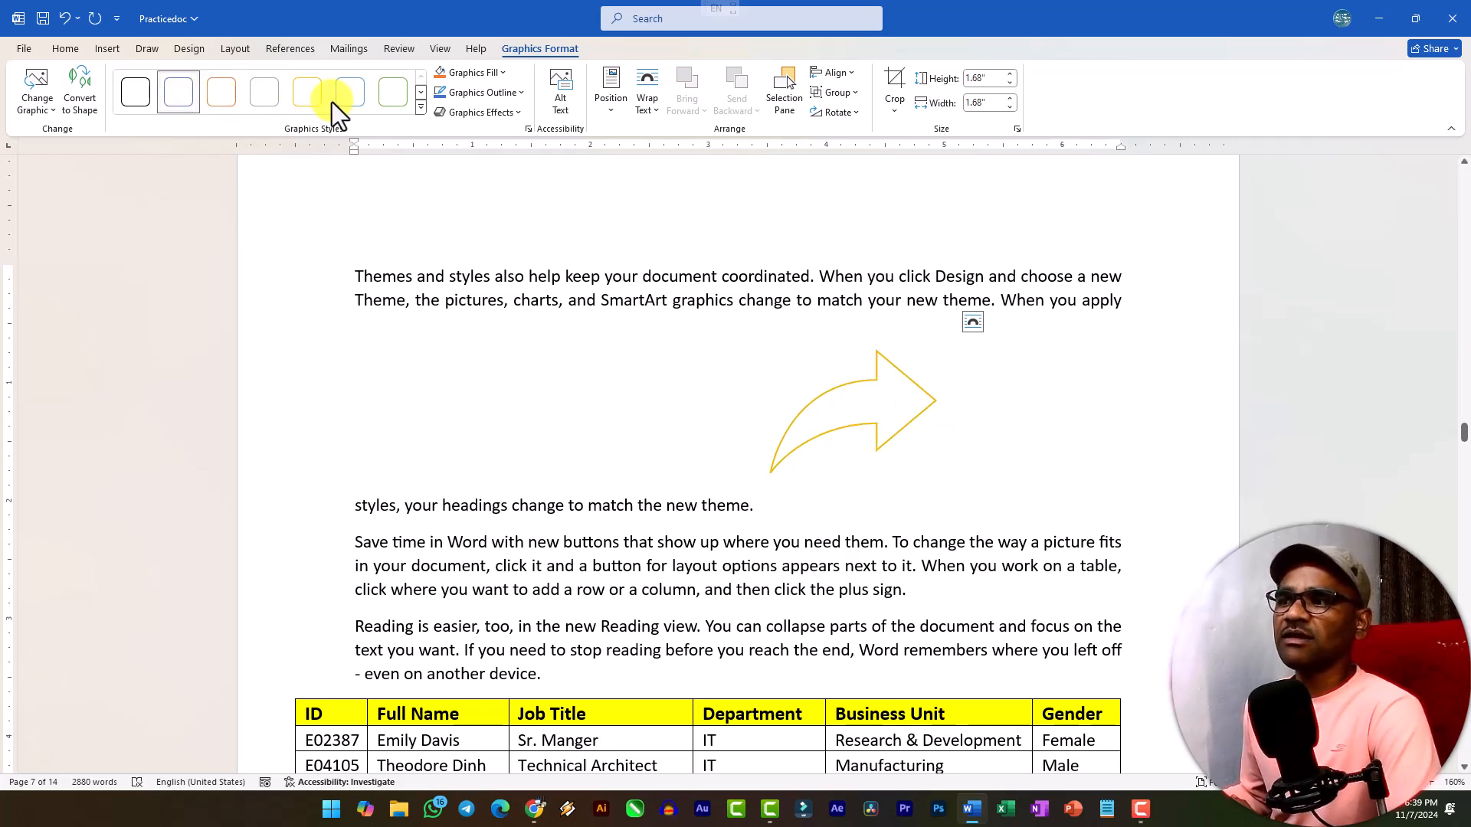
pyautogui.click(233, 97)
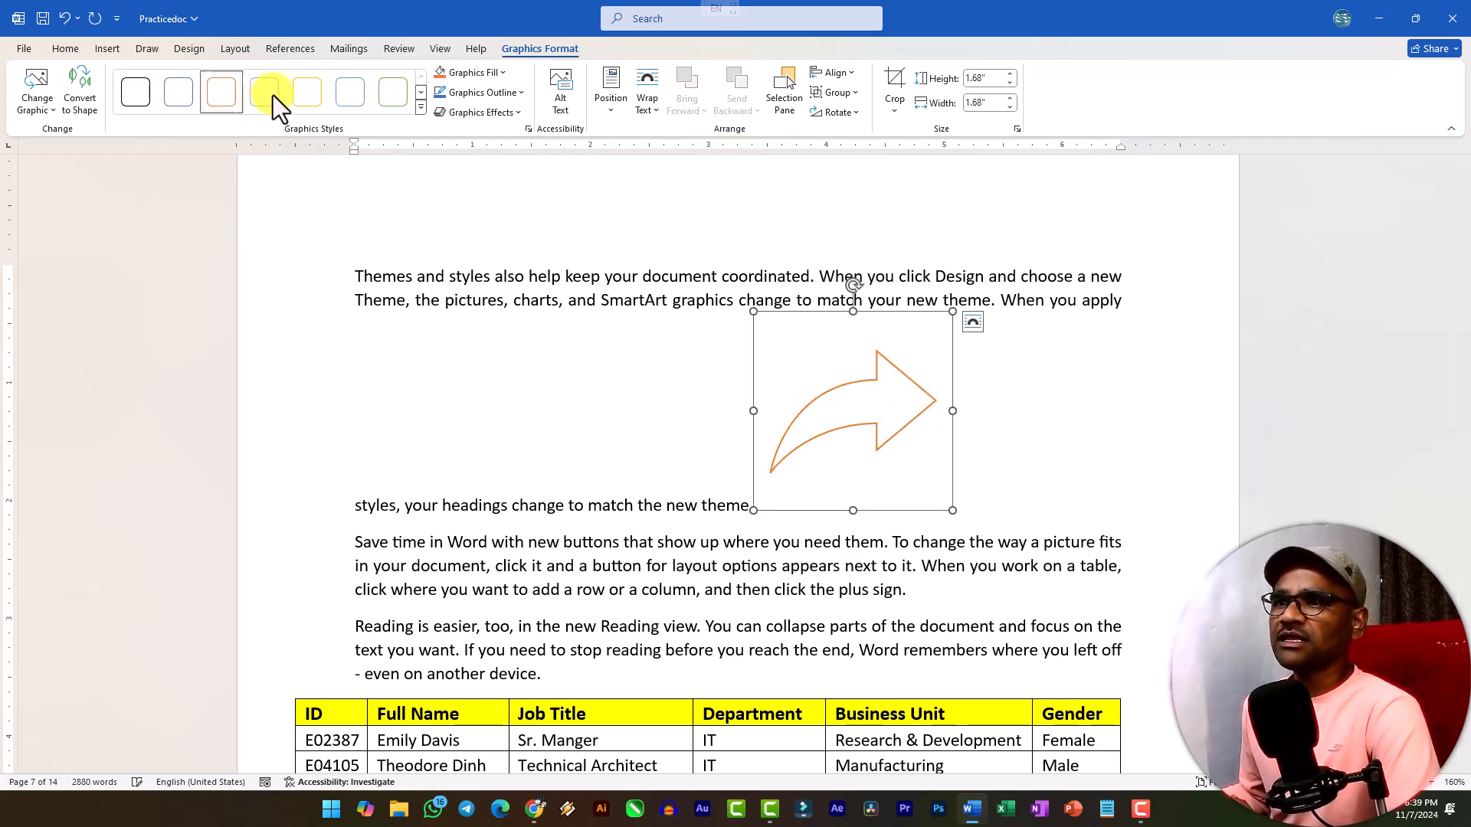
pyautogui.click(495, 78)
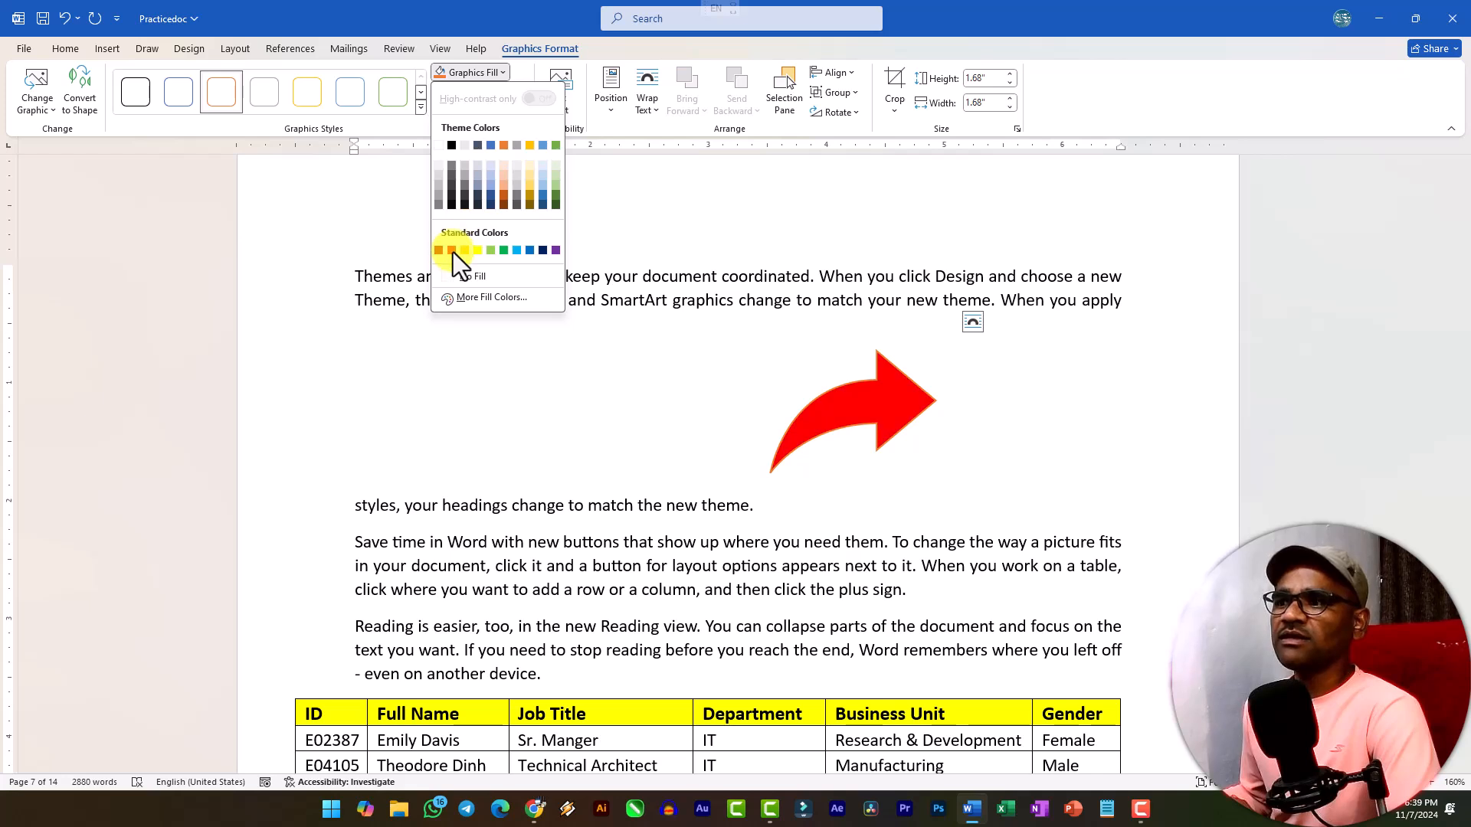
pyautogui.click(452, 247)
pyautogui.click(518, 98)
pyautogui.click(517, 98)
pyautogui.click(505, 119)
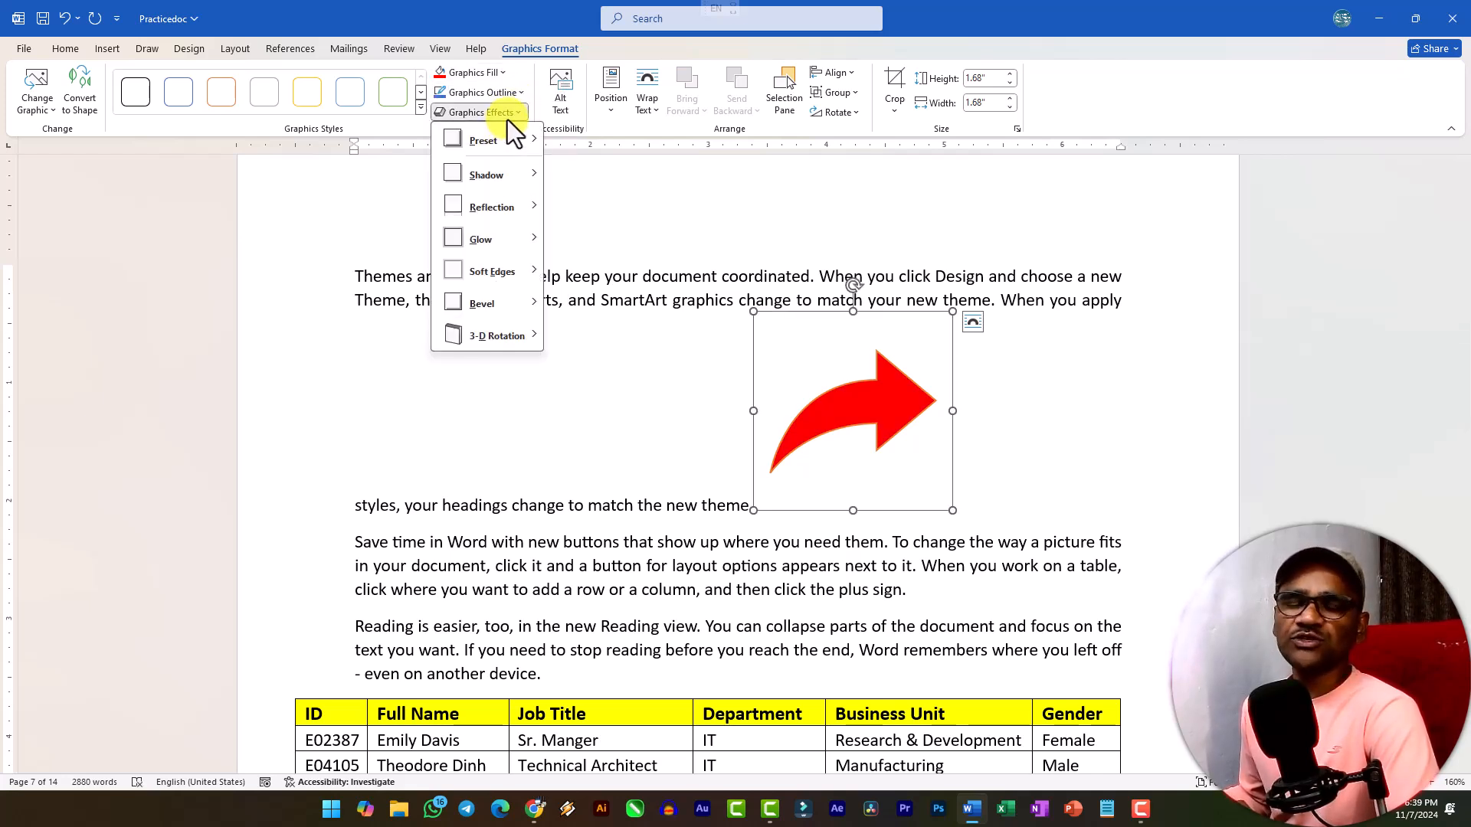
pyautogui.click(507, 120)
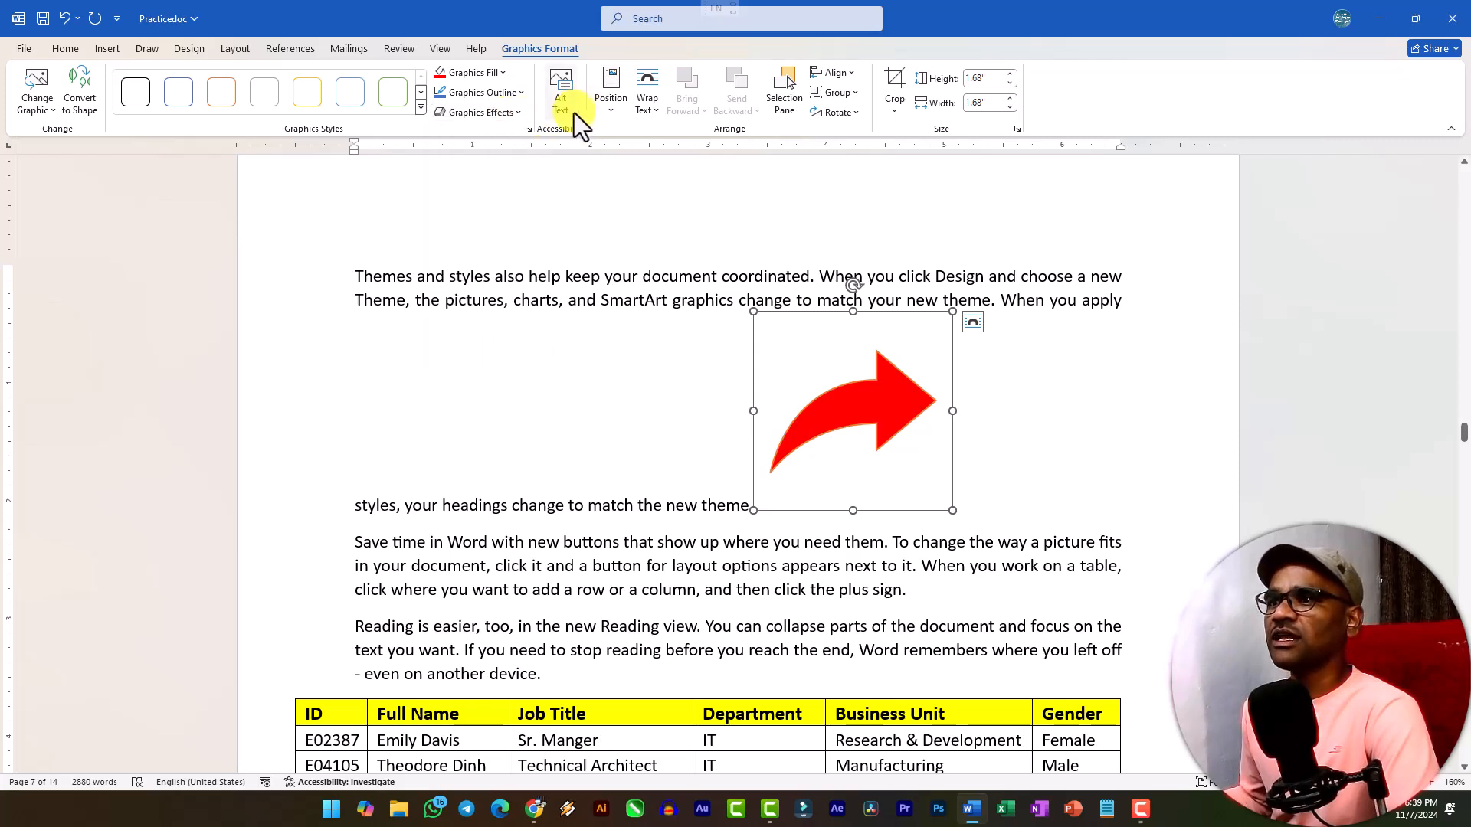
pyautogui.click(607, 112)
pyautogui.click(607, 112)
pyautogui.click(650, 115)
pyautogui.click(650, 117)
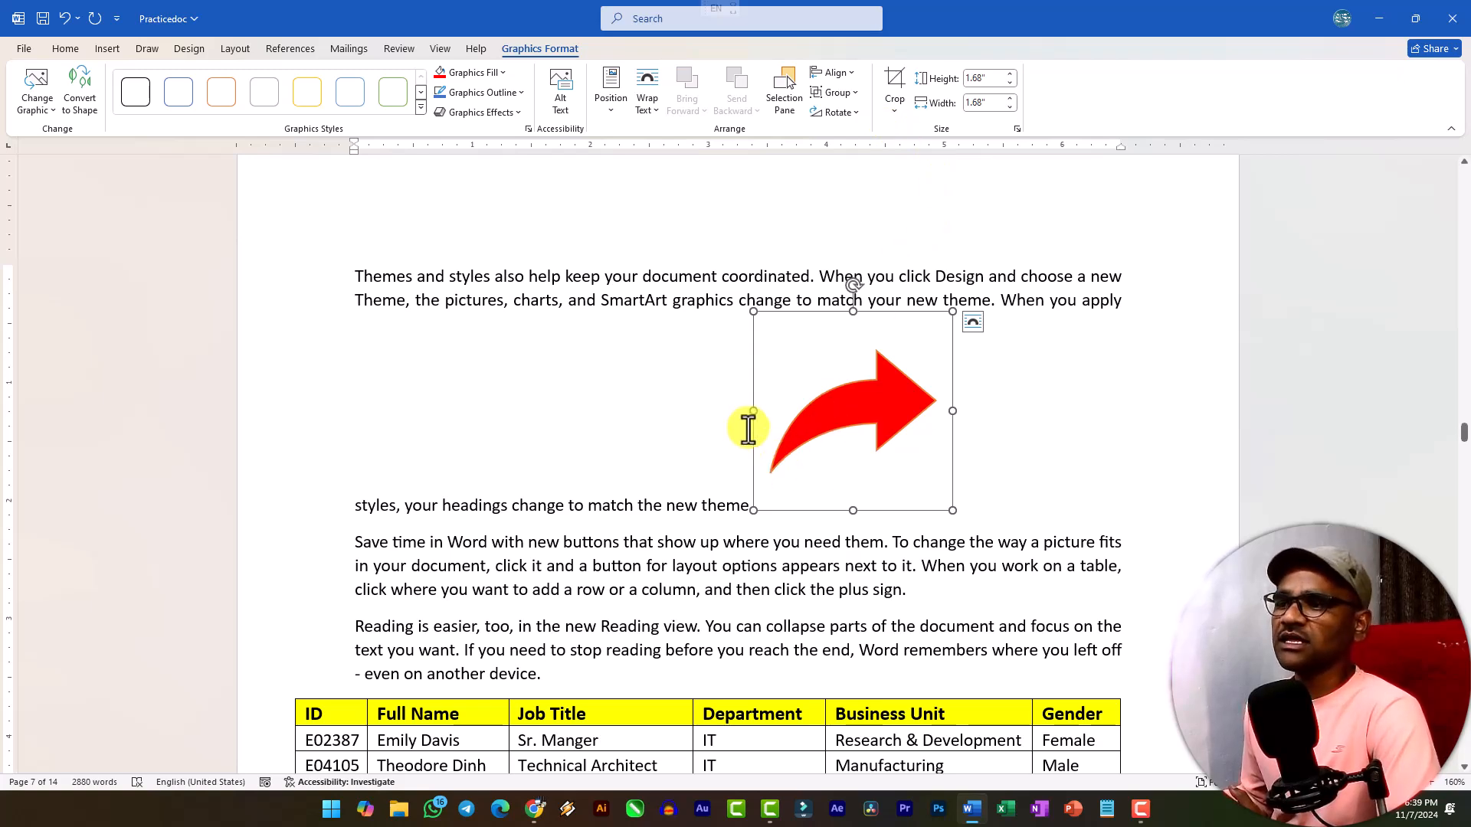
# Set the arrow icon's text wrapping to Square and move it to the middle of the page's top two paragraphs.
pyautogui.moveTo(849, 426); pyautogui.dragTo(811, 454)
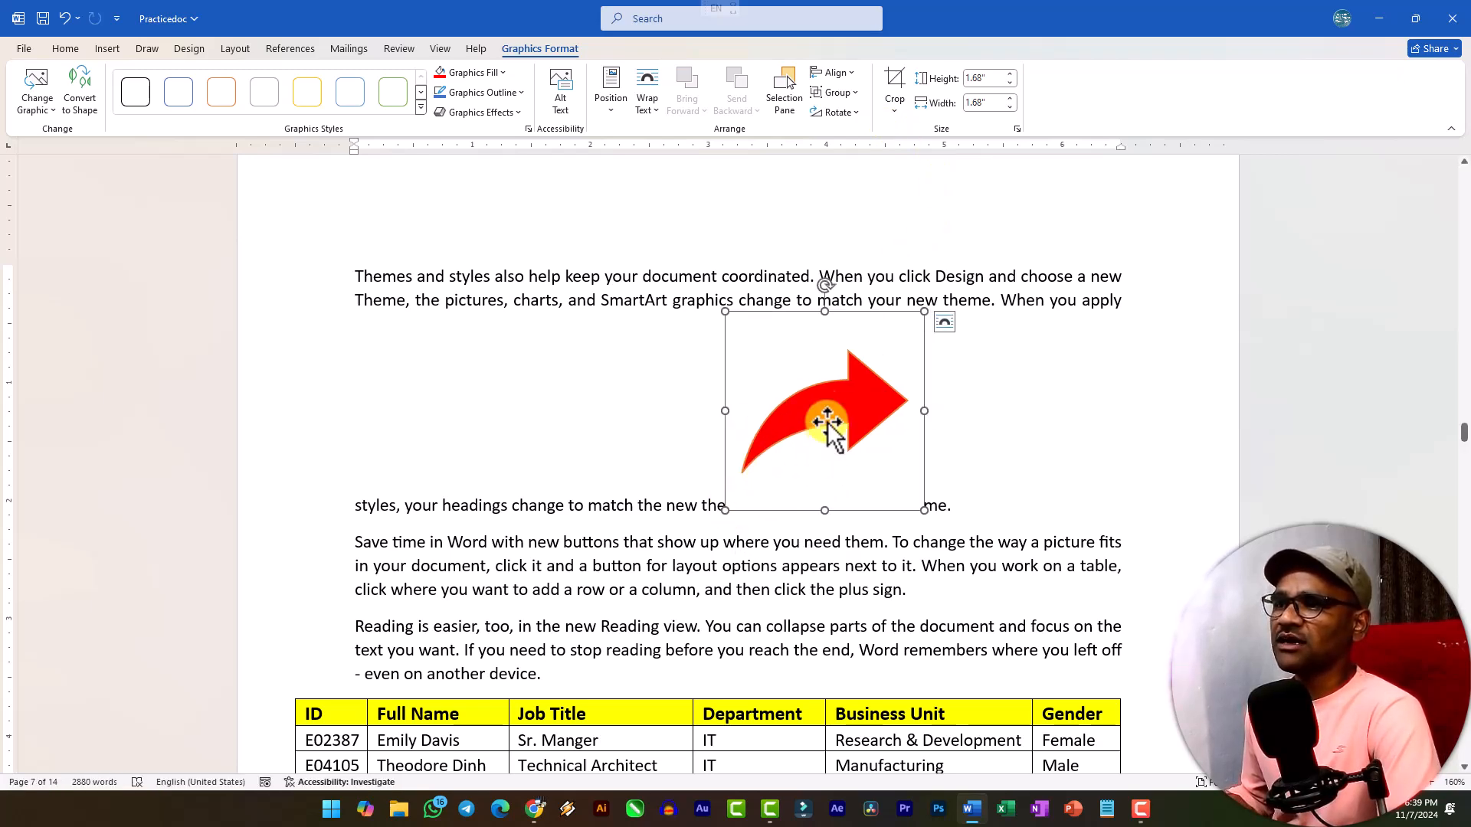
pyautogui.click(650, 108)
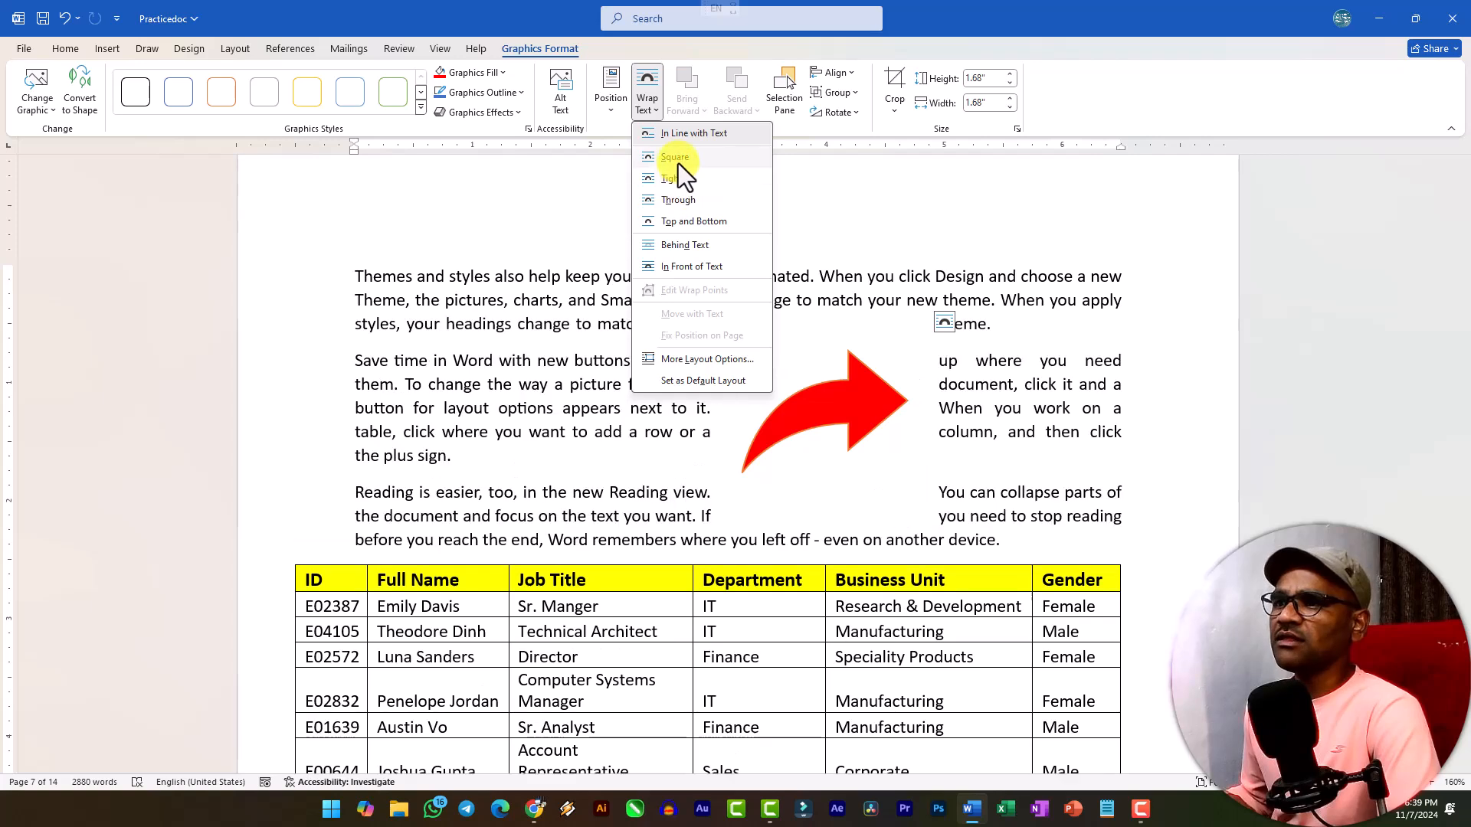
pyautogui.click(679, 164)
pyautogui.moveTo(837, 444); pyautogui.dragTo(563, 395)
pyautogui.moveTo(798, 397); pyautogui.dragTo(755, 369)
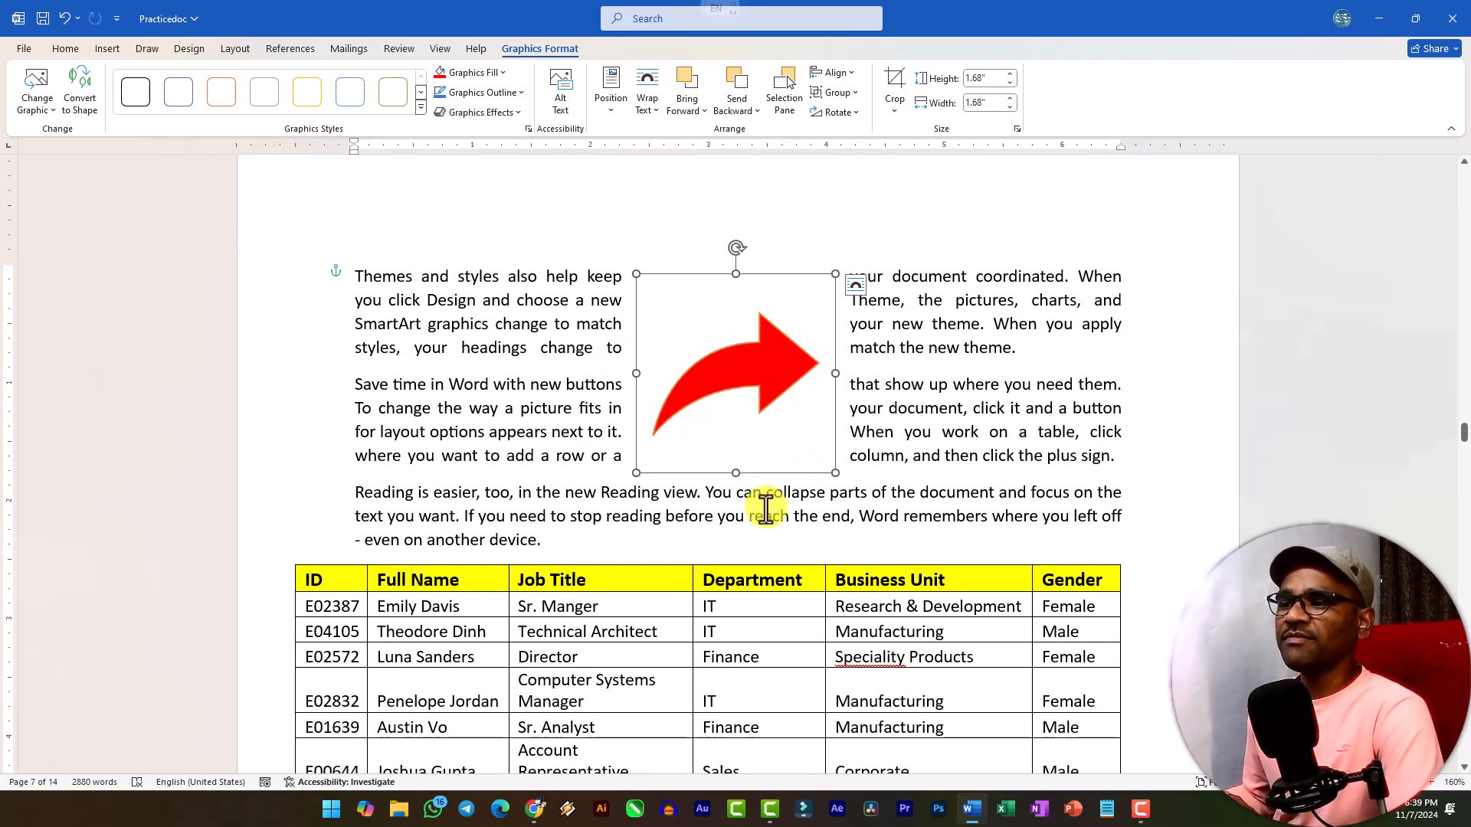
pyautogui.click(864, 483)
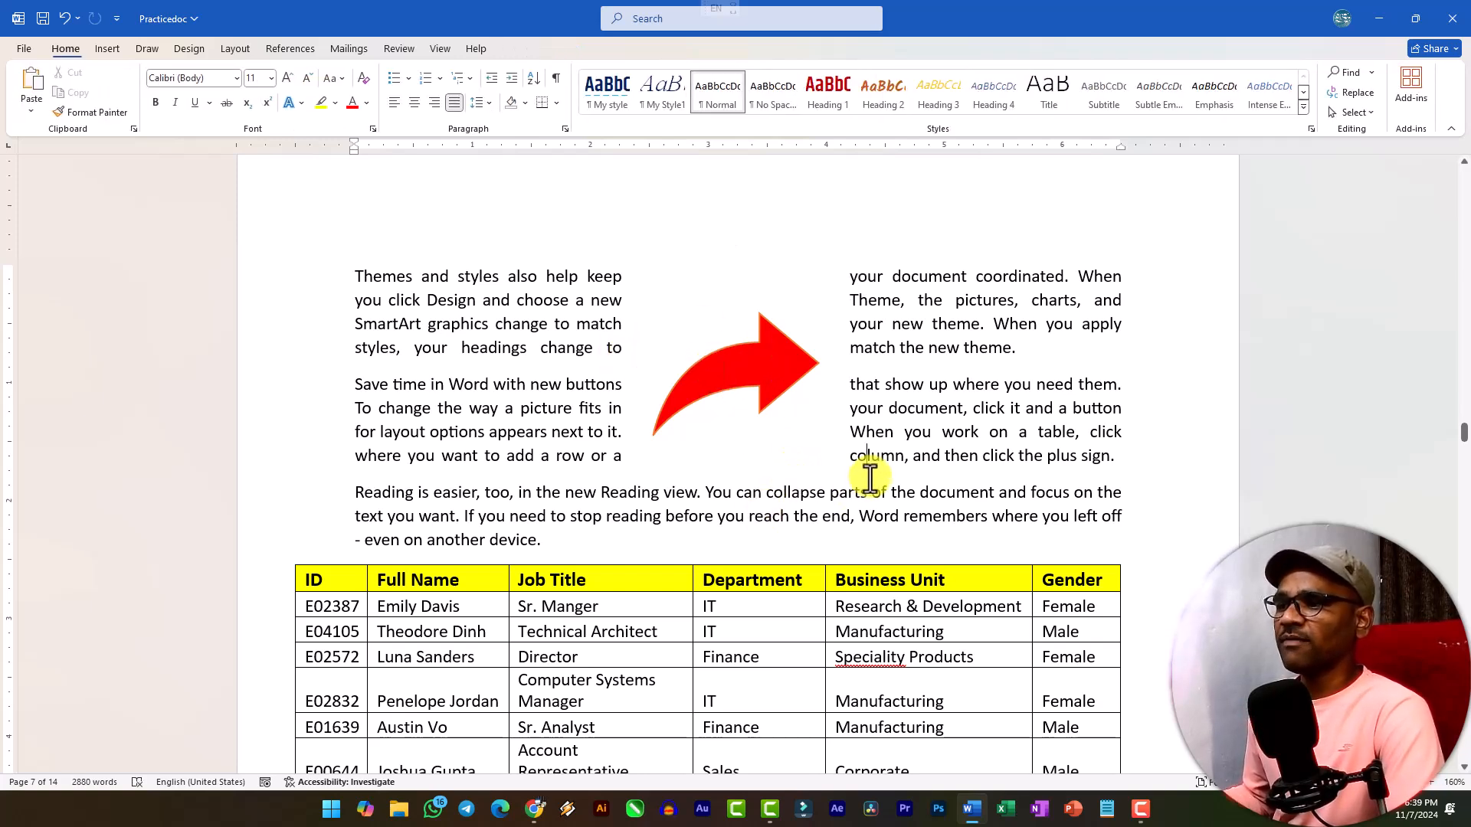
# Add a blank line after the "Save time in Word" paragraph and insert the blue-keyboard laptop with bird wallpaper from the Microsoft Products stock 3D models.
pyautogui.click(1115, 460)
pyautogui.press('Return')
pyautogui.hotkey('ctrl', 'z')
pyautogui.click(107, 49)
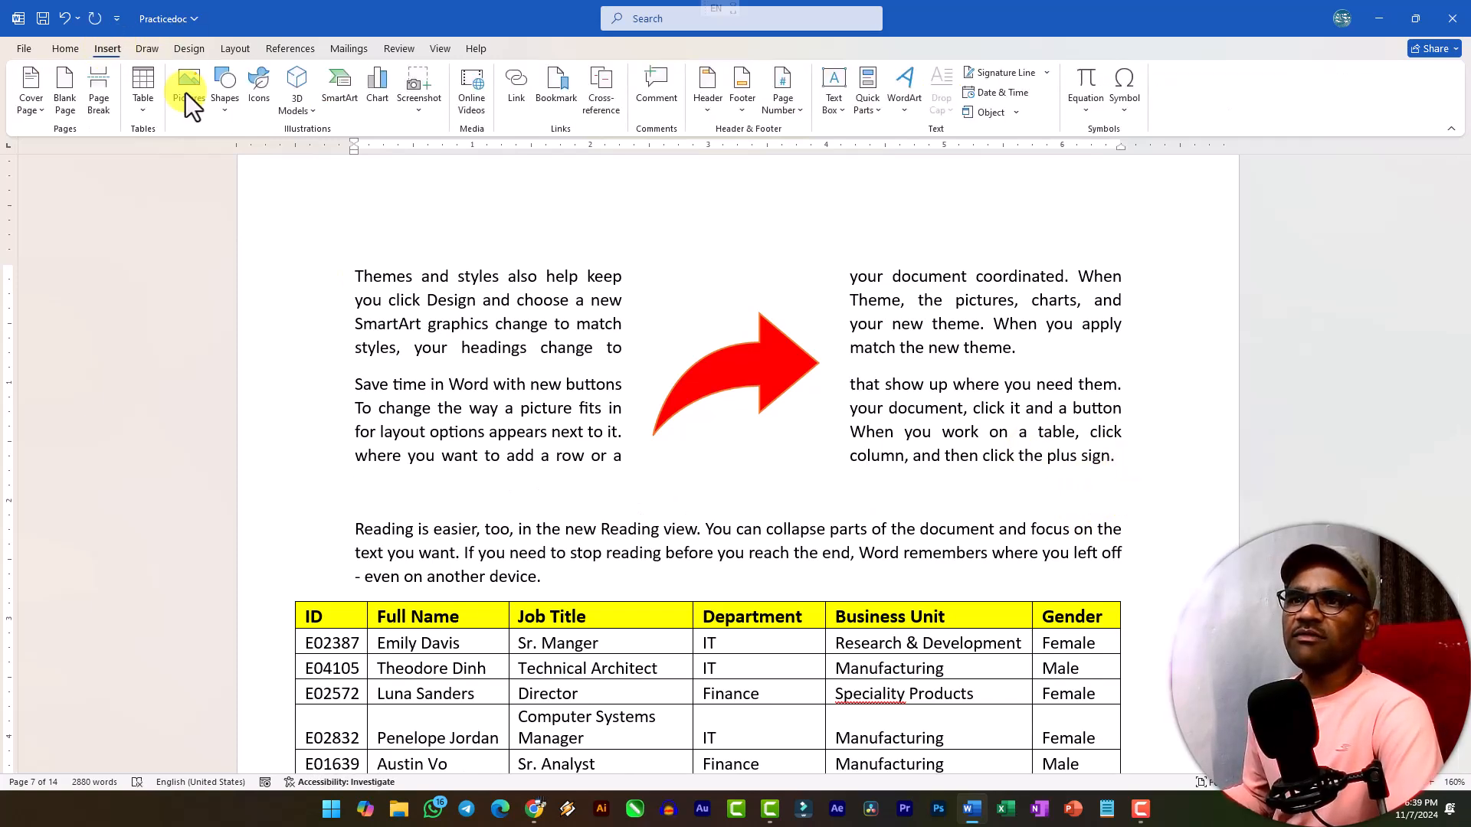
pyautogui.click(300, 107)
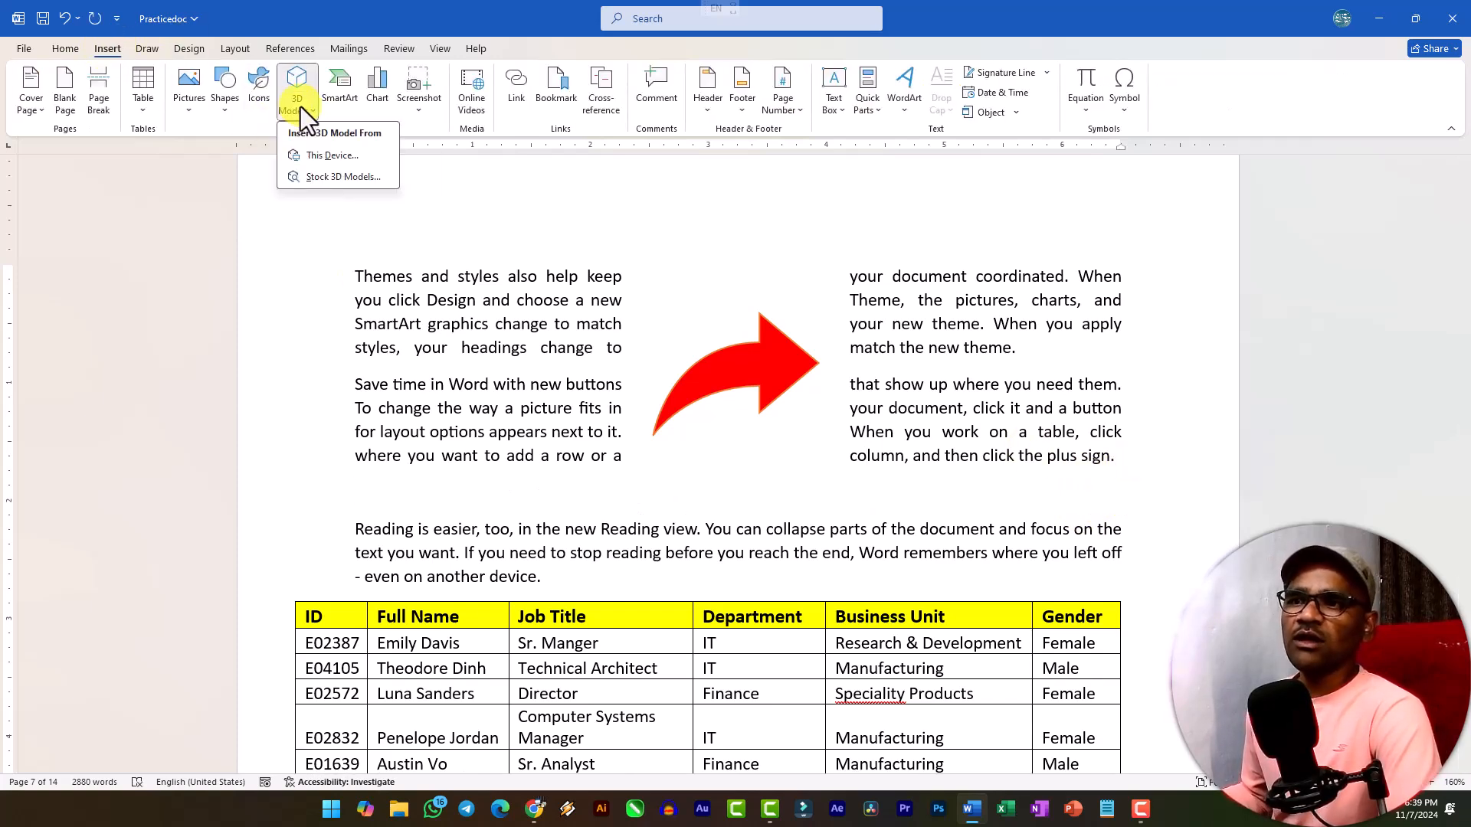
pyautogui.click(319, 181)
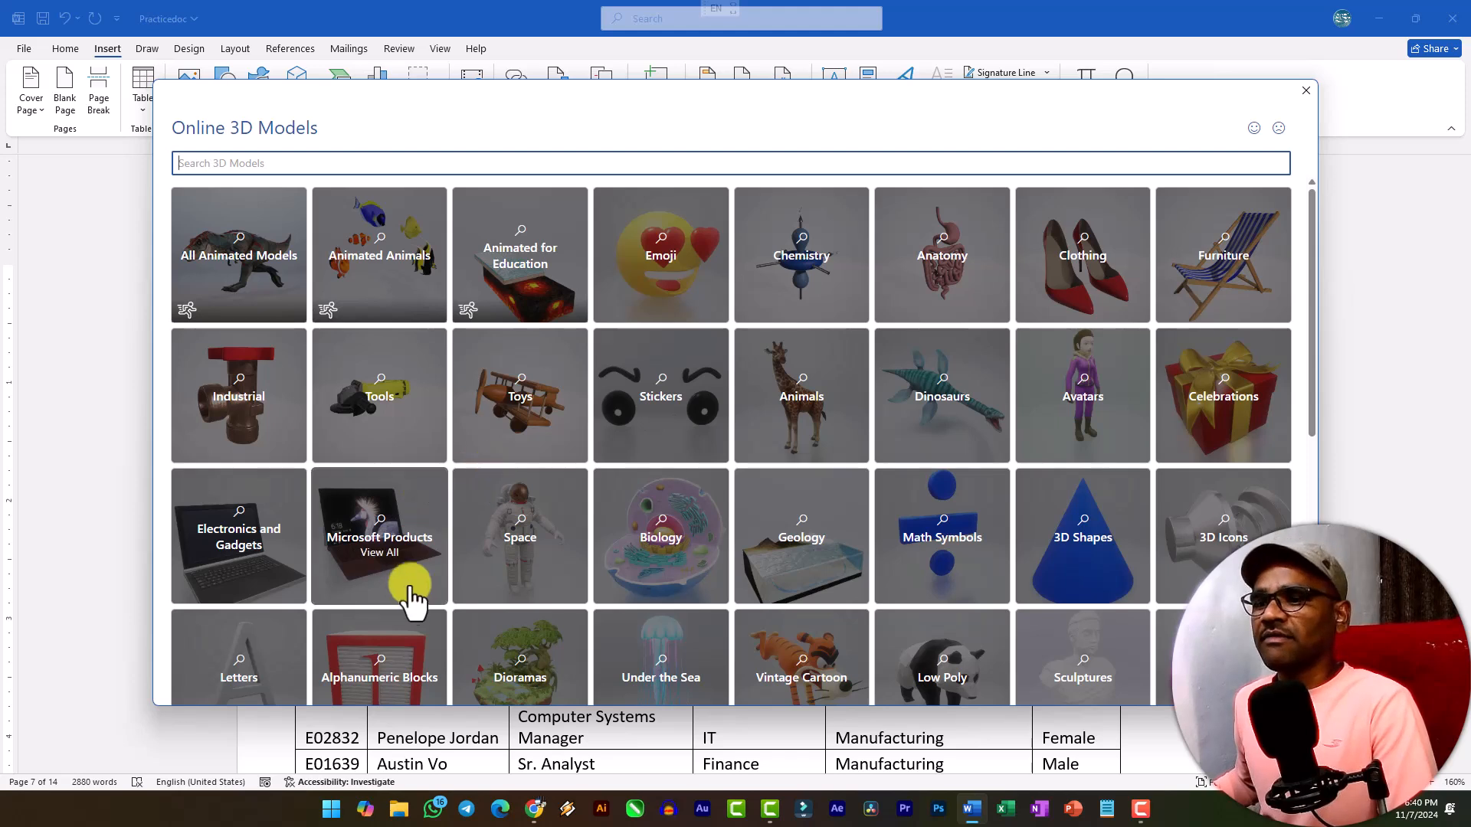
pyautogui.click(355, 506)
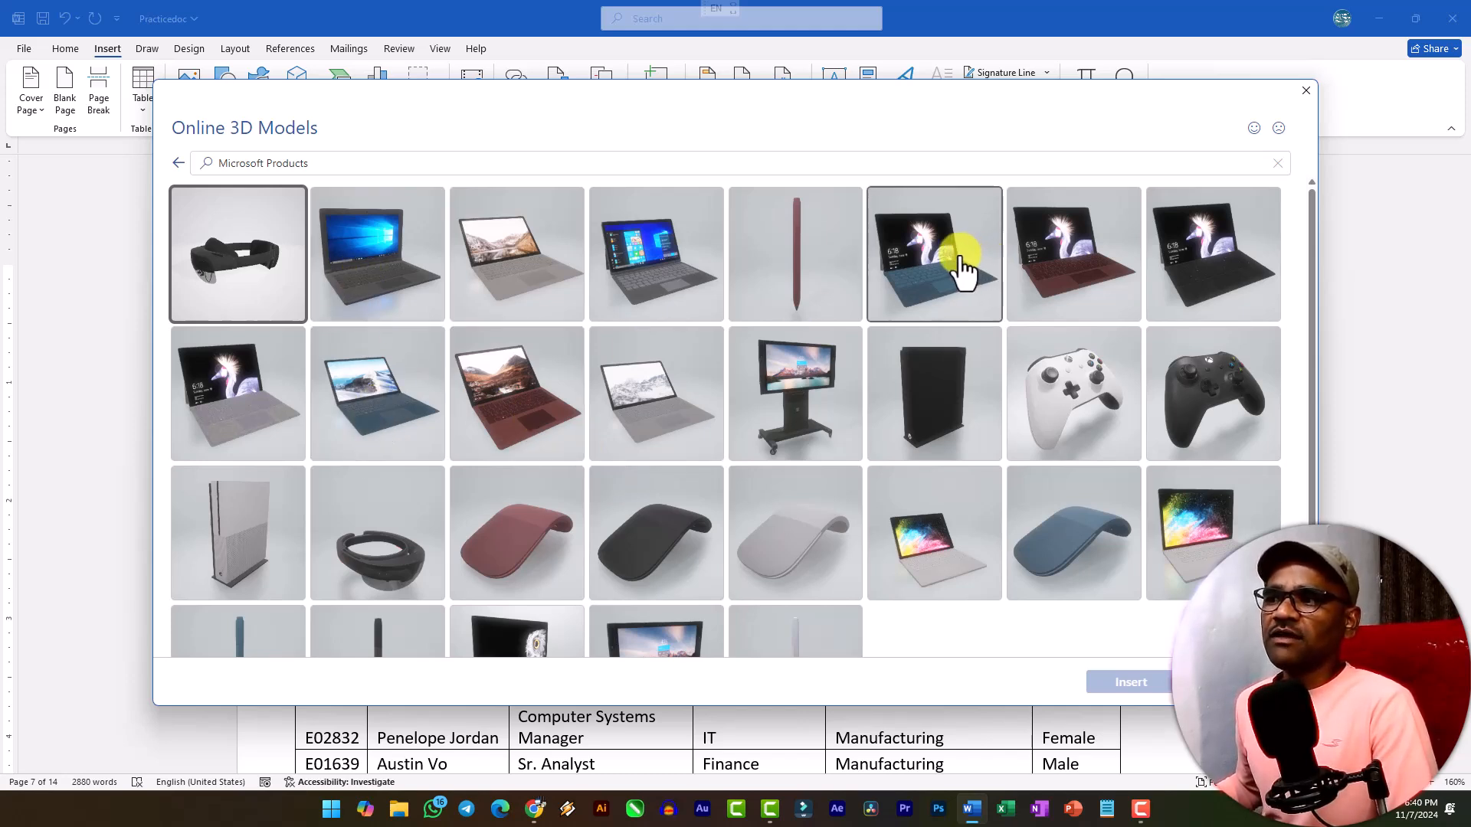
pyautogui.click(907, 282)
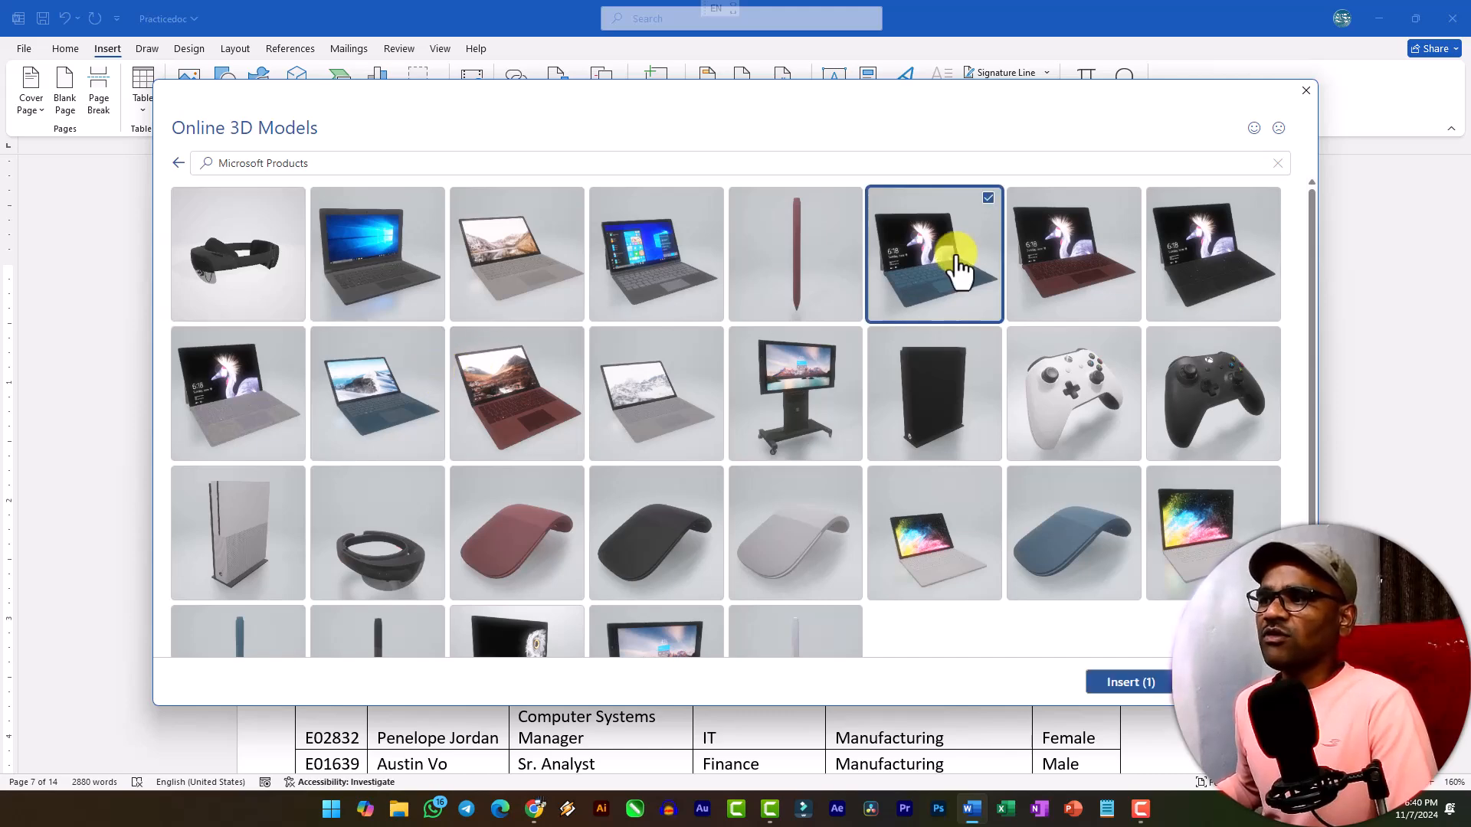
pyautogui.click(1140, 688)
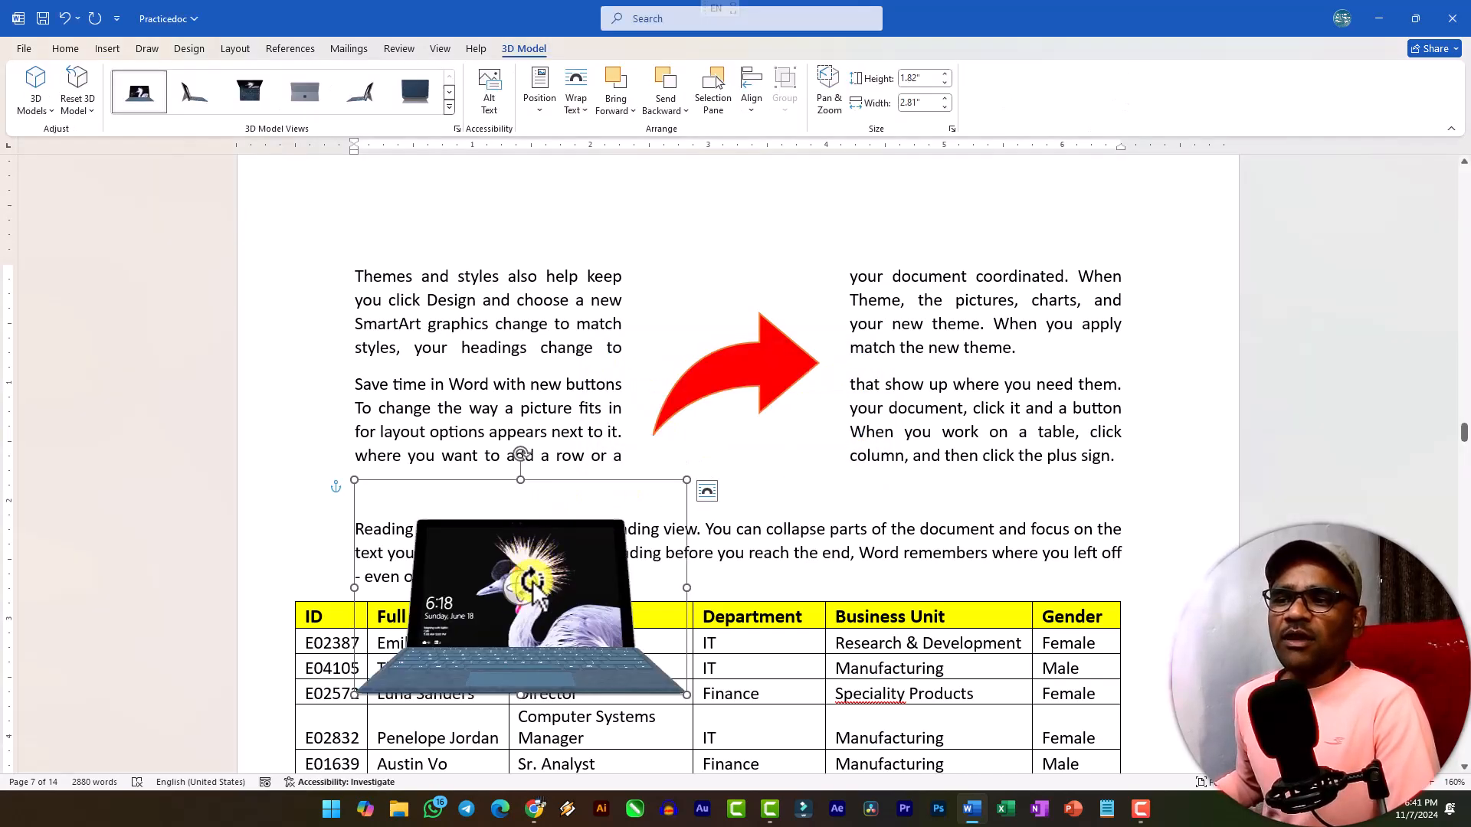
# Set the laptop model's text wrapping to Square and place it just below the red arrow, across the second and third paragraphs.
pyautogui.moveTo(533, 594); pyautogui.dragTo(421, 385)
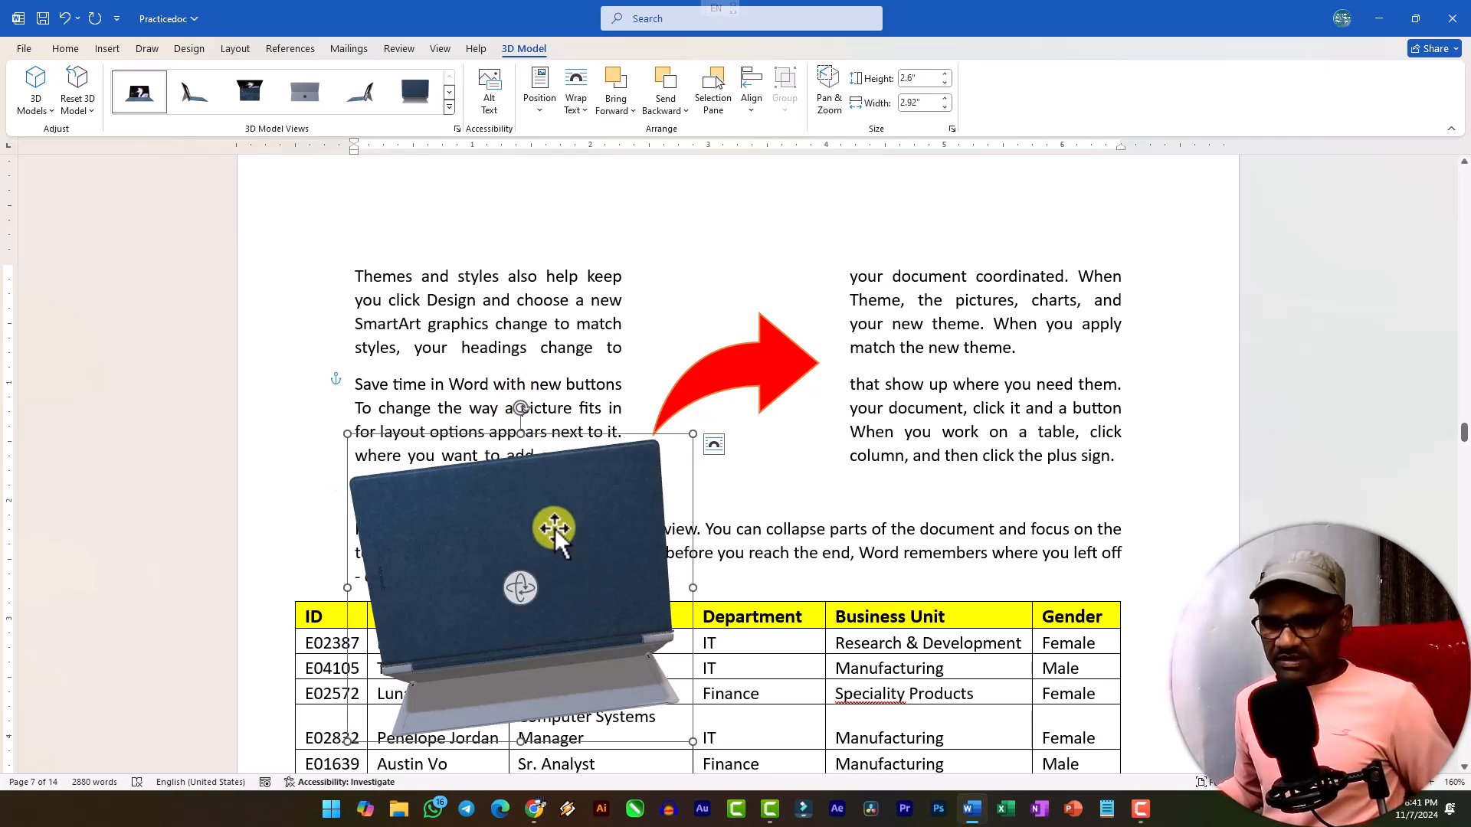
pyautogui.hotkey('ctrl', 'z')
pyautogui.moveTo(565, 603); pyautogui.dragTo(546, 410)
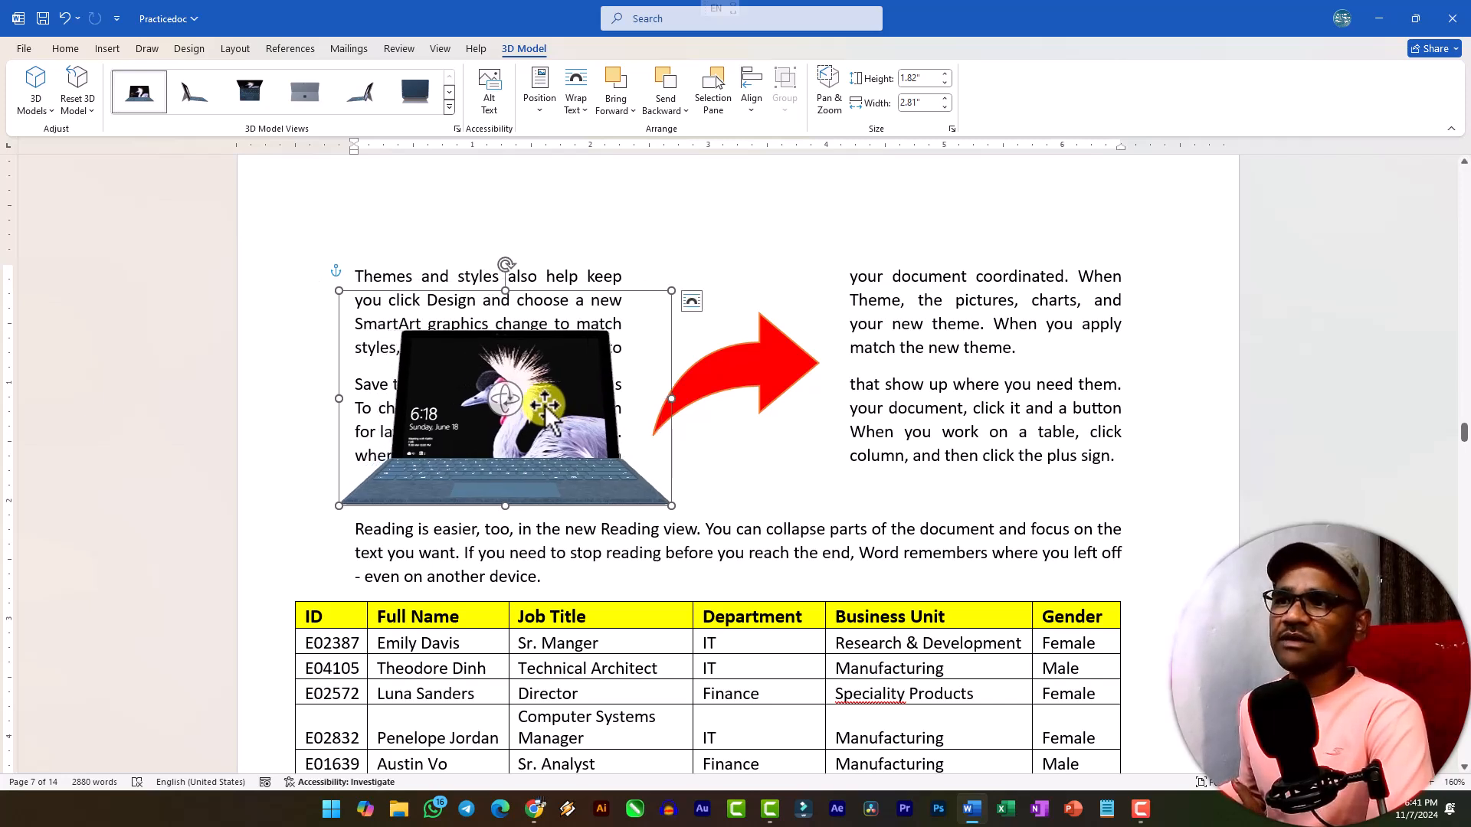
pyautogui.click(577, 112)
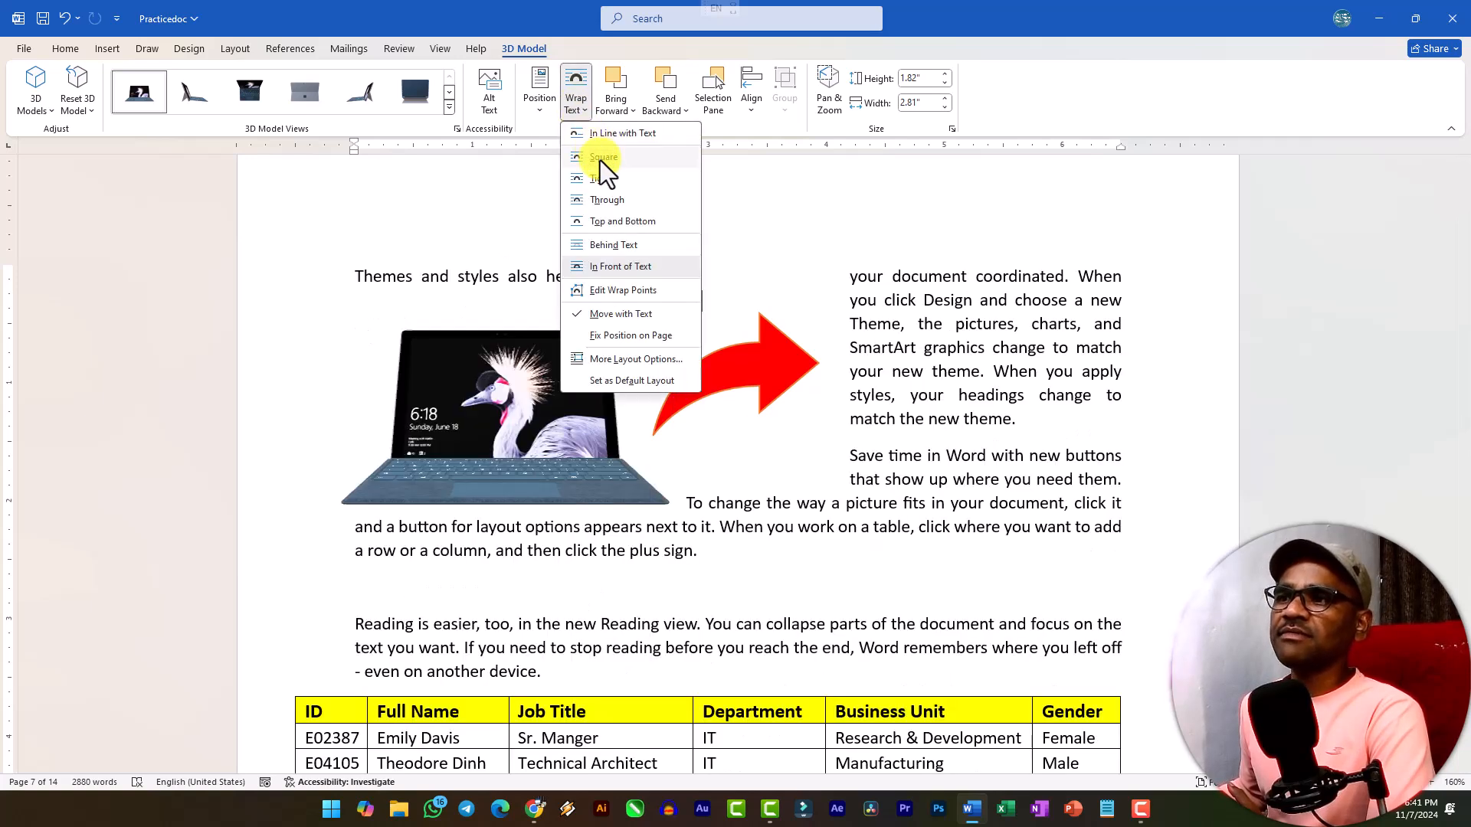
pyautogui.click(600, 160)
pyautogui.moveTo(546, 368); pyautogui.dragTo(883, 463)
pyautogui.click(1048, 550)
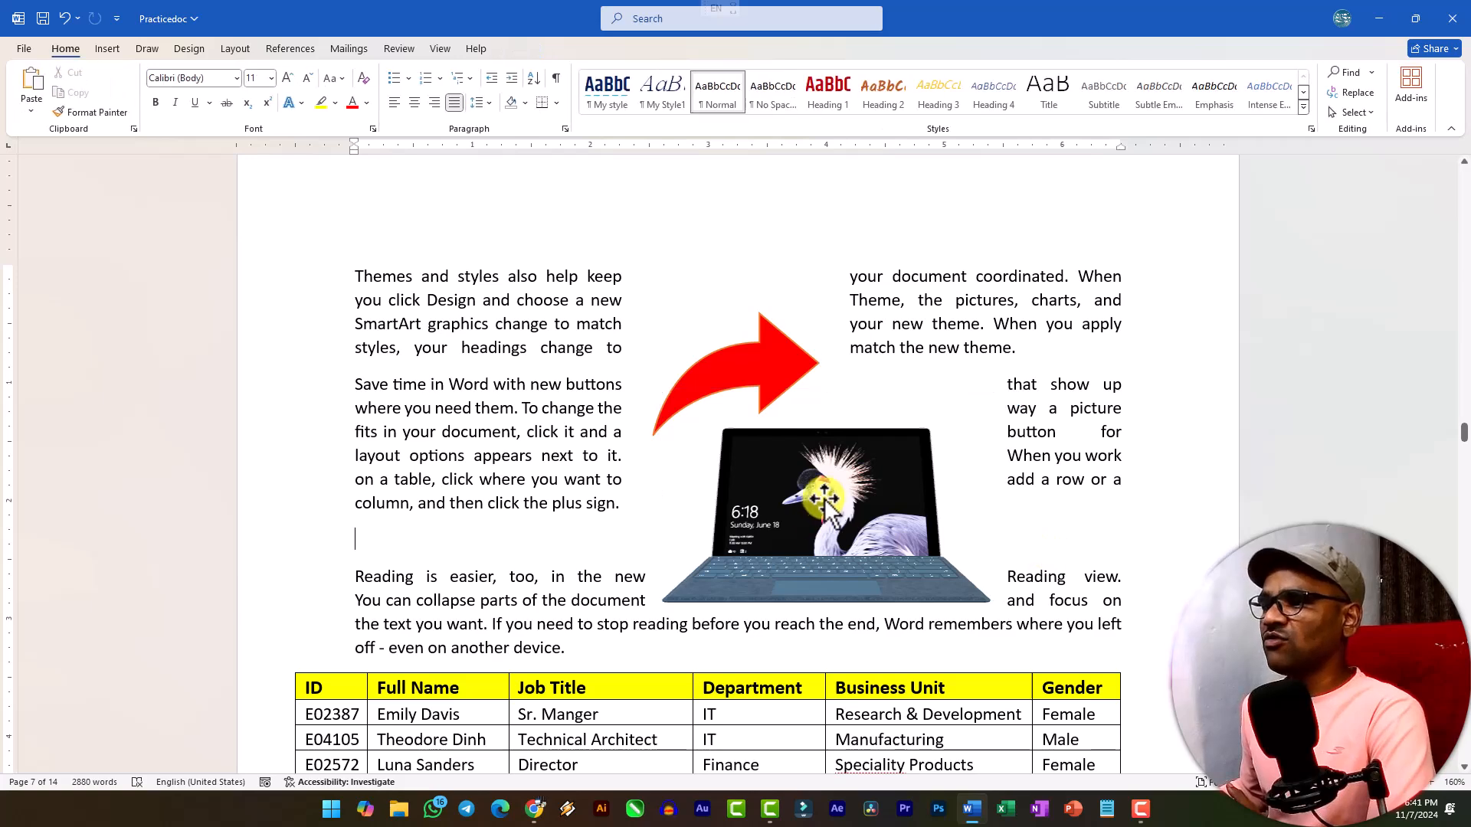
# Rotate the laptop model in 3D through its back side to a front view seen slightly from above, with screen and keyboard showing.
pyautogui.doubleClick(826, 511)
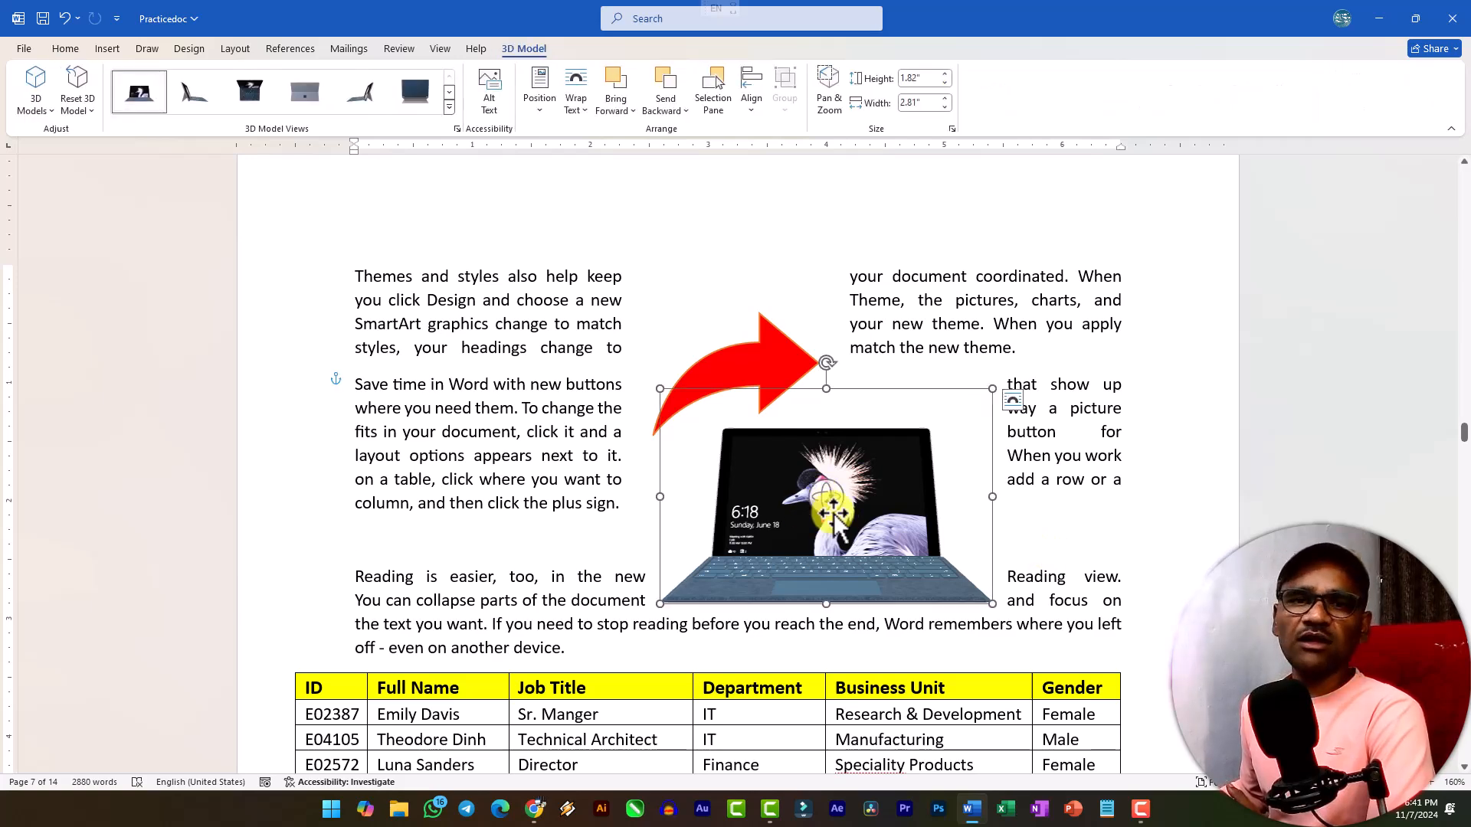
pyautogui.moveTo(827, 504); pyautogui.dragTo(872, 485)
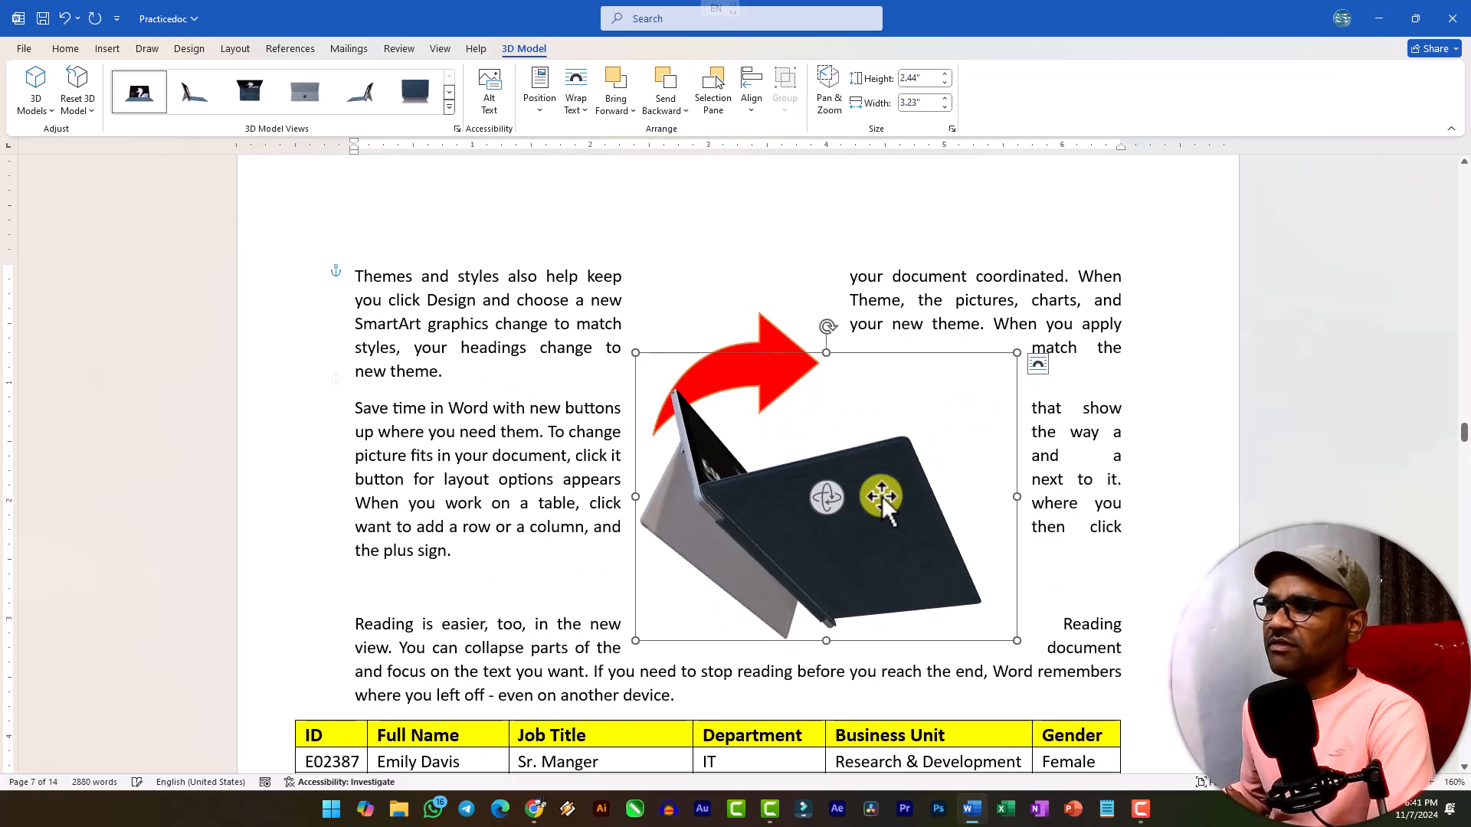
pyautogui.moveTo(947, 433); pyautogui.dragTo(717, 548)
pyautogui.click(867, 562)
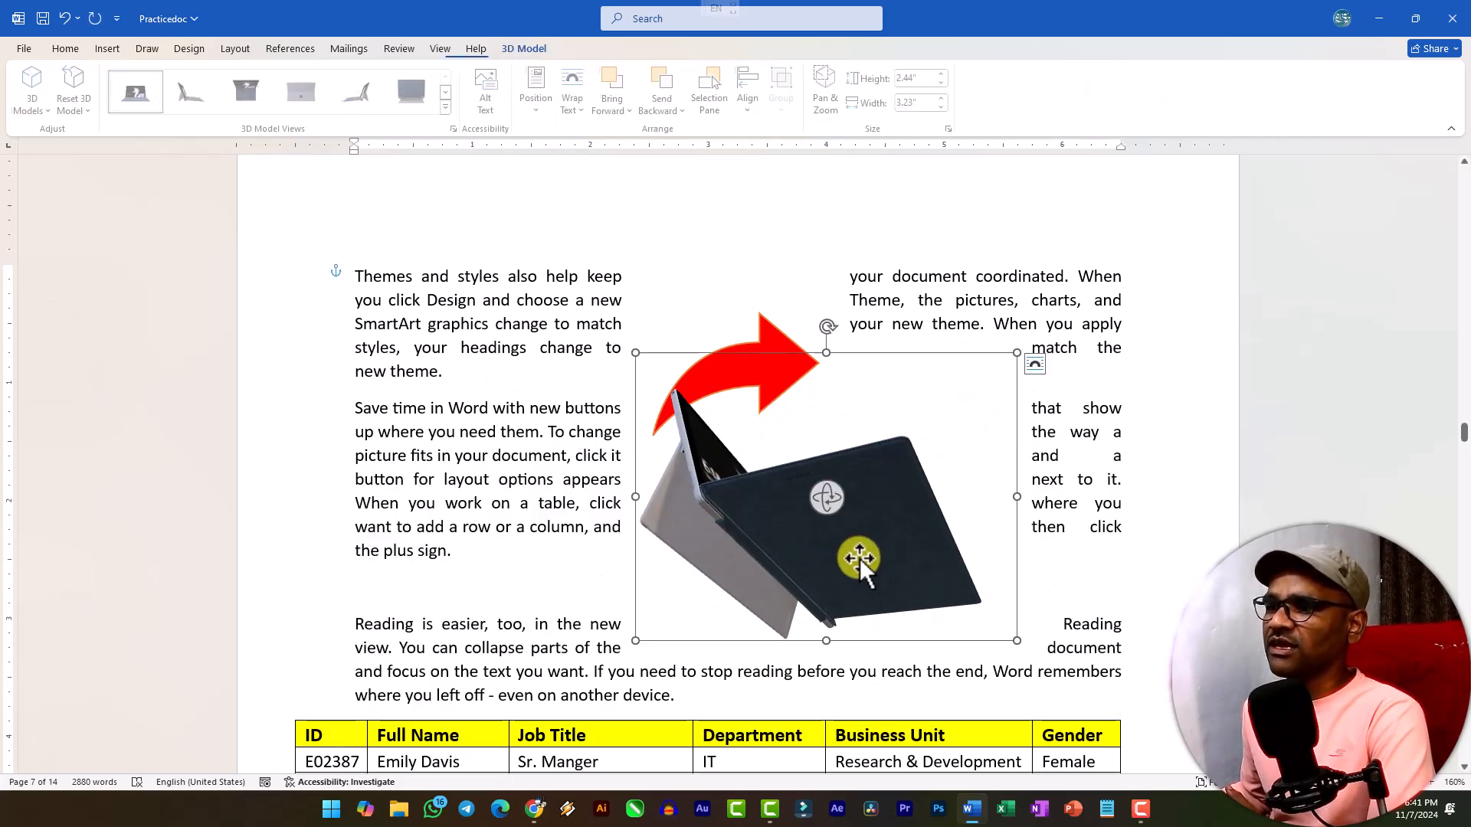
pyautogui.moveTo(792, 516); pyautogui.dragTo(695, 632)
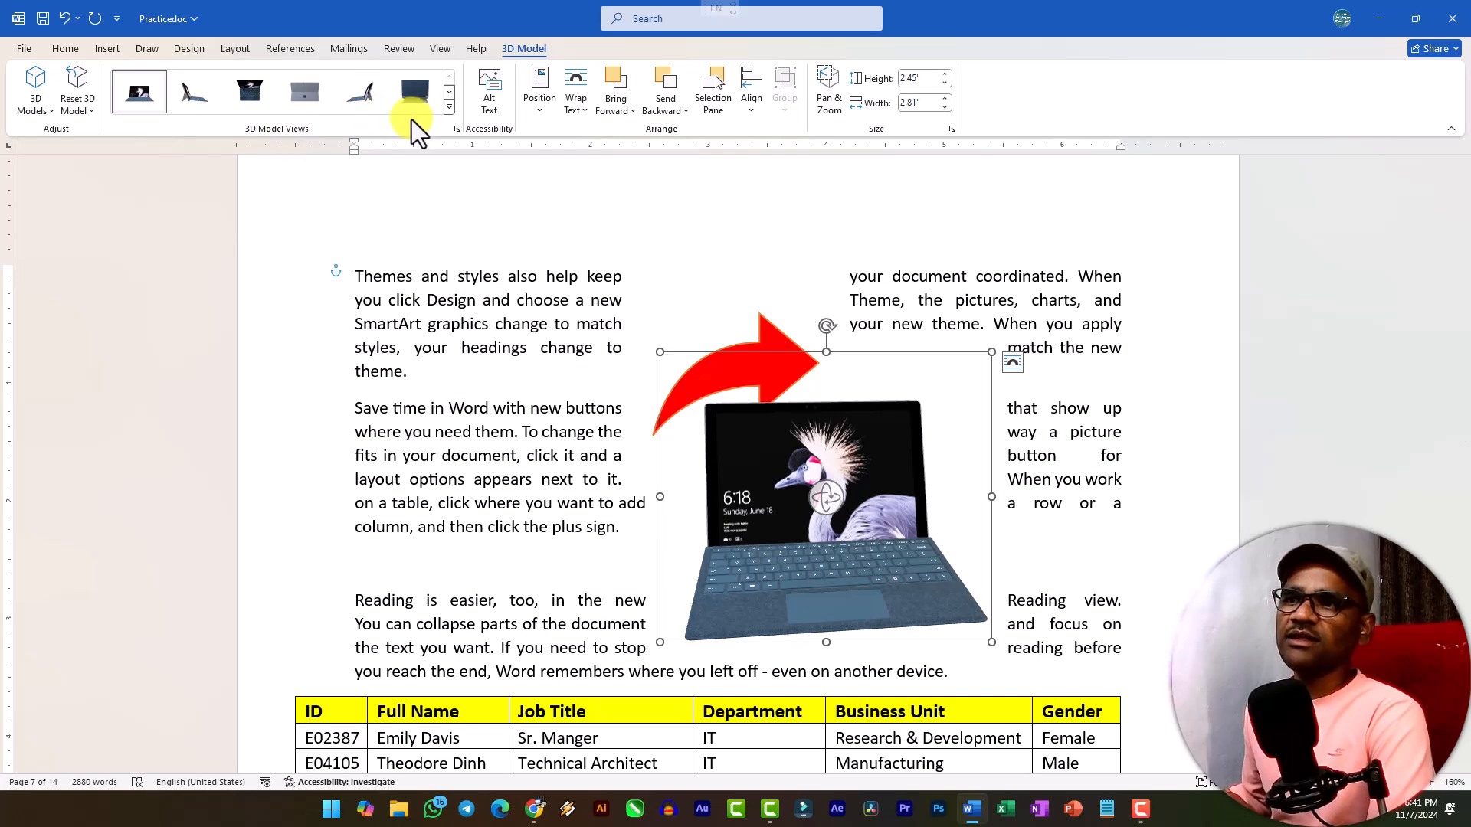
pyautogui.click(449, 107)
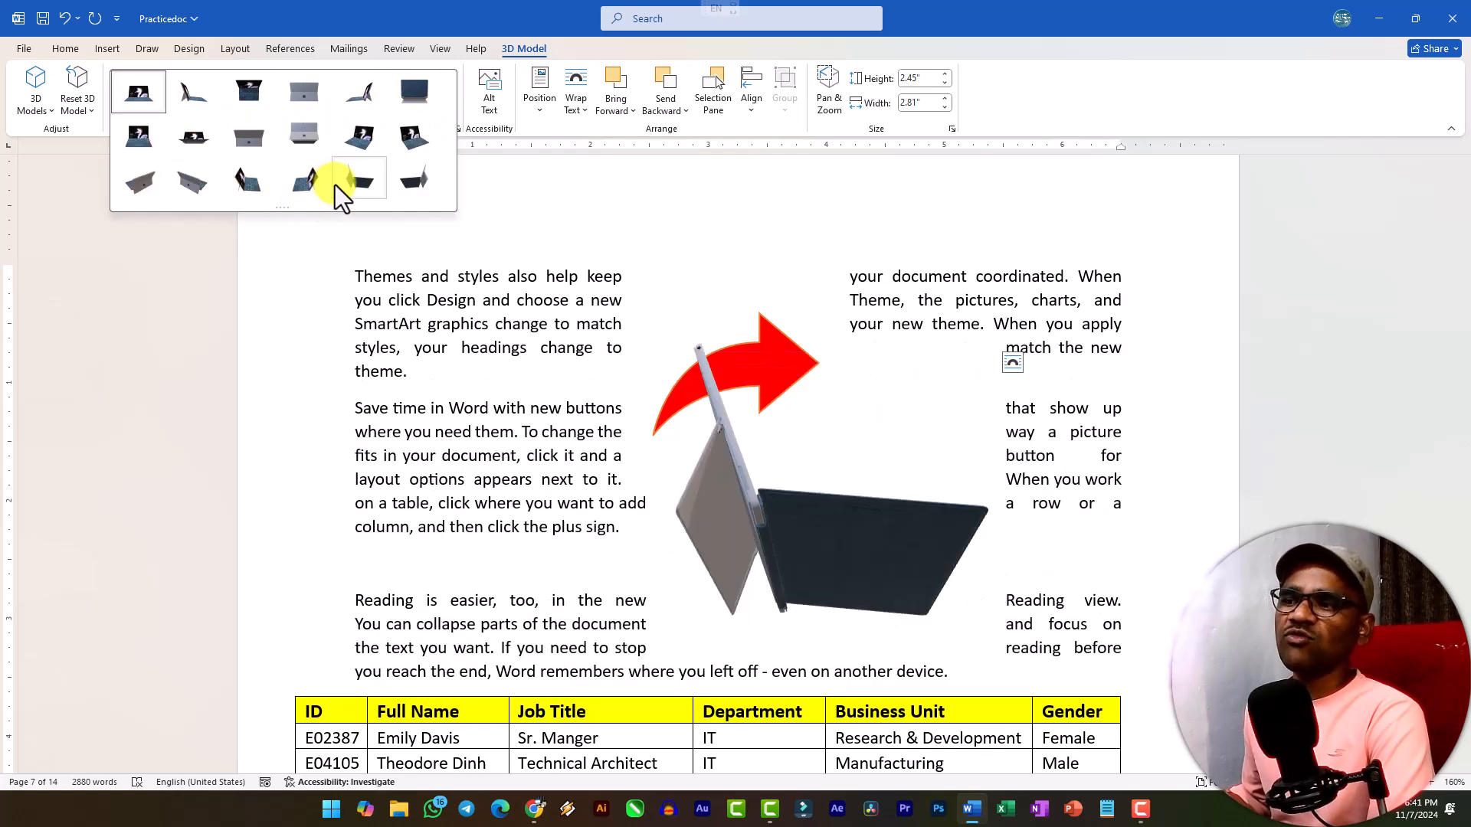
pyautogui.click(93, 112)
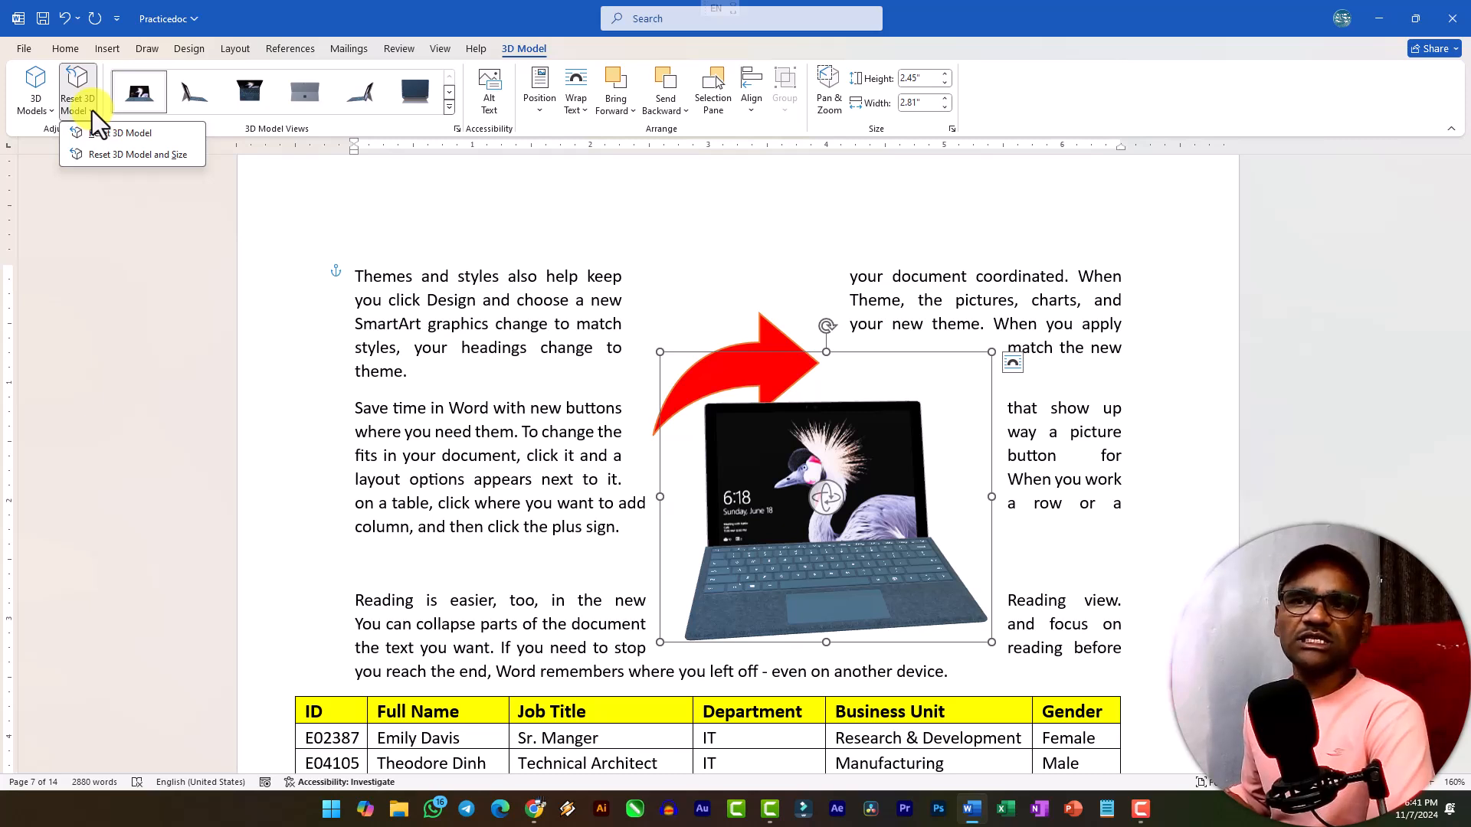
pyautogui.click(90, 110)
pyautogui.click(27, 111)
pyautogui.click(21, 118)
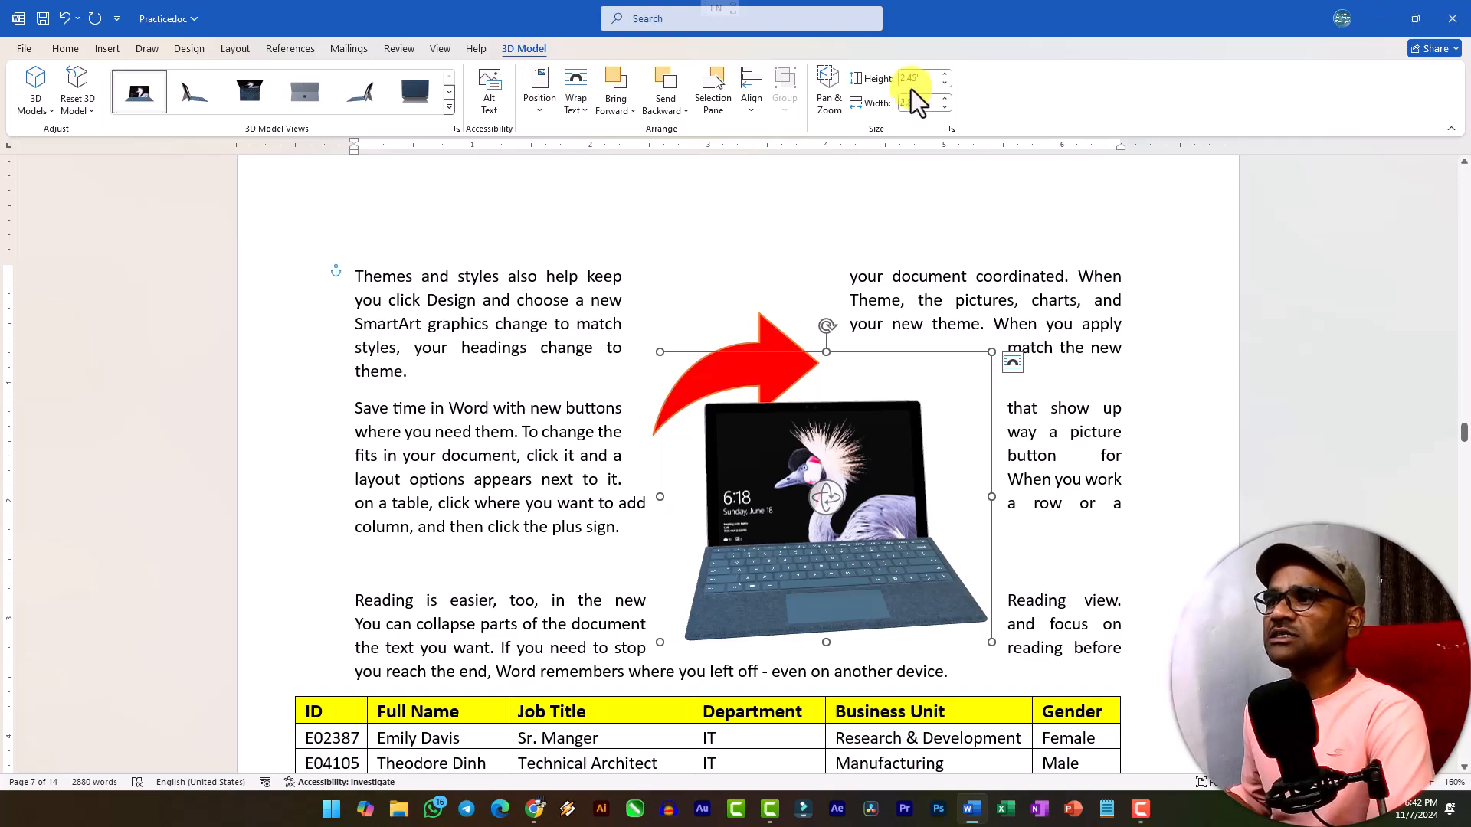
# Insert the animated heart from the Medical category of the stock 3D models on the blank line above the "Reading is easier" paragraph.
pyautogui.scroll(-5, 763, 368)
pyautogui.scroll(4, 762, 370)
pyautogui.click(427, 496)
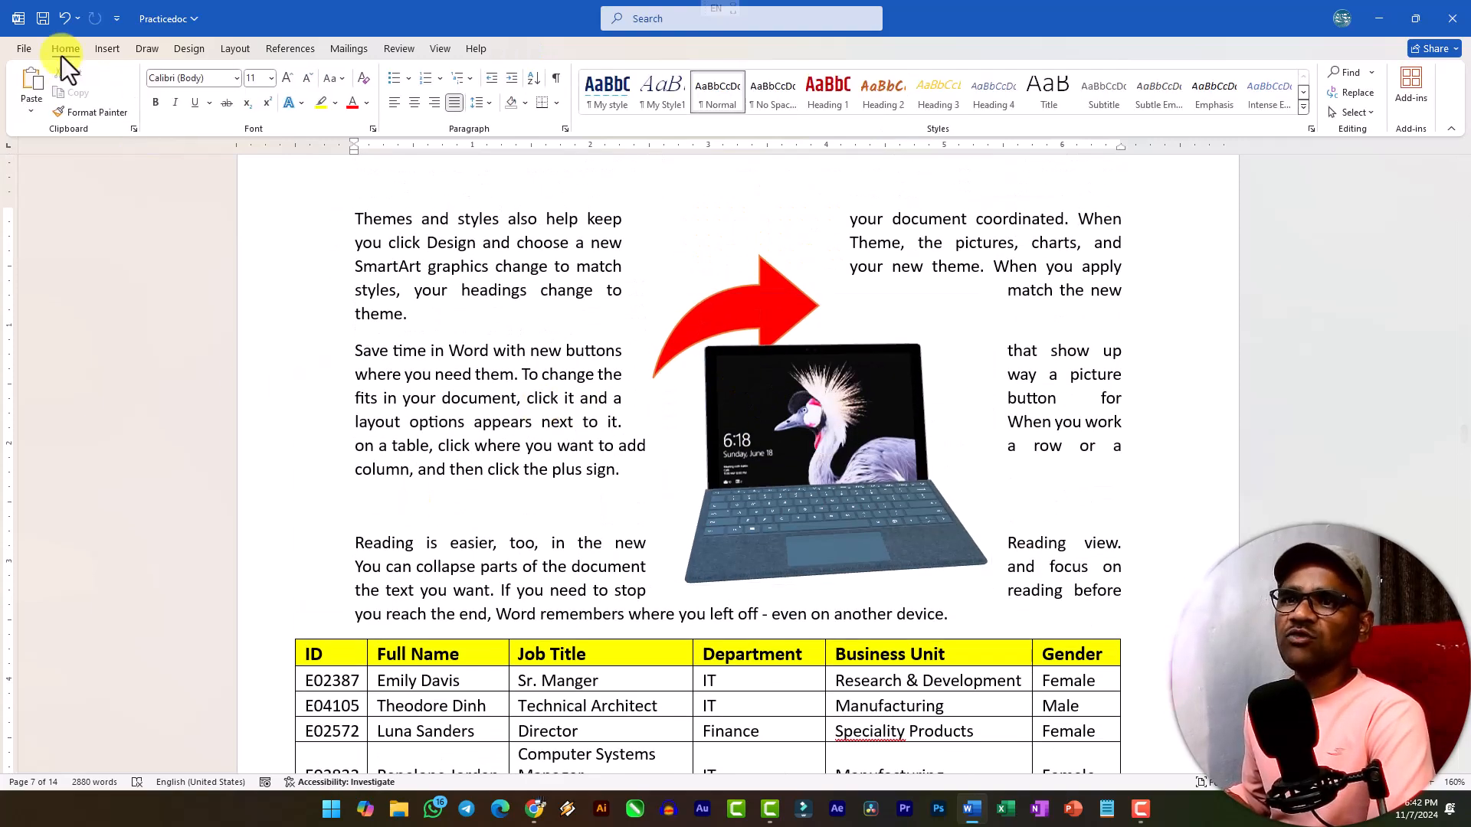
pyautogui.click(106, 48)
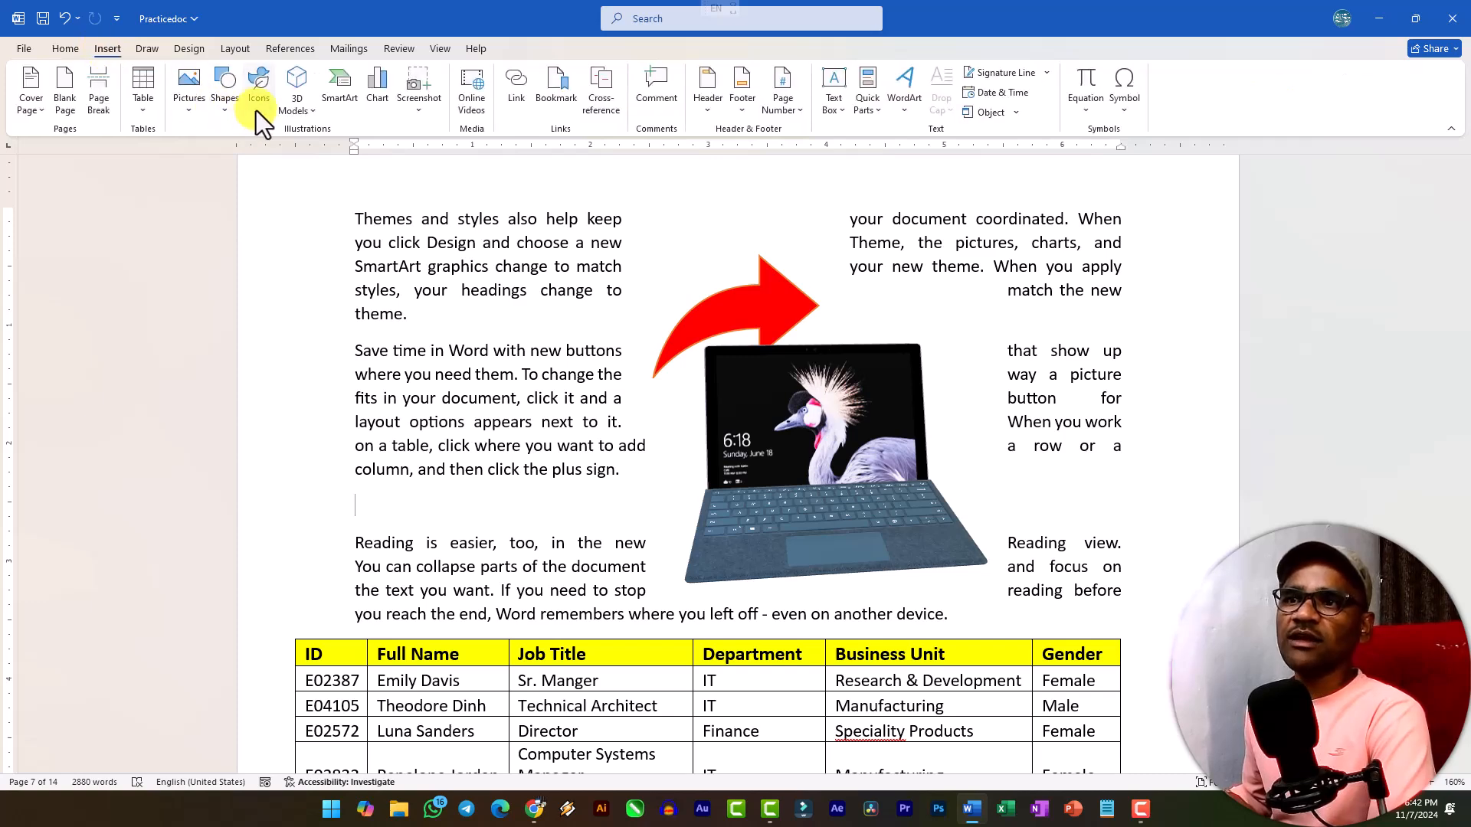
pyautogui.click(310, 108)
pyautogui.click(347, 181)
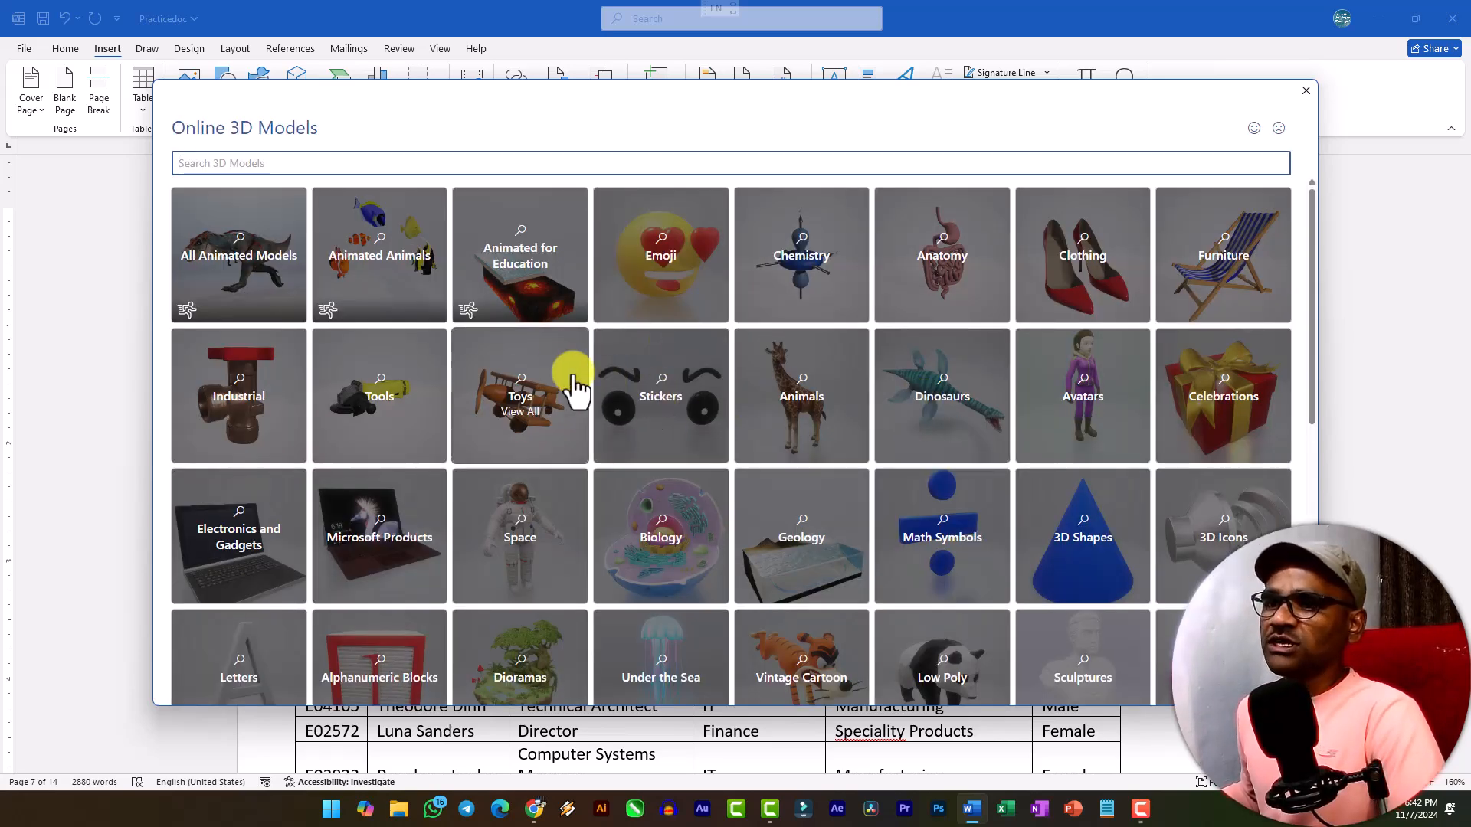
pyautogui.scroll(-4, 444, 395)
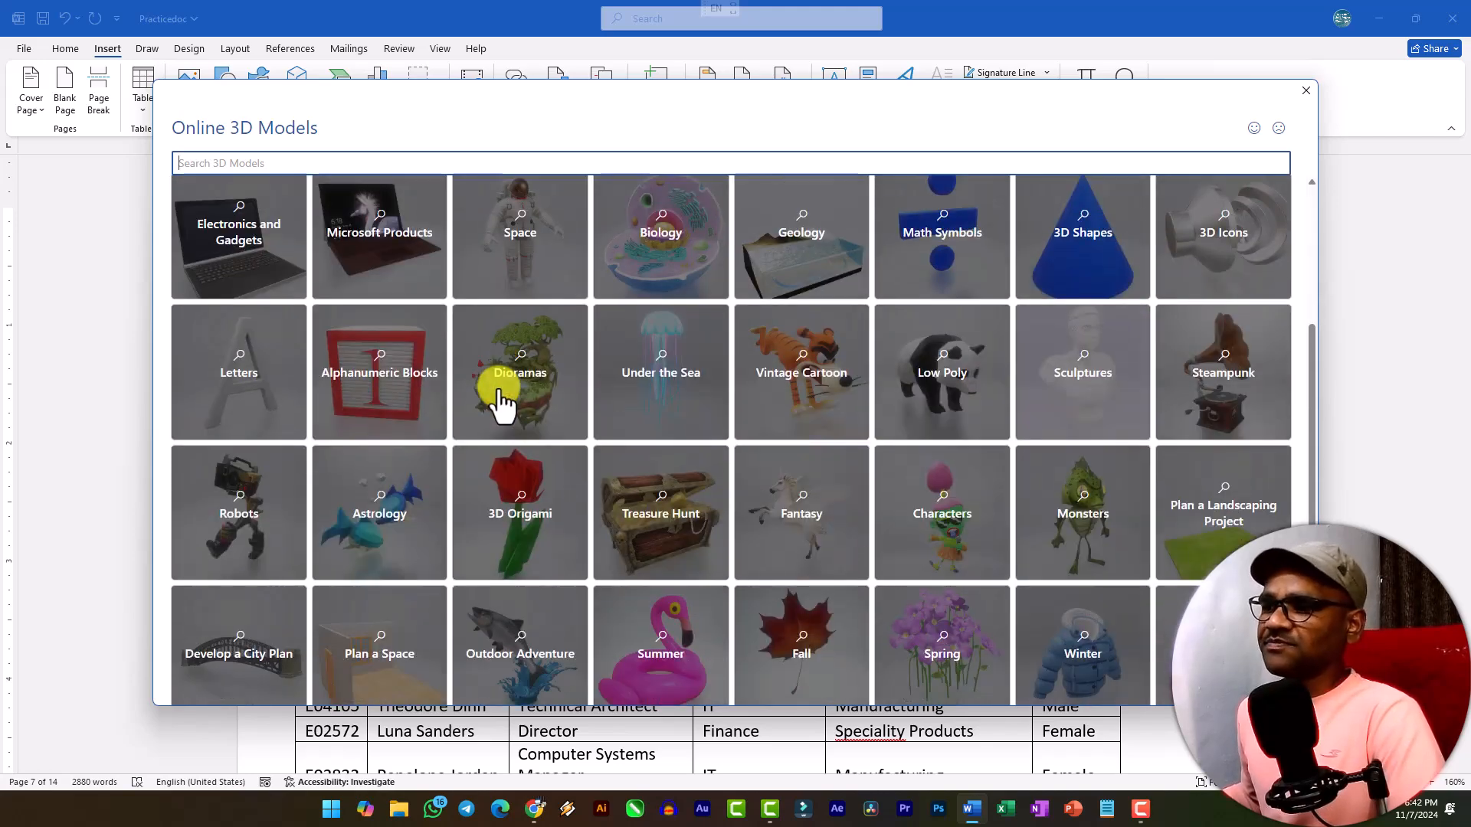
pyautogui.scroll(-3, 544, 403)
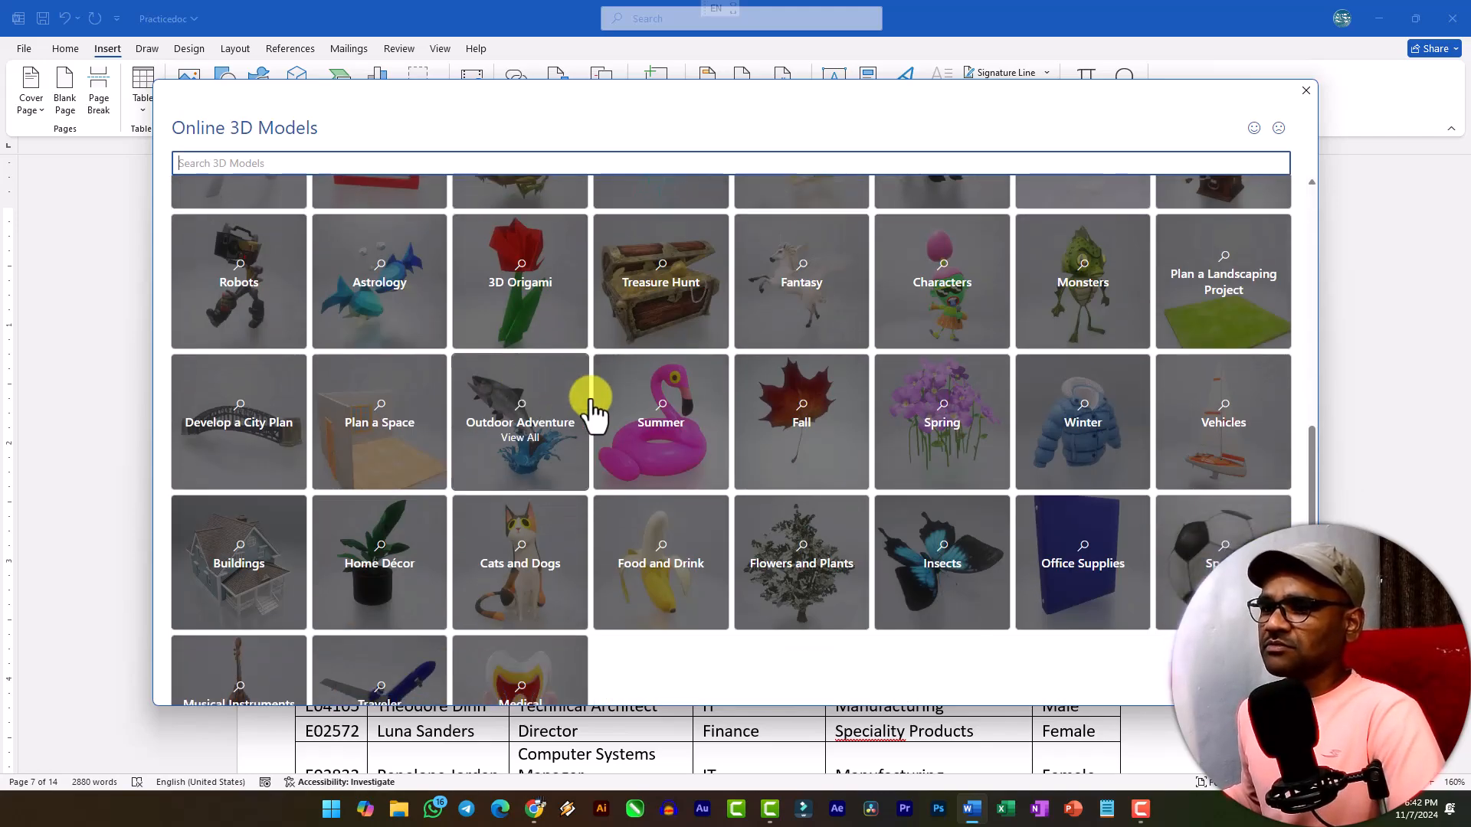
pyautogui.scroll(-1, 728, 456)
pyautogui.scroll(4, 758, 459)
pyautogui.scroll(-5, 759, 459)
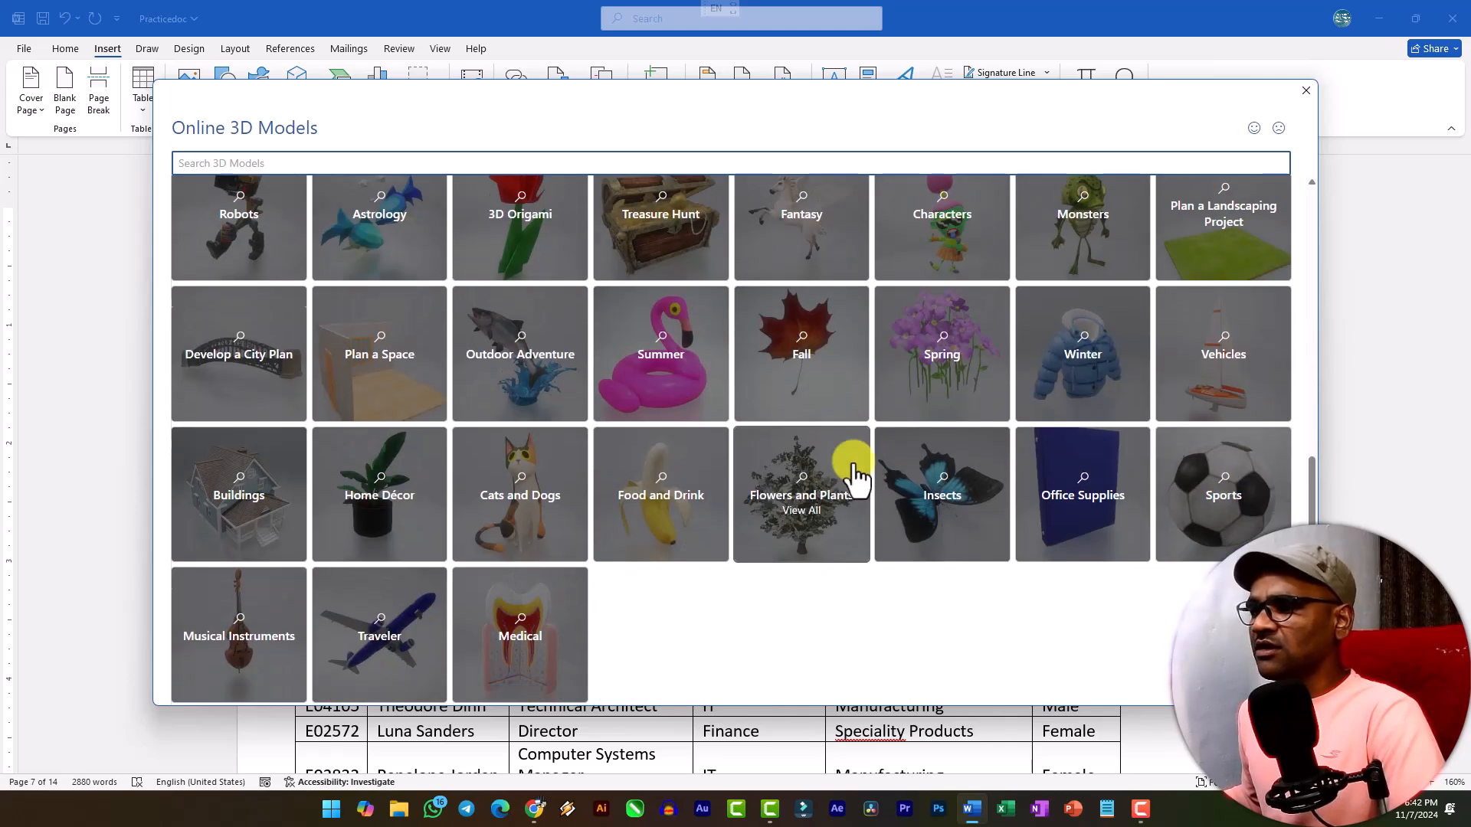
pyautogui.click(547, 689)
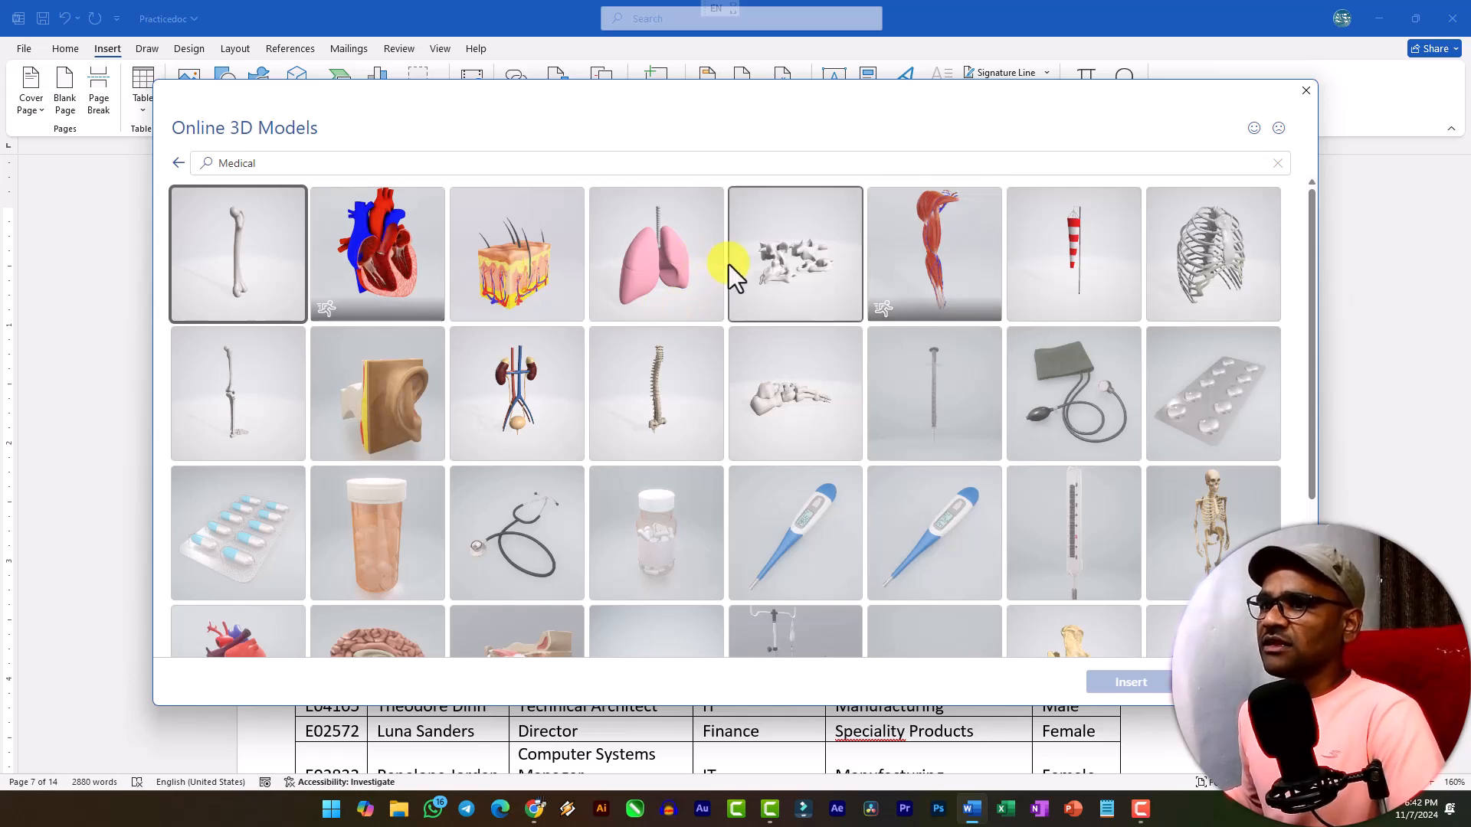
pyautogui.click(369, 266)
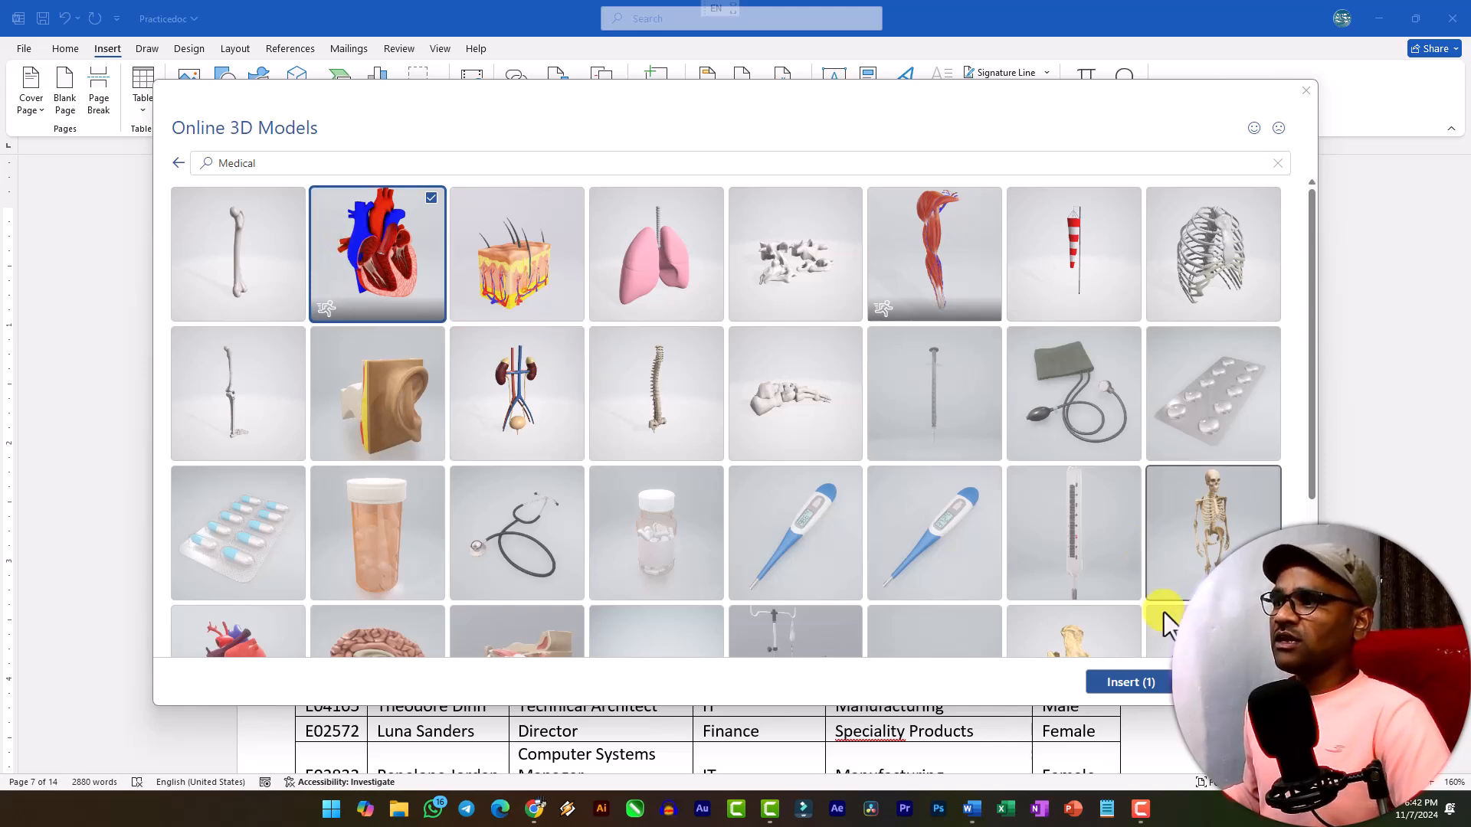
pyautogui.click(1140, 682)
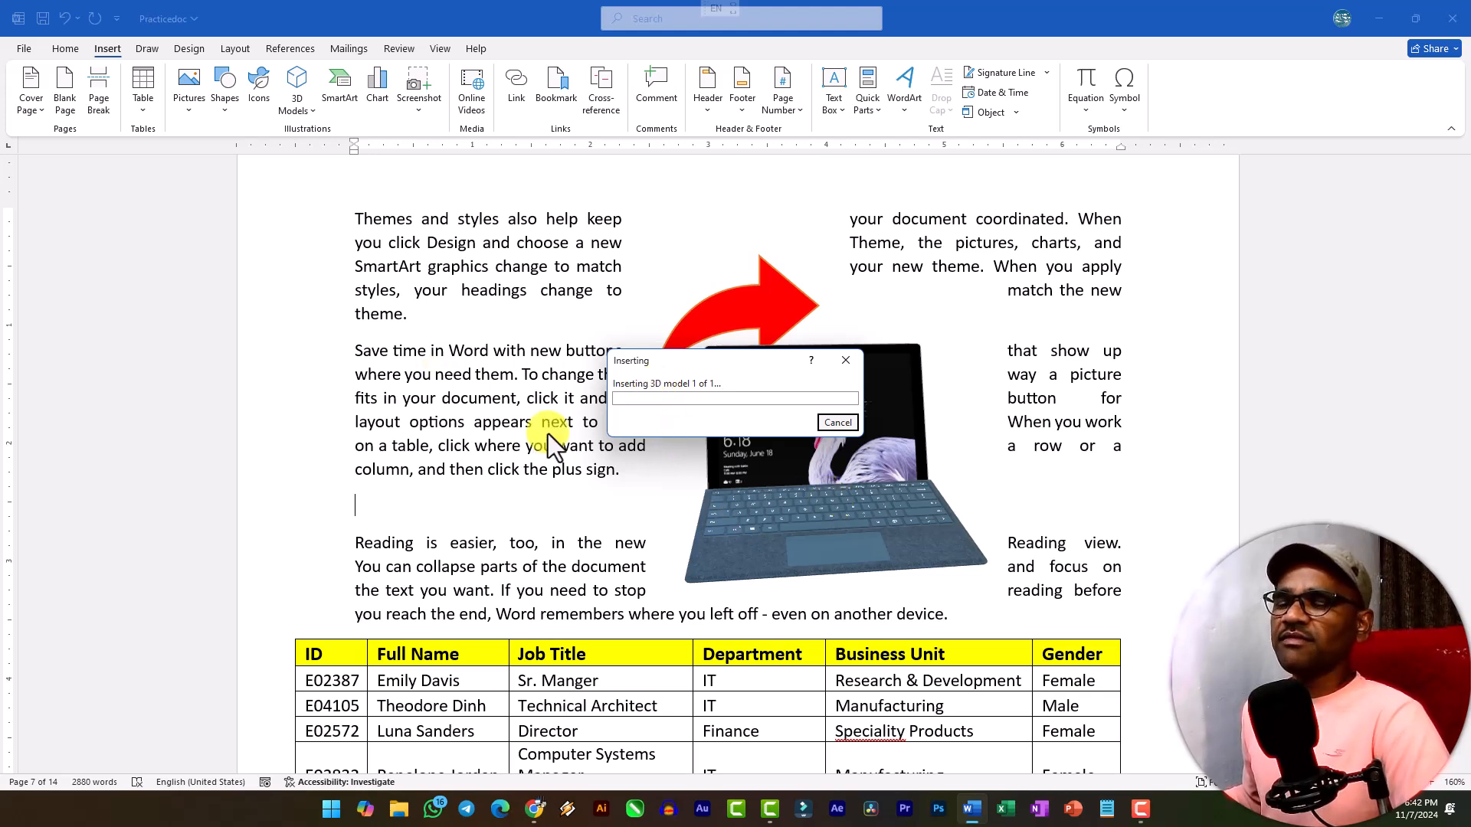
# Set the heart model's text wrapping to Tight and move it up into the first two paragraphs beside the laptop.
pyautogui.scroll(-3, 476, 613)
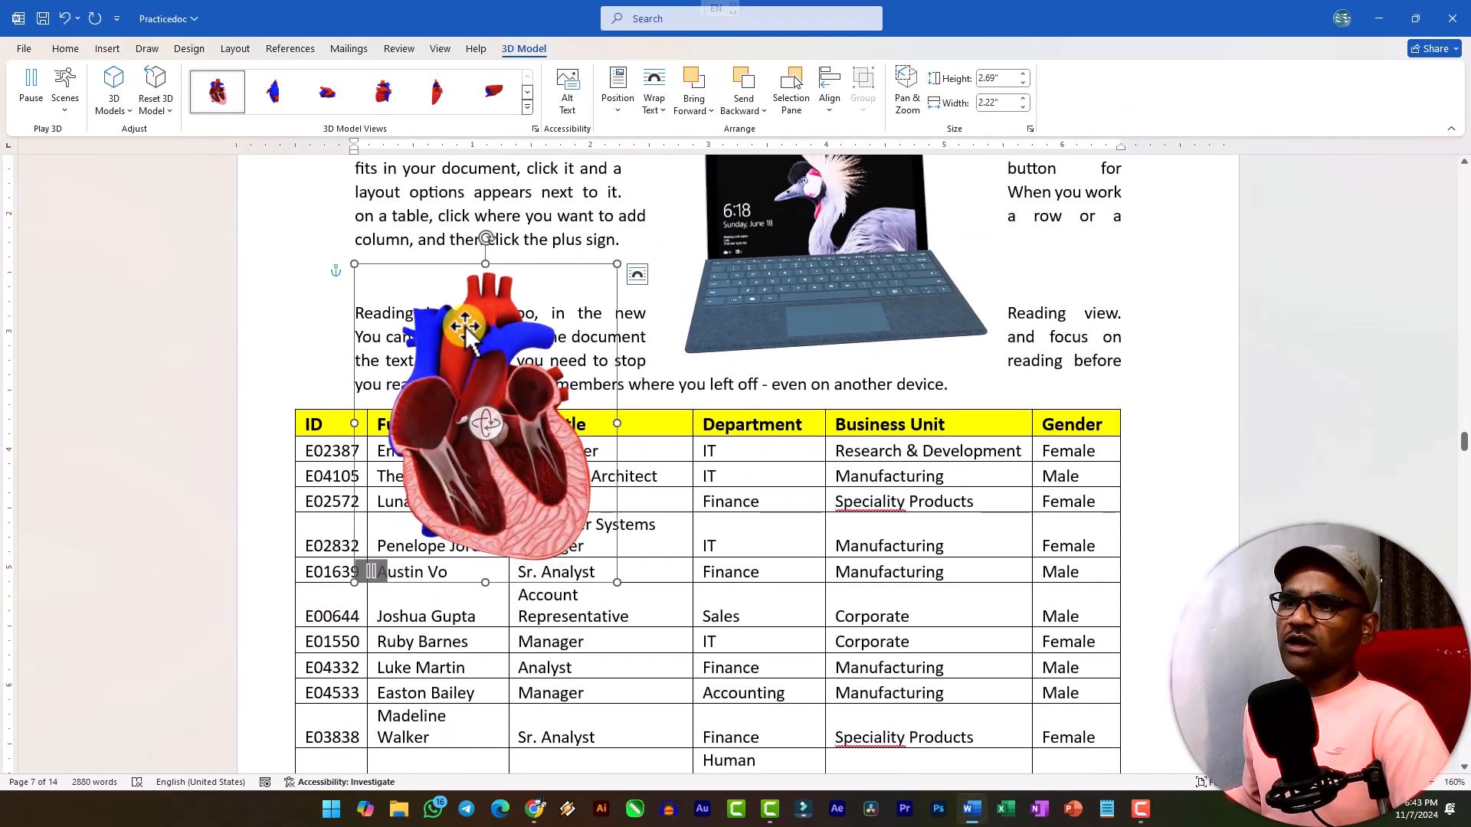
pyautogui.moveTo(502, 380); pyautogui.dragTo(496, 276)
pyautogui.scroll(2, 496, 276)
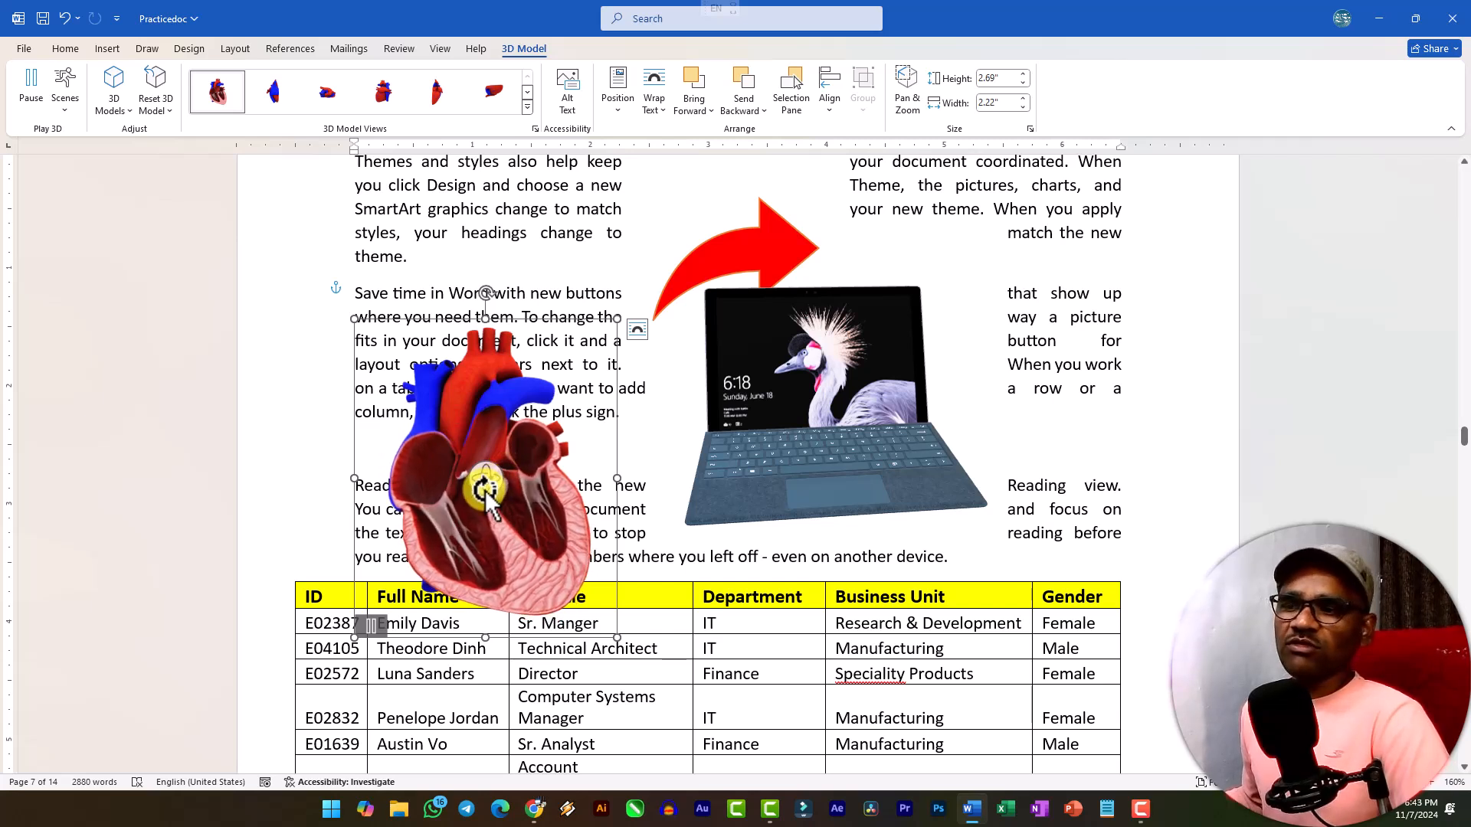
pyautogui.click(637, 331)
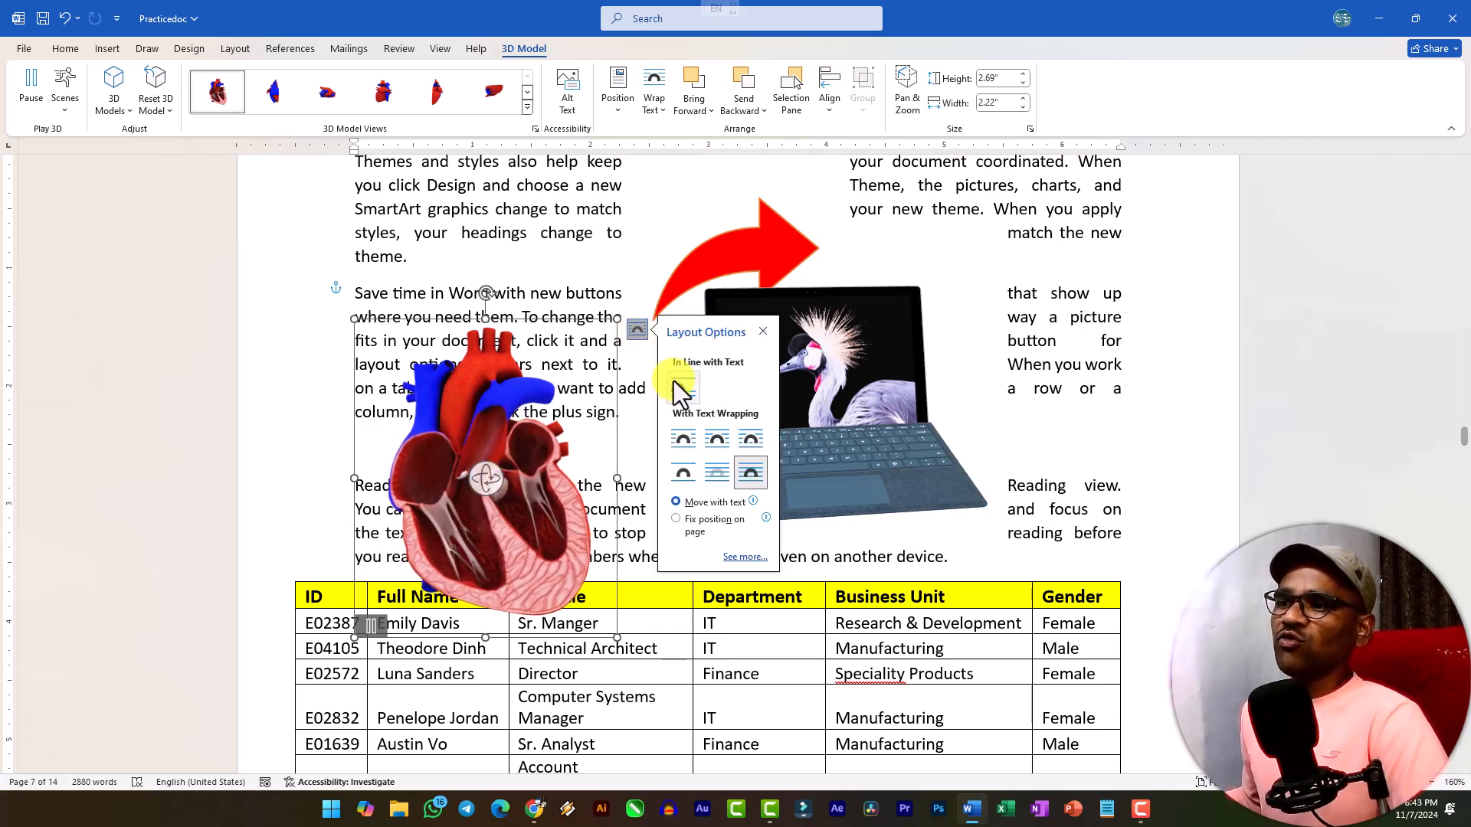
pyautogui.click(720, 438)
pyautogui.moveTo(534, 492); pyautogui.dragTo(544, 360)
pyautogui.scroll(2, 544, 360)
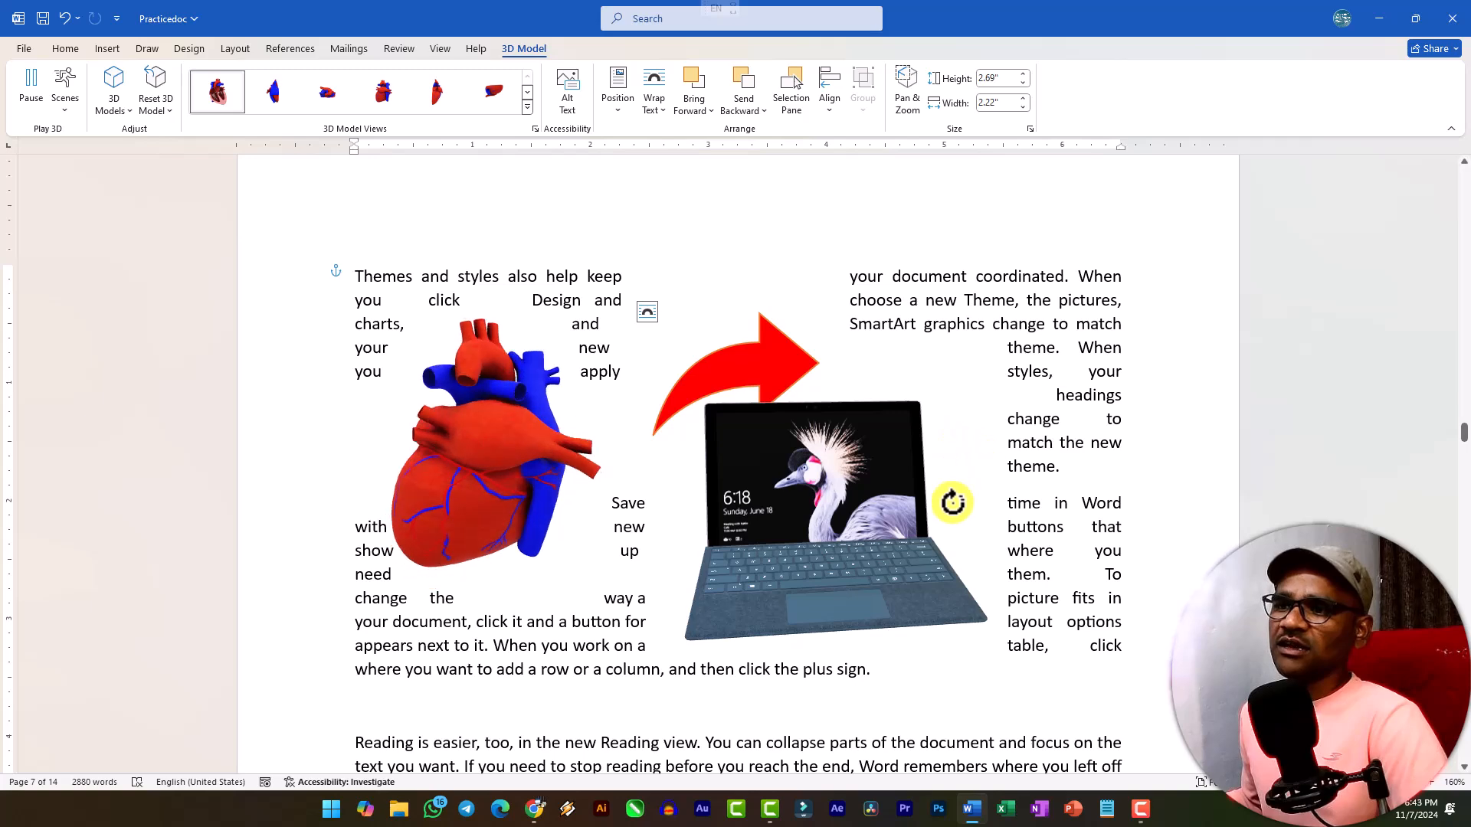
# Rotate the heart model in 3D until its cut-away front with the inner chambers faces forward.
pyautogui.click(506, 559)
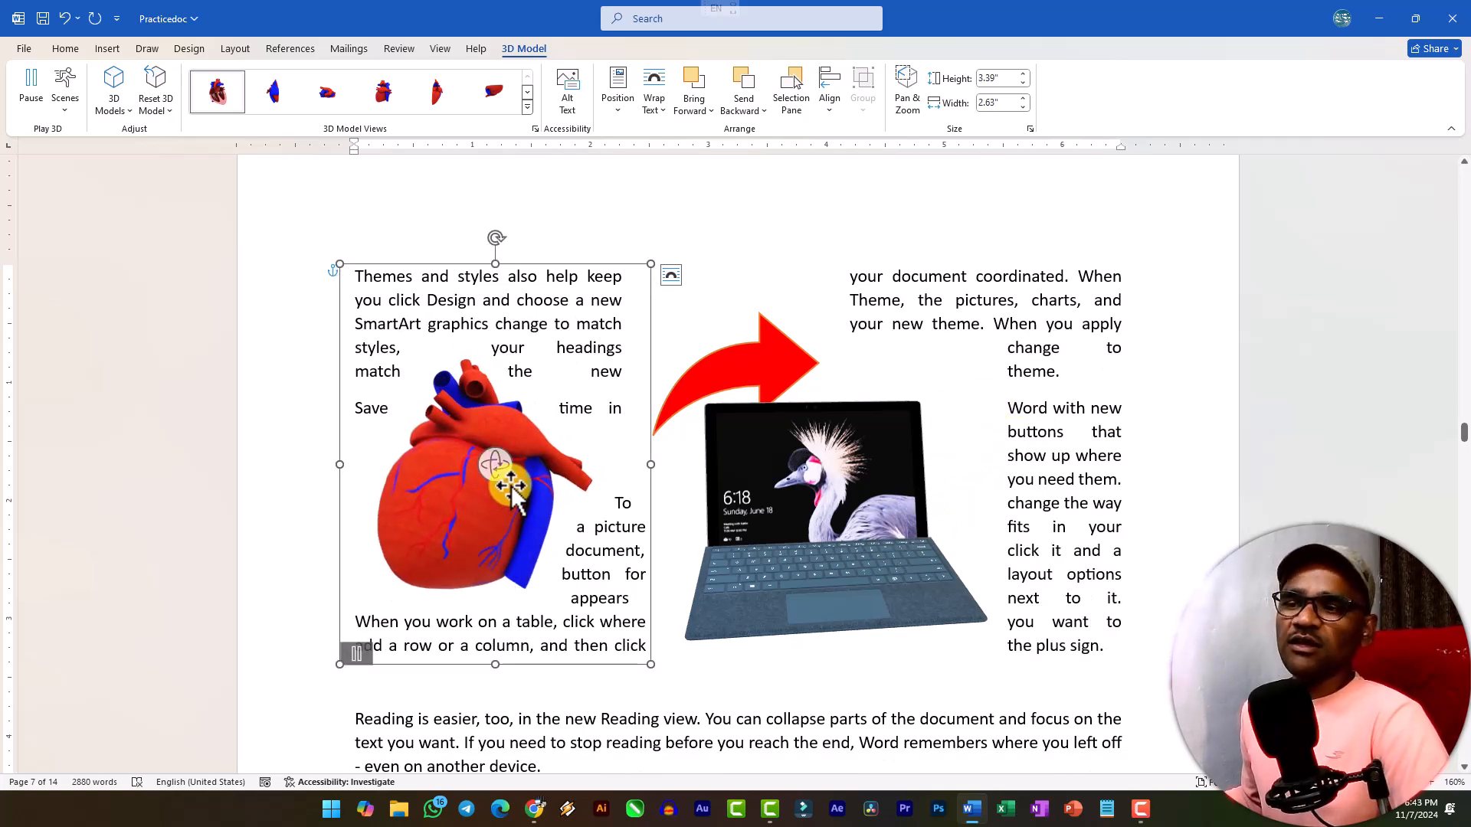
pyautogui.moveTo(498, 466); pyautogui.dragTo(49, 508)
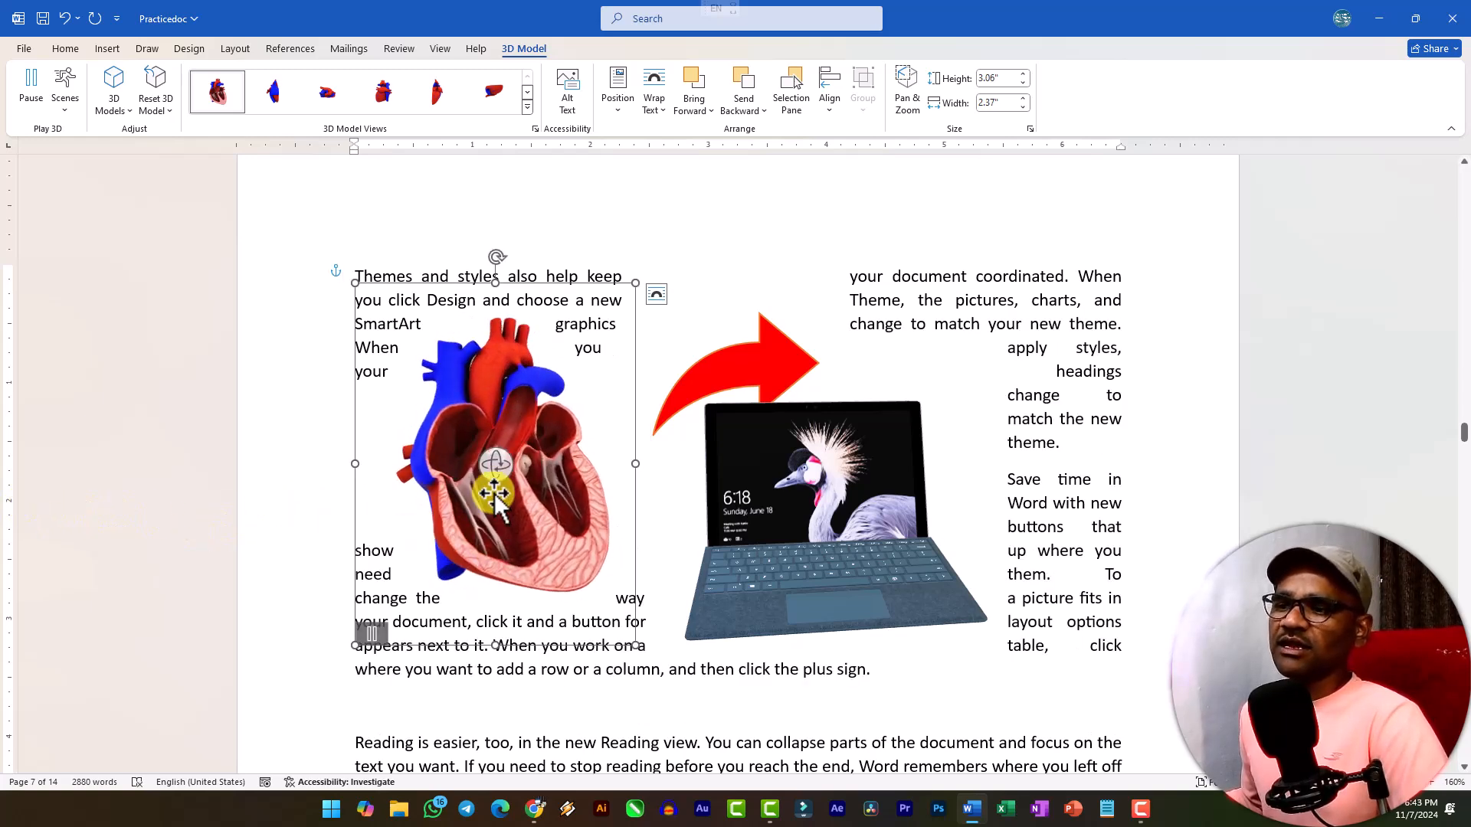
pyautogui.moveTo(502, 471); pyautogui.dragTo(479, 586)
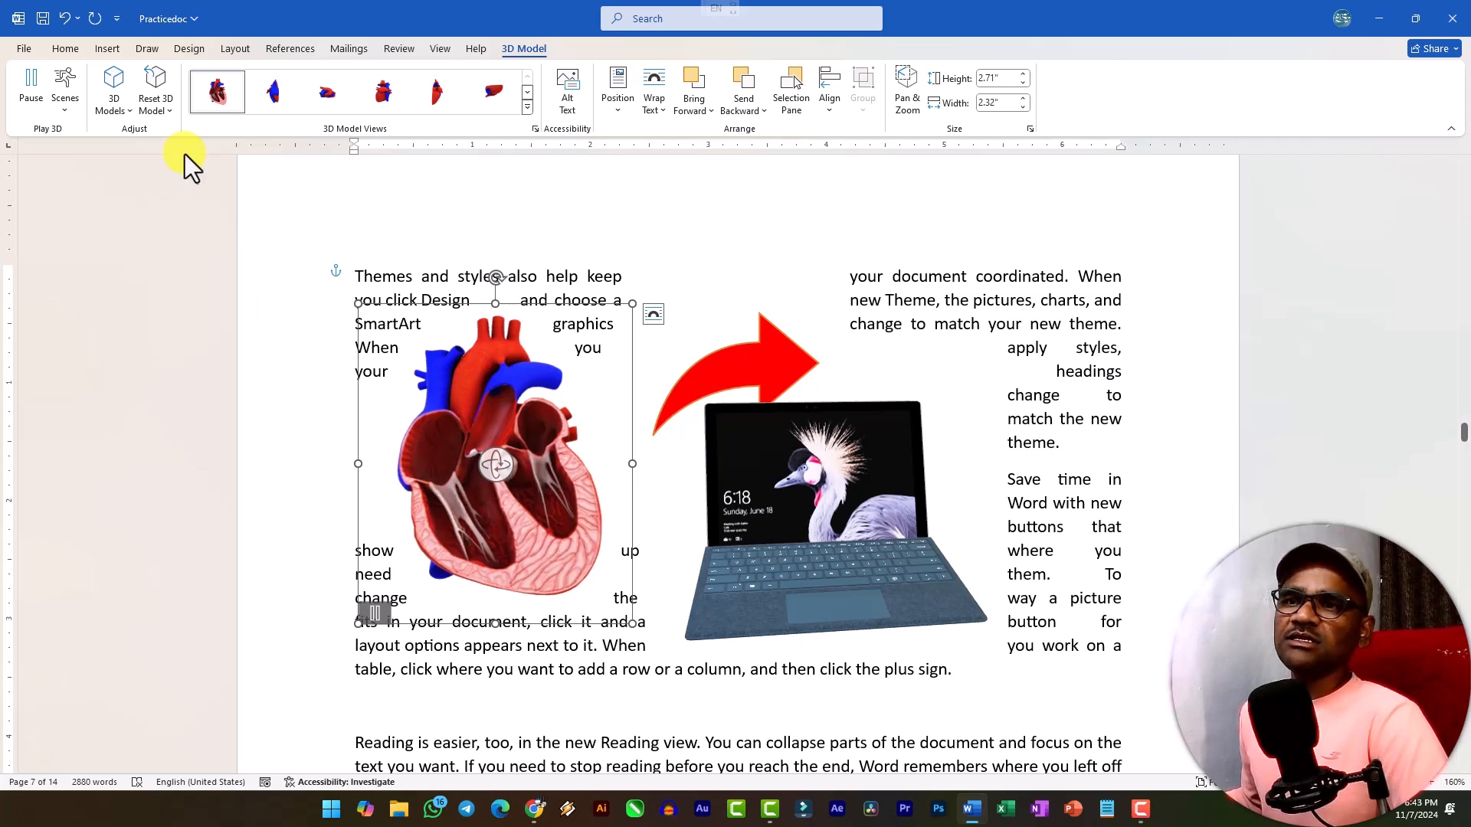
# Check the heart model's available animation scenes and pause its animation.
pyautogui.click(69, 112)
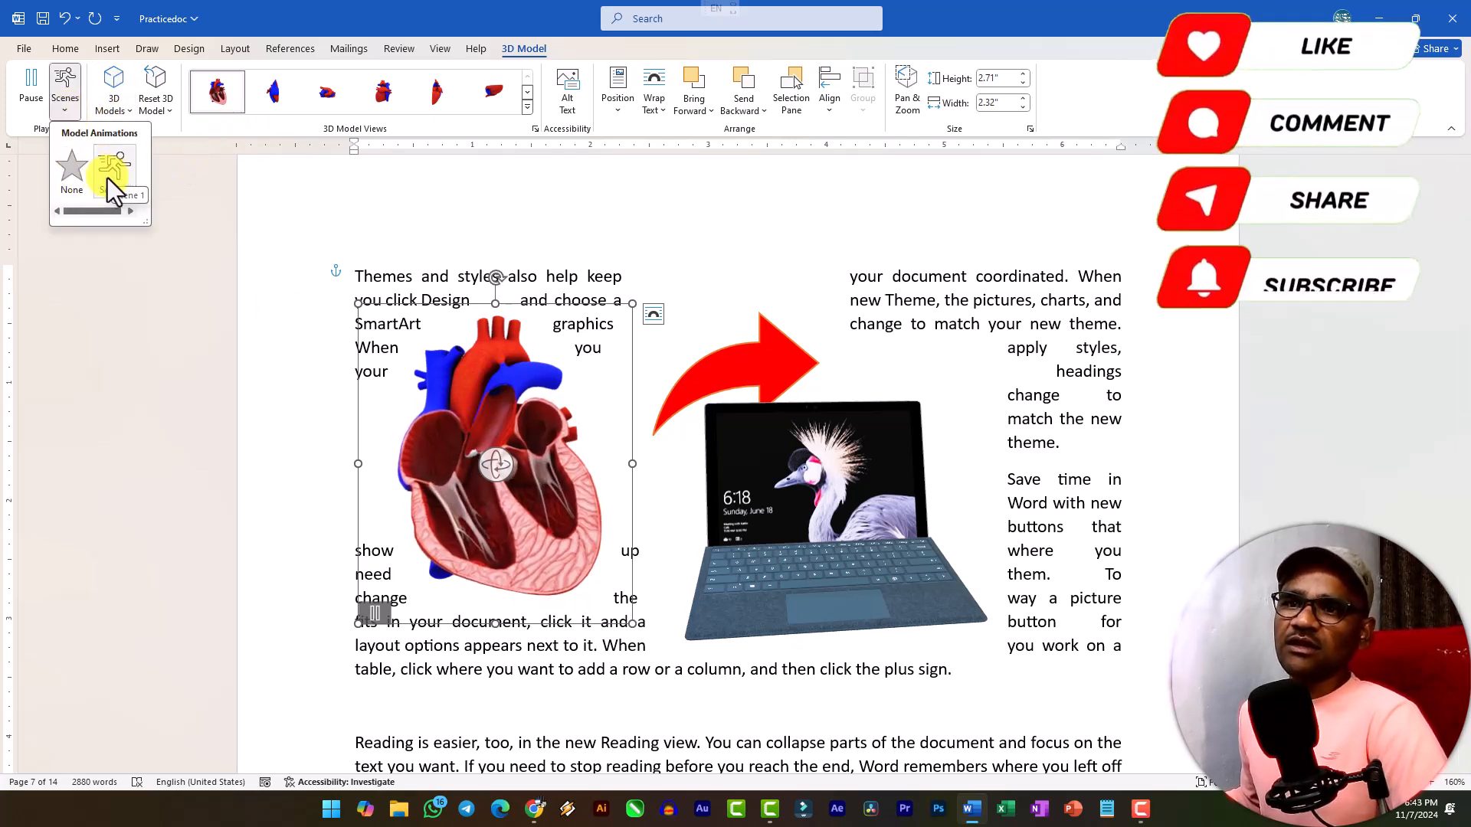
pyautogui.click(34, 83)
pyautogui.click(34, 81)
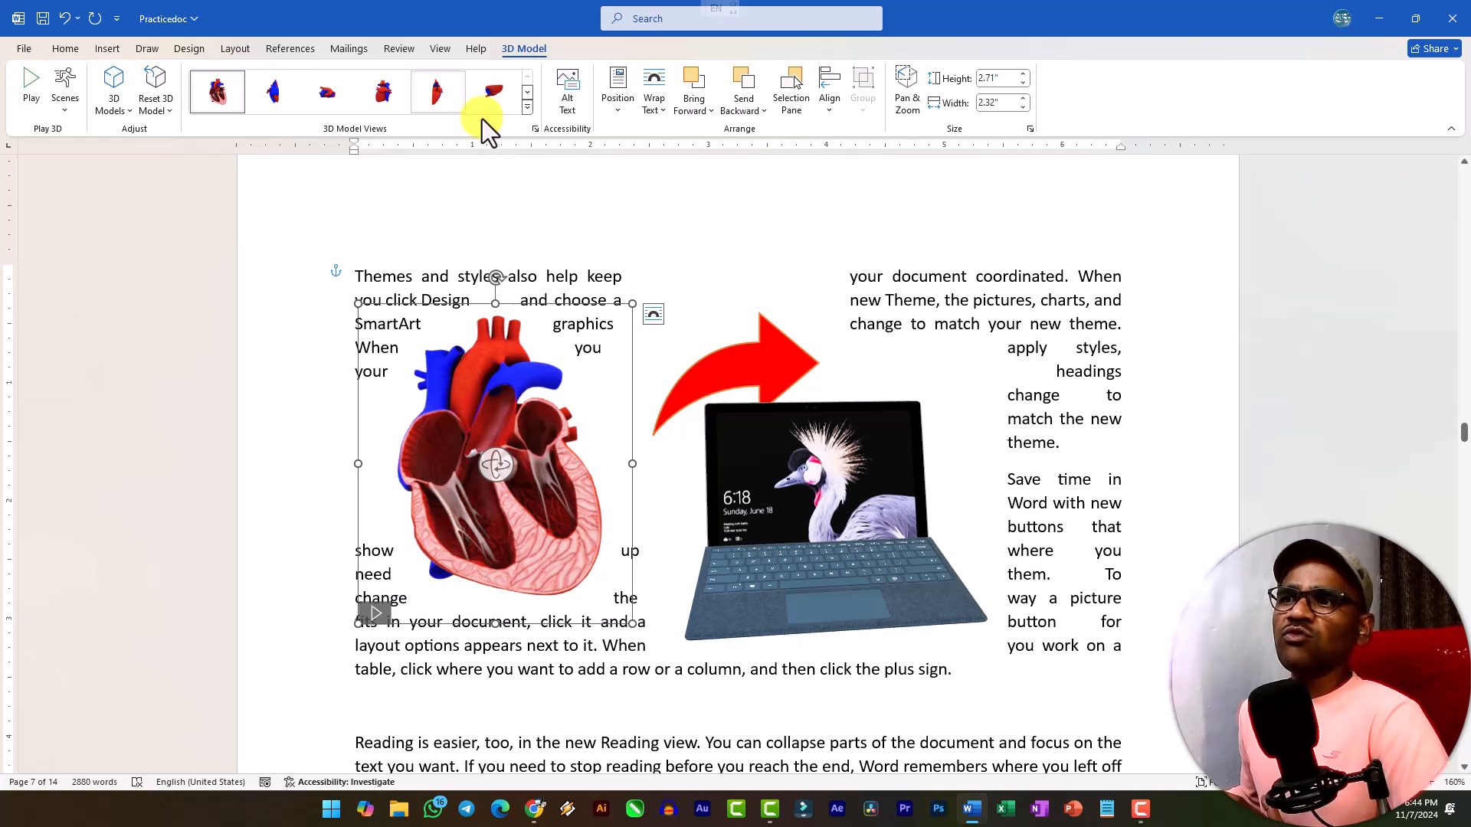
# Try a different preset 3D view on the heart model and undo it.
pyautogui.click(518, 111)
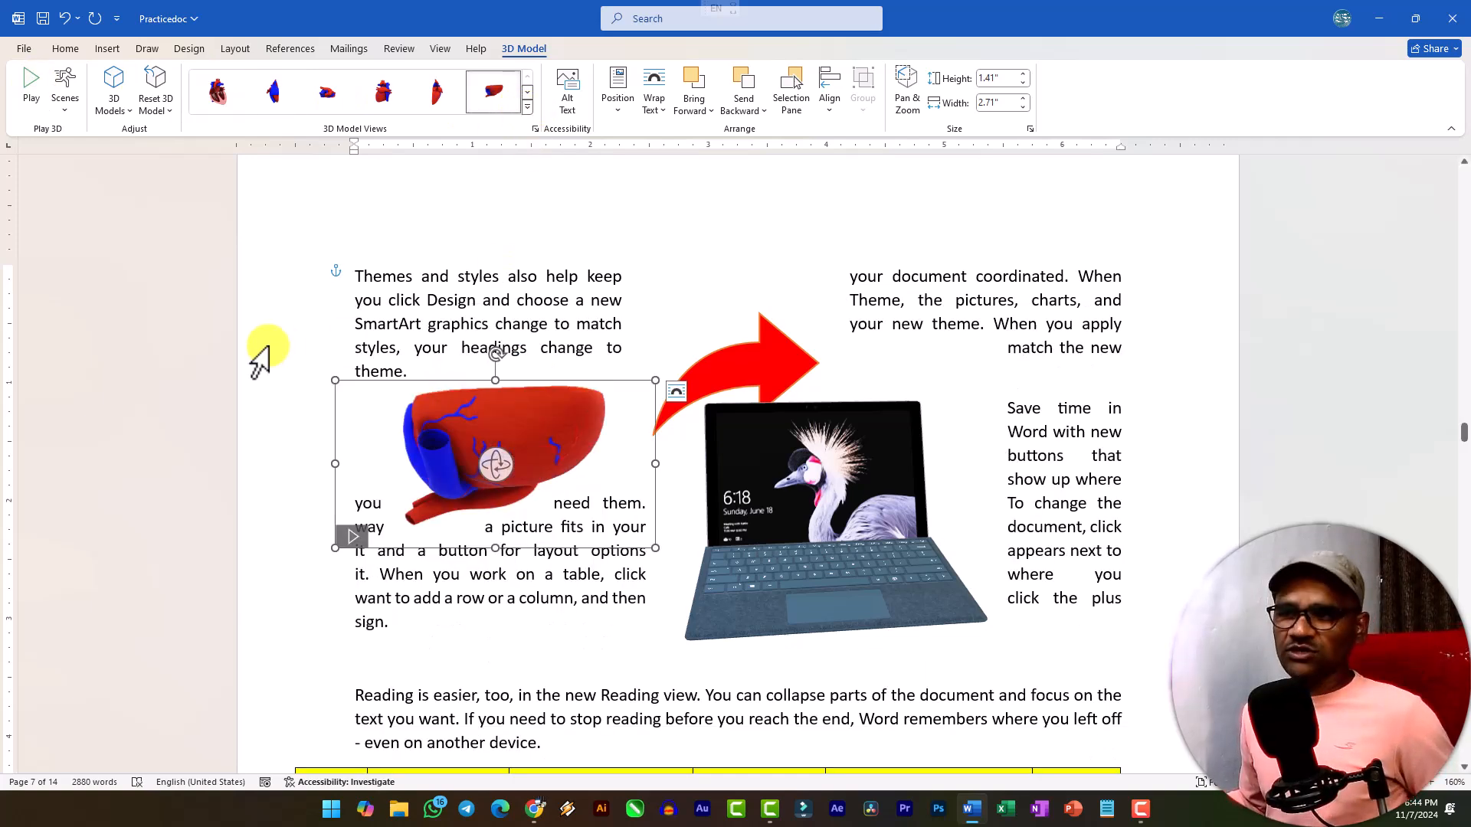
pyautogui.hotkey('ctrl', 'z')
# Rotate the laptop model in 3D so it is seen from higher up, with more of its keyboard surface showing.
pyautogui.click(841, 526)
pyautogui.moveTo(831, 490); pyautogui.dragTo(793, 542)
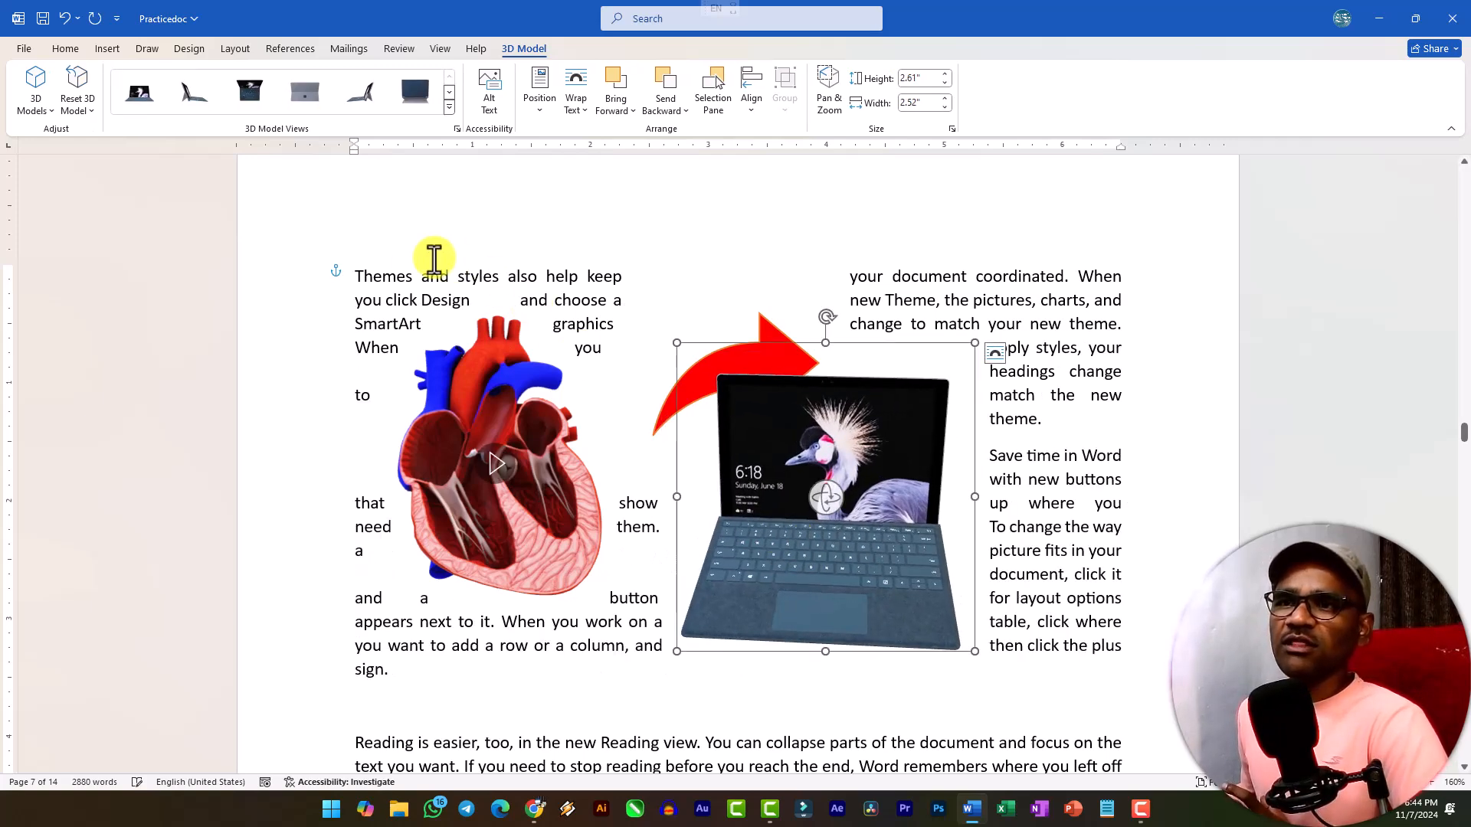
pyautogui.click(522, 458)
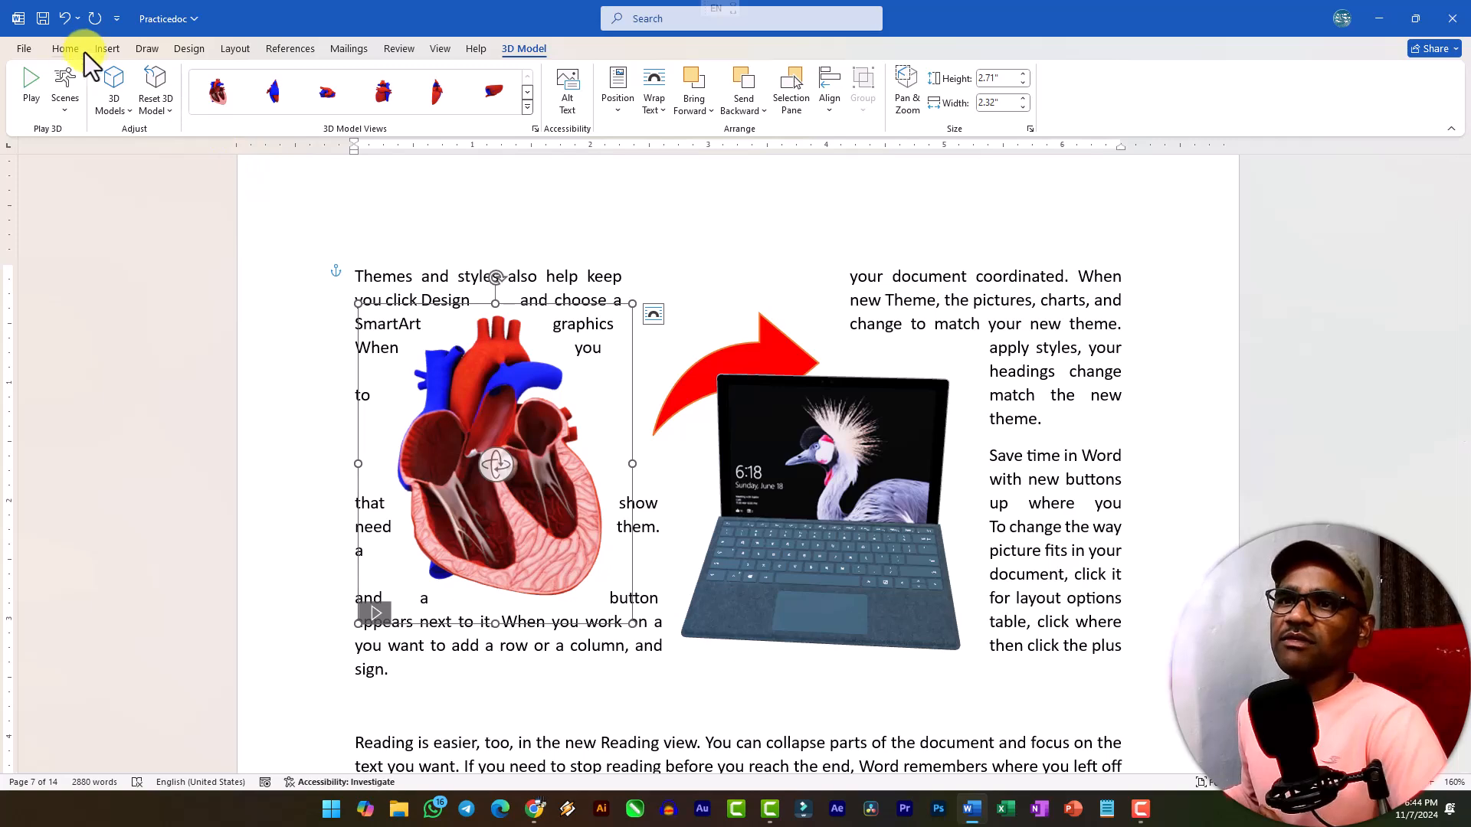
pyautogui.click(107, 49)
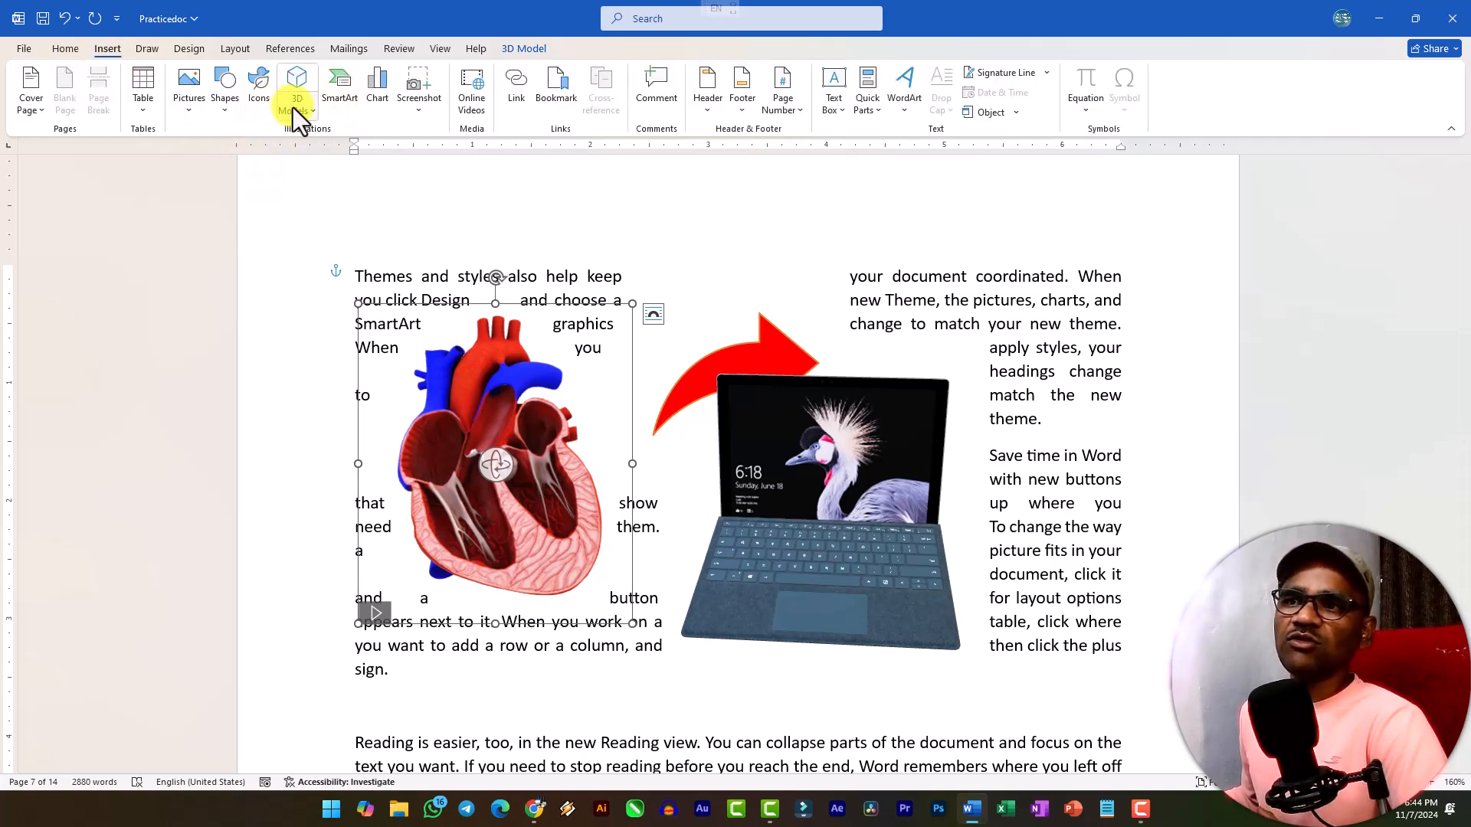
pyautogui.click(785, 535)
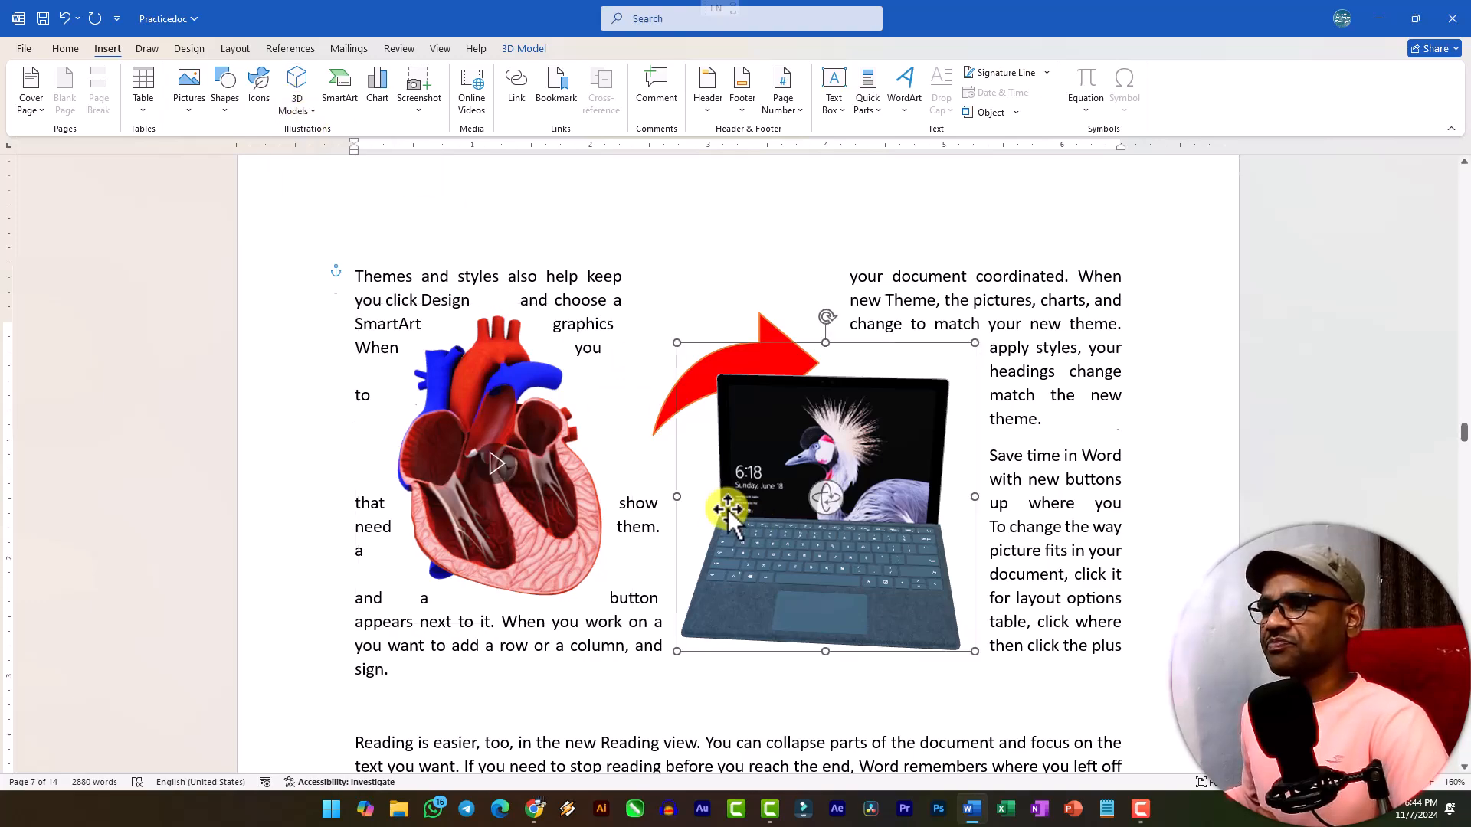
# Delete the blue "Computer Education" rectangle under the Computer Fundamentals heading on the first page.
pyautogui.scroll(10, 729, 509)
pyautogui.scroll(15, 705, 494)
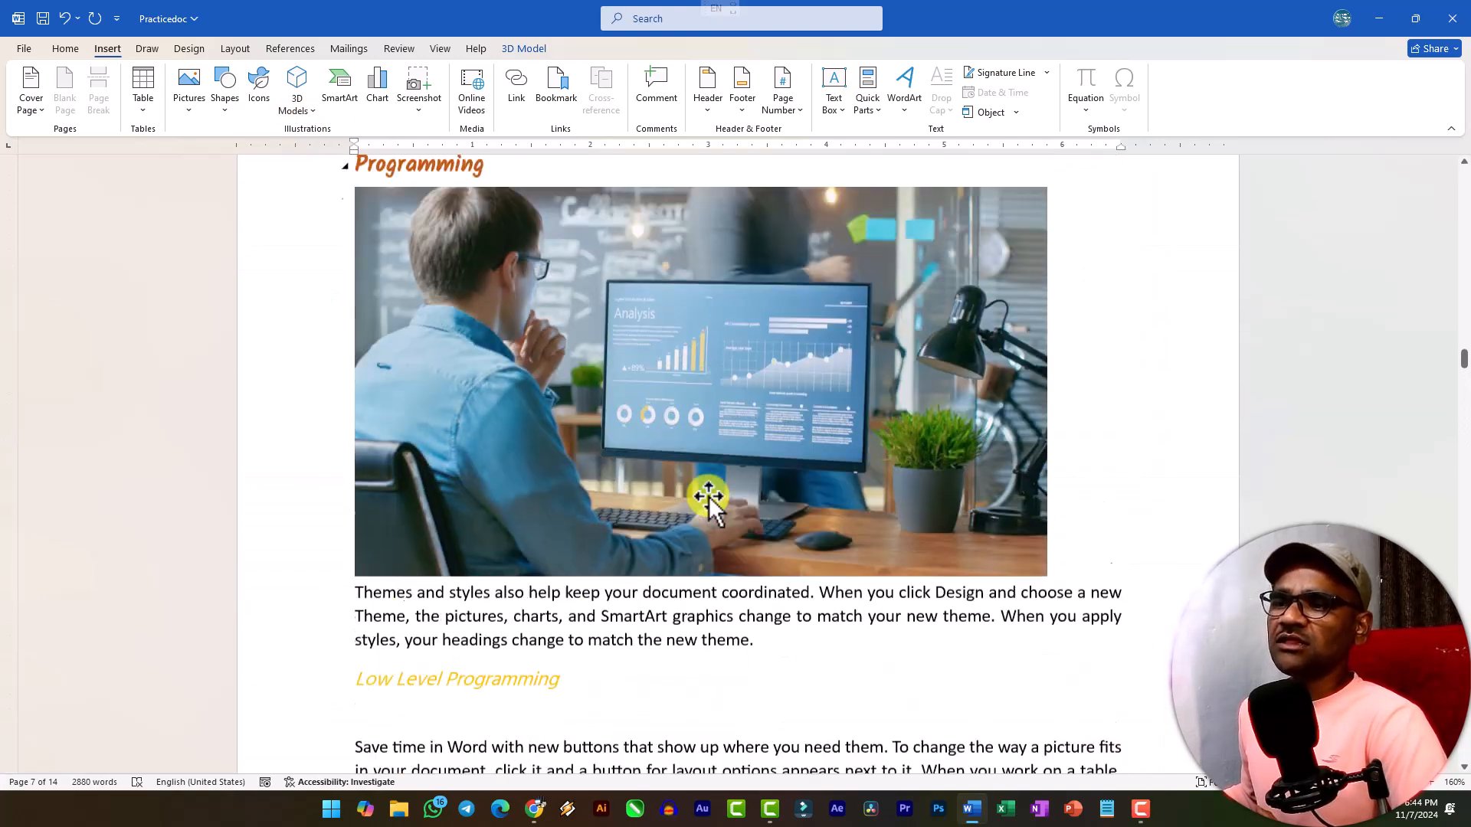
pyautogui.scroll(6, 701, 491)
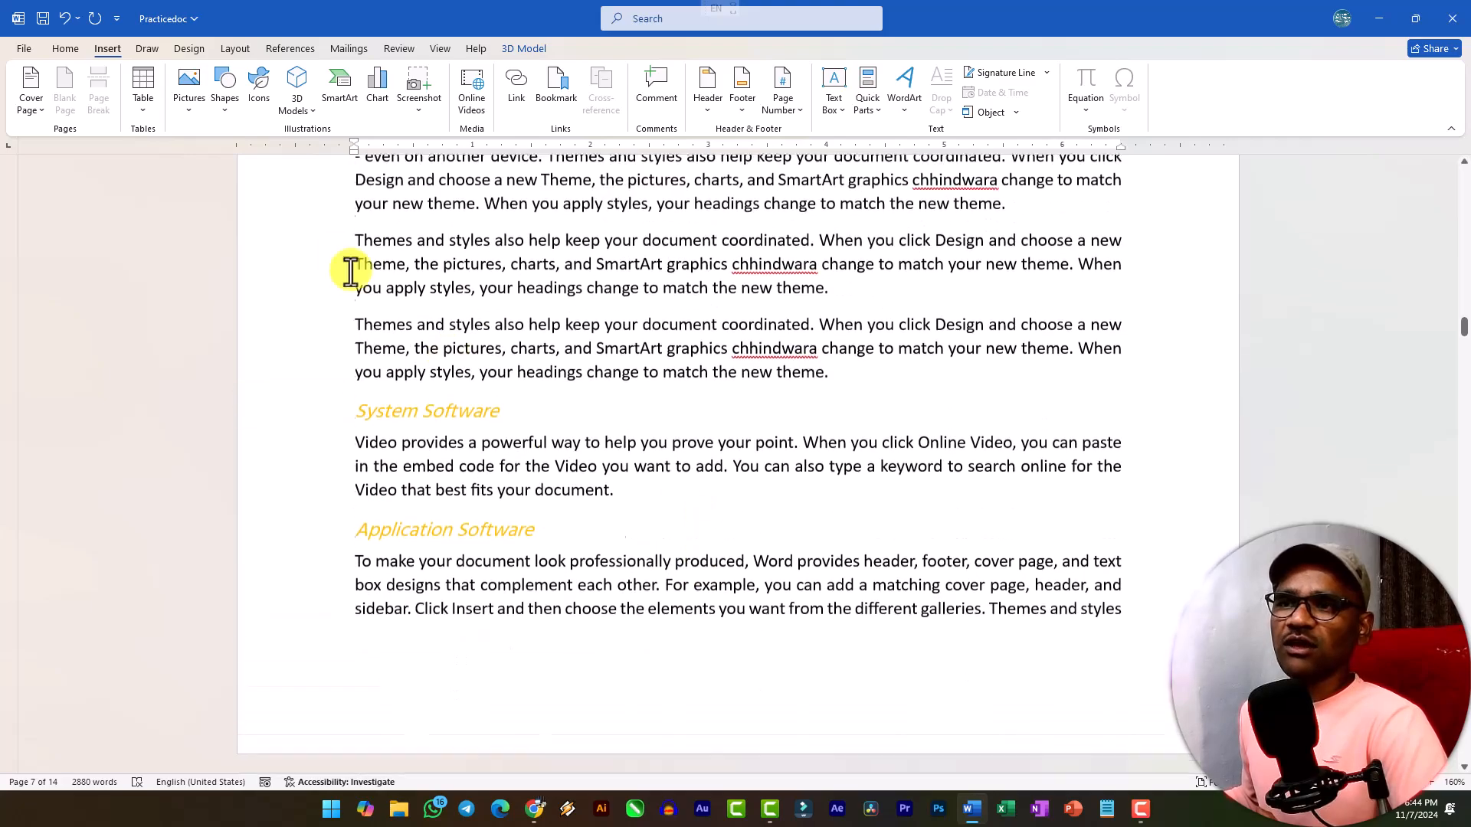
pyautogui.scroll(15, 656, 371)
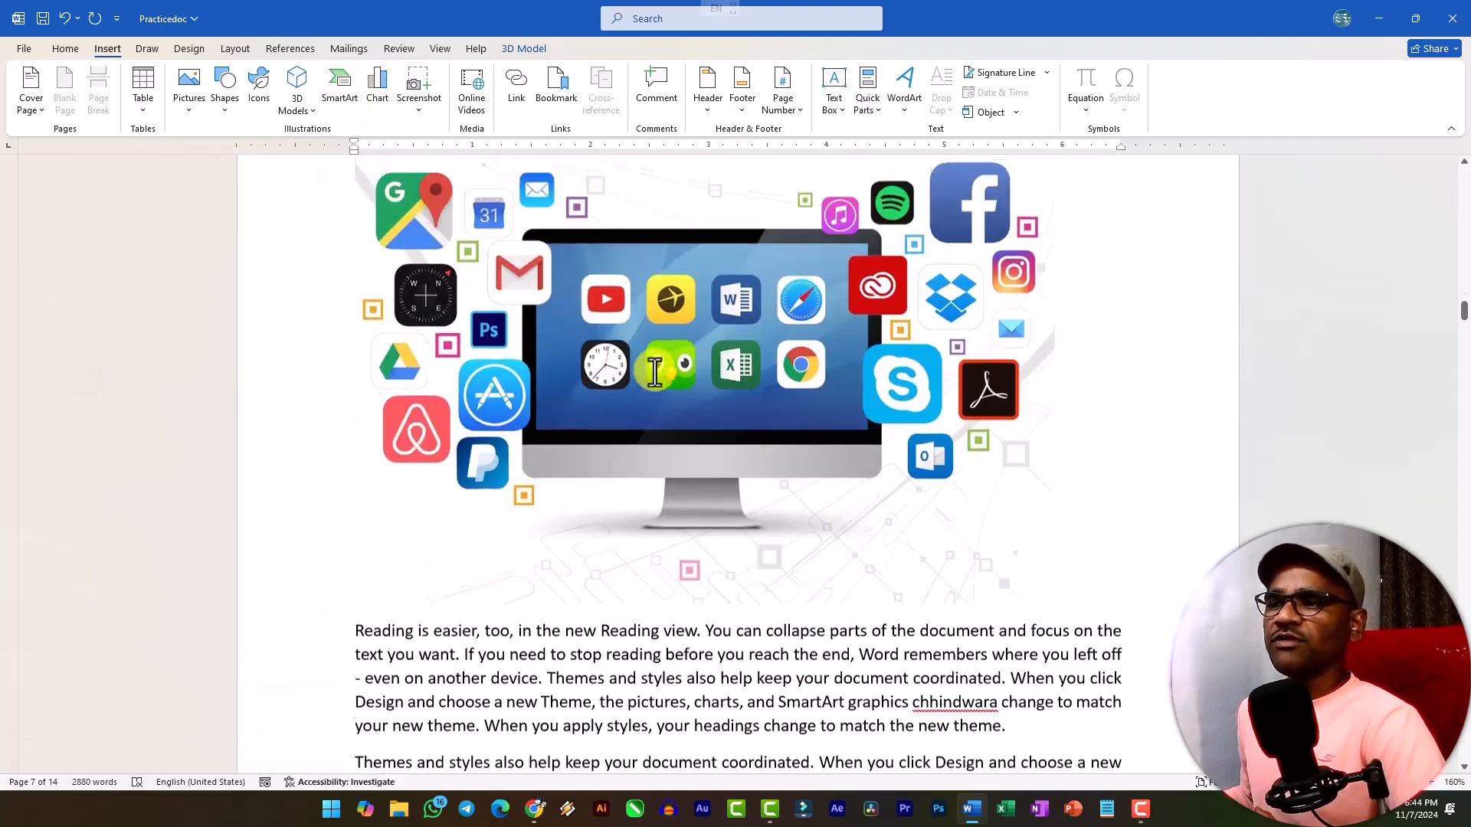
pyautogui.scroll(20, 658, 371)
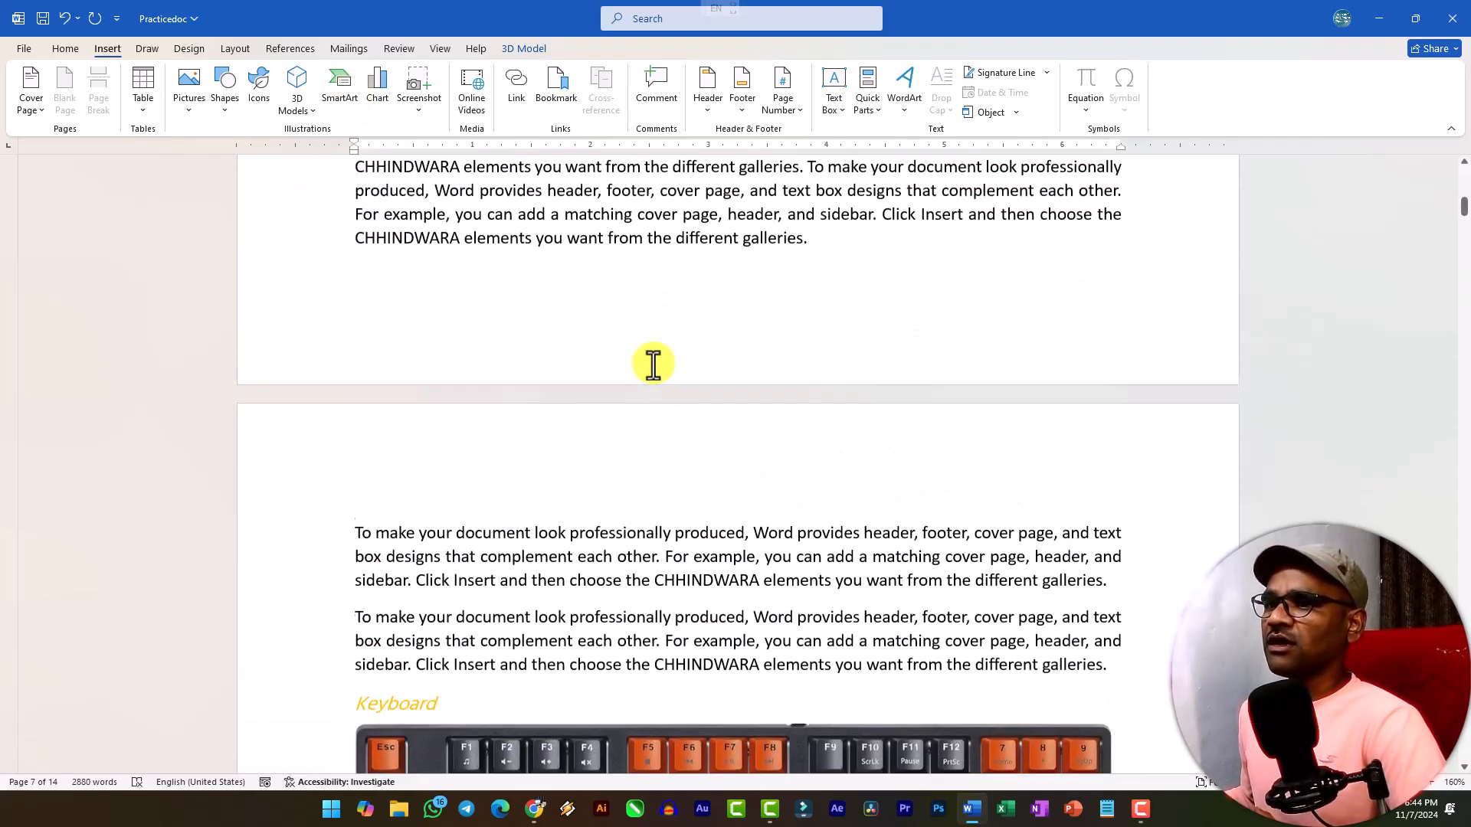
pyautogui.click(650, 366)
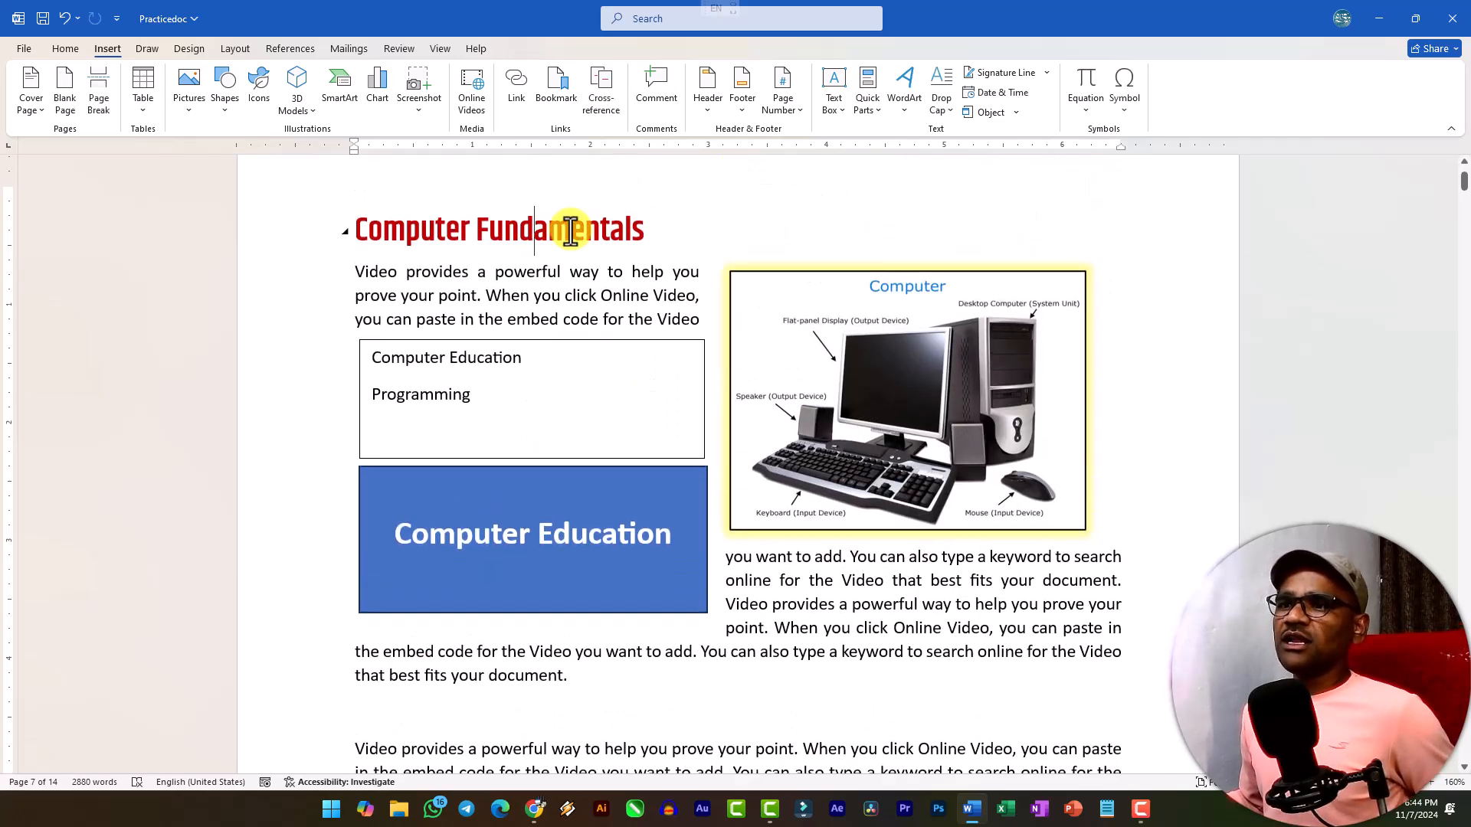
pyautogui.scroll(-3, 577, 437)
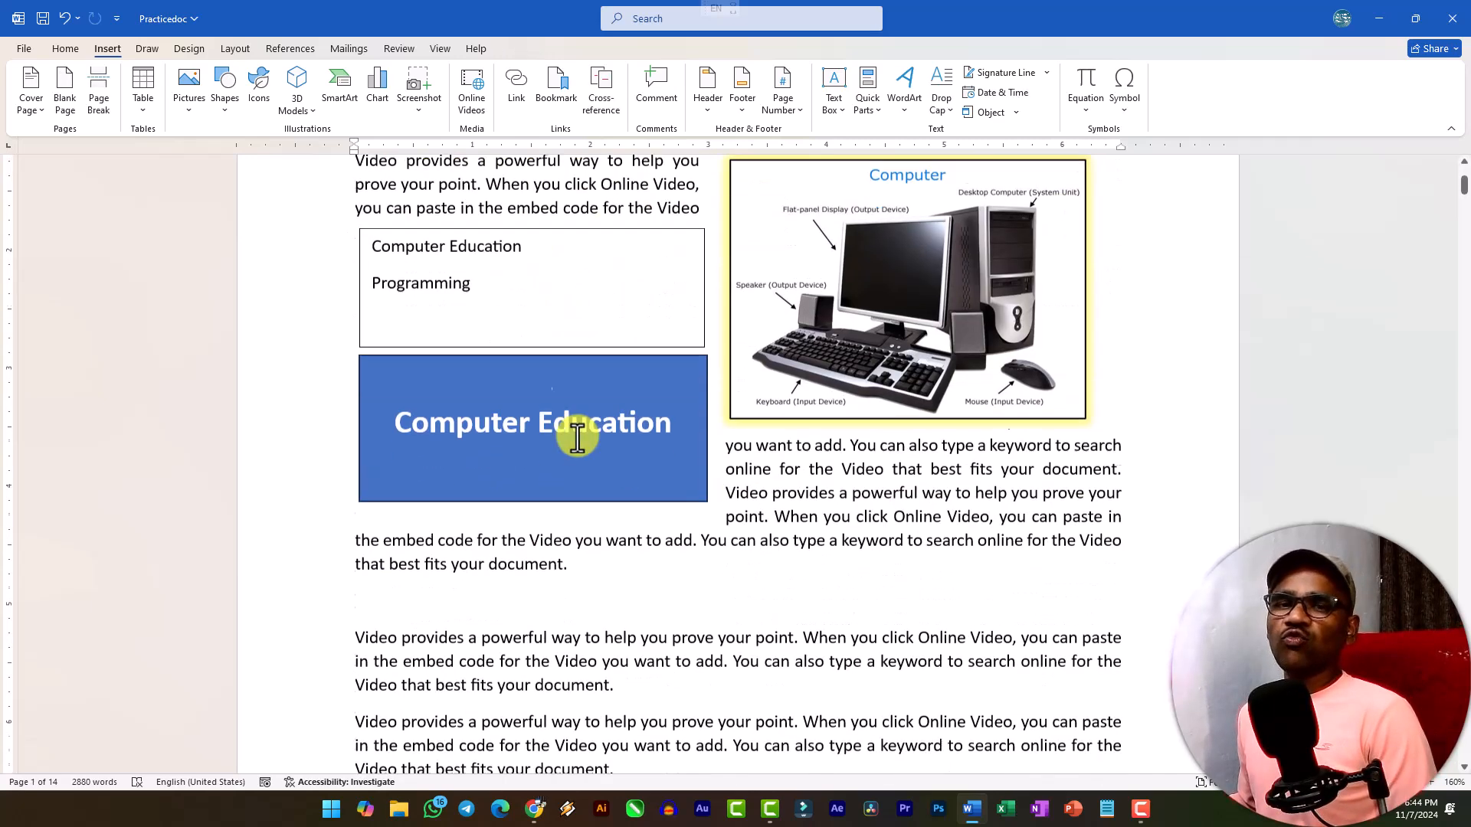
pyautogui.click(702, 429)
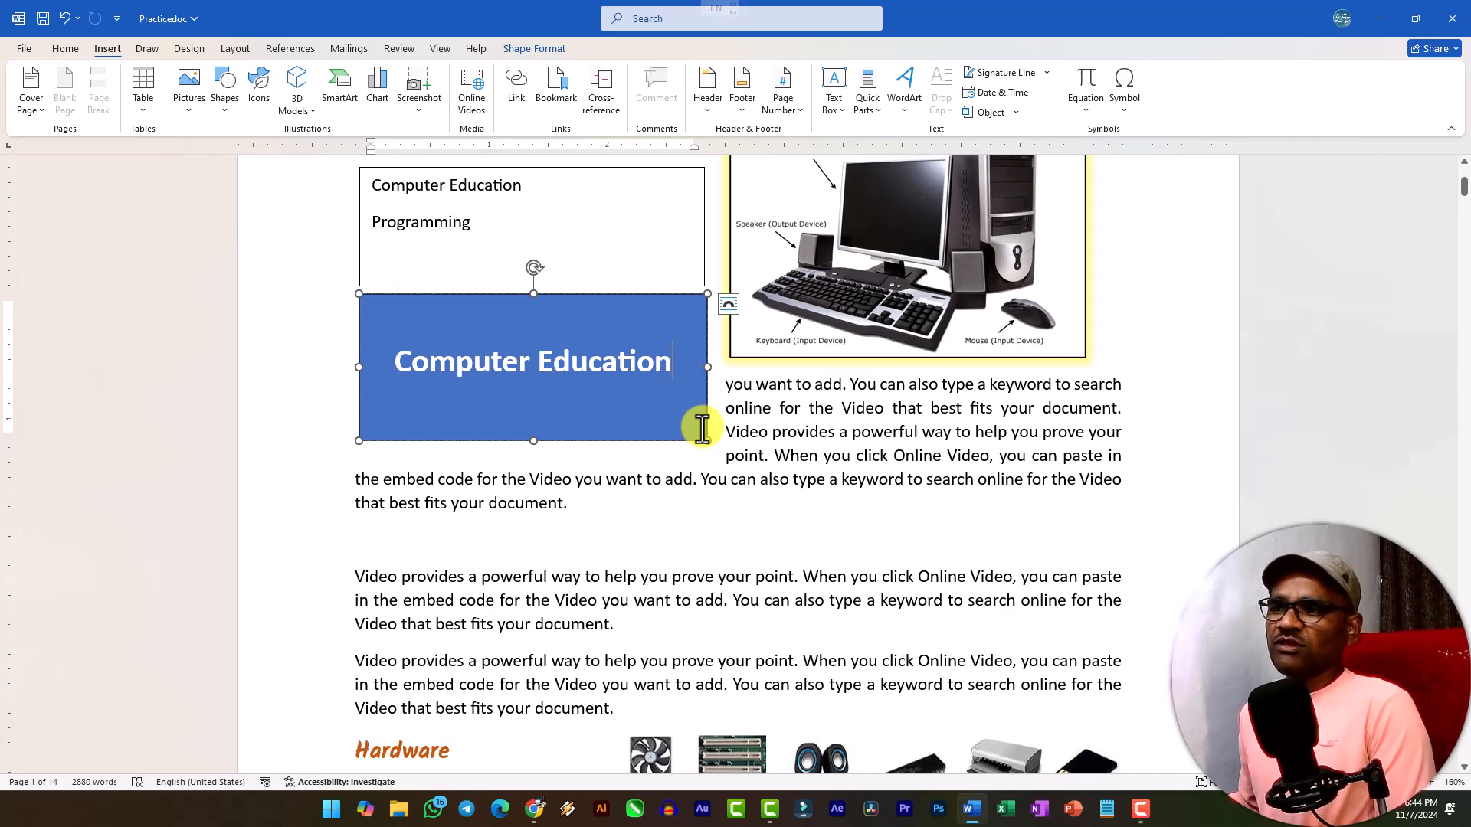
pyautogui.click(704, 442)
pyautogui.press('Delete')
# Delete the text box containing "Computer Education" and "Programming", and remove the blank line below the first paragraph.
pyautogui.click(692, 287)
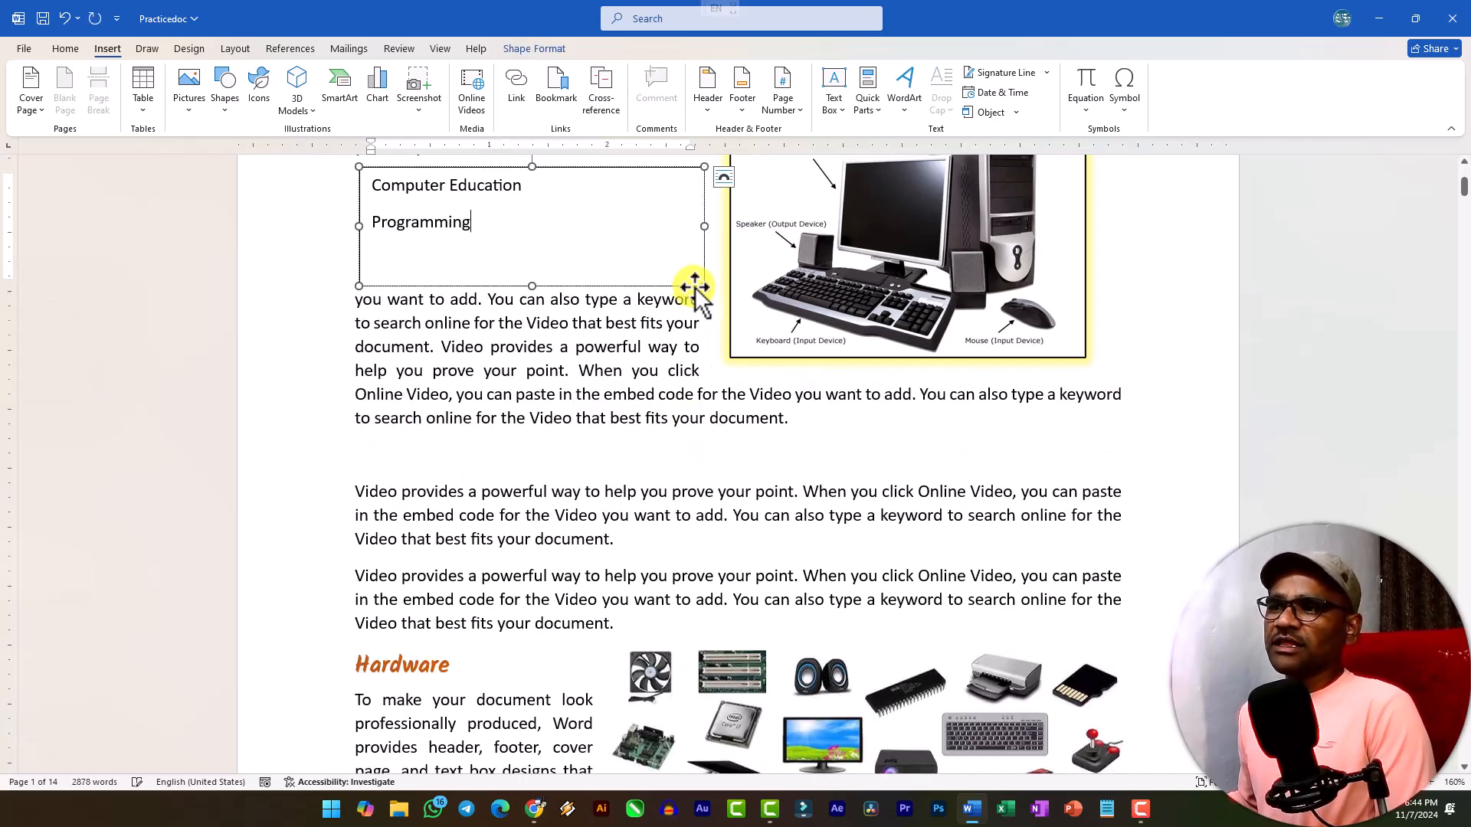
pyautogui.click(692, 288)
pyautogui.press('Delete')
pyautogui.scroll(3, 882, 274)
pyautogui.scroll(1, 882, 275)
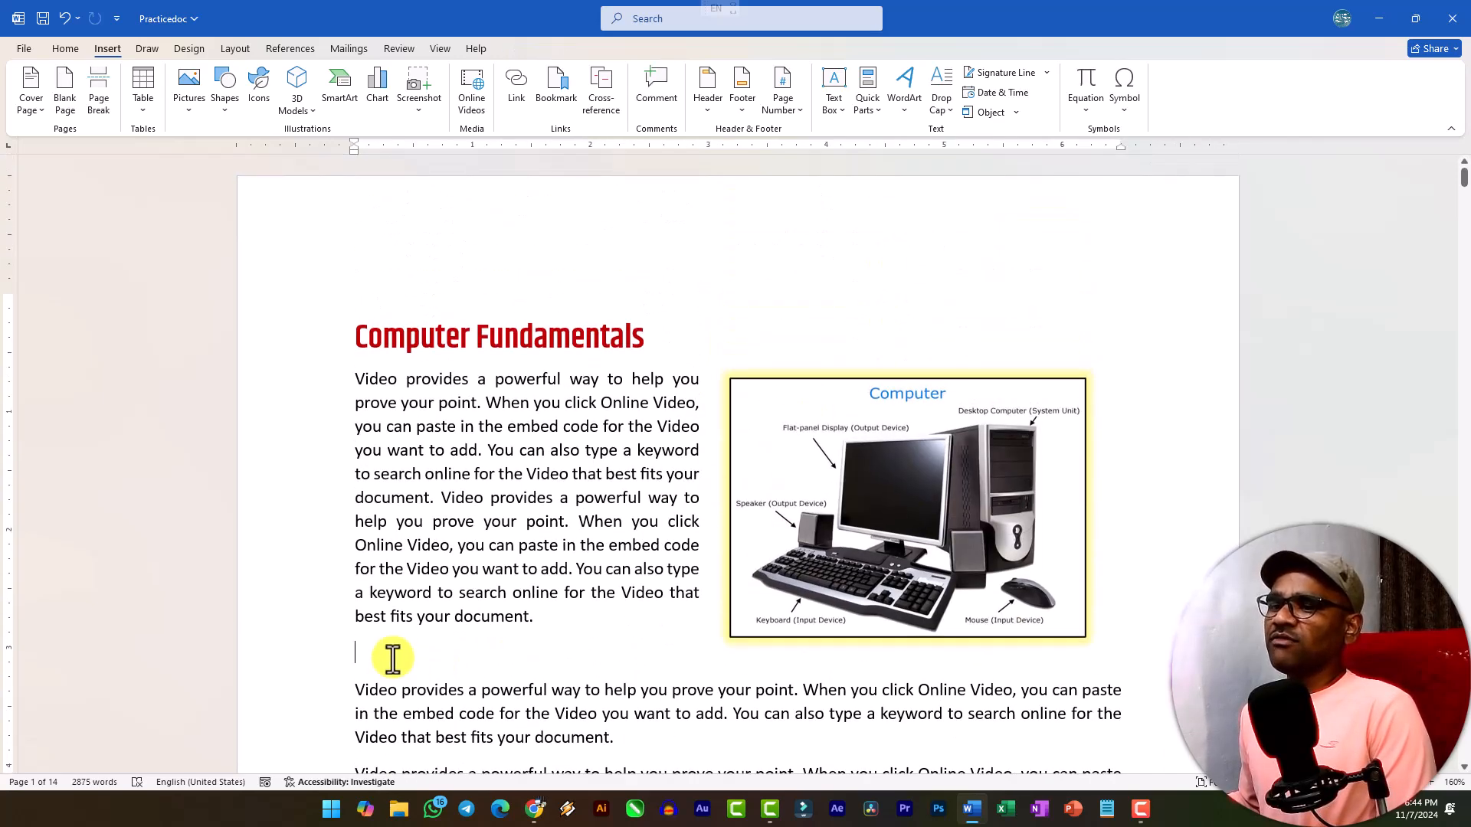
pyautogui.press('Delete')
# Add three blank lines after the last "Video provides" paragraph, above the Hardware heading.
pyautogui.scroll(-2, 701, 571)
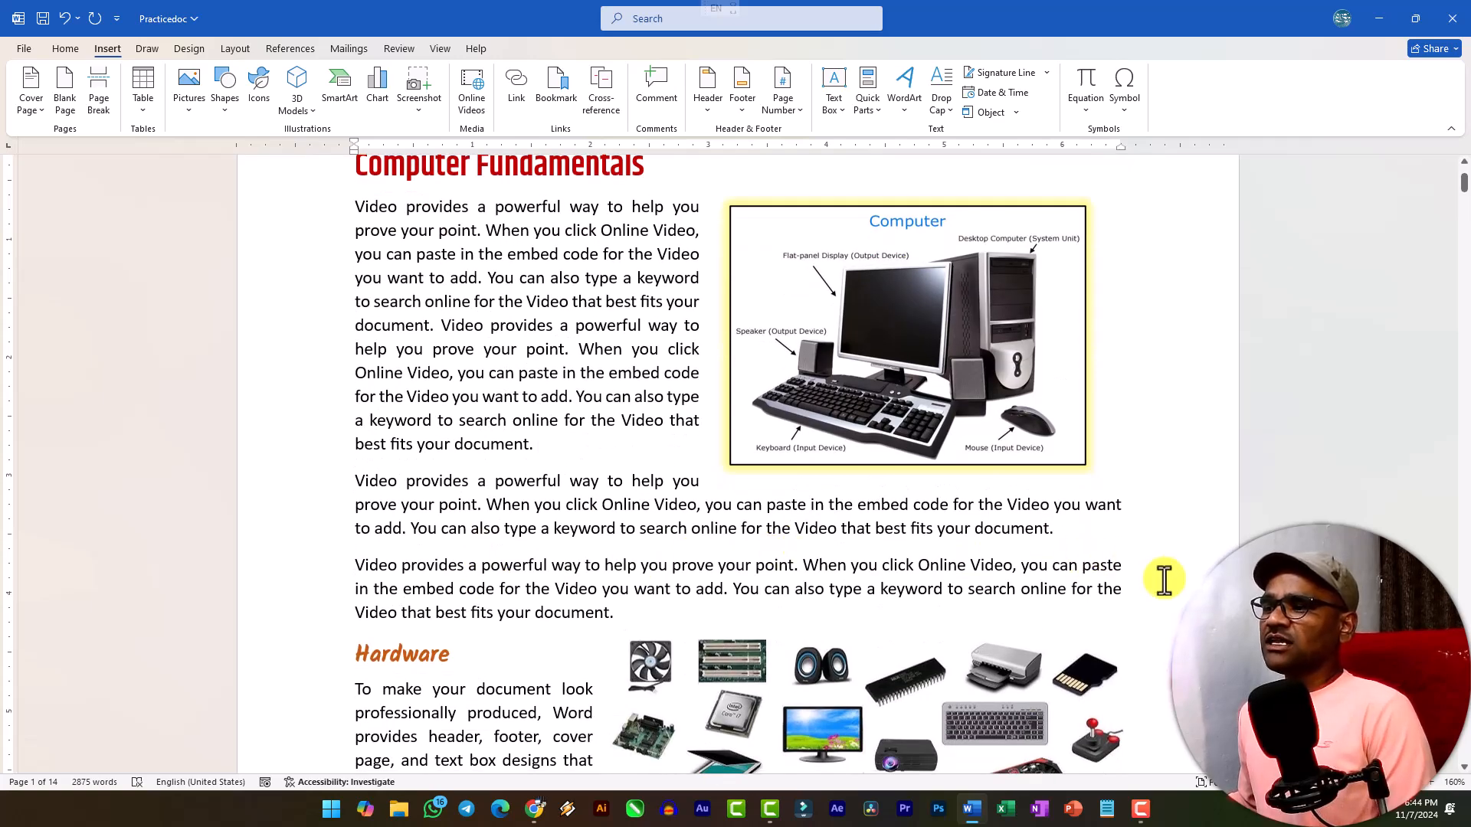
pyautogui.click(1131, 594)
pyautogui.press('Return')
pyautogui.press('BackSpace')
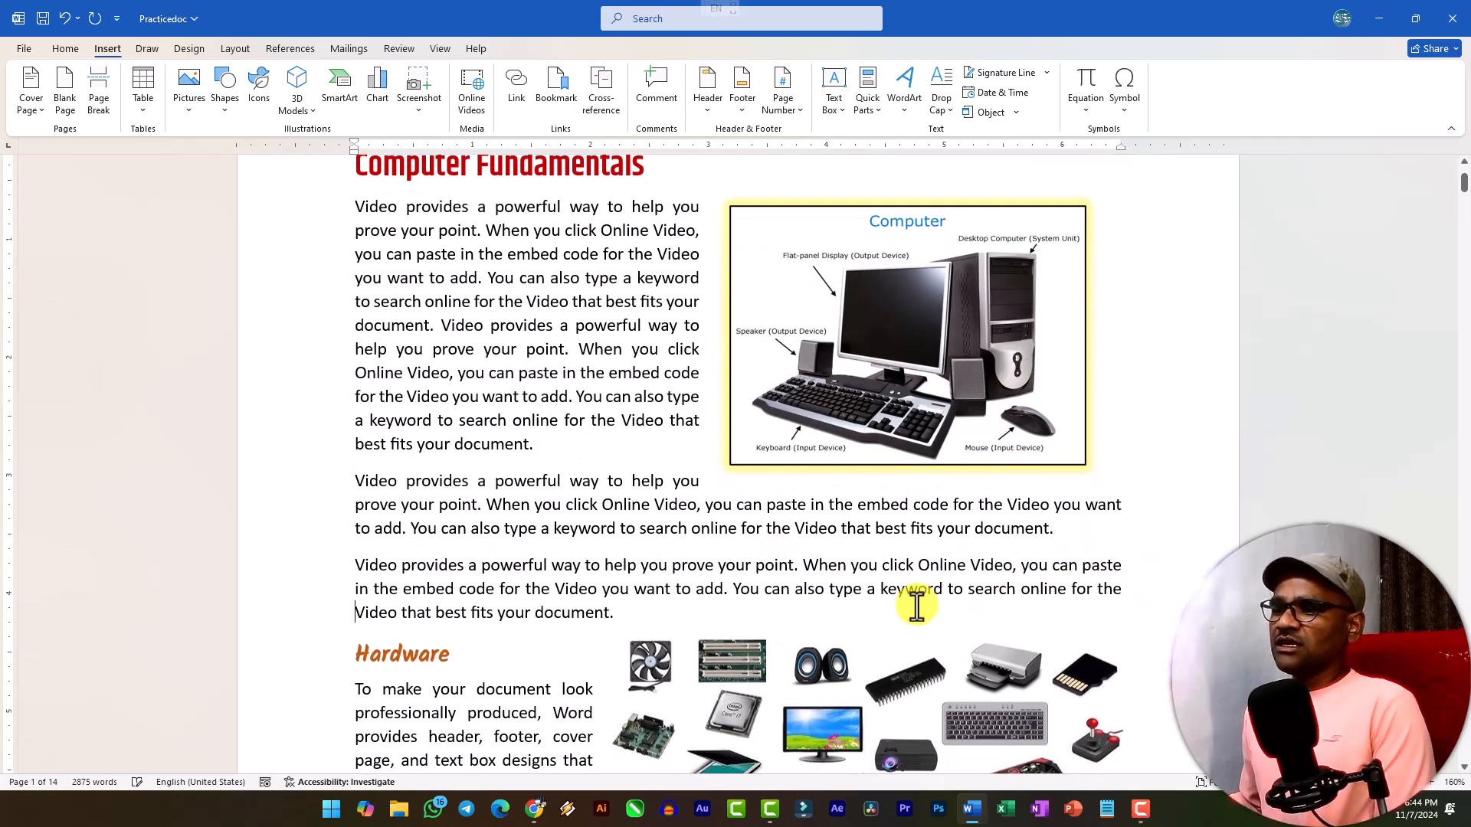
pyautogui.press('Return')
pyautogui.press('Return')
pyautogui.press('Return')
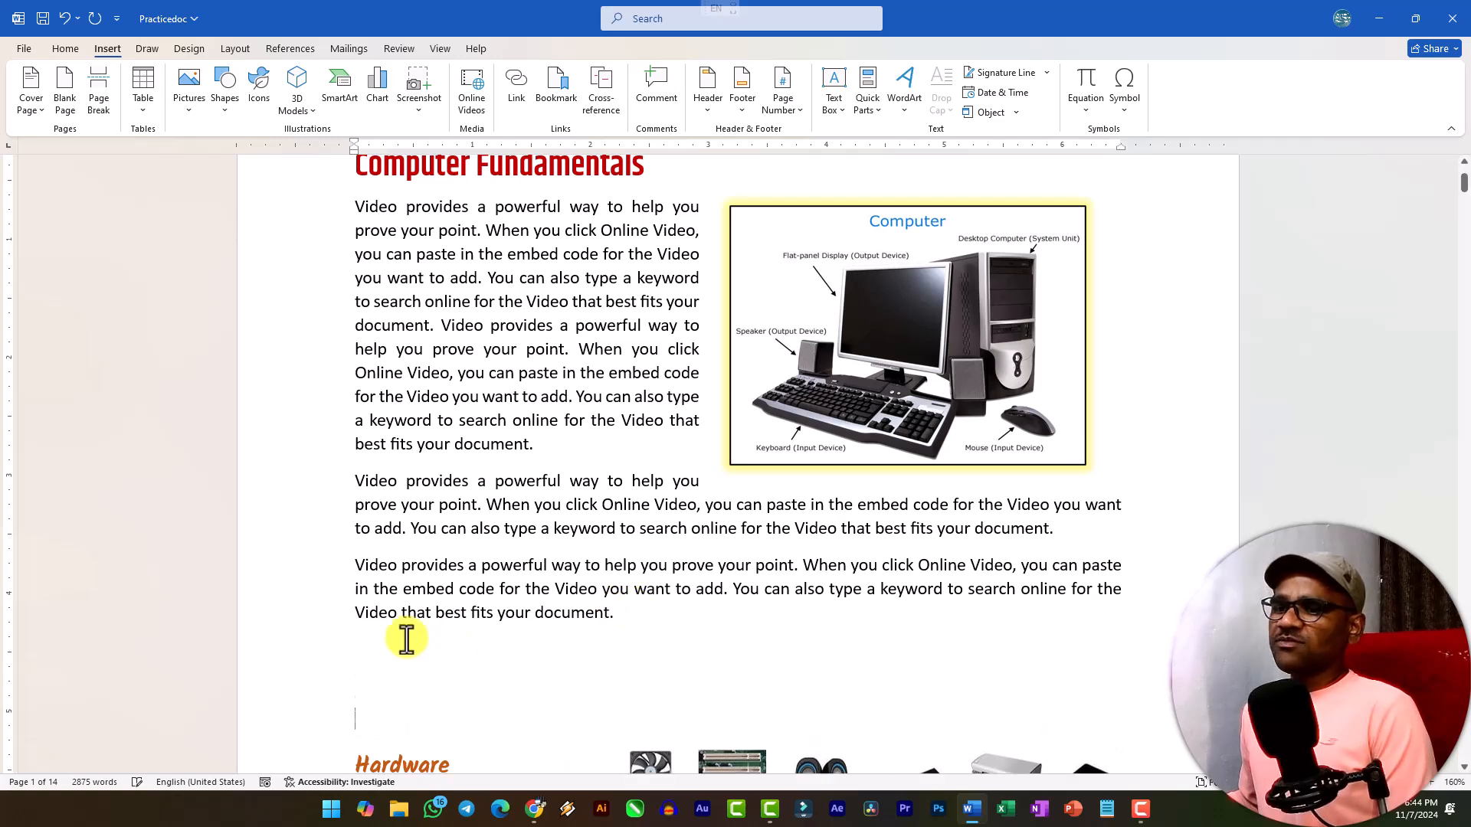
# Enter the lines "Computer Hardware", "Computer Software" and "Programming" in the blank space above the Hardware heading.
pyautogui.scroll(-3, 483, 637)
pyautogui.write('Computer Hardware')
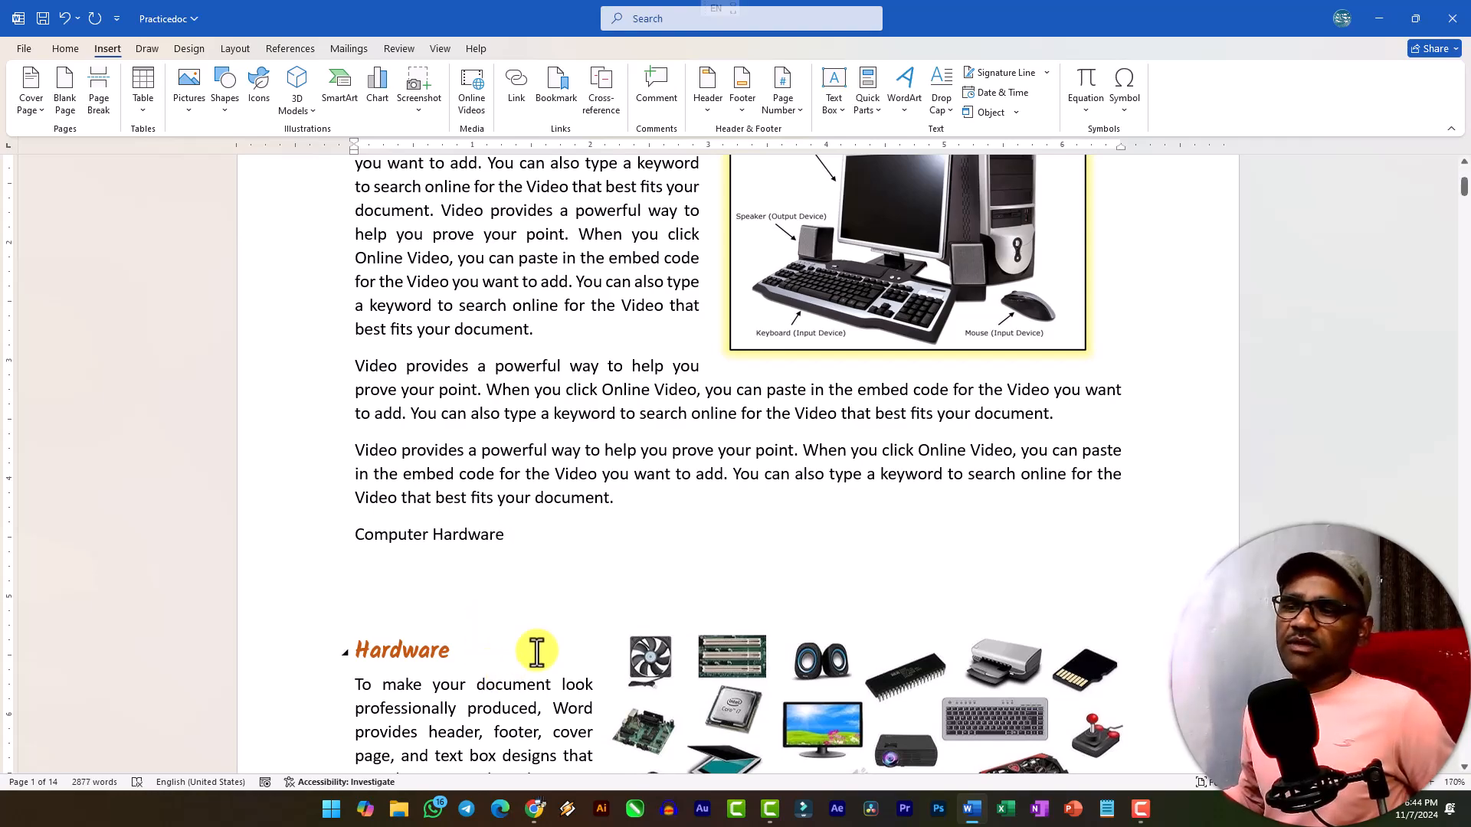
pyautogui.scroll(4, 499, 628)
pyautogui.press('Return')
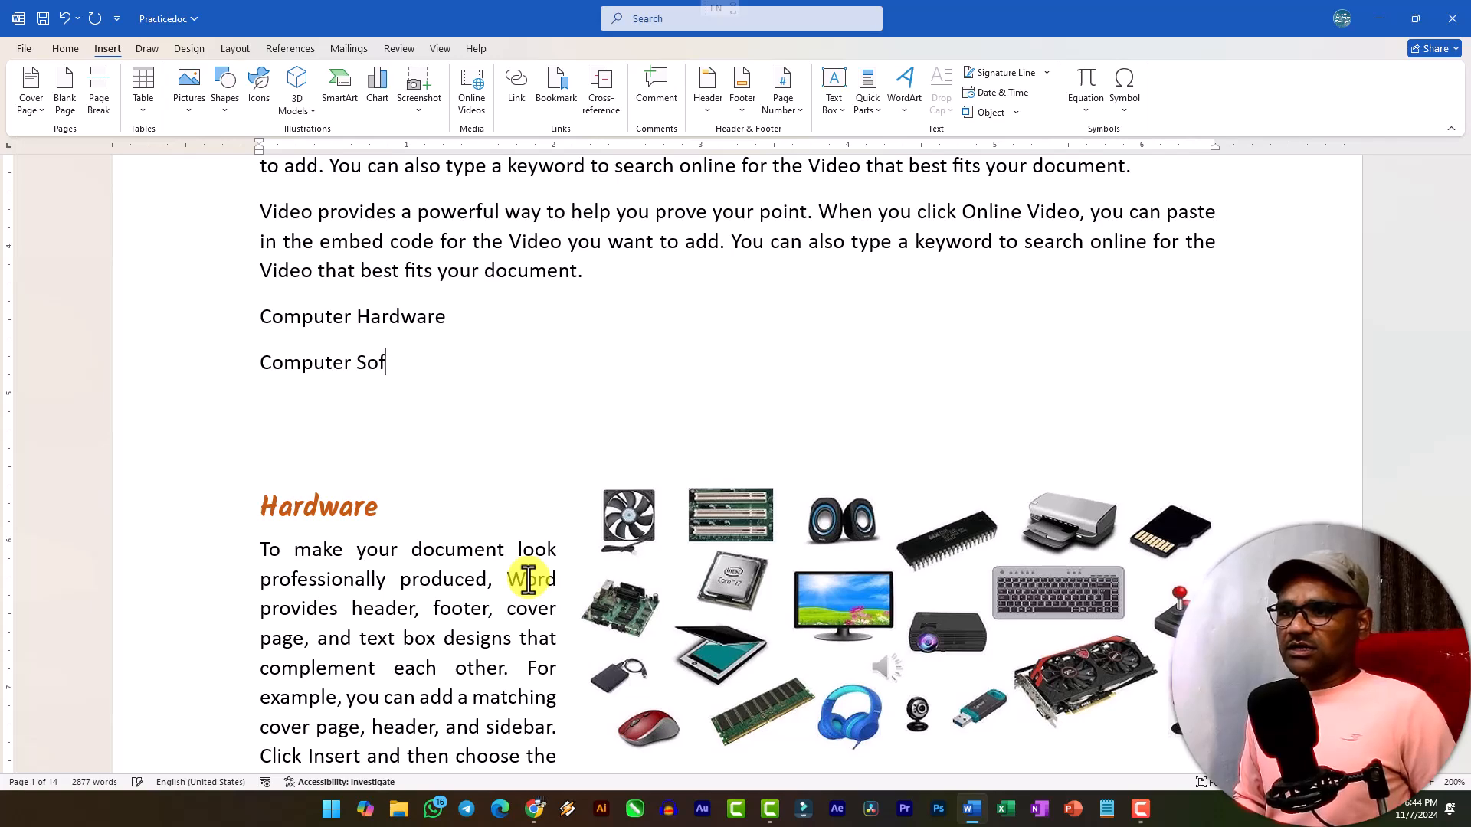
pyautogui.press('Return')
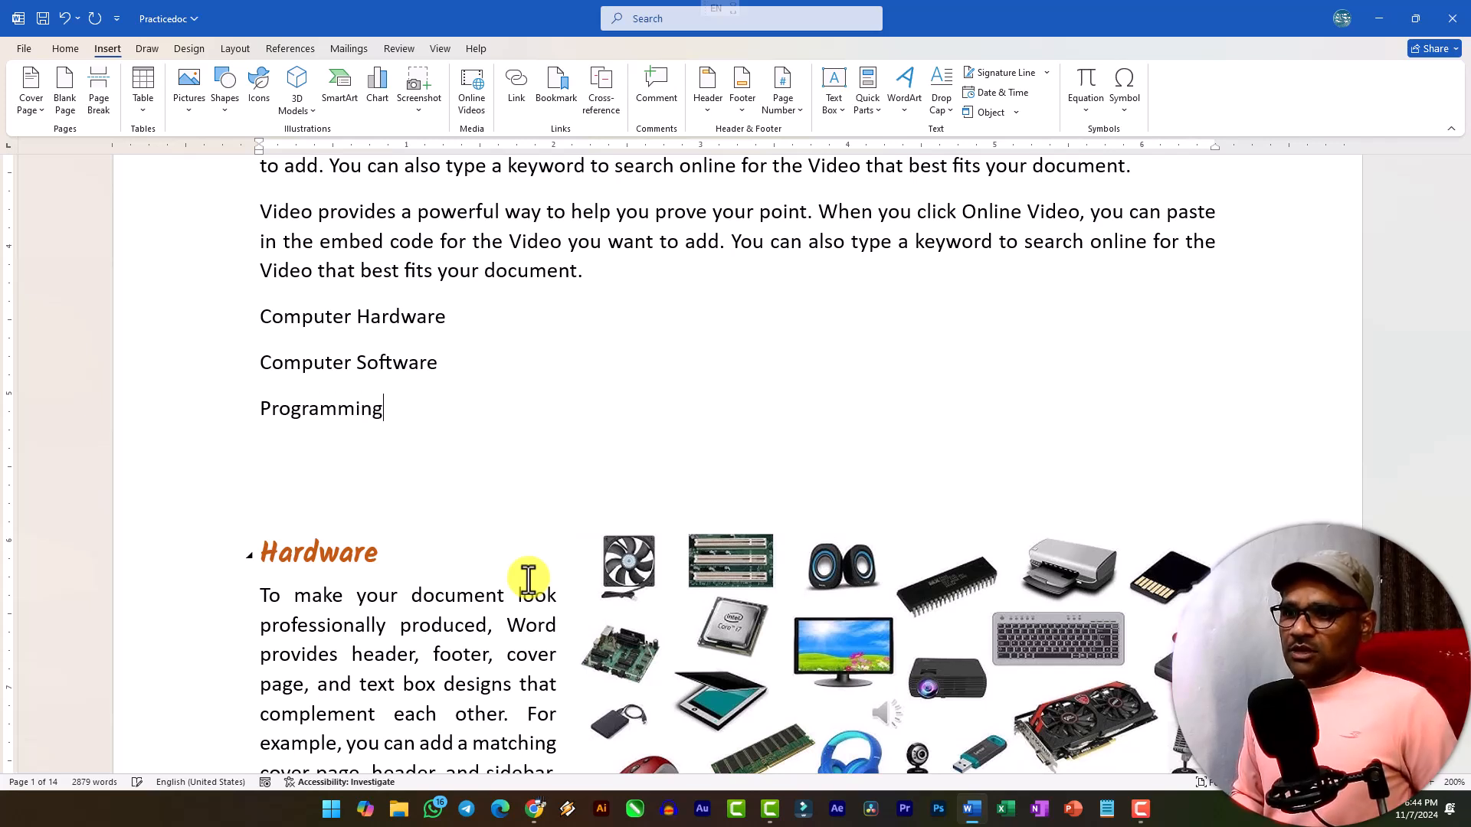
# Remove the word "Computer" from the first two topic lines so they read "Hardware" and "Software".
pyautogui.hotkey('ctrl', 'shift', 'Right')
pyautogui.press('Delete')
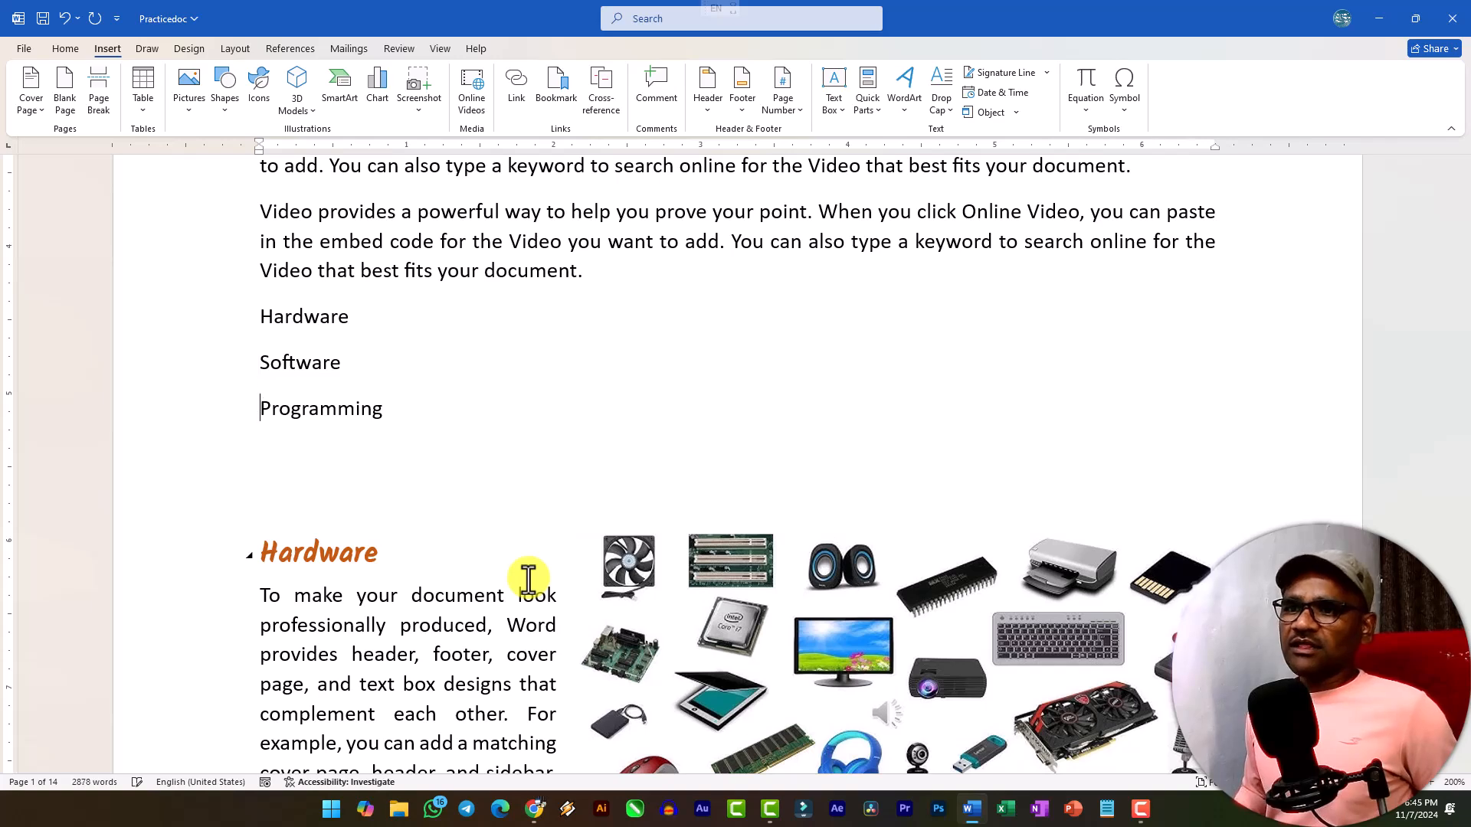
# Add the lines "Computer Network" and "Connectivity" below "Programming", leaving no extra line after them.
pyautogui.press('Return')
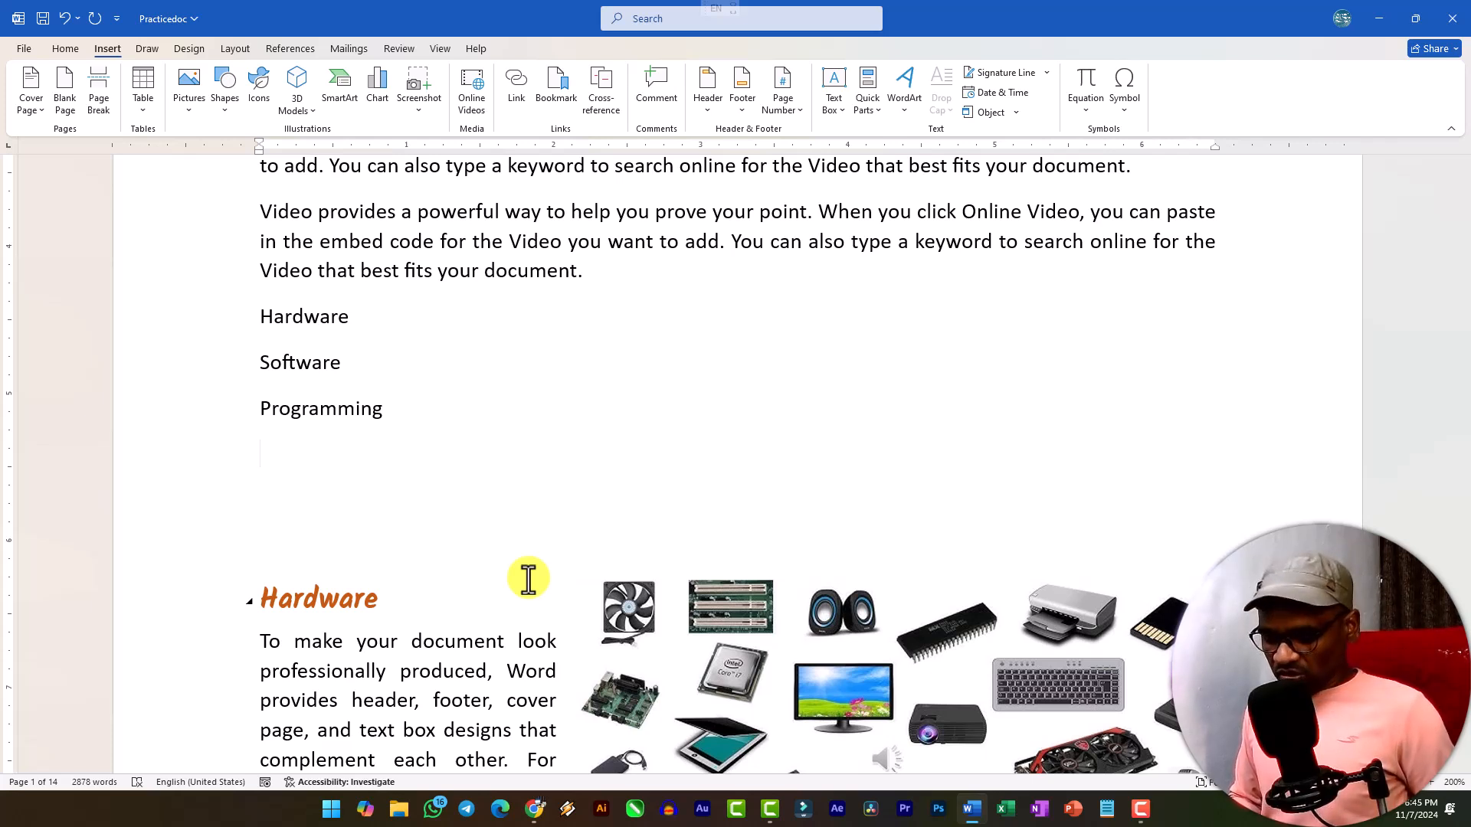
pyautogui.write('Computer Network')
pyautogui.press('BackSpace')
pyautogui.press('Return')
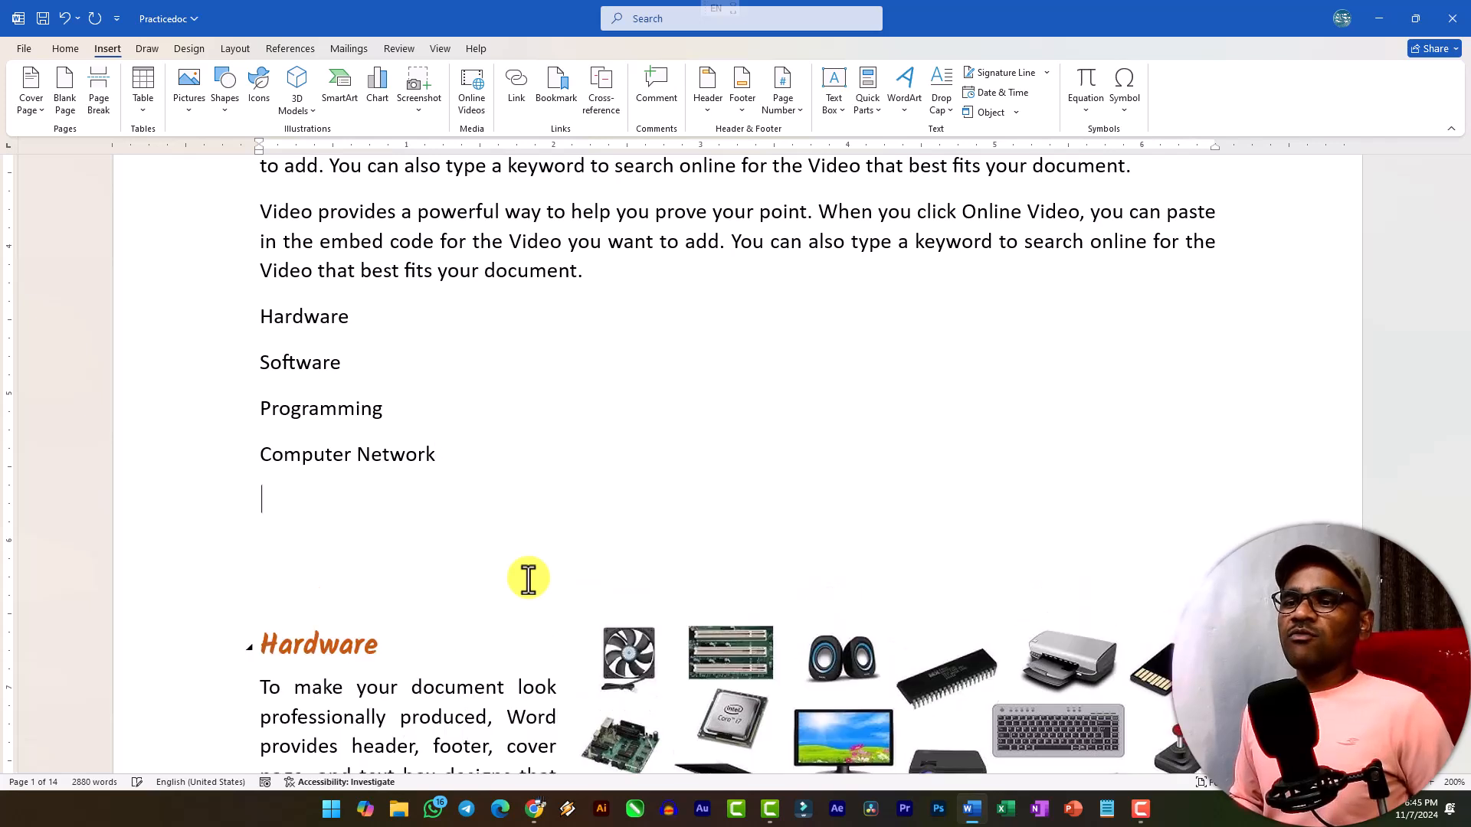
pyautogui.write('Connecti')
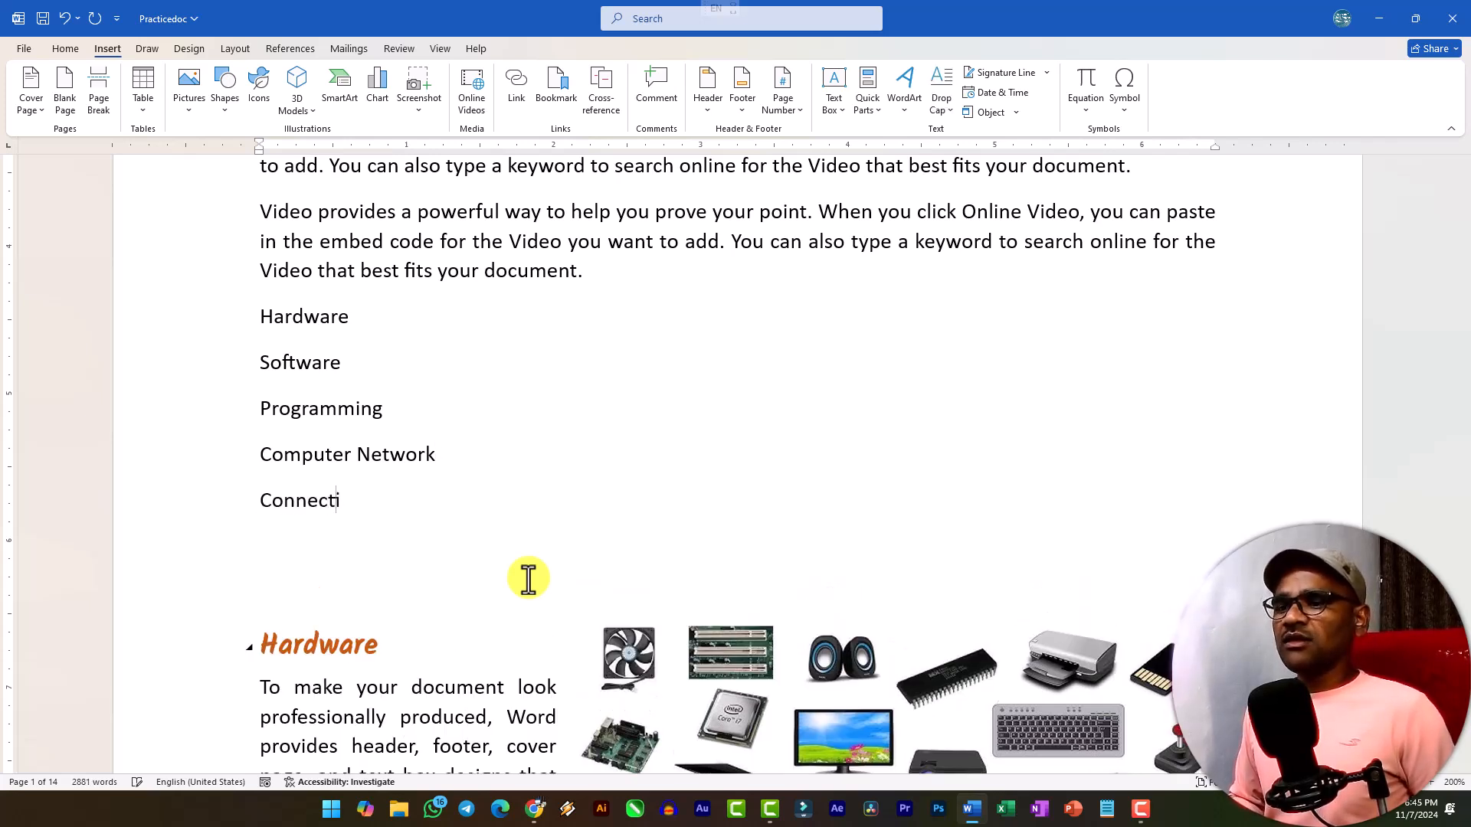
pyautogui.write('ryty')
pyautogui.press('Return')
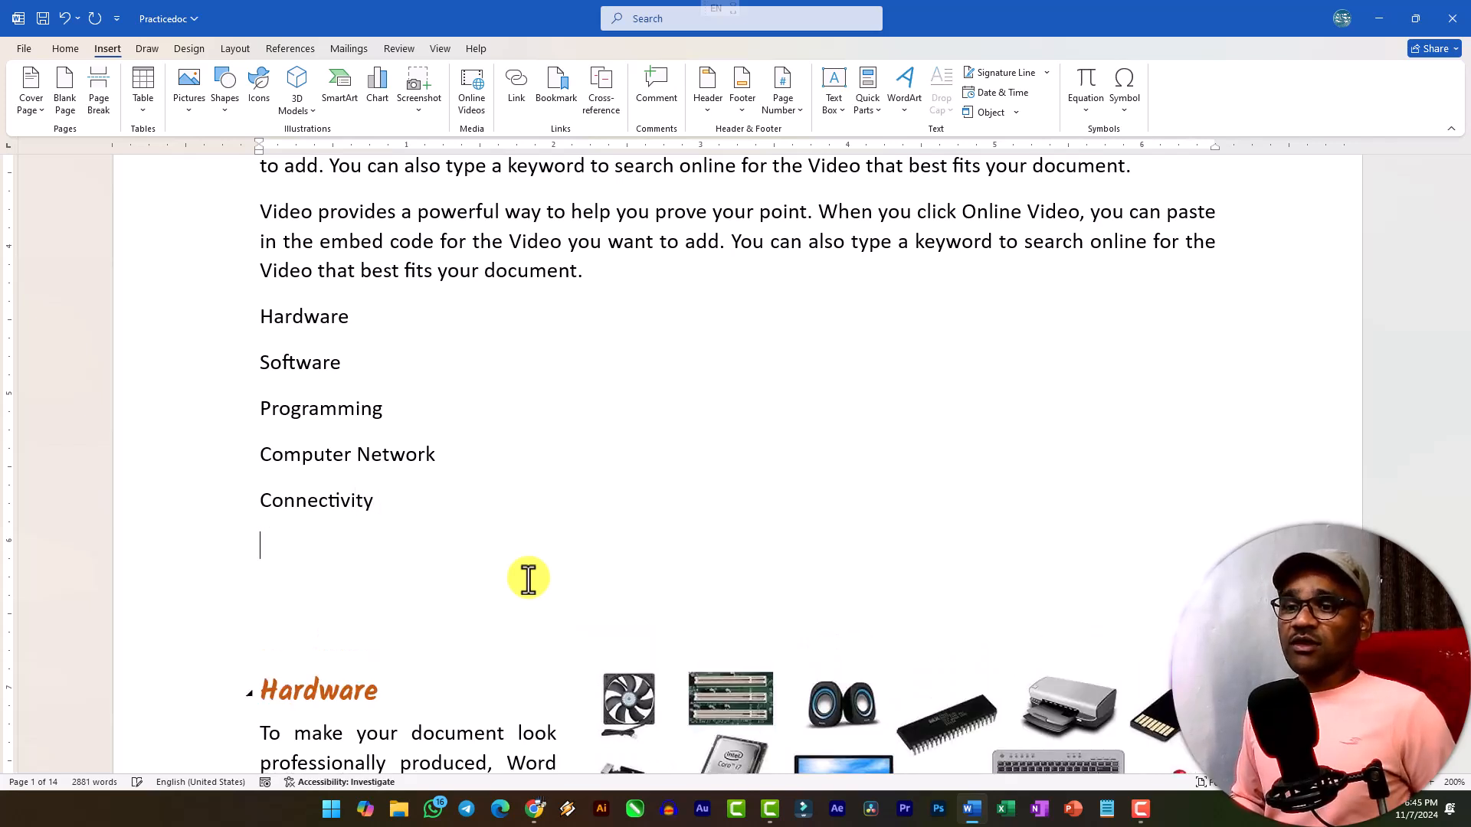
pyautogui.press('BackSpace')
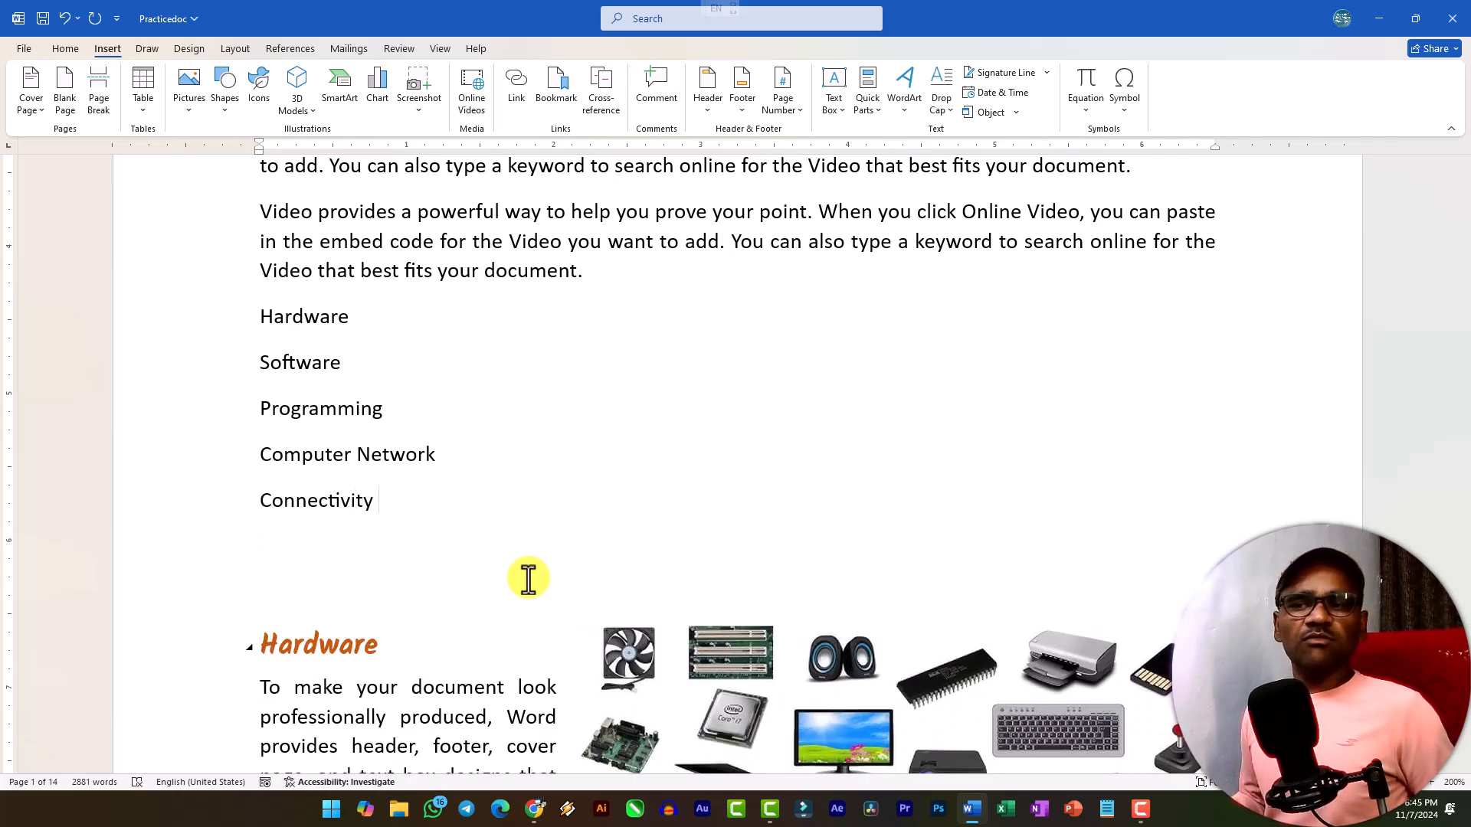
# Select the five topic lines, try bulleted and numbered list formatting on them, and undo both.
pyautogui.keyDown('shift'); pyautogui.click(206, 315); pyautogui.keyUp('shift')
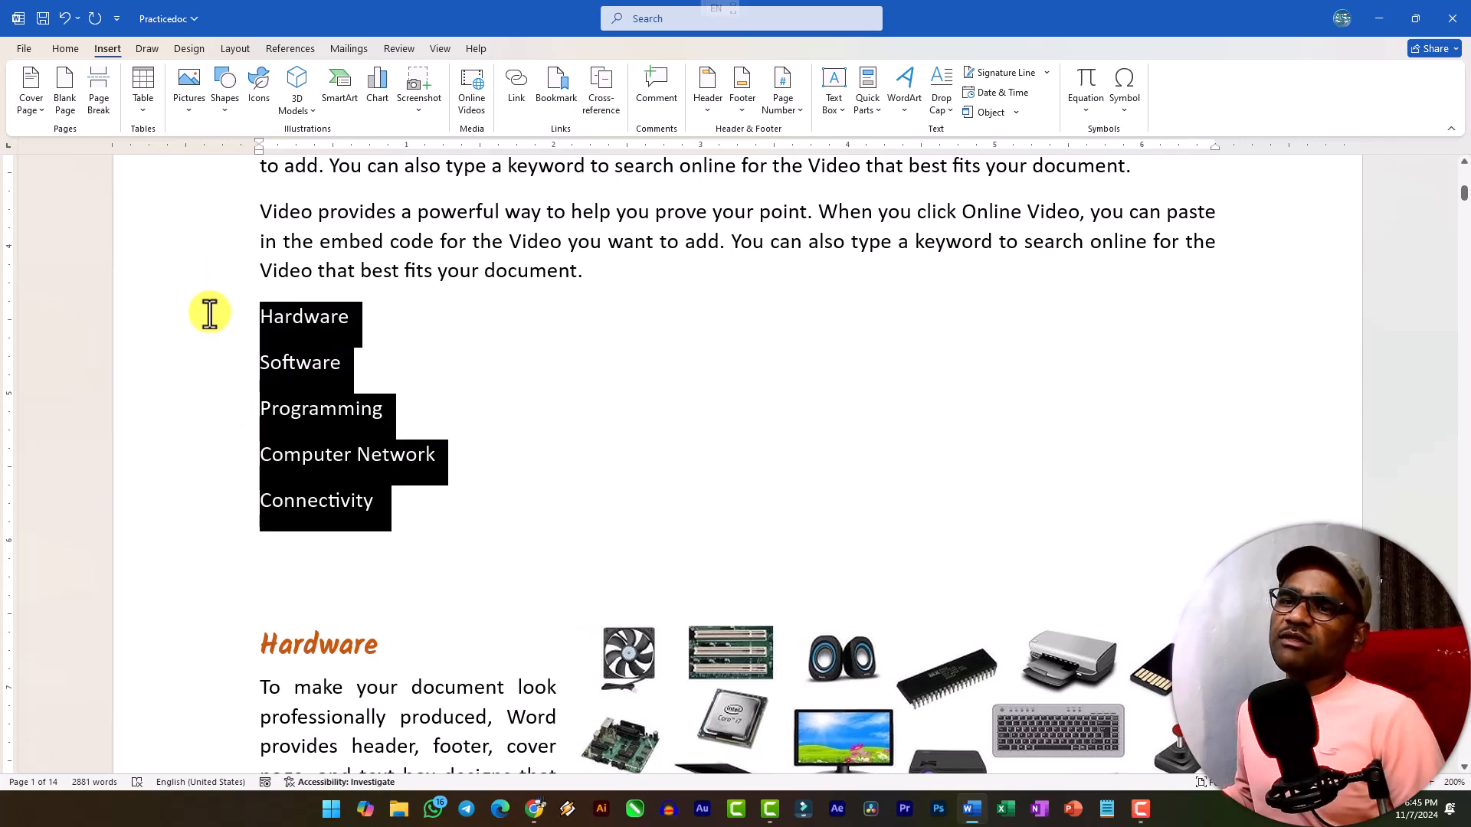
pyautogui.click(69, 49)
pyautogui.click(397, 80)
pyautogui.click(429, 86)
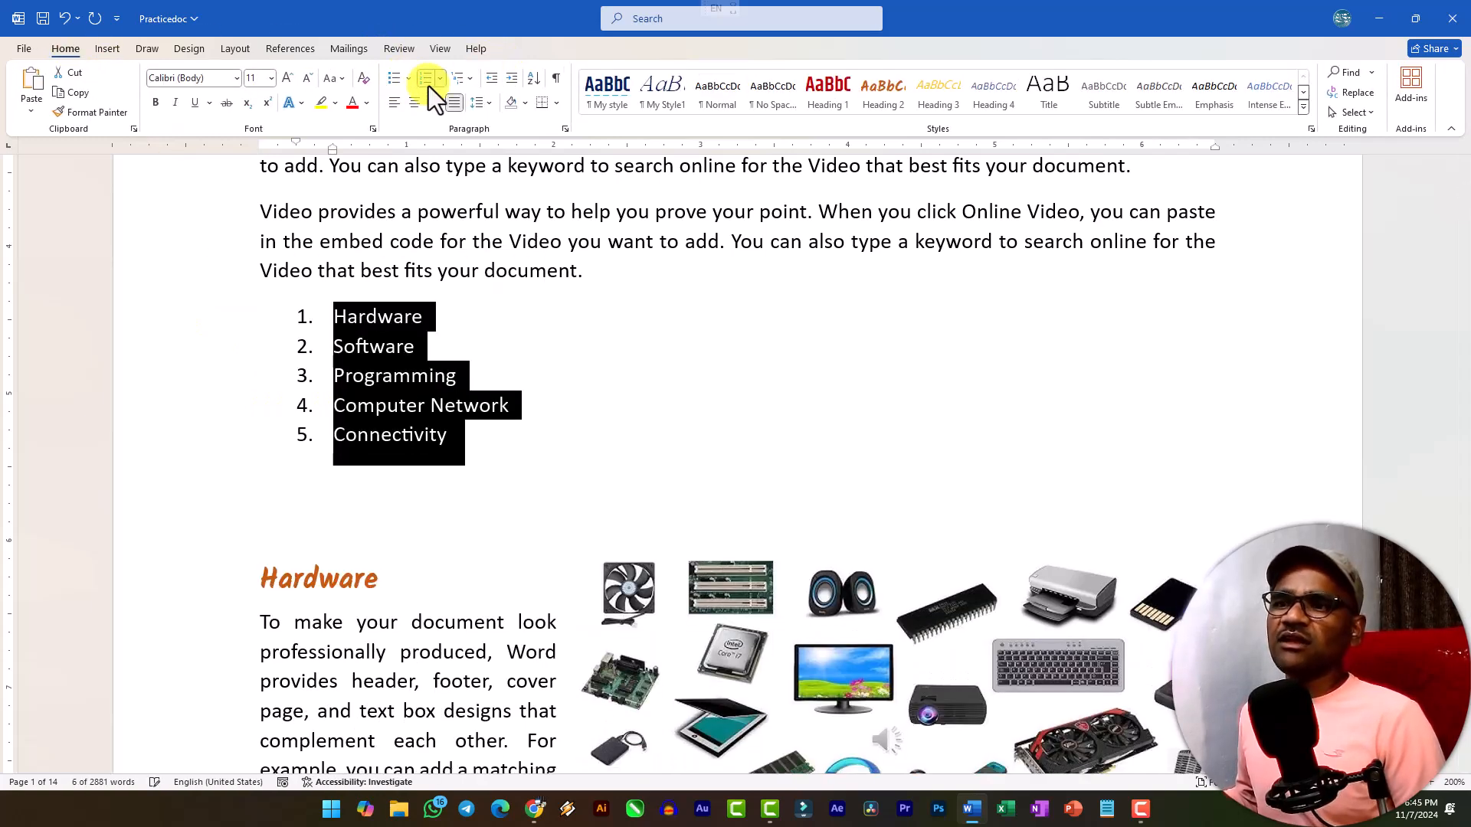
pyautogui.hotkey('ctrl', 'z')
pyautogui.hotkey('ctrl', 'z')
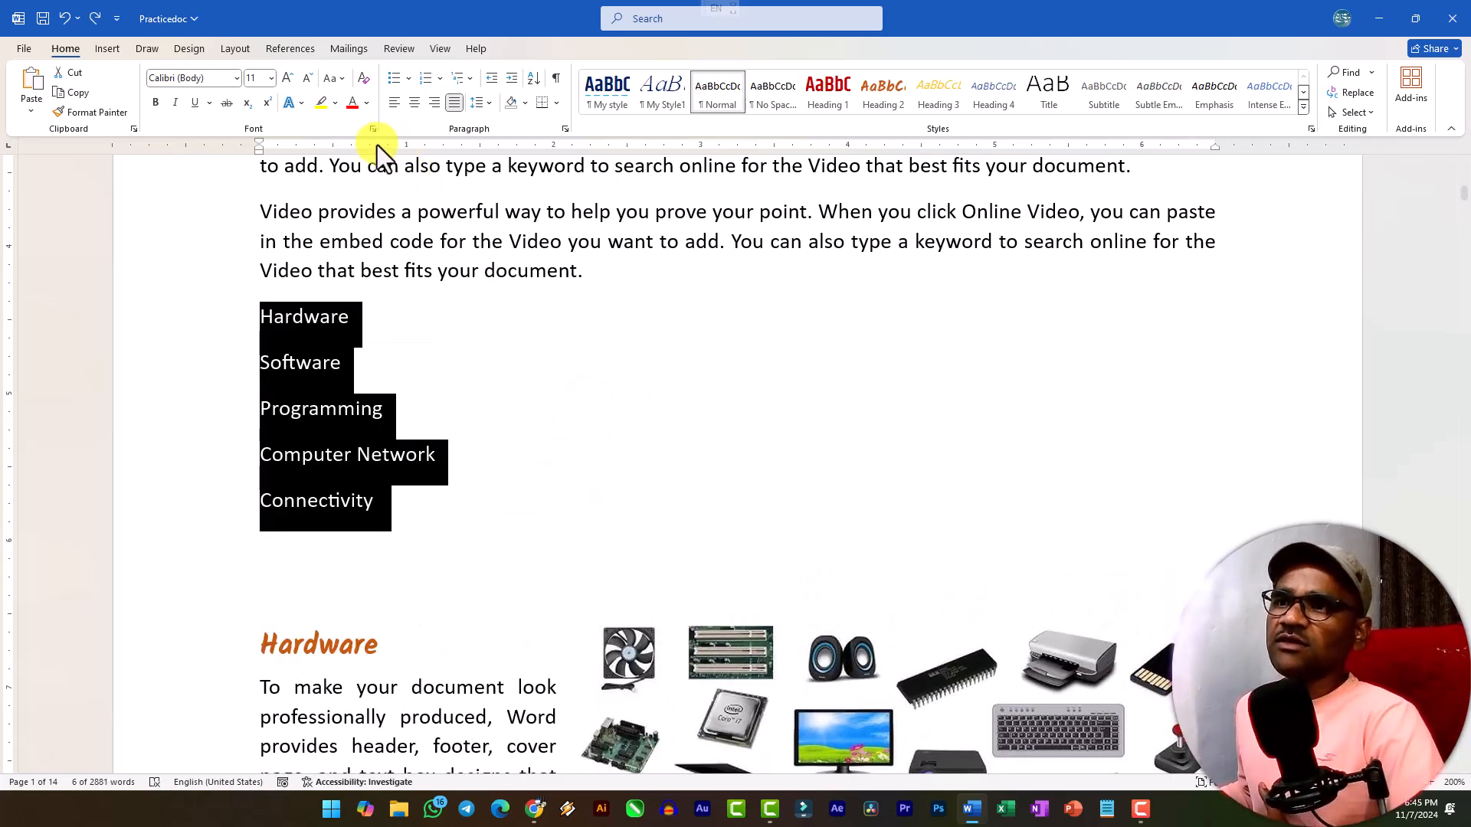
# Open the SmartArt graphic chooser and examine the layouts in its categories, from List and Process through Pyramid, Picture and Office.com.
pyautogui.click(100, 49)
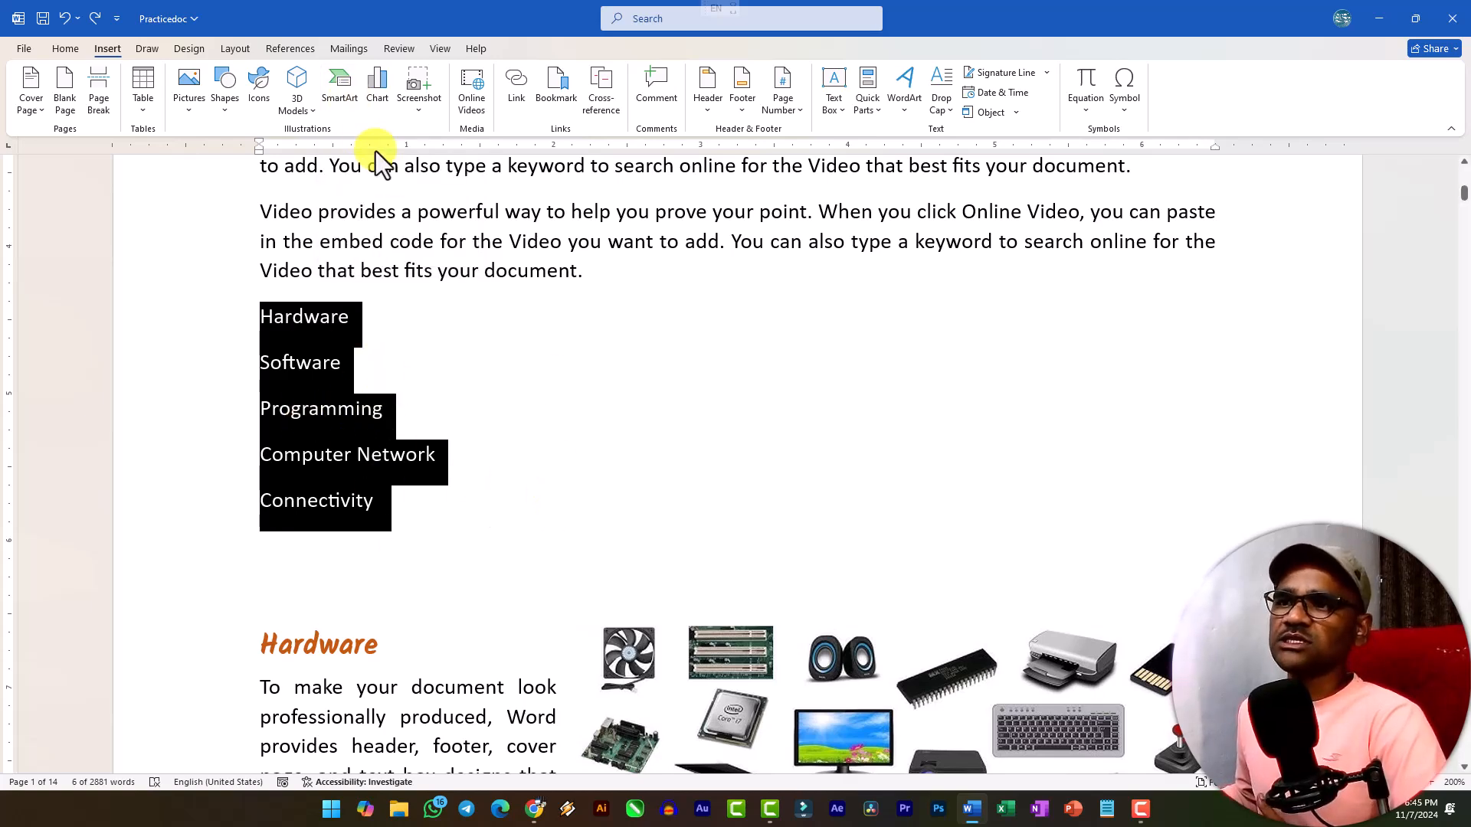
pyautogui.click(341, 88)
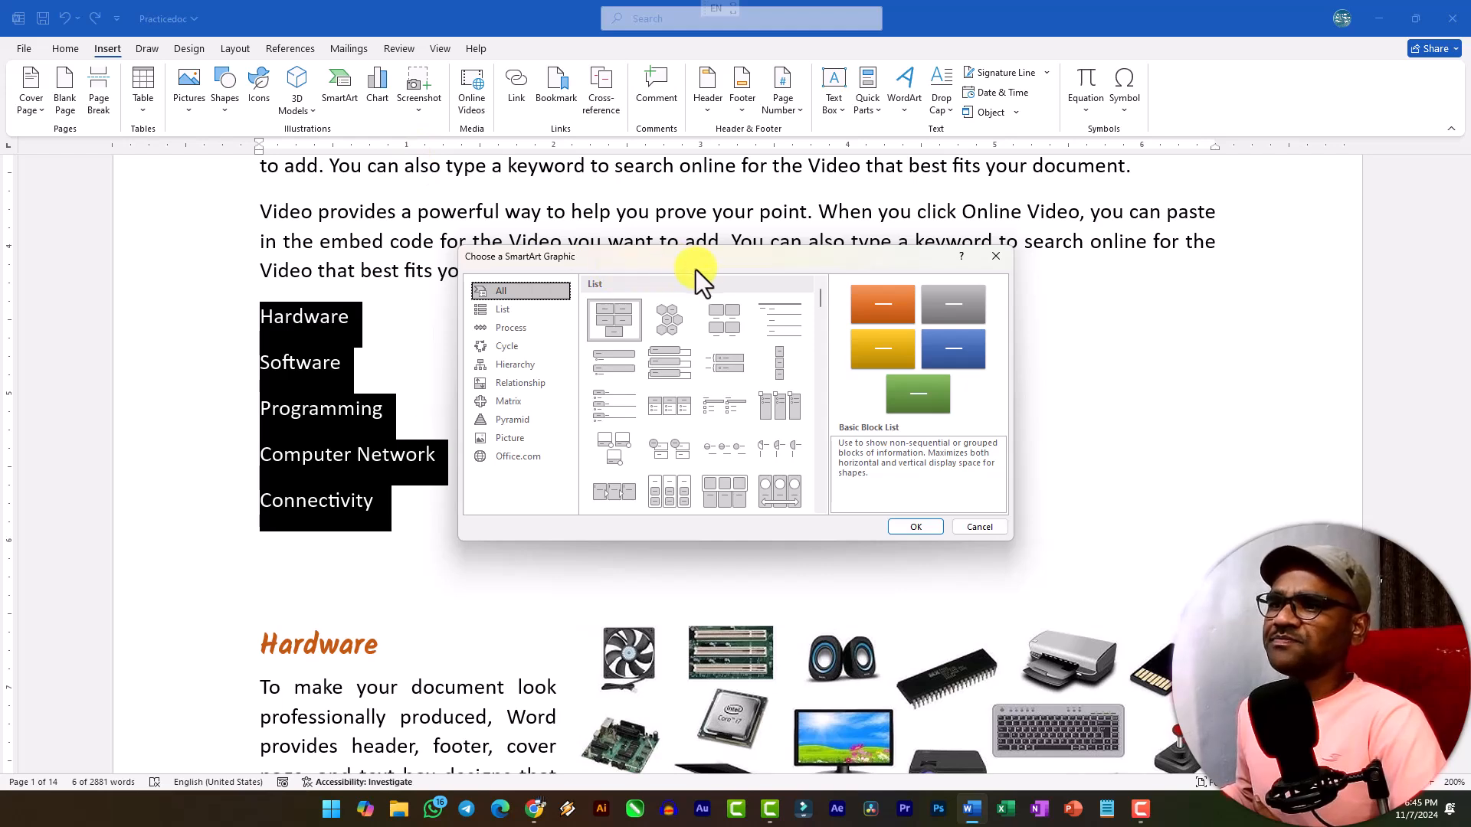
pyautogui.moveTo(728, 256); pyautogui.dragTo(654, 149)
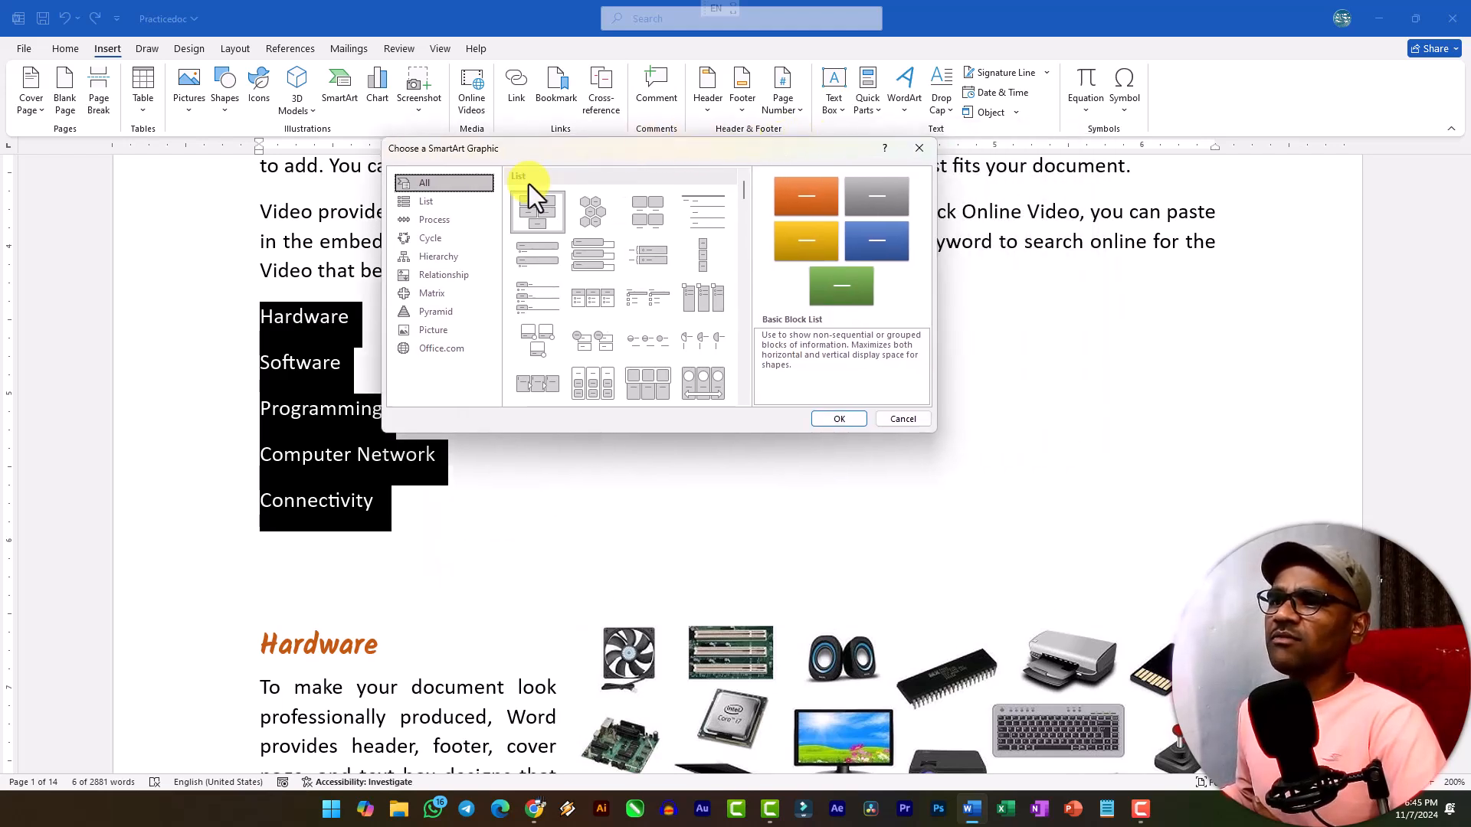
pyautogui.moveTo(532, 152); pyautogui.dragTo(566, 130)
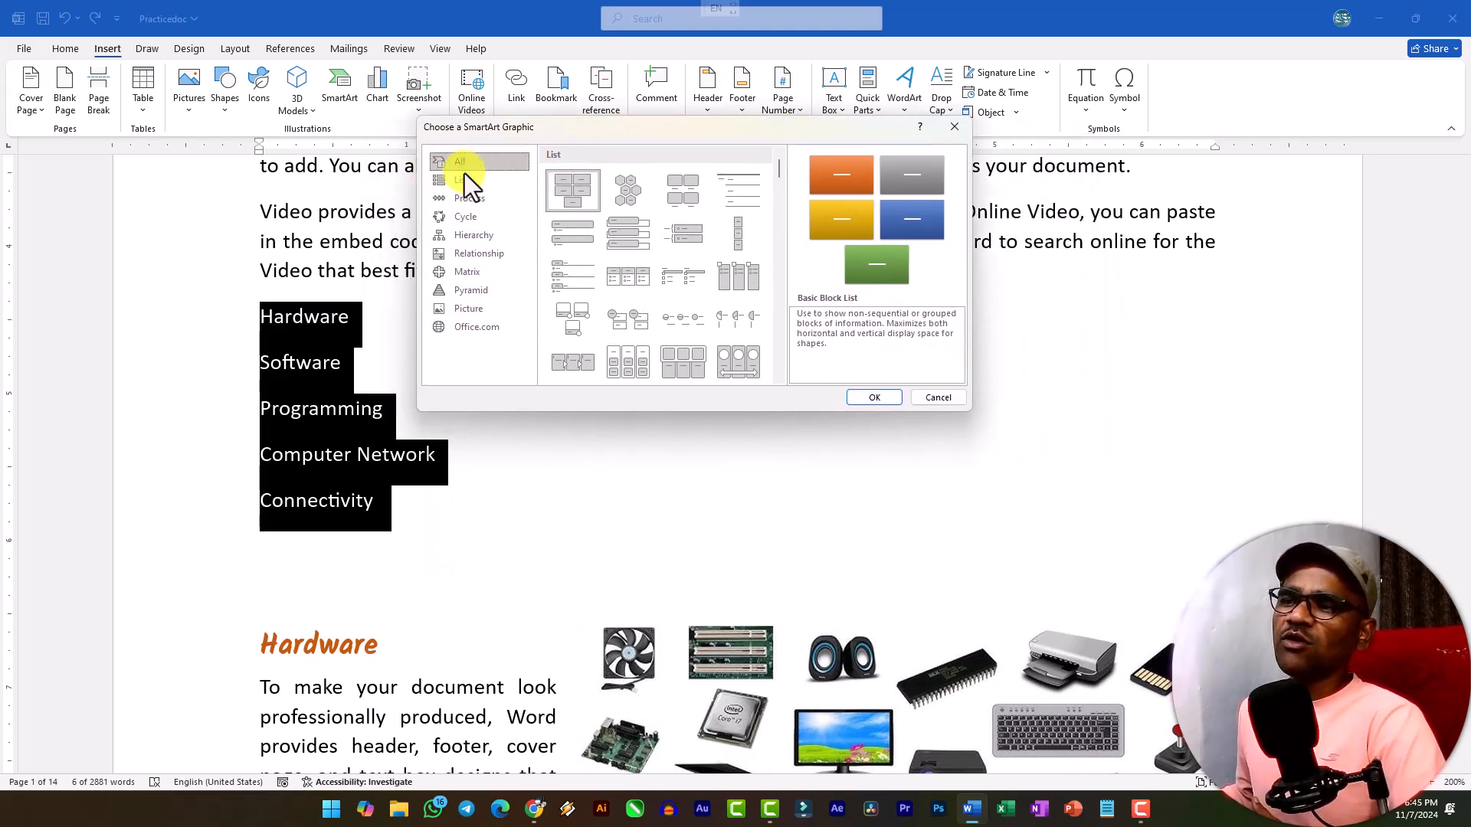
pyautogui.scroll(-5, 746, 246)
pyautogui.scroll(10, 747, 250)
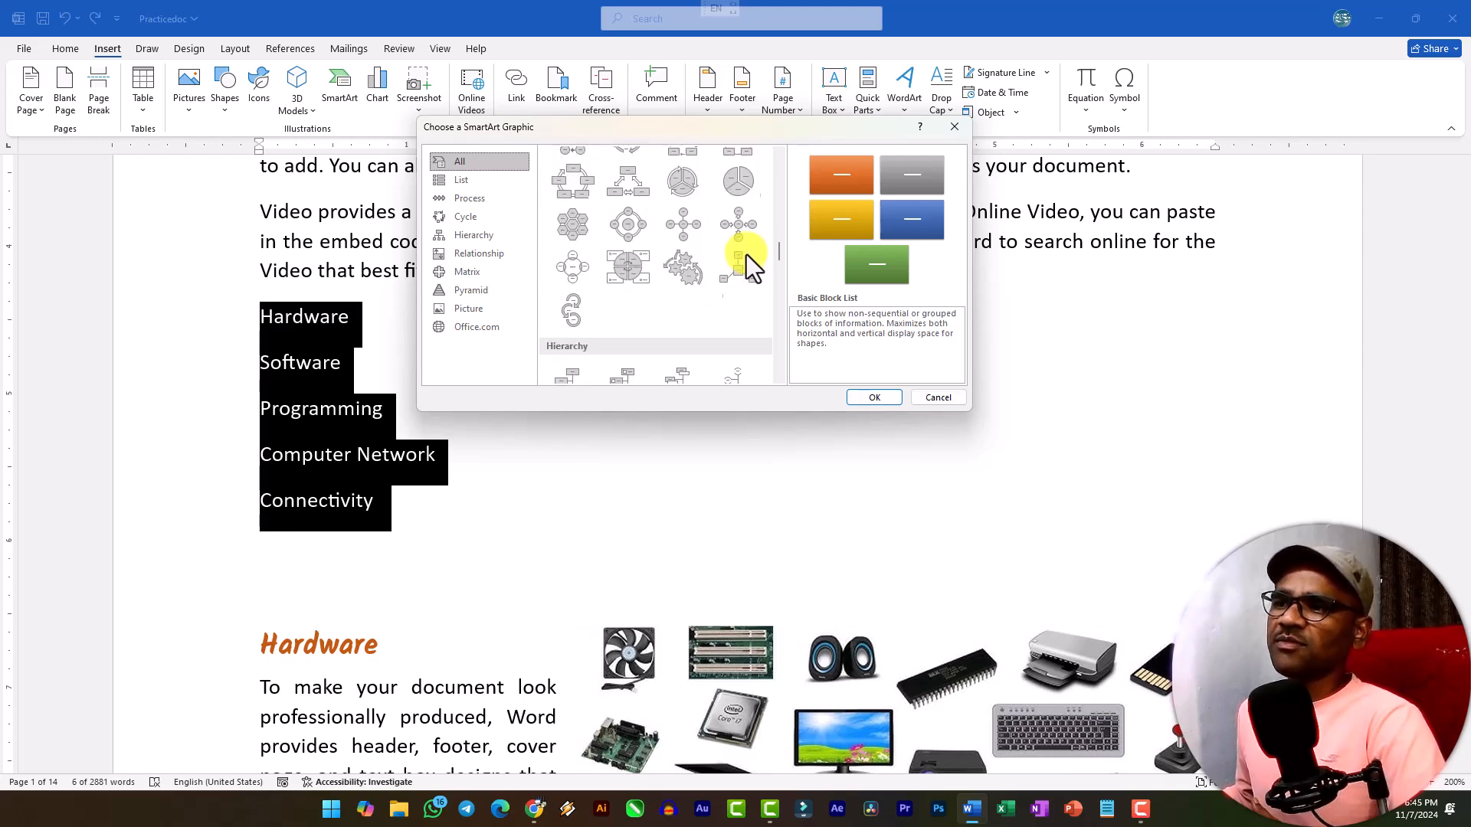
pyautogui.click(458, 183)
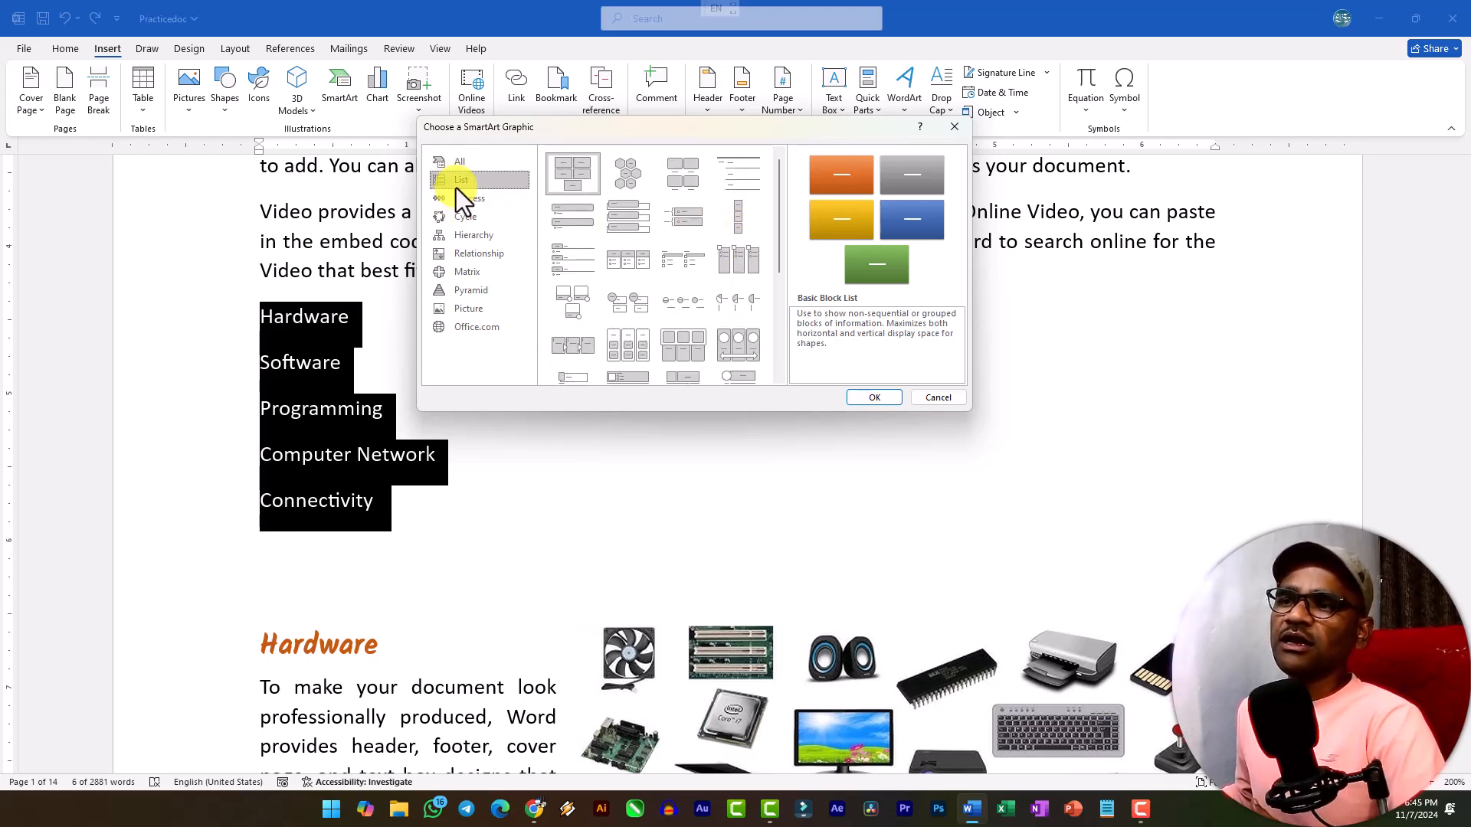
pyautogui.click(469, 201)
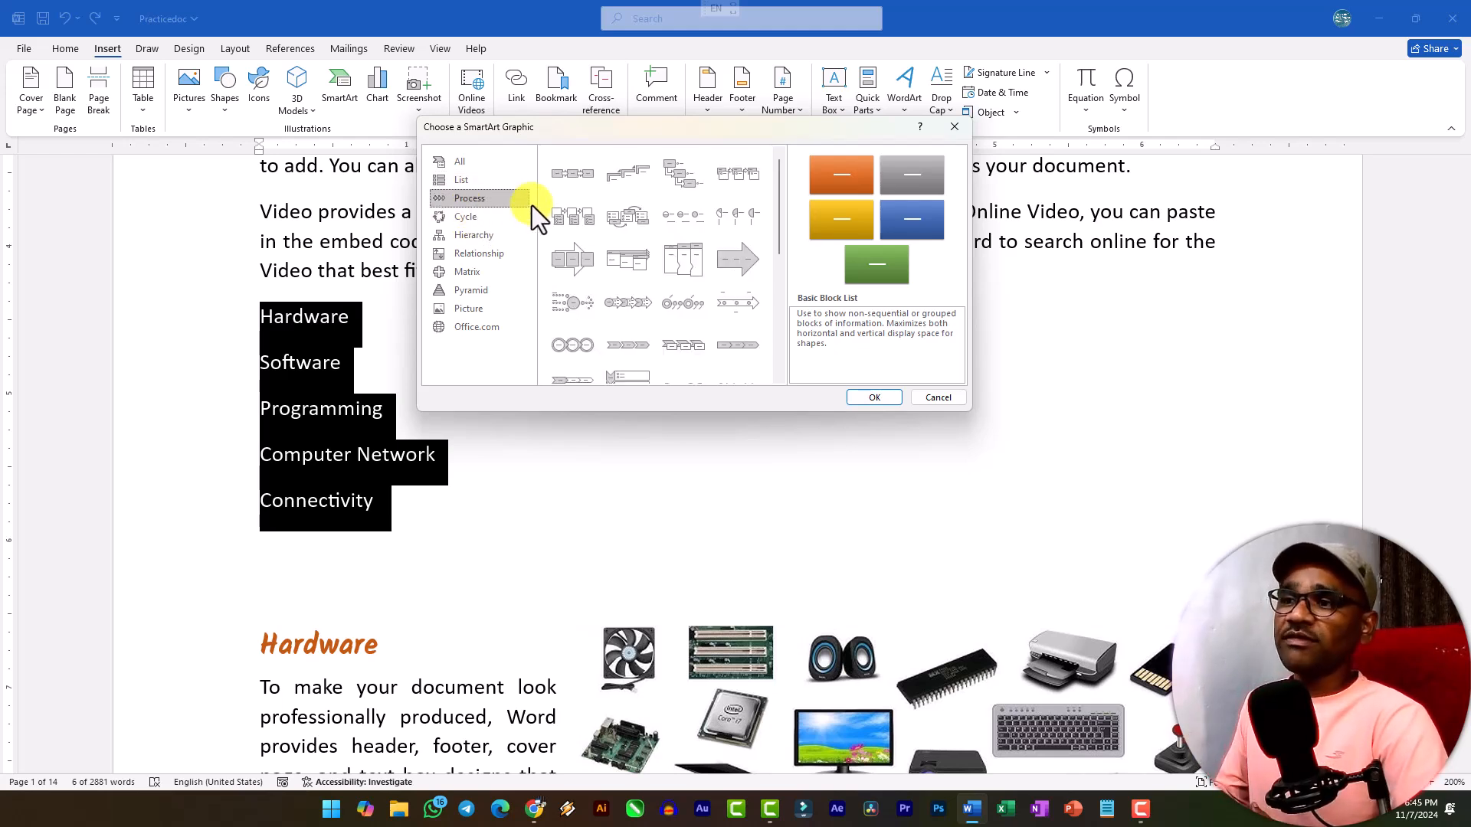
pyautogui.click(512, 216)
pyautogui.click(489, 238)
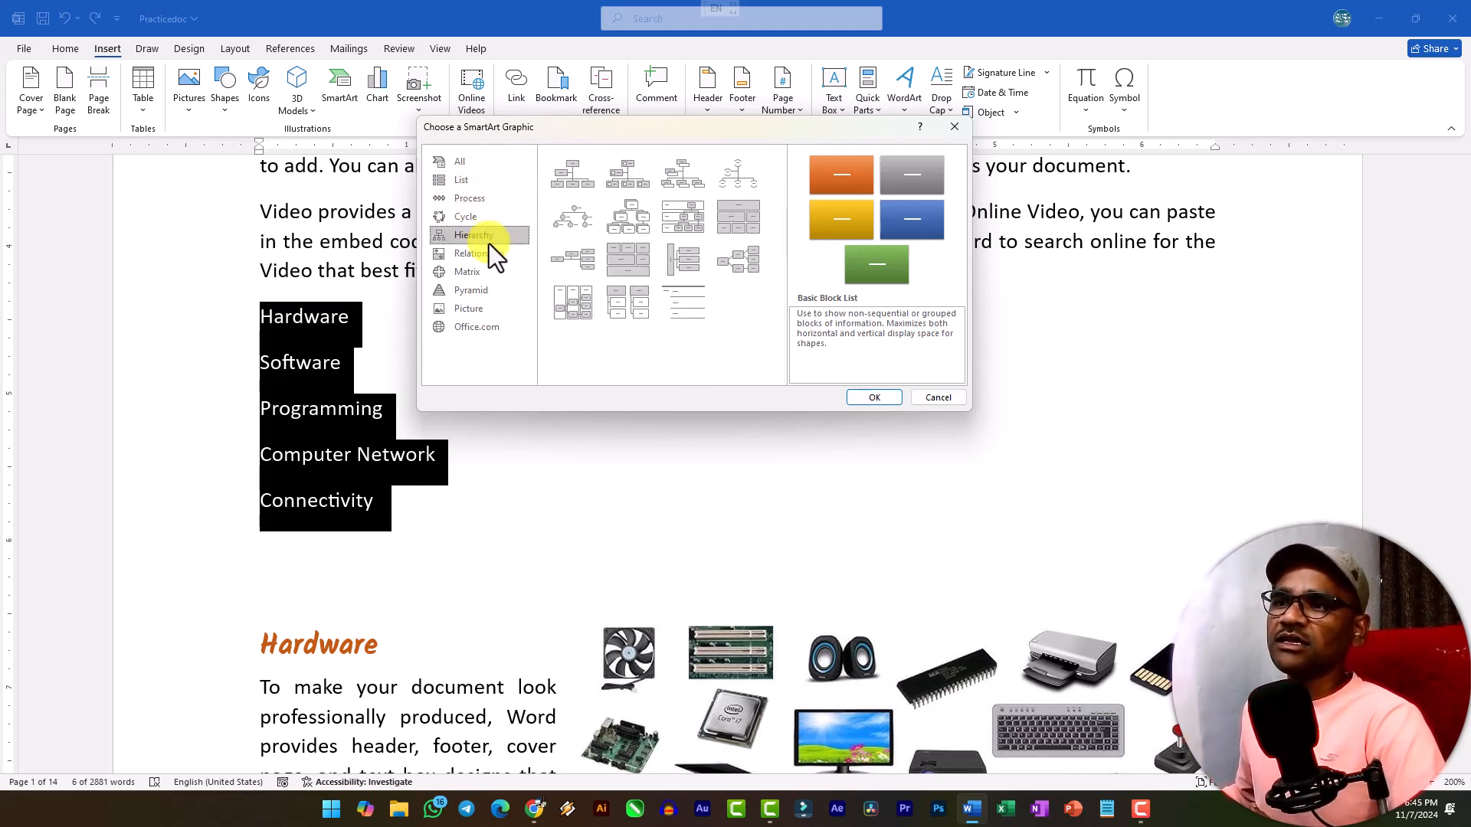
pyautogui.click(491, 254)
pyautogui.click(483, 270)
pyautogui.click(481, 288)
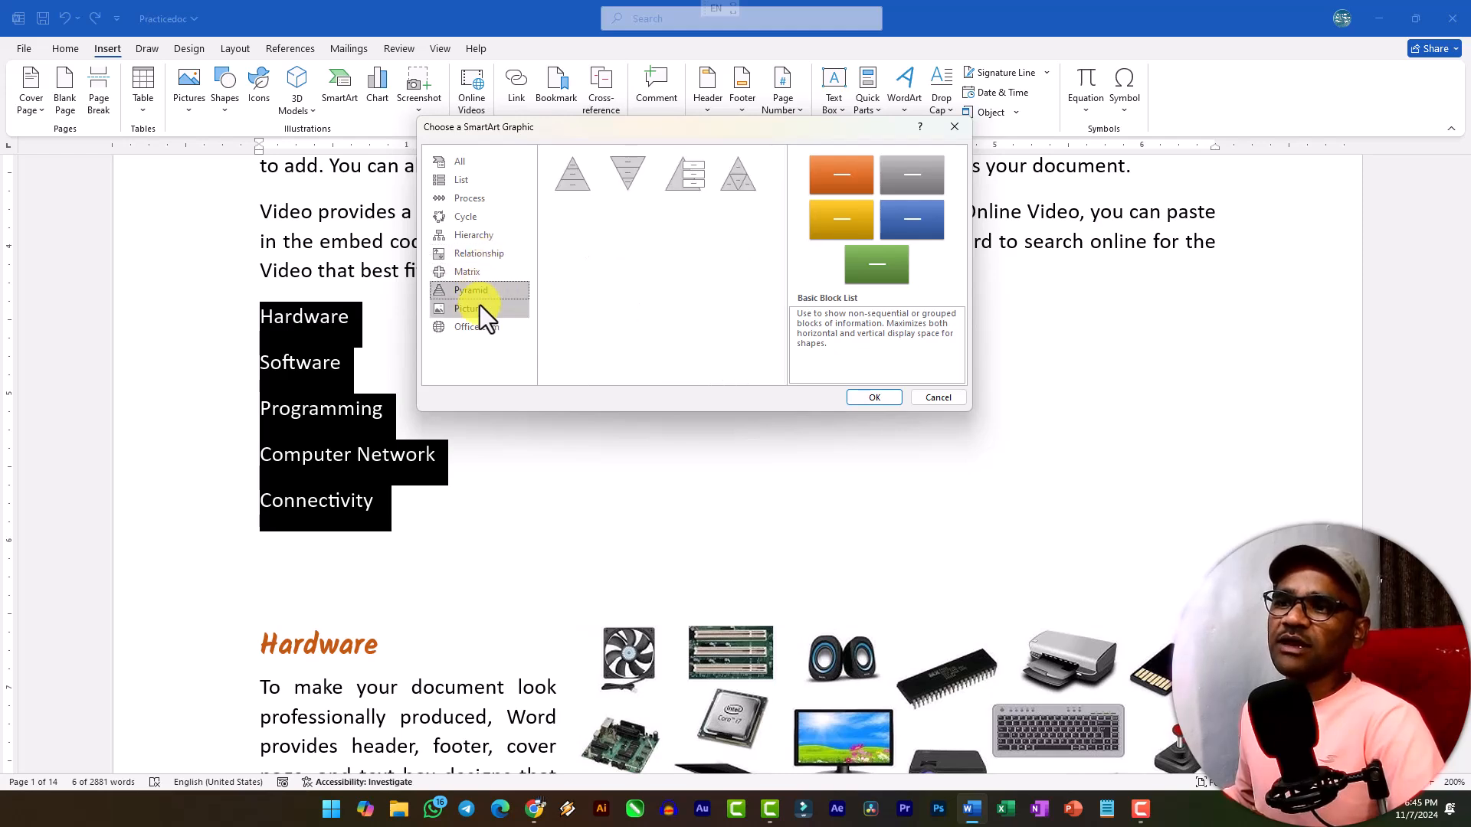
pyautogui.click(475, 310)
pyautogui.click(478, 327)
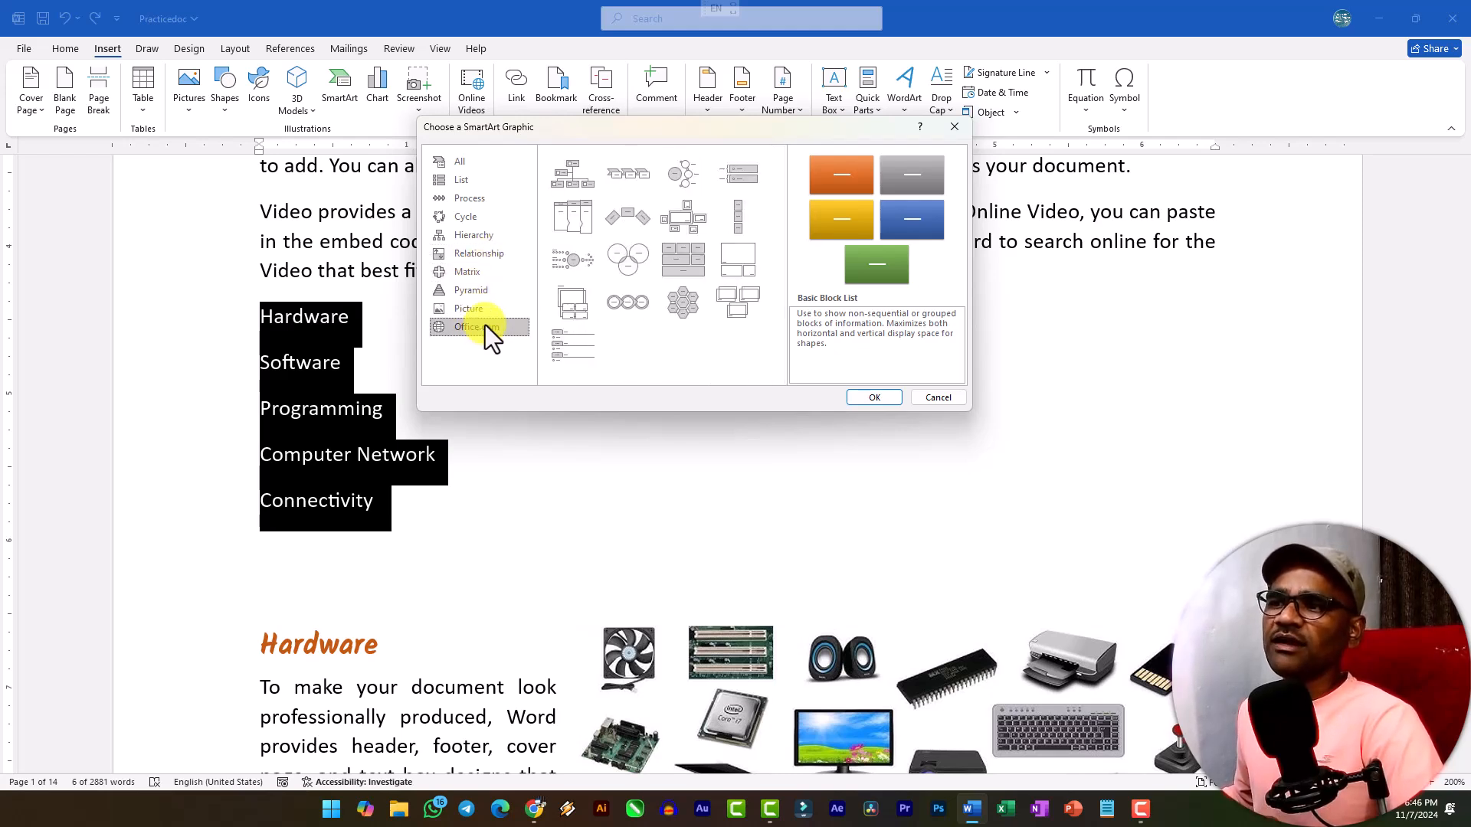
pyautogui.click(449, 186)
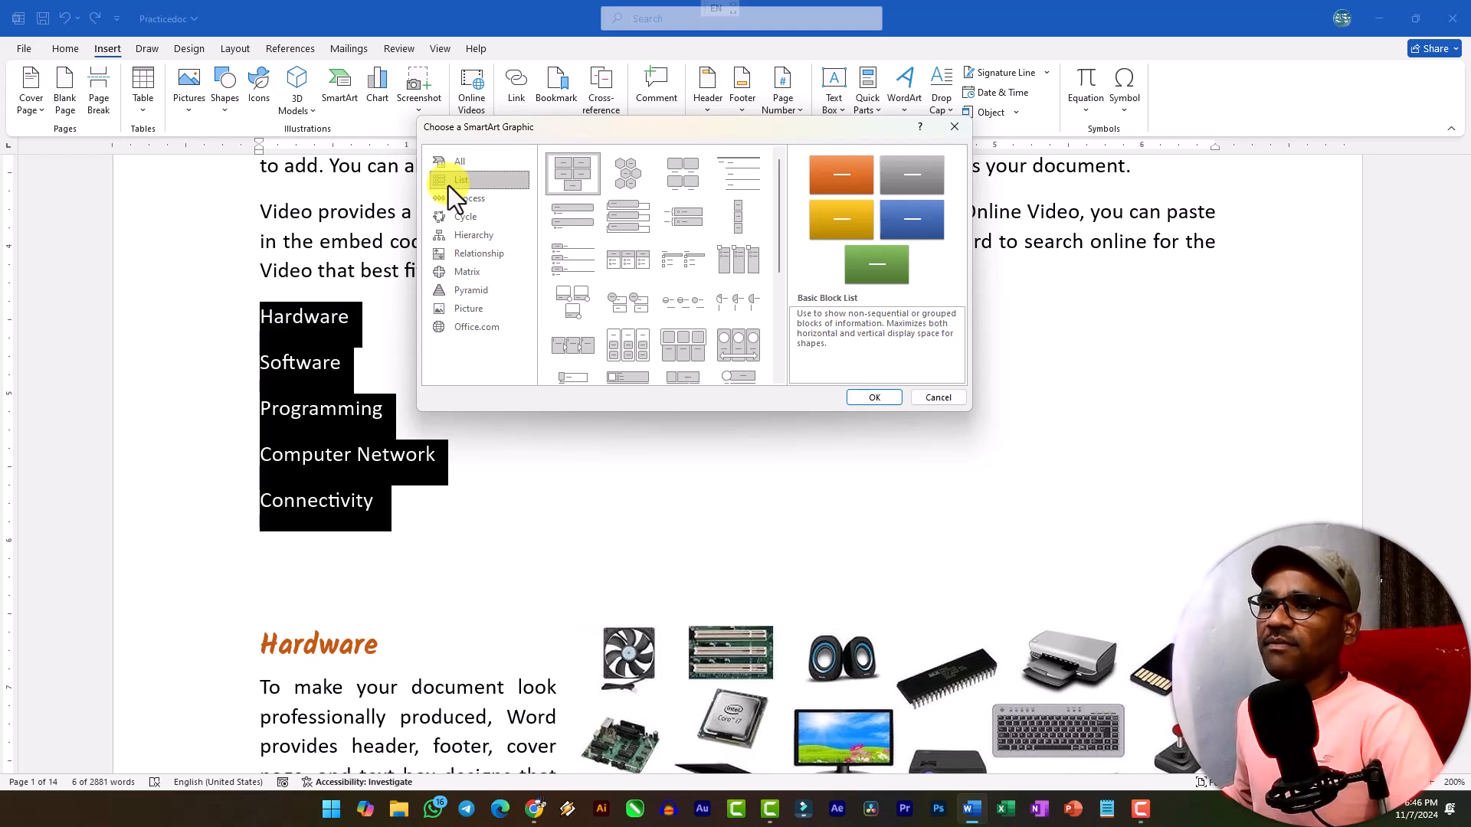
pyautogui.click(467, 237)
# Insert a Vertical Box List SmartArt over the selected topic lines and shrink it to about 2.9 inches wide.
pyautogui.click(460, 177)
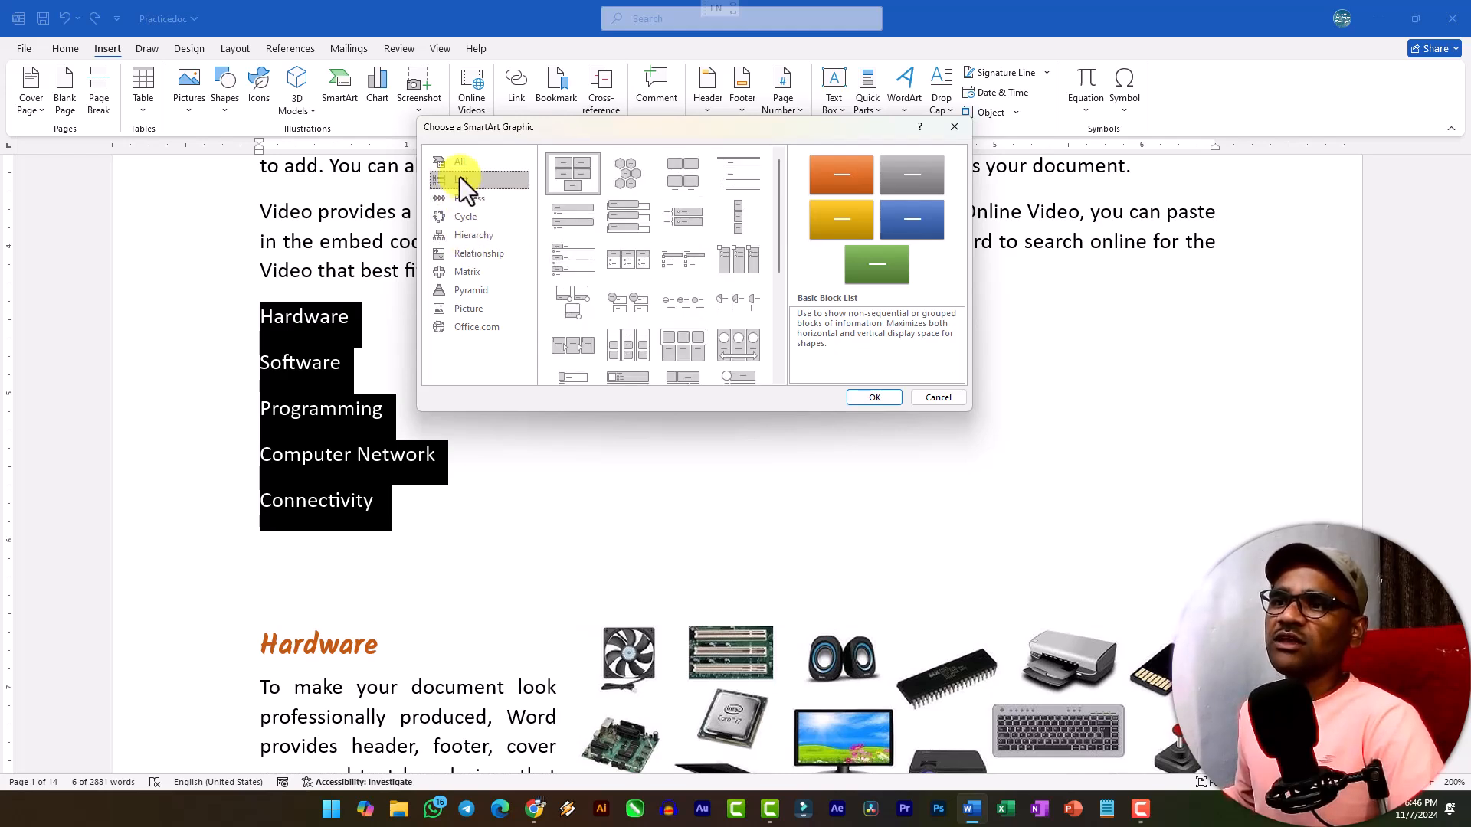
pyautogui.click(627, 228)
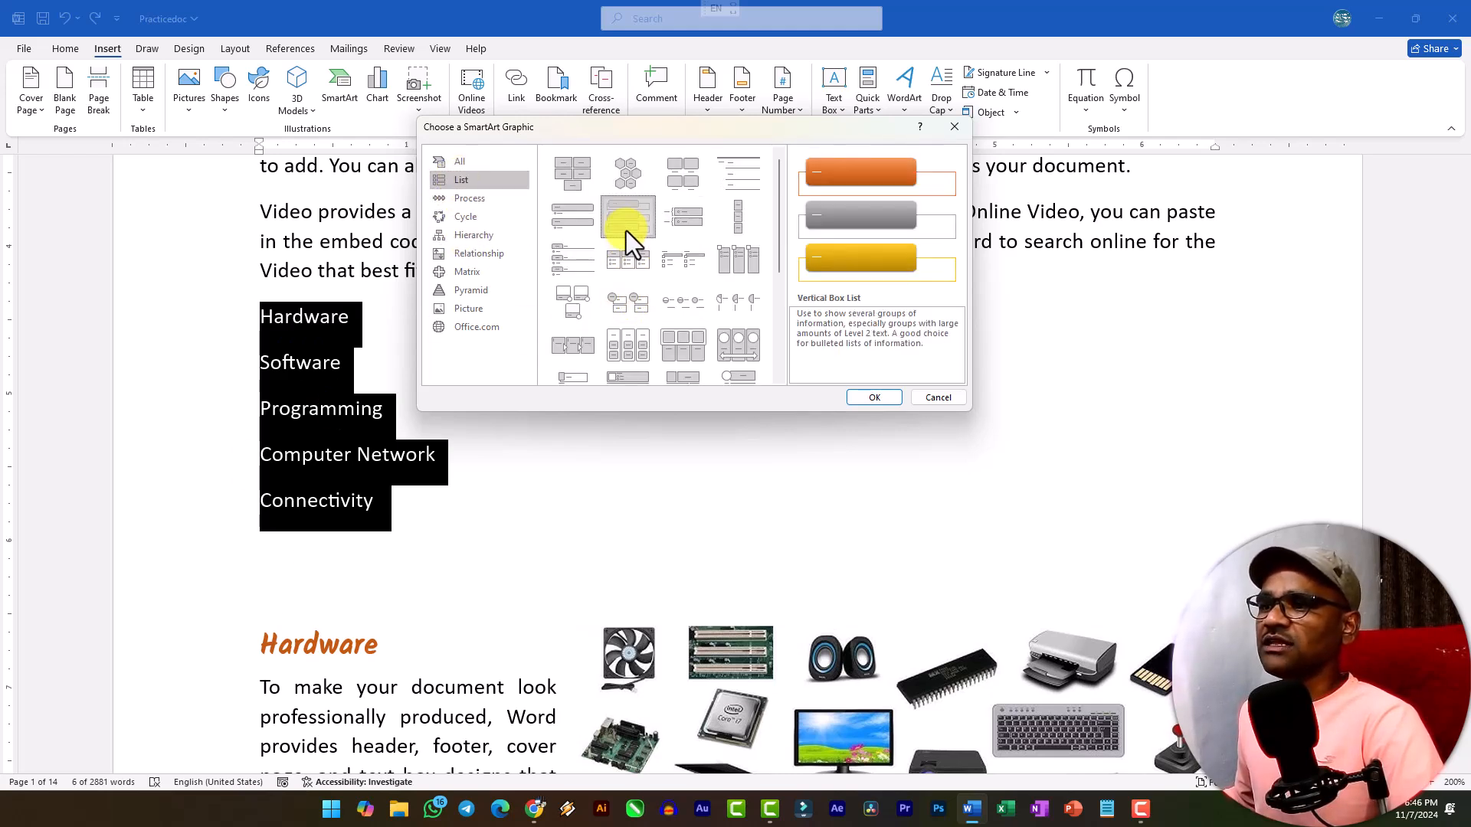
pyautogui.click(881, 401)
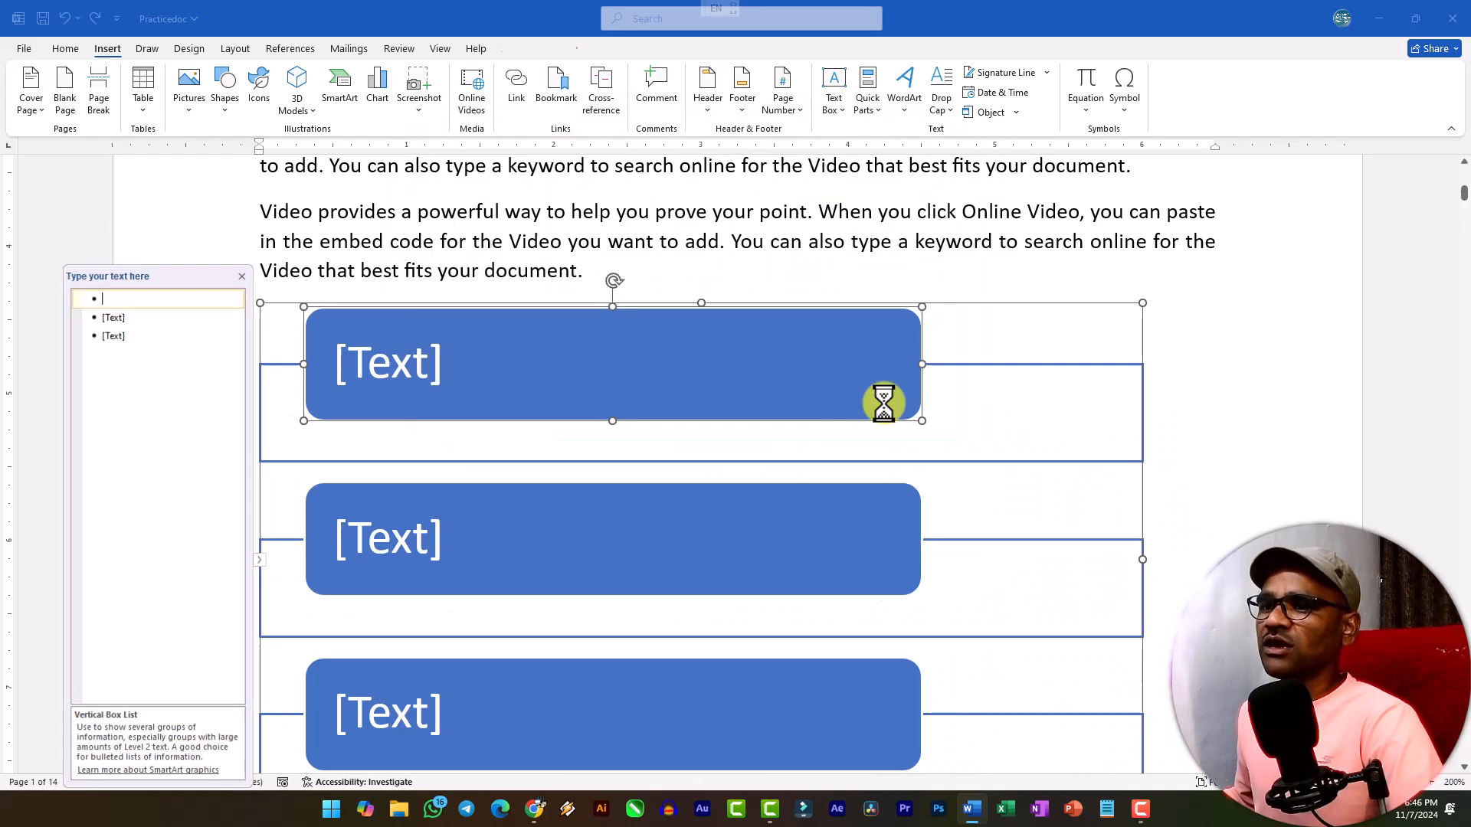
pyautogui.scroll(-3, 548, 424)
pyautogui.keyDown('ctrl'); pyautogui.scroll(-5, 544, 429); pyautogui.keyUp('ctrl')
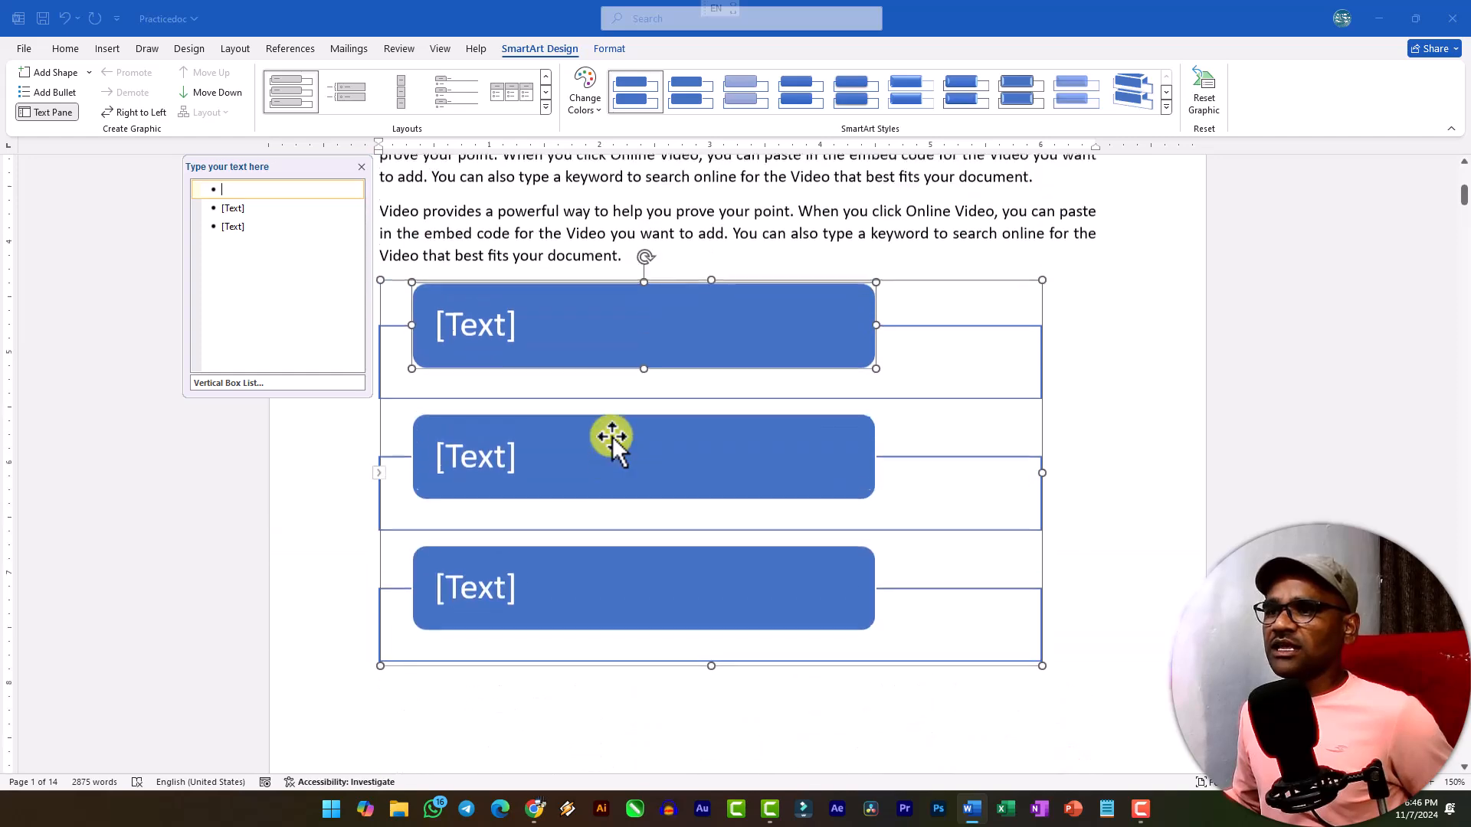
pyautogui.click(1043, 672)
pyautogui.click(1142, 546)
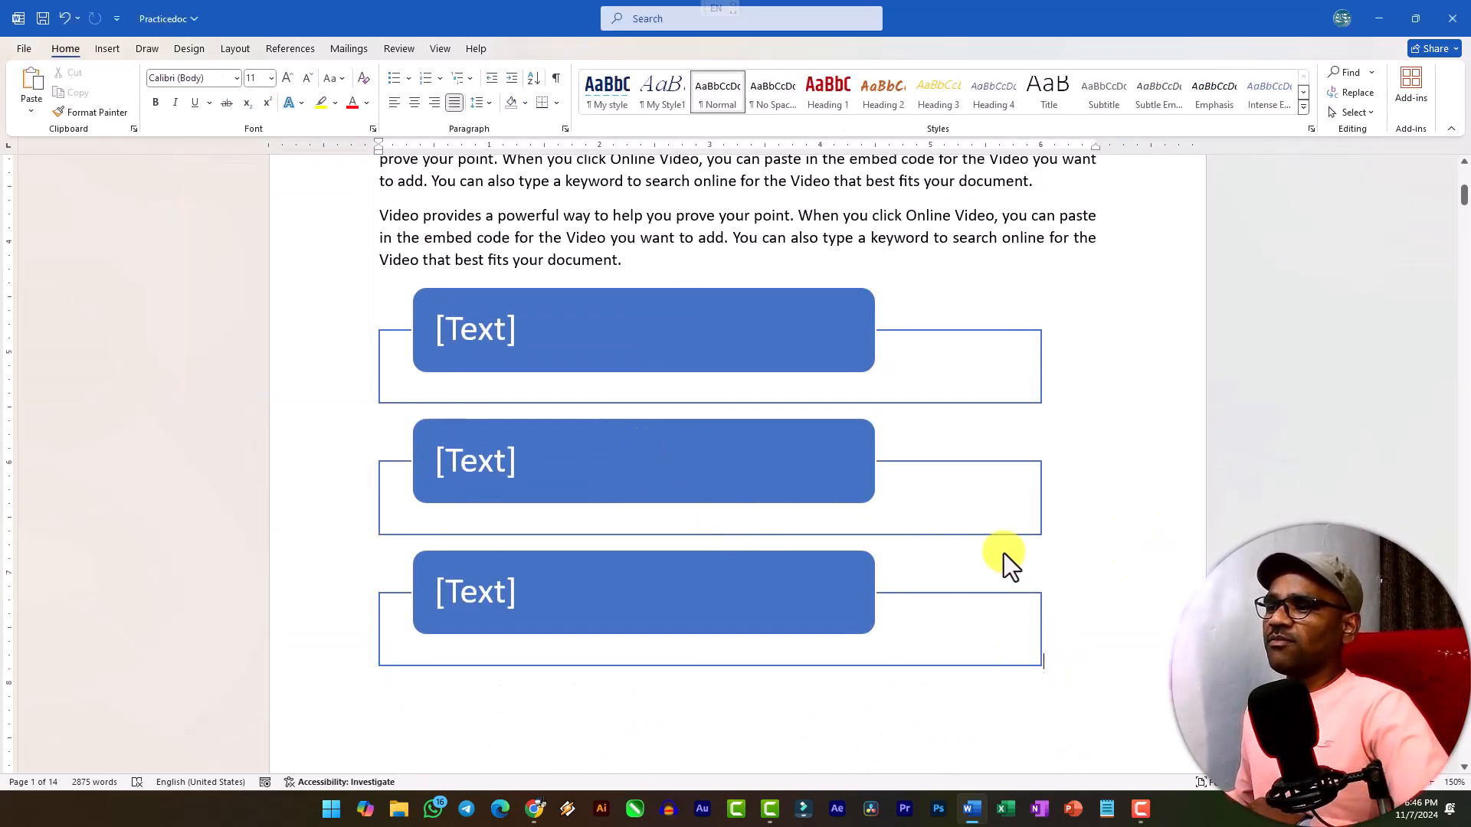
pyautogui.click(1037, 641)
pyautogui.moveTo(1042, 670); pyautogui.dragTo(696, 463)
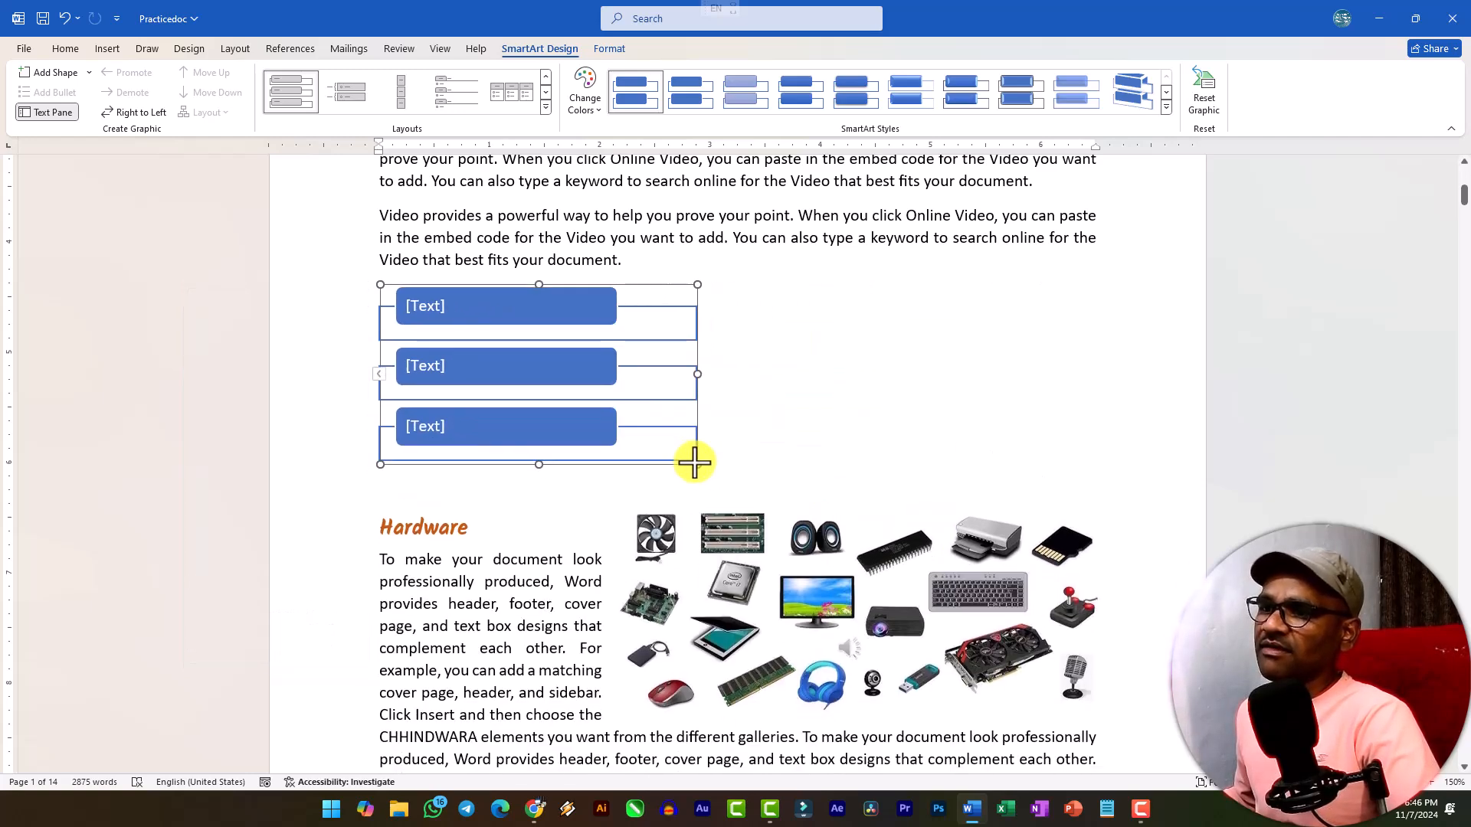
# Set the SmartArt's text wrapping to Tight and move it beside the paragraph above the Hardware heading.
pyautogui.click(629, 292)
pyautogui.click(716, 295)
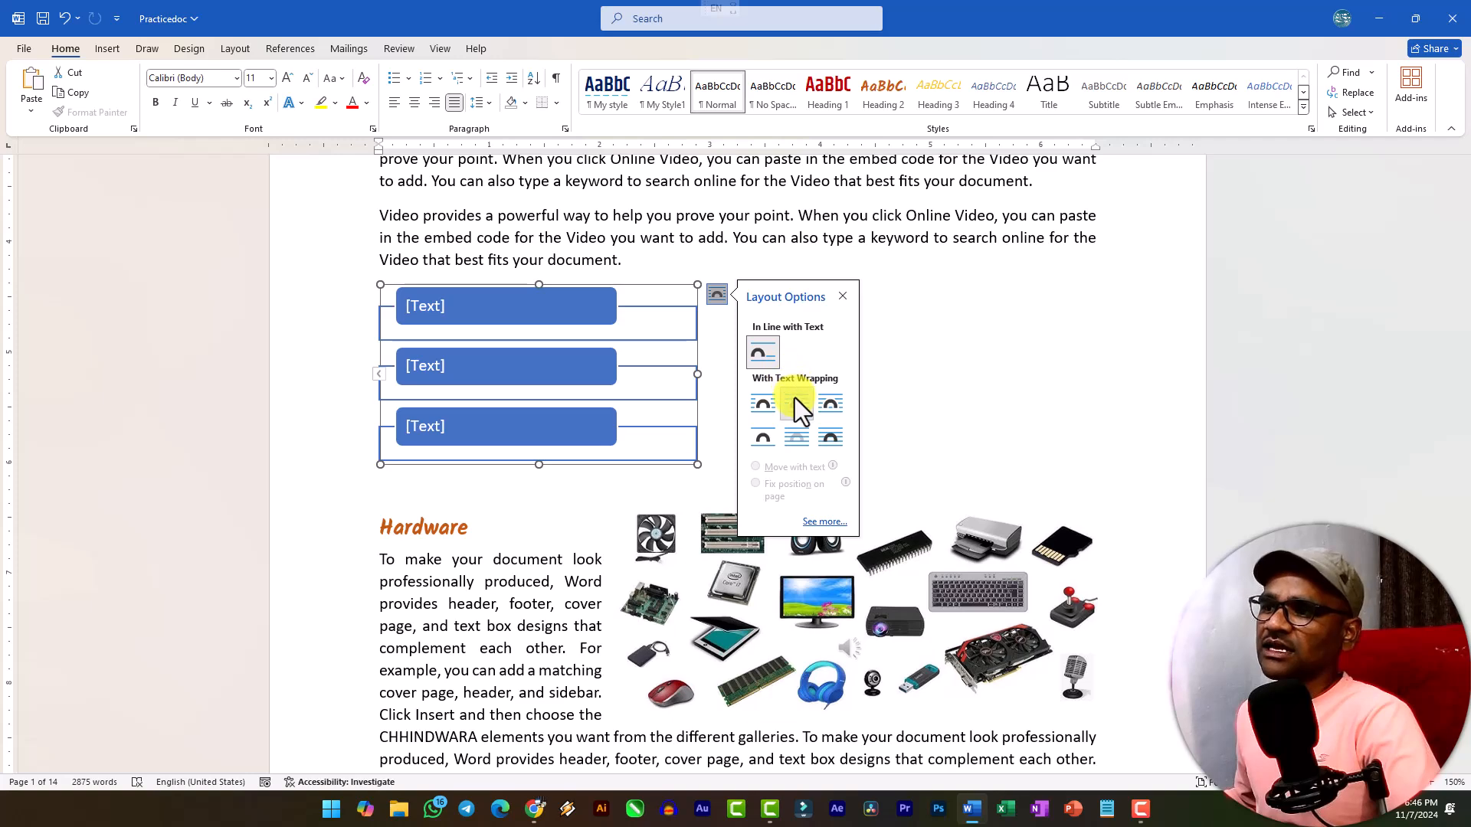
pyautogui.click(795, 401)
pyautogui.moveTo(568, 283); pyautogui.dragTo(873, 243)
pyautogui.click(420, 351)
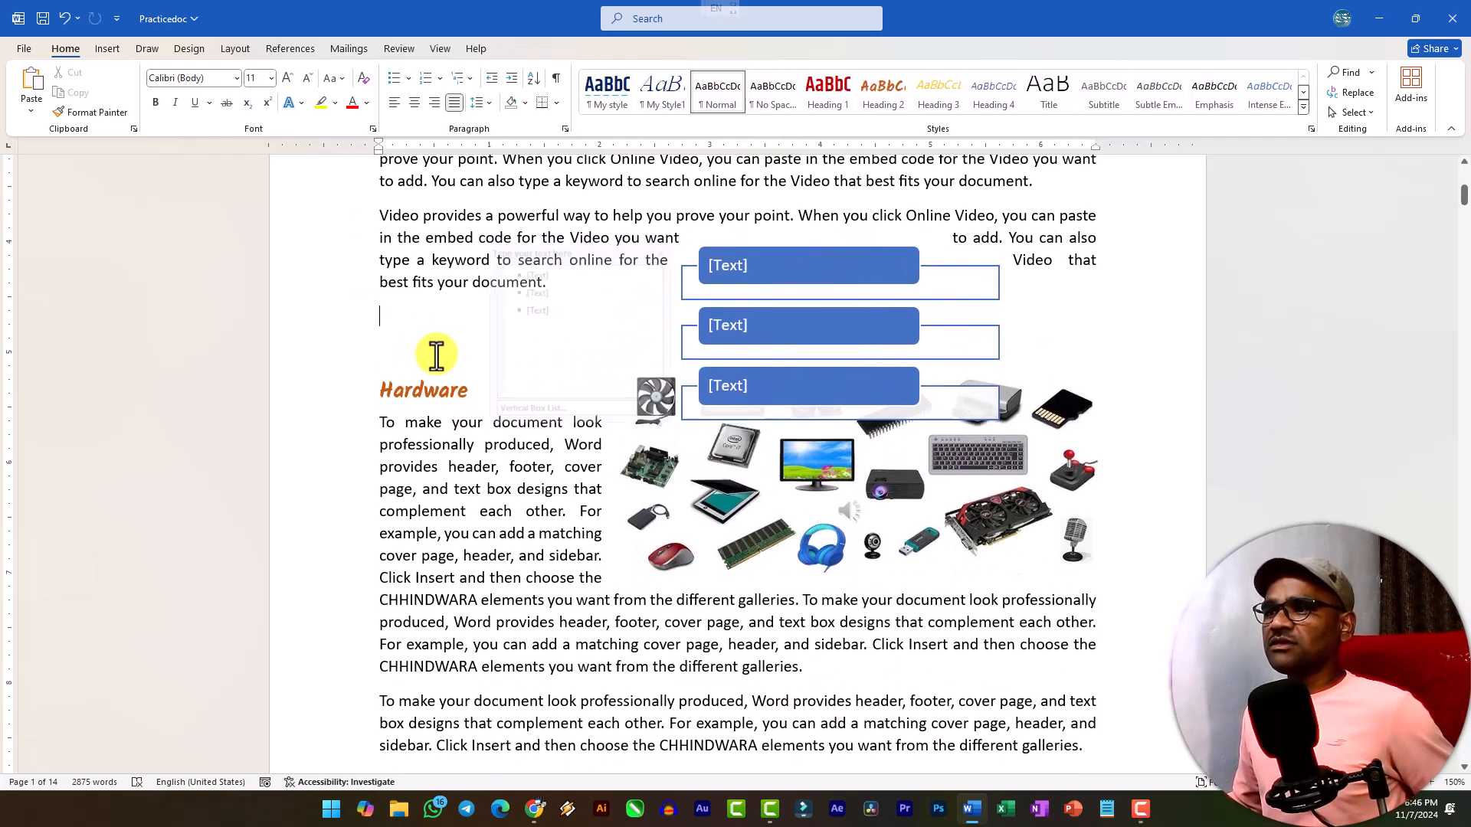
# Undo the SmartArt's move, wrapping, resizing and insertion to bring back the five topic lines.
pyautogui.hotkey('ctrl', 'z')
pyautogui.hotkey('ctrl', 'z')
pyautogui.hotkey('ctrl', 'z')
pyautogui.hotkey('ctrl', 'z')
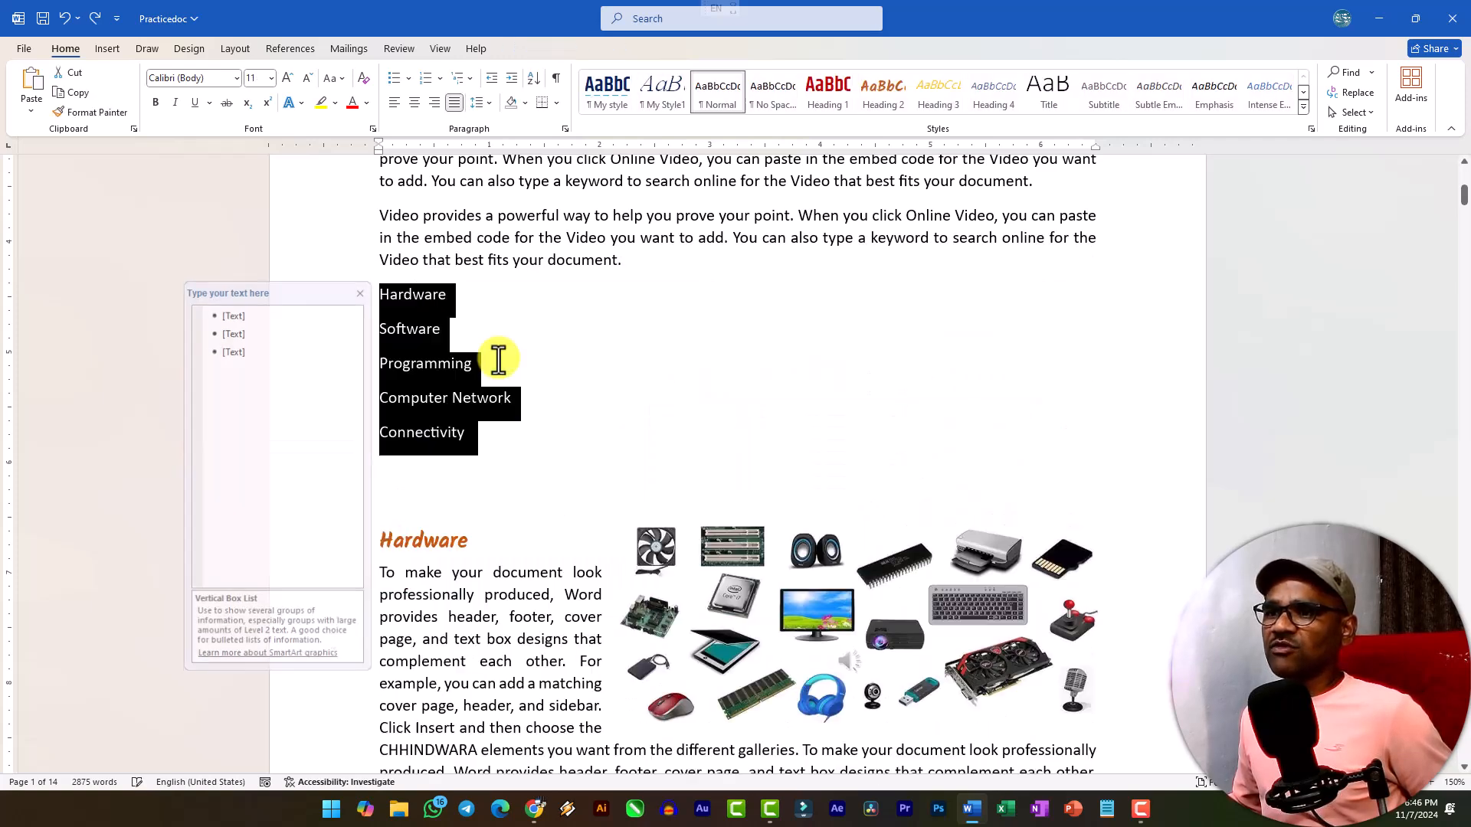
# Cut the five topic lines and insert an empty Vertical Box List SmartArt in their place.
pyautogui.moveTo(477, 431); pyautogui.dragTo(361, 297)
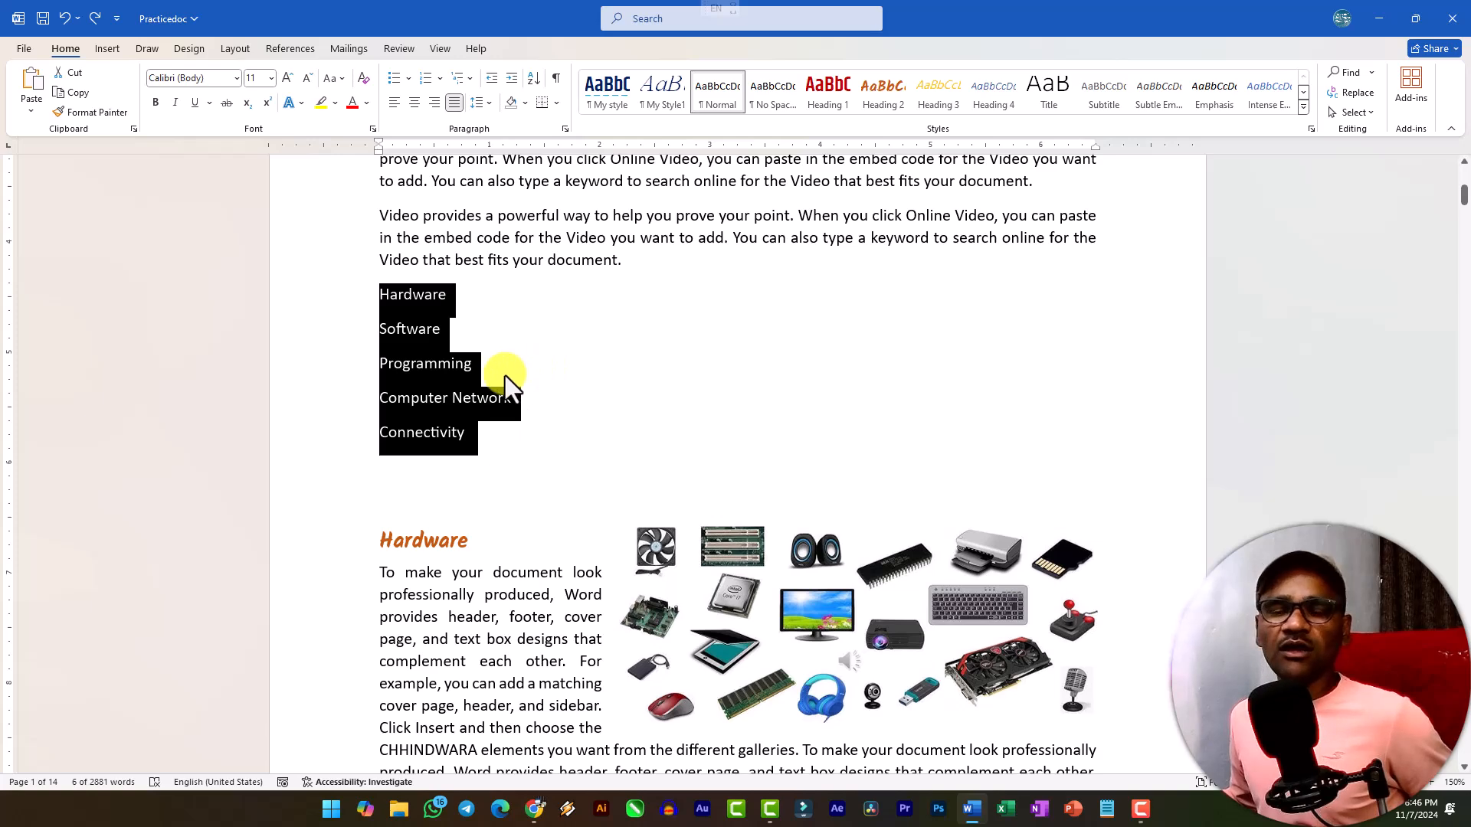
pyautogui.press('Delete')
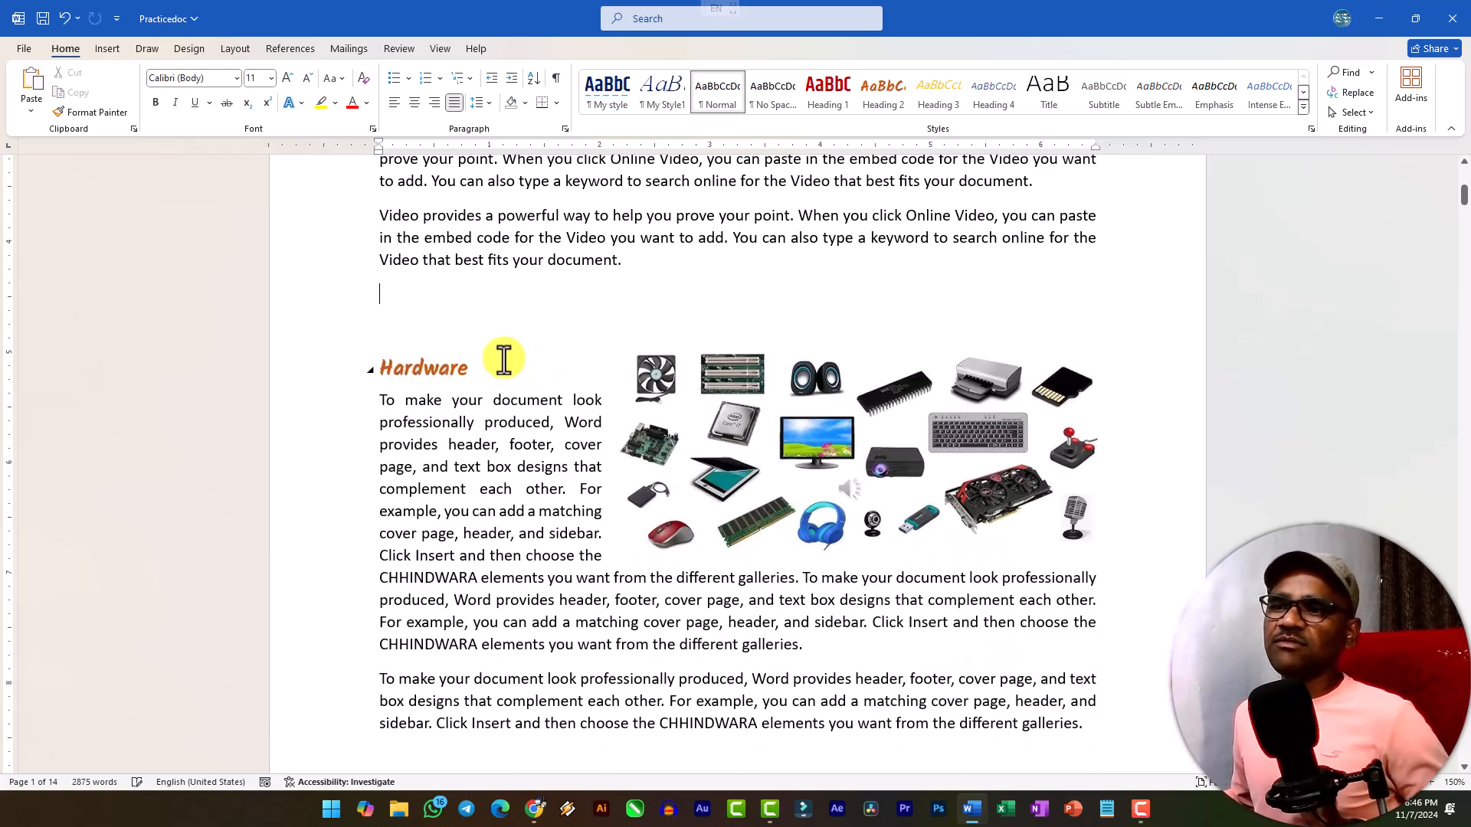
pyautogui.click(102, 46)
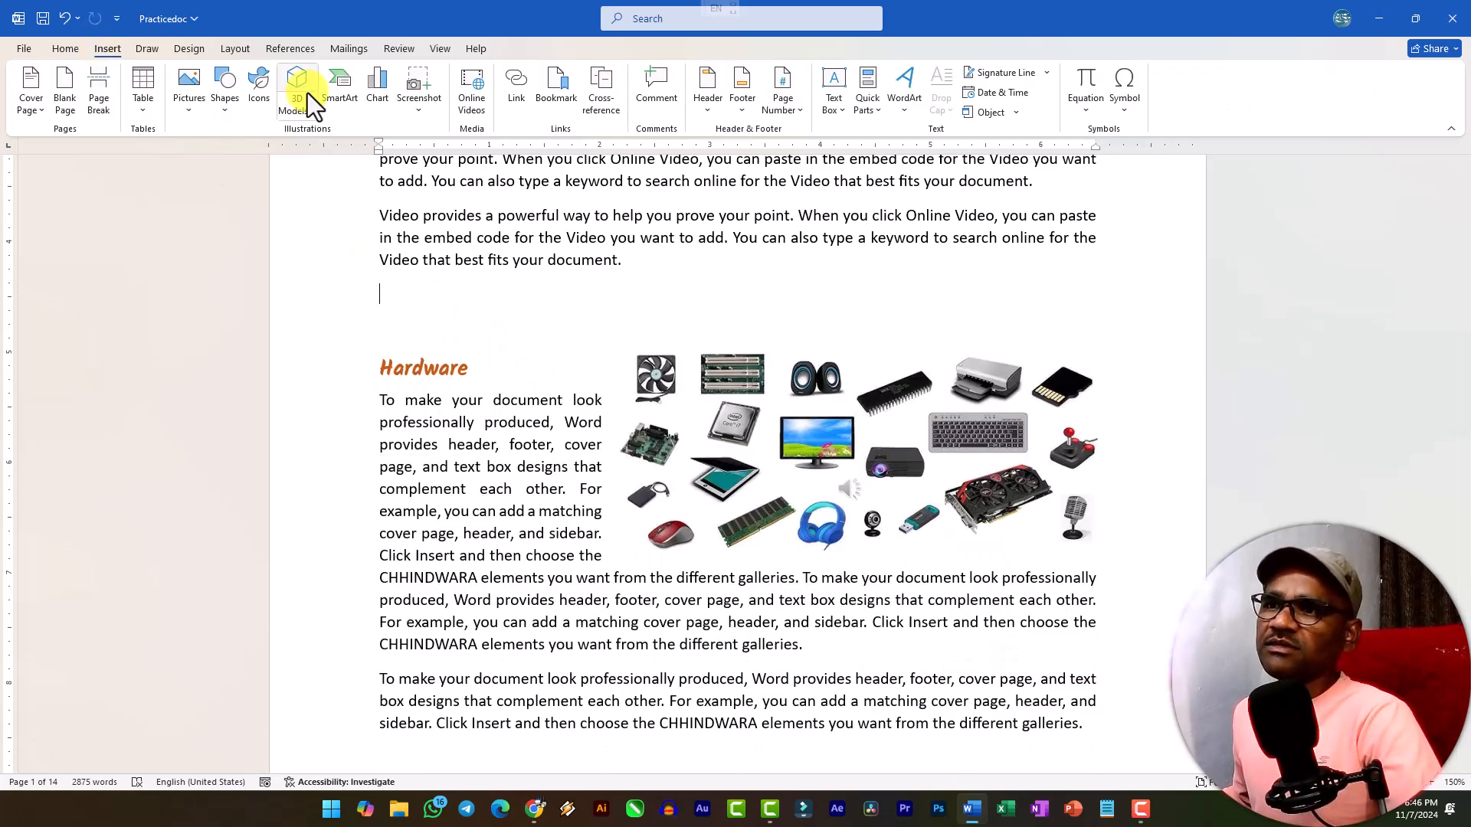
pyautogui.click(334, 90)
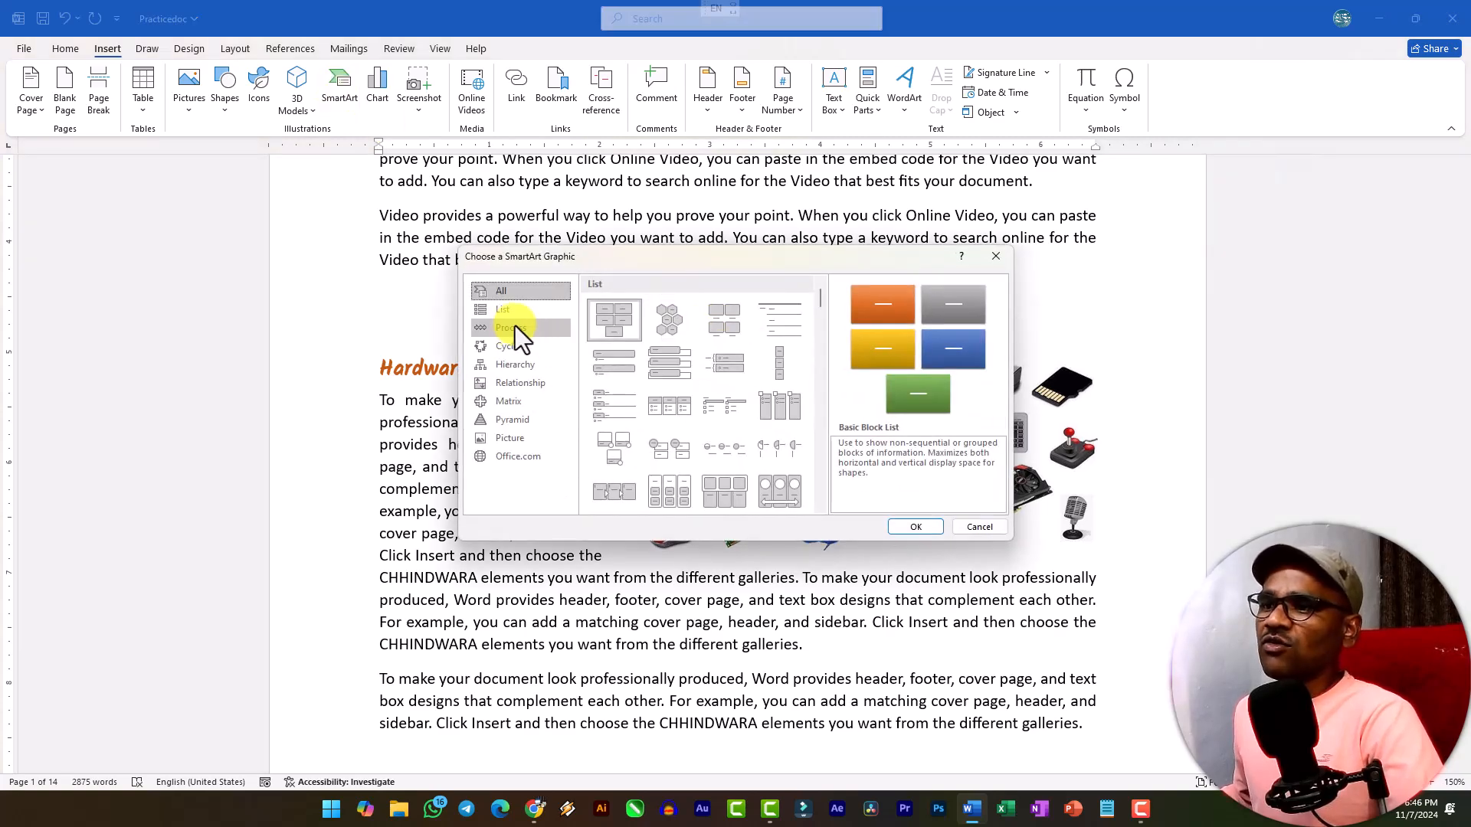
pyautogui.click(498, 312)
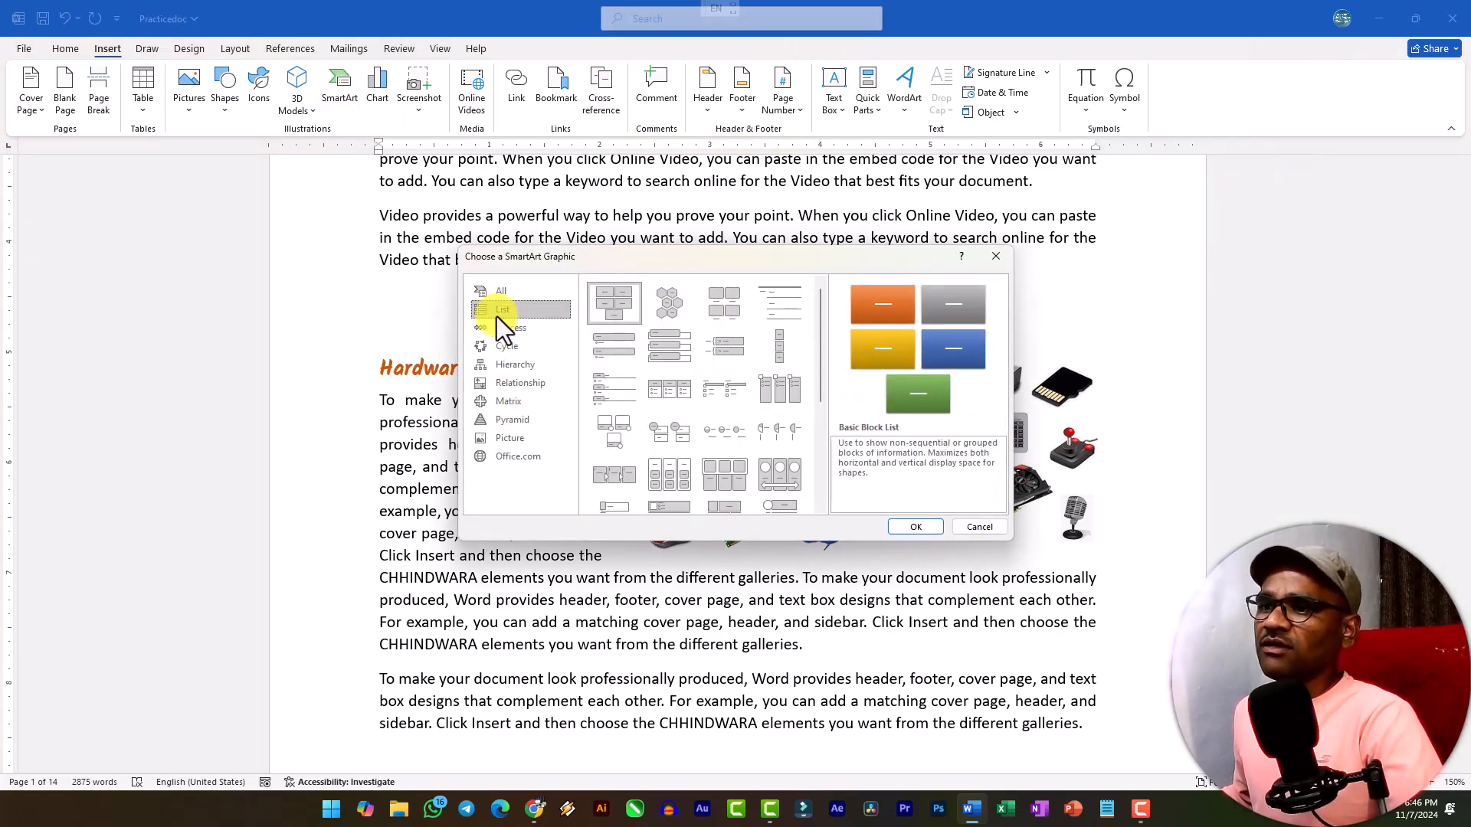
pyautogui.click(678, 352)
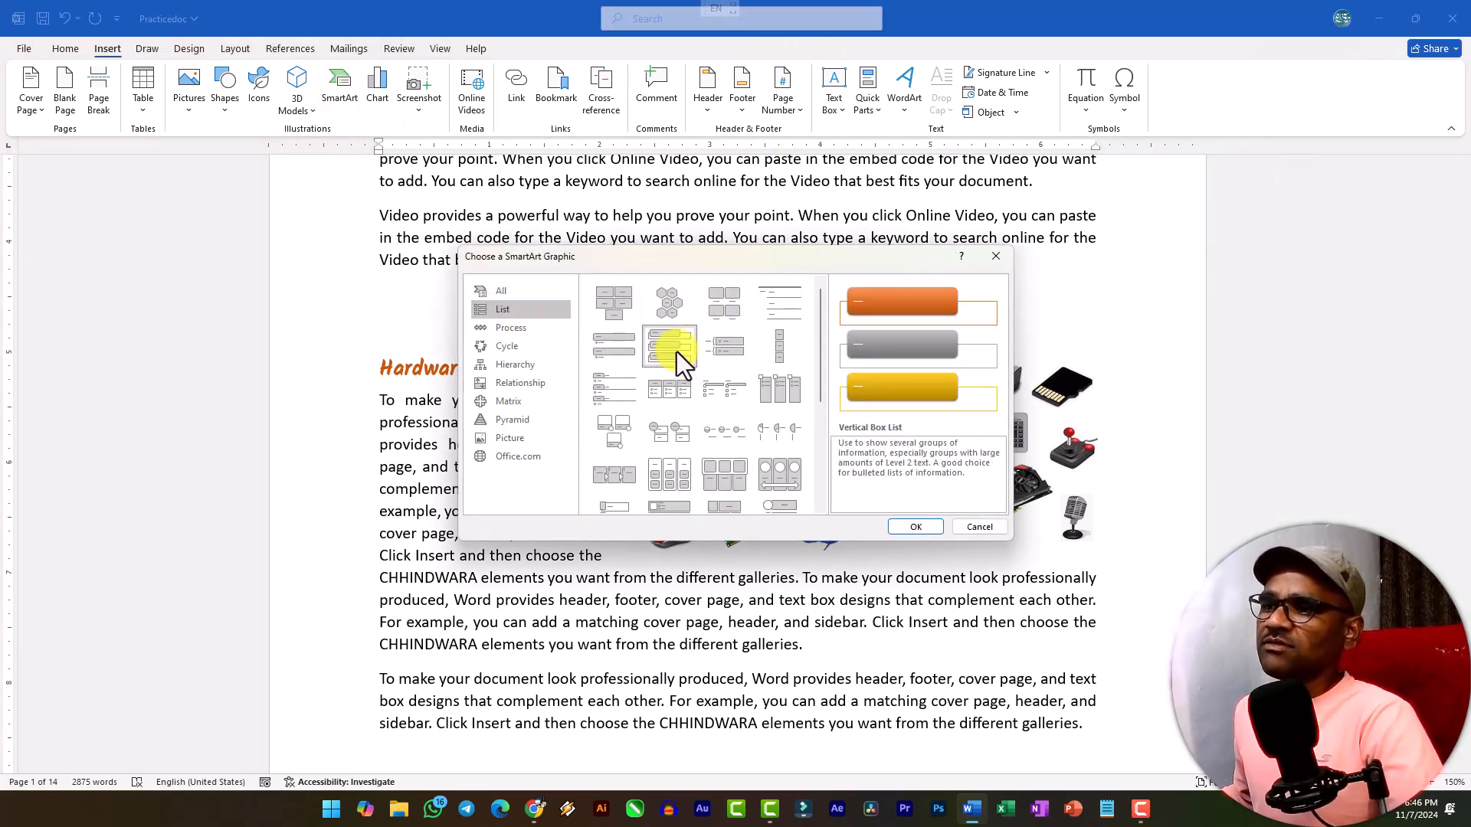
pyautogui.click(908, 530)
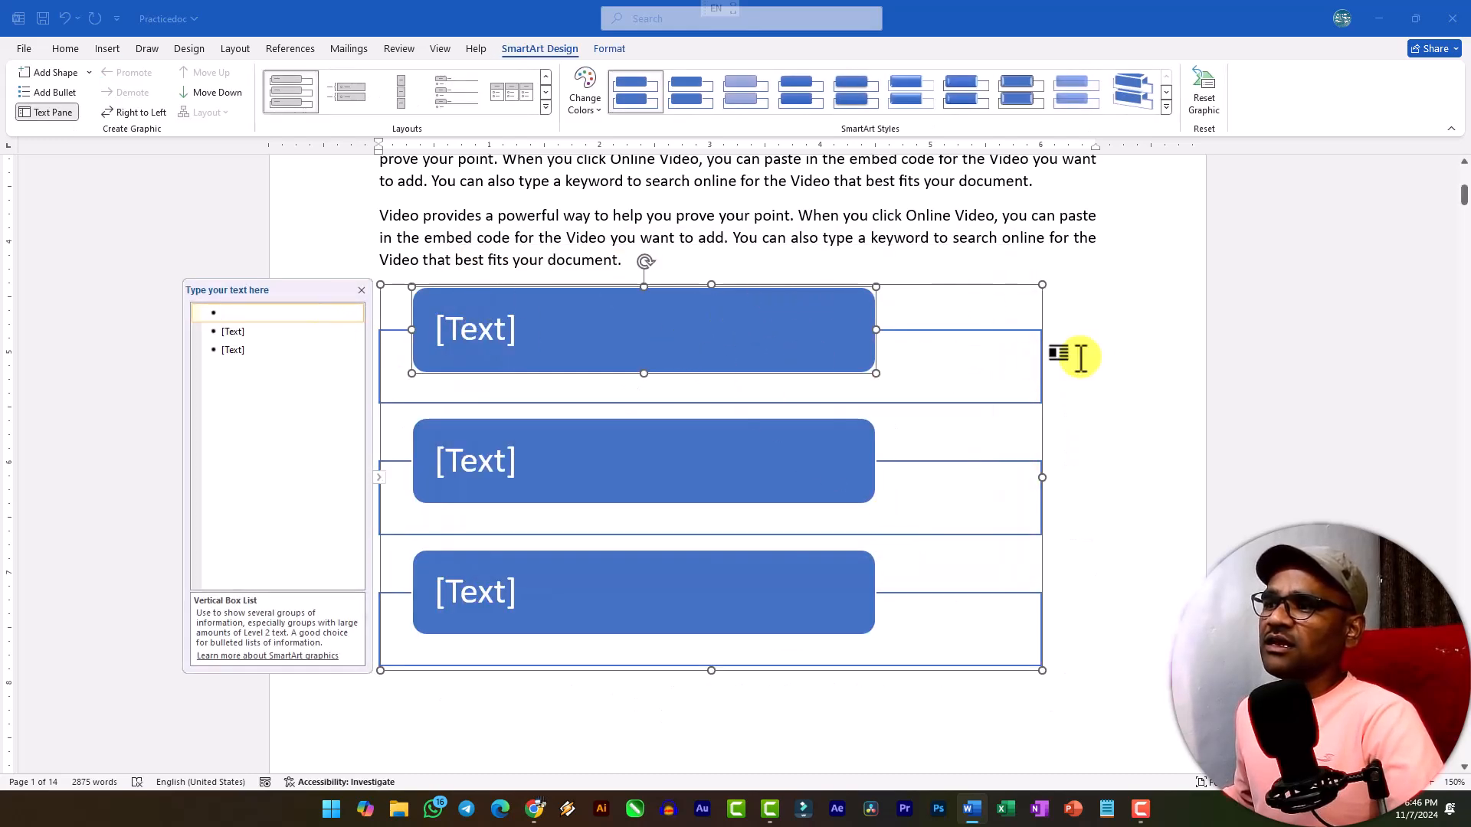
# Set the whole SmartArt graphic's text wrapping to Top and Bottom.
pyautogui.click(1031, 316)
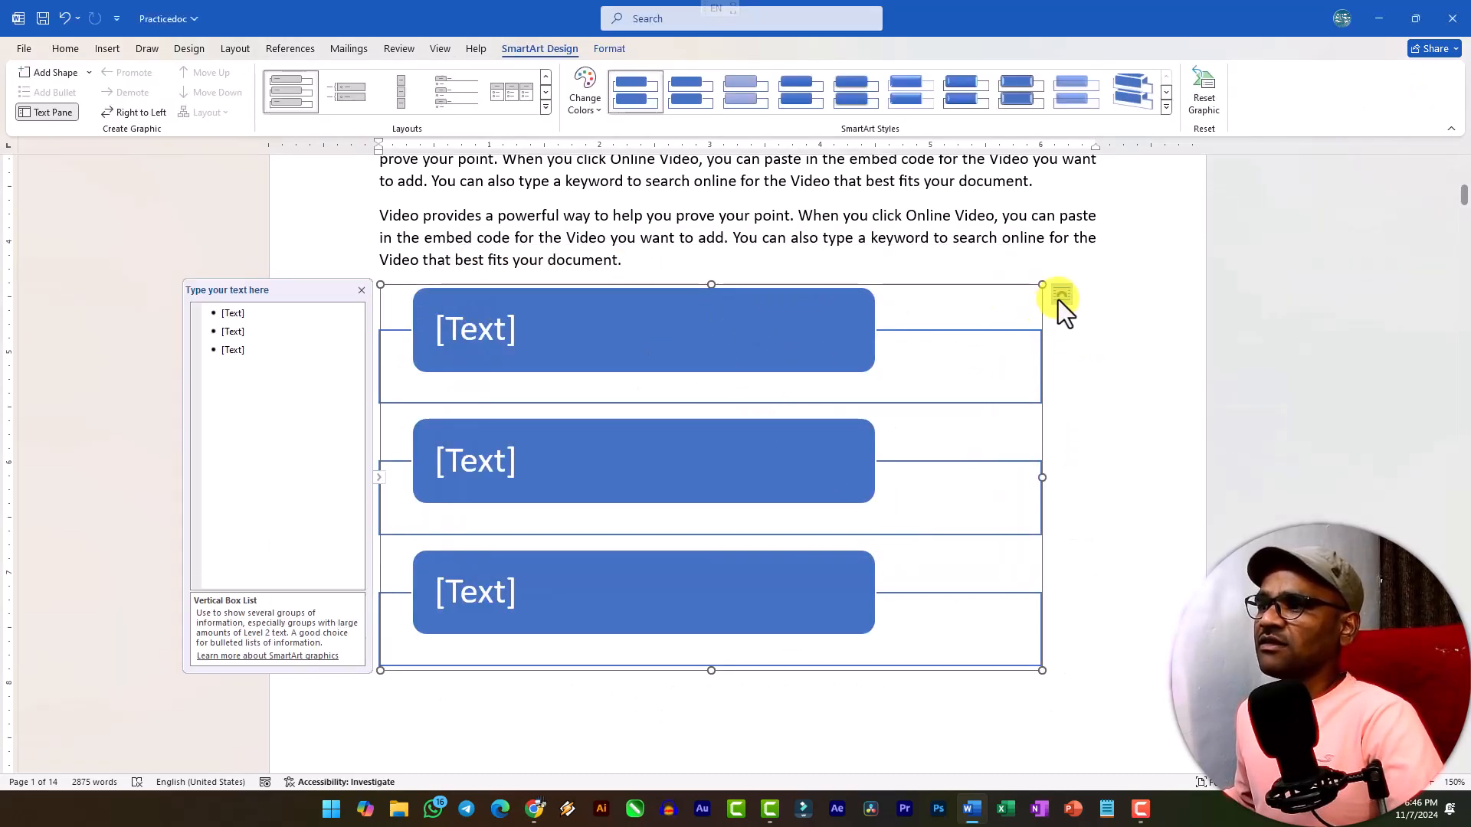
pyautogui.click(1060, 297)
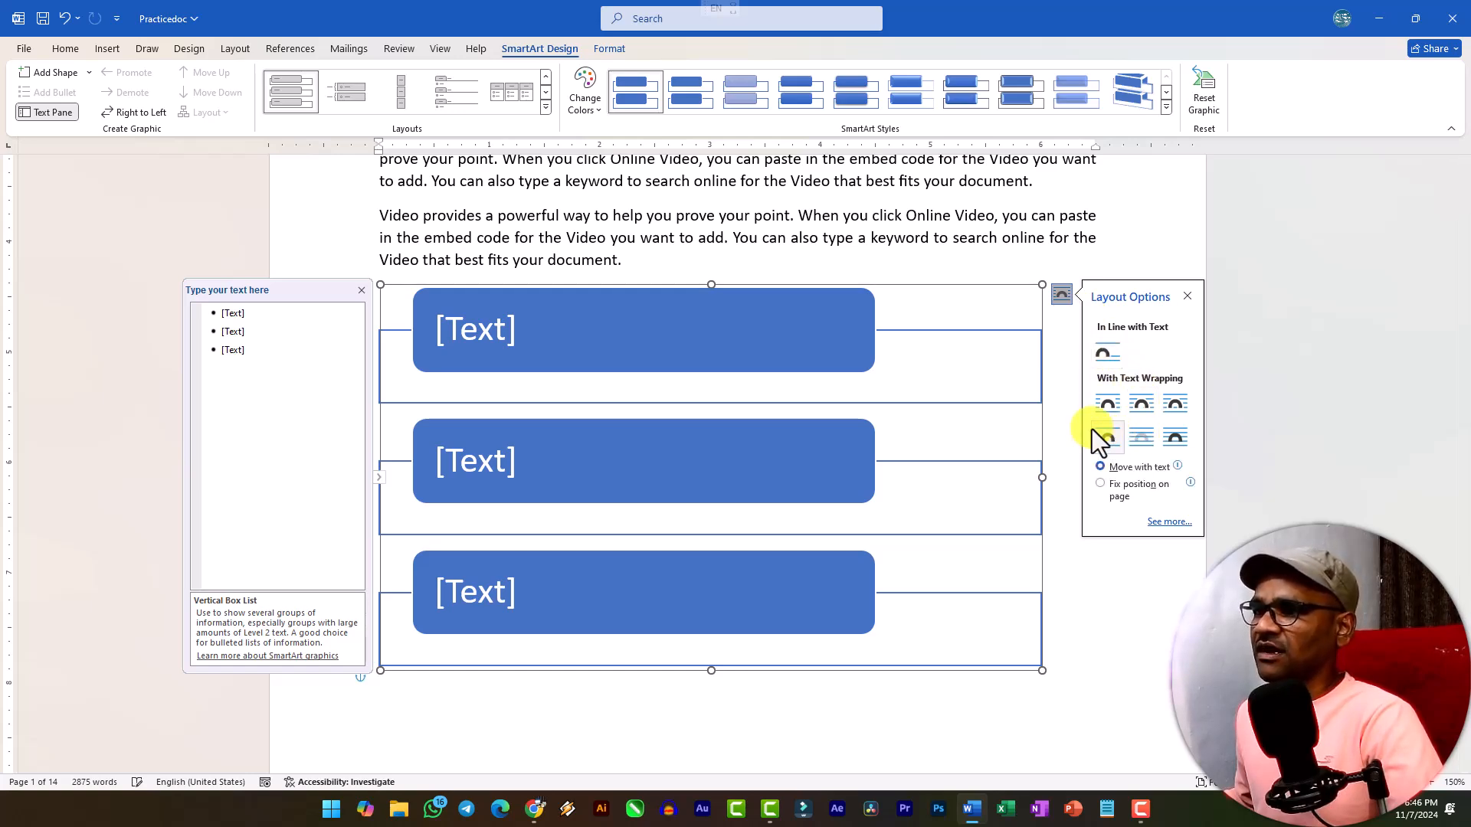
pyautogui.click(594, 309)
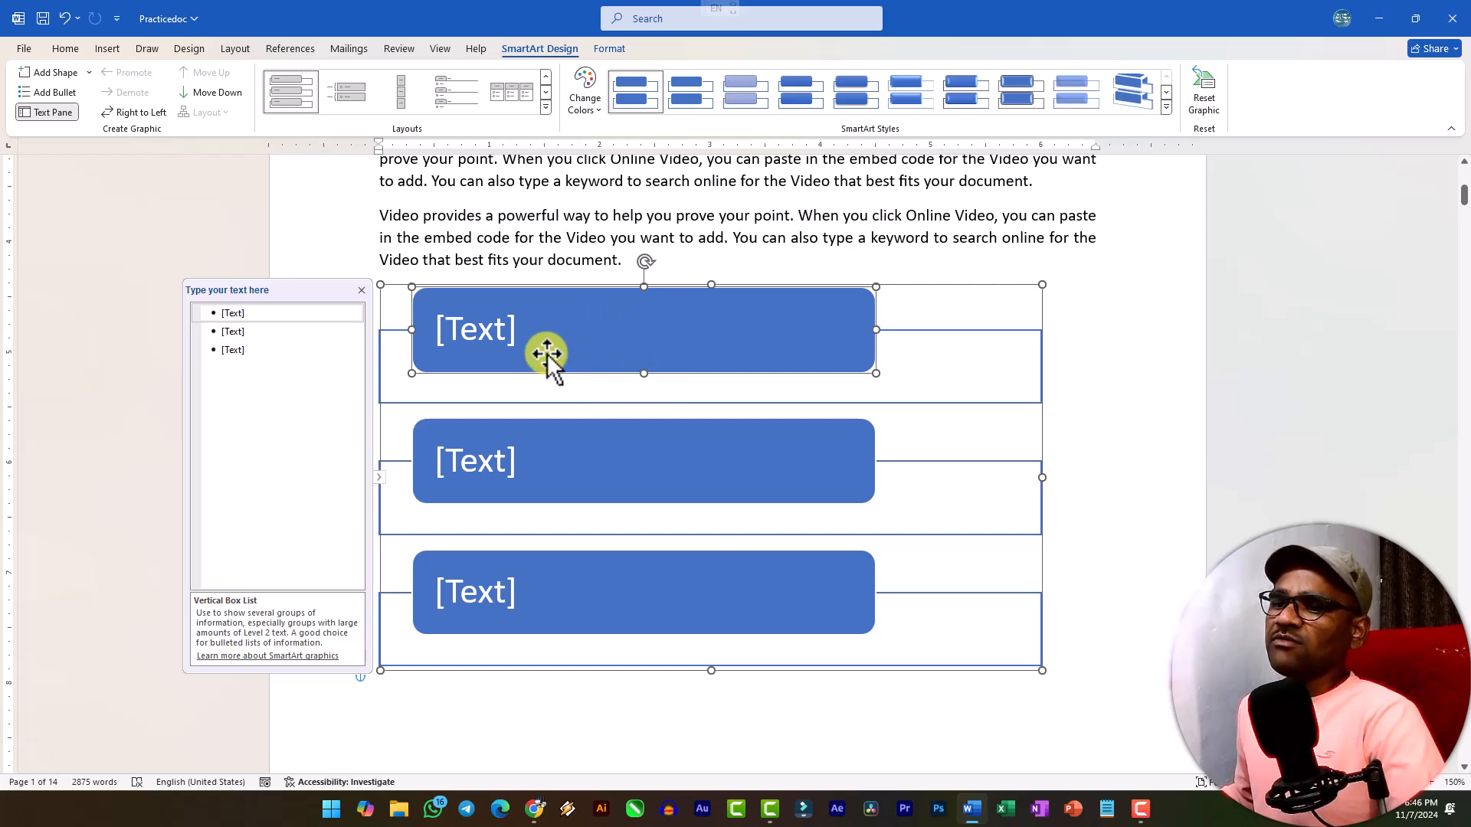
# Close the SmartArt's text entry pane and reopen it.
pyautogui.scroll(-1, 525, 558)
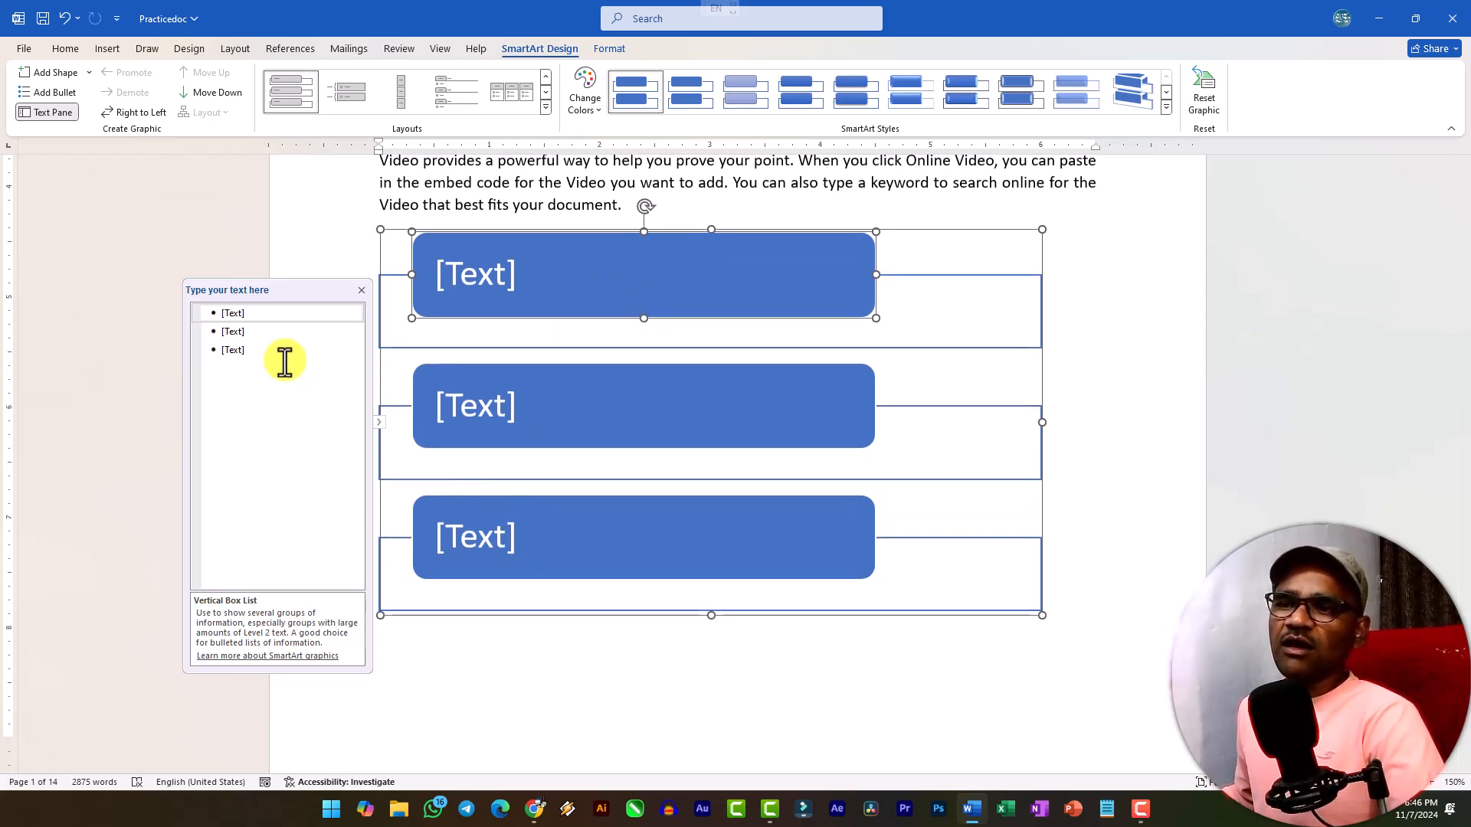
pyautogui.click(263, 348)
pyautogui.click(362, 234)
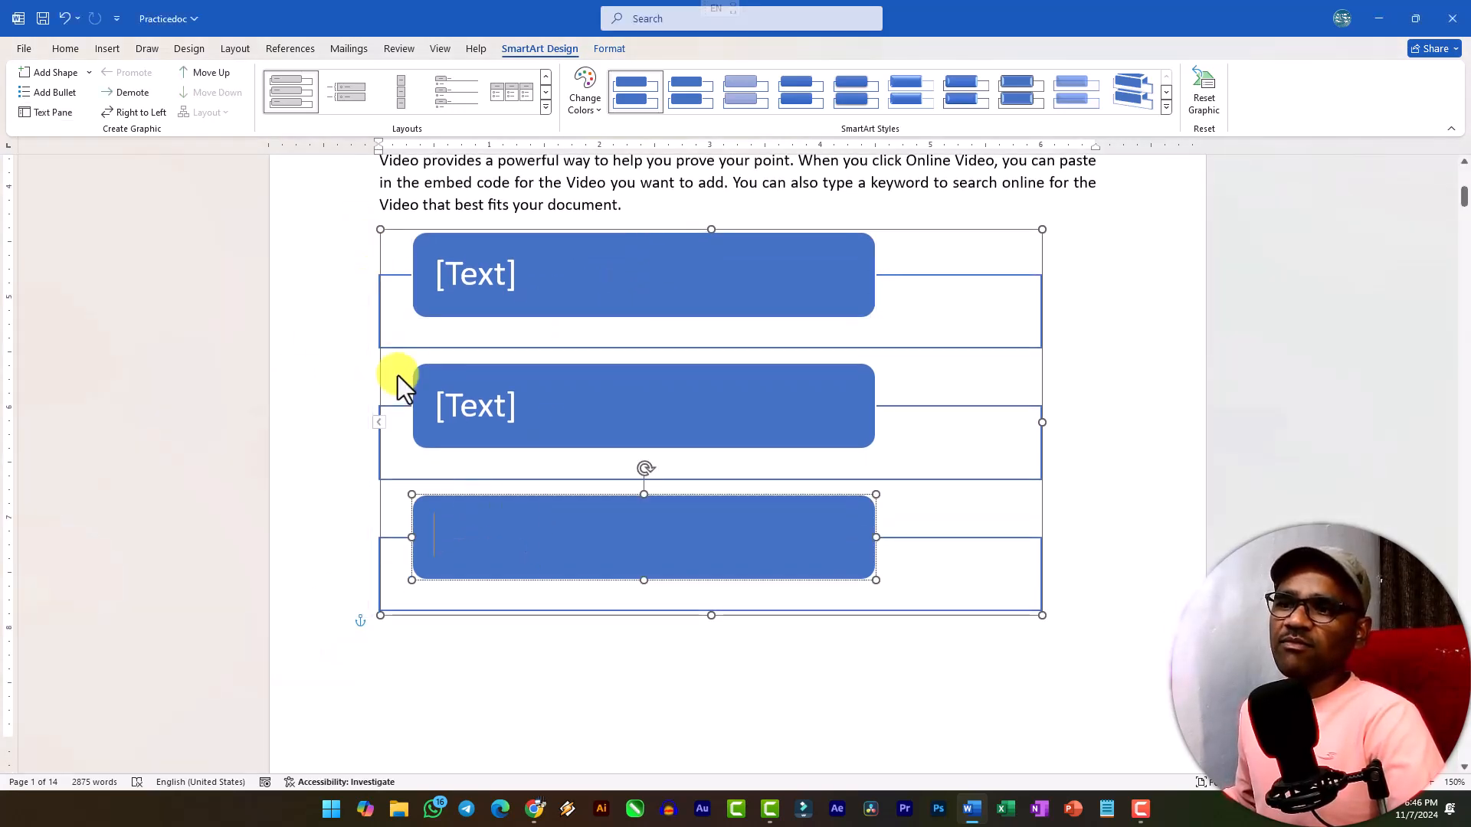
pyautogui.click(380, 422)
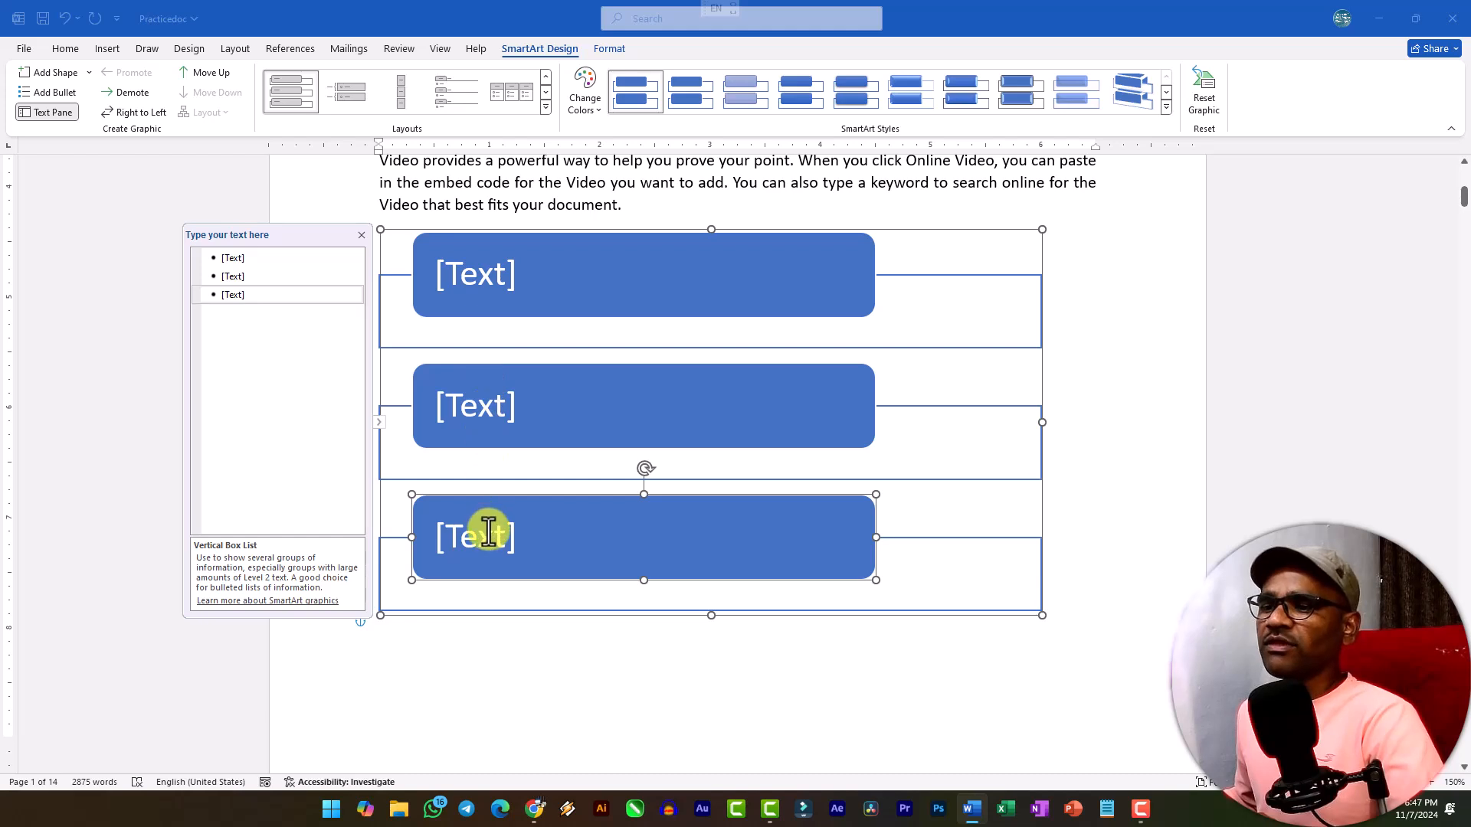
# Paste the cut topic list into the first bullet of the SmartArt's text entry pane.
pyautogui.click(243, 259)
pyautogui.rightClick(243, 259)
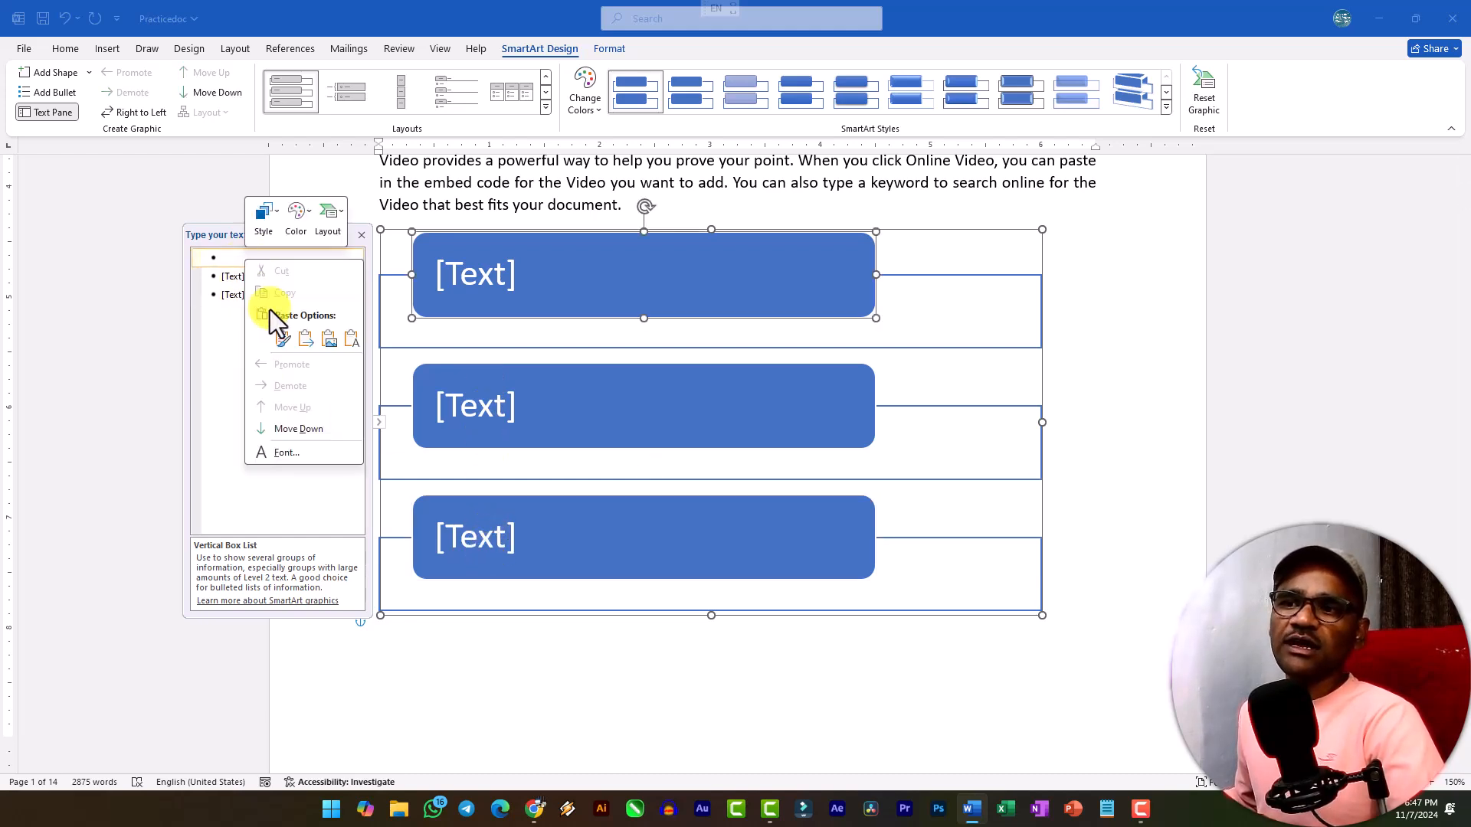
pyautogui.click(283, 339)
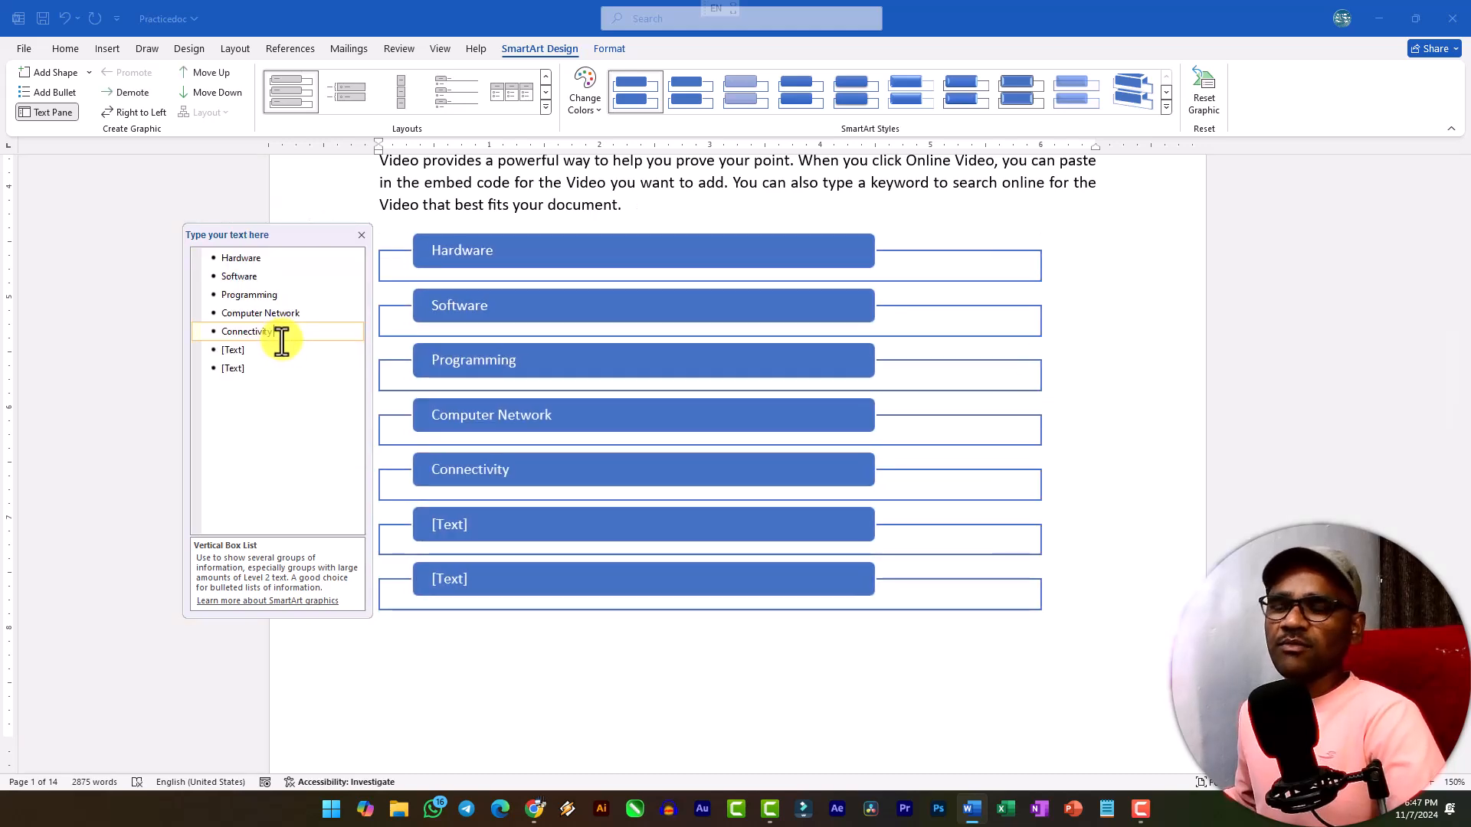
# Delete the two empty placeholder bullets below Connectivity in the SmartArt text list and select the whole graphic.
pyautogui.press('Delete')
pyautogui.press('Delete')
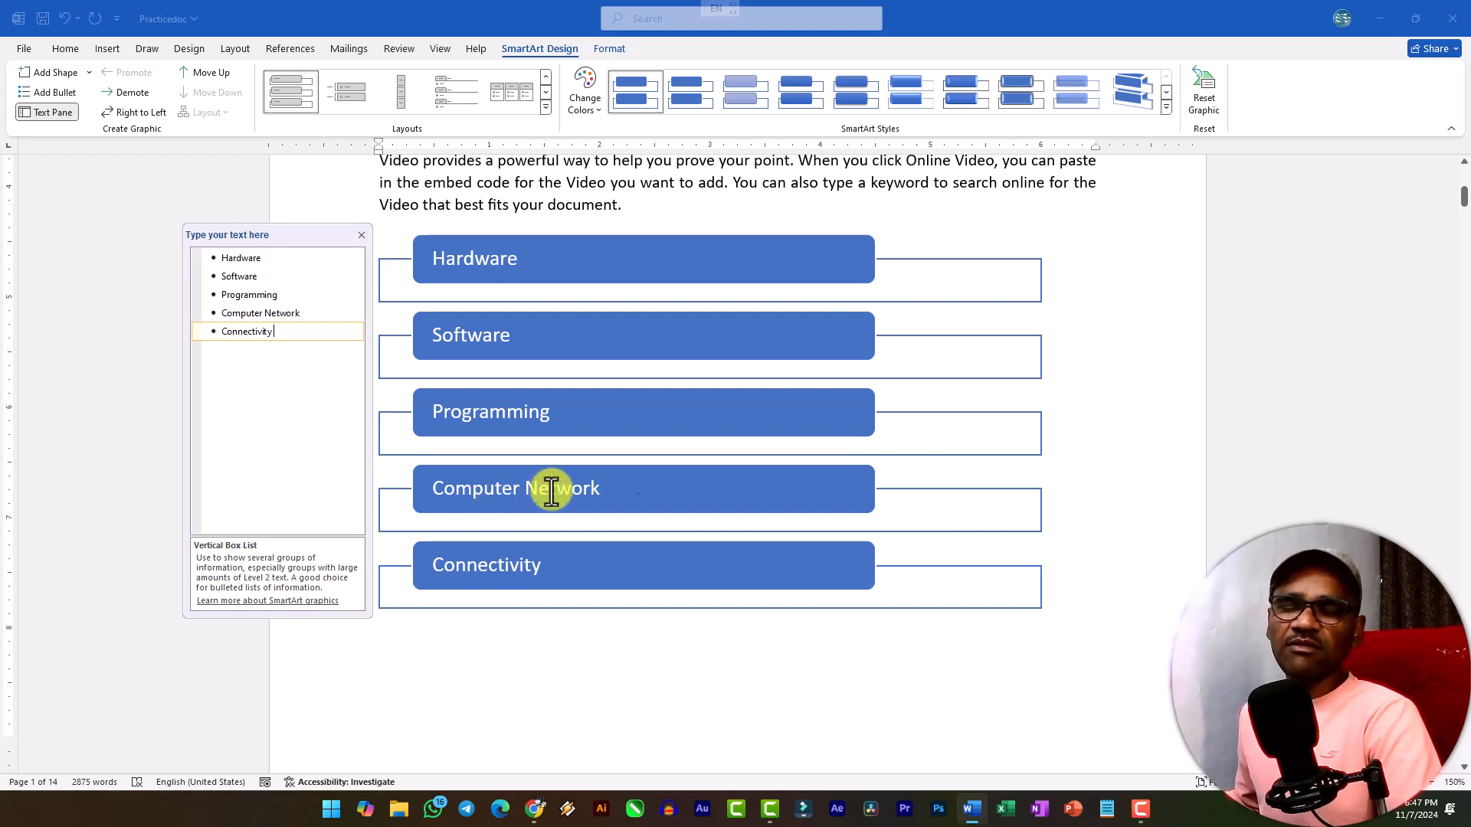
pyautogui.click(1137, 335)
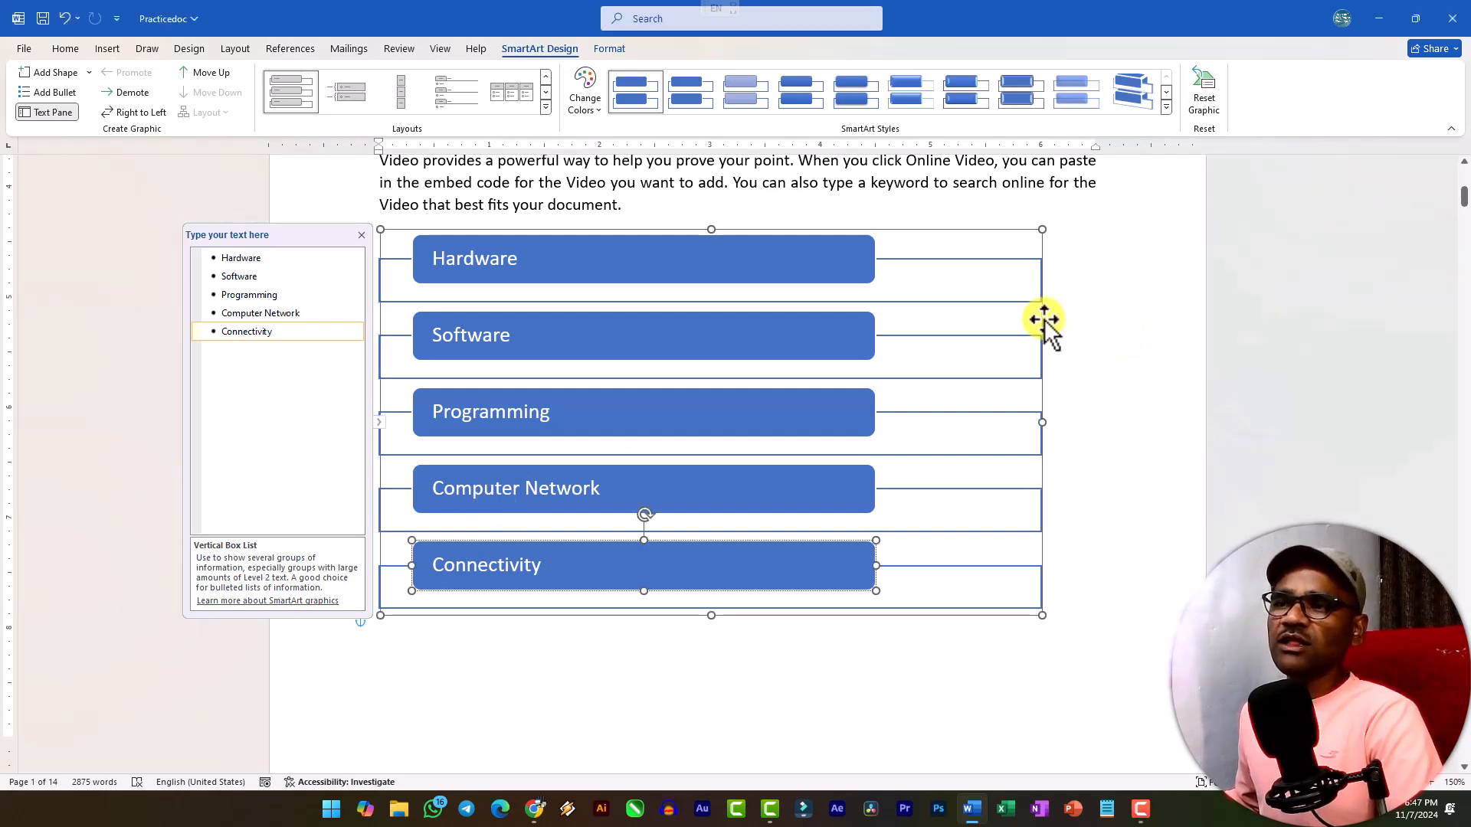
pyautogui.click(1044, 319)
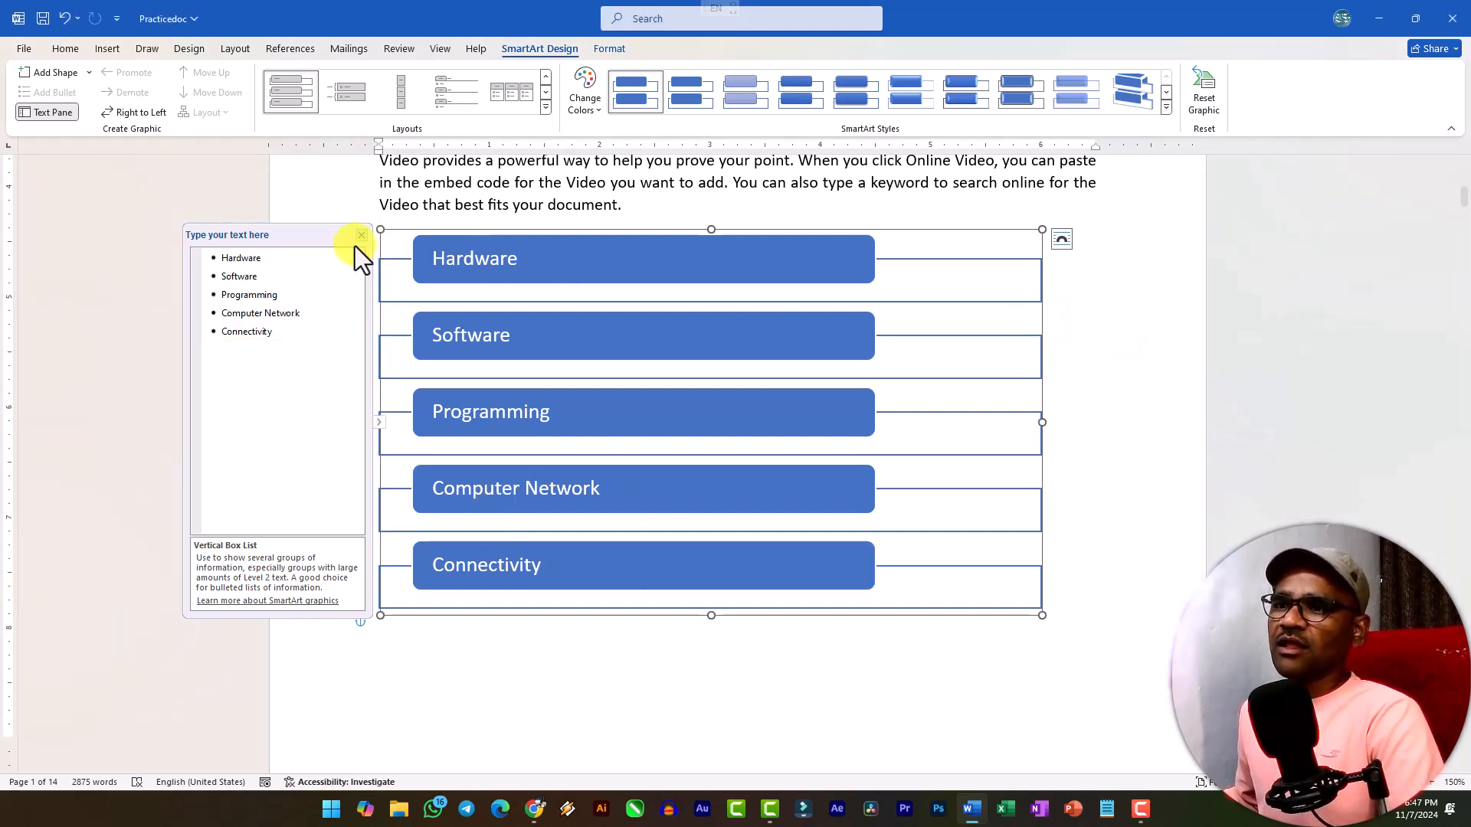
# Add a Topology bullet below Connectivity in the SmartArt text list and delete it again.
pyautogui.click(285, 332)
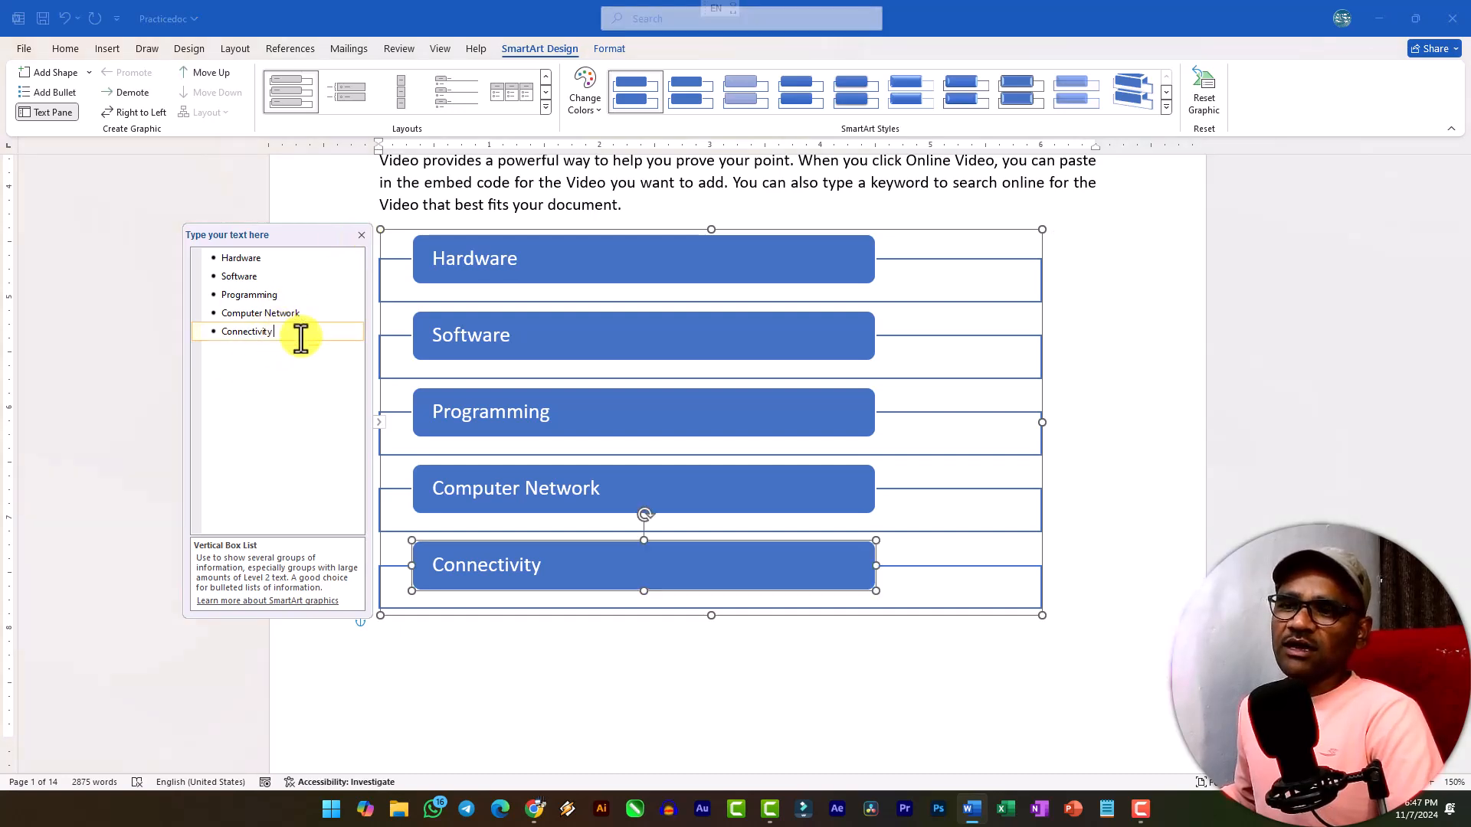
pyautogui.press('Return')
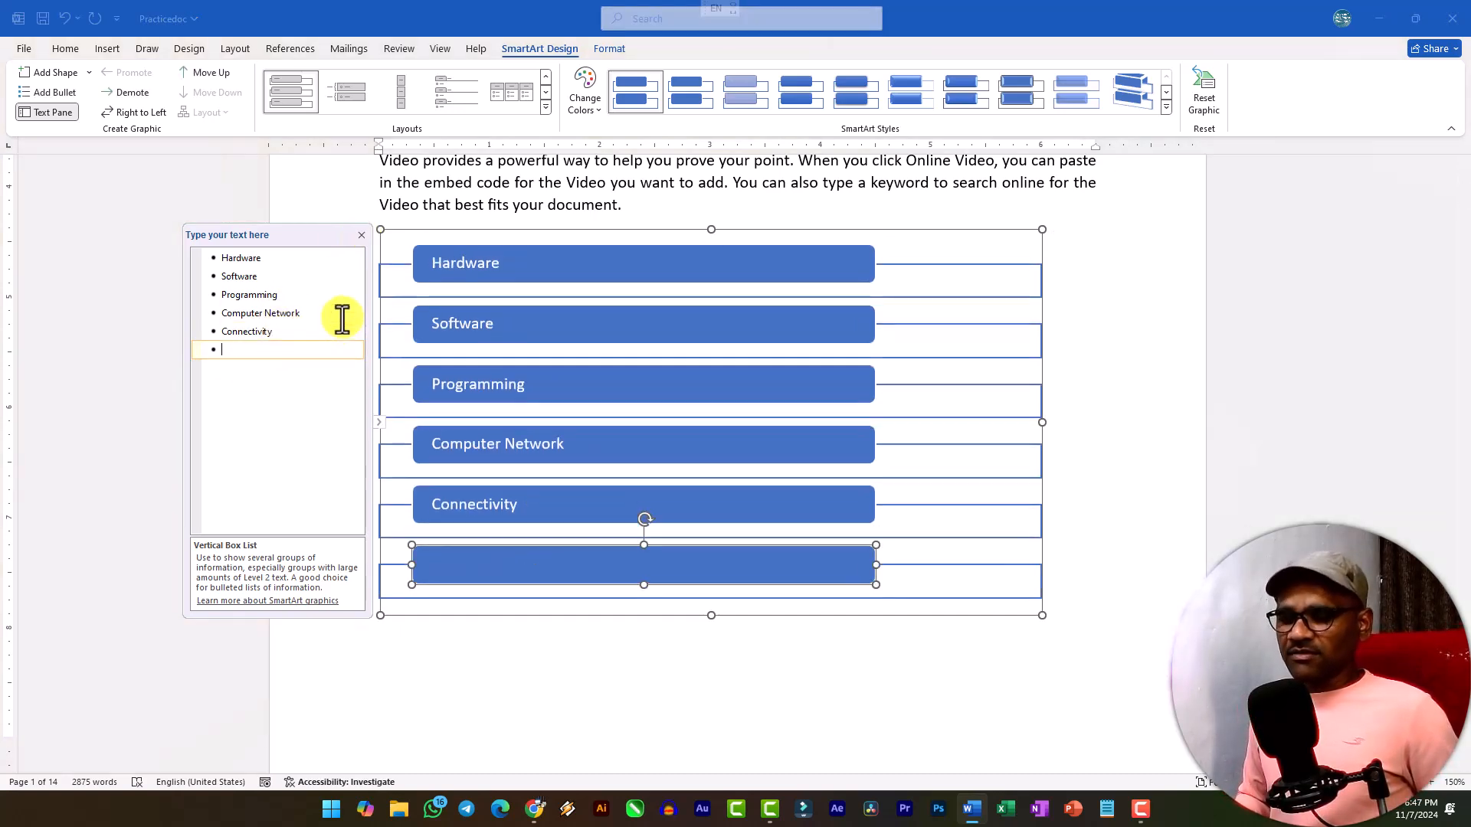
pyautogui.write('Topology')
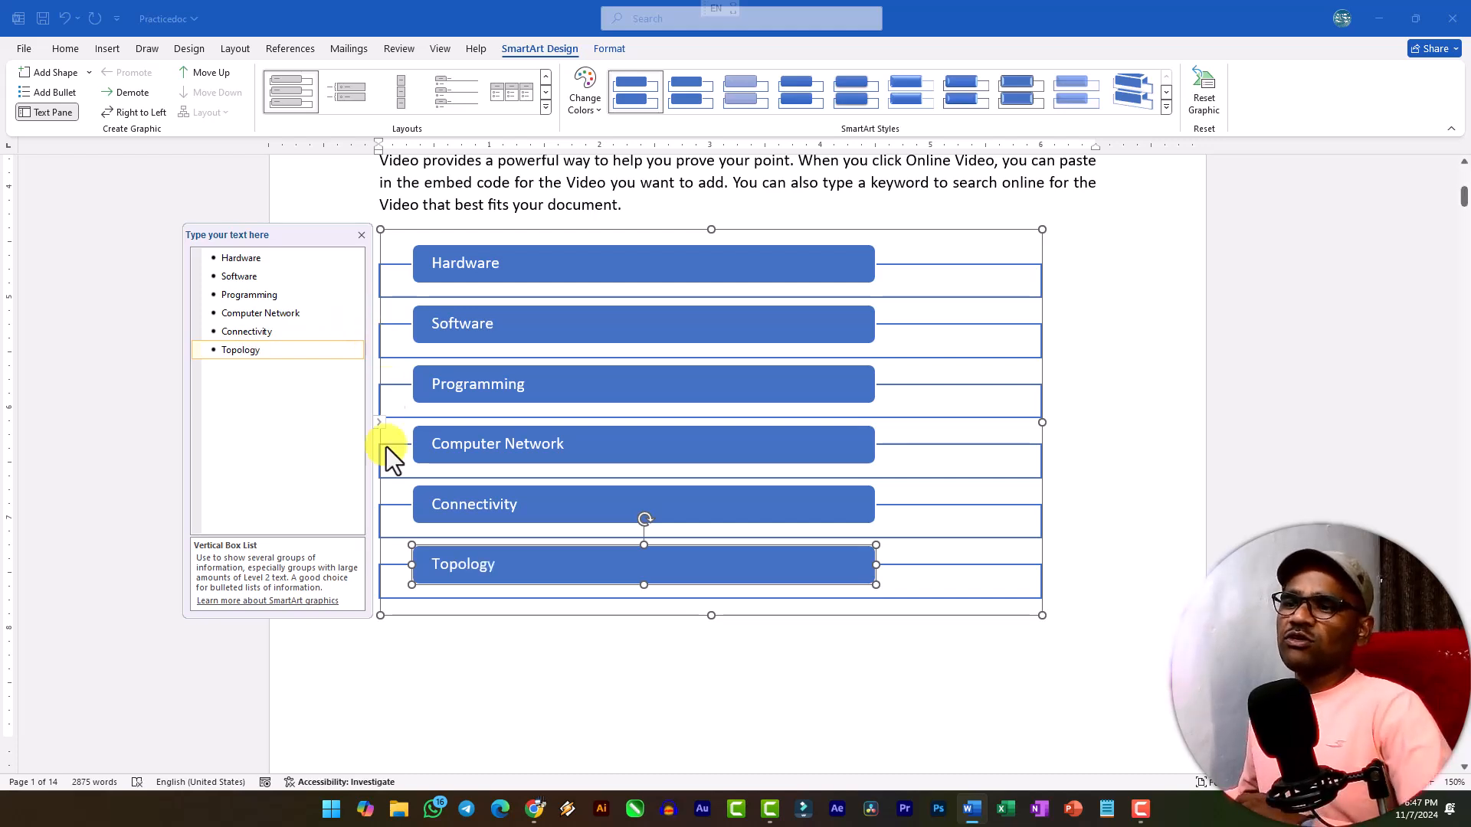
pyautogui.moveTo(262, 357); pyautogui.dragTo(184, 342)
pyautogui.press('BackSpace')
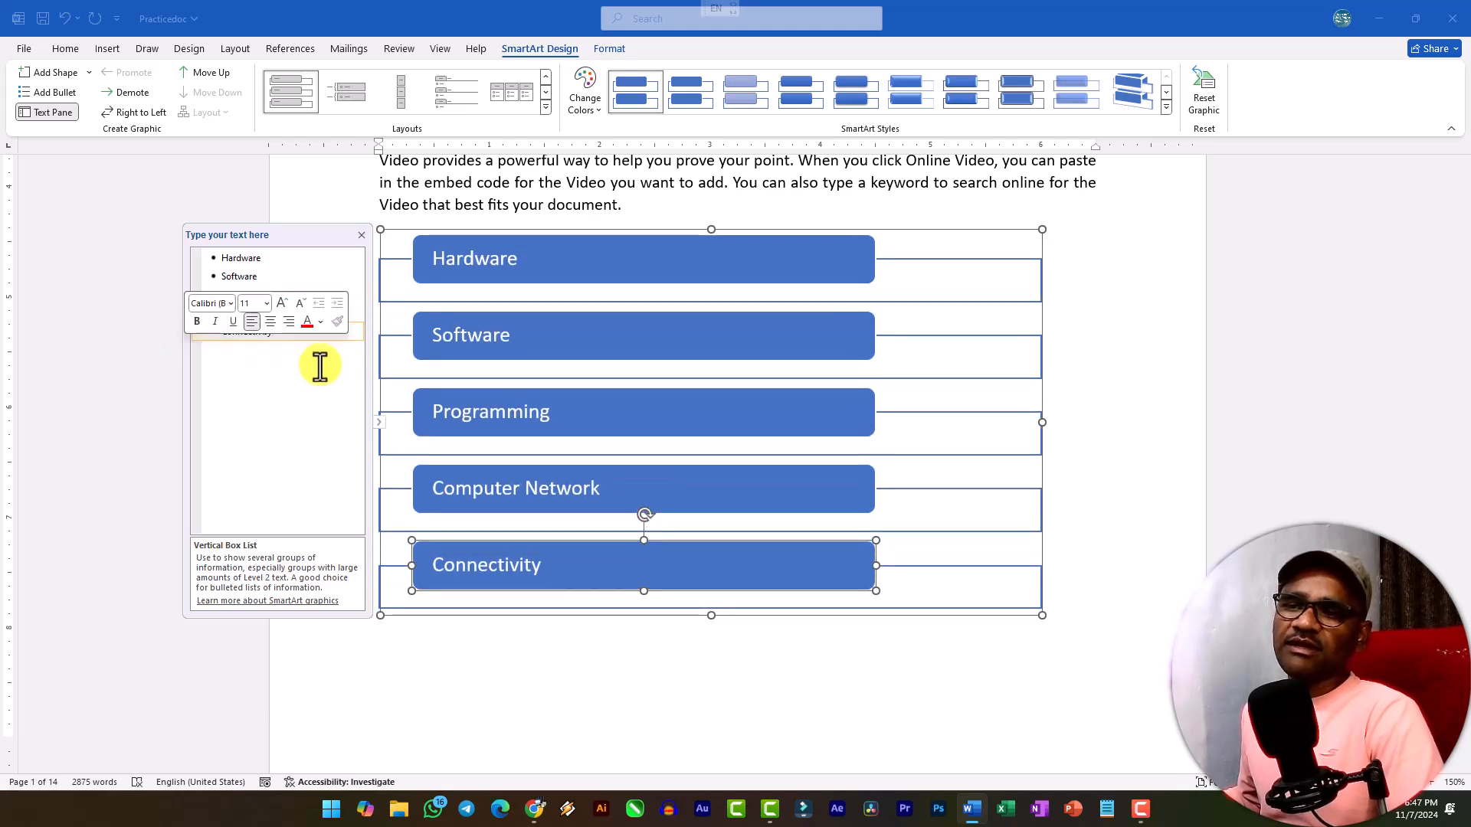
# Add the second-level bullets Keyboard, Mouse and Scanner under Hardware in the SmartArt.
pyautogui.click(291, 263)
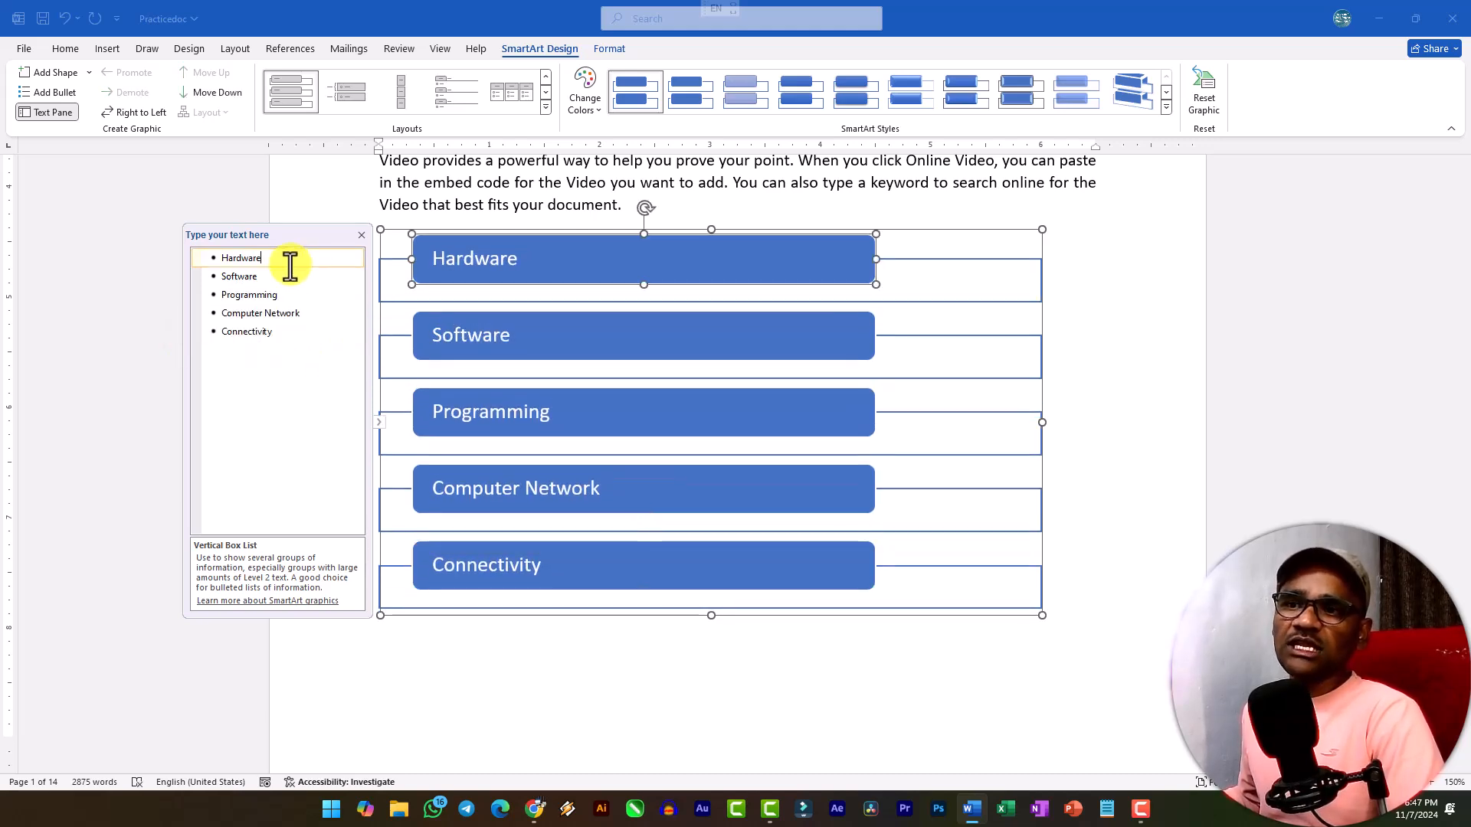
pyautogui.press('Return')
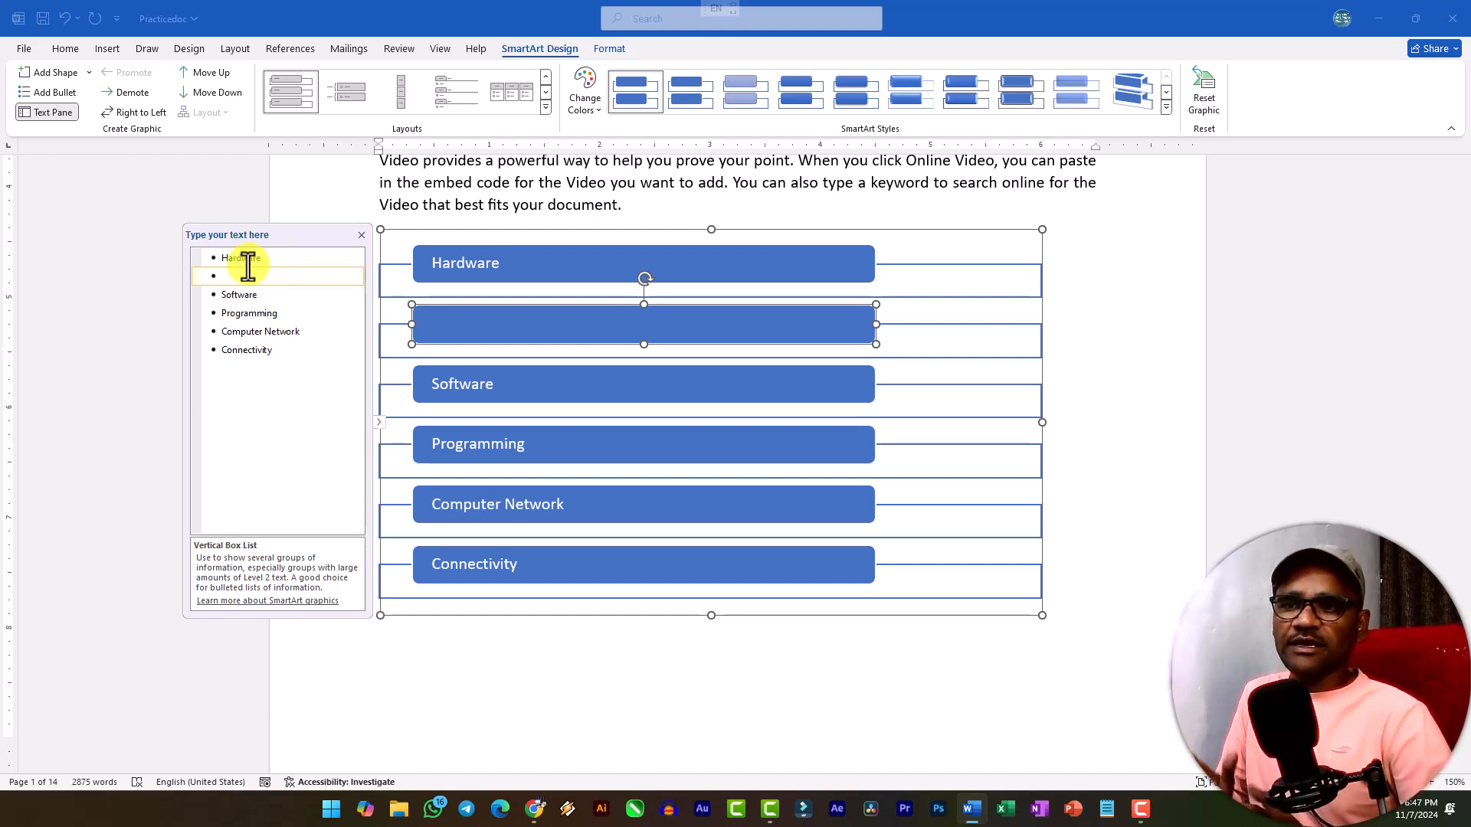
pyautogui.press('Tab')
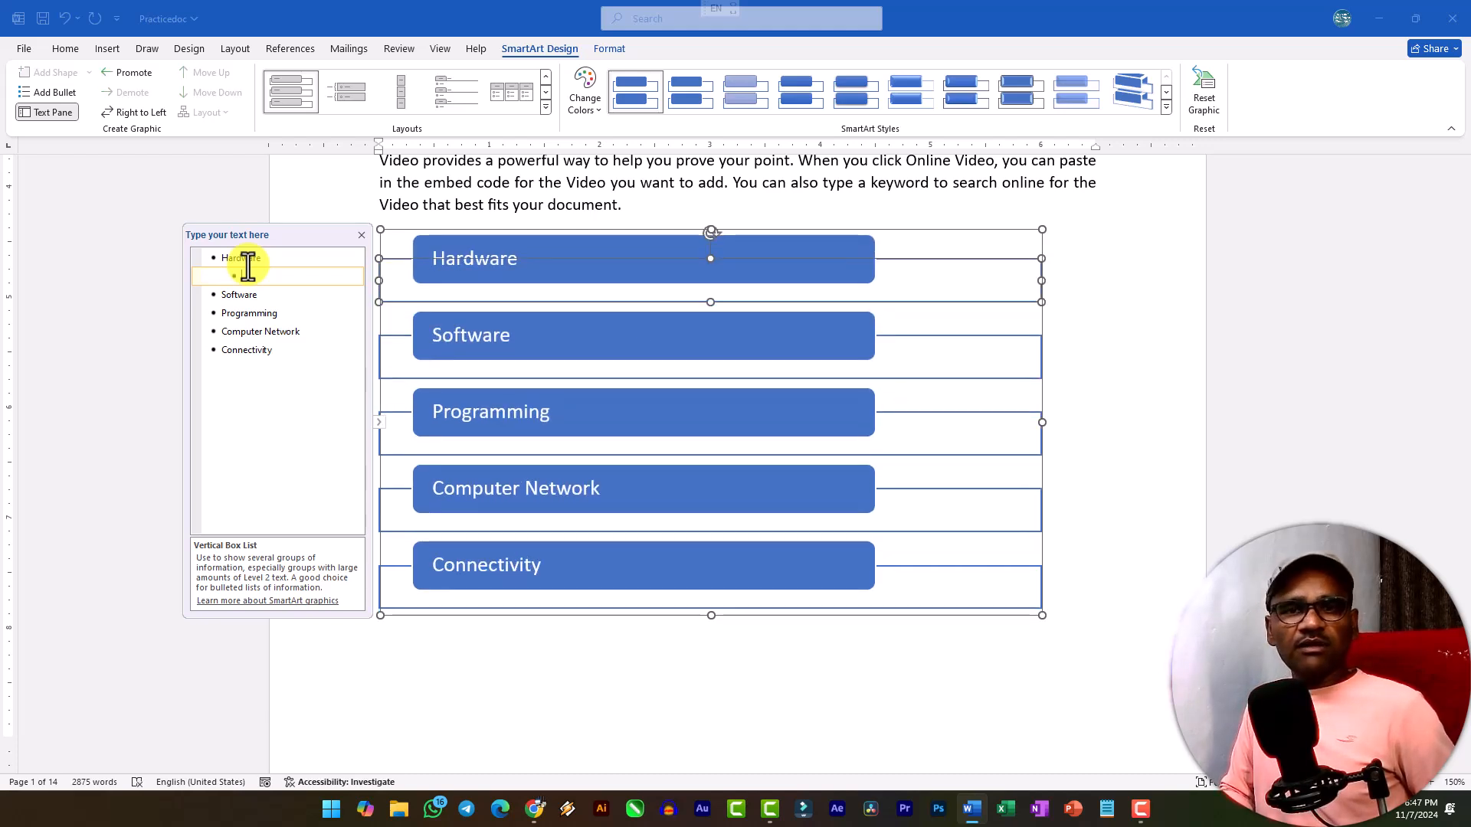
pyautogui.write('Keyboard')
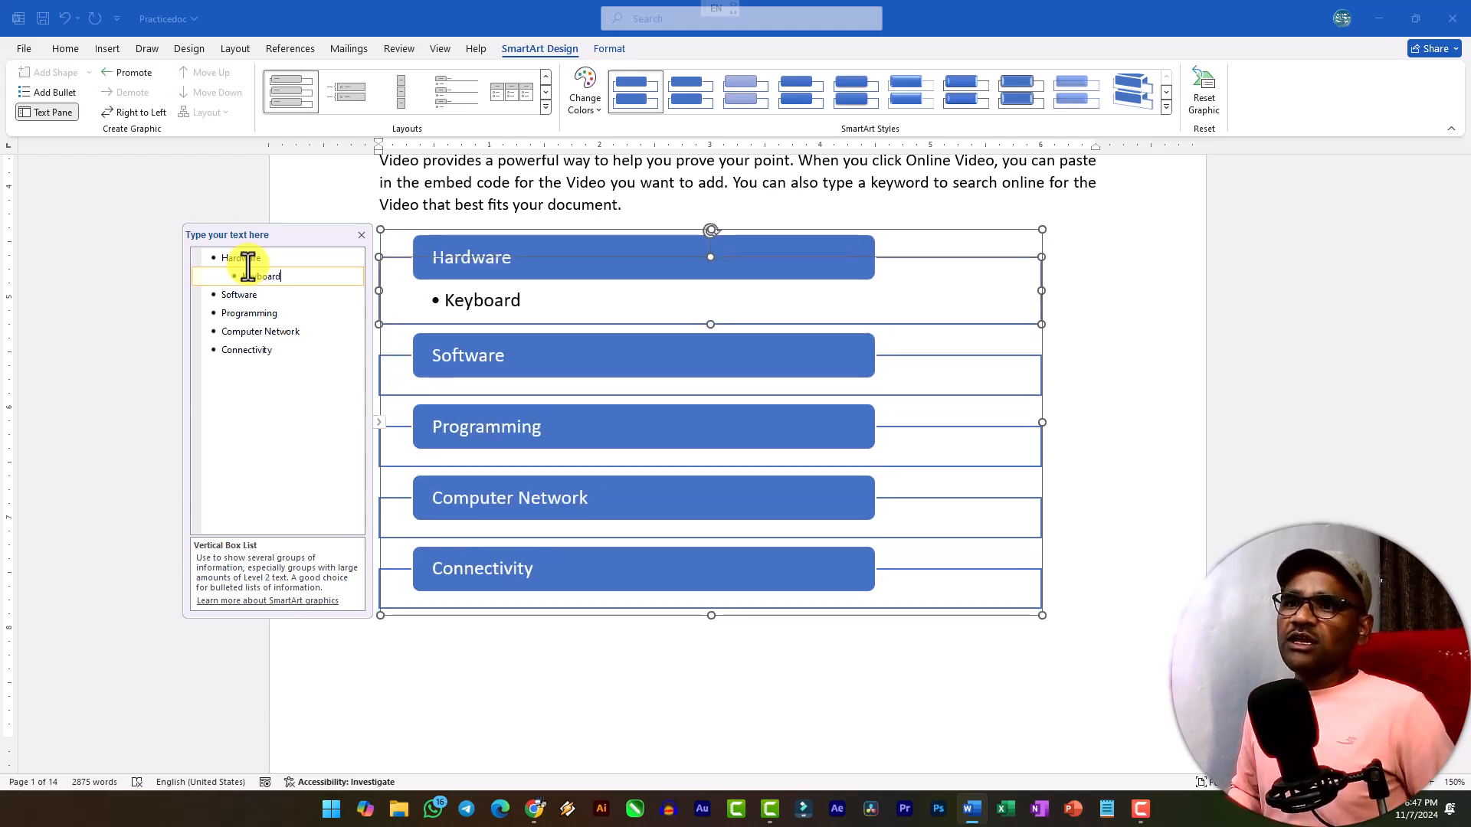
pyautogui.press('Return')
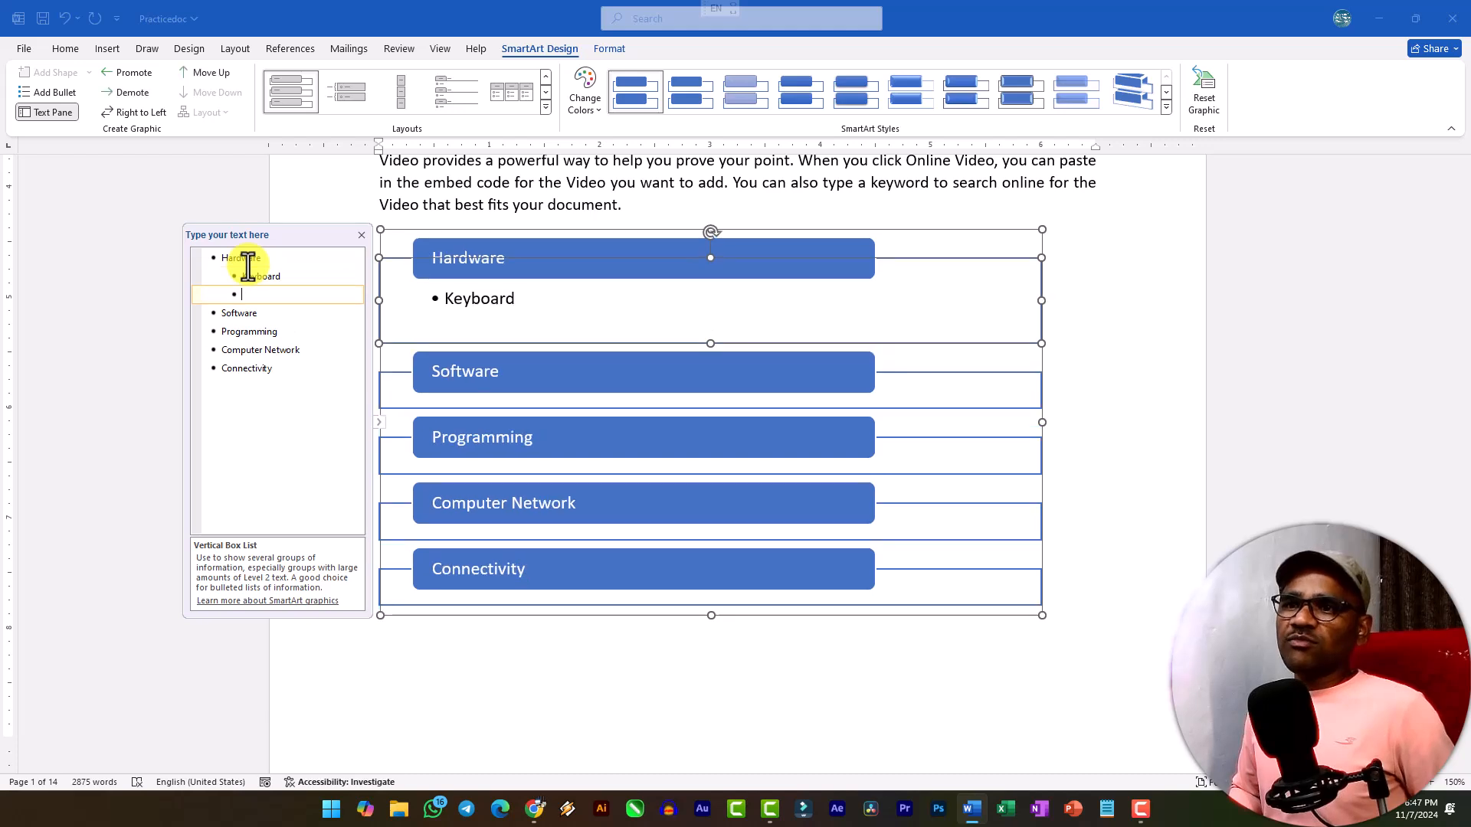
pyautogui.press('Return')
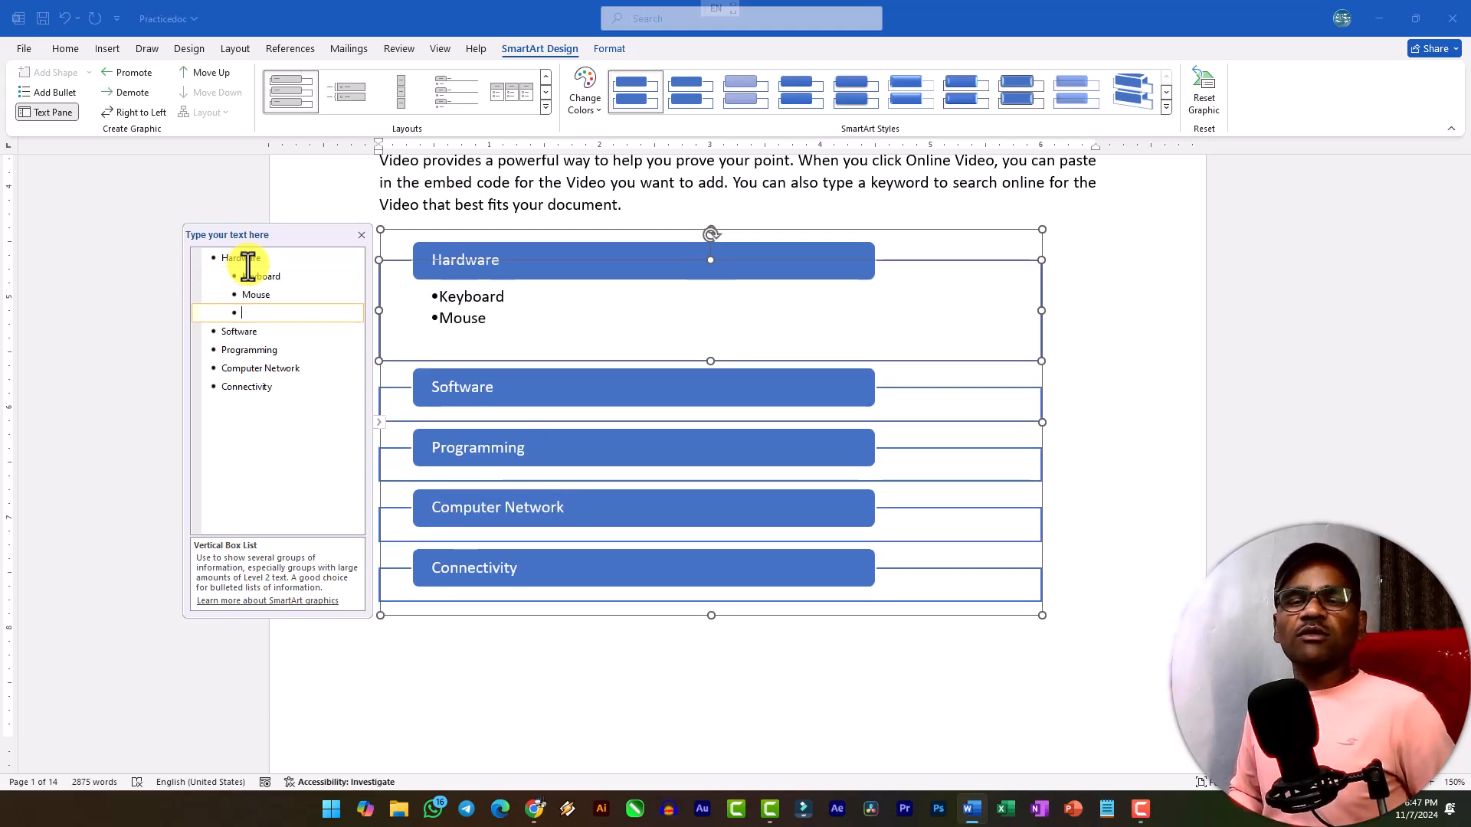
pyautogui.write('Scanner')
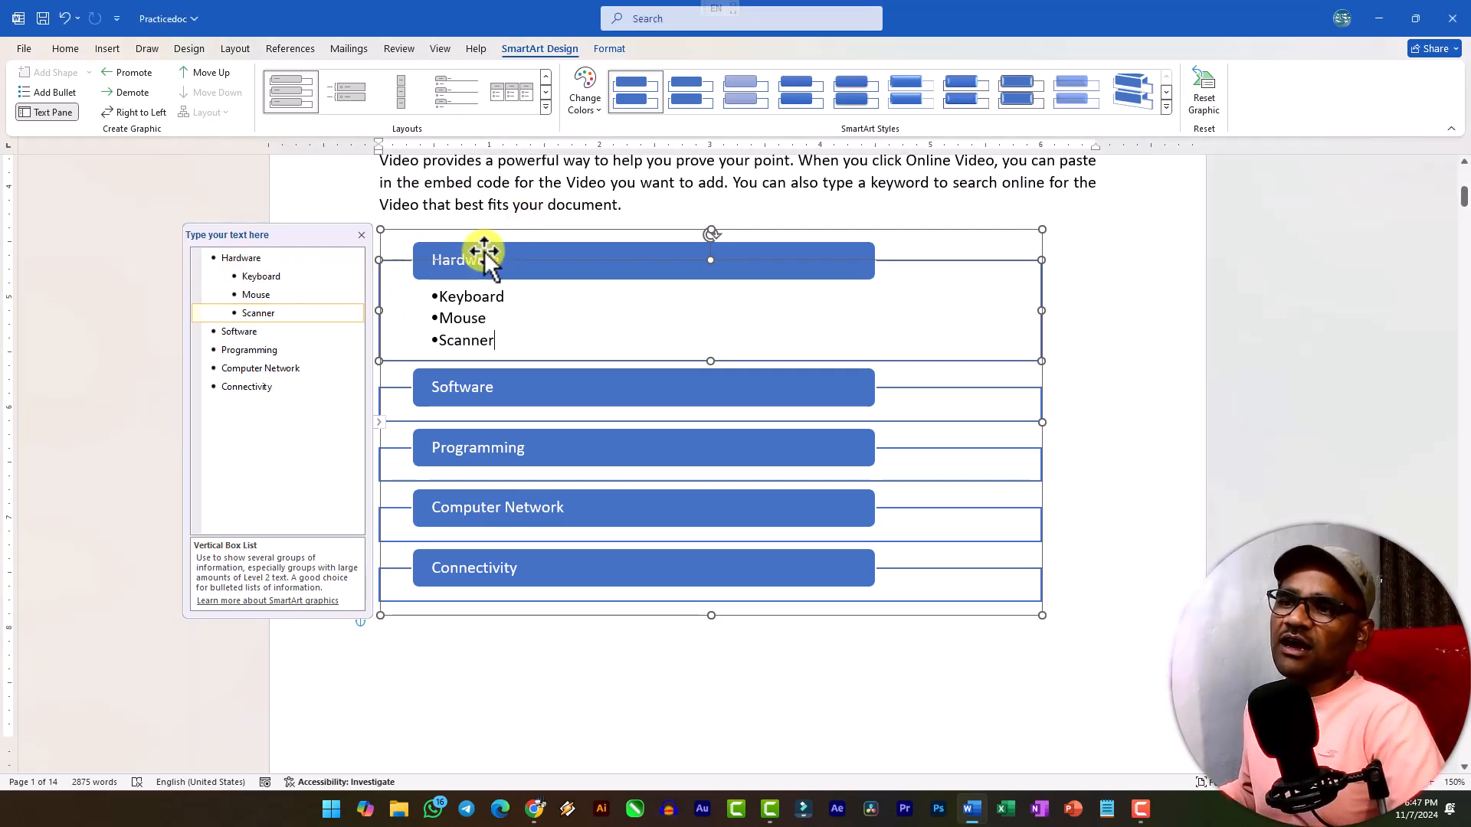
pyautogui.click(1144, 375)
pyautogui.click(526, 256)
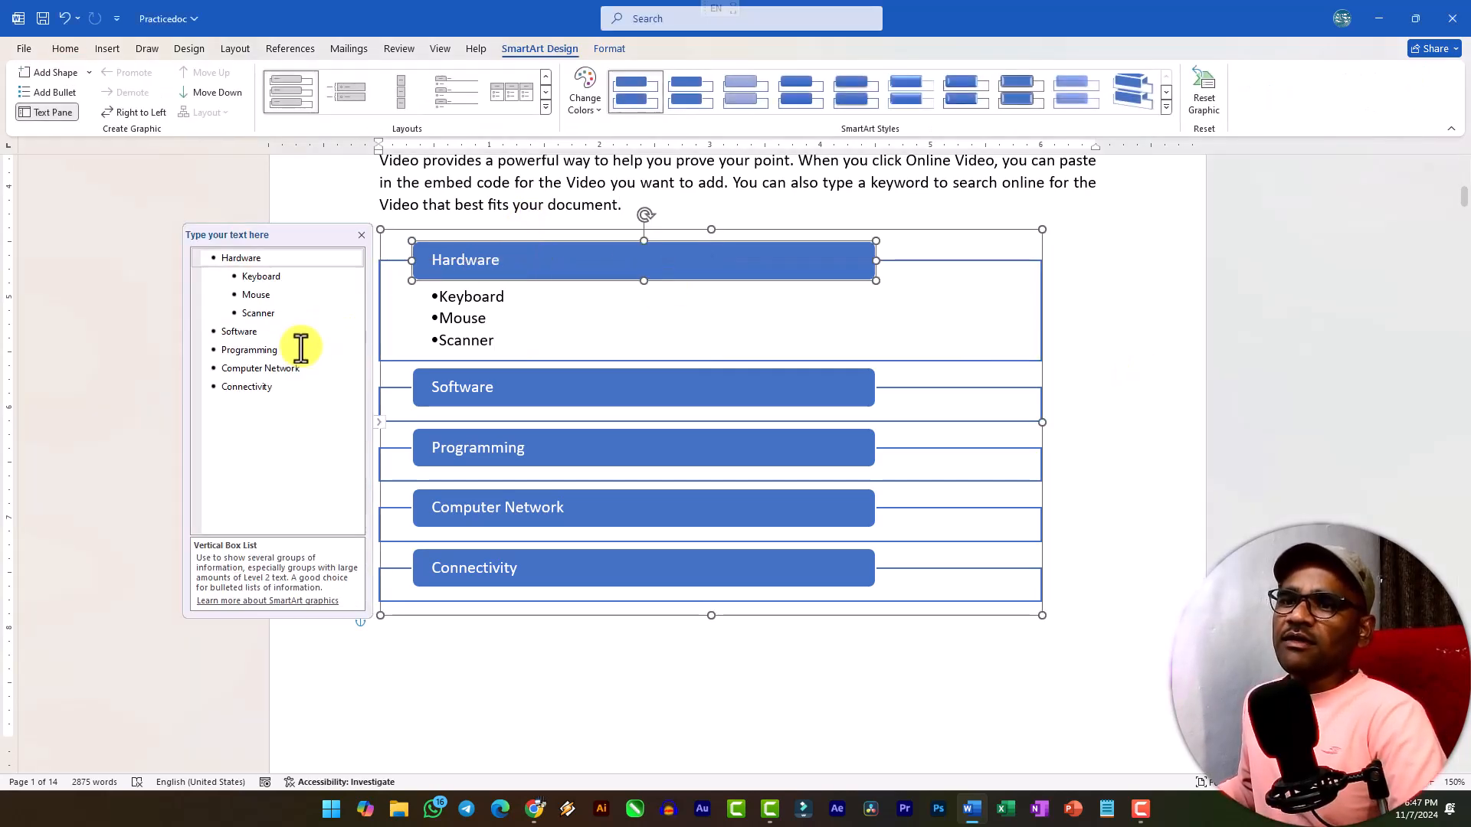
# Add the second-level bullet Application S/w under Software in the SmartArt.
pyautogui.click(278, 335)
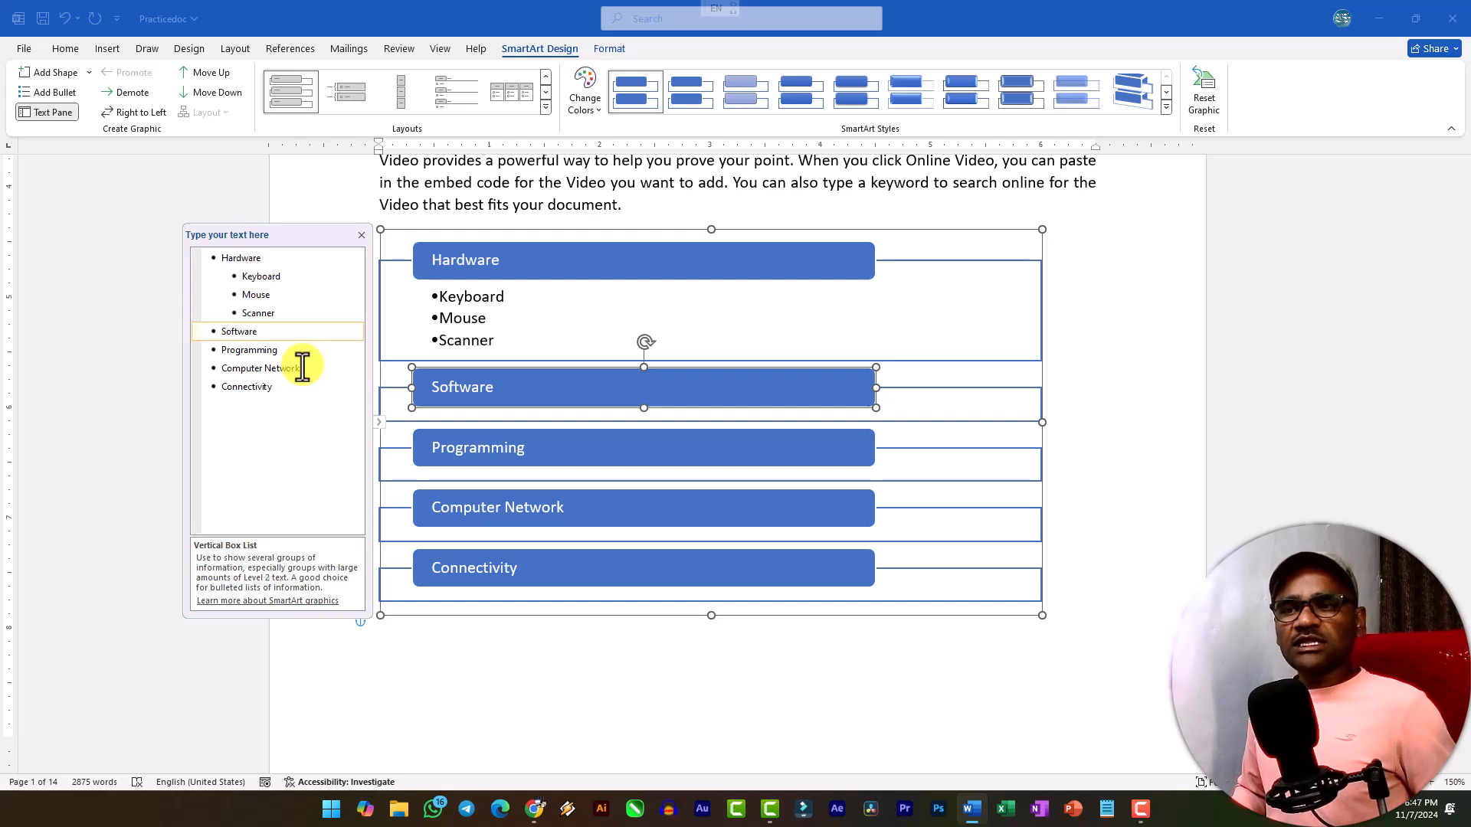
pyautogui.press('Return')
pyautogui.press('Tab')
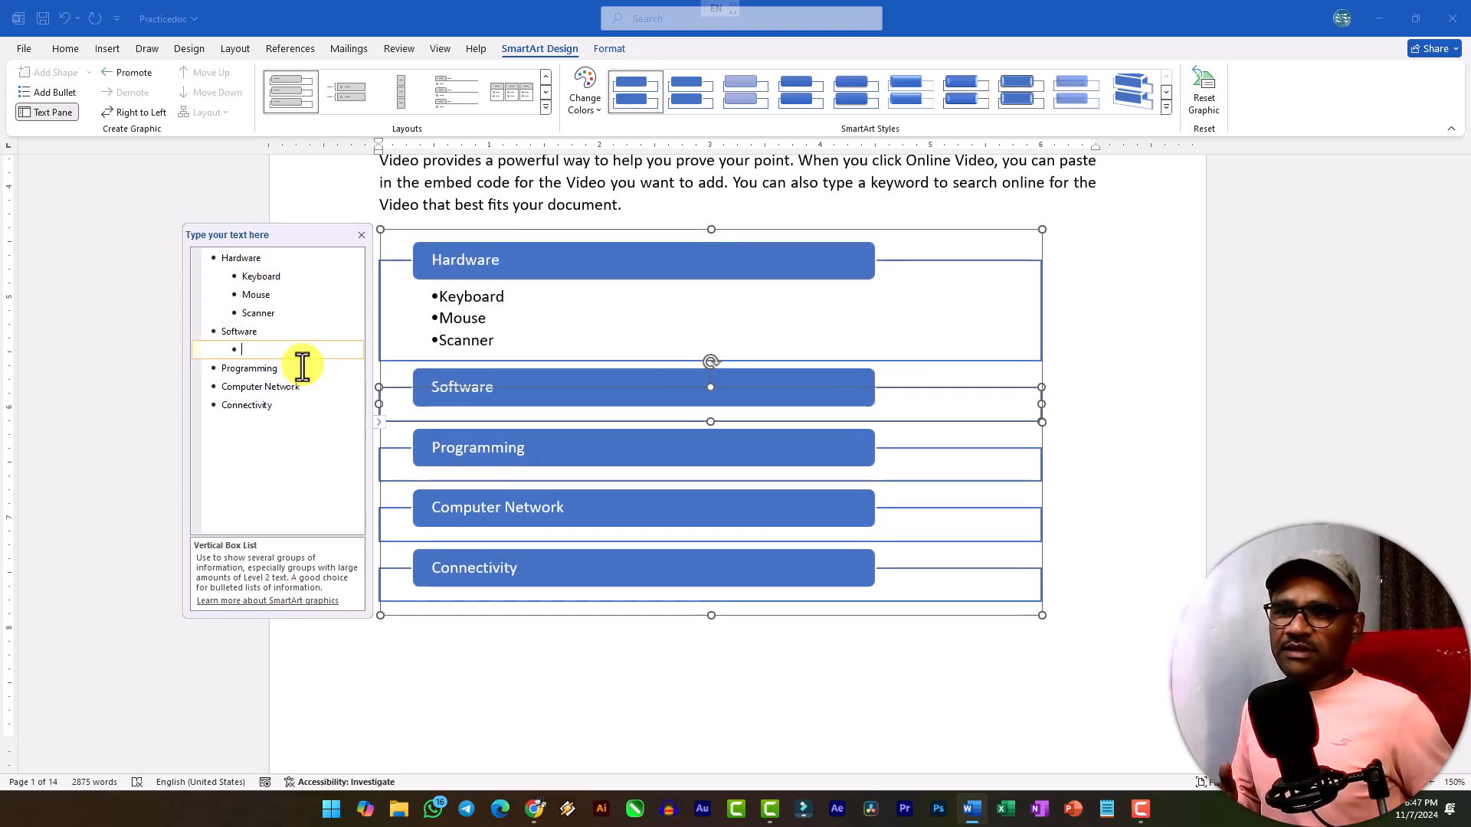
pyautogui.write('Application')
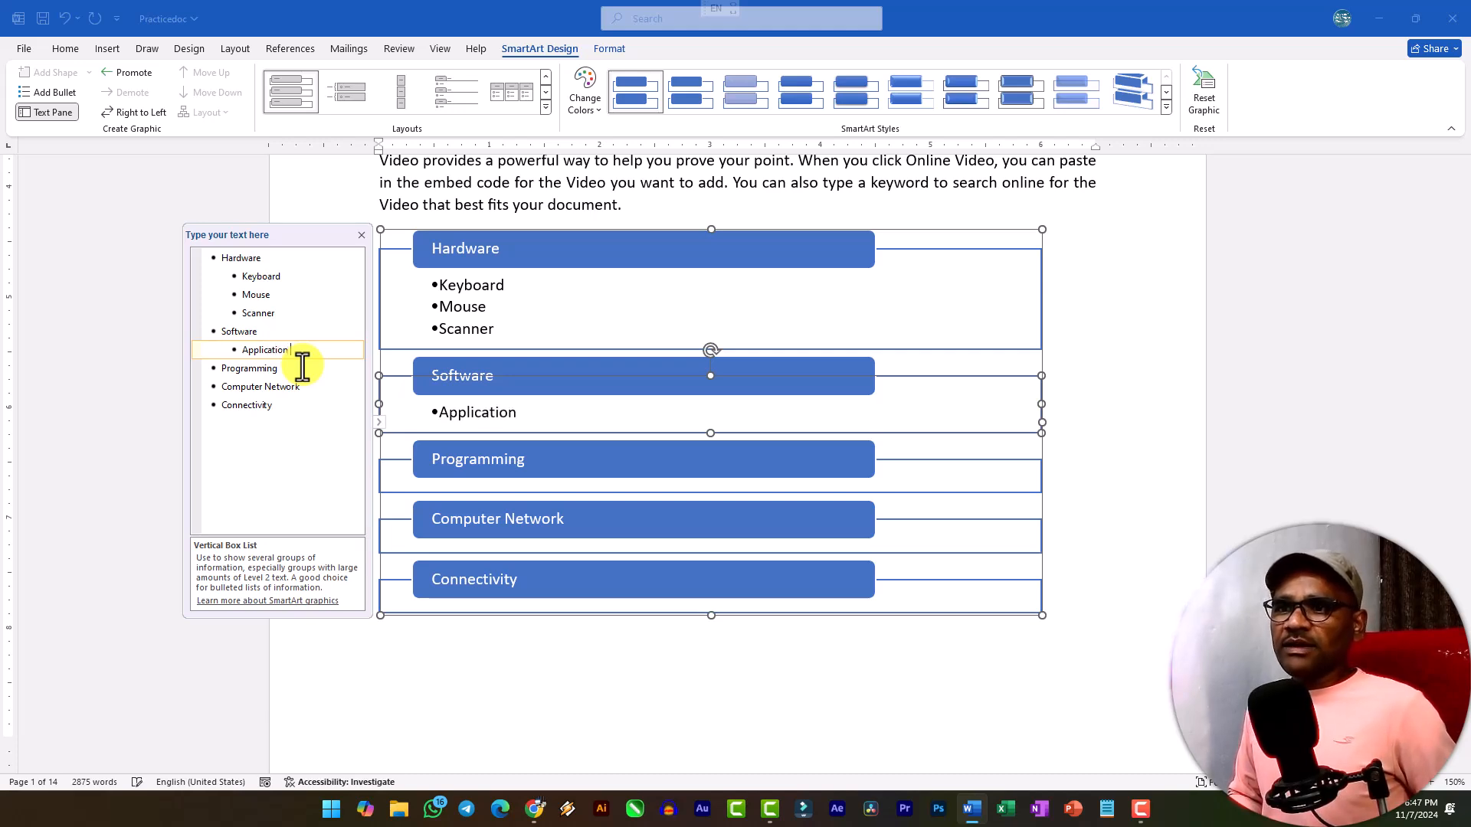
pyautogui.write(' S/w')
pyautogui.press('Return')
pyautogui.write('S')
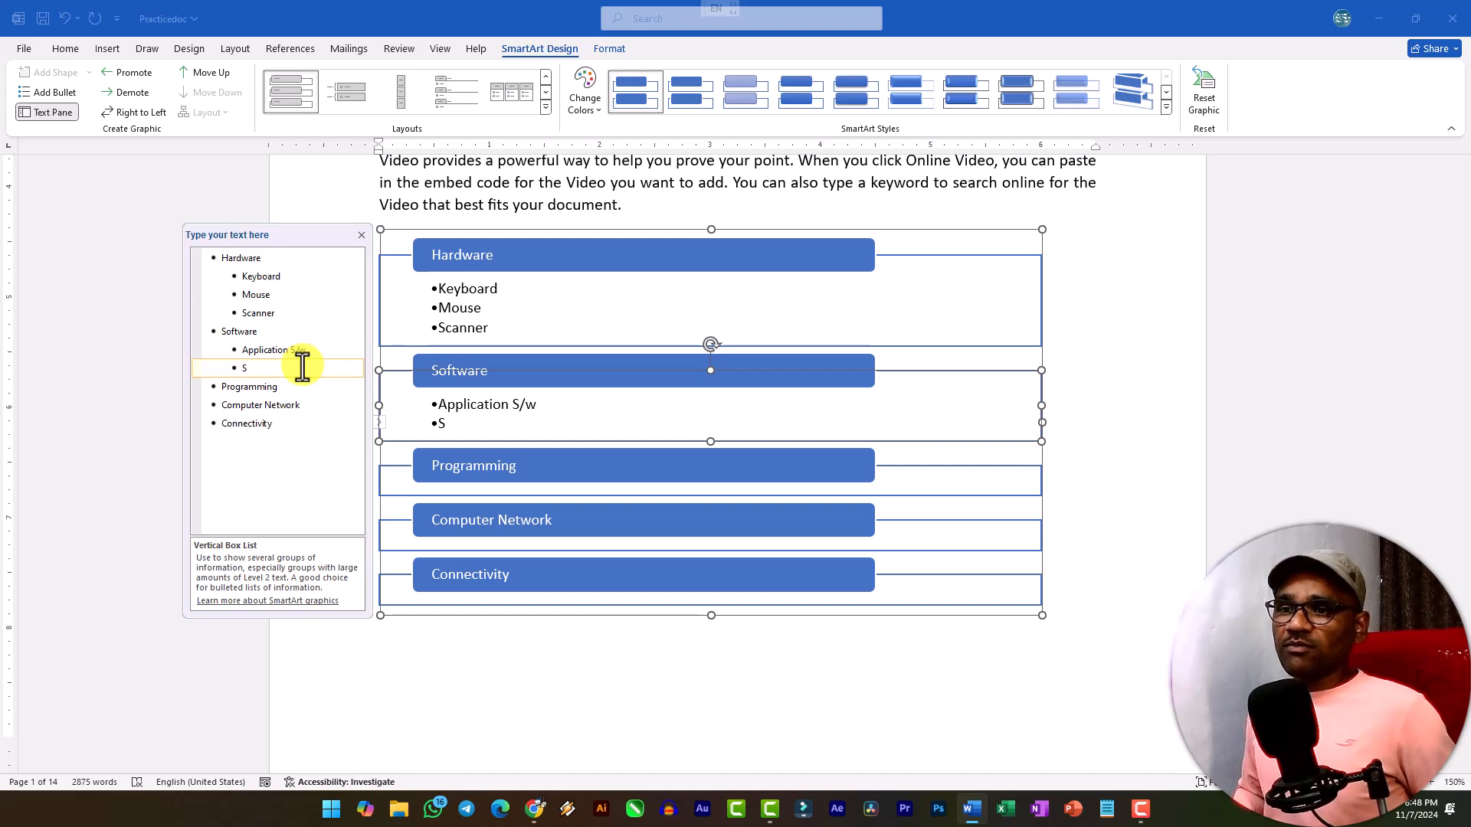
pyautogui.press('BackSpace')
pyautogui.press('Up')
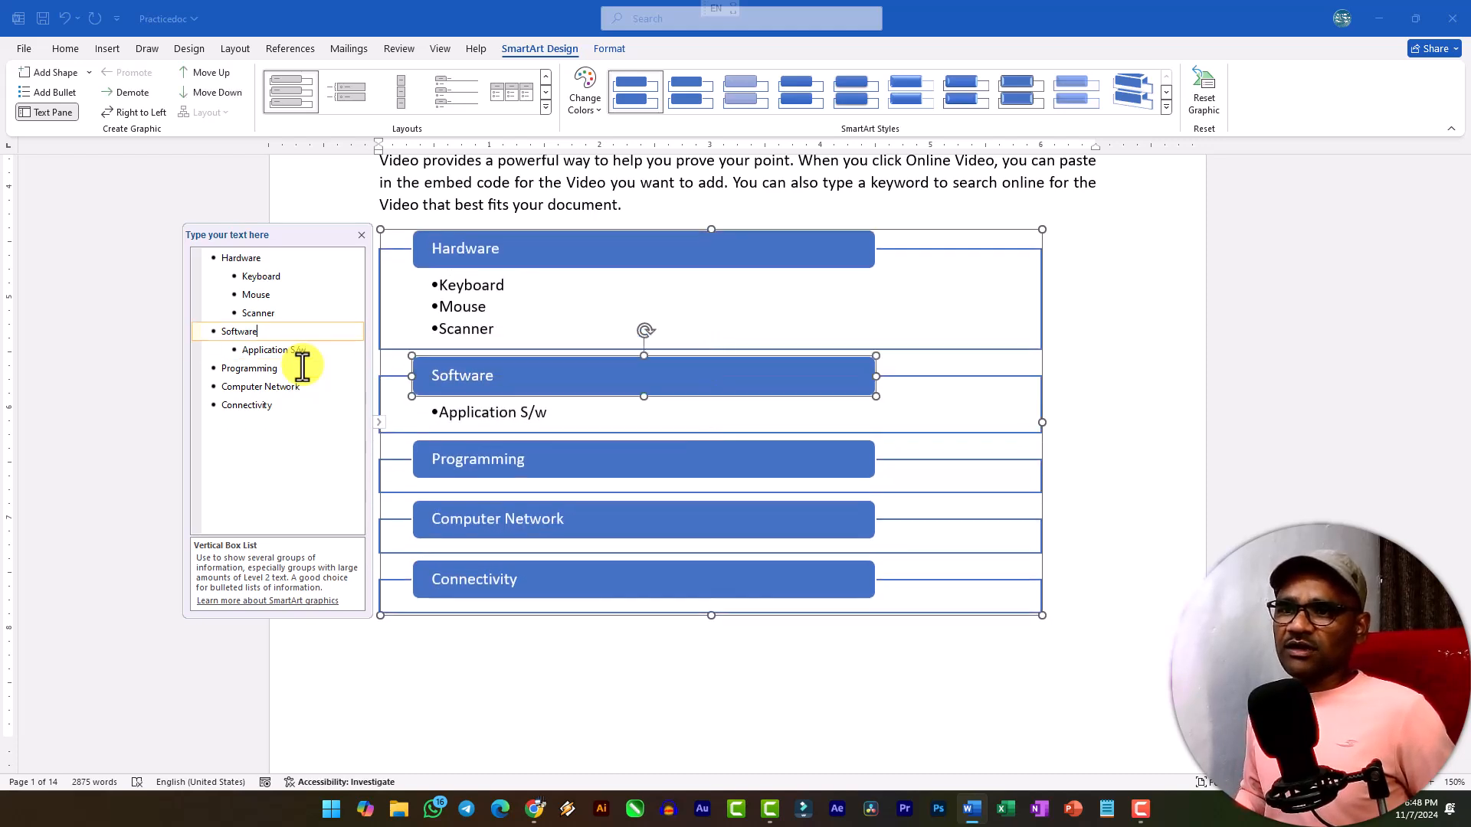
# Insert the second-level bullet System S/w directly under Software, above Application S/w.
pyautogui.press('Return')
pyautogui.press('Tab')
pyautogui.write('System S/w')
# Add the second-level bullets C Language, C++ and Java under Programming in the SmartArt.
pyautogui.press('Down')
pyautogui.press('Down')
pyautogui.press('Return')
pyautogui.press('Tab')
pyautogui.write('C')
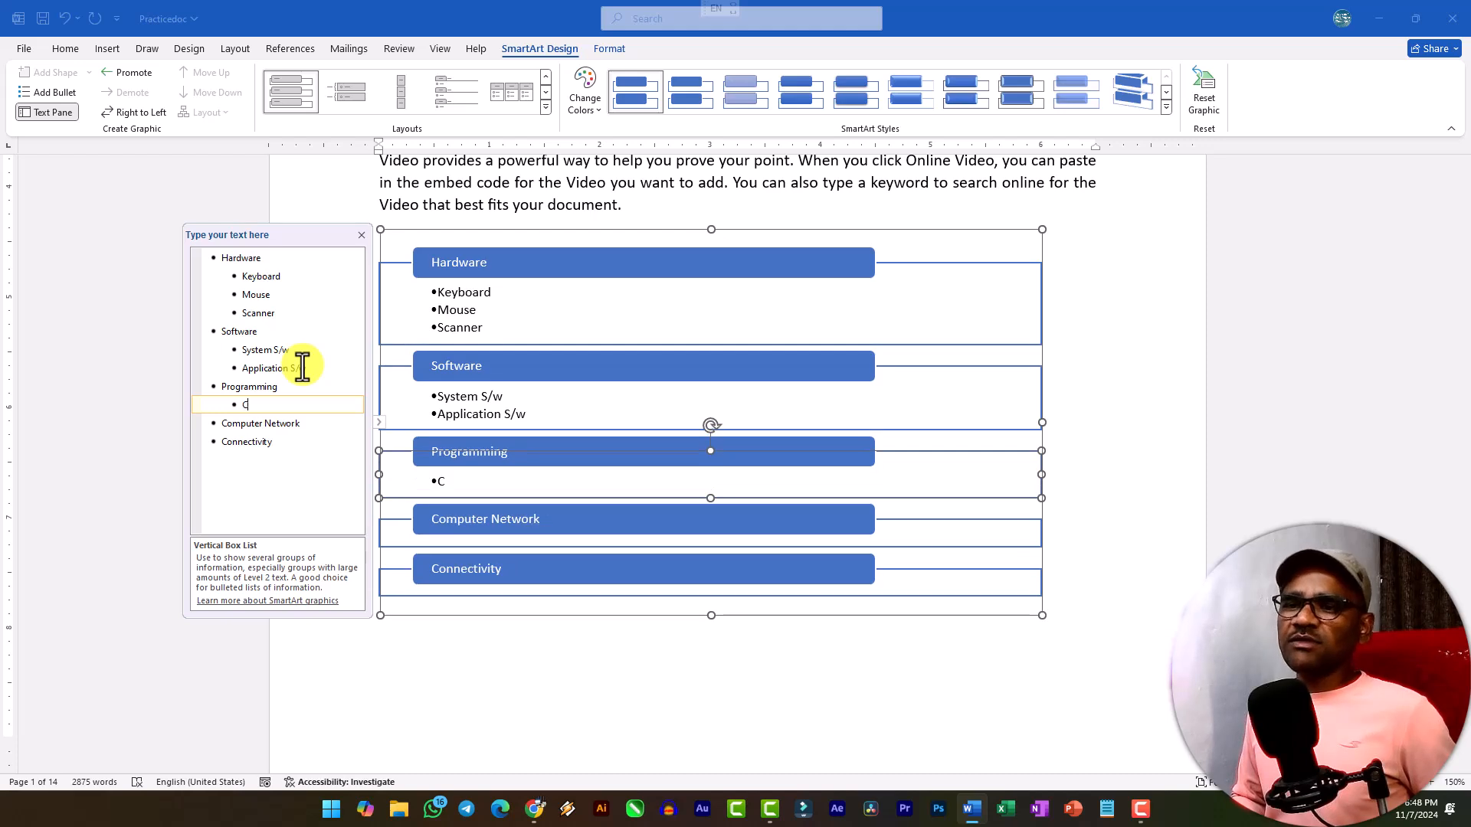
pyautogui.press('Return')
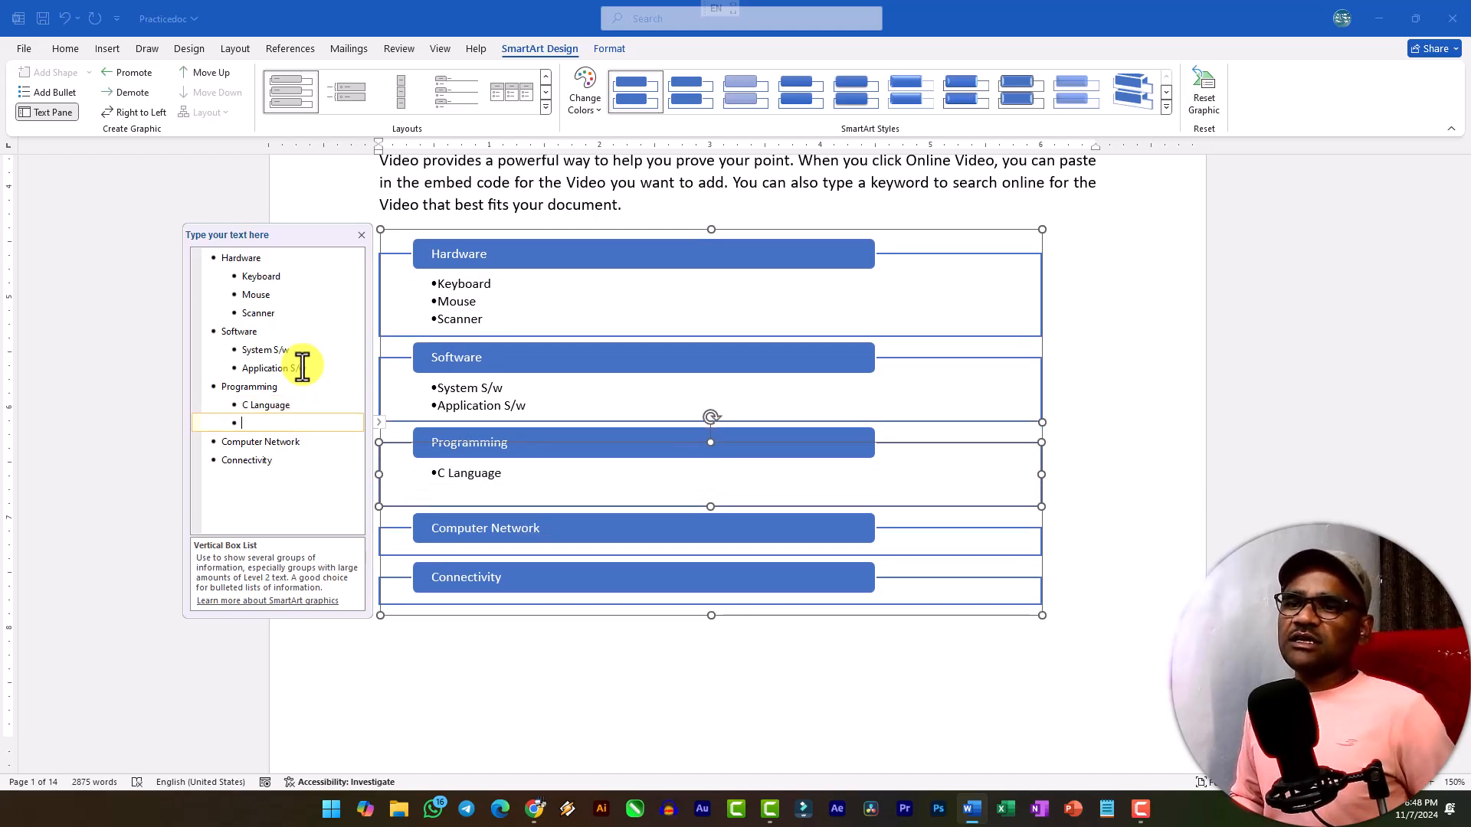
pyautogui.write('C++')
pyautogui.press('Return')
pyautogui.write('Java')
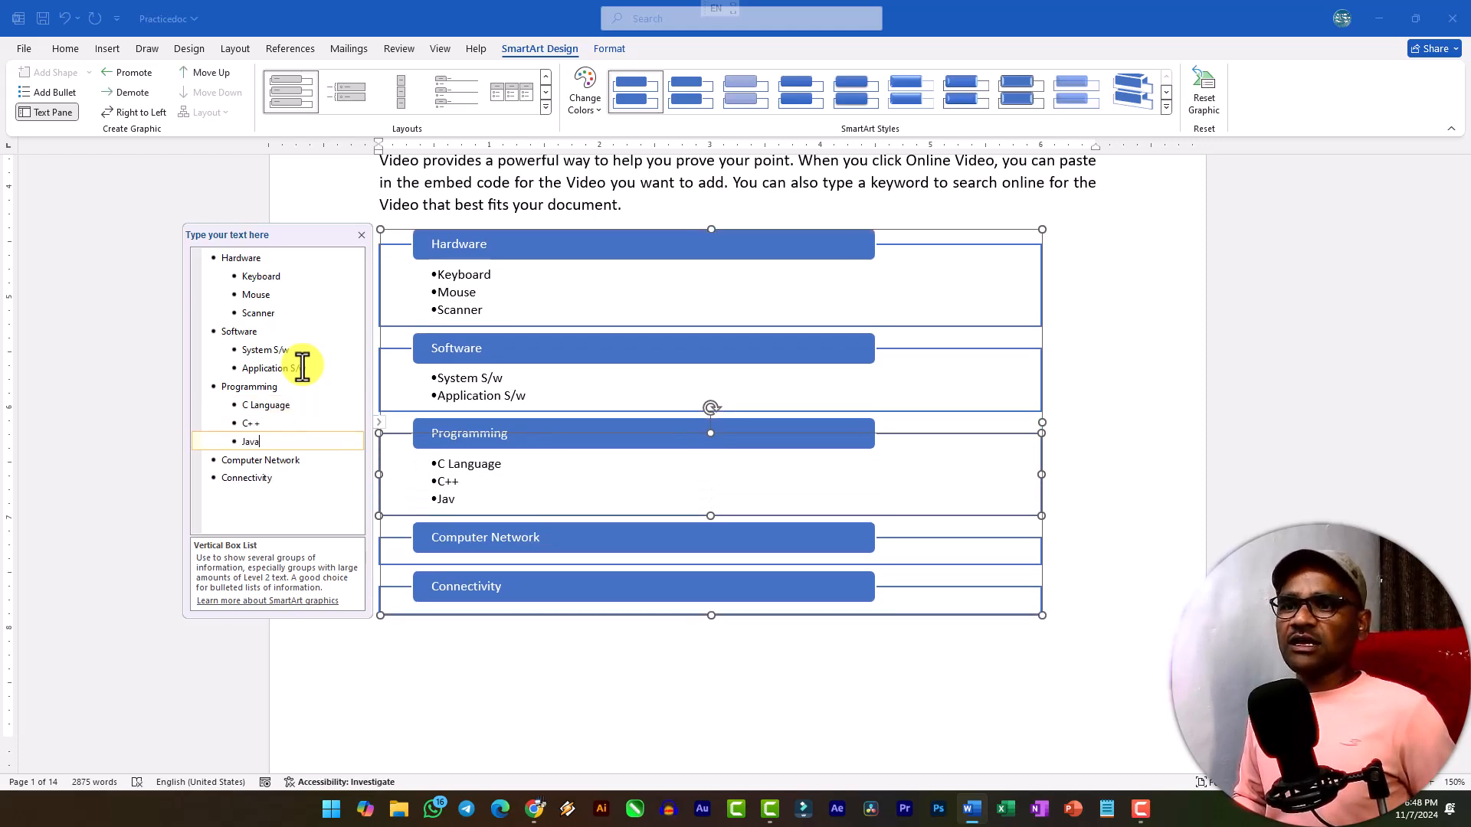
# Add the second-level bullets LAN, MAN and WAN under Computer Network in the SmartArt.
pyautogui.press('Down')
pyautogui.press('End')
pyautogui.press('Return')
pyautogui.press('Tab')
pyautogui.write('LAN')
pyautogui.press('Return')
pyautogui.write('MAN')
pyautogui.press('Return')
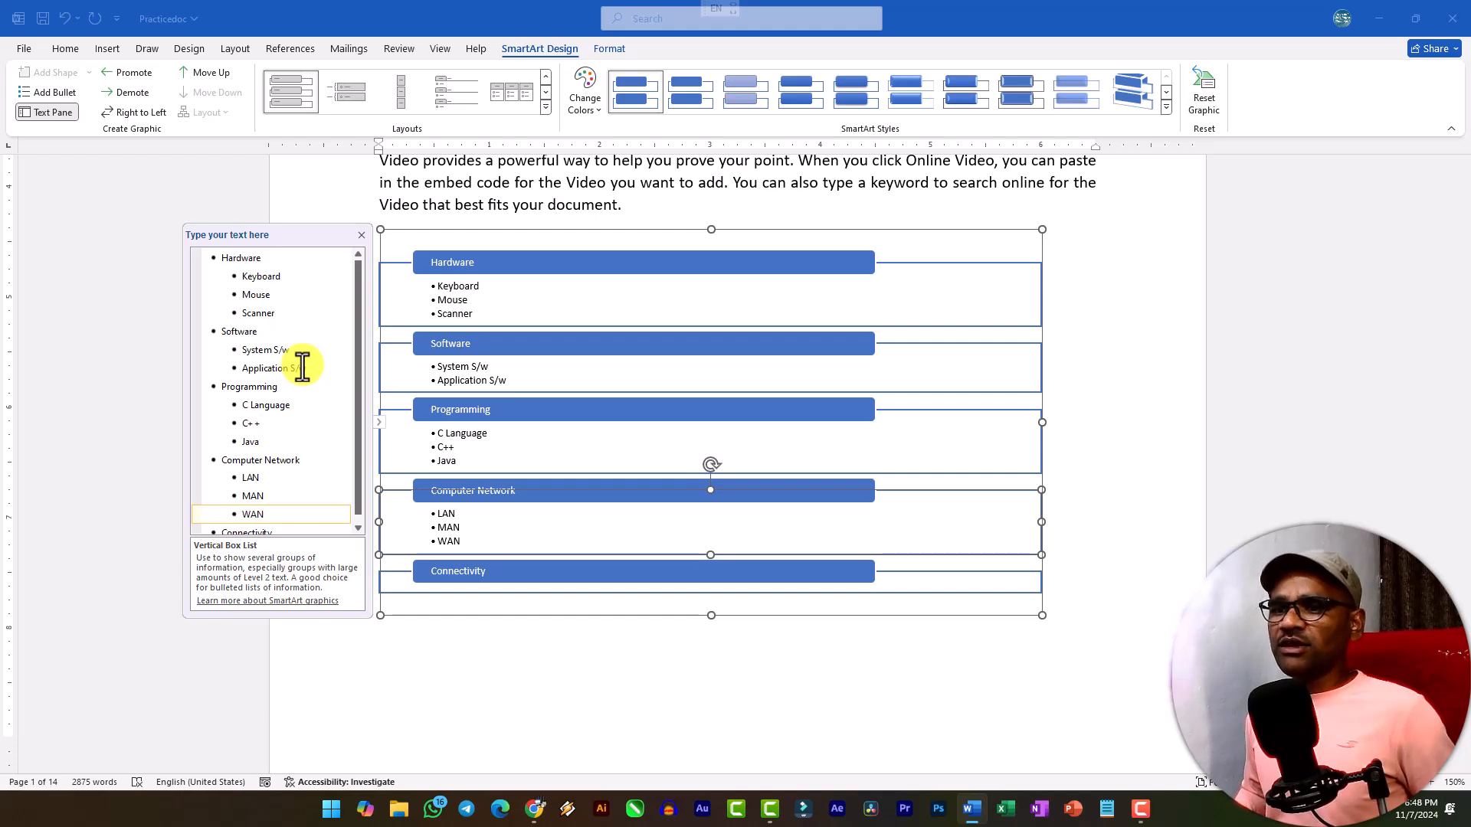
pyautogui.press('Down')
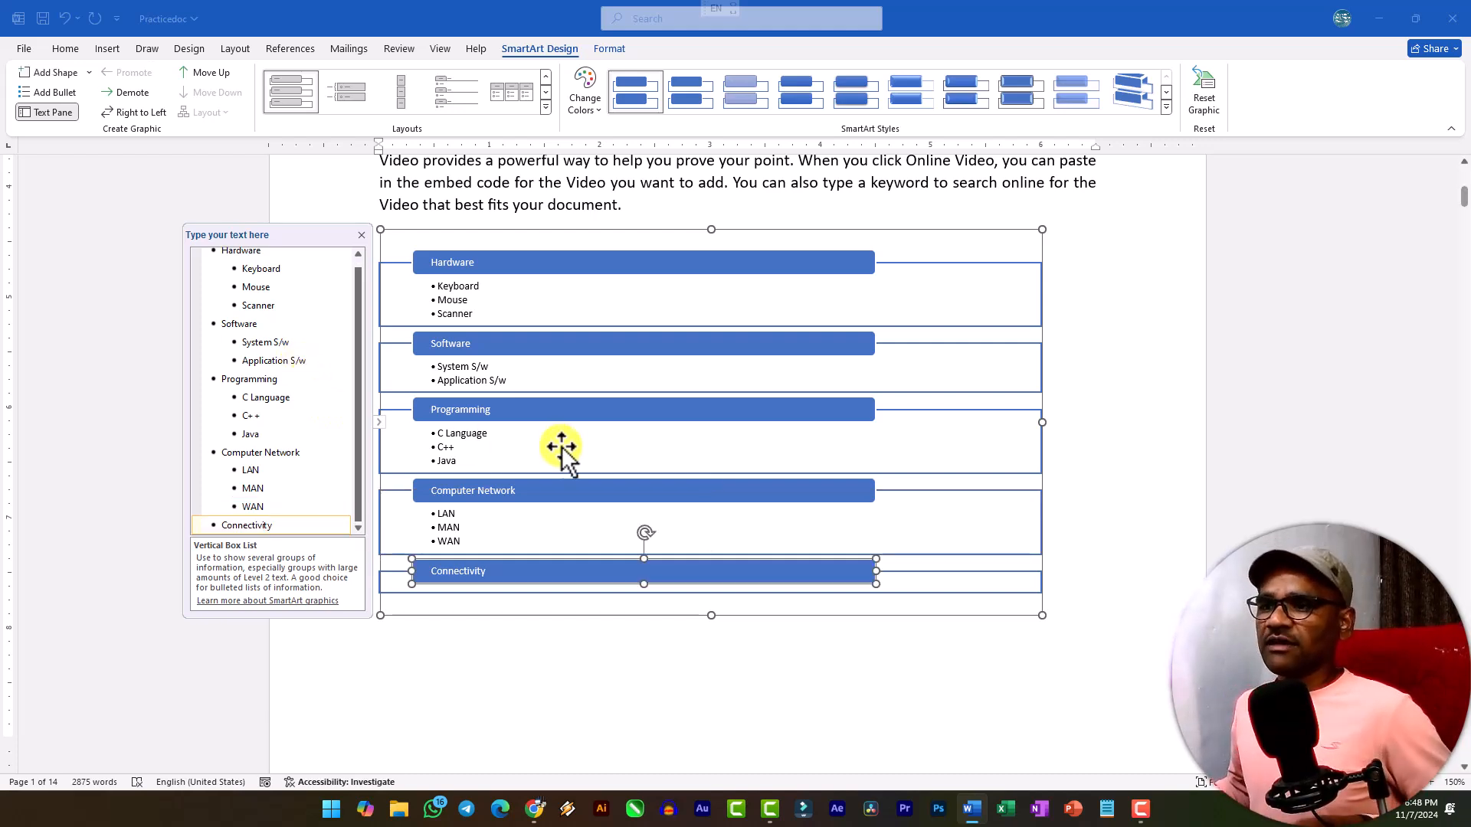
# Enlarge the SmartArt graphic in width and height so it extends slightly past the right text margin.
pyautogui.scroll(-2, 843, 494)
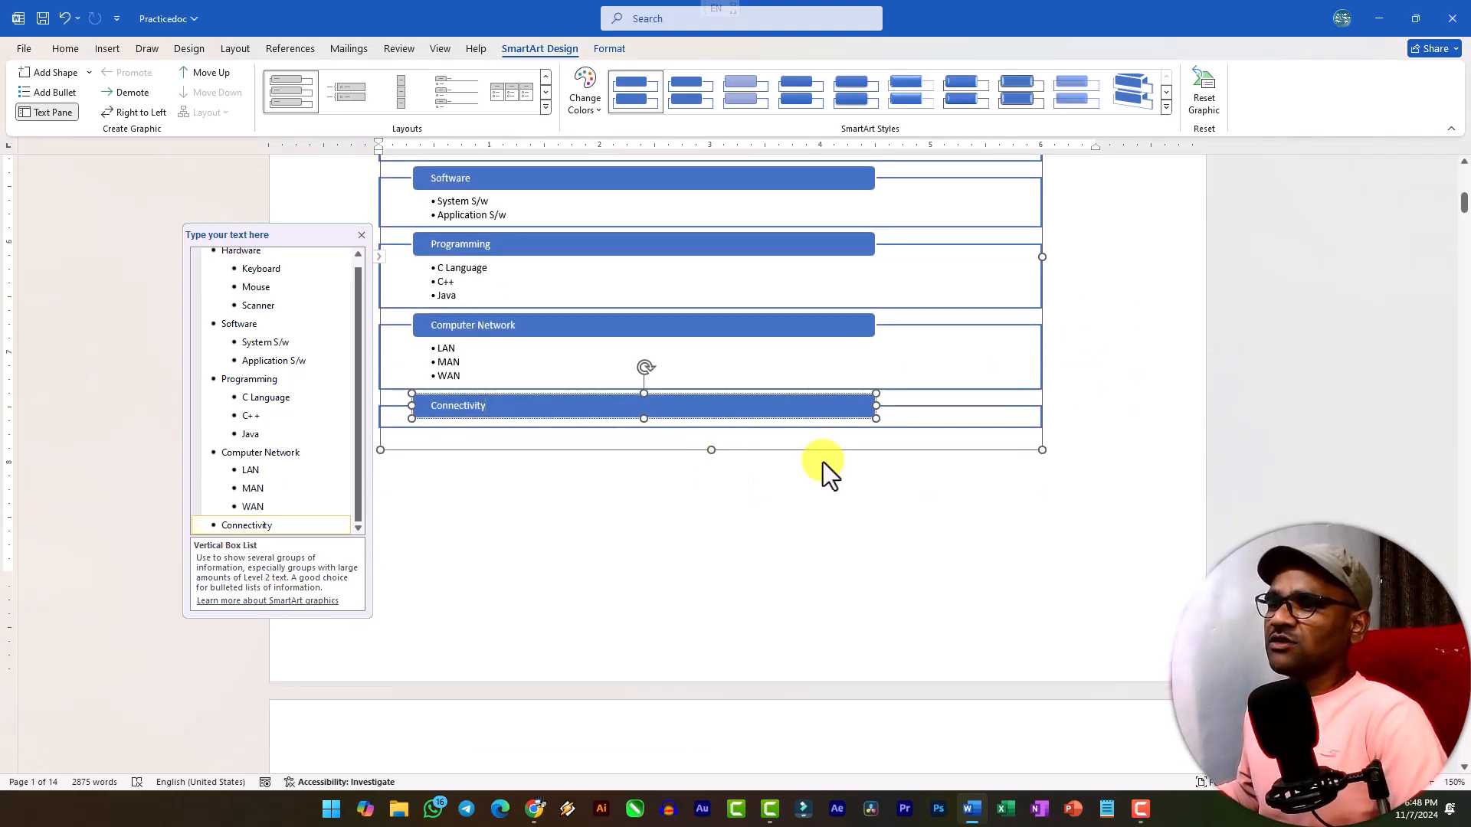
pyautogui.moveTo(1040, 451); pyautogui.dragTo(1129, 585)
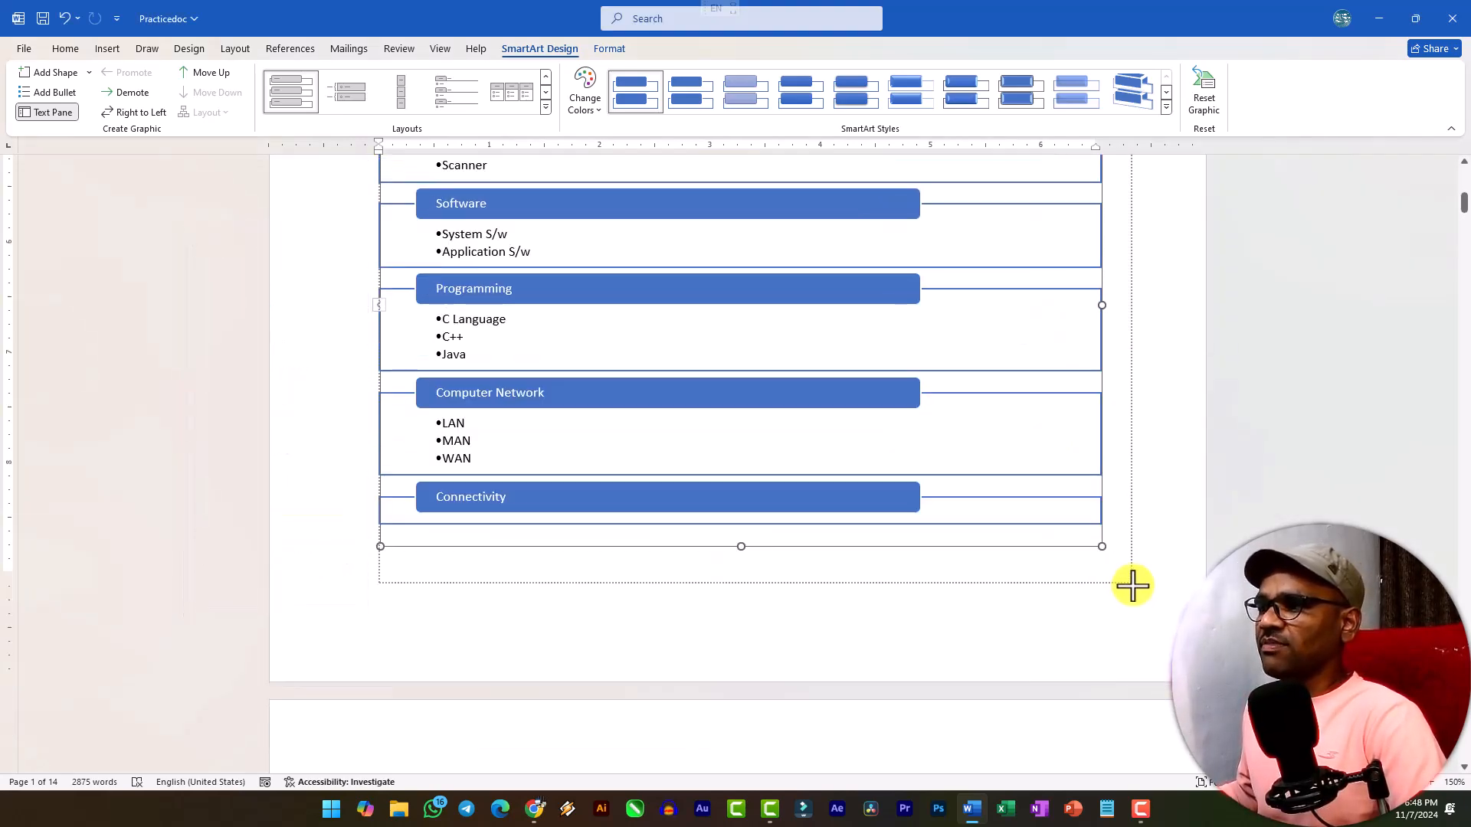
pyautogui.scroll(3, 835, 460)
pyautogui.scroll(1, 766, 383)
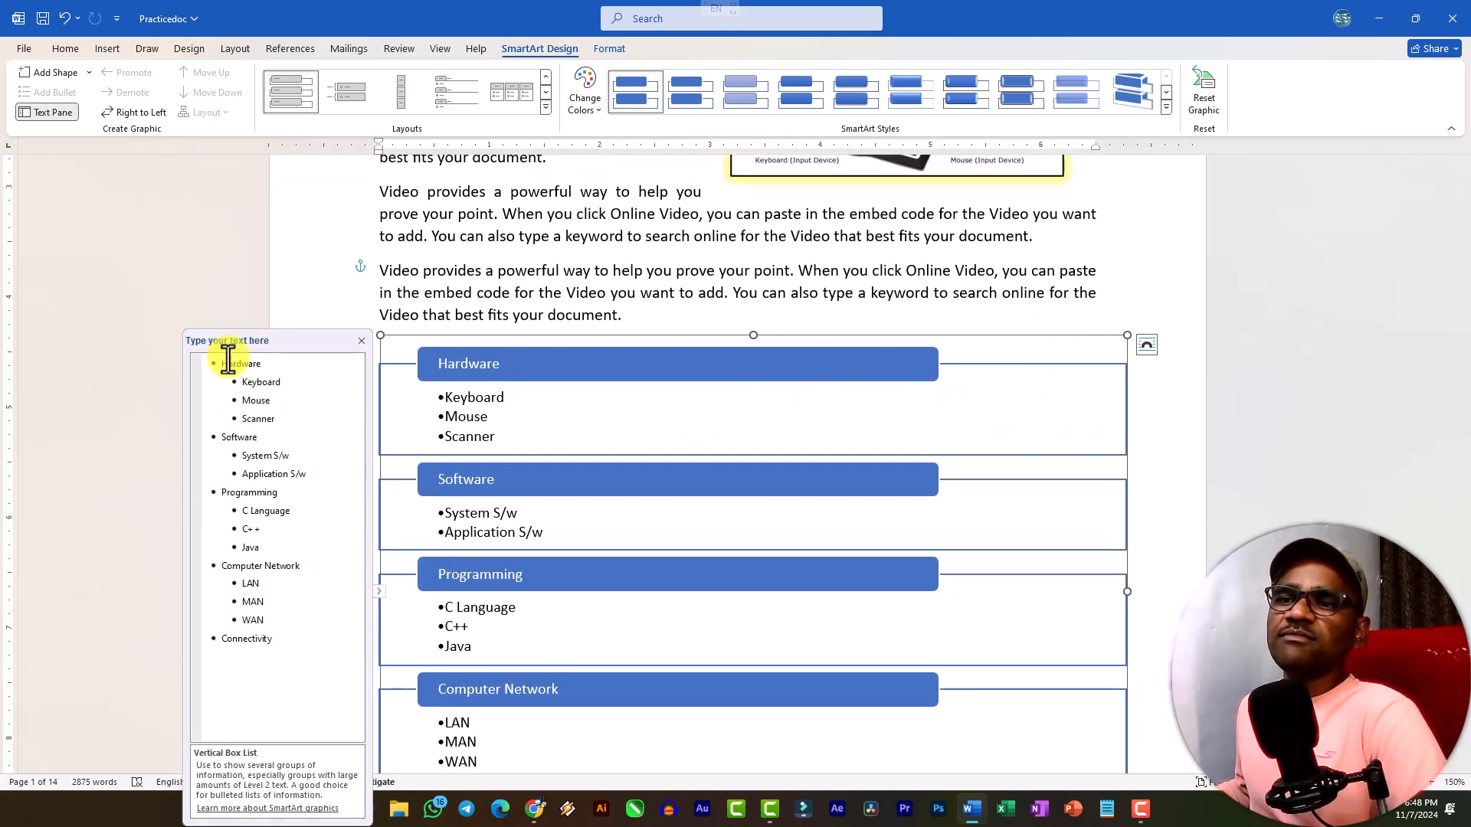
# Close the SmartArt's text entry pane, place the cursor in the Keyboard bullet and reopen the pane.
pyautogui.click(360, 340)
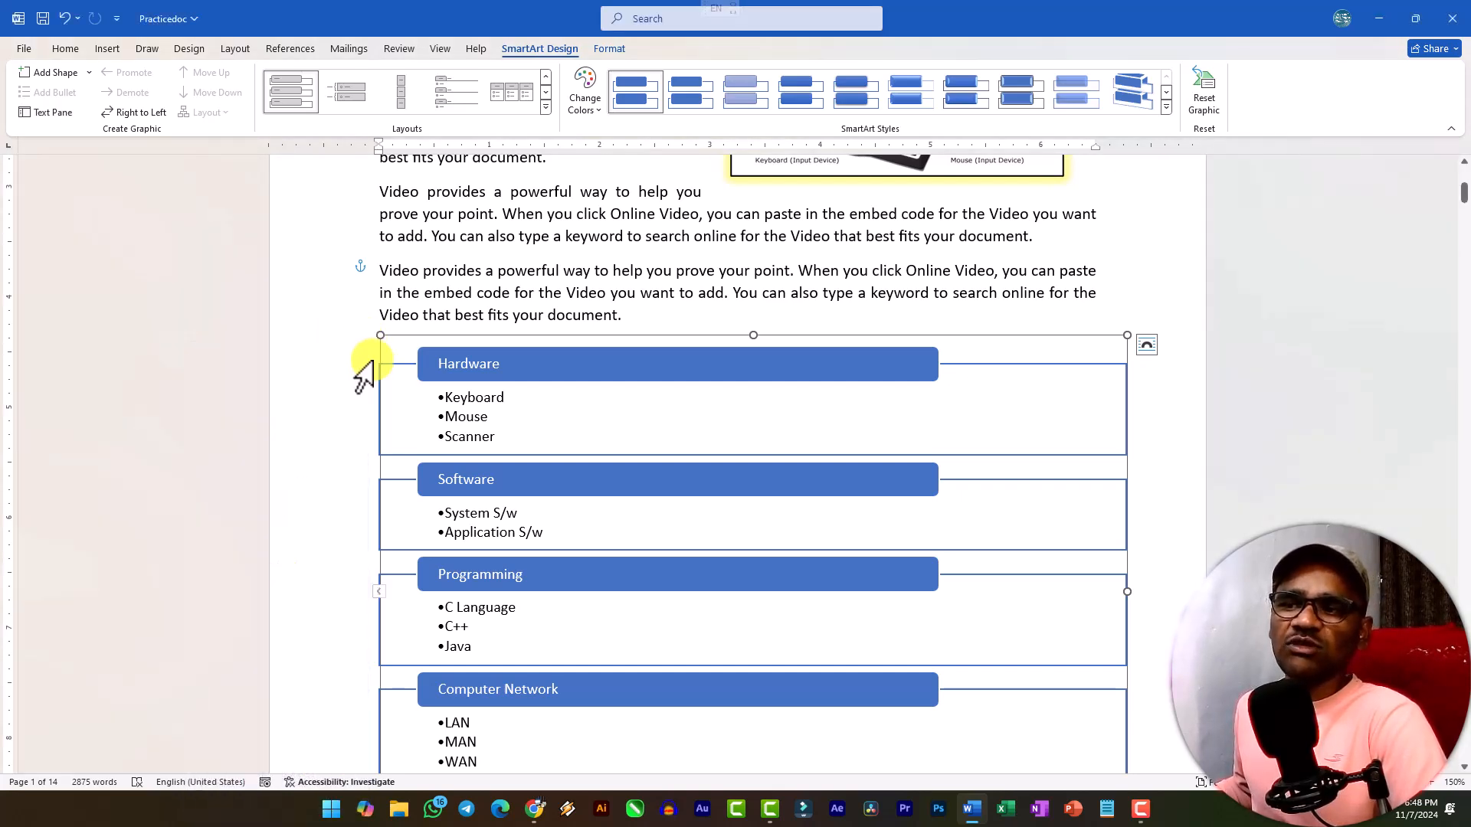
pyautogui.click(483, 397)
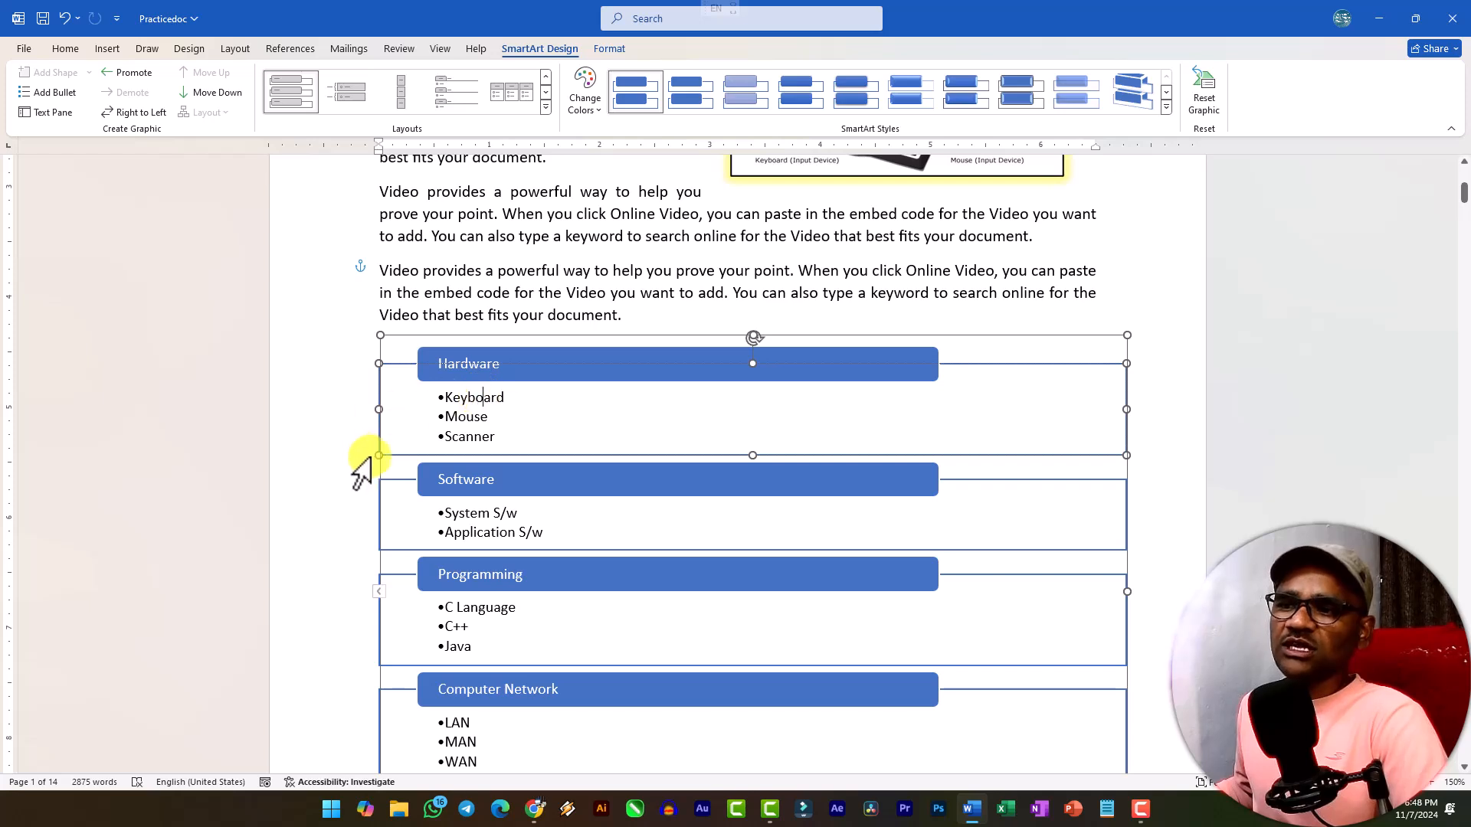
pyautogui.click(378, 591)
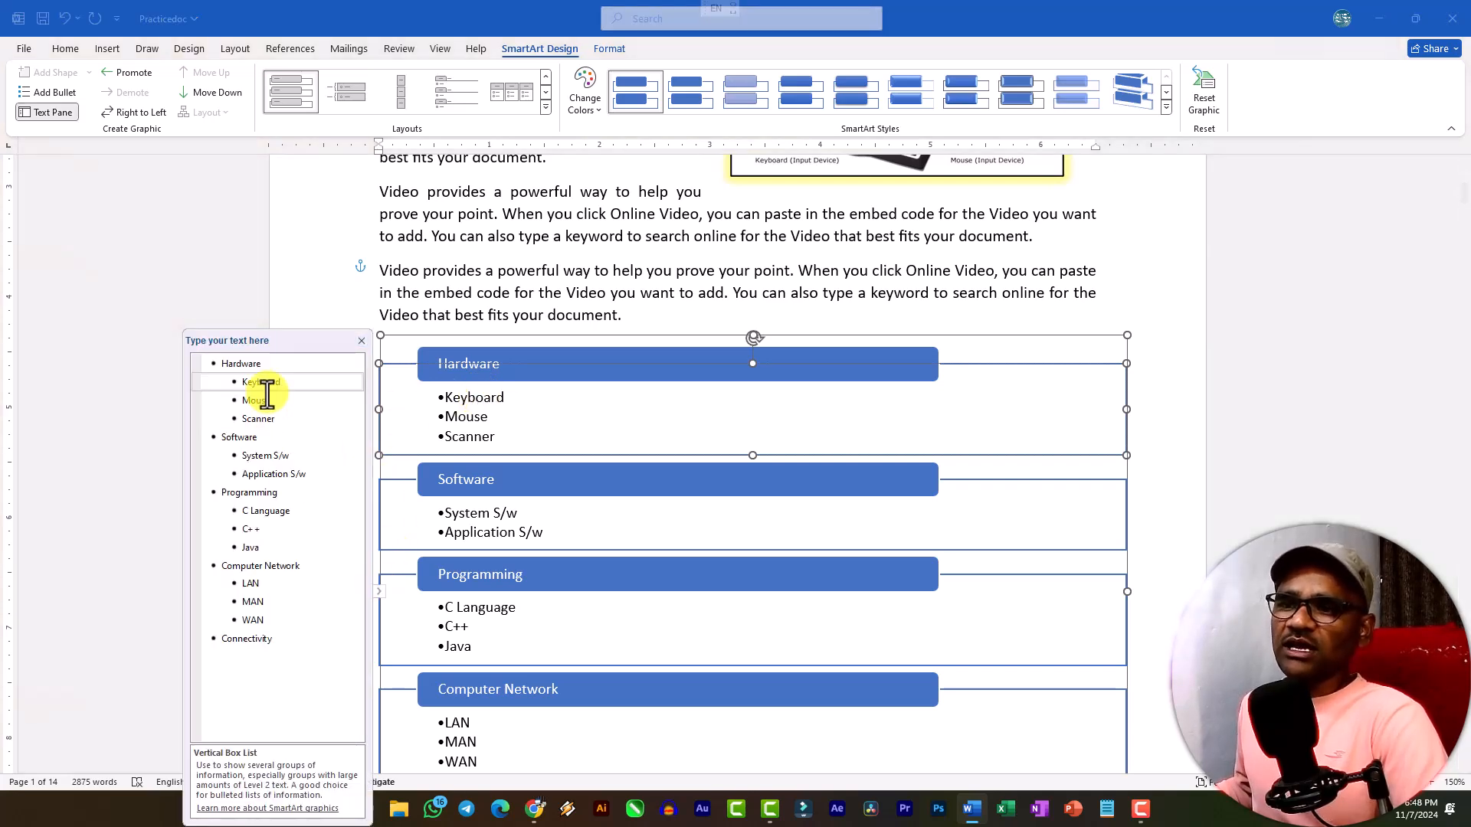
# Promote the Keyboard bullet to a top-level topic and demote it back under Hardware.
pyautogui.click(238, 383)
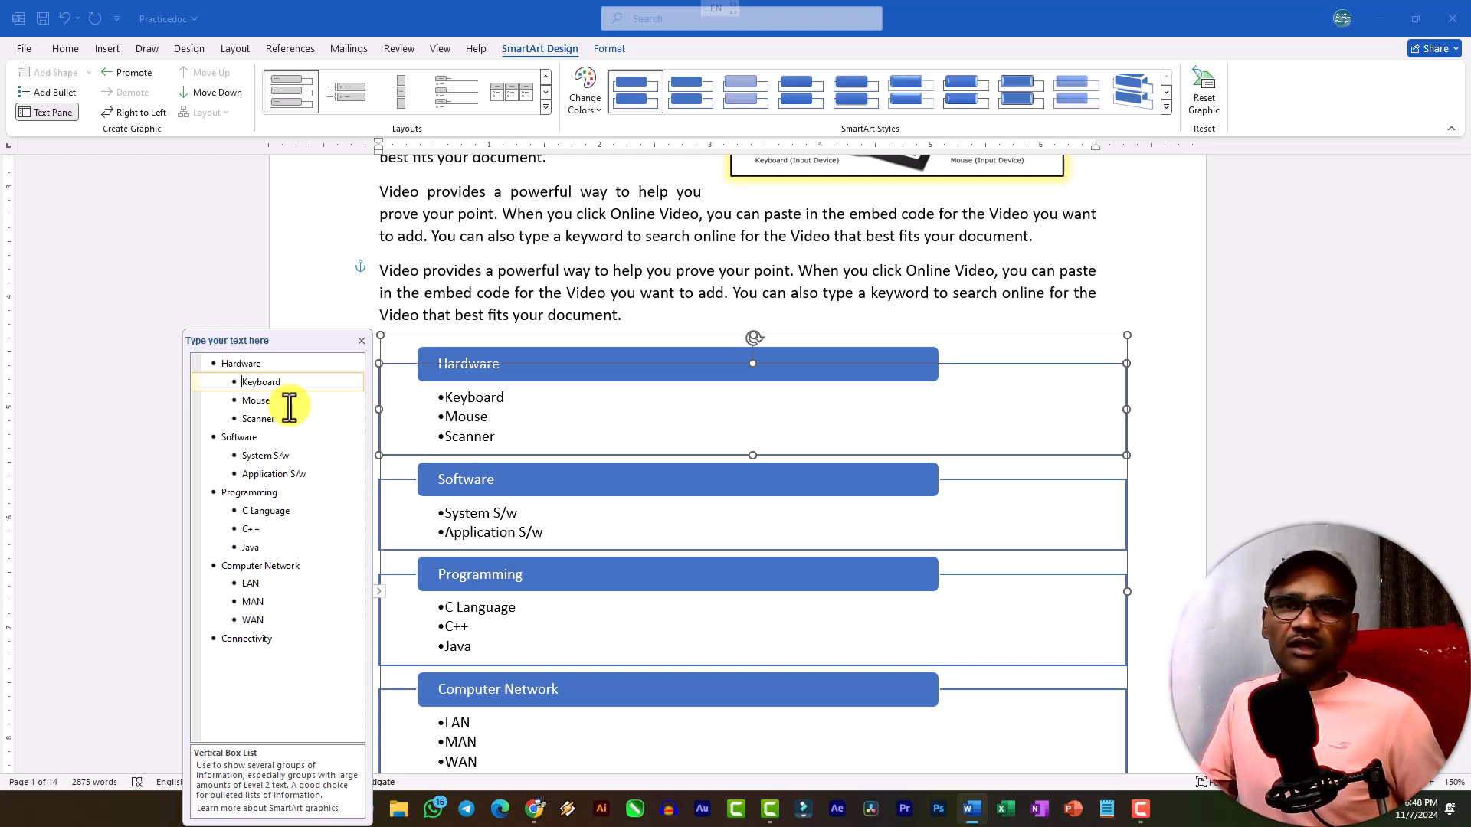
pyautogui.hotkey('shift', 'Tab')
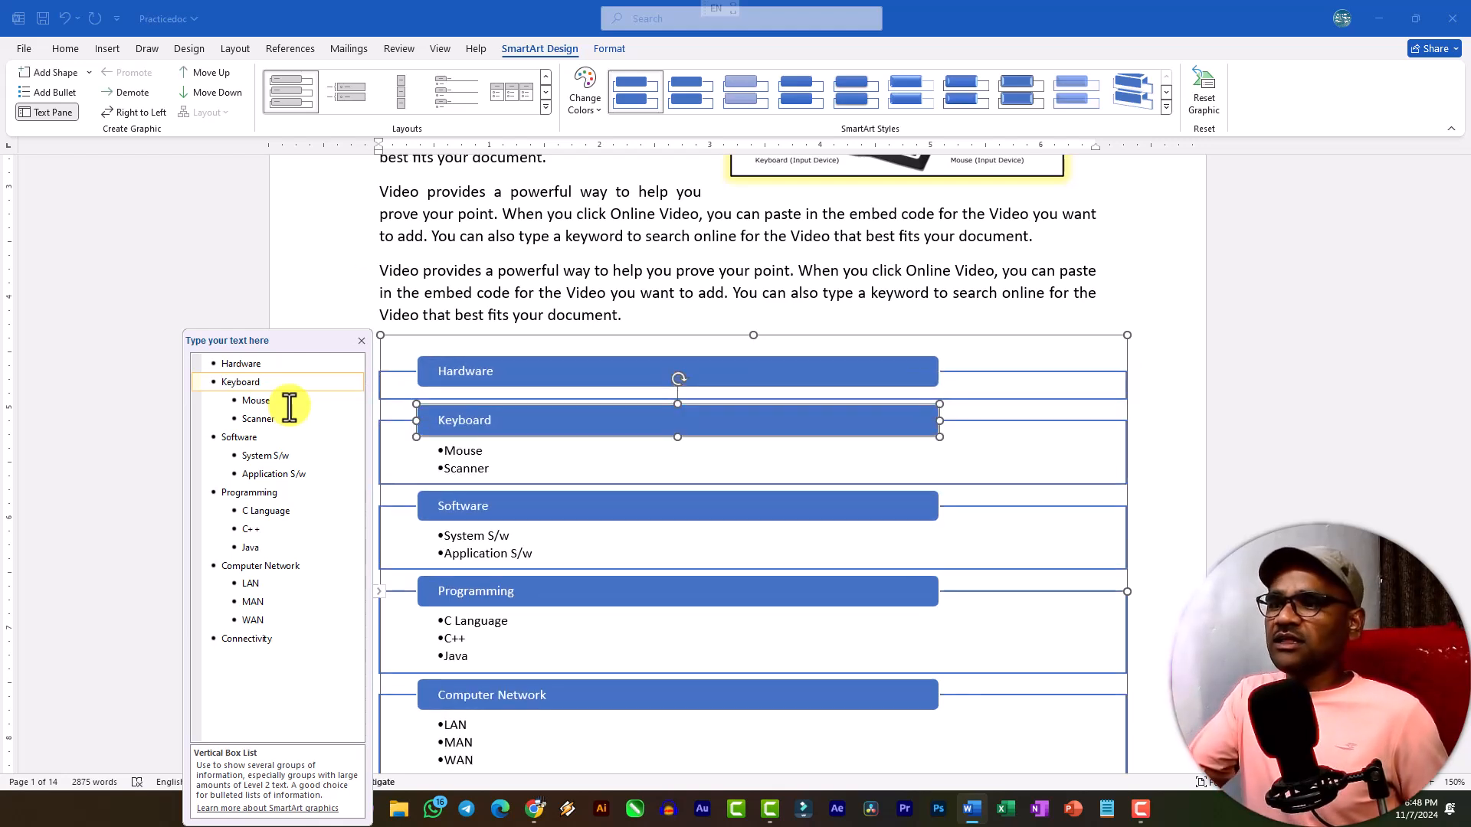
pyautogui.press('Tab')
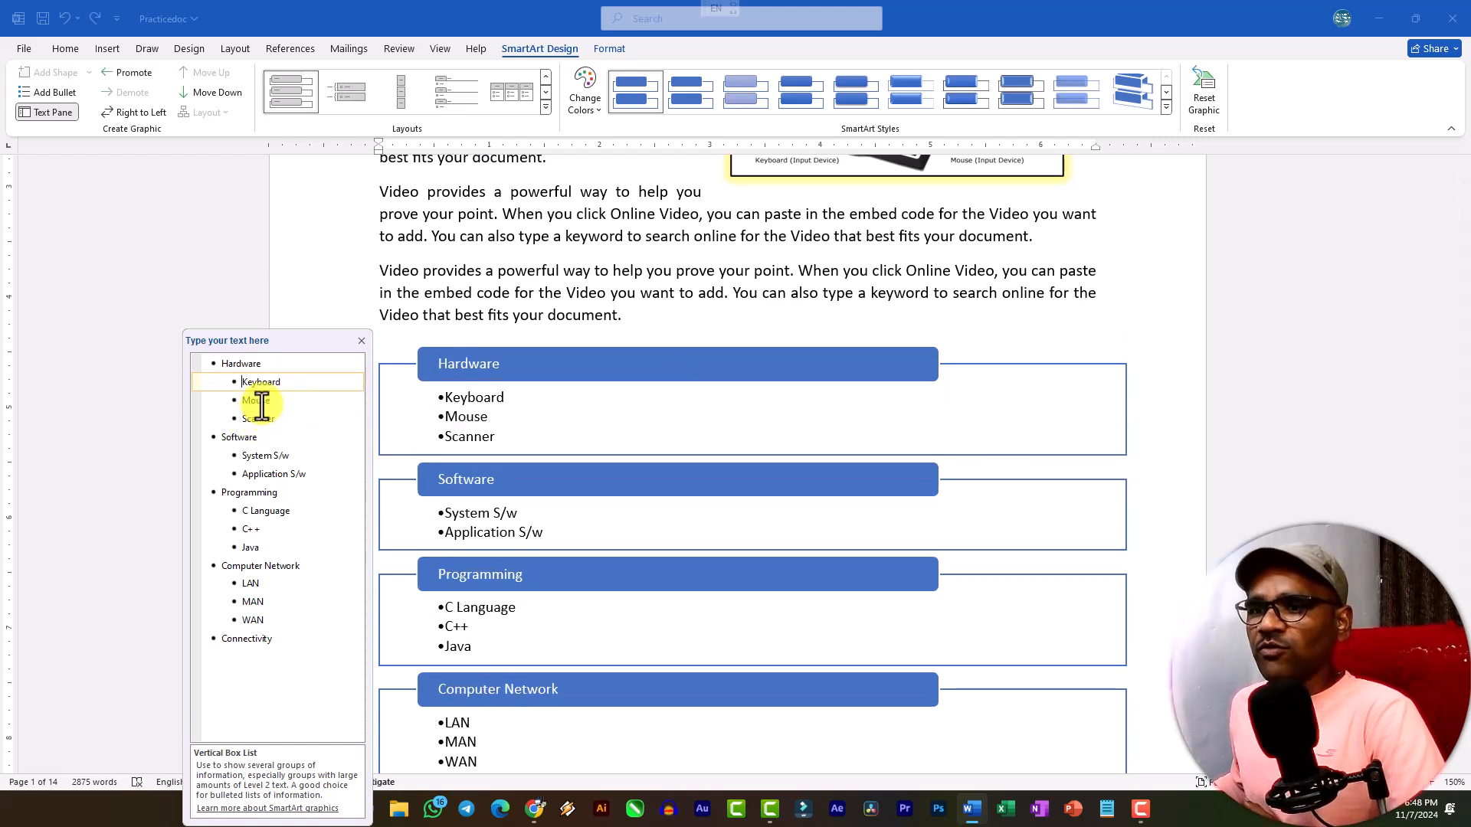
pyautogui.click(1096, 366)
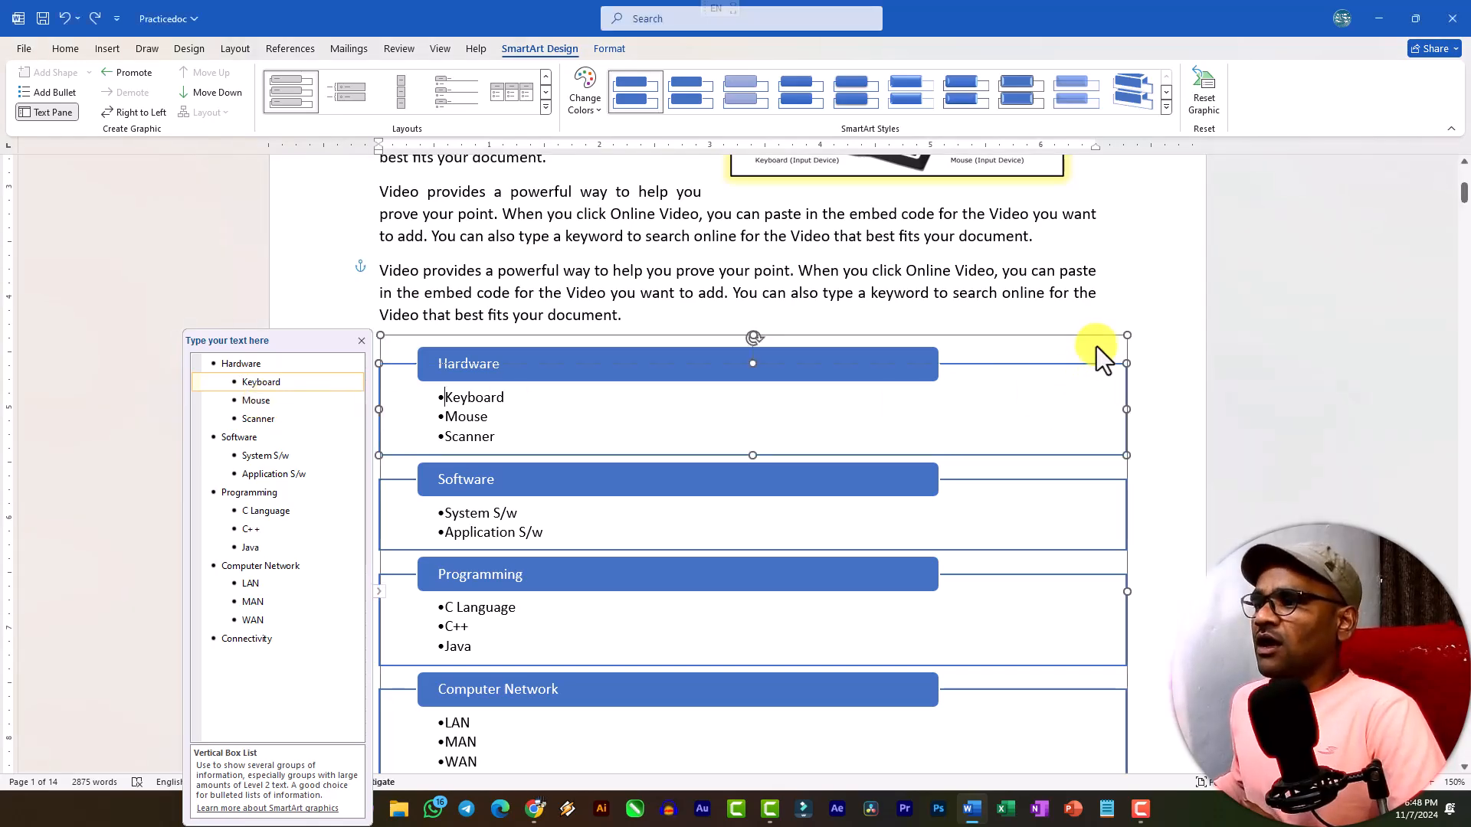
# Reselect the whole Vertical Box List graphic and close its text entry pane.
pyautogui.click(1157, 335)
pyautogui.click(1053, 336)
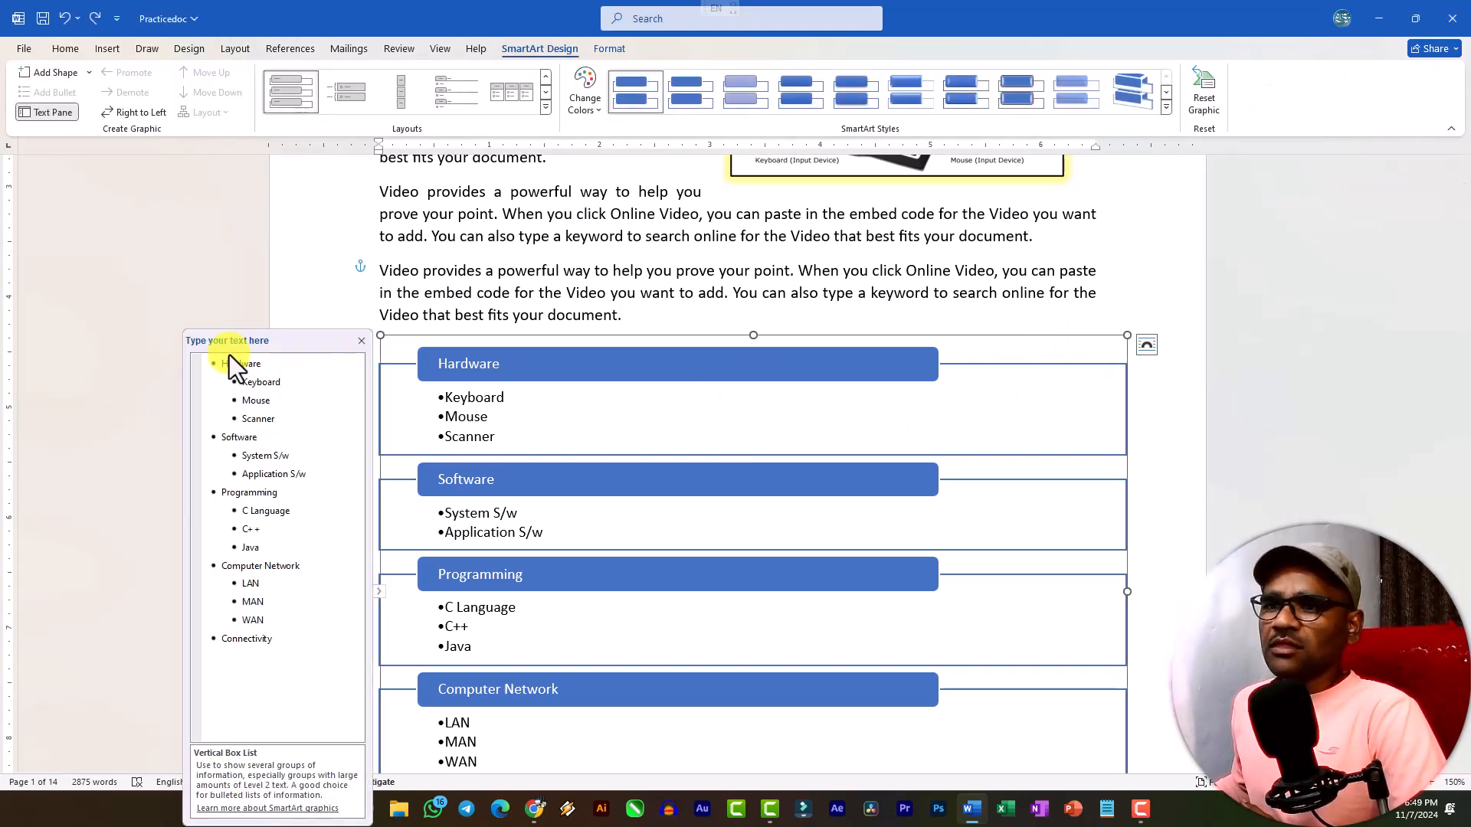
pyautogui.click(362, 341)
pyautogui.scroll(-3, 558, 344)
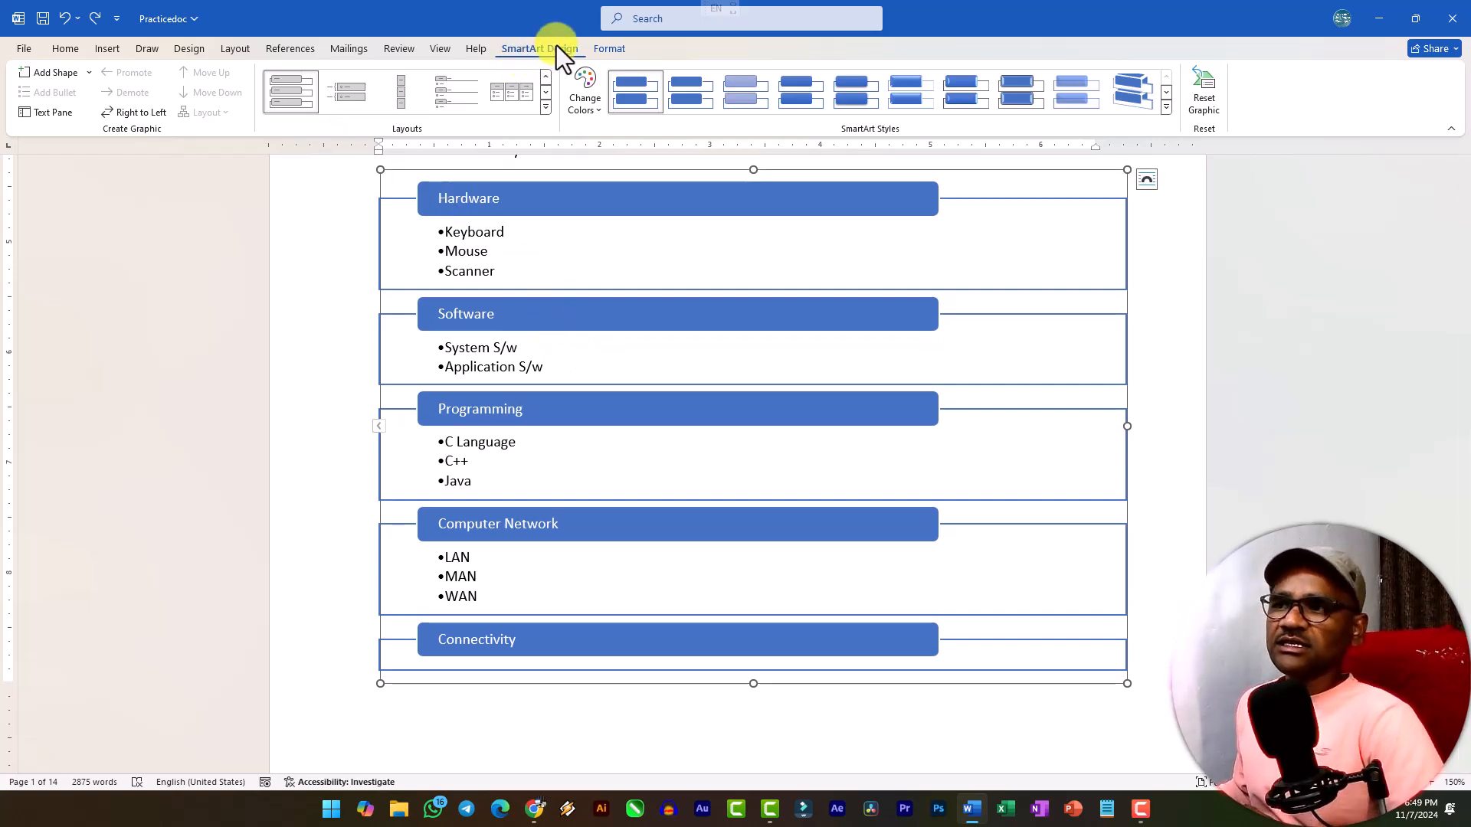
# Change the SmartArt layout to Vertical Arrow List and recolor it with the yellow-to-blue Colorful scheme.
pyautogui.click(600, 53)
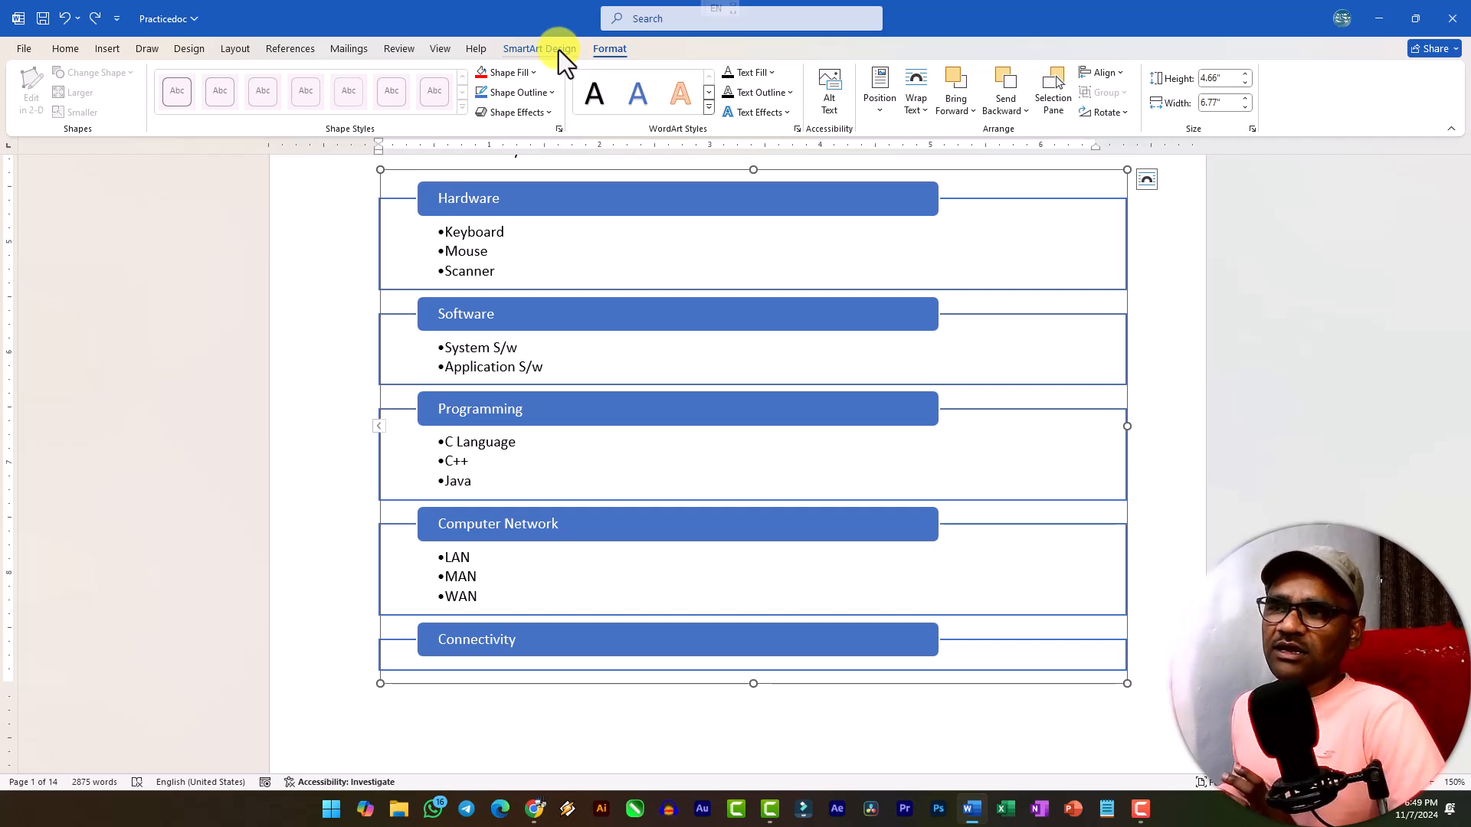
pyautogui.click(539, 48)
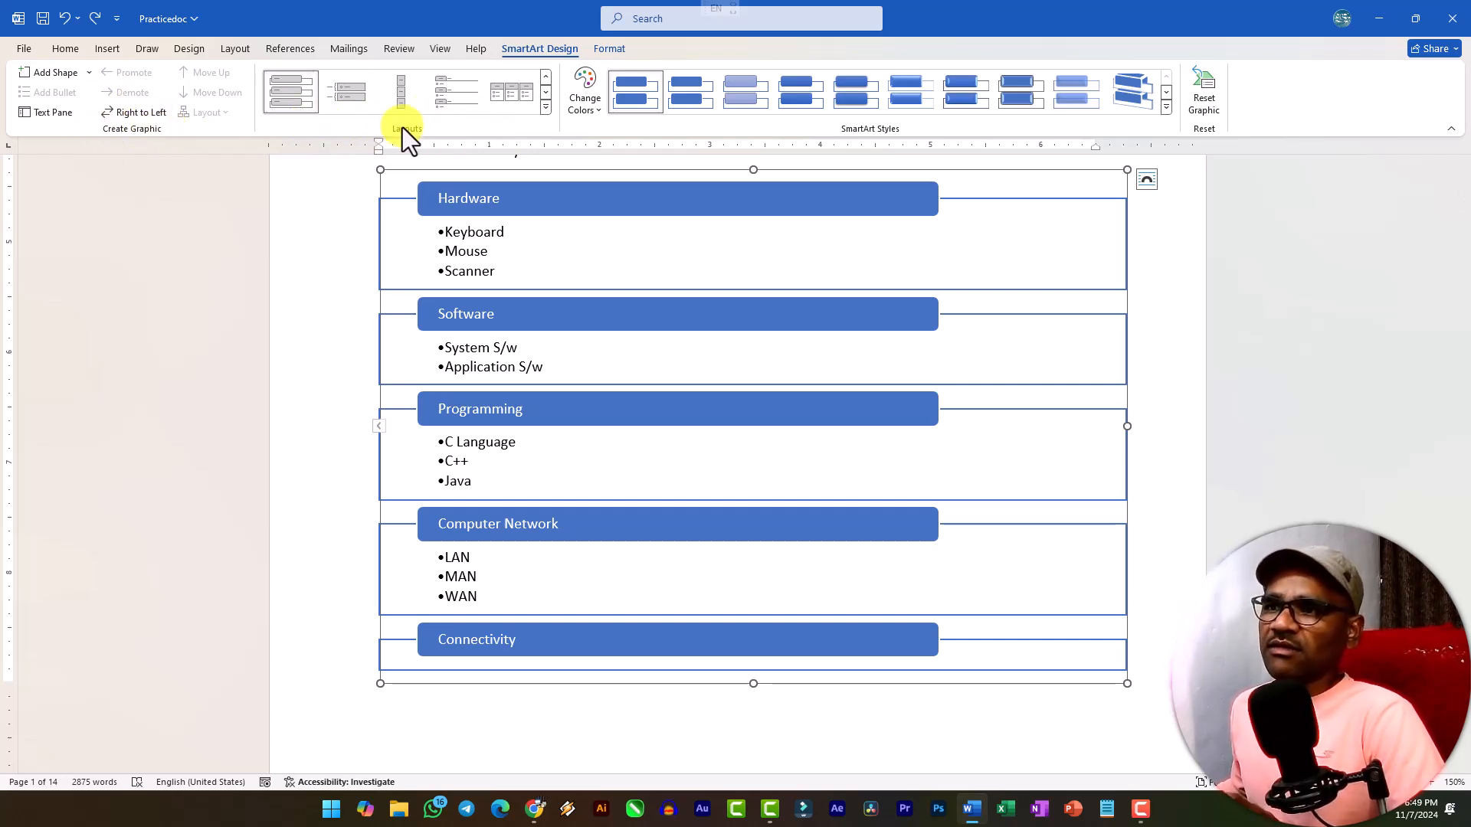
pyautogui.click(542, 111)
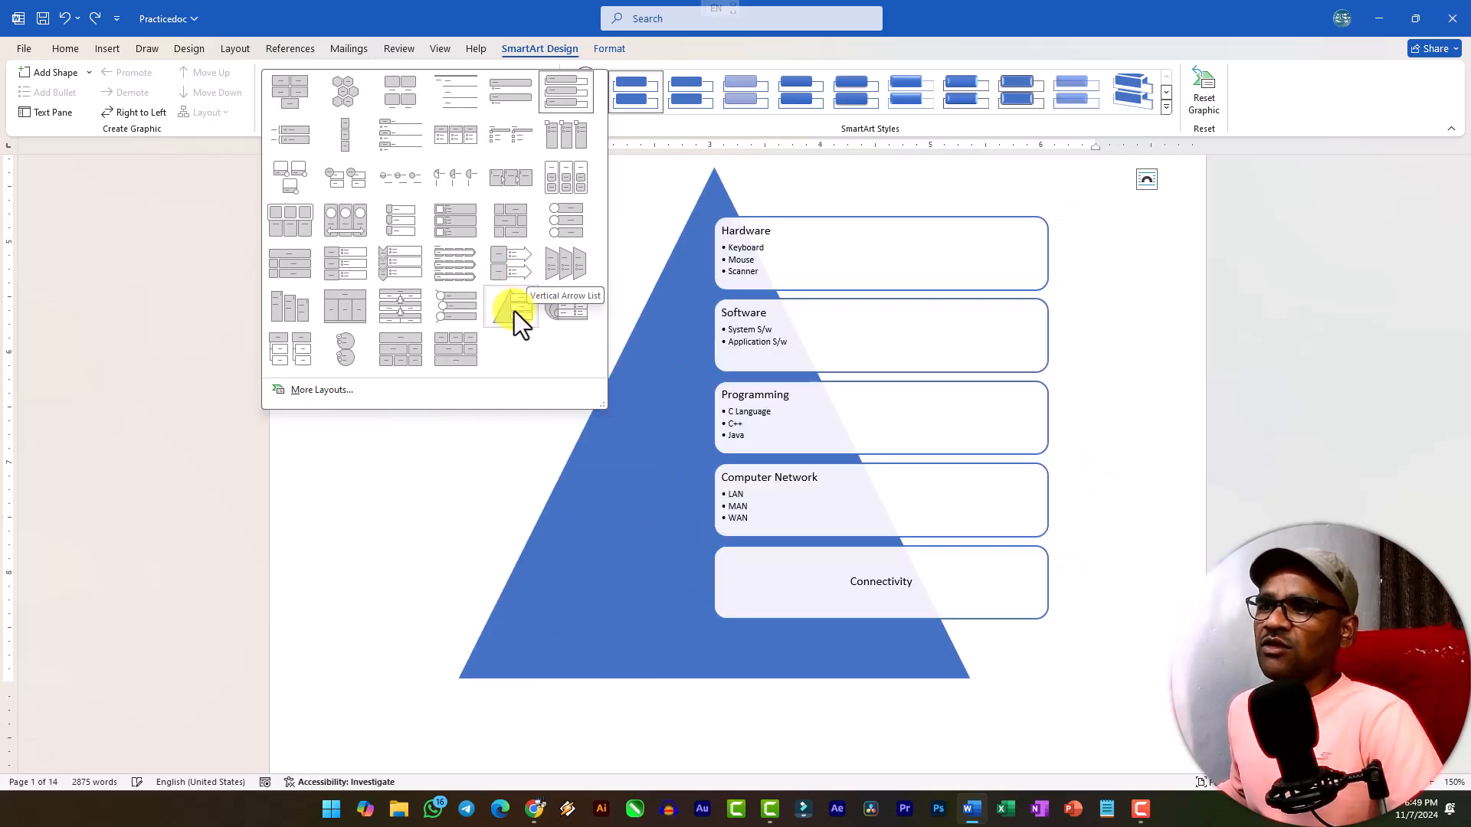
pyautogui.click(518, 265)
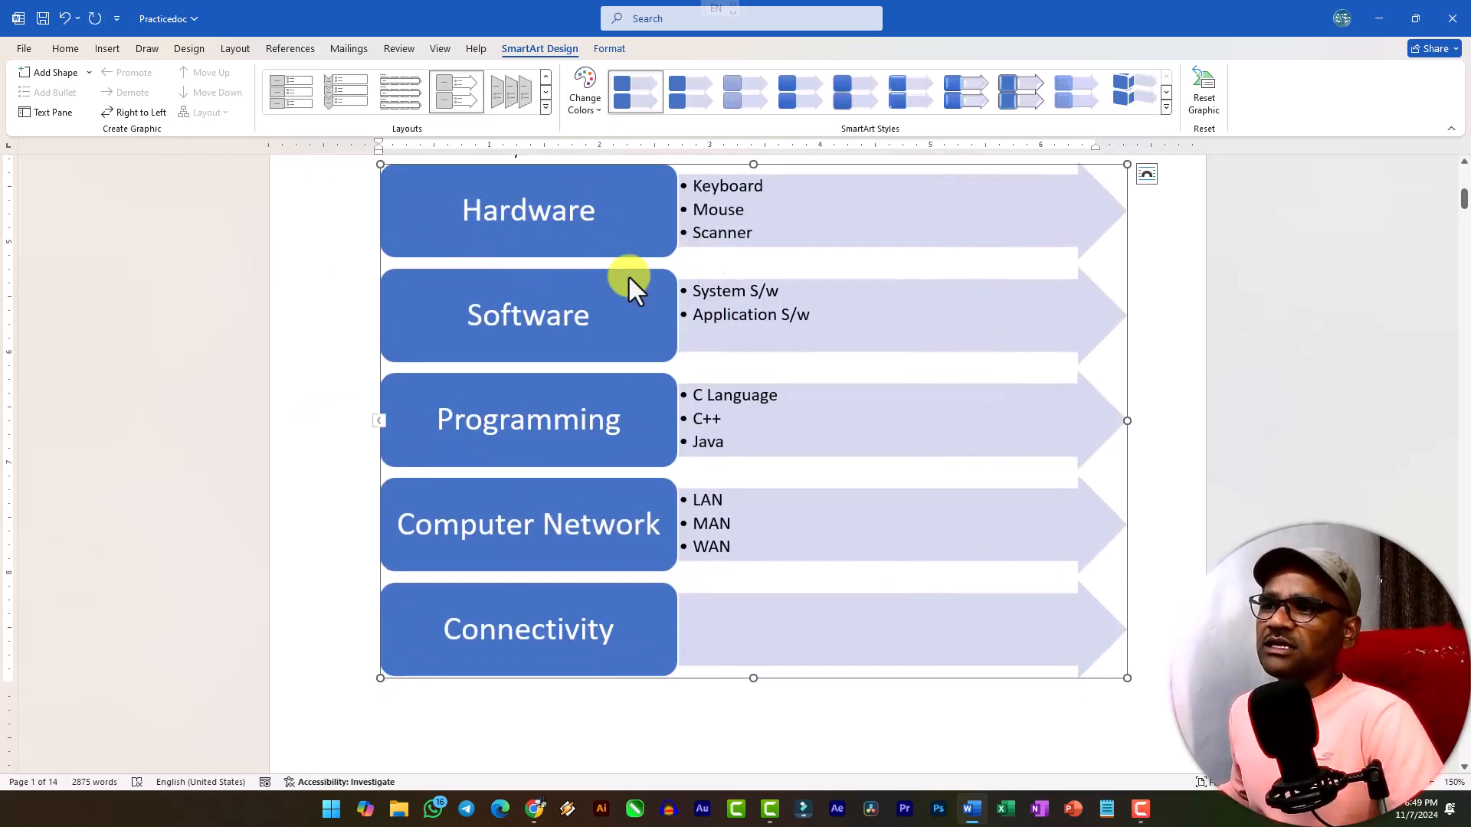
pyautogui.click(595, 113)
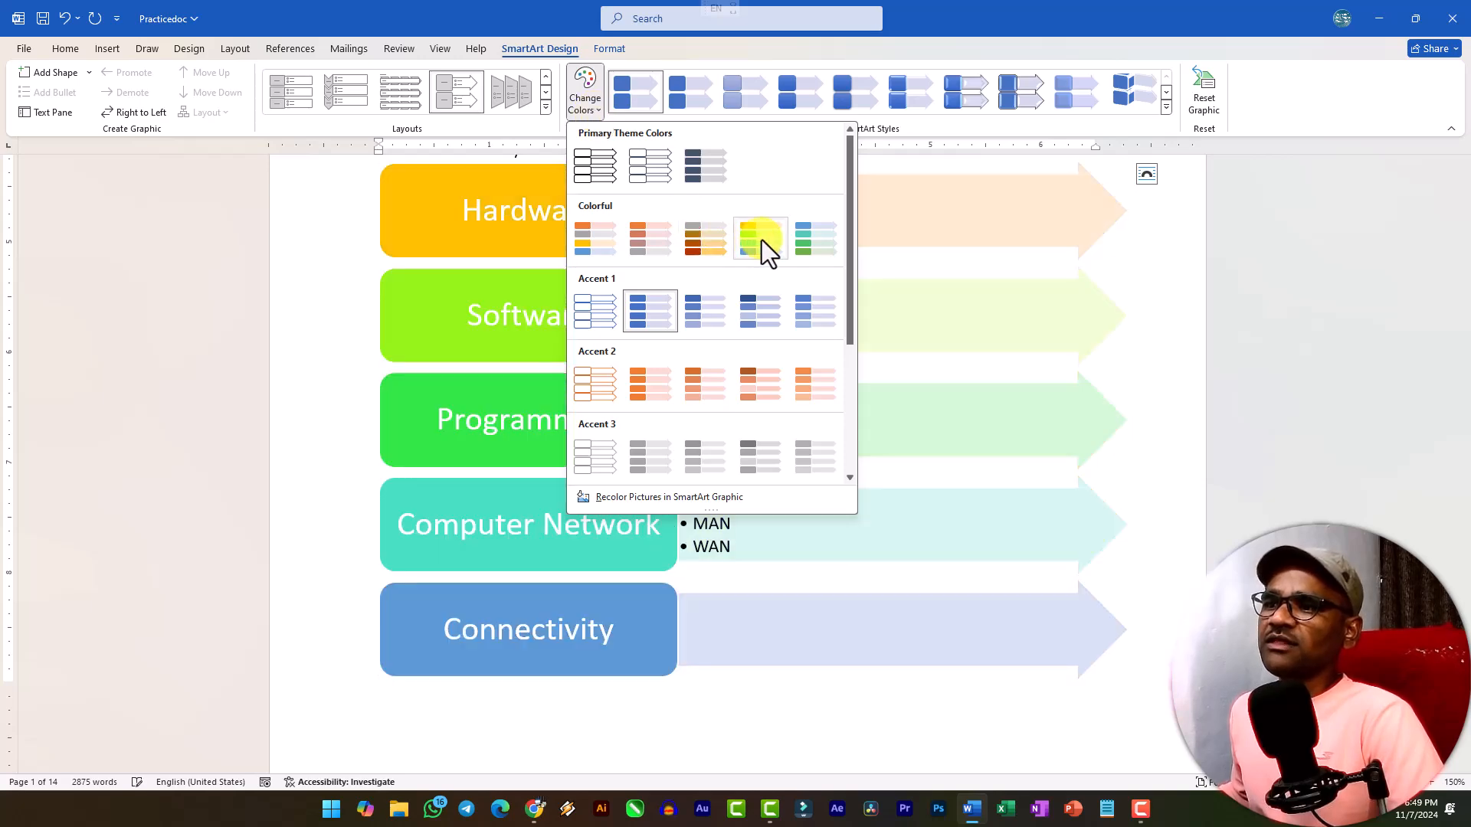
pyautogui.click(761, 241)
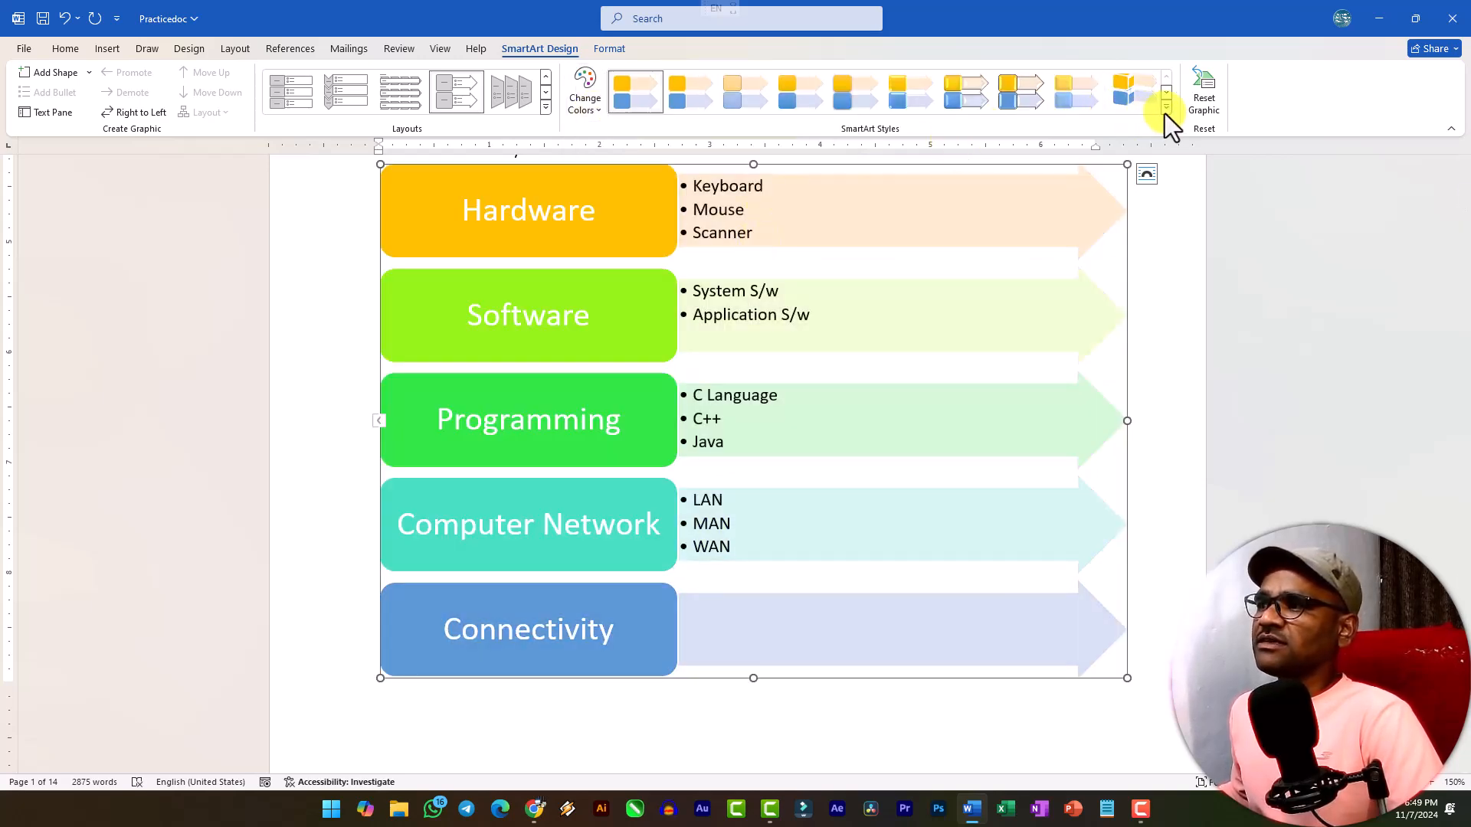
# Try the soft pastel 3-D style and the beveled 3-D style without black outlines on the SmartArt.
pyautogui.click(1080, 92)
pyautogui.scroll(-5, 646, 358)
pyautogui.scroll(-10, 689, 368)
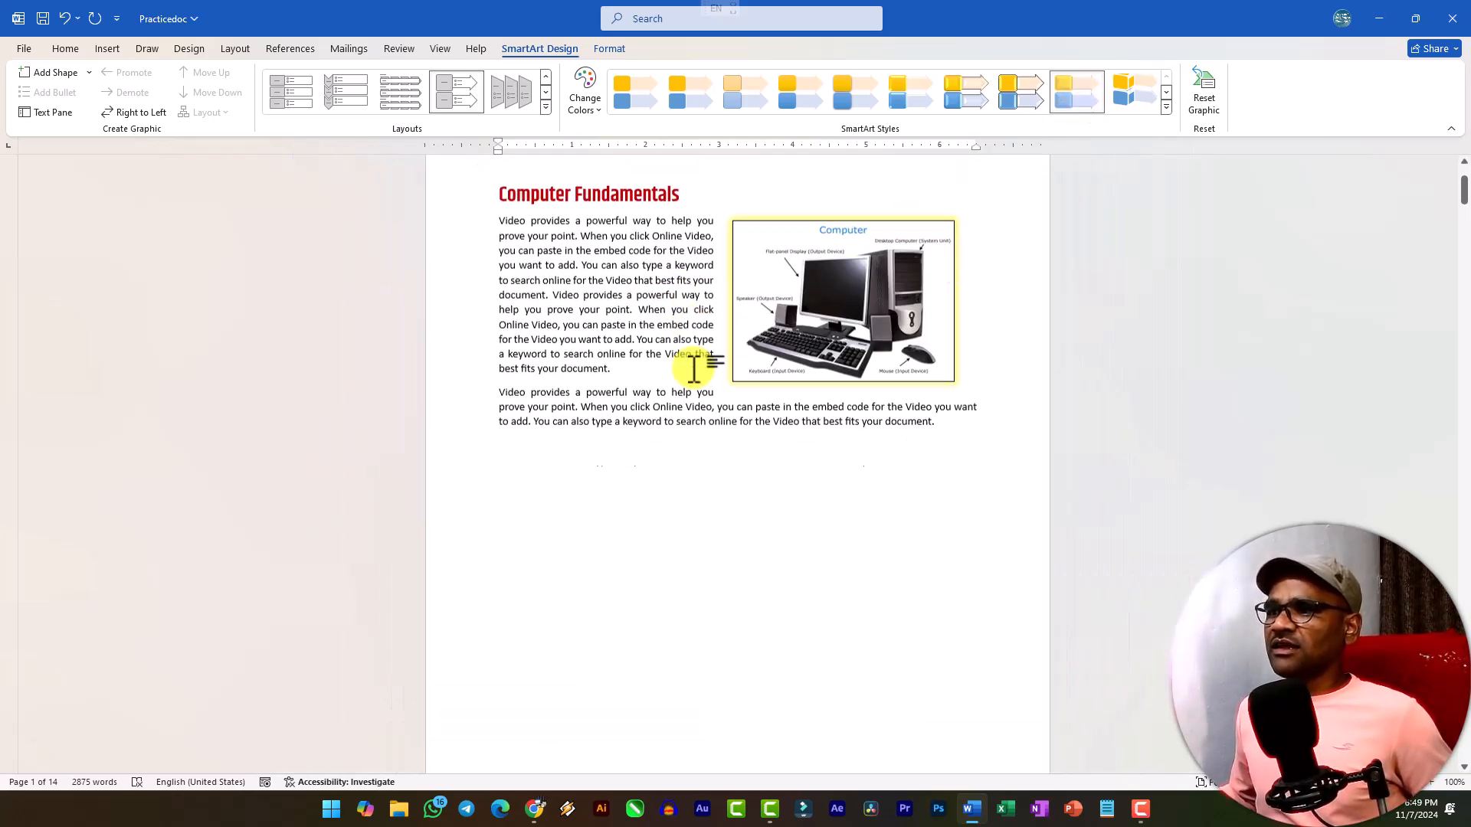
pyautogui.scroll(4, 984, 595)
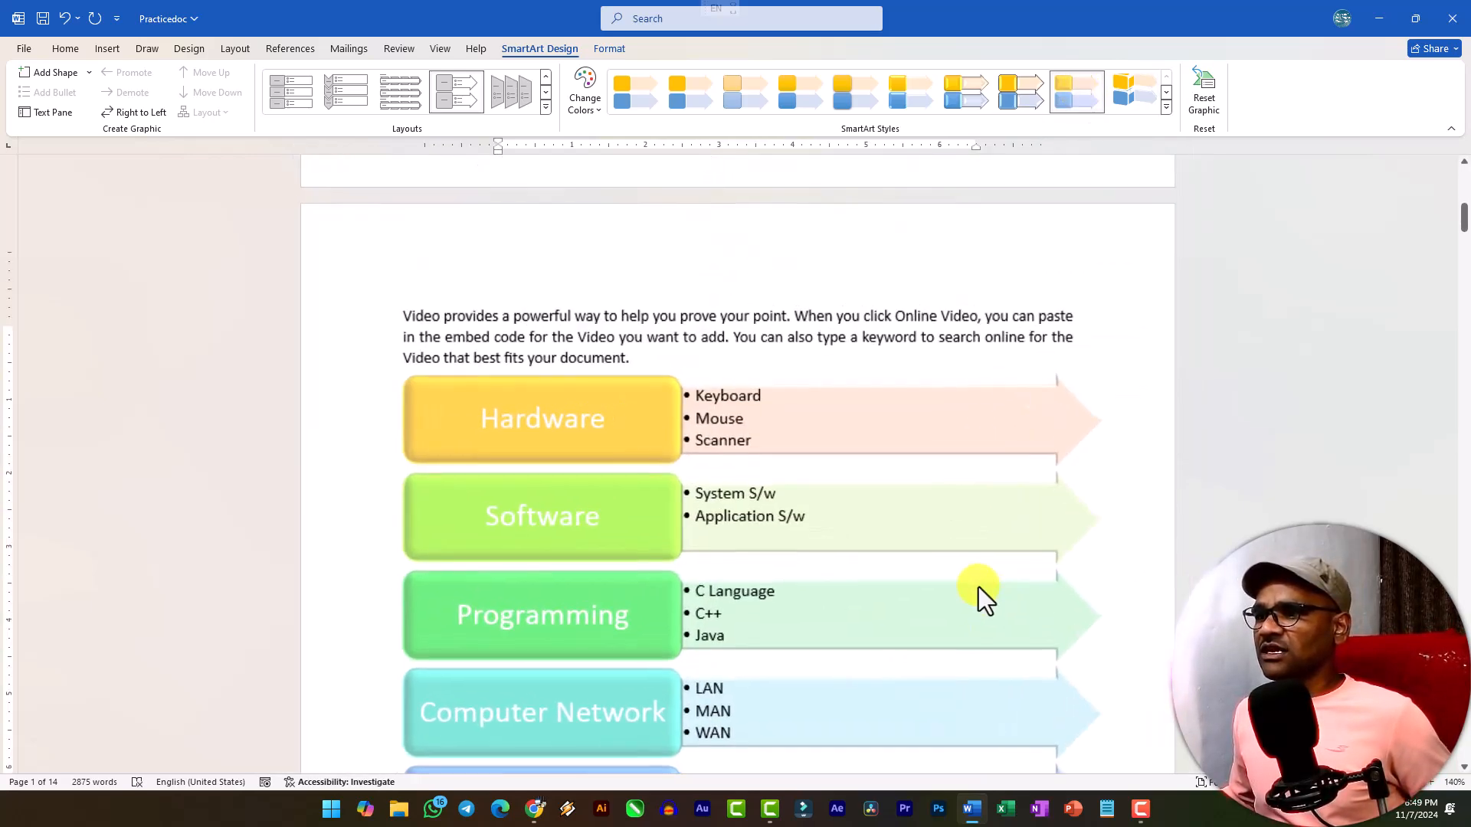
pyautogui.scroll(-2, 820, 529)
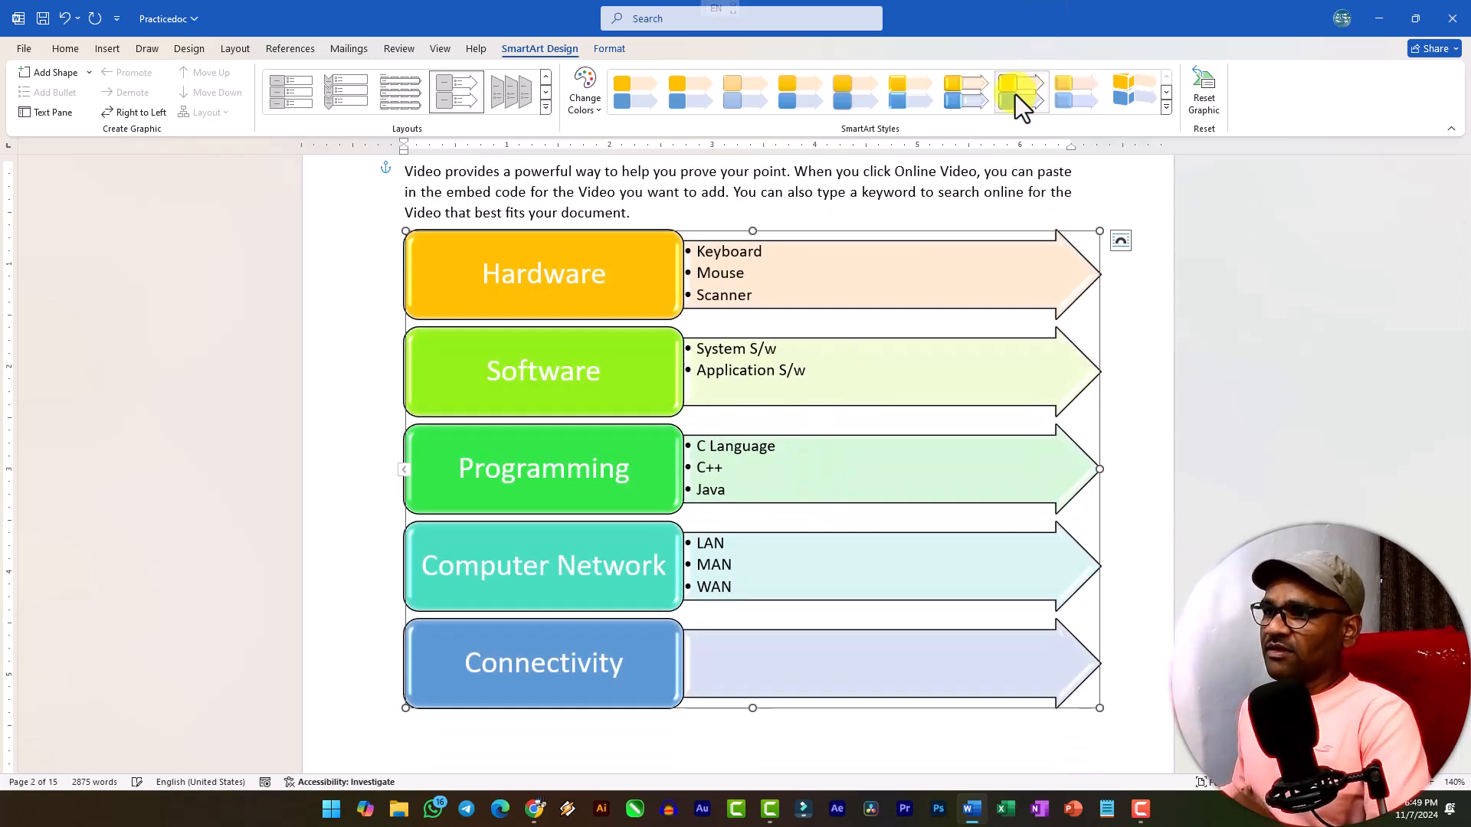
pyautogui.click(959, 94)
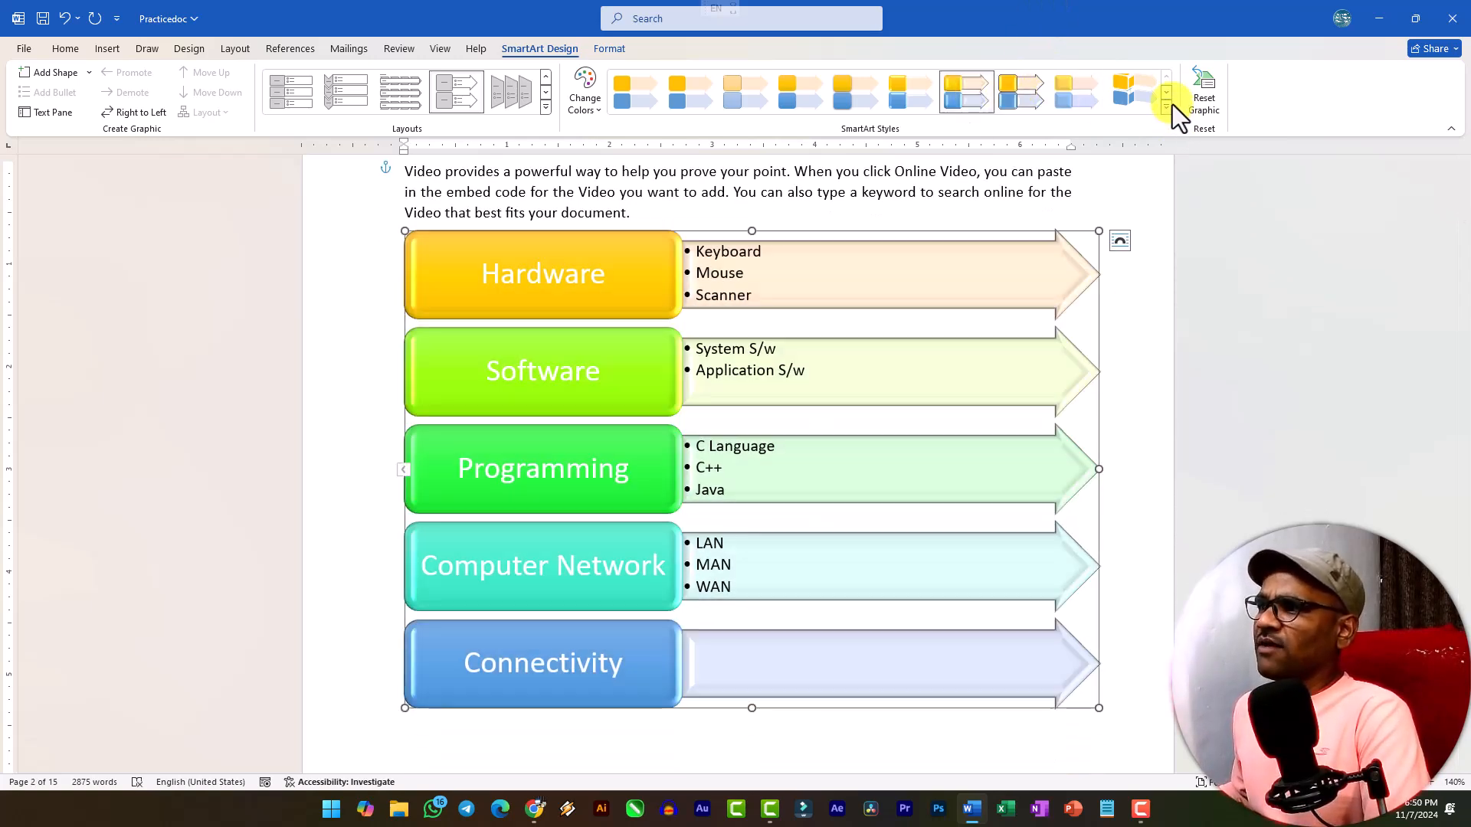
# Apply the Brick Scene 3-D style to the SmartArt graphic.
pyautogui.click(1167, 107)
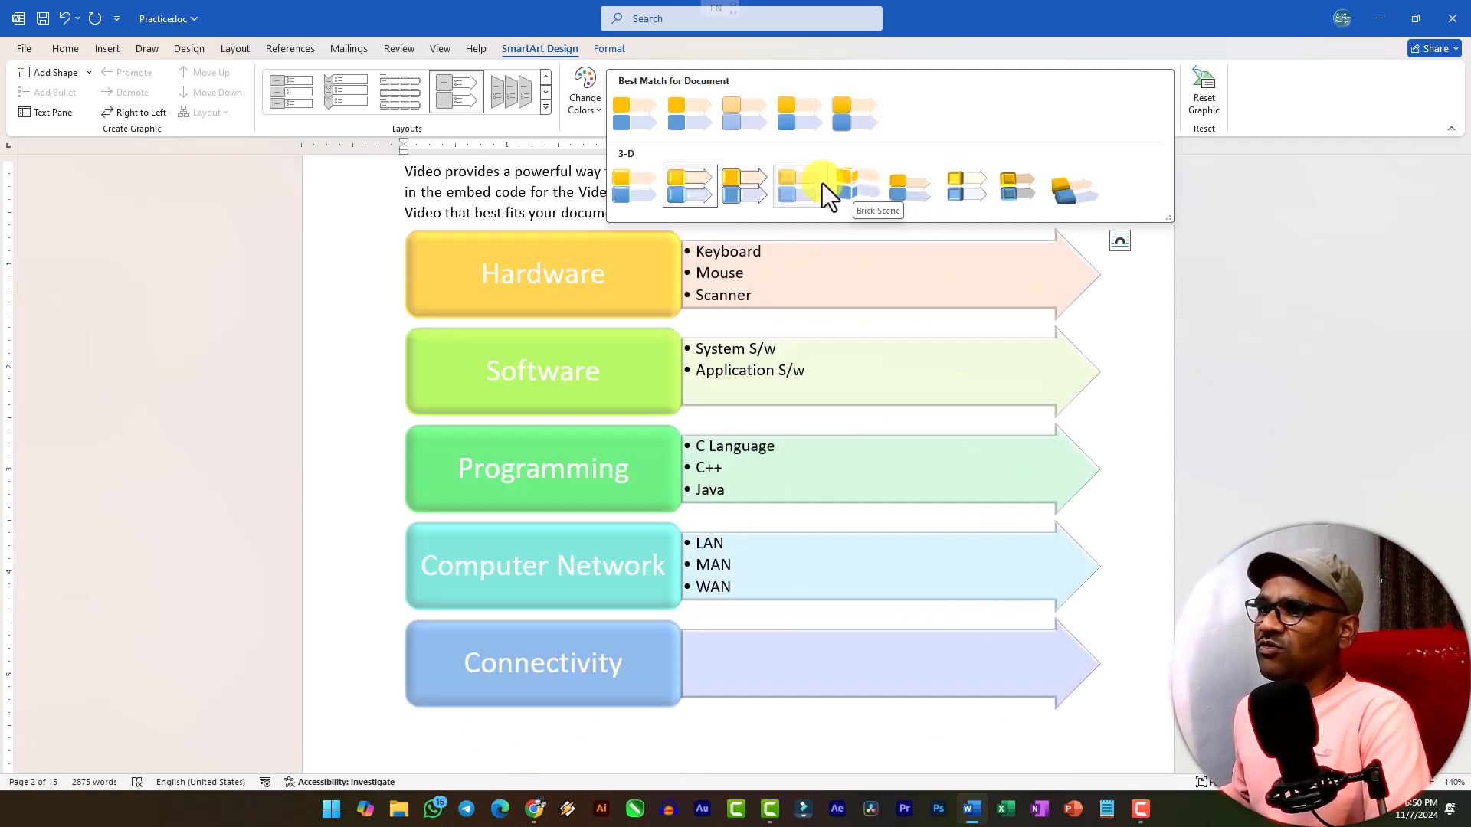
pyautogui.click(861, 191)
pyautogui.scroll(2, 832, 306)
pyautogui.scroll(-3, 831, 306)
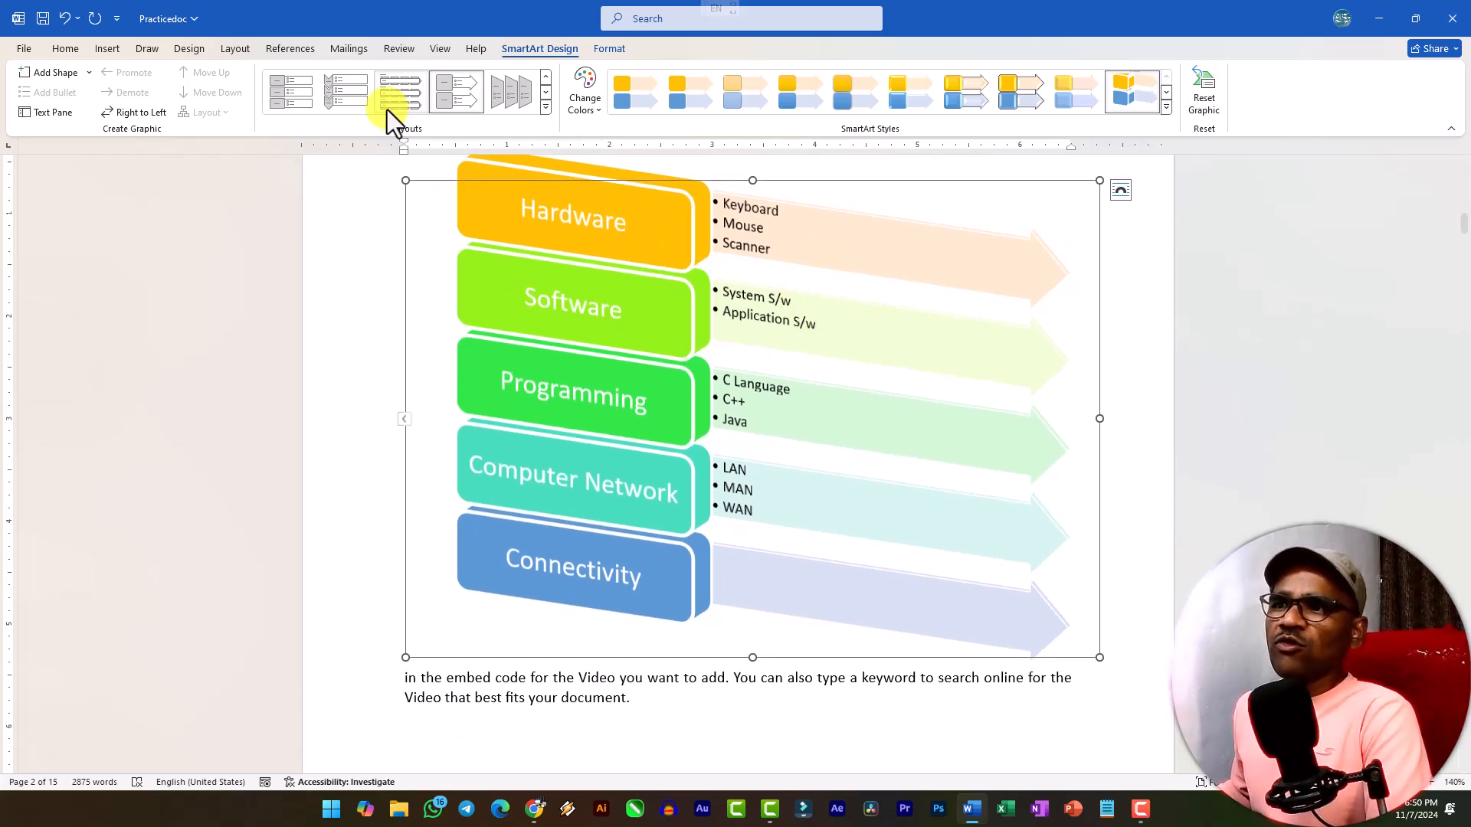
# Reopen the SmartArt's text entry pane, place the cursor in the Software topic and deselect the graphic.
pyautogui.click(788, 299)
pyautogui.click(651, 265)
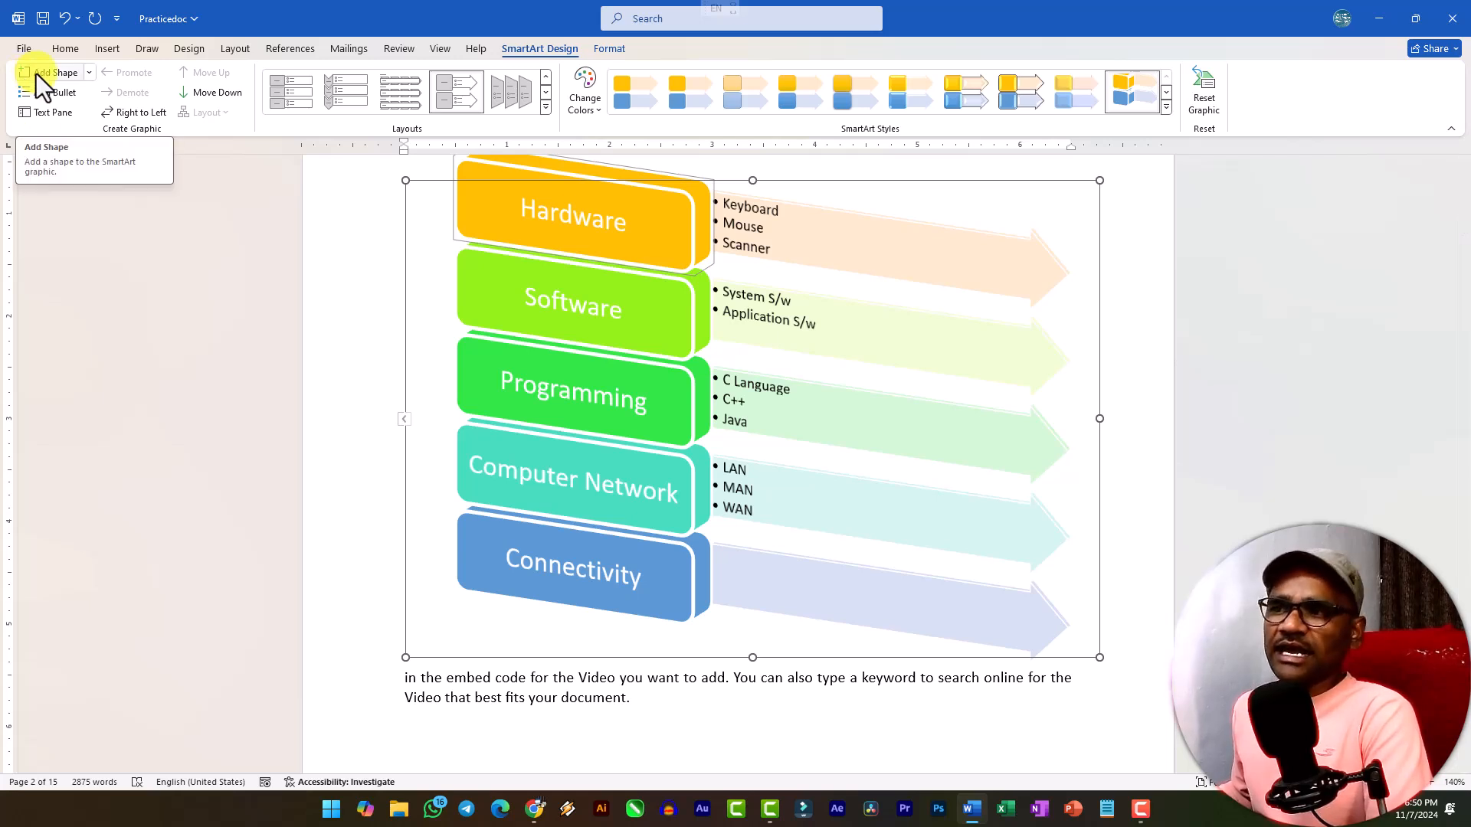
pyautogui.click(399, 420)
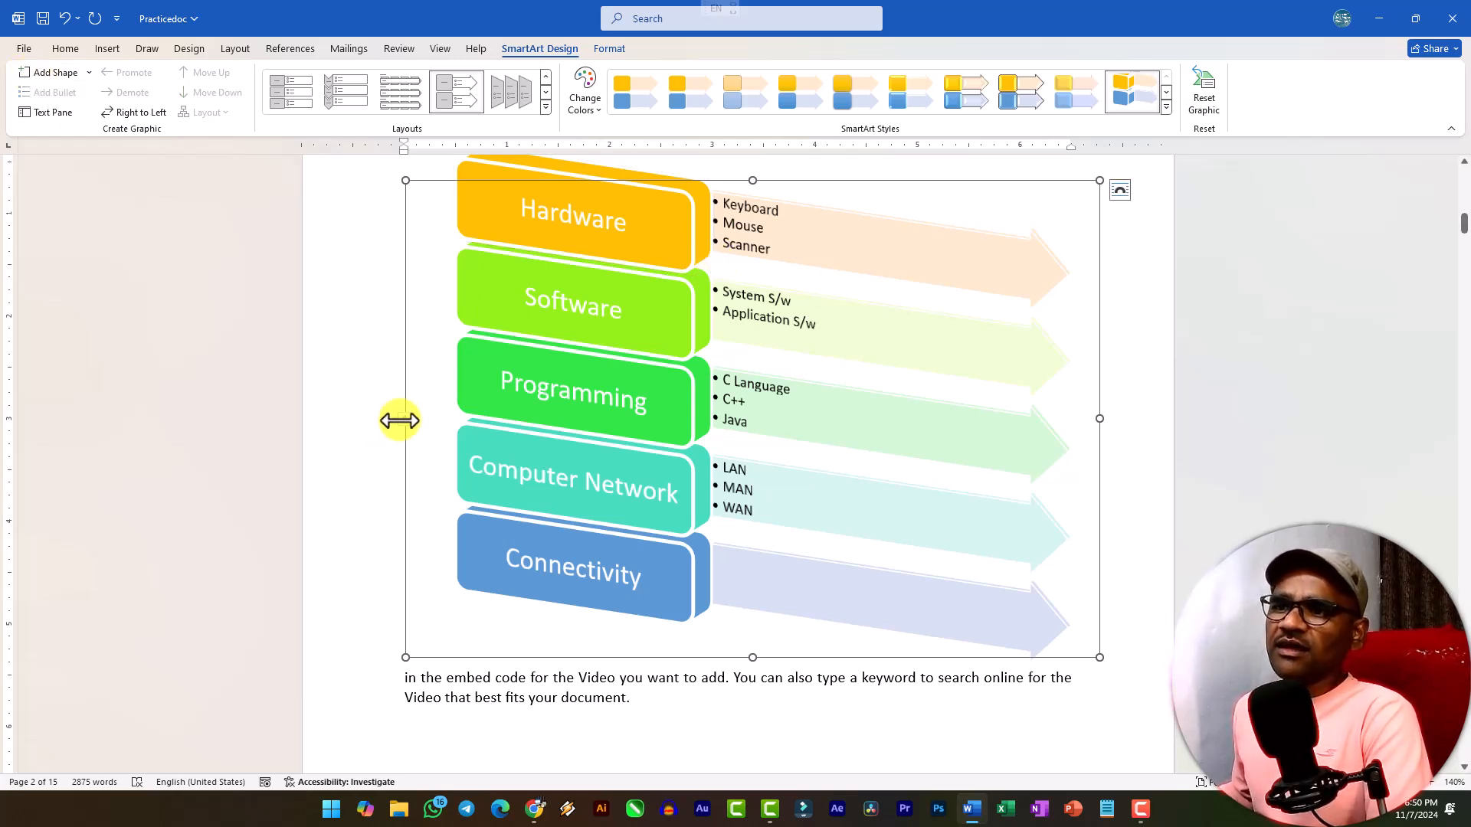
pyautogui.click(400, 420)
pyautogui.click(294, 282)
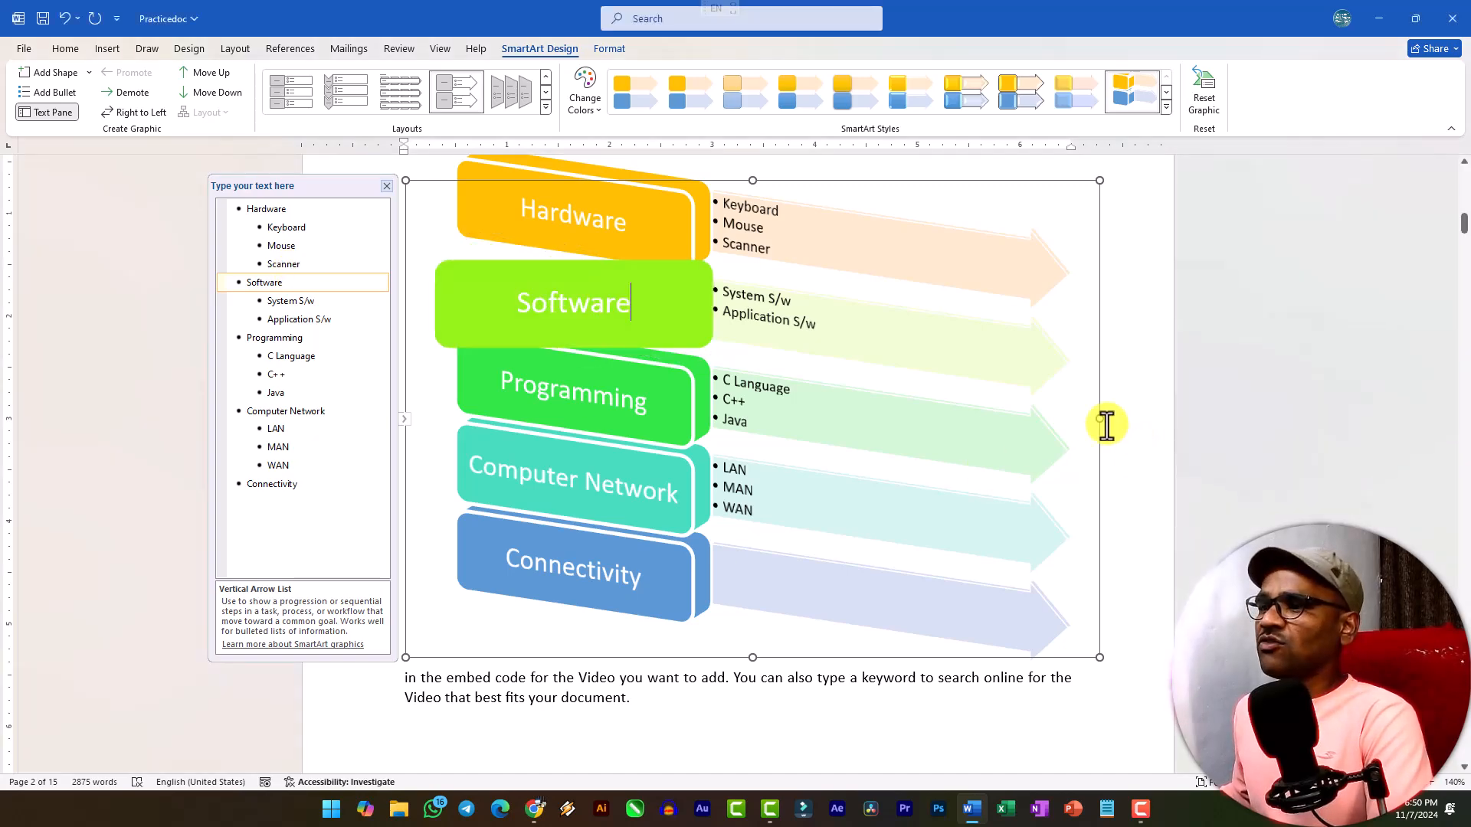
pyautogui.click(1088, 437)
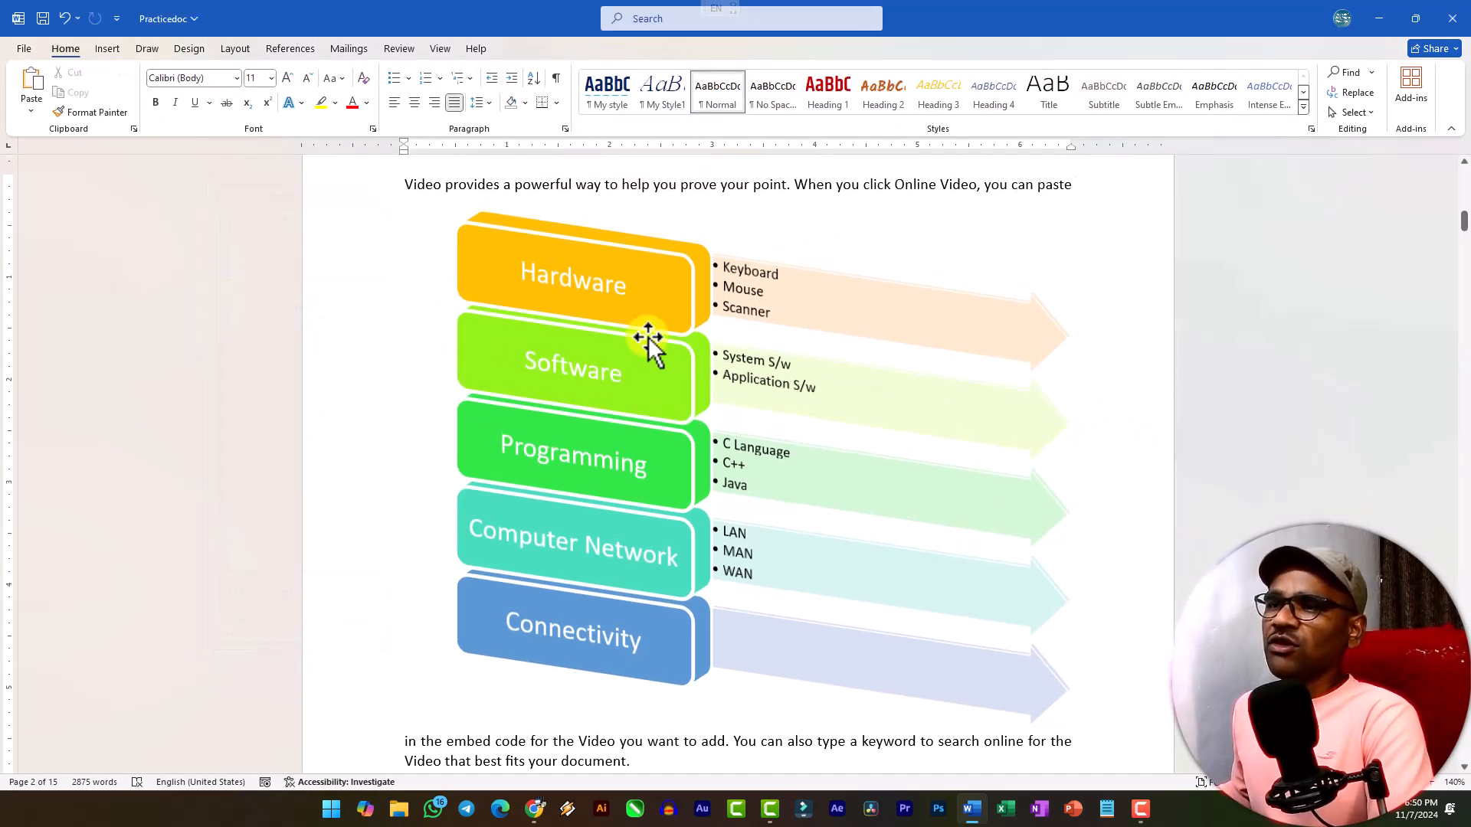
# Apply the gold filled shape style with a dark outline to the Hardware block of the SmartArt.
pyautogui.click(881, 246)
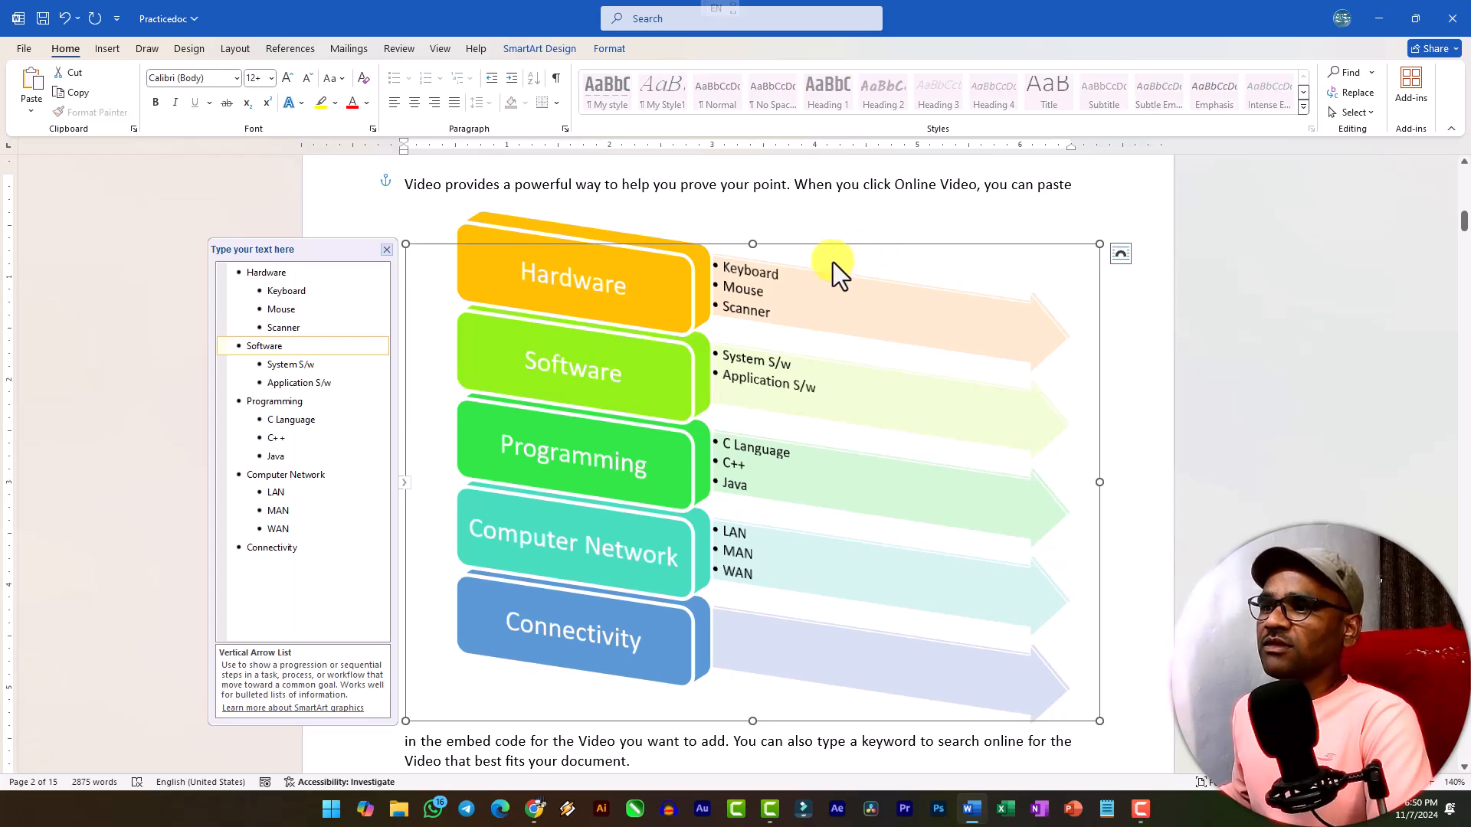
pyautogui.click(679, 285)
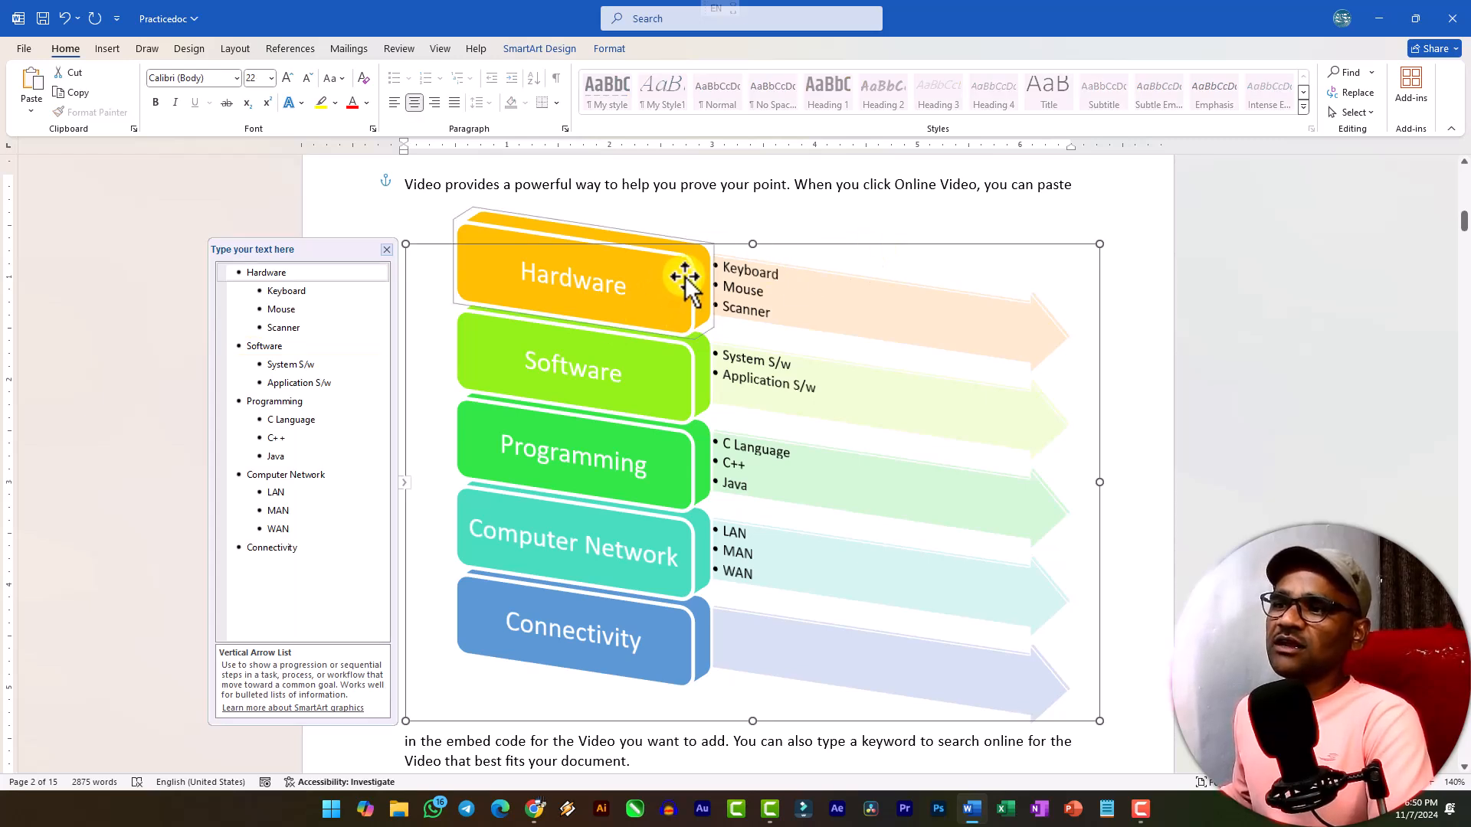
pyautogui.click(613, 47)
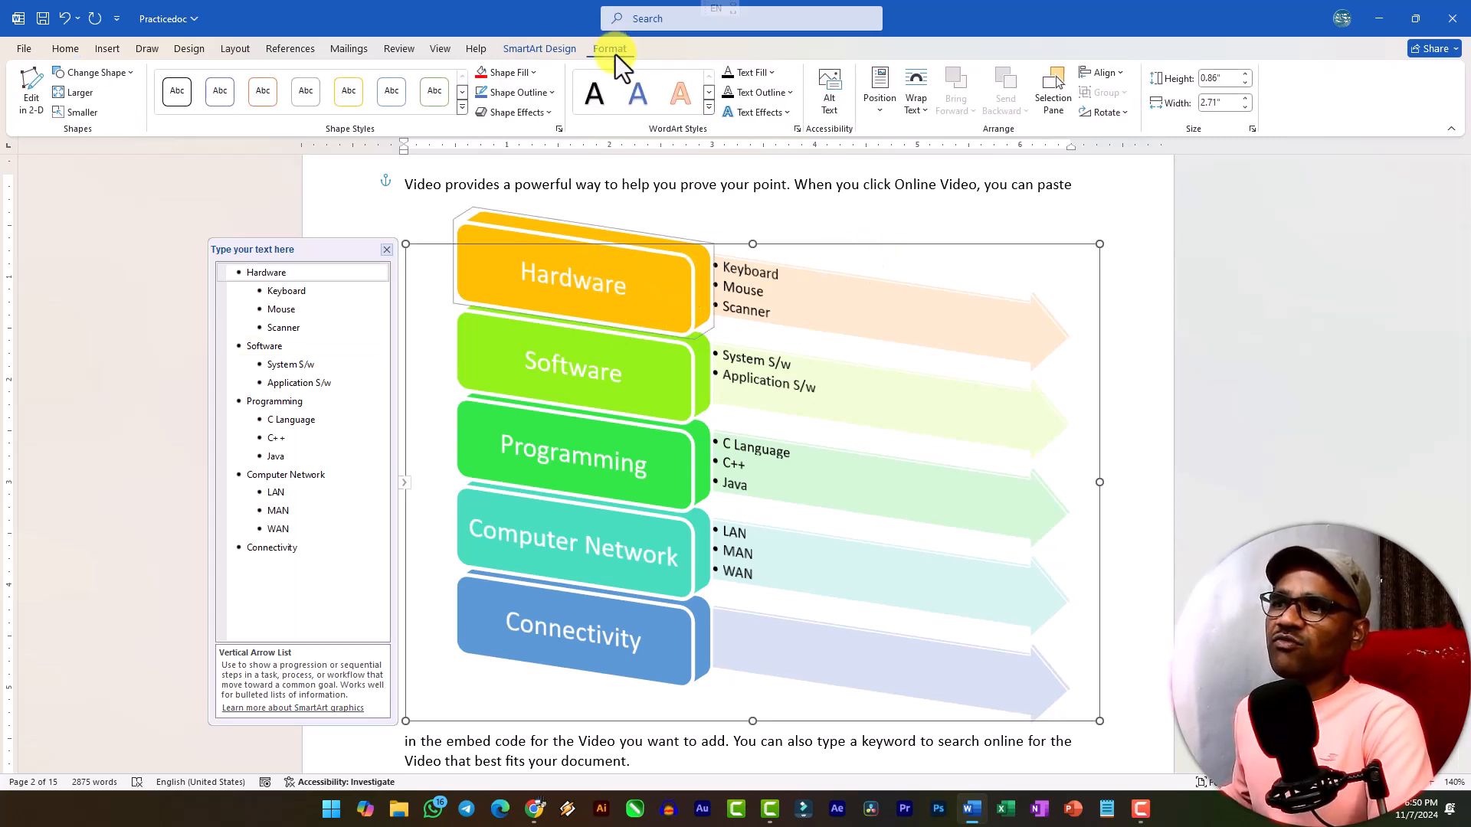
pyautogui.click(469, 111)
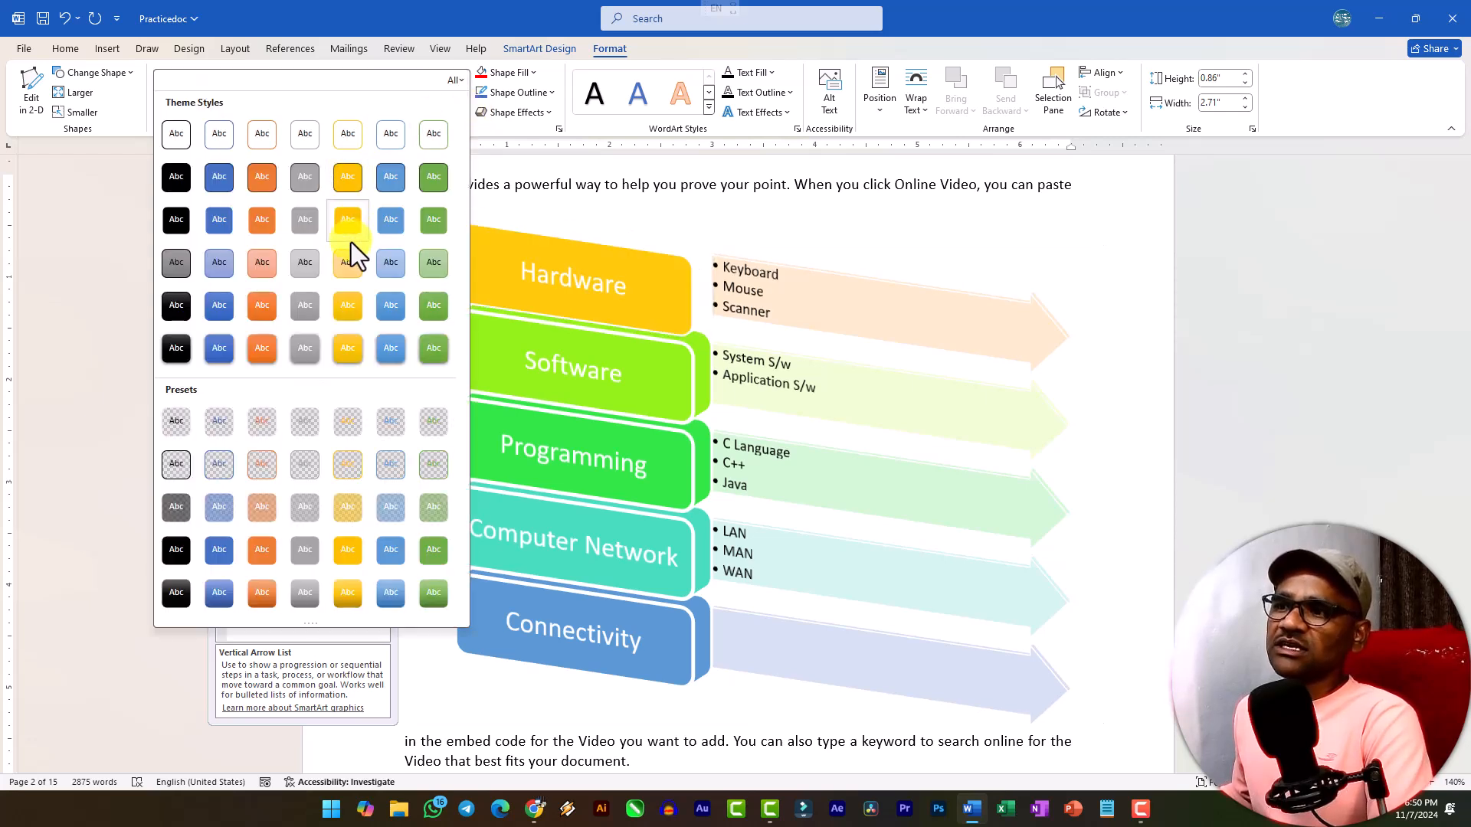
pyautogui.click(360, 180)
# Apply the green filled shape style to the Software block and the blue one to the Programming block.
pyautogui.click(700, 367)
pyautogui.click(429, 98)
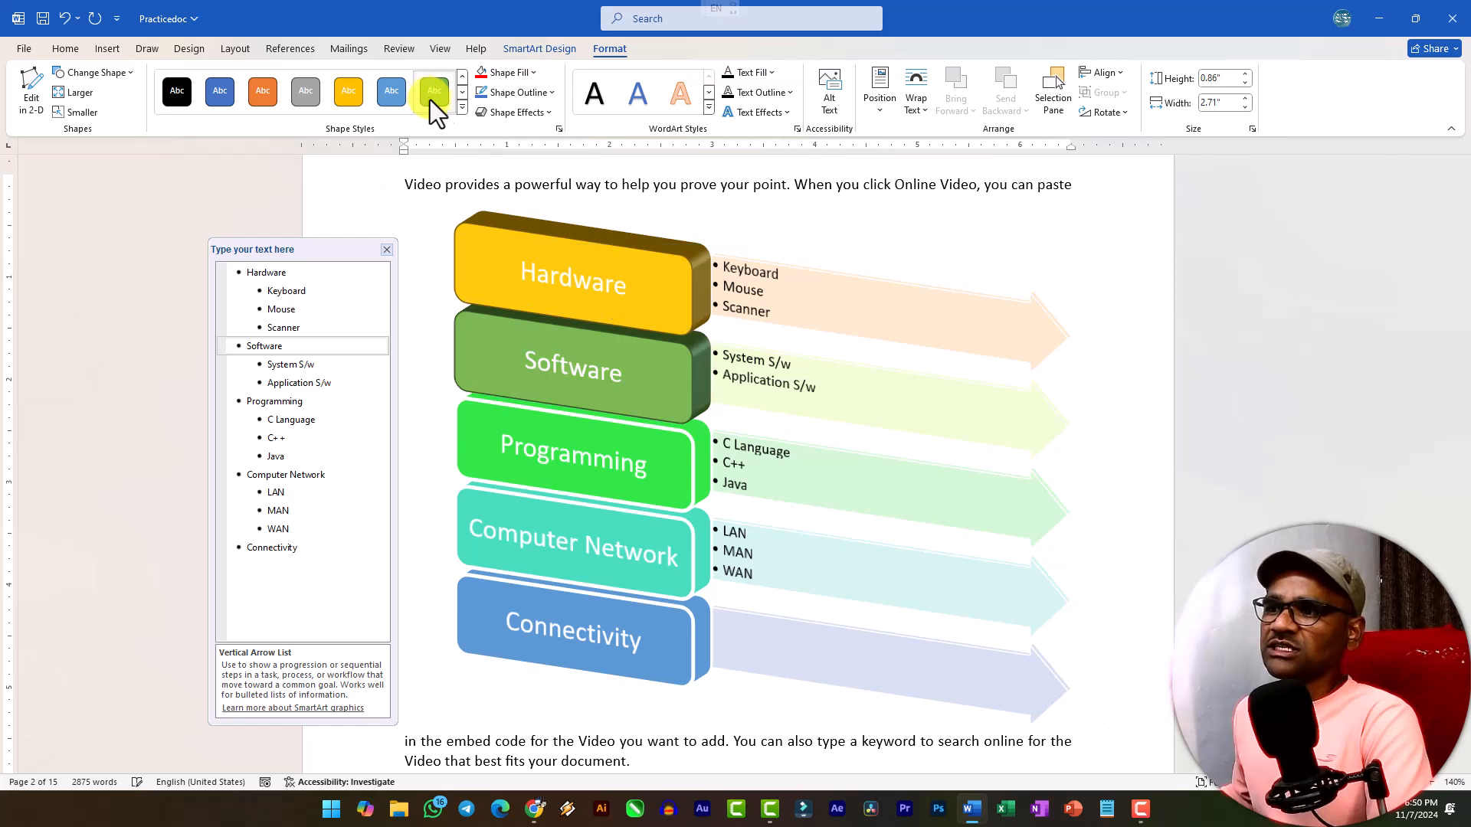
pyautogui.click(703, 471)
pyautogui.click(220, 92)
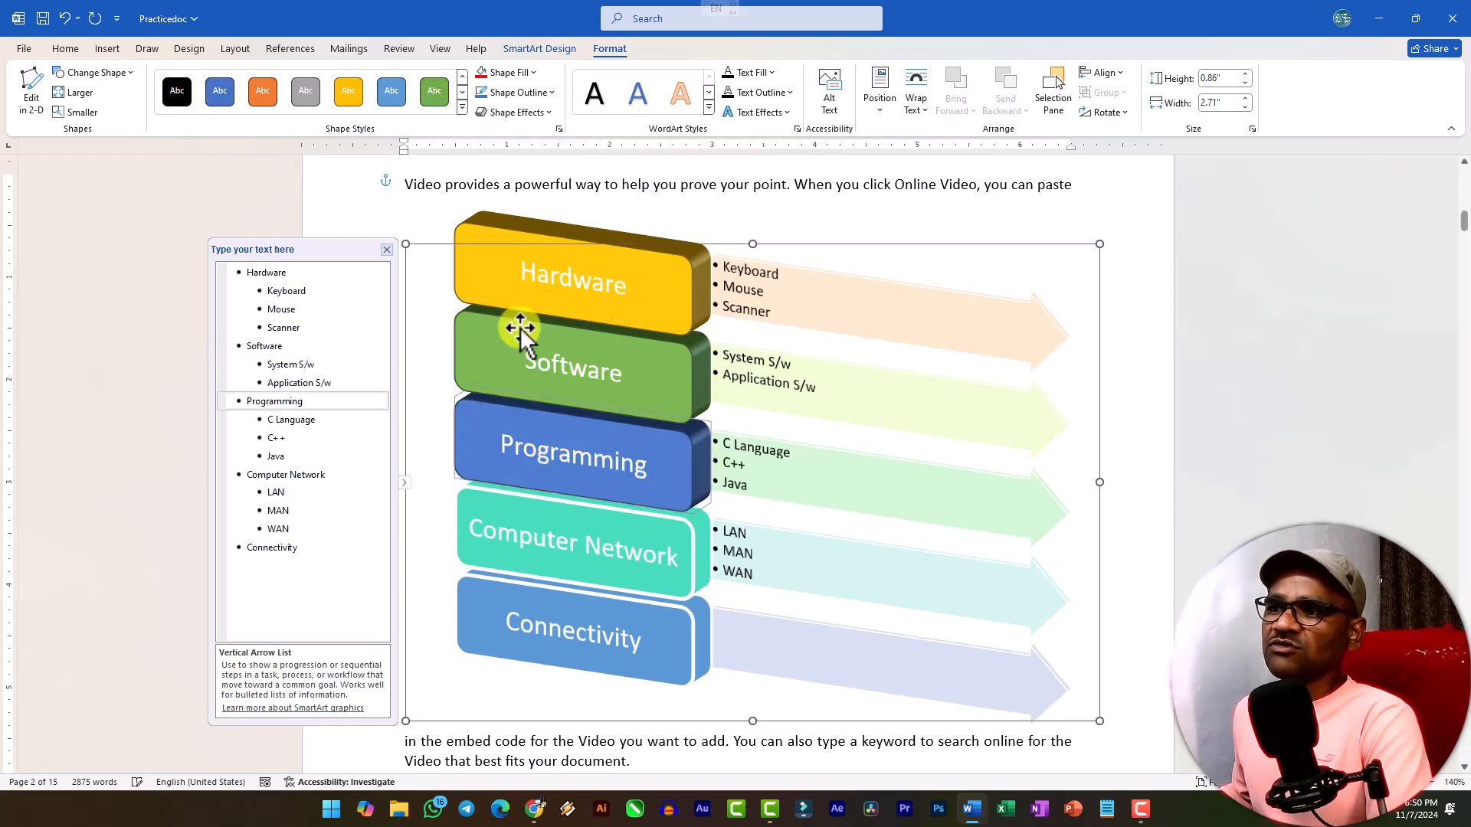
# Apply the black filled shape style to the Computer Network block and the gray one to Connectivity, and deselect the graphic.
pyautogui.click(693, 556)
pyautogui.click(177, 92)
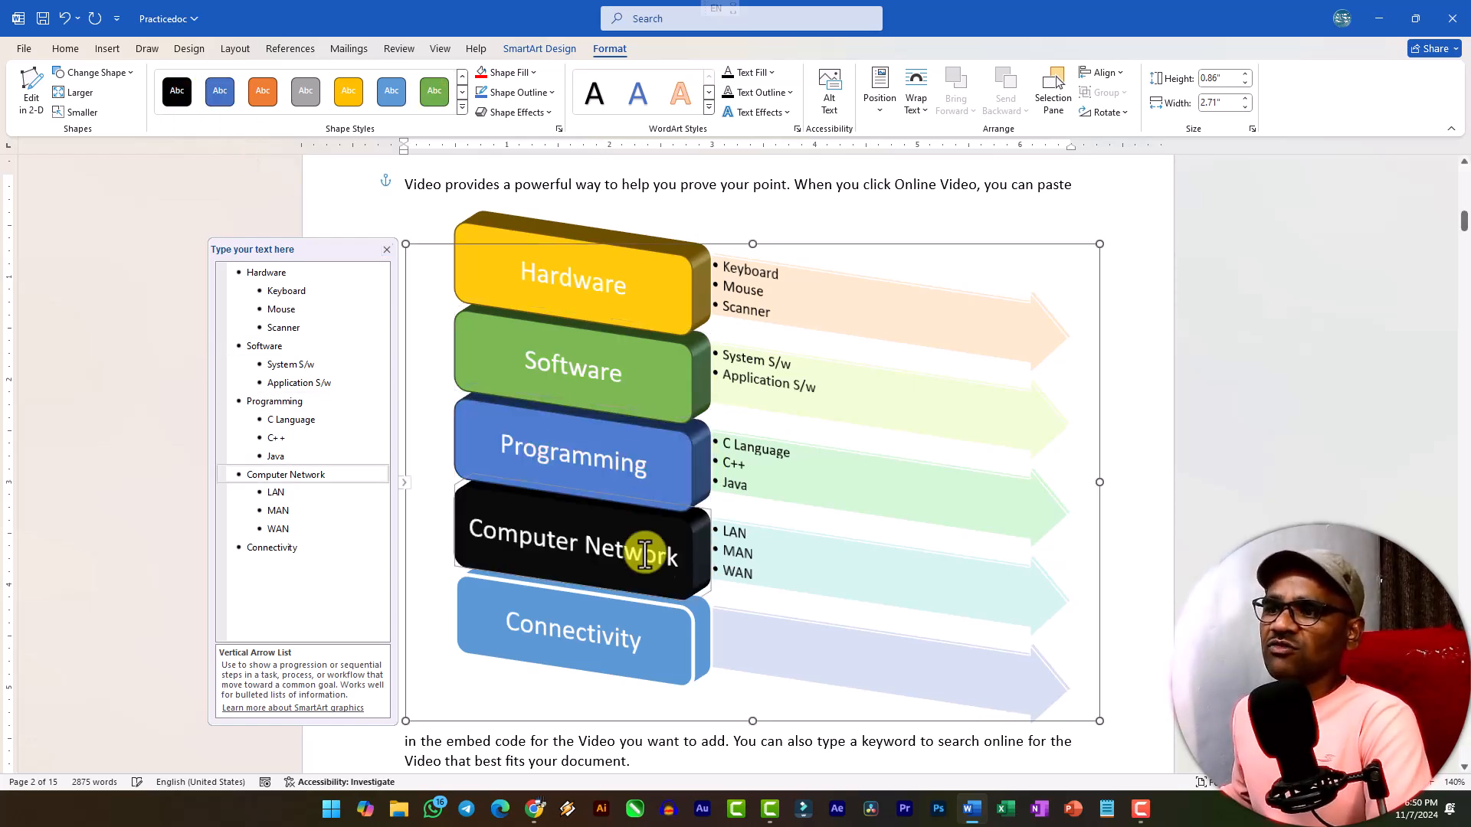
pyautogui.click(680, 640)
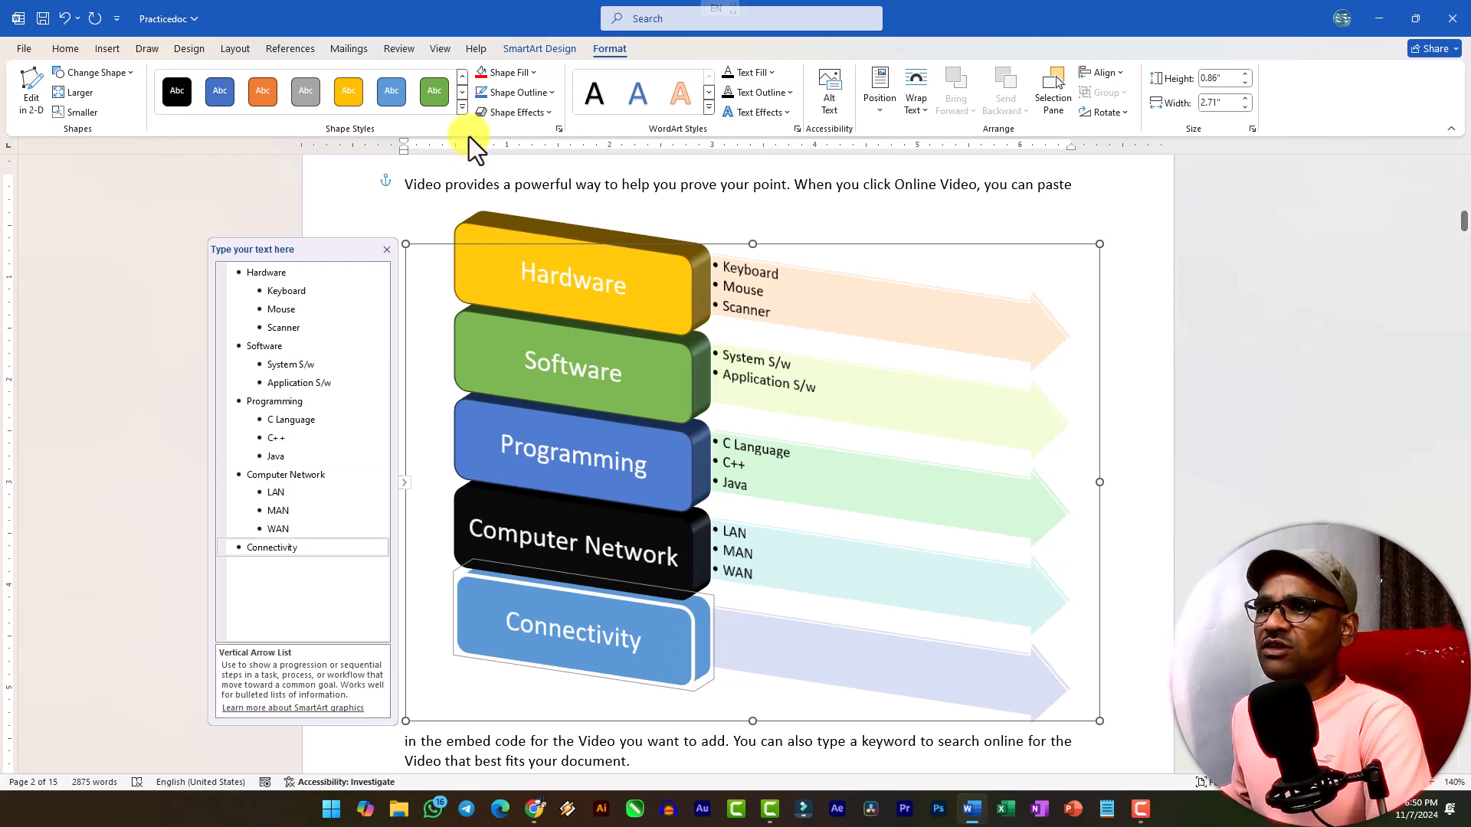
pyautogui.click(310, 96)
pyautogui.click(1142, 429)
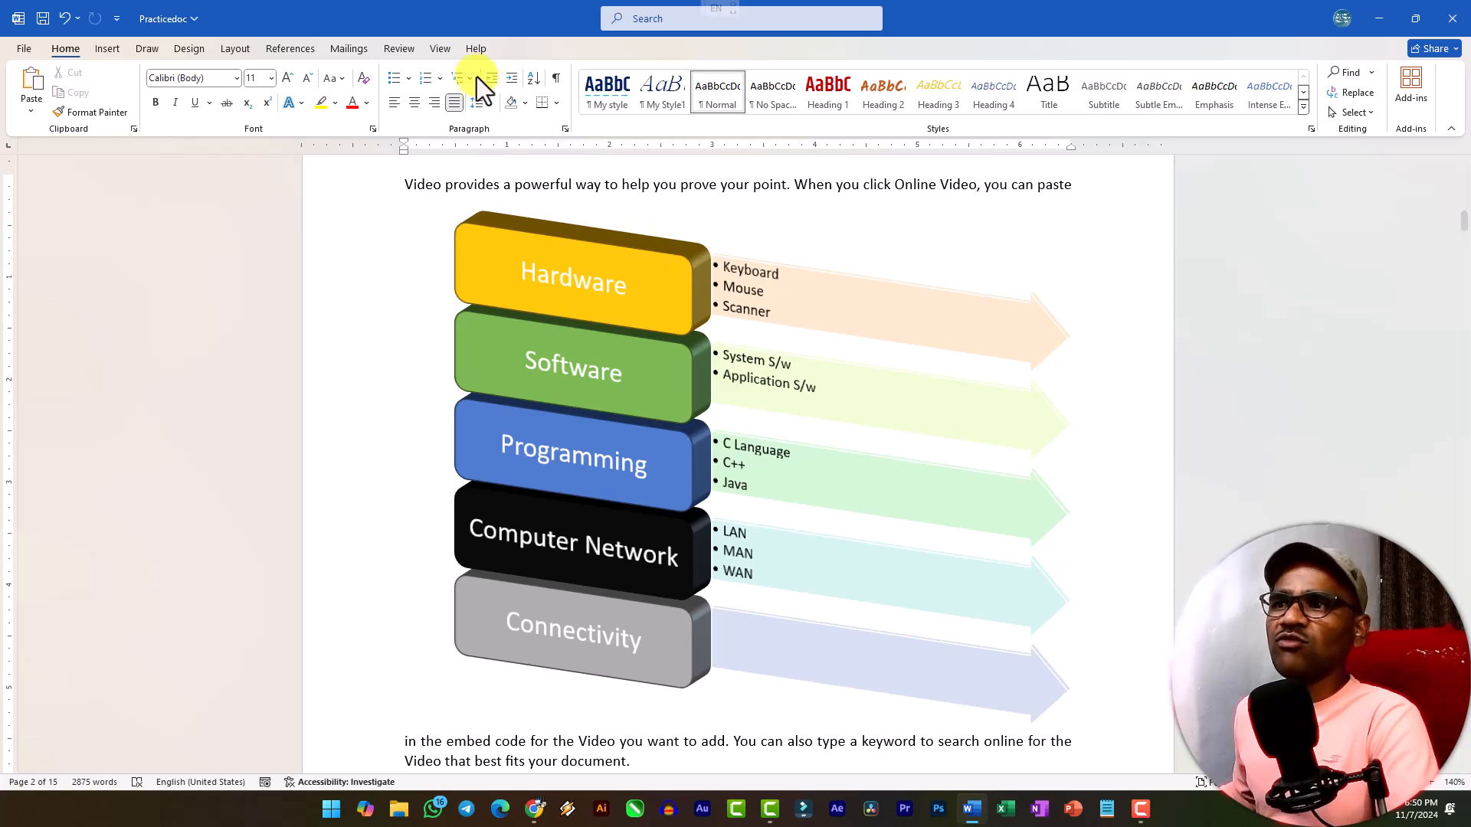
pyautogui.click(586, 341)
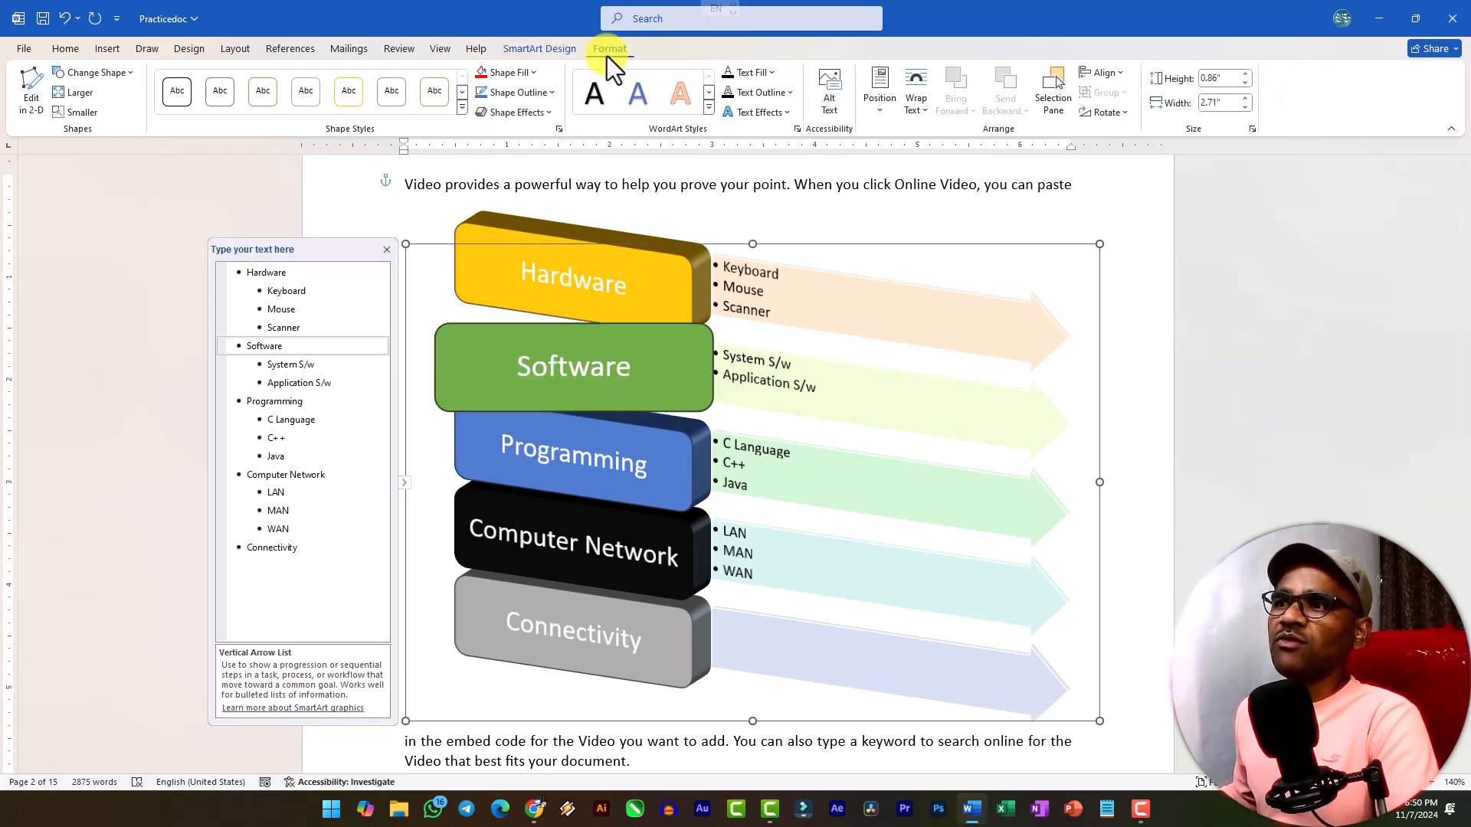
pyautogui.click(1116, 421)
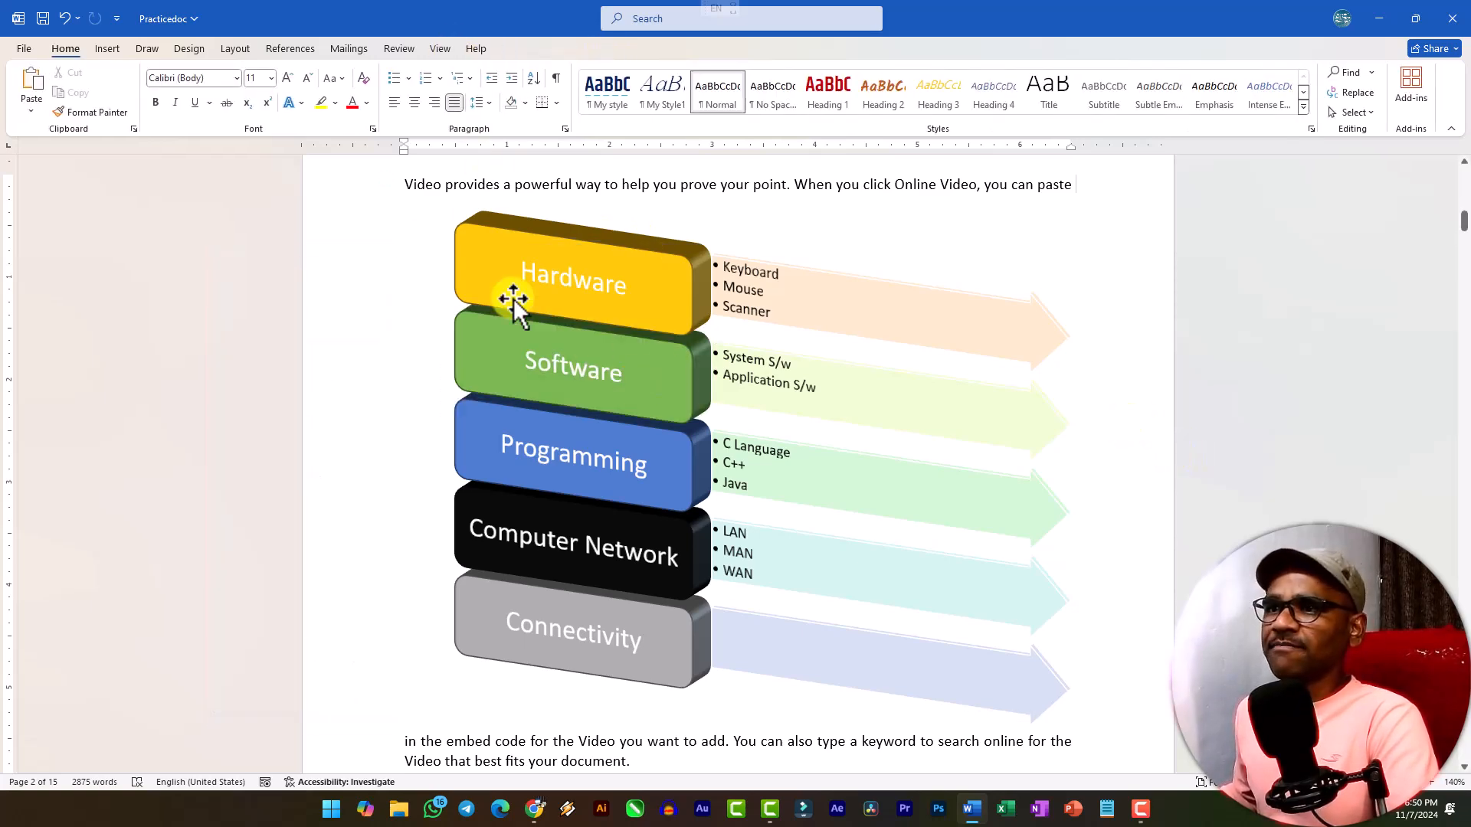
# Insert a 3-D Clustered Column chart on a new line after the last paragraph of the Mouse section.
pyautogui.click(107, 49)
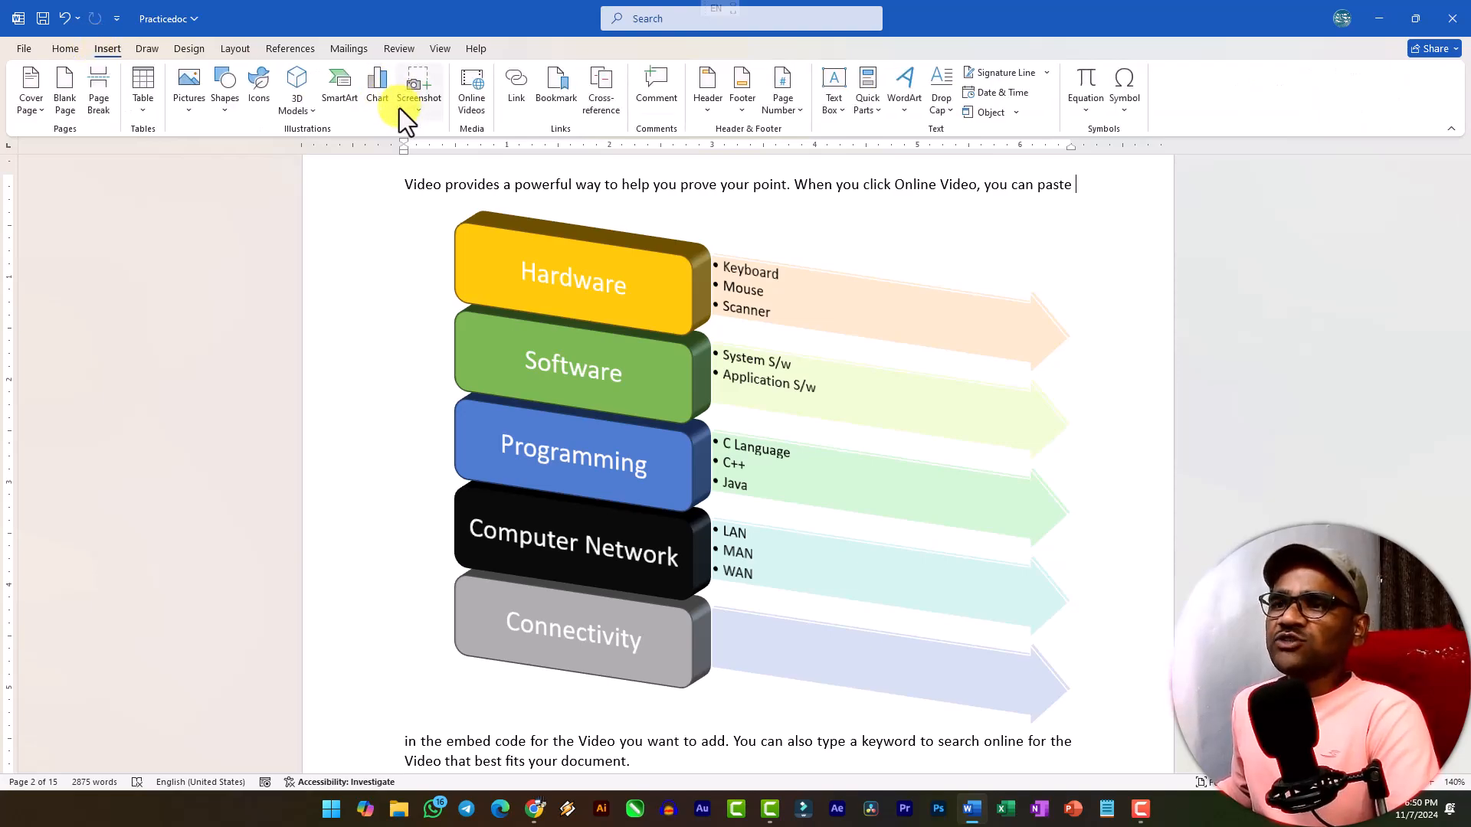
pyautogui.scroll(-12, 578, 278)
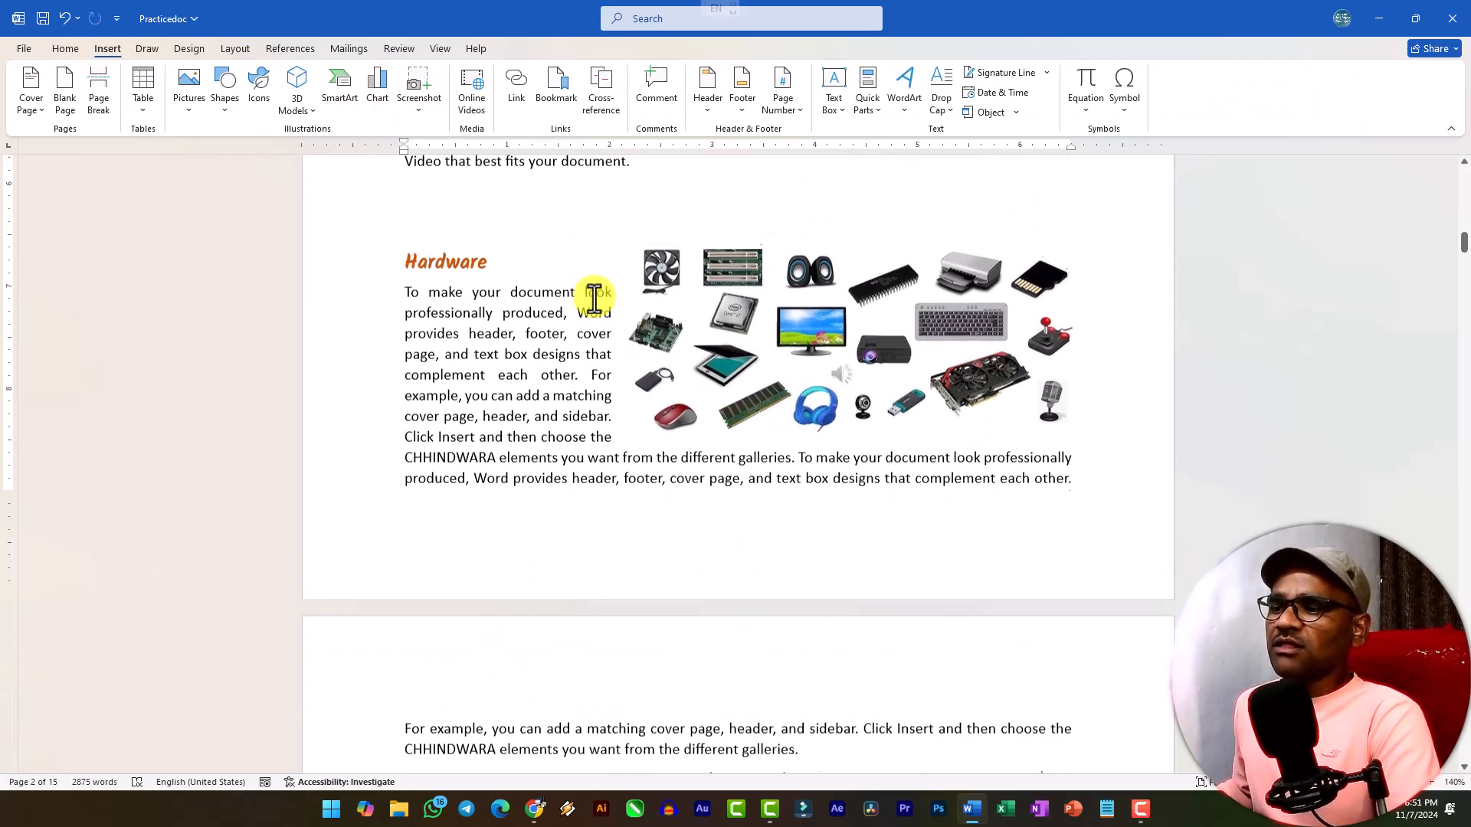
pyautogui.scroll(-10, 624, 335)
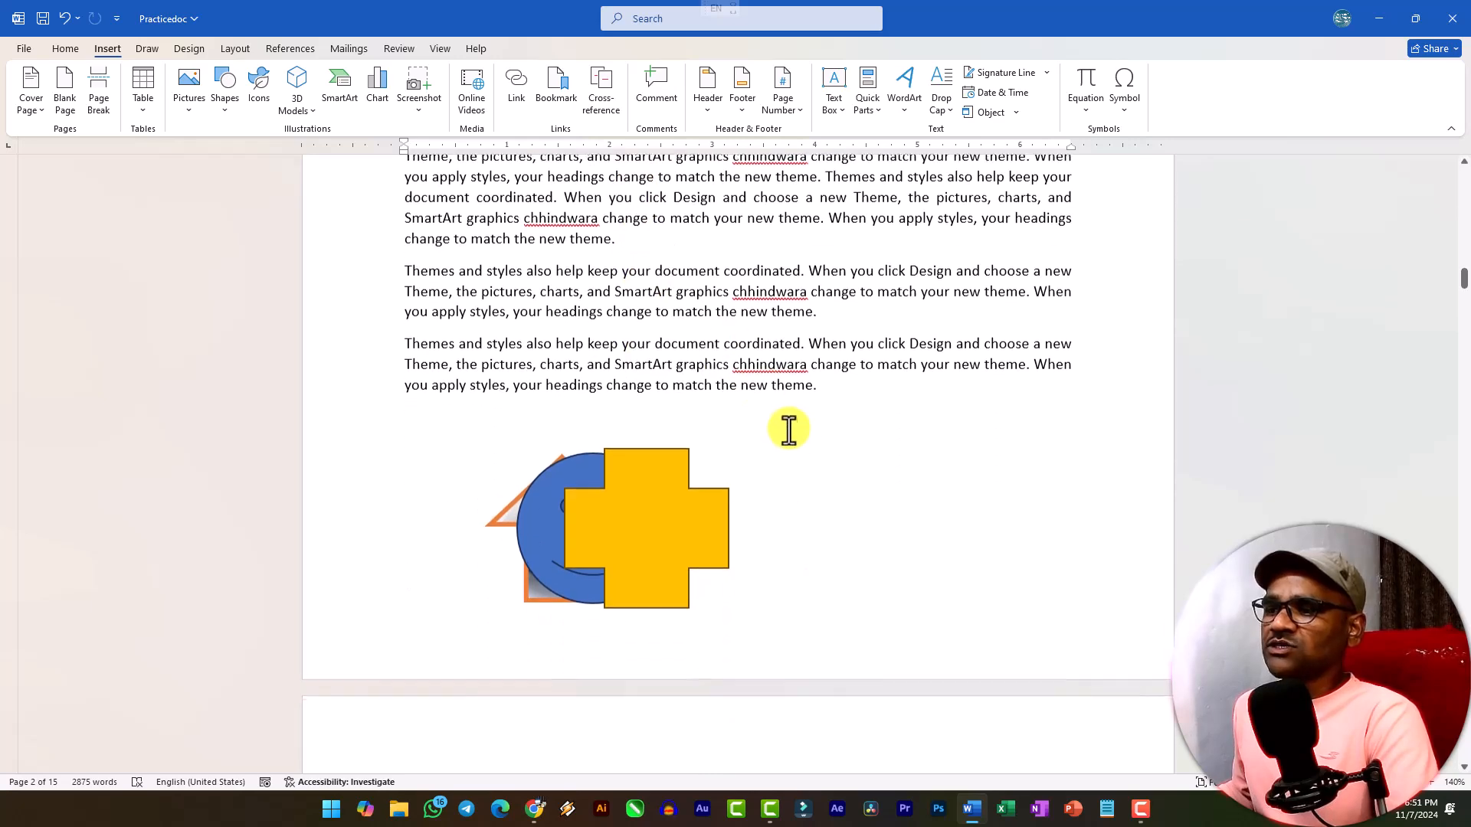
pyautogui.scroll(-10, 826, 388)
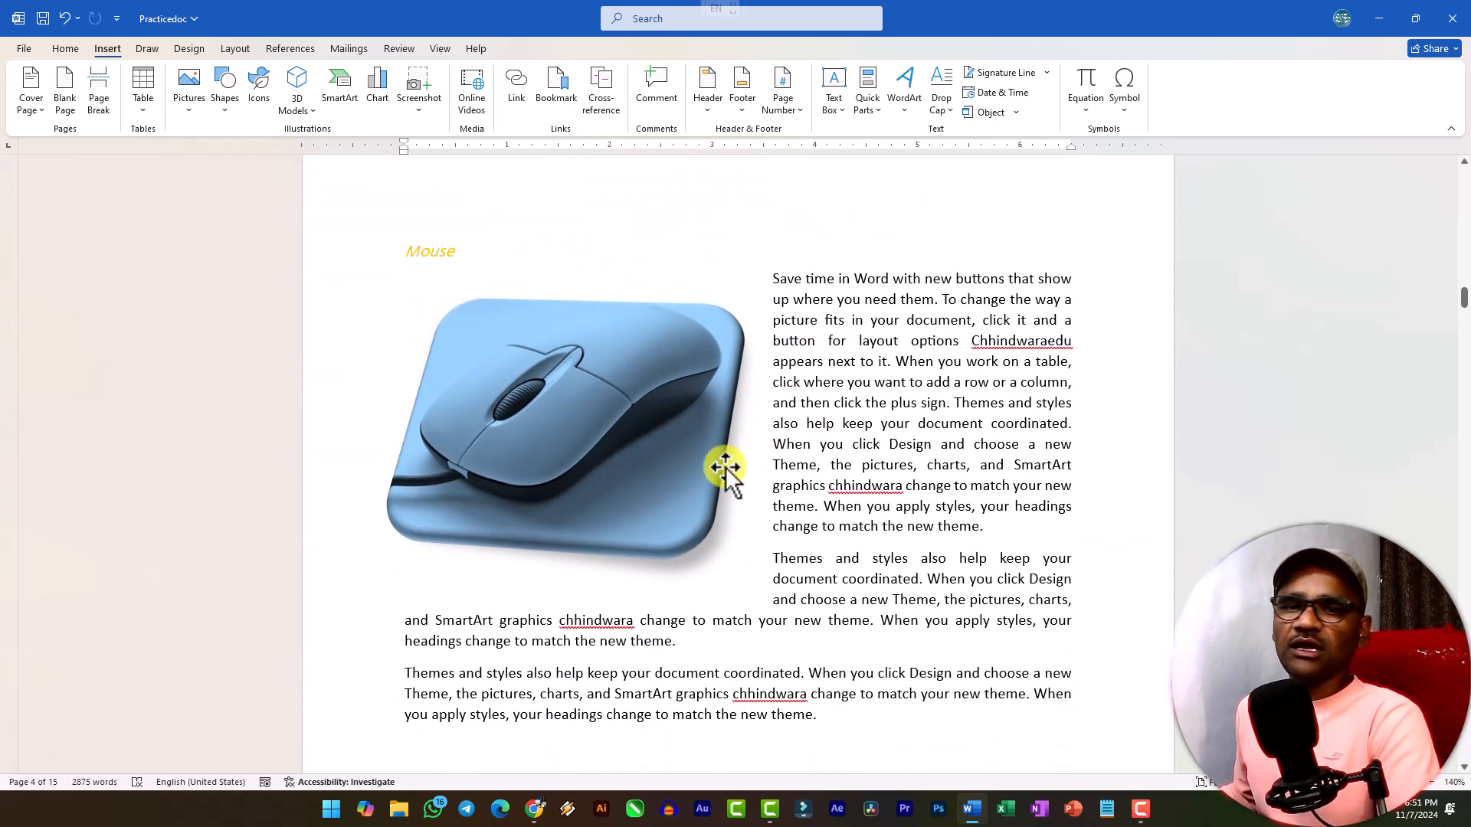
pyautogui.scroll(-10, 728, 481)
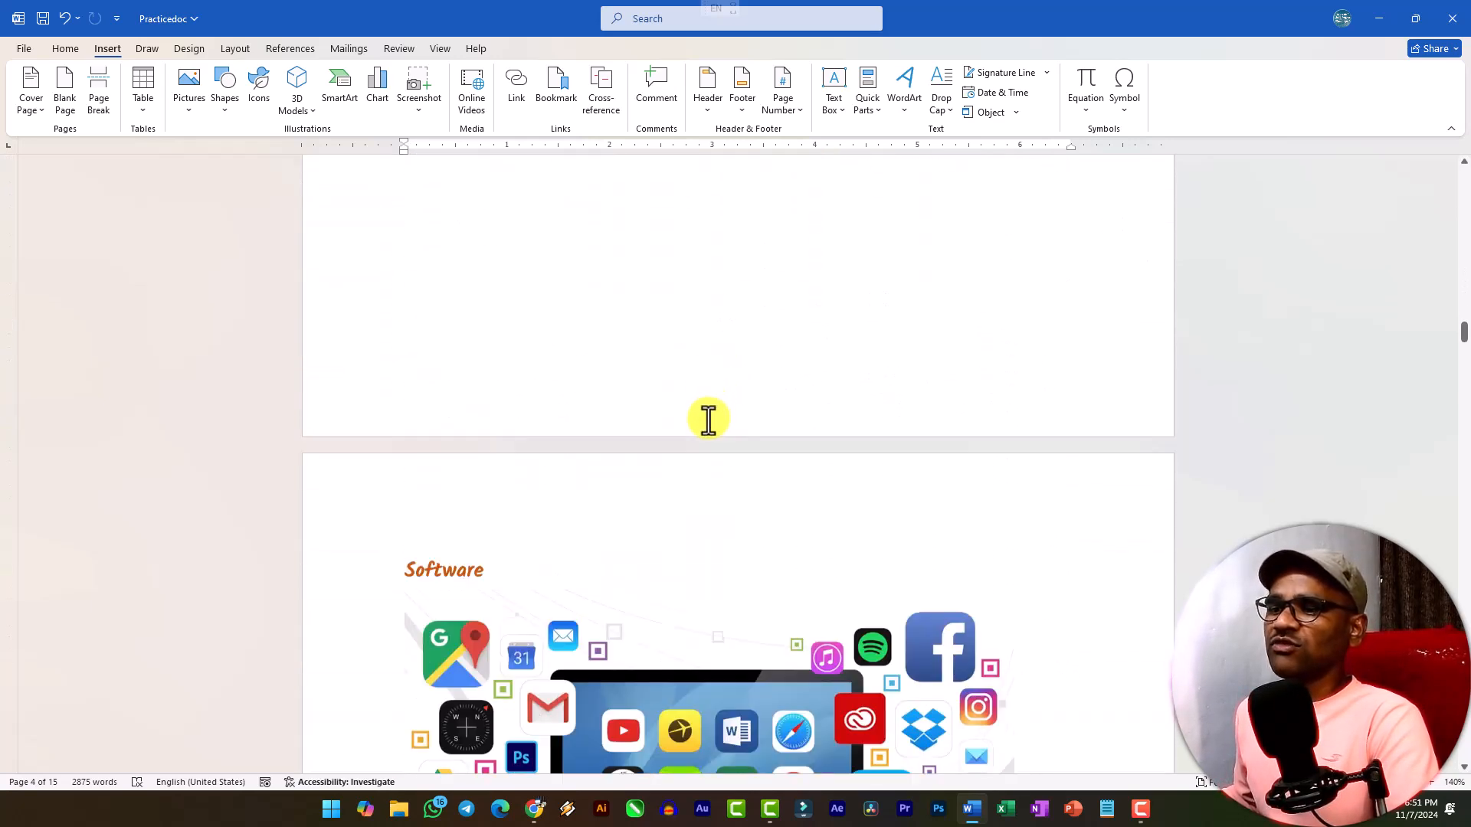
pyautogui.scroll(5, 706, 419)
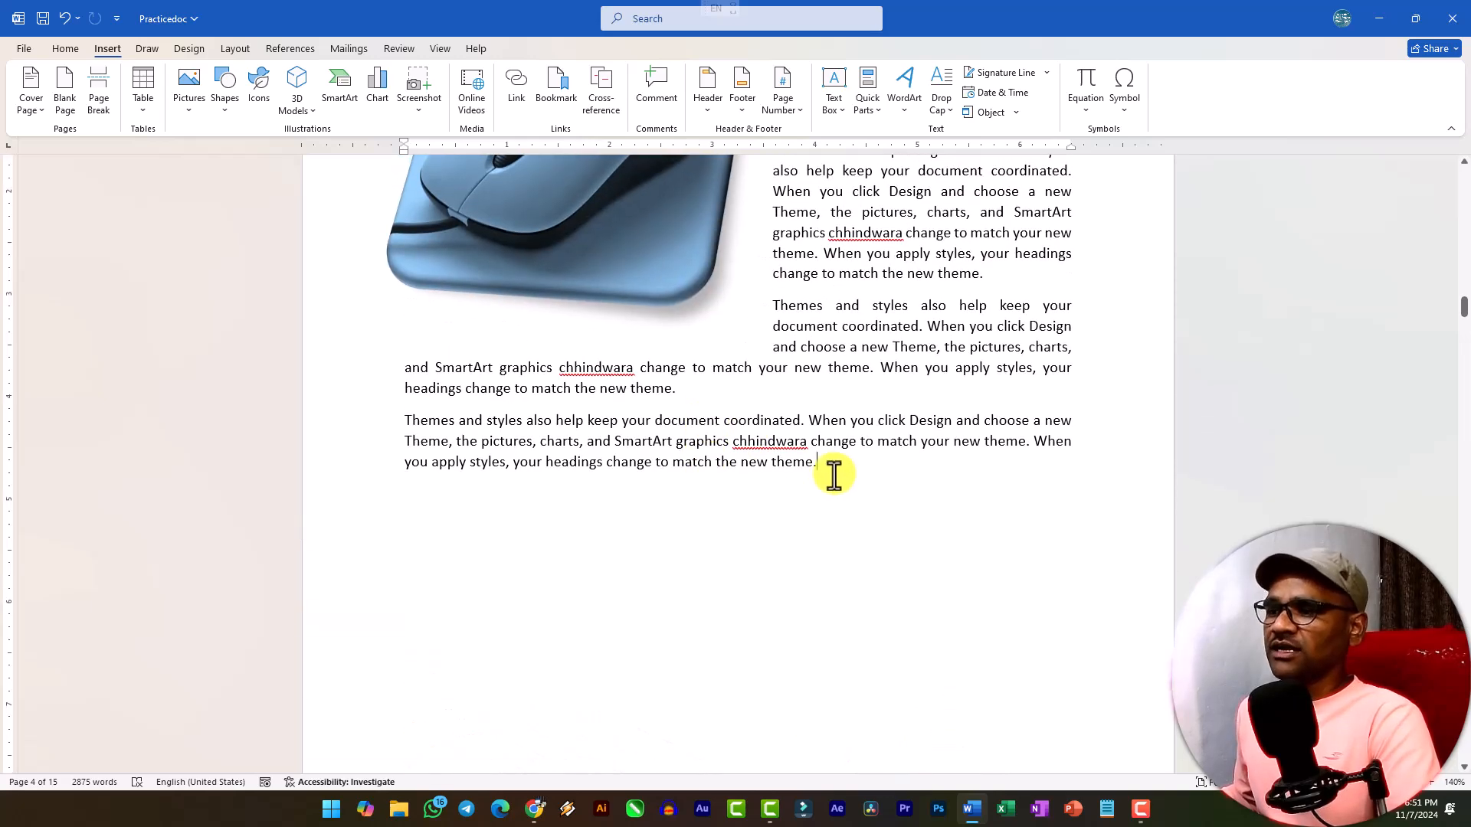
pyautogui.scroll(3, 499, 372)
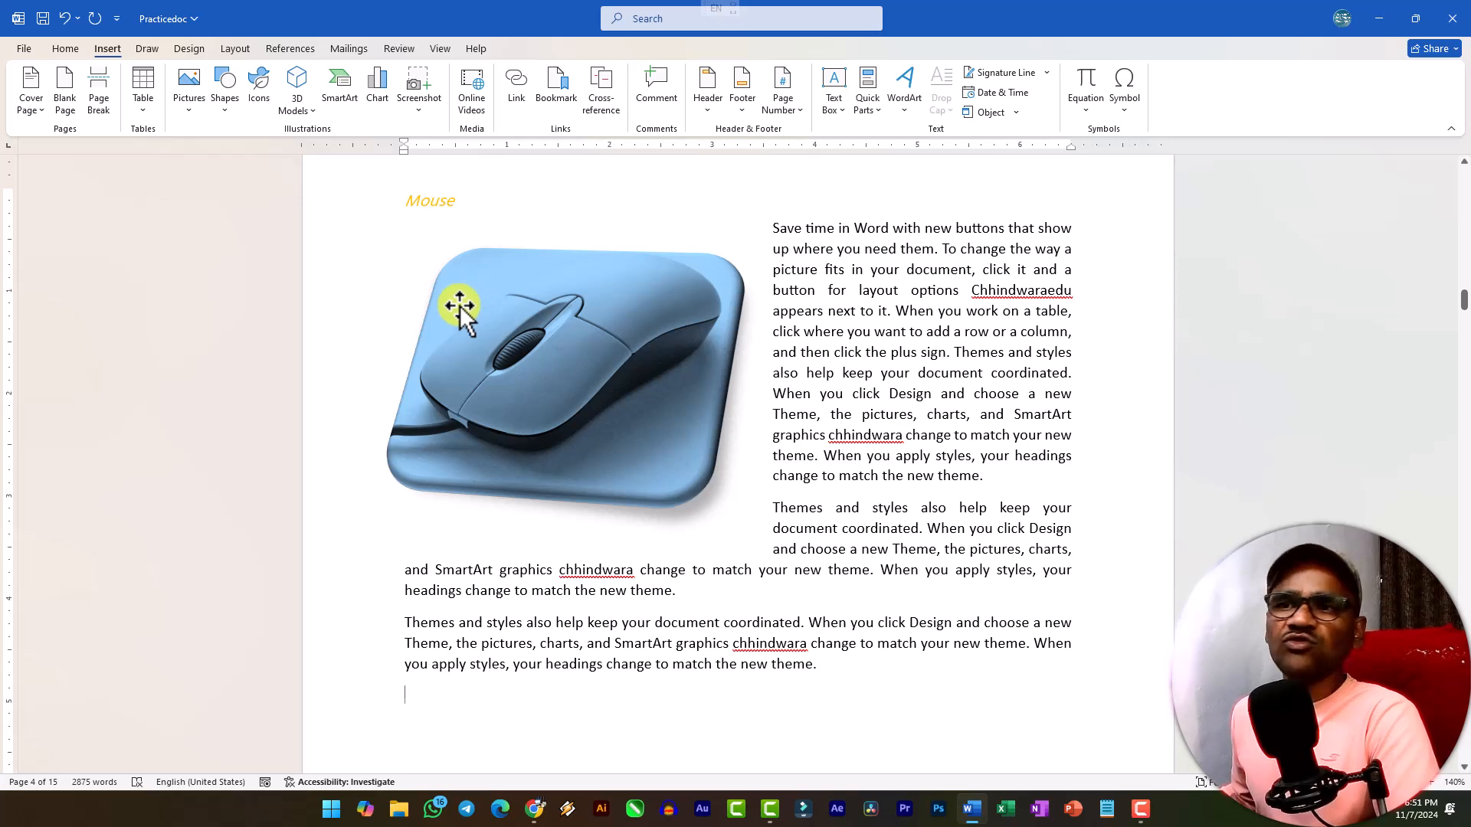
pyautogui.click(378, 94)
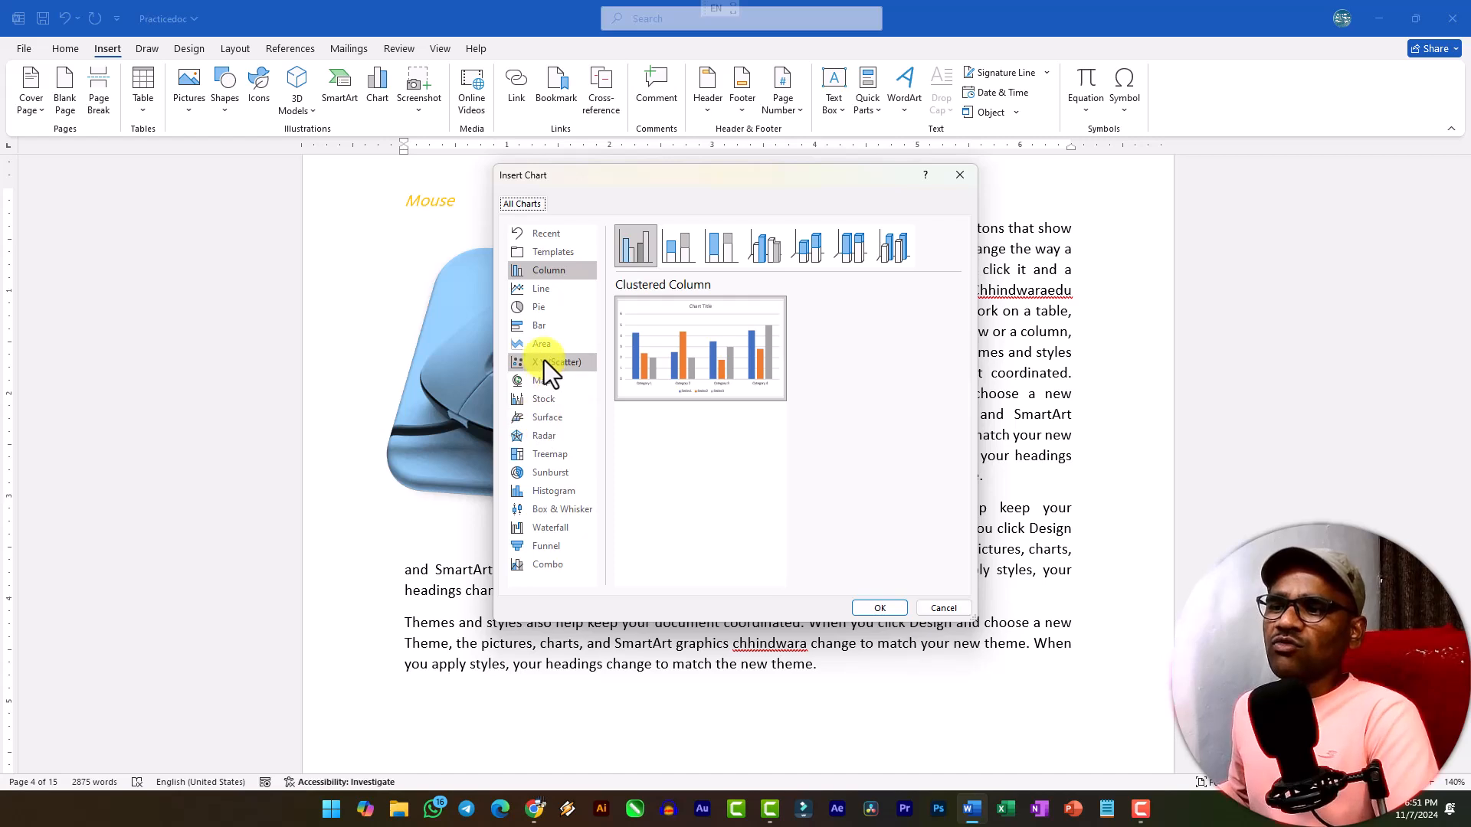
pyautogui.click(547, 273)
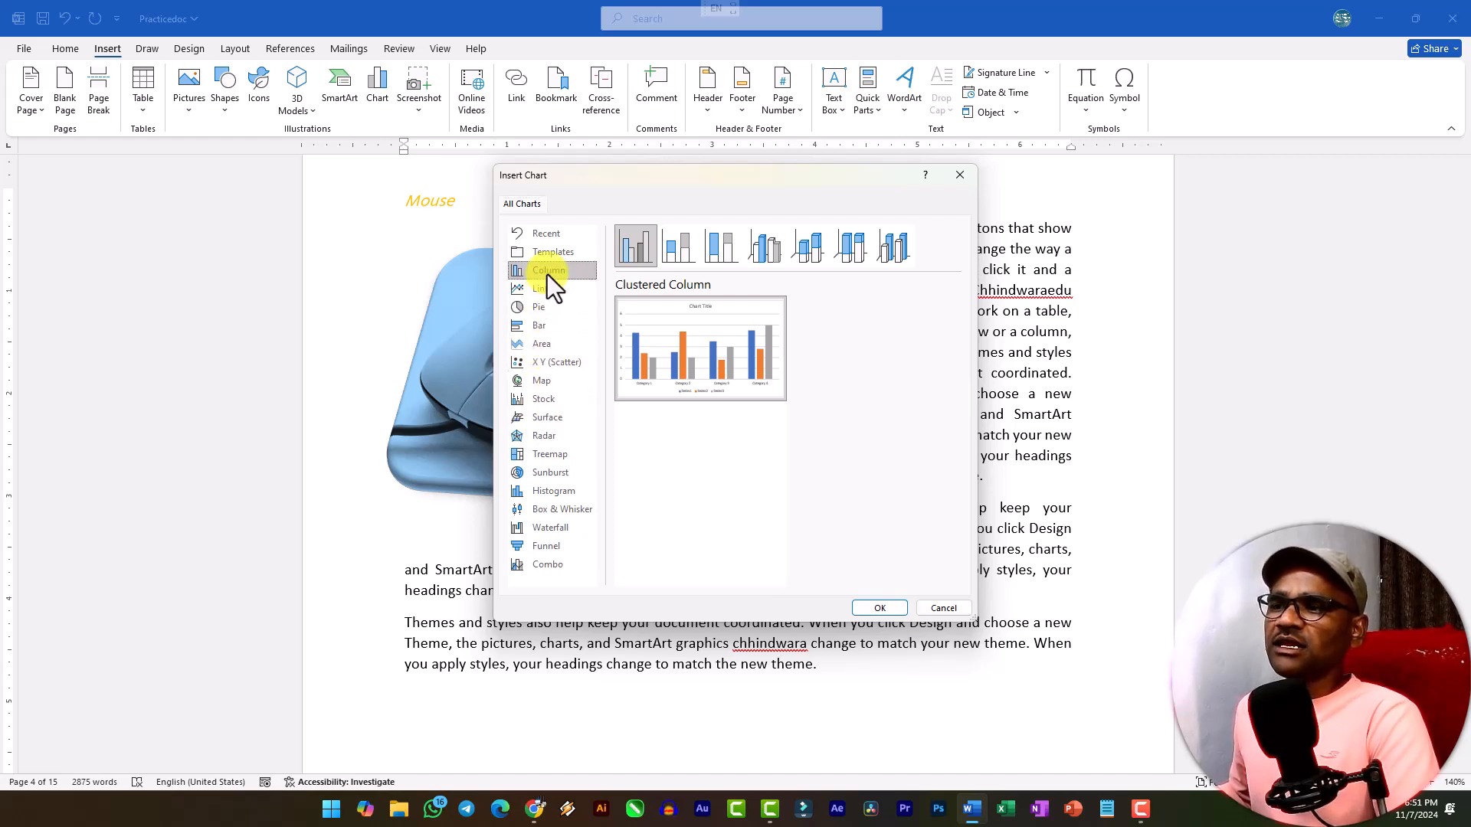
pyautogui.click(838, 249)
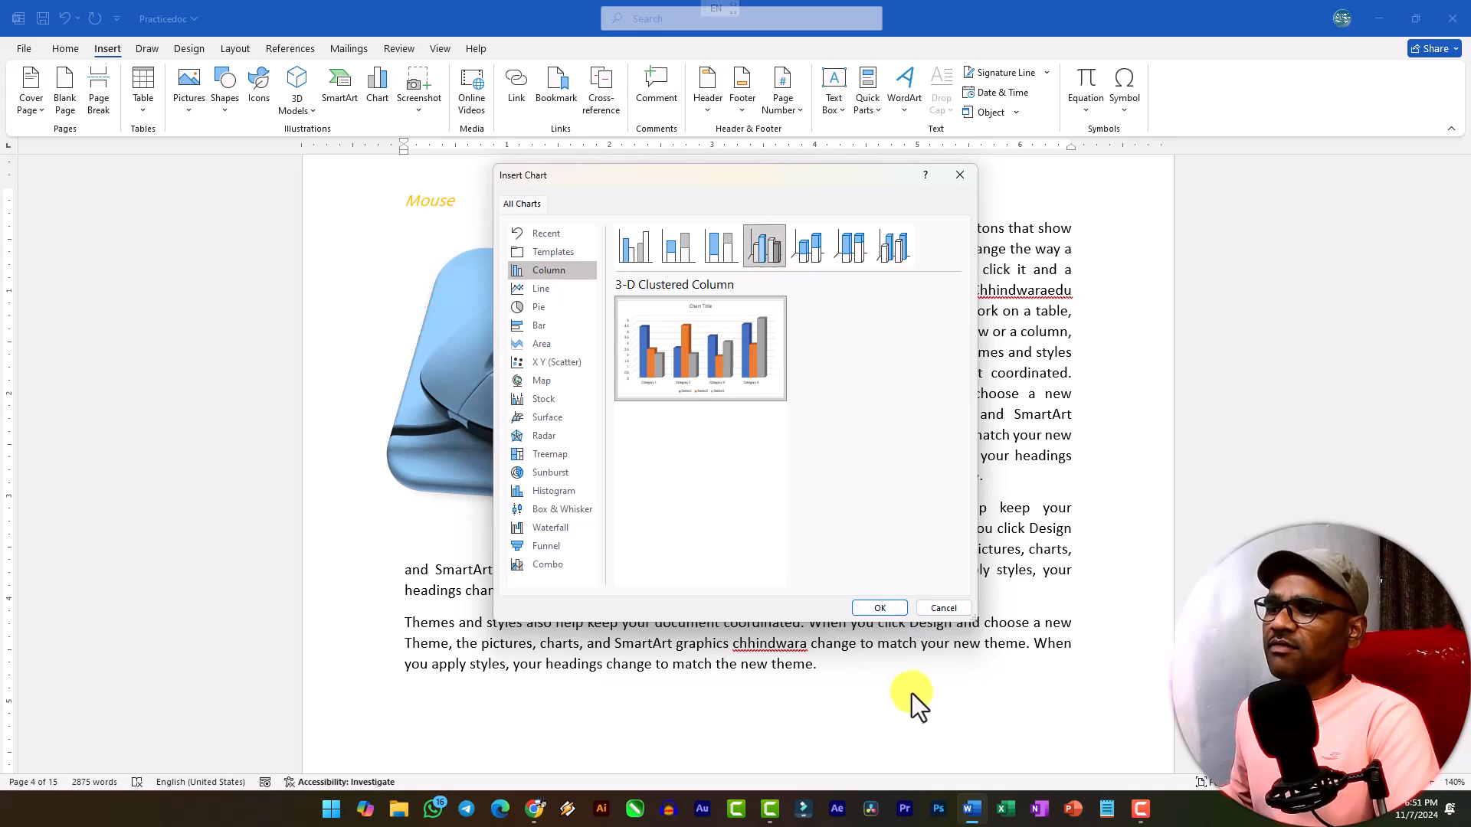
pyautogui.click(880, 609)
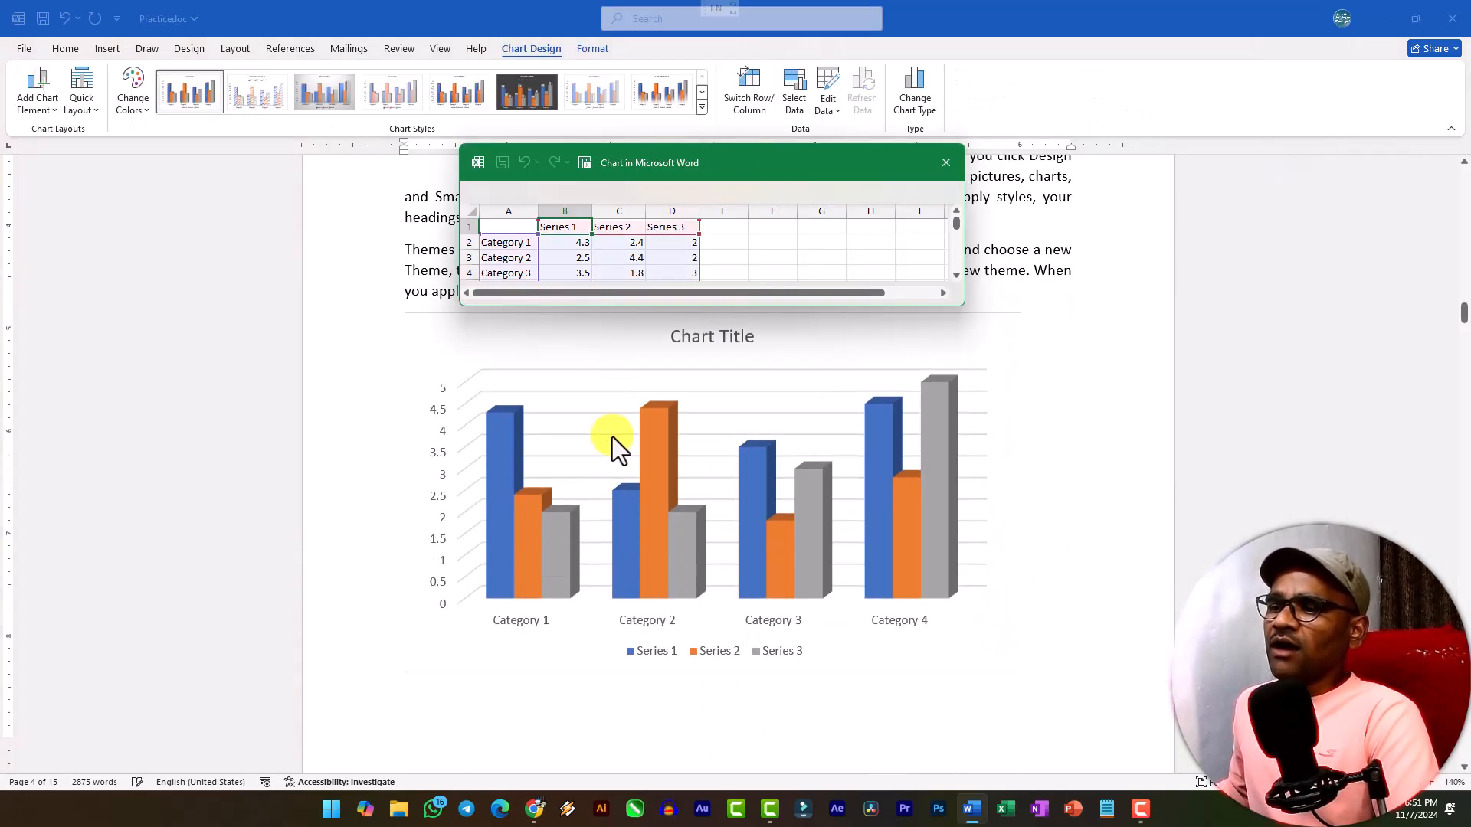
# Enlarge the chart's data sheet, examine its category labels and series headings, close it and deselect the chart.
pyautogui.moveTo(873, 310); pyautogui.dragTo(866, 355)
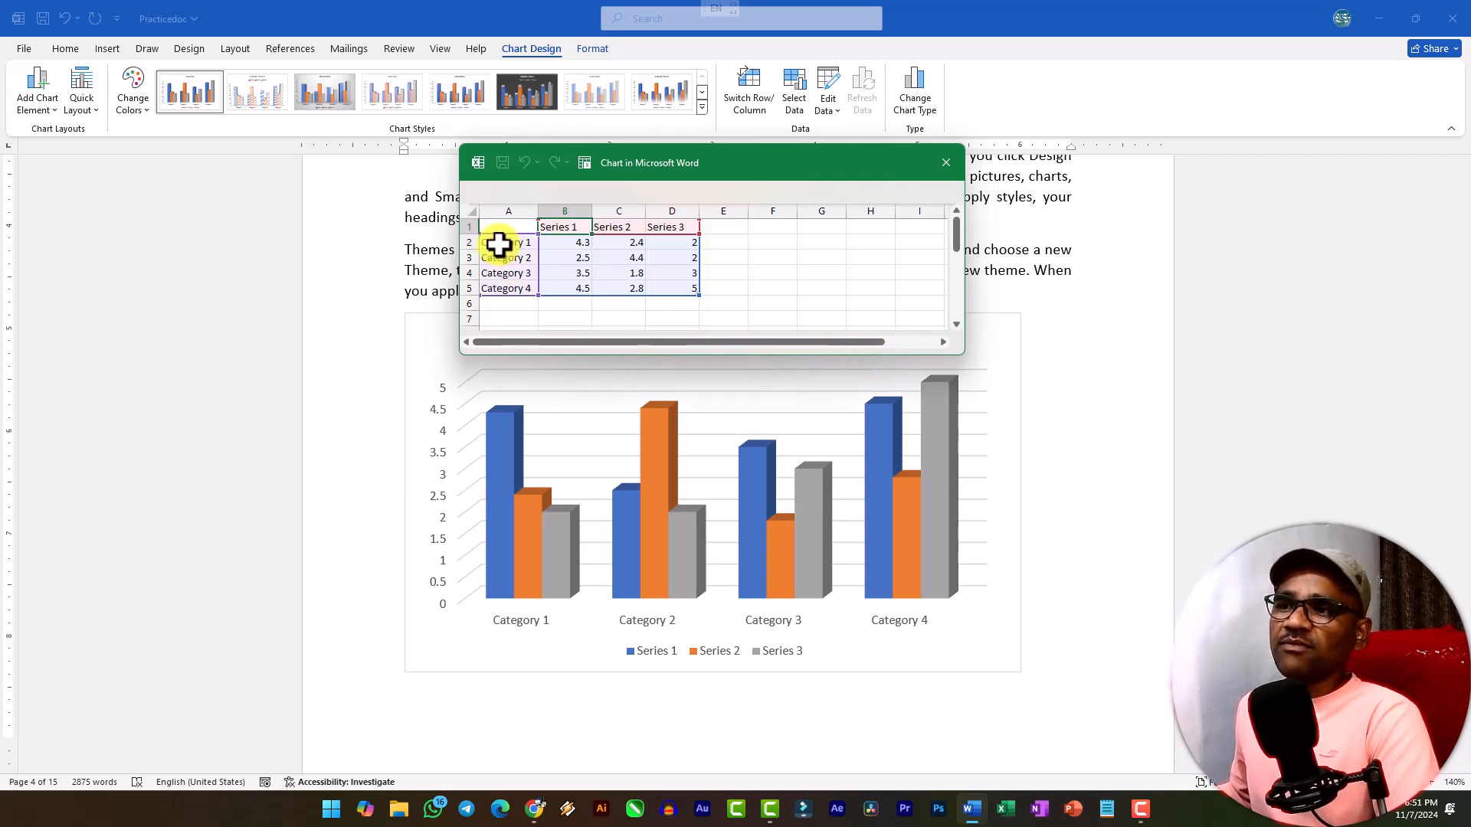
pyautogui.moveTo(498, 230); pyautogui.dragTo(494, 289)
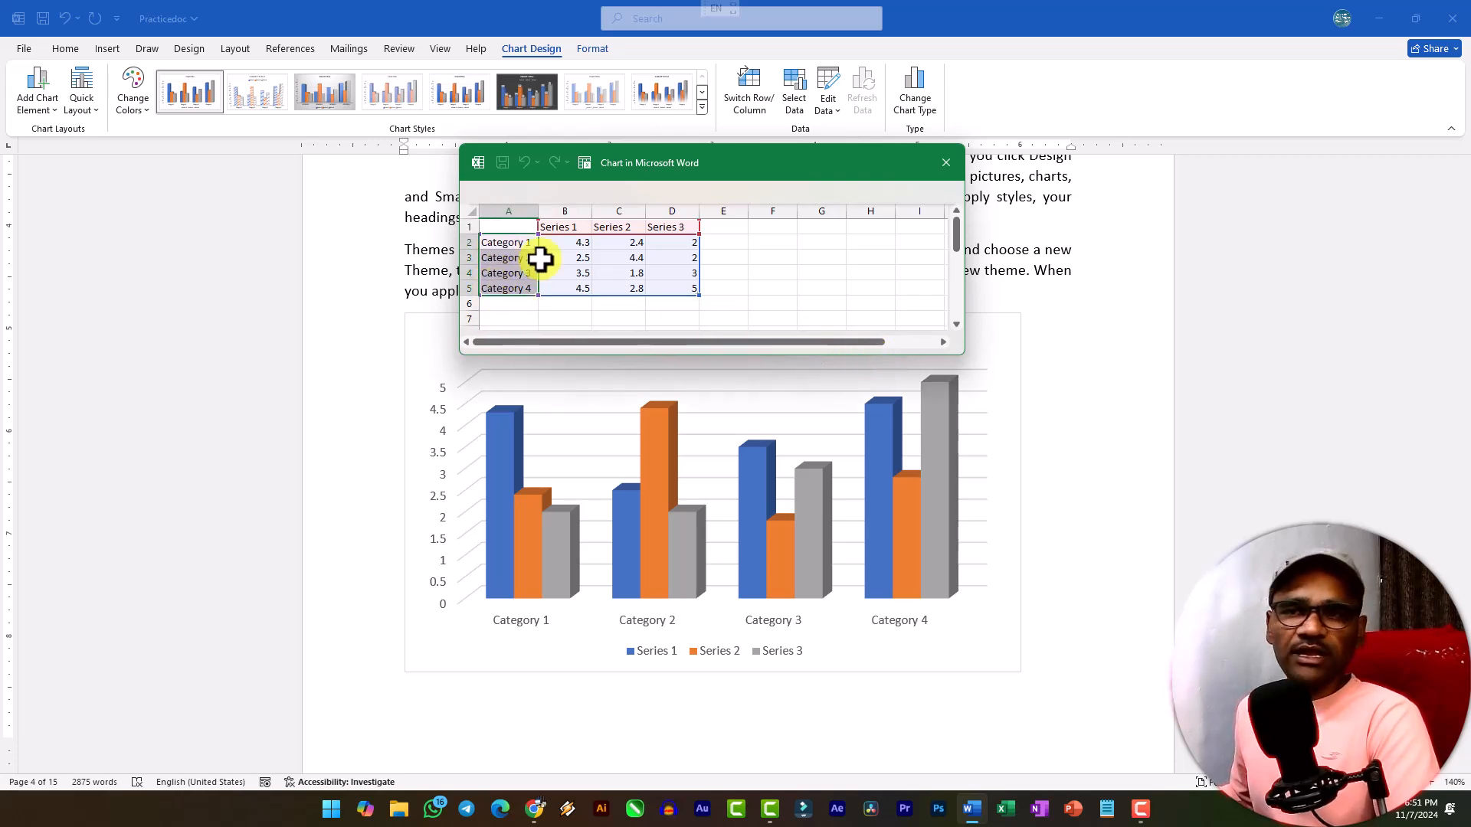
pyautogui.moveTo(565, 227); pyautogui.dragTo(658, 232)
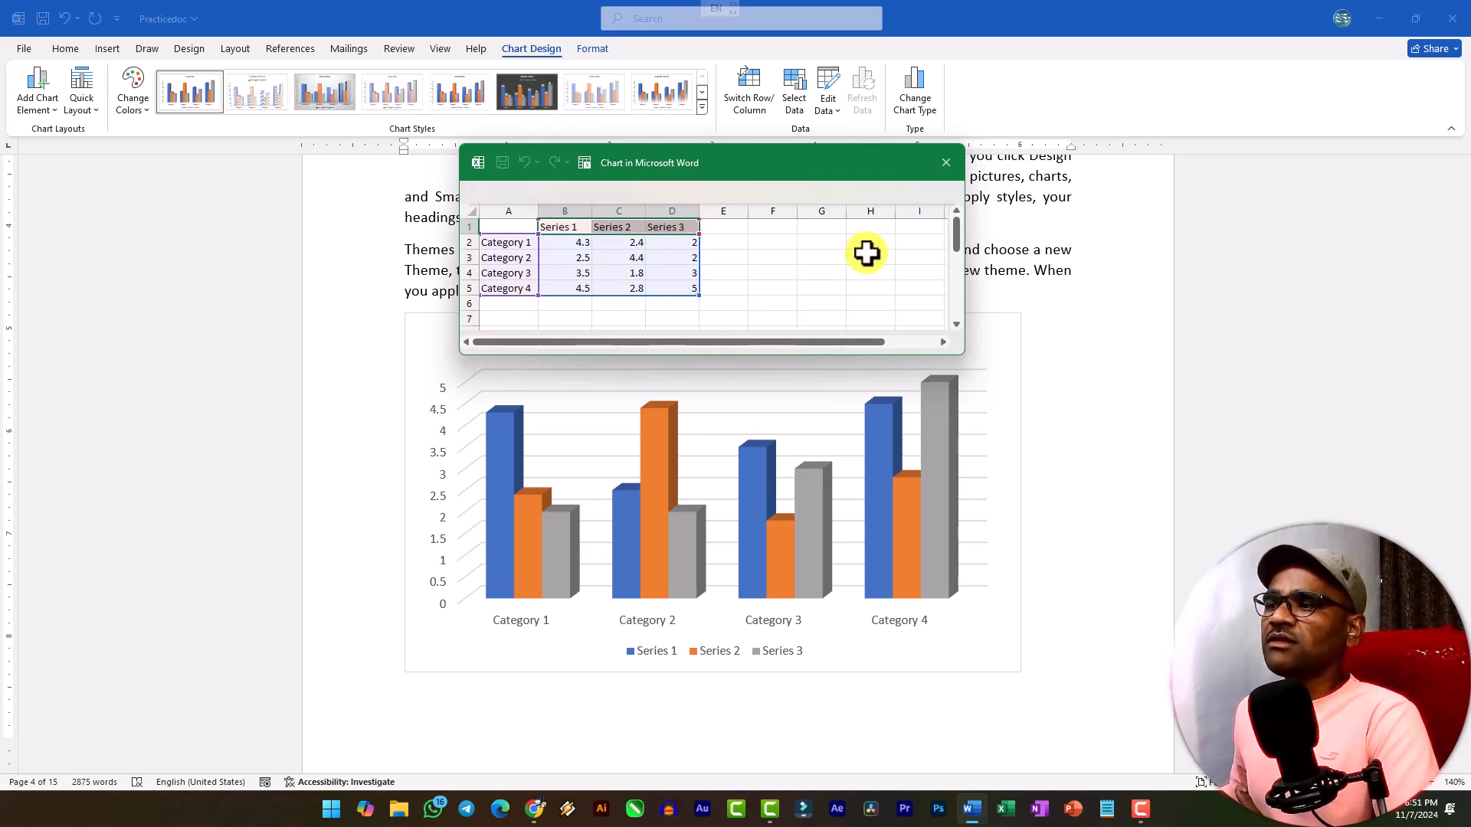
pyautogui.click(946, 168)
pyautogui.click(1140, 450)
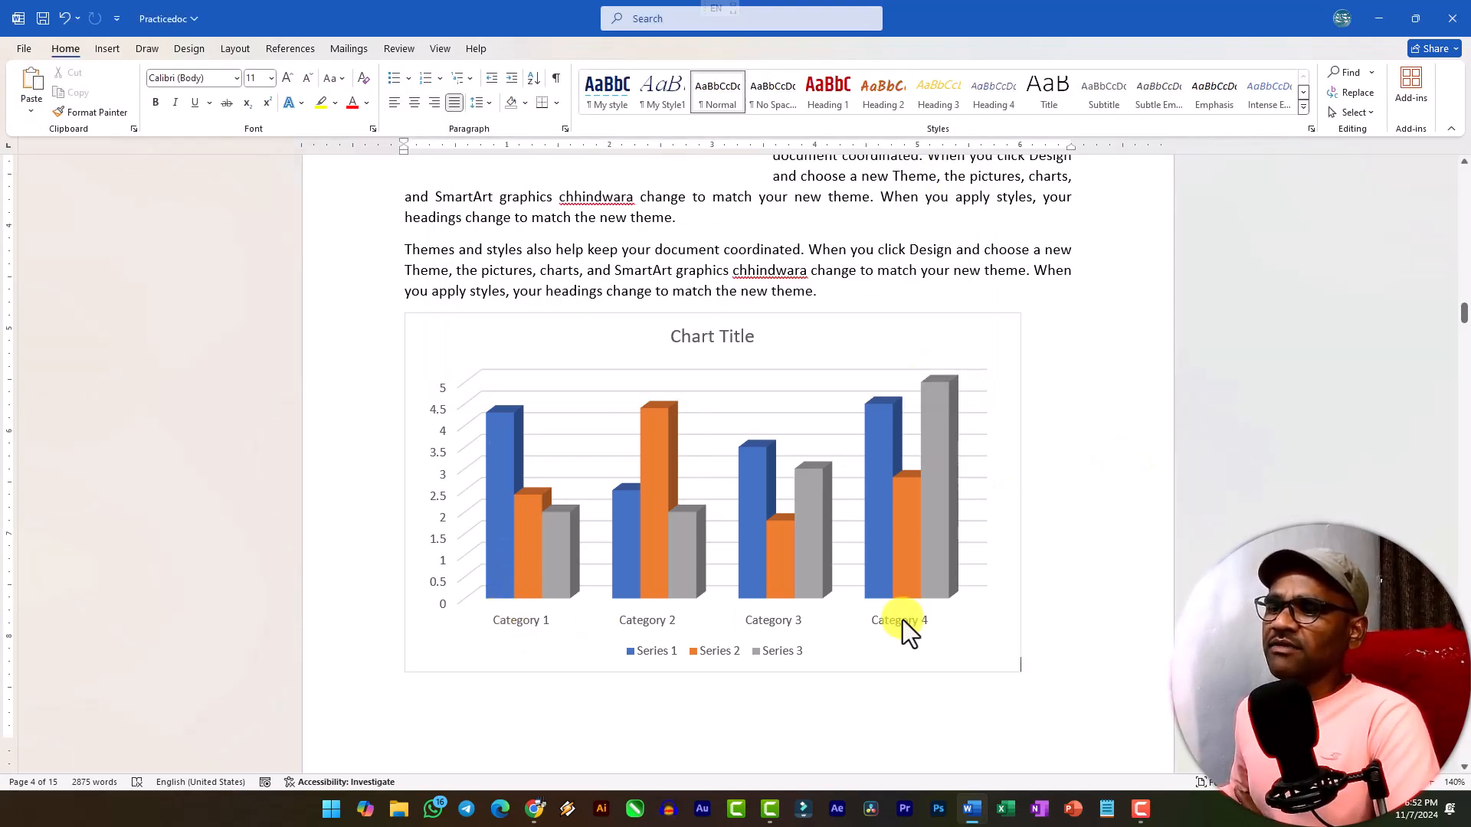
# Examine the chart's category axis and title, and preview the available chart styles without applying one.
pyautogui.click(529, 625)
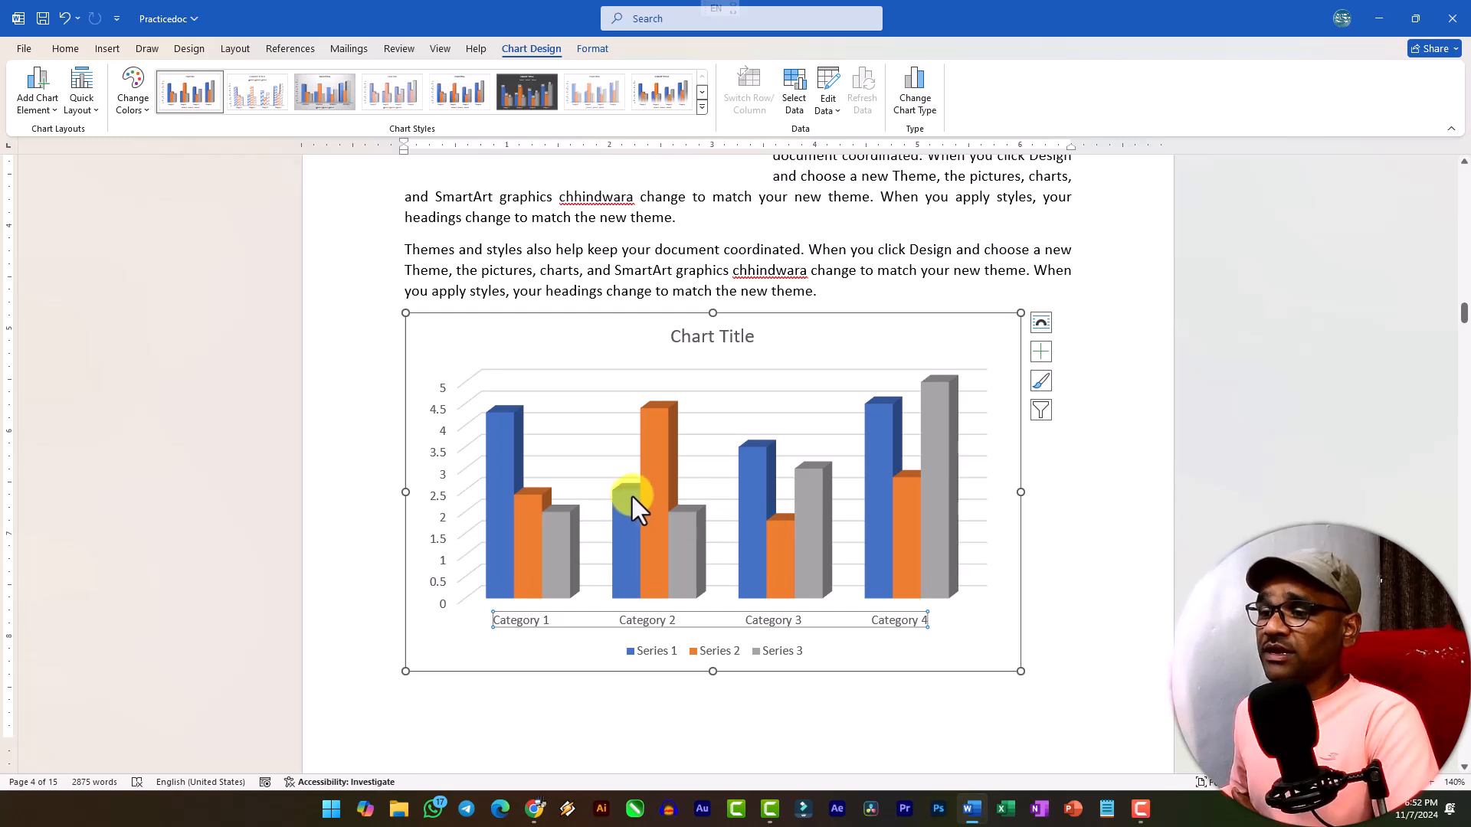
pyautogui.moveTo(623, 494)
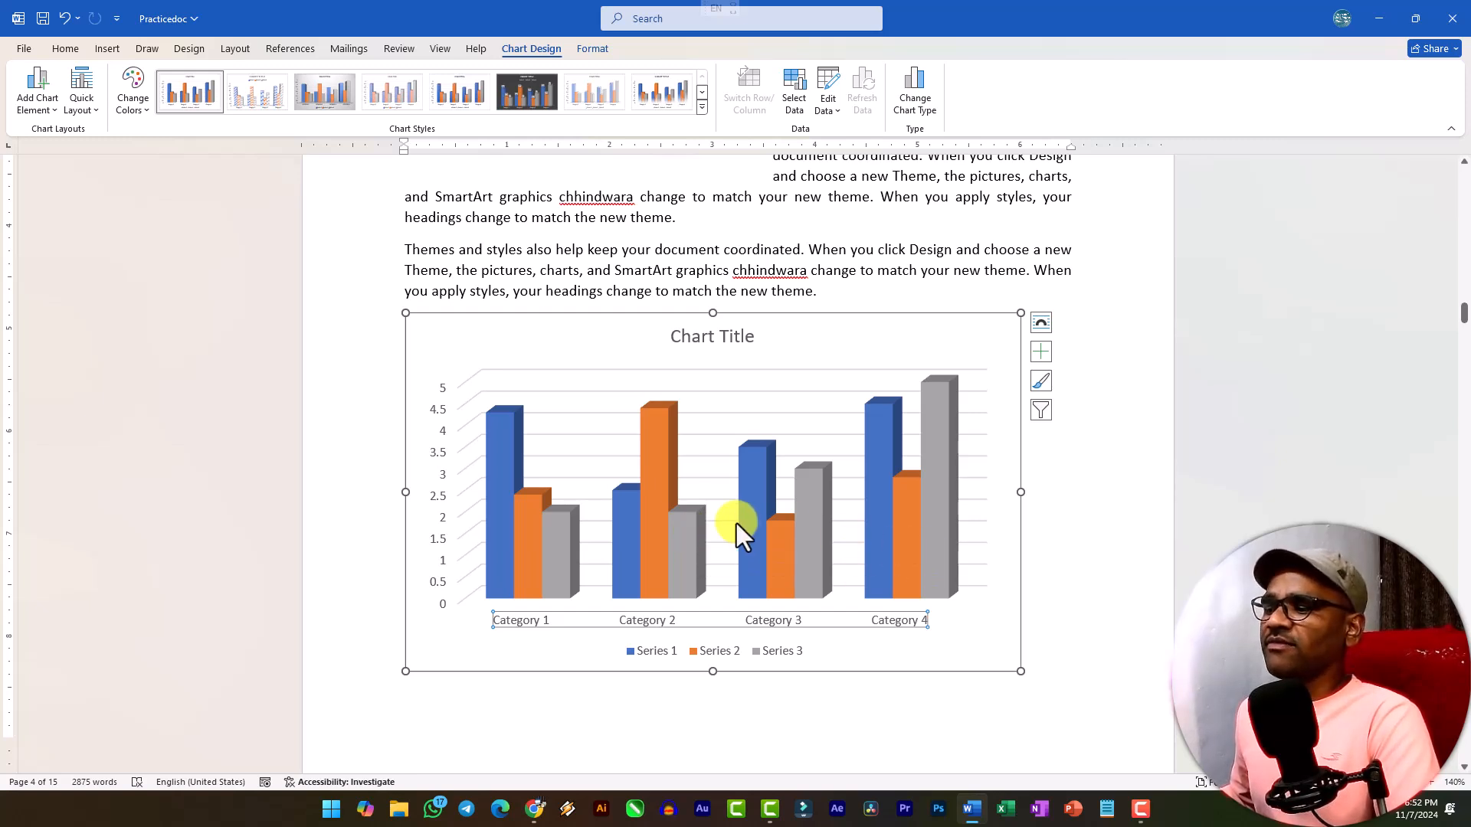
pyautogui.click(986, 628)
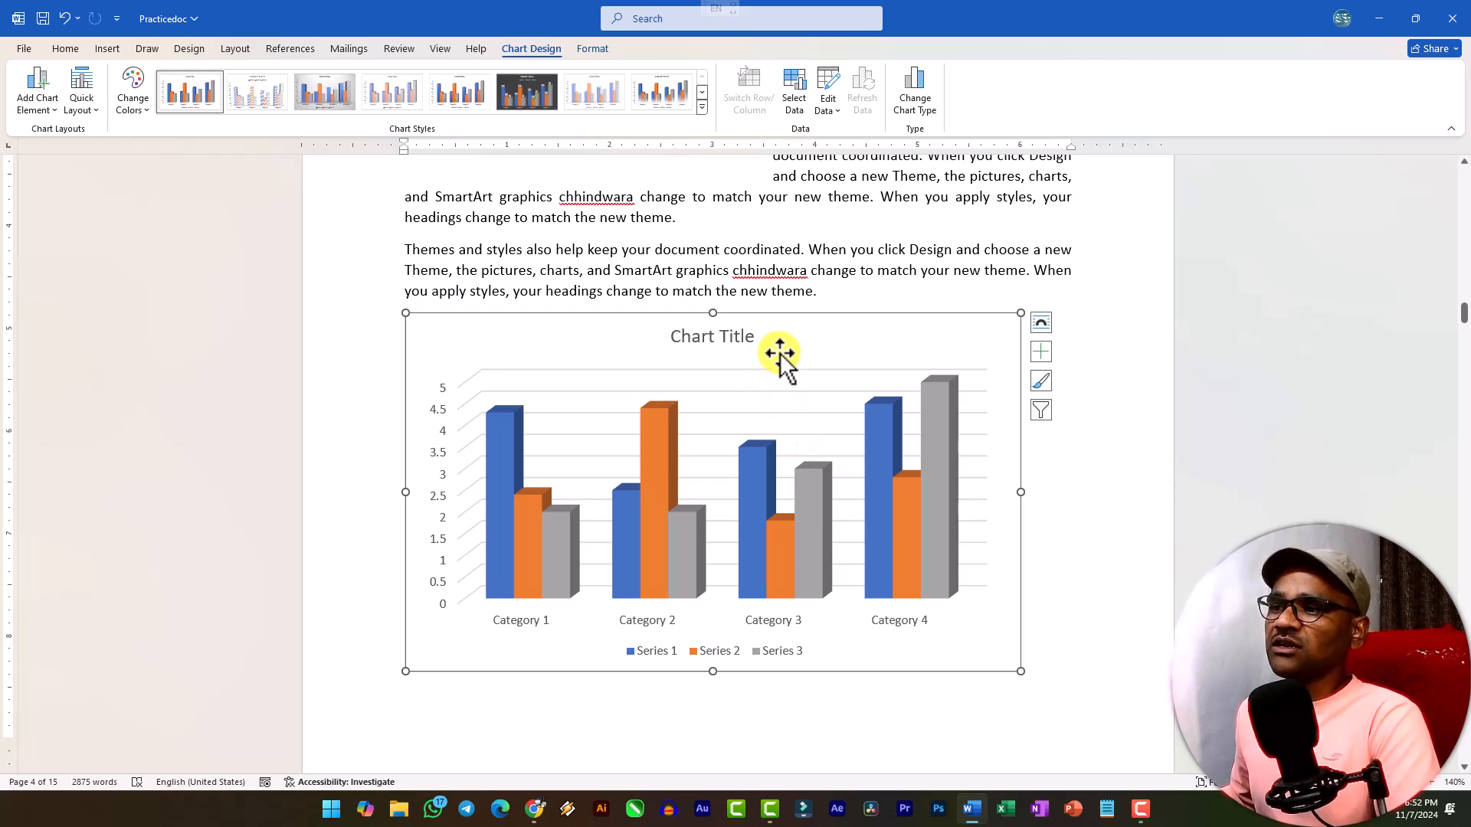
pyautogui.click(732, 341)
pyautogui.doubleClick(746, 337)
pyautogui.click(703, 112)
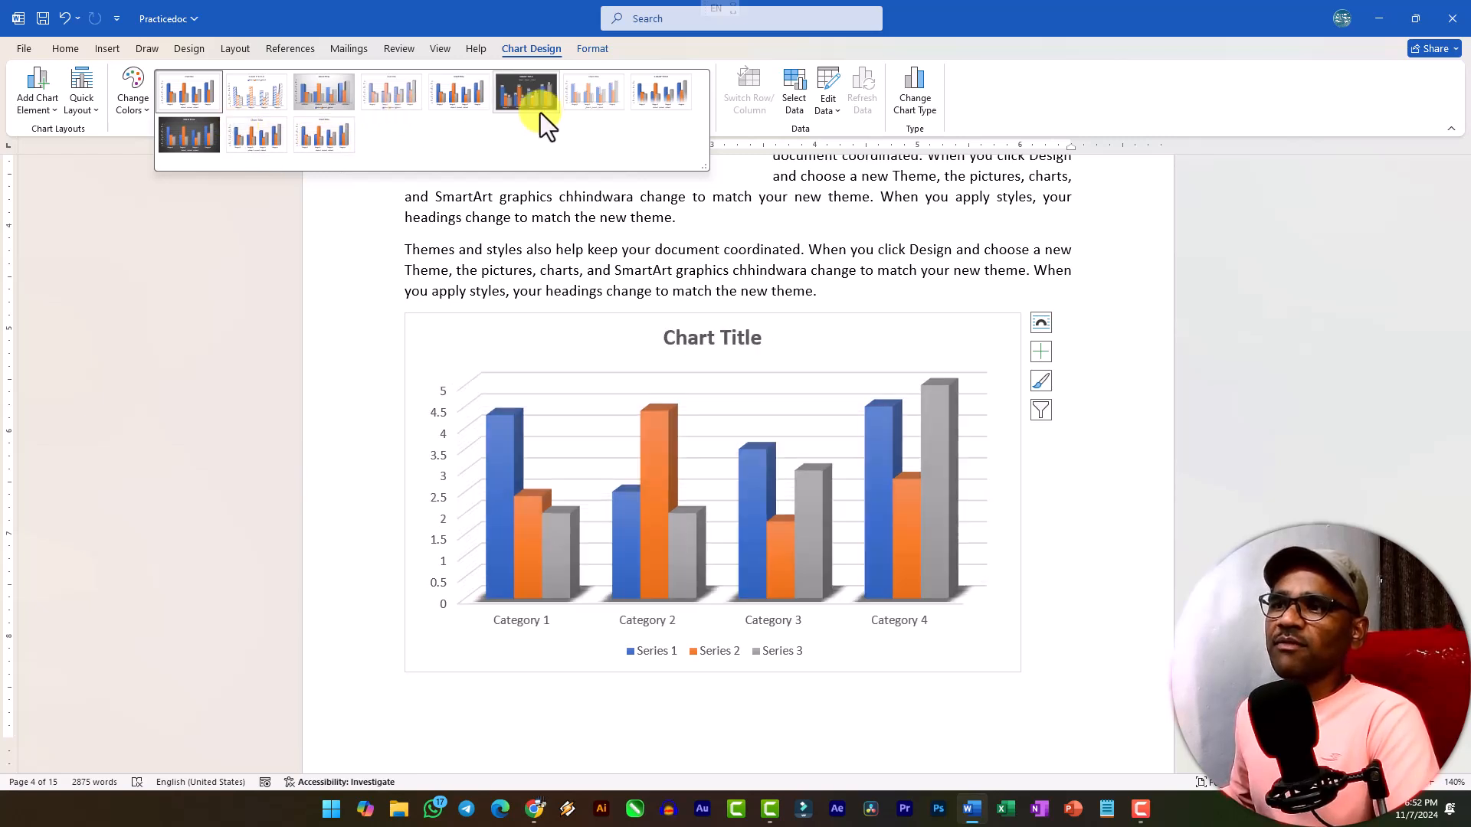
pyautogui.click(953, 328)
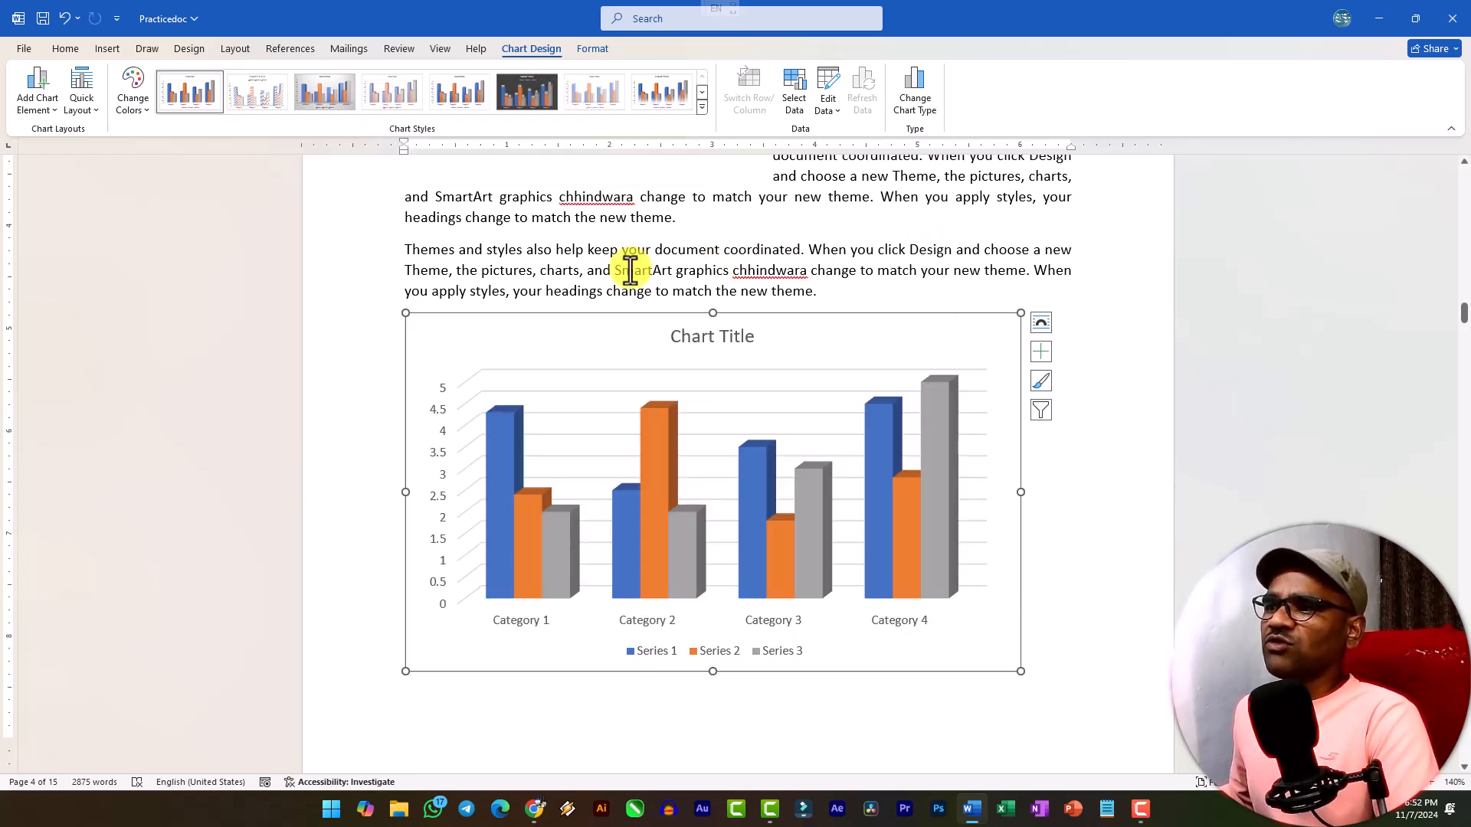
# Preview the chart's quick layouts and review the chart elements that can be added, such as axes, data labels and data table.
pyautogui.click(86, 112)
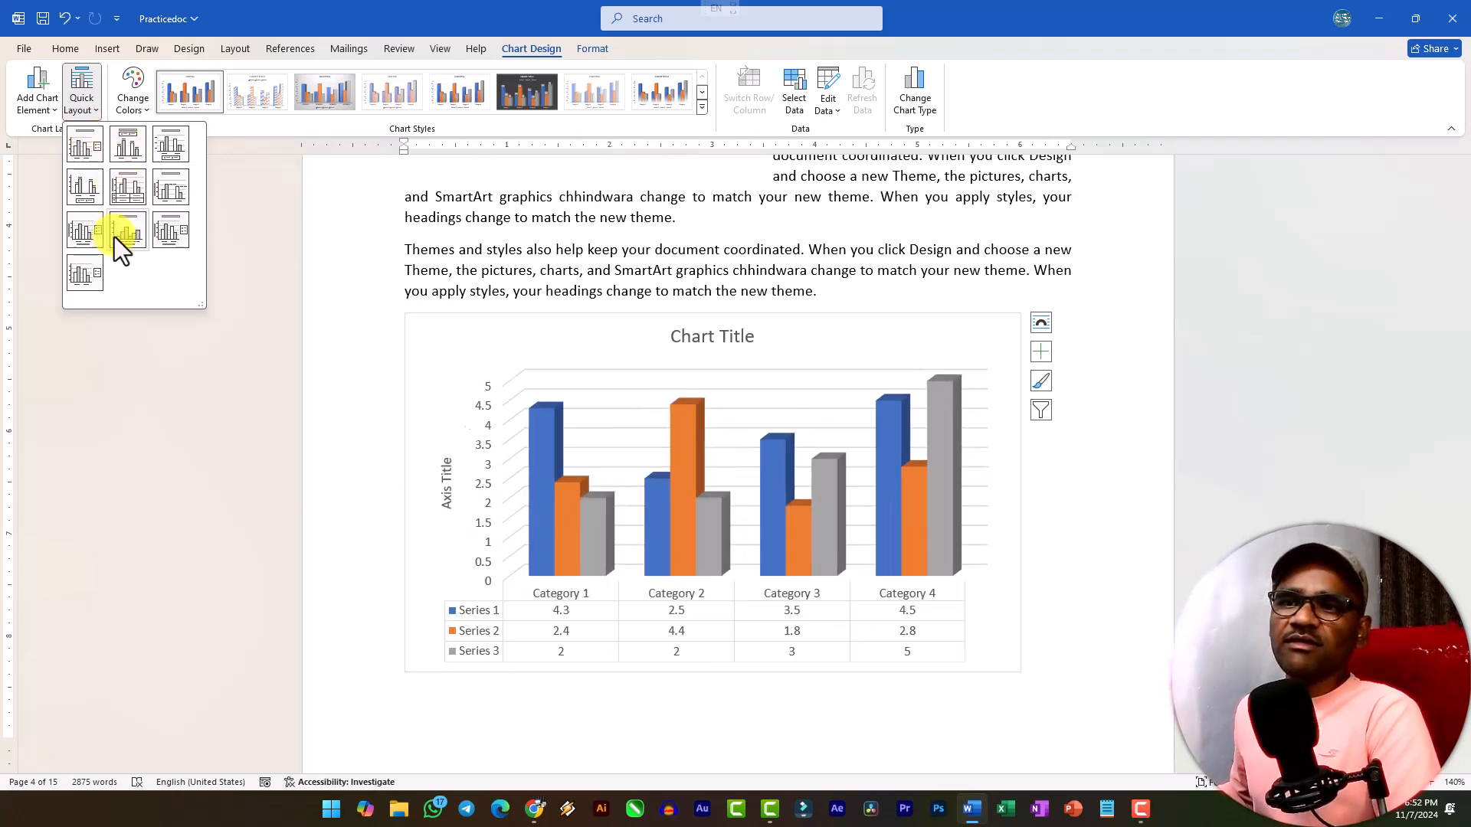
pyautogui.click(46, 115)
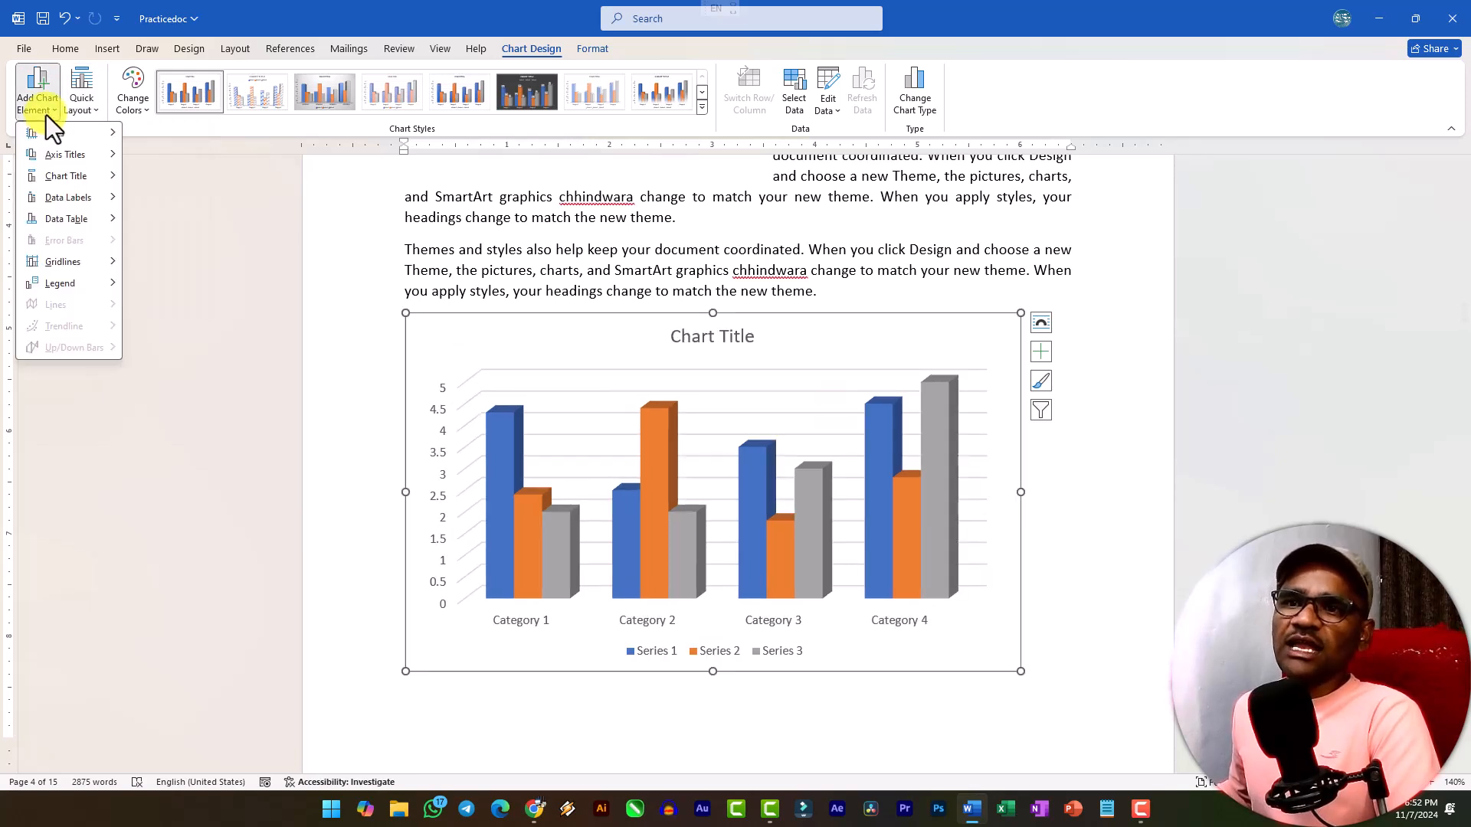
pyautogui.moveTo(73, 136)
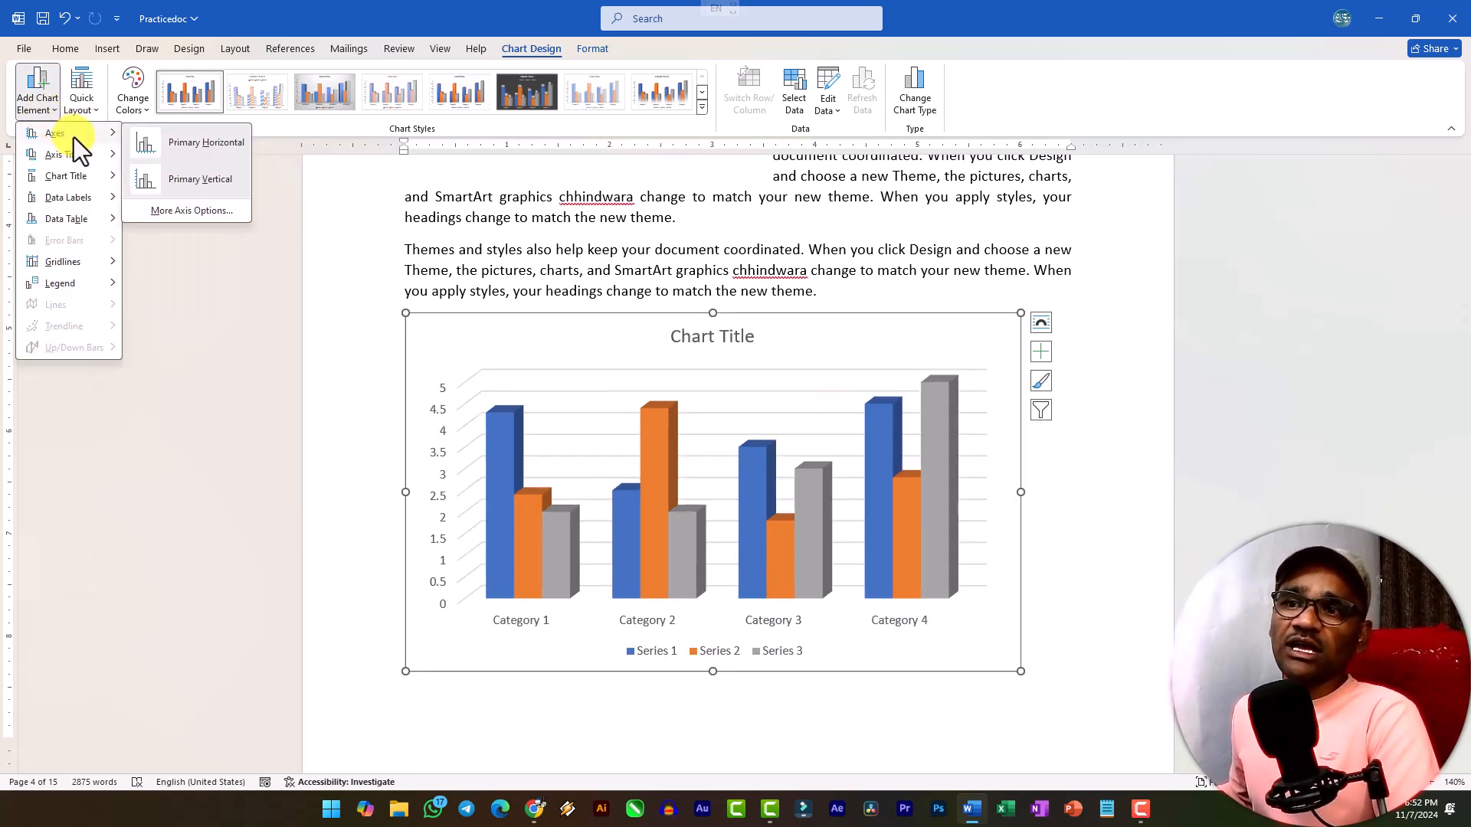
pyautogui.moveTo(96, 183)
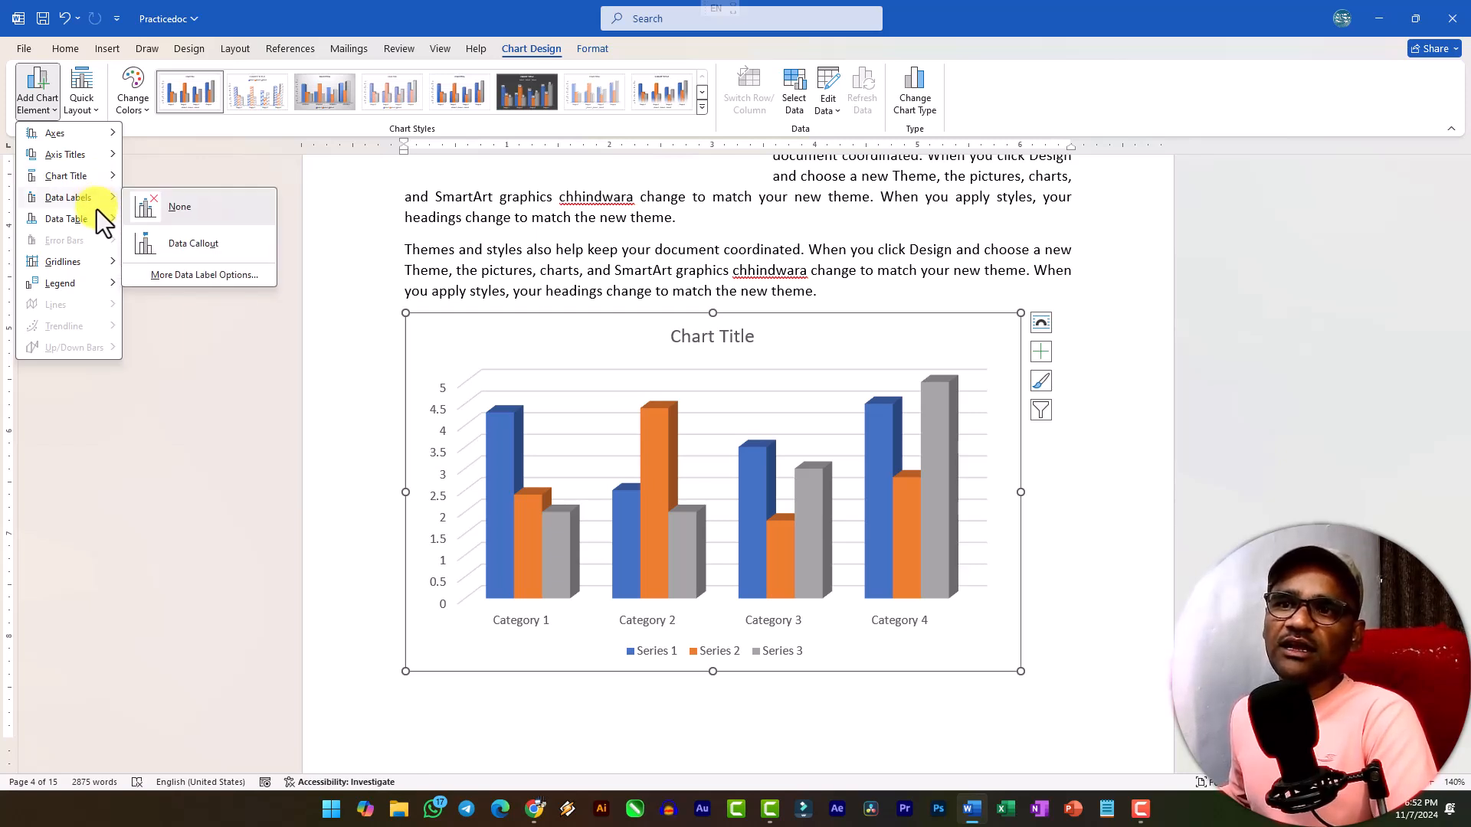
pyautogui.moveTo(97, 224)
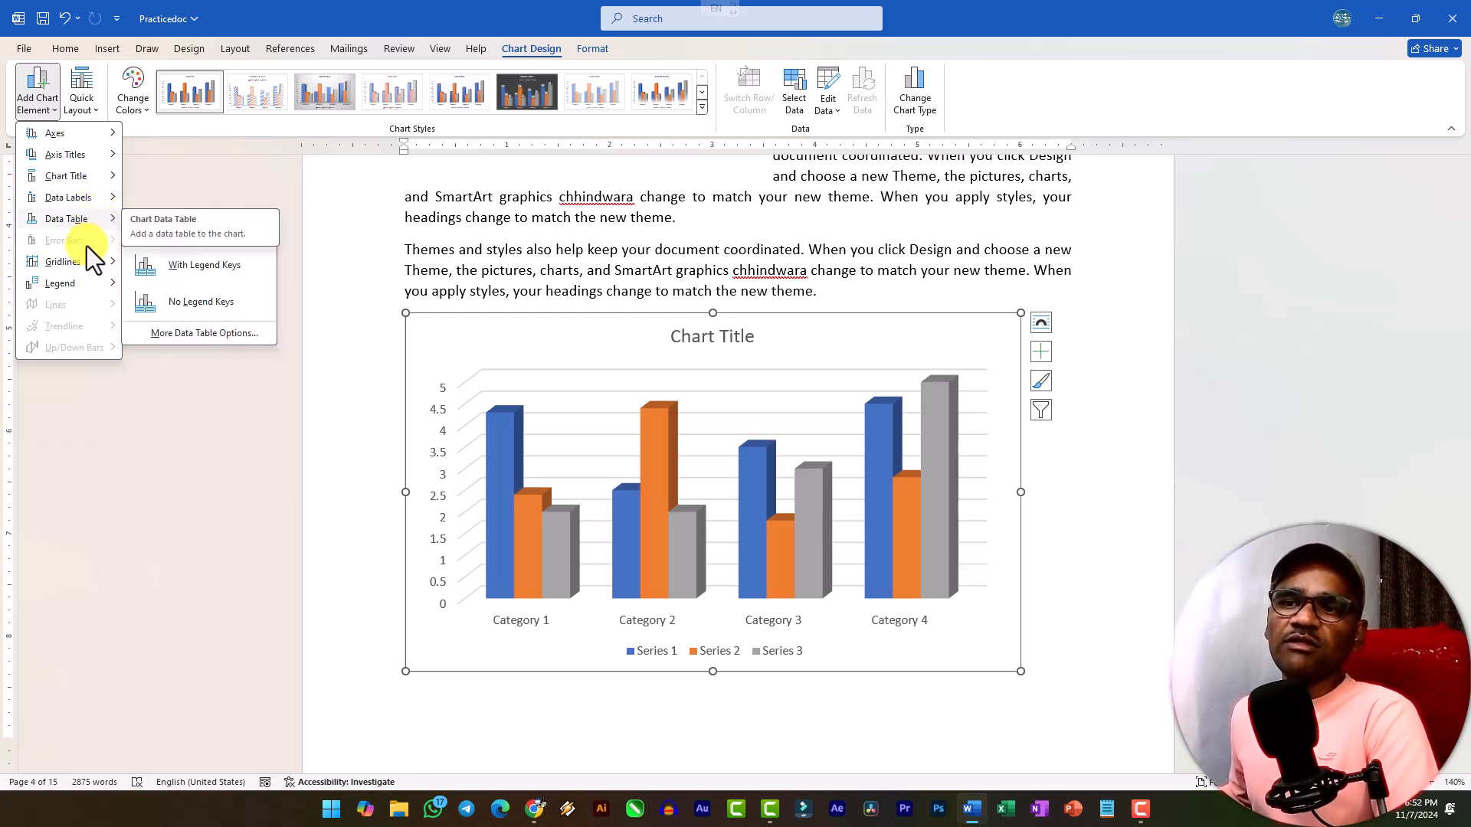
pyautogui.moveTo(81, 281)
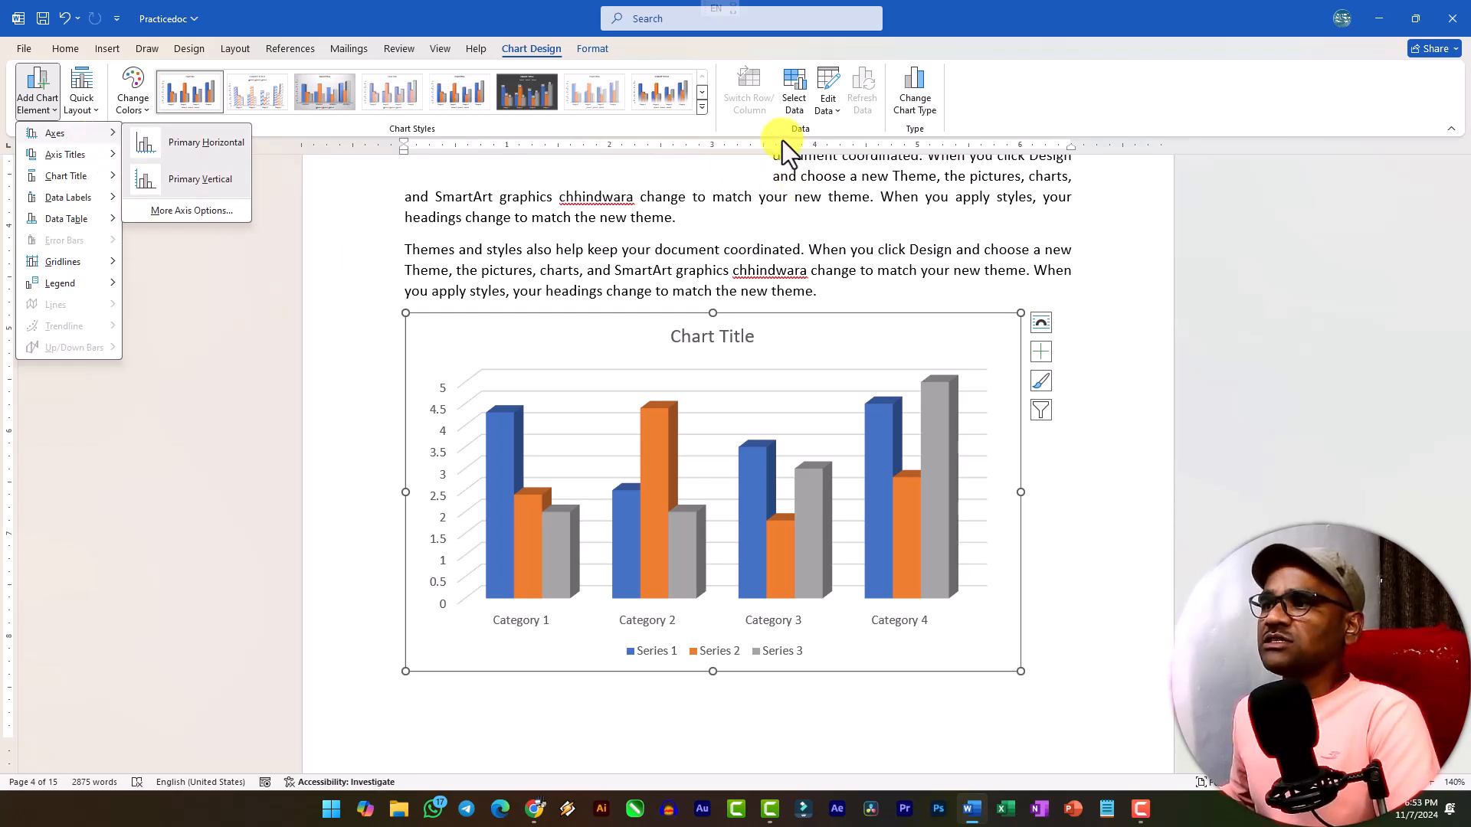
# Open the column chart's data for editing, enlarge the data sheet and close it without changing any values.
pyautogui.click(782, 359)
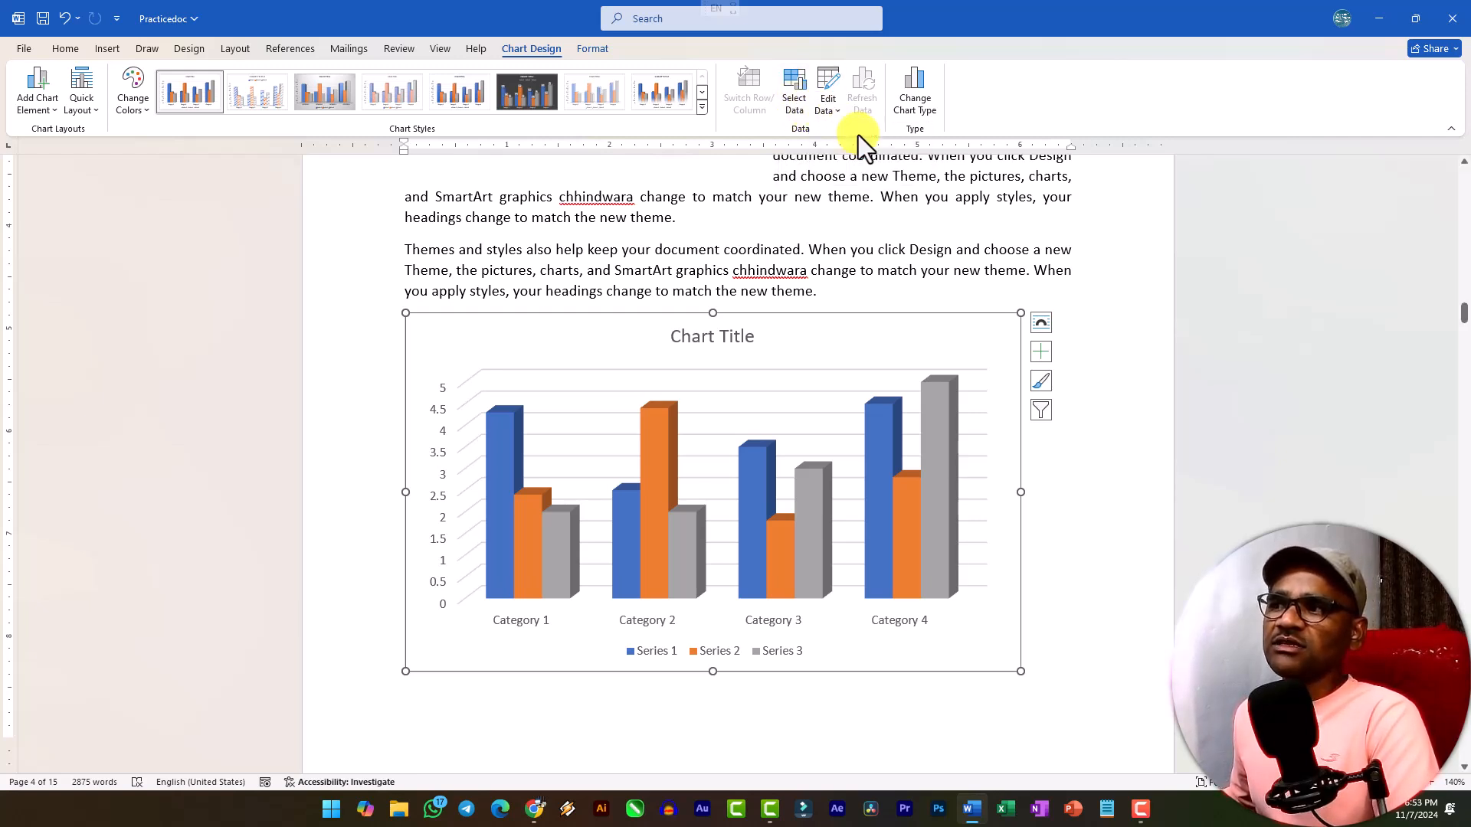
pyautogui.moveTo(814, 308); pyautogui.dragTo(815, 380)
pyautogui.click(945, 162)
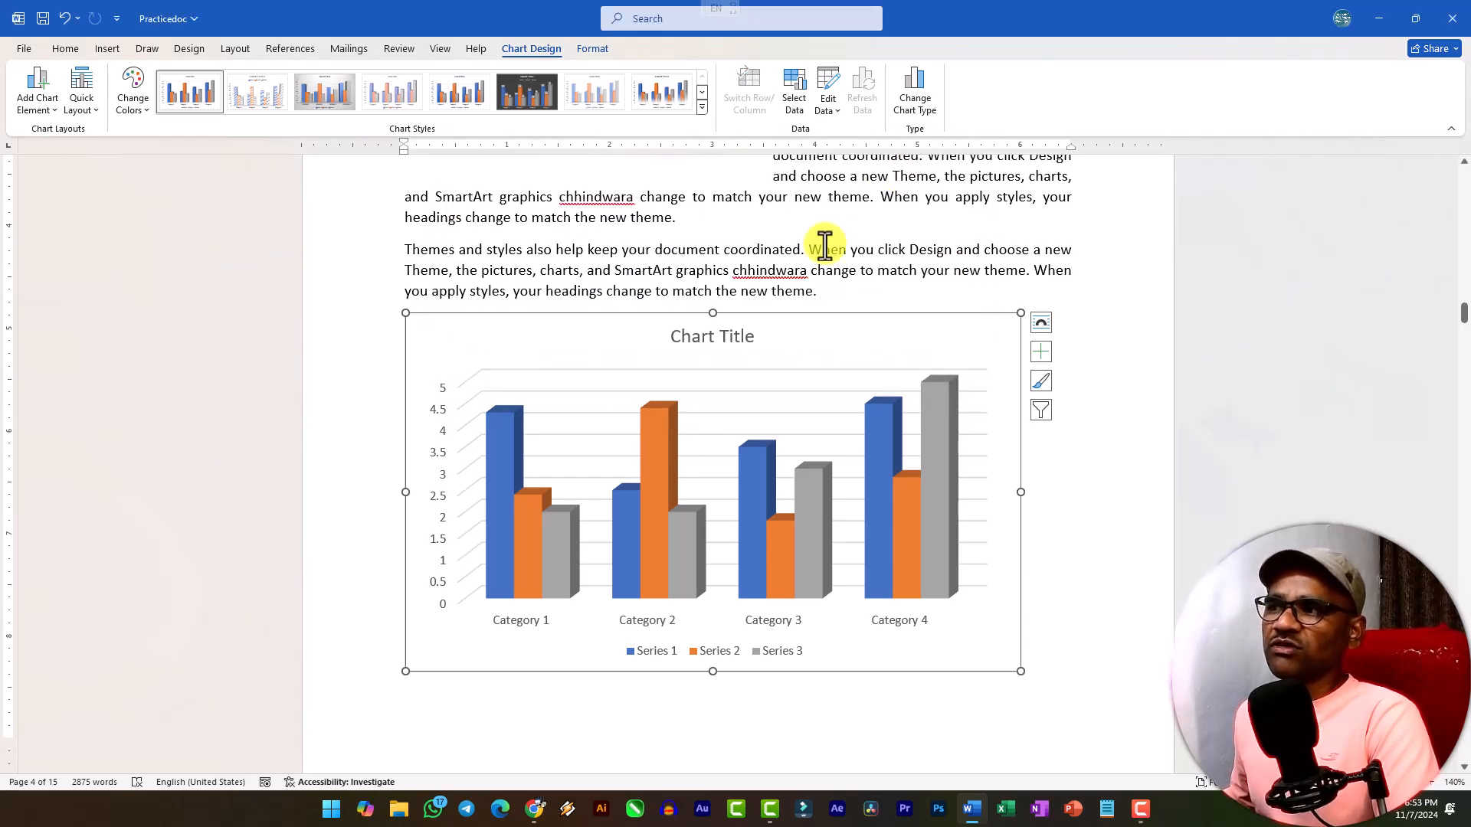
# Change the chart type from column to Stacked Line.
pyautogui.click(919, 95)
pyautogui.click(562, 288)
pyautogui.click(689, 248)
pyautogui.click(879, 607)
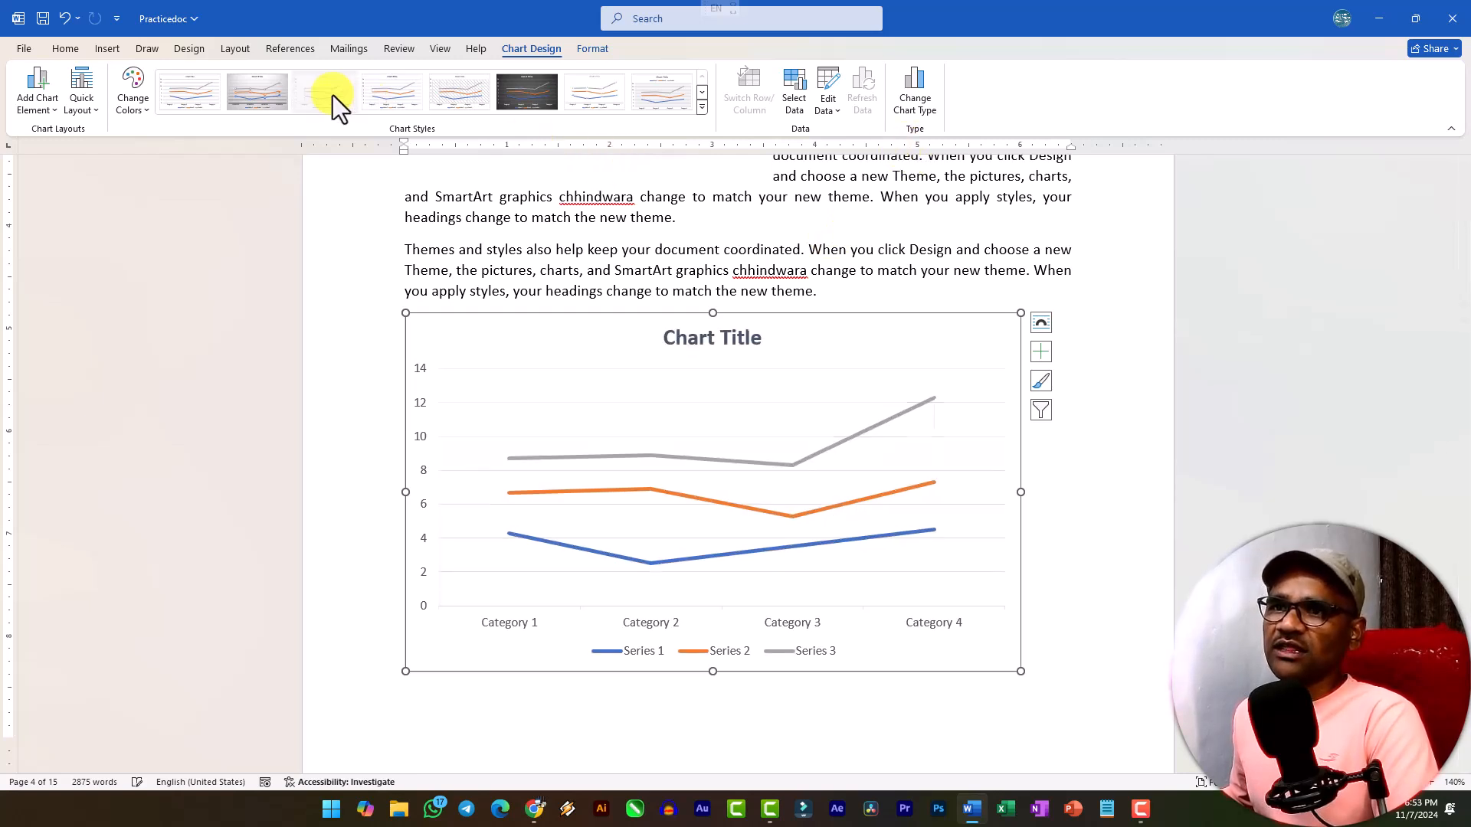
# Apply the gray gradient chart style with labelled markers and the green, blue and gold colorful palette to the line chart.
pyautogui.click(256, 92)
pyautogui.click(134, 93)
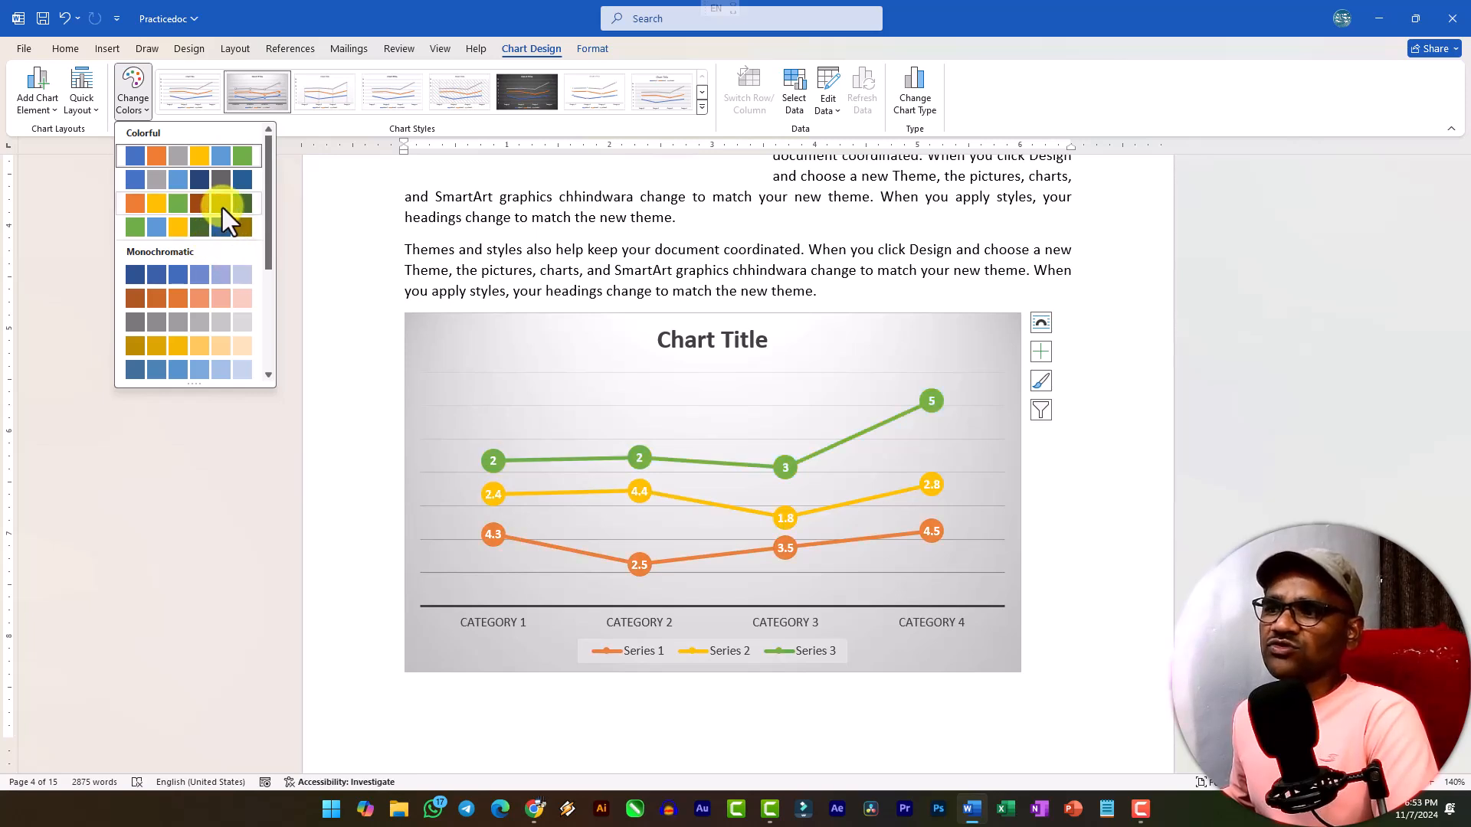
pyautogui.click(233, 227)
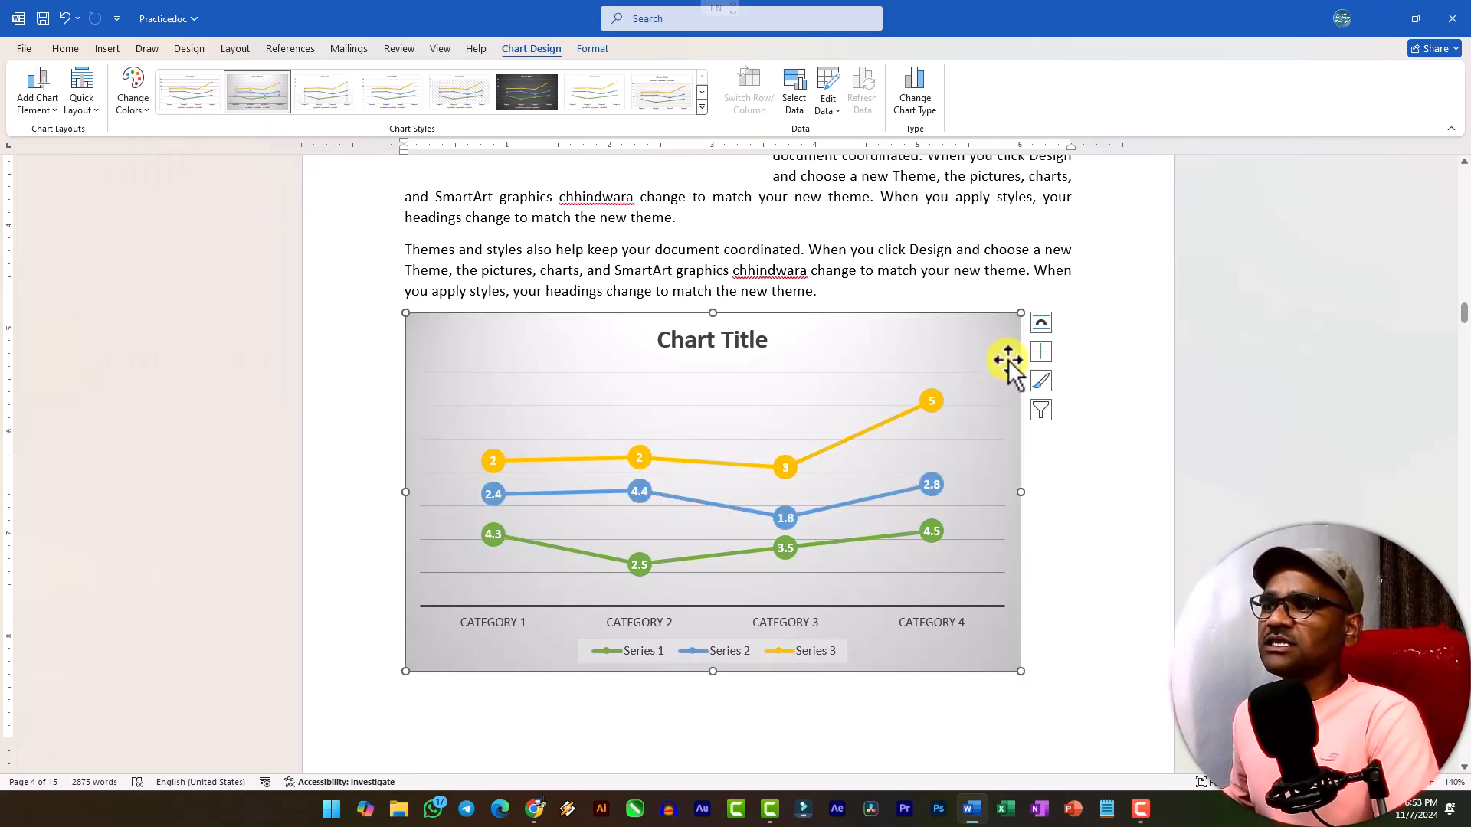
pyautogui.click(584, 52)
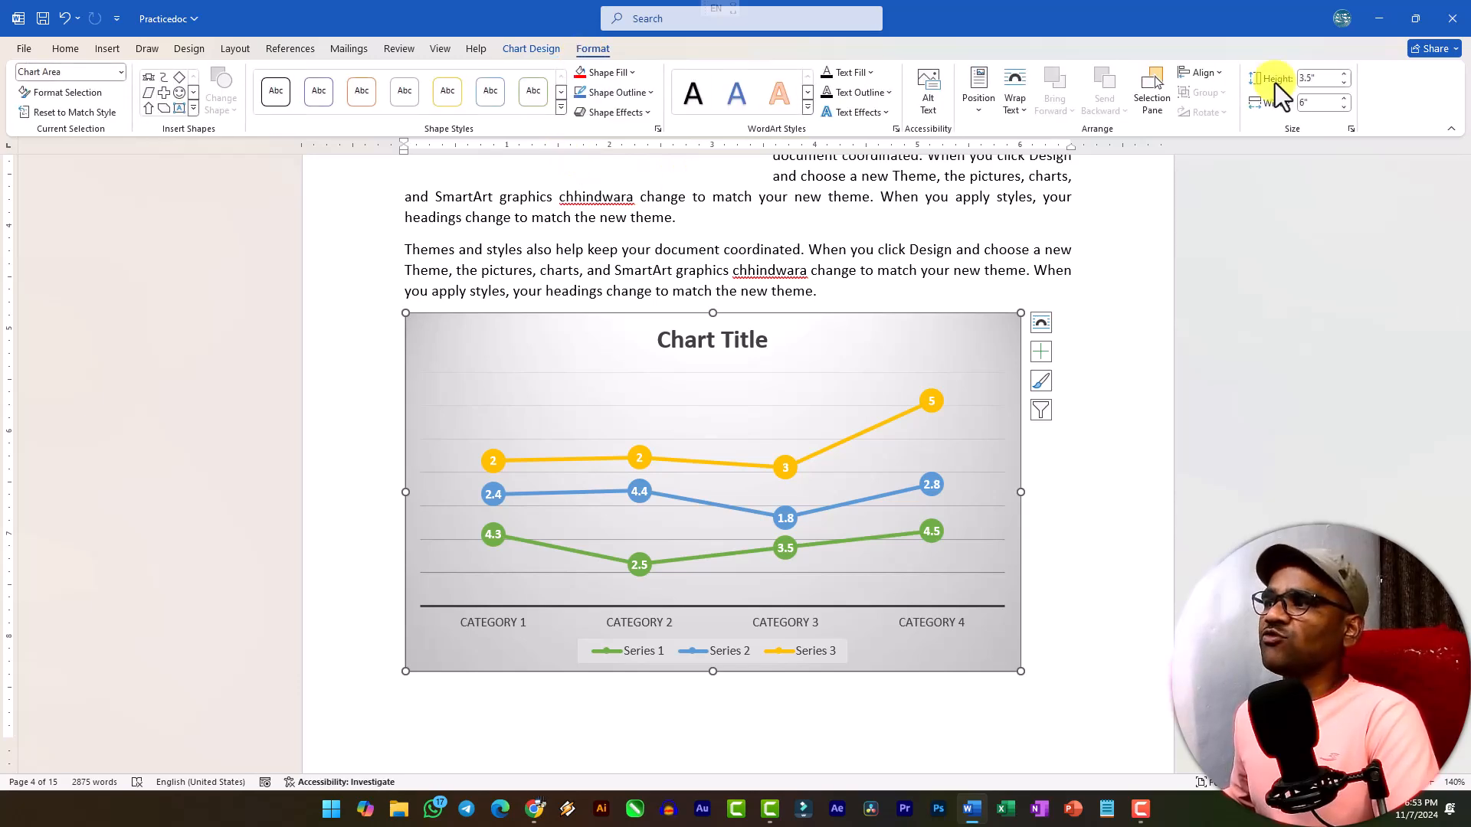
pyautogui.click(1096, 514)
# Add an empty paragraph below the "Reading is easier" paragraph in the Software section as the place for an insertion.
pyautogui.scroll(-12, 992, 567)
pyautogui.click(992, 504)
pyautogui.press('Return')
pyautogui.click(107, 48)
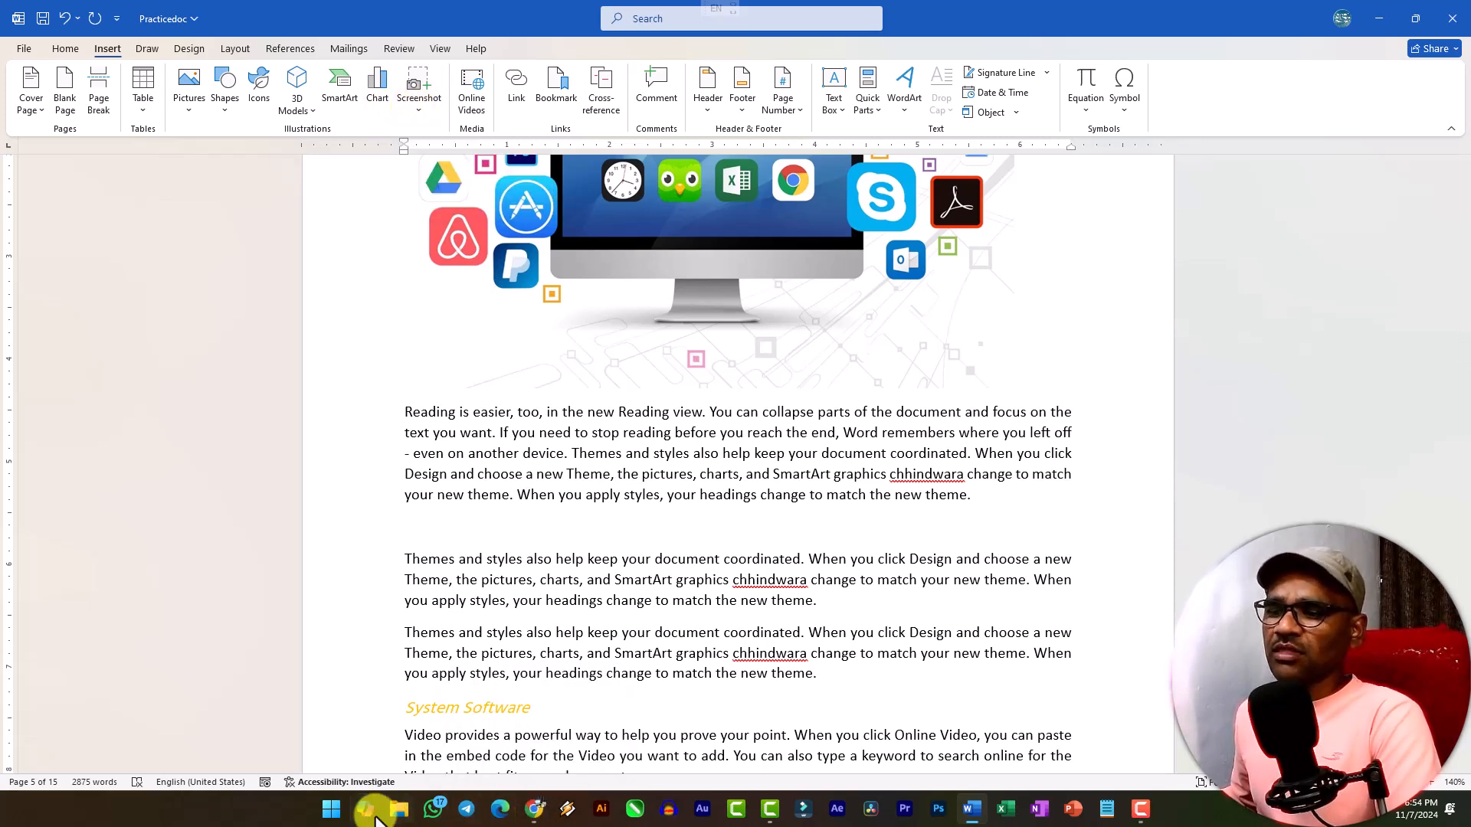
# Minimize the document window to reveal the desktop.
pyautogui.click(331, 814)
pyautogui.click(331, 814)
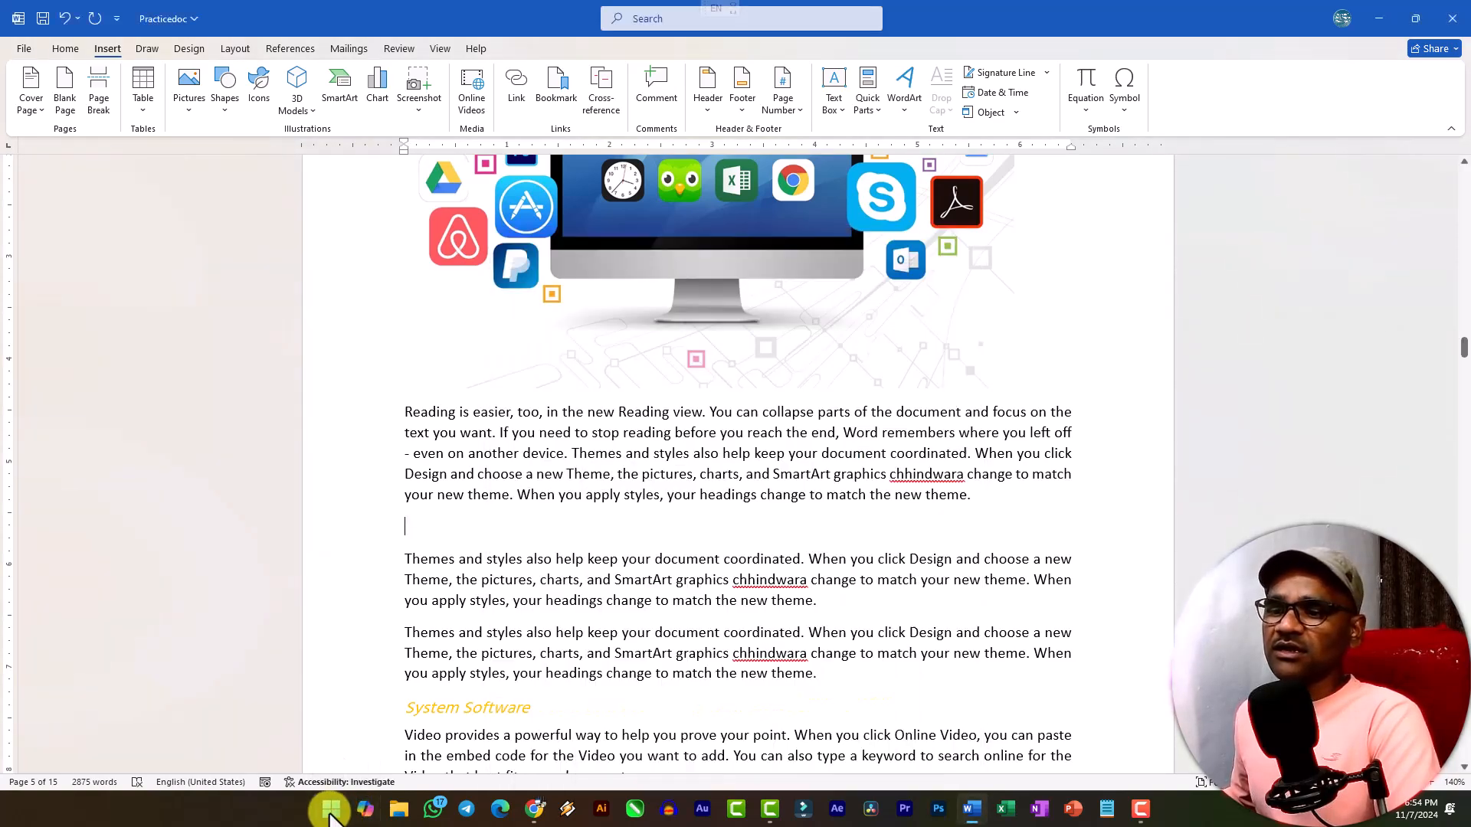
pyautogui.click(1369, 17)
pyautogui.click(1372, 17)
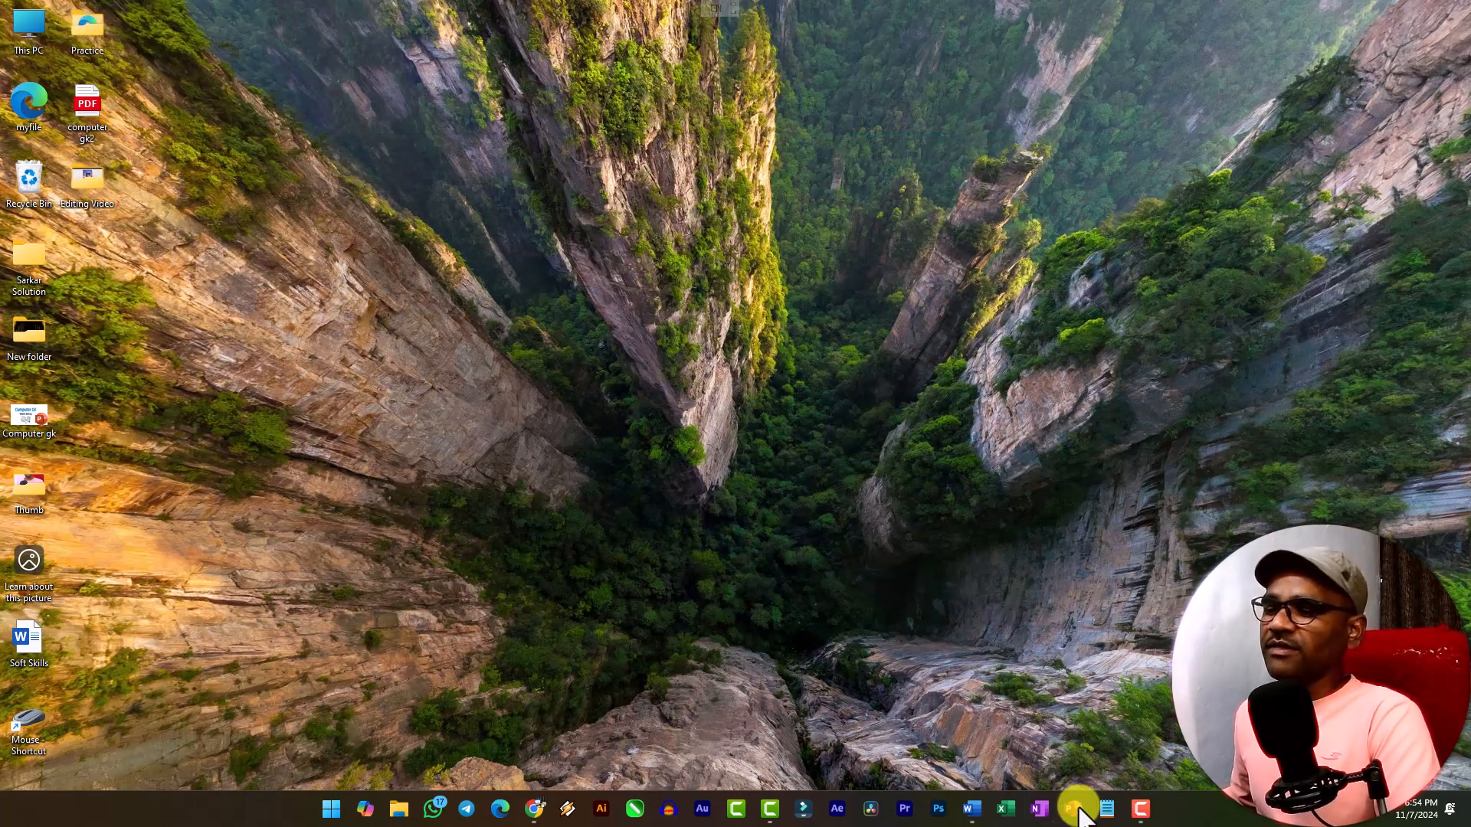
# Return to the Practicedoc document and insert a screen clipping of the six desktop icons from This PC to Editing Video in the empty paragraph.
pyautogui.click(972, 809)
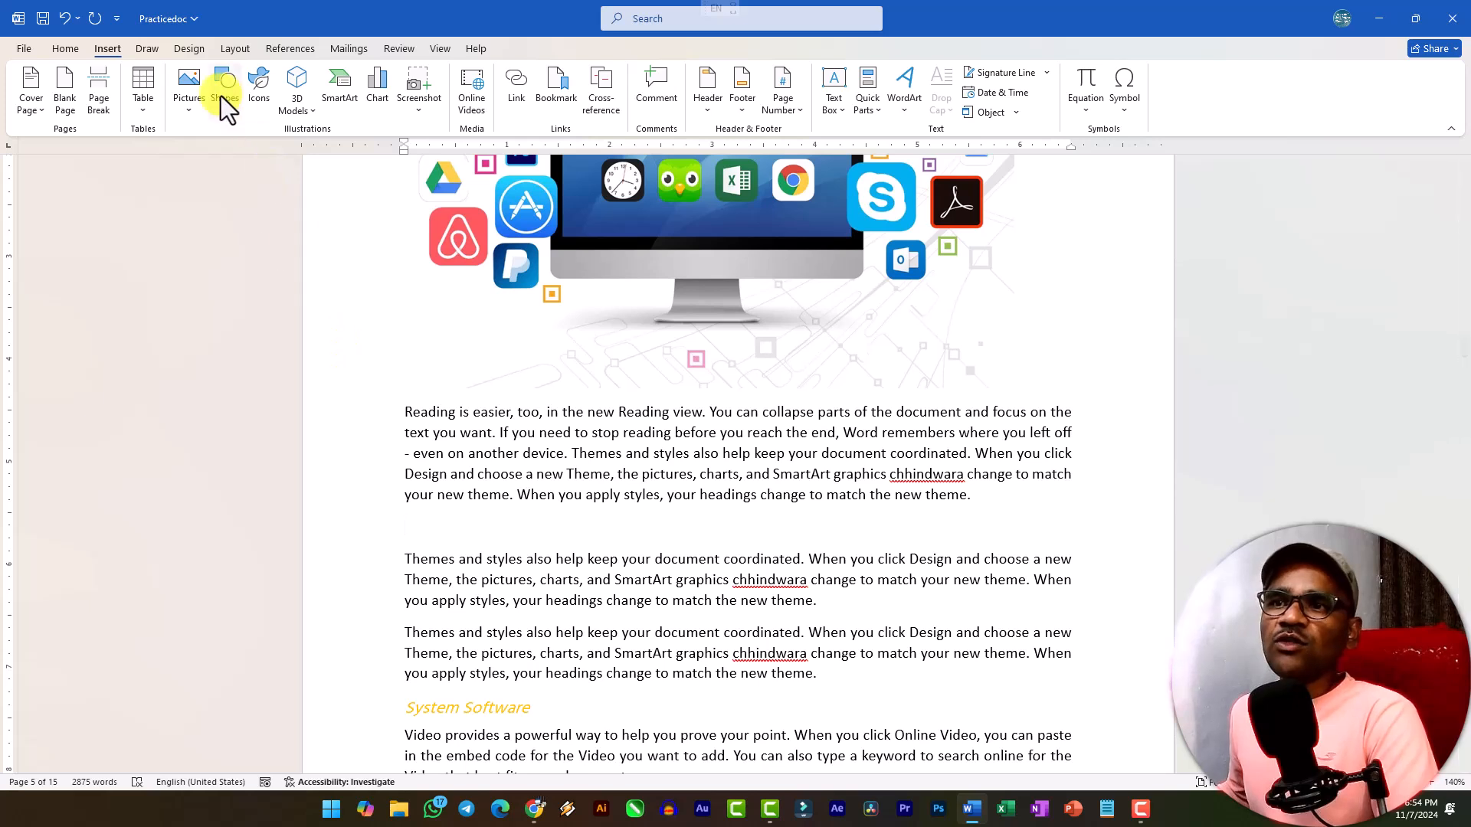
pyautogui.click(420, 115)
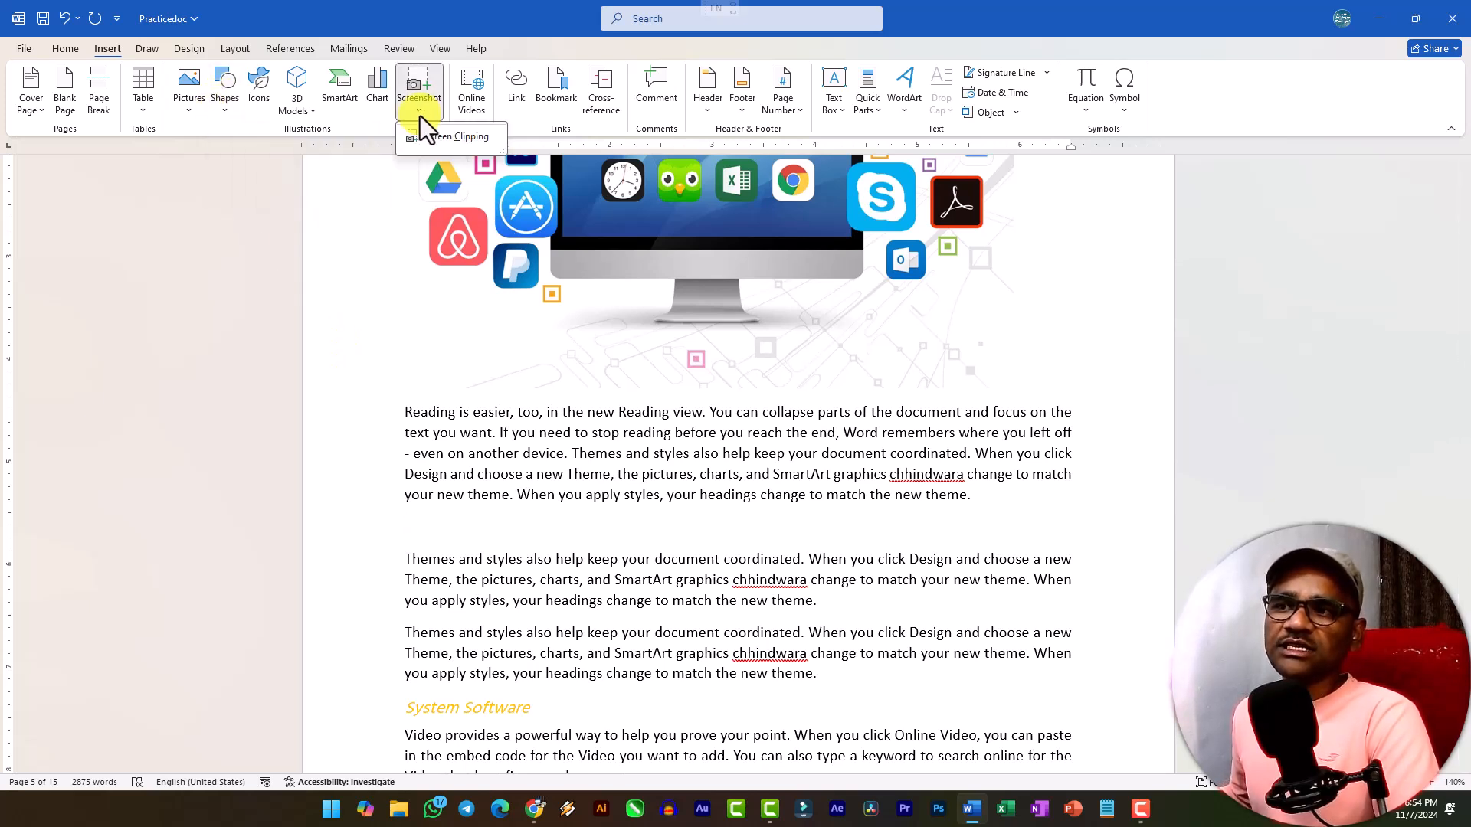
pyautogui.click(458, 138)
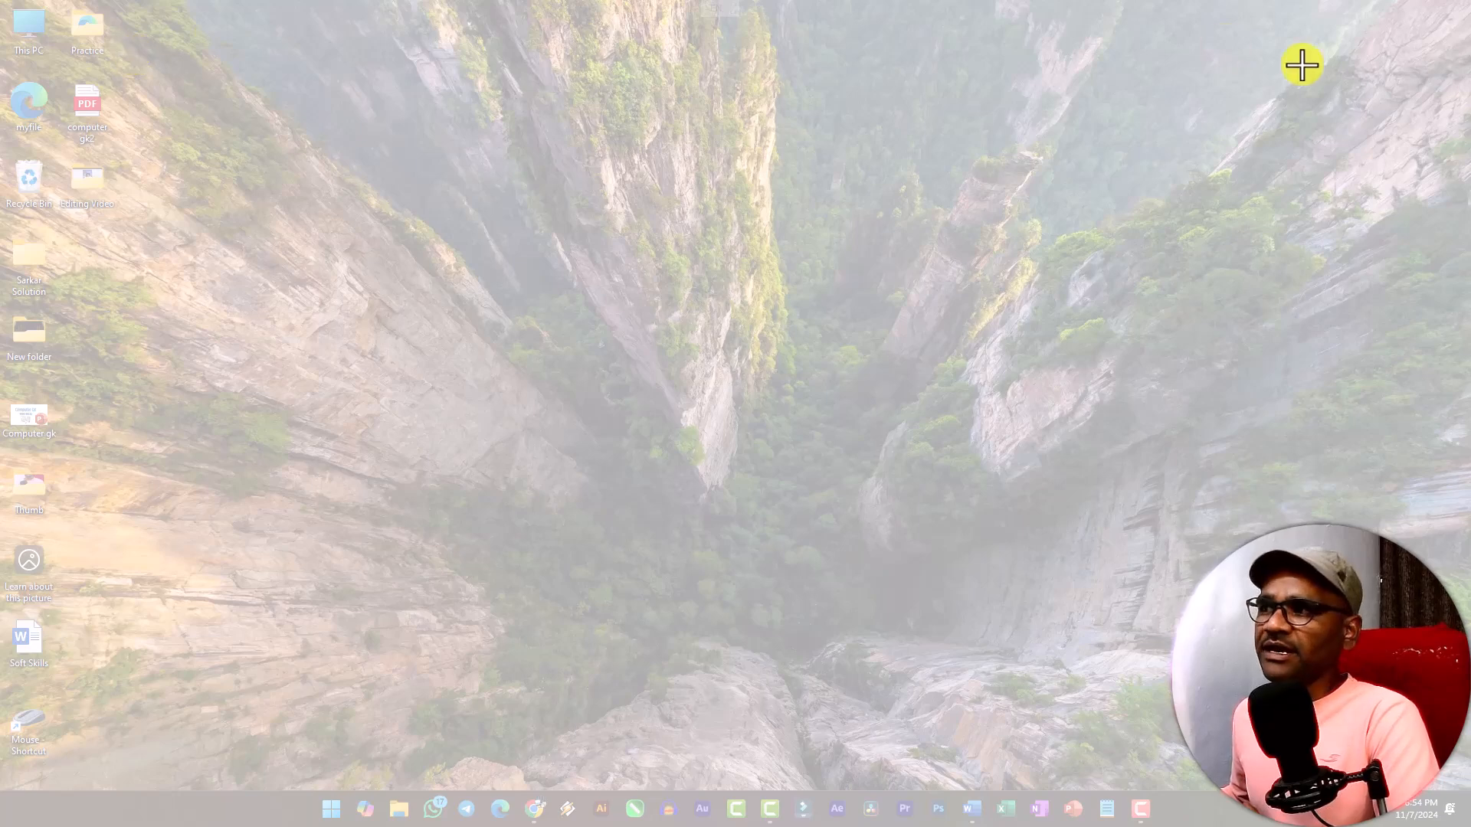
pyautogui.moveTo(134, 9); pyautogui.dragTo(2, 216)
pyautogui.scroll(-3, 420, 509)
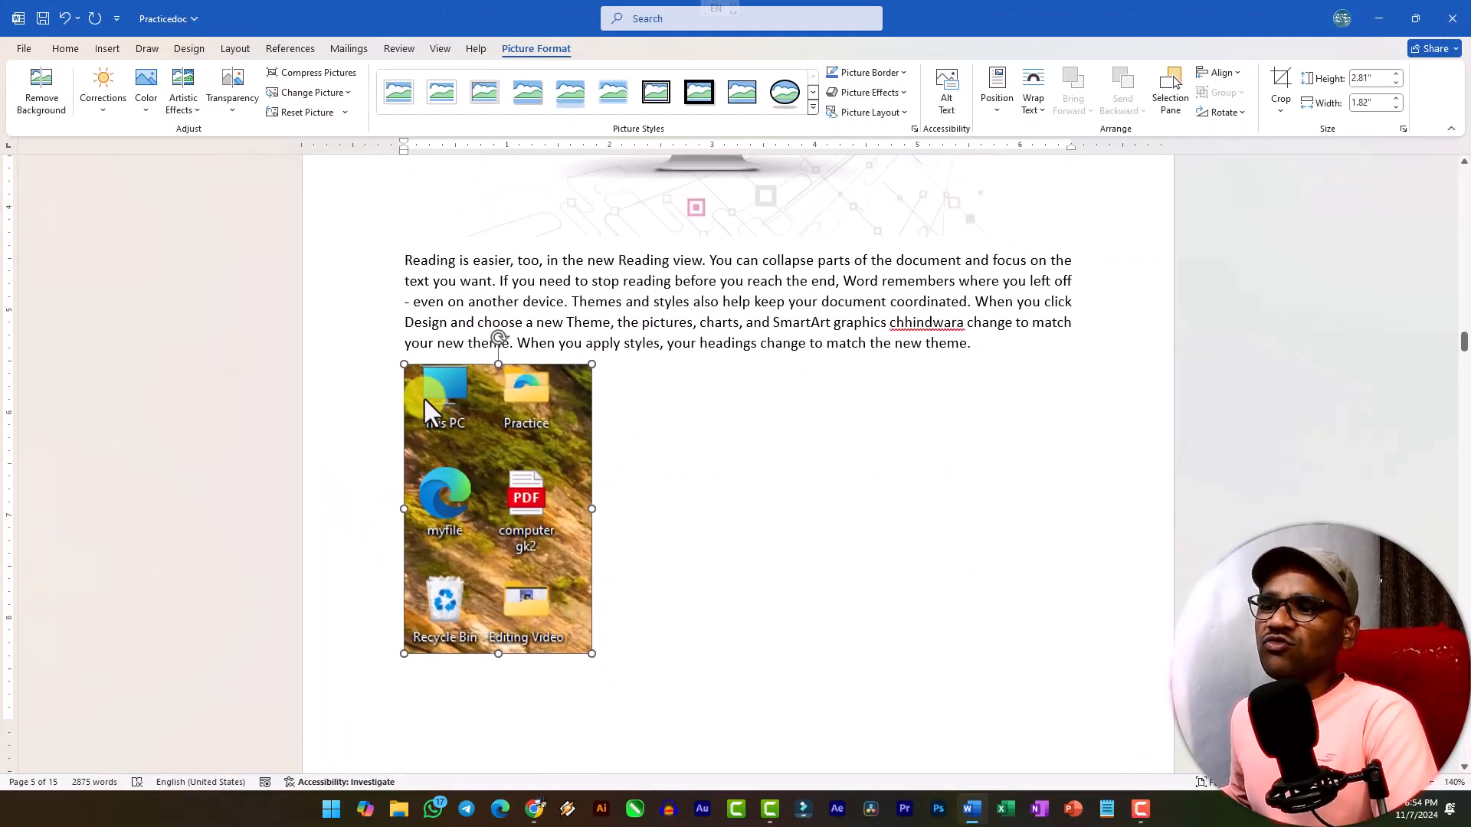
pyautogui.click(610, 657)
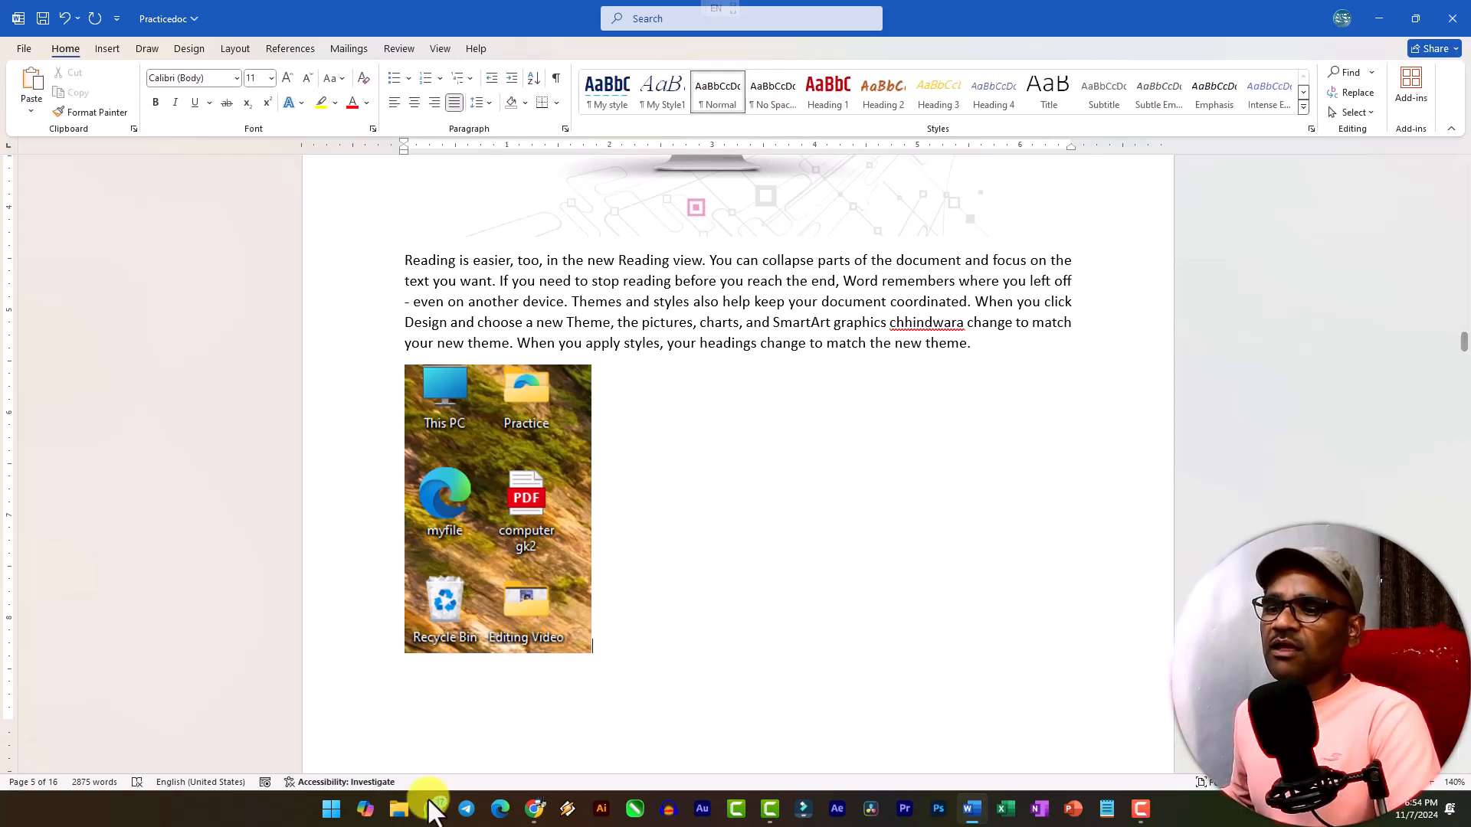
# Open File Explorer, close the duplicate window, and move the remaining Home window up and make it slightly narrower.
pyautogui.click(398, 817)
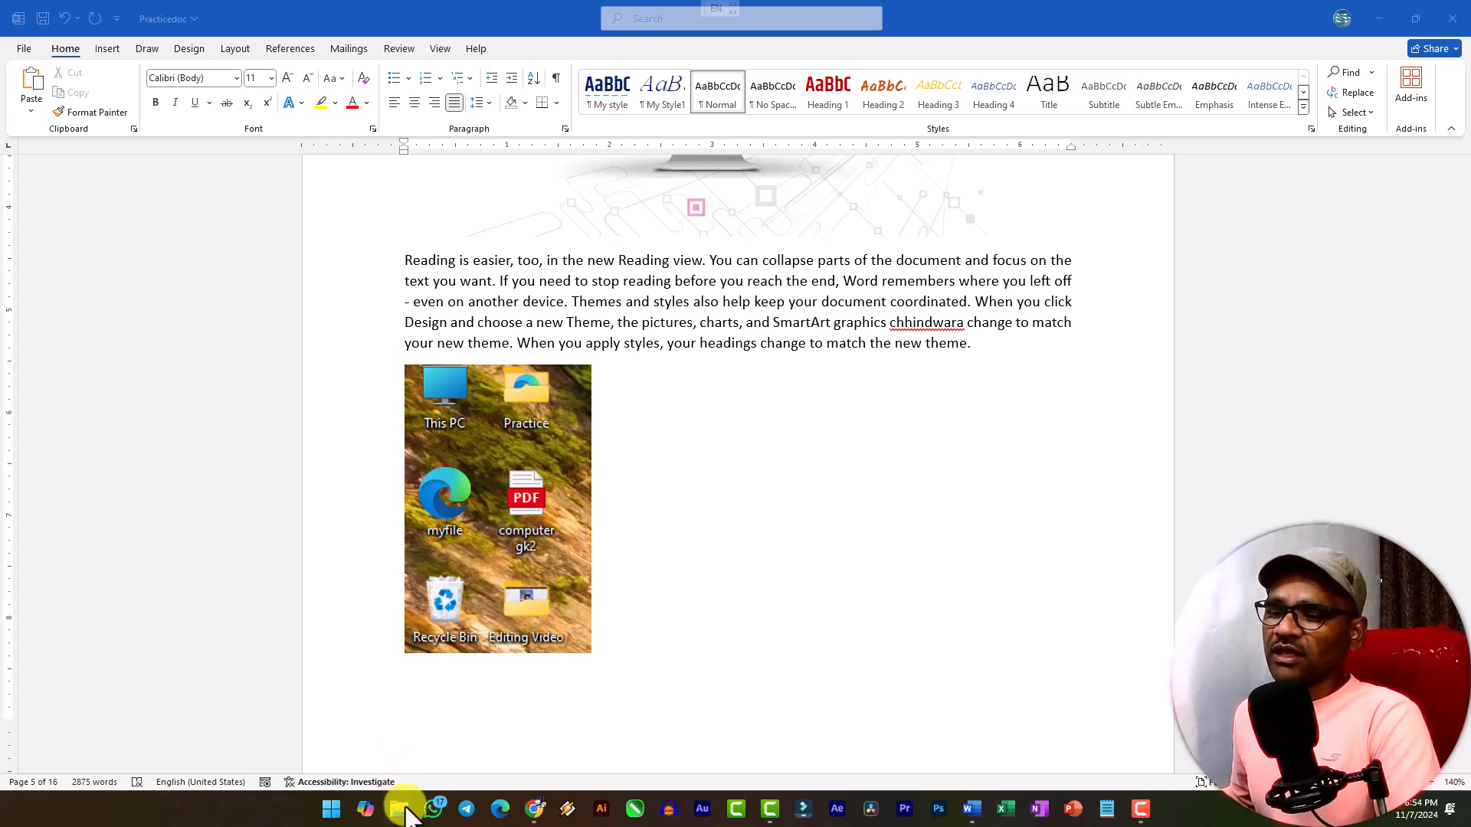
pyautogui.click(406, 811)
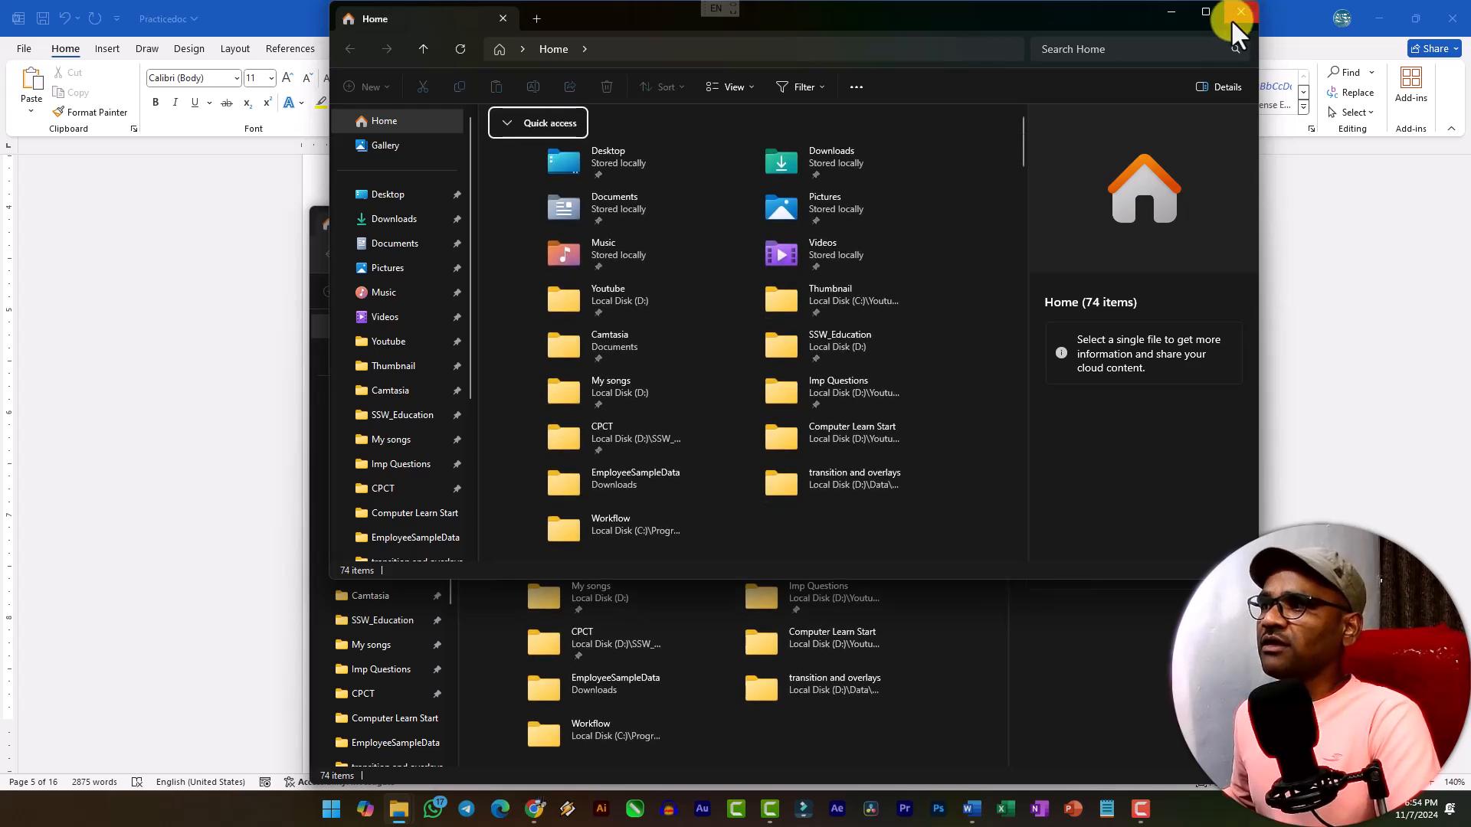
pyautogui.click(1239, 14)
pyautogui.moveTo(771, 215); pyautogui.dragTo(683, 80)
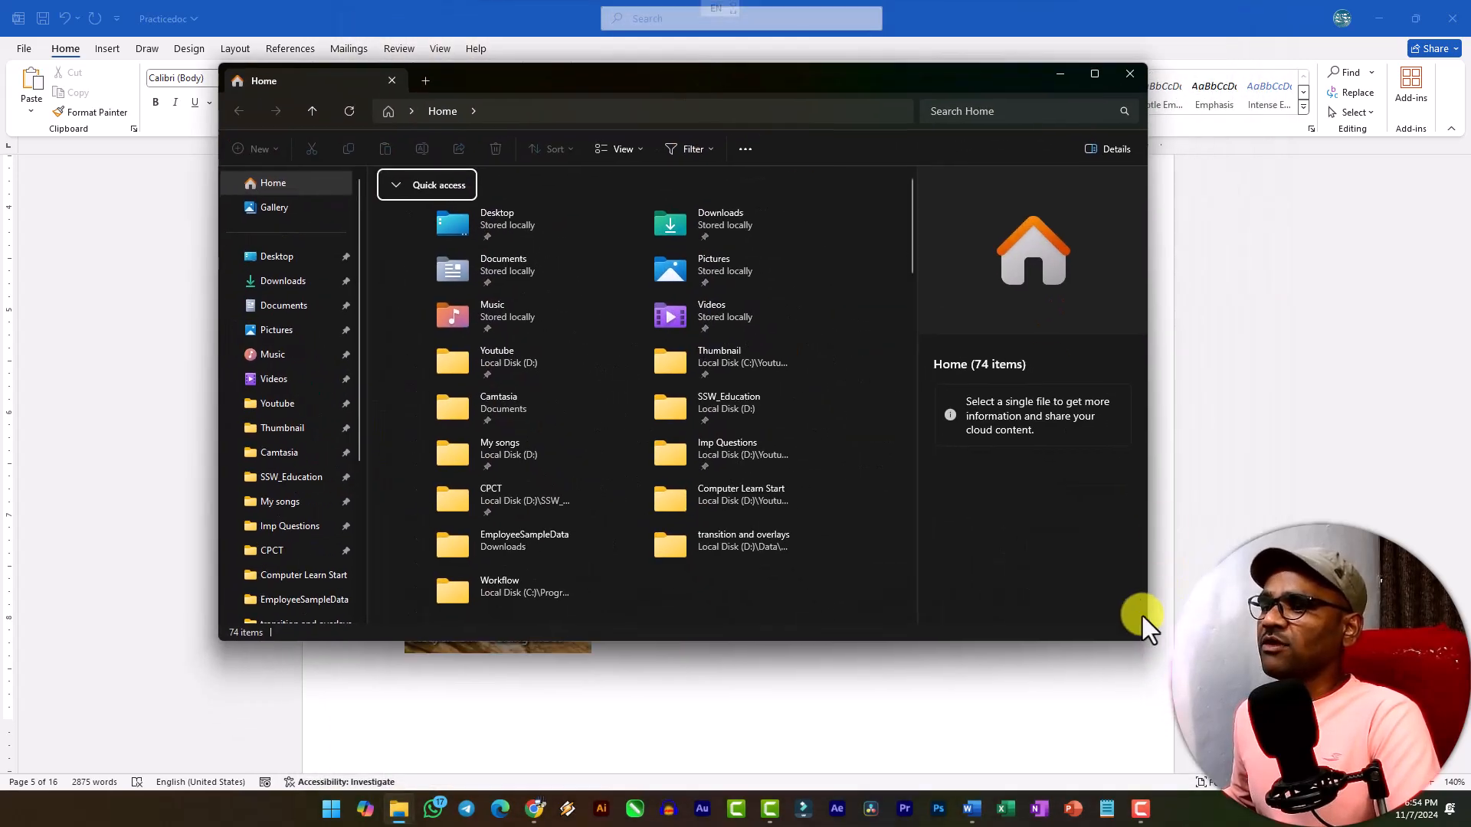
pyautogui.moveTo(1145, 647); pyautogui.dragTo(1085, 639)
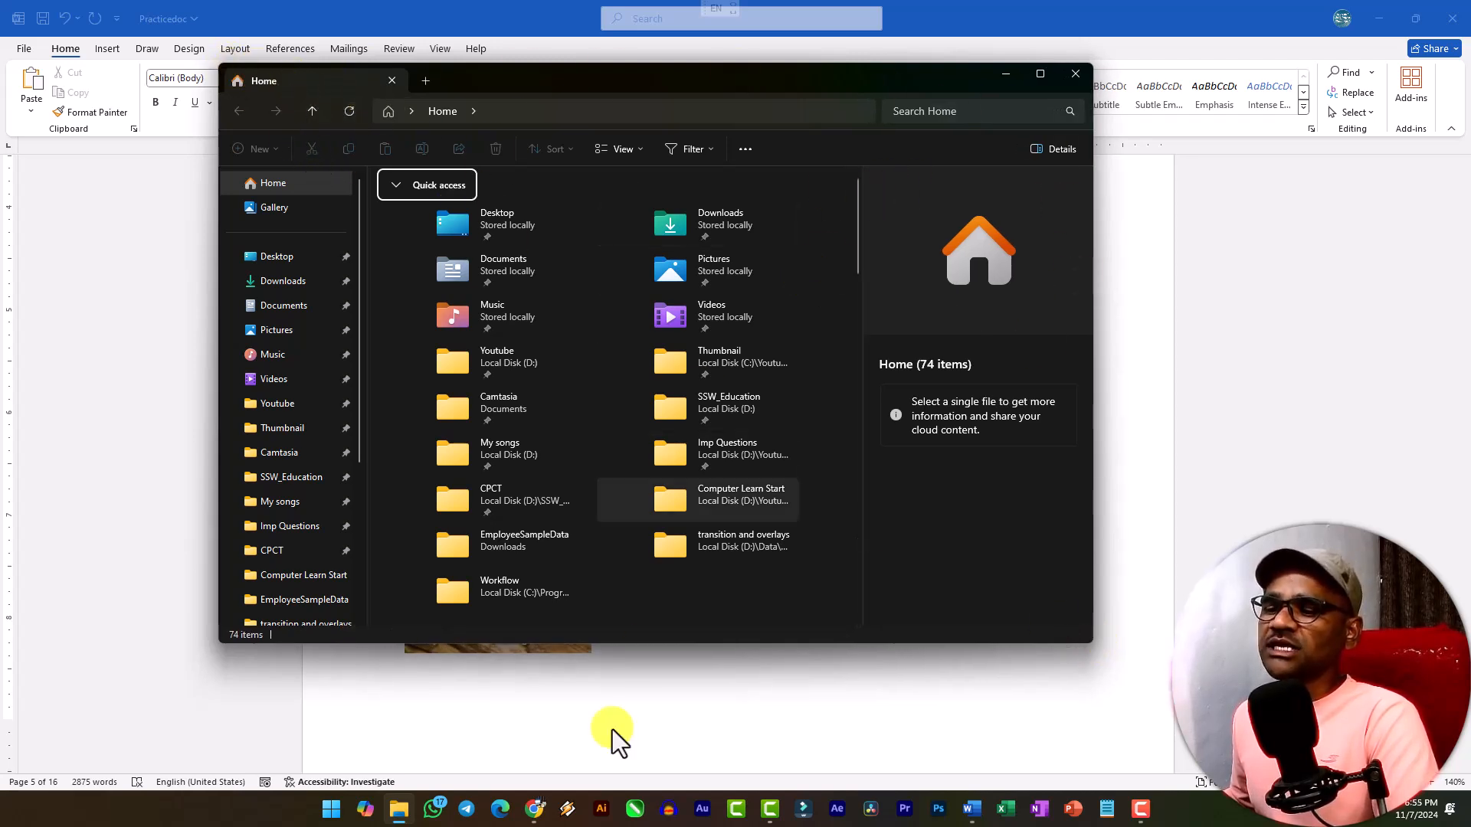
# Switch back to the Word document and insert a screenshot of the open File Explorer window after the desktop clipping.
pyautogui.click(985, 812)
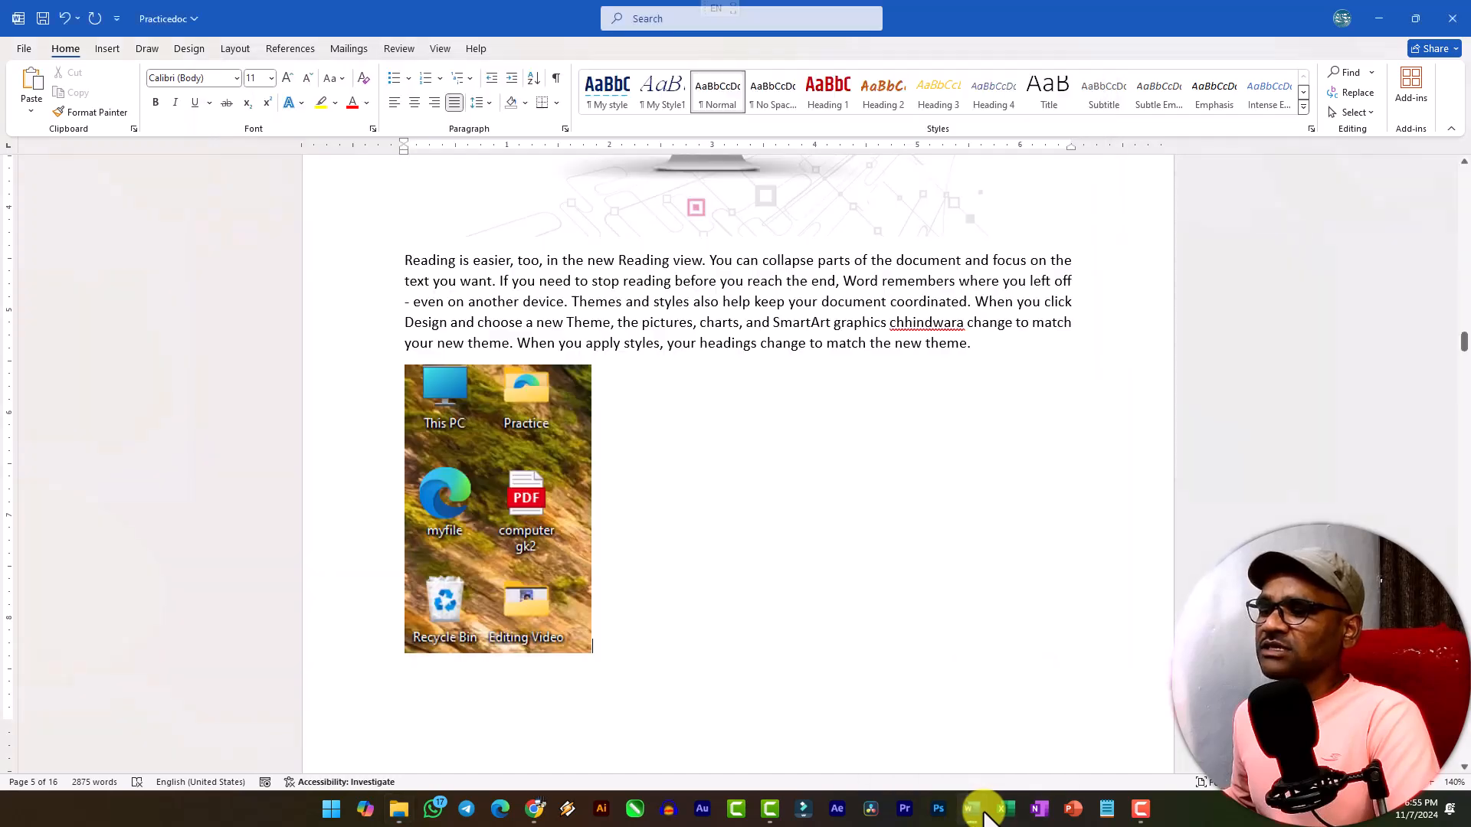
pyautogui.scroll(-3, 591, 625)
pyautogui.press('Down')
pyautogui.press('Down')
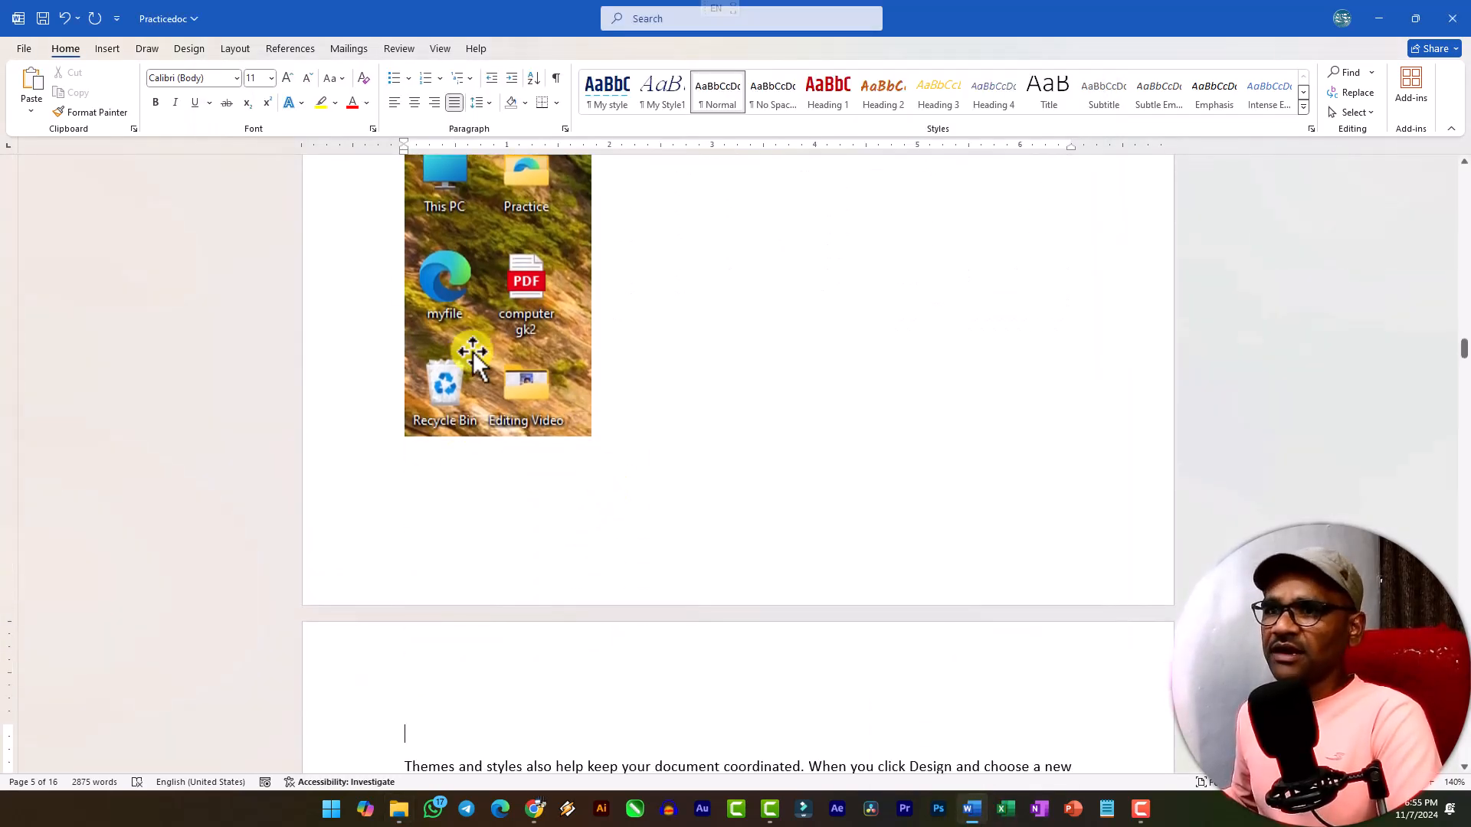
pyautogui.click(116, 49)
pyautogui.click(409, 114)
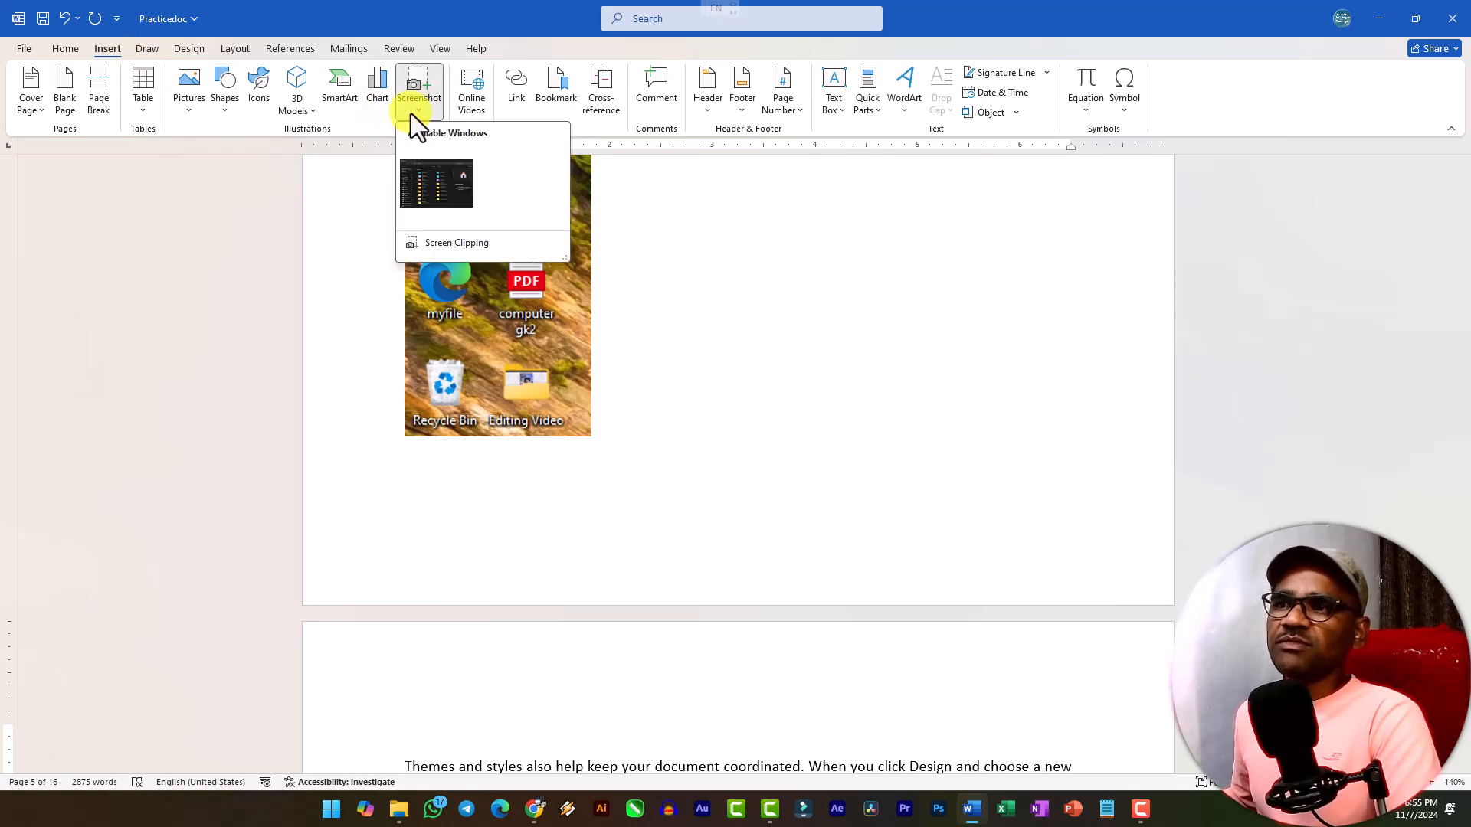
pyautogui.click(417, 190)
pyautogui.scroll(-3, 490, 237)
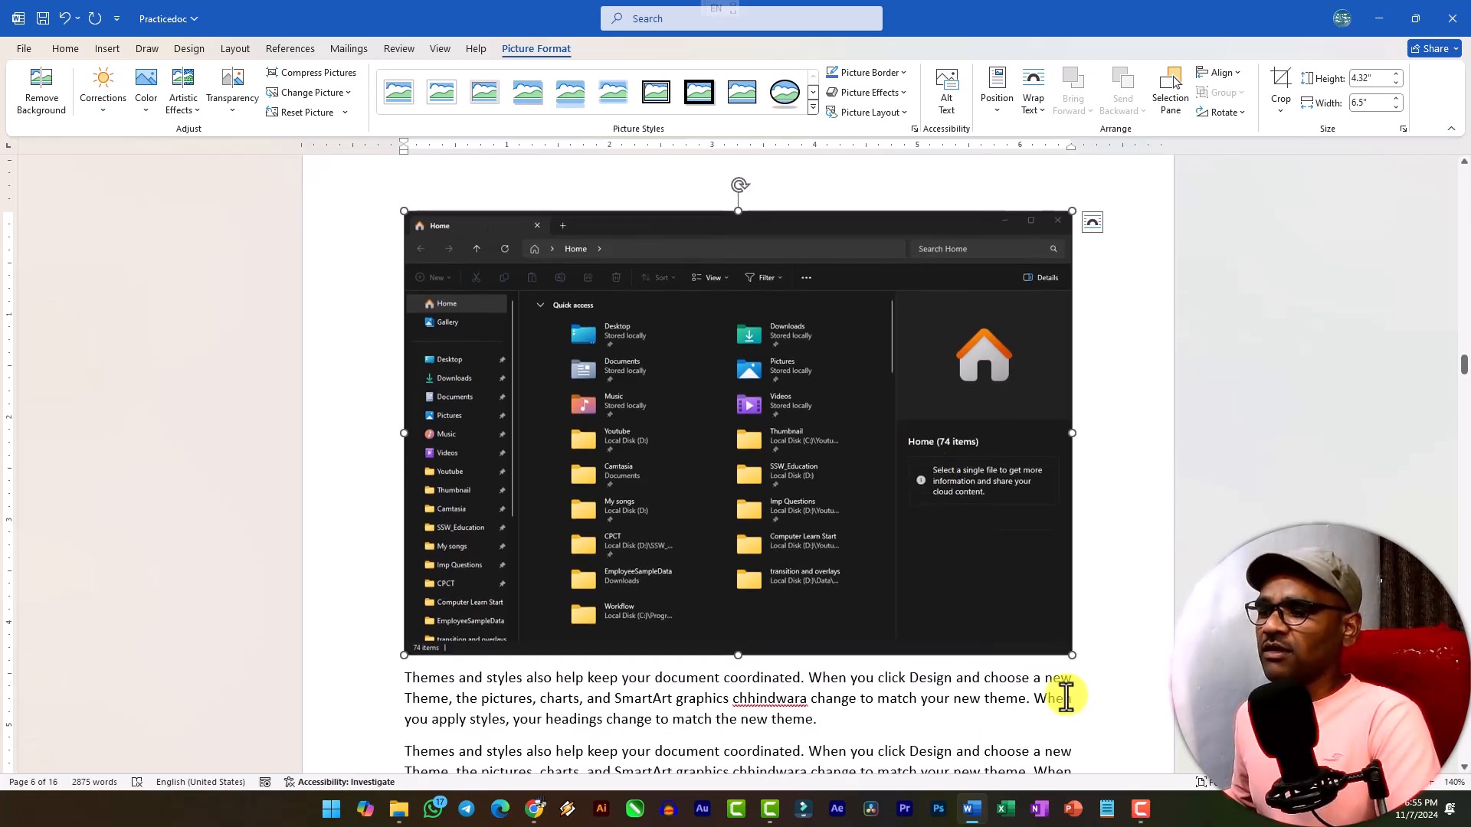
# Add an empty paragraph below the text under the screenshot and insert a screen clipping of File Explorer's navigation pane from Home to My songs.
pyautogui.click(877, 726)
pyautogui.press('Return')
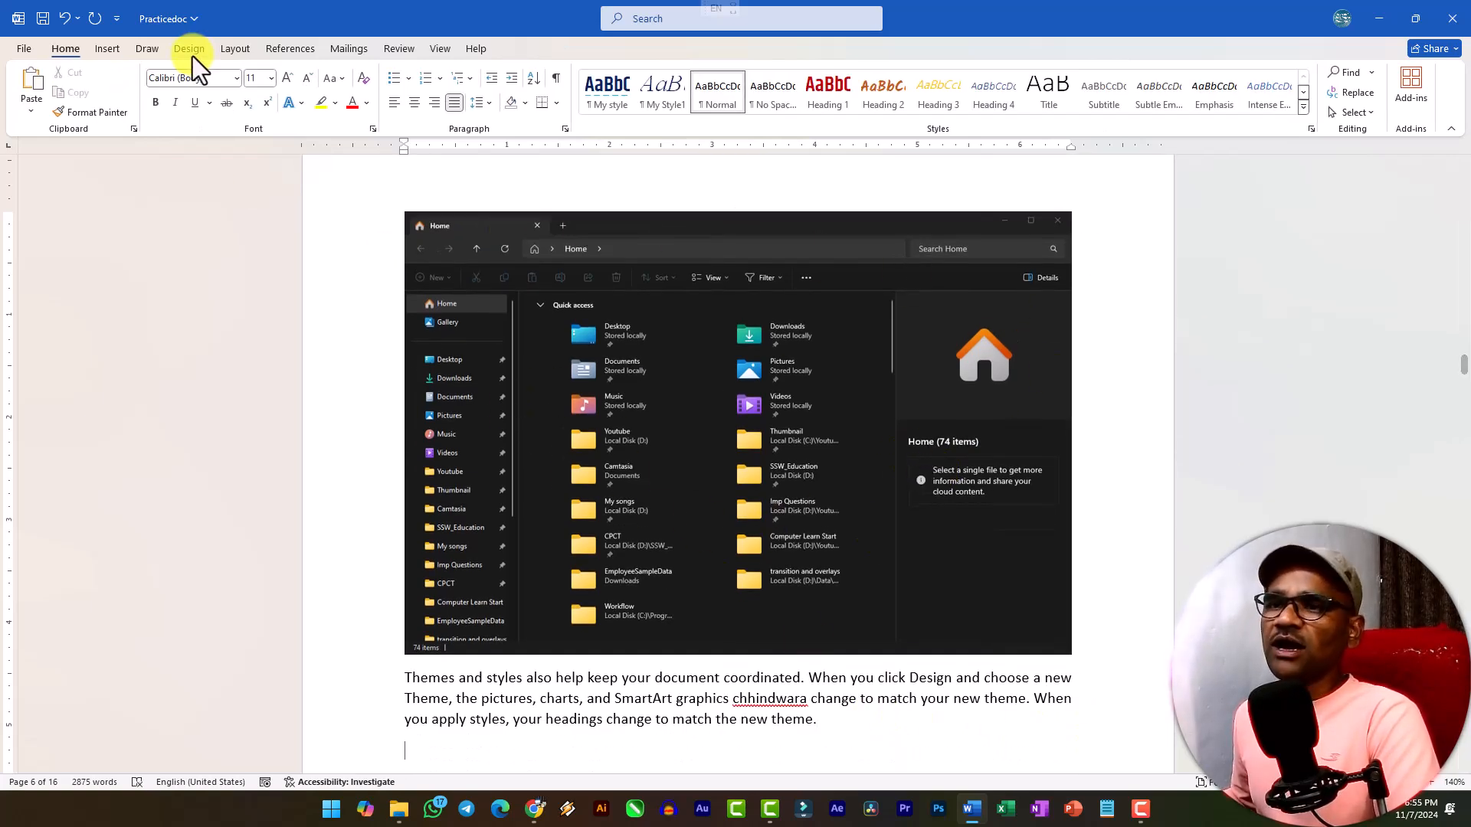
pyautogui.click(121, 49)
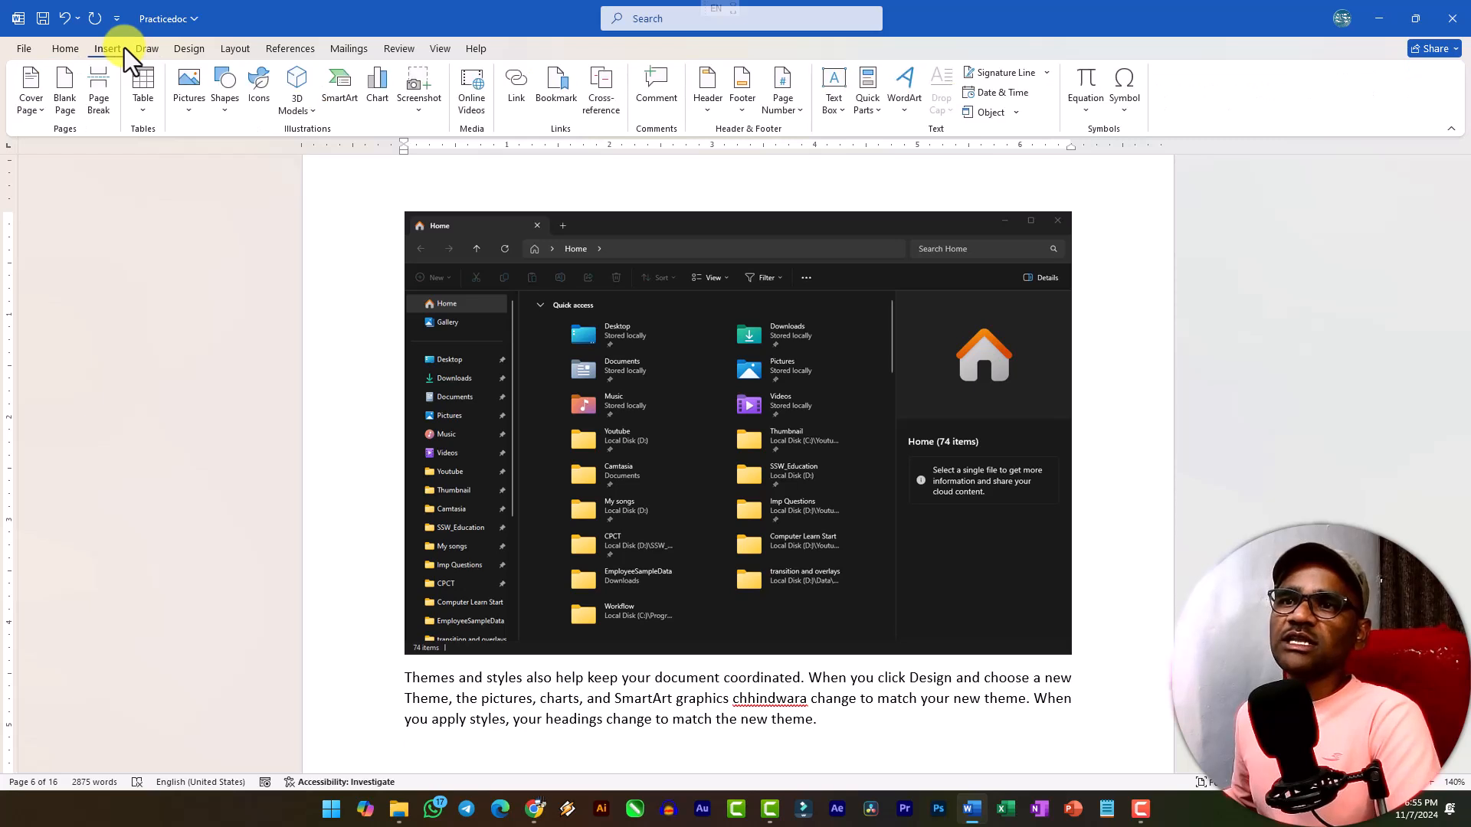
pyautogui.click(426, 112)
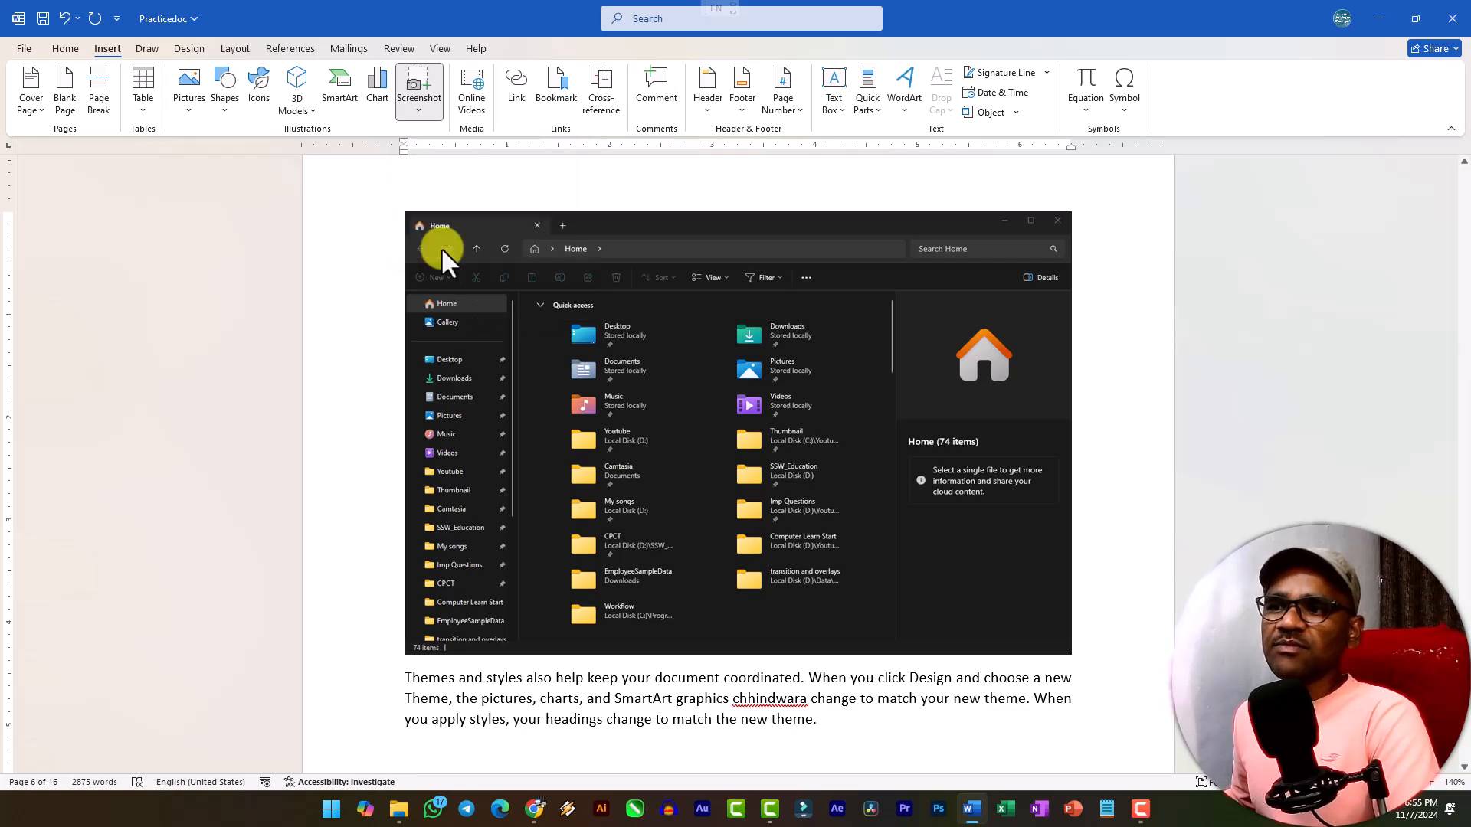
pyautogui.click(443, 250)
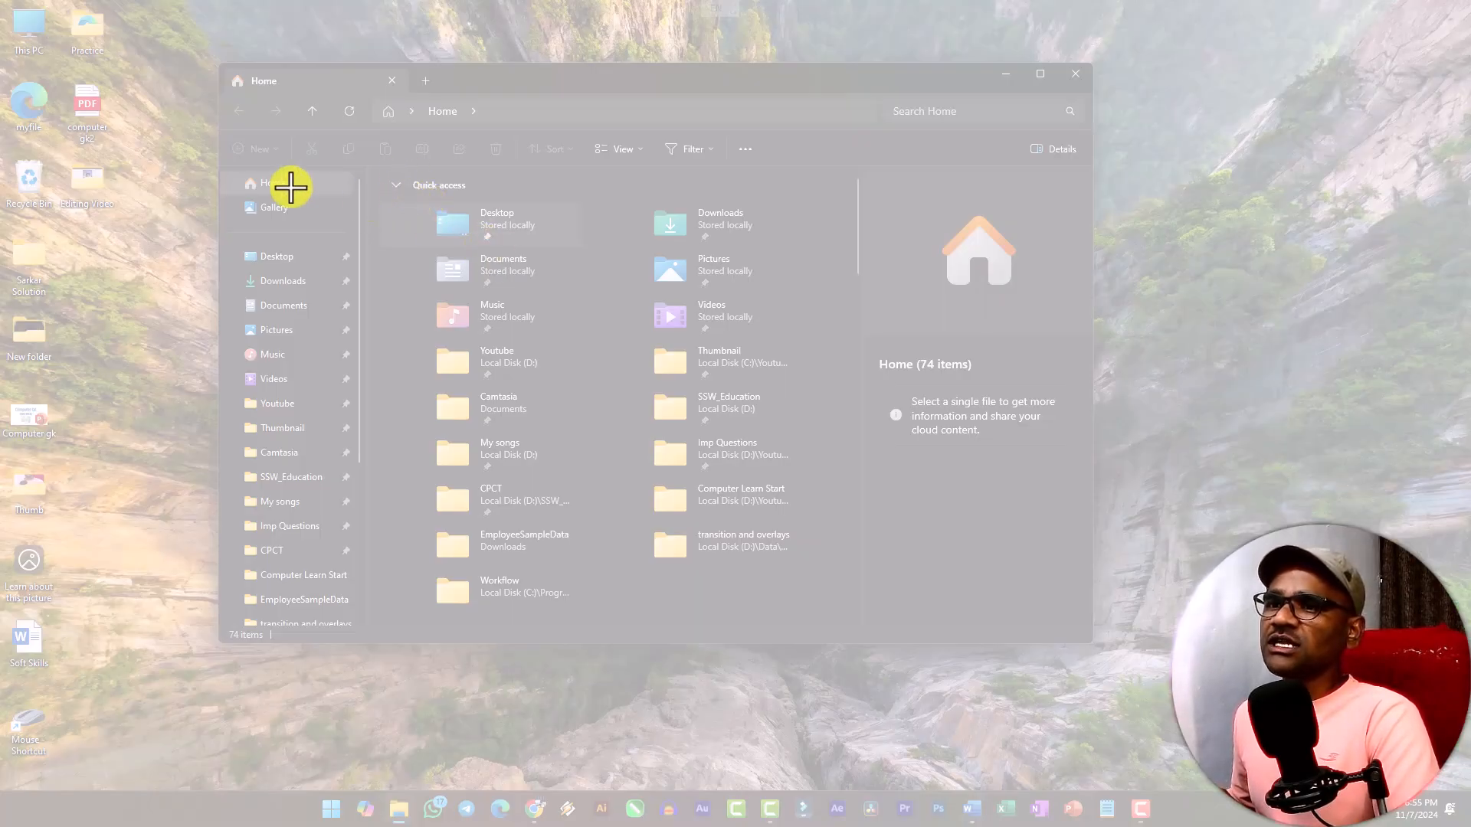
pyautogui.moveTo(219, 165); pyautogui.dragTo(368, 512)
pyautogui.scroll(-4, 509, 421)
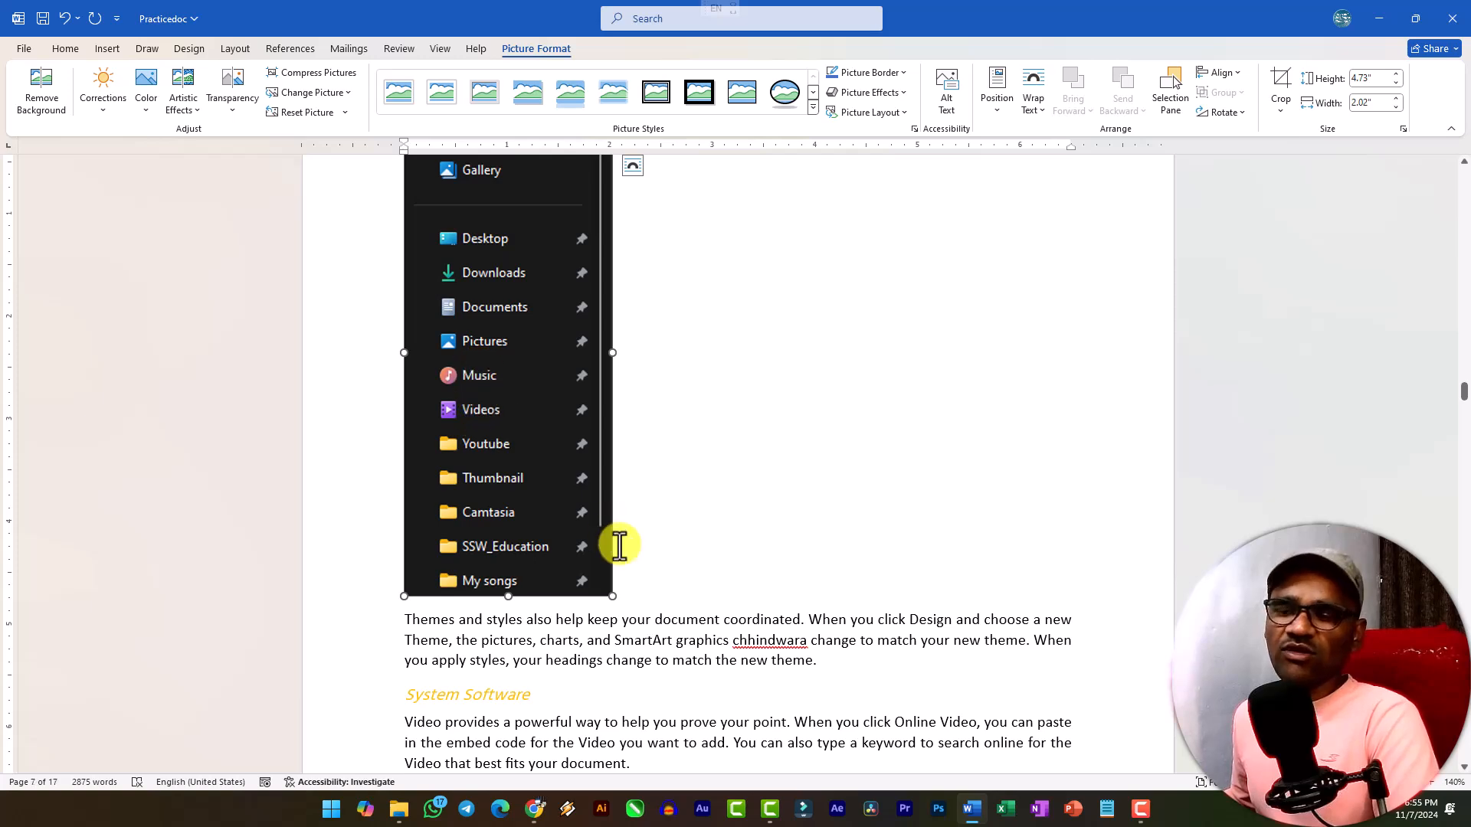
pyautogui.click(636, 567)
pyautogui.scroll(3, 617, 499)
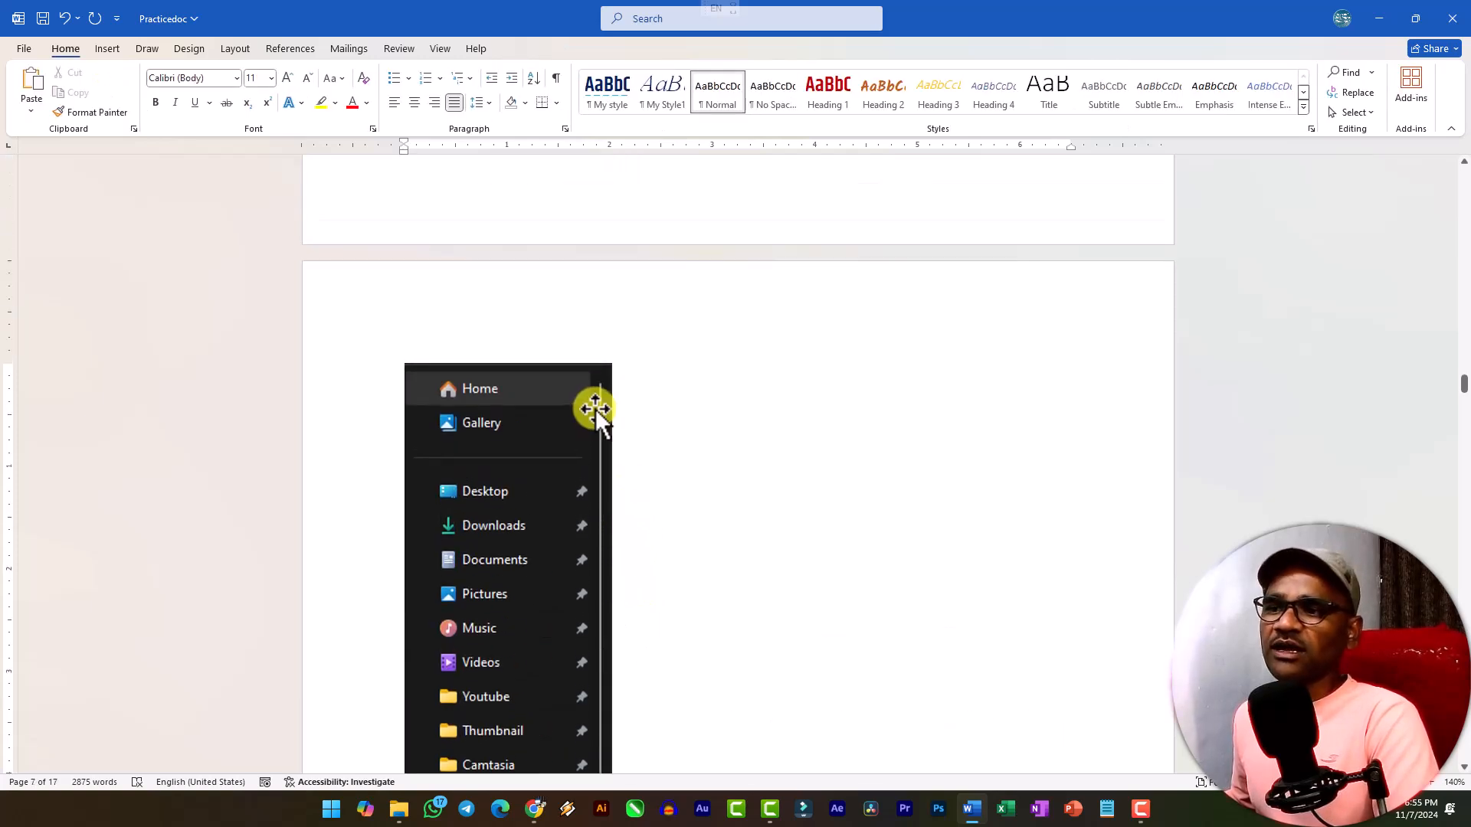
pyautogui.scroll(3, 486, 351)
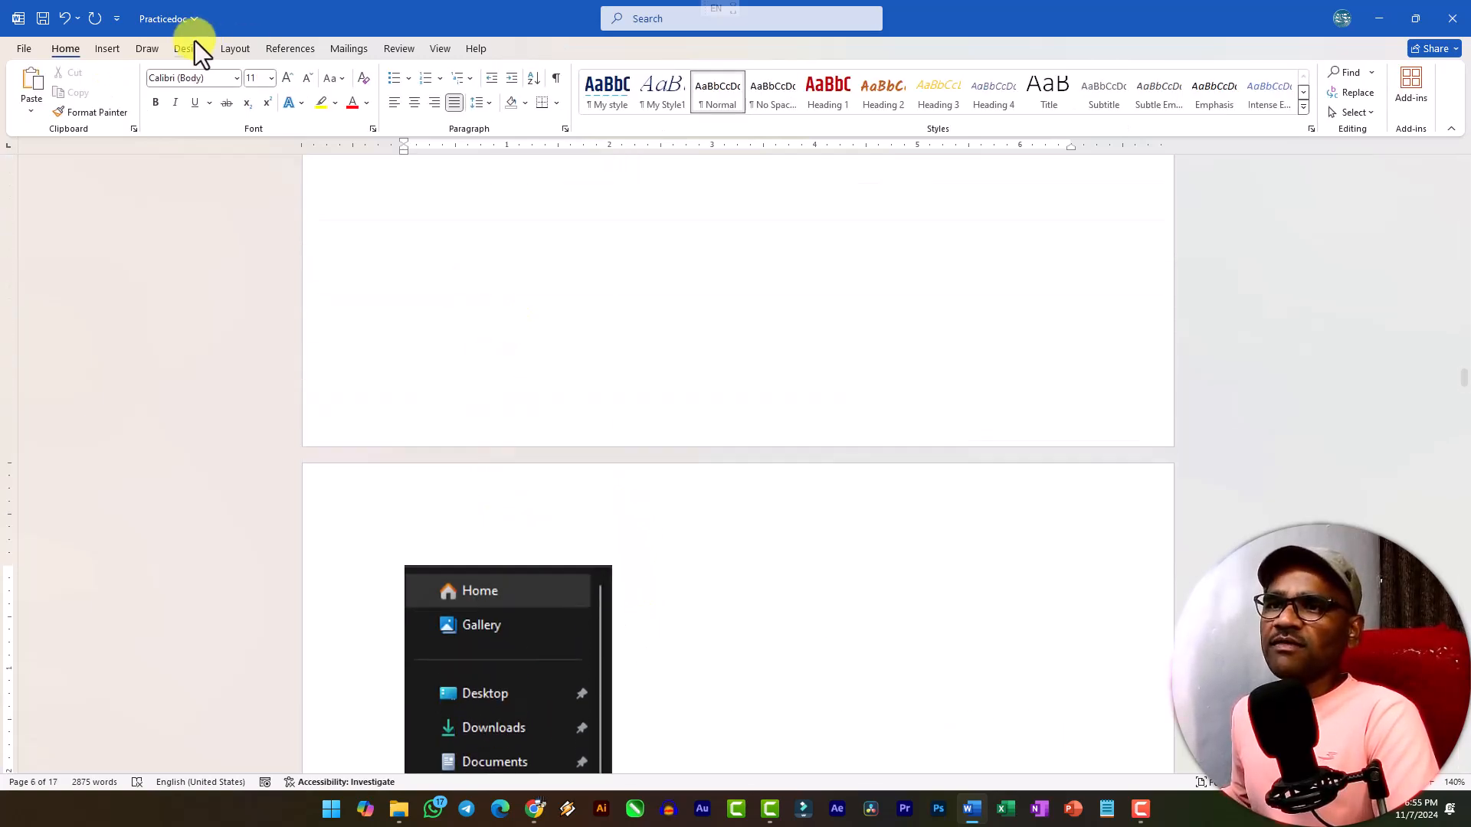
# Go to the System Software section below the navigation pane clipping.
pyautogui.click(109, 48)
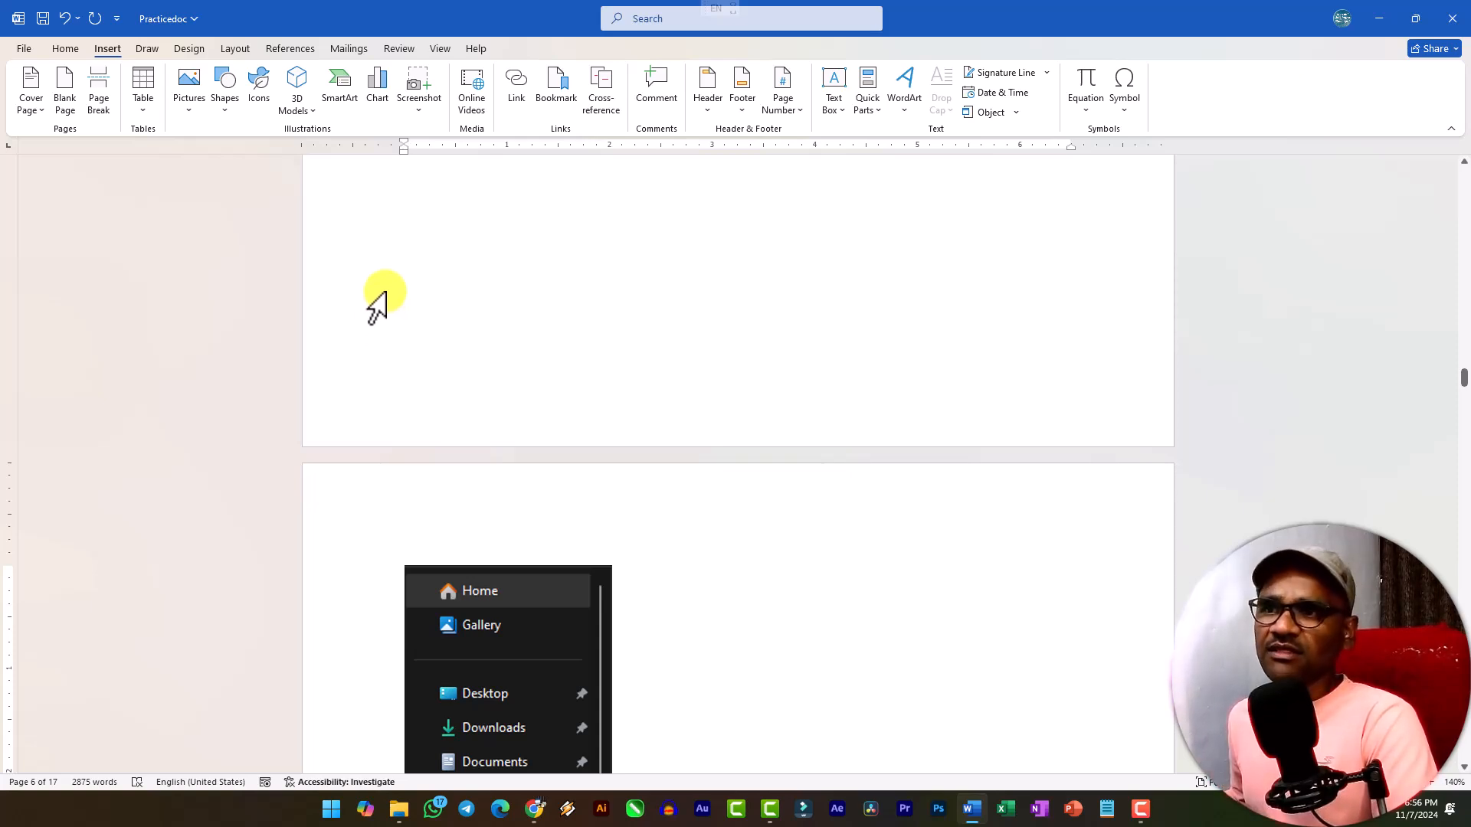
pyautogui.scroll(-6, 487, 456)
pyautogui.scroll(-2, 488, 453)
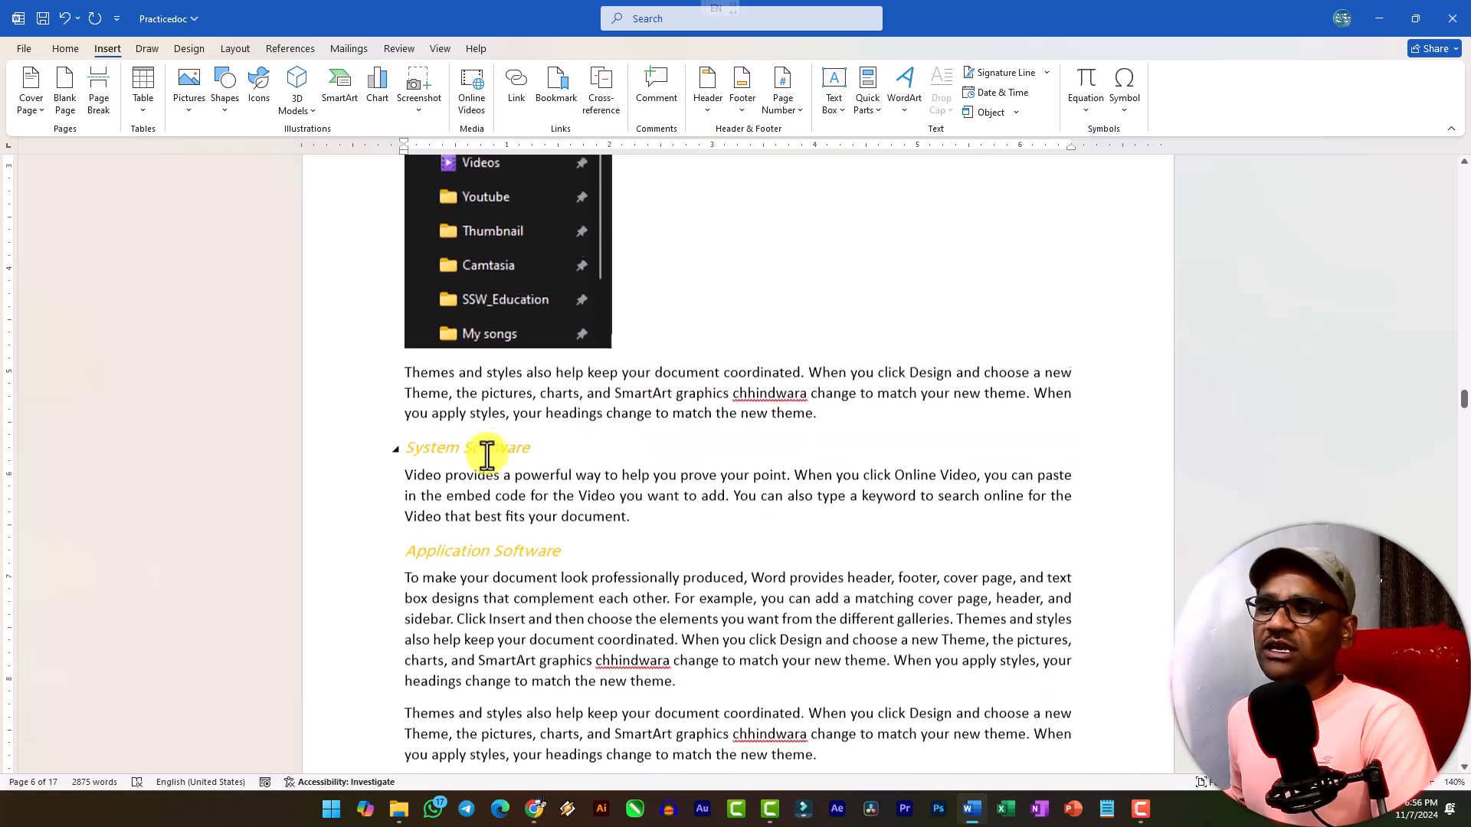
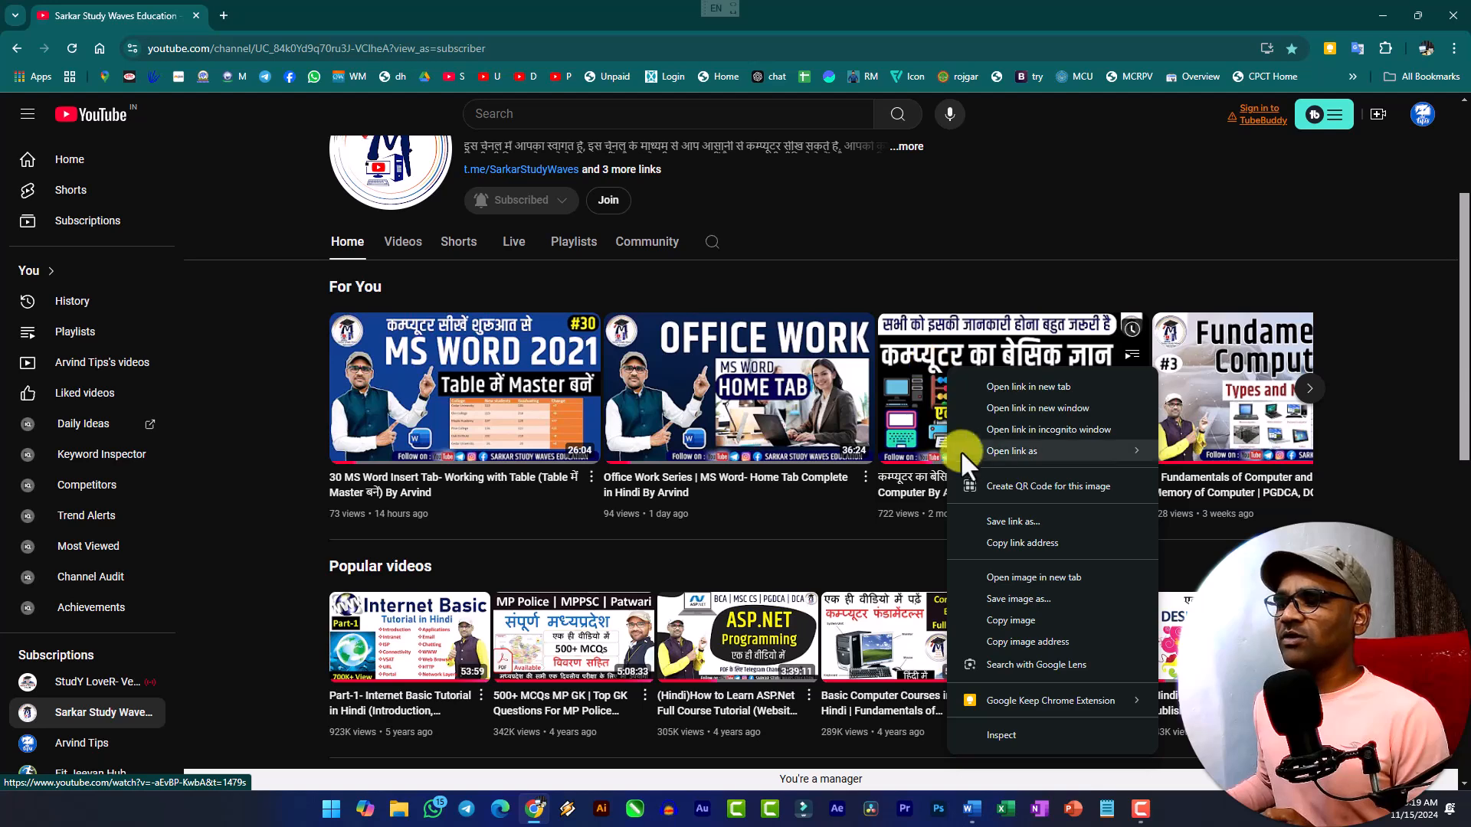
# Copy the link of the Fundamentals of Computer video on YouTube and insert it as an online video in the Word document.
pyautogui.click(1017, 544)
pyautogui.hotkey('alt', 'Tab')
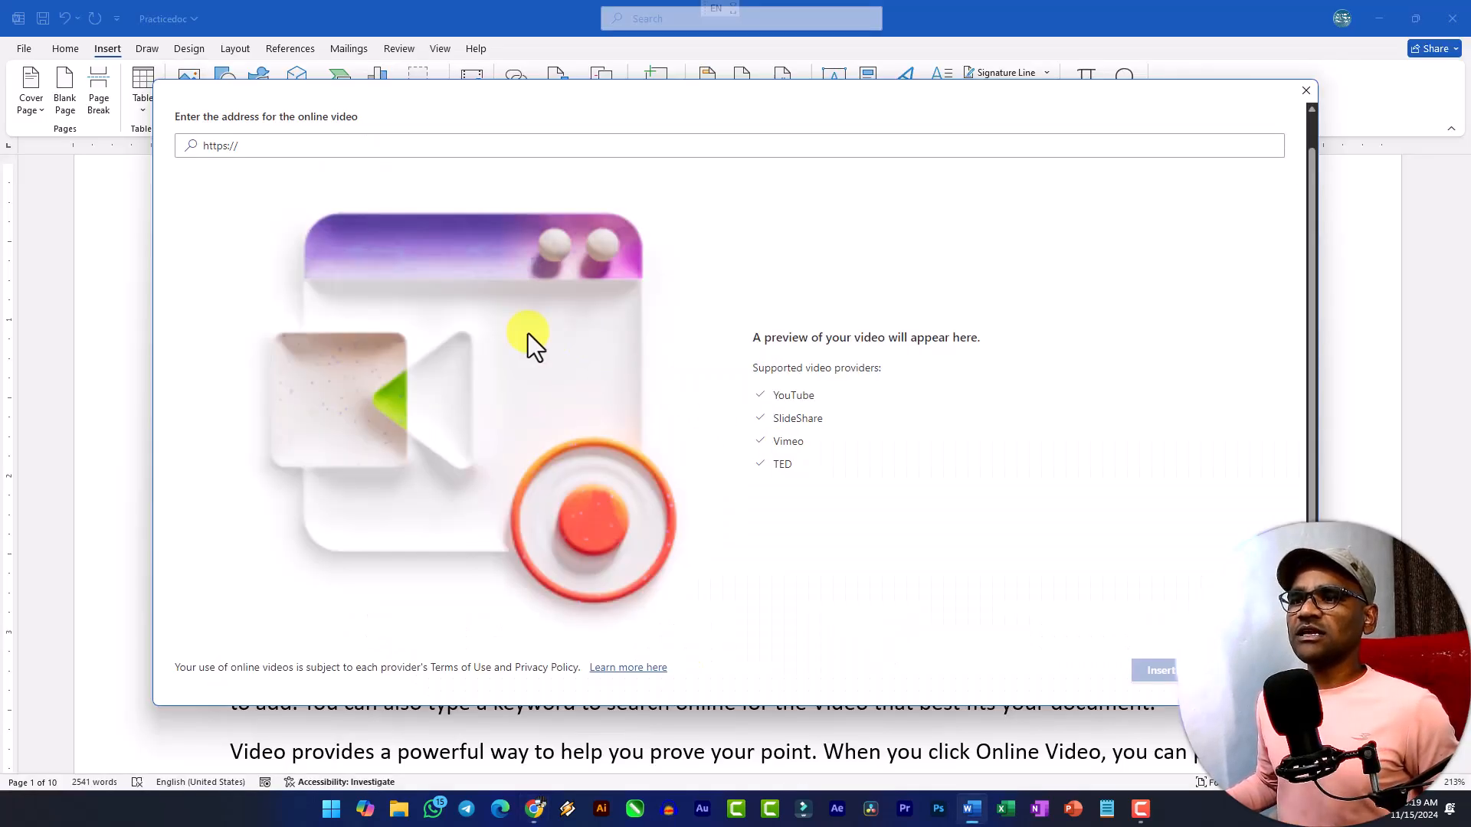
pyautogui.click(267, 147)
pyautogui.hotkey('ctrl', 'v')
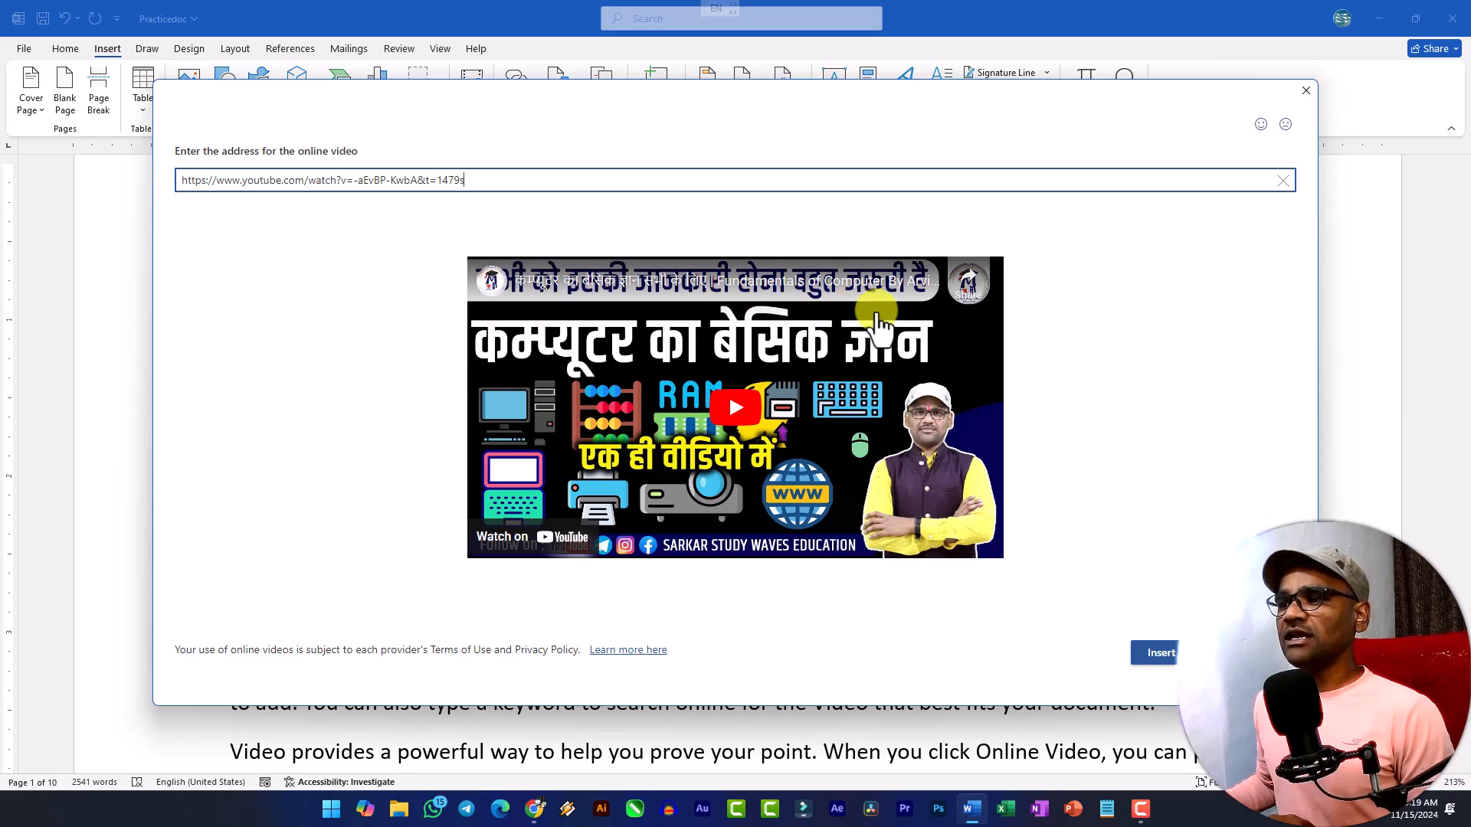
pyautogui.click(1141, 664)
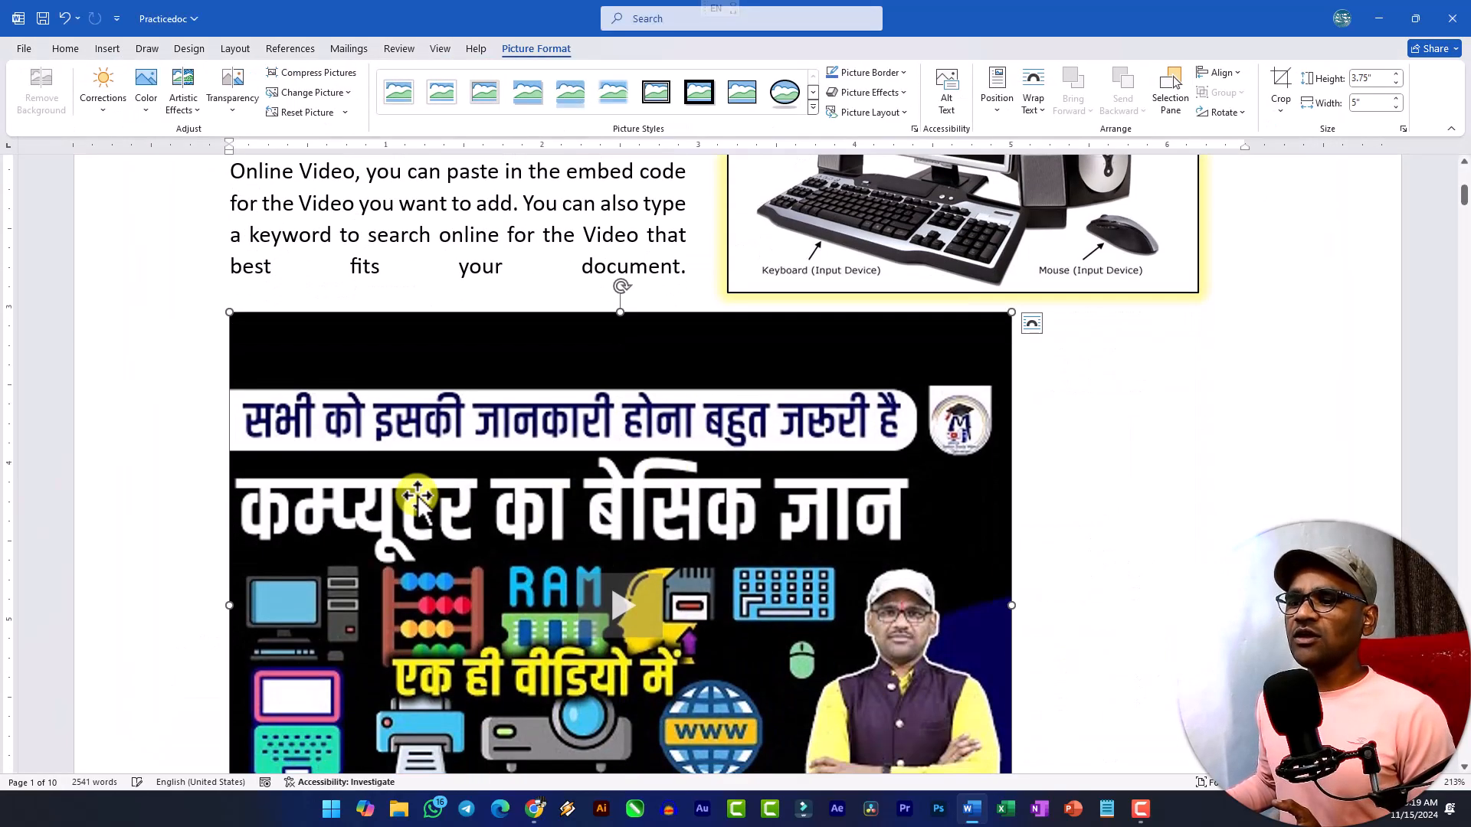
# Shrink the inserted video proportionally to about 2.24" high by 2.98" wide.
pyautogui.scroll(-3, 426, 506)
pyautogui.scroll(3, 585, 462)
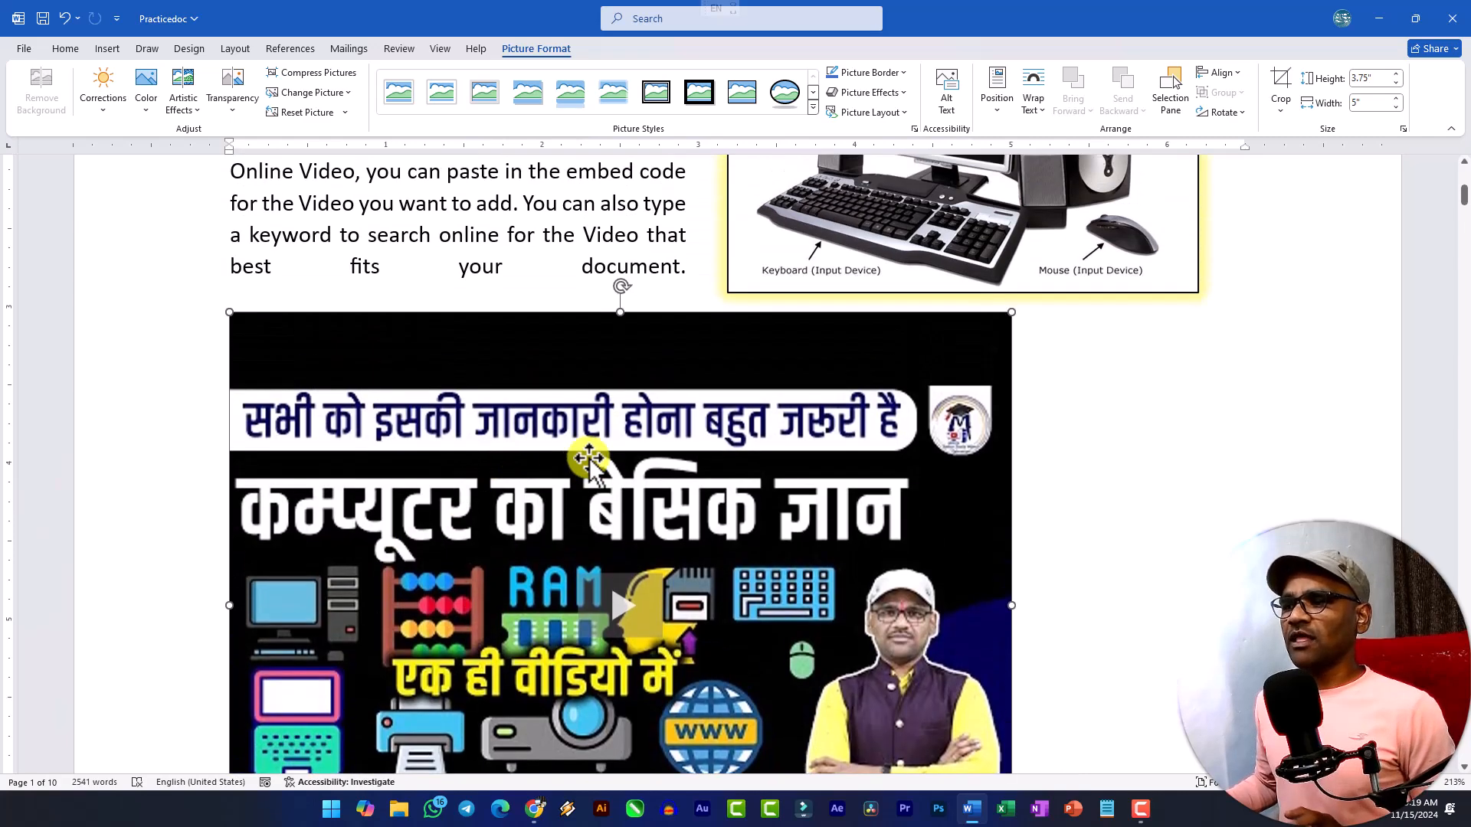
pyautogui.scroll(-3, 584, 462)
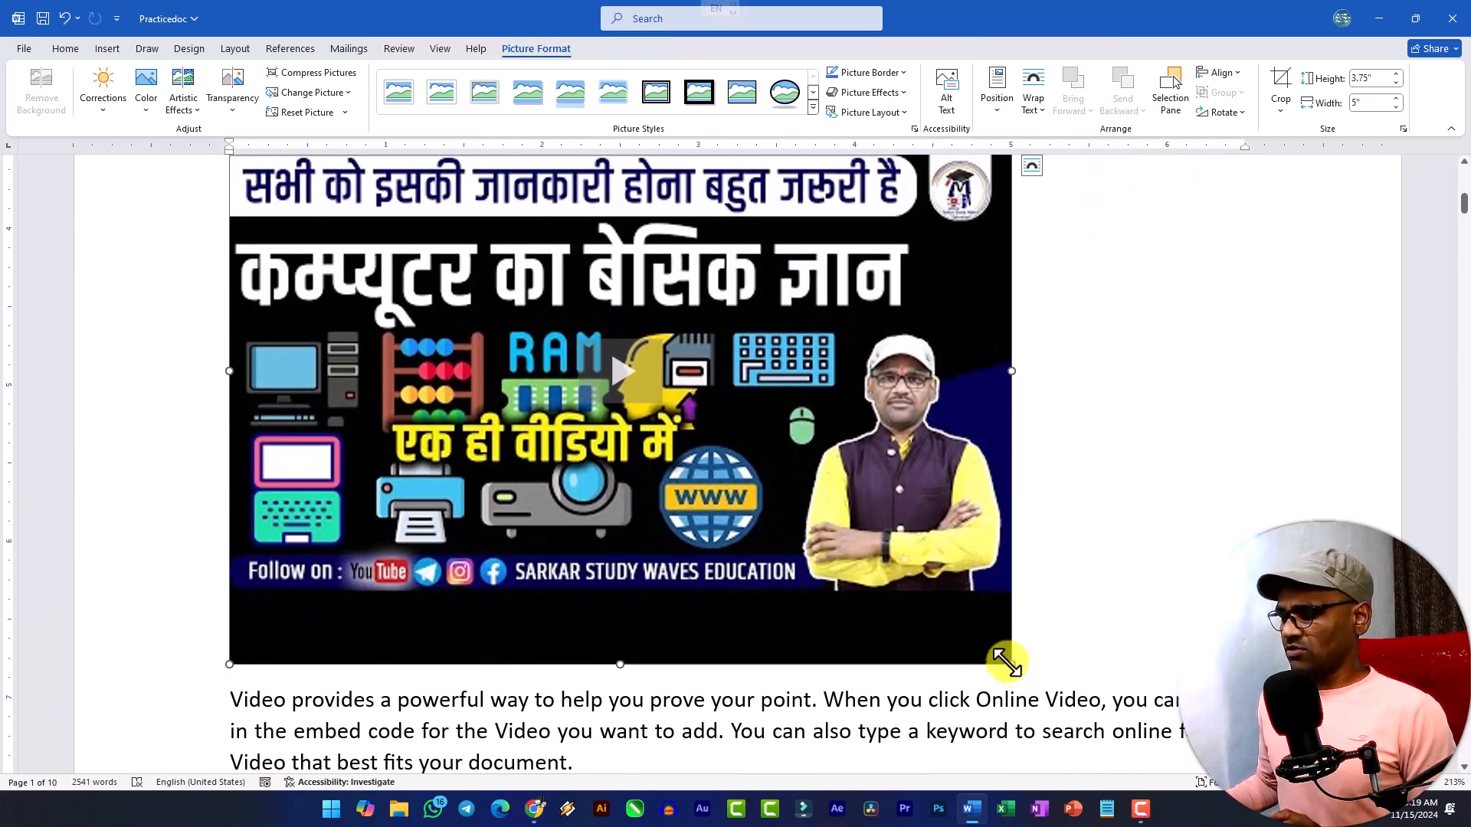
pyautogui.moveTo(1007, 664); pyautogui.dragTo(693, 460)
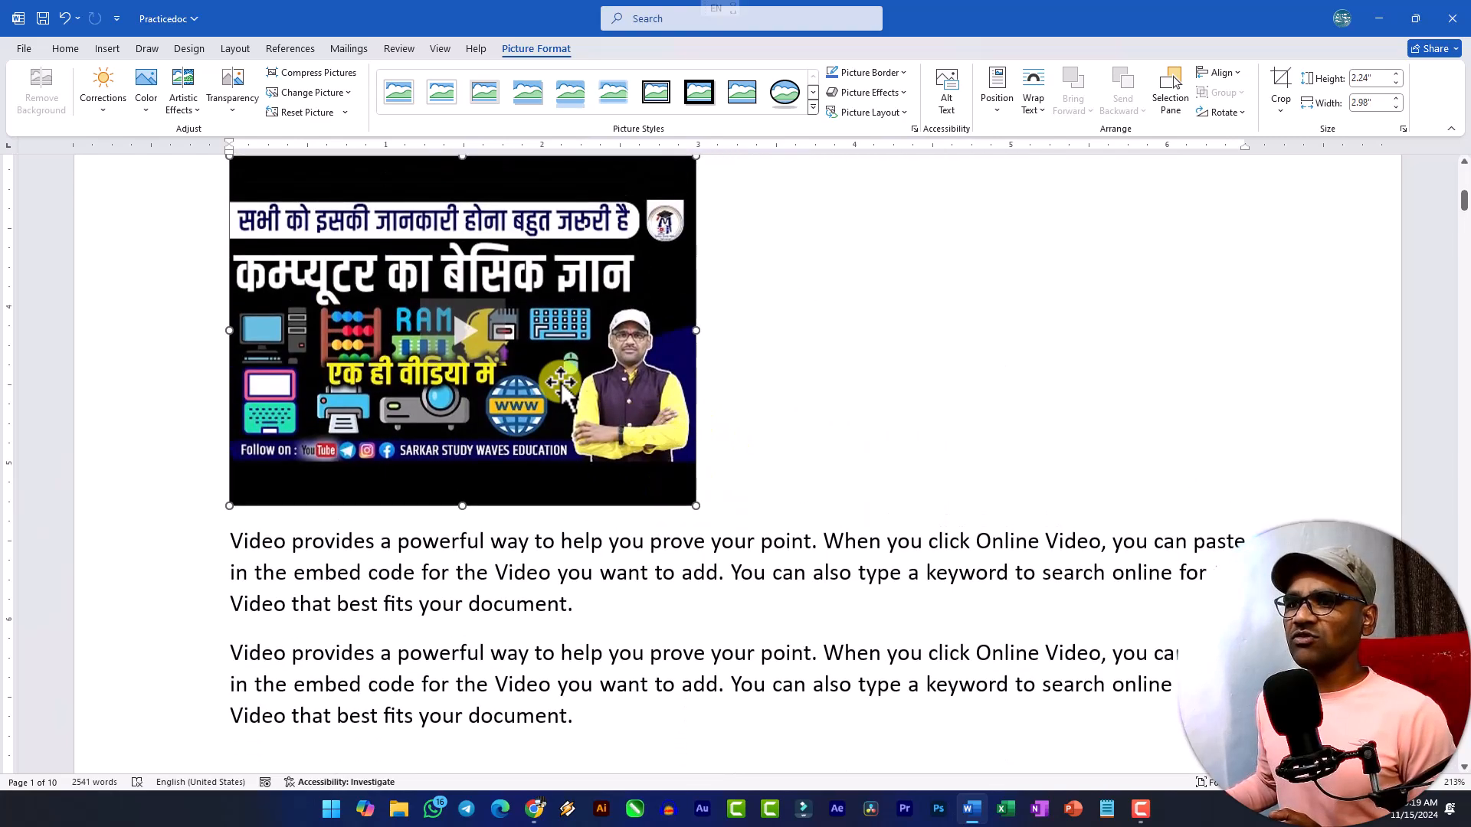
# Crop the black bands off the upper and lower edges of the video thumbnail.
pyautogui.scroll(2, 617, 429)
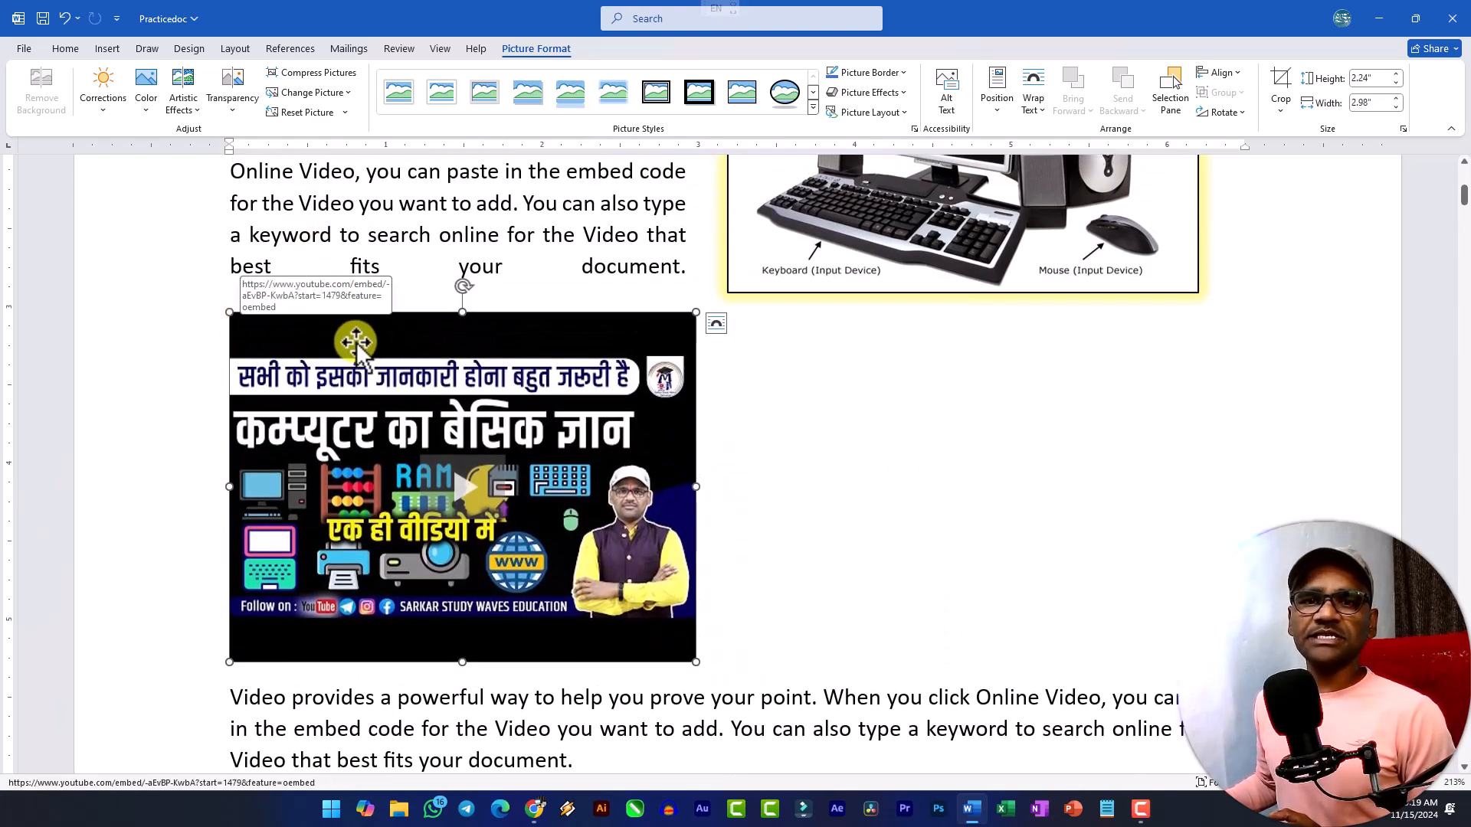
pyautogui.click(1271, 81)
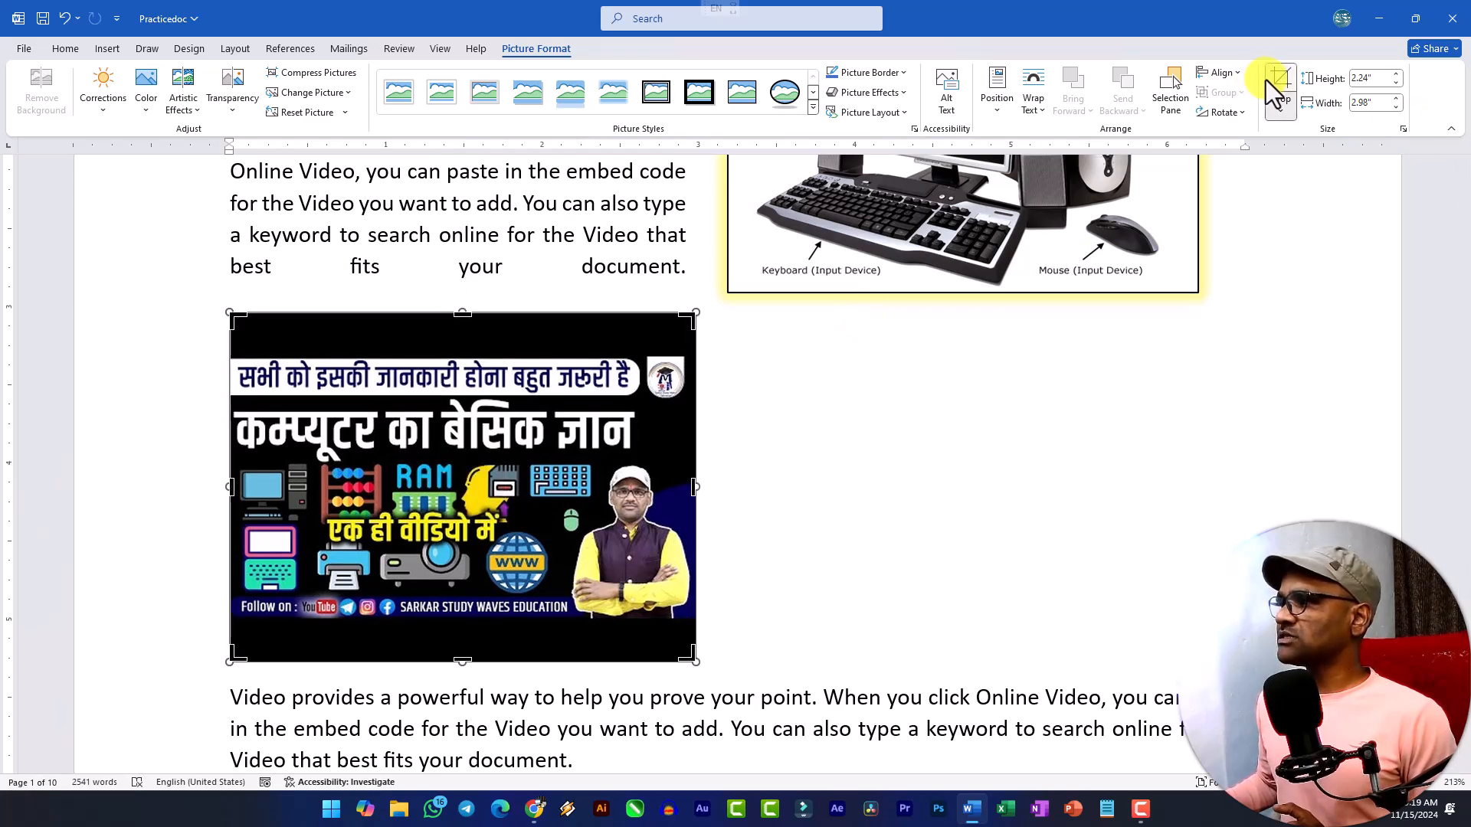
pyautogui.moveTo(463, 315); pyautogui.dragTo(475, 353)
pyautogui.moveTo(466, 619); pyautogui.dragTo(469, 576)
pyautogui.click(805, 515)
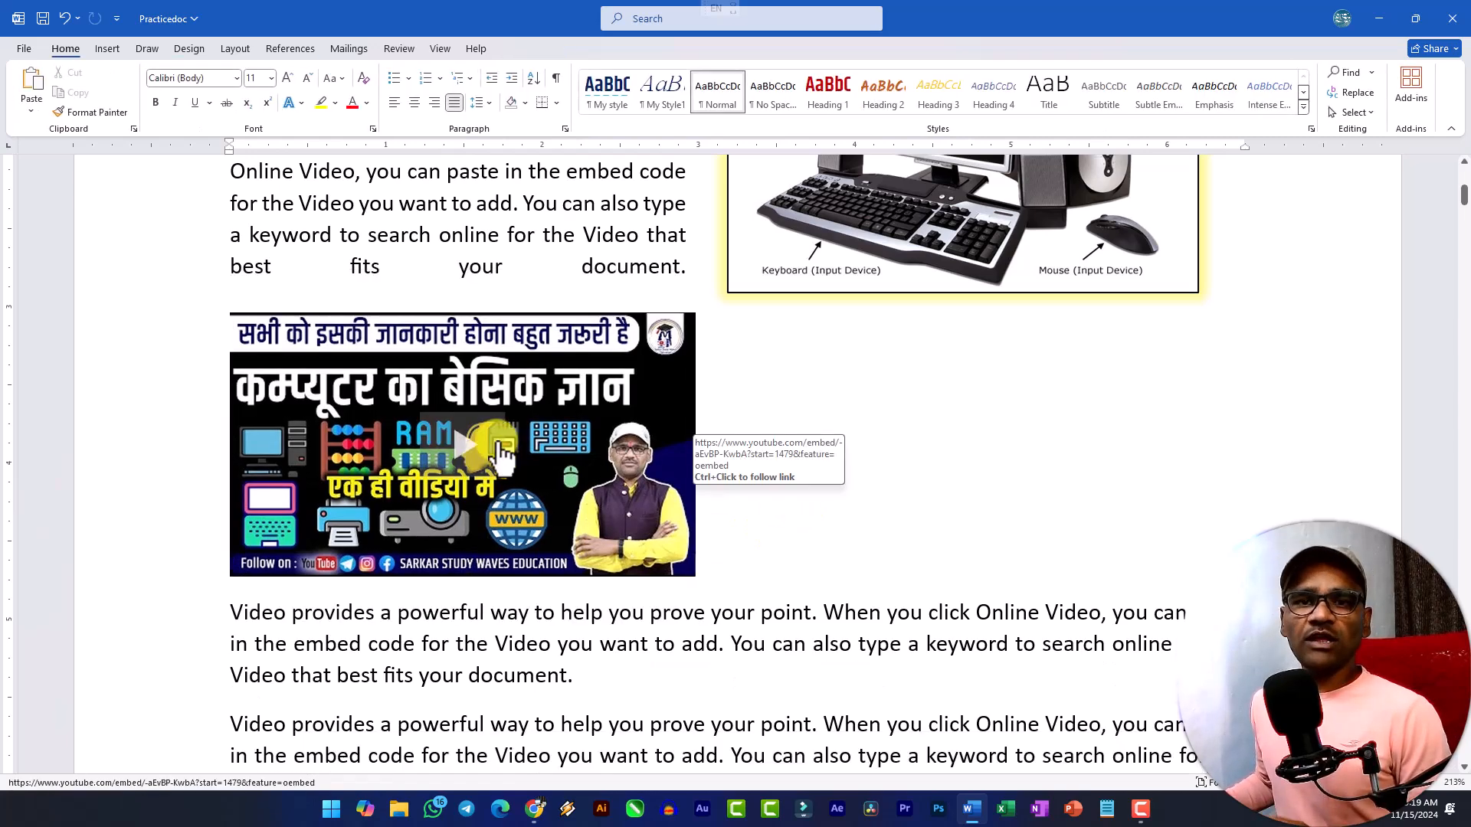
# Play the embedded video inside the document to test it, and close the player.
pyautogui.click(463, 460)
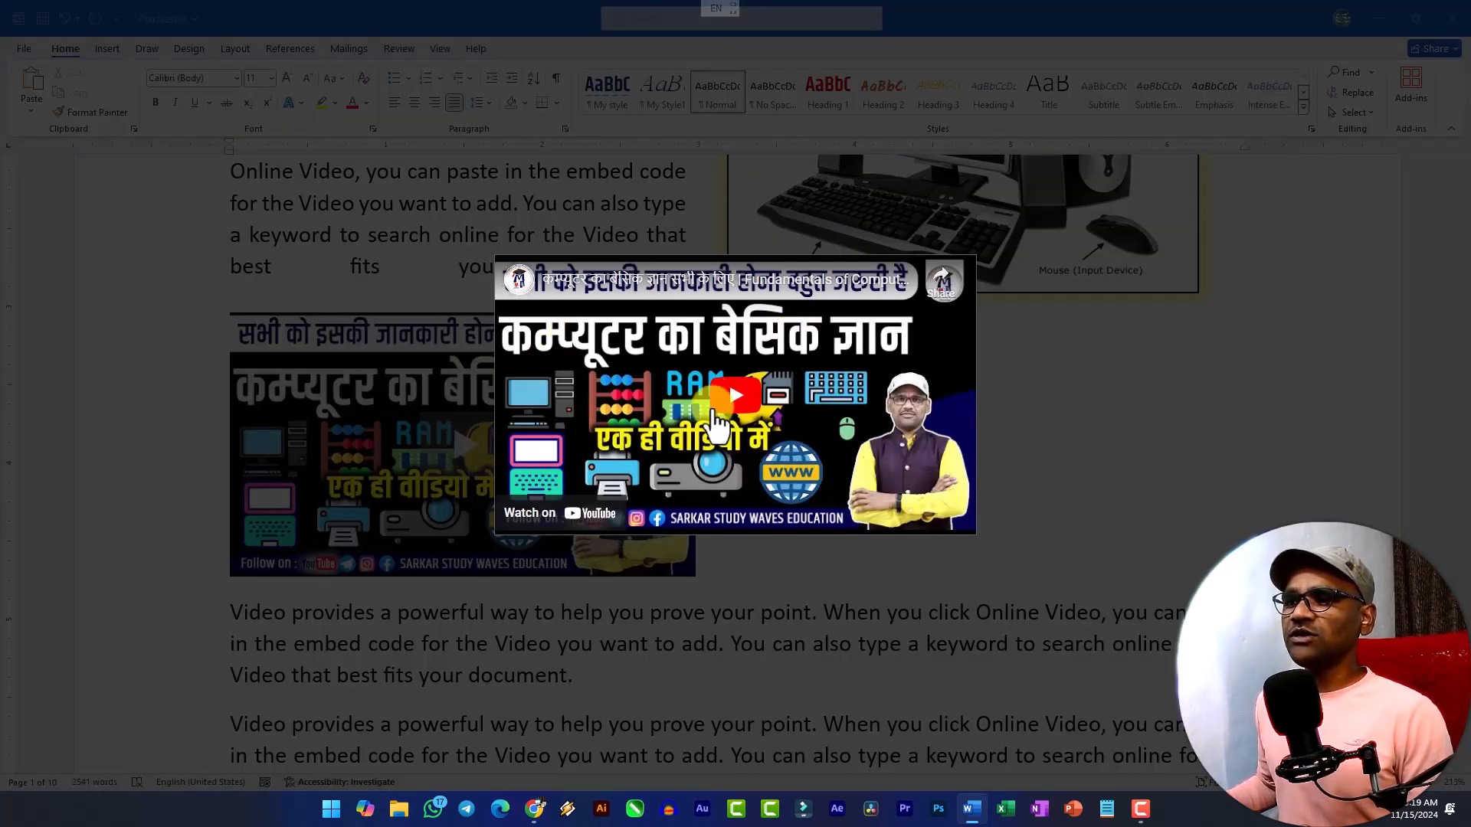
pyautogui.click(736, 397)
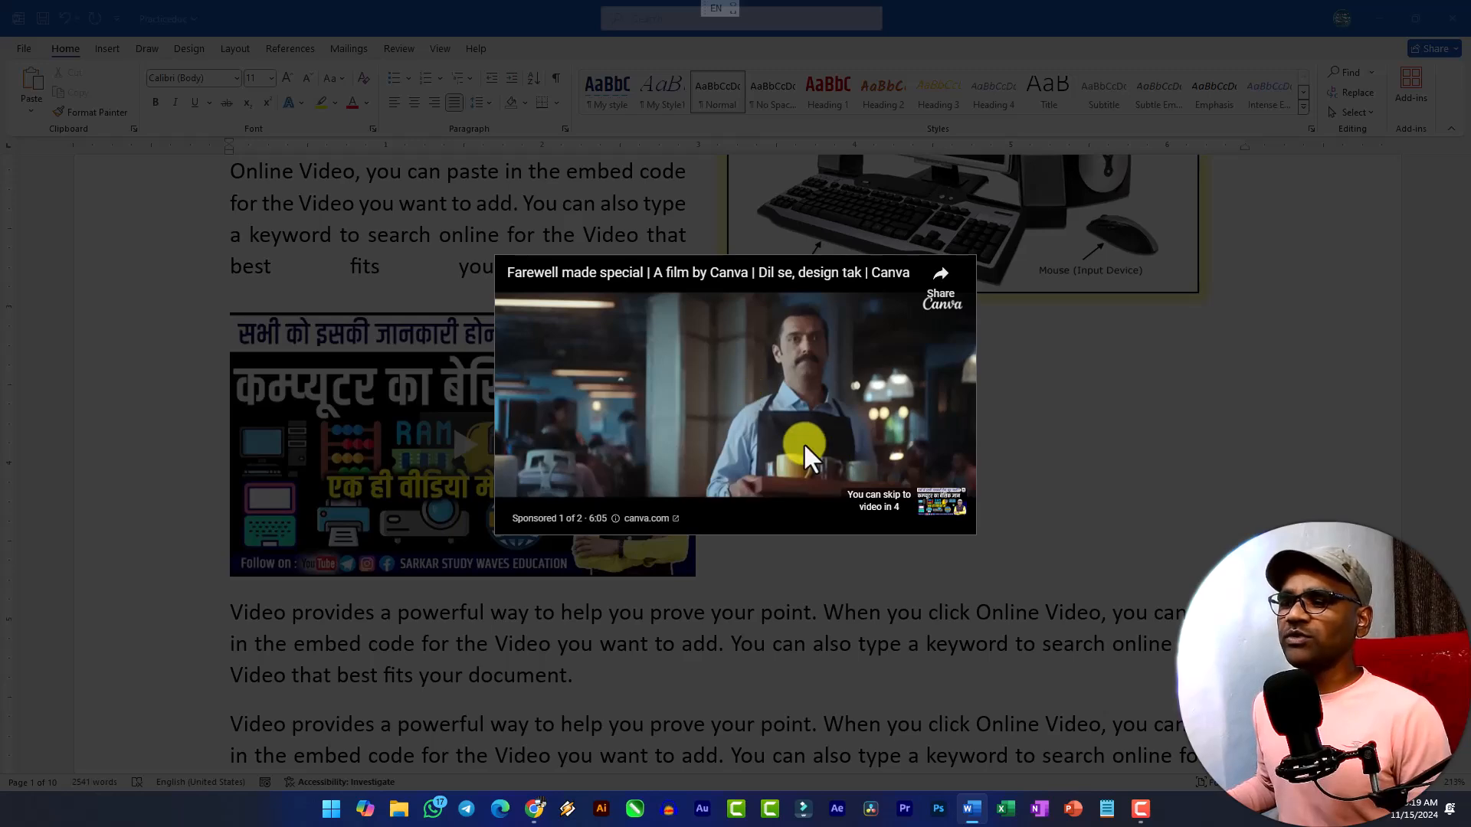
pyautogui.click(422, 330)
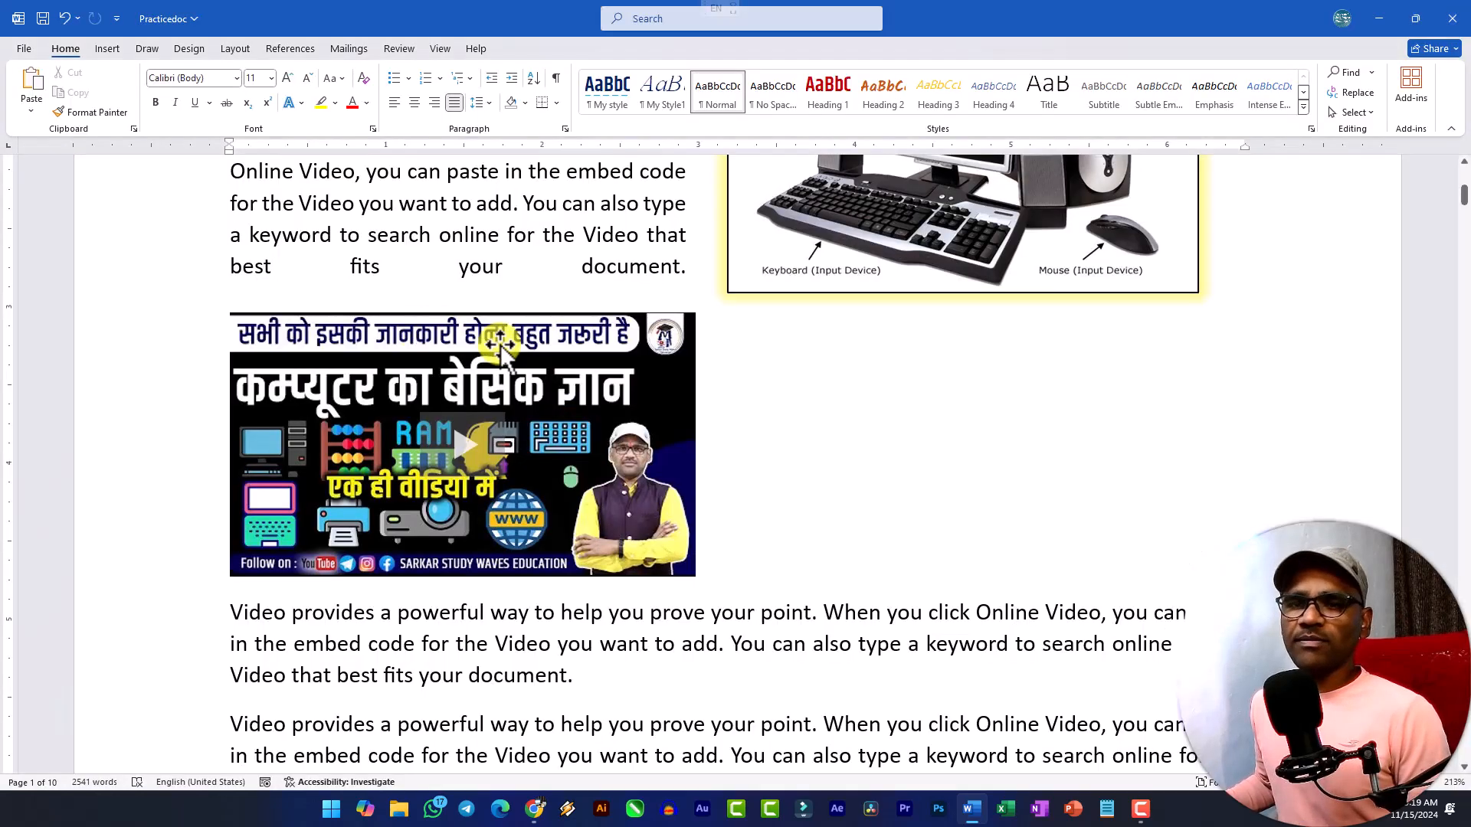
# Add a new paragraph reading "Google" after the first paragraph below the video.
pyautogui.scroll(-3, 563, 376)
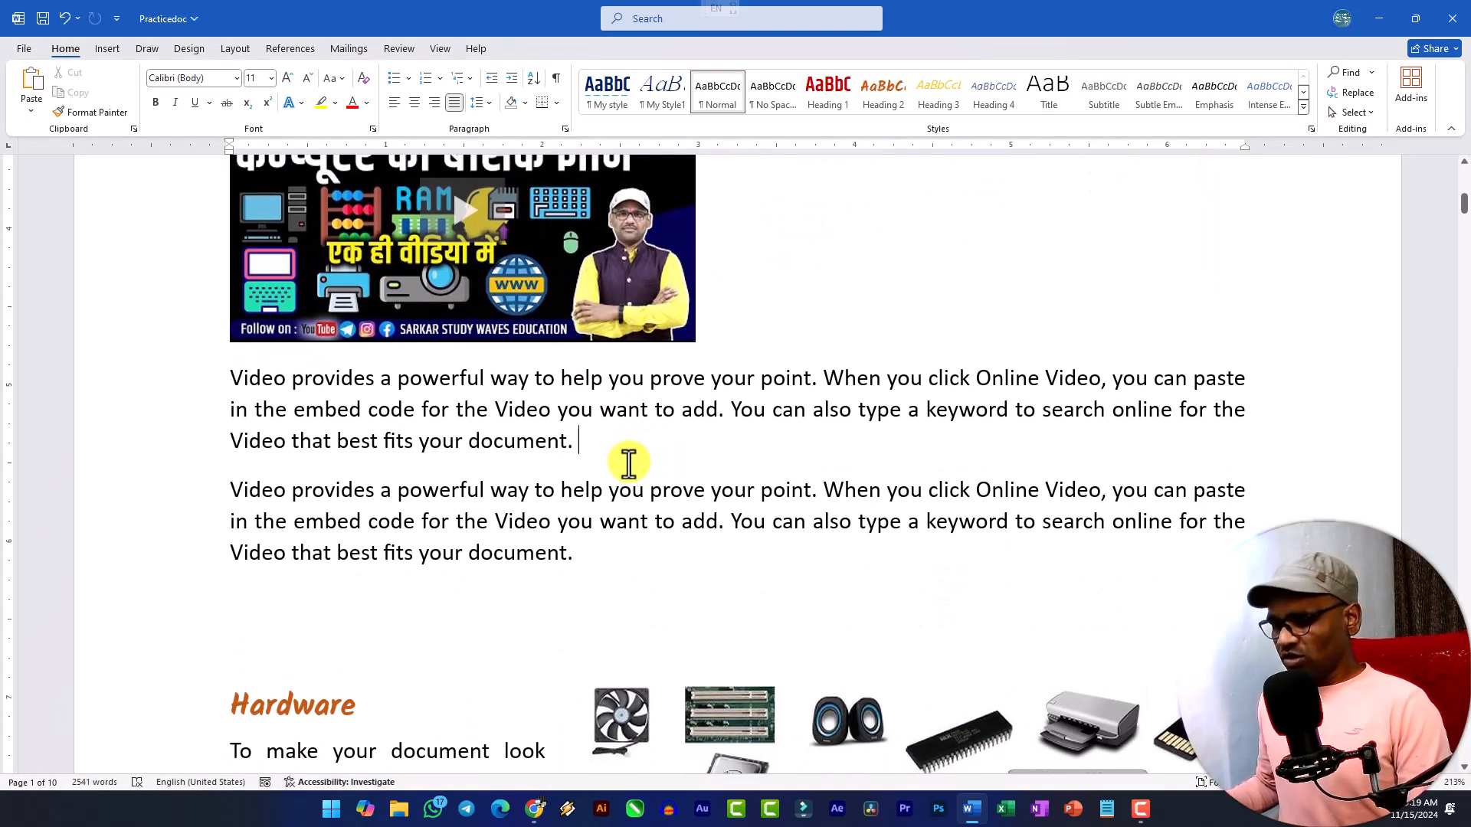
pyautogui.click(630, 468)
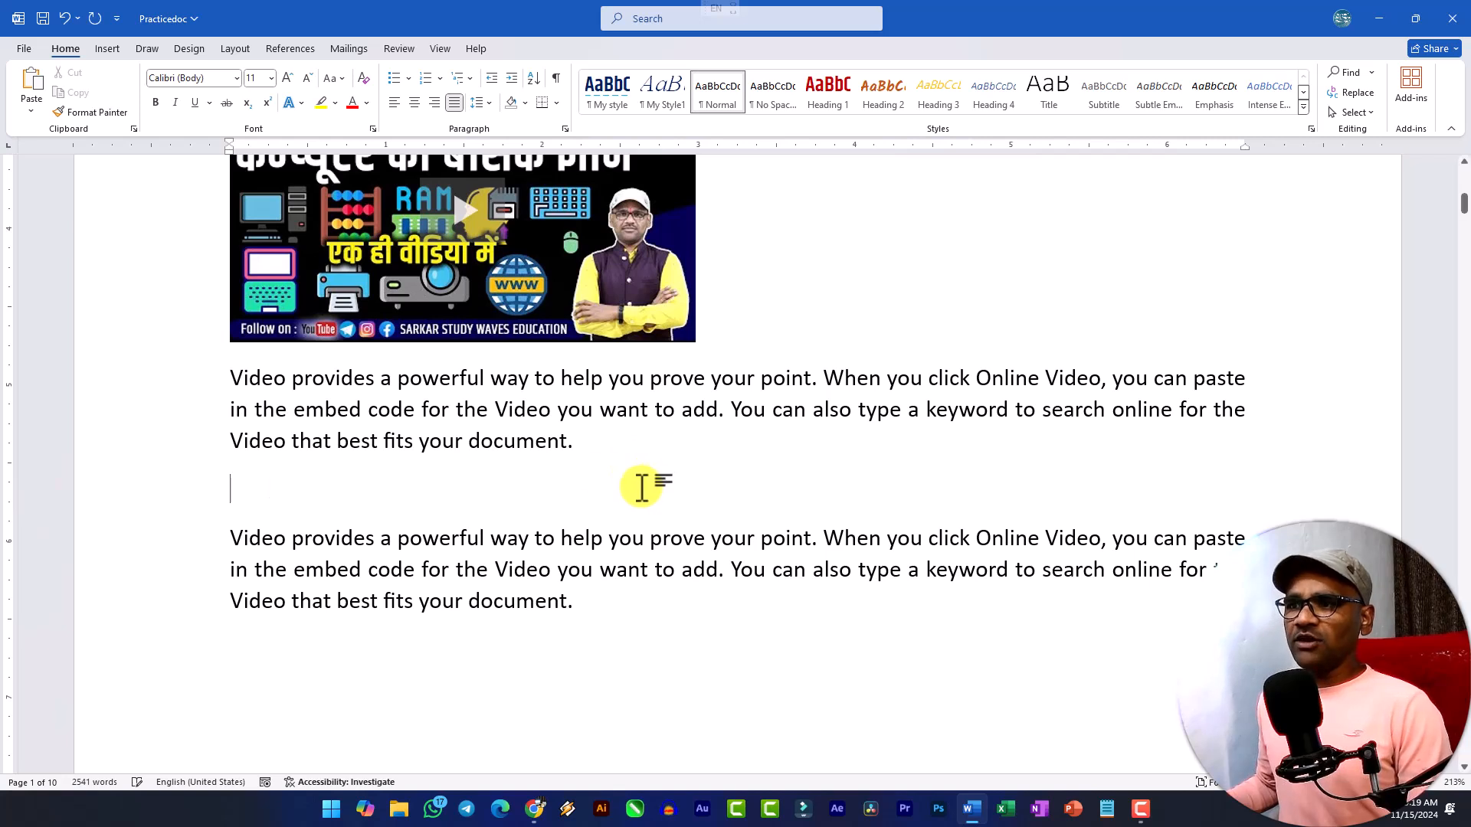
pyautogui.click(111, 49)
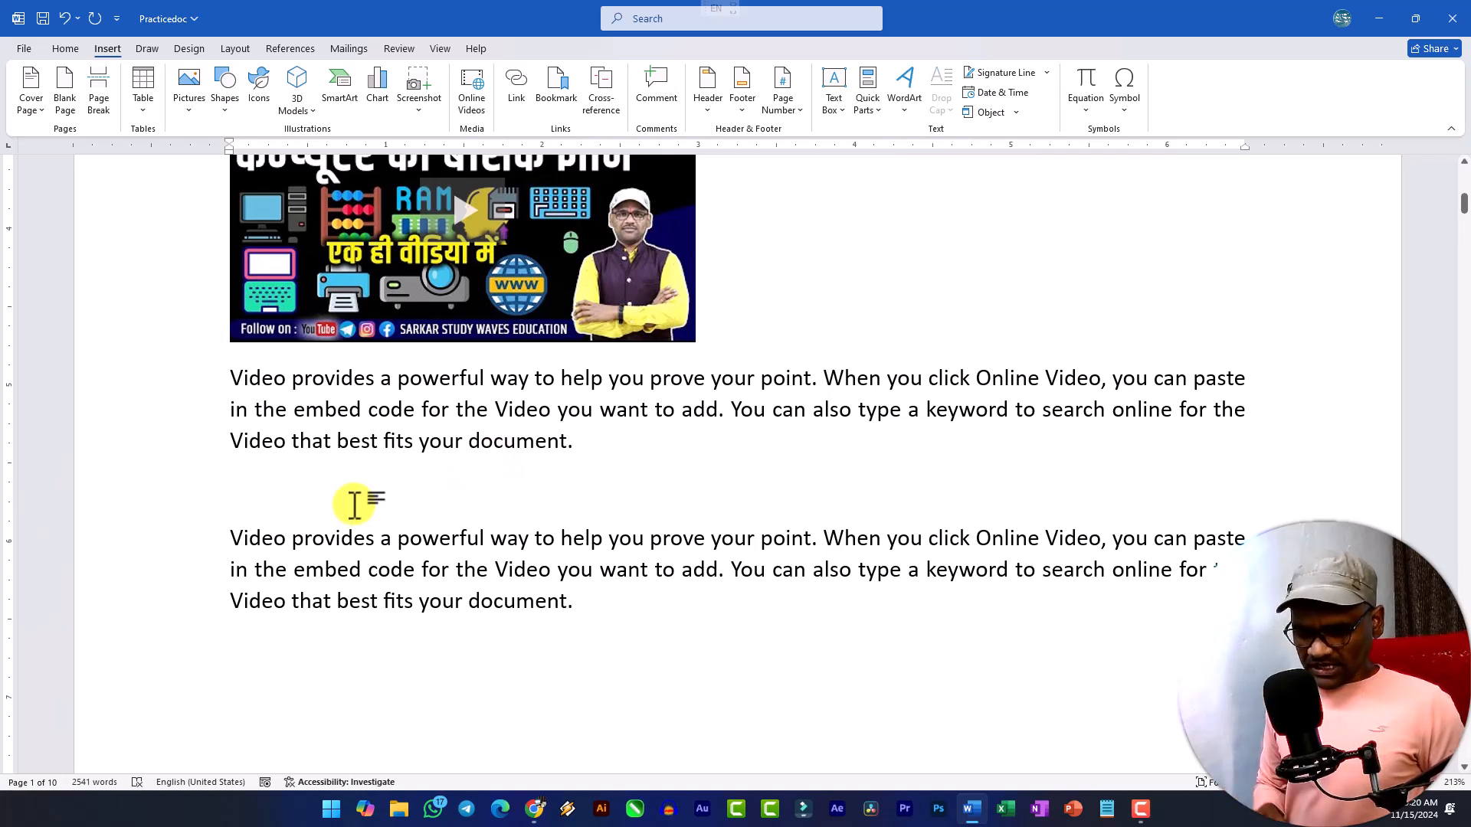
pyautogui.write('Google')
pyautogui.press('BackSpace')
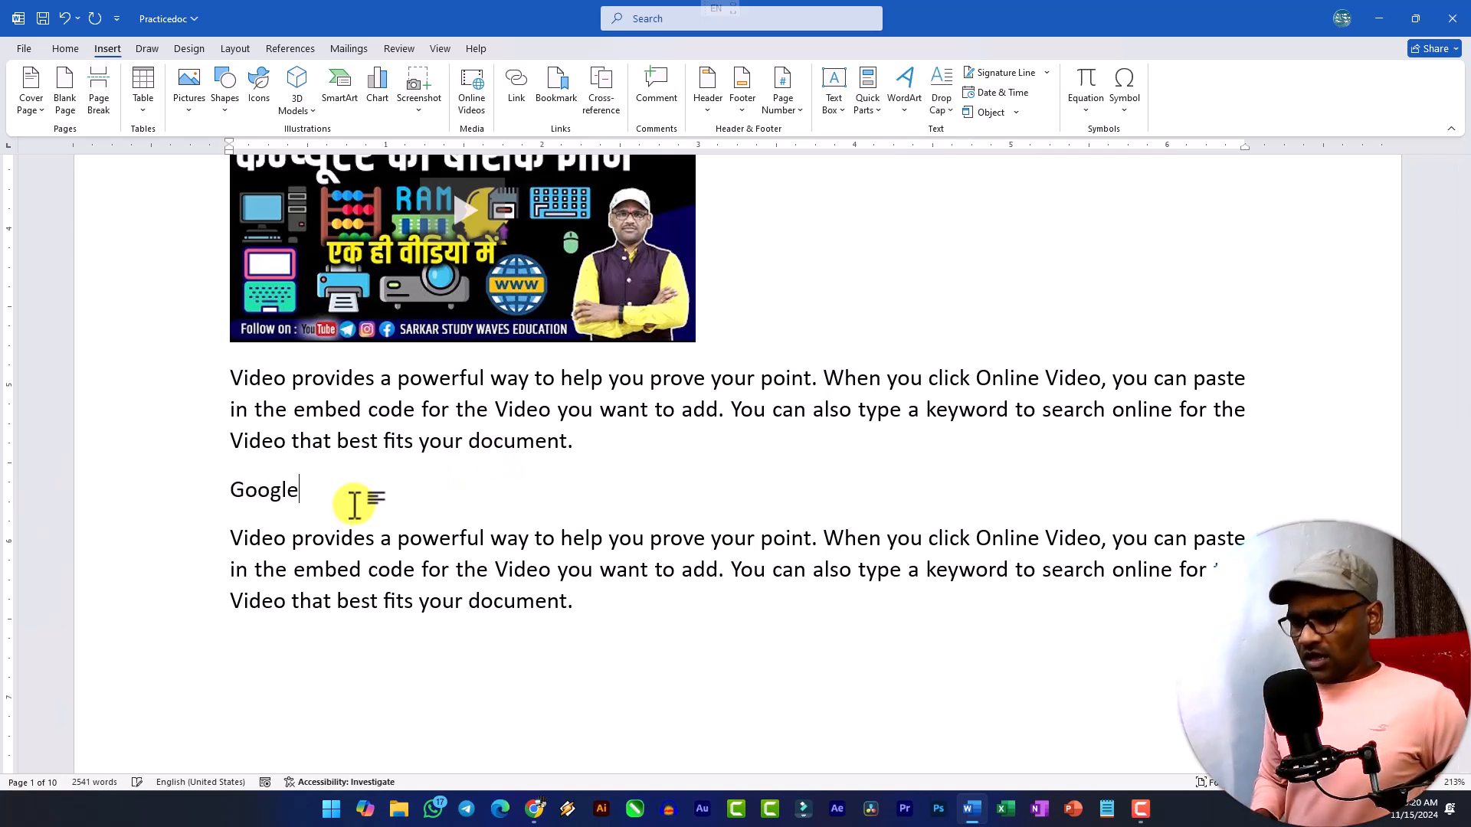
pyautogui.doubleClick(354, 504)
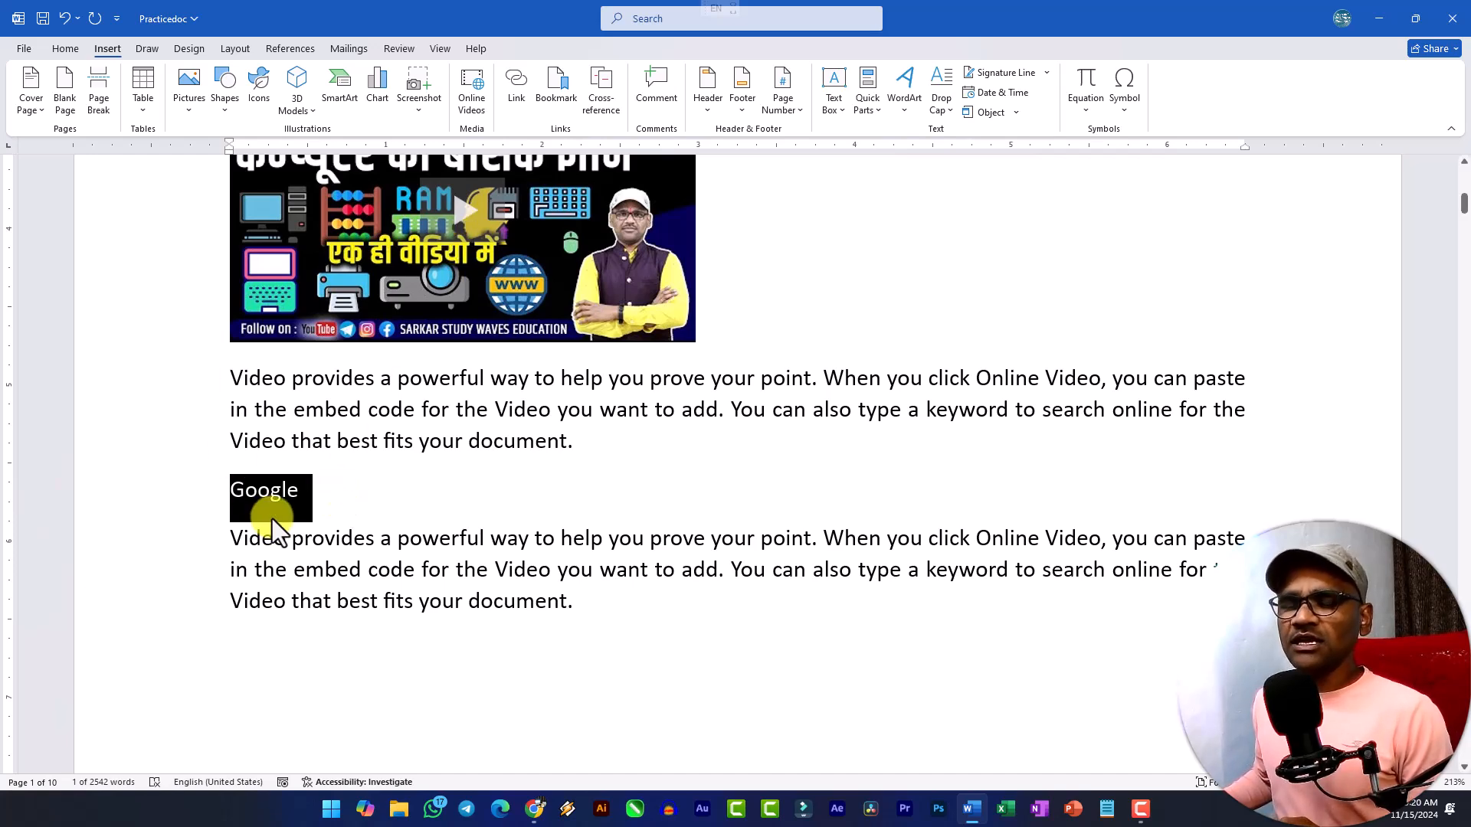
pyautogui.click(512, 90)
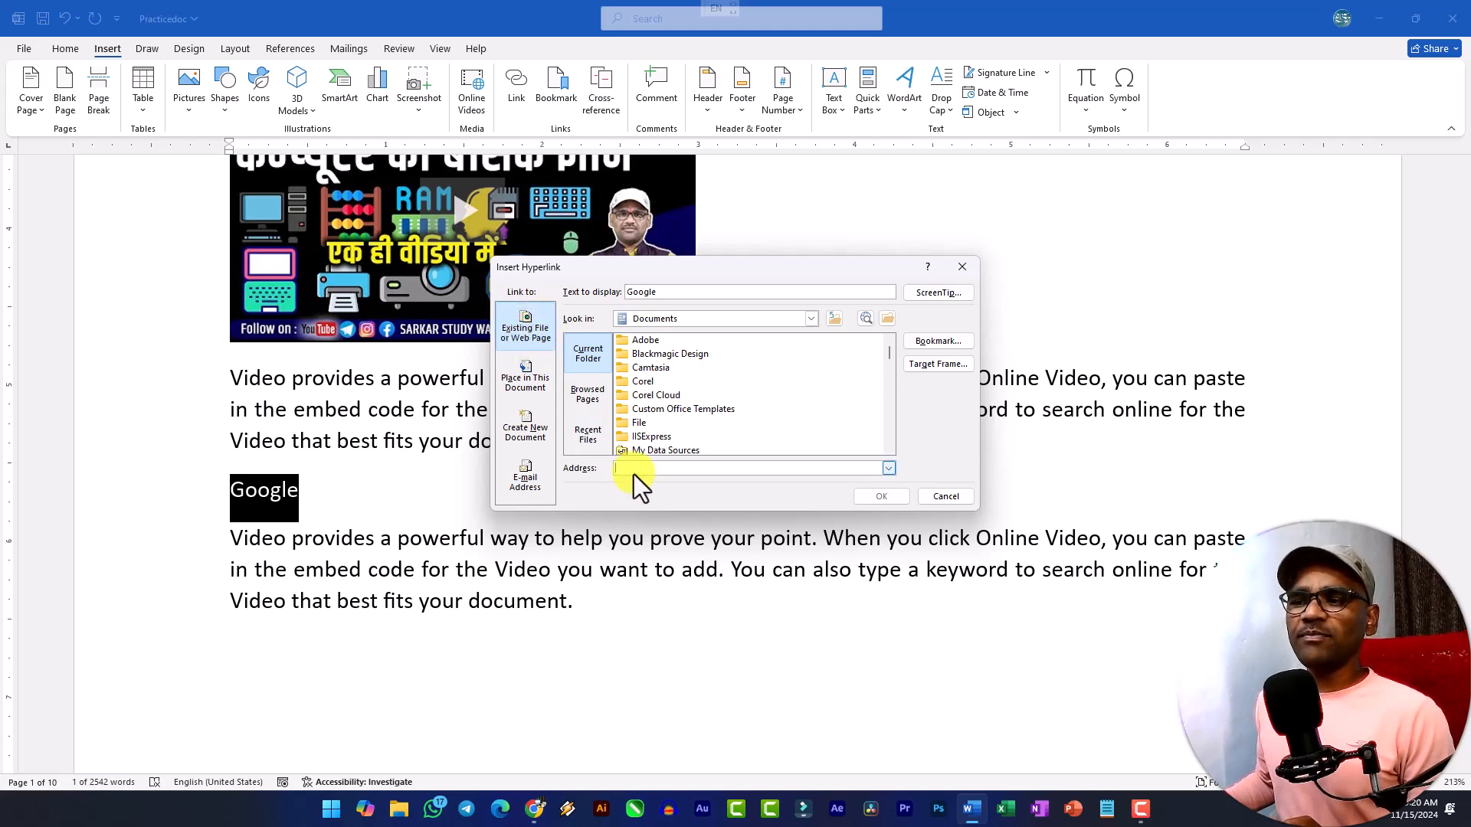
pyautogui.scroll(-8, 677, 384)
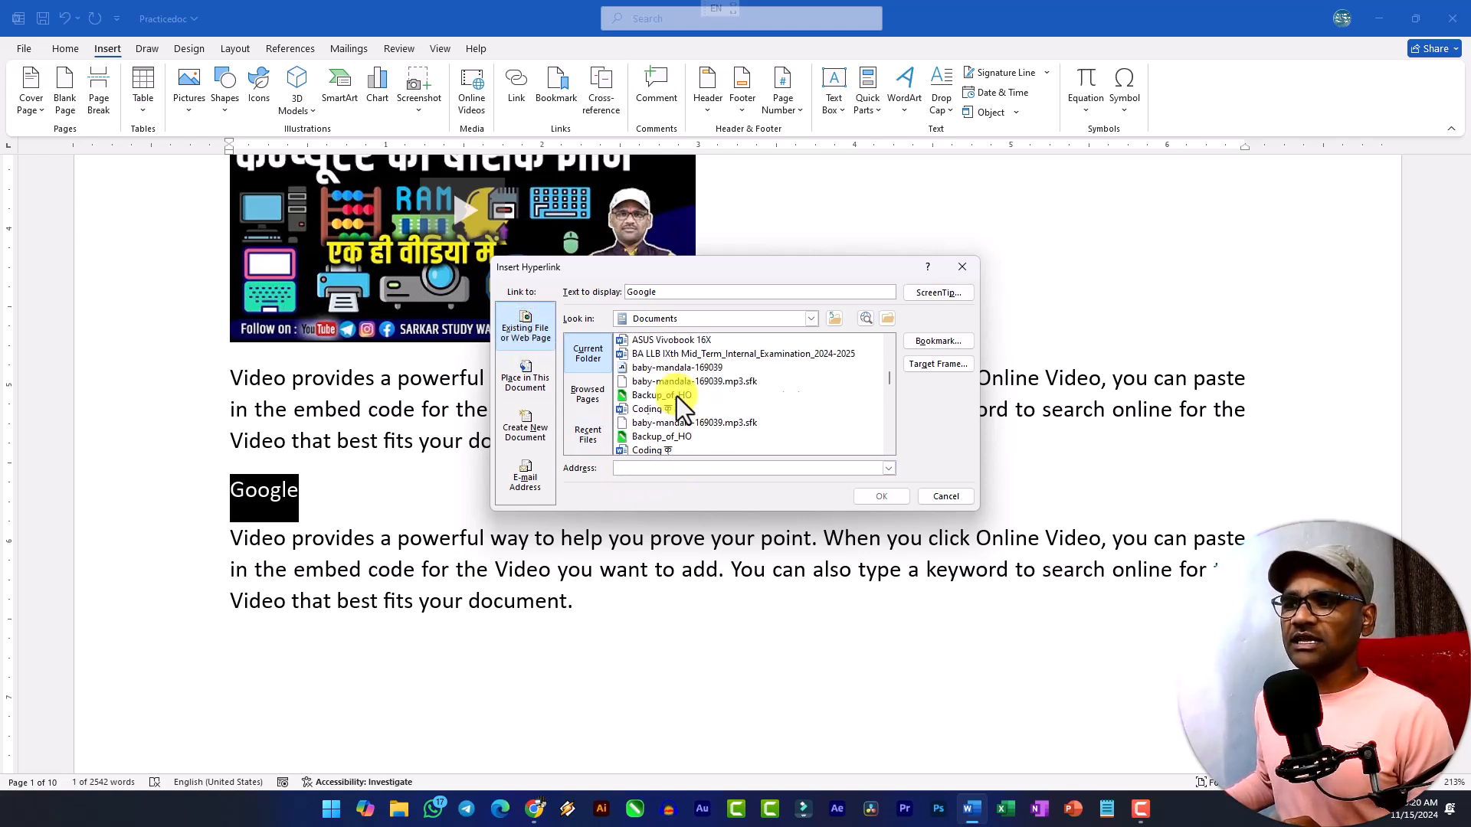
pyautogui.scroll(6, 668, 417)
pyautogui.scroll(-1, 665, 411)
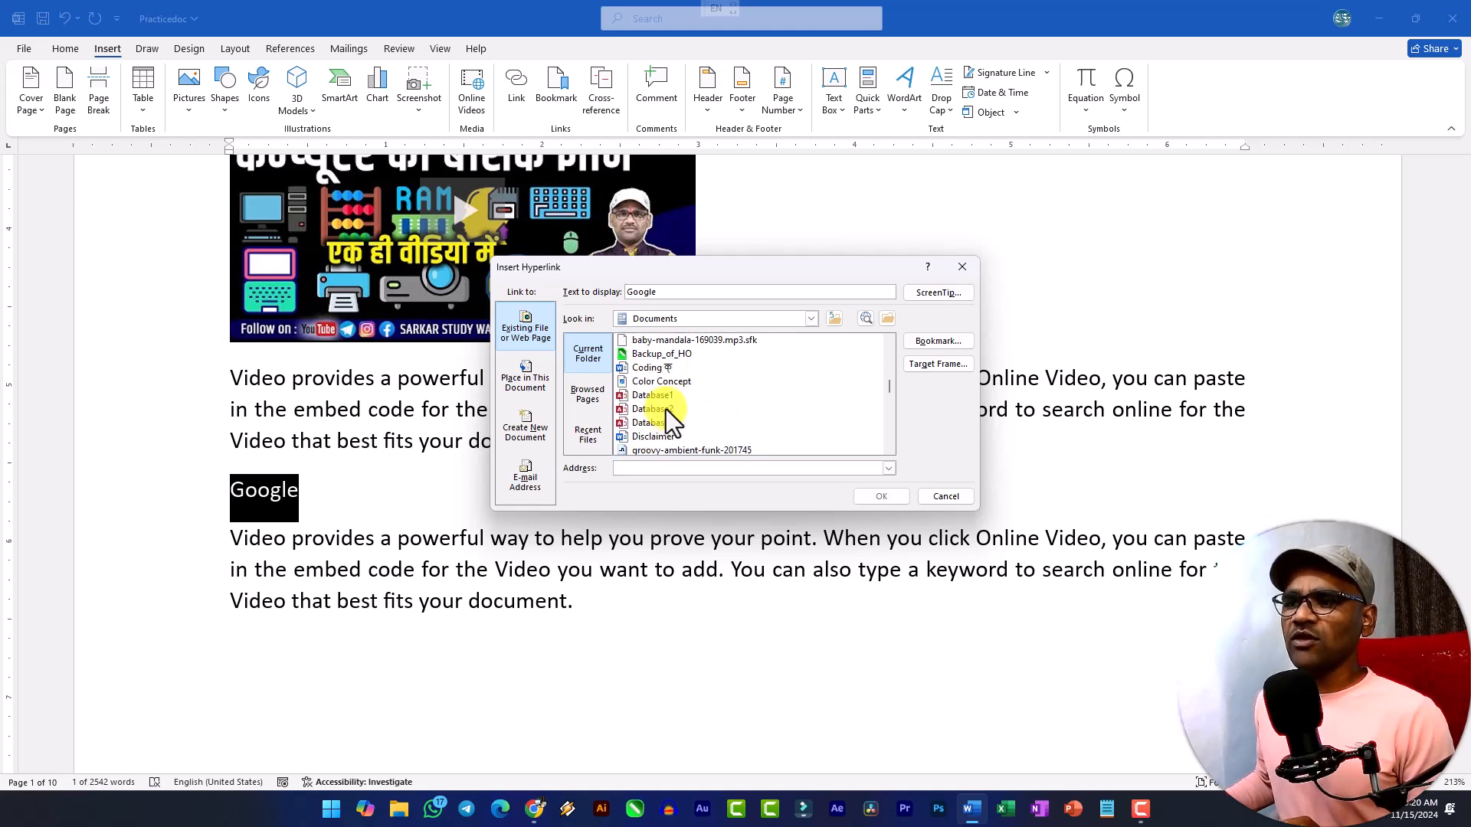
pyautogui.click(636, 469)
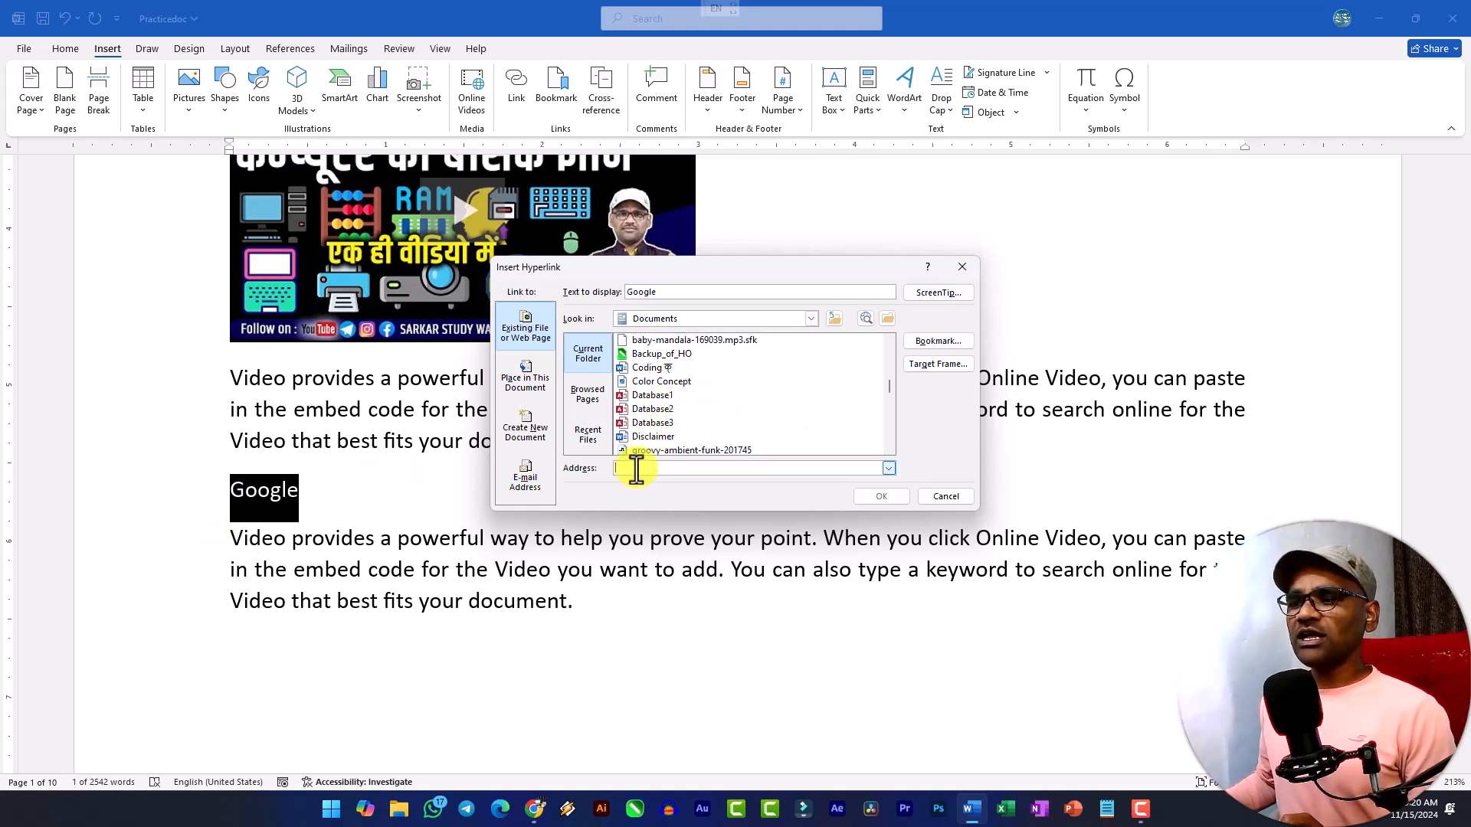
pyautogui.write('http://www.oracle.com/in/java/technologies/downloads/')
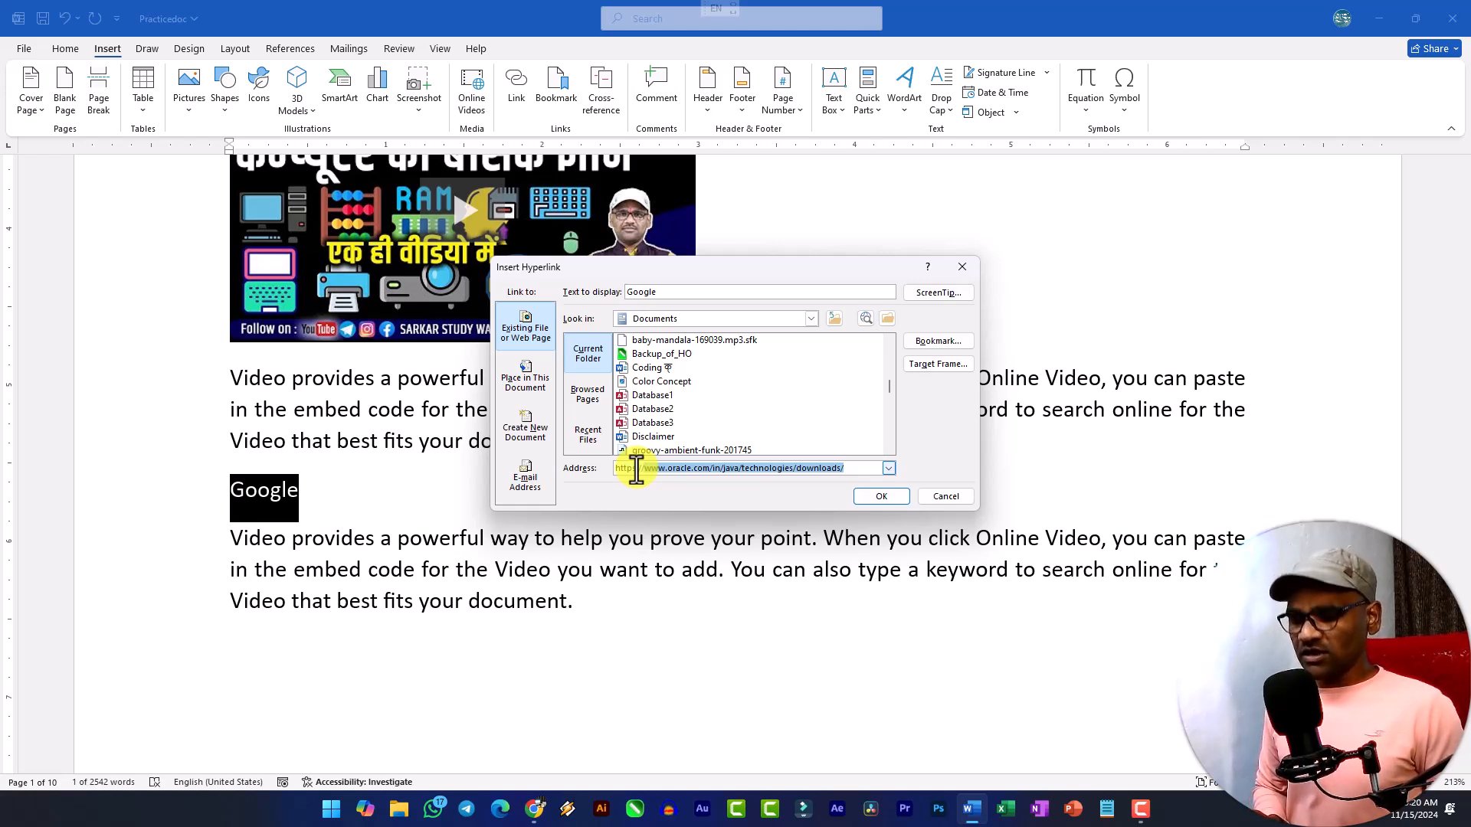
pyautogui.write('google.com')
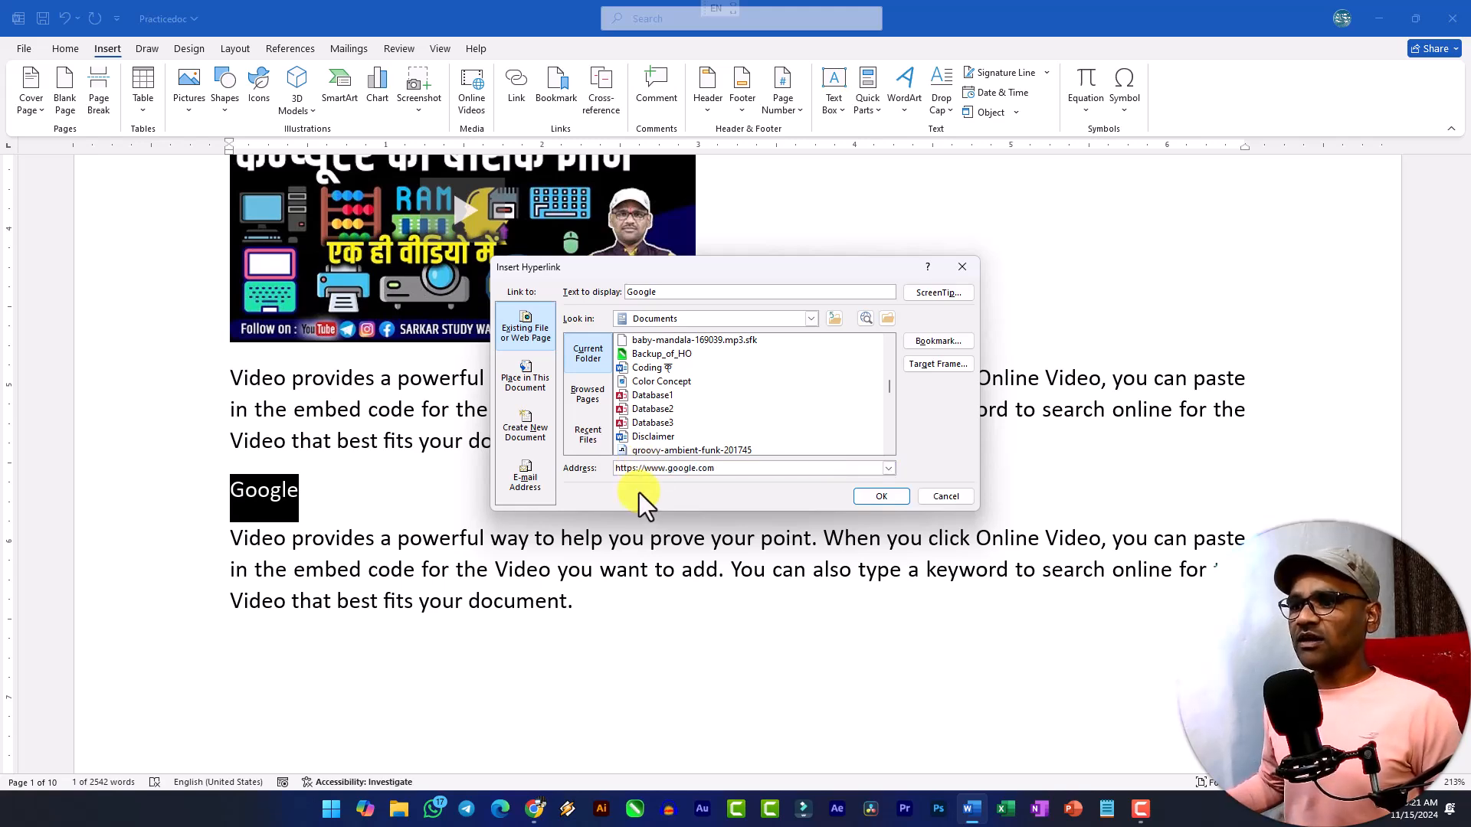
pyautogui.click(880, 497)
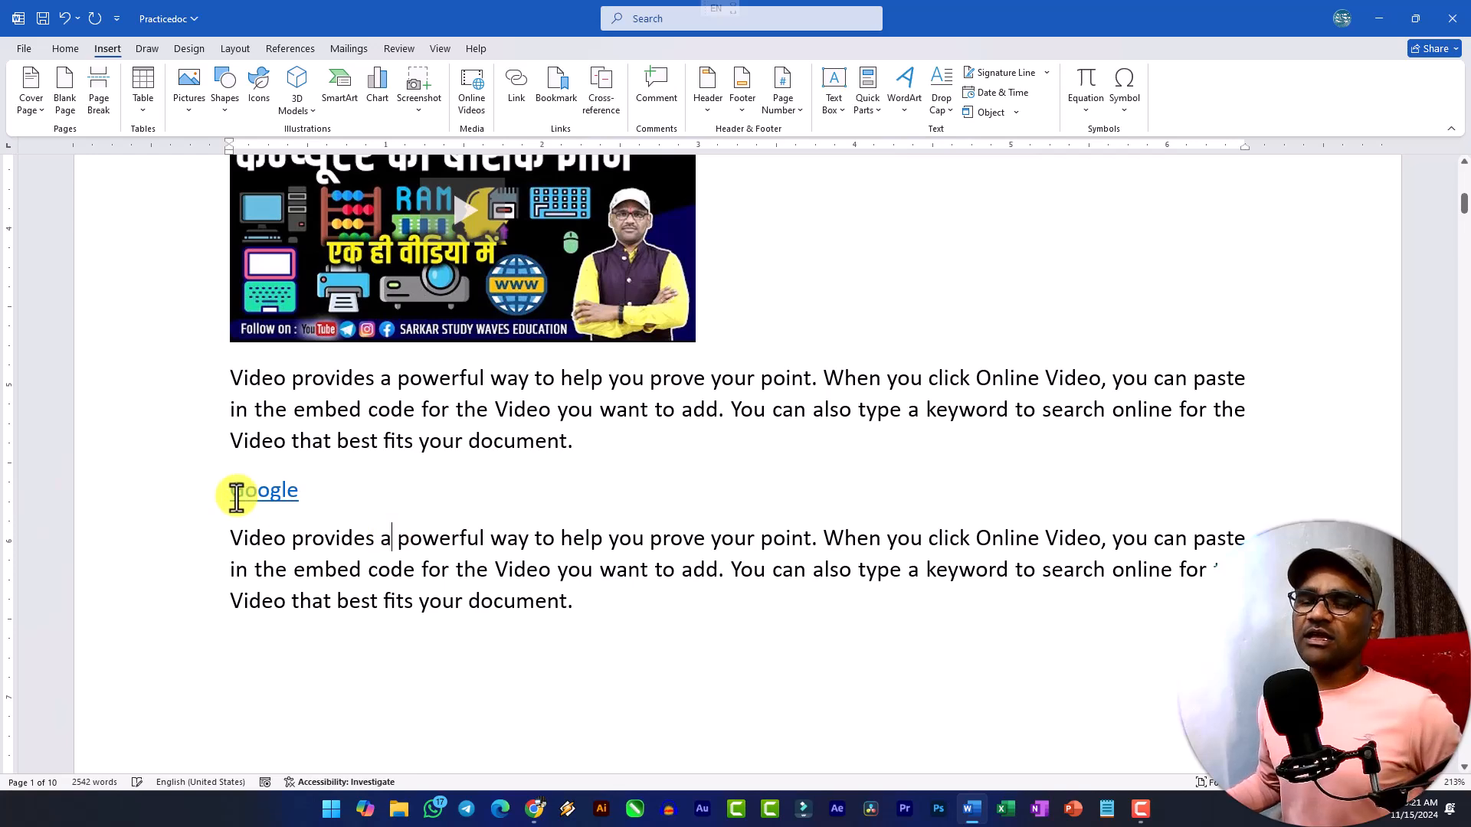
# Enlarge the "Google" hyperlink text to font size 20.
pyautogui.keyDown('ctrl'); pyautogui.scroll(5, 244, 513); pyautogui.keyUp('ctrl')
pyautogui.doubleClick(274, 486)
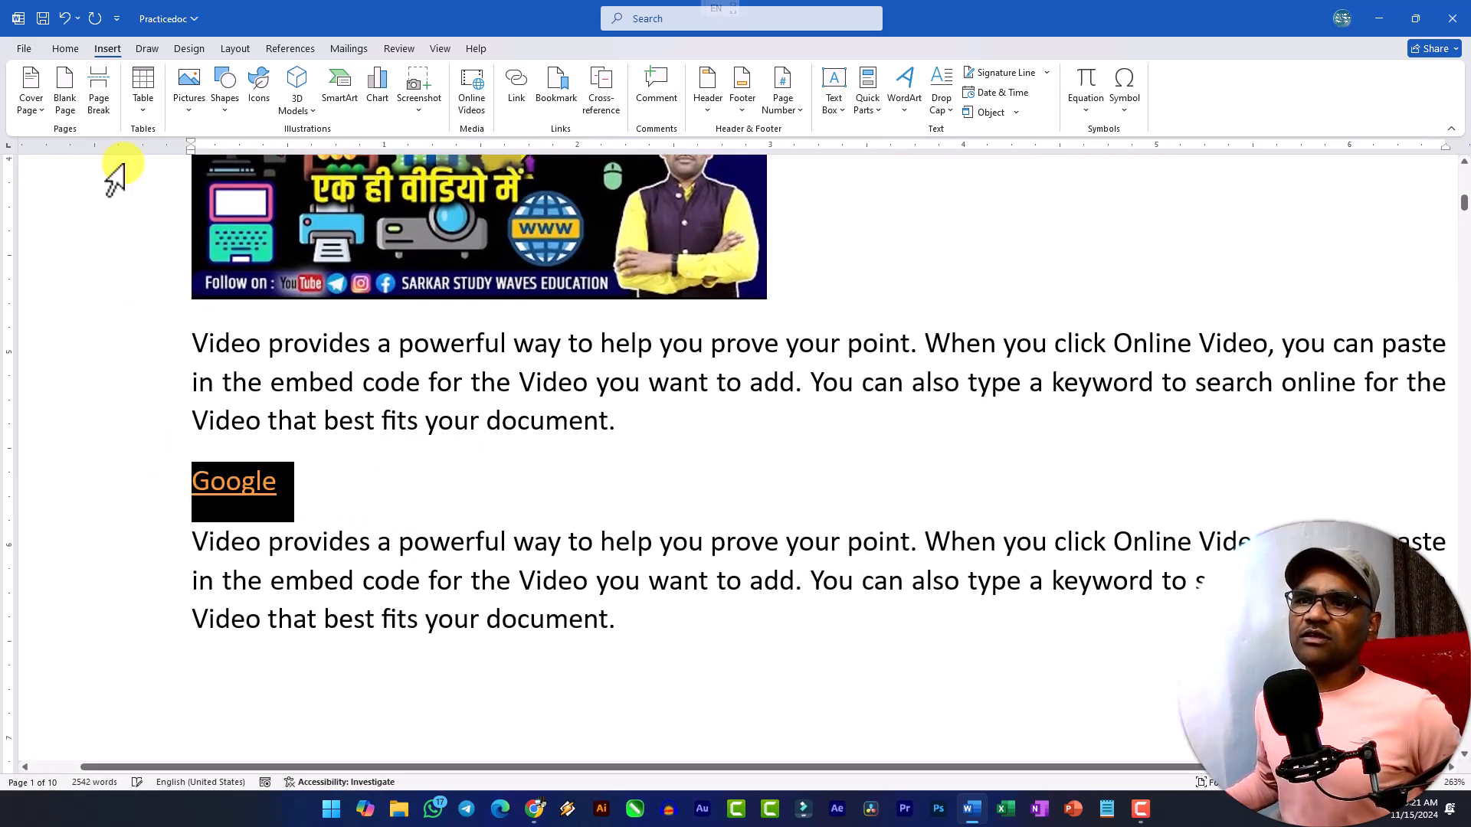
pyautogui.click(72, 51)
pyautogui.click(288, 76)
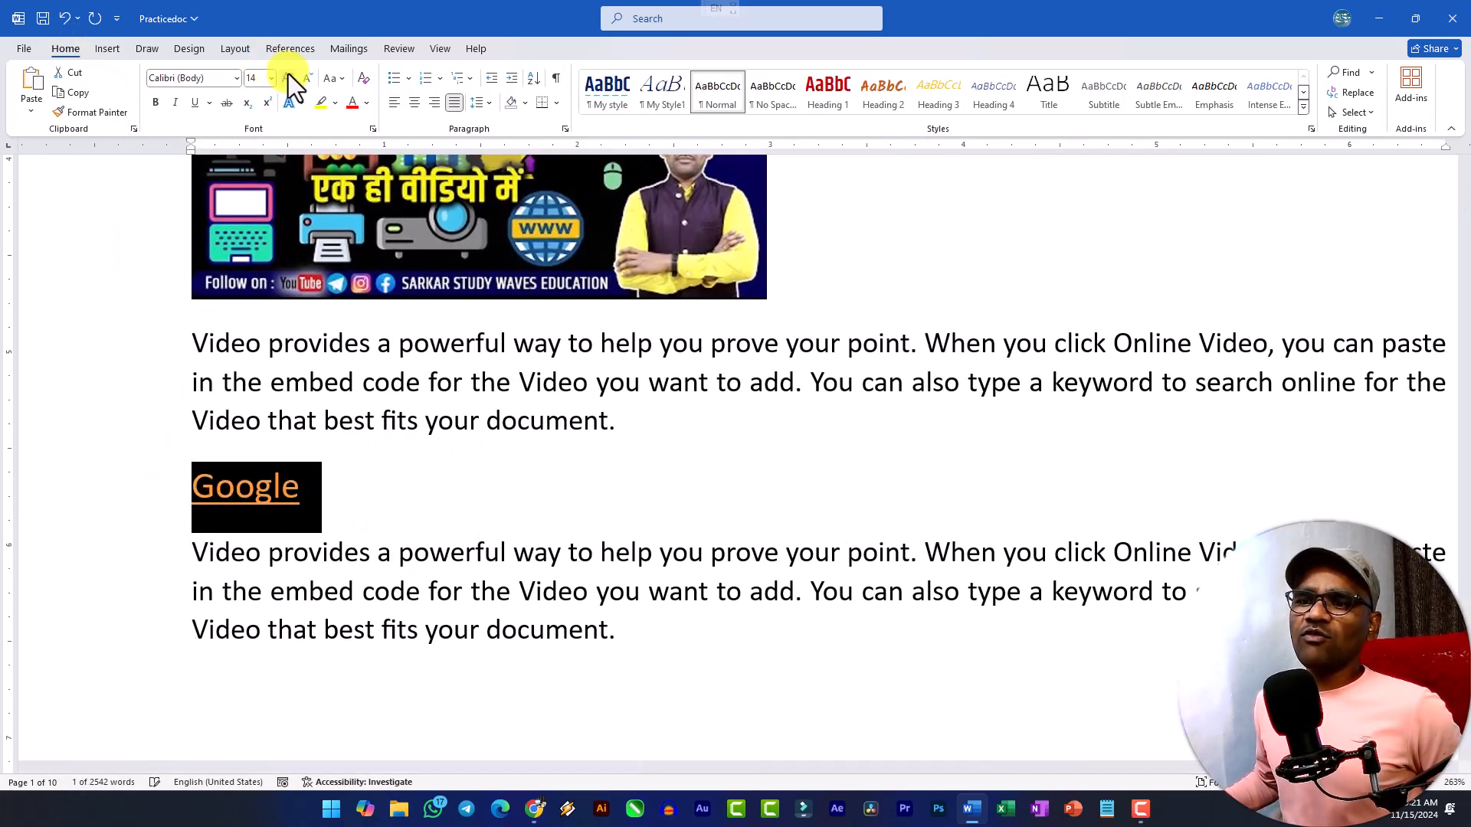
pyautogui.click(288, 76)
pyautogui.click(289, 77)
pyautogui.click(360, 535)
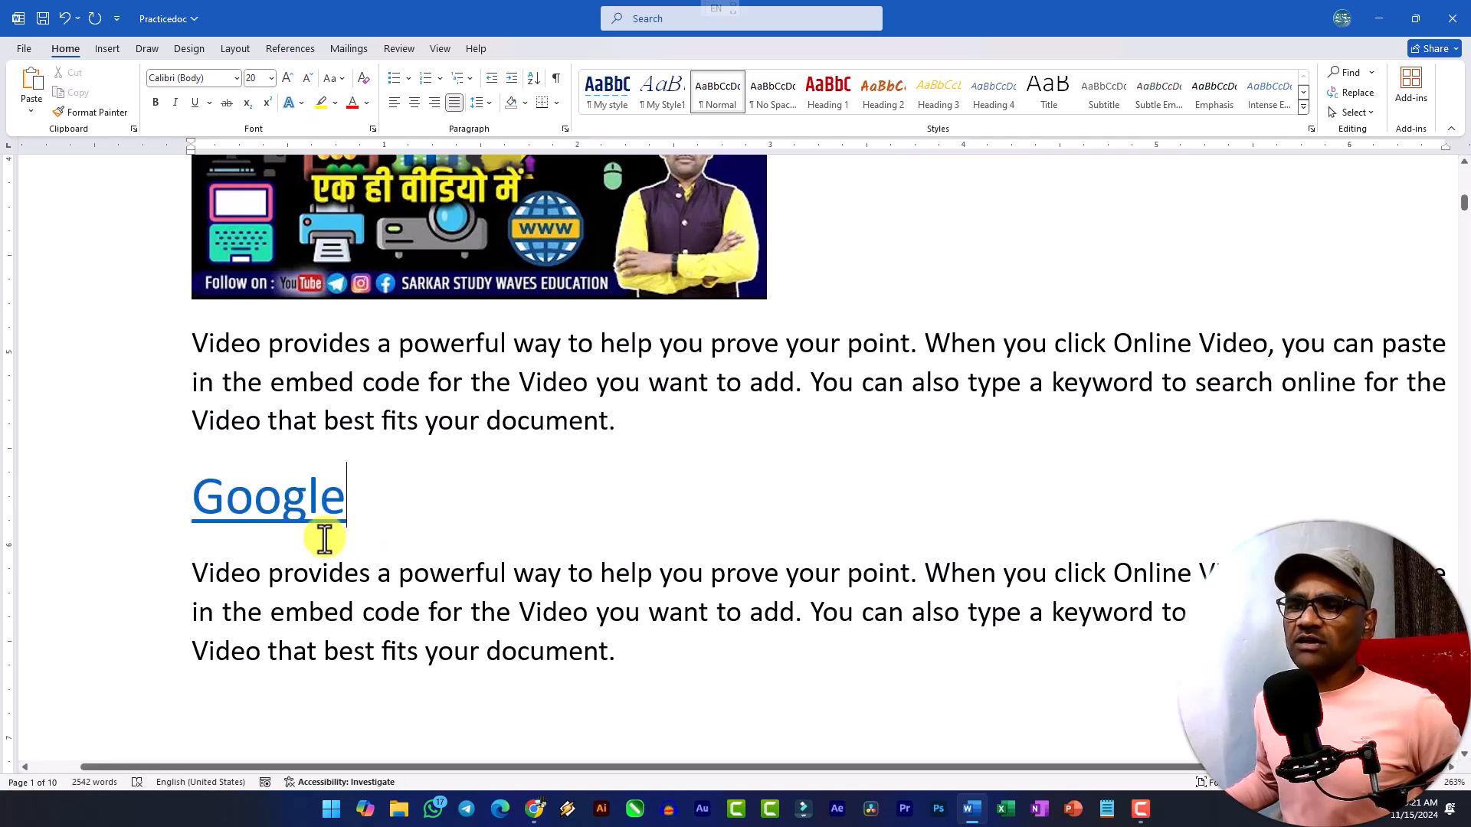
# Follow the "Google" hyperlink to test it, and close the browser window it opens.
pyautogui.doubleClick(263, 507)
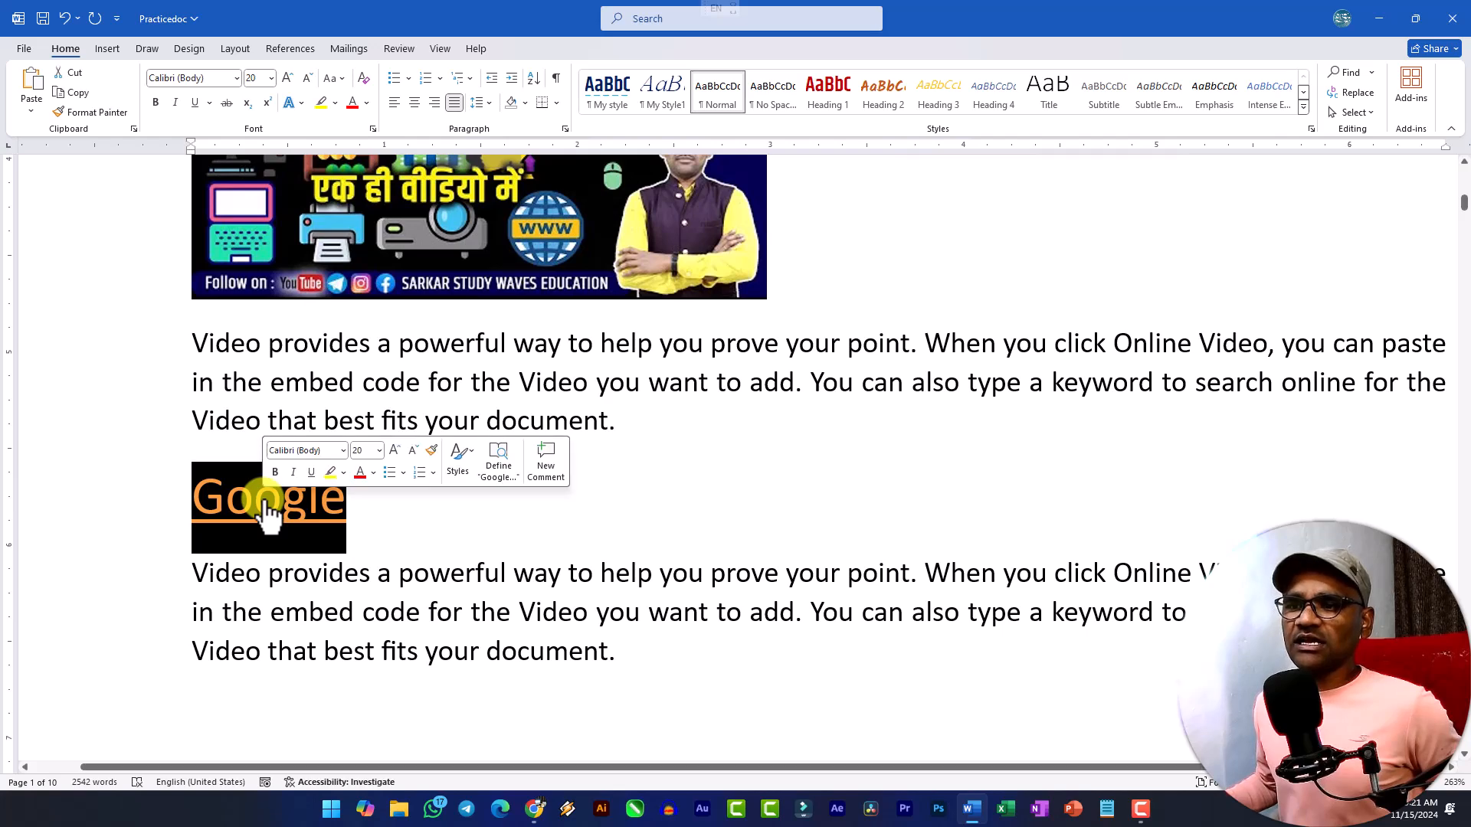
pyautogui.keyDown('ctrl'); pyautogui.click(265, 507); pyautogui.keyUp('ctrl')
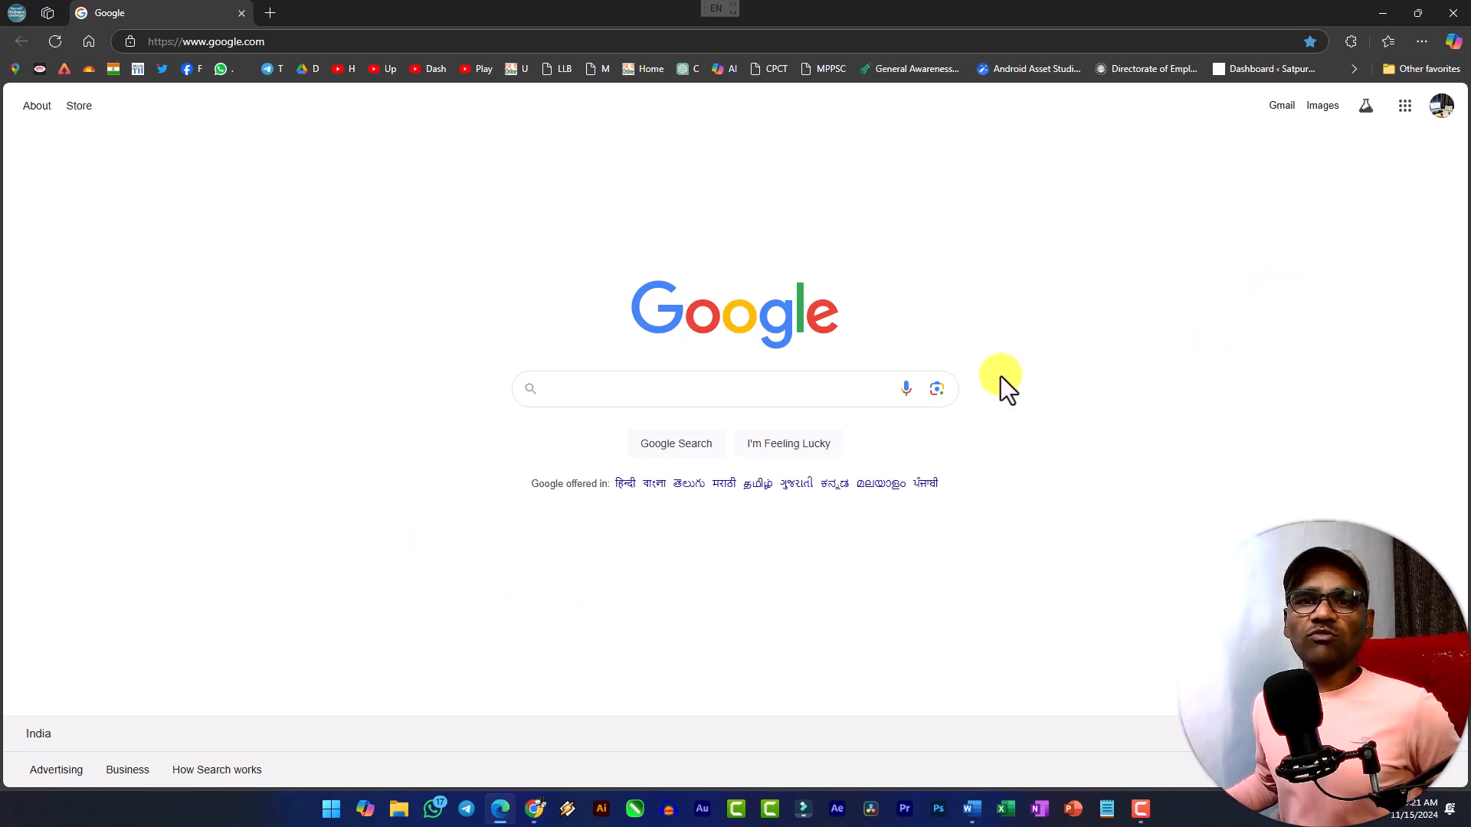
pyautogui.click(1453, 13)
# Add a new line reading "Sarkar Study Waves" below the "Google" hyperlink.
pyautogui.click(487, 512)
pyautogui.press('Return')
pyautogui.write('SS')
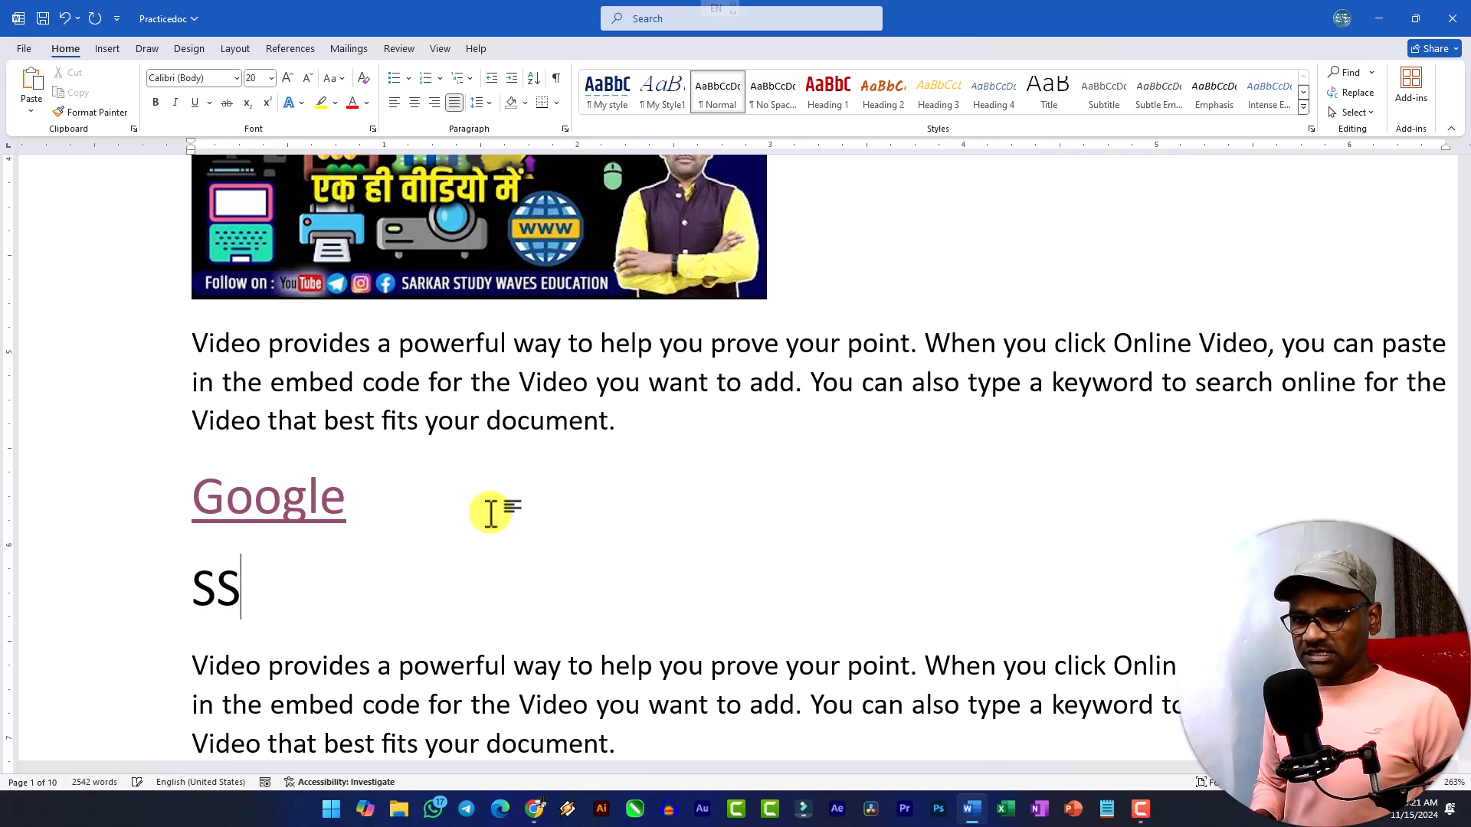
pyautogui.write(' Educa')
pyautogui.press('BackSpace')
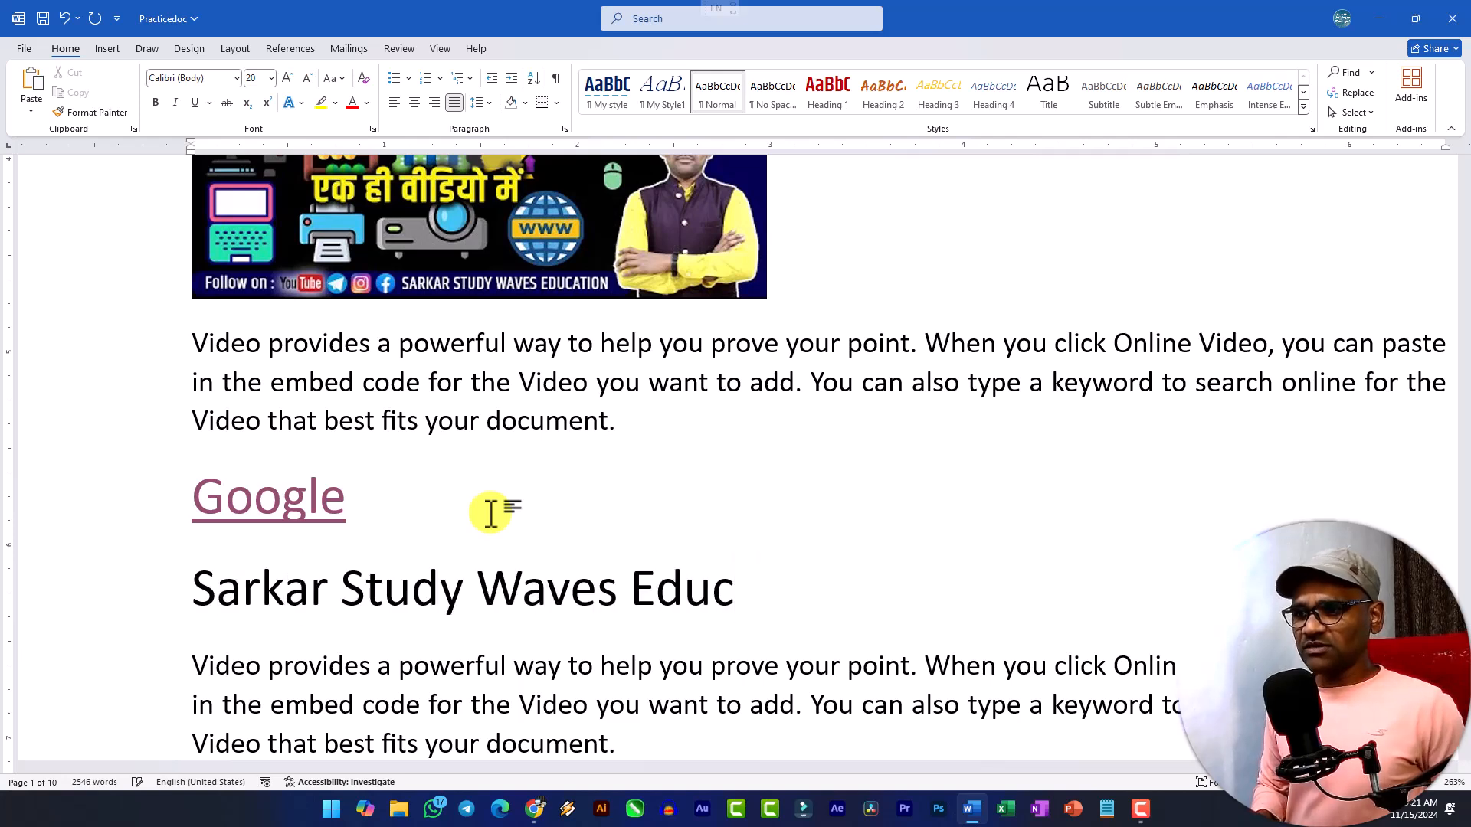
pyautogui.press('BackSpace')
pyautogui.press('BackSpace')
pyautogui.press('BackSpace')
pyautogui.press('BackSpace')
pyautogui.press('BackSpace')
# Select the "Sarkar Study Waves" line, then open youtube.com/sarkarstudywaves in a new Chrome tab, copy its address and return to Word.
pyautogui.moveTo(622, 586); pyautogui.dragTo(171, 585)
pyautogui.scroll(-3, 460, 553)
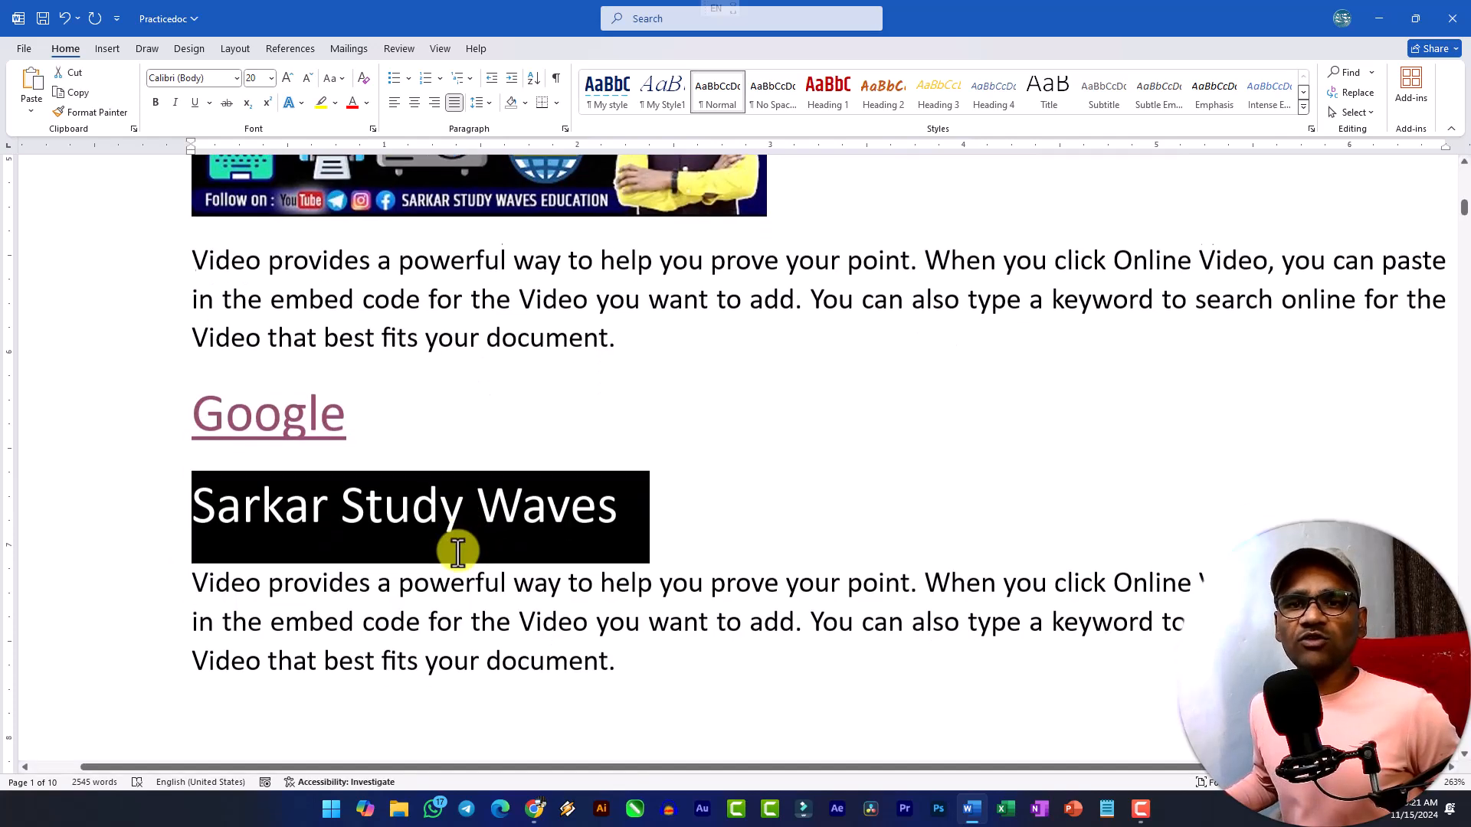
pyautogui.click(543, 813)
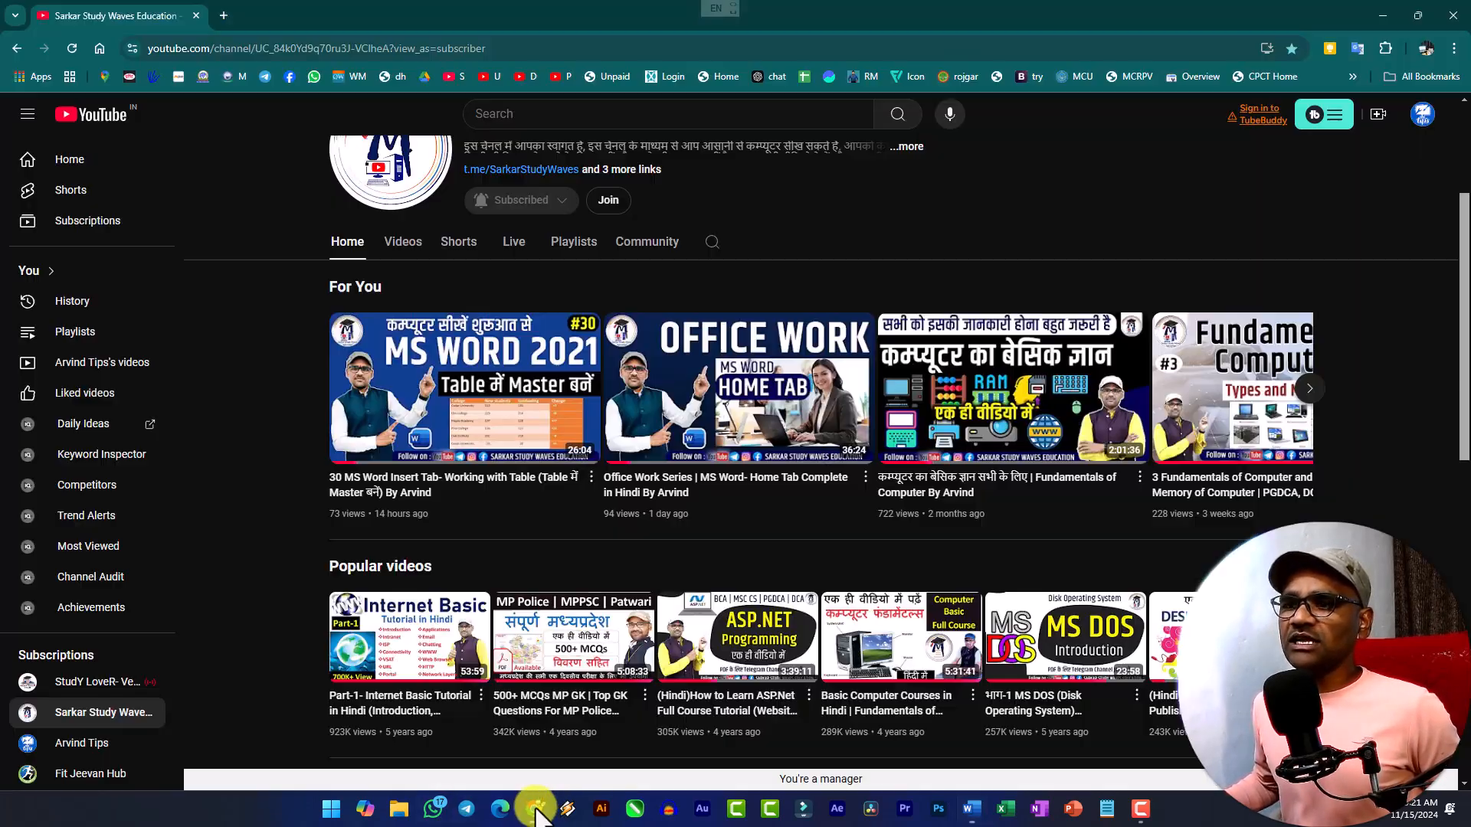
pyautogui.click(230, 20)
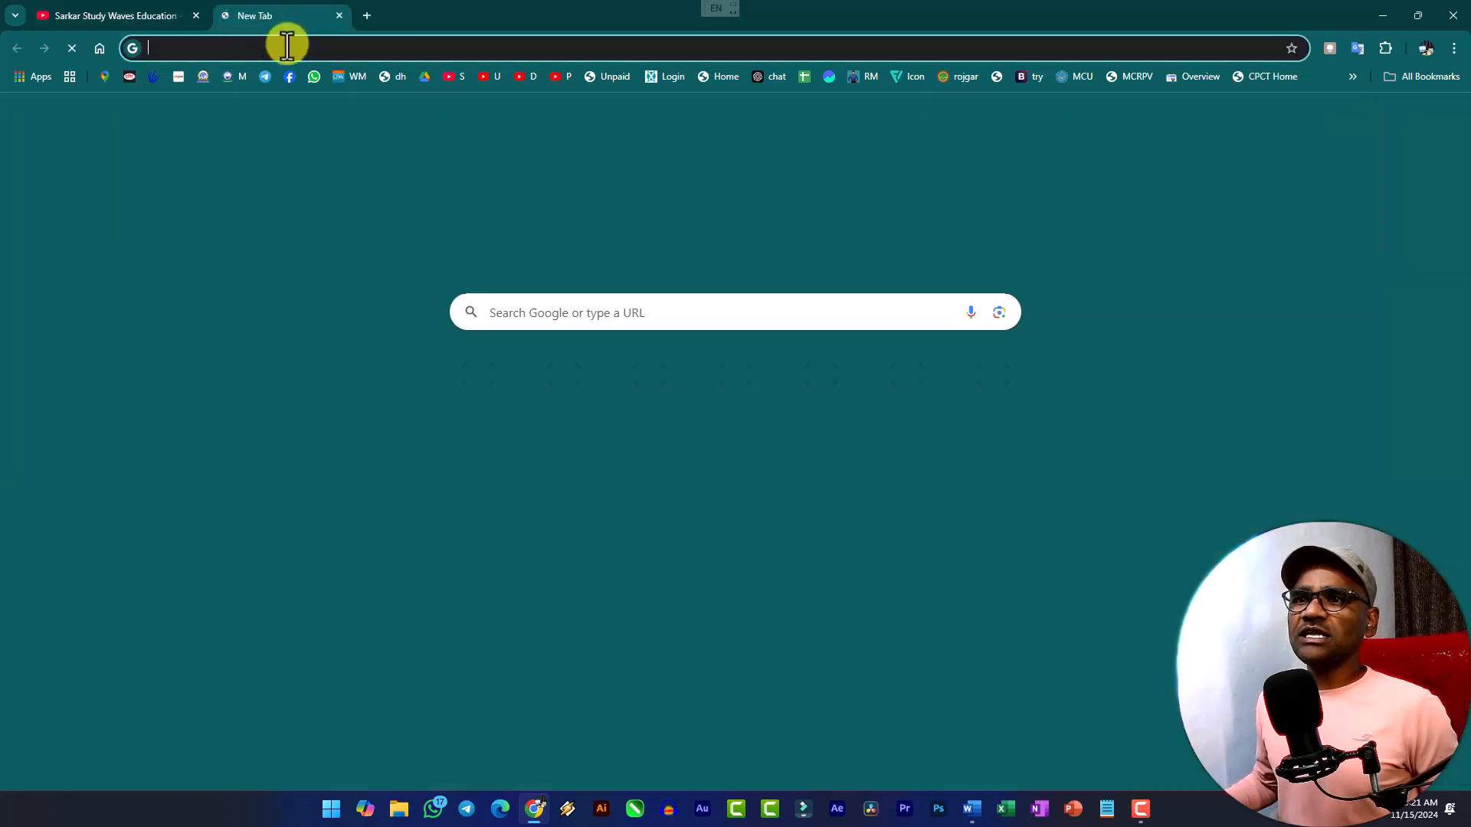
pyautogui.write('sarkarstudywaves.com')
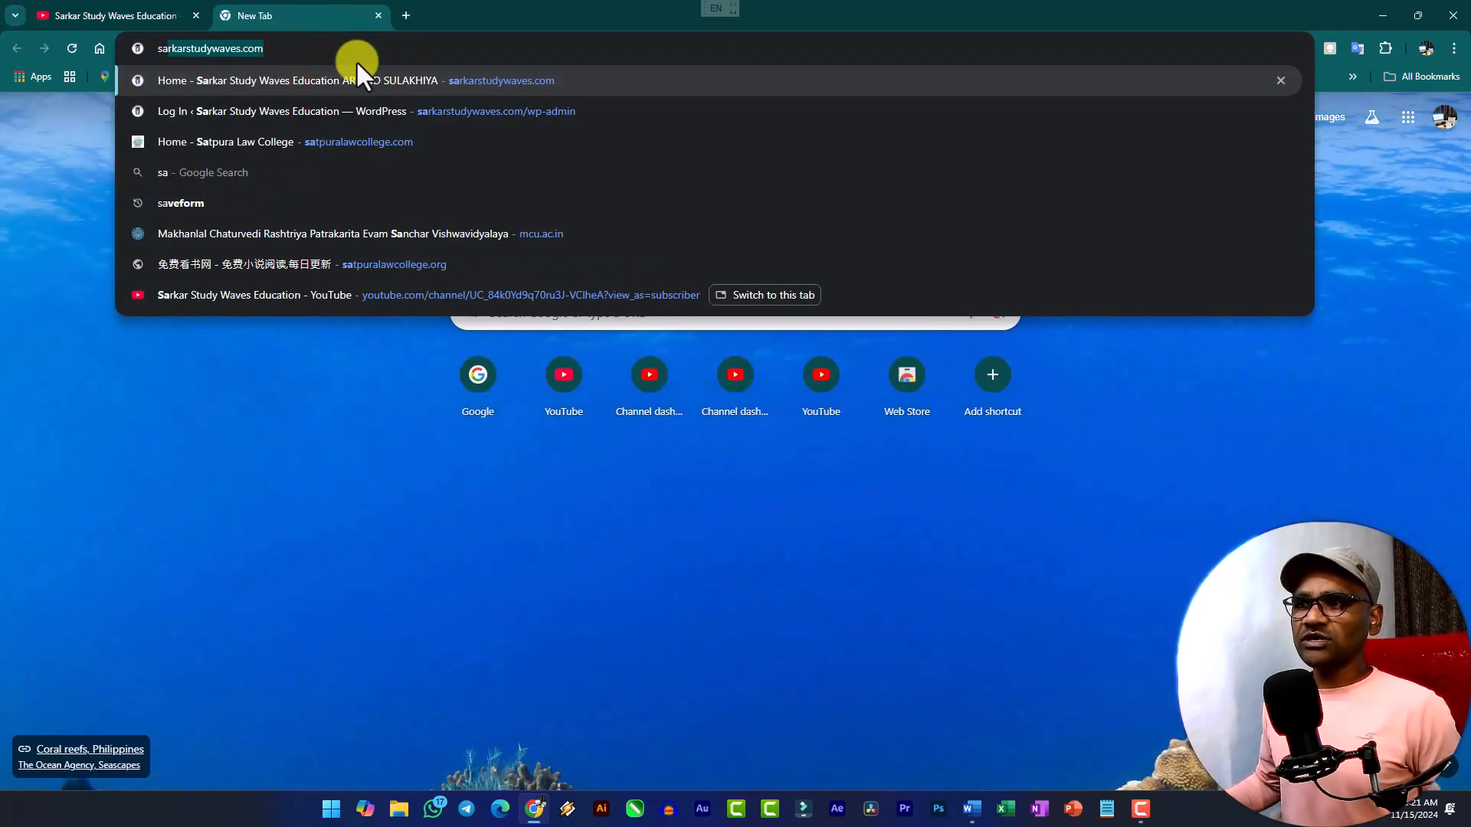
pyautogui.click(289, 48)
pyautogui.hotkey('ctrl', 'a')
pyautogui.write('you')
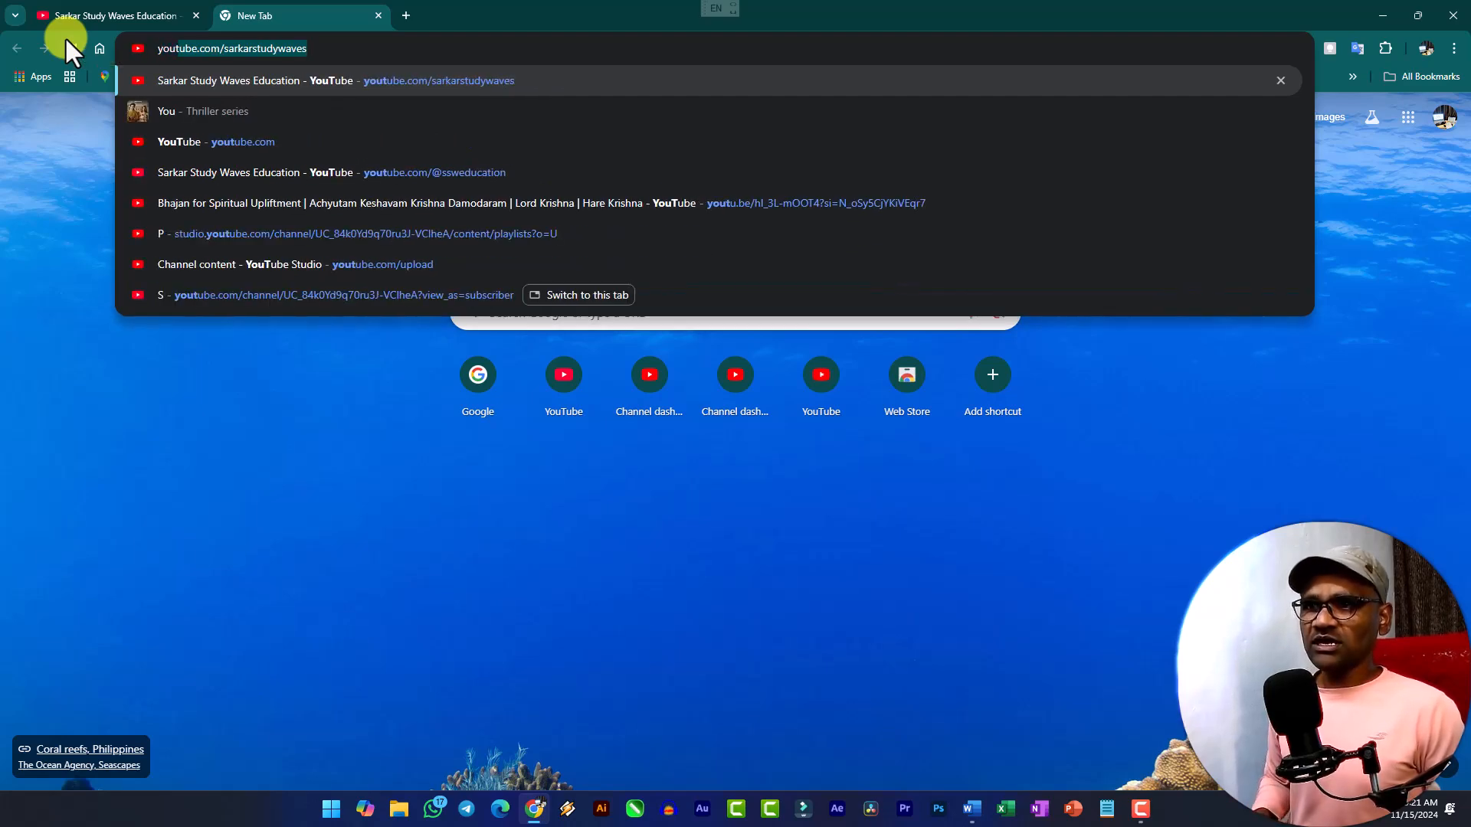
pyautogui.press('Return')
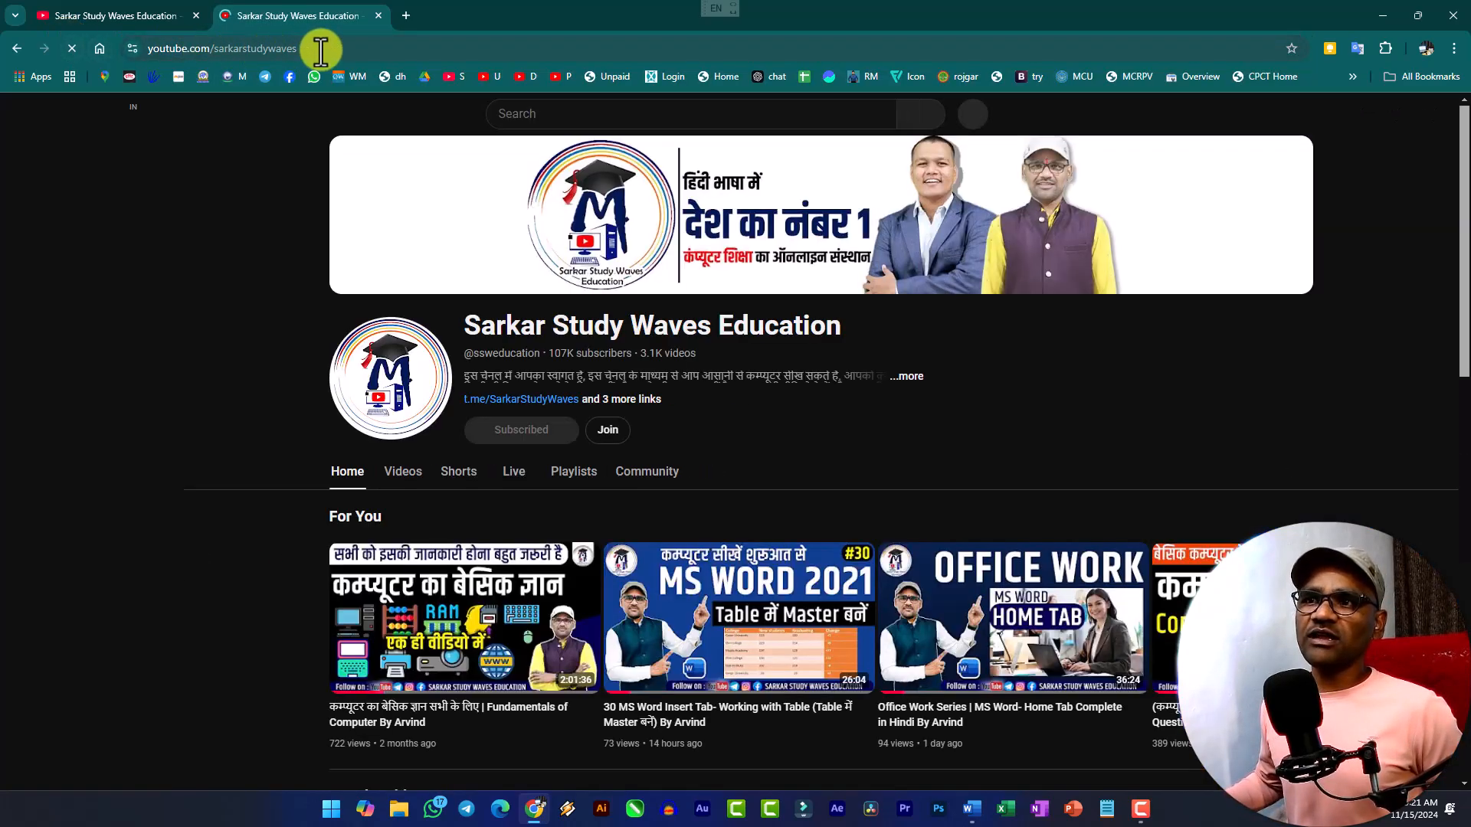
pyautogui.click(320, 49)
pyautogui.hotkey('ctrl', 'c')
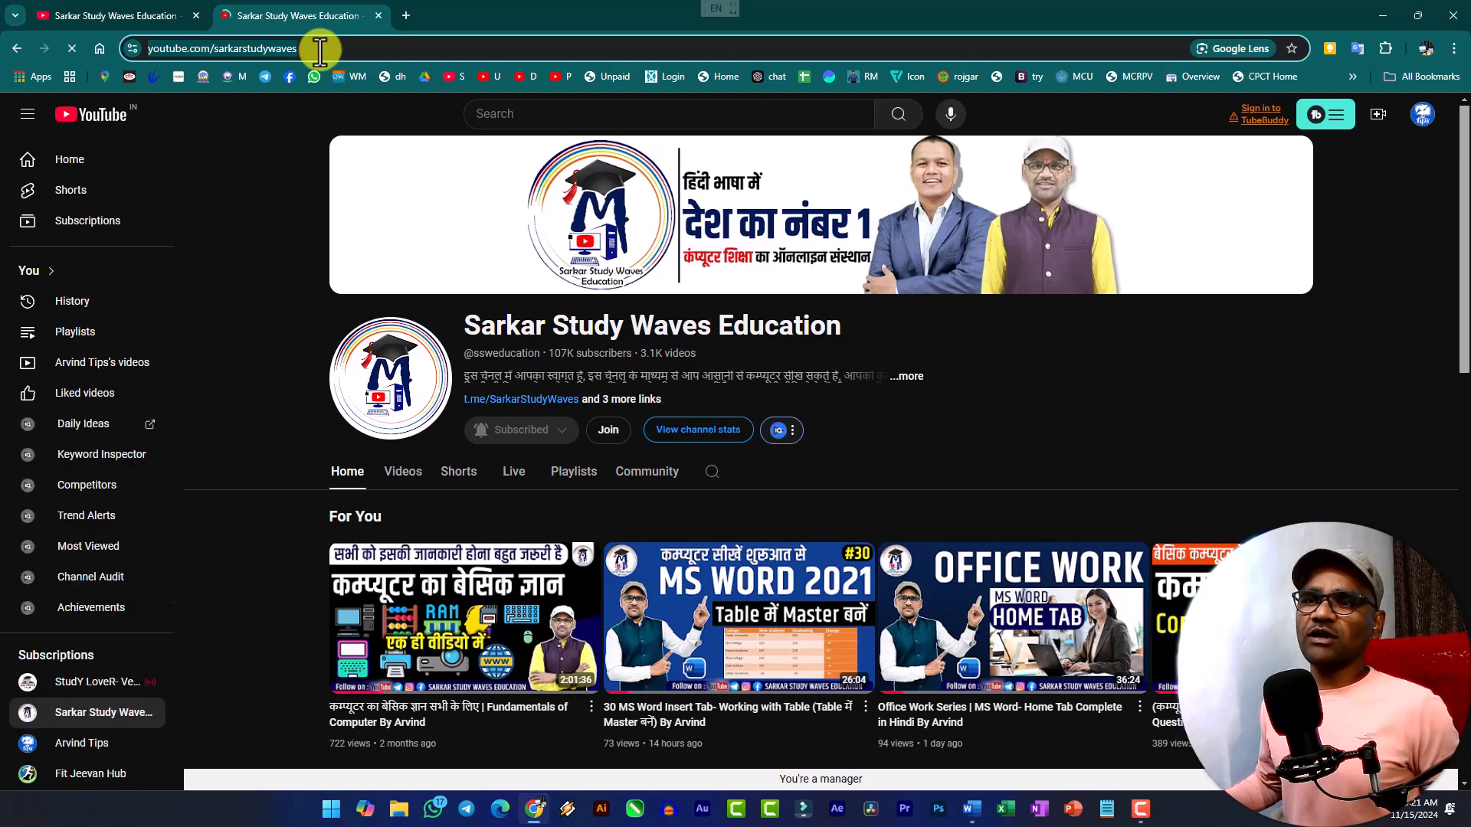
pyautogui.hotkey('alt', 'Tab')
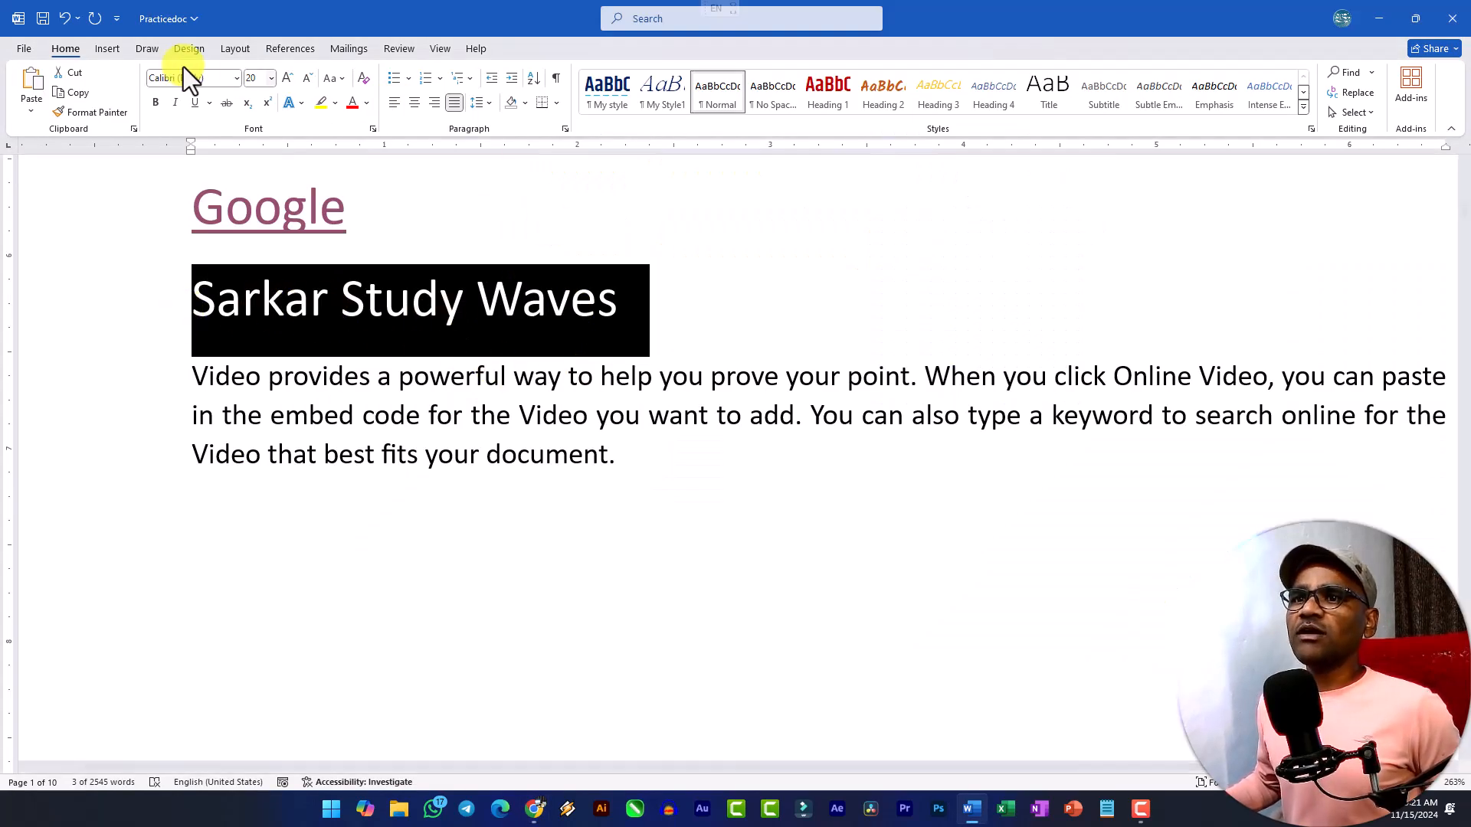
pyautogui.click(109, 51)
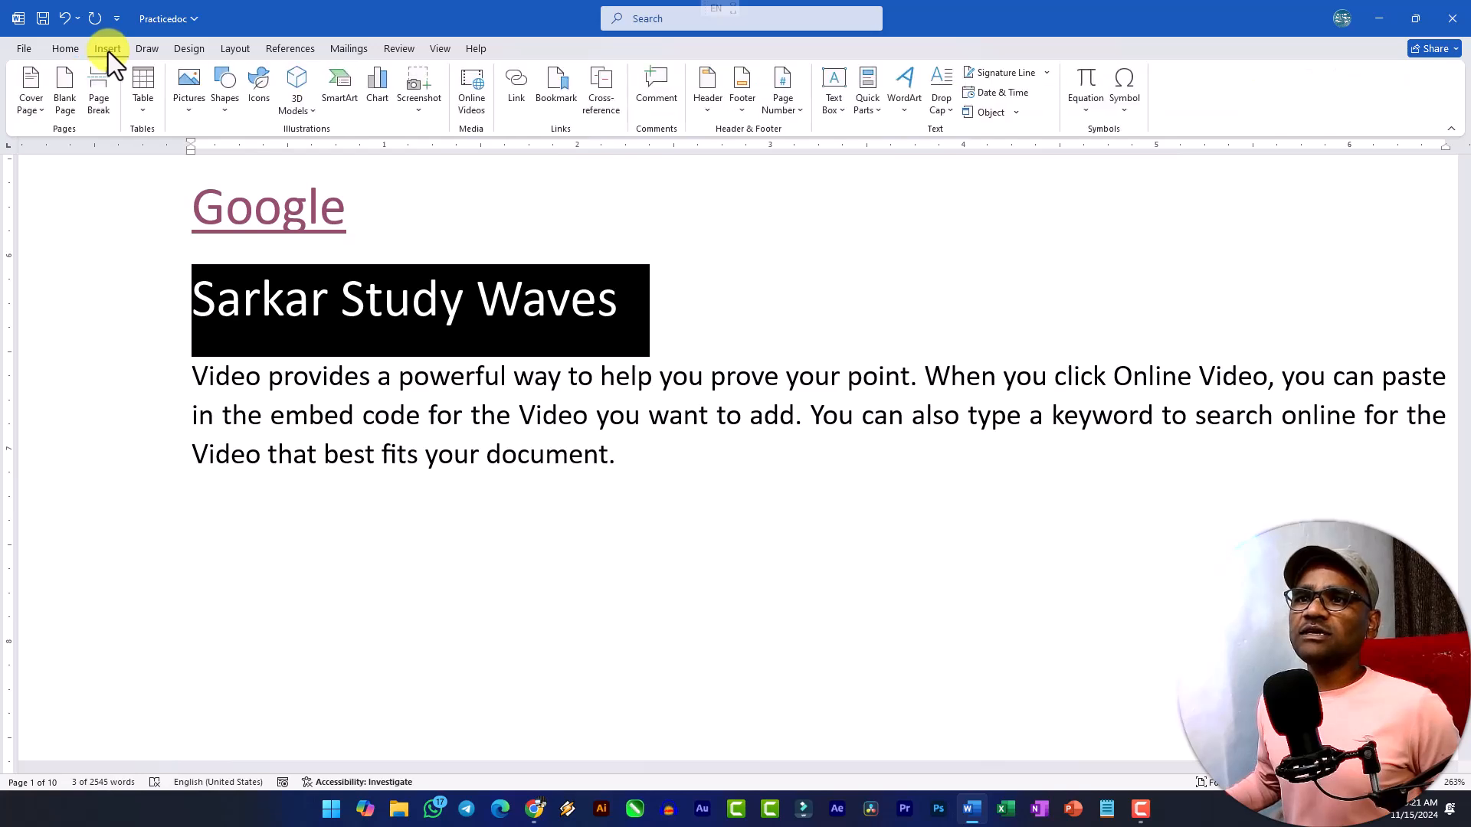
pyautogui.click(517, 86)
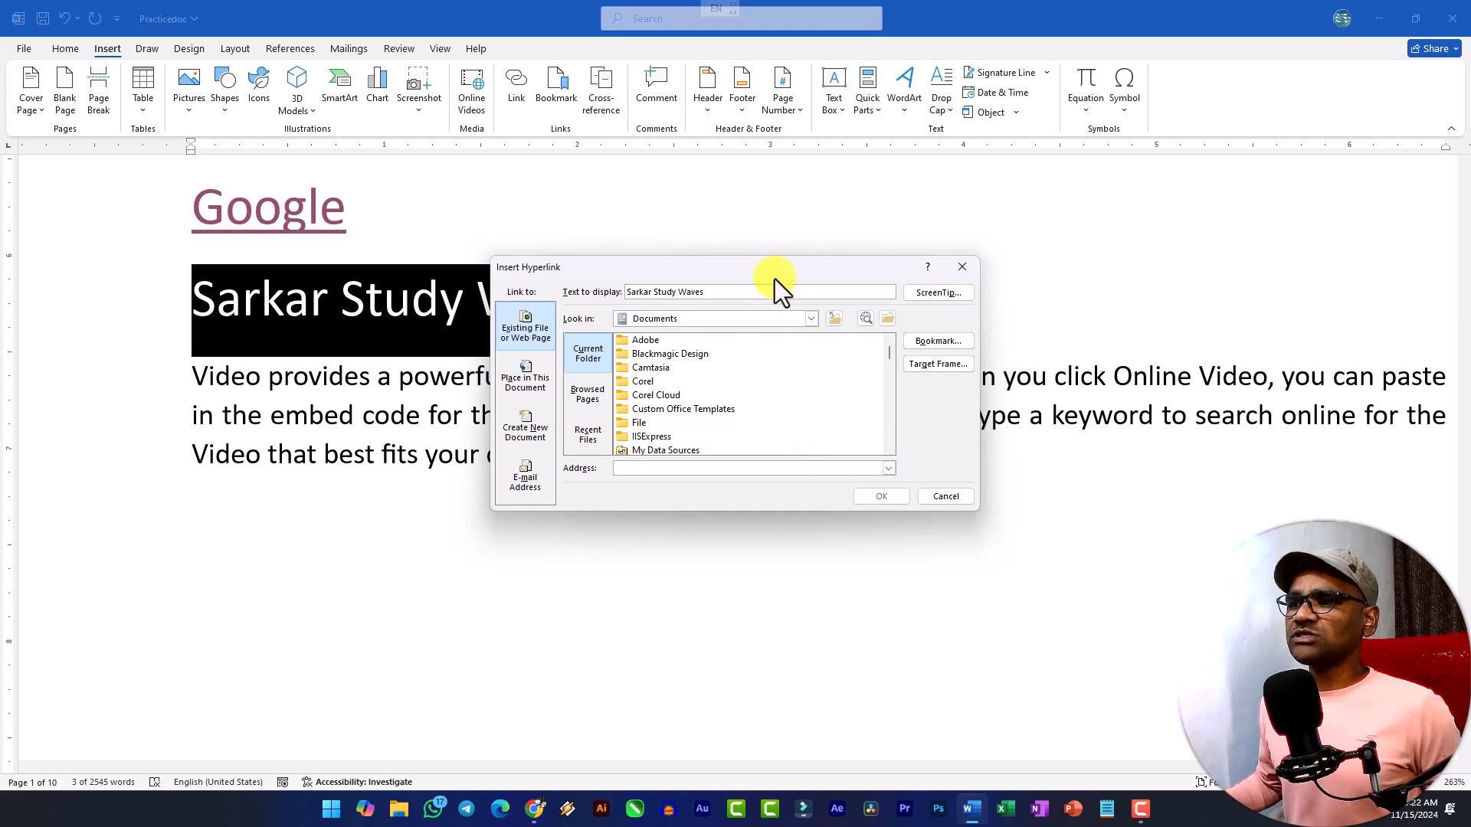
pyautogui.moveTo(775, 275); pyautogui.dragTo(691, 182)
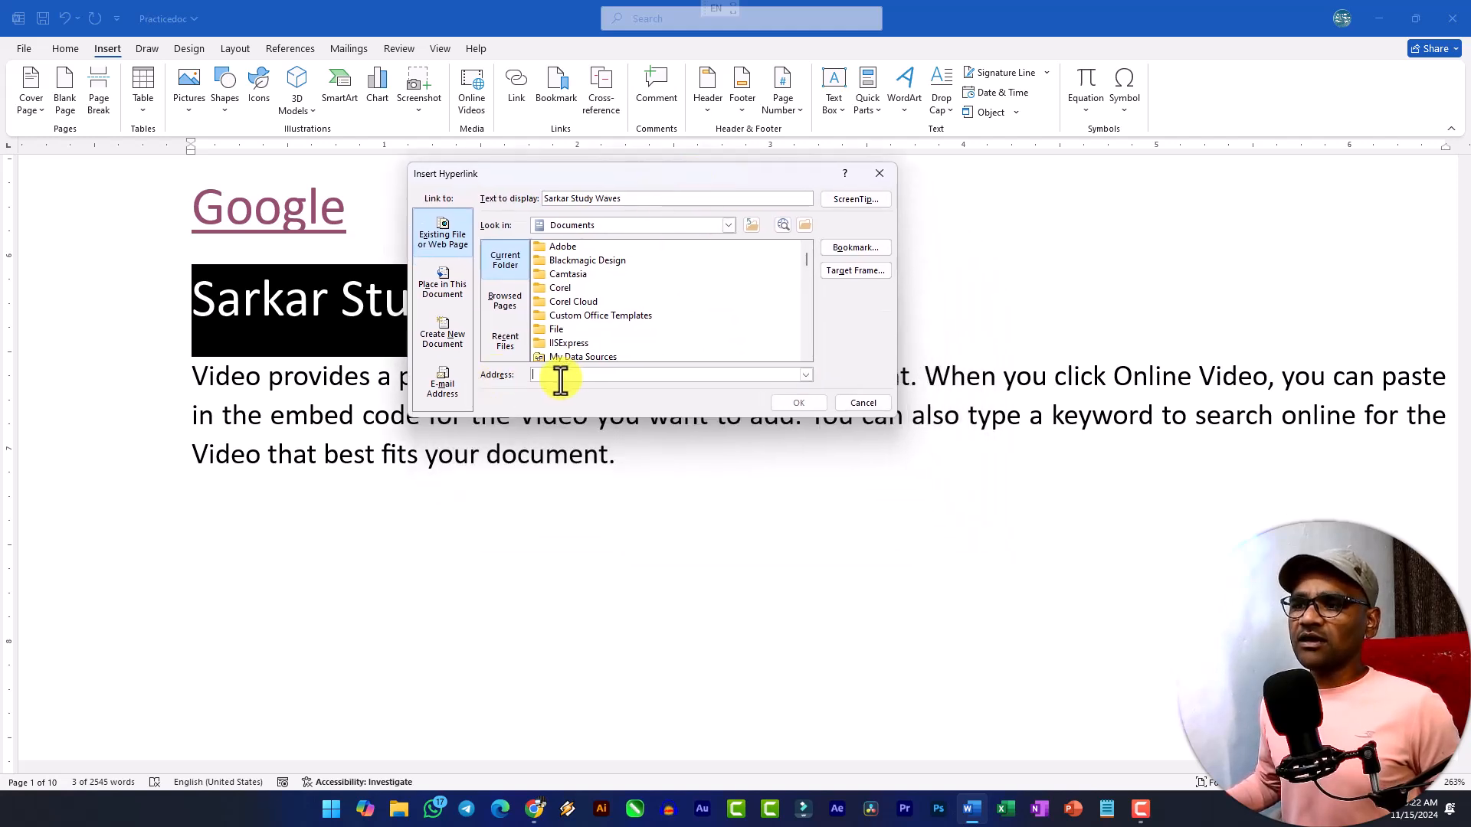
pyautogui.hotkey('ctrl', 'v')
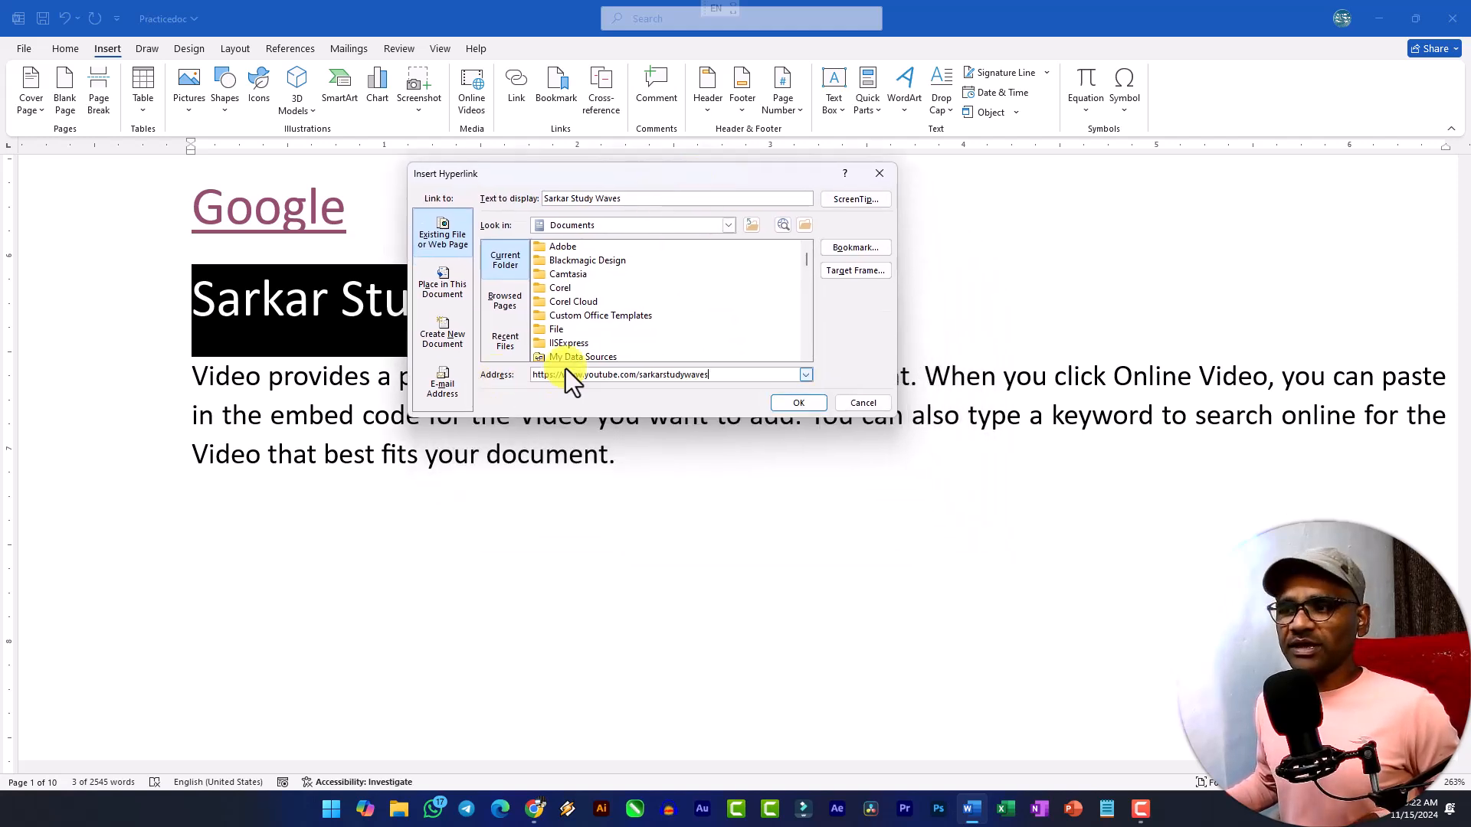
pyautogui.click(800, 404)
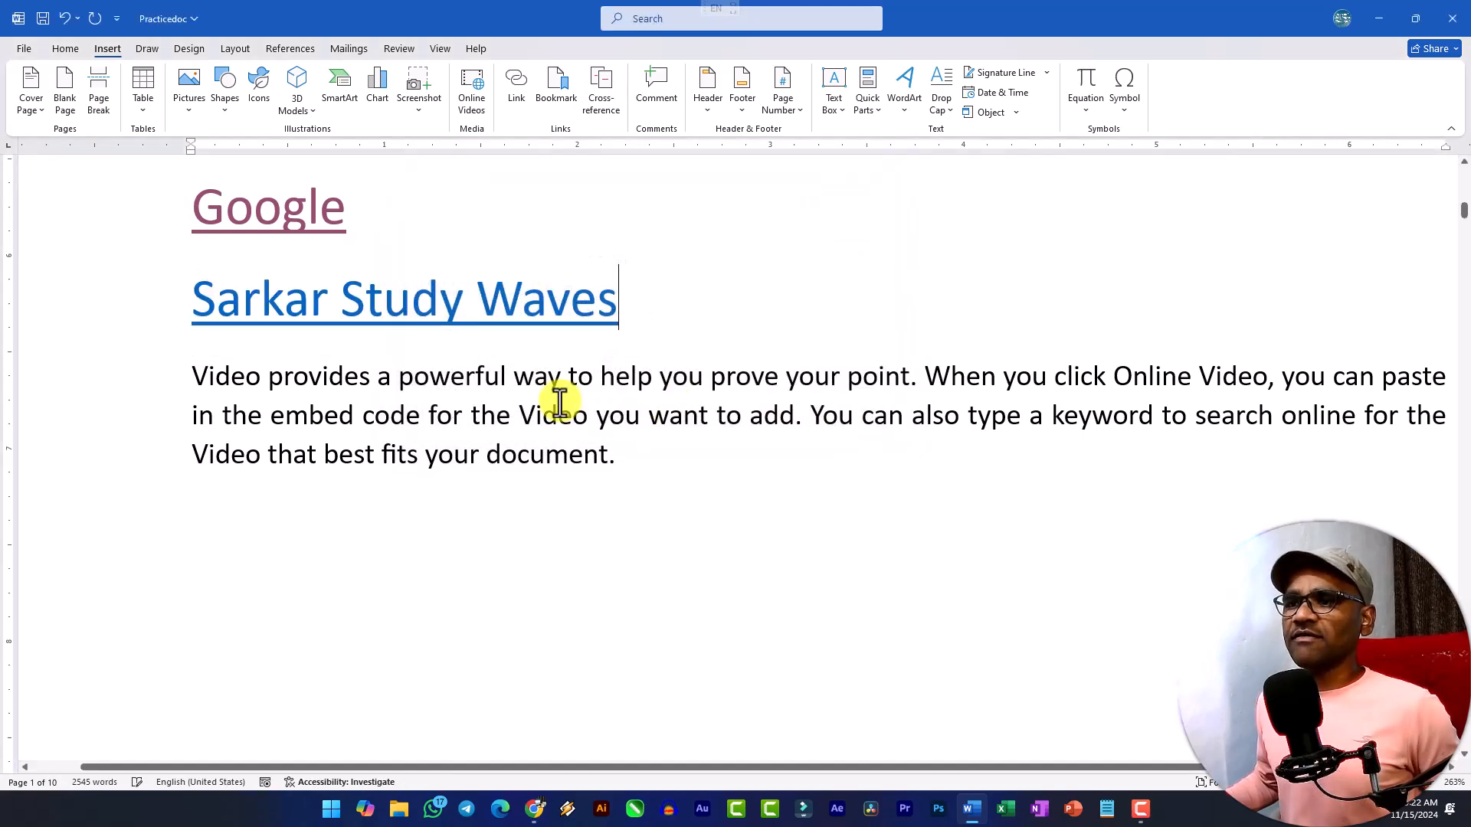
# Follow the "Sarkar Study Waves" hyperlink to test it, look through the channel's playlists, and return to the Word document.
pyautogui.keyDown('ctrl'); pyautogui.click(401, 325); pyautogui.keyUp('ctrl')
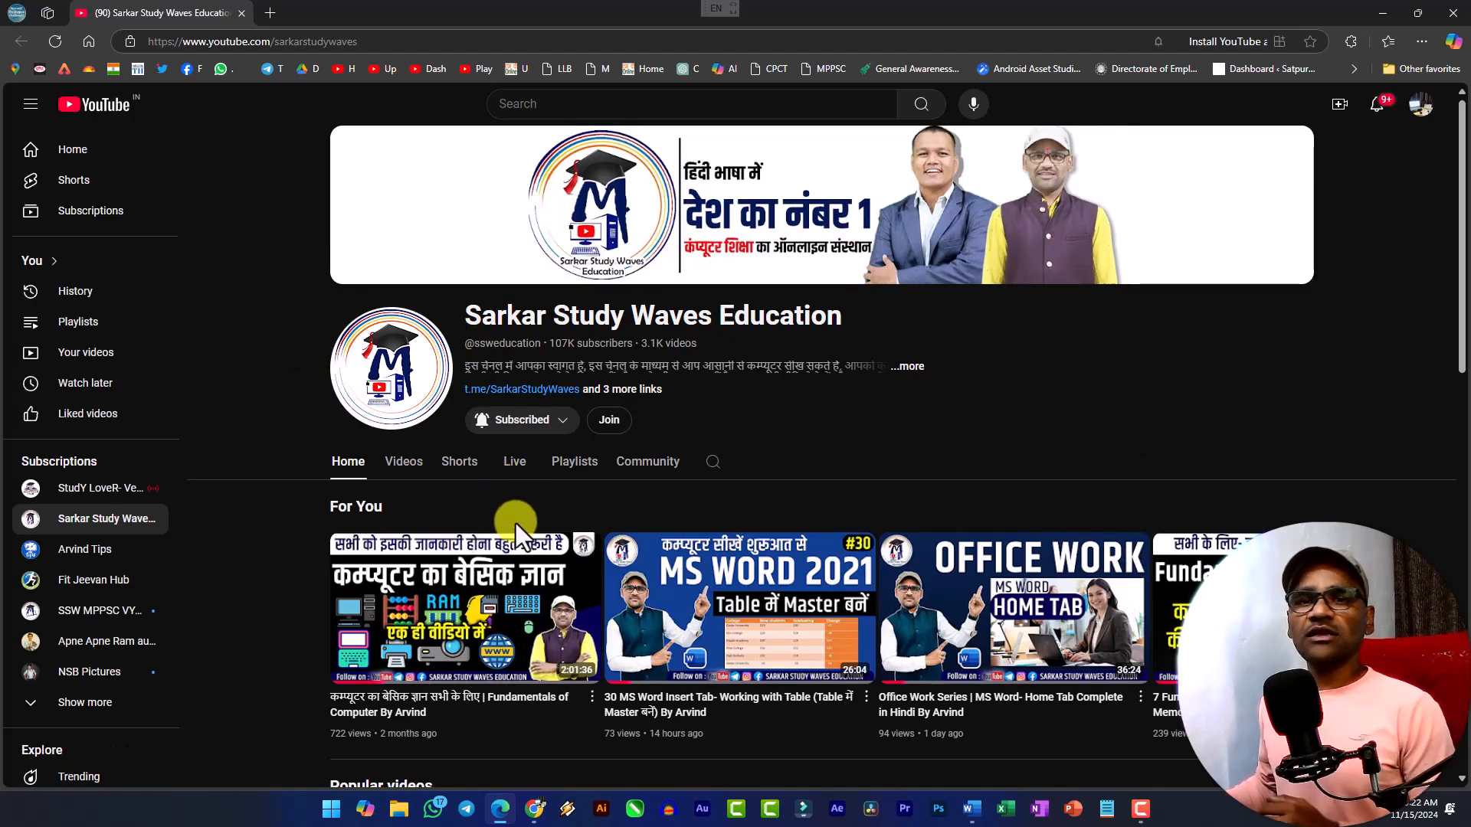
pyautogui.doubleClick(657, 345)
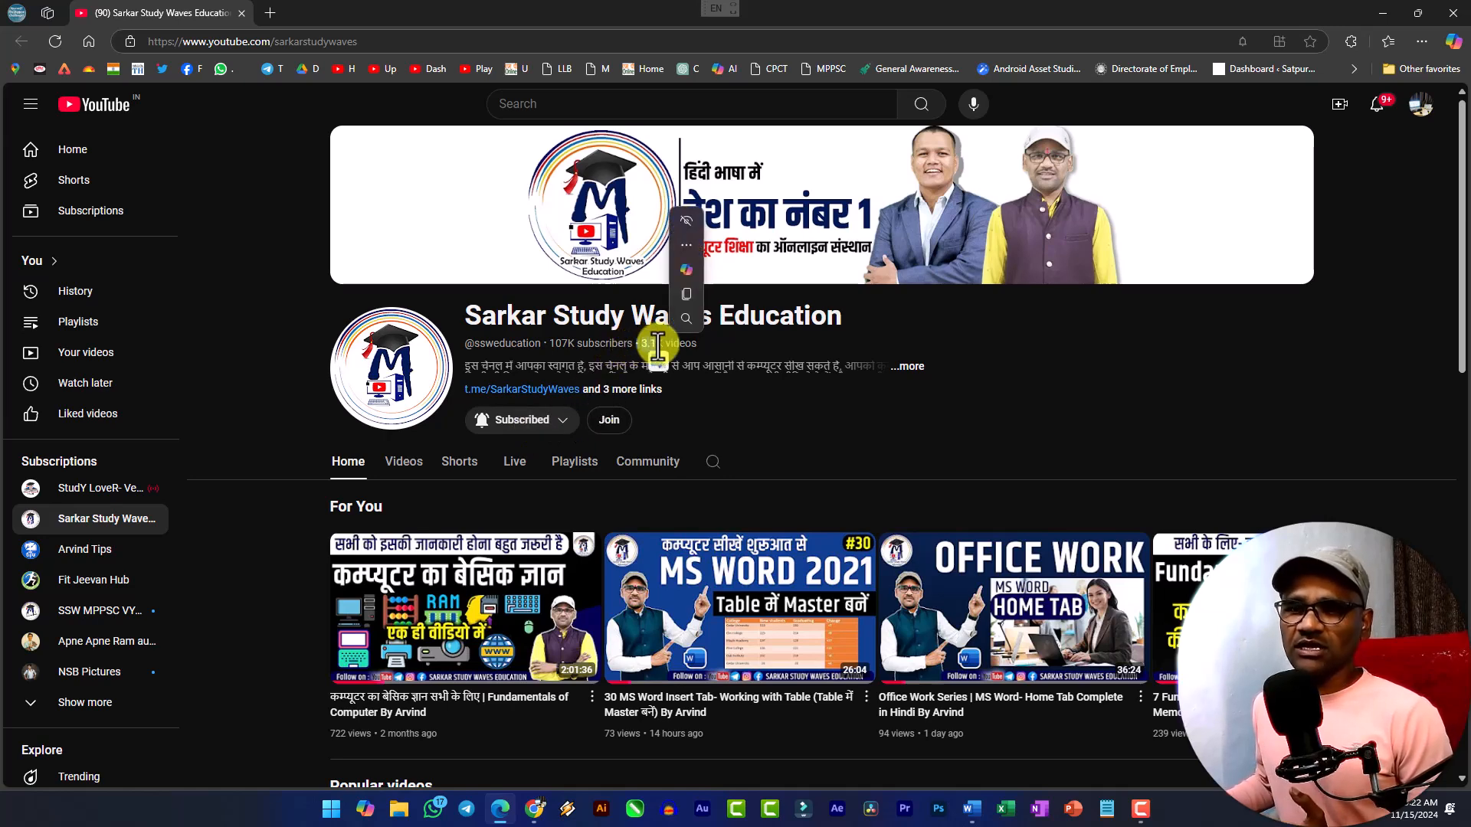
pyautogui.click(573, 463)
pyautogui.scroll(-3, 658, 483)
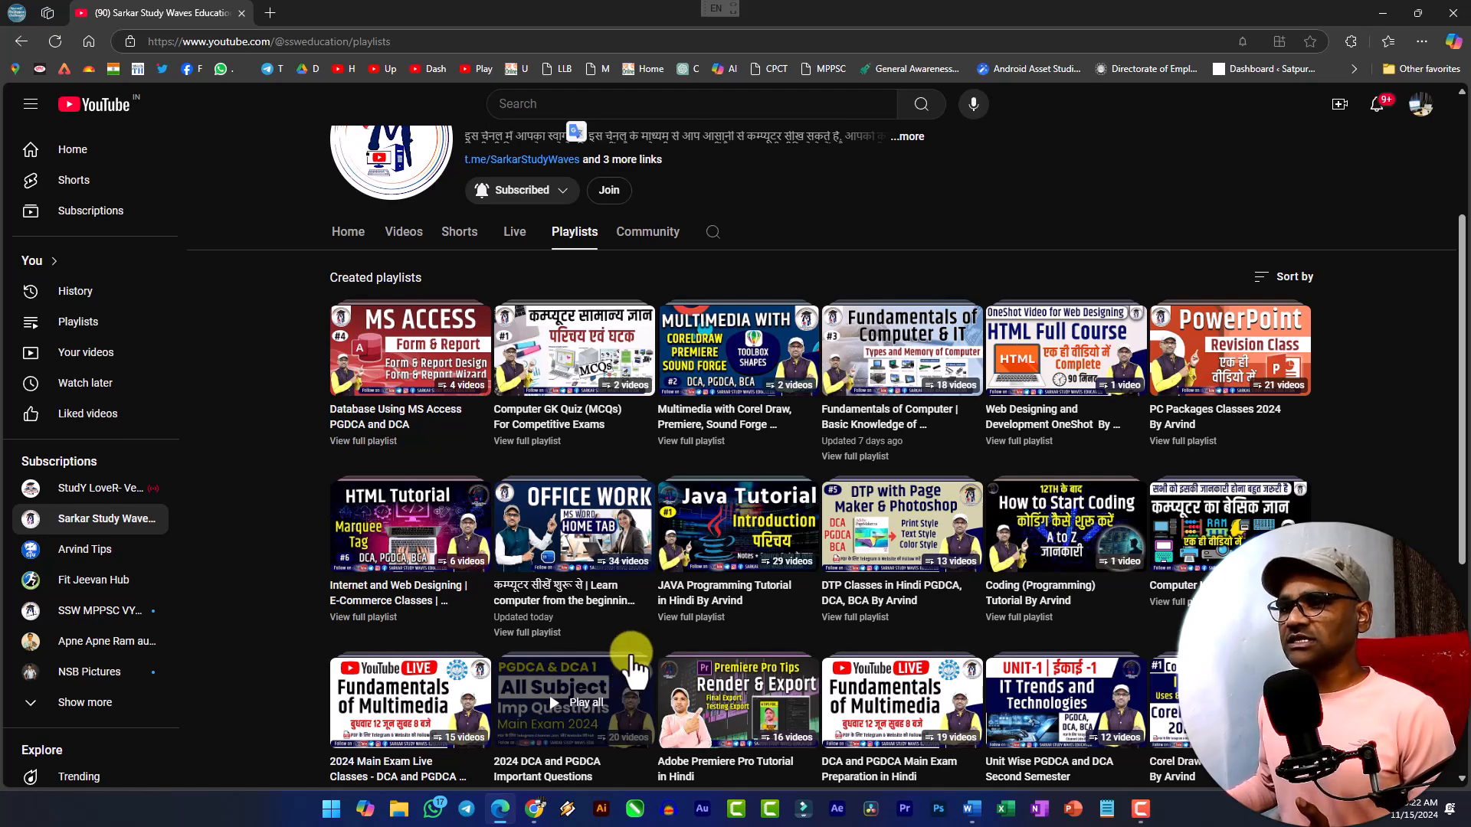
pyautogui.scroll(3, 616, 628)
pyautogui.hotkey('alt', 'Tab')
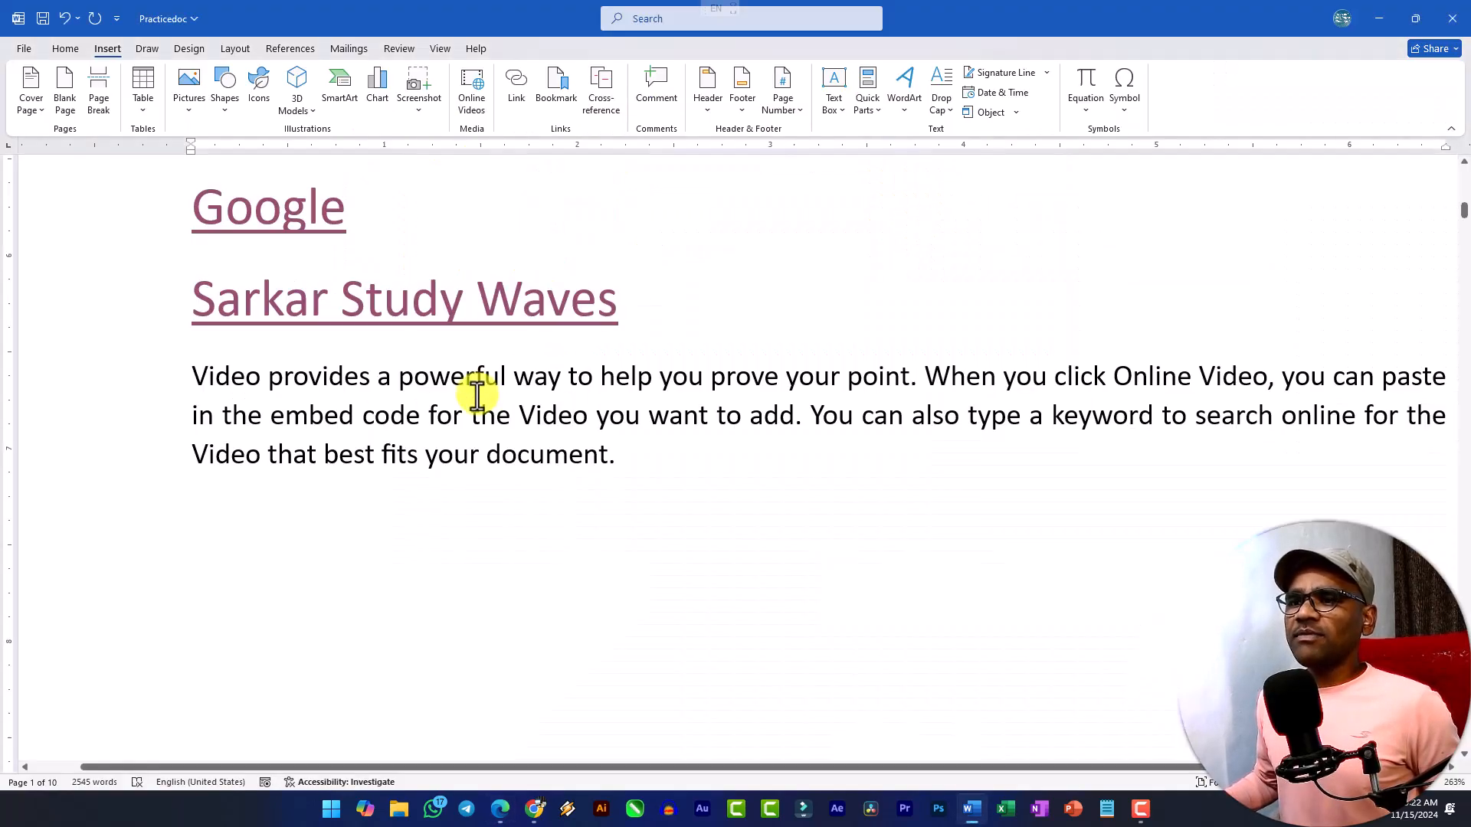
# Add a new line reading "Next" below the last paragraph and enlarge its text by three font size increments.
pyautogui.click(659, 317)
pyautogui.click(665, 452)
pyautogui.press('Return')
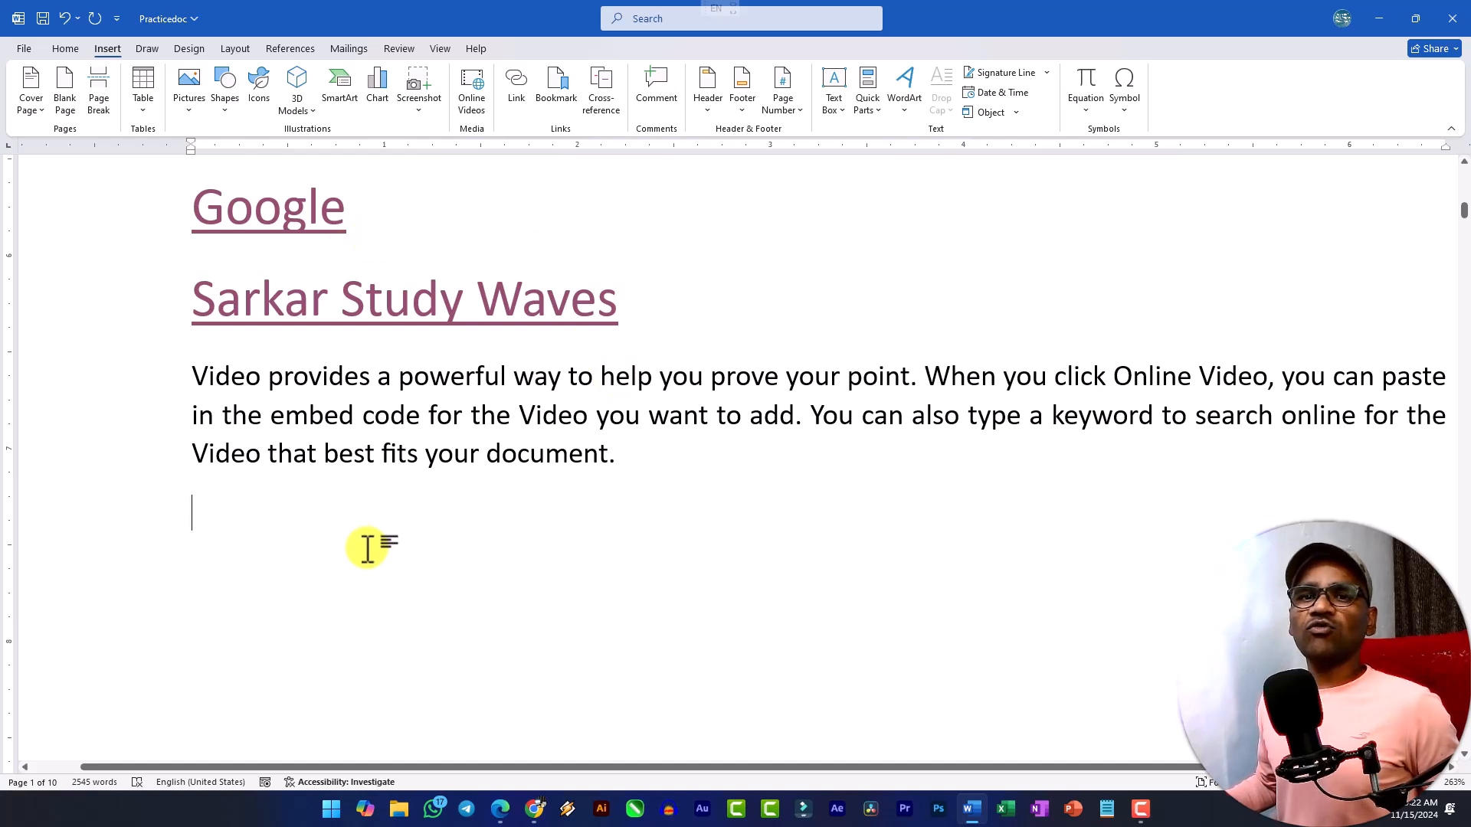
pyautogui.write('Next')
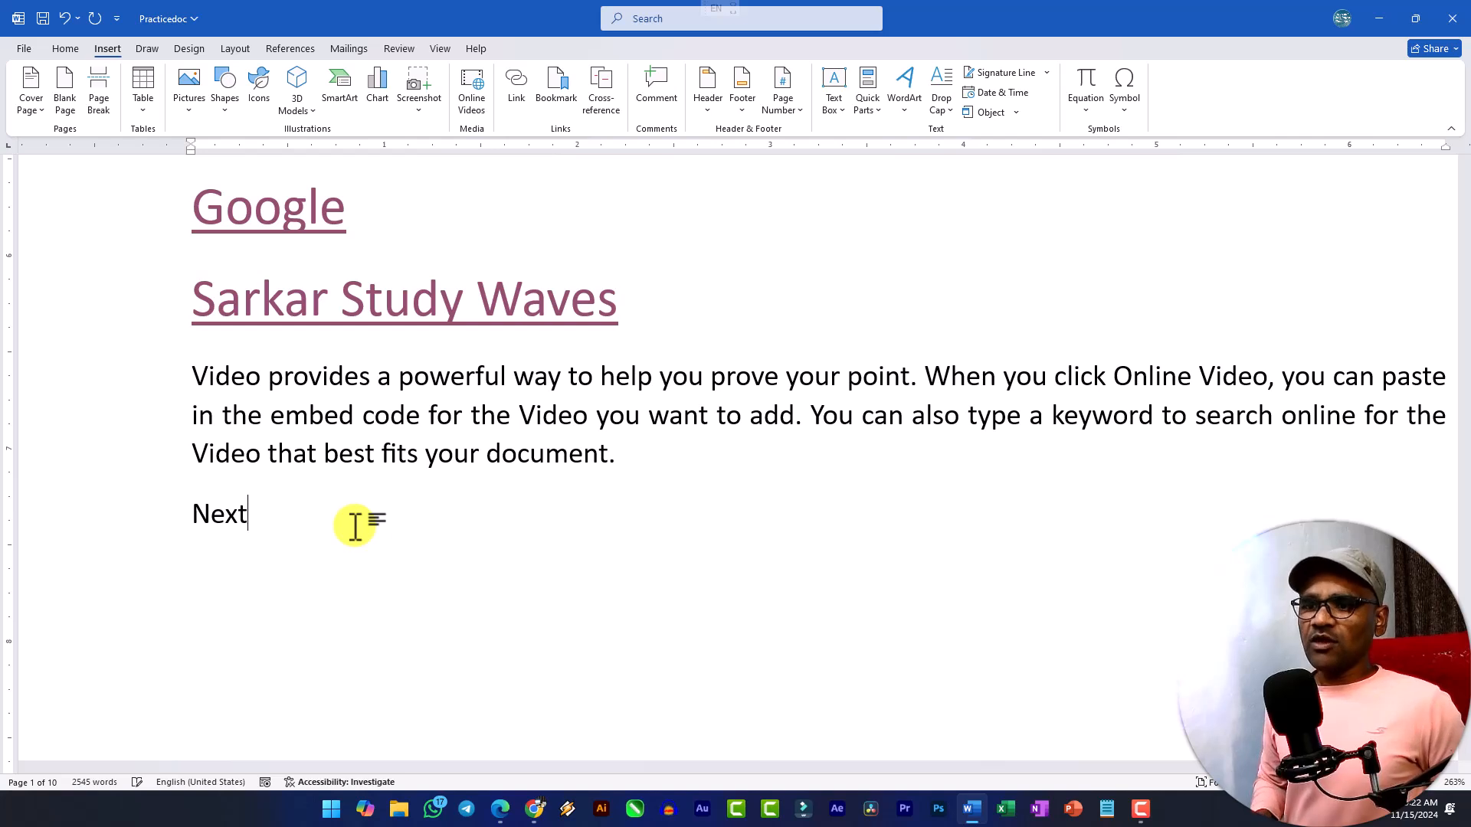
pyautogui.hotkey('shift', 'Home')
pyautogui.hotkey('ctrl', 'shift', '.')
pyautogui.hotkey('ctrl', 'shift', '.')
pyautogui.hotkey('ctrl', 'shift', '.')
pyautogui.hotkey('ctrl', 'shift', '.')
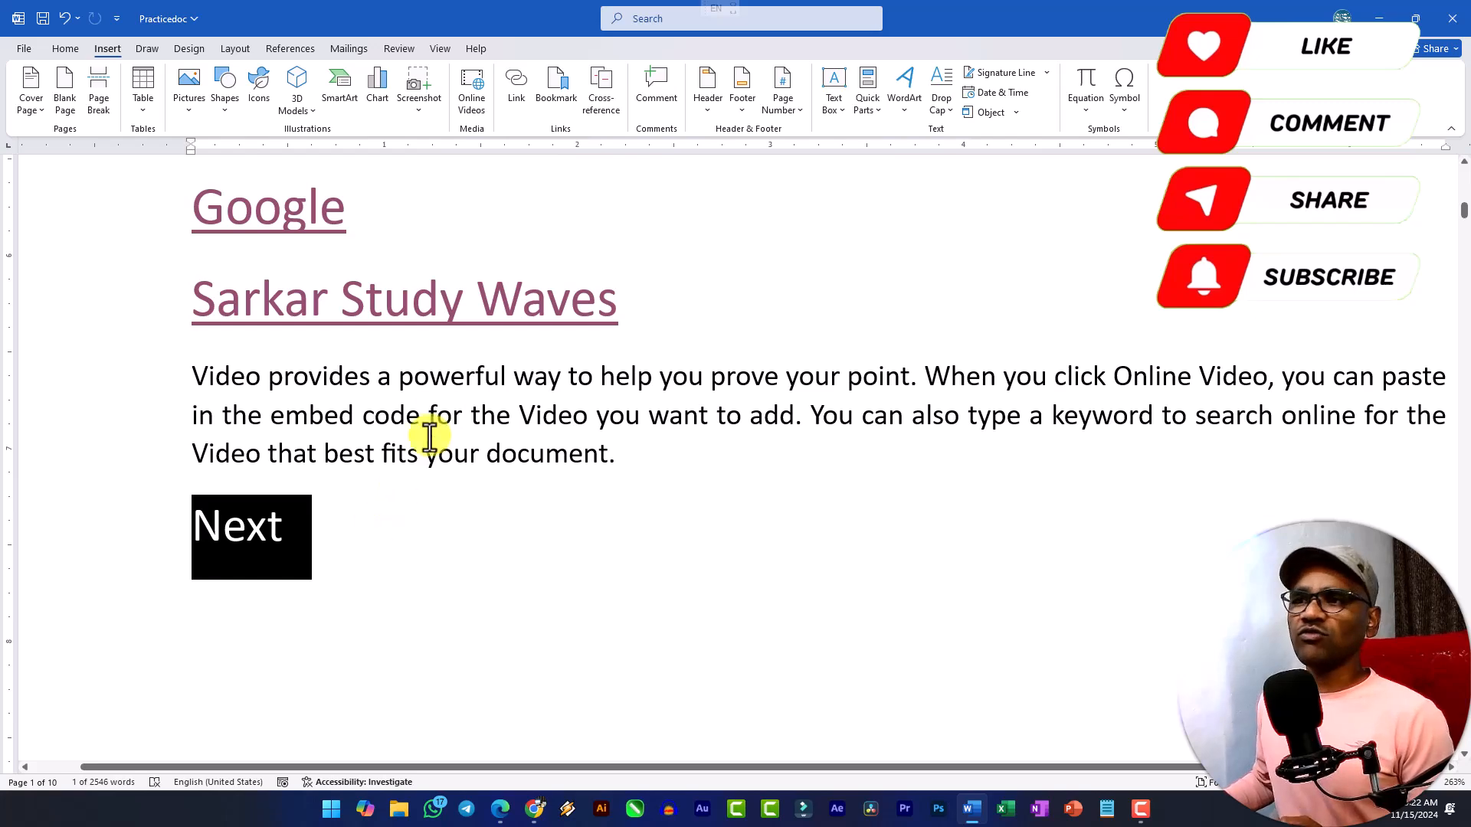
# Start inserting a hyperlink on the word "Next" and show the available drives and folders for choosing a file.
pyautogui.click(518, 90)
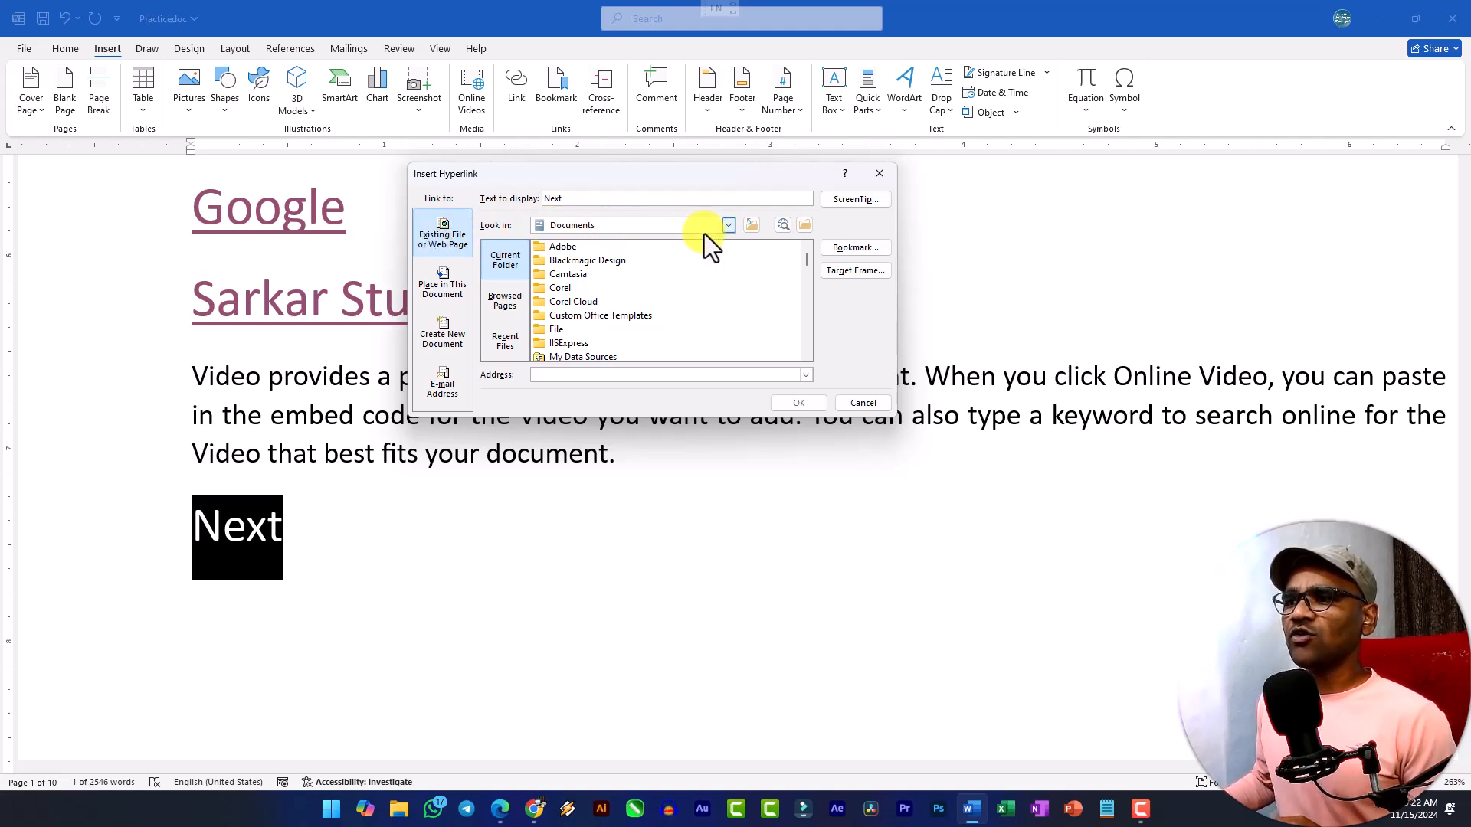
pyautogui.click(728, 225)
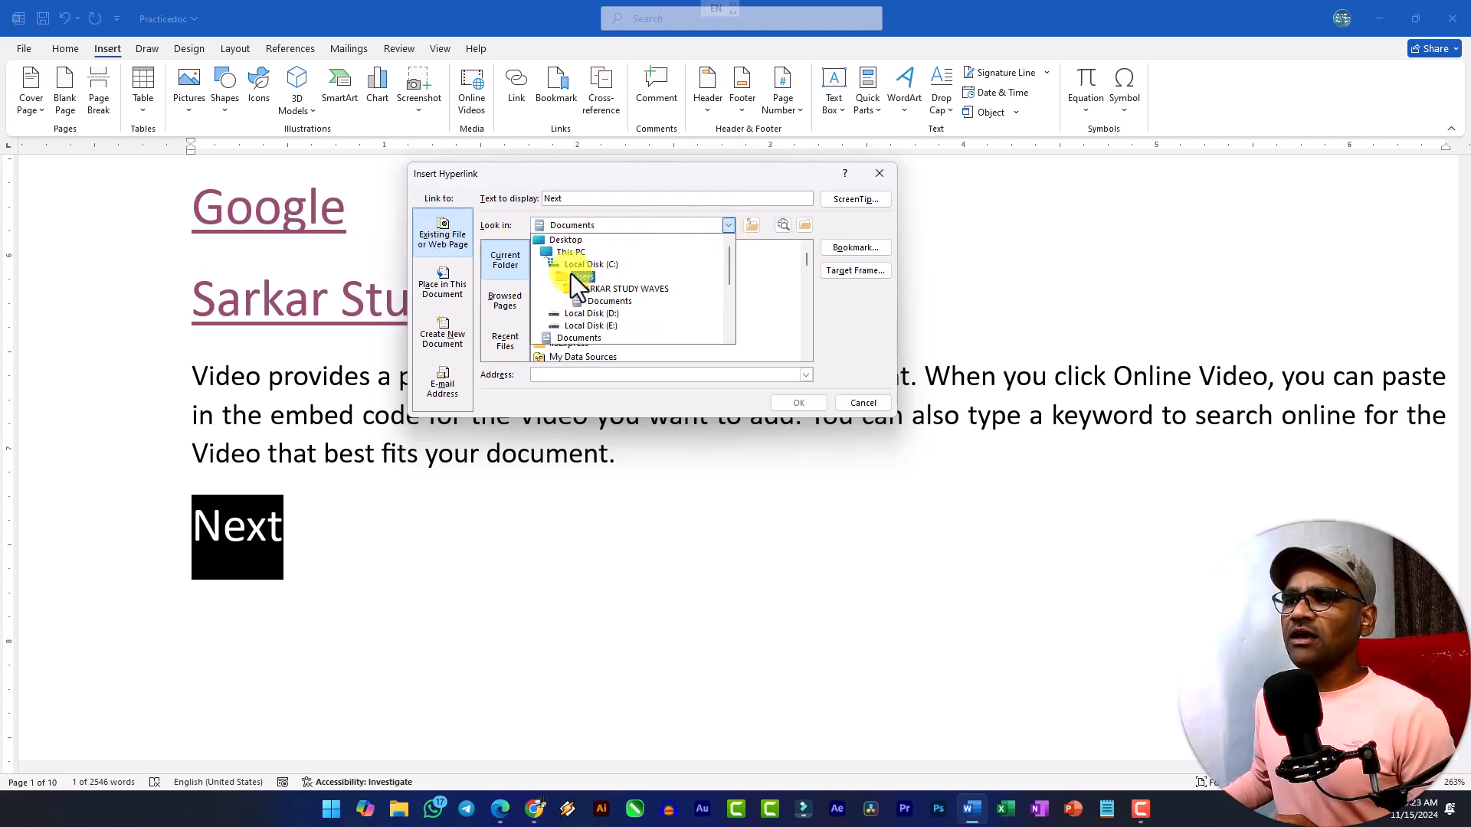
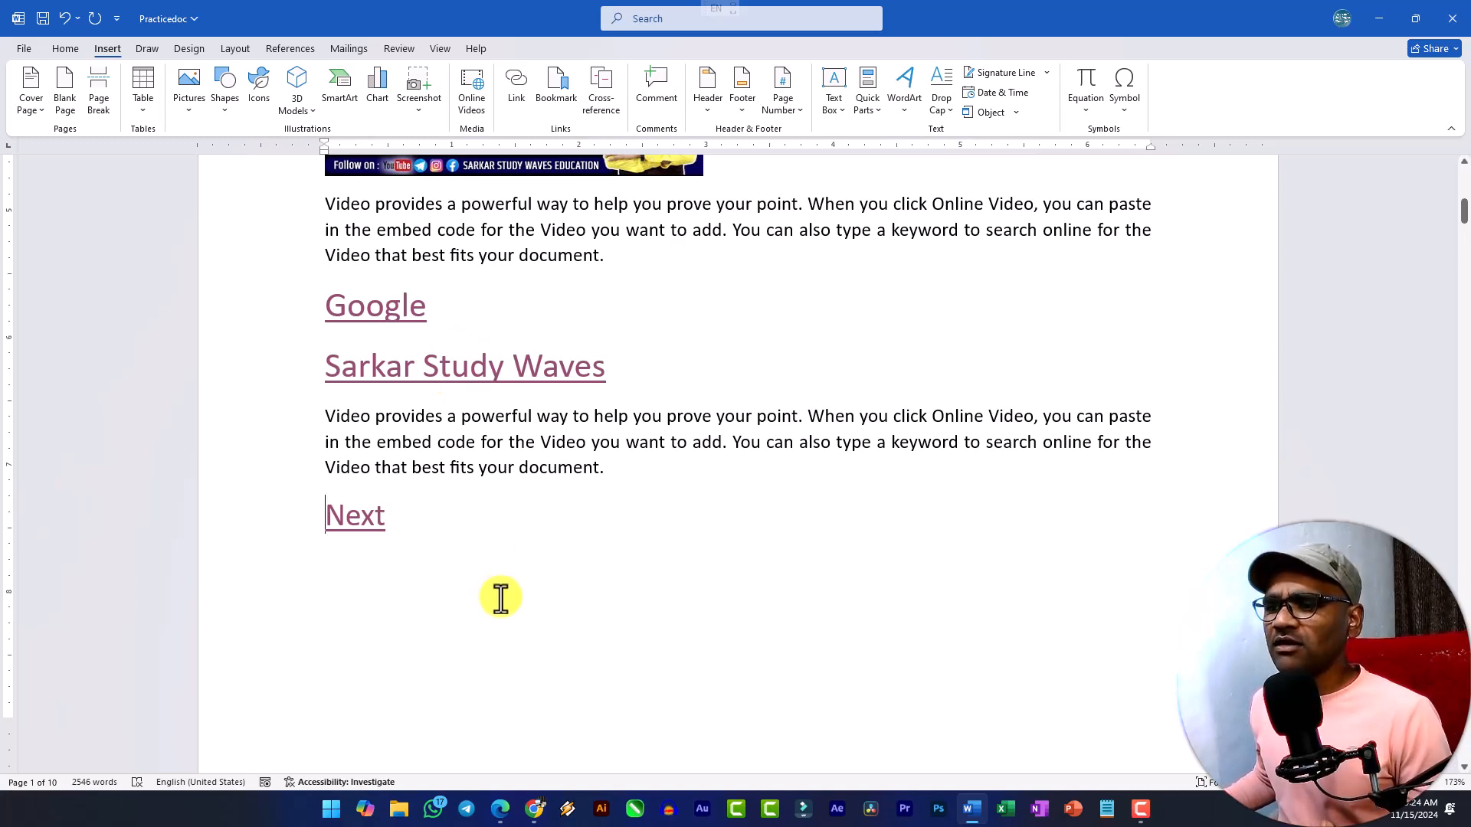
# Place the cursor at the start of the "System Software" heading on page 4 and save the document.
pyautogui.scroll(6, 468, 490)
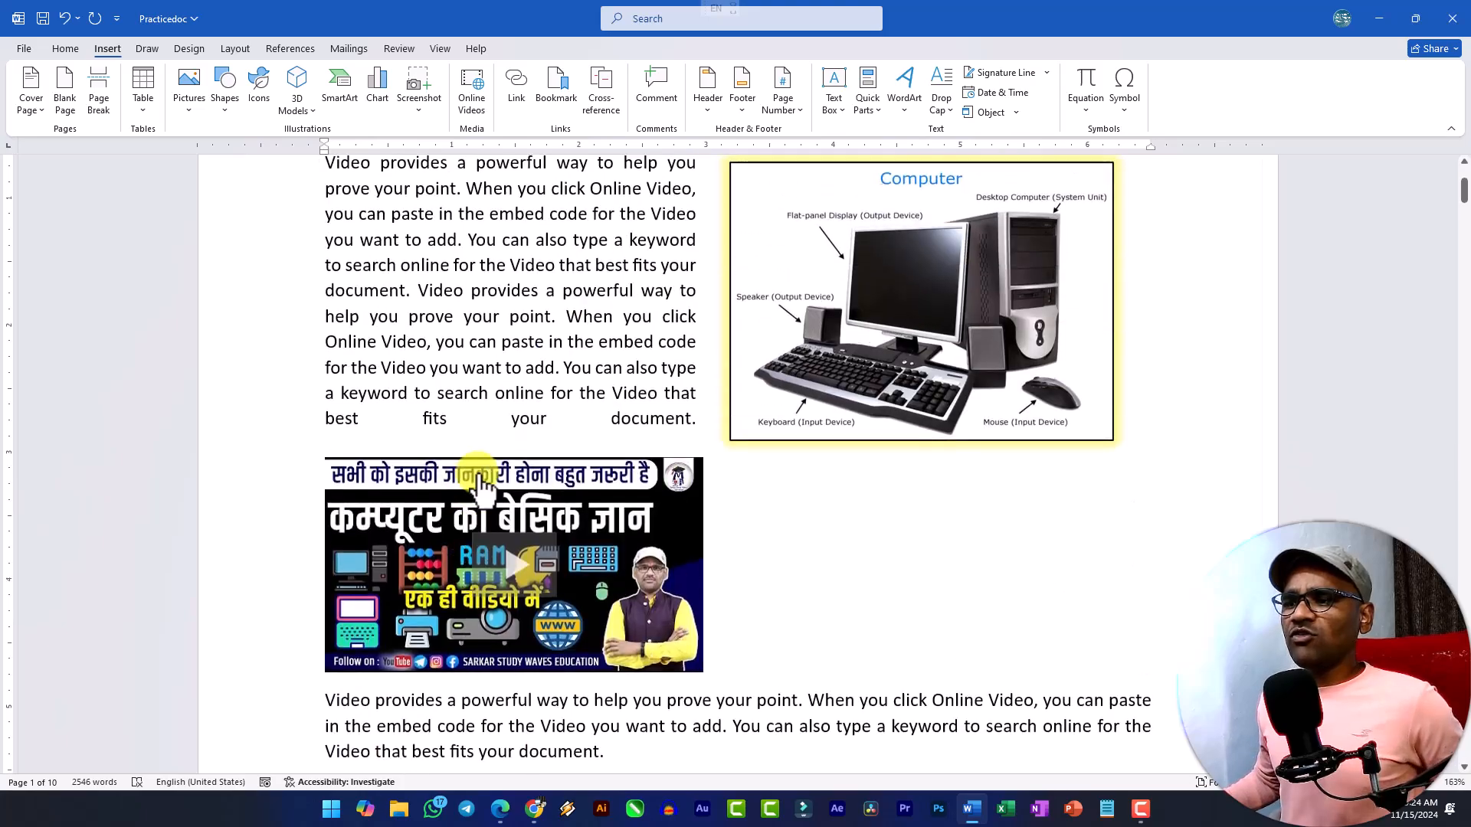
pyautogui.scroll(-16, 483, 483)
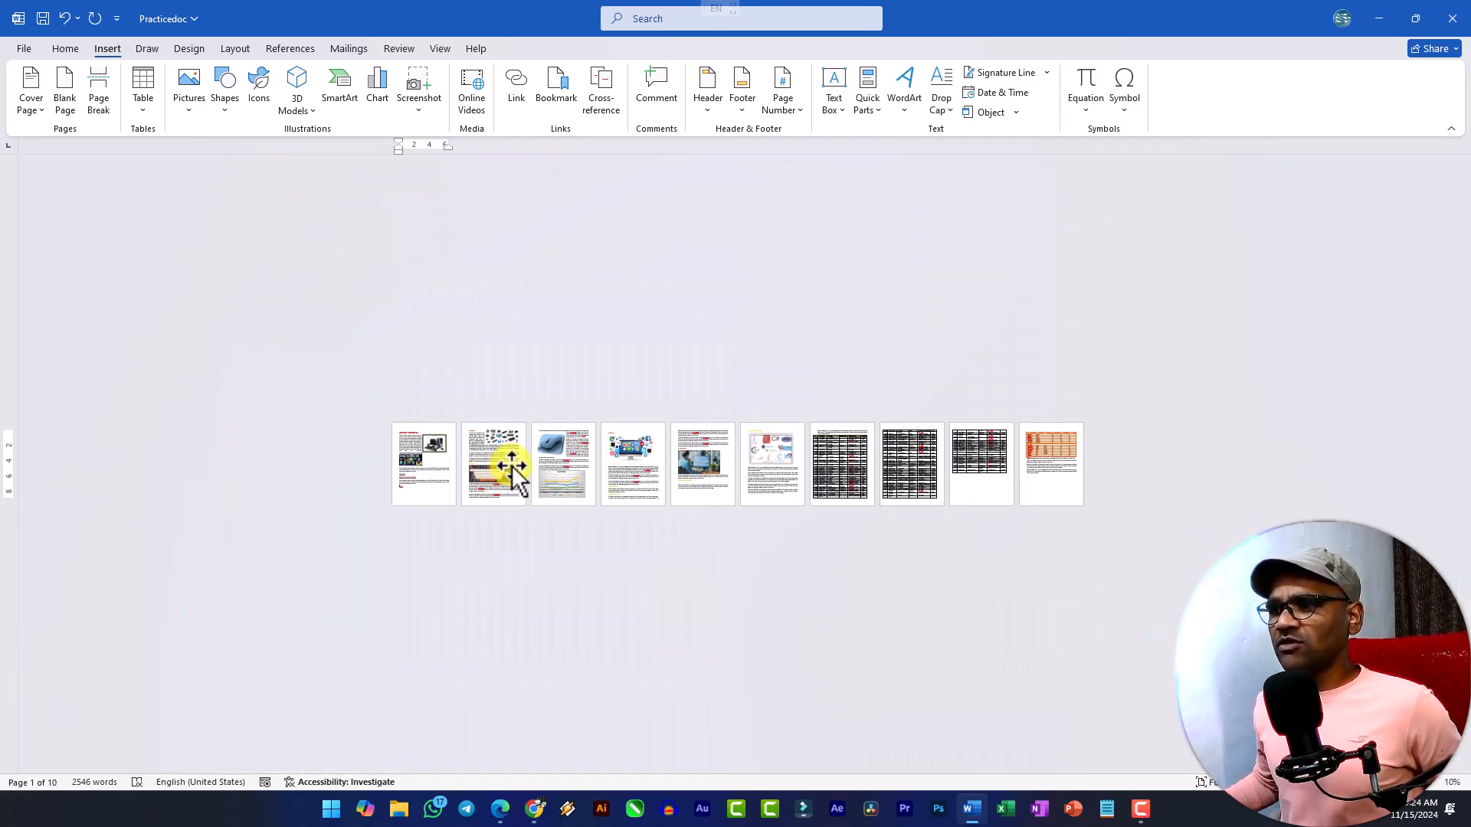
pyautogui.scroll(2, 575, 460)
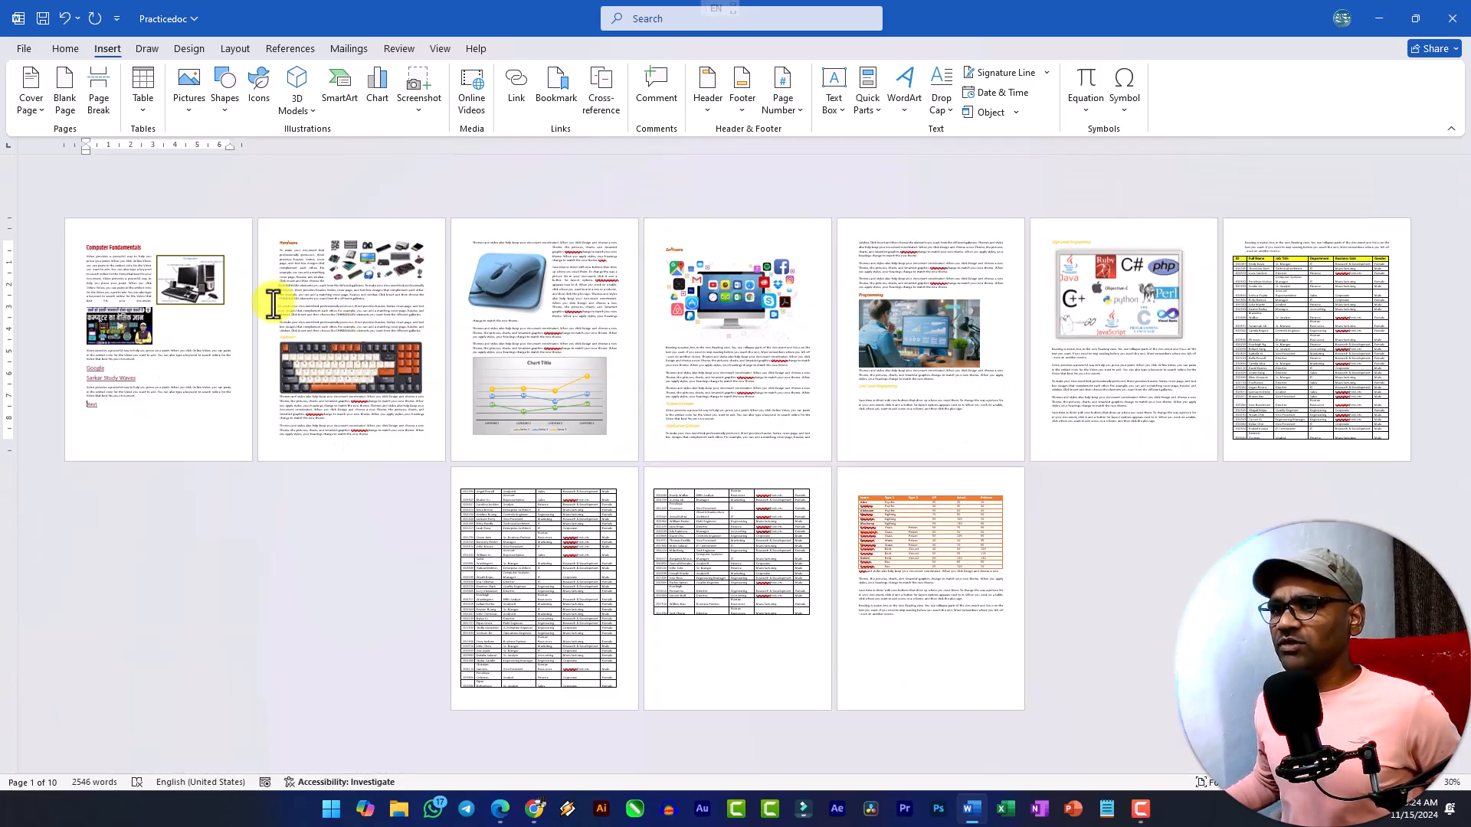
pyautogui.click(946, 654)
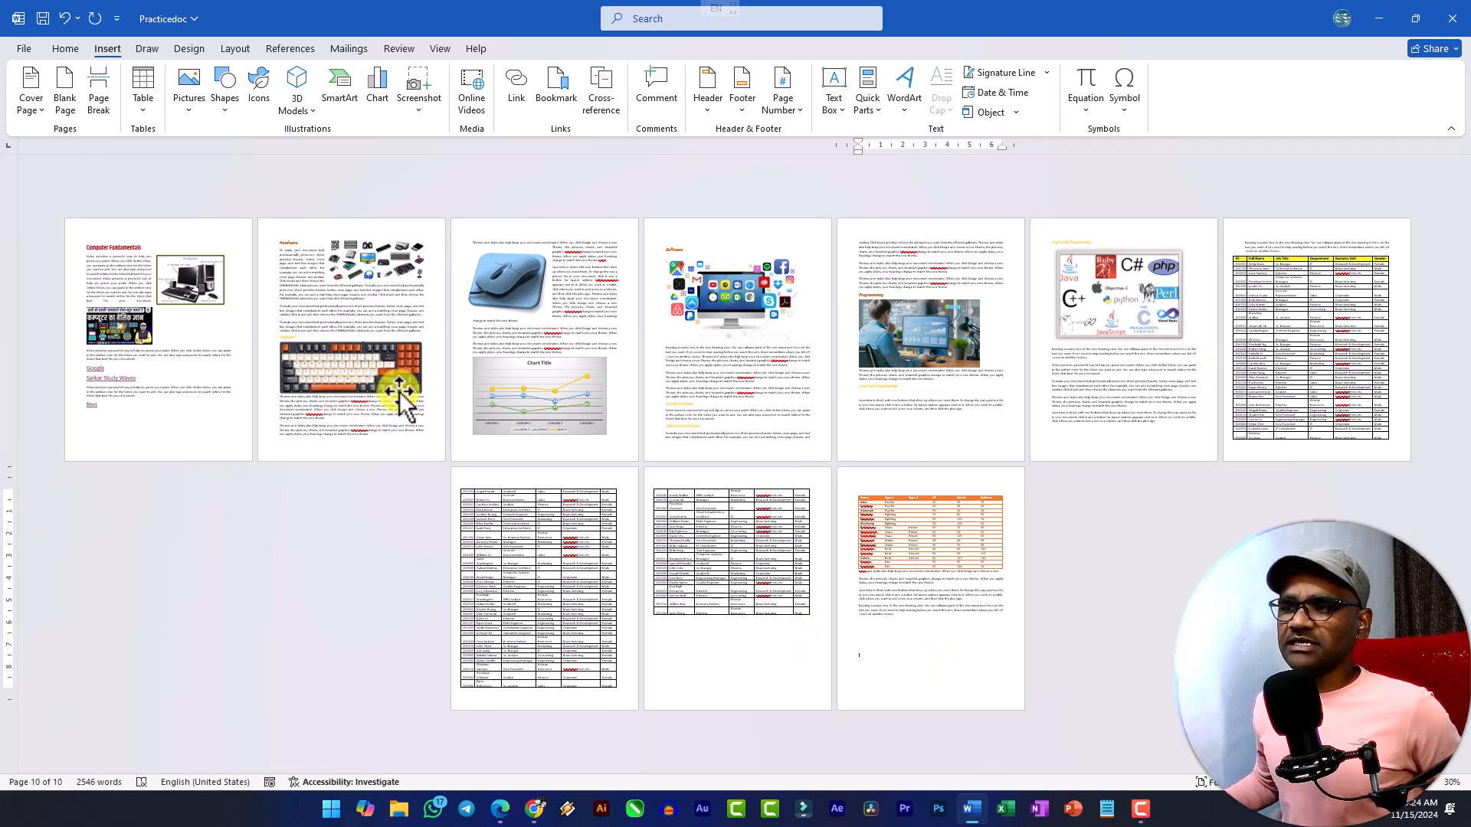
pyautogui.click(672, 404)
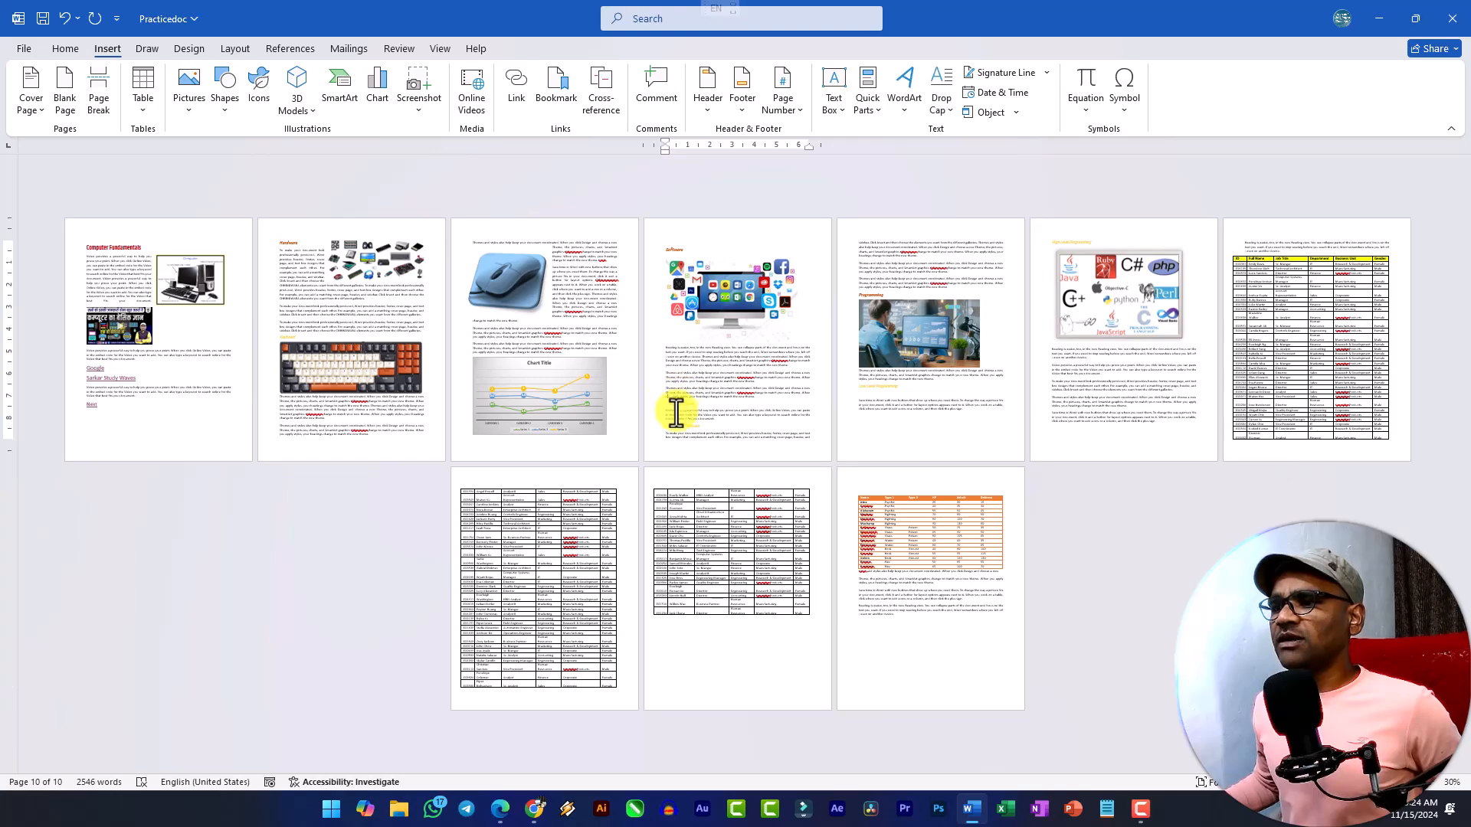
pyautogui.keyDown('ctrl'); pyautogui.scroll(16, 672, 405); pyautogui.keyUp('ctrl')
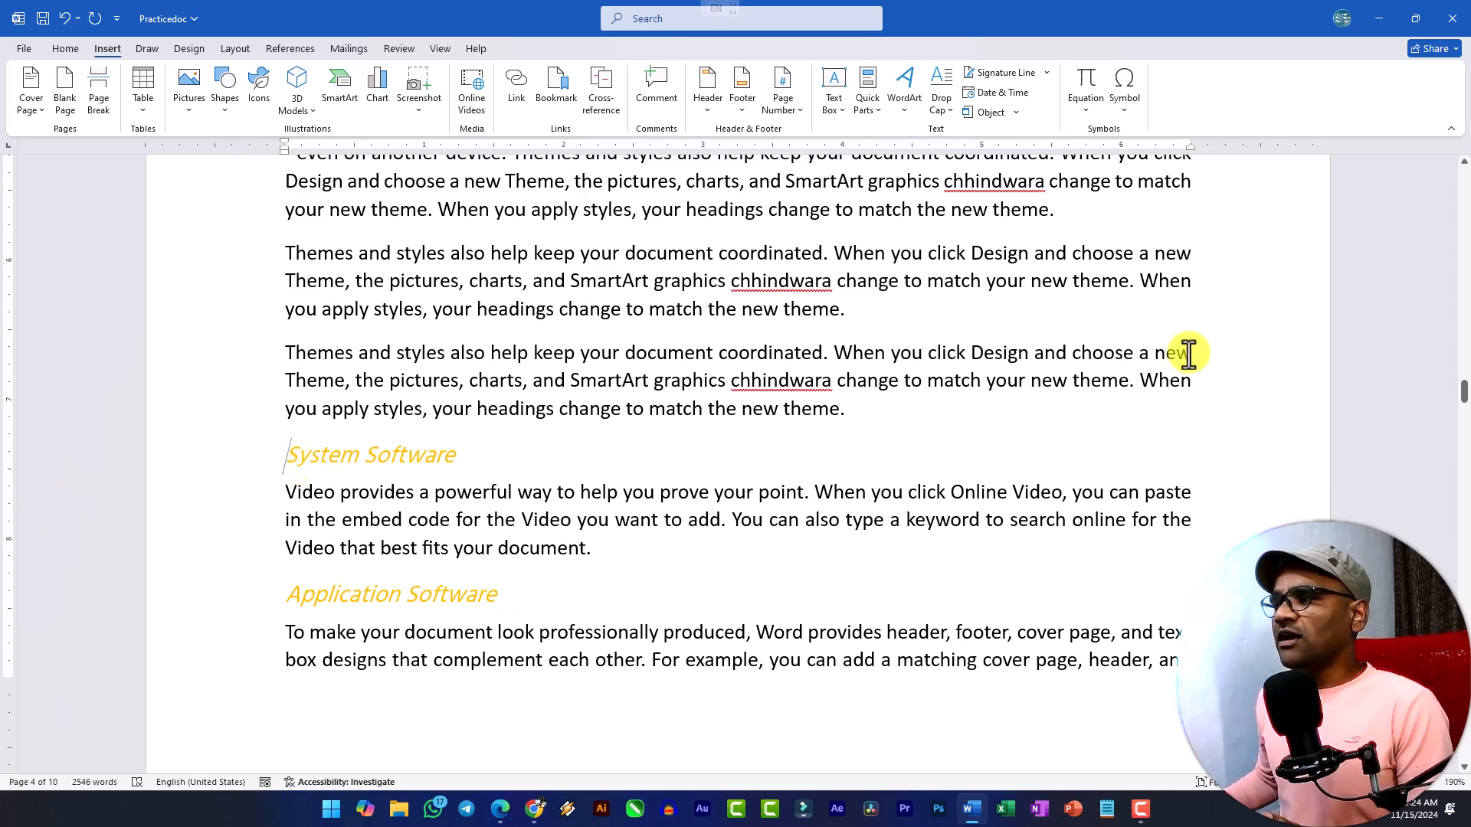
pyautogui.hotkey('ctrl', 's')
pyautogui.click(292, 458)
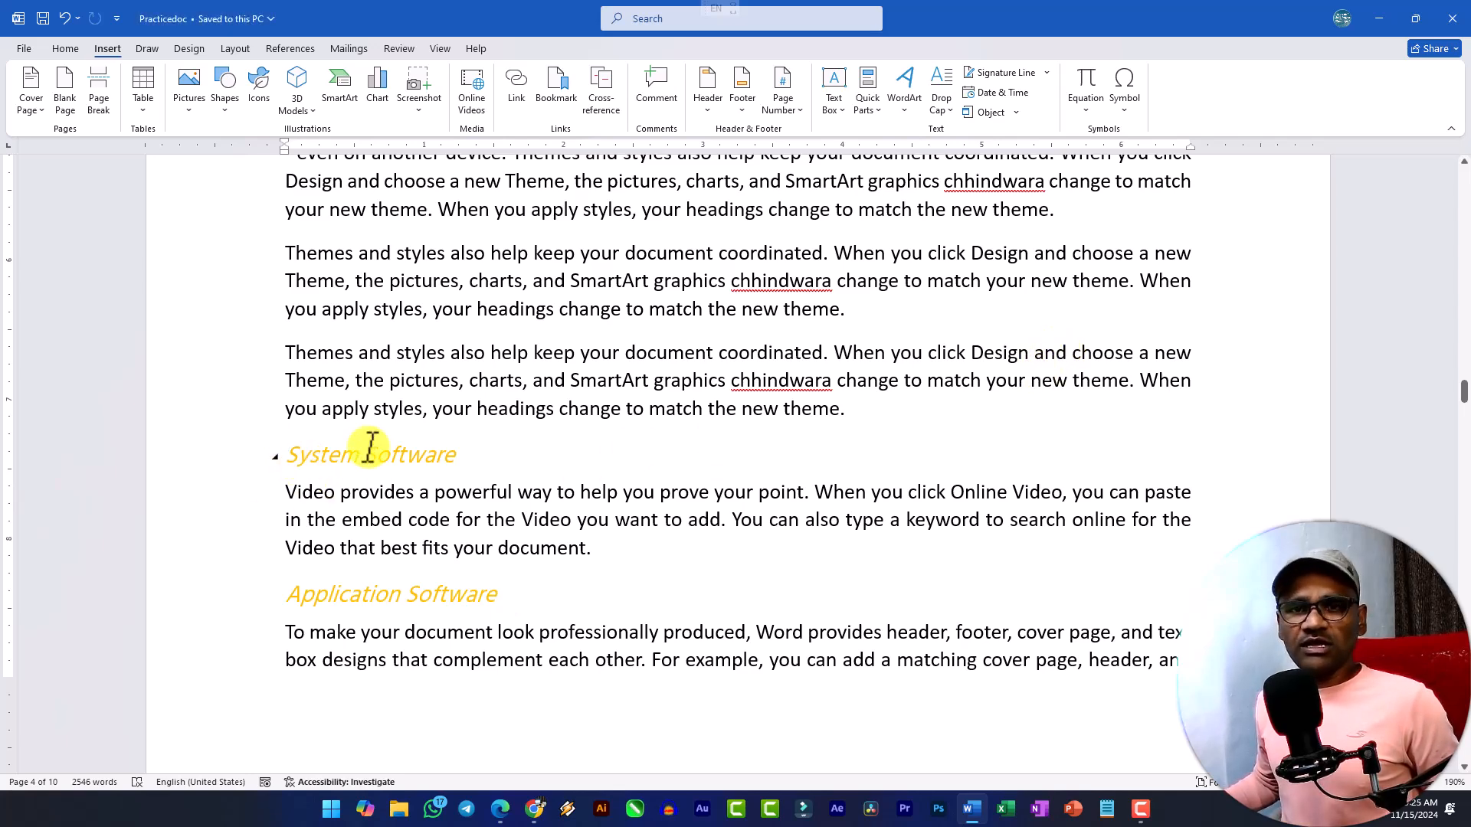
# Close the document, restart Word, and reopen the recent file Practicedoc.
pyautogui.click(1455, 20)
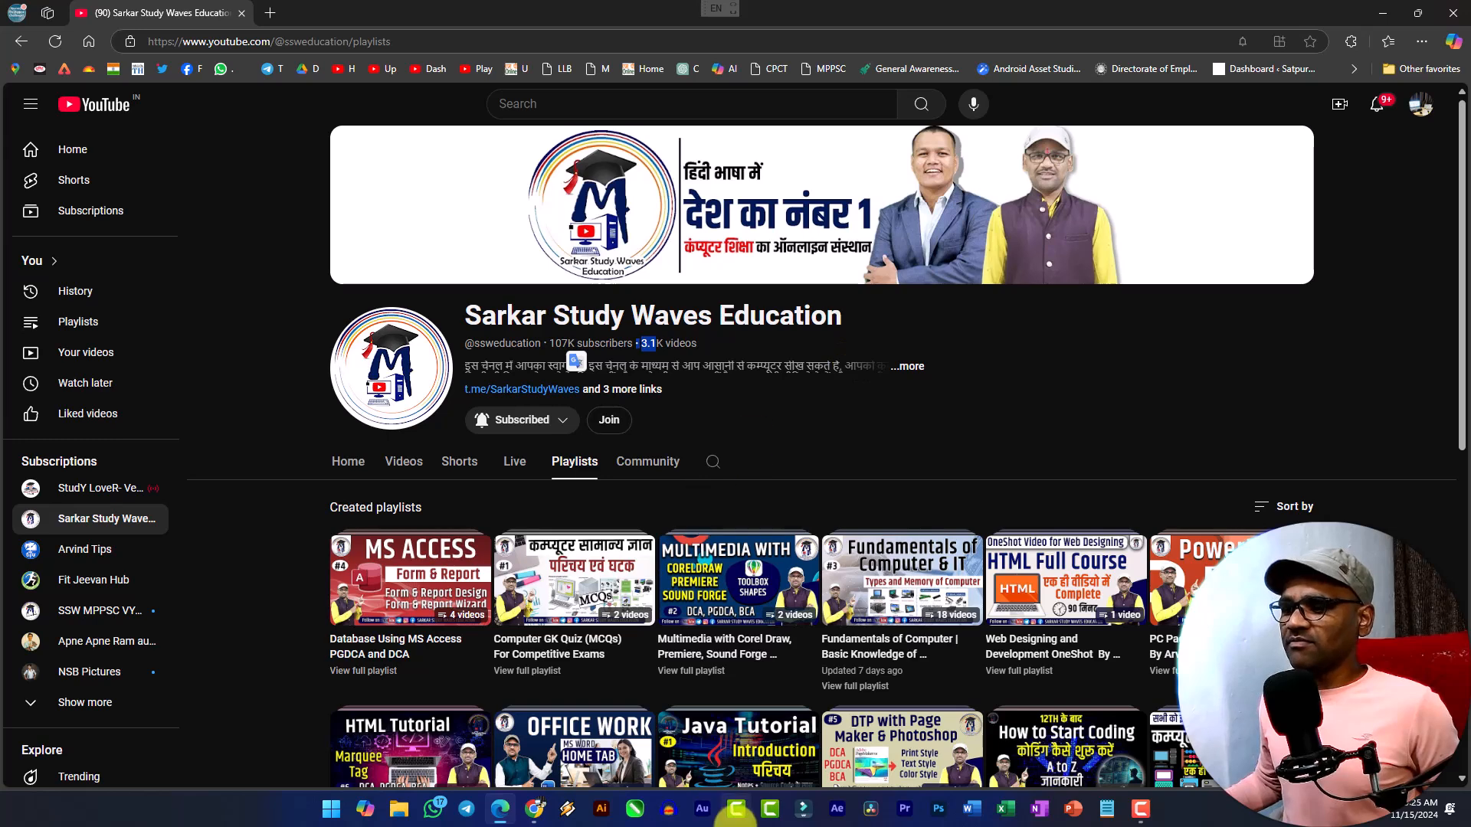
pyautogui.click(989, 812)
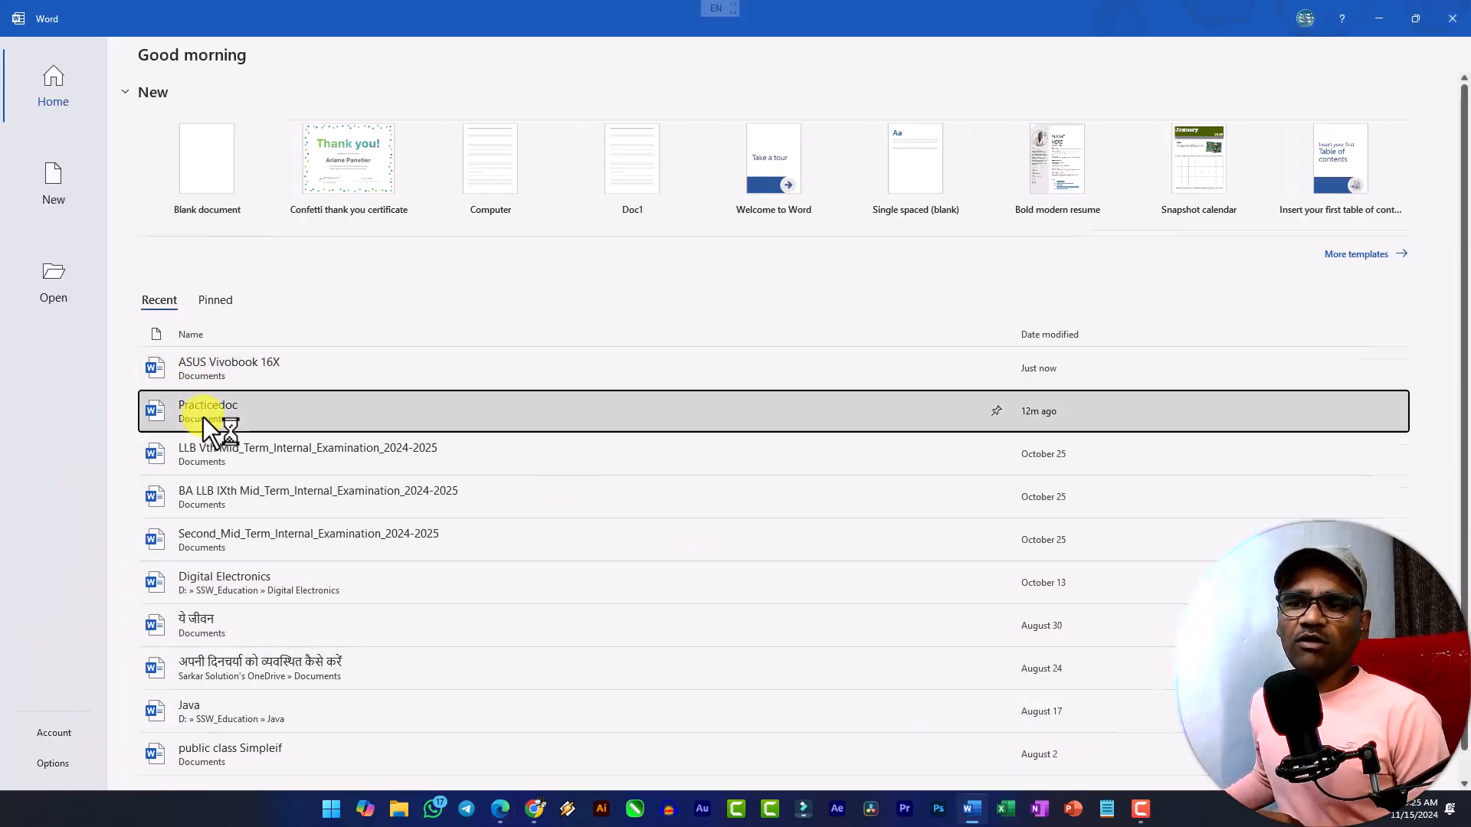
pyautogui.click(204, 414)
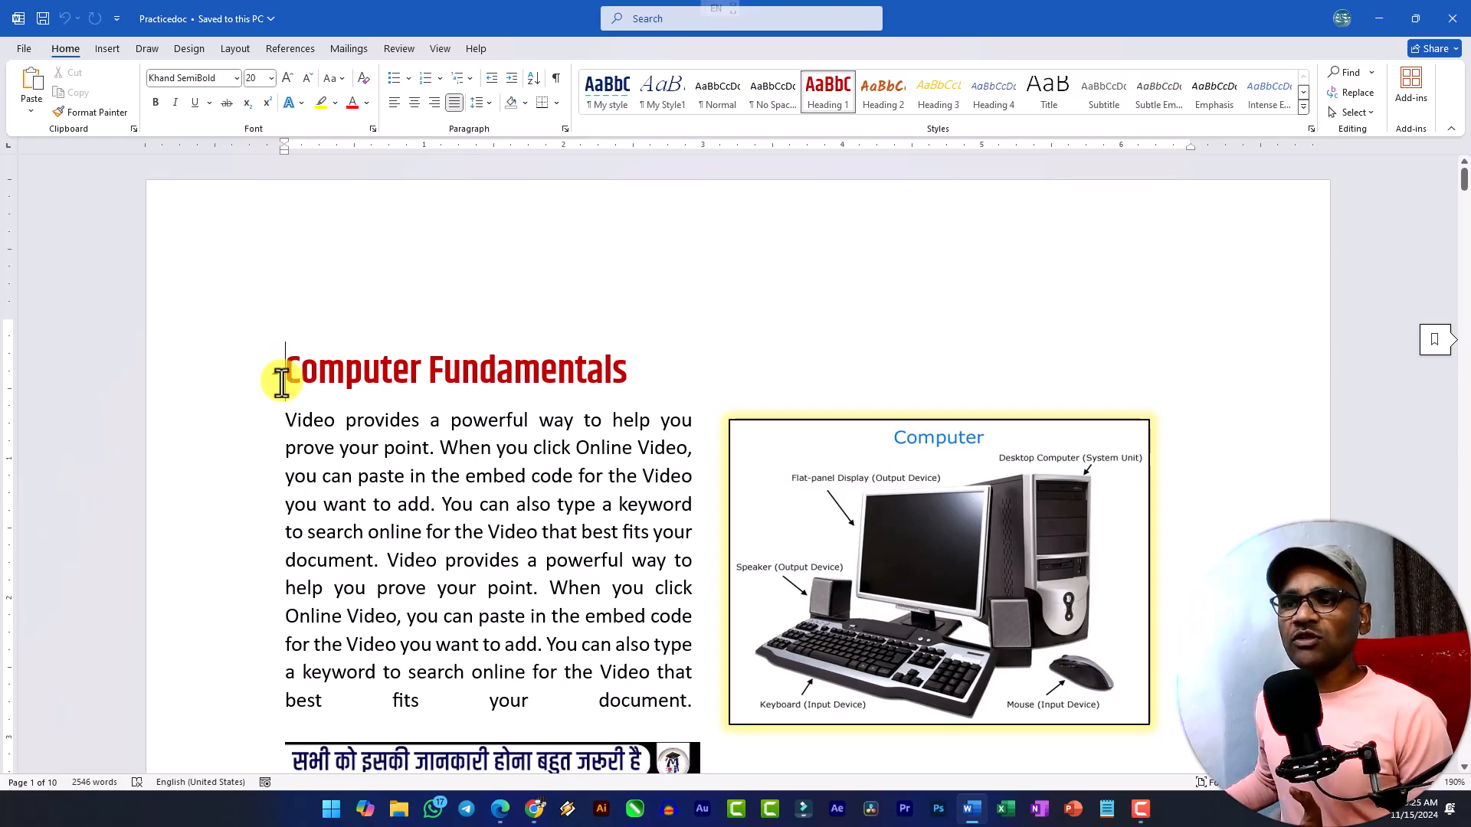
# Add a bookmark named "read" at the start of the "System Software" heading on page 4.
pyautogui.scroll(-20, 299, 383)
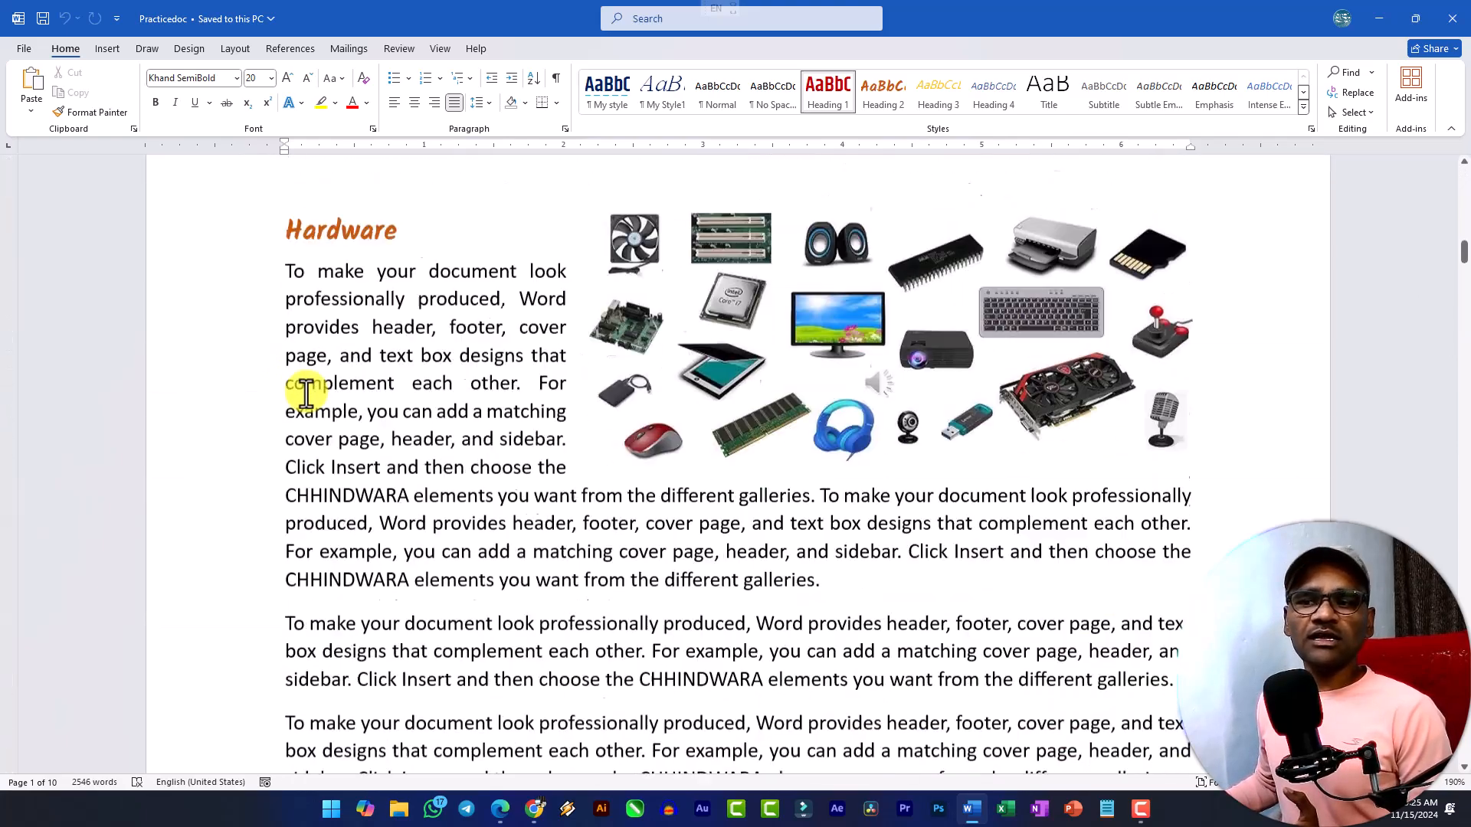
pyautogui.scroll(-20, 319, 411)
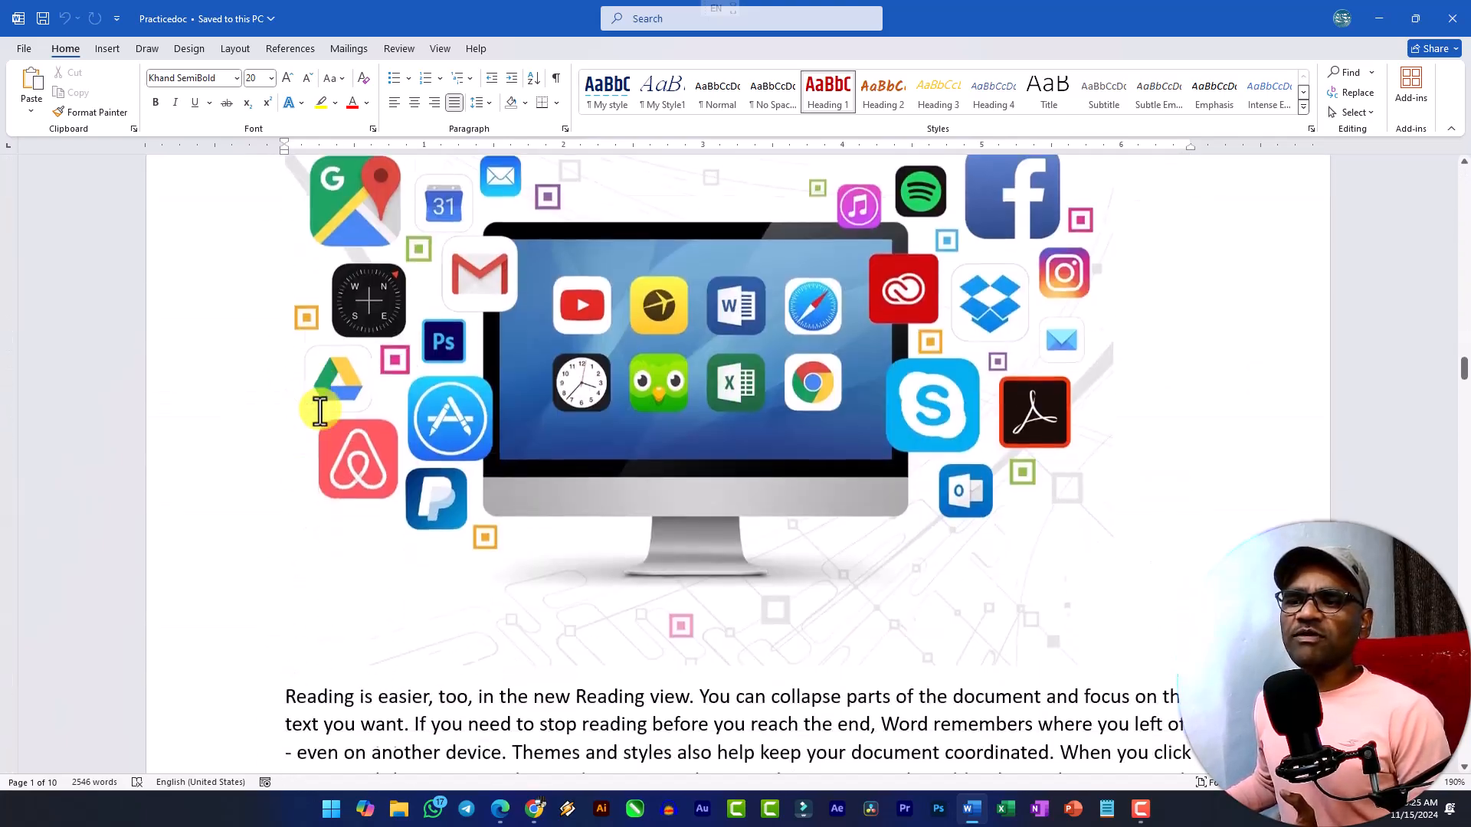
pyautogui.click(288, 227)
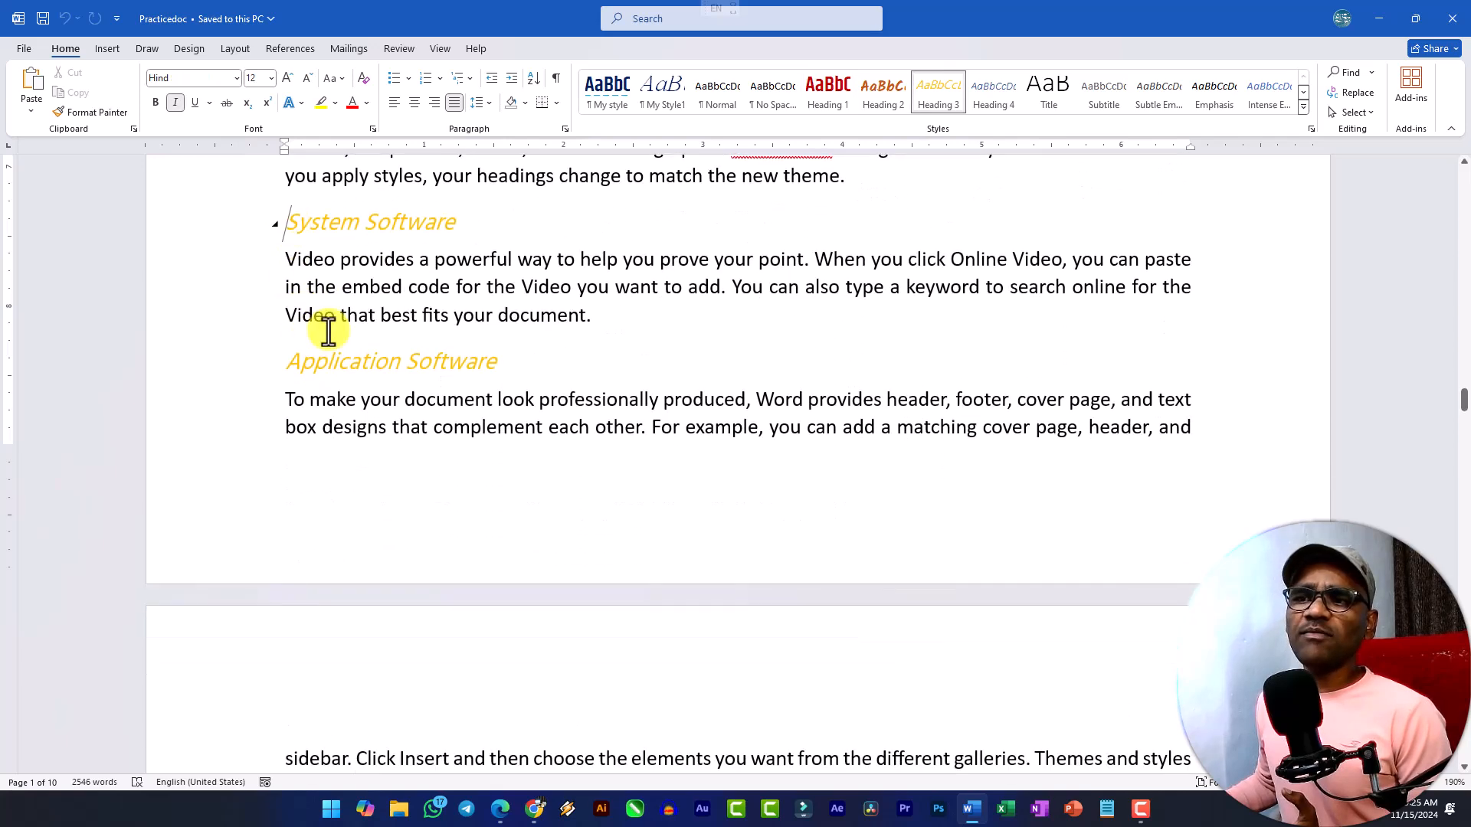
pyautogui.scroll(2, 323, 322)
pyautogui.scroll(2, 337, 337)
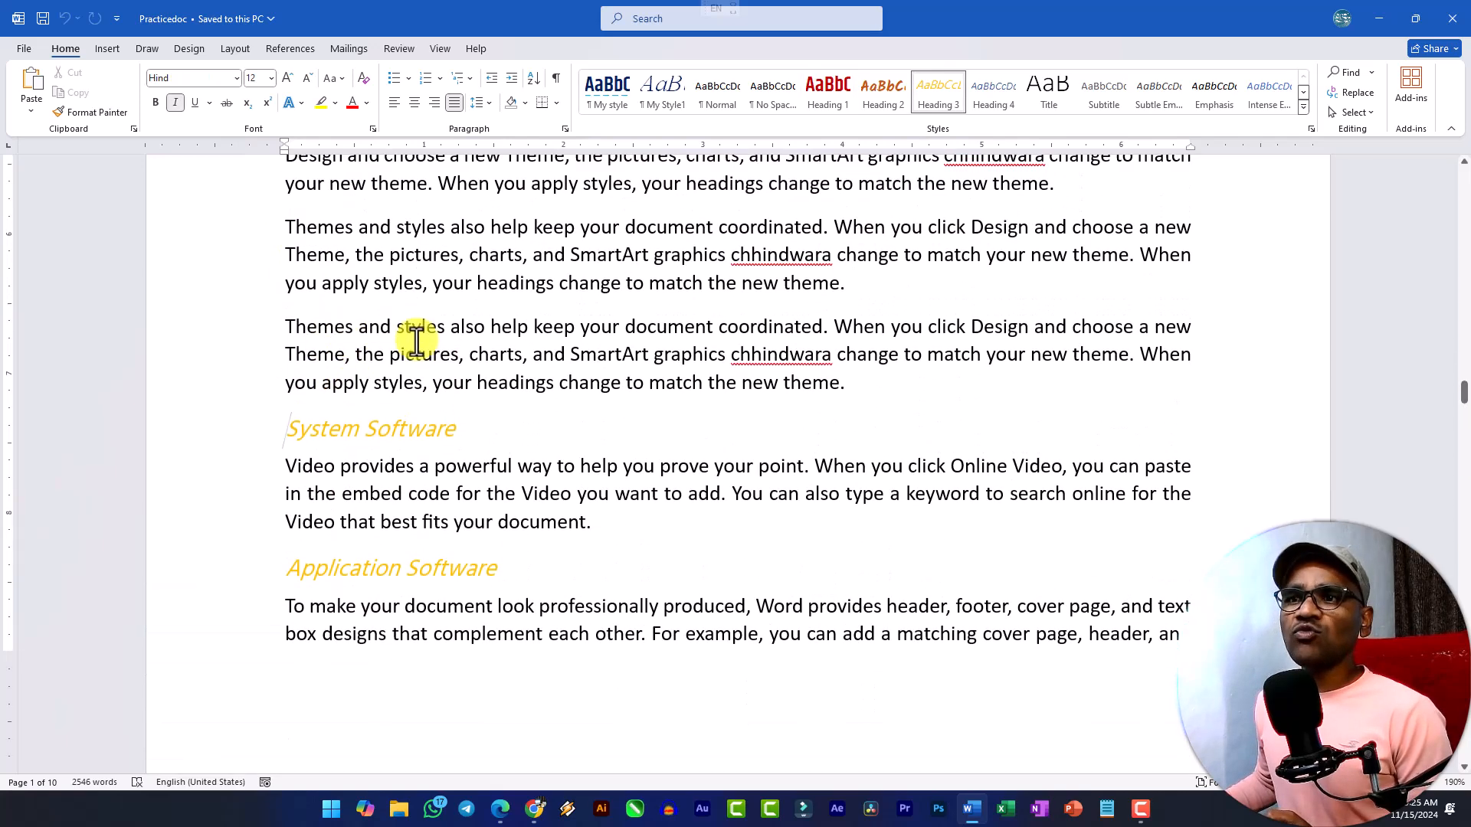
pyautogui.click(98, 50)
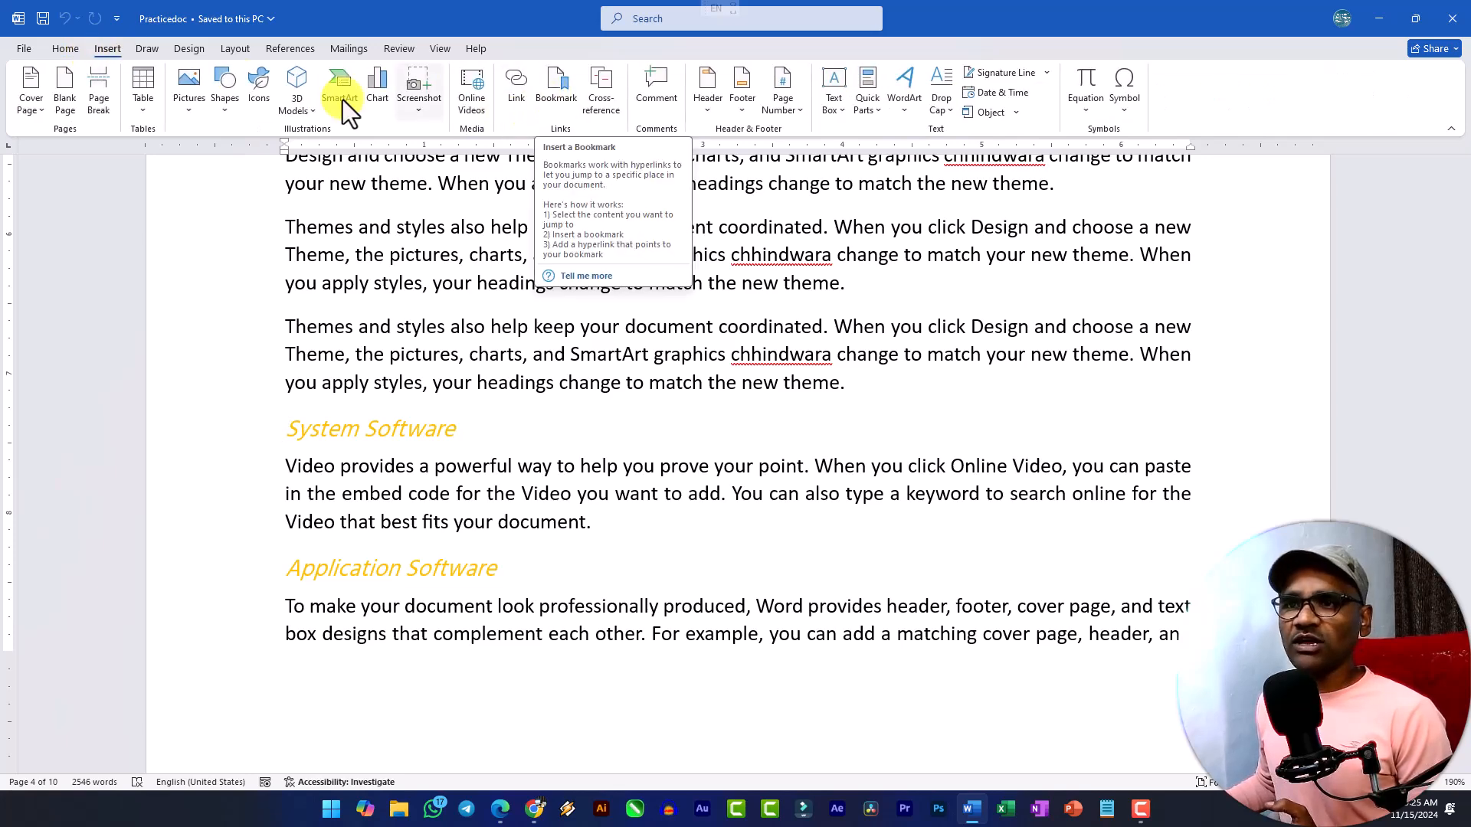
pyautogui.click(559, 89)
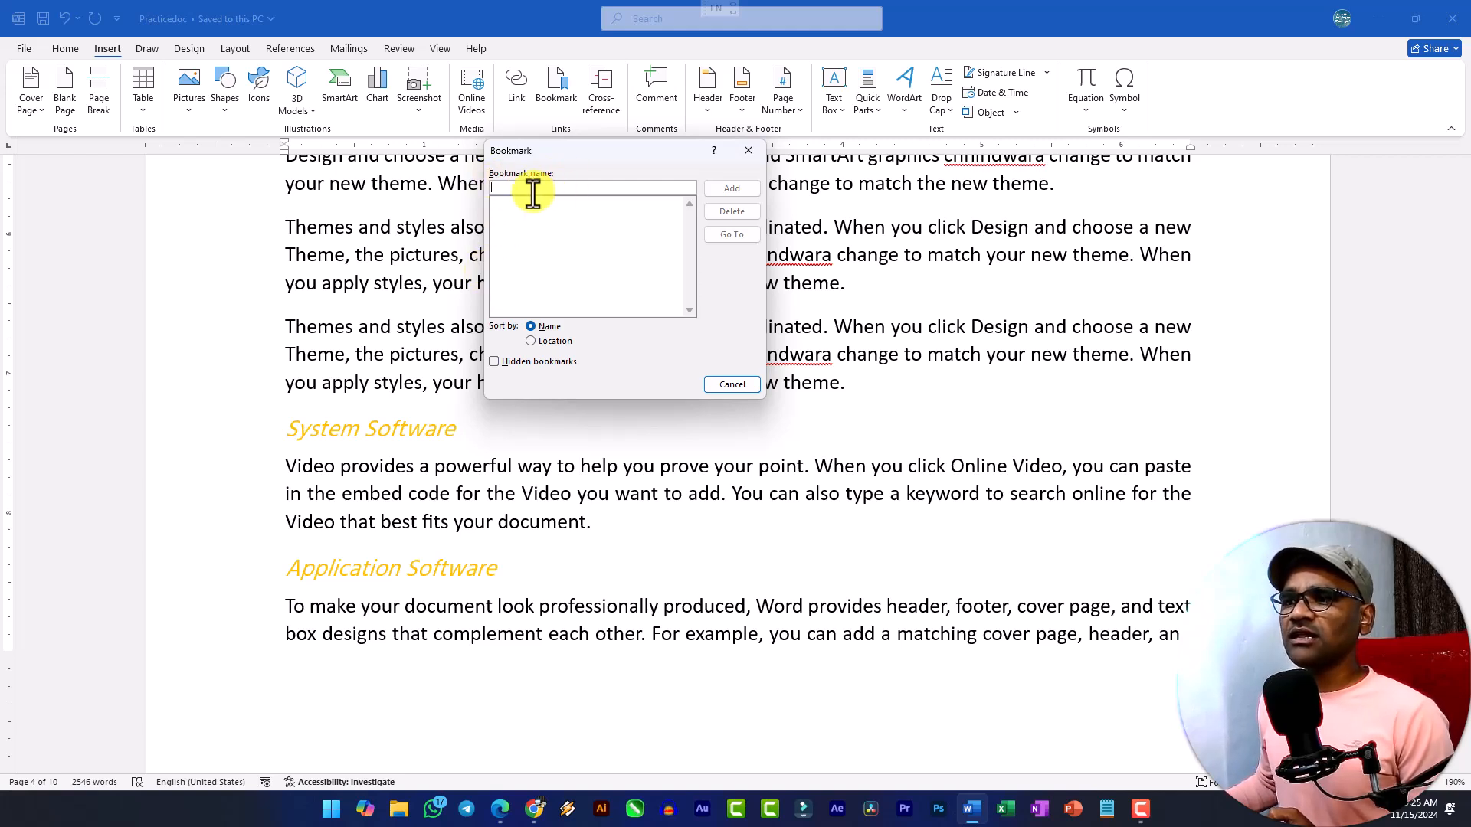
pyautogui.write('read')
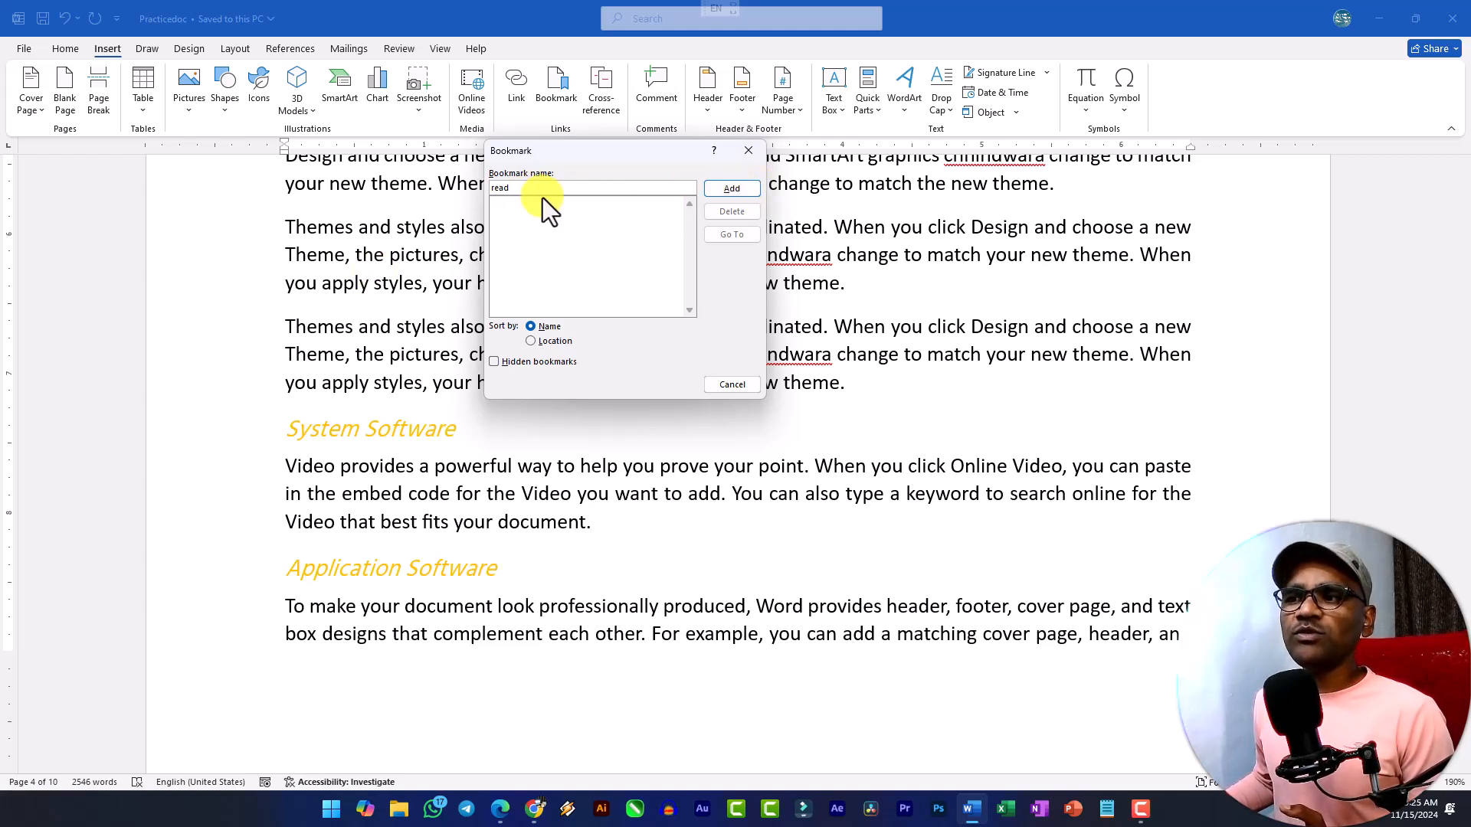
pyautogui.doubleClick(498, 187)
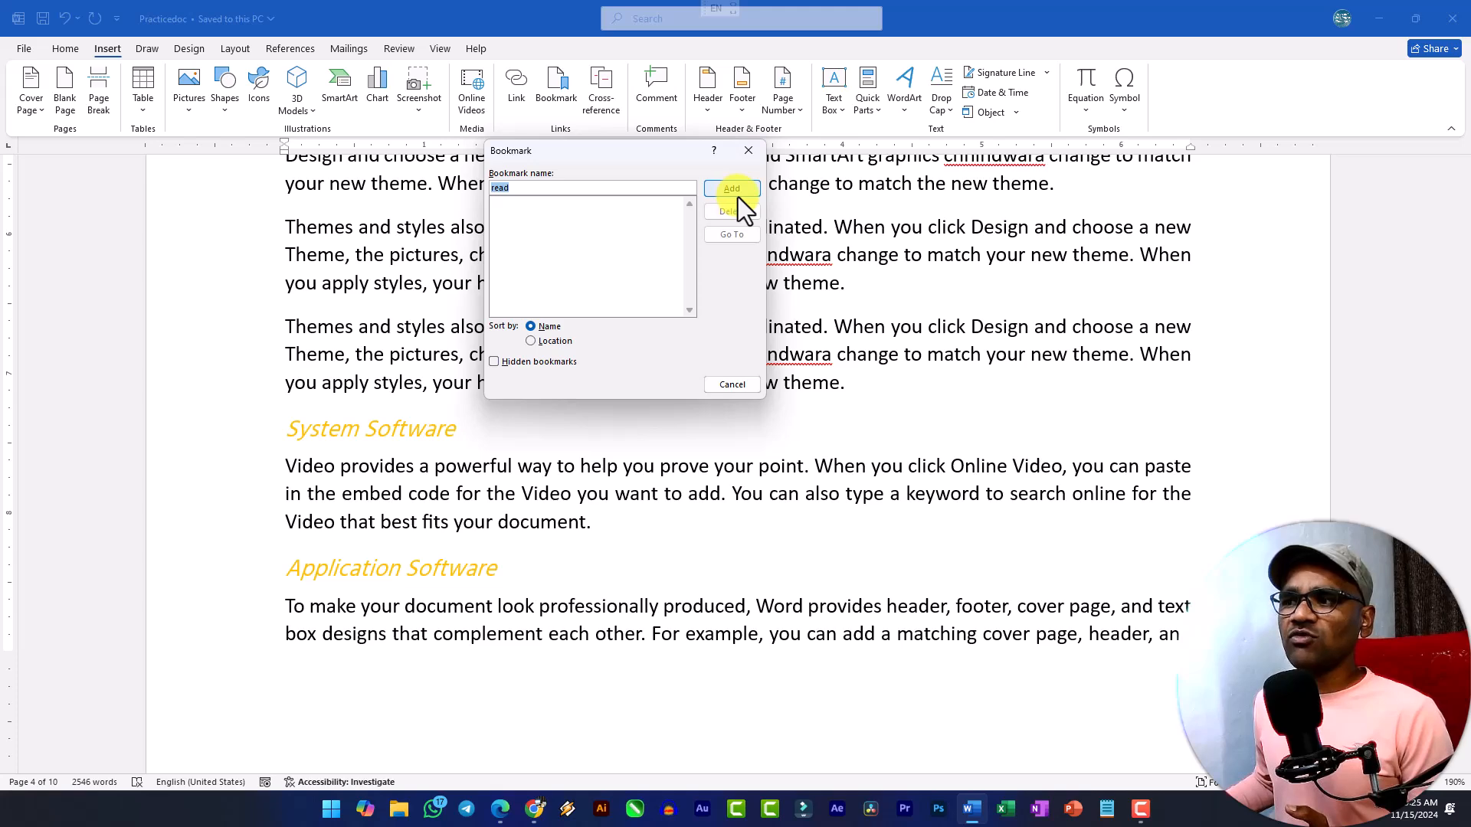
pyautogui.click(735, 187)
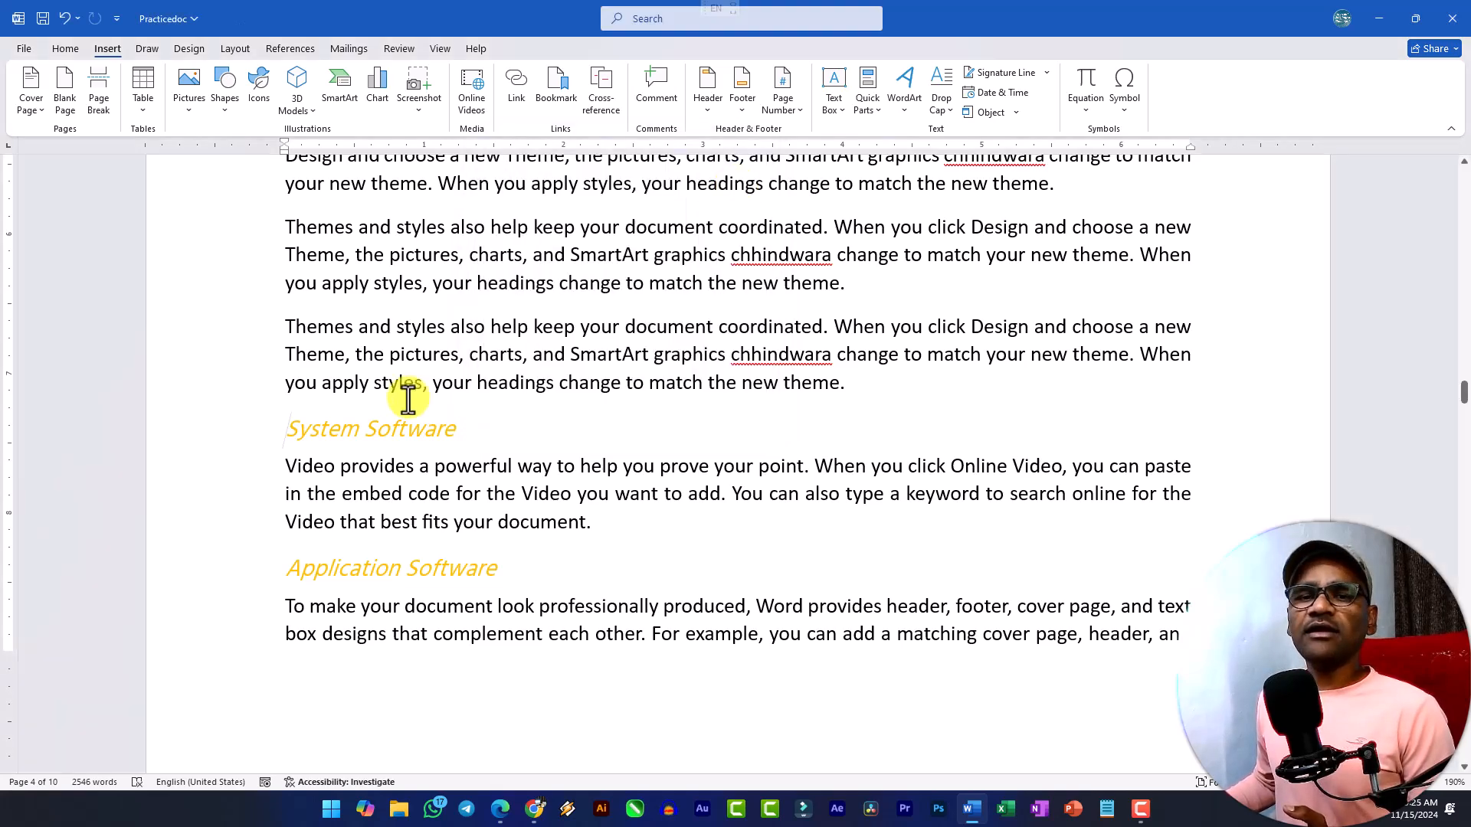
# Save the bookmarked document, close it, and reopen Practicedoc from the recent files.
pyautogui.hotkey('ctrl', 's')
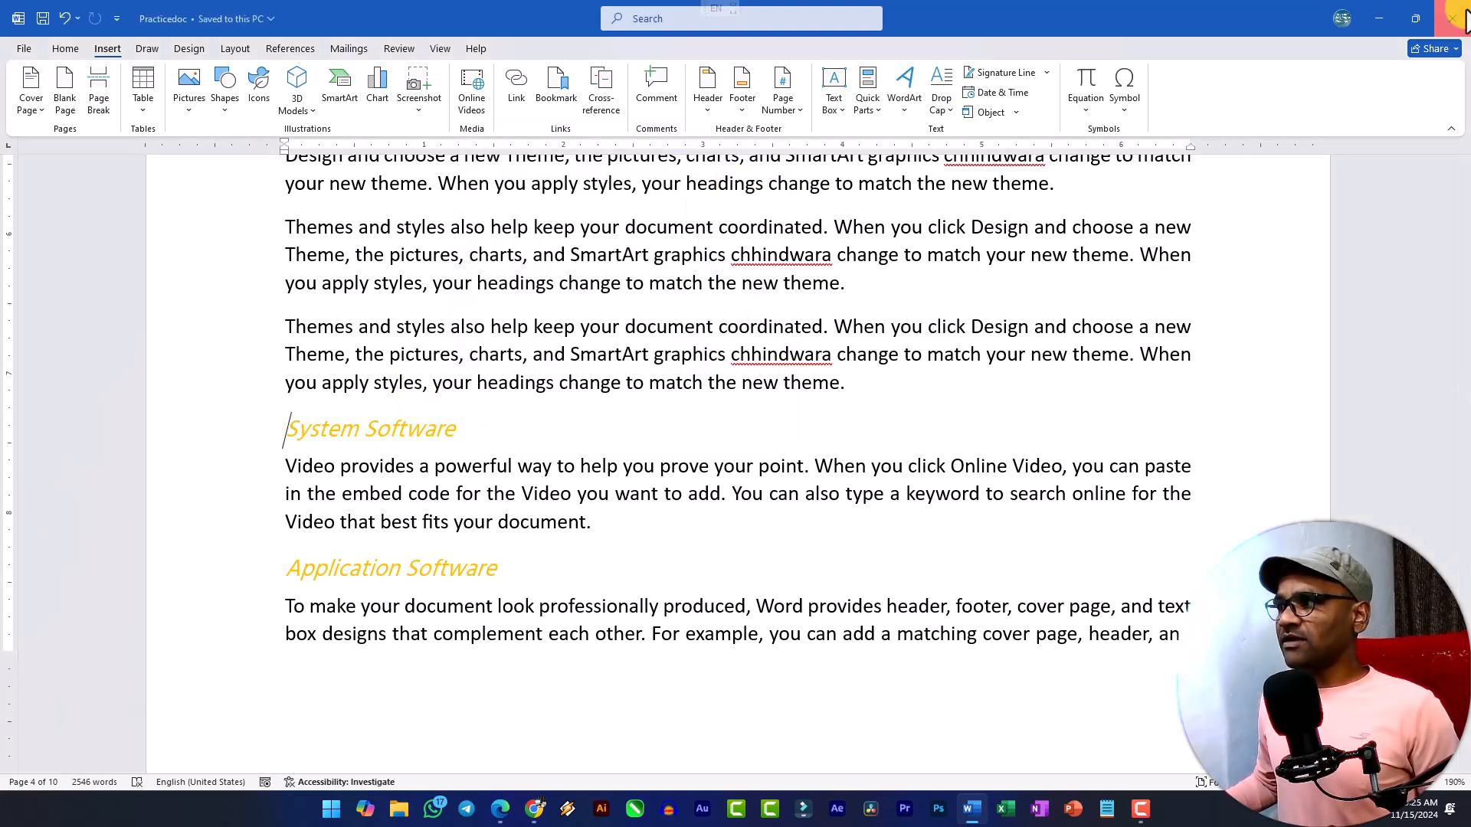
pyautogui.click(1462, 18)
pyautogui.click(972, 809)
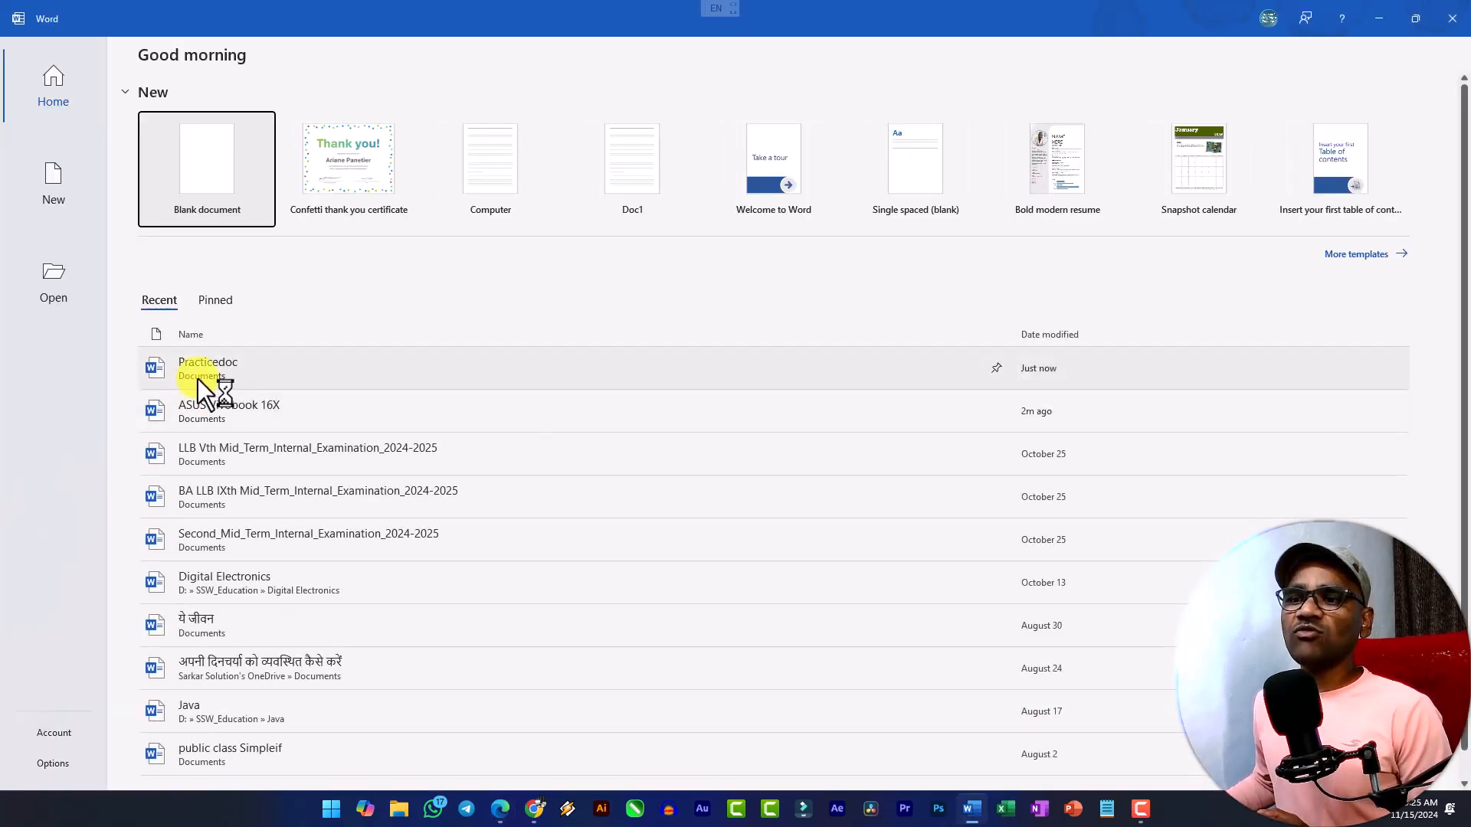
pyautogui.click(198, 373)
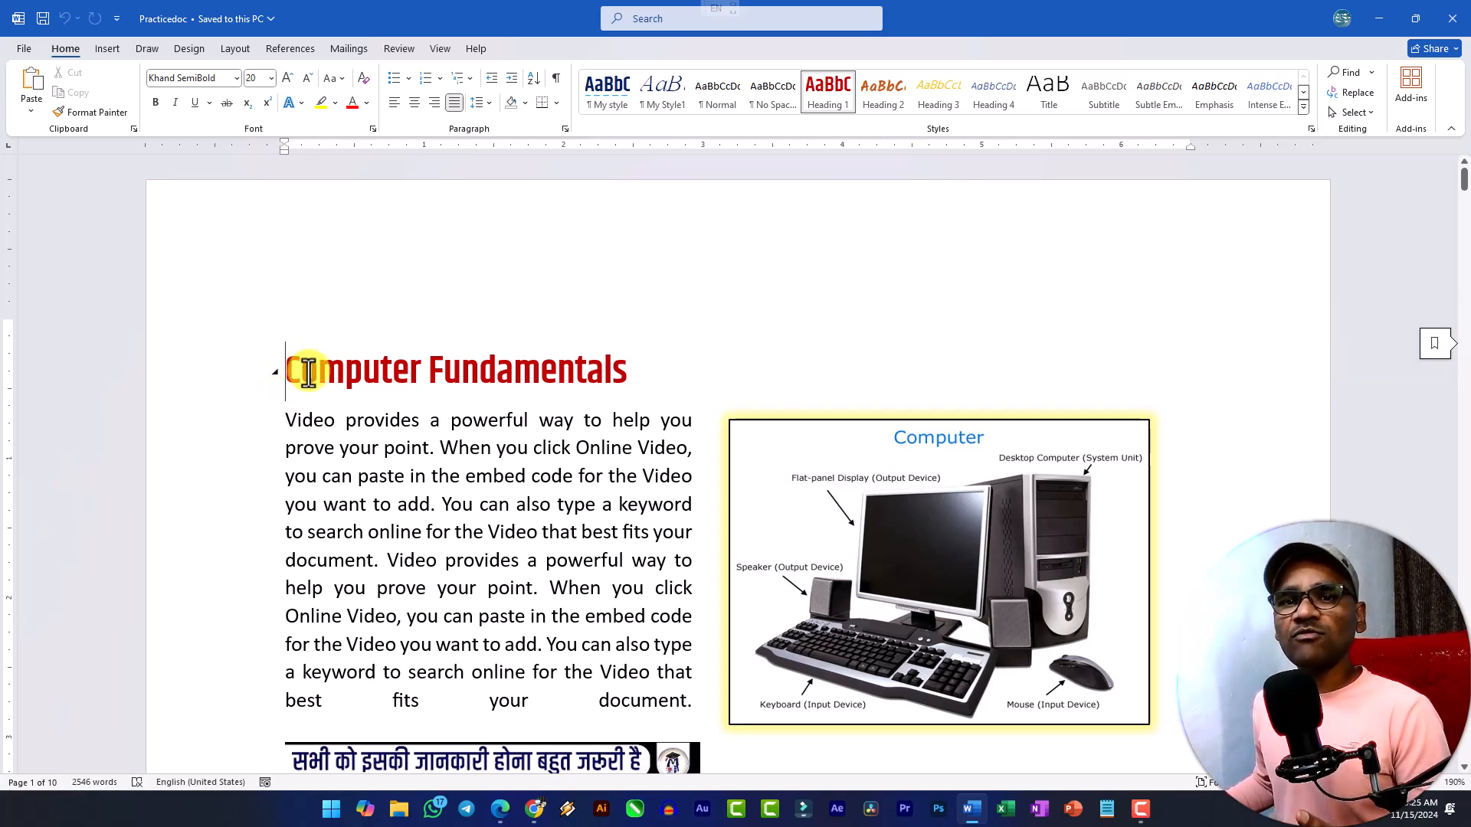
# Jump to the "read" bookmark from the Bookmark dialog, then review the bookmark list without changing it.
pyautogui.click(106, 51)
pyautogui.click(568, 95)
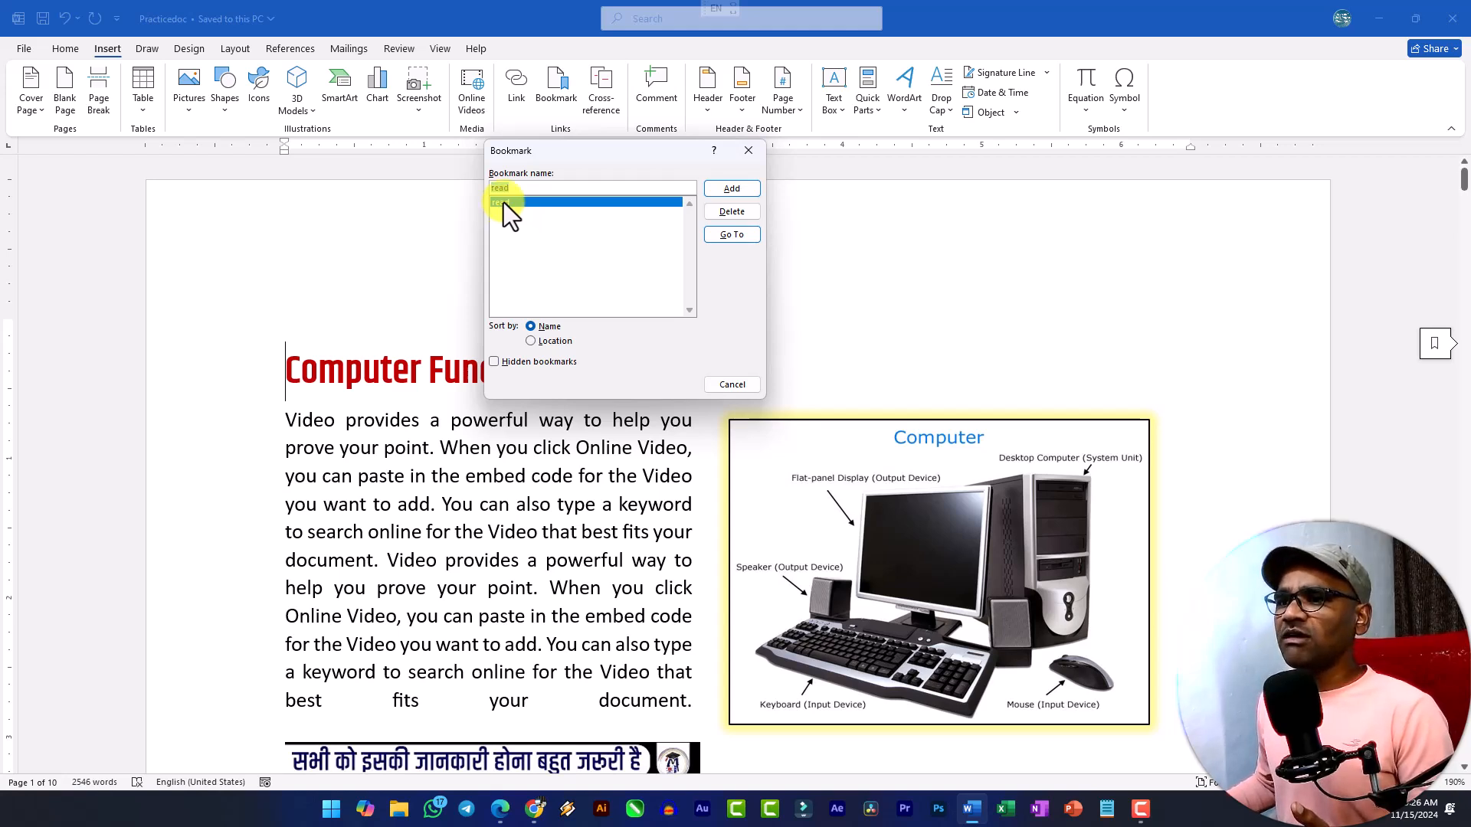
pyautogui.click(745, 191)
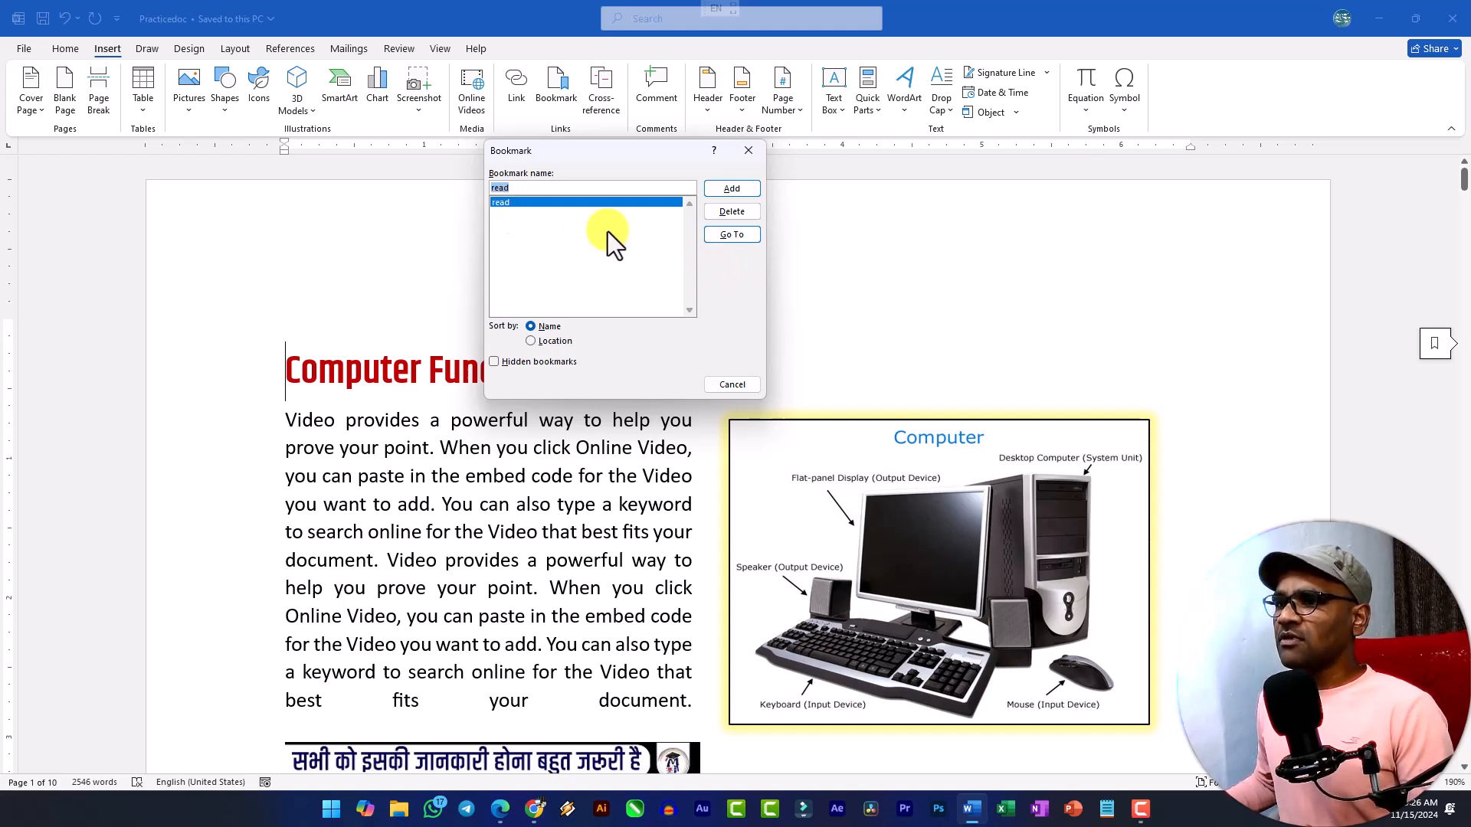
pyautogui.click(724, 238)
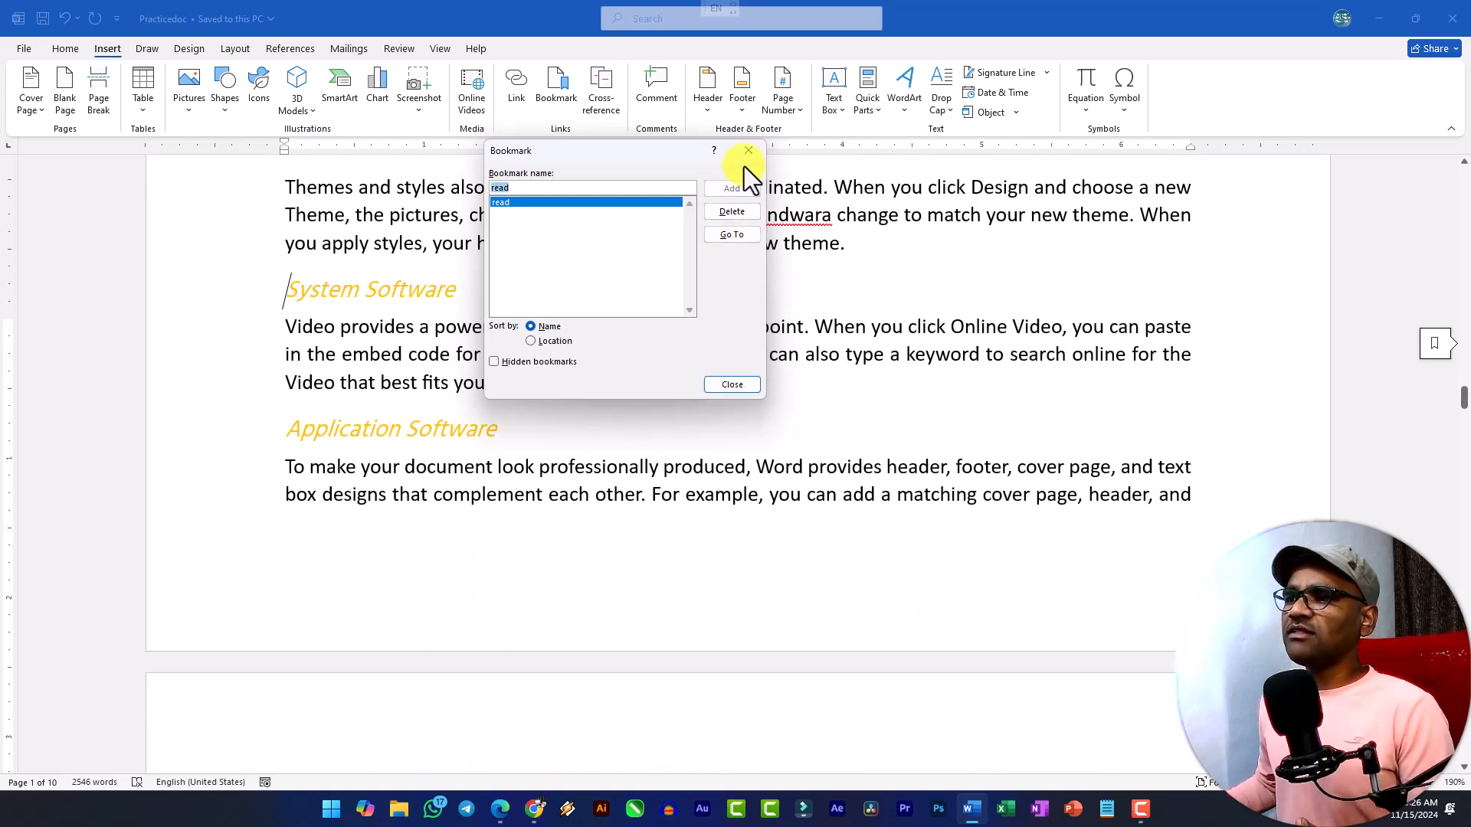
pyautogui.click(748, 152)
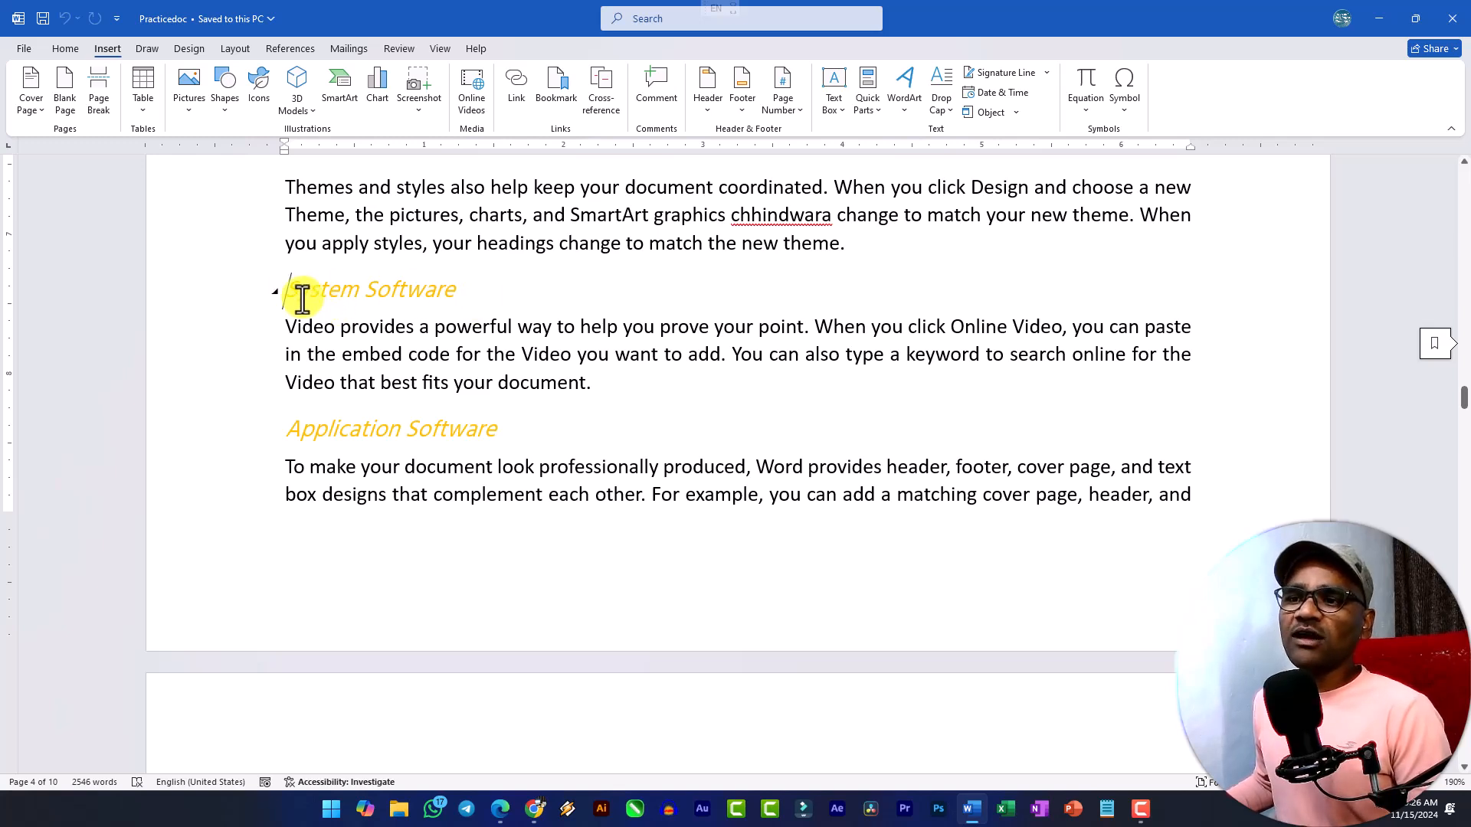
pyautogui.click(562, 95)
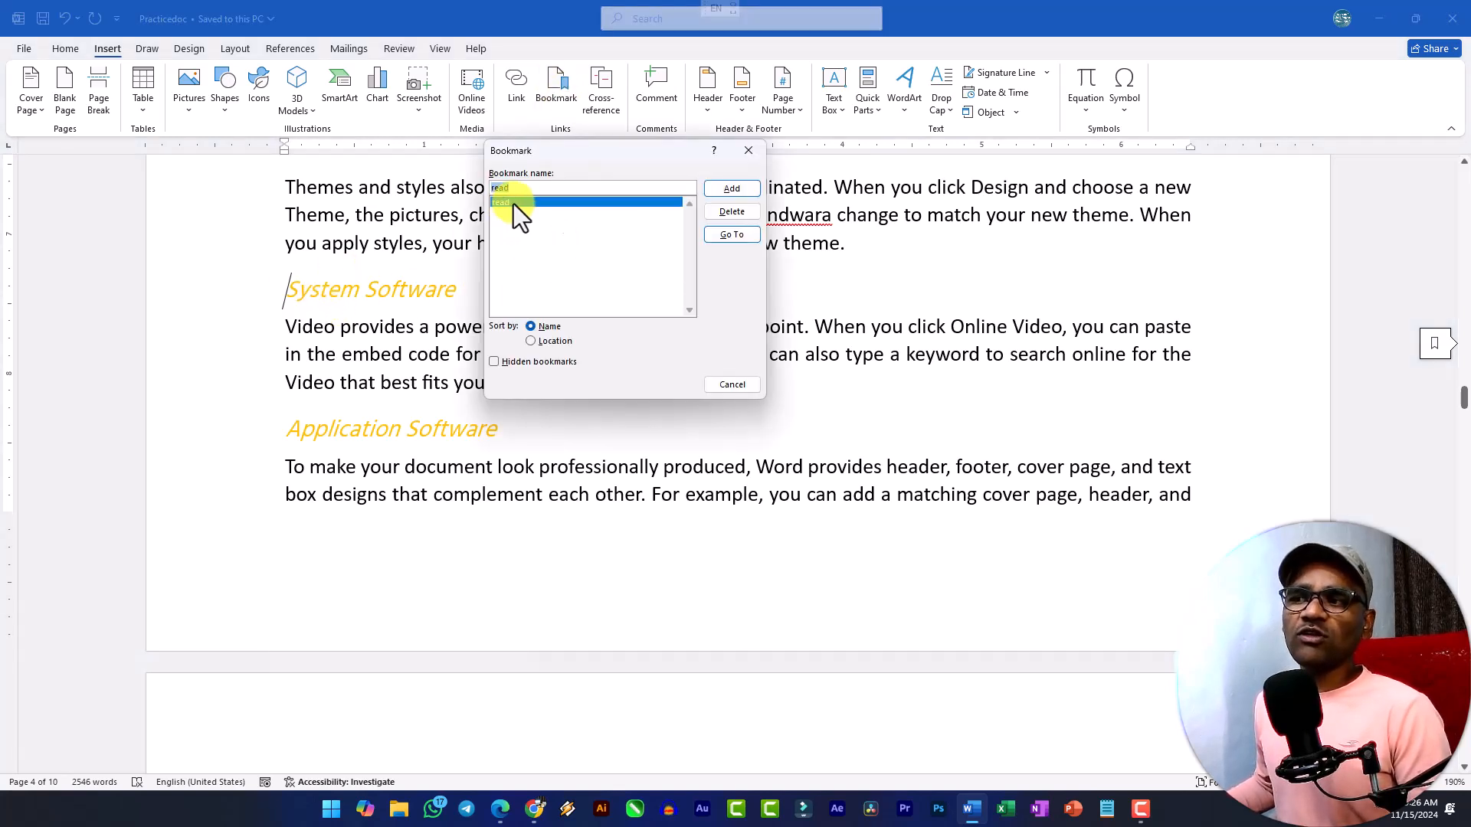
pyautogui.click(751, 383)
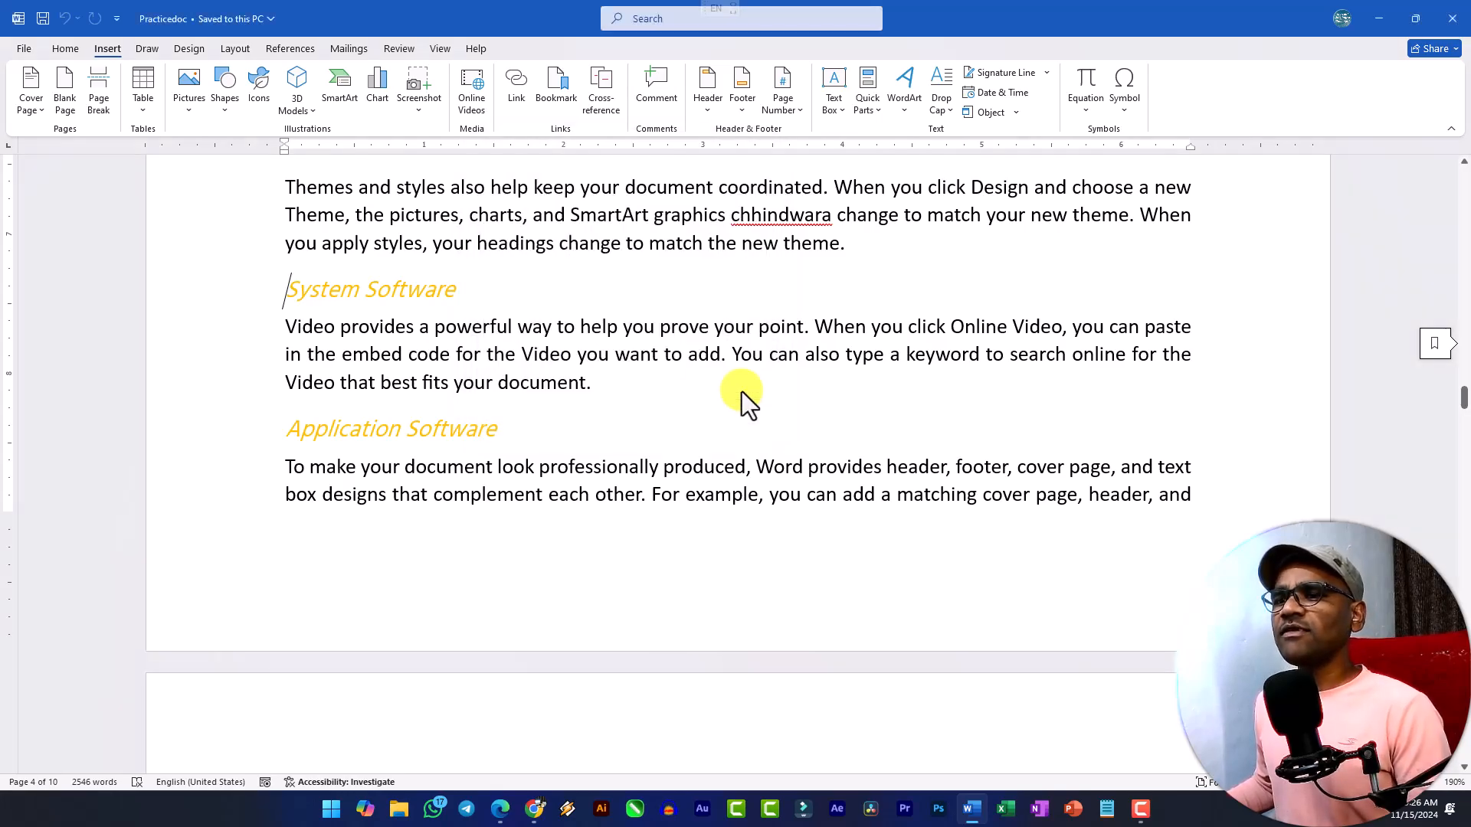
# Return to the "Computer Fundamentals" heading and use the Go To command to jump to the bookmark "read".
pyautogui.scroll(10, 534, 376)
pyautogui.moveTo(1464, 345); pyautogui.dragTo(1460, 181)
pyautogui.click(280, 366)
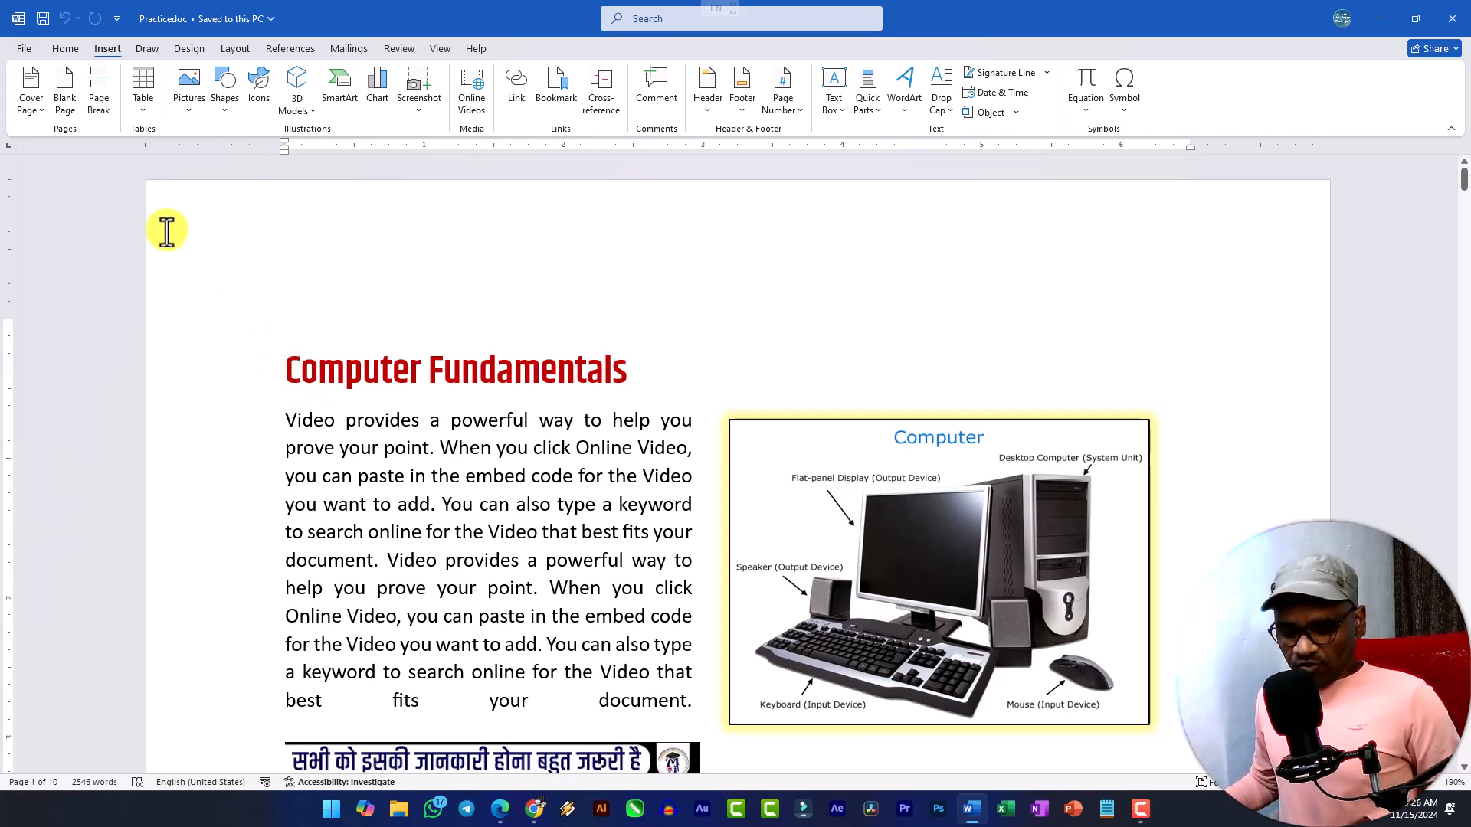
pyautogui.hotkey('ctrl', 'g')
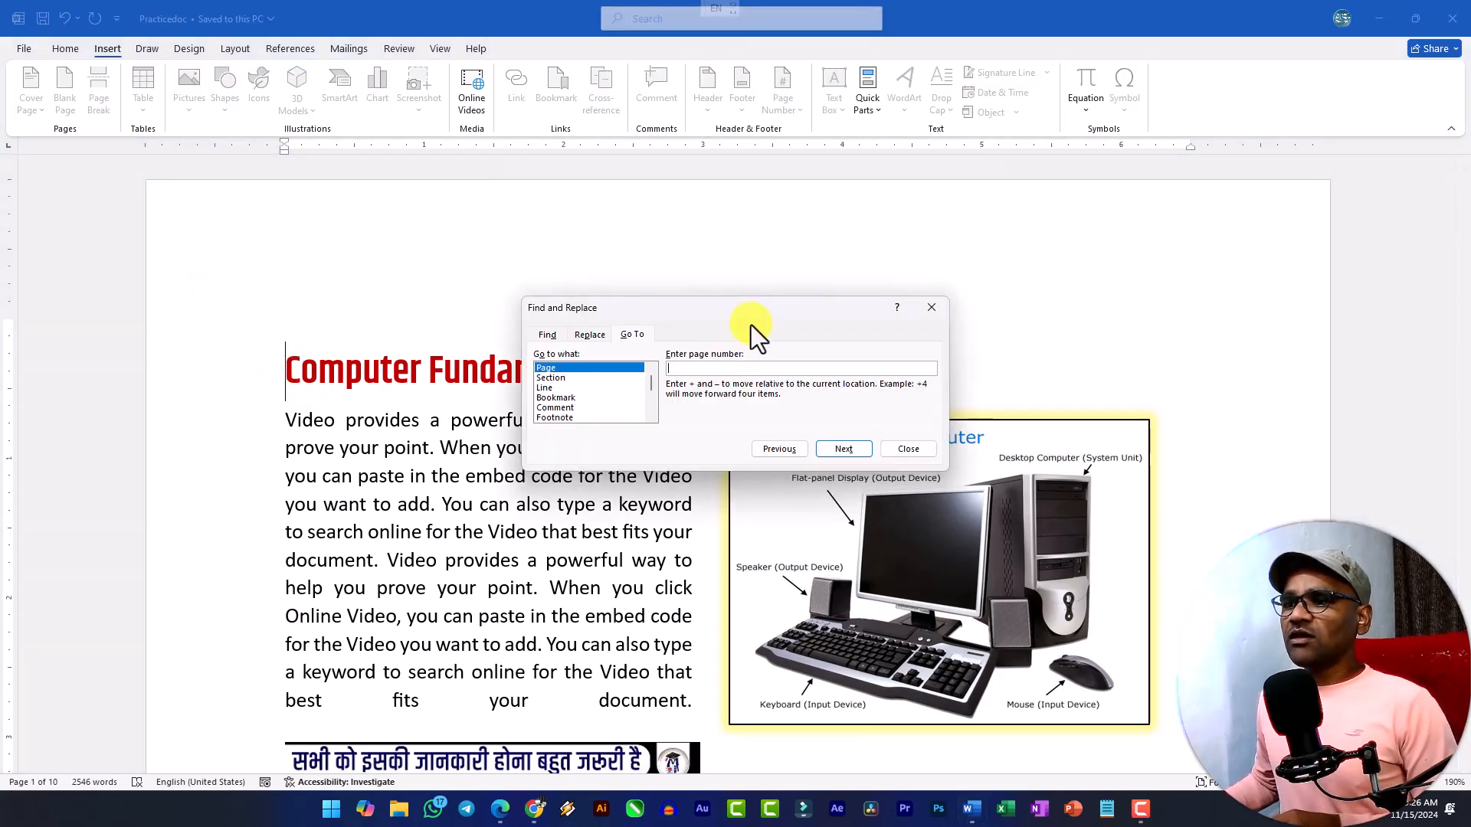
pyautogui.moveTo(700, 312); pyautogui.dragTo(603, 213)
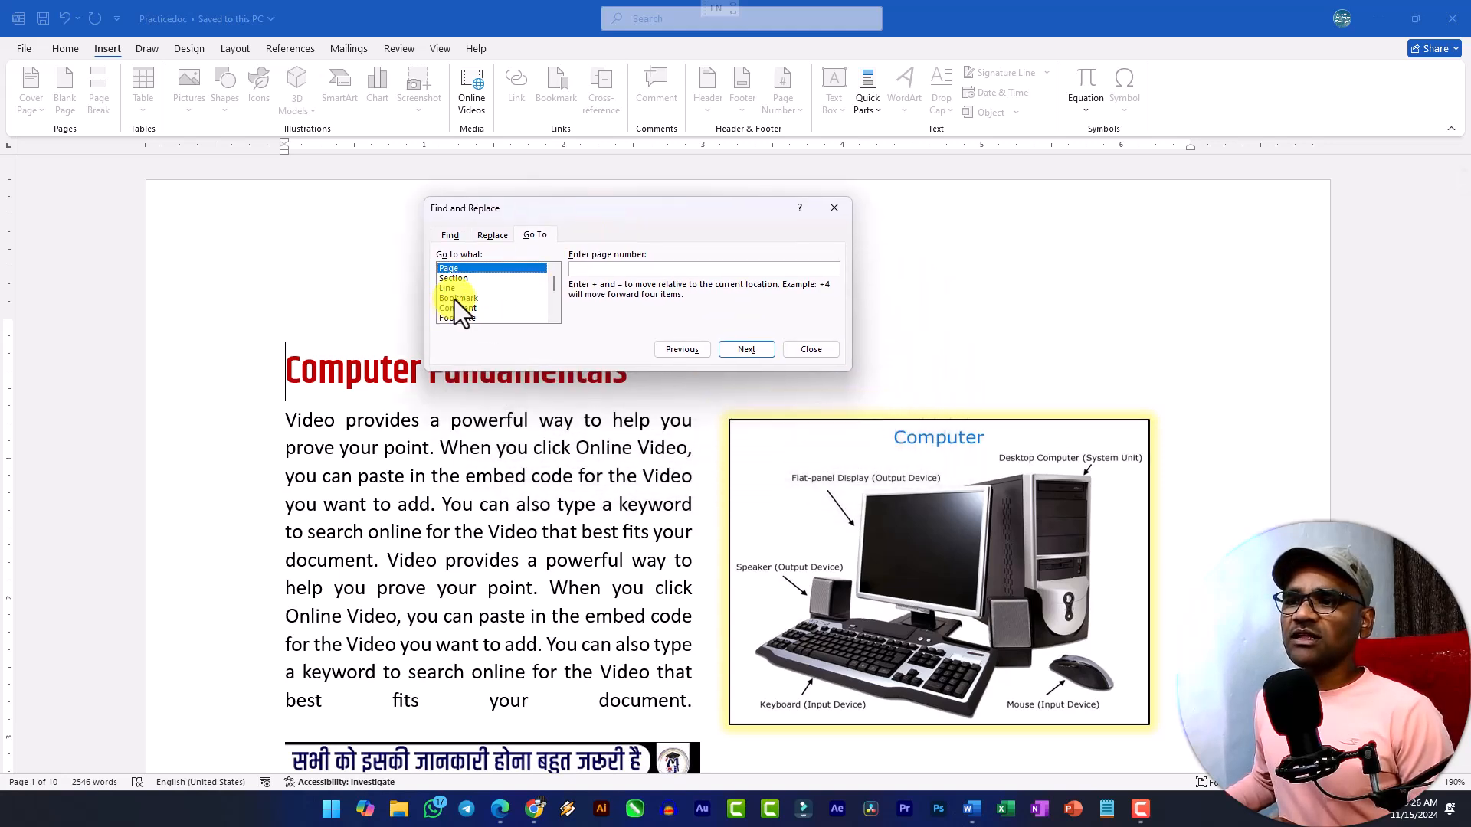
pyautogui.click(458, 298)
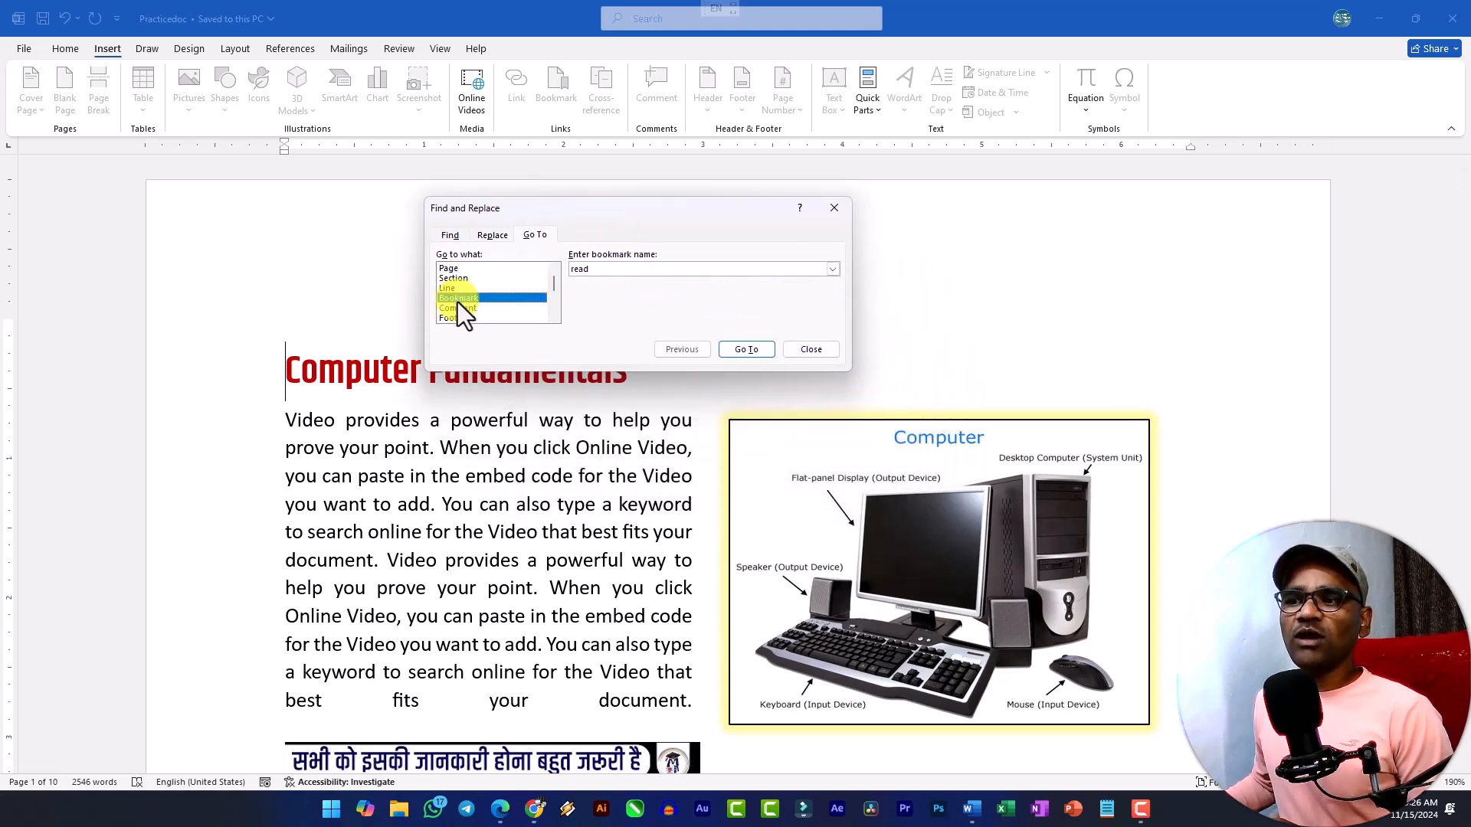
pyautogui.press('Tab')
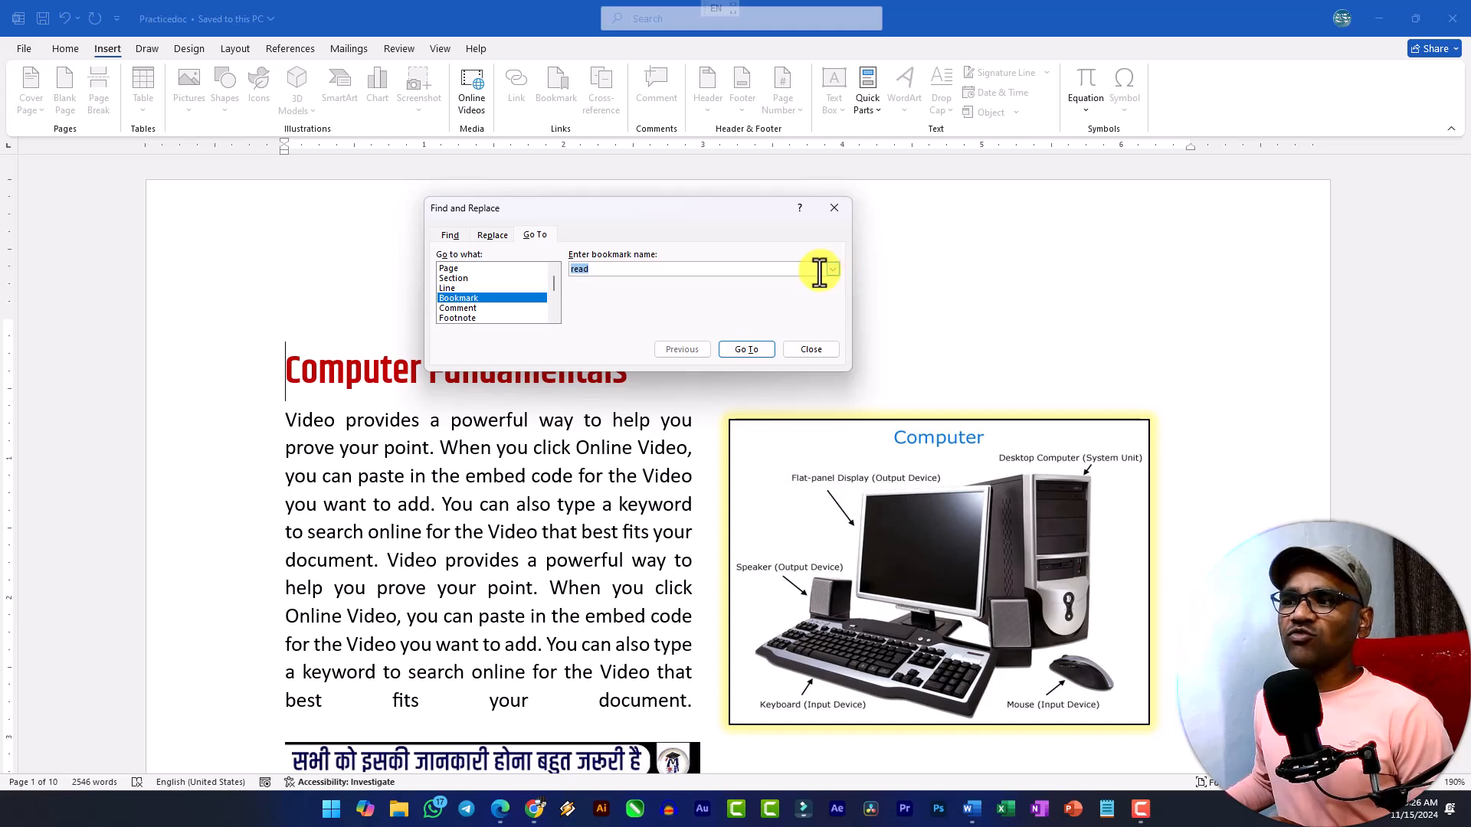
pyautogui.click(833, 269)
pyautogui.click(833, 269)
pyautogui.click(833, 269)
pyautogui.click(833, 269)
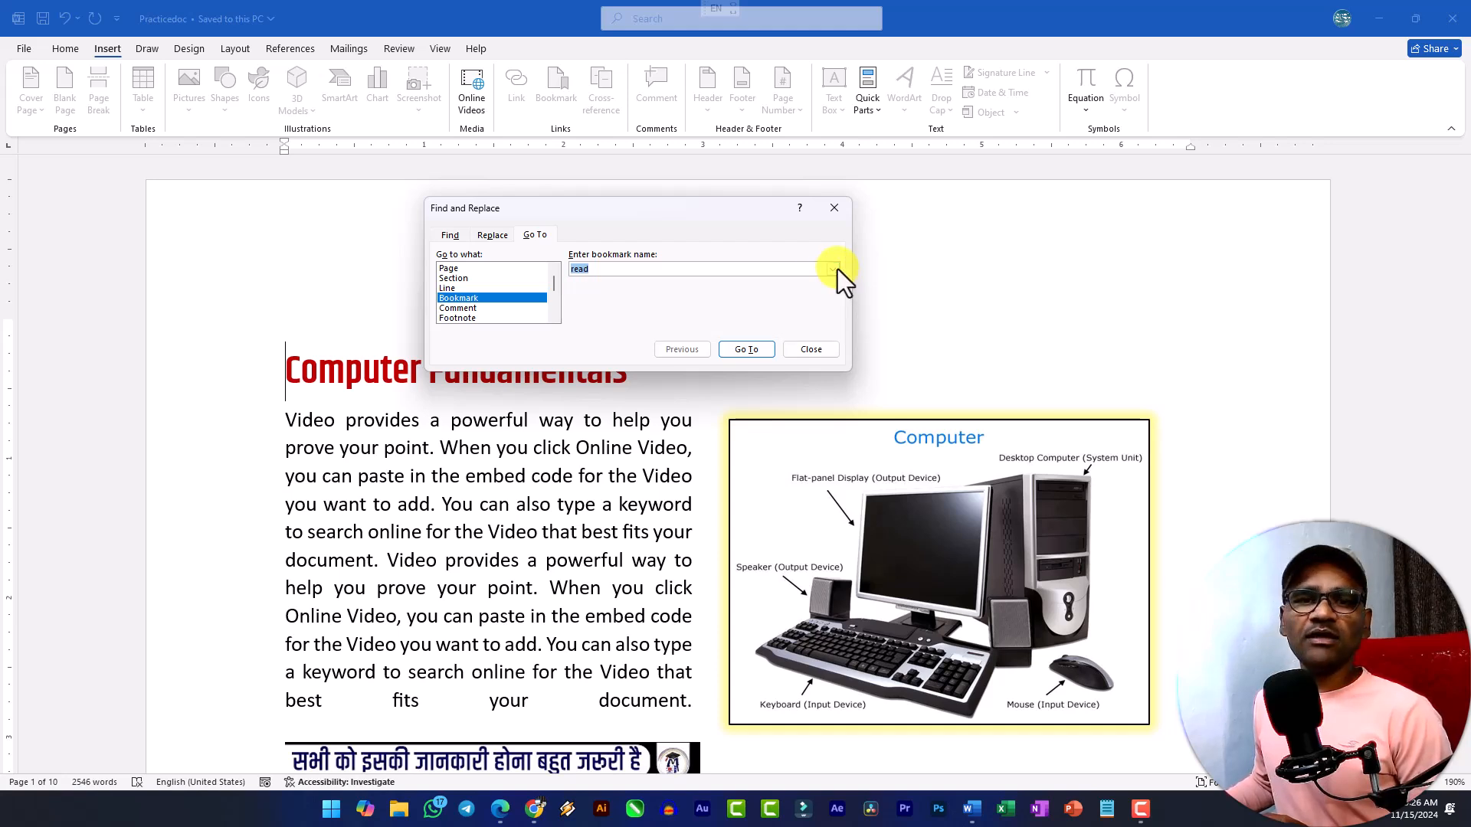
pyautogui.click(747, 349)
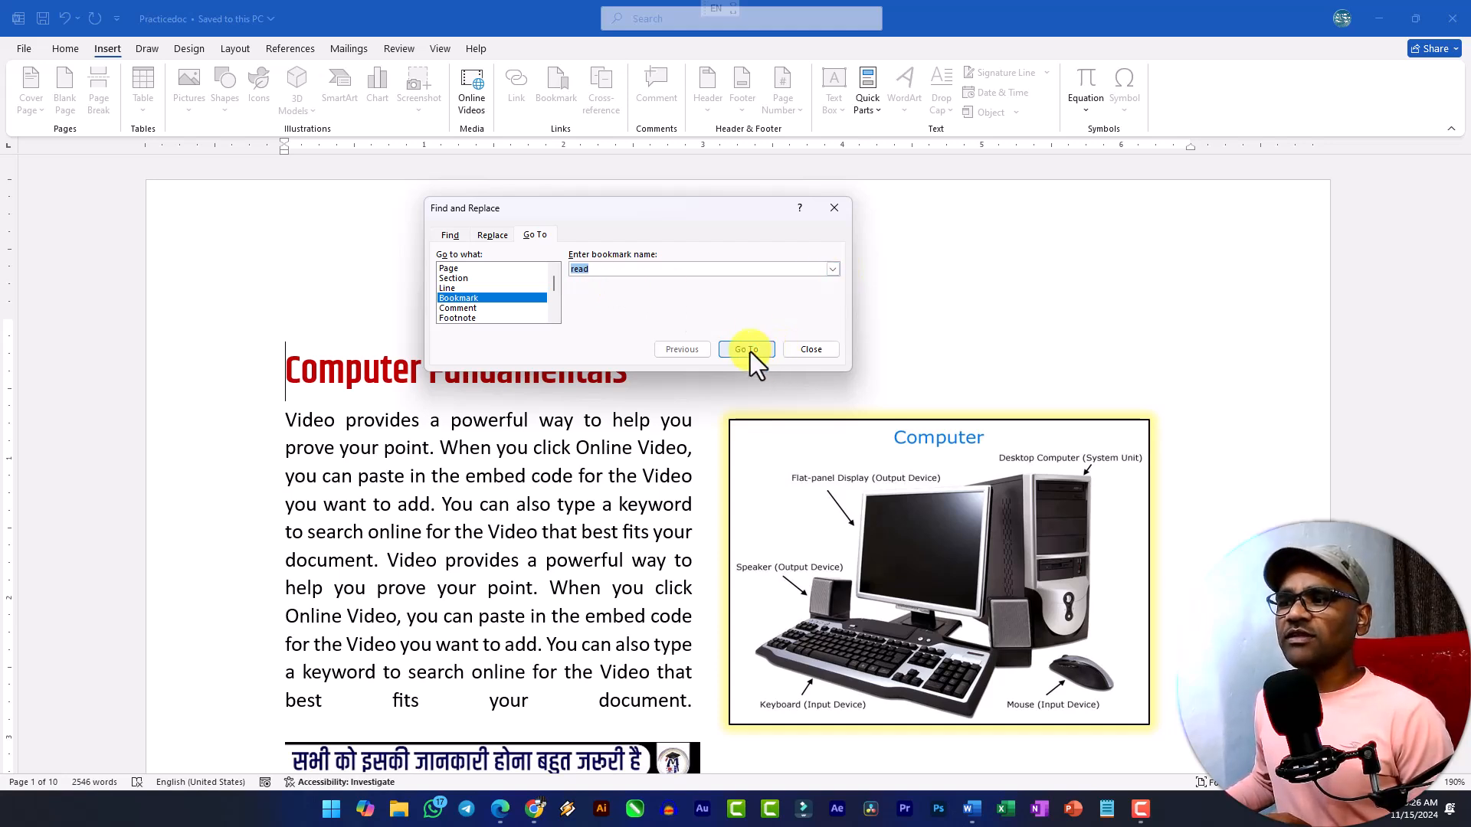
# Close the Go To dialog and insert three blank lines above the "Computer Fundamentals" heading on page 1.
pyautogui.click(811, 350)
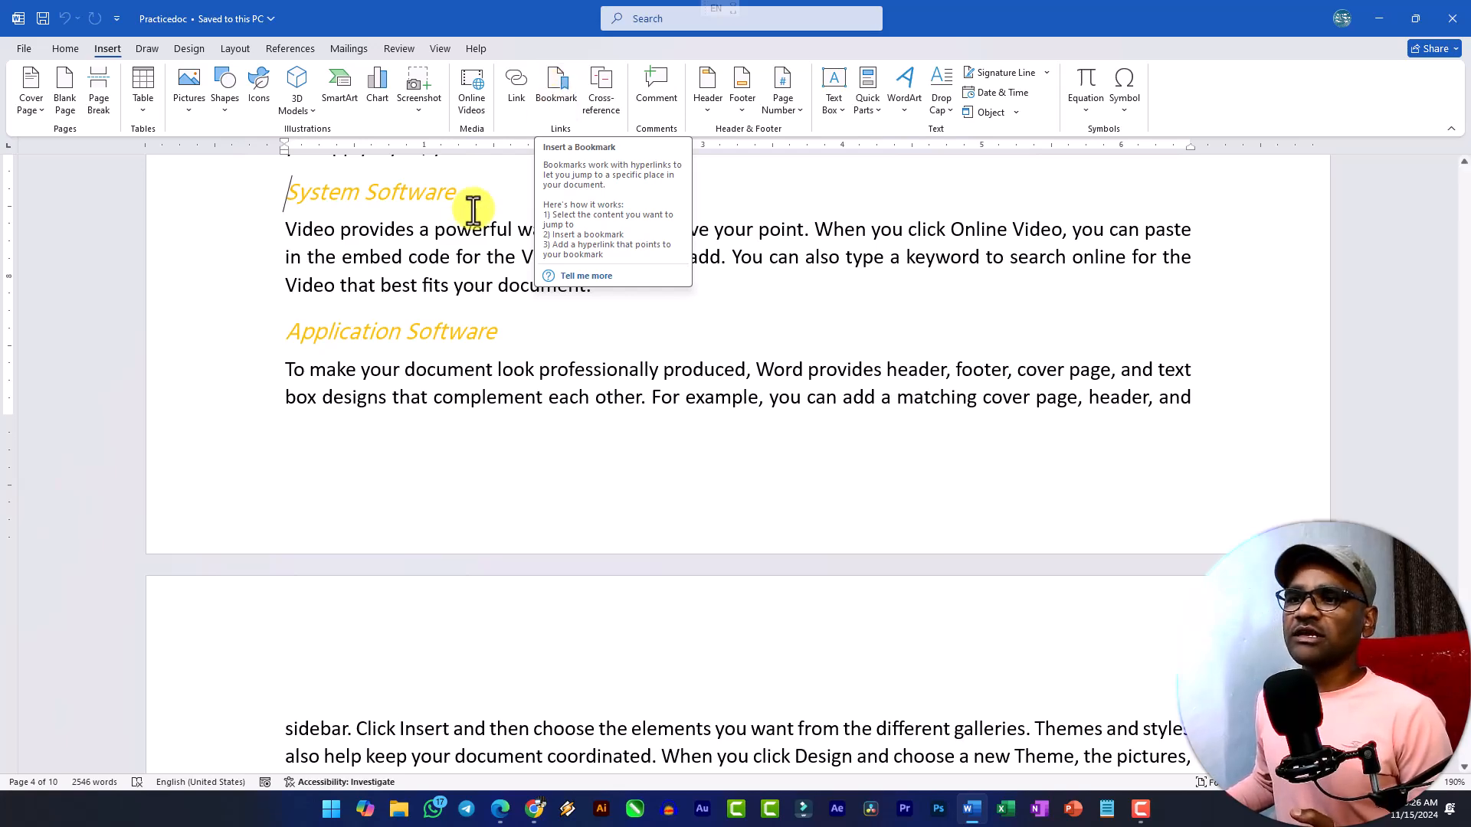
pyautogui.scroll(5, 501, 310)
pyautogui.scroll(5, 501, 309)
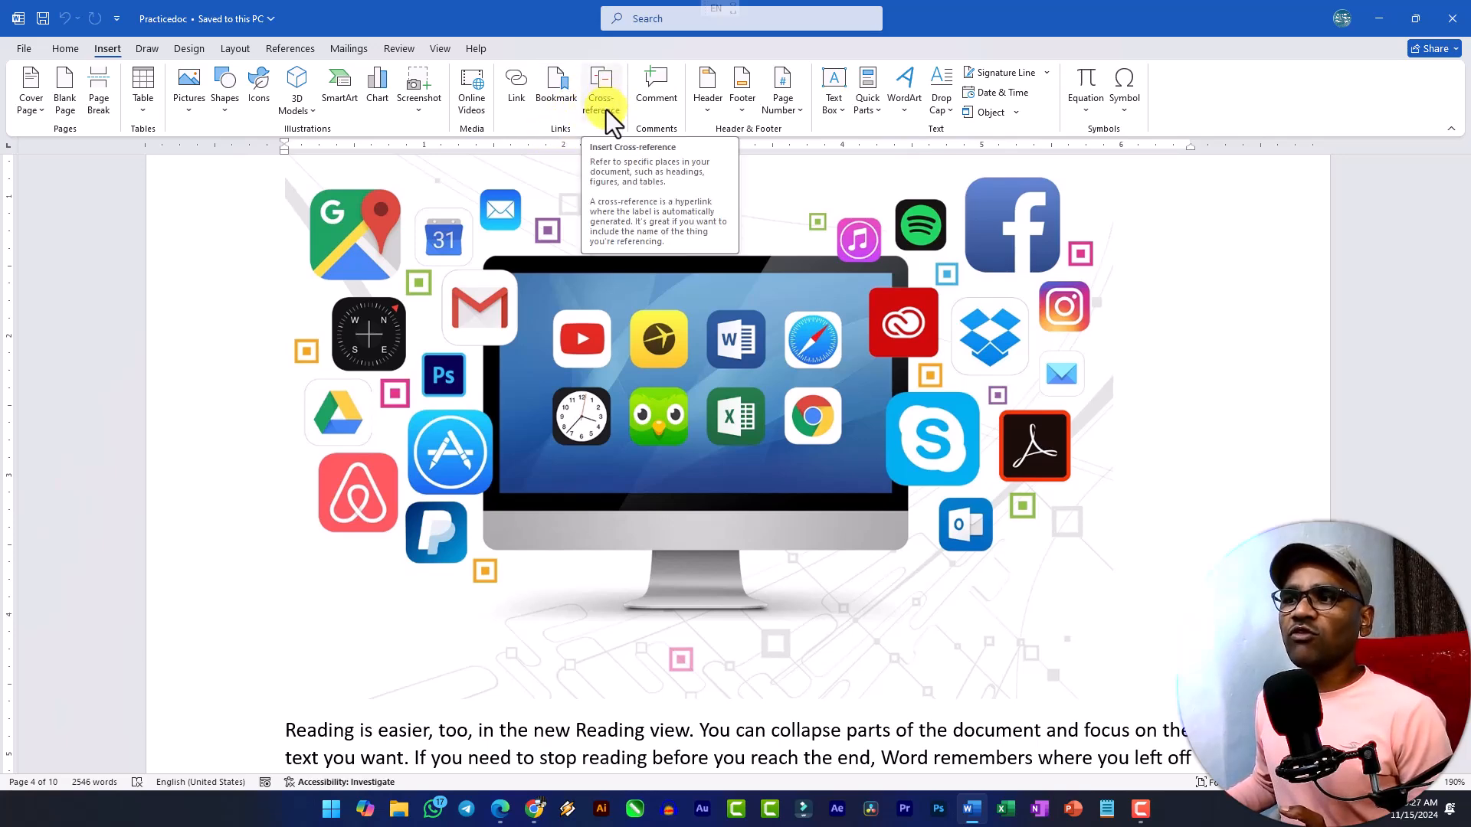
pyautogui.scroll(15, 603, 321)
pyautogui.scroll(15, 605, 320)
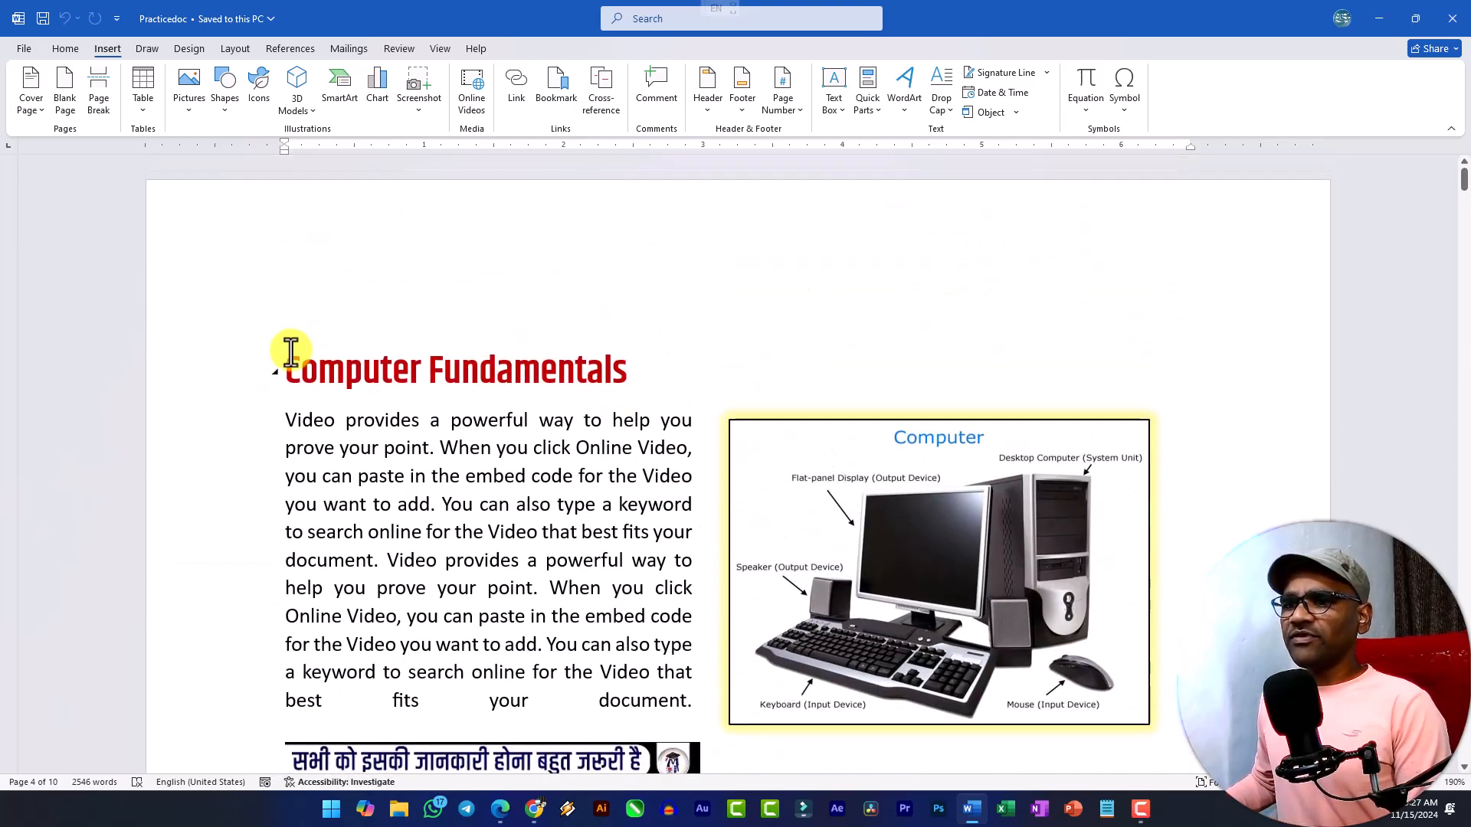
pyautogui.click(288, 379)
pyautogui.press('Return')
pyautogui.press('Return')
pyautogui.press('Return')
pyautogui.click(300, 351)
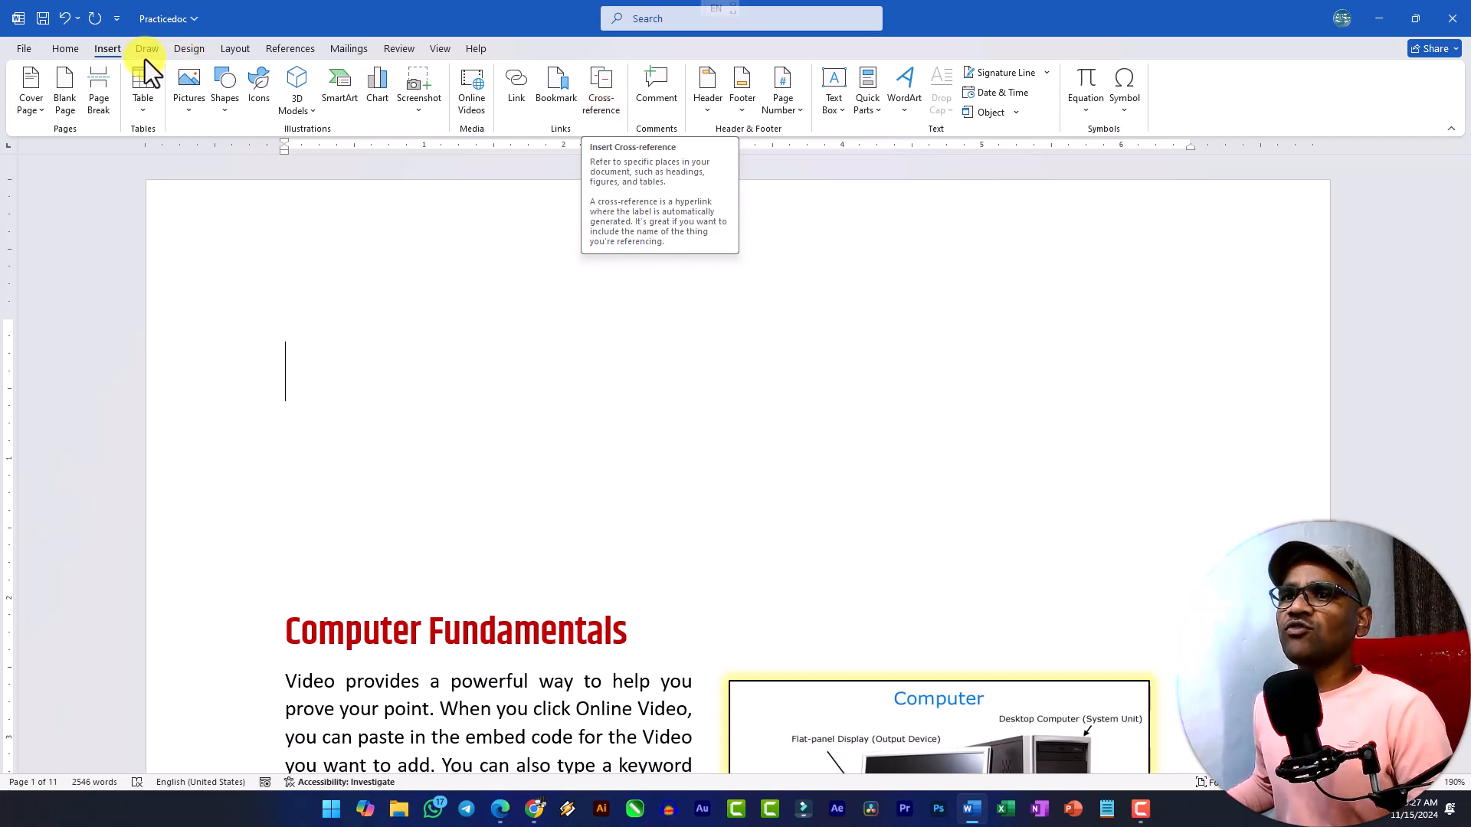
# Insert a hyperlinked cross-reference to the "Software" heading, as heading text, on the first blank line of page 1.
pyautogui.click(609, 103)
pyautogui.moveTo(688, 273); pyautogui.dragTo(711, 182)
pyautogui.click(720, 196)
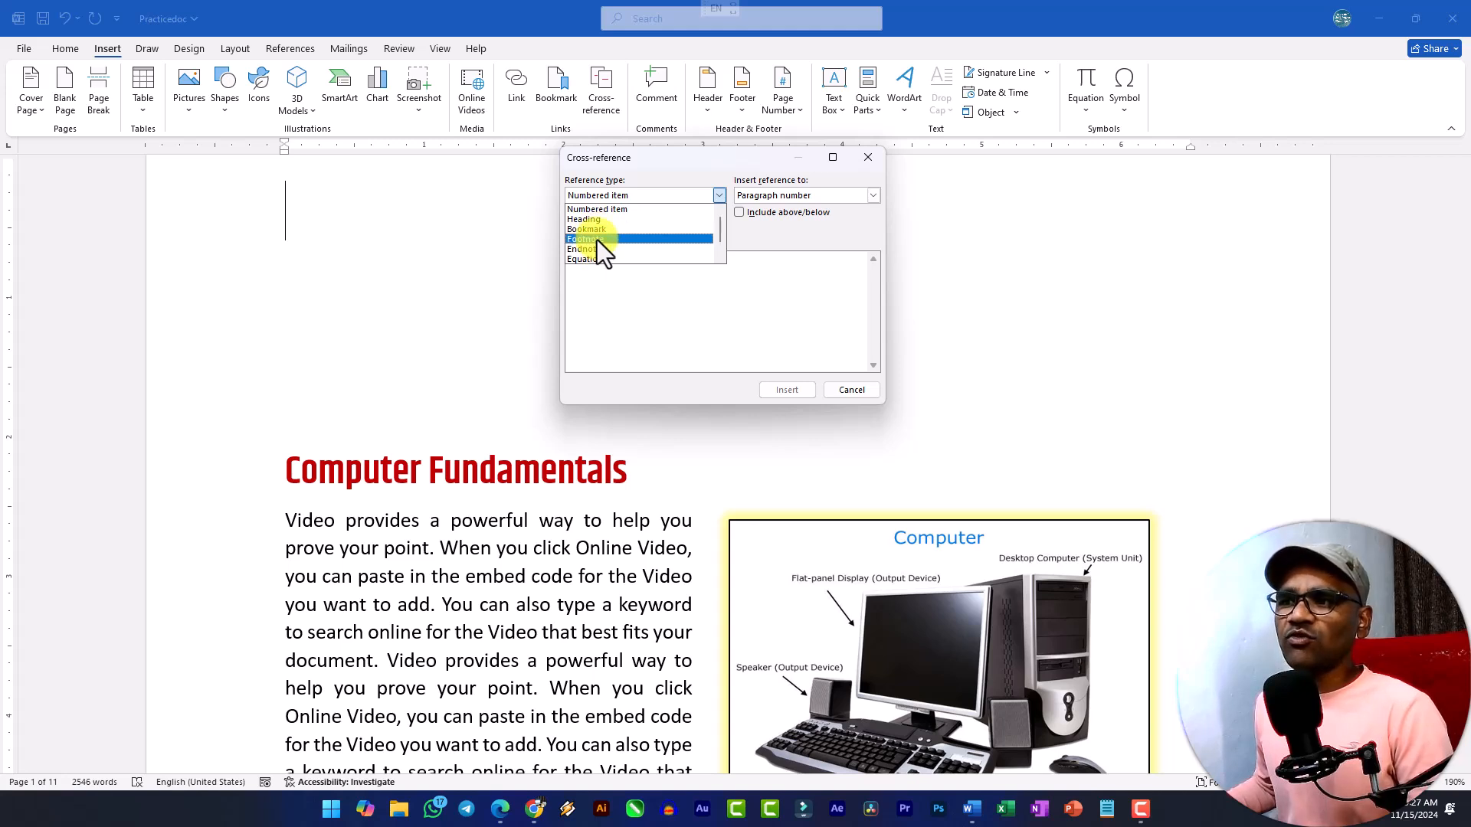
pyautogui.scroll(-1, 587, 237)
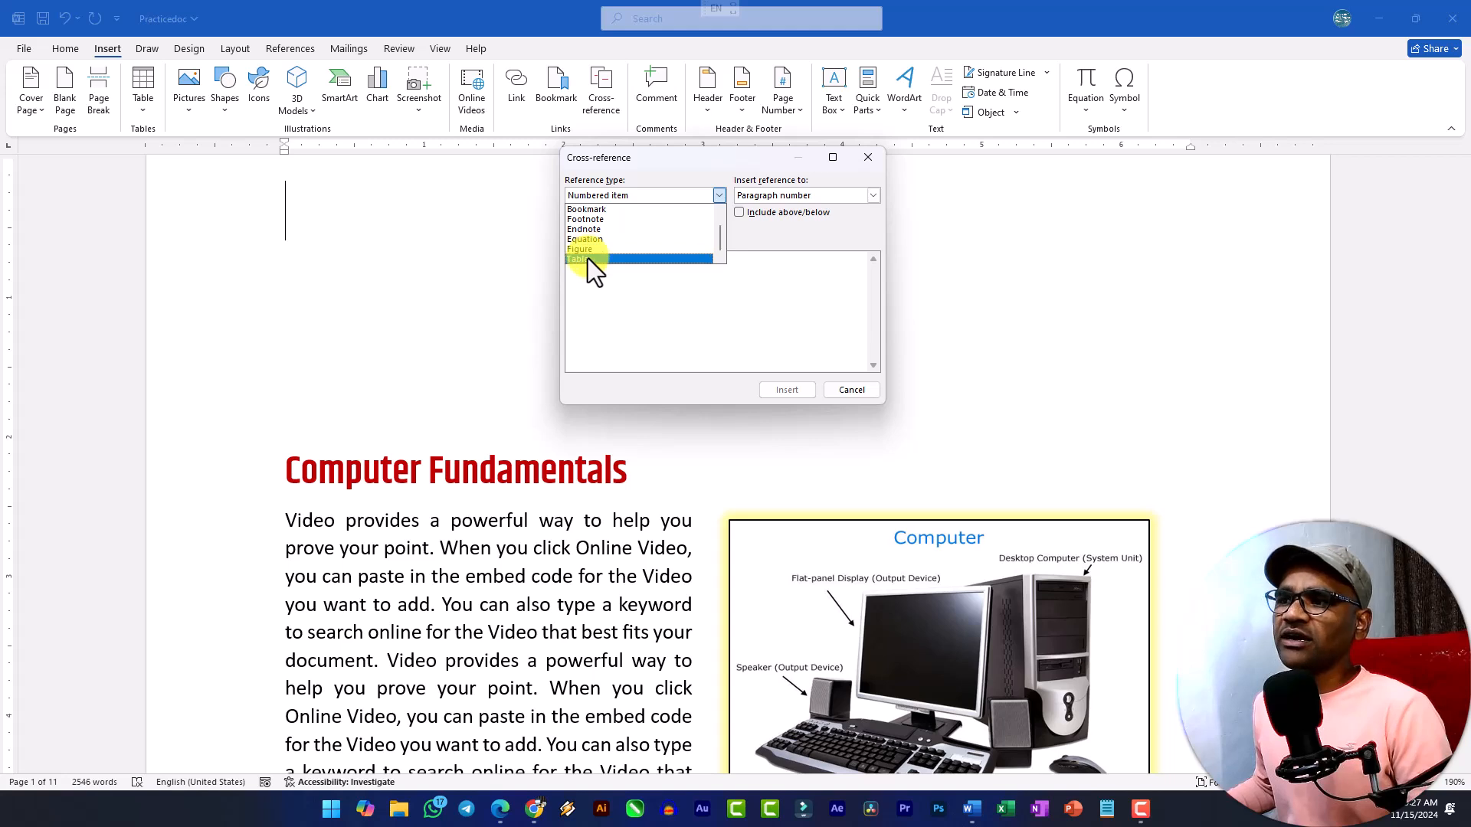
pyautogui.scroll(1, 585, 253)
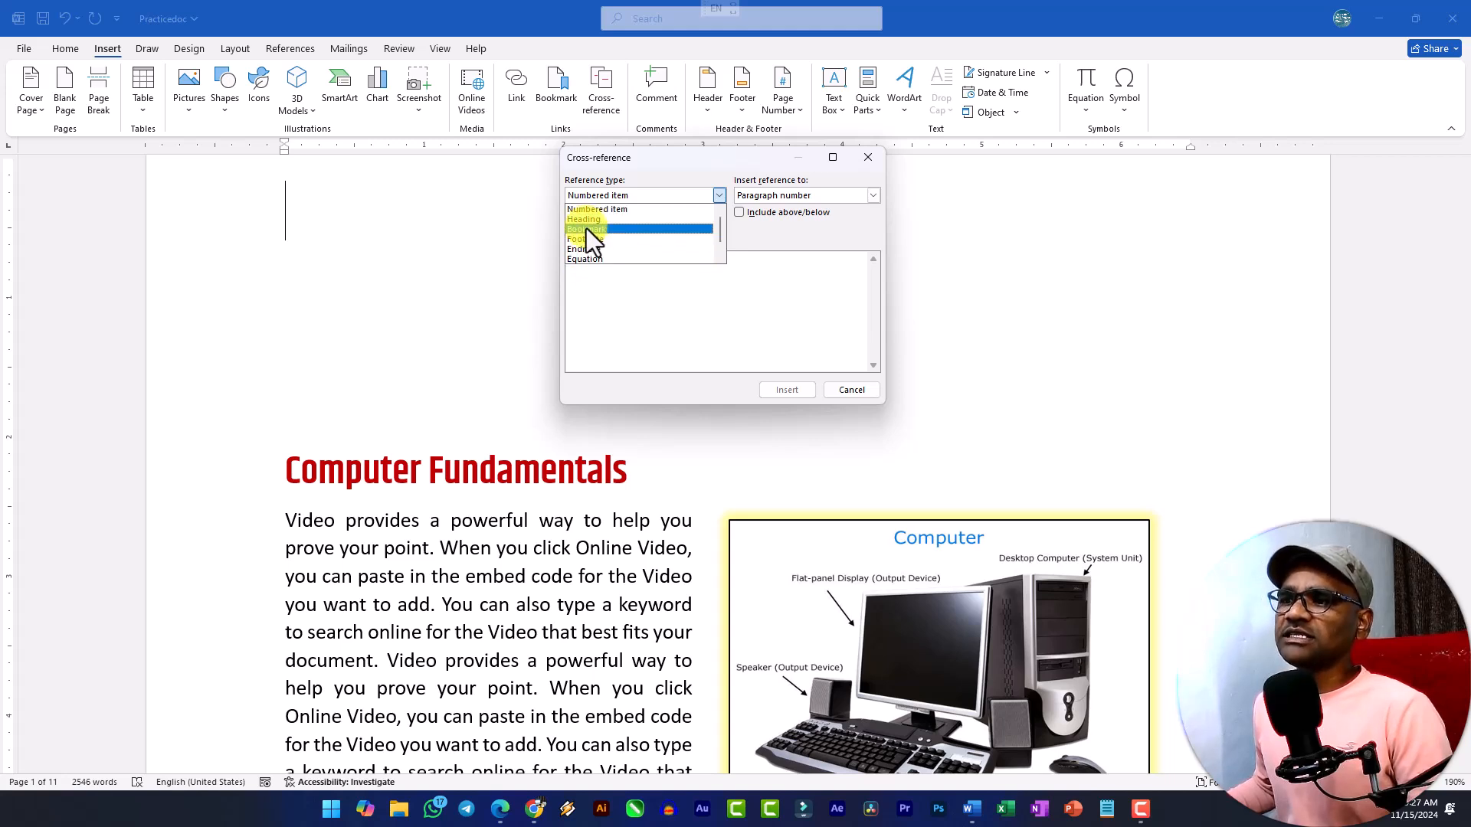
pyautogui.click(590, 219)
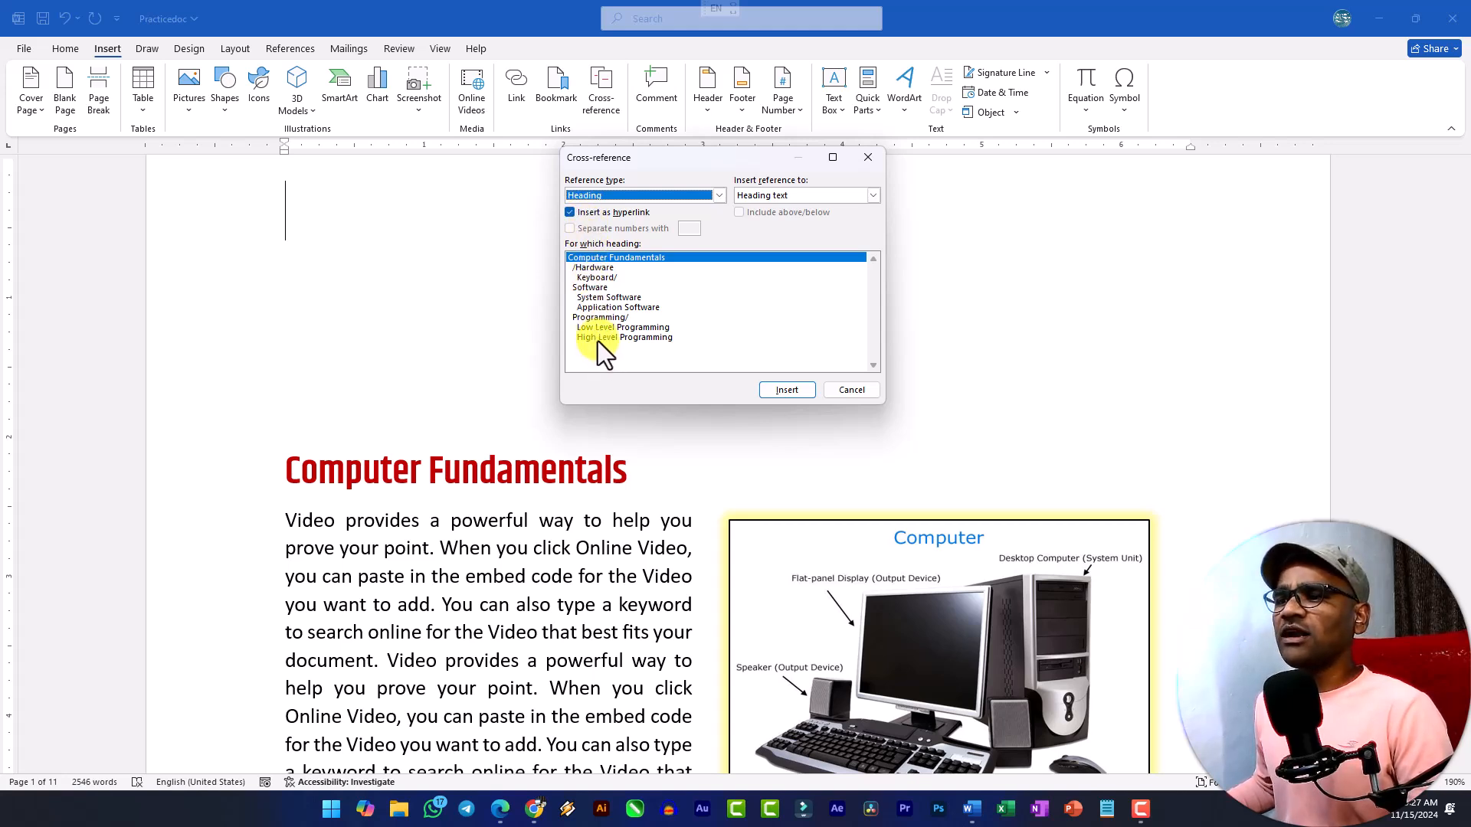
pyautogui.click(595, 289)
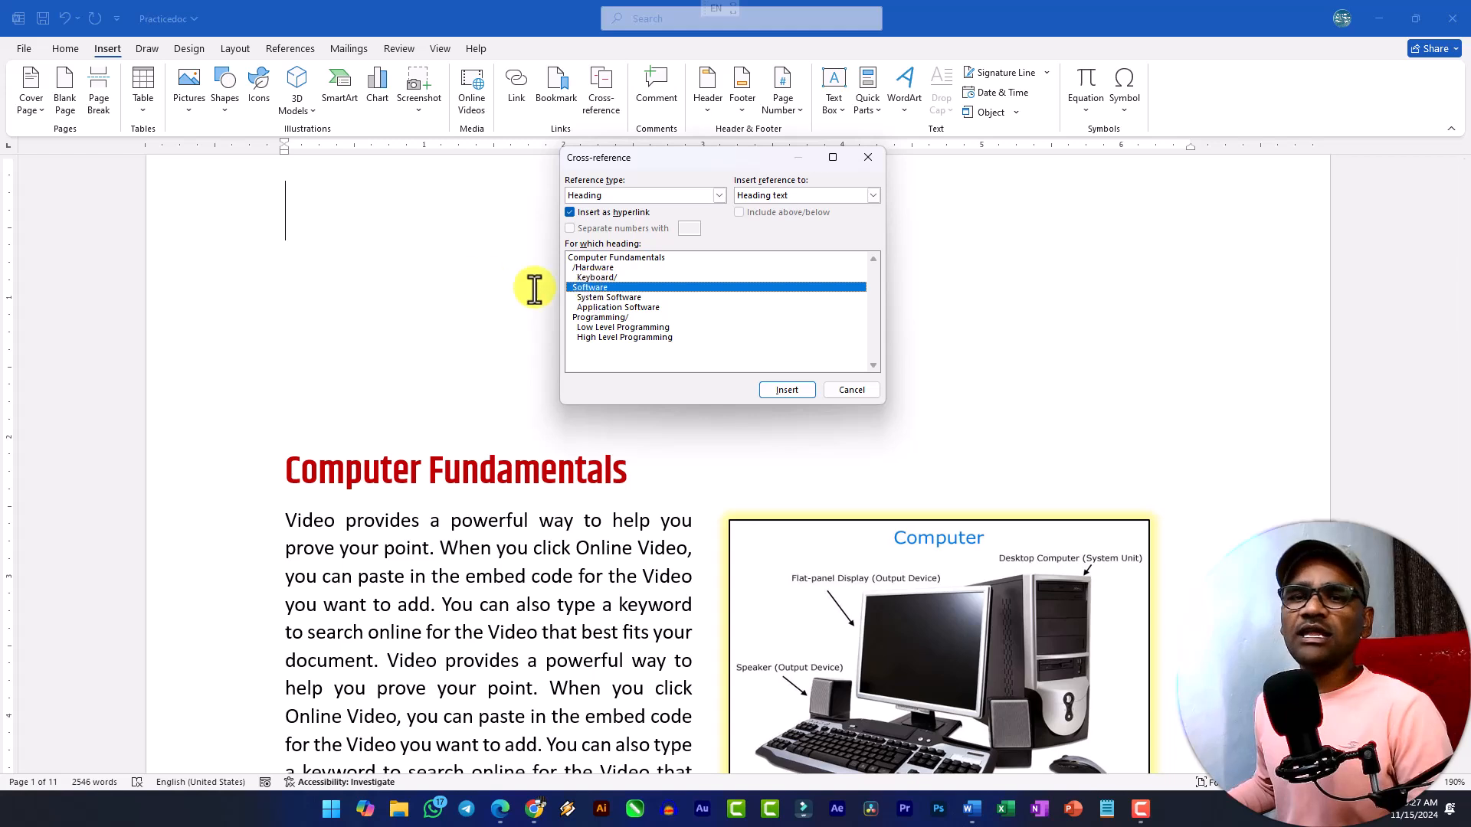
pyautogui.click(796, 387)
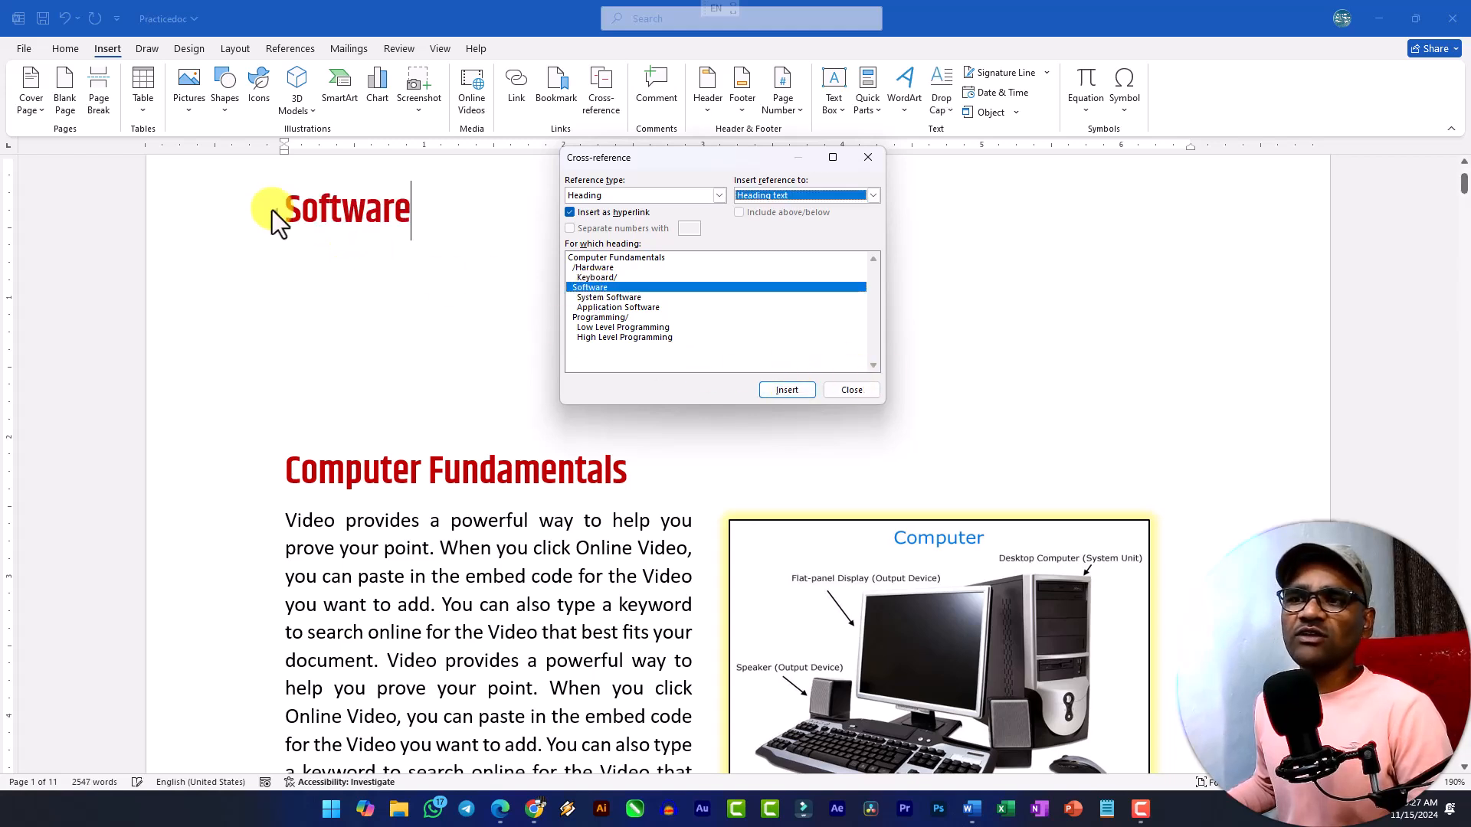
# Try Heading number and Page number as the content of the cross-reference, and return the choice to Heading text.
pyautogui.click(873, 197)
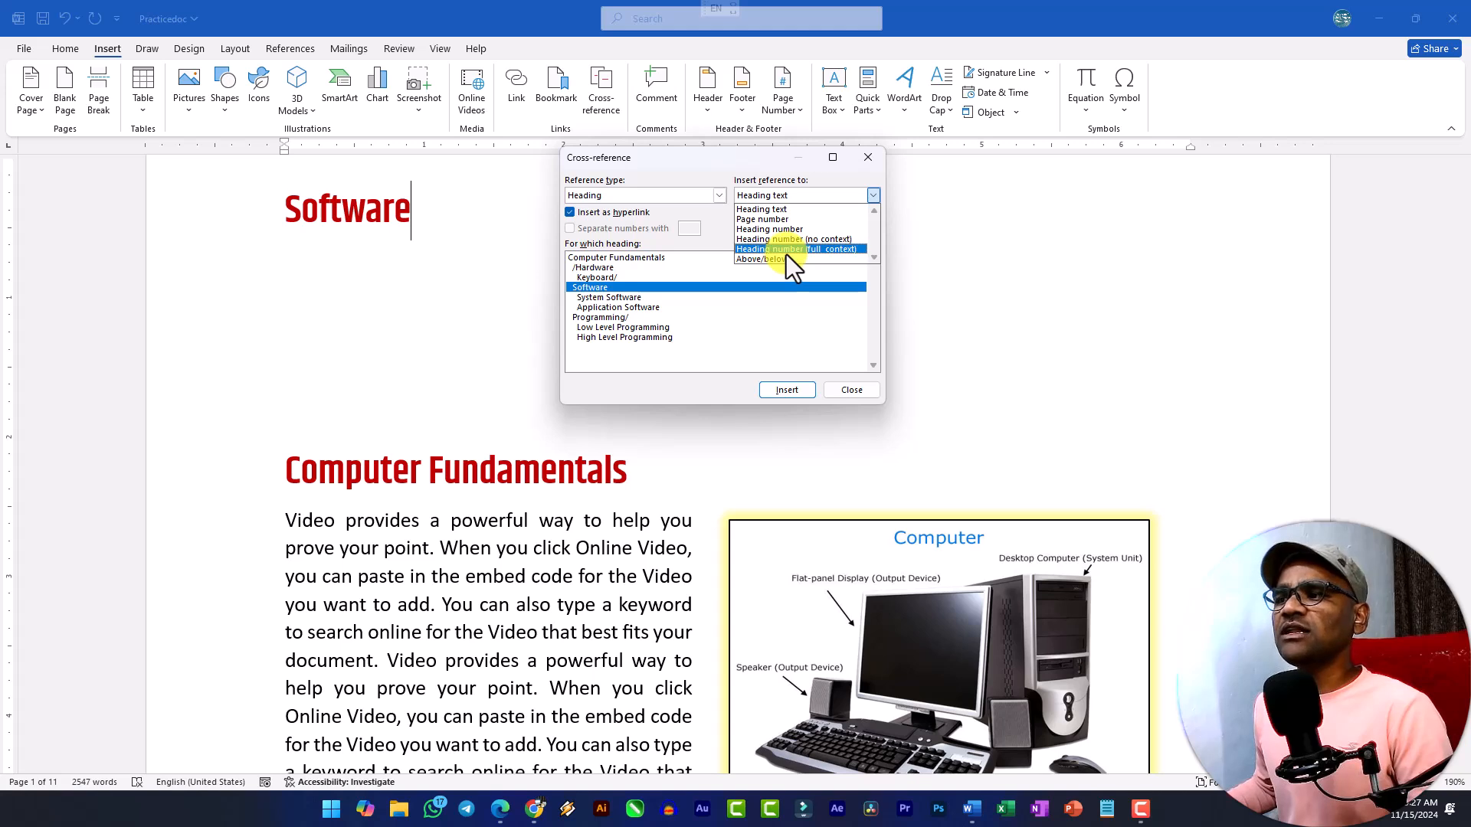
pyautogui.click(720, 225)
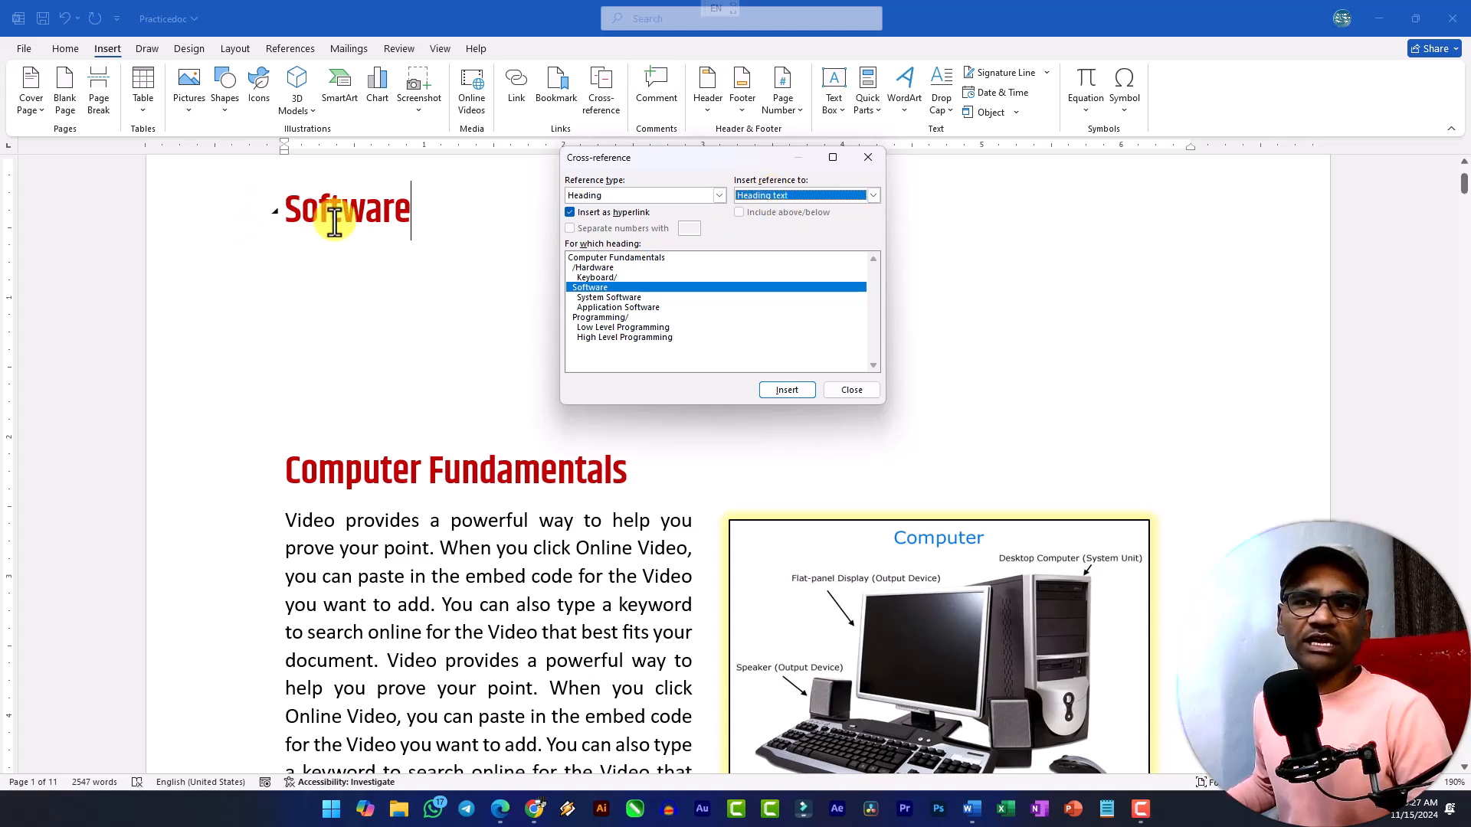
pyautogui.click(794, 191)
pyautogui.click(780, 227)
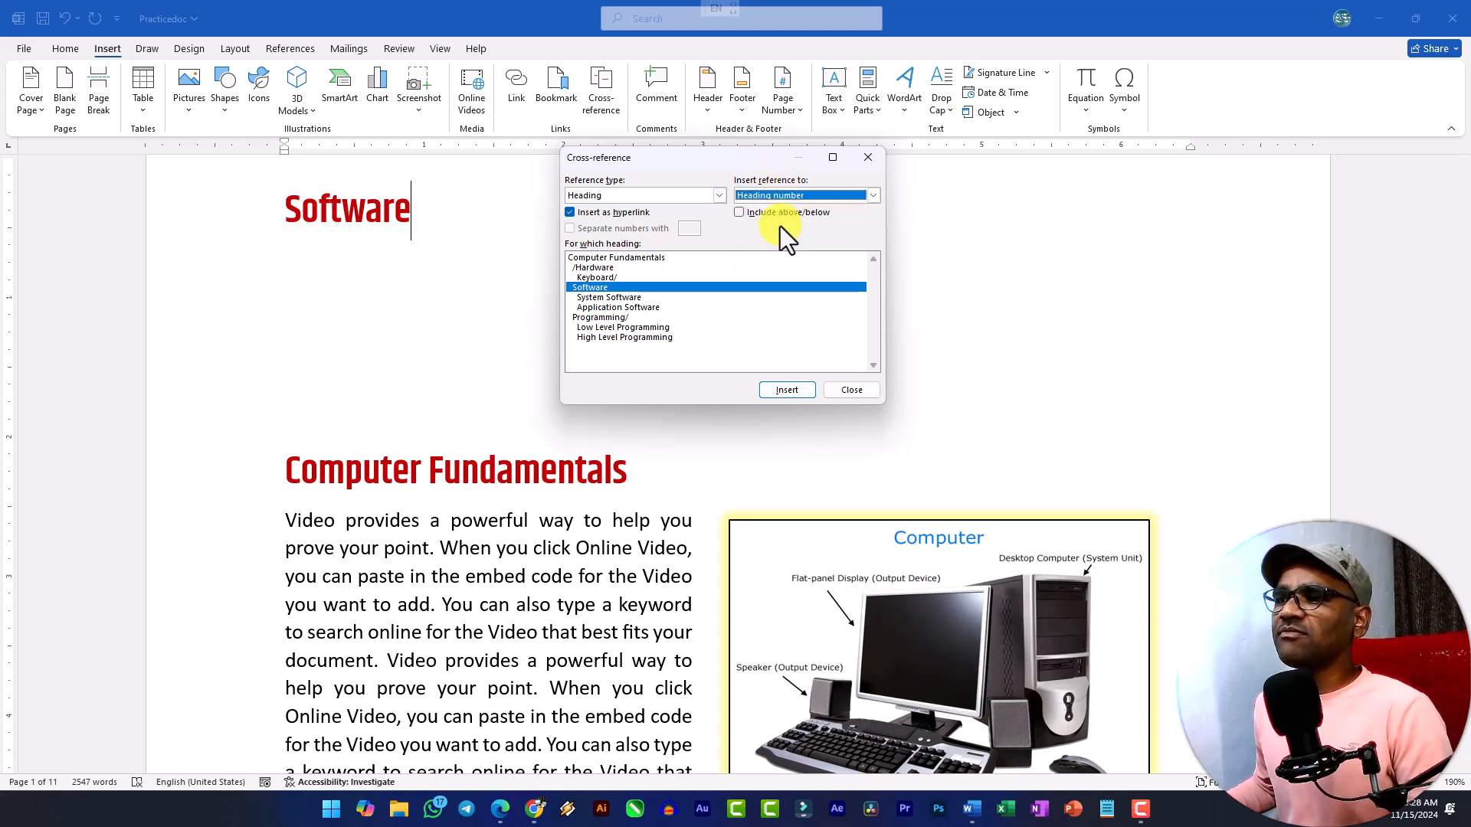
pyautogui.click(779, 193)
pyautogui.click(771, 219)
pyautogui.click(774, 199)
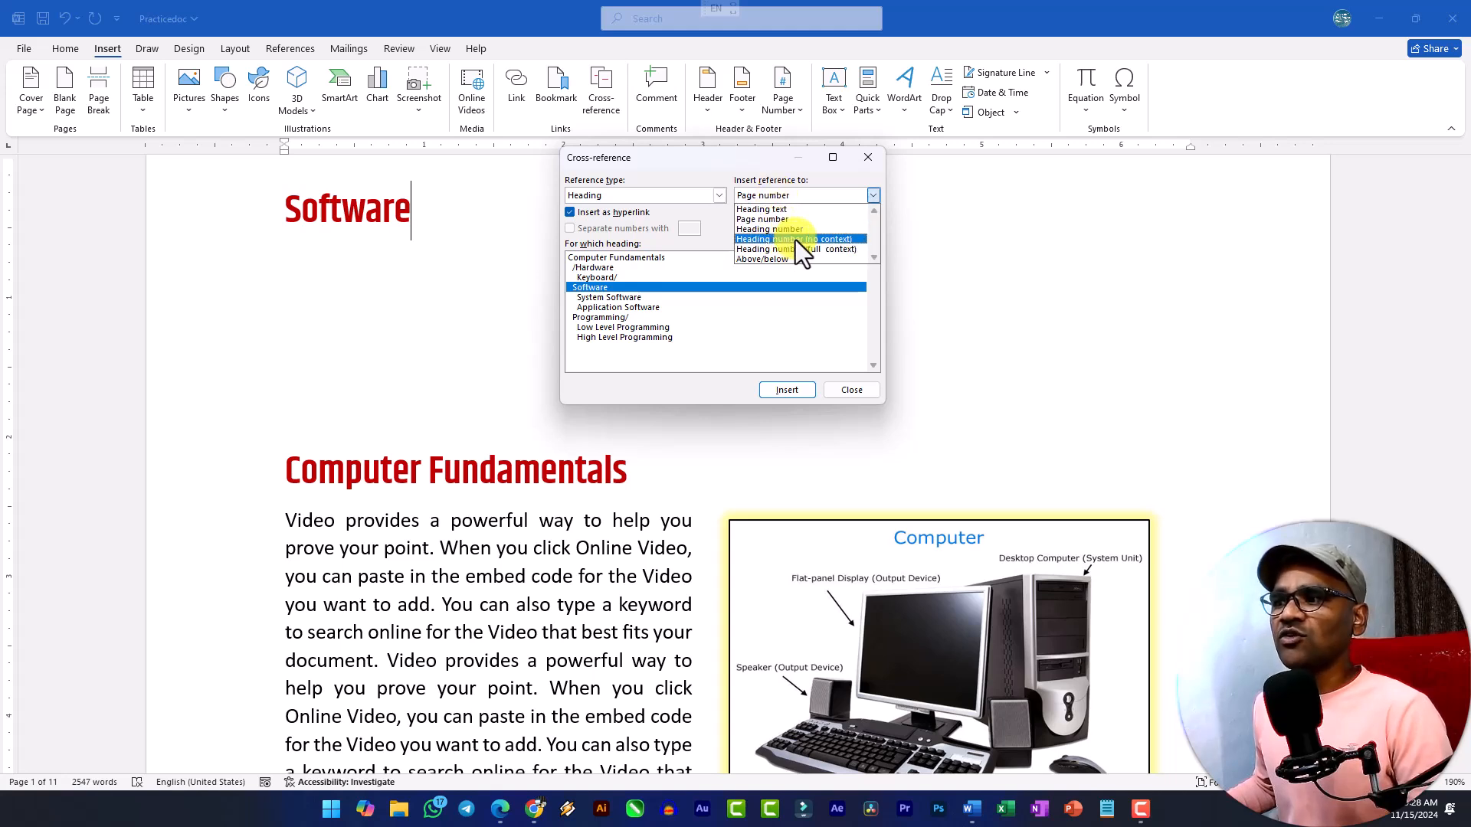
pyautogui.click(768, 210)
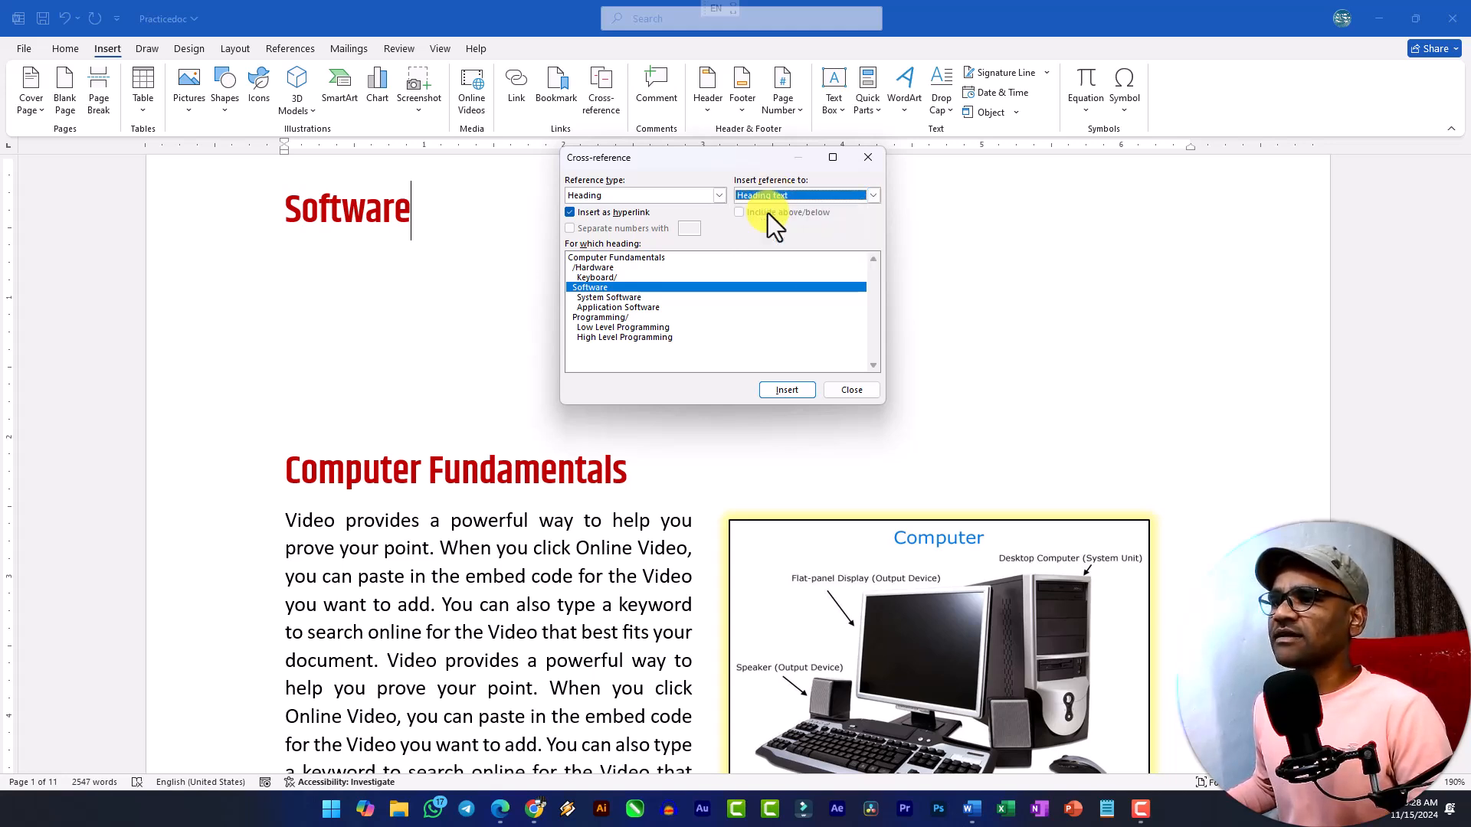
# Insert a second heading-text cross-reference to "Application Software" after the first one and close the dialog.
pyautogui.click(604, 309)
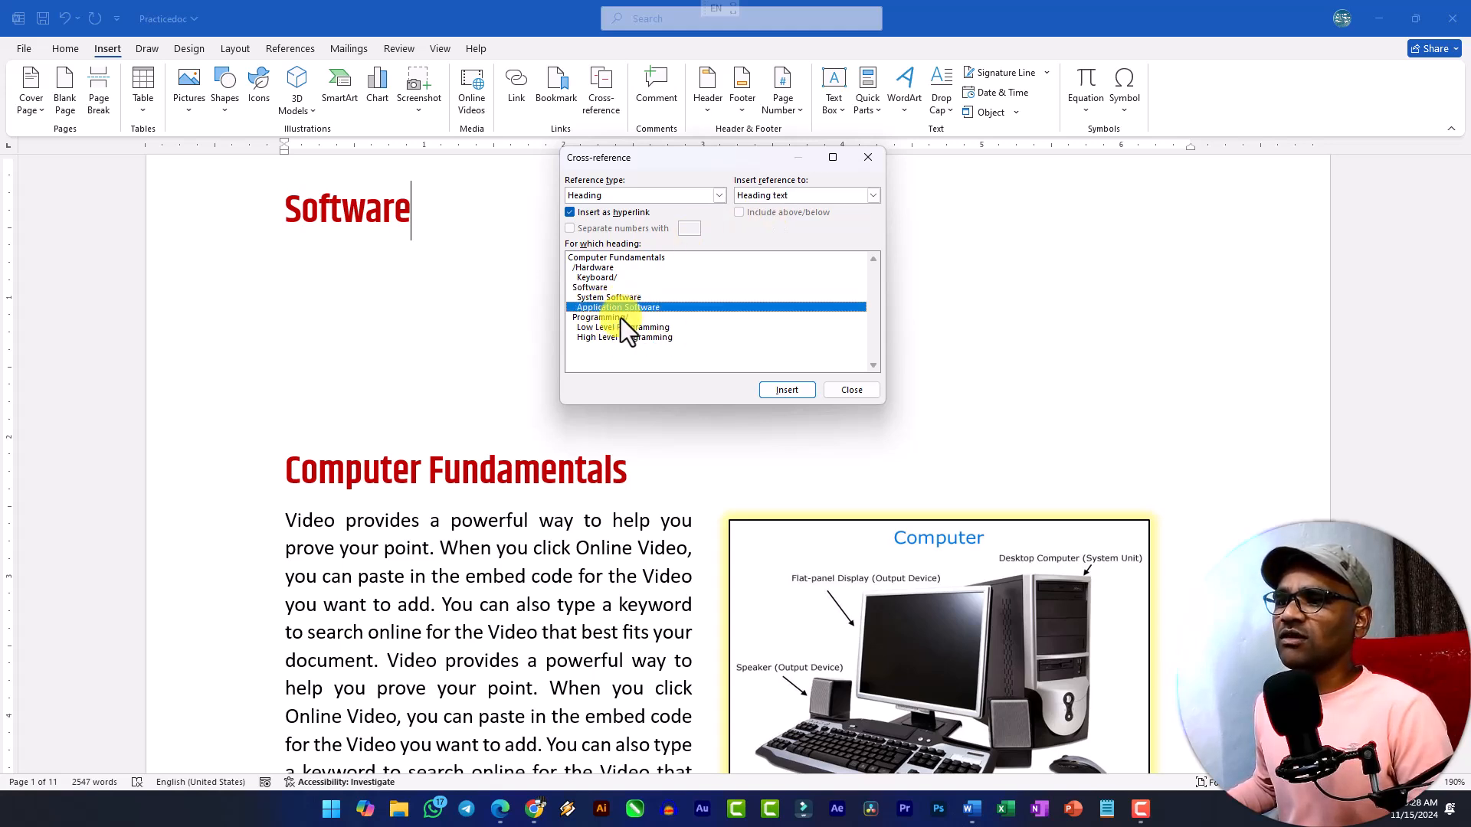
pyautogui.click(610, 321)
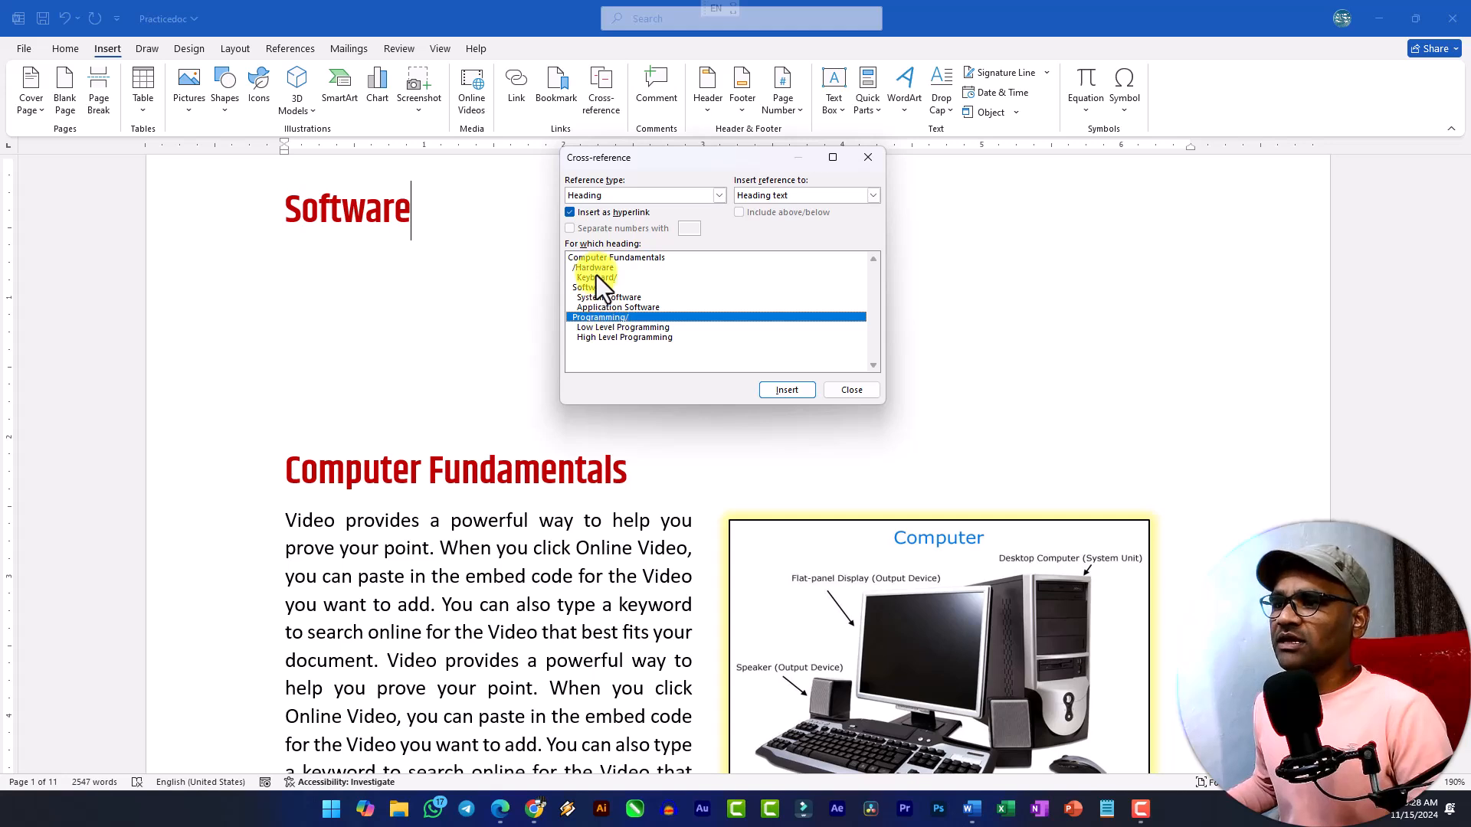
pyautogui.click(596, 258)
pyautogui.click(602, 286)
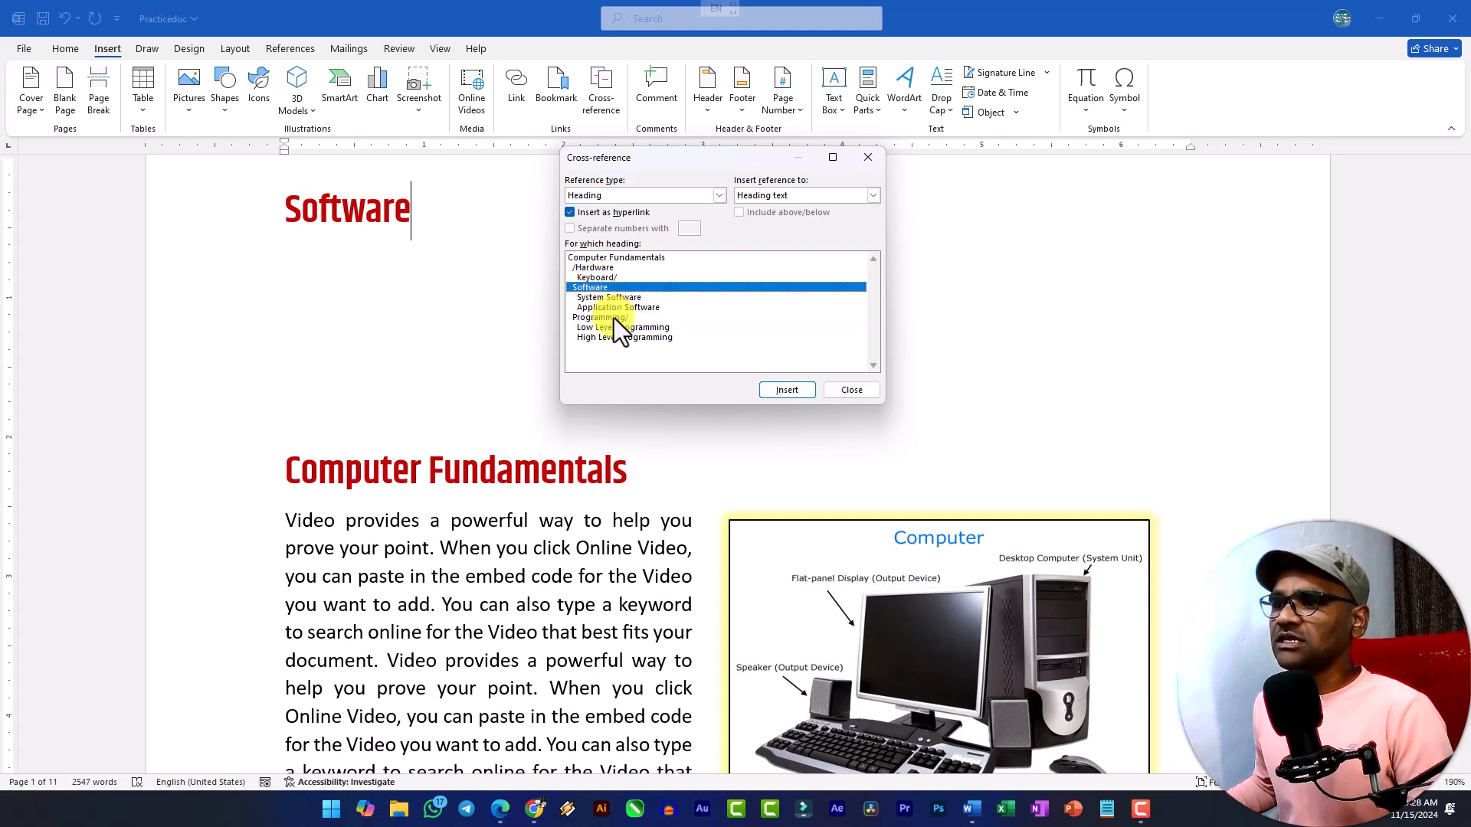
pyautogui.click(613, 313)
pyautogui.click(777, 389)
pyautogui.click(835, 388)
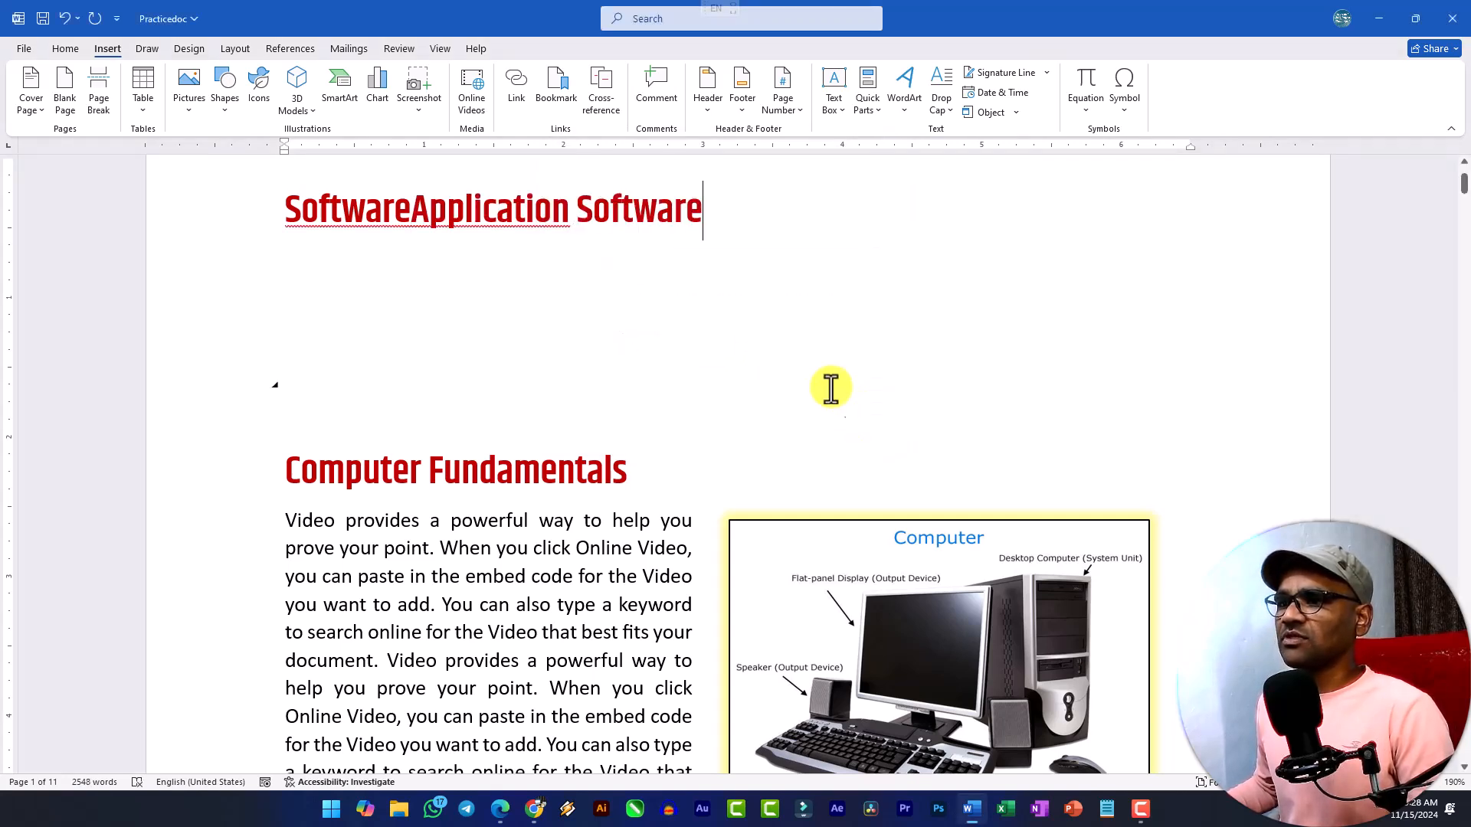
# Put the "Application Software" cross-reference on its own line below "Software".
pyautogui.click(444, 230)
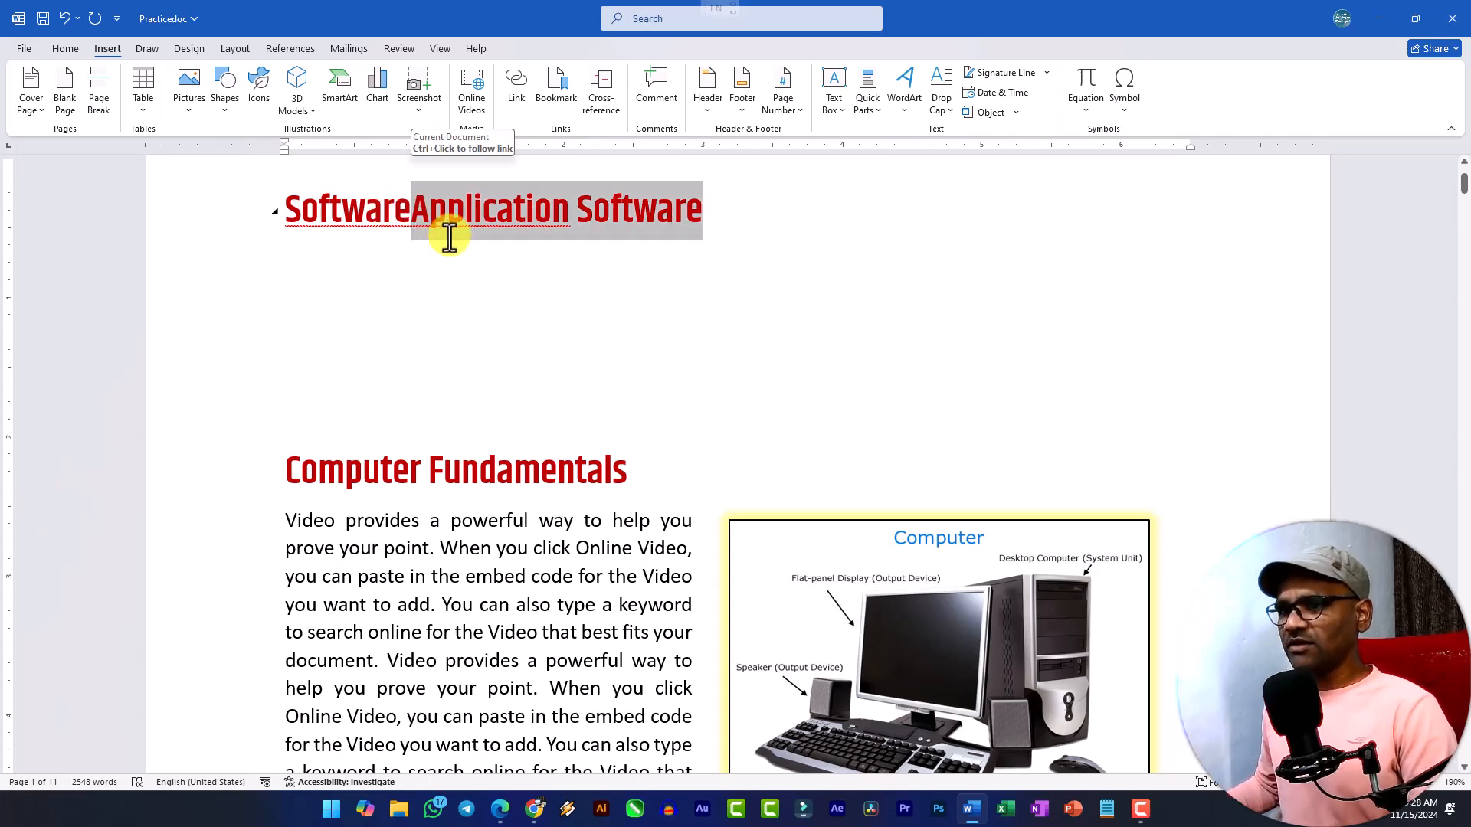
pyautogui.press('Return')
pyautogui.click(415, 227)
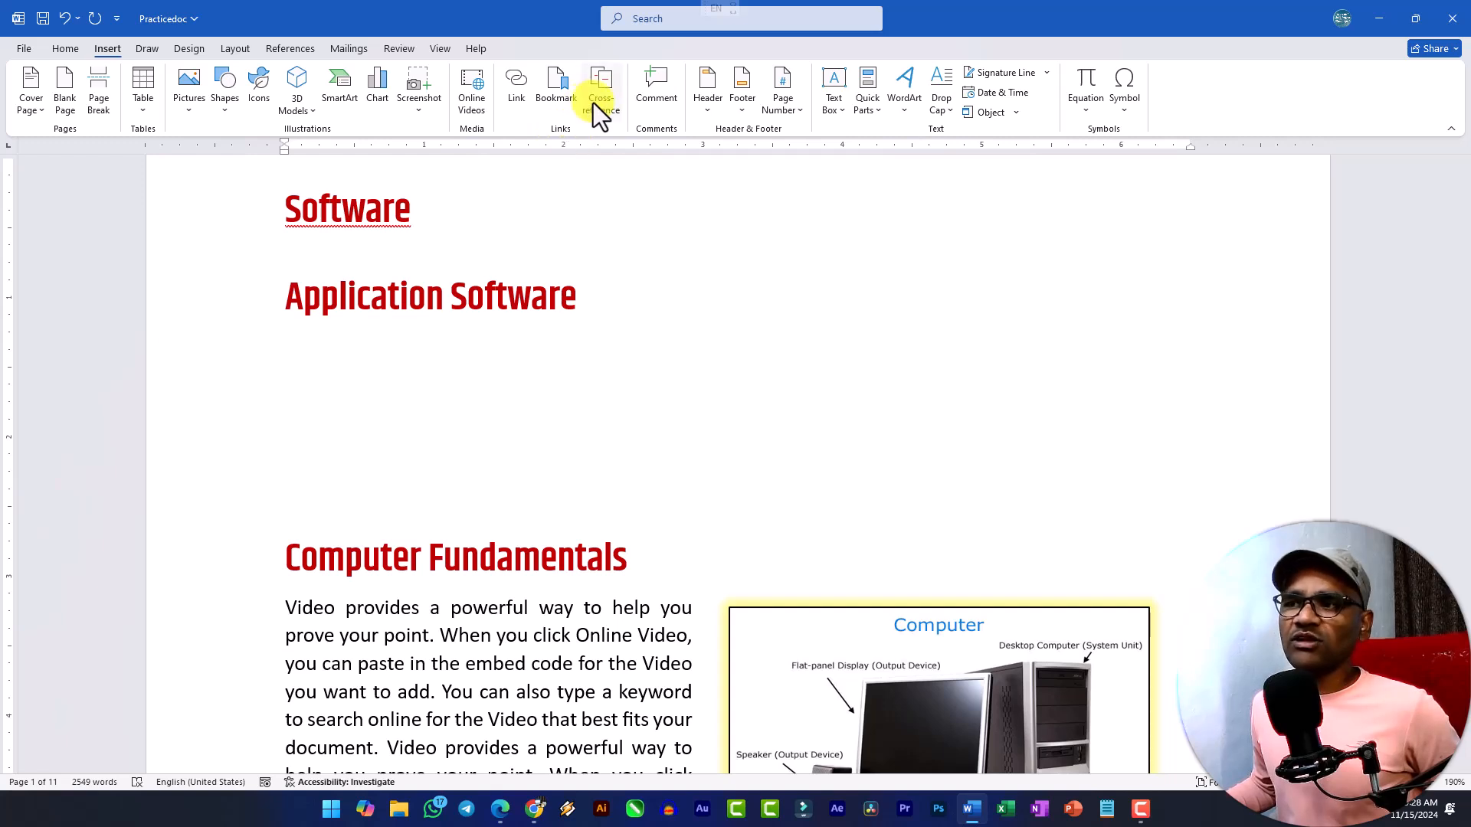
# Follow the "Software" cross-reference to its target heading and return to the start of the document.
pyautogui.doubleClick(350, 208)
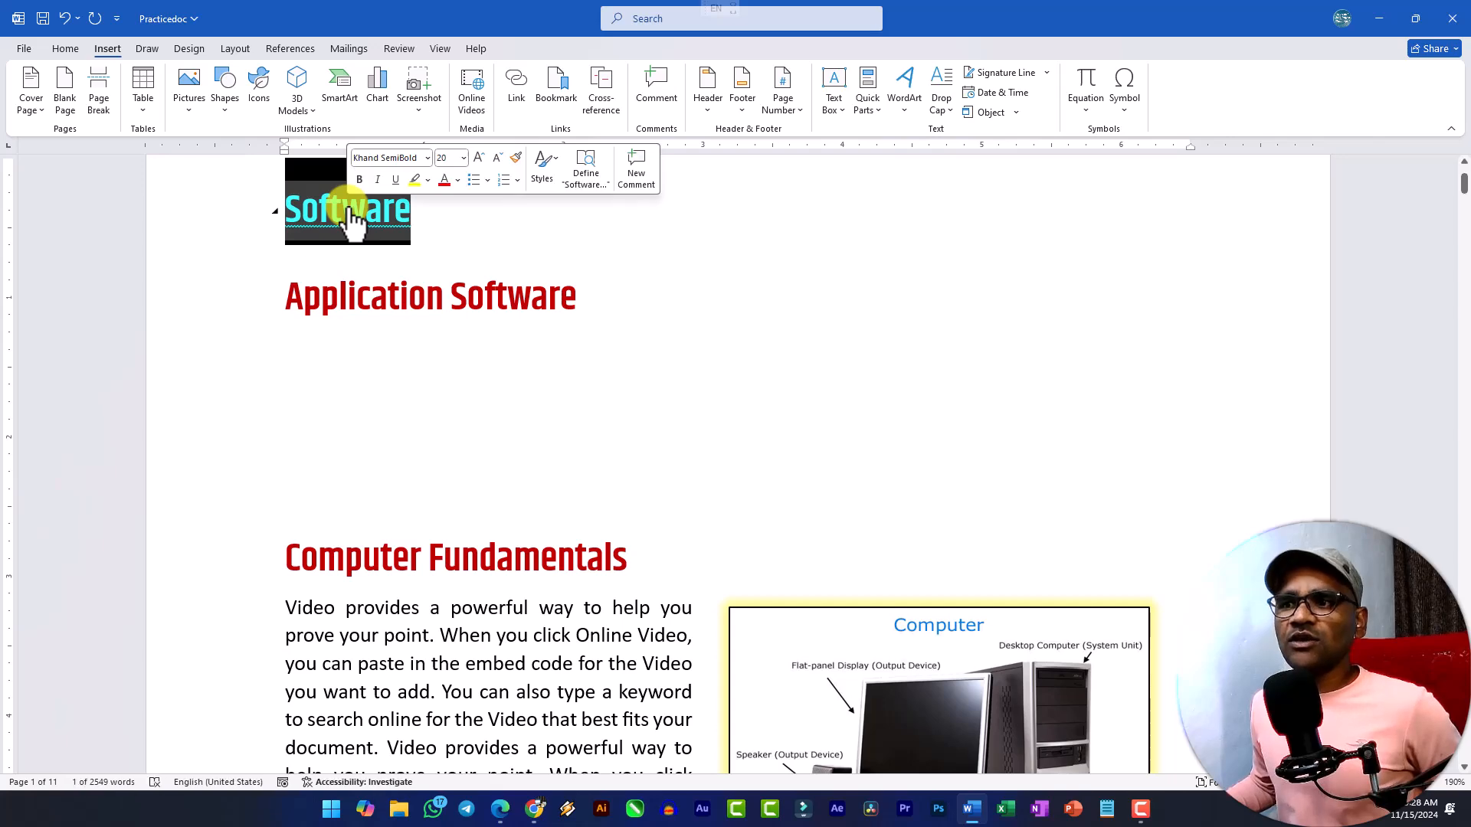
pyautogui.keyDown('ctrl'); pyautogui.click(351, 209); pyautogui.keyUp('ctrl')
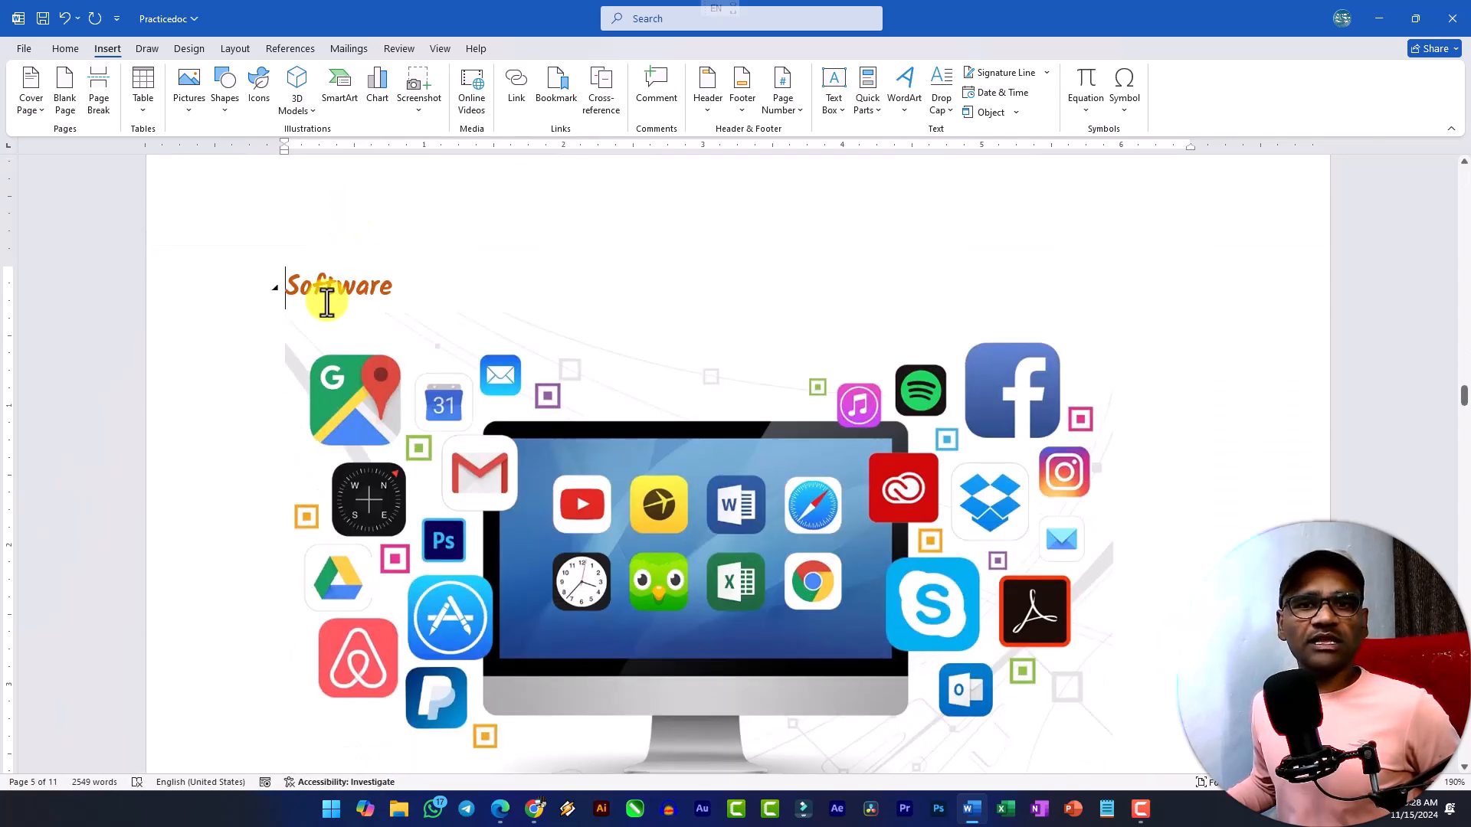
pyautogui.moveTo(1463, 395); pyautogui.dragTo(1416, 178)
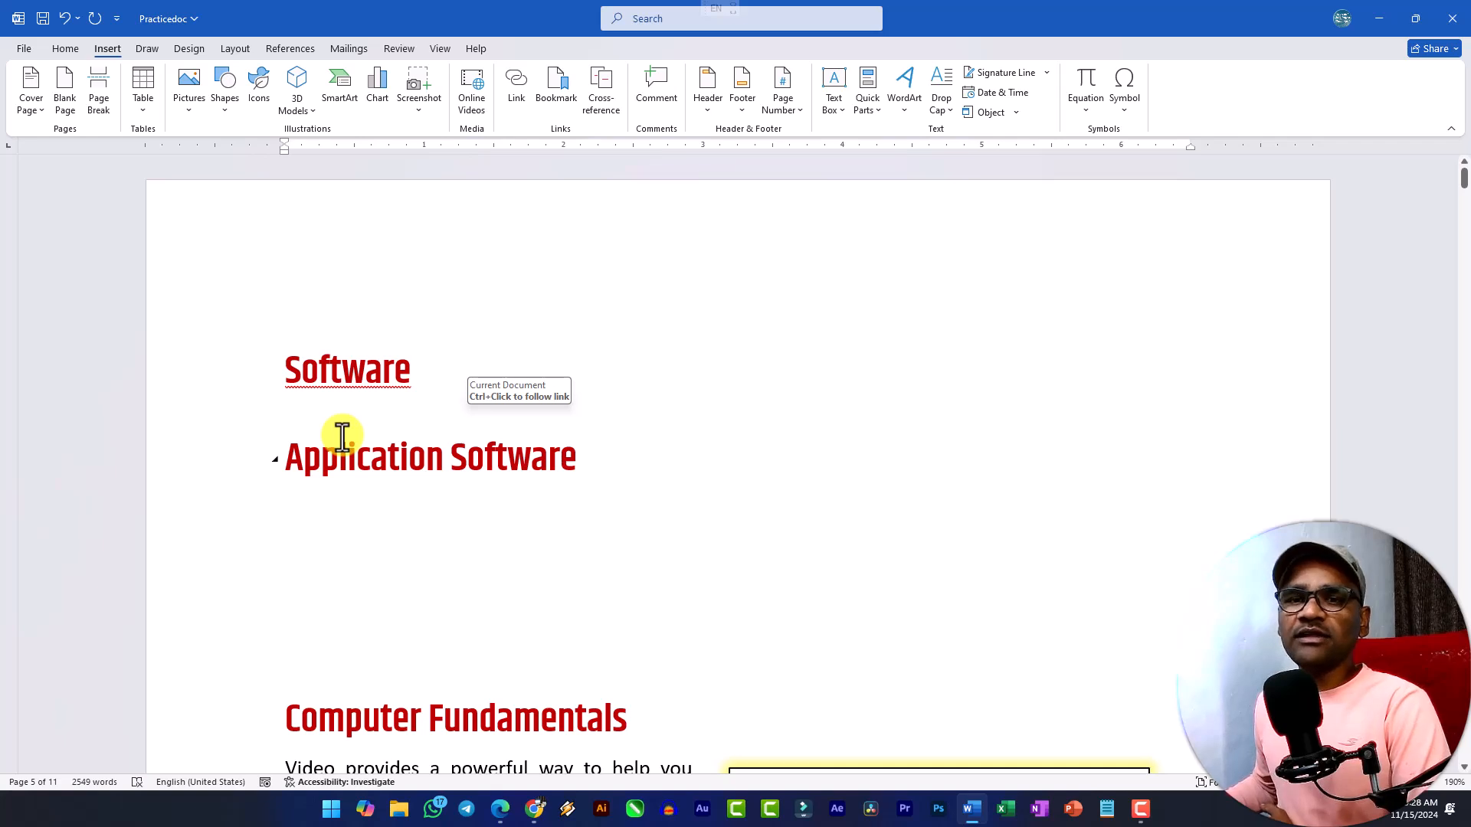
pyautogui.moveTo(637, 473); pyautogui.dragTo(237, 374)
pyautogui.click(370, 412)
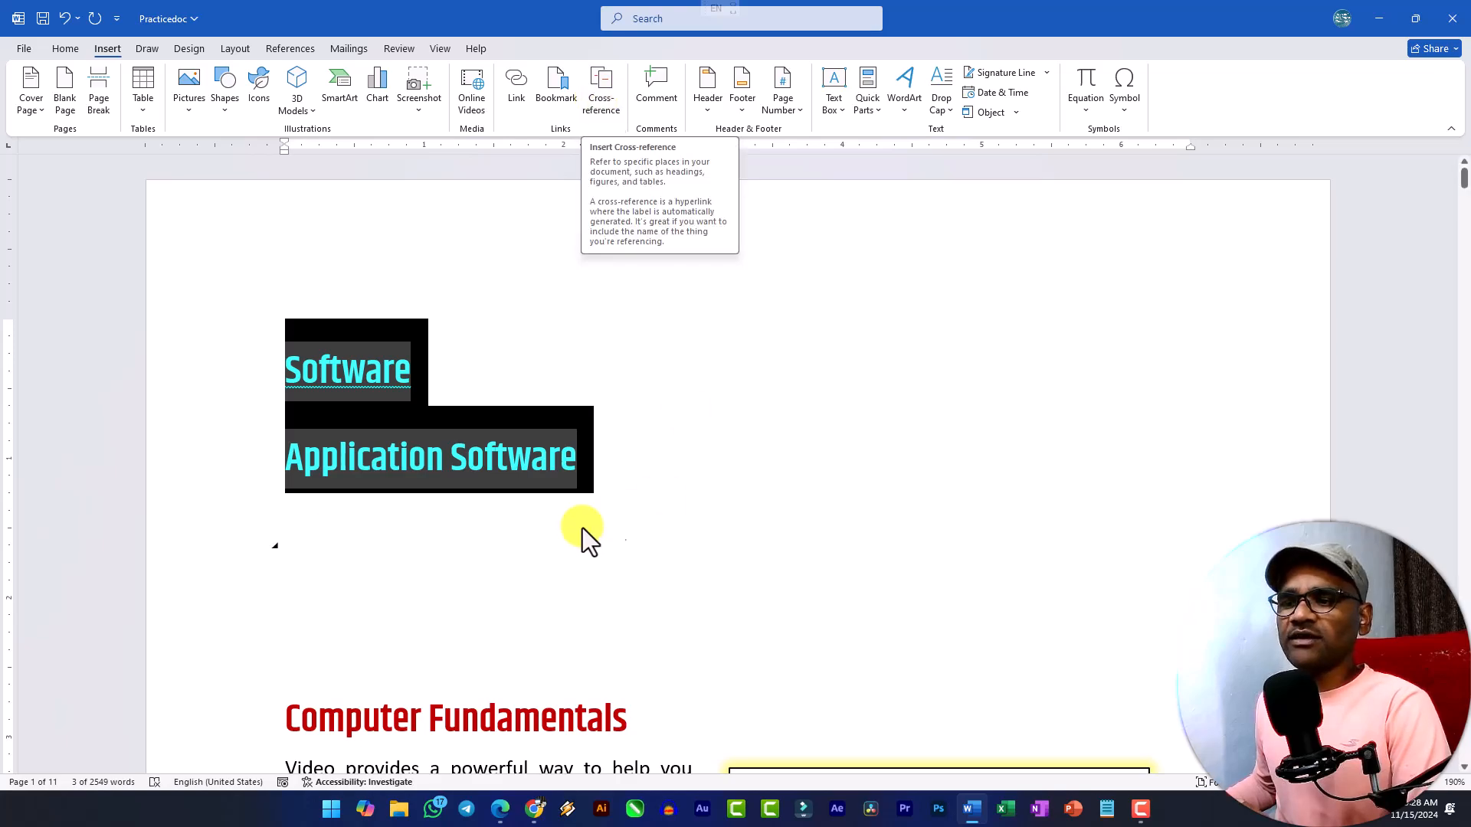
pyautogui.click(554, 531)
# Add the lines "Mouse", "Keyboard" and "Monitor" directly below the "Hardware" heading on page 2.
pyautogui.scroll(-20, 555, 532)
pyautogui.scroll(-5, 554, 531)
pyautogui.scroll(1, 319, 289)
pyautogui.click(418, 287)
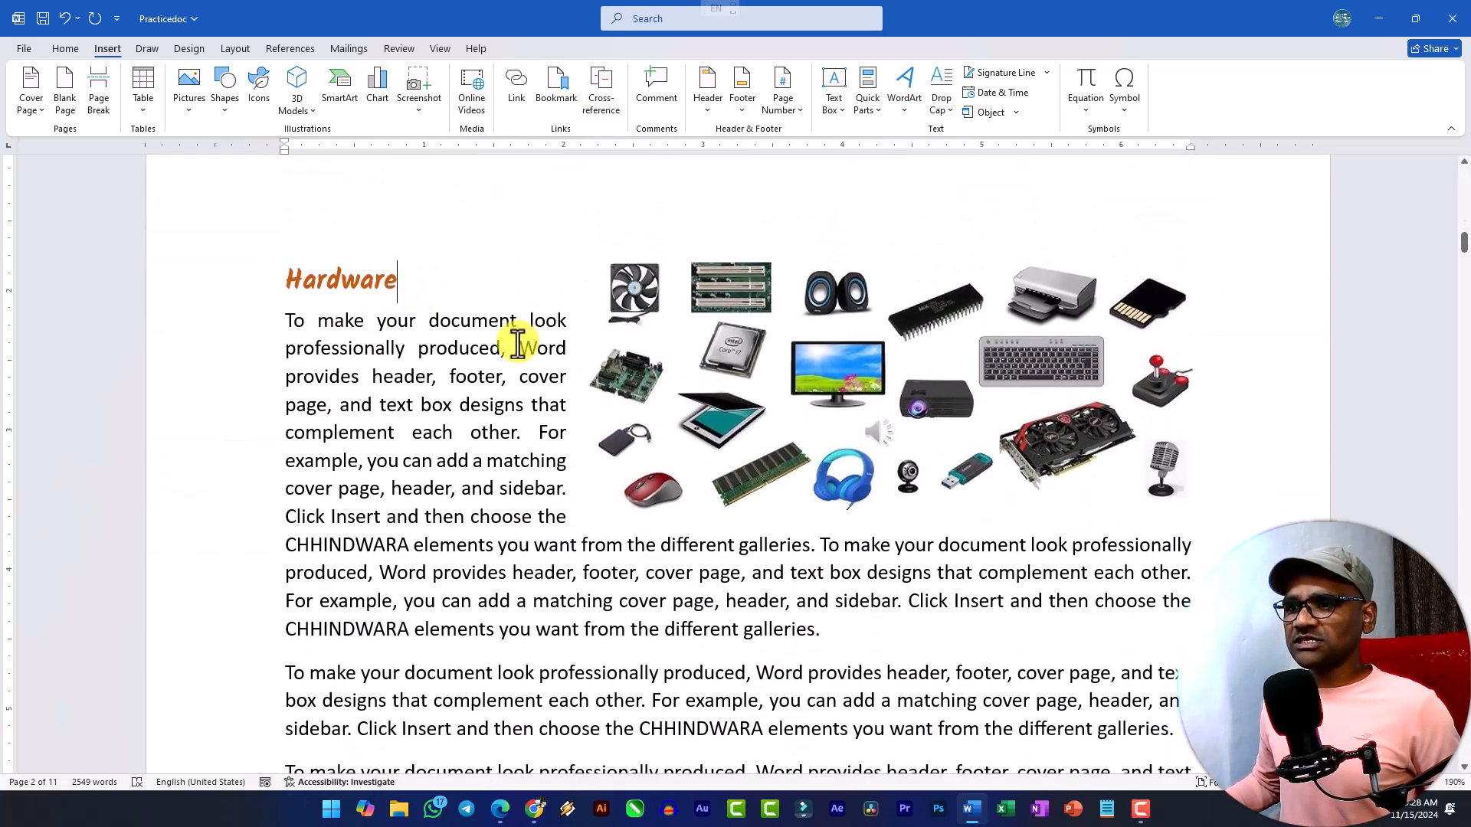
pyautogui.press('Return')
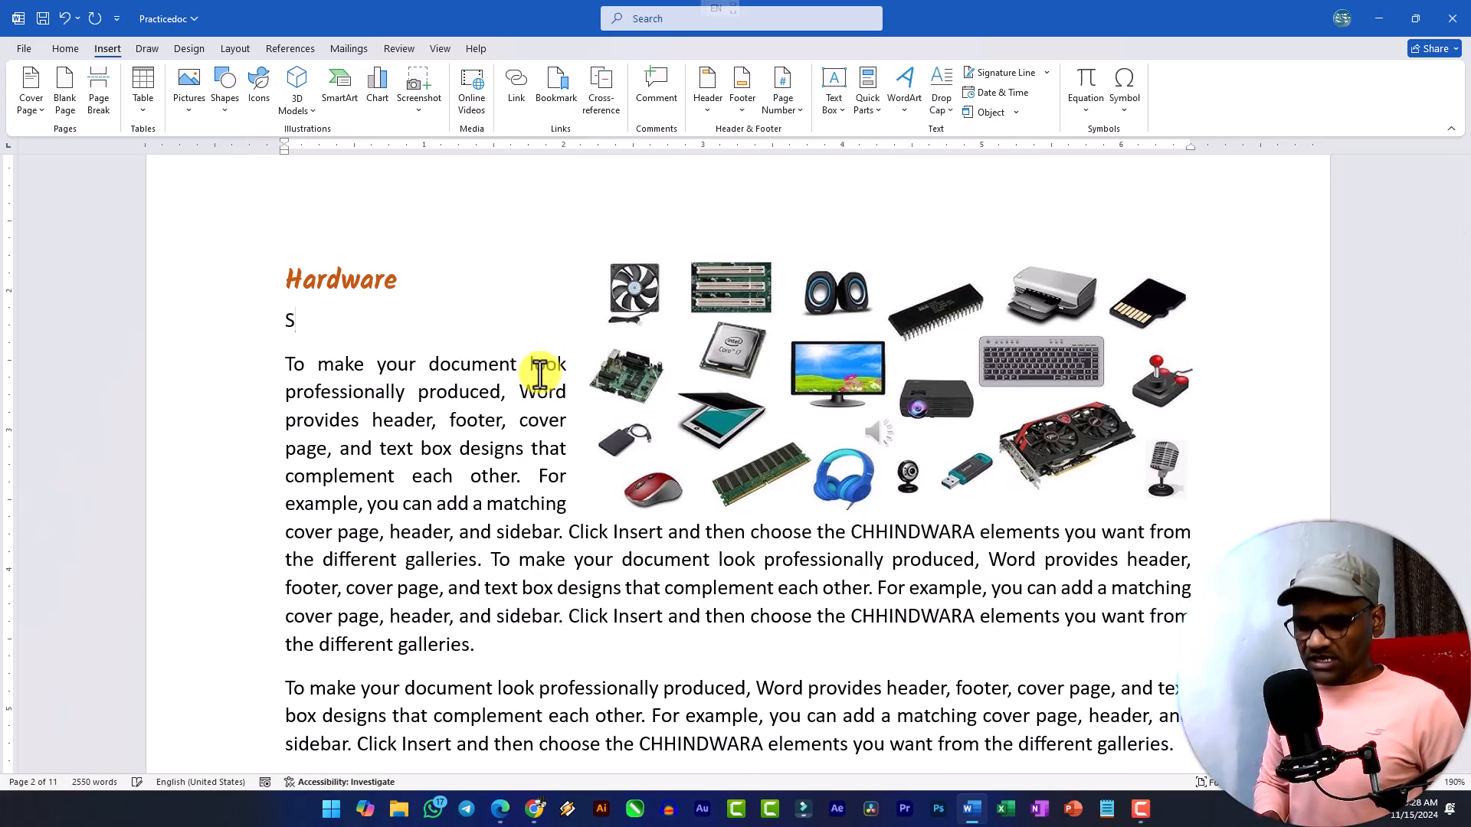
pyautogui.write('Mouse')
pyautogui.press('Return')
pyautogui.write('Keyboard')
pyautogui.press('Return')
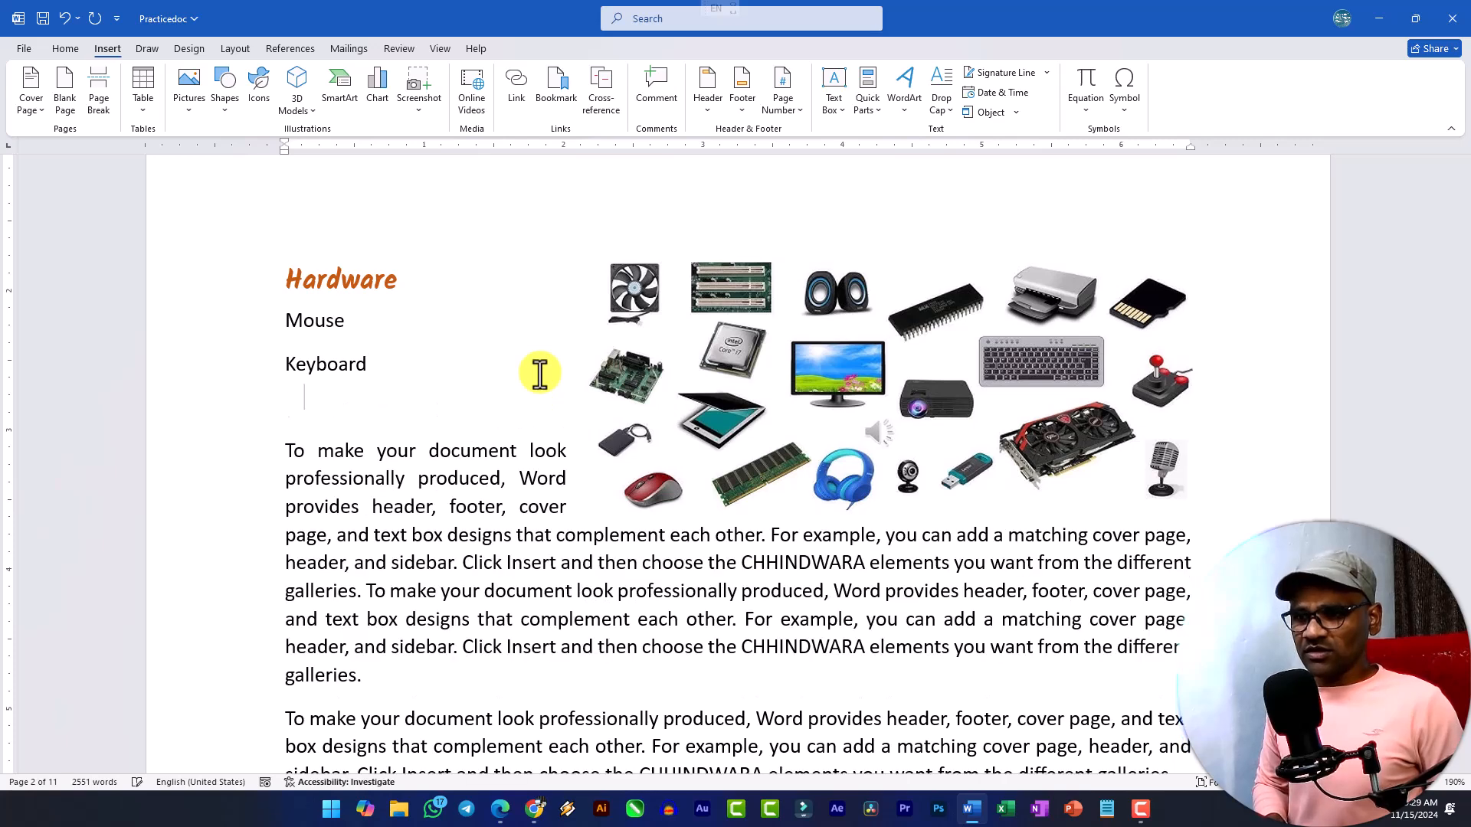
pyautogui.write('Mor')
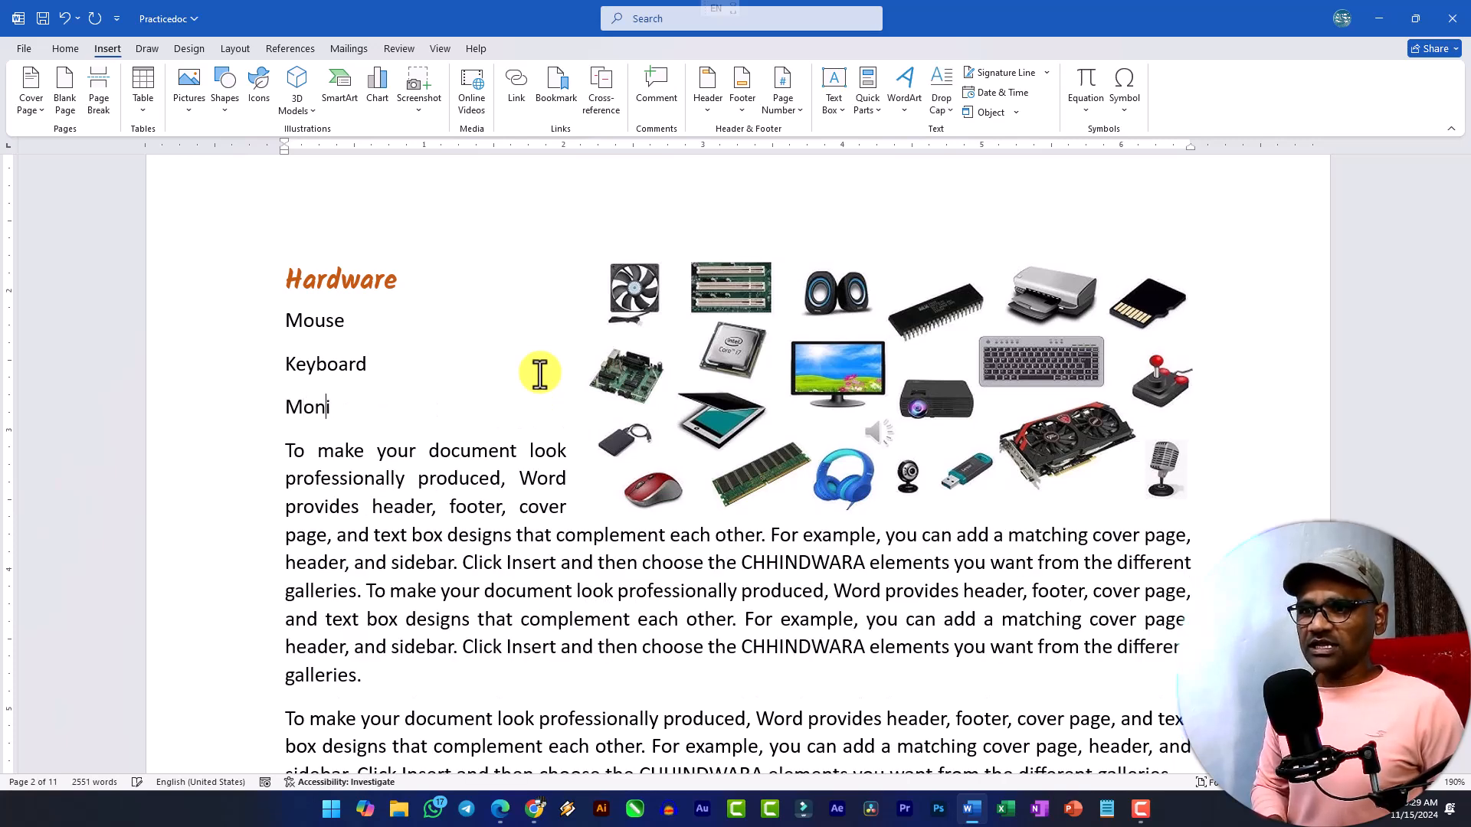
# Format the Mouse, Keyboard and Monitor lines as a numbered list.
pyautogui.moveTo(382, 412); pyautogui.dragTo(246, 328)
pyautogui.click(66, 49)
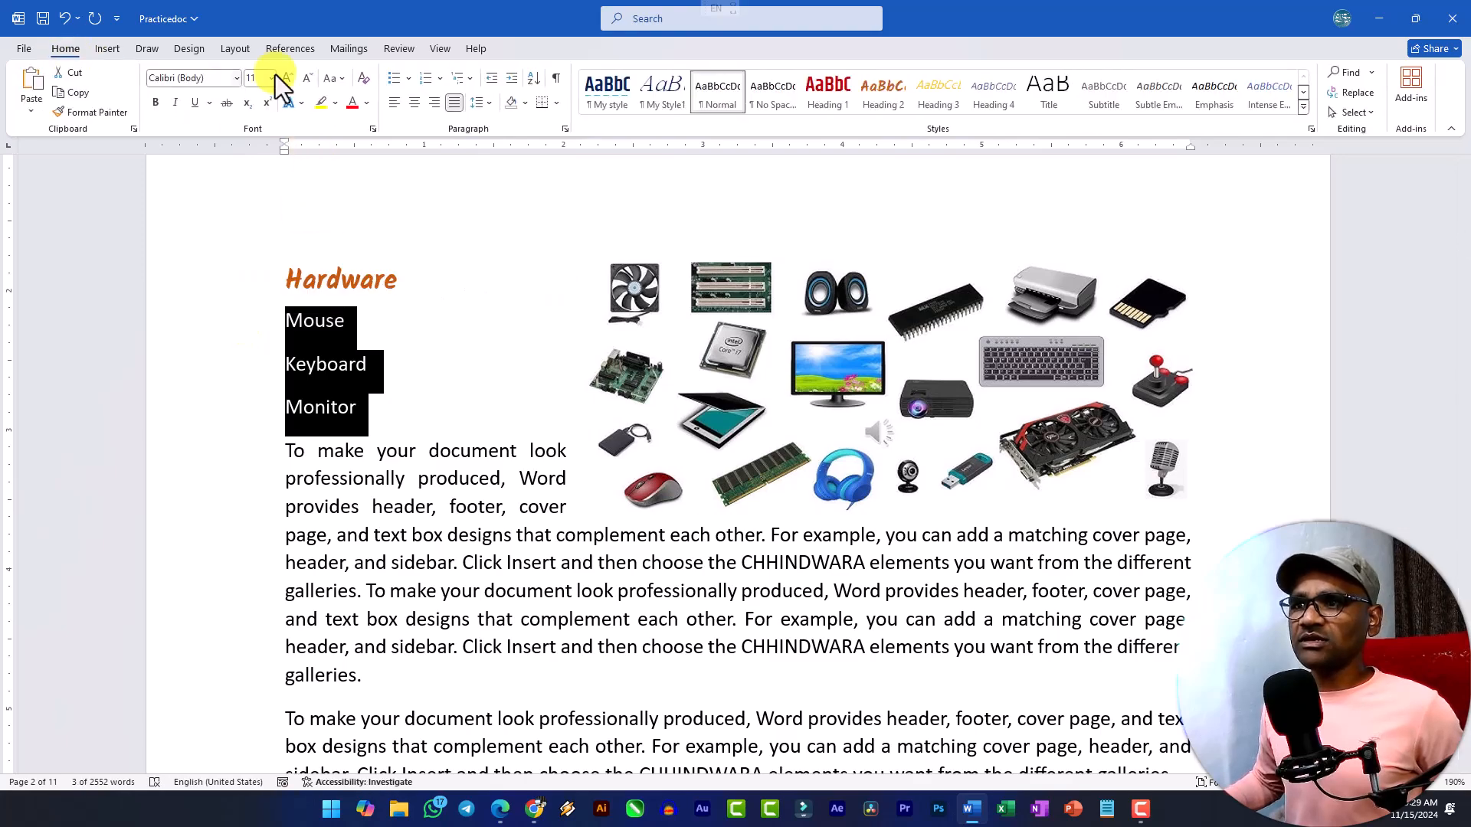
pyautogui.click(423, 80)
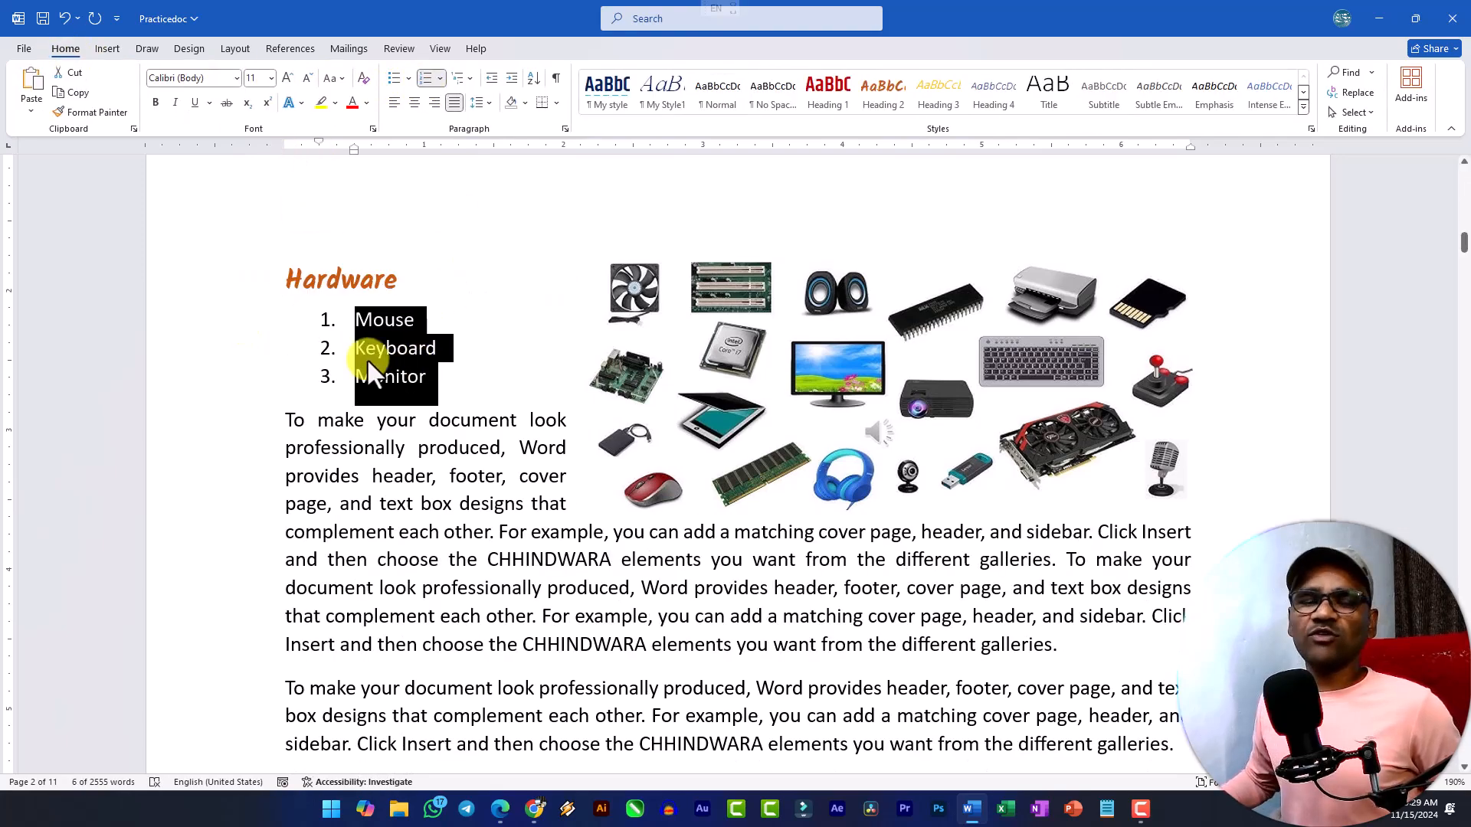
# Try to insert a page-number cross-reference to the numbered item "Mouse" on the blank line below "Application Software".
pyautogui.scroll(15, 421, 376)
pyautogui.scroll(3, 421, 369)
pyautogui.click(344, 540)
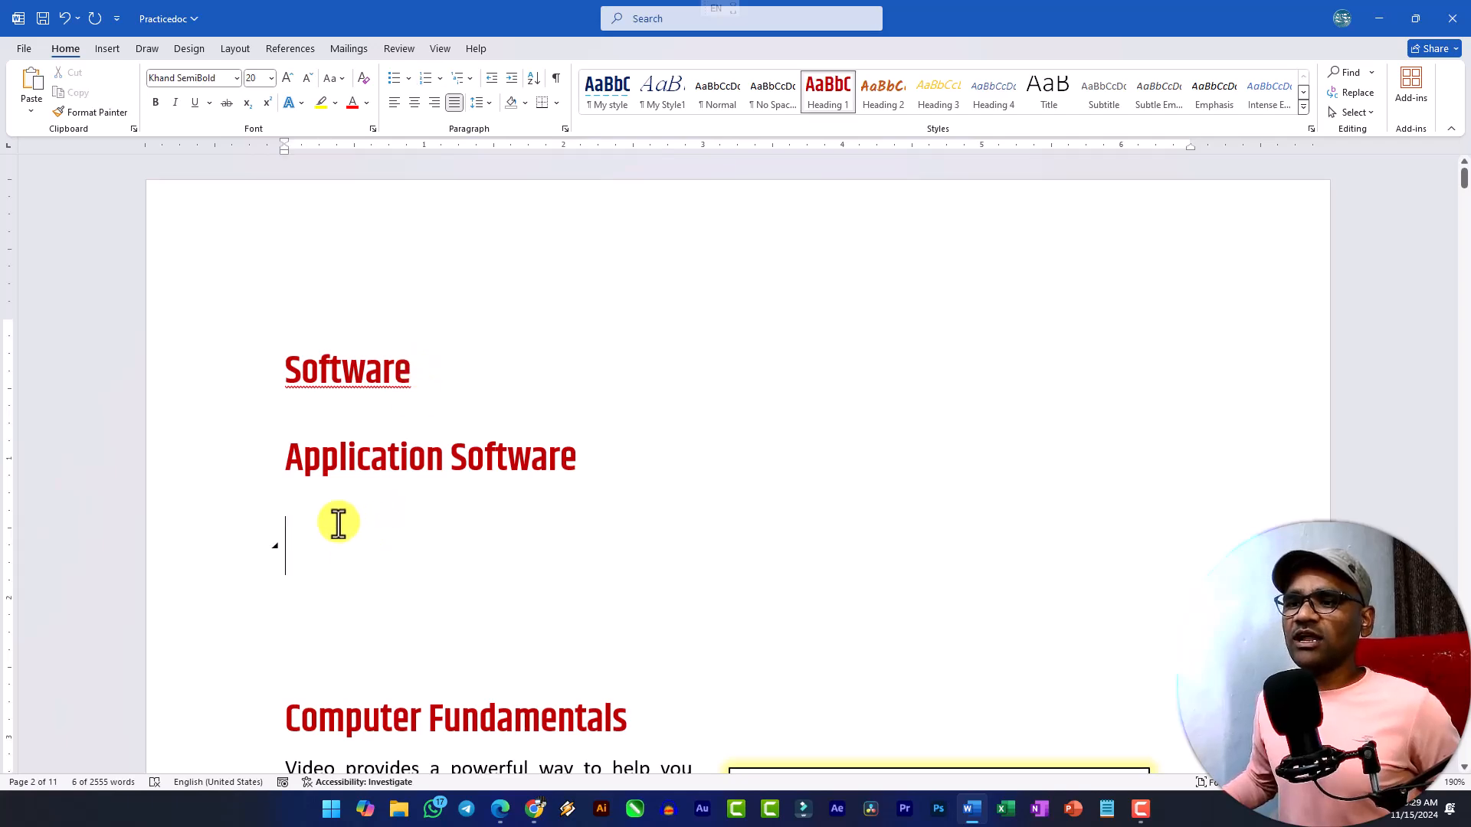
pyautogui.click(108, 49)
pyautogui.click(597, 94)
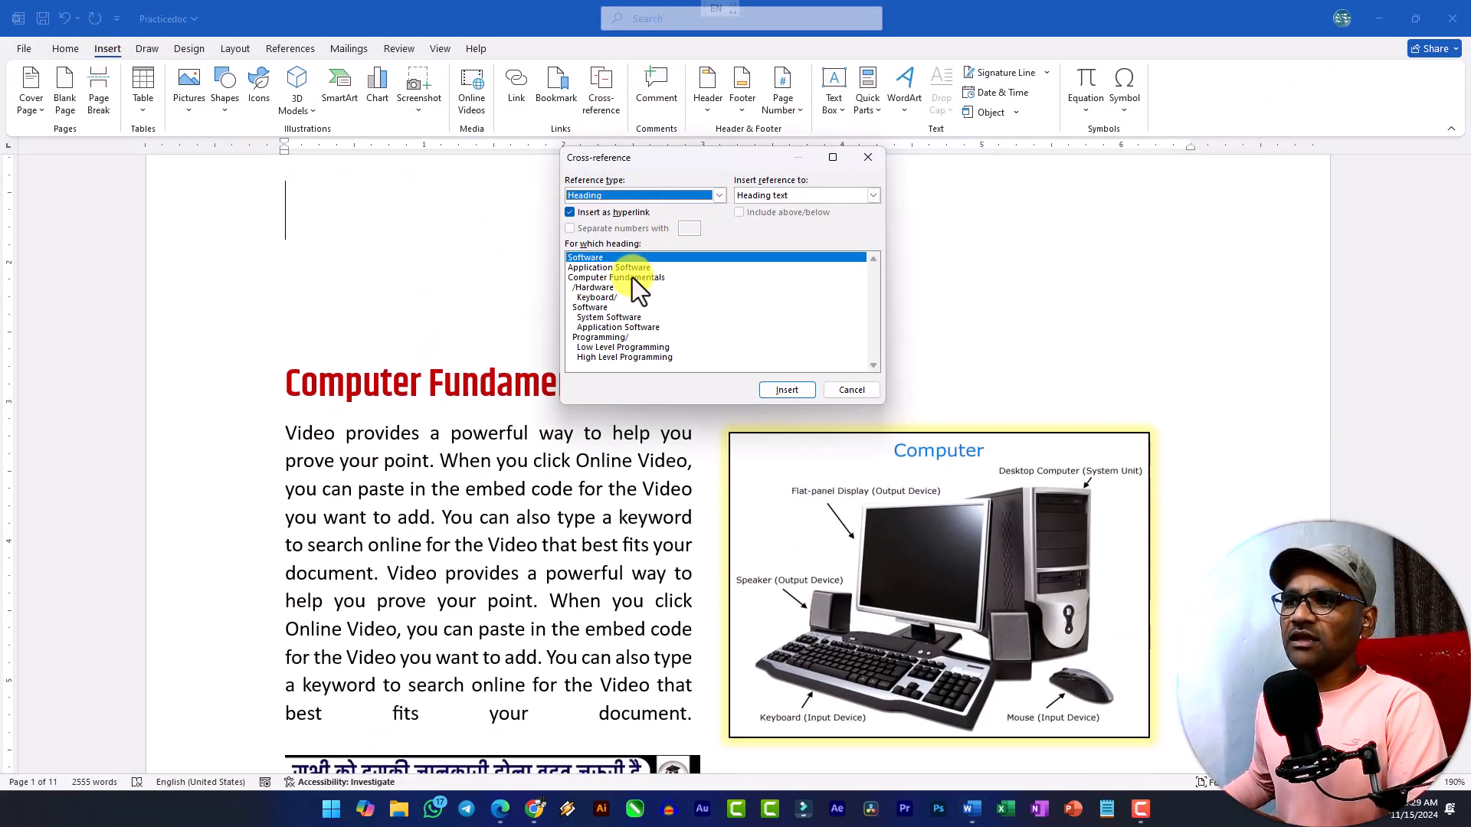
pyautogui.click(612, 196)
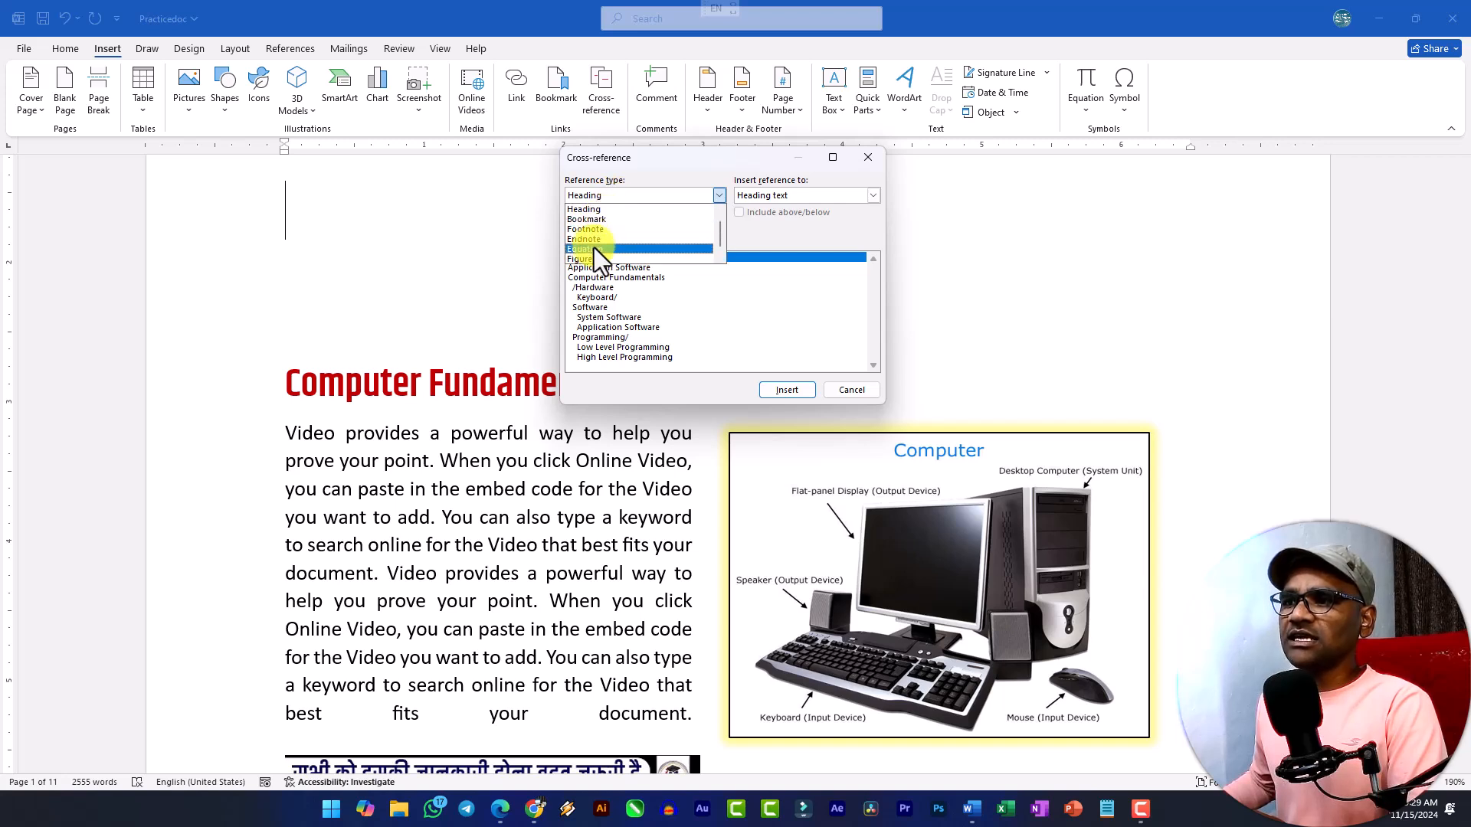
pyautogui.click(594, 209)
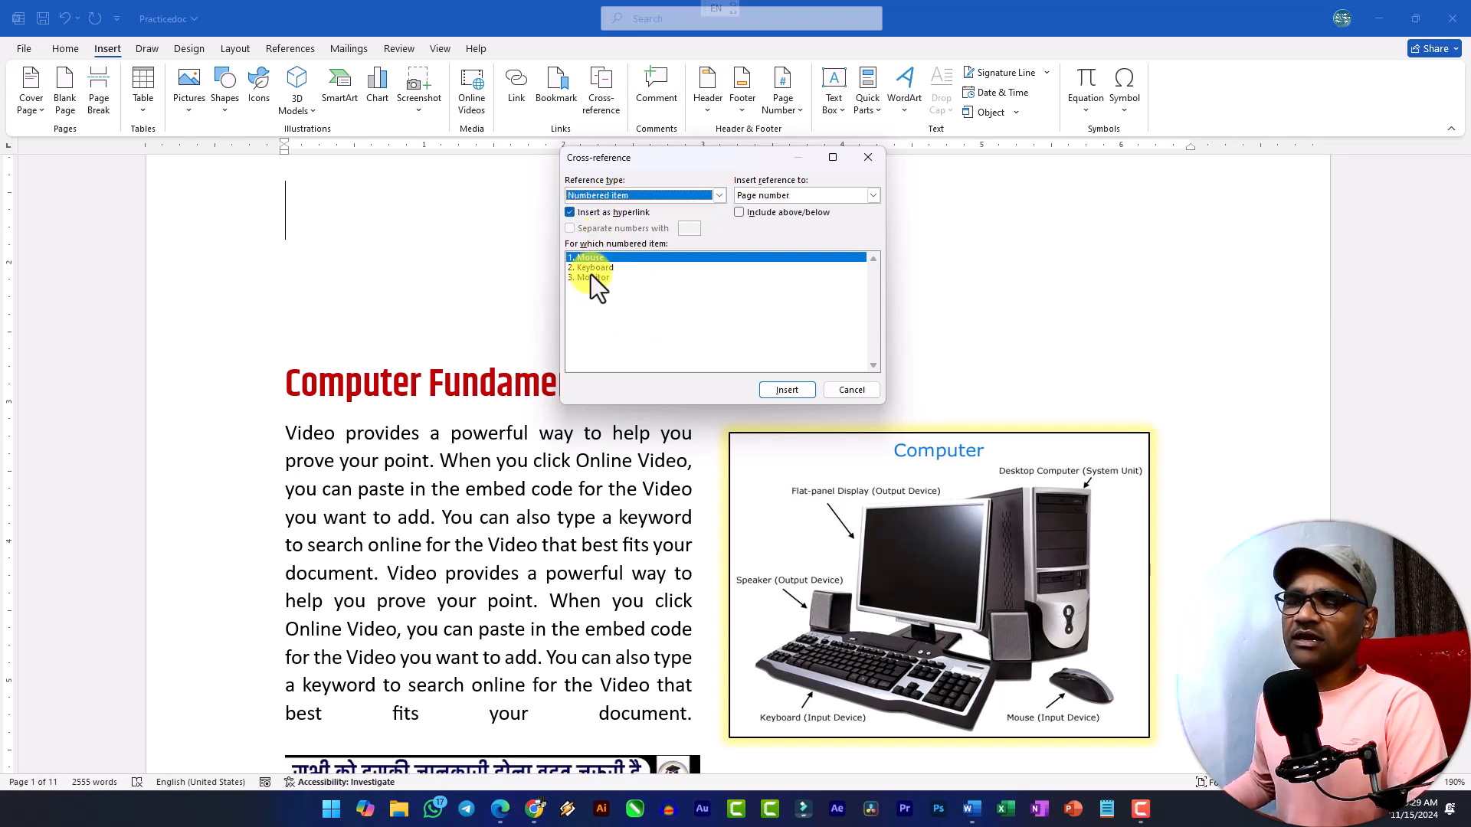
pyautogui.click(603, 293)
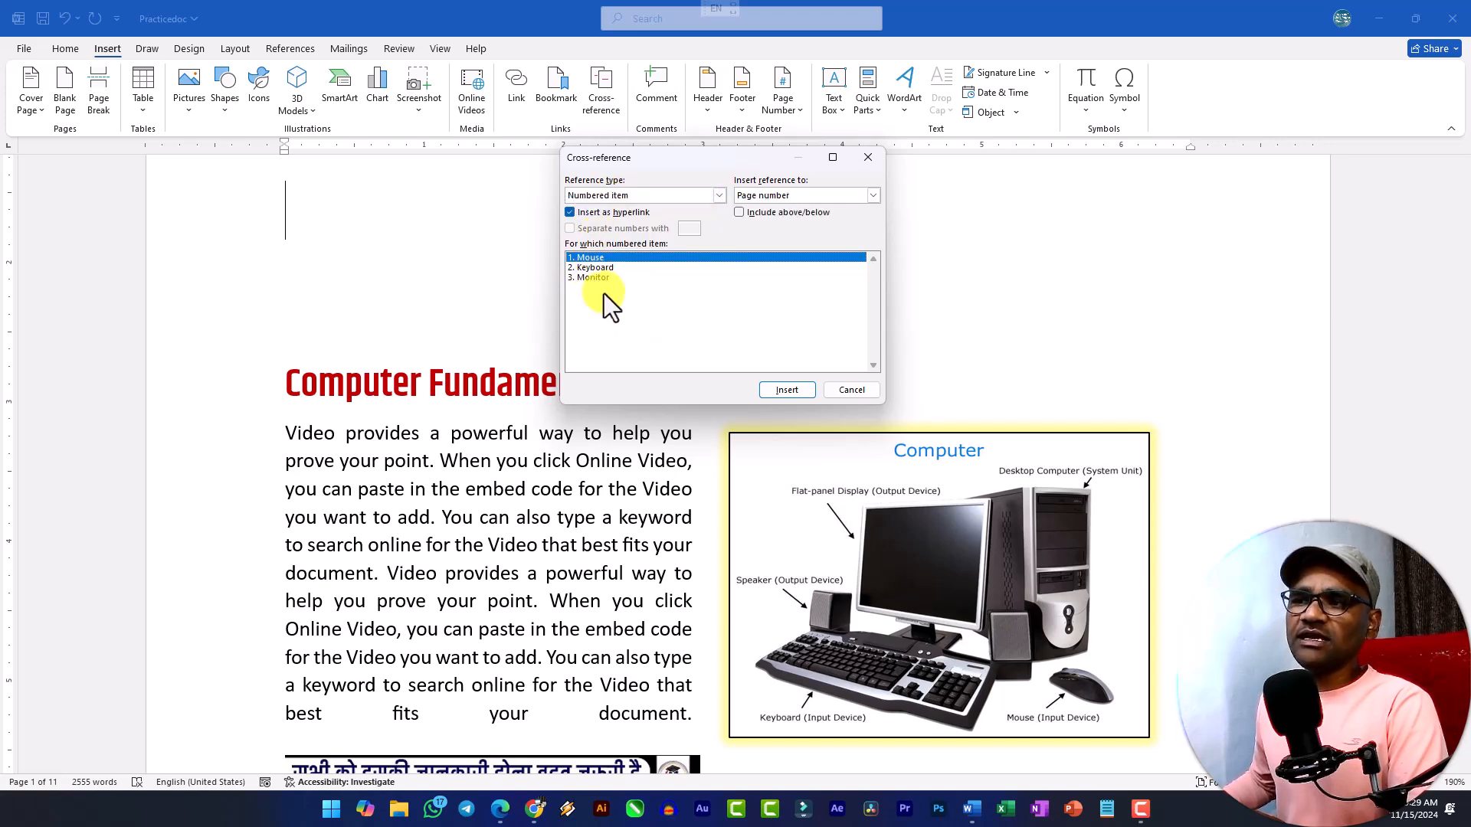
pyautogui.click(766, 389)
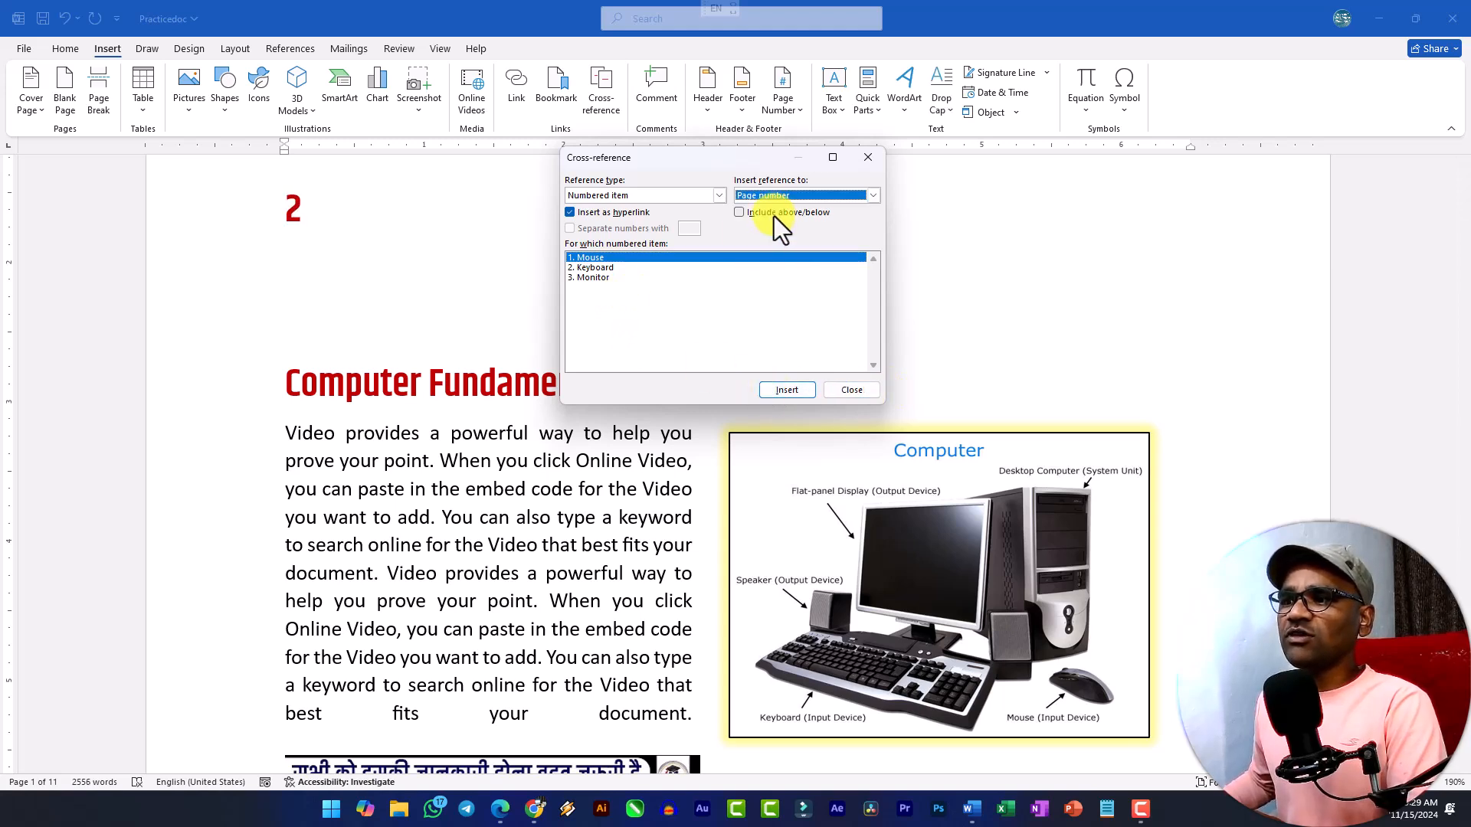
pyautogui.hotkey('alt', 'Down')
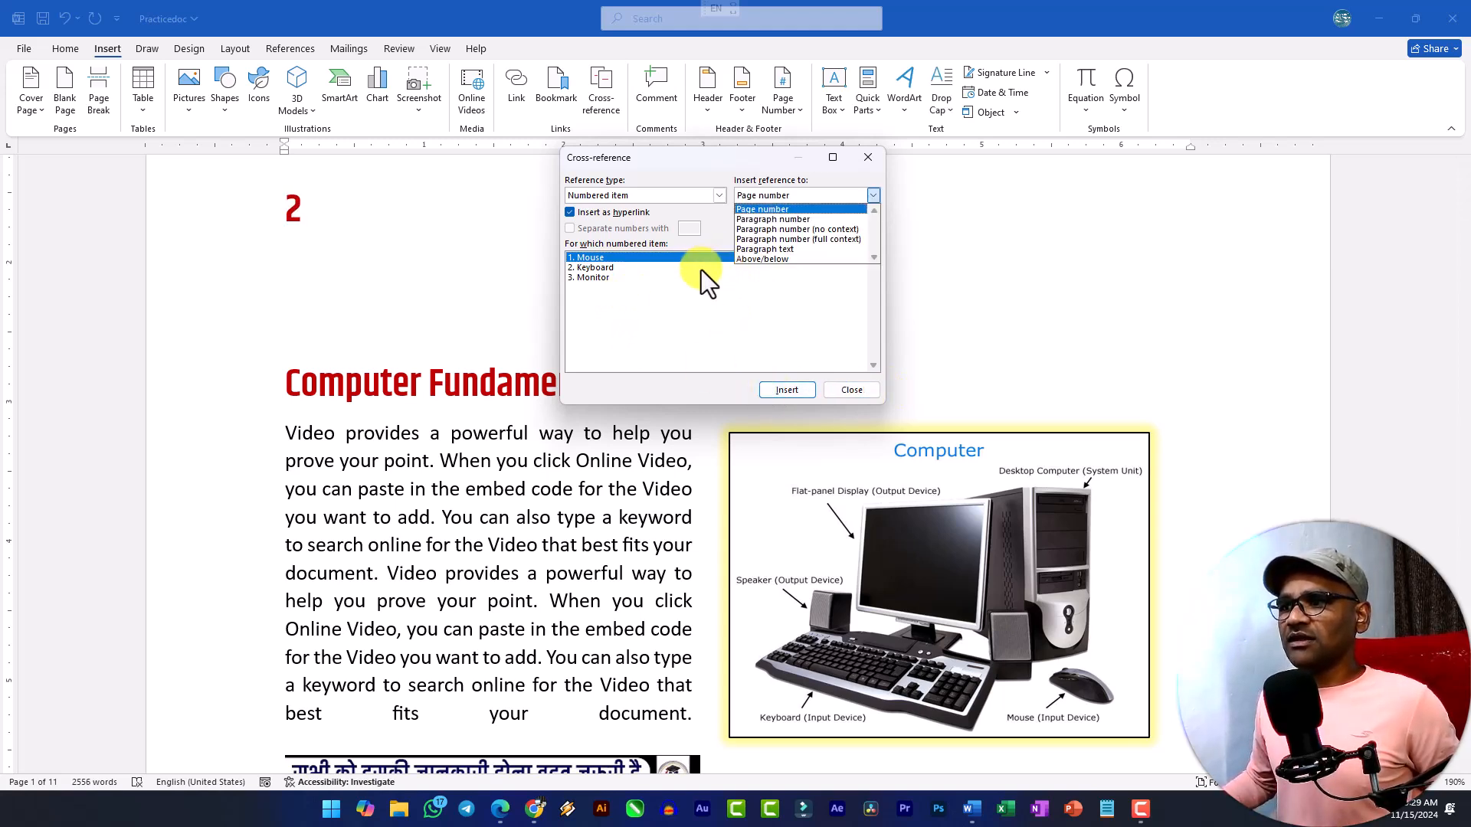
pyautogui.click(847, 394)
pyautogui.hotkey('ctrl', 'z')
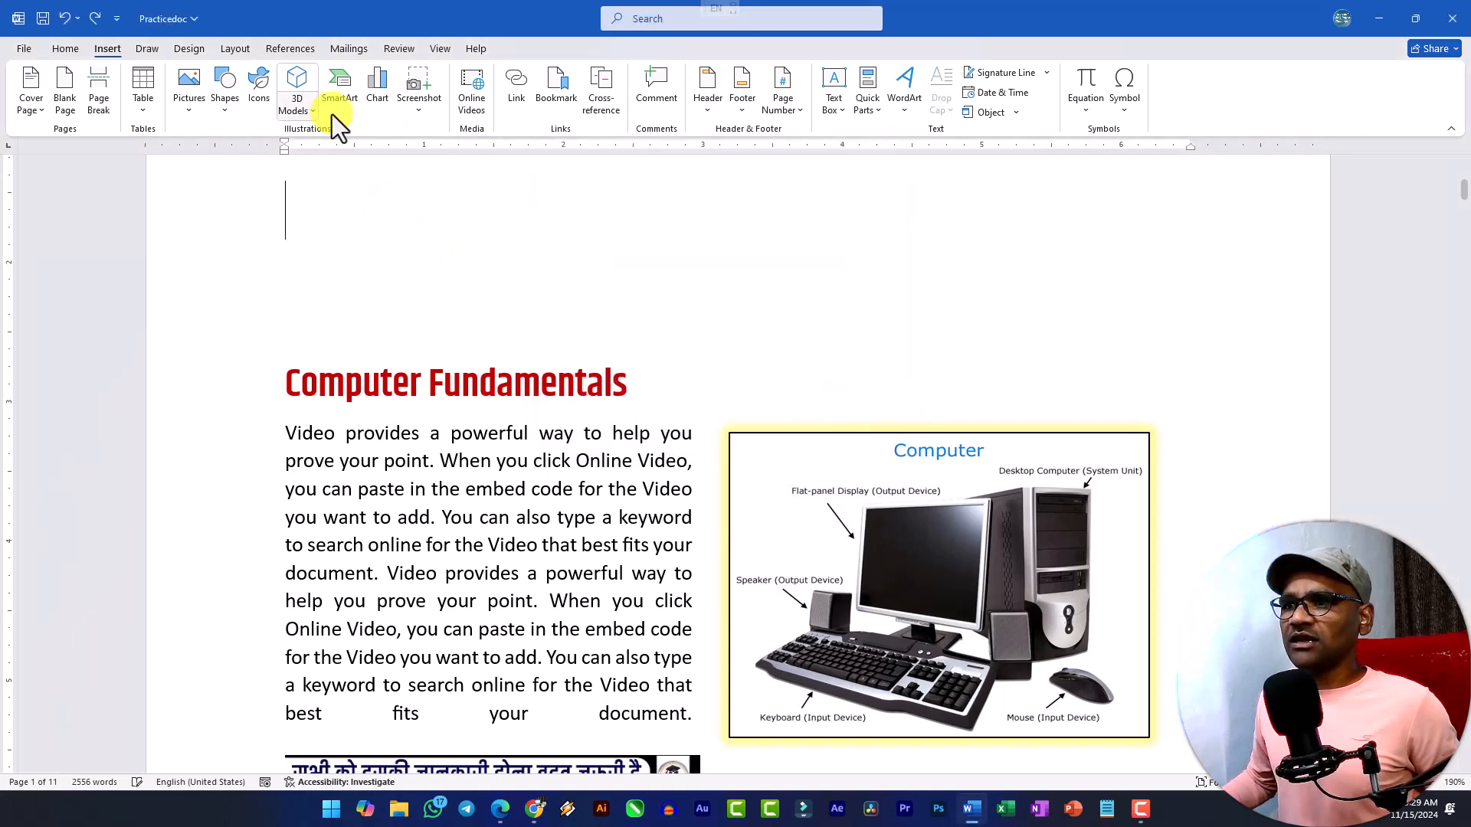
# Insert paragraph-text cross-references to the numbered items Mouse, Keyboard and Monitor on the blank line below "Application Software".
pyautogui.click(601, 95)
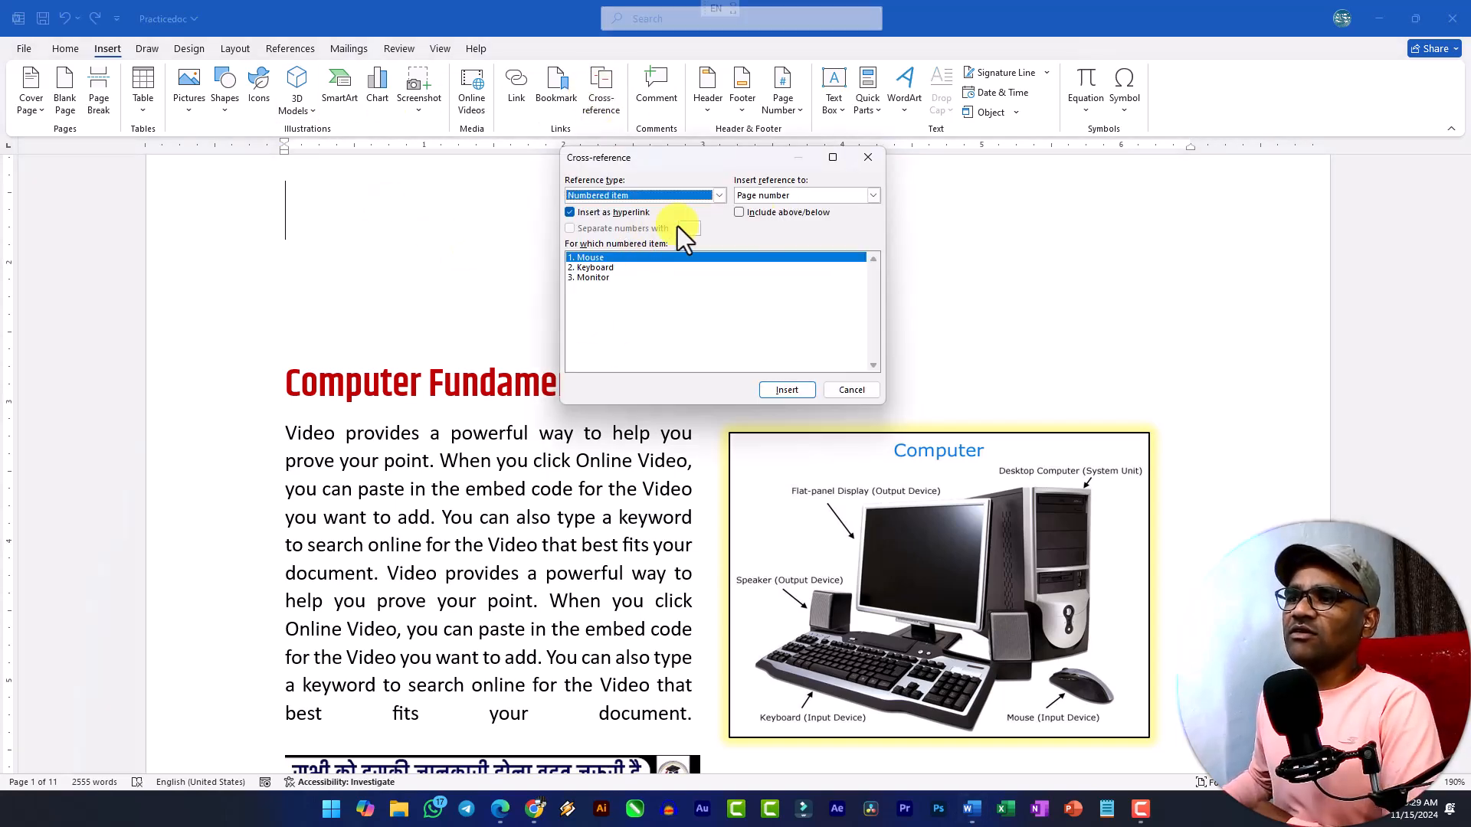
pyautogui.click(775, 199)
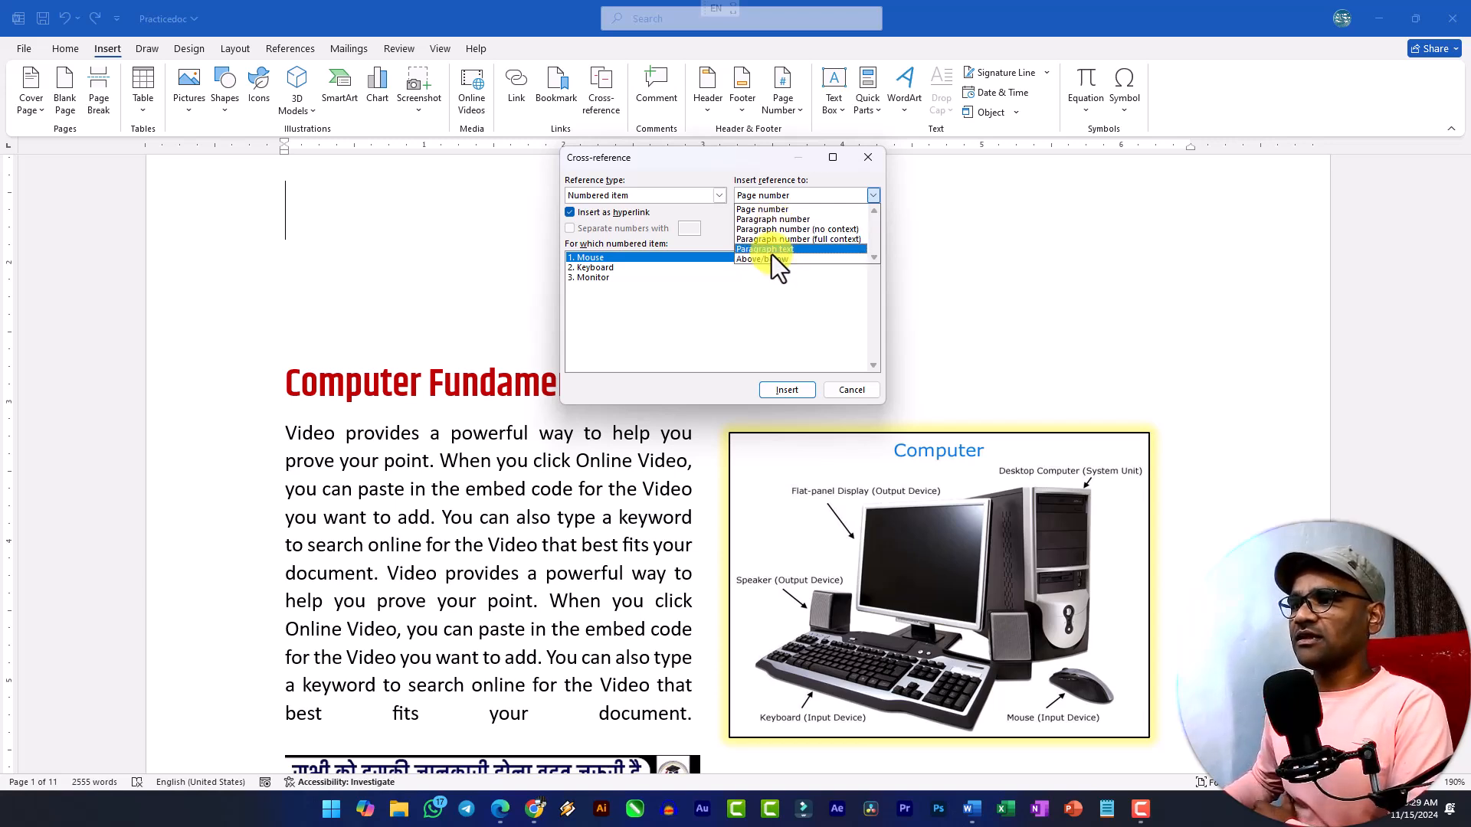
pyautogui.click(771, 252)
pyautogui.click(787, 390)
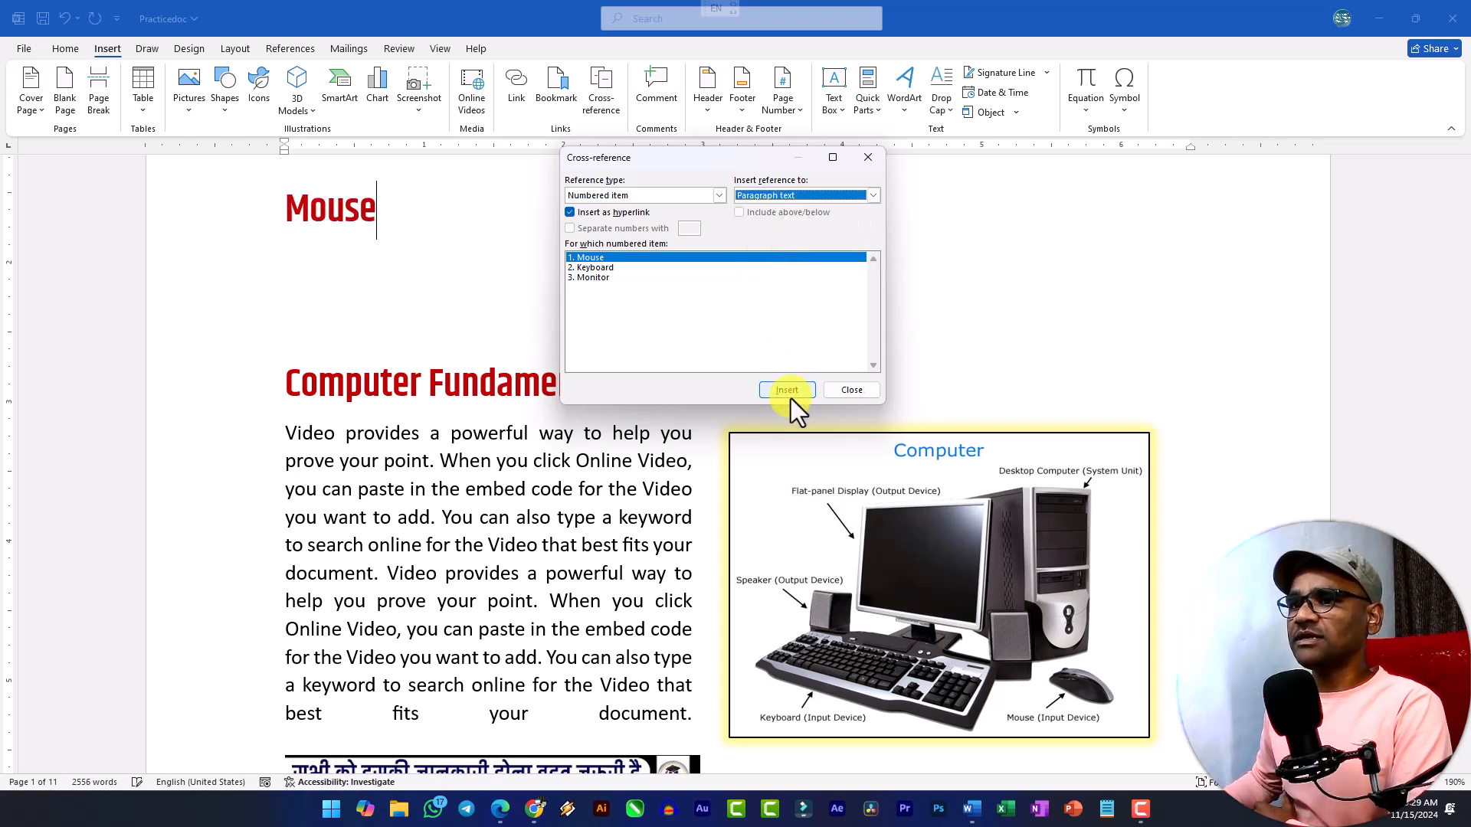
pyautogui.click(596, 268)
pyautogui.click(784, 392)
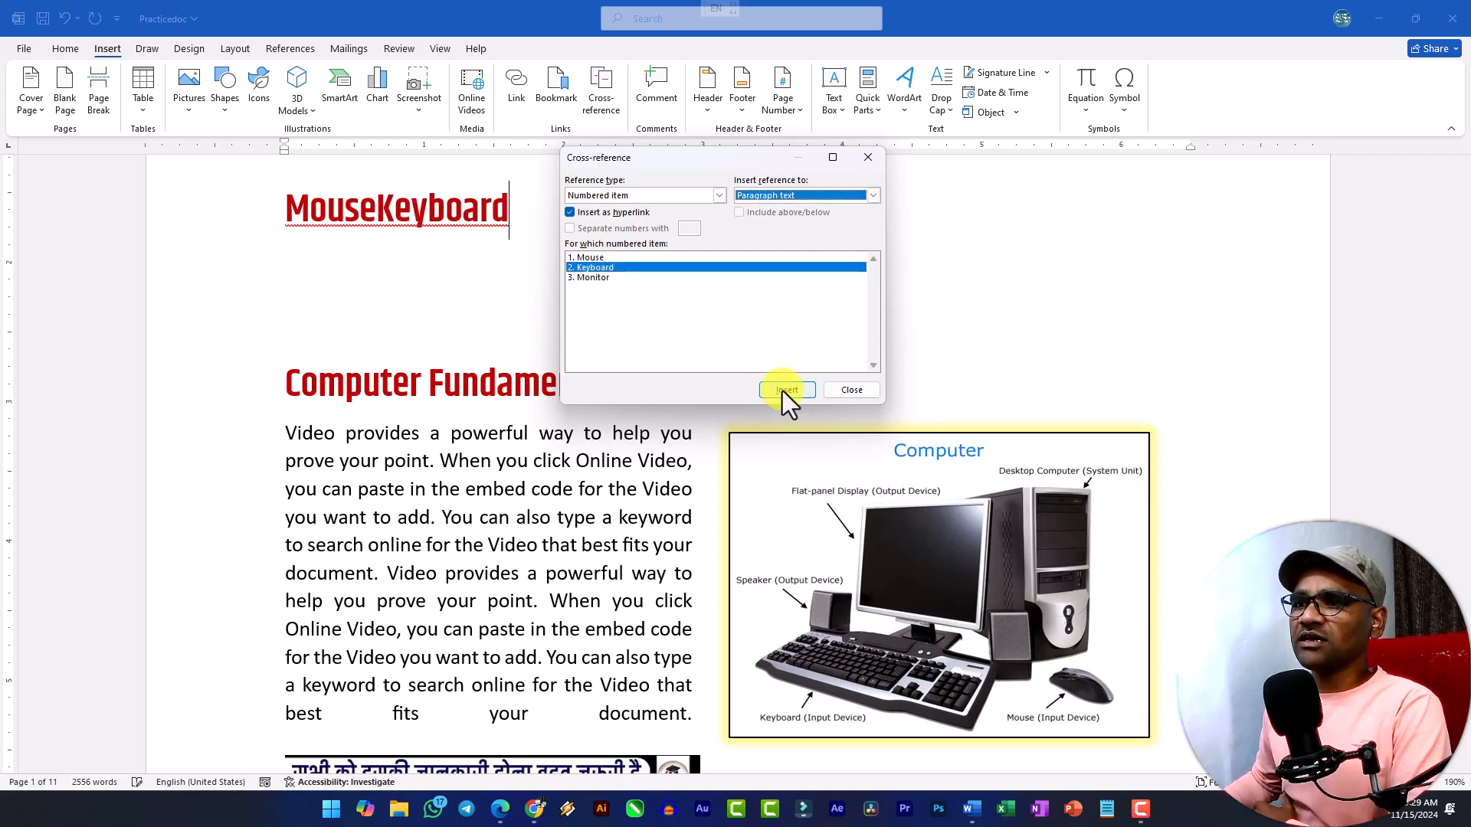
pyautogui.click(605, 277)
pyautogui.click(789, 391)
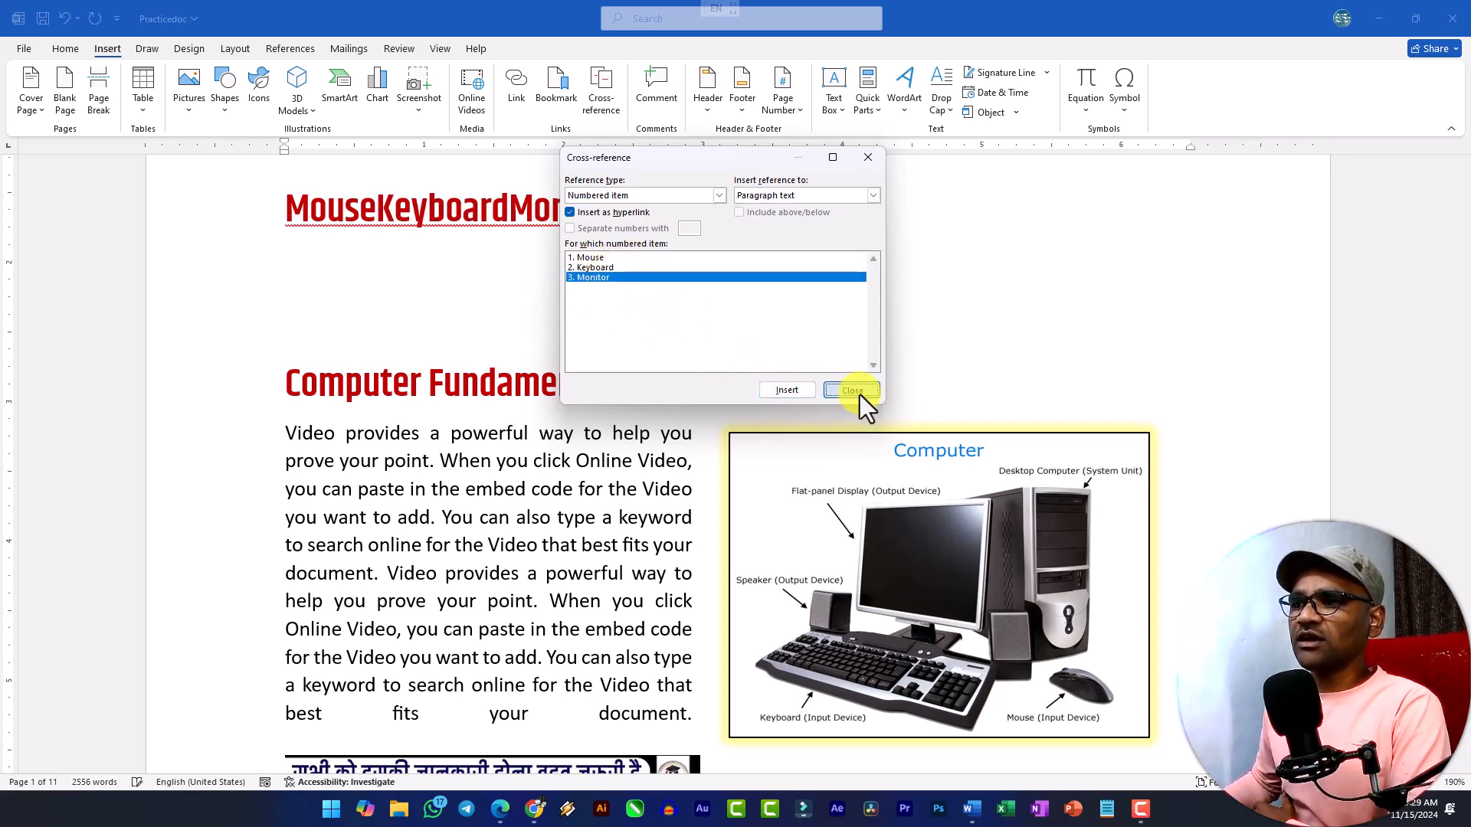
pyautogui.click(852, 391)
# Split the Mouse, Keyboard and Monitor cross-references so that each one stands on its own line.
pyautogui.click(376, 209)
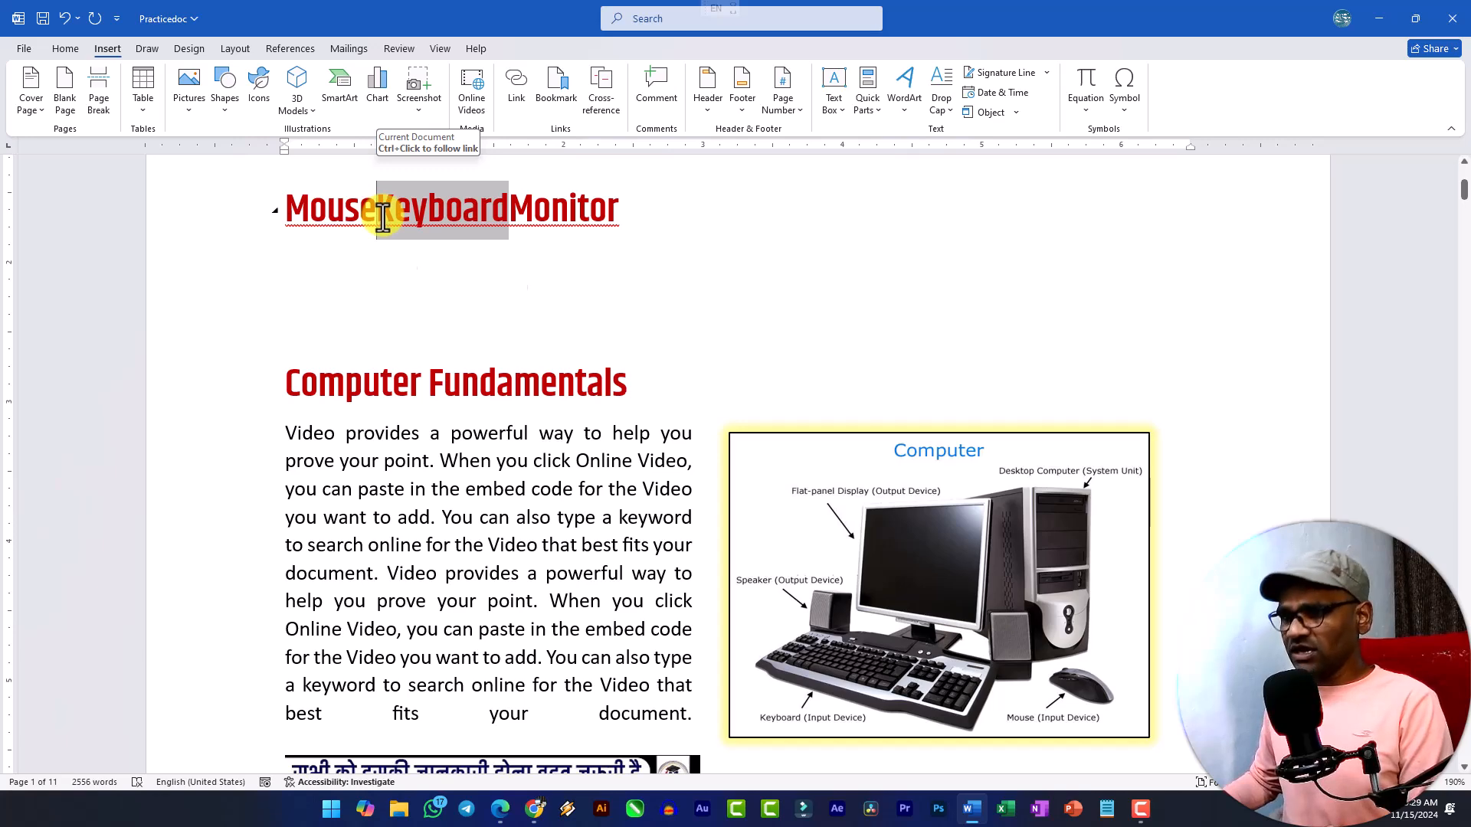
pyautogui.press('Return')
pyautogui.click(417, 296)
pyautogui.press('Return')
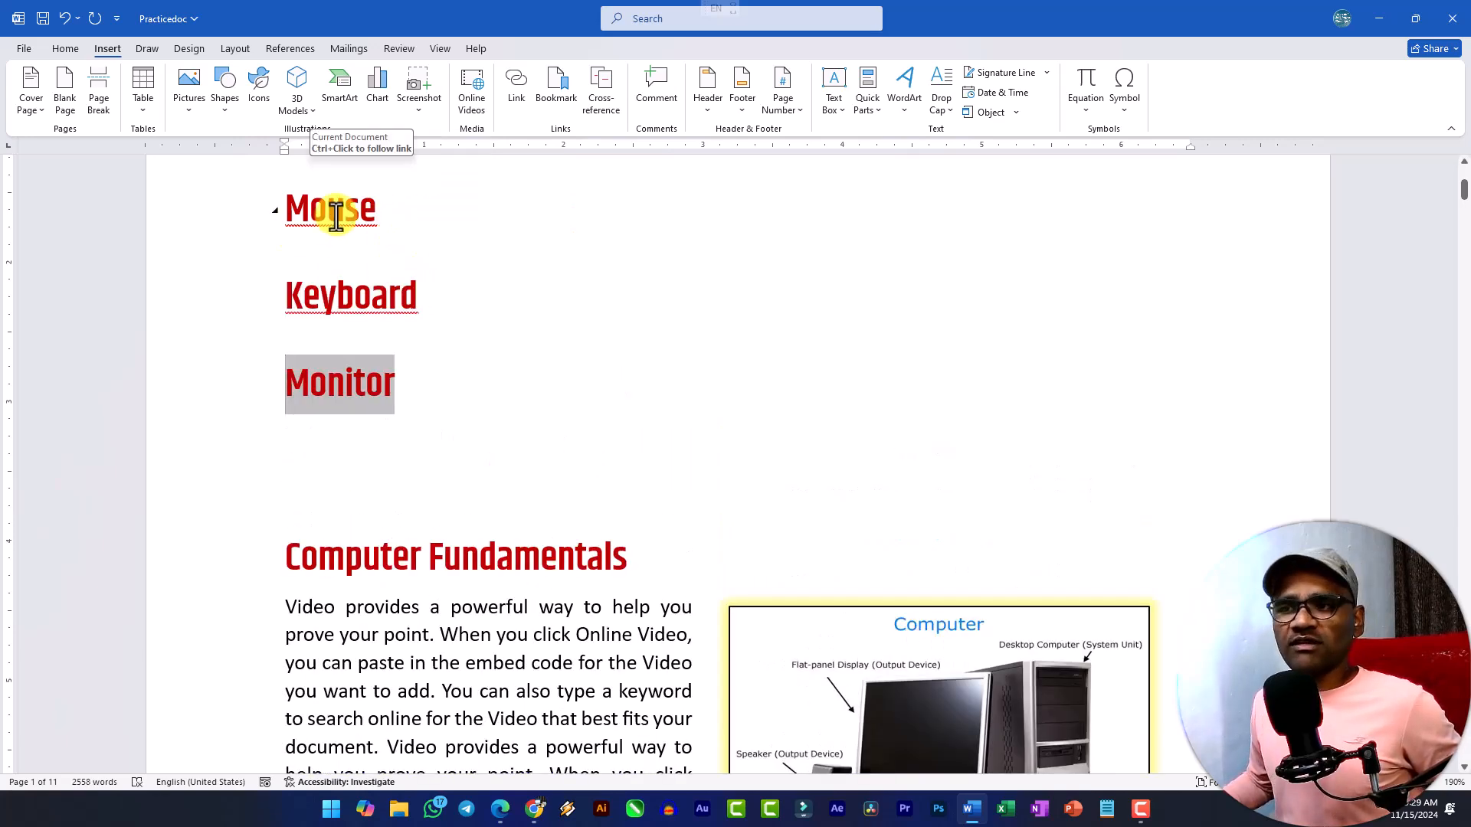
# Follow the "Mouse" cross-reference to its numbered item and return to the start of the document.
pyautogui.keyDown('ctrl'); pyautogui.click(335, 214); pyautogui.keyUp('ctrl')
pyautogui.scroll(5, 370, 330)
pyautogui.scroll(15, 370, 328)
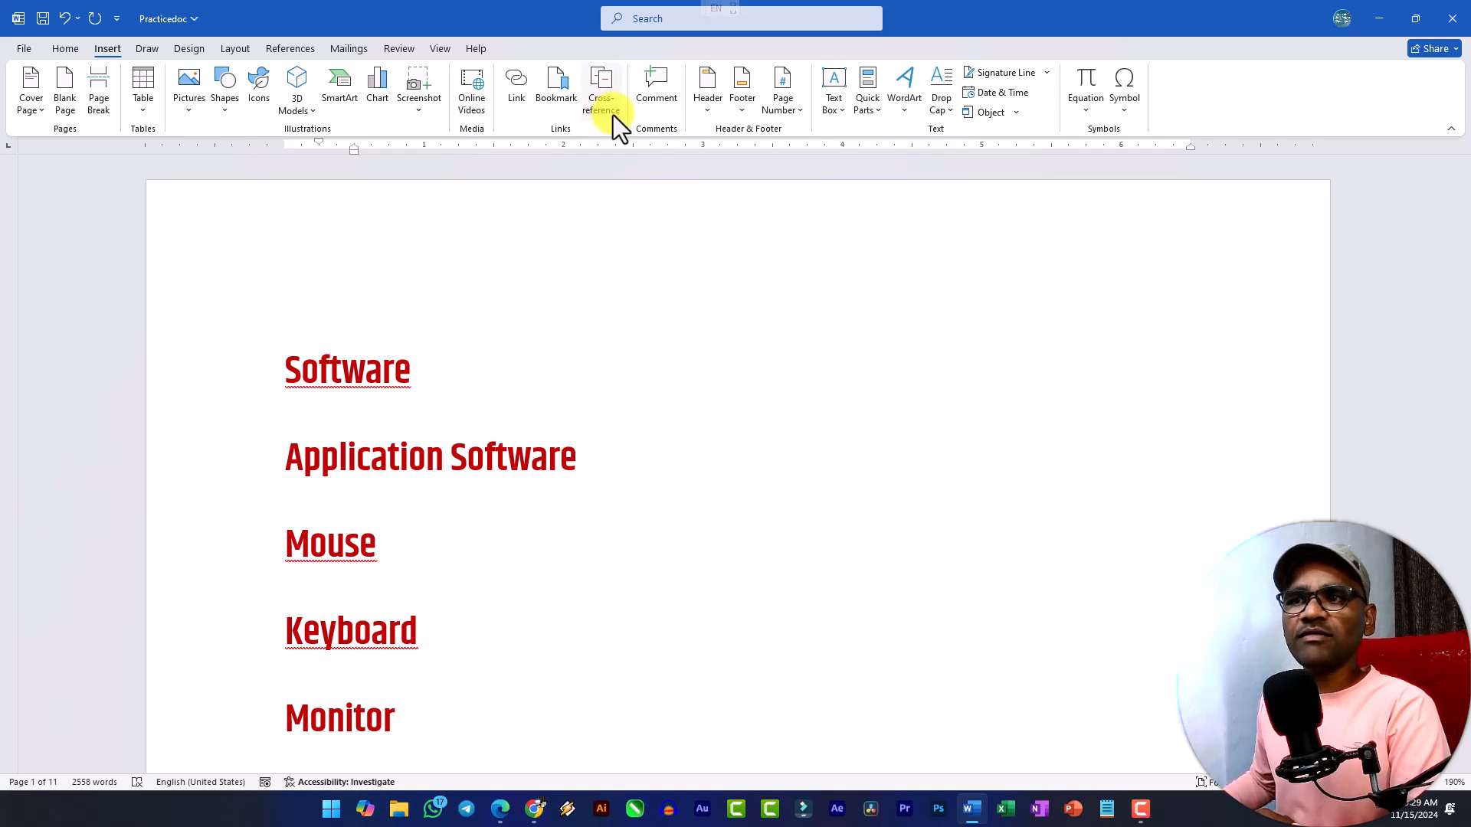
pyautogui.click(306, 52)
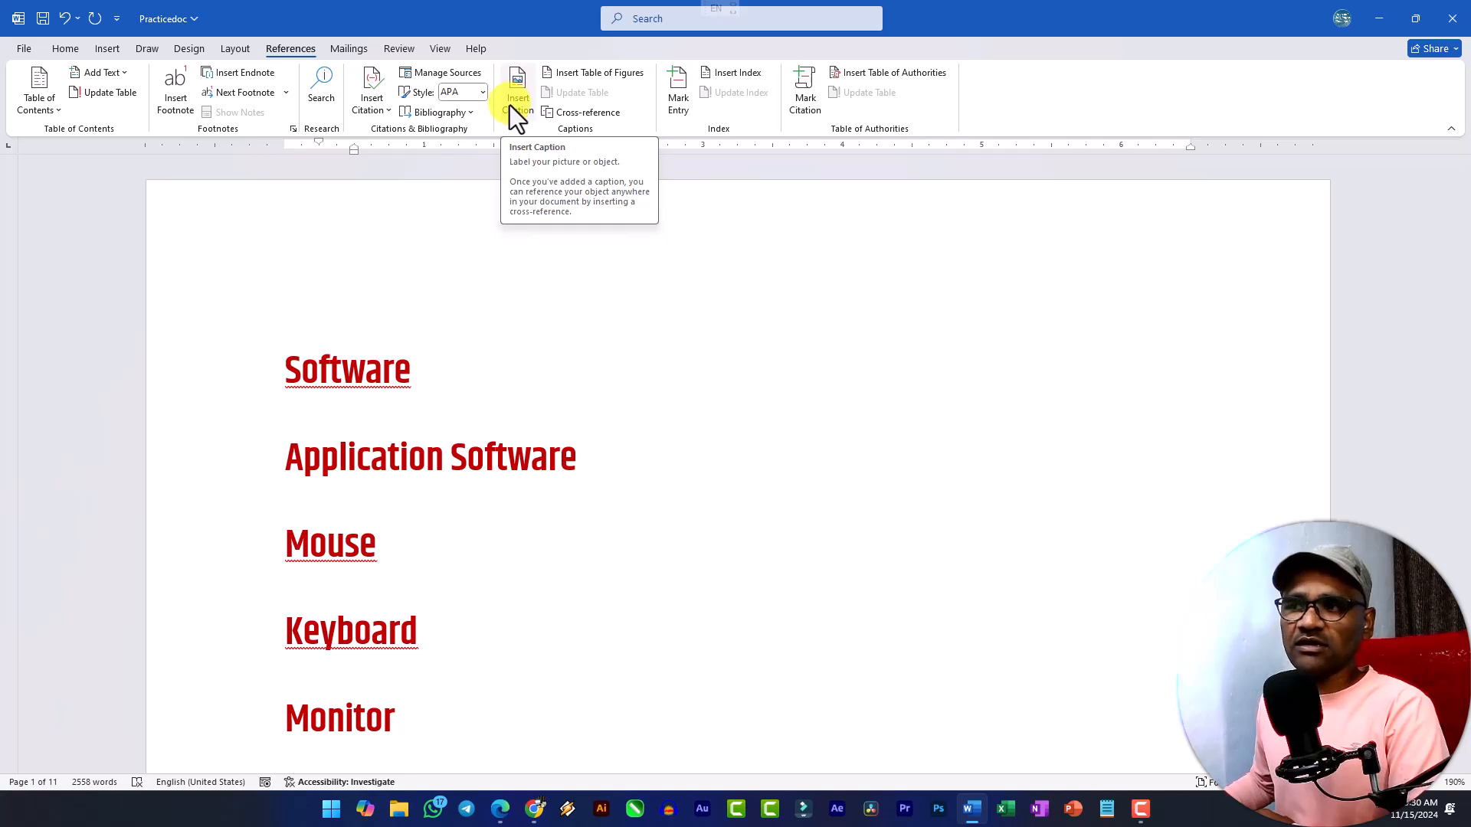
pyautogui.click(103, 52)
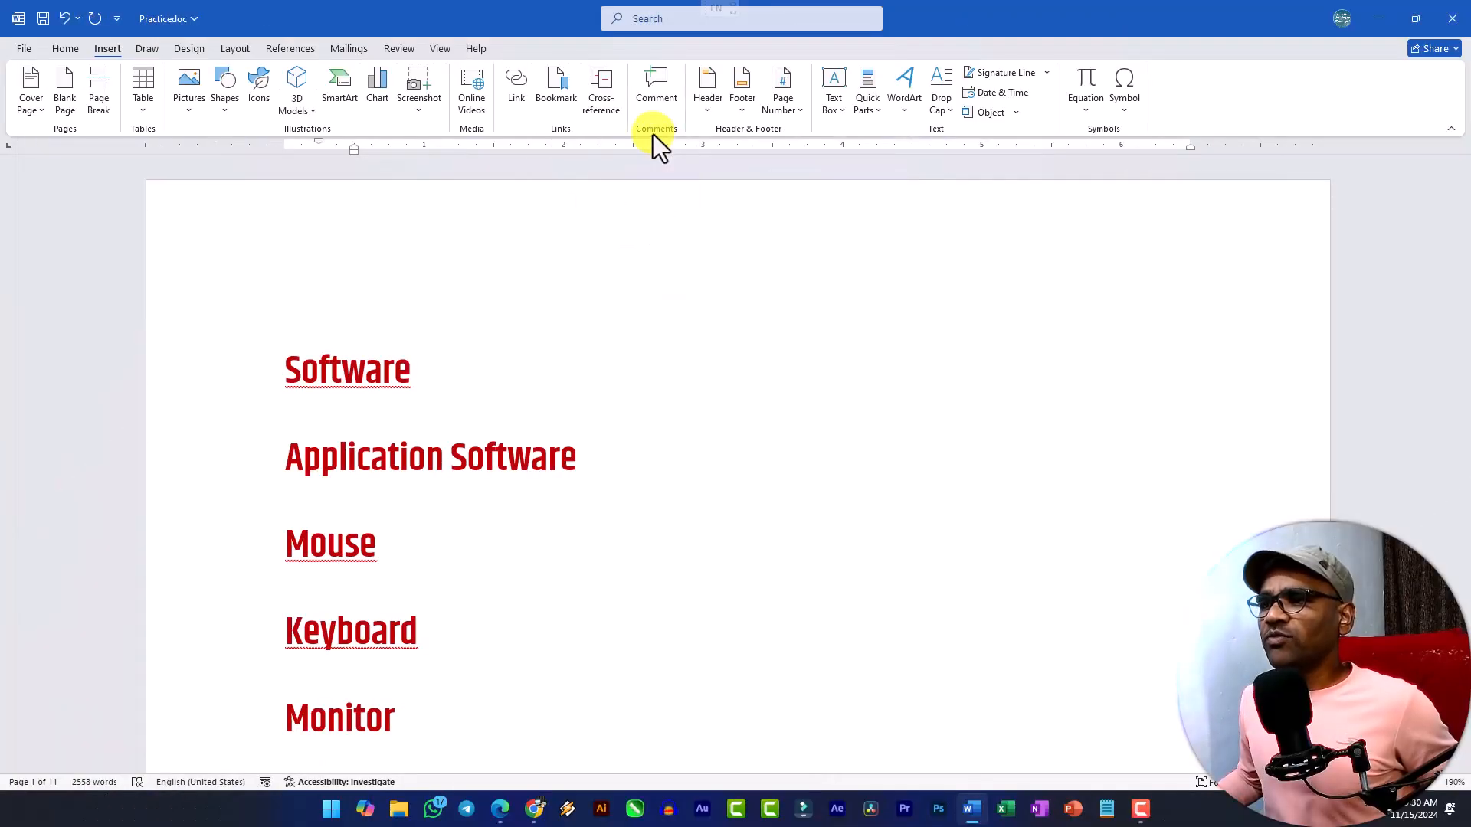
pyautogui.scroll(-20, 548, 266)
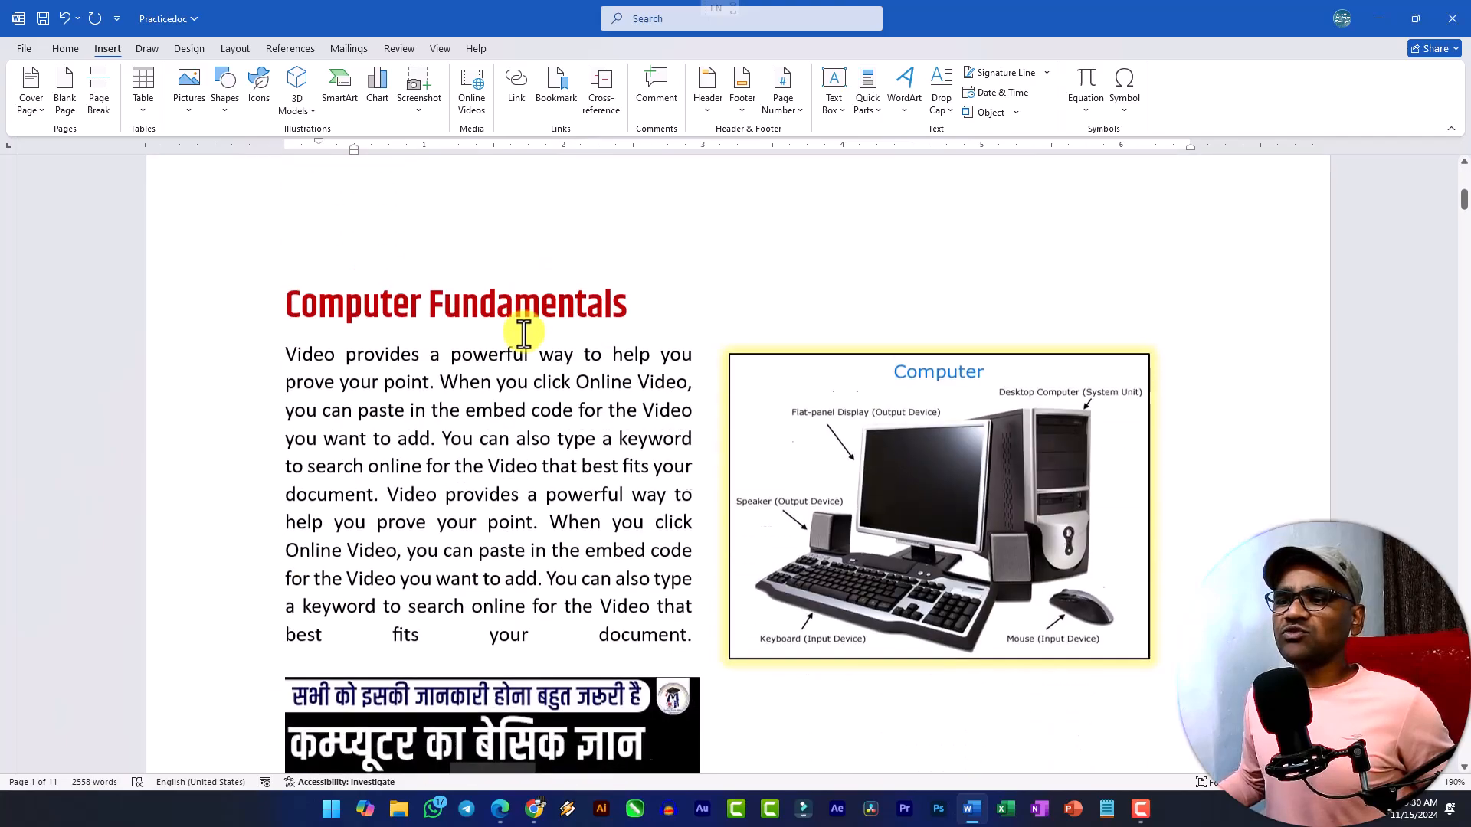
pyautogui.scroll(5, 533, 339)
pyautogui.scroll(2, 531, 338)
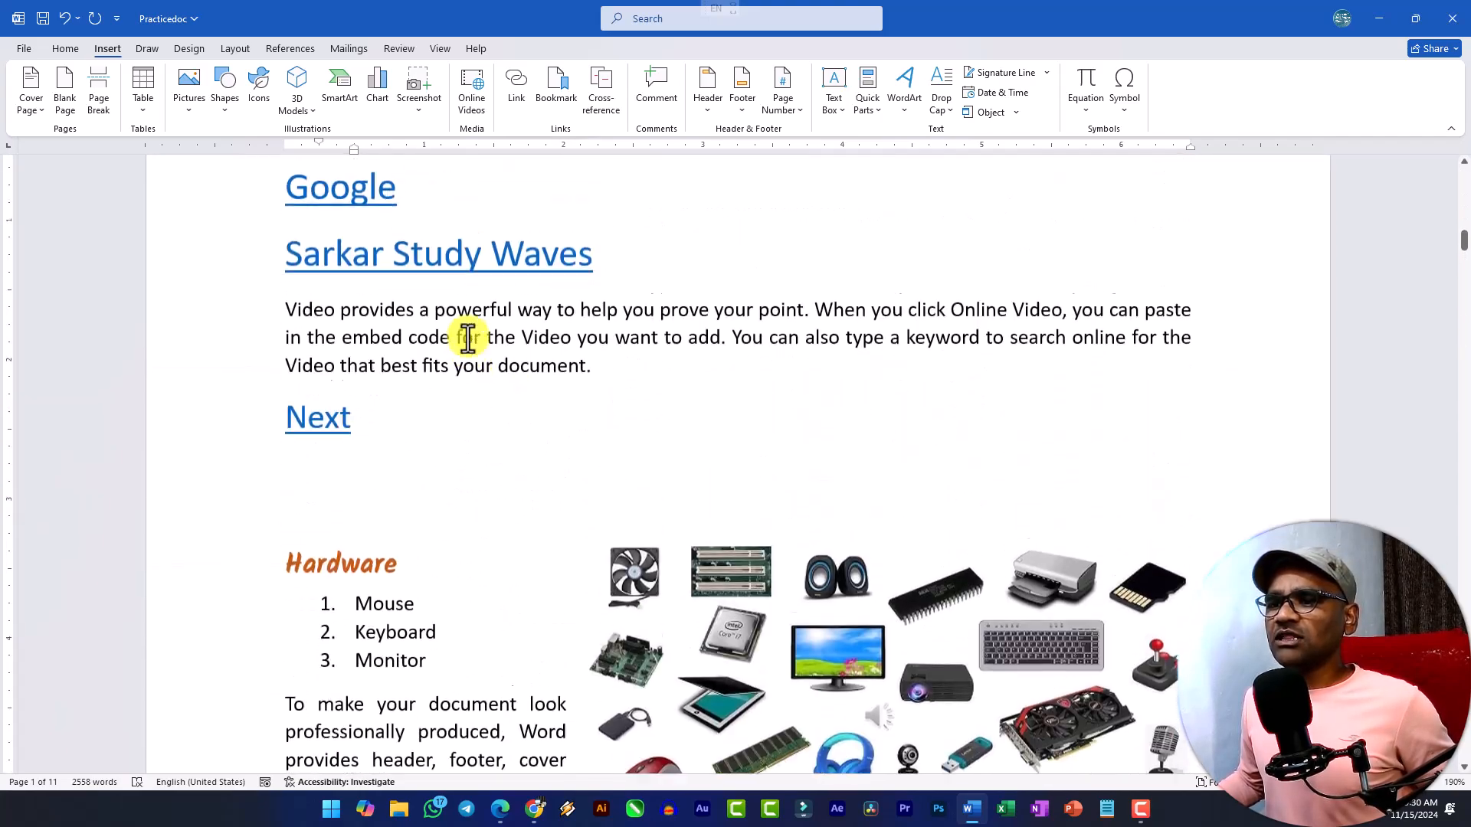
pyautogui.scroll(-3, 469, 331)
pyautogui.moveTo(352, 277); pyautogui.dragTo(421, 279)
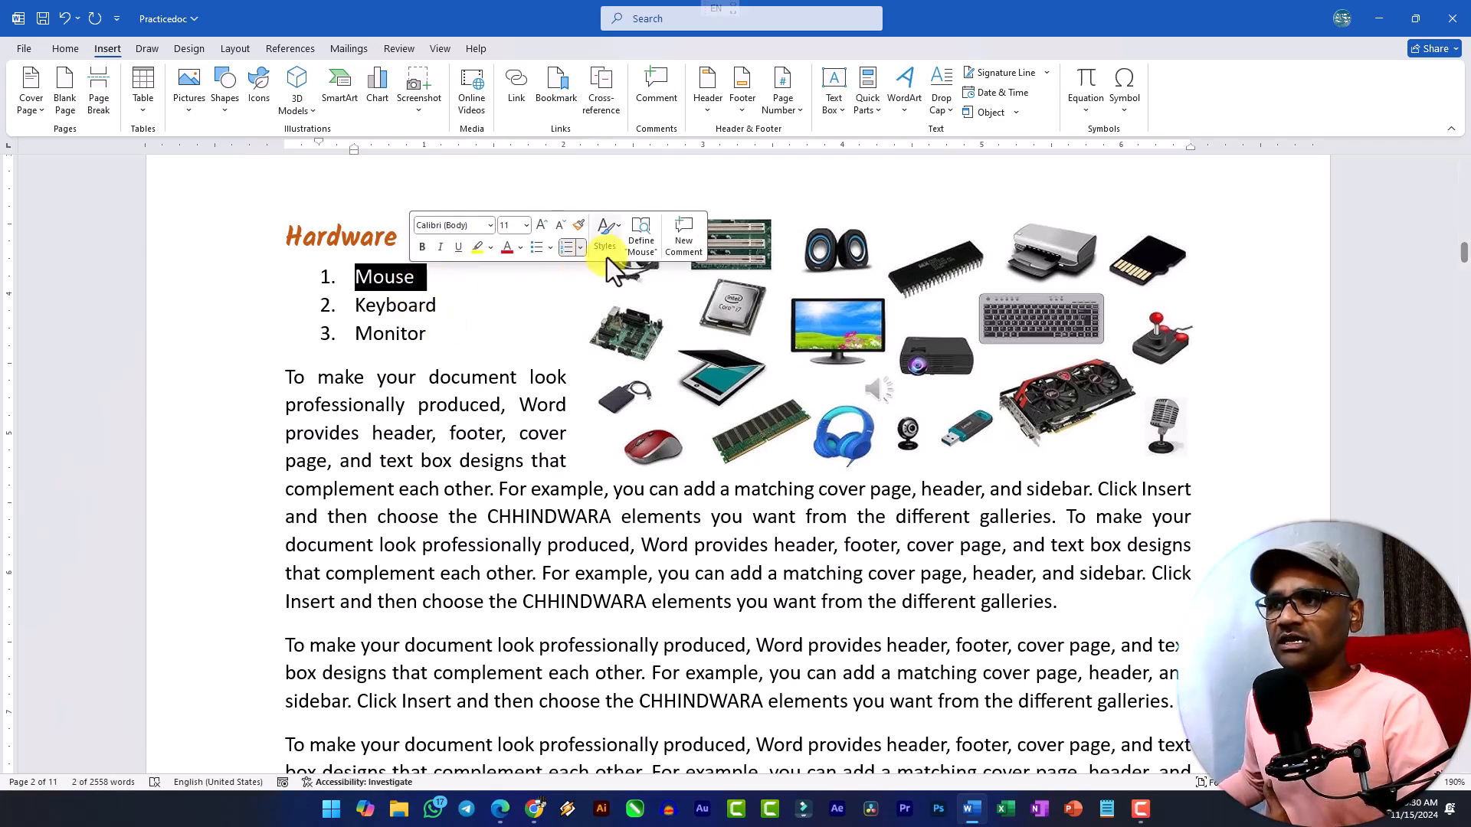
# Add the line "cwa" below the first body paragraph under the Hardware heading, keeping the abbreviation exactly as entered.
pyautogui.scroll(-3, 499, 548)
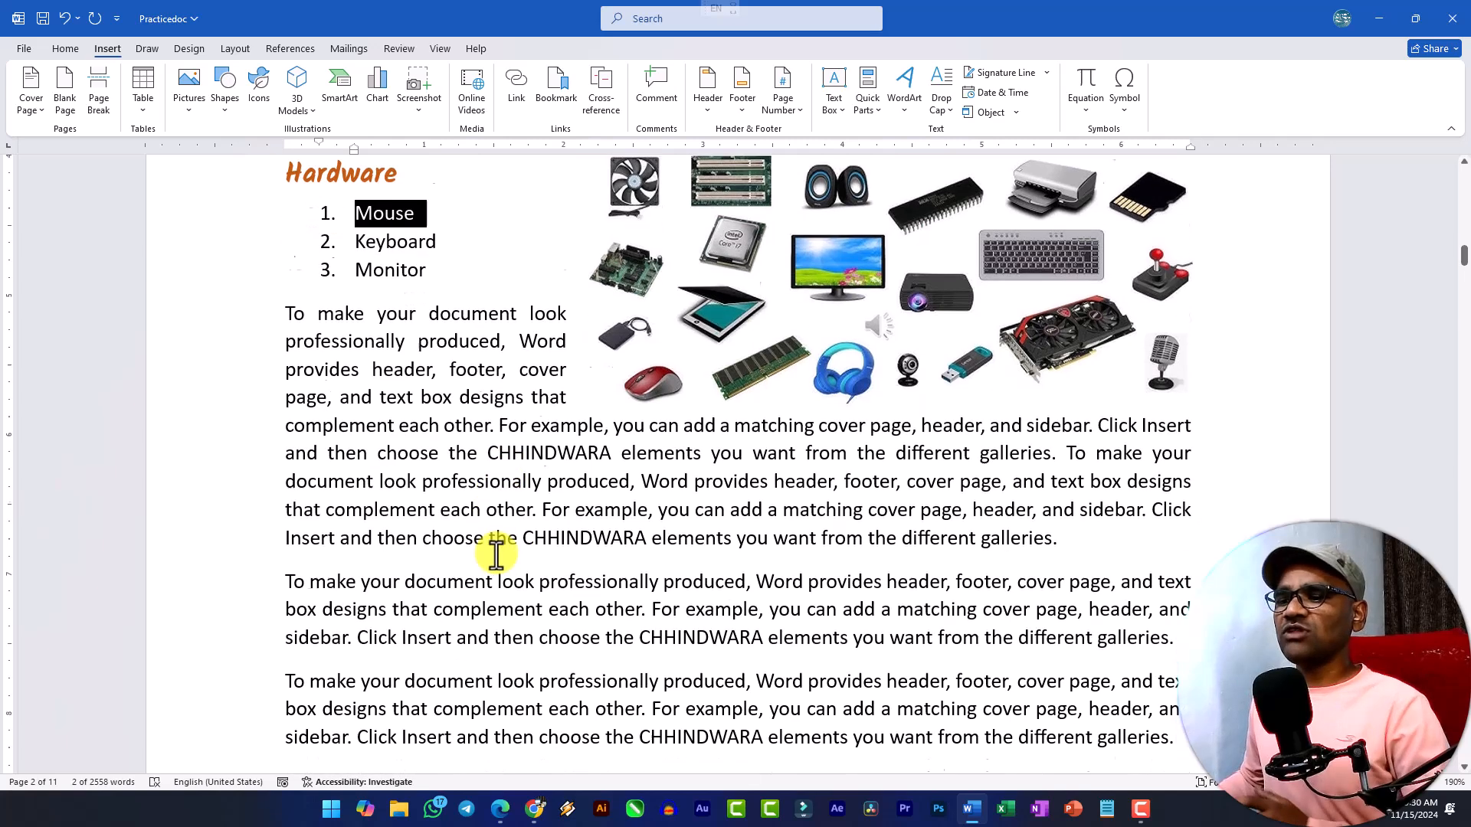
pyautogui.click(1062, 397)
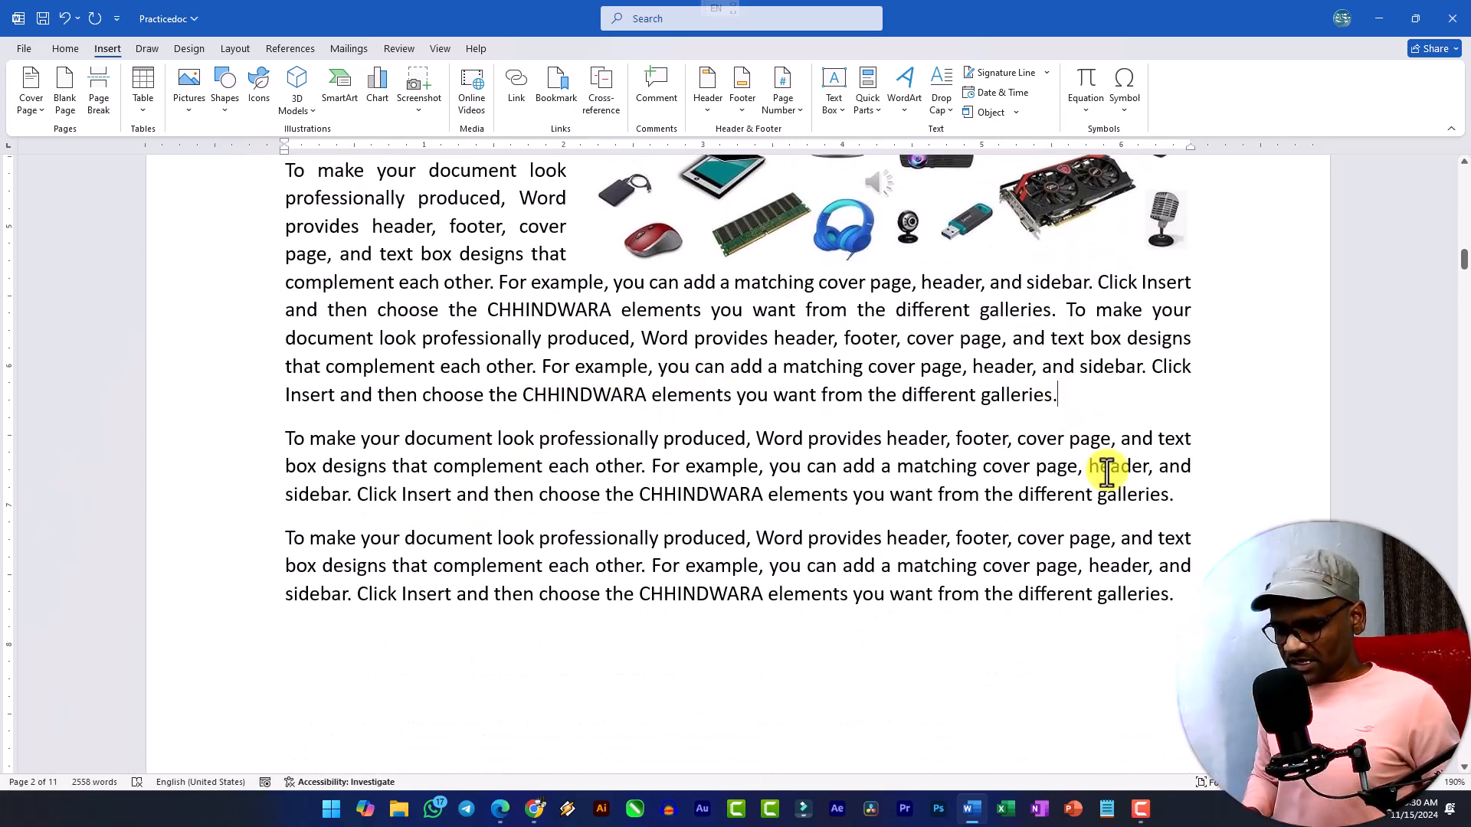
pyautogui.press('Return')
pyautogui.write('cwa')
pyautogui.hotkey('ctrl', 'z')
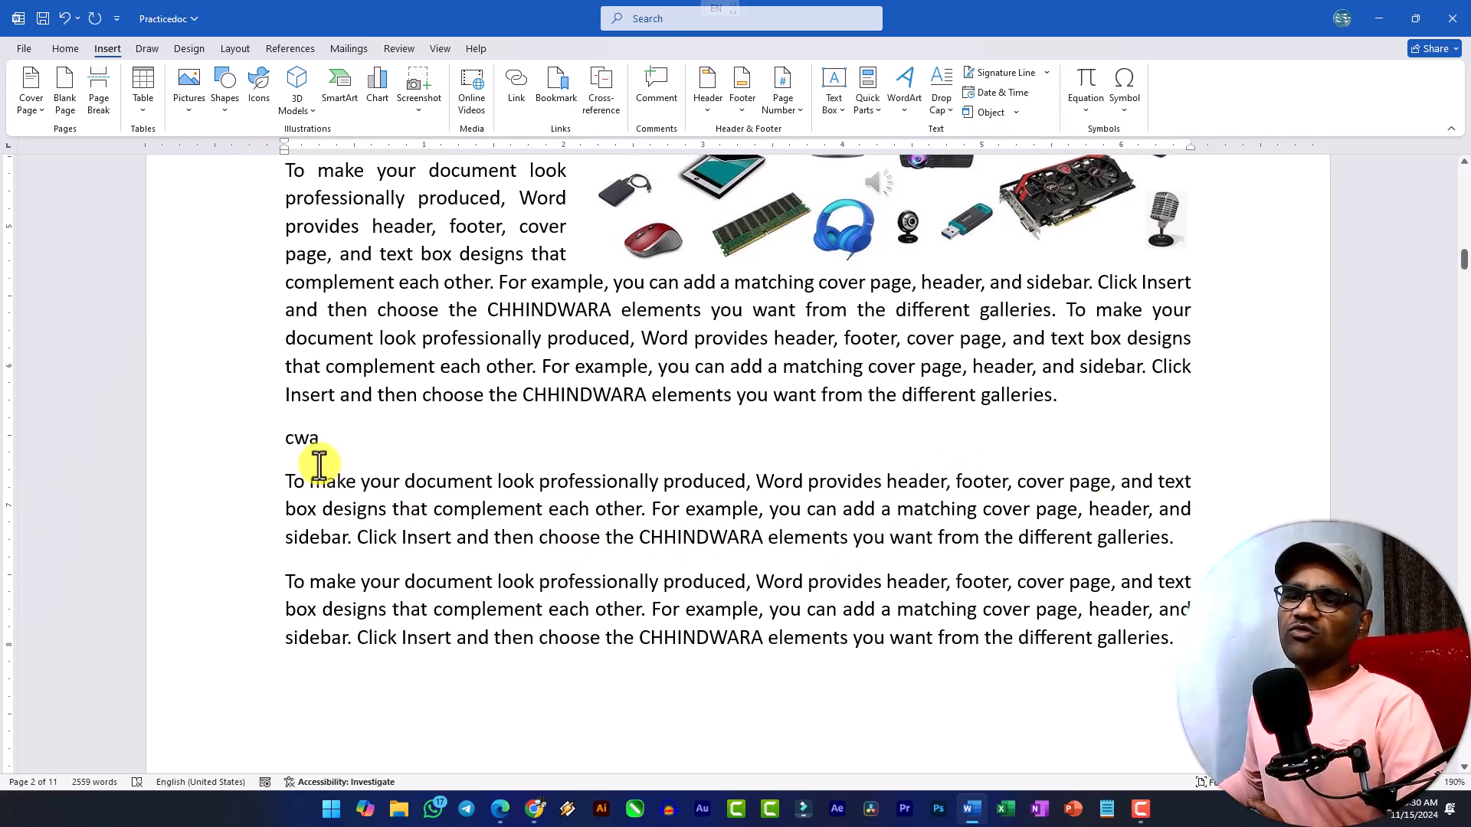
# Attach a comment reading "This is Chhindwara City" to the word "cwa" on page 2.
pyautogui.moveTo(283, 445); pyautogui.dragTo(318, 443)
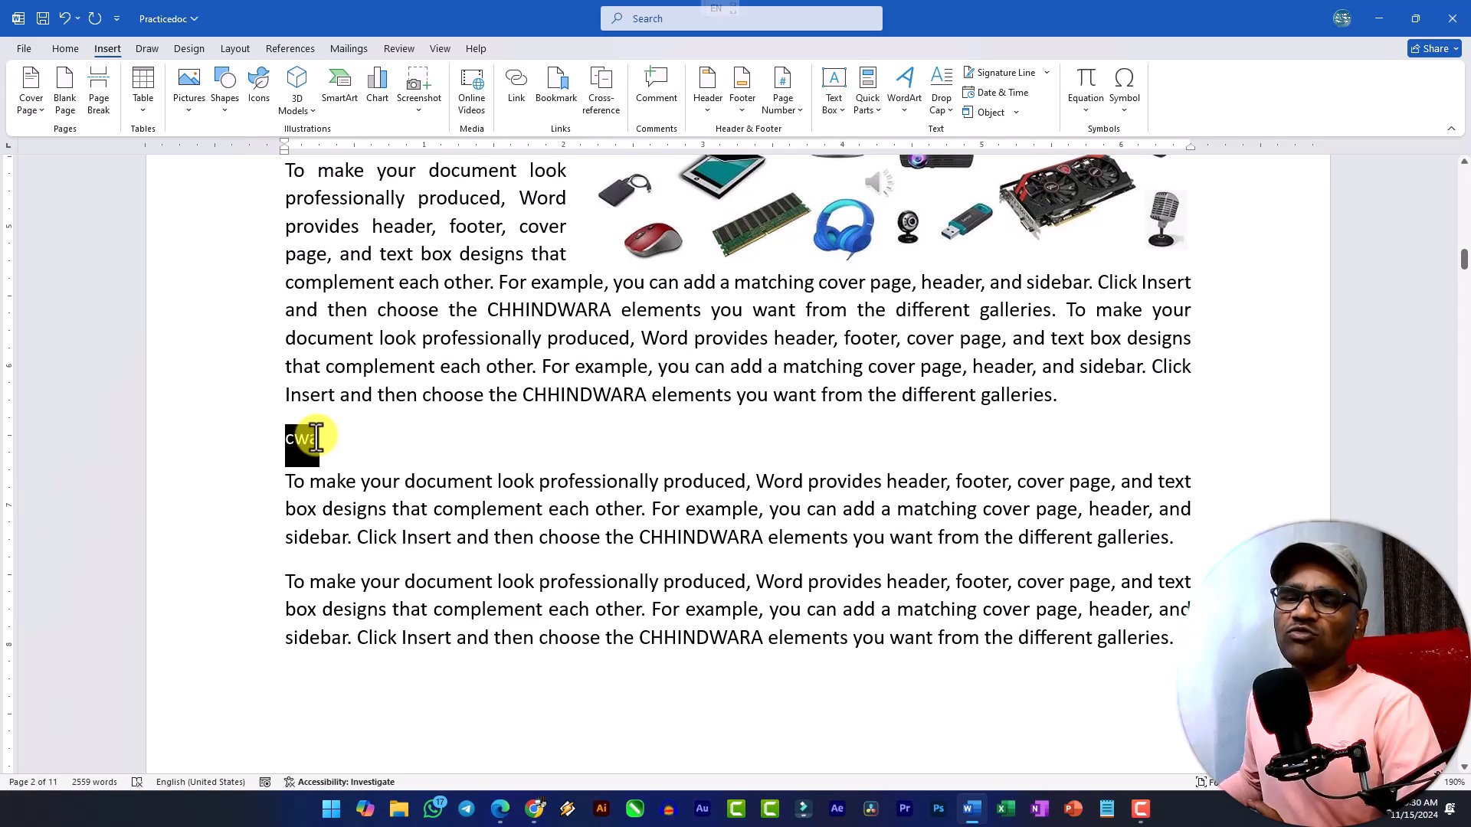
pyautogui.click(657, 89)
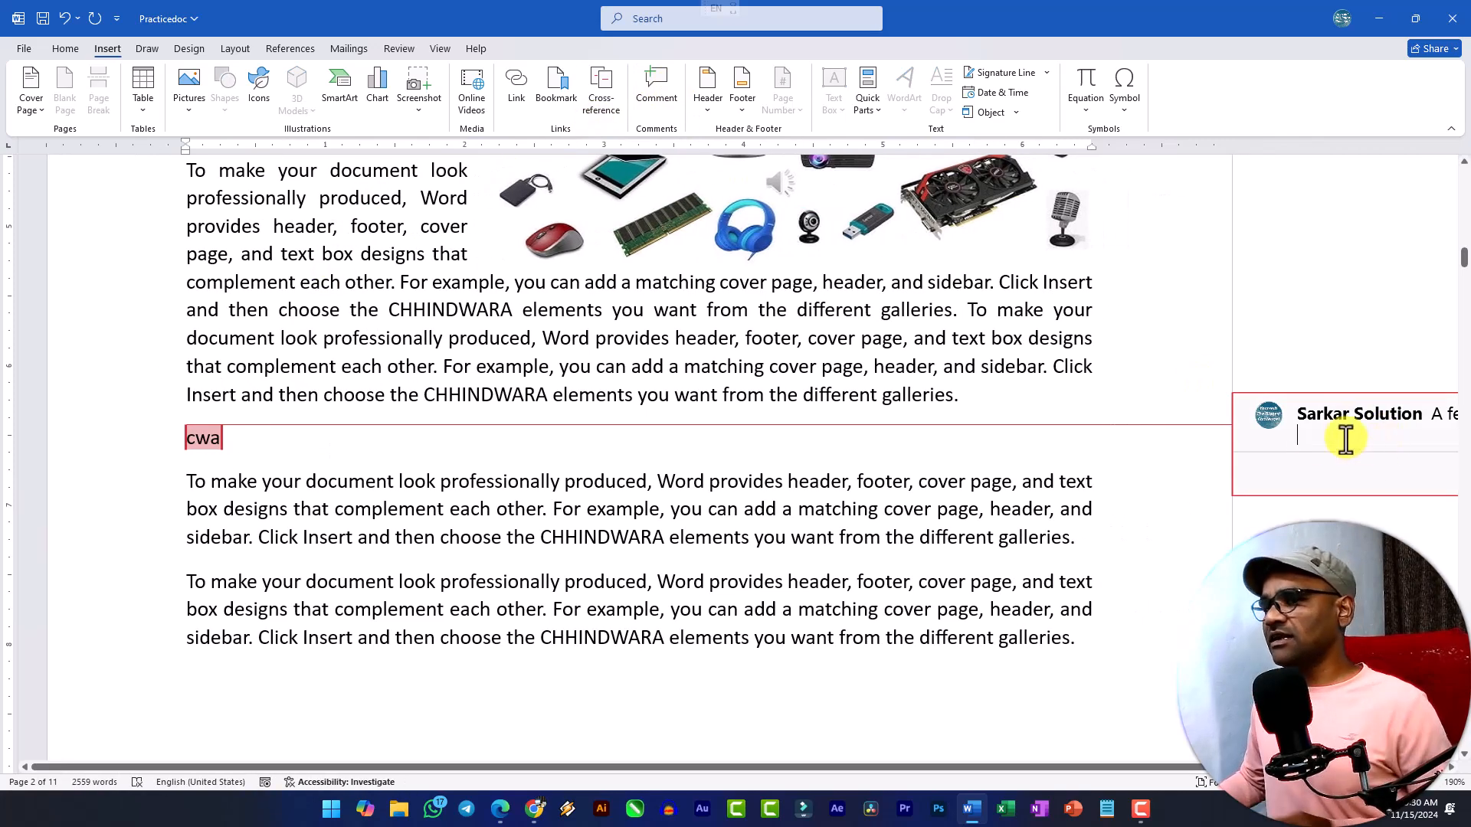
pyautogui.scroll(-3, 1050, 482)
pyautogui.write('This is Chhindwara City')
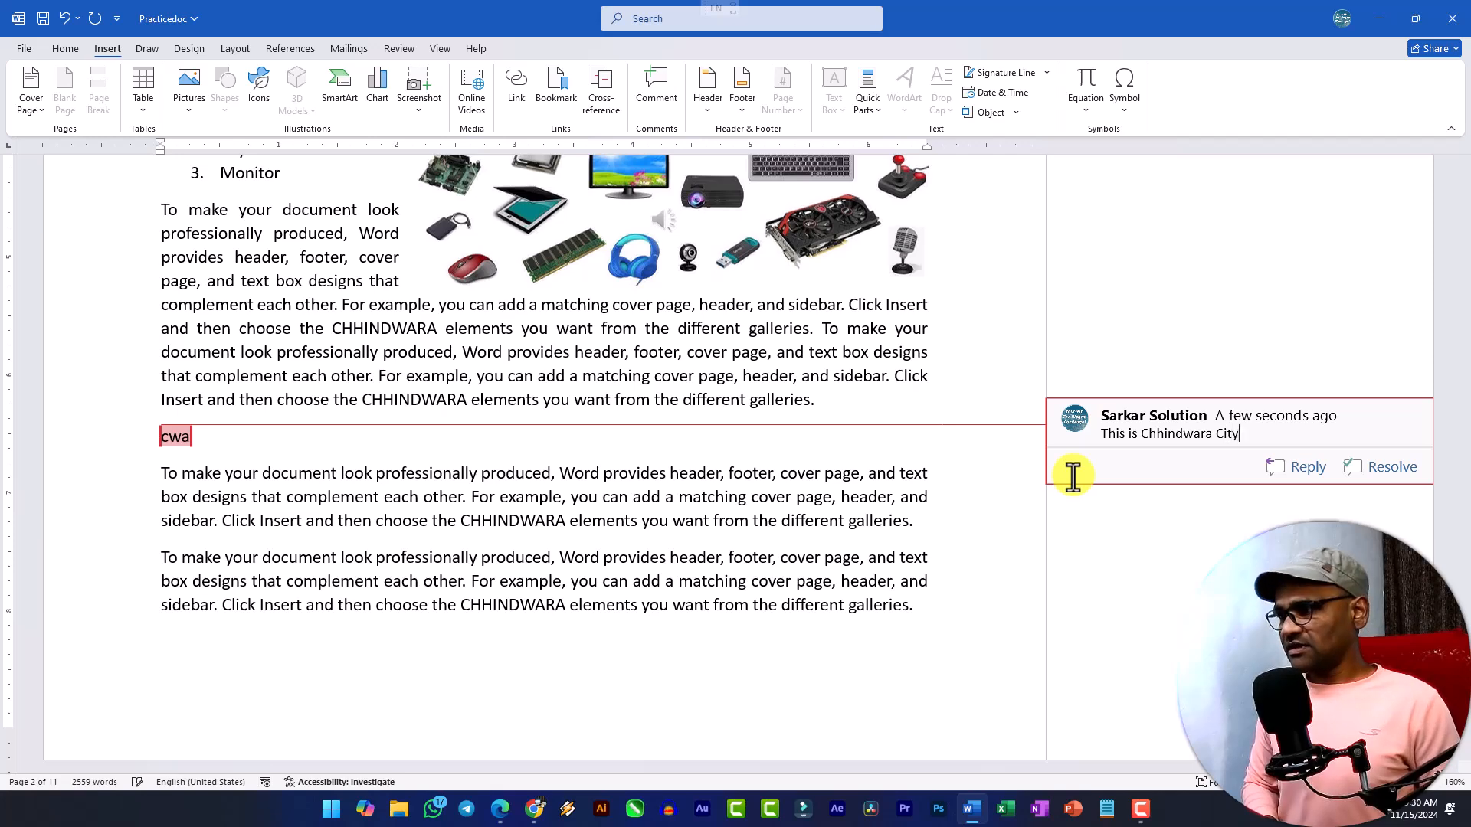
pyautogui.click(874, 499)
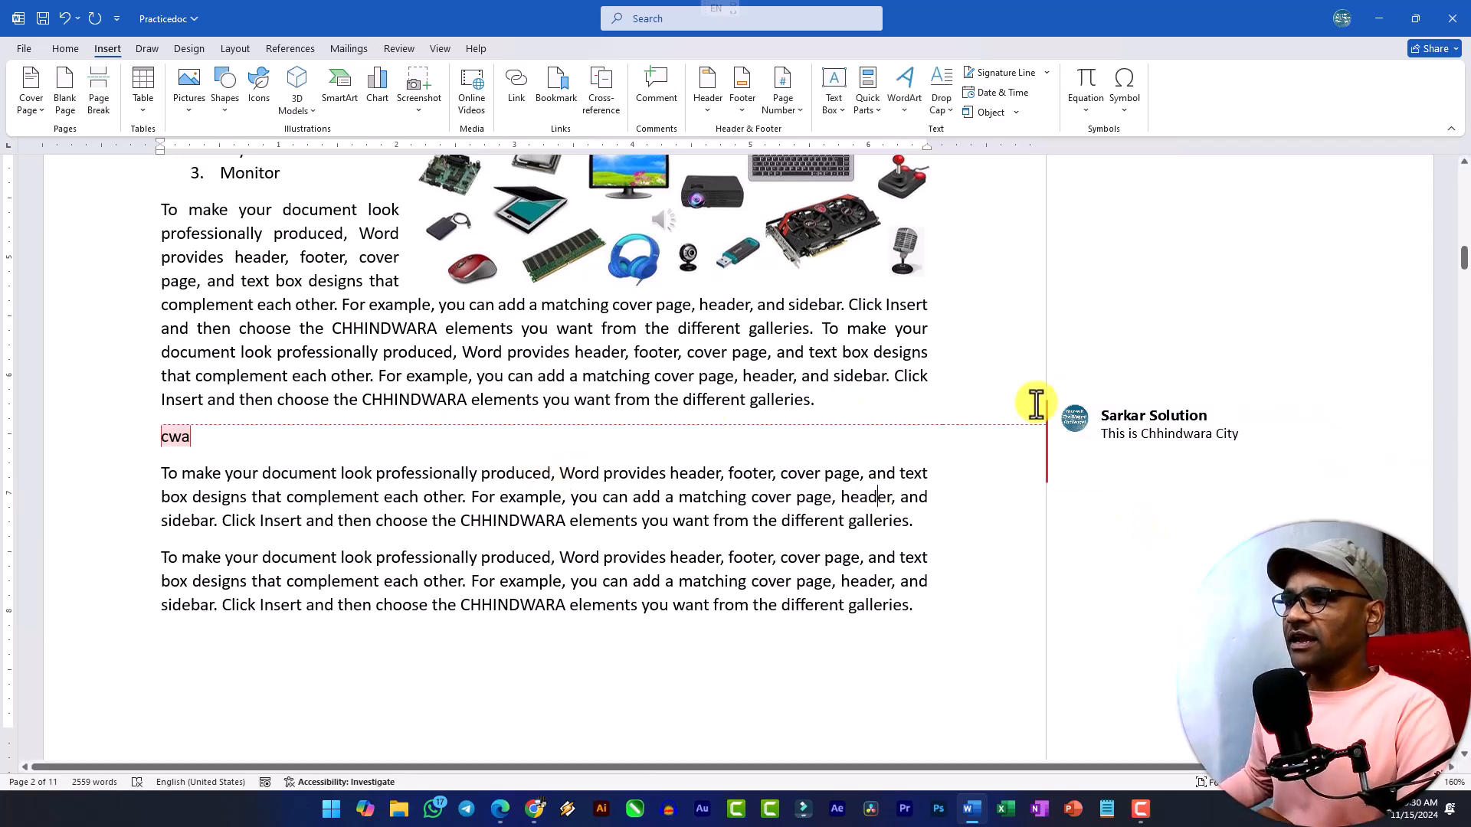
pyautogui.click(402, 51)
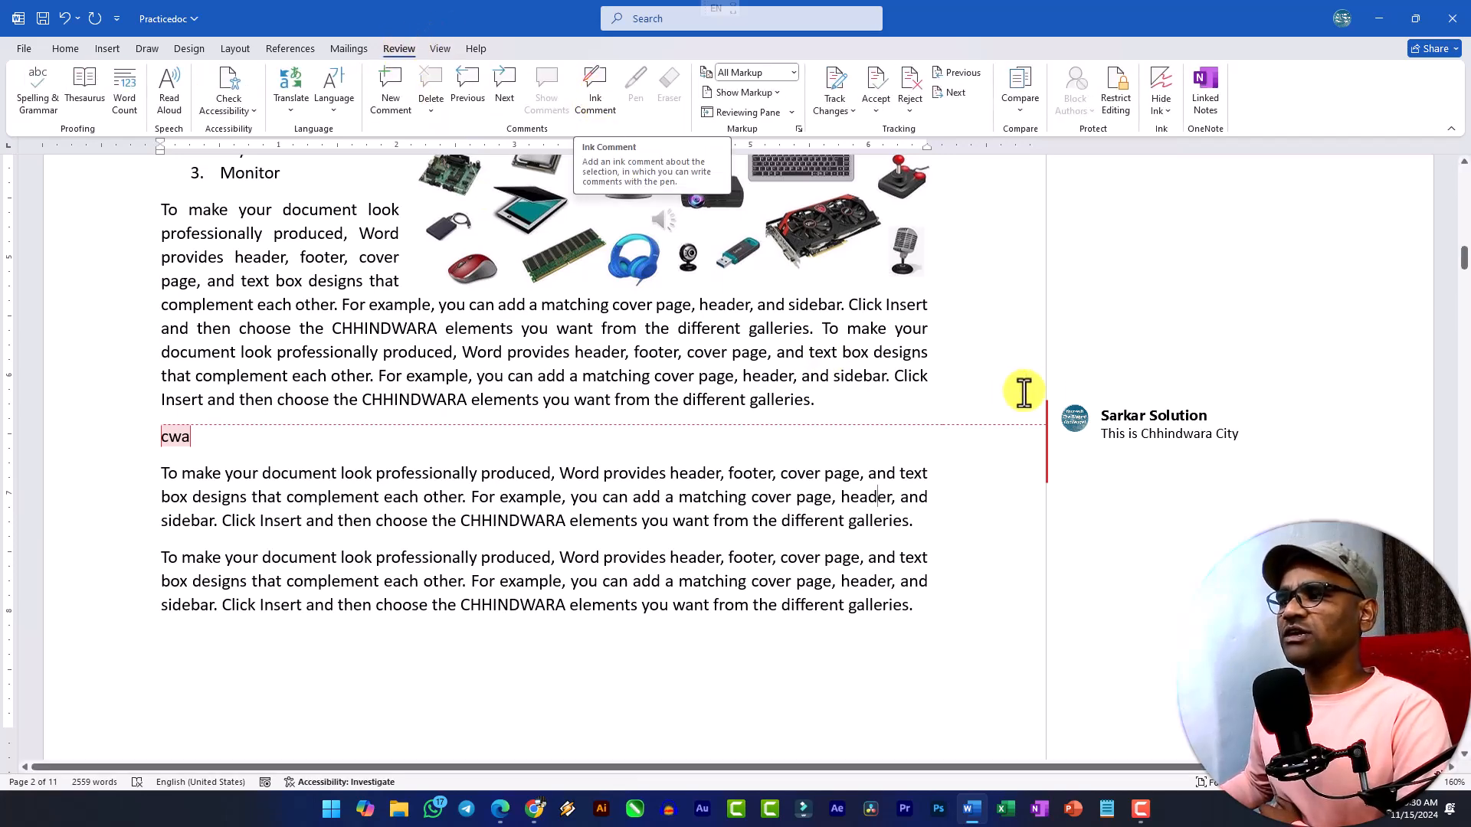
pyautogui.click(1059, 428)
pyautogui.moveTo(1058, 428)
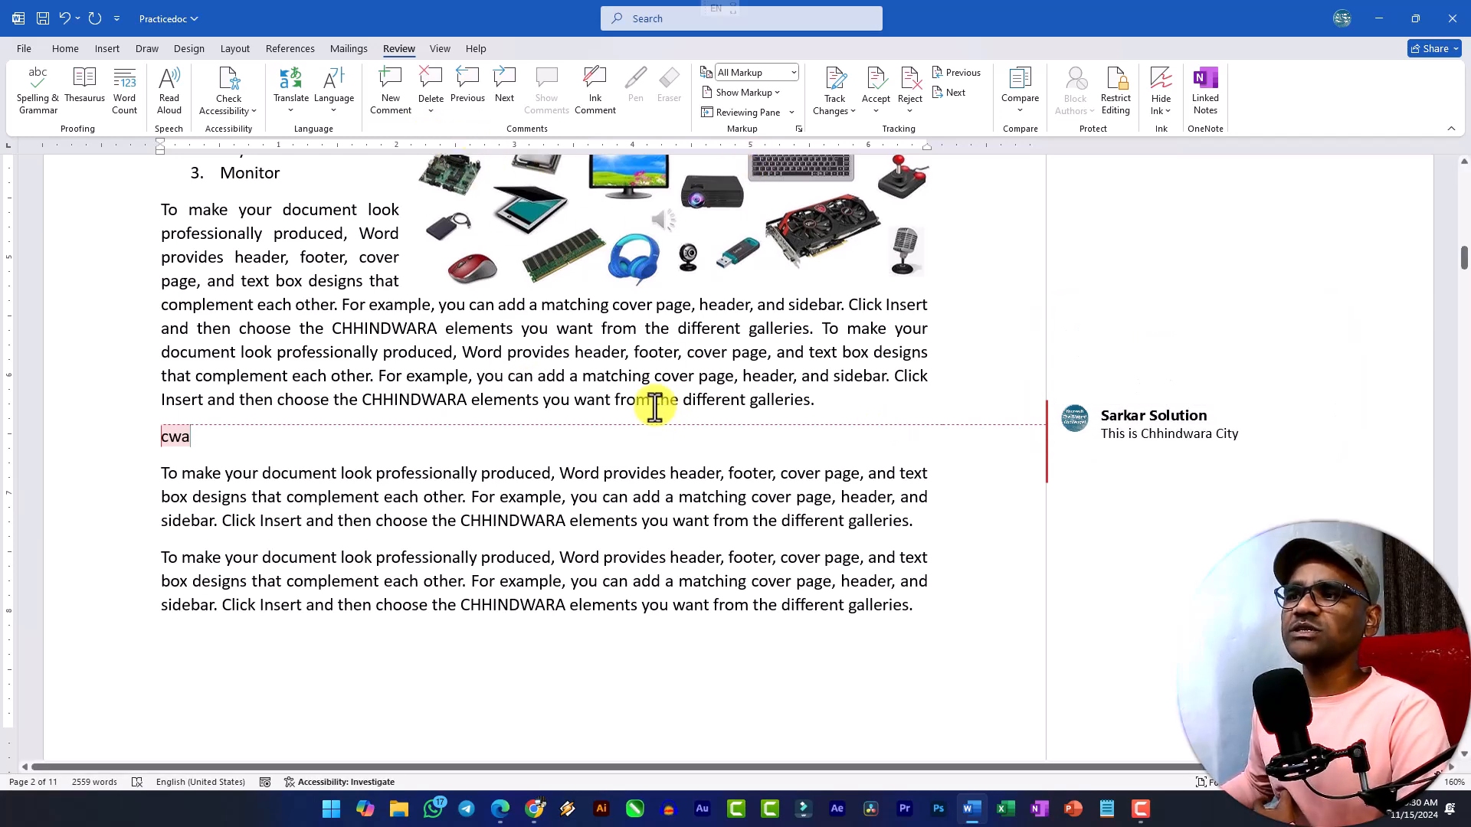
pyautogui.click(181, 432)
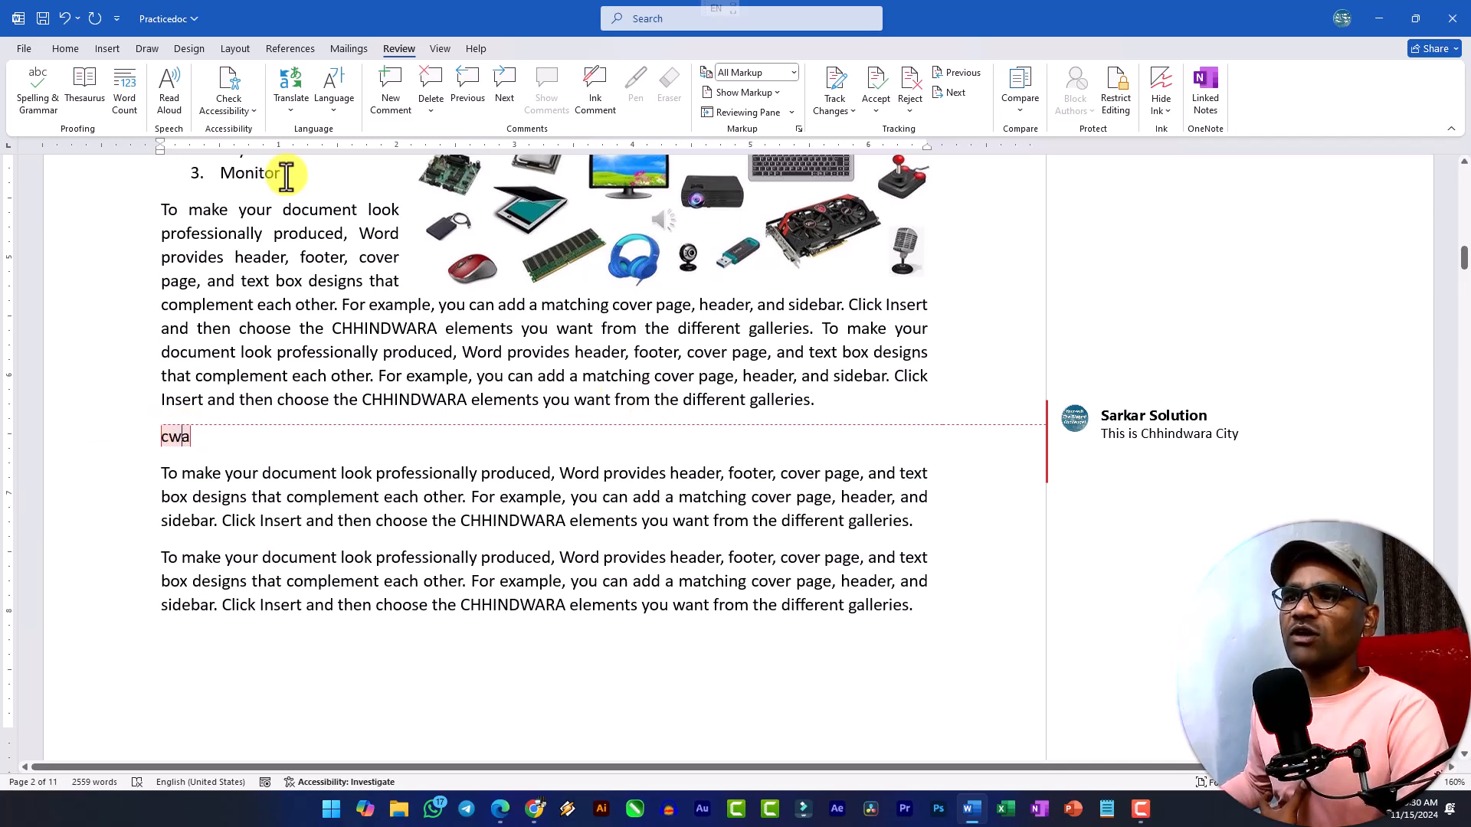
pyautogui.click(101, 49)
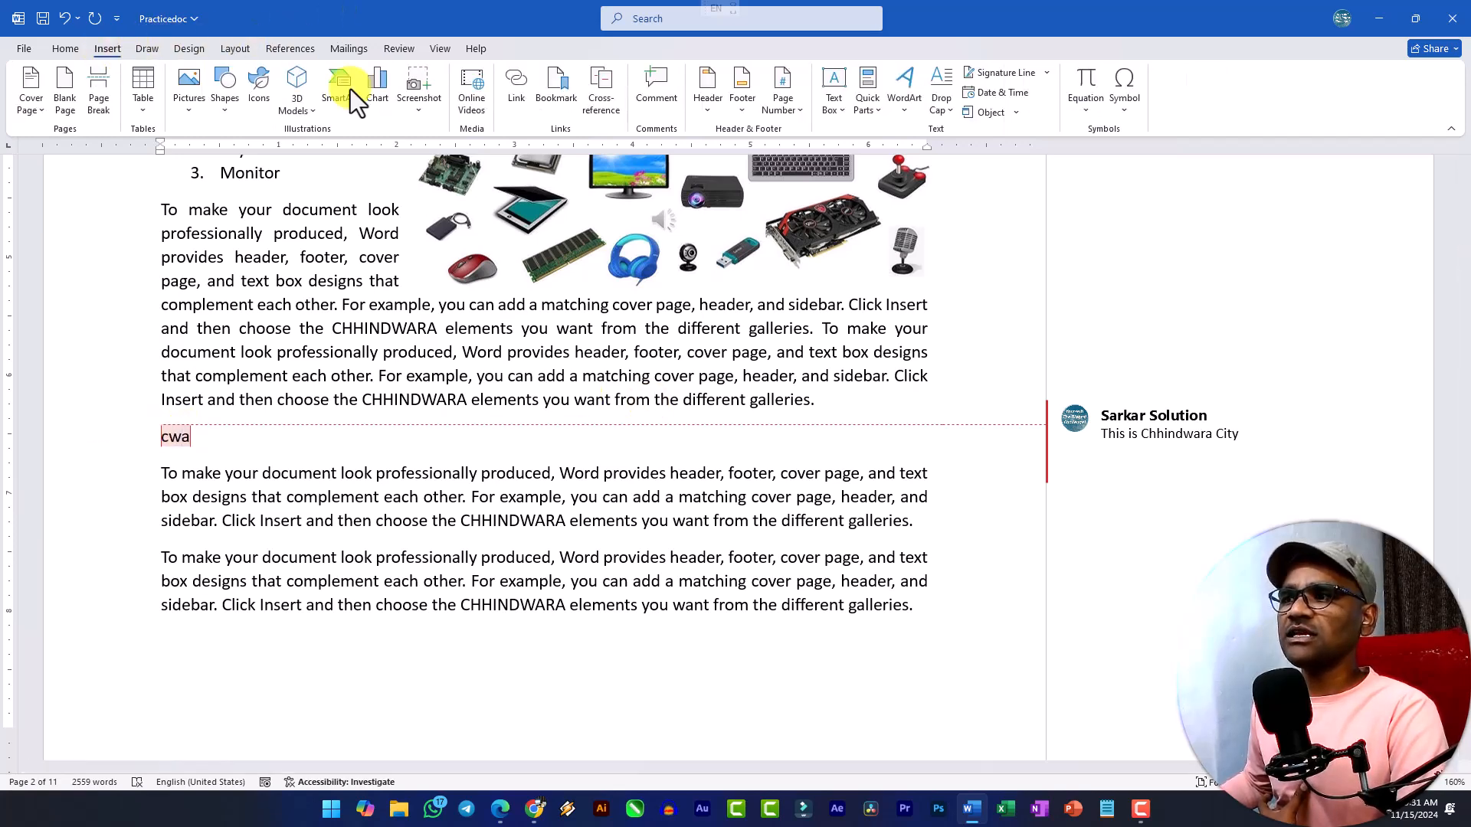
# Attach a comment reading "This is a Part of Hardware" to the Keyboard heading on page 3.
pyautogui.scroll(-8, 427, 486)
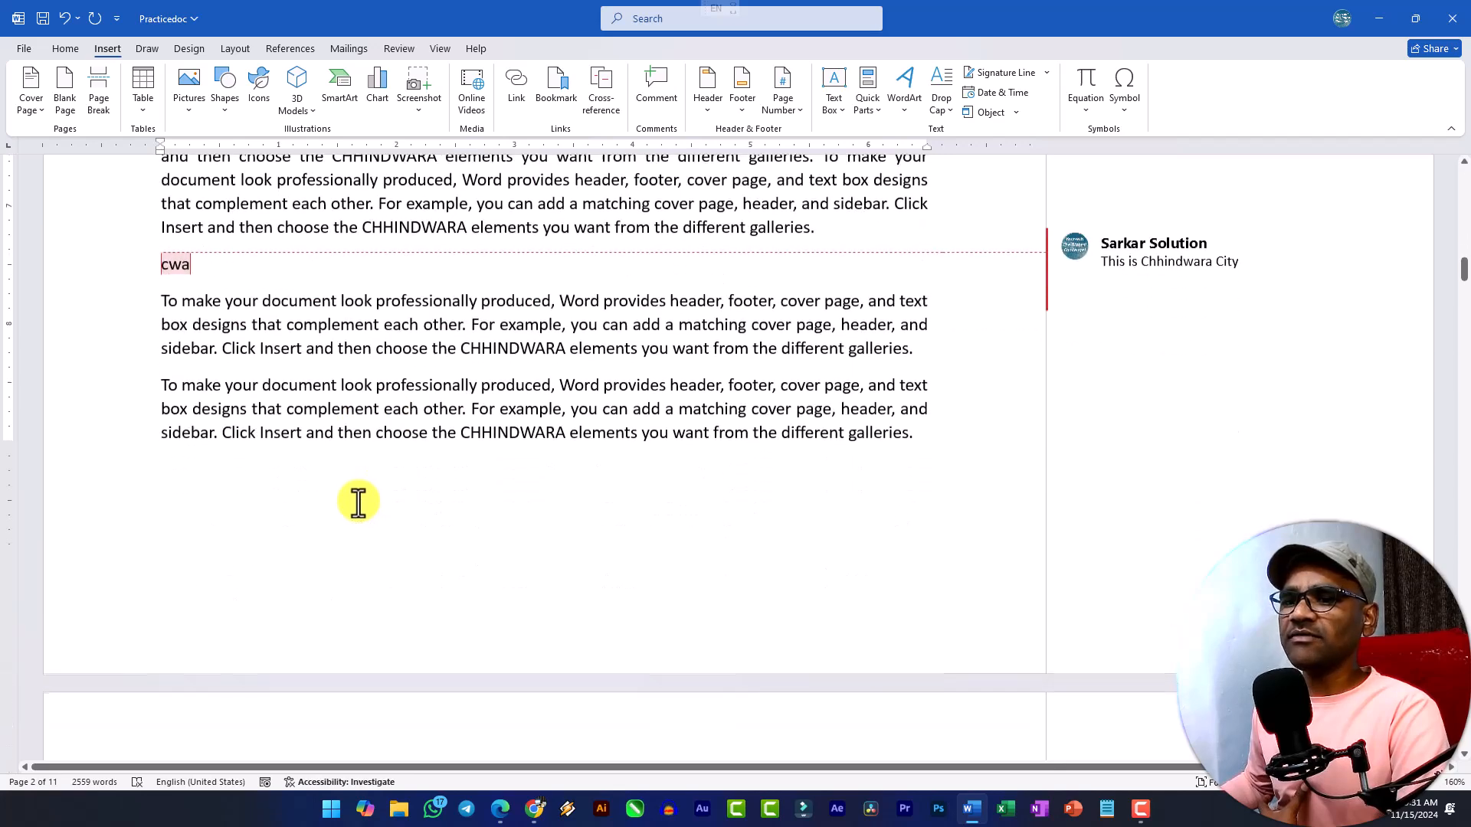
pyautogui.scroll(-5, 219, 458)
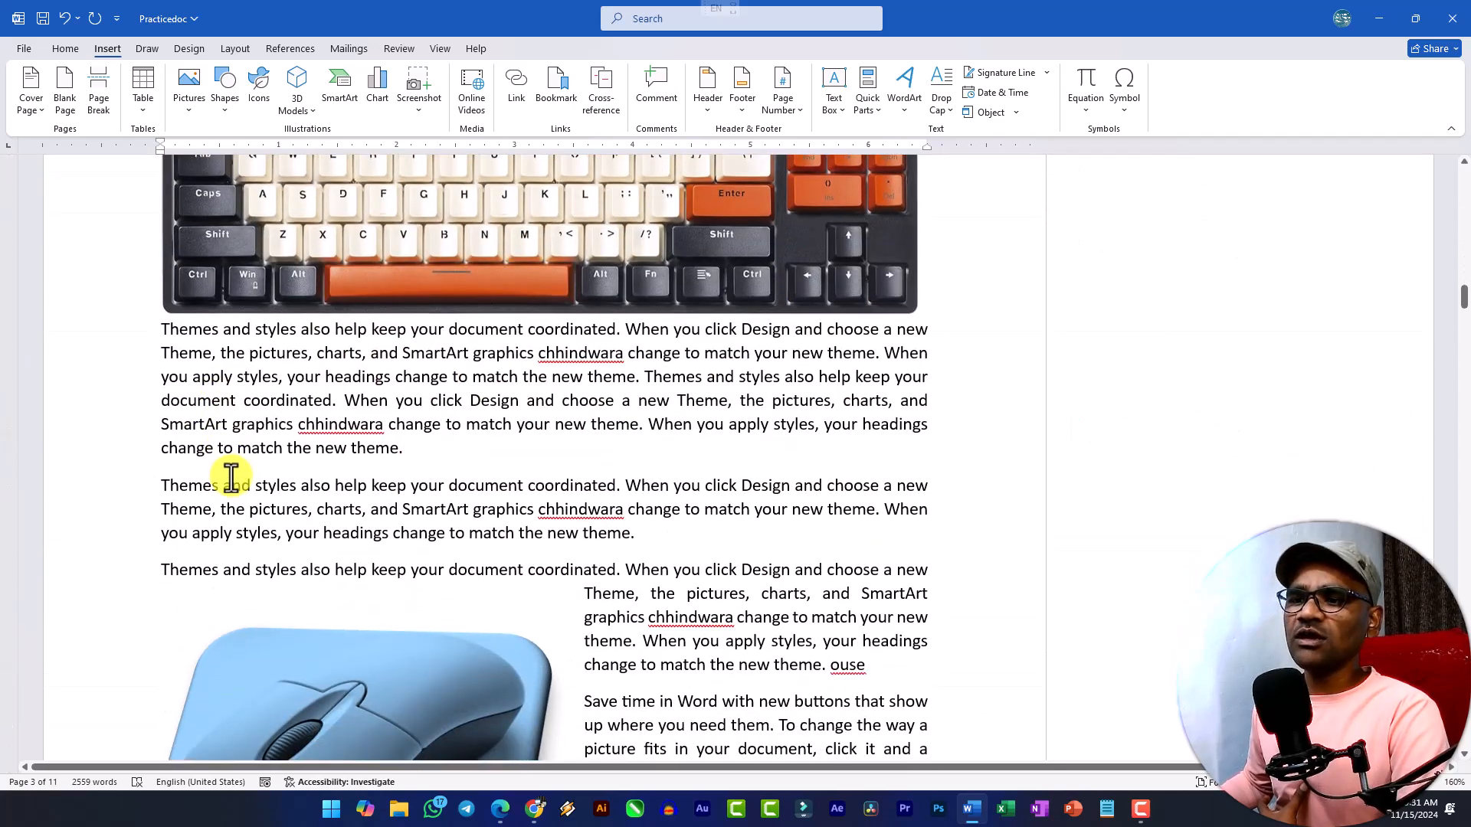
pyautogui.scroll(4, 230, 480)
pyautogui.moveTo(165, 363); pyautogui.dragTo(263, 361)
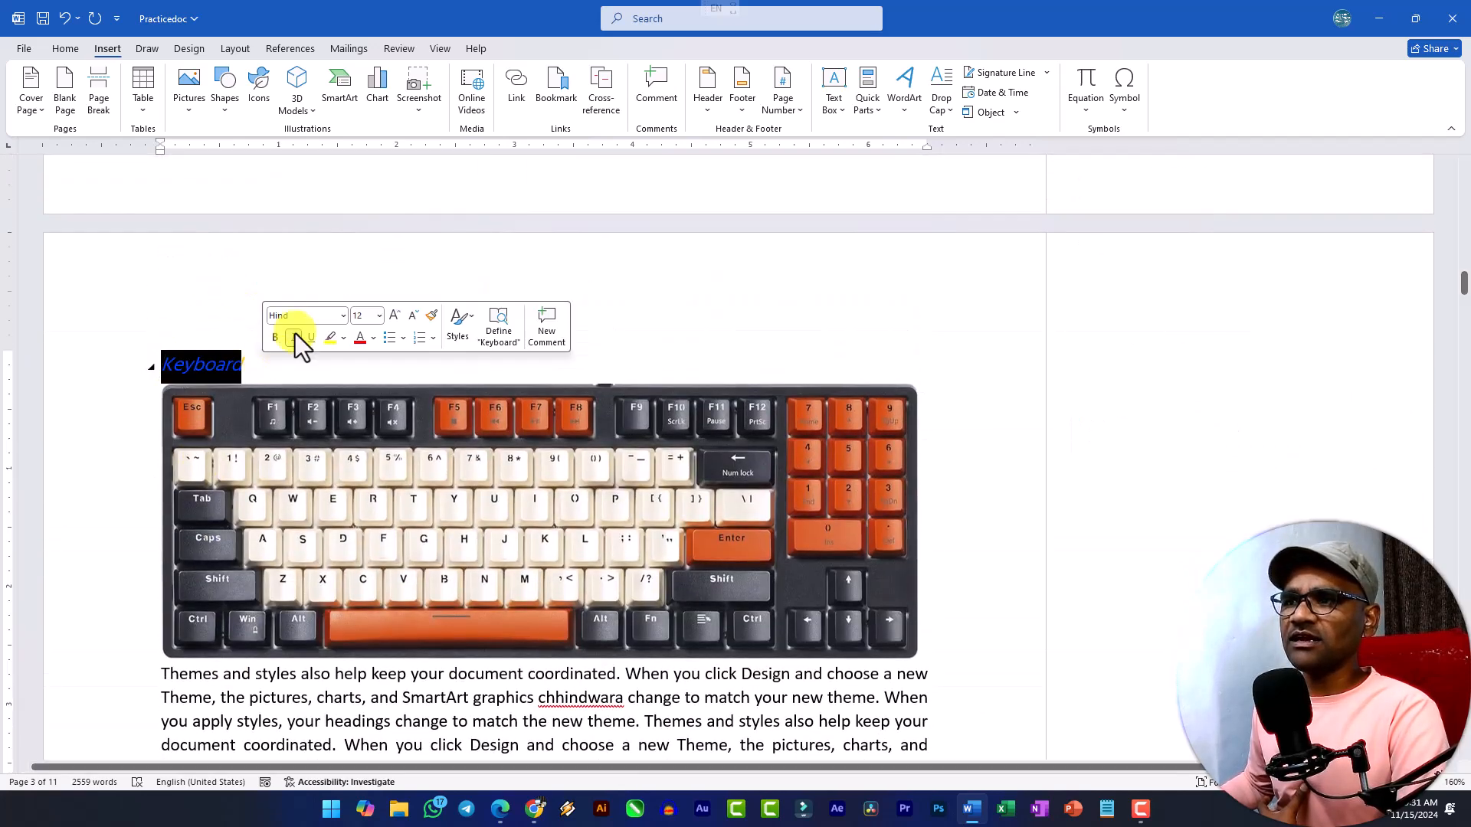
pyautogui.click(655, 95)
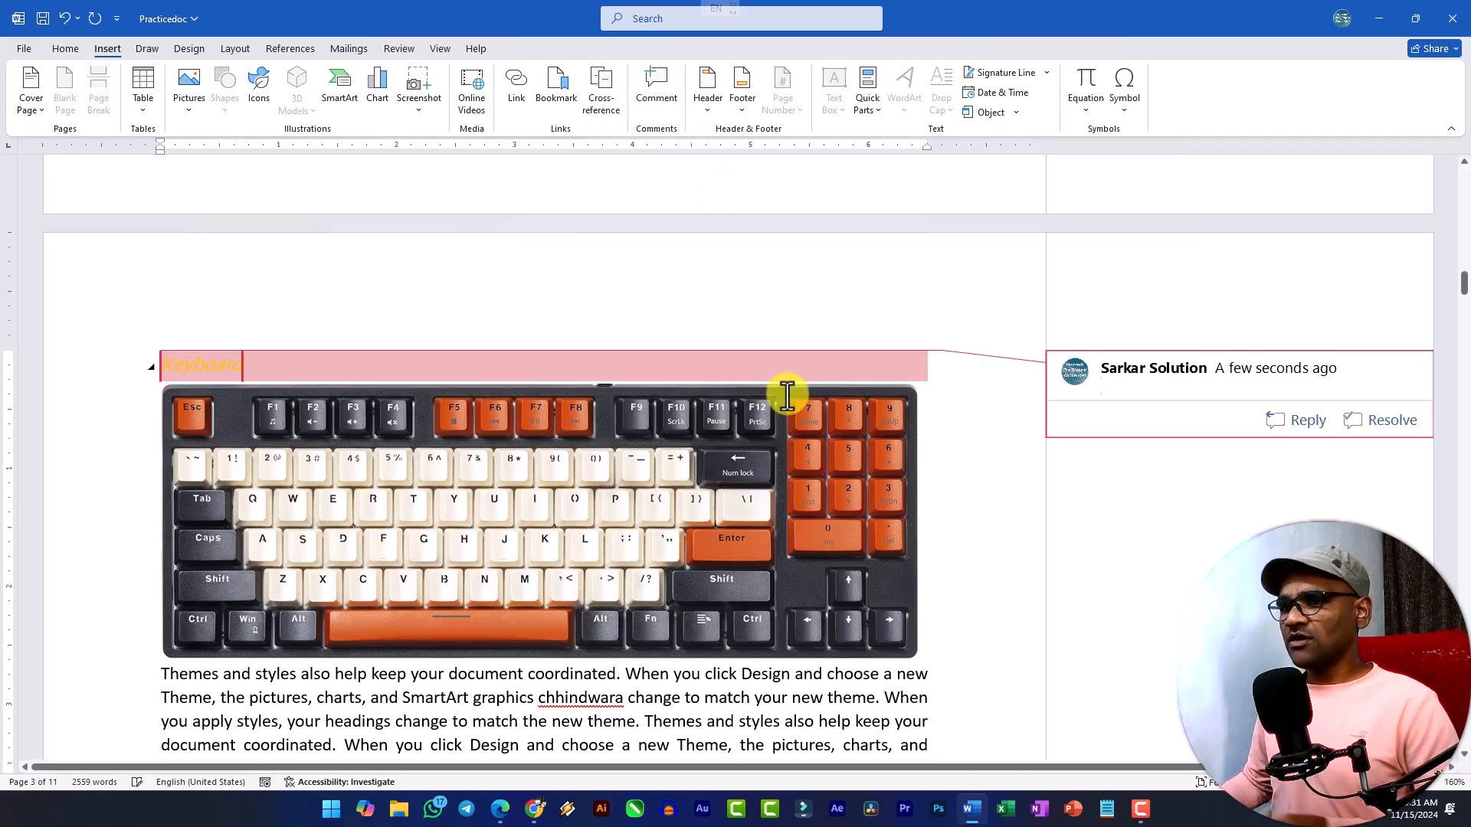
pyautogui.write('This is Hardwa')
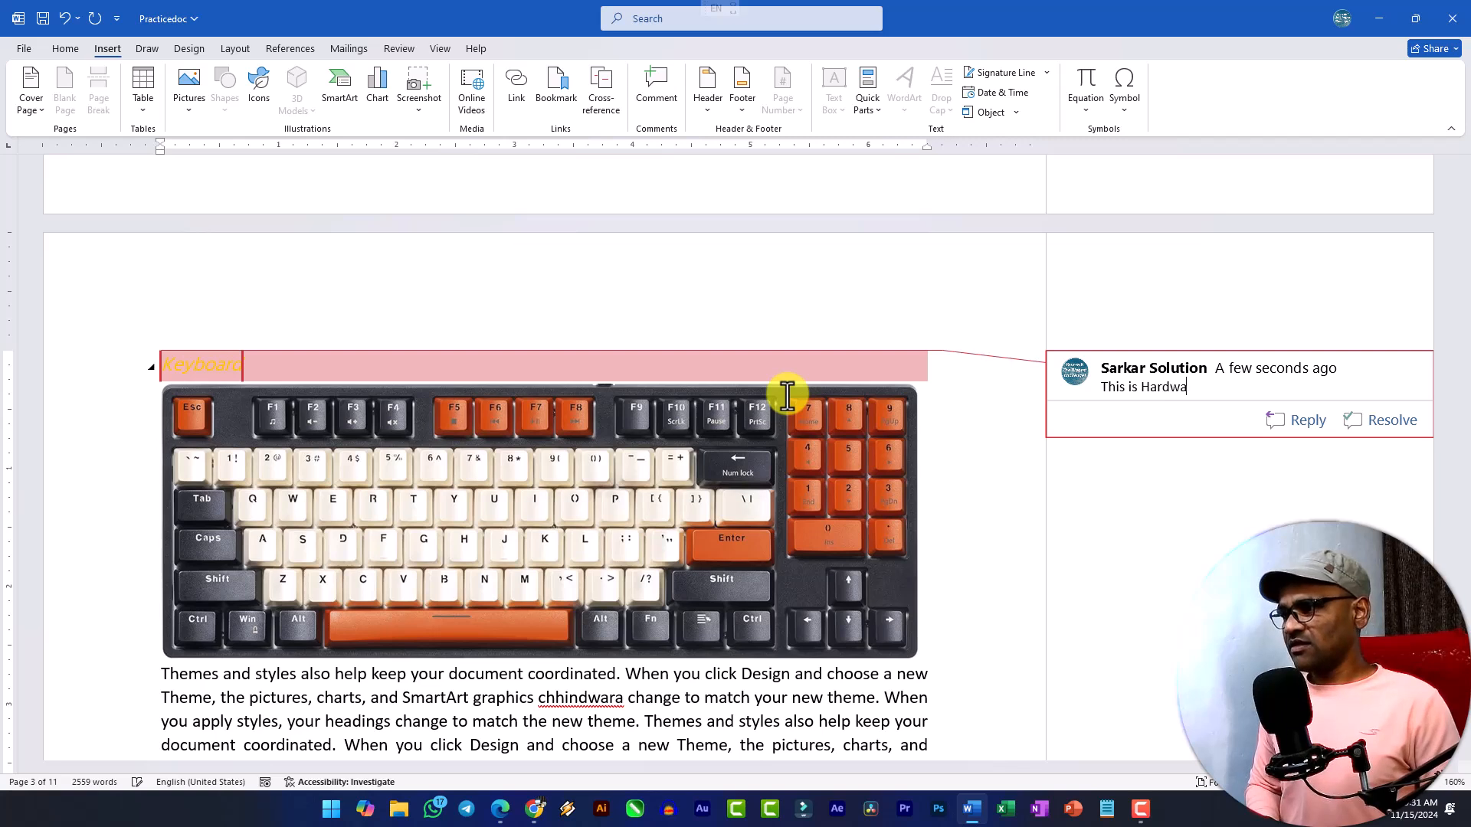
pyautogui.write('Part')
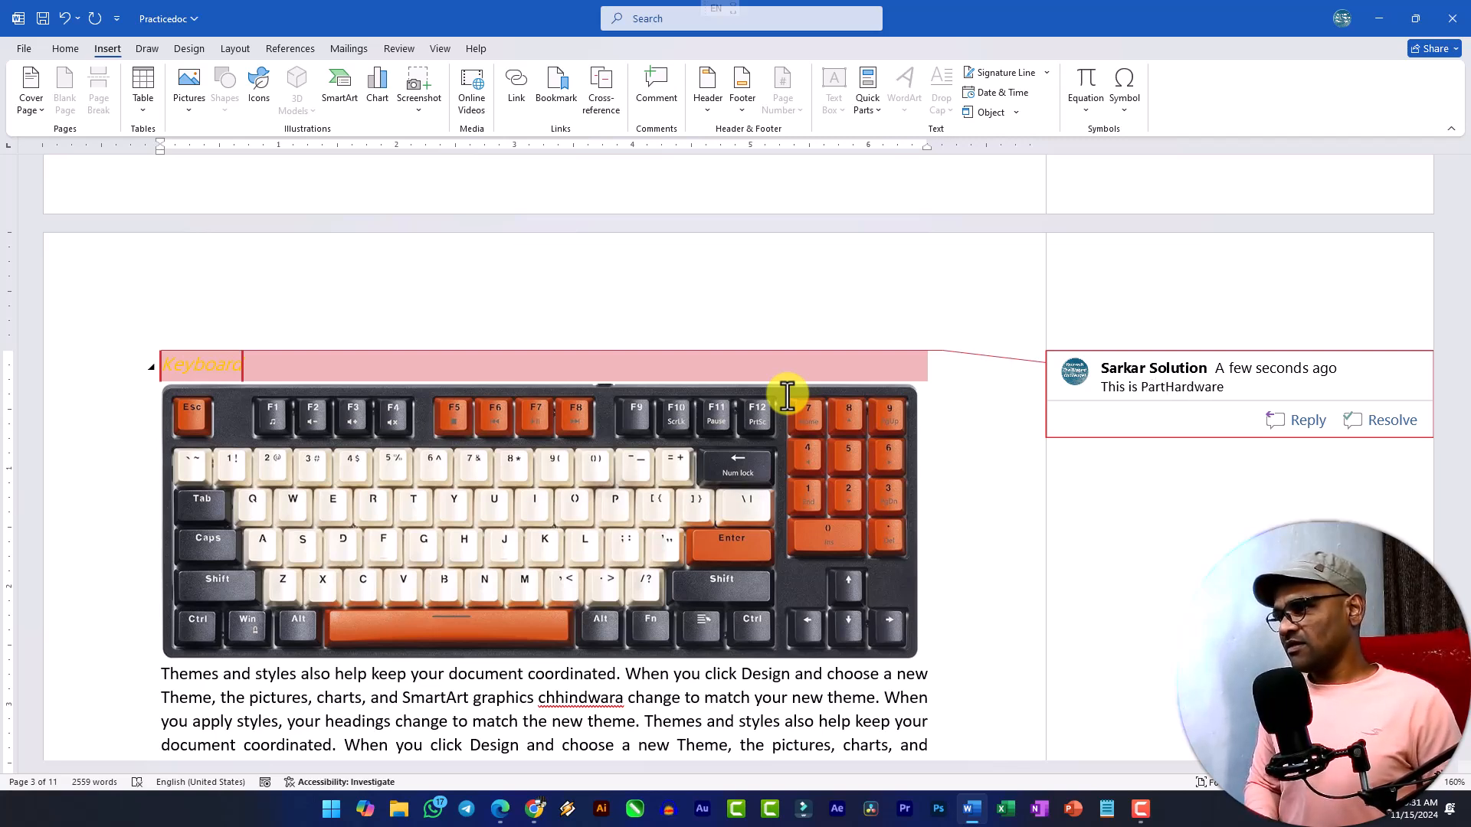
pyautogui.write('a ')
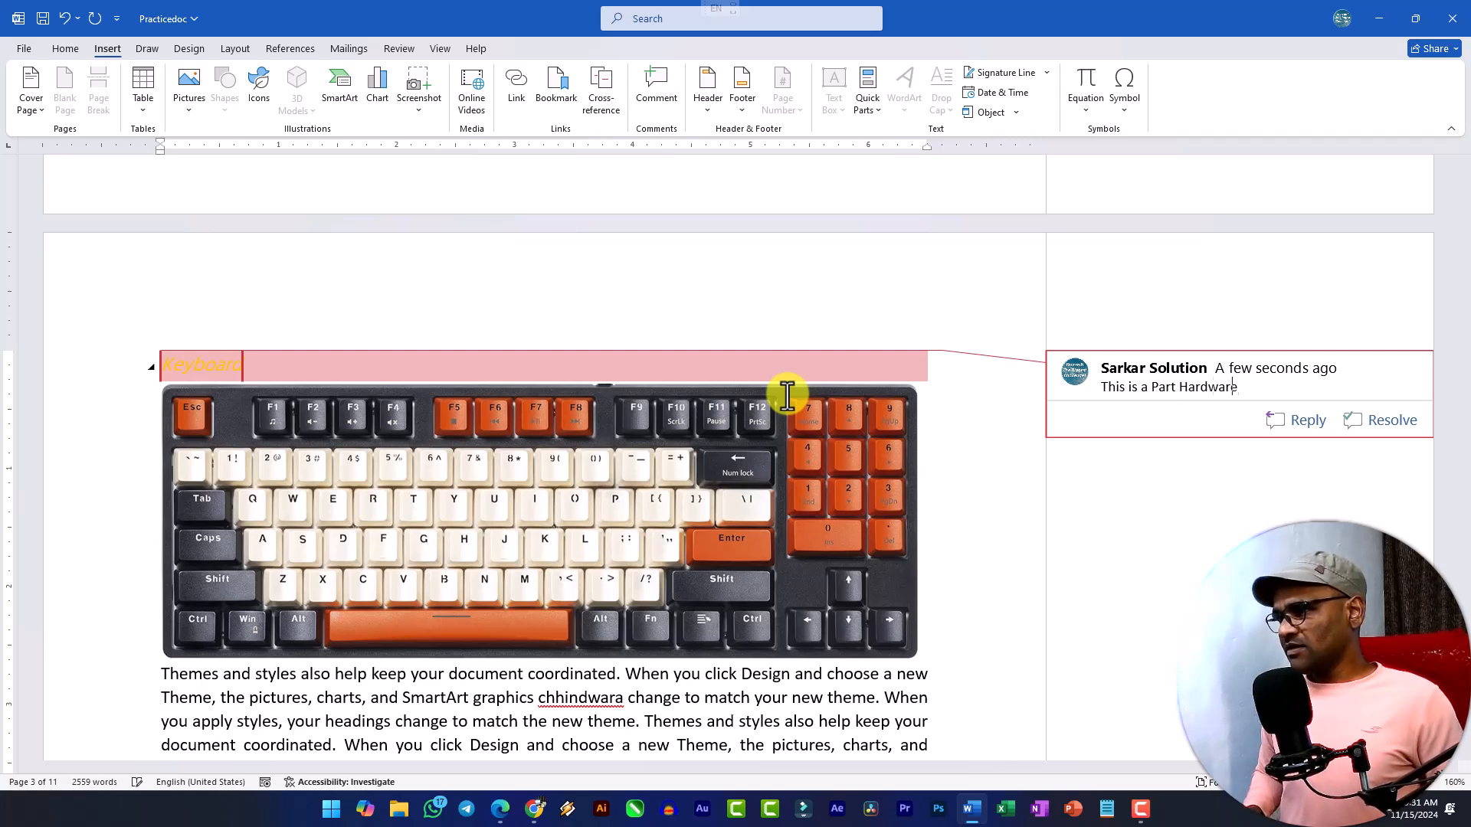
pyautogui.write('of')
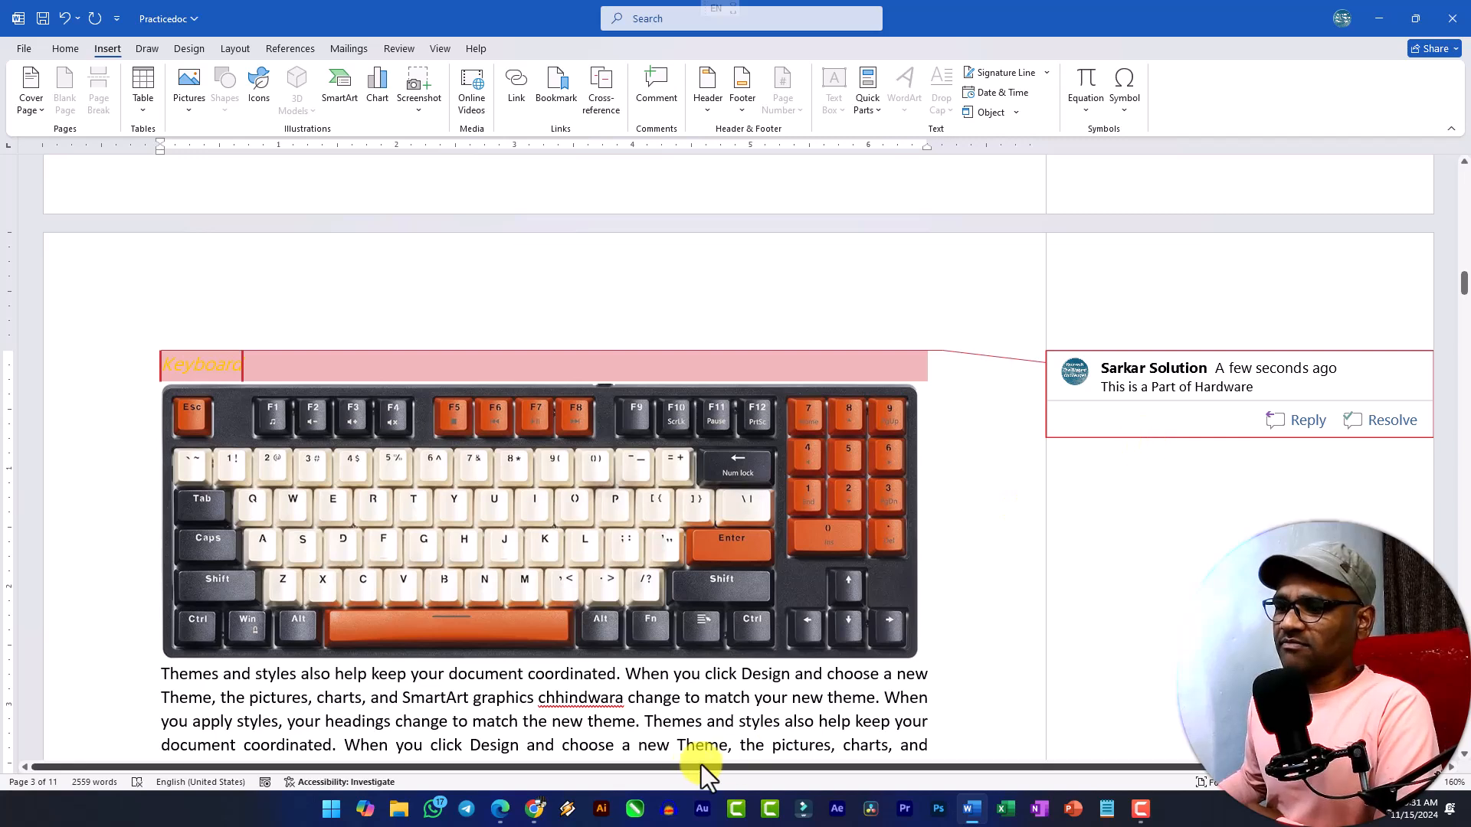
pyautogui.click(673, 712)
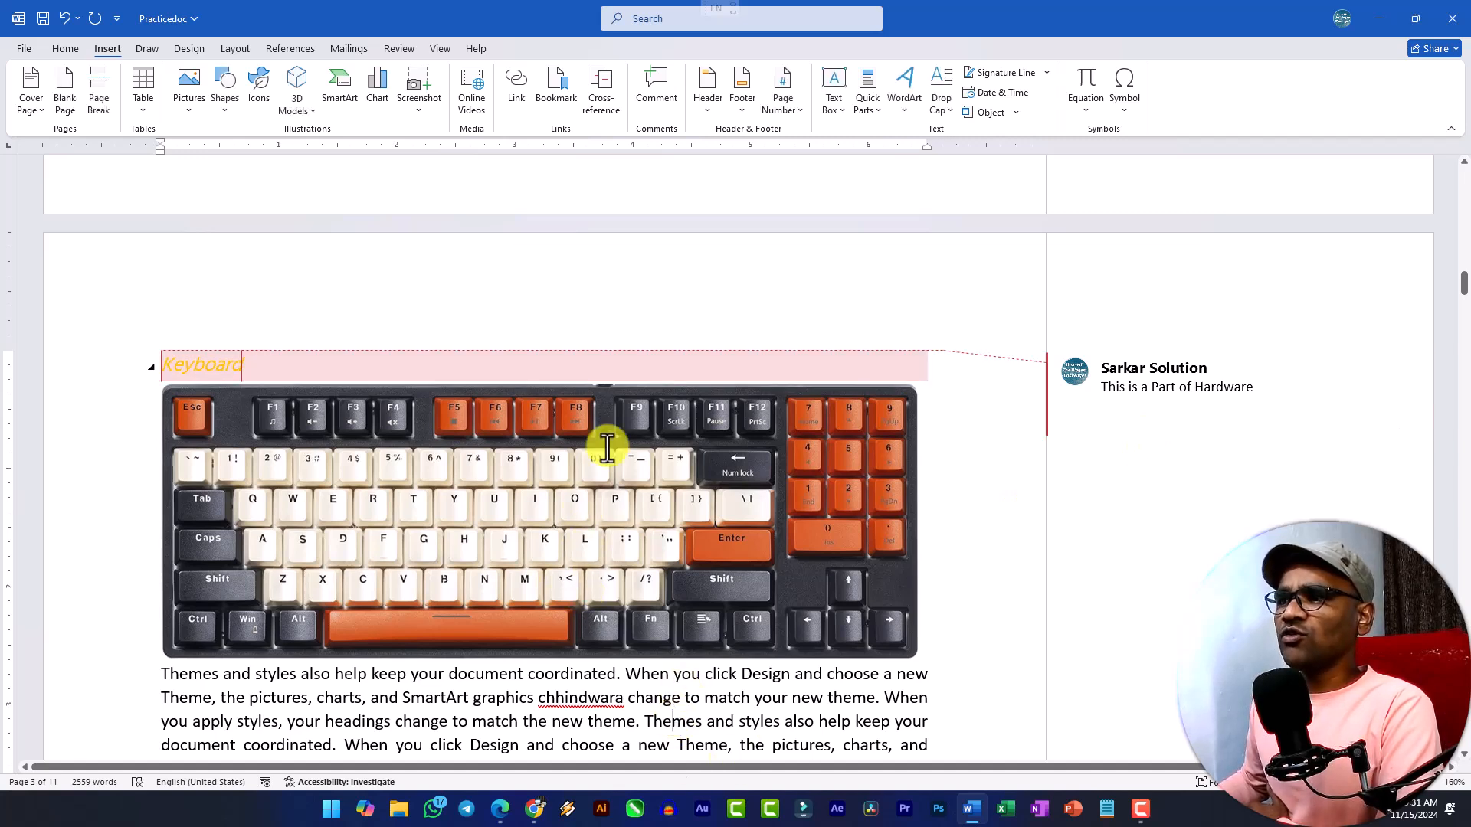
# Select the text of the Keyboard heading's comment and examine the available options for deleting comments.
pyautogui.click(398, 48)
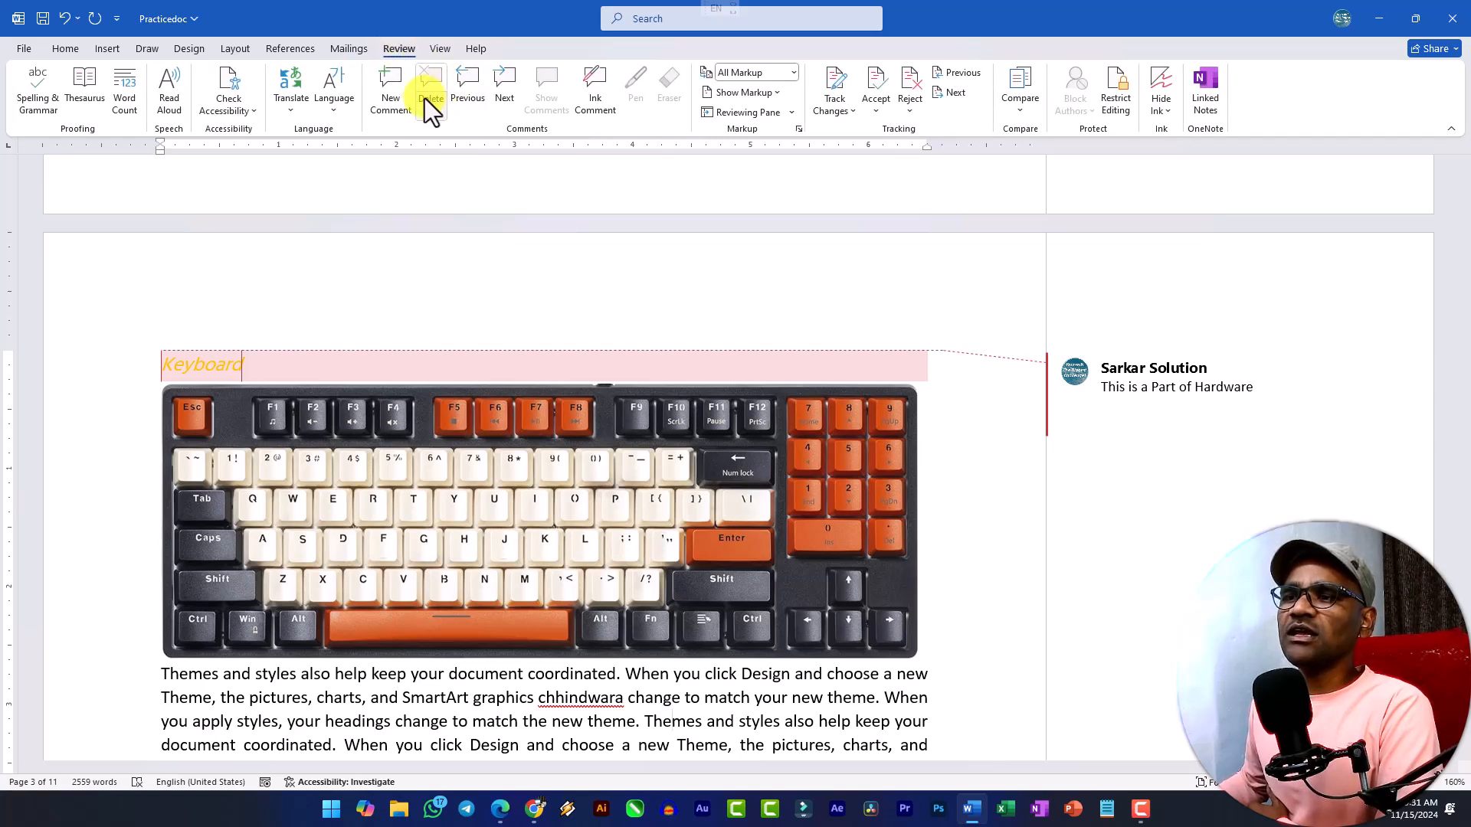
pyautogui.click(223, 365)
pyautogui.click(1127, 383)
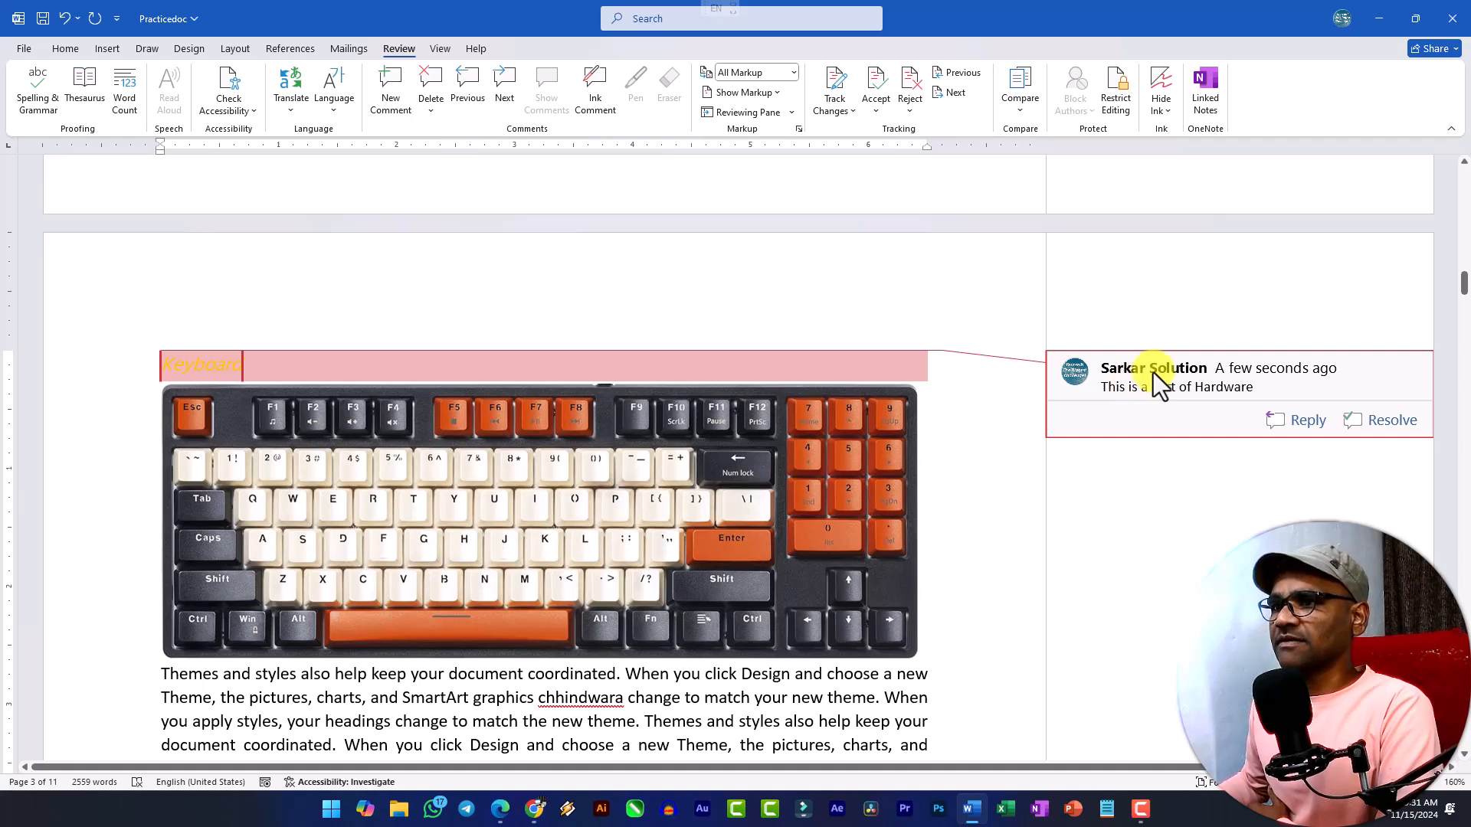
pyautogui.tripleClick(1156, 371)
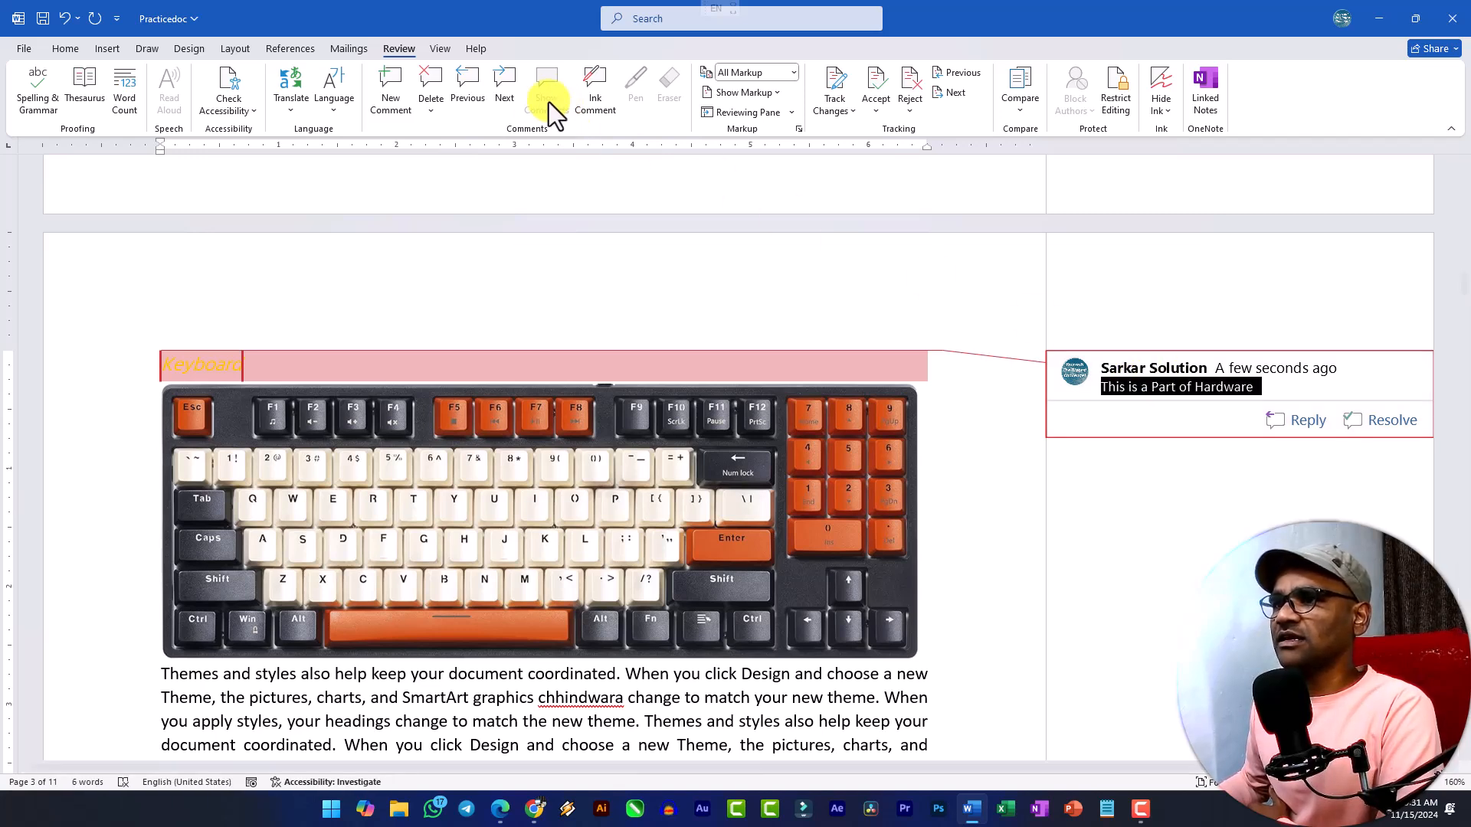
pyautogui.click(431, 109)
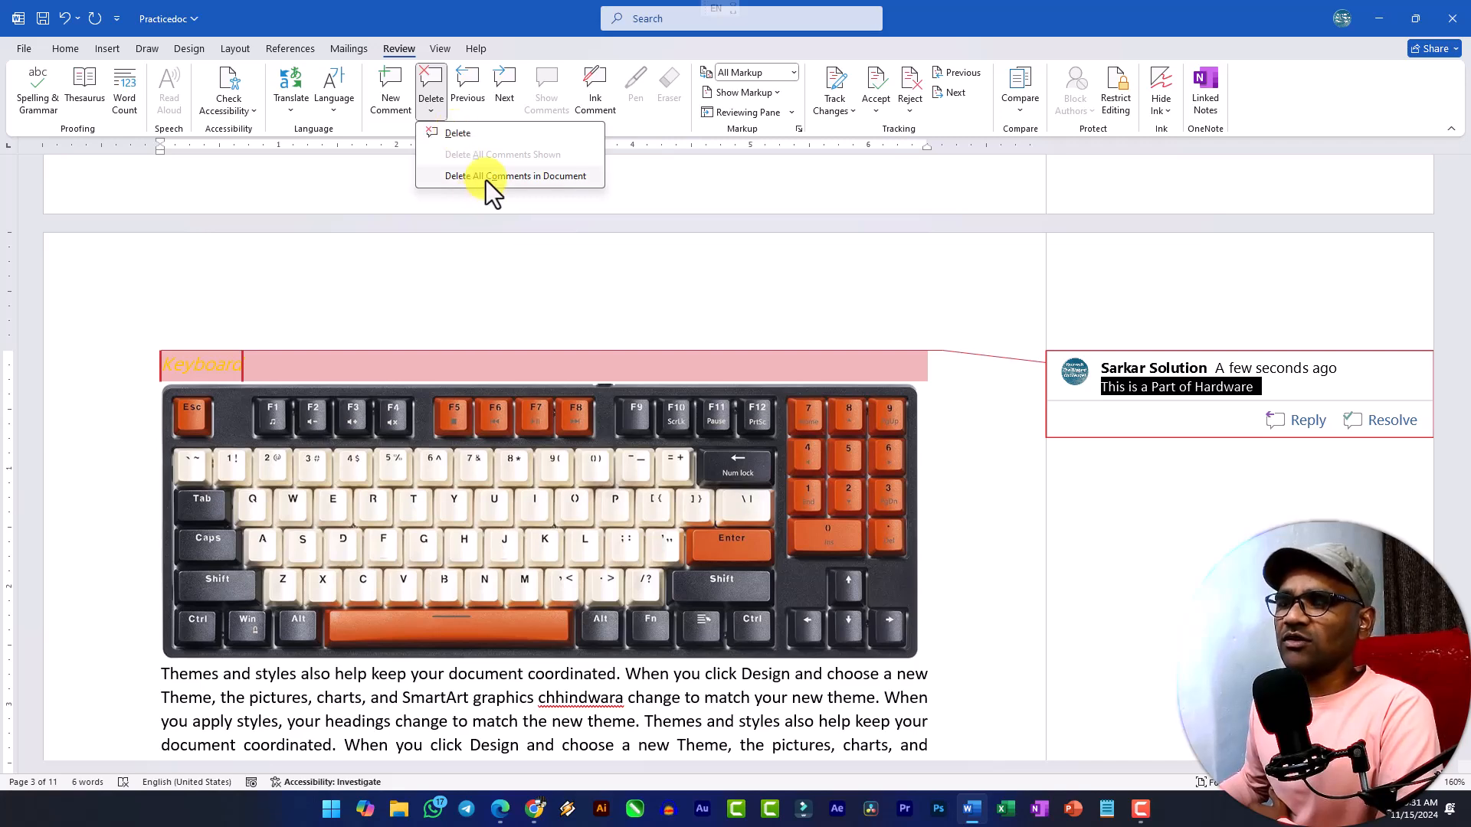
pyautogui.click(1106, 386)
pyautogui.scroll(6, 521, 306)
pyautogui.scroll(10, 526, 324)
pyautogui.click(108, 49)
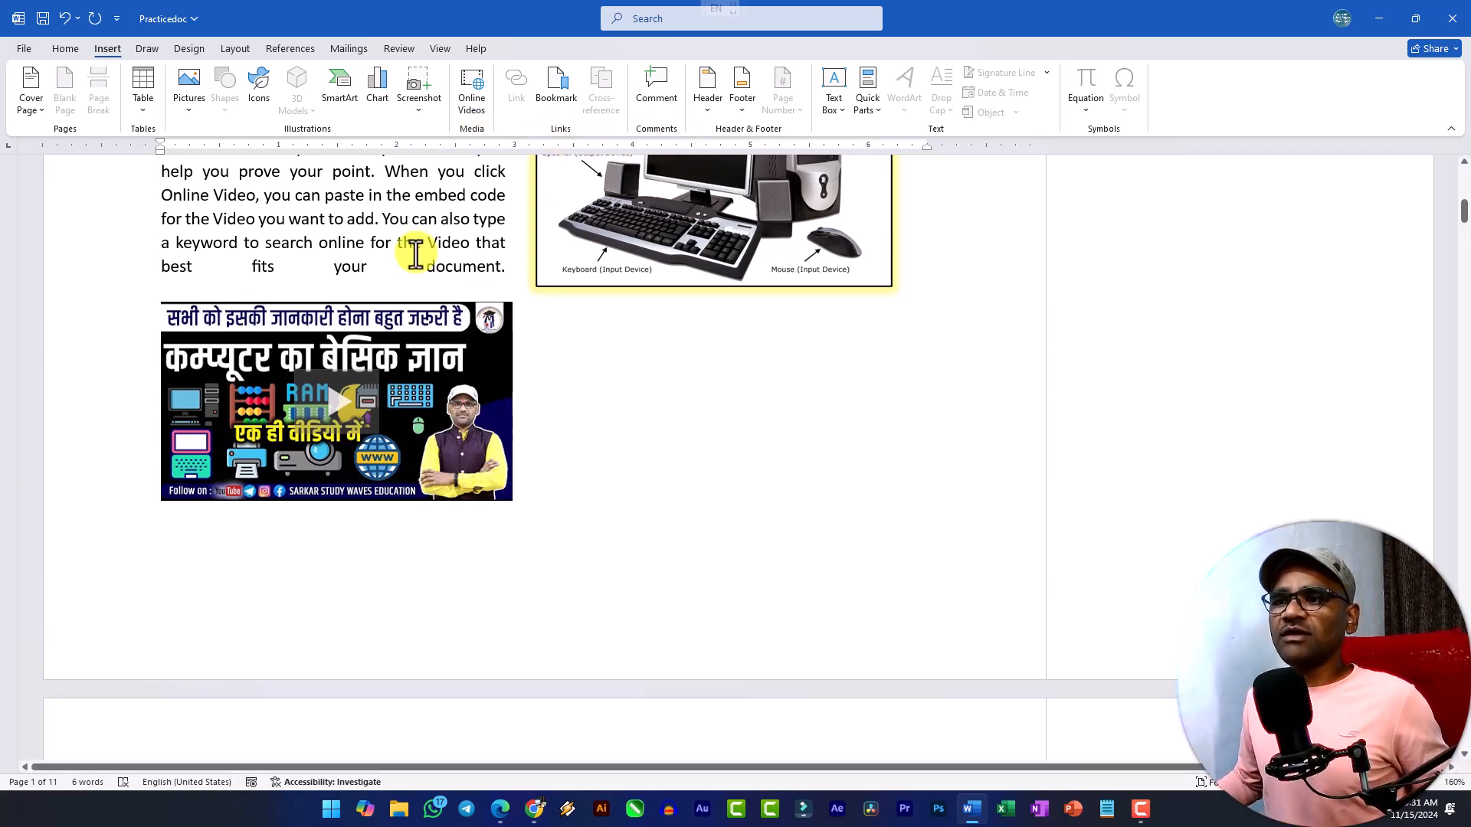
pyautogui.scroll(10, 417, 249)
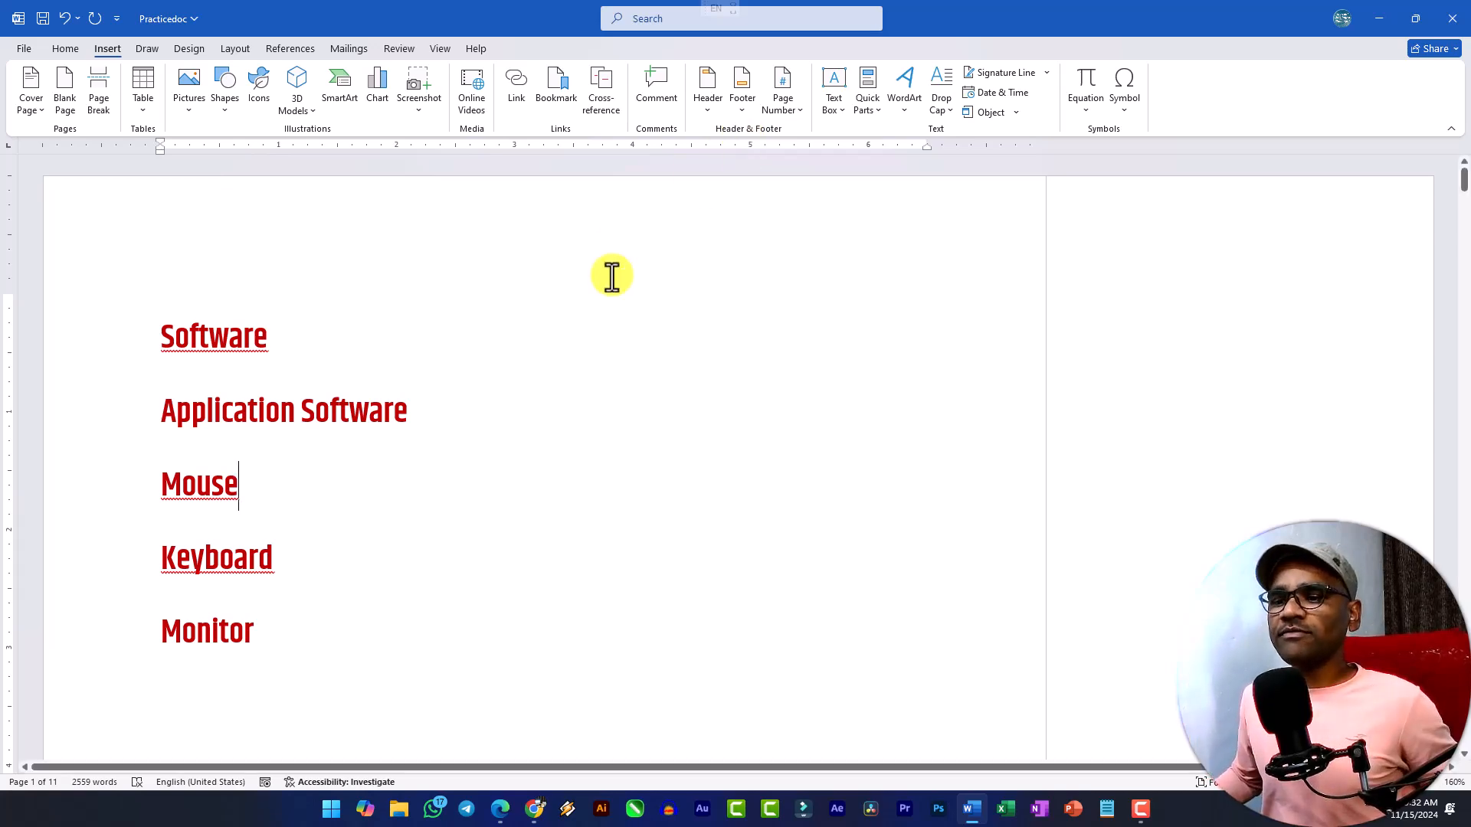
# Delete all comments in the document, starting from the comment on the word "cwa" on page 2.
pyautogui.scroll(-4, 404, 457)
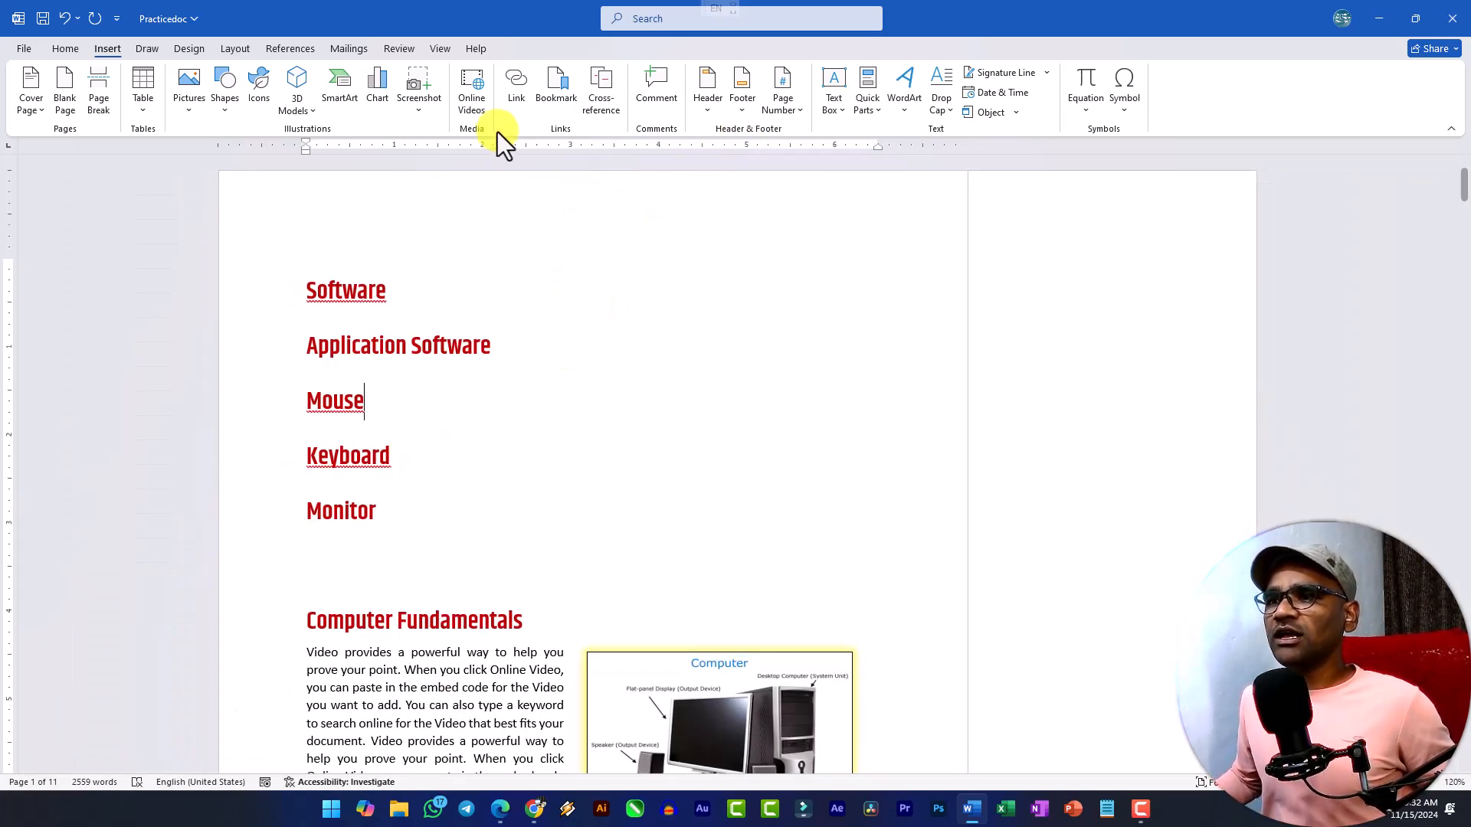
pyautogui.click(395, 49)
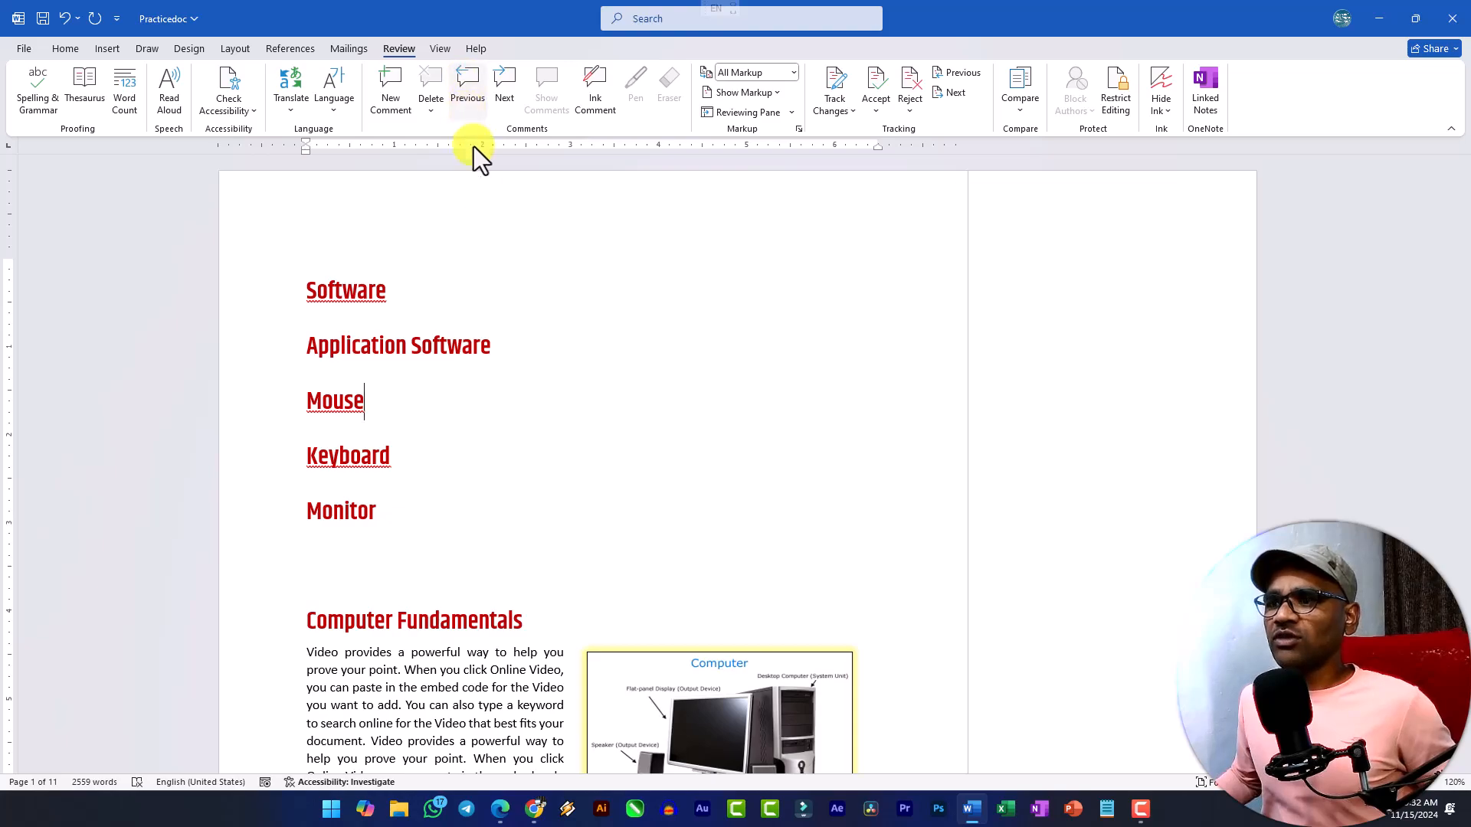
pyautogui.scroll(-5, 490, 391)
pyautogui.scroll(-15, 541, 381)
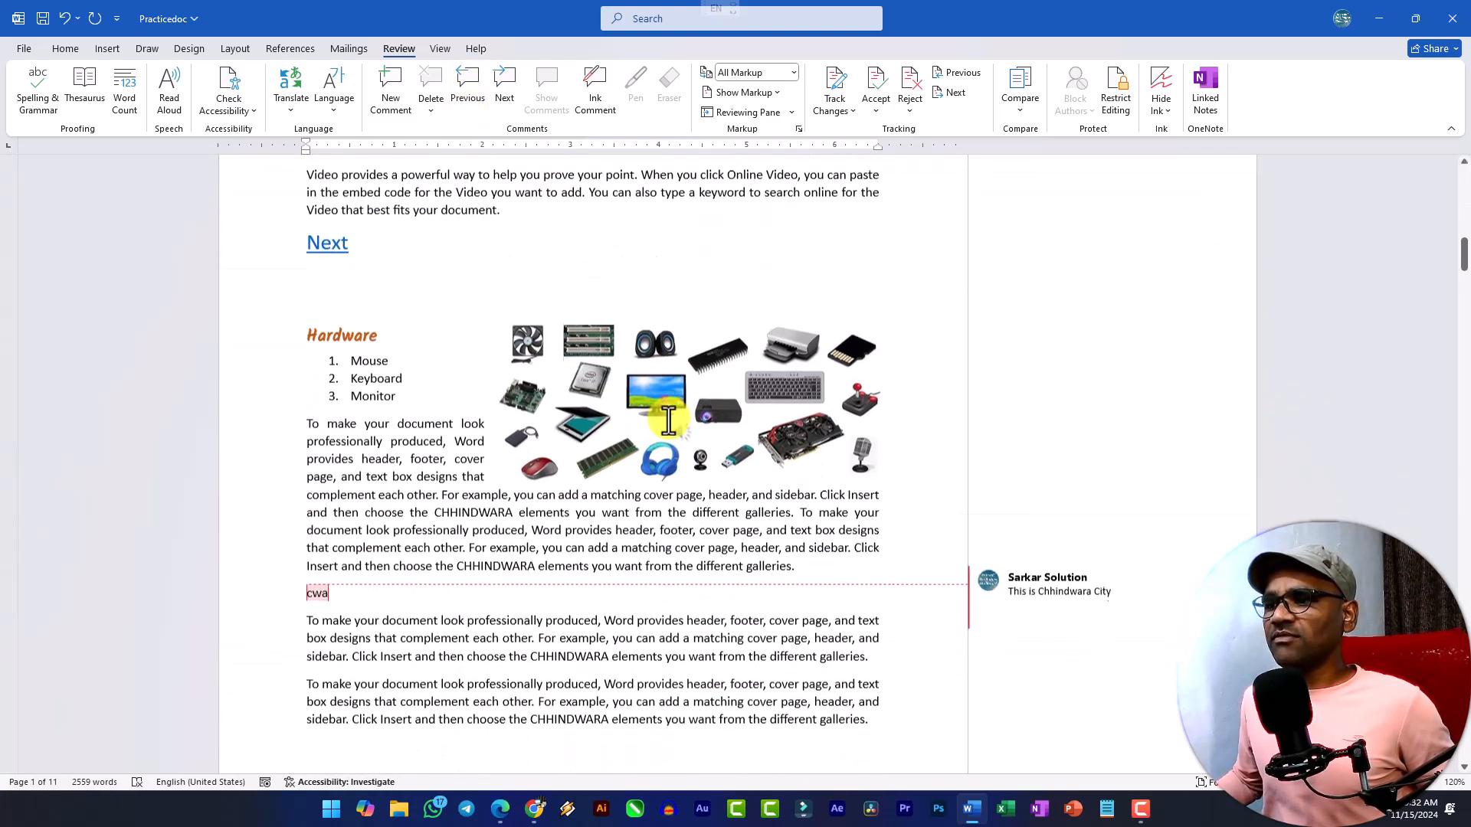
pyautogui.scroll(2, 1047, 328)
pyautogui.click(1055, 371)
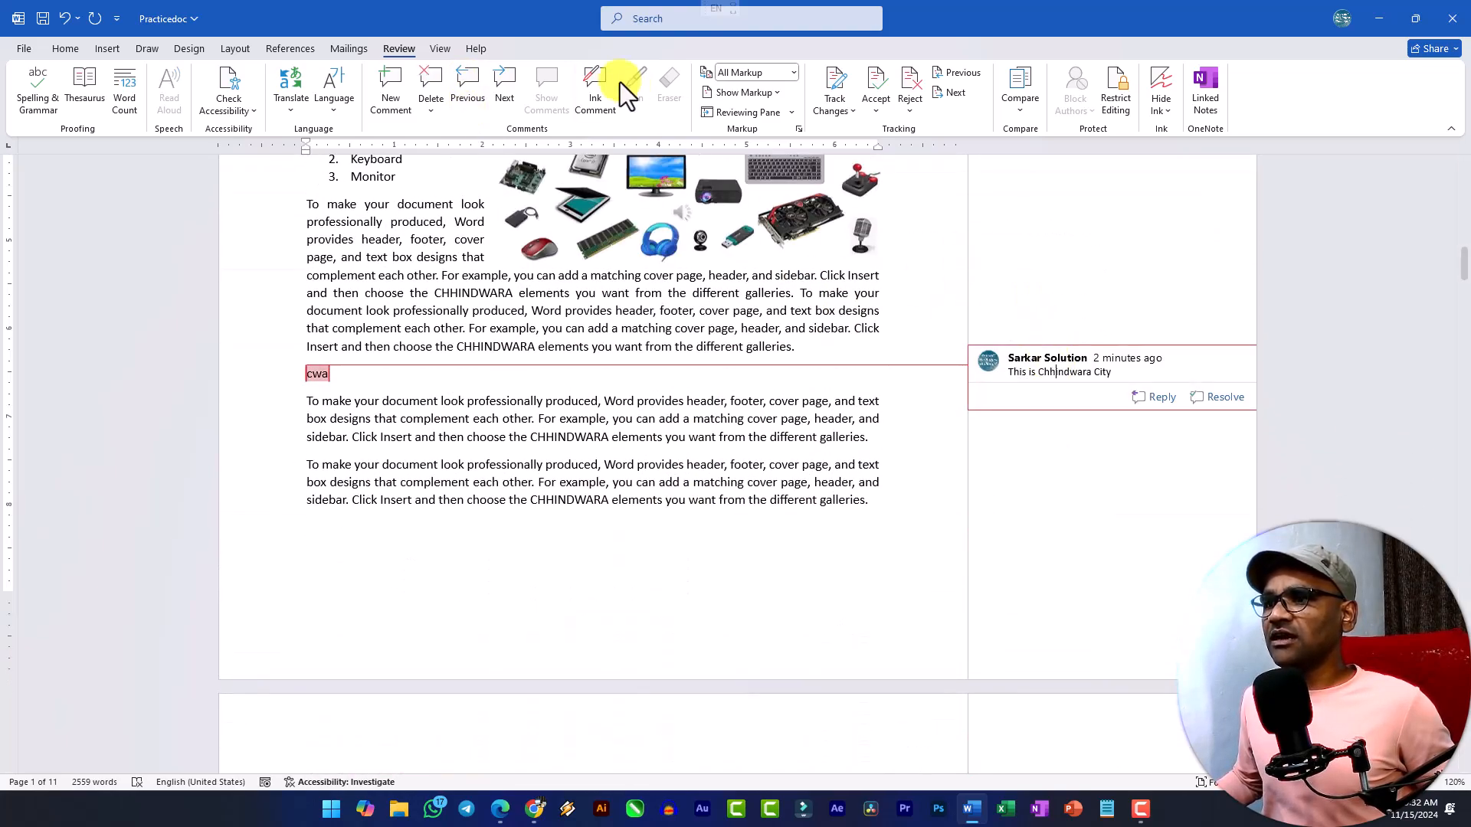
pyautogui.click(431, 110)
pyautogui.click(482, 181)
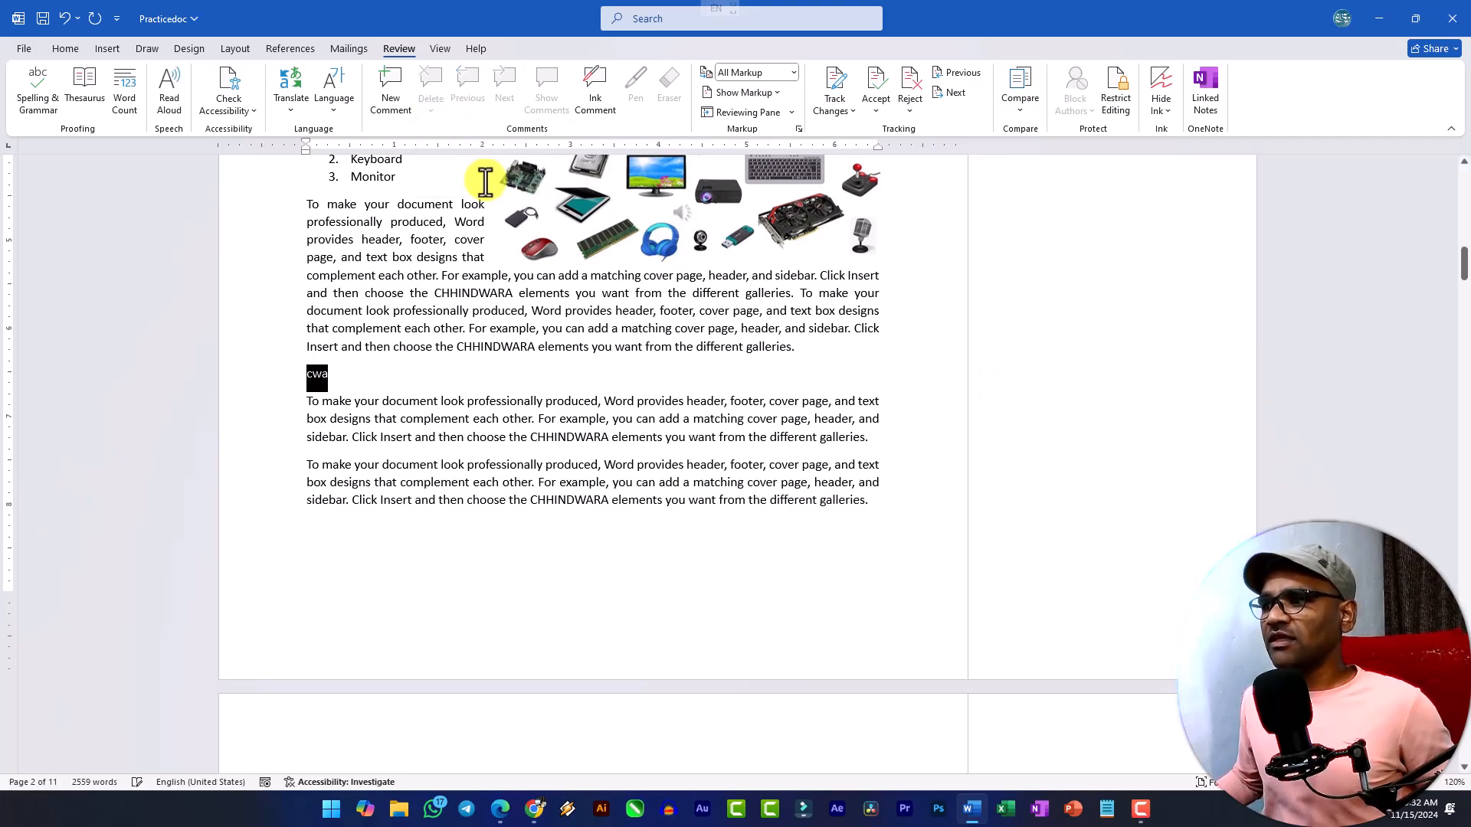
# Delete the Software, Application Software, Mouse, Keyboard and Monitor cross-reference lines and the empty space above the Computer Fundamentals heading.
pyautogui.keyDown('ctrl'); pyautogui.scroll(6, 715, 417); pyautogui.keyUp('ctrl')
pyautogui.scroll(10, 611, 388)
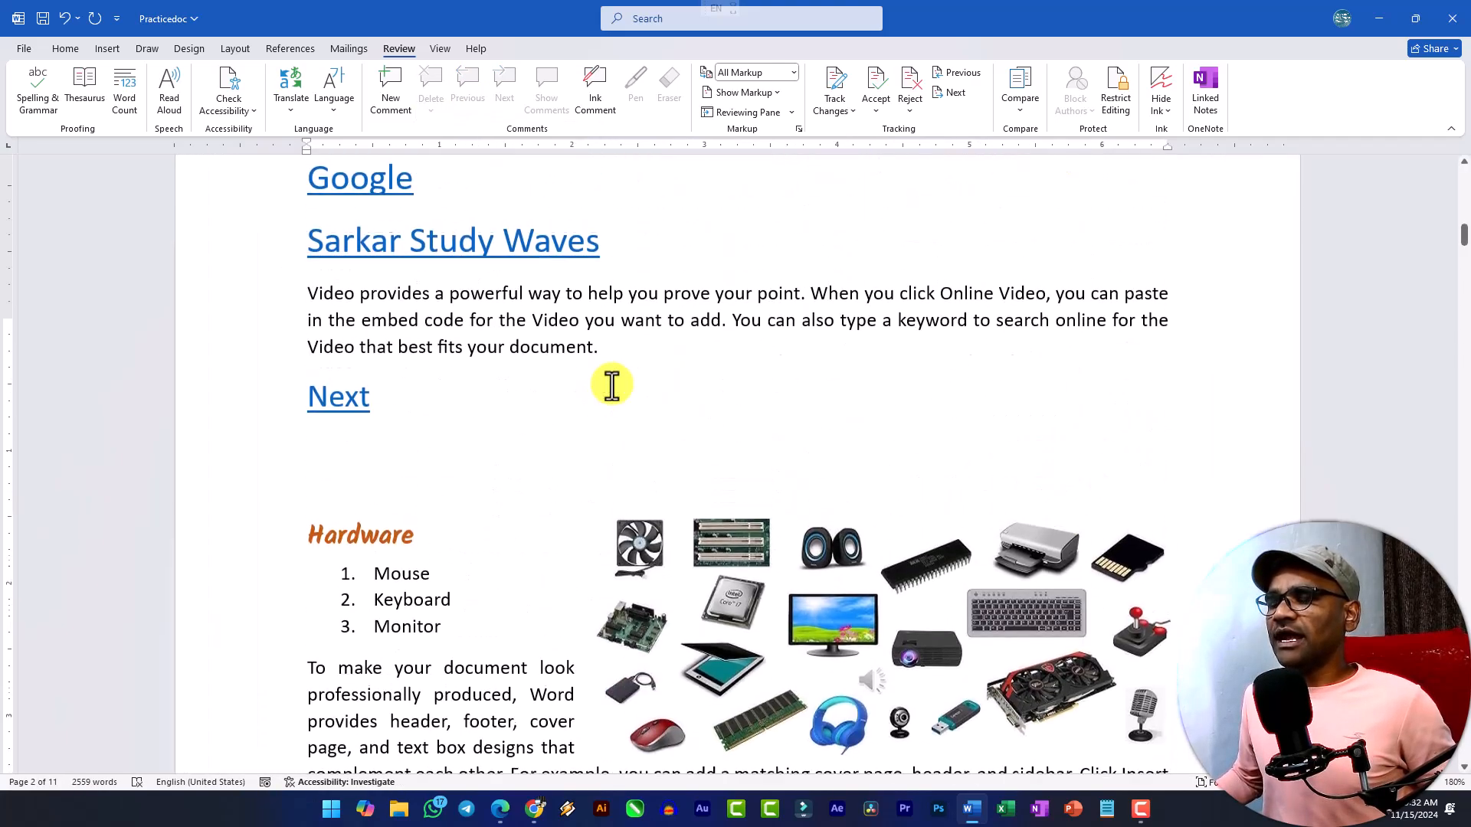
pyautogui.scroll(15, 605, 385)
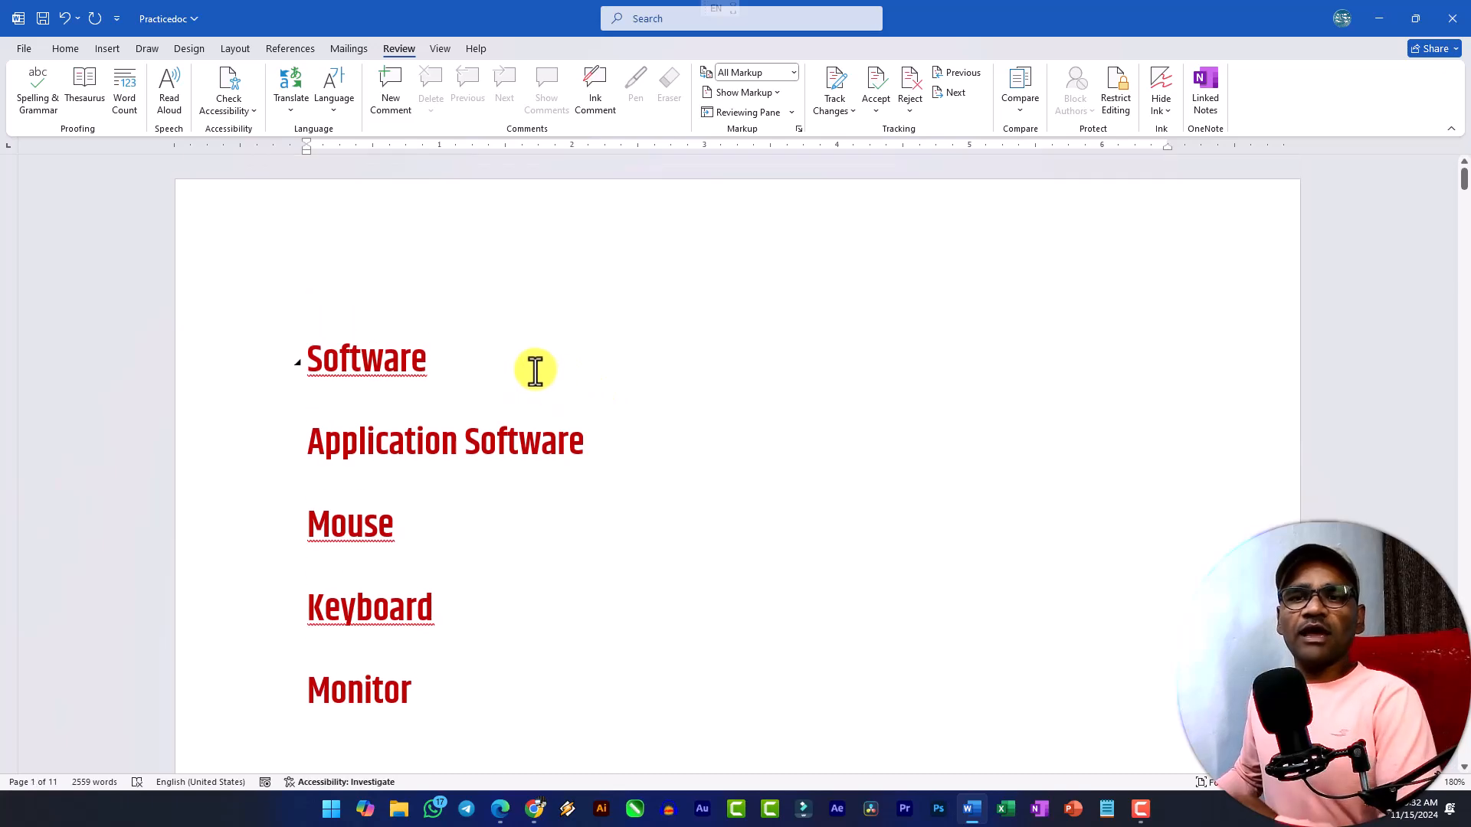
pyautogui.moveTo(450, 716); pyautogui.dragTo(167, 325)
pyautogui.press('Delete')
pyautogui.press('Delete')
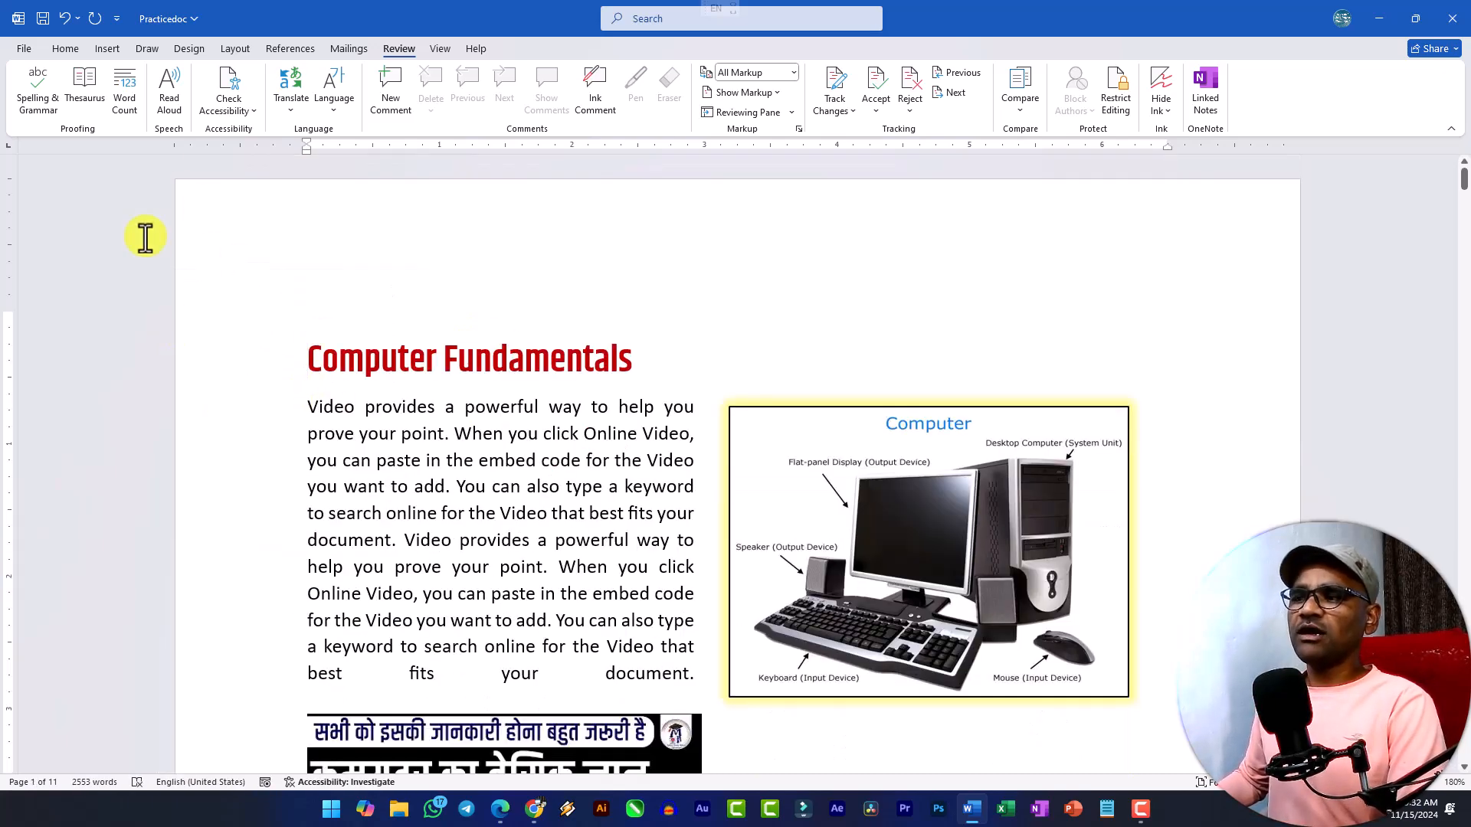
pyautogui.scroll(-5, 807, 311)
pyautogui.scroll(-8, 808, 312)
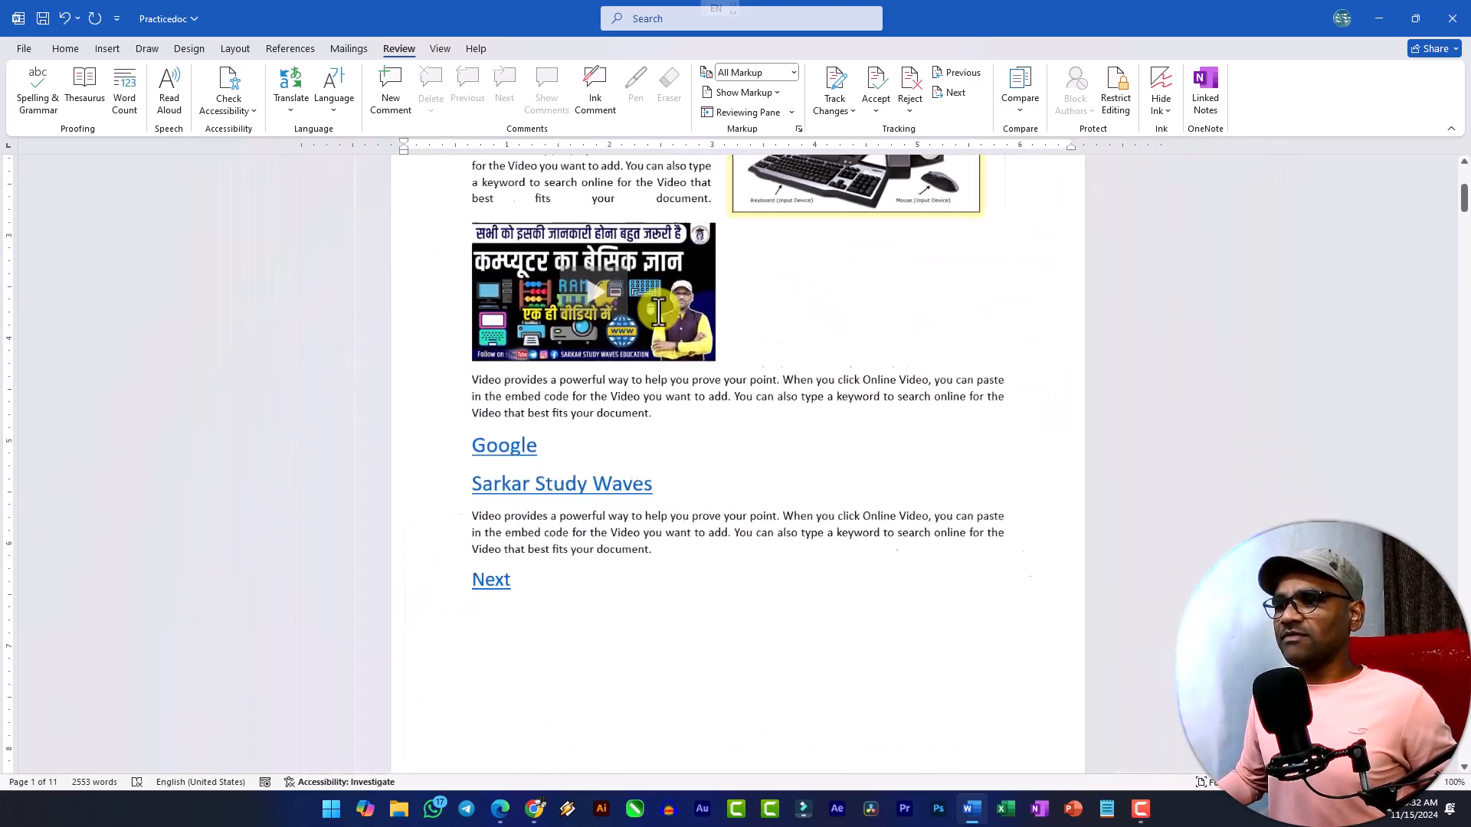
pyautogui.scroll(3, 769, 342)
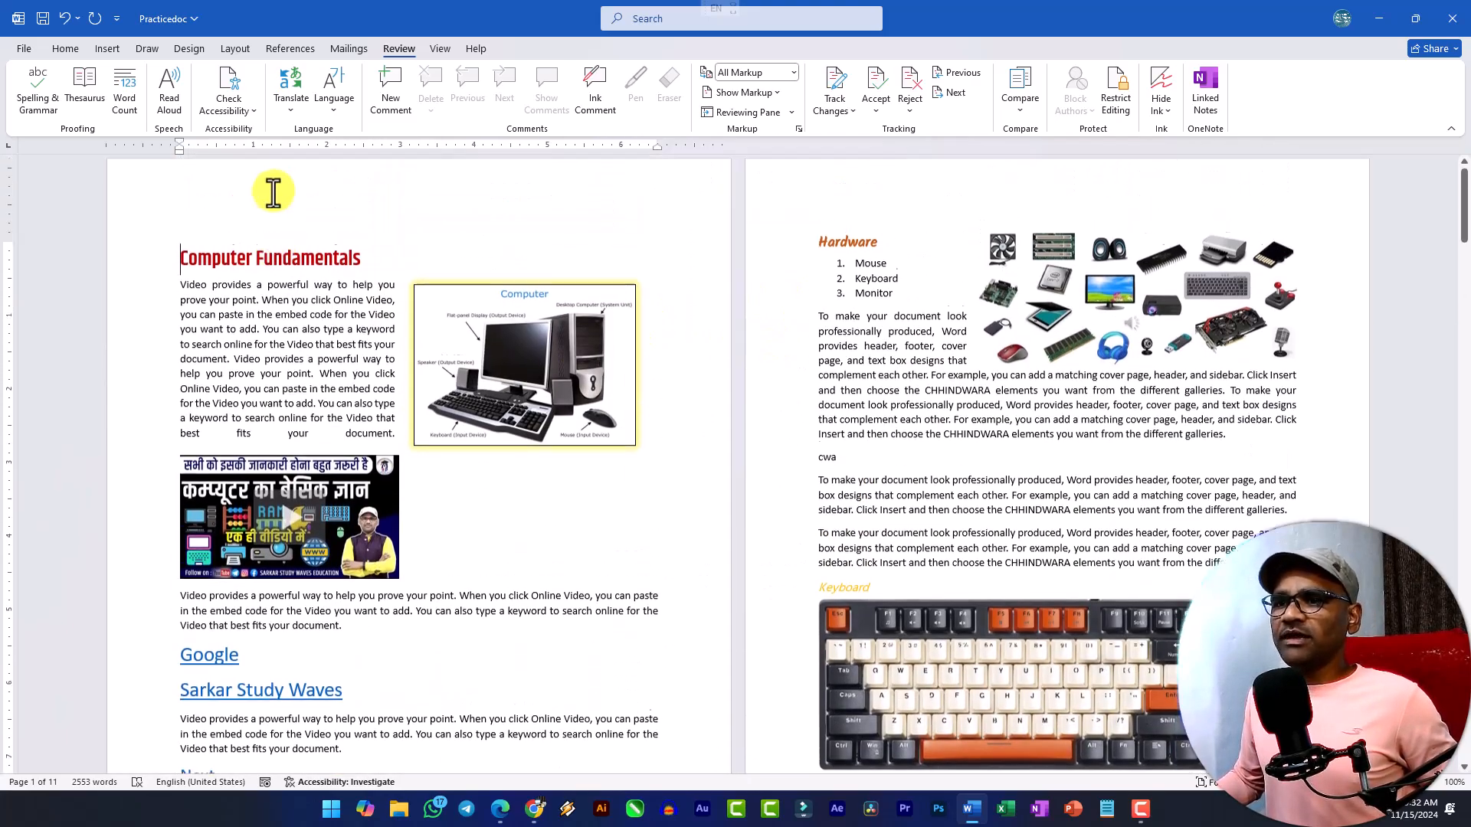
pyautogui.scroll(-3, 279, 584)
pyautogui.scroll(3, 296, 536)
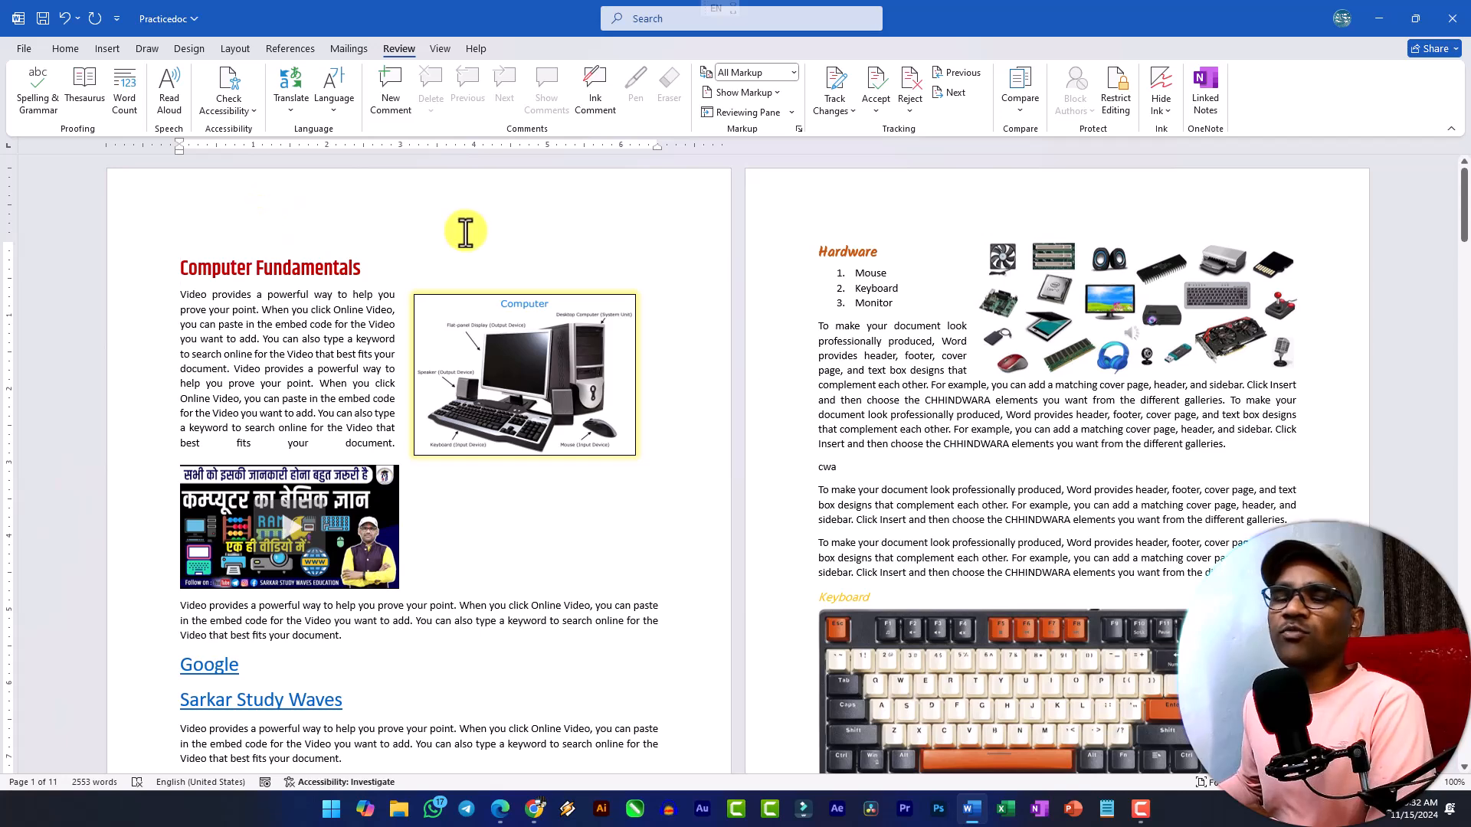
pyautogui.scroll(-3, 465, 231)
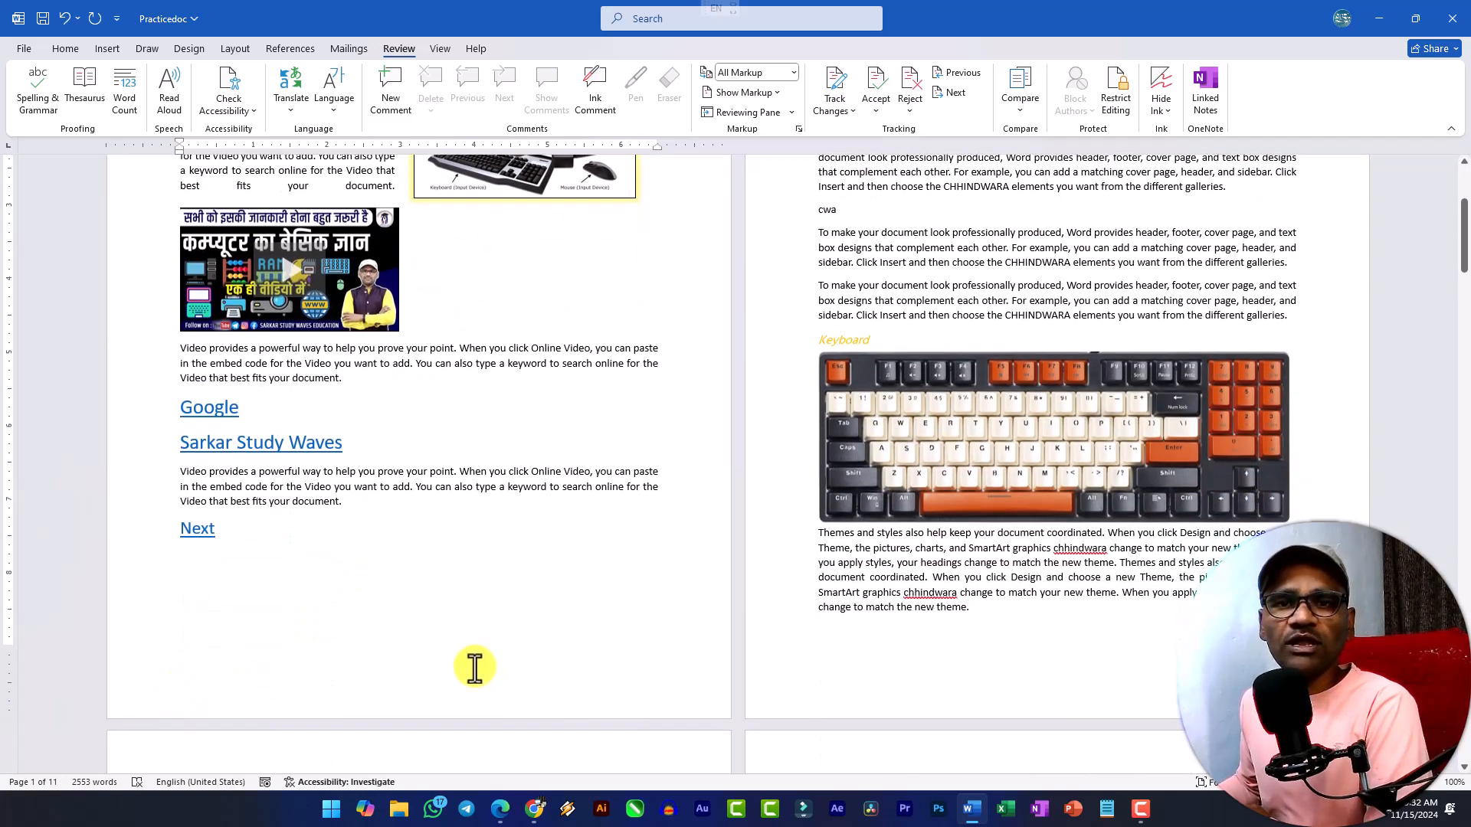
pyautogui.scroll(3, 408, 440)
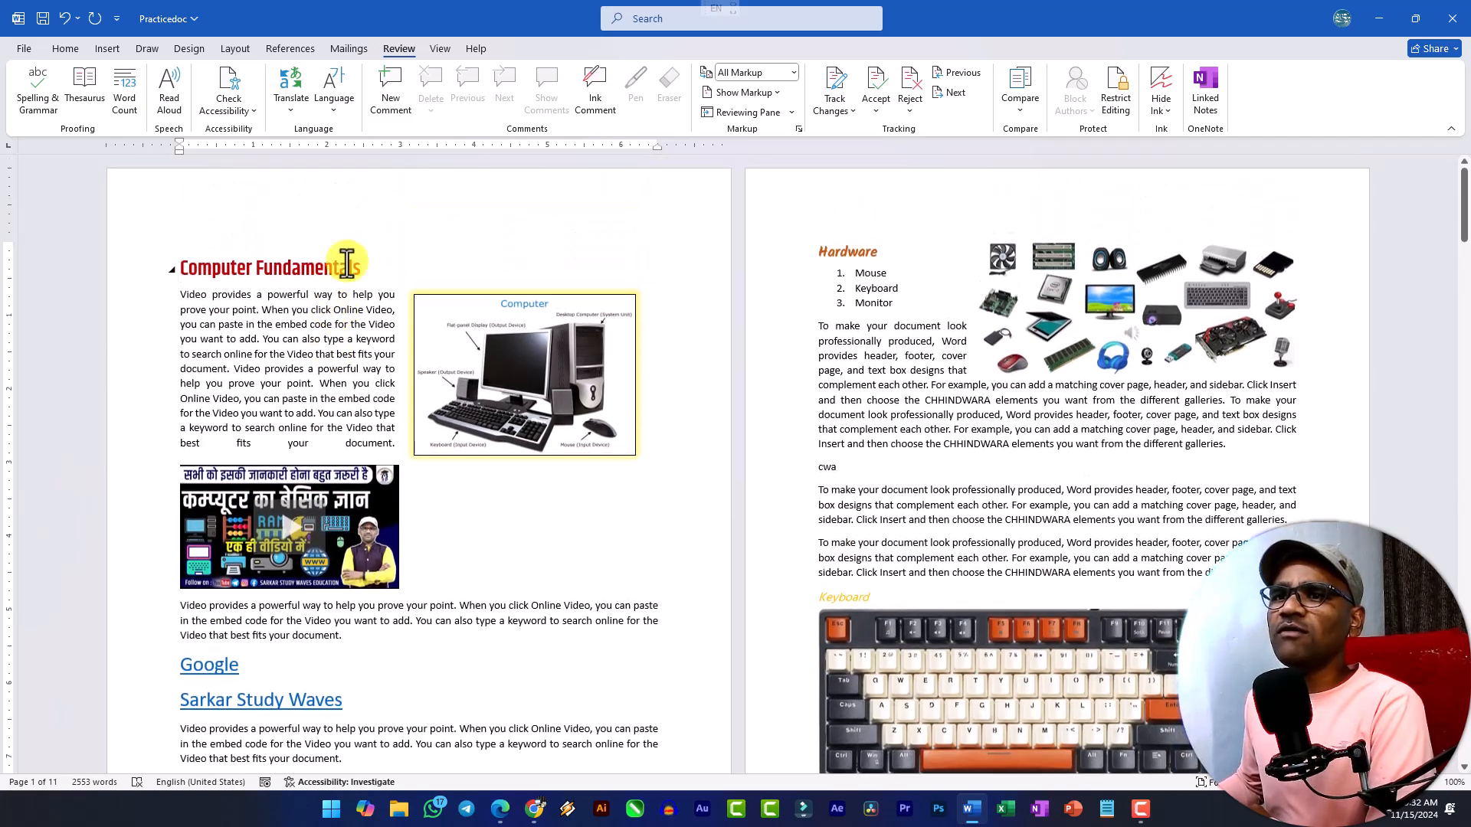
# Examine the available header, footer and page number options, including the page number positions for the top, bottom and margins of the page.
pyautogui.click(107, 49)
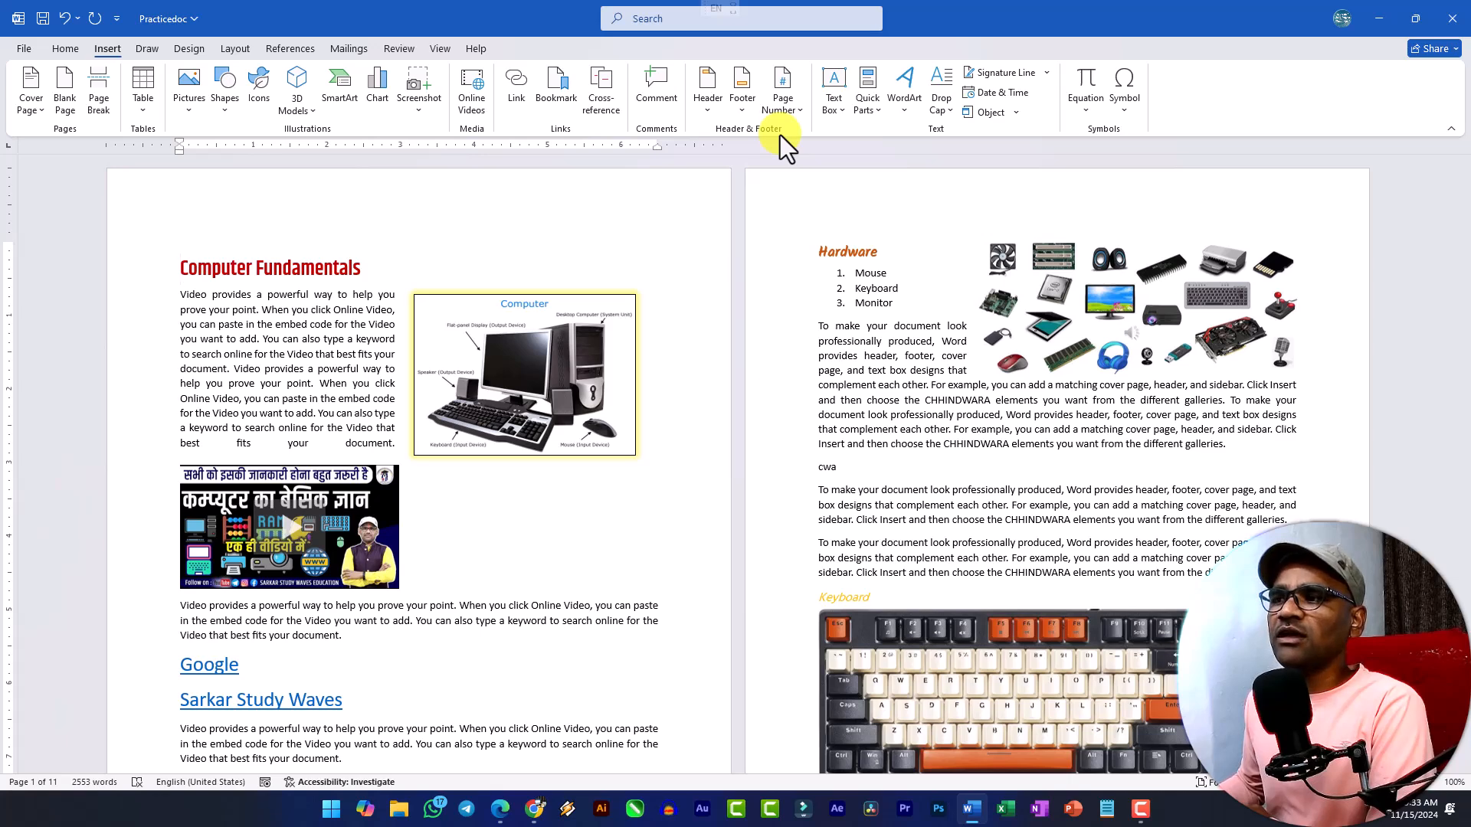
pyautogui.click(707, 109)
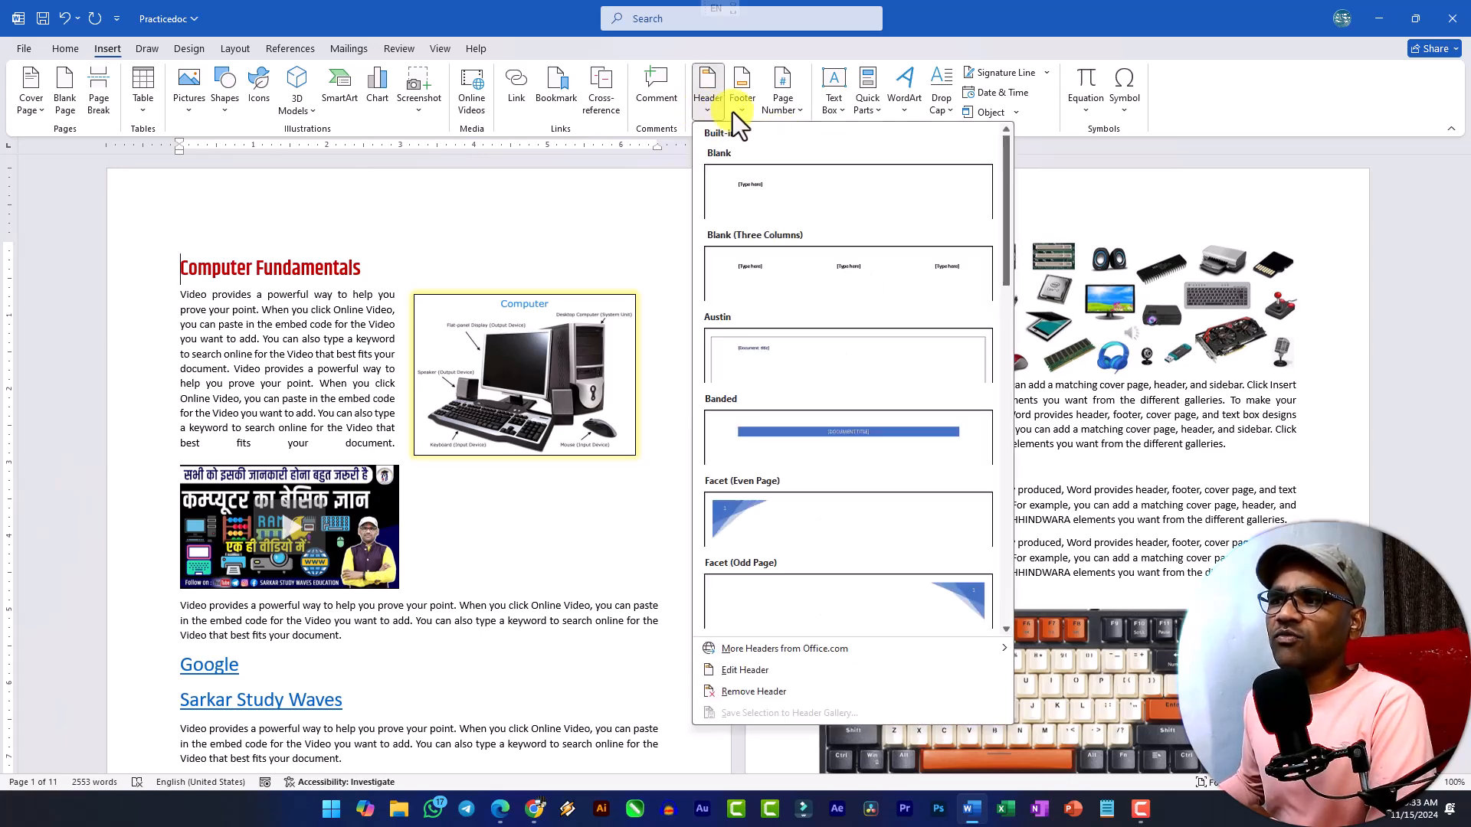
pyautogui.click(738, 110)
pyautogui.click(800, 107)
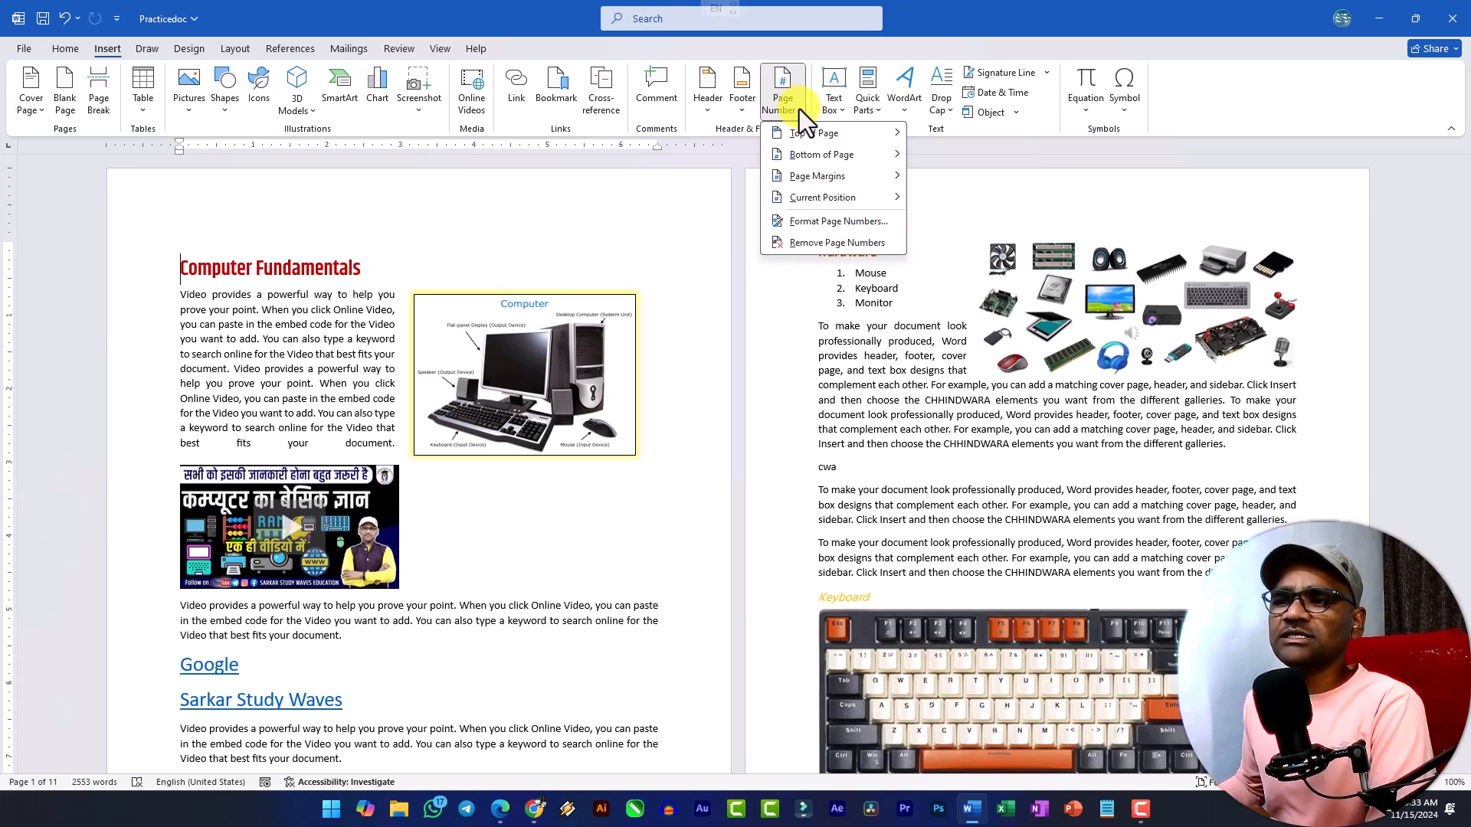
pyautogui.click(715, 113)
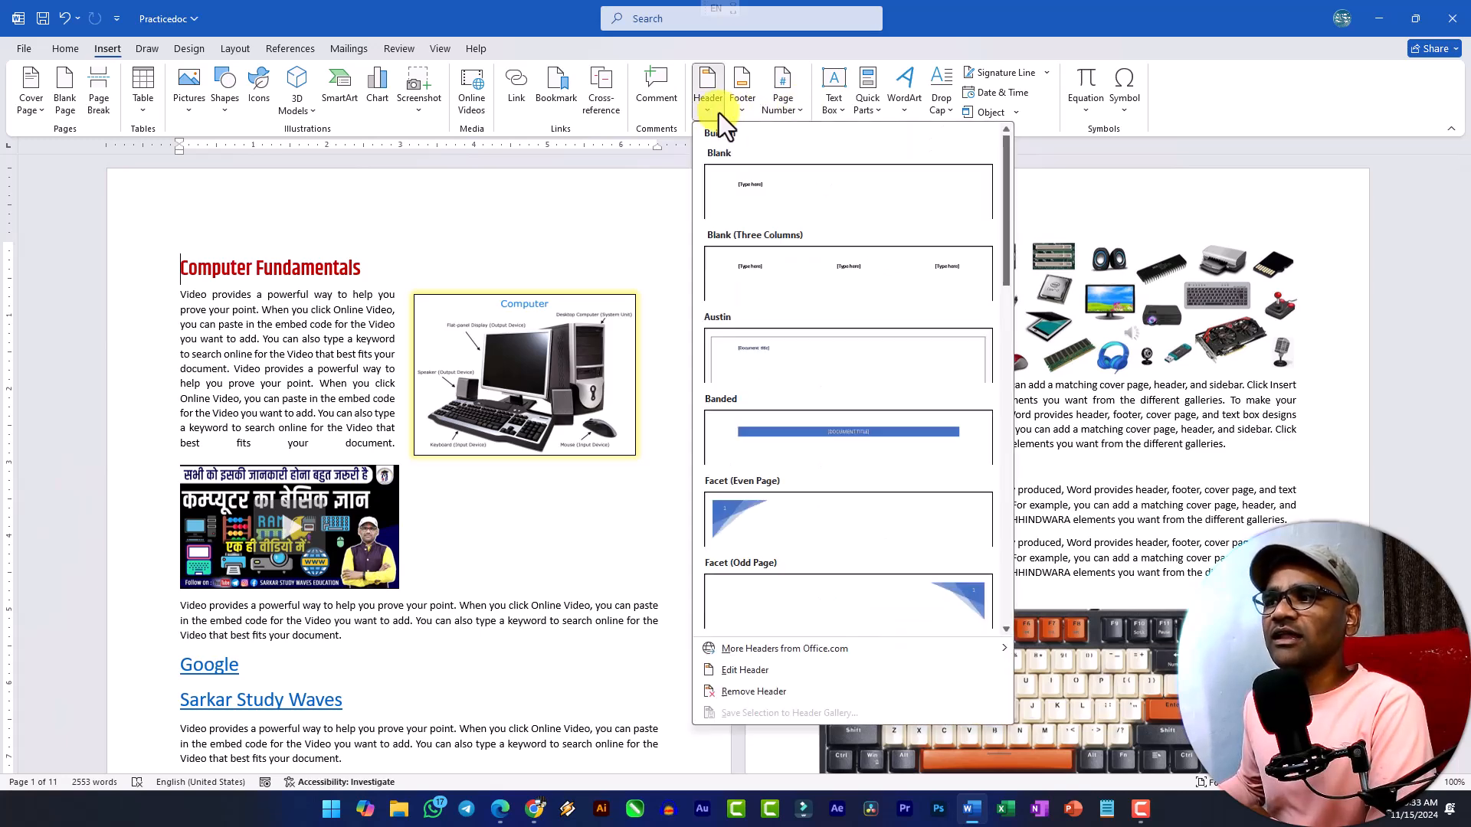
pyautogui.click(738, 113)
pyautogui.click(778, 113)
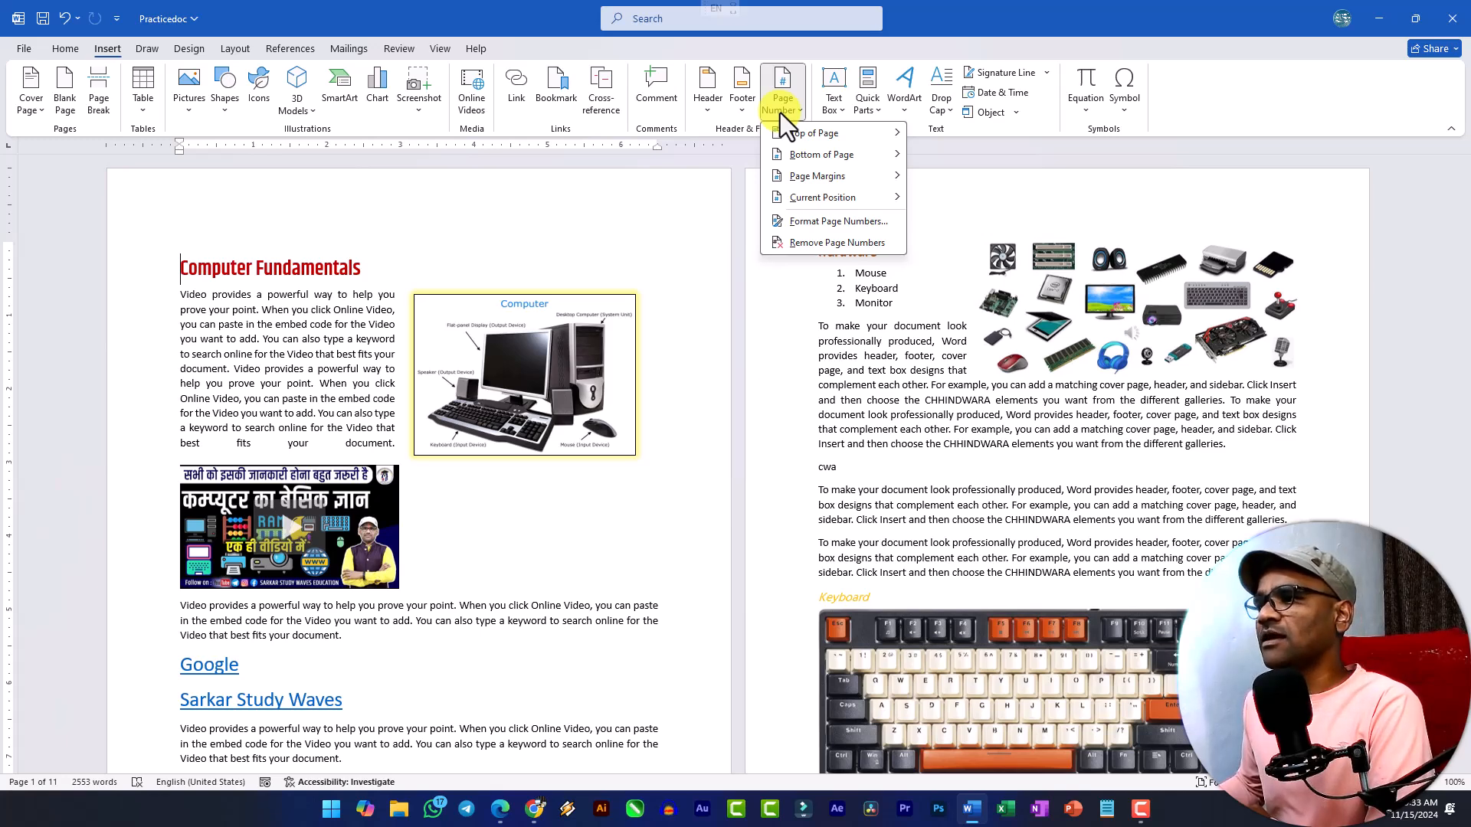
pyautogui.moveTo(798, 133)
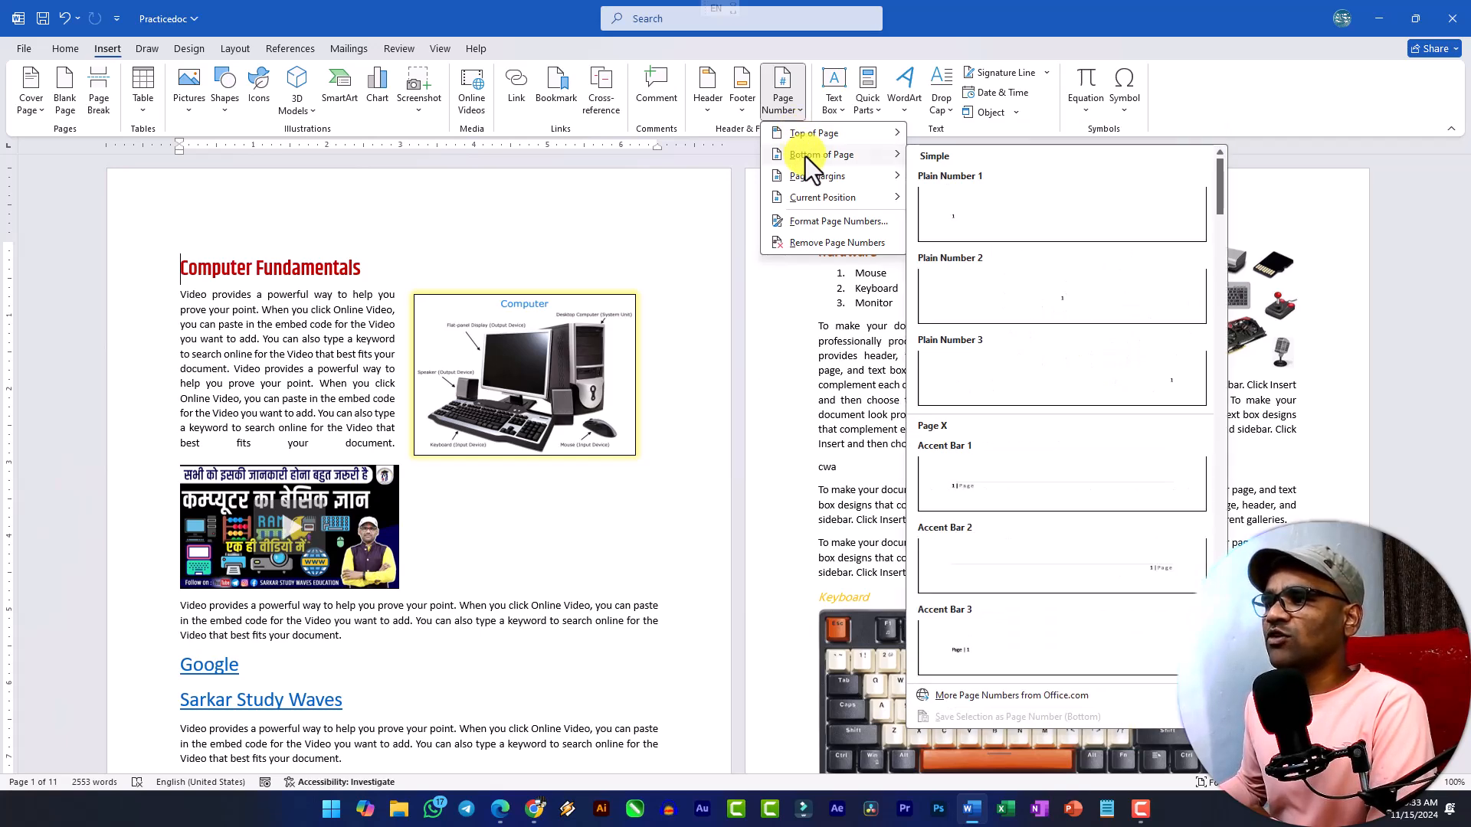
pyautogui.moveTo(811, 181)
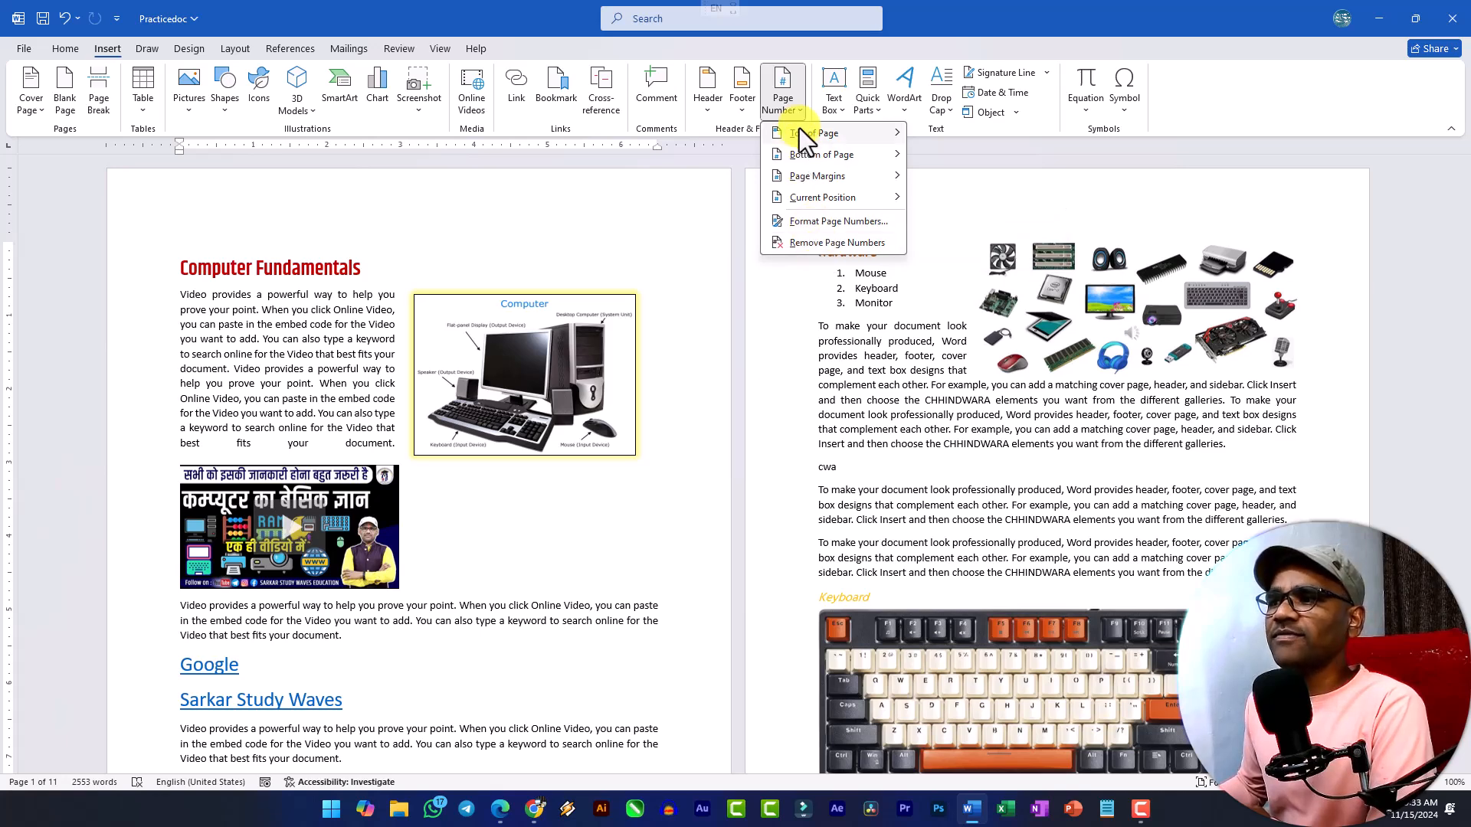
# Browse the built-in header designs and insert the Motion (Even Page) header into the document.
pyautogui.click(707, 112)
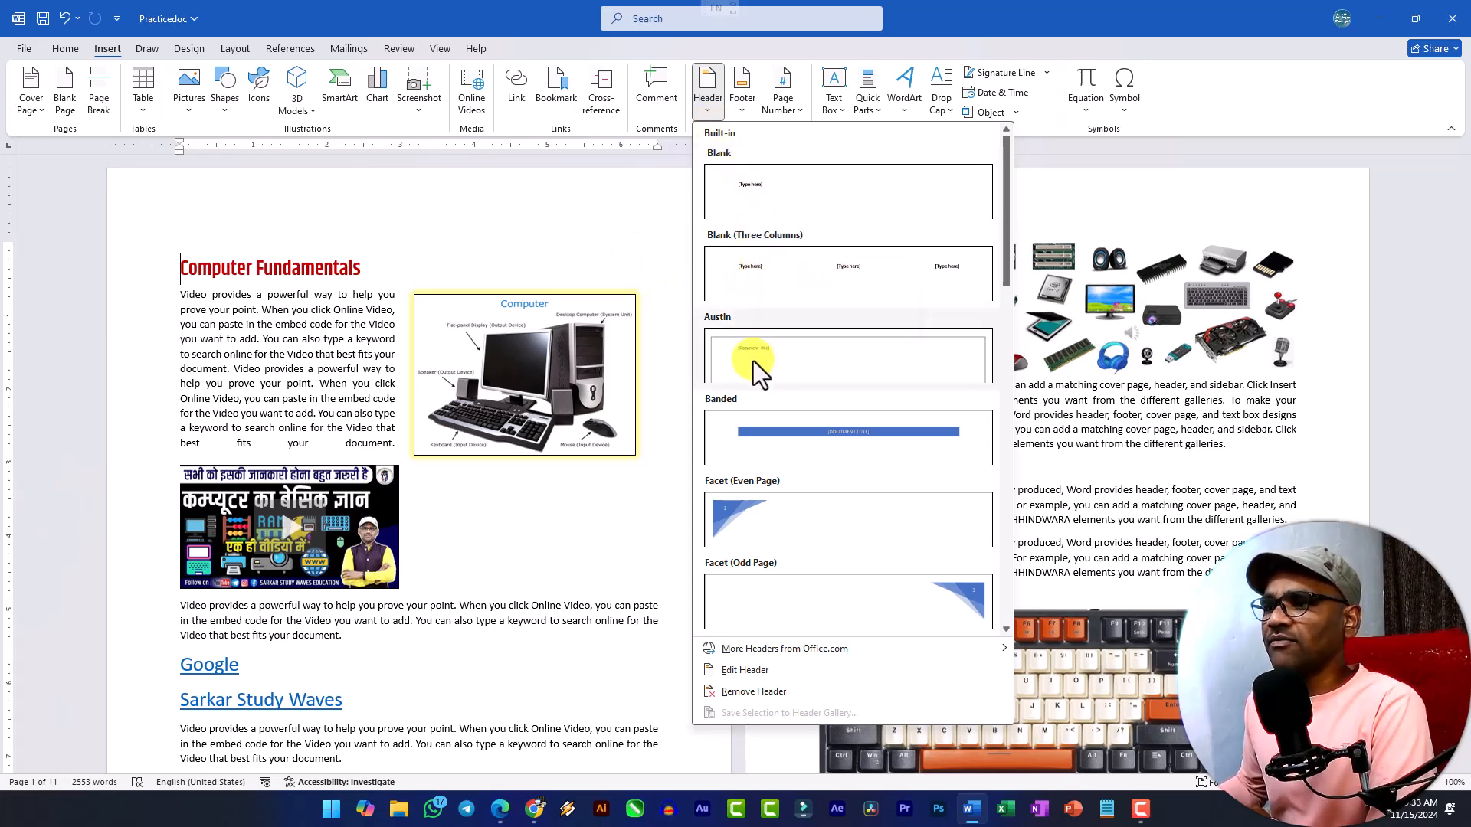
pyautogui.scroll(-7, 774, 452)
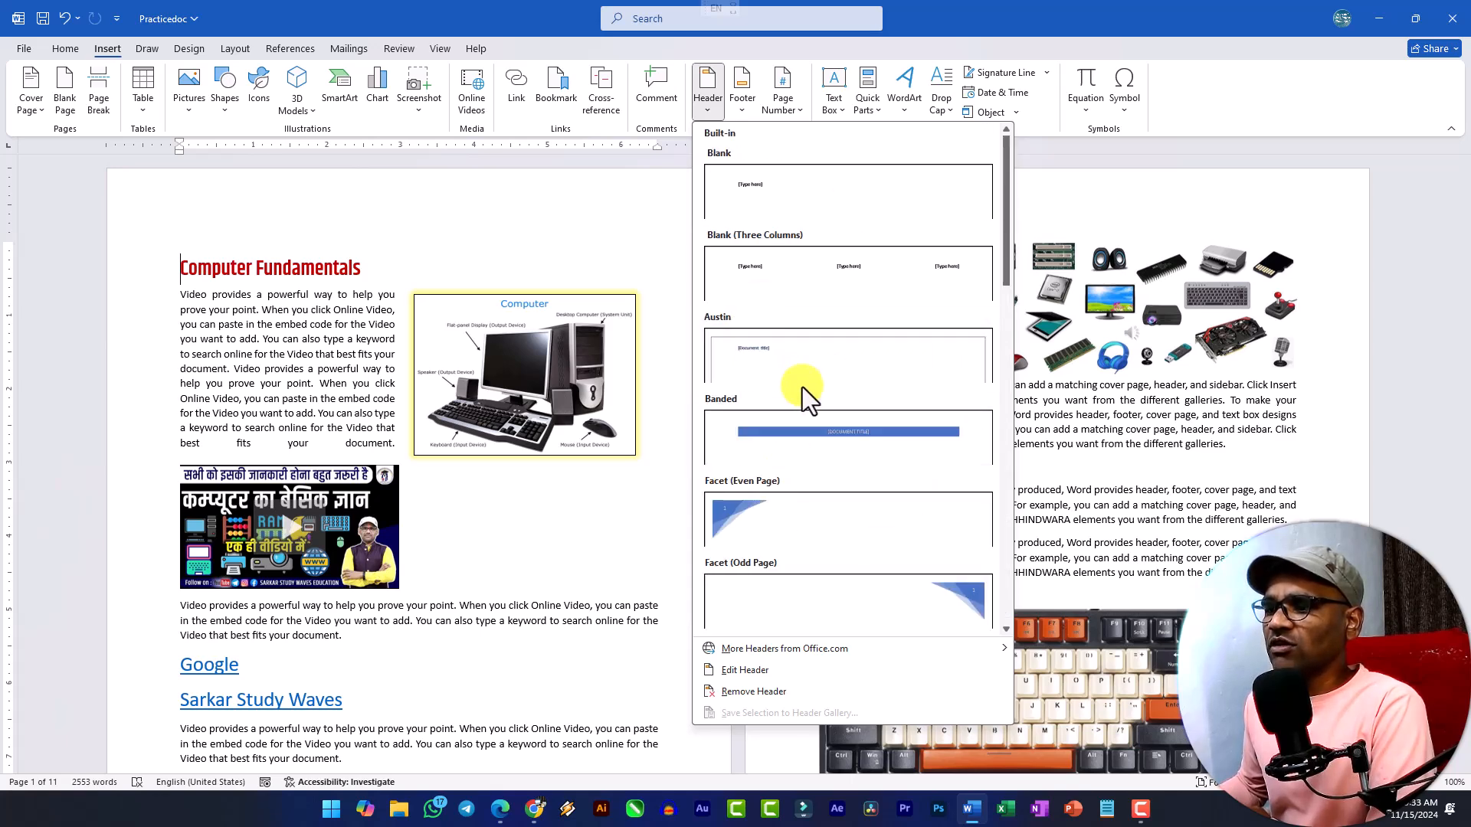
pyautogui.scroll(5, 803, 383)
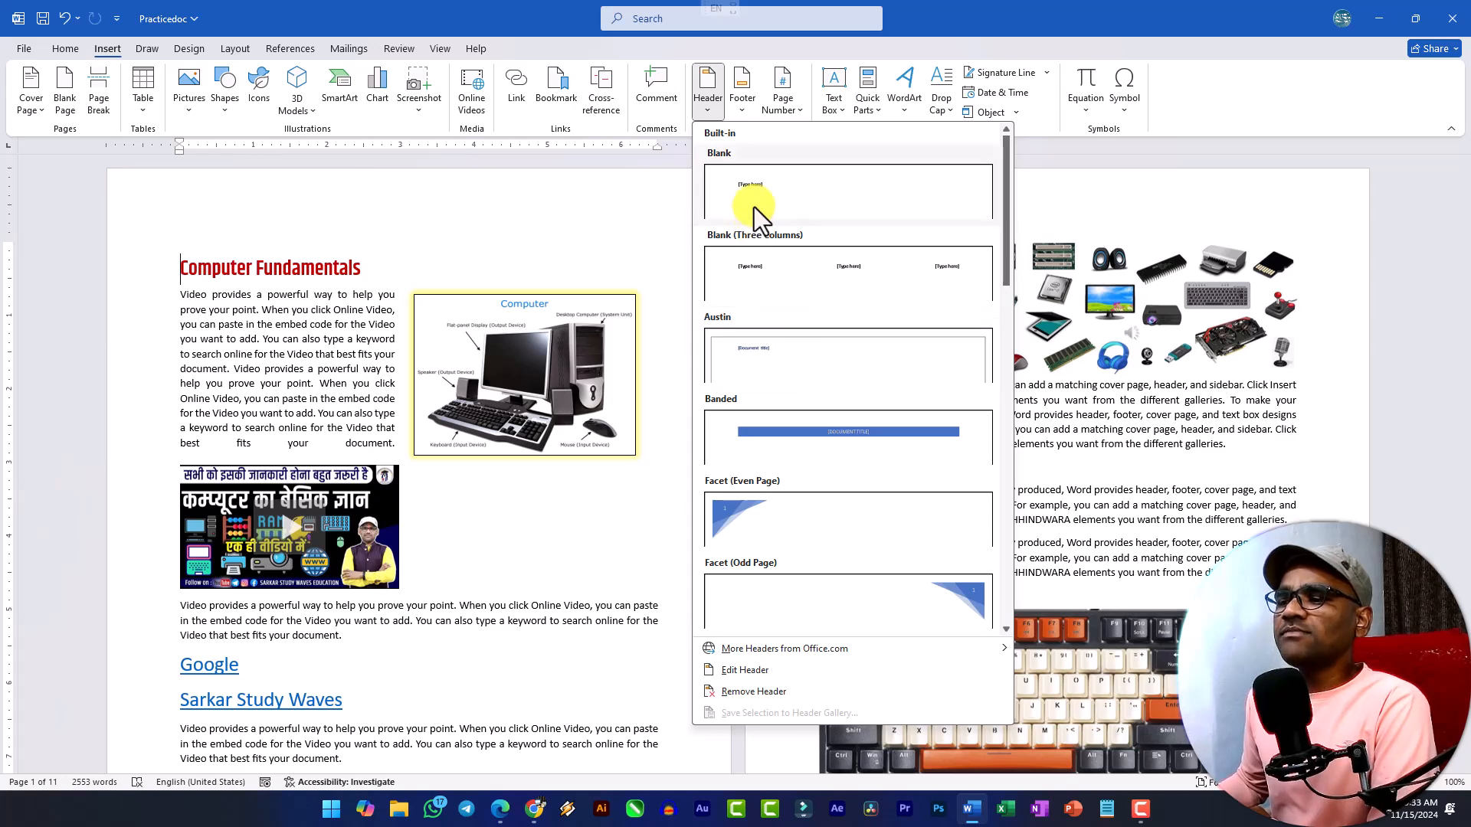
pyautogui.scroll(-4, 793, 384)
pyautogui.scroll(-2, 800, 268)
pyautogui.scroll(5, 811, 398)
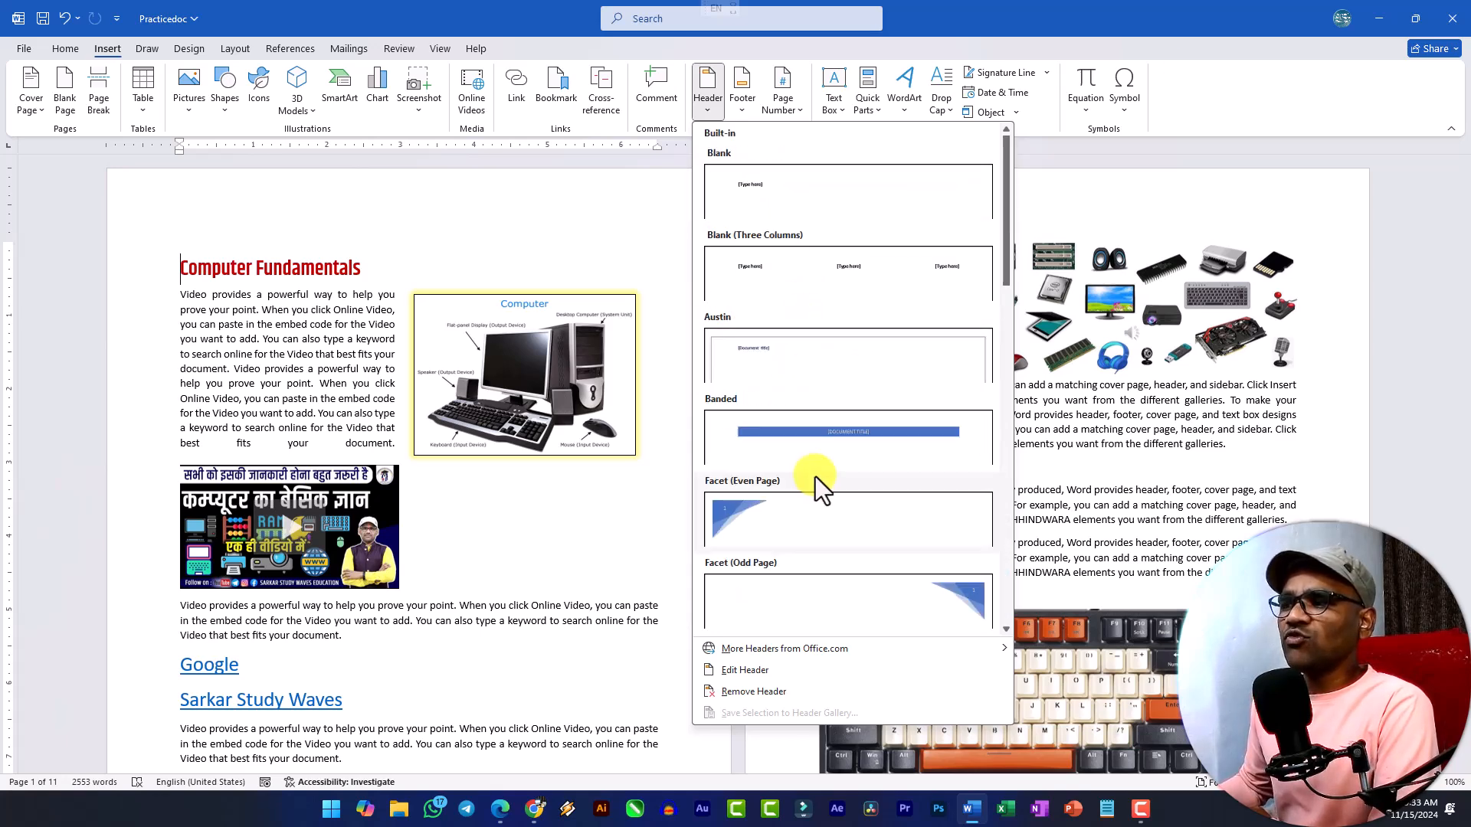
pyautogui.scroll(-3, 815, 480)
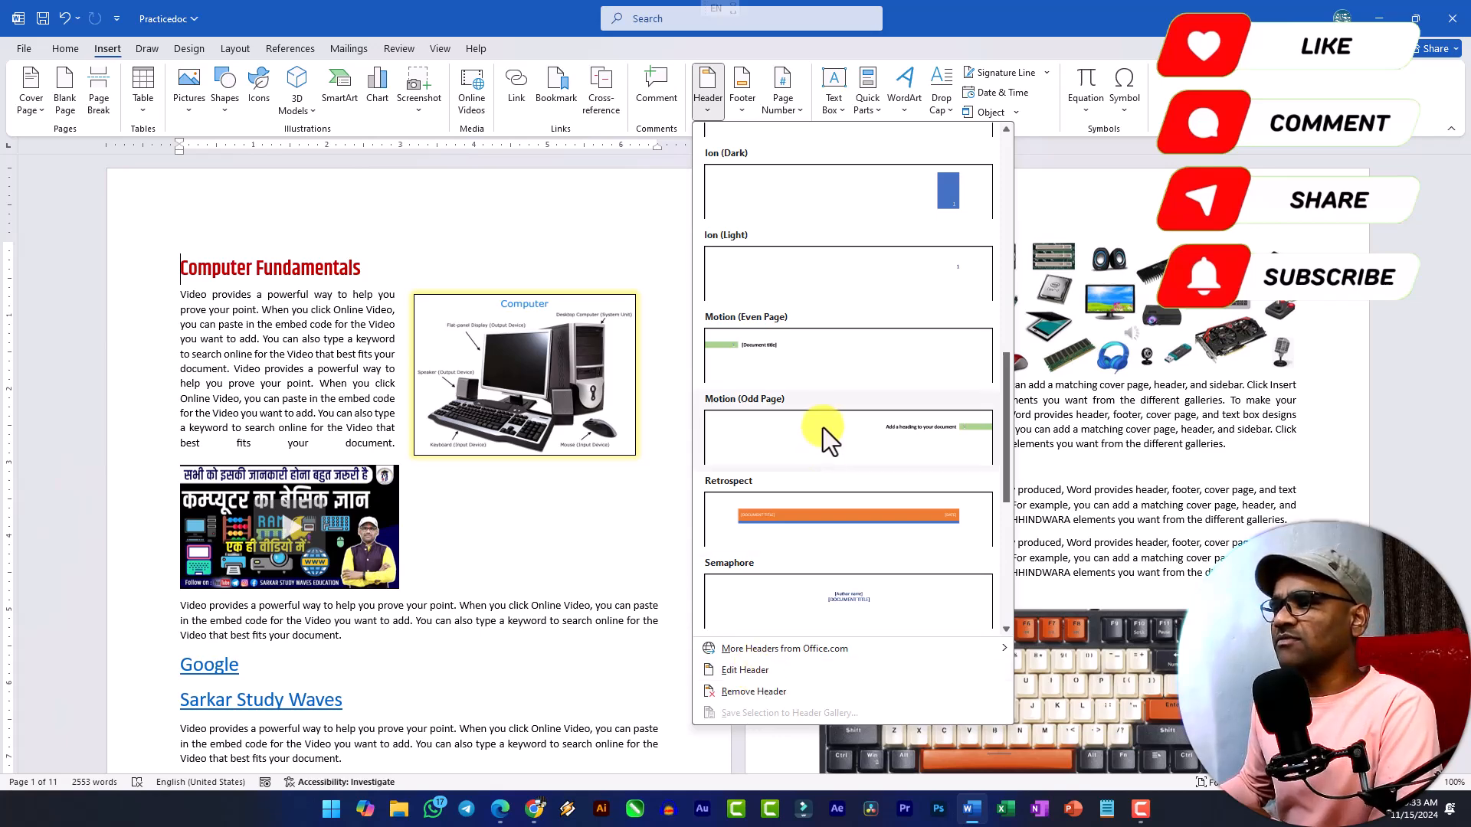
pyautogui.click(771, 348)
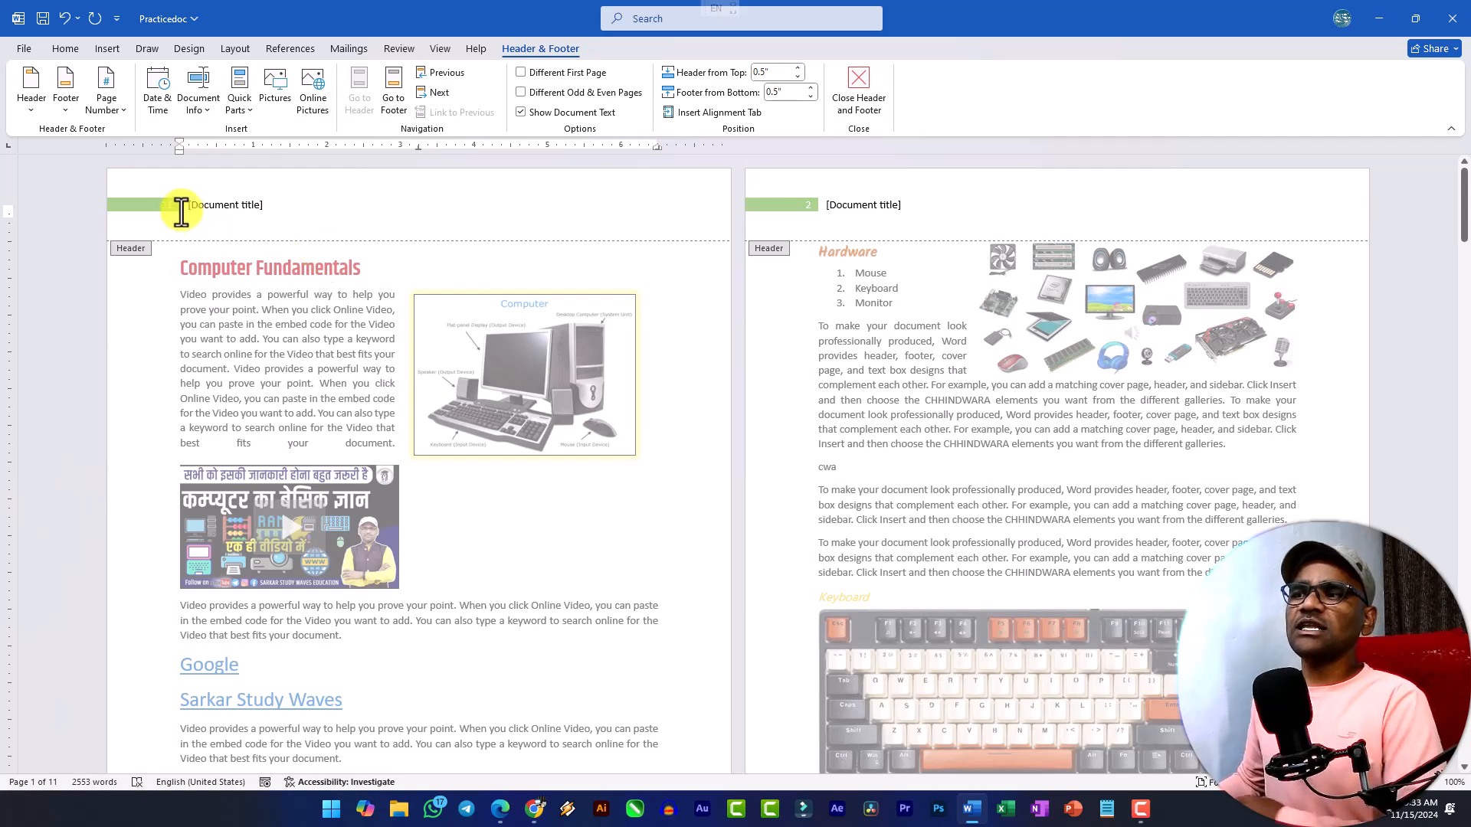
# Replace the document title placeholder in the page 1 header with "Practice Document – Sarkar Study Waves".
pyautogui.scroll(4, 170, 204)
pyautogui.scroll(6, 170, 205)
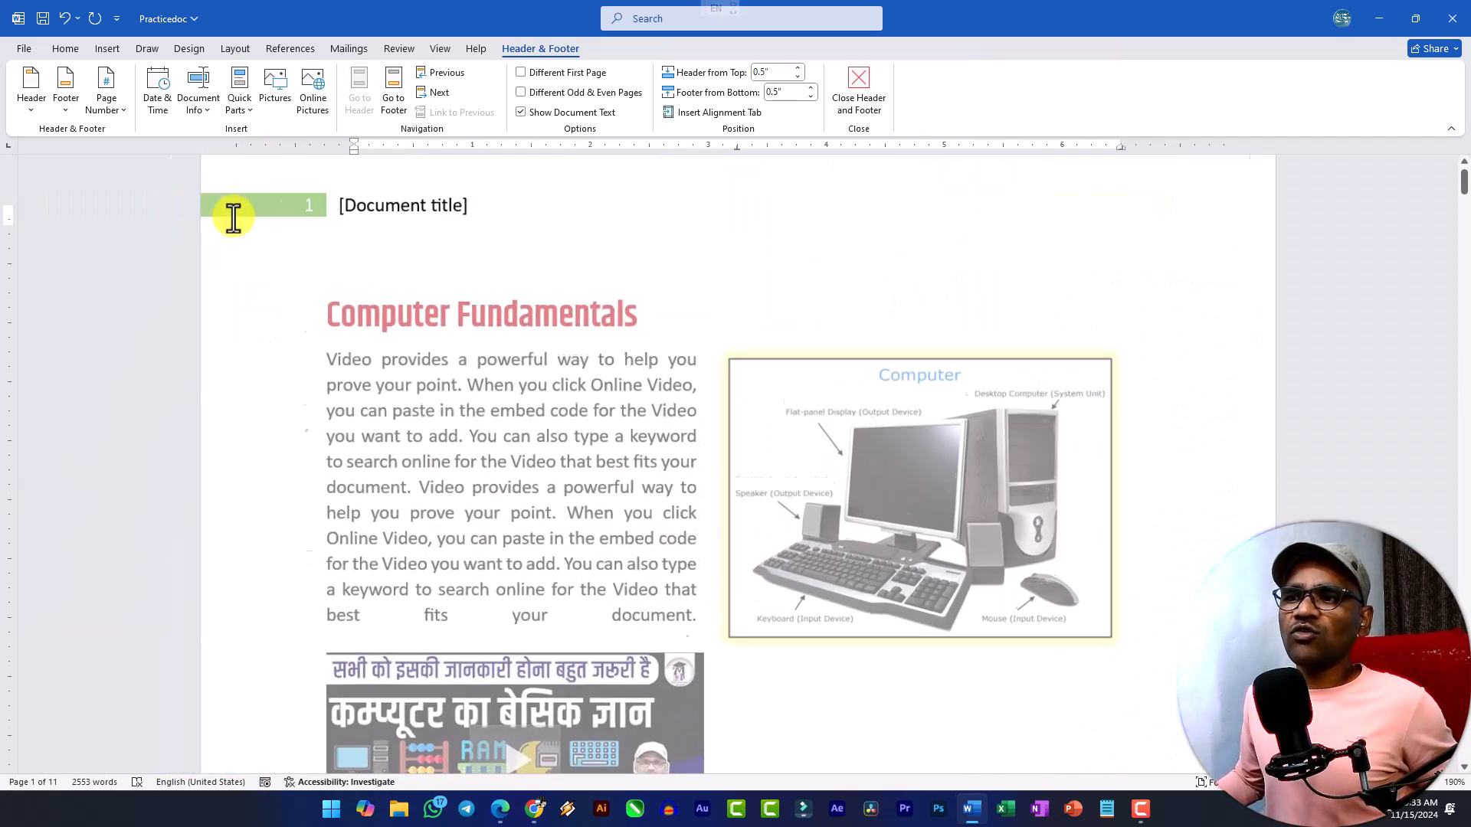
pyautogui.click(361, 211)
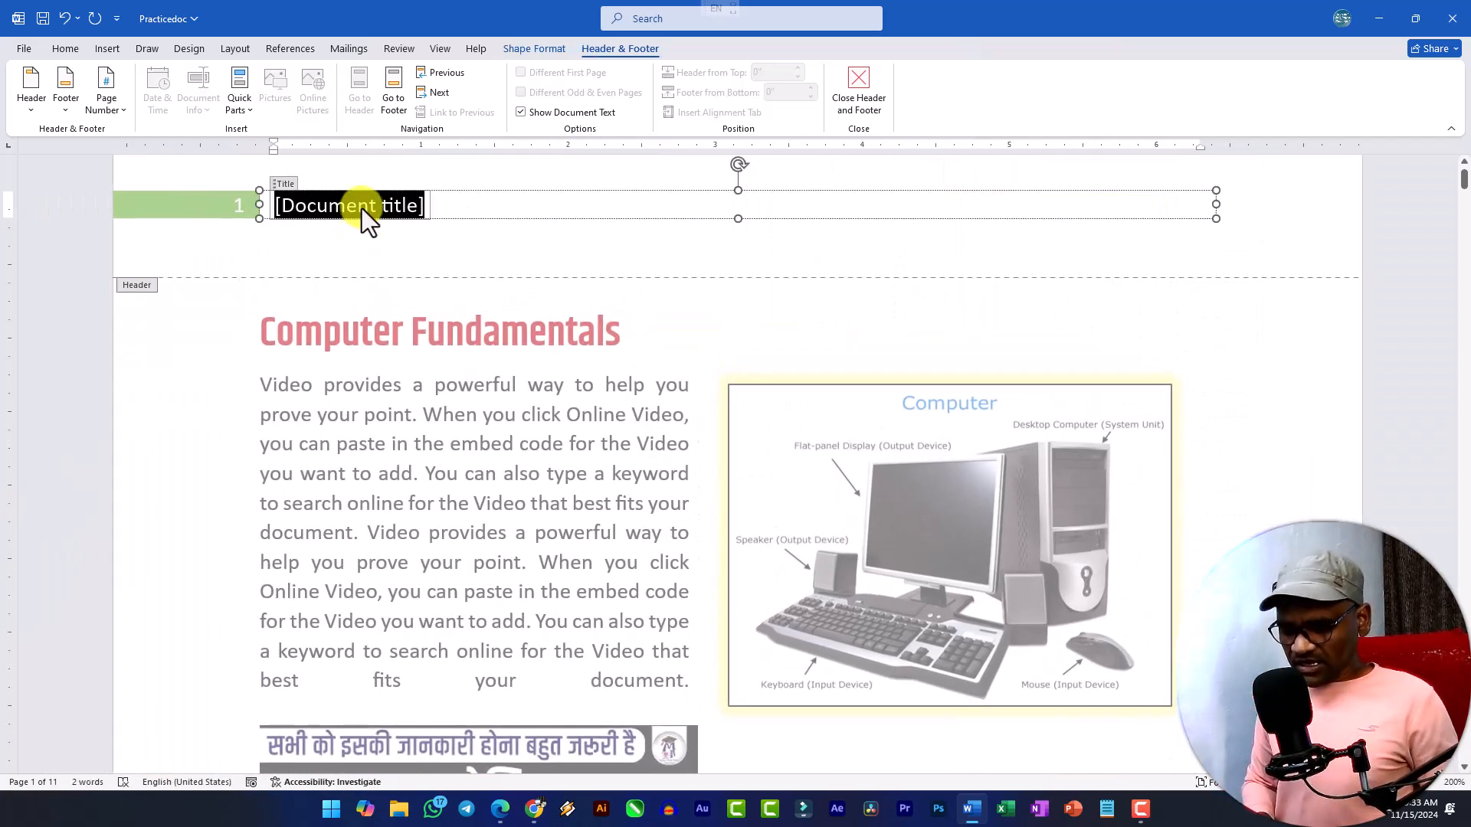
pyautogui.write('M')
pyautogui.press('BackSpace')
pyautogui.write('Pr')
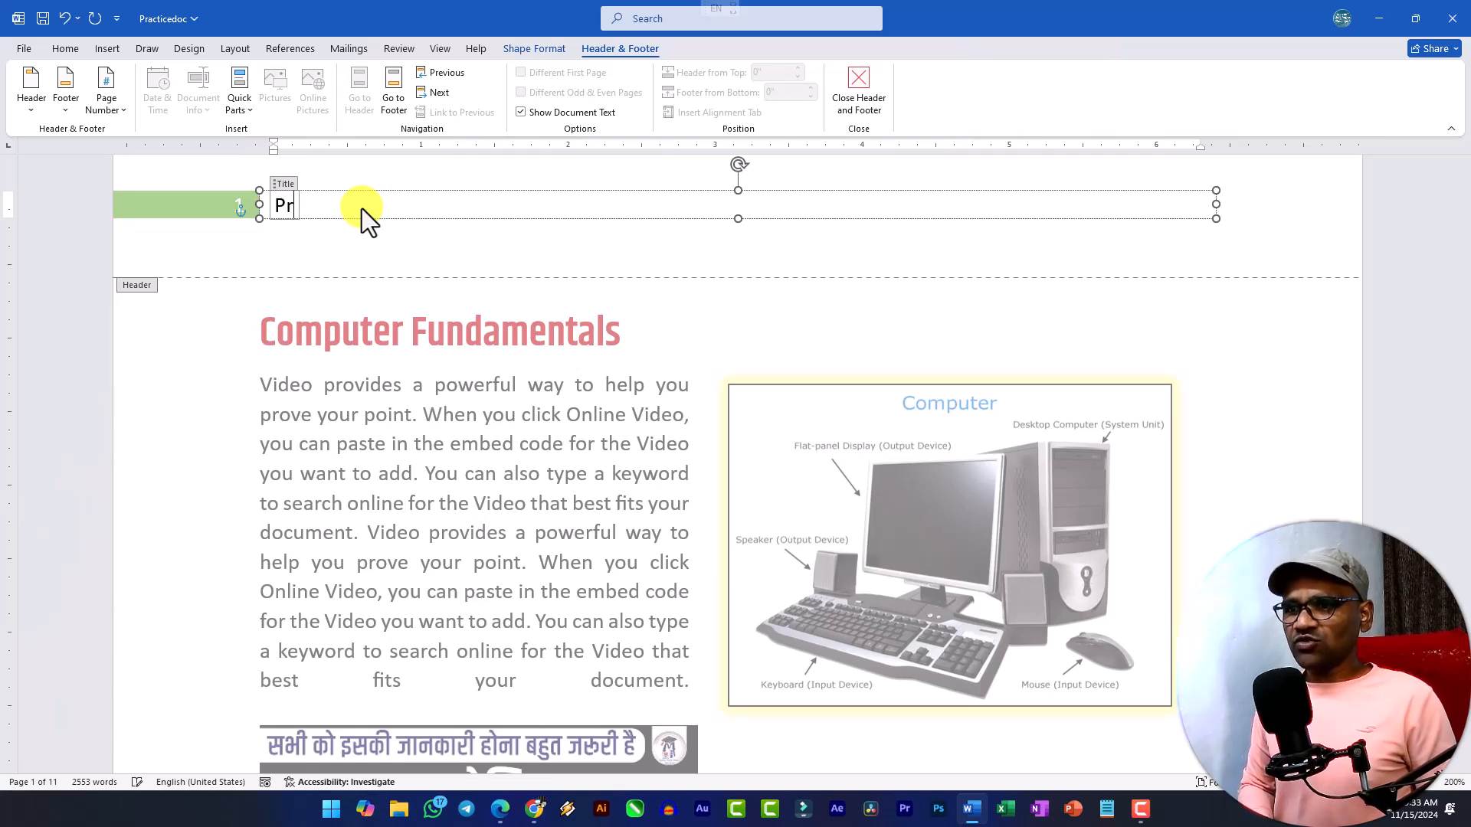
pyautogui.write('actice Document')
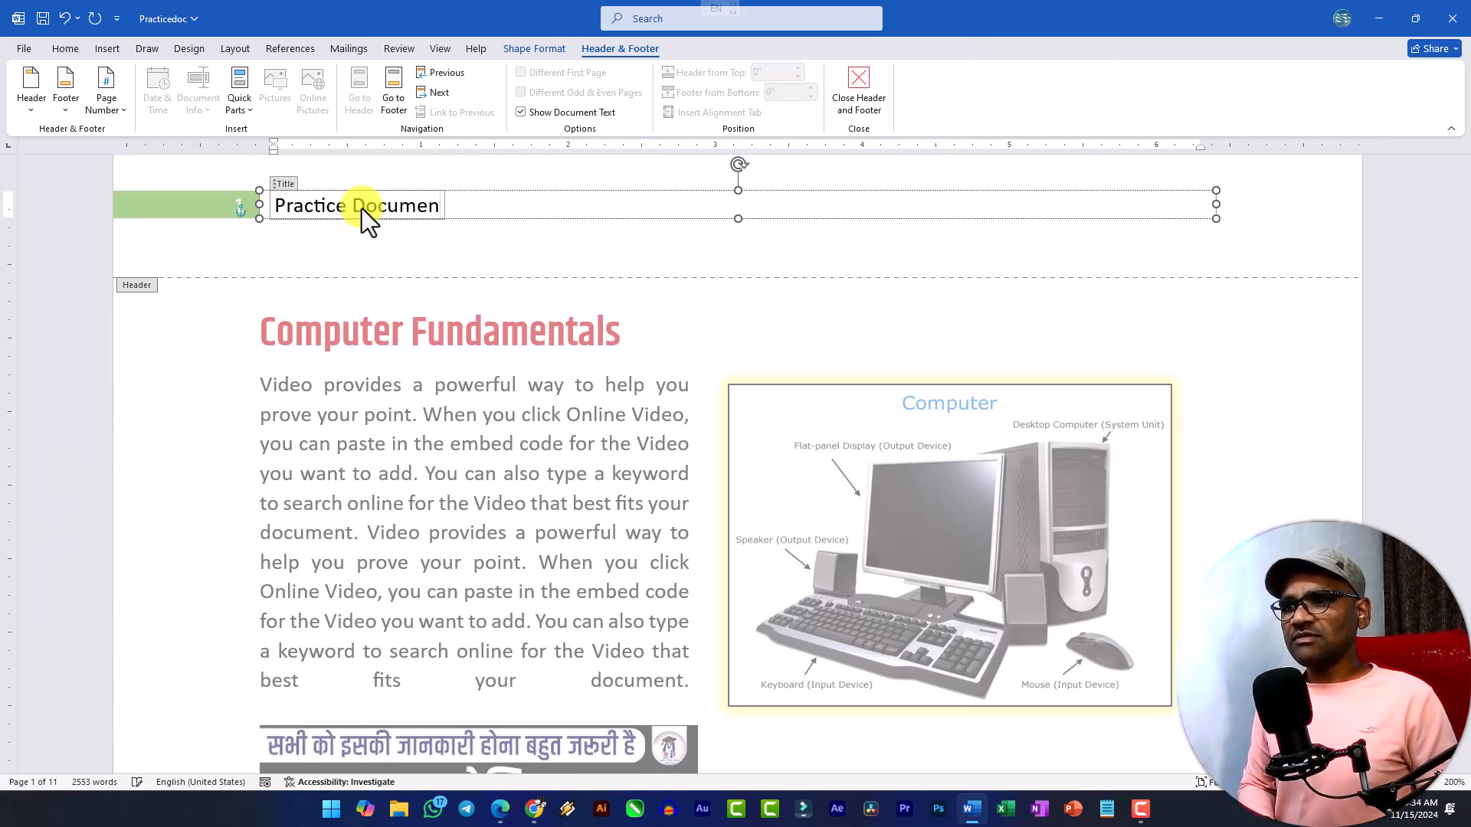
pyautogui.write('SSW Ed')
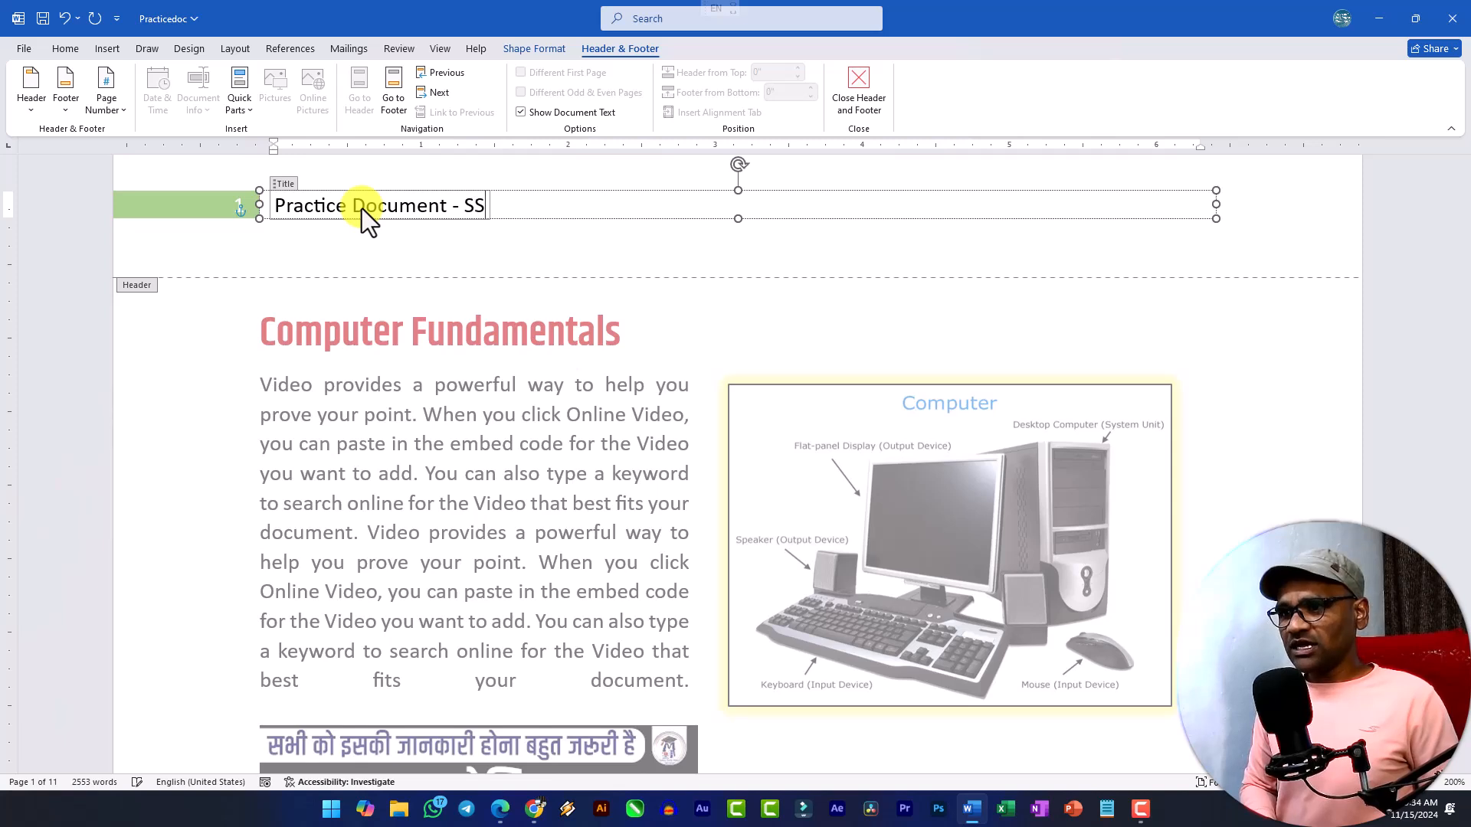
pyautogui.press('BackSpace')
pyautogui.press('BackSpace')
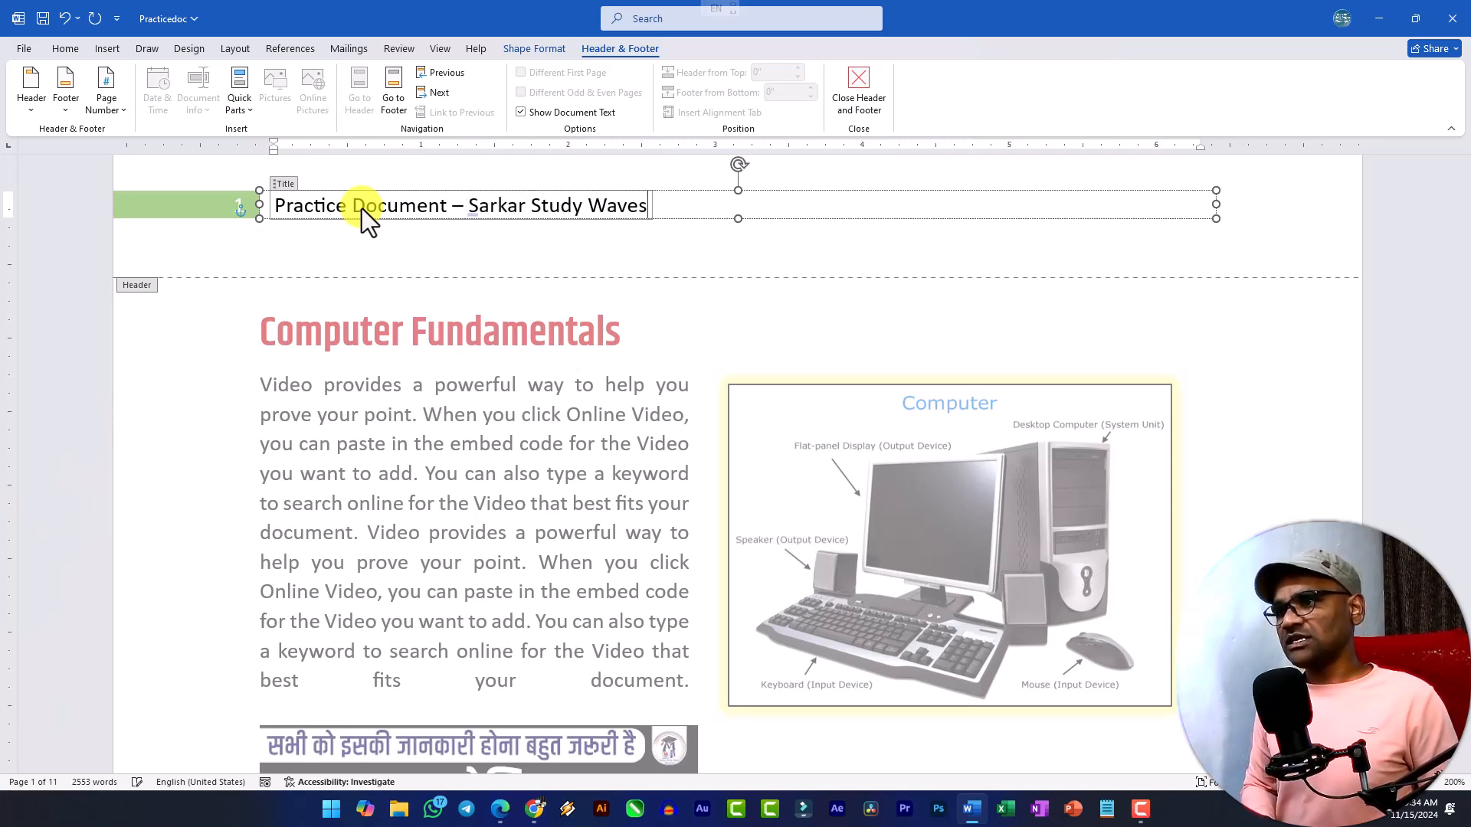
pyautogui.press('BackSpace')
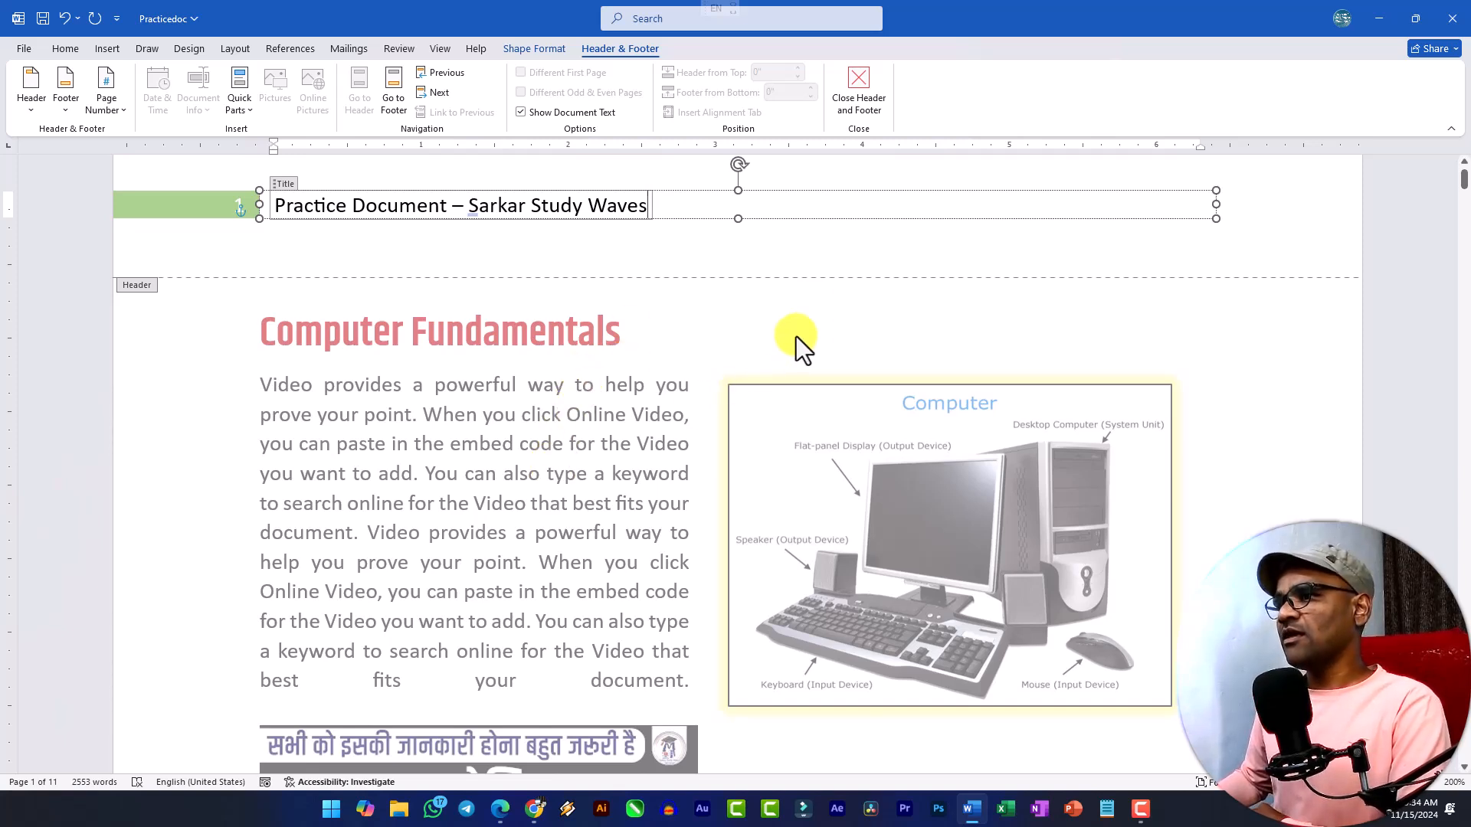
pyautogui.click(821, 245)
pyautogui.click(373, 255)
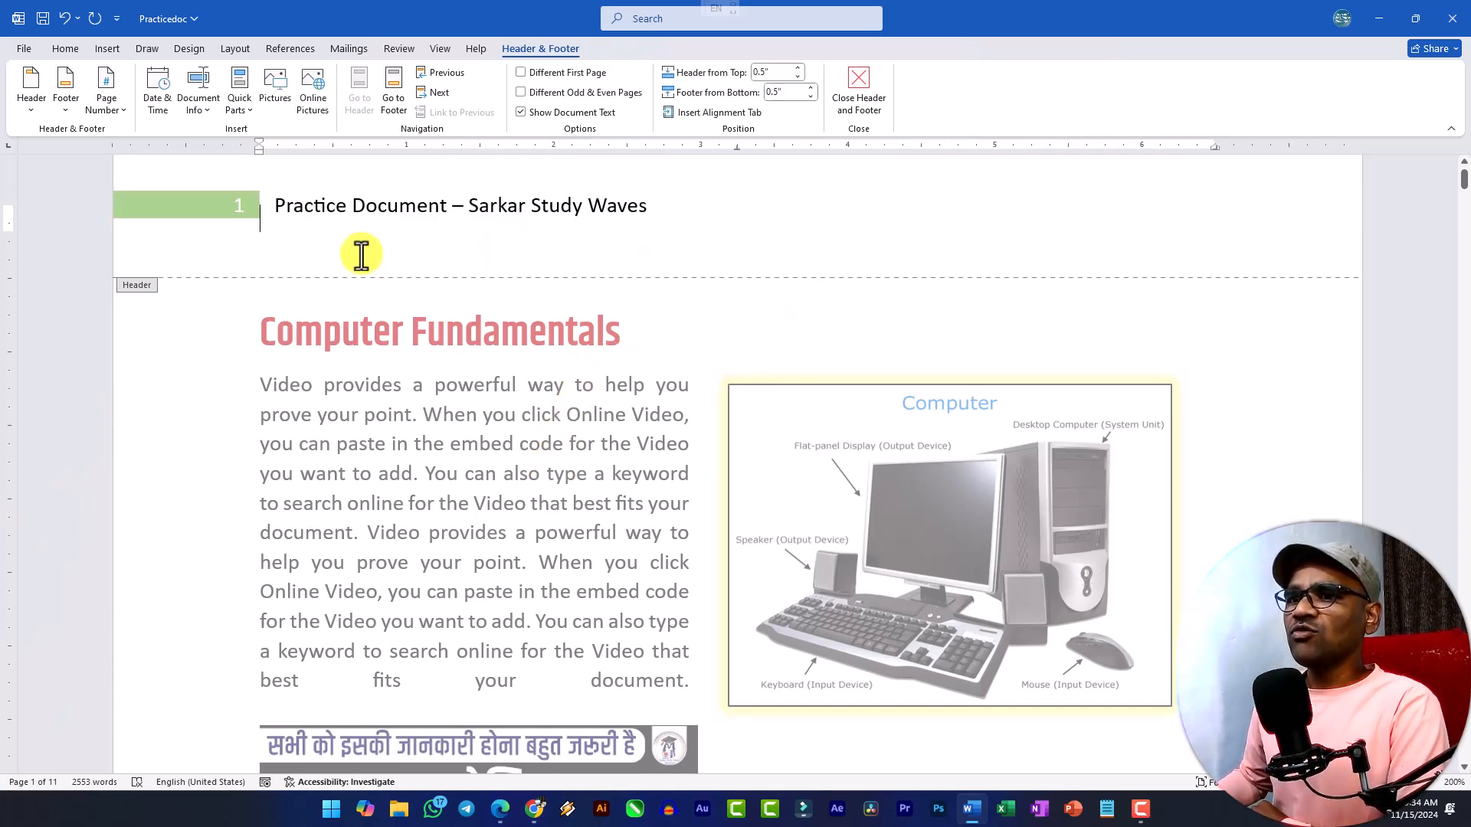
pyautogui.click(309, 208)
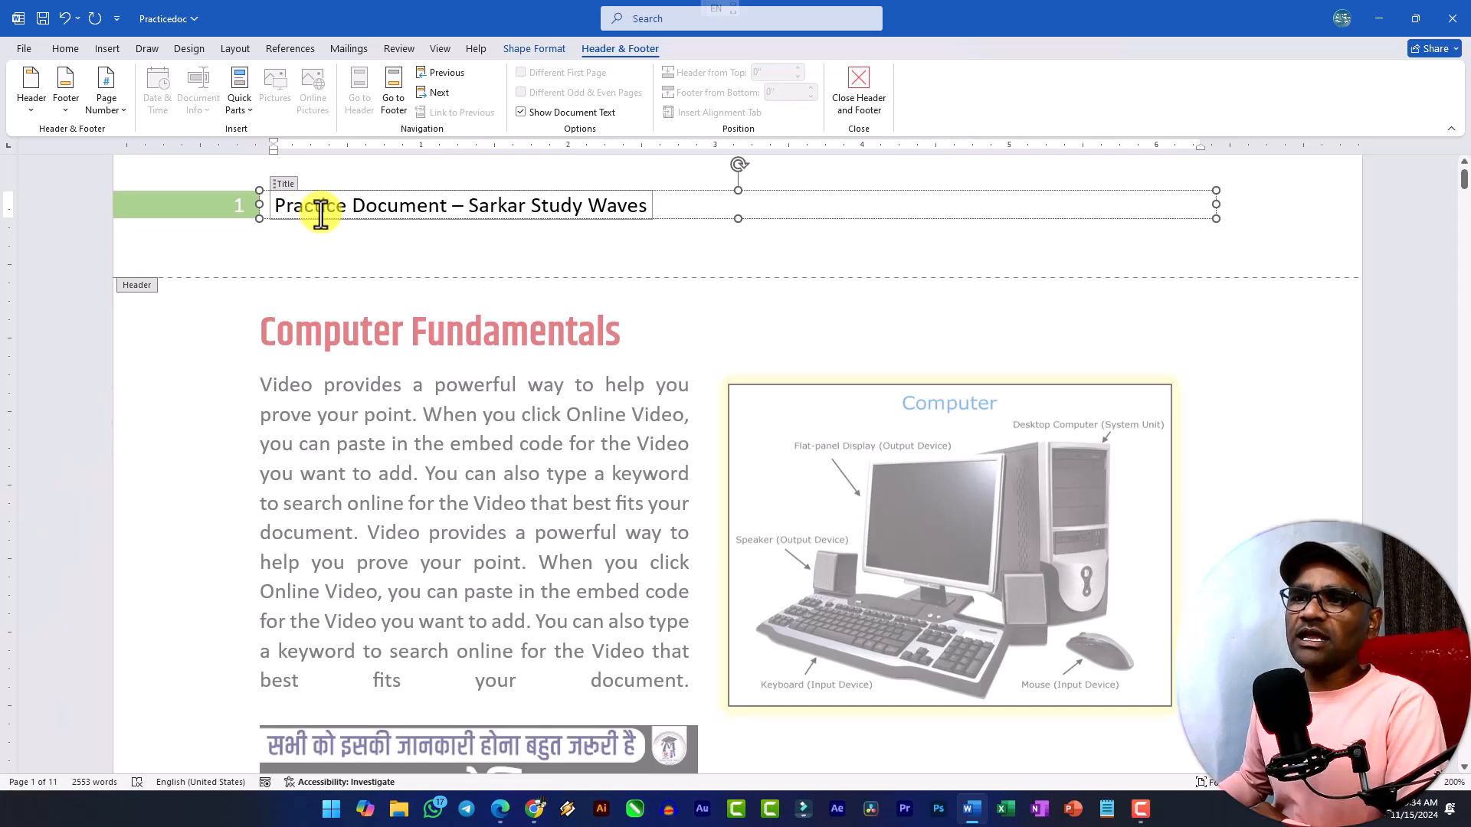
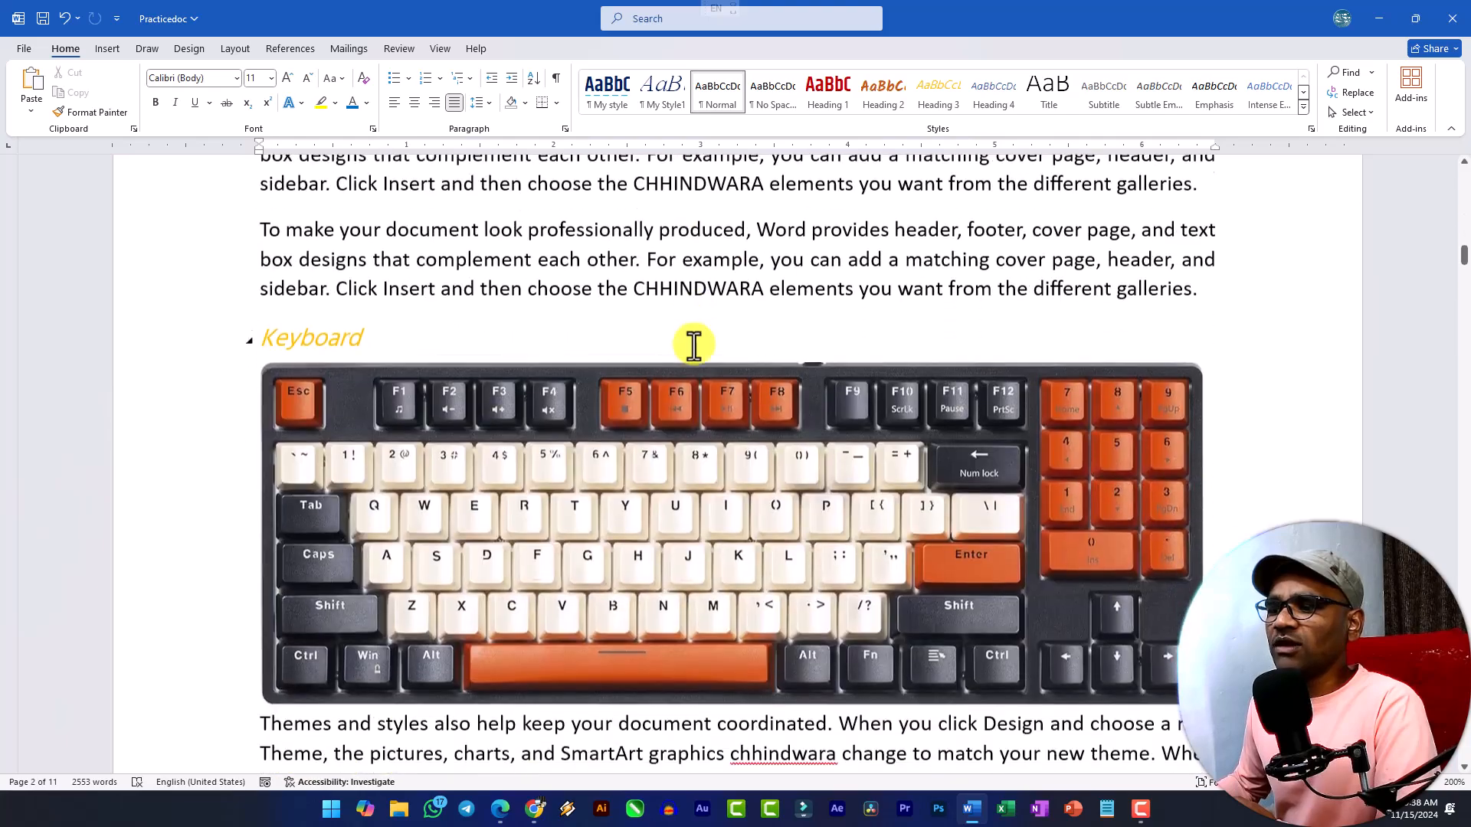
# Review the "Practice Document – Sarkar Study Waves" header and Computer Education footer across the document's pages.
pyautogui.scroll(-20, 694, 348)
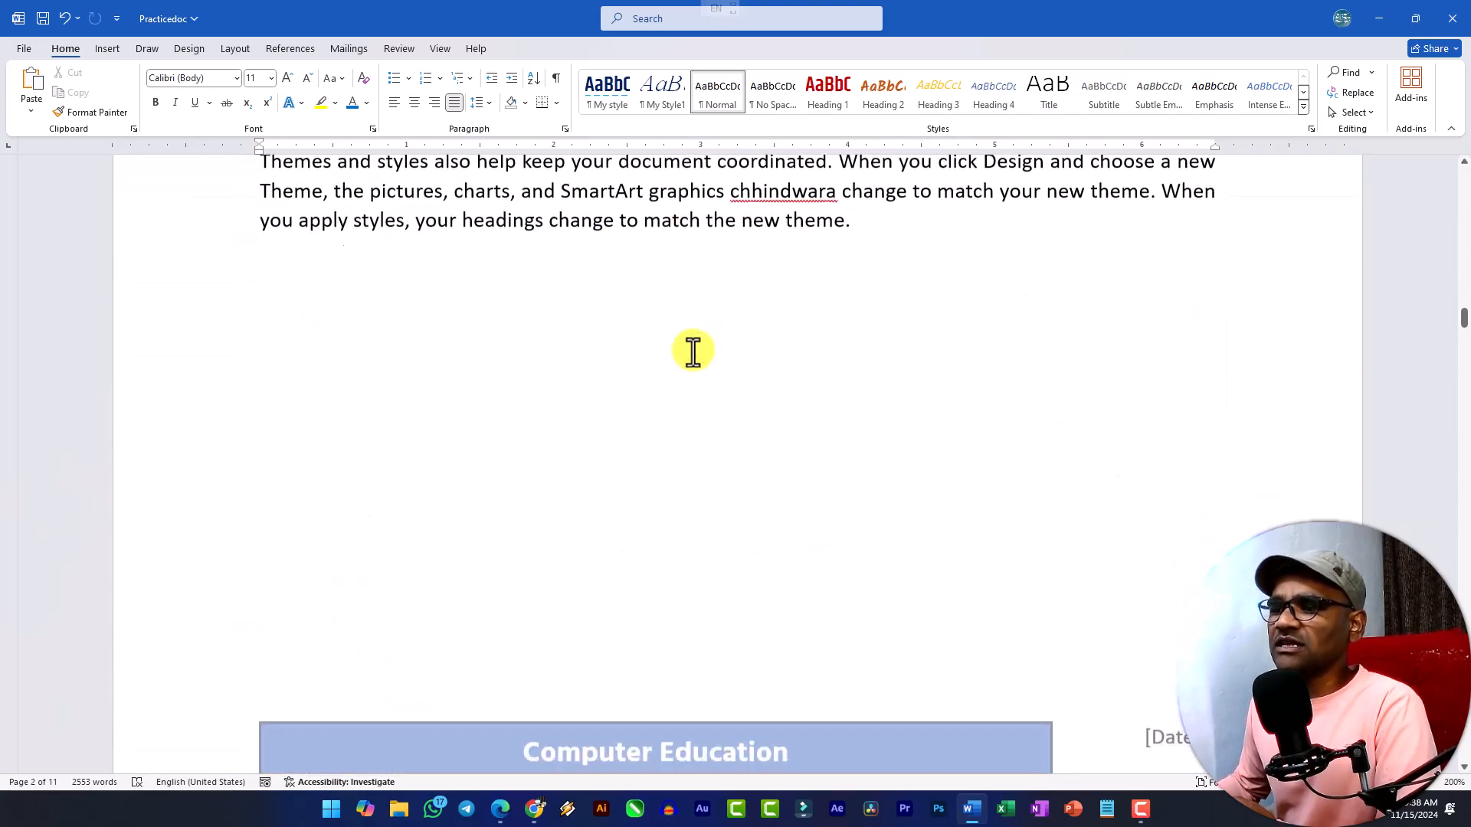
pyautogui.scroll(-20, 691, 355)
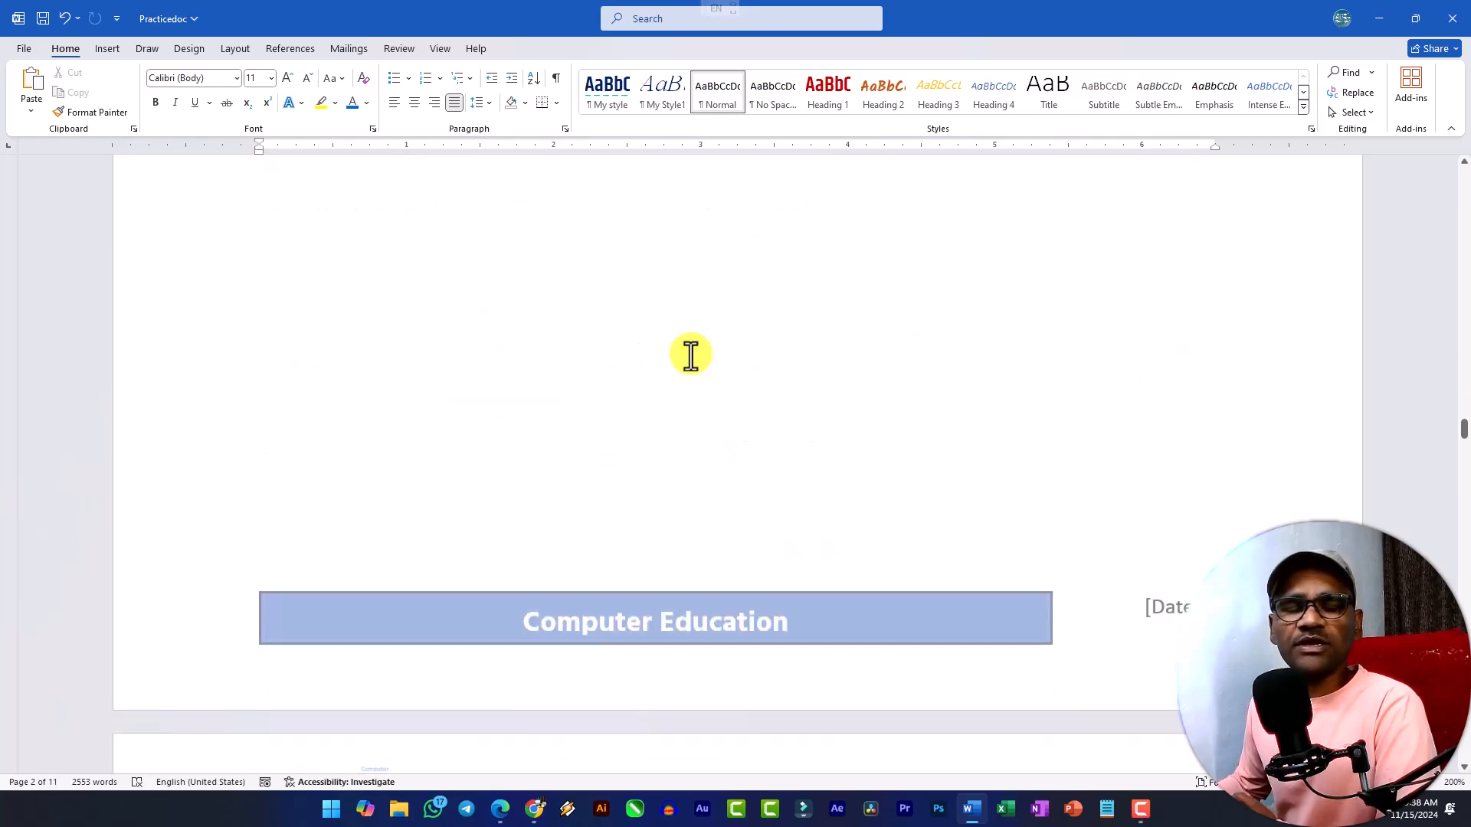
pyautogui.scroll(20, 691, 355)
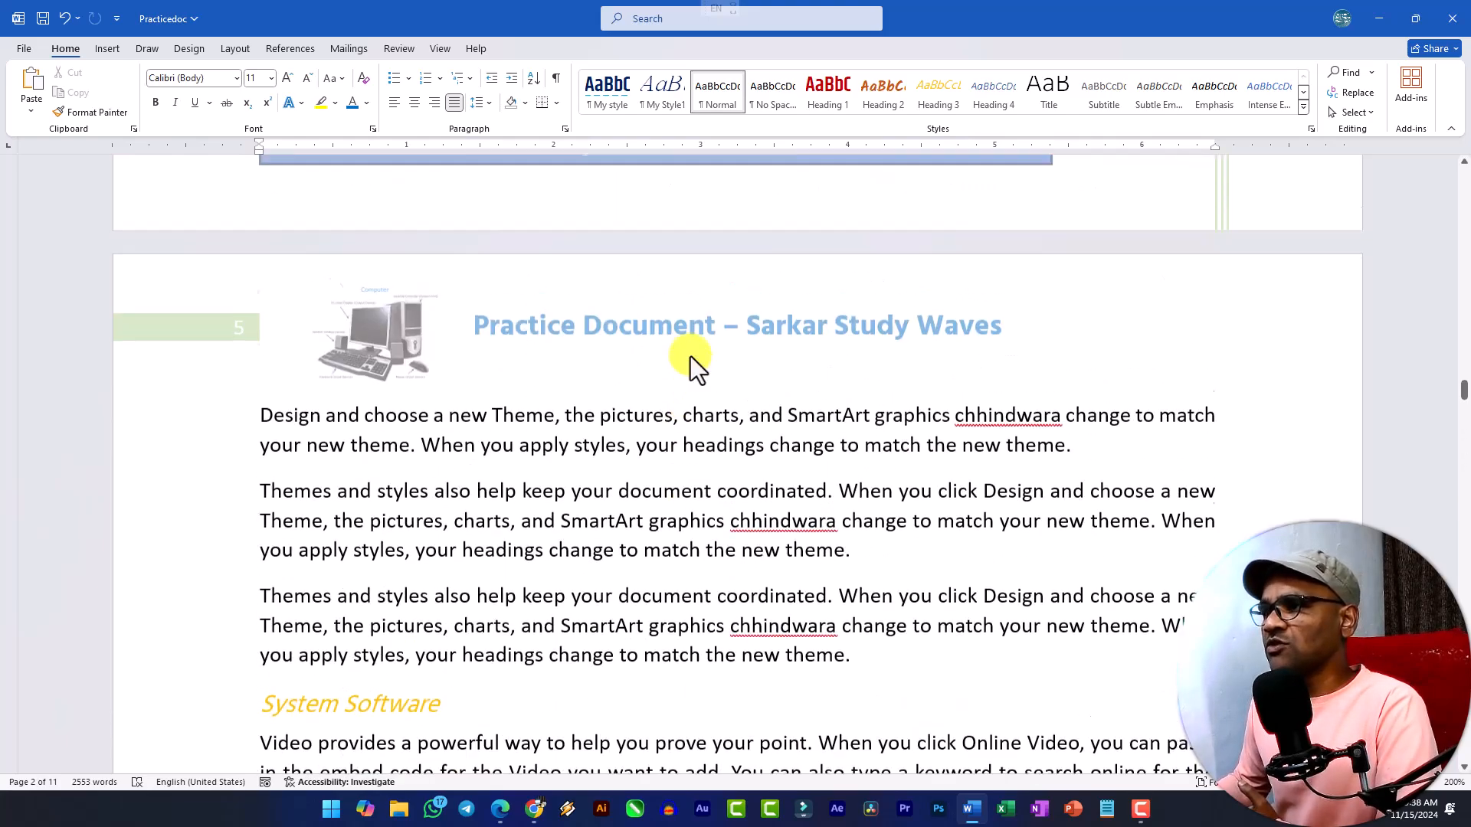
pyautogui.scroll(20, 669, 348)
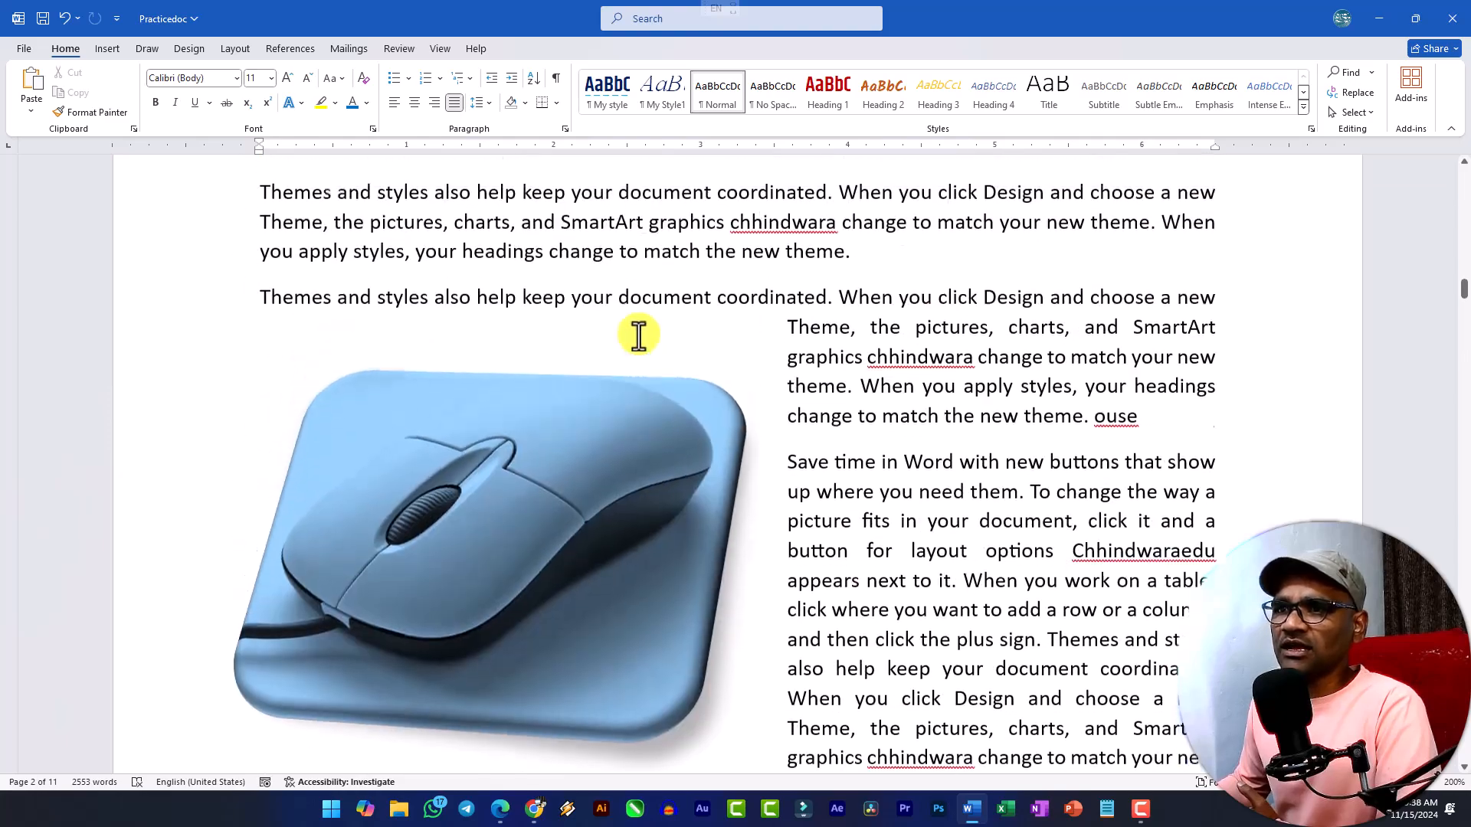
pyautogui.click(104, 51)
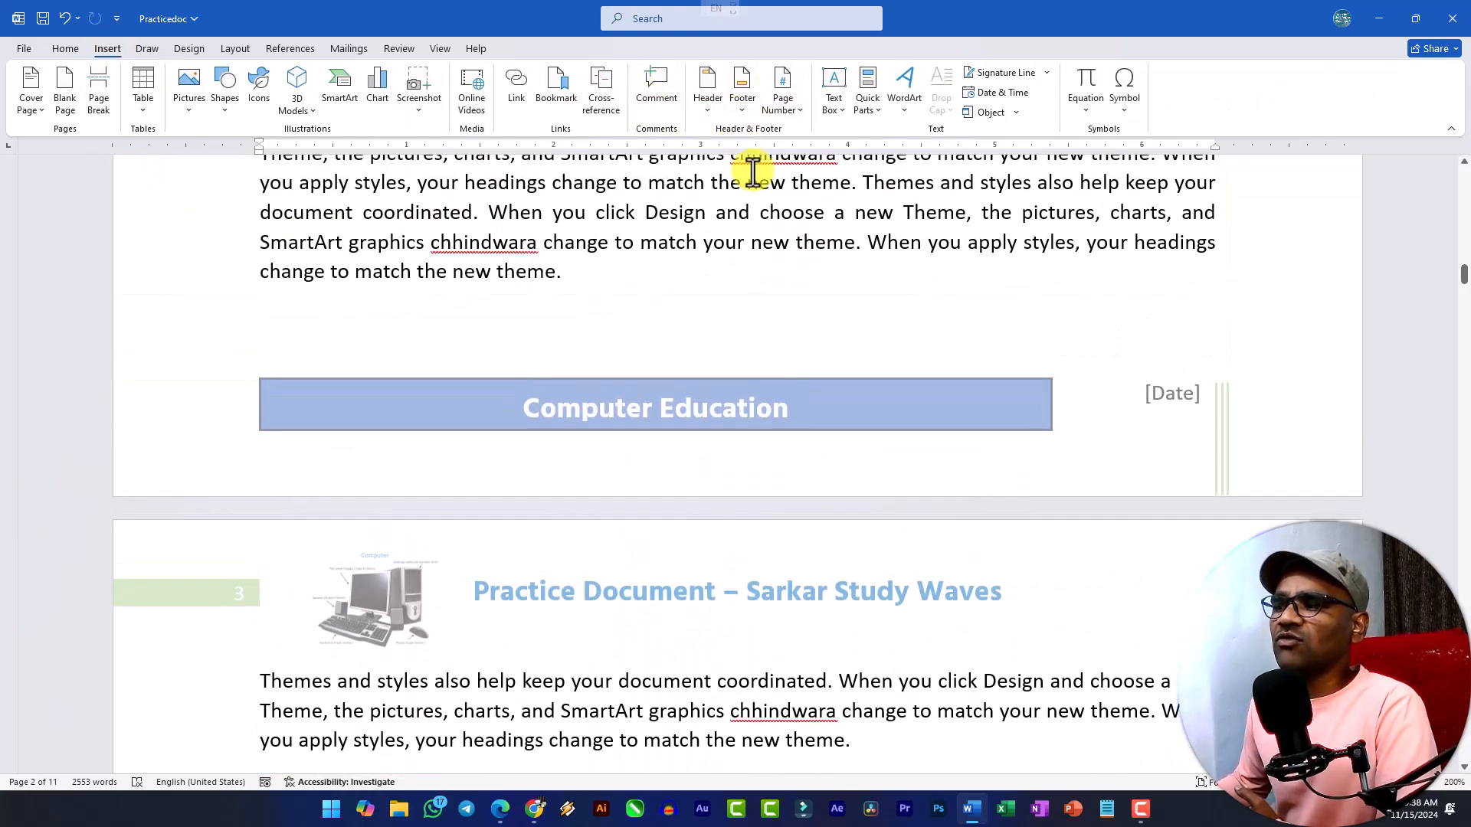
pyautogui.scroll(10, 905, 320)
pyautogui.scroll(15, 766, 368)
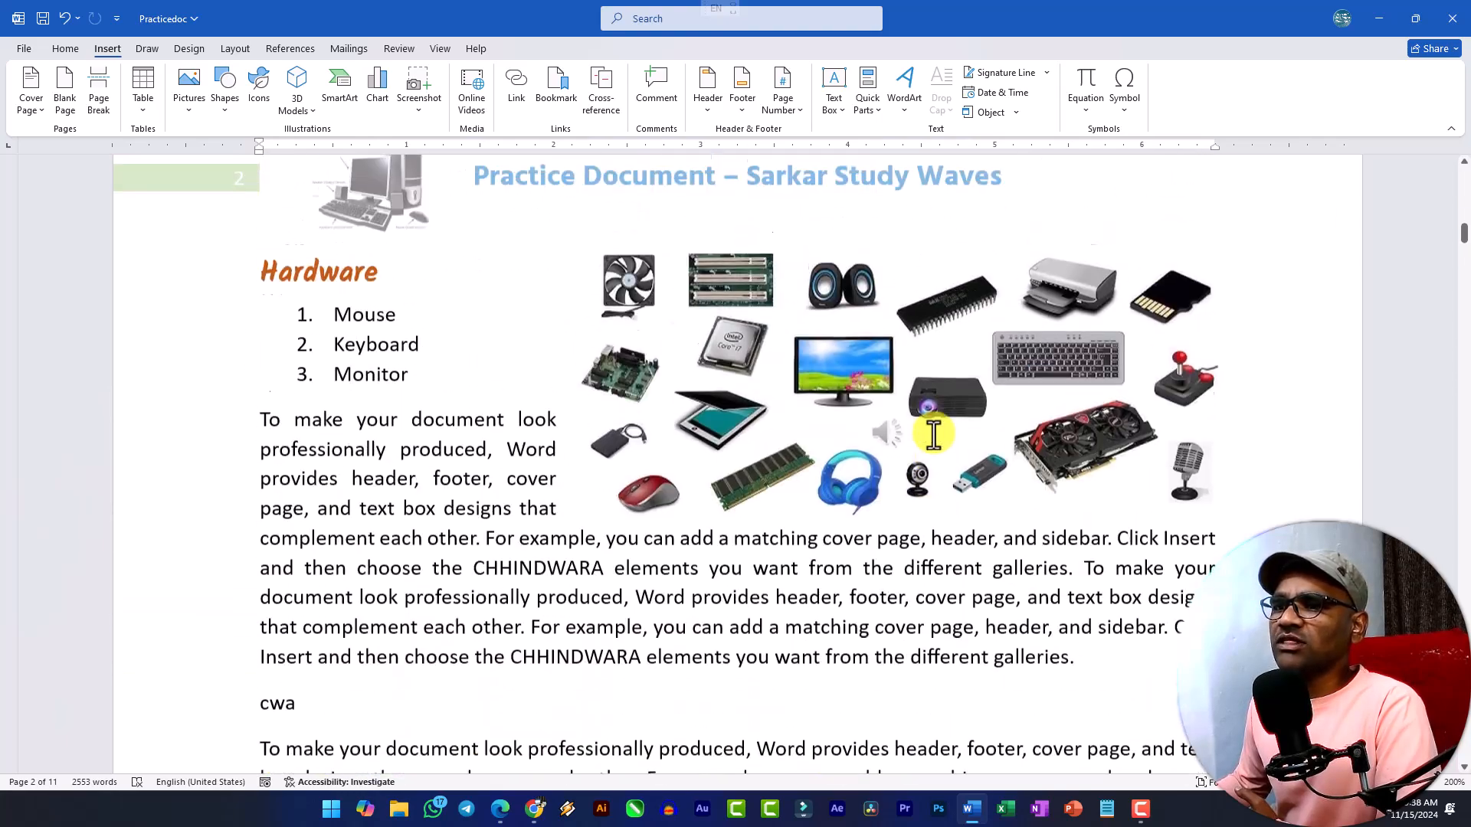
pyautogui.scroll(-6, 657, 409)
pyautogui.scroll(1, 211, 291)
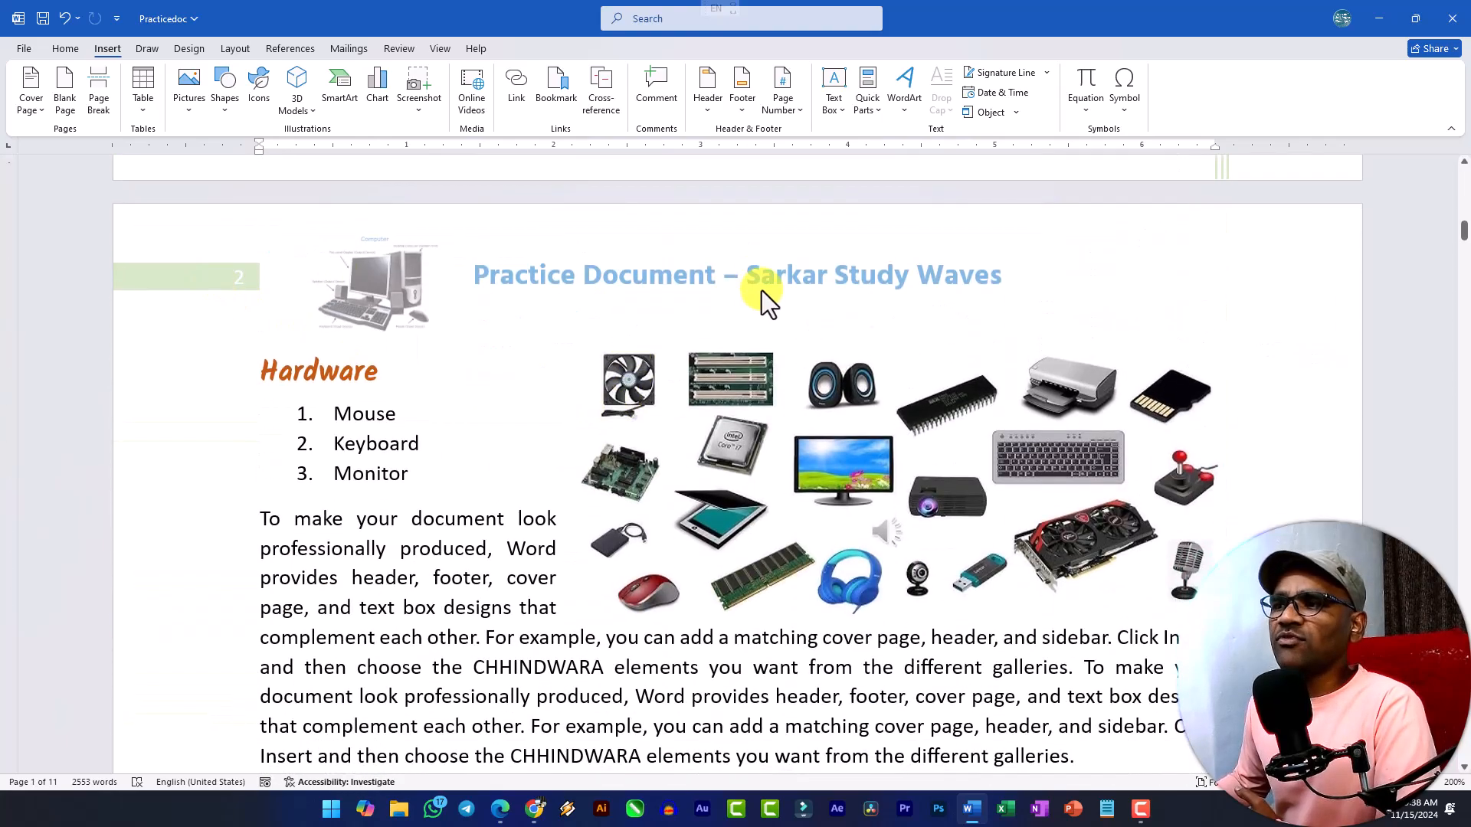
# Examine the page number options and the designs available for the top of the page, comparing them with the numbers in the page headers.
pyautogui.click(800, 109)
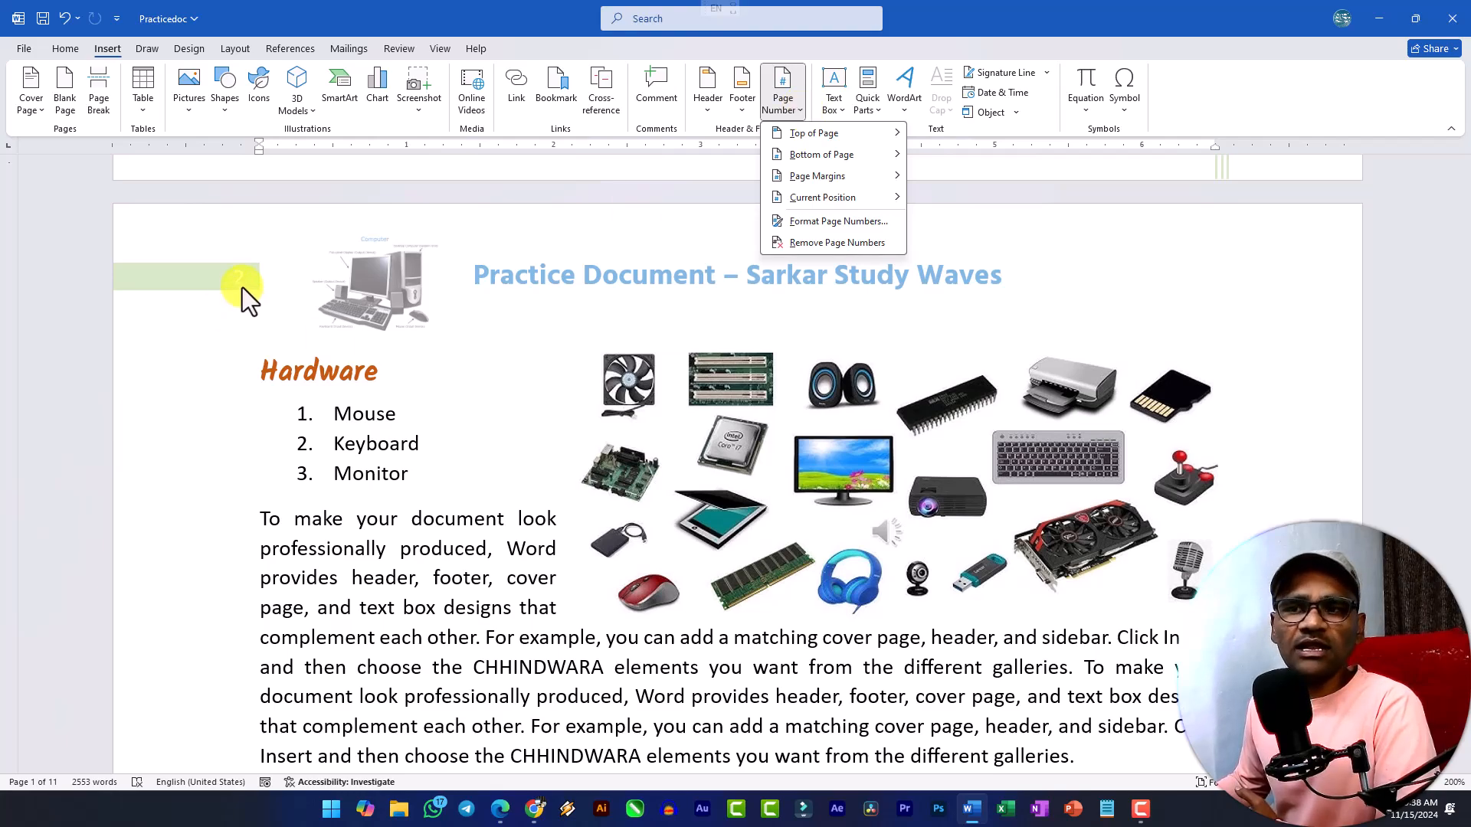
pyautogui.scroll(-15, 371, 490)
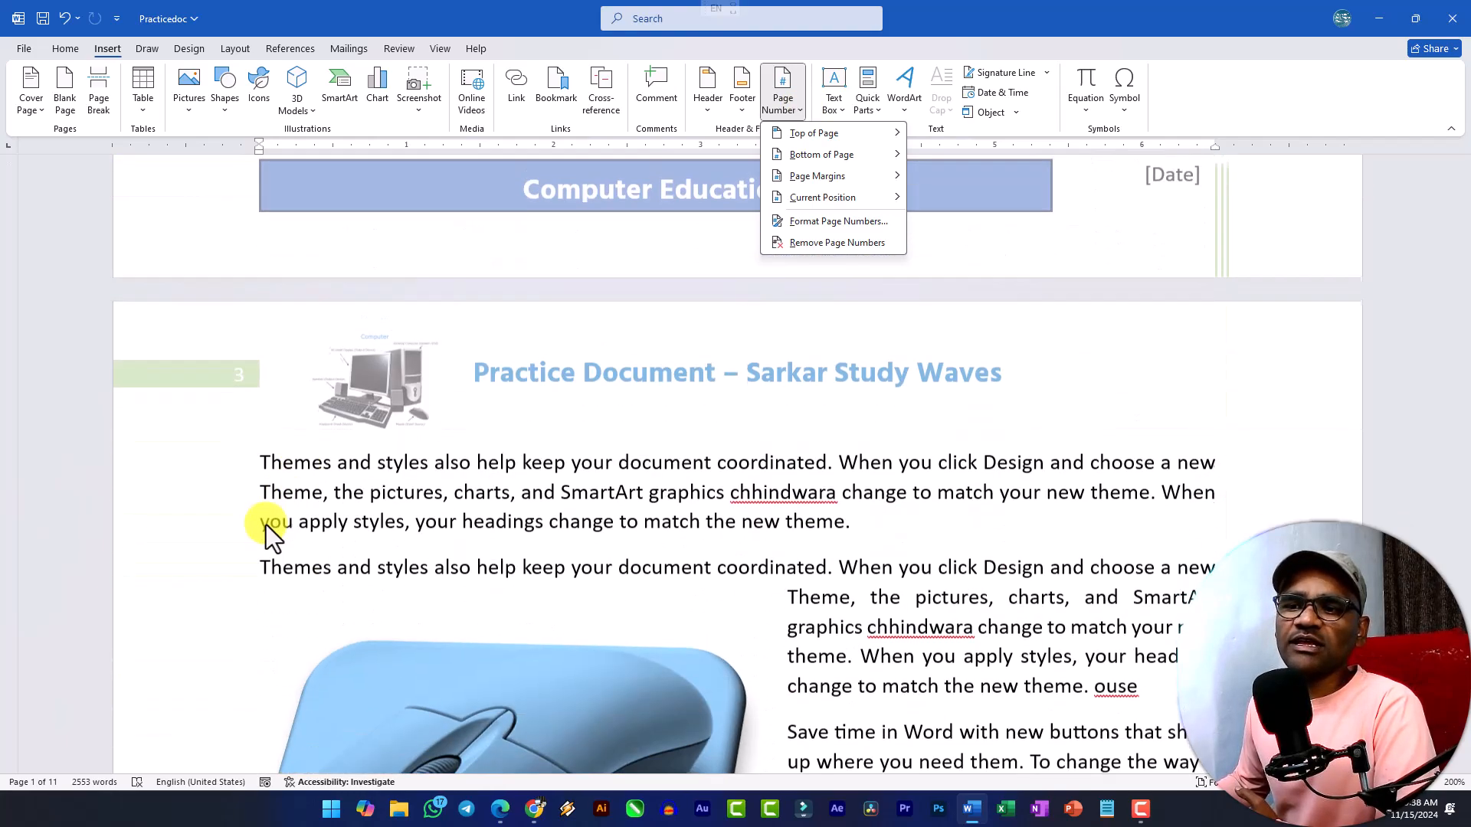
pyautogui.scroll(-13, 266, 452)
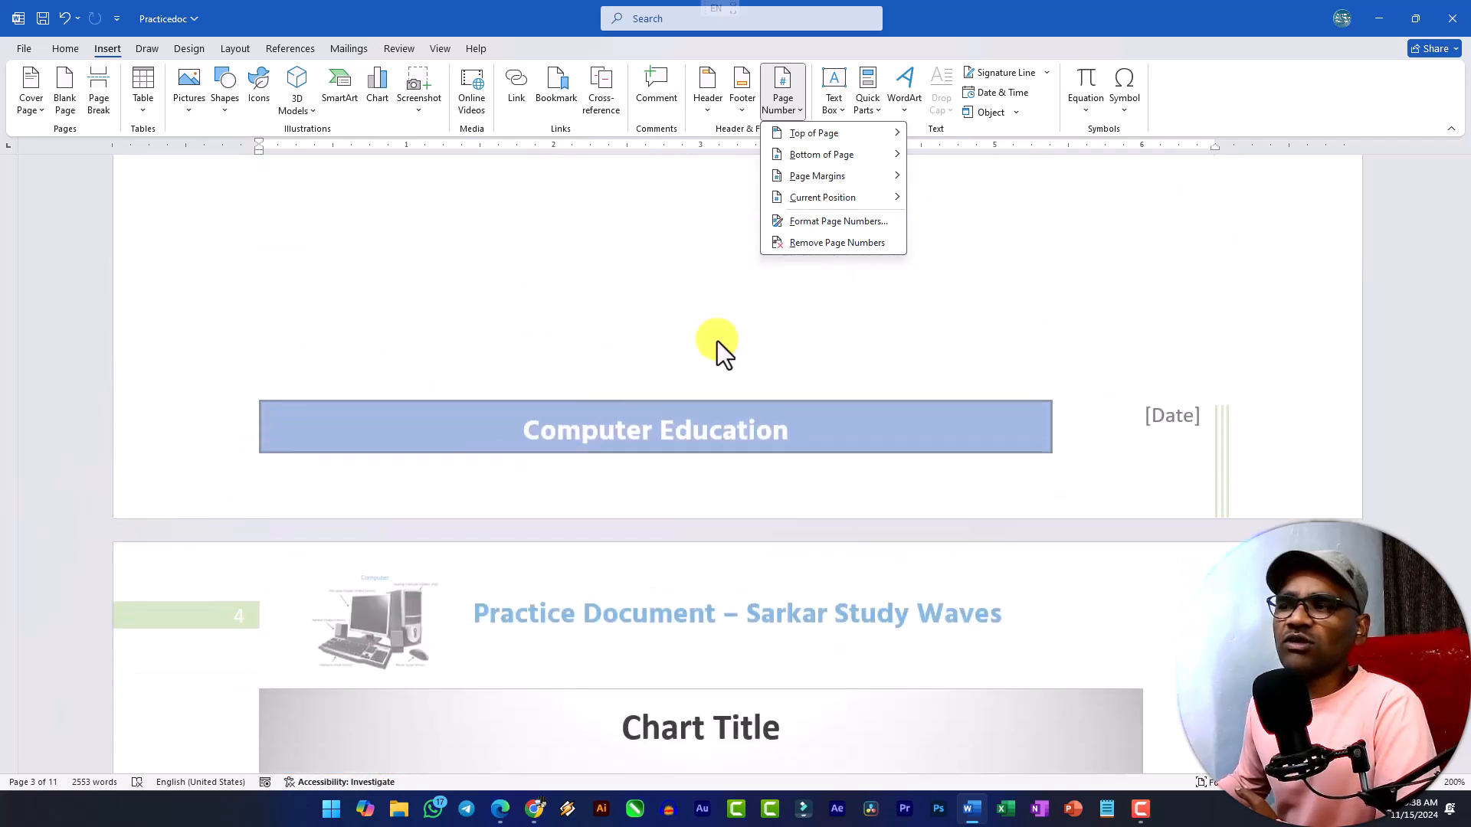
pyautogui.moveTo(857, 140)
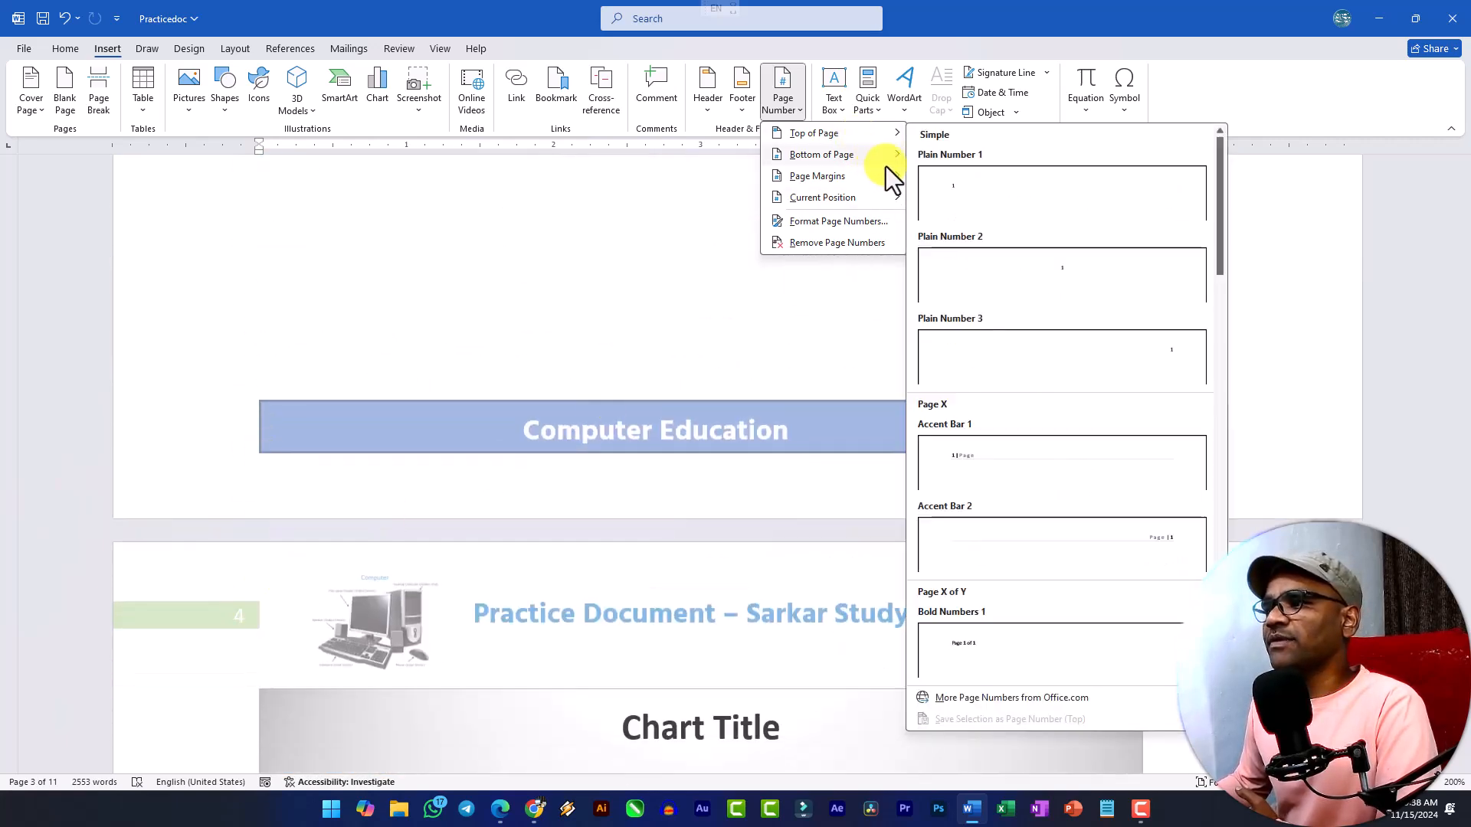
pyautogui.scroll(-10, 1042, 484)
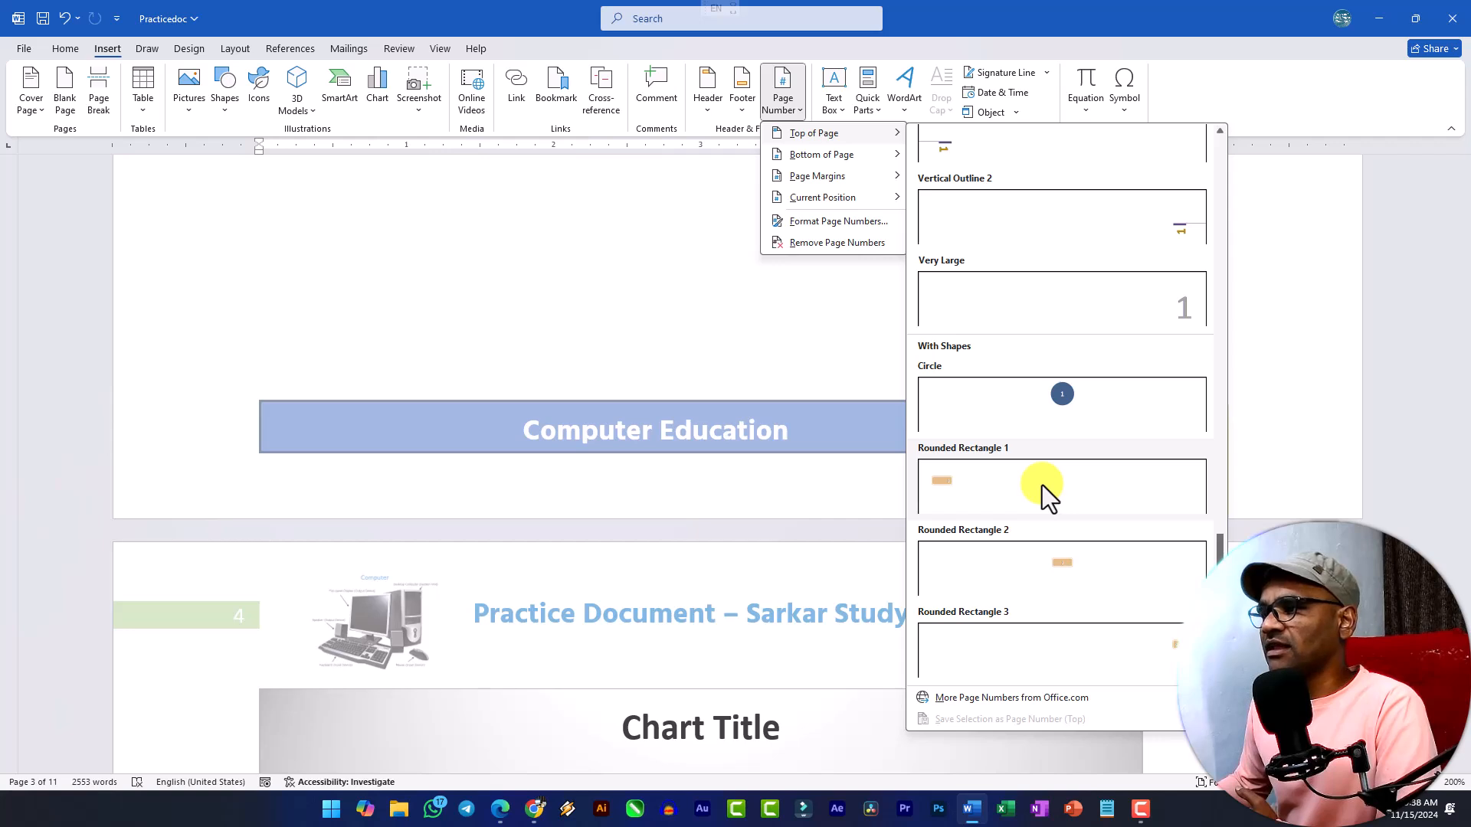
pyautogui.click(648, 328)
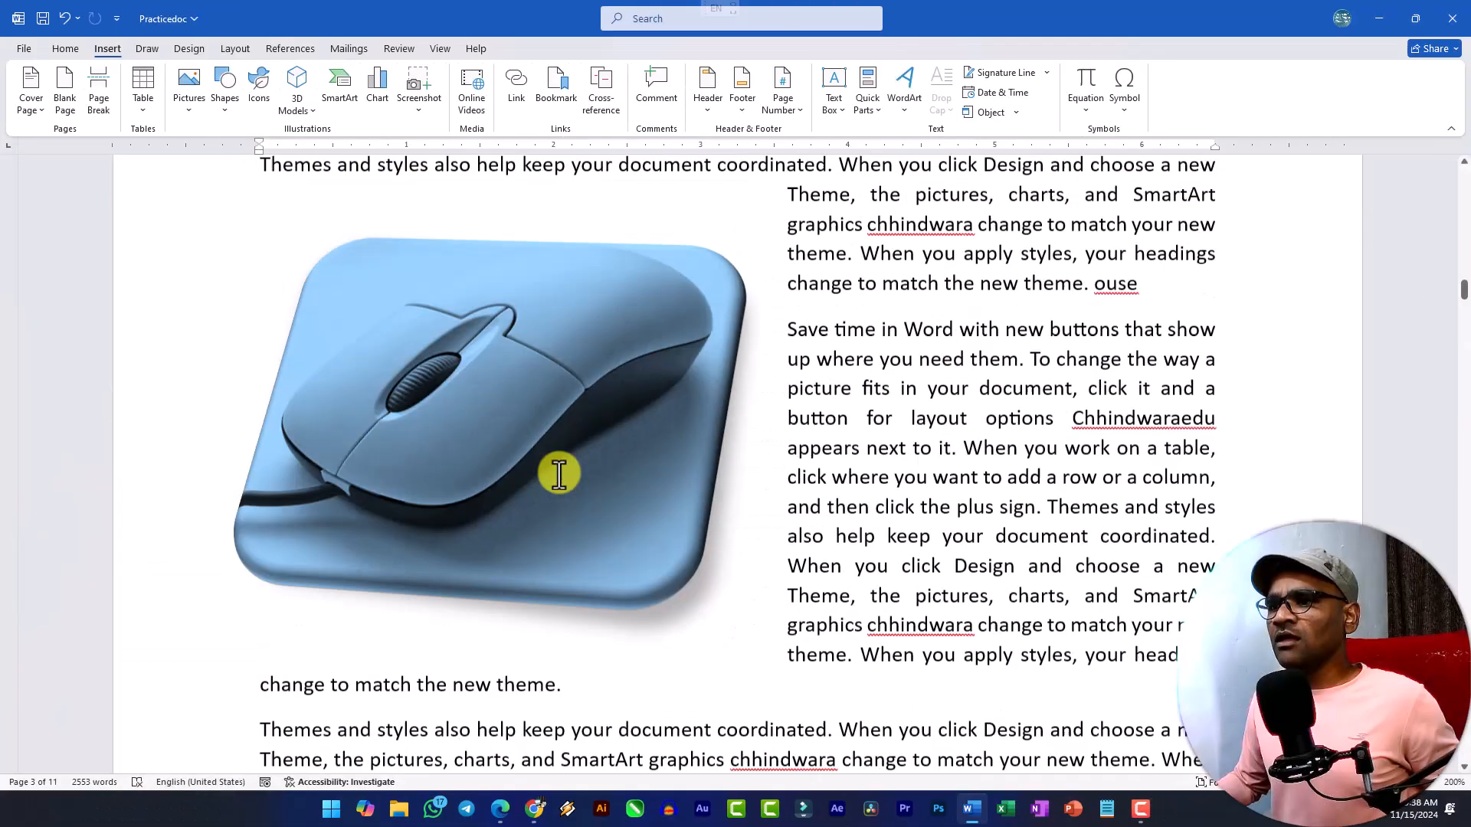
# Add a blank paragraph below the first paragraph on page 3, above the mouse picture.
pyautogui.scroll(8, 559, 475)
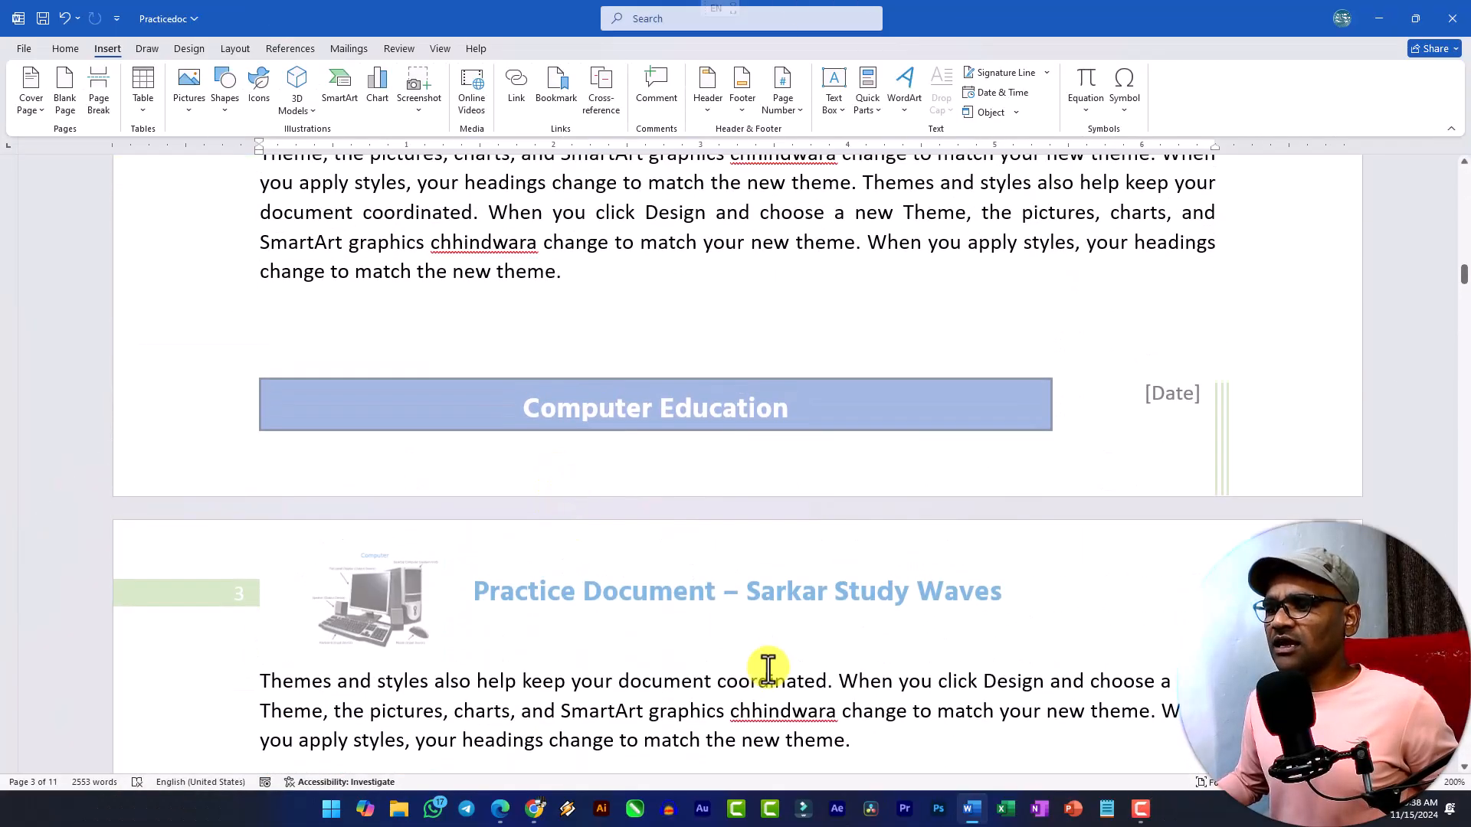
pyautogui.scroll(-6, 887, 499)
pyautogui.click(891, 306)
pyautogui.press('Return')
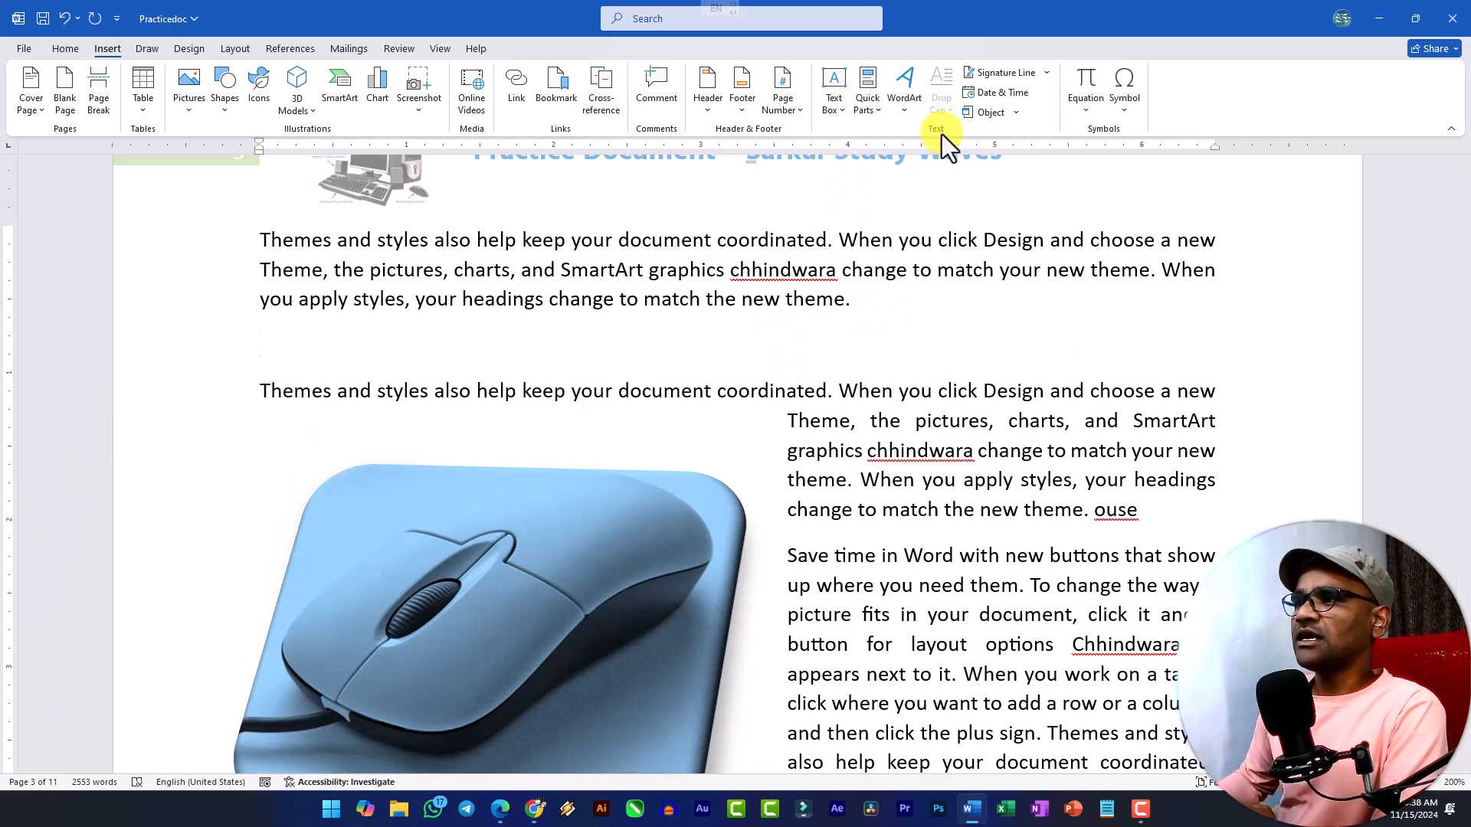
# Browse the built-in text box designs and insert the Sideline Sidebar at the start of the first paragraph on page 5.
pyautogui.click(843, 111)
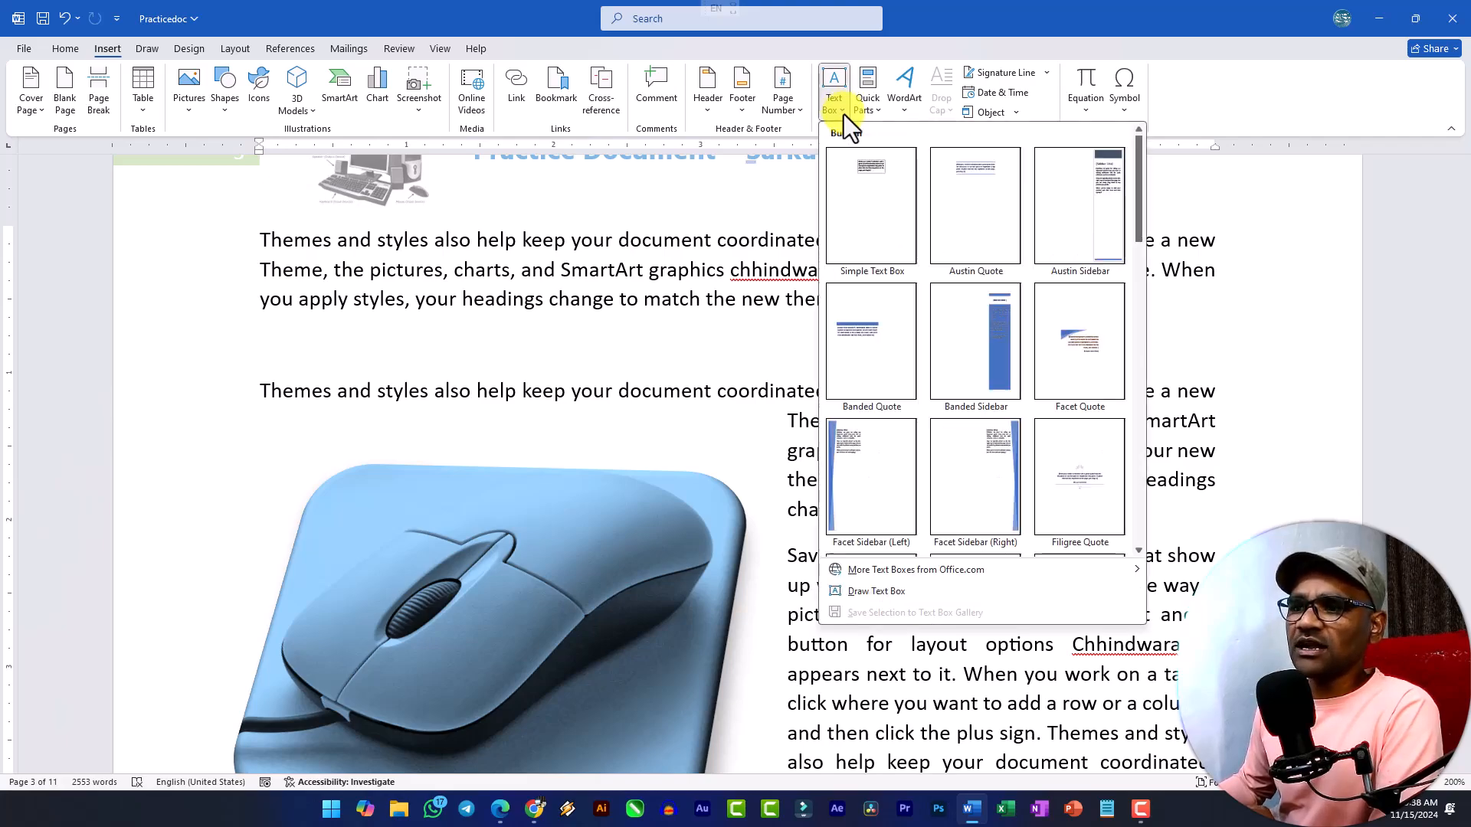
pyautogui.scroll(-20, 740, 342)
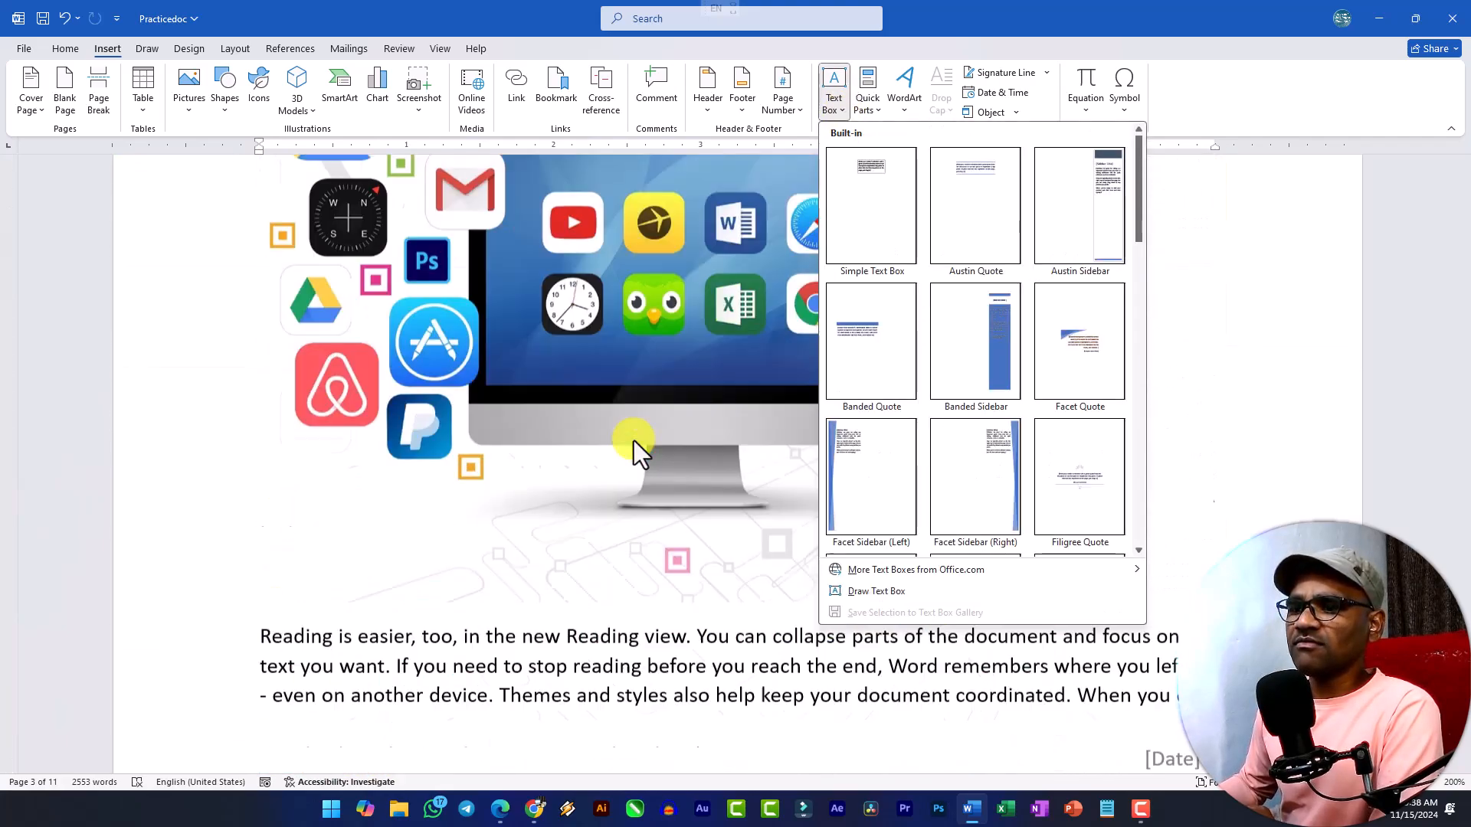
pyautogui.scroll(-10, 315, 550)
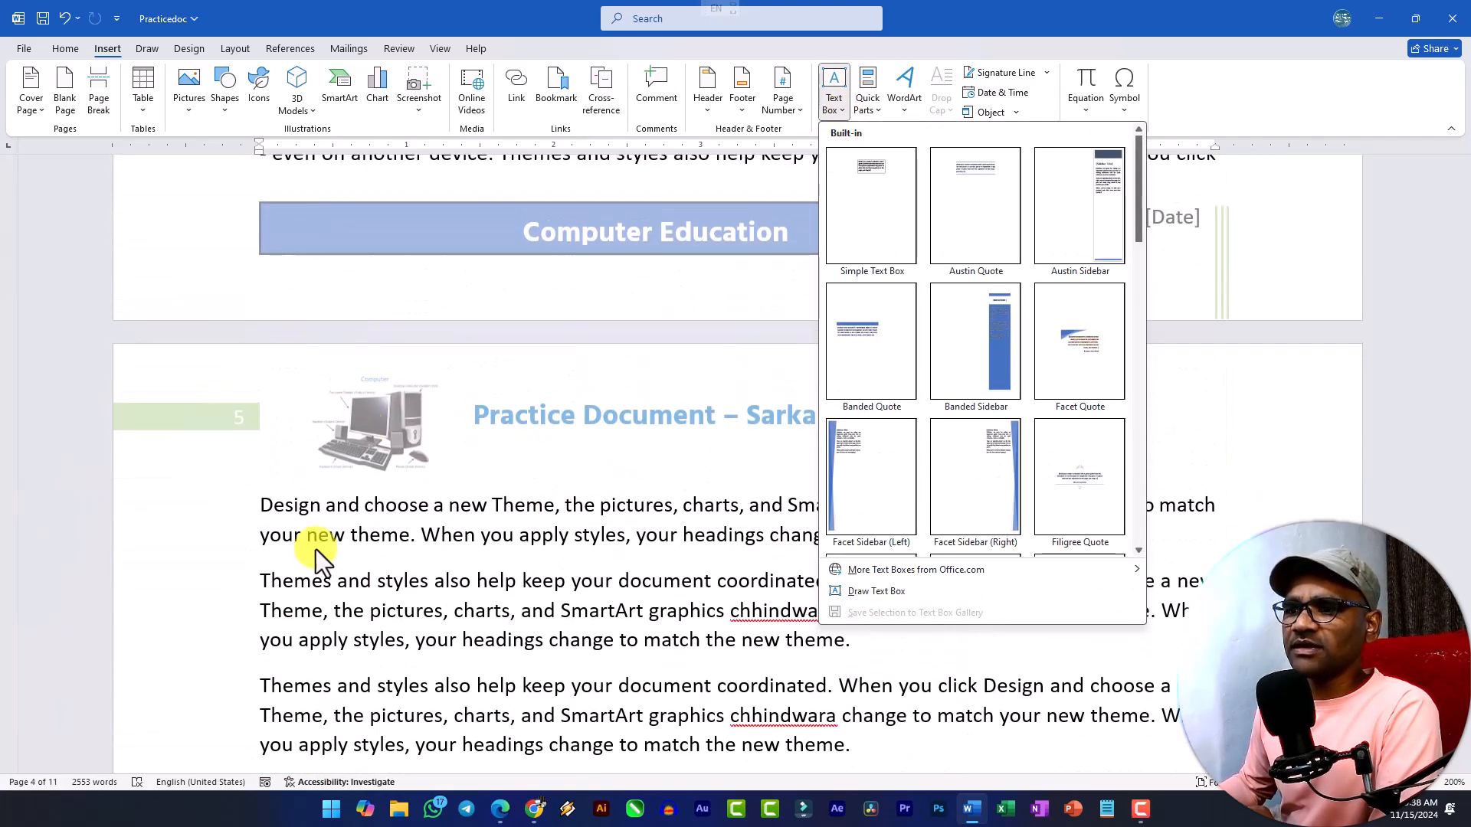
pyautogui.click(441, 512)
pyautogui.click(249, 508)
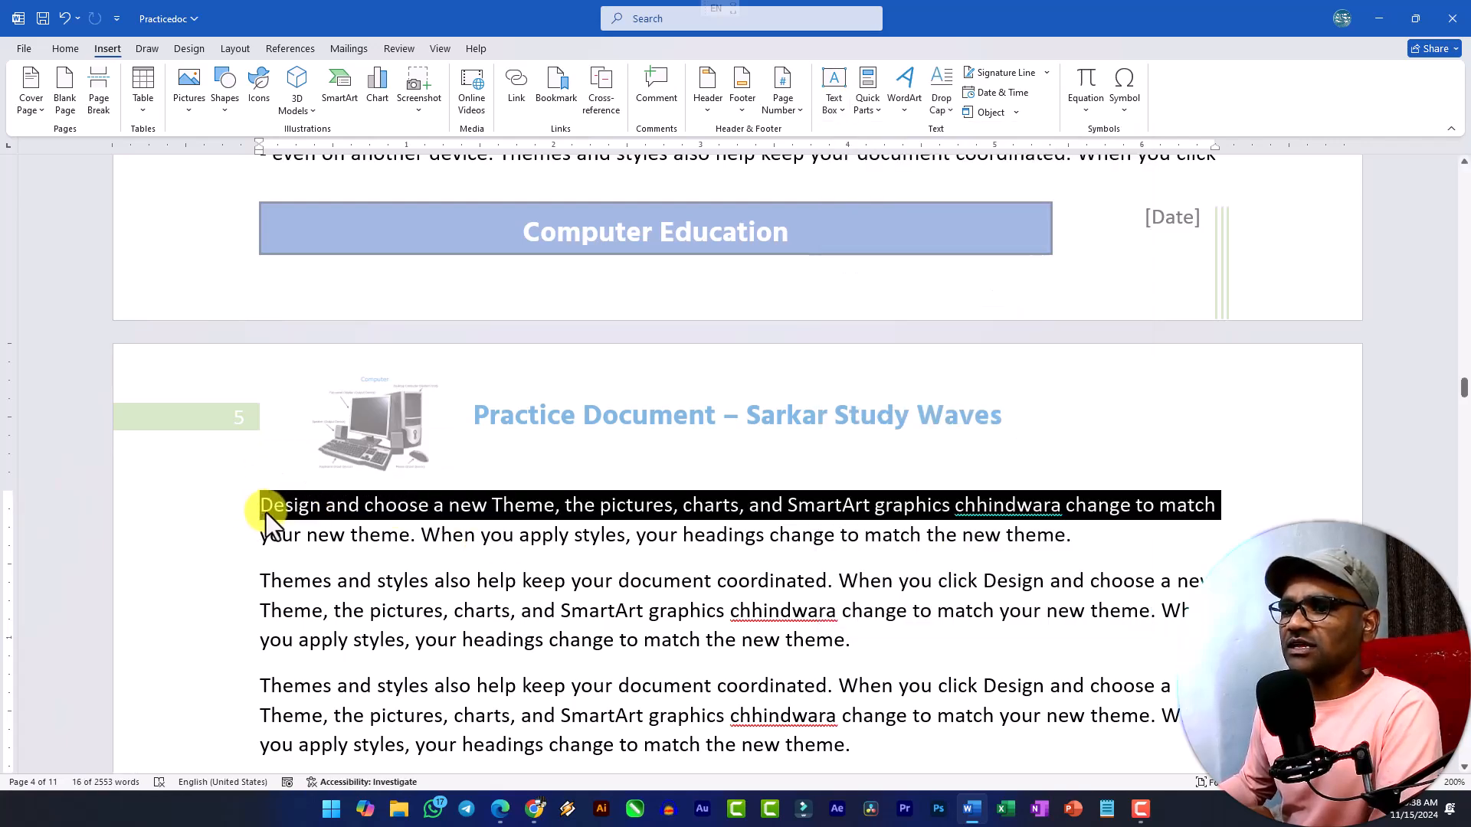
pyautogui.click(266, 513)
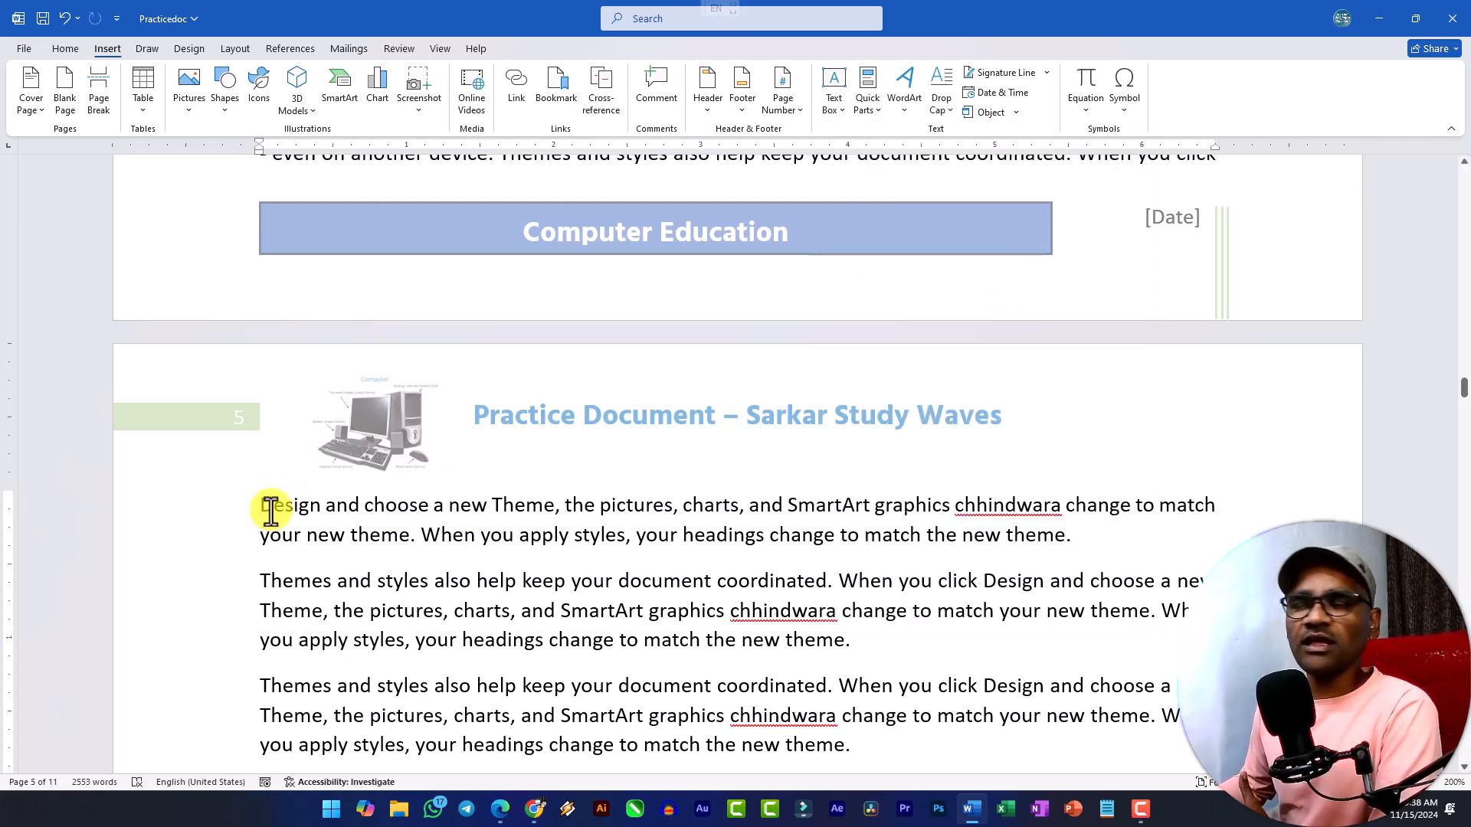
pyautogui.click(833, 111)
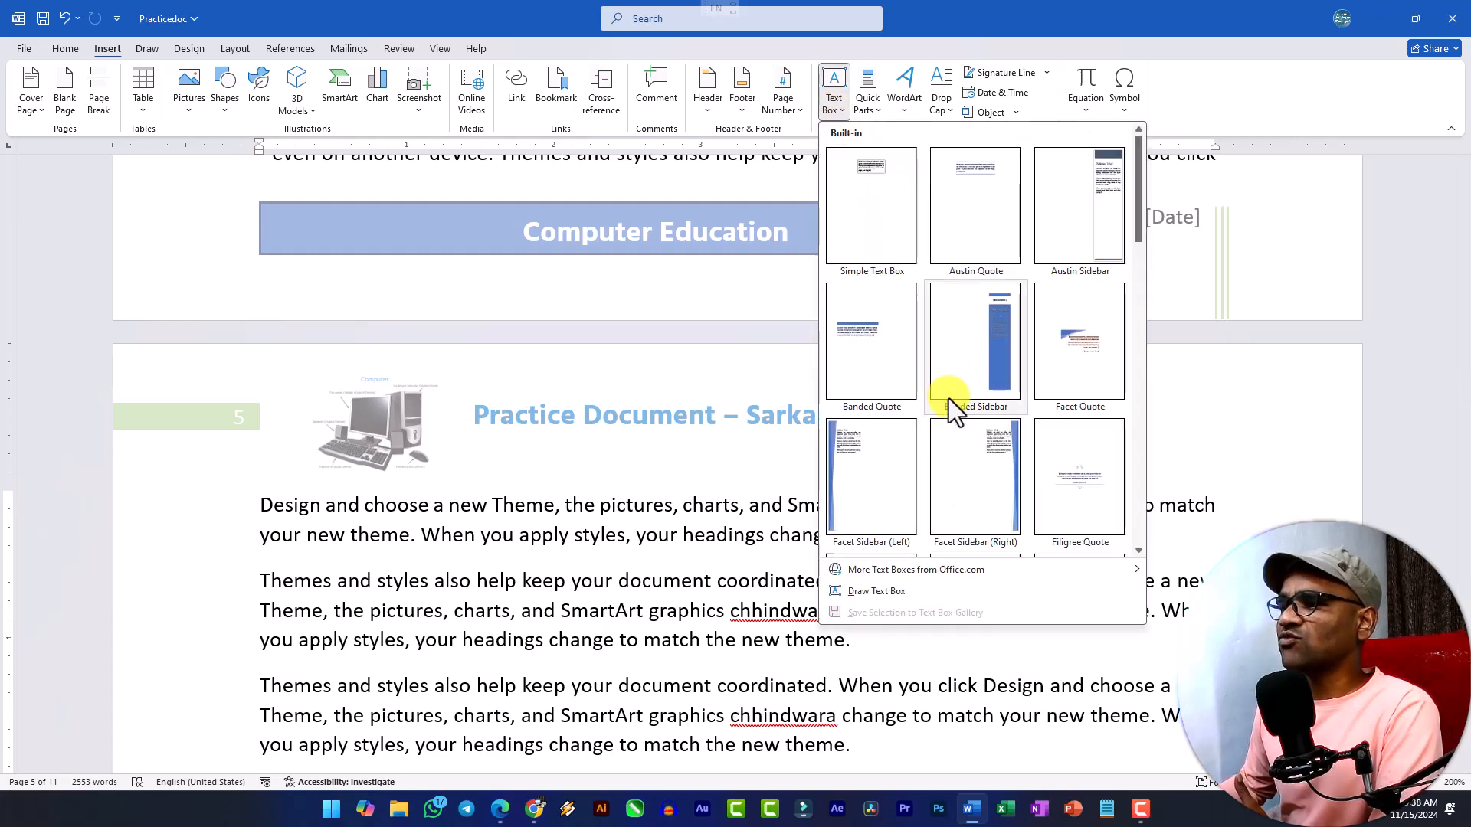
pyautogui.scroll(-10, 949, 398)
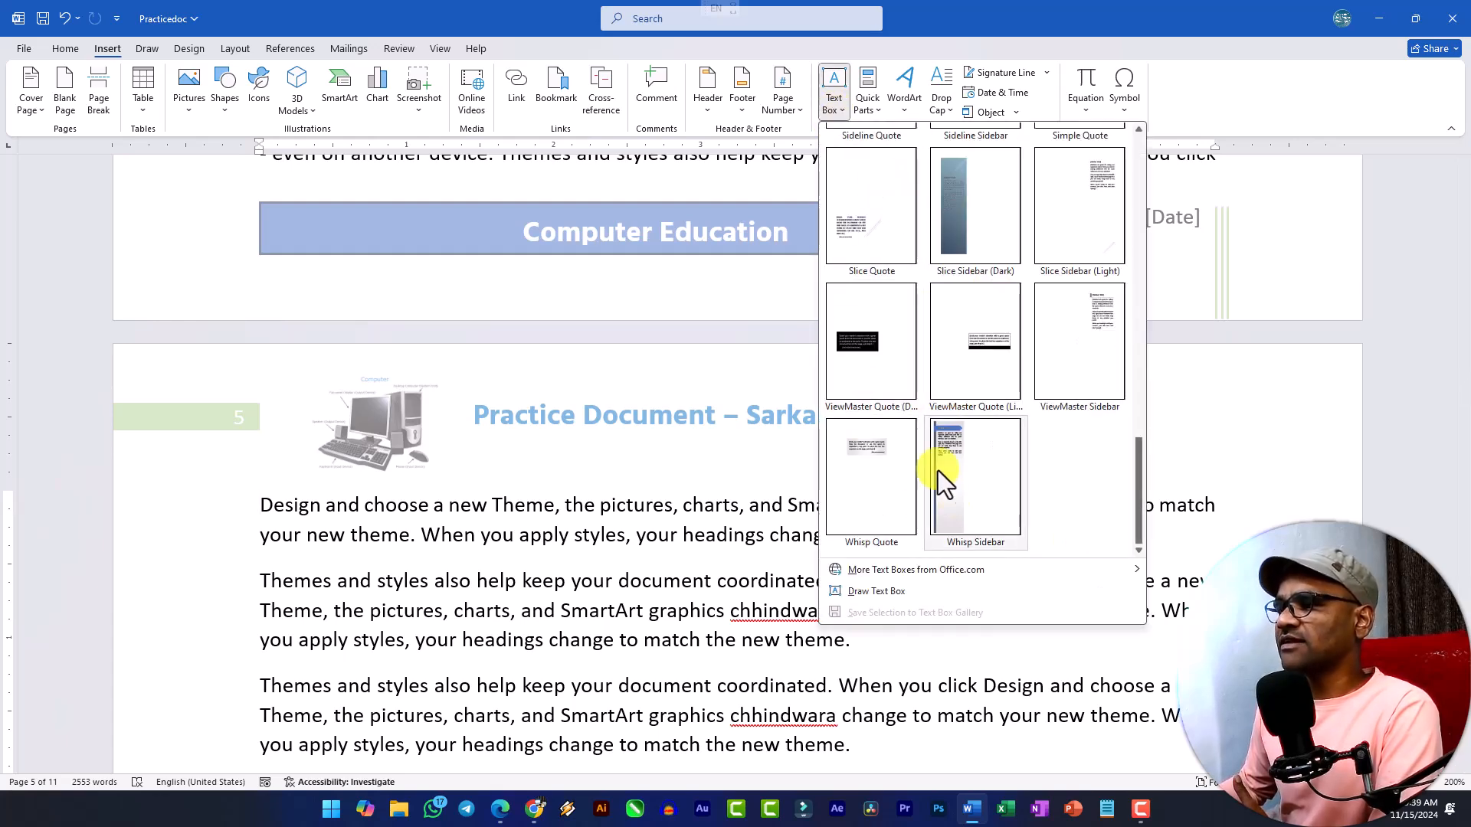
pyautogui.scroll(10, 1000, 412)
pyautogui.scroll(-3, 972, 360)
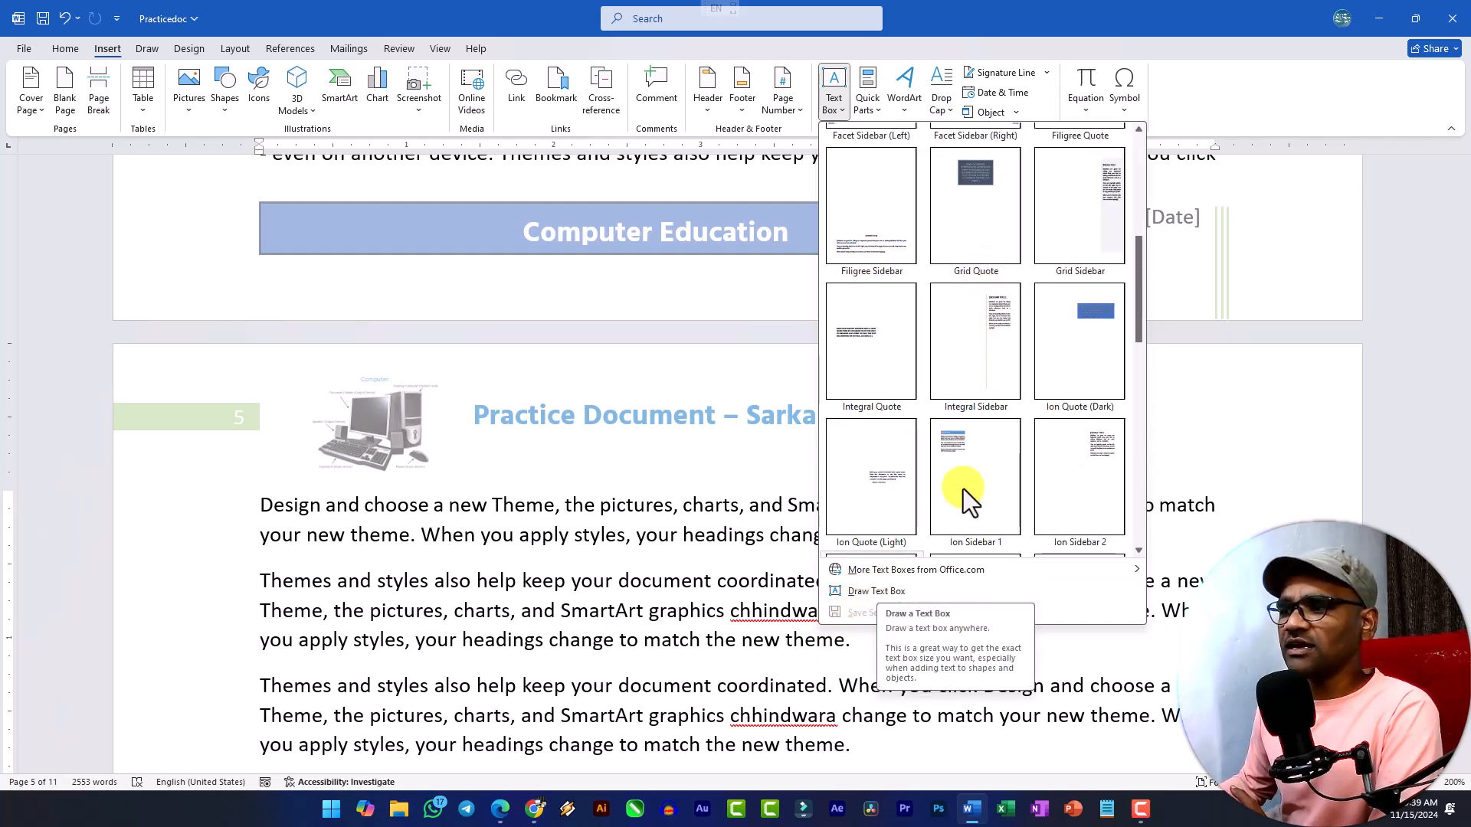
pyautogui.scroll(-3, 986, 387)
pyautogui.scroll(-2, 988, 385)
pyautogui.scroll(10, 988, 384)
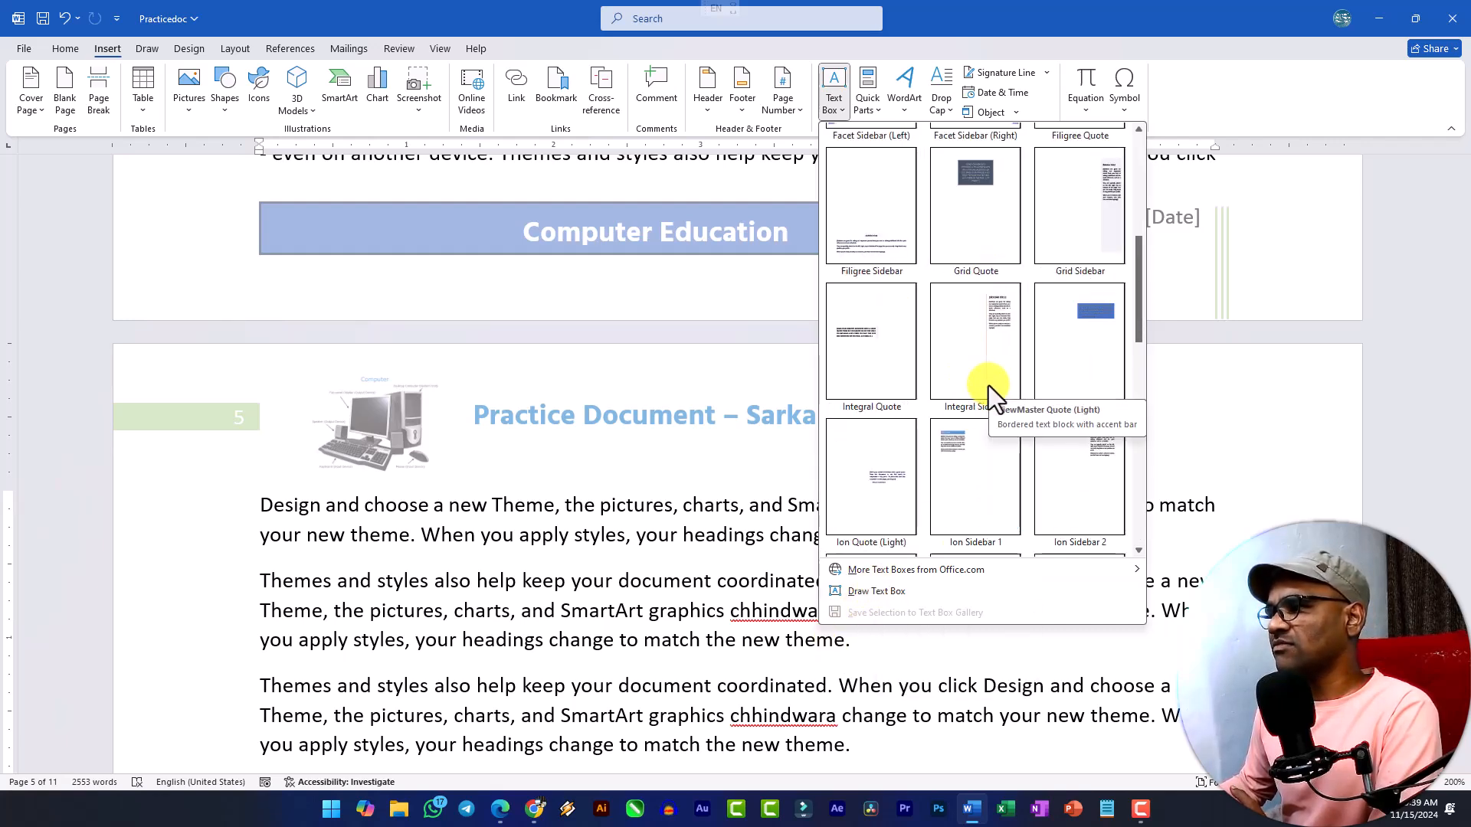
pyautogui.scroll(-5, 945, 469)
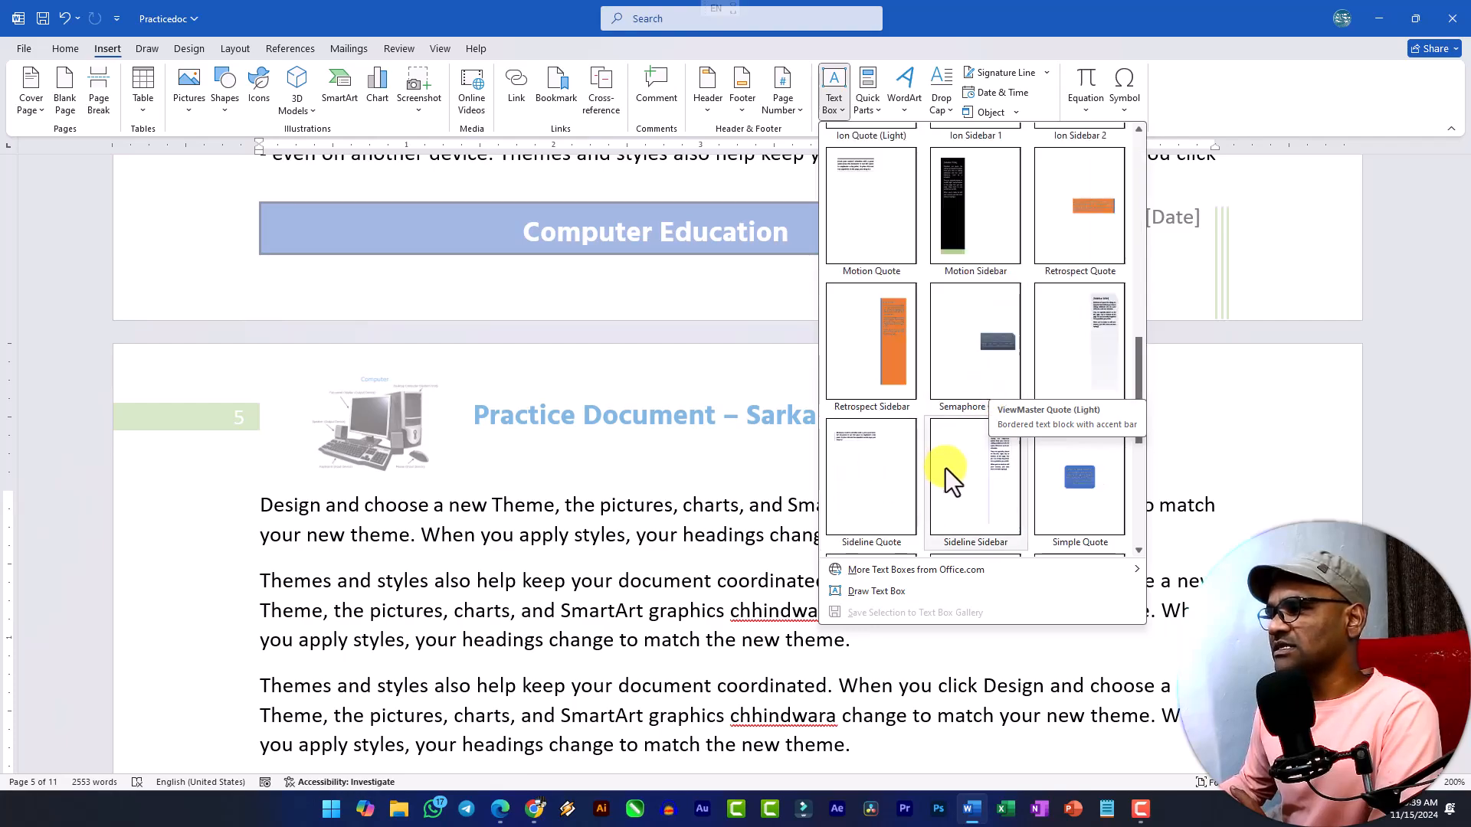
pyautogui.click(1009, 465)
# Examine the sidebar text box on page 5 and the surrounding pages side by side at a reduced zoom.
pyautogui.scroll(-5, 1019, 468)
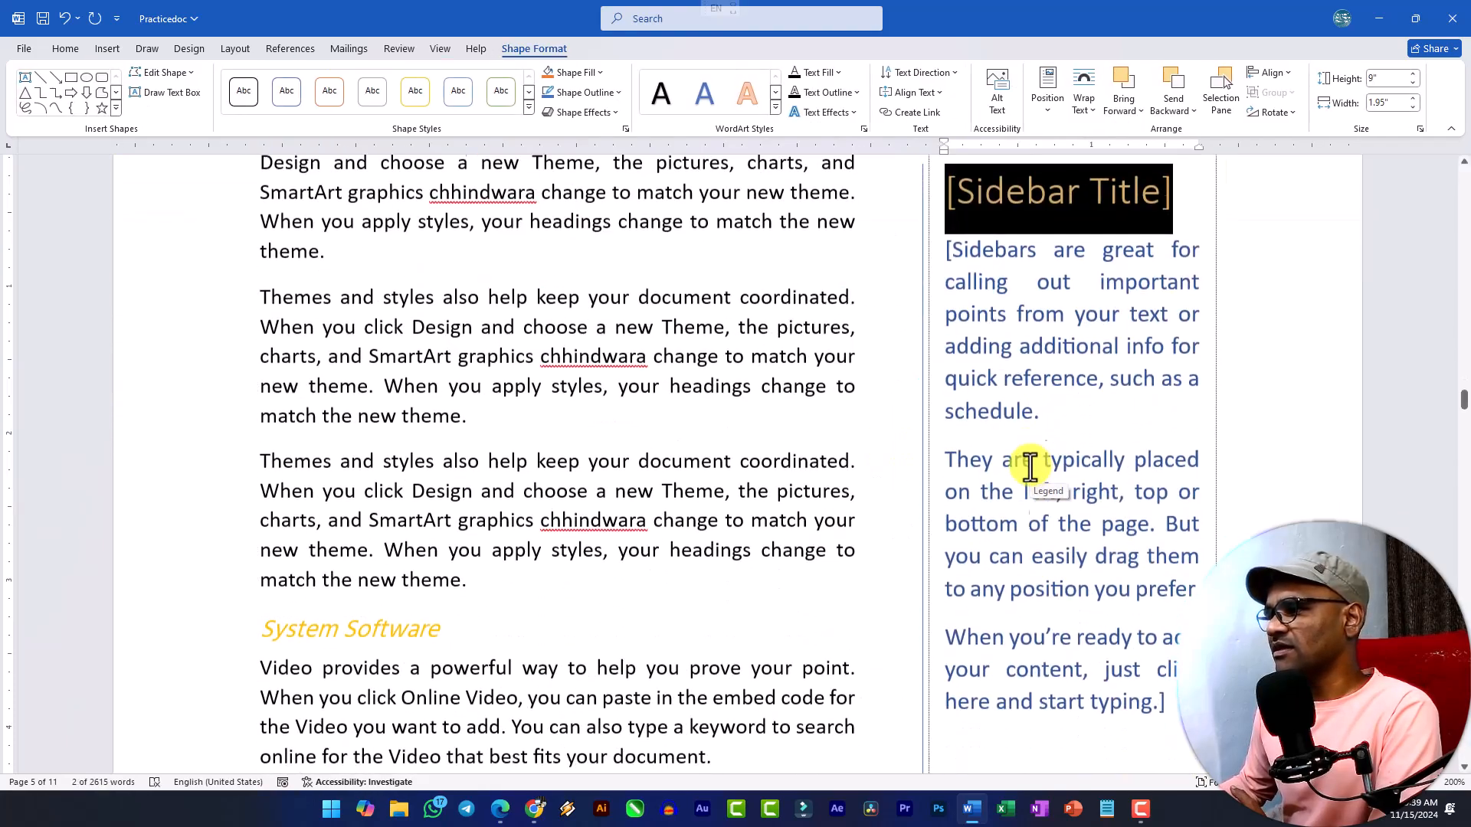
pyautogui.scroll(-2, 988, 467)
pyautogui.scroll(-11, 963, 463)
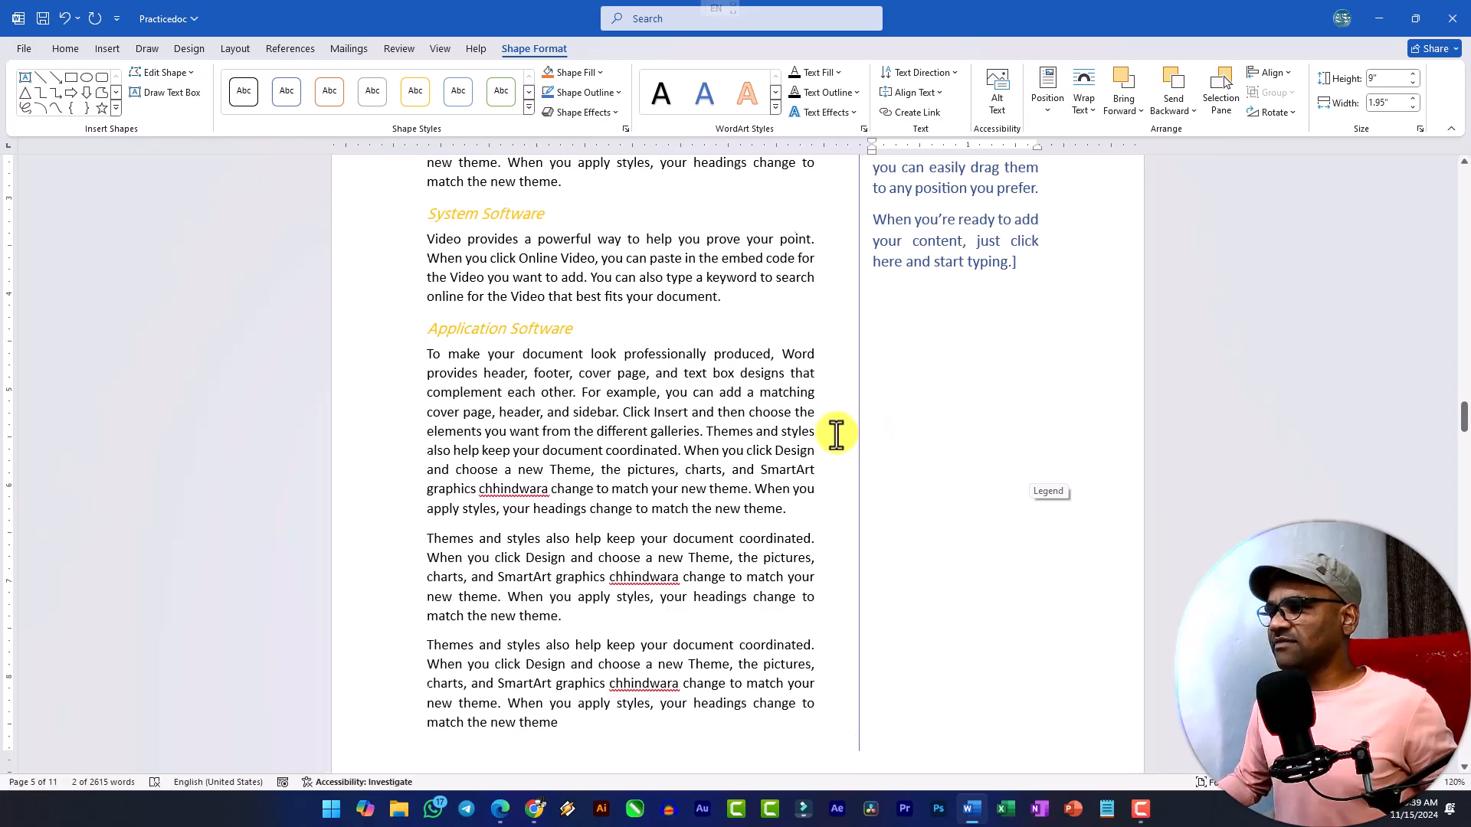
pyautogui.scroll(2, 846, 433)
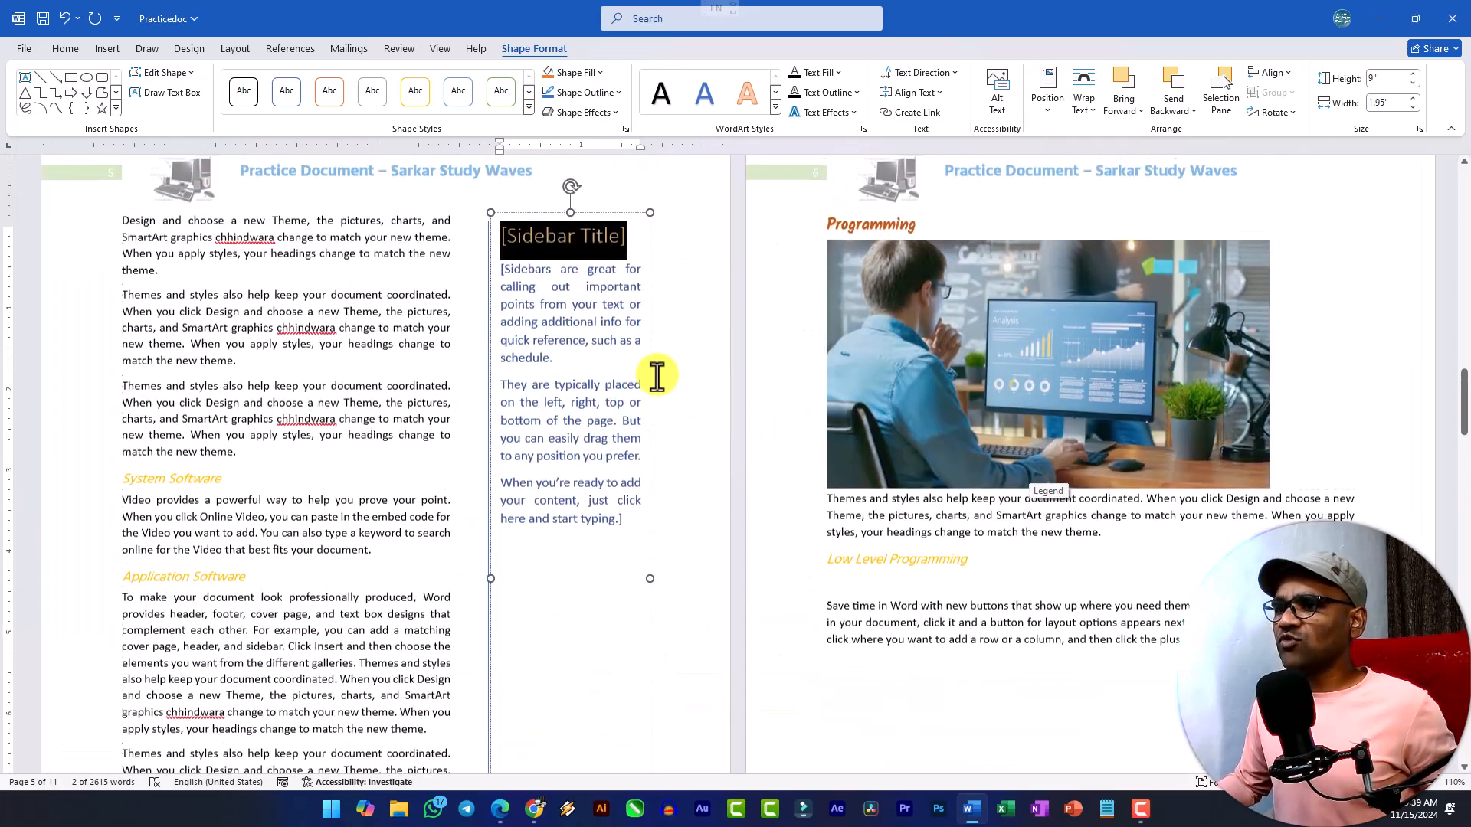
pyautogui.click(443, 257)
pyautogui.click(579, 251)
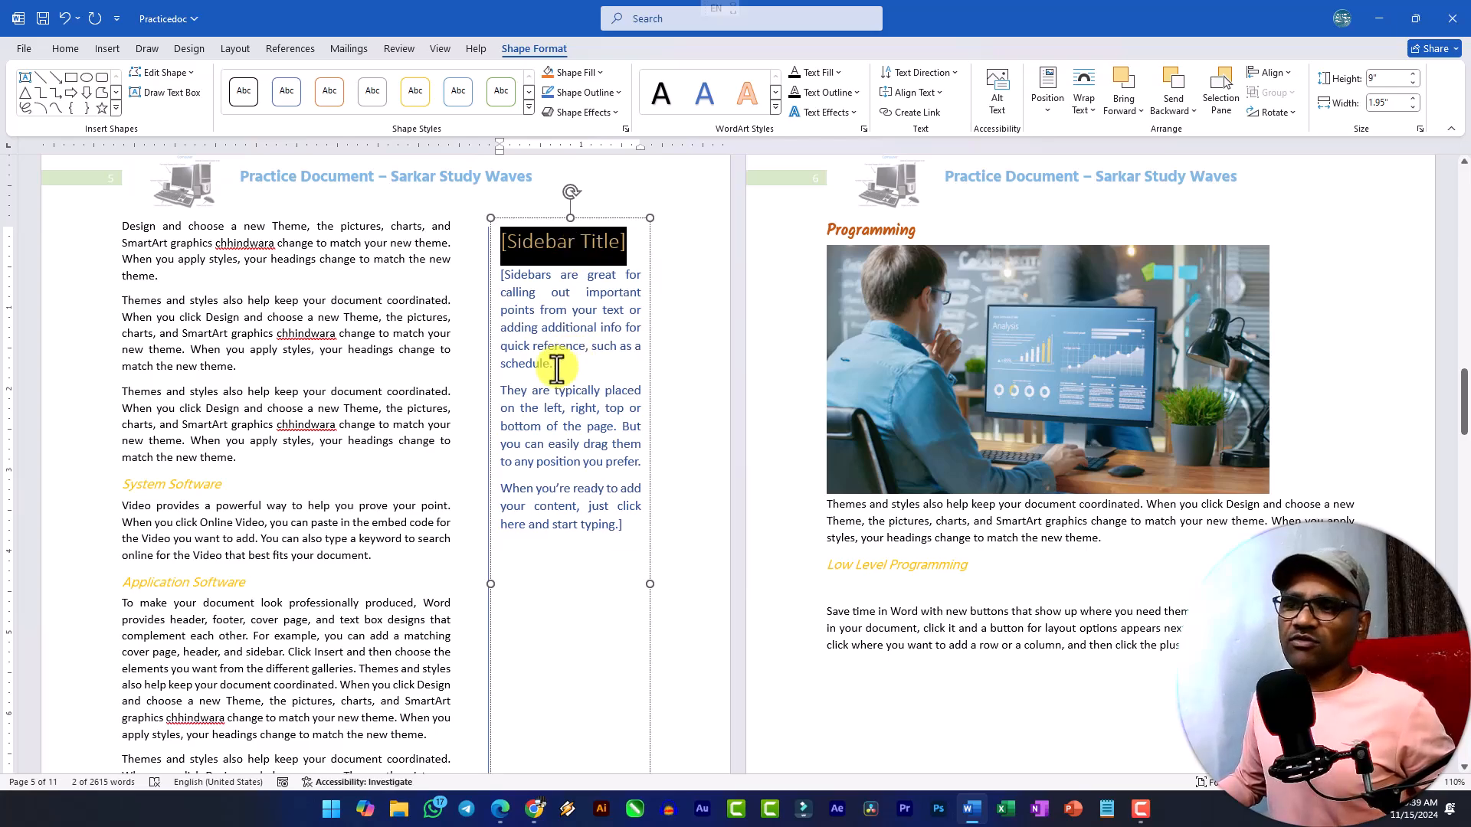
pyautogui.scroll(-15, 573, 360)
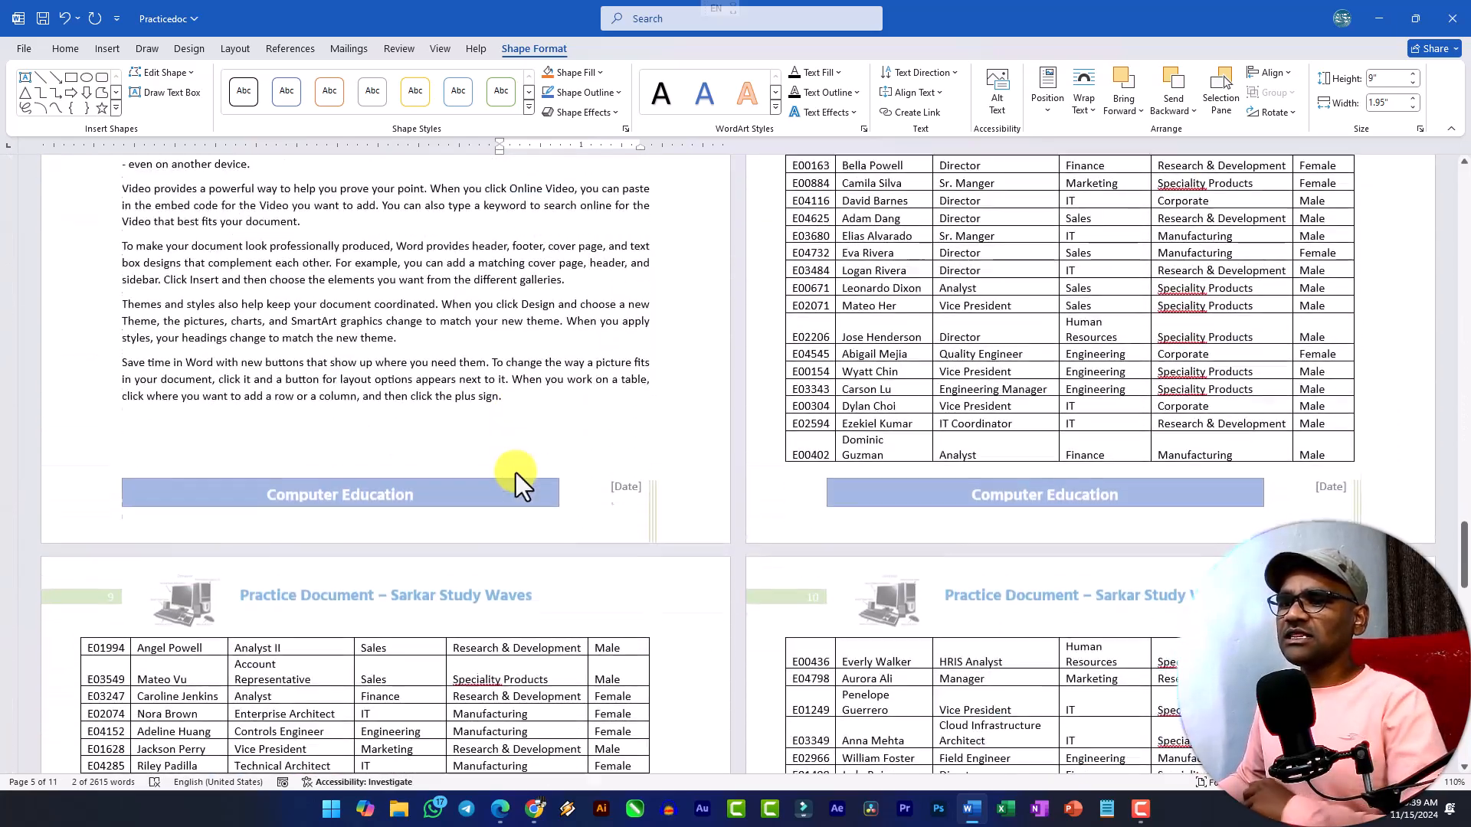
pyautogui.scroll(3, 383, 444)
pyautogui.scroll(-8, 332, 438)
pyautogui.scroll(-5, 383, 452)
pyautogui.scroll(15, 425, 446)
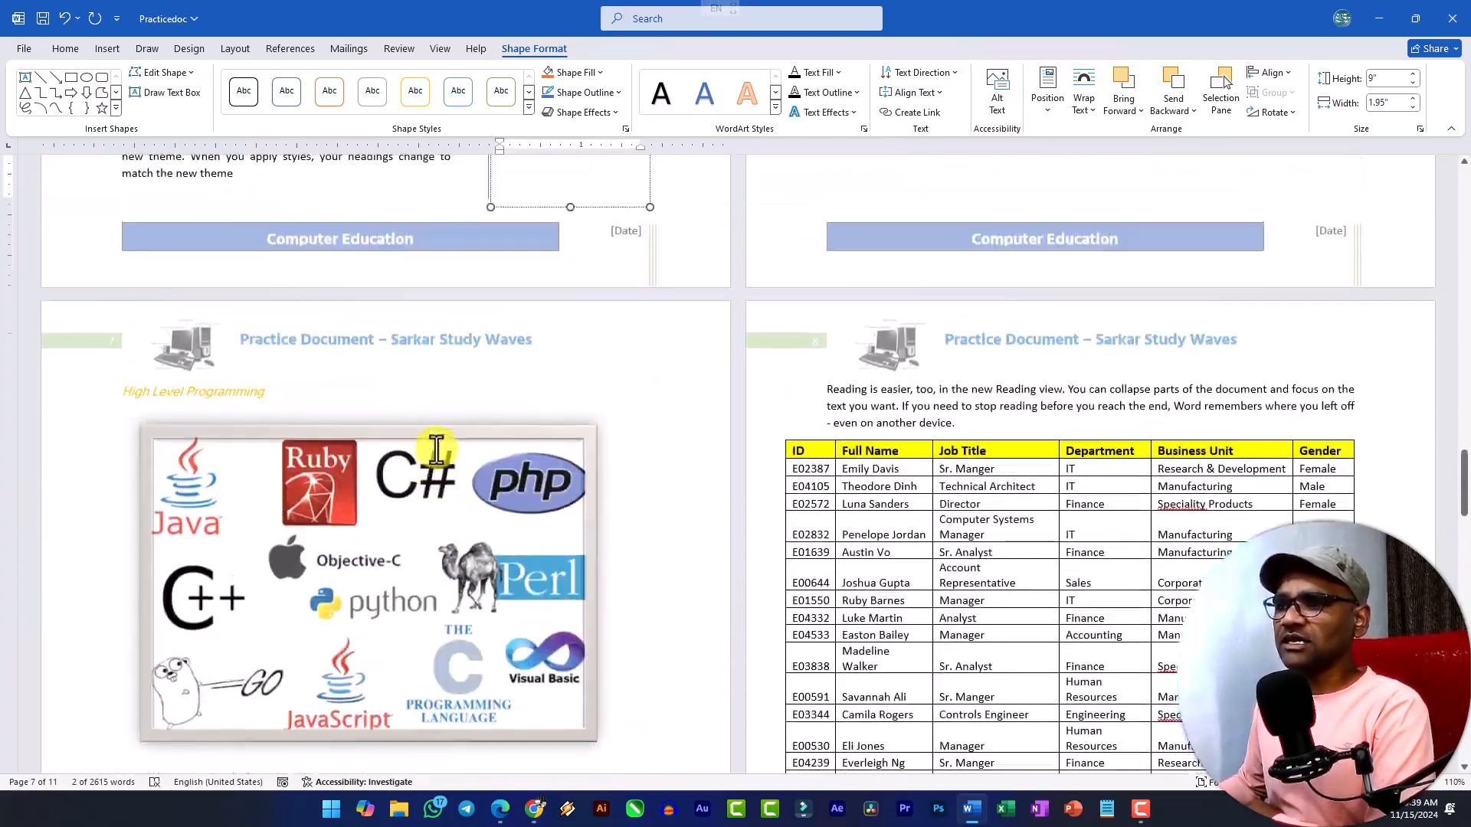
pyautogui.scroll(20, 433, 460)
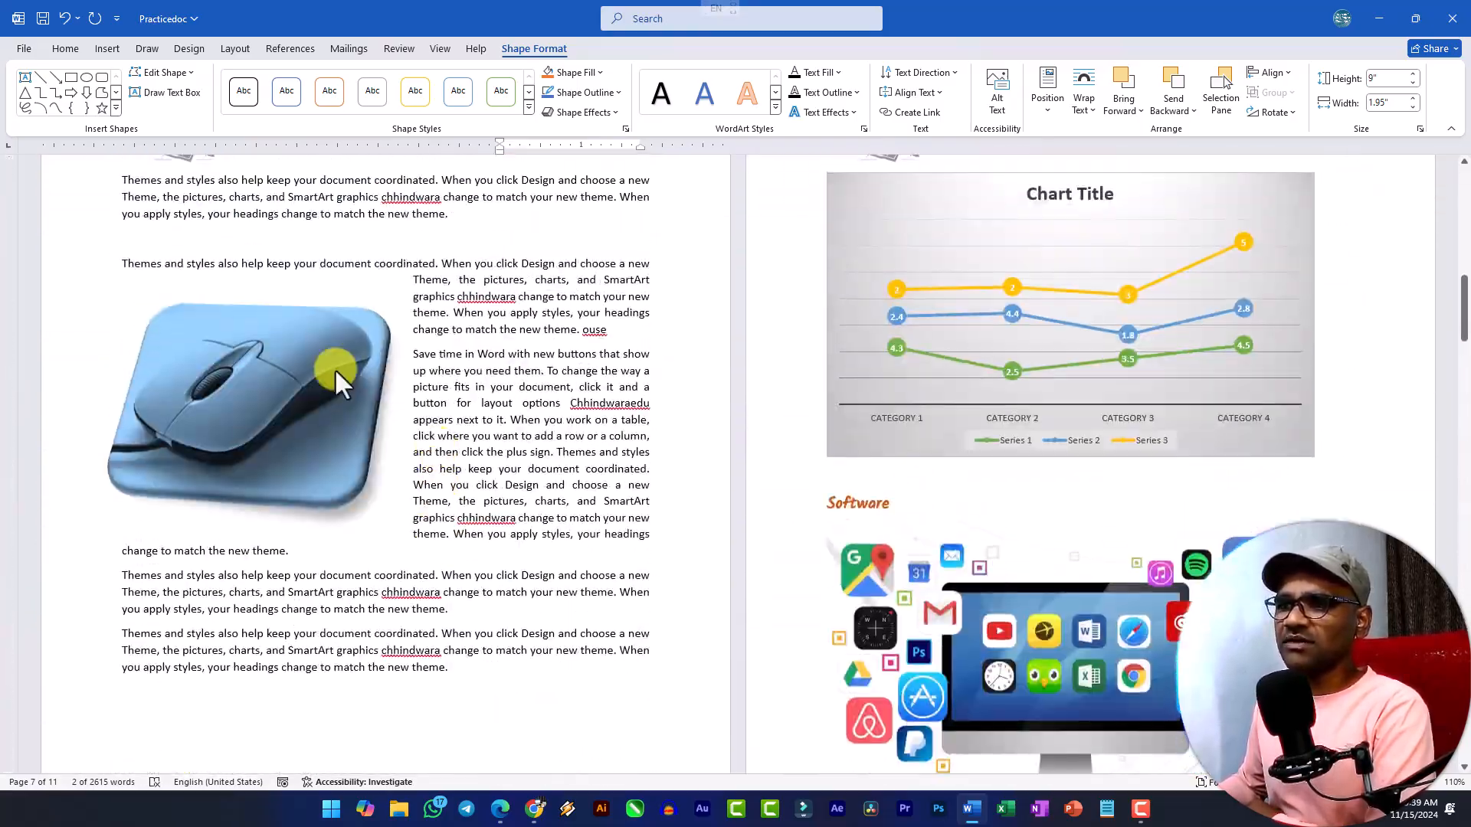
pyautogui.scroll(3, 375, 408)
# Insert the Whisp Sidebar at the first paragraph on page 3 and move the mouse picture rightward, clear of the sidebar.
pyautogui.click(141, 384)
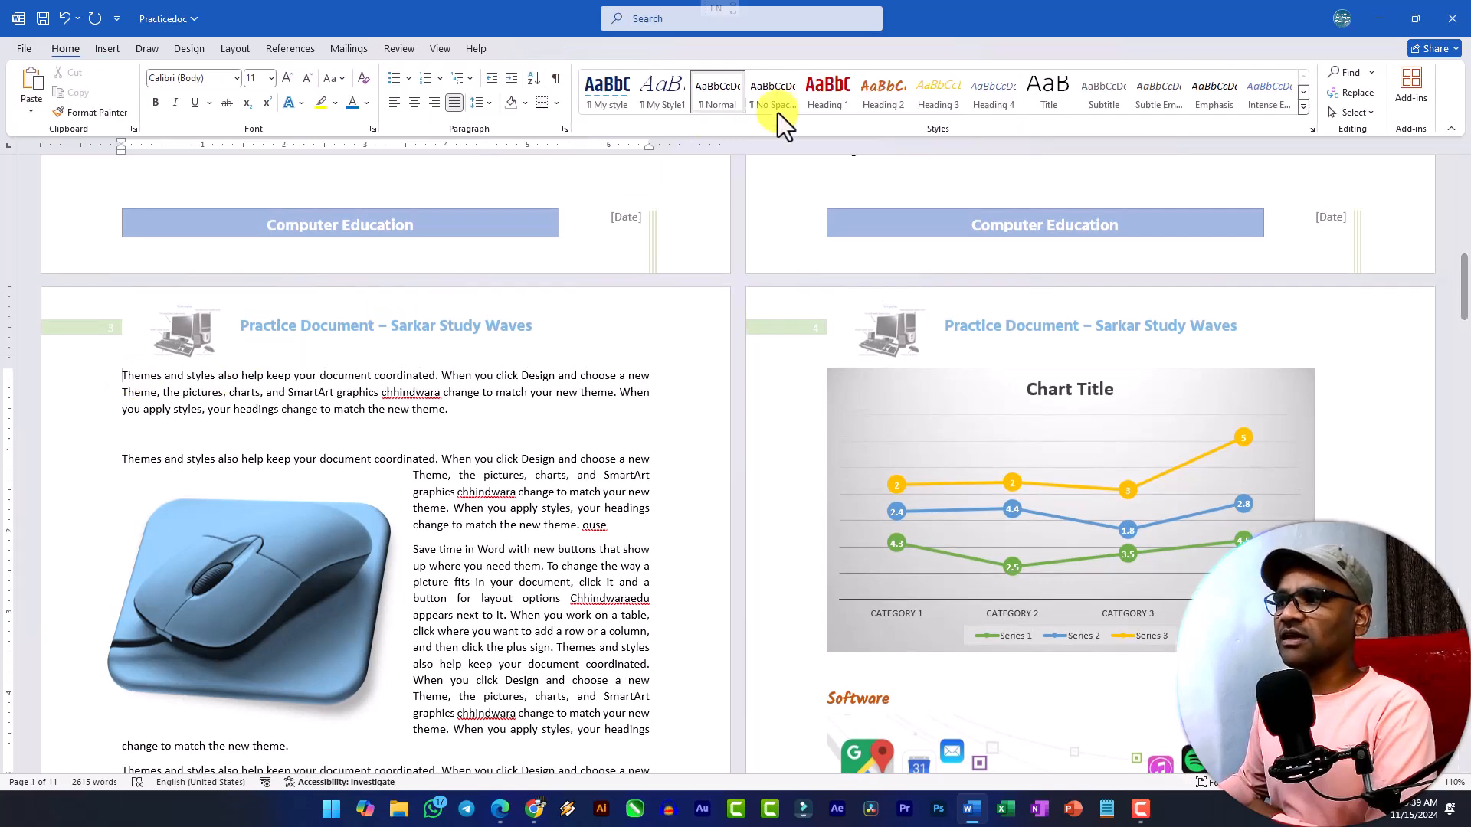
pyautogui.click(97, 49)
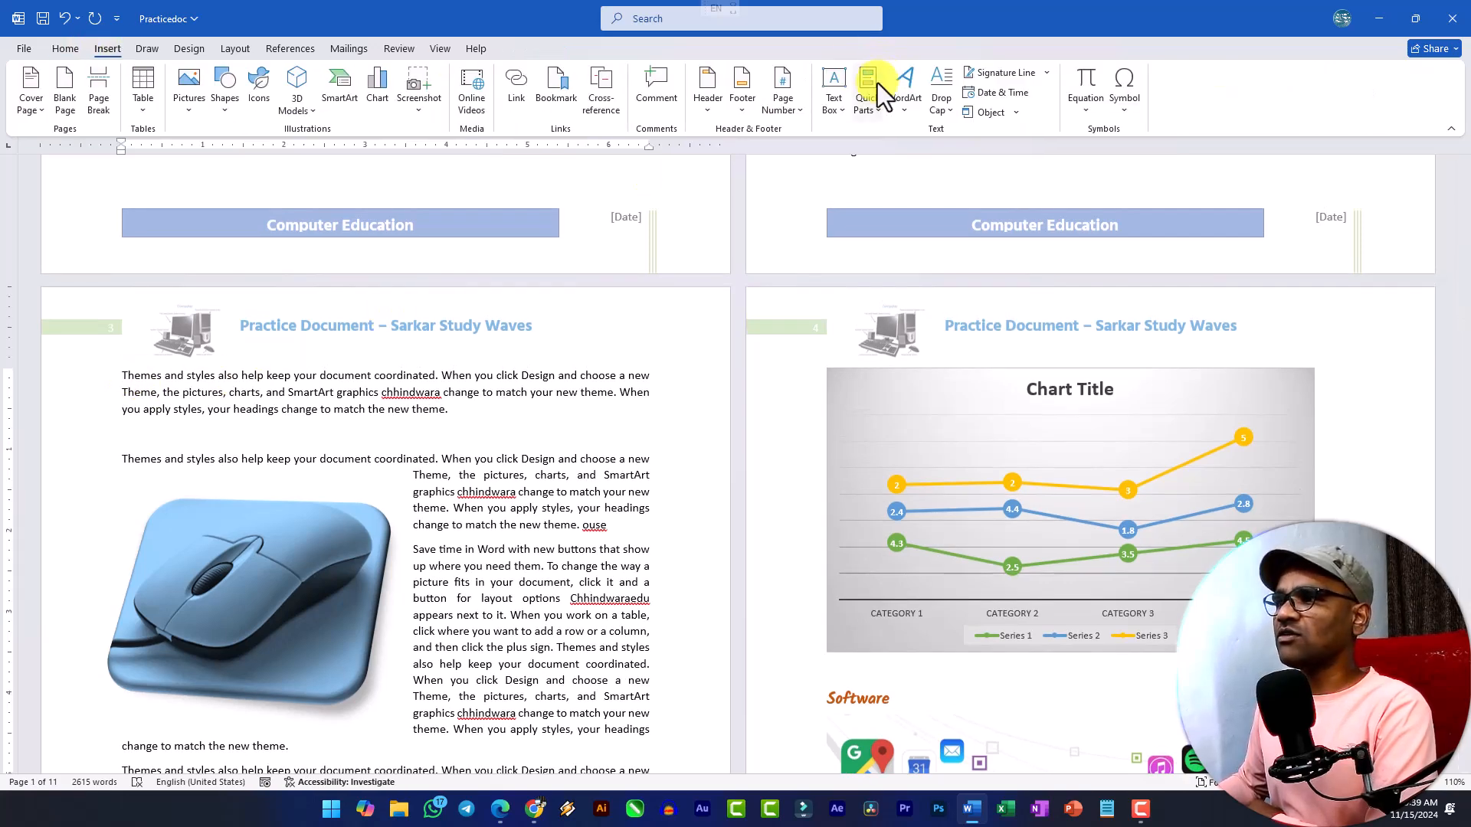
pyautogui.click(833, 106)
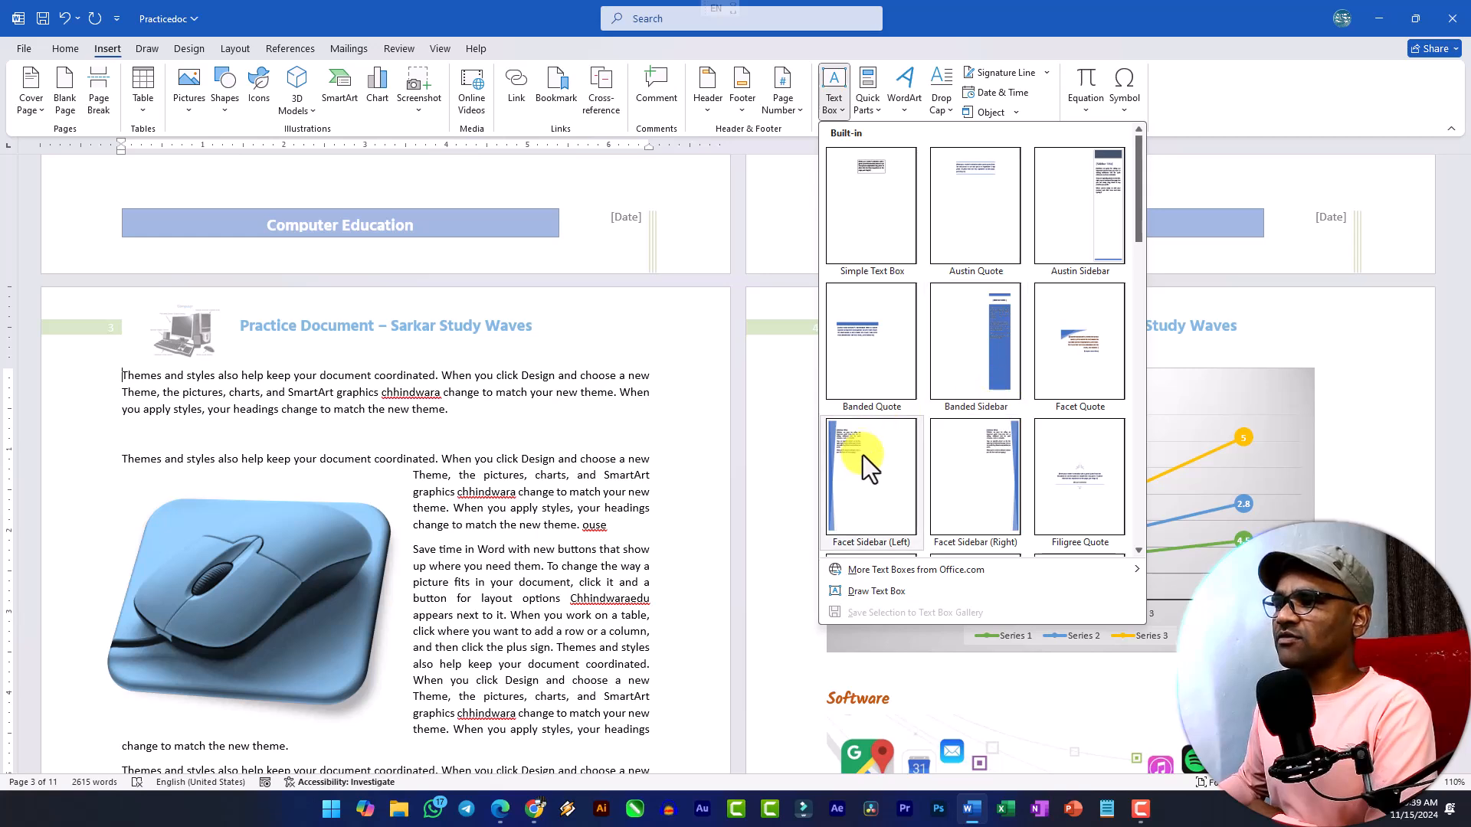
pyautogui.scroll(-10, 1027, 322)
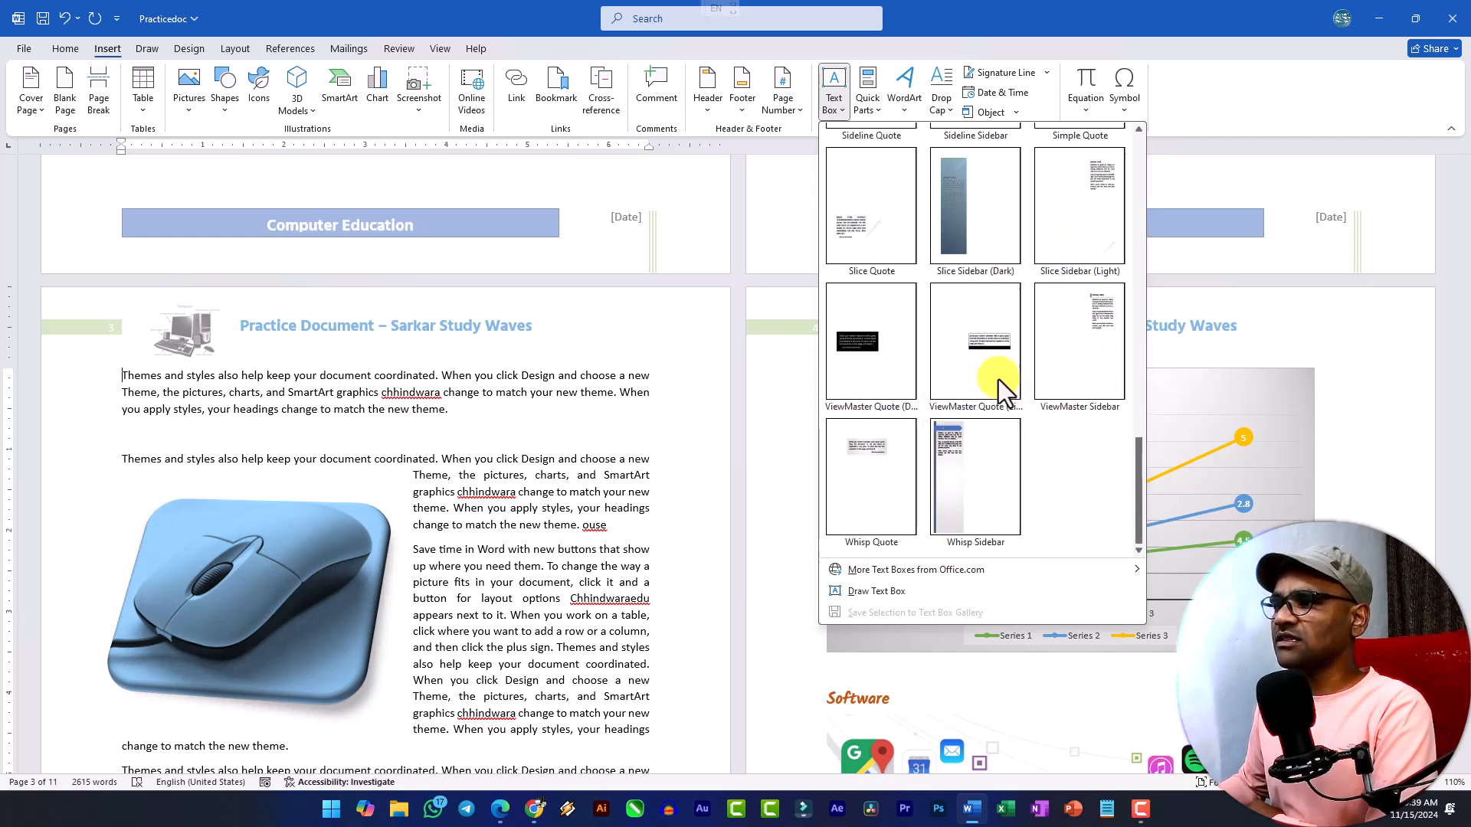
pyautogui.click(962, 453)
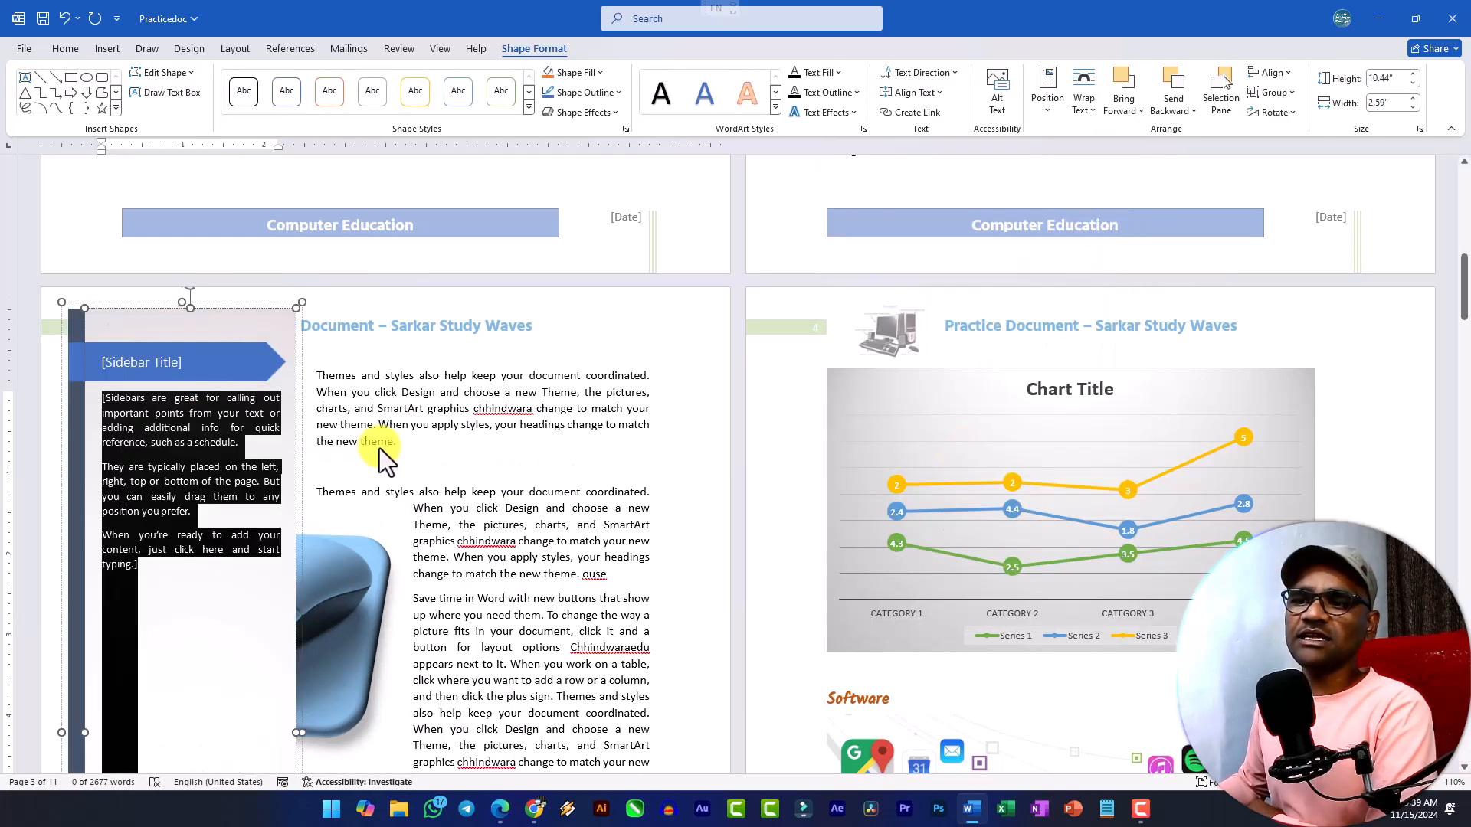
pyautogui.click(384, 448)
pyautogui.moveTo(360, 559); pyautogui.dragTo(622, 573)
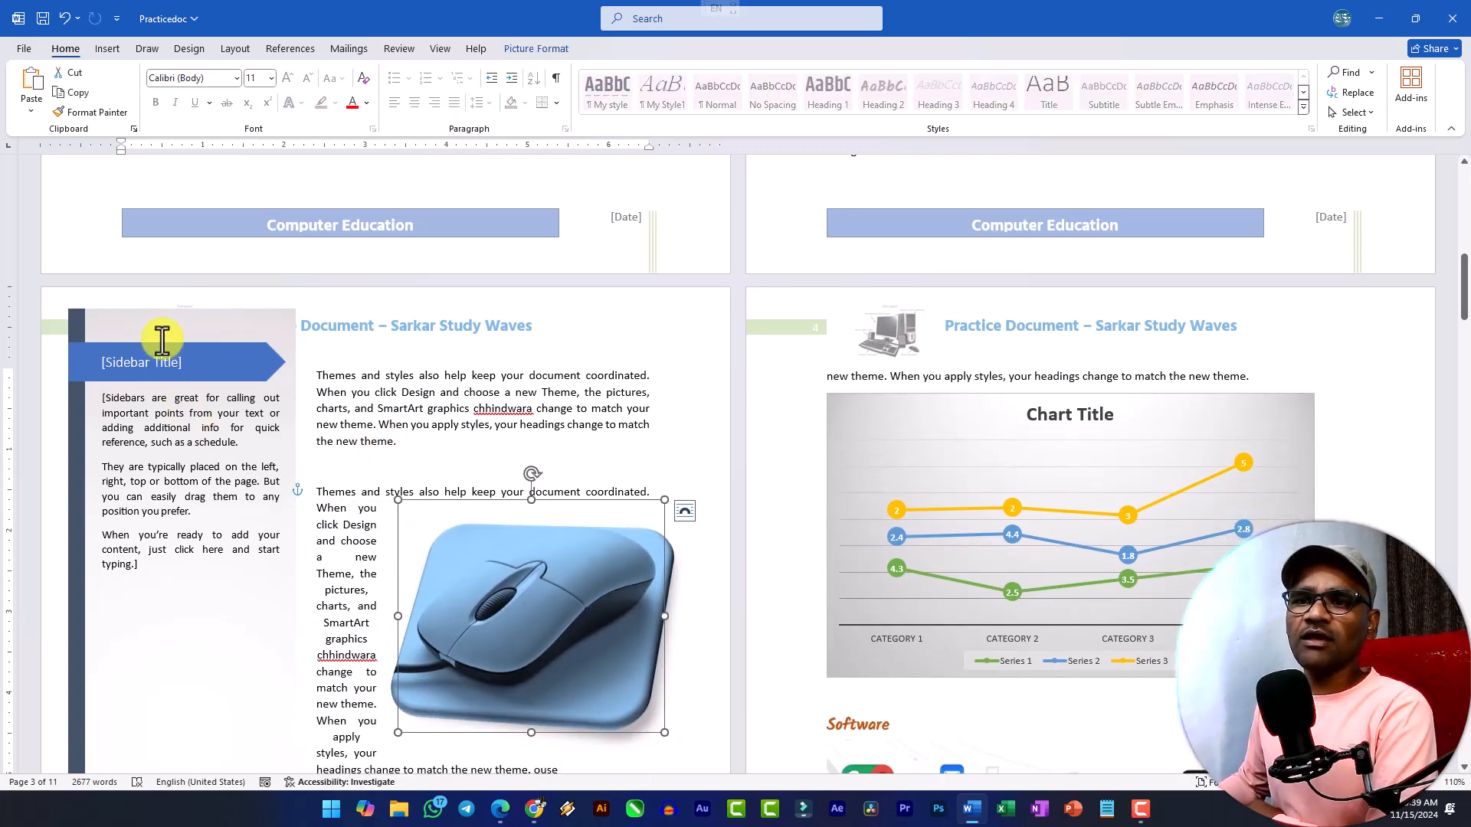
# Shrink the sidebar text box on page 3 from its upper and lower edges to fit between the page header and footer.
pyautogui.click(281, 326)
pyautogui.click(223, 307)
pyautogui.moveTo(183, 302); pyautogui.dragTo(197, 354)
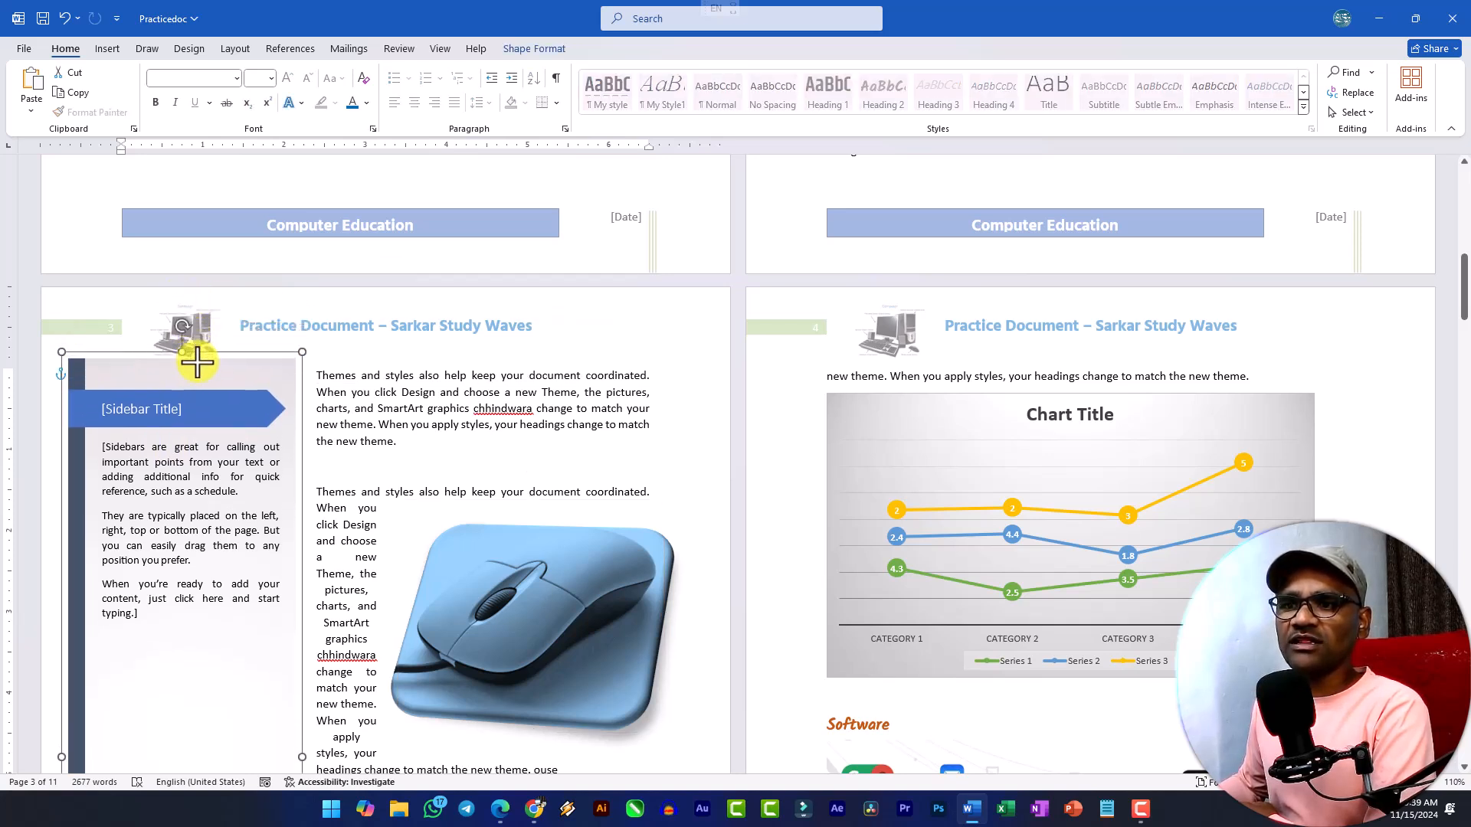
pyautogui.scroll(-3, 411, 427)
pyautogui.click(409, 429)
pyautogui.scroll(-3, 269, 400)
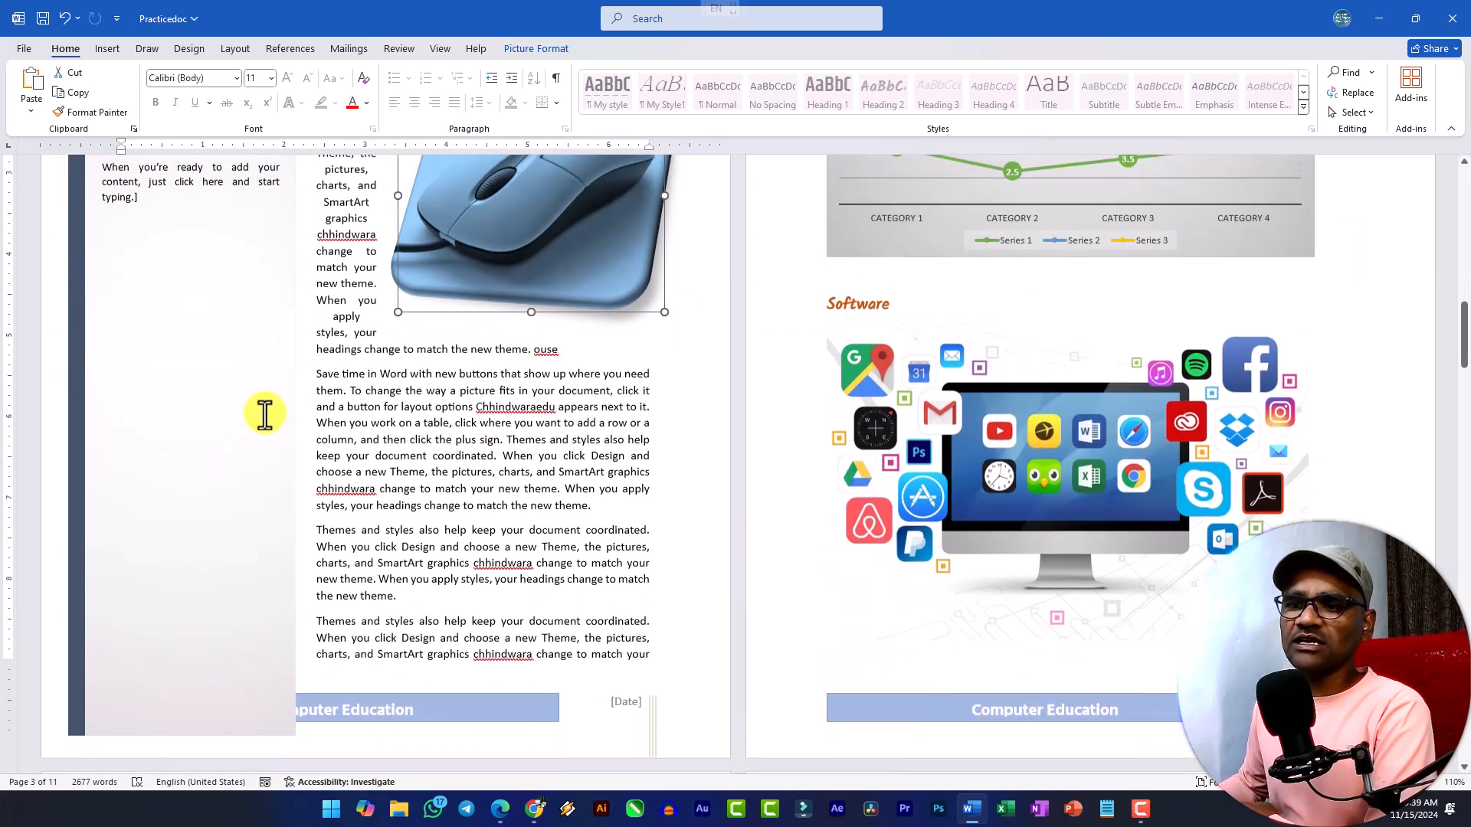
pyautogui.click(224, 516)
pyautogui.moveTo(181, 726); pyautogui.dragTo(187, 657)
pyautogui.click(415, 560)
pyautogui.scroll(3, 246, 442)
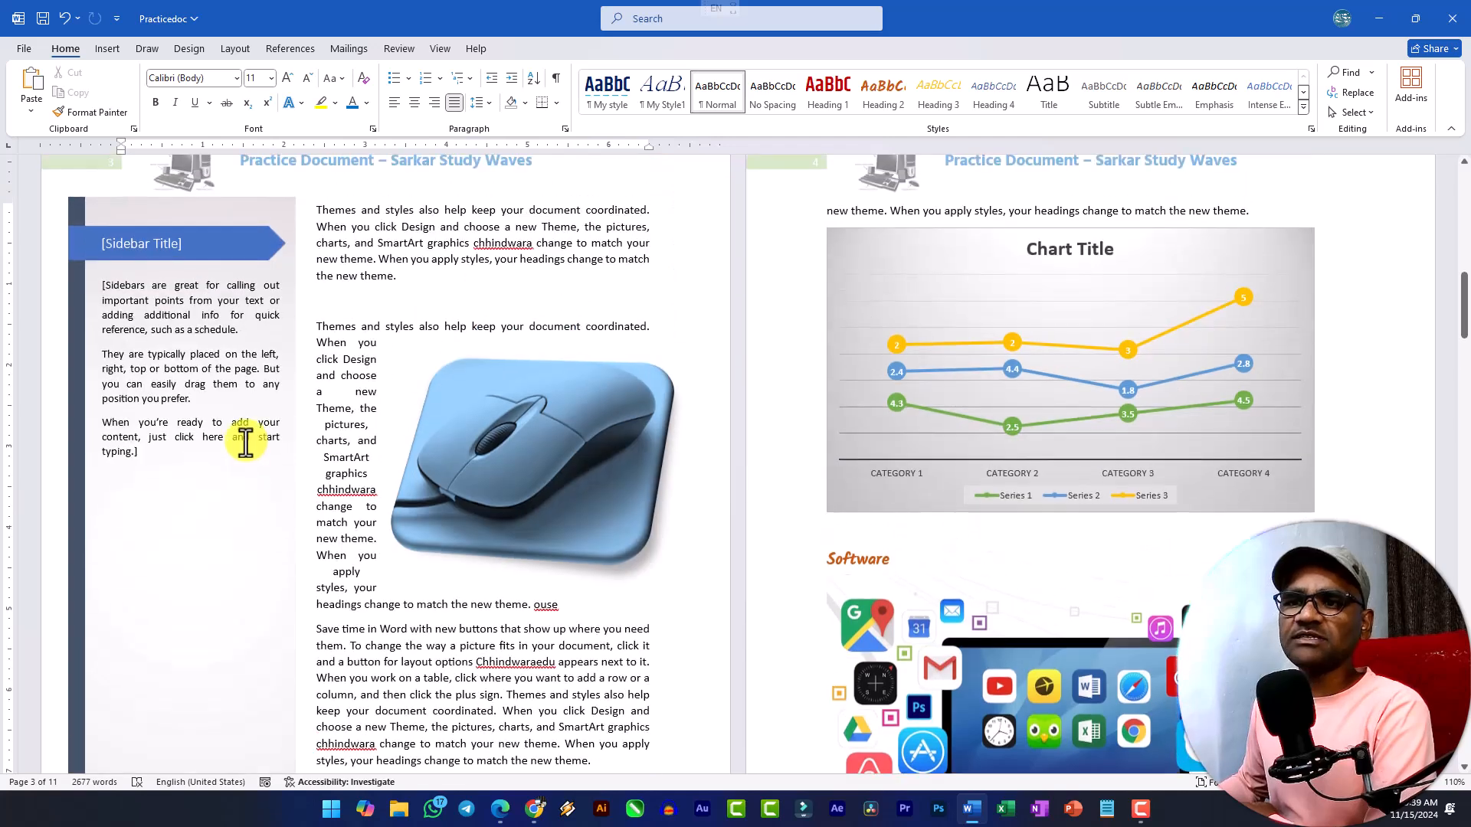
# Review the text box gallery, then examine the AutoText and Document Property options under Quick Parts.
pyautogui.click(107, 49)
pyautogui.click(839, 109)
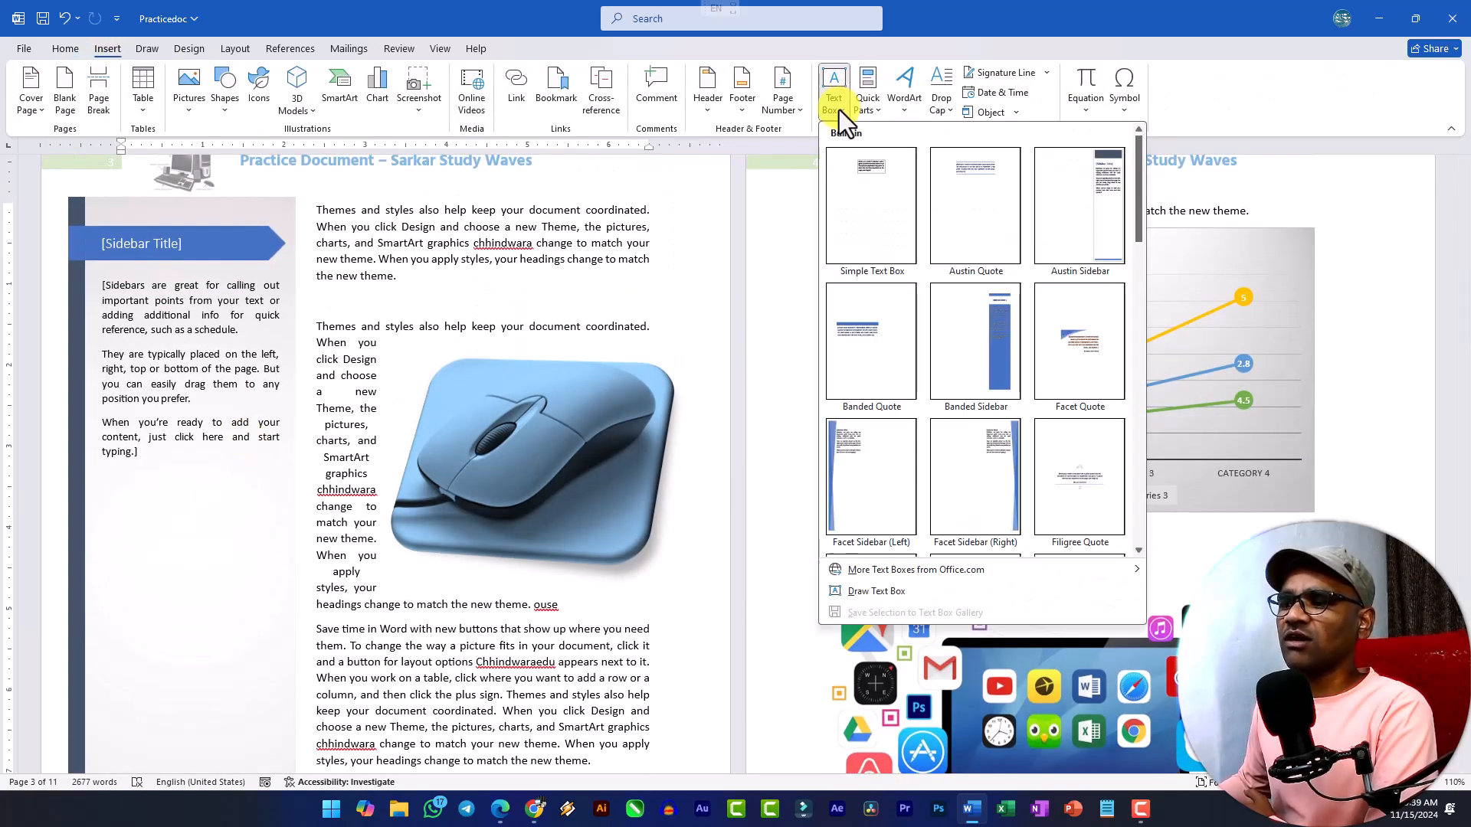
pyautogui.click(871, 110)
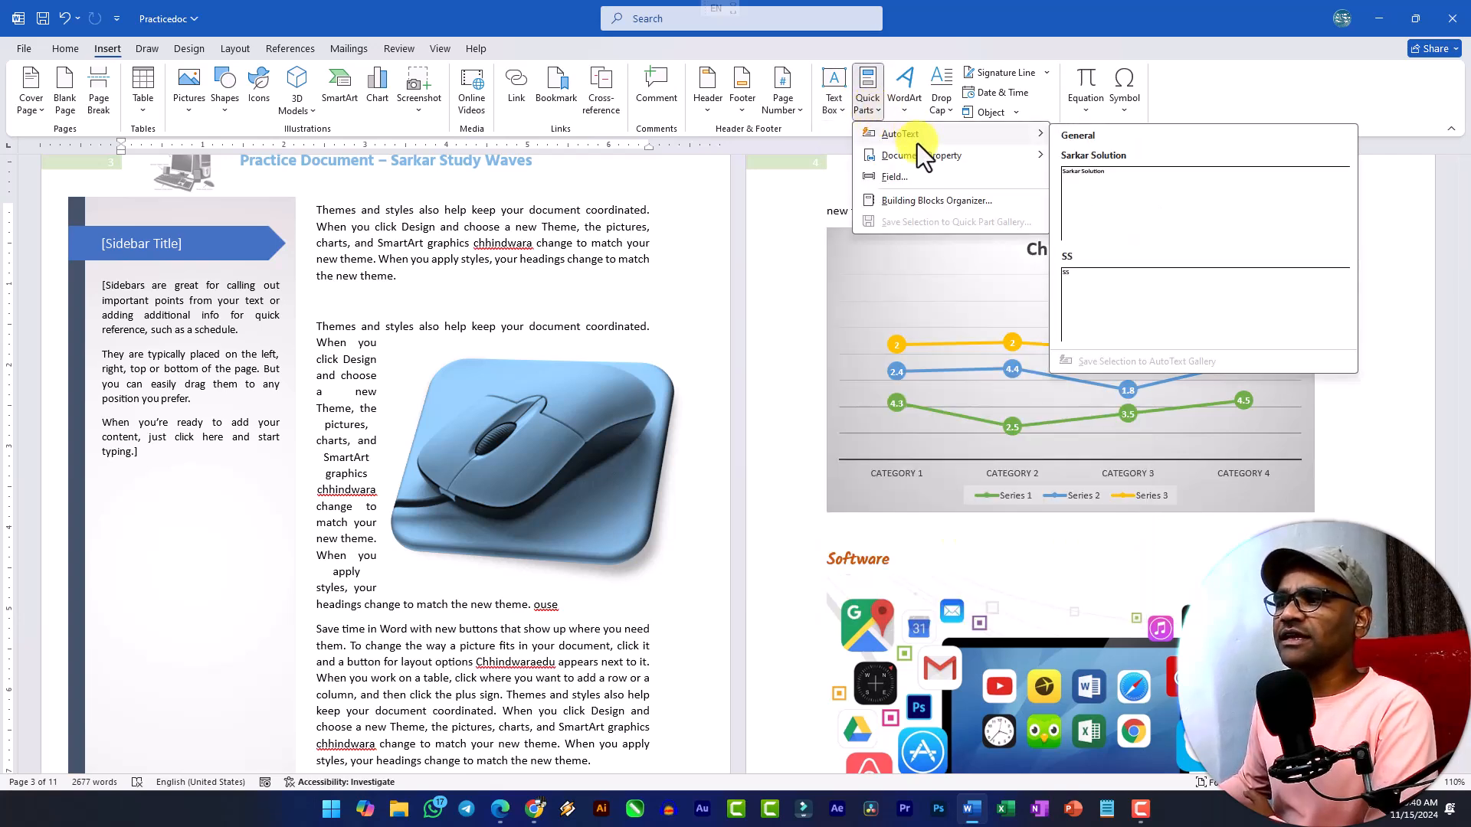
pyautogui.moveTo(913, 156)
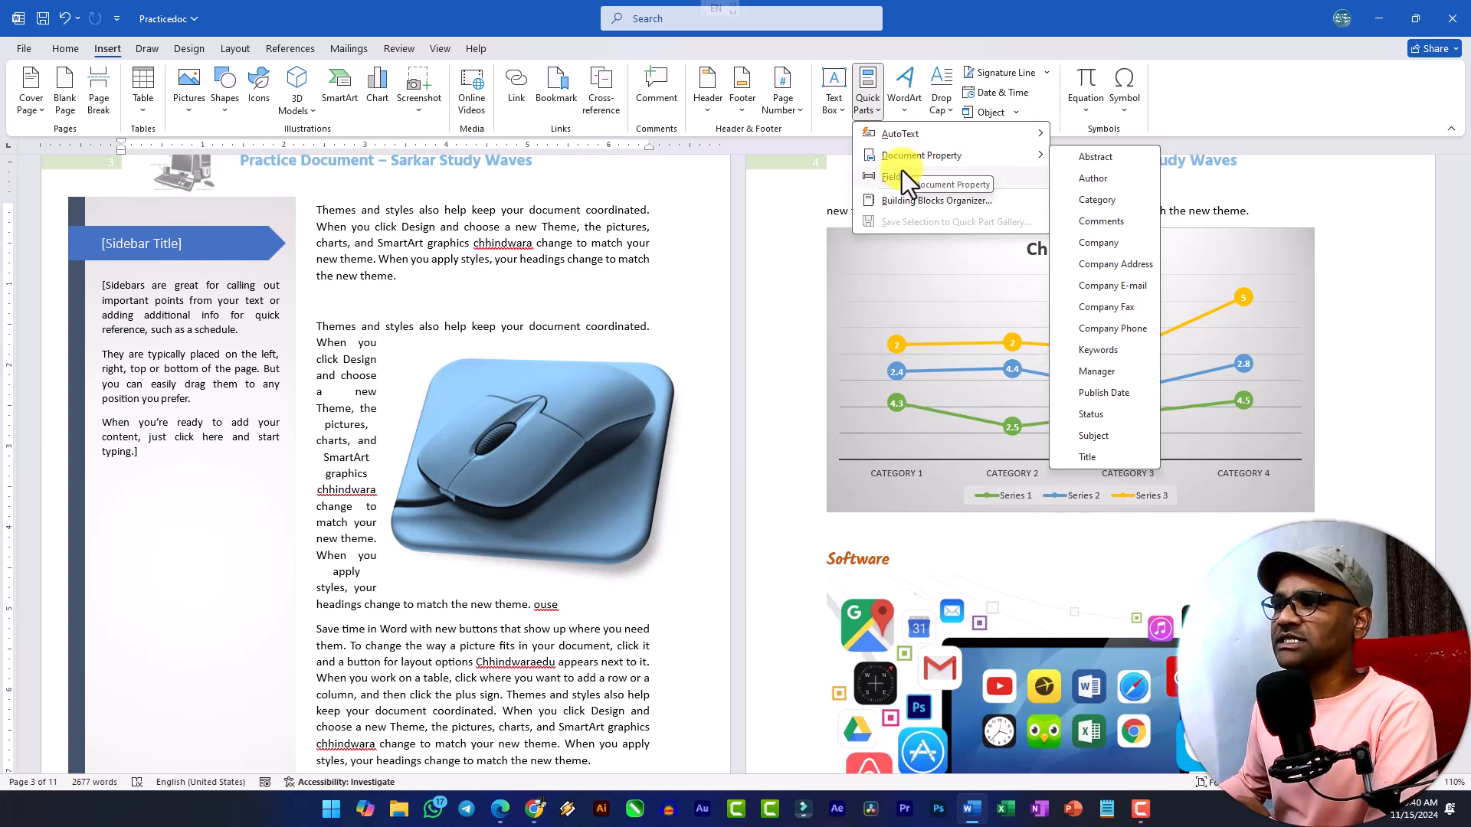
# Browse the Field names for insertion, examining the properties and options of entries such as AddressBlock, Date and BidiOutline.
pyautogui.click(898, 176)
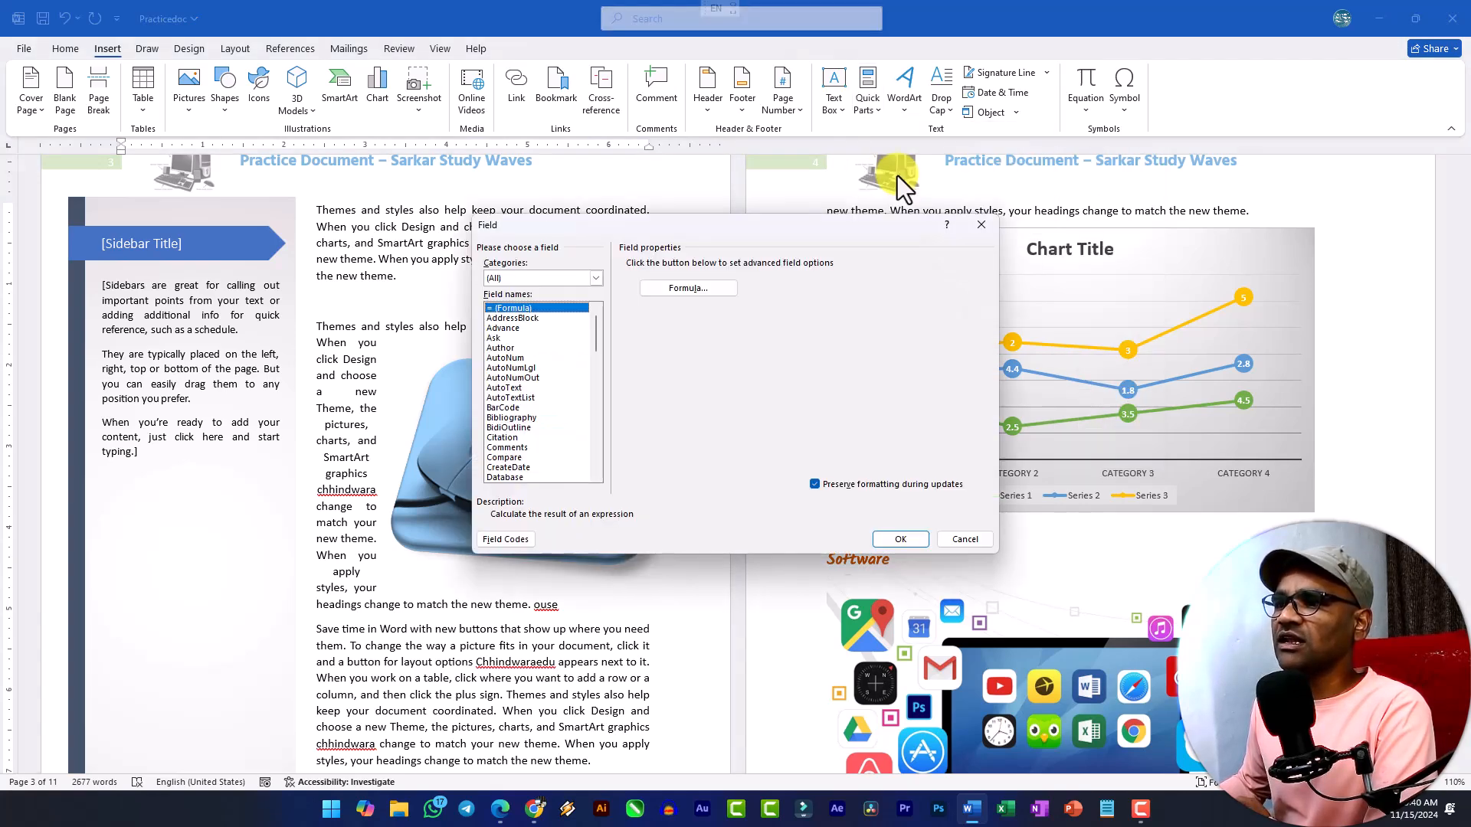
pyautogui.click(511, 329)
pyautogui.click(518, 310)
pyautogui.click(521, 319)
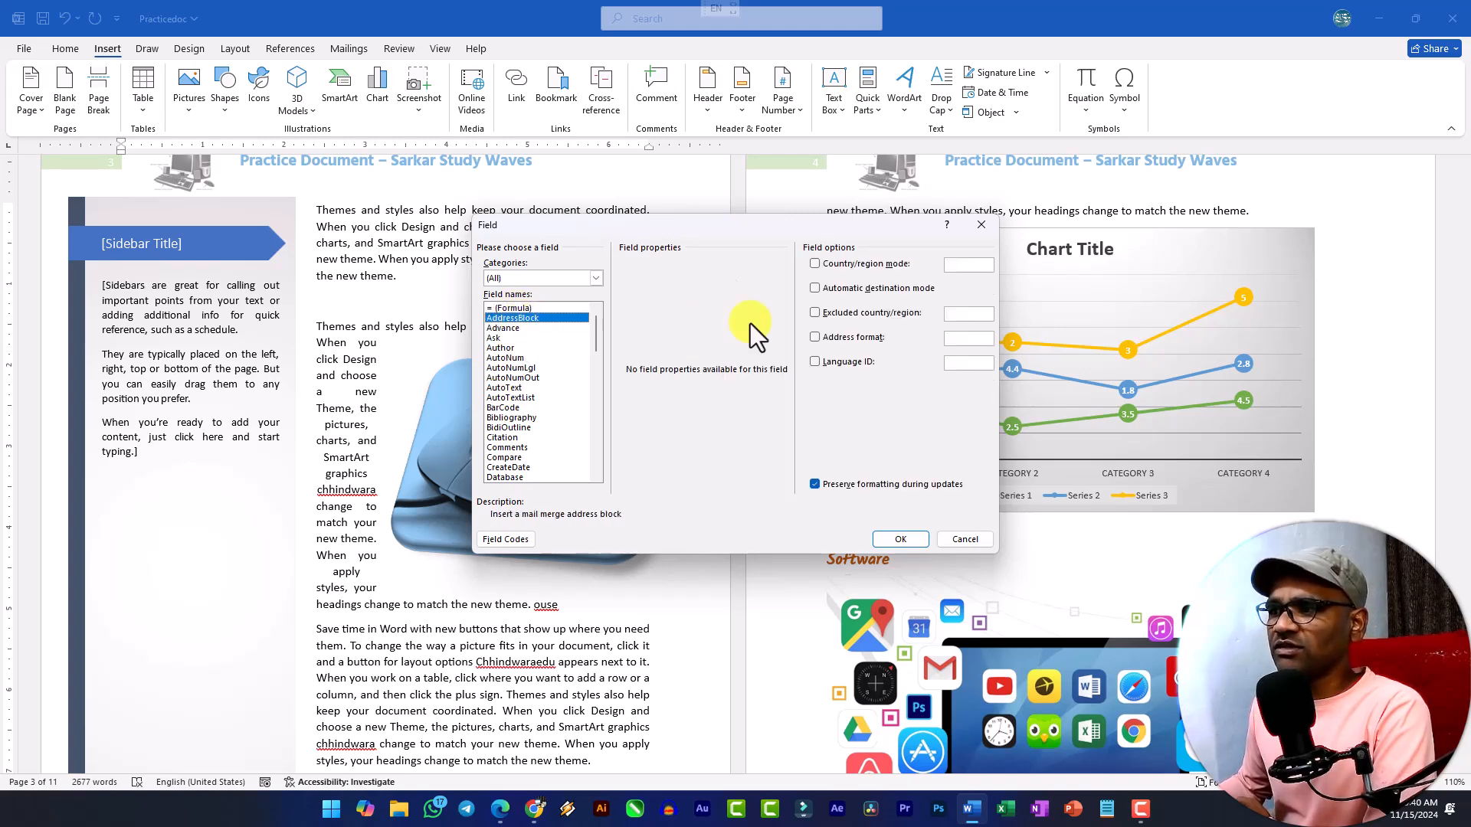
pyautogui.scroll(-1, 513, 394)
pyautogui.click(516, 390)
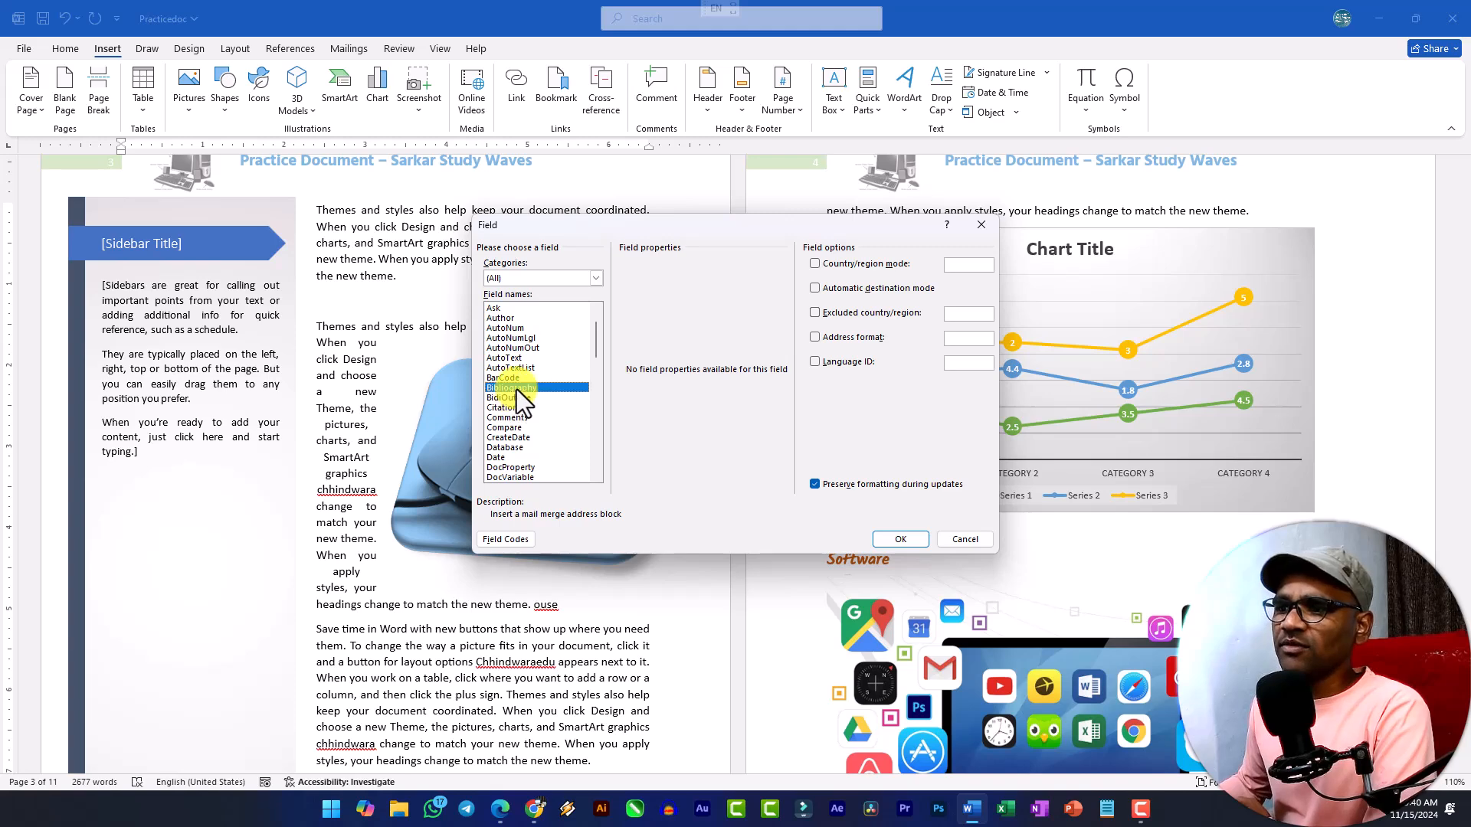
pyautogui.click(509, 438)
pyautogui.click(504, 447)
pyautogui.click(497, 460)
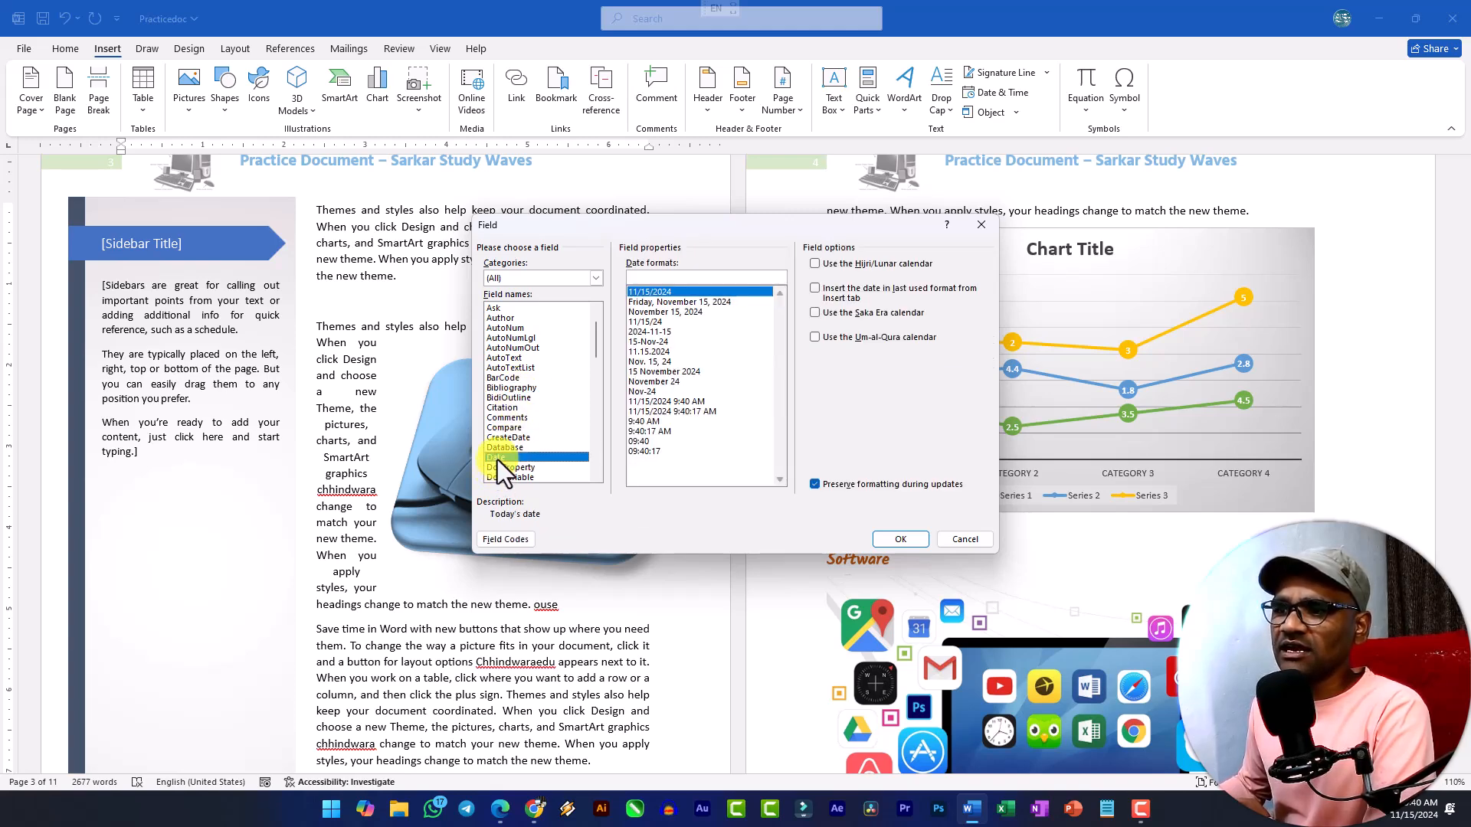
pyautogui.click(508, 468)
pyautogui.click(507, 437)
pyautogui.click(507, 411)
pyautogui.click(509, 398)
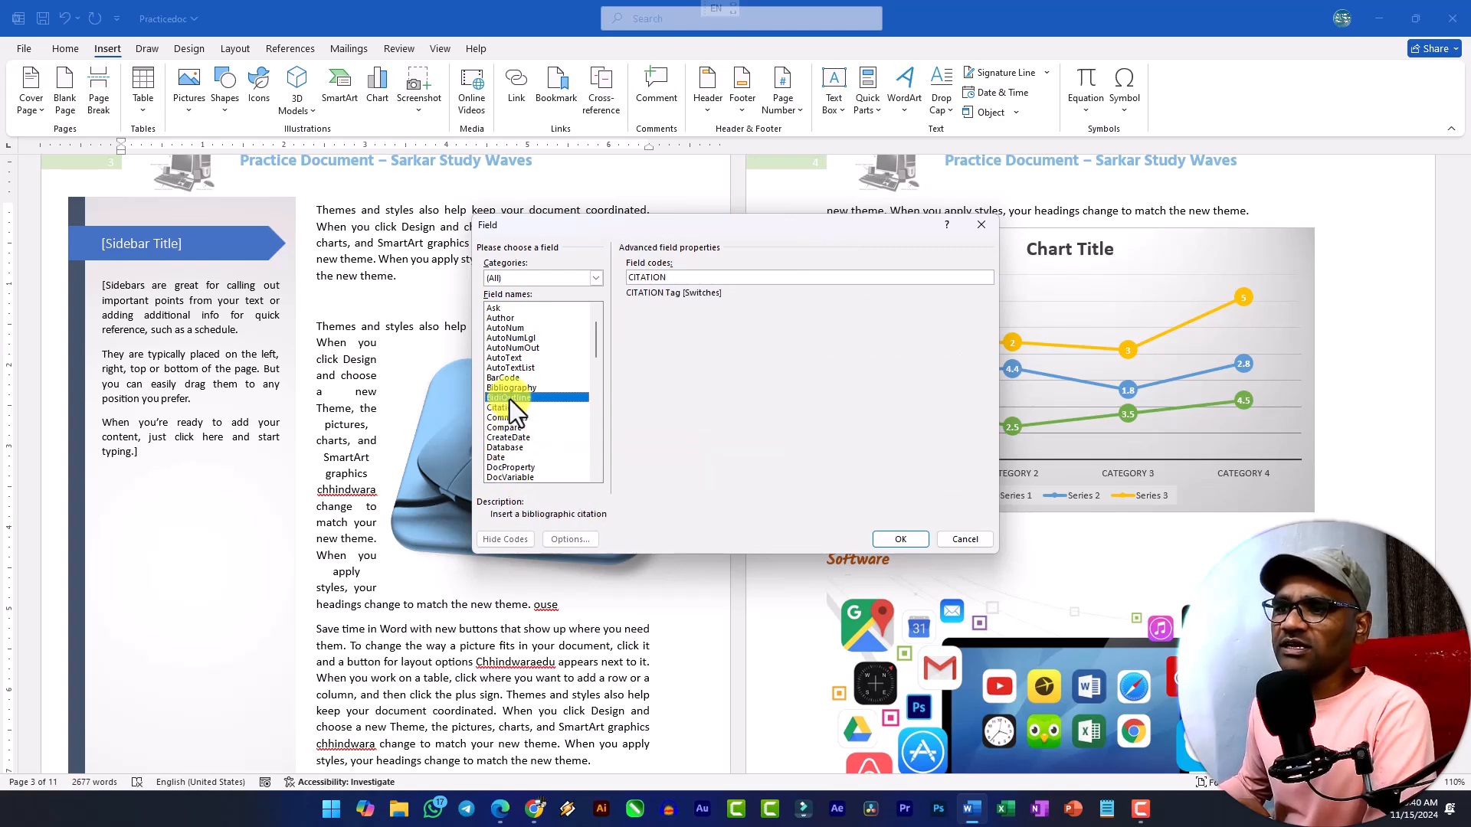
# Filter the fields to the Date and Time category, review the Date field's formats, and leave without inserting a field.
pyautogui.click(578, 282)
pyautogui.click(532, 304)
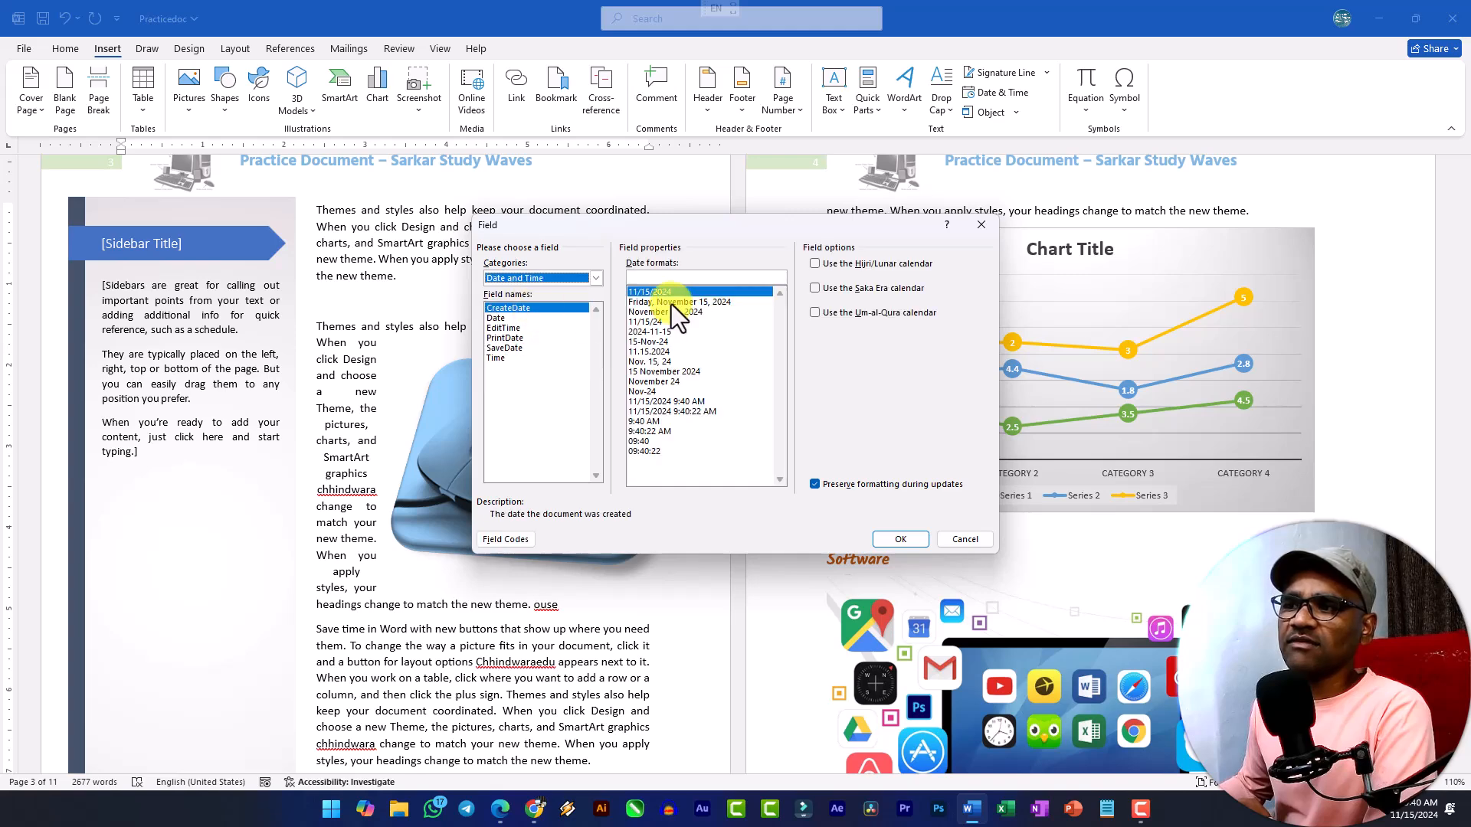
pyautogui.click(502, 318)
pyautogui.click(954, 544)
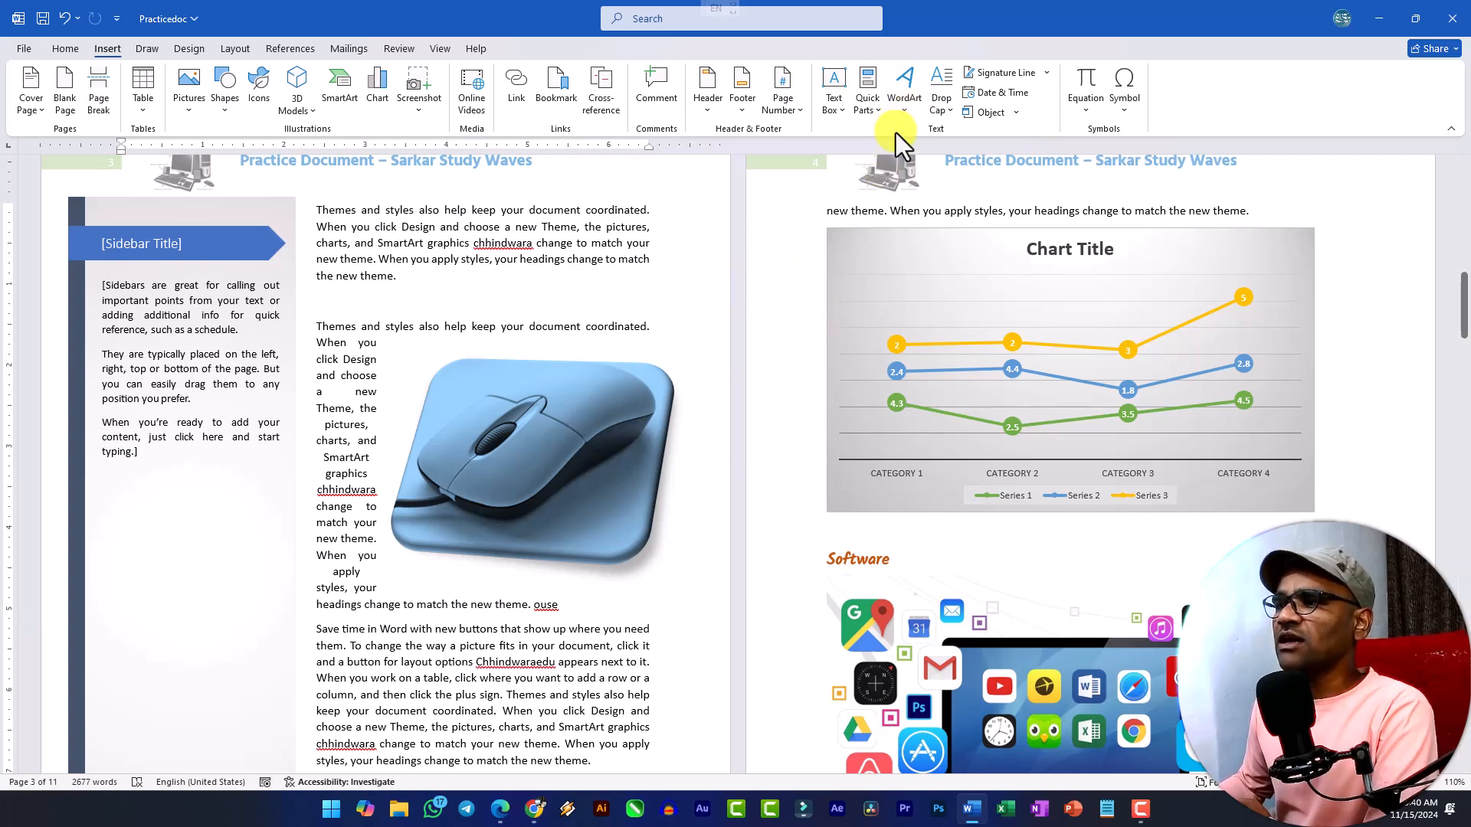
# Compare the WordArt designs with the text effects available for ordinary text.
pyautogui.click(907, 112)
pyautogui.click(63, 50)
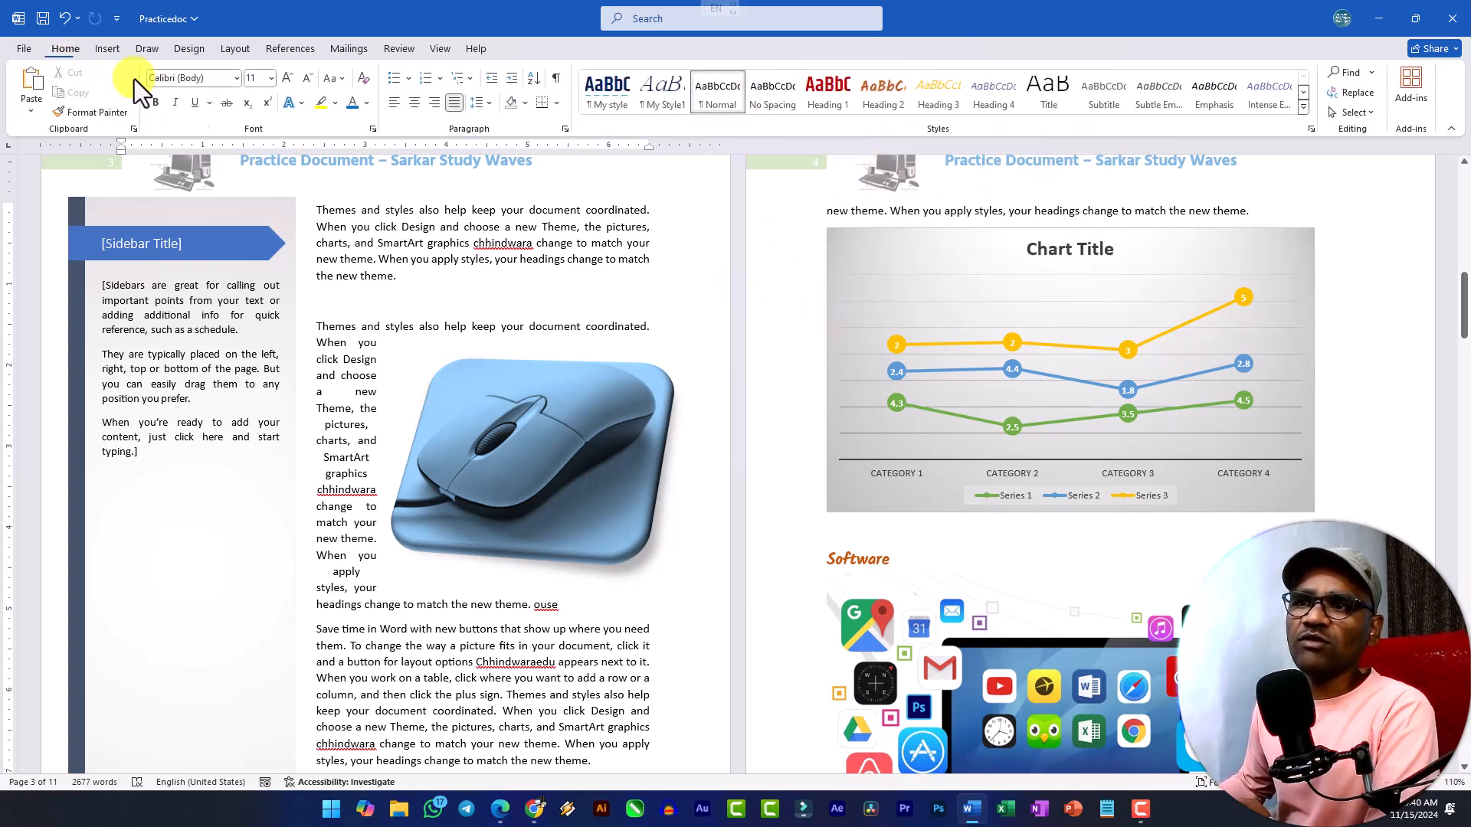
pyautogui.click(298, 104)
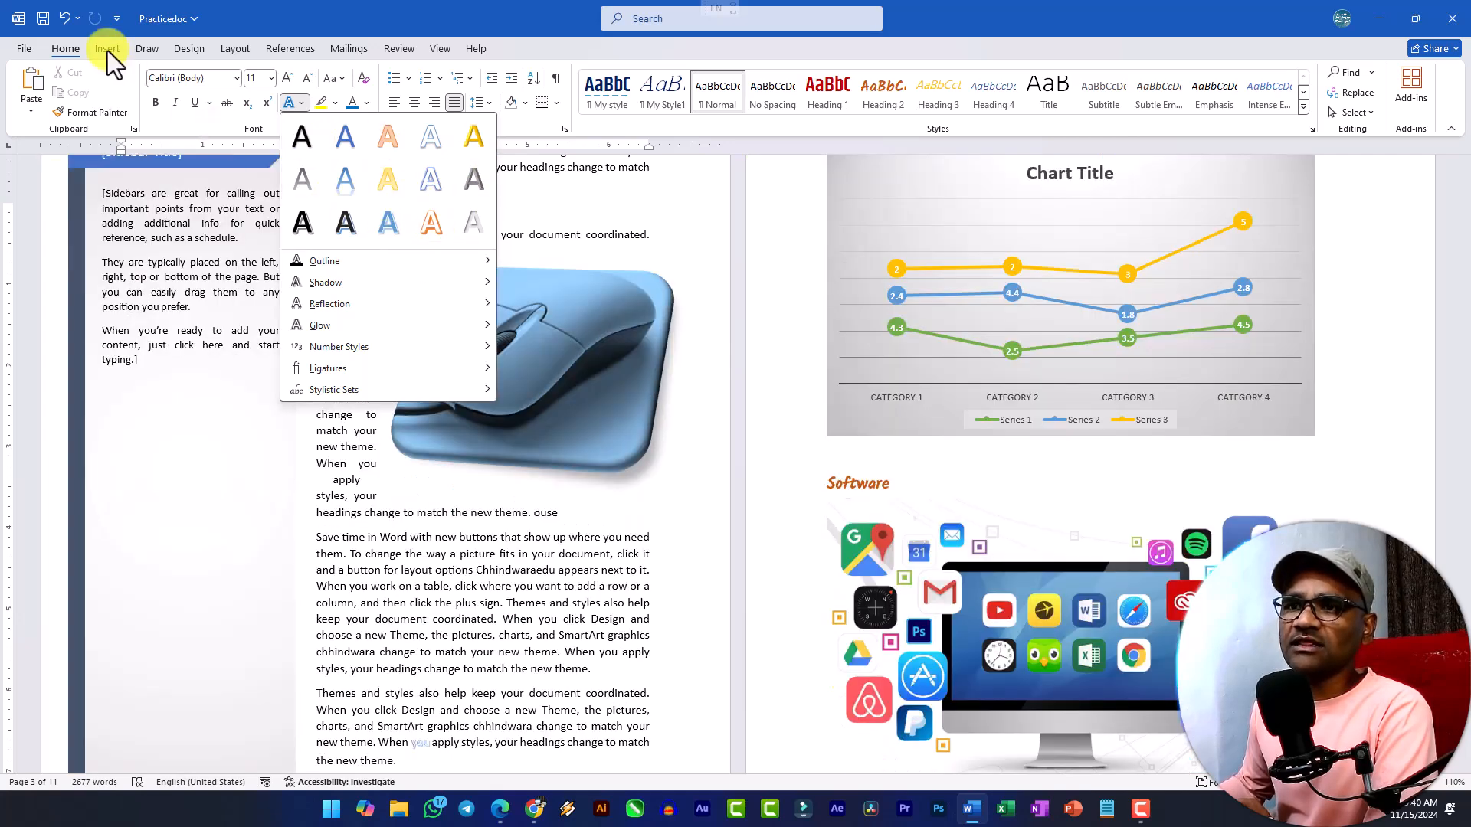
# Insert WordArt on page 3 in the black style with a blue hard shadow and make its text "SSW".
pyautogui.click(107, 49)
pyautogui.click(904, 103)
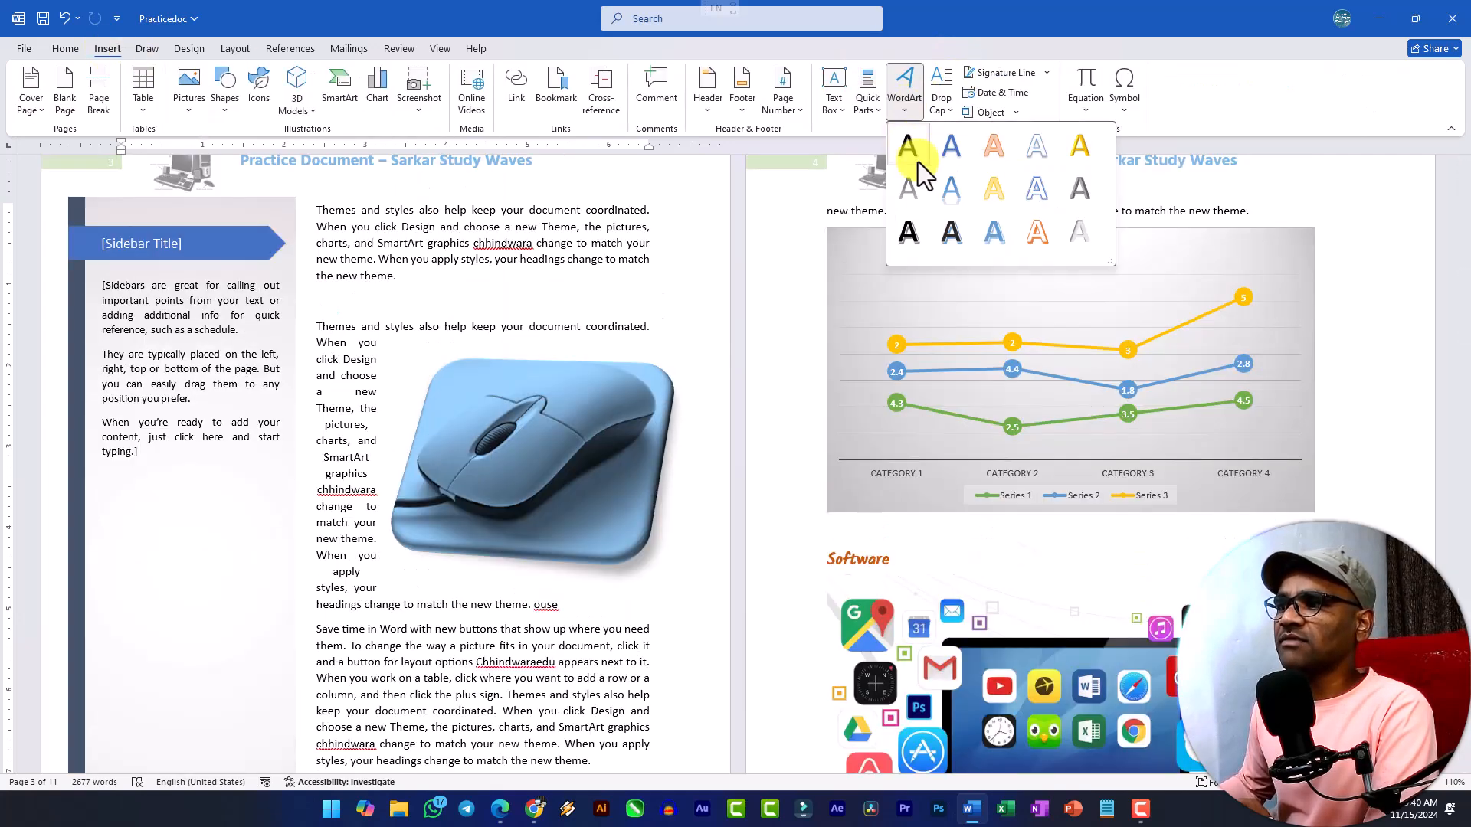
pyautogui.click(951, 232)
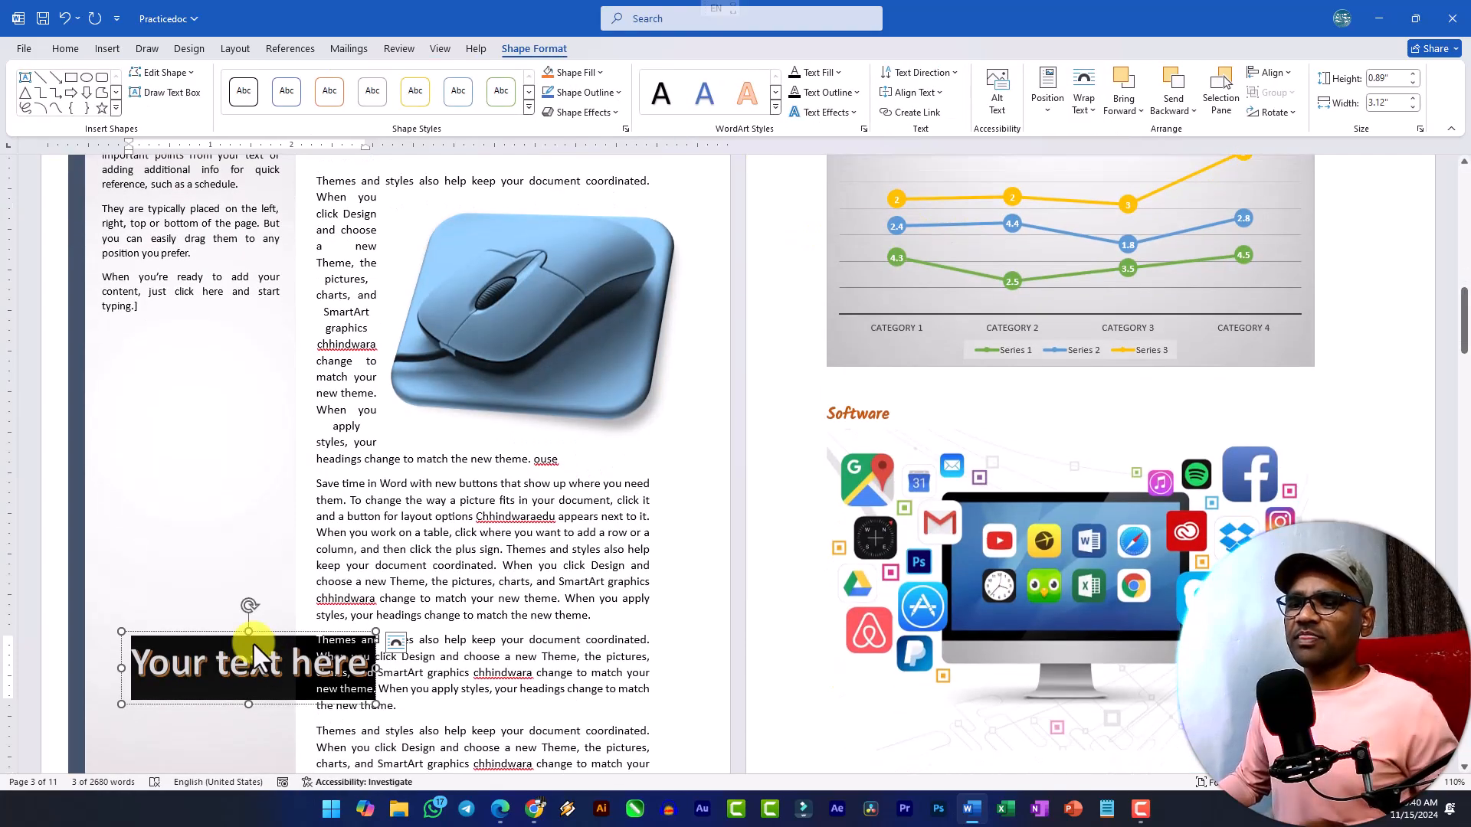
pyautogui.keyDown('ctrl'); pyautogui.scroll(7, 179, 696); pyautogui.keyUp('ctrl')
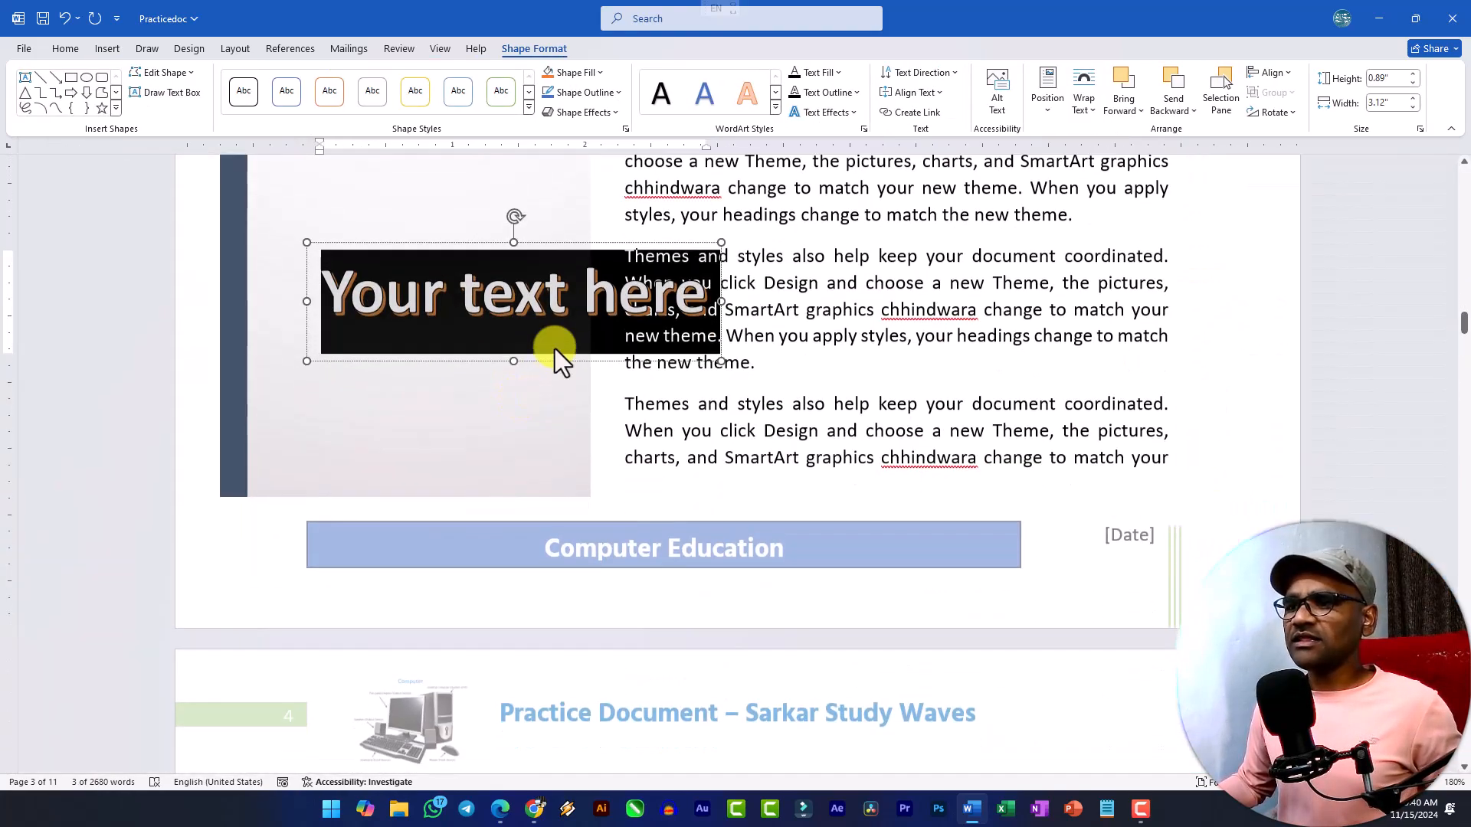
pyautogui.scroll(2, 574, 292)
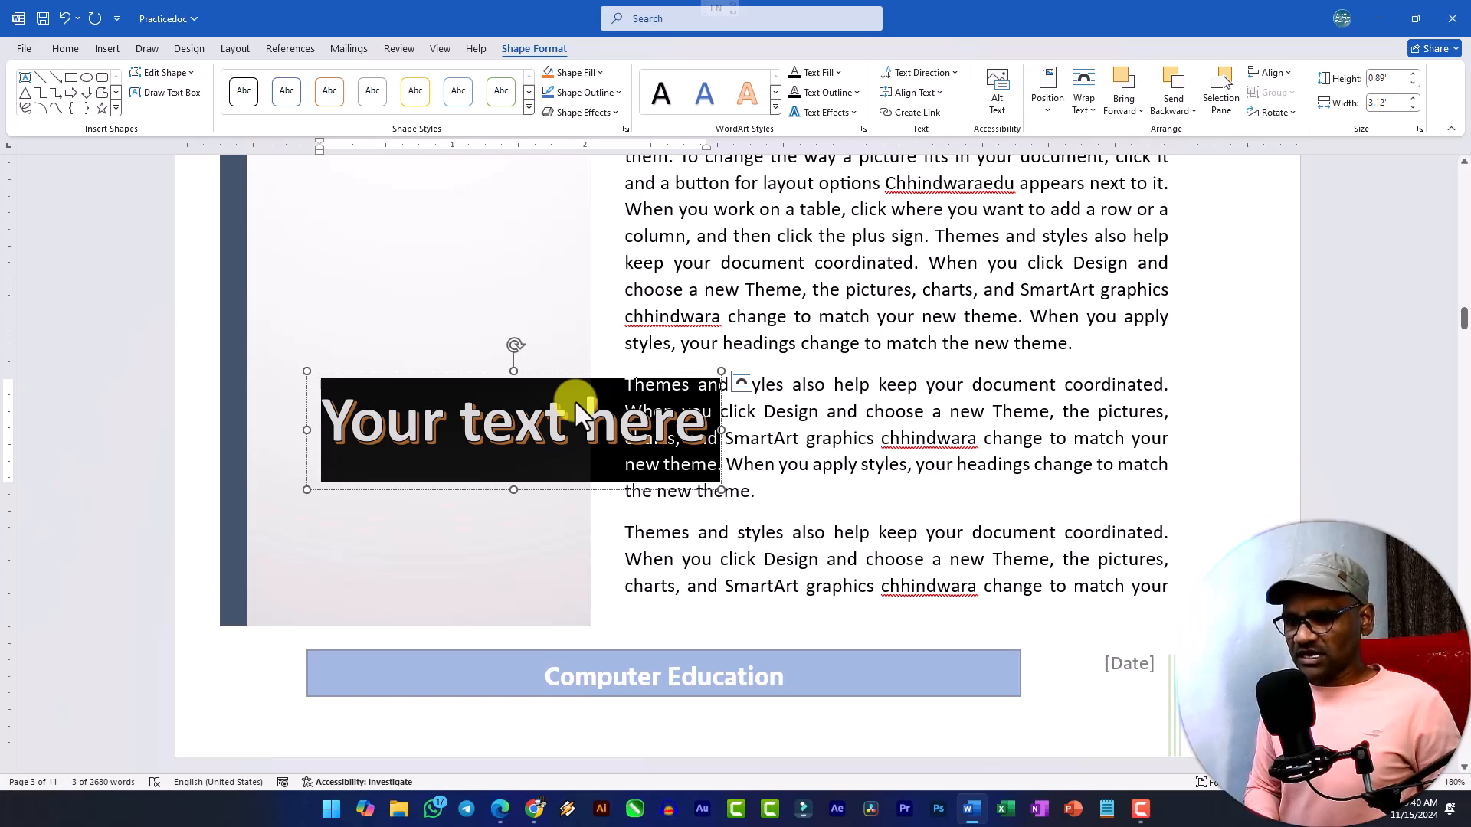
pyautogui.write('SSW')
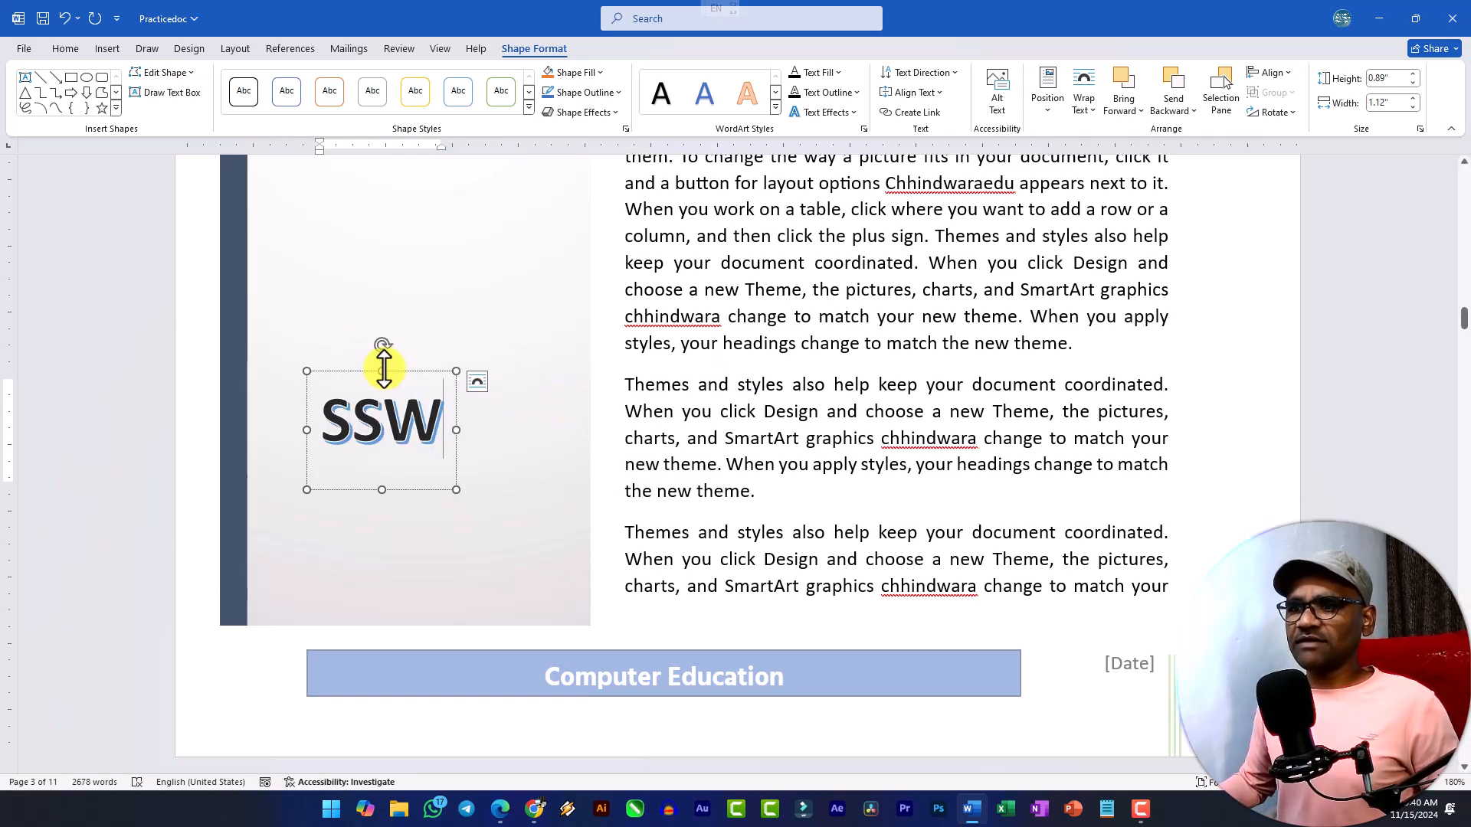
# Move the SSW WordArt off the sidebar onto the body text and enlarge its box to about 1.2" high by 2.67" wide.
pyautogui.click(398, 396)
pyautogui.moveTo(406, 373); pyautogui.dragTo(713, 234)
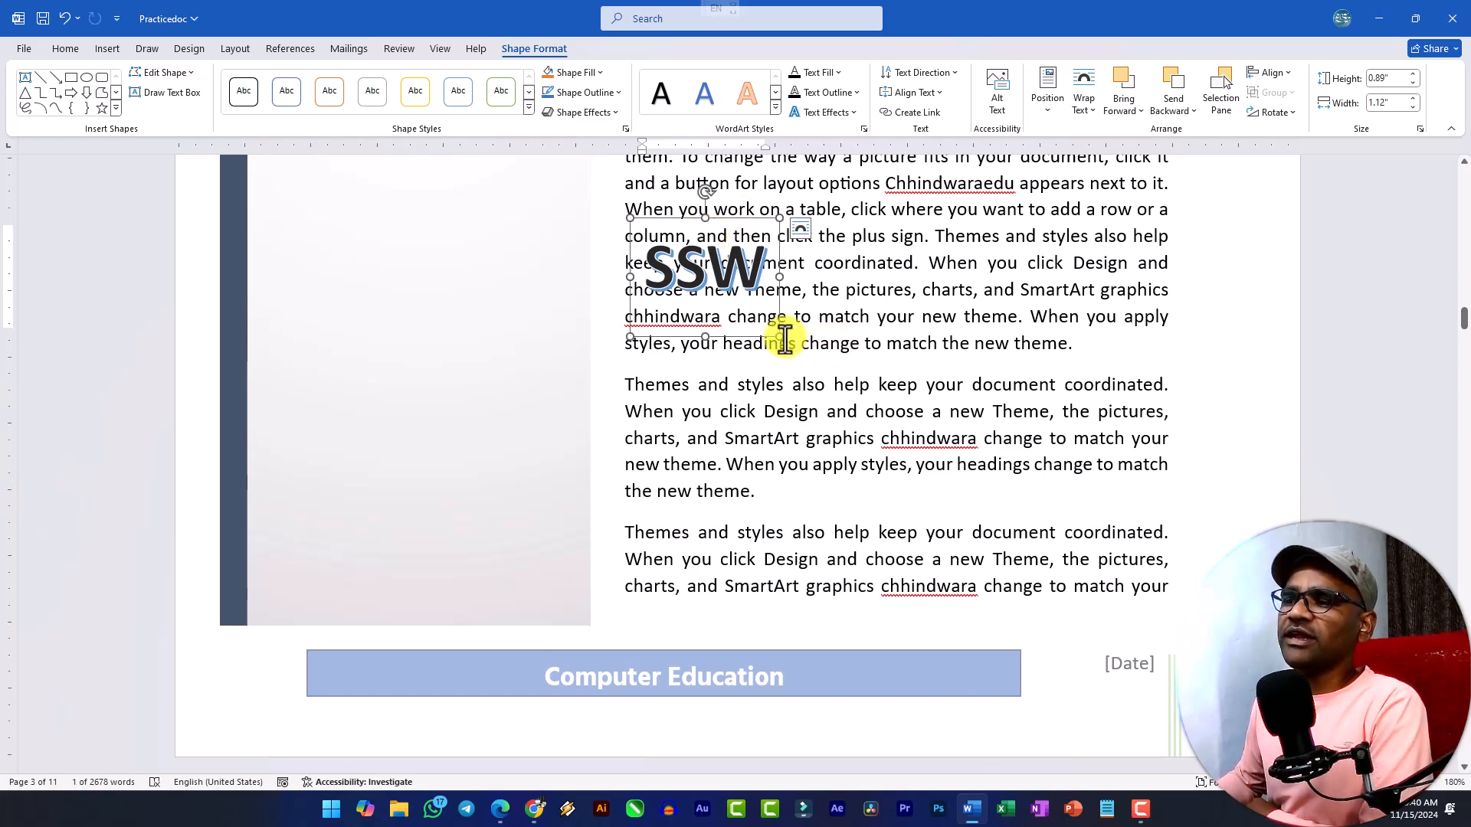
pyautogui.moveTo(782, 337); pyautogui.dragTo(984, 378)
# Set the SSW WordArt's font size to 80 and change its style to white letters with an orange outline and shadow.
pyautogui.click(66, 48)
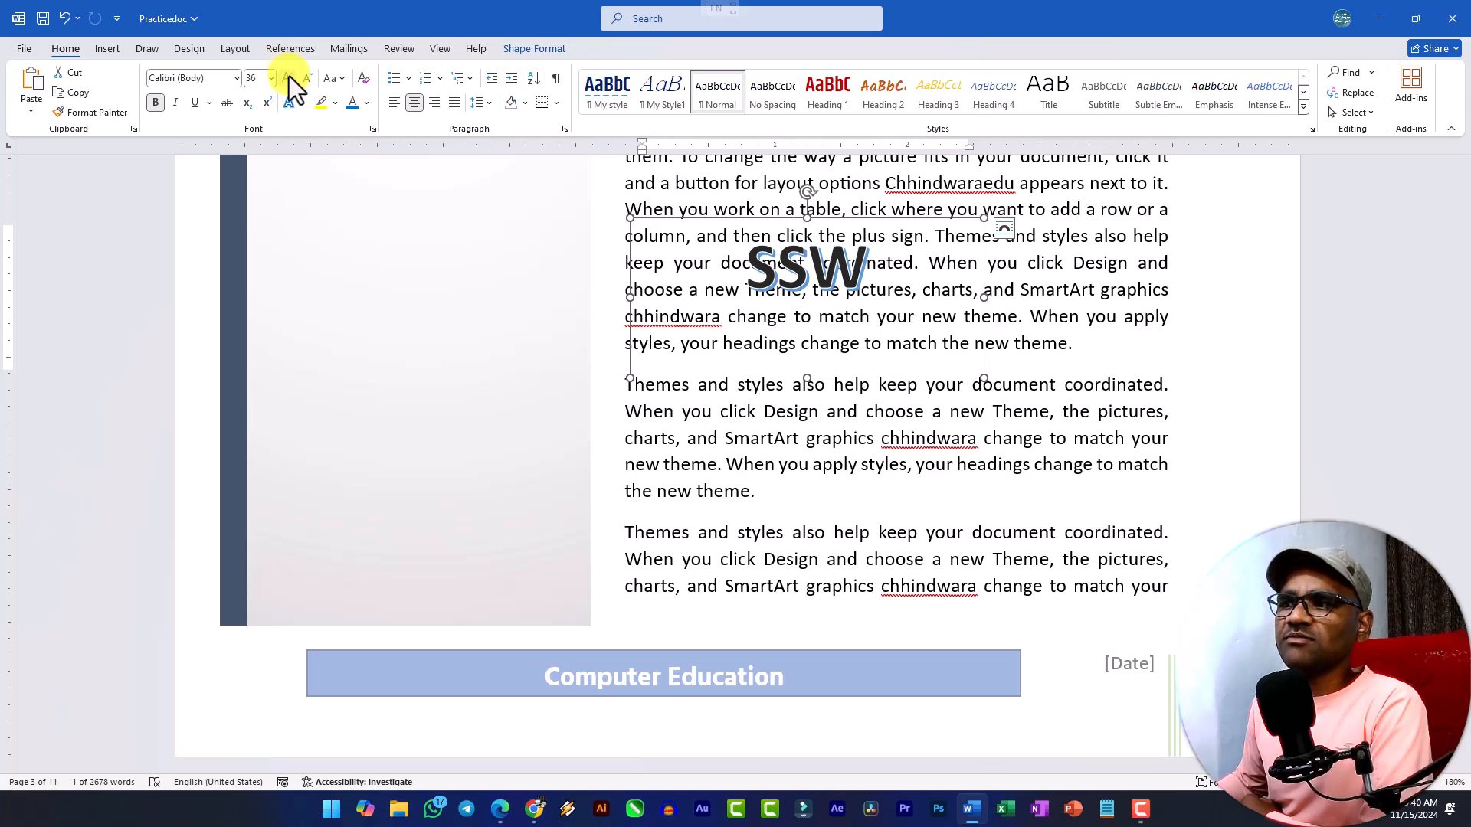
pyautogui.click(288, 76)
pyautogui.click(288, 76)
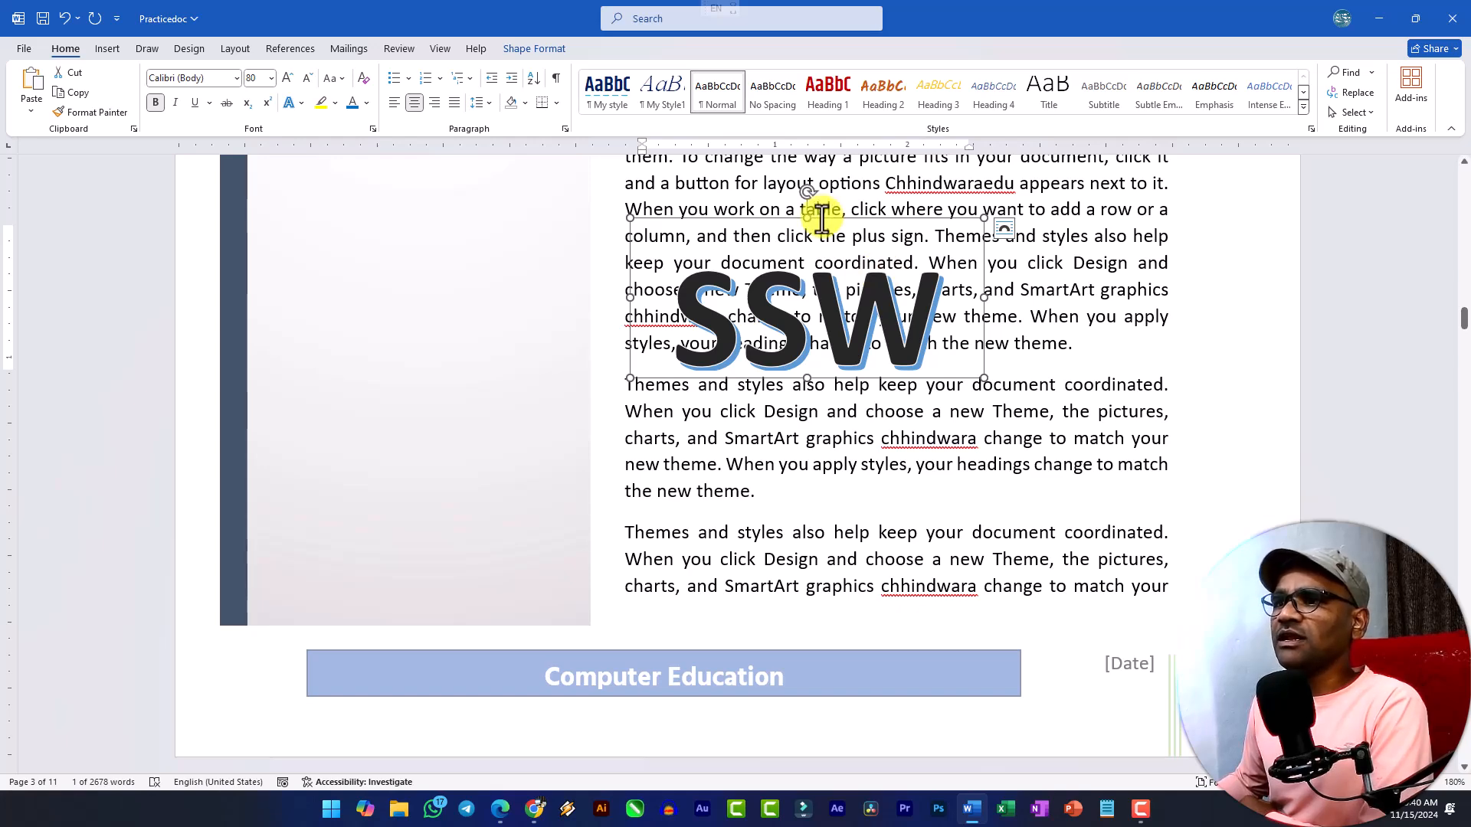
pyautogui.click(524, 49)
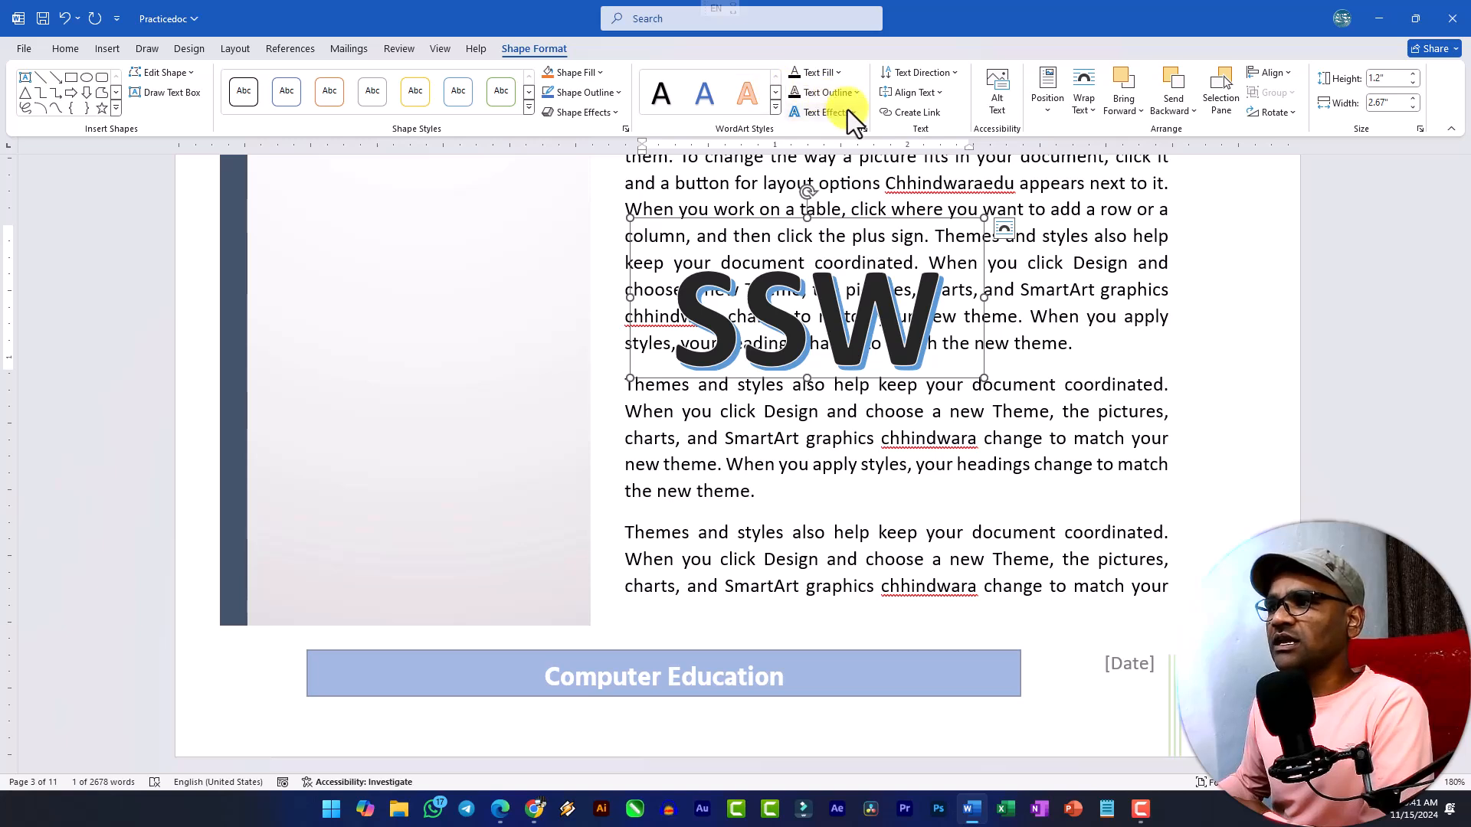
pyautogui.click(777, 108)
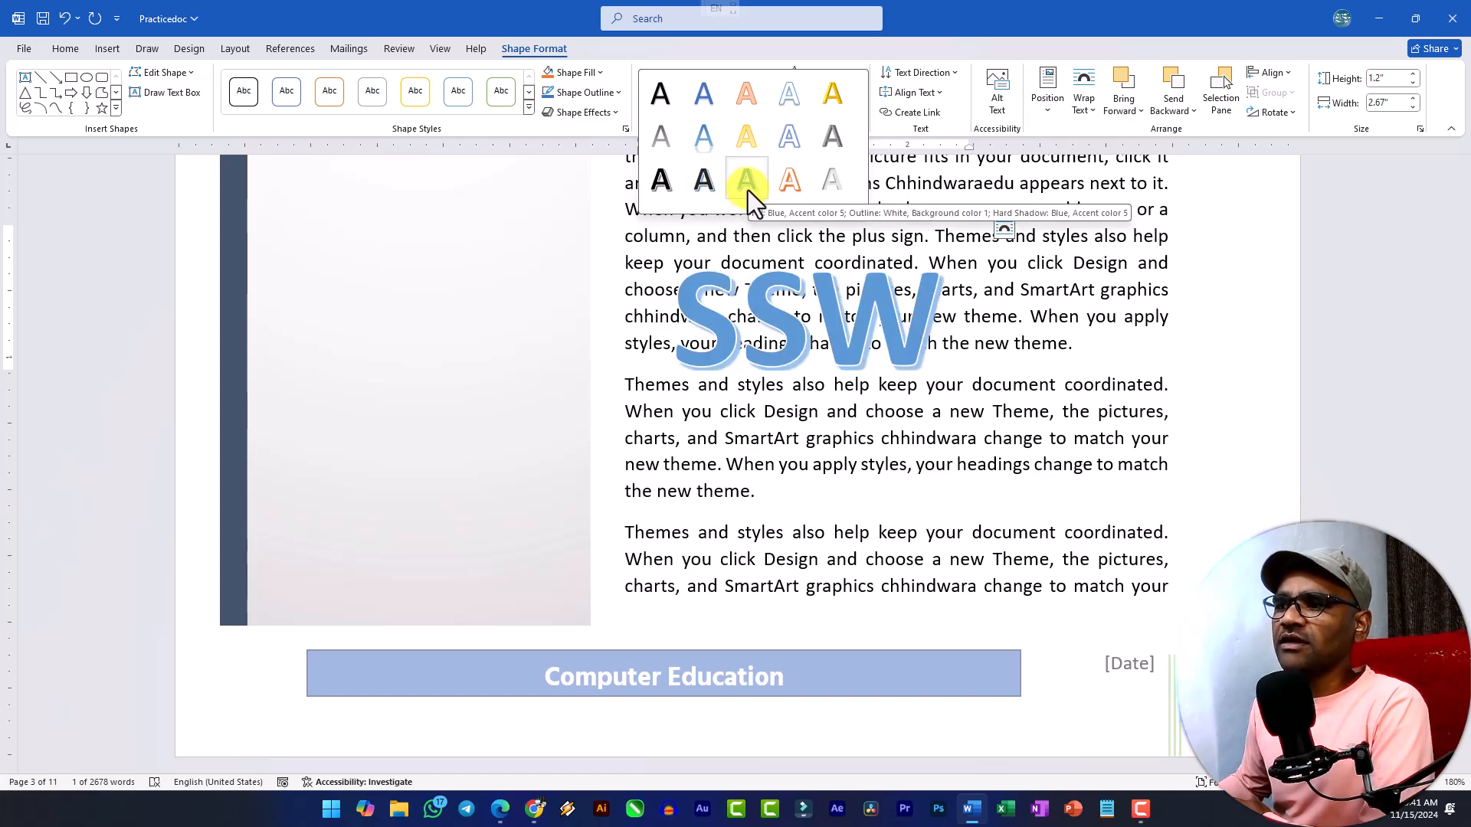
pyautogui.click(788, 187)
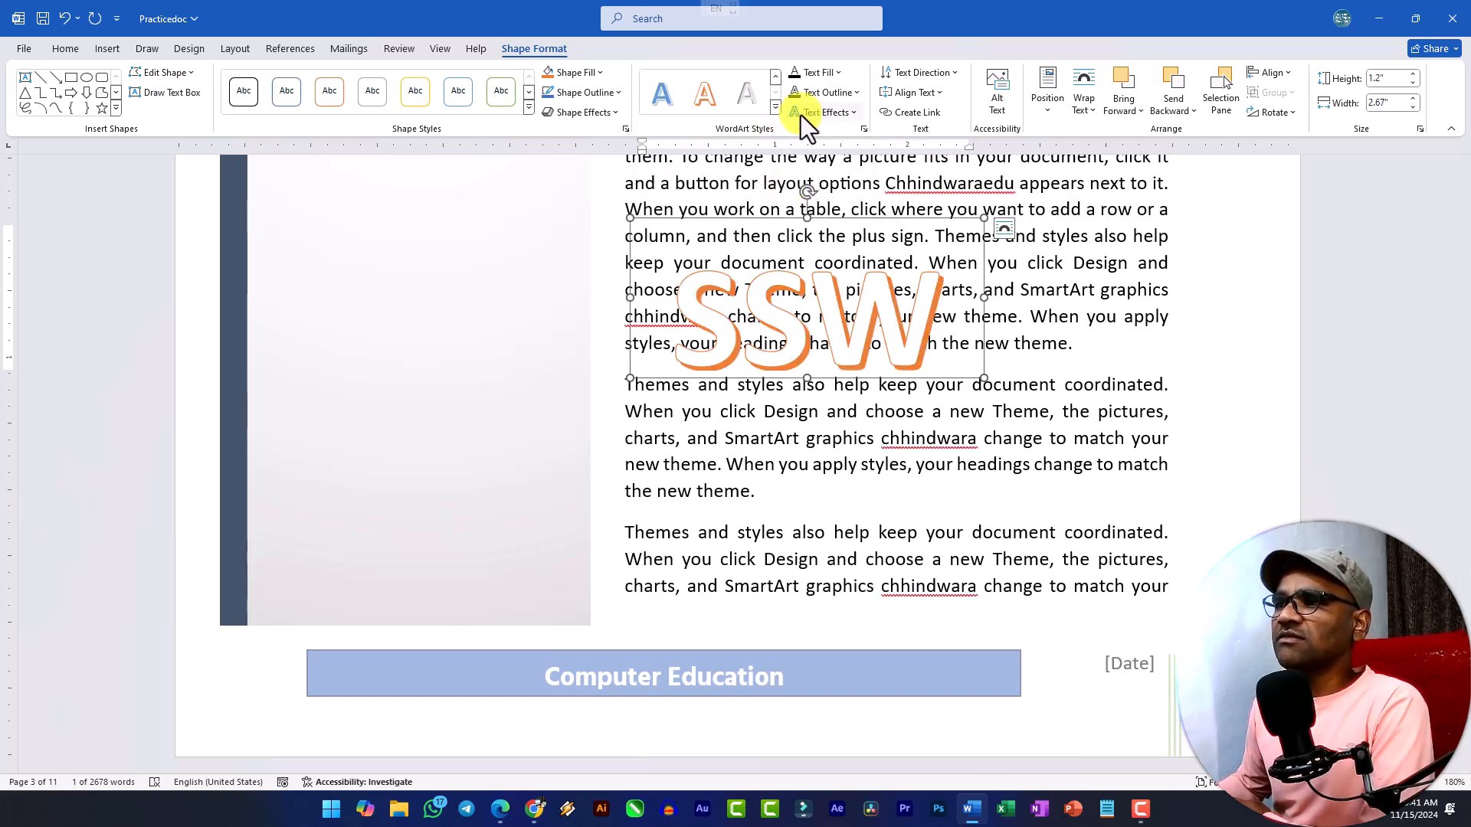
# Apply an orange glow from the second row of variations to the SSW WordArt and extend its box downward to fit the letters.
pyautogui.click(844, 115)
pyautogui.moveTo(849, 205)
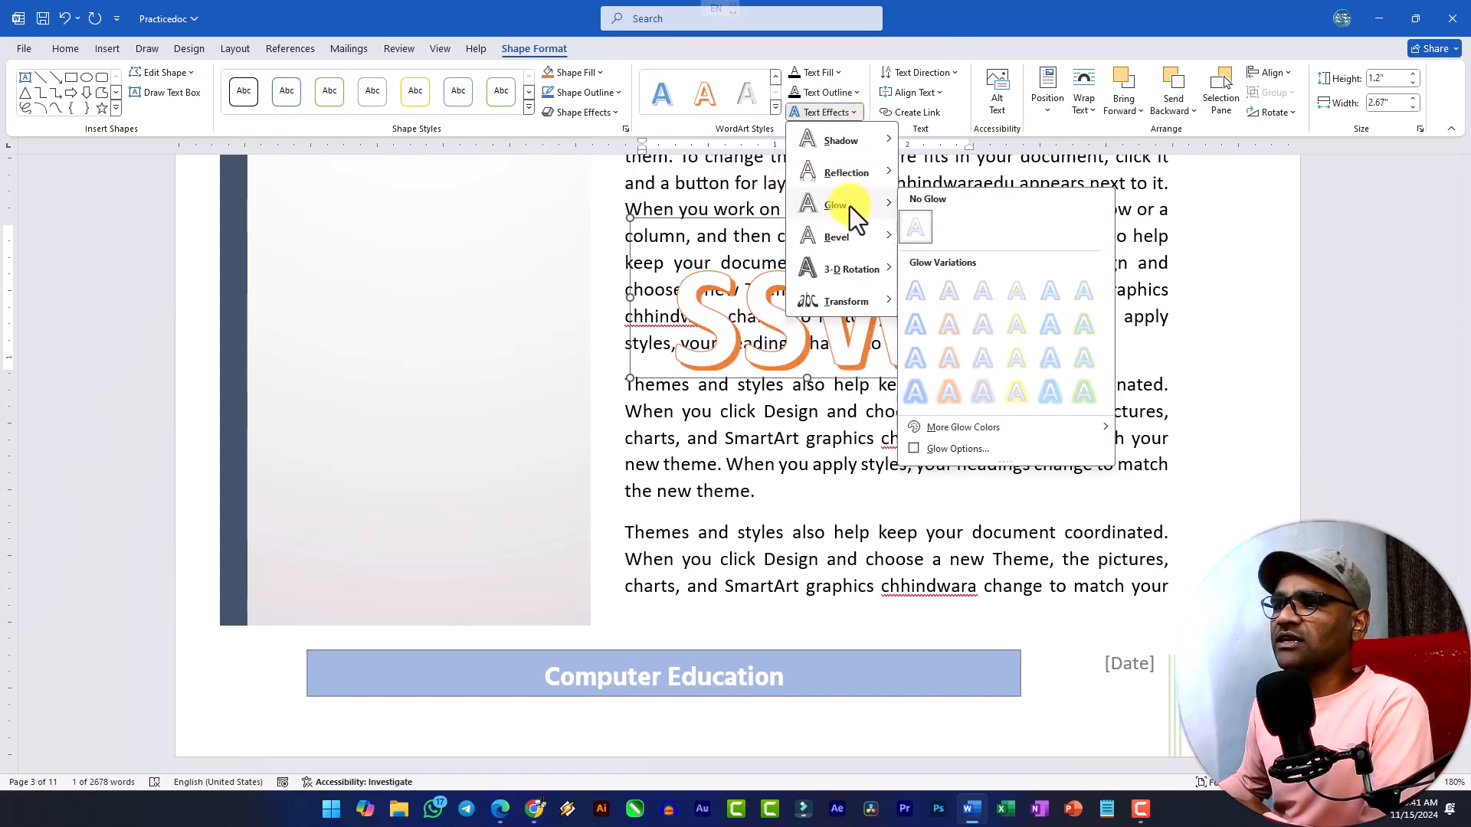
pyautogui.click(953, 326)
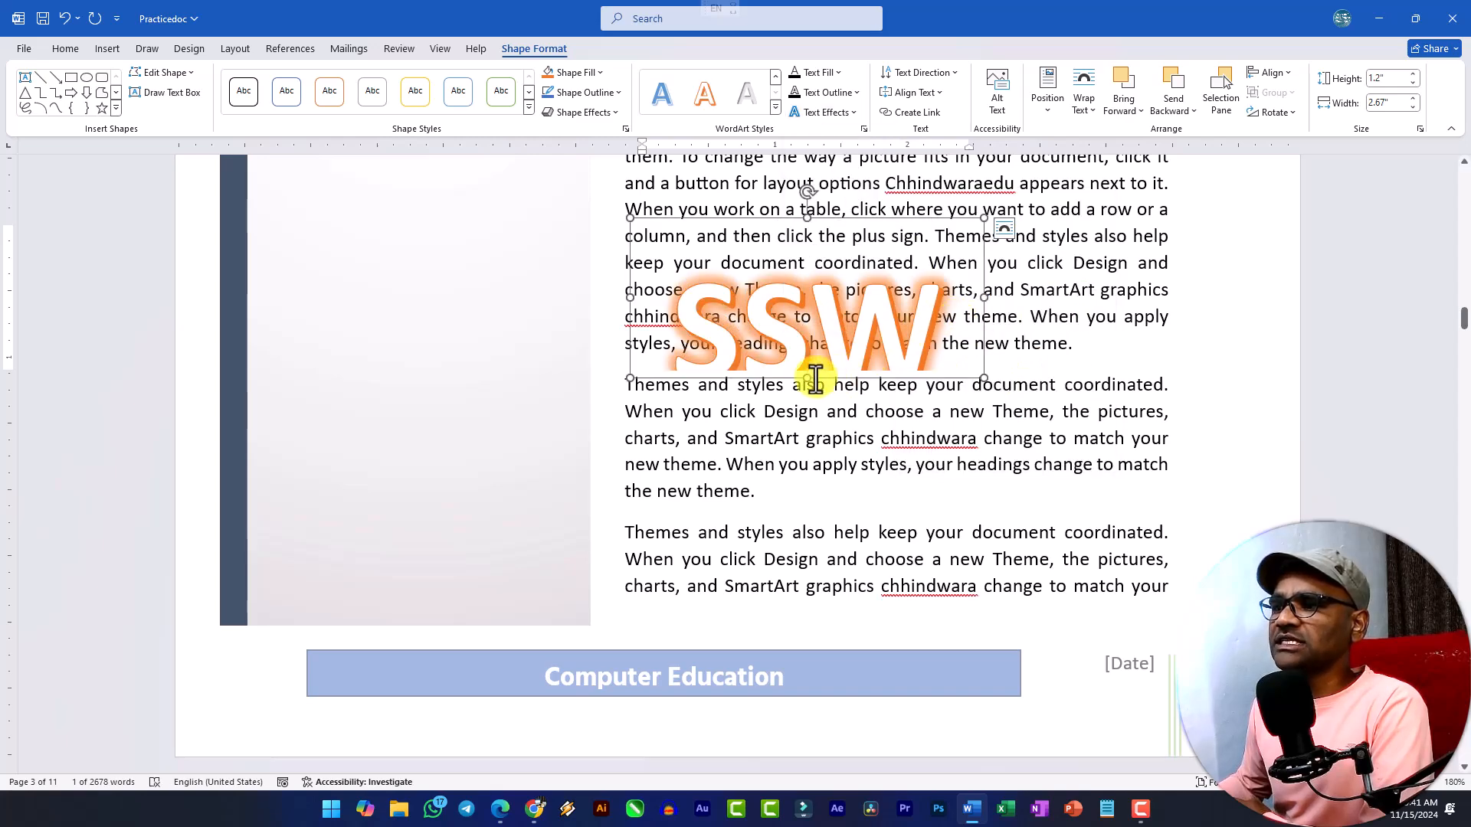
pyautogui.moveTo(806, 378); pyautogui.dragTo(806, 420)
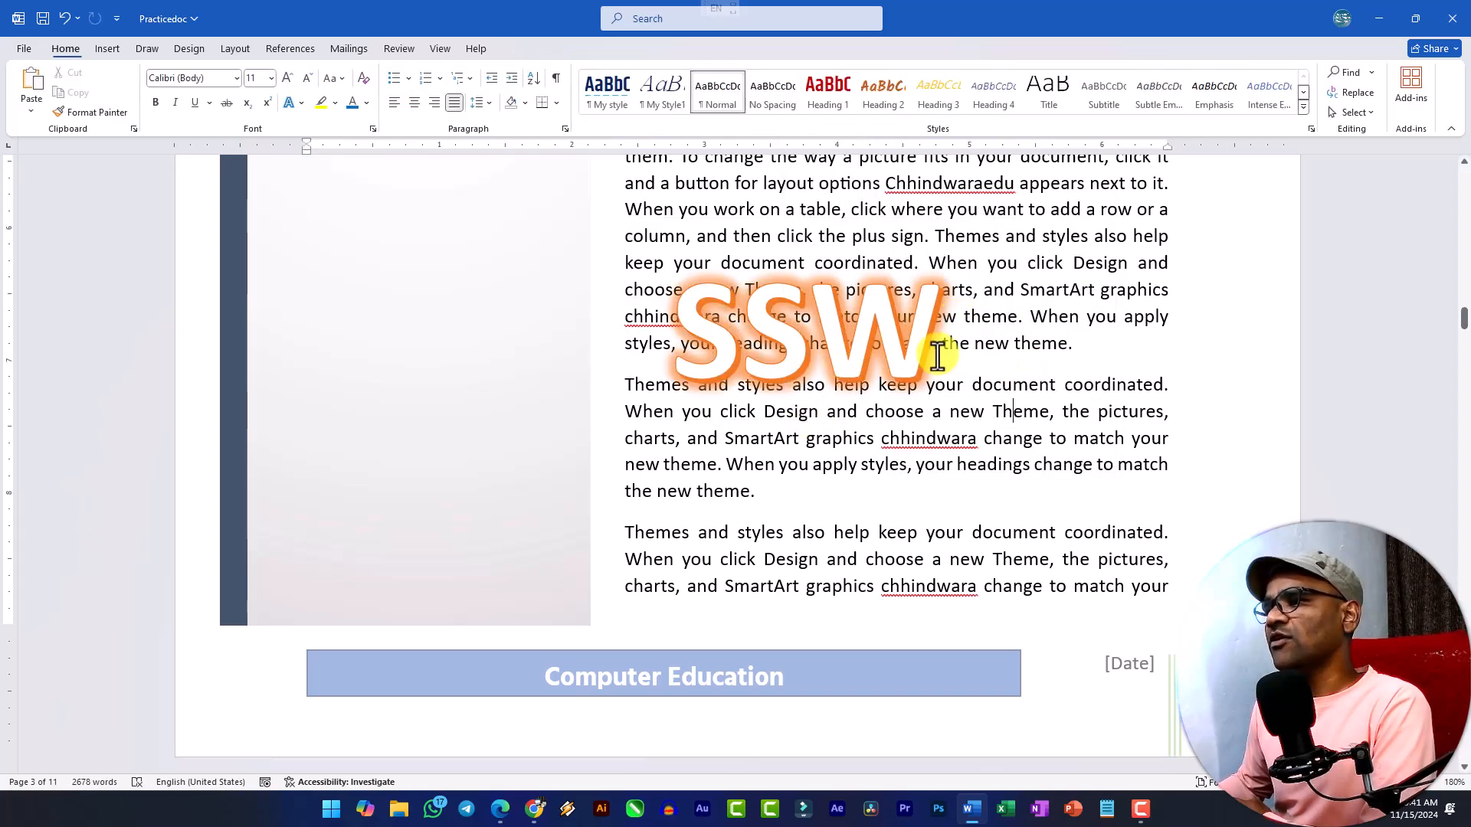
# Move the SSW WordArt slightly up and toward the sidebar, over the first body paragraph on page 3.
pyautogui.moveTo(979, 350); pyautogui.dragTo(960, 291)
pyautogui.click(108, 49)
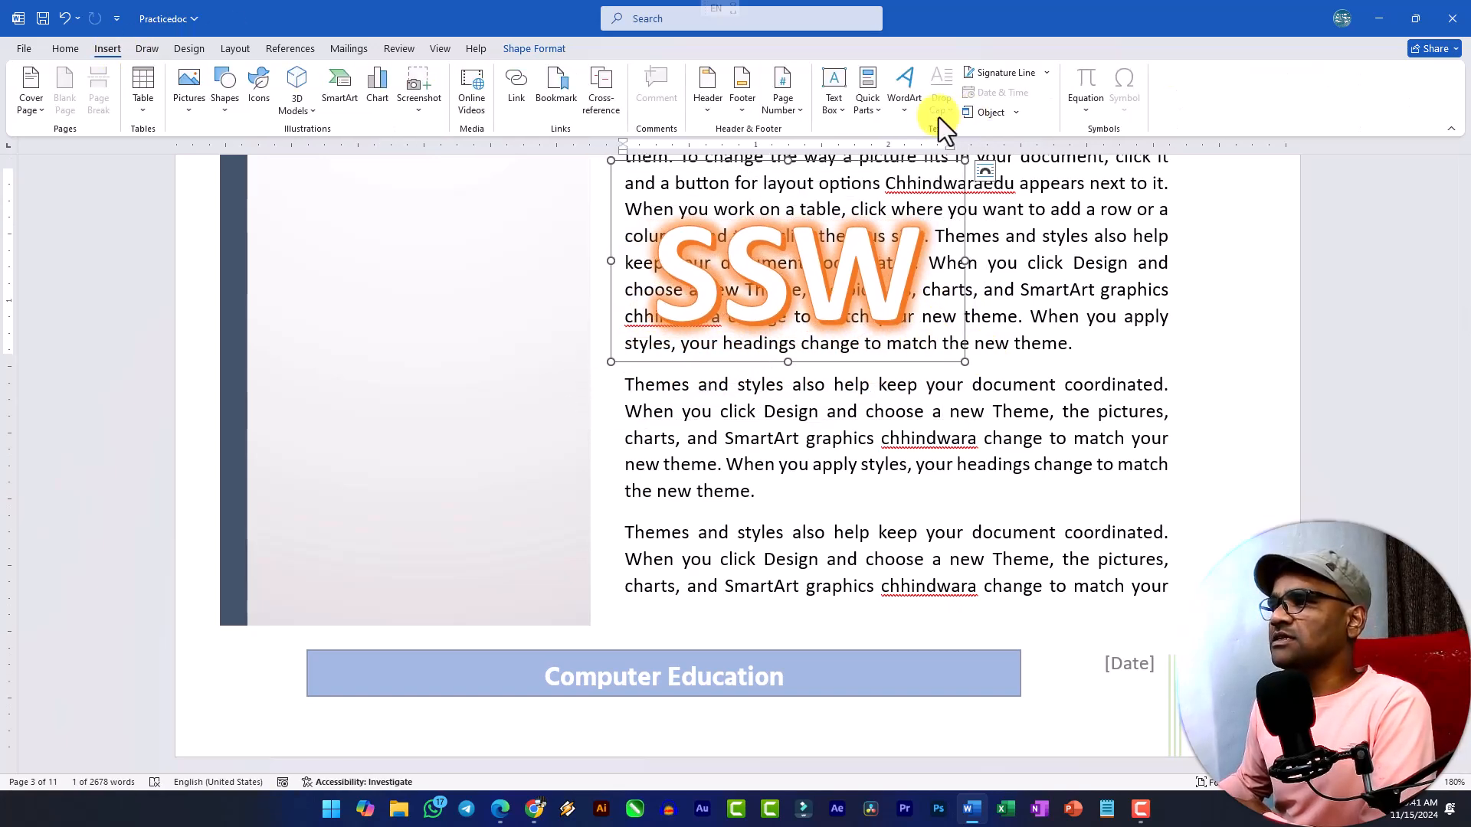
# Delete the stray "cwa" line and its empty paragraph below the Hardware text on page 2.
pyautogui.scroll(20, 776, 463)
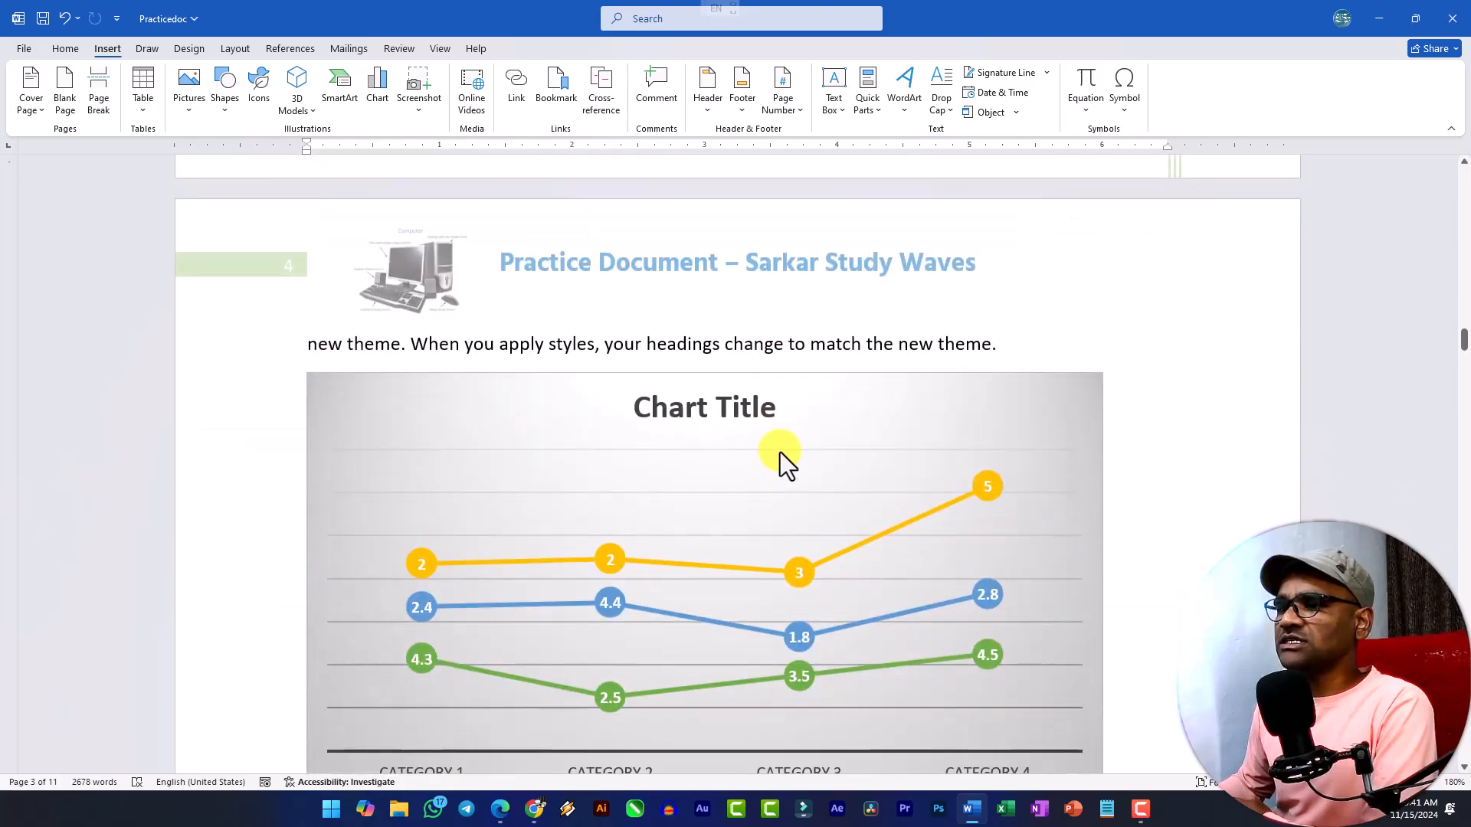
pyautogui.scroll(-6, 720, 476)
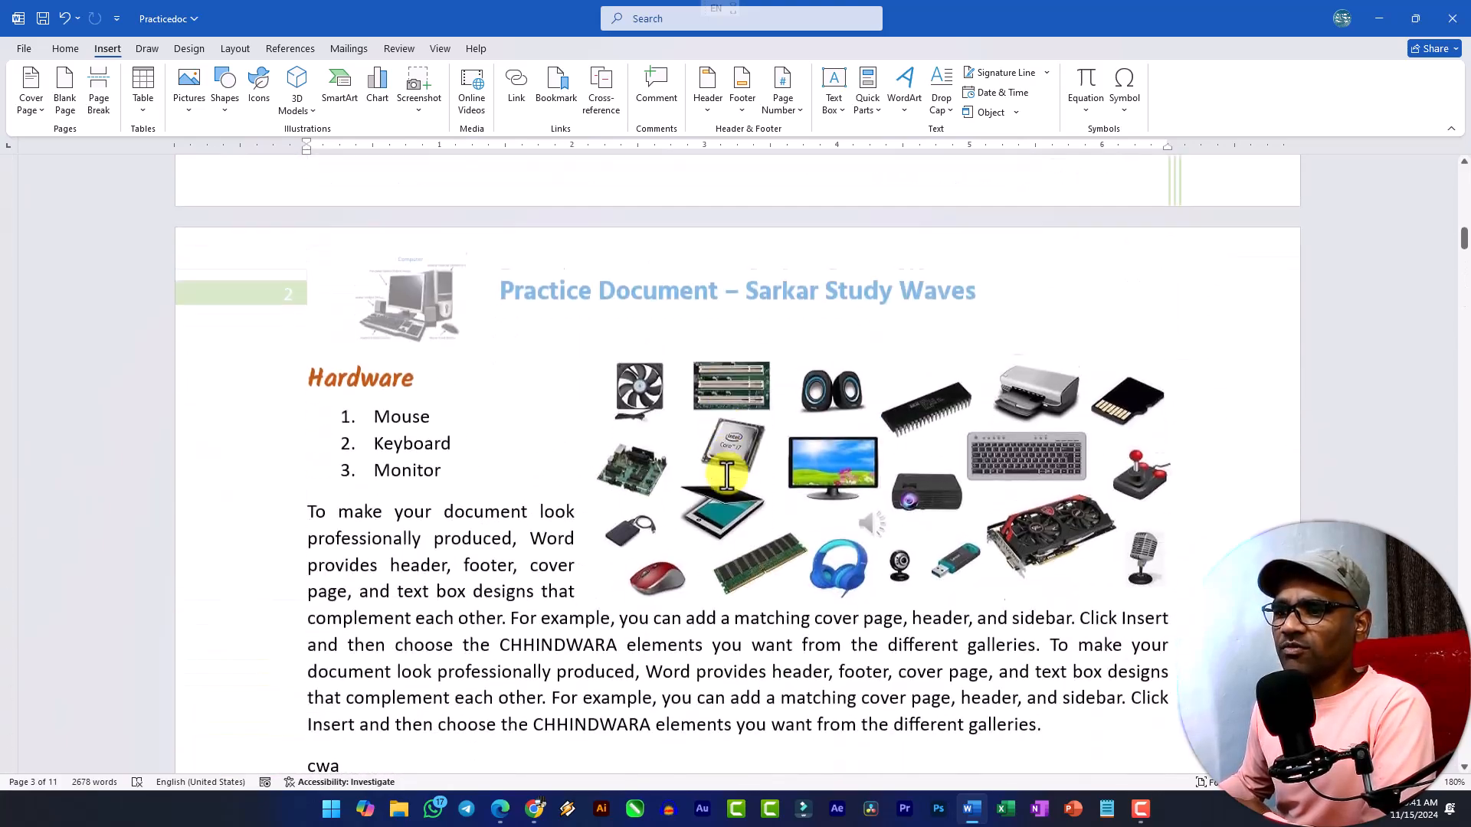
pyautogui.click(307, 401)
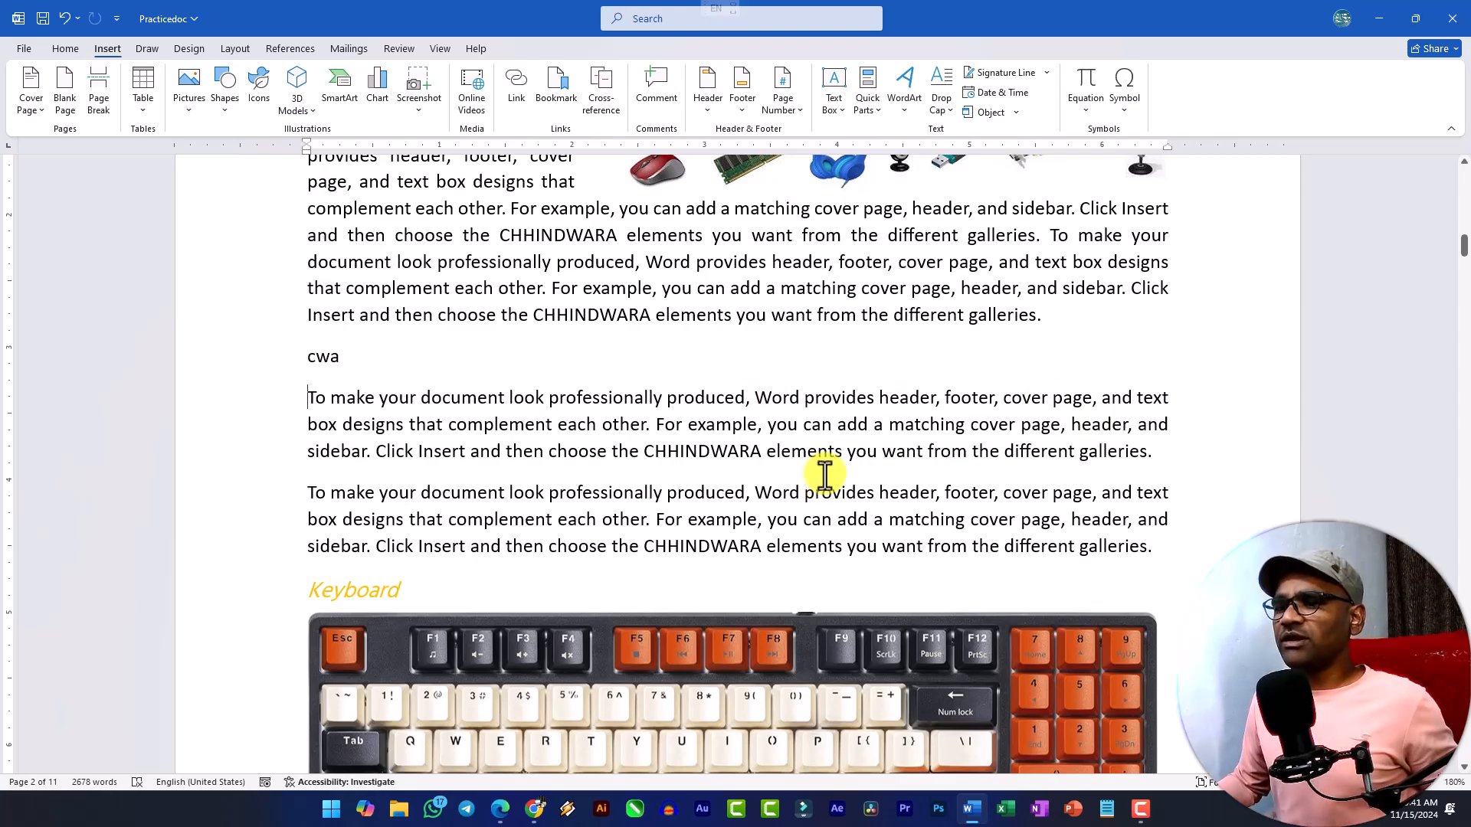
pyautogui.scroll(2, 690, 433)
pyautogui.moveTo(357, 641); pyautogui.dragTo(187, 644)
pyautogui.press('BackSpace')
pyautogui.press('BackSpace')
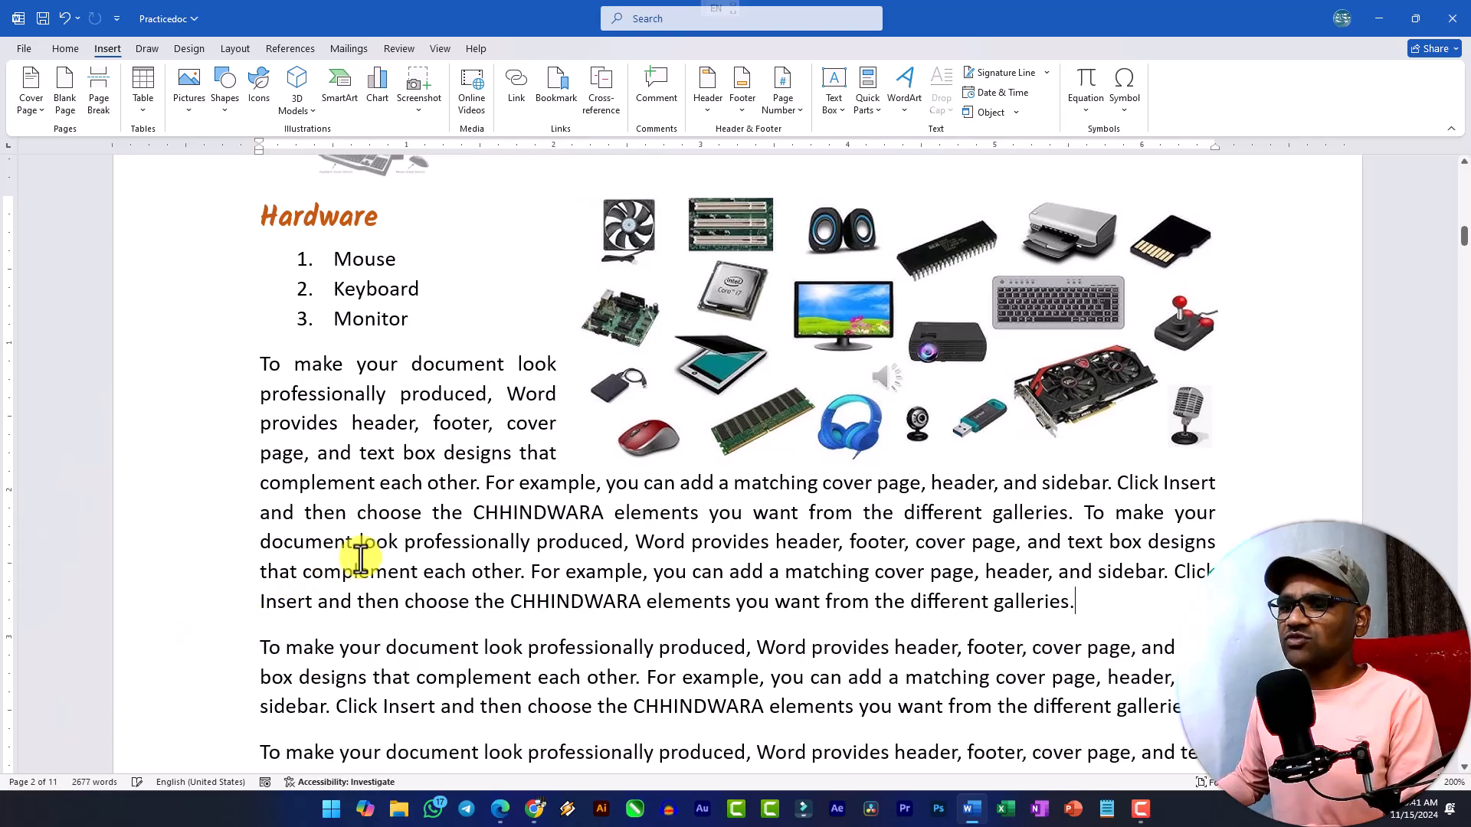
# Apply a Dropped drop cap to the "V" that starts the first paragraph under Computer Fundamentals on page 1.
pyautogui.scroll(12, 404, 463)
pyautogui.scroll(-4, 403, 463)
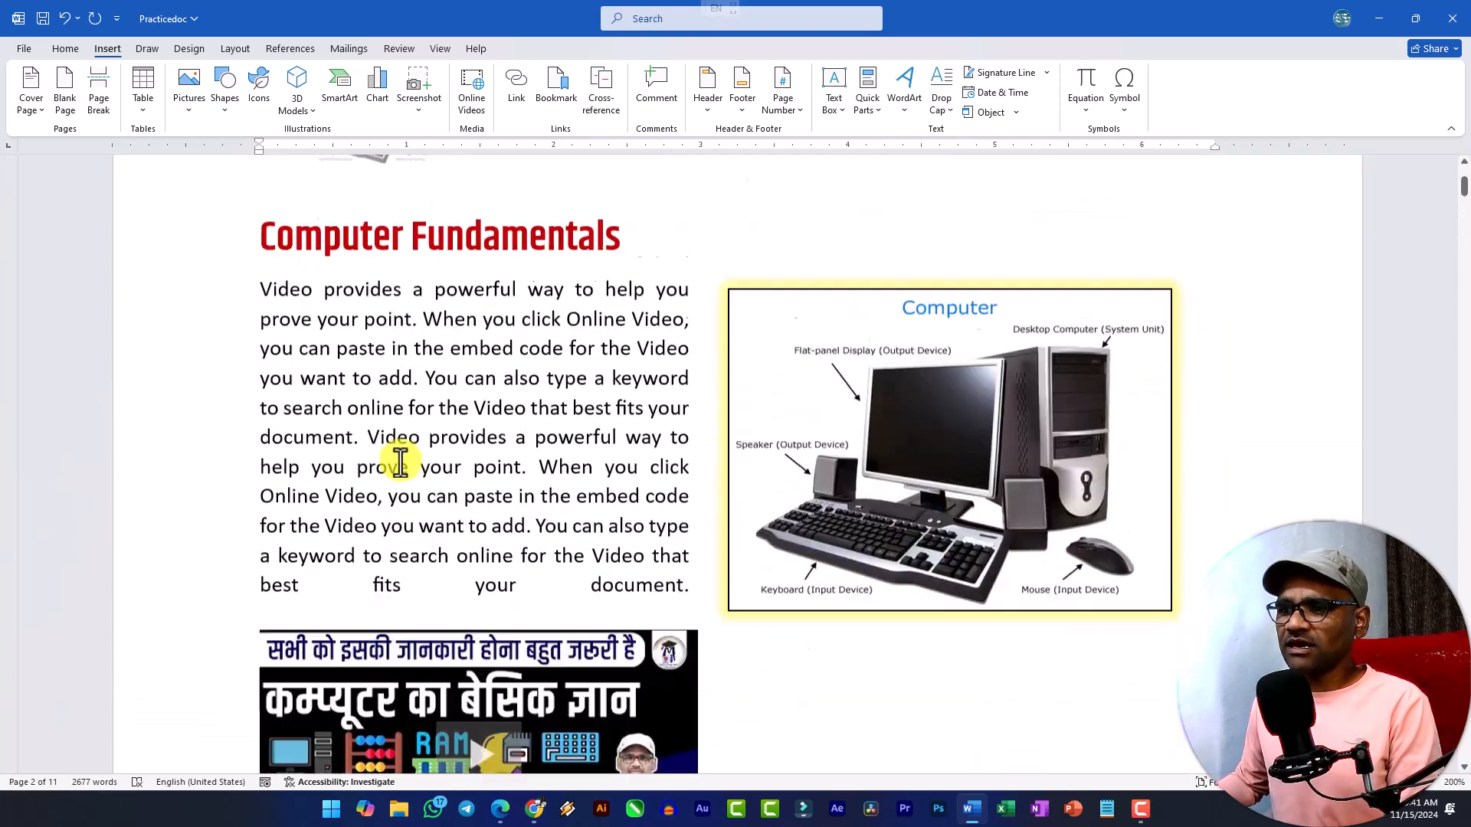
pyautogui.scroll(3, 360, 345)
pyautogui.click(366, 389)
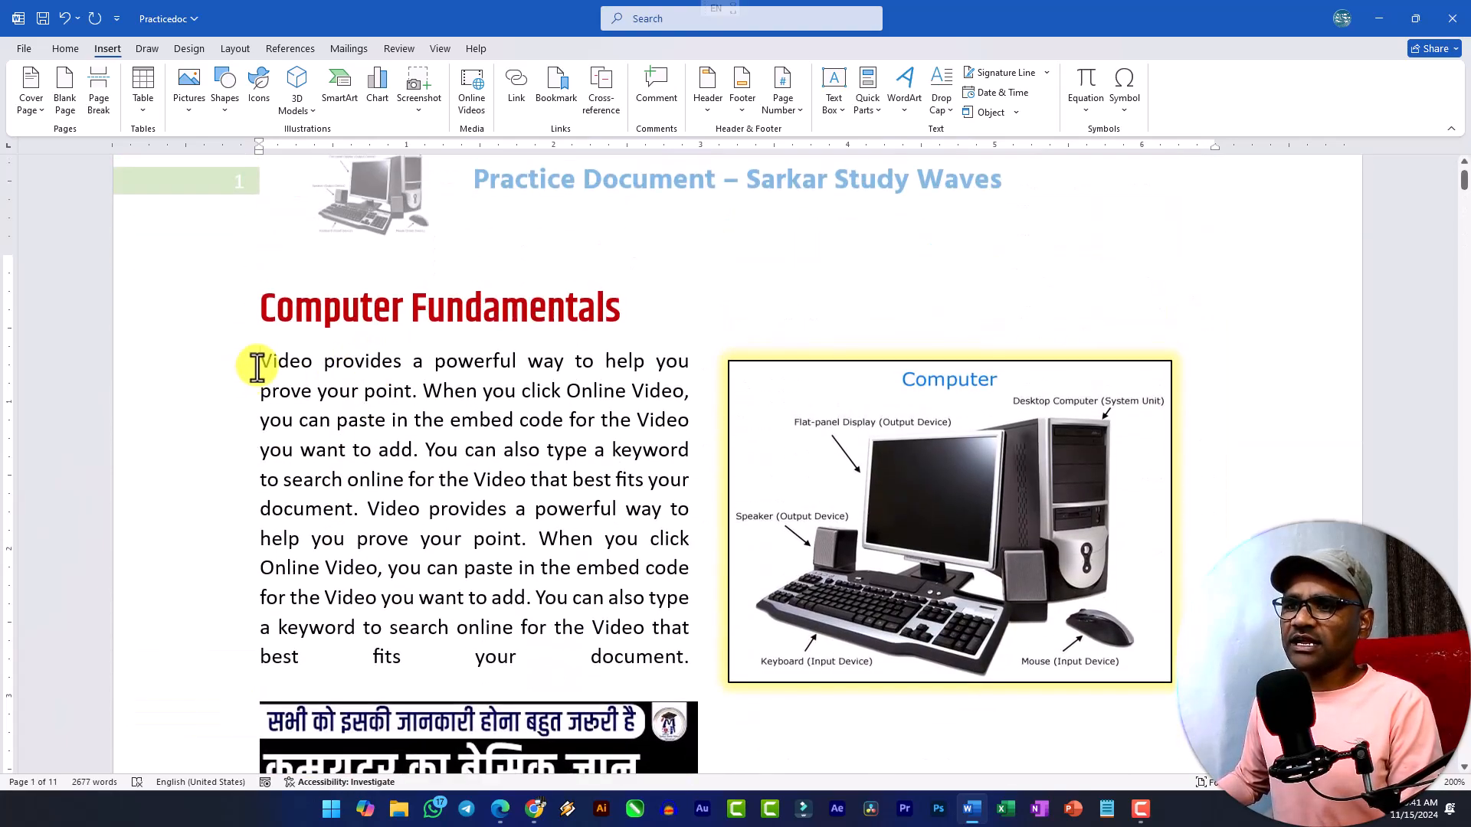
pyautogui.moveTo(265, 362); pyautogui.dragTo(275, 363)
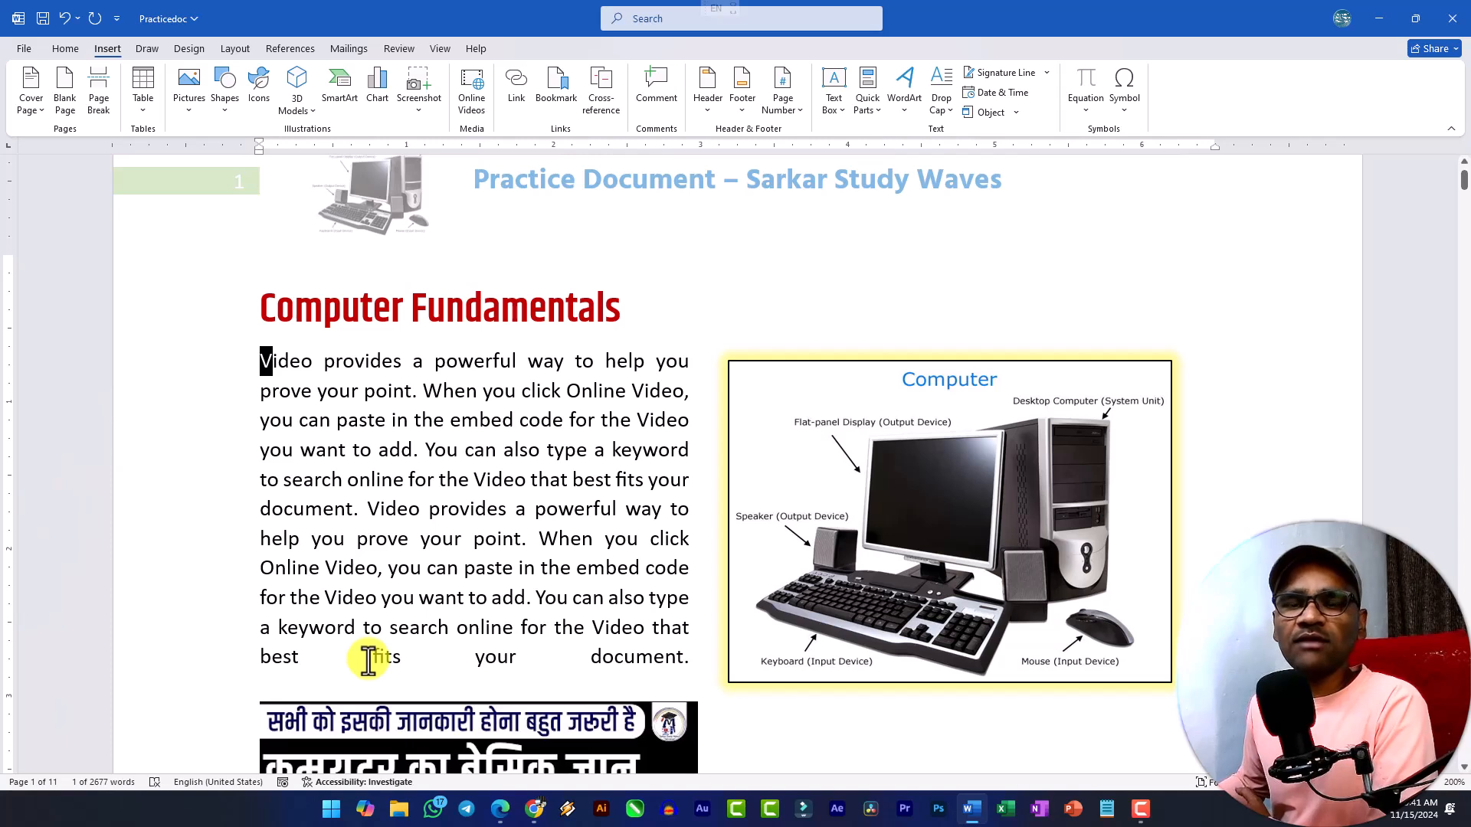
pyautogui.click(940, 115)
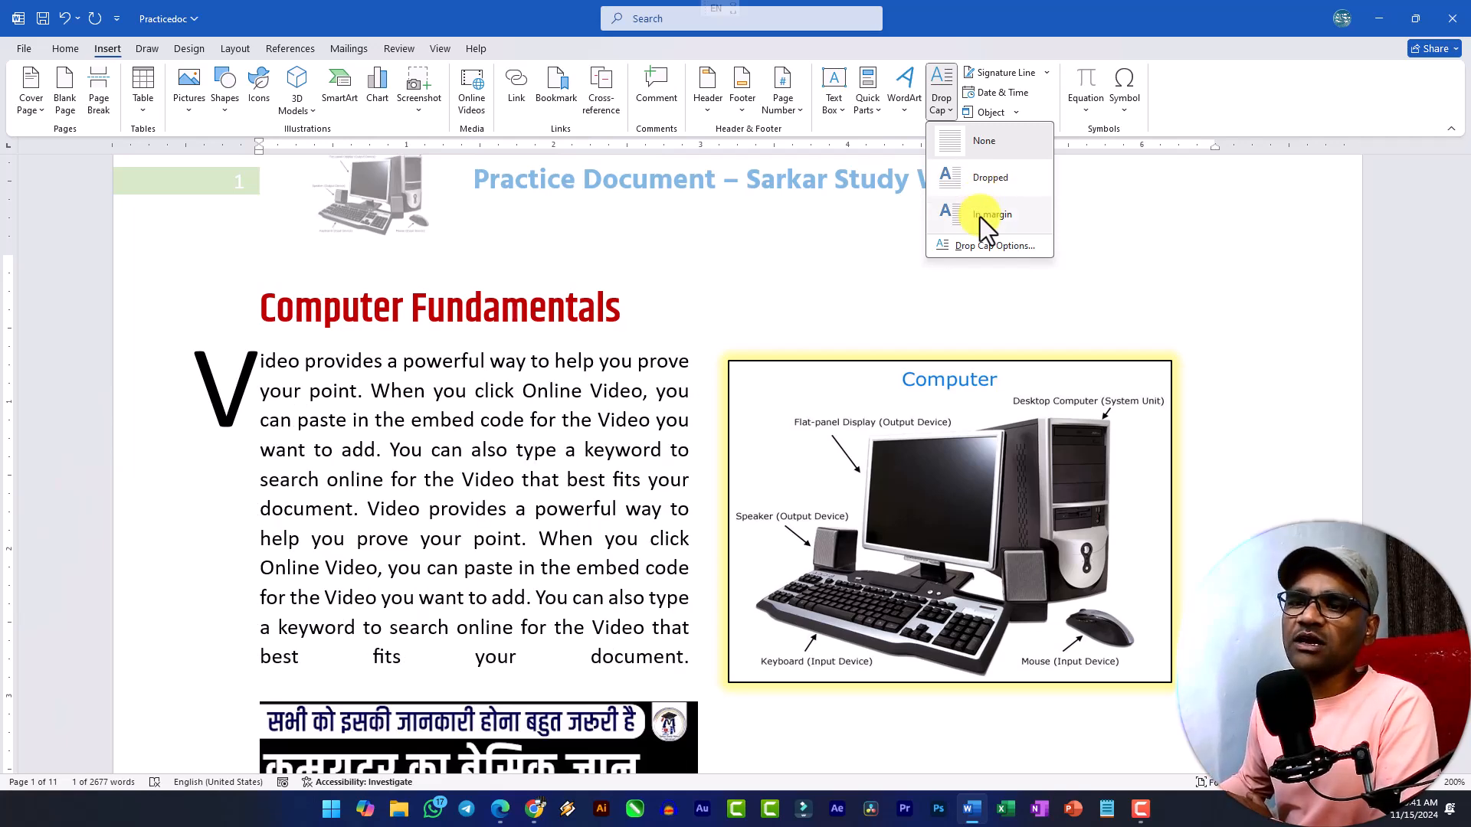
pyautogui.click(986, 180)
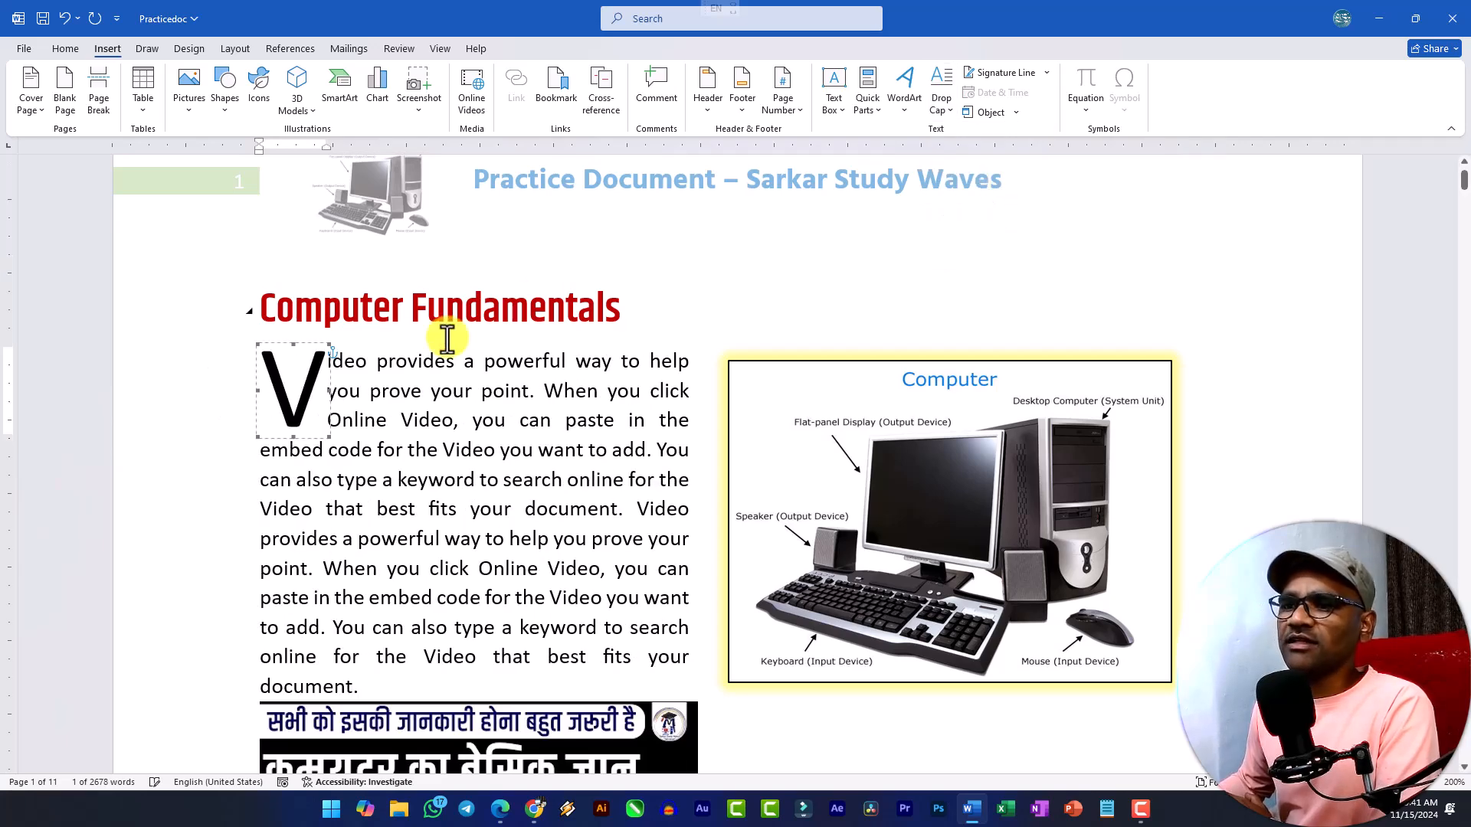
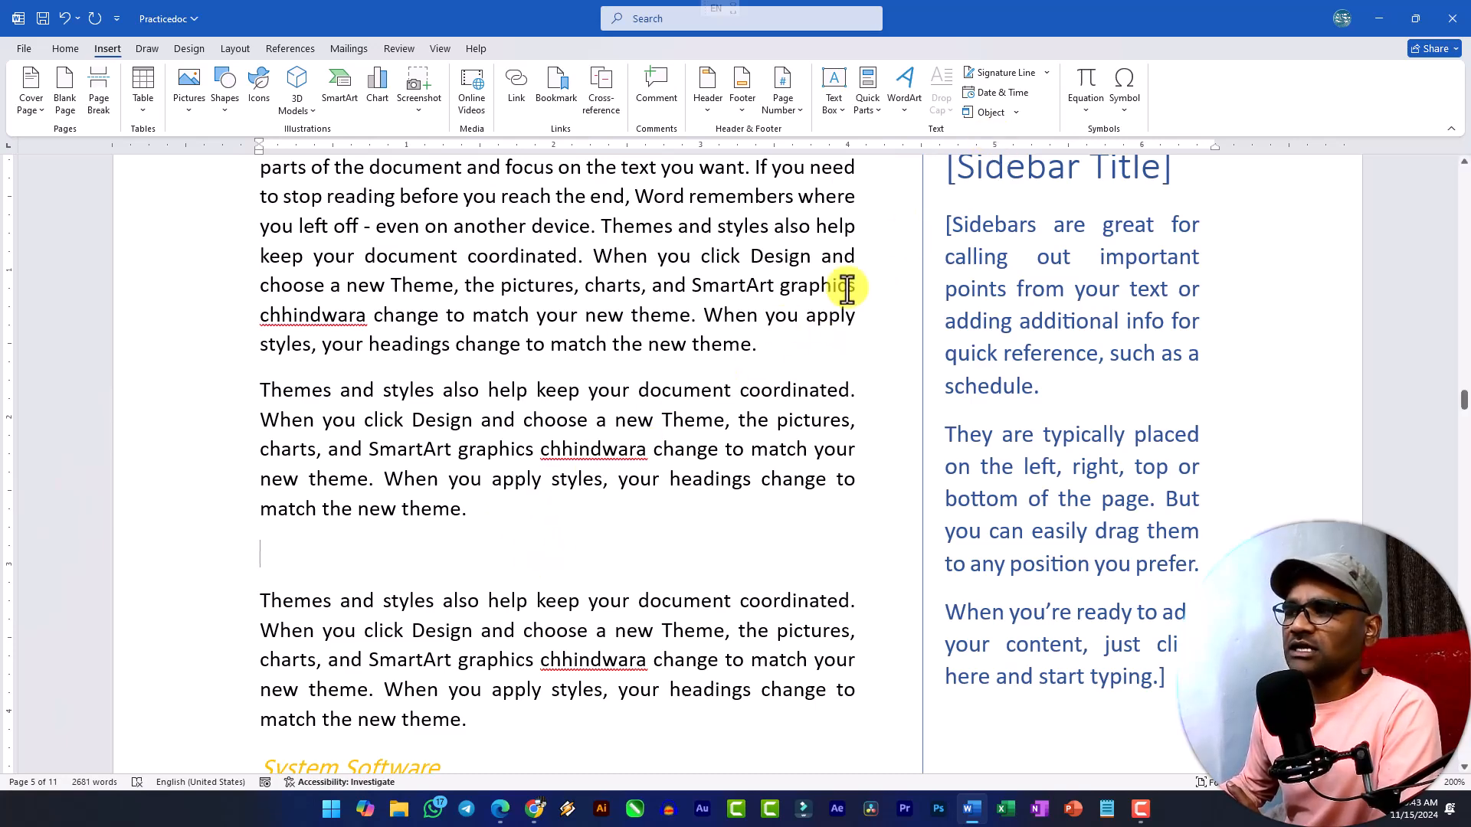
# Insert a new Microsoft Excel Worksheet object in the empty paragraph above the last Themes and styles paragraph before System Software.
pyautogui.click(1017, 113)
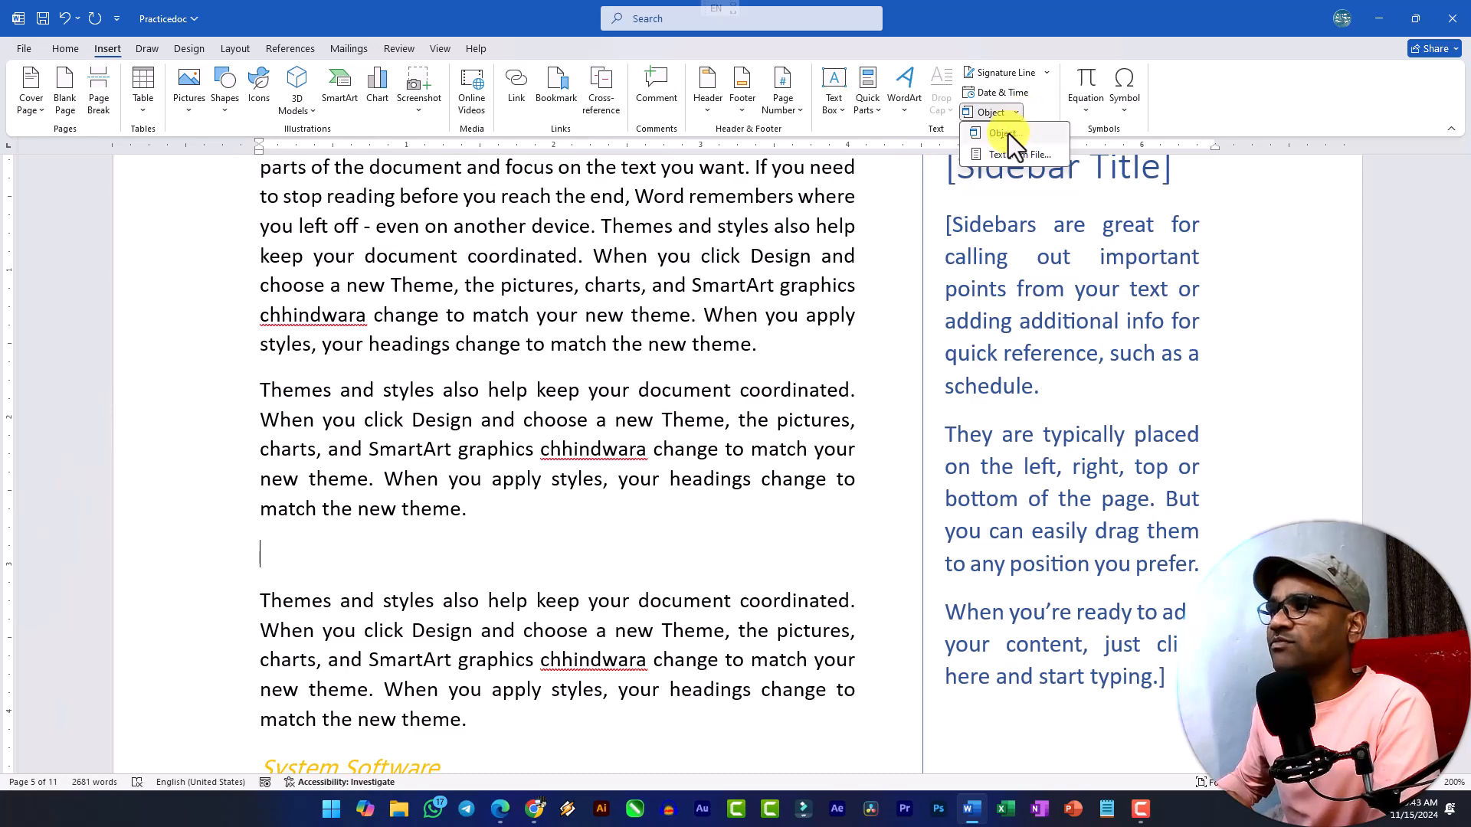
pyautogui.click(1005, 136)
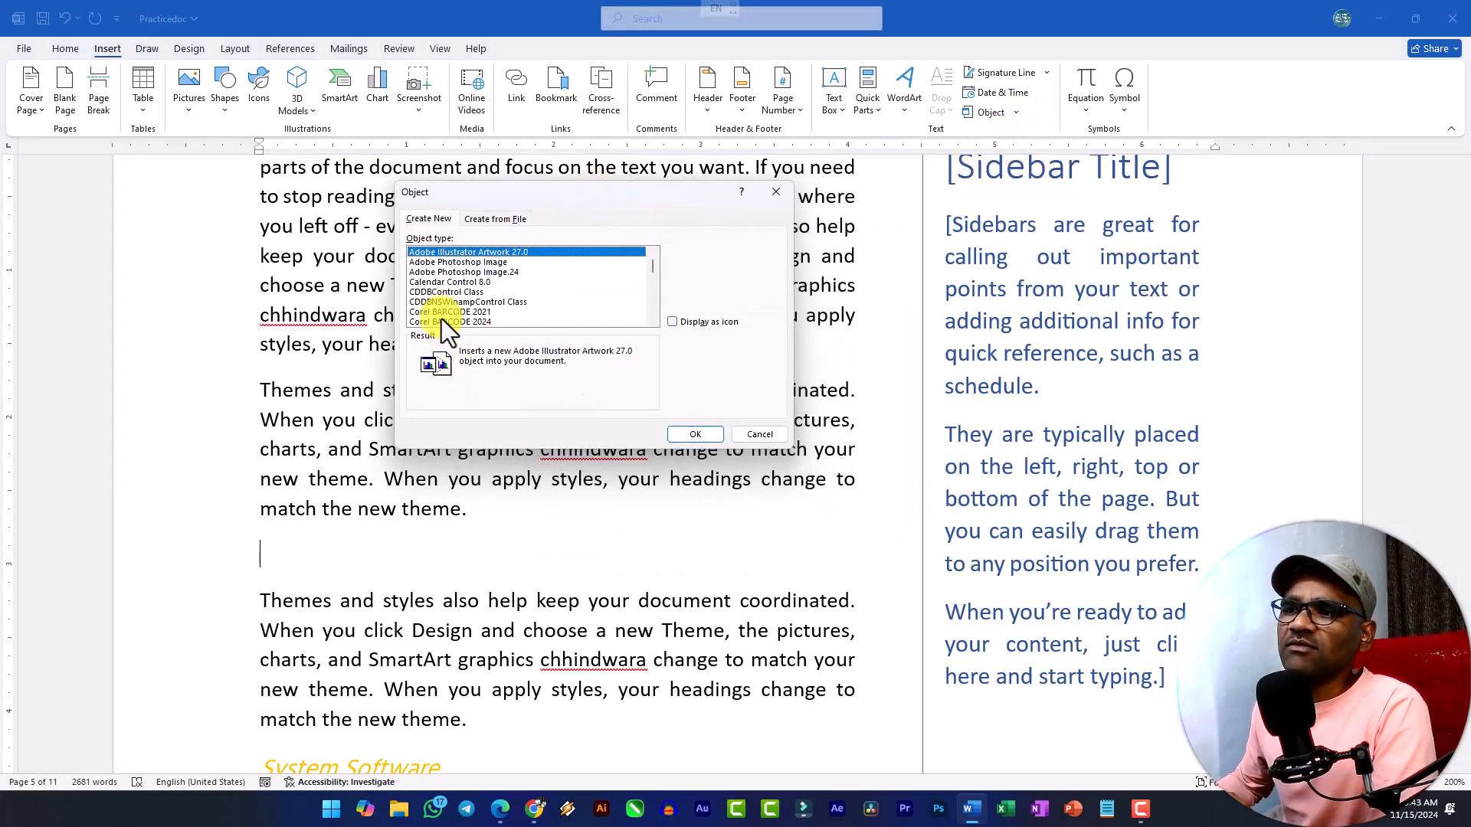
pyautogui.click(453, 292)
pyautogui.click(472, 274)
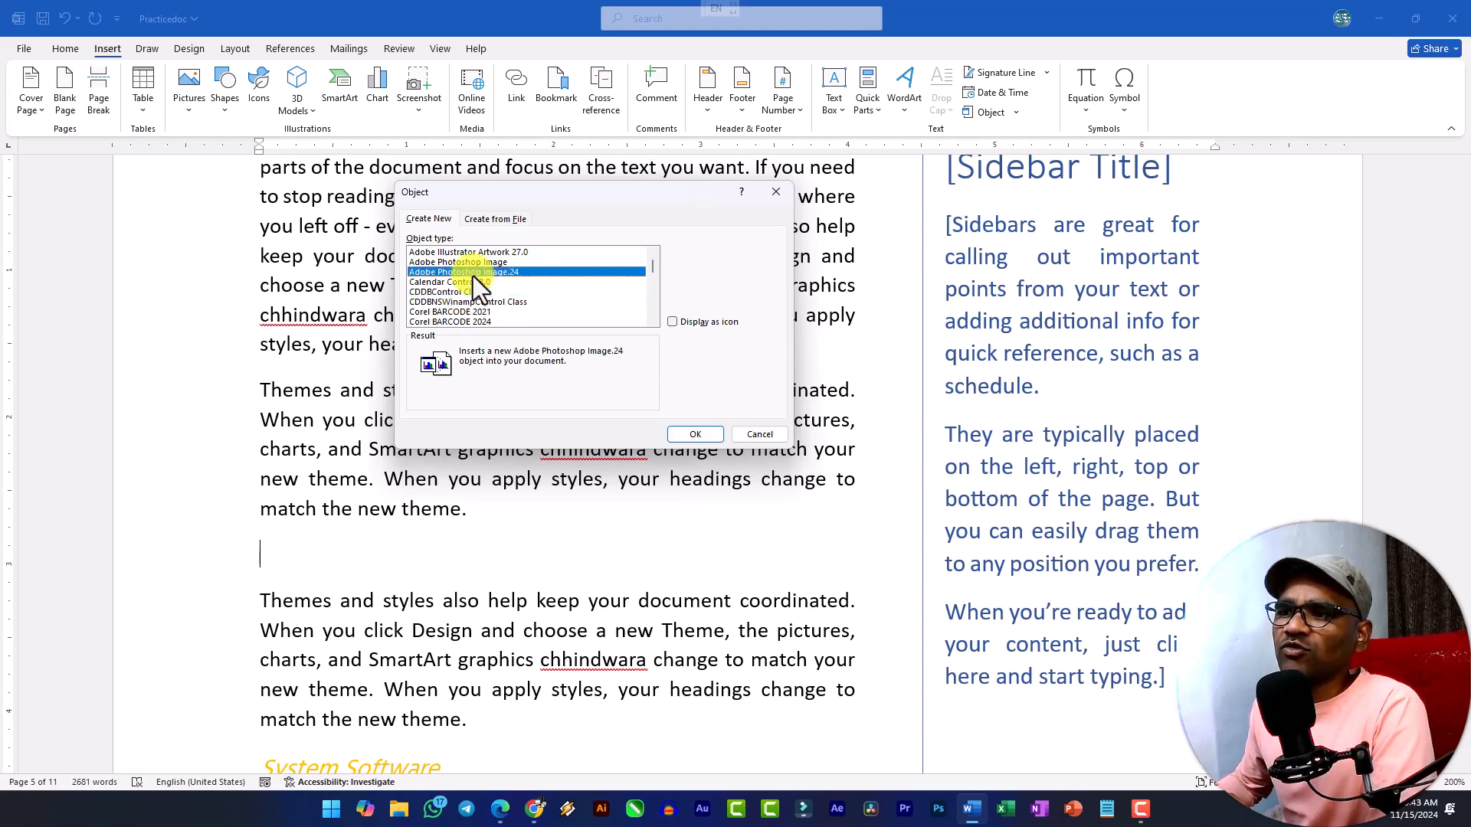
pyautogui.scroll(-2, 477, 287)
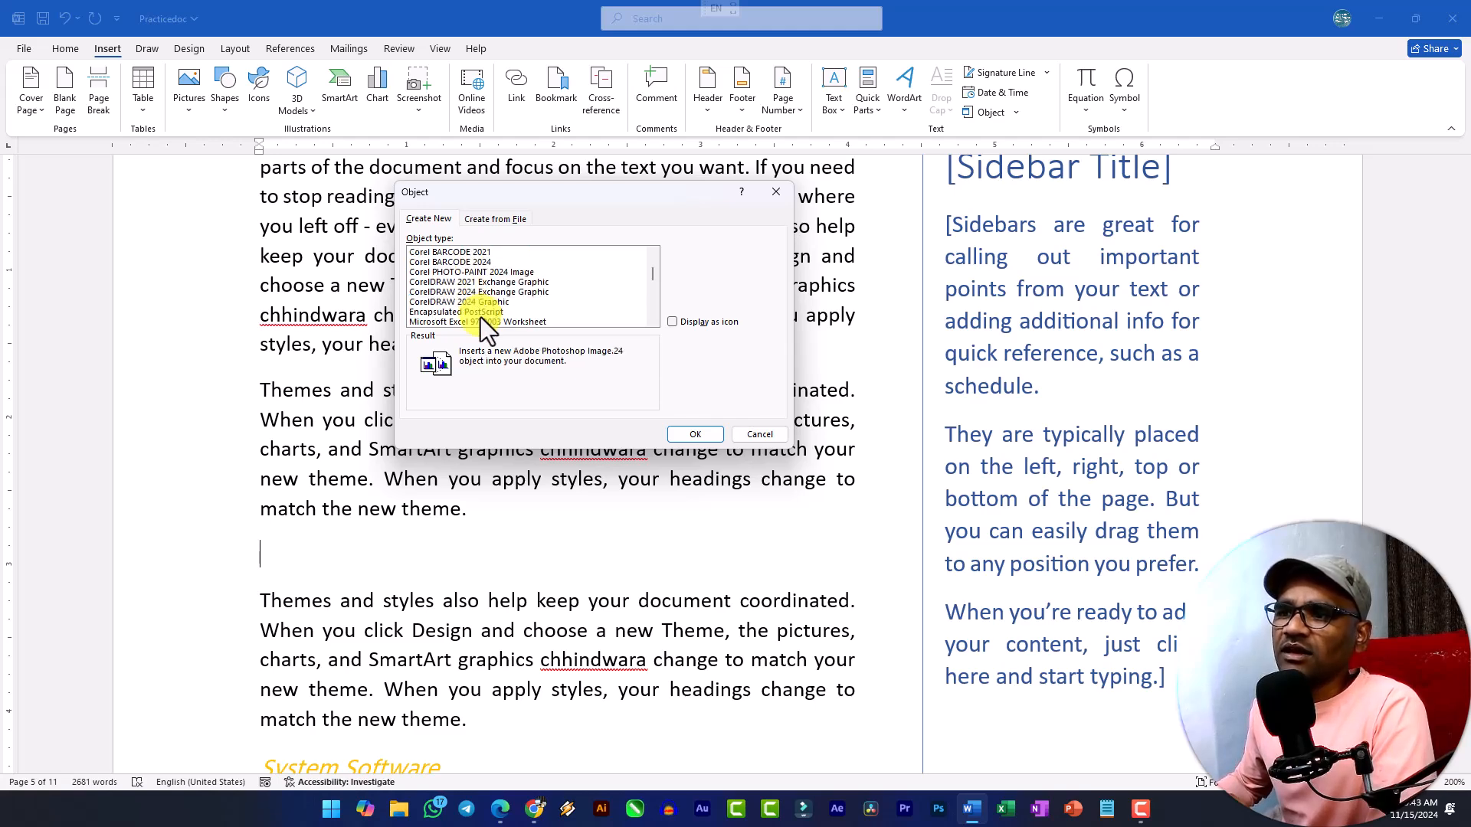
pyautogui.click(484, 312)
pyautogui.click(490, 302)
pyautogui.scroll(-2, 490, 300)
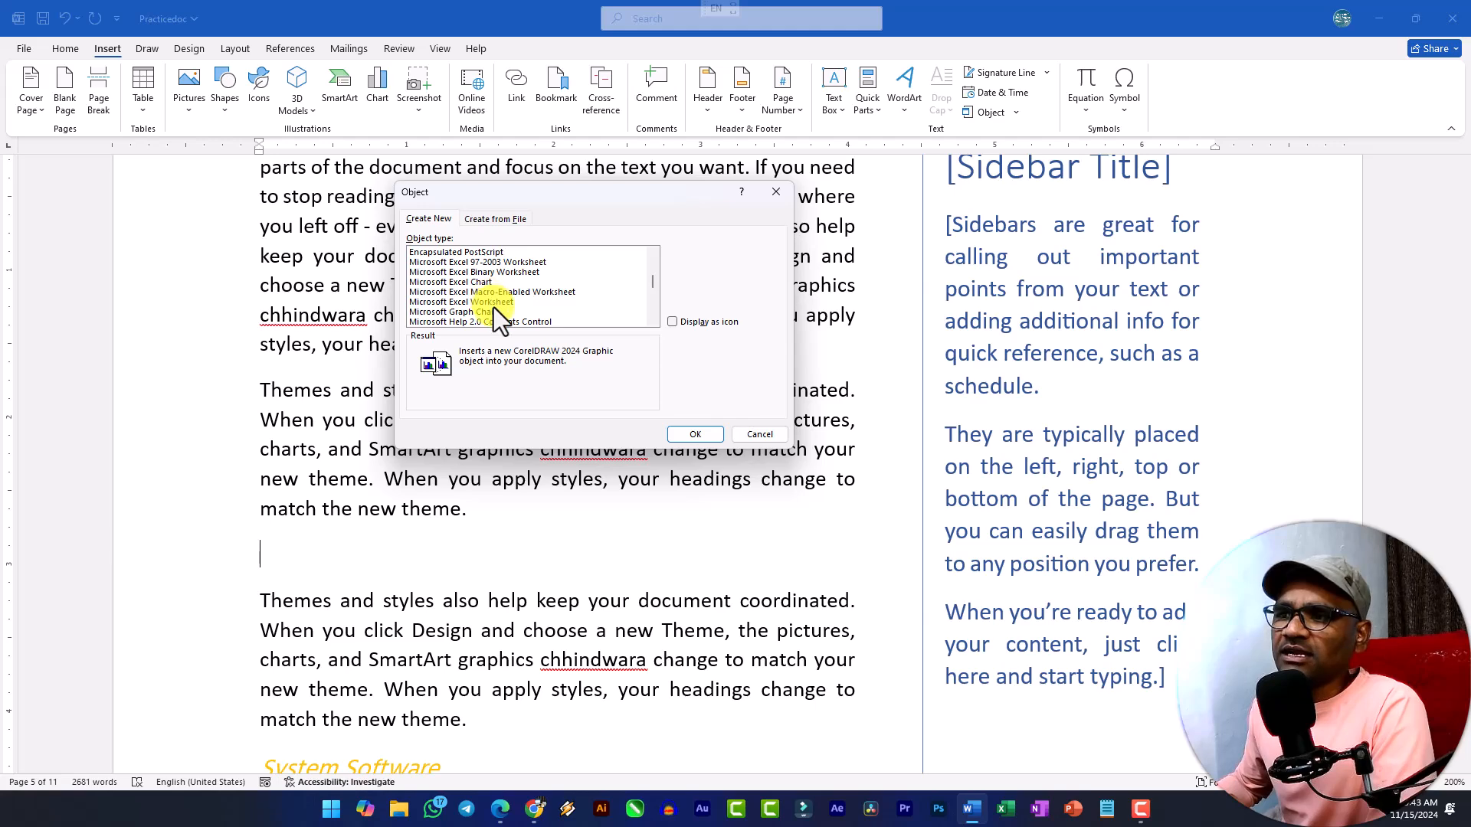
pyautogui.click(482, 286)
pyautogui.click(487, 304)
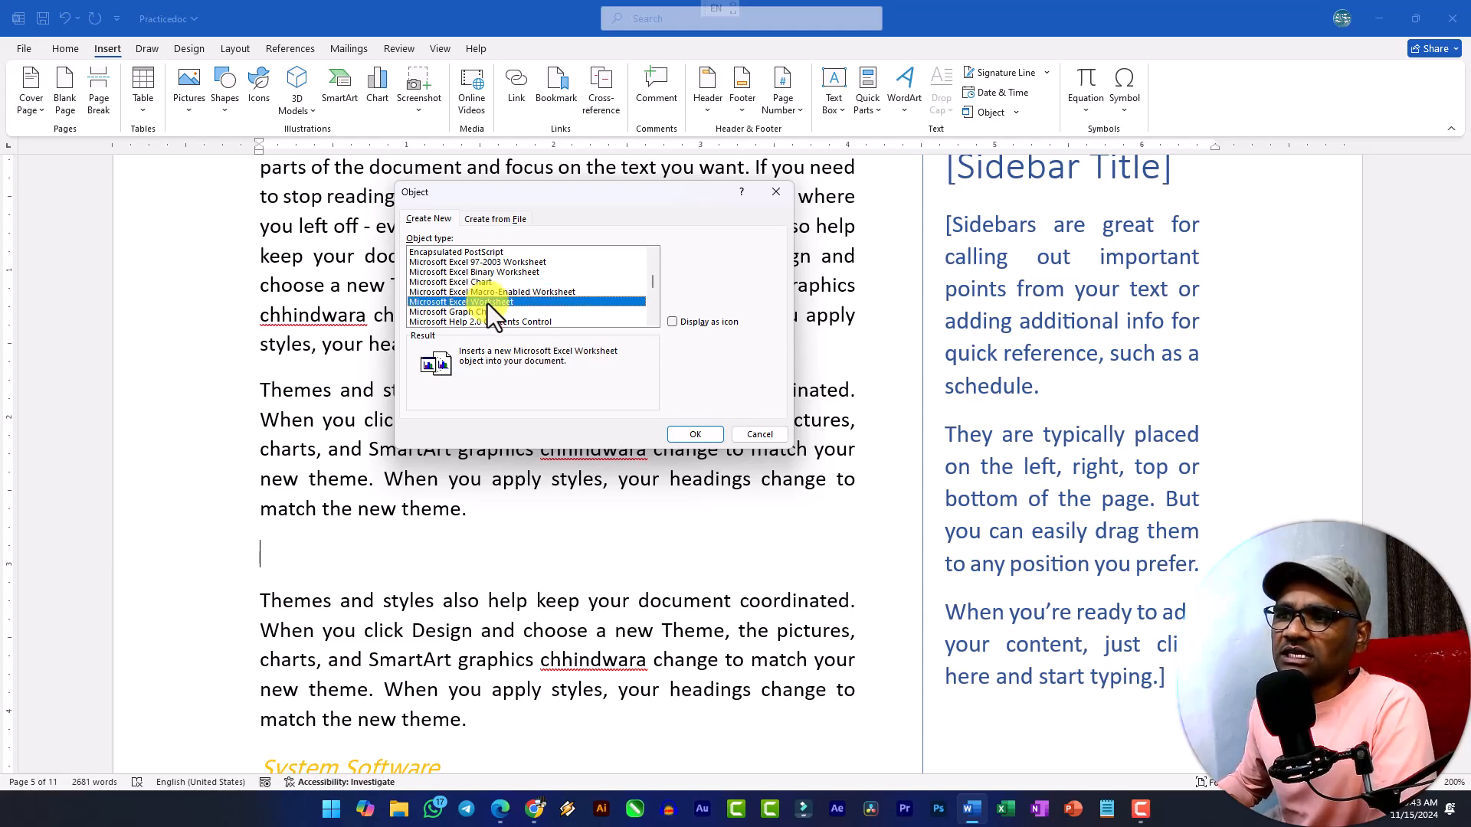
pyautogui.click(697, 435)
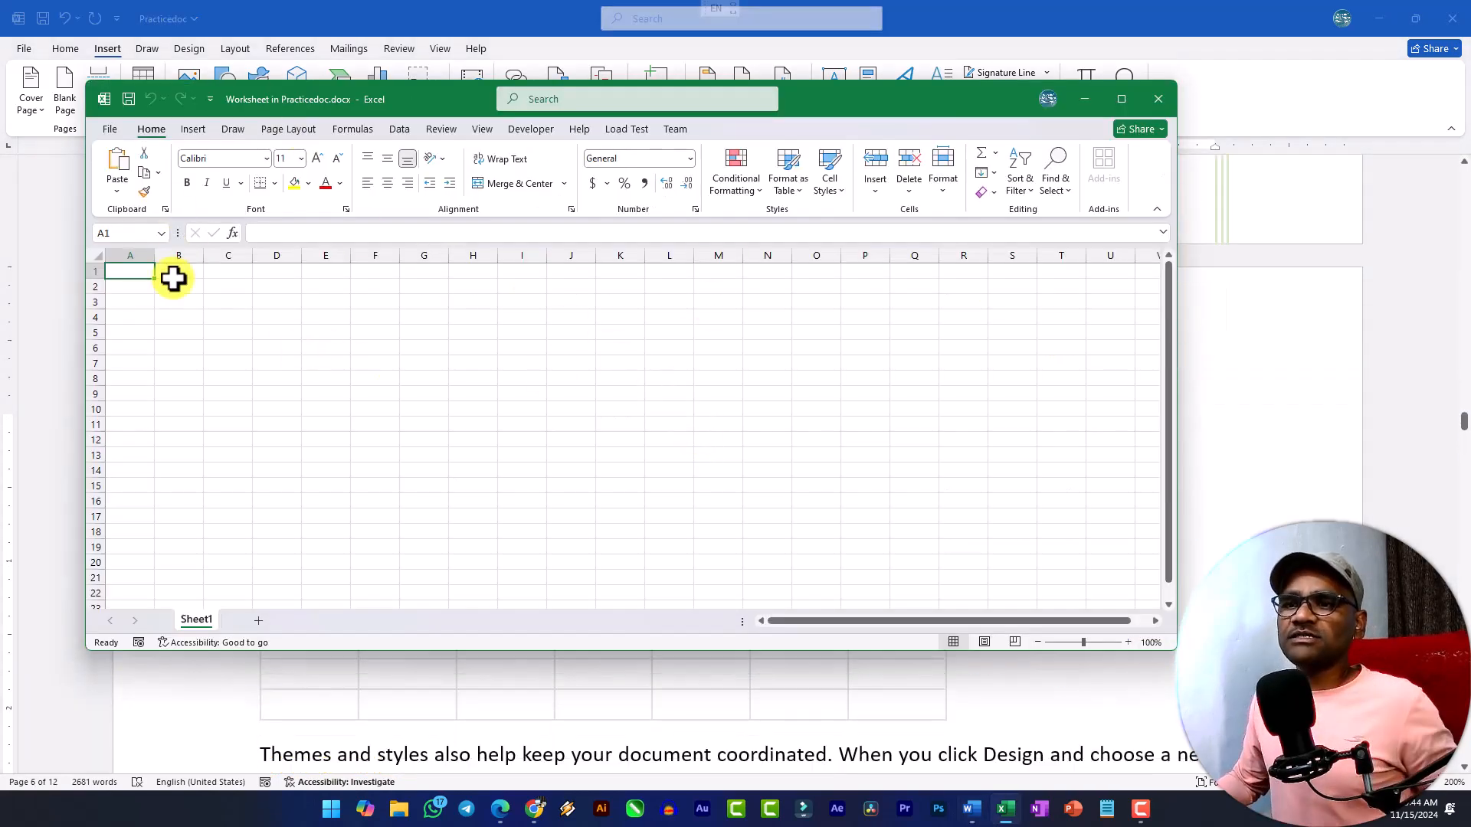
# Apply All Borders to cells A1:E10 of the embedded worksheet.
pyautogui.moveTo(141, 272); pyautogui.dragTo(304, 407)
pyautogui.click(274, 183)
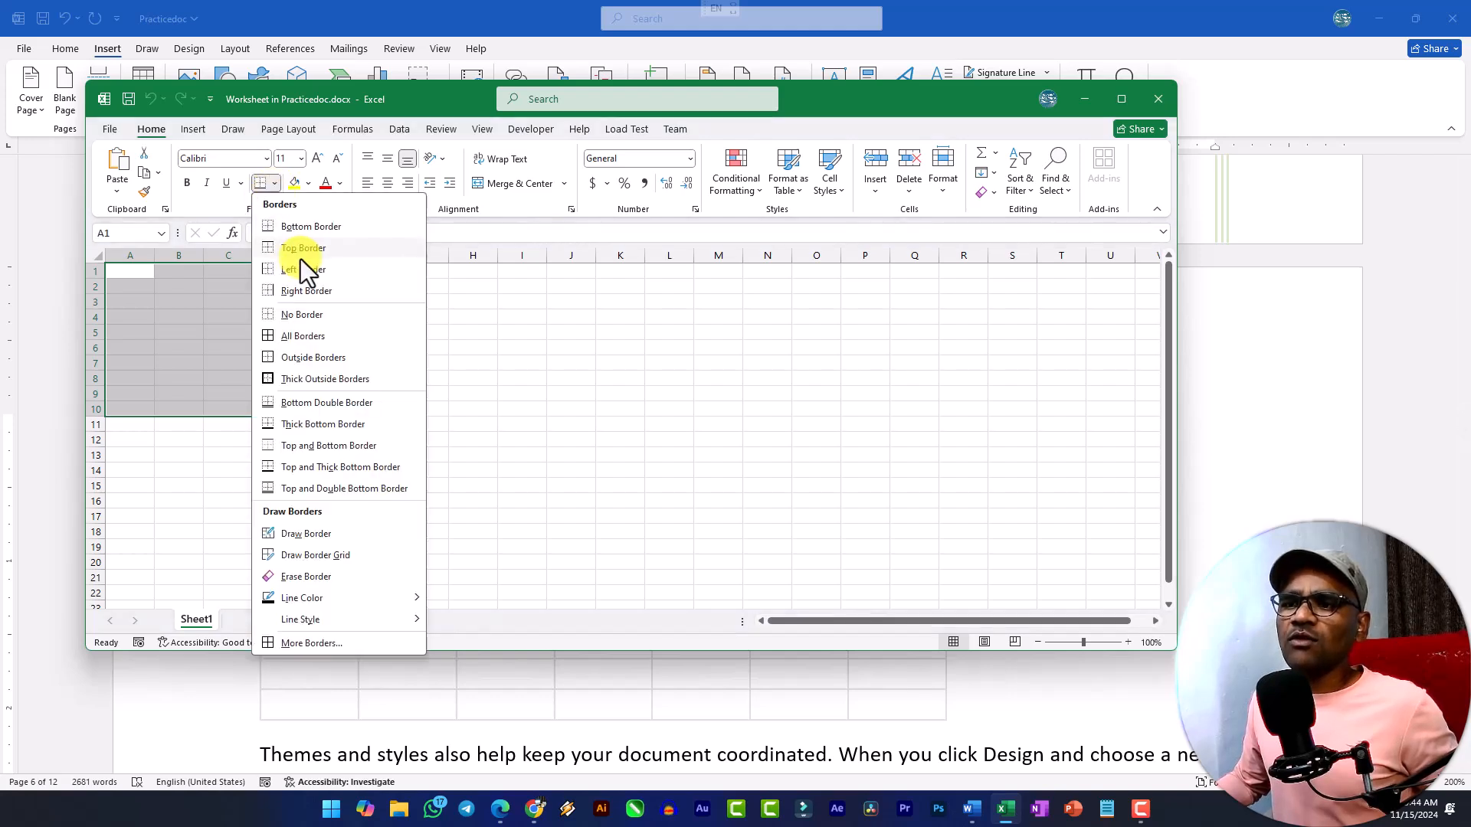
pyautogui.click(308, 340)
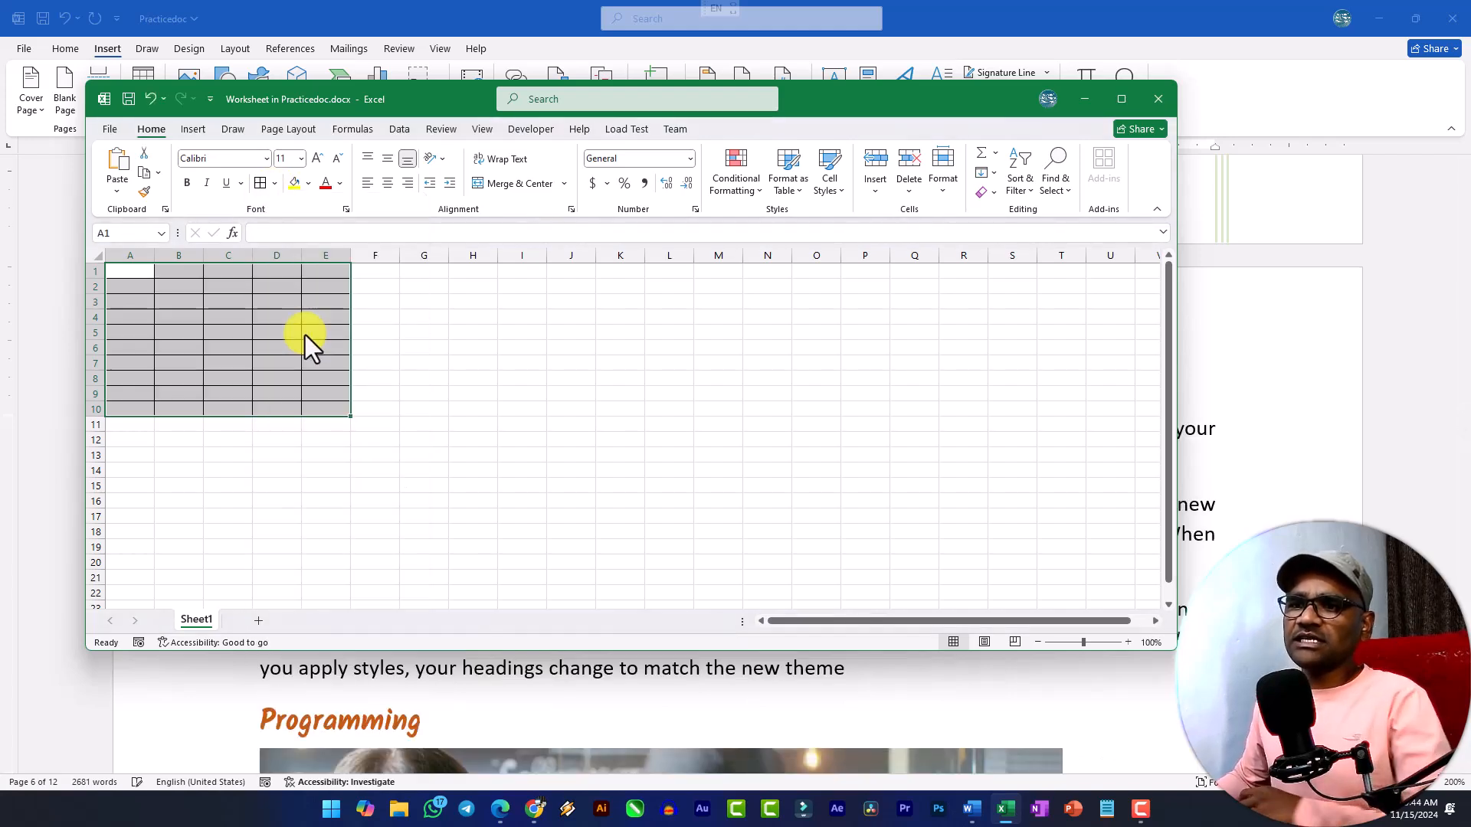
# Increase the font size of cells A1:E10 to 20 and widen the bordered columns.
pyautogui.click(318, 160)
pyautogui.click(317, 160)
pyautogui.click(317, 159)
pyautogui.click(317, 159)
pyautogui.click(317, 159)
pyautogui.moveTo(350, 255); pyautogui.dragTo(414, 256)
pyautogui.moveTo(302, 255); pyautogui.dragTo(505, 519)
pyautogui.click(559, 318)
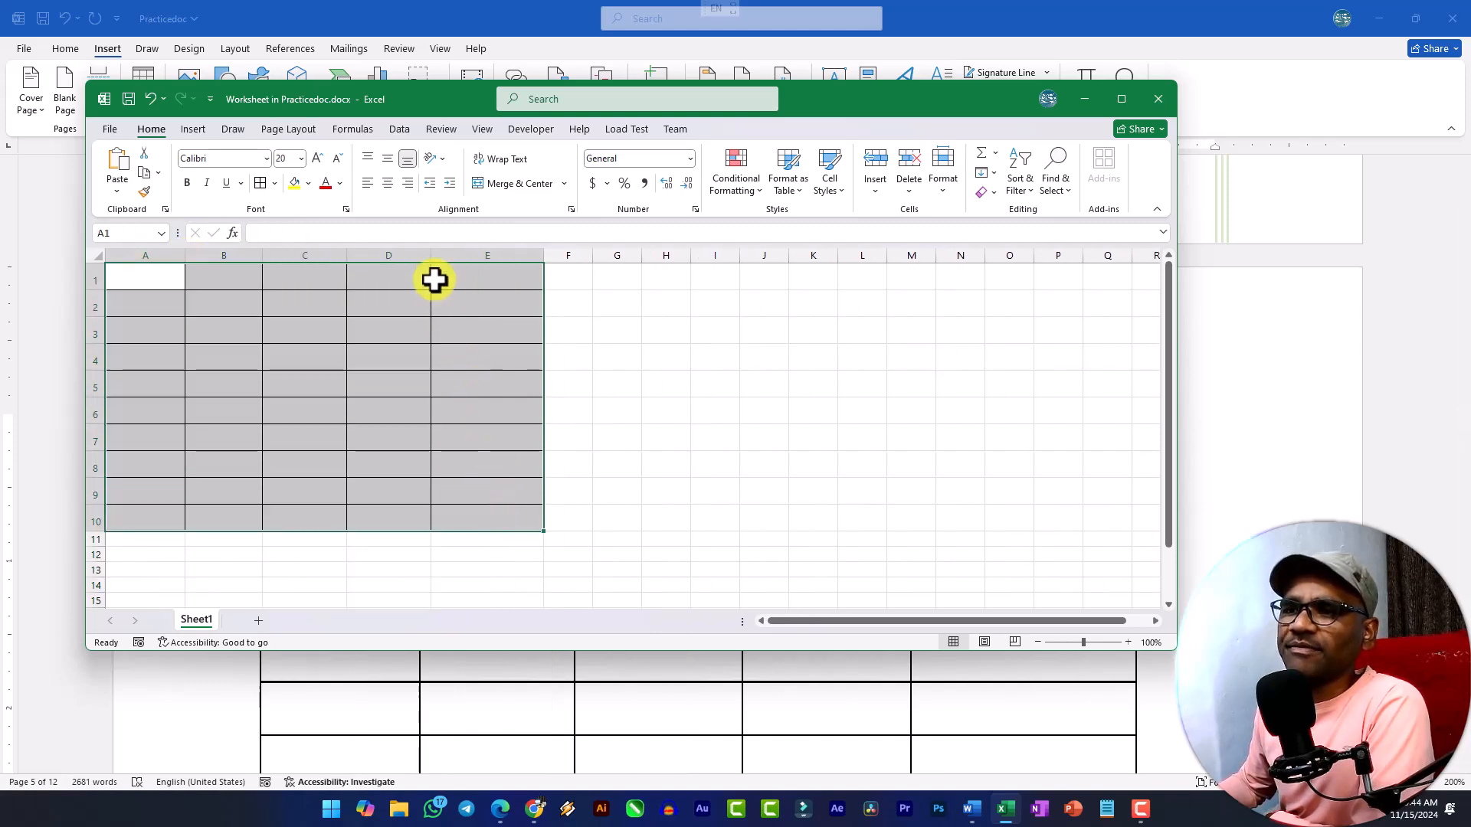
# Format the bordered range as a table with the orange style from the second row of the Light group.
pyautogui.click(787, 196)
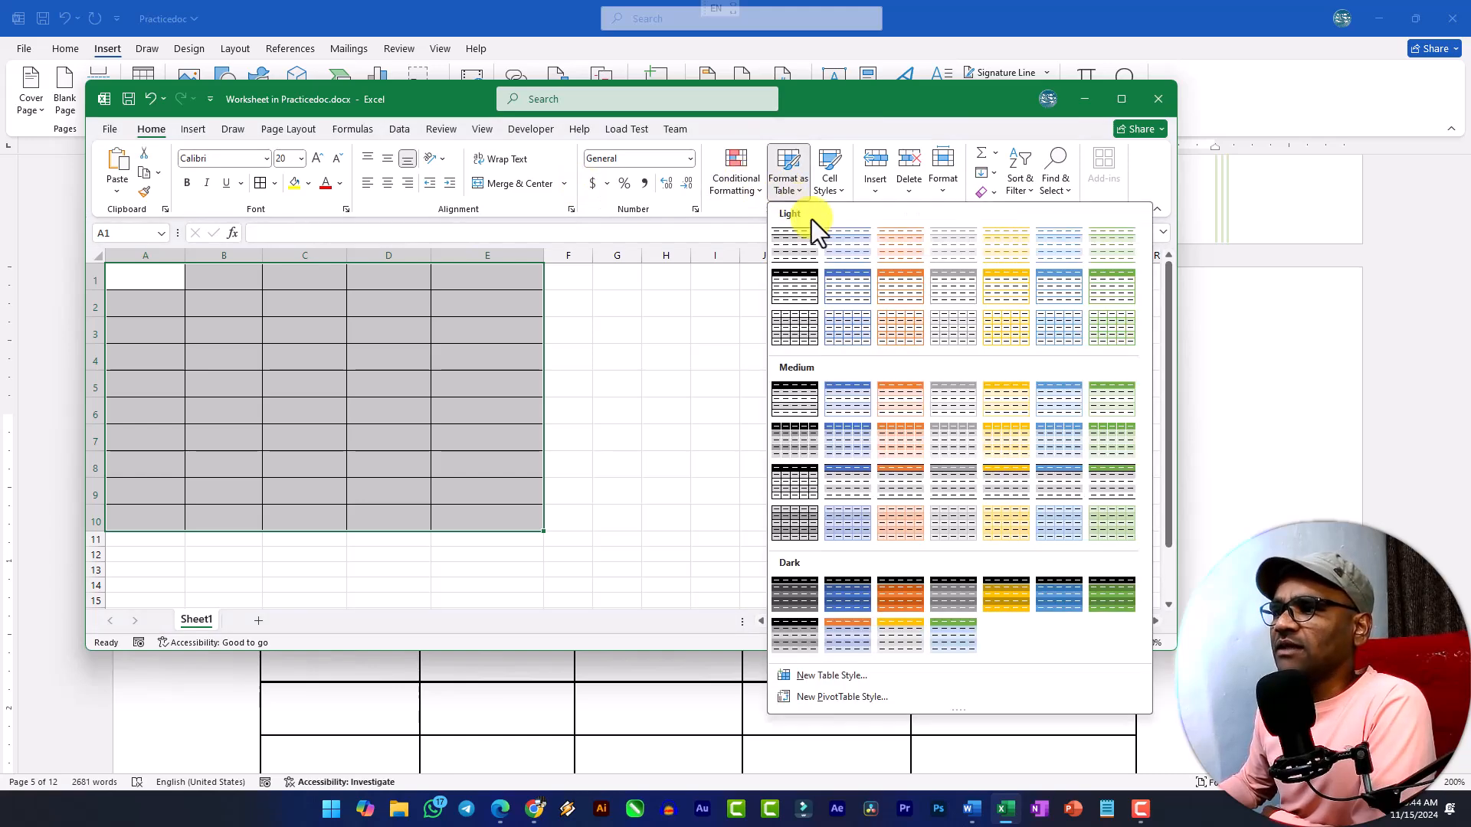
pyautogui.click(886, 294)
pyautogui.click(789, 393)
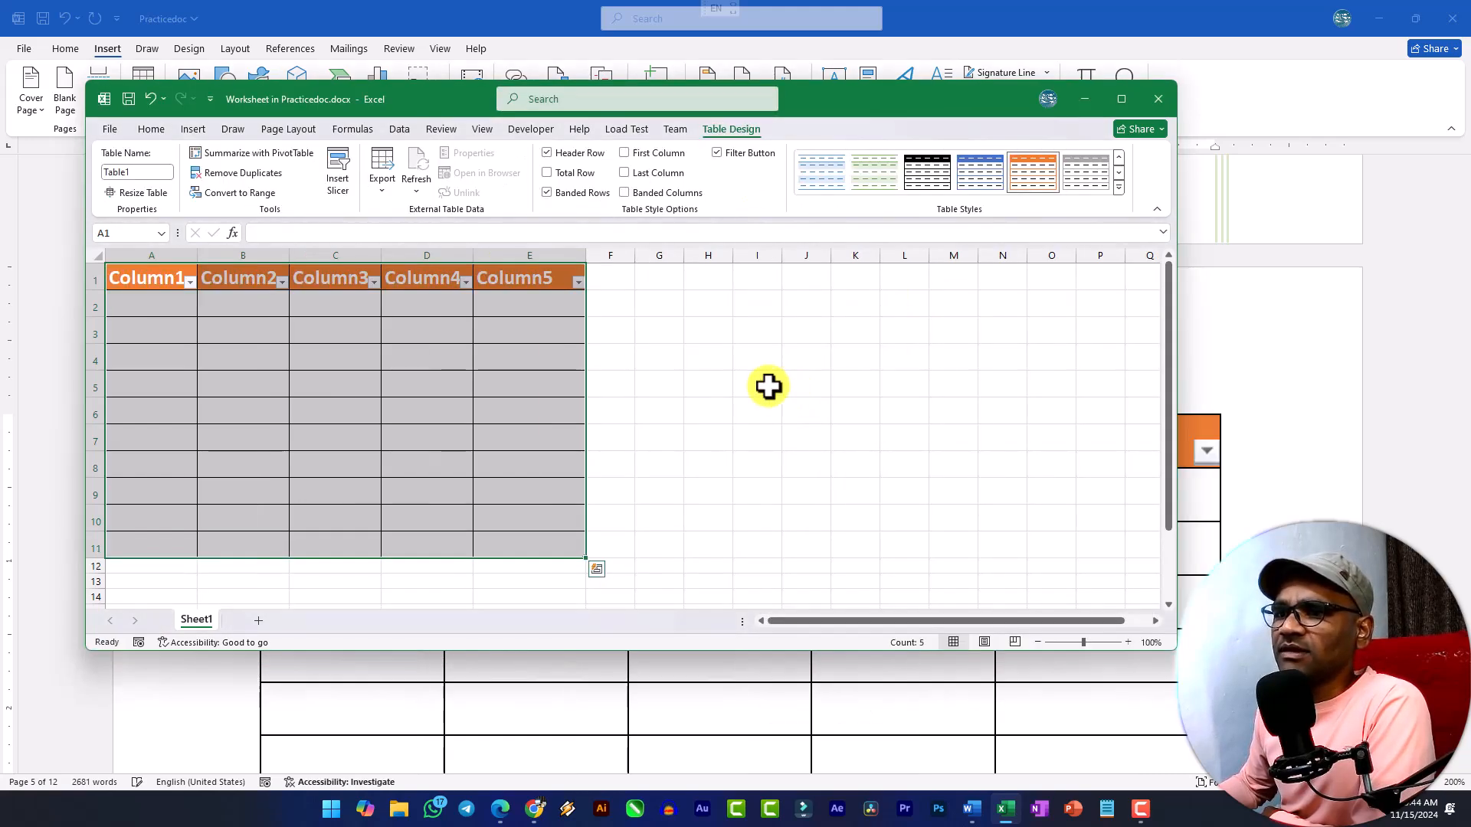
pyautogui.click(692, 387)
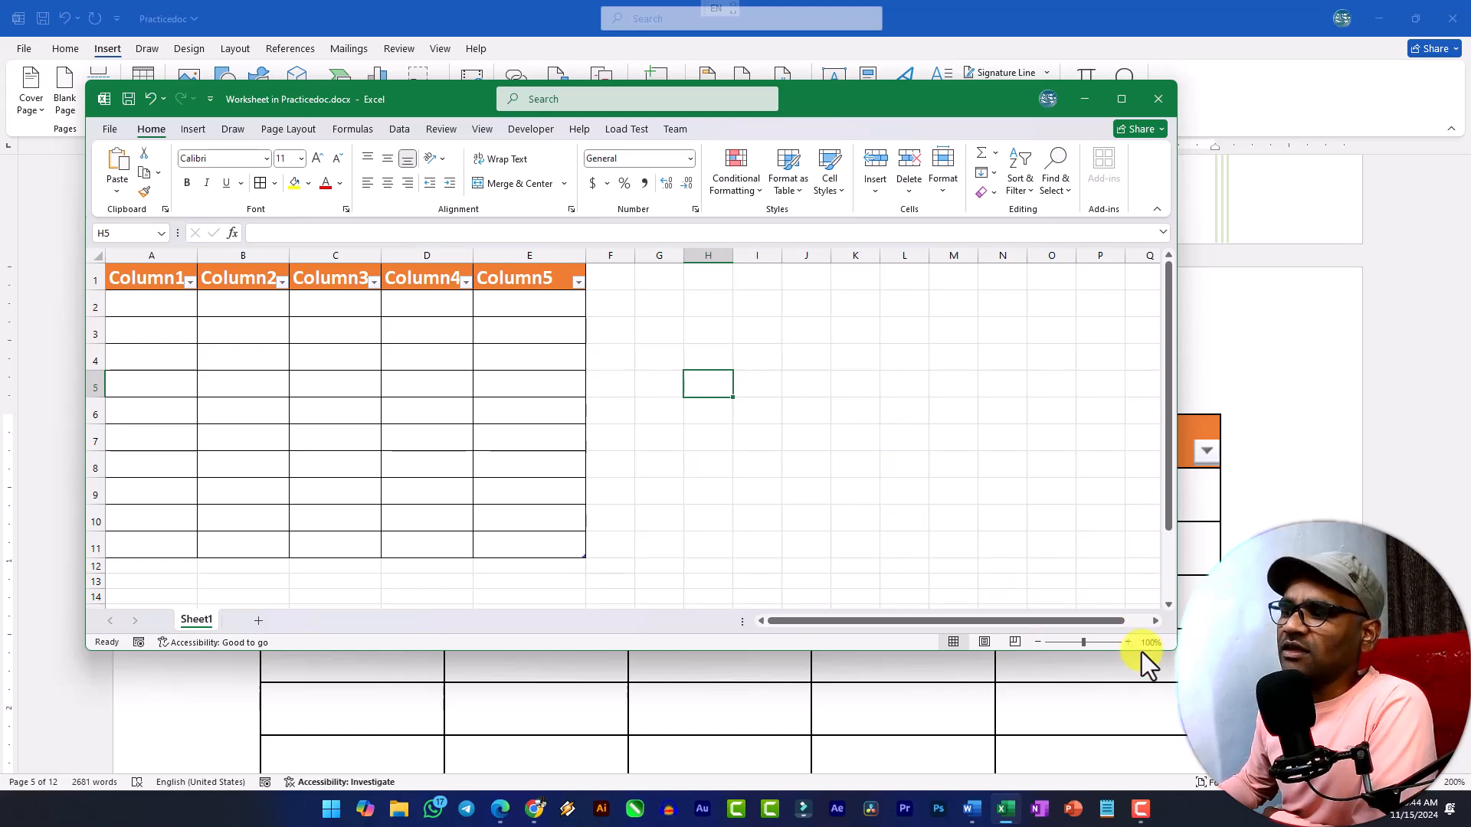
# Shrink the Excel worksheet window to reveal the page behind it and close it to return to the Word document.
pyautogui.moveTo(1168, 653); pyautogui.dragTo(637, 609)
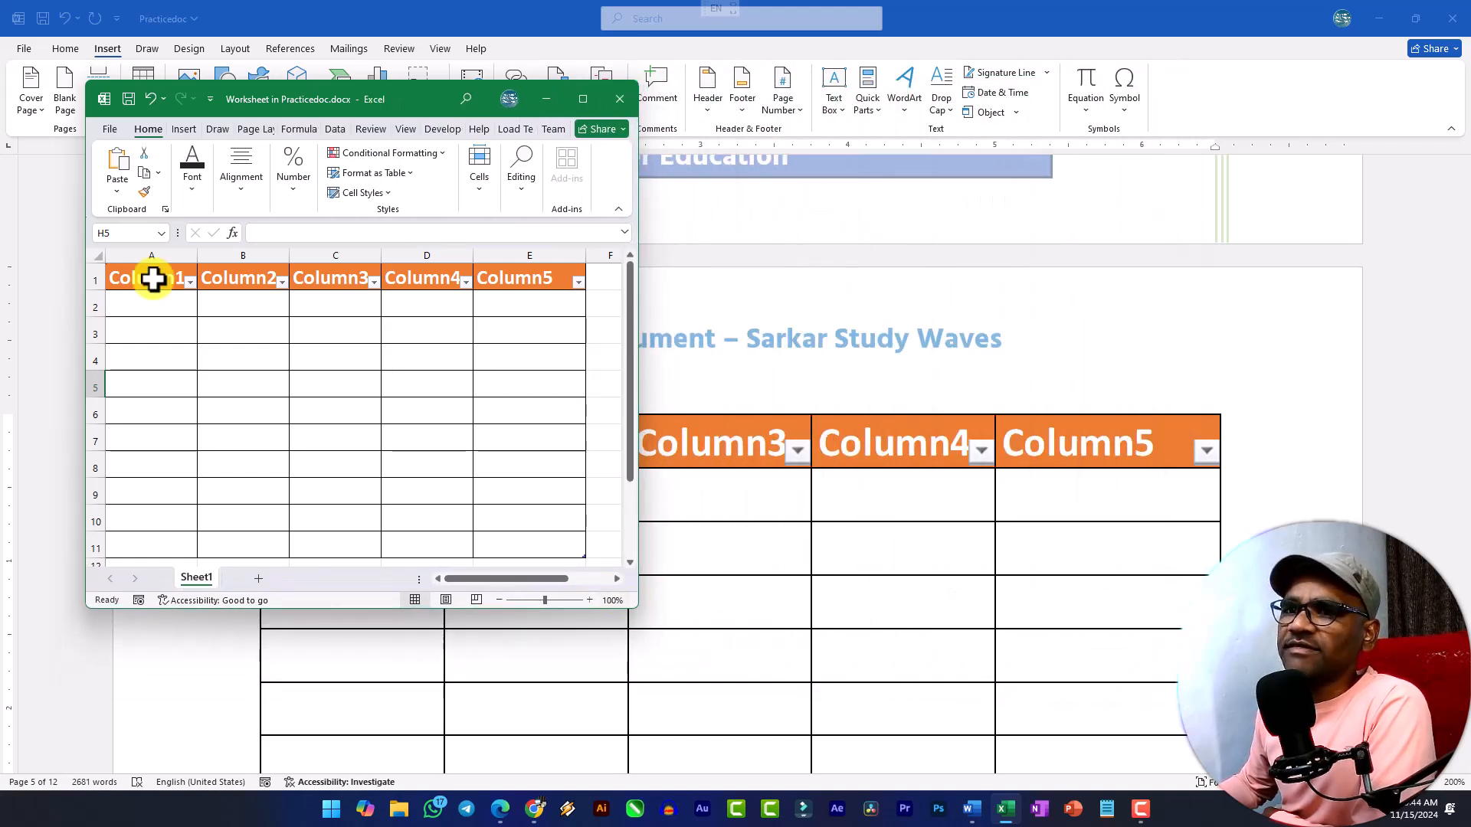
pyautogui.click(109, 134)
pyautogui.click(144, 331)
pyautogui.click(619, 99)
pyautogui.scroll(-2, 650, 391)
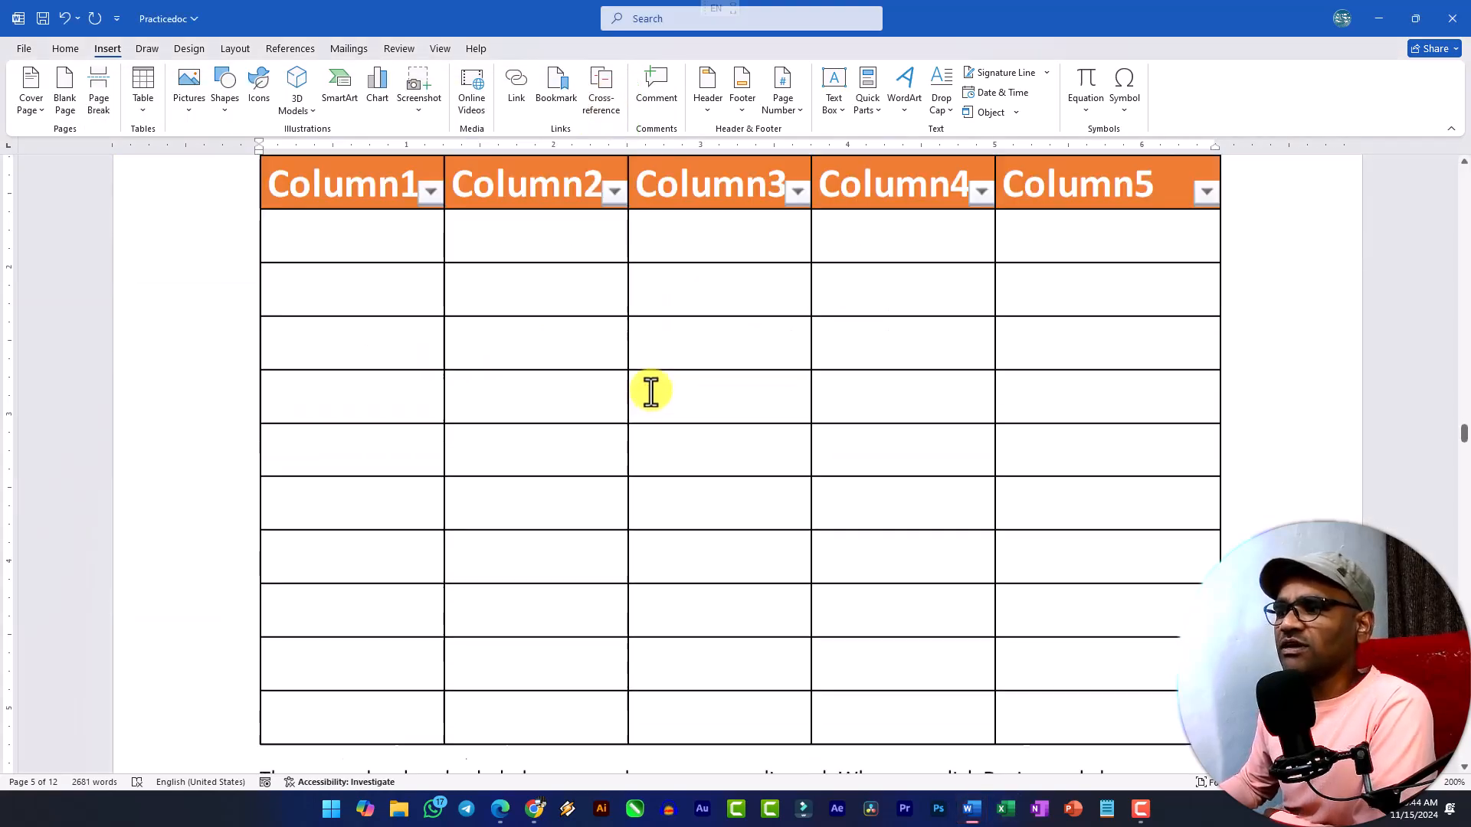
pyautogui.scroll(1, 628, 385)
pyautogui.scroll(-6, 521, 352)
pyautogui.scroll(2, 900, 511)
# Open the embedded worksheet on page 6 for editing in place.
pyautogui.click(437, 335)
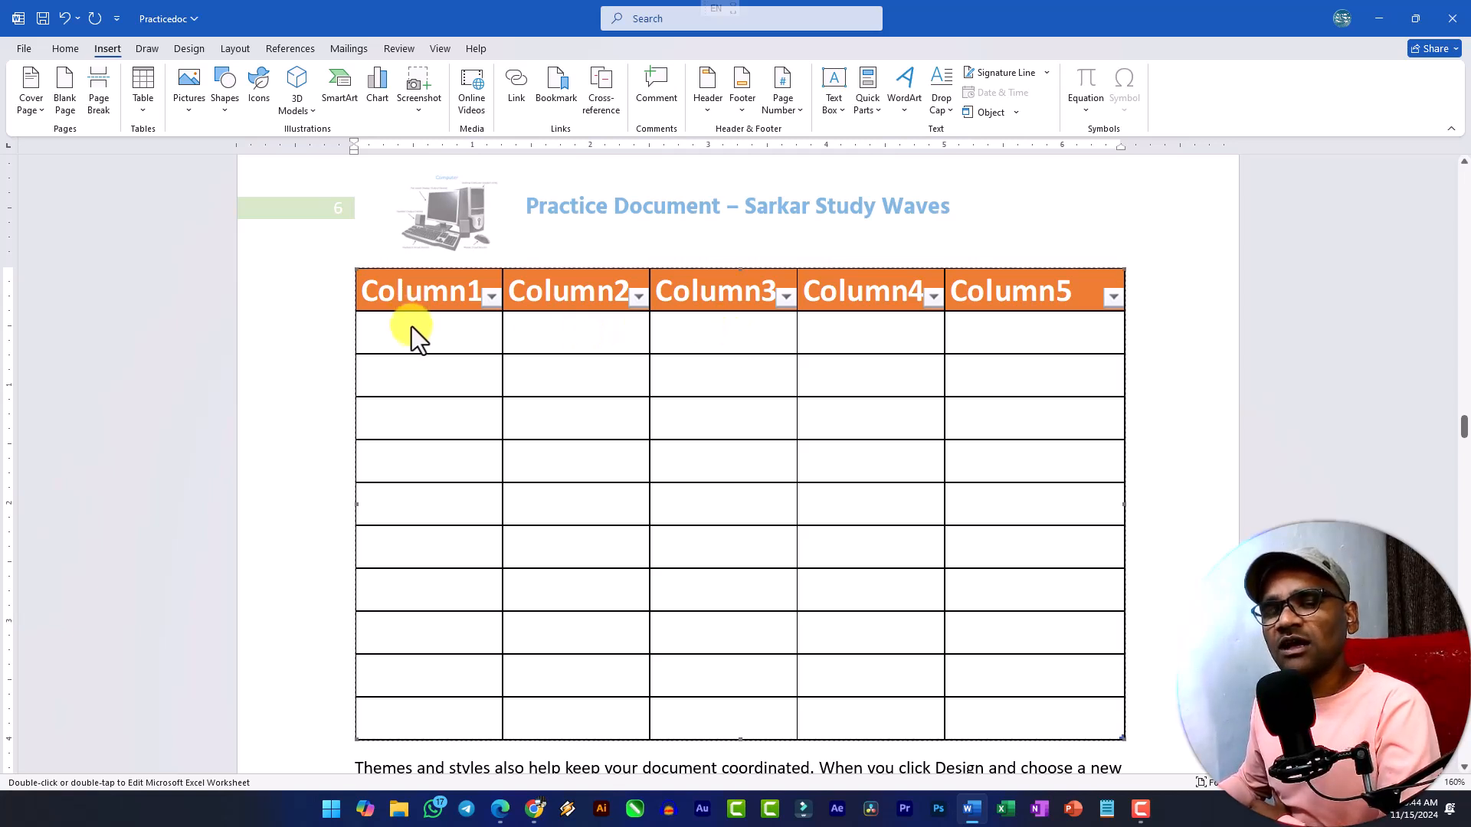
pyautogui.rightClick(427, 312)
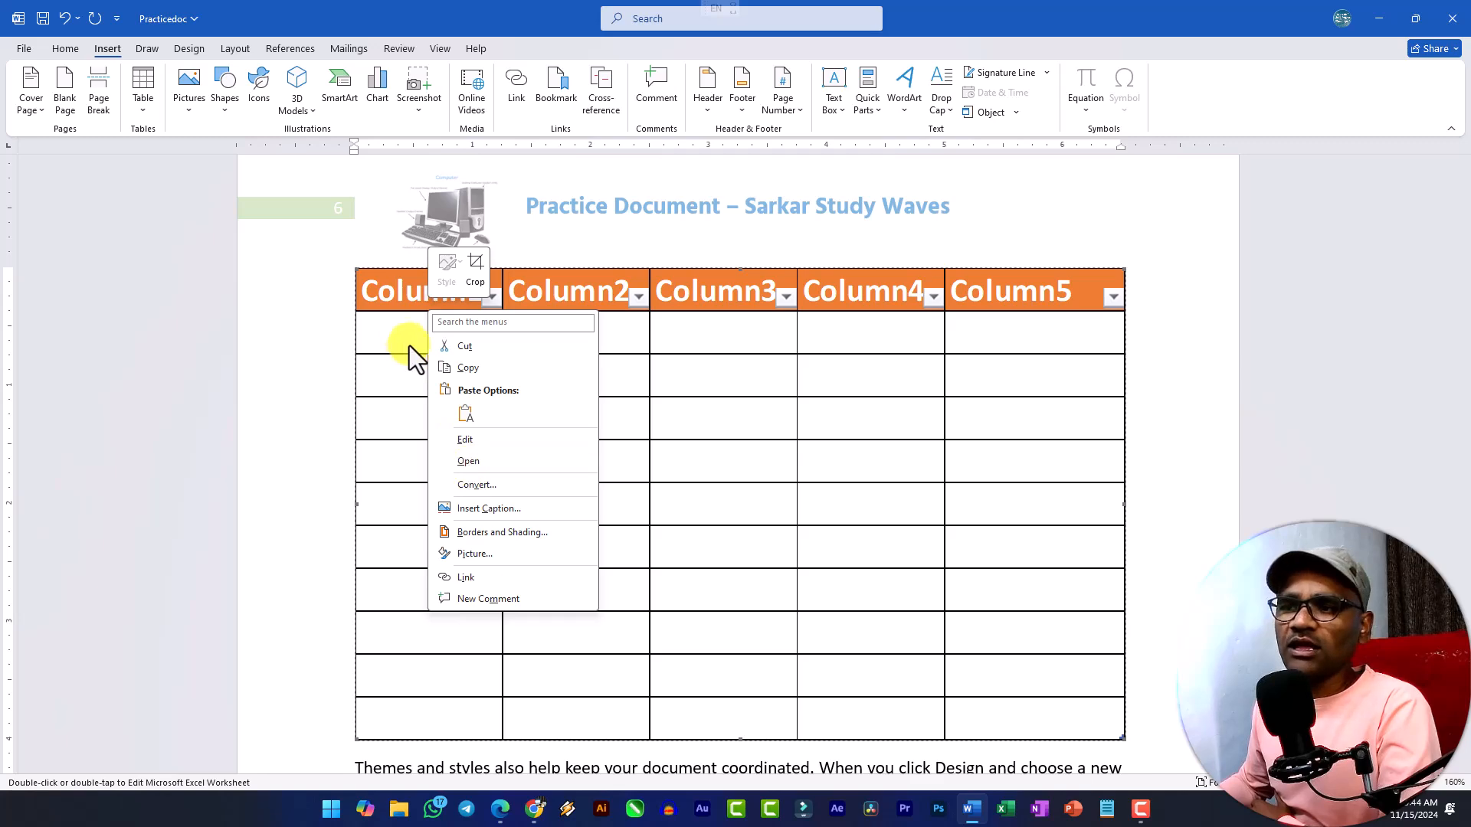
pyautogui.click(399, 327)
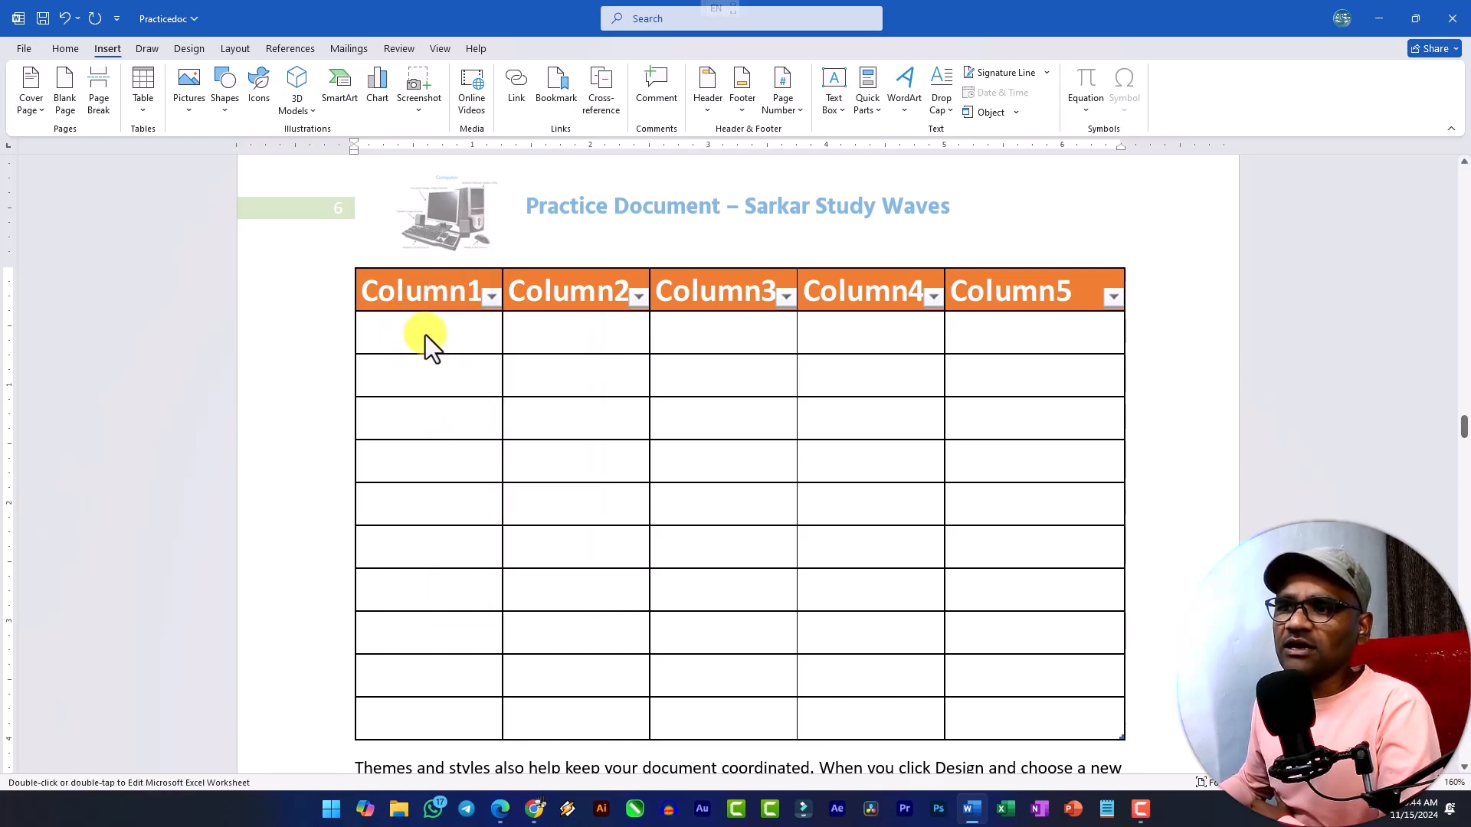
pyautogui.doubleClick(426, 334)
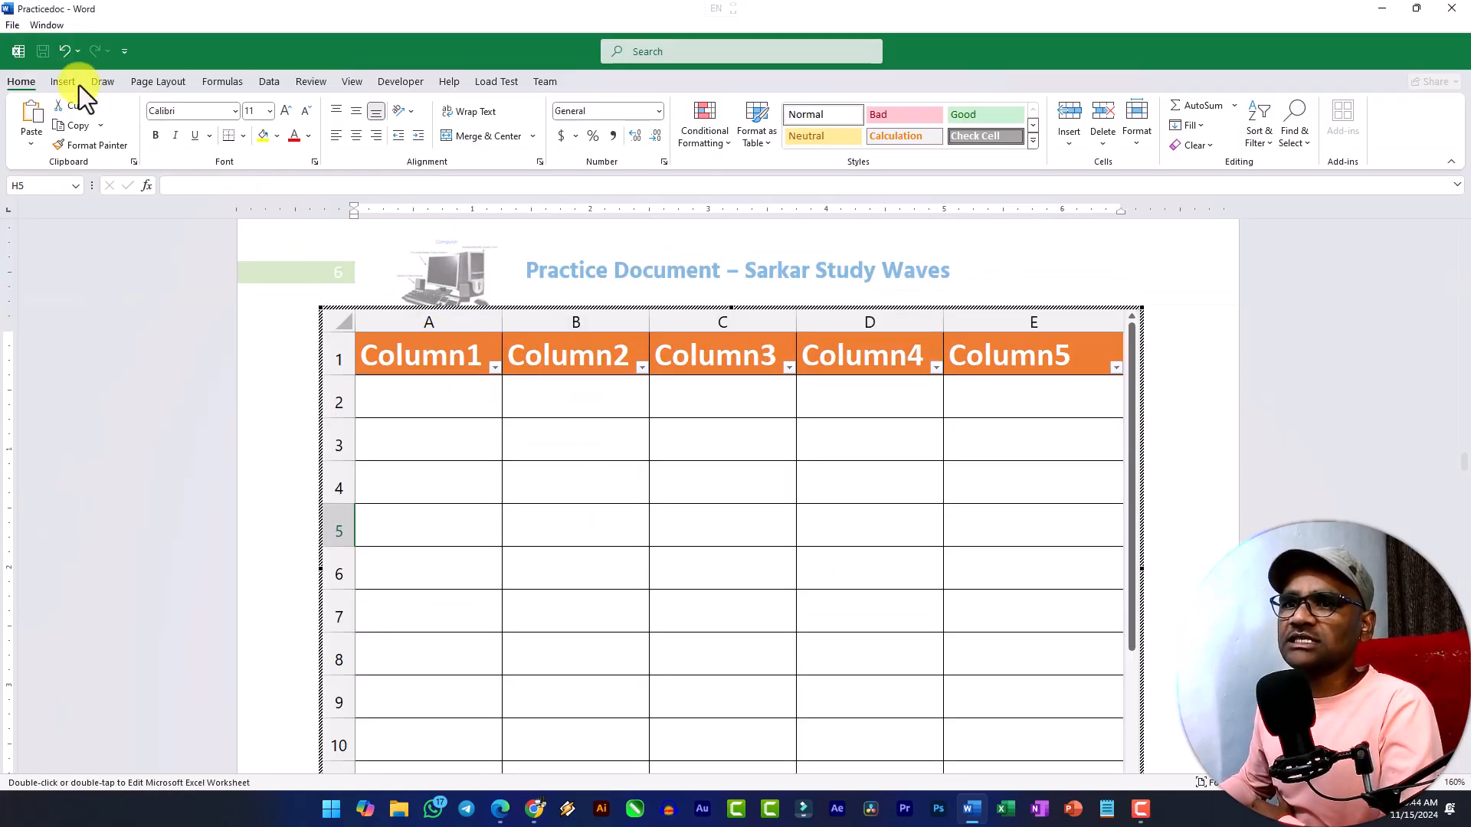
pyautogui.click(429, 405)
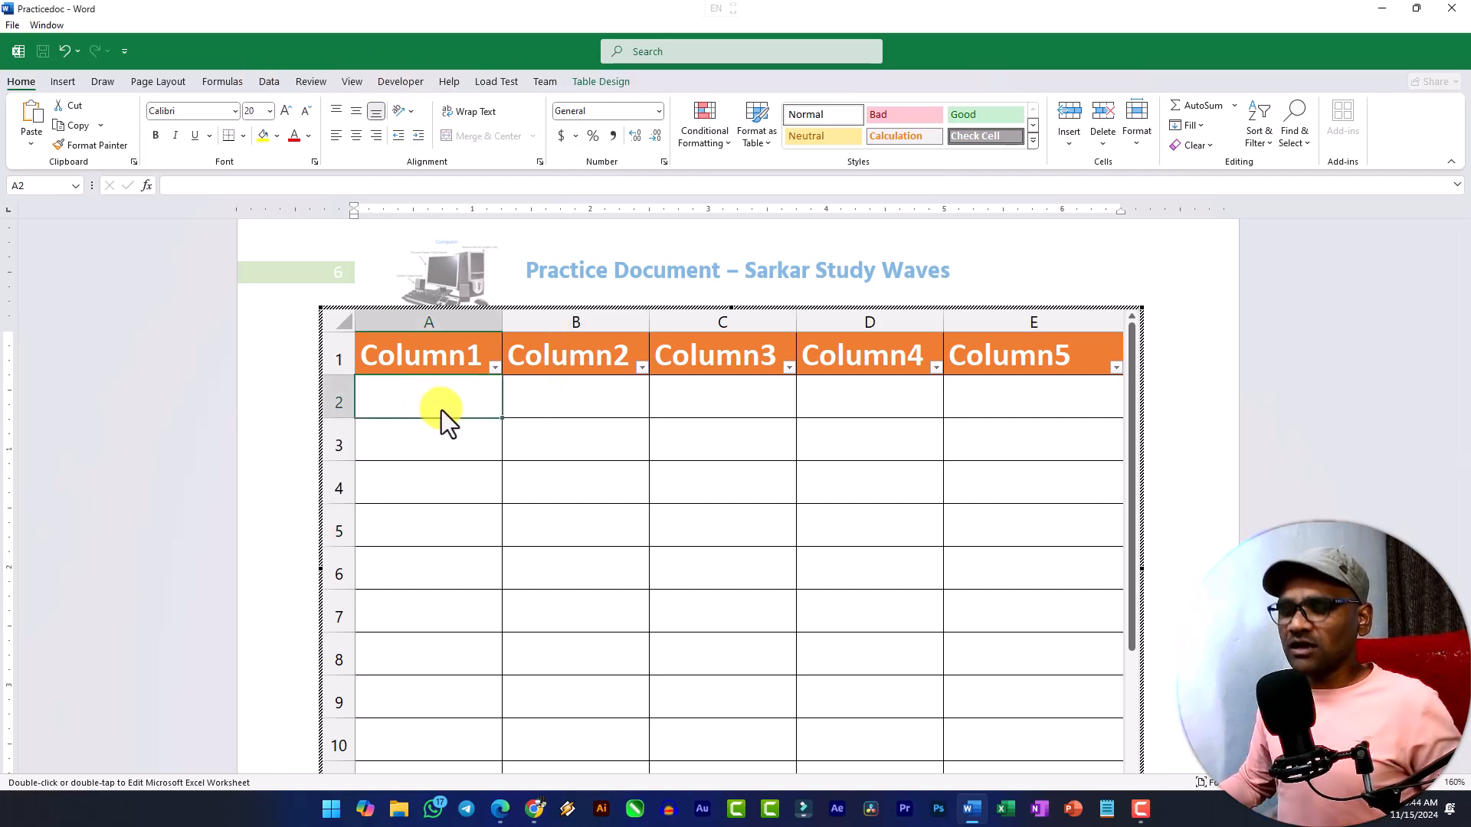
pyautogui.write('S.n')
pyautogui.press('BackSpace')
pyautogui.press('BackSpace')
pyautogui.press('BackSpace')
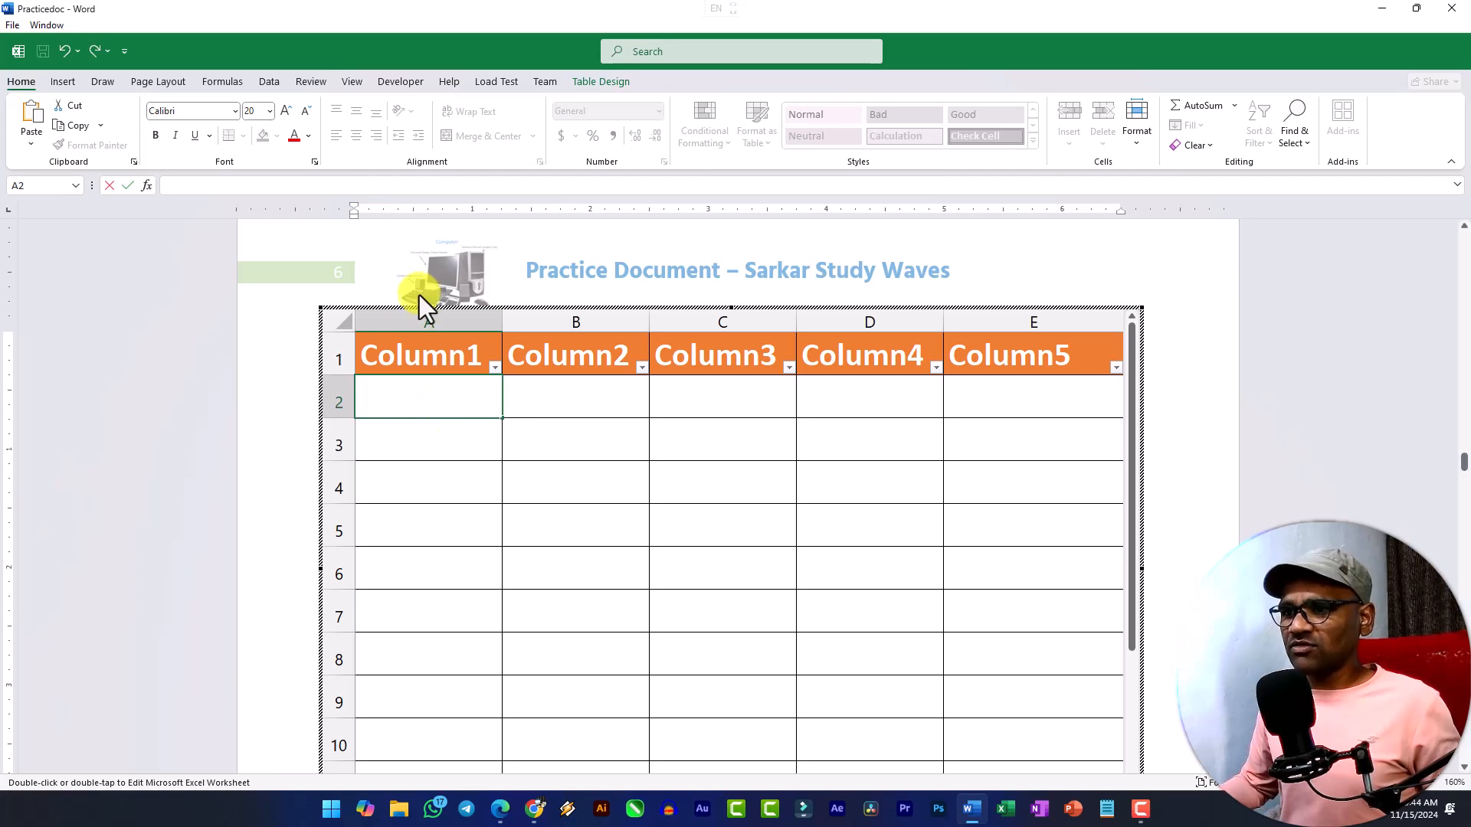
# Replace the five table headers with S.no, Name, Address, Course and Fees, and return to the document text.
pyautogui.click(427, 362)
pyautogui.write('S.no')
pyautogui.press('Tab')
pyautogui.write('Name')
pyautogui.press('Tab')
pyautogui.write('A')
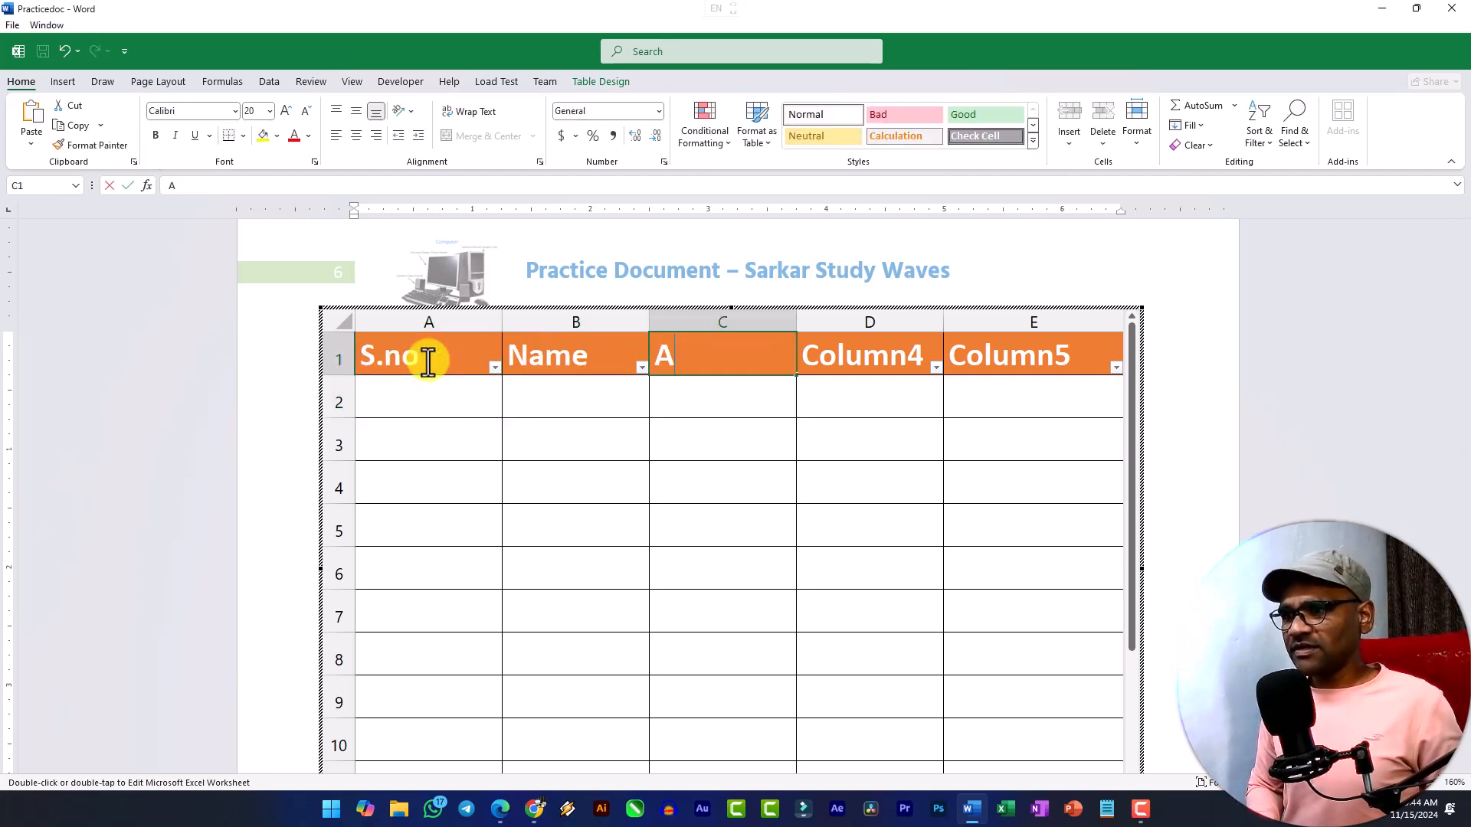
pyautogui.write('ddress')
pyautogui.press('Tab')
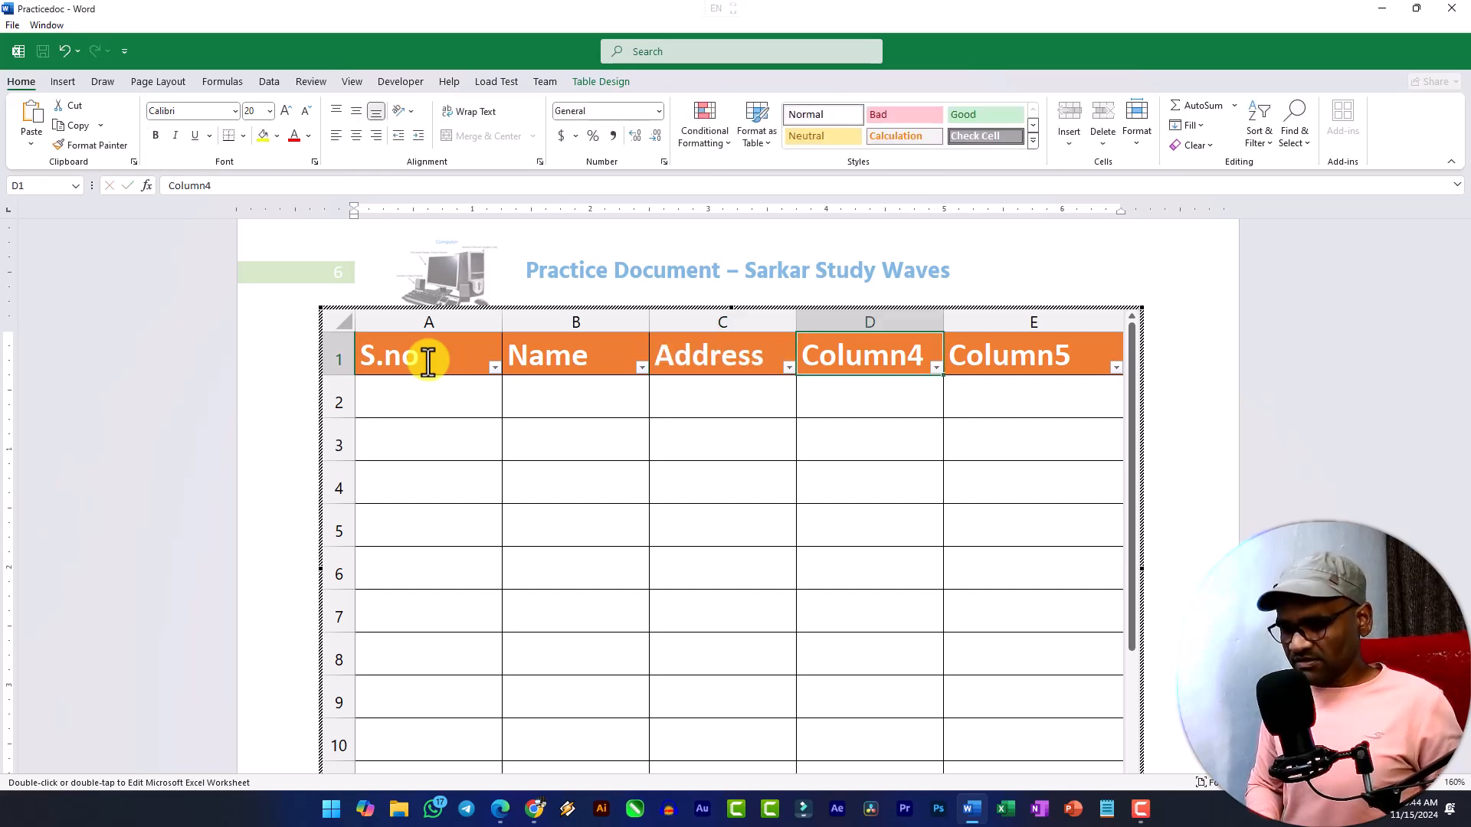
pyautogui.write('Course')
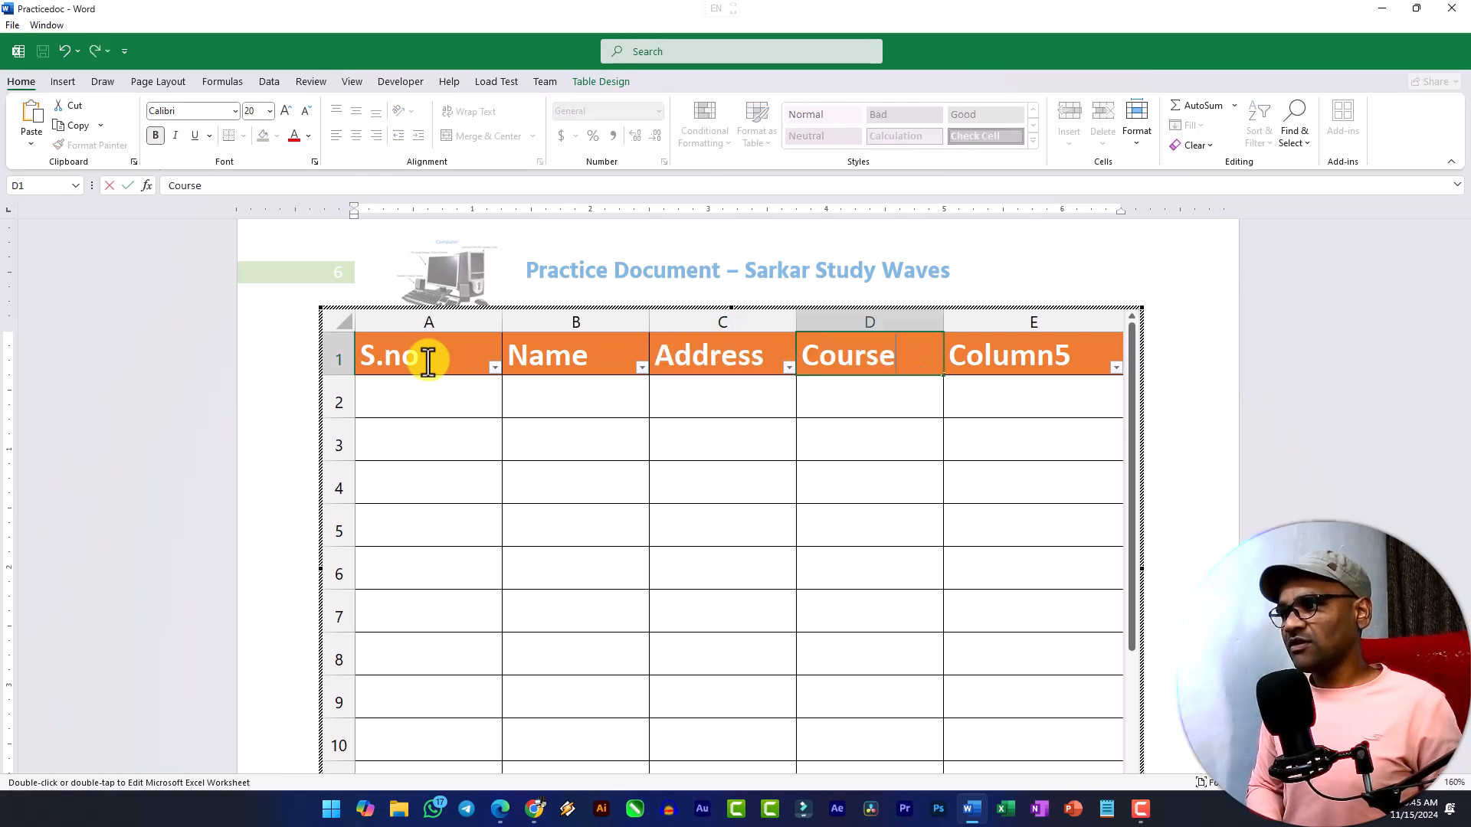
pyautogui.press('Tab')
pyautogui.write('Fees')
pyautogui.press('Return')
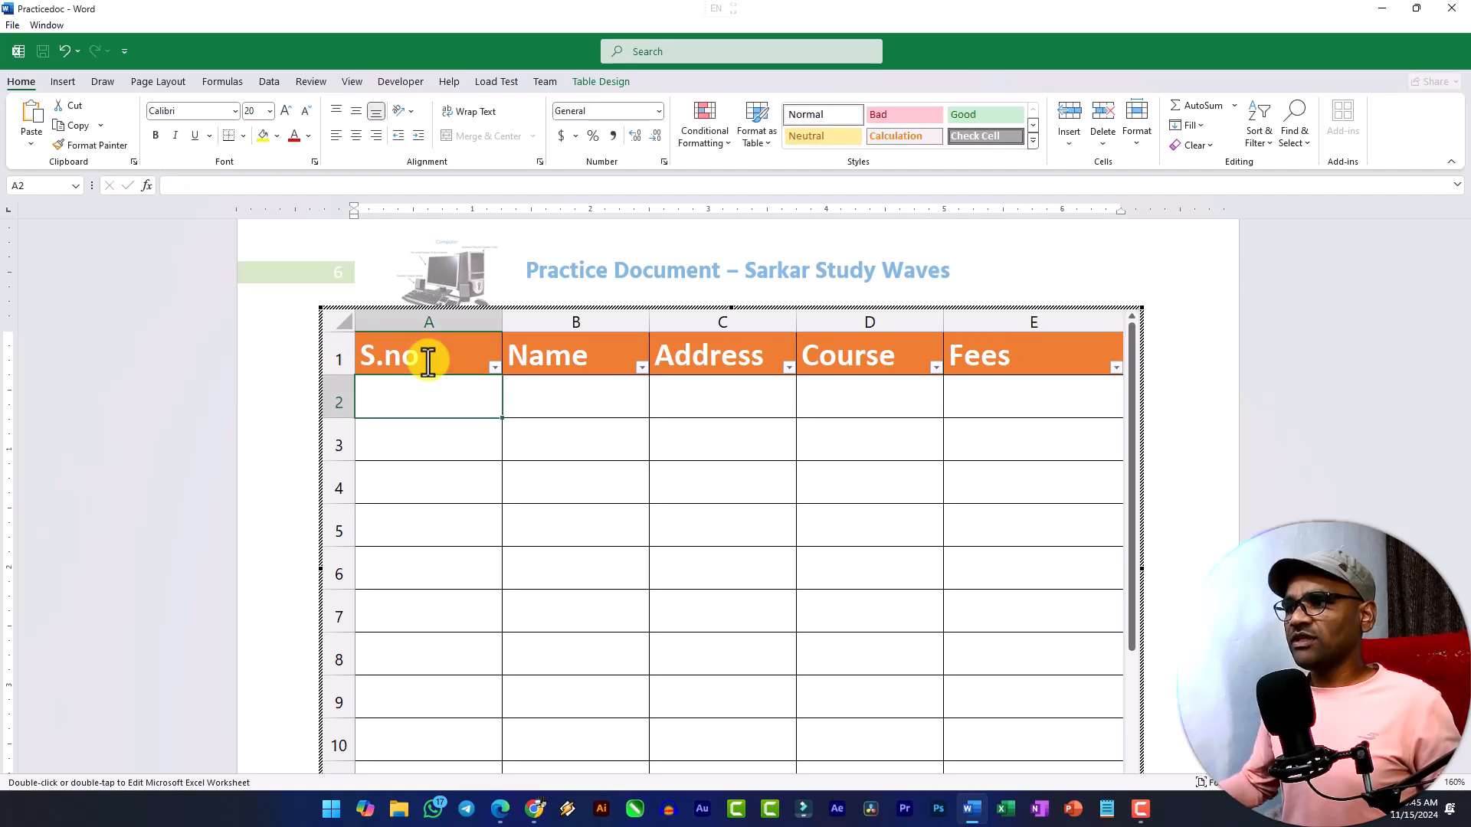
pyautogui.click(1259, 437)
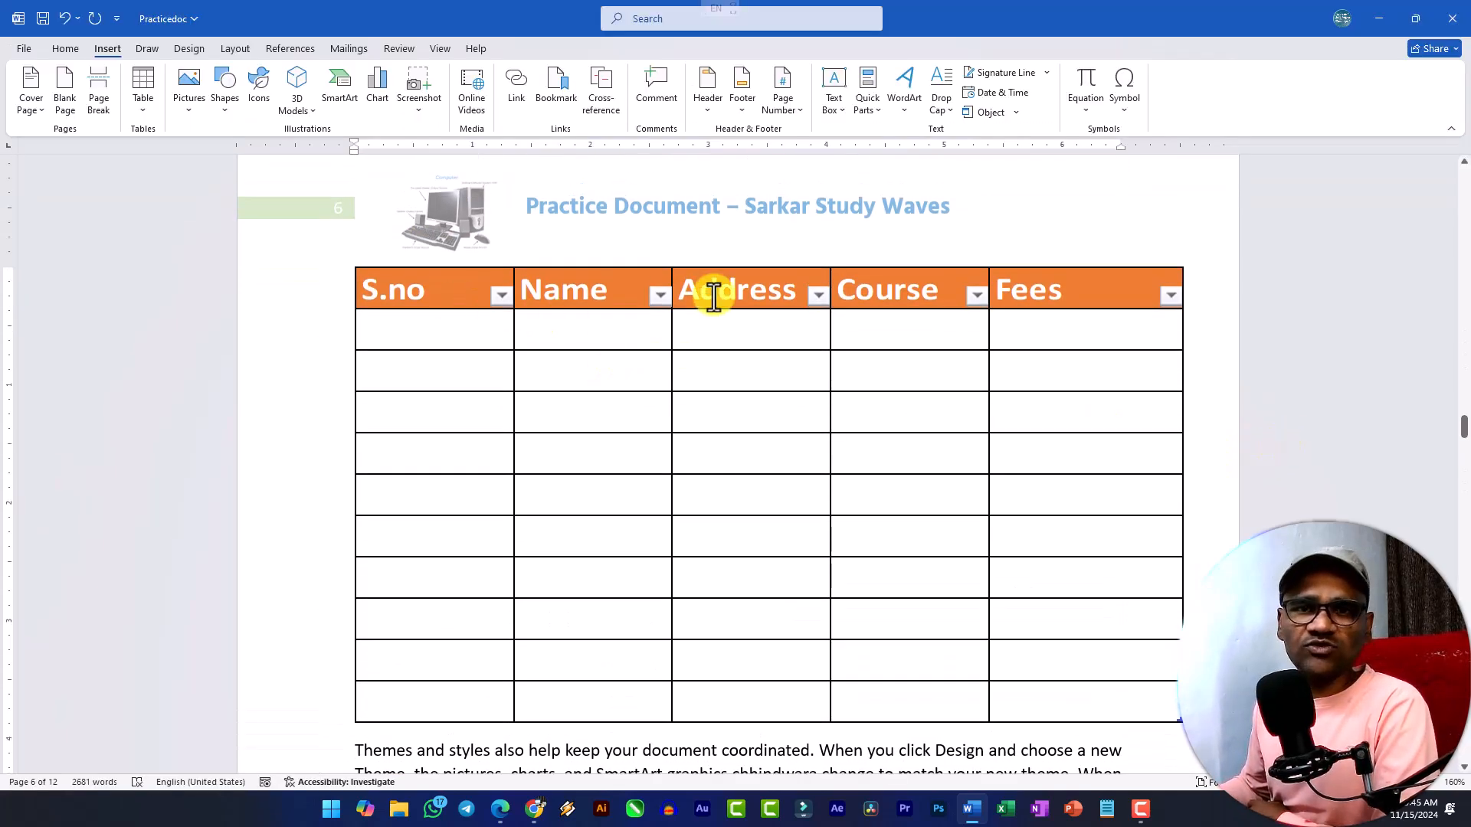
# Insert the text of the ASUS Vivobook 16X file in a new paragraph below the System Software text on page 6.
pyautogui.scroll(-3, 715, 314)
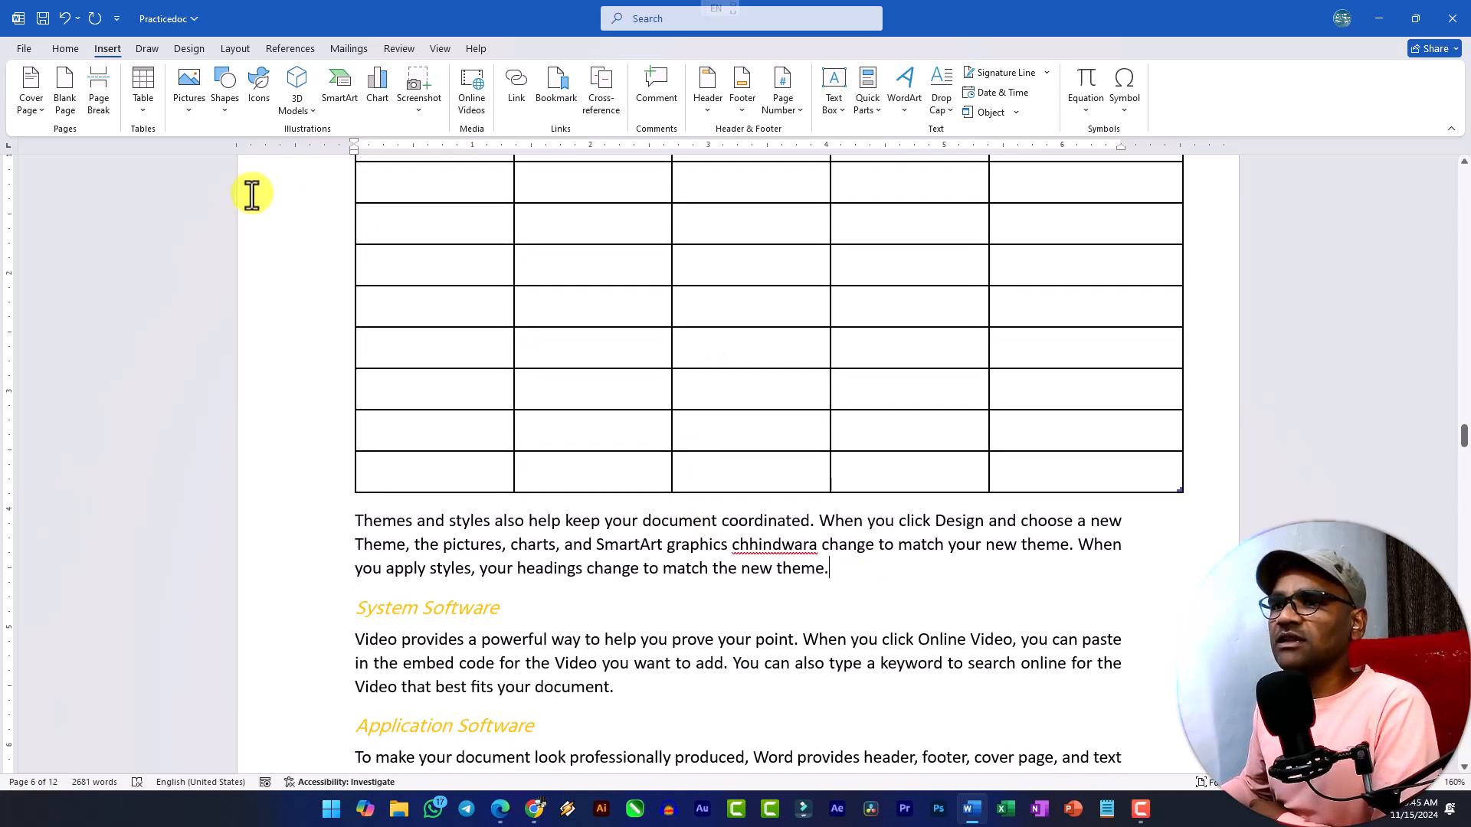
pyautogui.scroll(-2, 774, 559)
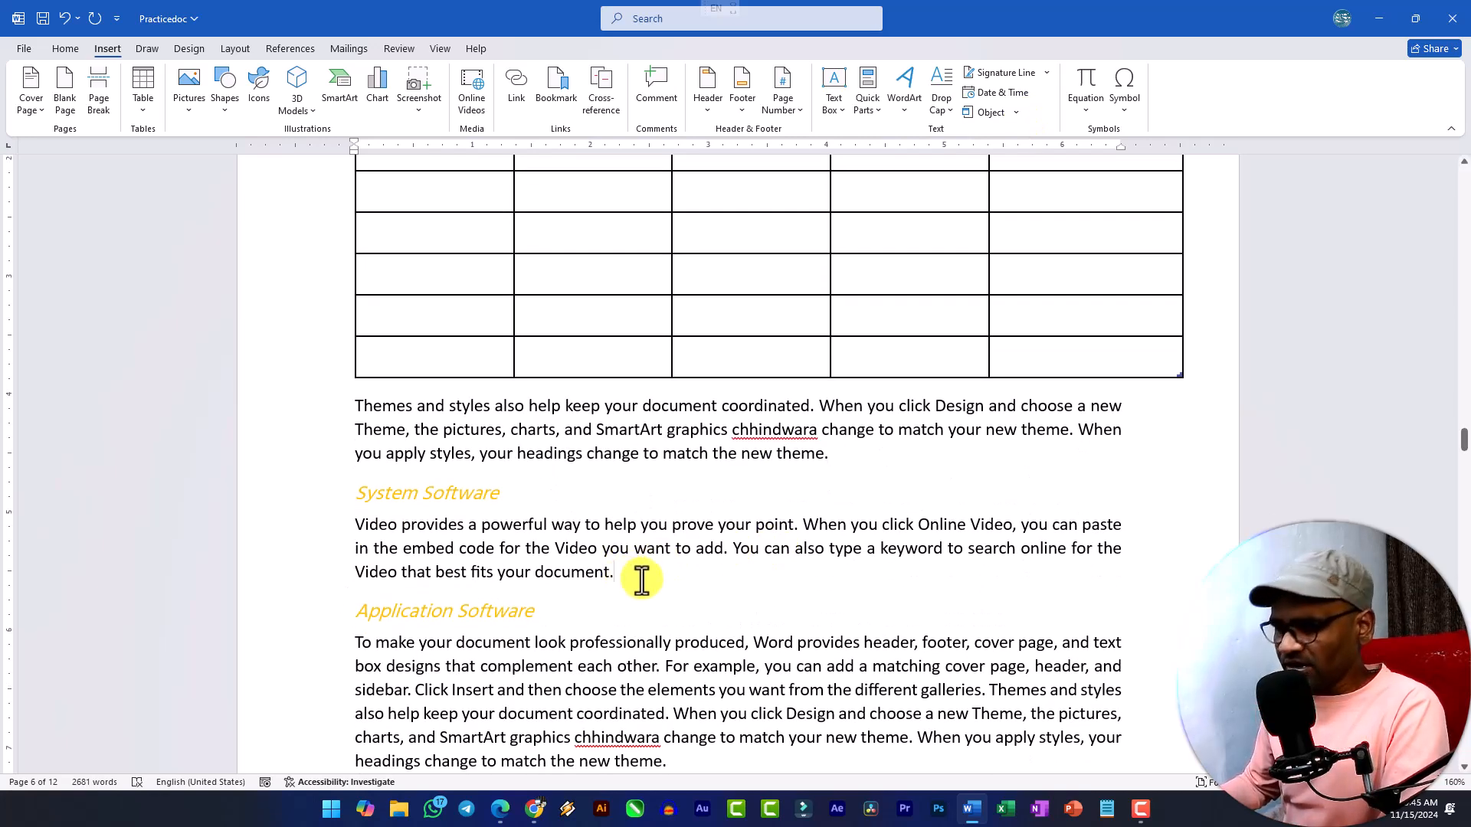
pyautogui.press('Return')
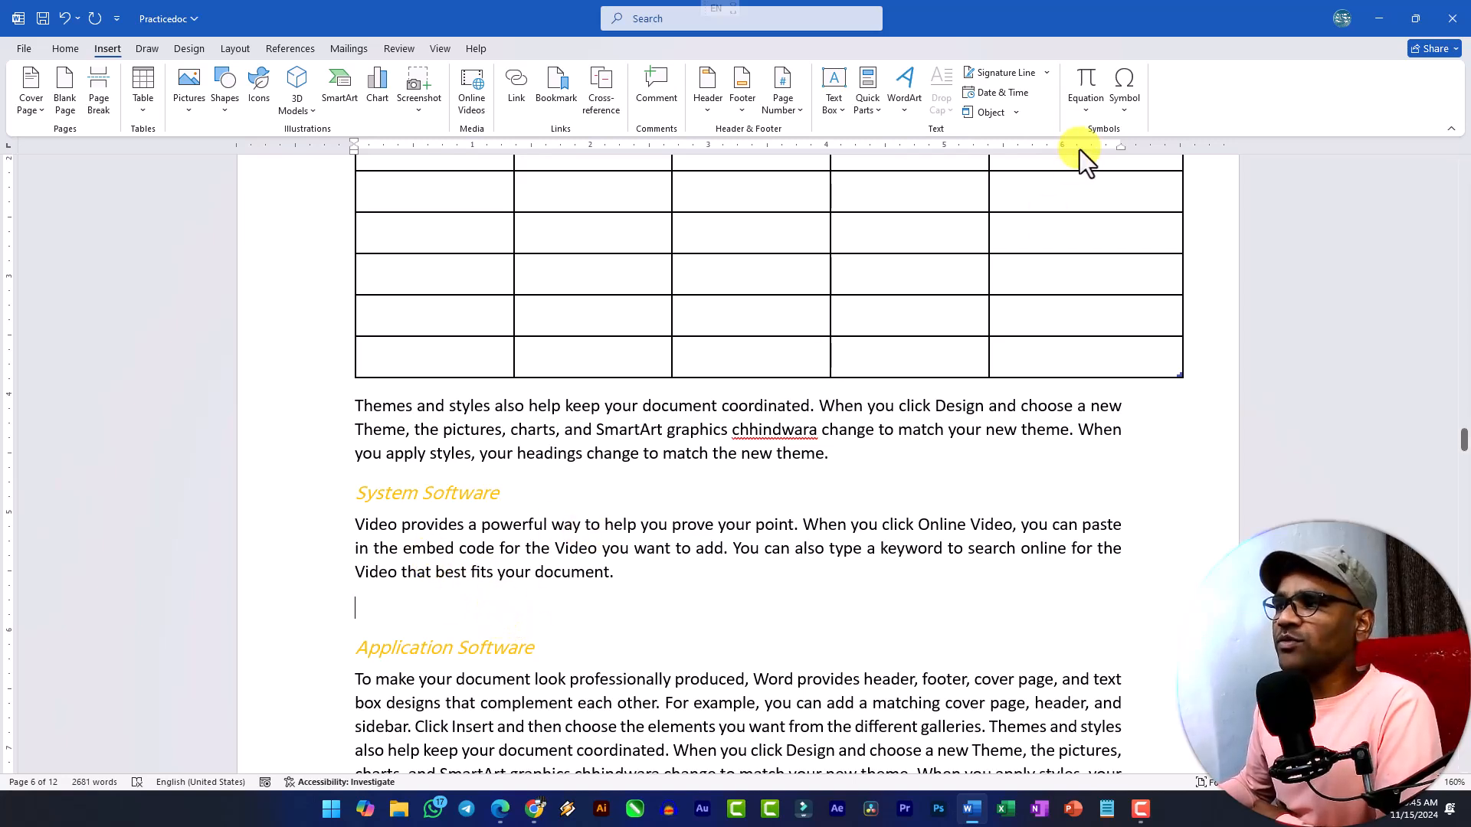
pyautogui.click(1014, 113)
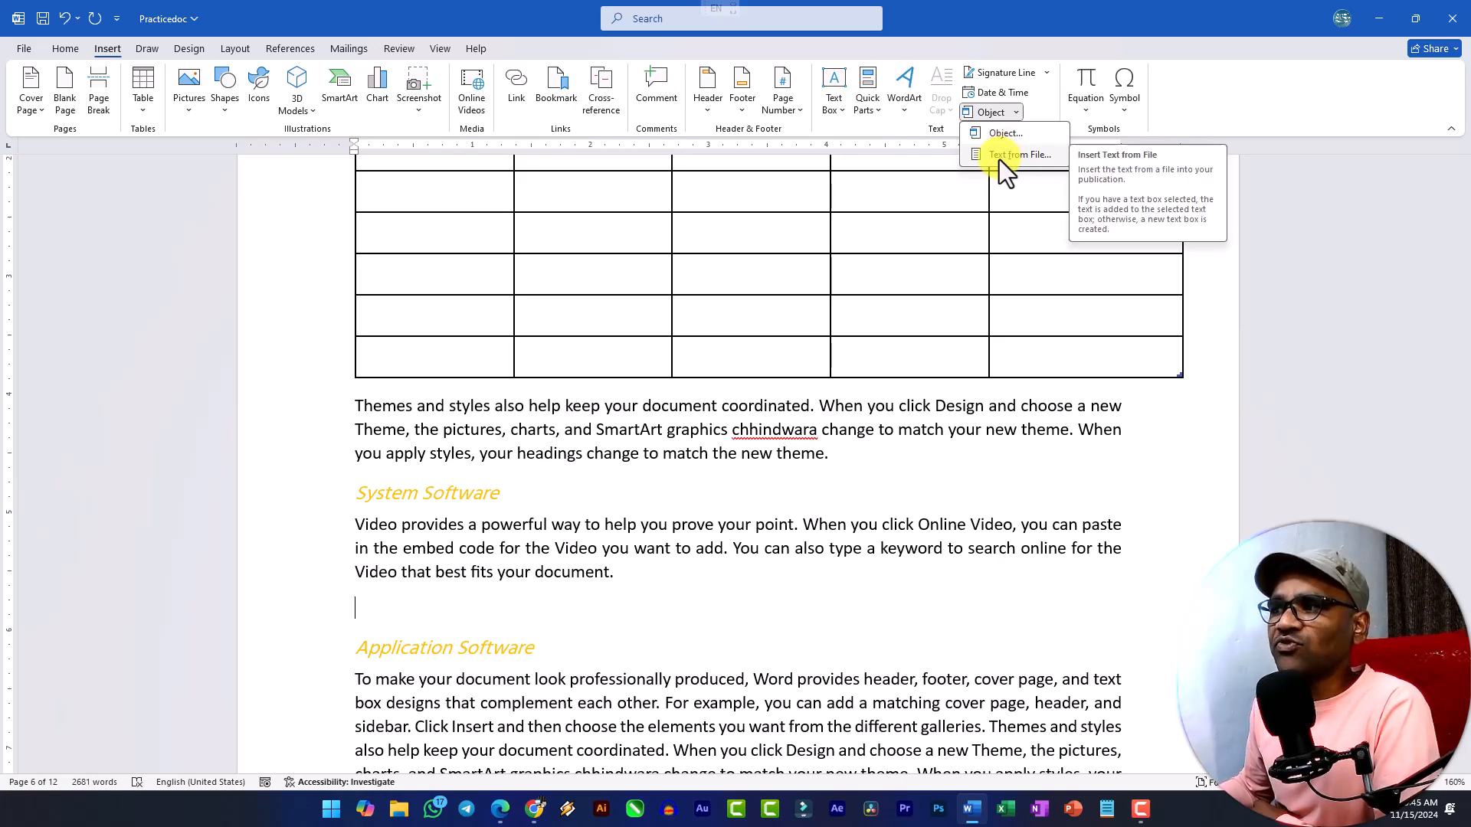
pyautogui.click(999, 160)
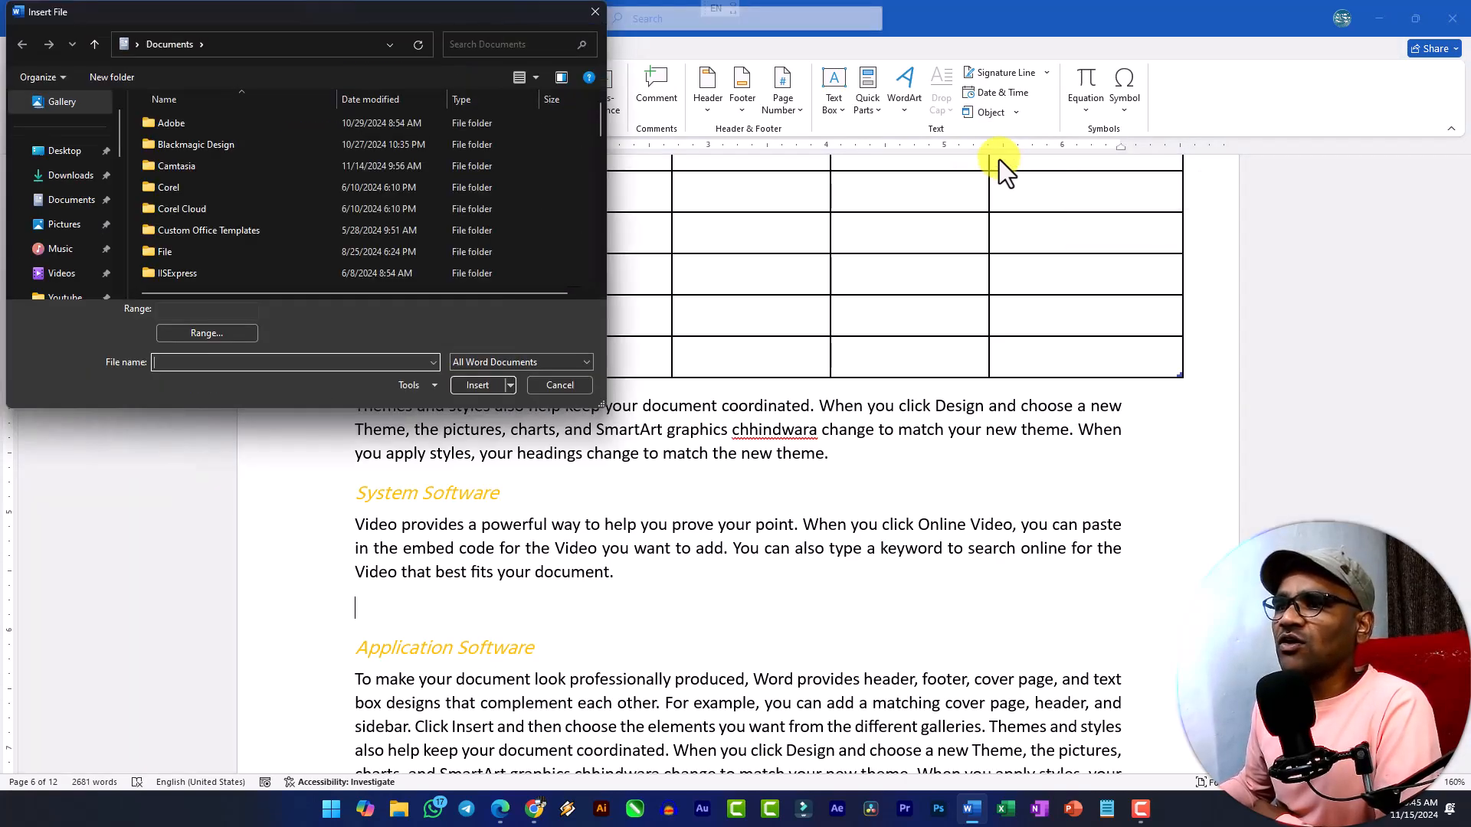
pyautogui.scroll(-10, 183, 245)
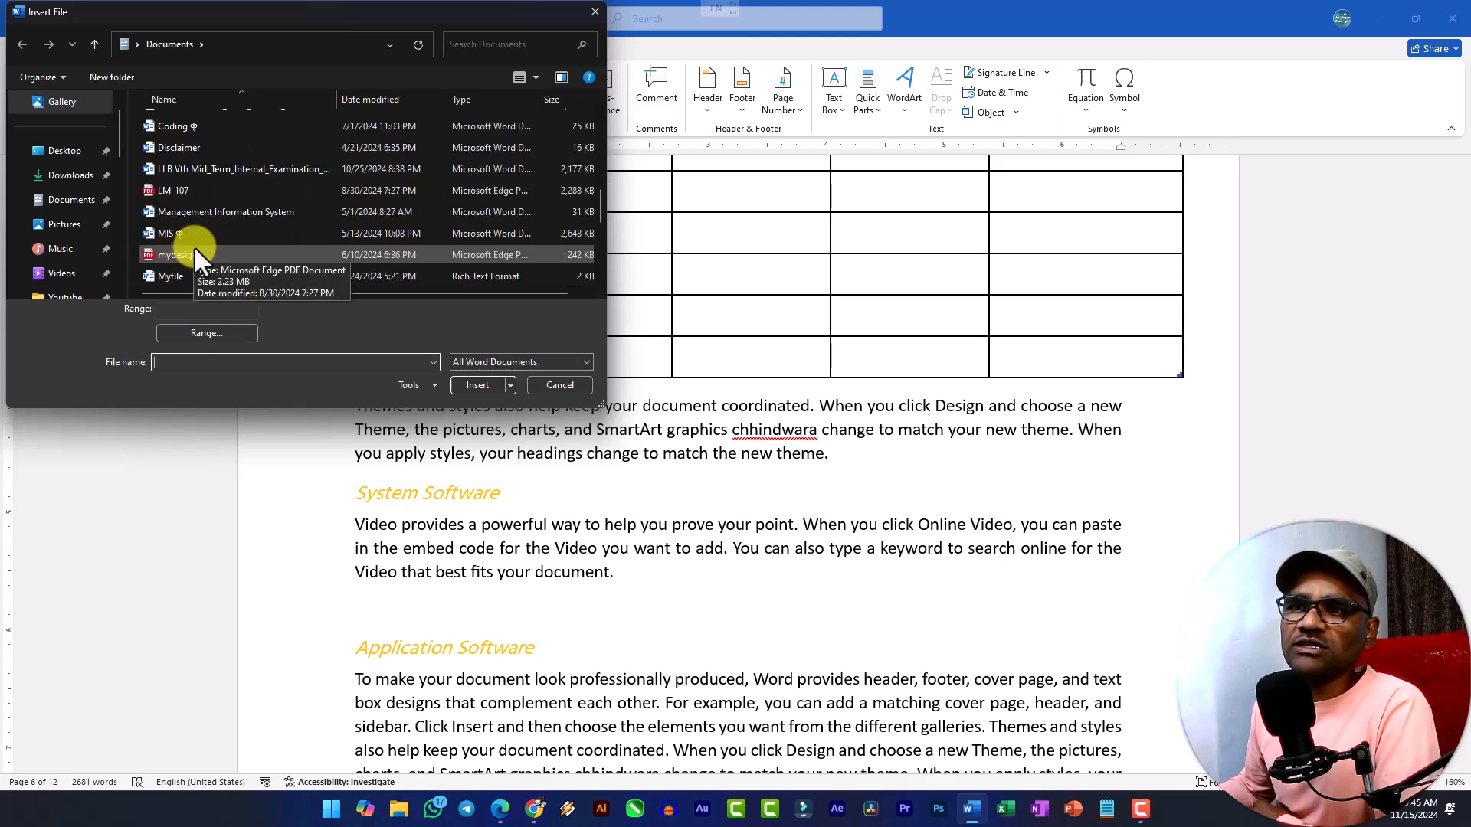
pyautogui.scroll(1, 201, 232)
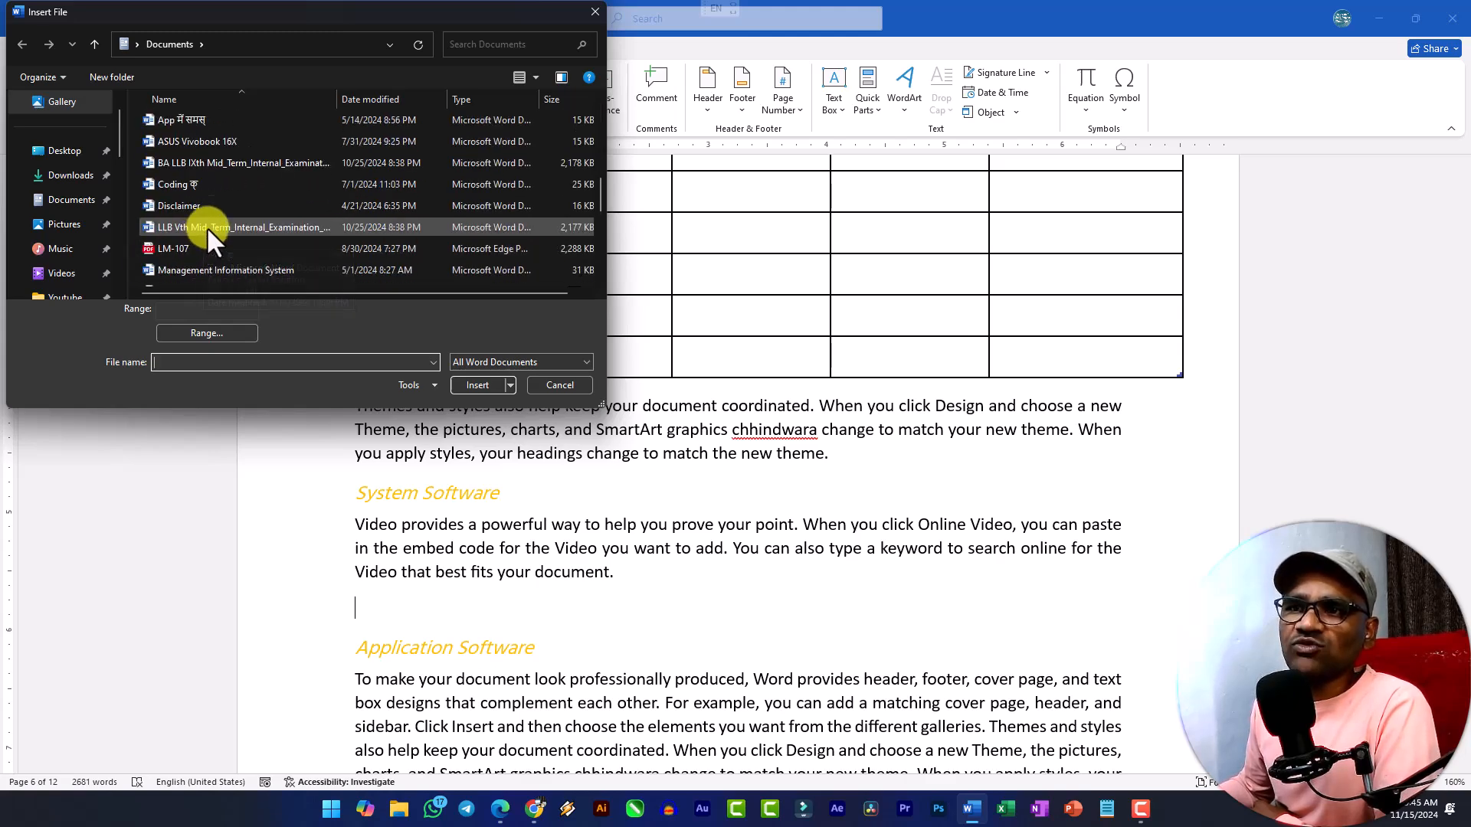
pyautogui.click(209, 141)
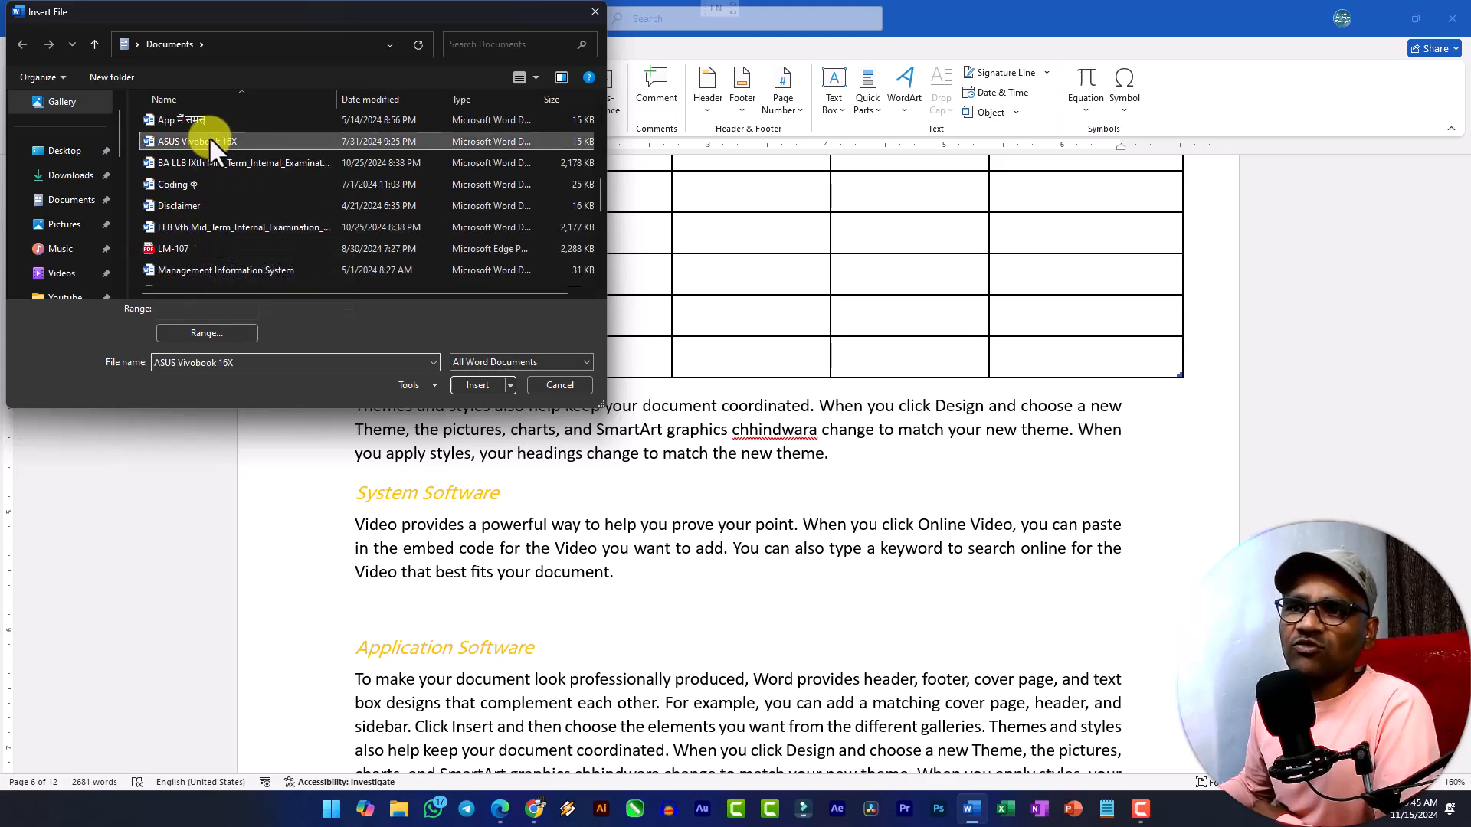
pyautogui.click(482, 385)
pyautogui.scroll(6, 608, 427)
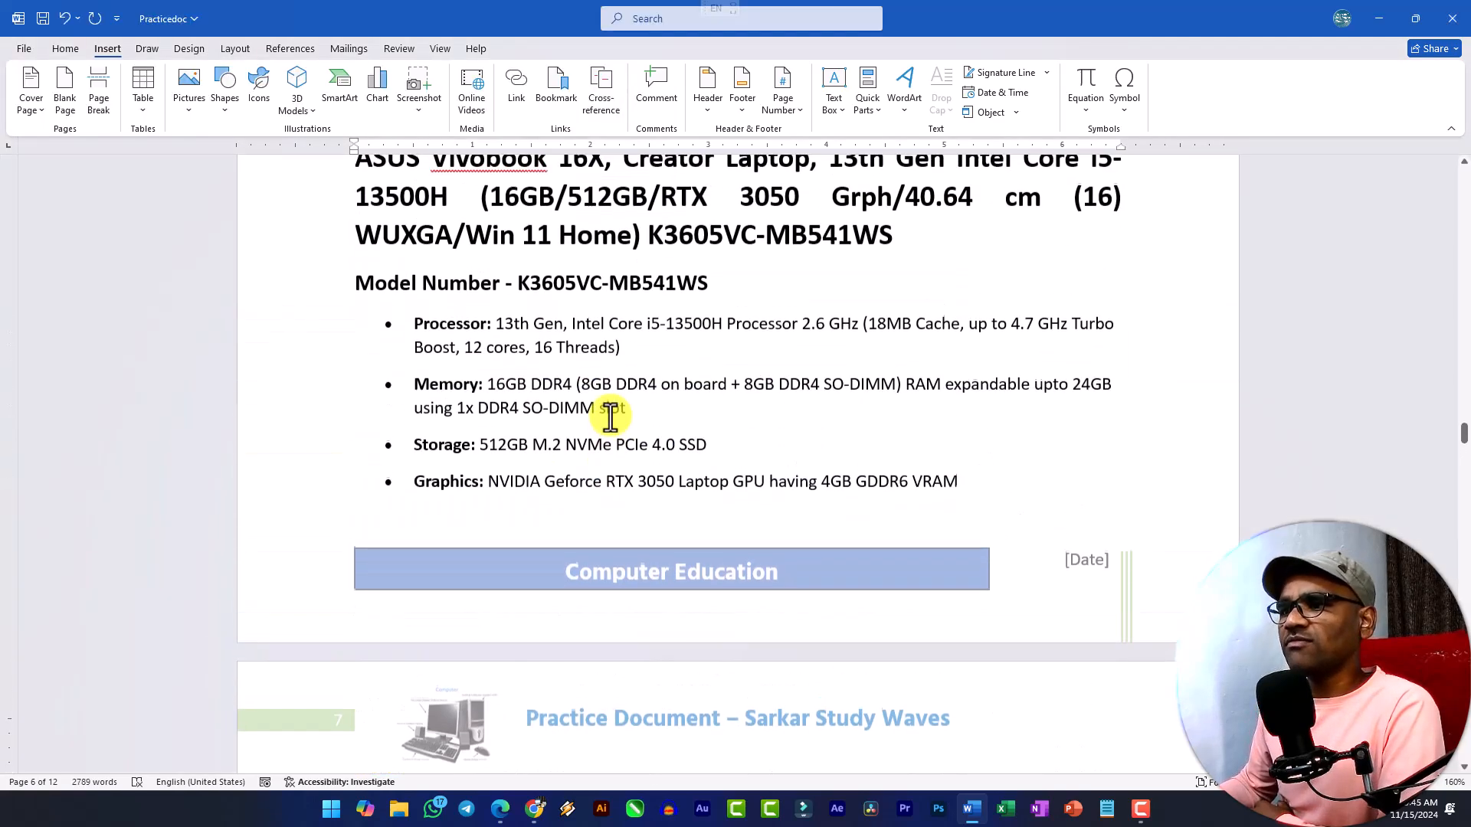
# Check the inserted laptop text and remove the blank lines between its last bullet and the Application Software heading on page 7.
pyautogui.scroll(1, 610, 416)
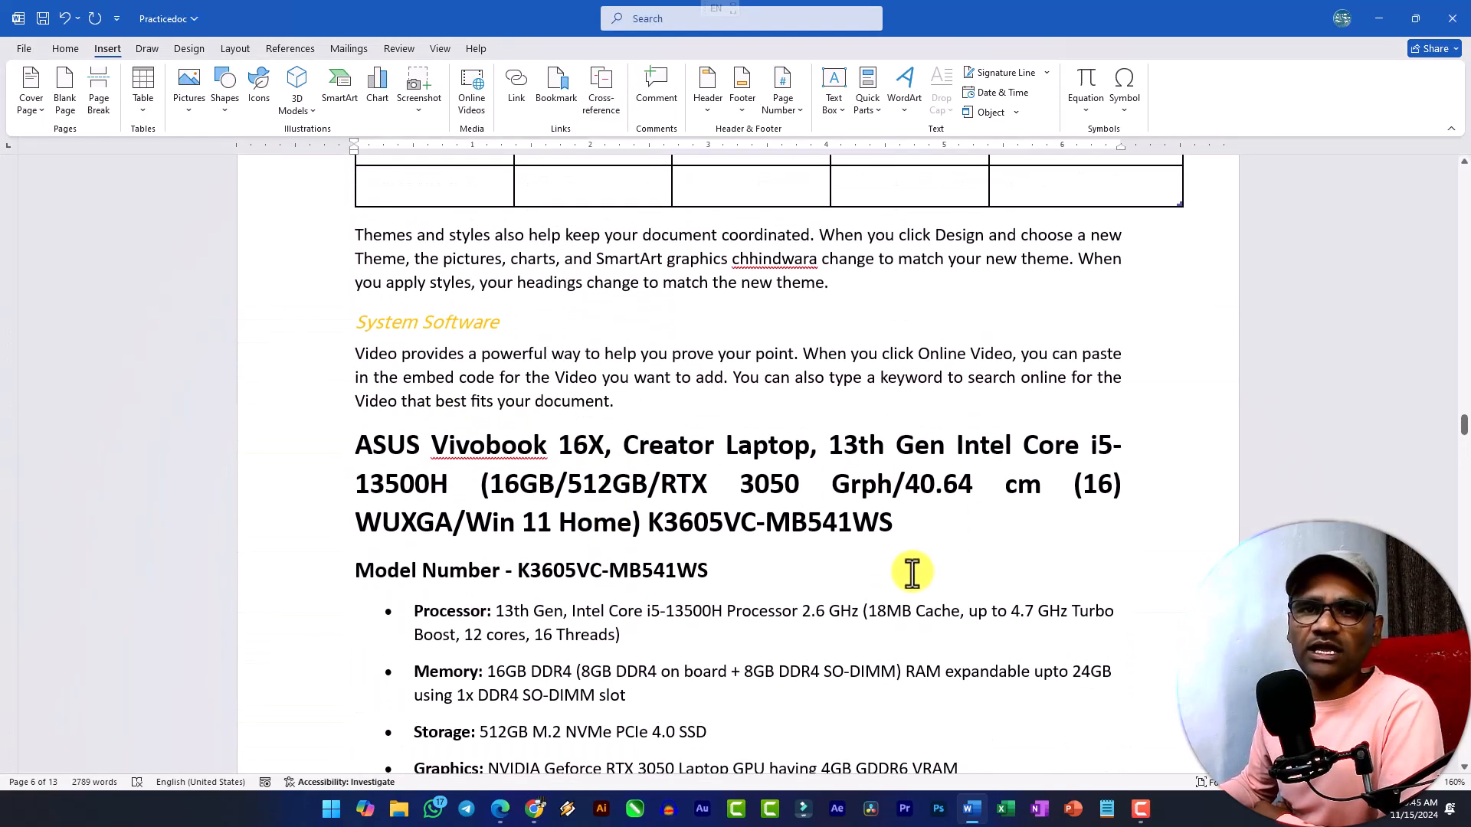
pyautogui.scroll(-10, 736, 490)
pyautogui.click(719, 492)
pyautogui.press('Delete')
pyautogui.press('Delete')
pyautogui.press('Delete')
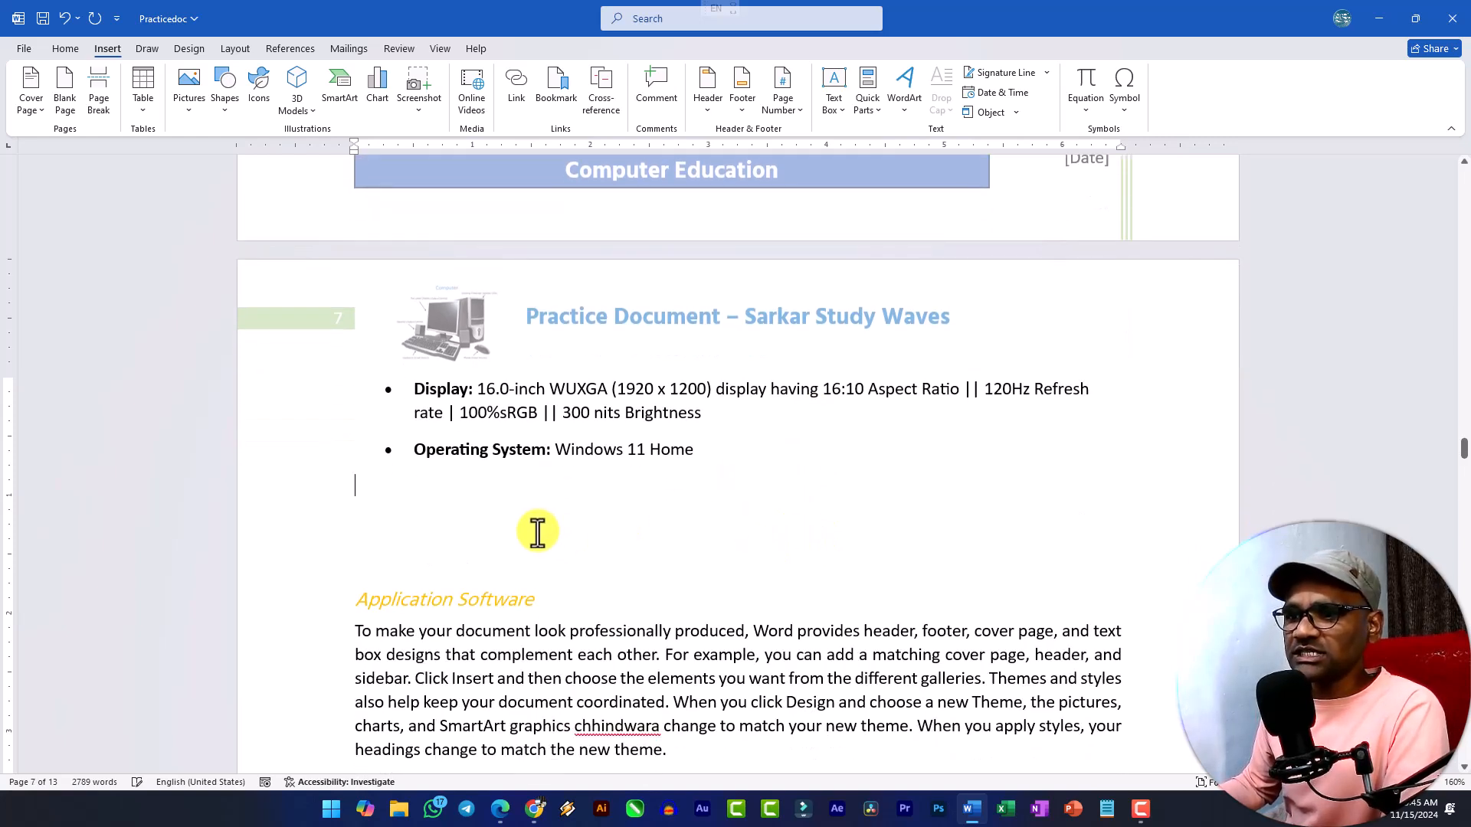
pyautogui.press('Delete')
pyautogui.press('Delete')
pyautogui.press('Delete')
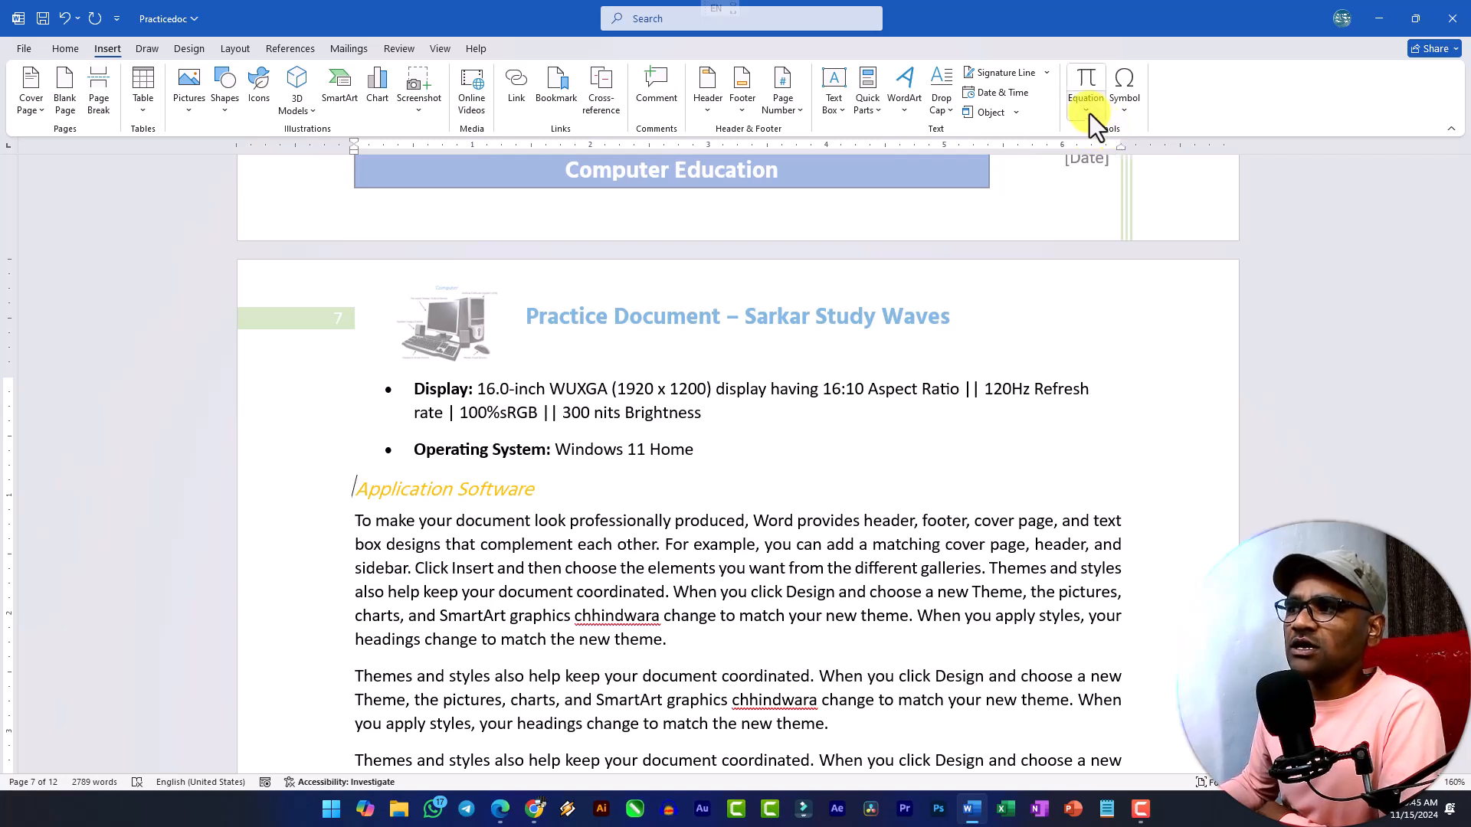
# Insert the built-in Binomial Theorem equation in a new unbulleted paragraph below the Operating System bullet on page 7.
pyautogui.click(1088, 114)
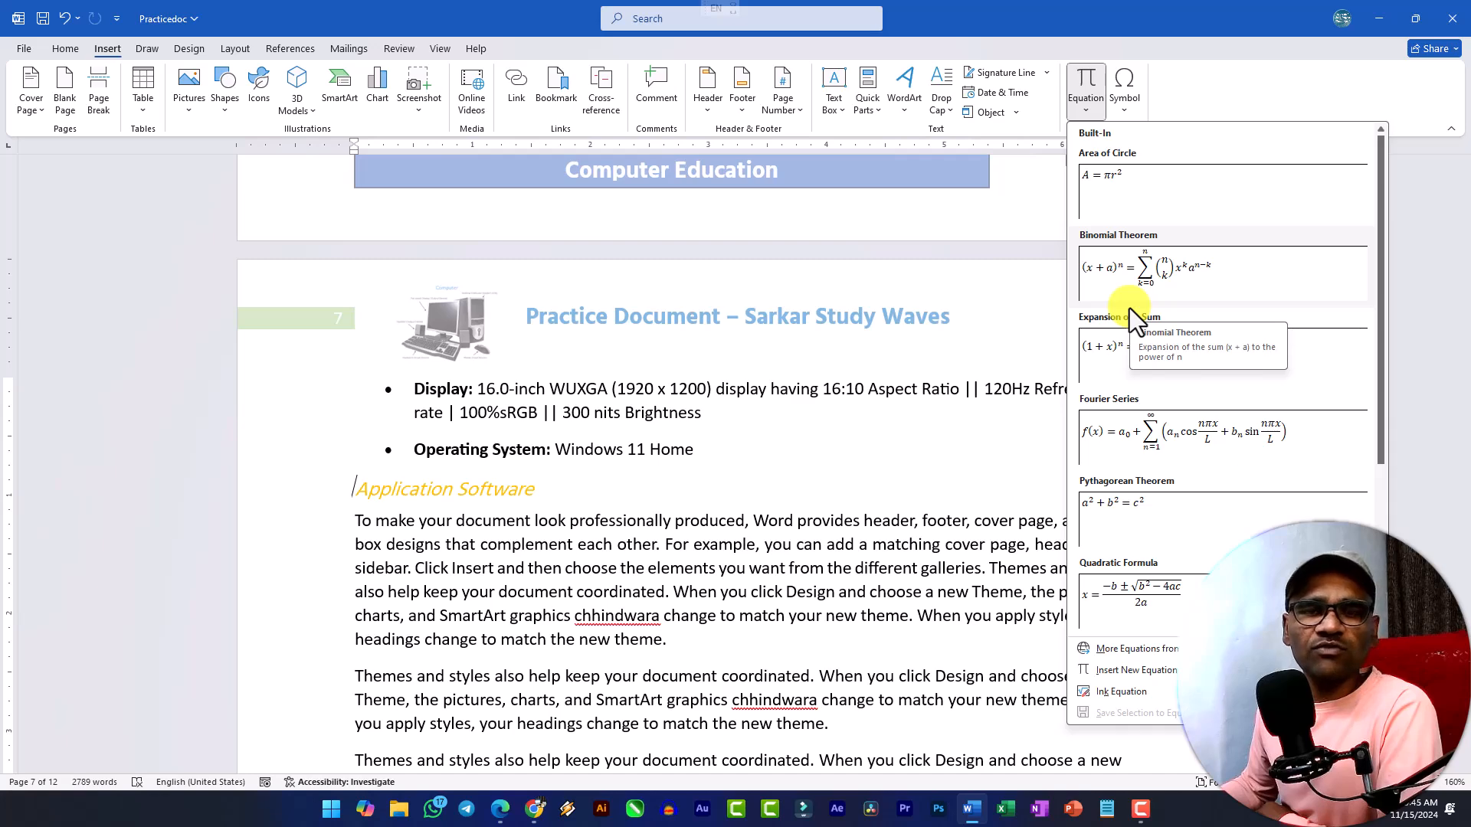
pyautogui.scroll(-3, 1129, 308)
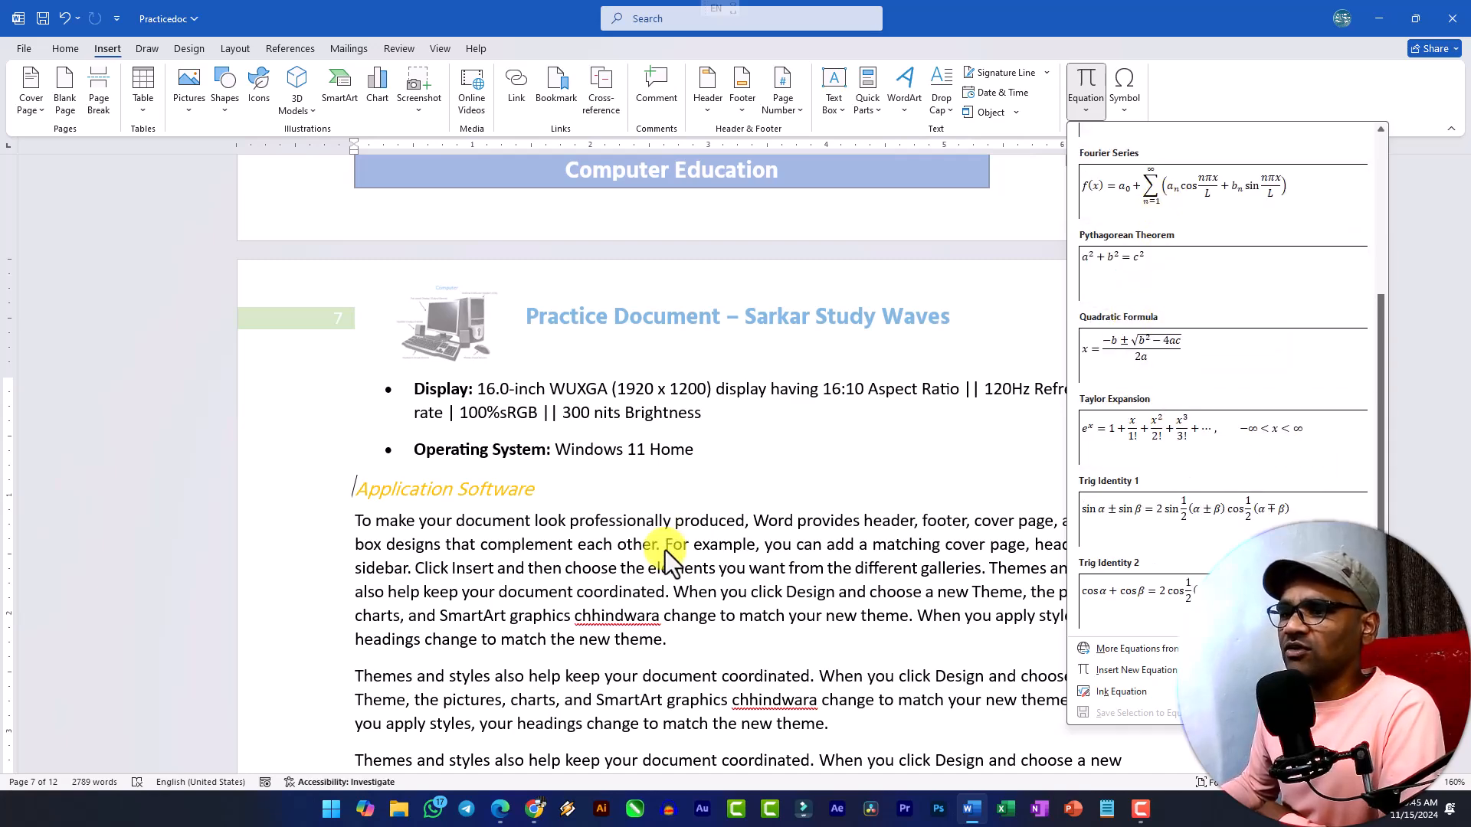
pyautogui.click(746, 454)
pyautogui.click(732, 454)
pyautogui.press('Return')
pyautogui.press('Return')
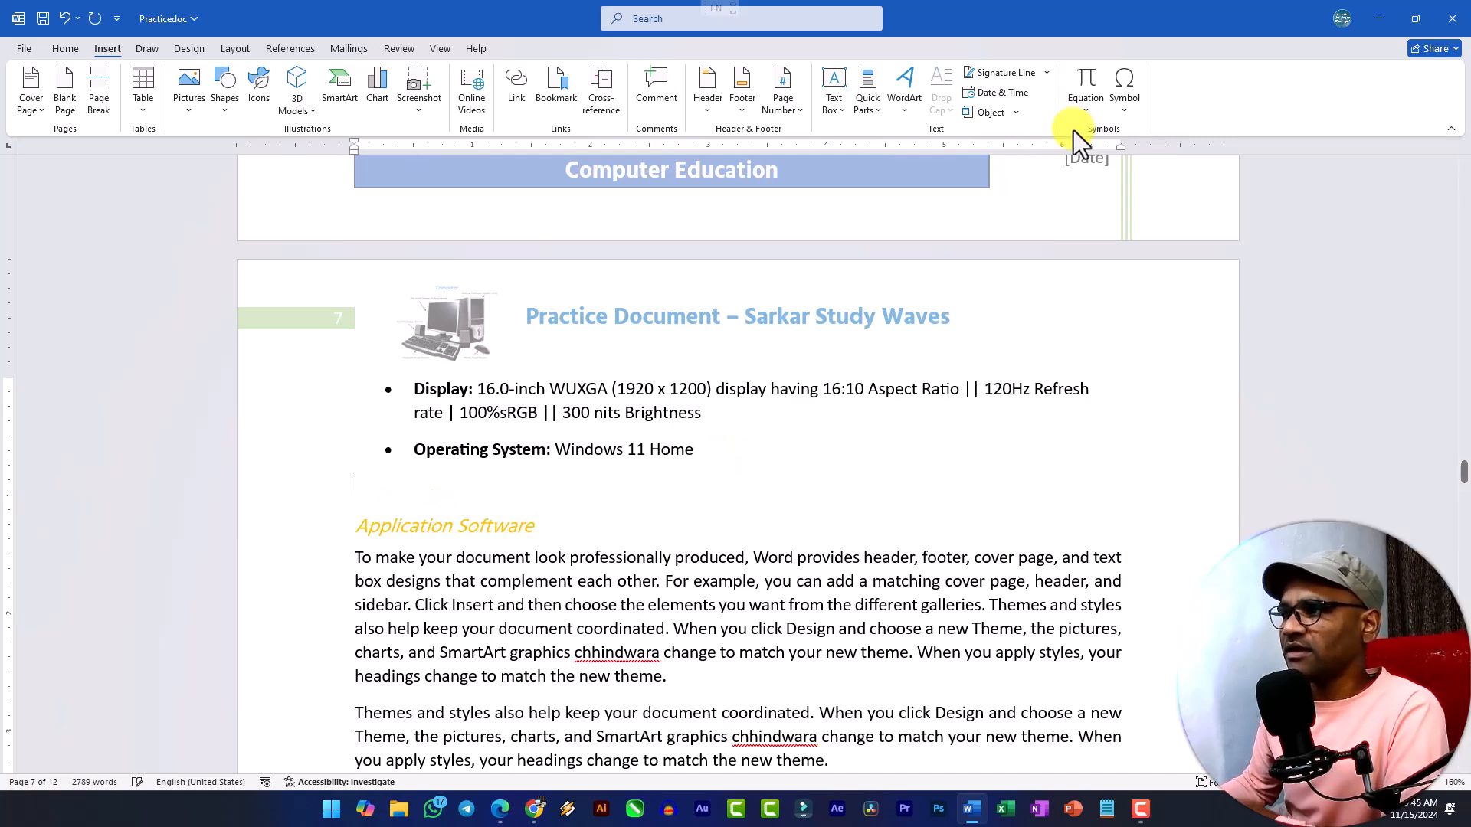
pyautogui.click(1086, 106)
pyautogui.click(1140, 275)
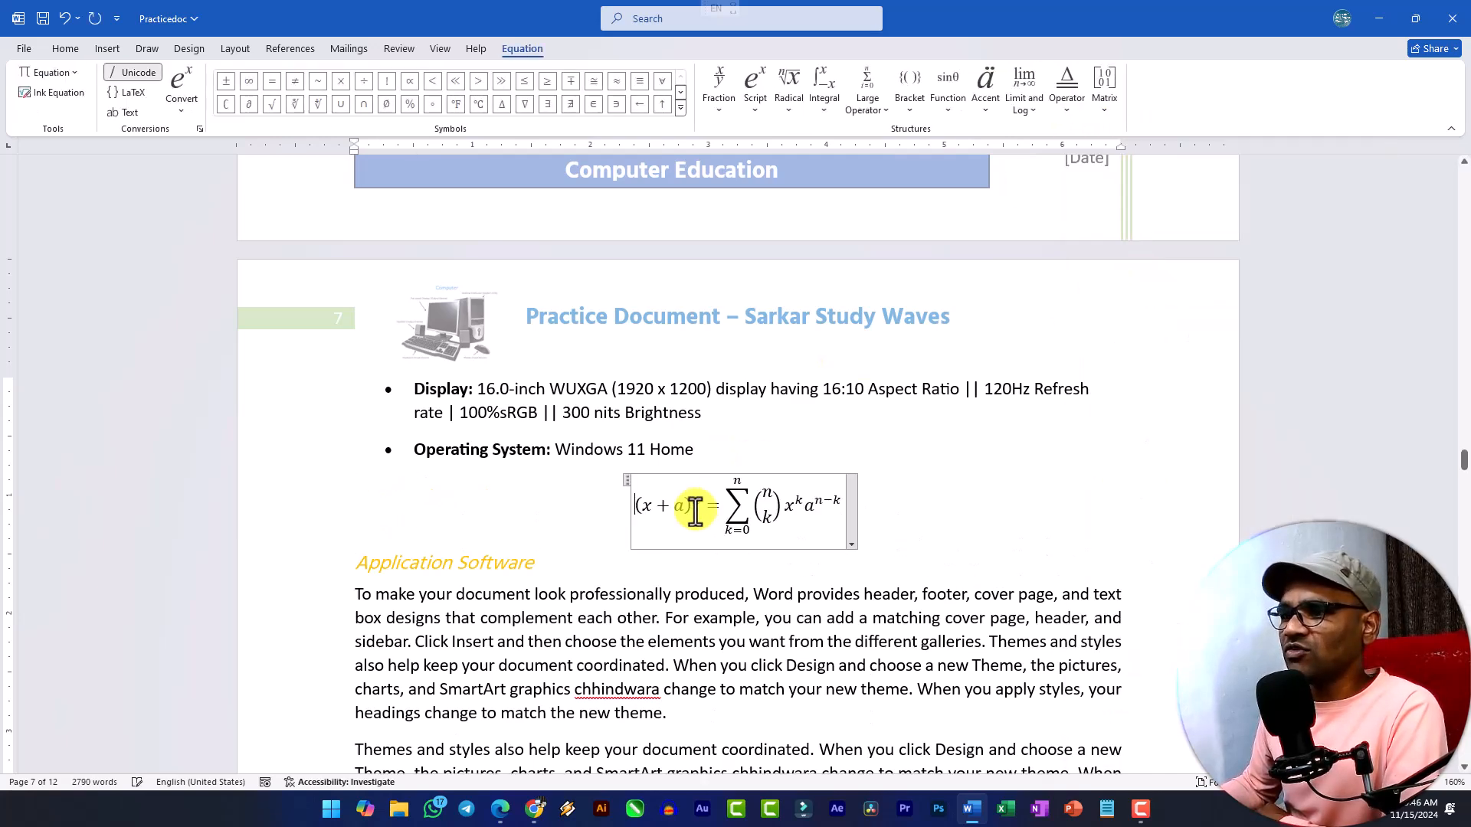
# Examine the math symbols and structures available for the equation, including fractions, integrals, large operators, functions and limits.
pyautogui.doubleClick(692, 501)
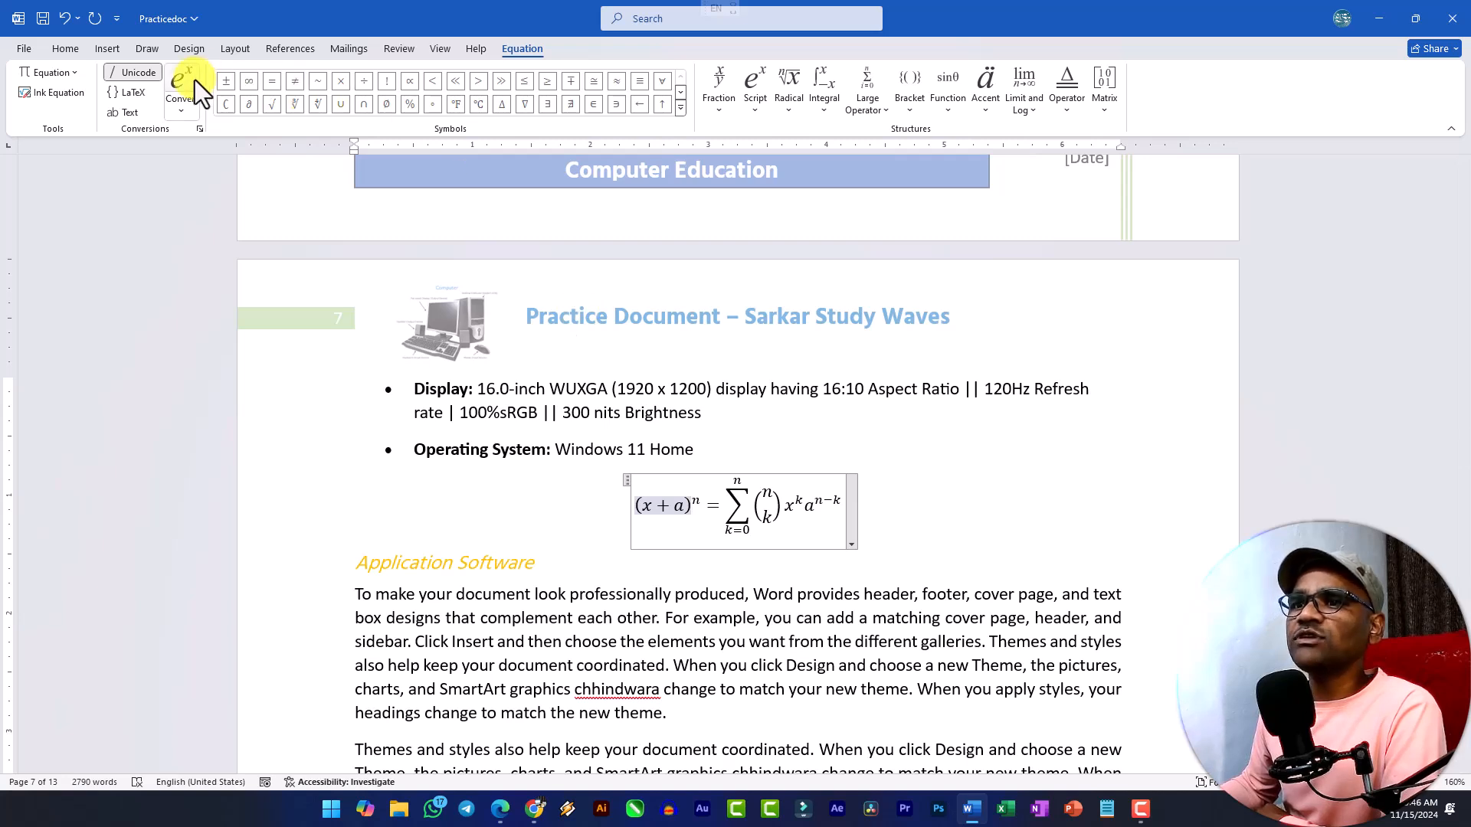
pyautogui.click(682, 113)
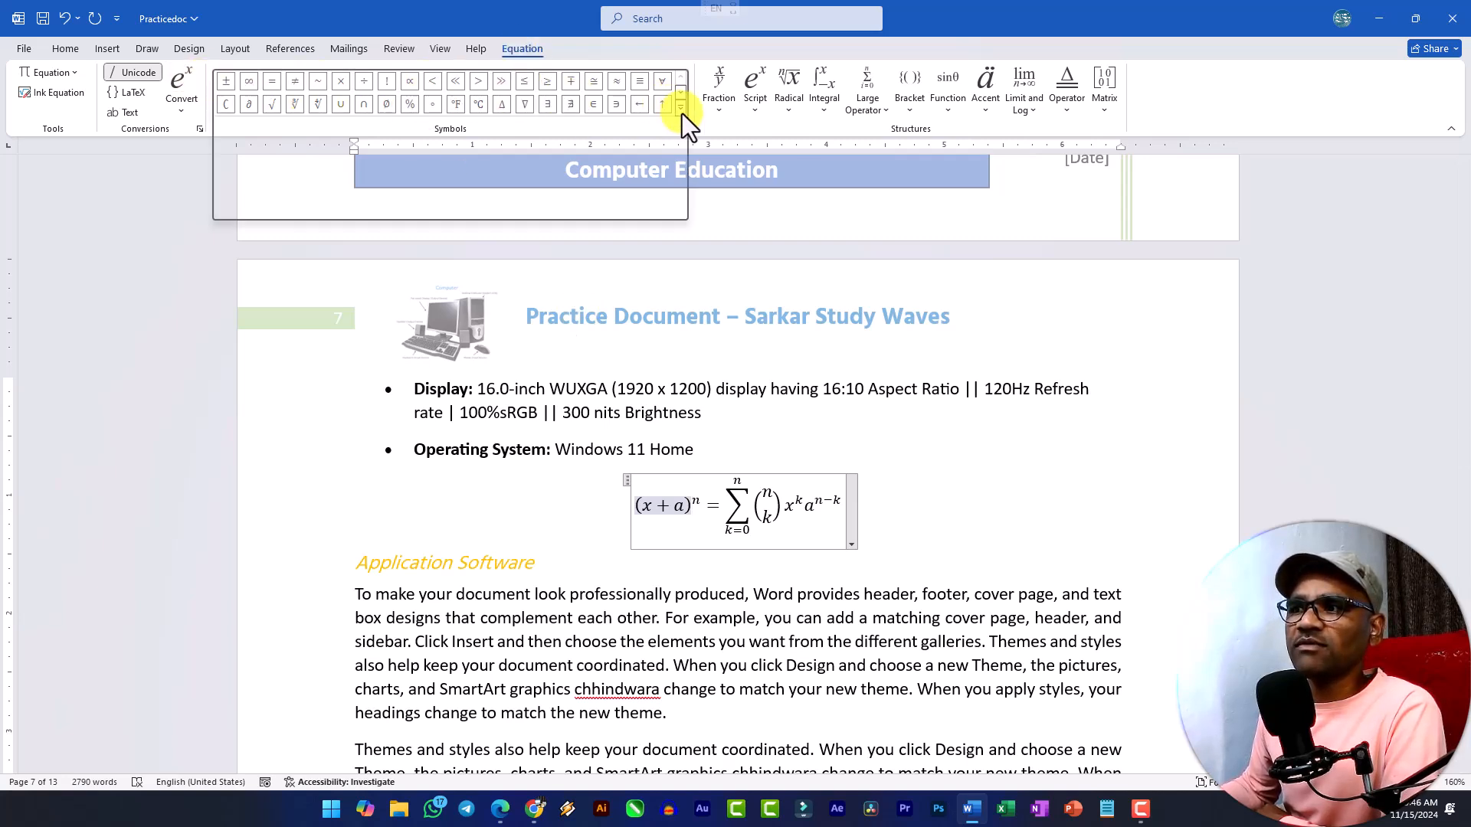
pyautogui.click(723, 115)
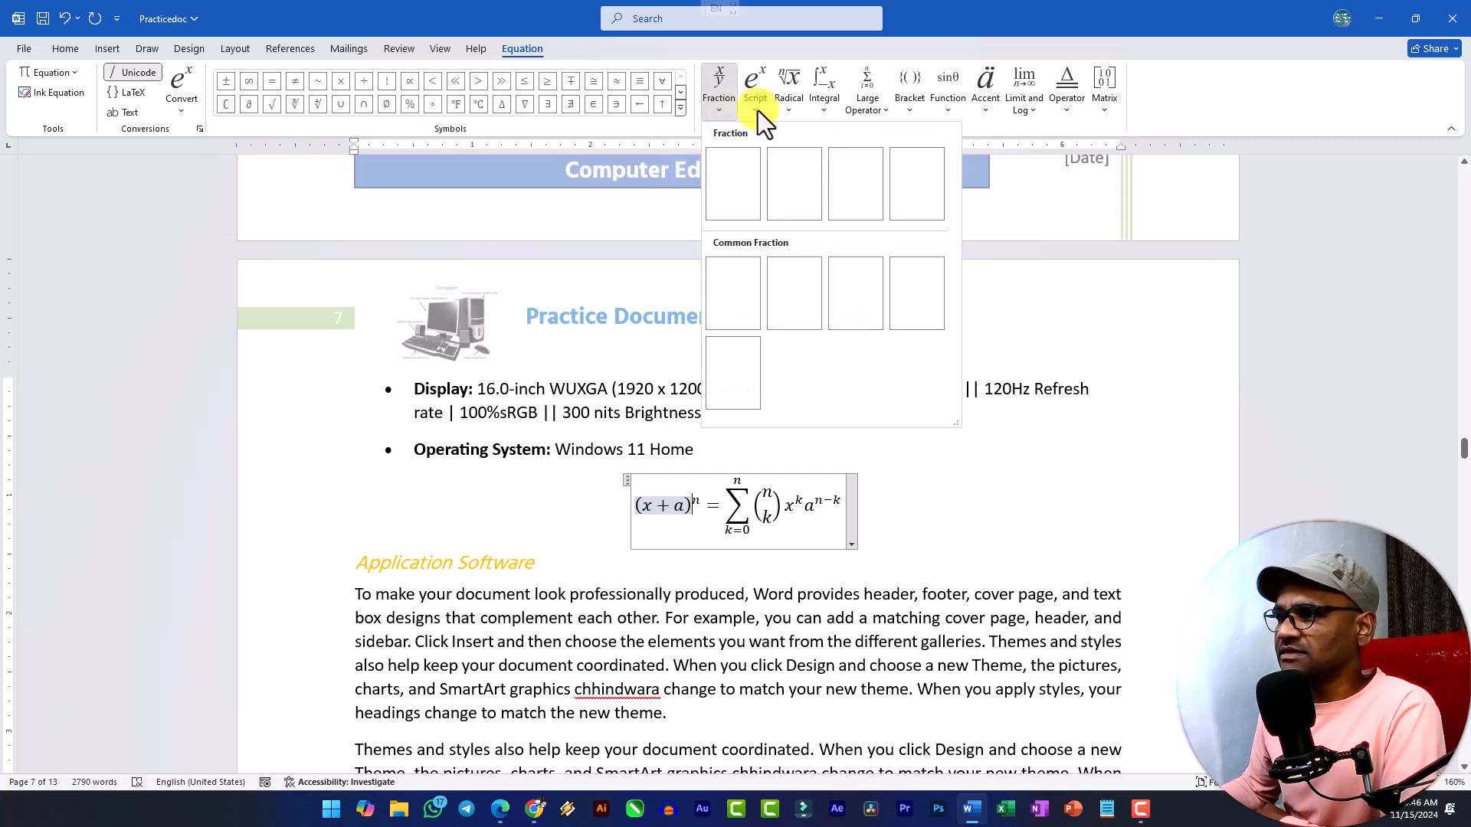
pyautogui.click(797, 112)
pyautogui.click(819, 111)
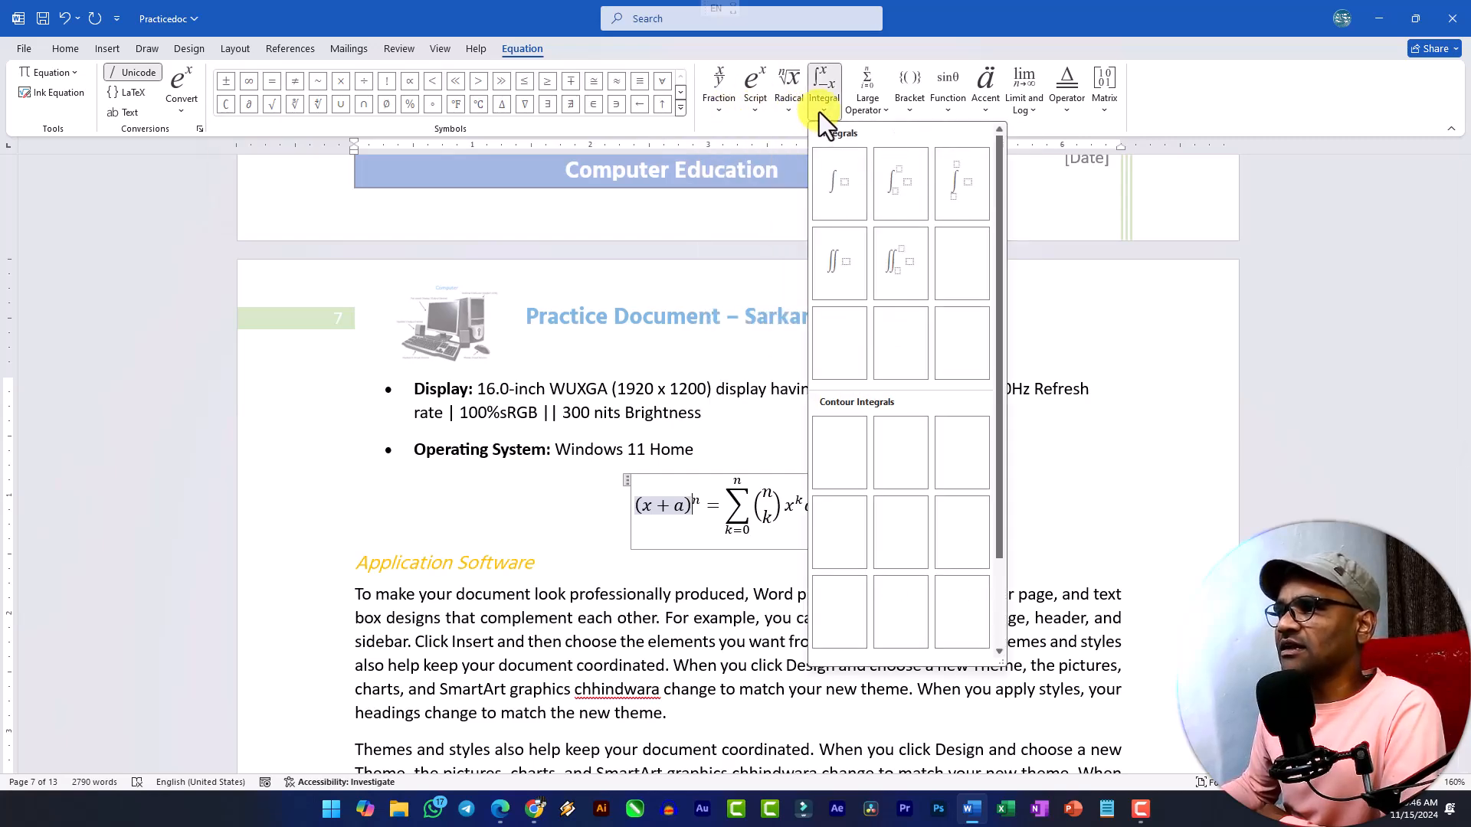
pyautogui.click(880, 115)
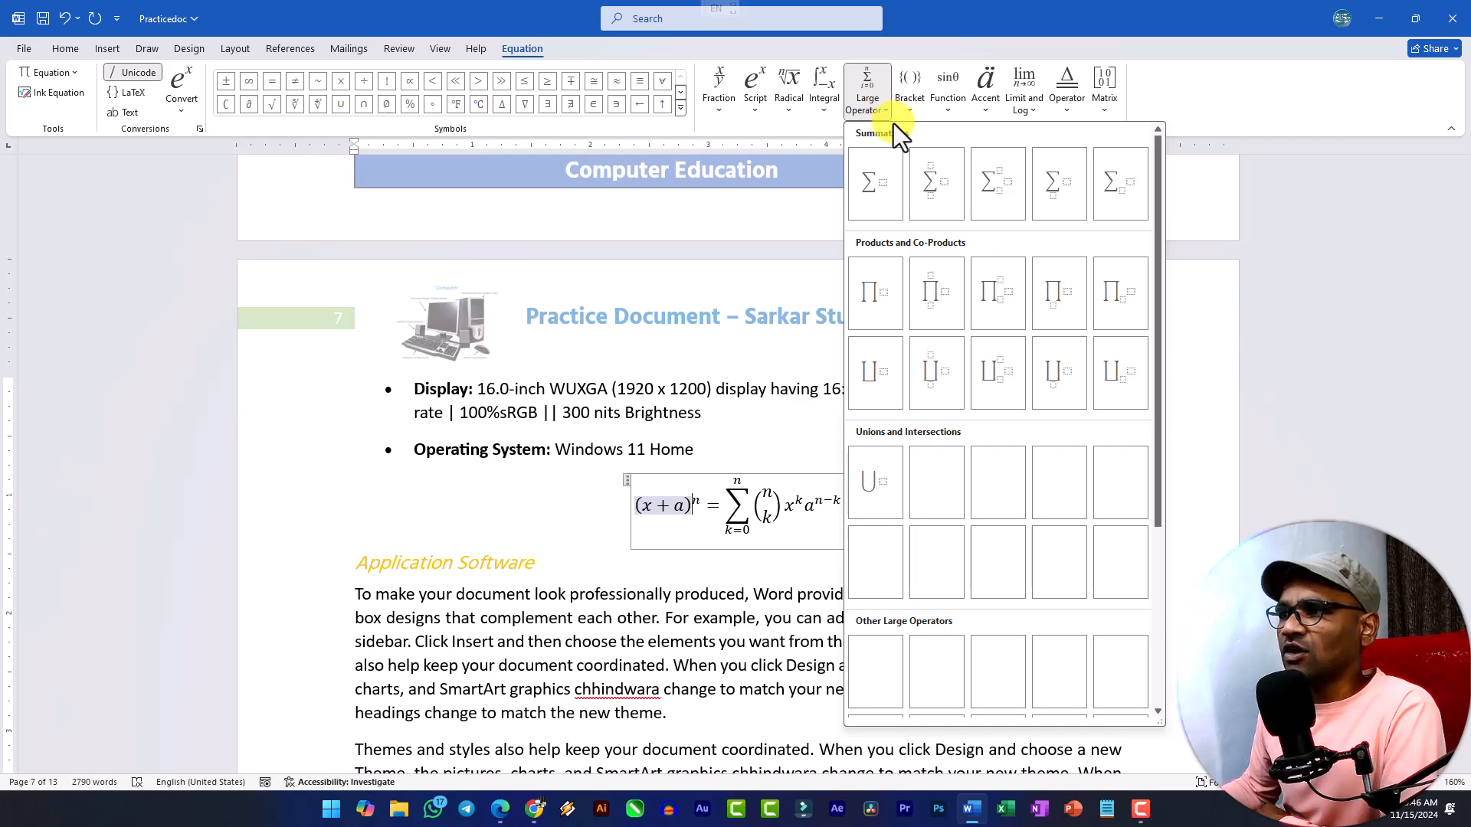
pyautogui.click(911, 110)
pyautogui.click(951, 109)
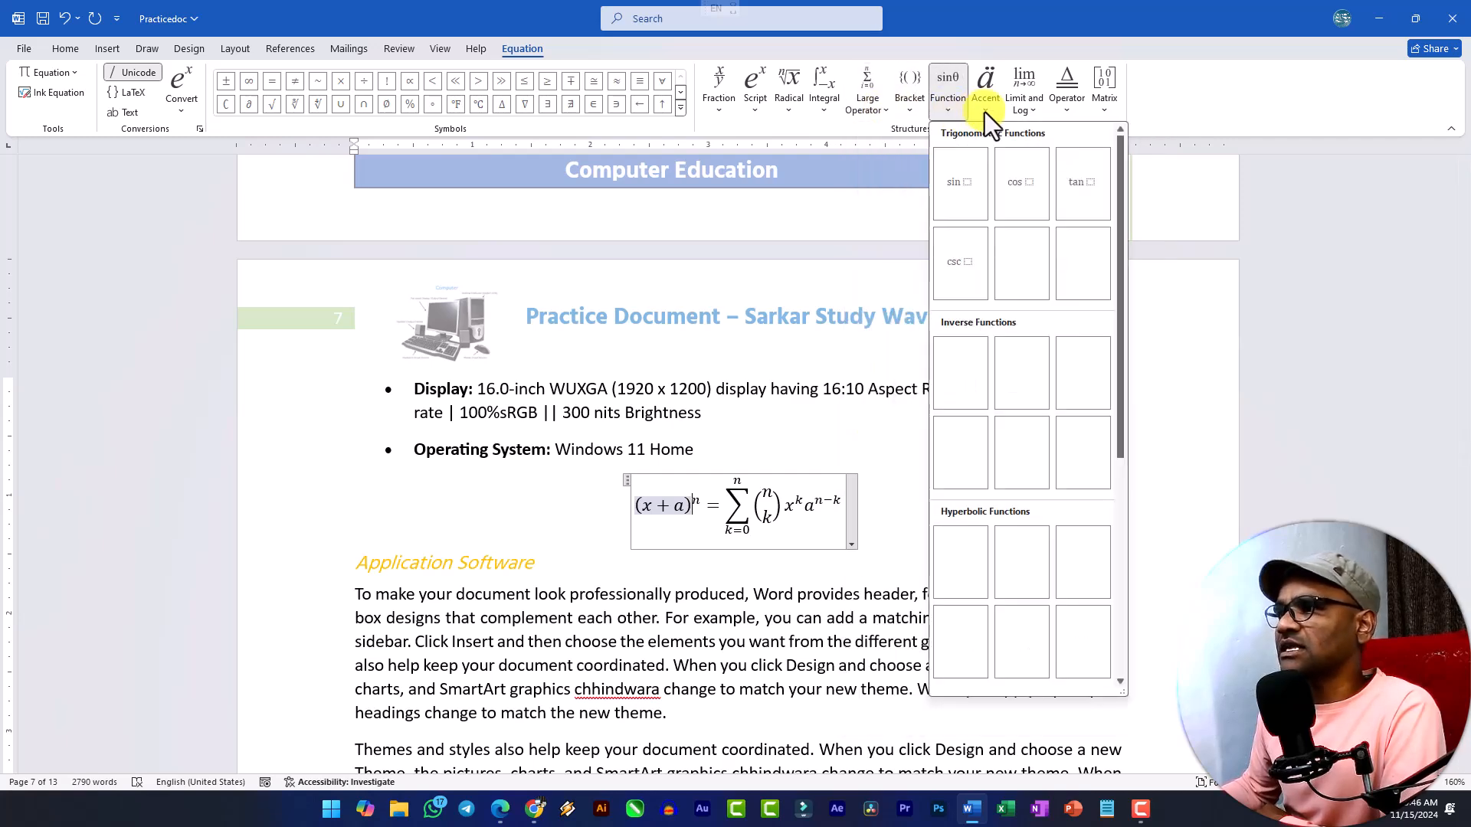
pyautogui.click(985, 112)
pyautogui.click(1014, 114)
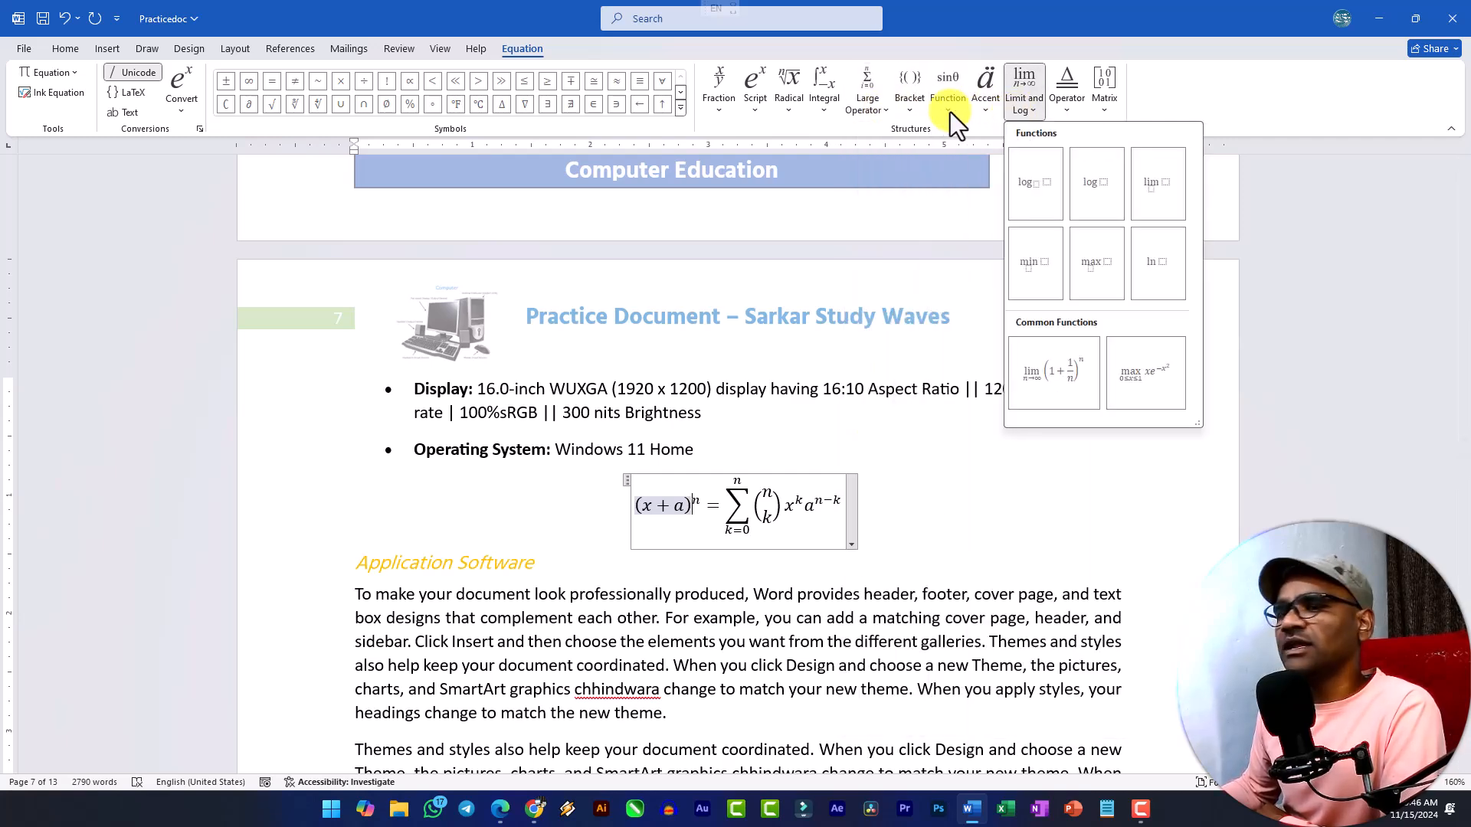
pyautogui.click(187, 112)
pyautogui.click(186, 112)
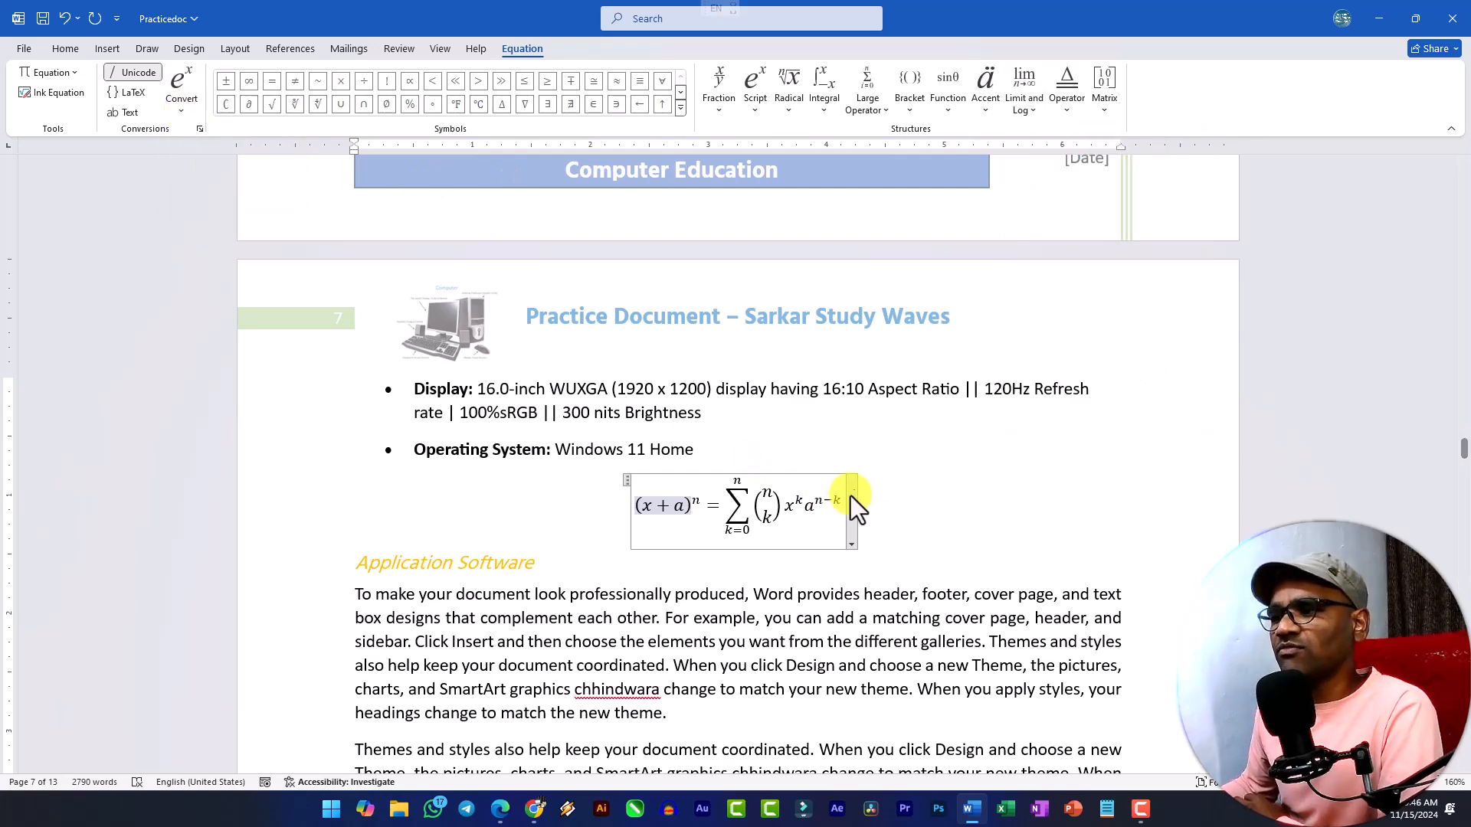
pyautogui.click(542, 564)
# Insert a β symbol in a new paragraph after the first paragraph under the Application Software heading.
pyautogui.click(716, 726)
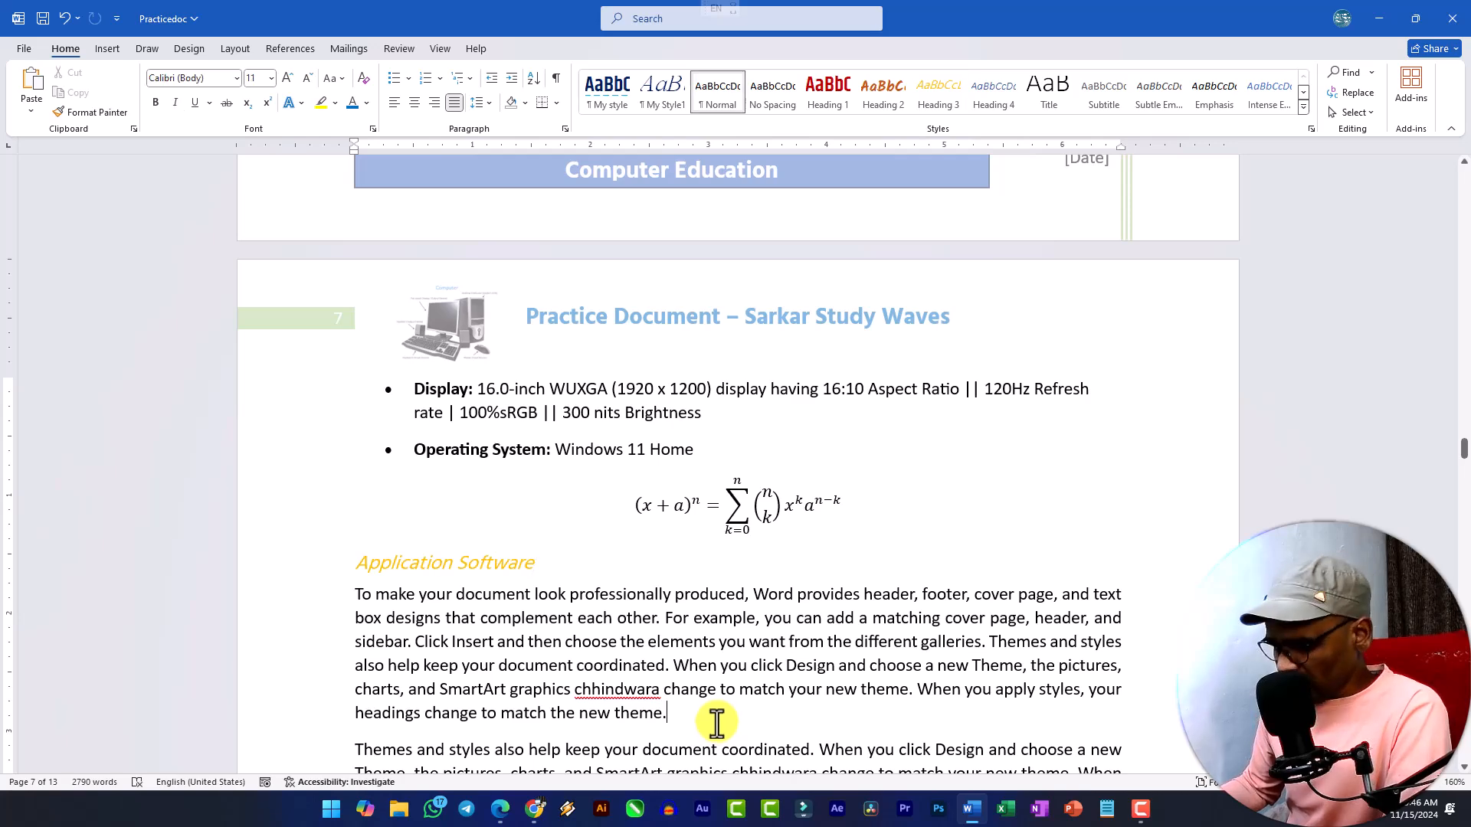
pyautogui.press('Return')
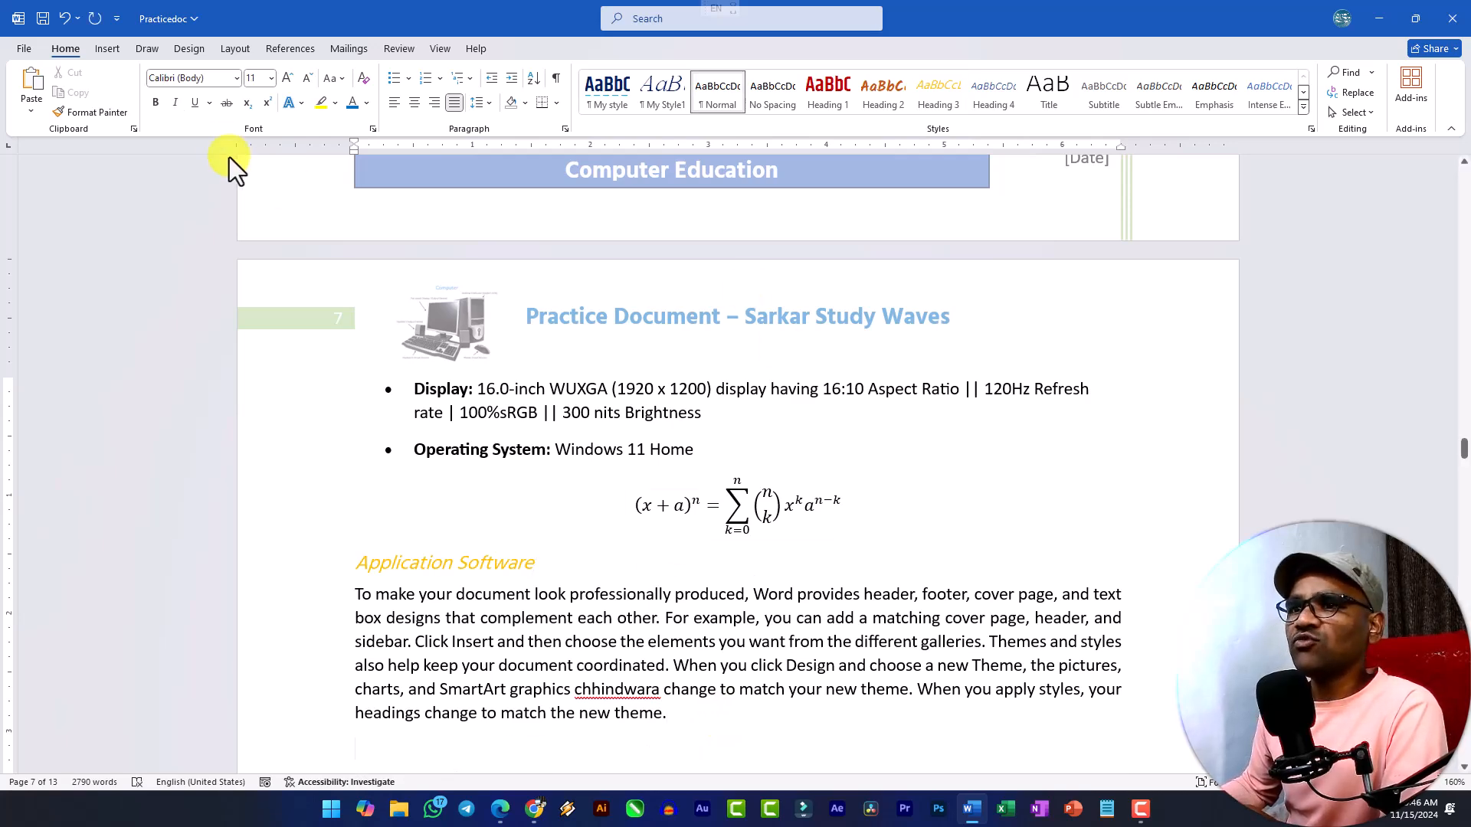
pyautogui.click(107, 50)
pyautogui.click(1131, 109)
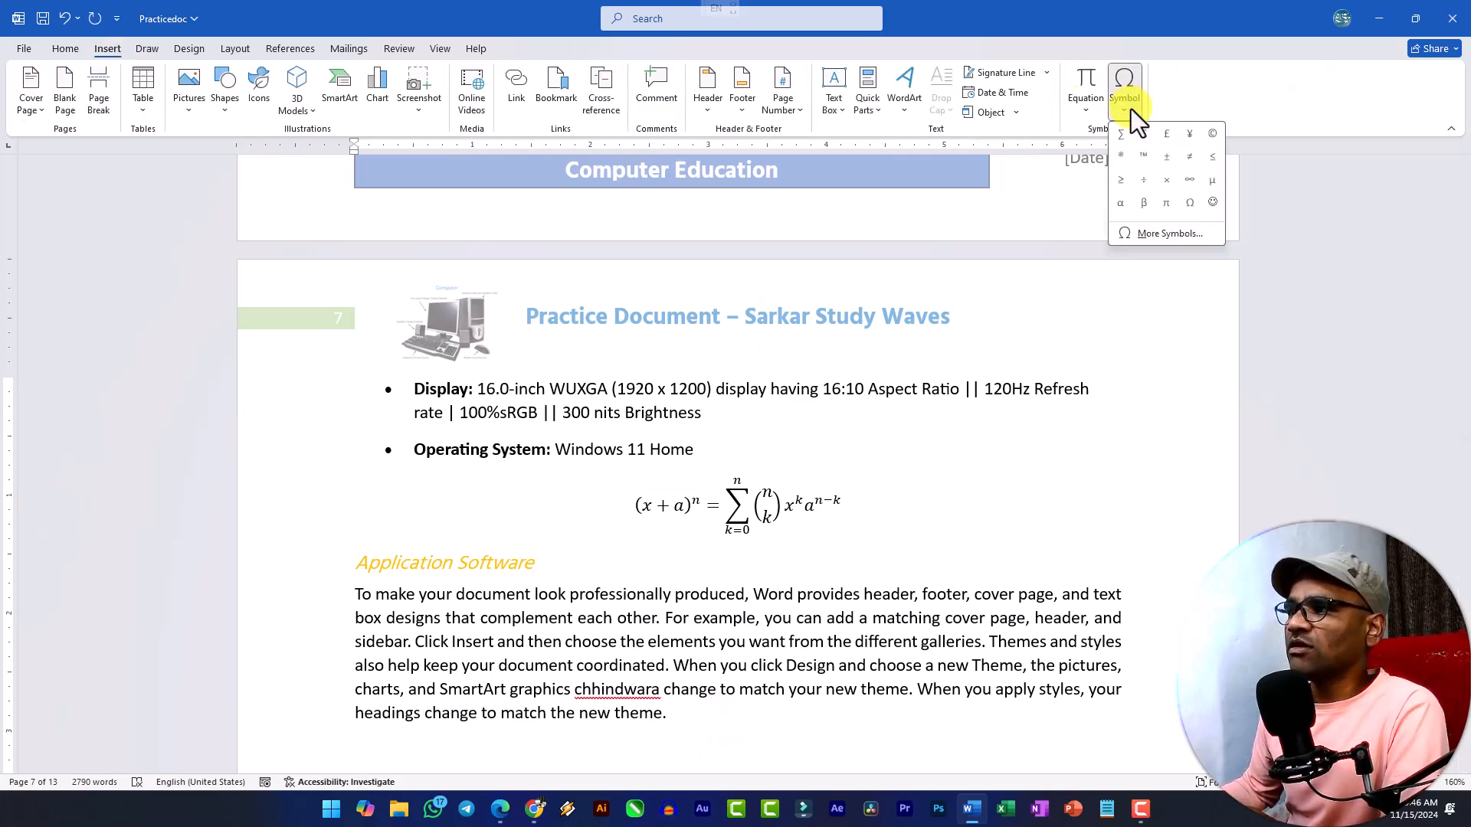
pyautogui.click(1145, 203)
# Enlarge the β symbol to font size 26 and leave only that character selected.
pyautogui.scroll(-5, 429, 736)
pyautogui.doubleClick(383, 410)
pyautogui.click(78, 51)
pyautogui.click(285, 82)
pyautogui.click(285, 82)
pyautogui.click(285, 81)
pyautogui.click(285, 82)
pyautogui.click(285, 81)
pyautogui.click(285, 82)
pyautogui.click(285, 81)
pyautogui.click(285, 81)
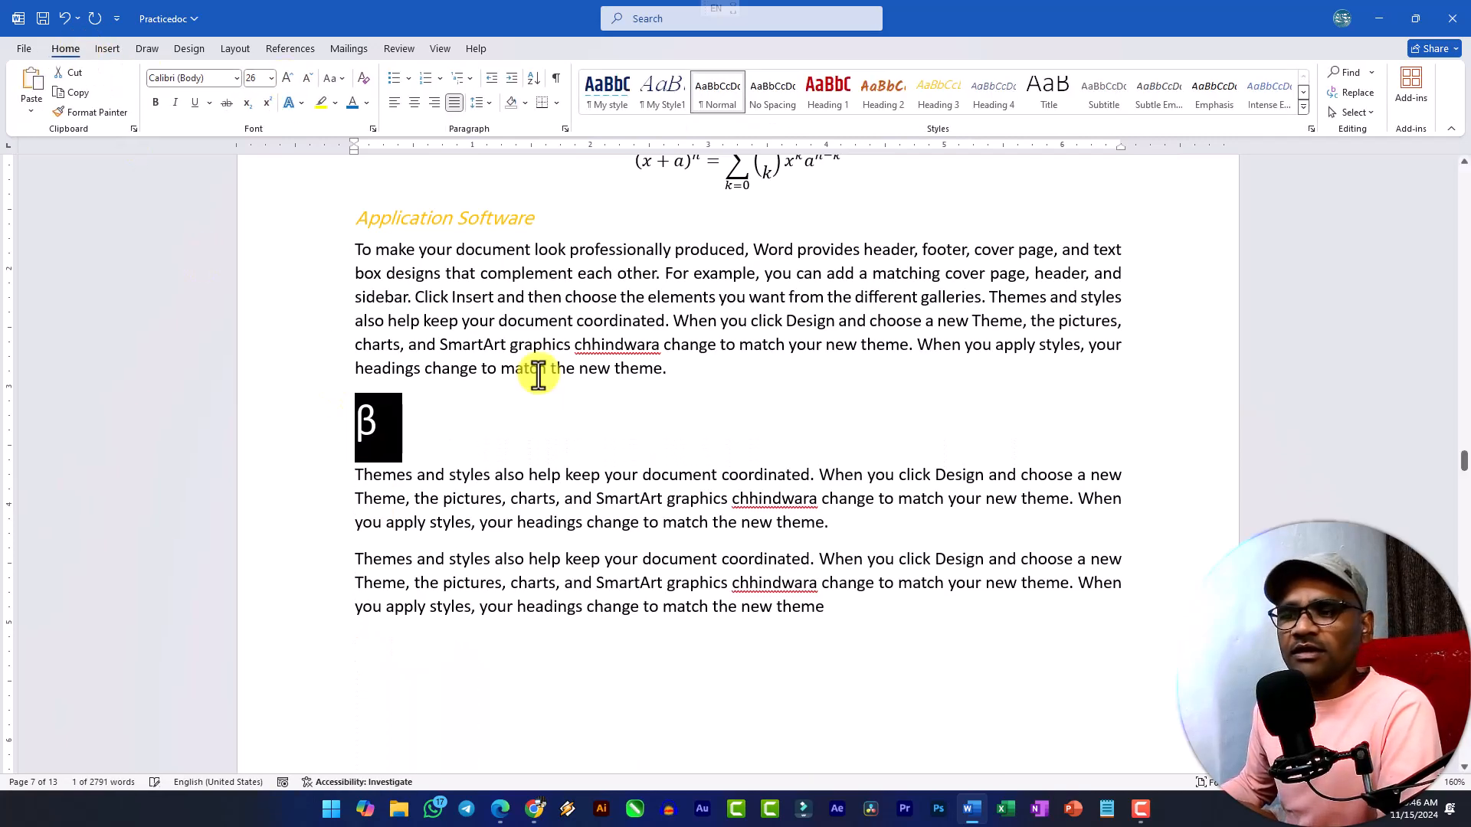
pyautogui.click(390, 419)
pyautogui.moveTo(368, 417); pyautogui.dragTo(288, 403)
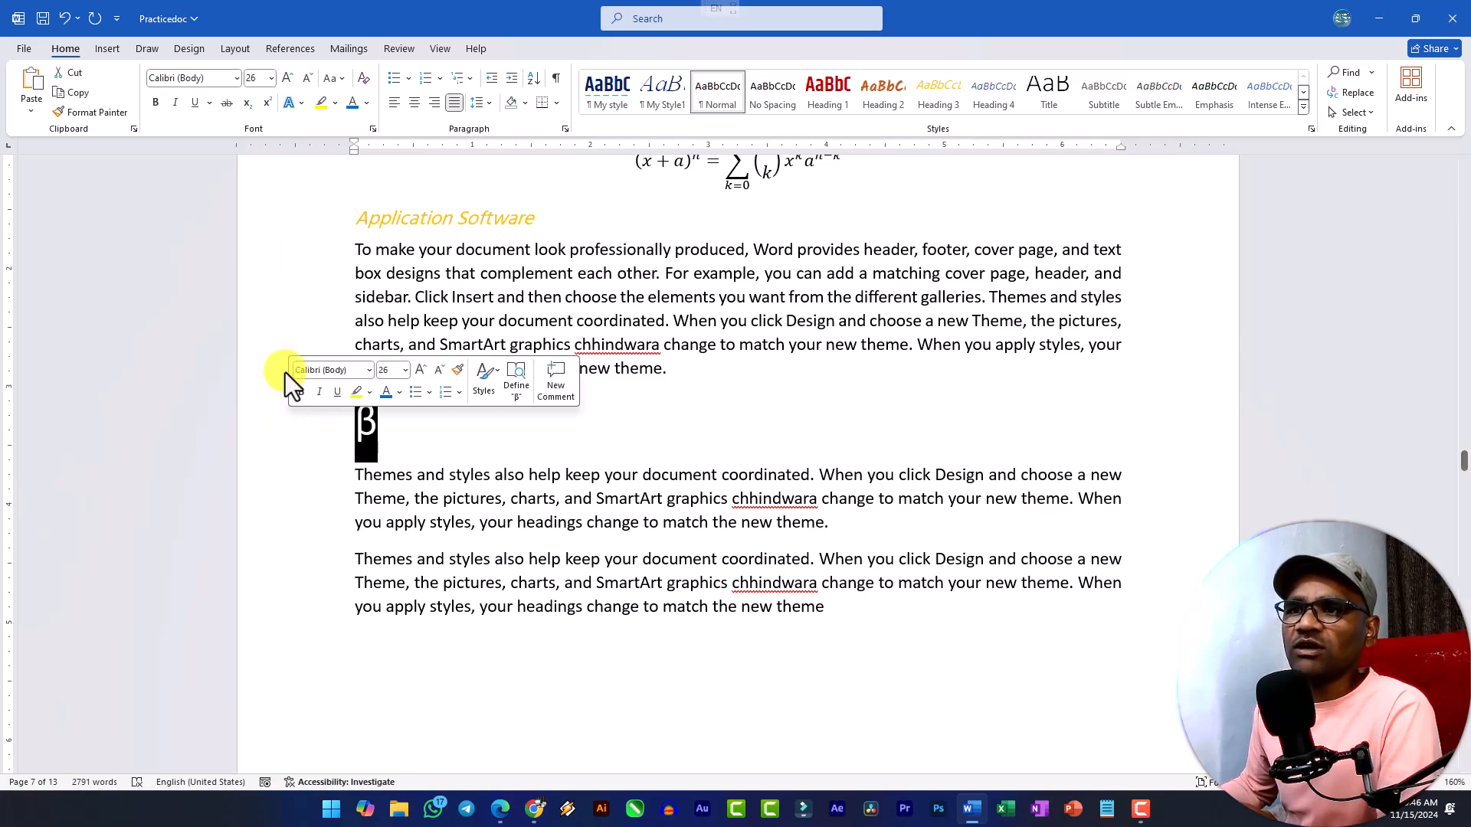
# Look over the built-in cover page designs and bring up the document design options.
pyautogui.click(106, 48)
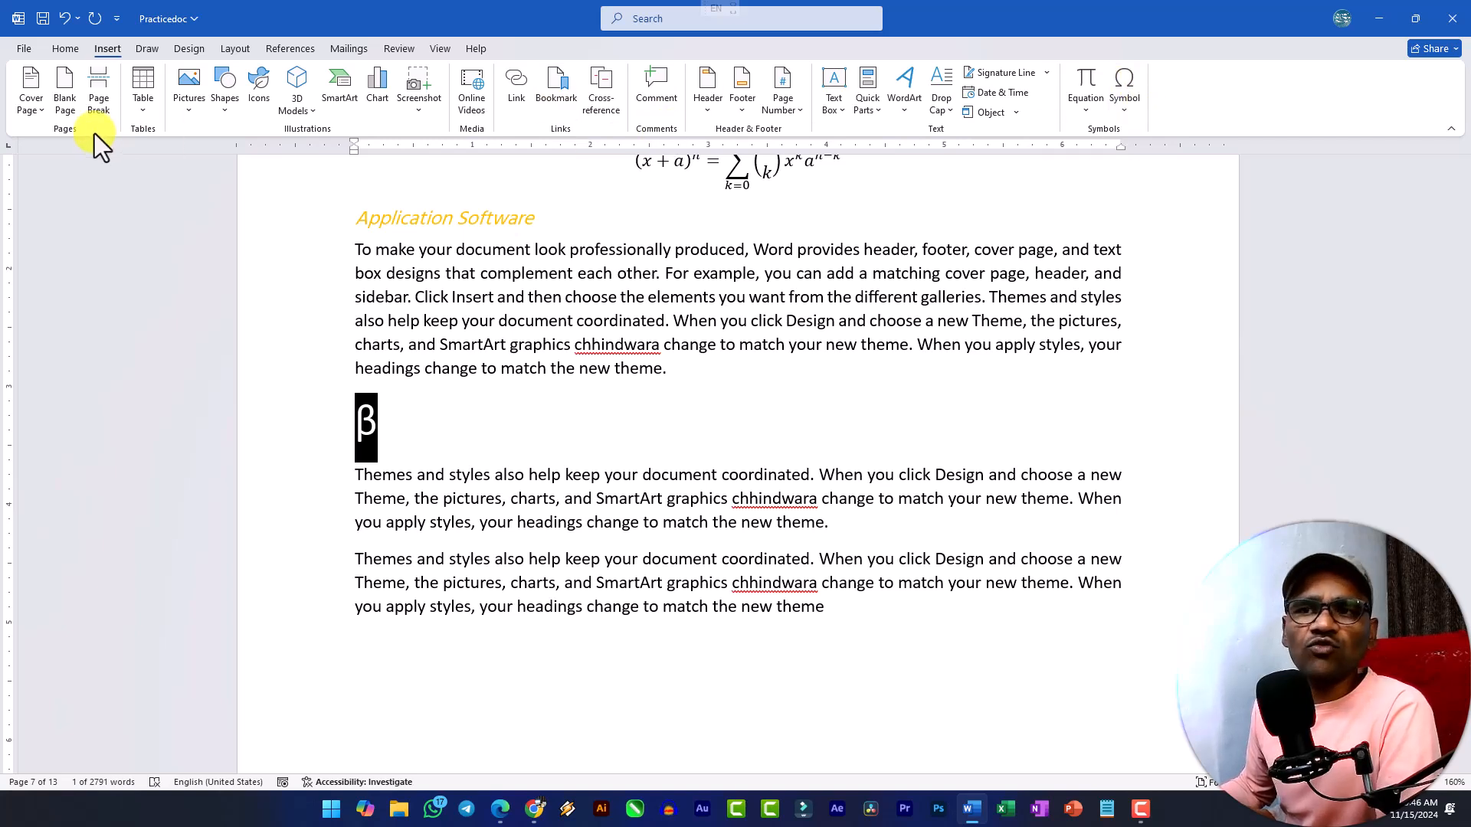
pyautogui.click(38, 110)
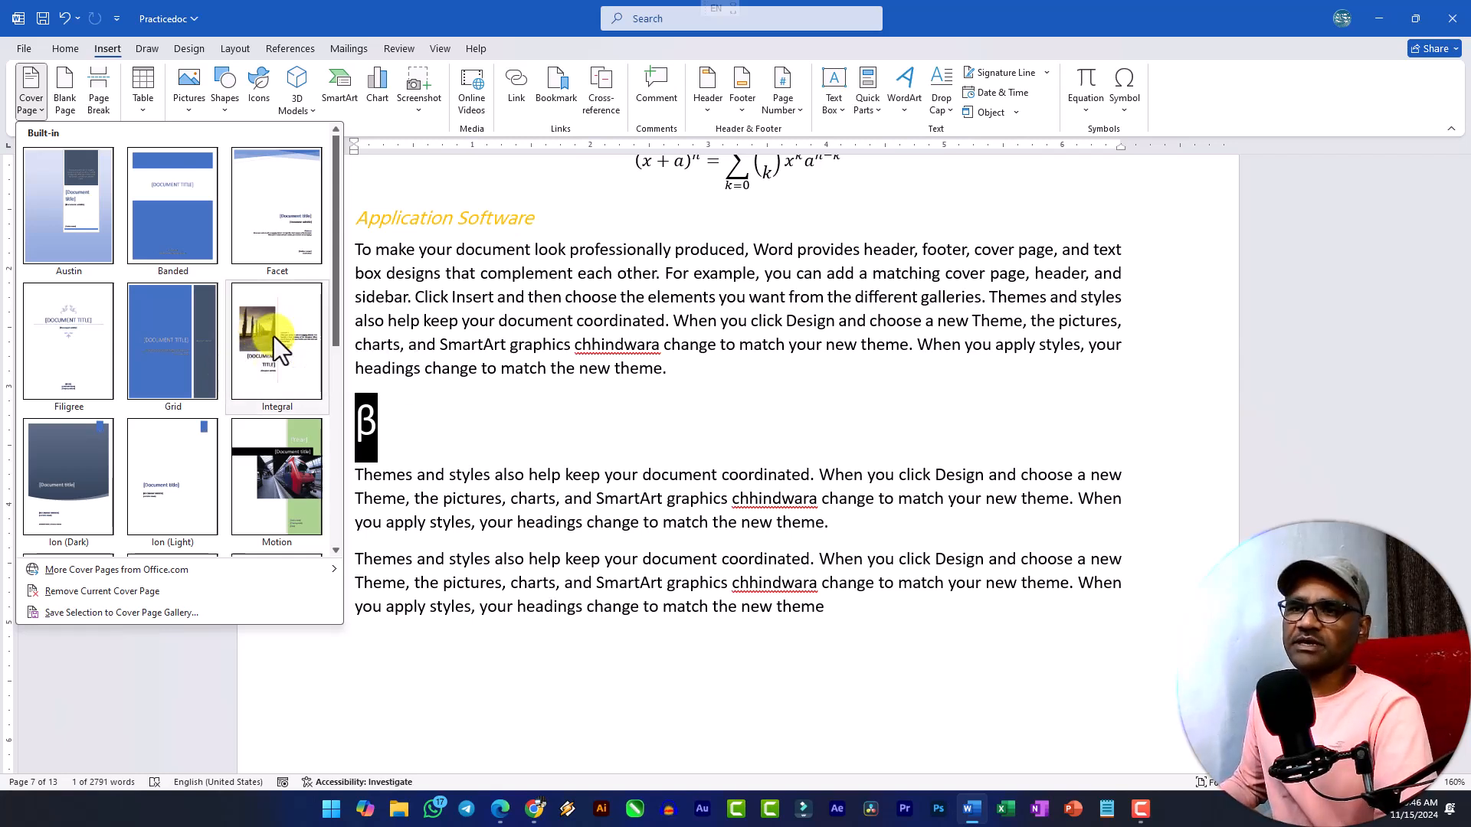
pyautogui.click(70, 107)
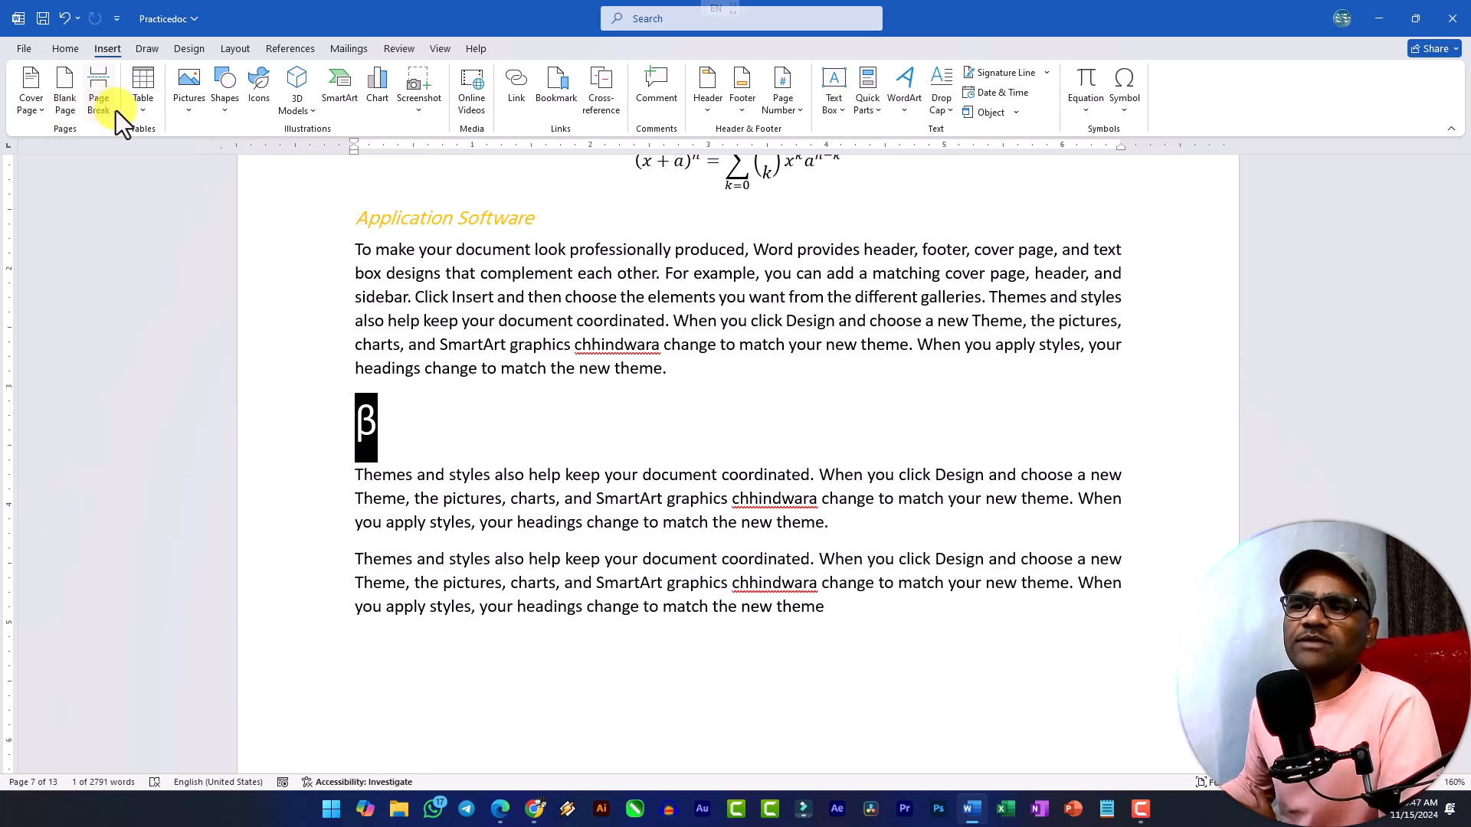
pyautogui.click(814, 320)
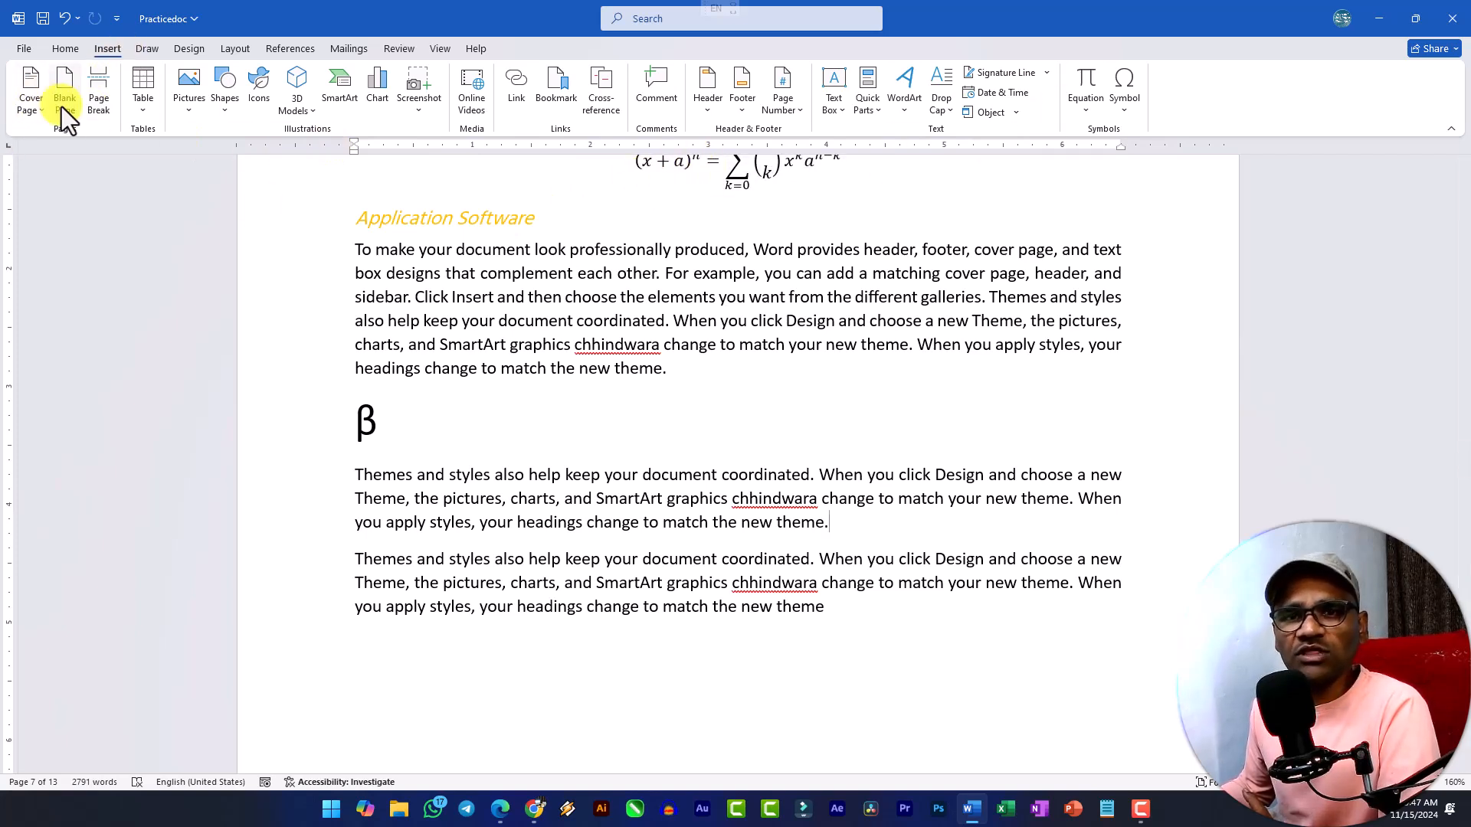
pyautogui.click(64, 51)
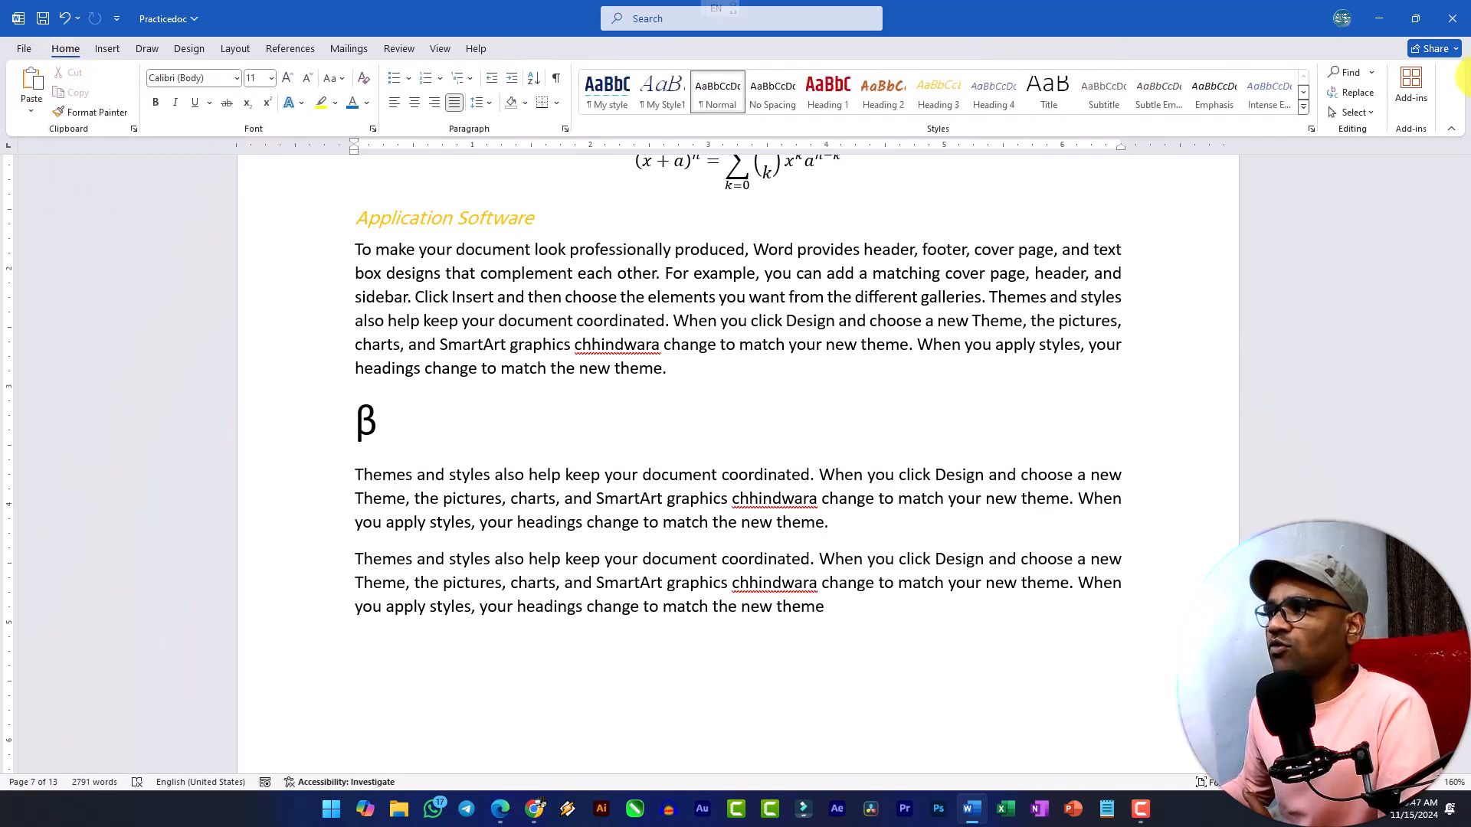
pyautogui.click(189, 53)
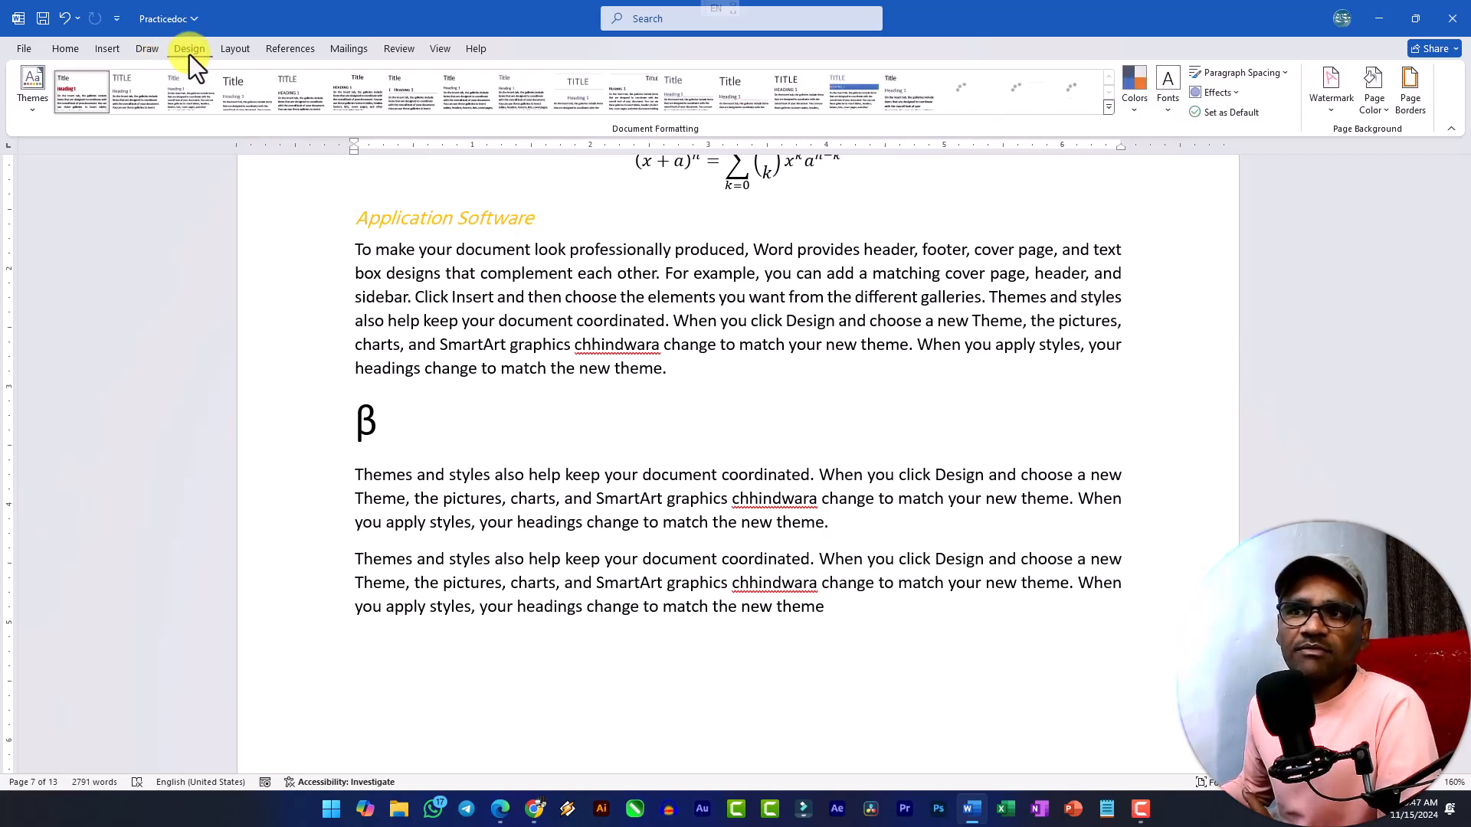